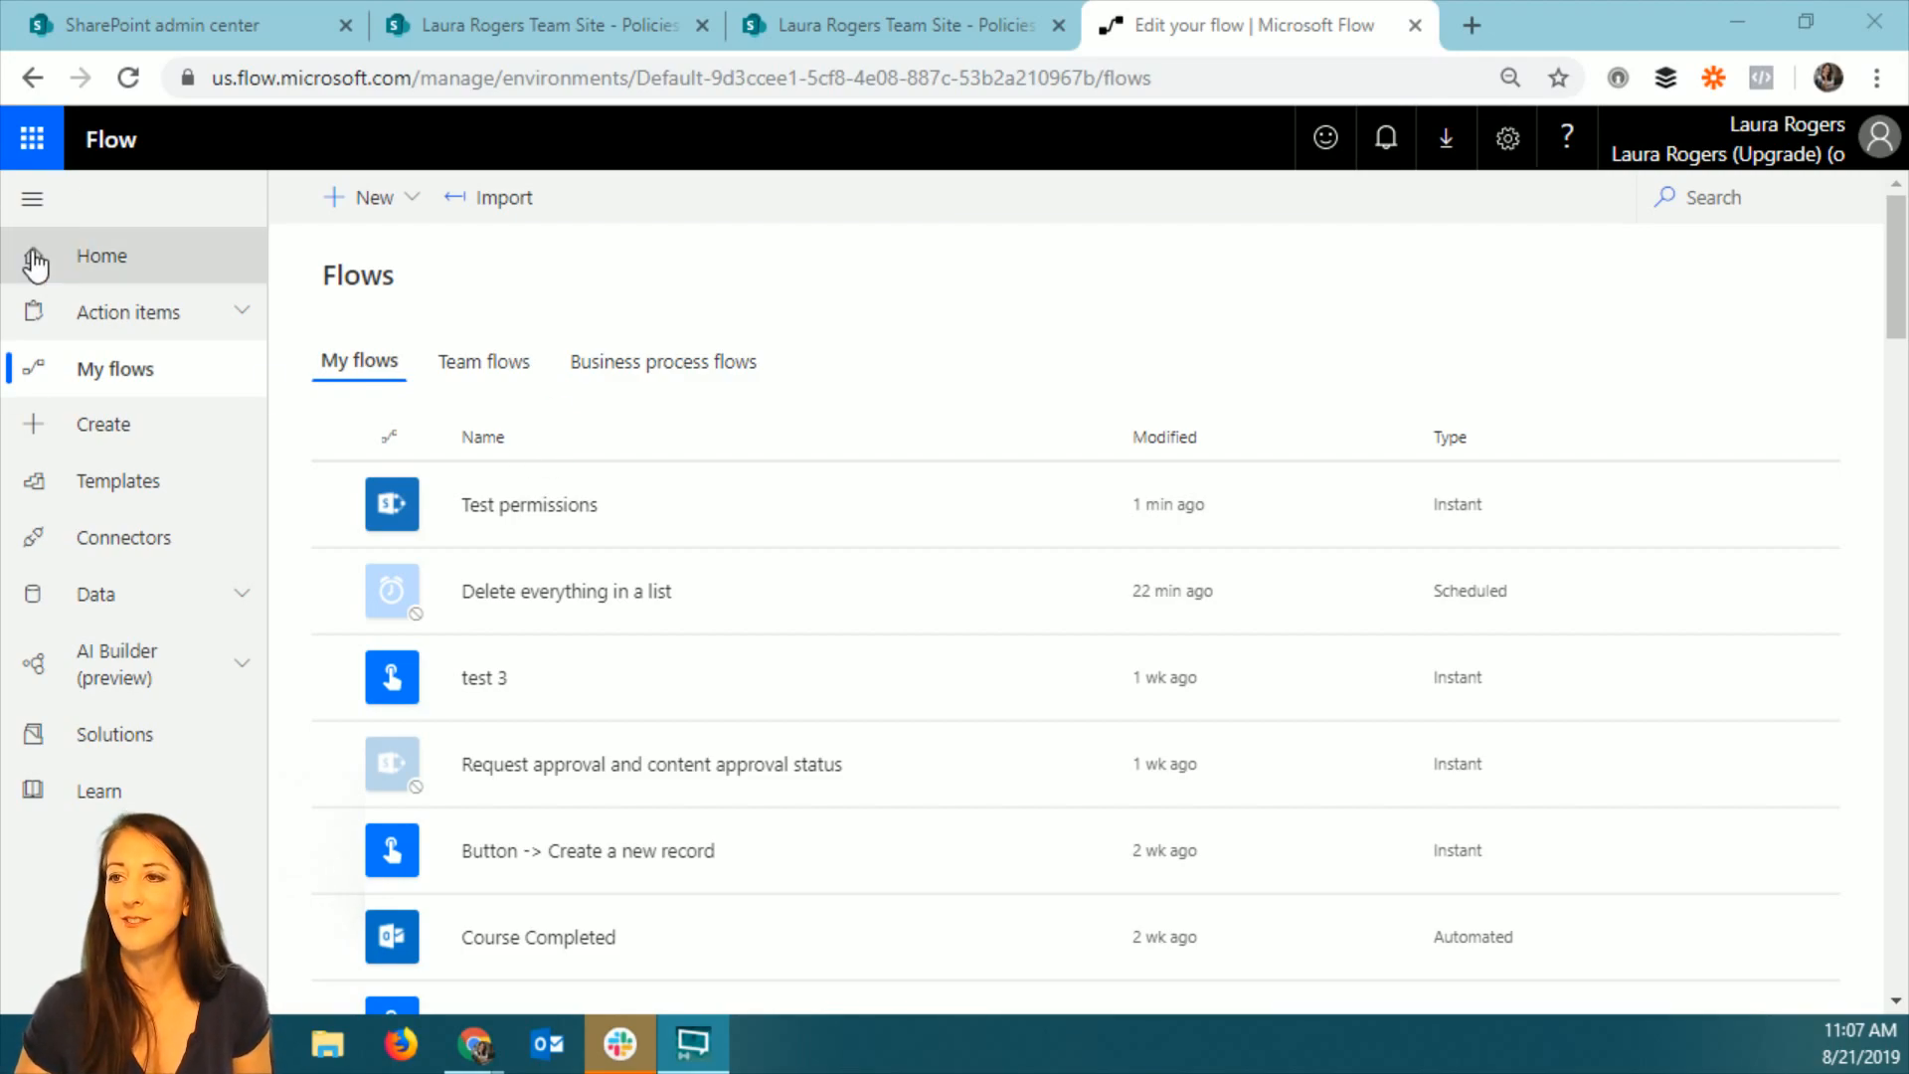
Show the Flow home page, return to My flows and select the Test permissions flow.
{"action": "left_click", "coordinate": [66, 256]}
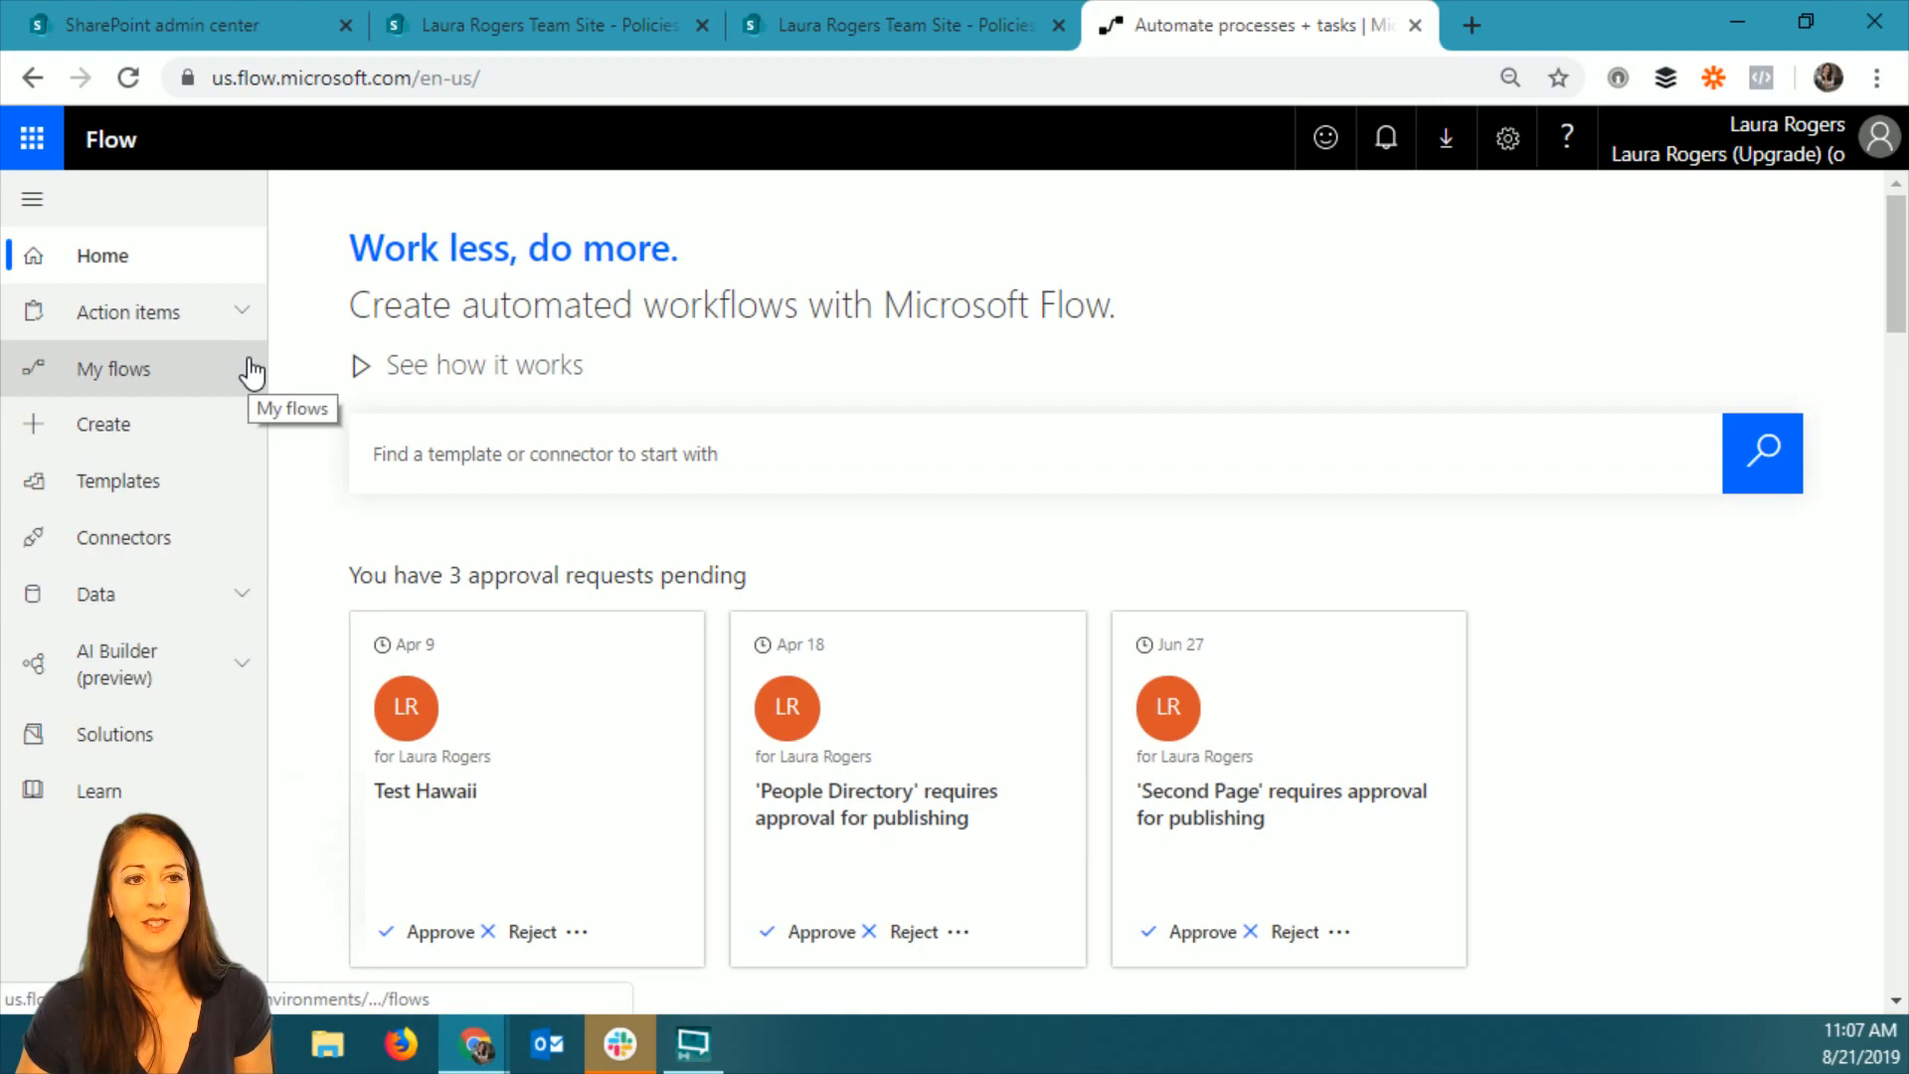
{"action": "left_click", "coordinate": [147, 375]}
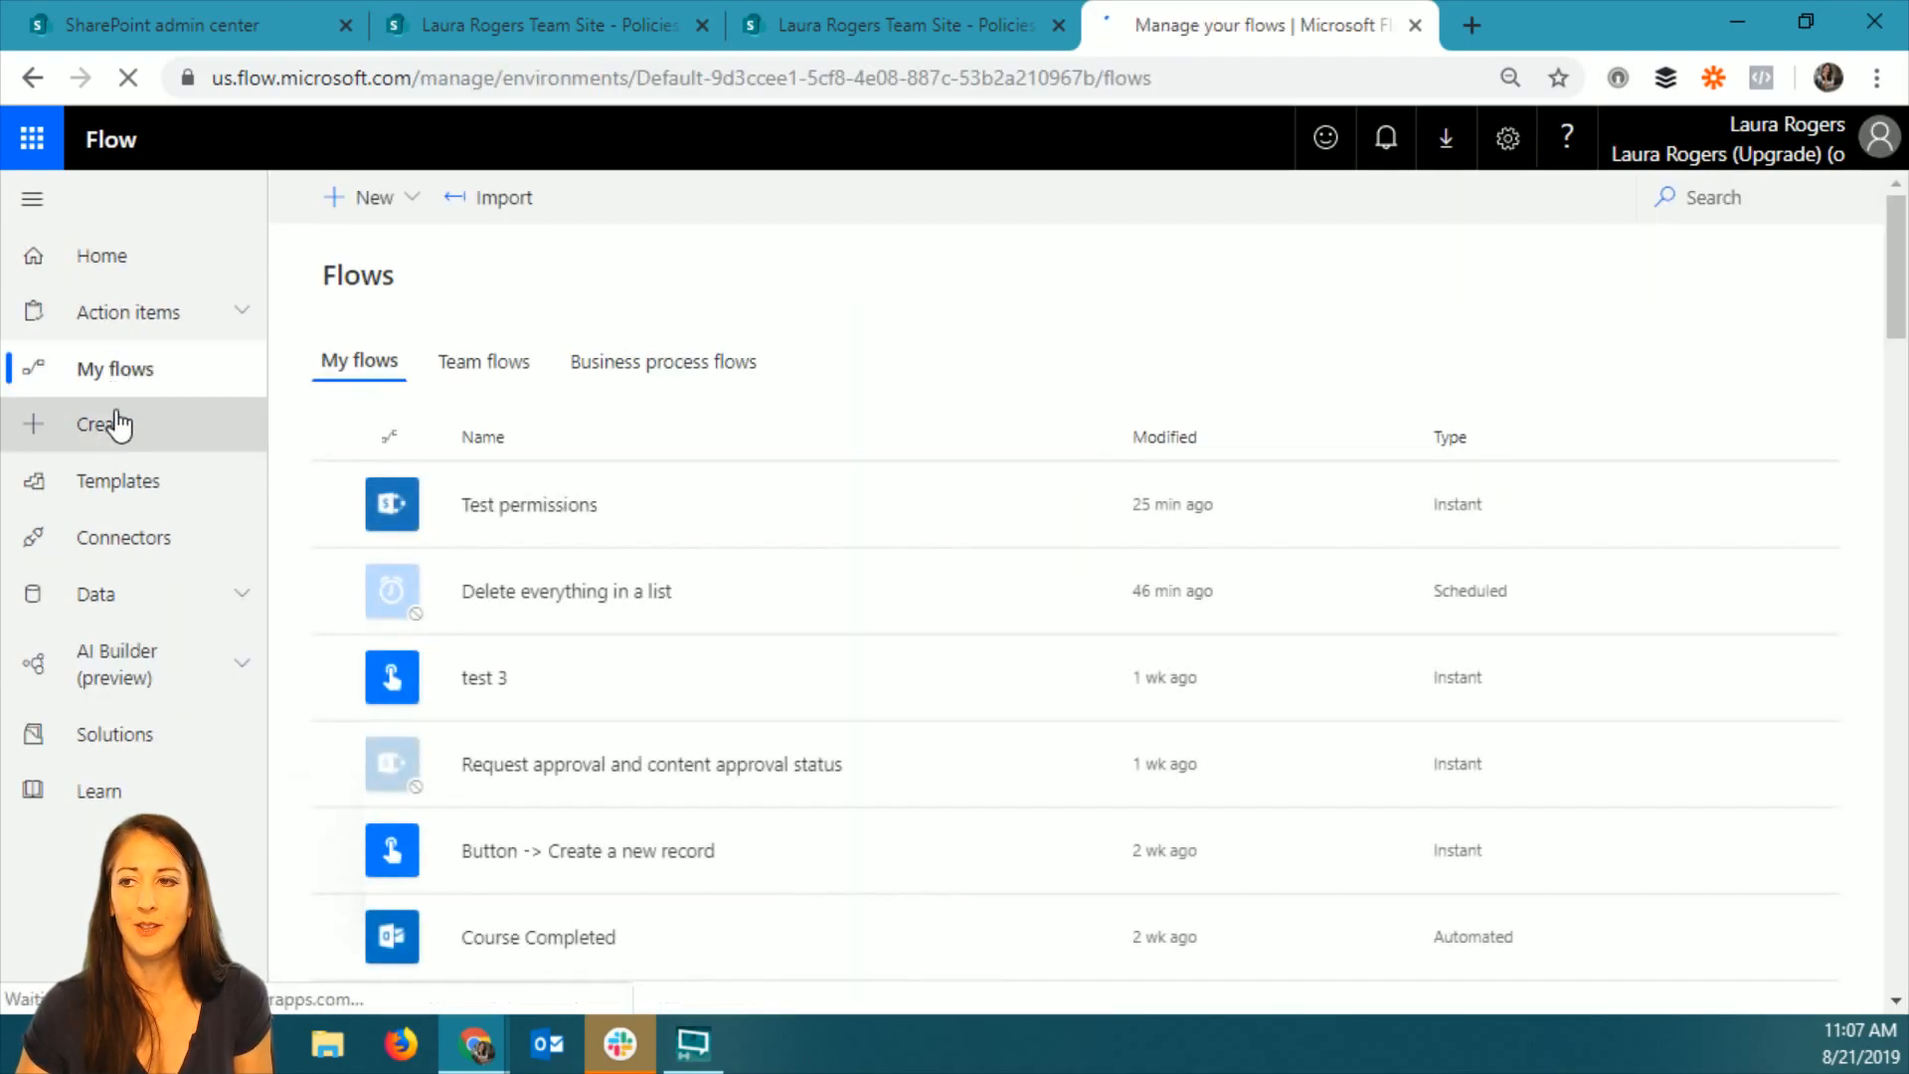
{"action": "left_click", "coordinate": [237, 320]}
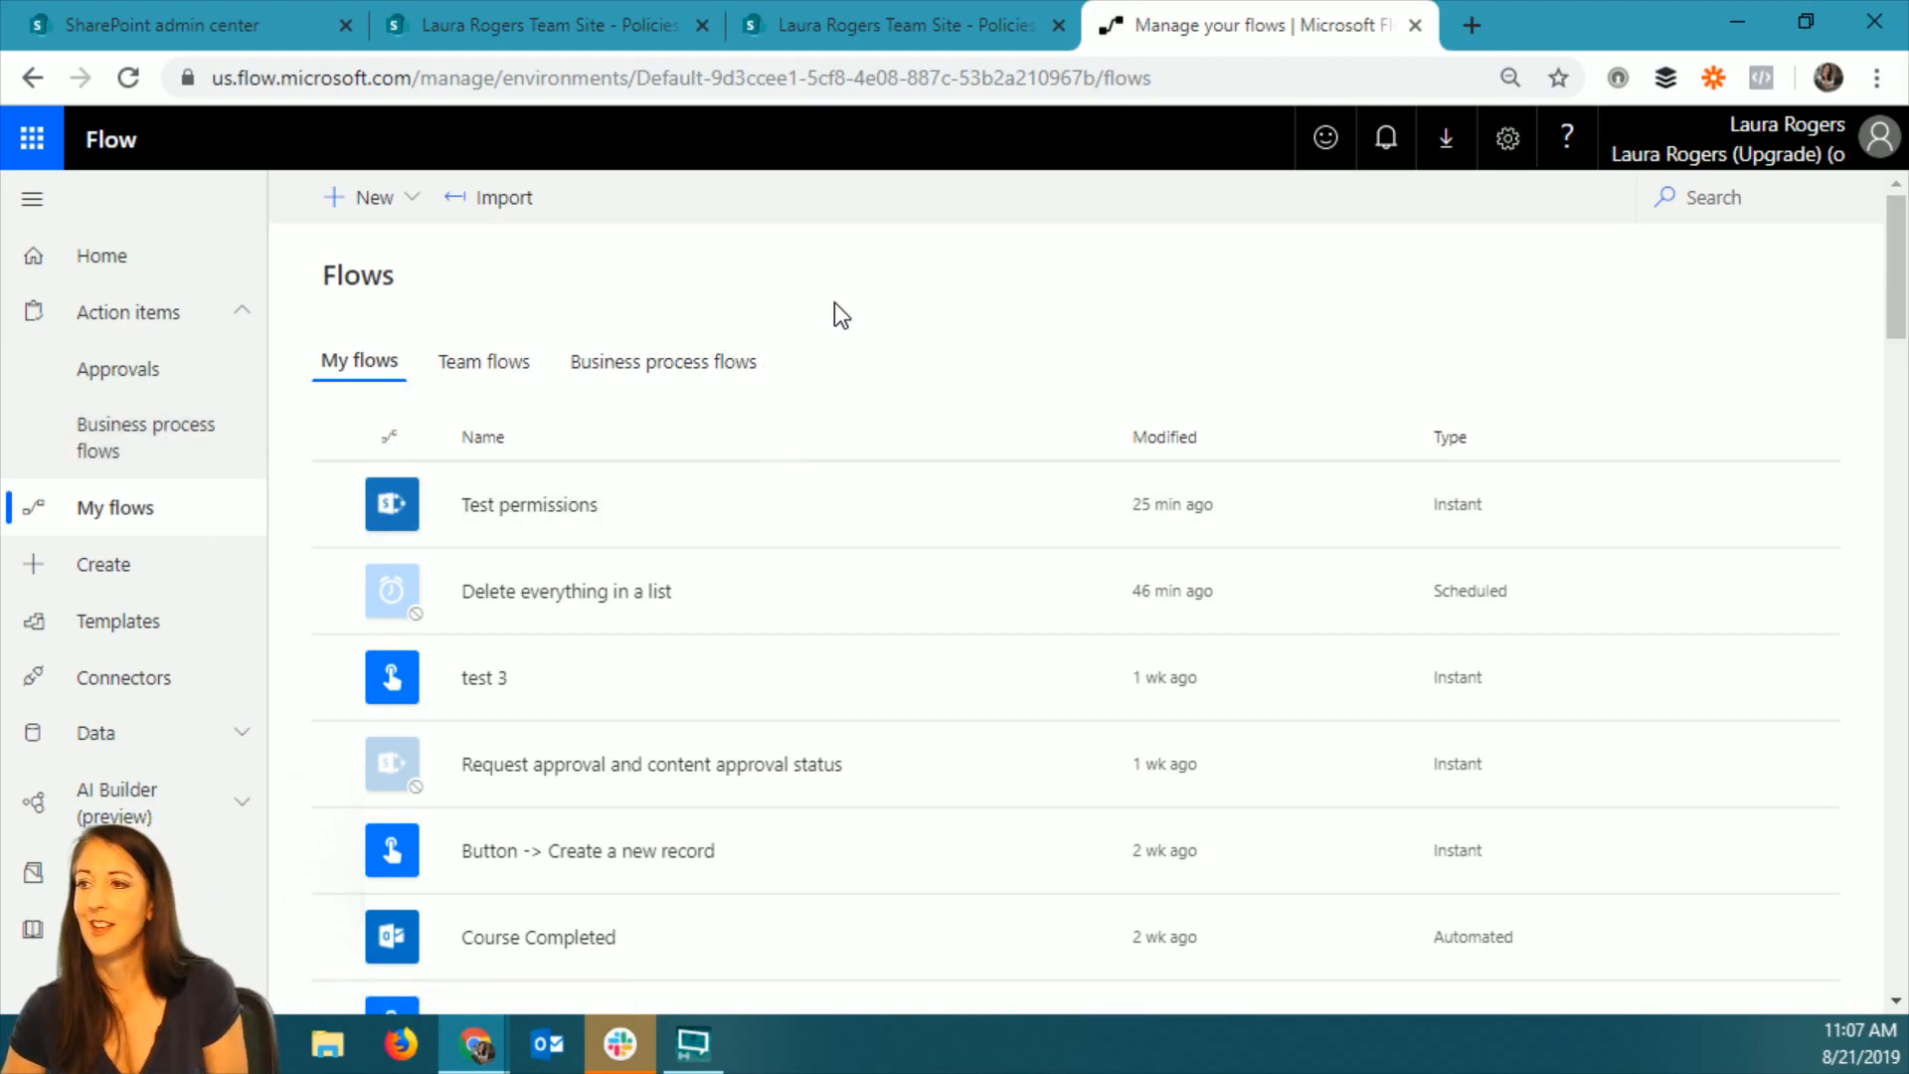
{"action": "left_click", "coordinate": [800, 504]}
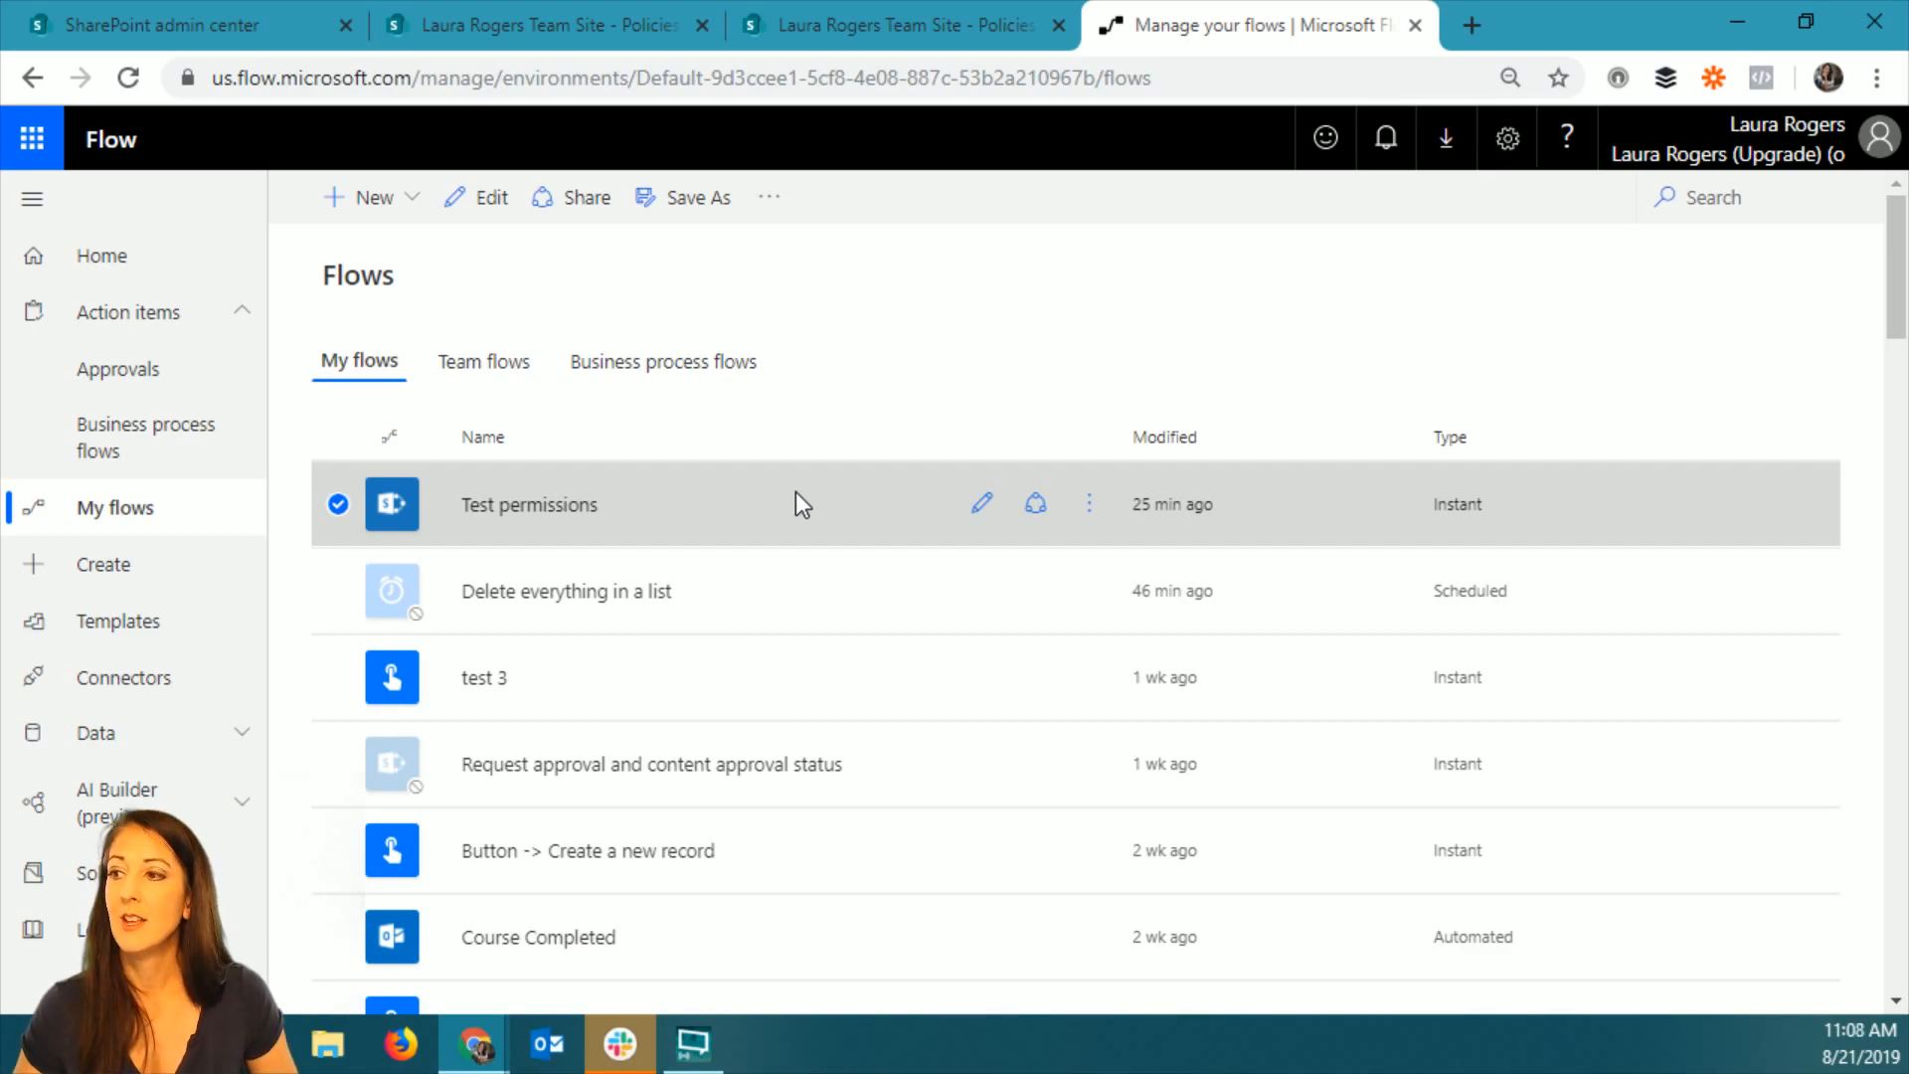
Switch to the SharePoint Policies library, clear the document selection and close the details pane.
{"action": "left_click", "coordinate": [915, 25]}
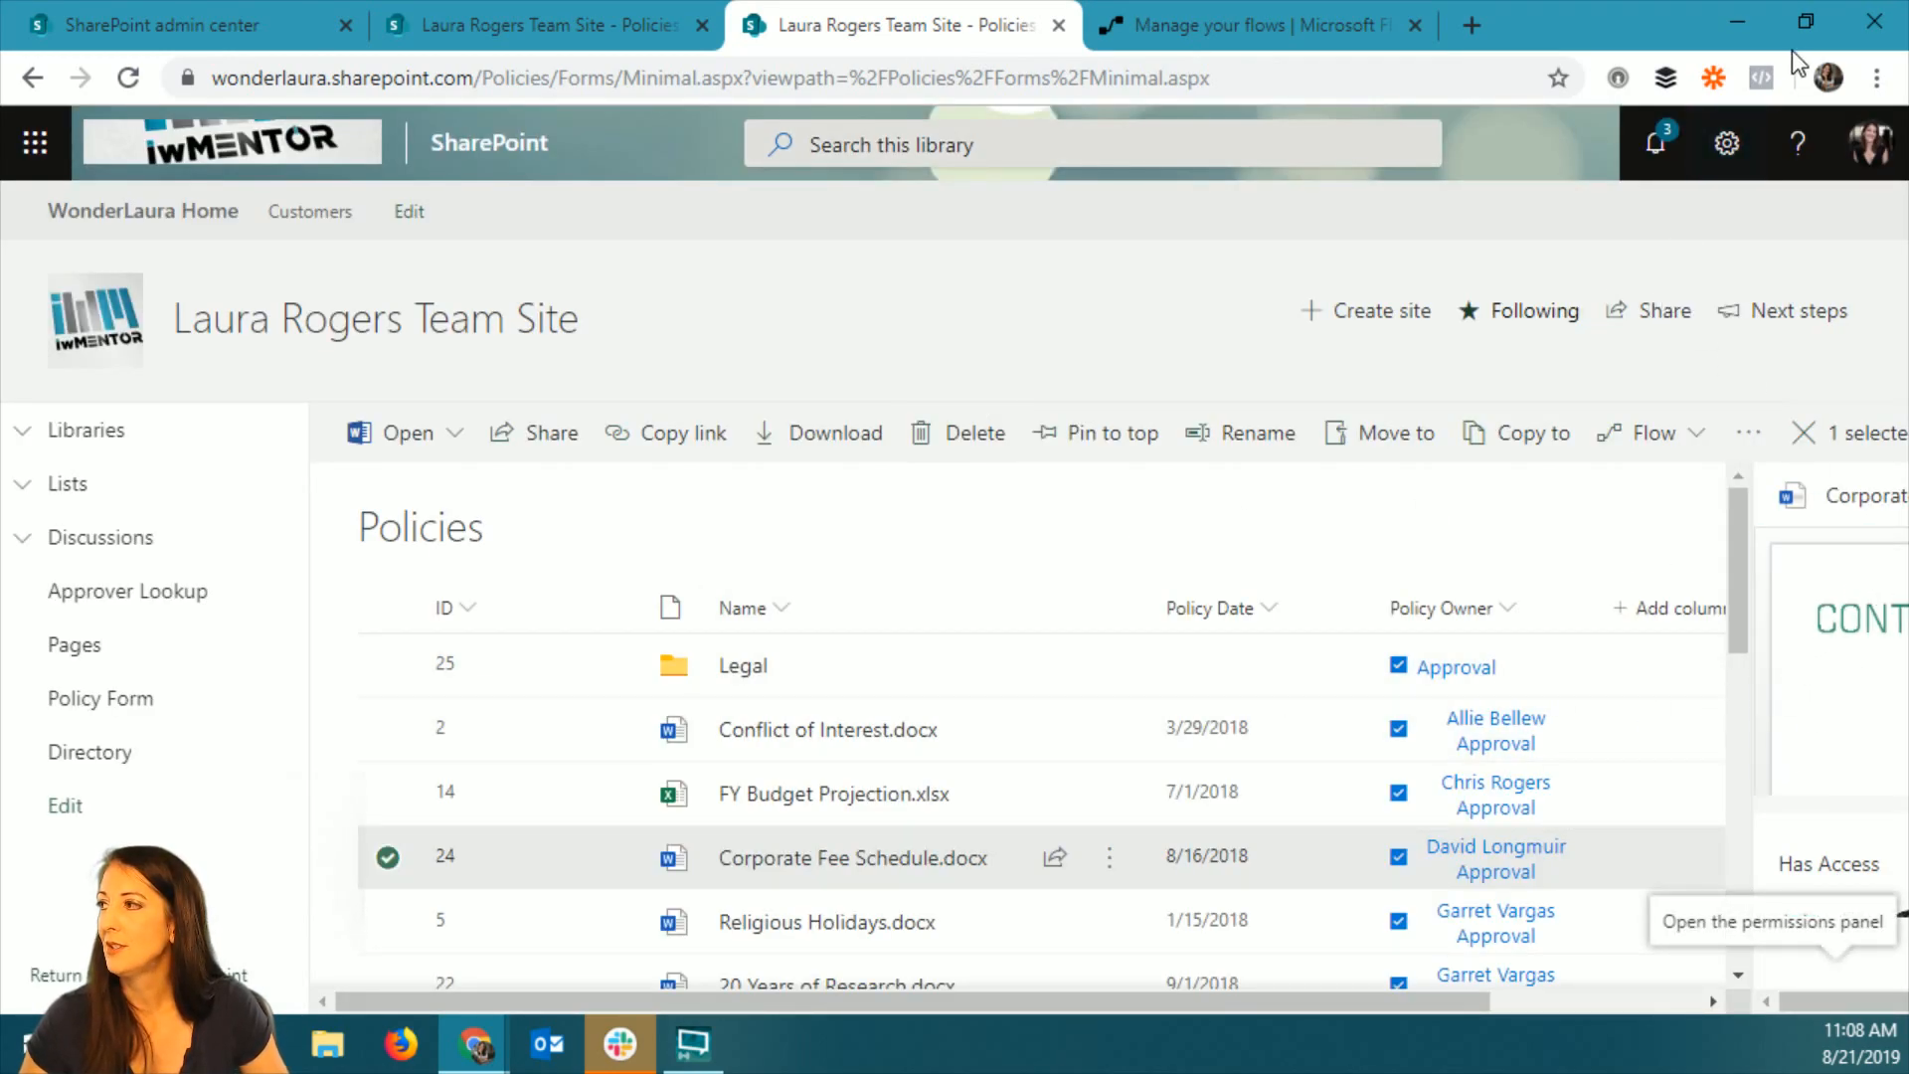
{"action": "left_click", "coordinate": [1803, 432]}
{"action": "left_click", "coordinate": [1851, 435]}
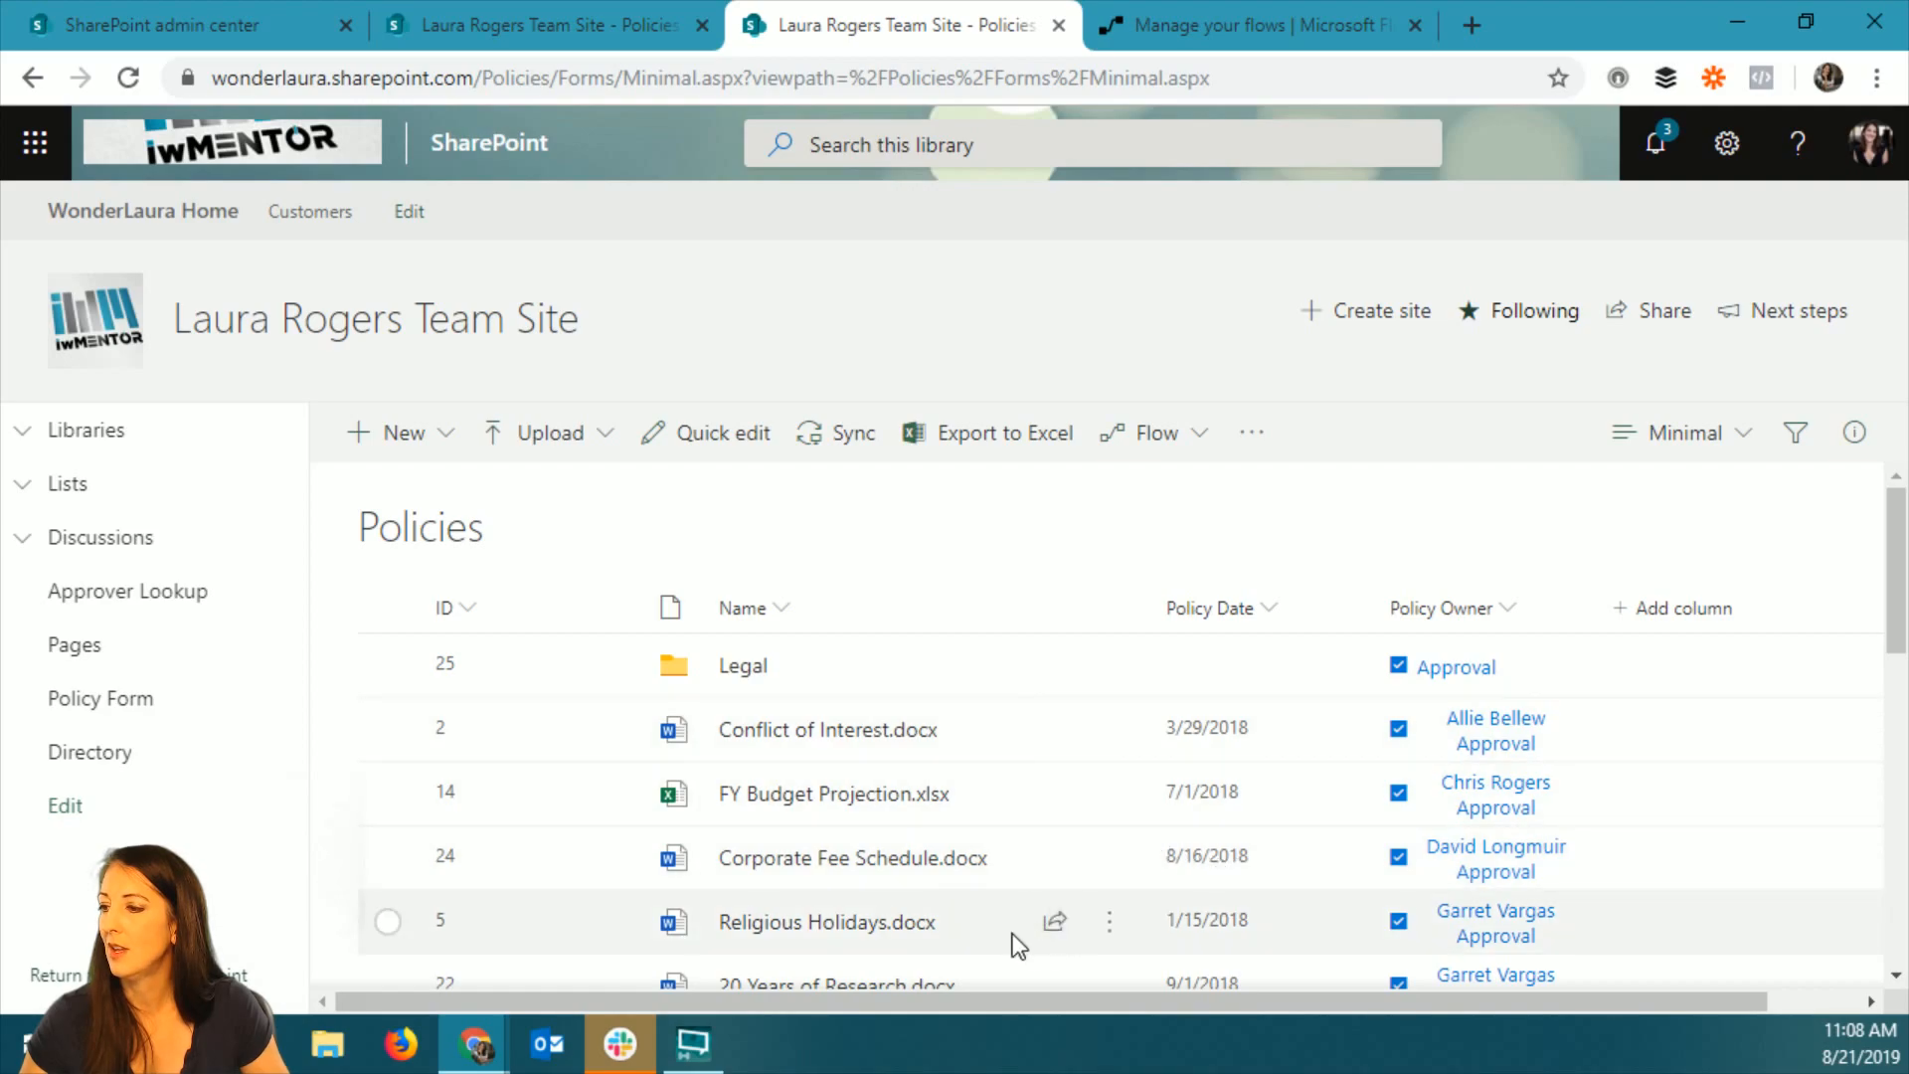
Examine who has access to Conflict of Interest.docx through its Manage Access details, viewing the page in full screen.
{"action": "left_click", "coordinate": [1676, 734]}
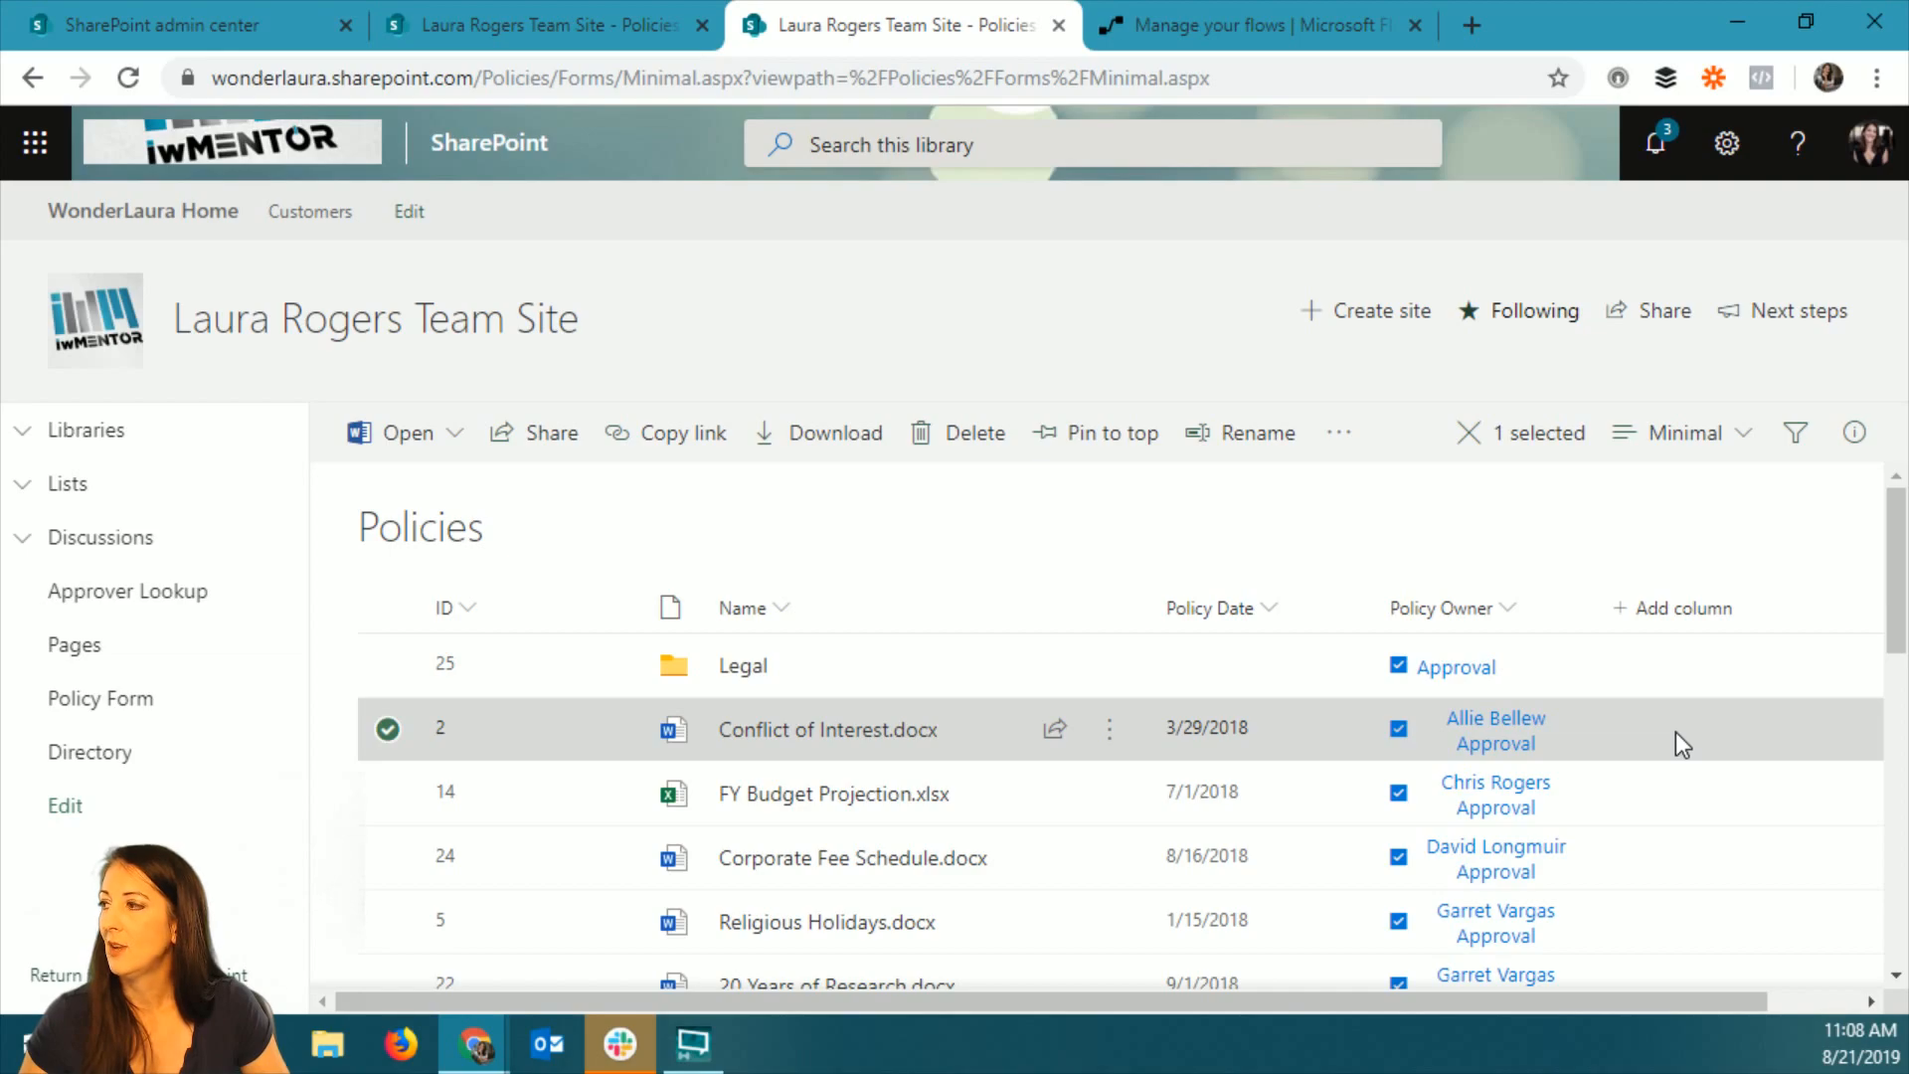
{"action": "left_click", "coordinate": [1853, 434]}
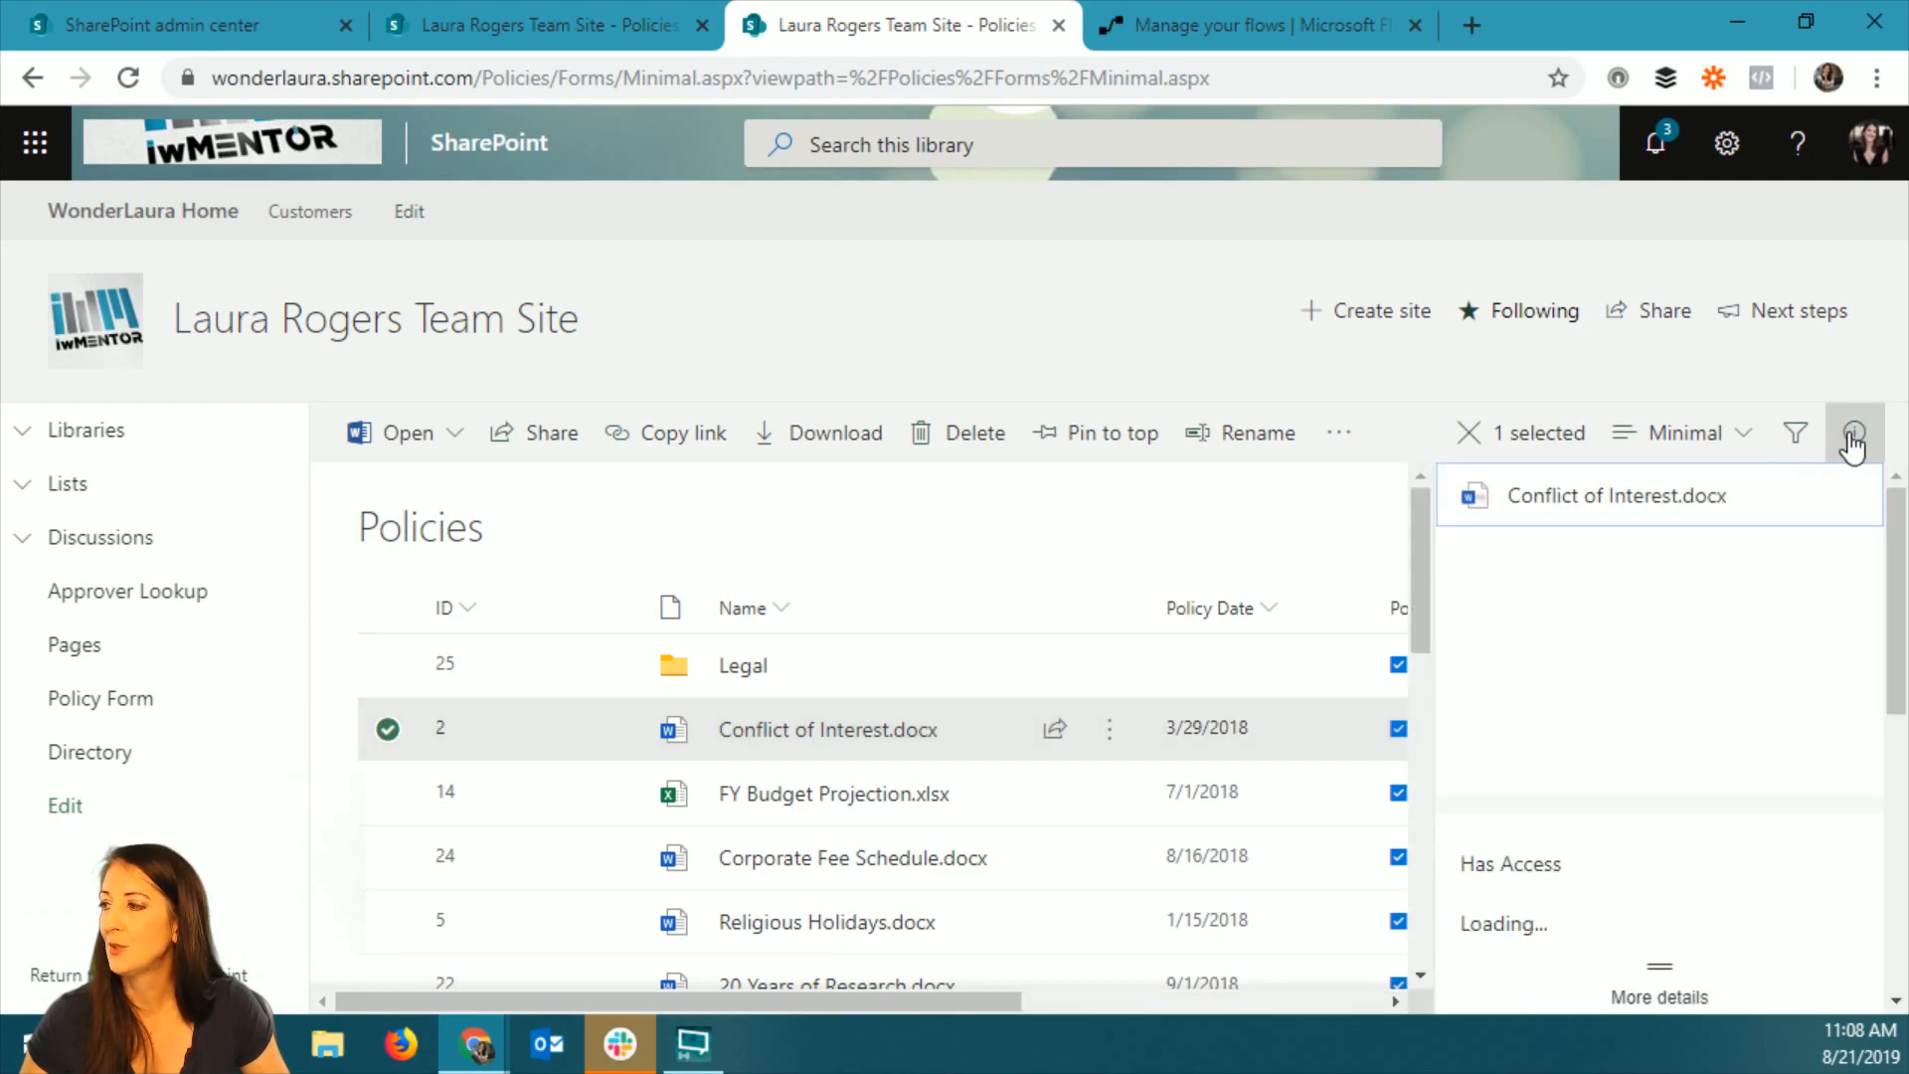
{"action": "key", "text": "F11"}
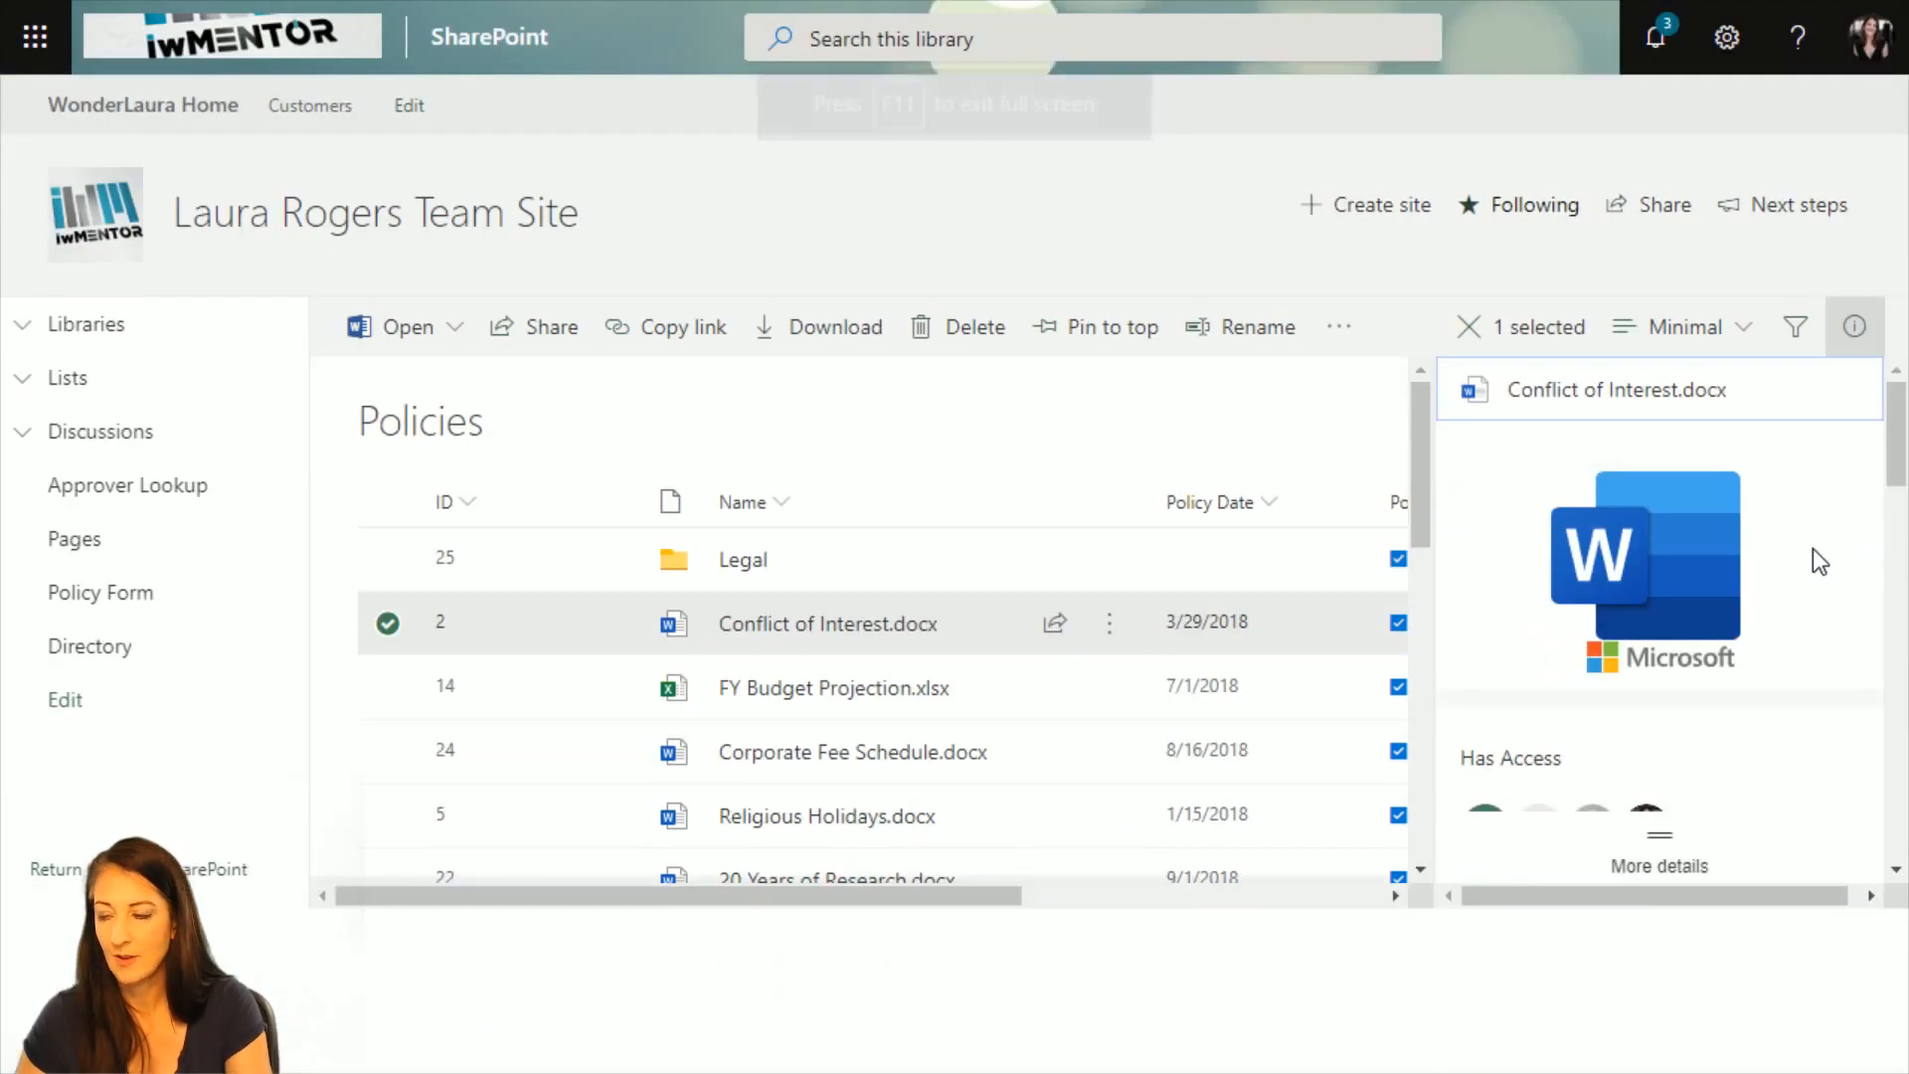
{"action": "left_click", "coordinate": [1565, 871]}
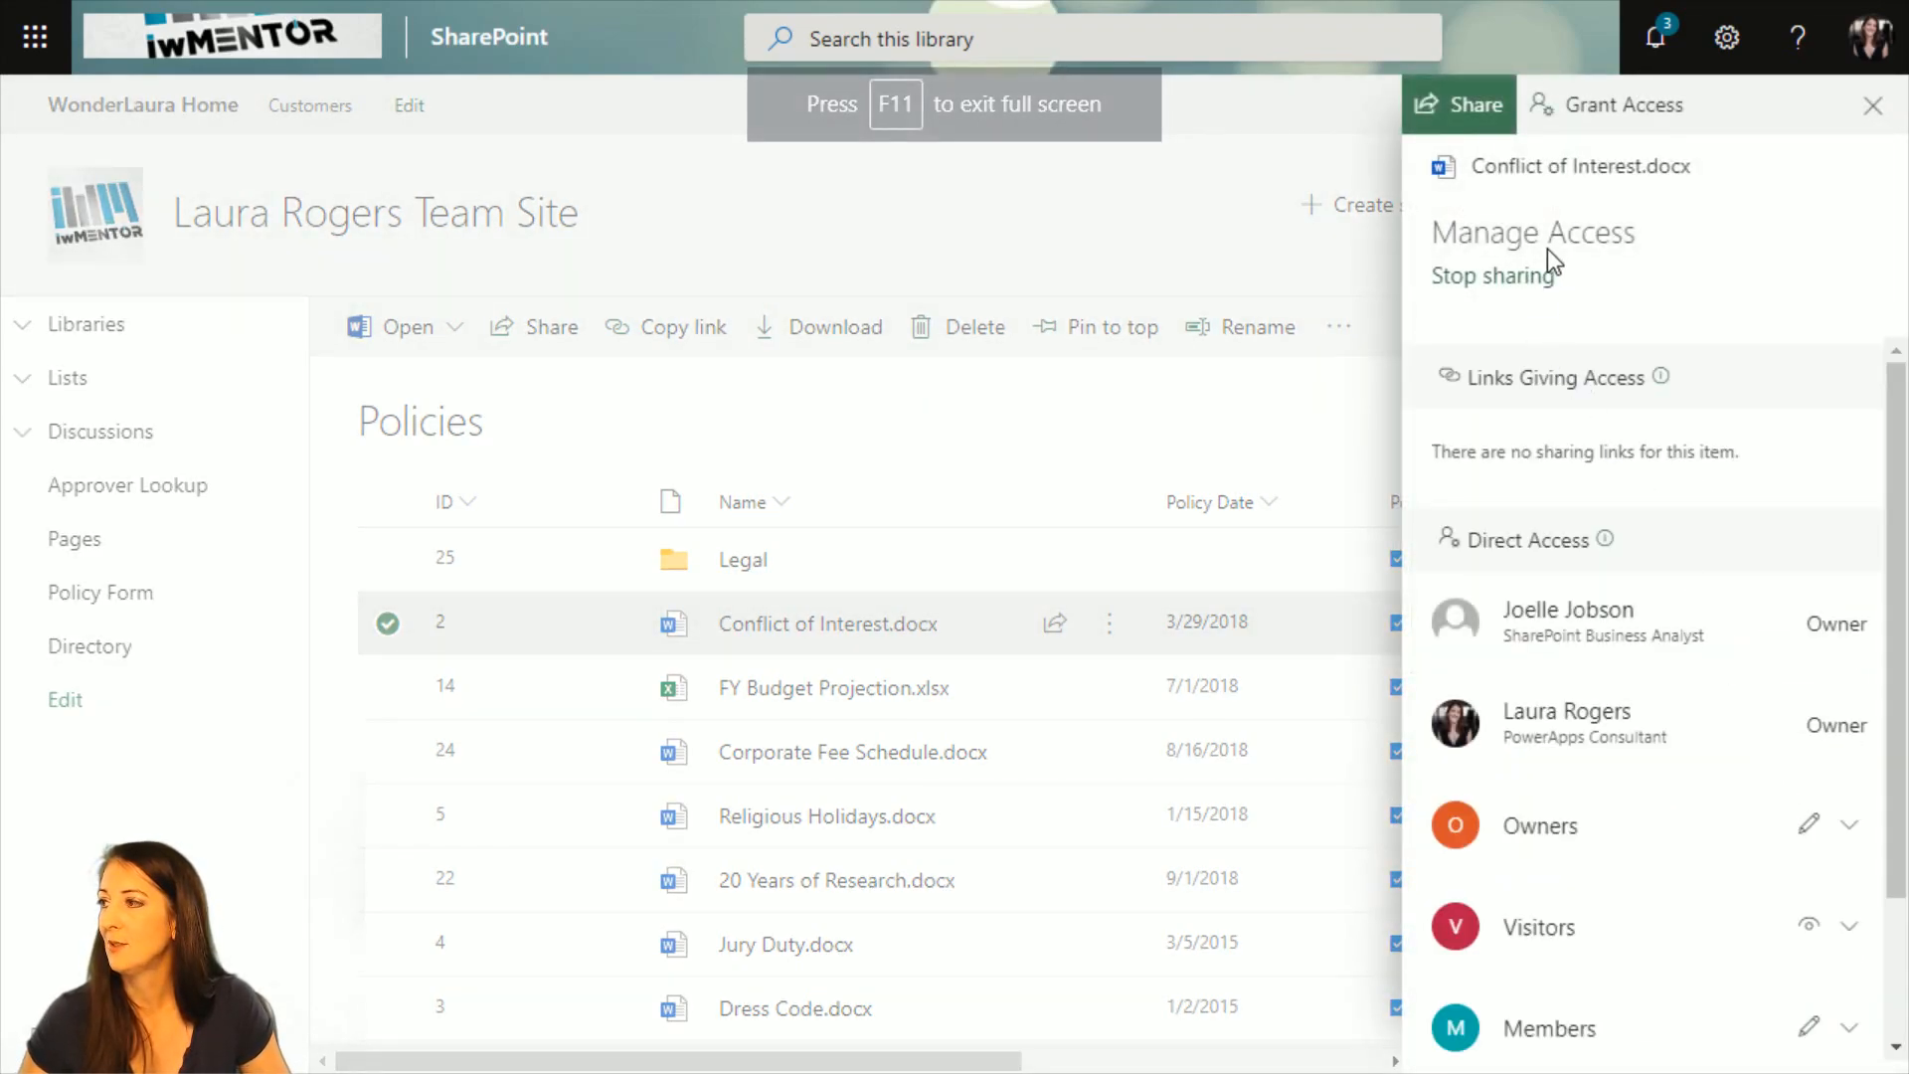
{"action": "scroll", "coordinate": [1728, 823], "scroll_direction": "down", "scroll_amount": 2}
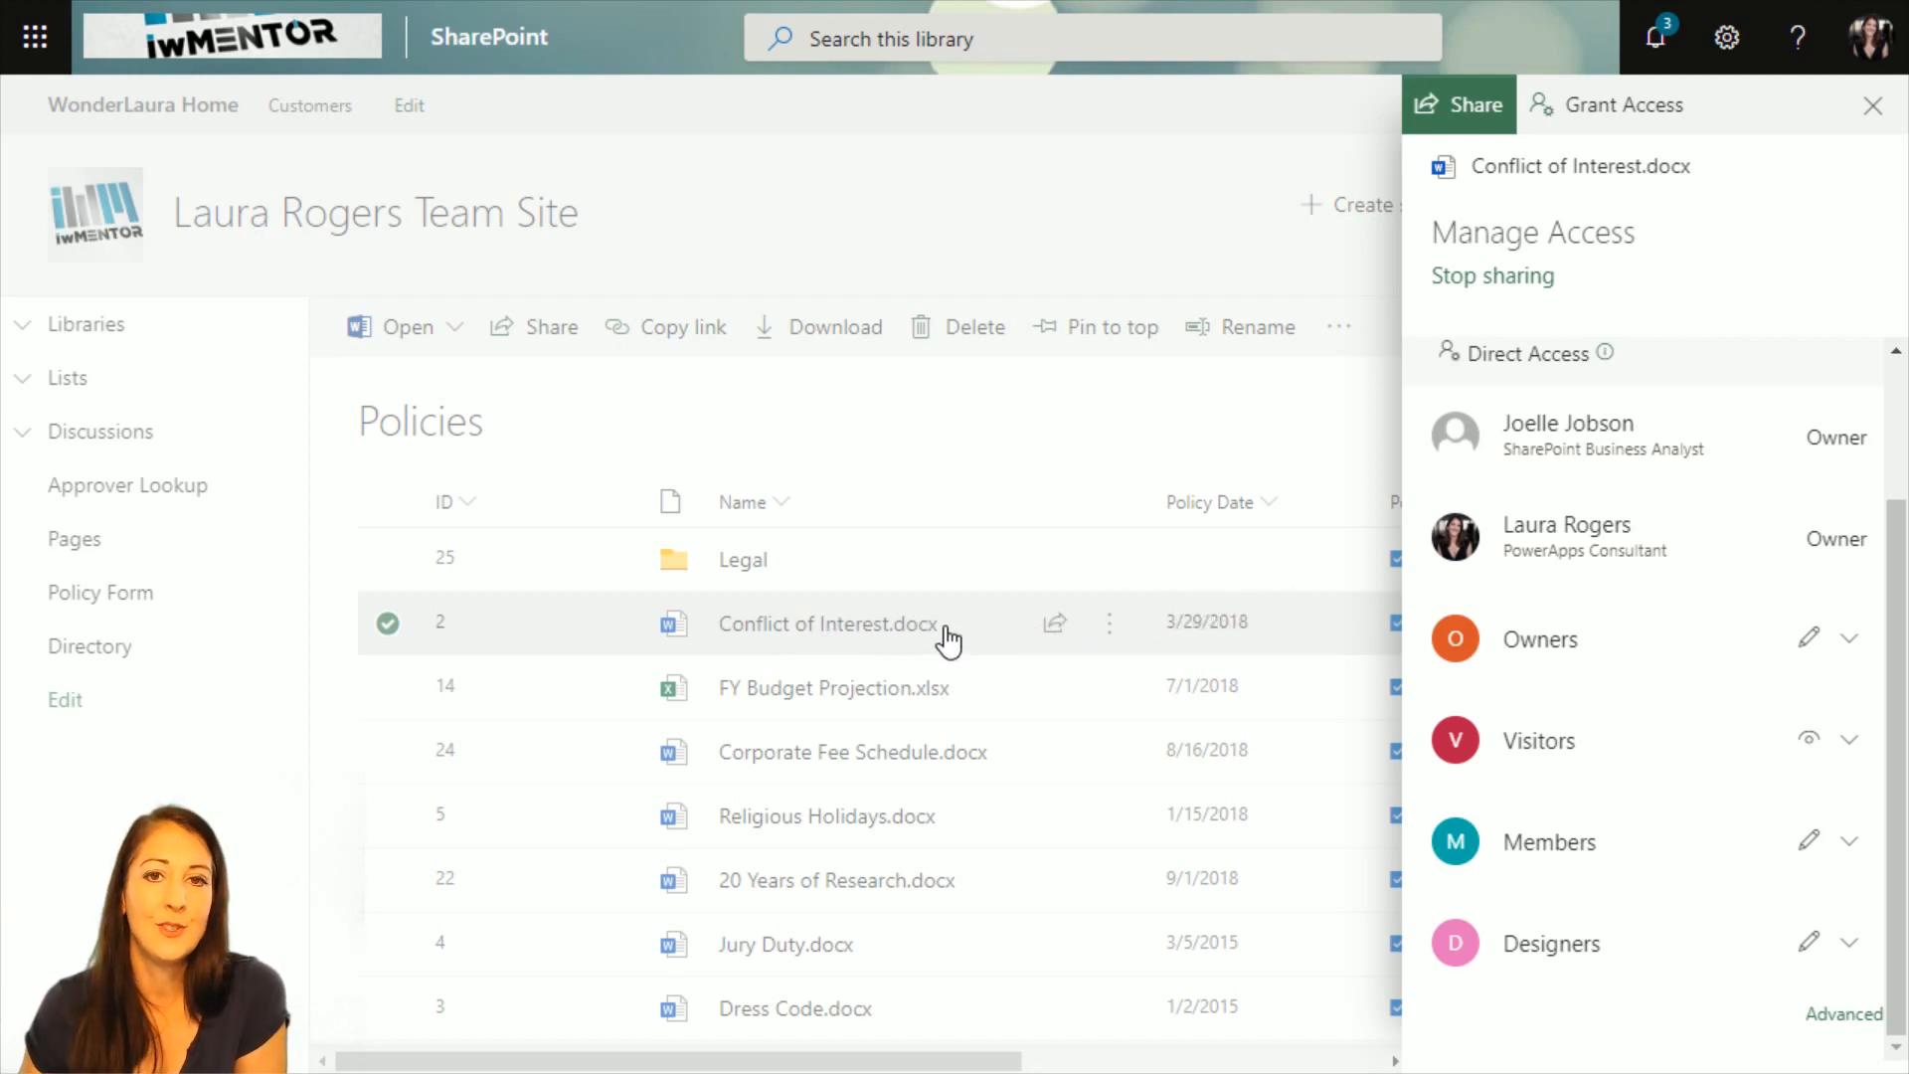
{"action": "left_click", "coordinate": [1872, 111]}
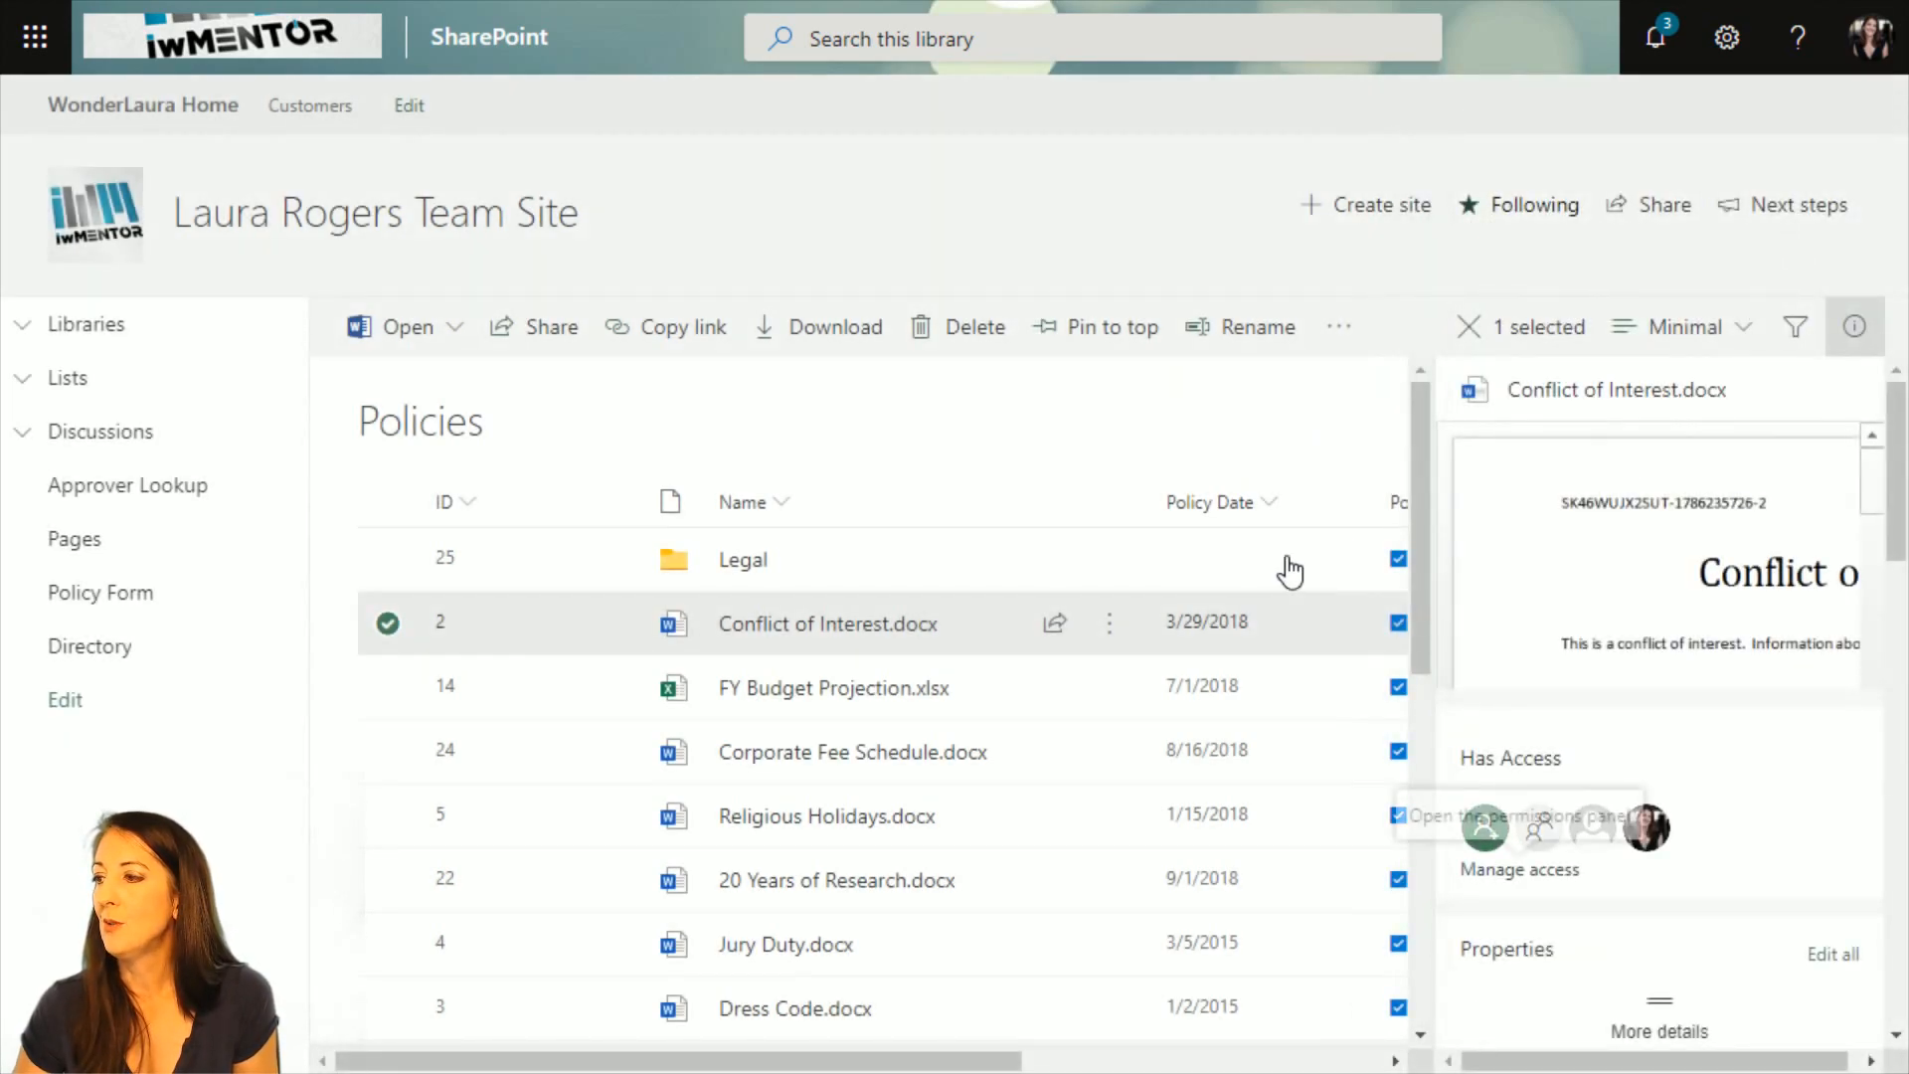
{"action": "left_click", "coordinate": [1854, 333]}
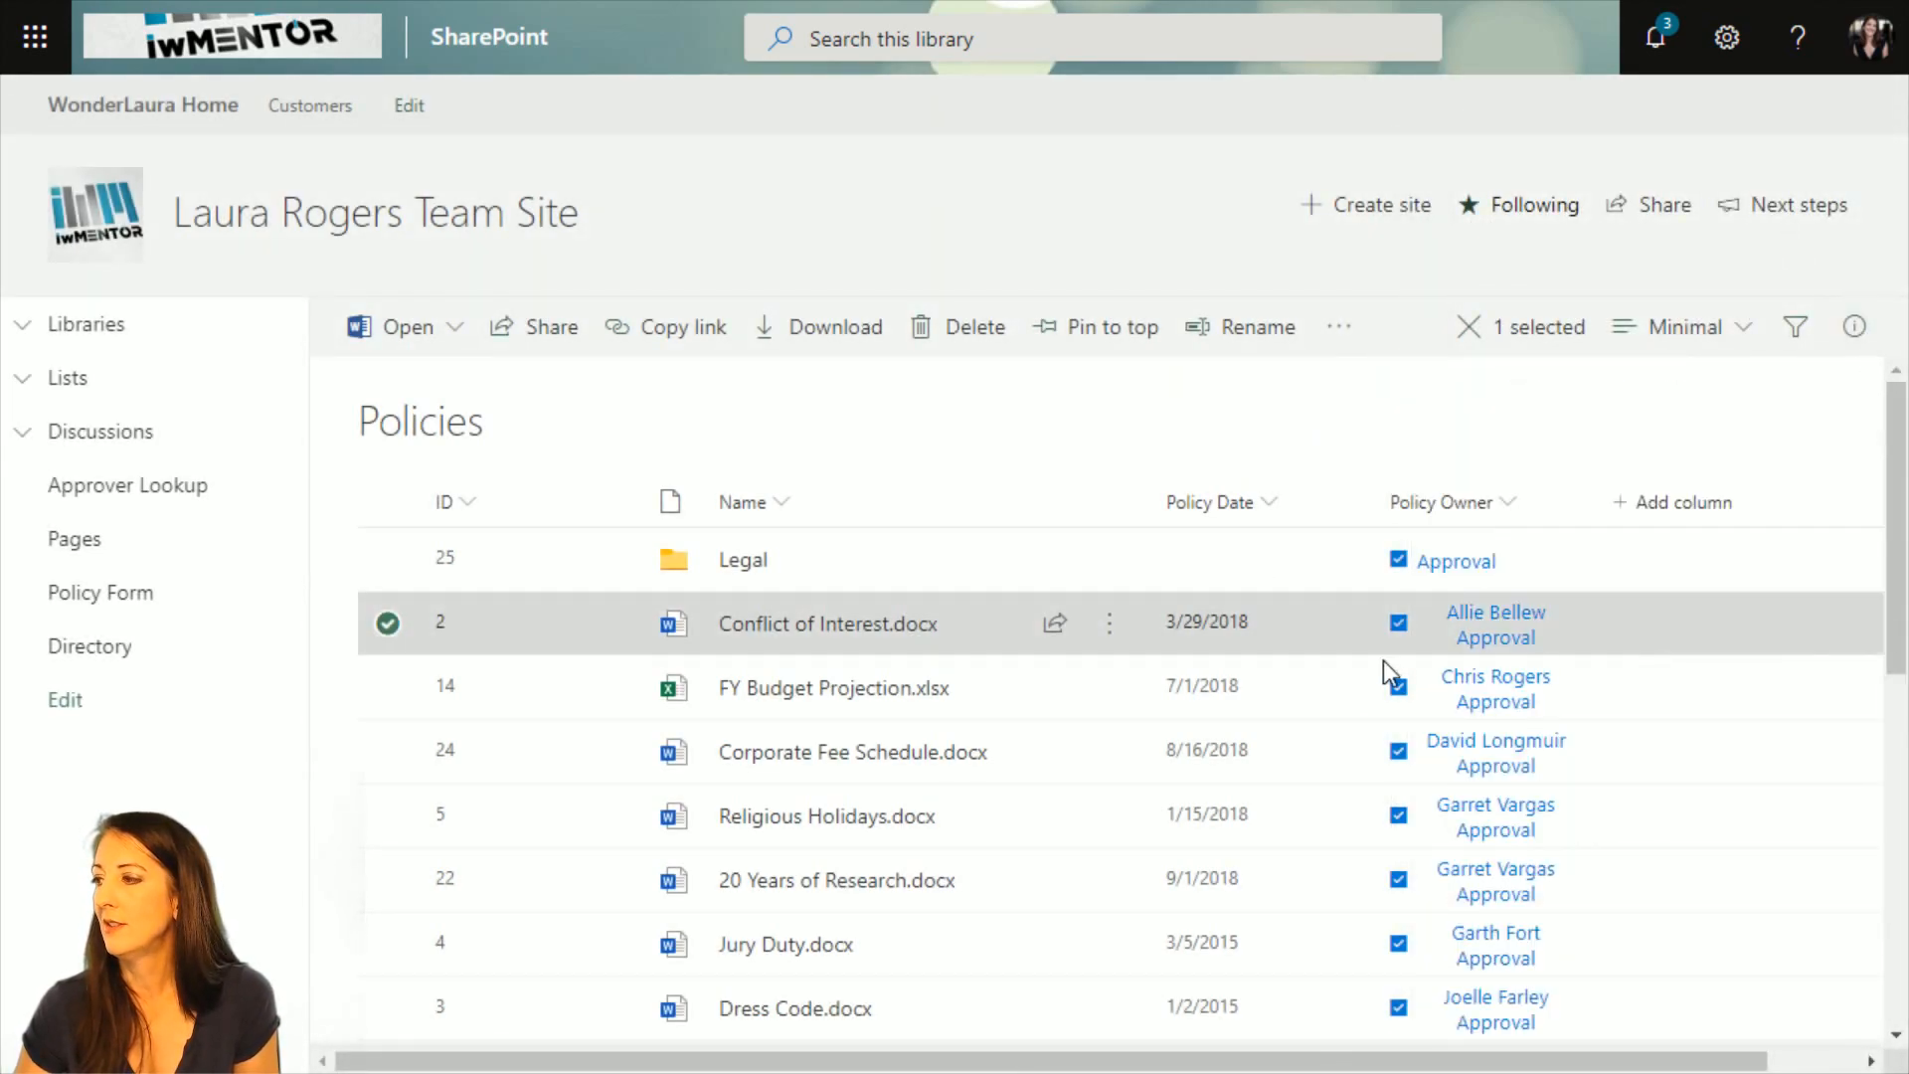
Run the Test permissions flow on Conflict of Interest.docx from its Policy Owner Approval link, and dismiss all reminders.
{"action": "left_click", "coordinate": [1505, 628]}
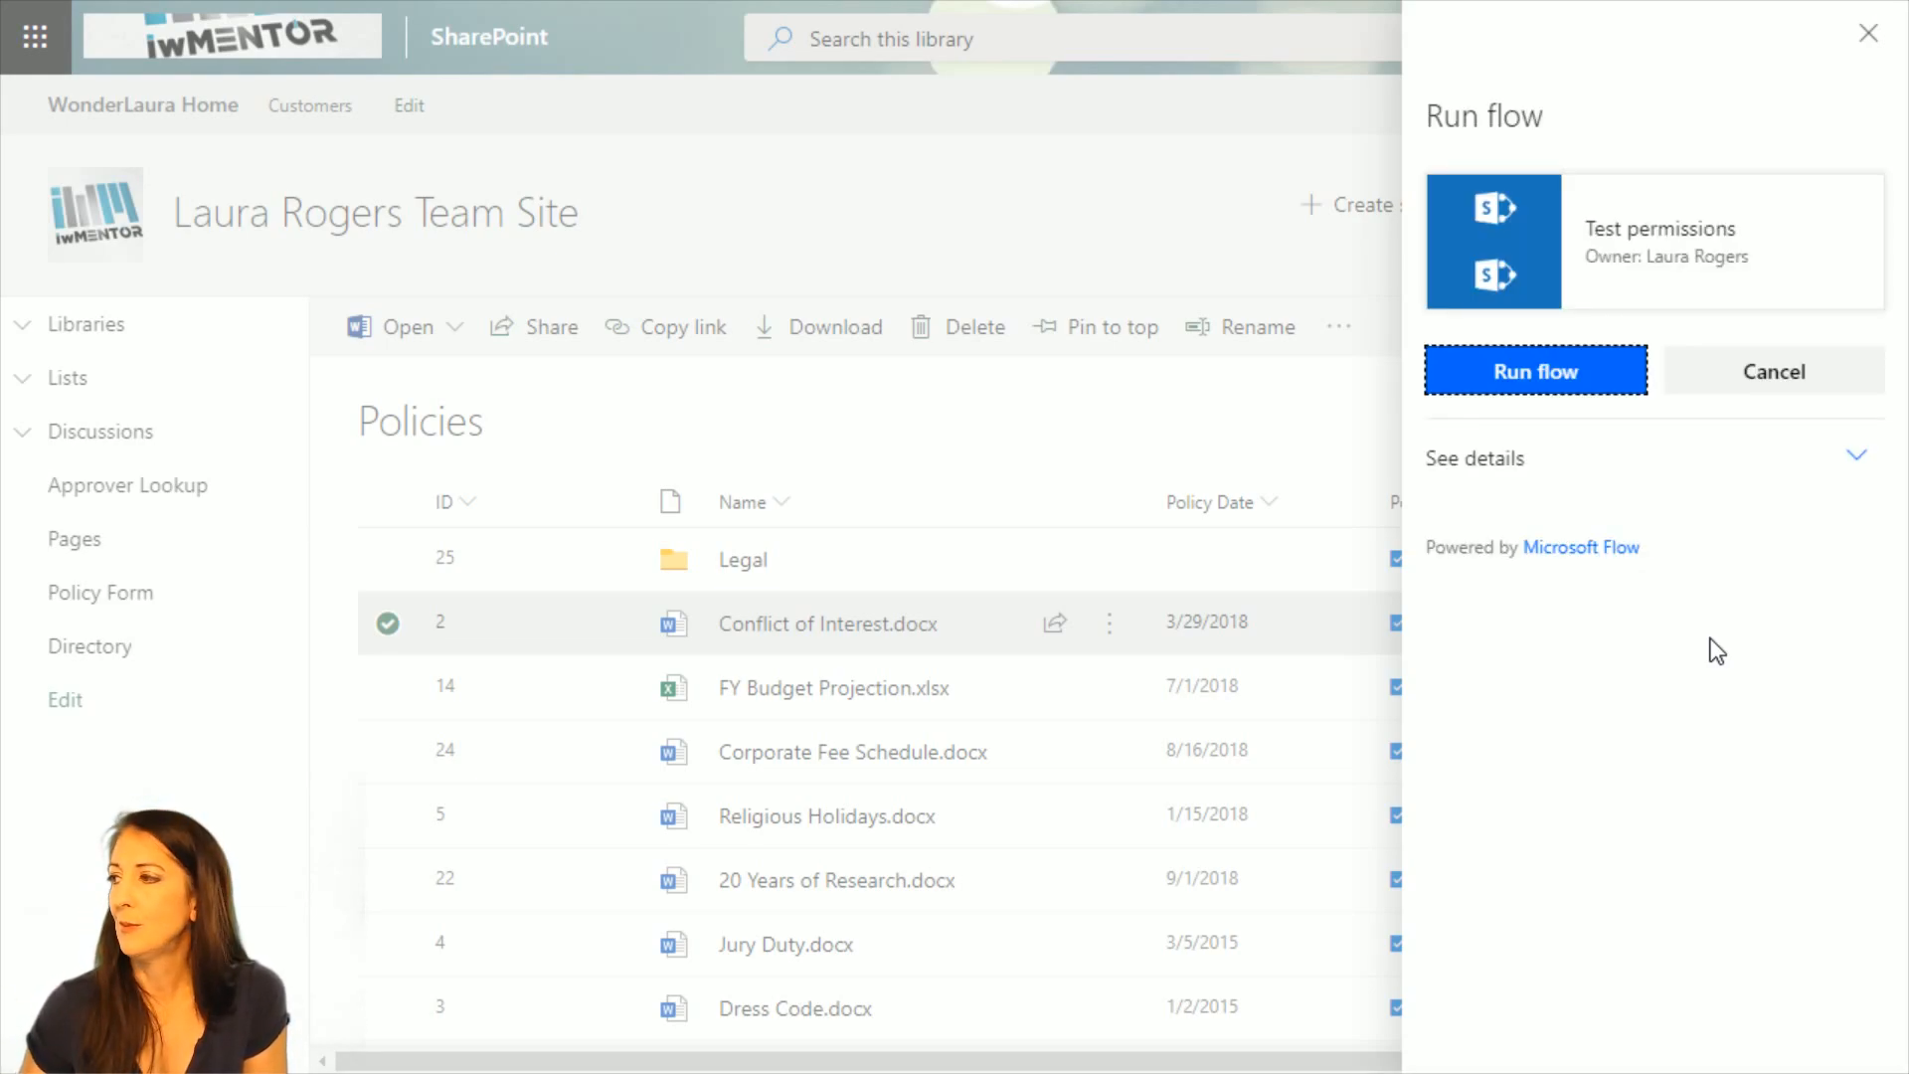
{"action": "left_click", "coordinate": [1557, 376]}
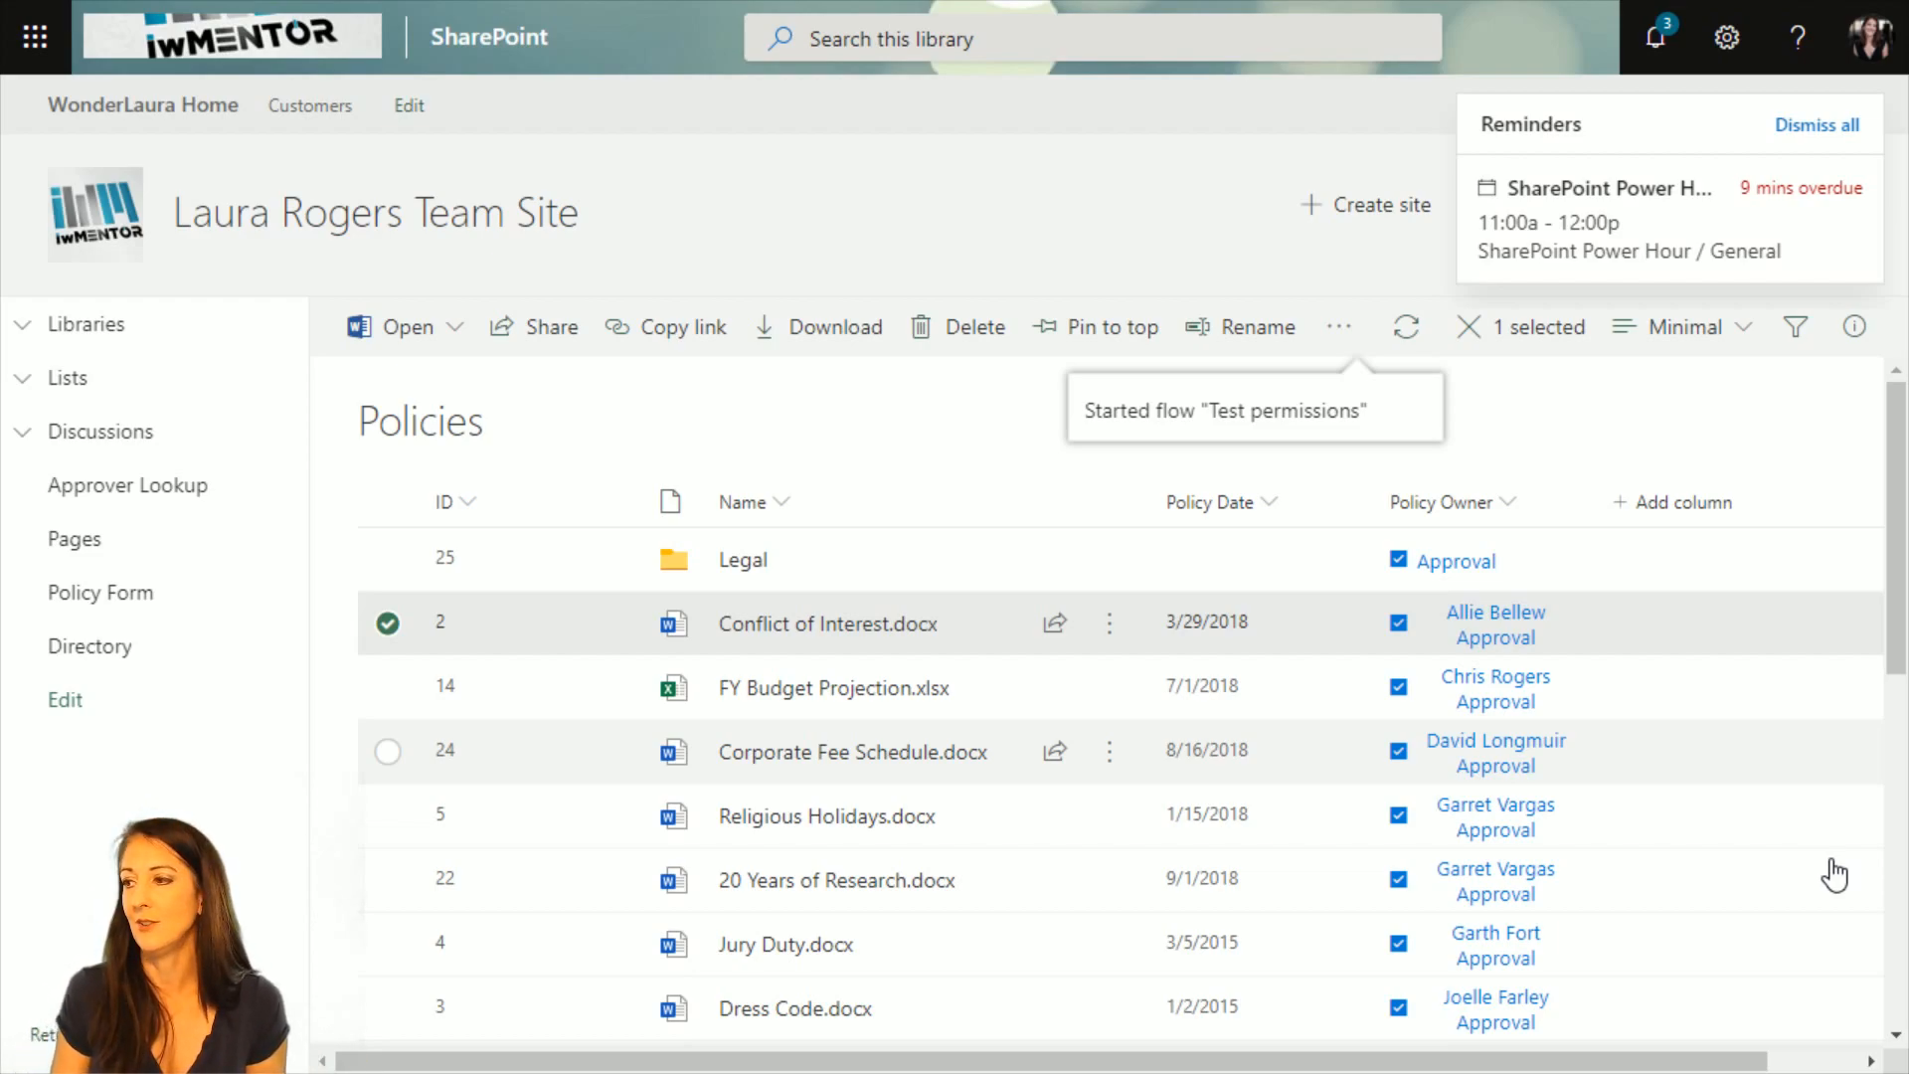
{"action": "left_click", "coordinate": [1820, 125]}
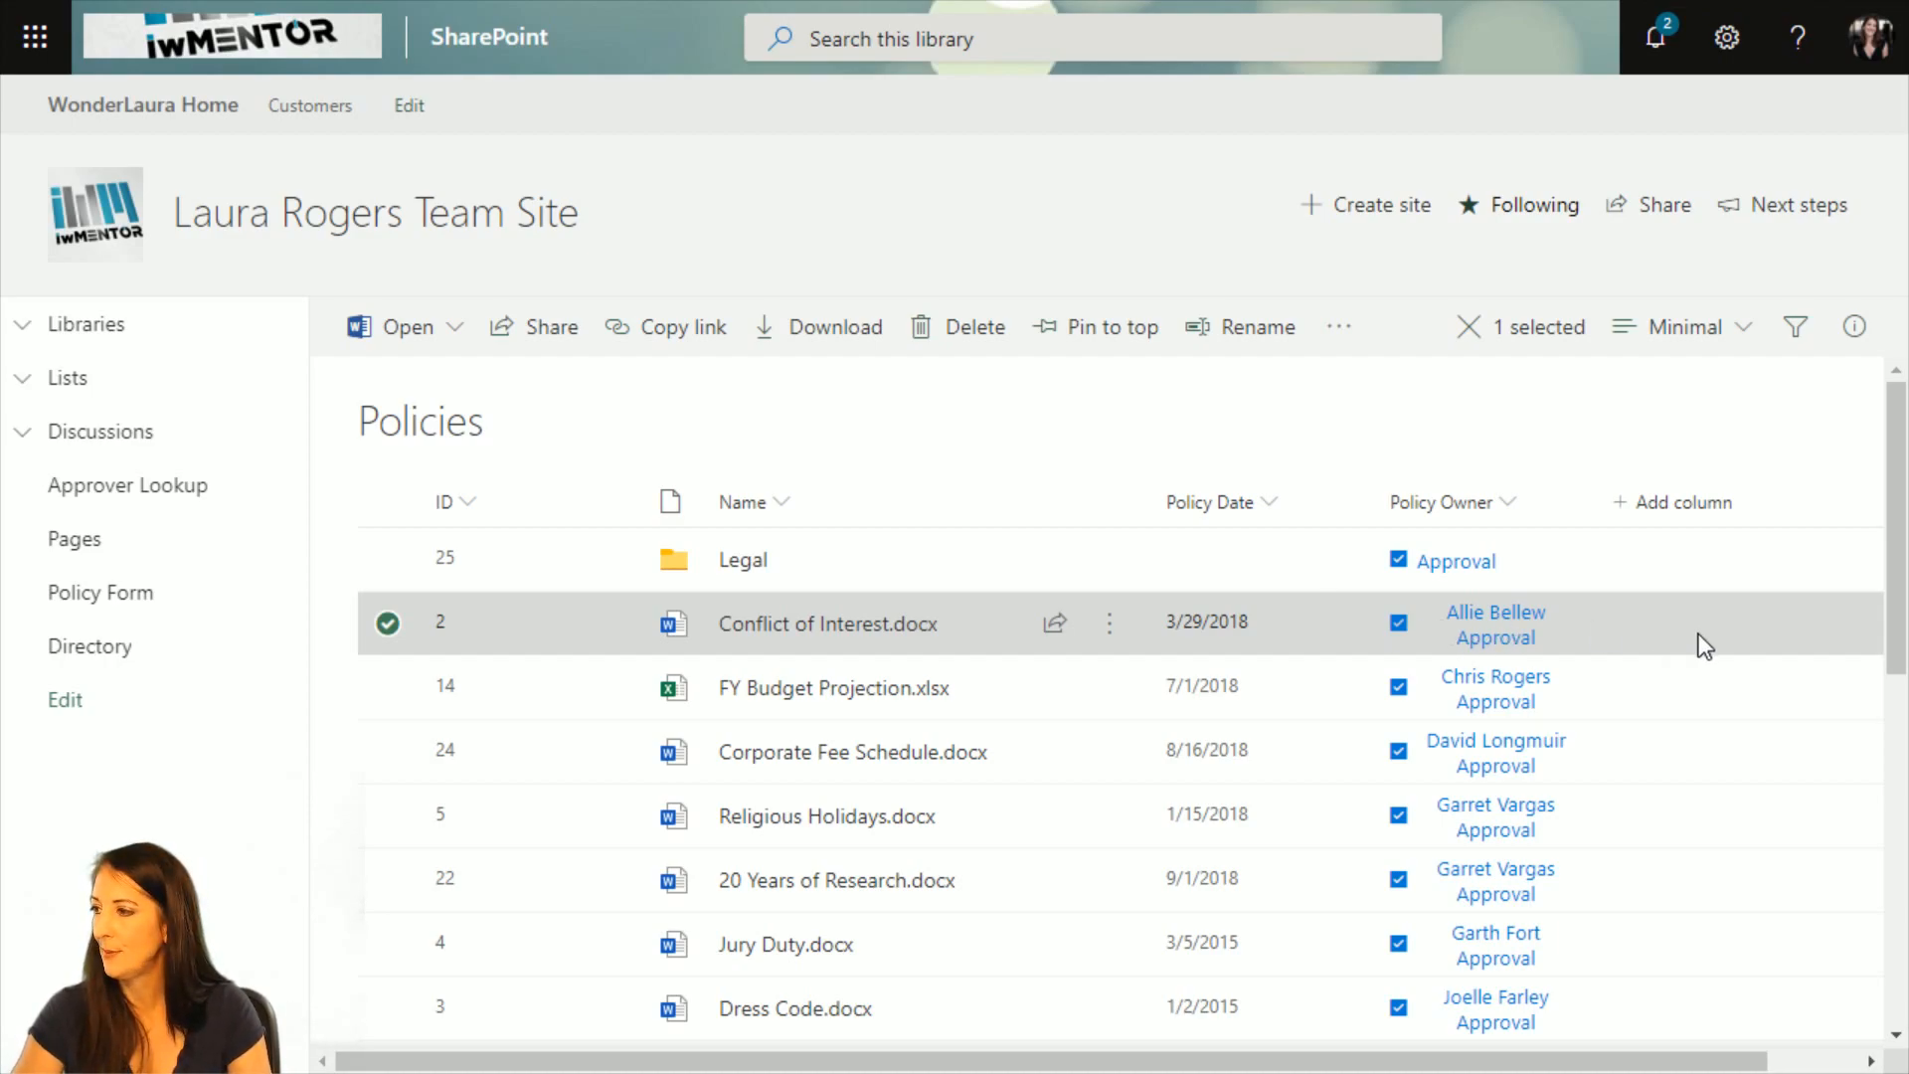
Check the direct access of Conflict of Interest.docx again through Manage Access, and close its details.
{"action": "left_click", "coordinate": [1854, 331]}
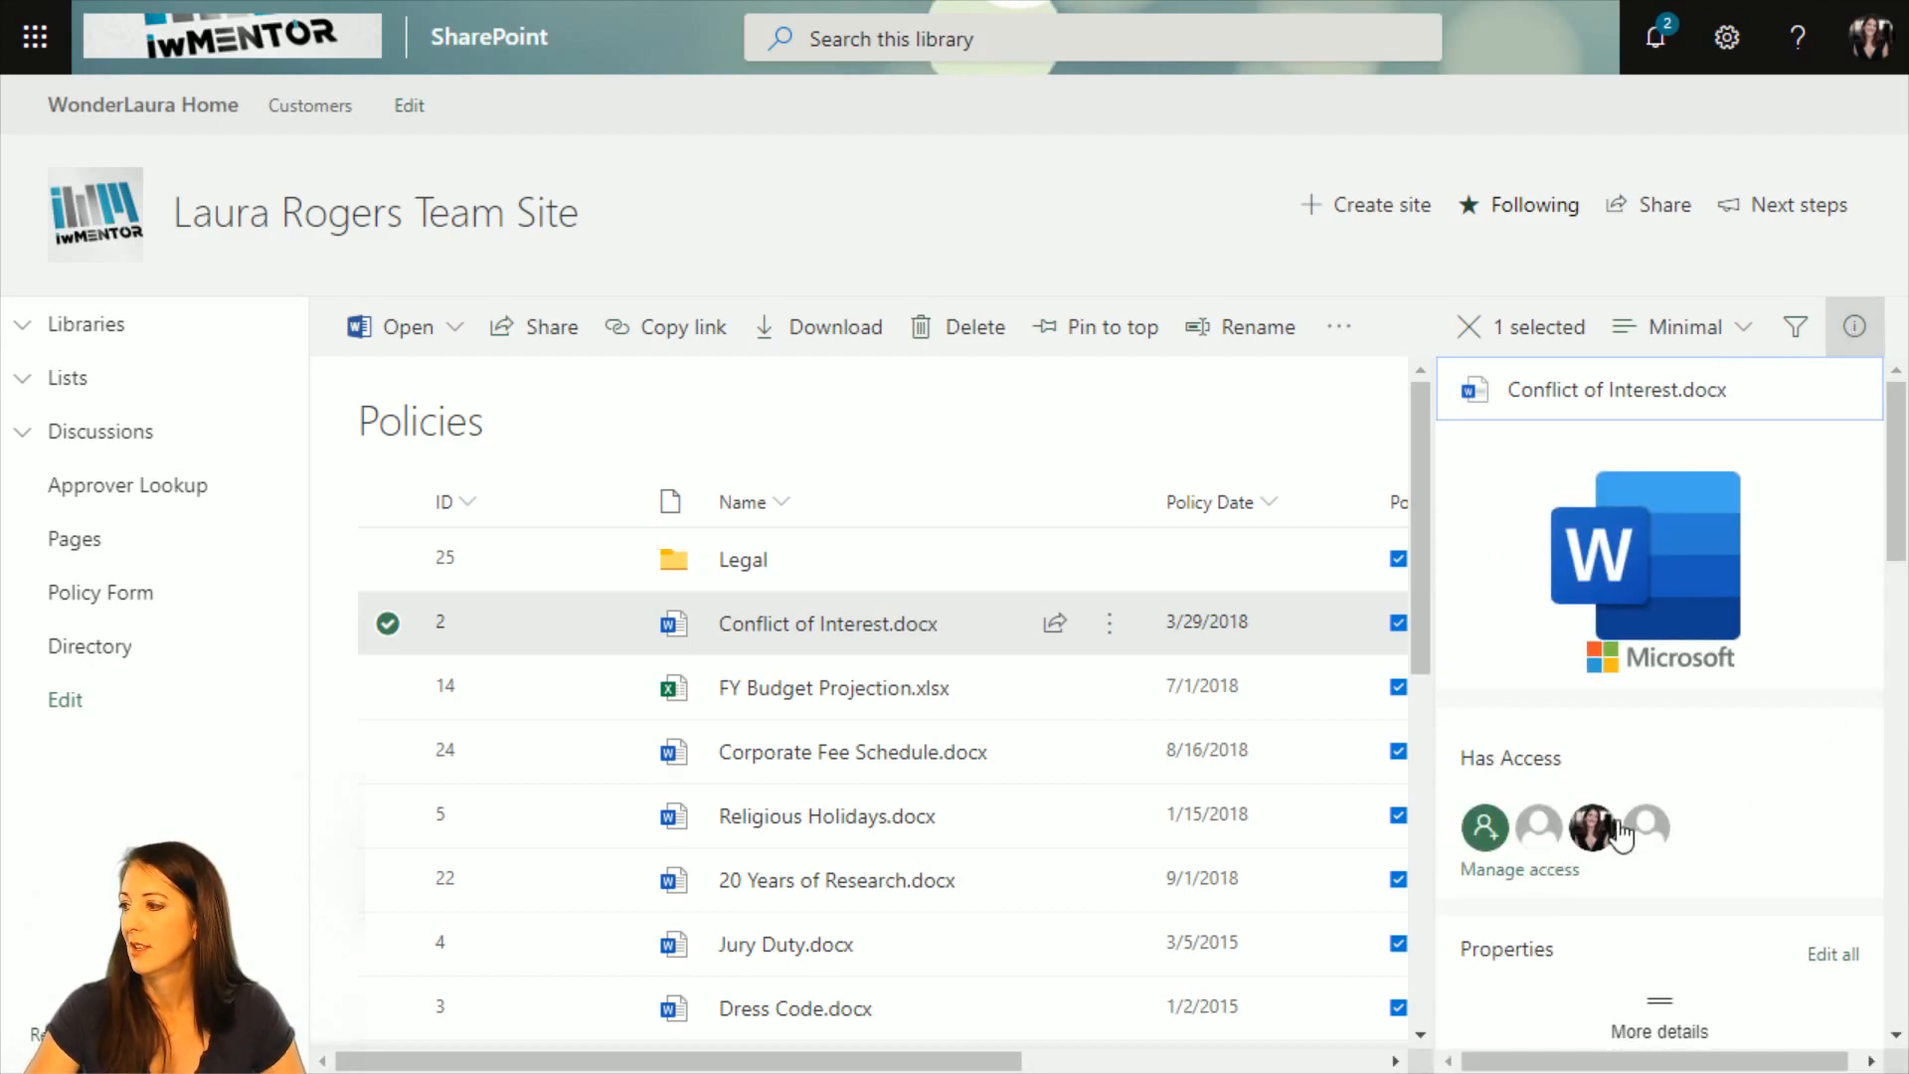
{"action": "left_click", "coordinate": [1516, 877]}
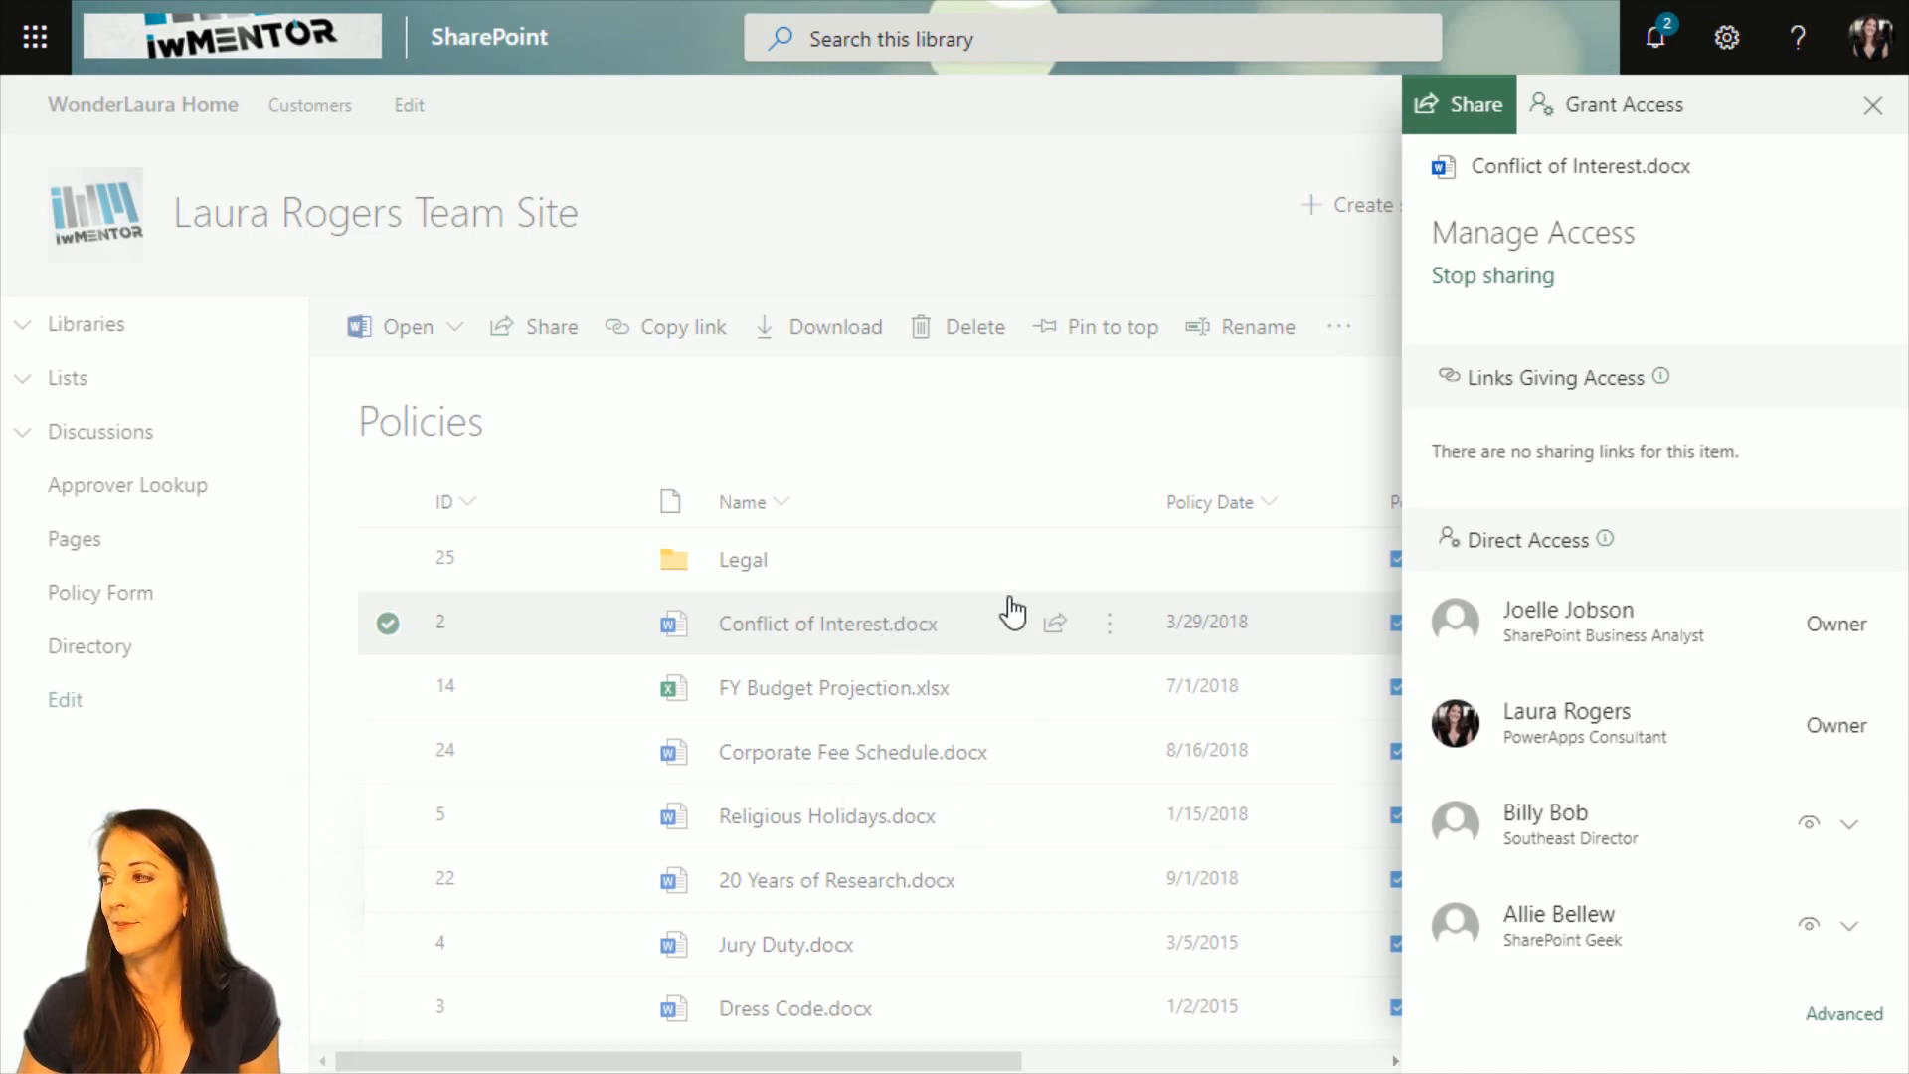
{"action": "left_click", "coordinate": [1874, 117]}
{"action": "left_click", "coordinate": [1853, 328]}
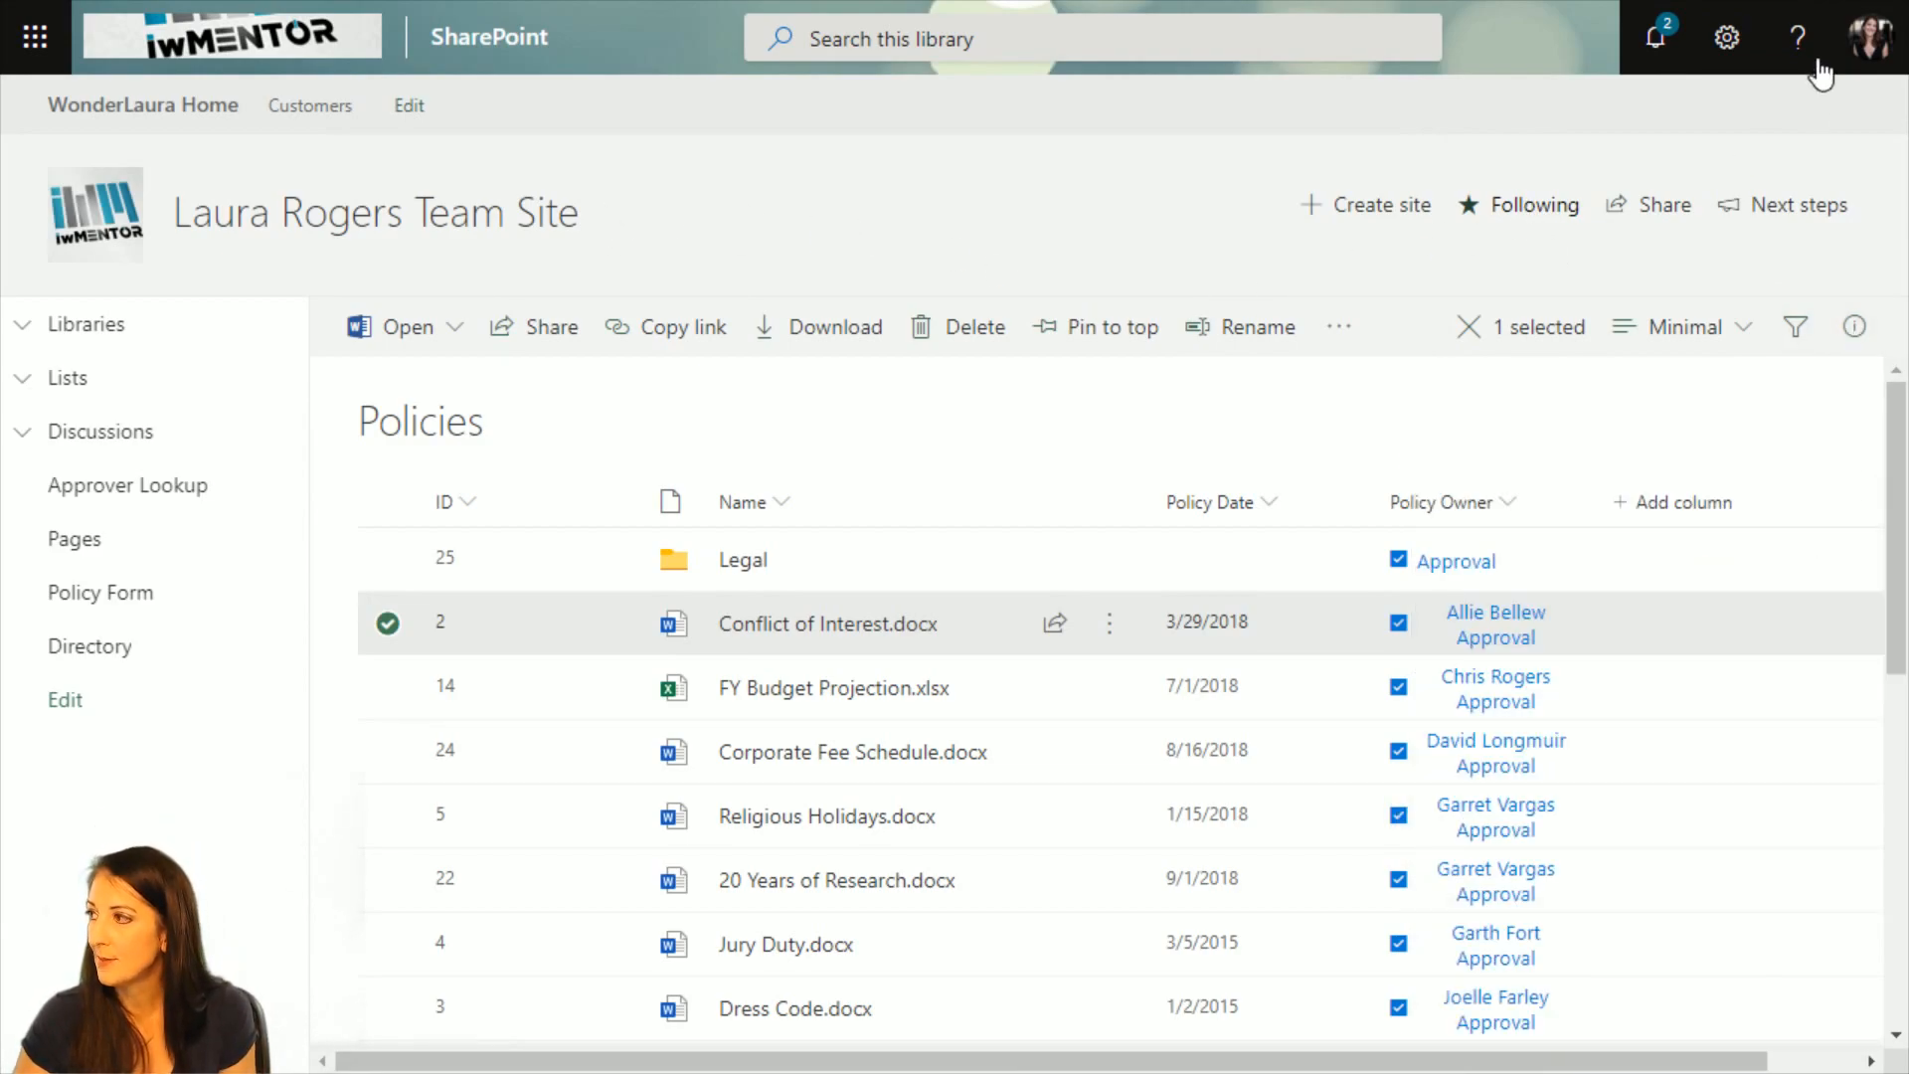
View the permissions of the Policies library in its settings and list the items that have unique permissions.
{"action": "left_click", "coordinate": [1727, 37]}
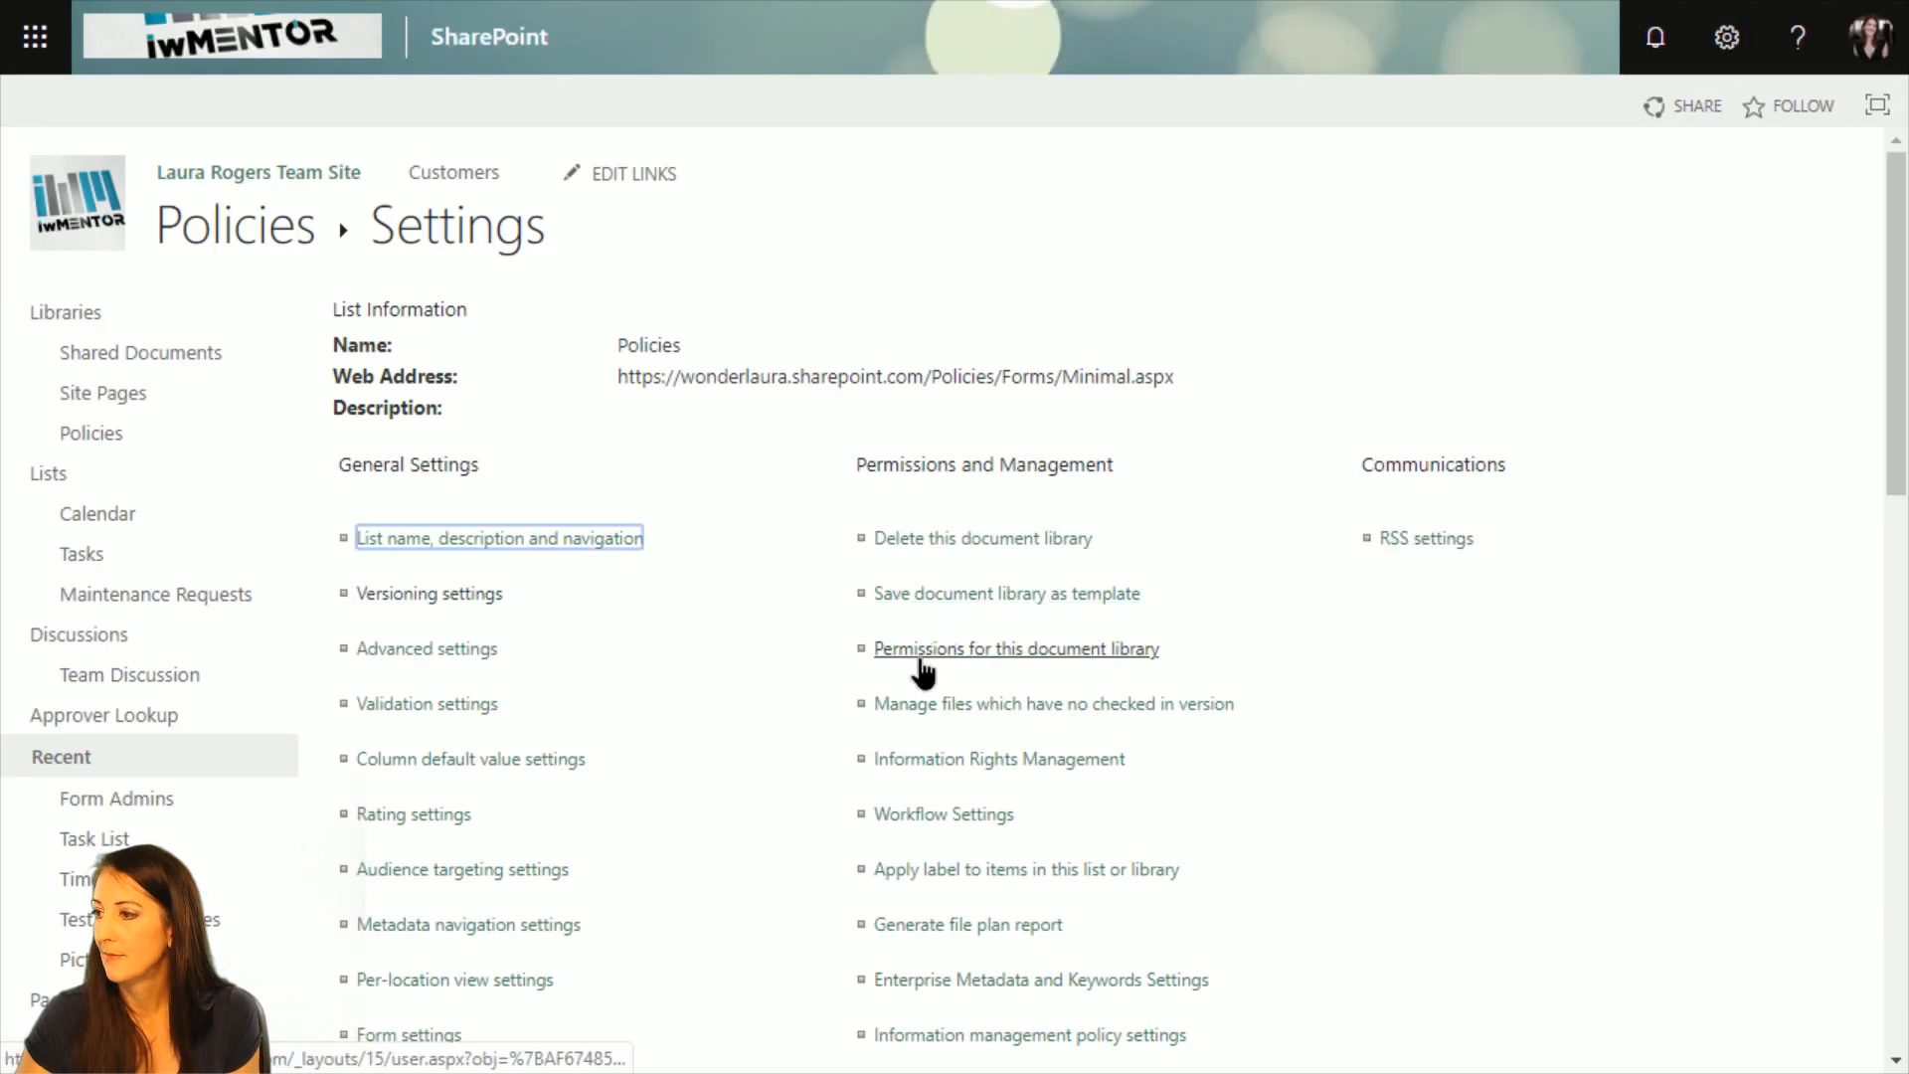
{"action": "left_click", "coordinate": [922, 670]}
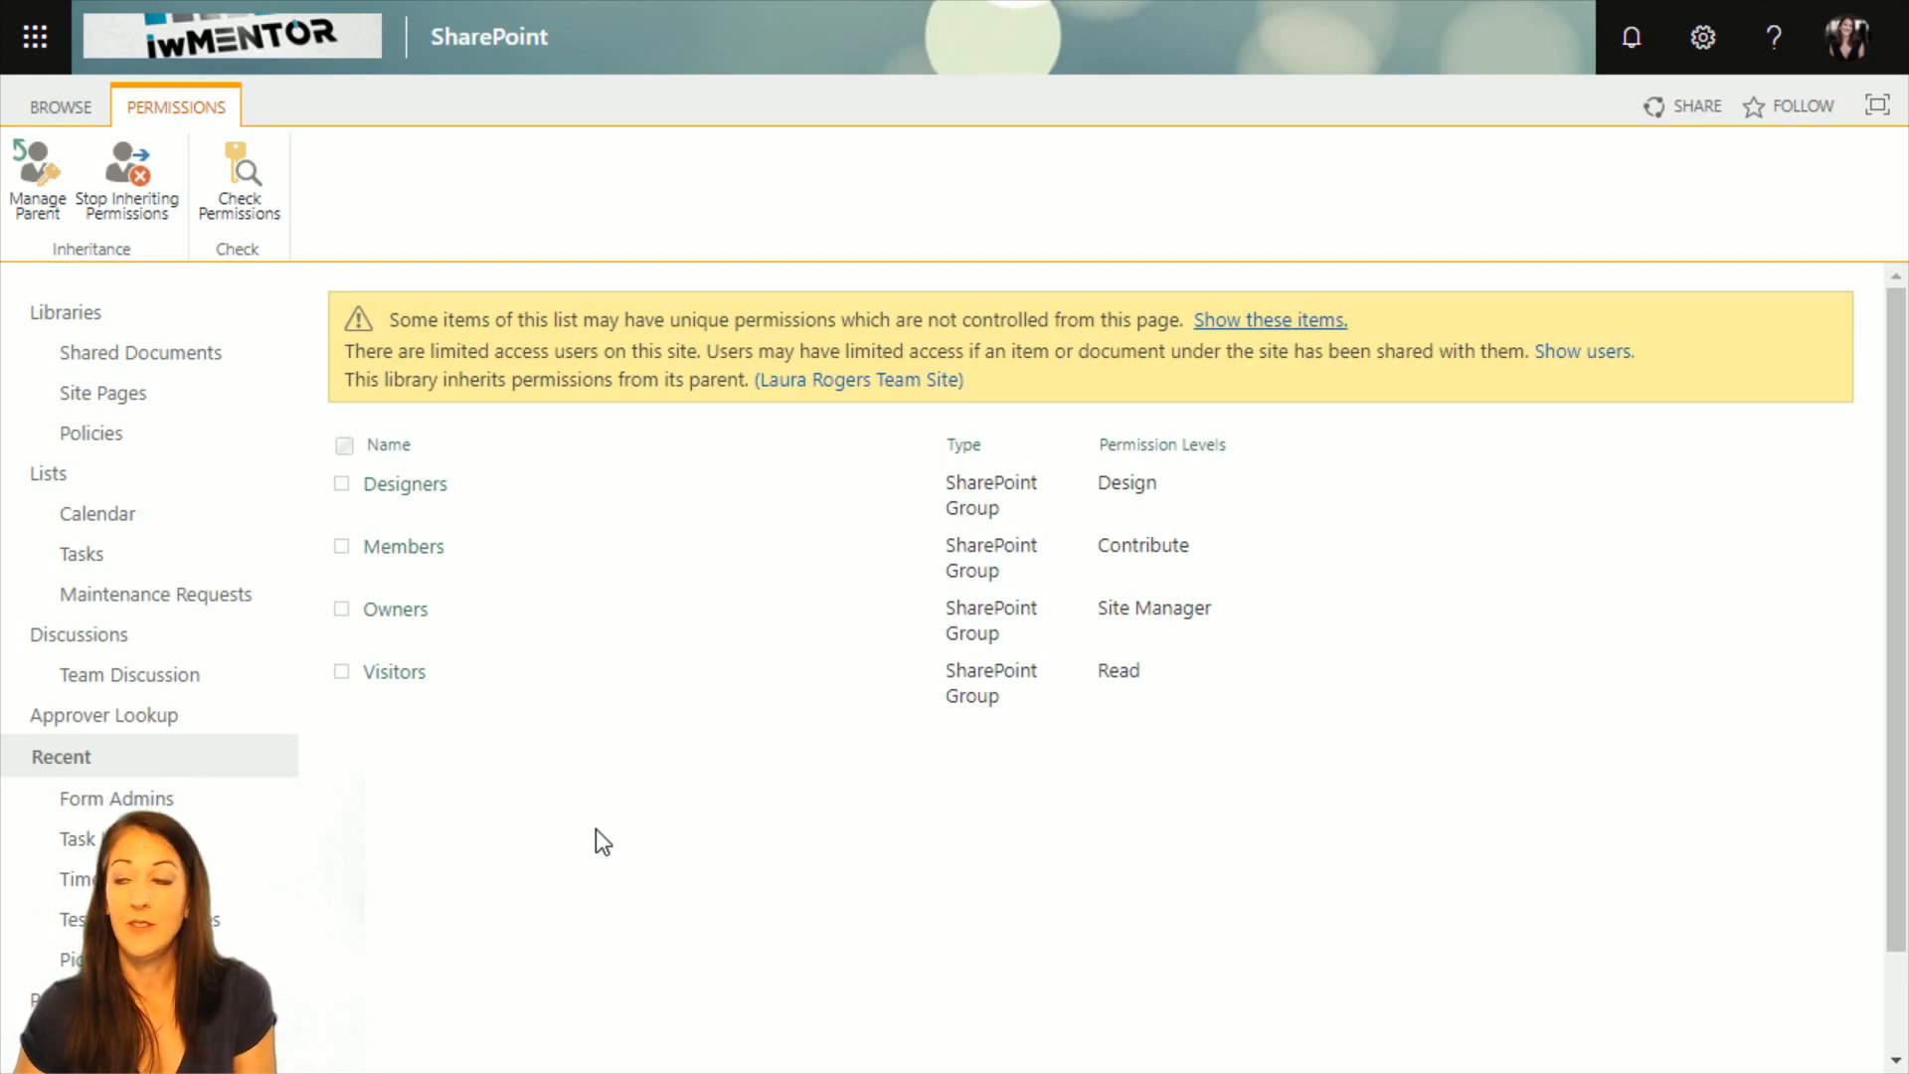
{"action": "left_click", "coordinate": [1250, 322]}
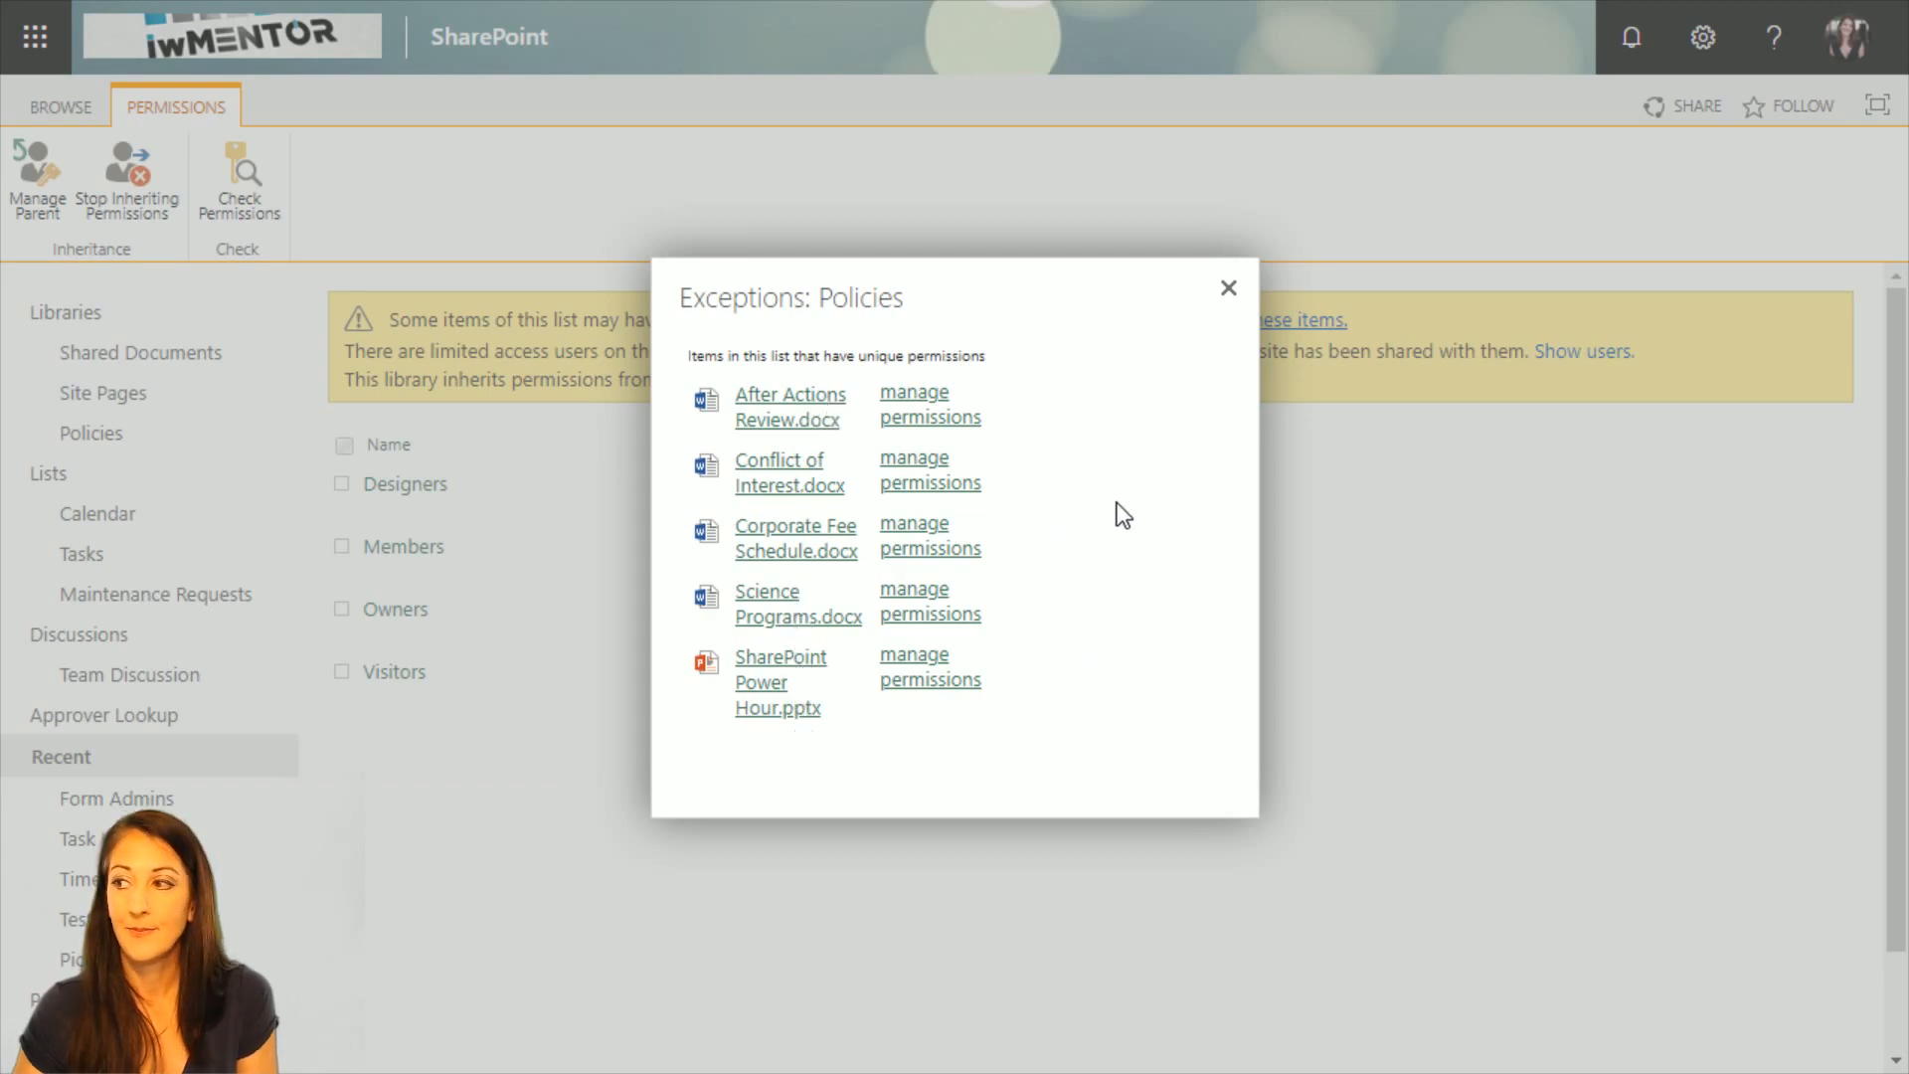
{"action": "left_click", "coordinate": [1229, 288]}
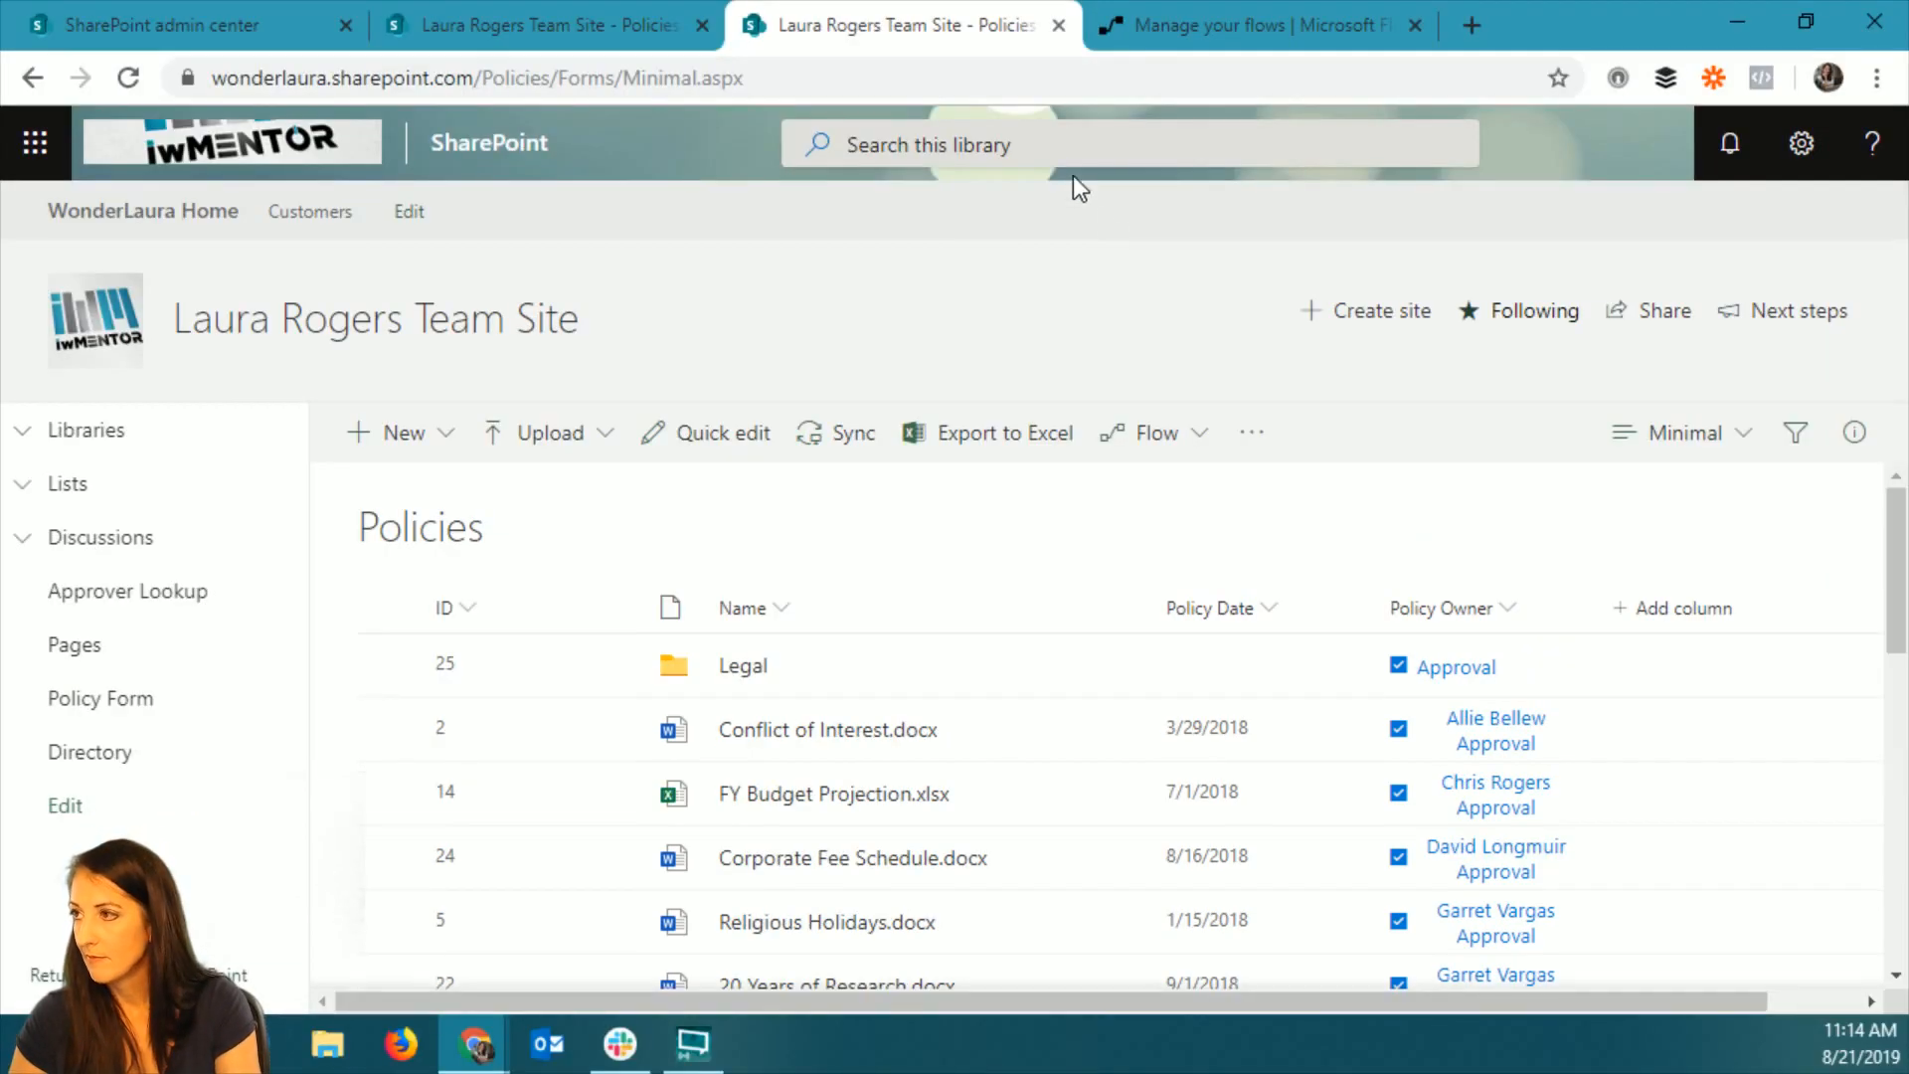
Switch to Microsoft Flow in full screen and deselect the Test permissions flow in My flows.
{"action": "left_click", "coordinate": [1261, 22]}
{"action": "key", "text": "F11"}
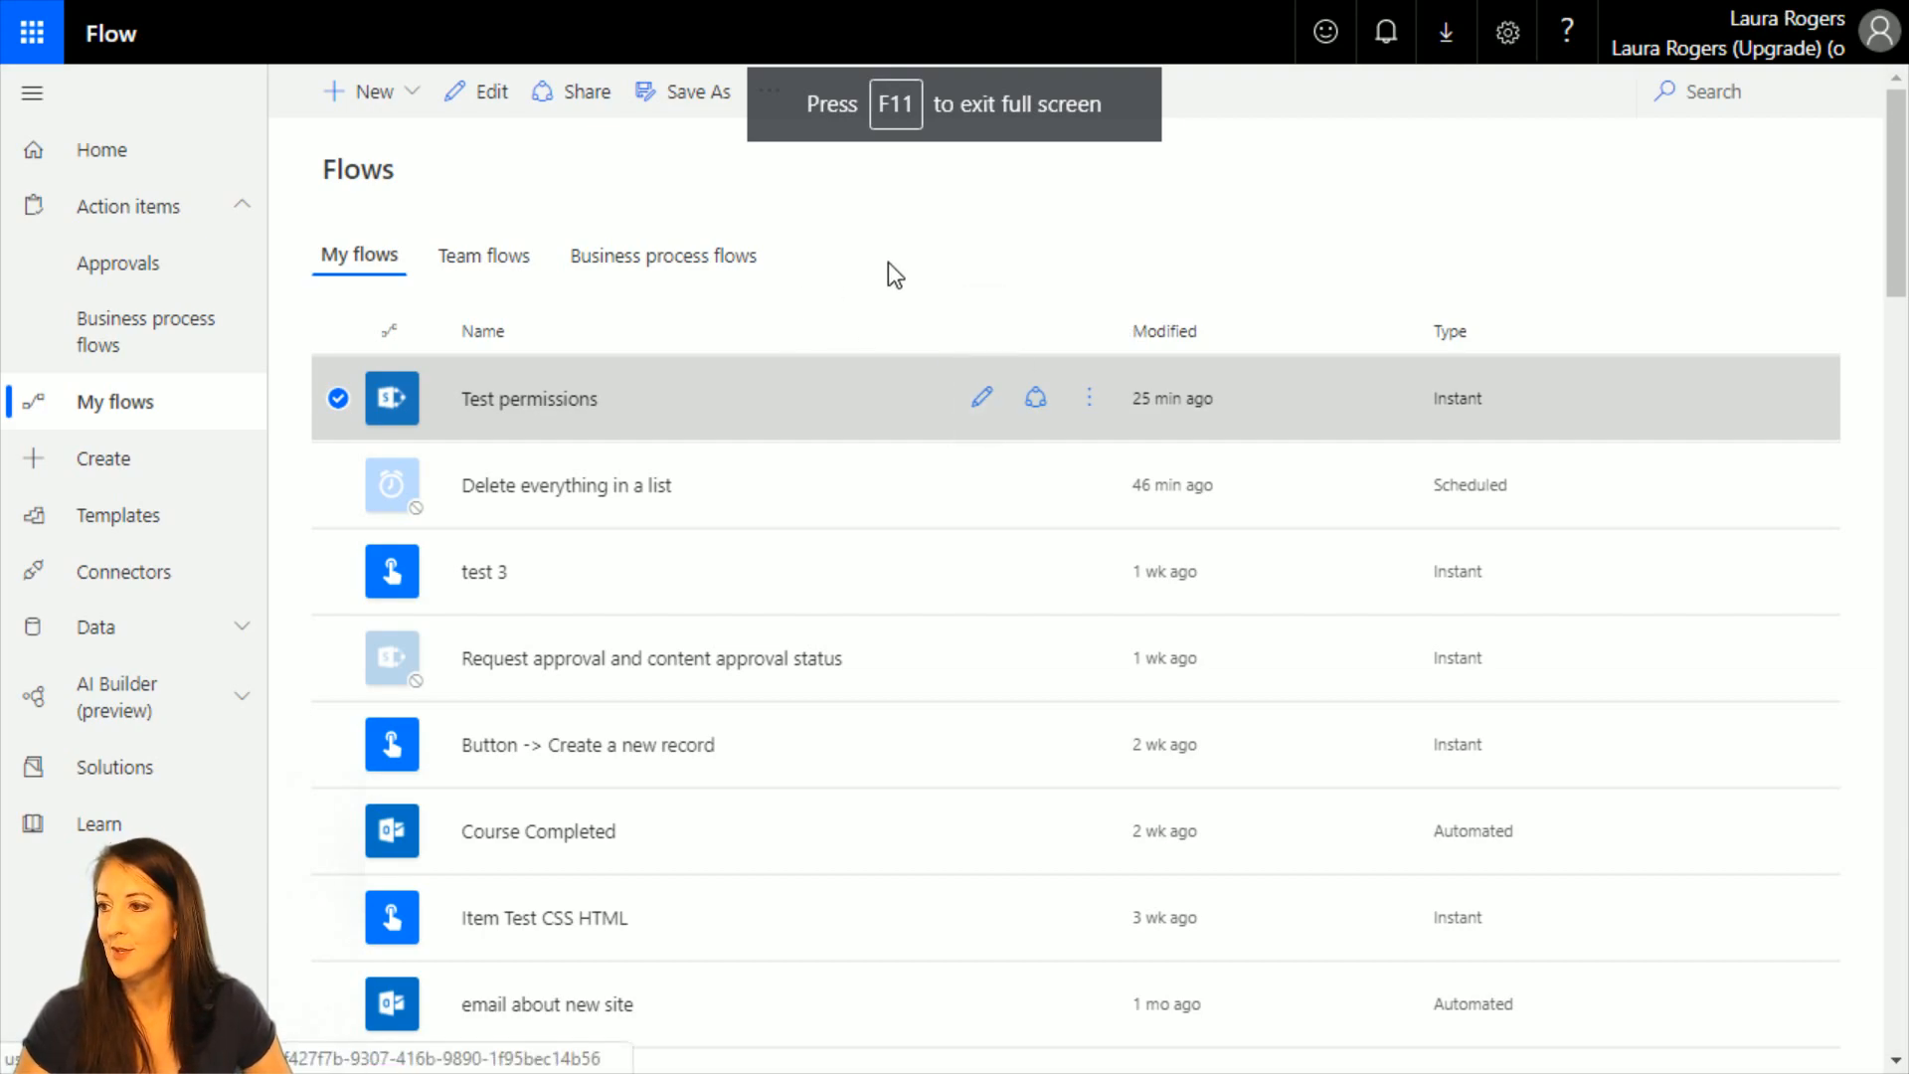
{"action": "left_click", "coordinate": [1039, 243]}
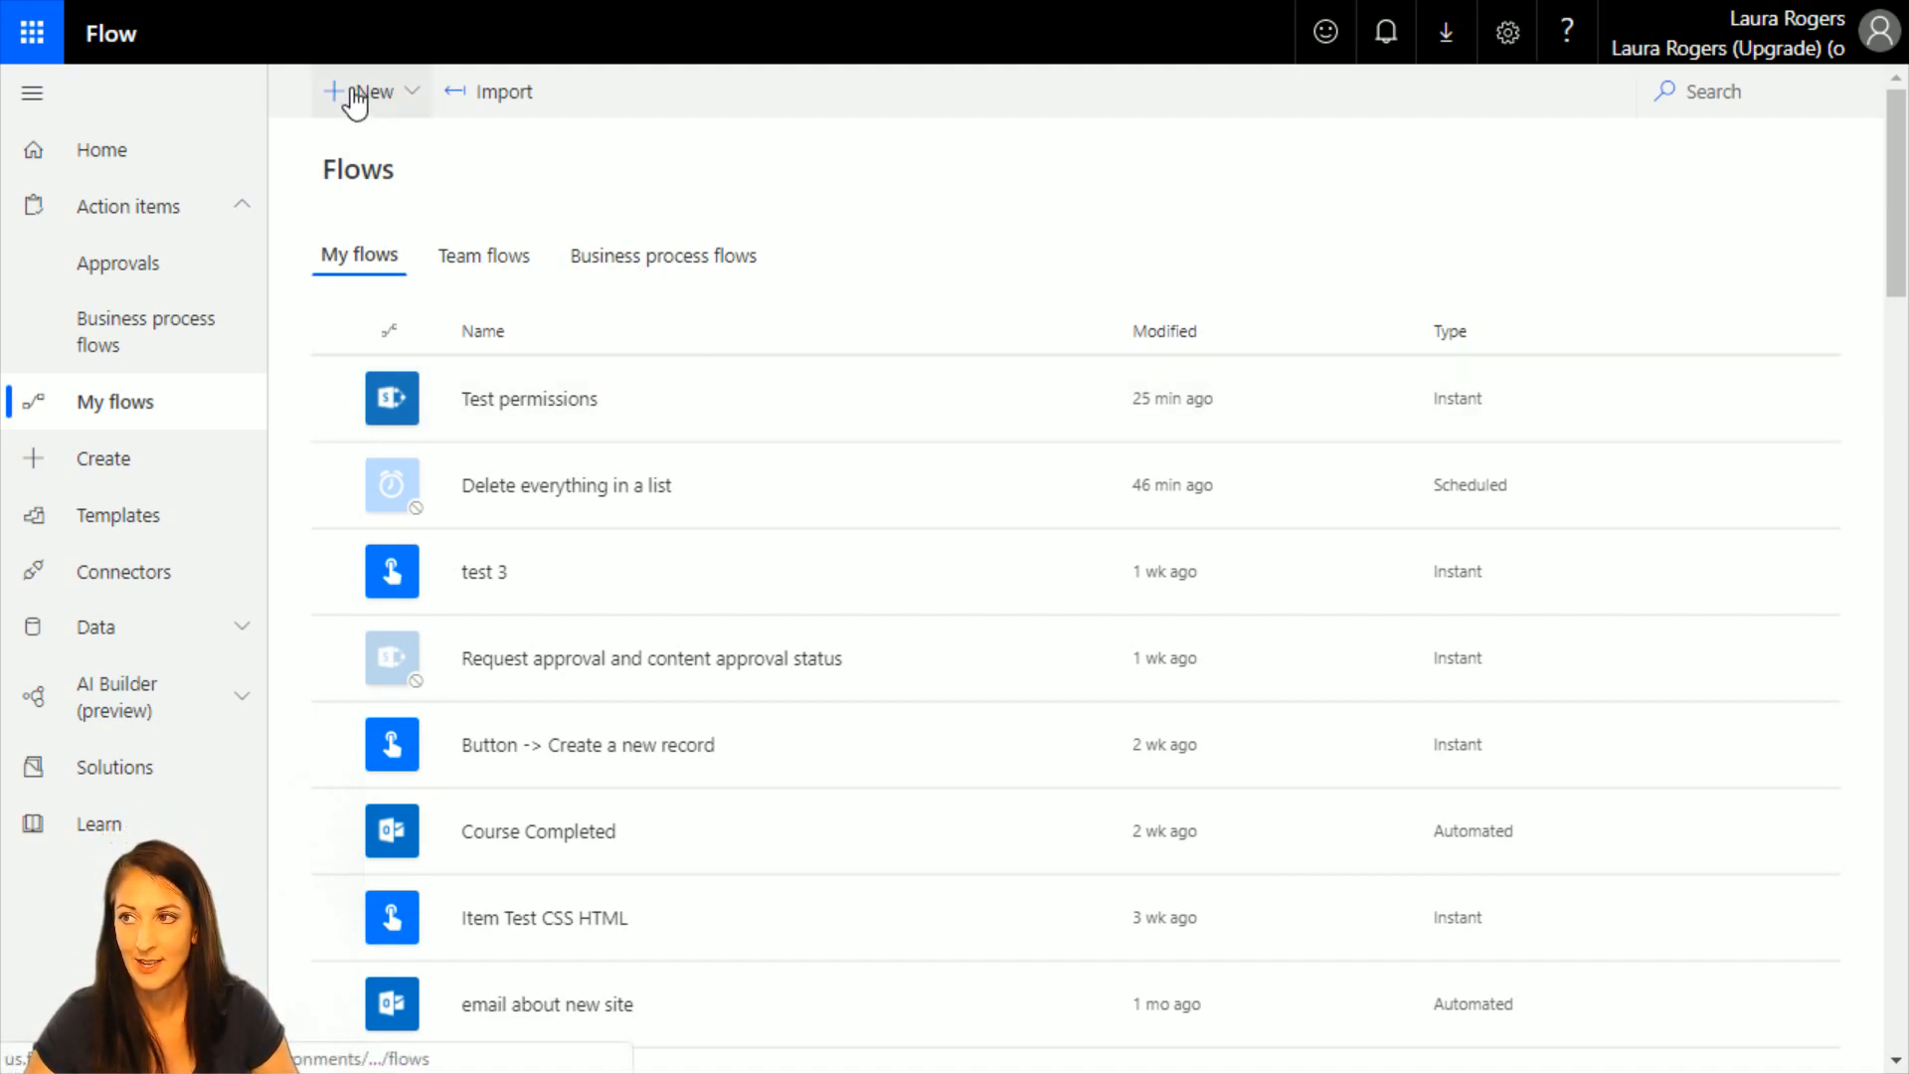
Create a new automated flow from blank and choose the built-in Flow button for mobile trigger, Manually trigger a flow.
{"action": "left_click", "coordinate": [387, 100]}
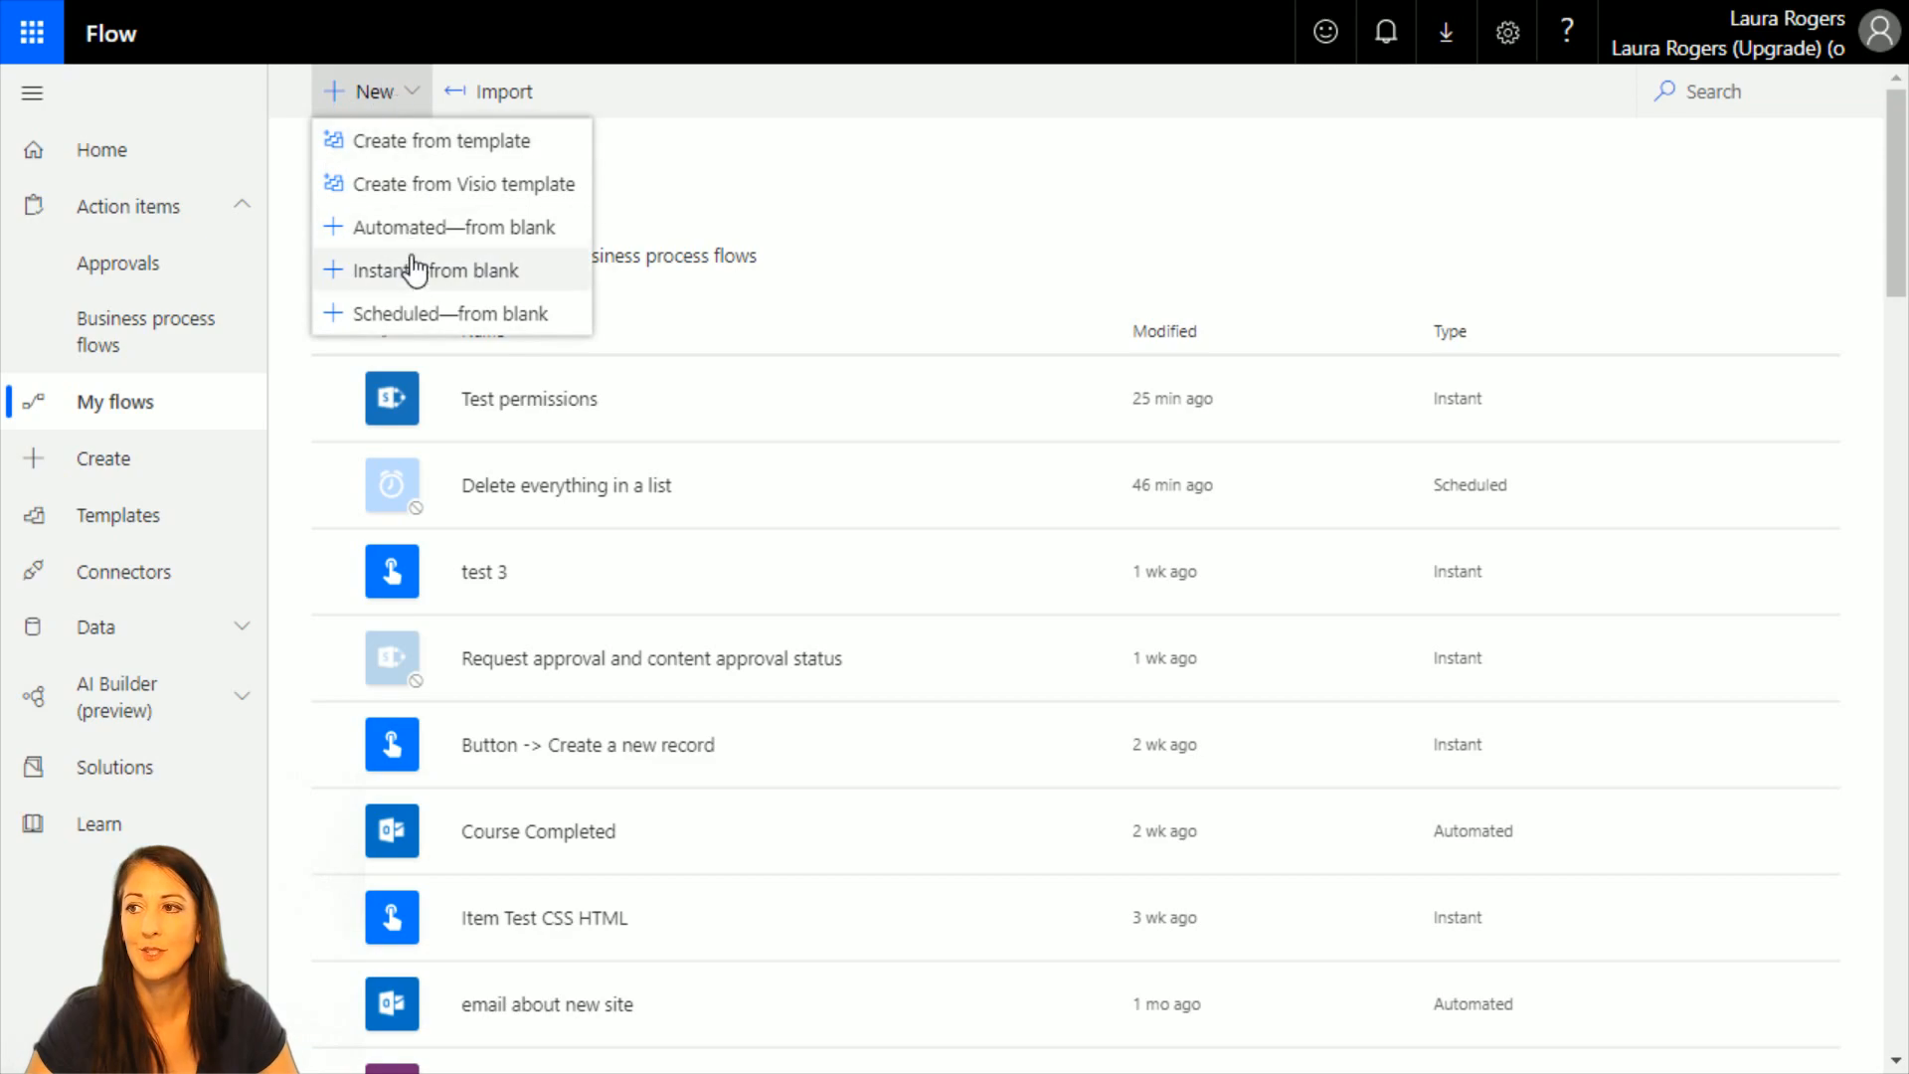
{"action": "left_click", "coordinate": [402, 222]}
{"action": "left_click", "coordinate": [1248, 882]}
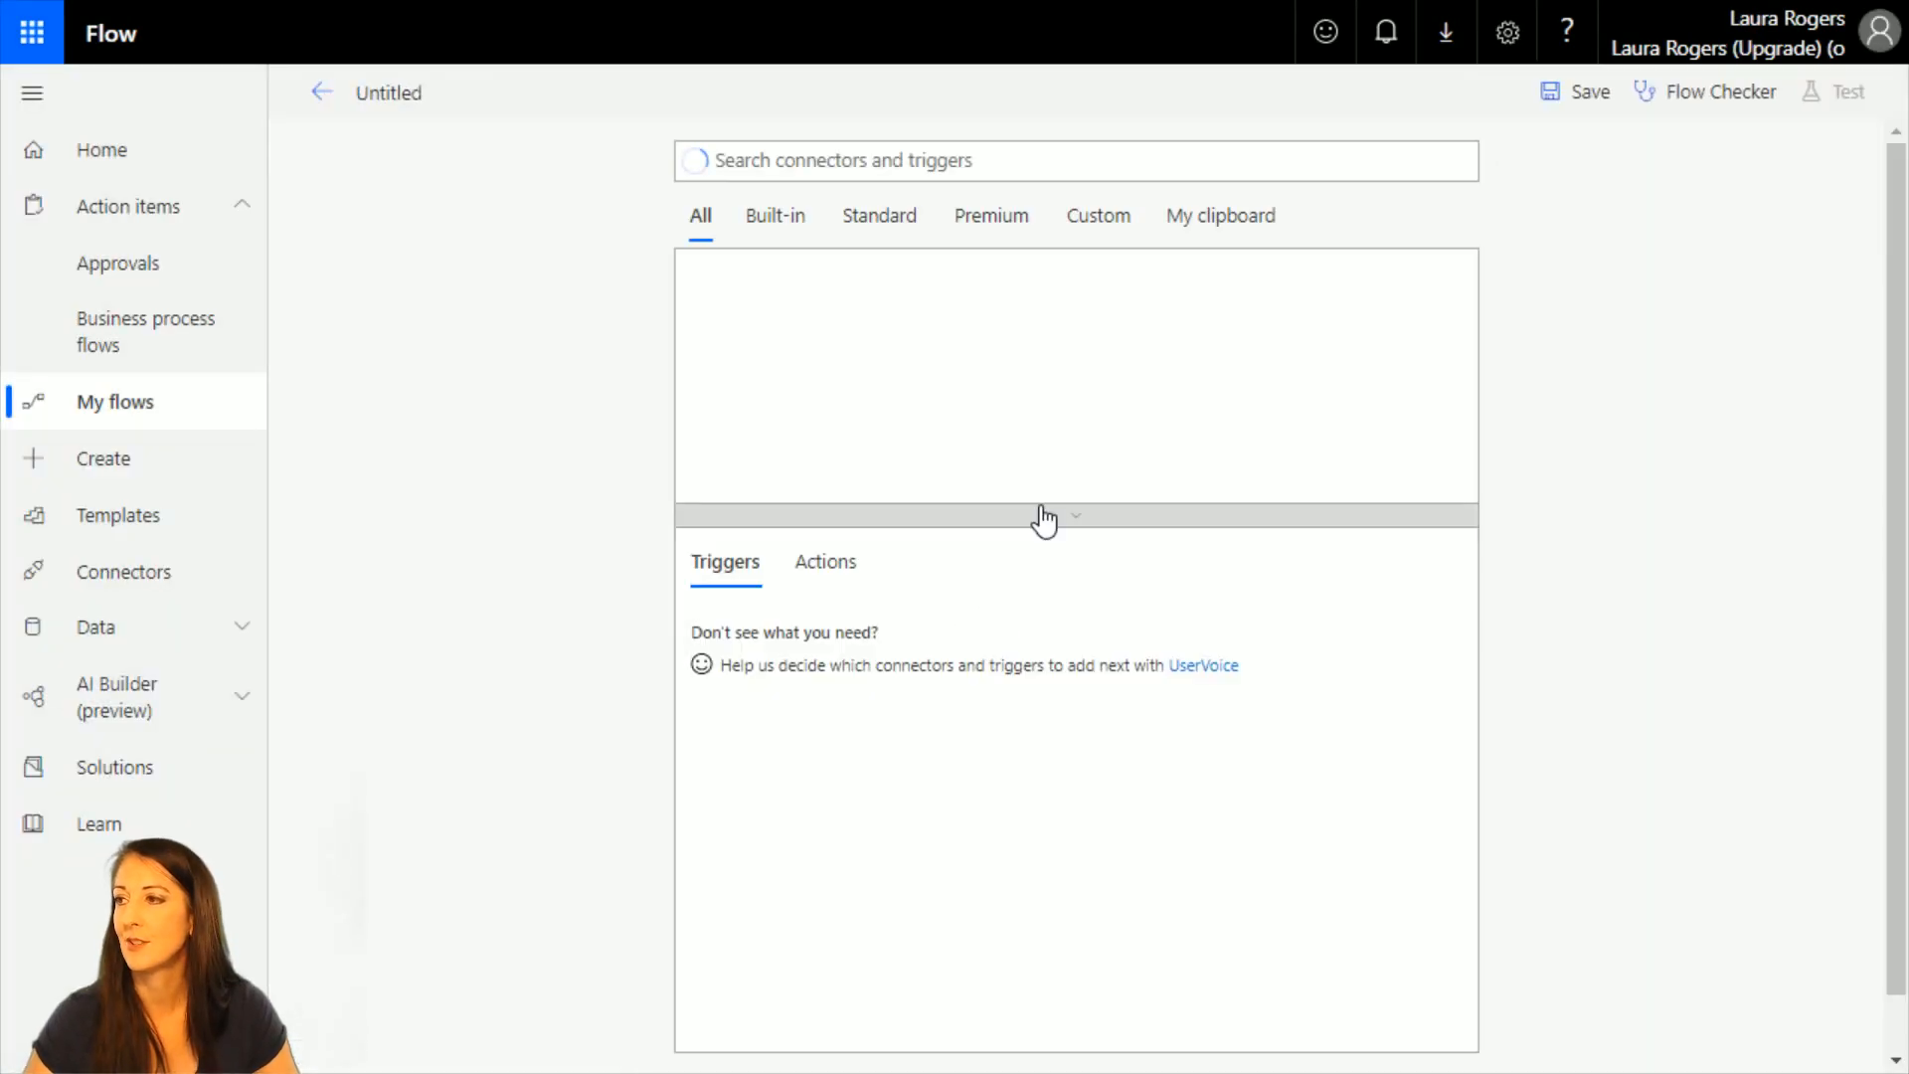
{"action": "left_click", "coordinate": [777, 218]}
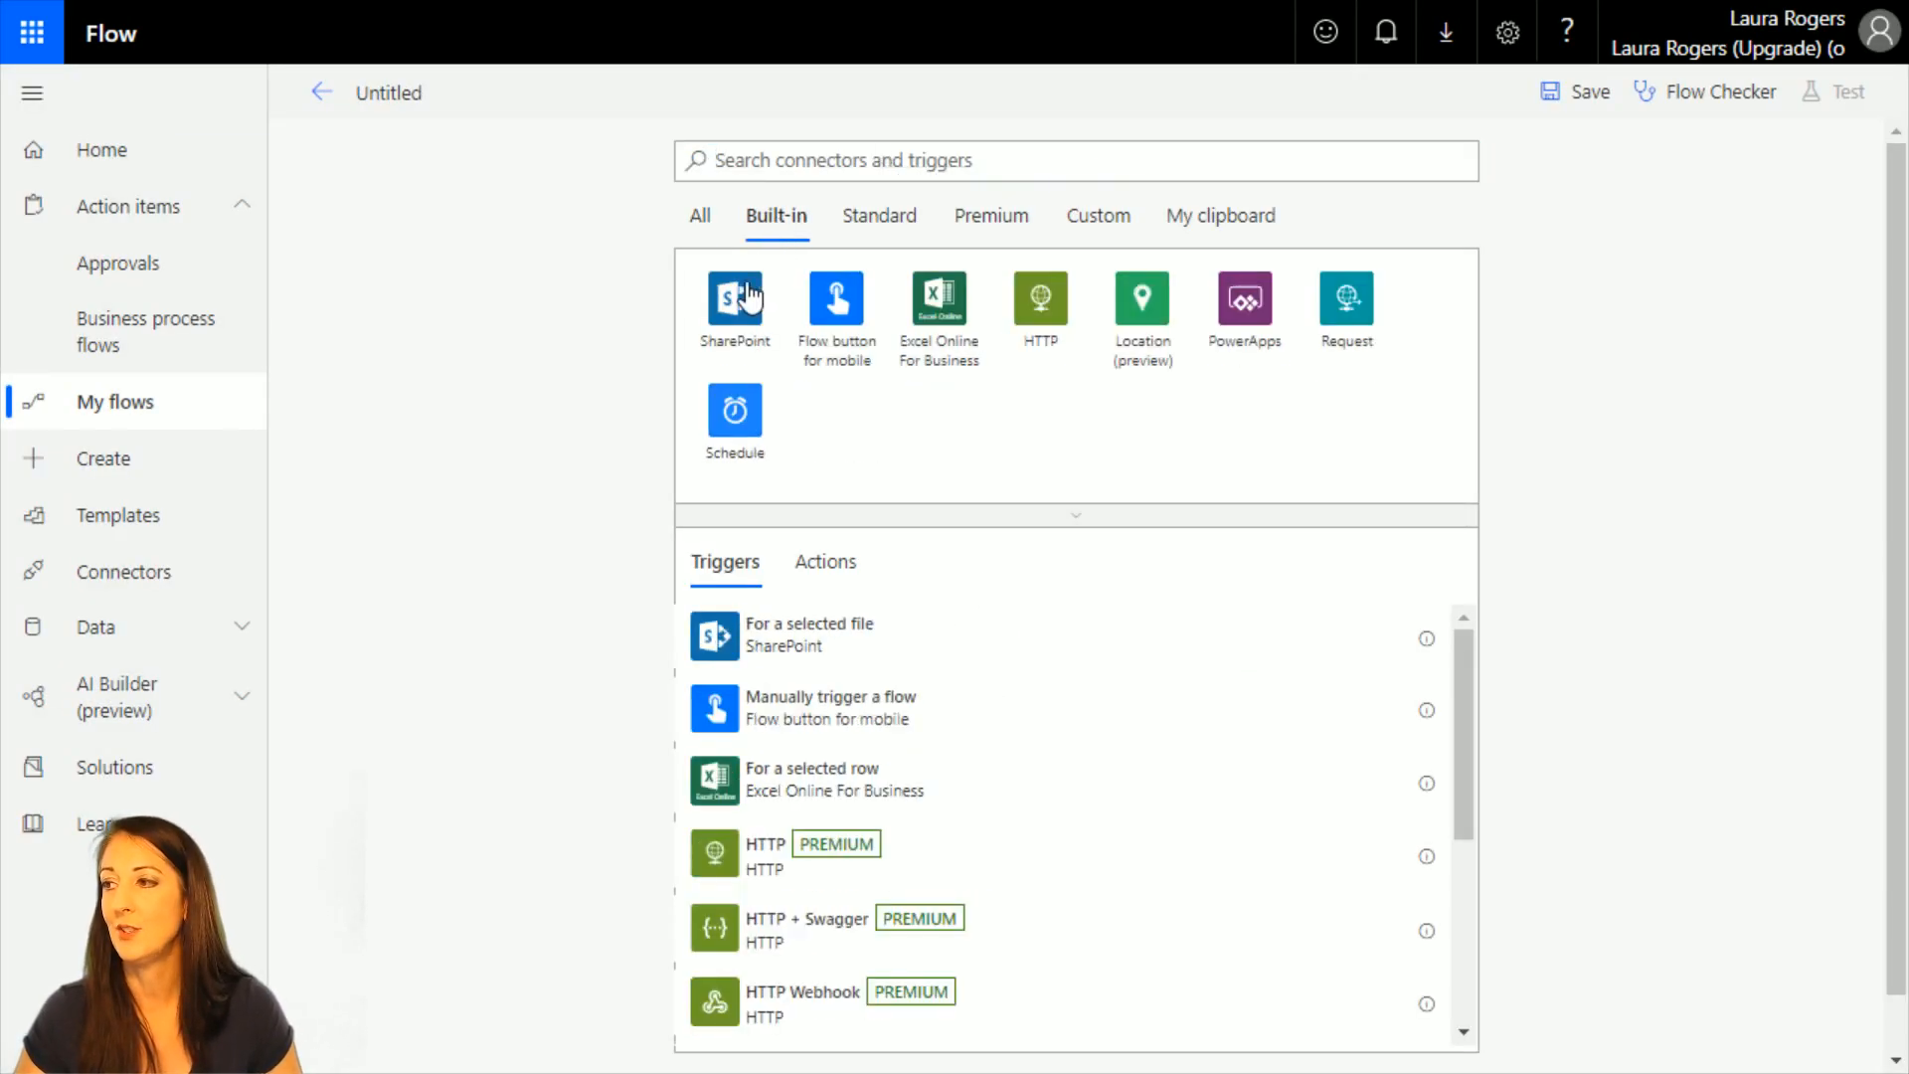
{"action": "left_click", "coordinate": [846, 314]}
{"action": "left_click", "coordinate": [852, 300]}
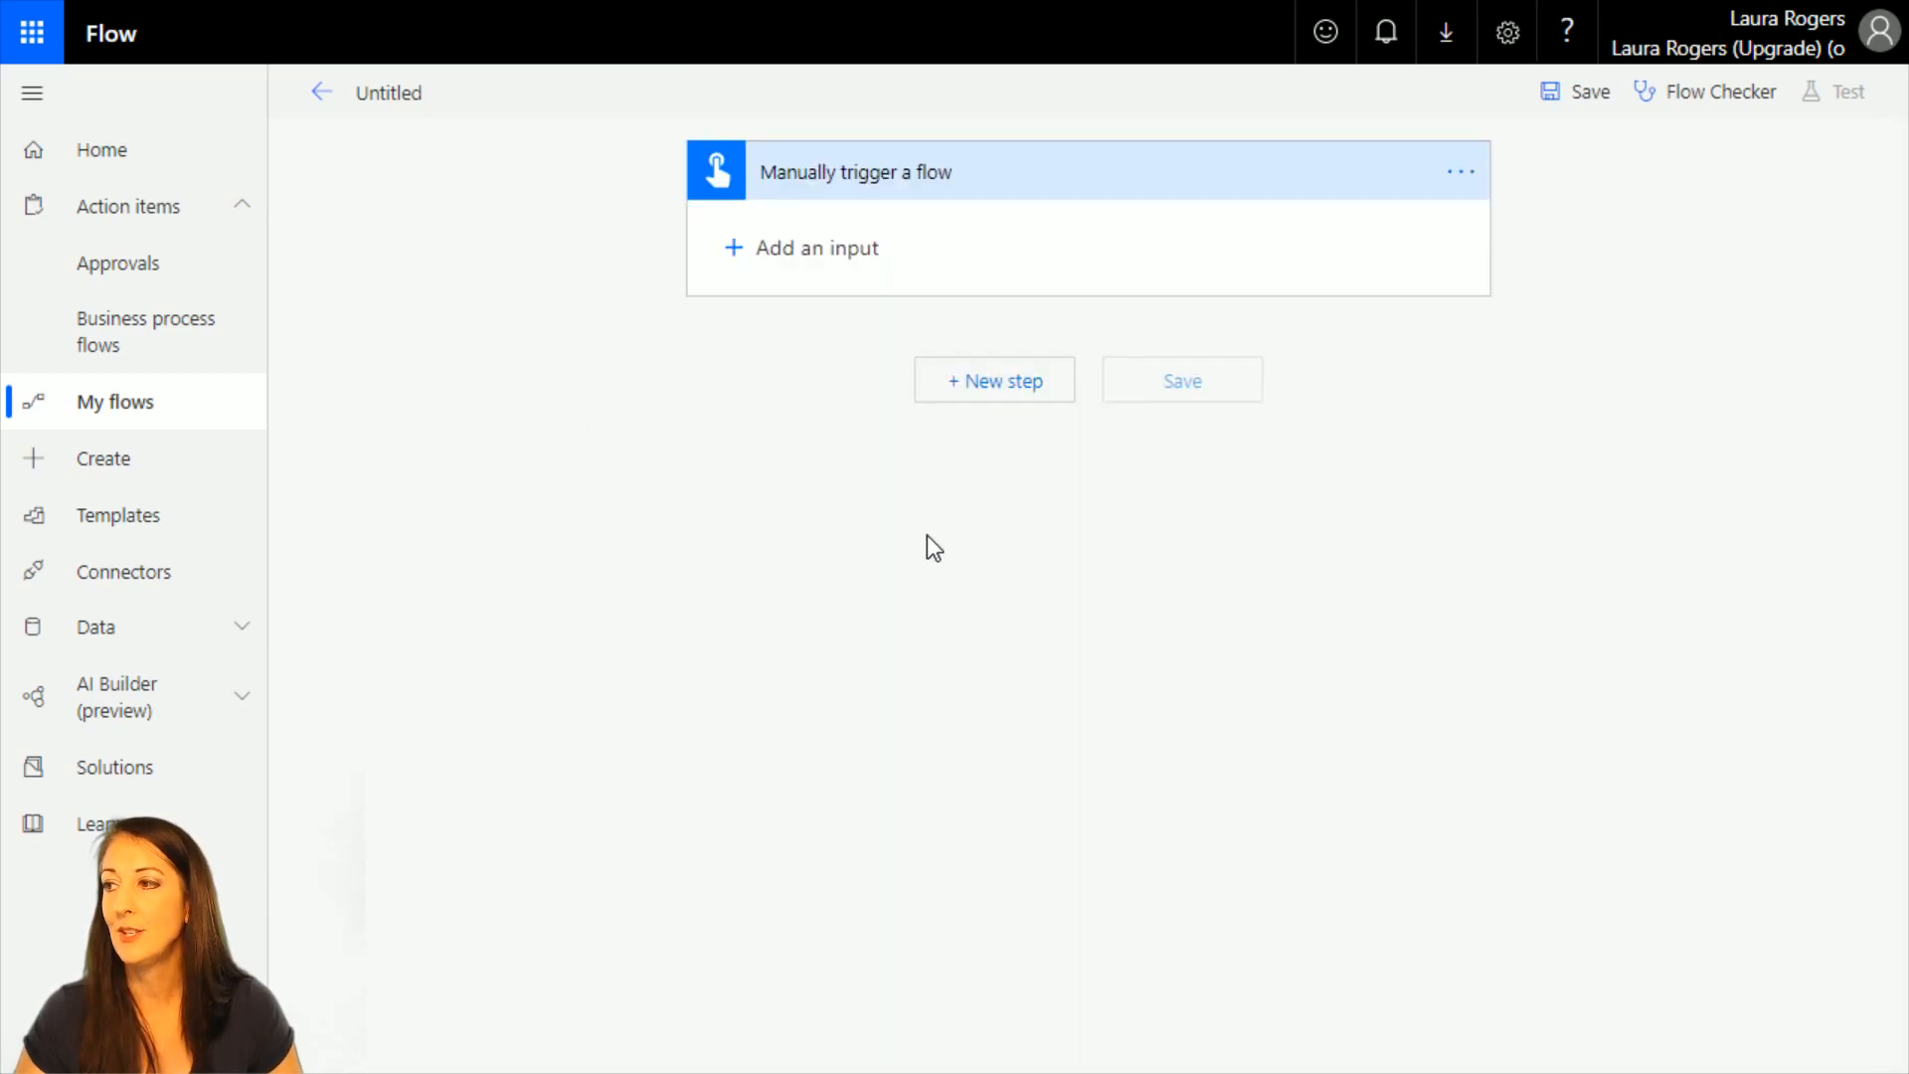
Add the SharePoint action Stop sharing an item or a folder after the manual trigger.
{"action": "left_click", "coordinate": [1006, 382]}
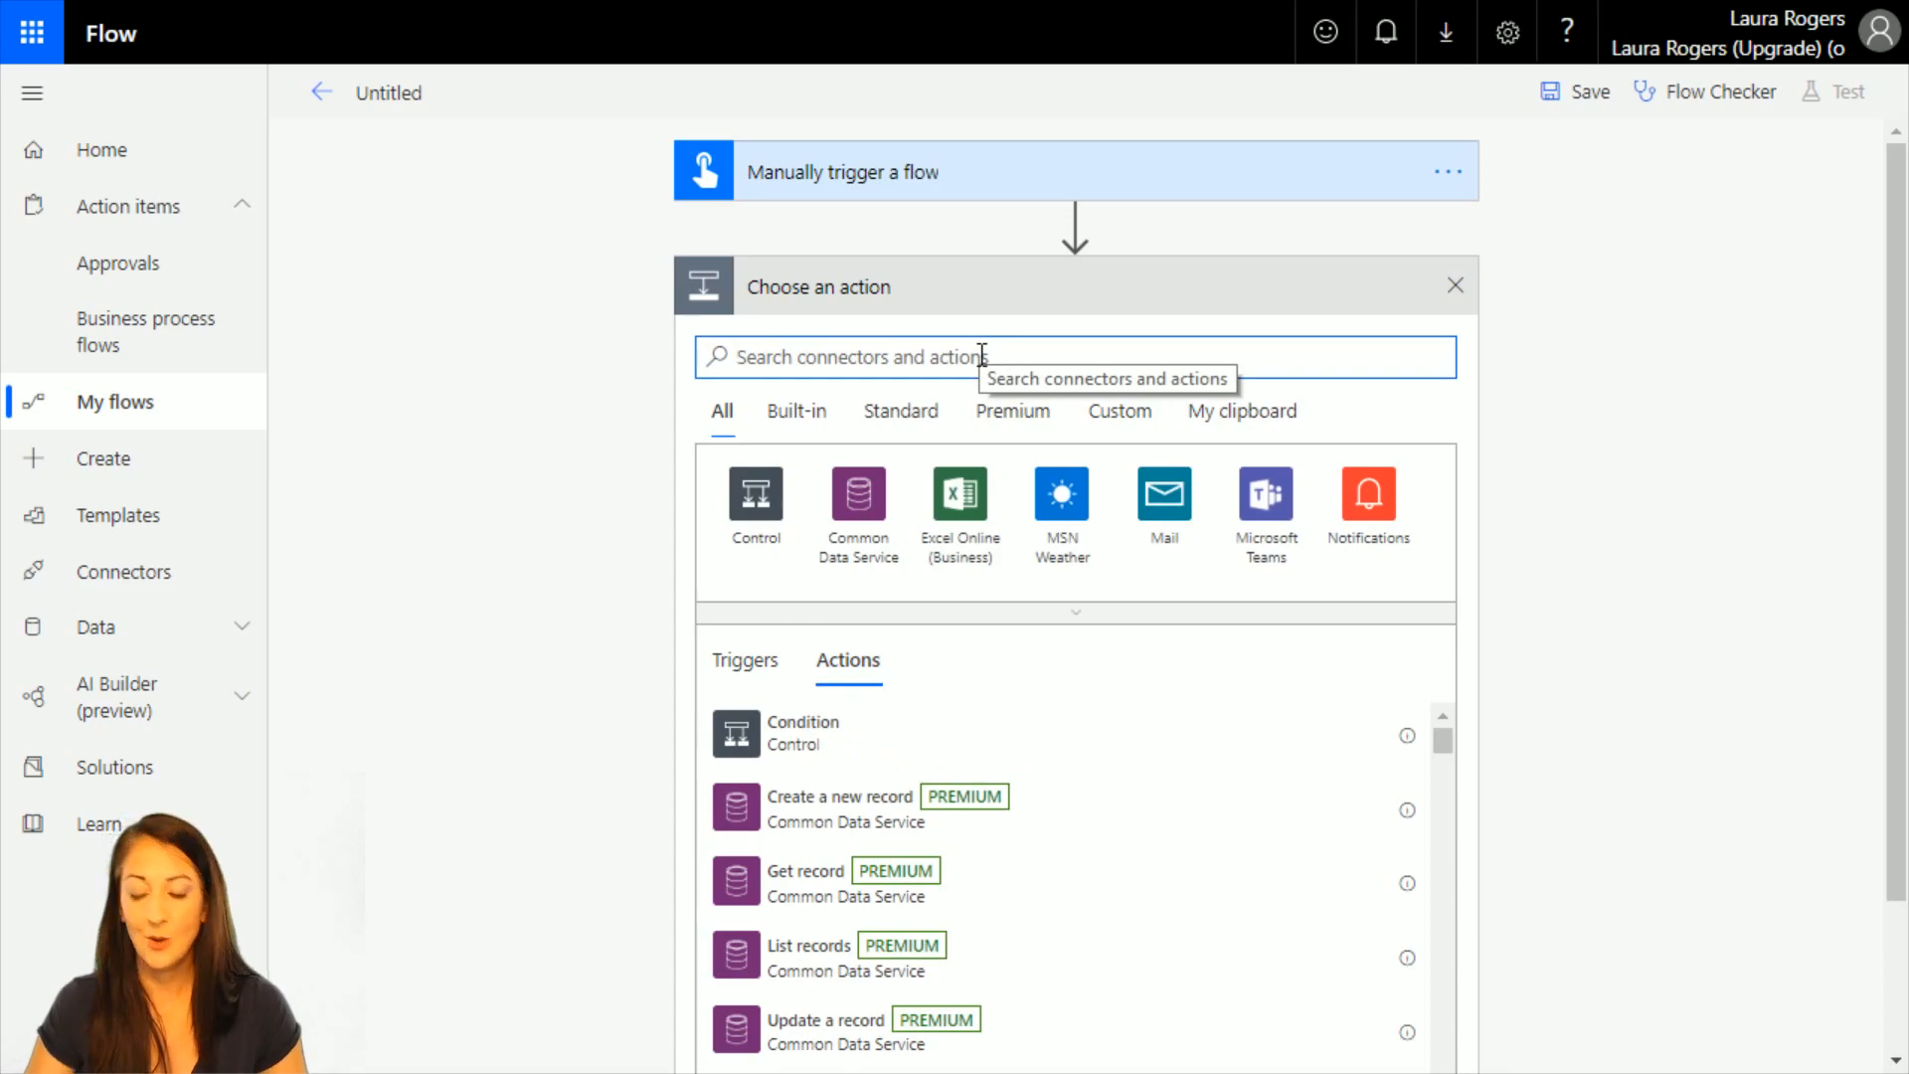
{"action": "type", "text": "sharepoint"}
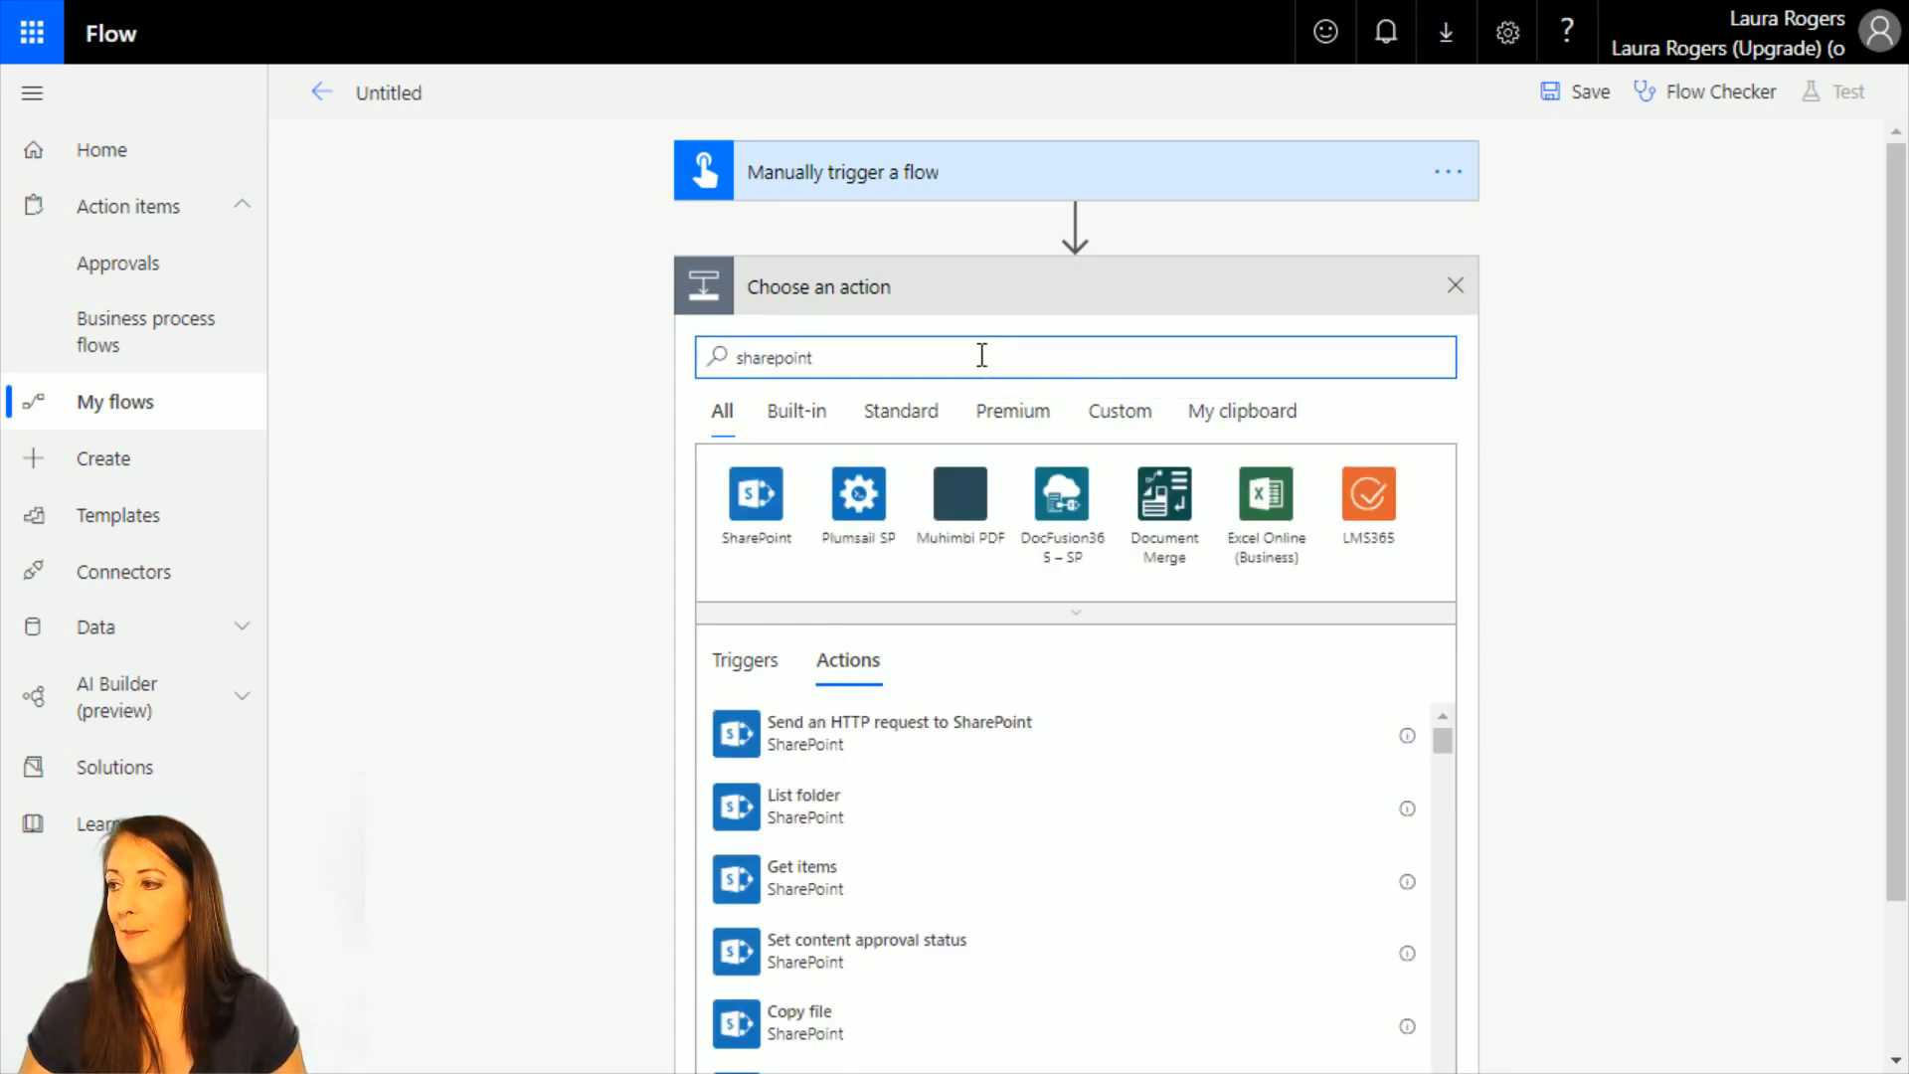
{"action": "left_click", "coordinate": [733, 502]}
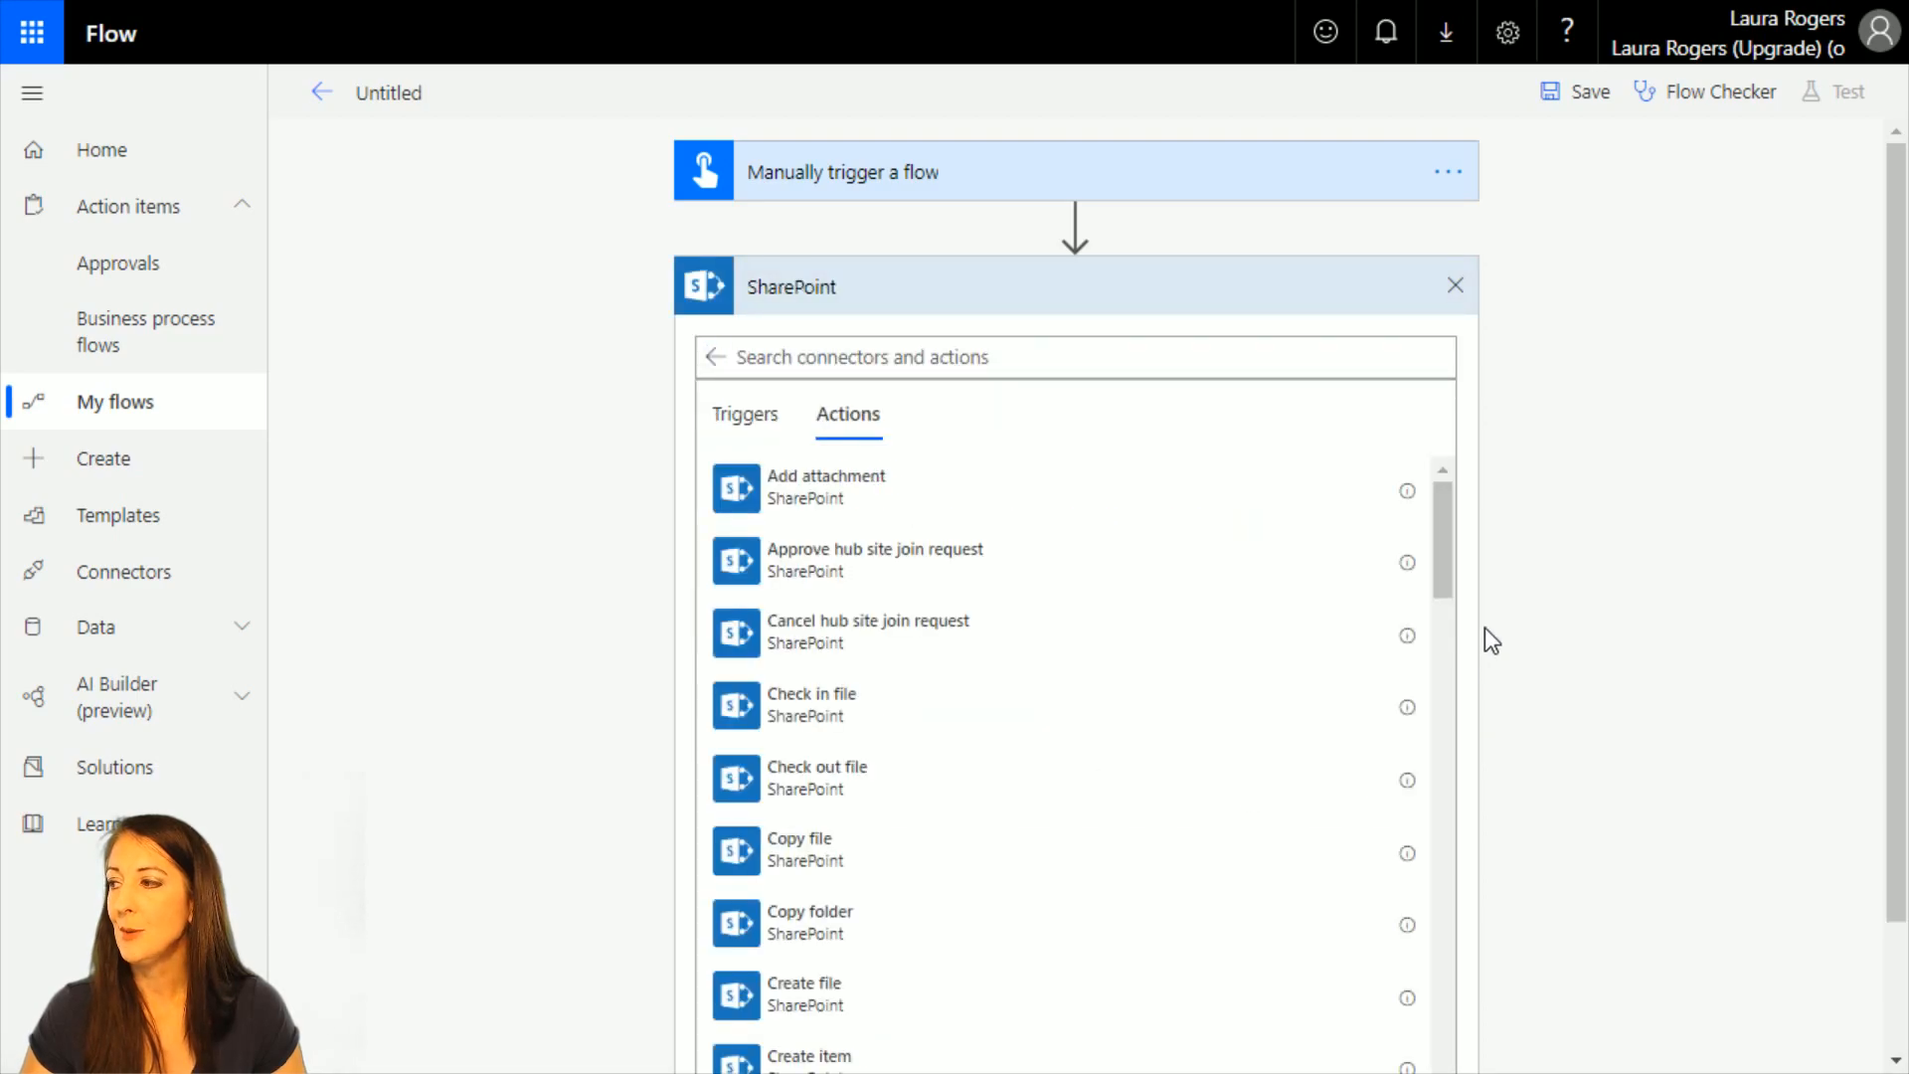
{"action": "left_click_drag", "start_coordinate": [1442, 541], "coordinate": [1454, 833]}
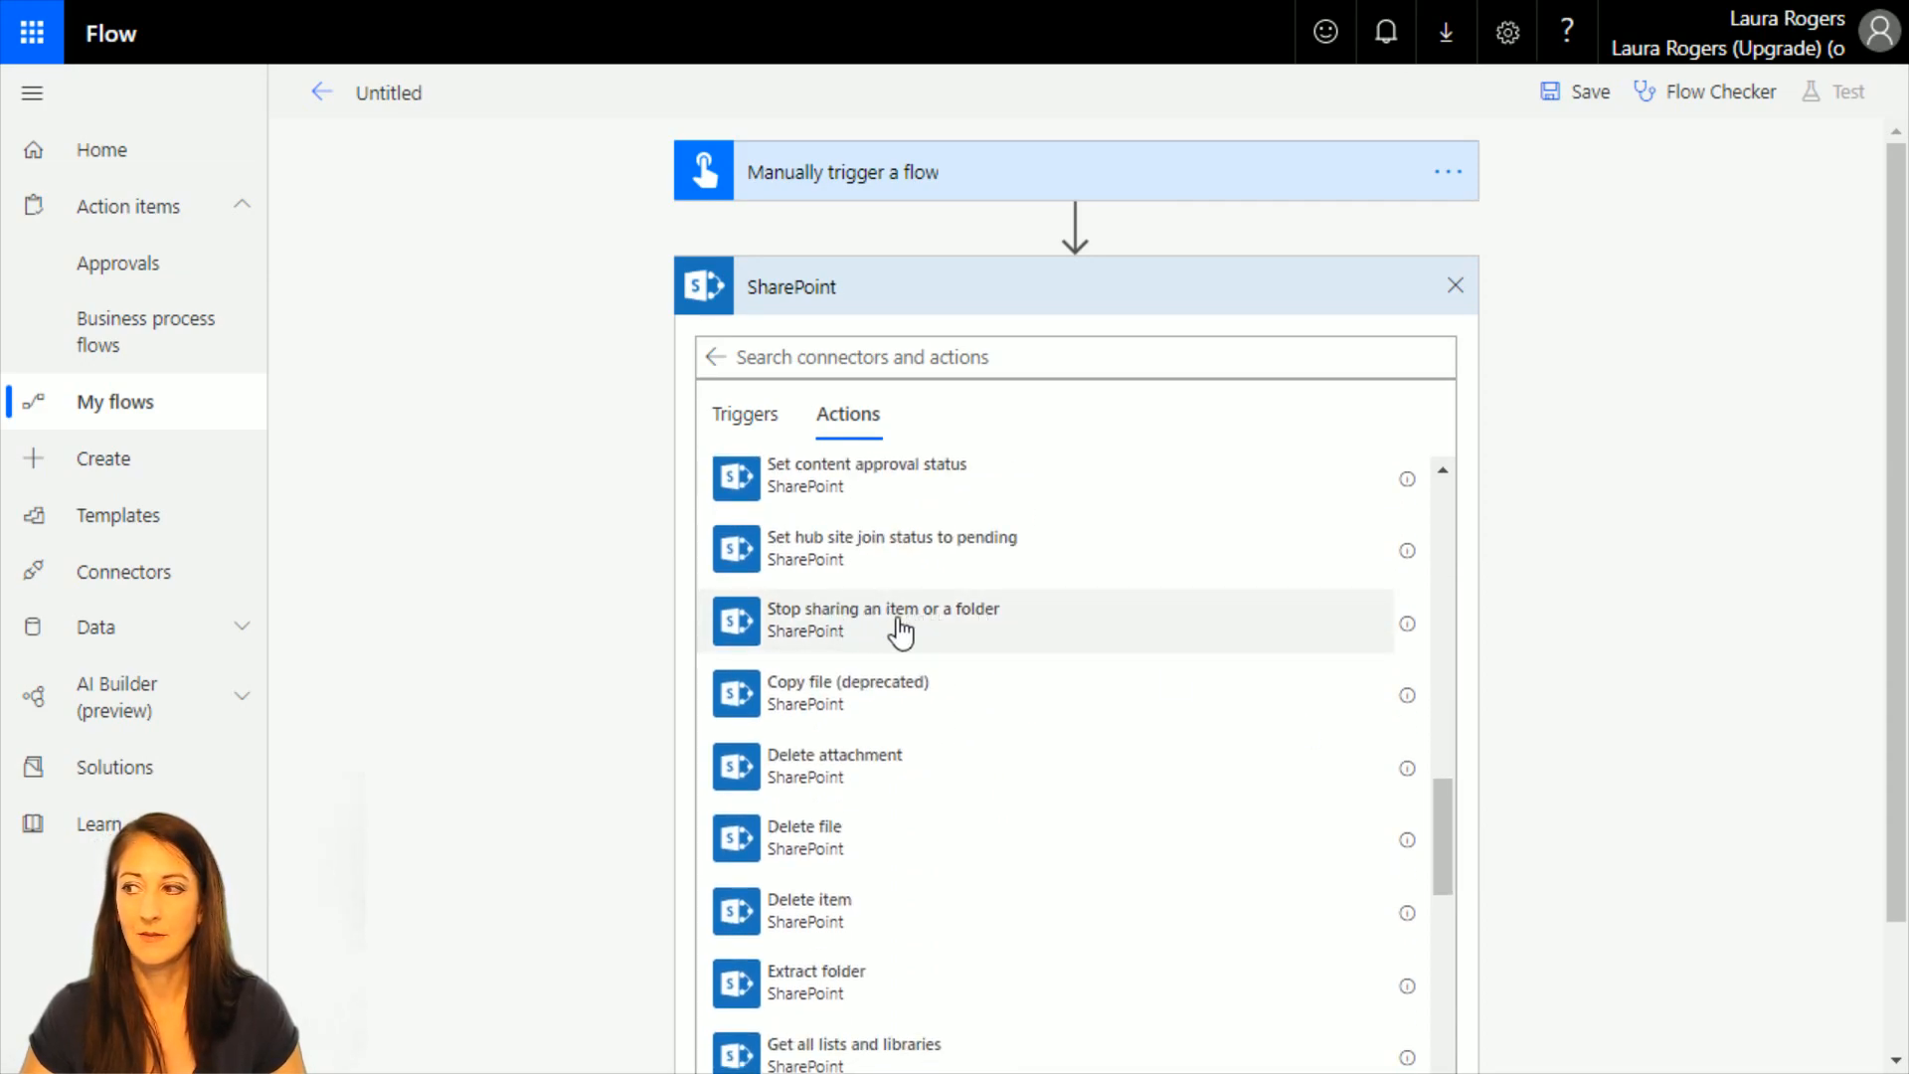
{"action": "left_click_drag", "start_coordinate": [1439, 809], "coordinate": [1438, 701]}
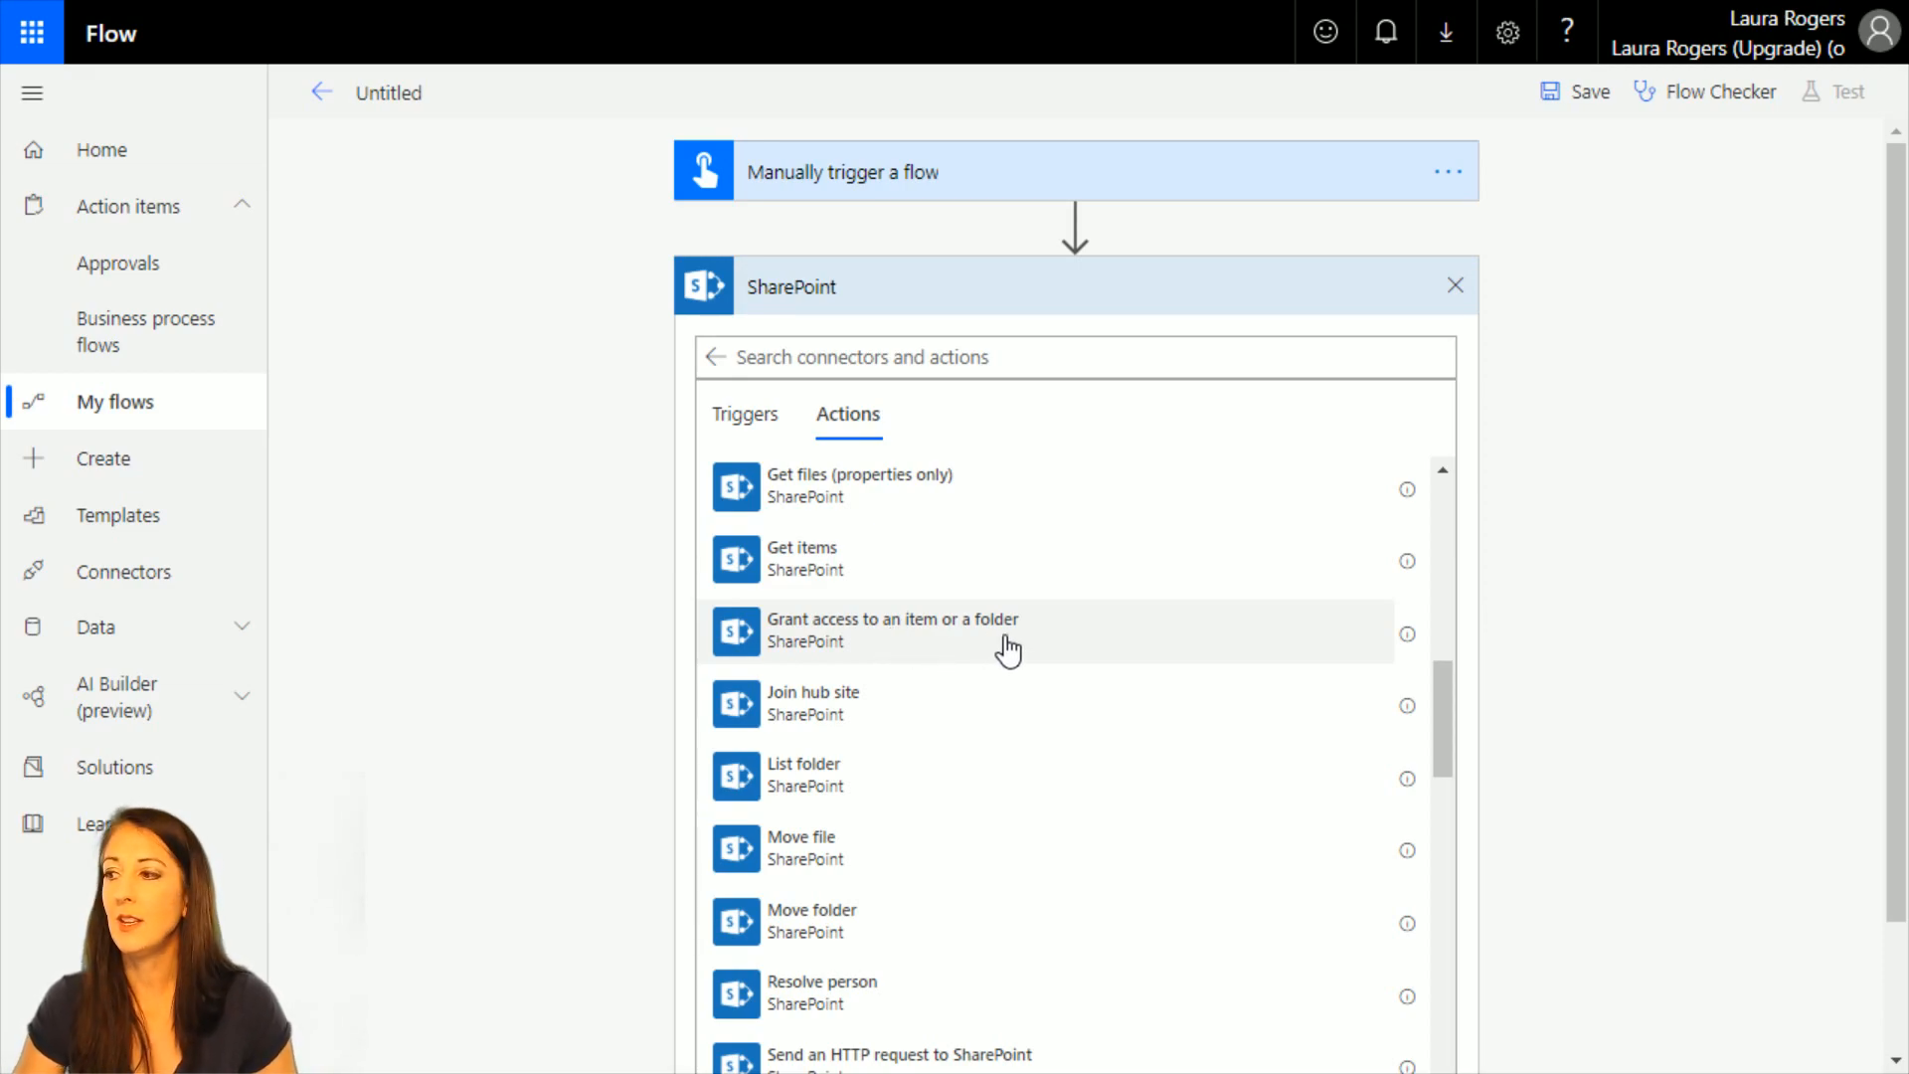
{"action": "scroll", "coordinate": [1029, 1004], "scroll_direction": "down", "scroll_amount": 2}
{"action": "scroll", "coordinate": [1091, 979], "scroll_direction": "down", "scroll_amount": 2}
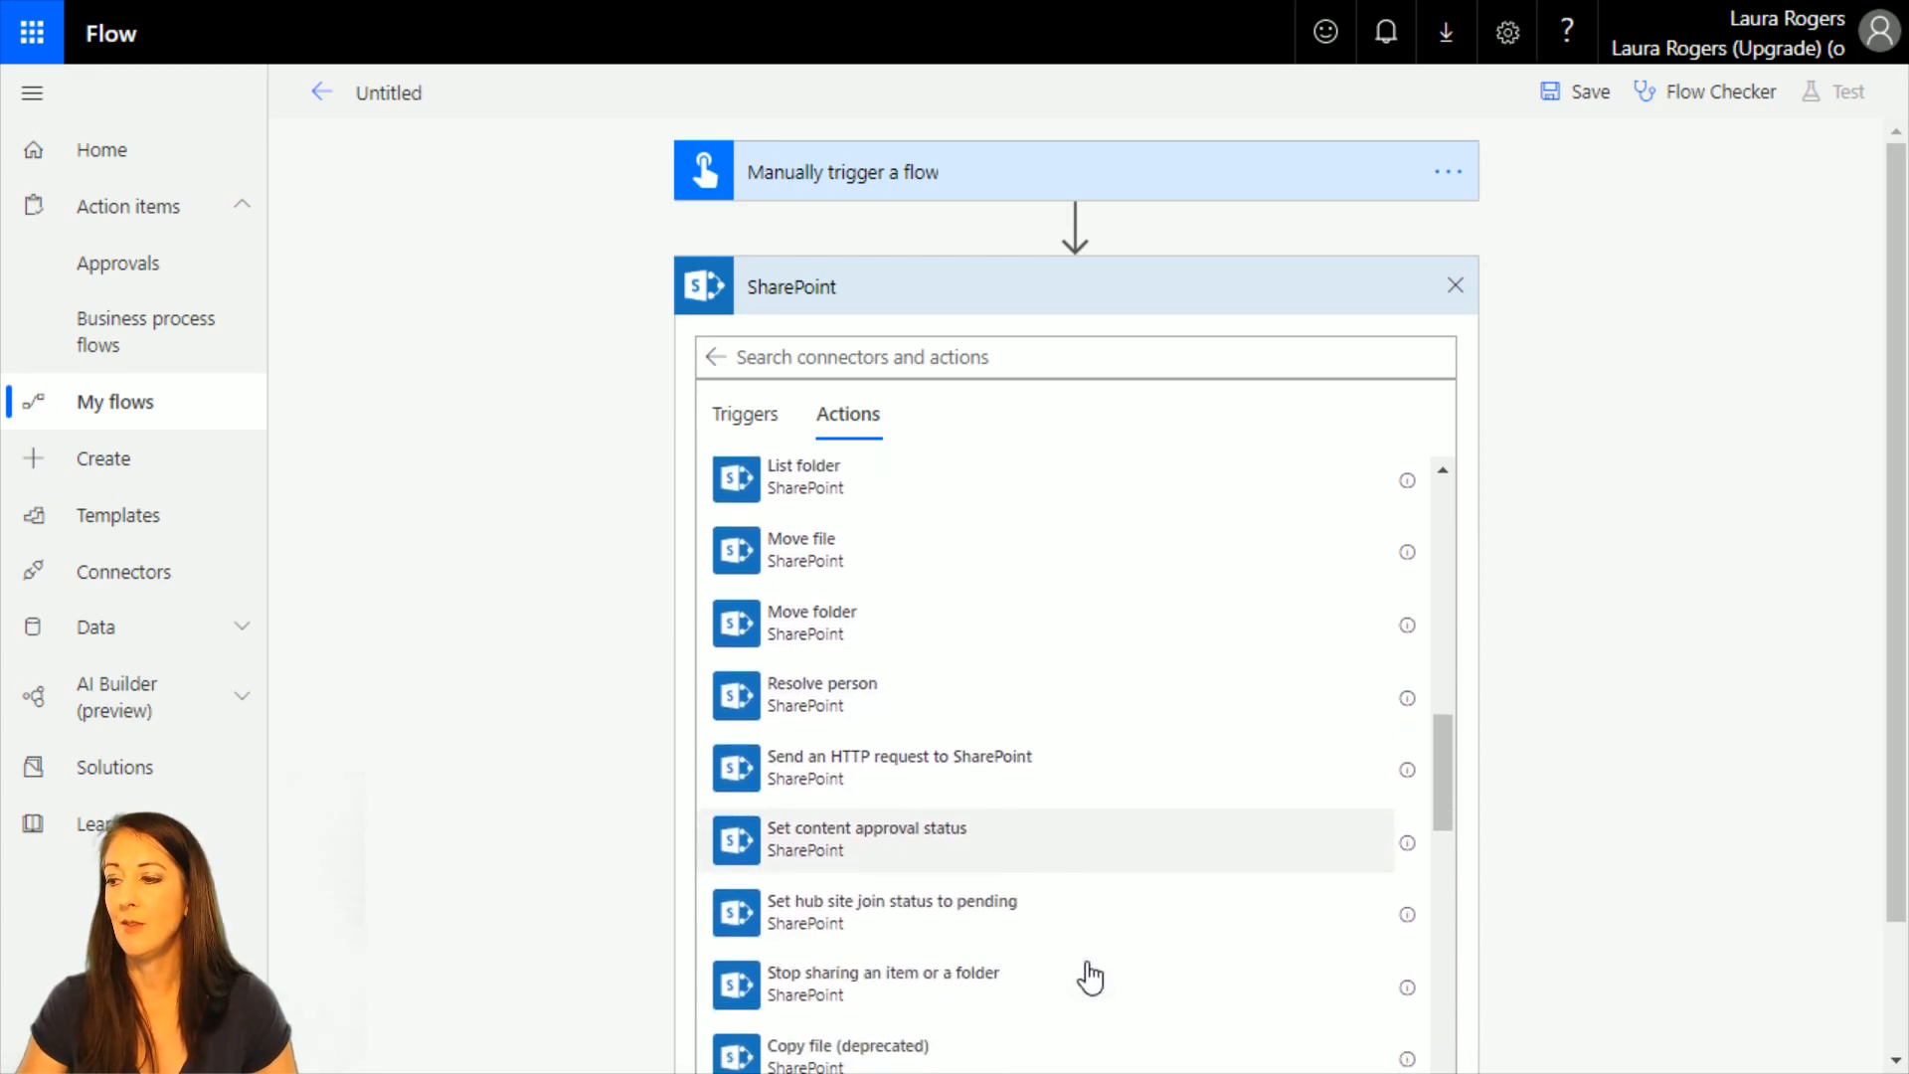
{"action": "left_click", "coordinate": [912, 994]}
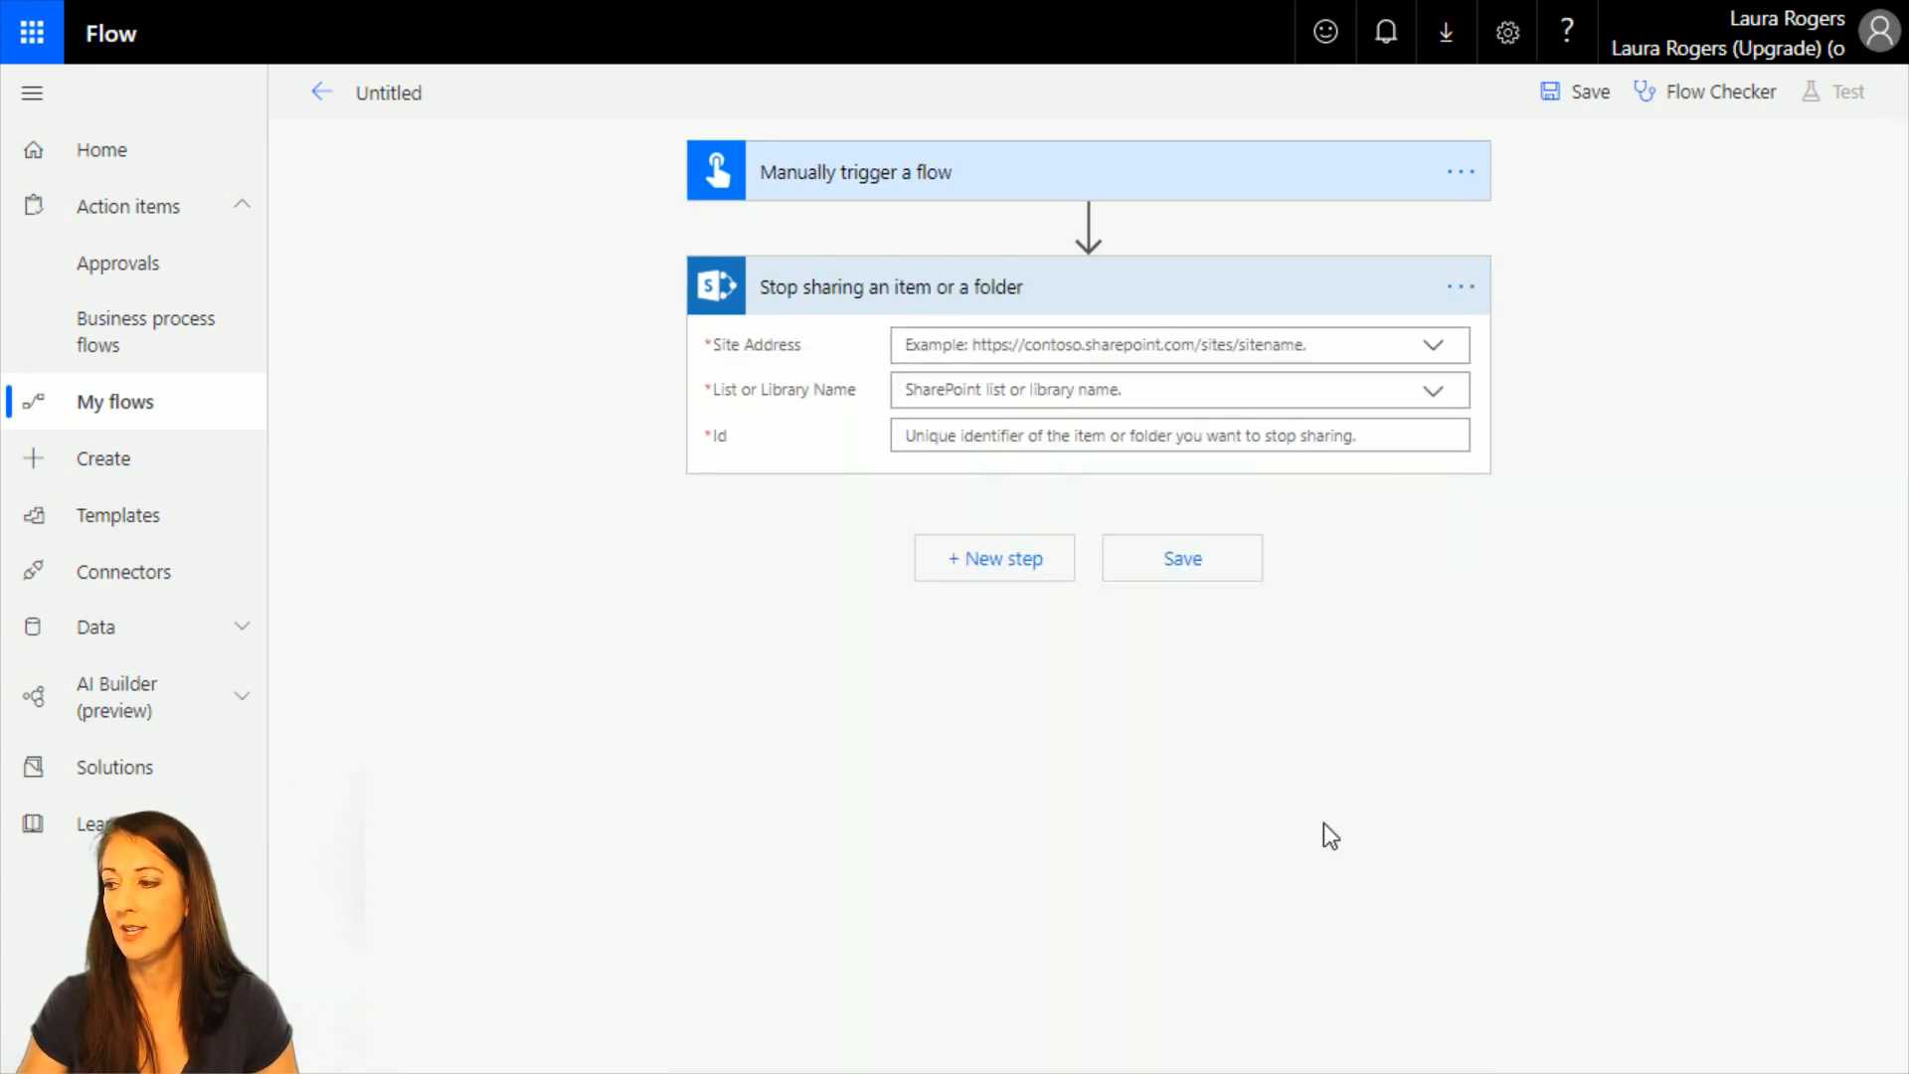
Point the Stop sharing action to the wonderlaura.sharepoint.com team site, the Policies library and item Id 3.
{"action": "left_click", "coordinate": [1433, 346]}
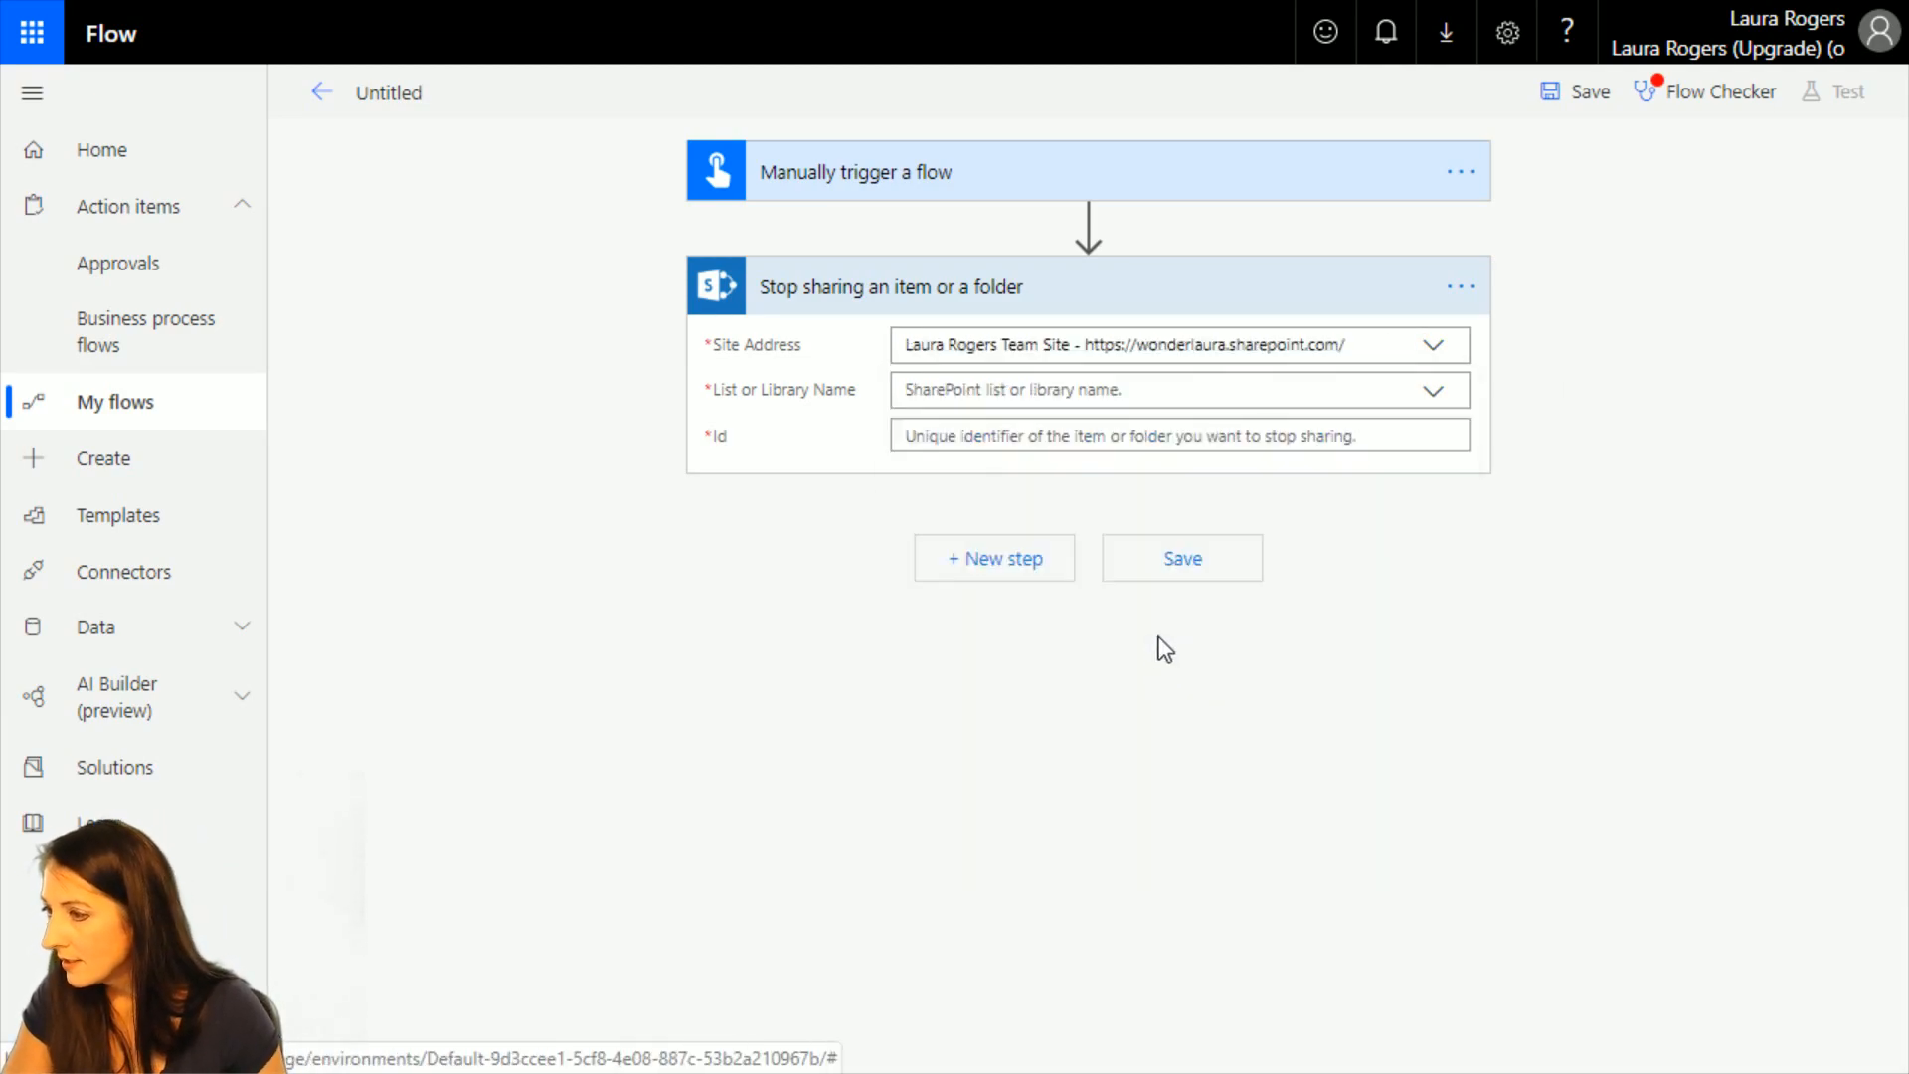
{"action": "left_click", "coordinate": [1126, 671]}
{"action": "left_click", "coordinate": [1439, 396]}
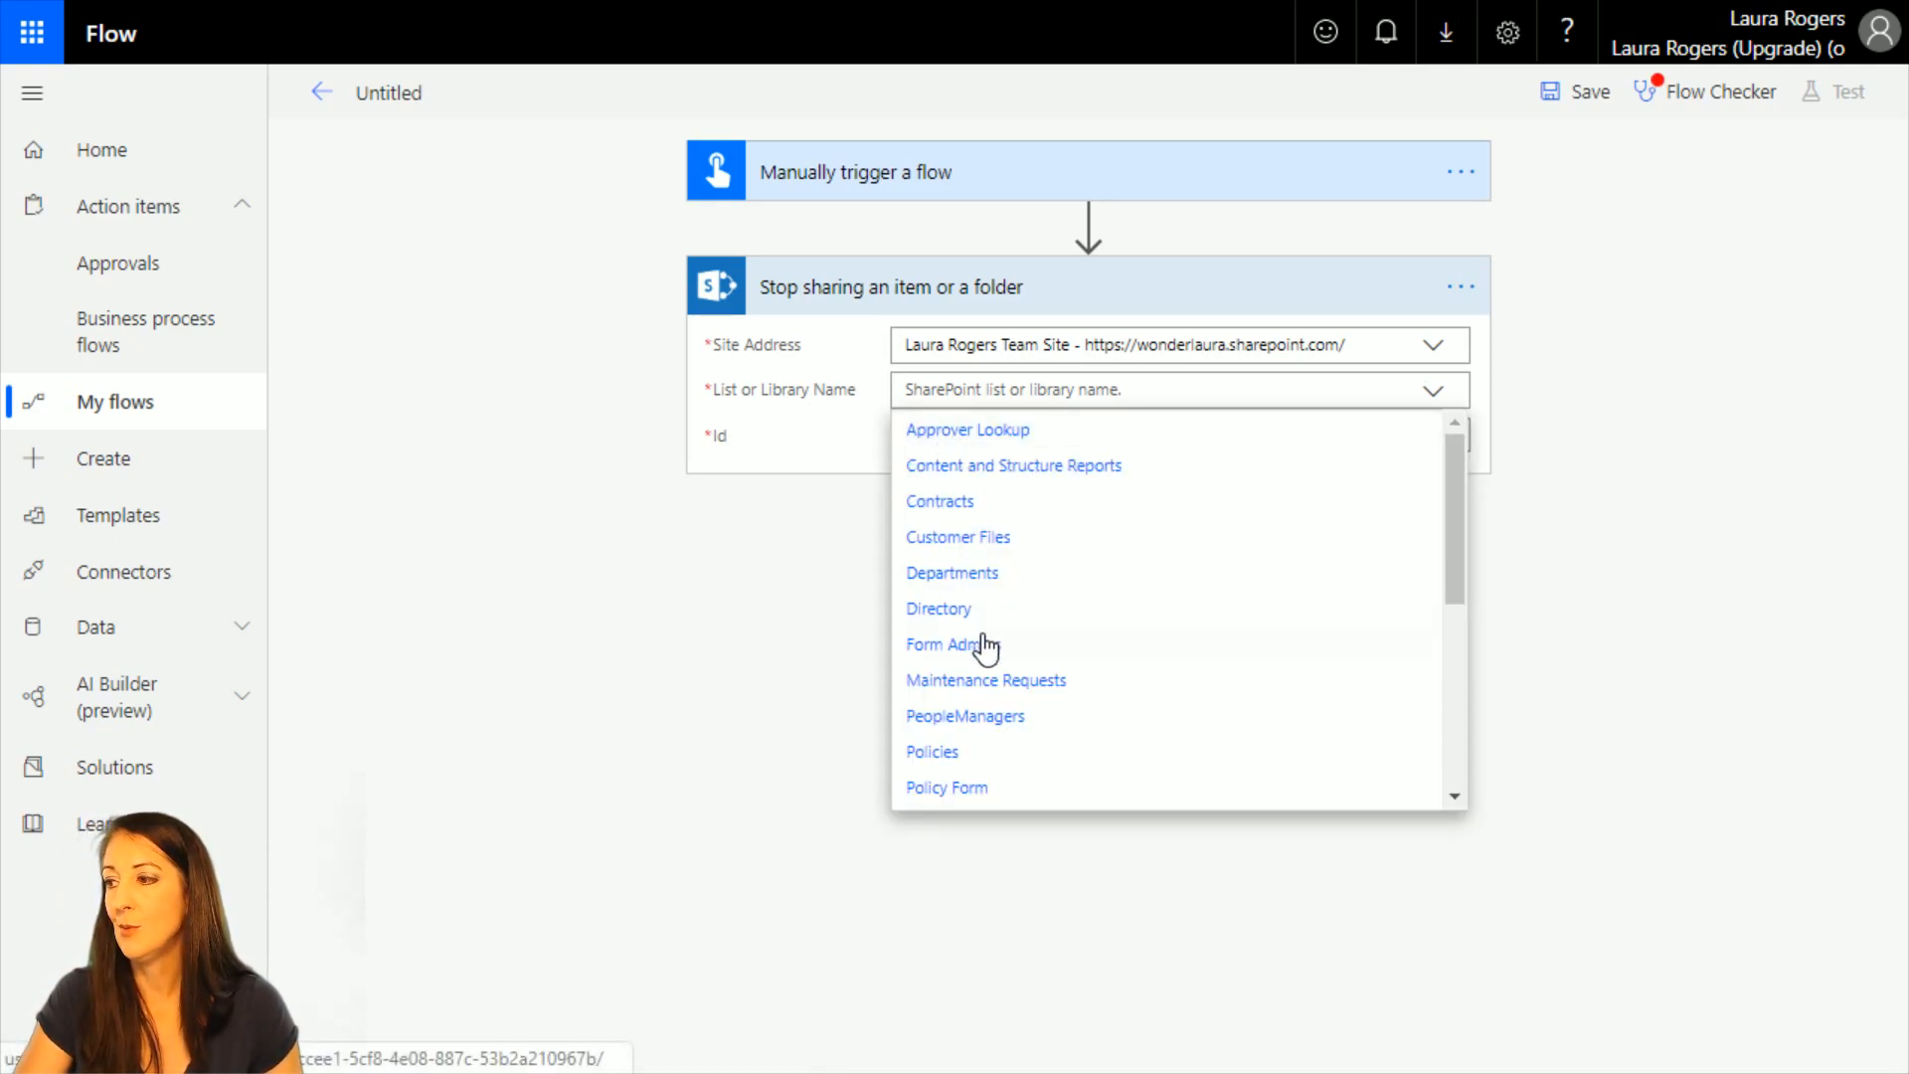
{"action": "left_click", "coordinate": [969, 762]}
{"action": "left_click", "coordinate": [972, 441]}
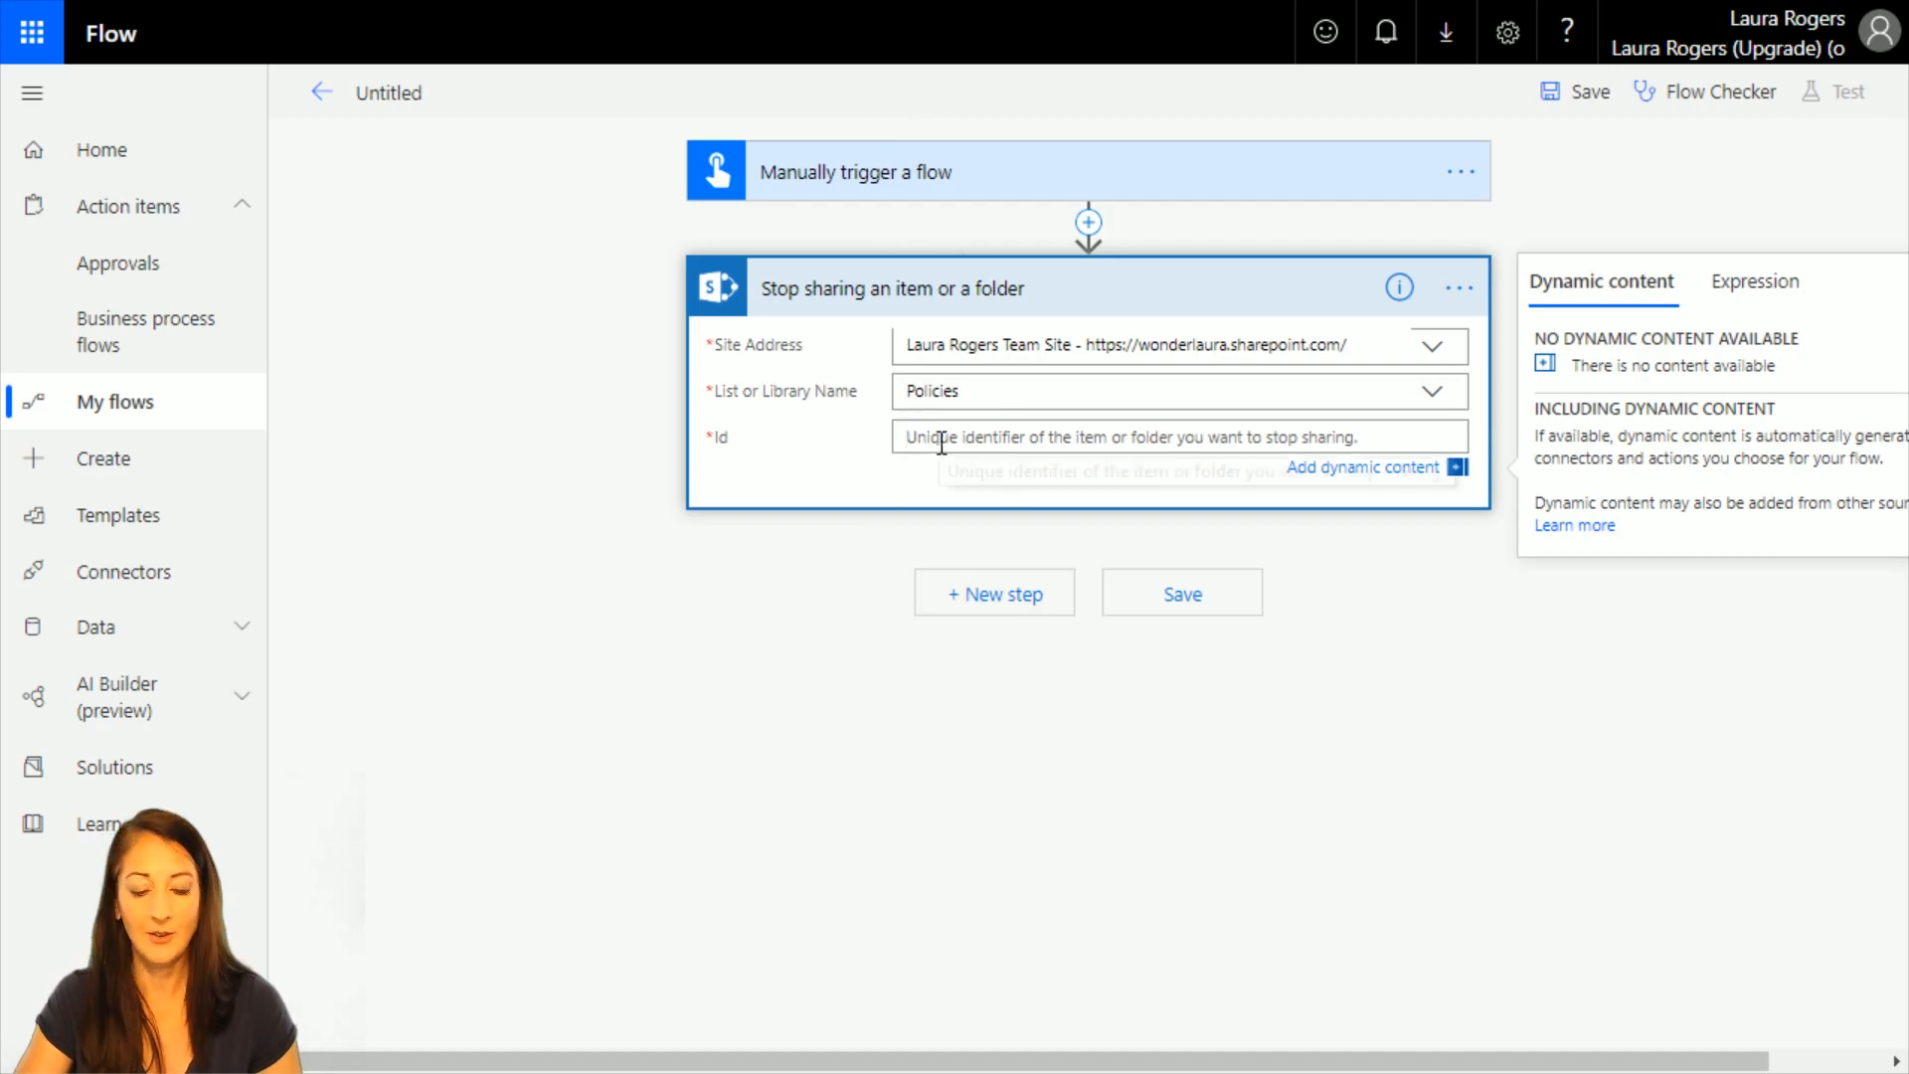
{"action": "type", "text": "3"}
Add the SharePoint action Grant access to an item or a folder after the Stop sharing action.
{"action": "left_click", "coordinate": [988, 600]}
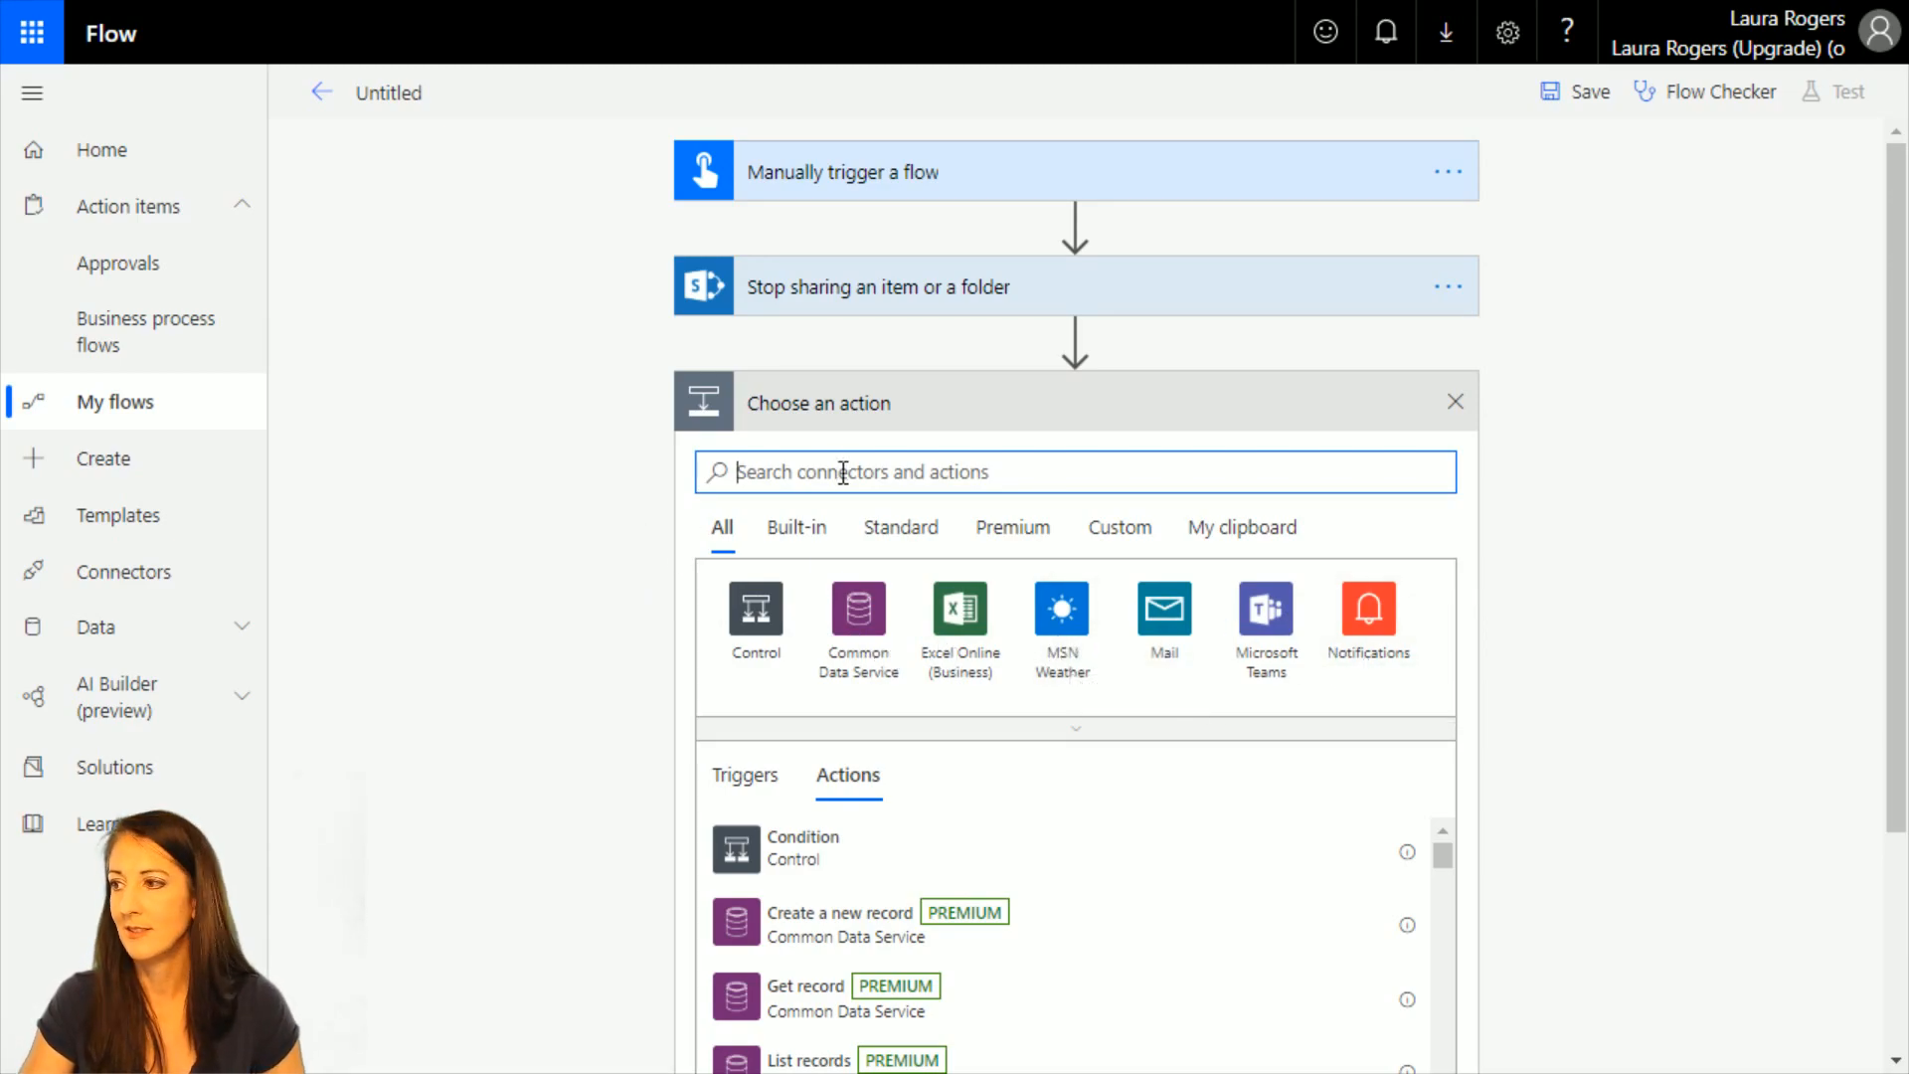
{"action": "type", "text": "sharepoint"}
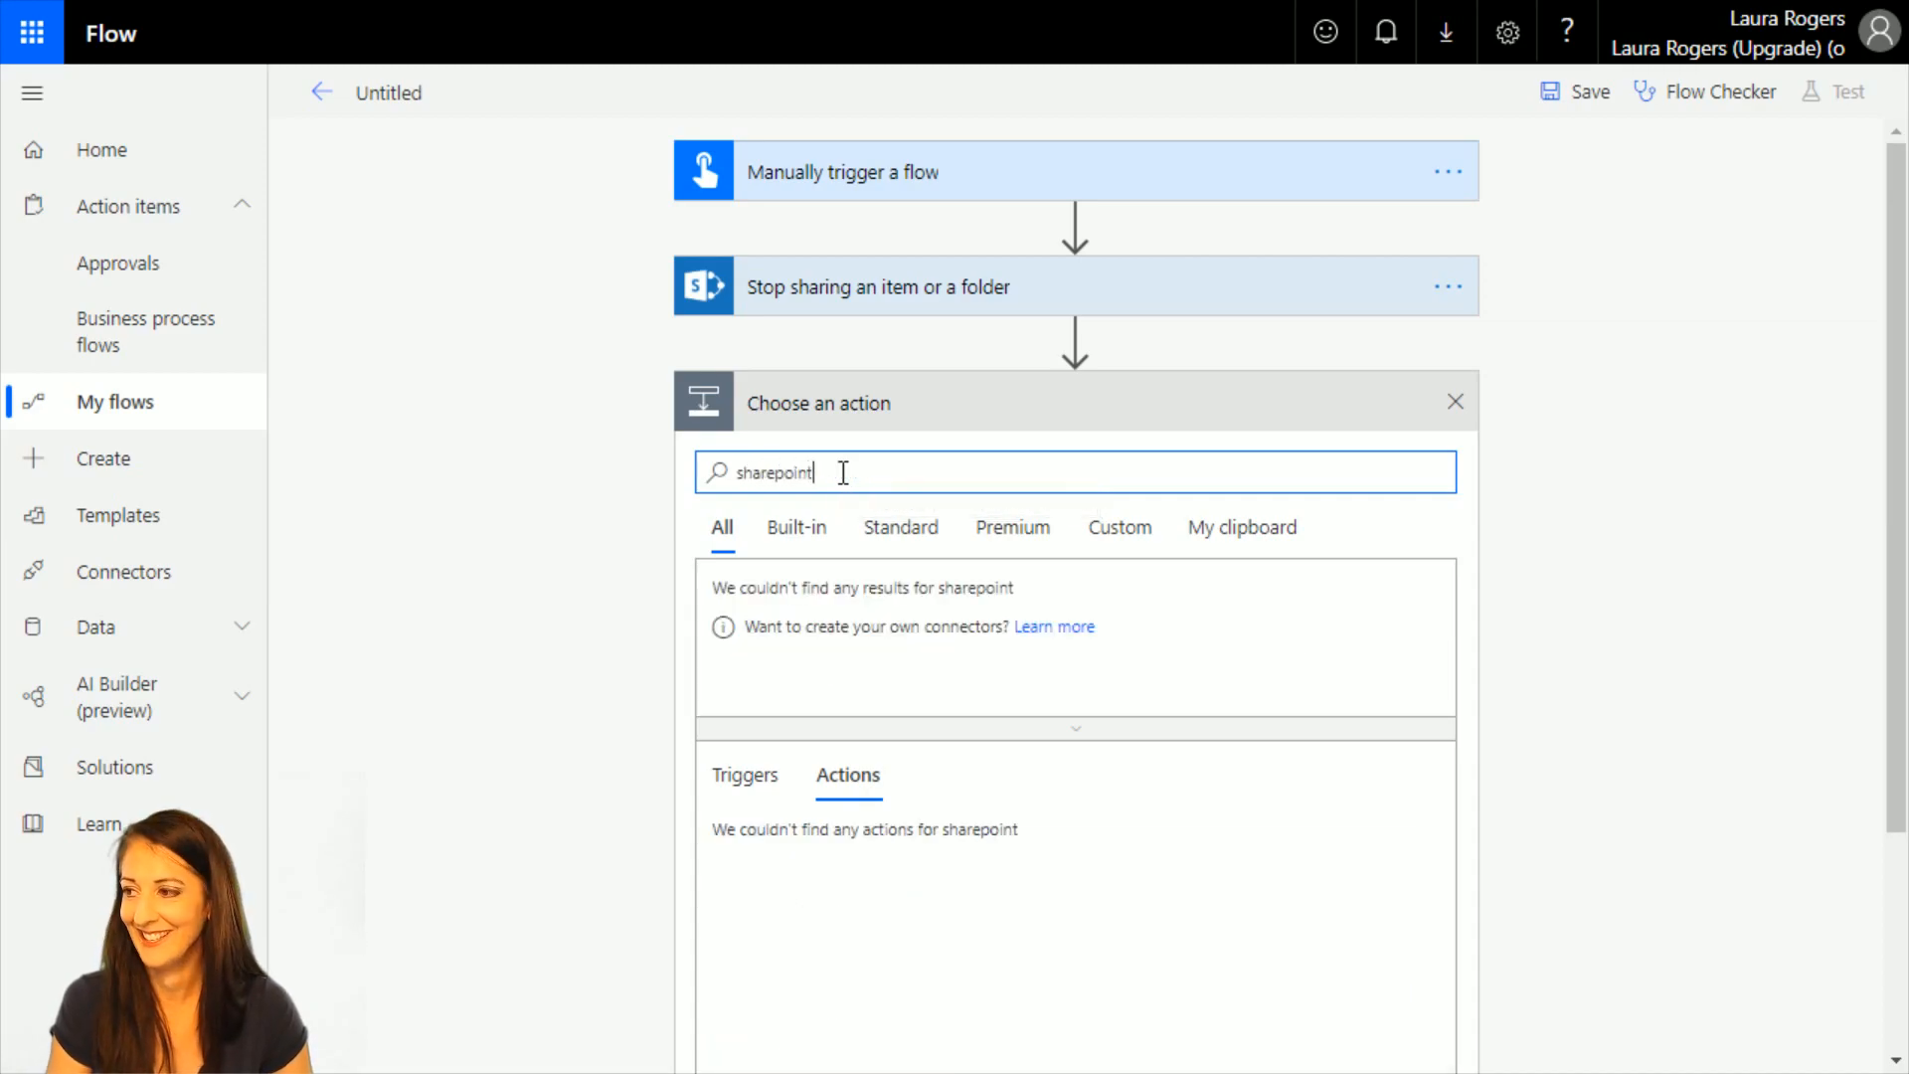
{"action": "left_click", "coordinate": [776, 644]}
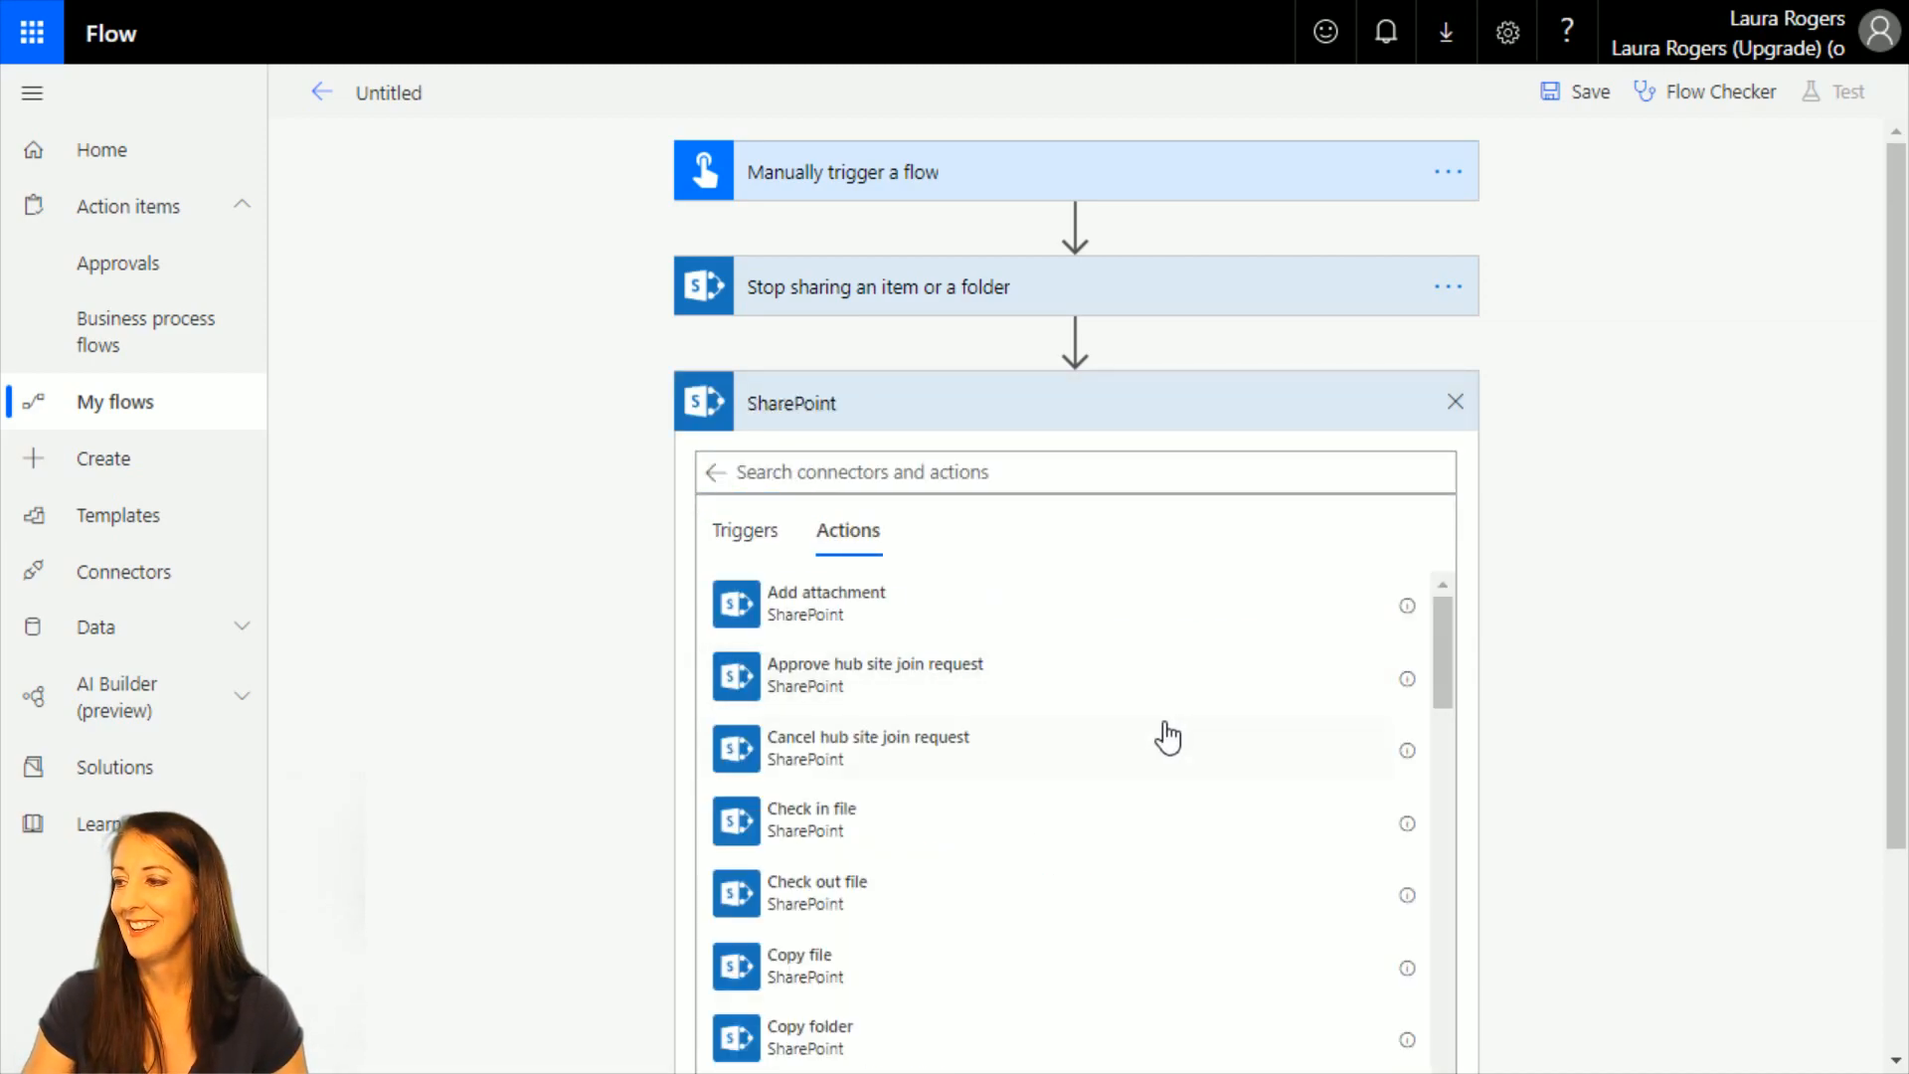
{"action": "scroll", "coordinate": [993, 772], "scroll_direction": "down", "scroll_amount": 4}
{"action": "scroll", "coordinate": [996, 774], "scroll_direction": "down", "scroll_amount": 8}
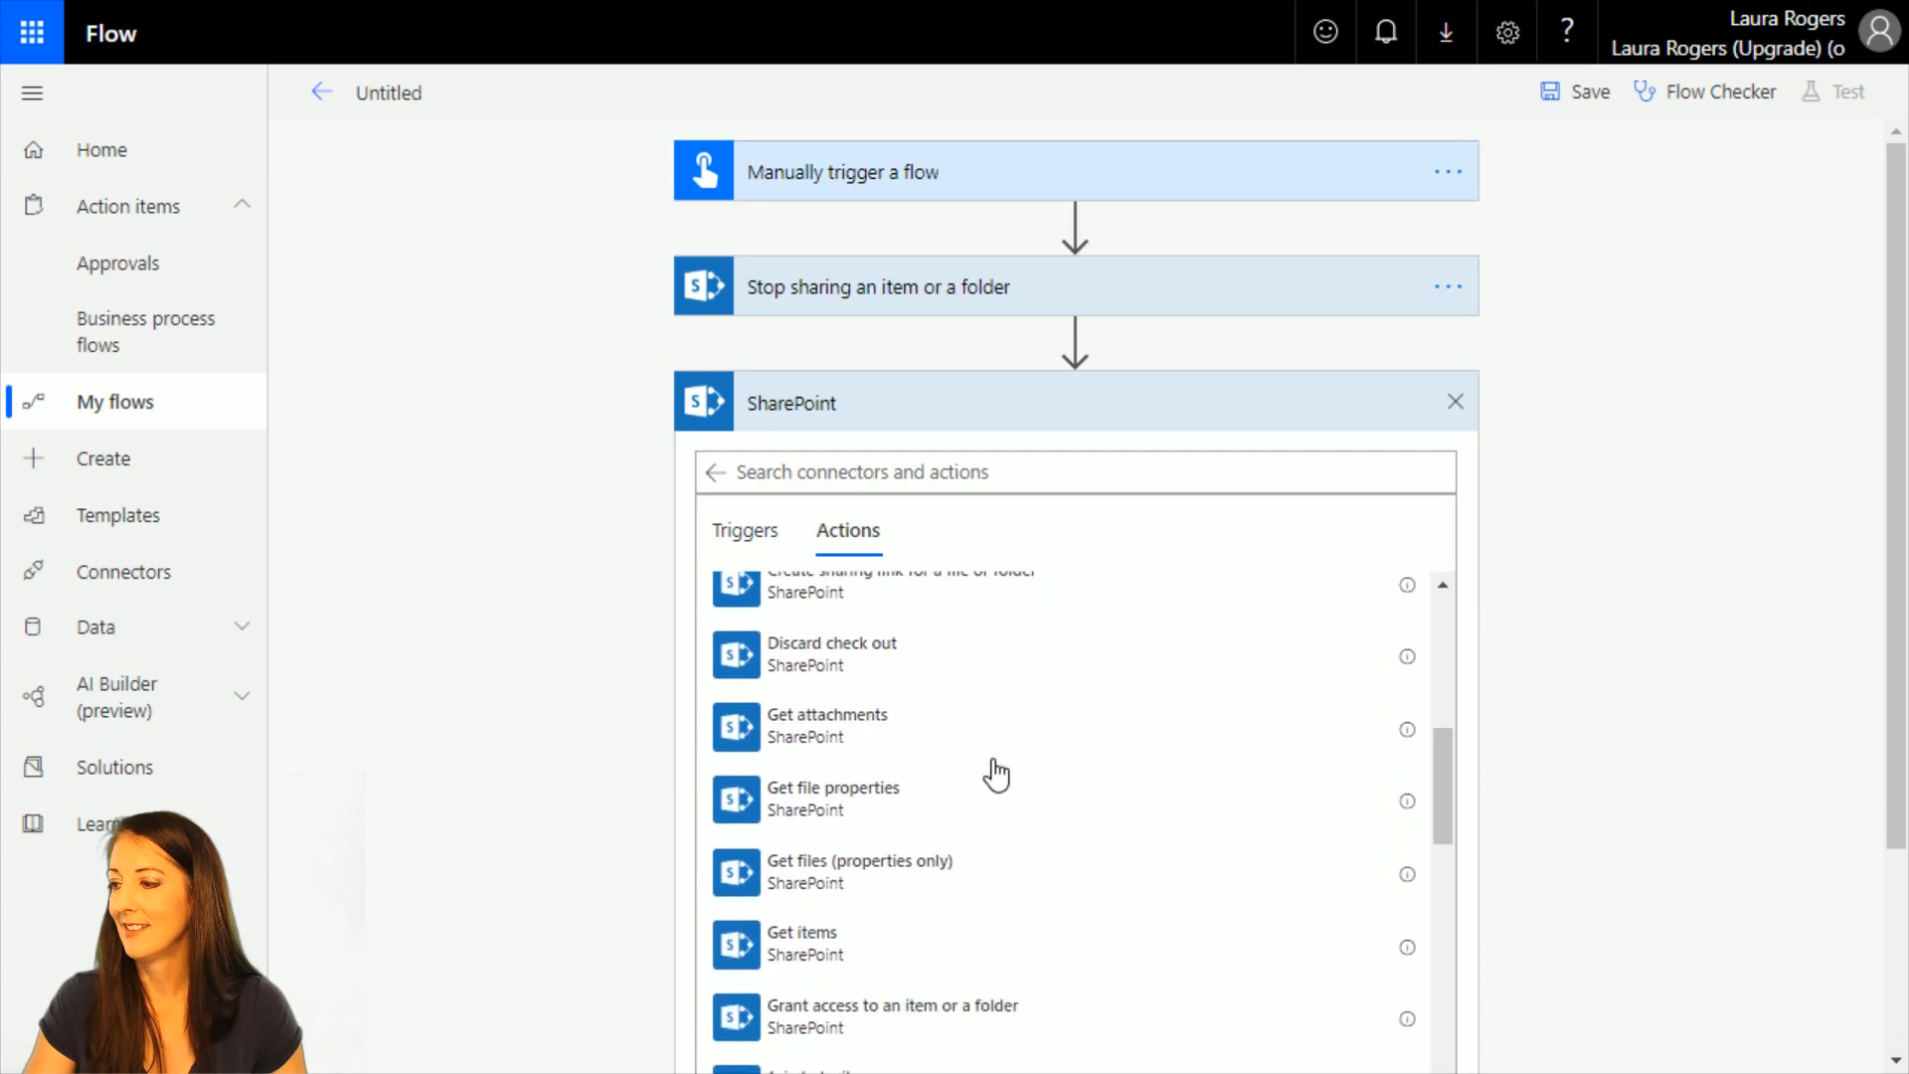
{"action": "left_click", "coordinate": [851, 713]}
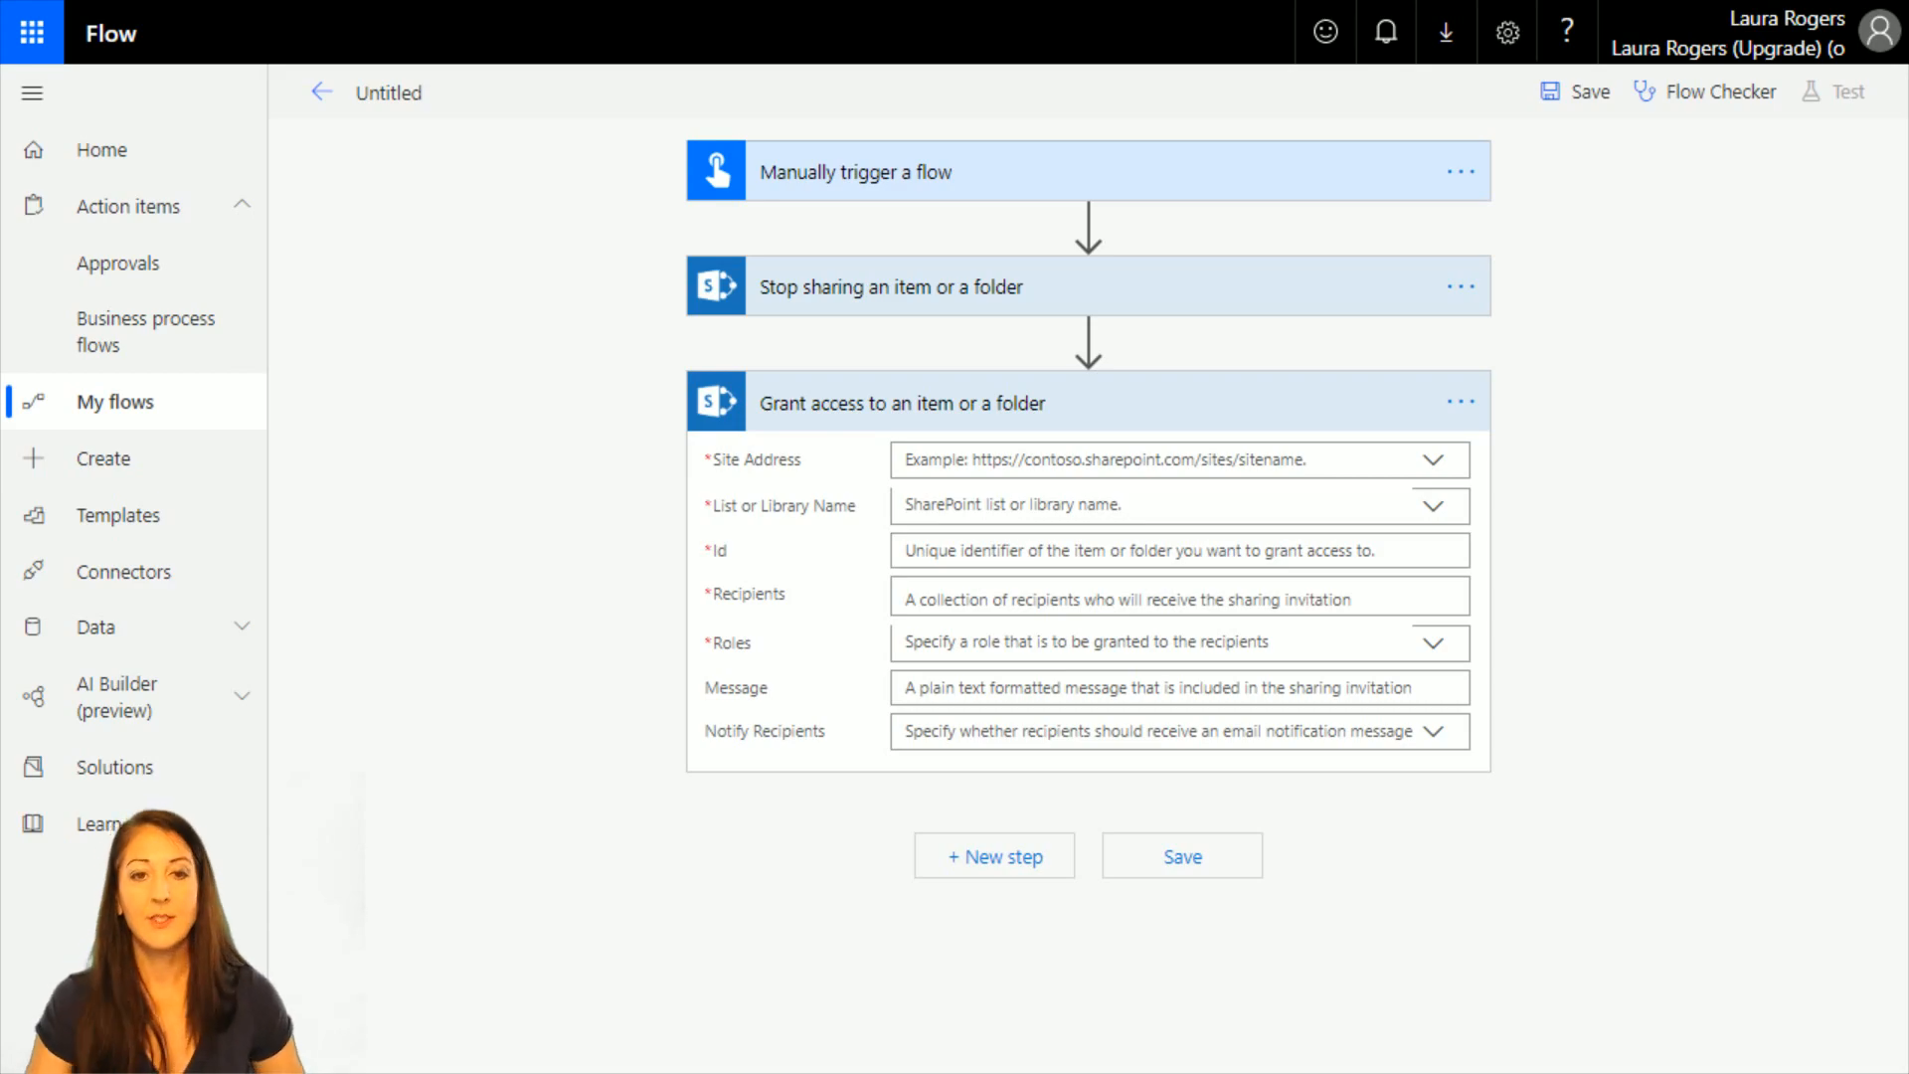
Point the Grant access action to the wonderlaura.sharepoint.com team site and the Policies library, with item Id 2.
{"action": "left_click", "coordinate": [1436, 462]}
{"action": "left_click", "coordinate": [1217, 785]}
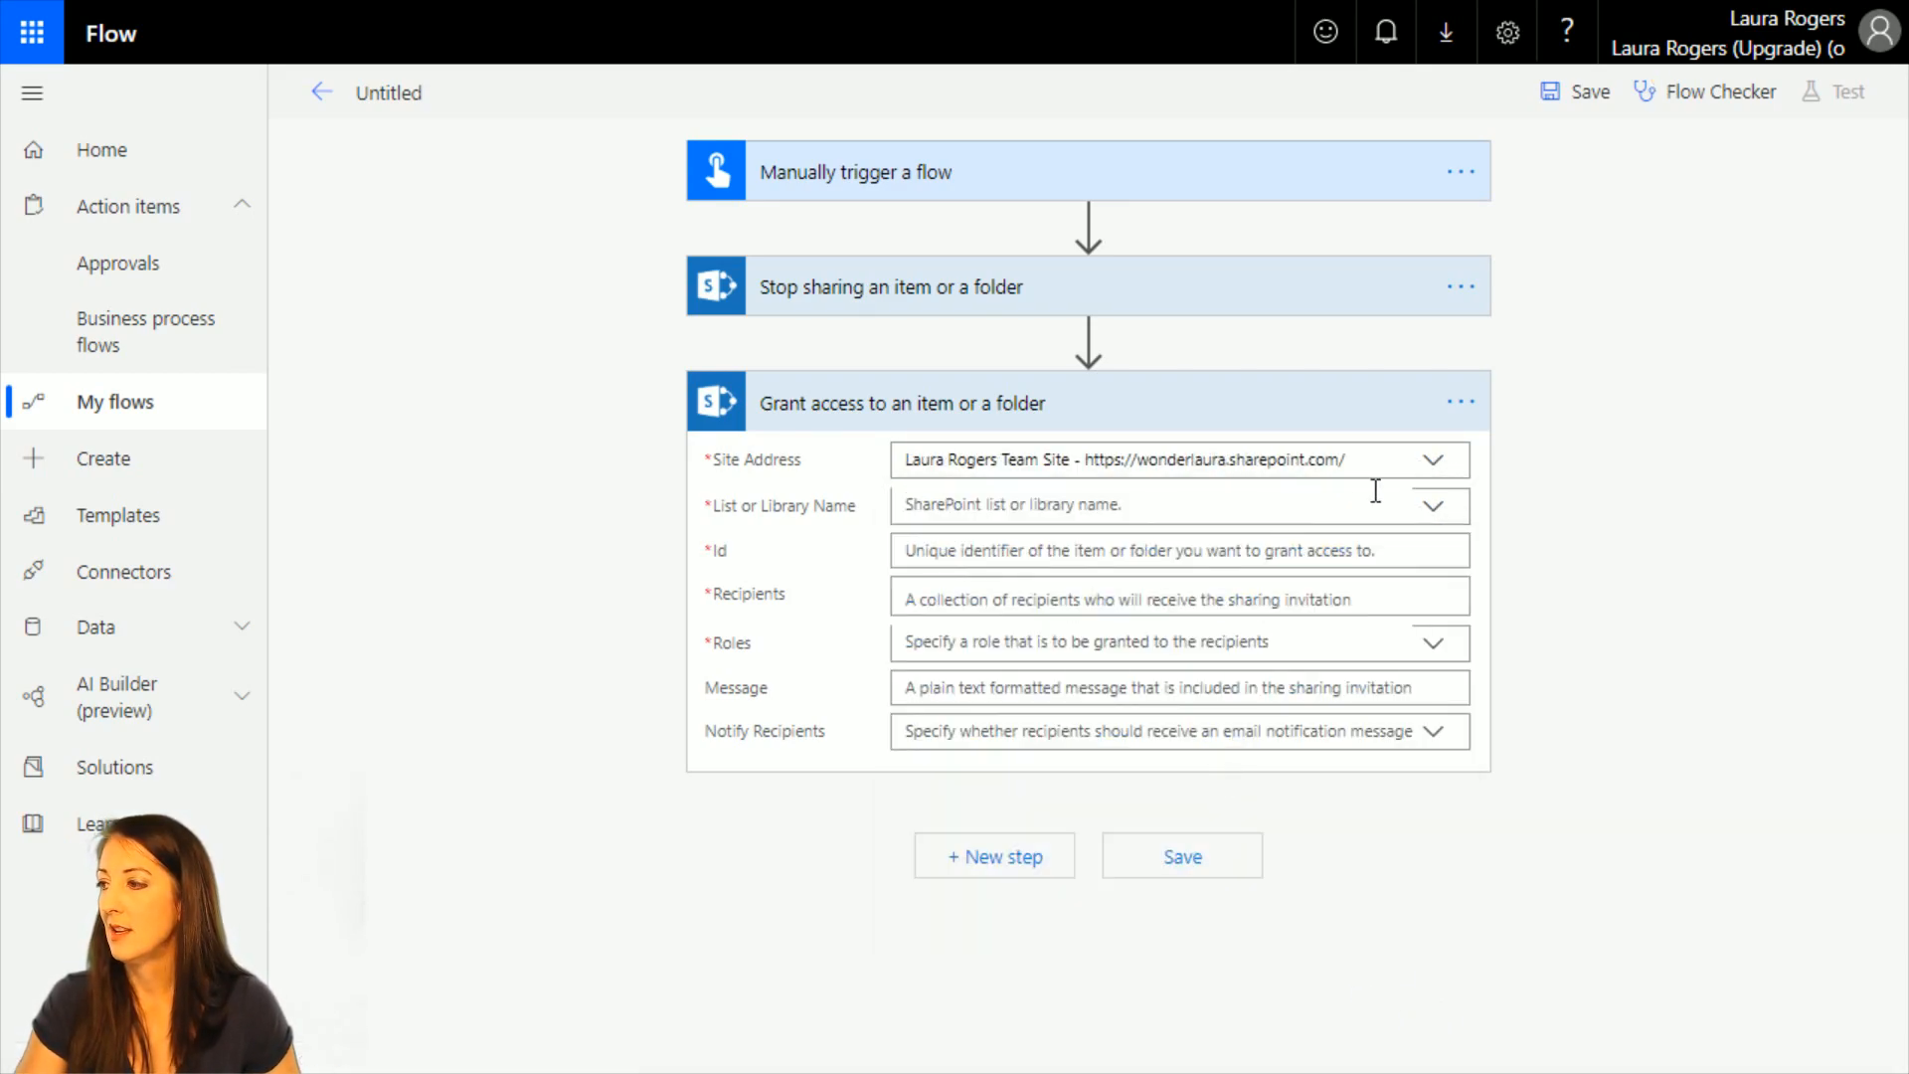
{"action": "left_click", "coordinate": [1432, 509]}
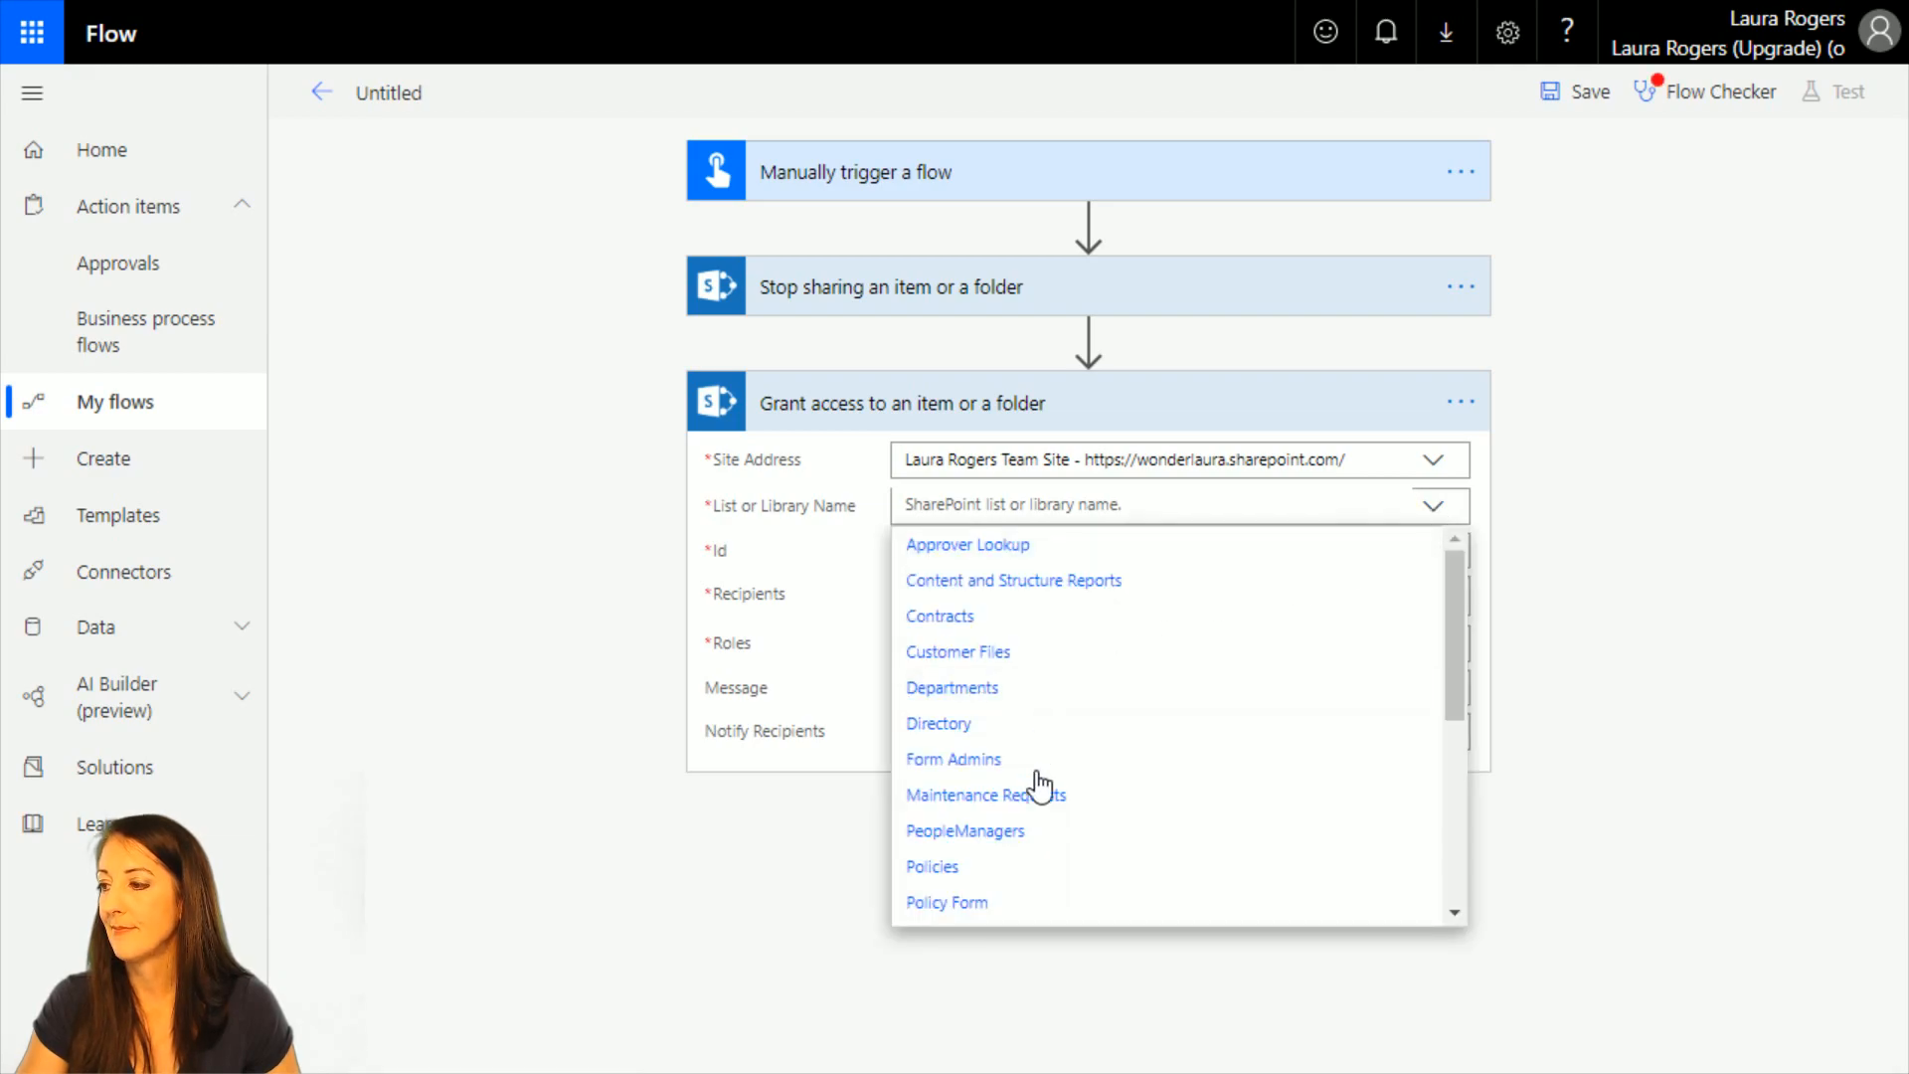
{"action": "left_click", "coordinate": [1020, 875]}
{"action": "left_click", "coordinate": [995, 549]}
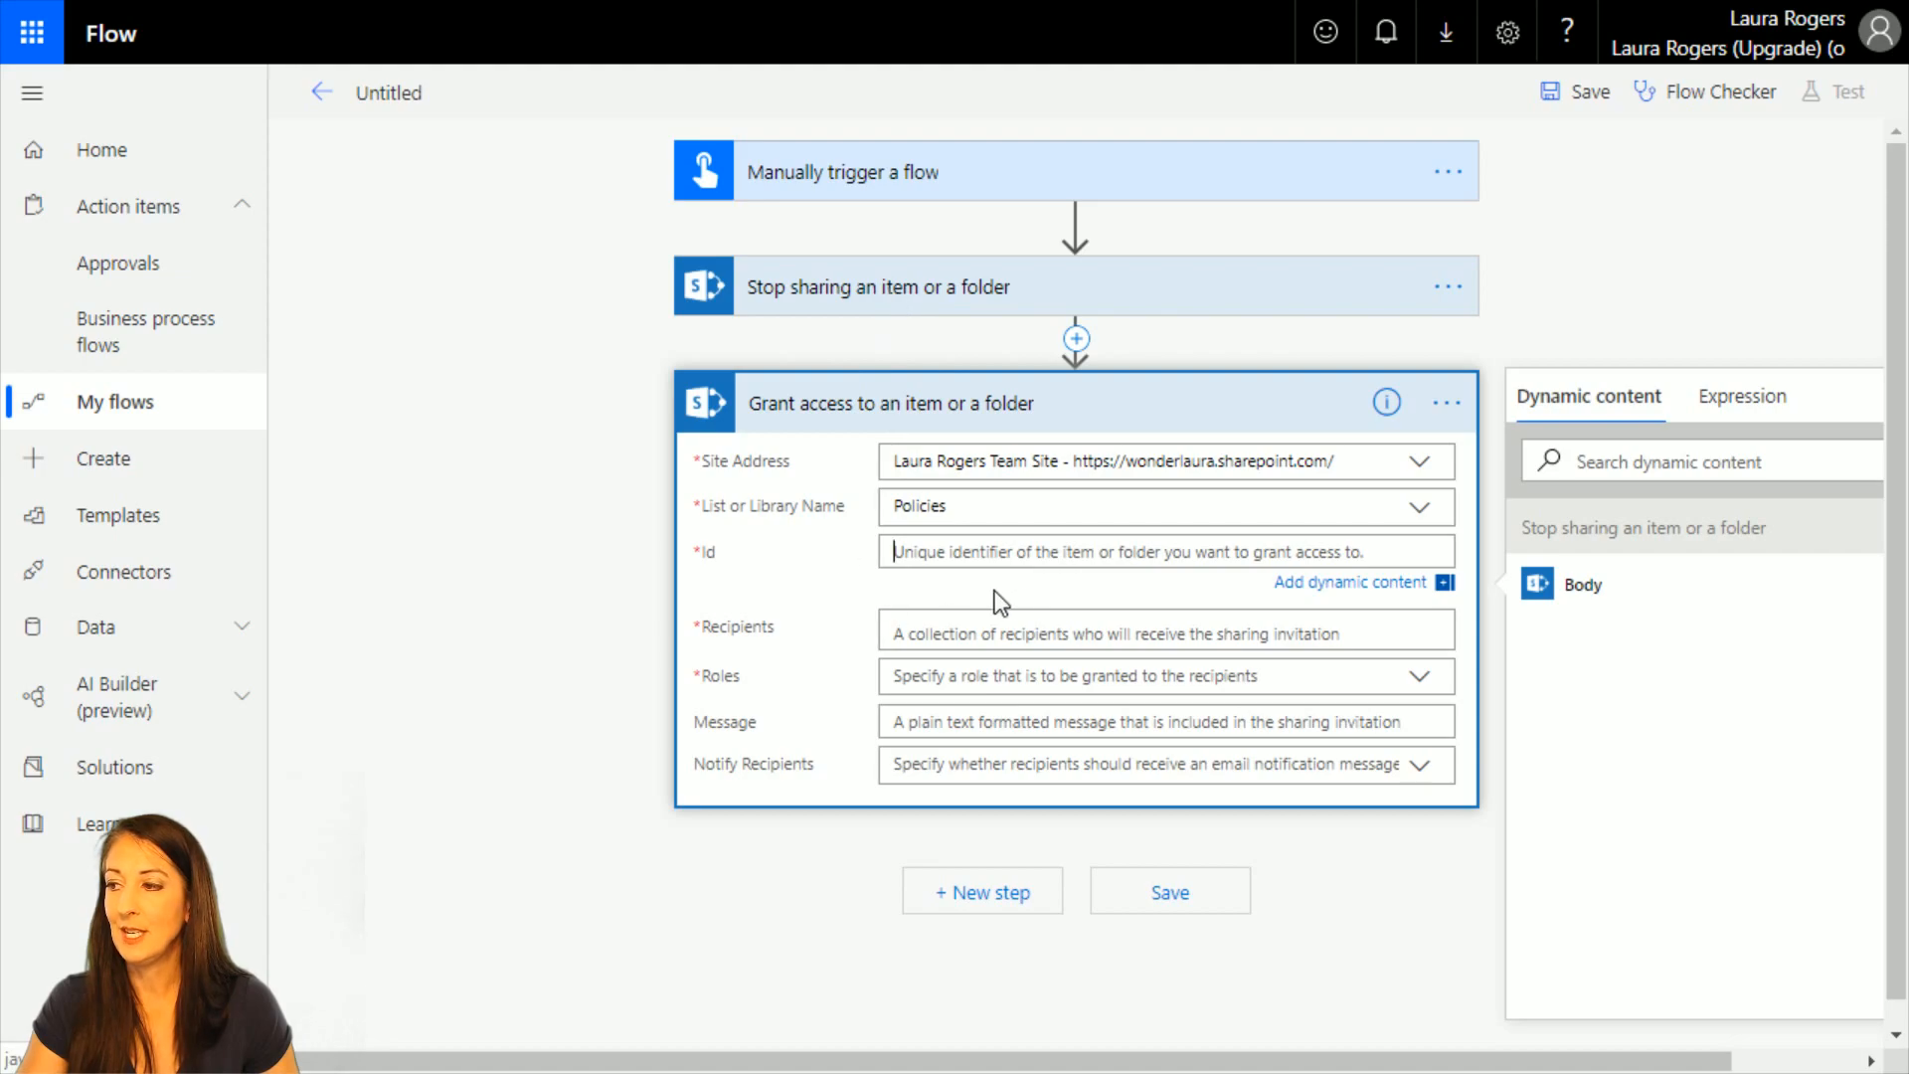
{"action": "type", "text": "2"}
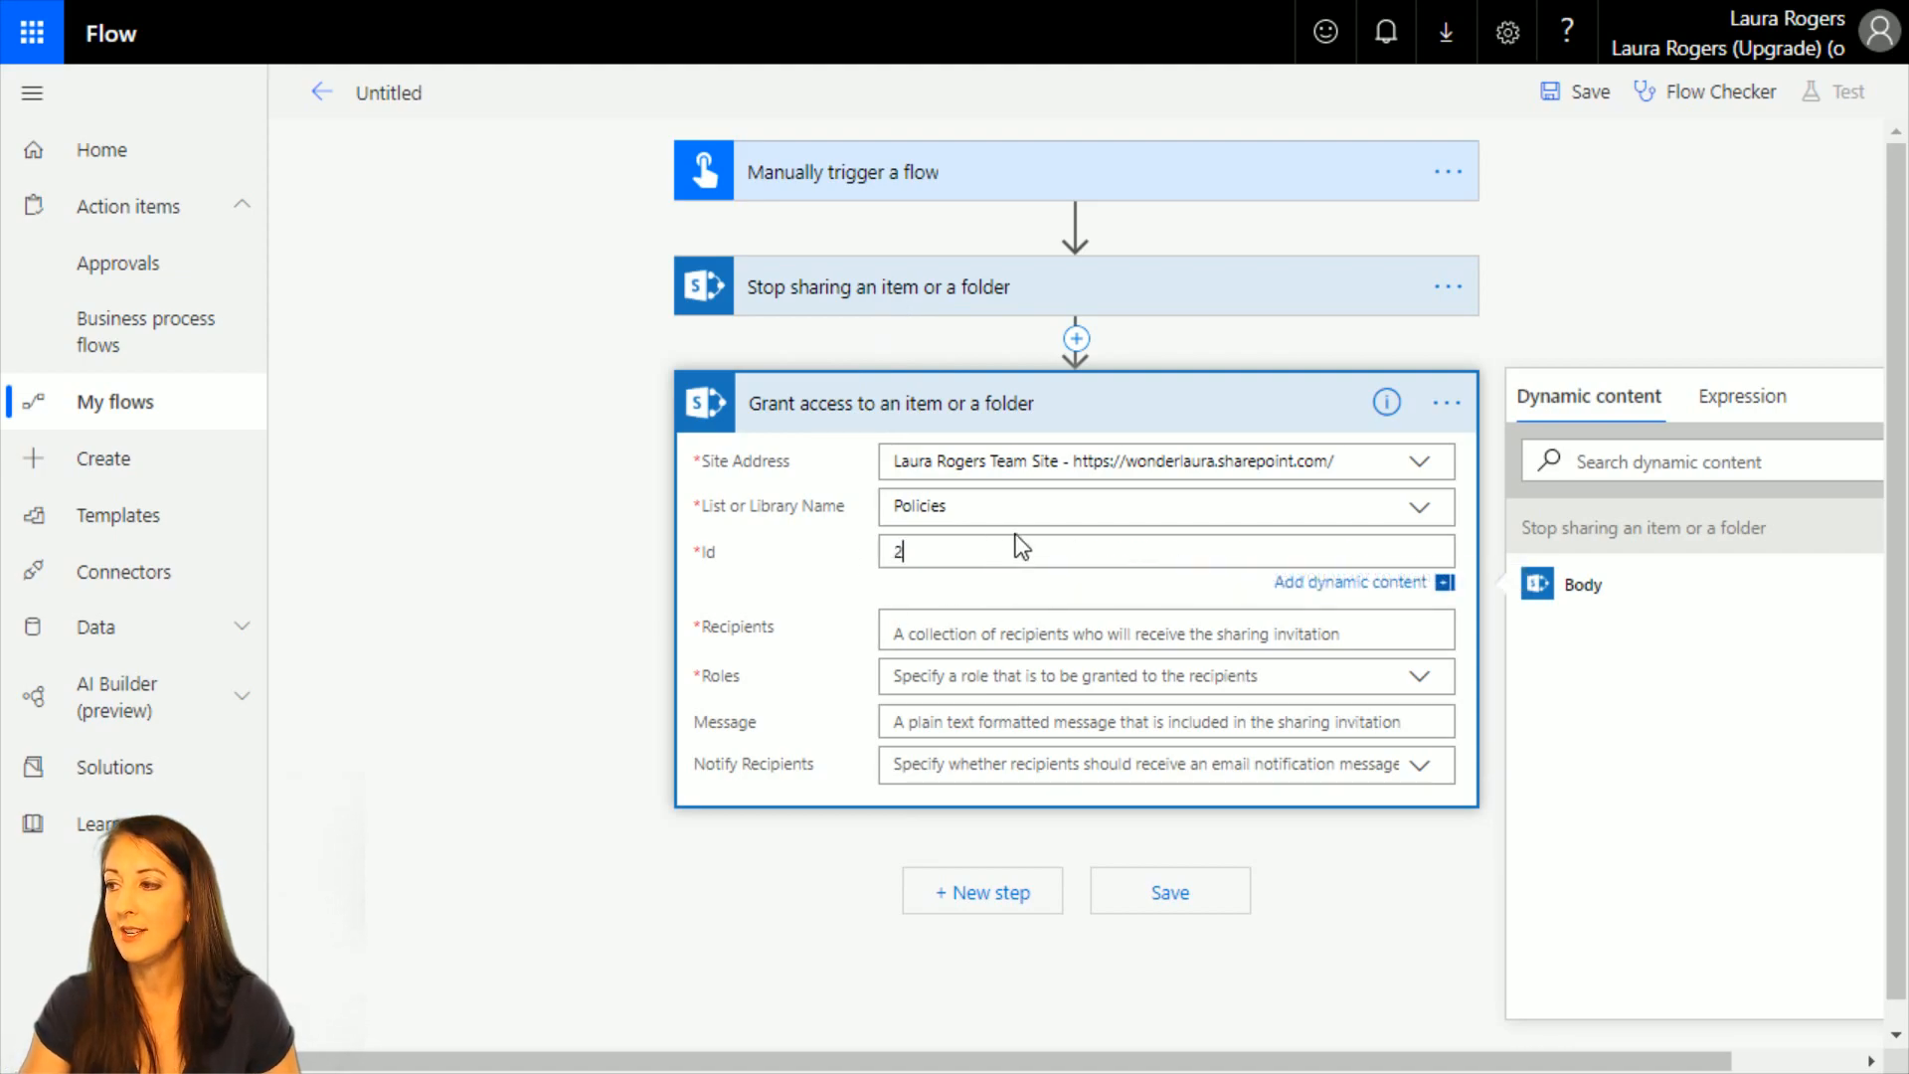
Check the item Id in the Stop sharing action and set the Grant access action's Id to 3.
{"action": "left_click", "coordinate": [914, 299]}
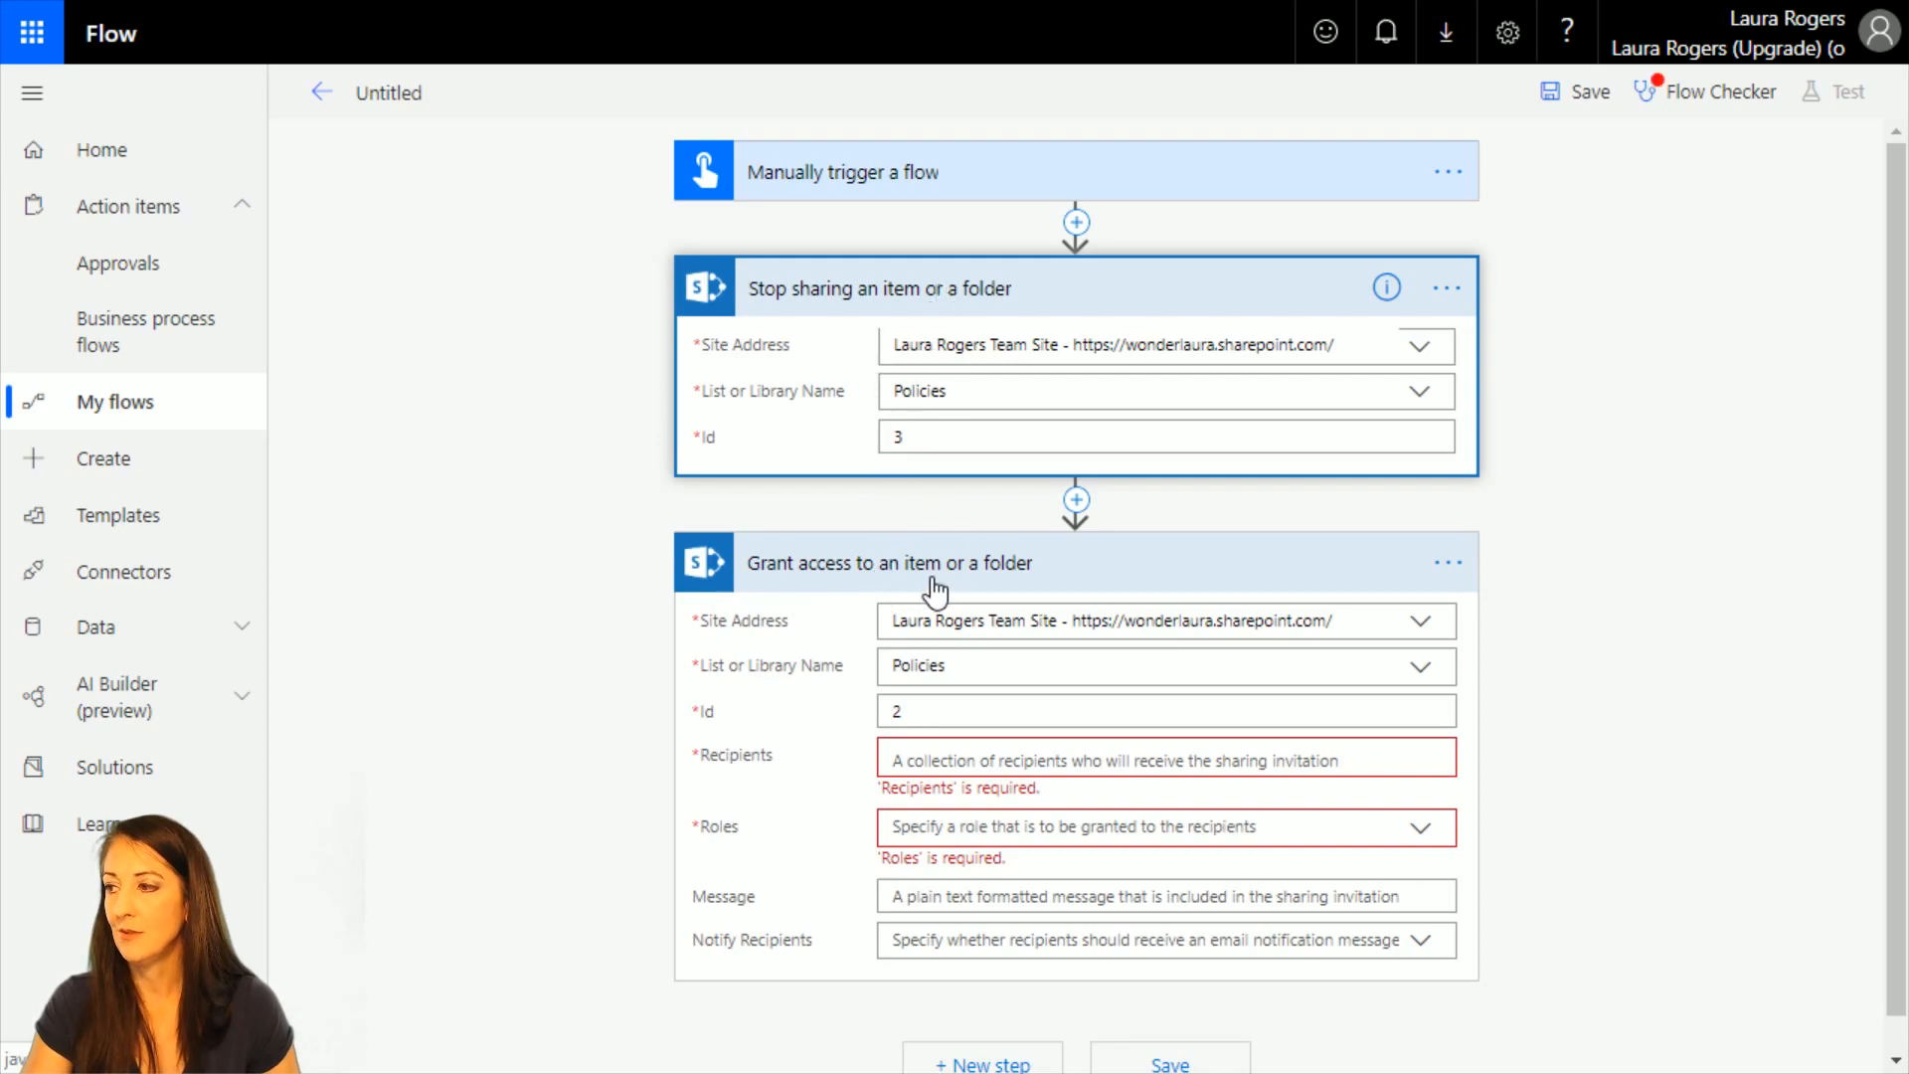
{"action": "left_click", "coordinate": [910, 567]}
{"action": "left_click", "coordinate": [939, 582]}
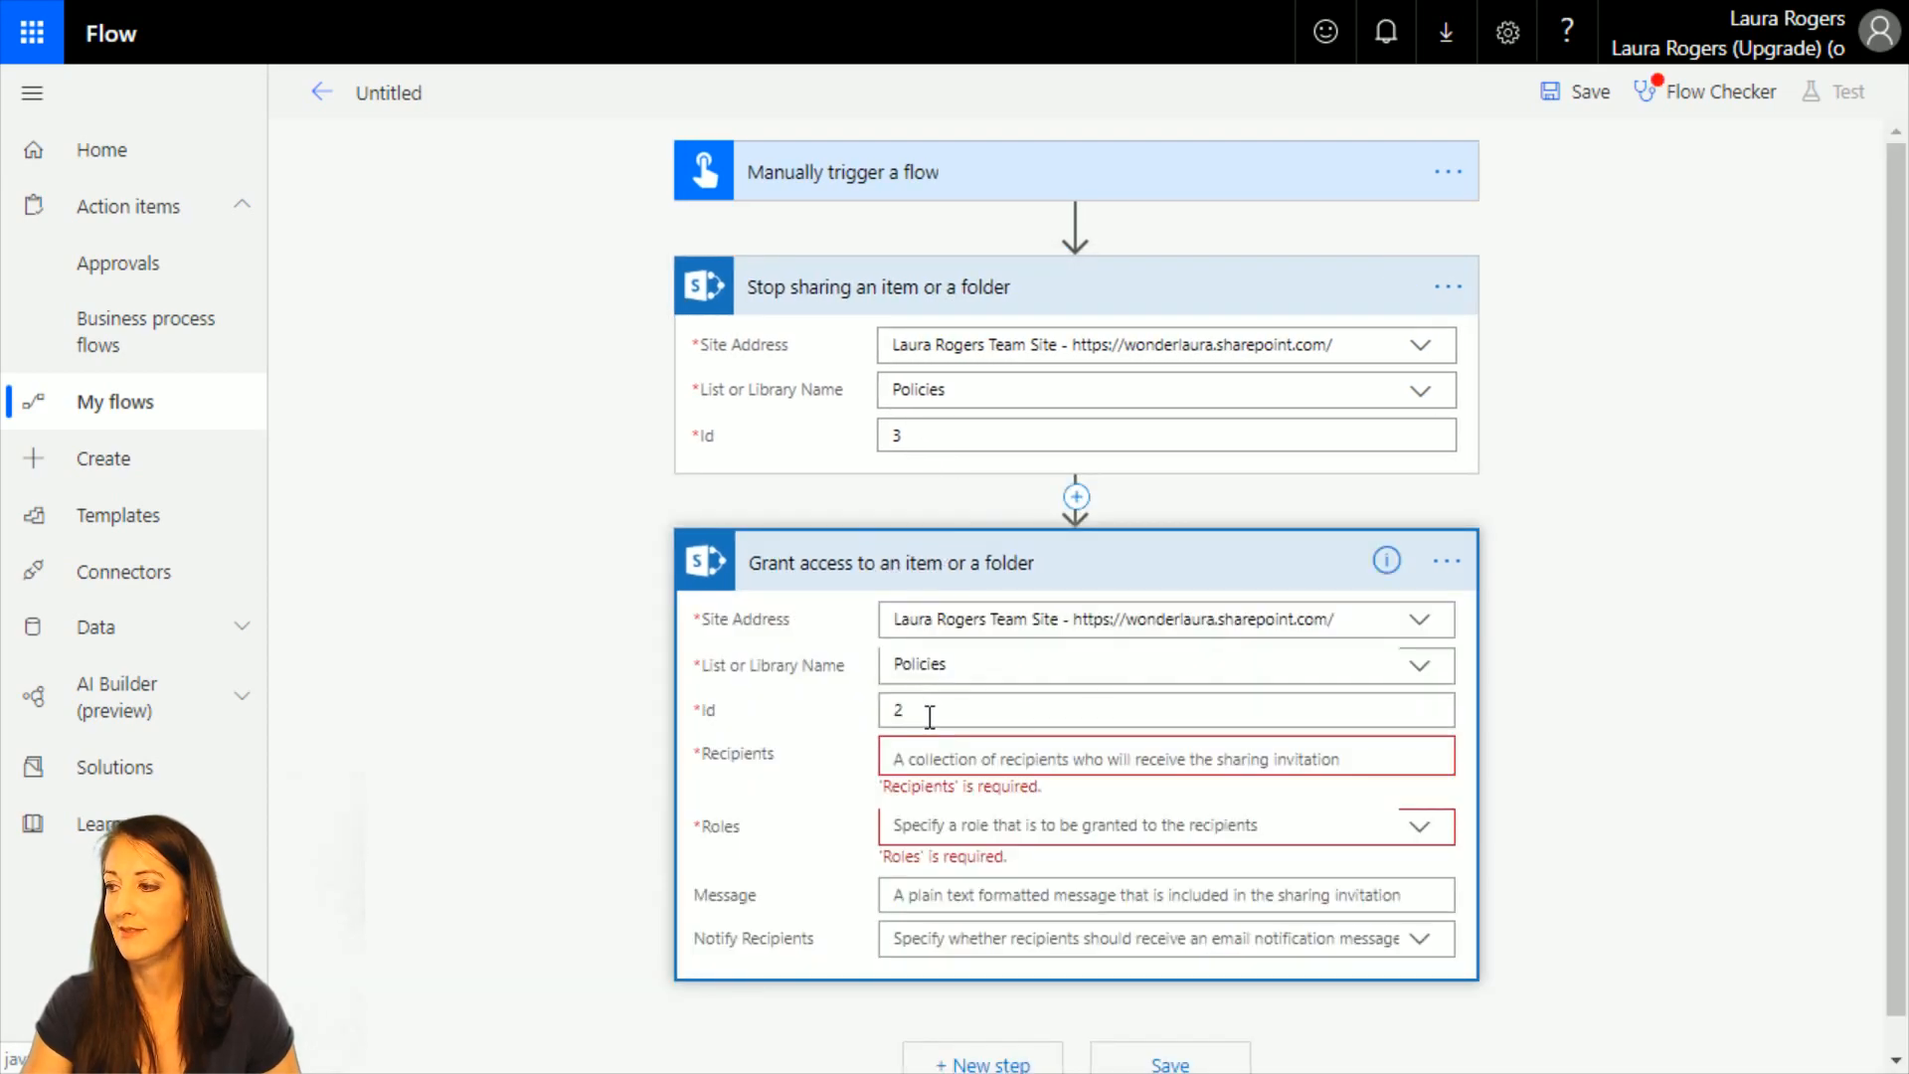
{"action": "left_click", "coordinate": [935, 708]}
{"action": "key", "text": "BackSpace"}
{"action": "type", "text": "3"}
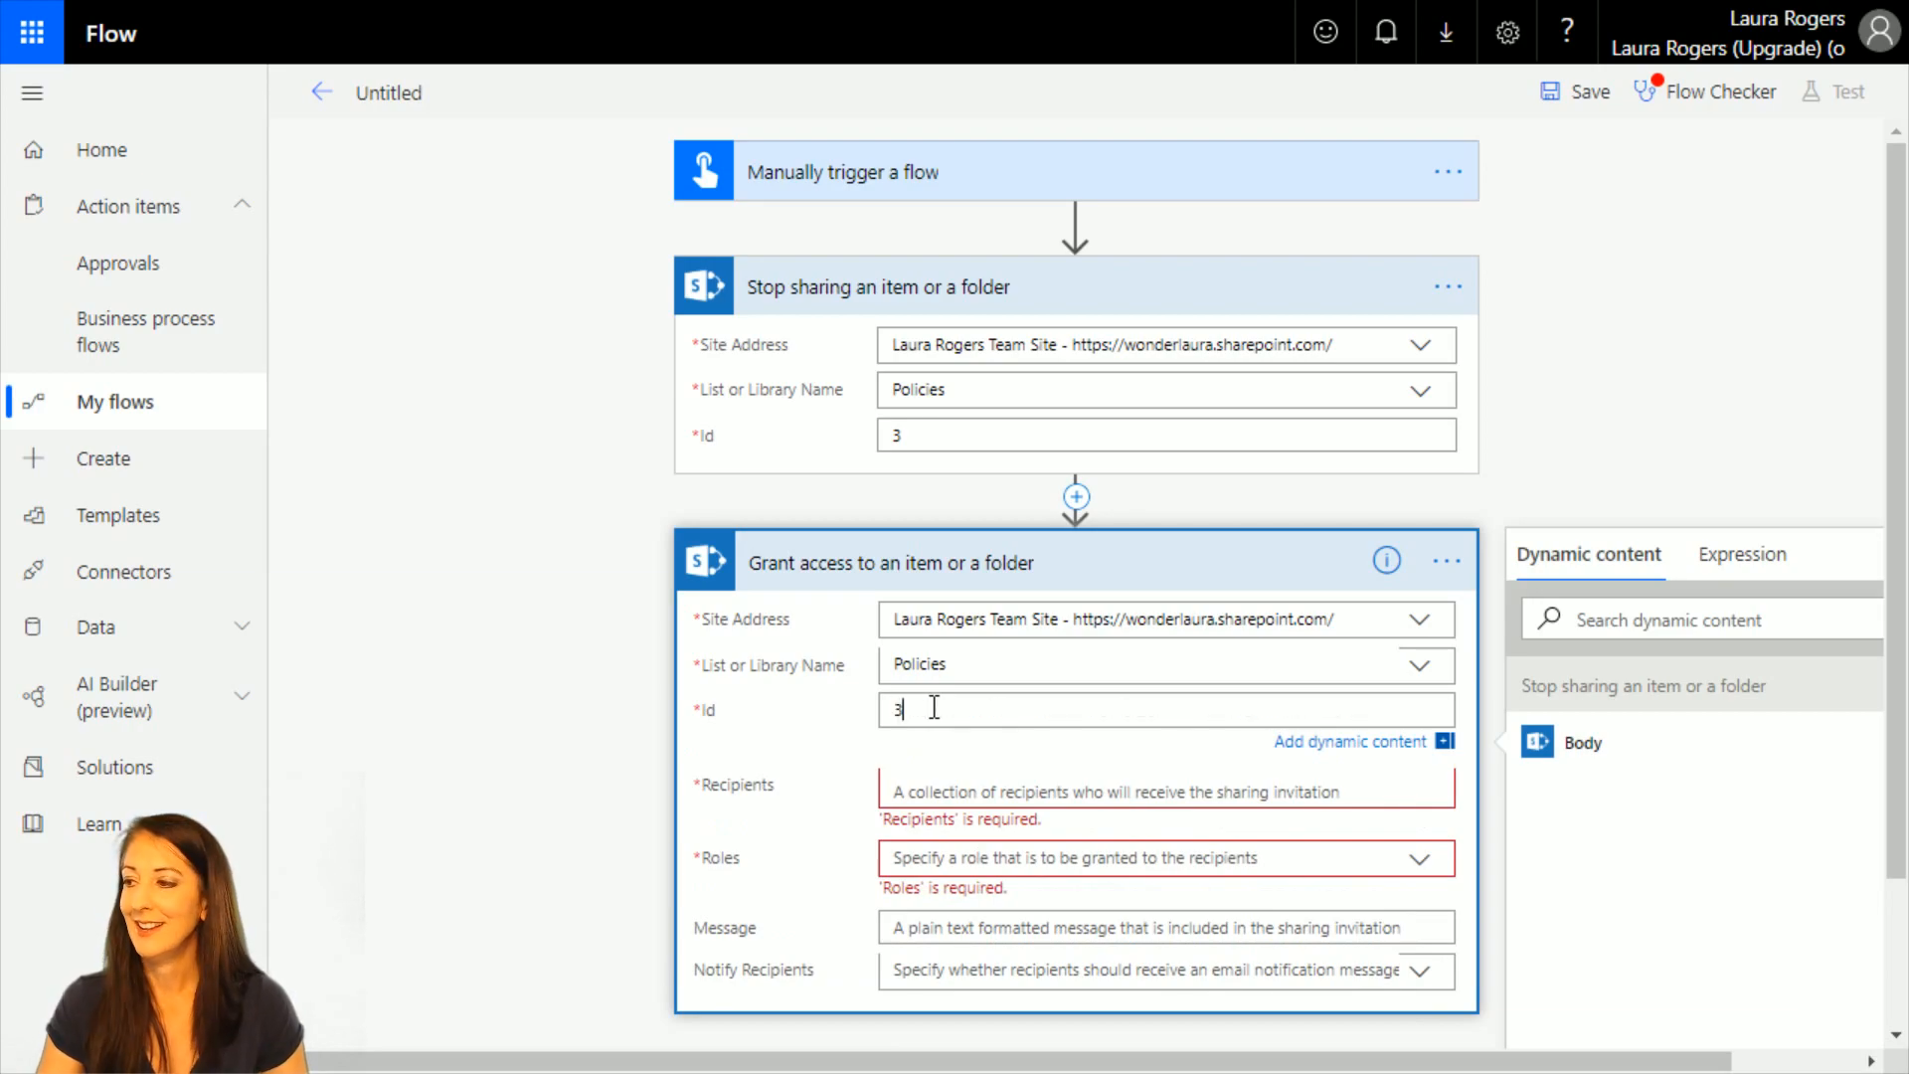
Add an individual user as recipient of the Grant access action, and remove that recipient again.
{"action": "scroll", "coordinate": [1591, 316], "scroll_direction": "down", "scroll_amount": 2}
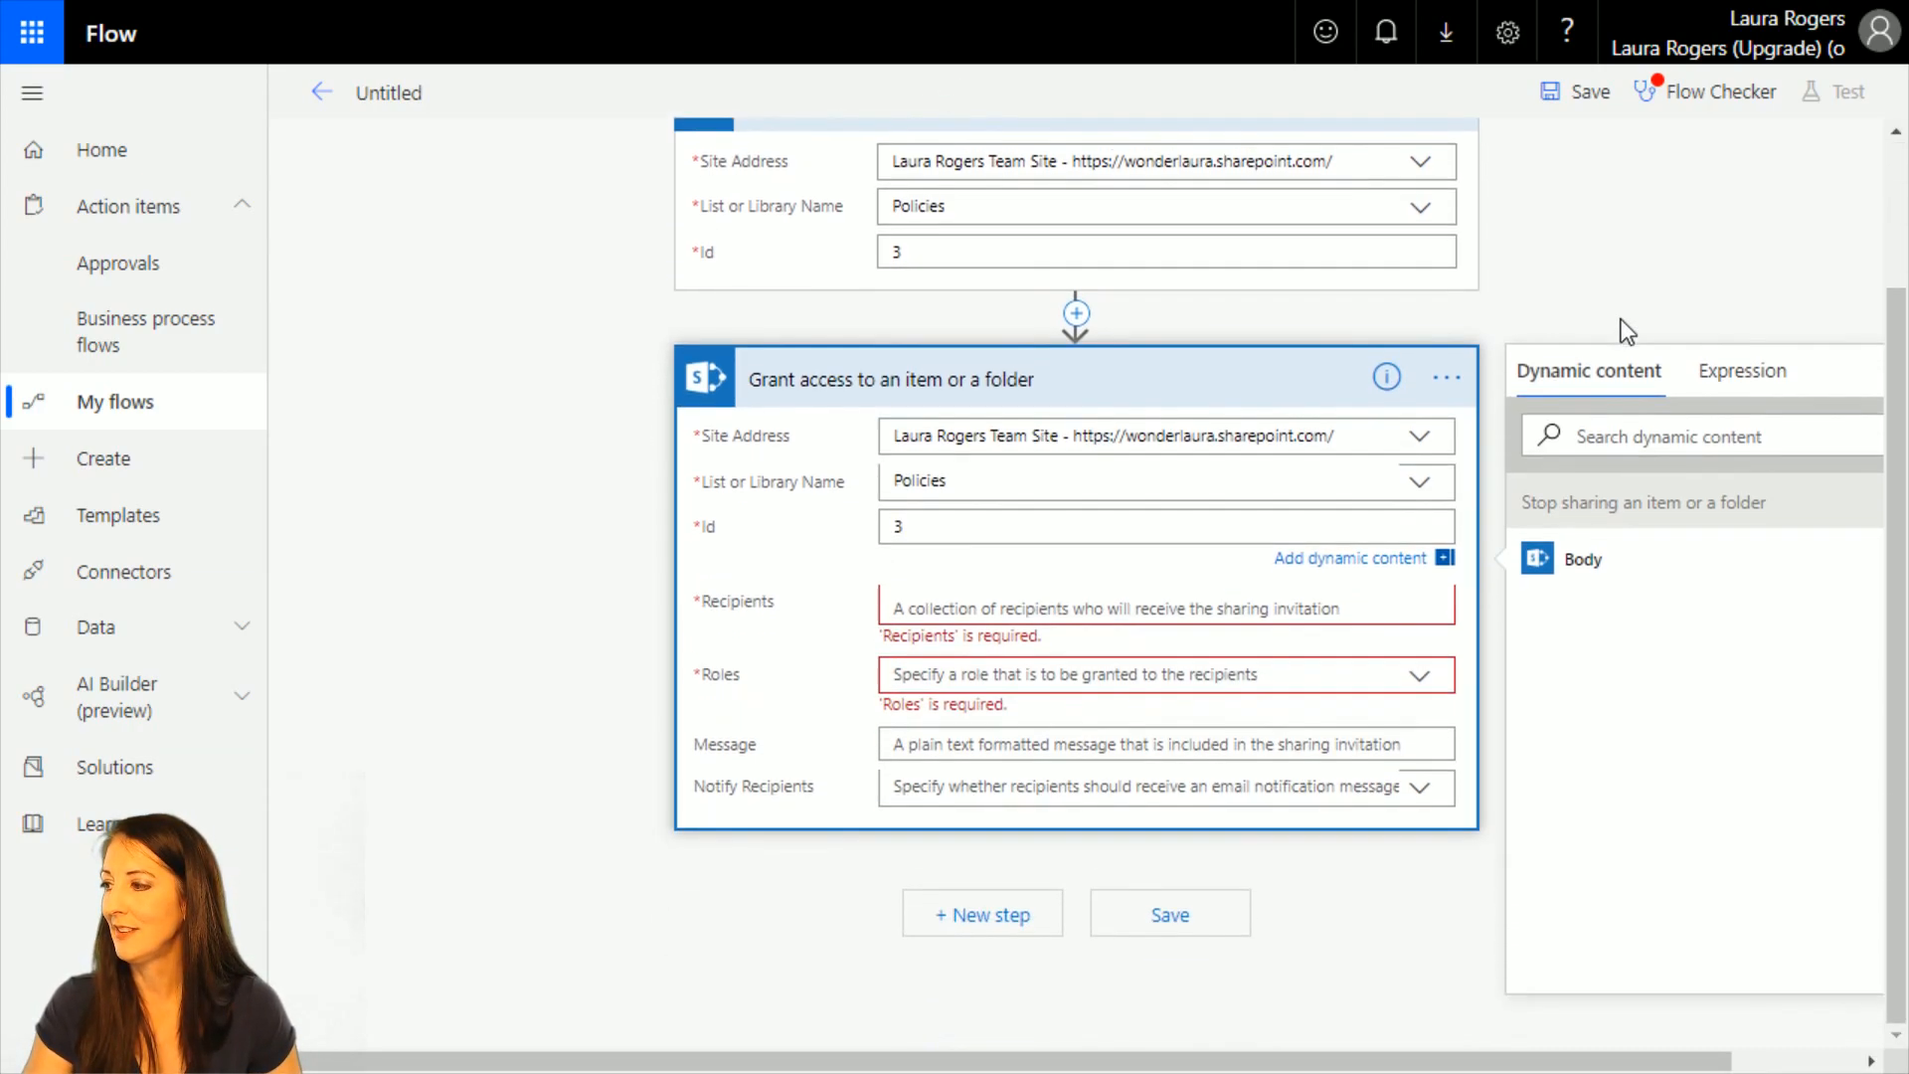
{"action": "left_click", "coordinate": [1031, 610]}
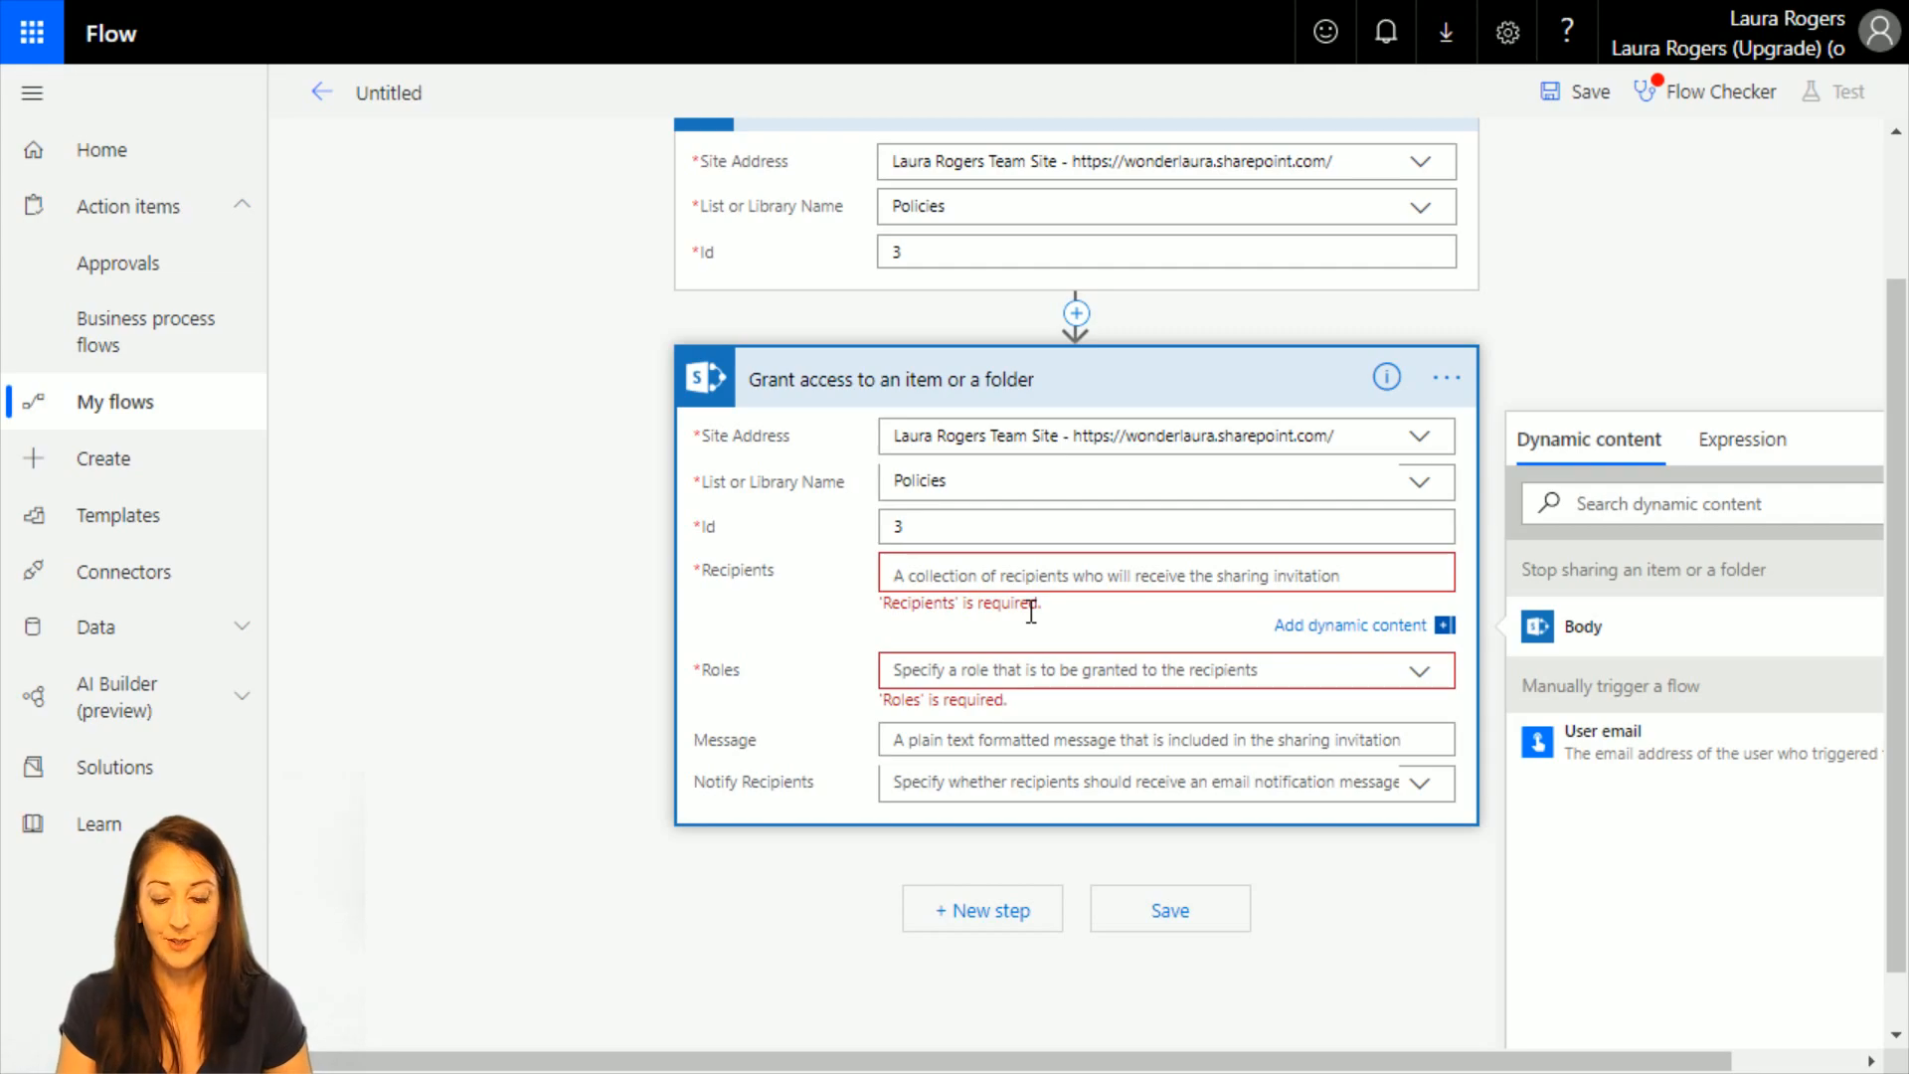
{"action": "type", "text": "billy"}
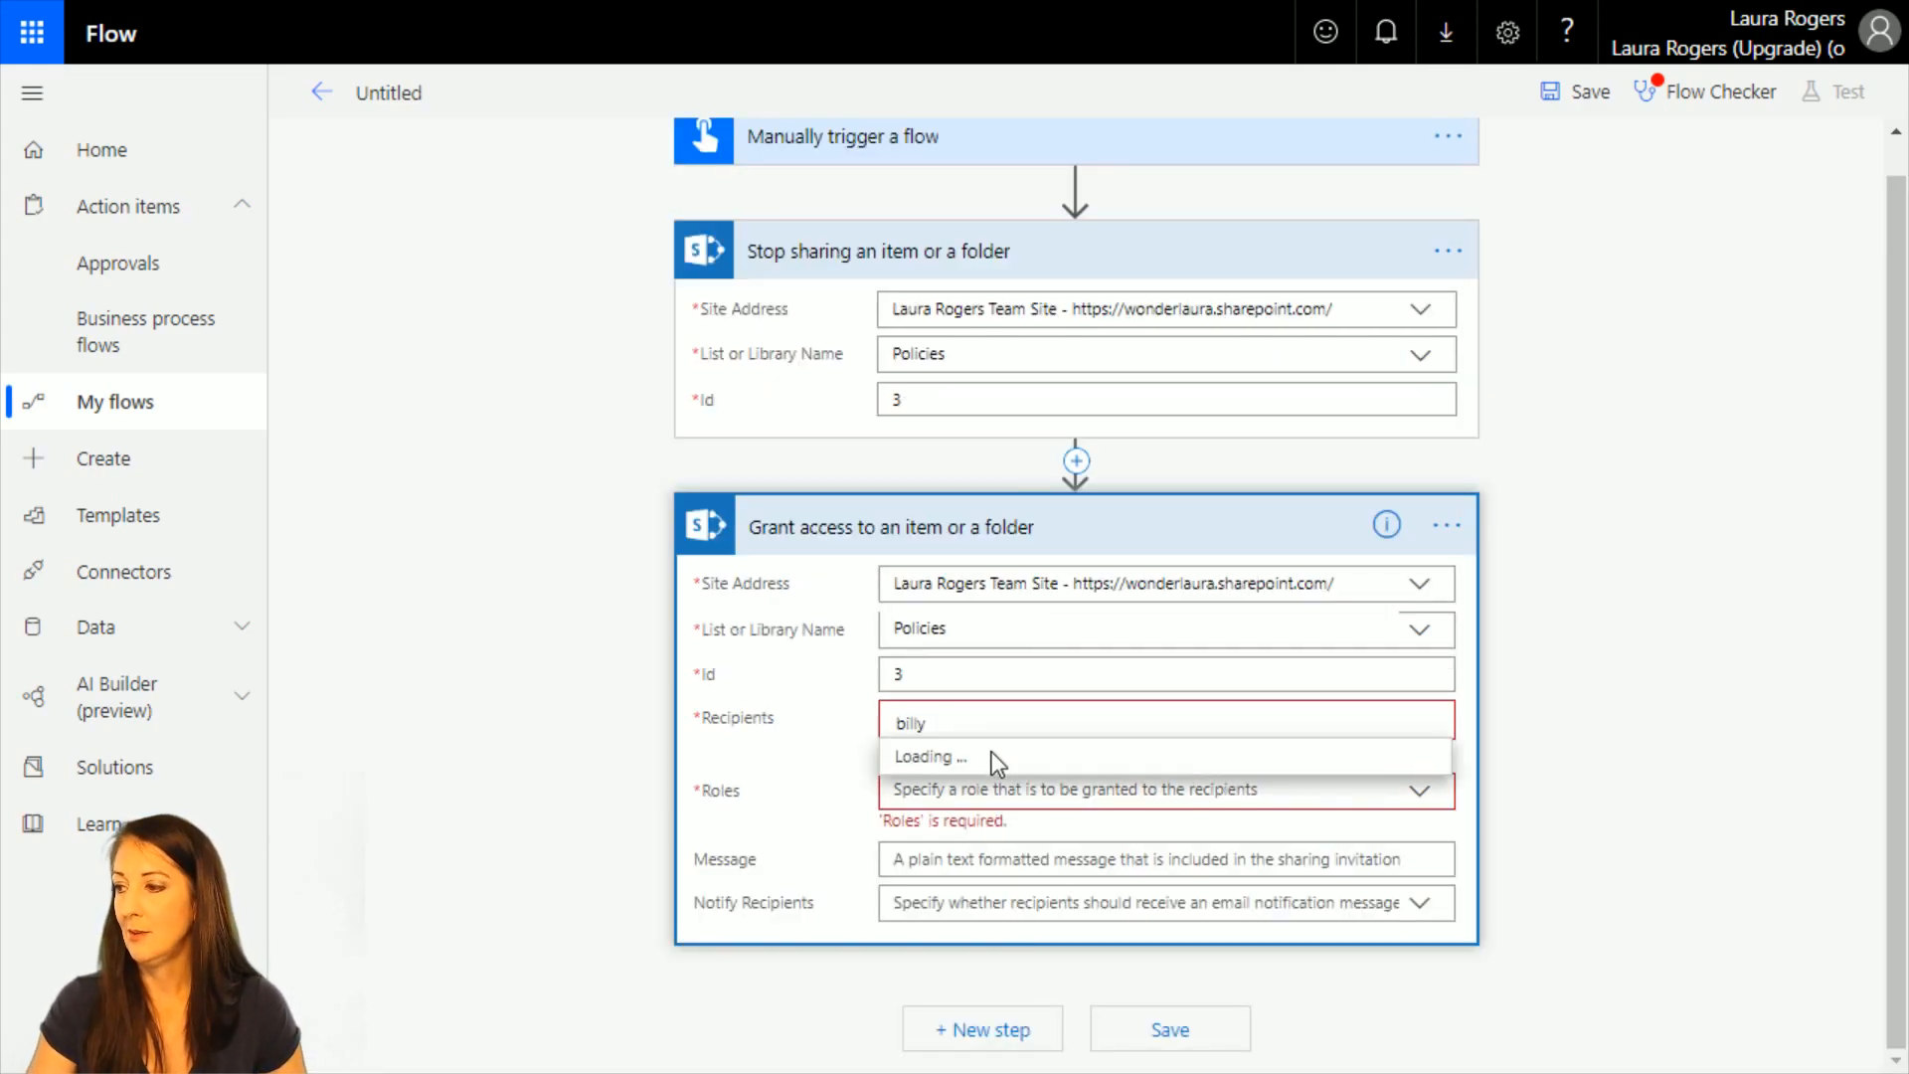
{"action": "left_click", "coordinate": [975, 792]}
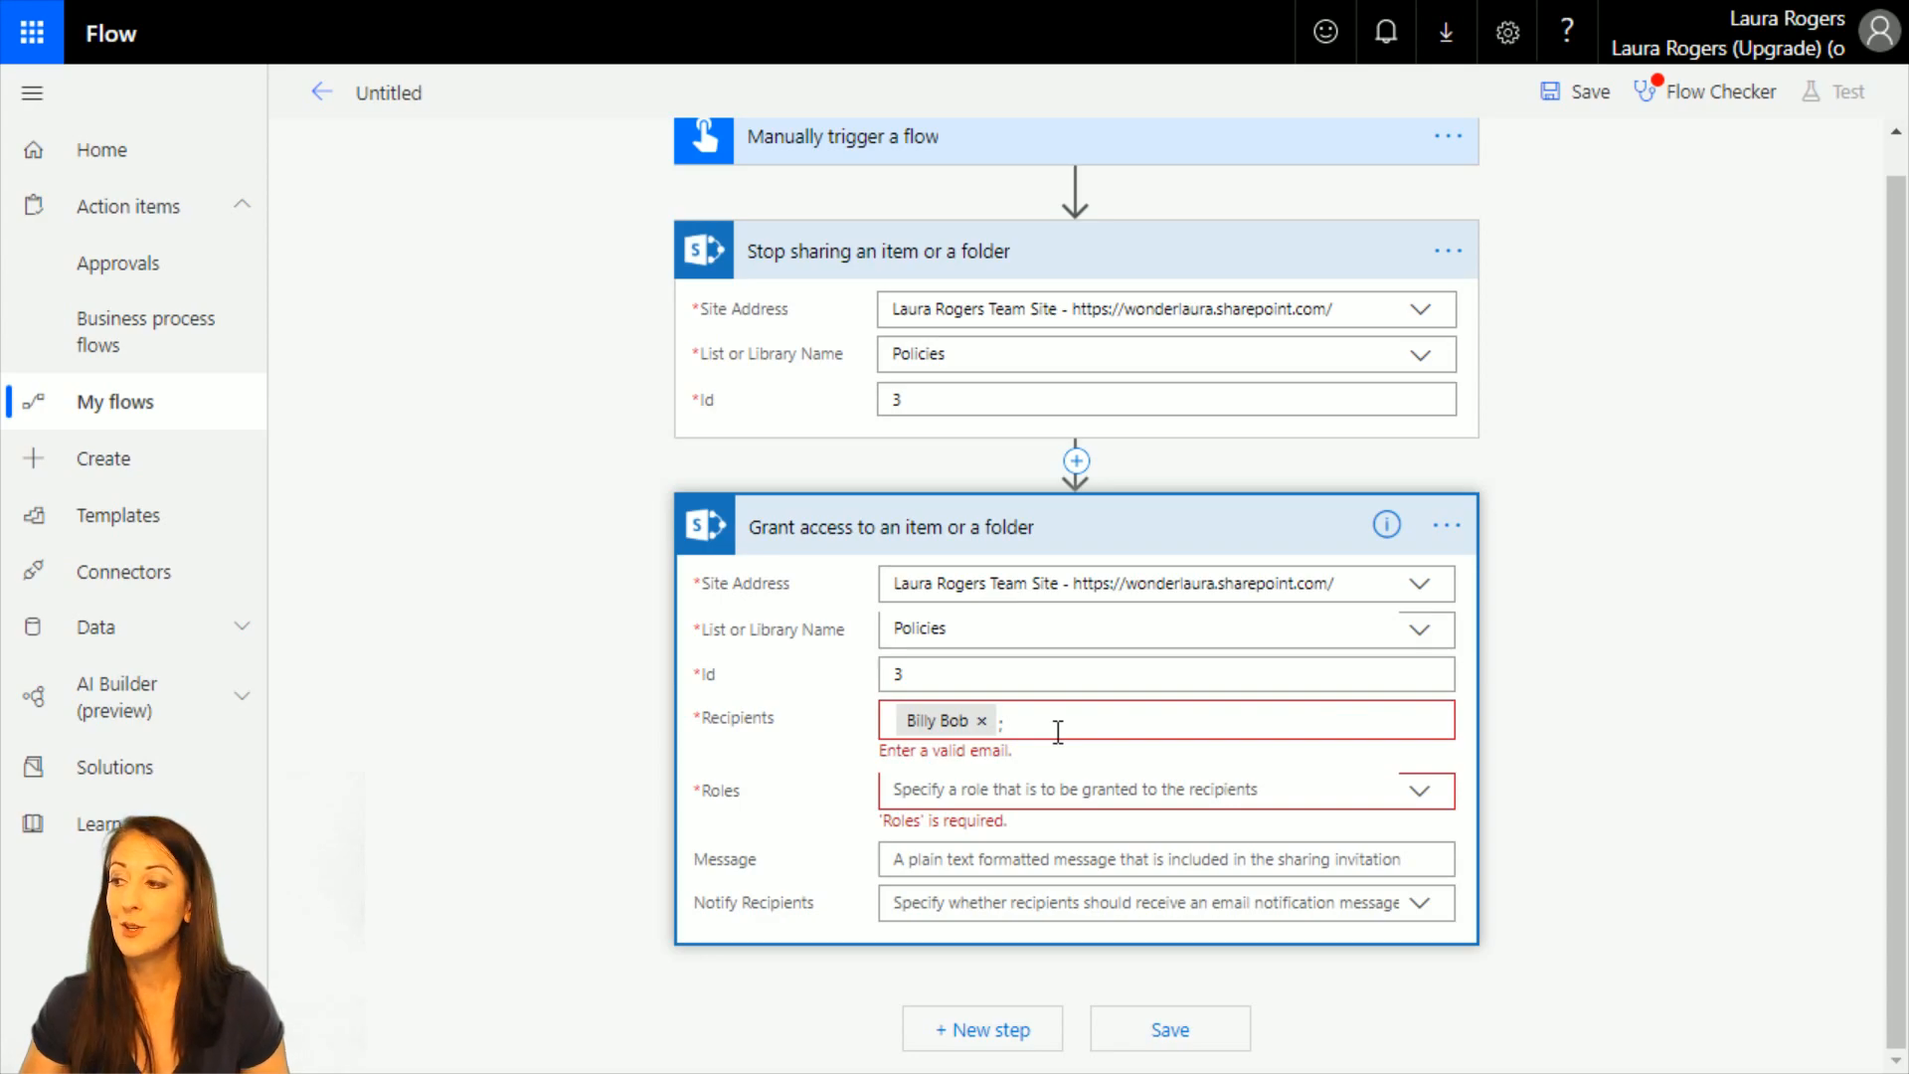
{"action": "left_click", "coordinate": [981, 720]}
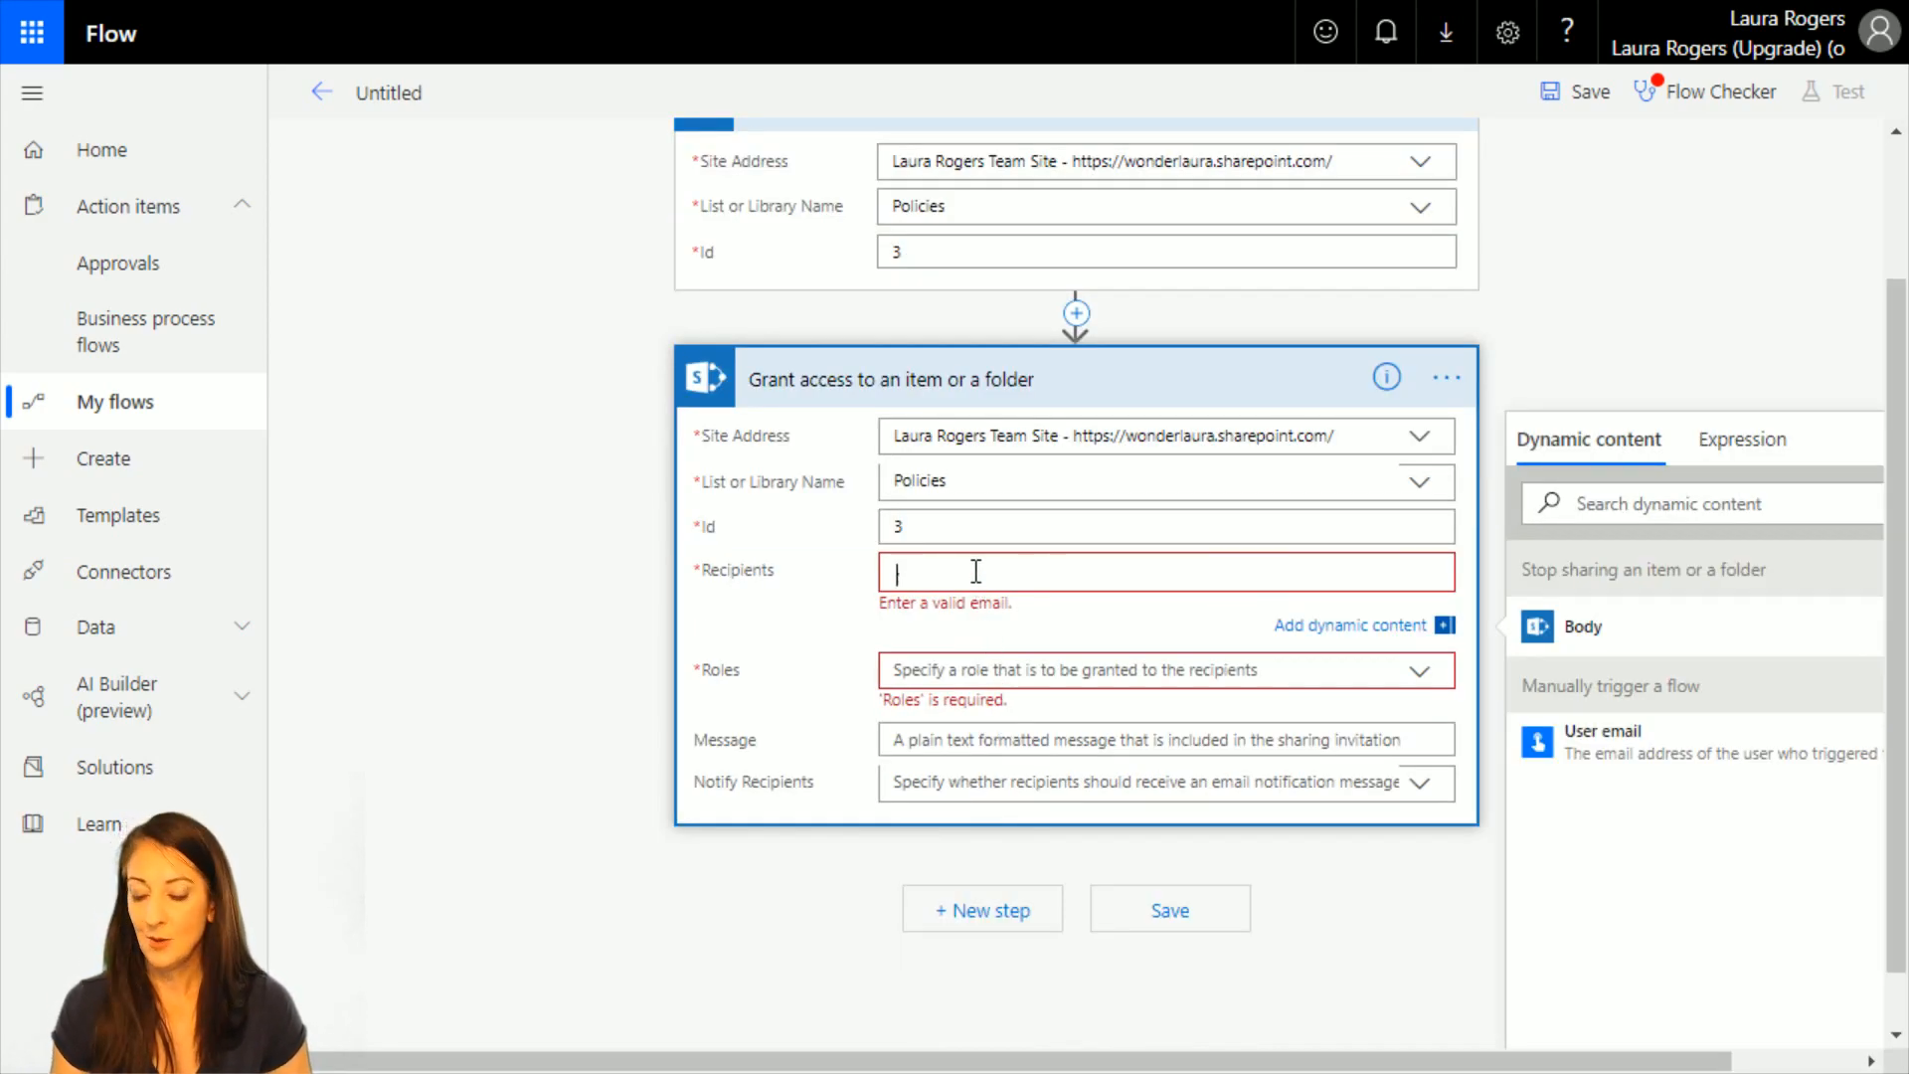
{"action": "key", "text": "BackSpace"}
Set IT Dept as the recipient of the Grant access action and grant the role Can view.
{"action": "type", "text": "ito"}
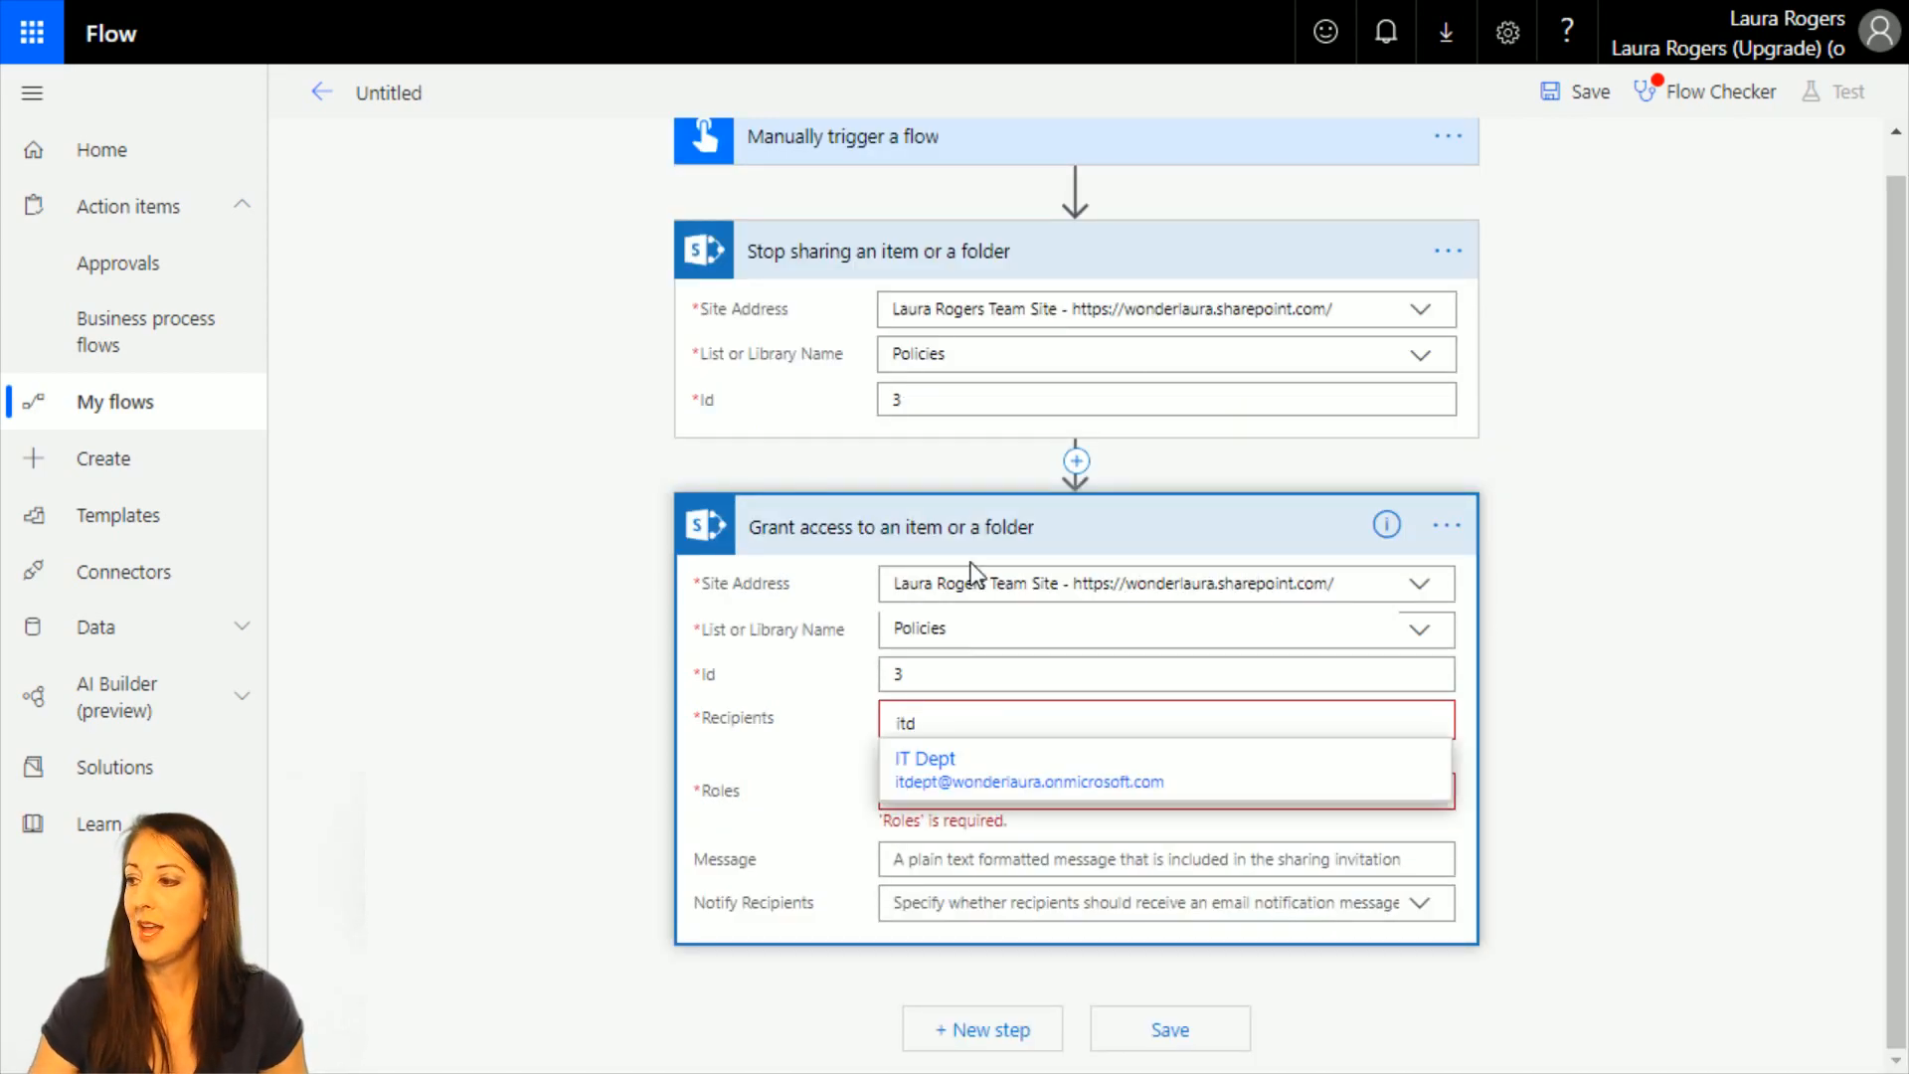
{"action": "left_click", "coordinate": [989, 773]}
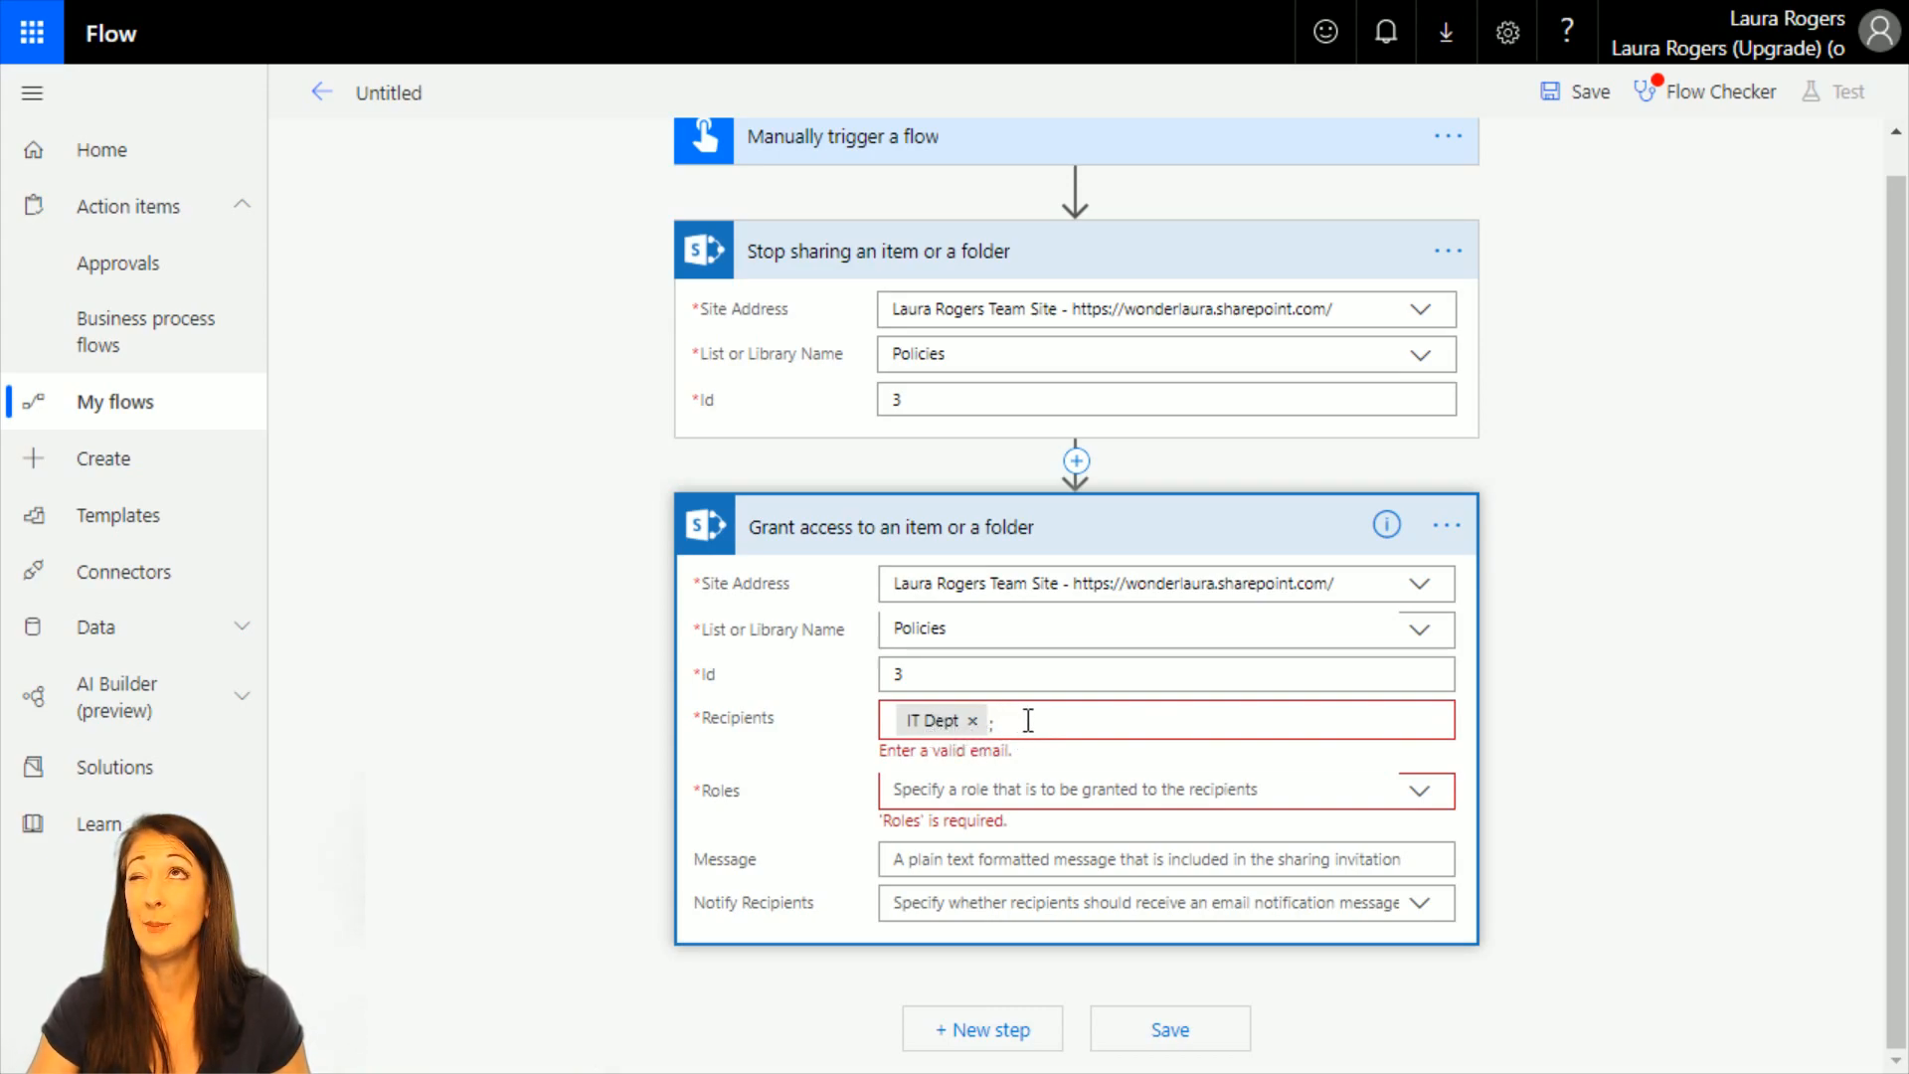
{"action": "left_click", "coordinate": [1026, 720]}
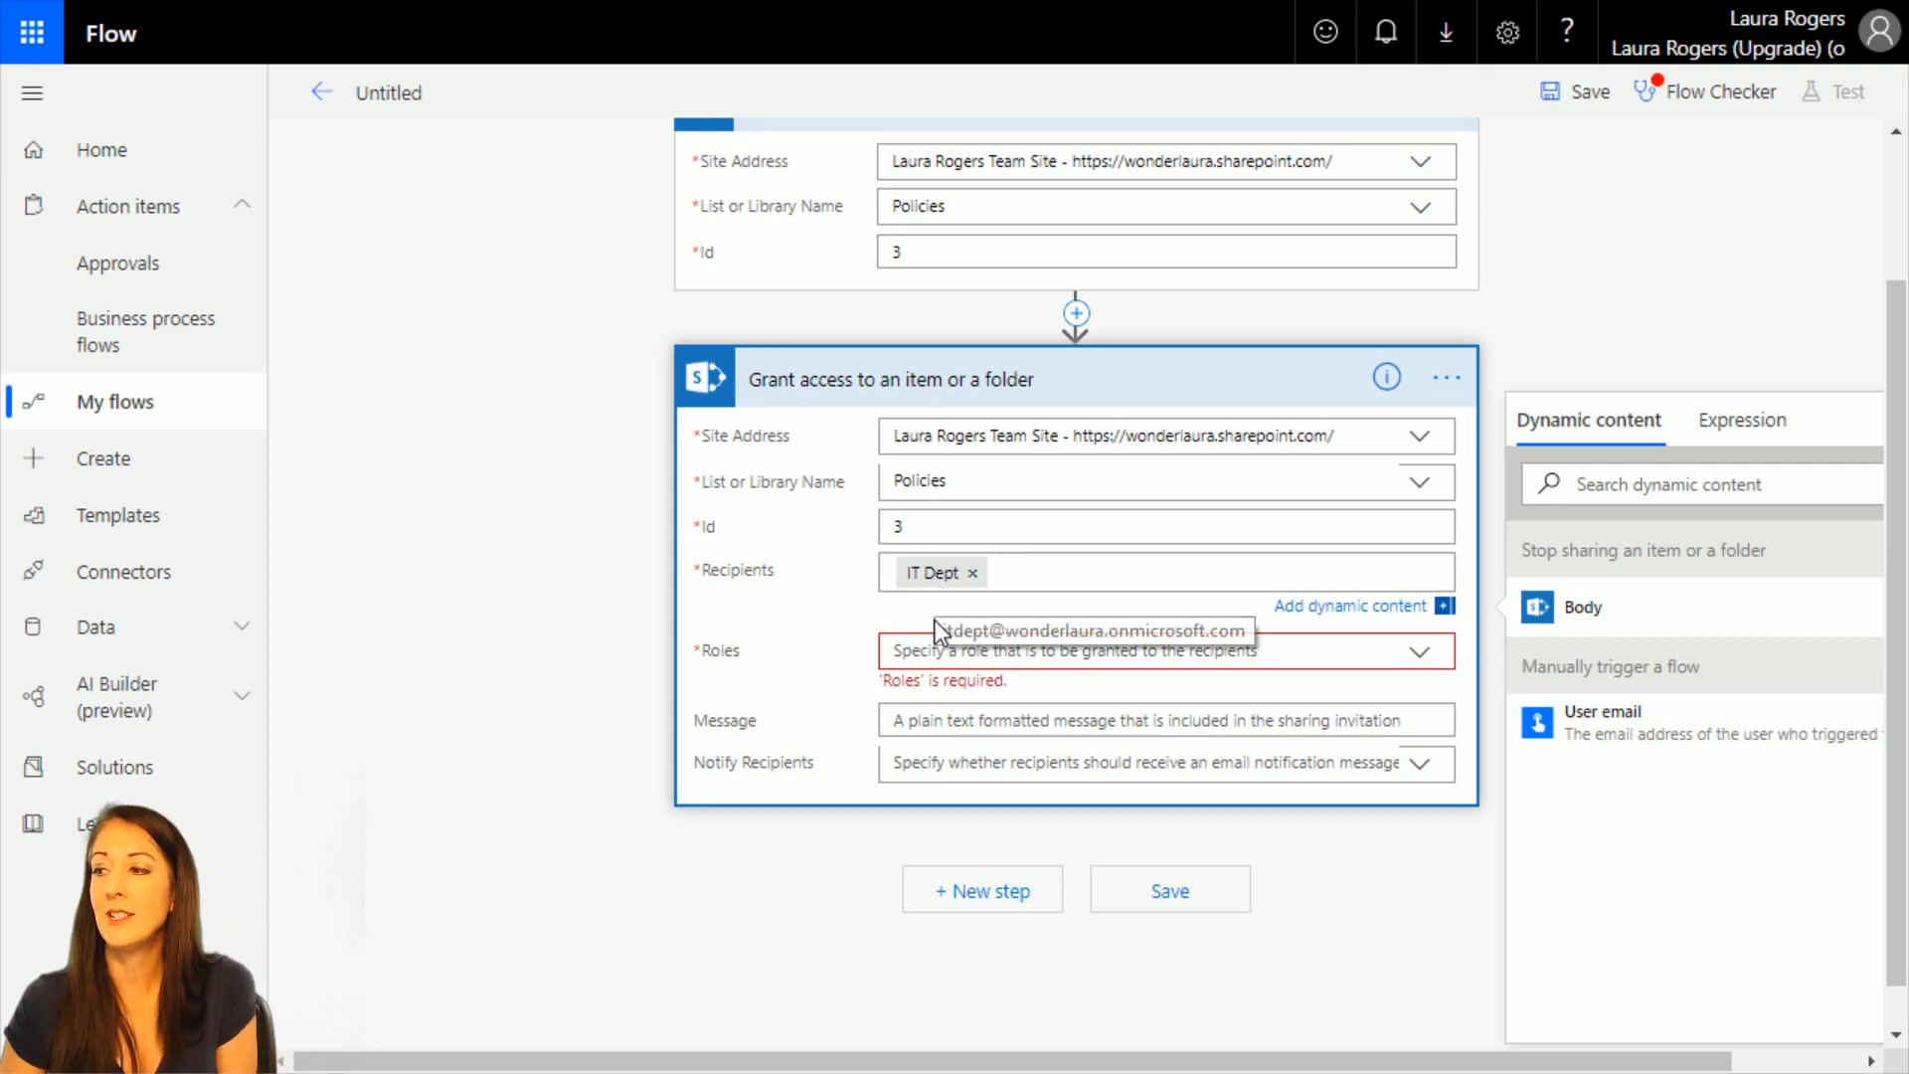
{"action": "left_click", "coordinate": [944, 648]}
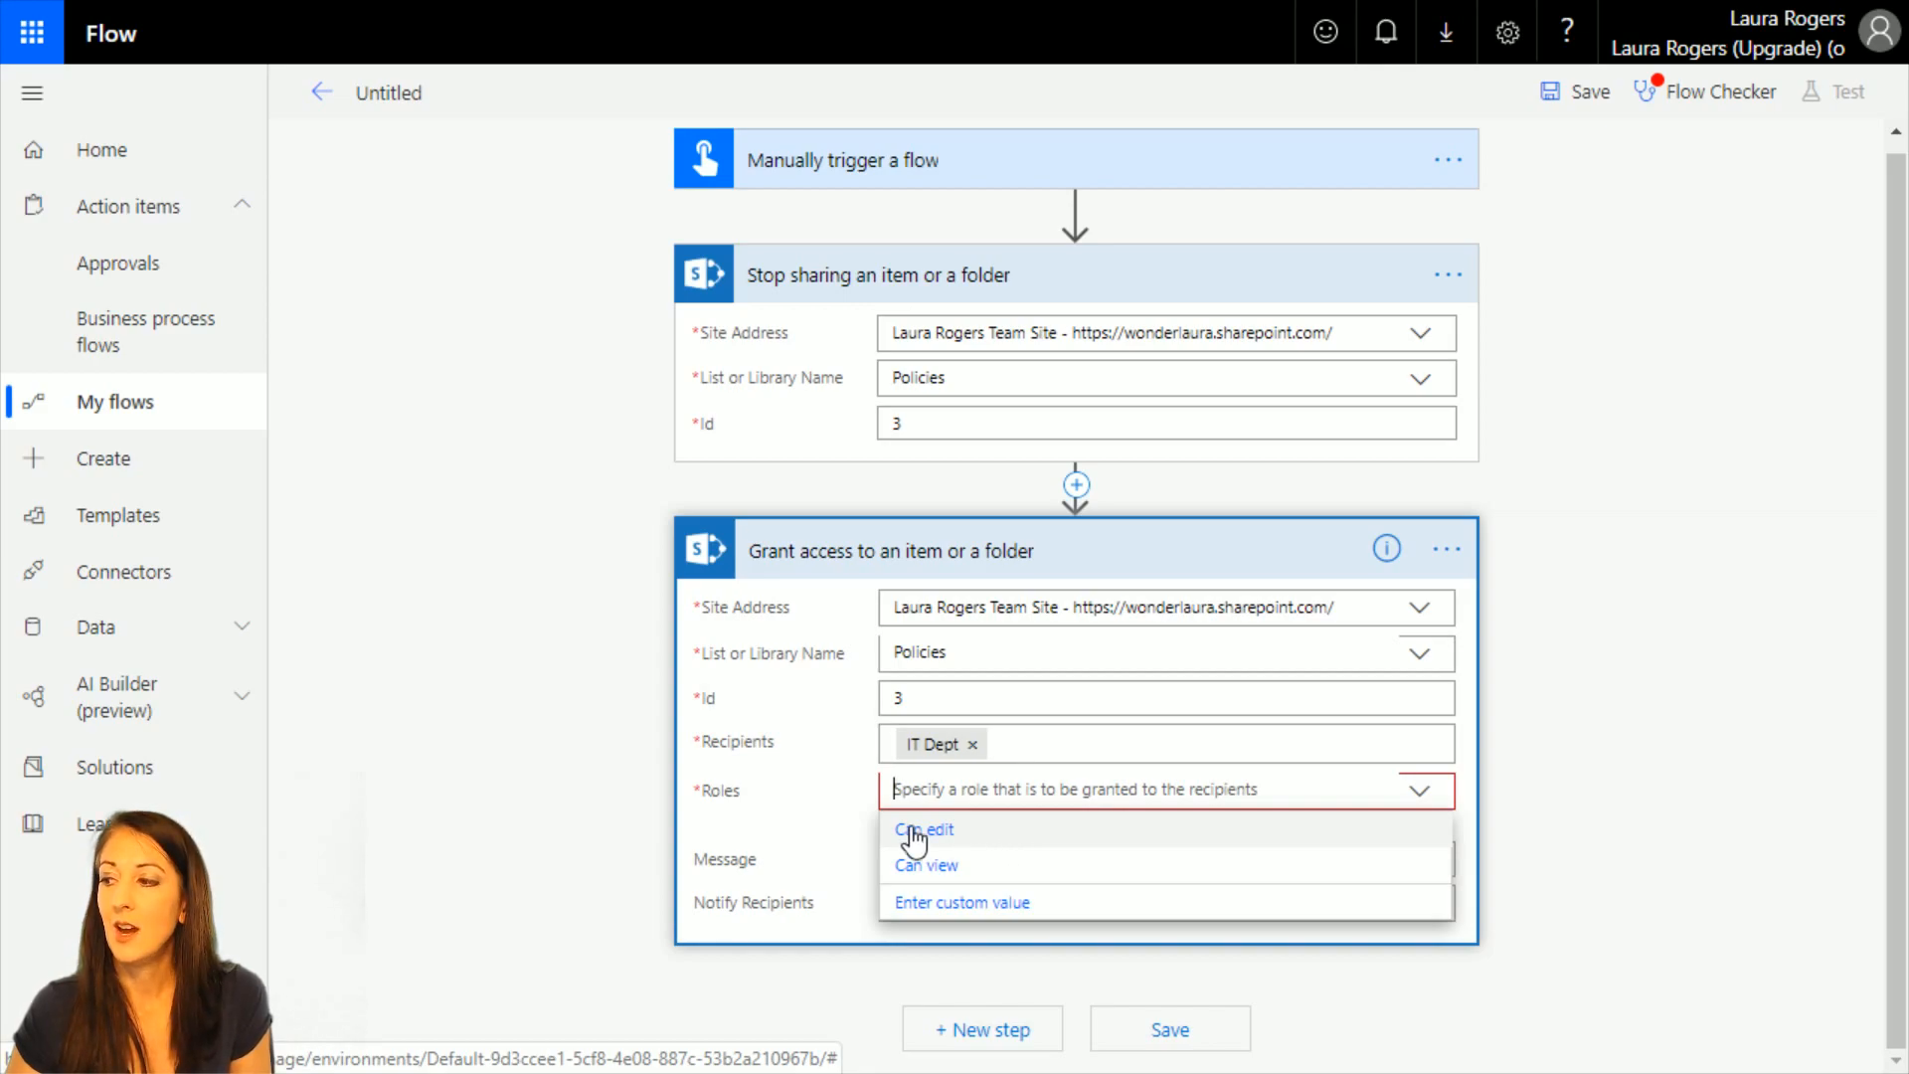
{"action": "left_click", "coordinate": [968, 867]}
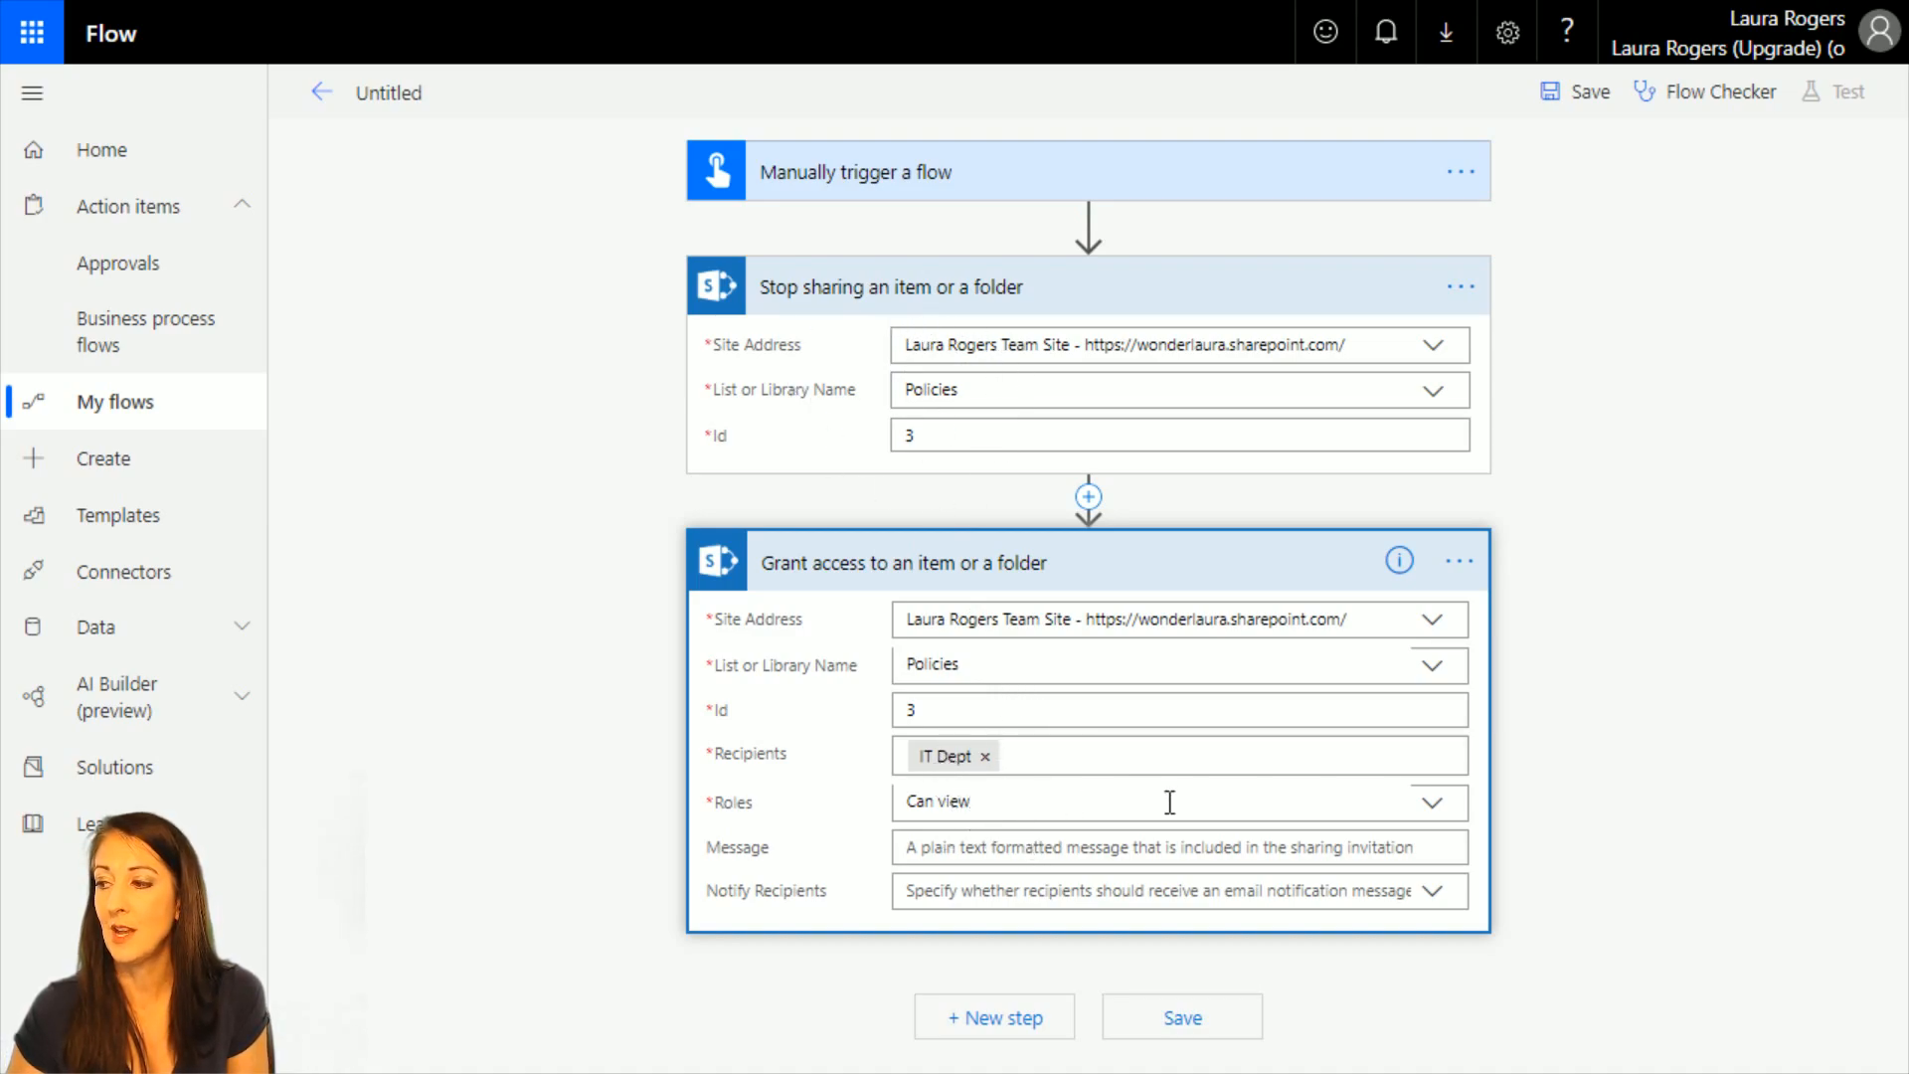
{"action": "left_click", "coordinate": [1433, 806]}
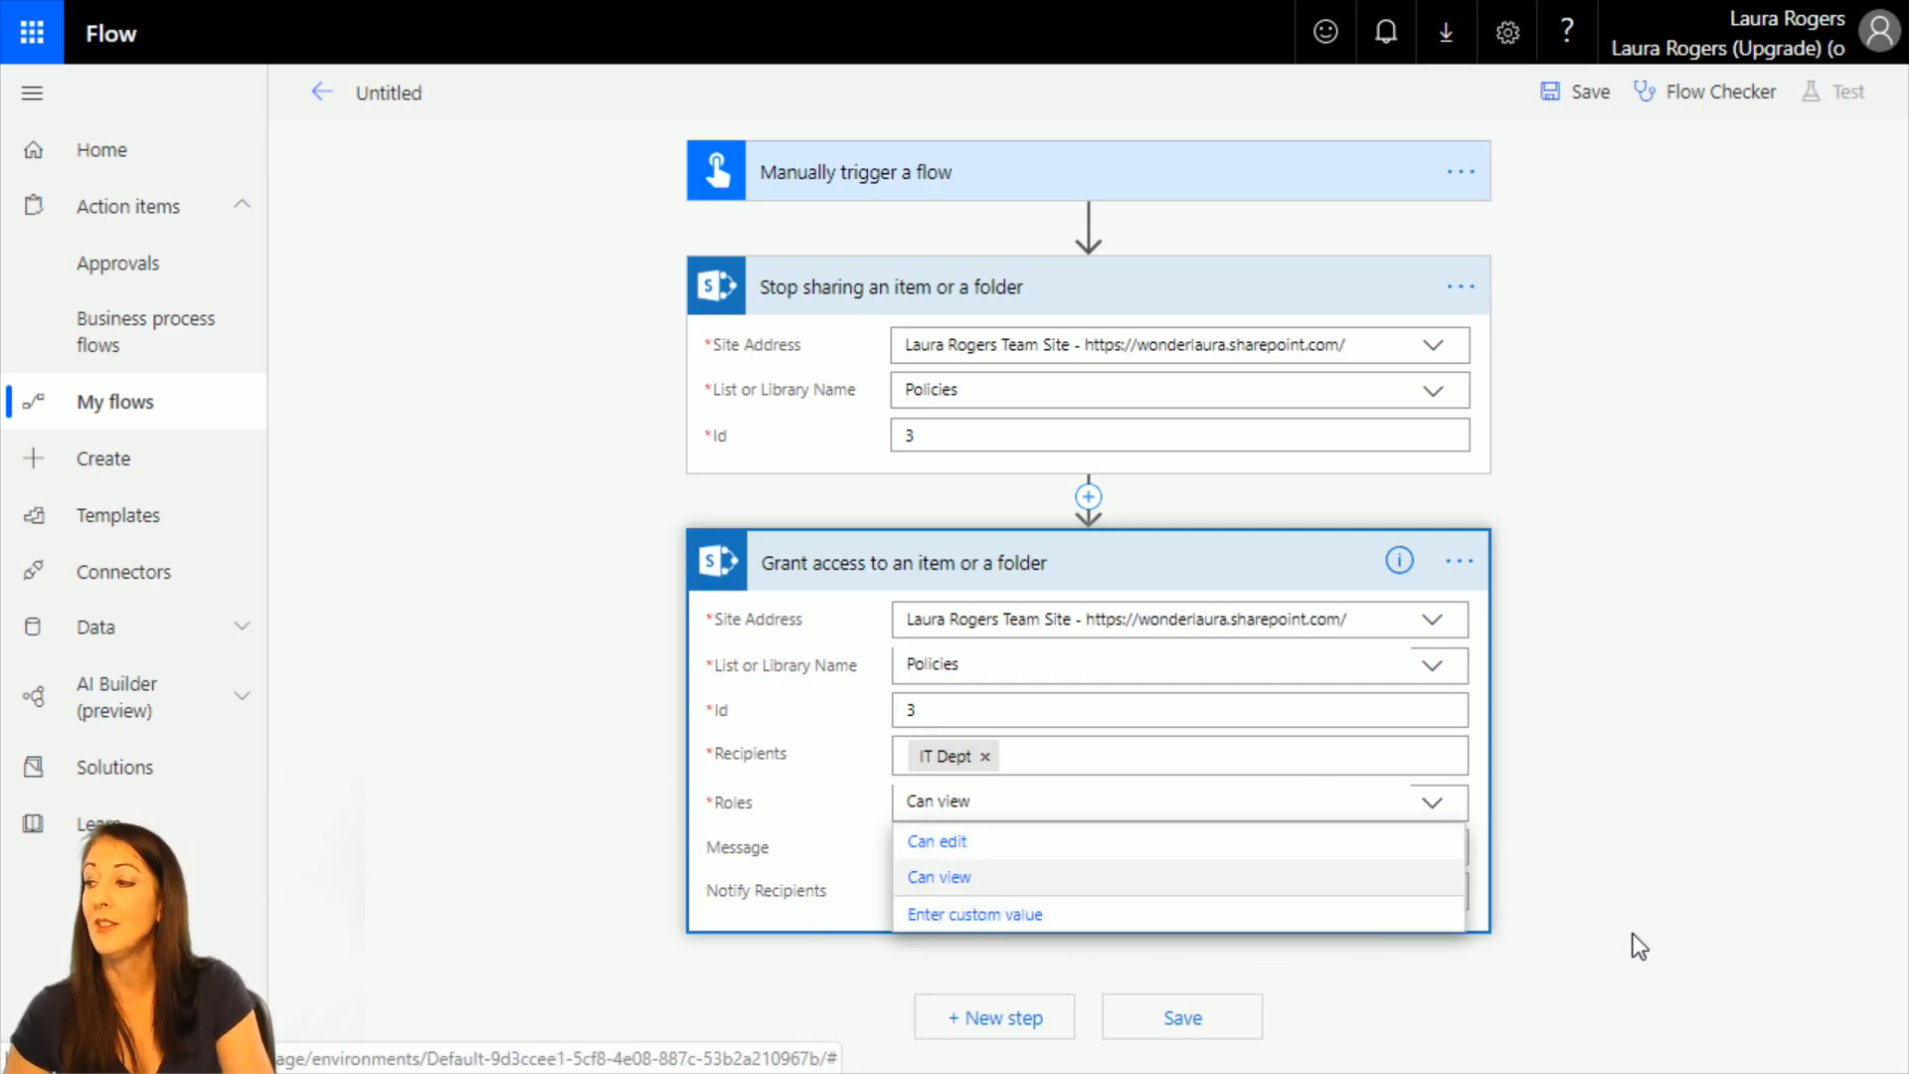
{"action": "left_click", "coordinate": [1134, 960]}
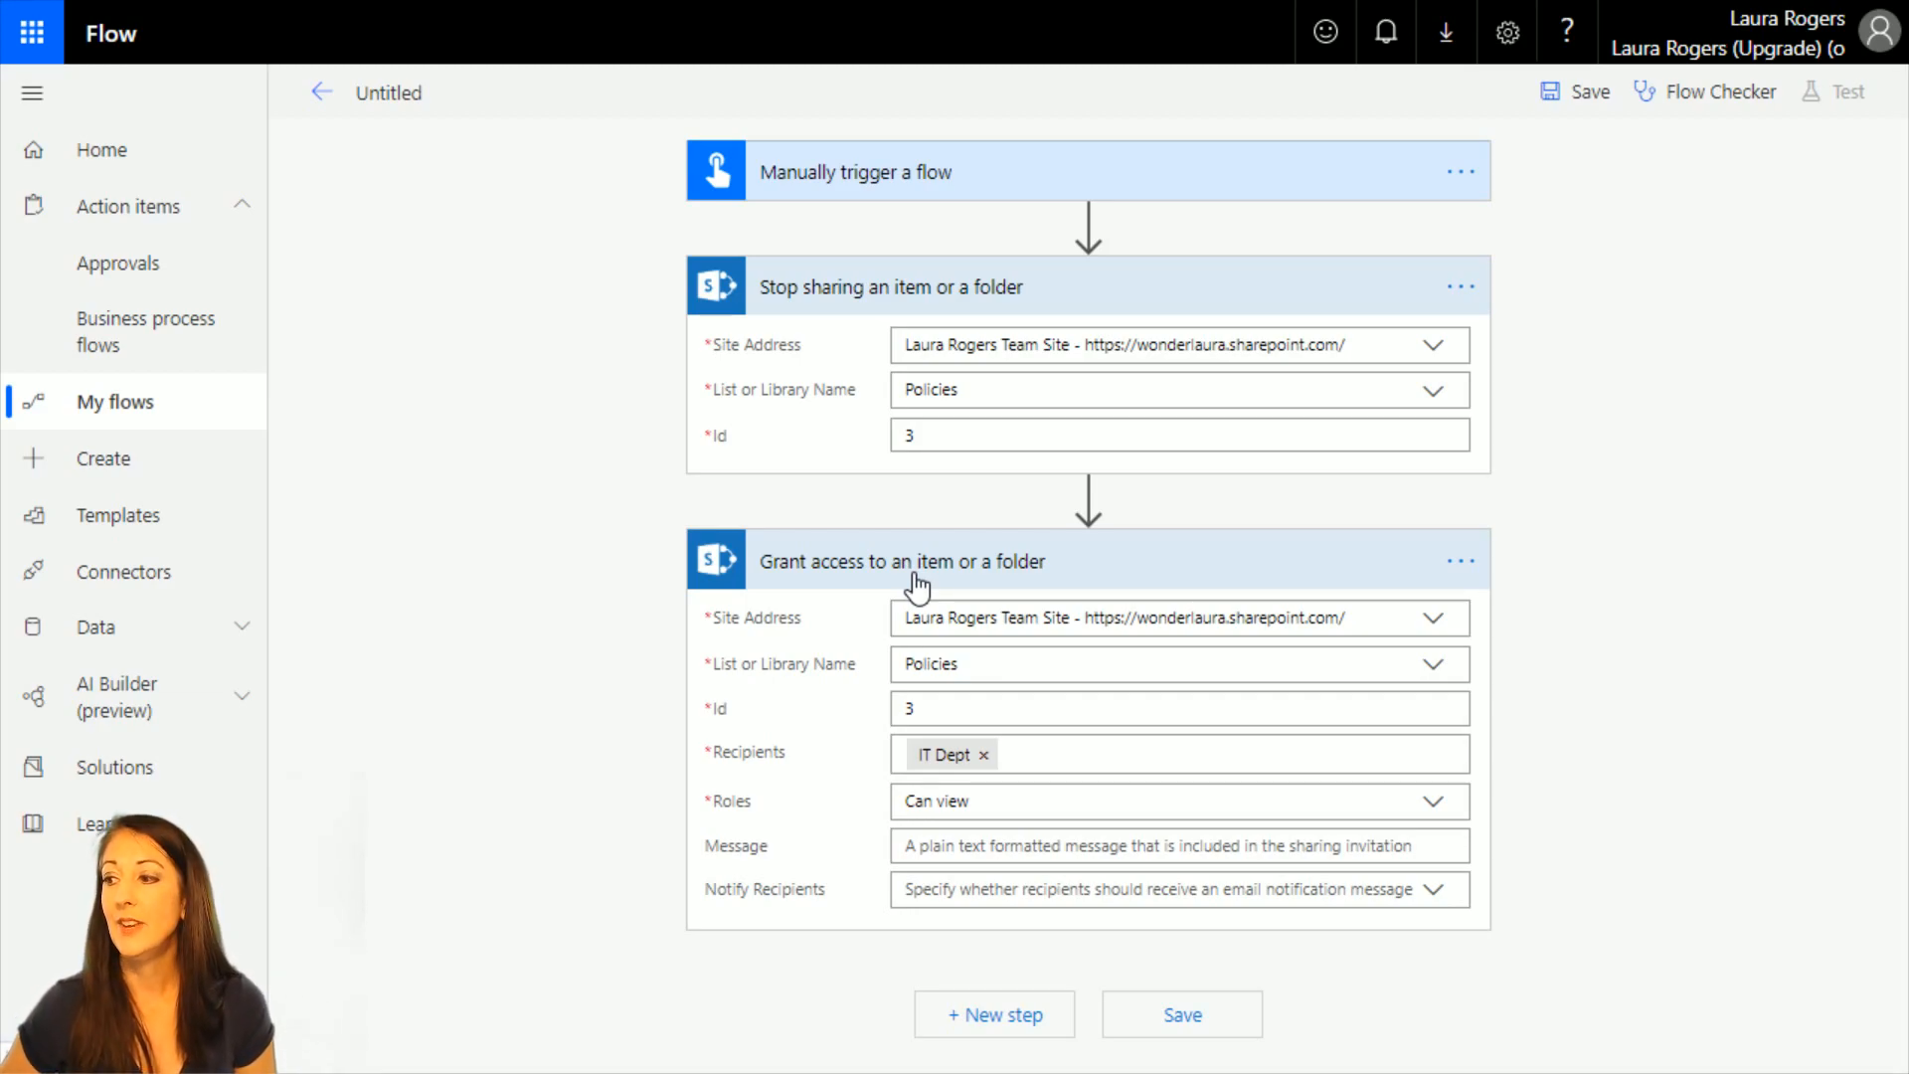
Add an individual user as a second recipient beside IT Dept in the Grant access action, and remove that recipient again.
{"action": "left_click", "coordinate": [1090, 756]}
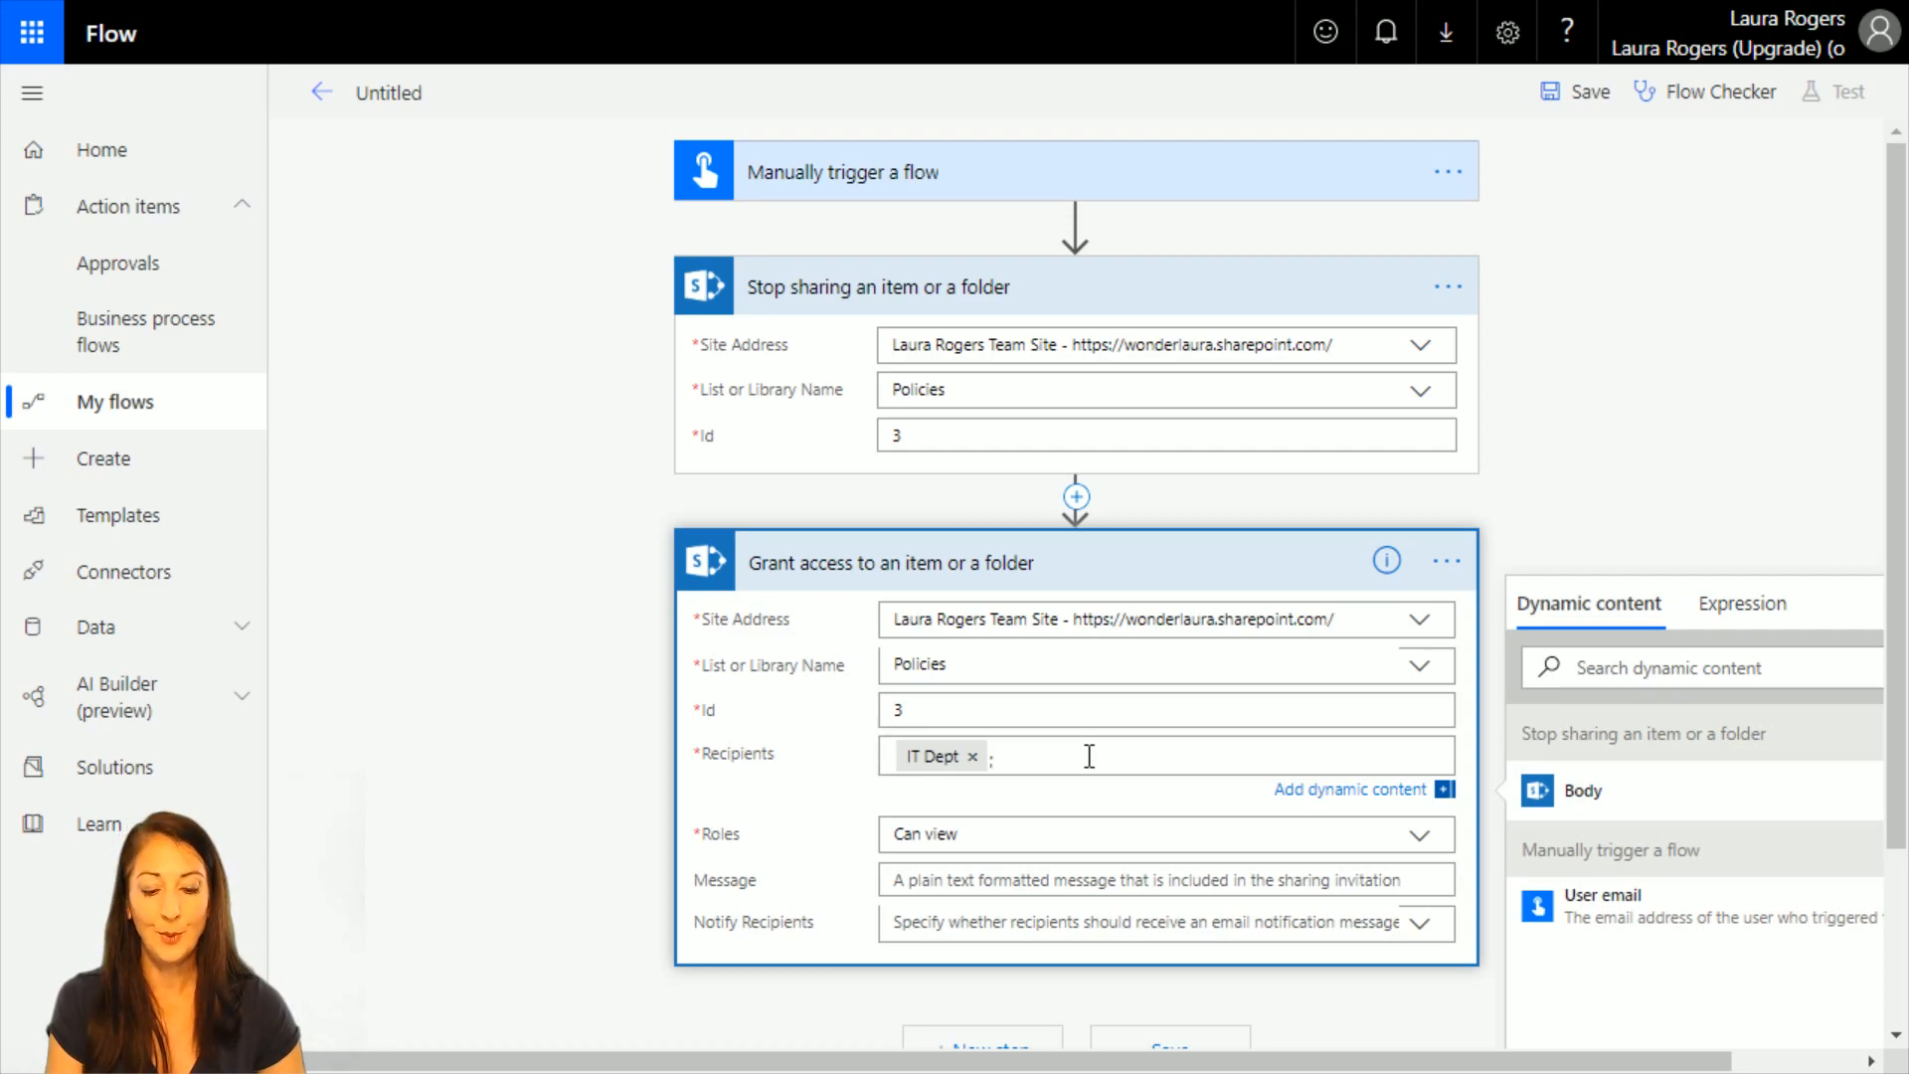
{"action": "type", "text": ";all"}
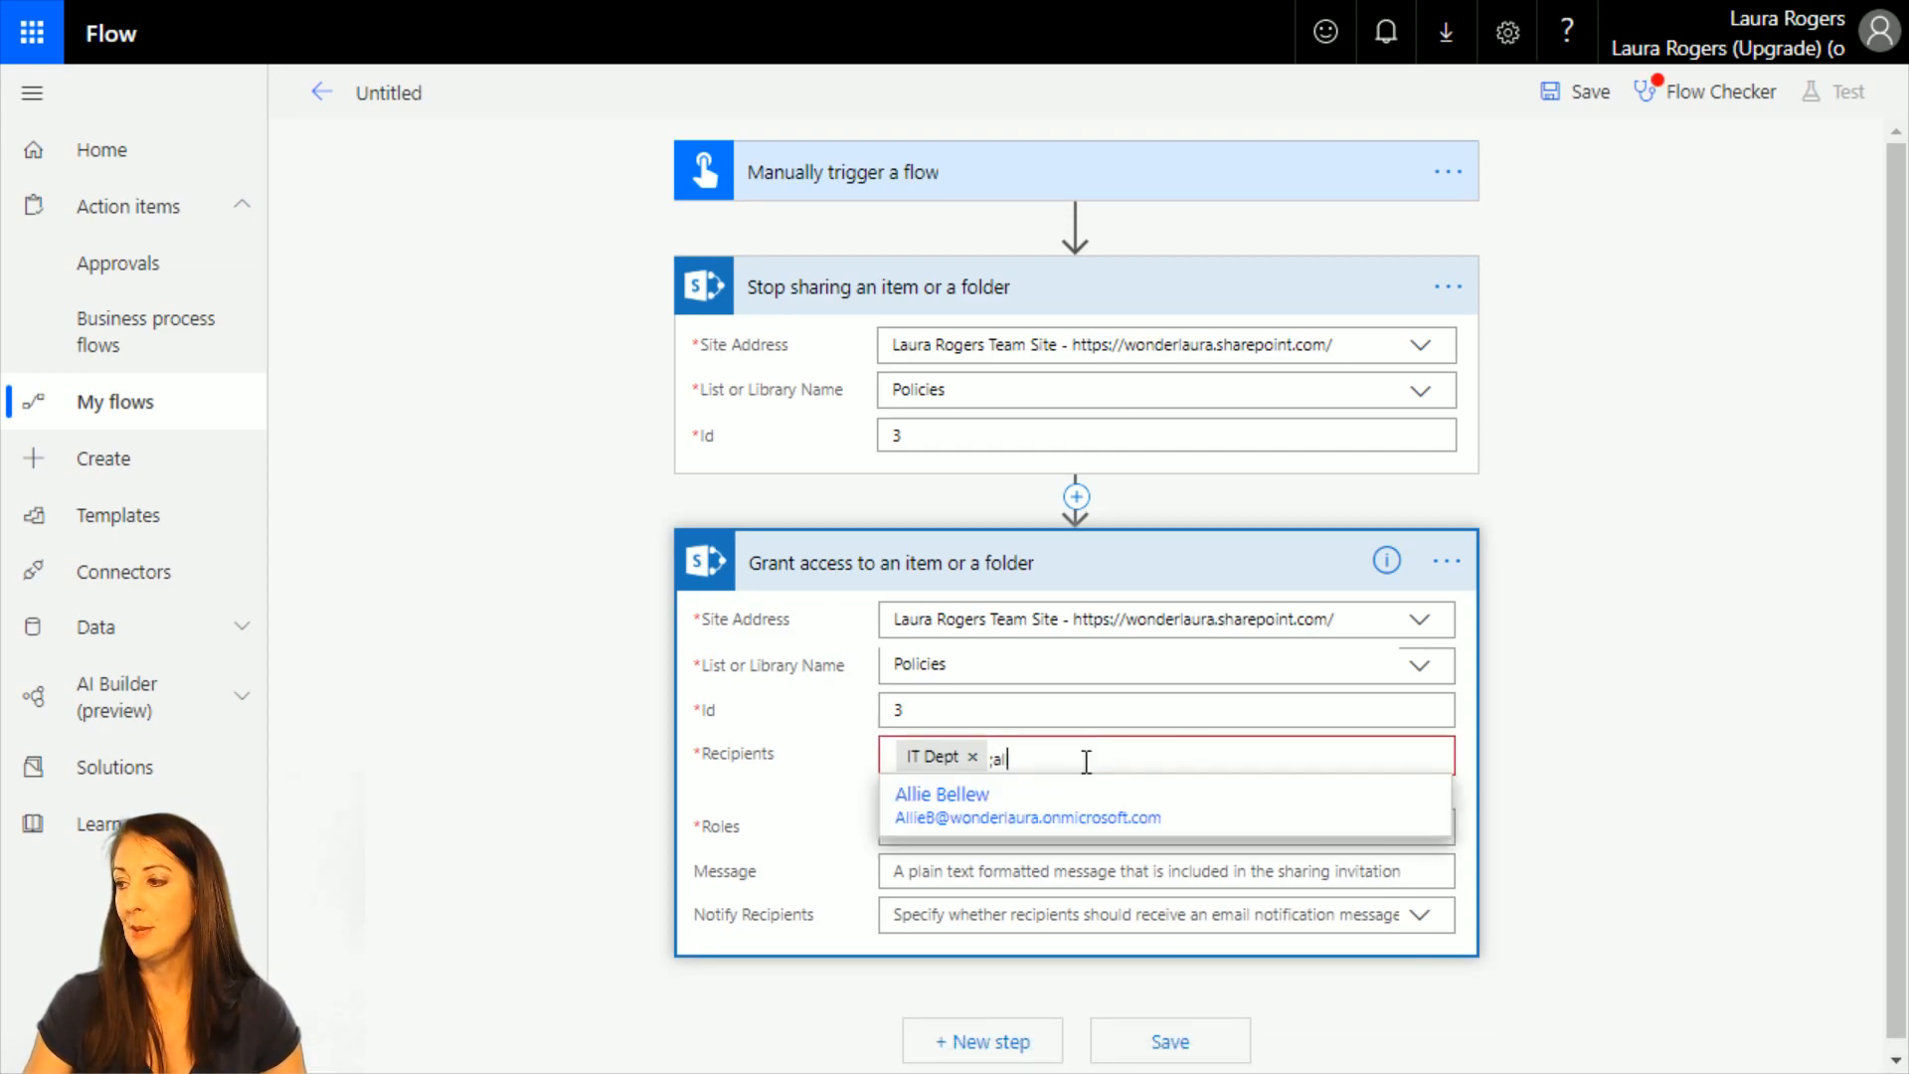
{"action": "left_click", "coordinate": [1041, 824]}
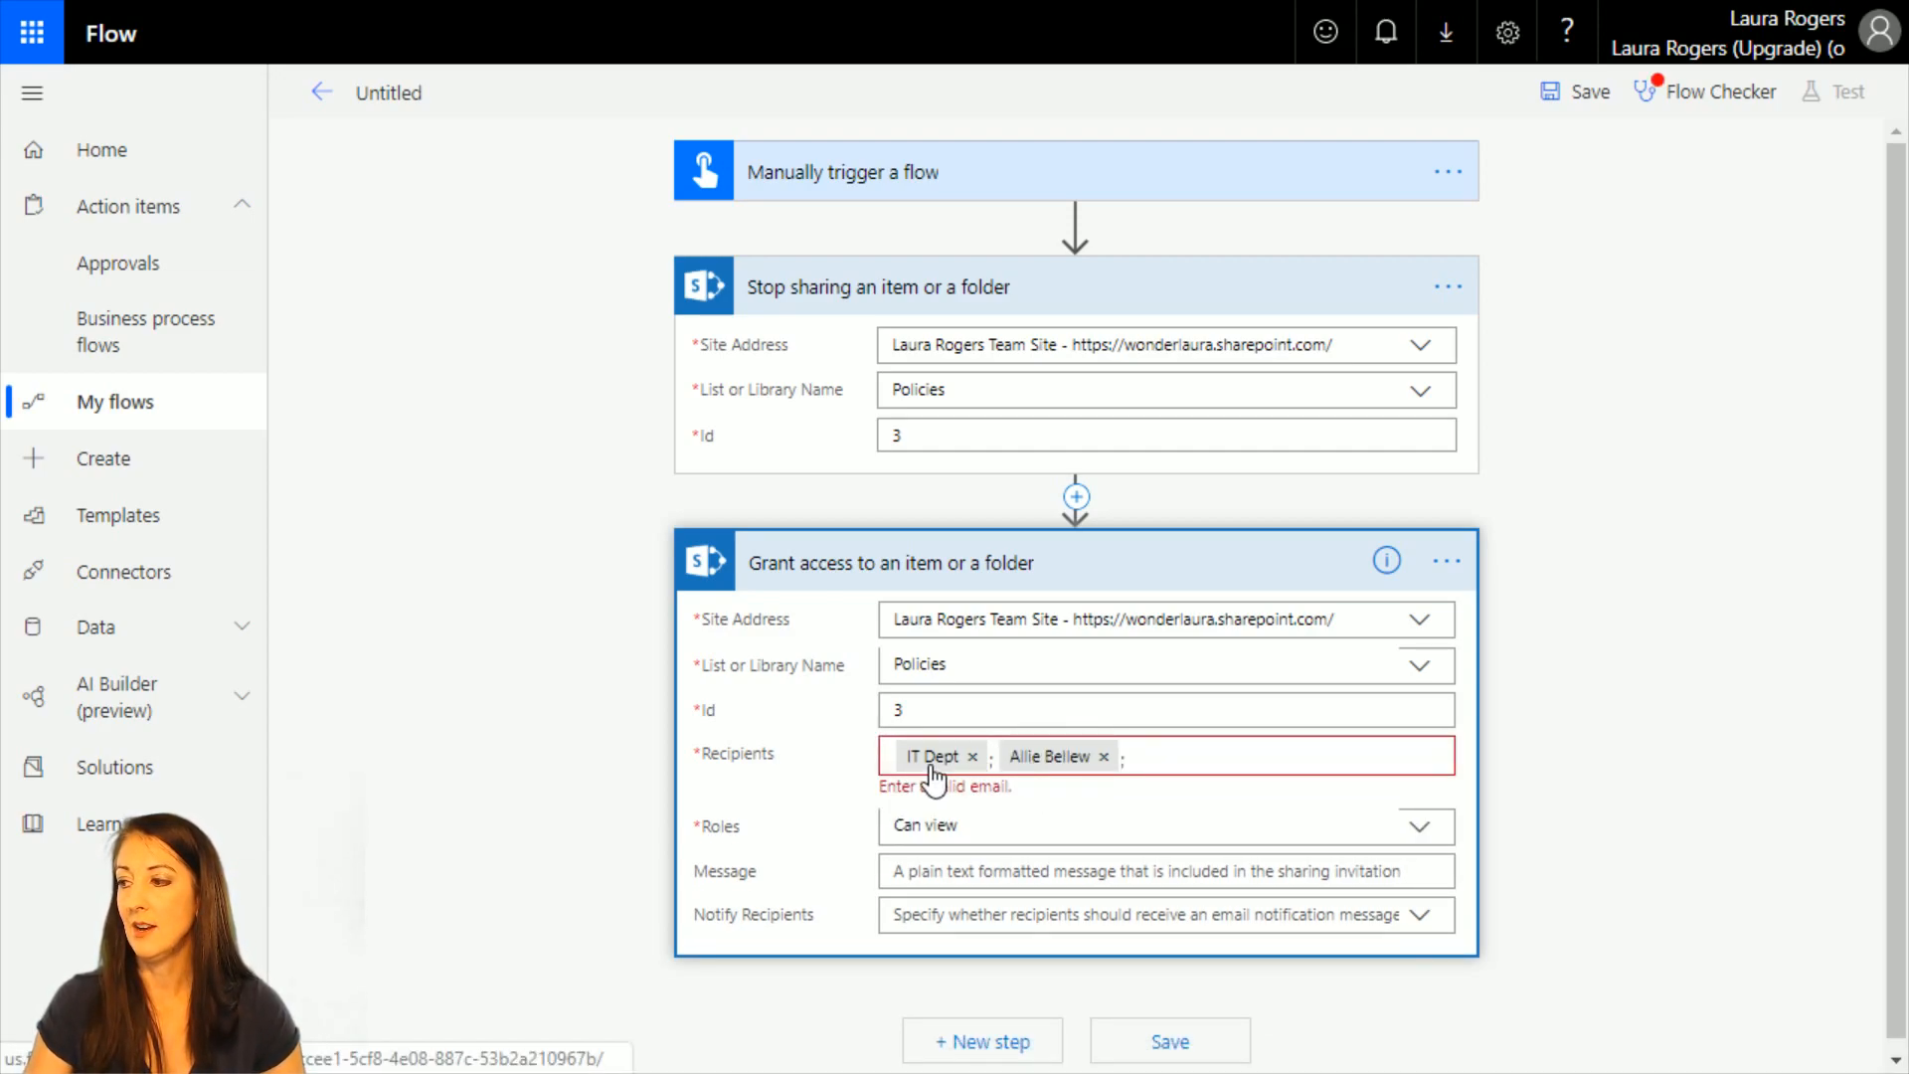
{"action": "left_click", "coordinate": [1152, 759]}
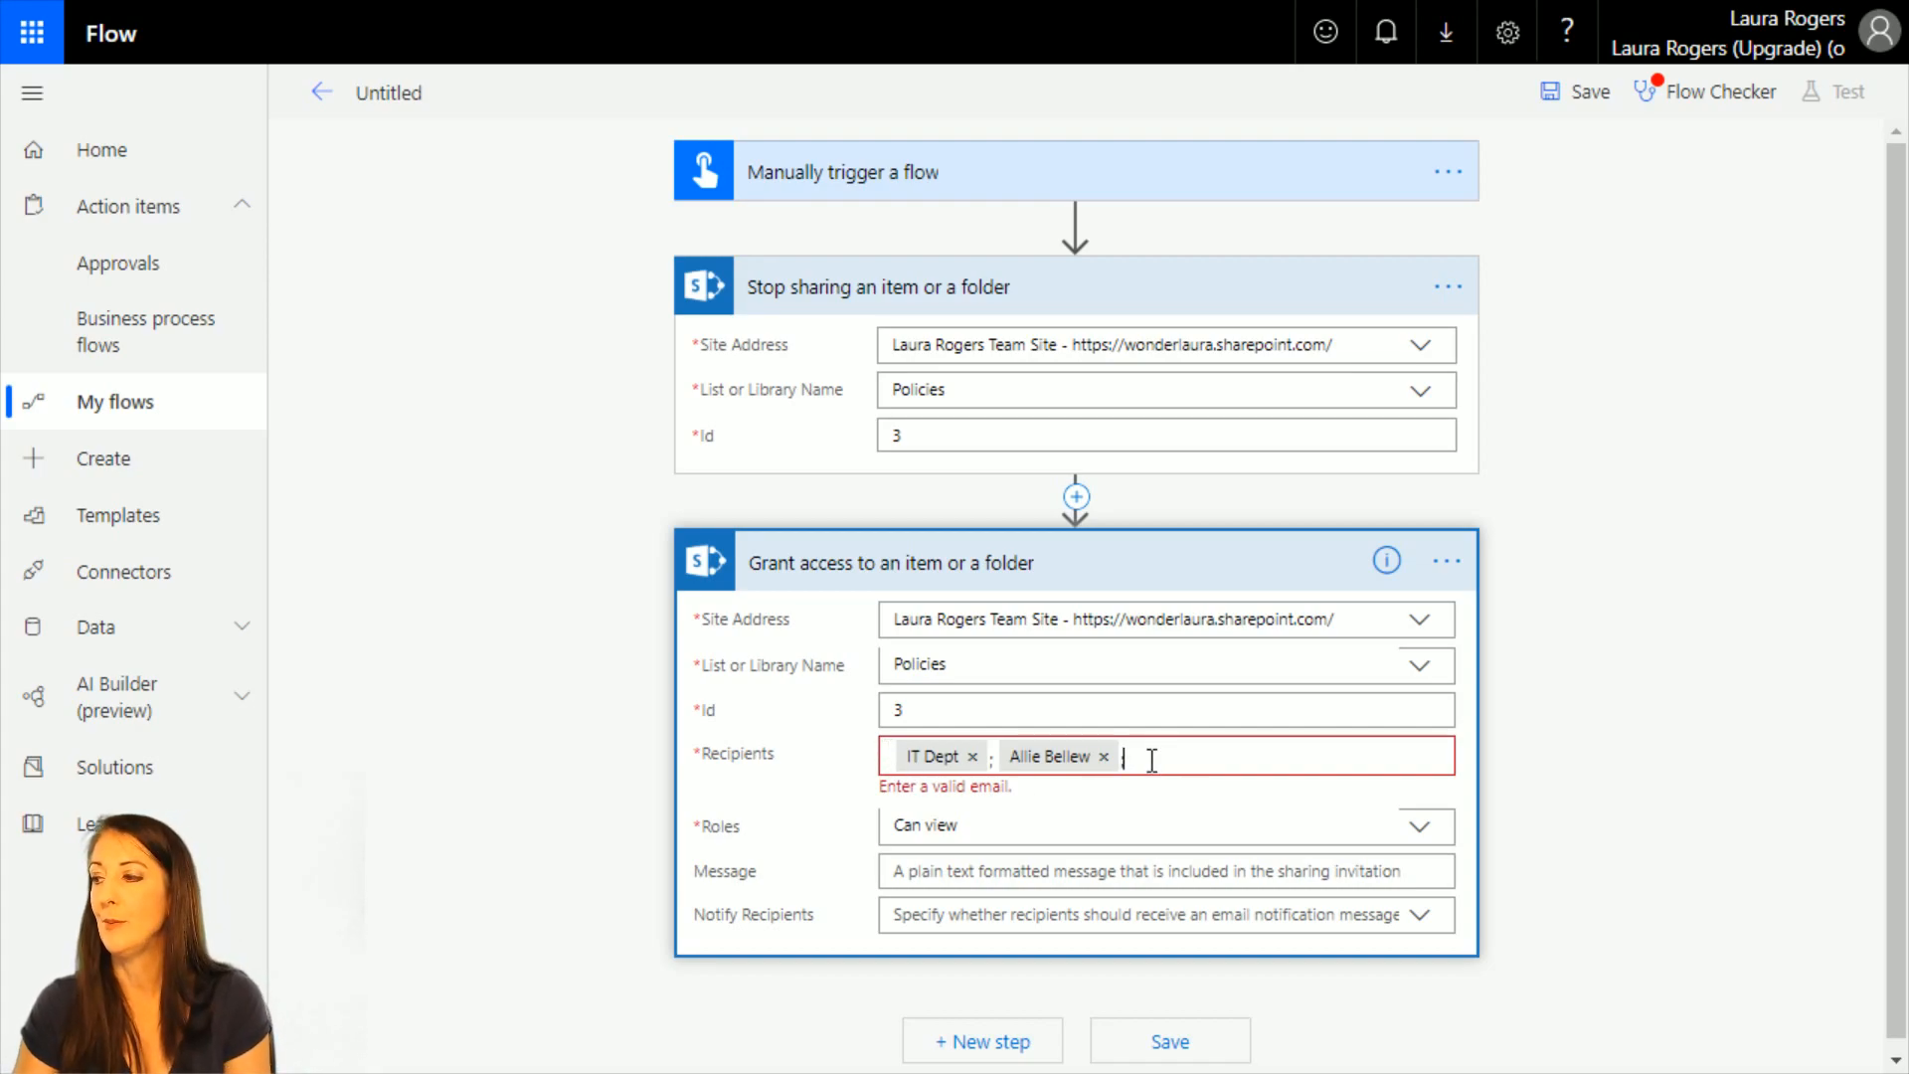
{"action": "left_click", "coordinate": [1104, 756]}
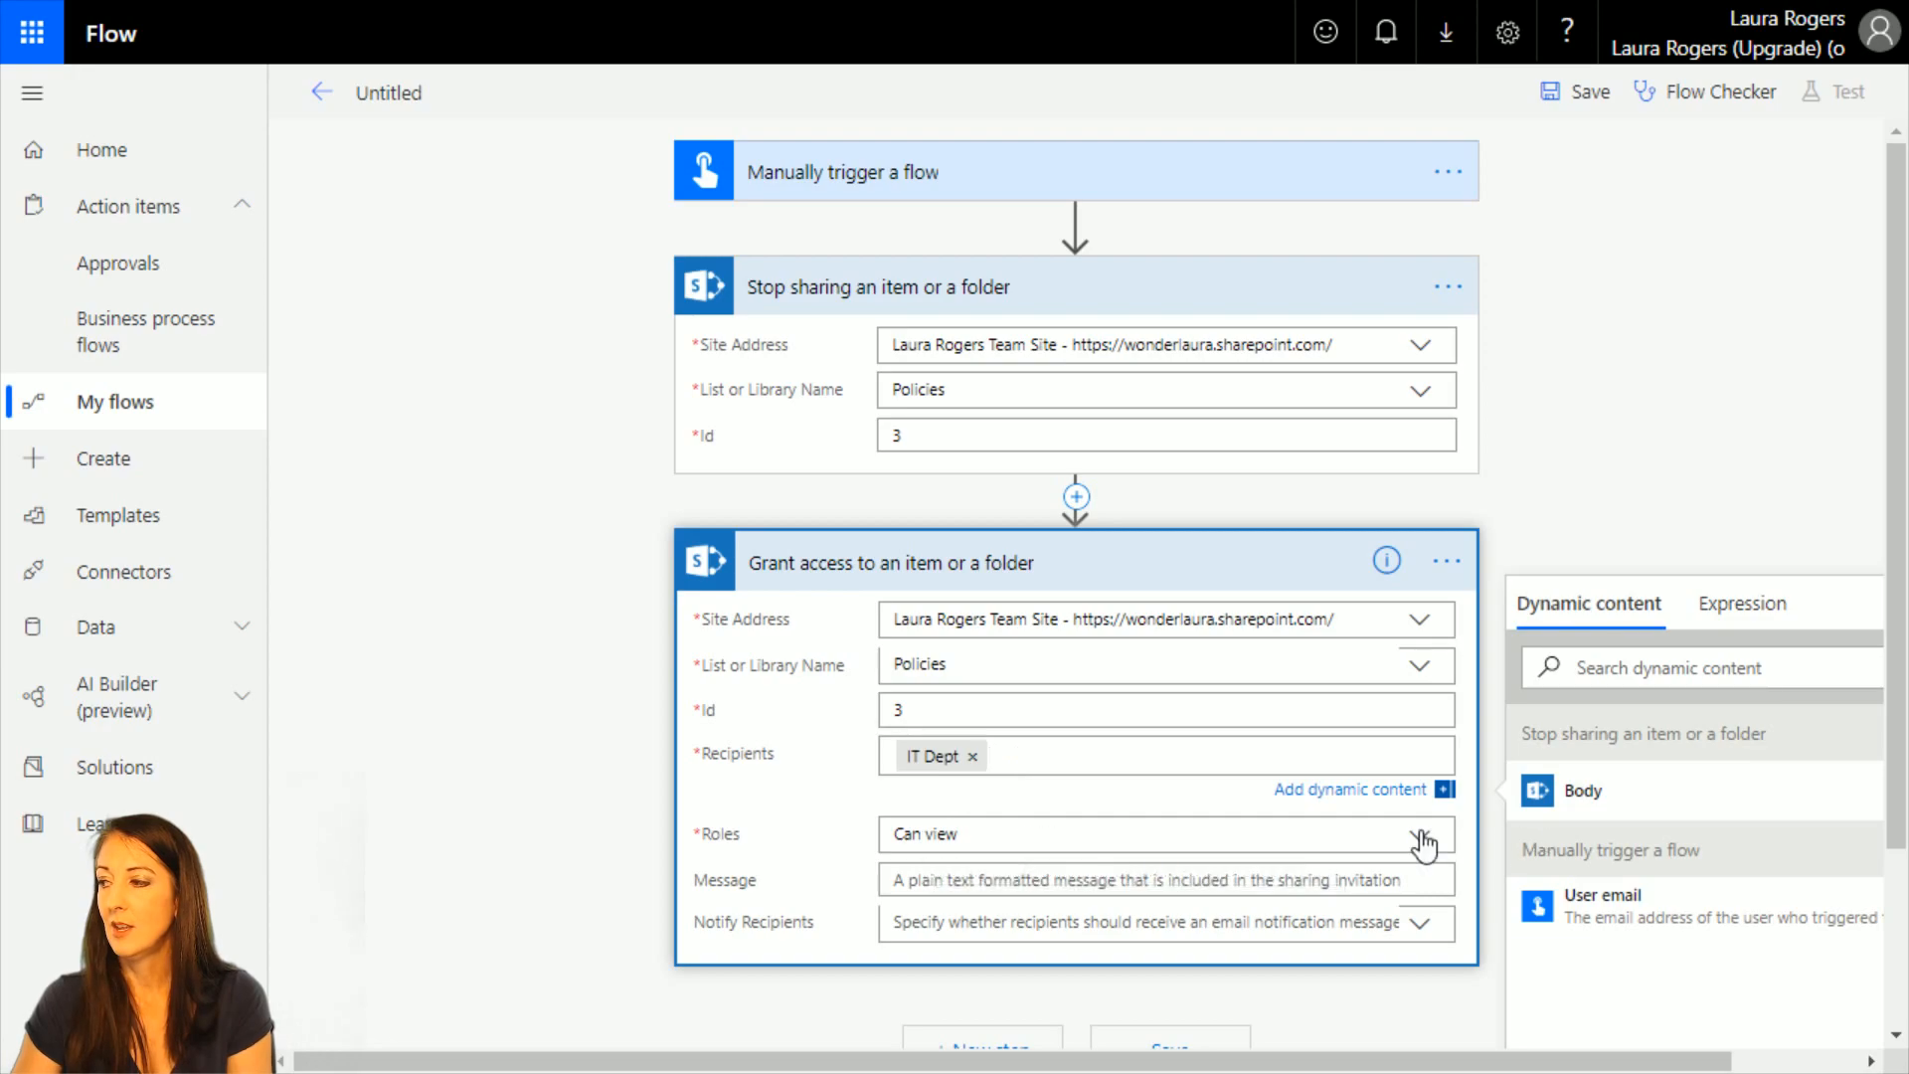
Review the available role options and the optional Message field of the Grant access action.
{"action": "left_click", "coordinate": [1043, 828]}
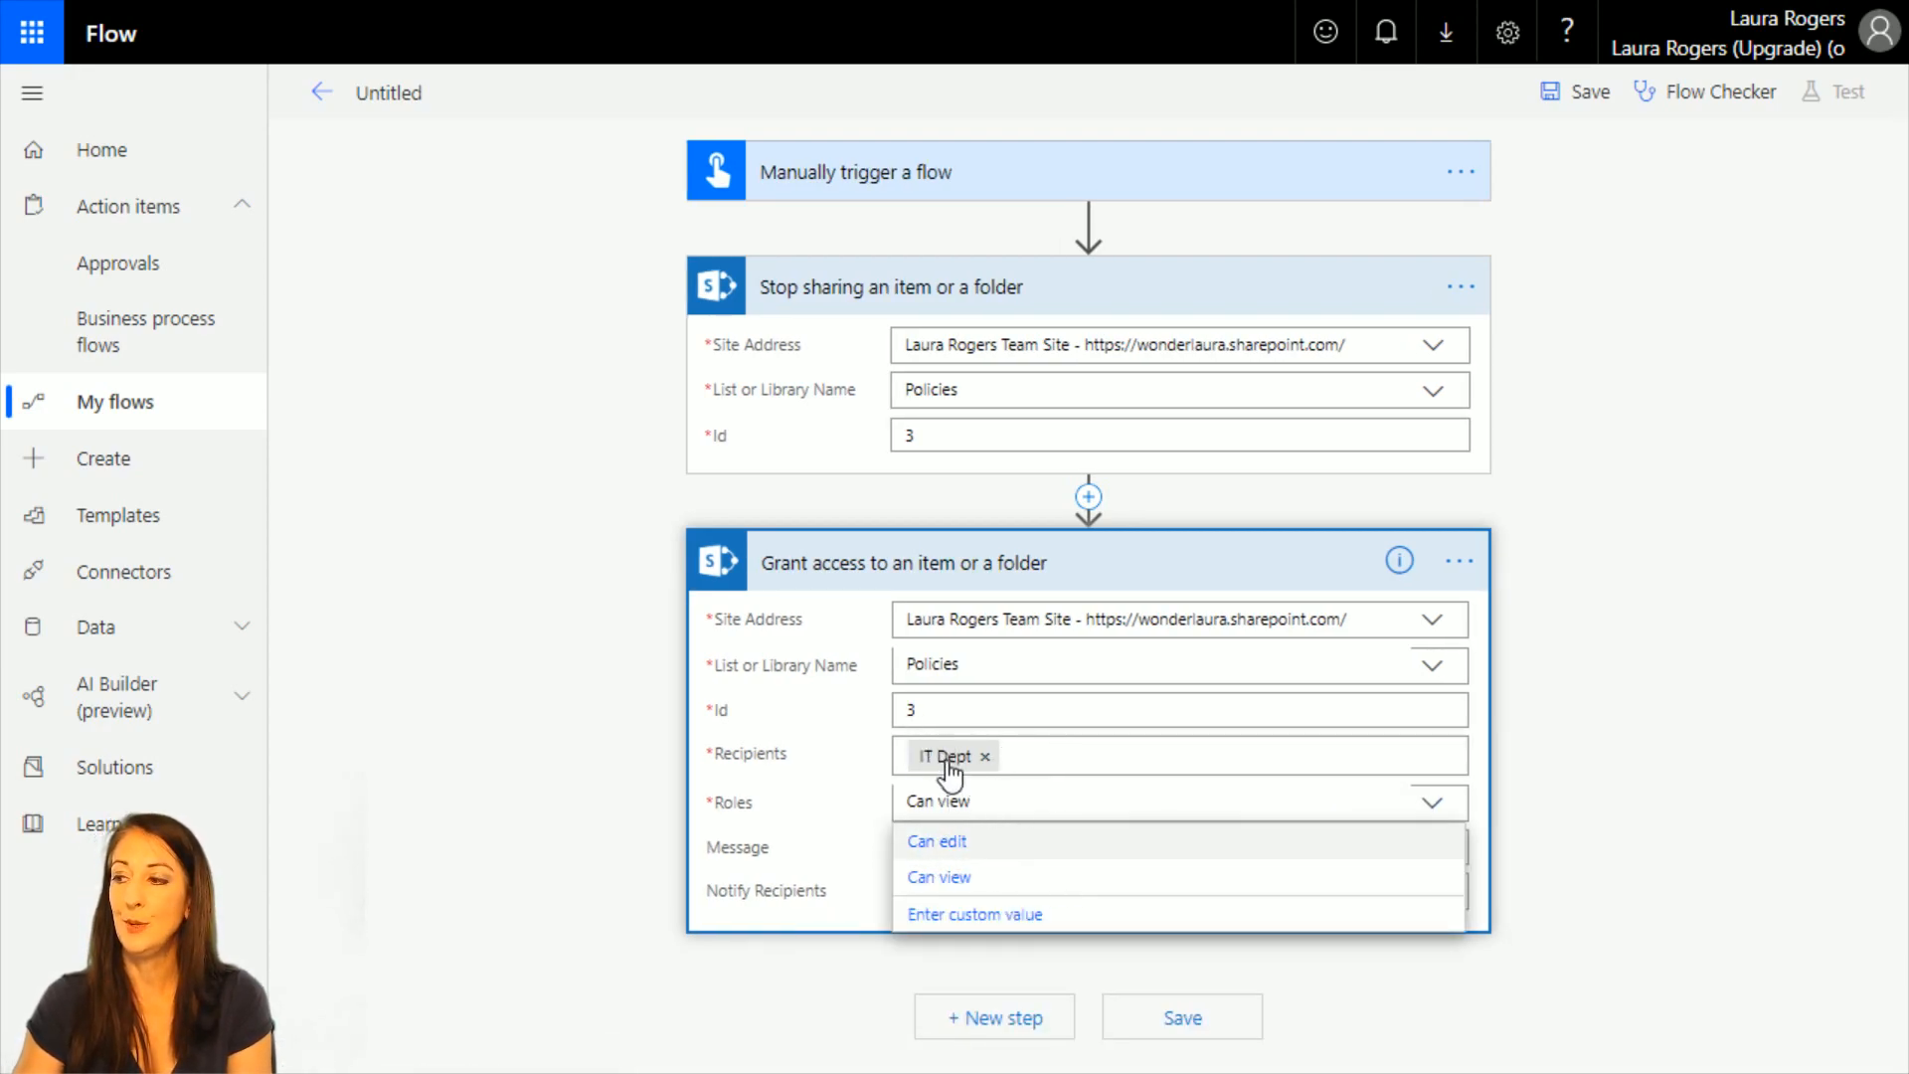
{"action": "left_click", "coordinate": [1566, 778]}
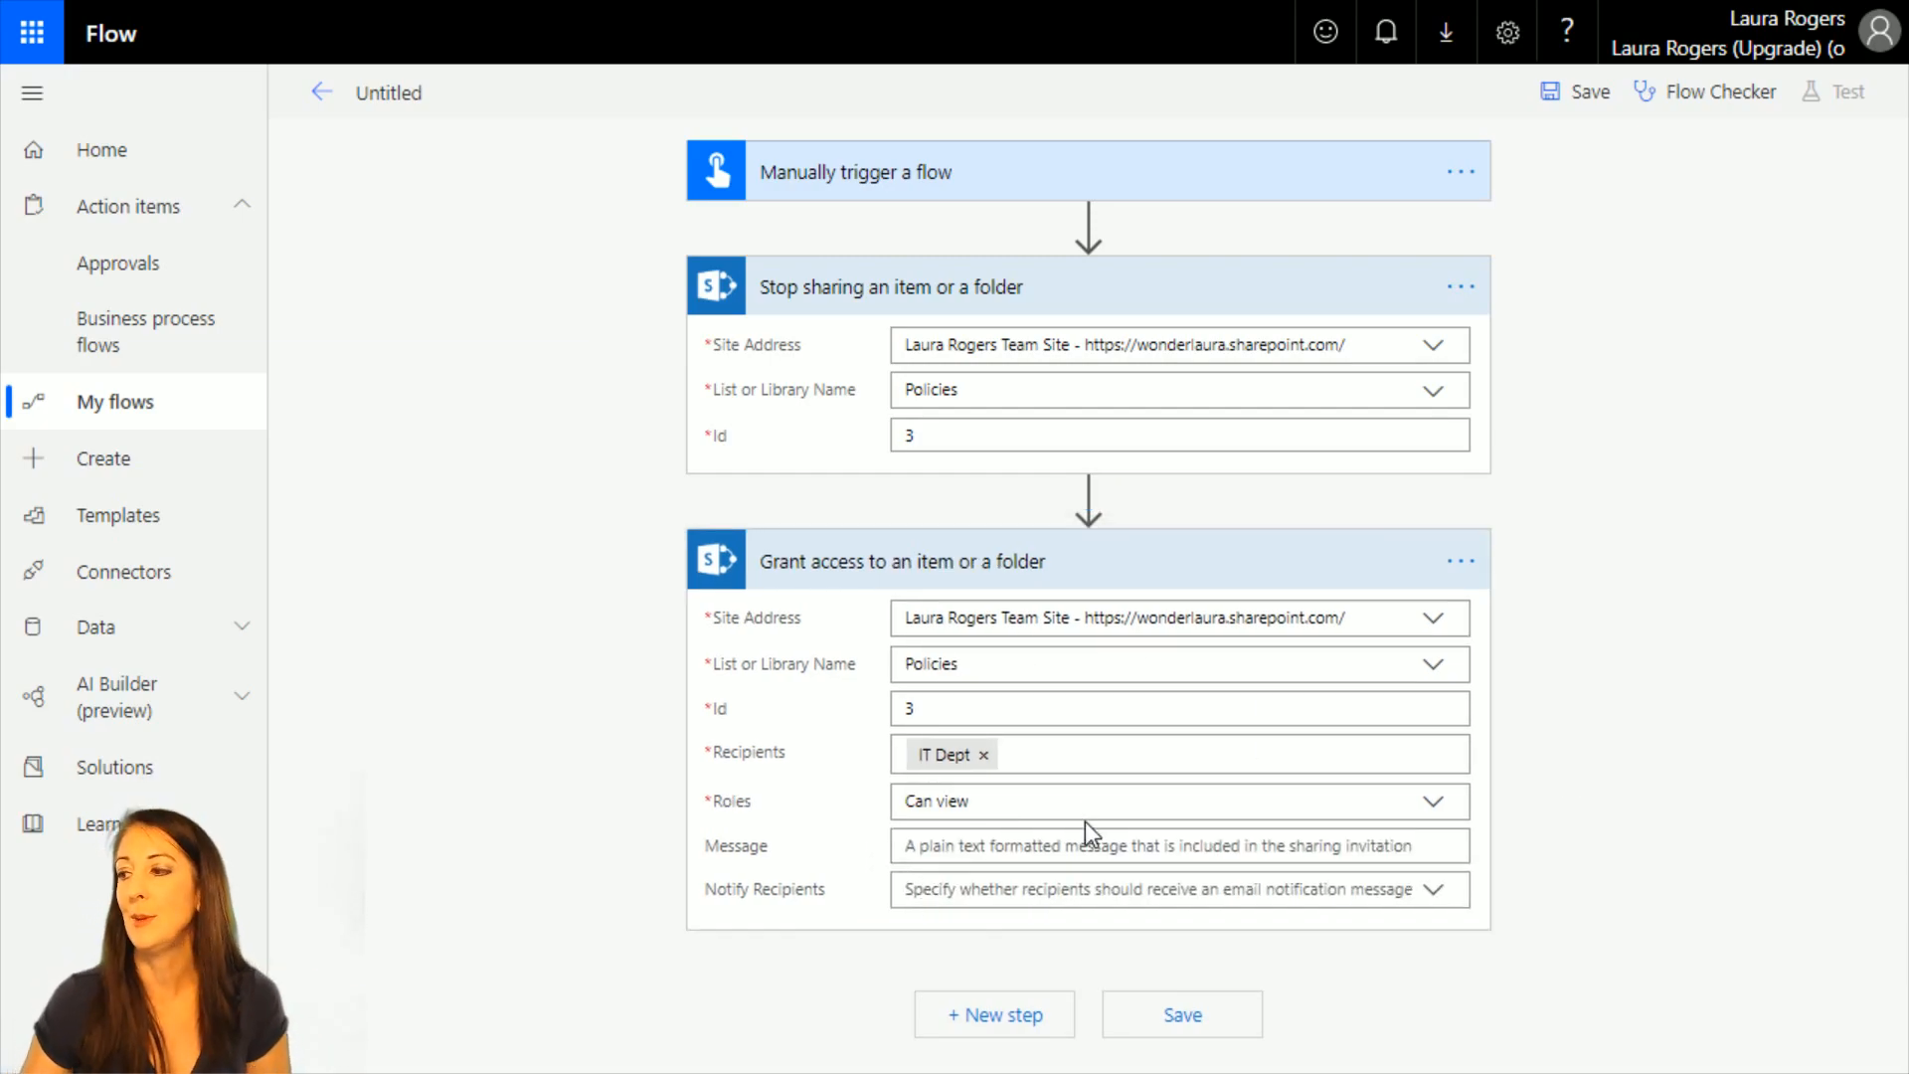
{"action": "left_click", "coordinate": [991, 846]}
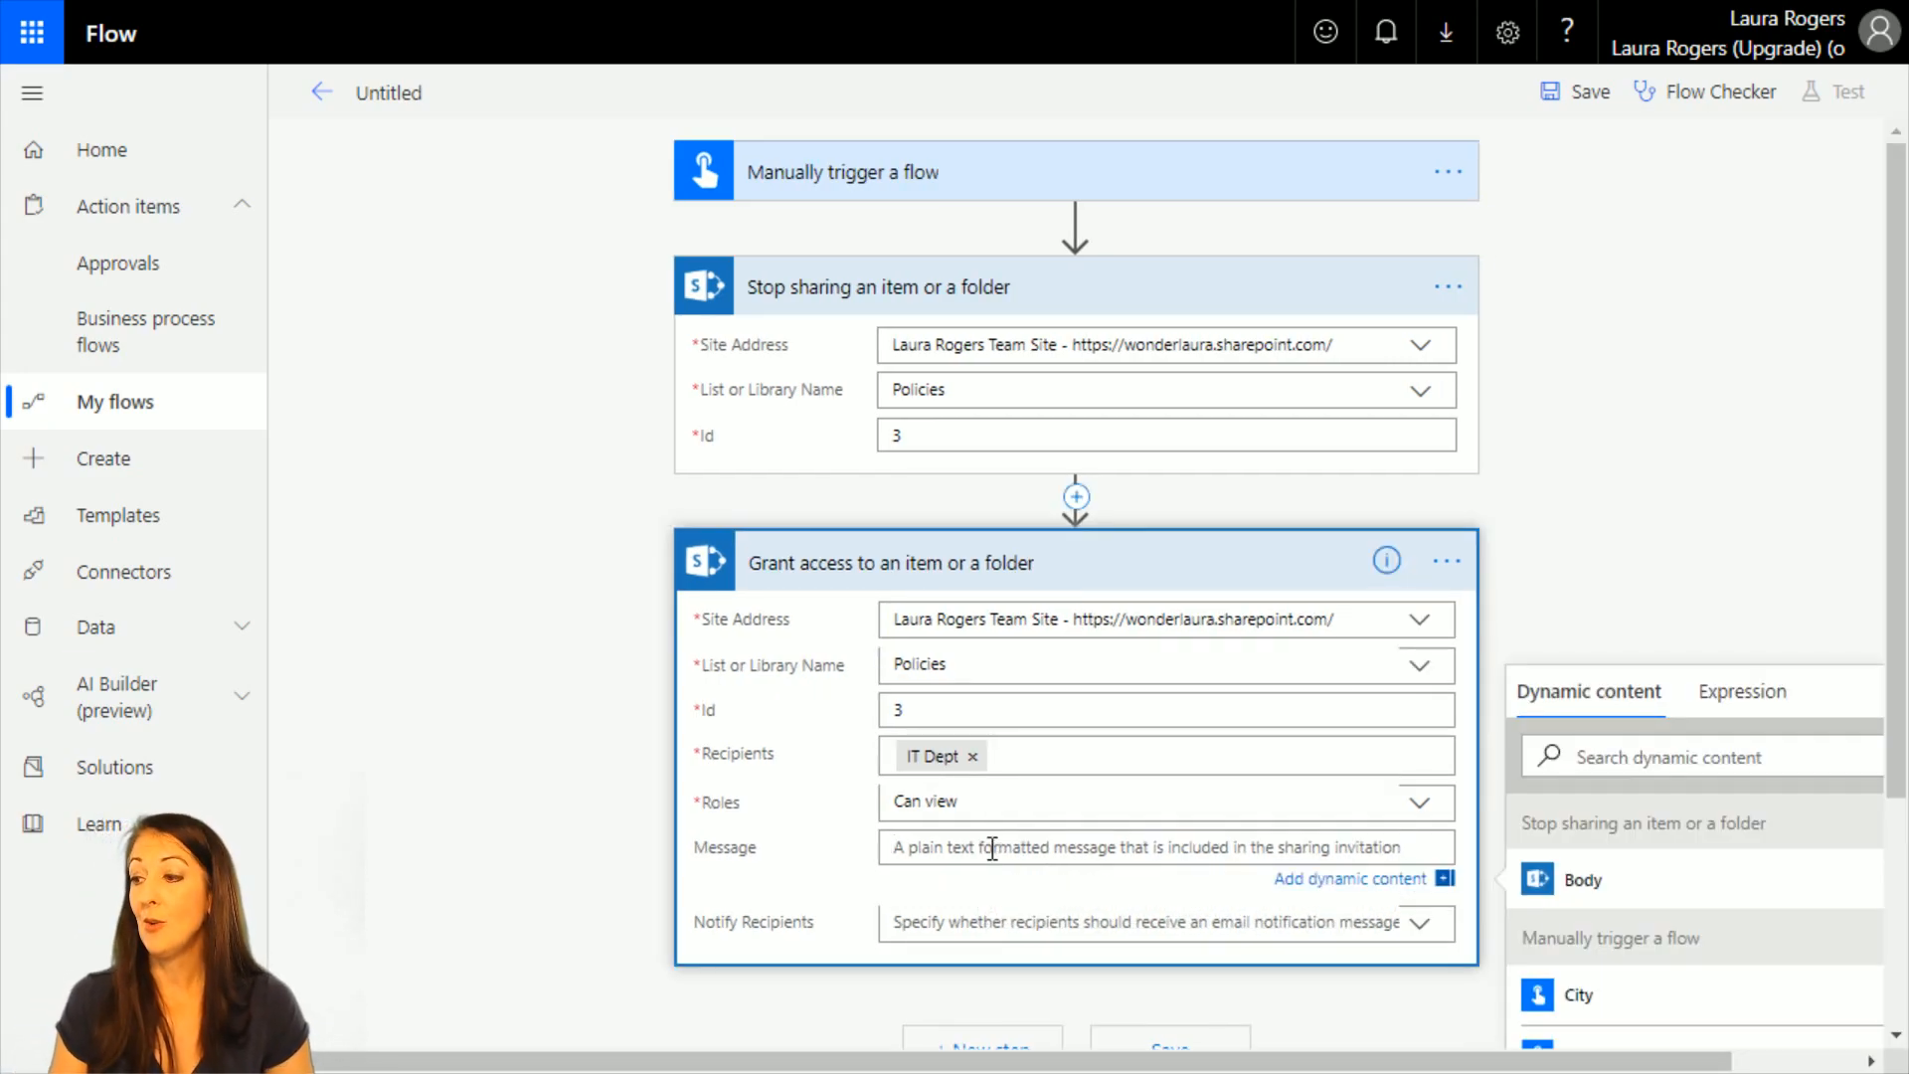
{"action": "left_click", "coordinate": [1547, 537]}
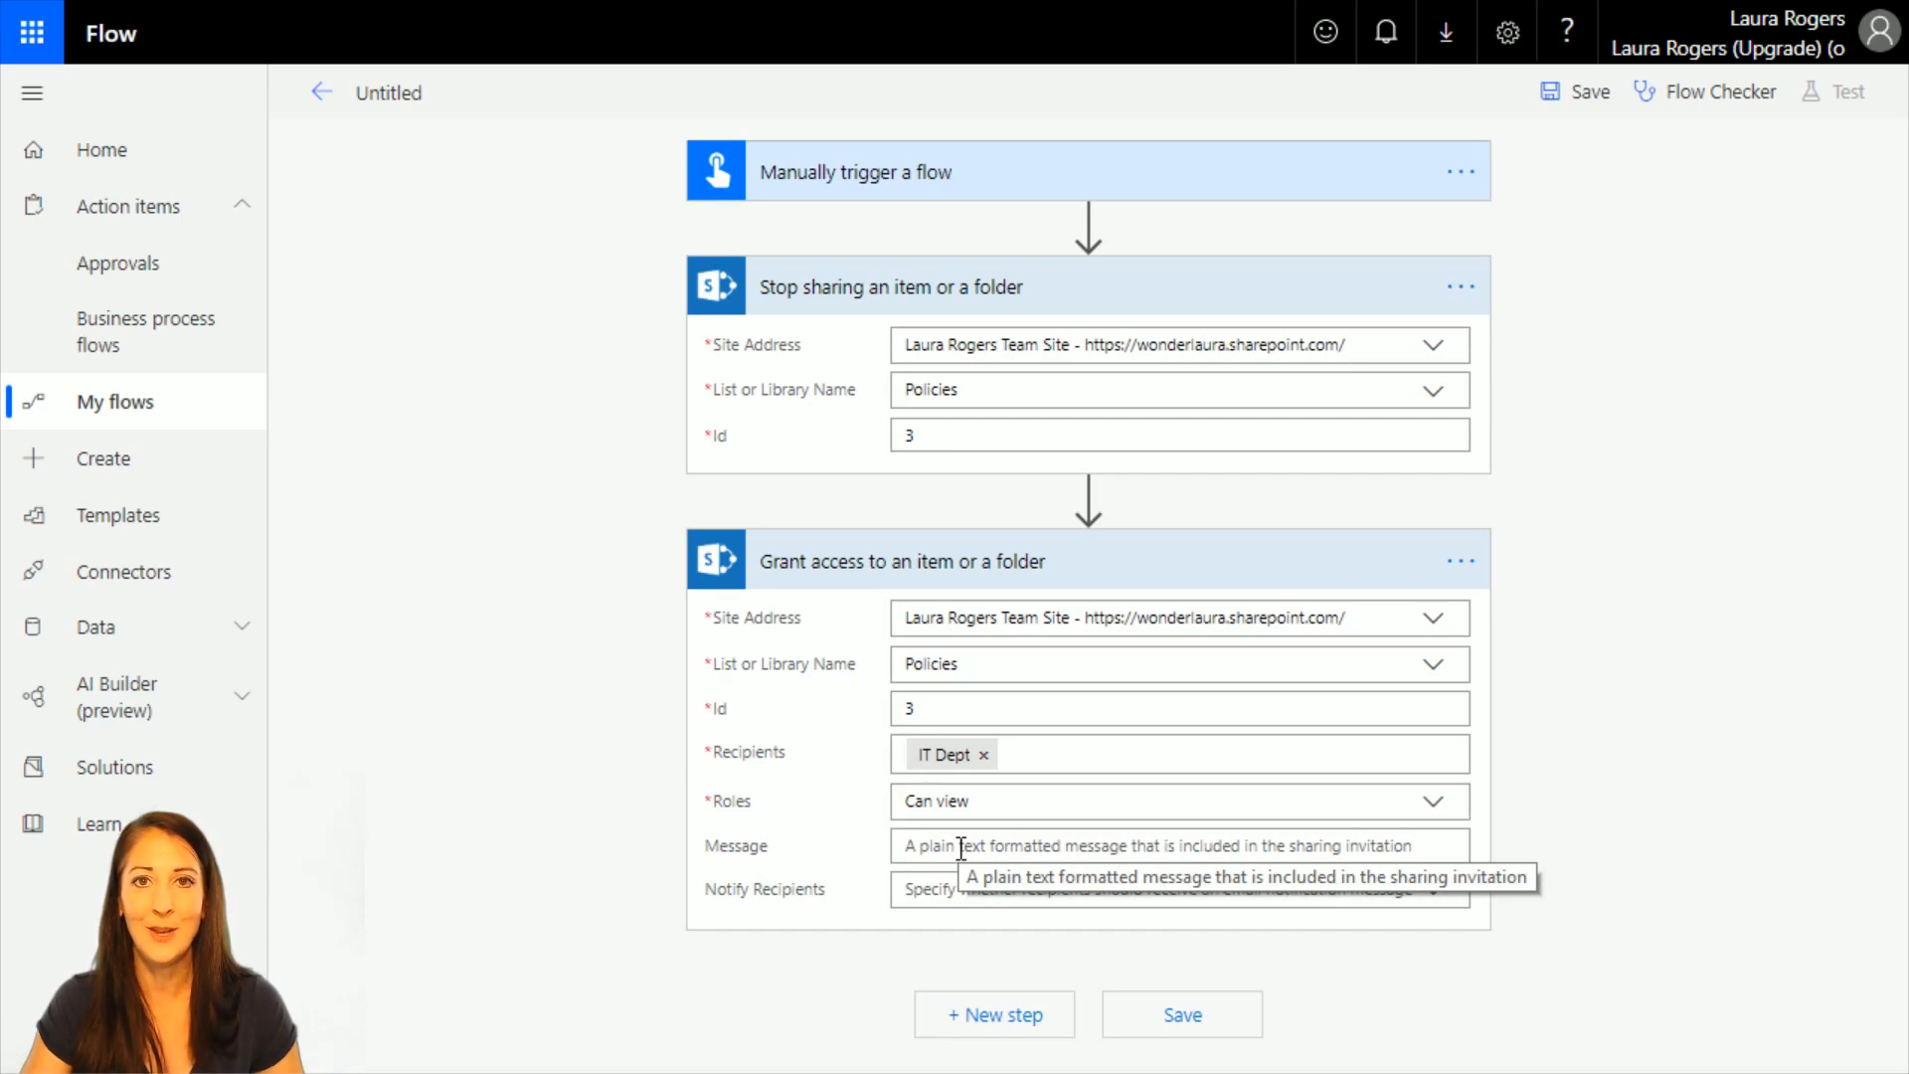
Set Notify Recipients to No in the Grant access action and enter the message "This is for you to view".
{"action": "left_click", "coordinate": [1447, 895]}
{"action": "left_click", "coordinate": [984, 987]}
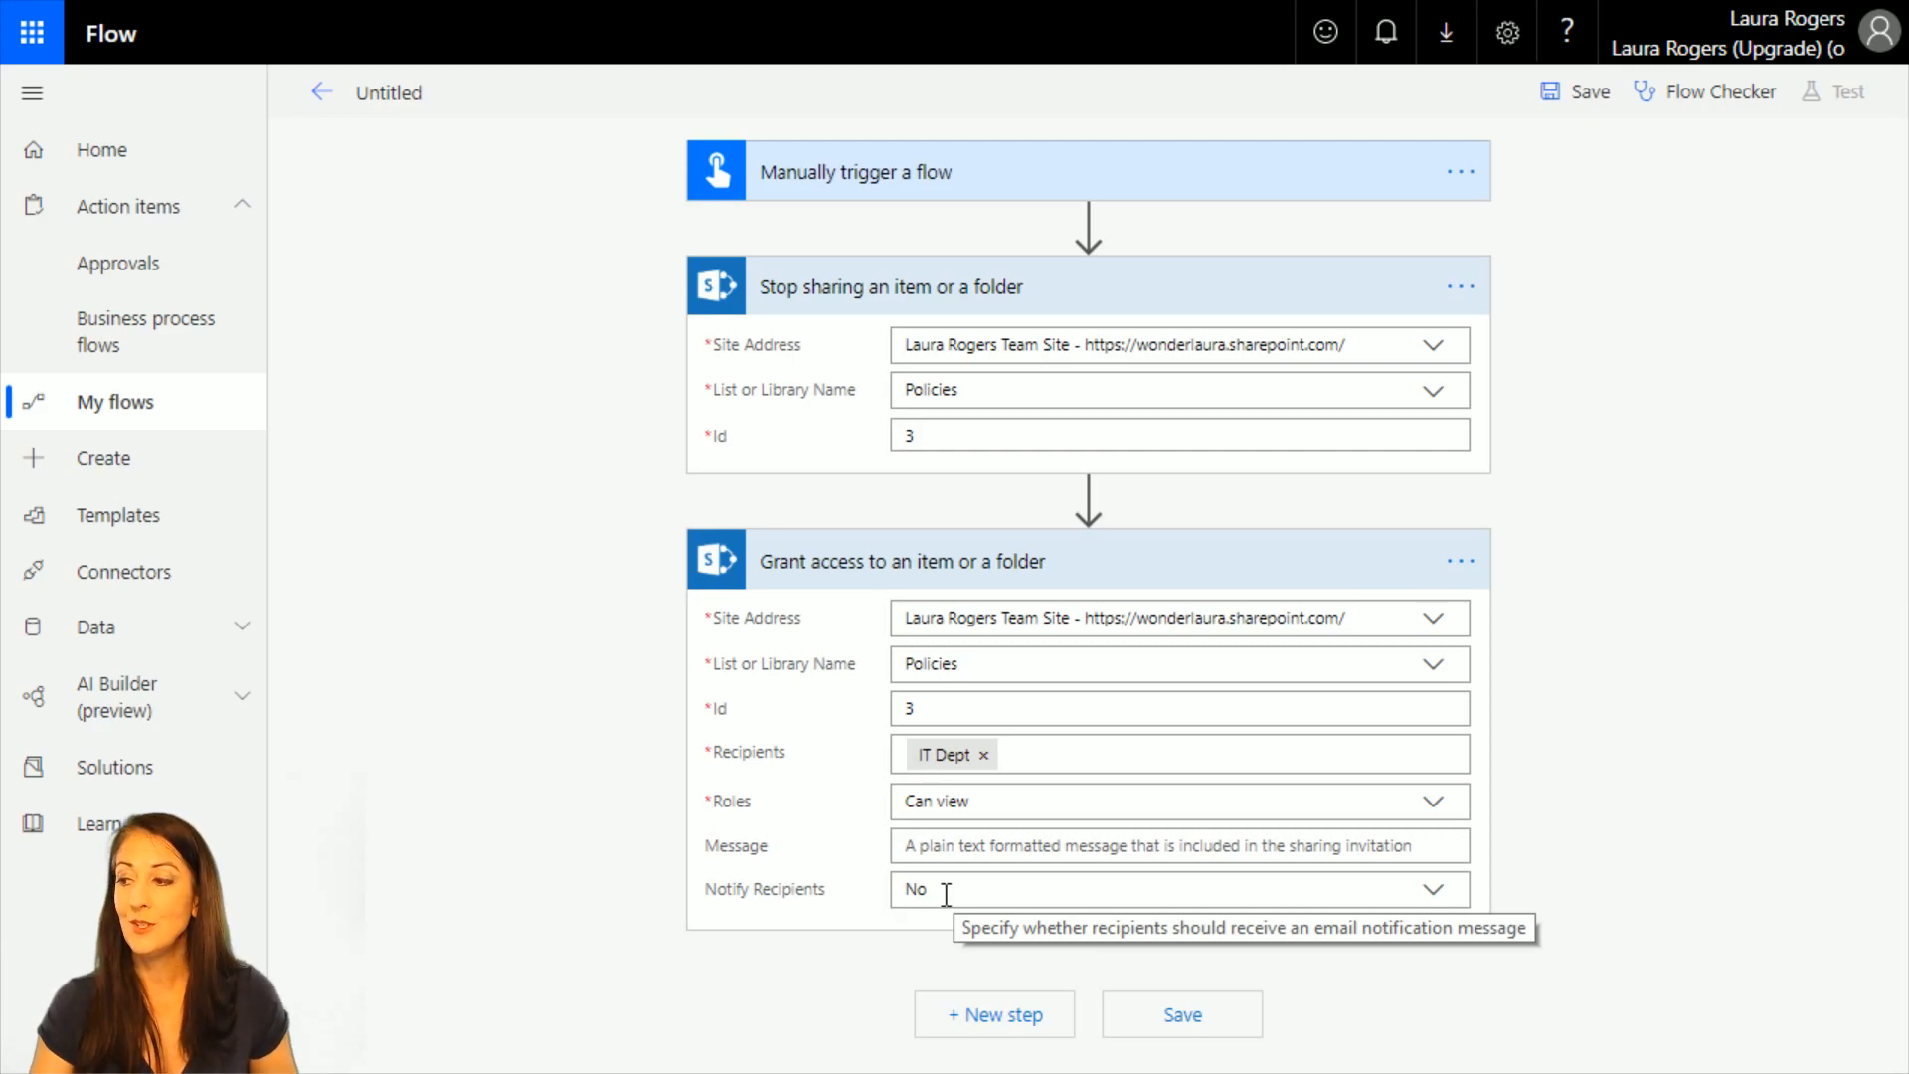
{"action": "left_click", "coordinate": [1093, 847]}
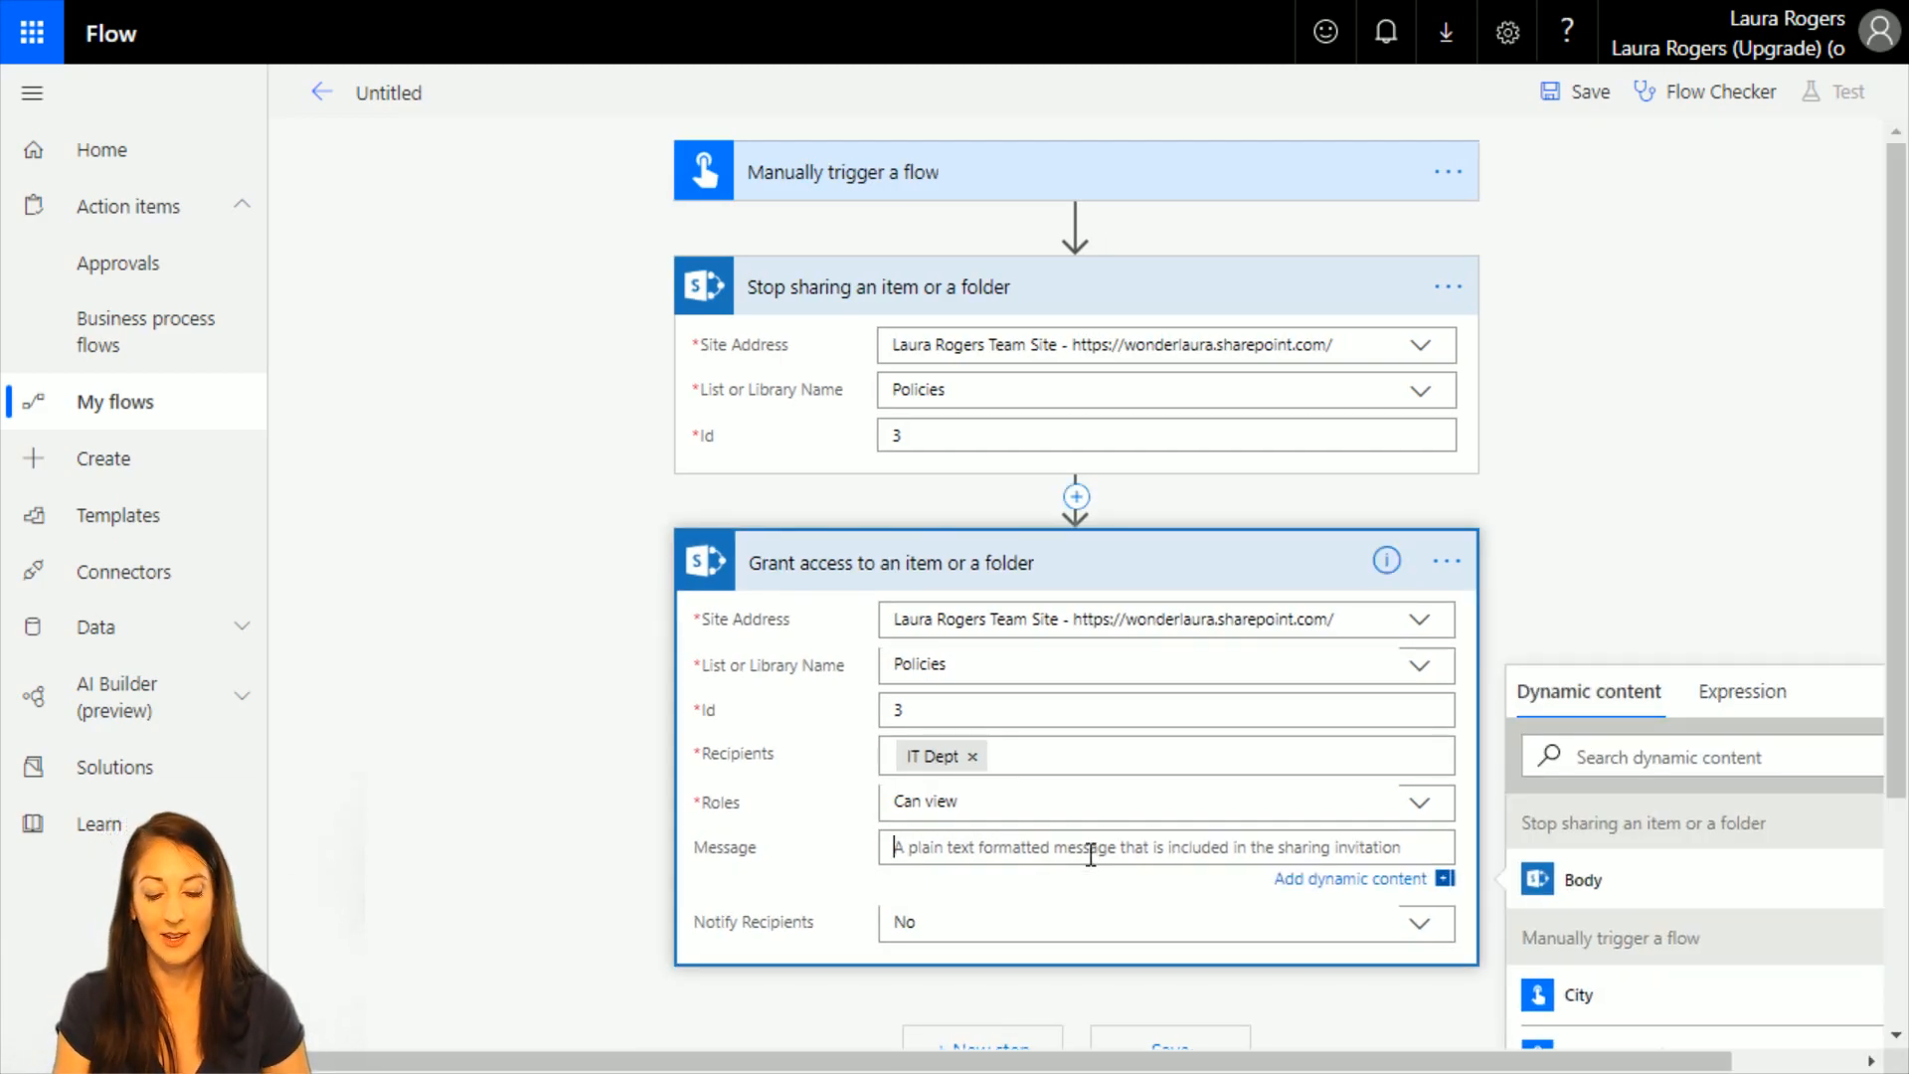
{"action": "type", "text": "This is"}
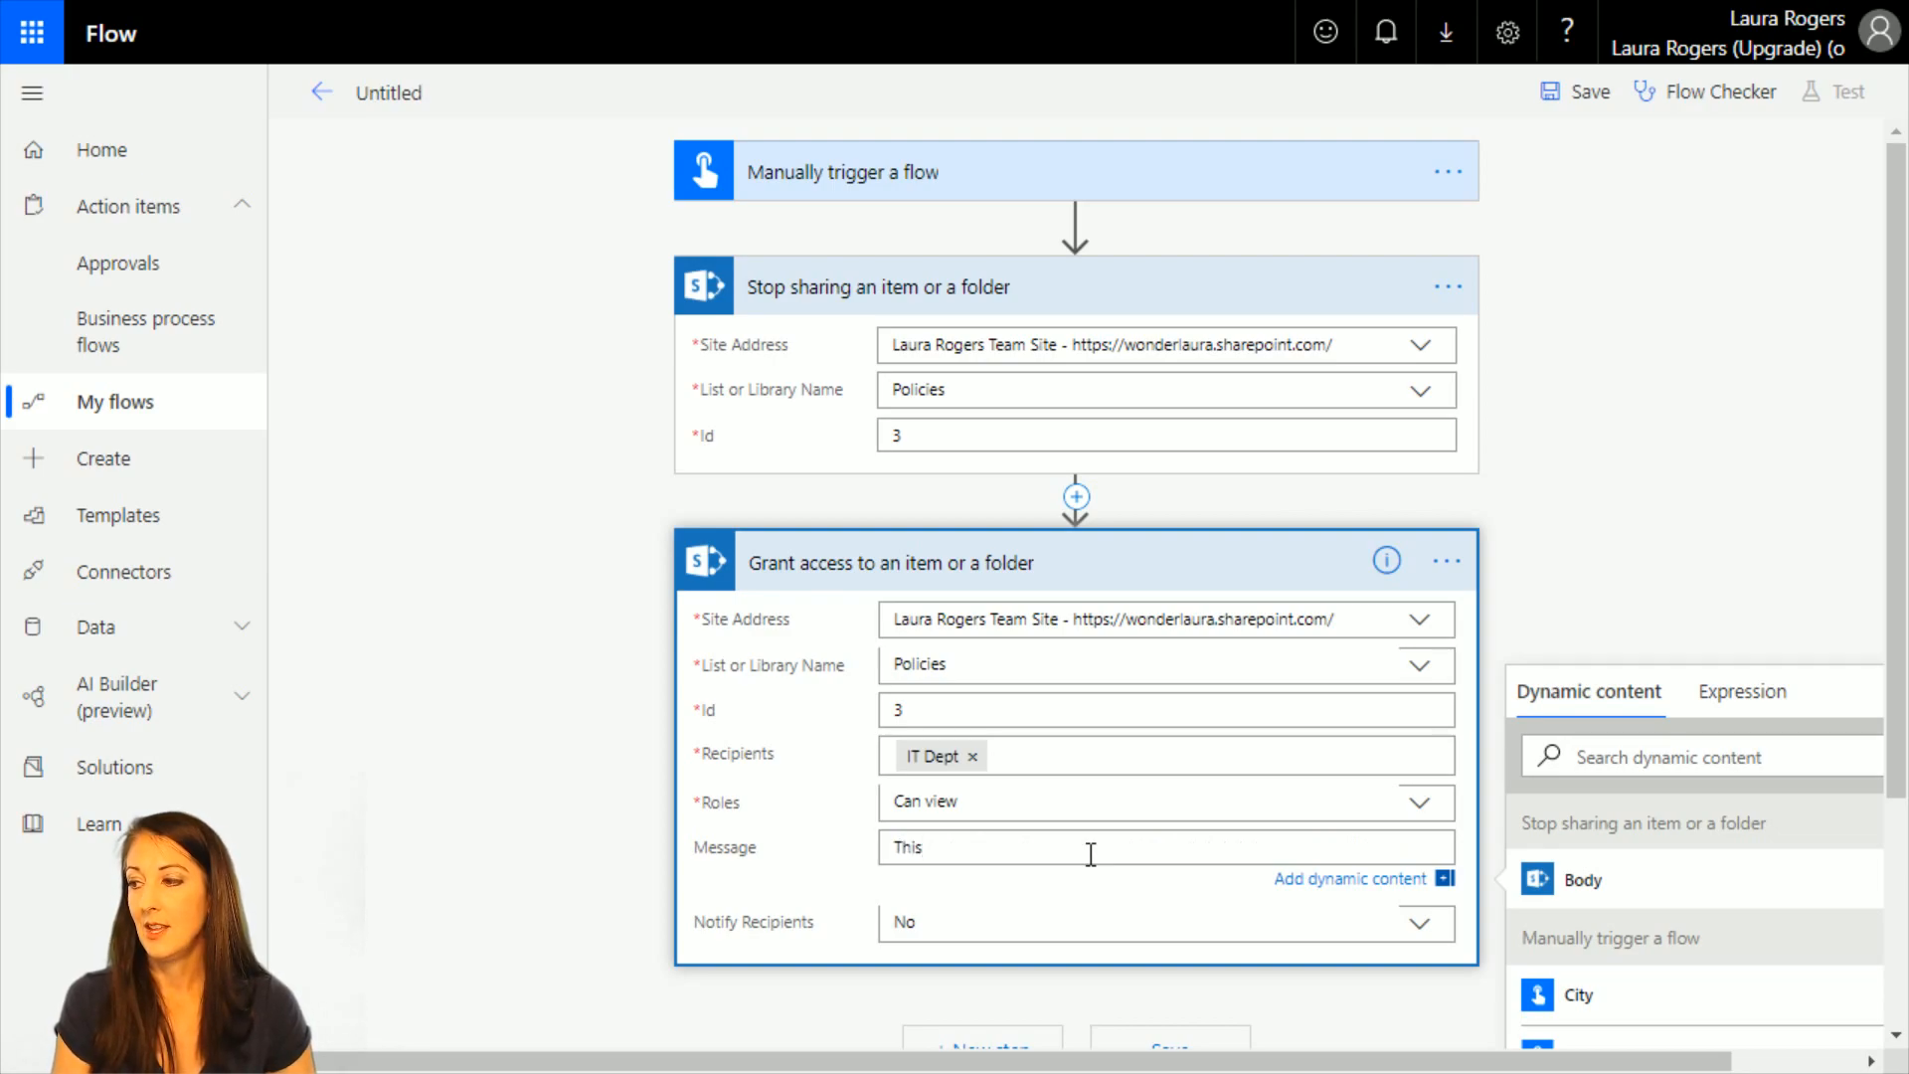
{"action": "type", "text": " for you to view"}
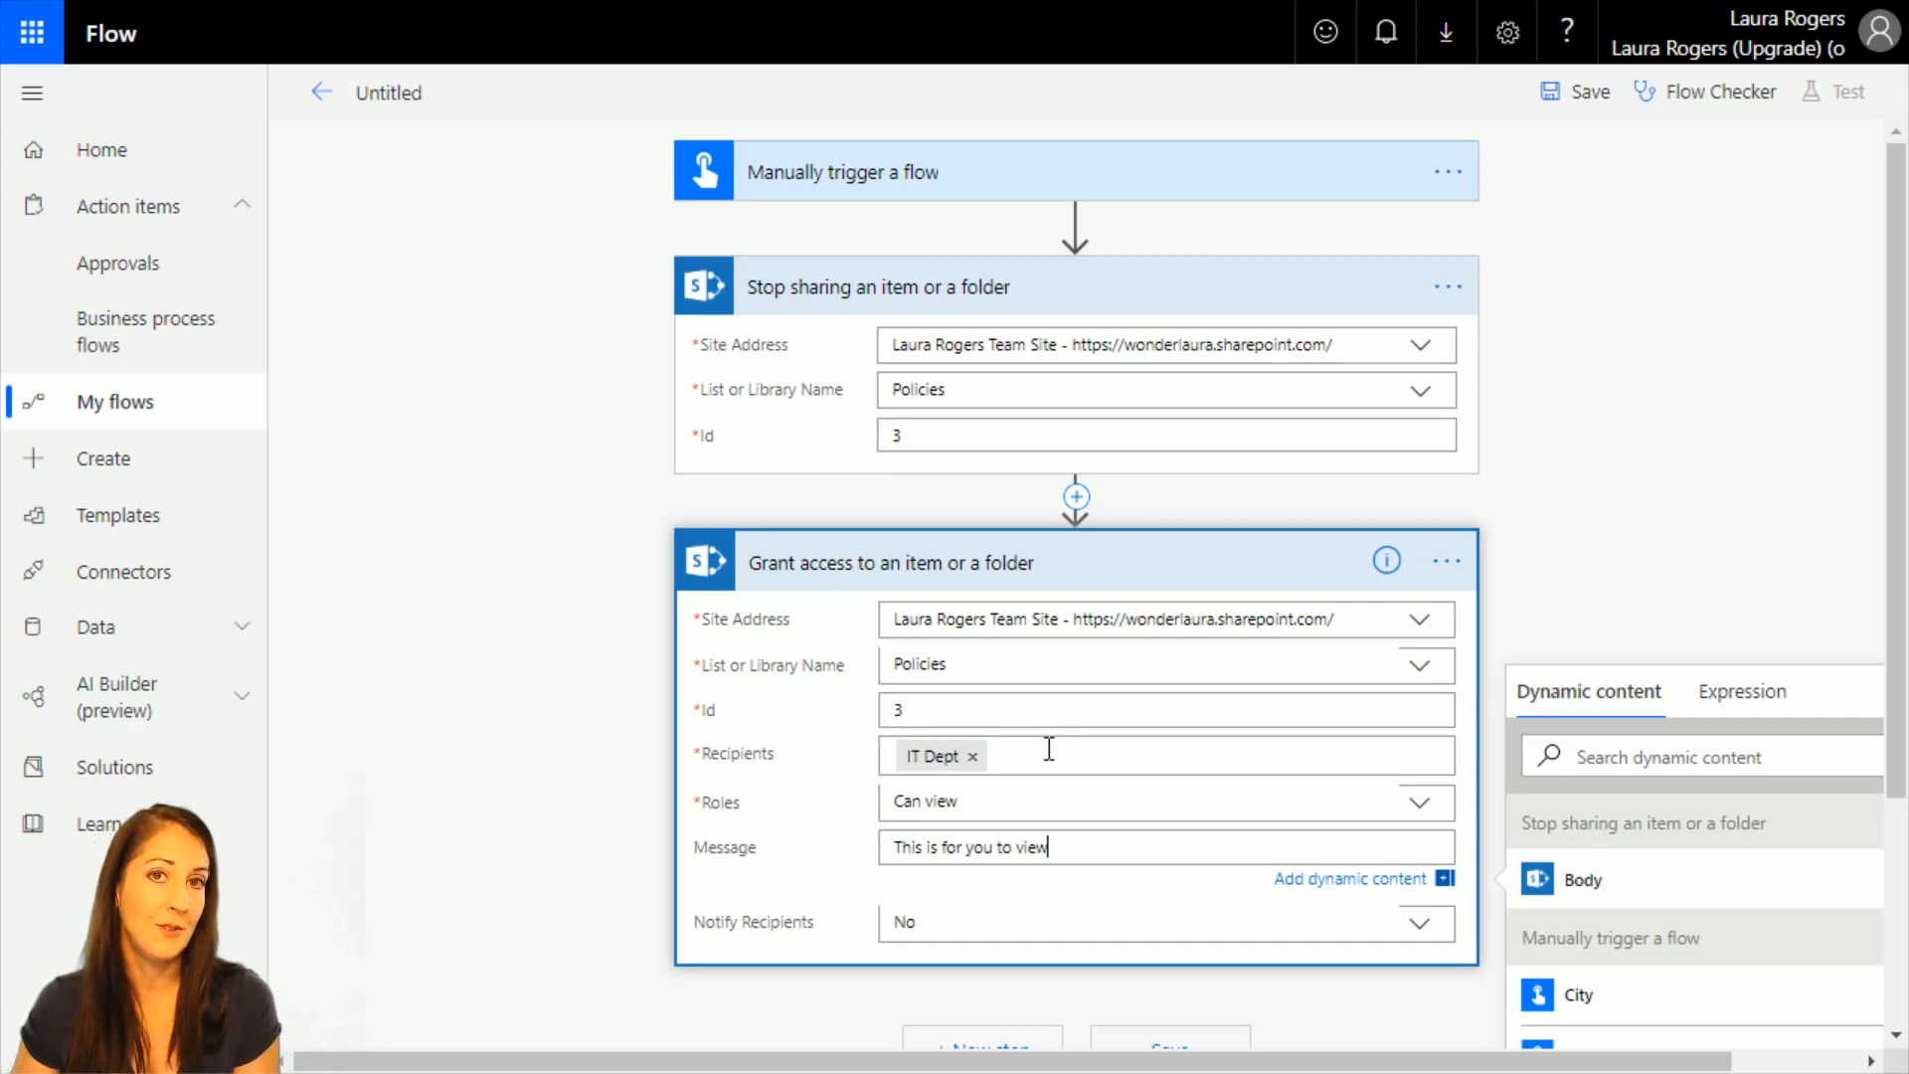
{"action": "scroll", "coordinate": [1516, 579], "scroll_direction": "down", "scroll_amount": 3}
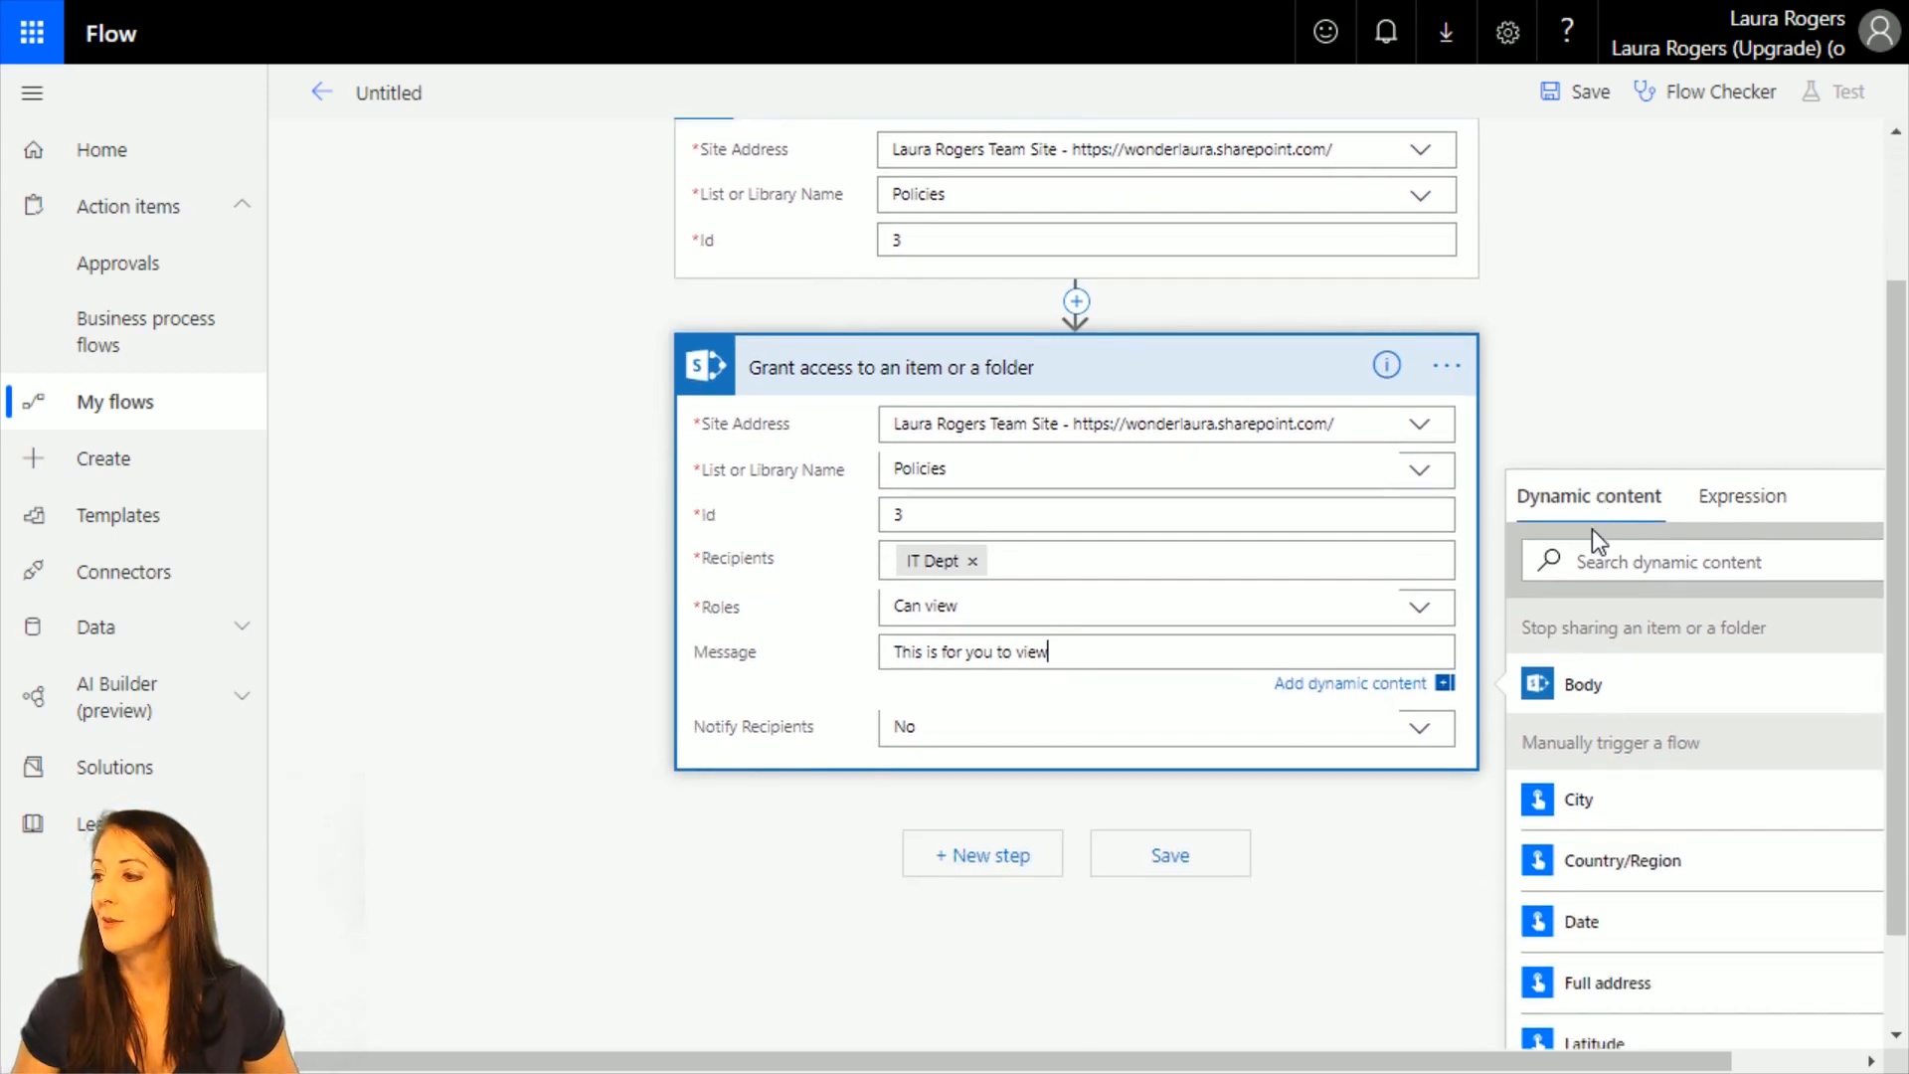
{"action": "scroll", "coordinate": [1244, 788], "scroll_direction": "up", "scroll_amount": 2}
{"action": "scroll", "coordinate": [1676, 386], "scroll_direction": "up", "scroll_amount": 2}
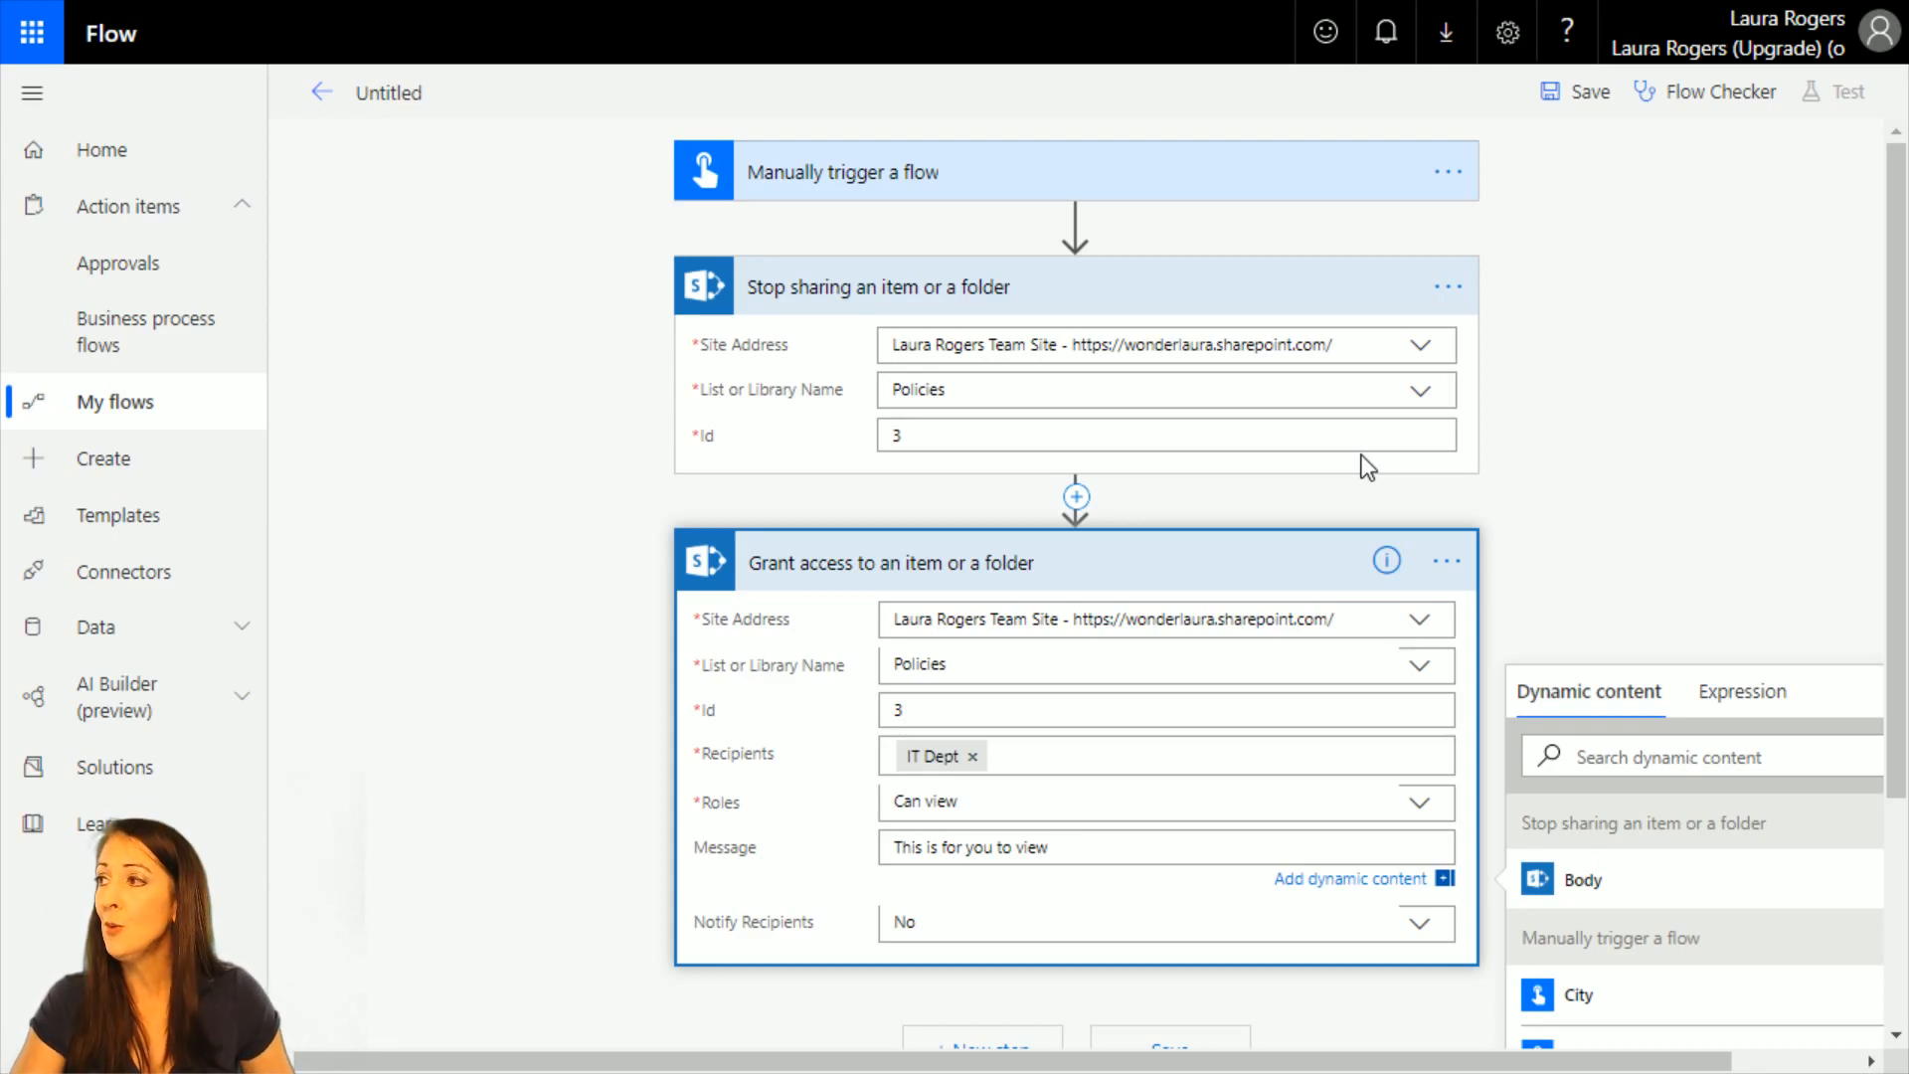
{"action": "left_click", "coordinate": [1627, 366]}
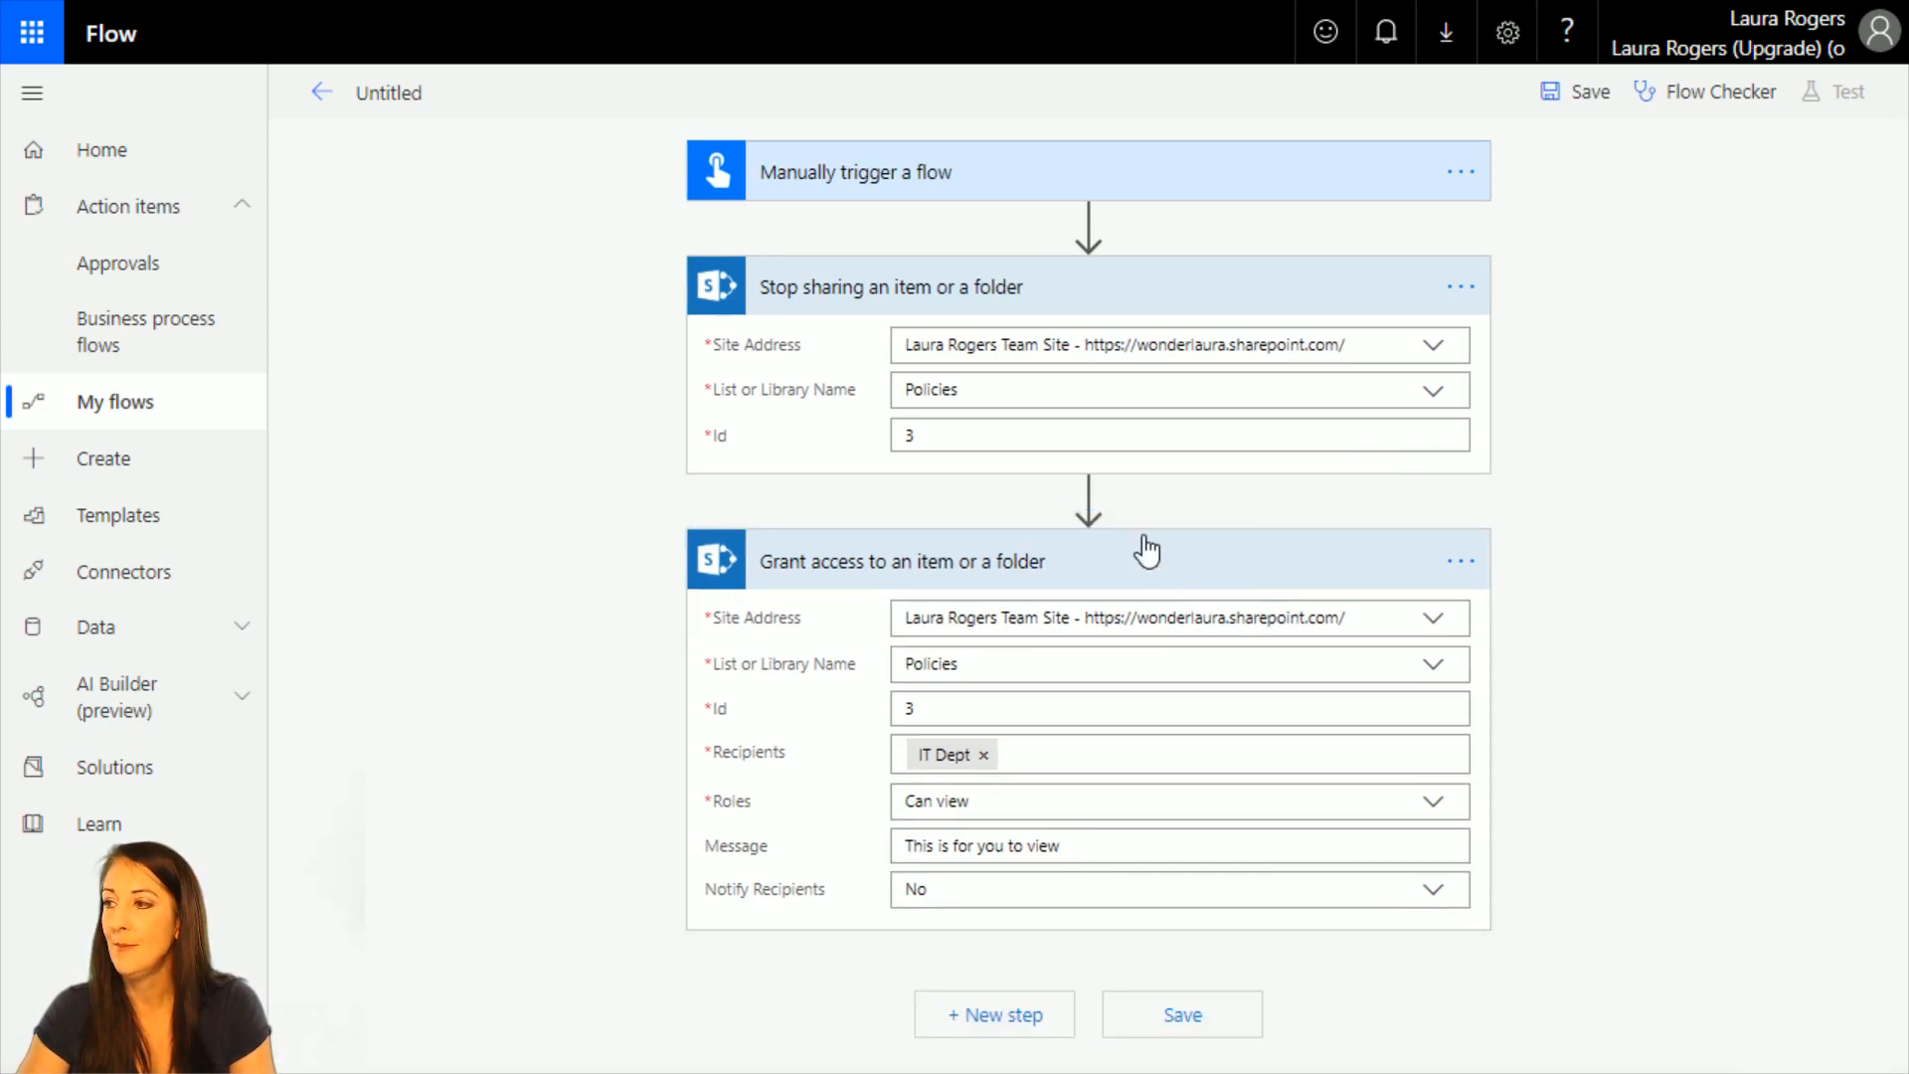
Clear the item Id in both the Stop sharing action and the Grant access action.
{"action": "left_click", "coordinate": [971, 434]}
{"action": "key", "text": "BackSpace"}
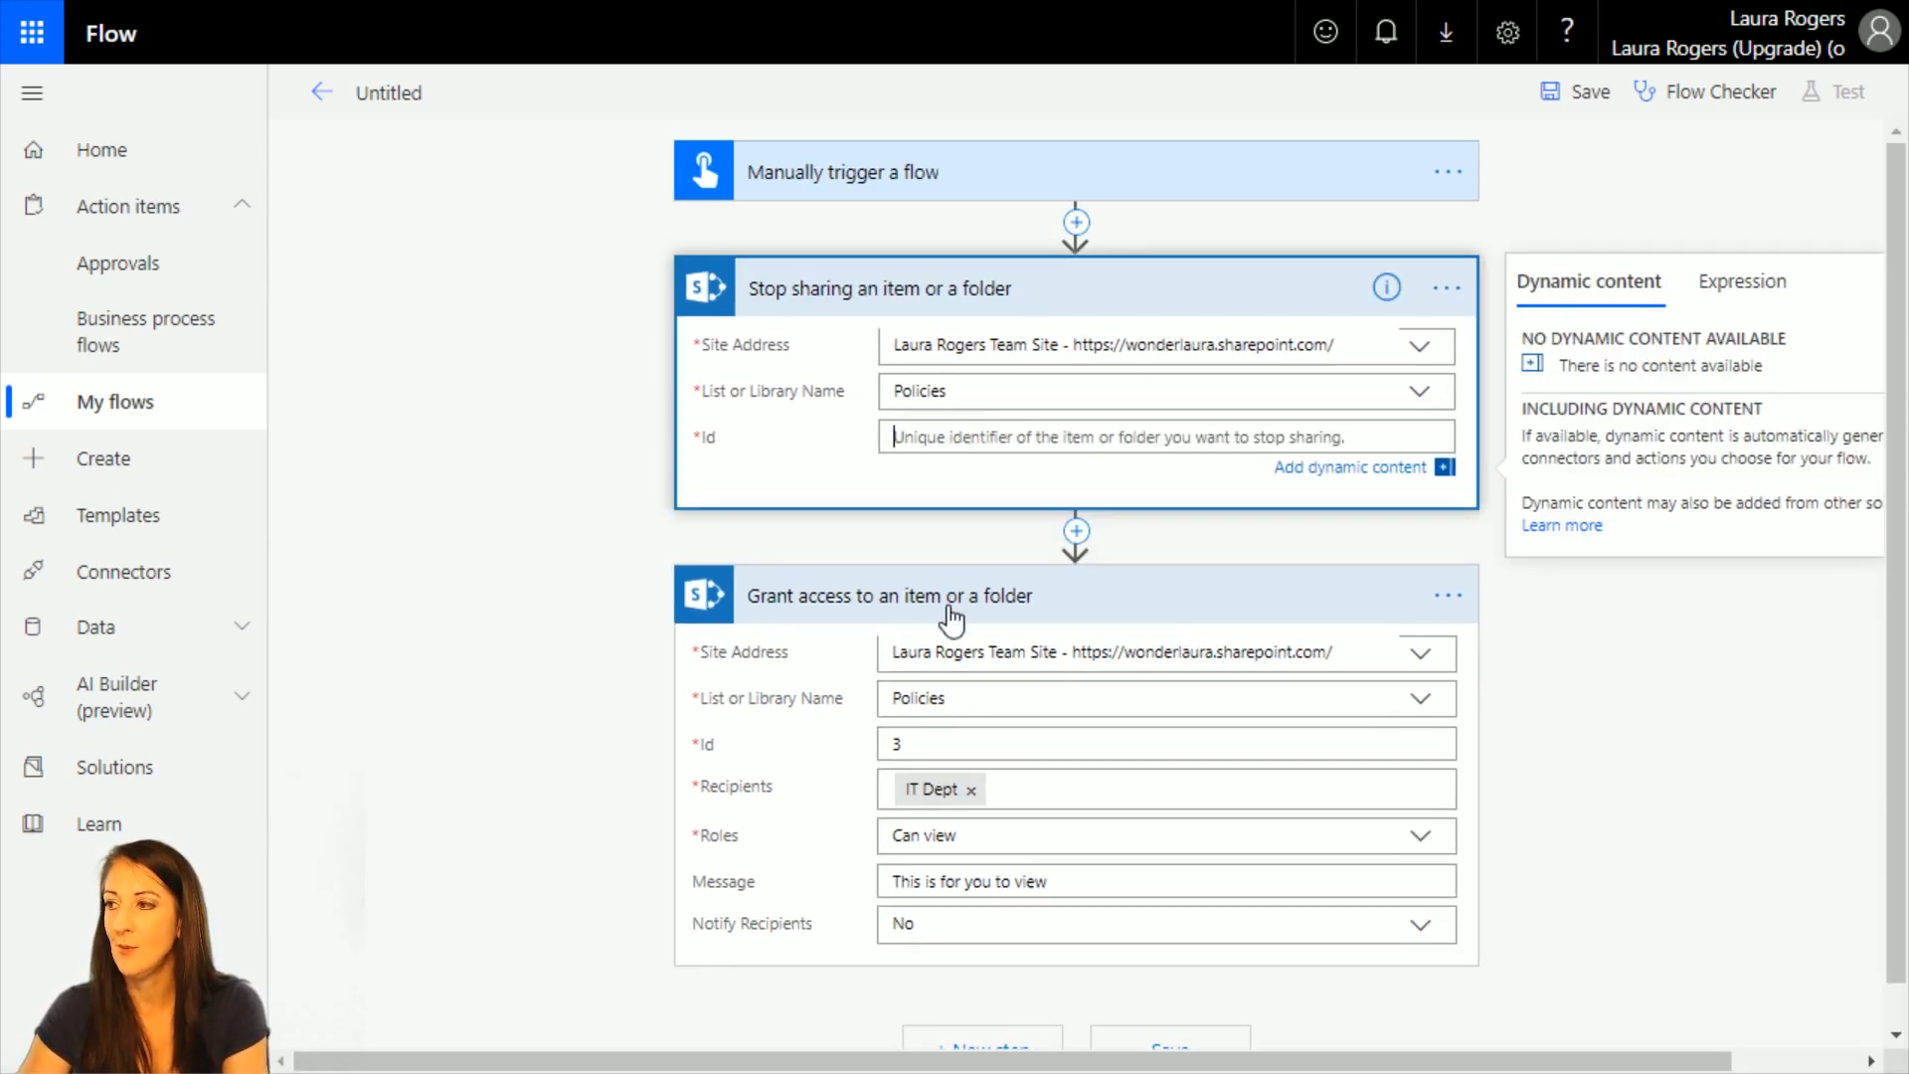
{"action": "left_click", "coordinate": [930, 744]}
{"action": "key", "text": "BackSpace"}
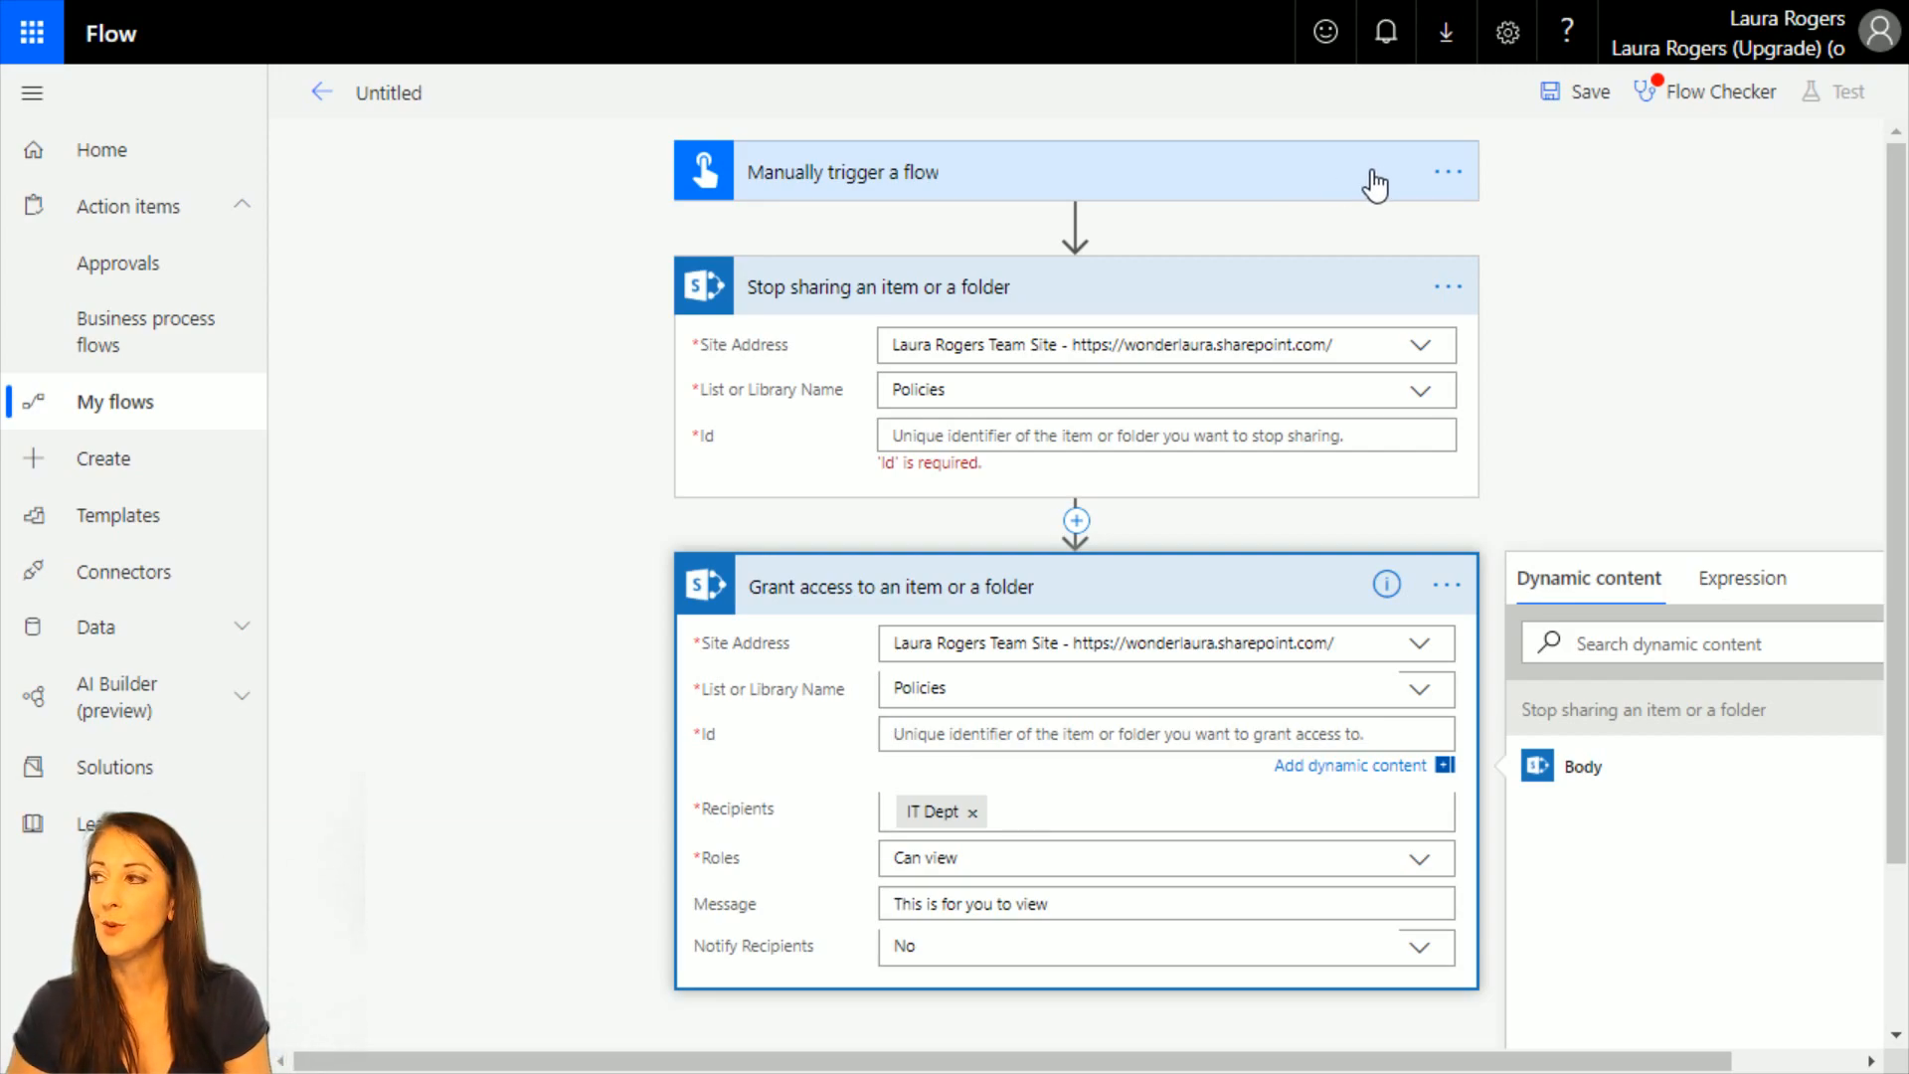
Delete the "Manually trigger a flow" trigger from the flow and confirm the deletion.
{"action": "left_click", "coordinate": [1447, 173]}
{"action": "left_click", "coordinate": [1566, 422]}
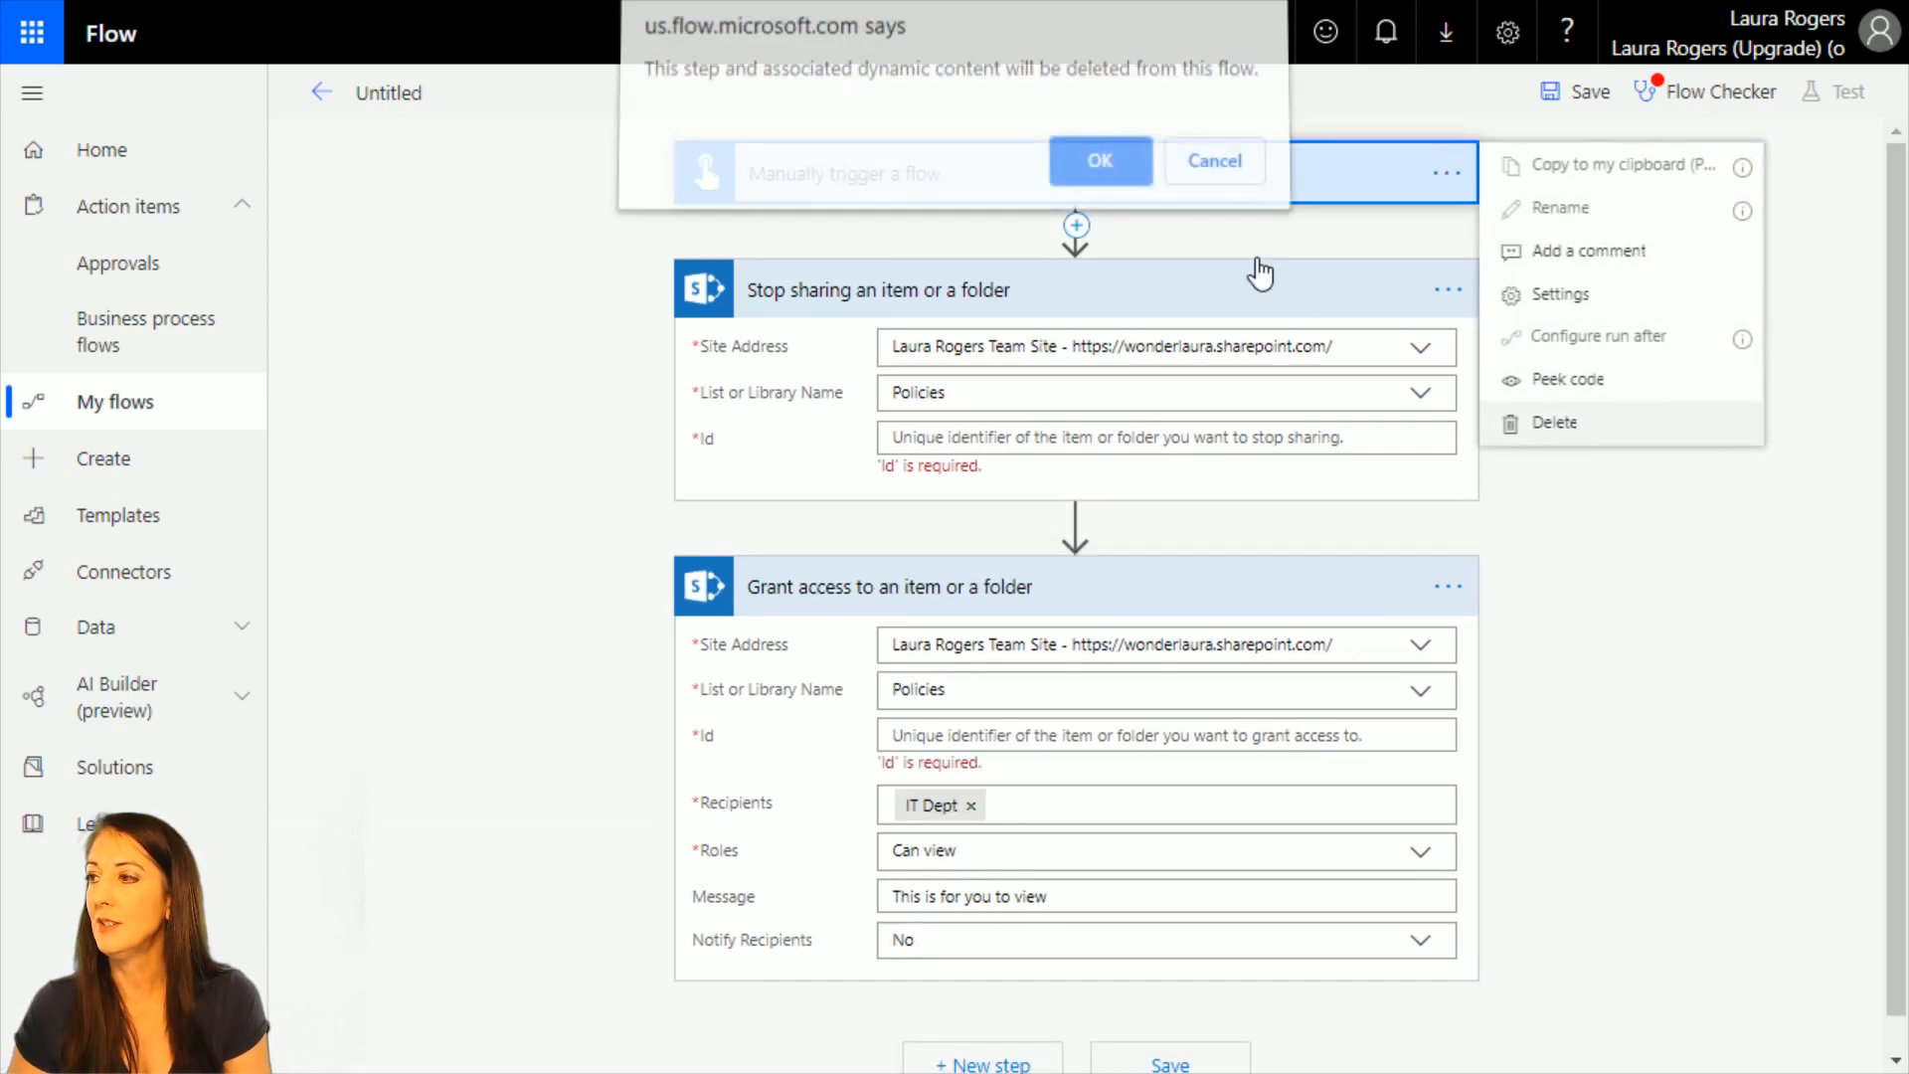
{"action": "left_click", "coordinate": [1099, 165]}
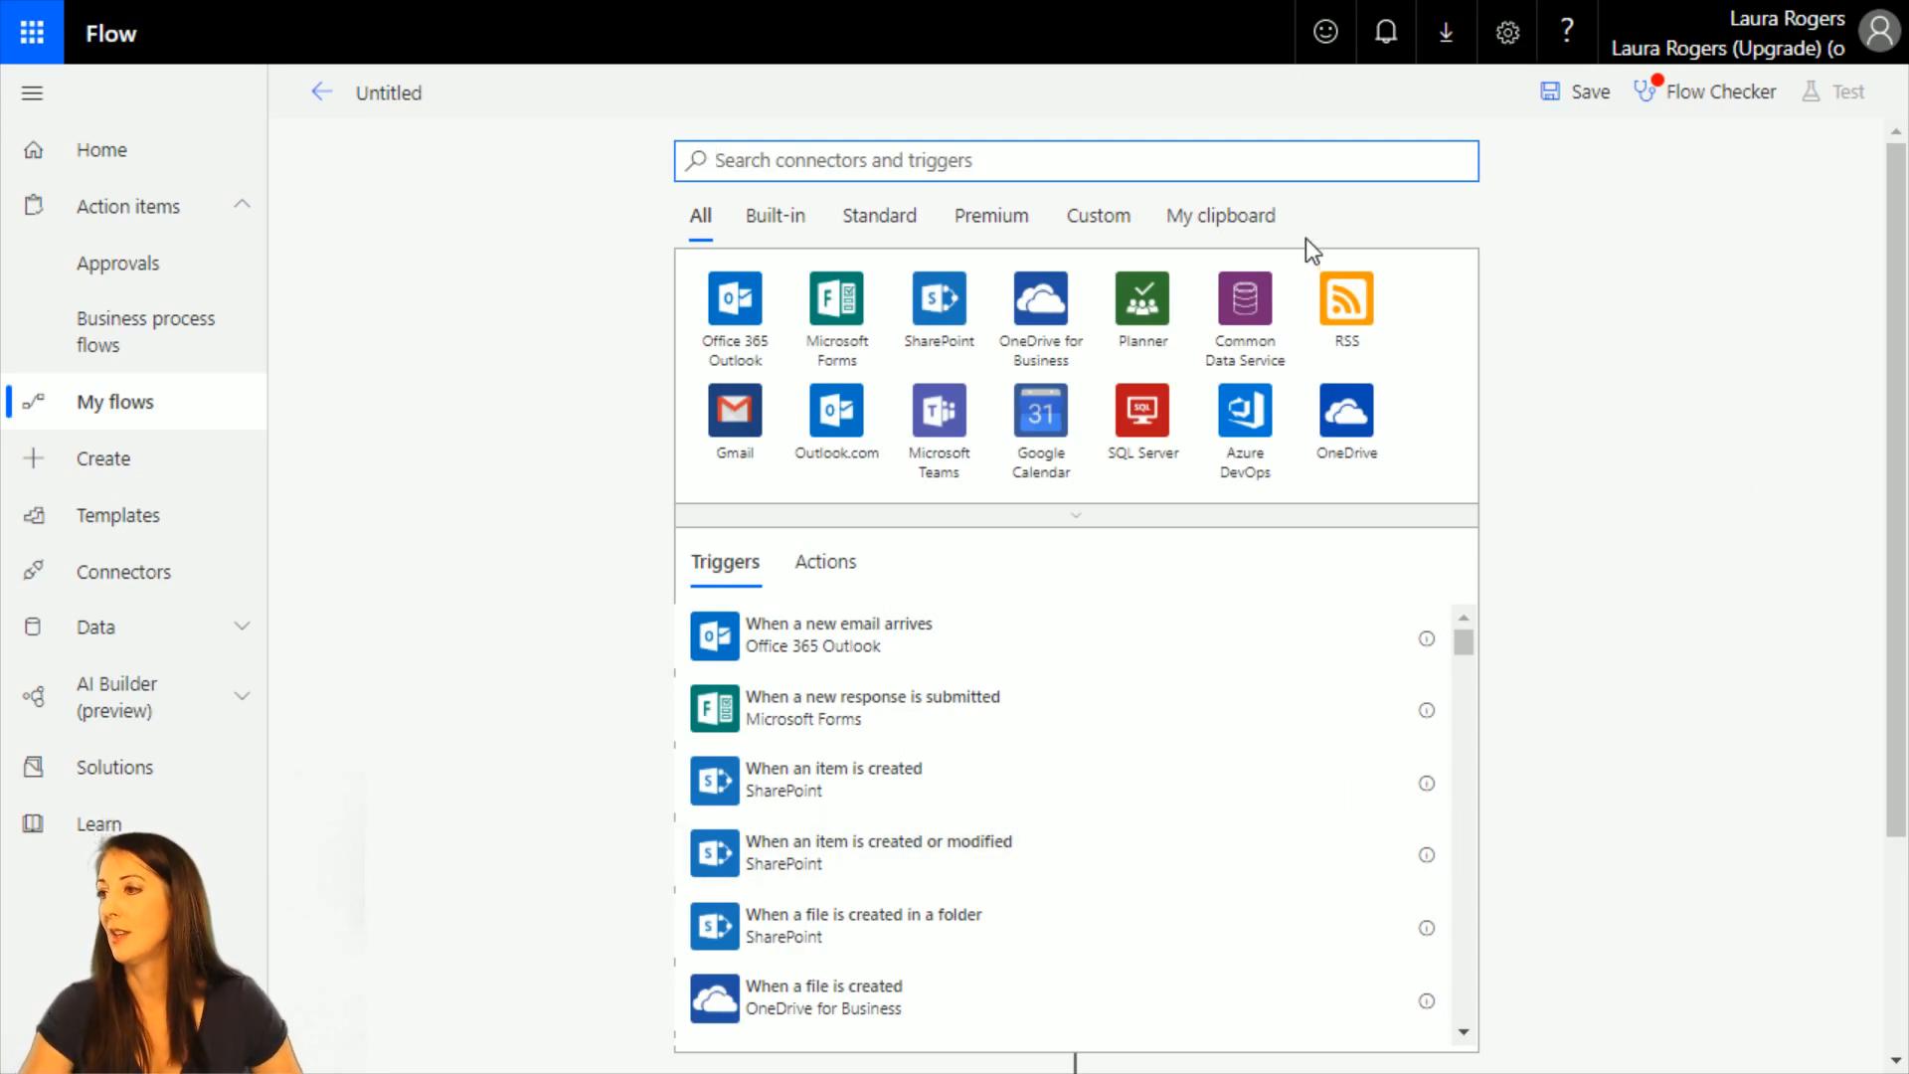
Switch to the SharePoint Policies library, examine the Flow options for FY Budget Projection.xlsx, and return to the flow editor in Microsoft Flow.
{"action": "left_click", "coordinate": [575, 438]}
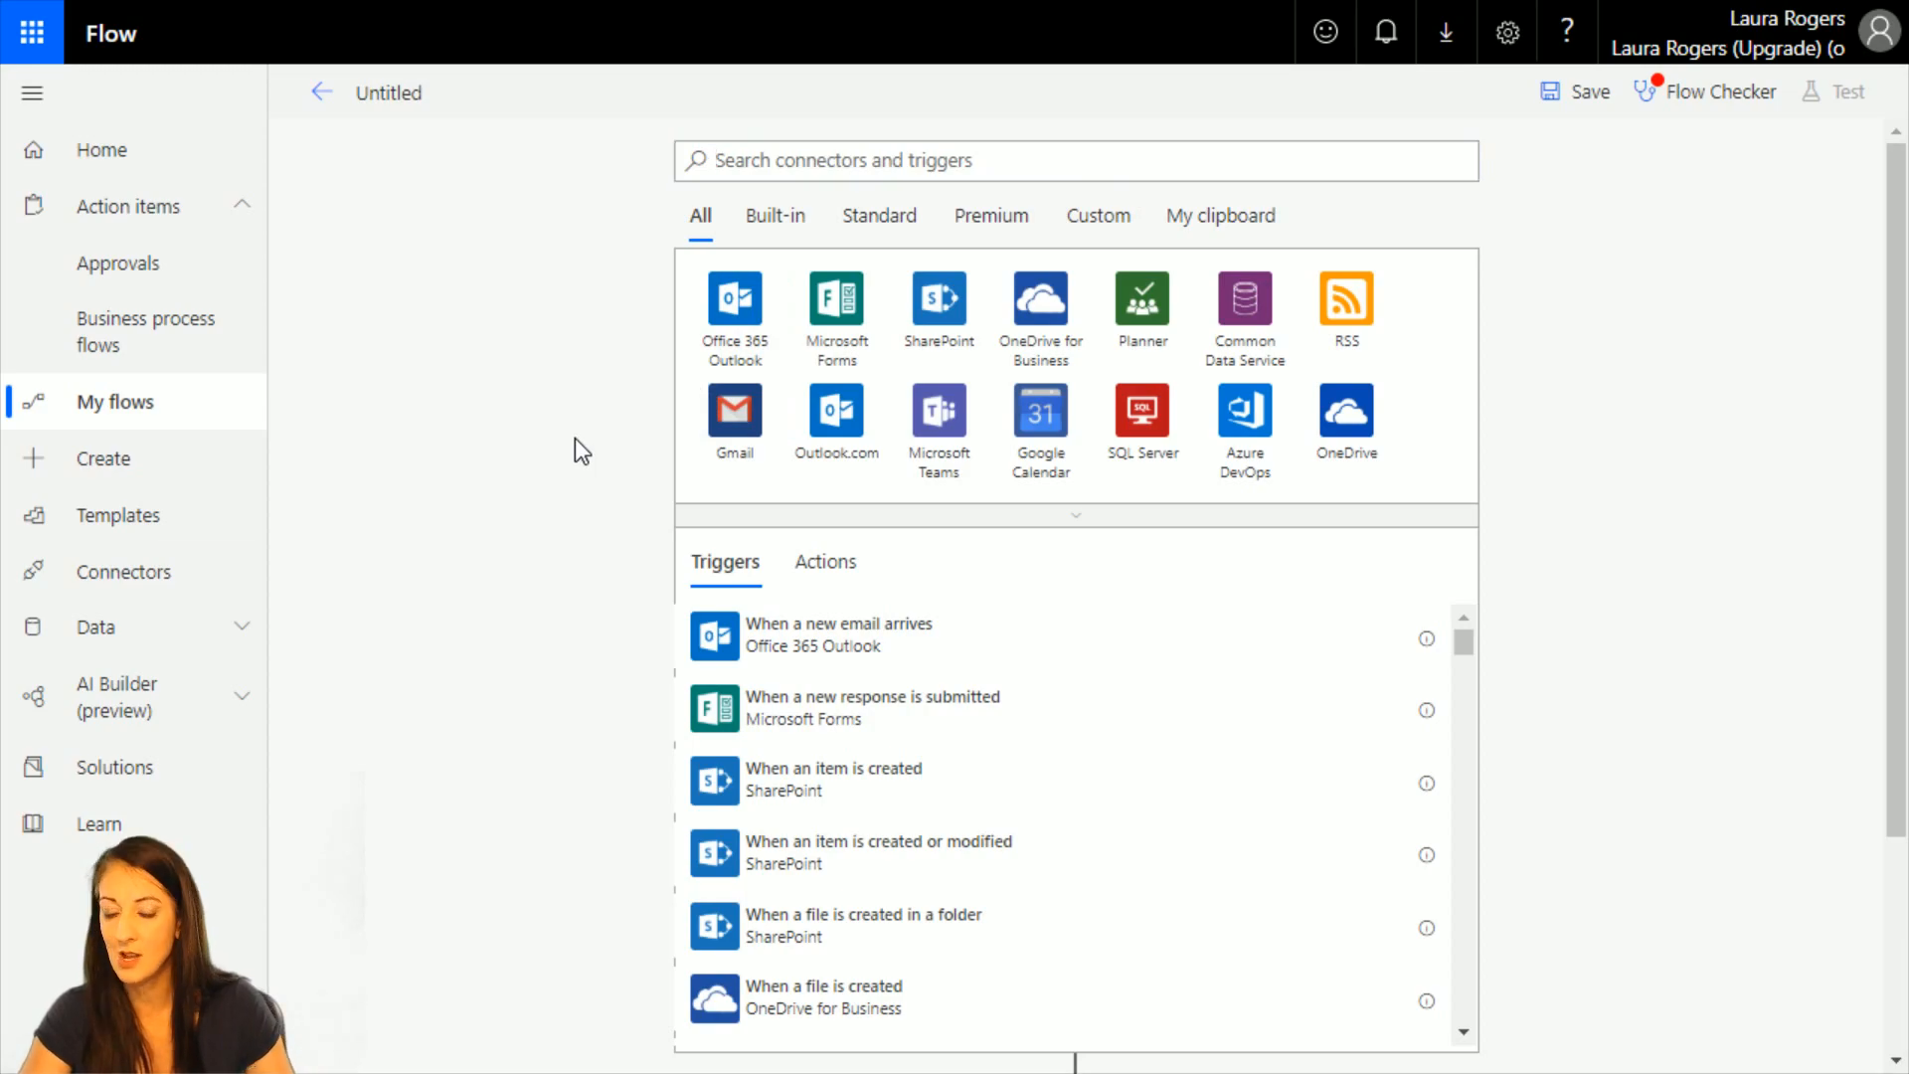
{"action": "key", "text": "F11"}
{"action": "left_click", "coordinate": [867, 28]}
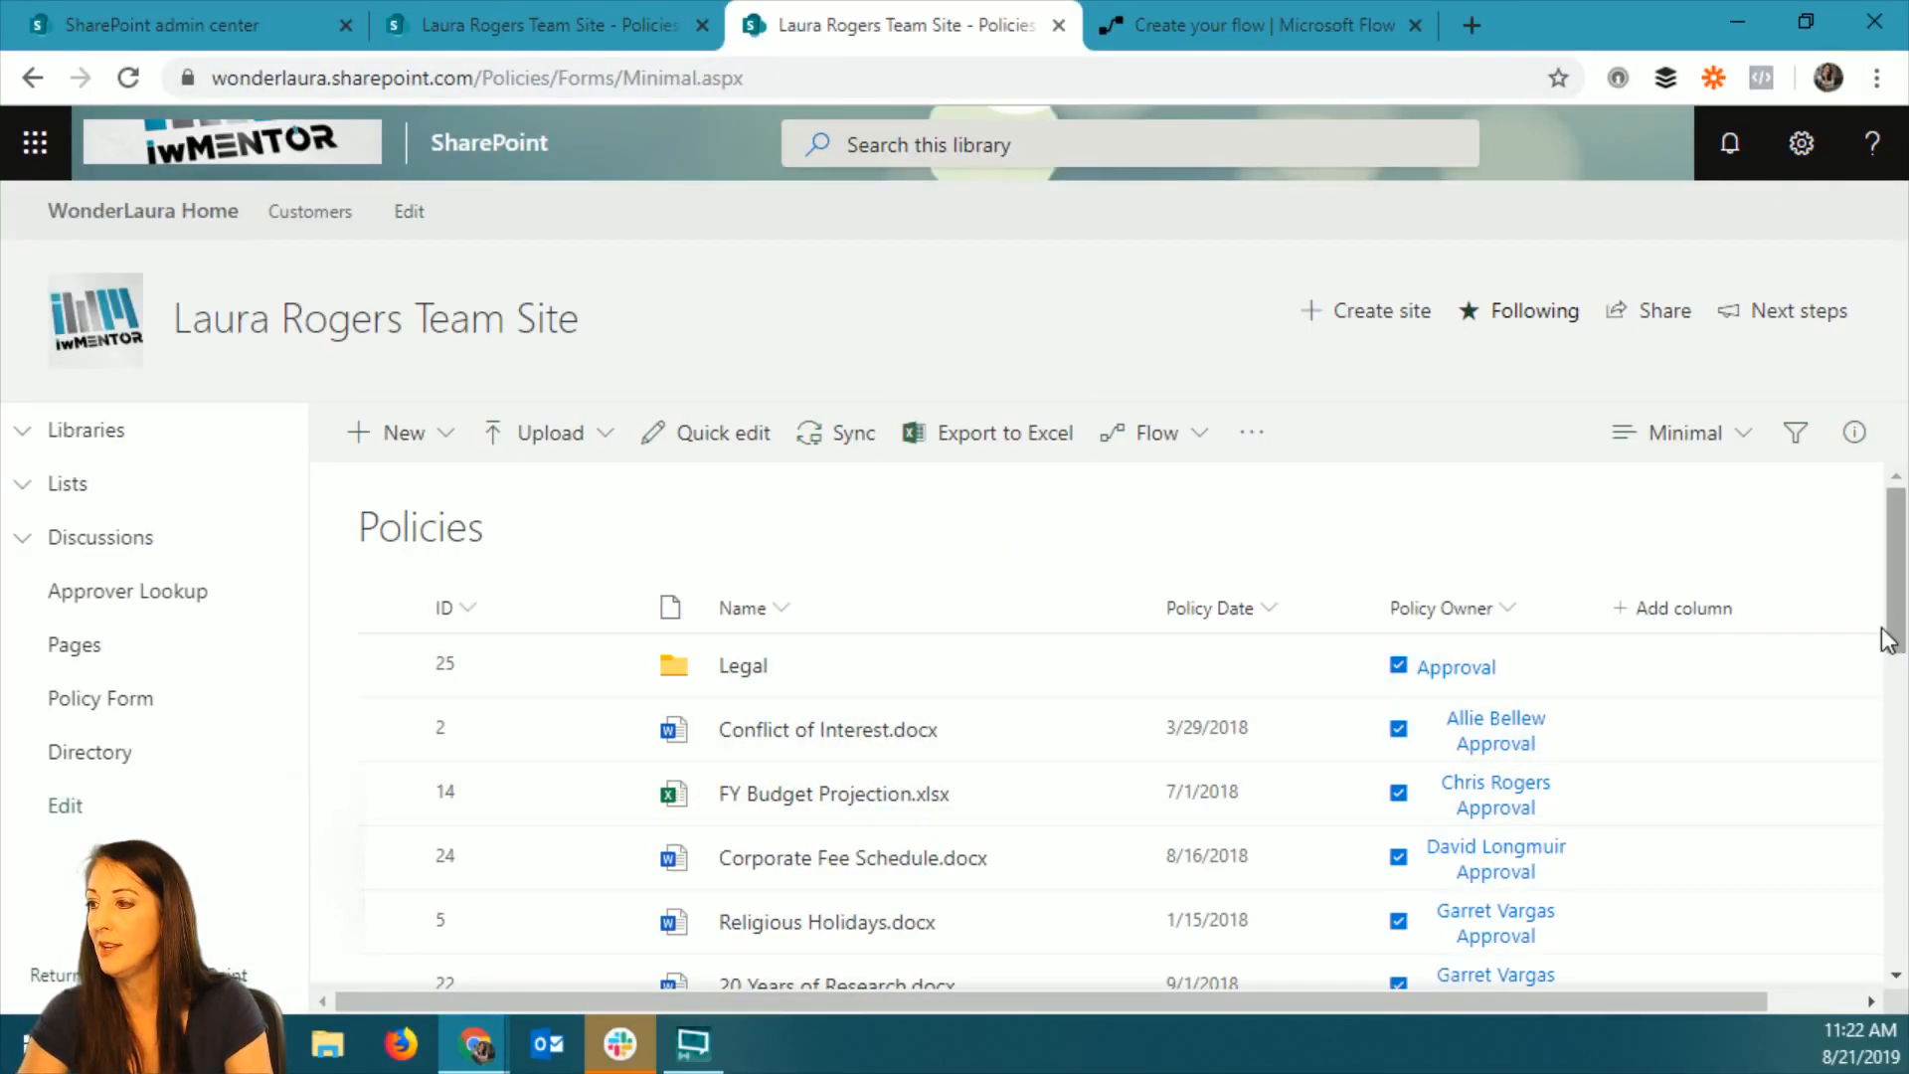
{"action": "left_click", "coordinate": [1292, 795]}
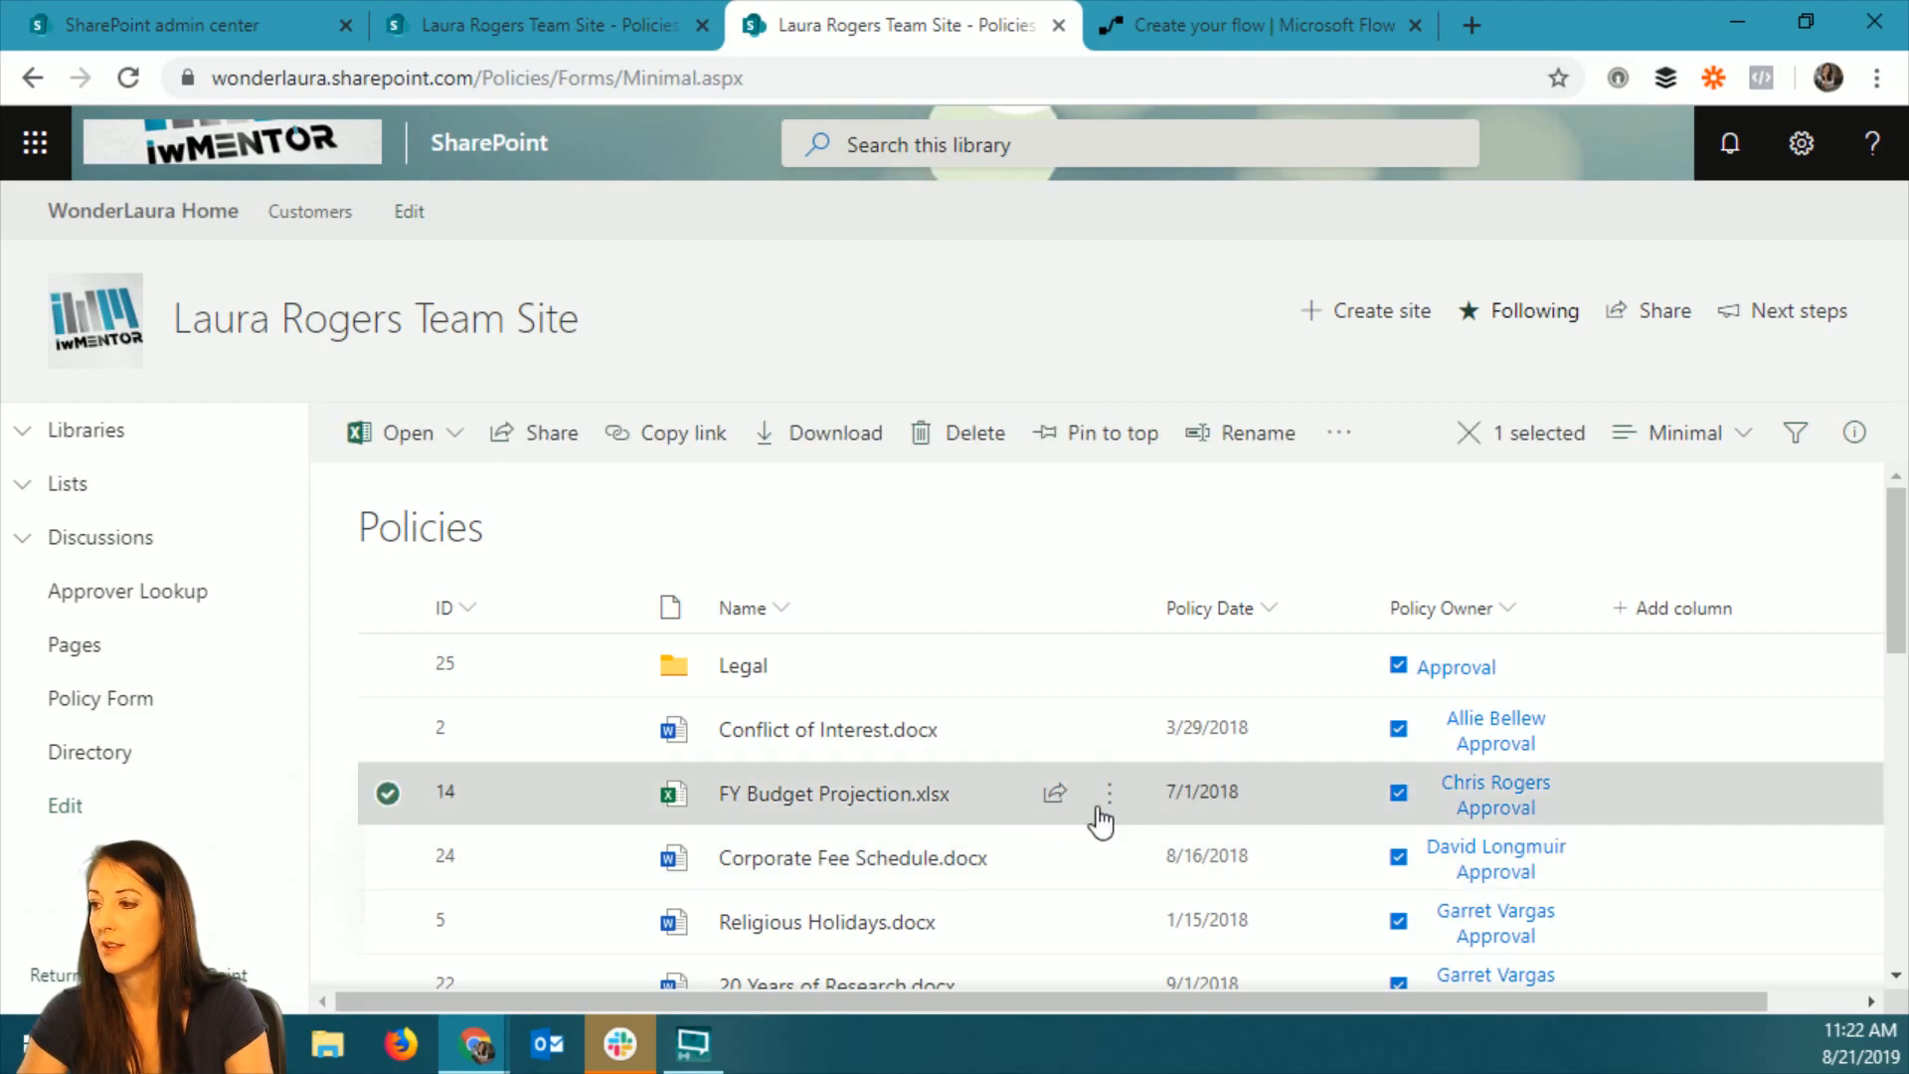
{"action": "left_click", "coordinate": [1337, 438]}
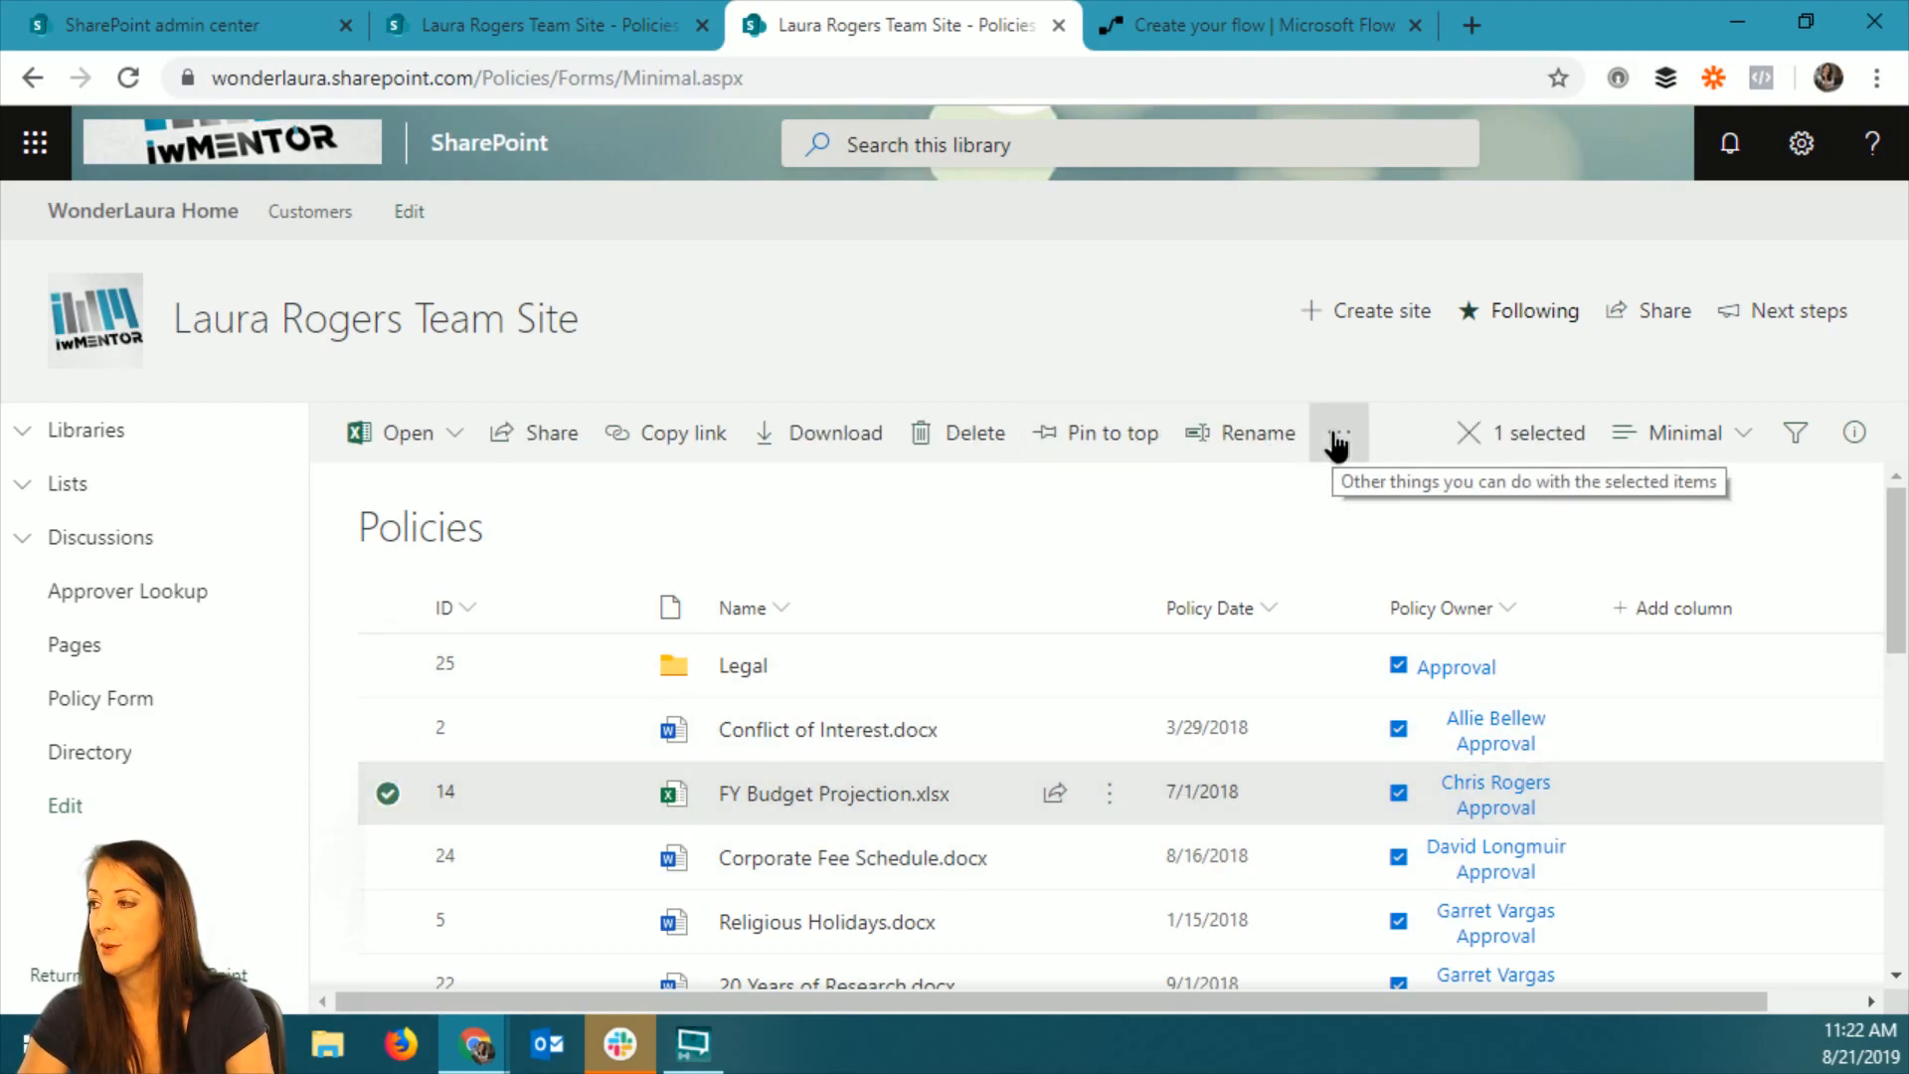
{"action": "mouse_move", "coordinate": [1419, 600]}
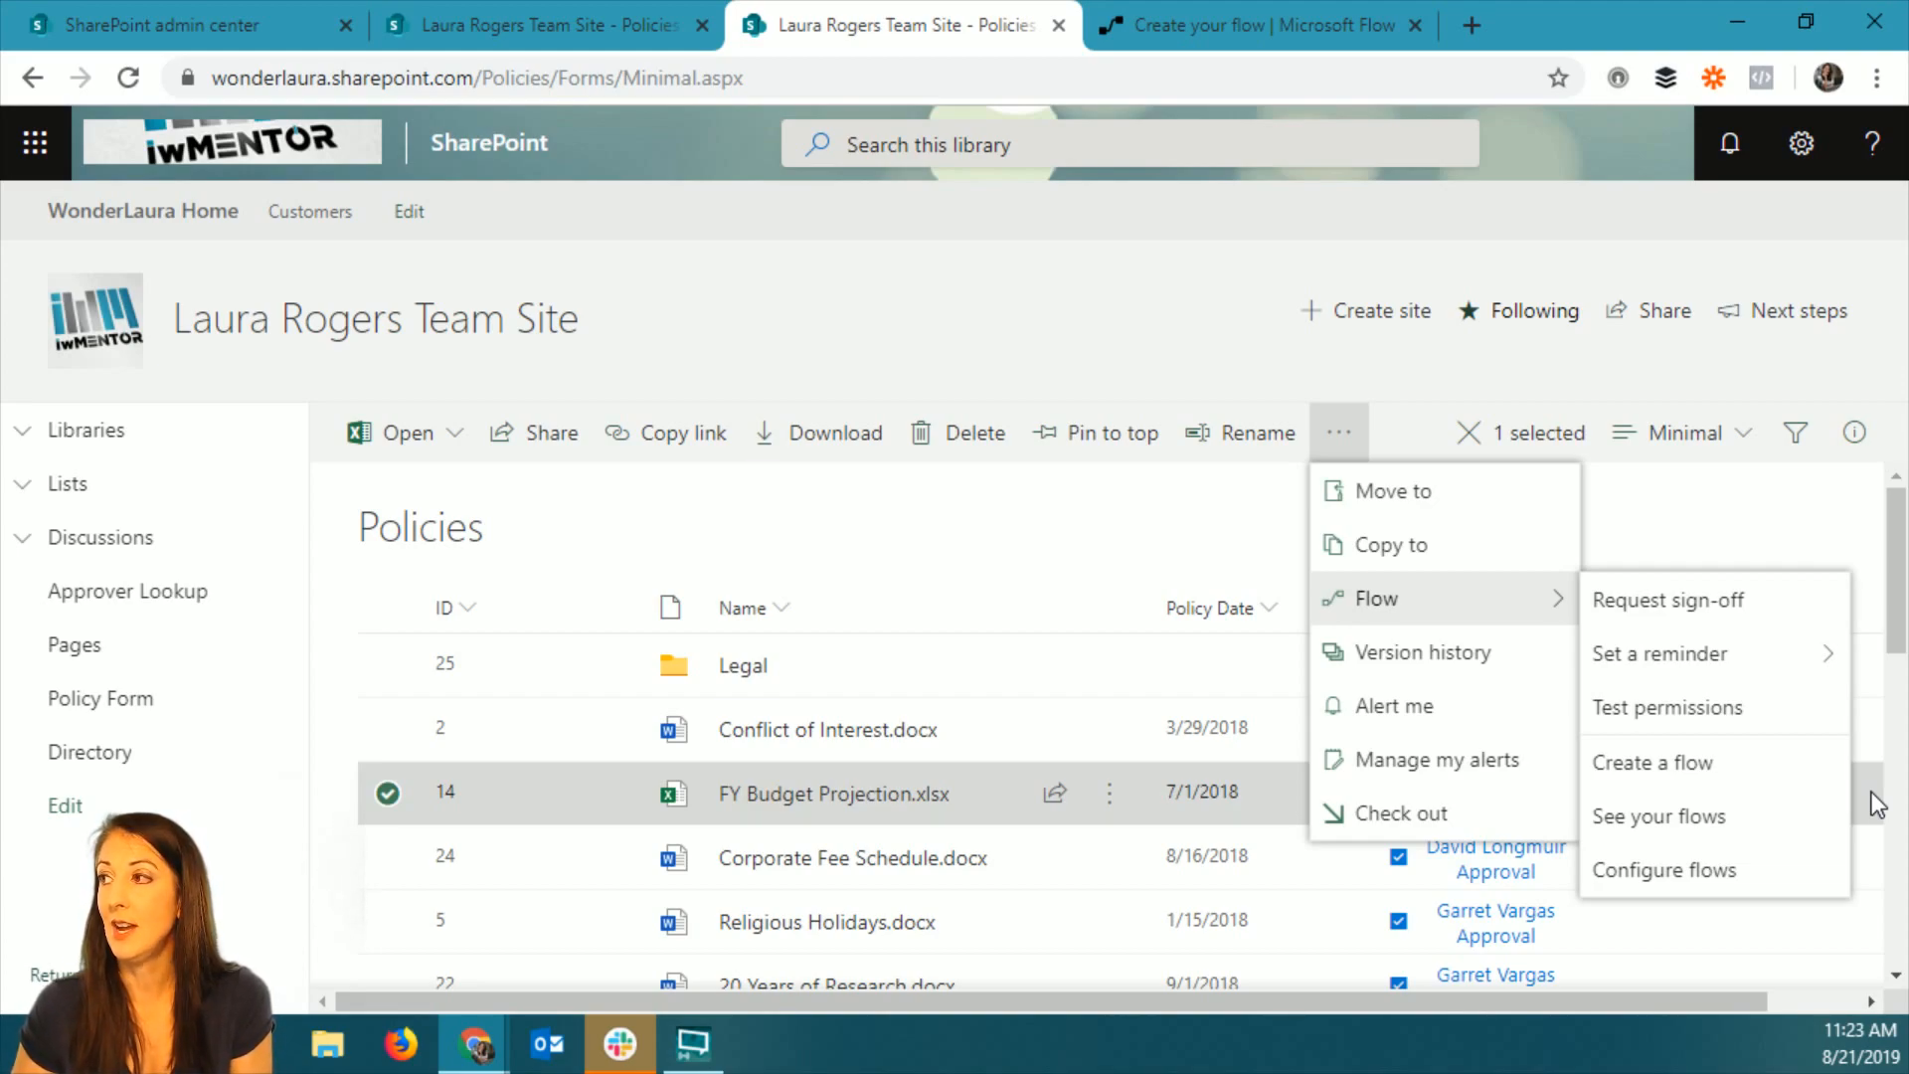
{"action": "left_click", "coordinate": [1281, 30]}
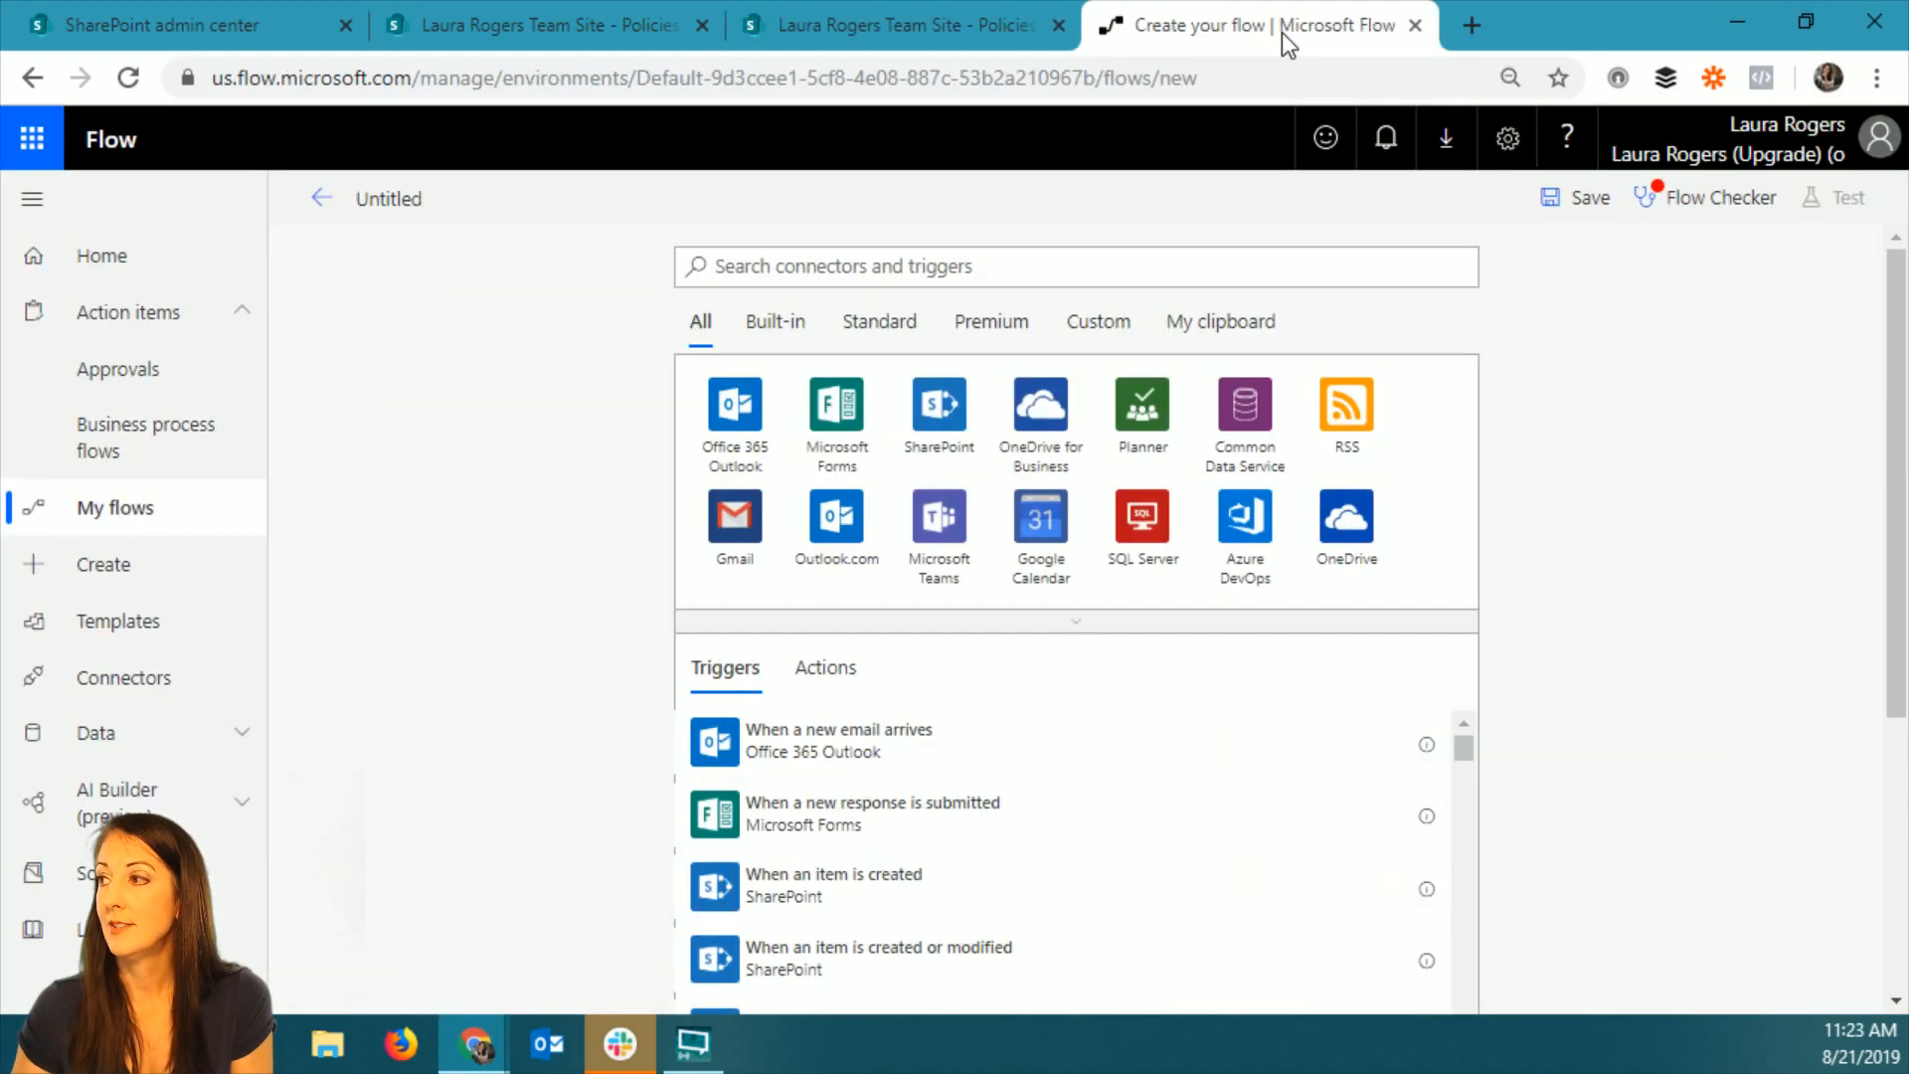
Try to find a selected-file trigger by searching for "selected" within the SharePoint connector, and go back to all connectors.
{"action": "left_click", "coordinate": [1120, 284]}
{"action": "type", "text": "share"}
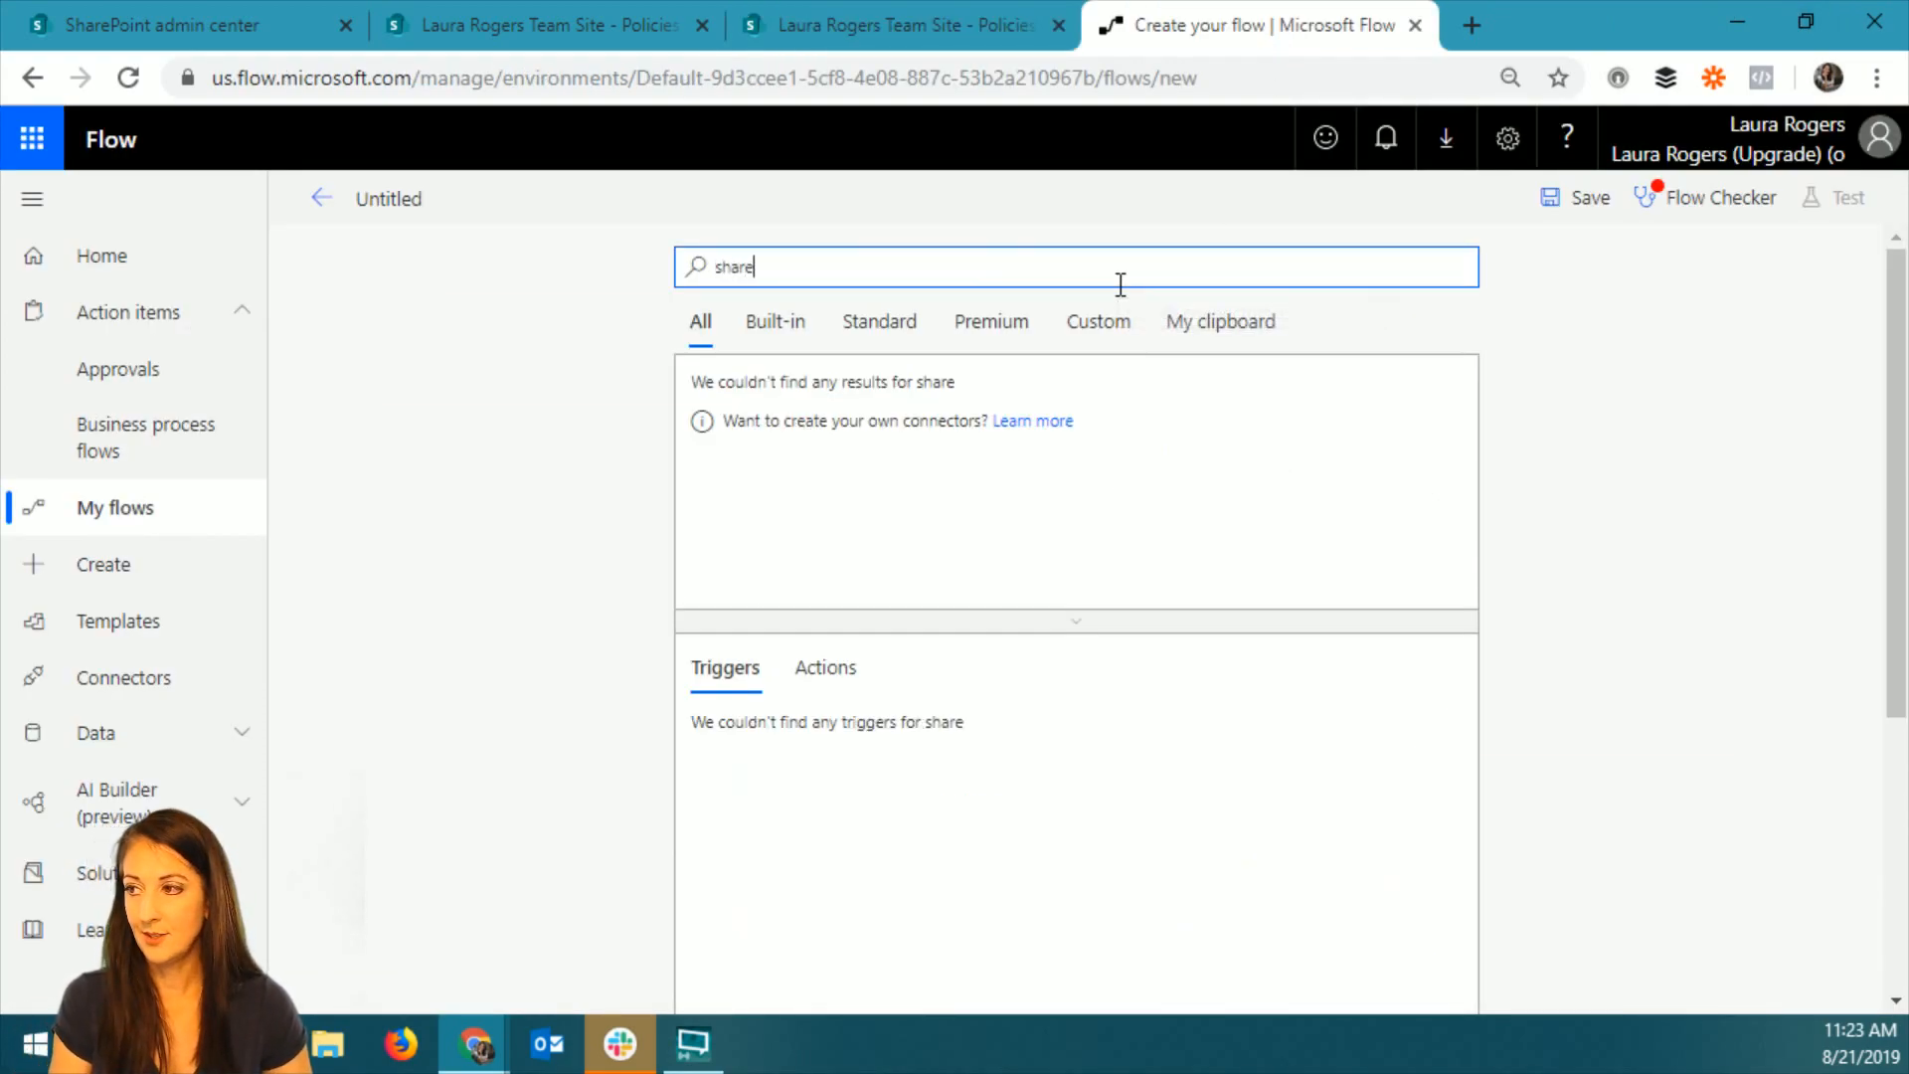
{"action": "type", "text": "point"}
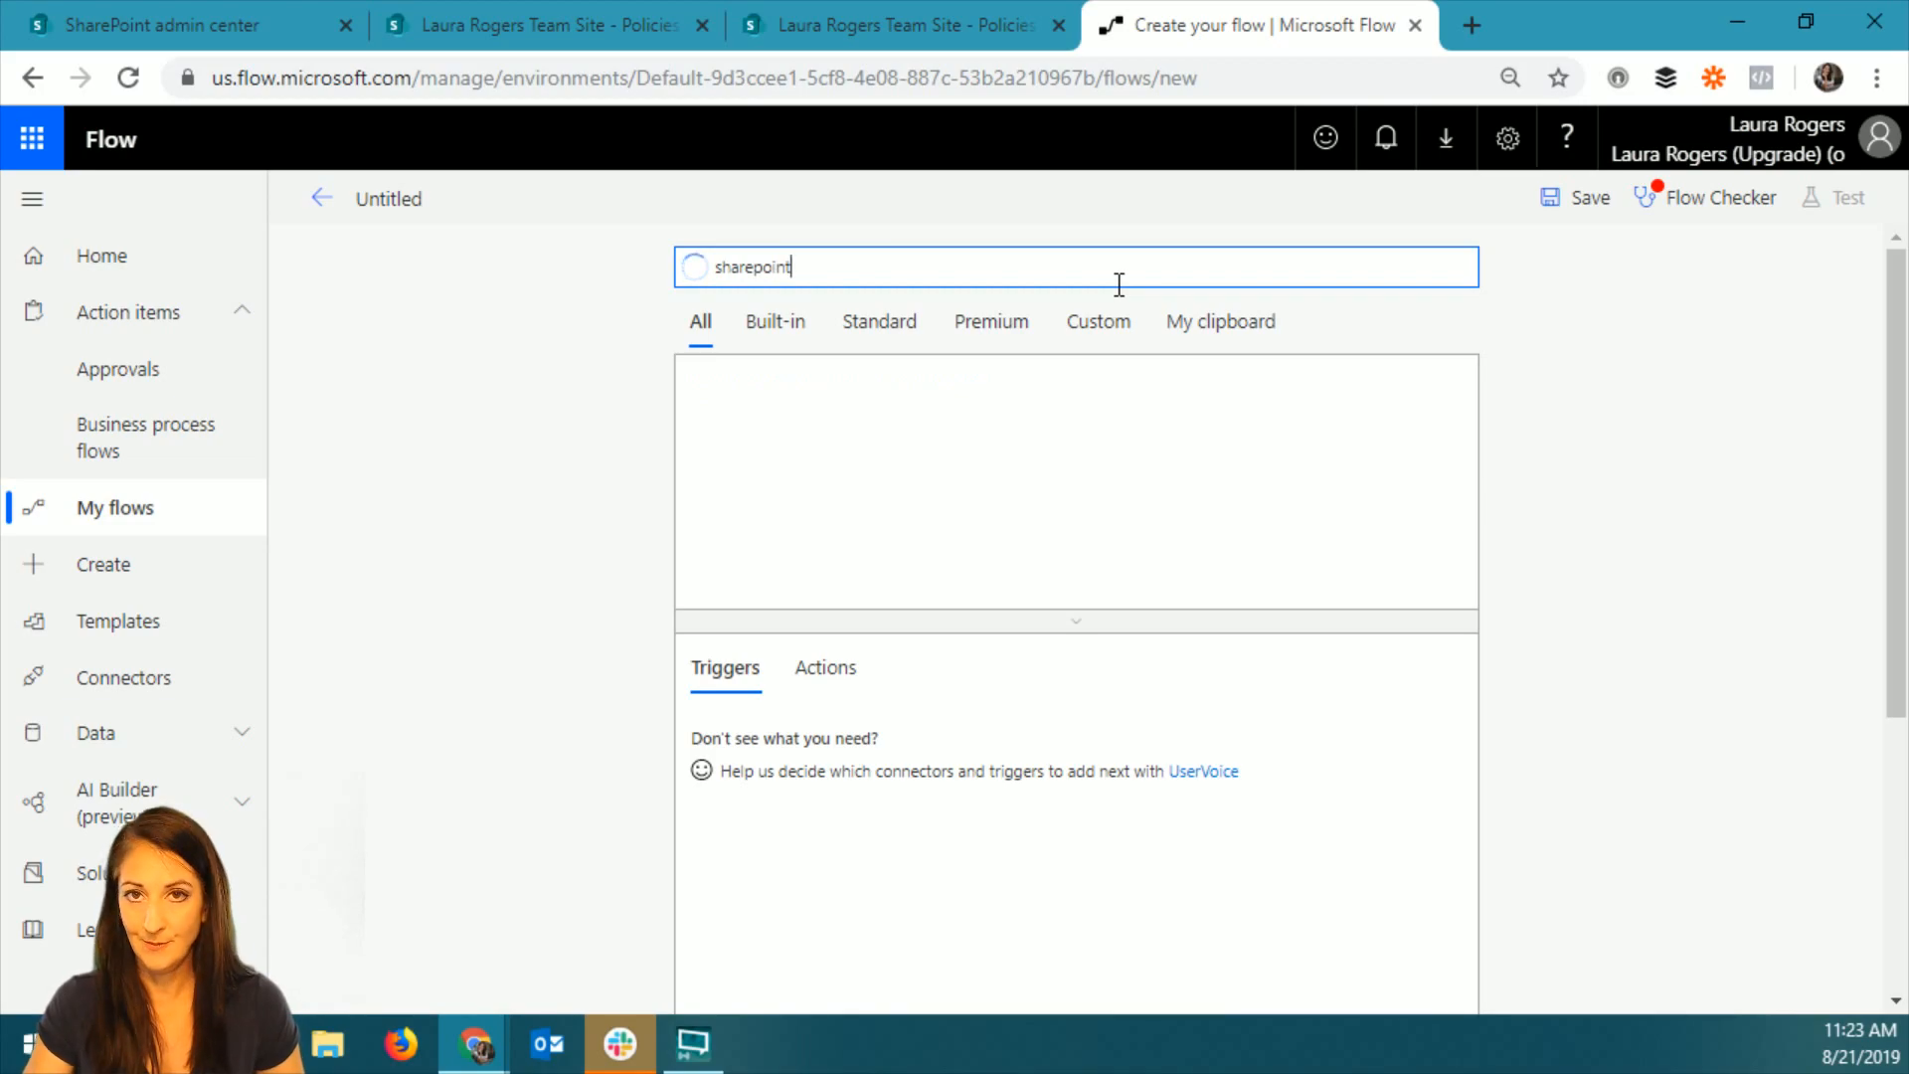
{"action": "left_click", "coordinate": [734, 394]}
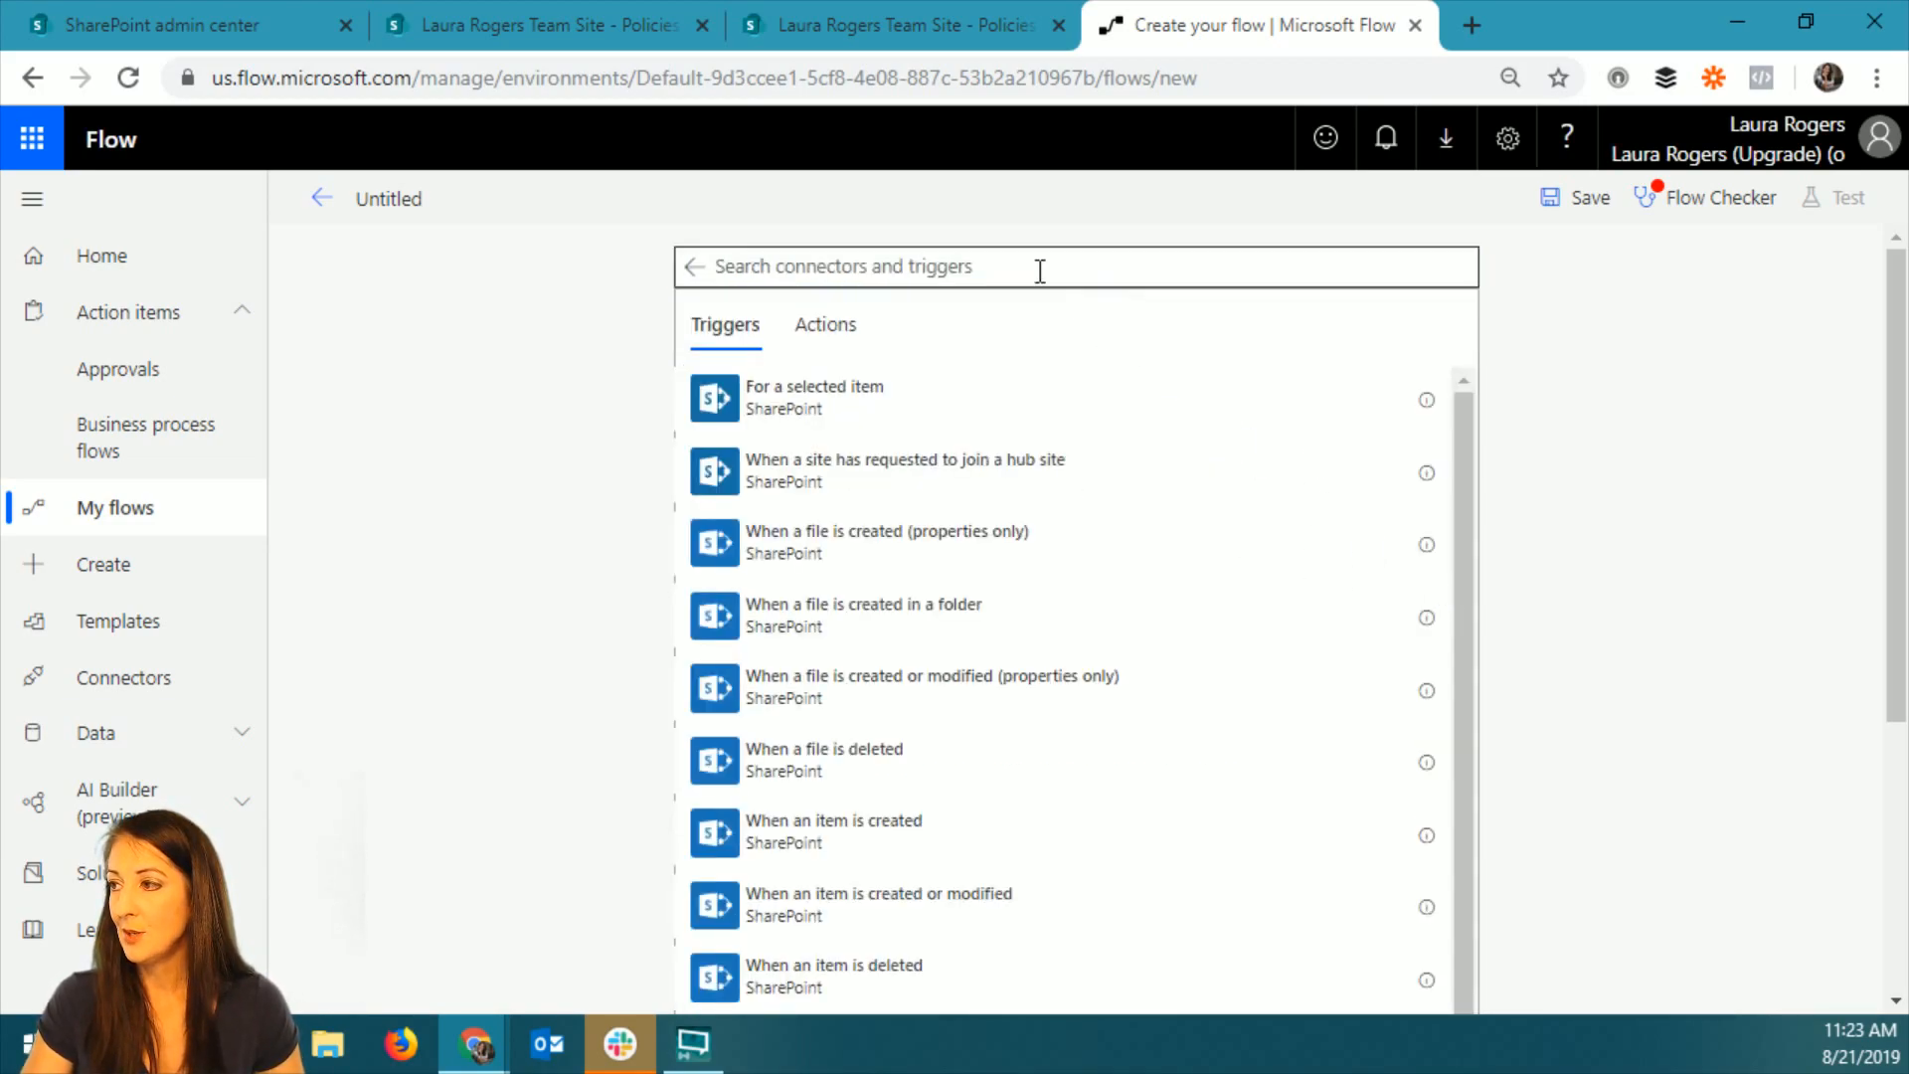
{"action": "left_click", "coordinate": [951, 265]}
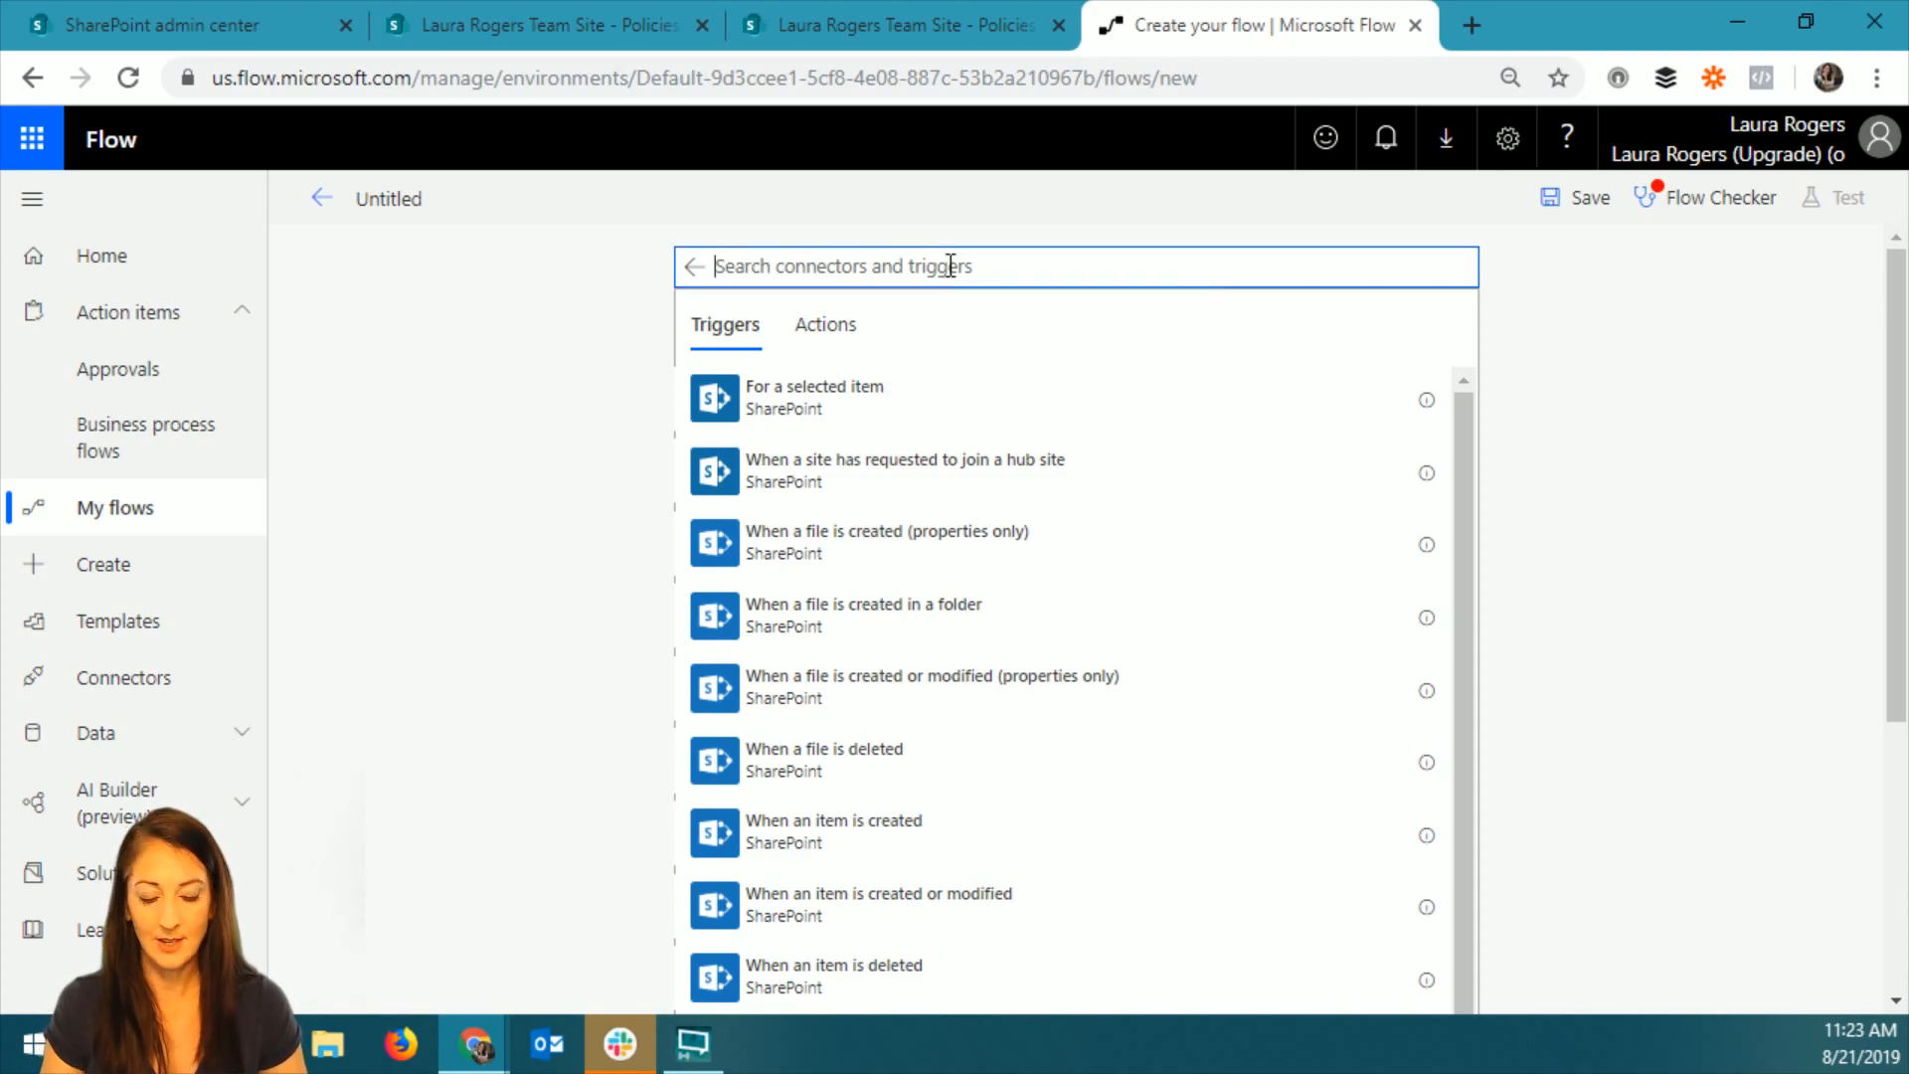
{"action": "type", "text": "selected"}
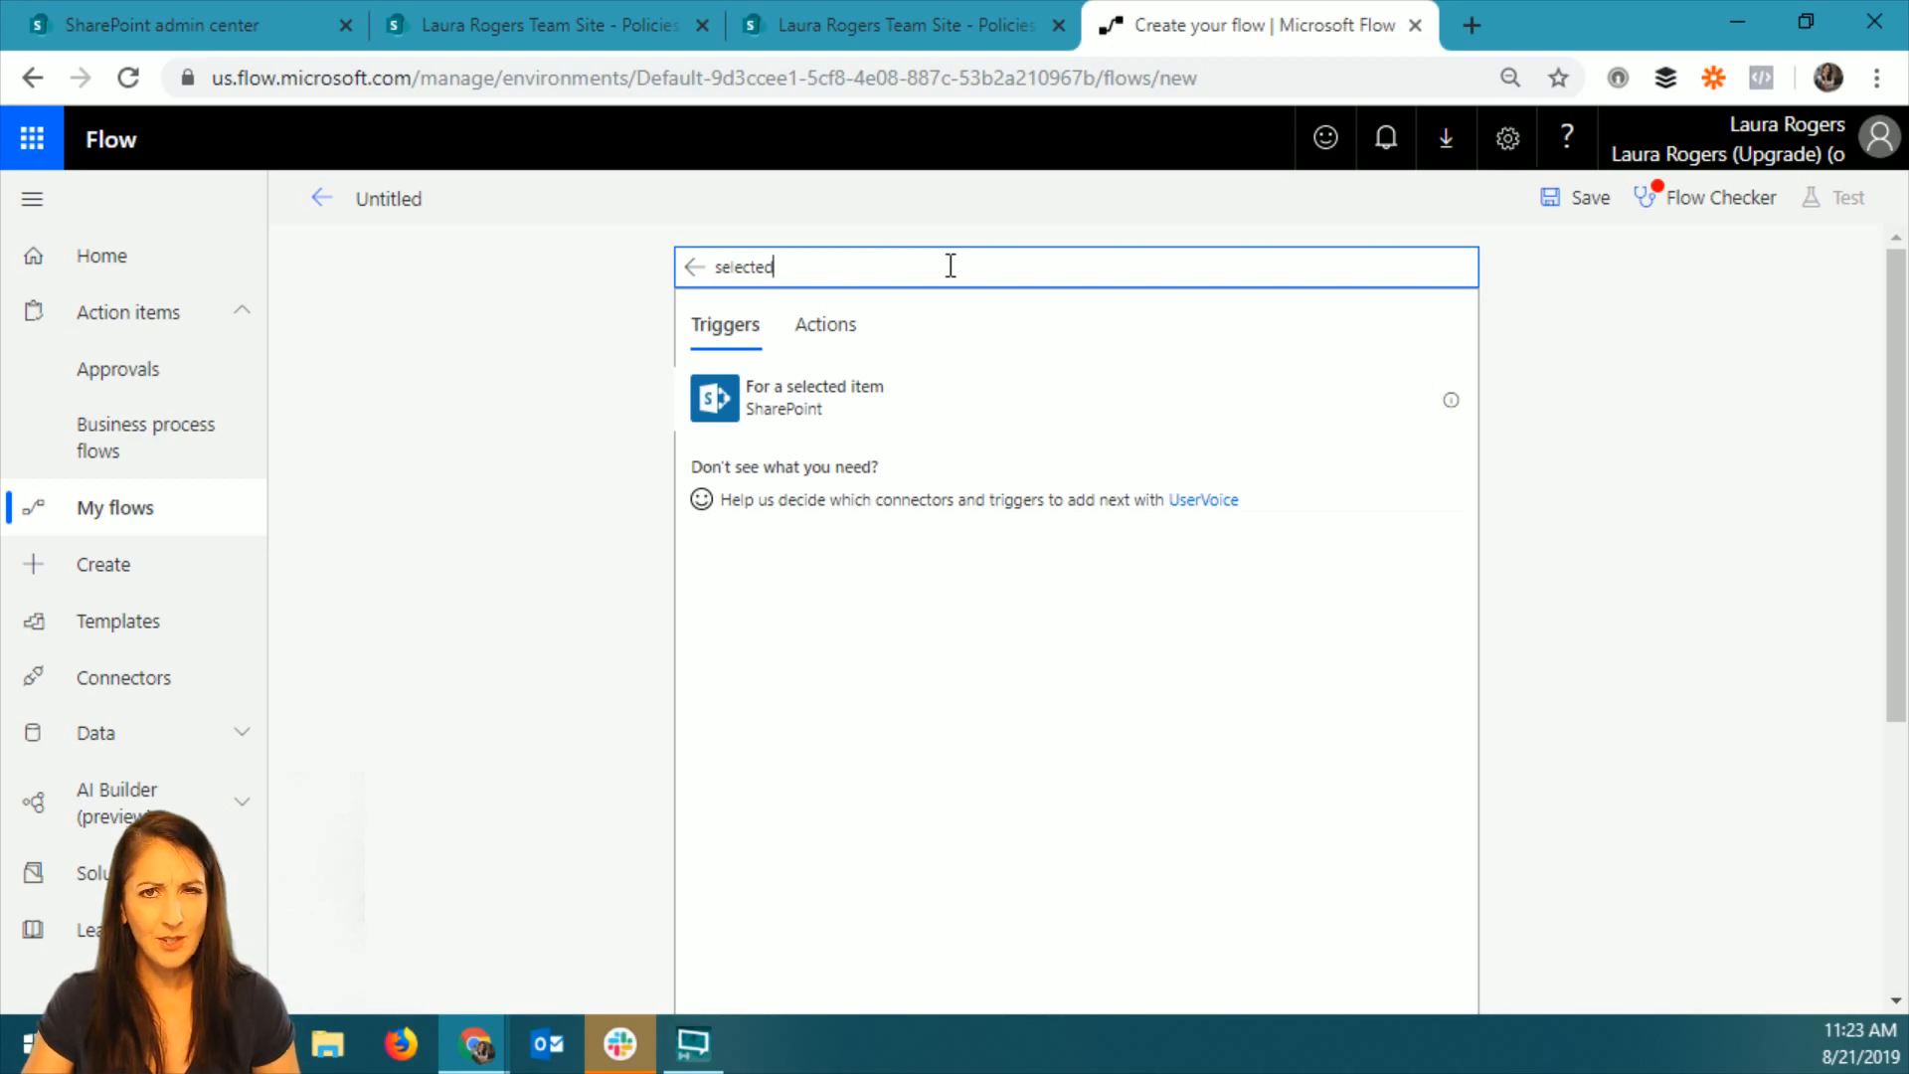
{"action": "key", "text": "BackSpace"}
{"action": "key", "text": "BackSpace"}
{"action": "key", "text": "BackSpace"}
{"action": "key", "text": "BackSpace"}
{"action": "key", "text": "BackSpace"}
{"action": "key", "text": "BackSpace"}
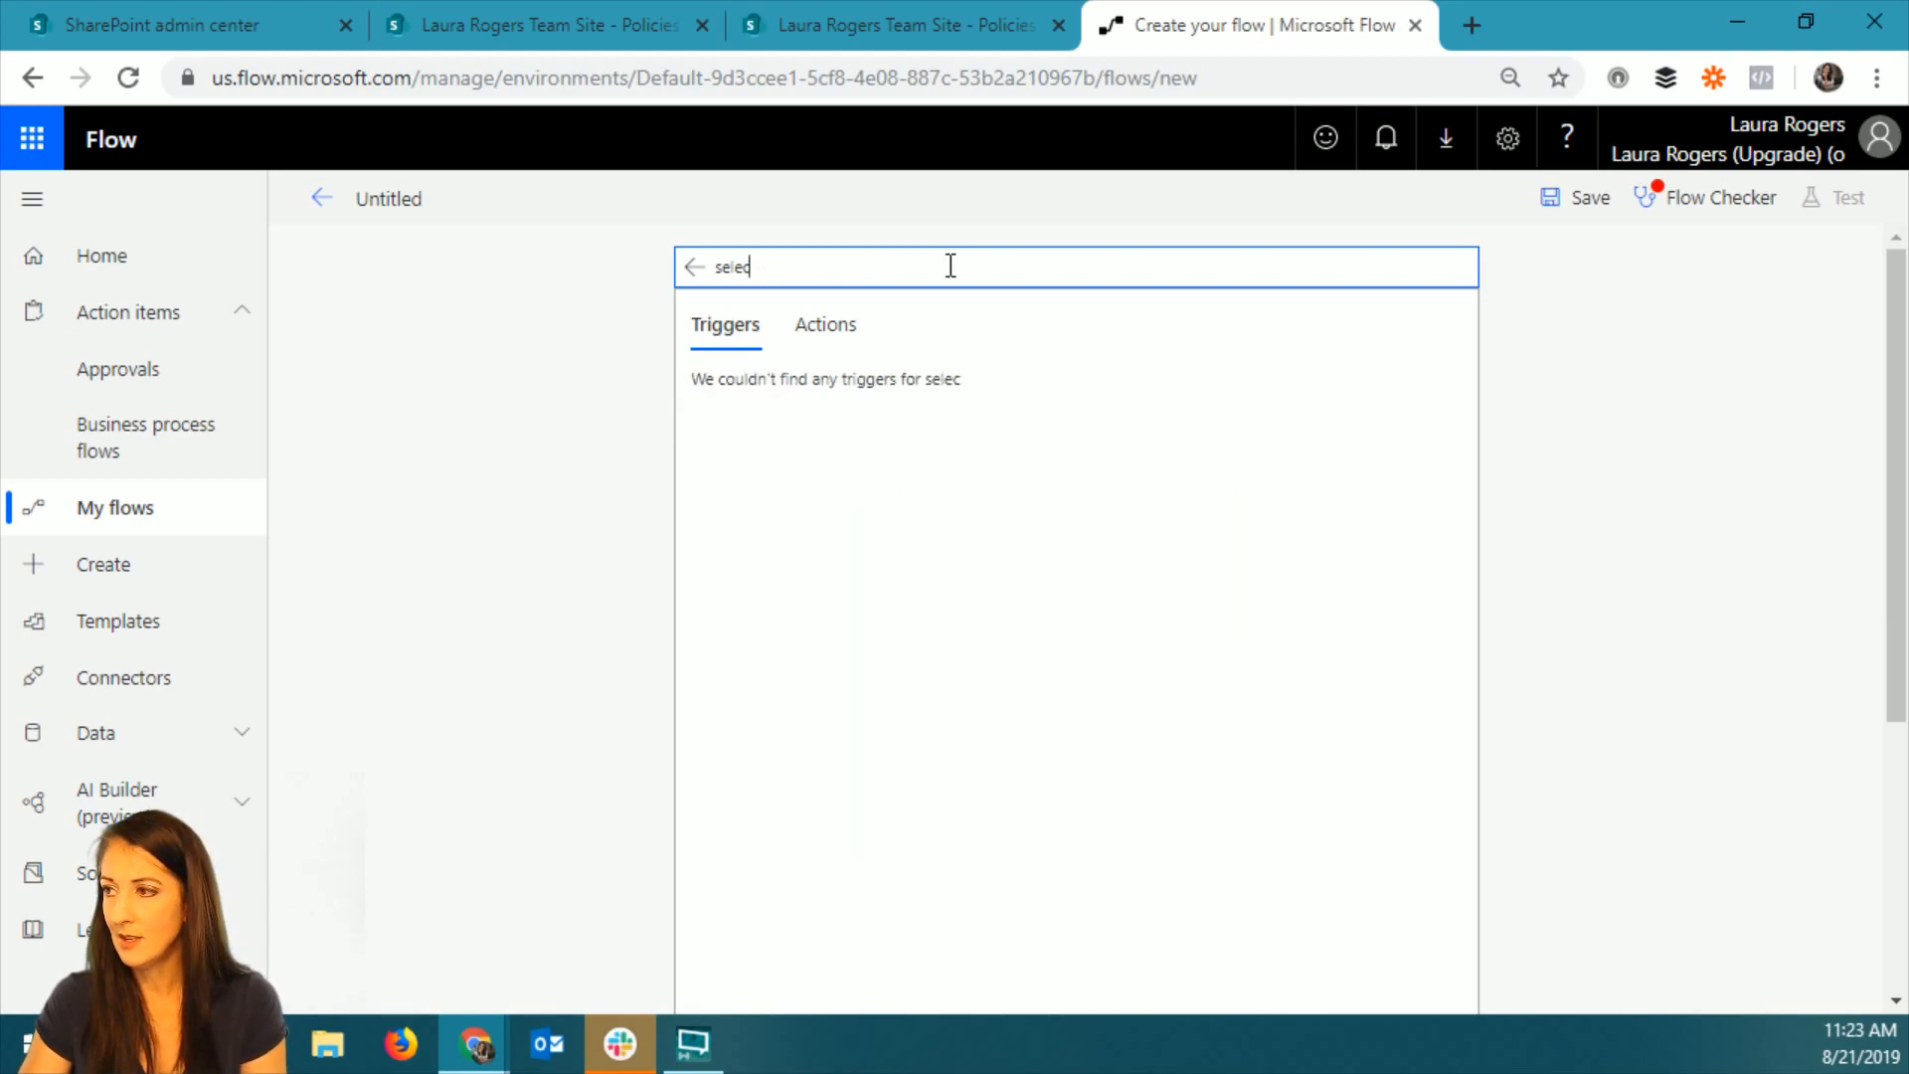
{"action": "left_click", "coordinate": [694, 266]}
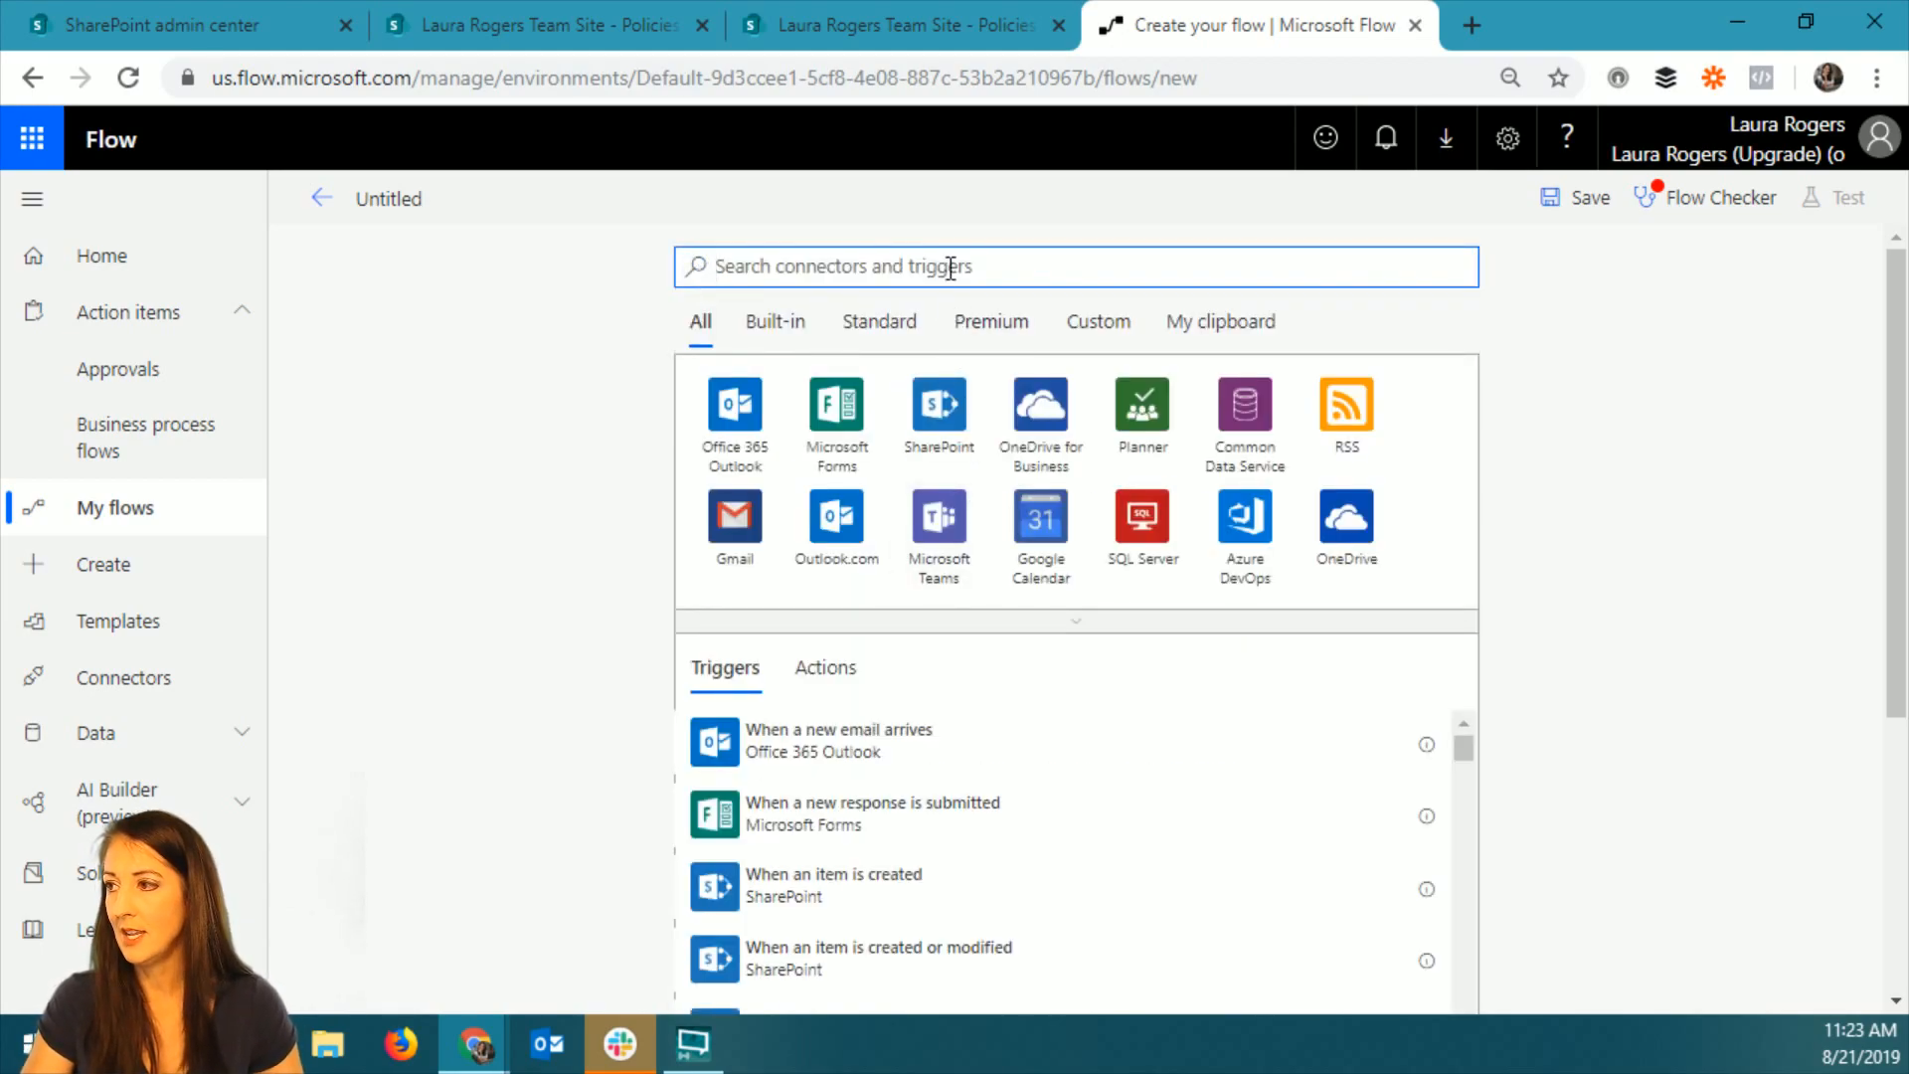
Search all connectors for "selected" and add SharePoint's "For a selected file" as the flow's trigger.
{"action": "type", "text": "selected"}
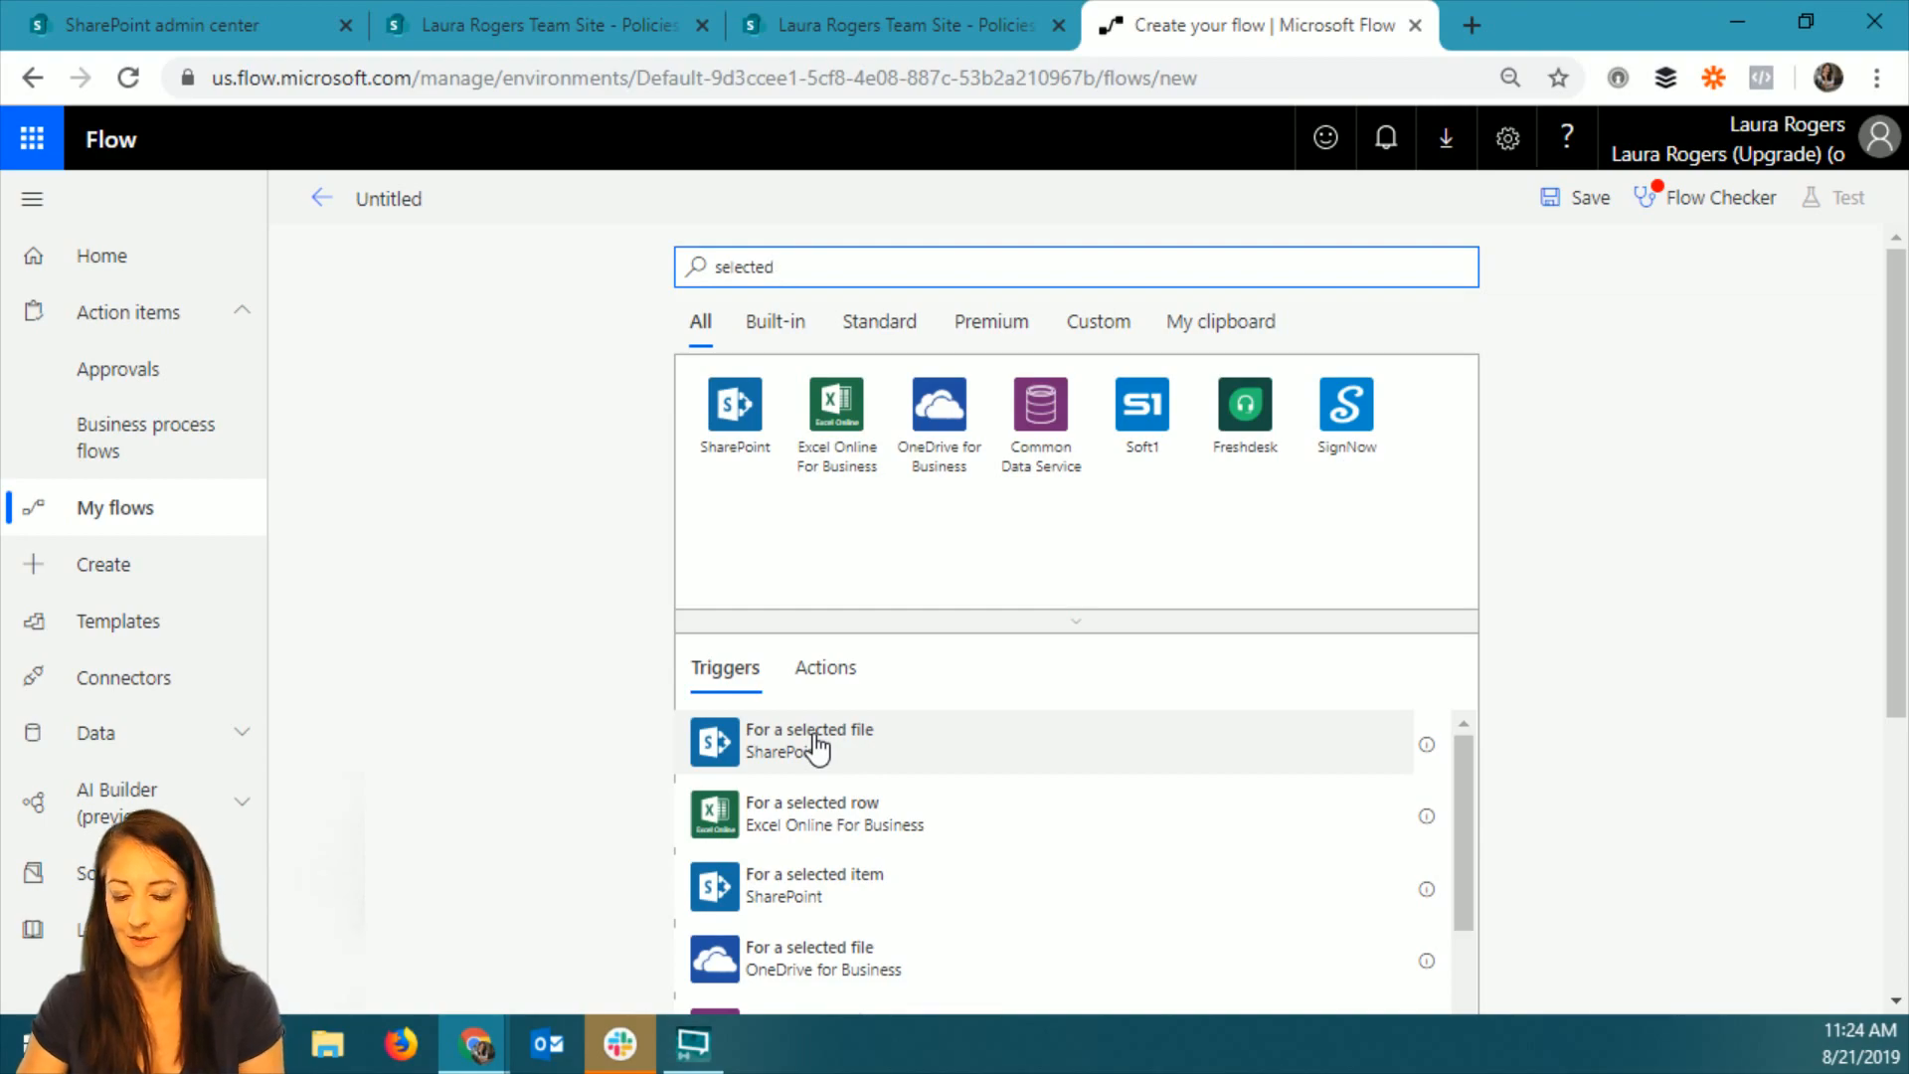
{"action": "key", "text": "F11"}
{"action": "left_click", "coordinate": [873, 651]}
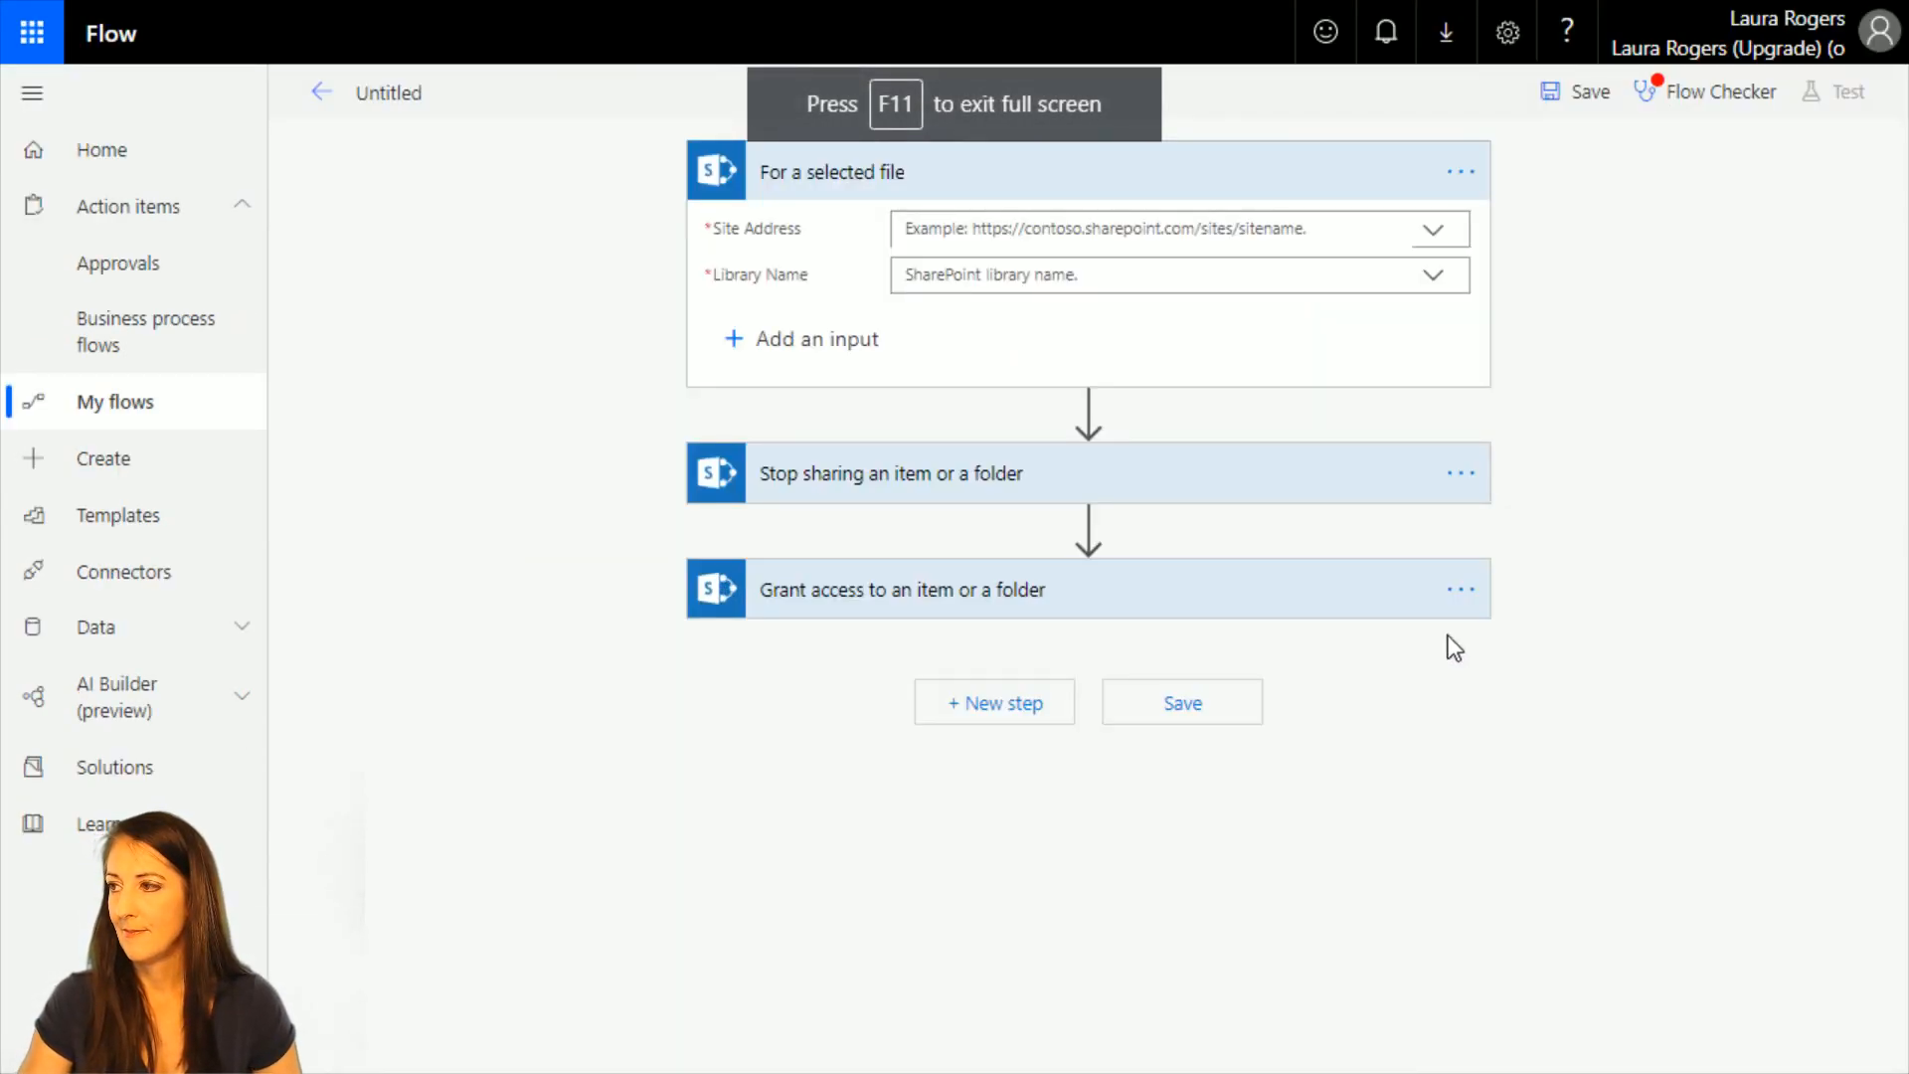
Set the selected-file trigger's site address to the root team site and its library name to Policies.
{"action": "left_click", "coordinate": [1436, 237]}
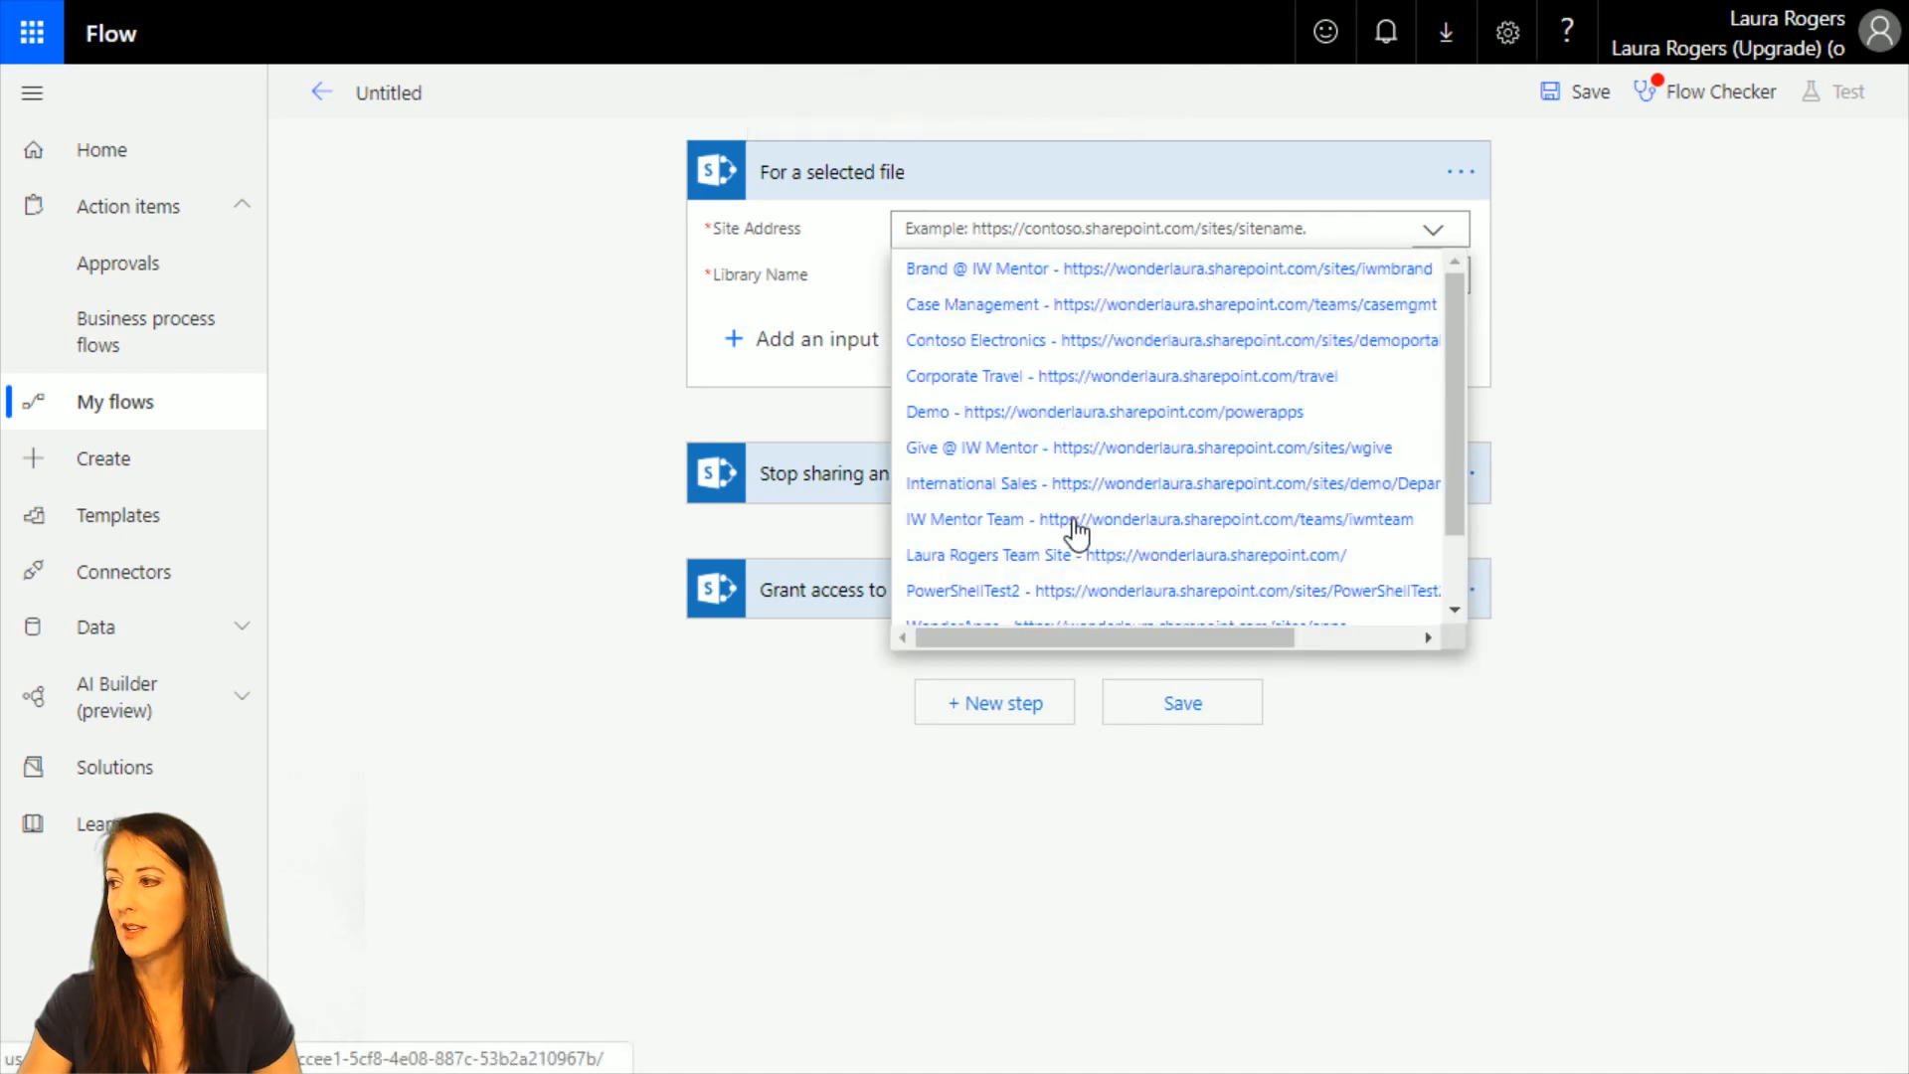
{"action": "left_click", "coordinate": [1074, 555]}
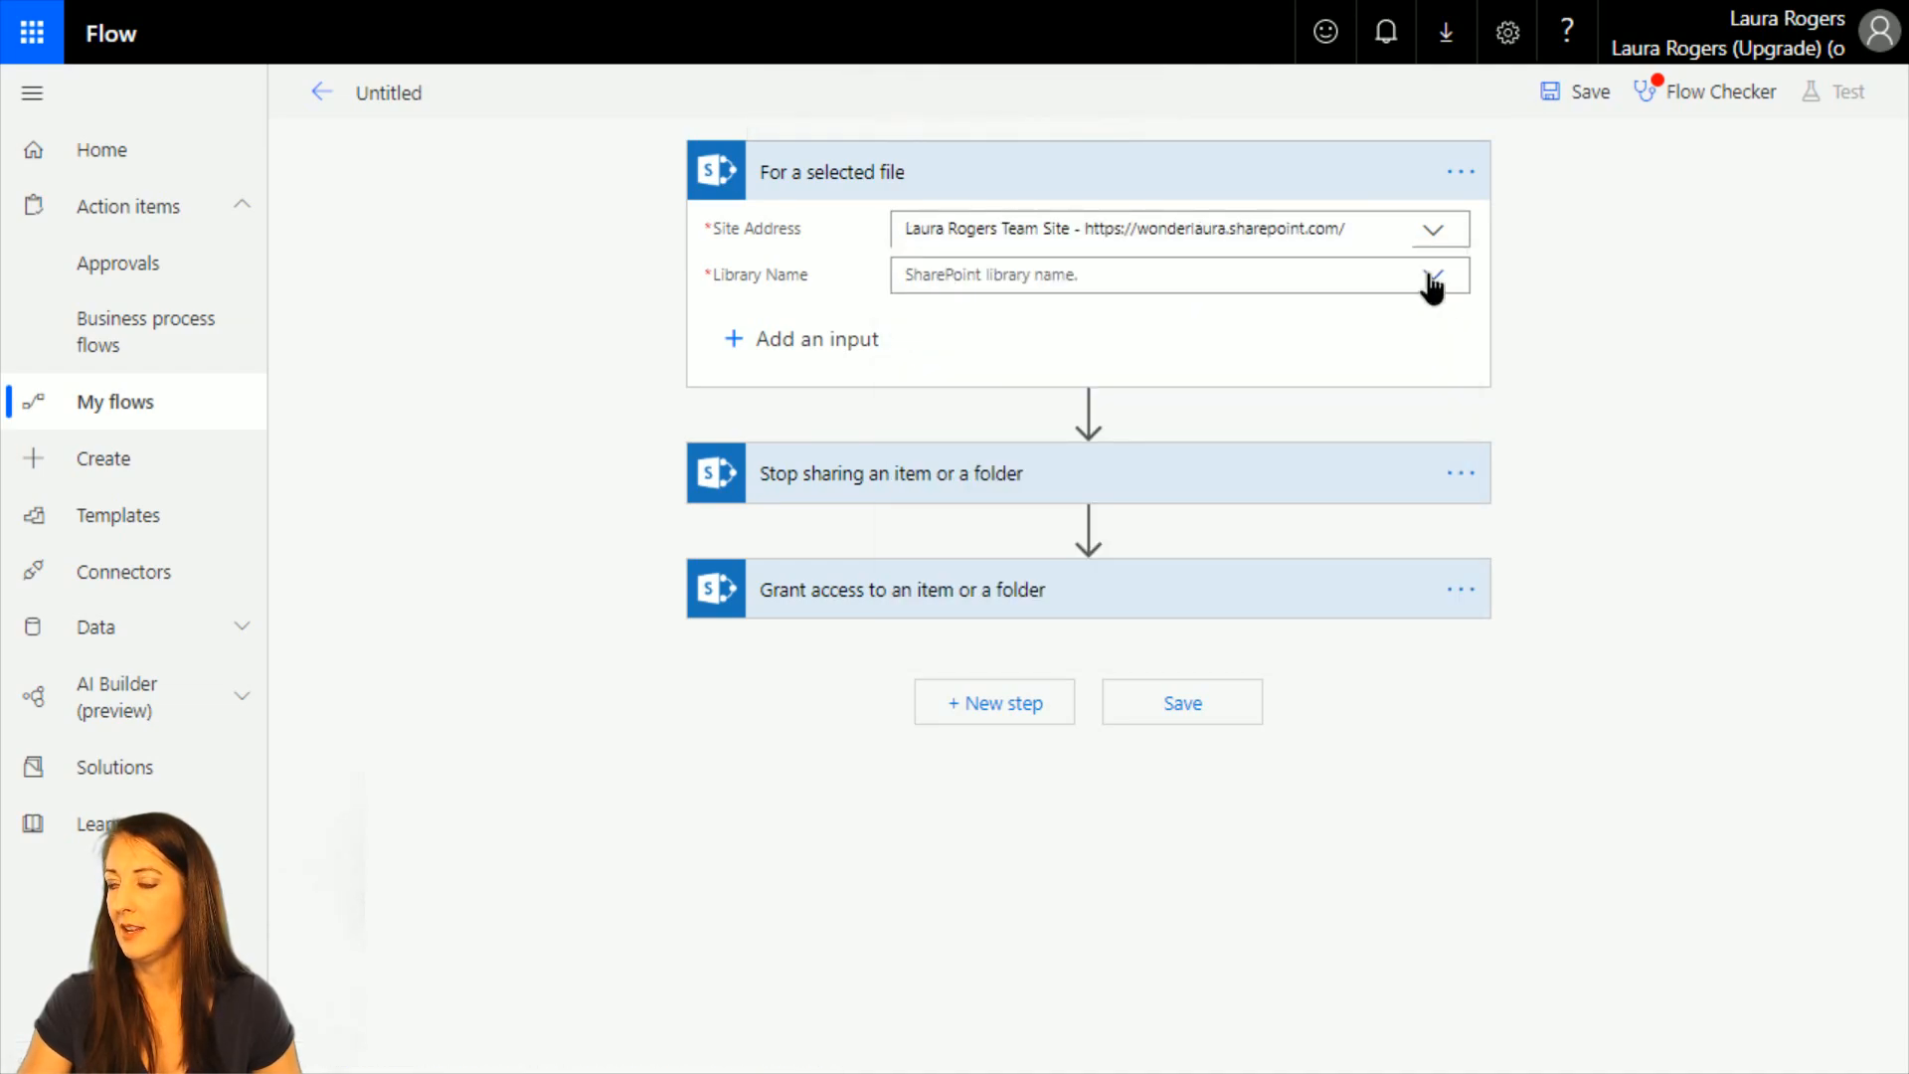
{"action": "left_click", "coordinate": [1432, 283]}
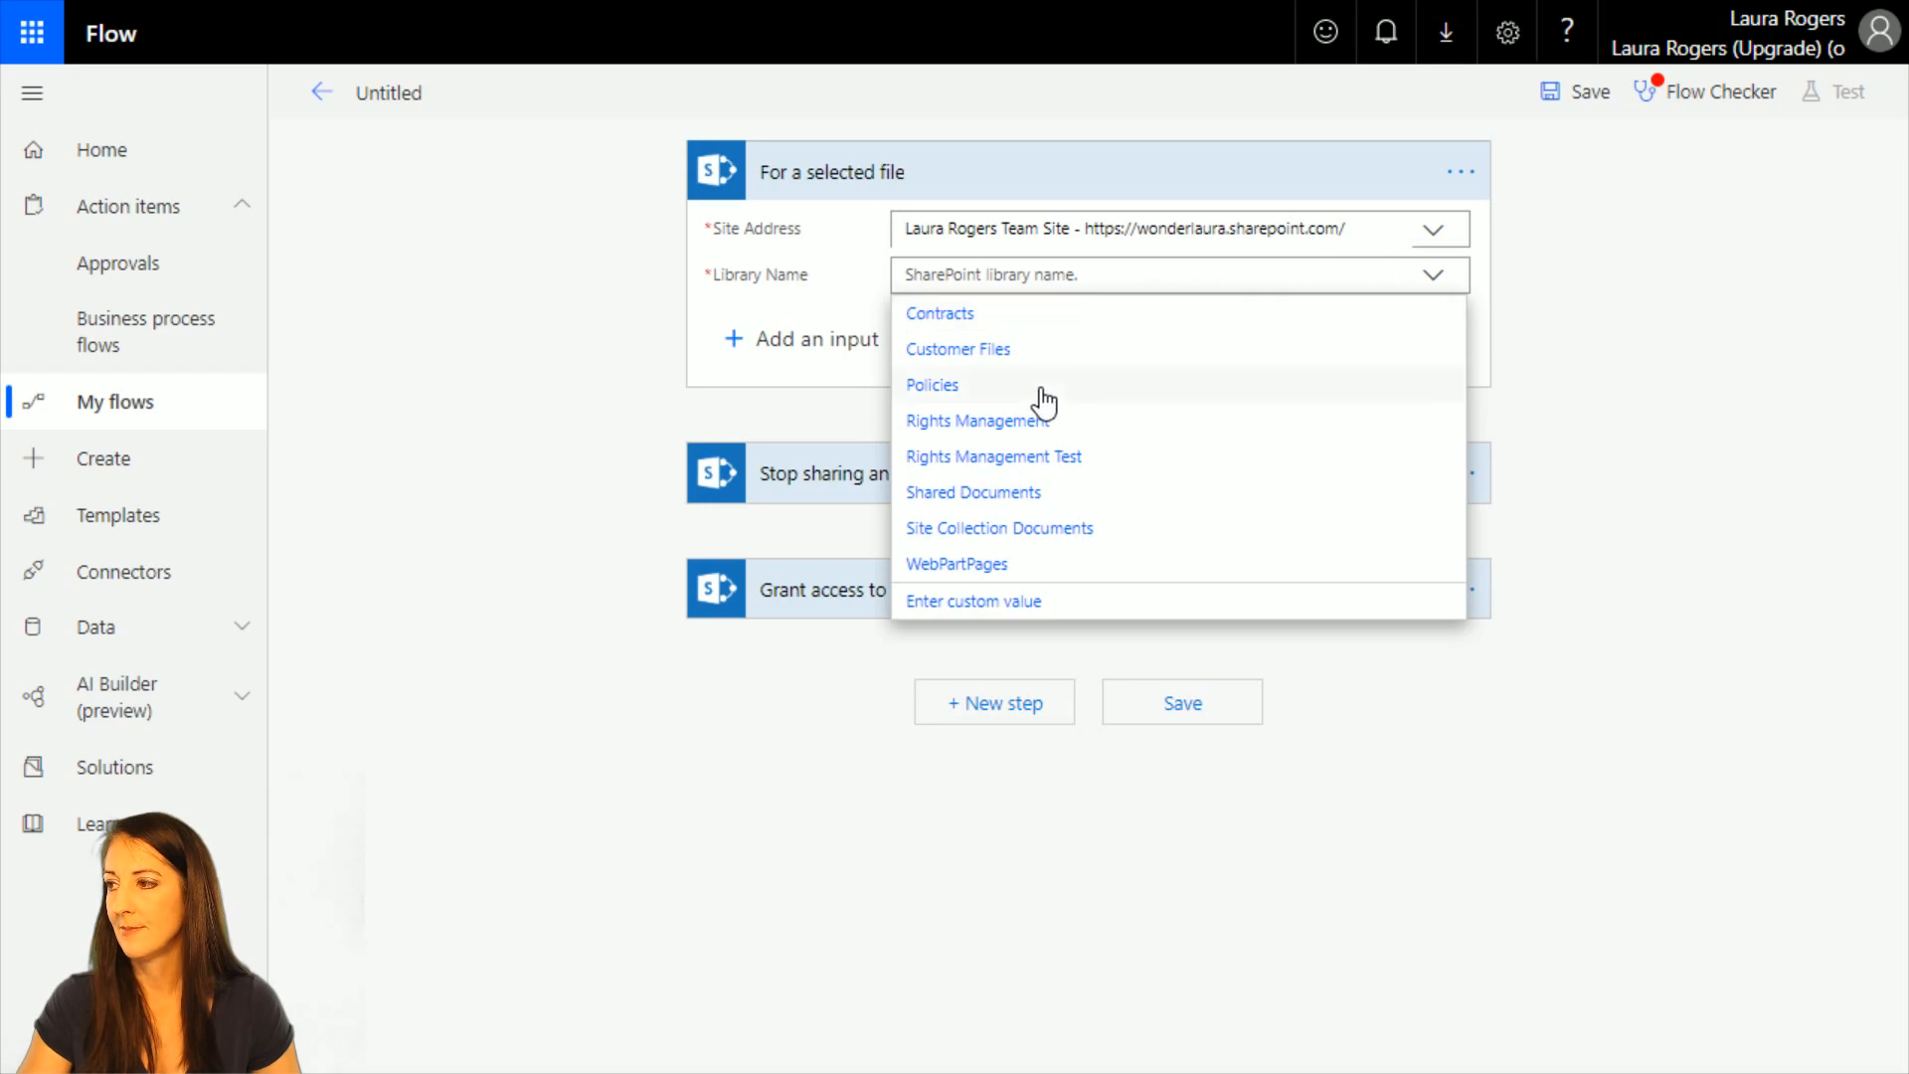
{"action": "left_click", "coordinate": [1042, 389]}
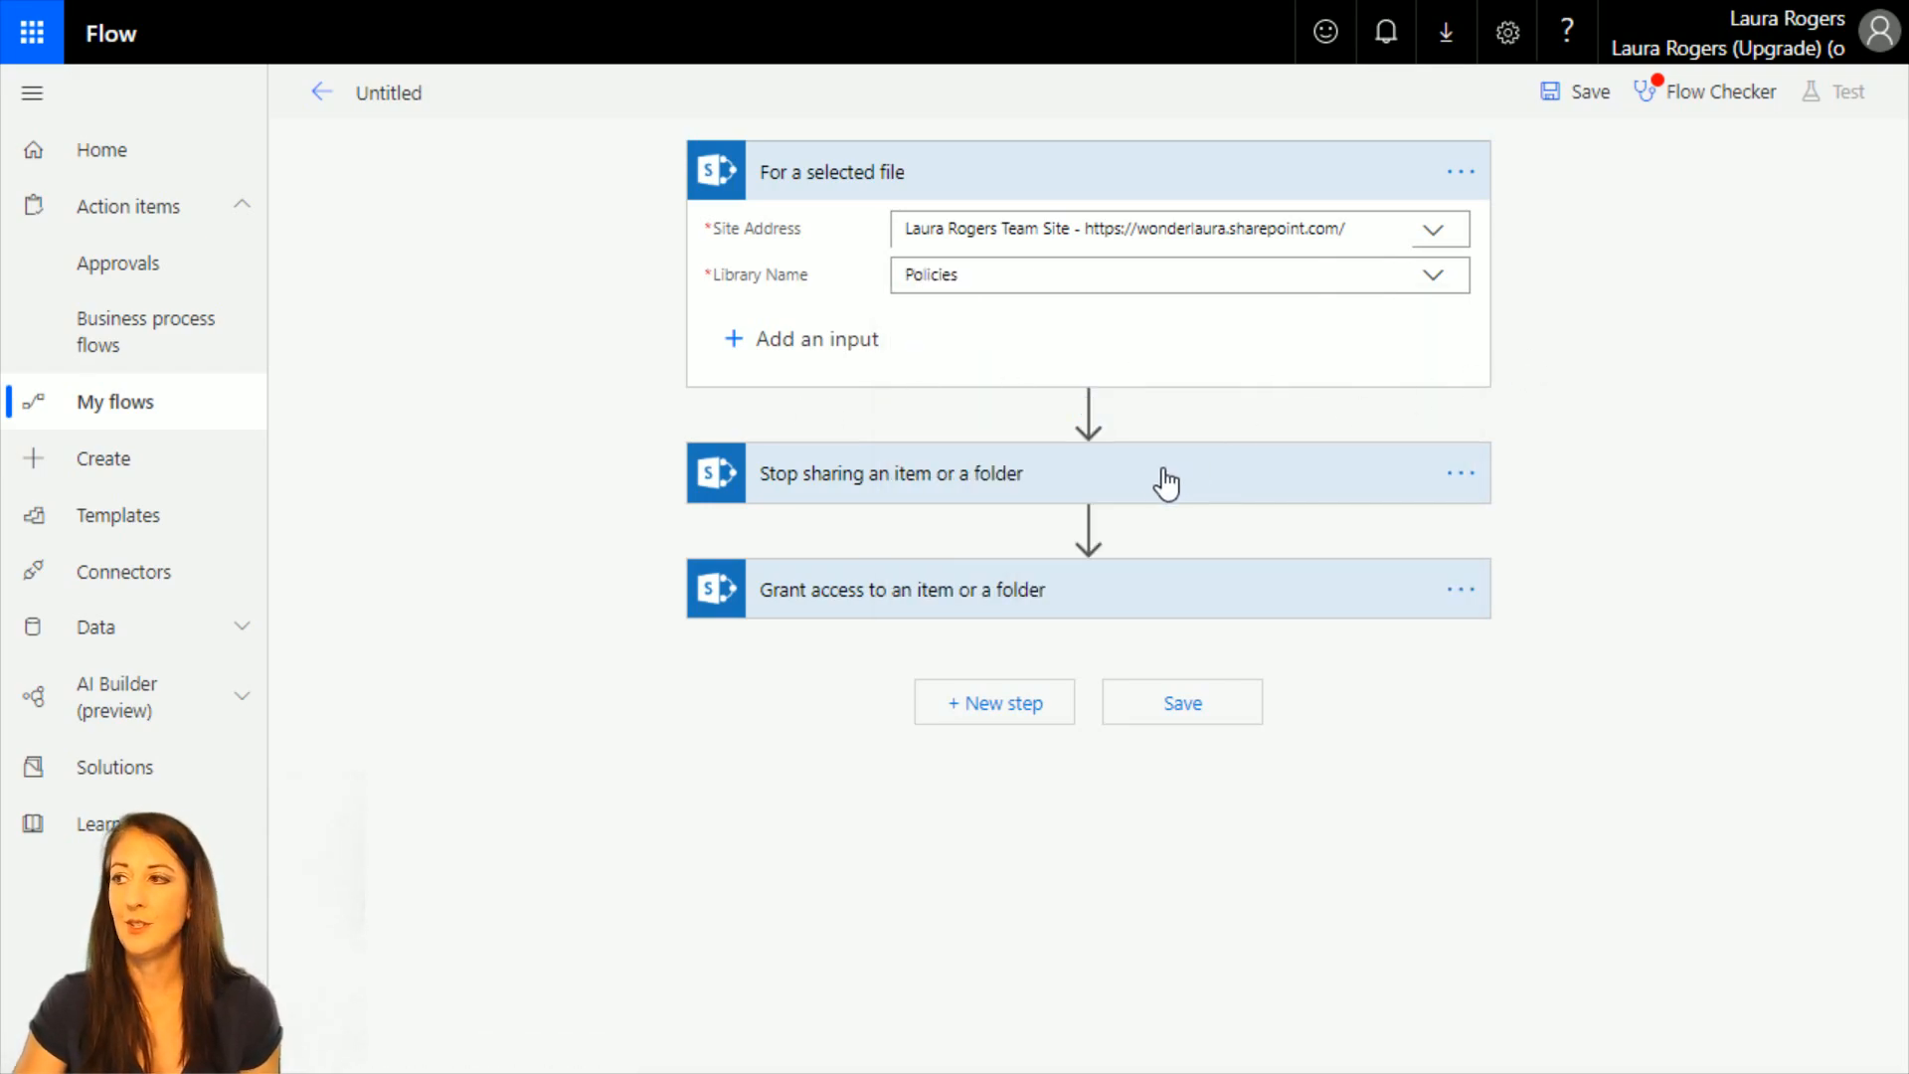
Expand the Stop sharing and Grant access actions and check the dynamic content offered for the Stop sharing action's Id.
{"action": "left_click", "coordinate": [1032, 489]}
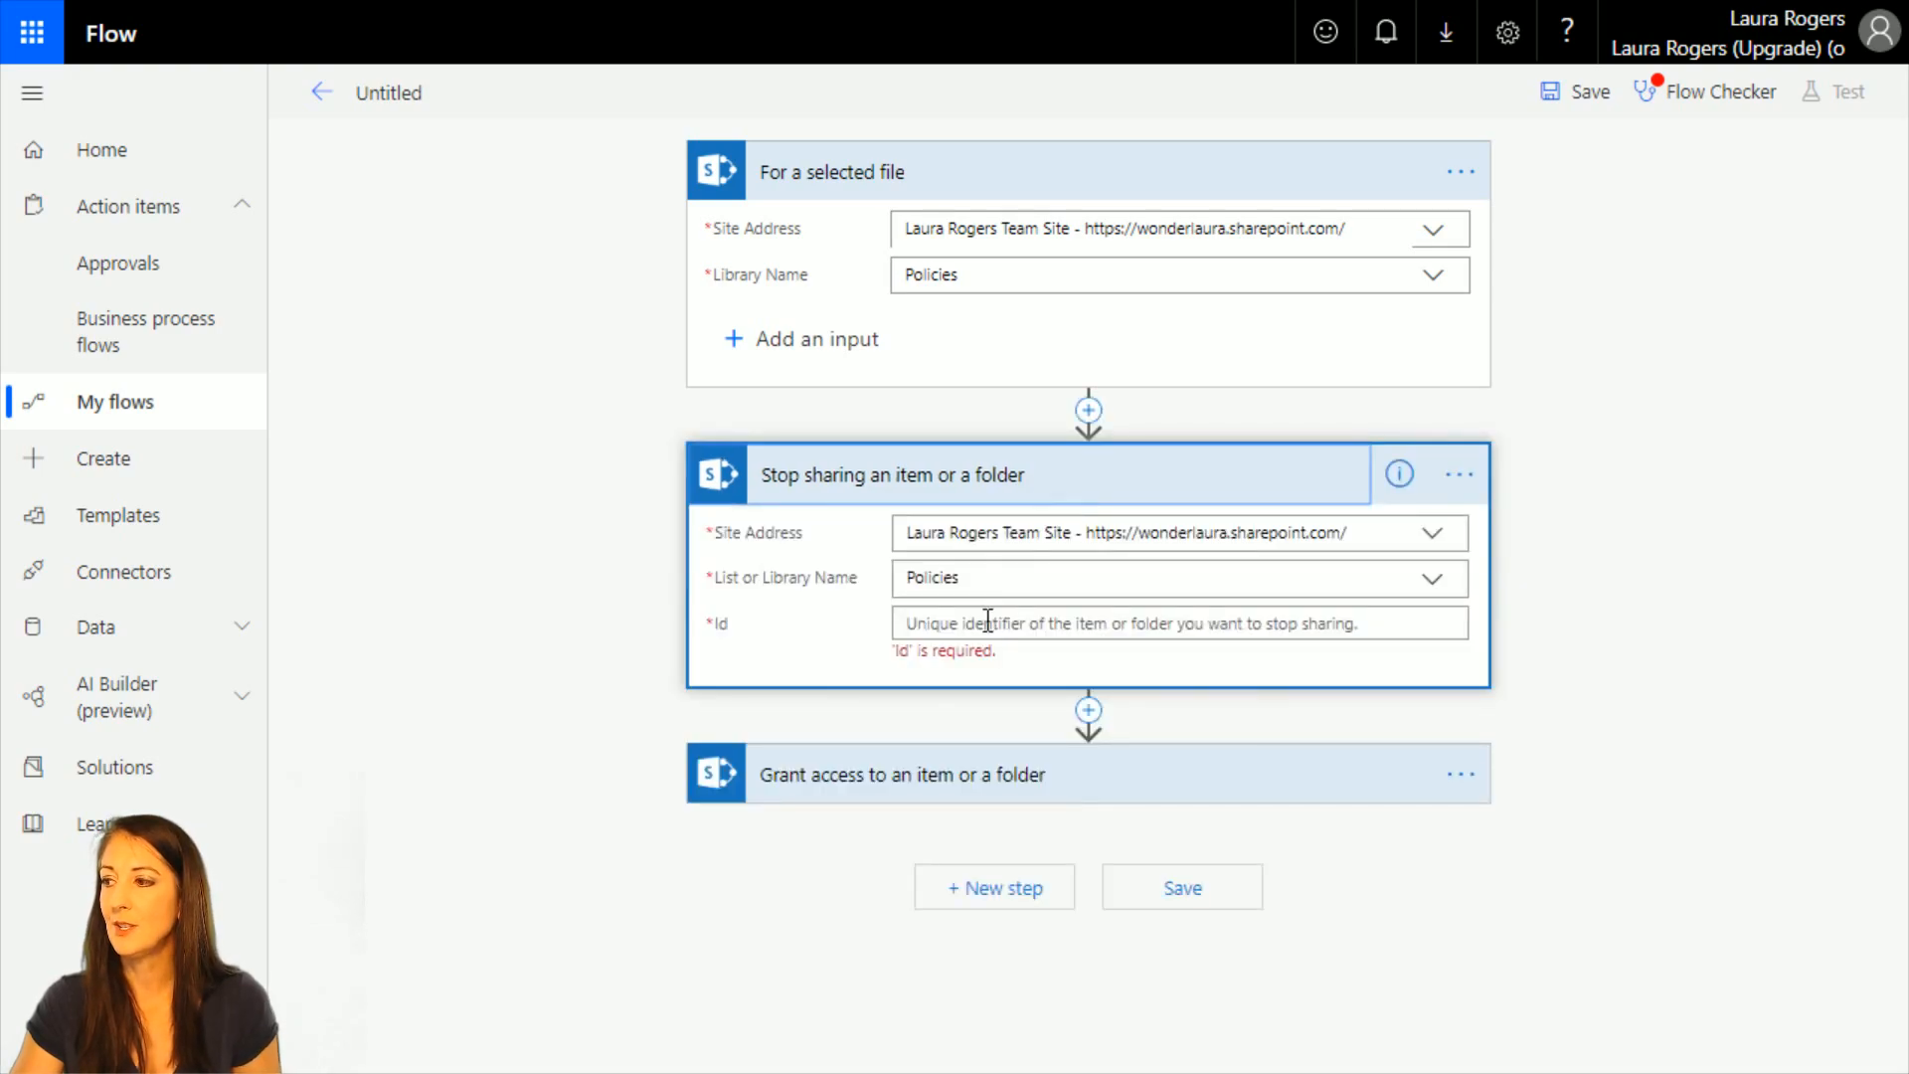
{"action": "left_click", "coordinate": [988, 624]}
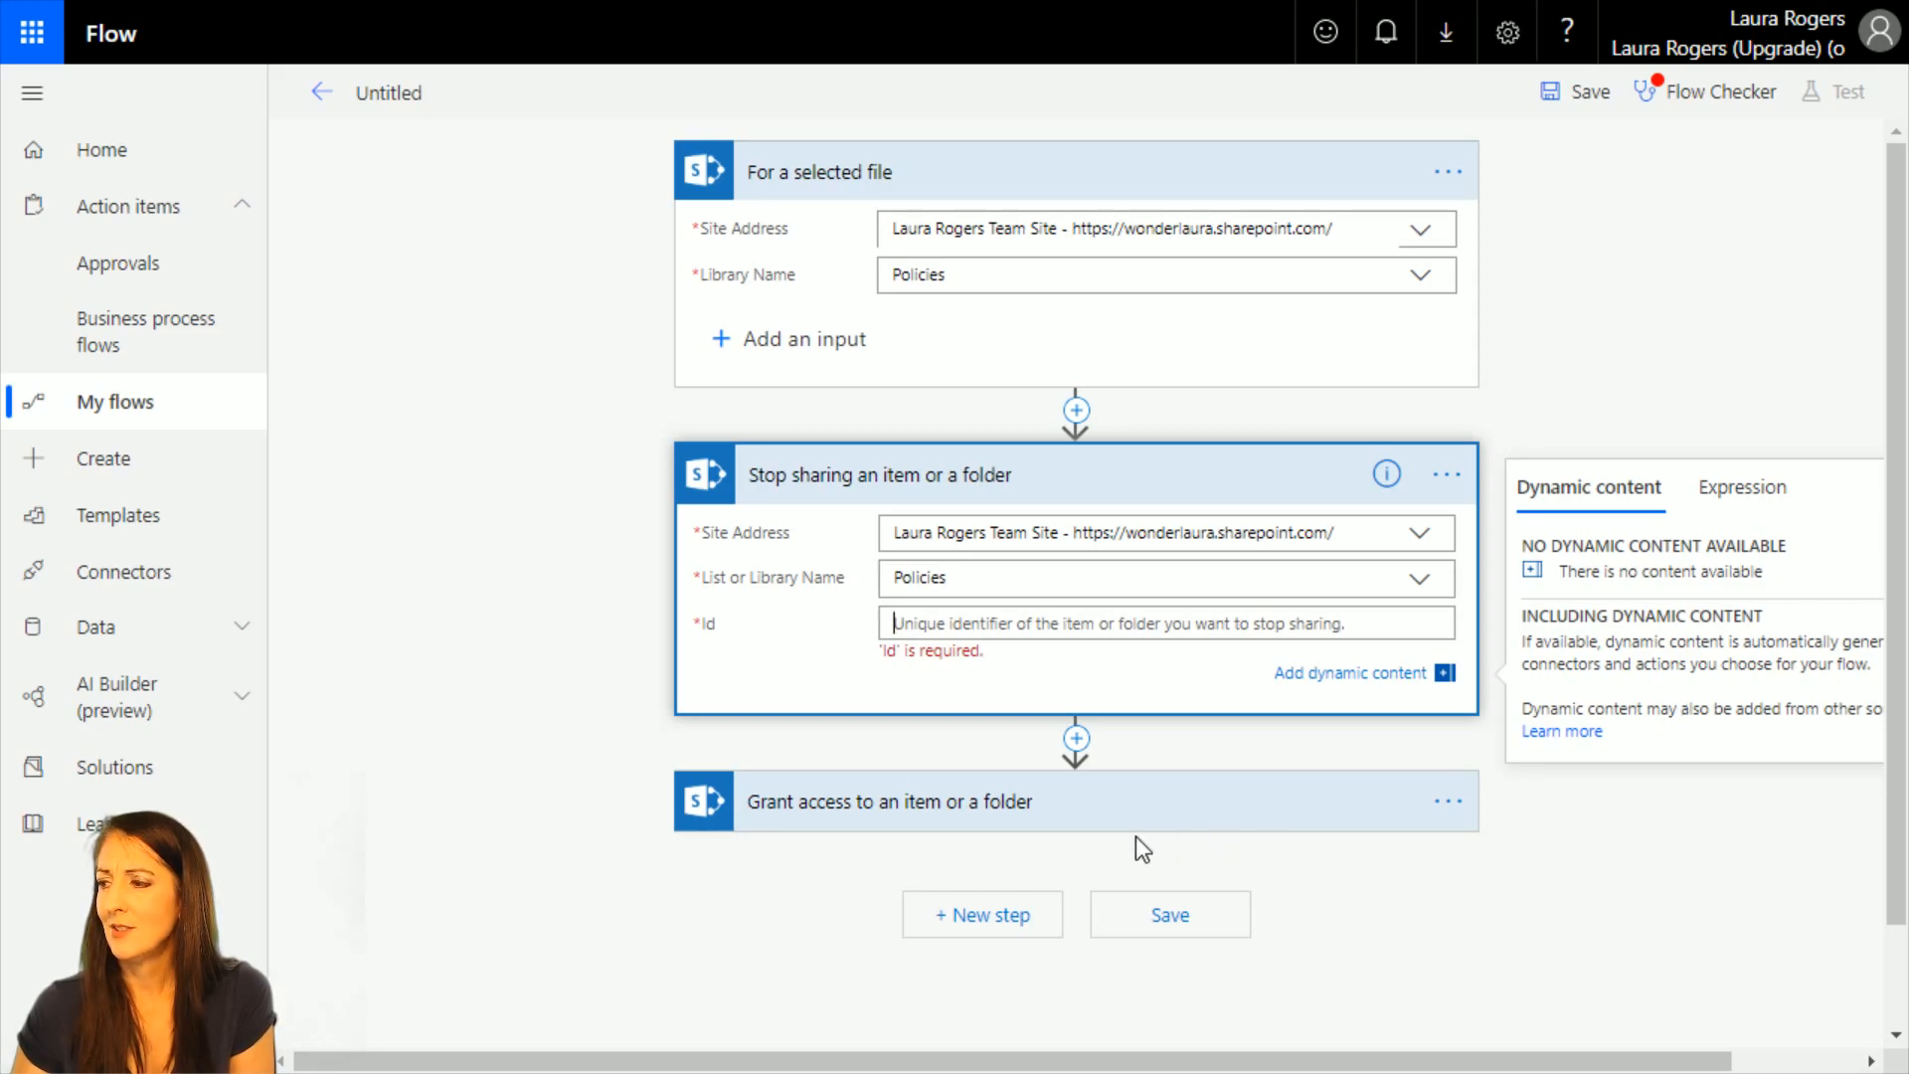
{"action": "left_click", "coordinate": [945, 804]}
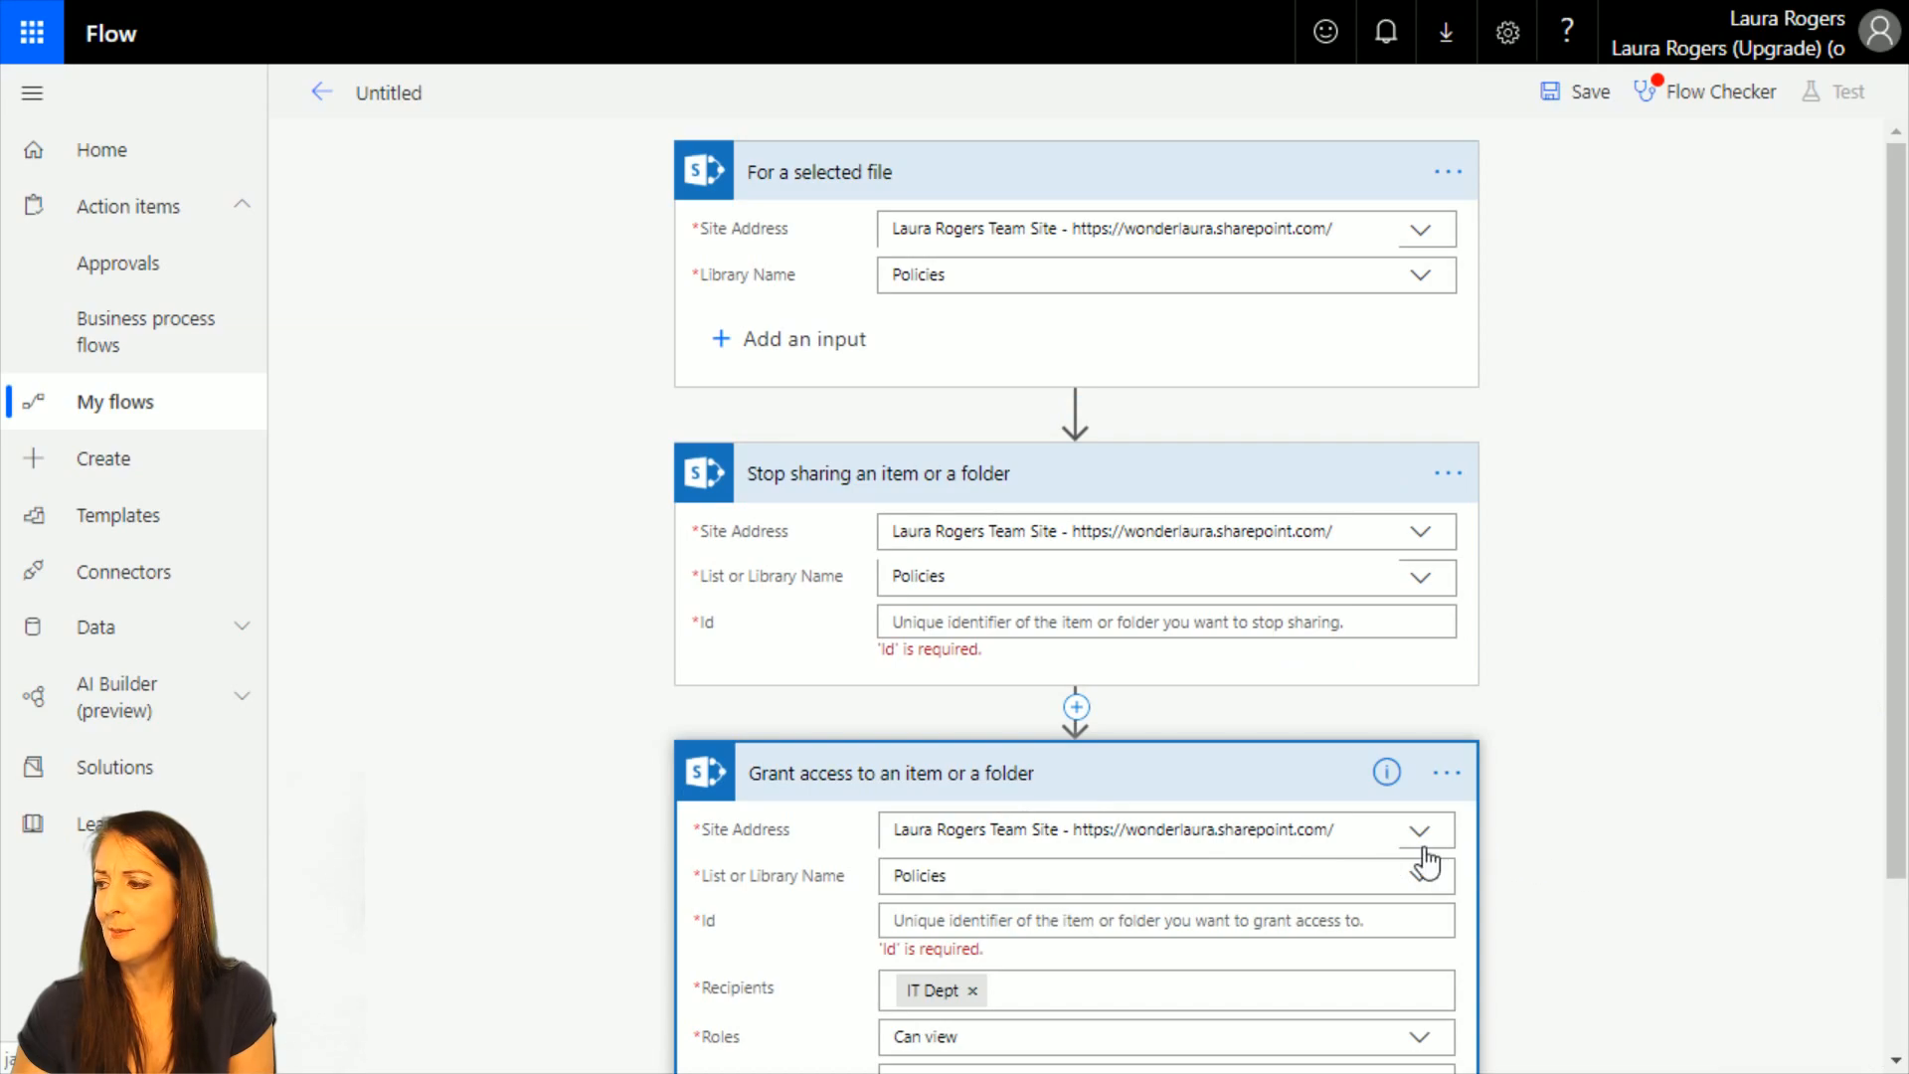
{"action": "scroll", "coordinate": [1425, 863], "scroll_direction": "down", "scroll_amount": 1}
{"action": "left_click", "coordinate": [984, 475]}
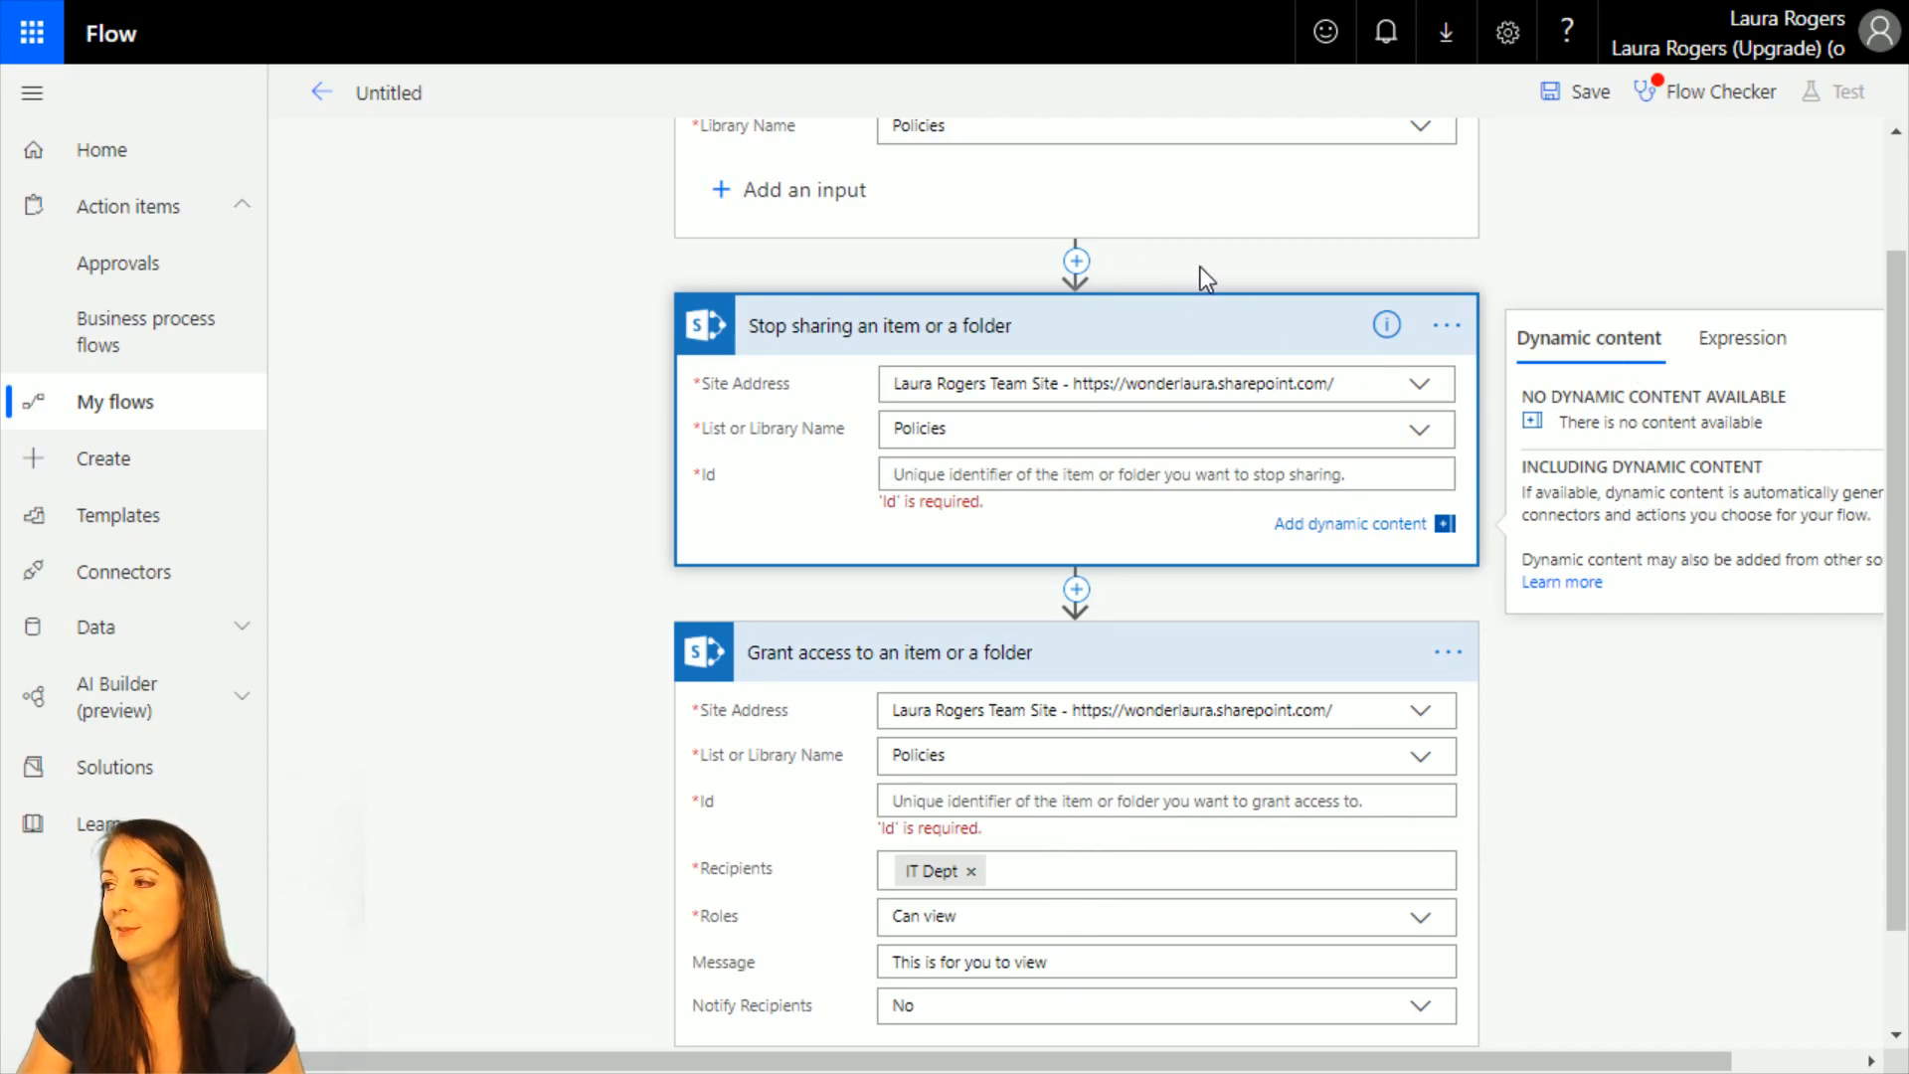
Search for "compose" and insert a Data Operations Compose action between the selected-file trigger and the Stop sharing action.
{"action": "left_click", "coordinate": [1076, 262]}
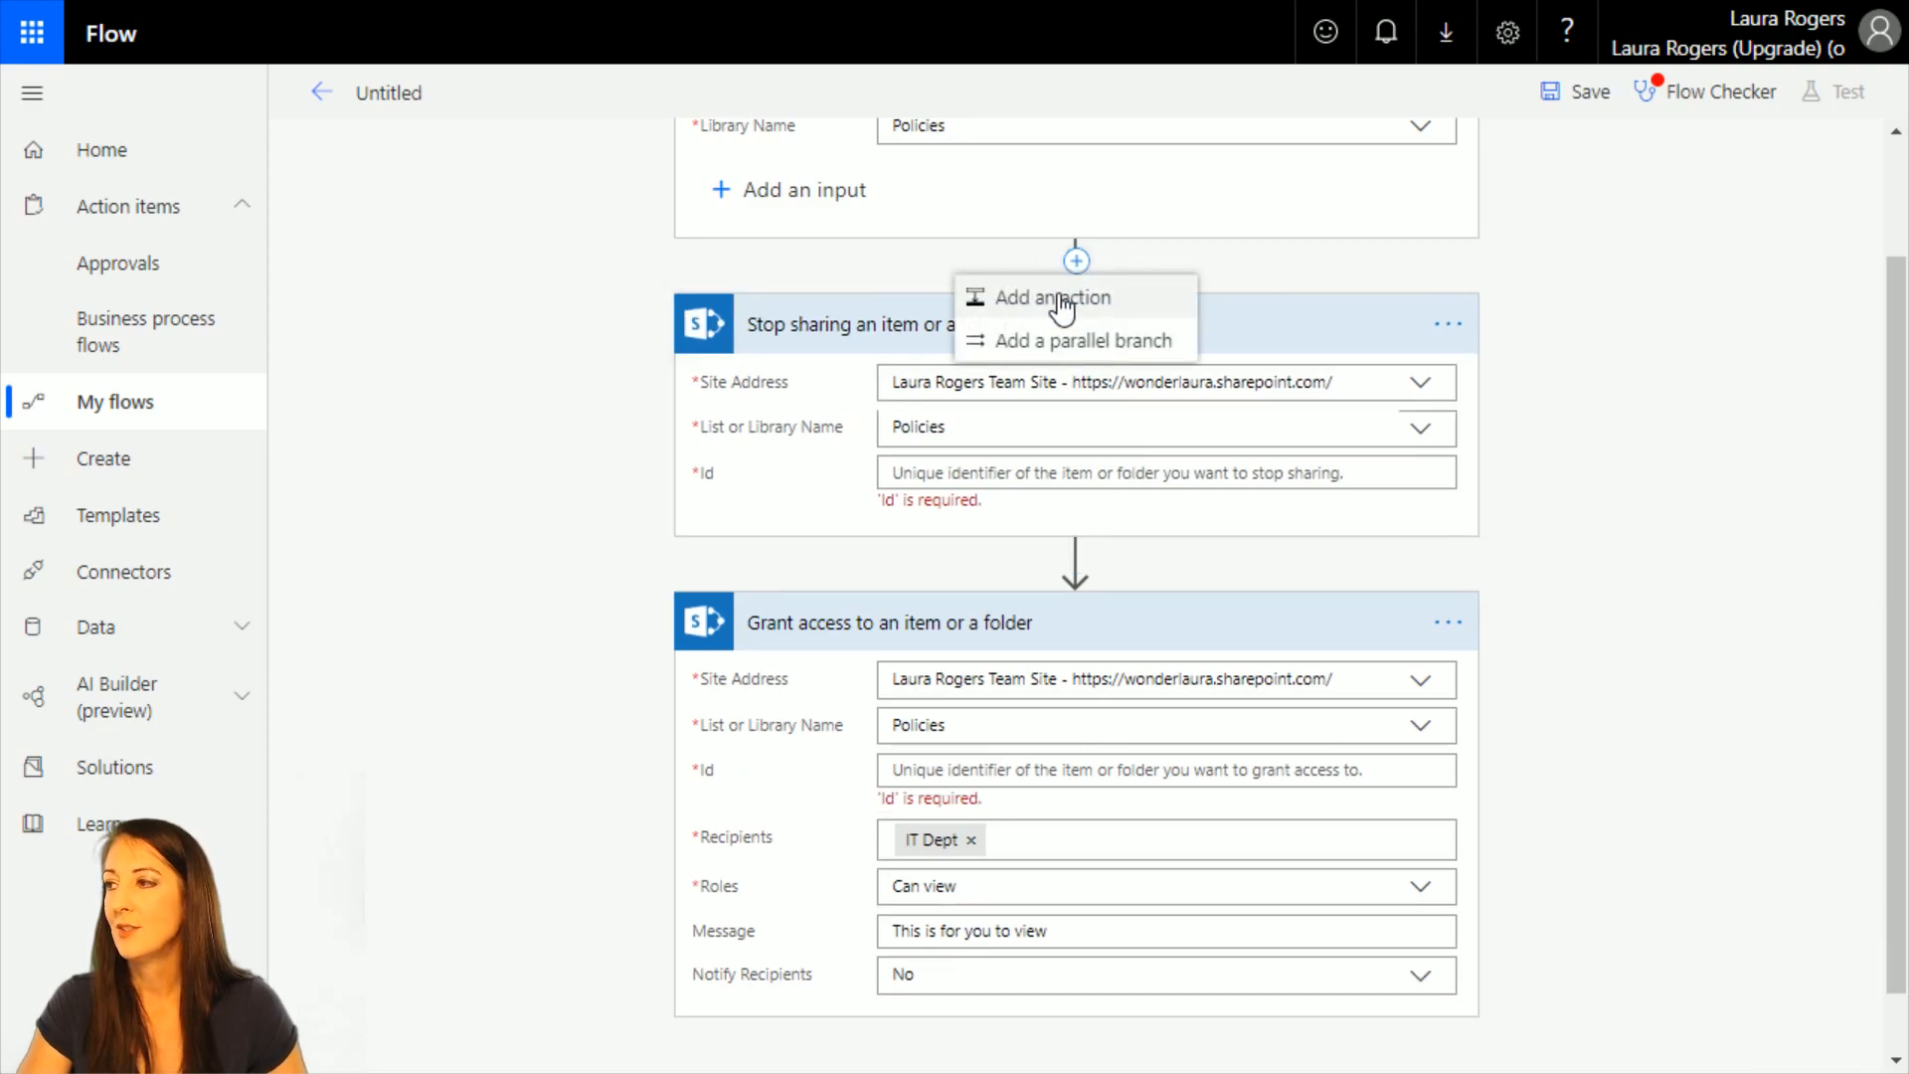
{"action": "left_click", "coordinate": [994, 297]}
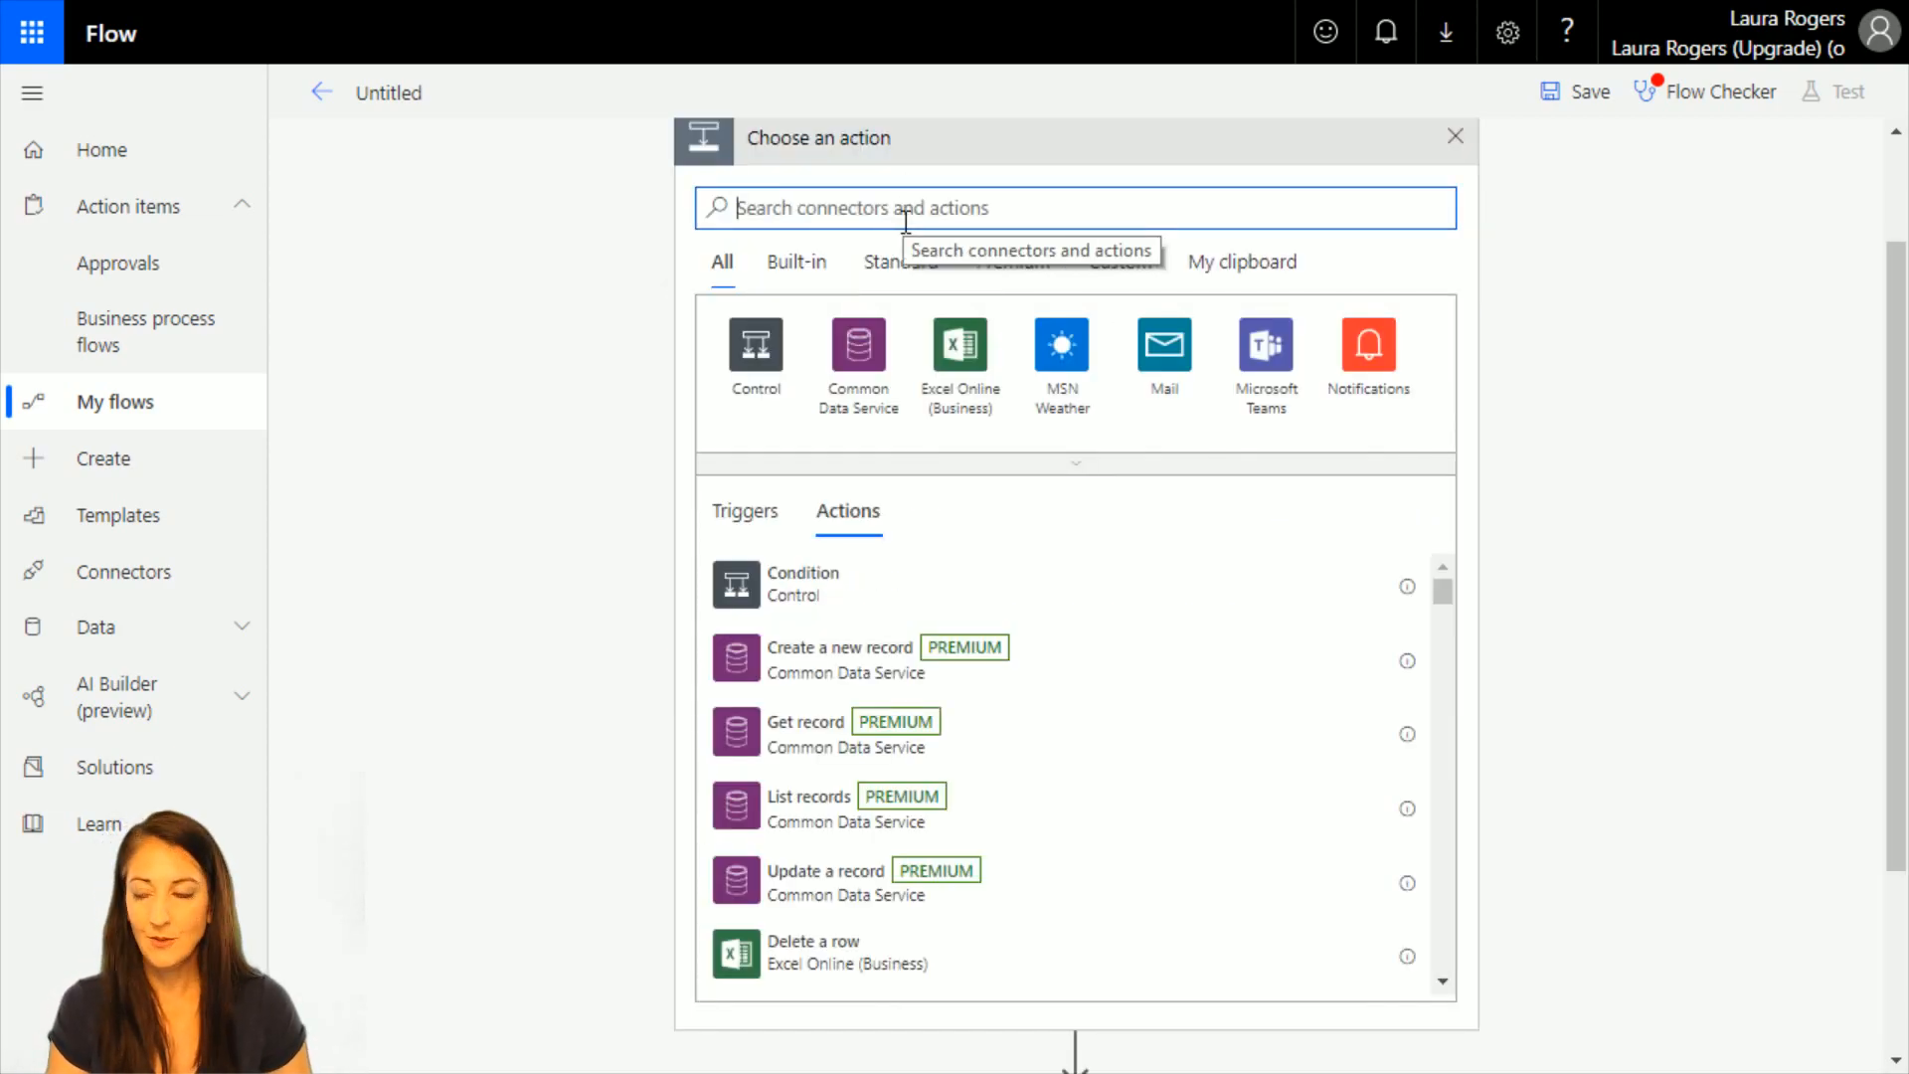
{"action": "type", "text": "con"}
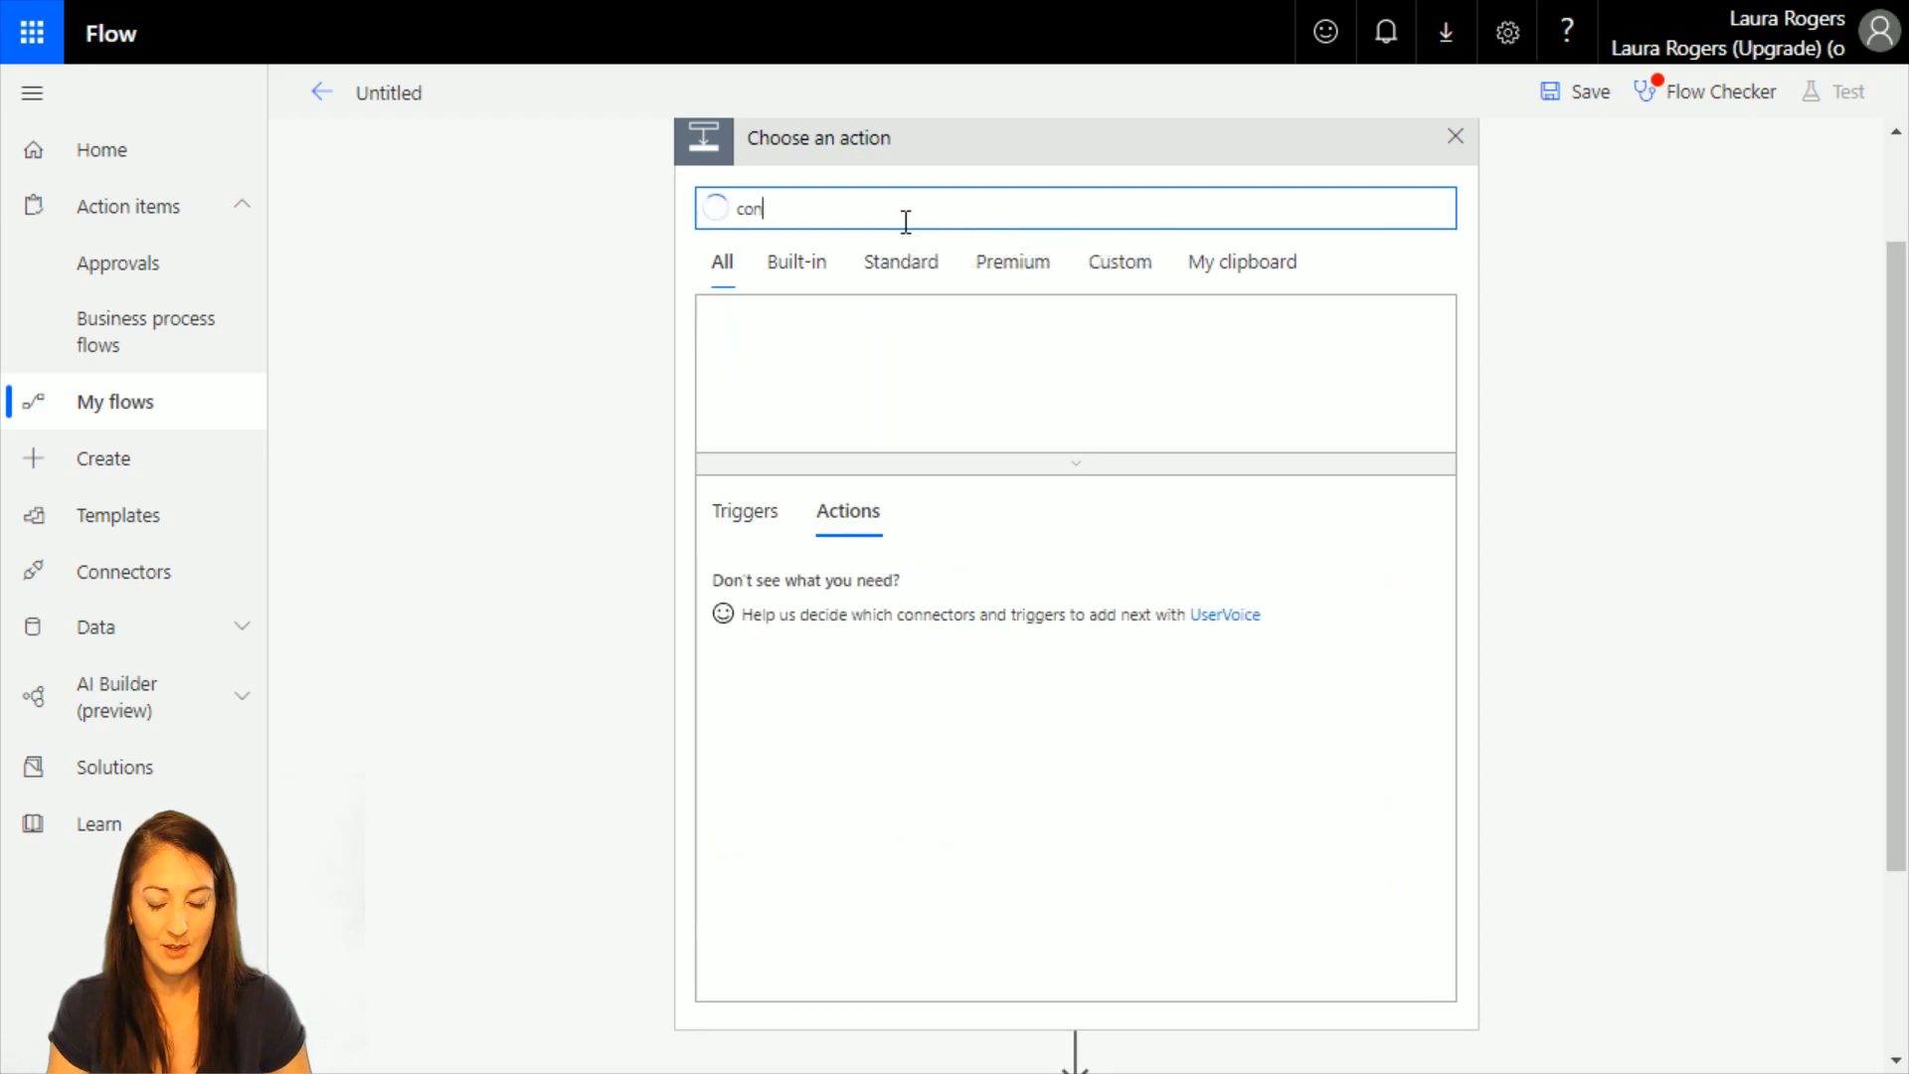
{"action": "key", "text": "BackSpace"}
{"action": "type", "text": "mpose"}
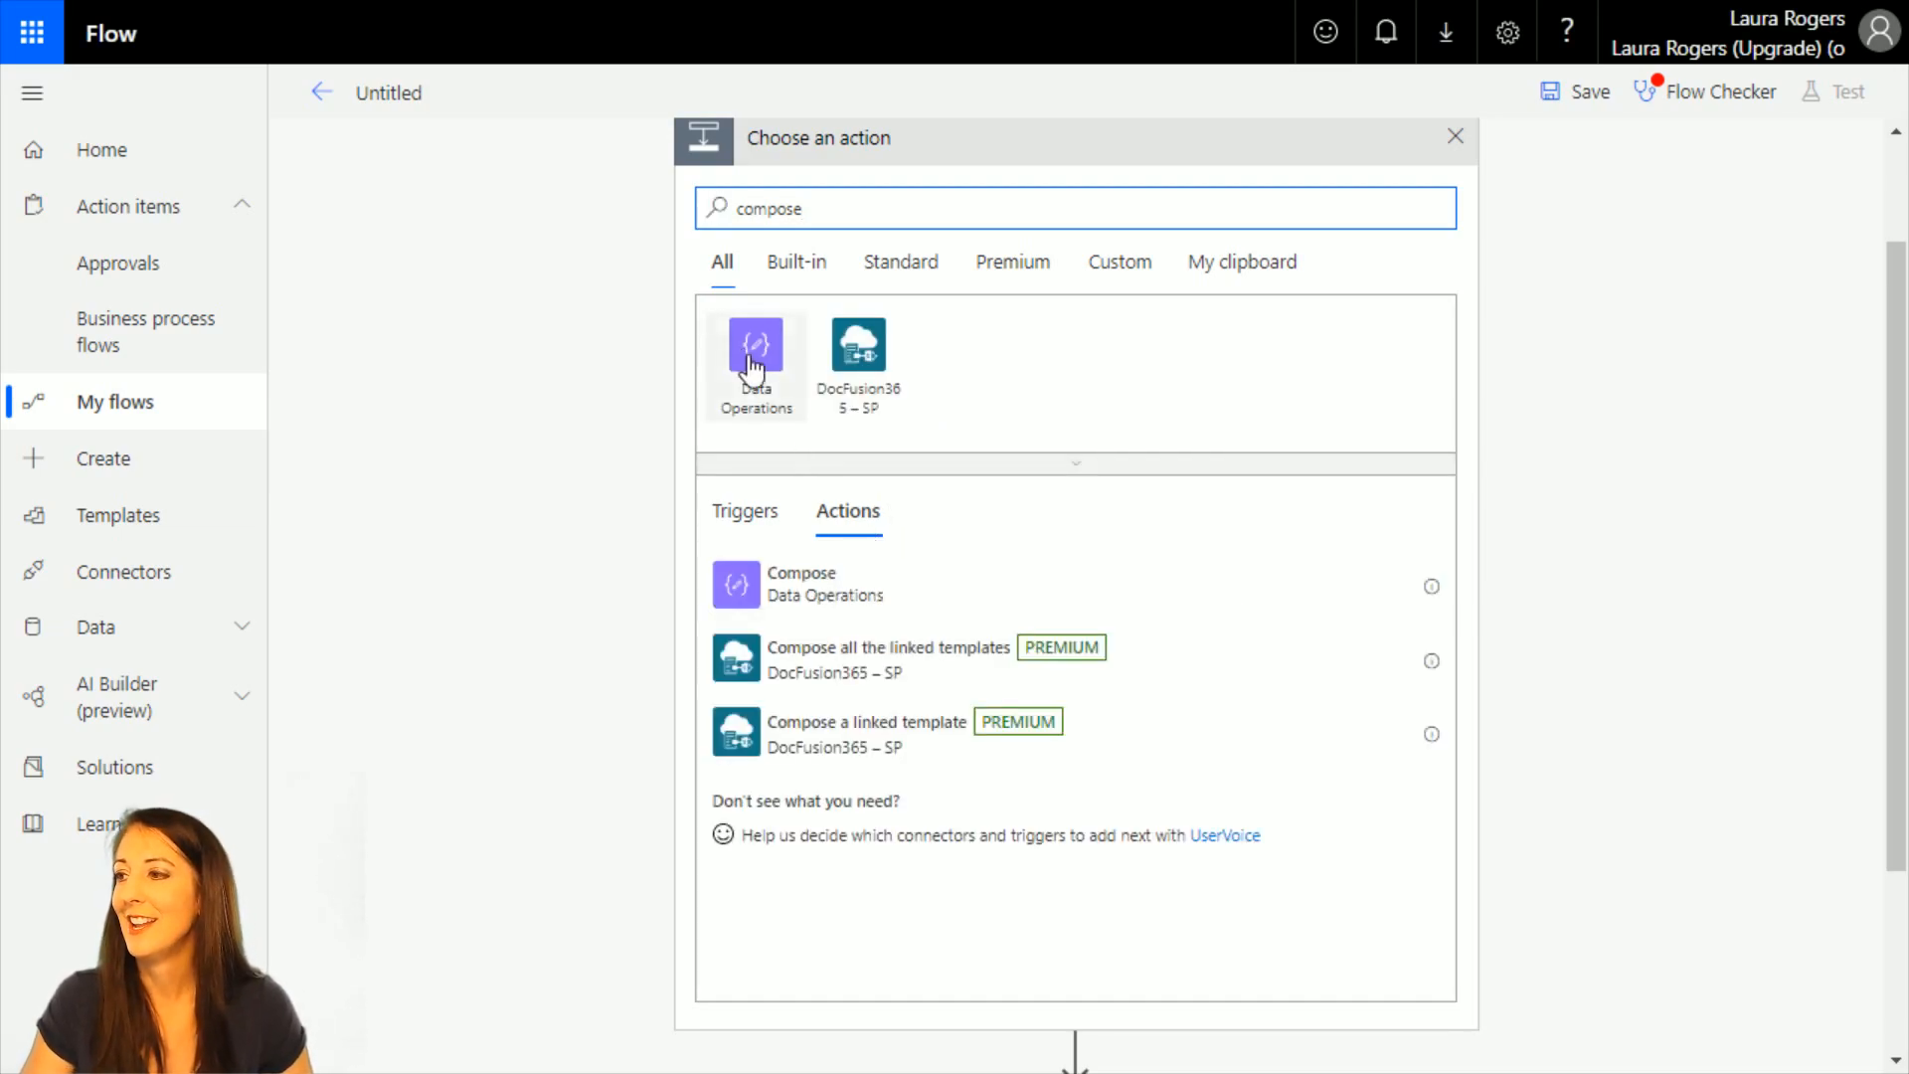
{"action": "left_click", "coordinate": [823, 596]}
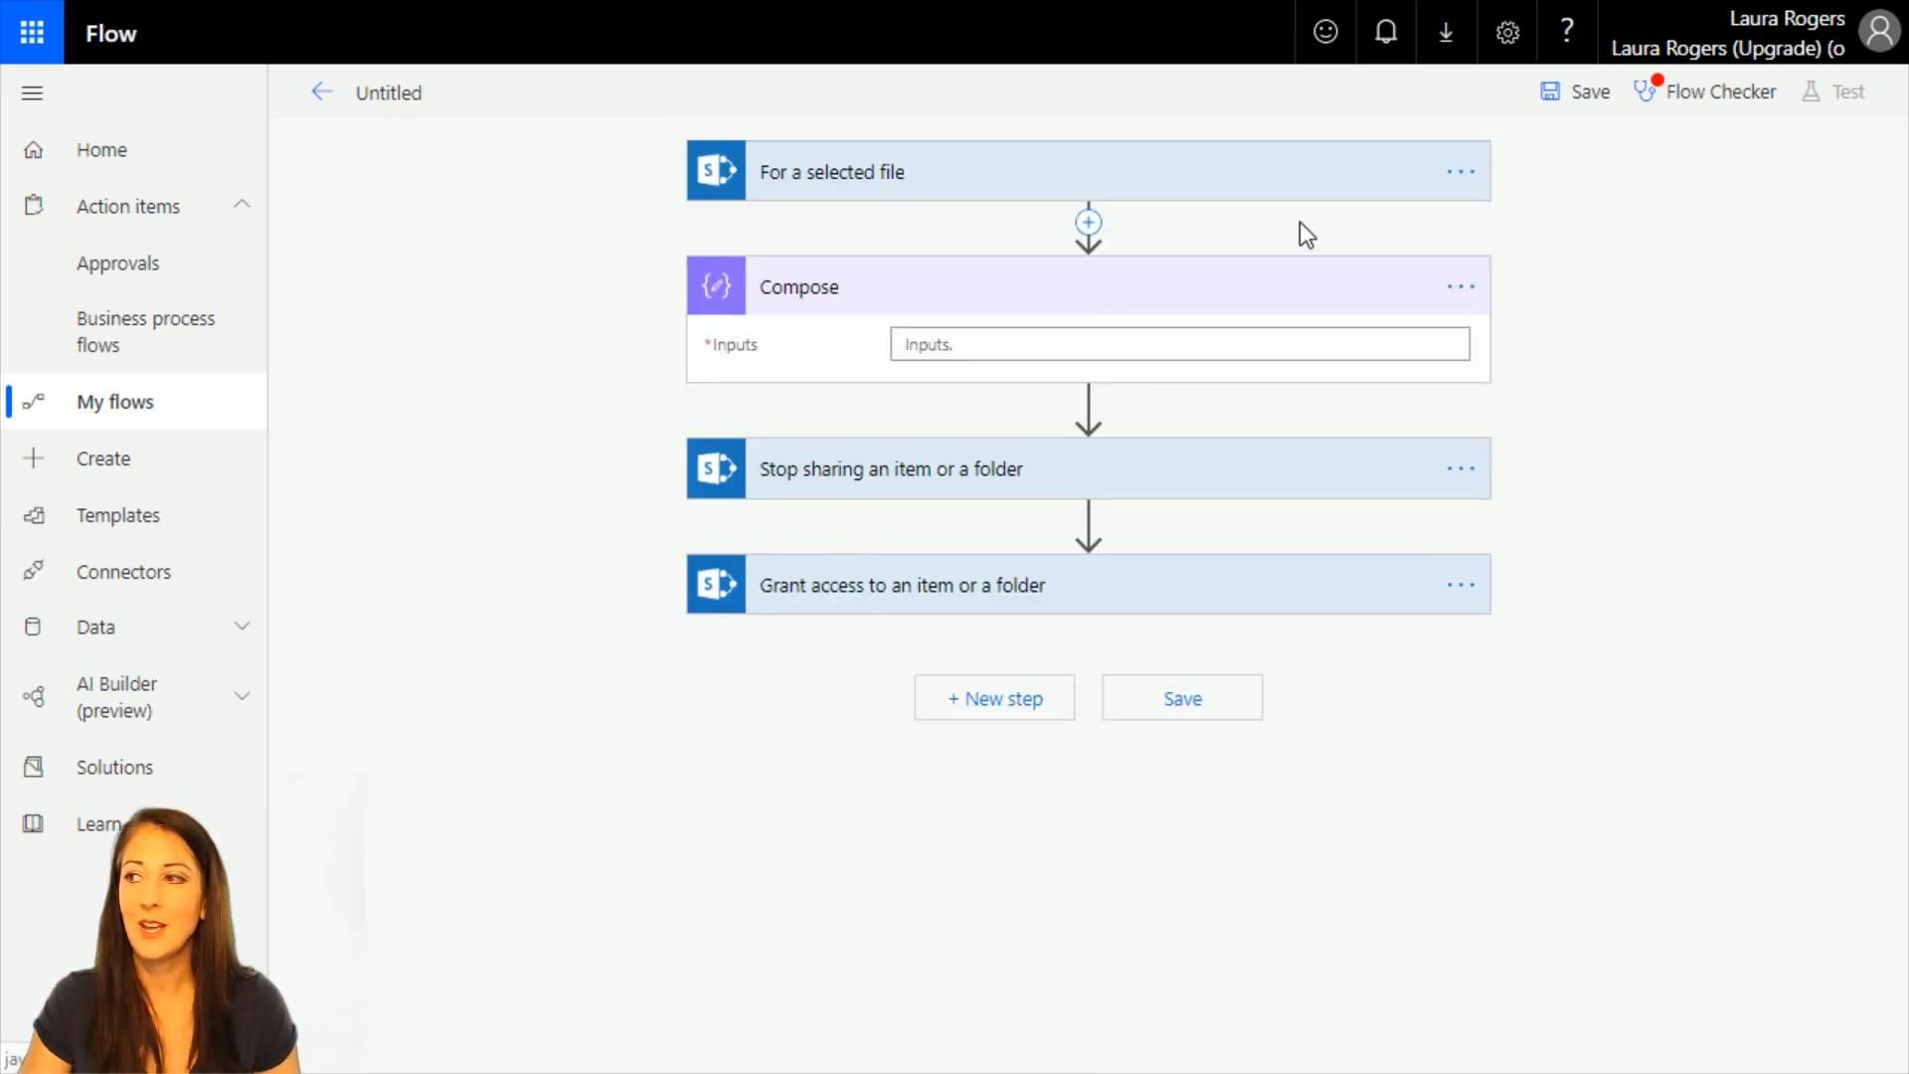
Compare the dynamic content offered for the Compose action's Inputs with that offered for the Stop sharing action's Id.
{"action": "left_click", "coordinate": [944, 344]}
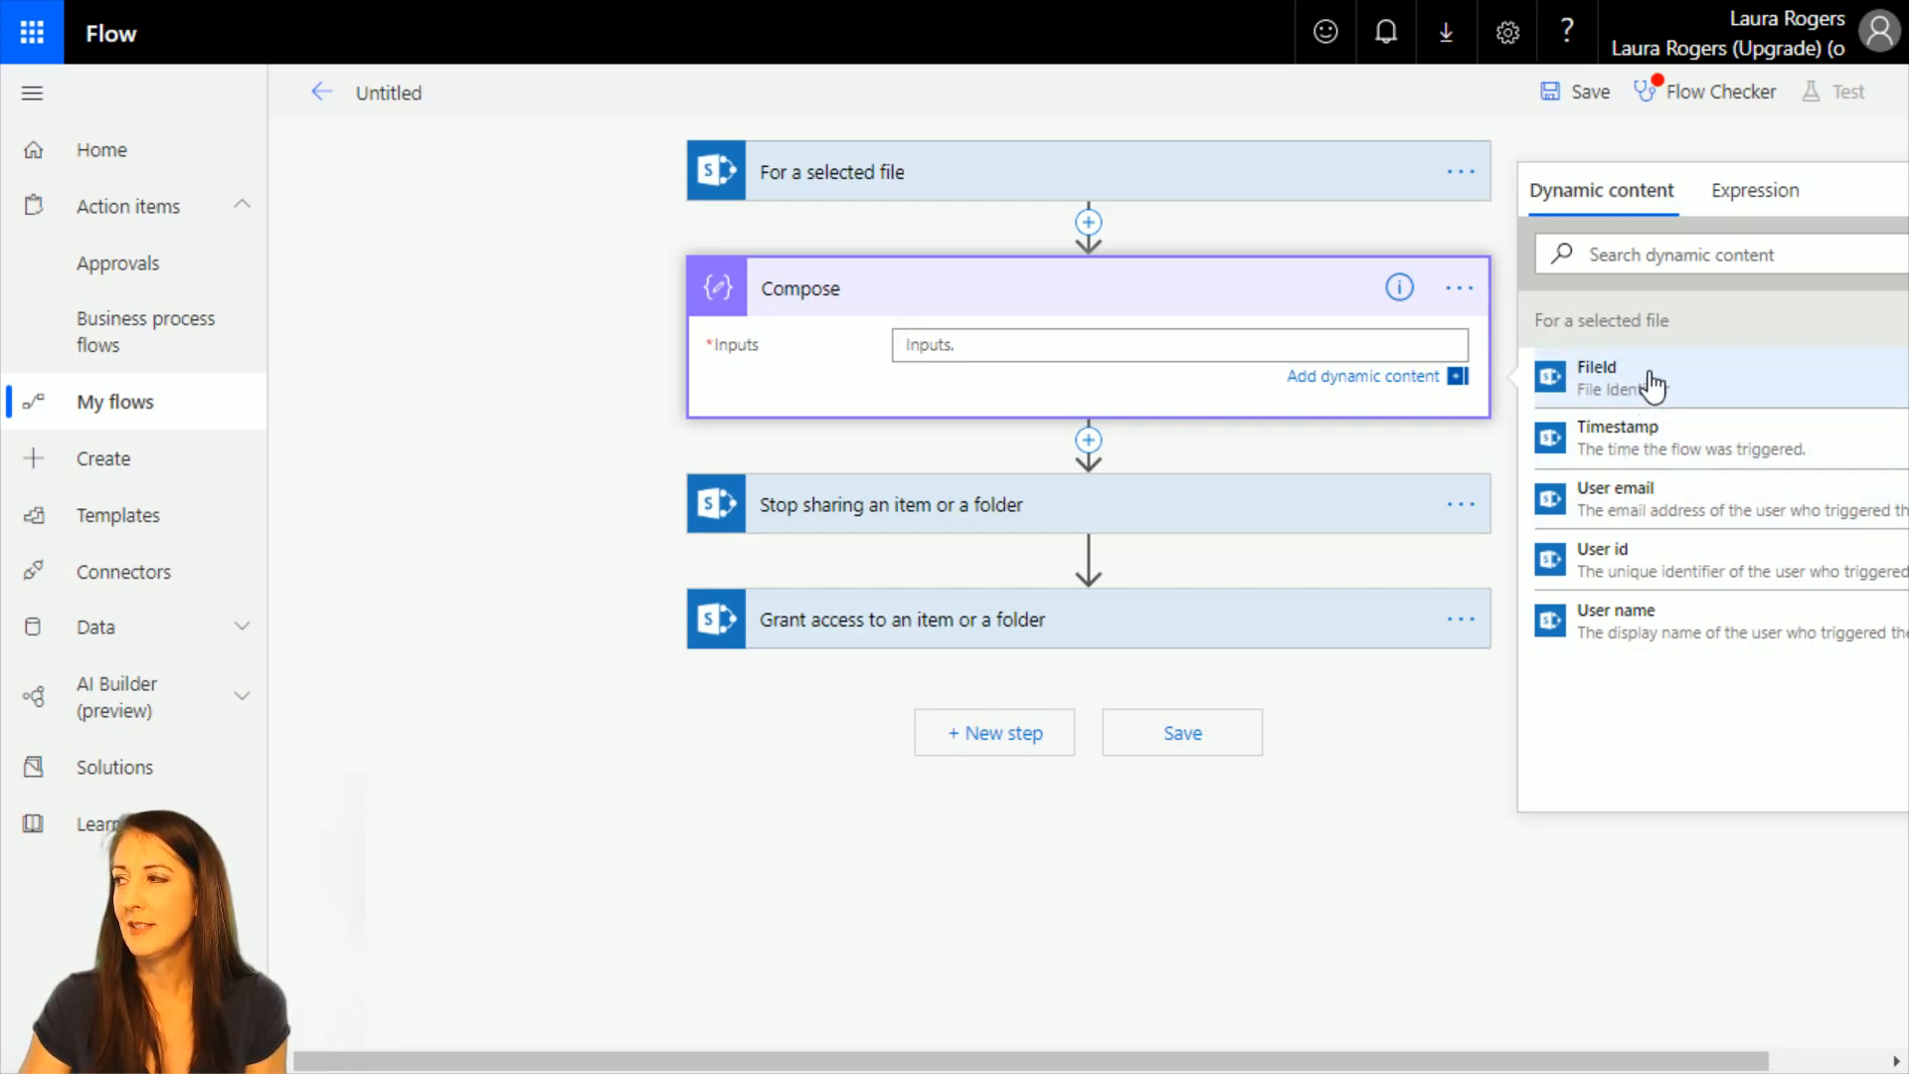
{"action": "left_click", "coordinate": [954, 512]}
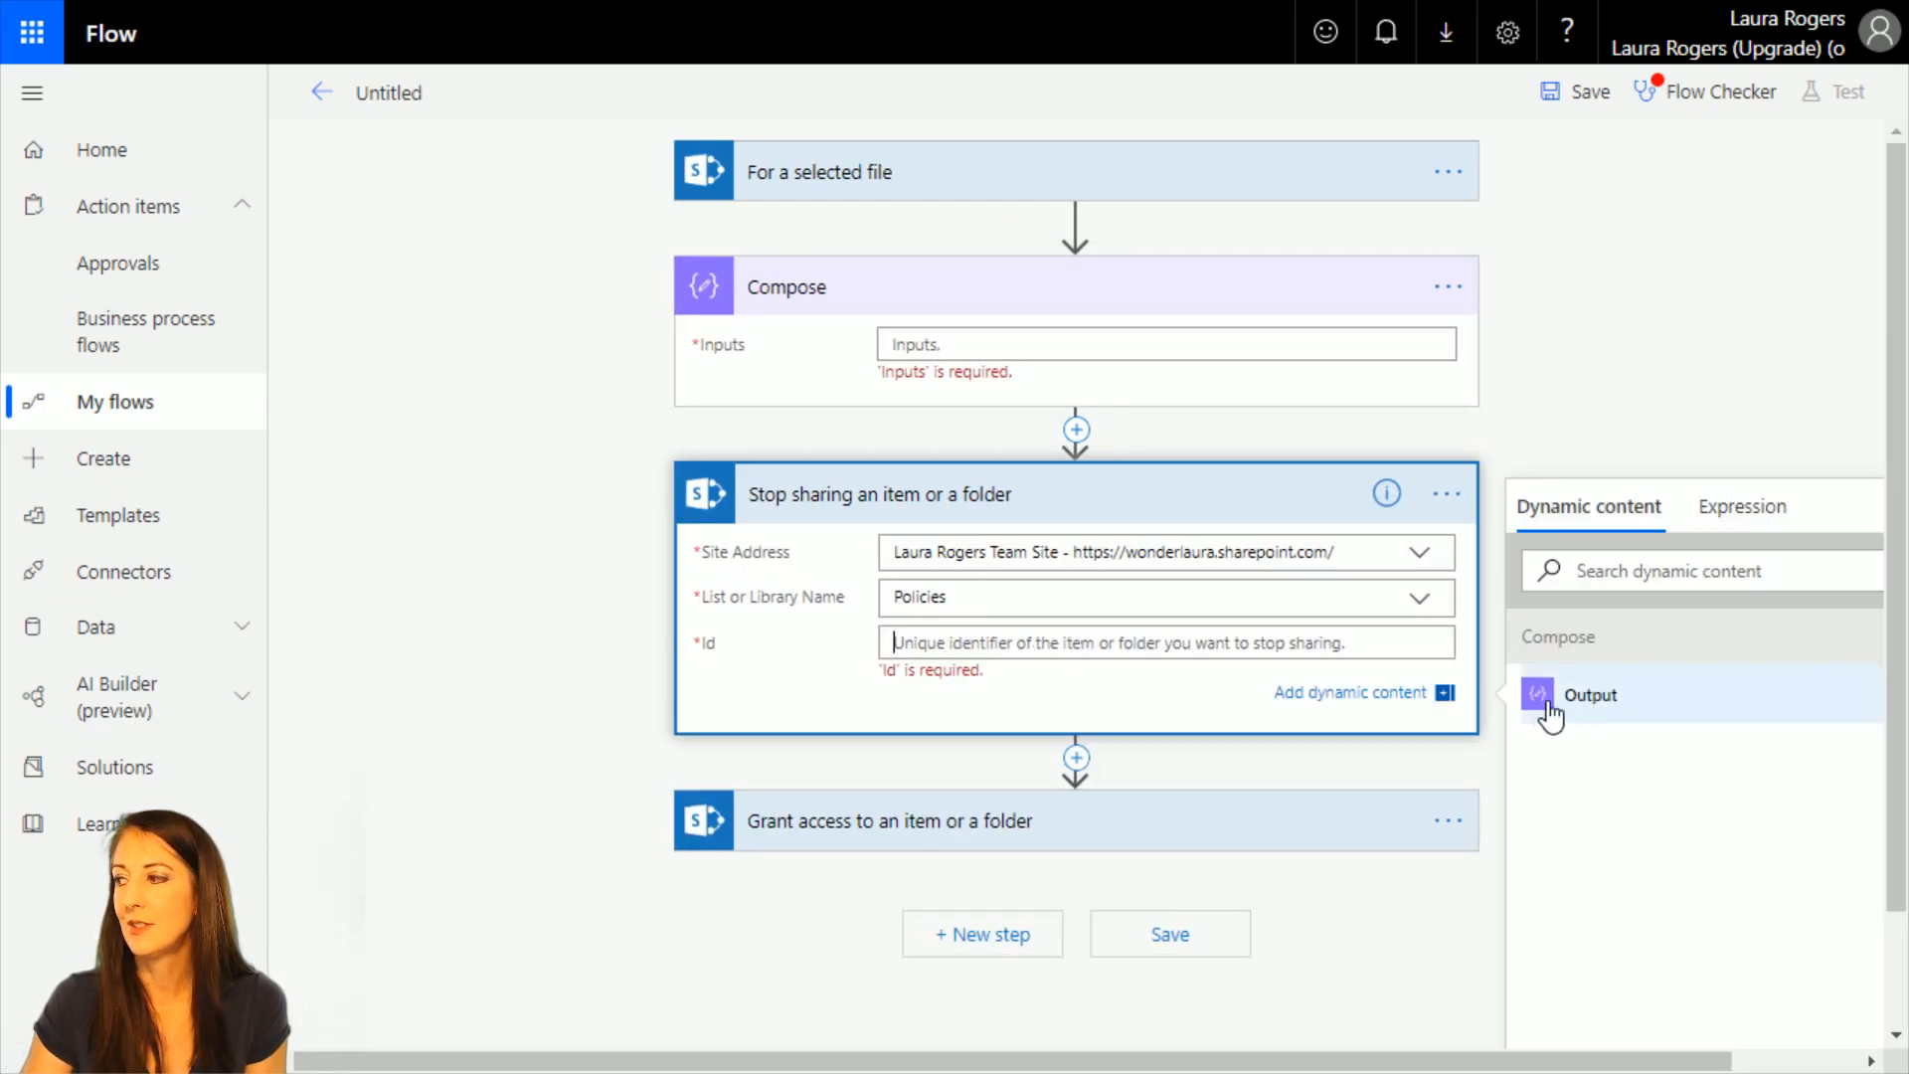
{"action": "left_click", "coordinate": [1016, 343]}
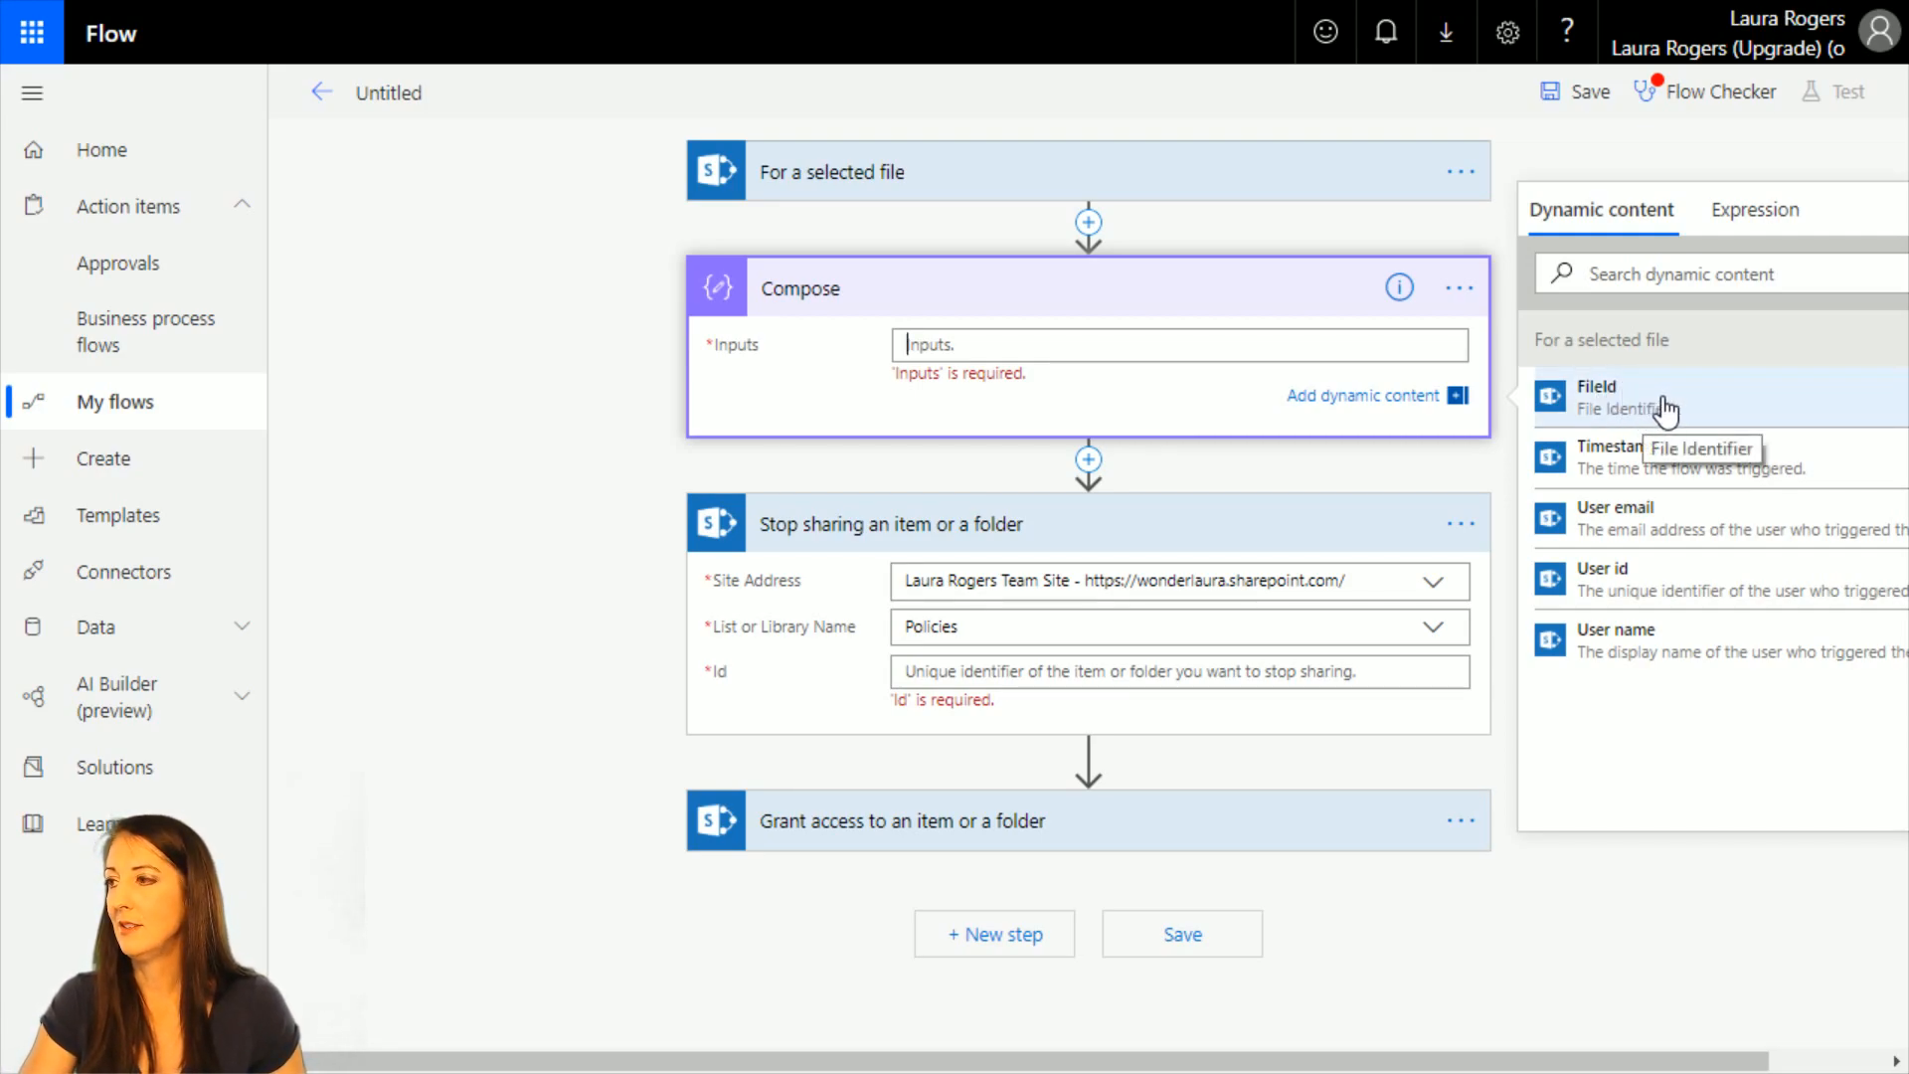
Delete the Compose action from the flow and recheck the dynamic content offered for the Stop sharing action's Id.
{"action": "left_click", "coordinate": [1459, 287]}
{"action": "left_click", "coordinate": [1580, 537]}
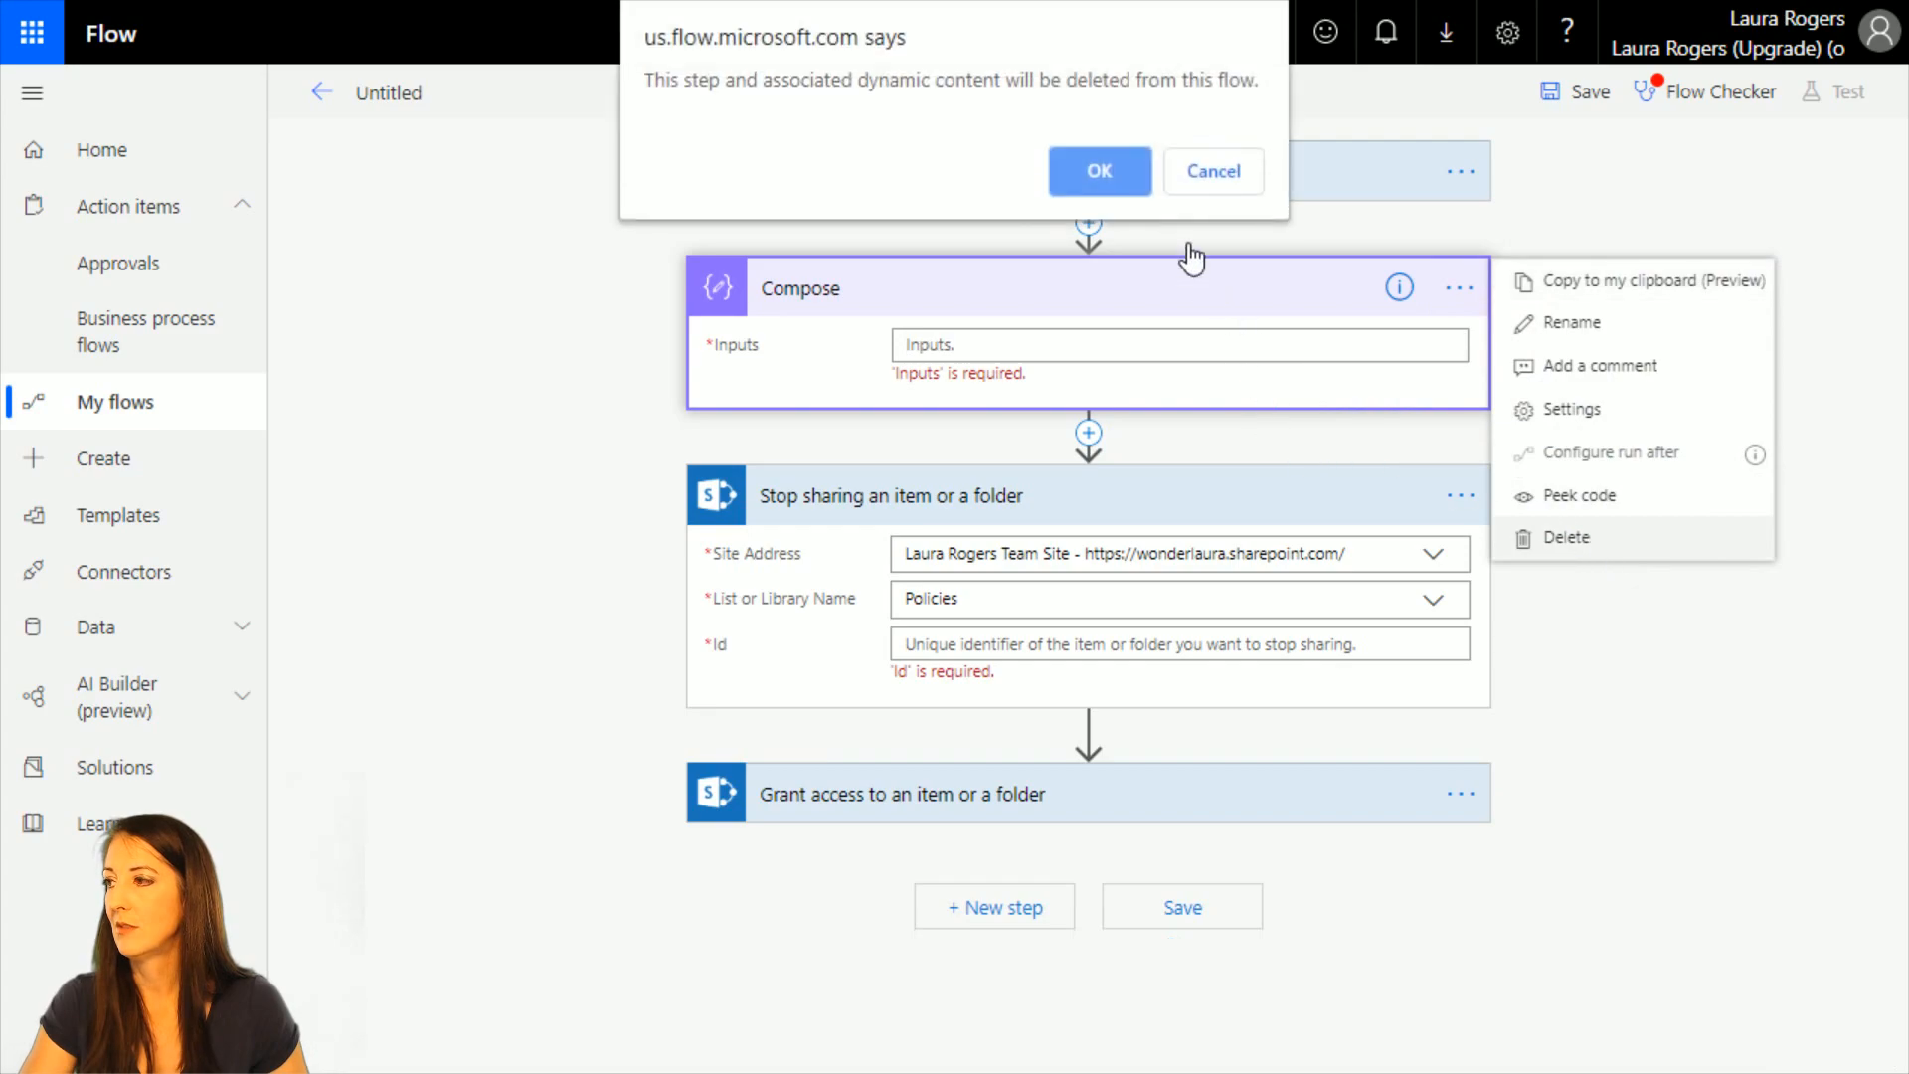
{"action": "left_click", "coordinate": [1105, 175]}
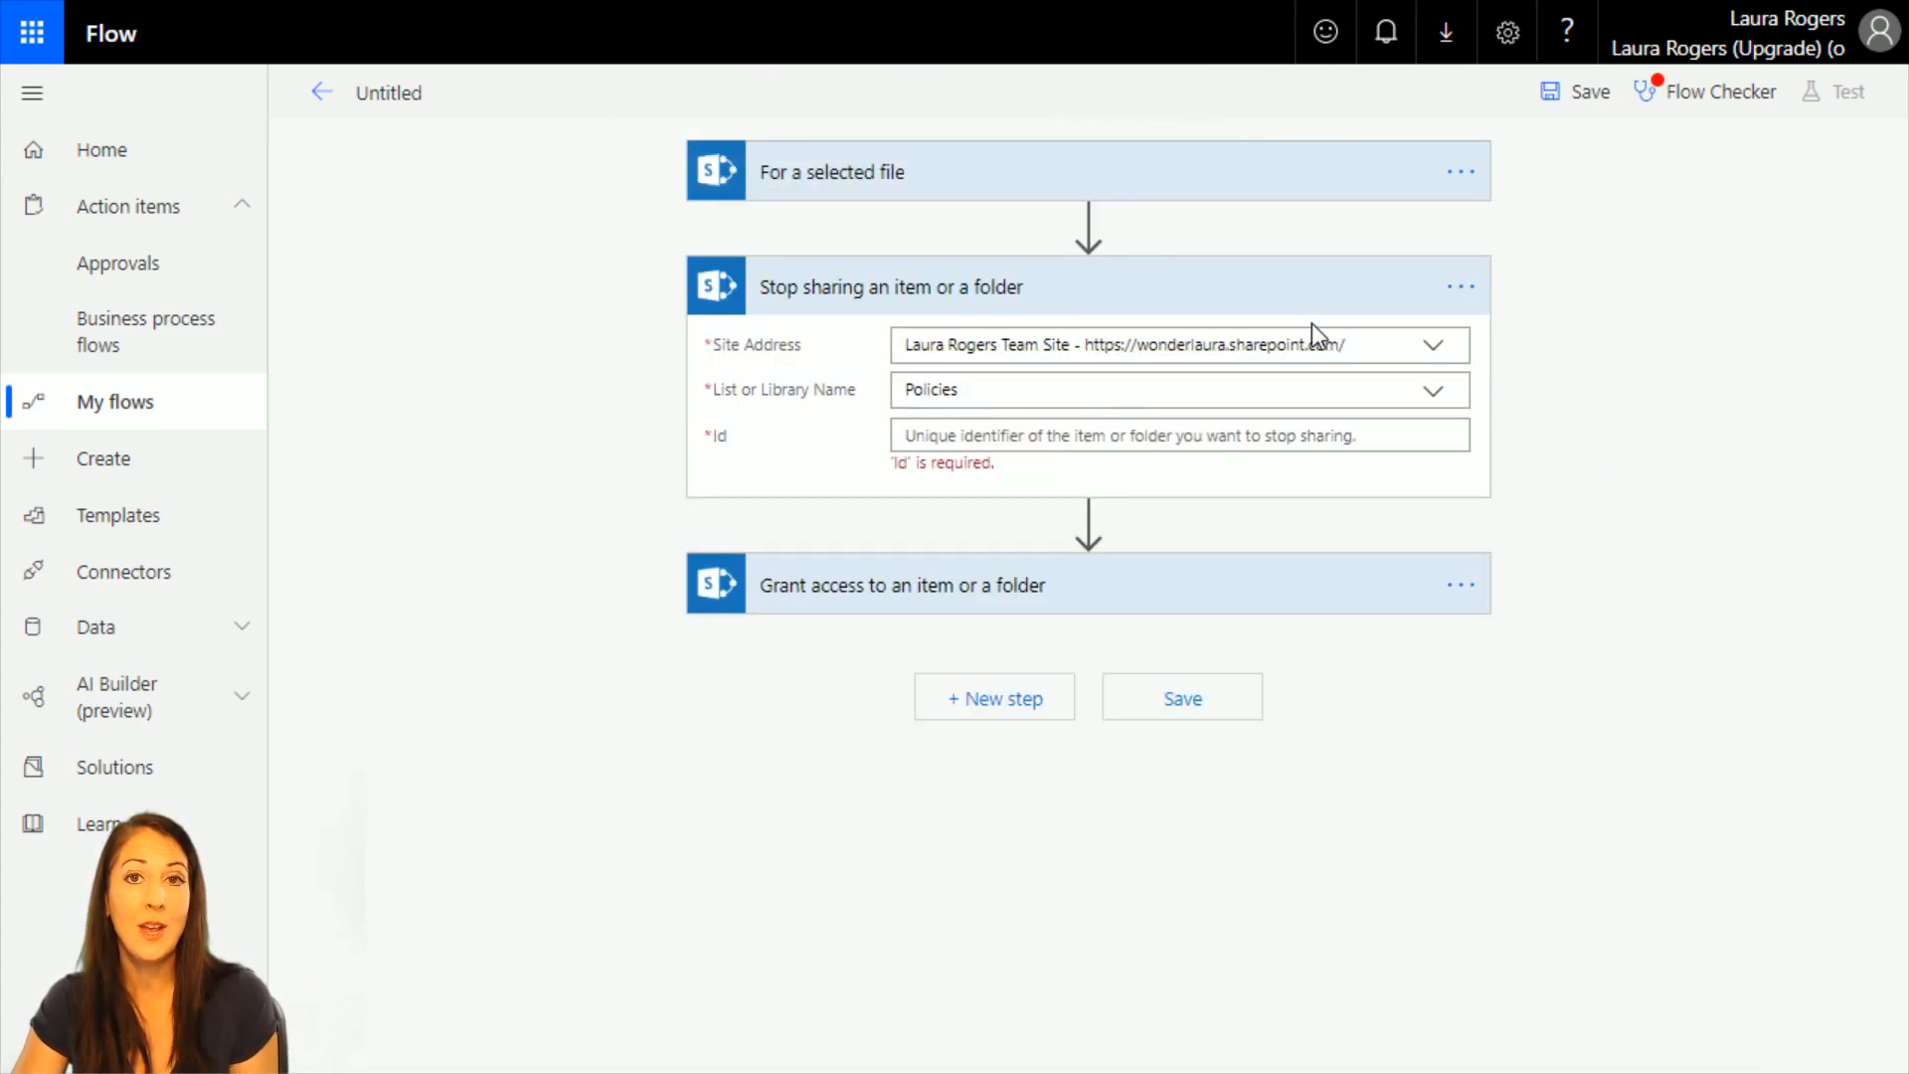
{"action": "left_click", "coordinate": [989, 440]}
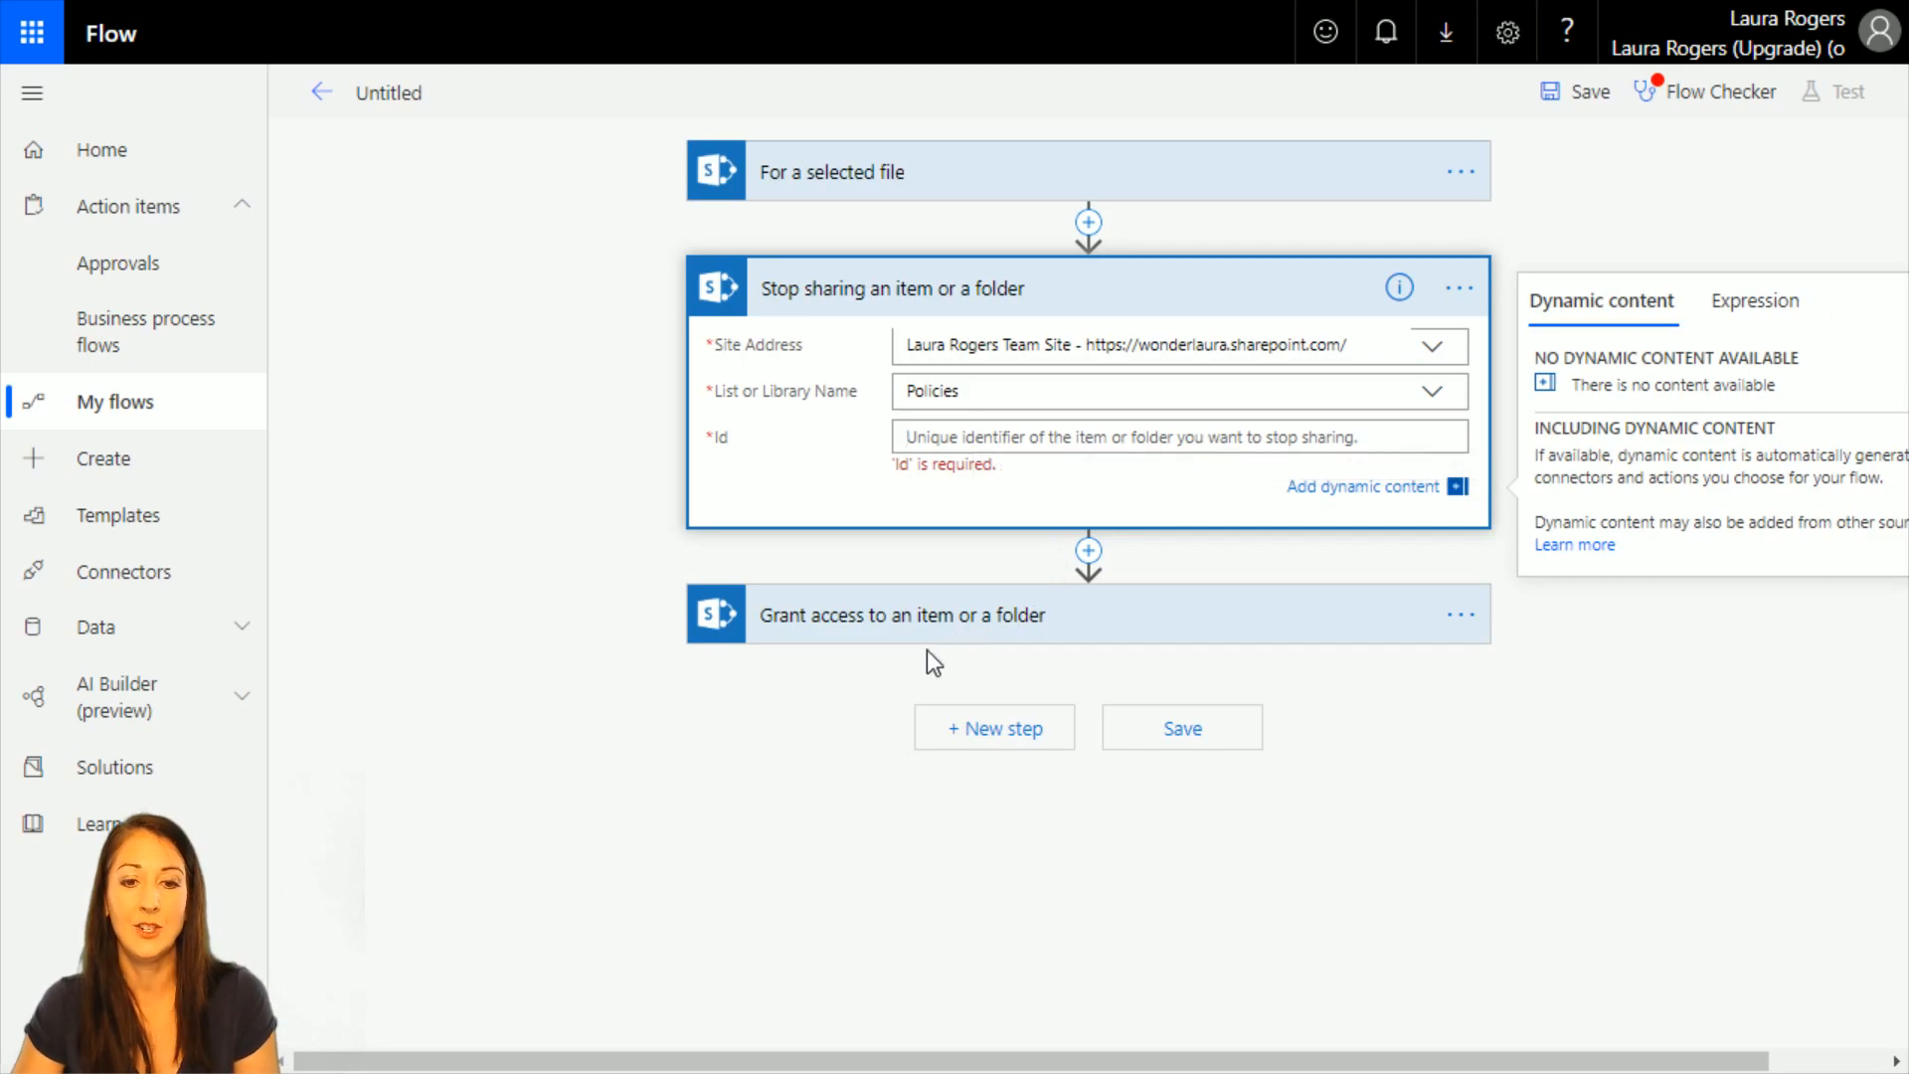
Search for "var" and insert an Initialize variable action between the selected-file trigger and the Stop sharing action.
{"action": "left_click", "coordinate": [1089, 222]}
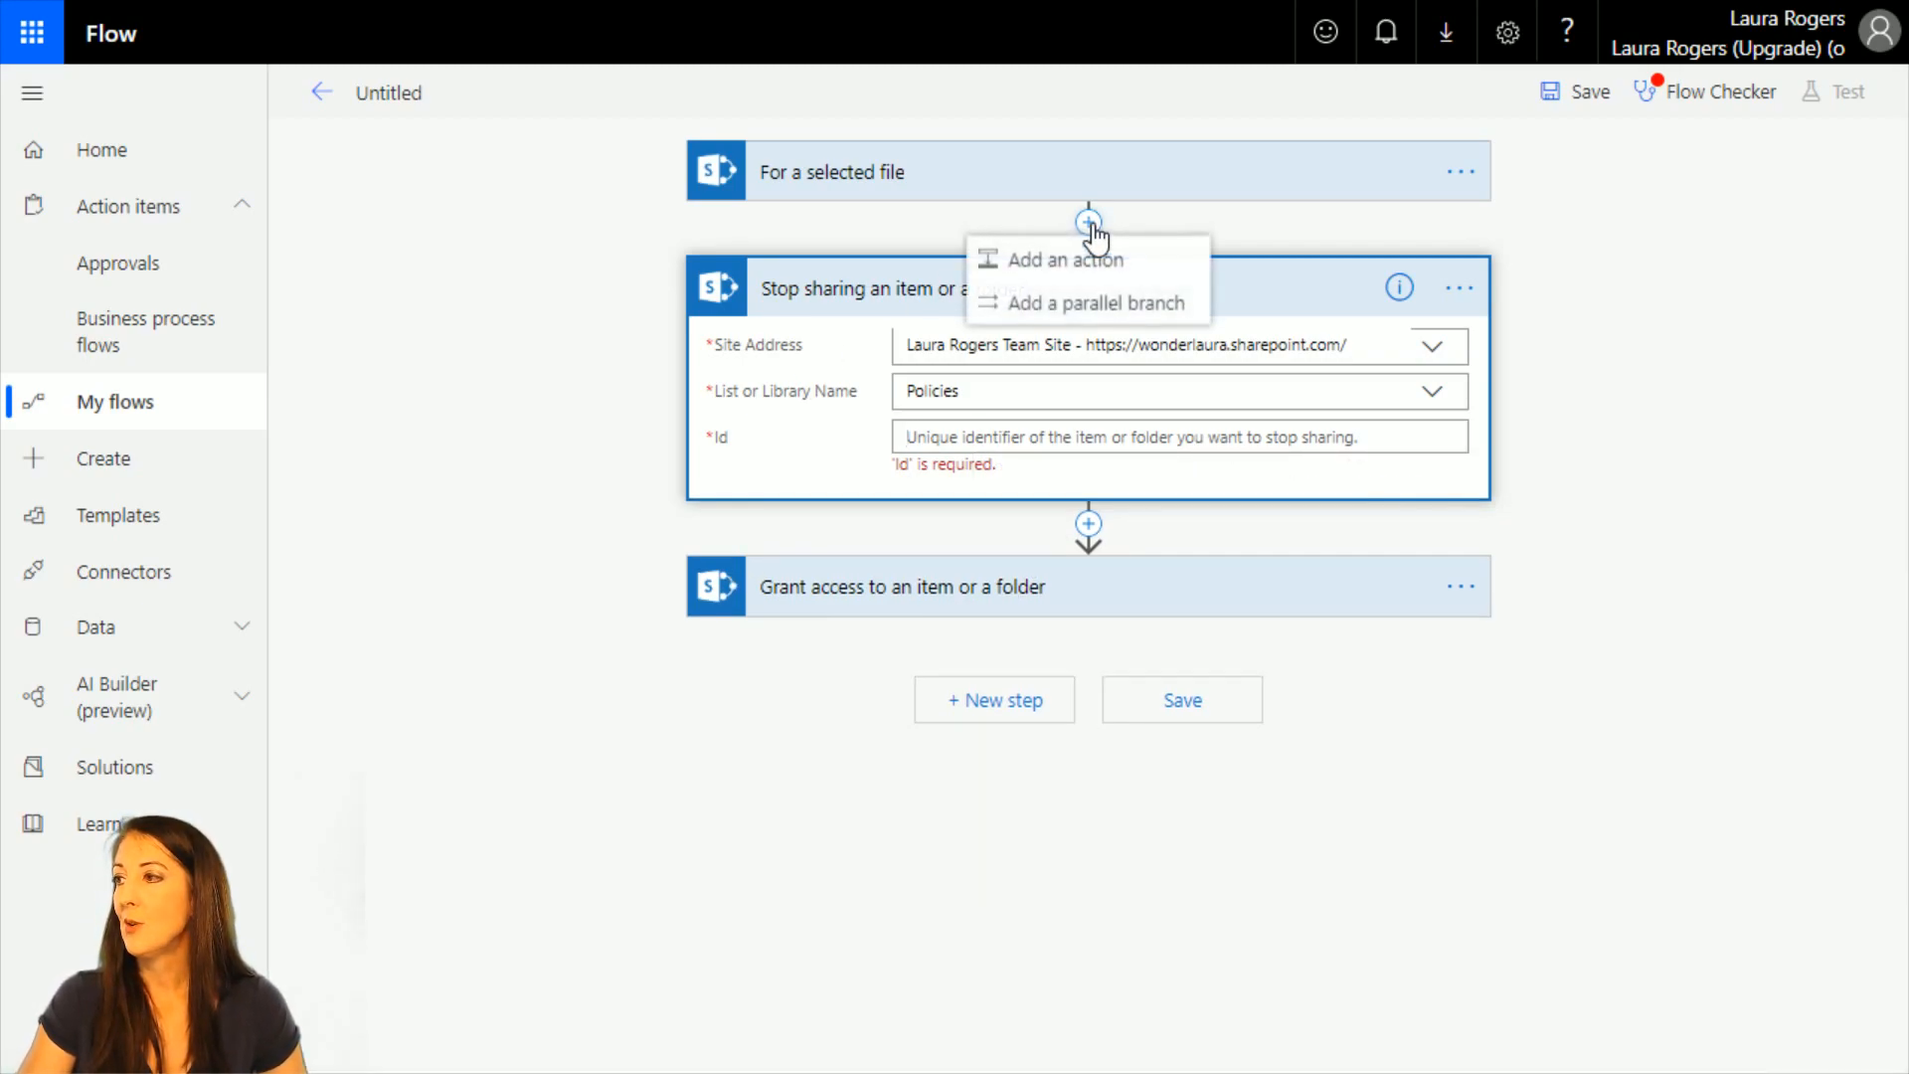
{"action": "left_click", "coordinate": [1106, 255]}
{"action": "type", "text": "var"}
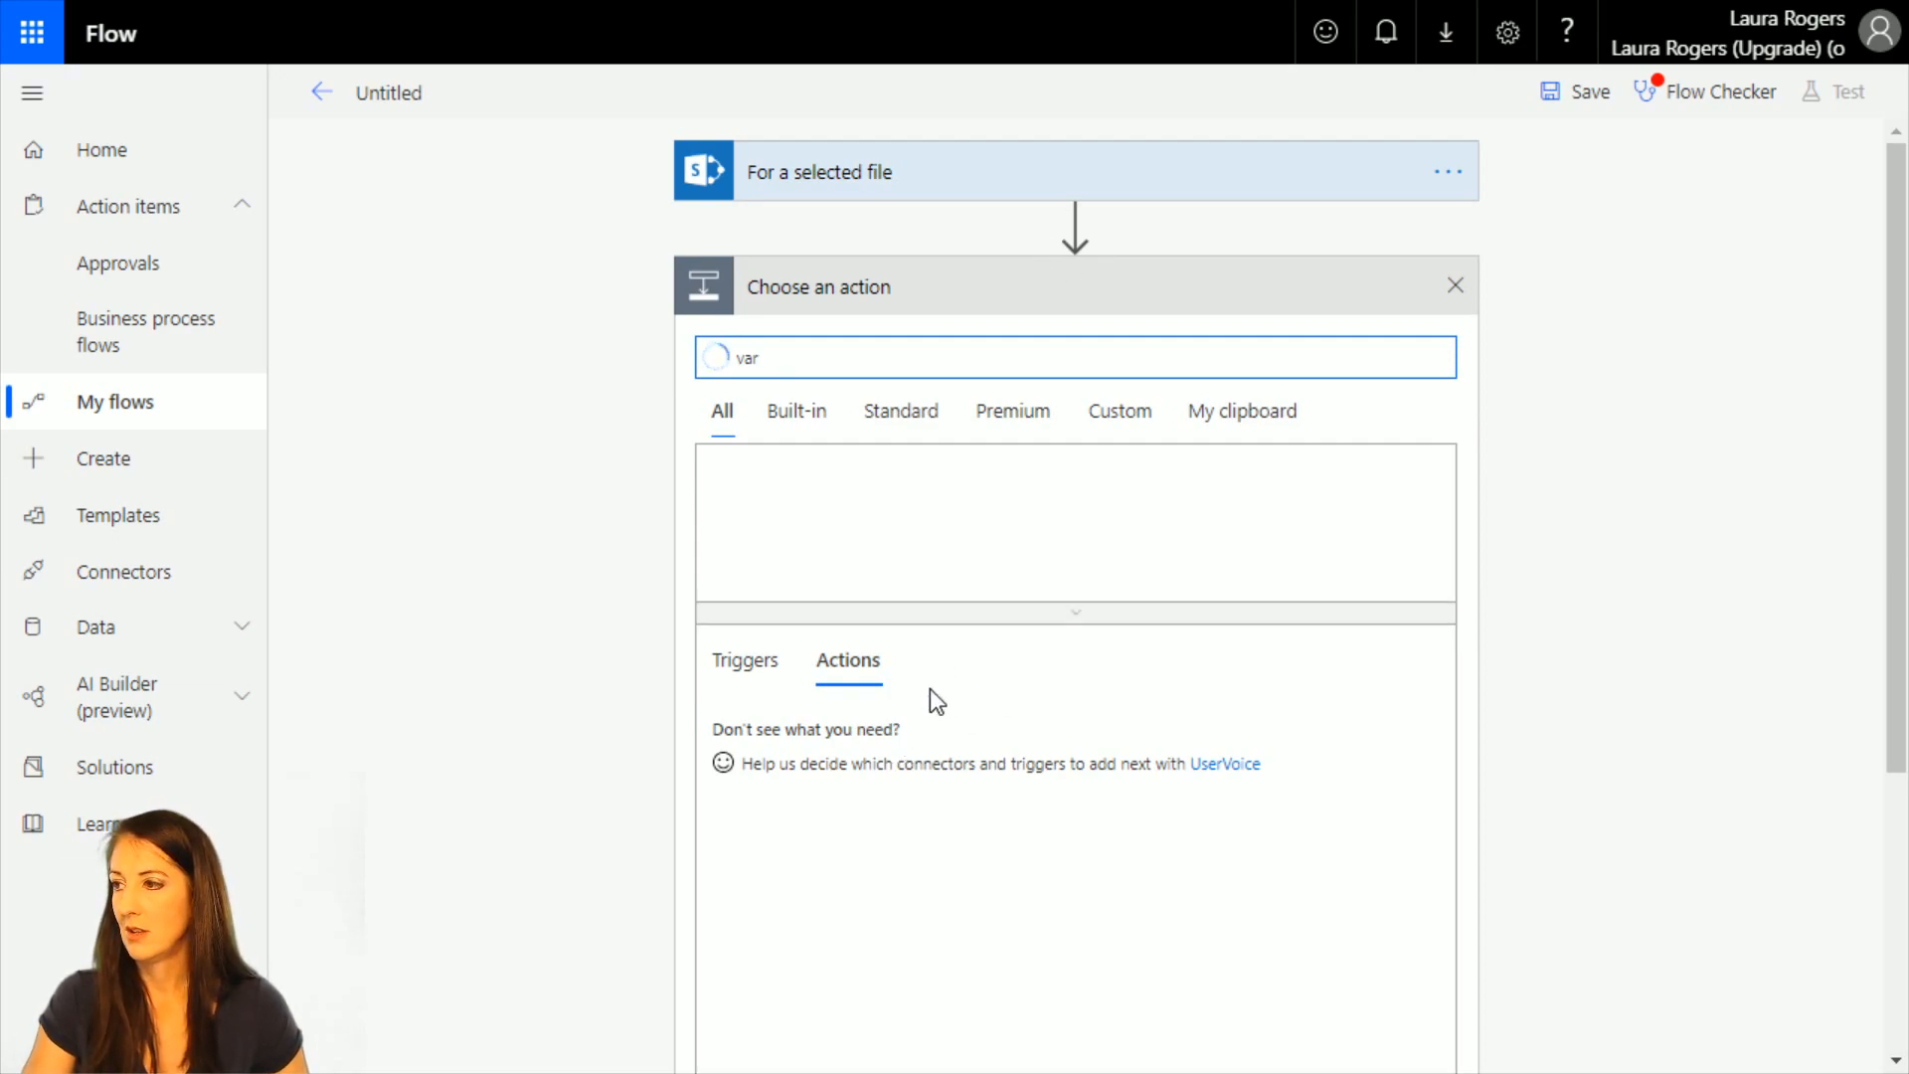
{"action": "scroll", "coordinate": [1051, 1022], "scroll_direction": "down", "scroll_amount": 3}
{"action": "scroll", "coordinate": [1050, 1022], "scroll_direction": "up", "scroll_amount": 3}
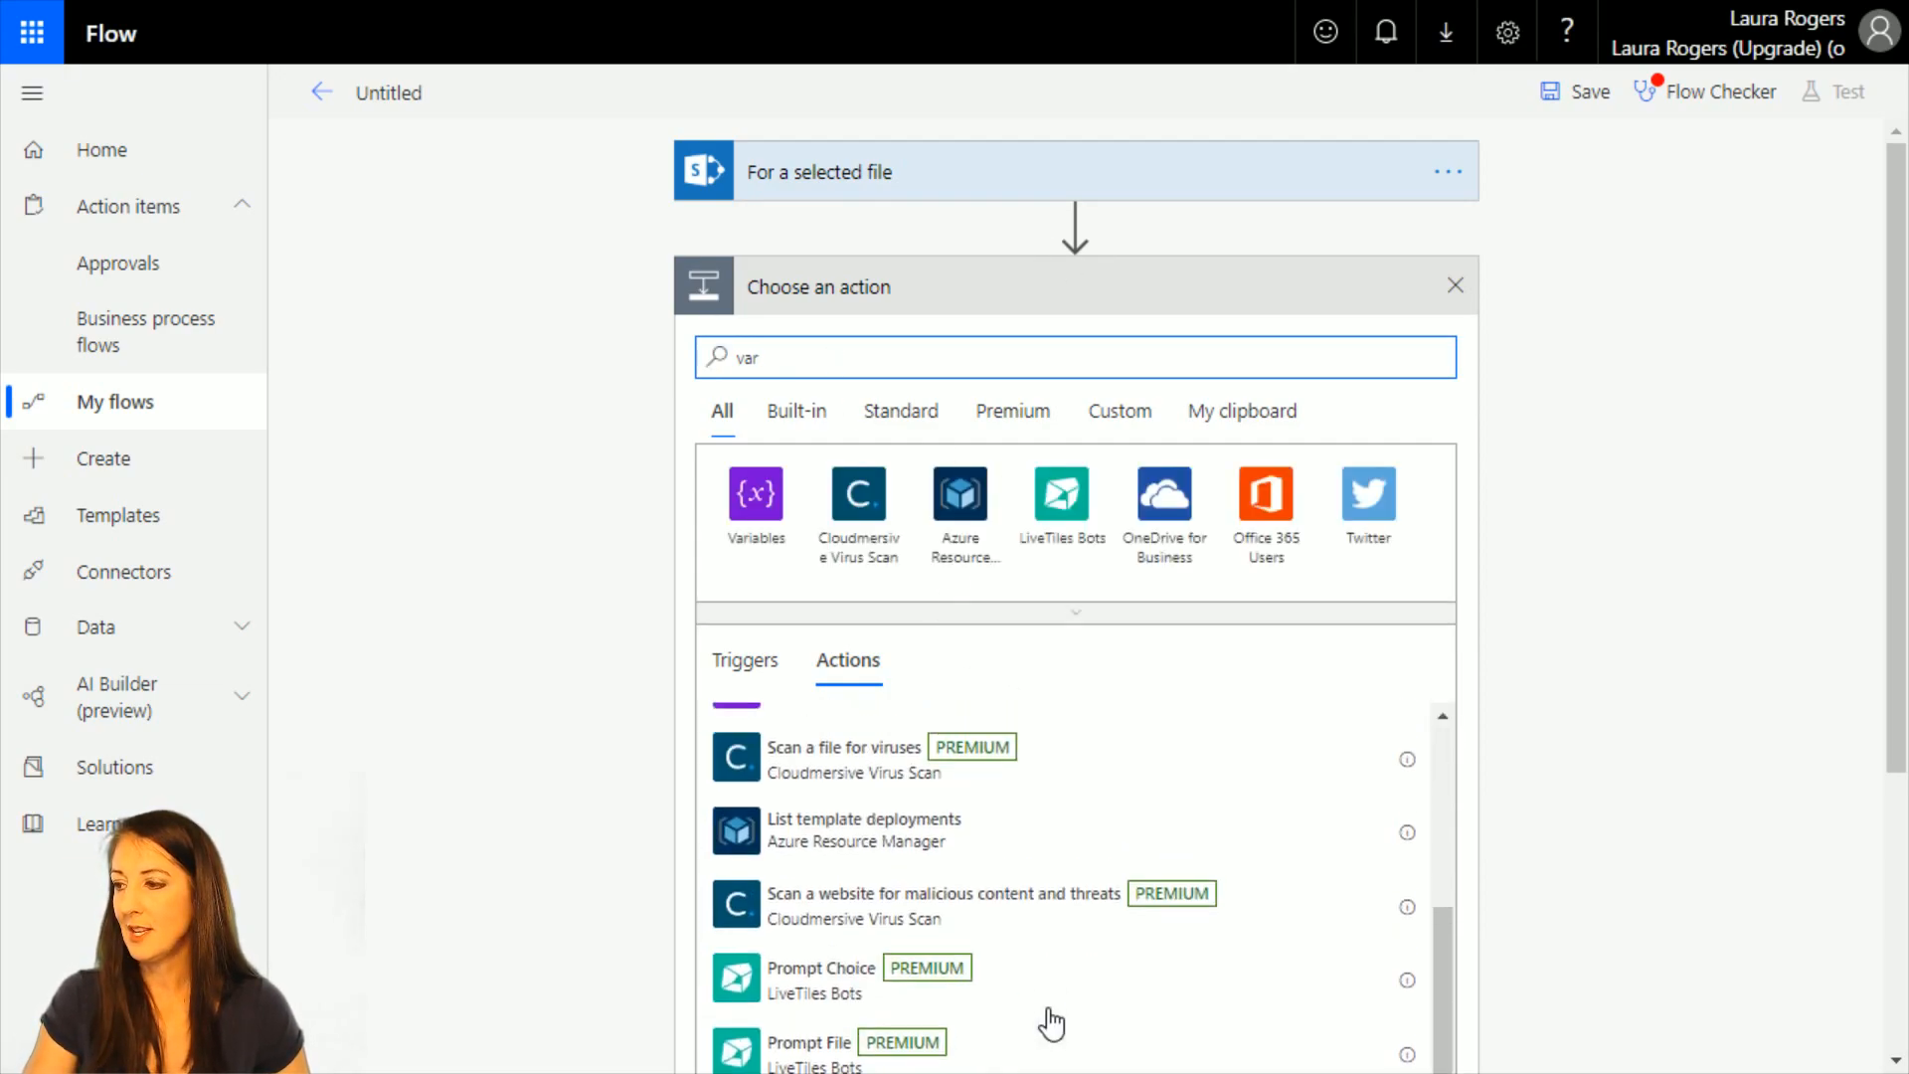
{"action": "left_click", "coordinate": [904, 1025]}
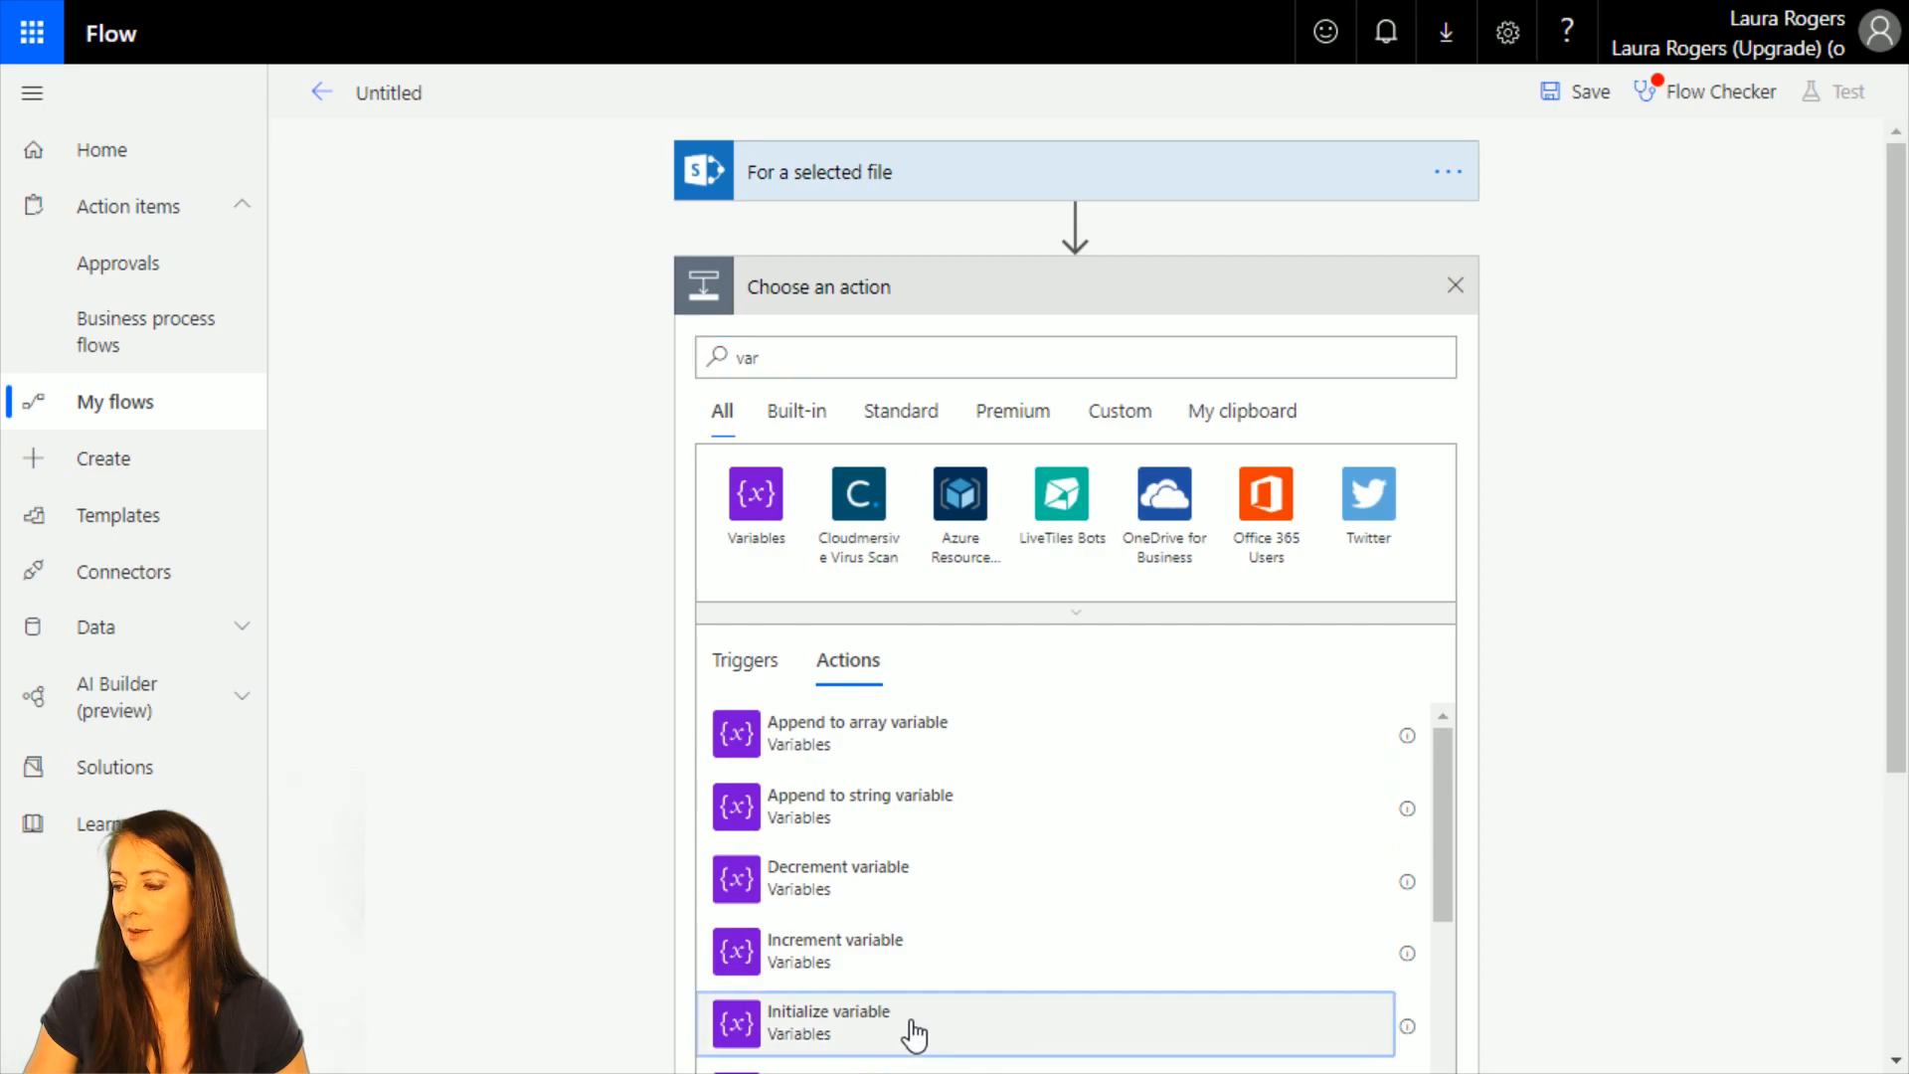
Name the new variable varIDint and set its type to Integer.
{"action": "left_click", "coordinate": [1073, 341]}
{"action": "type", "text": "va"}
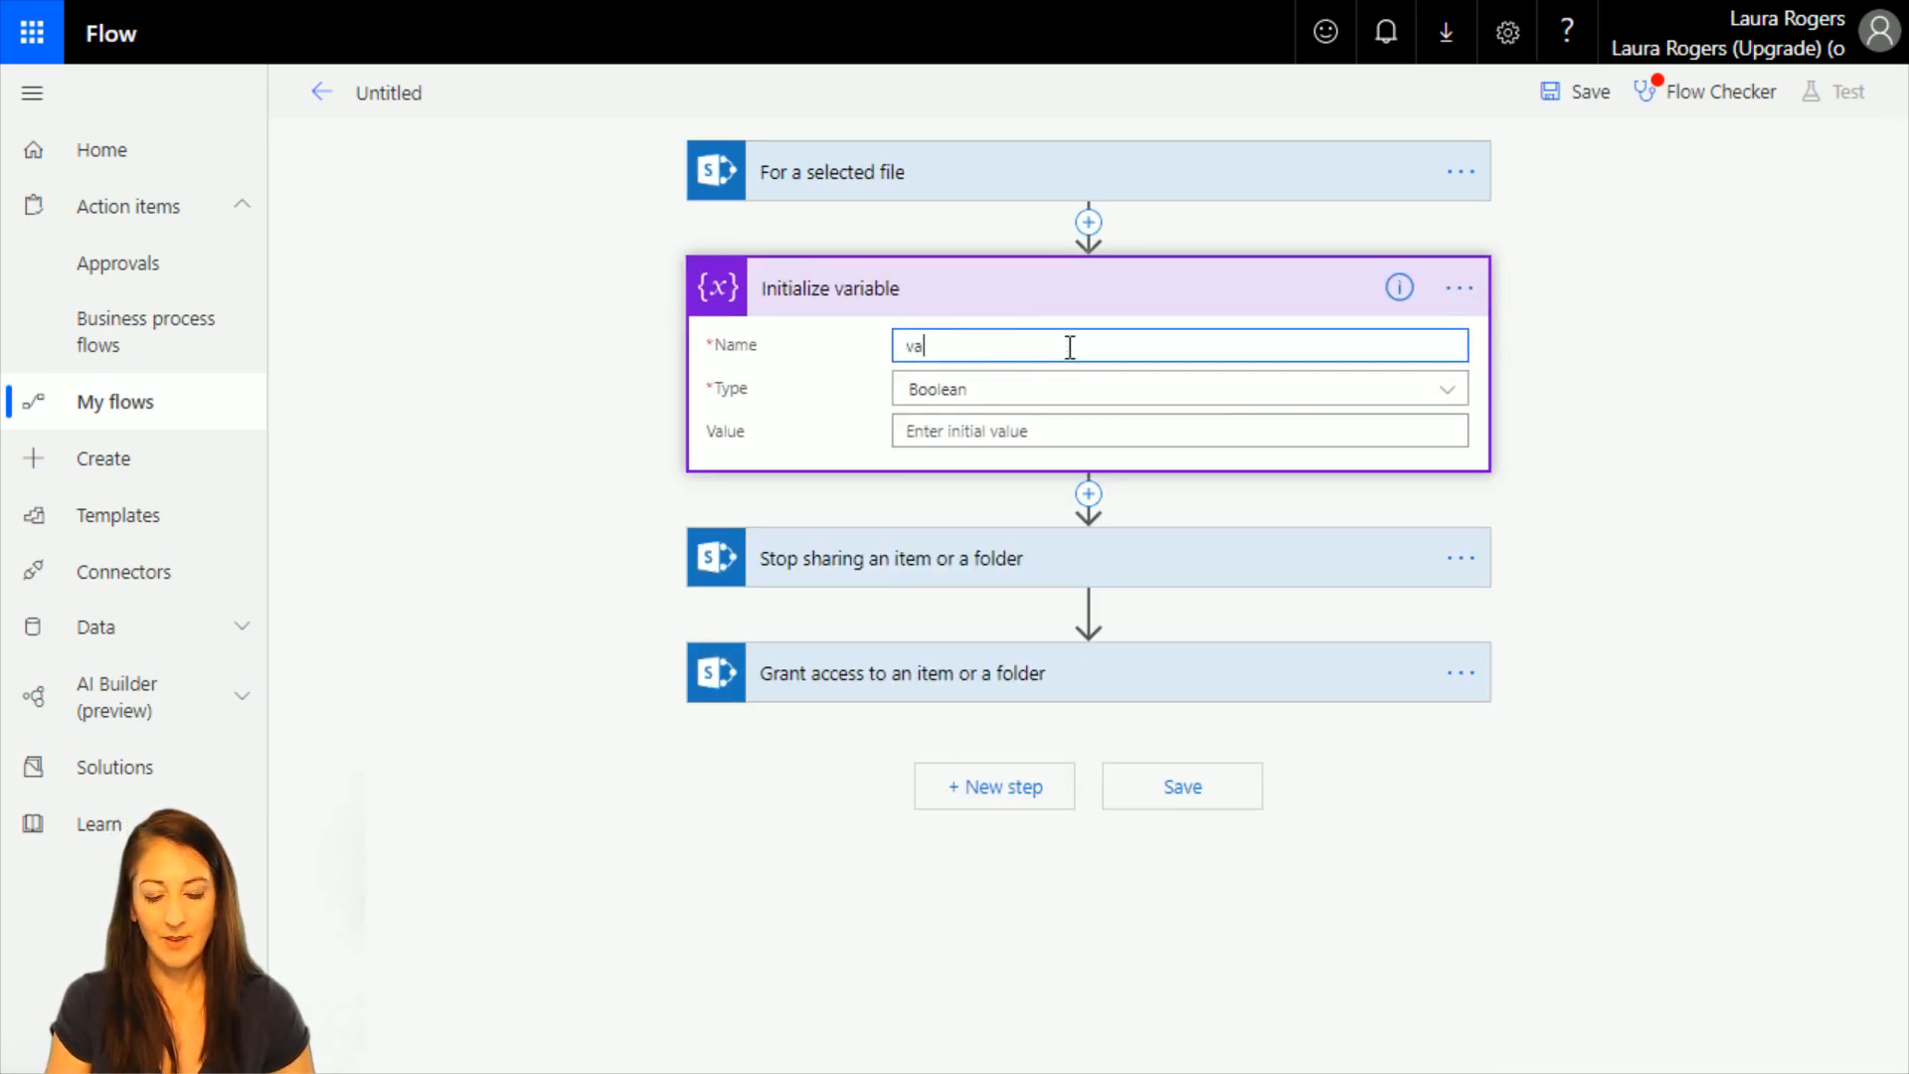
{"action": "type", "text": "rIDi"}
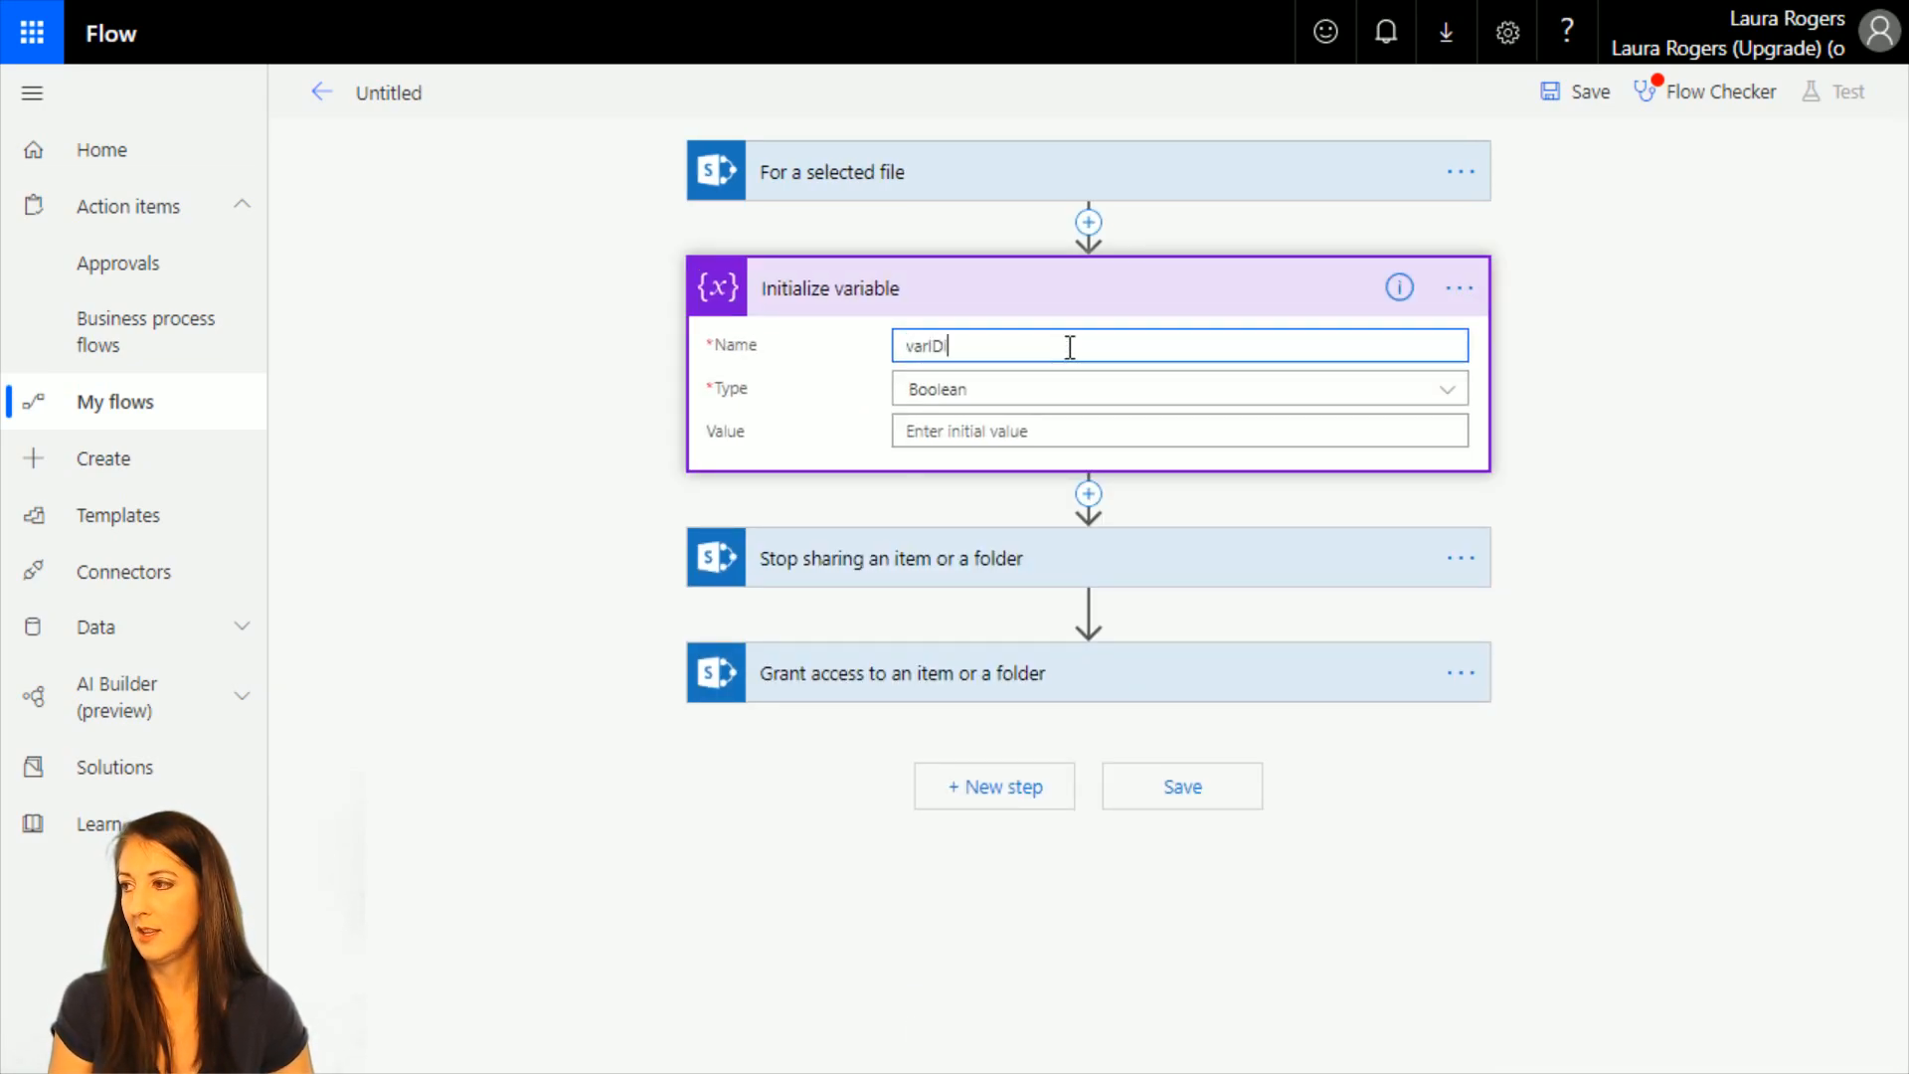
{"action": "type", "text": "nt"}
{"action": "left_click", "coordinate": [1061, 390]}
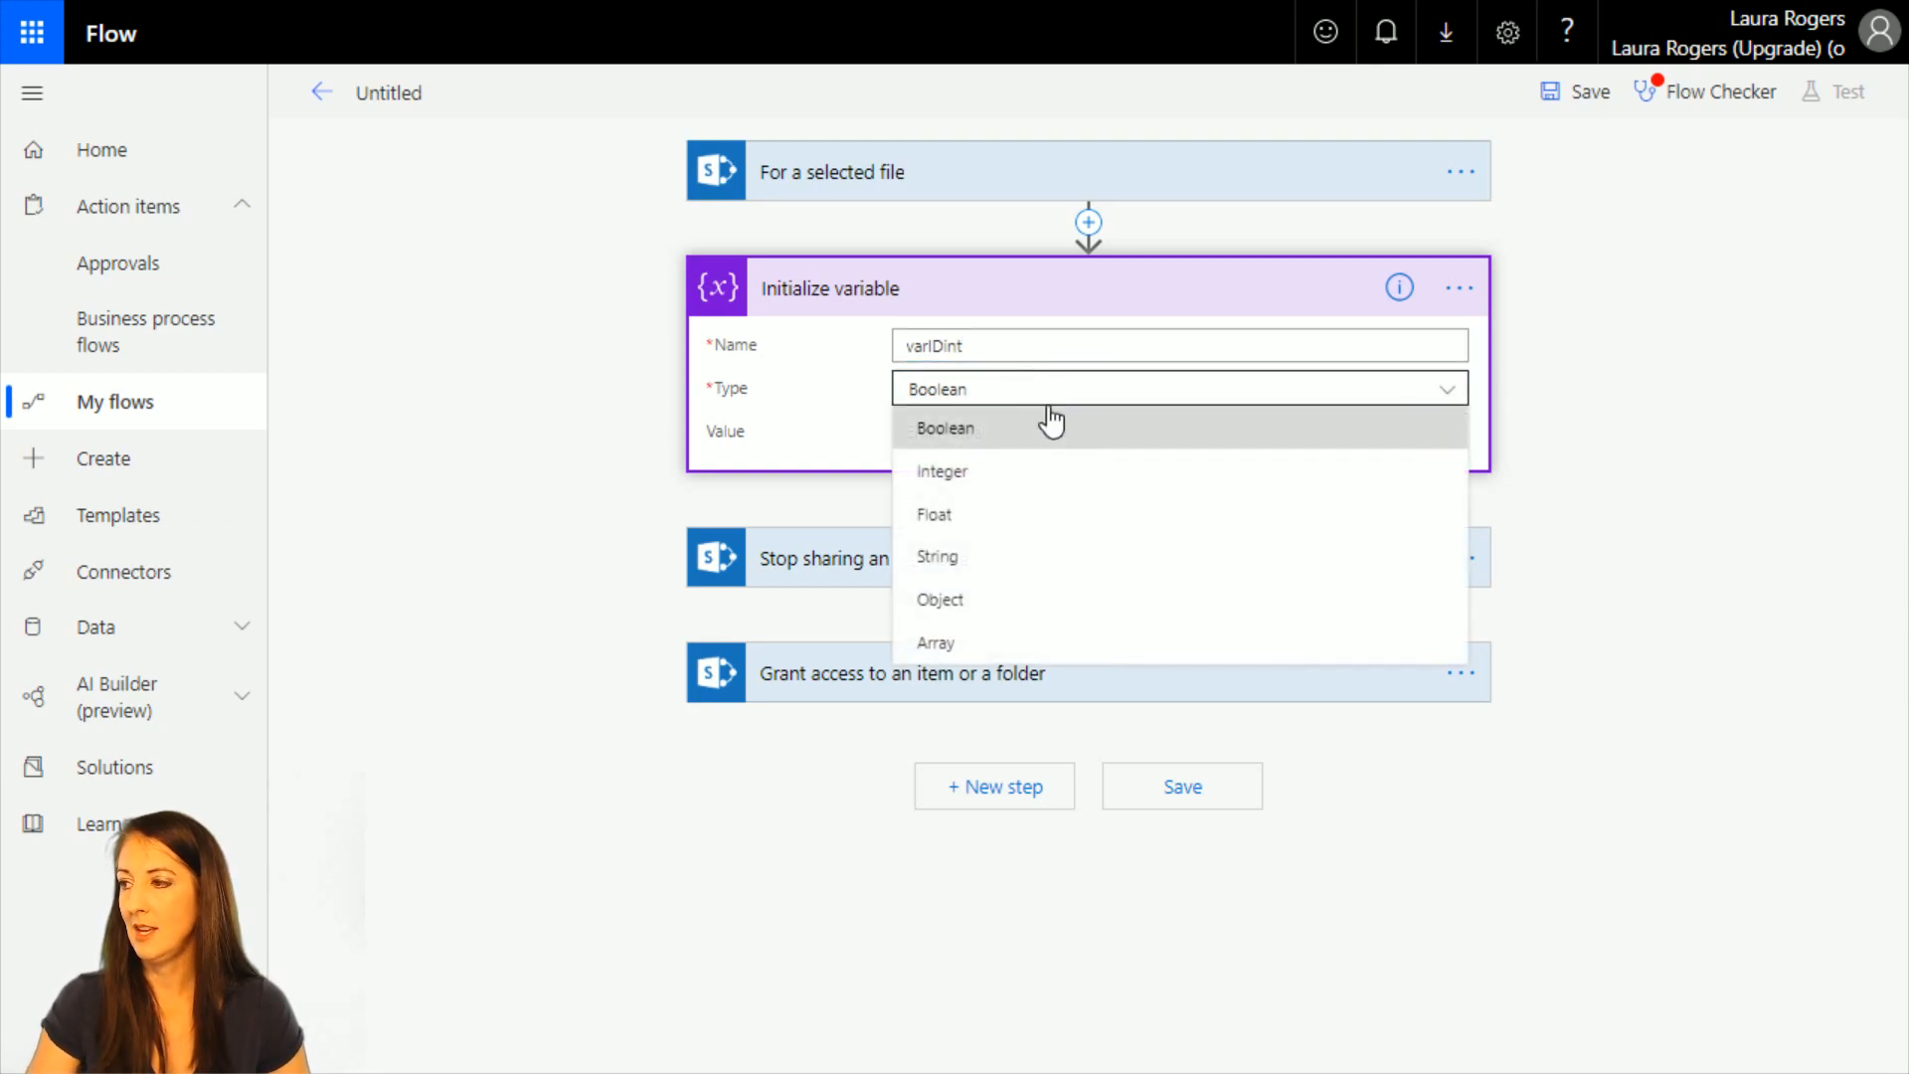
{"action": "left_click", "coordinate": [1036, 470]}
Try to build an int() expression with dynamic content for the varIDint variable's value, and cut the expression text.
{"action": "left_click", "coordinate": [943, 433]}
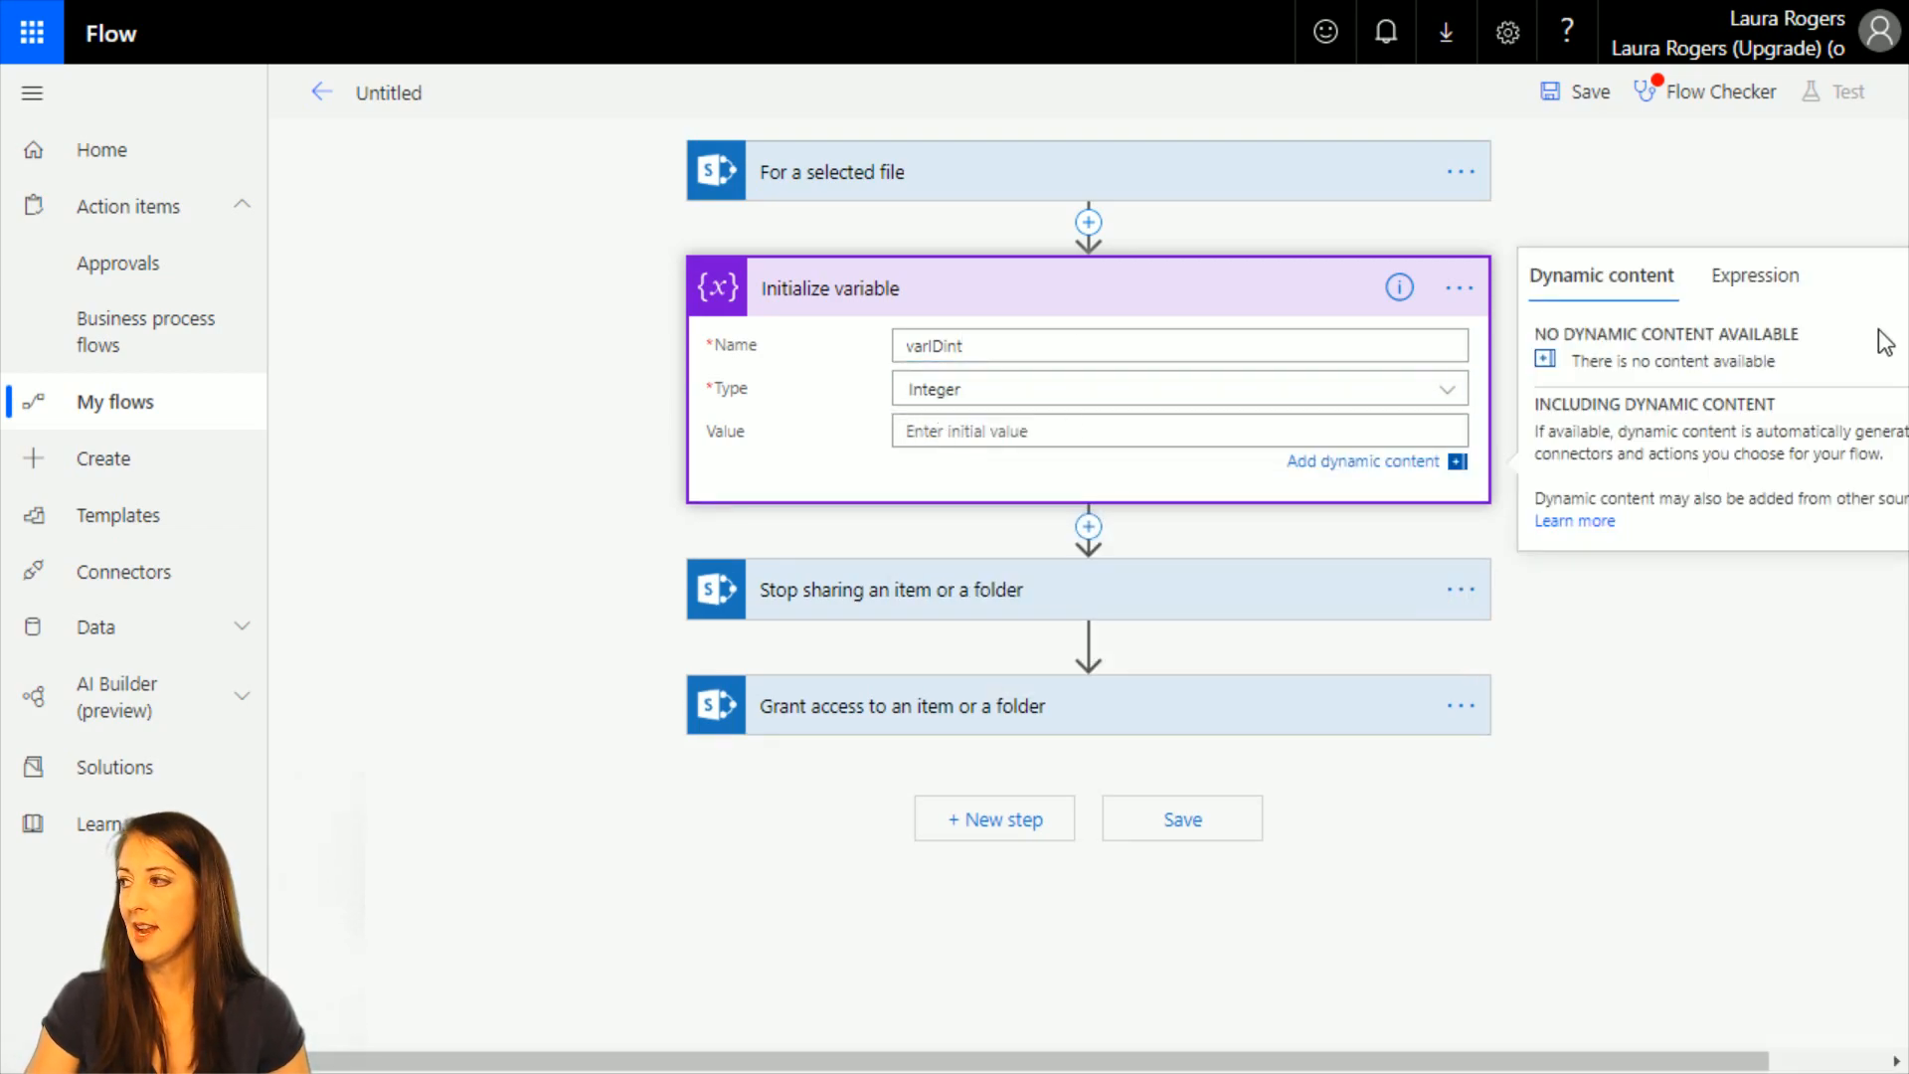
{"action": "left_click", "coordinate": [1787, 296]}
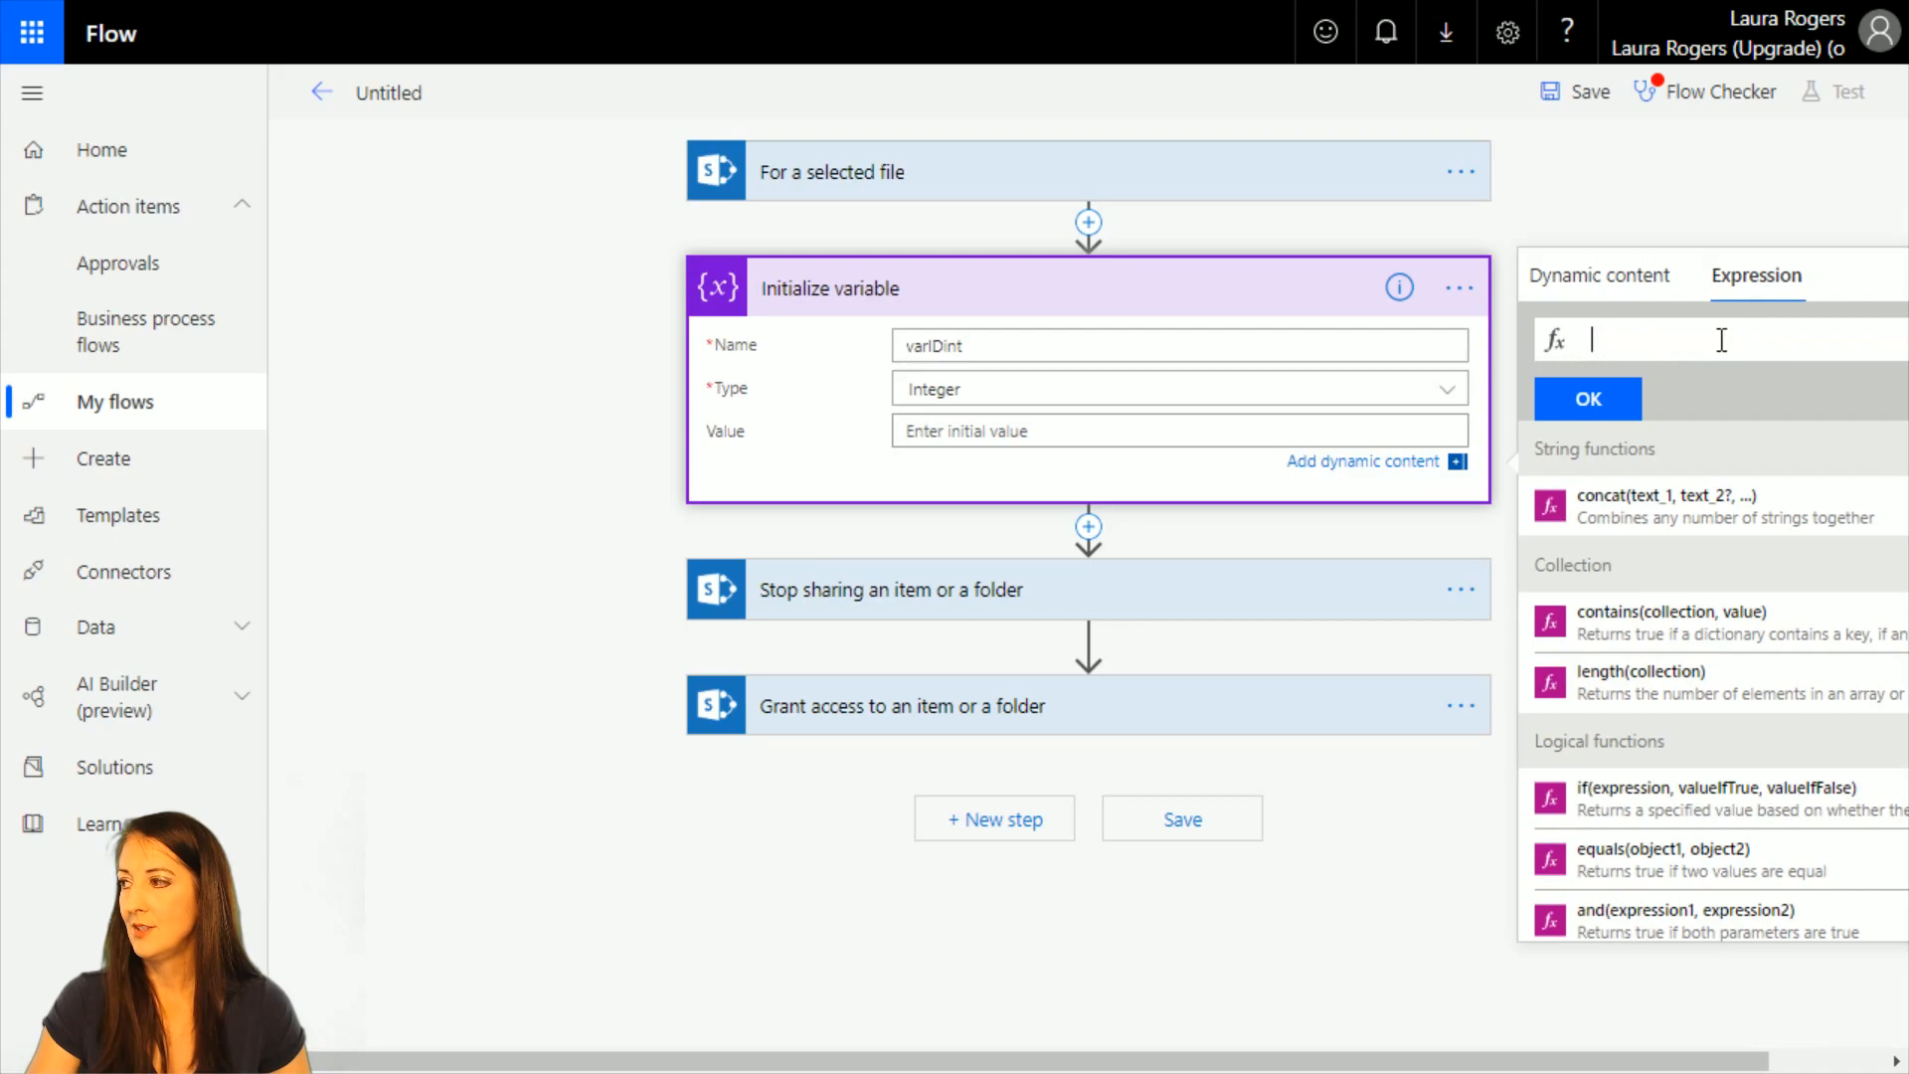
{"action": "left_click", "coordinate": [1756, 296]}
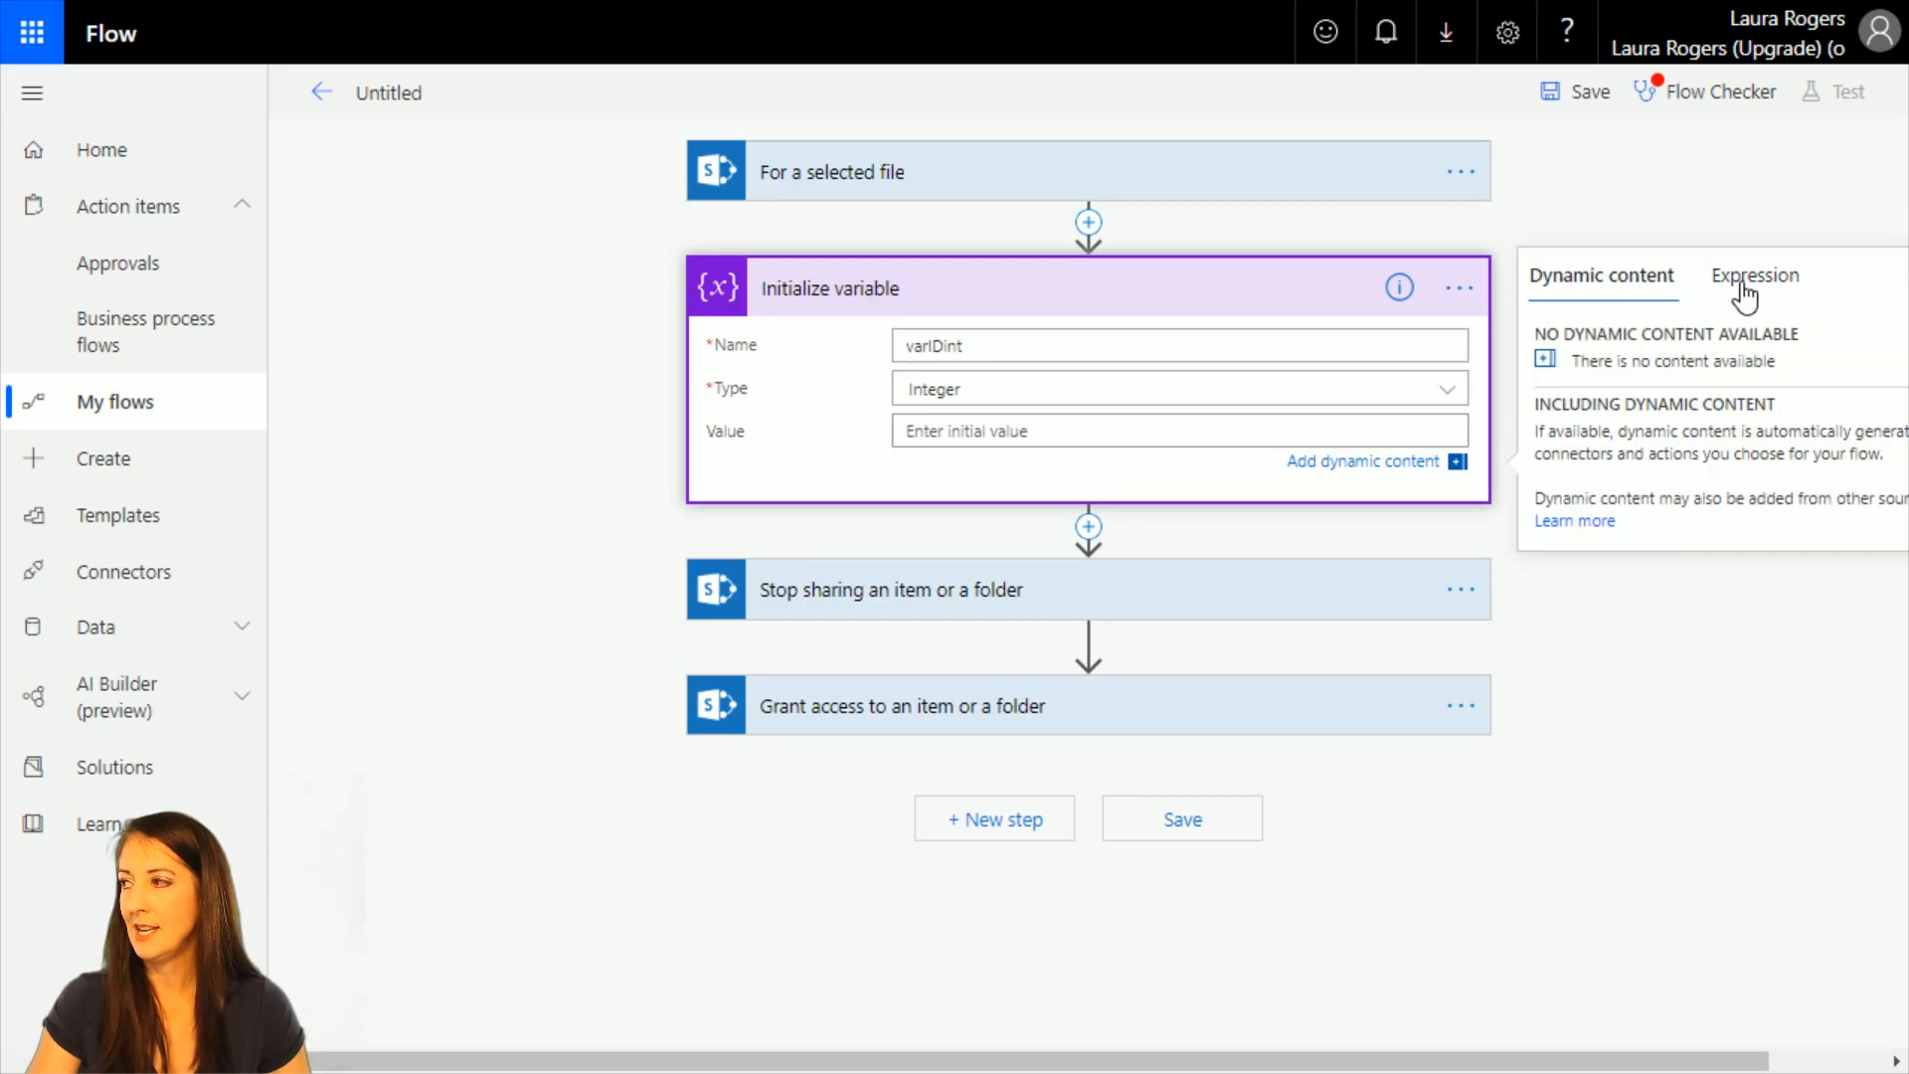
{"action": "left_click", "coordinate": [1730, 298]}
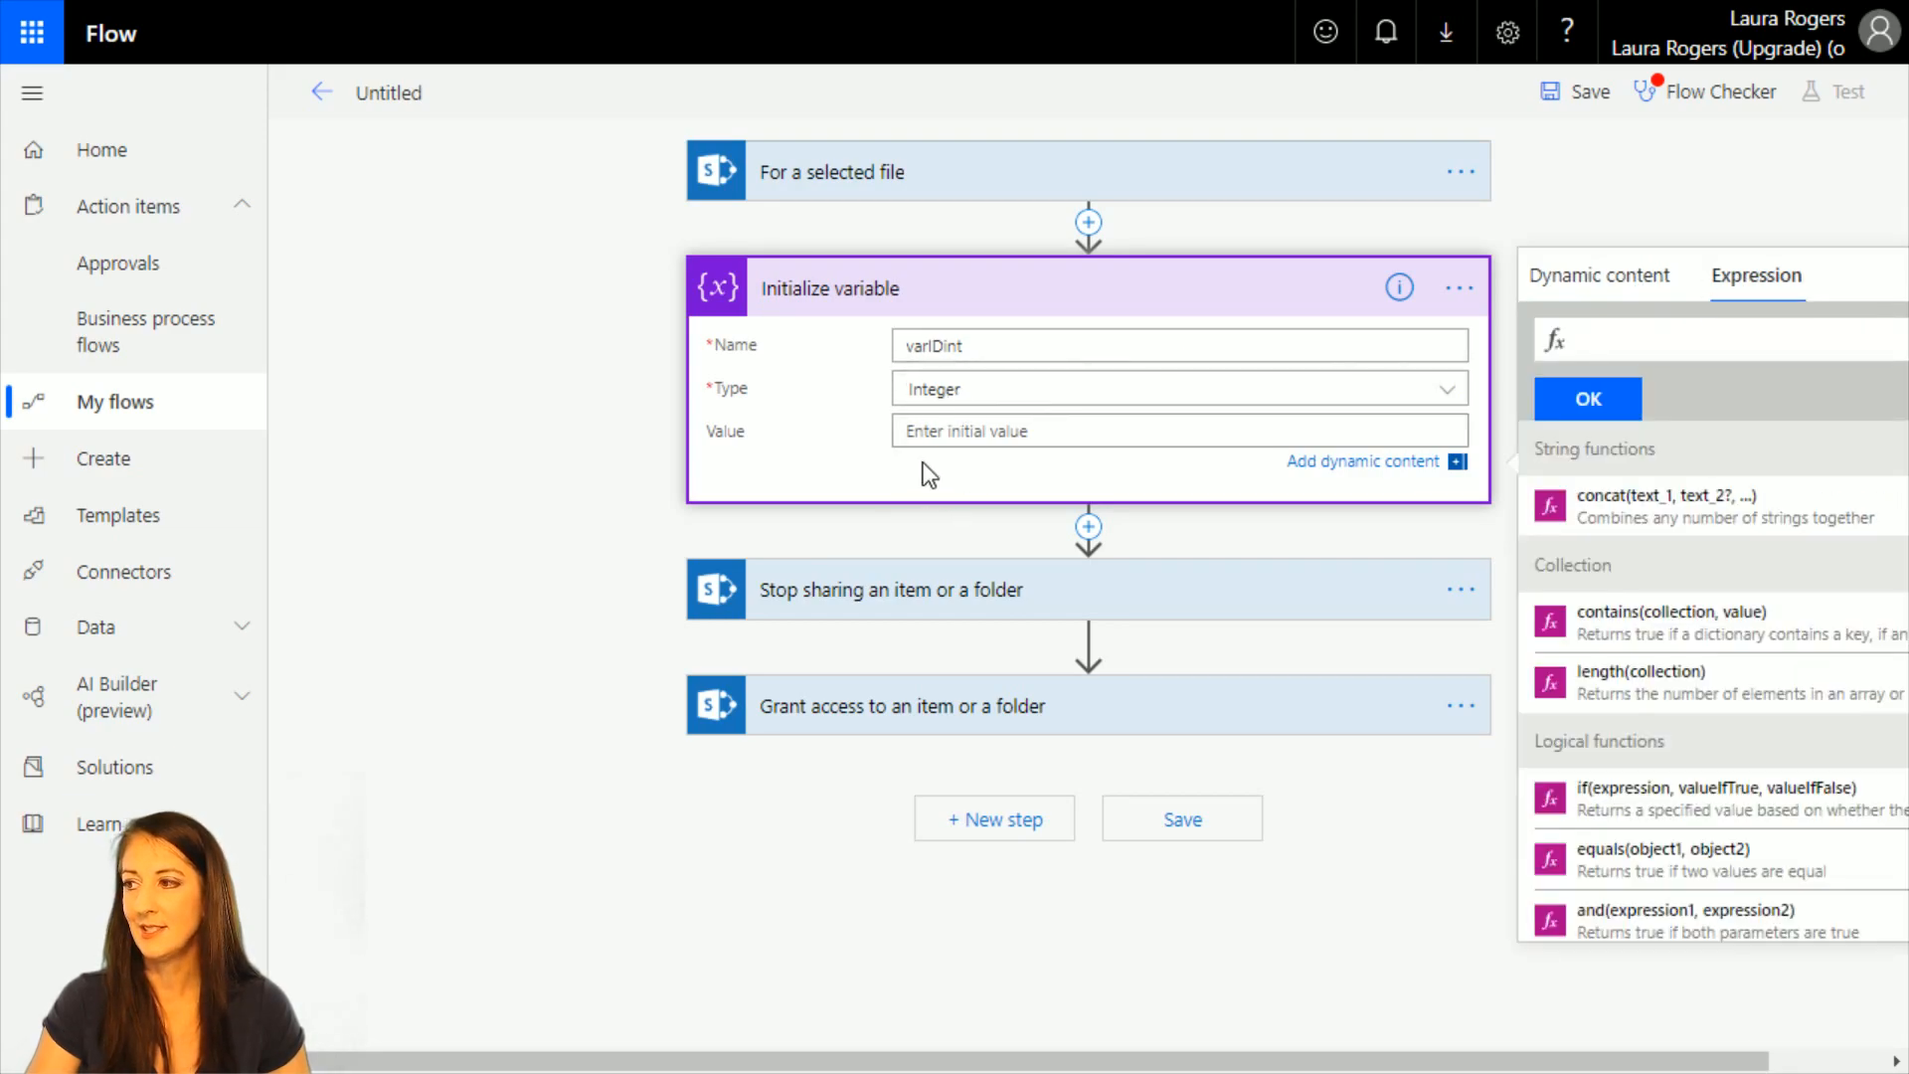
{"action": "left_click", "coordinate": [1721, 340]}
{"action": "type", "text": "int"}
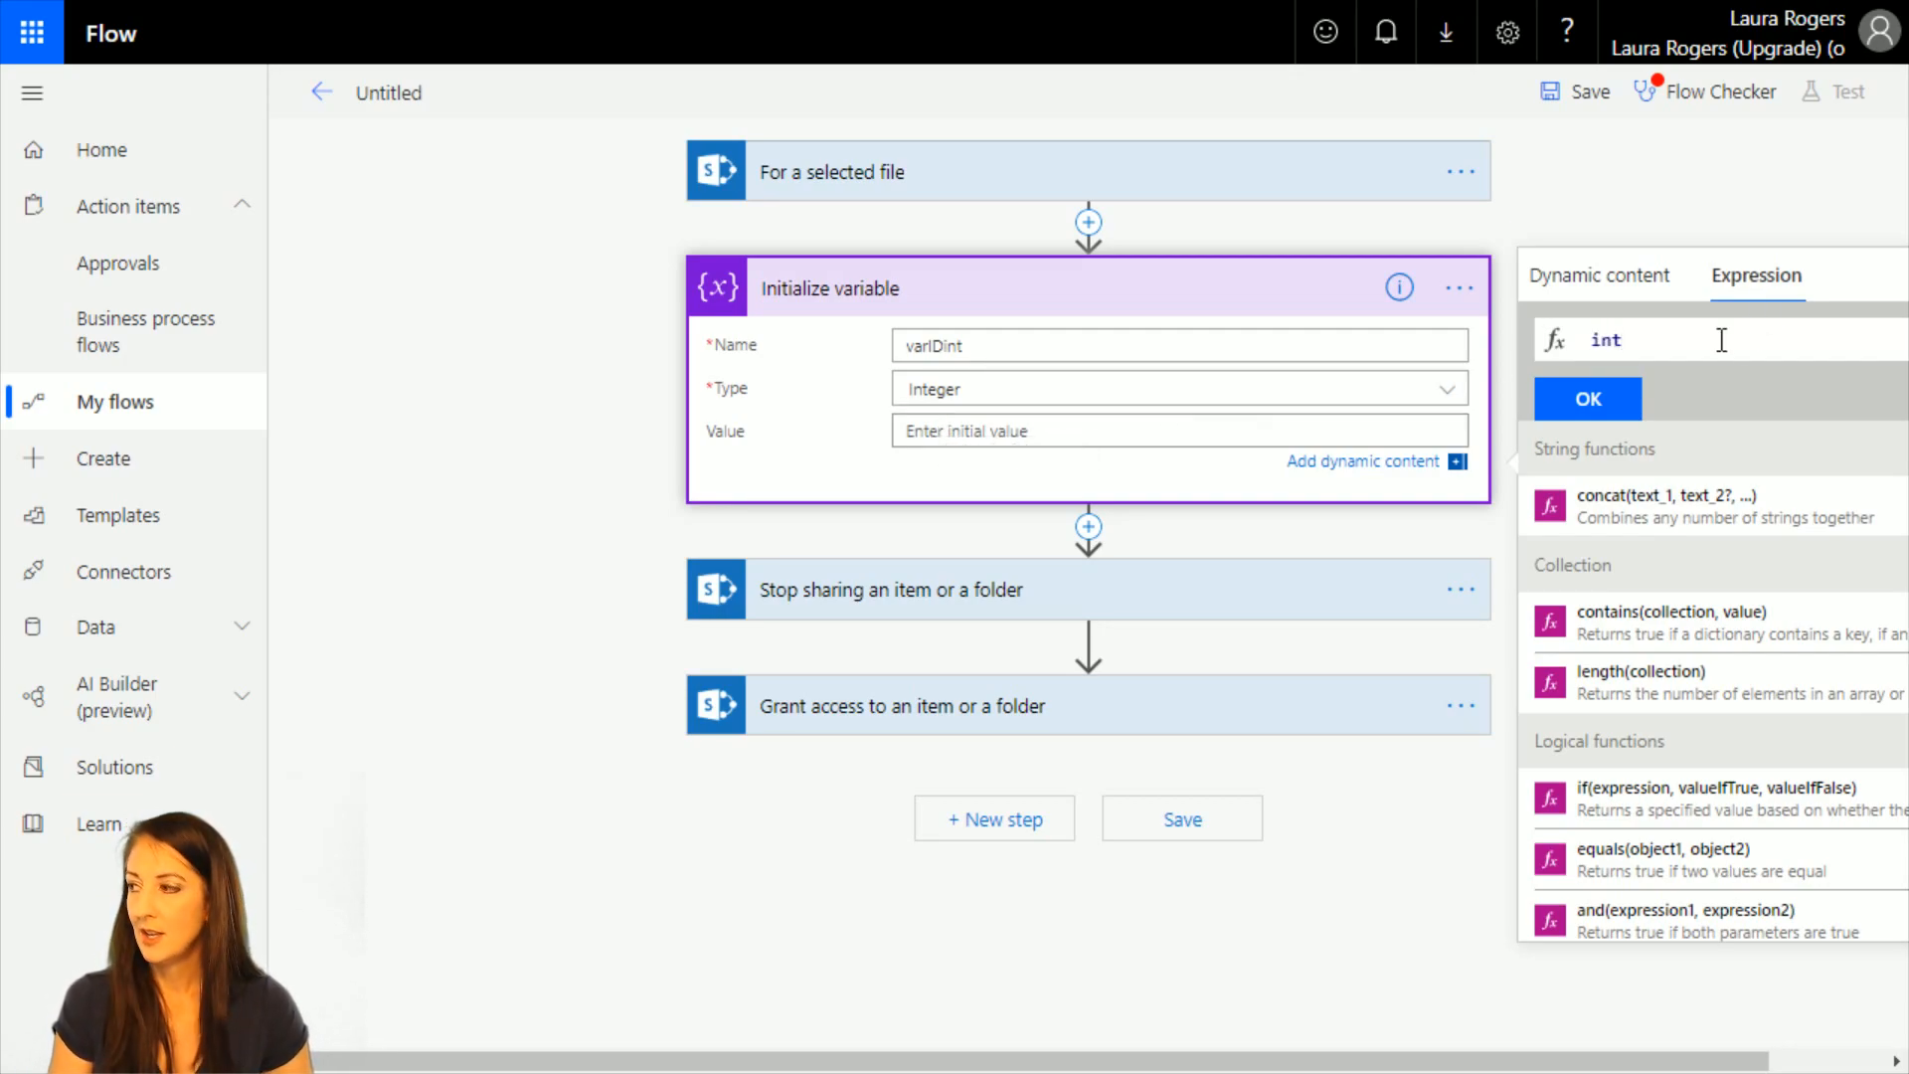
{"action": "type", "text": "("}
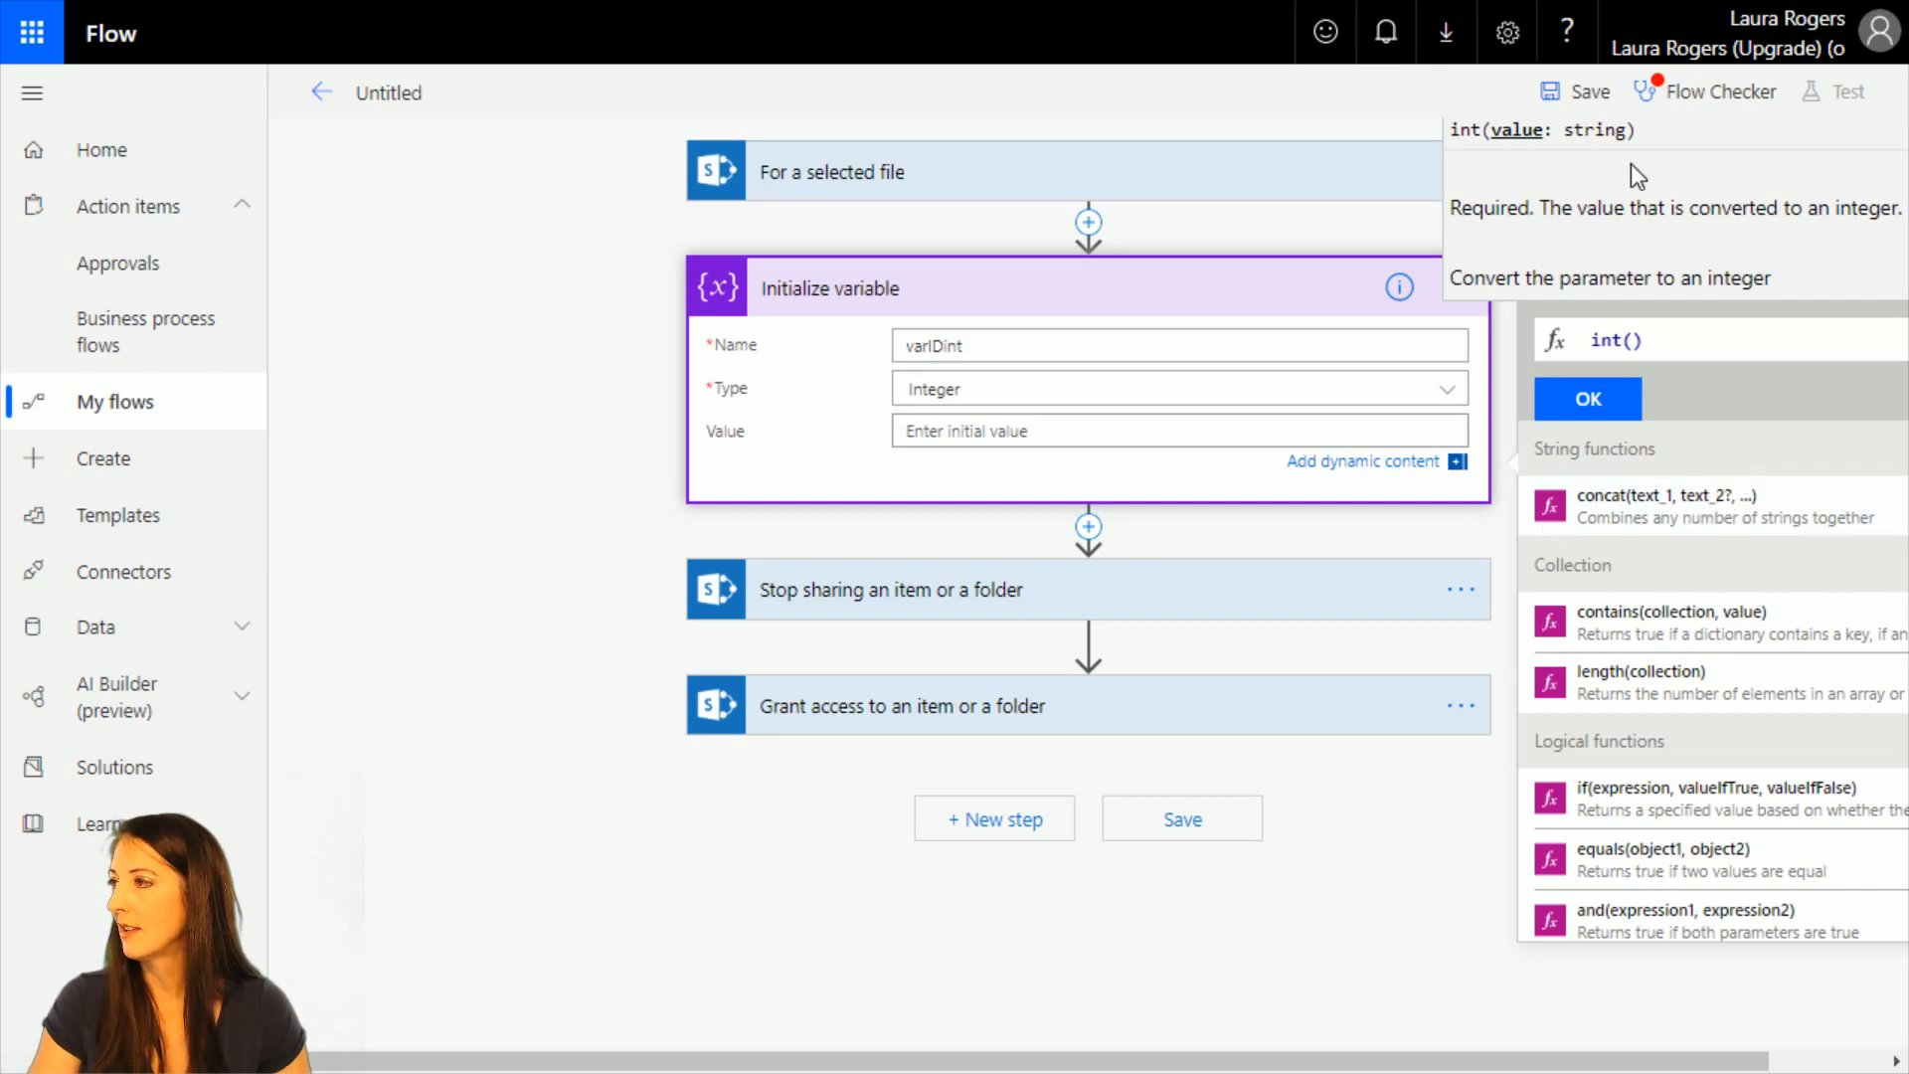
{"action": "left_click", "coordinate": [1631, 287]}
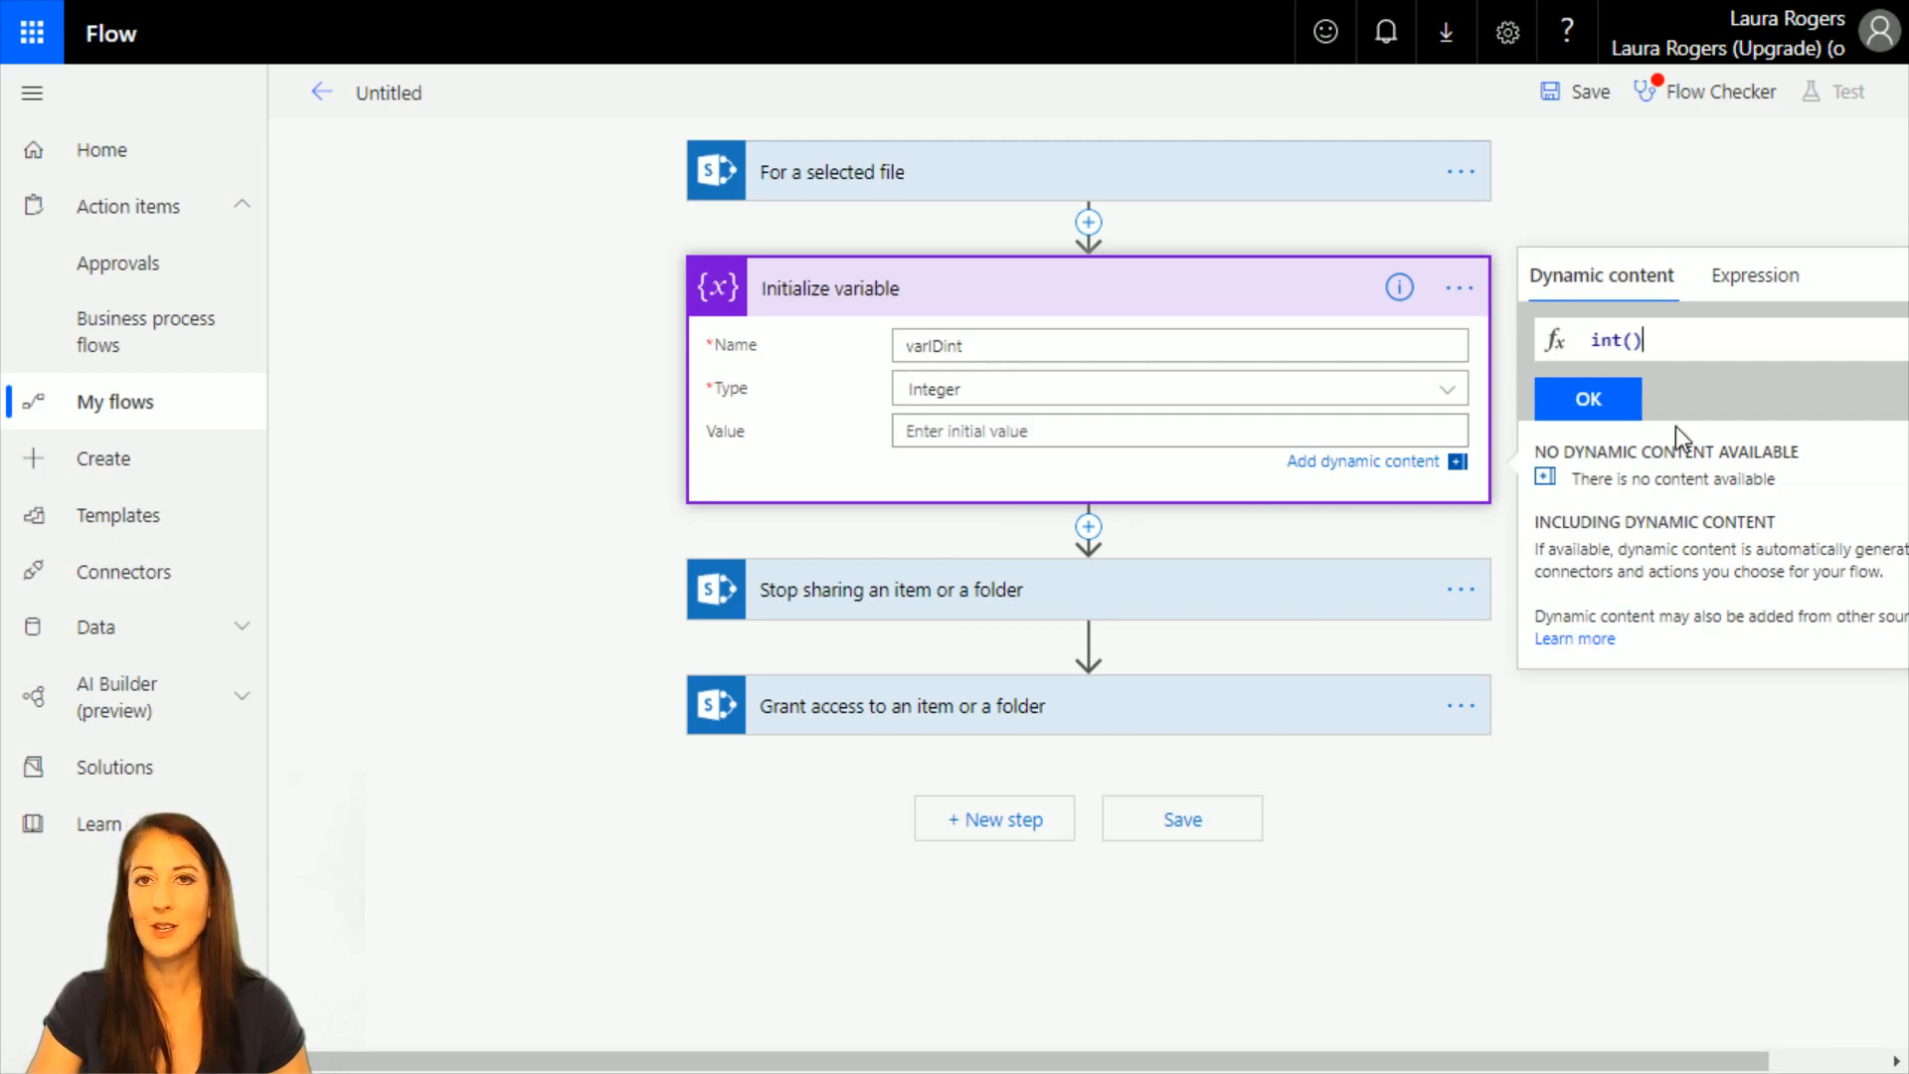
{"action": "left_click_drag", "start_coordinate": [1640, 339], "coordinate": [1507, 338]}
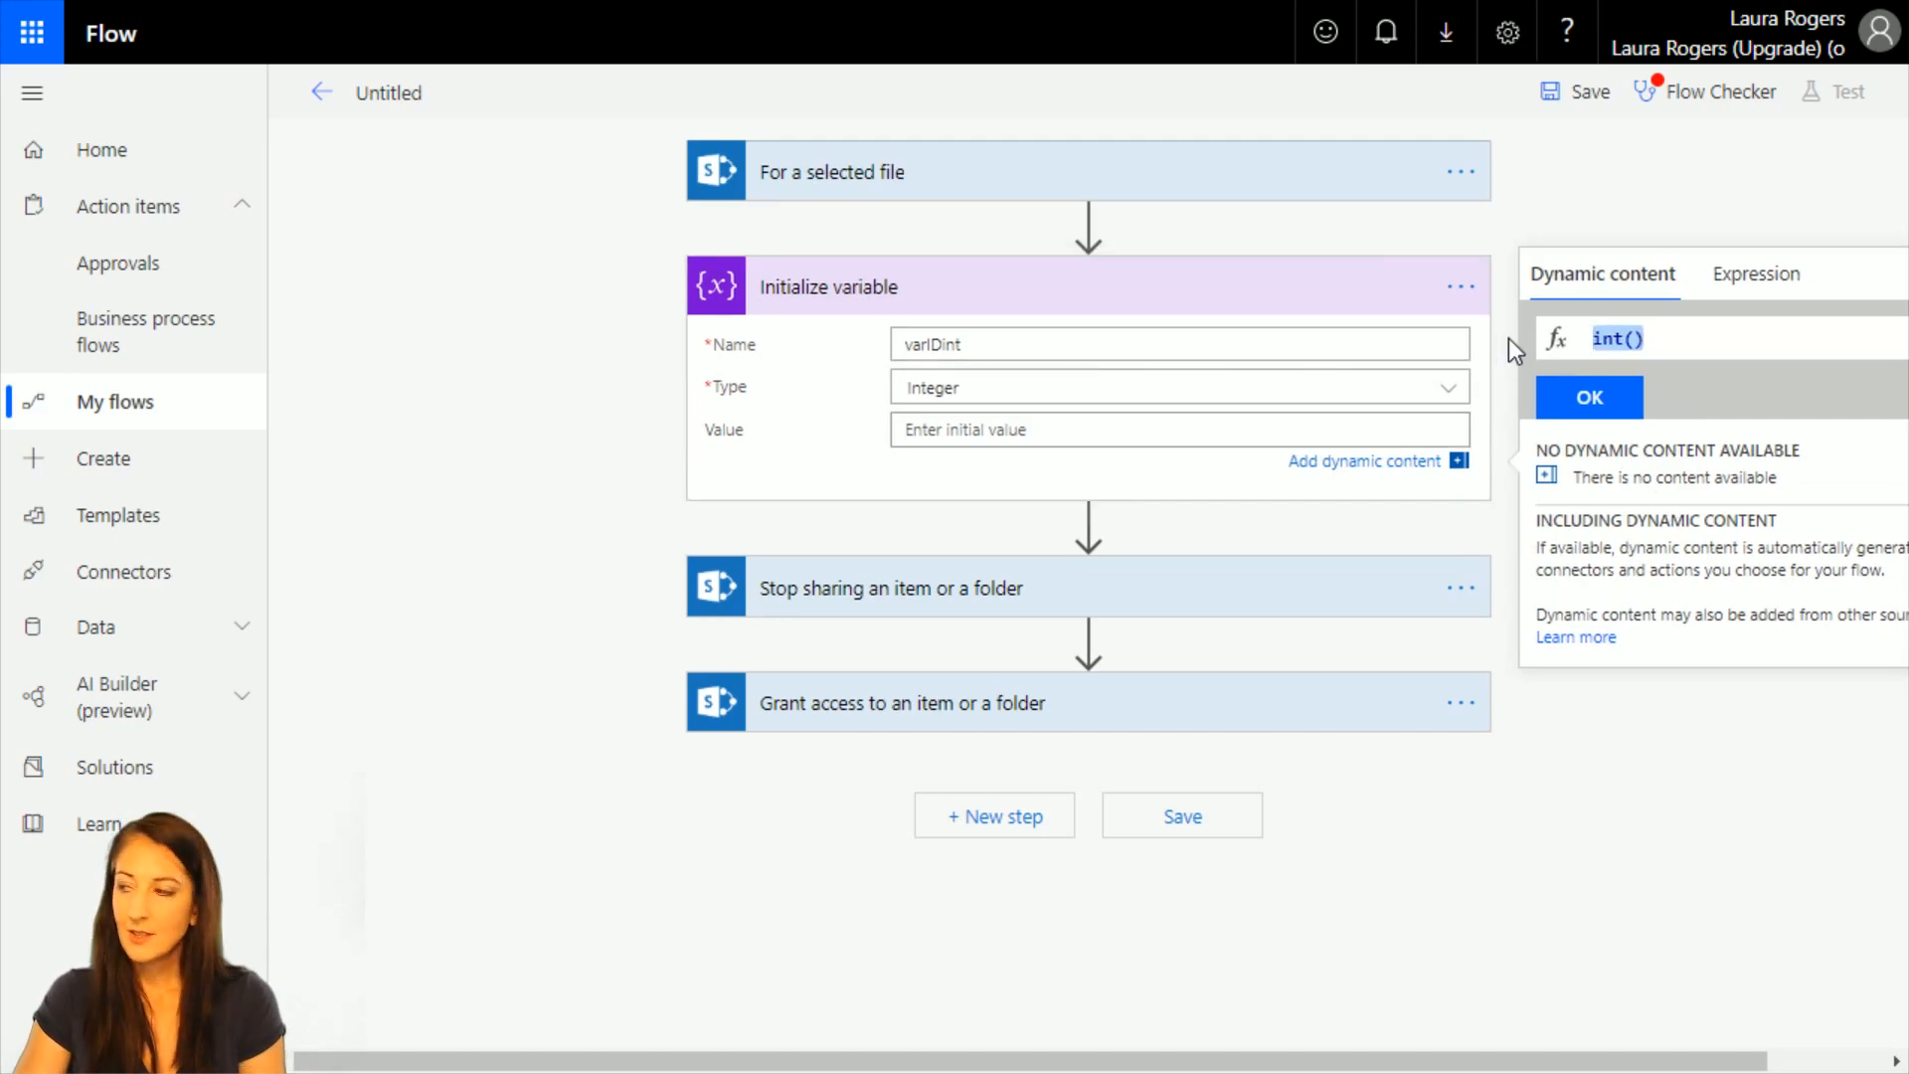
{"action": "key", "text": "ctrl+x"}
Search for "var" and insert a second Initialize variable action between the selected-file trigger and the existing Initialize variable action.
{"action": "left_click", "coordinate": [1088, 224]}
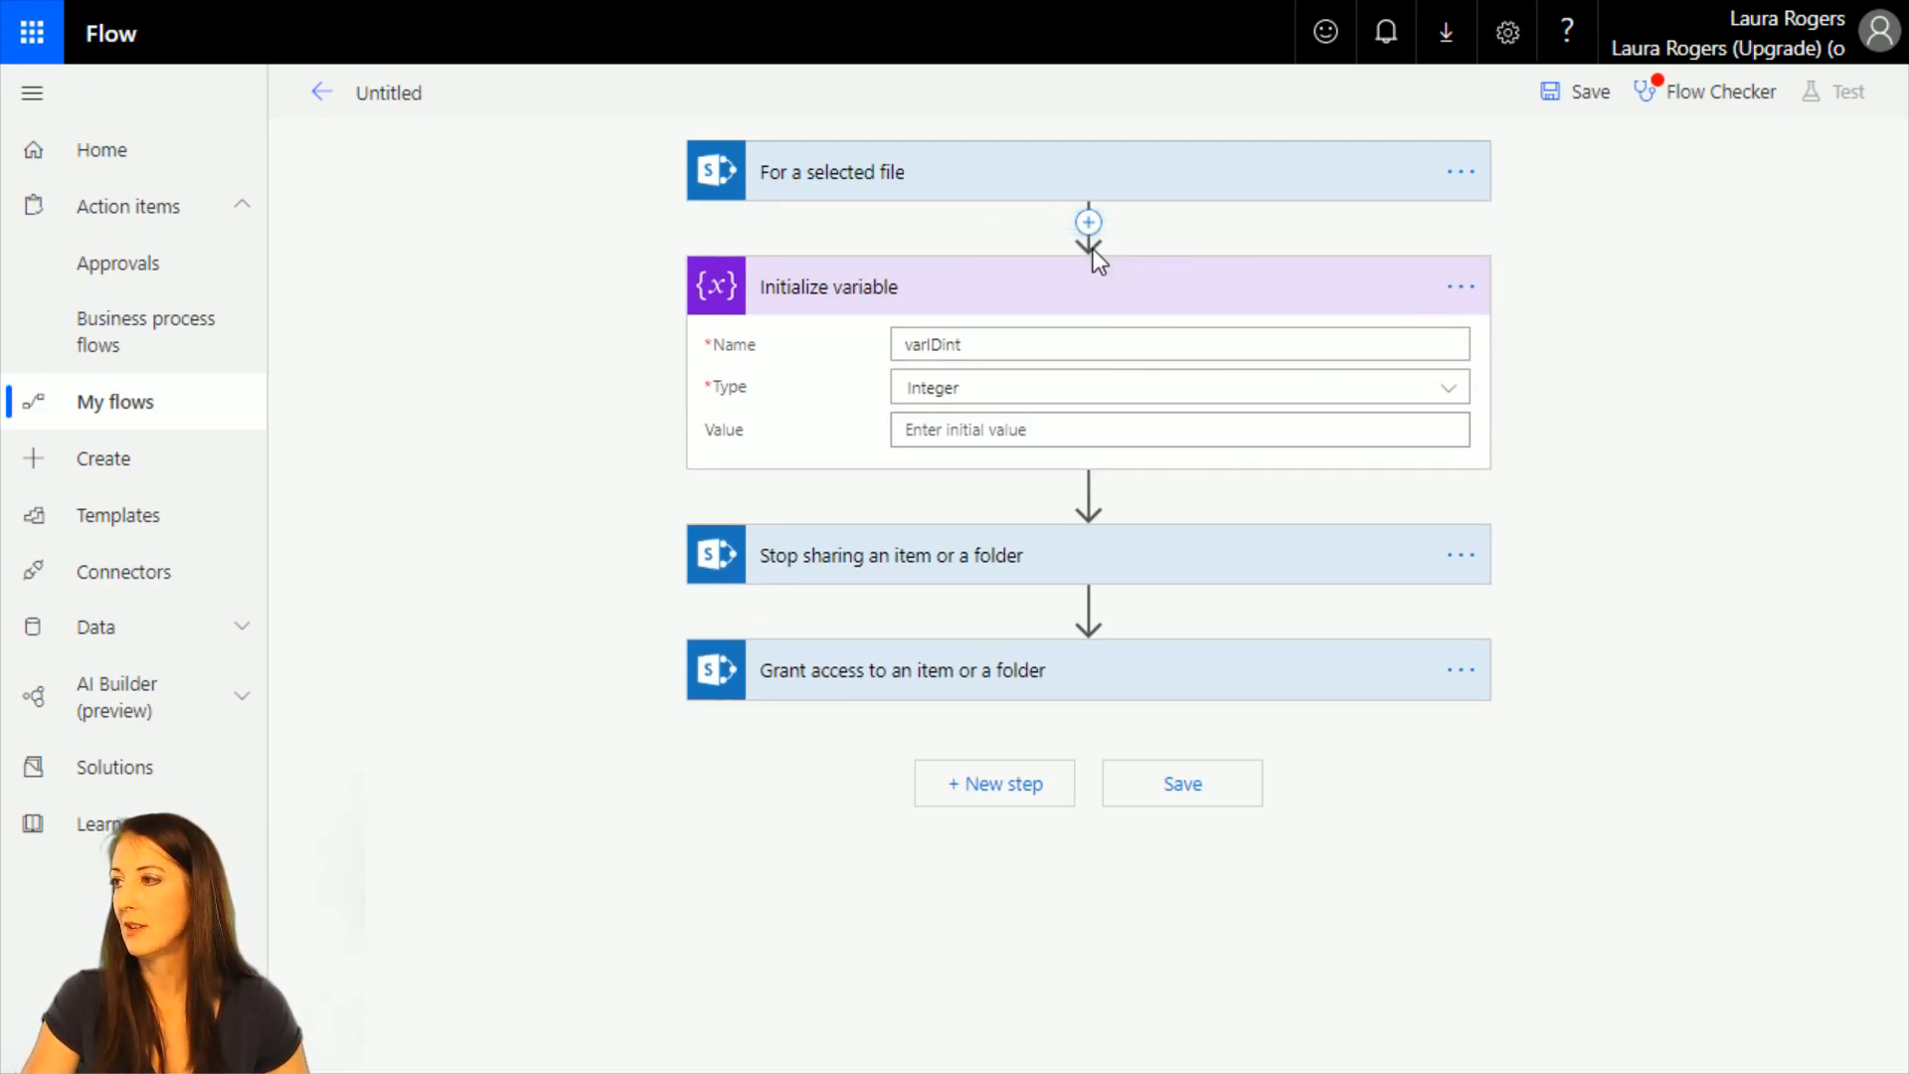
{"action": "left_click", "coordinate": [1099, 264]}
{"action": "type", "text": "var"}
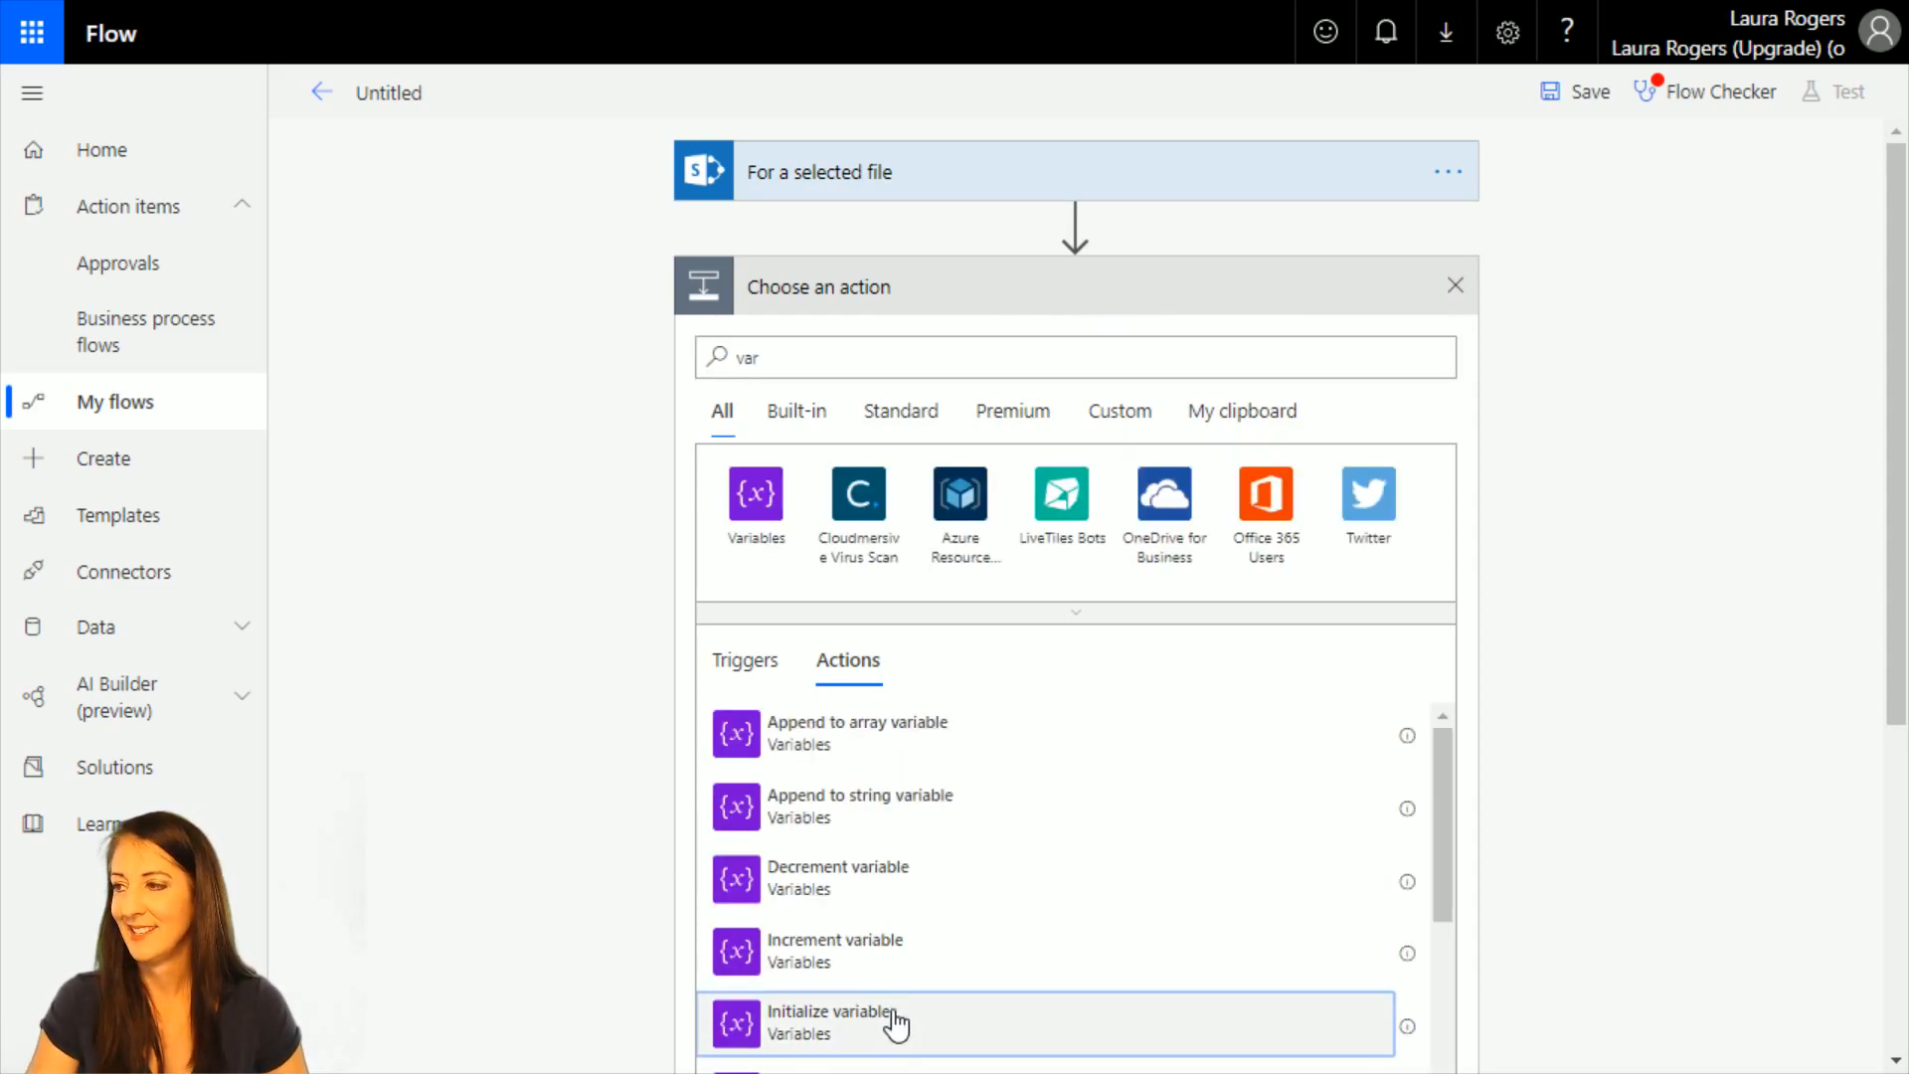
{"action": "left_click", "coordinate": [895, 1024]}
Name the new variable varIDstring, set its type to String and use the trigger's FileId as its value.
{"action": "left_click", "coordinate": [1053, 338]}
{"action": "type", "text": "var"}
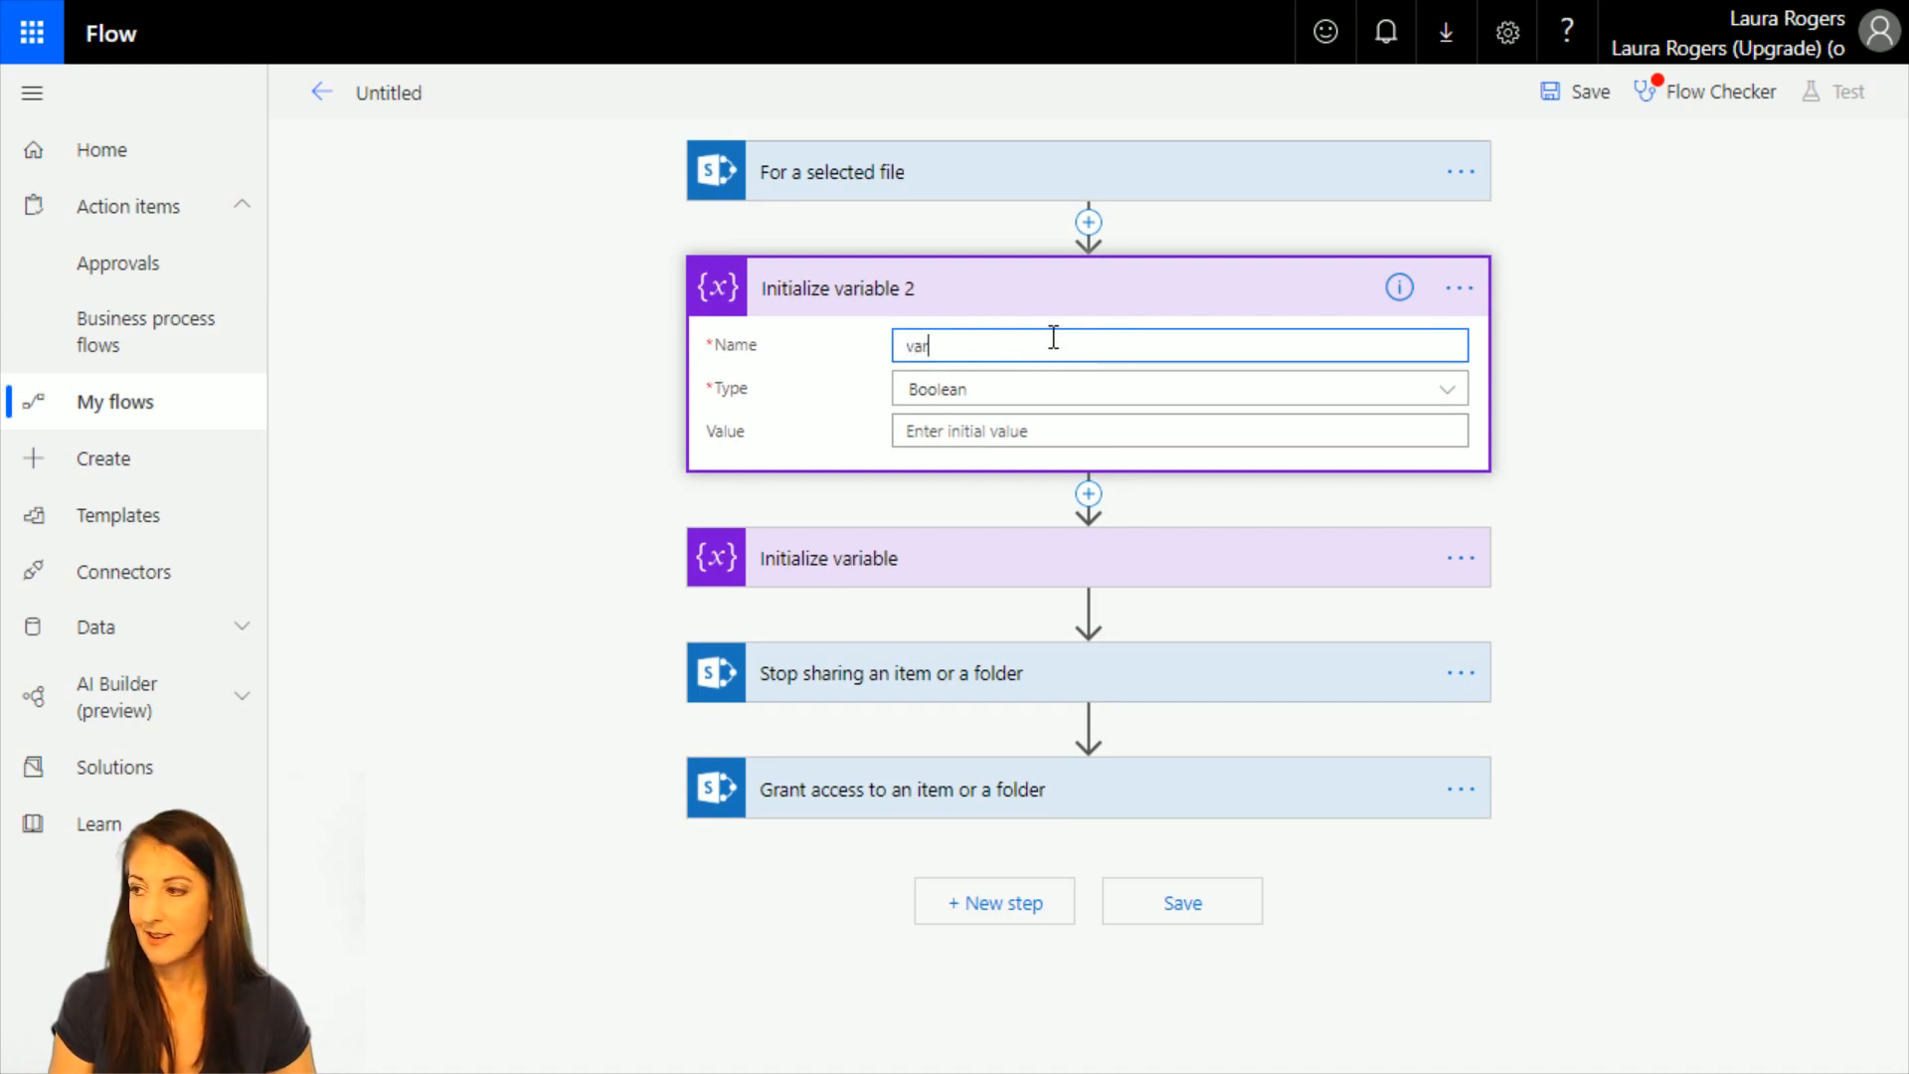
{"action": "type", "text": "IDstring"}
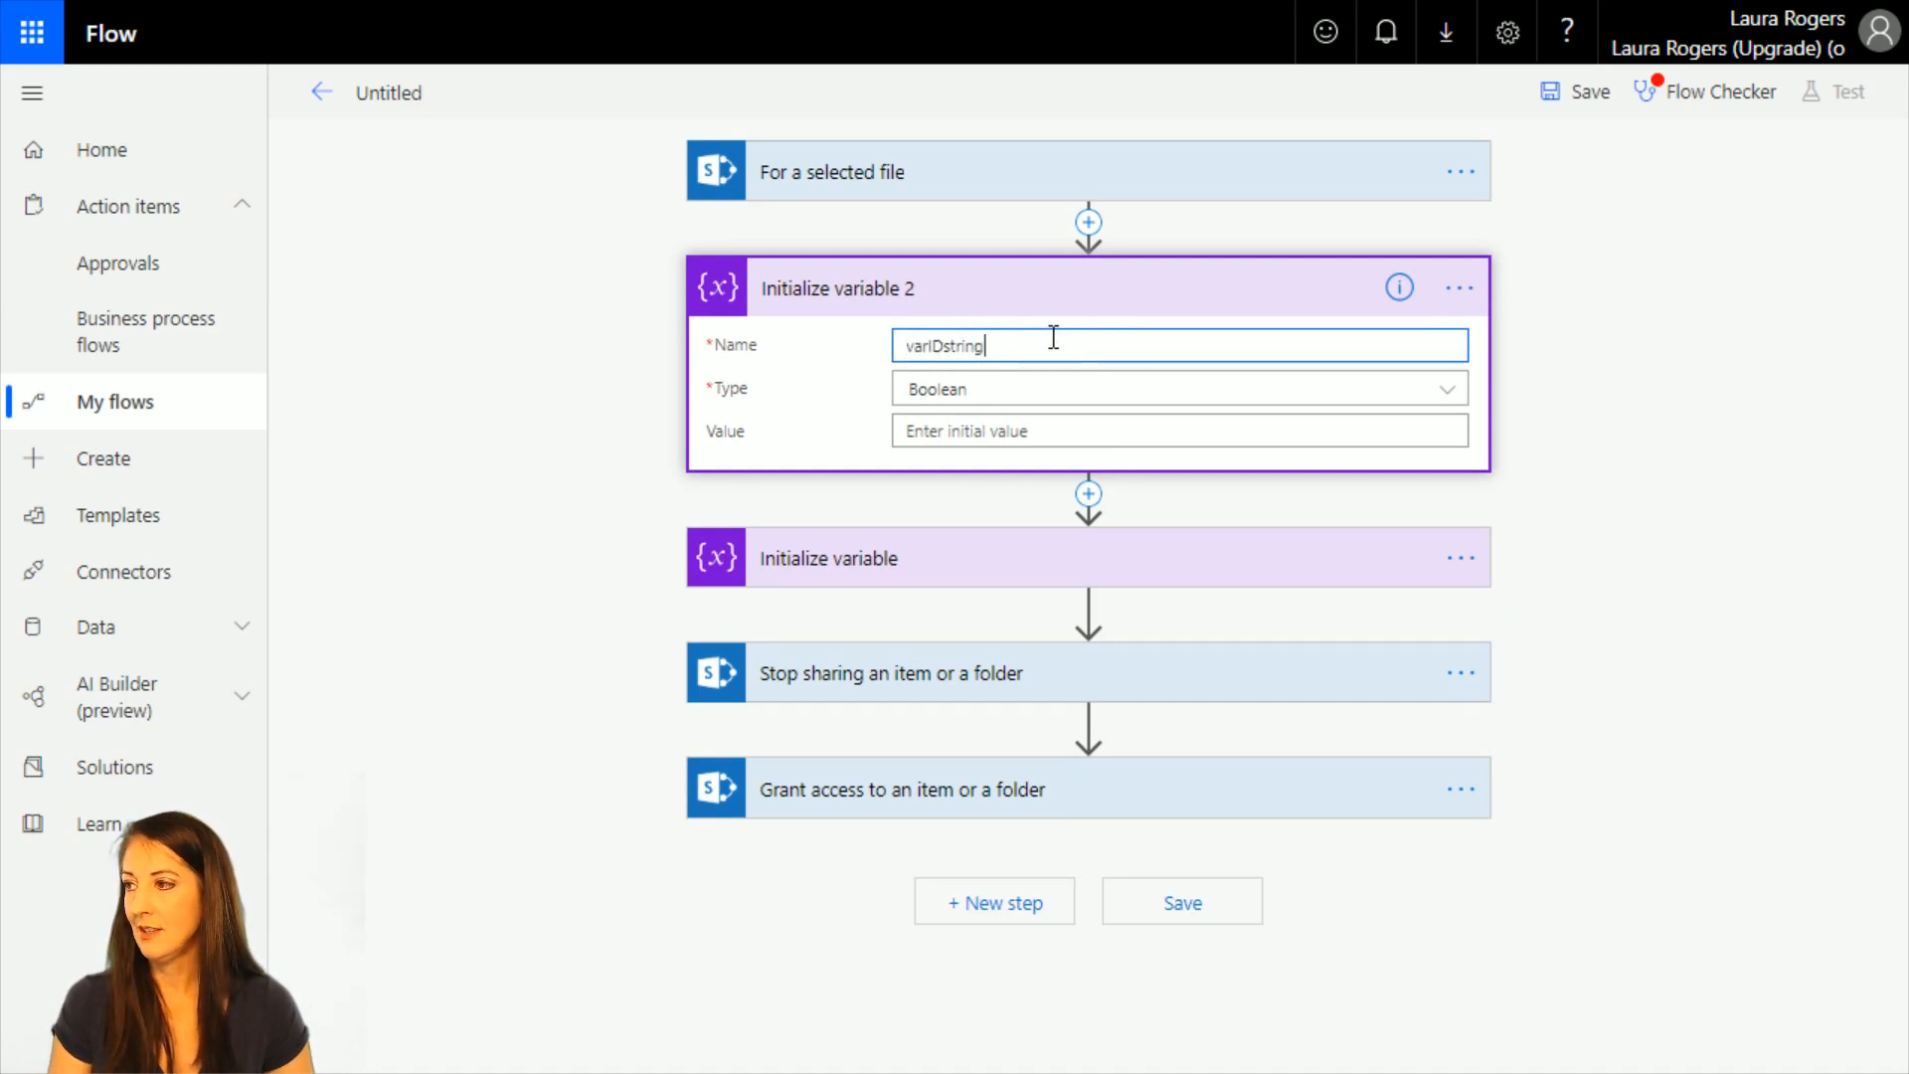
{"action": "left_click", "coordinate": [1040, 393]}
{"action": "left_click", "coordinate": [940, 554]}
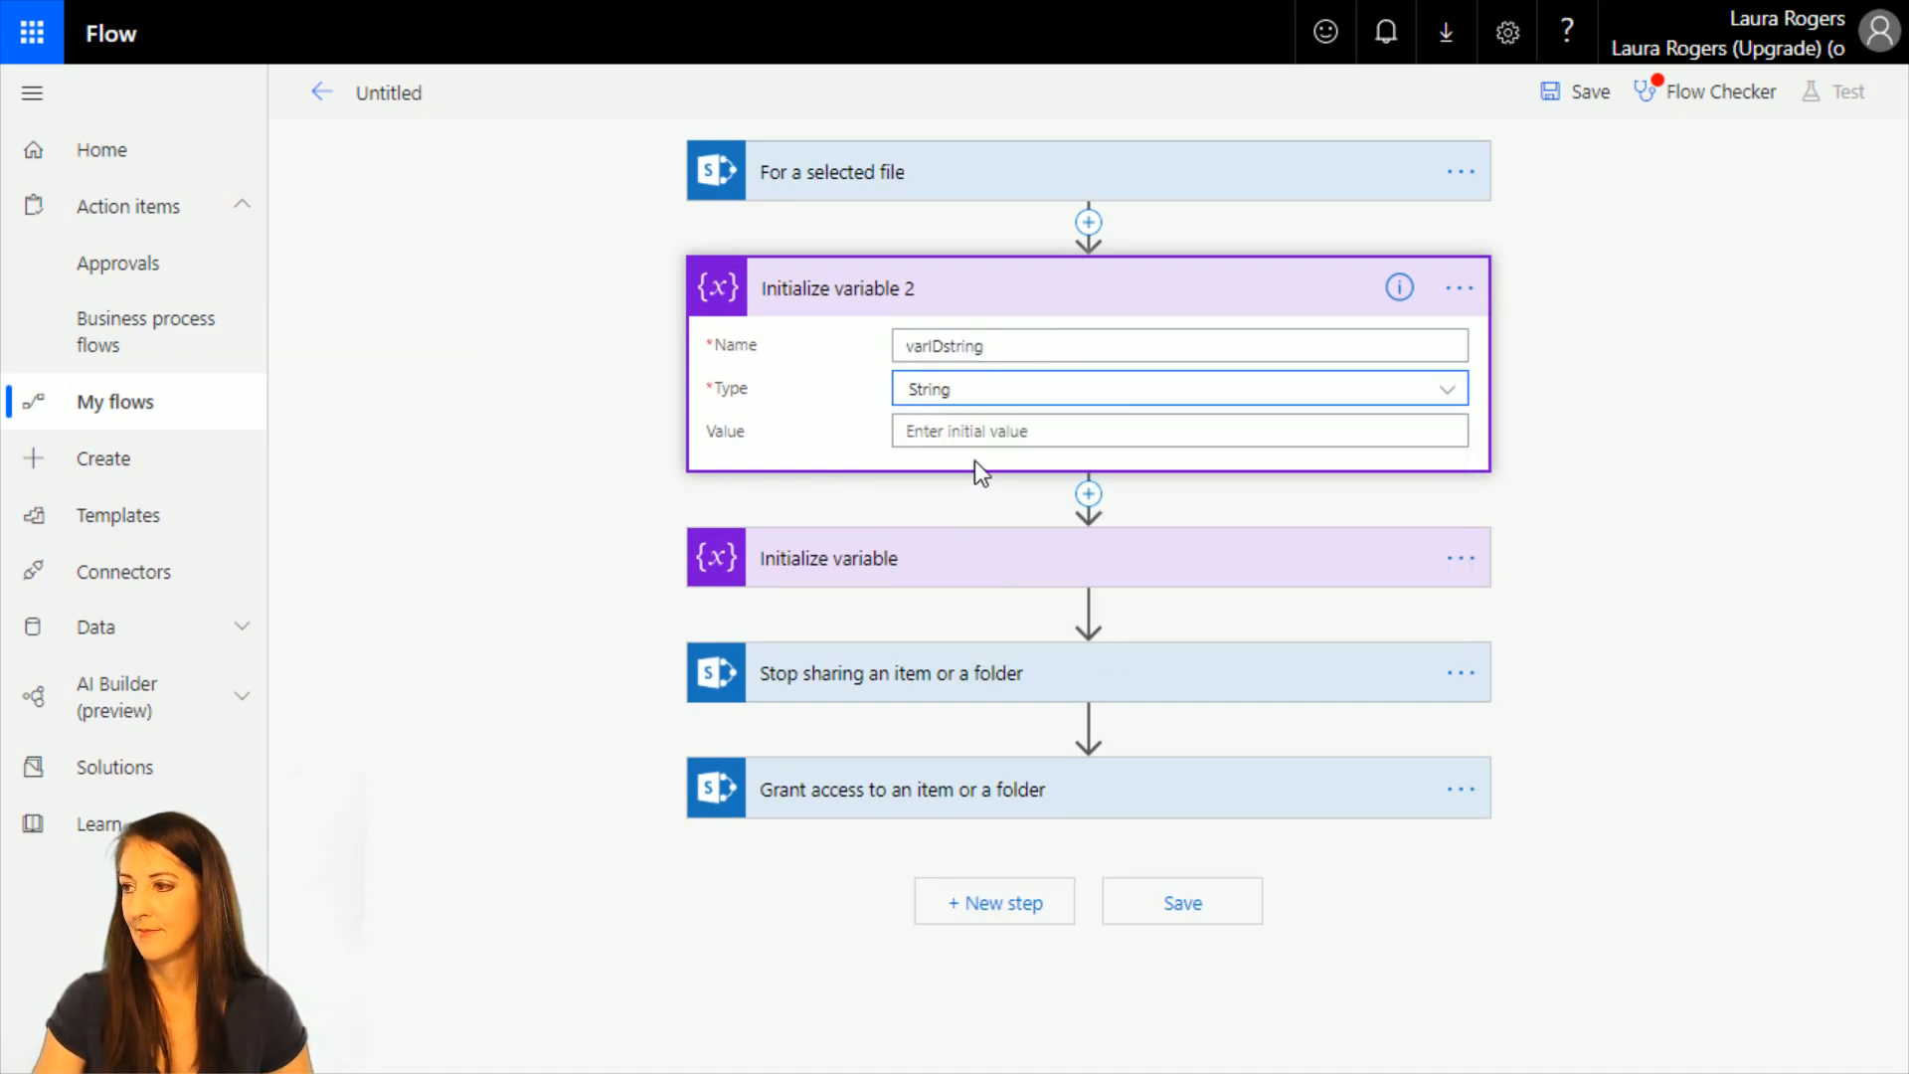
{"action": "left_click", "coordinate": [986, 435]}
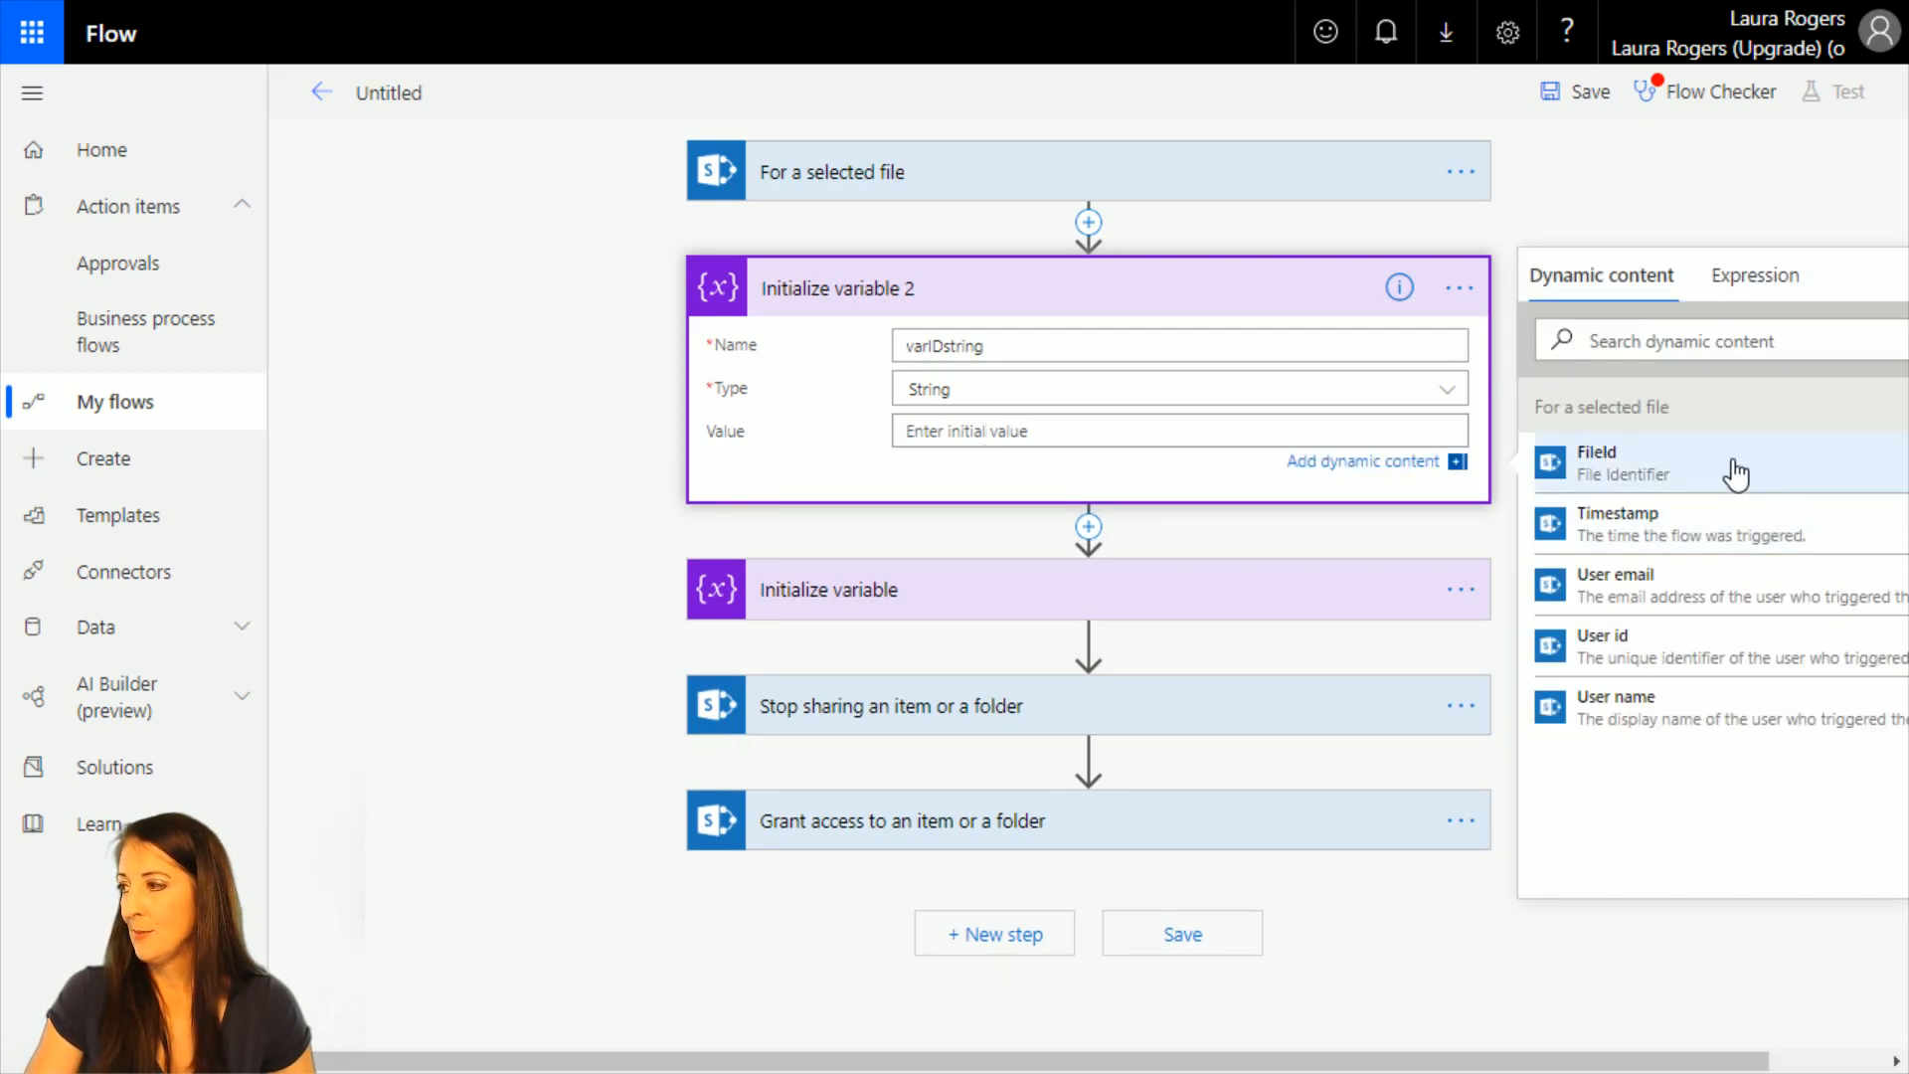
{"action": "left_click", "coordinate": [1736, 475]}
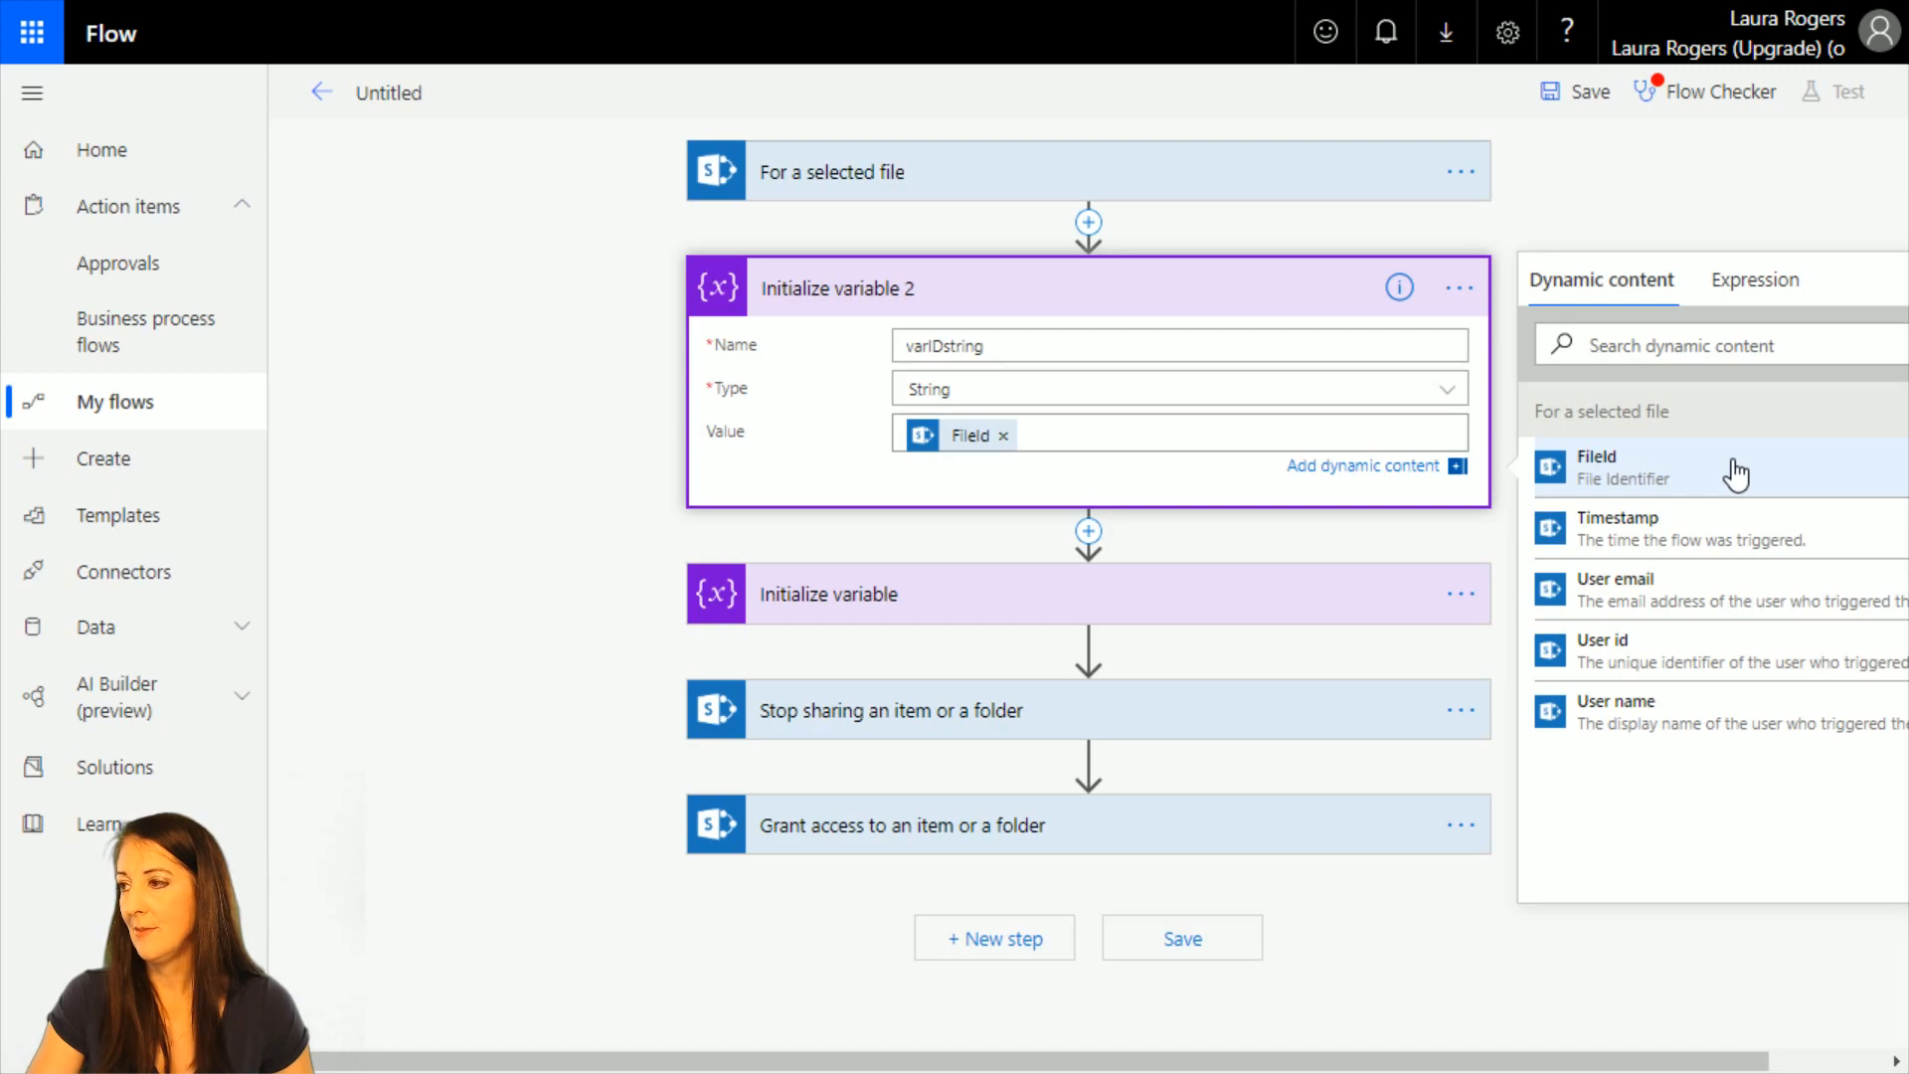
Remove FileId from the varIDstring variable's value and try to build an int() expression there with dynamic content.
{"action": "left_click", "coordinate": [969, 605]}
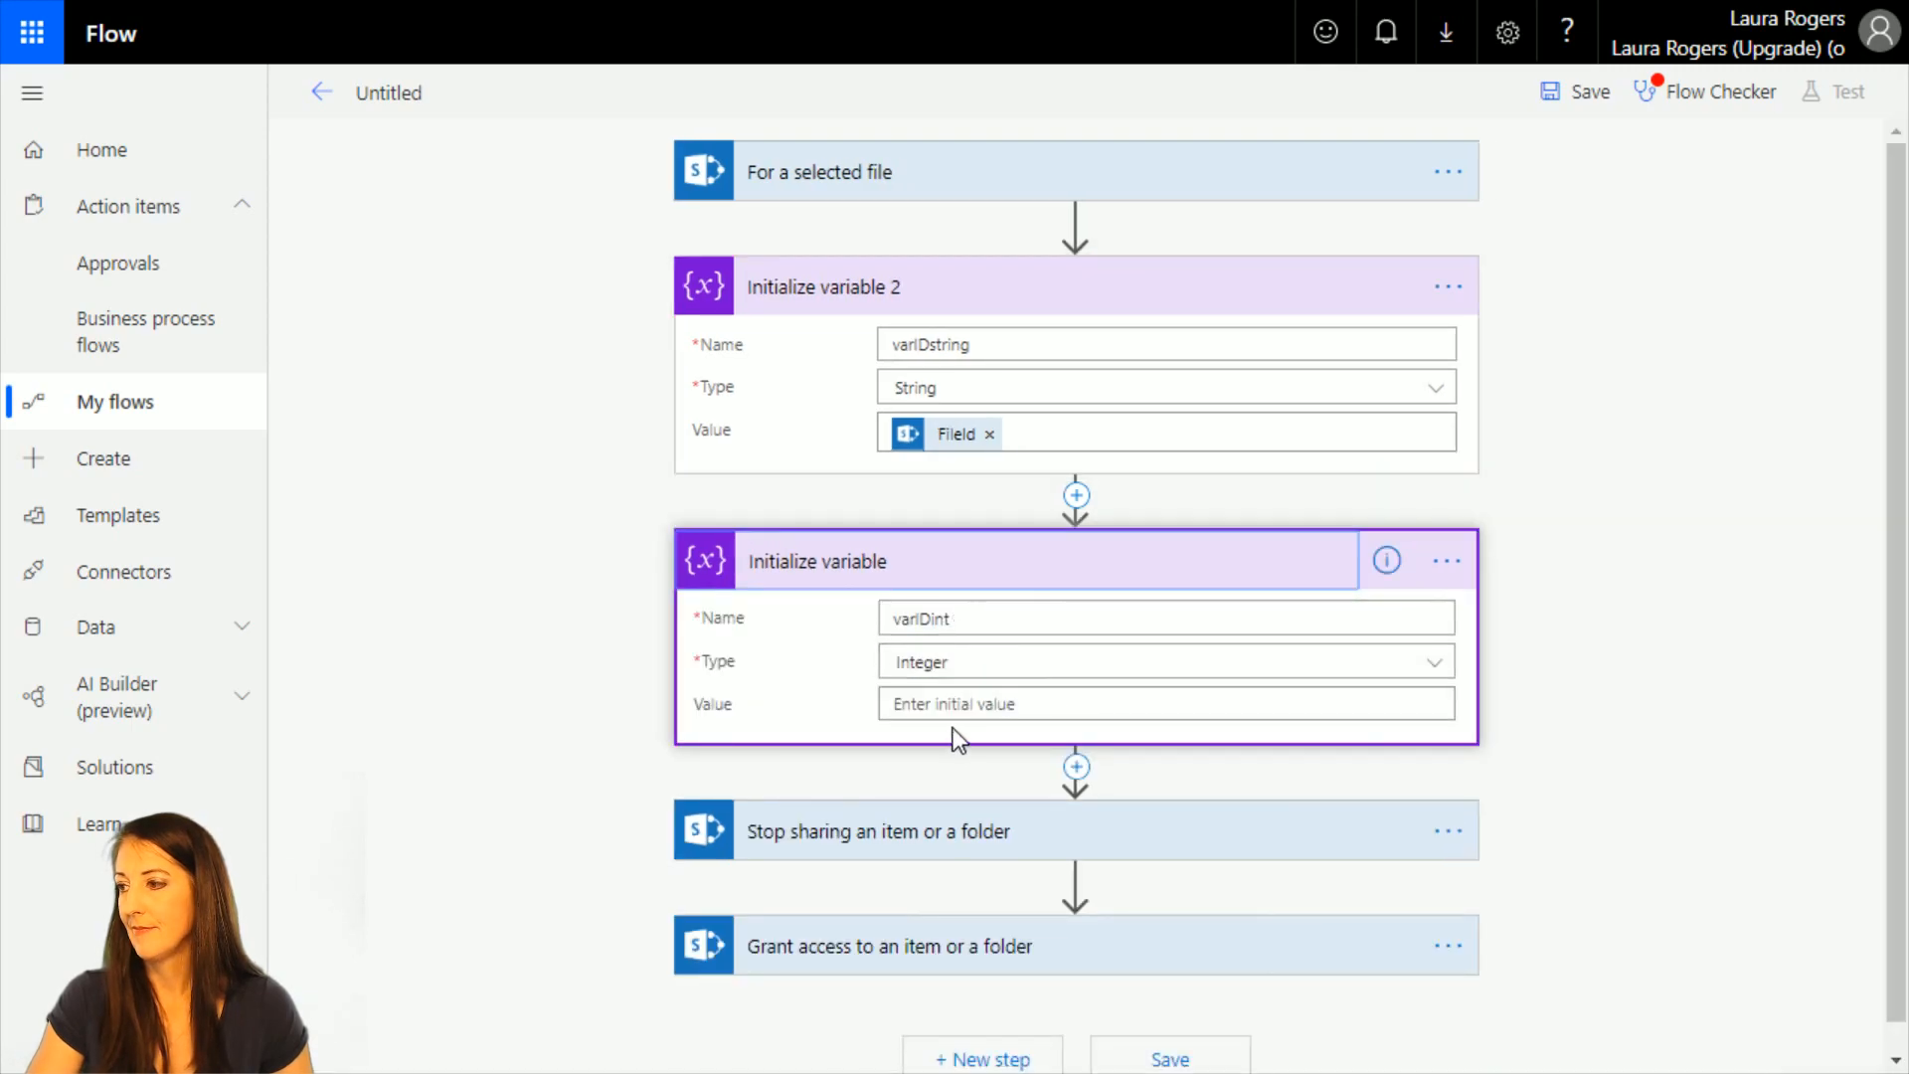
{"action": "left_click", "coordinate": [963, 704]}
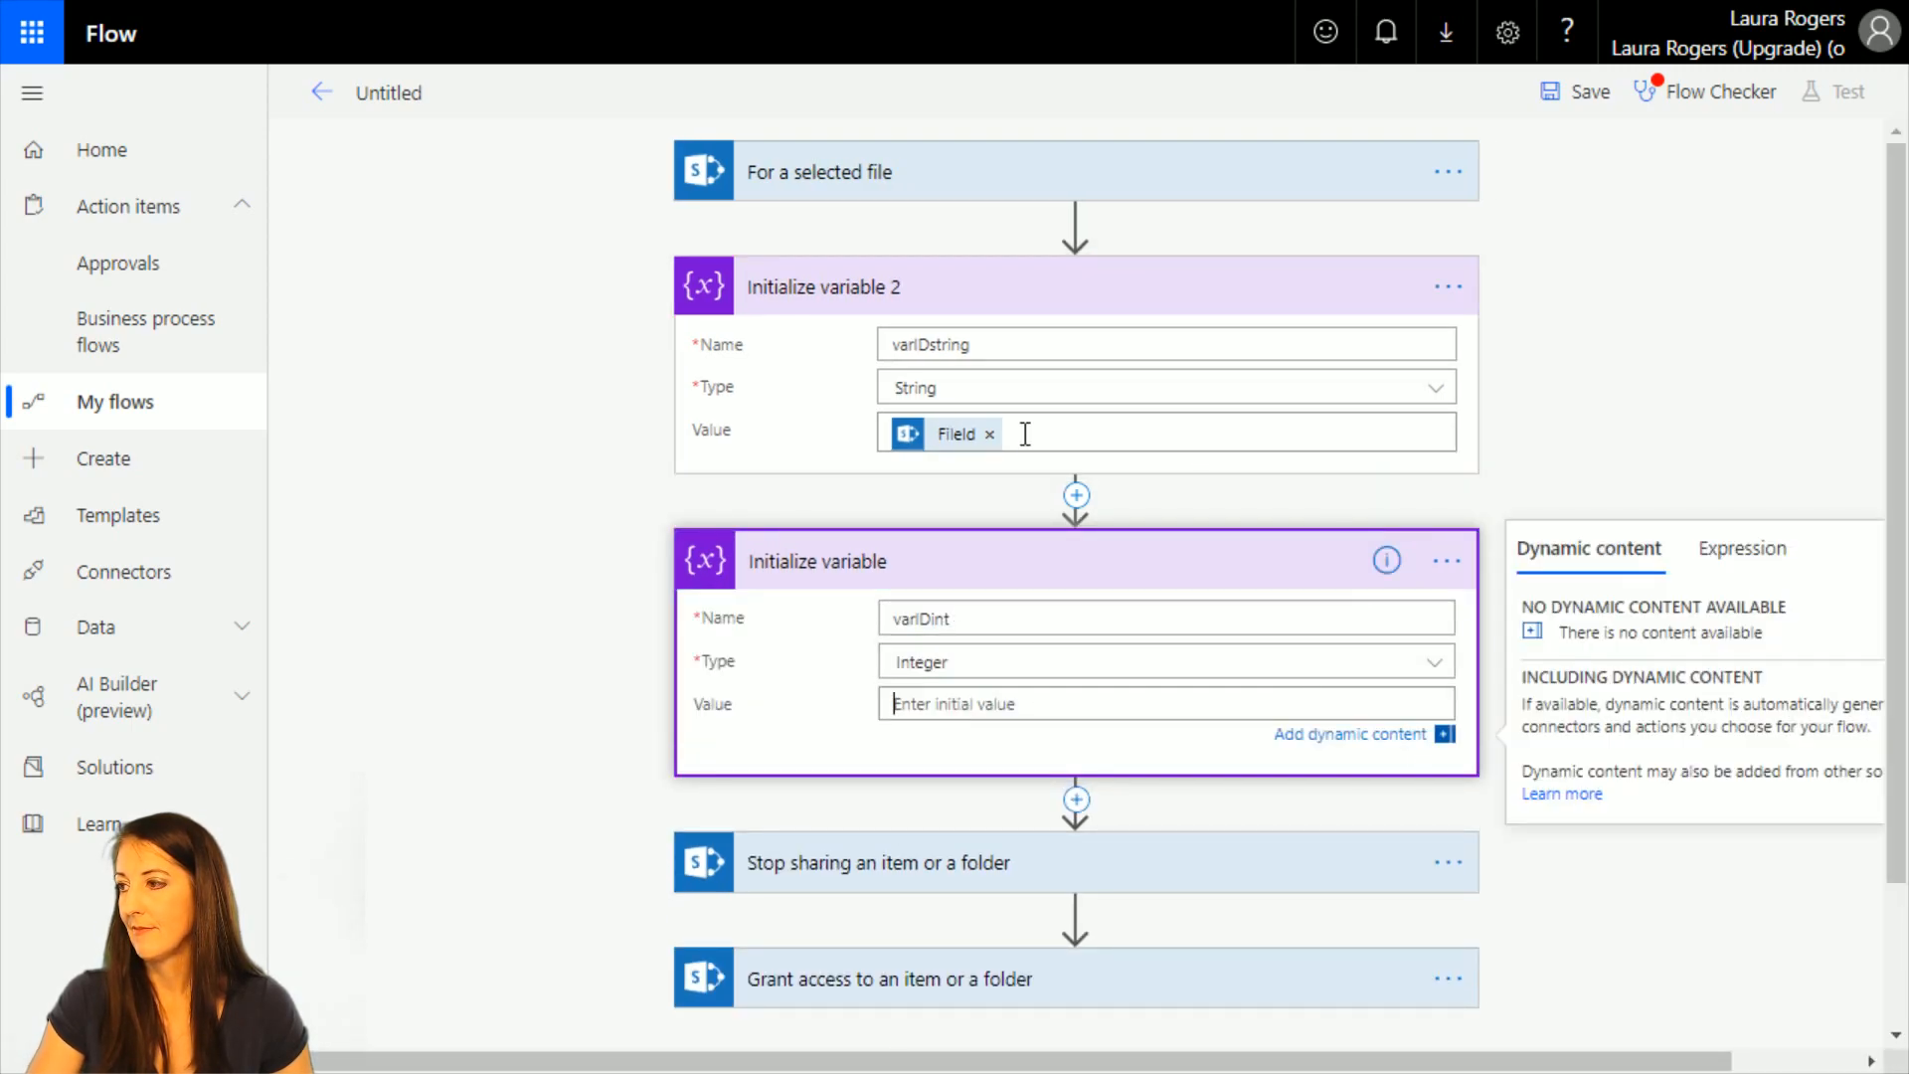
{"action": "left_click", "coordinate": [989, 434]}
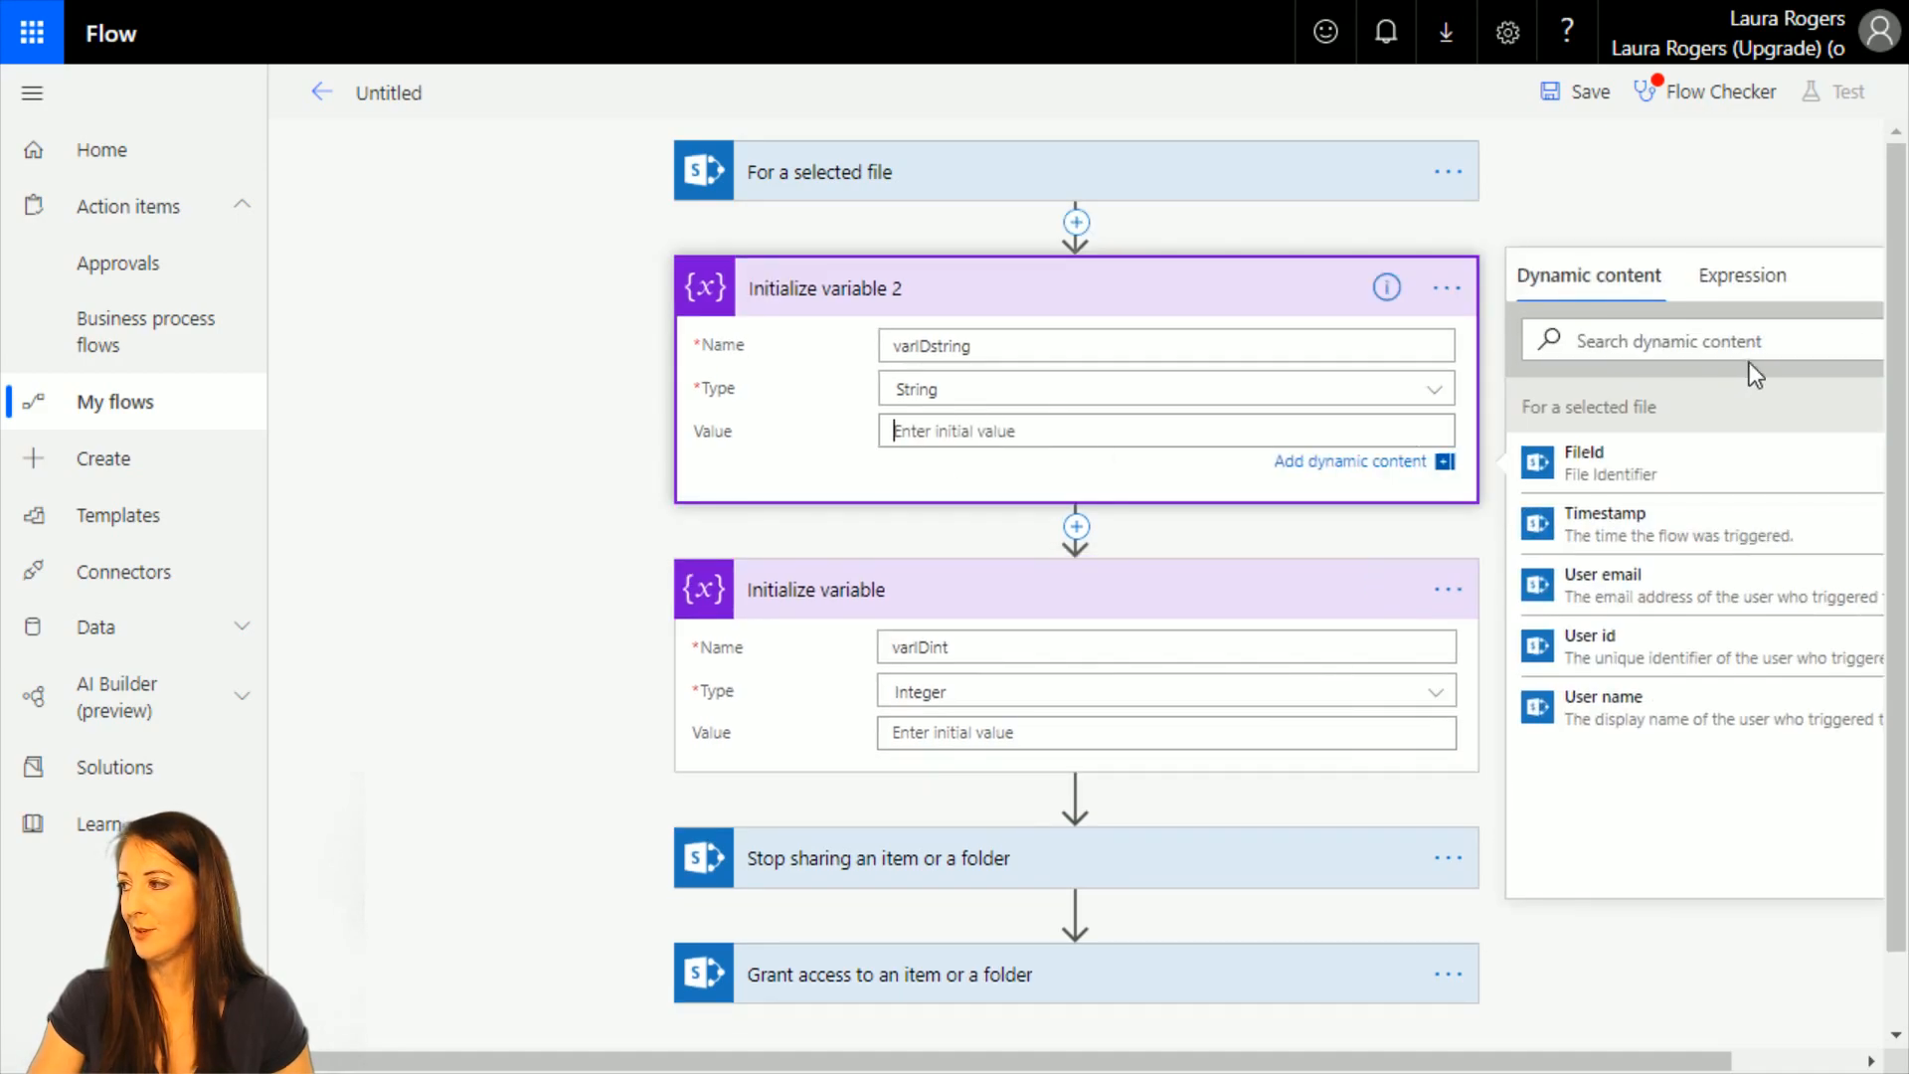
{"action": "left_click", "coordinate": [1744, 279]}
{"action": "type", "text": "int("}
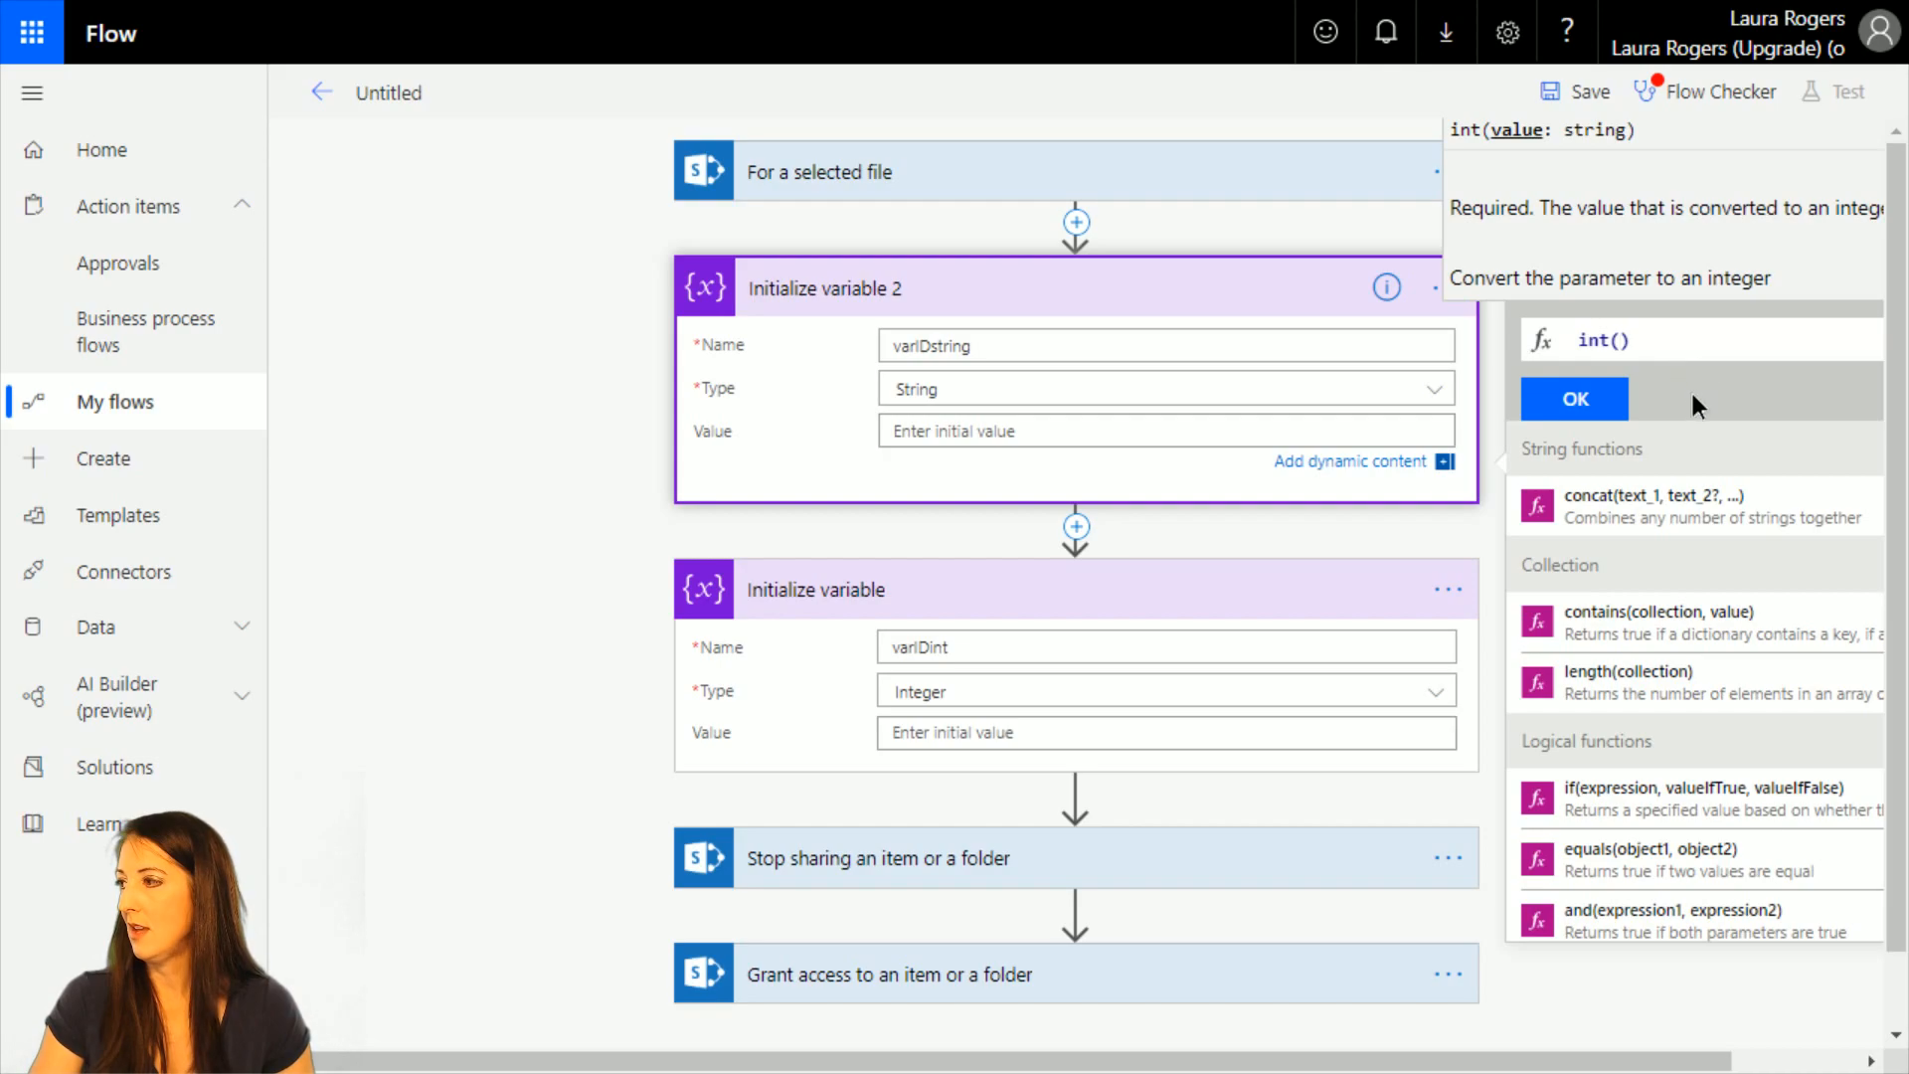
{"action": "left_click", "coordinate": [1656, 338]}
{"action": "left_click", "coordinate": [1601, 286]}
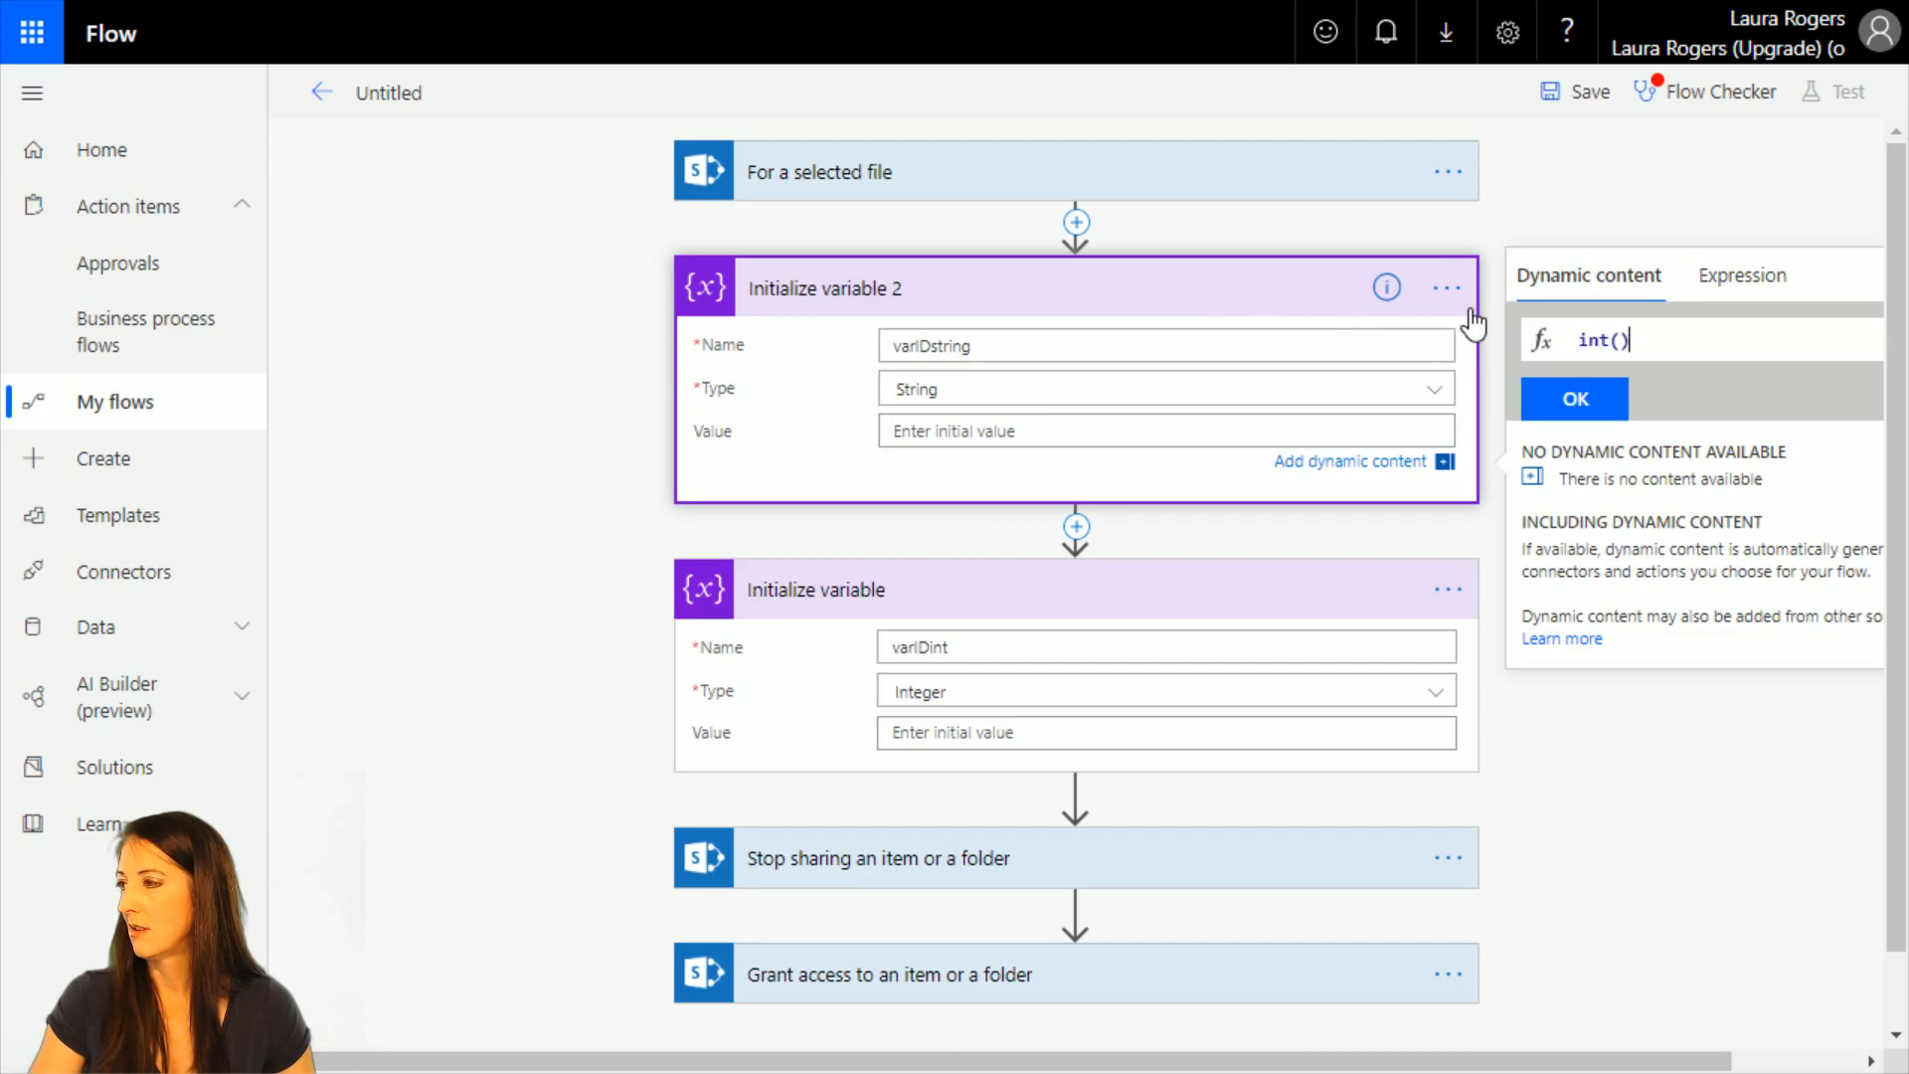
Leave the untitled flow and open the existing Test permissions flow for editing.
{"action": "left_click", "coordinate": [102, 413]}
{"action": "left_click", "coordinate": [1114, 207]}
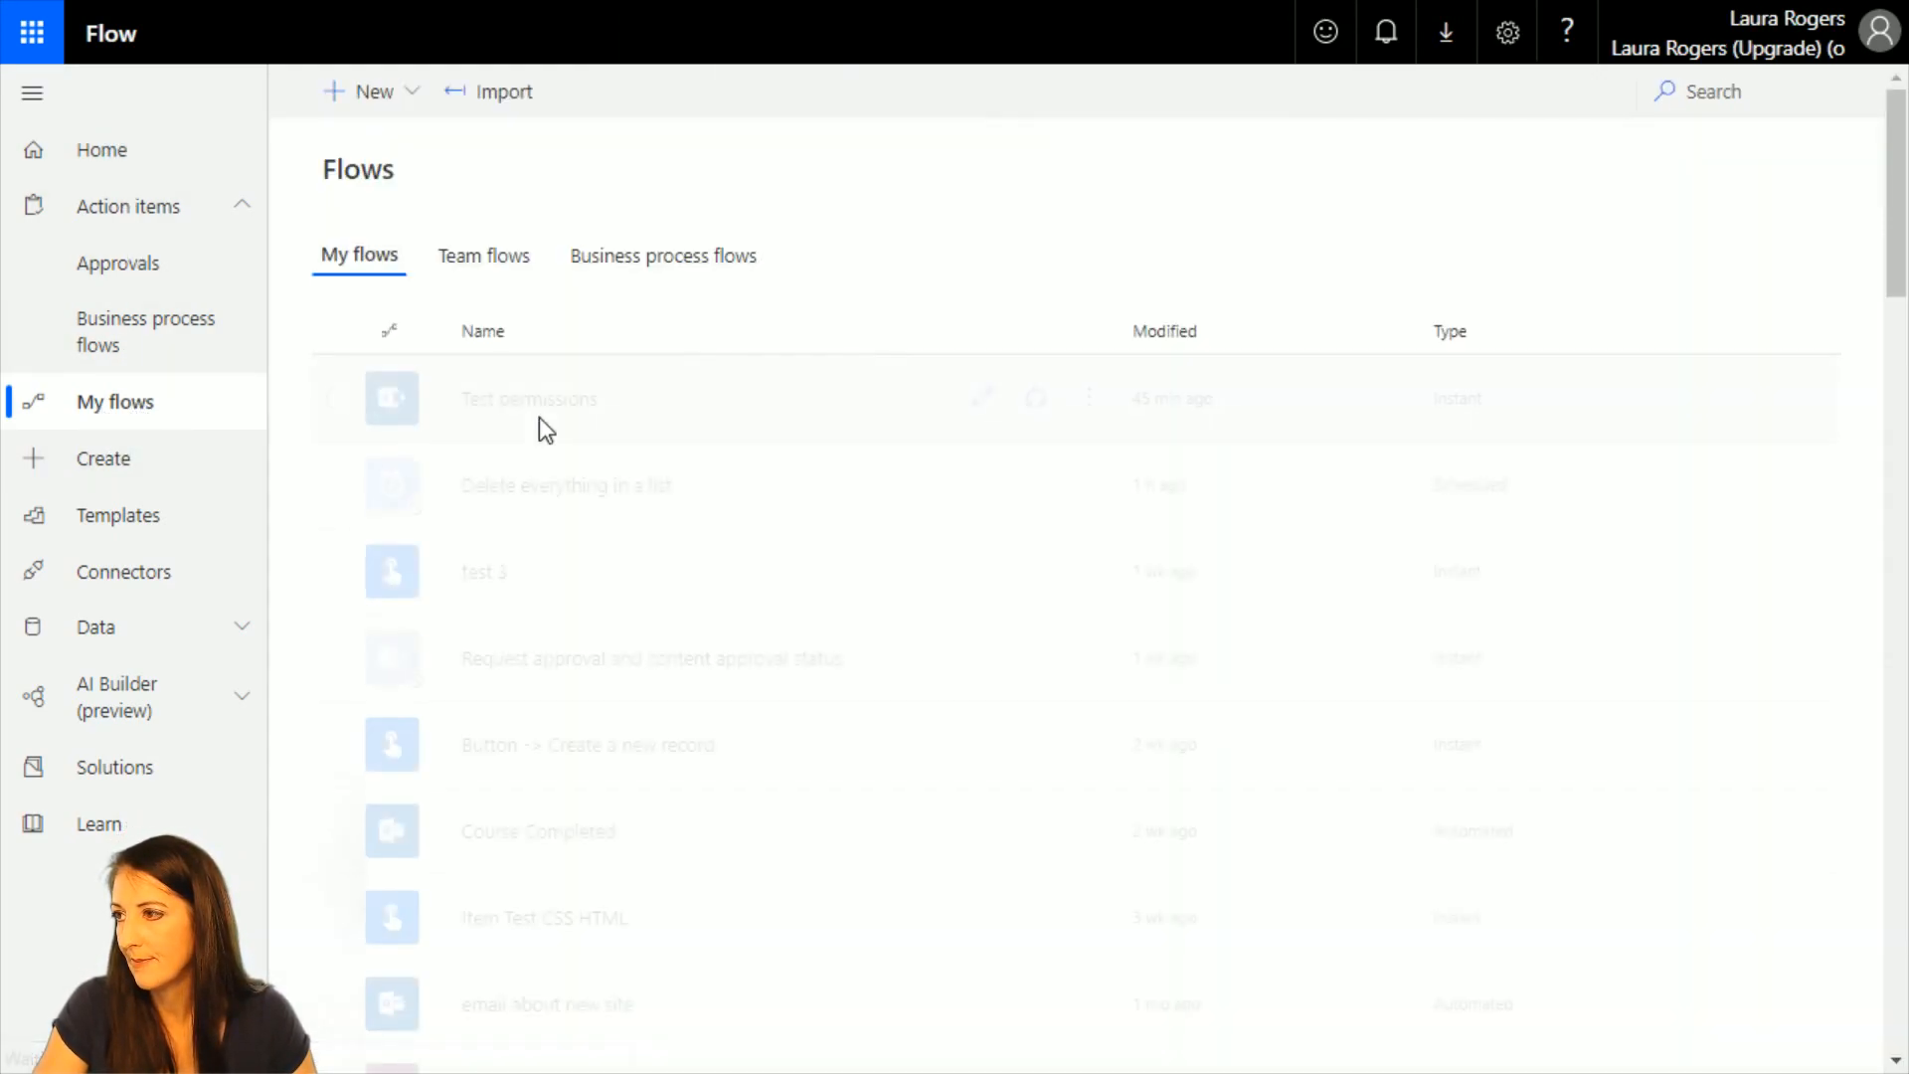
{"action": "left_click", "coordinate": [982, 397]}
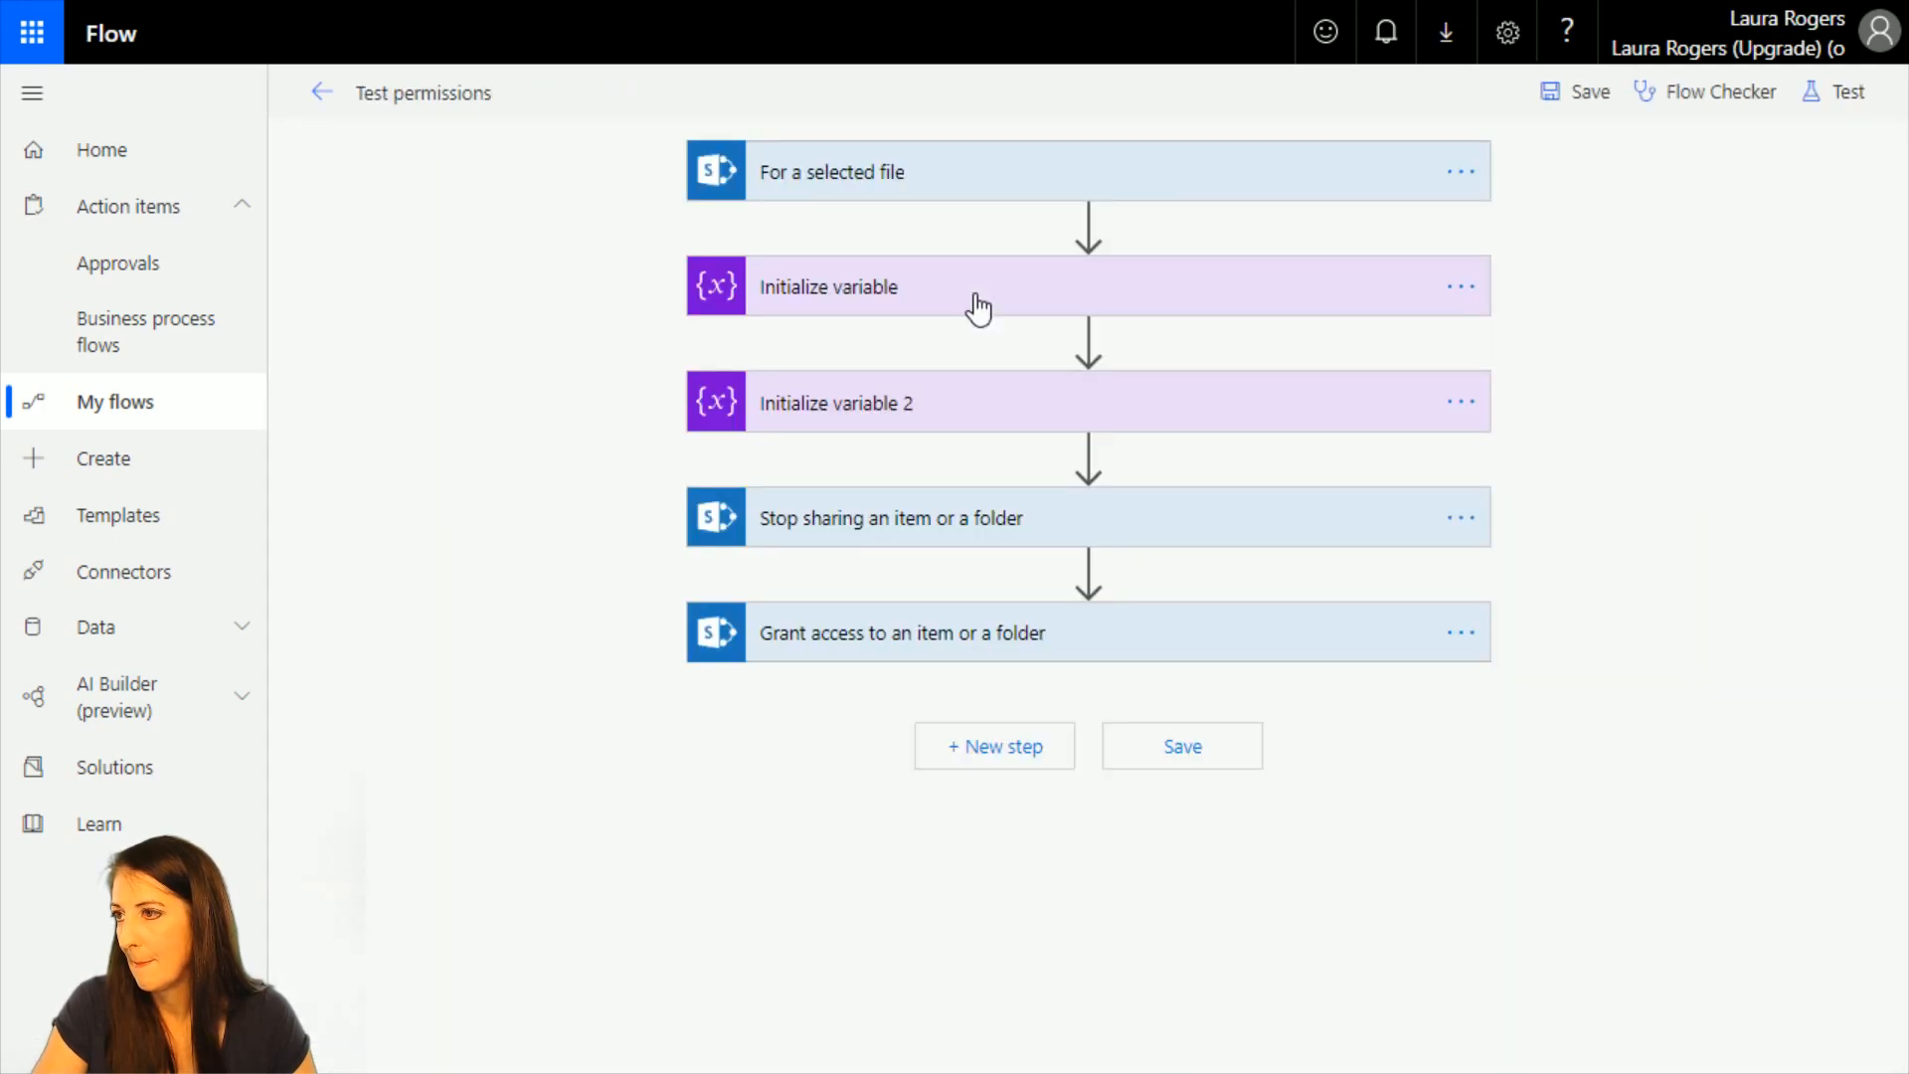
Rebuild the varIDint variable's value as int(variables('varIDstring')), inserting varIDstring from the dynamic content, and update the expression.
{"action": "left_click", "coordinate": [929, 293]}
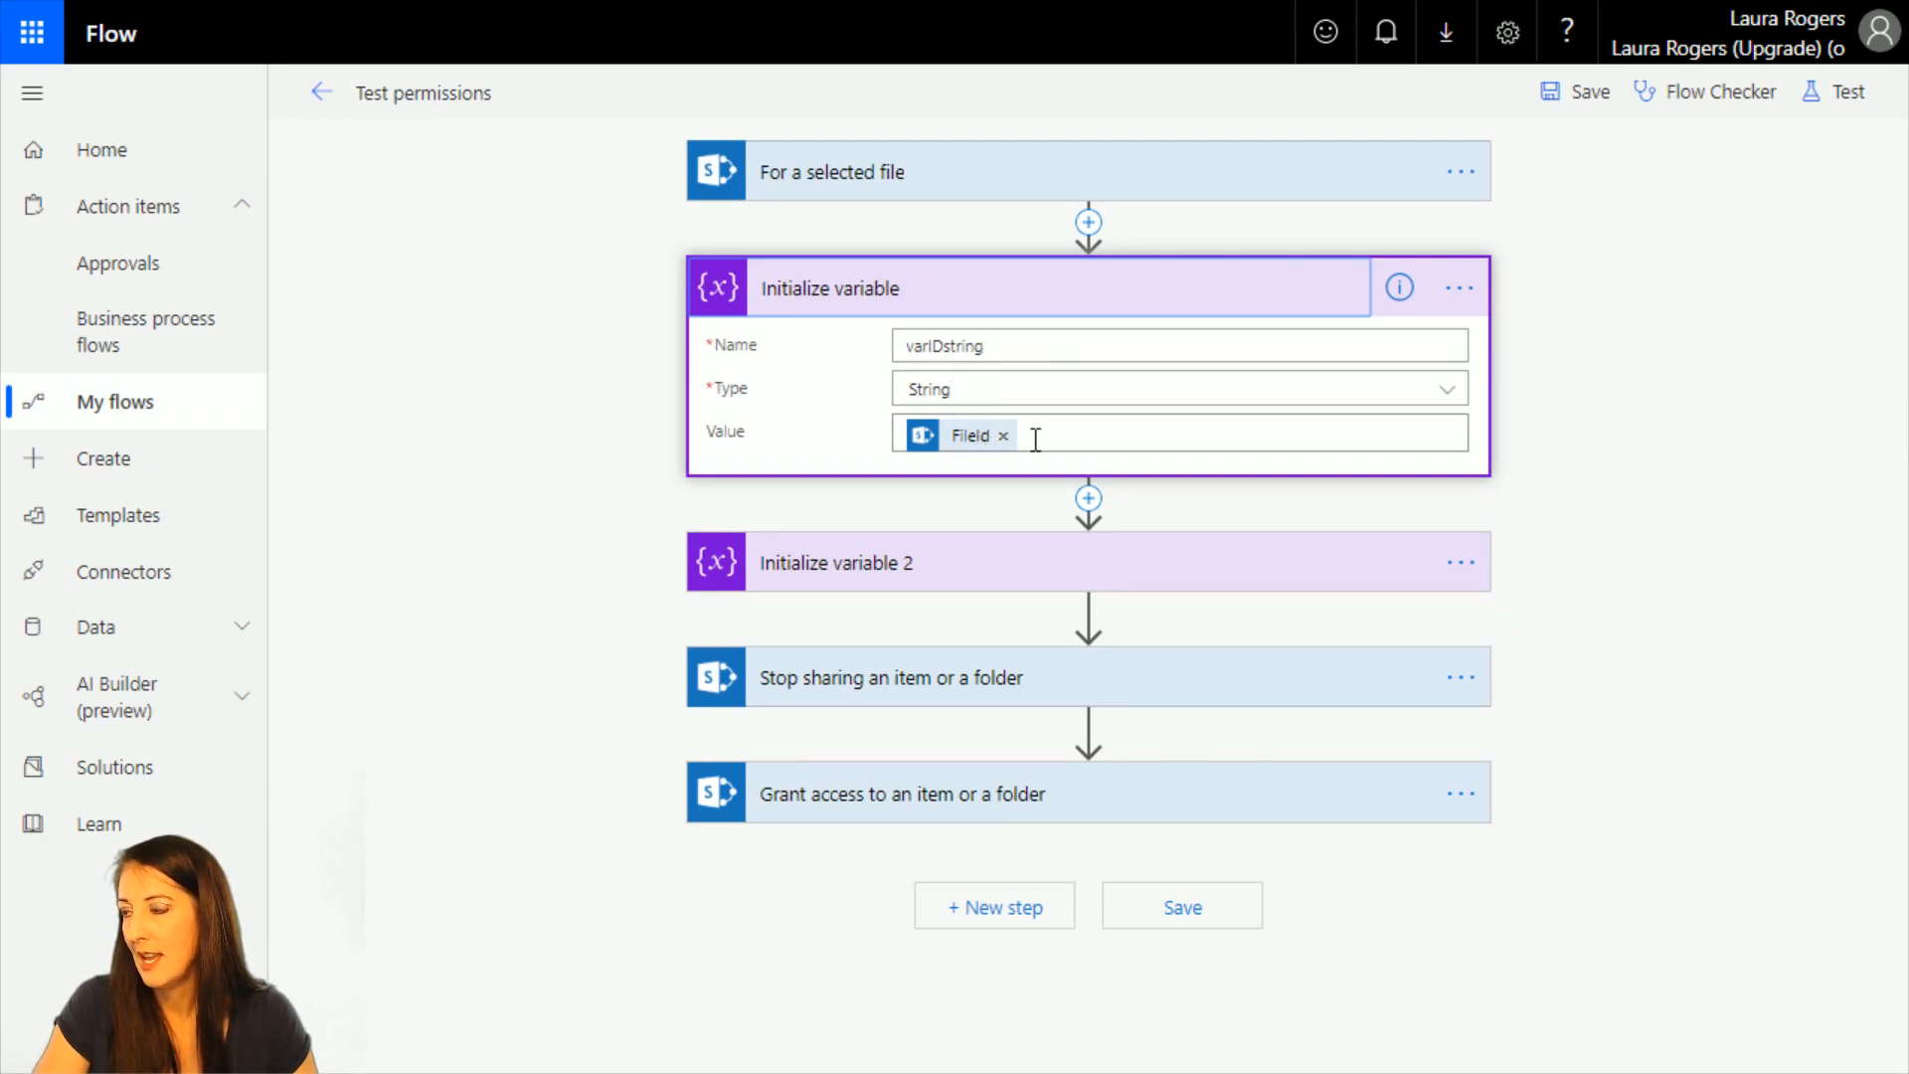
{"action": "left_click", "coordinate": [917, 572]}
{"action": "left_click", "coordinate": [950, 718]}
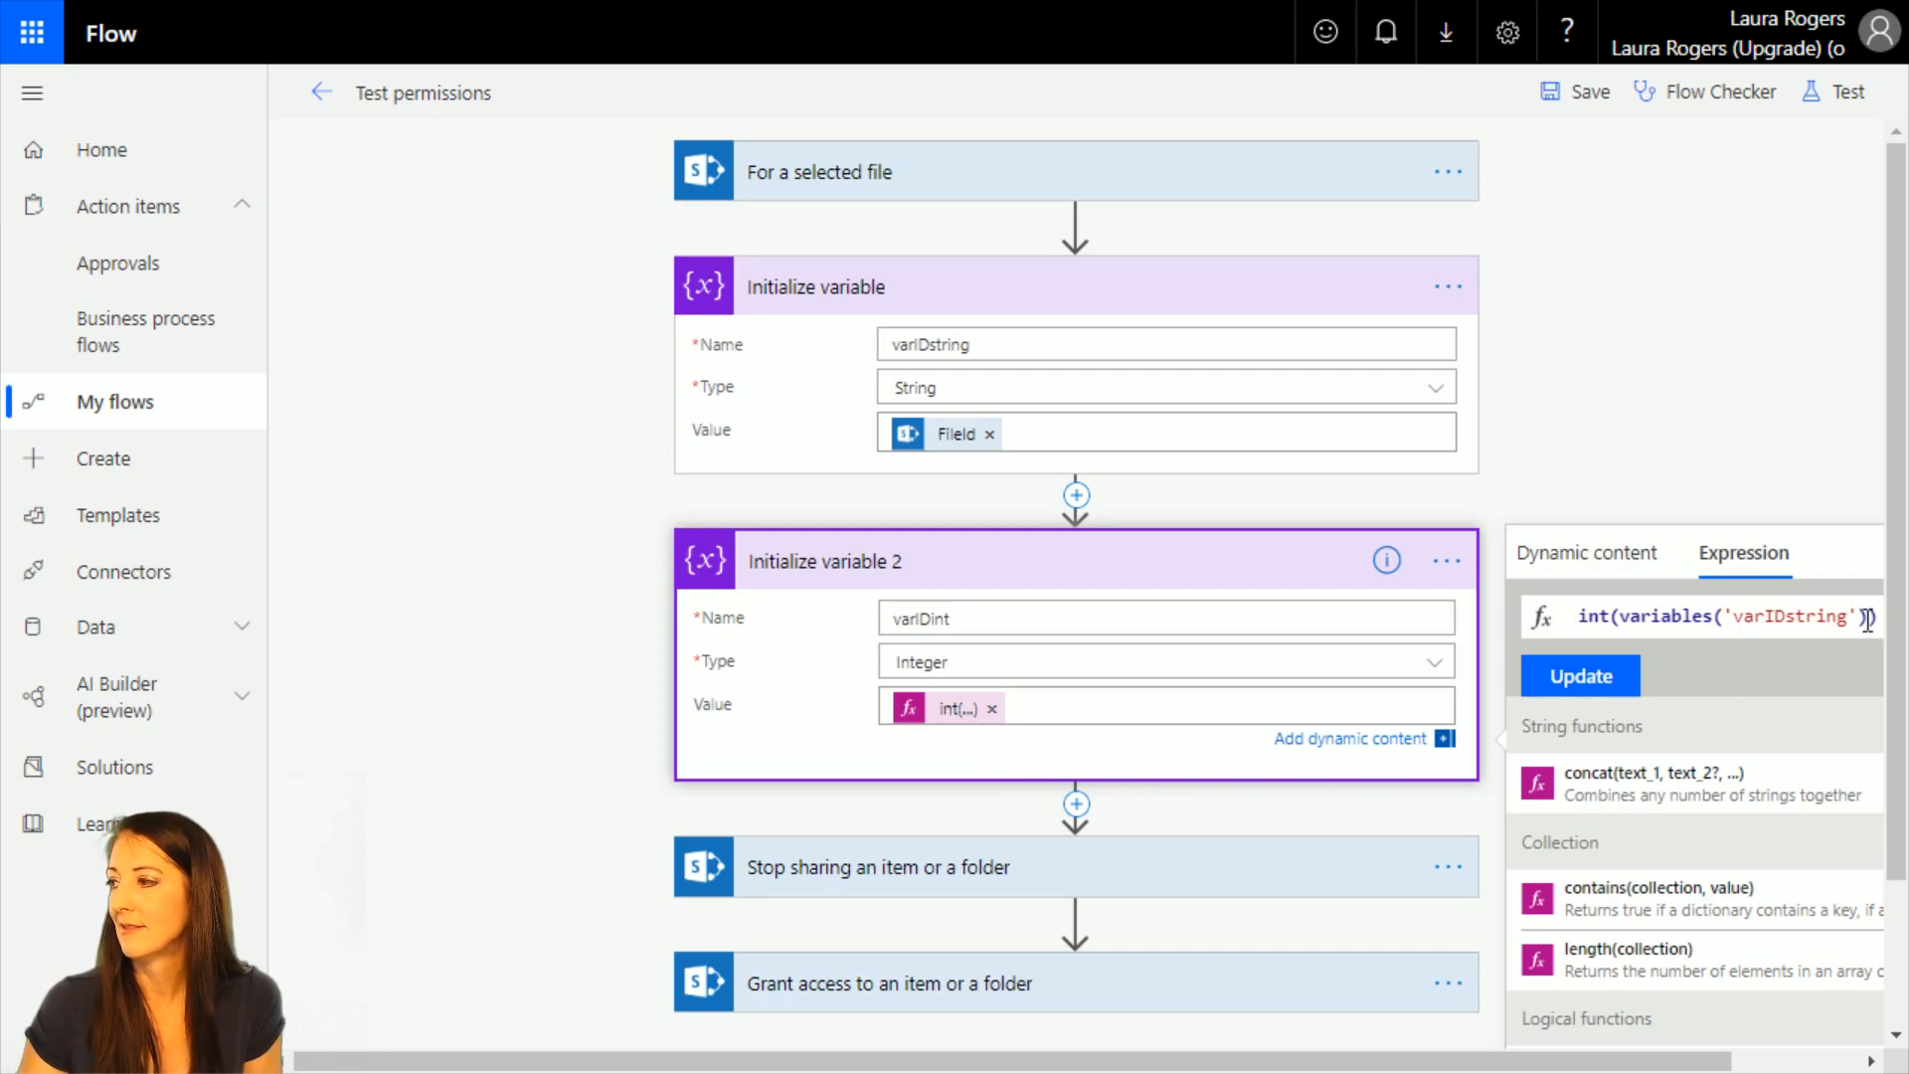
{"action": "left_click_drag", "start_coordinate": [1877, 617], "coordinate": [1531, 622]}
{"action": "key", "text": "BackSpace"}
{"action": "type", "text": "int("}
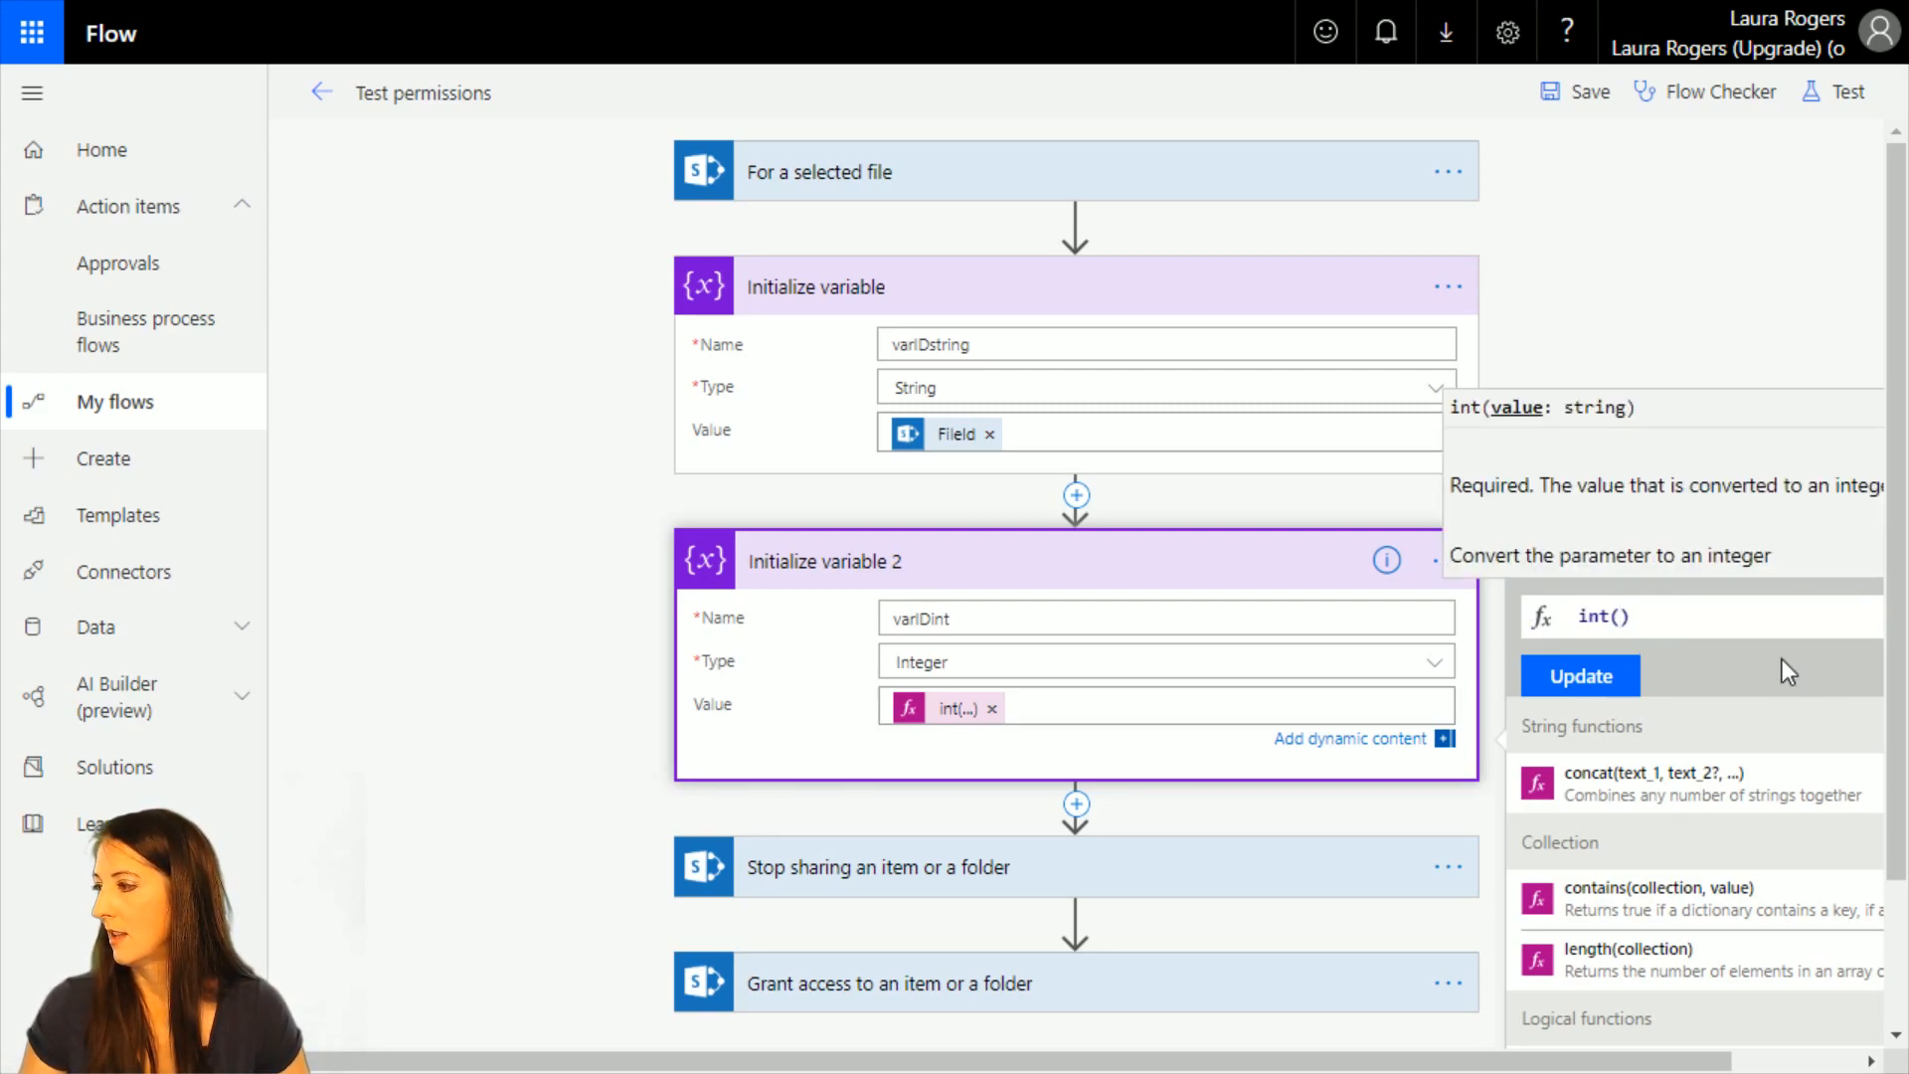
{"action": "left_click", "coordinate": [1626, 553]}
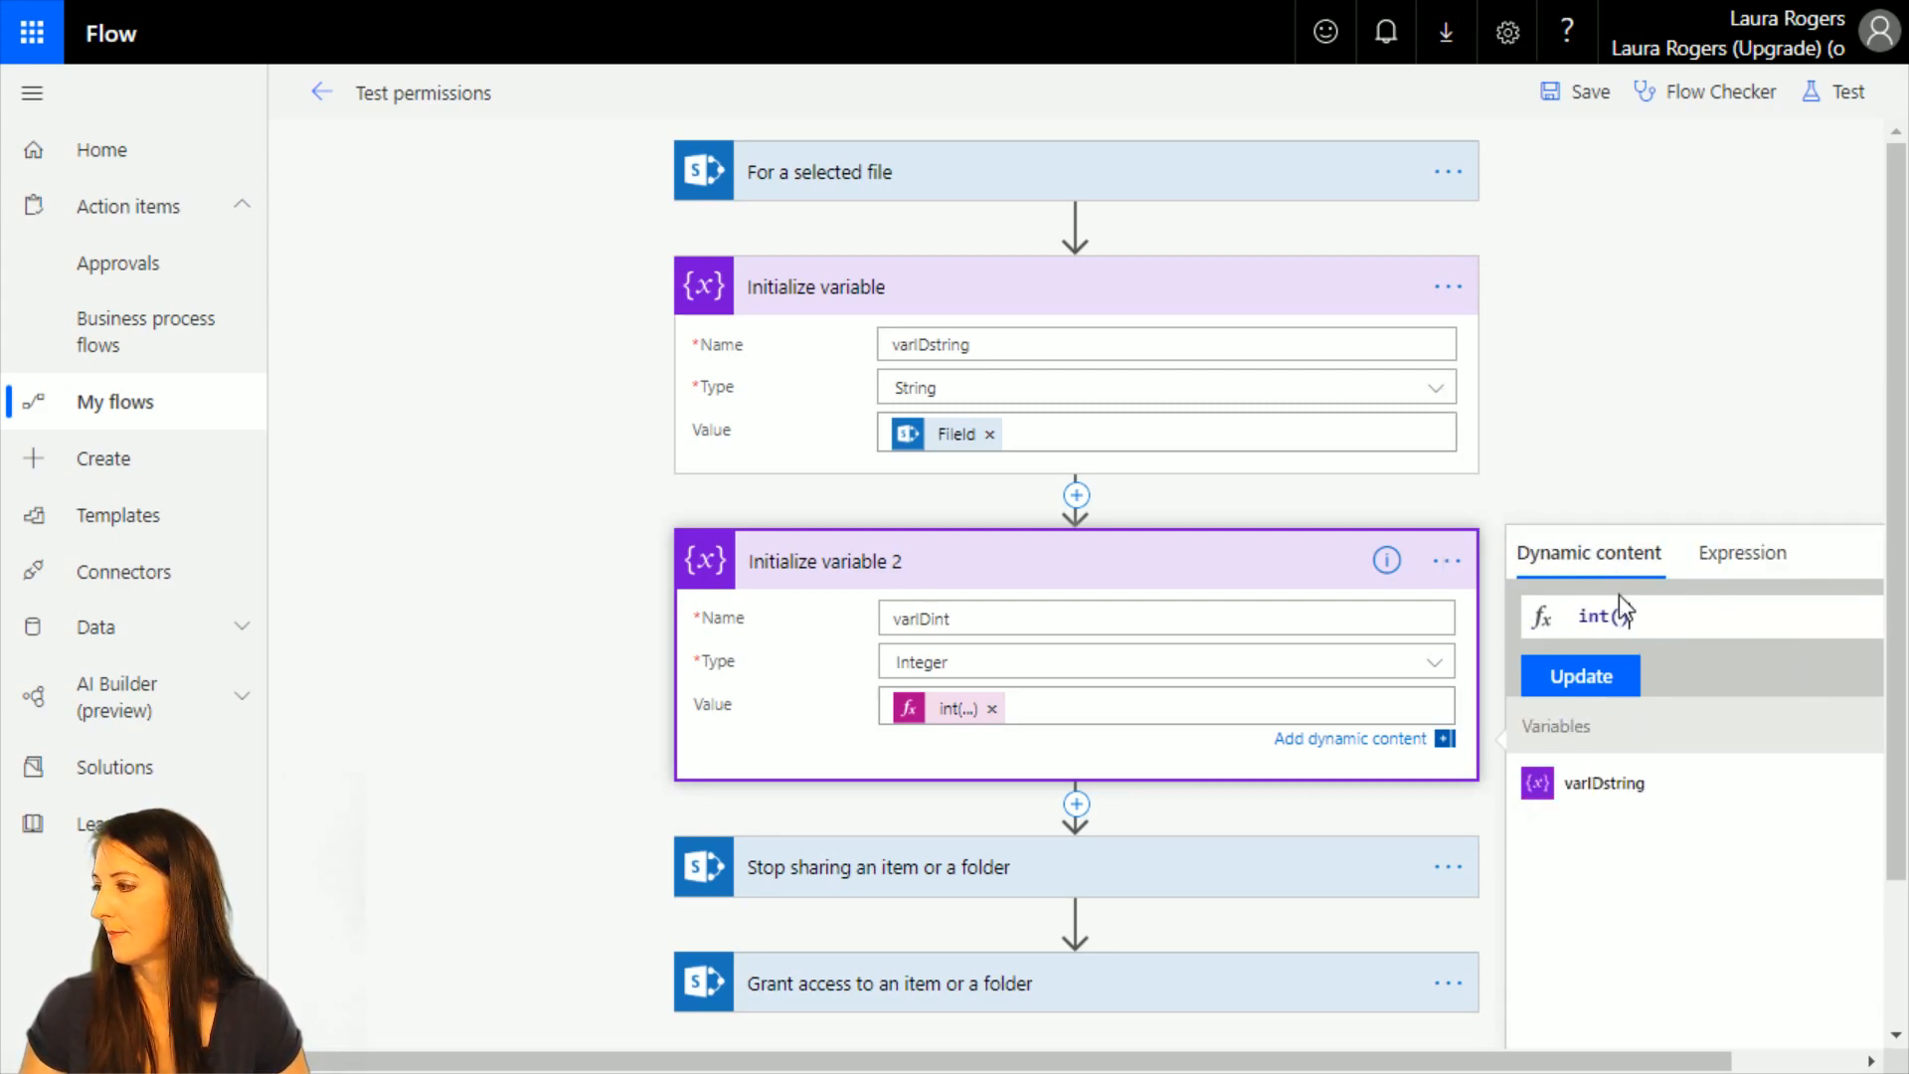
{"action": "left_click", "coordinate": [1616, 786]}
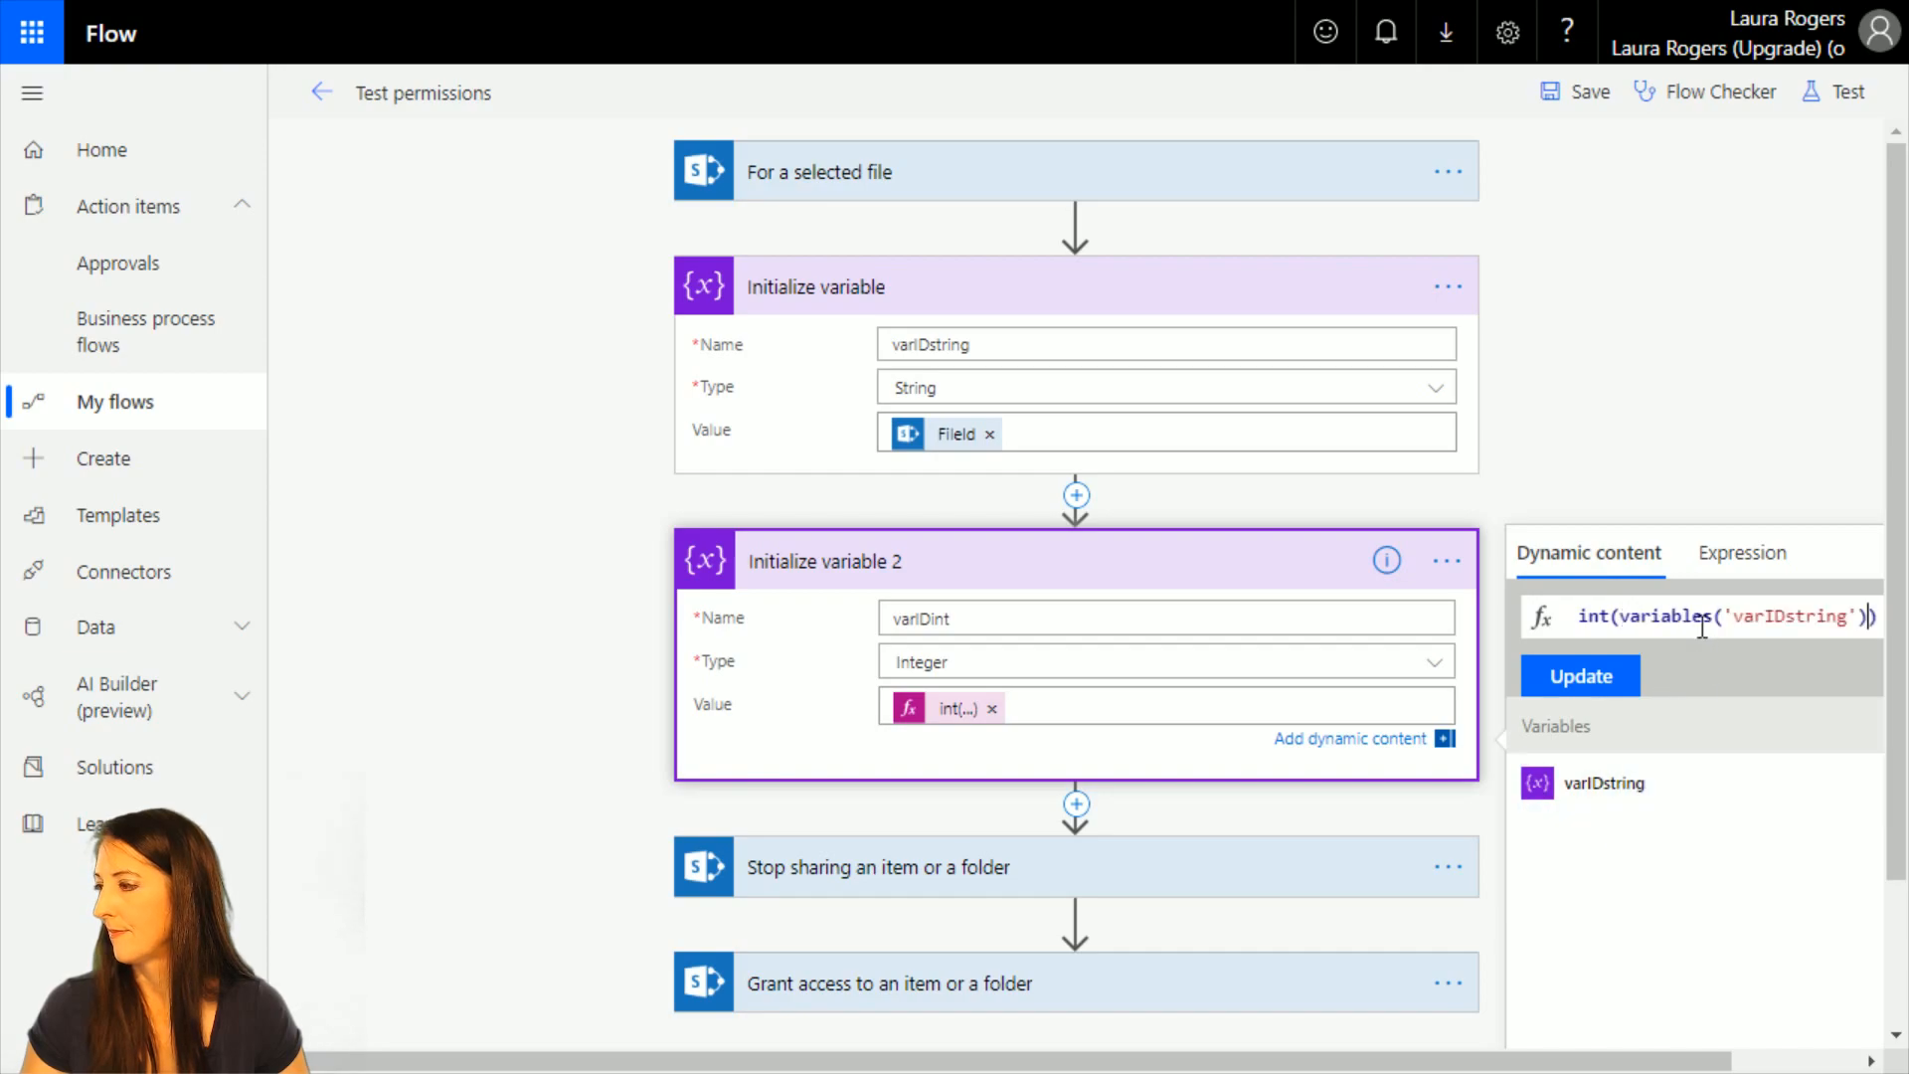
{"action": "left_click", "coordinate": [1603, 680]}
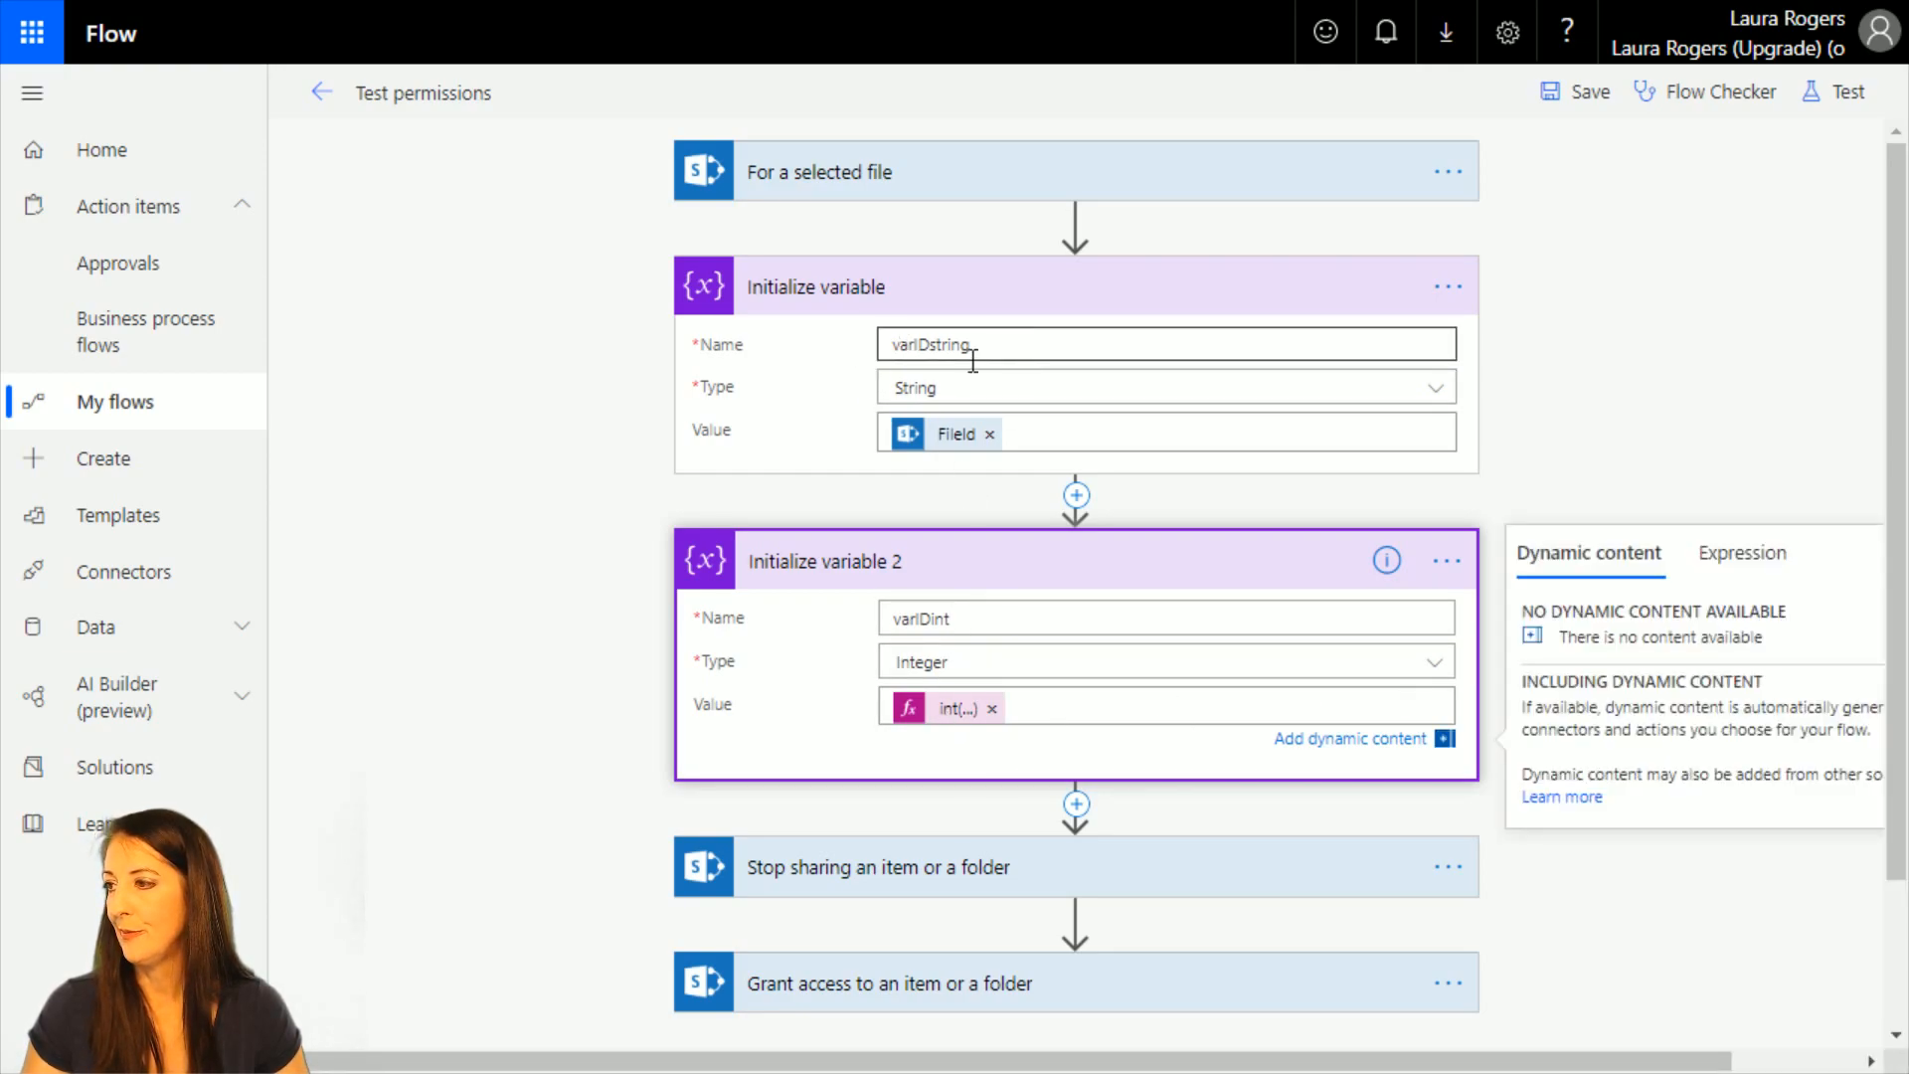
Review the settings of the Stop sharing action, the Grant access action and the selected-file trigger.
{"action": "left_click", "coordinate": [935, 867]}
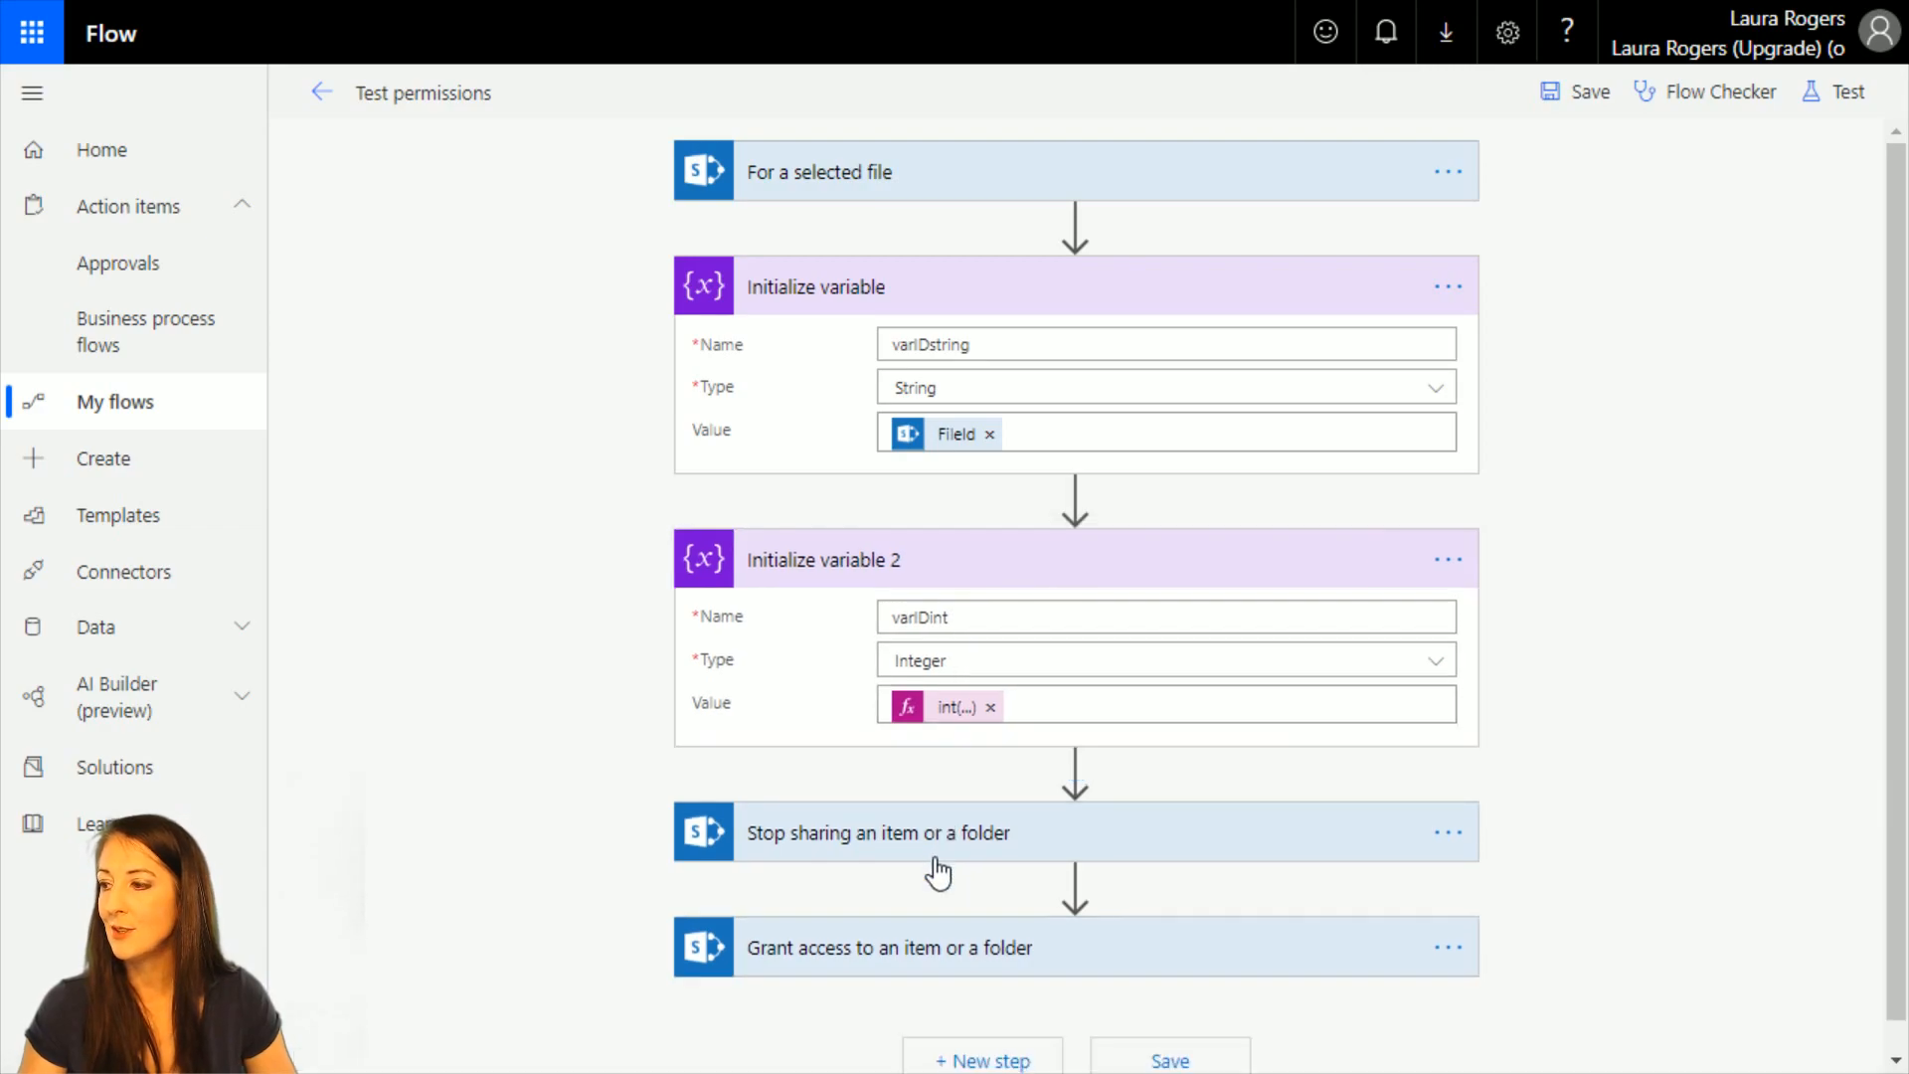
{"action": "scroll", "coordinate": [751, 821], "scroll_direction": "down", "scroll_amount": 2}
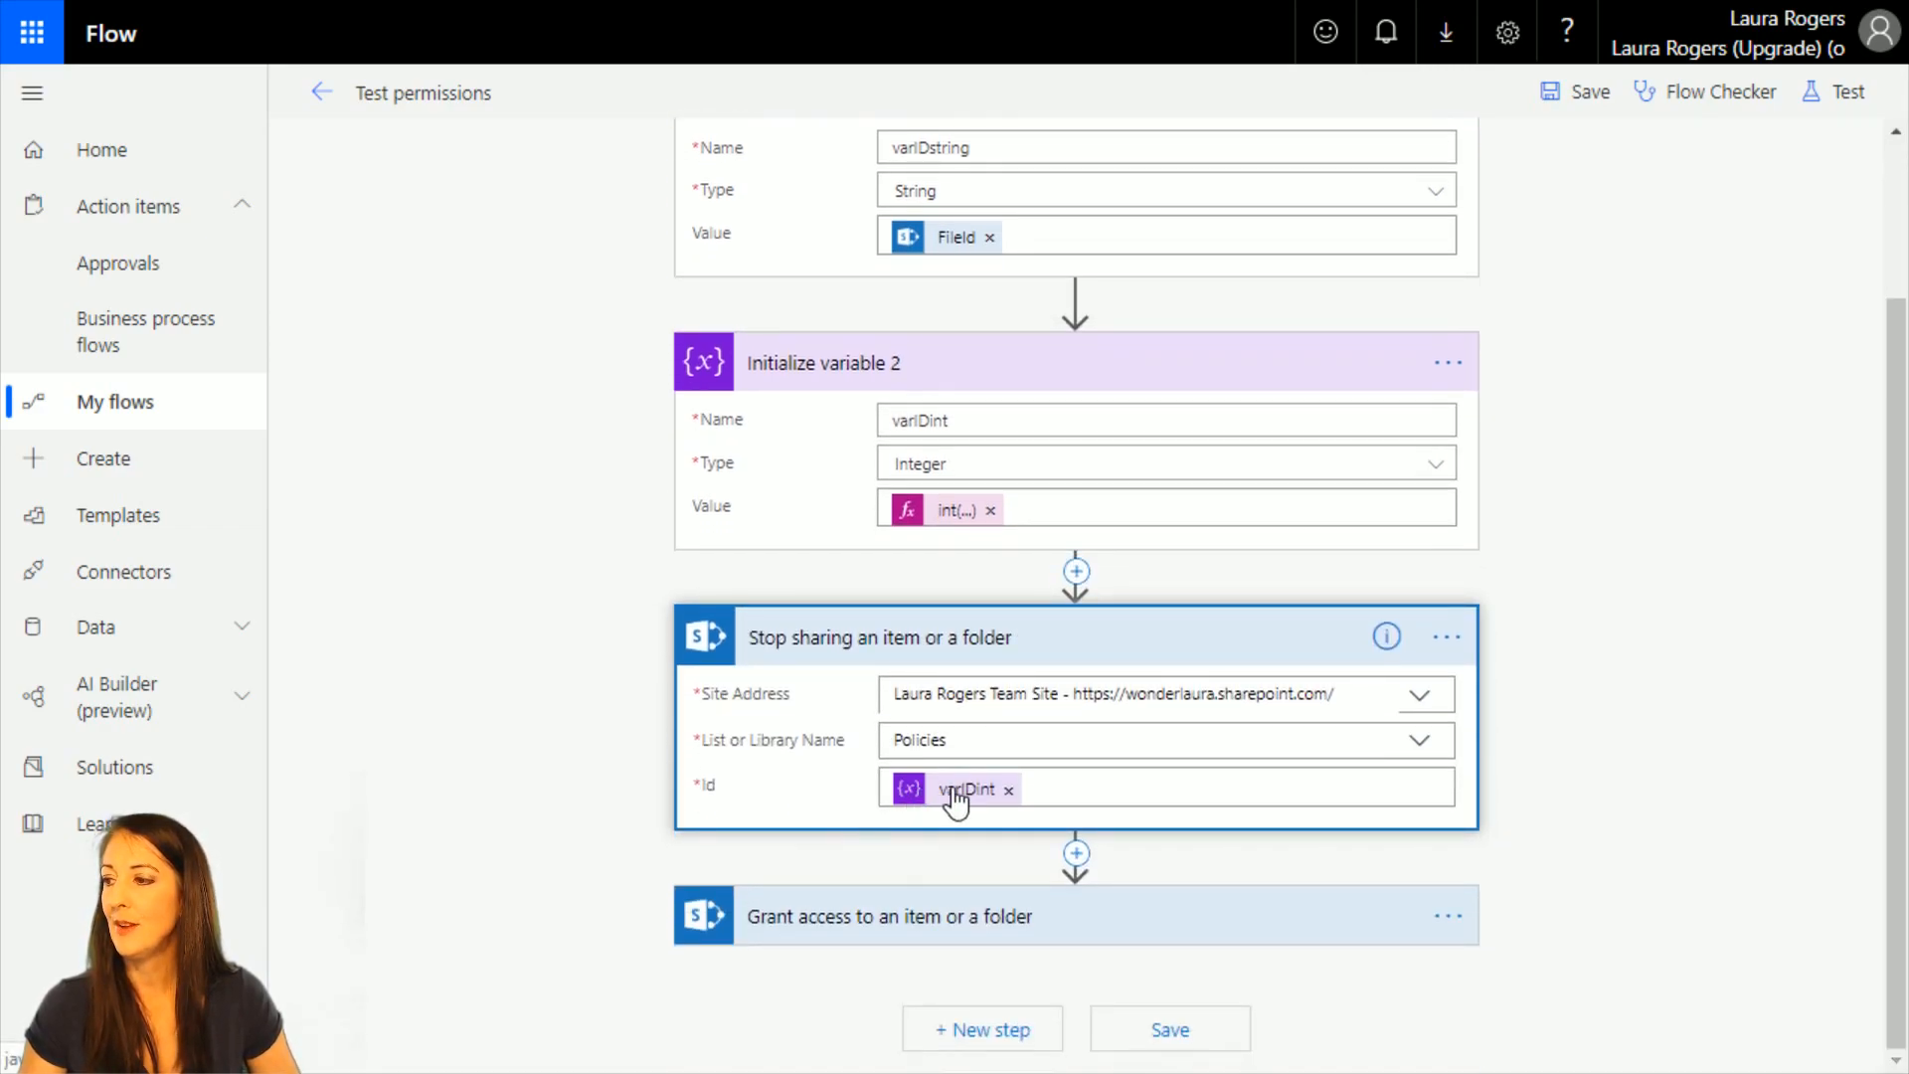
{"action": "left_click", "coordinate": [969, 940]}
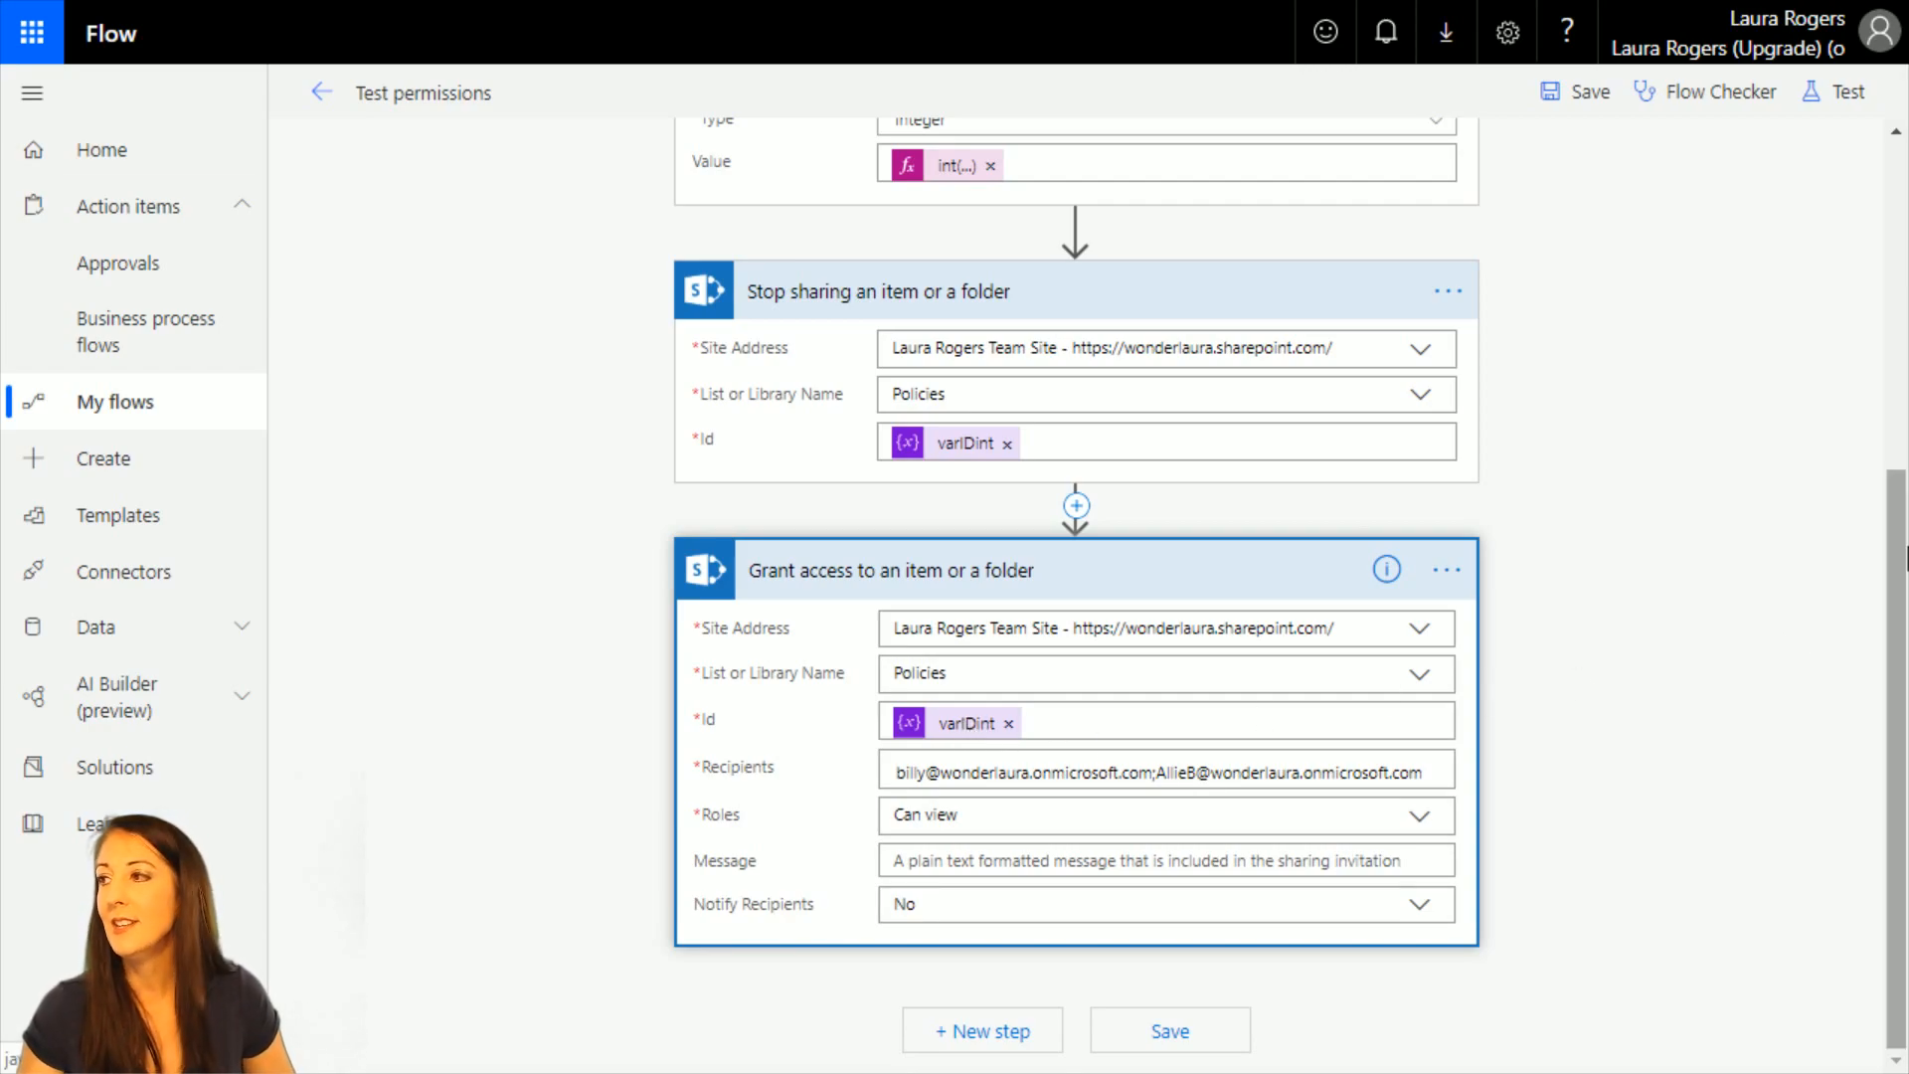
{"action": "scroll", "coordinate": [1734, 649], "scroll_direction": "up", "scroll_amount": 5}
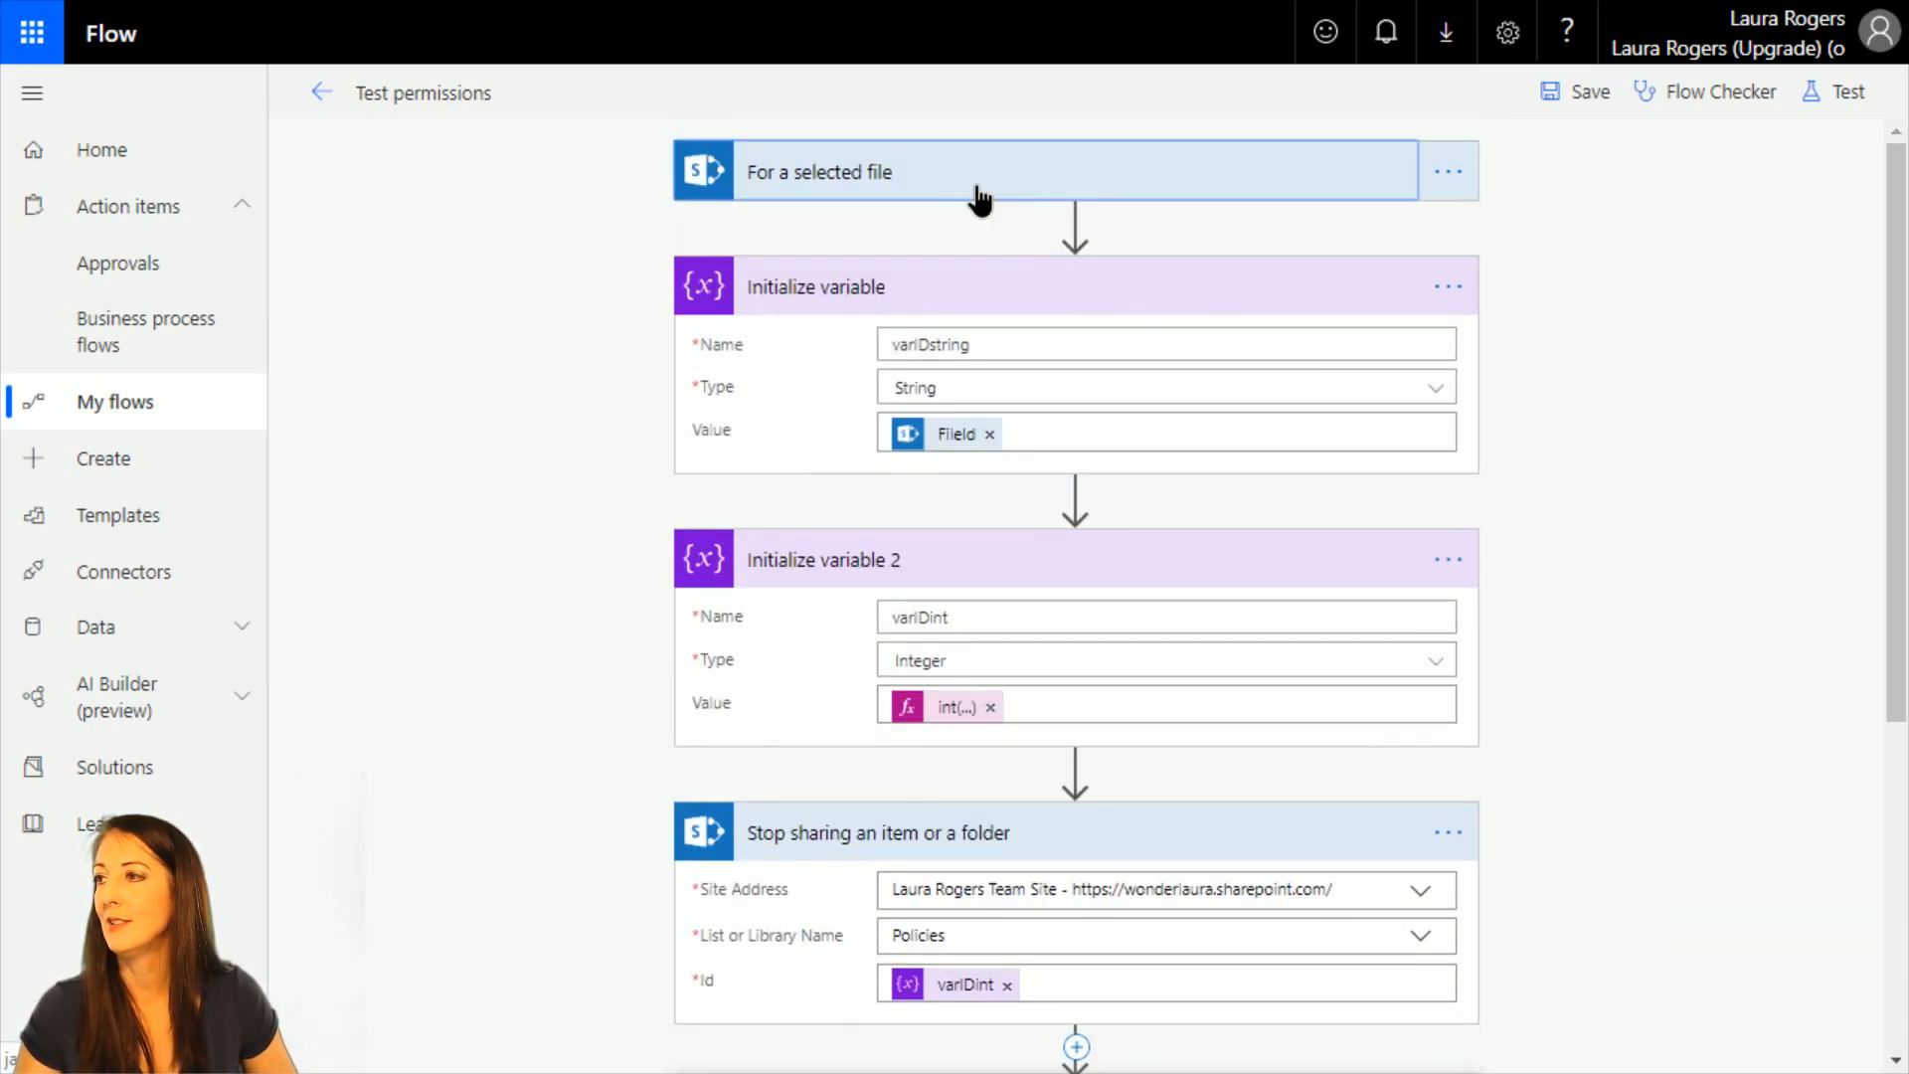
{"action": "left_click", "coordinate": [923, 194]}
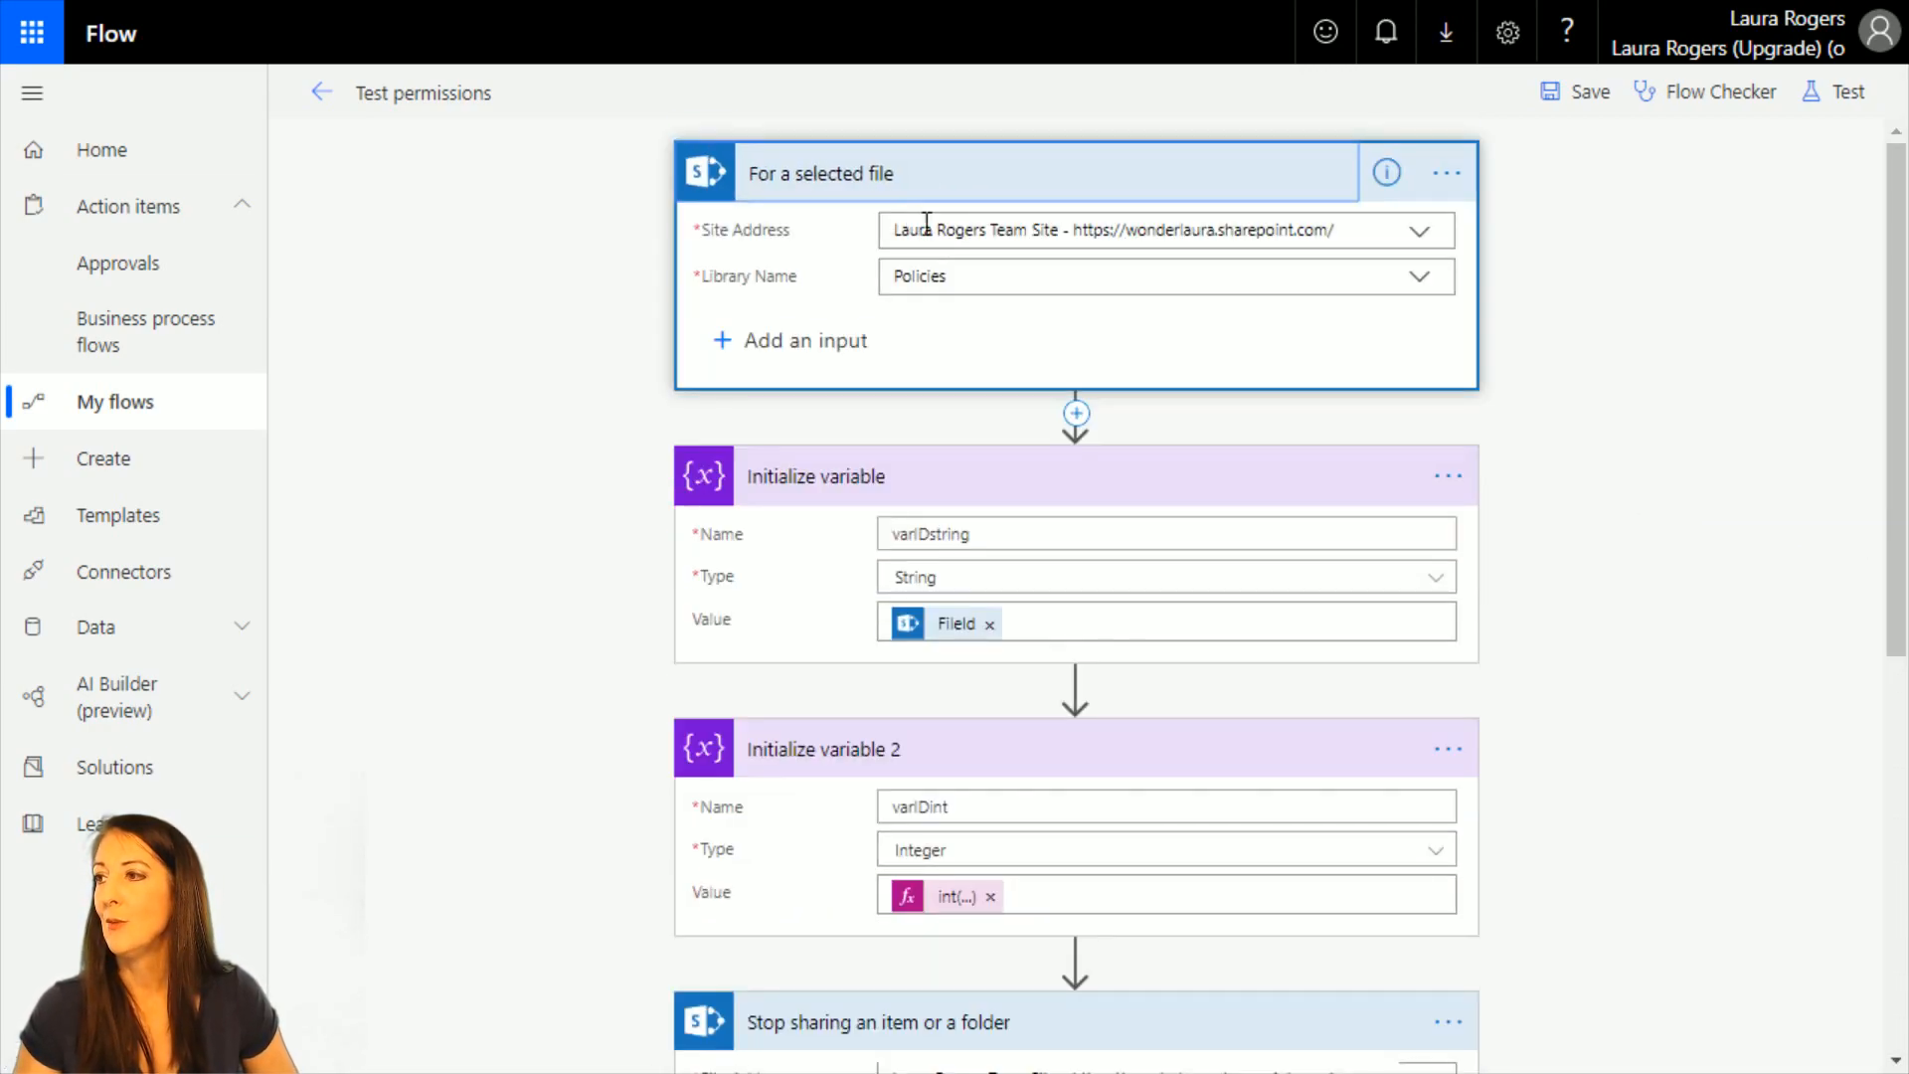
Search for "sharepoint file" and insert a Get file properties action directly after the selected-file trigger.
{"action": "left_click", "coordinate": [1077, 413]}
{"action": "left_click", "coordinate": [1062, 449]}
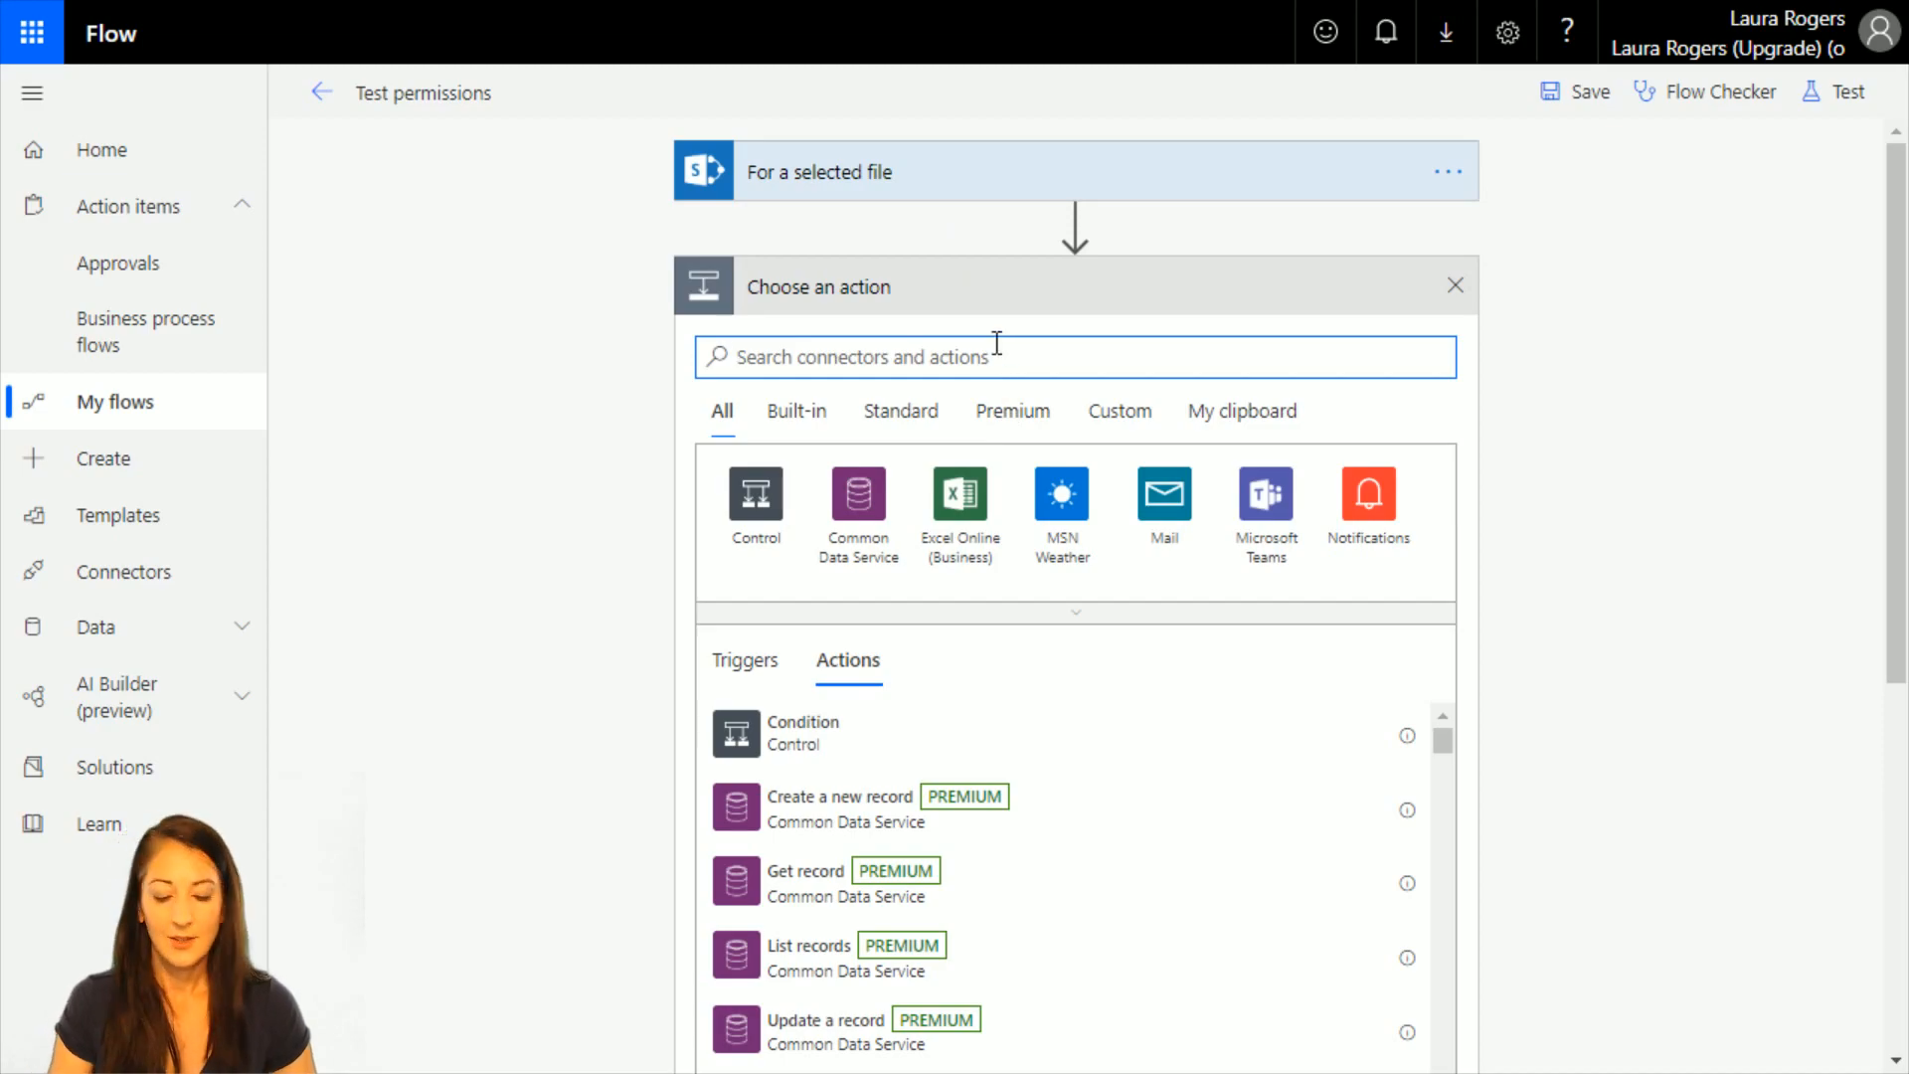
{"action": "type", "text": "sharepoint"}
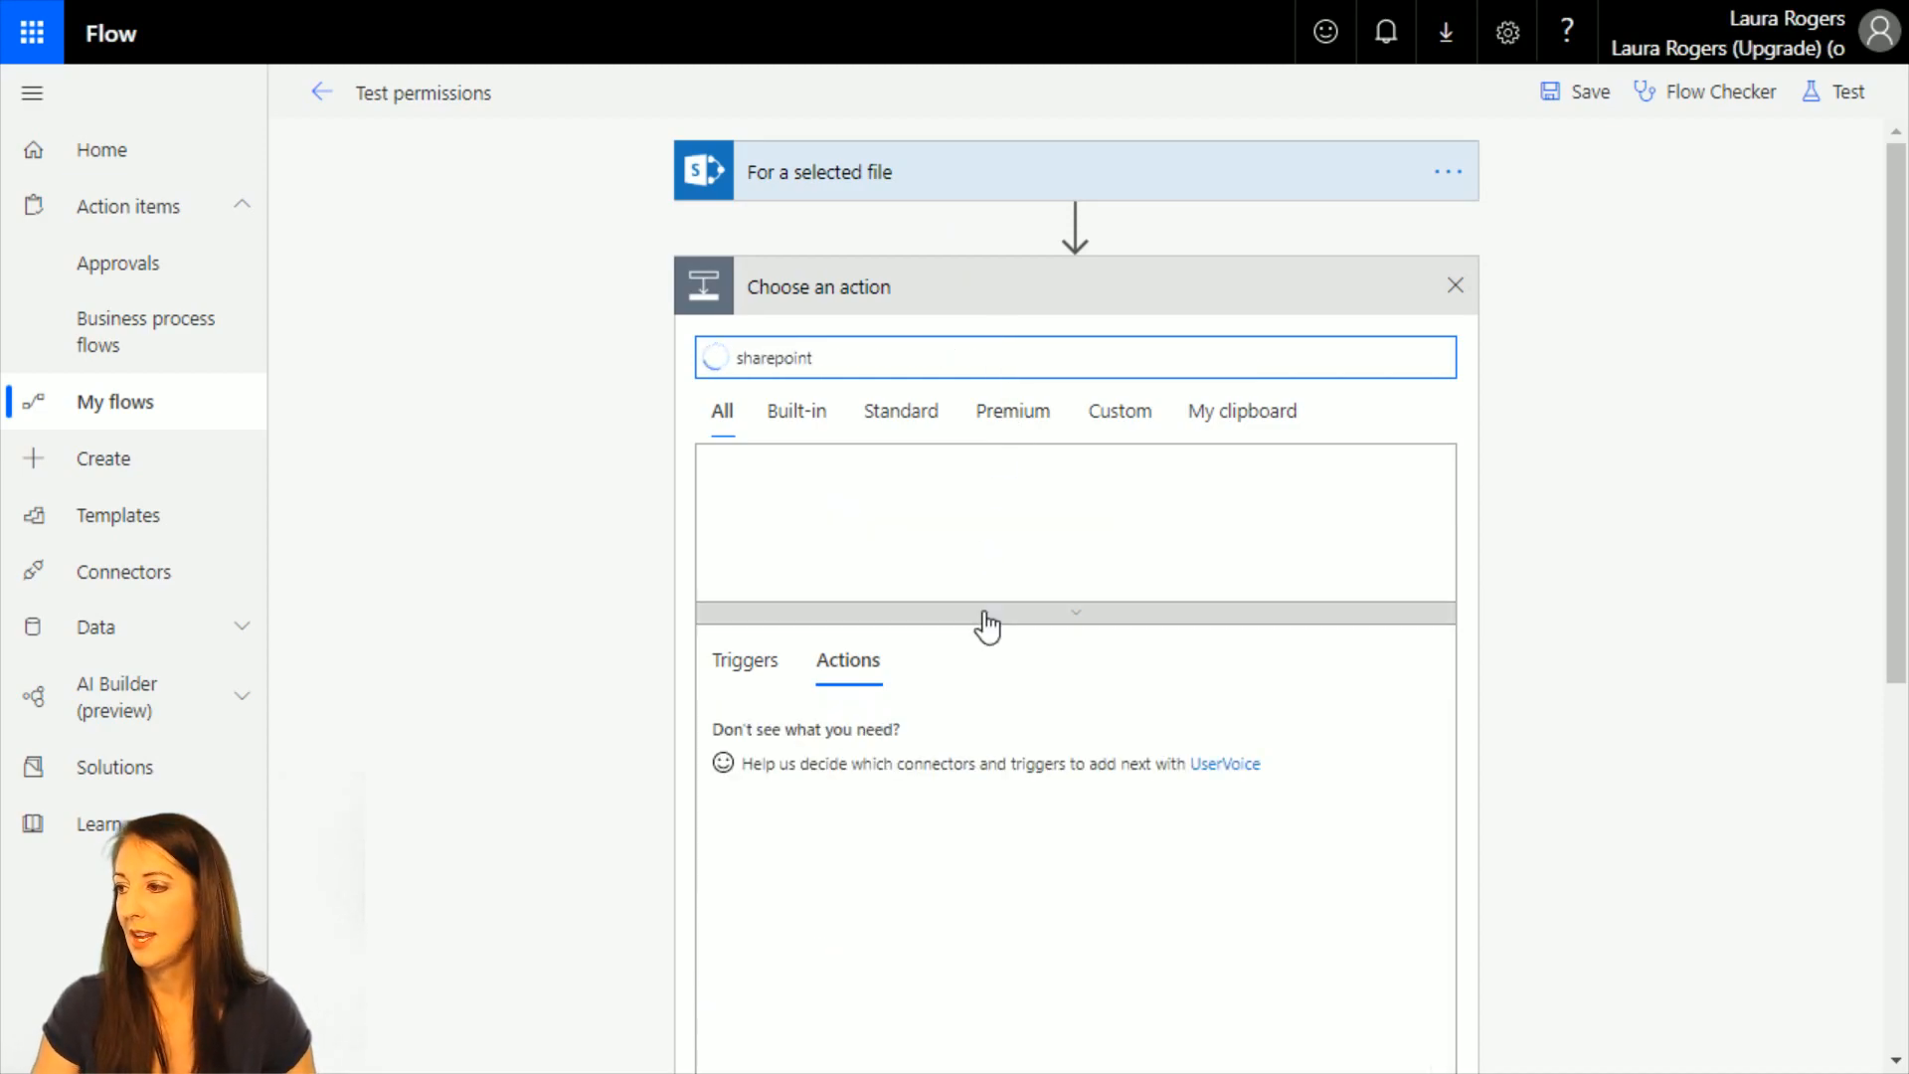
{"action": "scroll", "coordinate": [1272, 863], "scroll_direction": "down", "scroll_amount": 4}
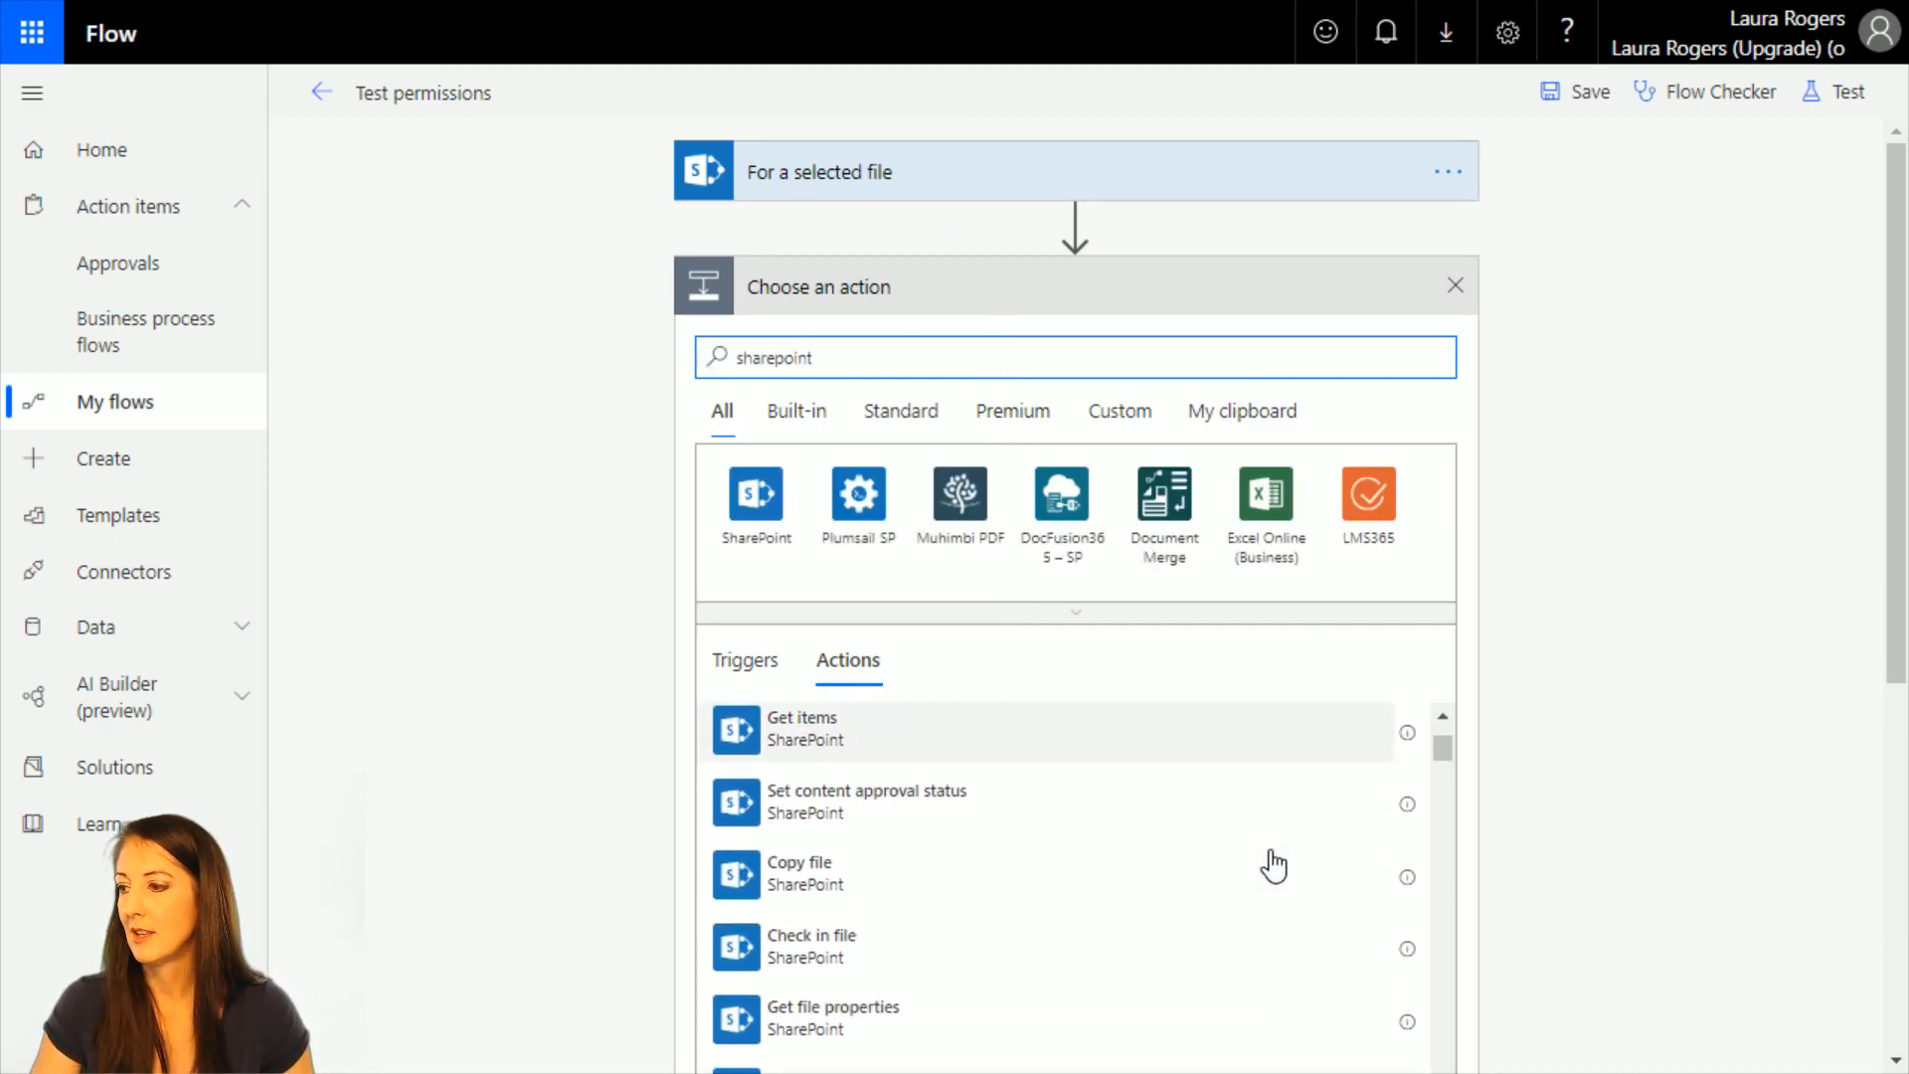
{"action": "scroll", "coordinate": [1143, 867], "scroll_direction": "down", "scroll_amount": 3}
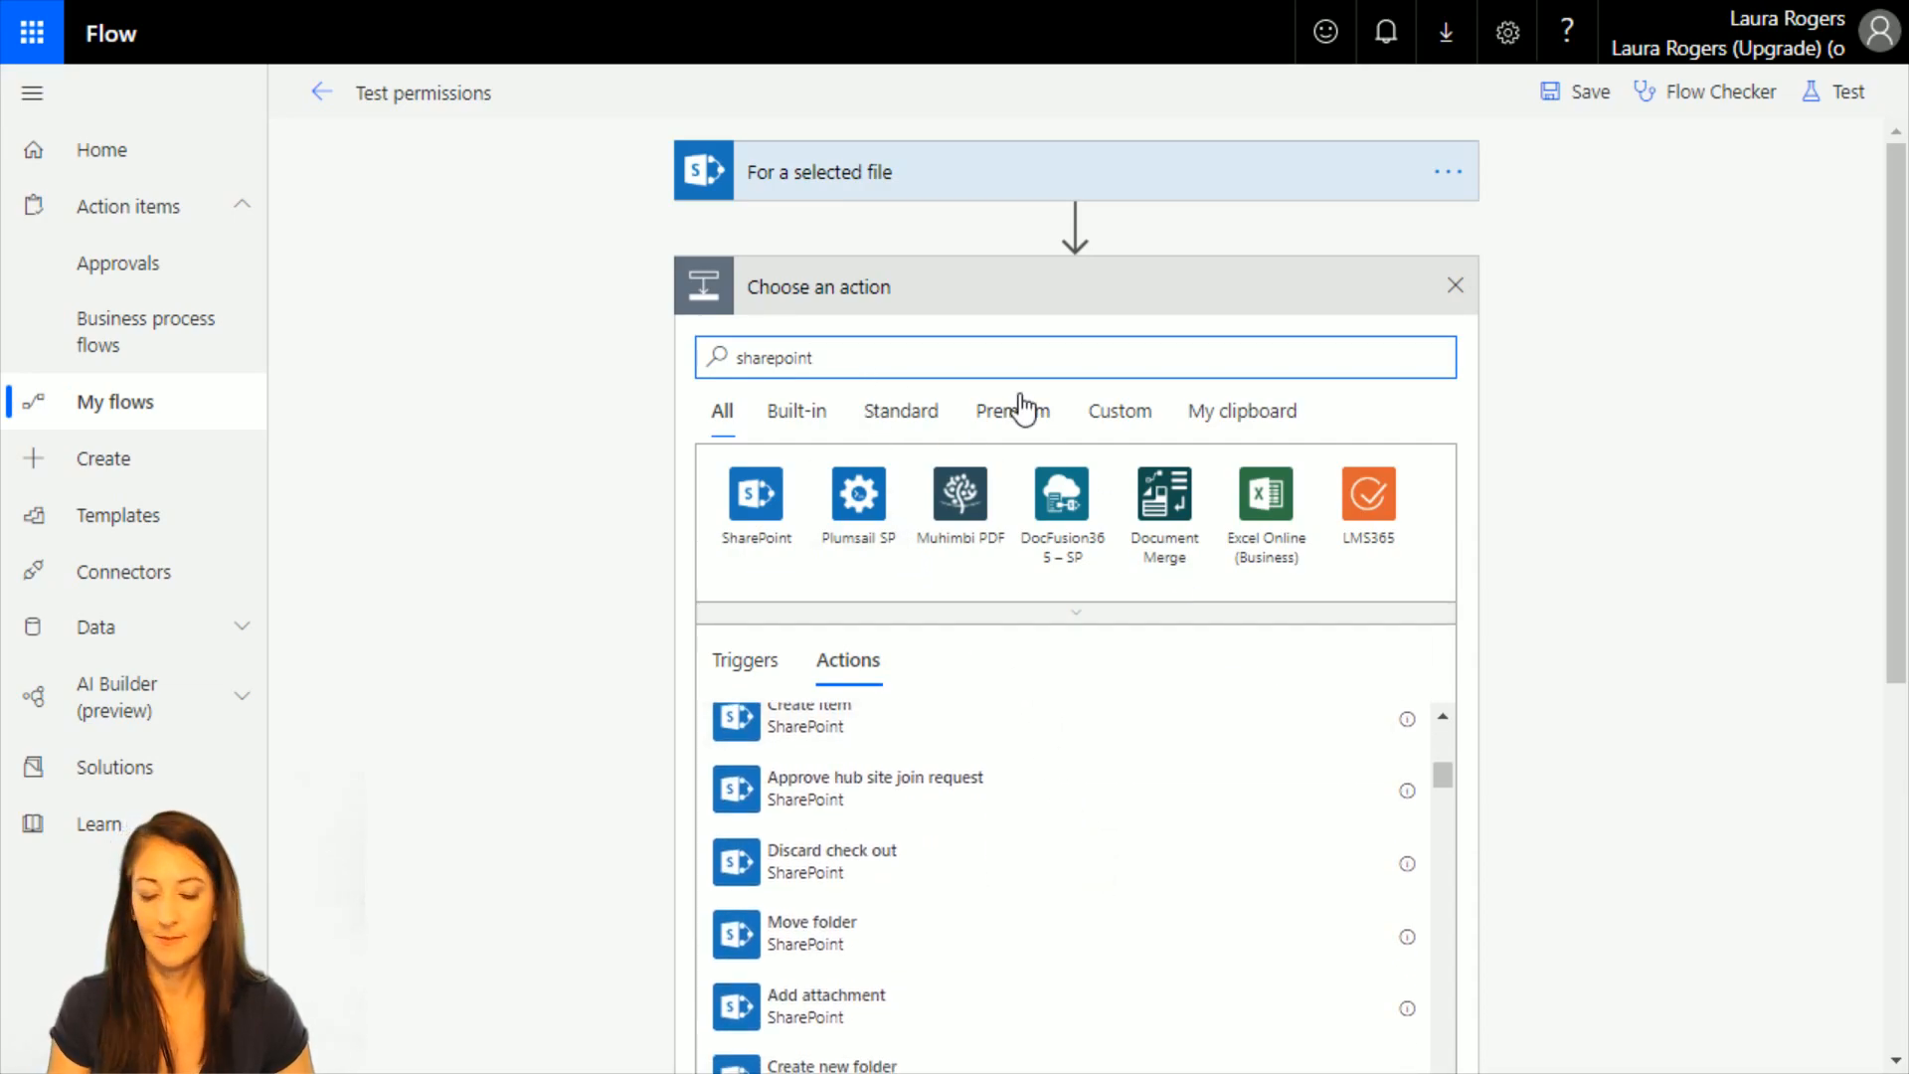
{"action": "type", "text": "file"}
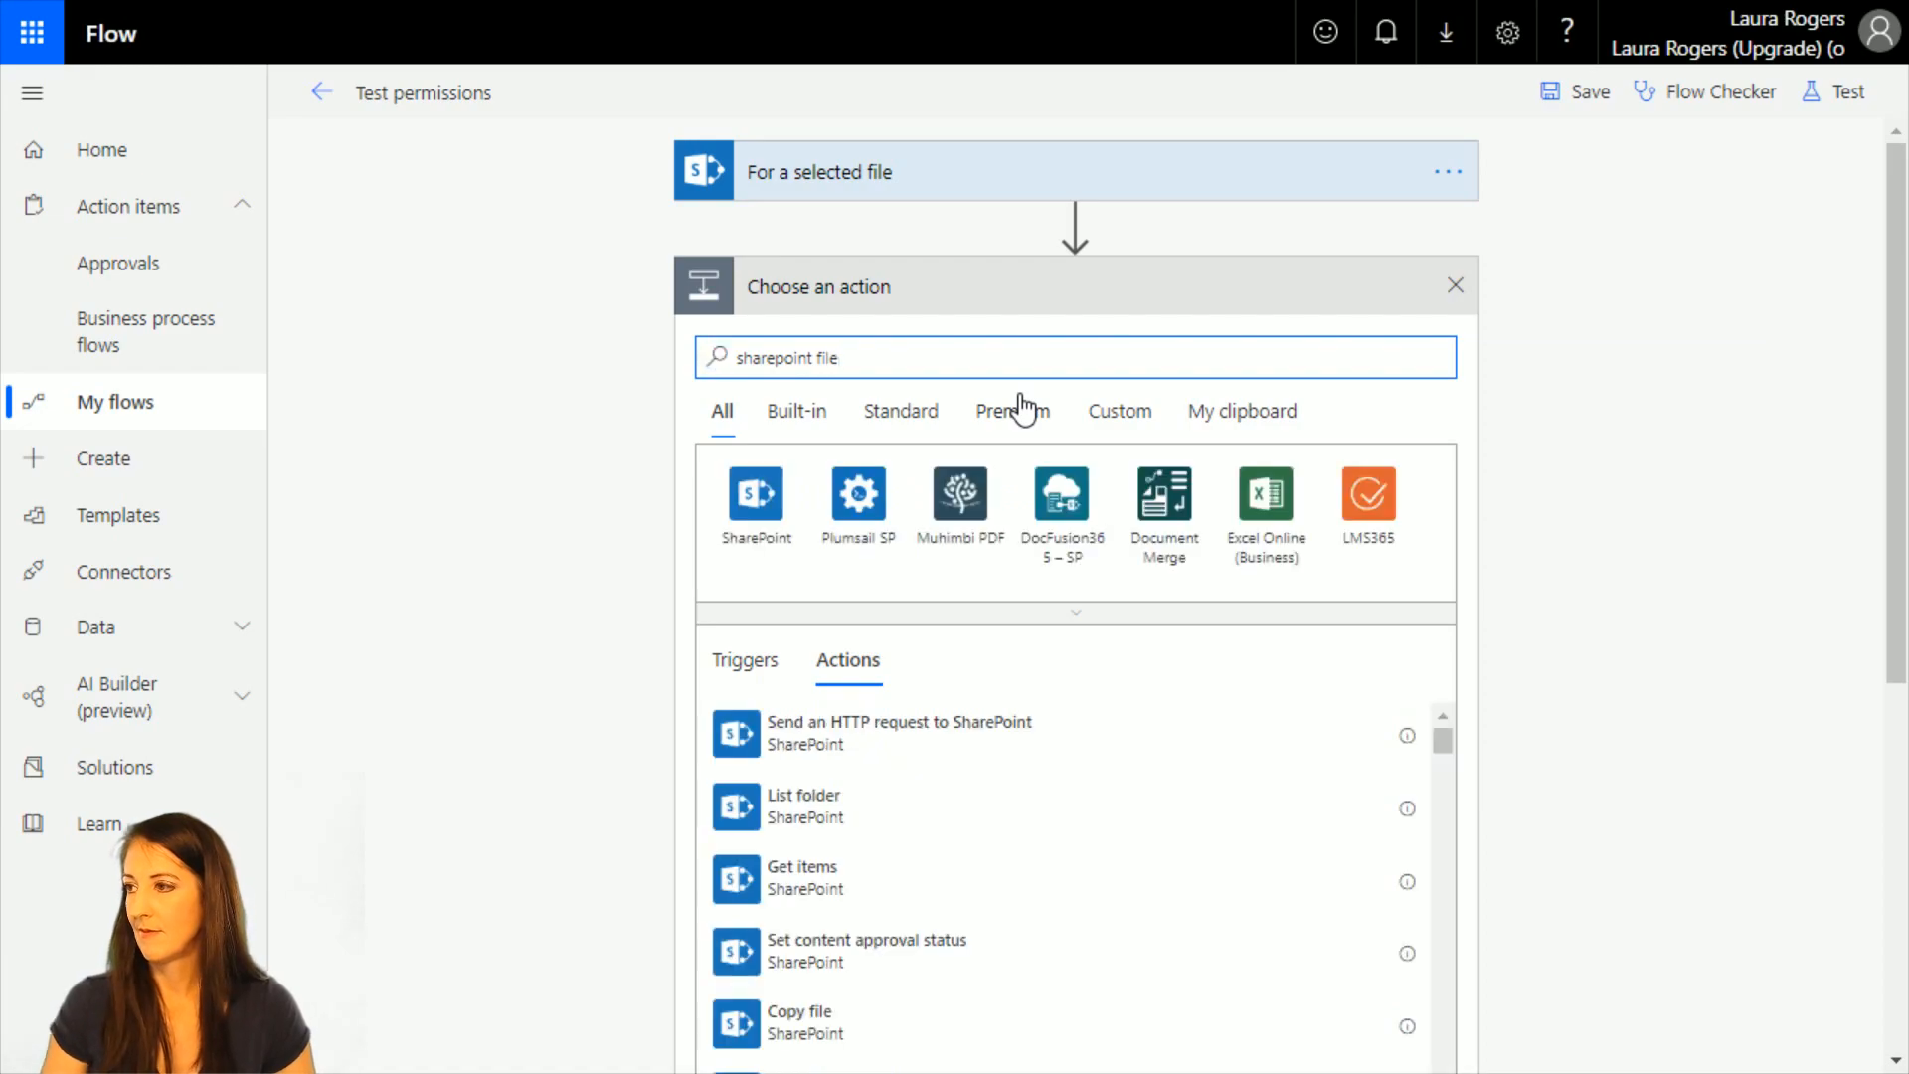
{"action": "scroll", "coordinate": [1496, 905], "scroll_direction": "down", "scroll_amount": 2}
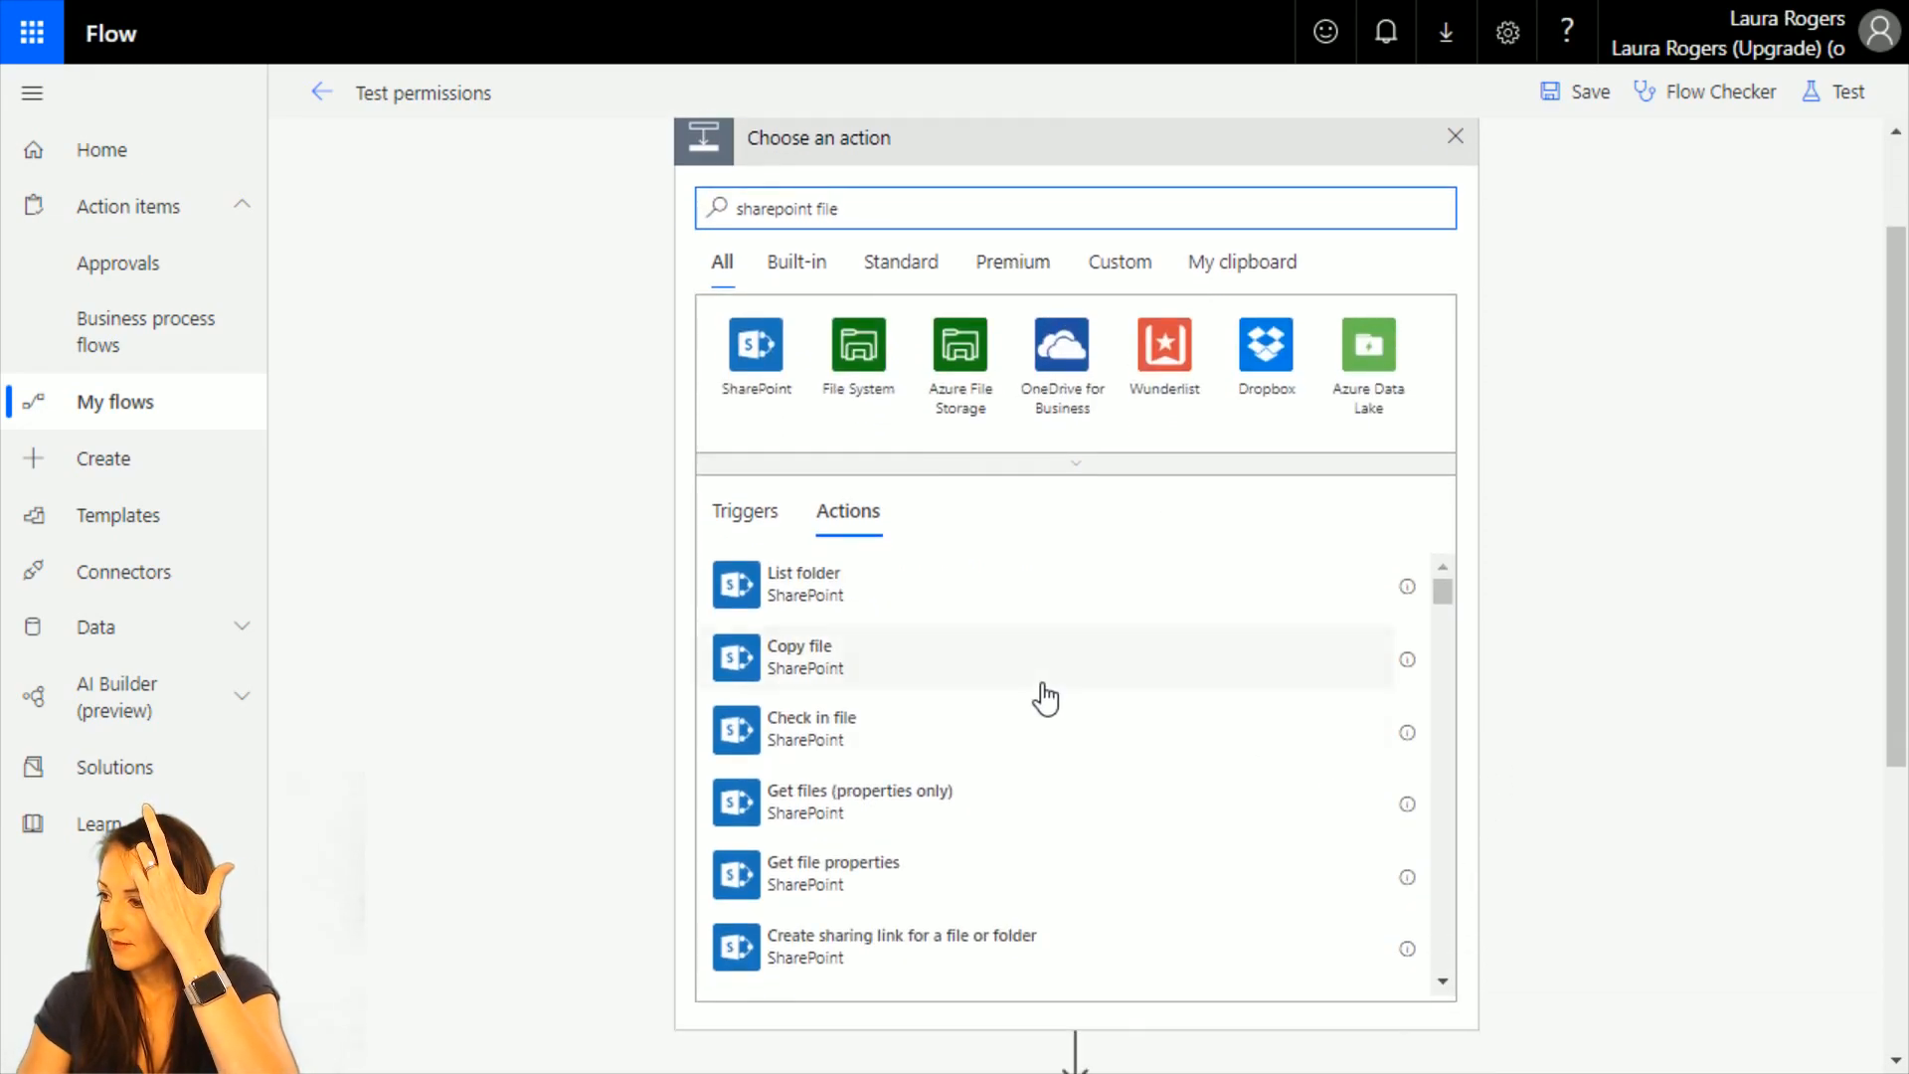
{"action": "scroll", "coordinate": [990, 860], "scroll_direction": "down", "scroll_amount": 2}
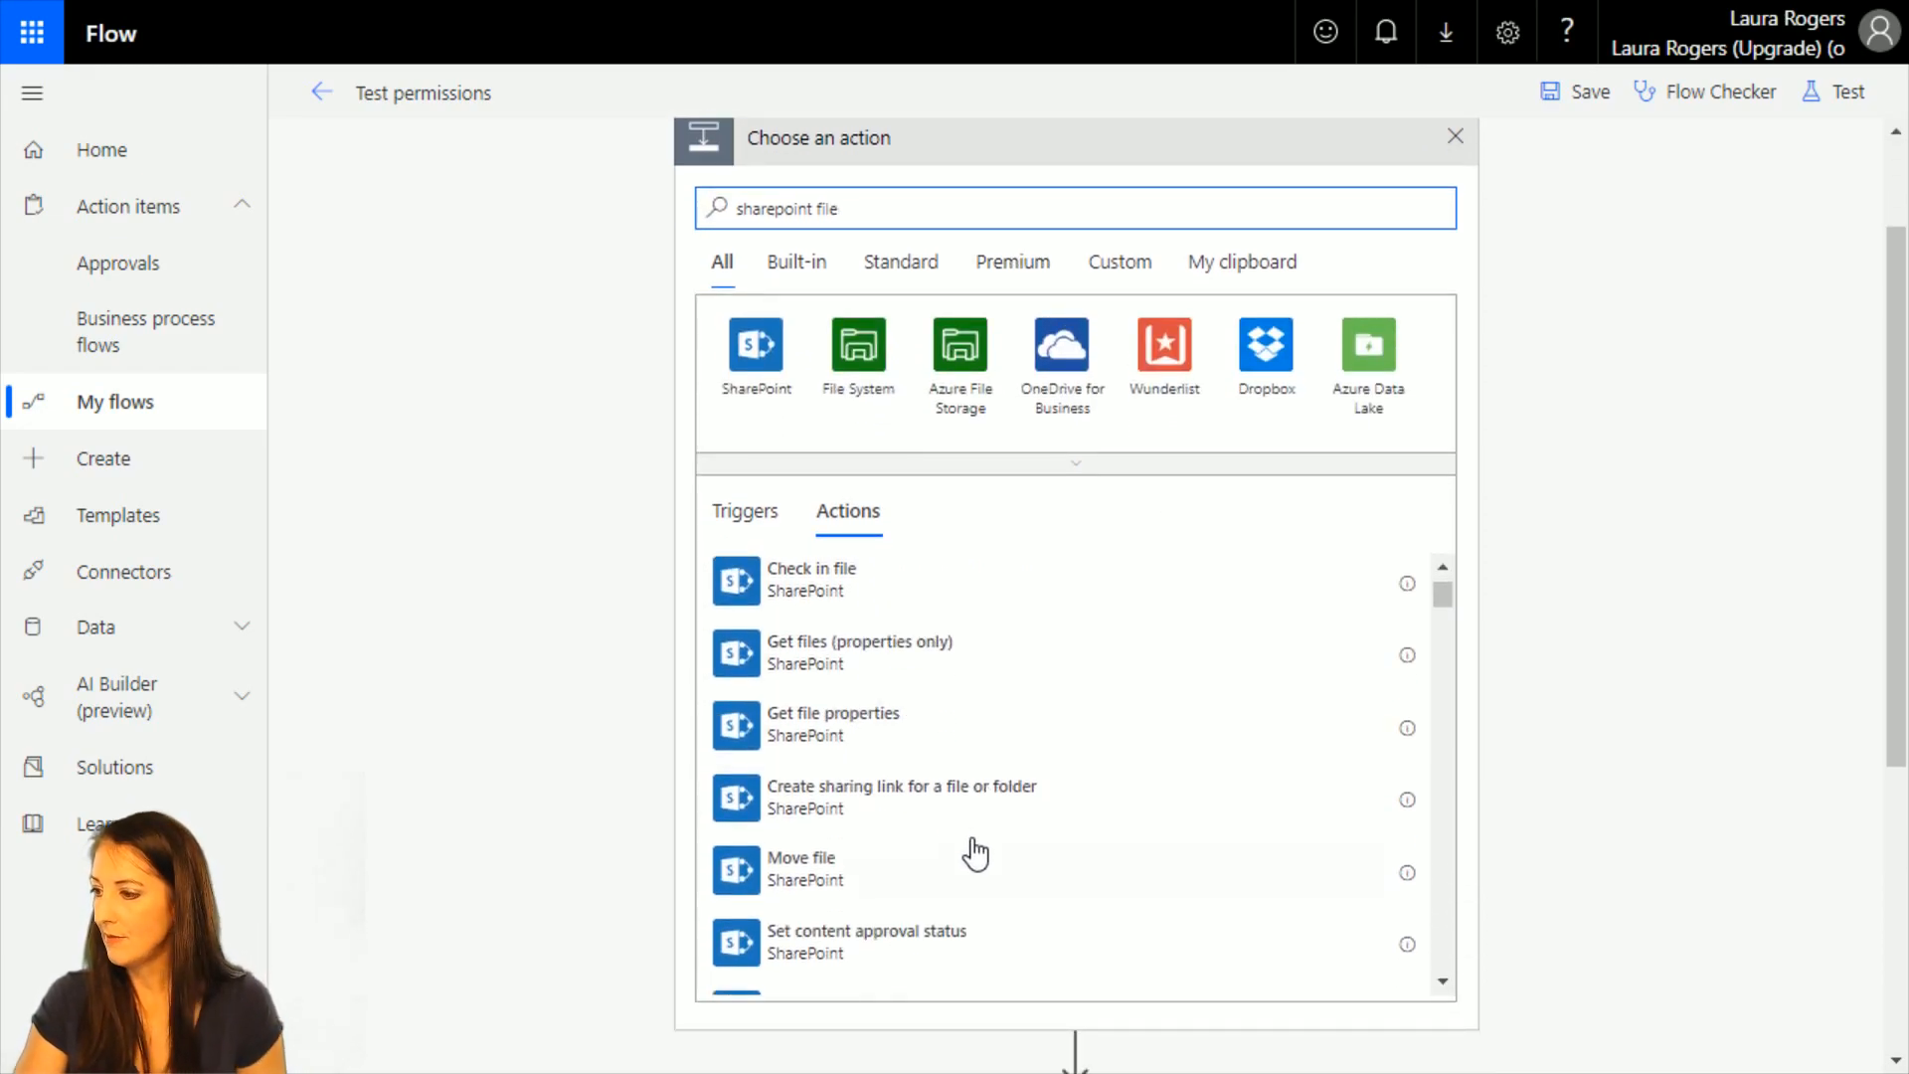
{"action": "left_click", "coordinate": [899, 732]}
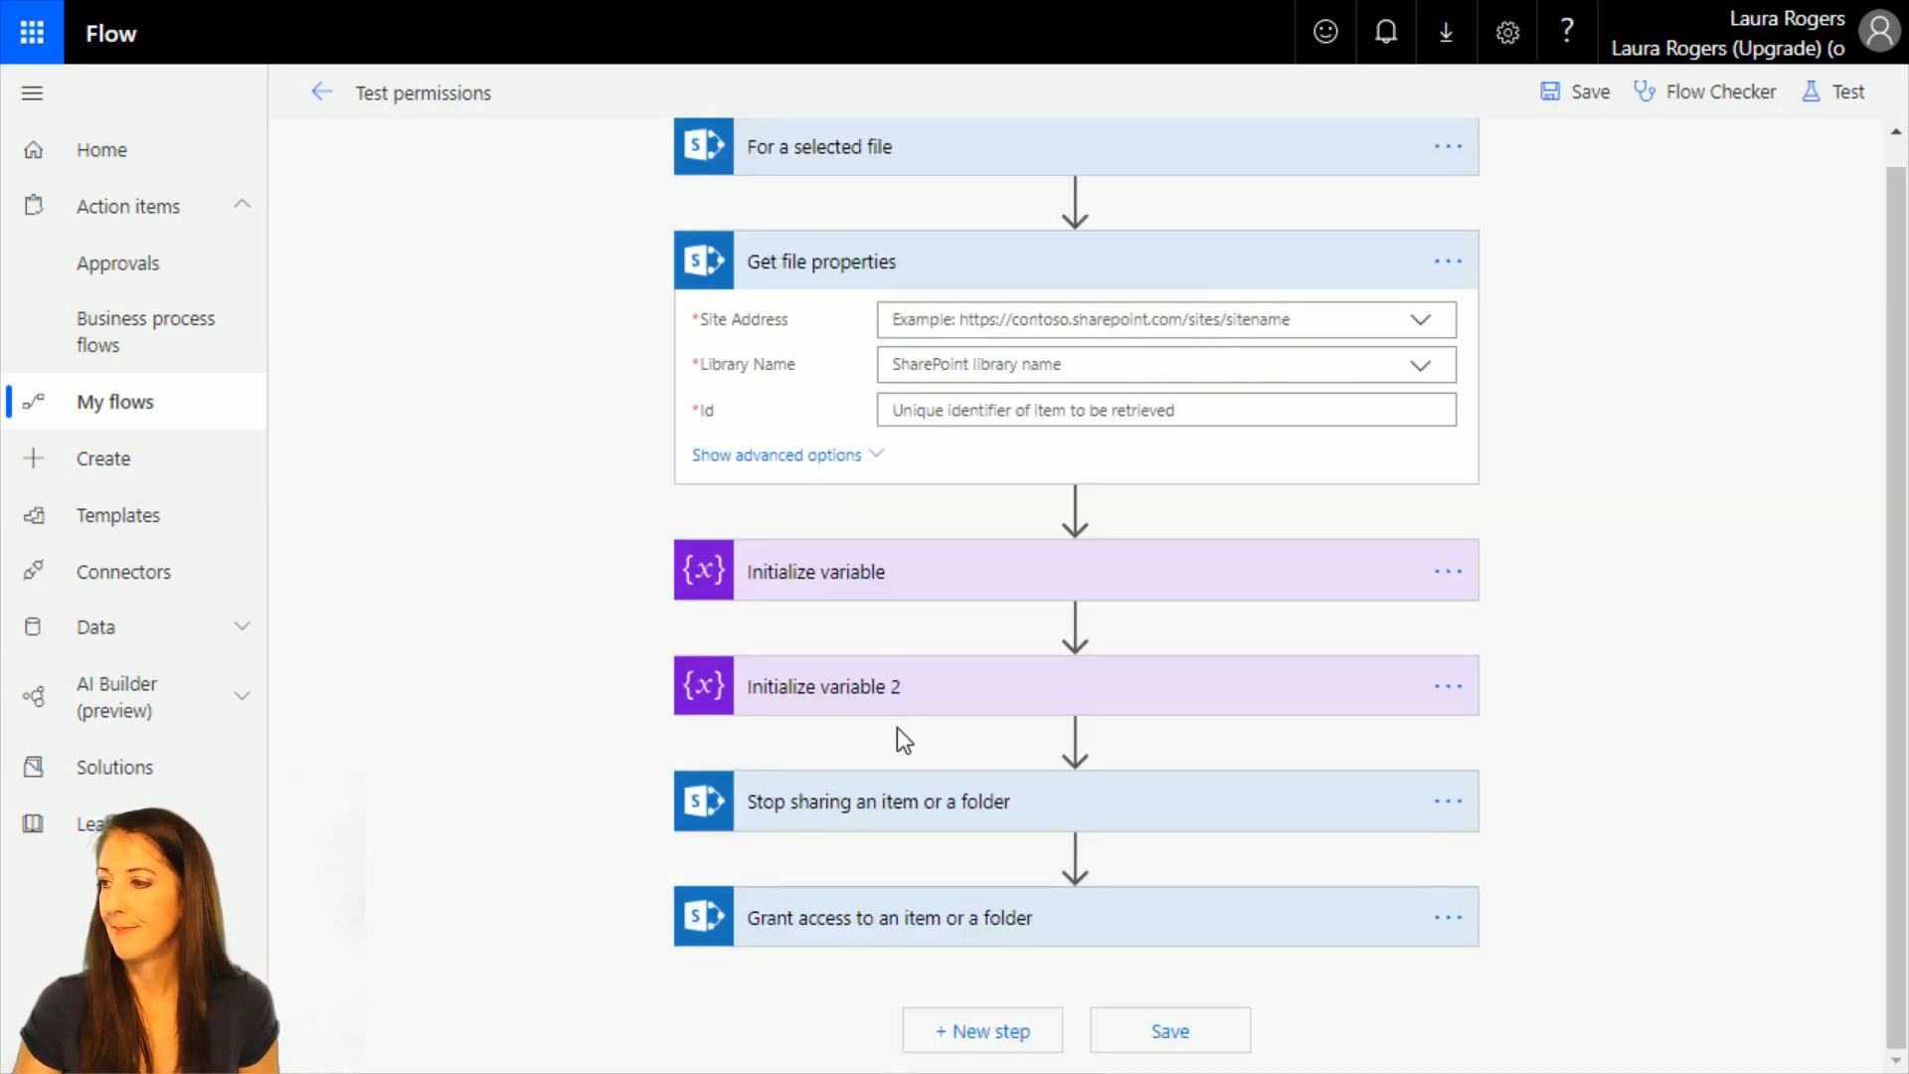
{"action": "left_click", "coordinate": [1429, 322]}
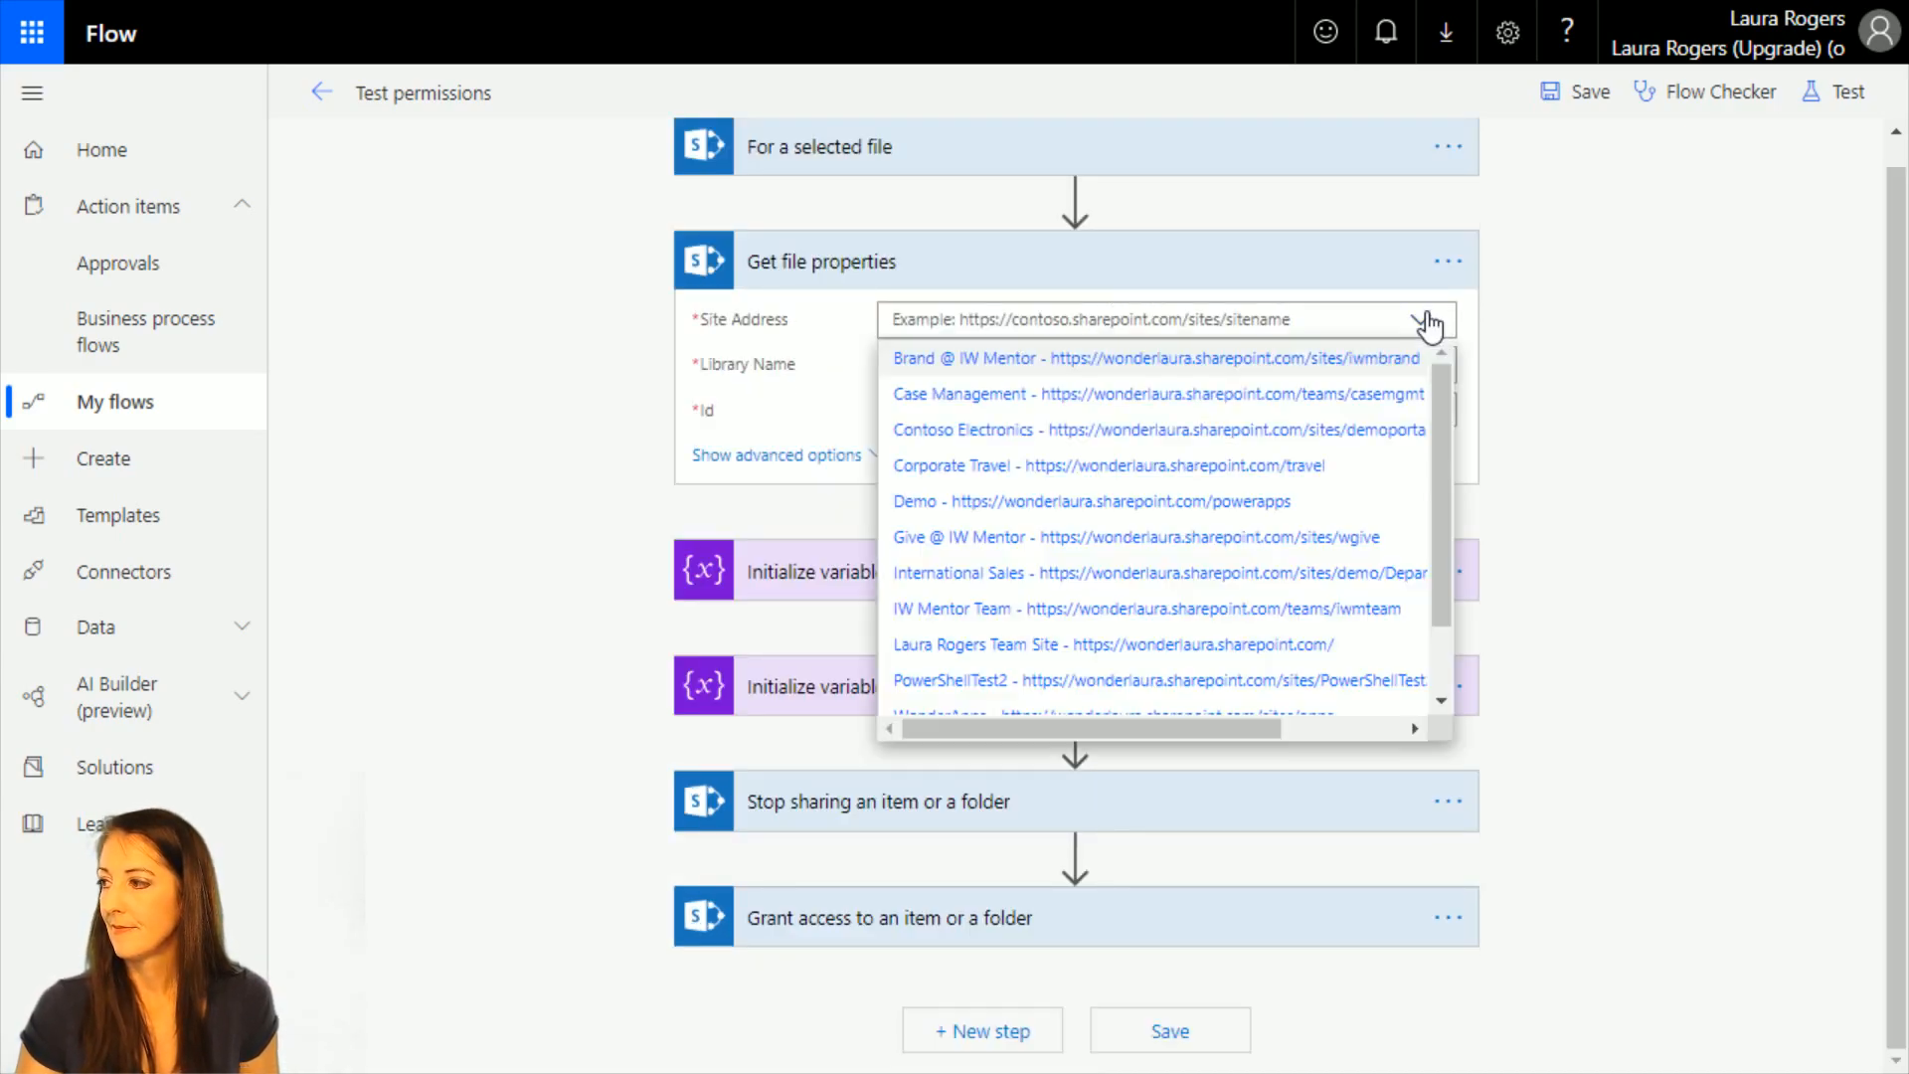
{"action": "left_click", "coordinate": [1232, 644]}
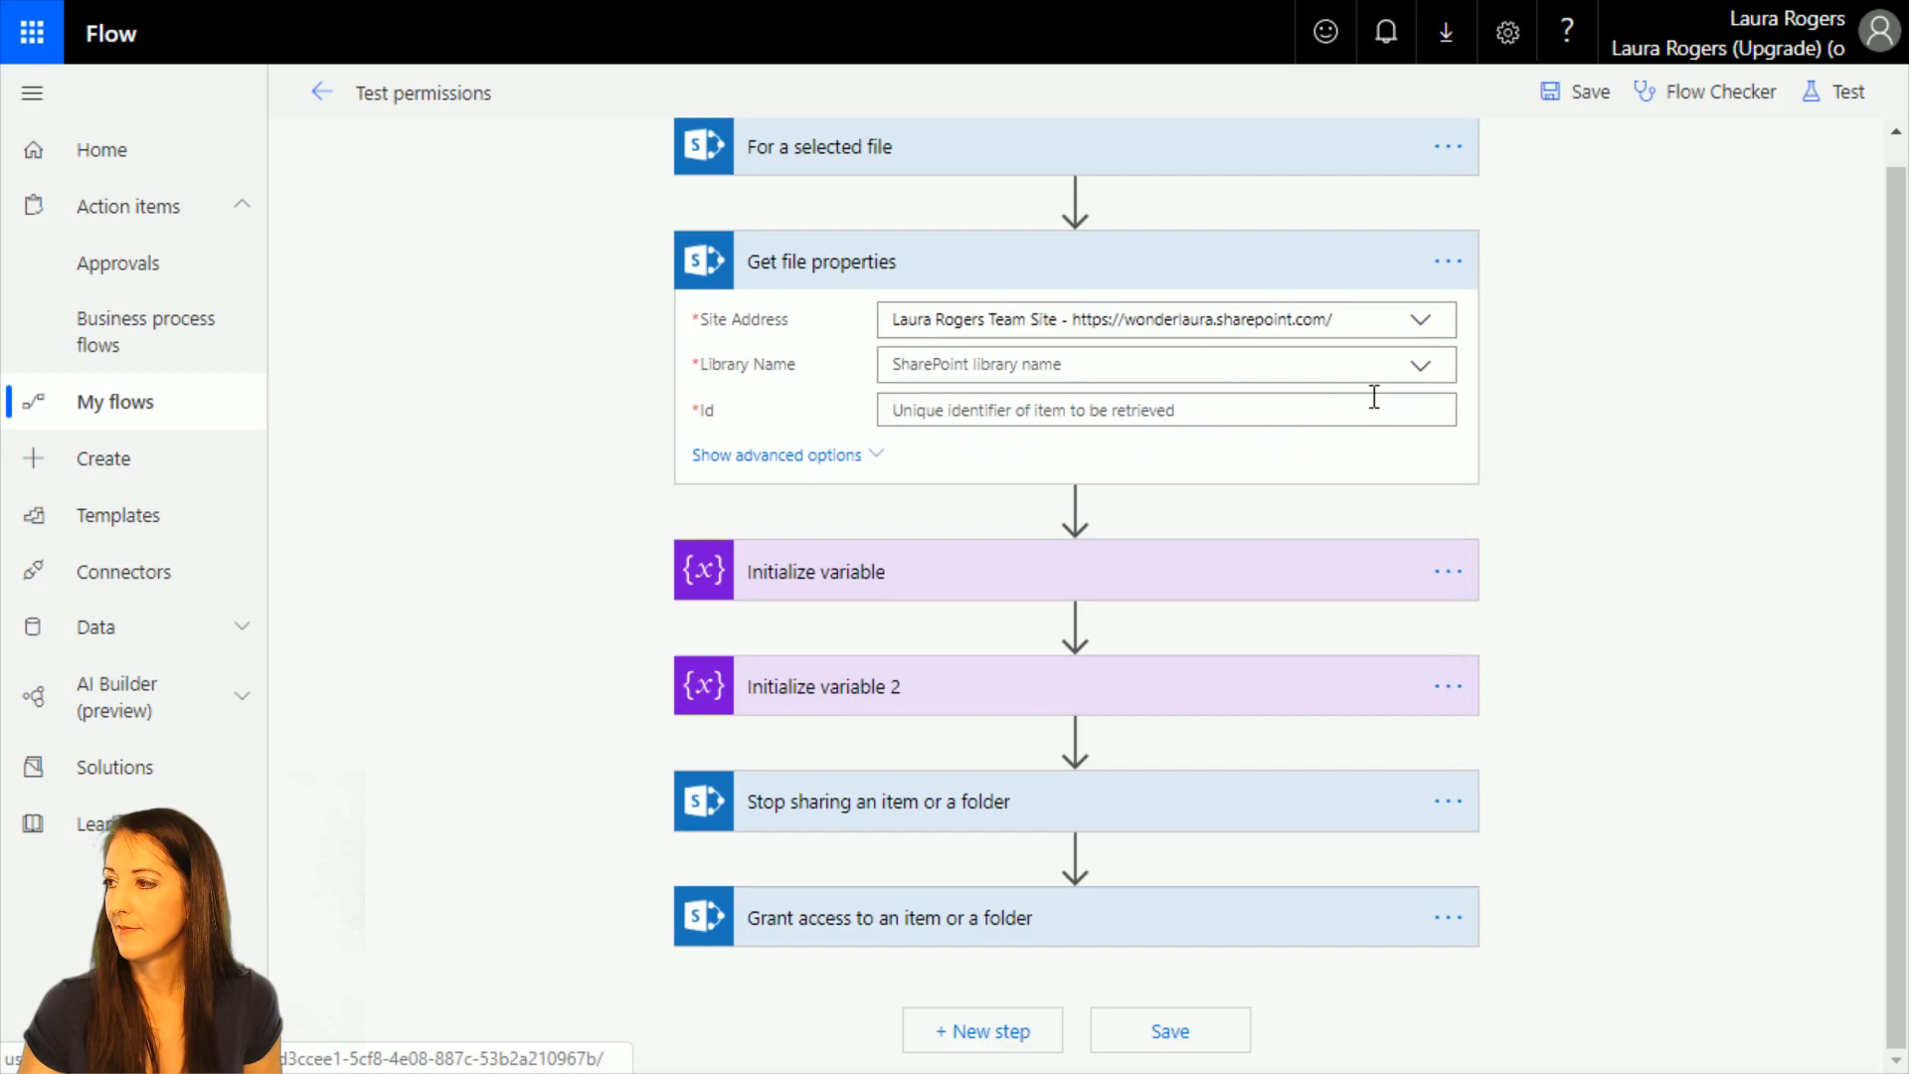
{"action": "left_click", "coordinate": [1422, 367]}
{"action": "left_click", "coordinate": [967, 478]}
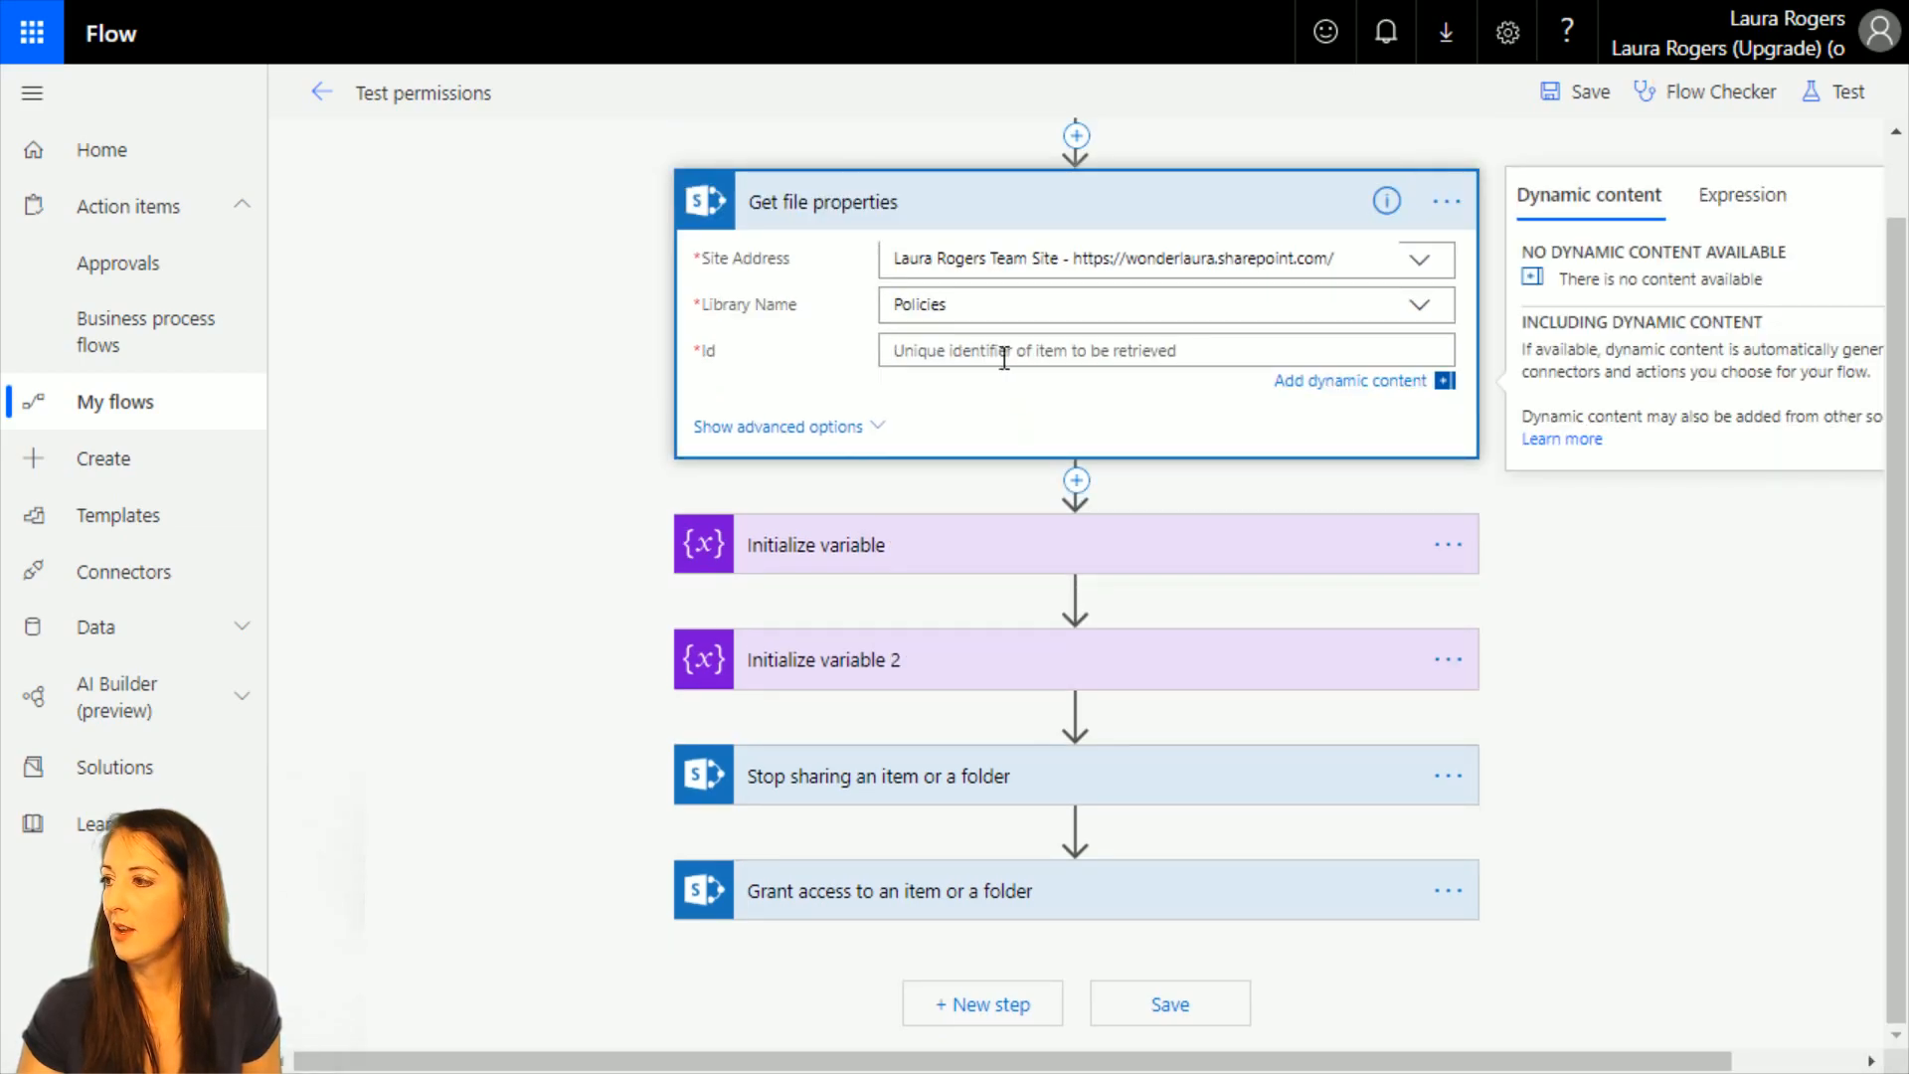
Move both Initialize variable actions above Get file properties and set that action's Id to varIDint.
{"action": "scroll", "coordinate": [1131, 380], "scroll_direction": "up", "scroll_amount": 1}
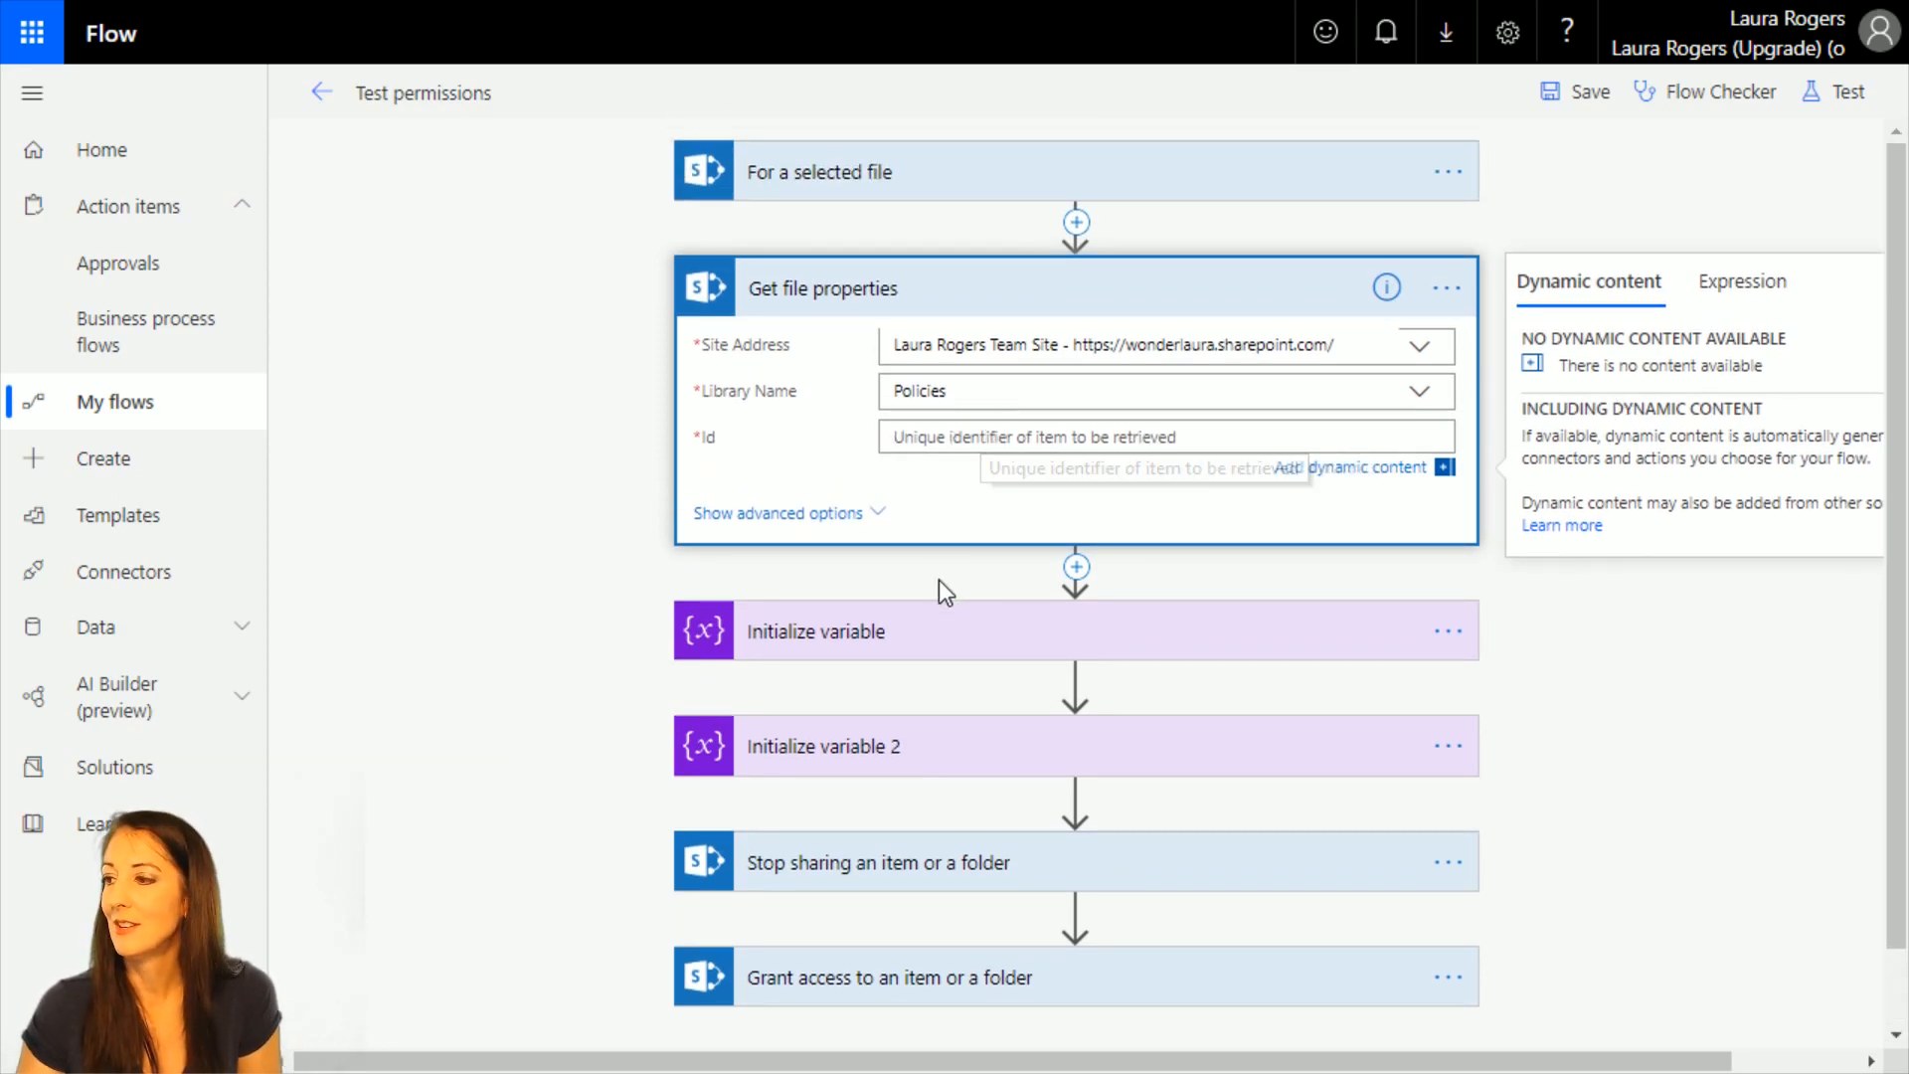
{"action": "left_click", "coordinate": [980, 630]}
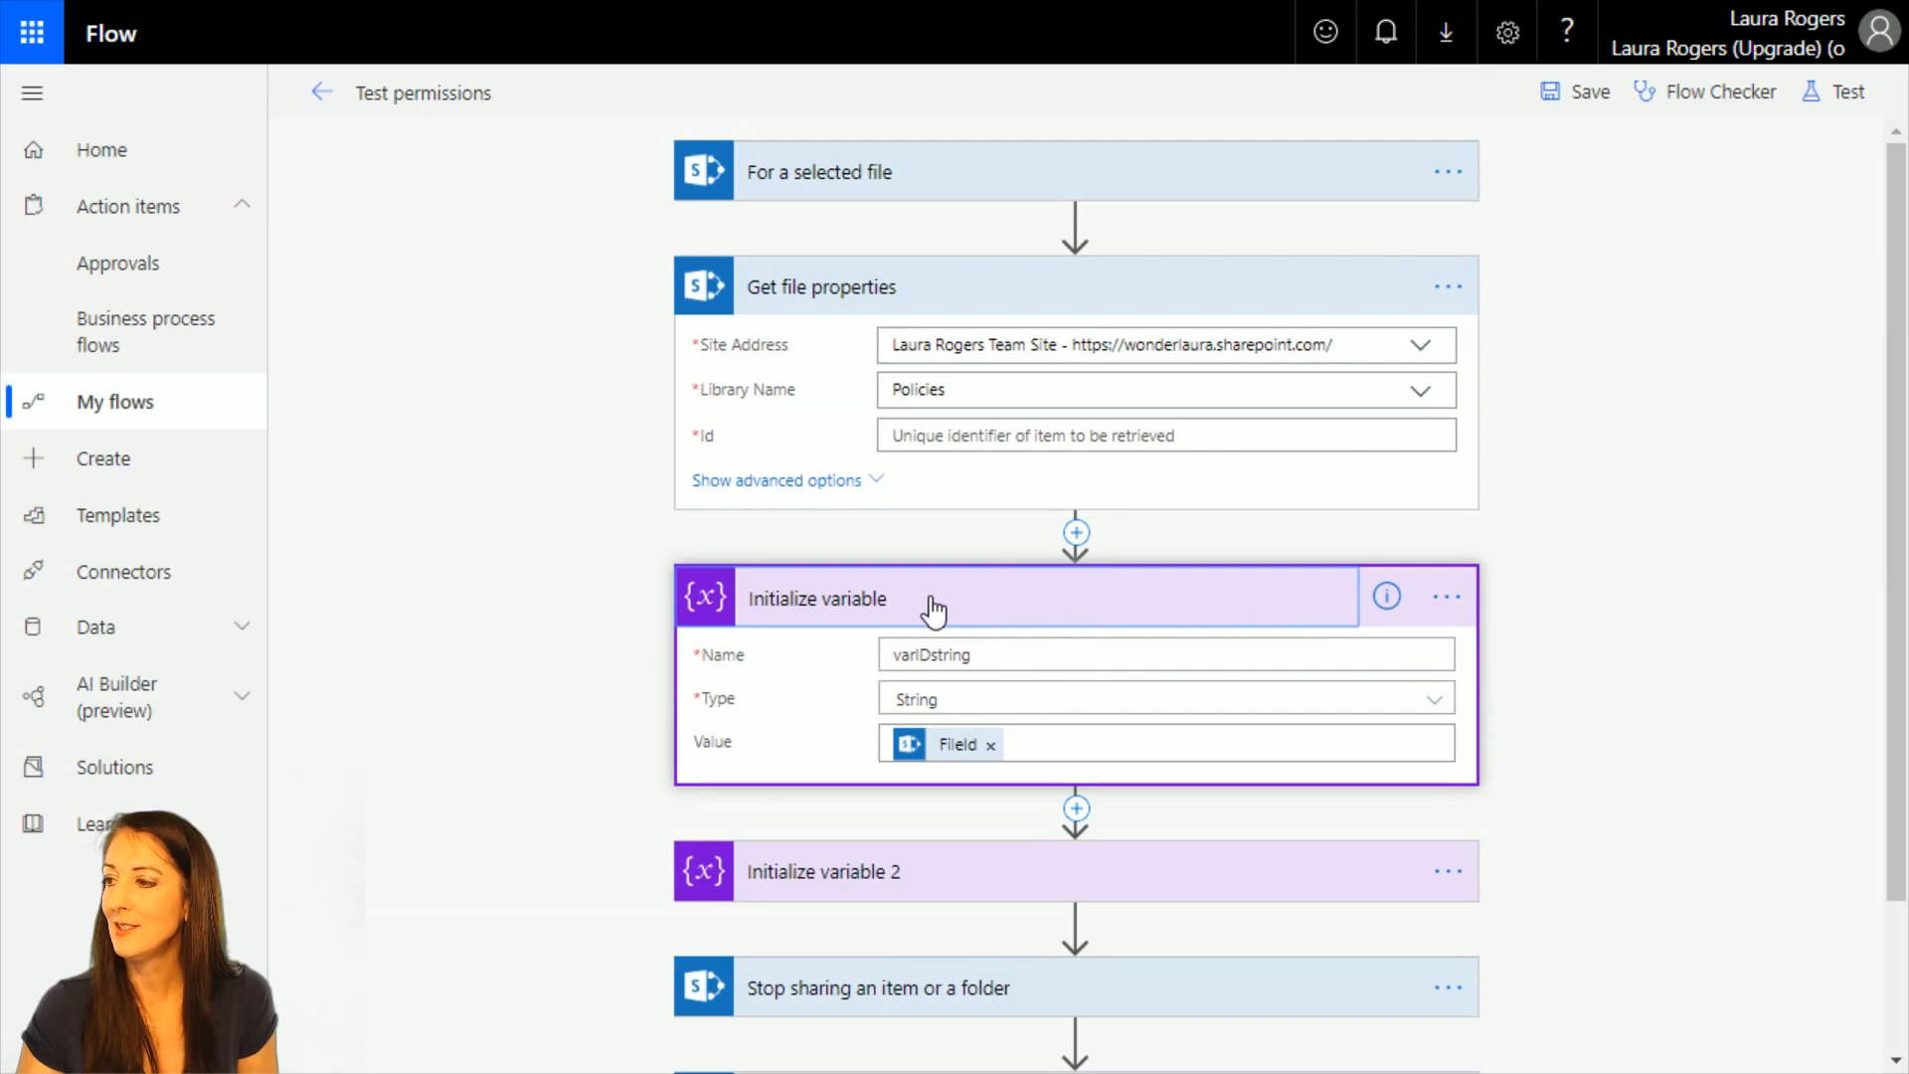
{"action": "left_click_drag", "start_coordinate": [933, 603], "coordinate": [1010, 307]}
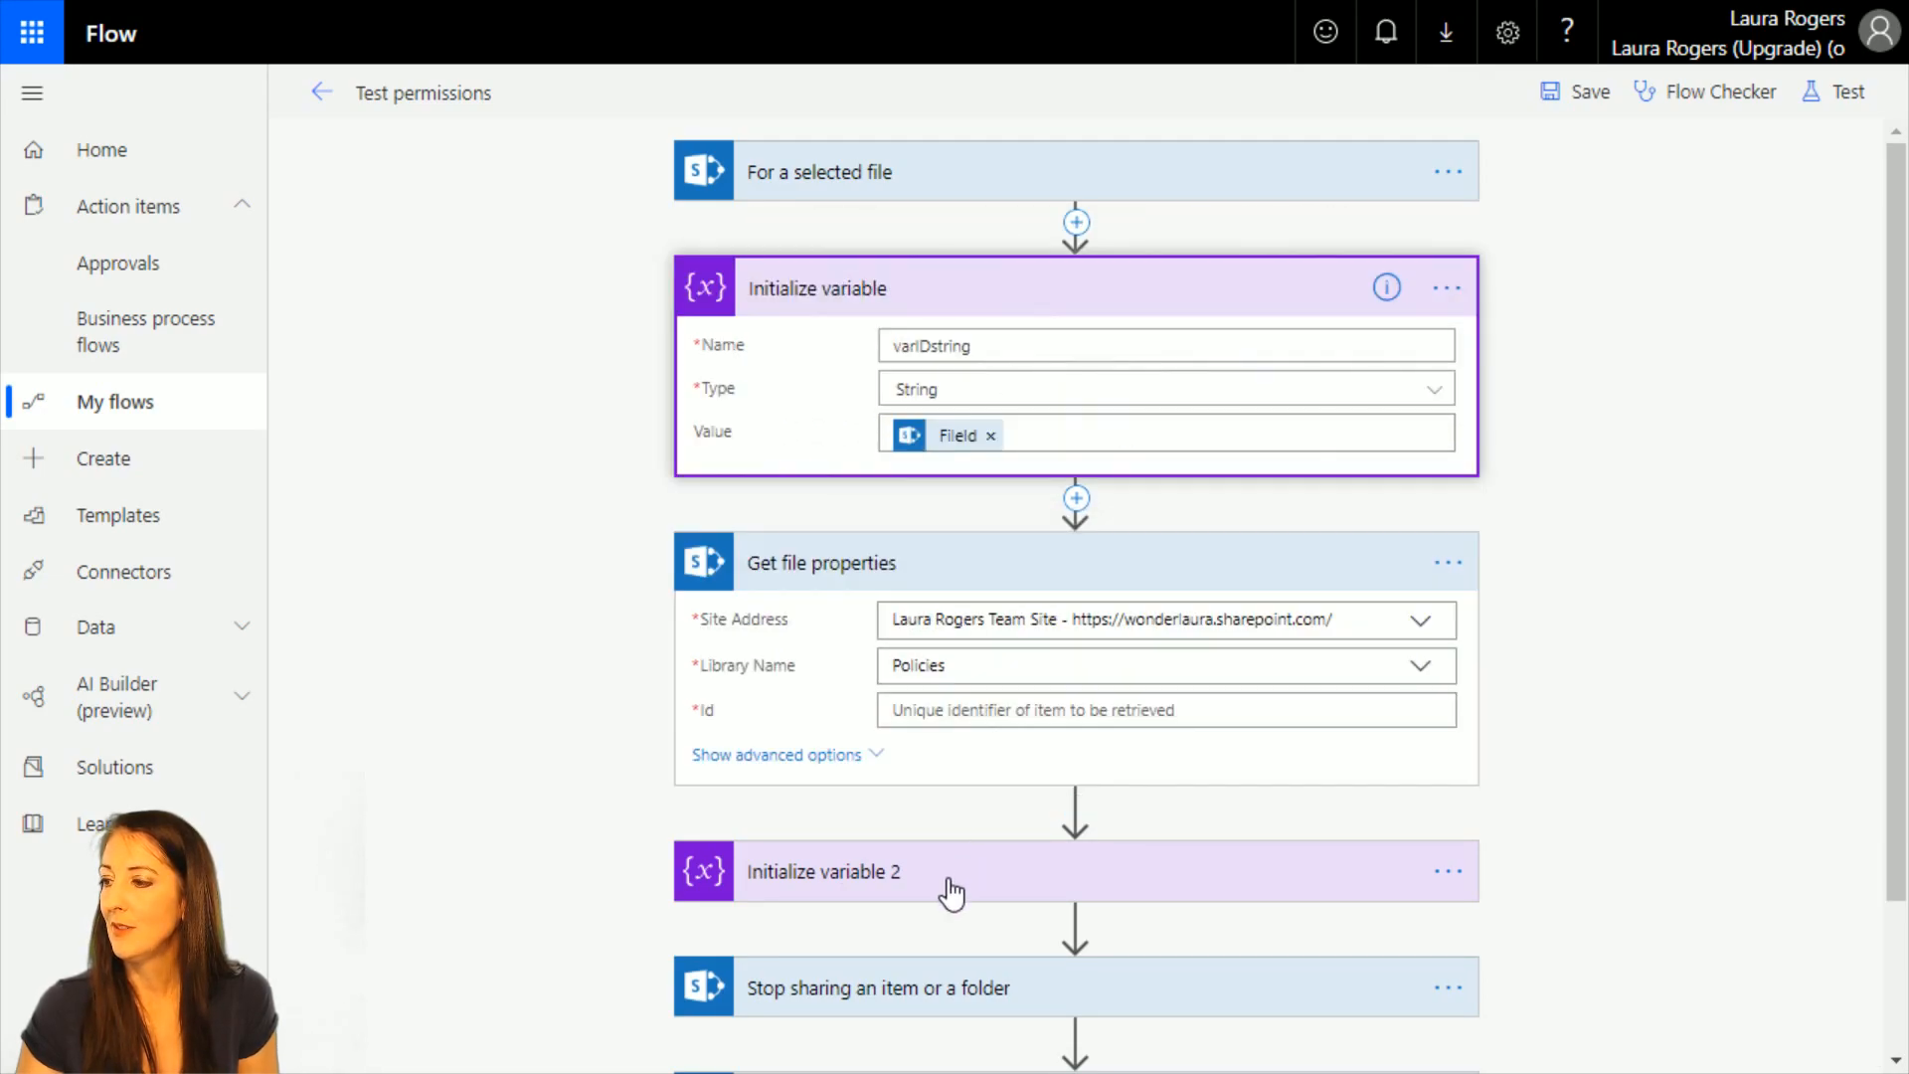
{"action": "left_click_drag", "start_coordinate": [951, 891], "coordinate": [1034, 516]}
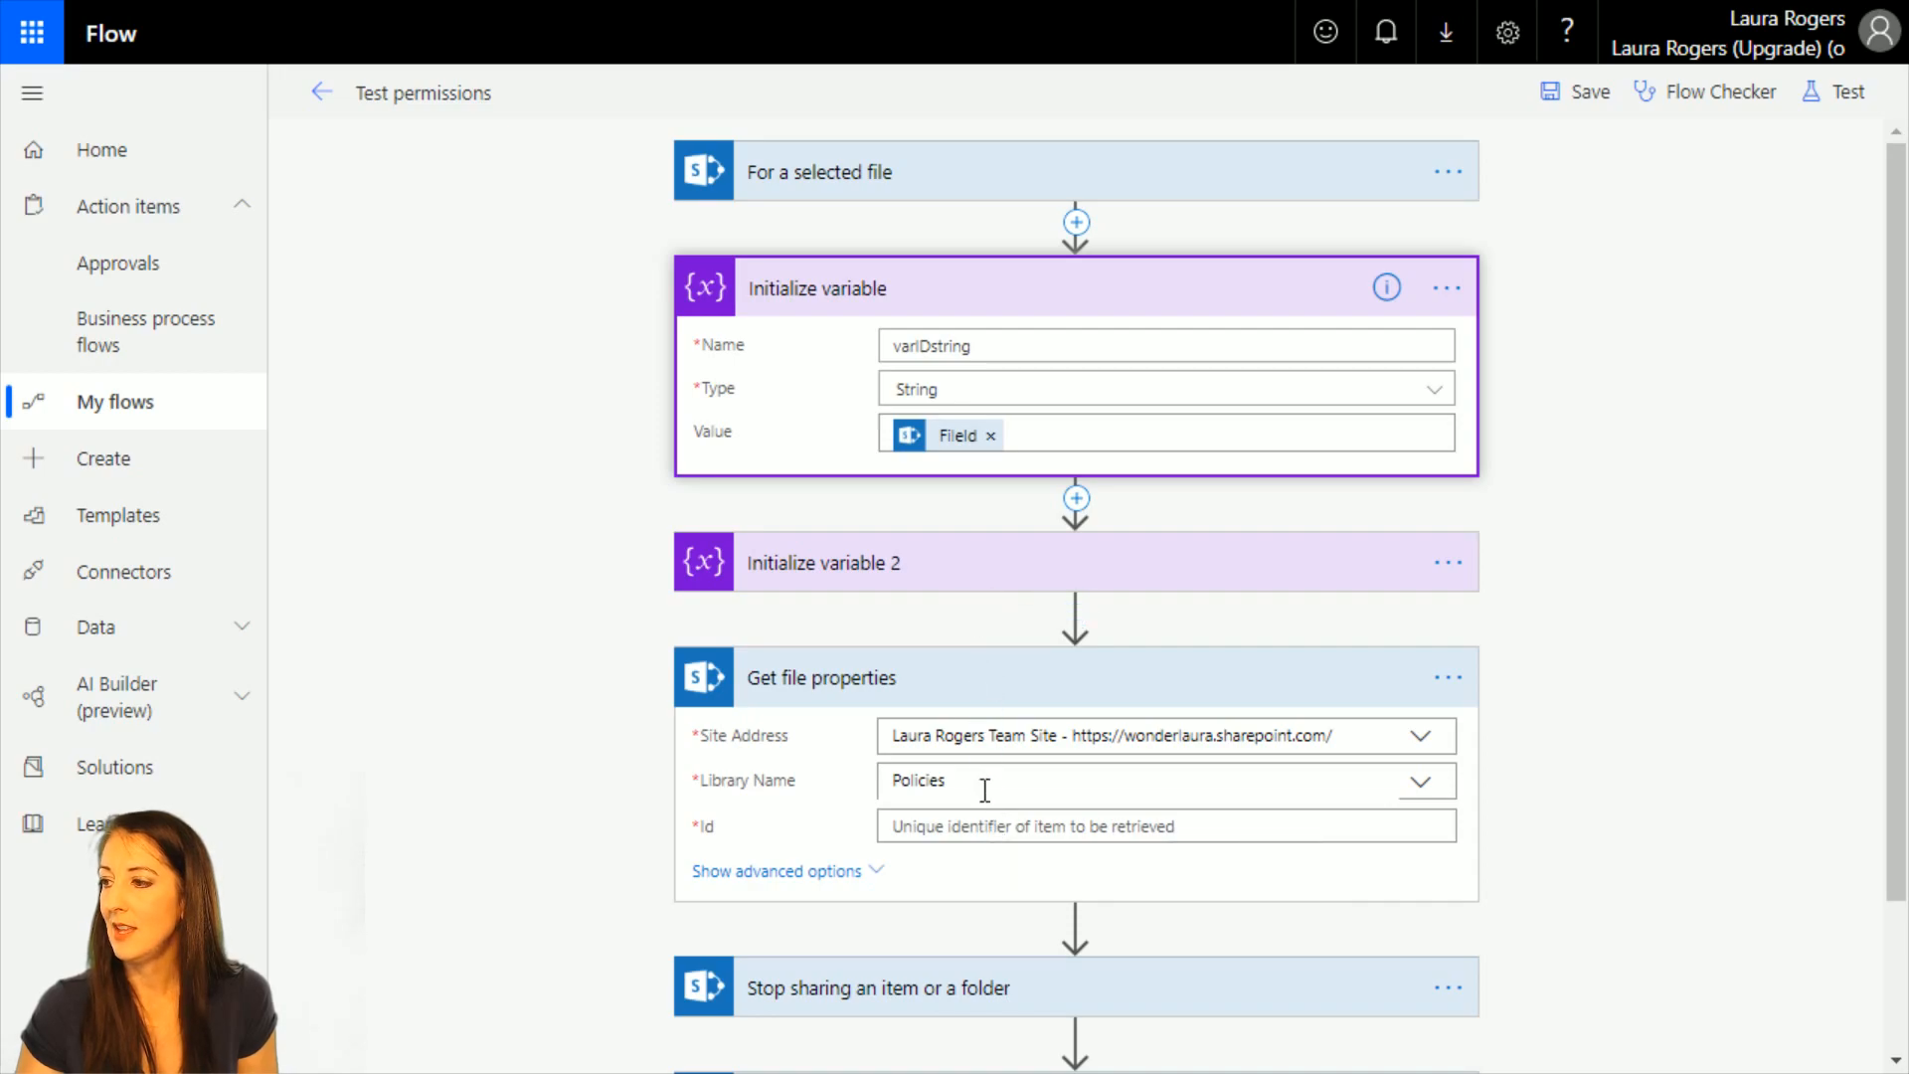
{"action": "left_click", "coordinate": [984, 841]}
{"action": "left_click", "coordinate": [1691, 855]}
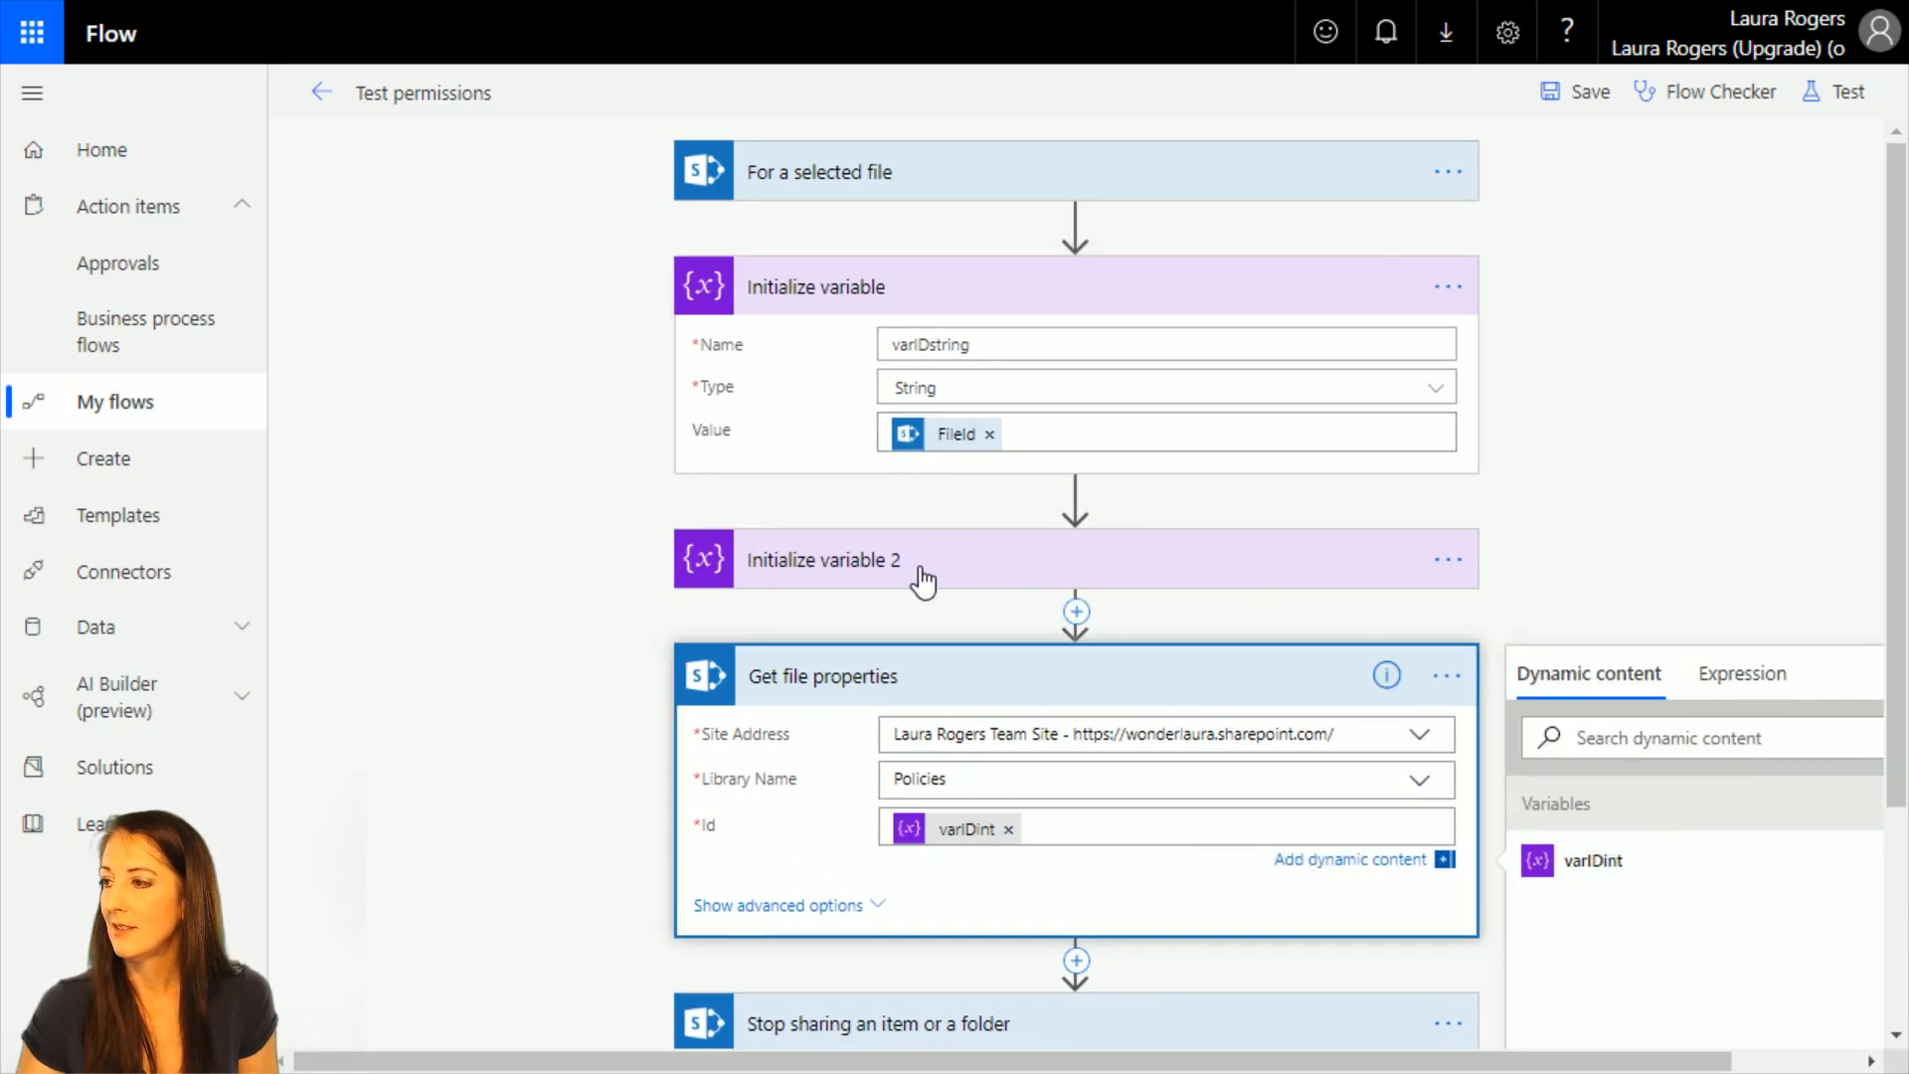
Review how varIDstring and varIDint are defined, including the integer conversion expression.
{"action": "left_click", "coordinate": [1119, 576]}
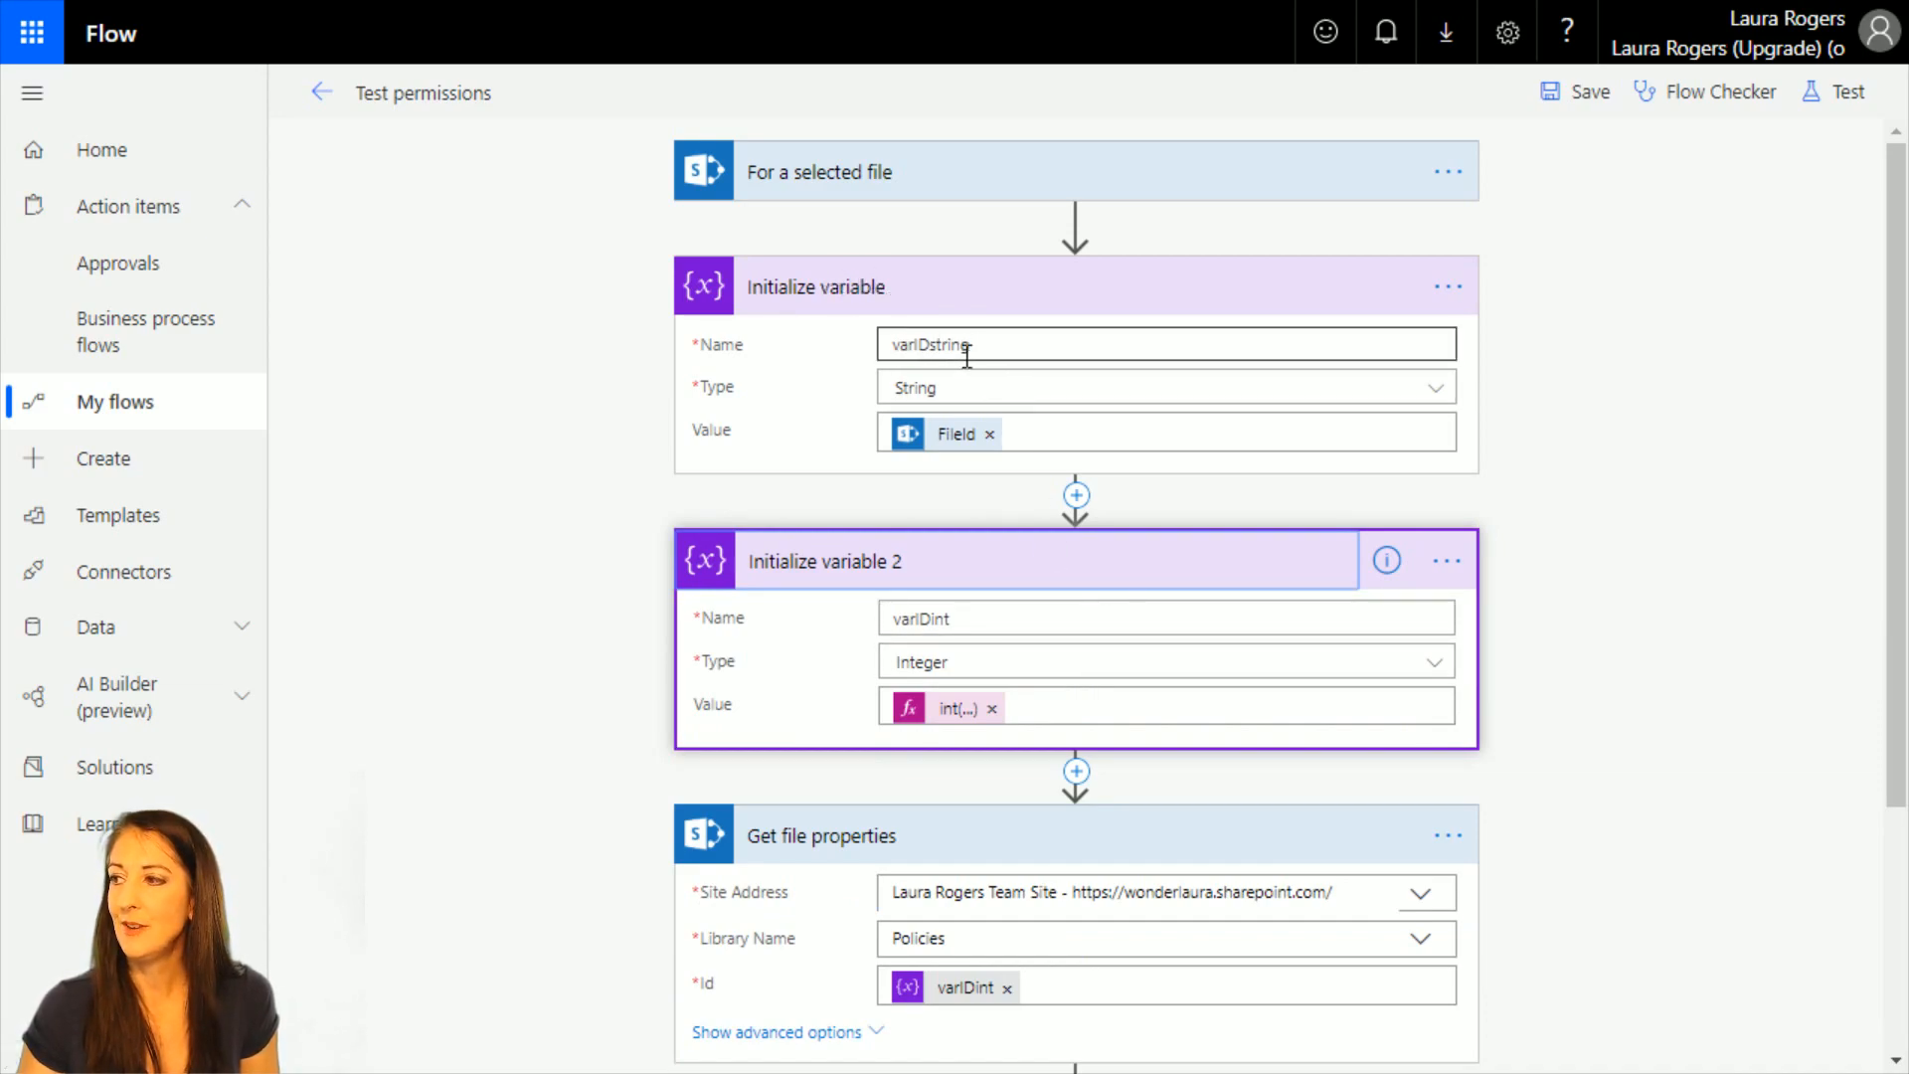
{"action": "mouse_move", "coordinate": [956, 447]}
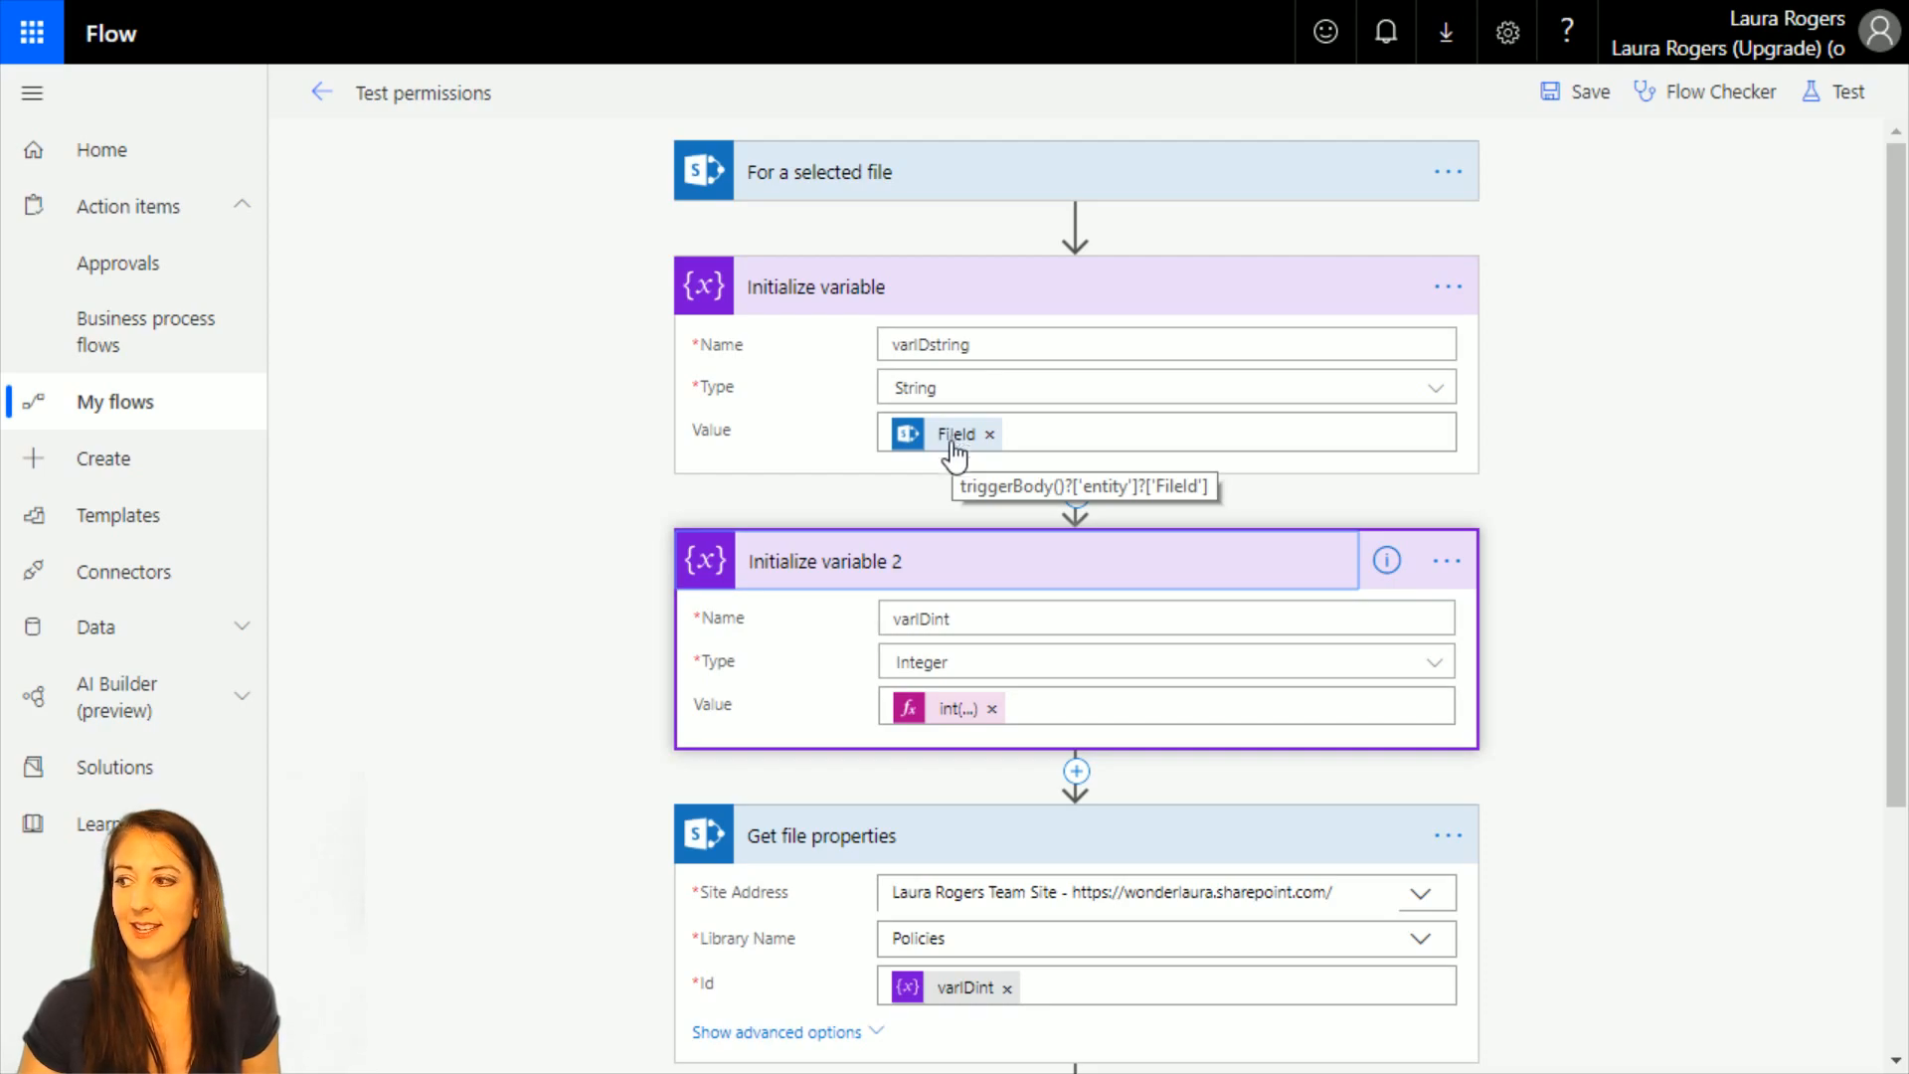
{"action": "left_click", "coordinate": [954, 709]}
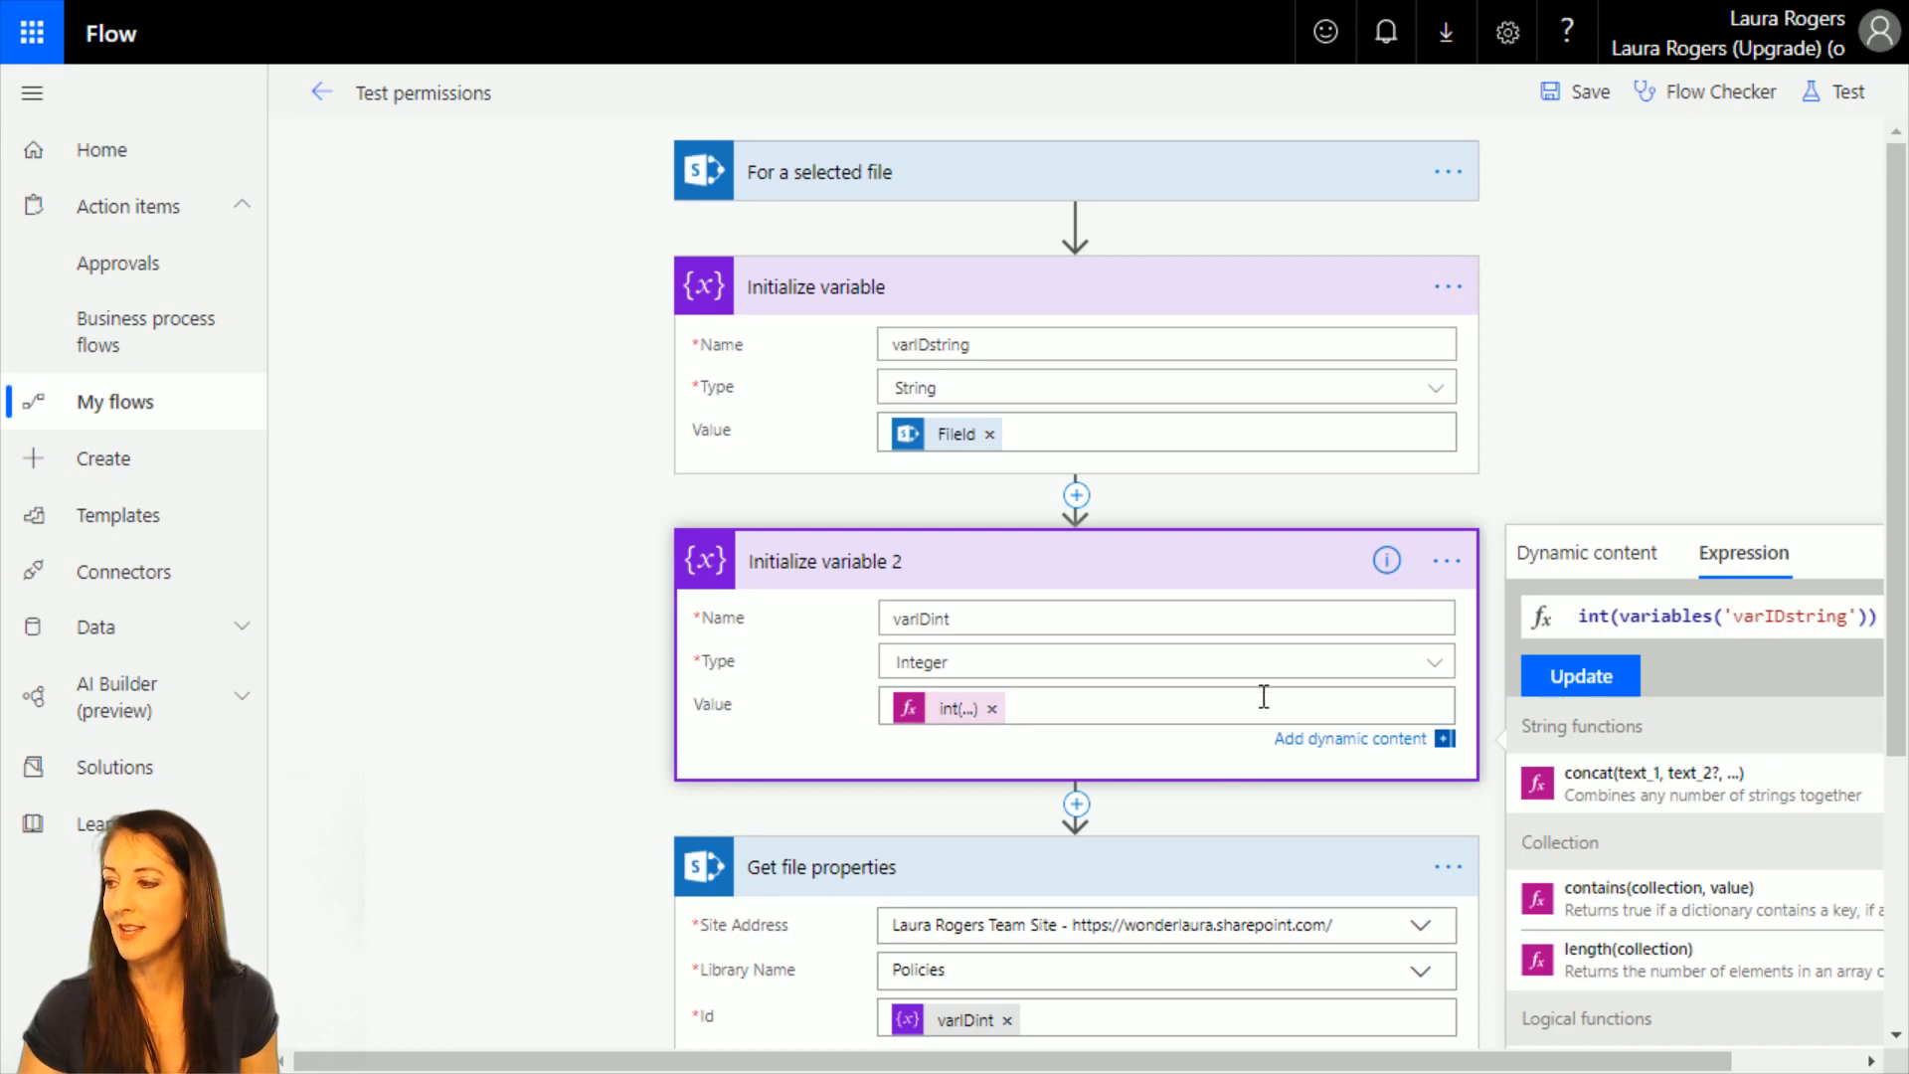
Search for "approval" and add a Start and wait for an approval action after the Grant access action.
{"action": "scroll", "coordinate": [1263, 696], "scroll_direction": "down", "scroll_amount": 4}
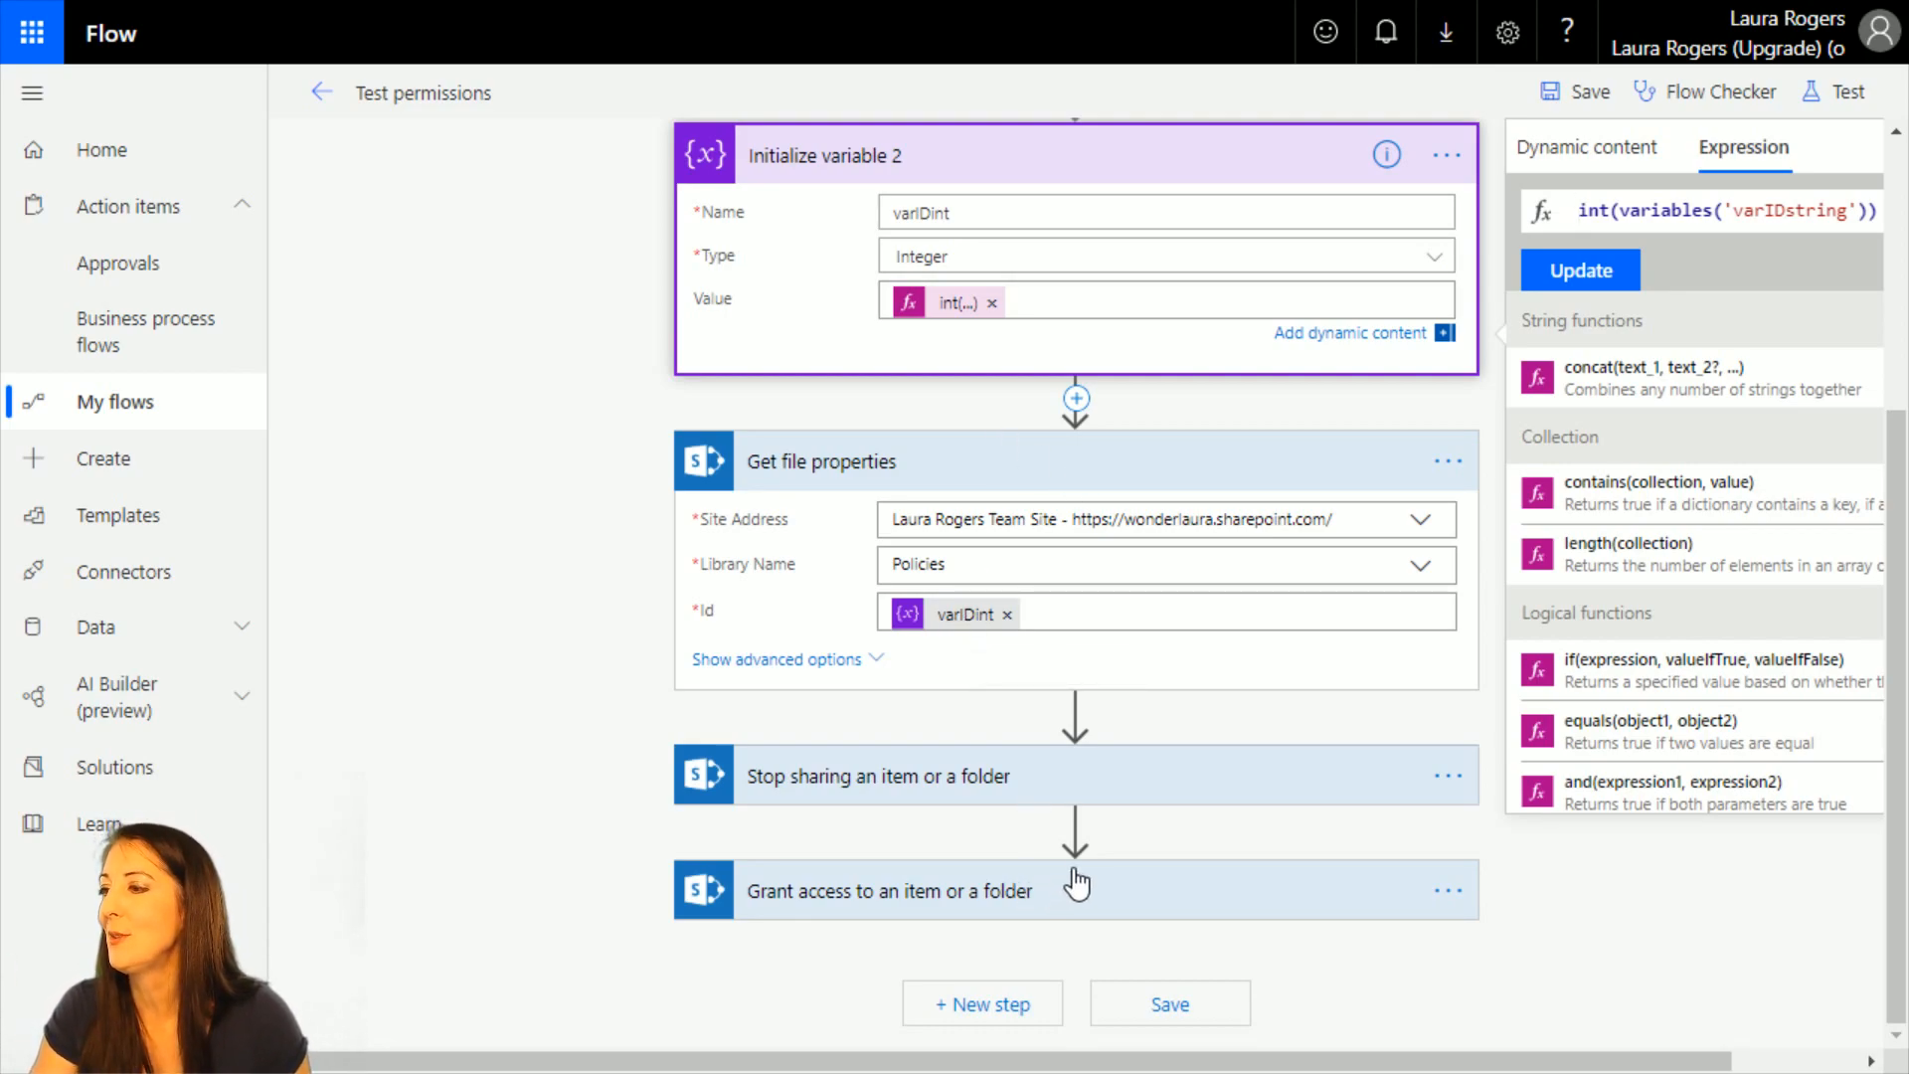
{"action": "left_click", "coordinate": [989, 1006]}
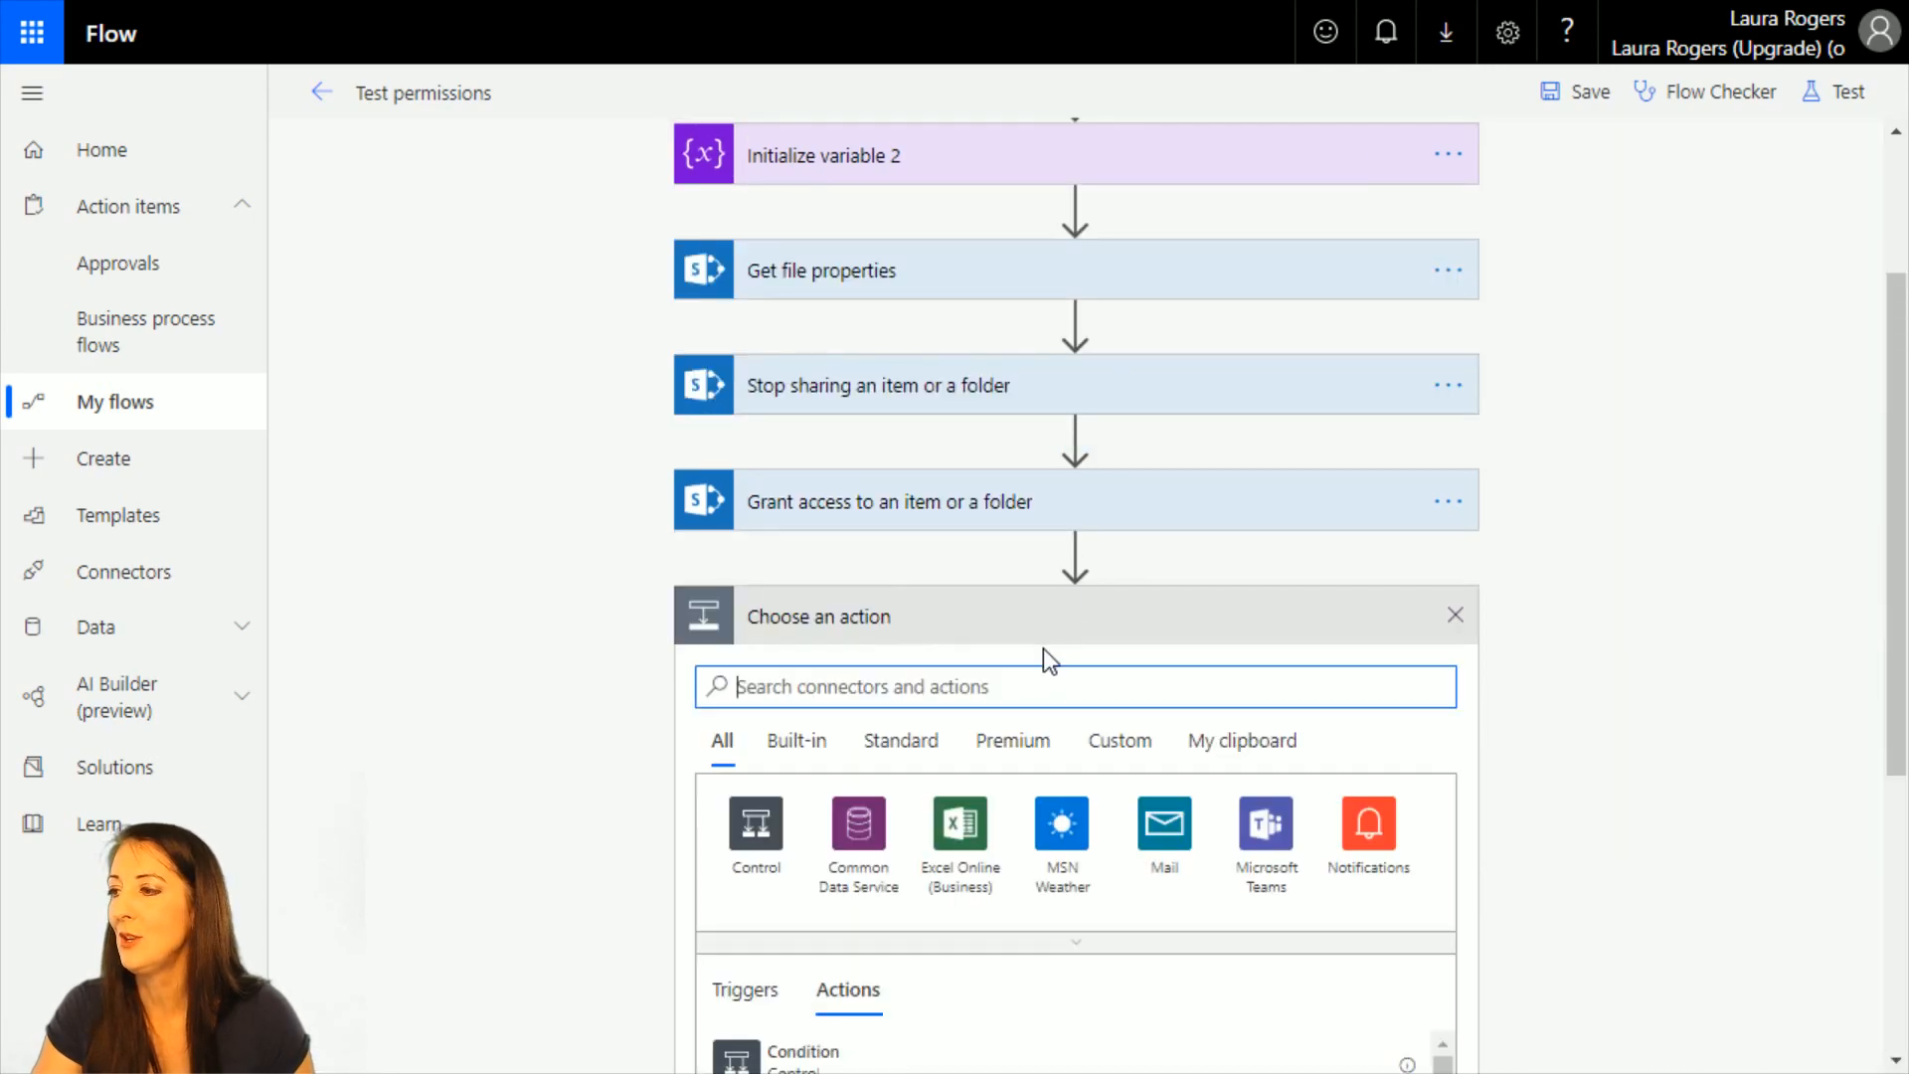
{"action": "type", "text": "approval"}
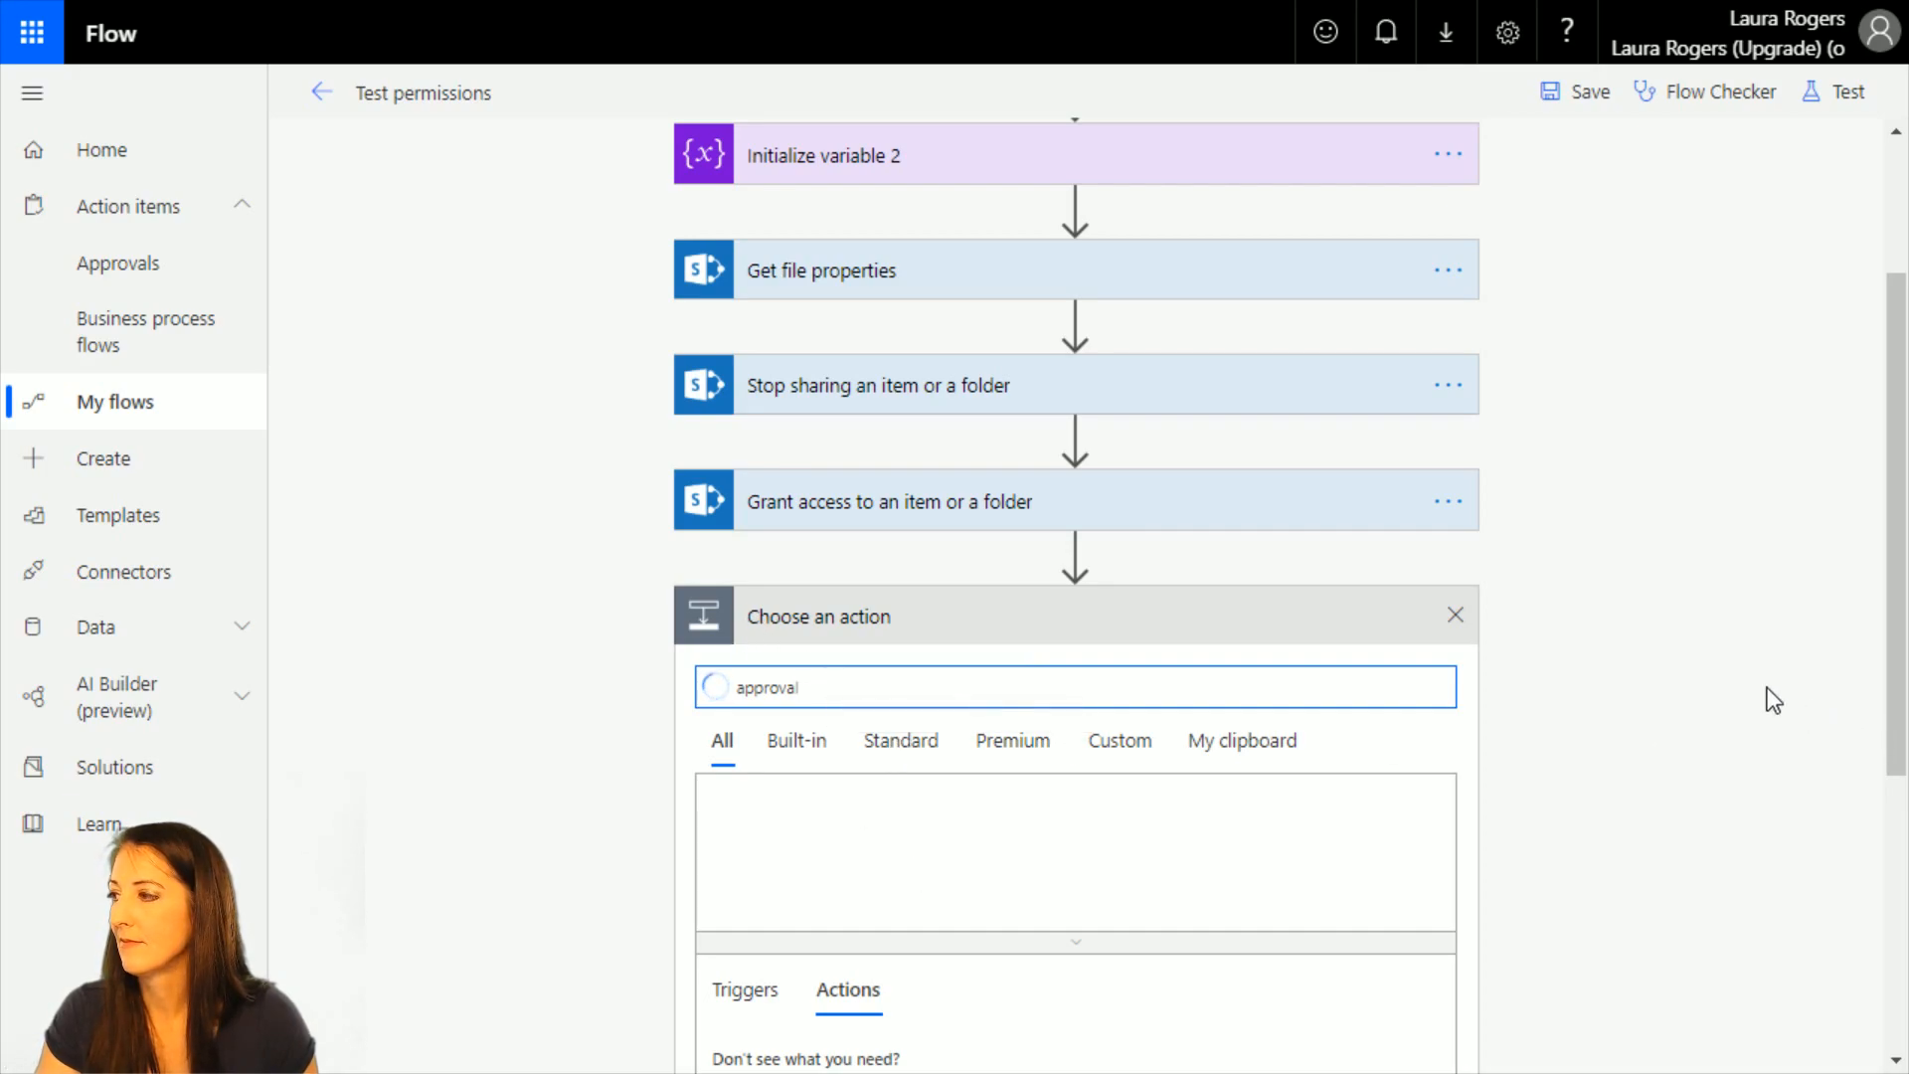
{"action": "scroll", "coordinate": [1768, 688], "scroll_direction": "down", "scroll_amount": 5}
{"action": "scroll", "coordinate": [1768, 688], "scroll_direction": "up", "scroll_amount": 2}
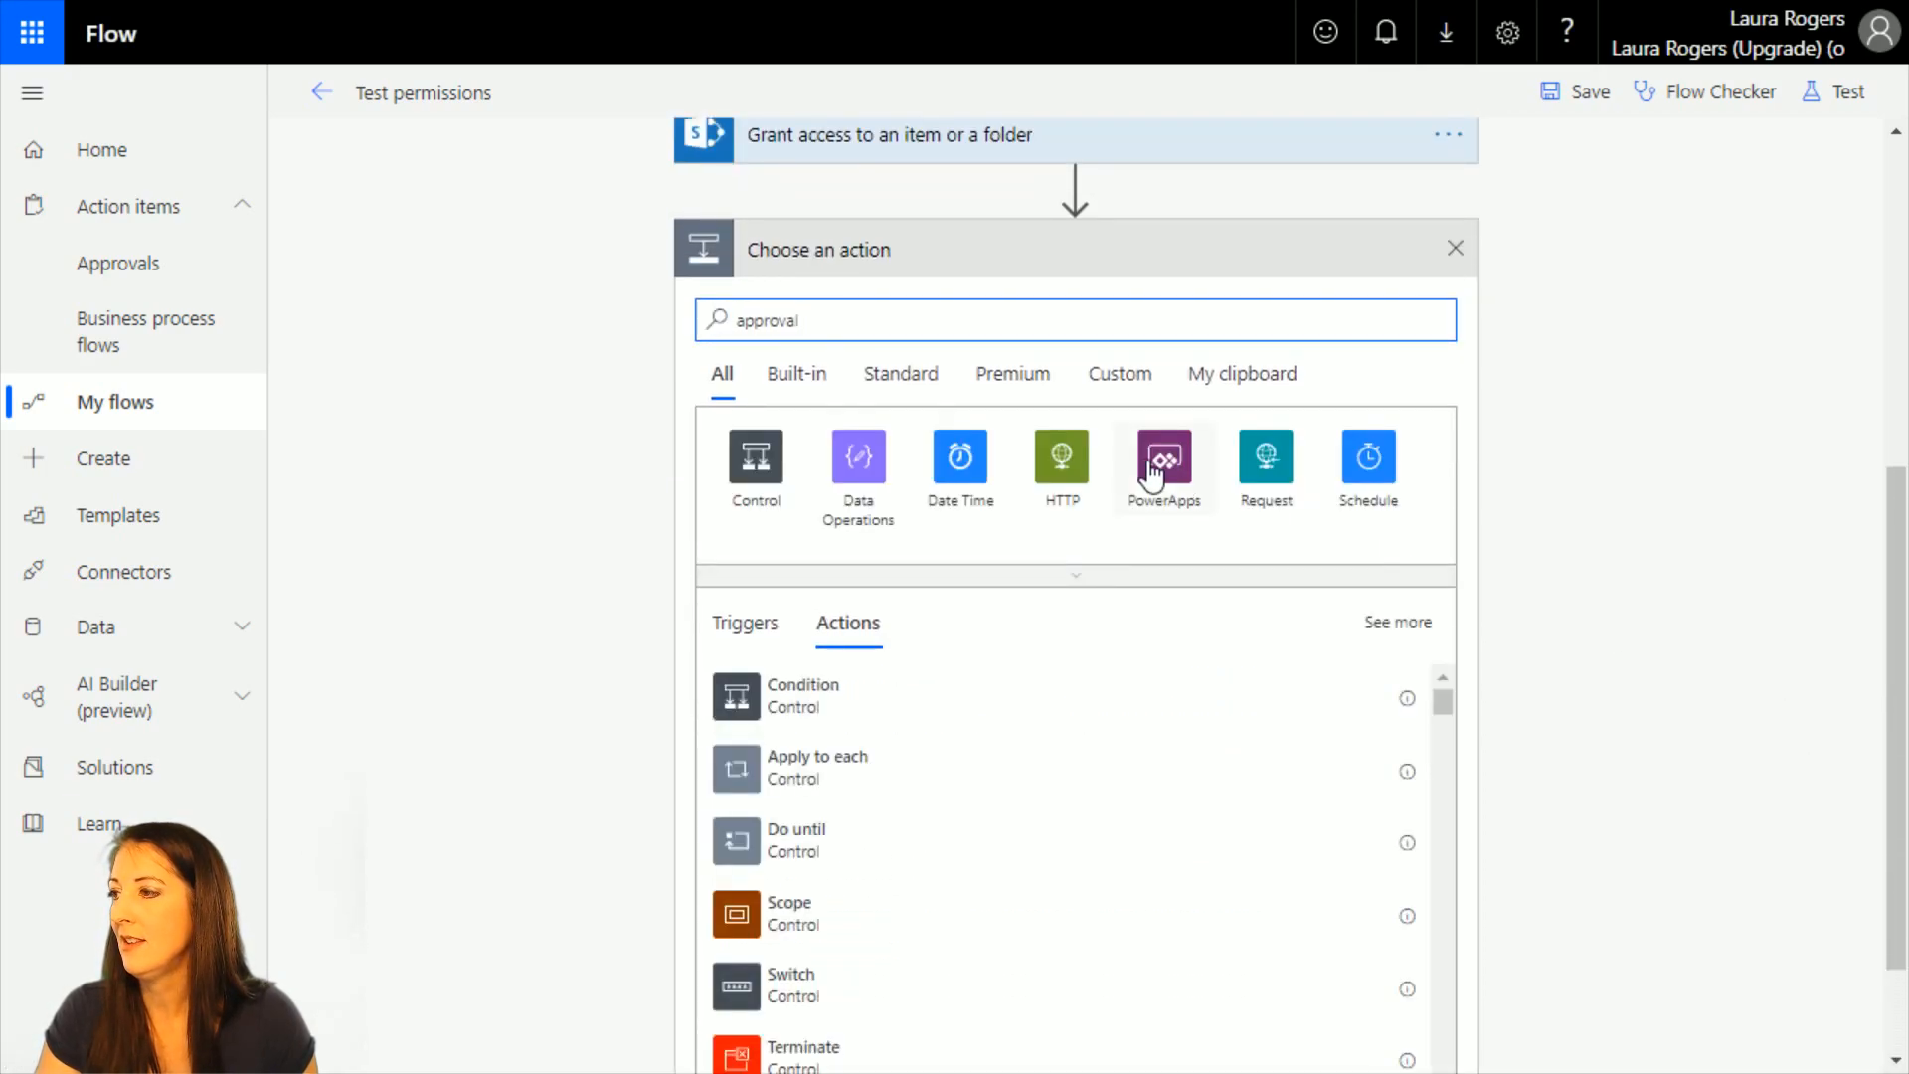
{"action": "left_click", "coordinate": [753, 455]}
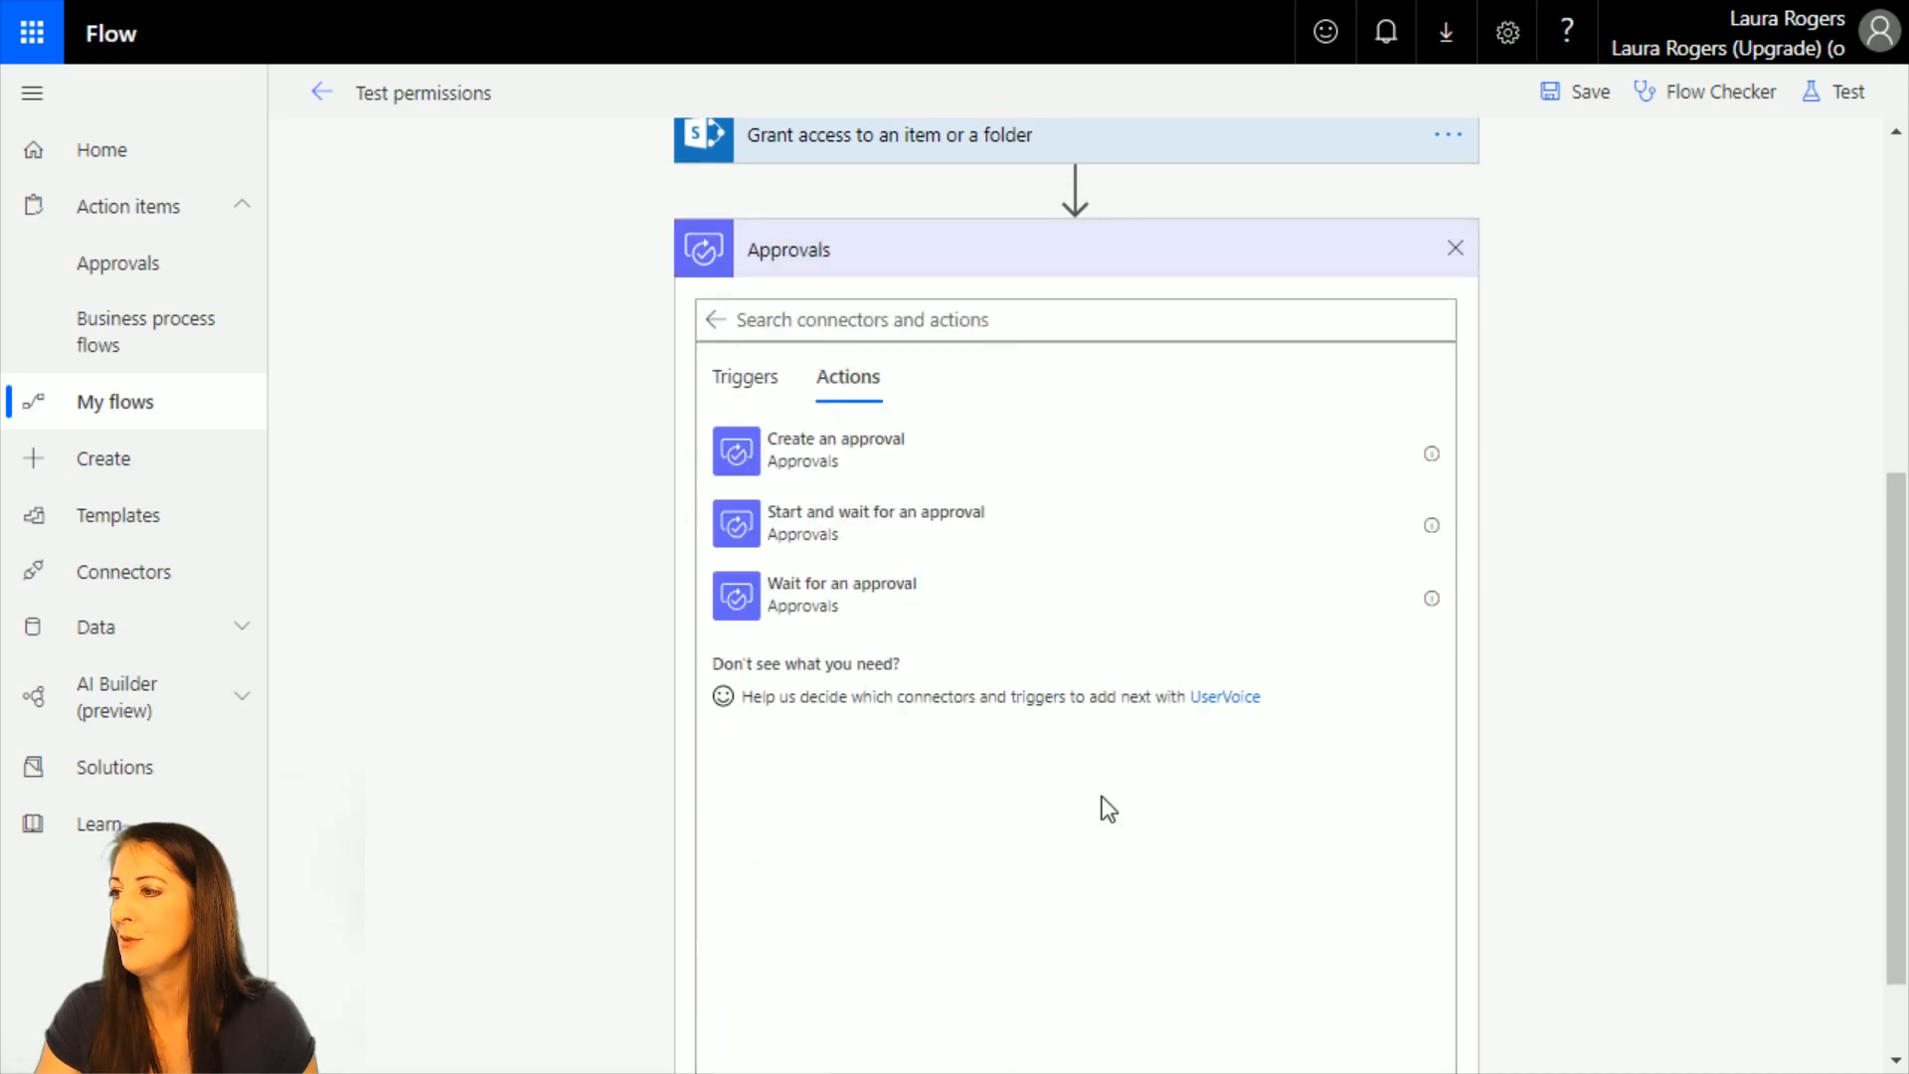
{"action": "left_click", "coordinate": [916, 537]}
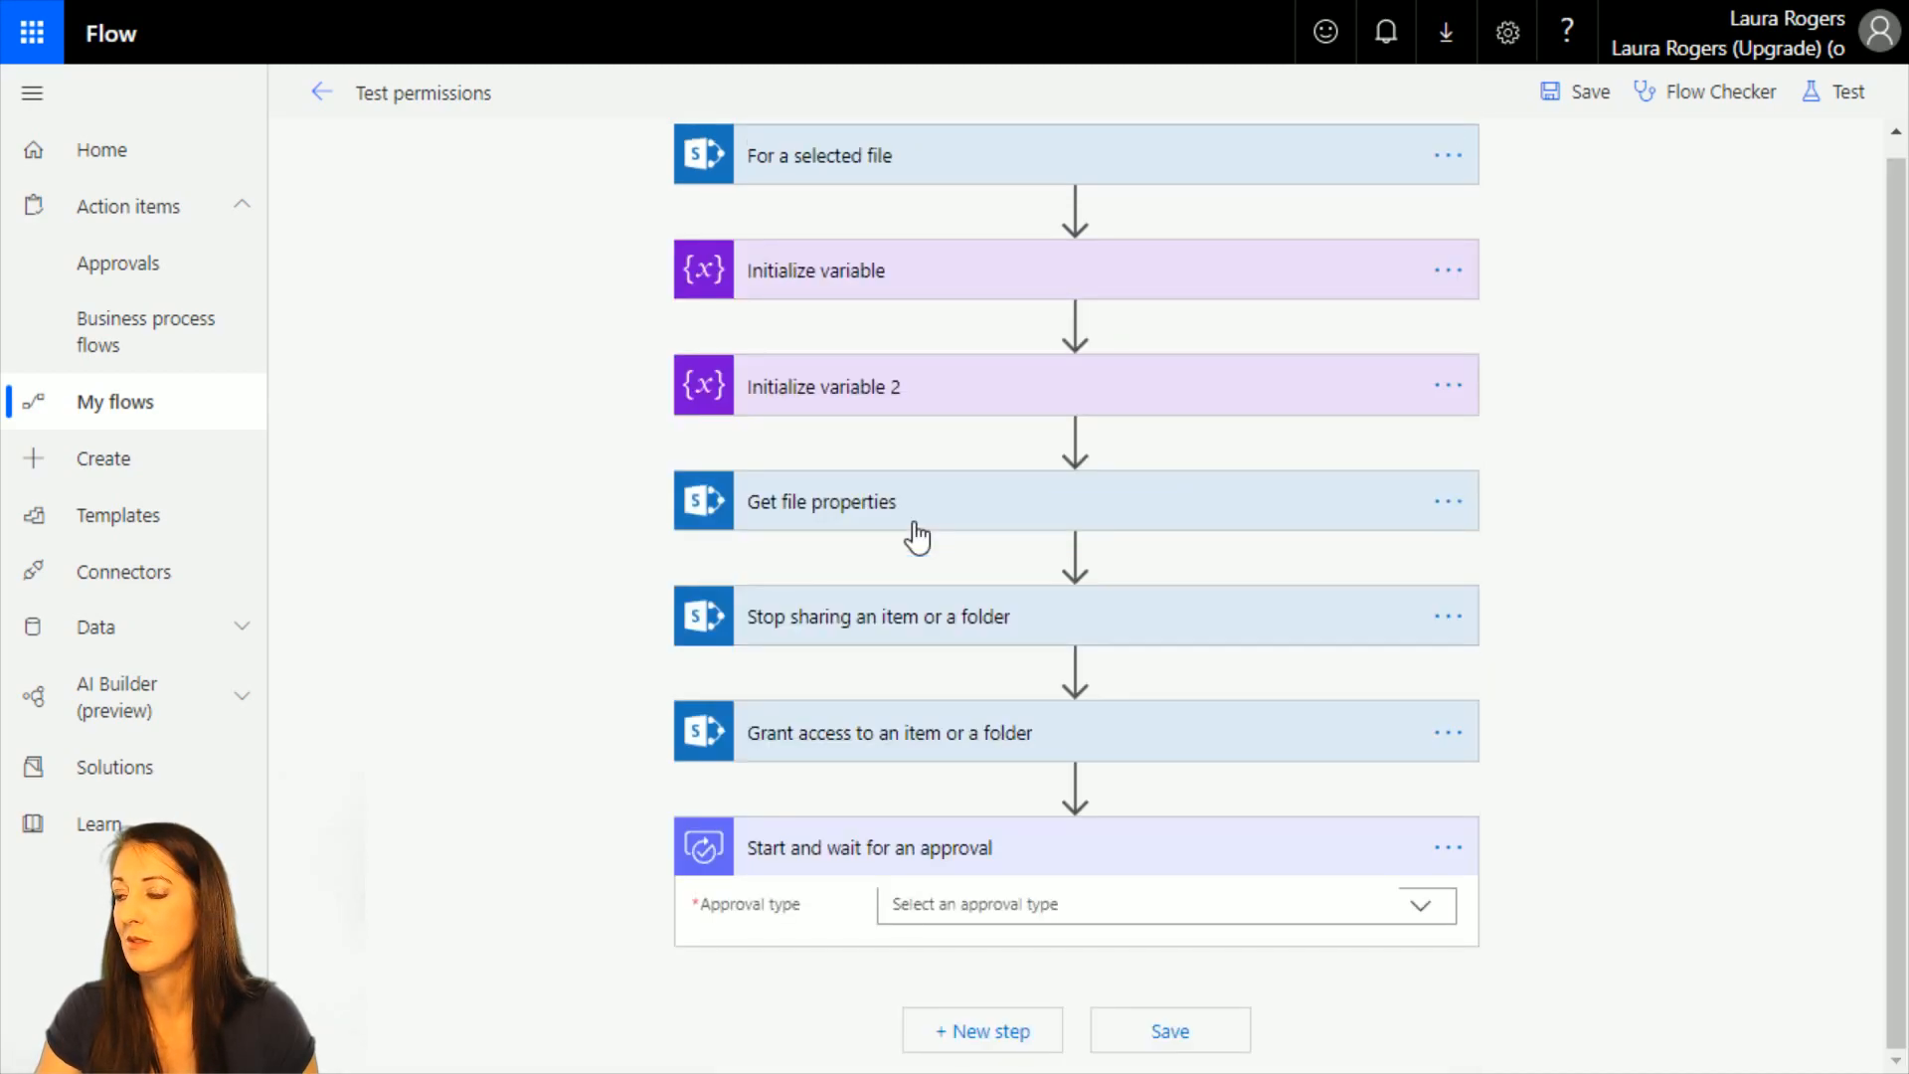
Set the approval type to Approve/Reject - First to respond and begin the approval title with "Approve".
{"action": "left_click", "coordinate": [1419, 904]}
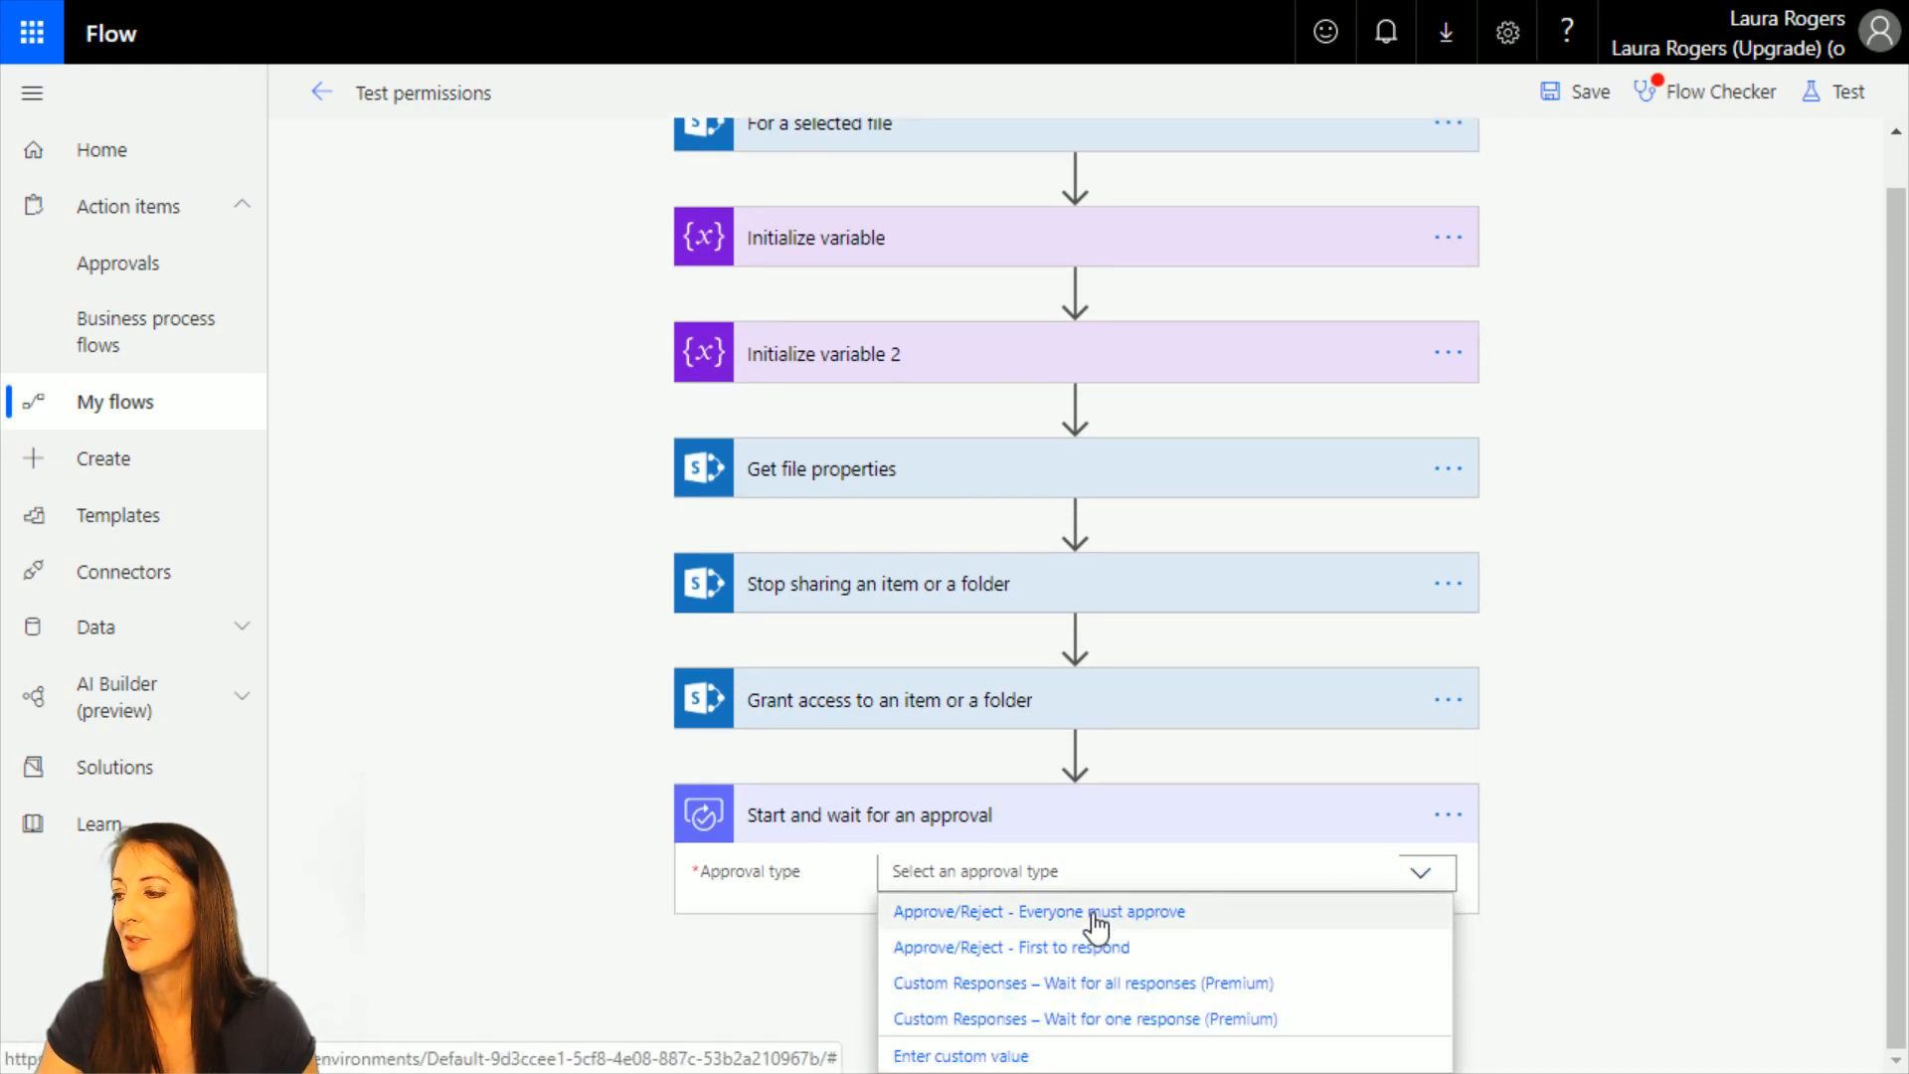
{"action": "left_click", "coordinate": [1427, 945]}
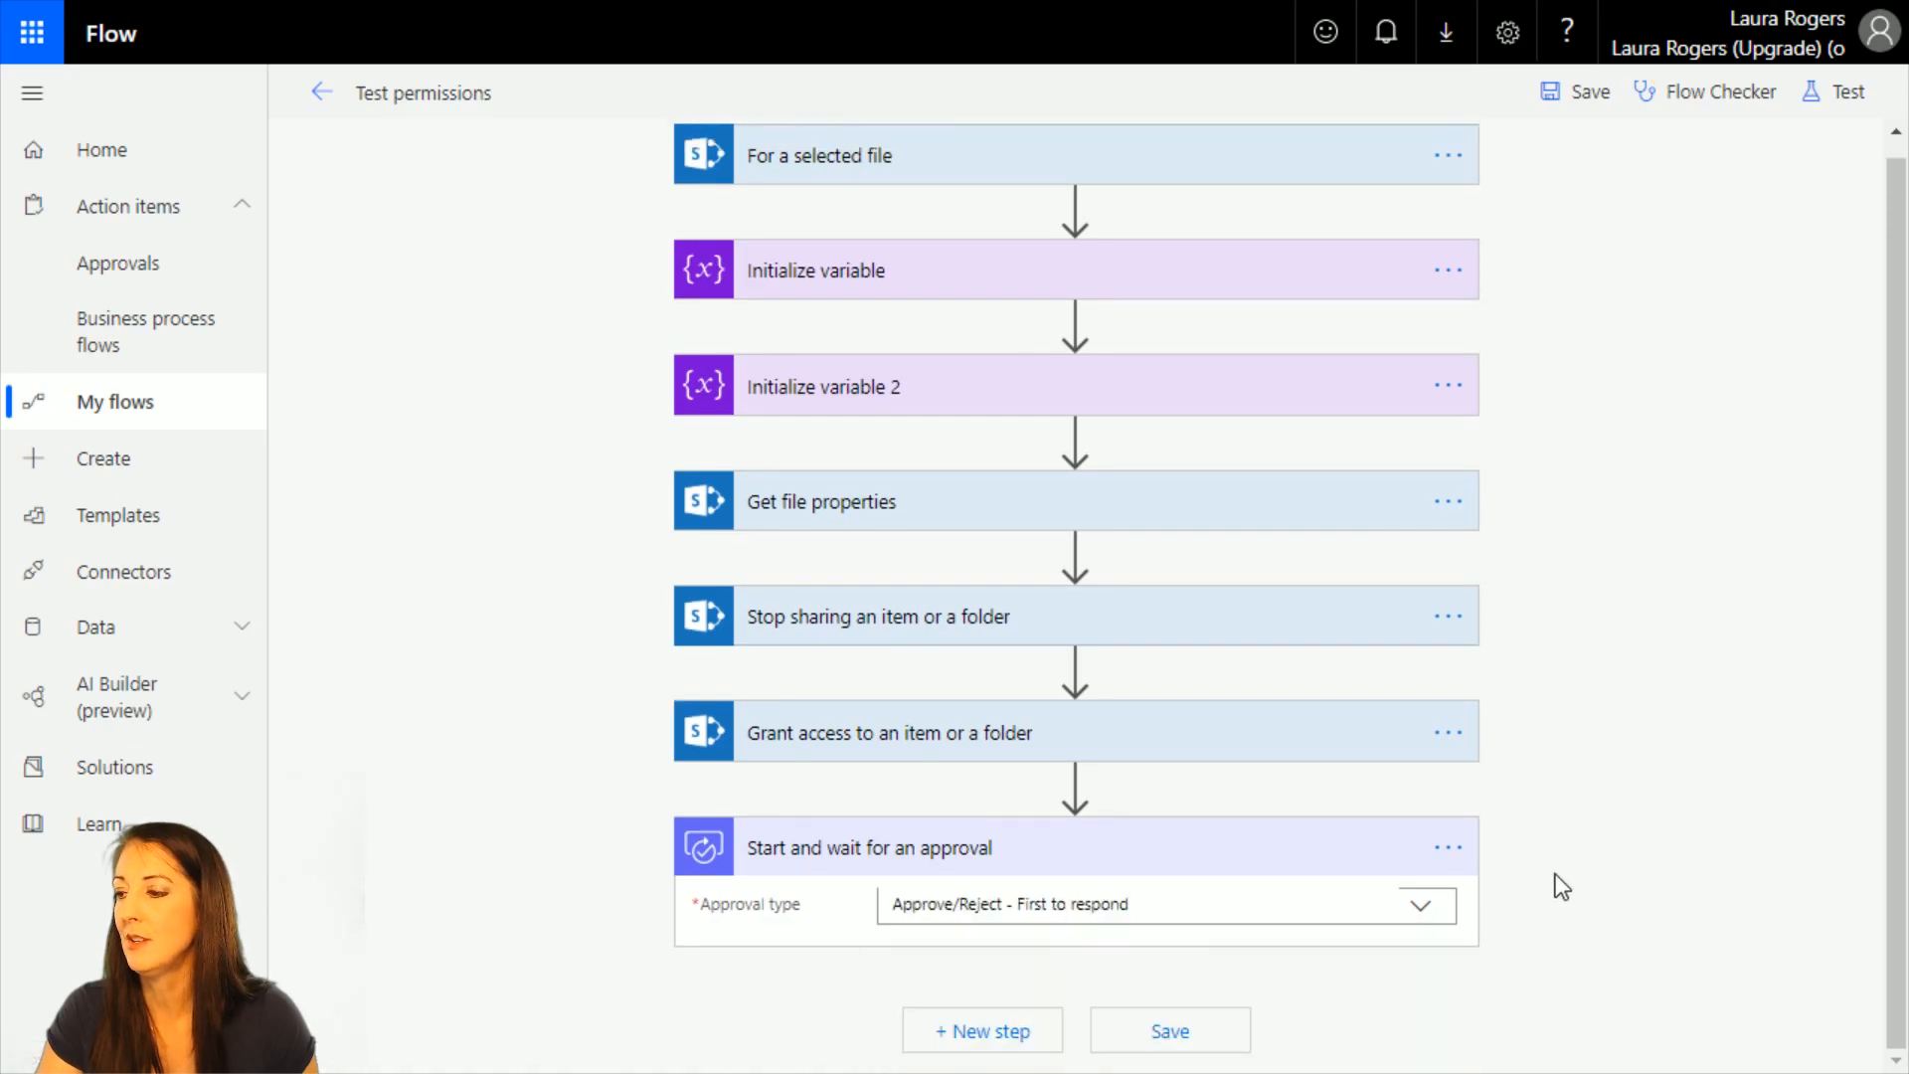
{"action": "scroll", "coordinate": [1561, 887], "scroll_direction": "down", "scroll_amount": 2}
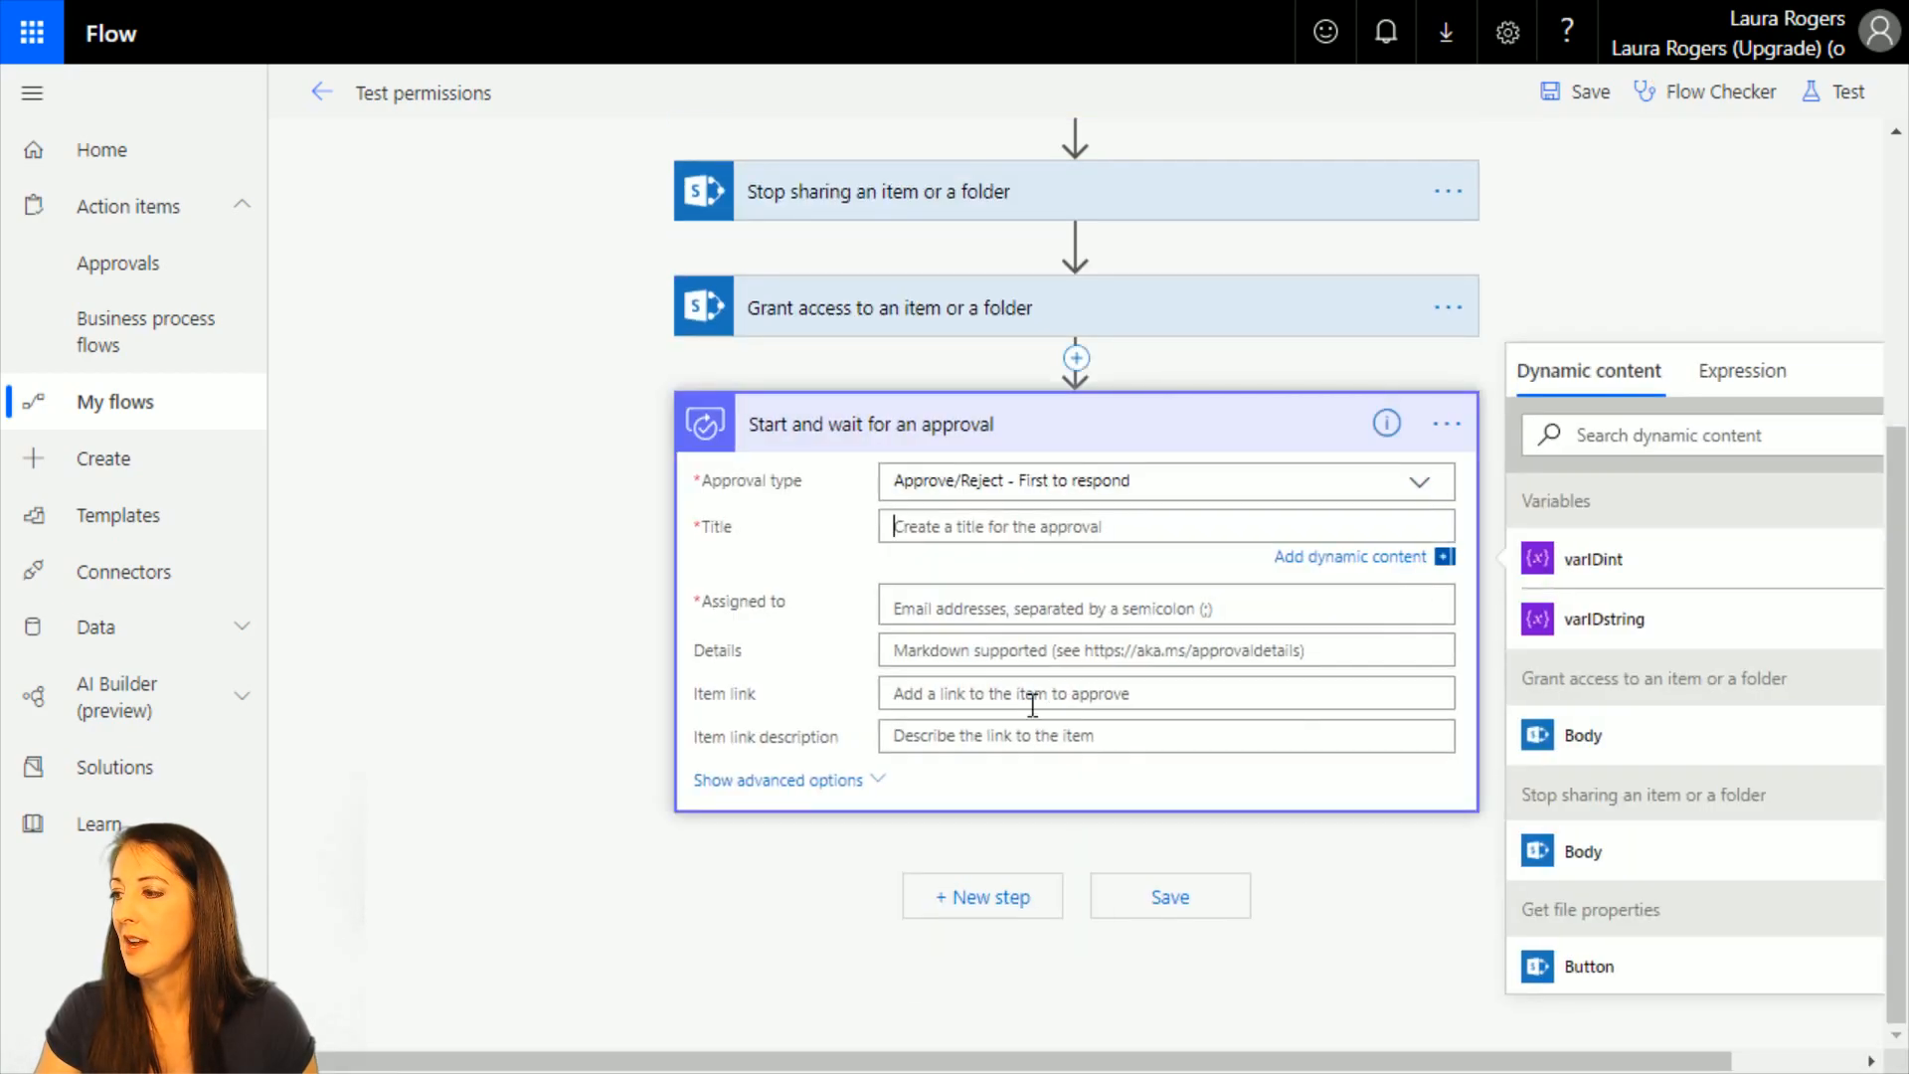
{"action": "type", "text": "Approve"}
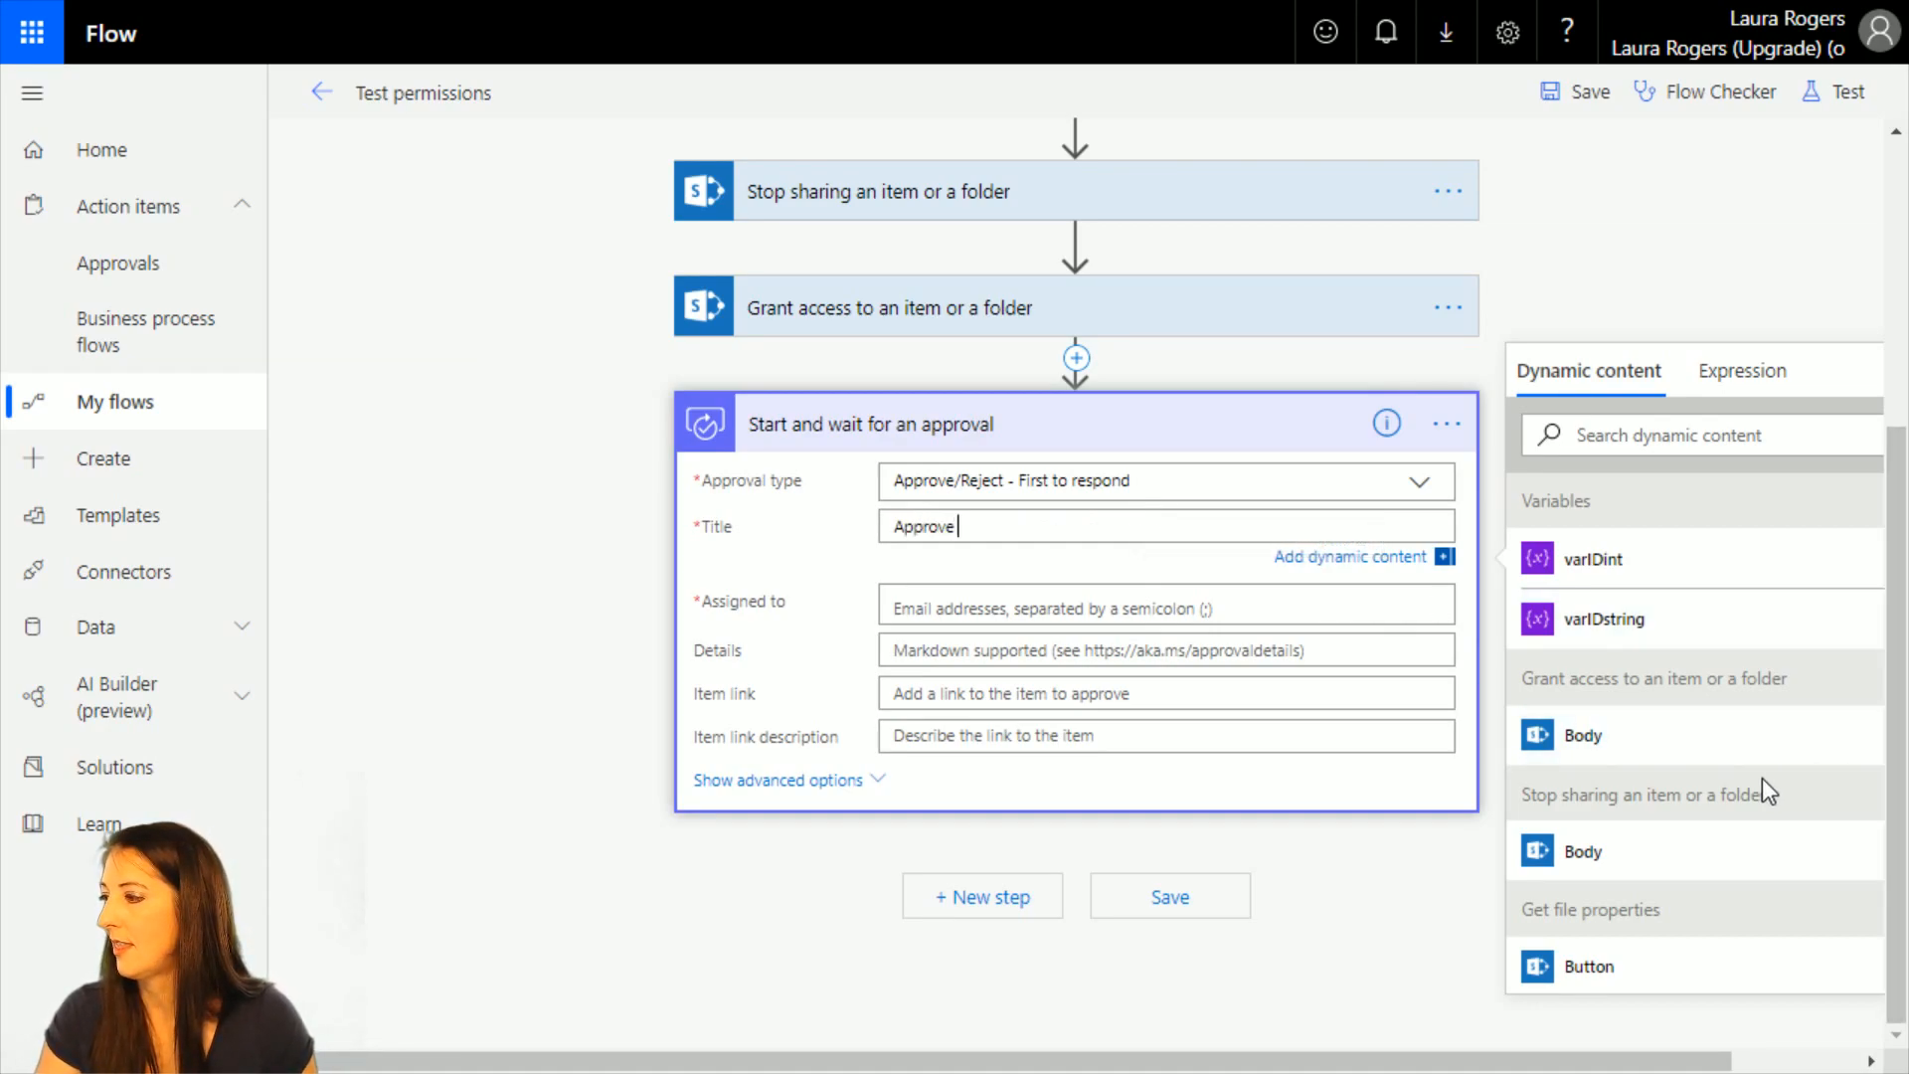
Examine the dynamic content offered for the approval title and the Get file properties settings it comes from.
{"action": "scroll", "coordinate": [1761, 778], "scroll_direction": "down", "scroll_amount": 5}
{"action": "scroll", "coordinate": [1762, 777], "scroll_direction": "up", "scroll_amount": 2}
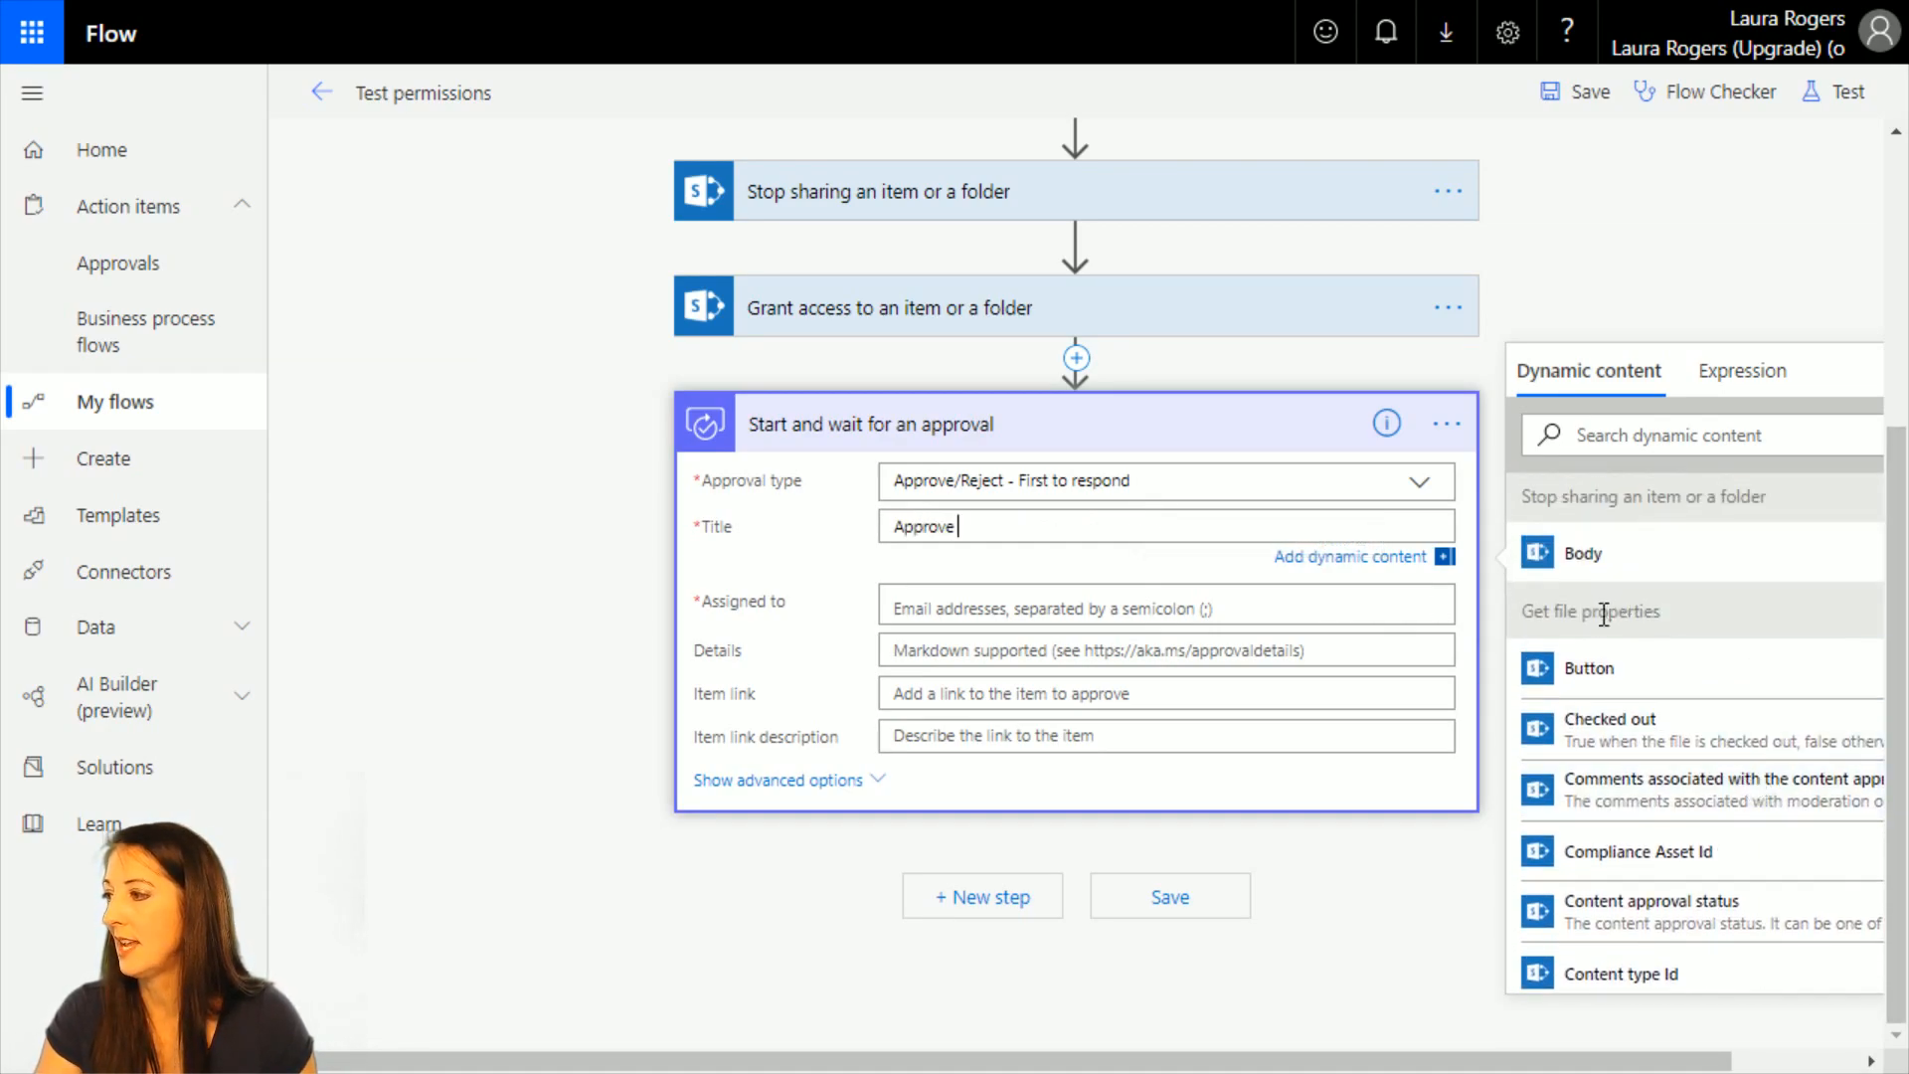
{"action": "scroll", "coordinate": [1656, 630], "scroll_direction": "up", "scroll_amount": 2}
{"action": "scroll", "coordinate": [1656, 631], "scroll_direction": "down", "scroll_amount": 15}
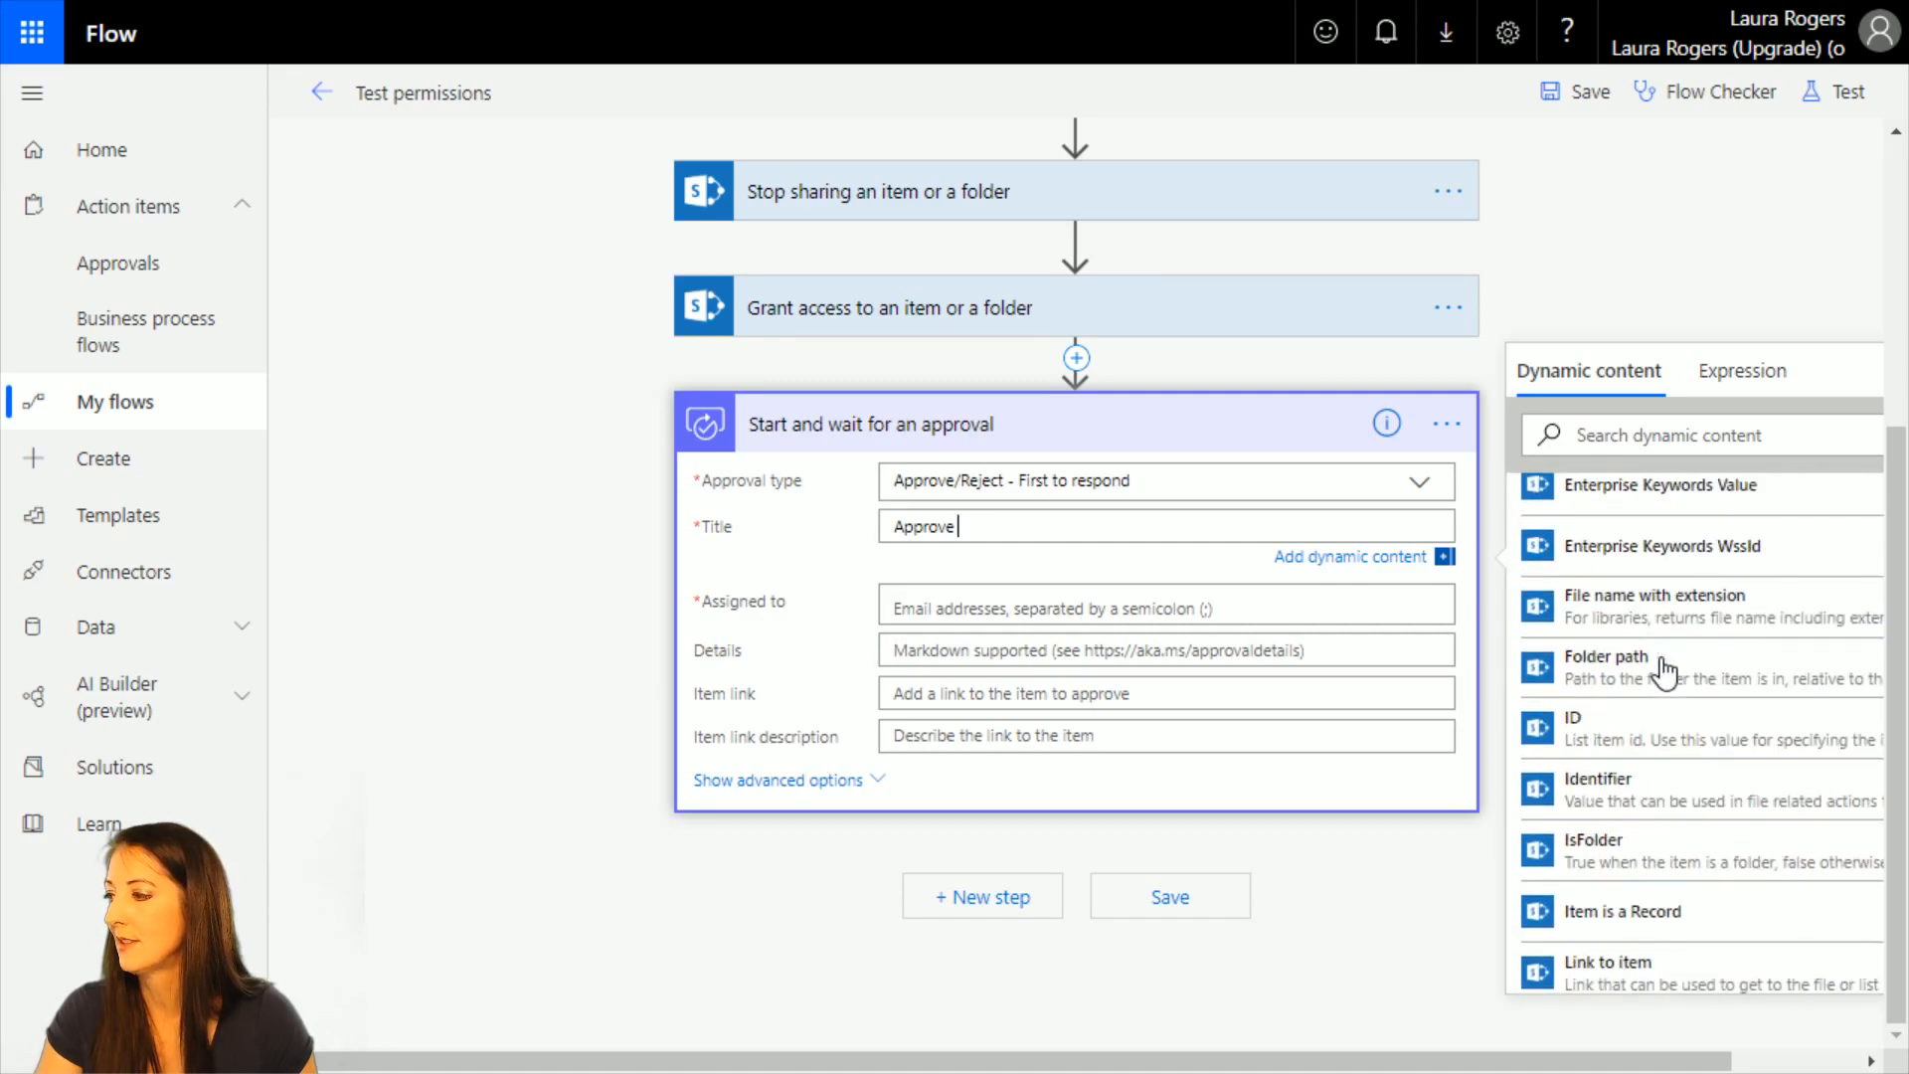
{"action": "scroll", "coordinate": [1667, 672], "scroll_direction": "down", "scroll_amount": 3}
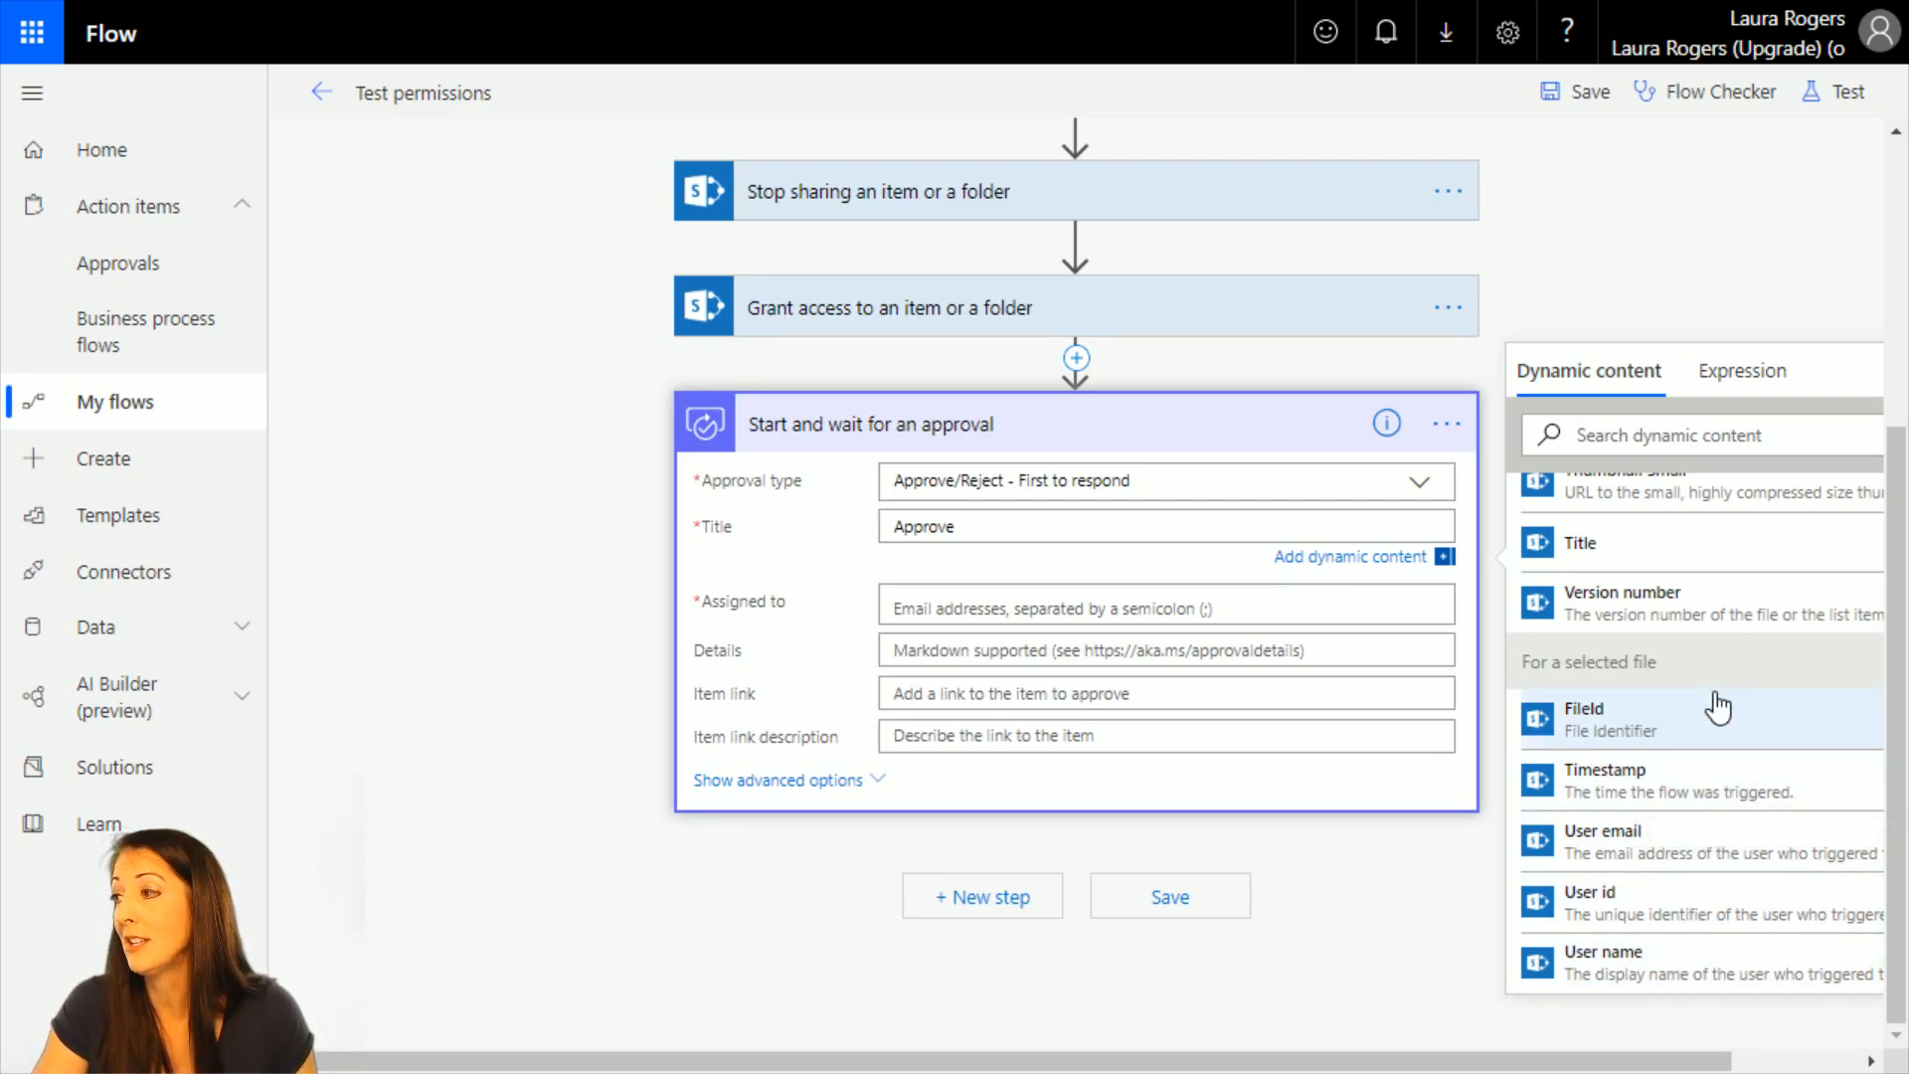
{"action": "scroll", "coordinate": [1718, 708], "scroll_direction": "up", "scroll_amount": 10}
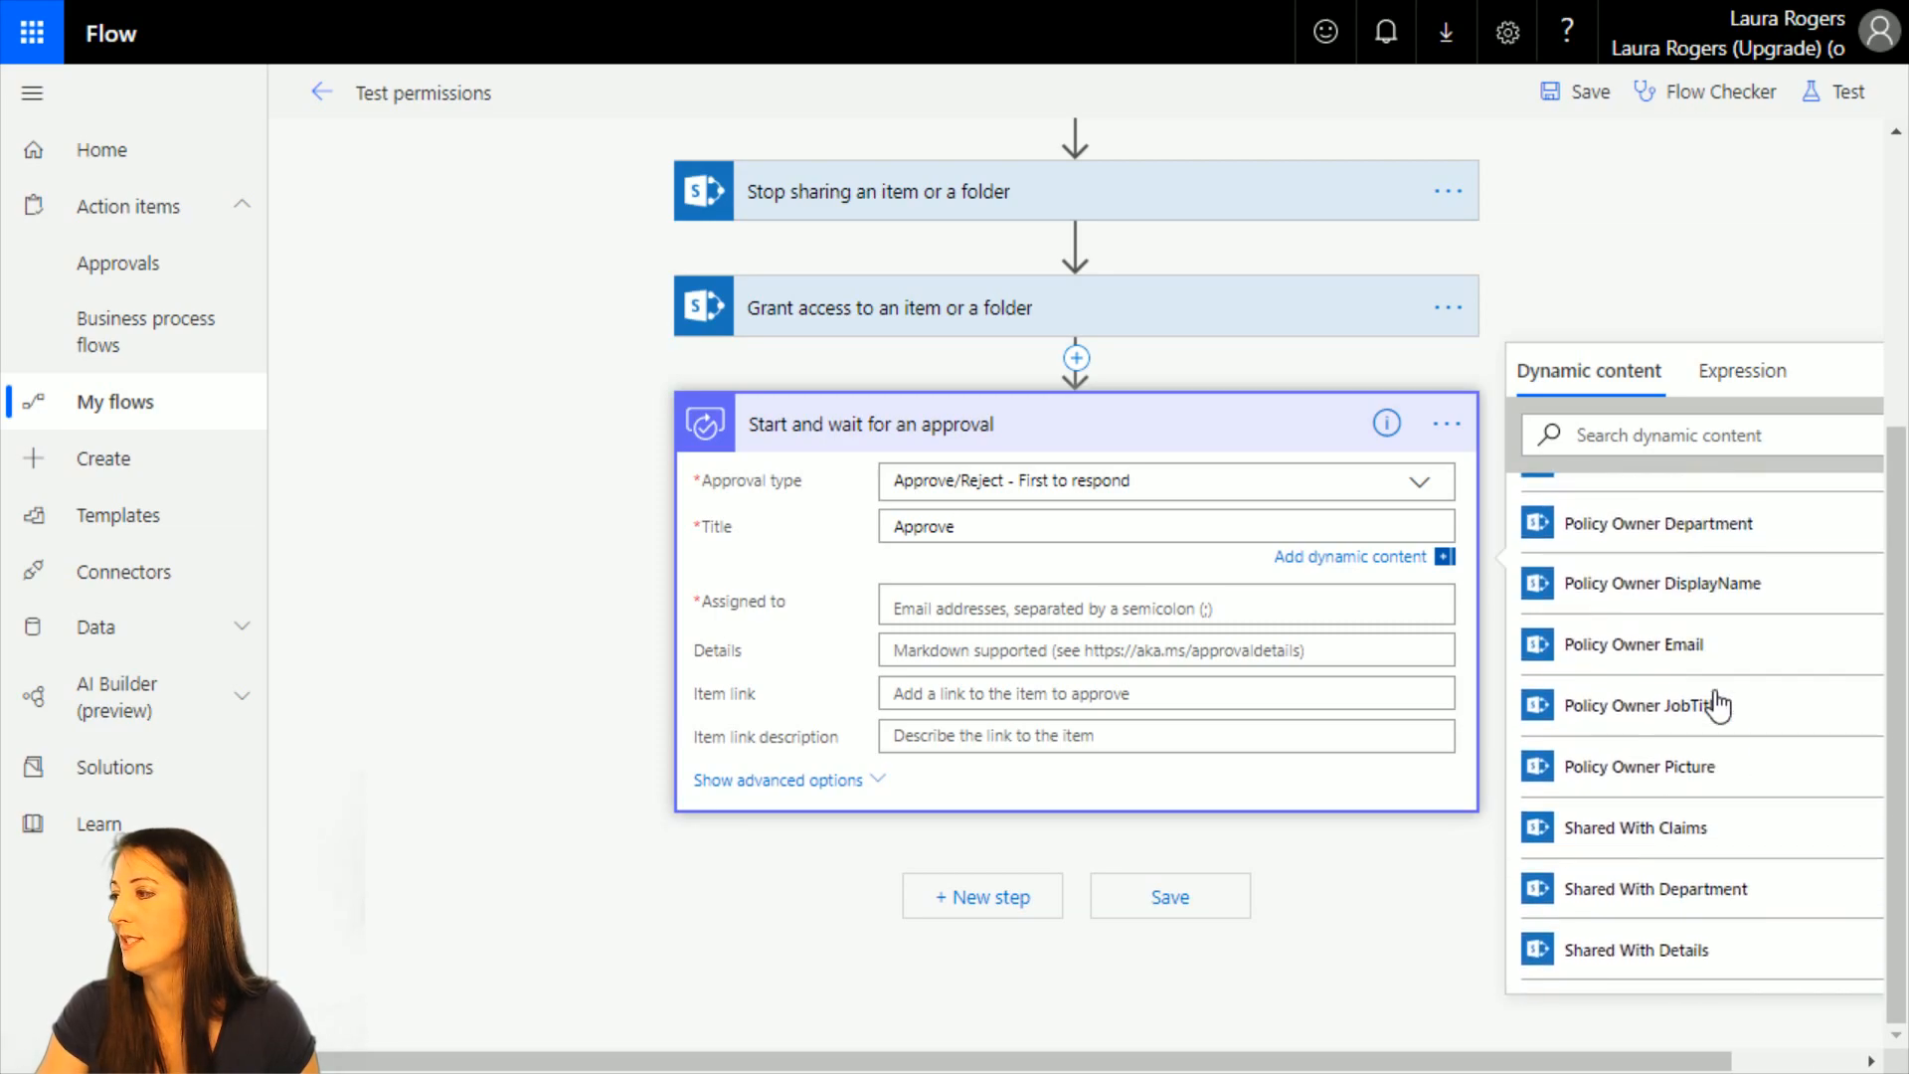
{"action": "scroll", "coordinate": [1718, 708], "scroll_direction": "up", "scroll_amount": 10}
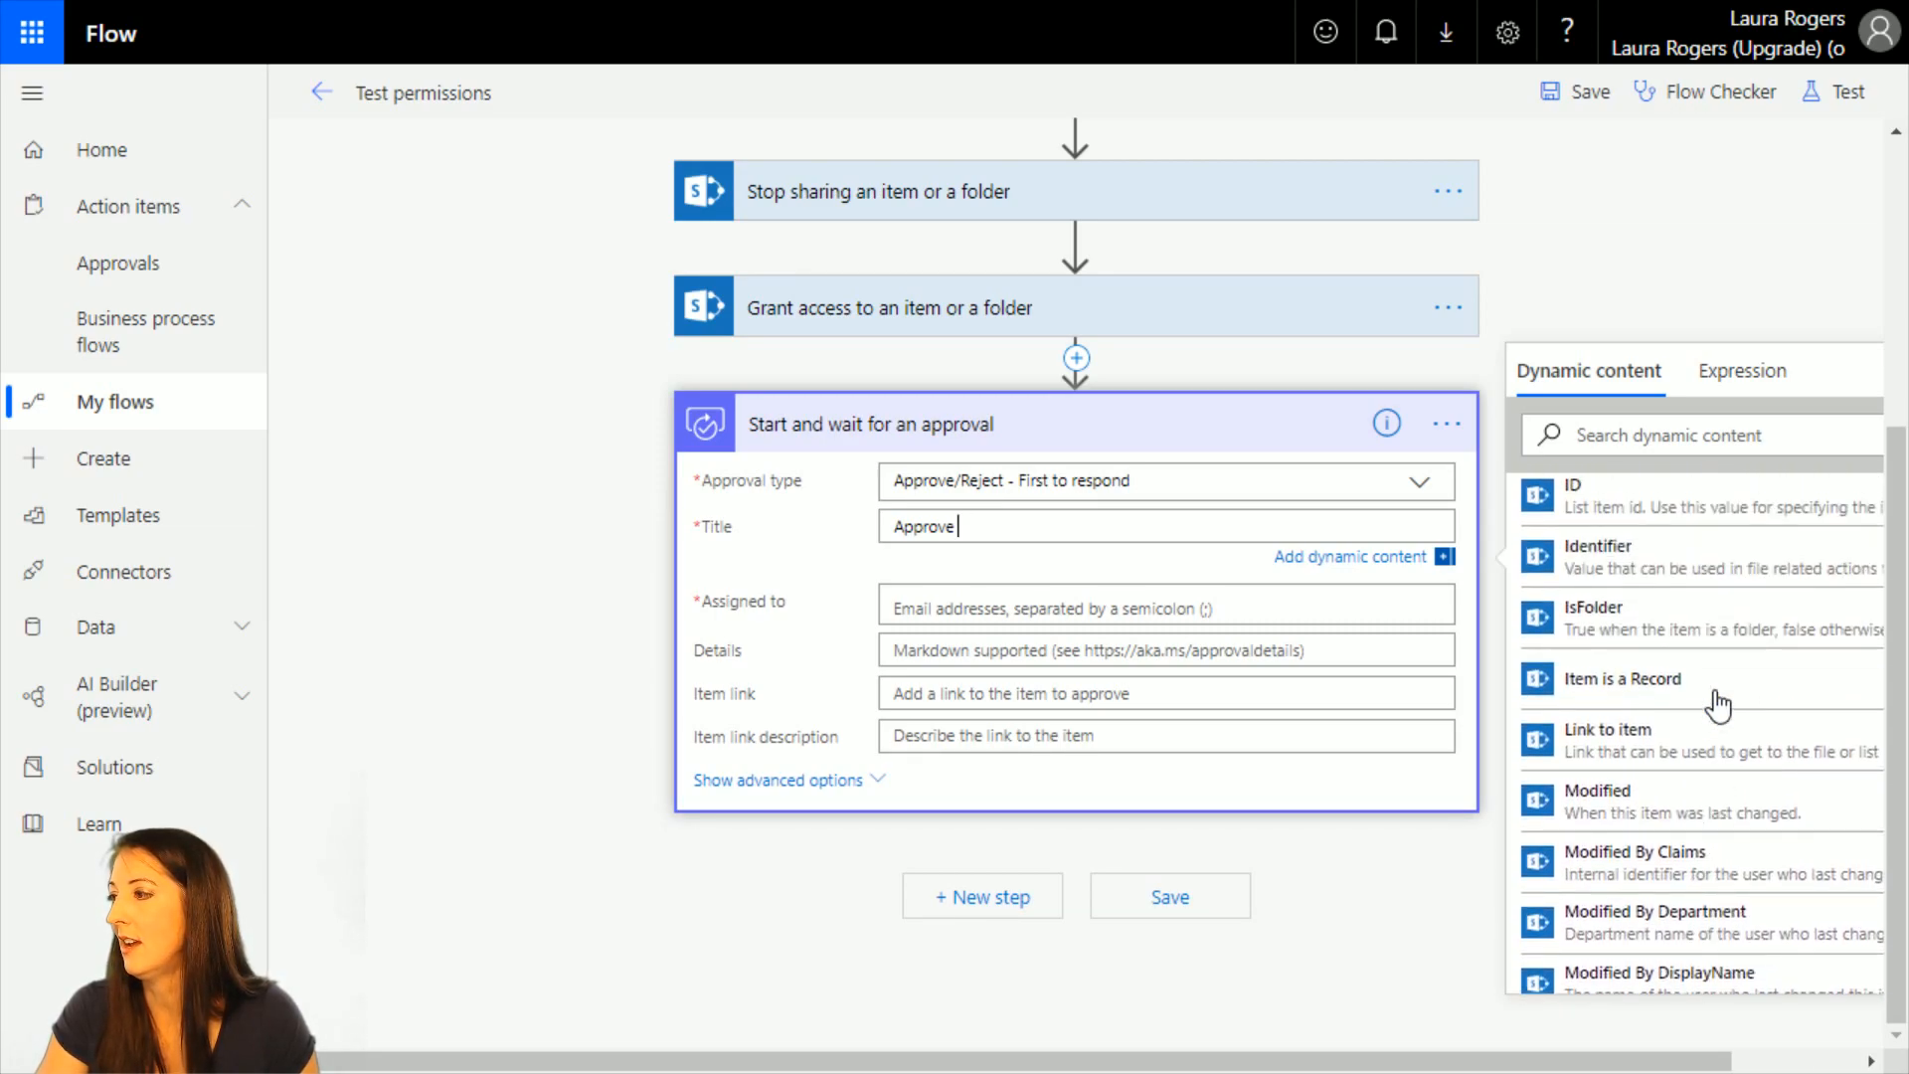
{"action": "scroll", "coordinate": [1718, 706], "scroll_direction": "up", "scroll_amount": 10}
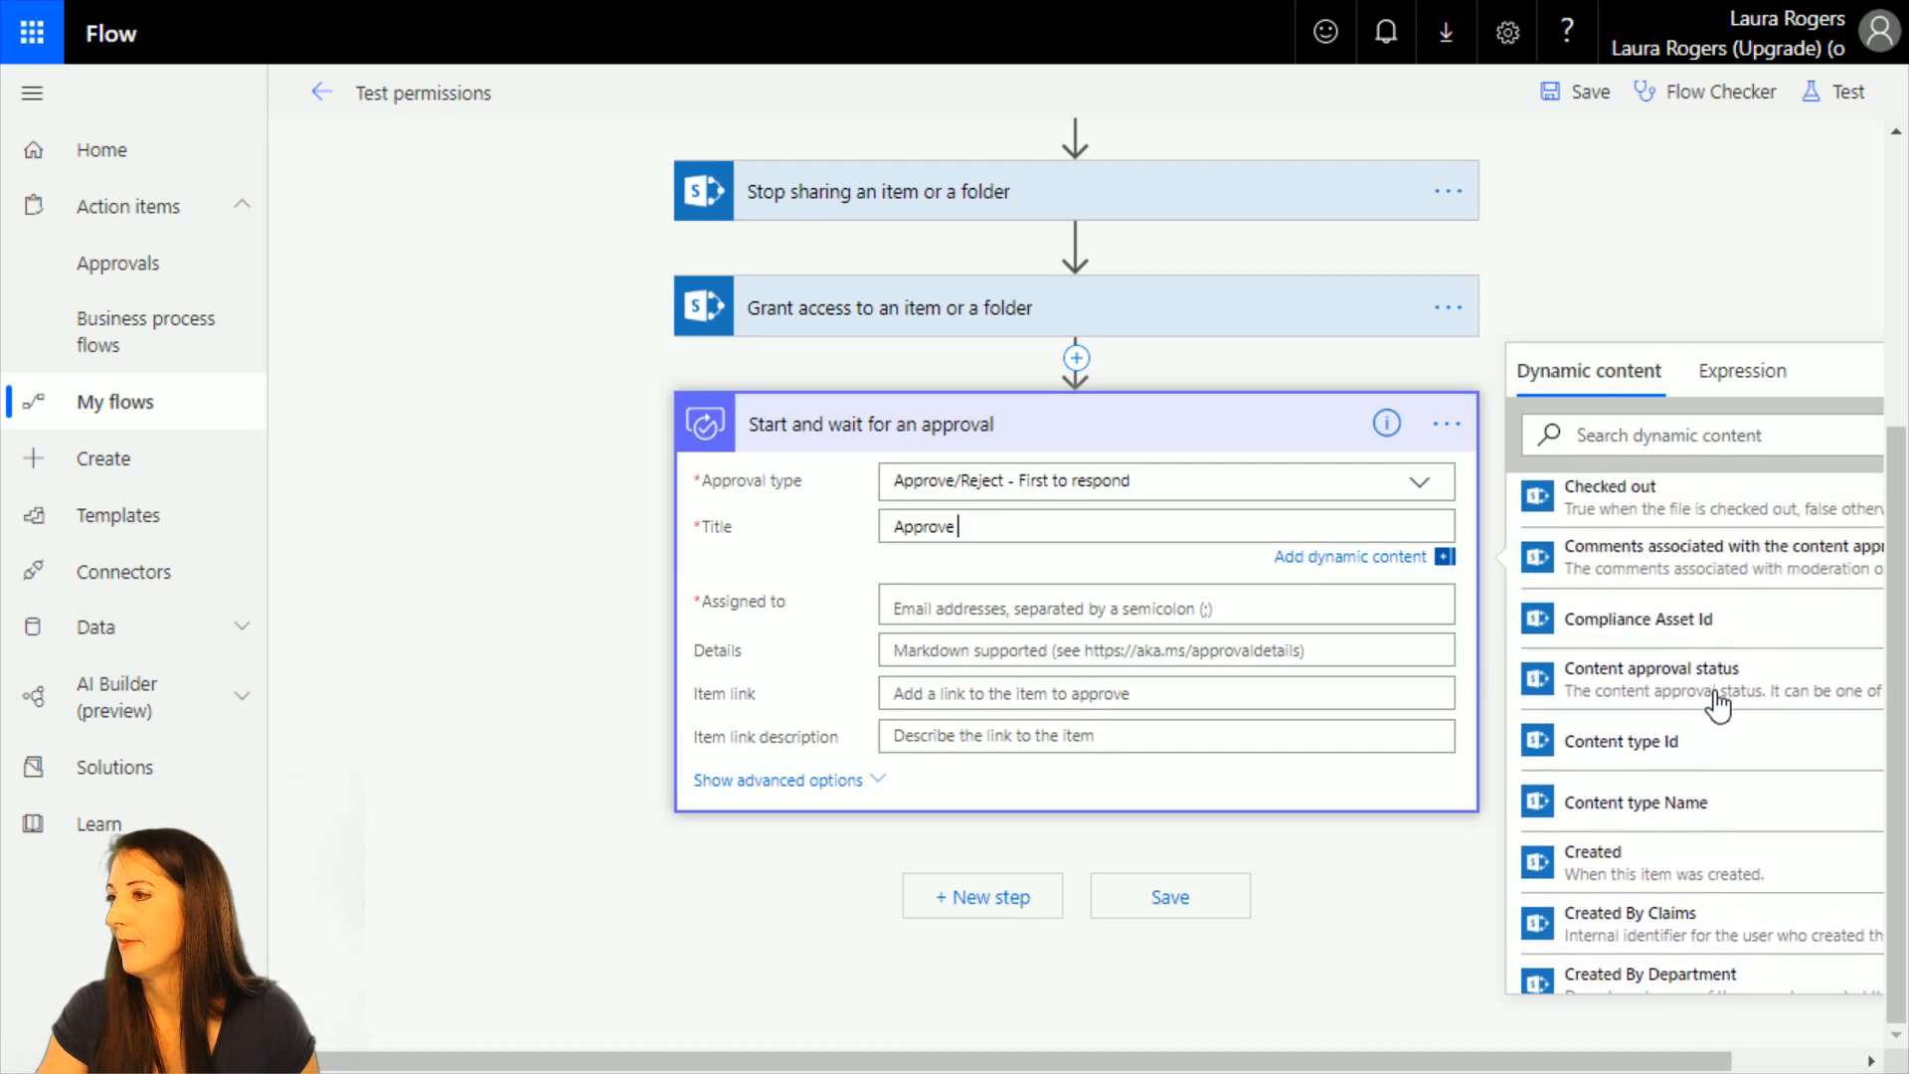
{"action": "scroll", "coordinate": [893, 234], "scroll_direction": "up", "scroll_amount": 5}
{"action": "left_click", "coordinate": [945, 521]}
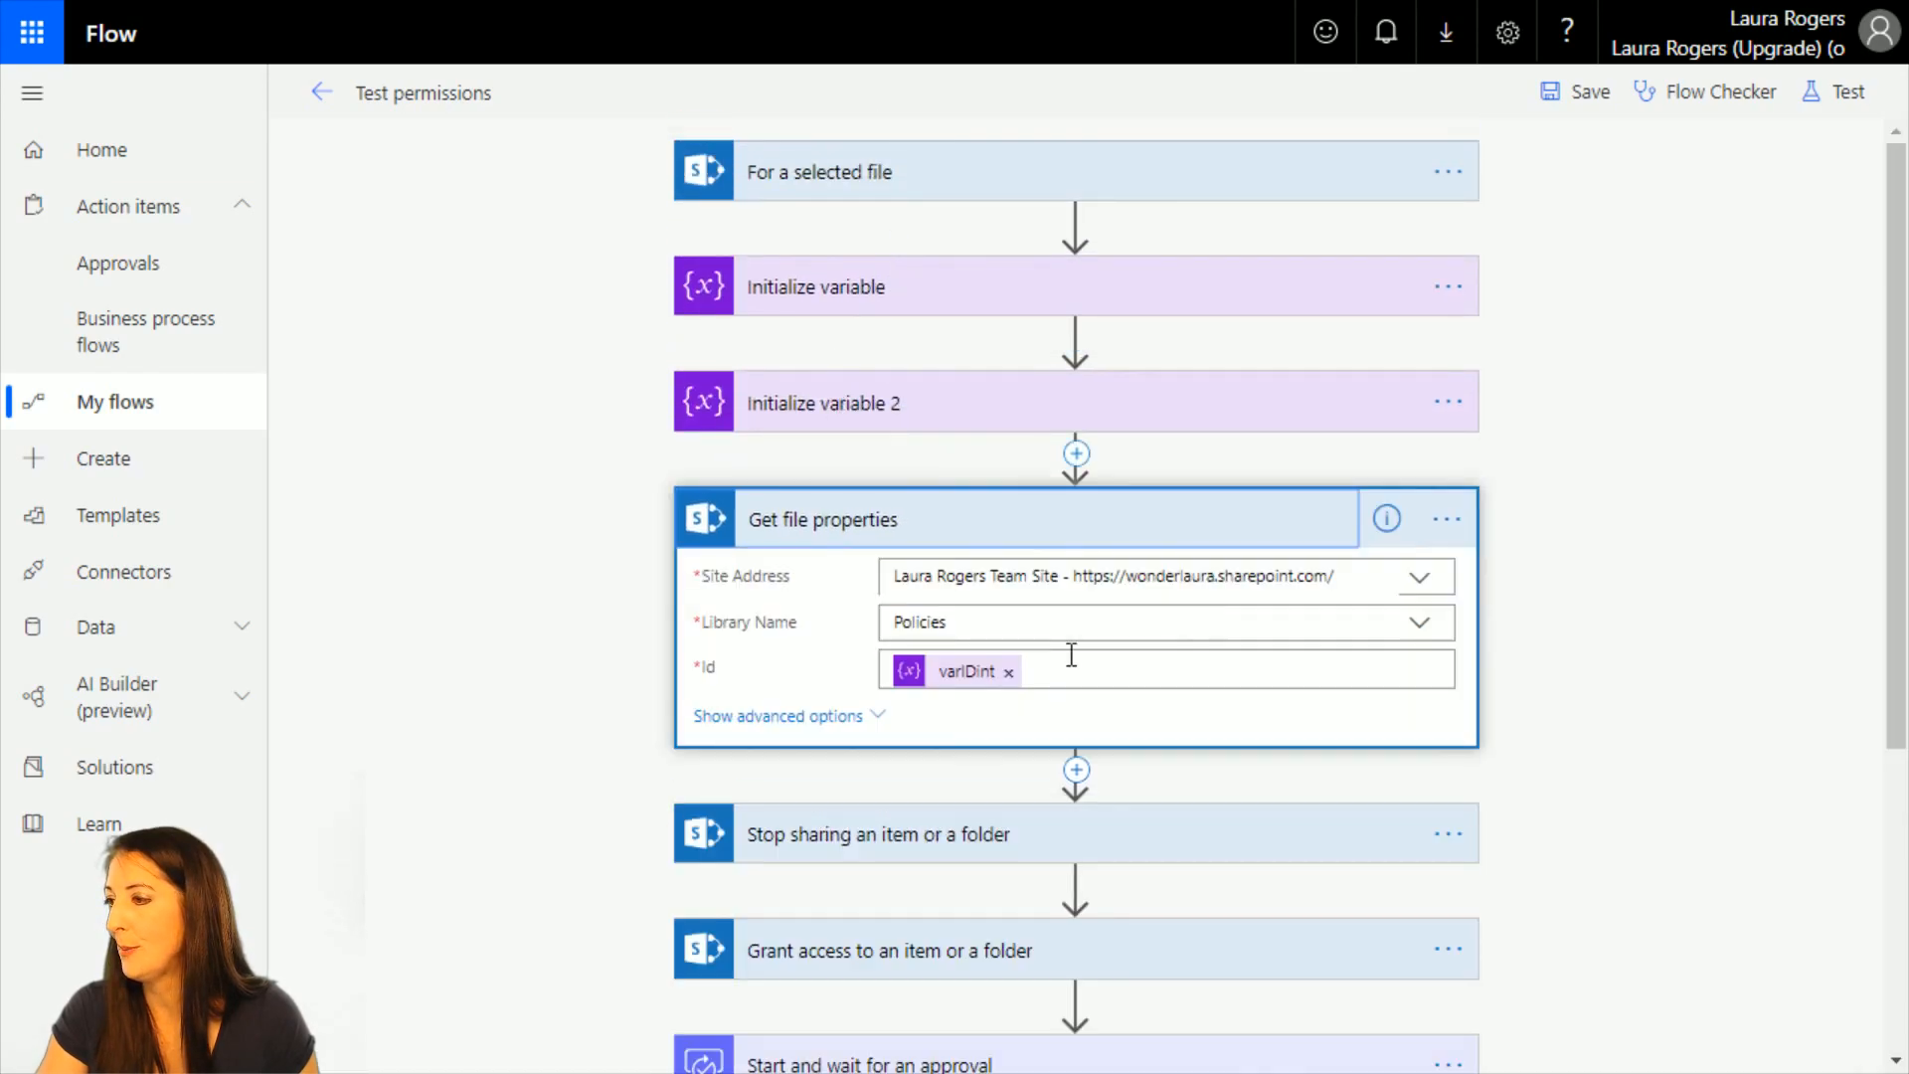
{"action": "scroll", "coordinate": [1664, 722], "scroll_direction": "down", "scroll_amount": 5}
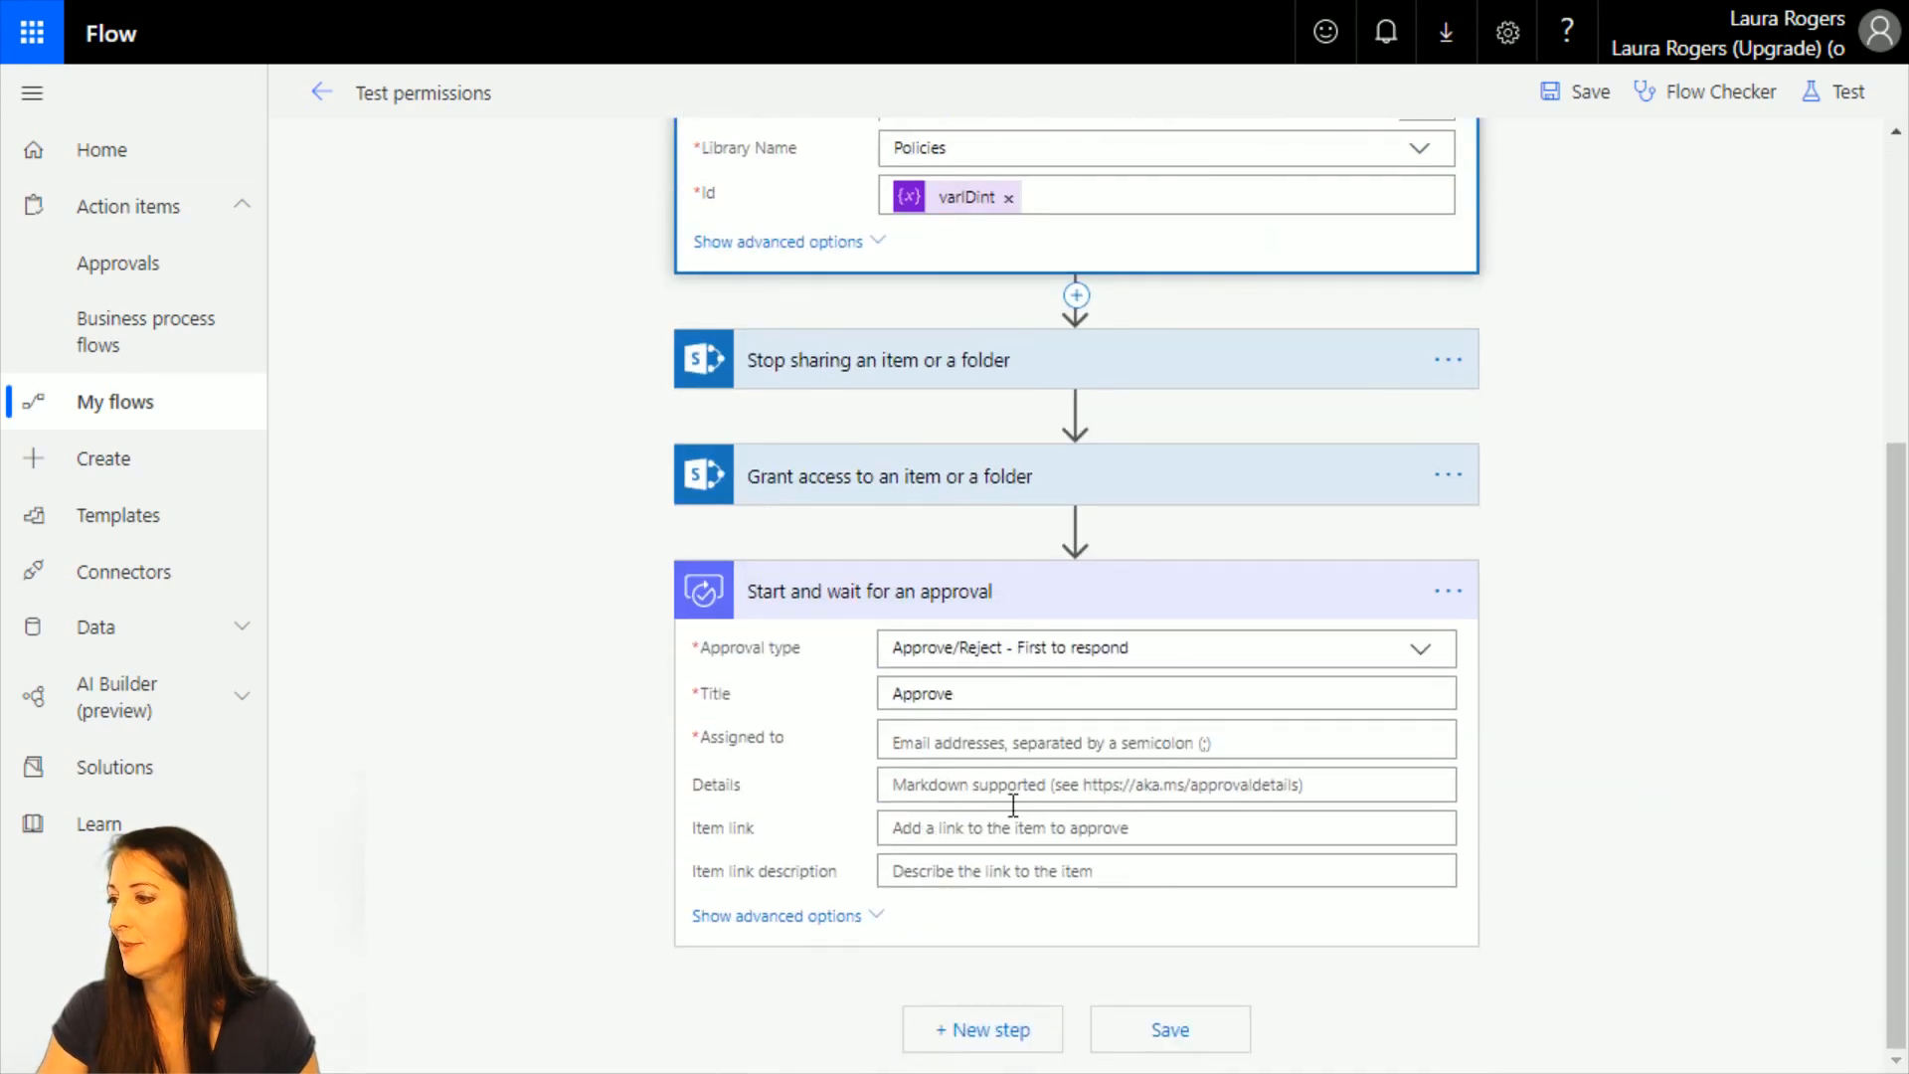
Search the dynamic content for "name" and add the file's Name property after "Approve" in the approval title.
{"action": "left_click", "coordinate": [1003, 694]}
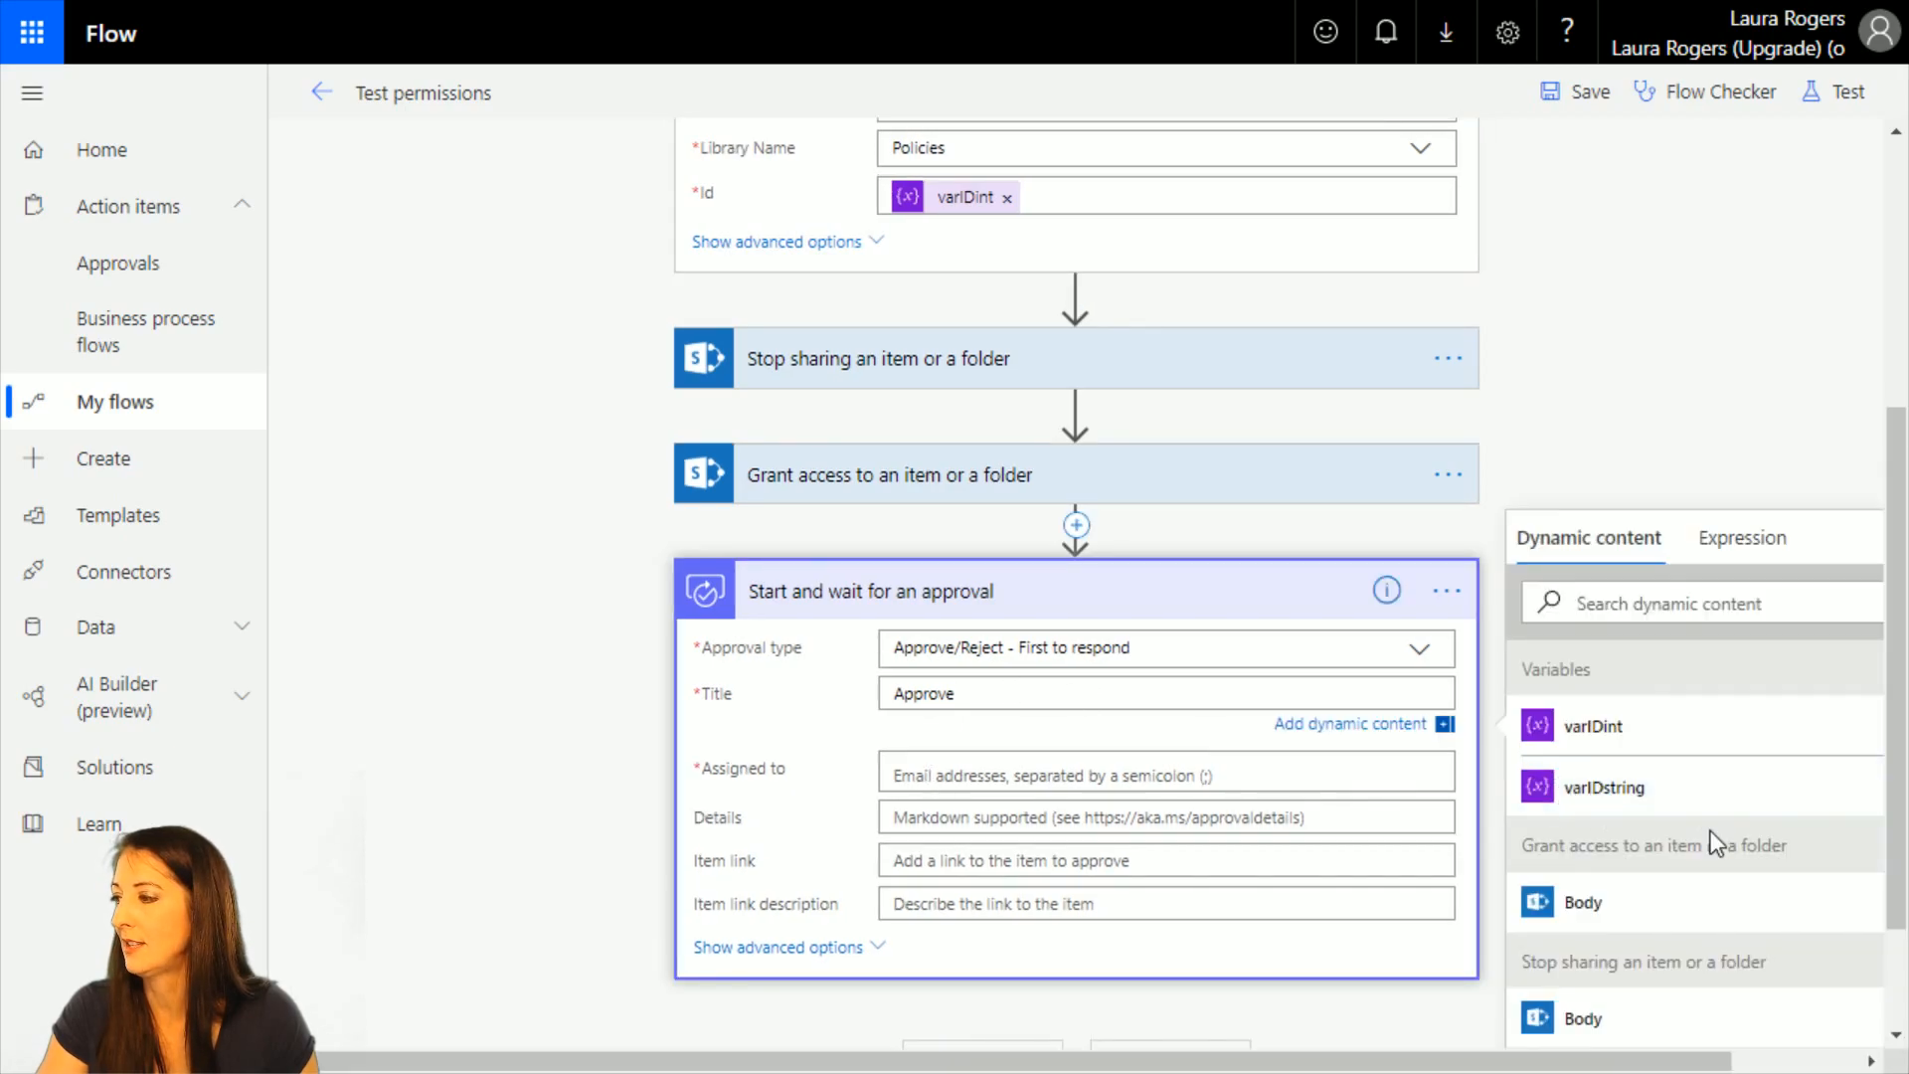
{"action": "scroll", "coordinate": [1720, 845], "scroll_direction": "down", "scroll_amount": 10}
{"action": "left_click", "coordinate": [1662, 596]}
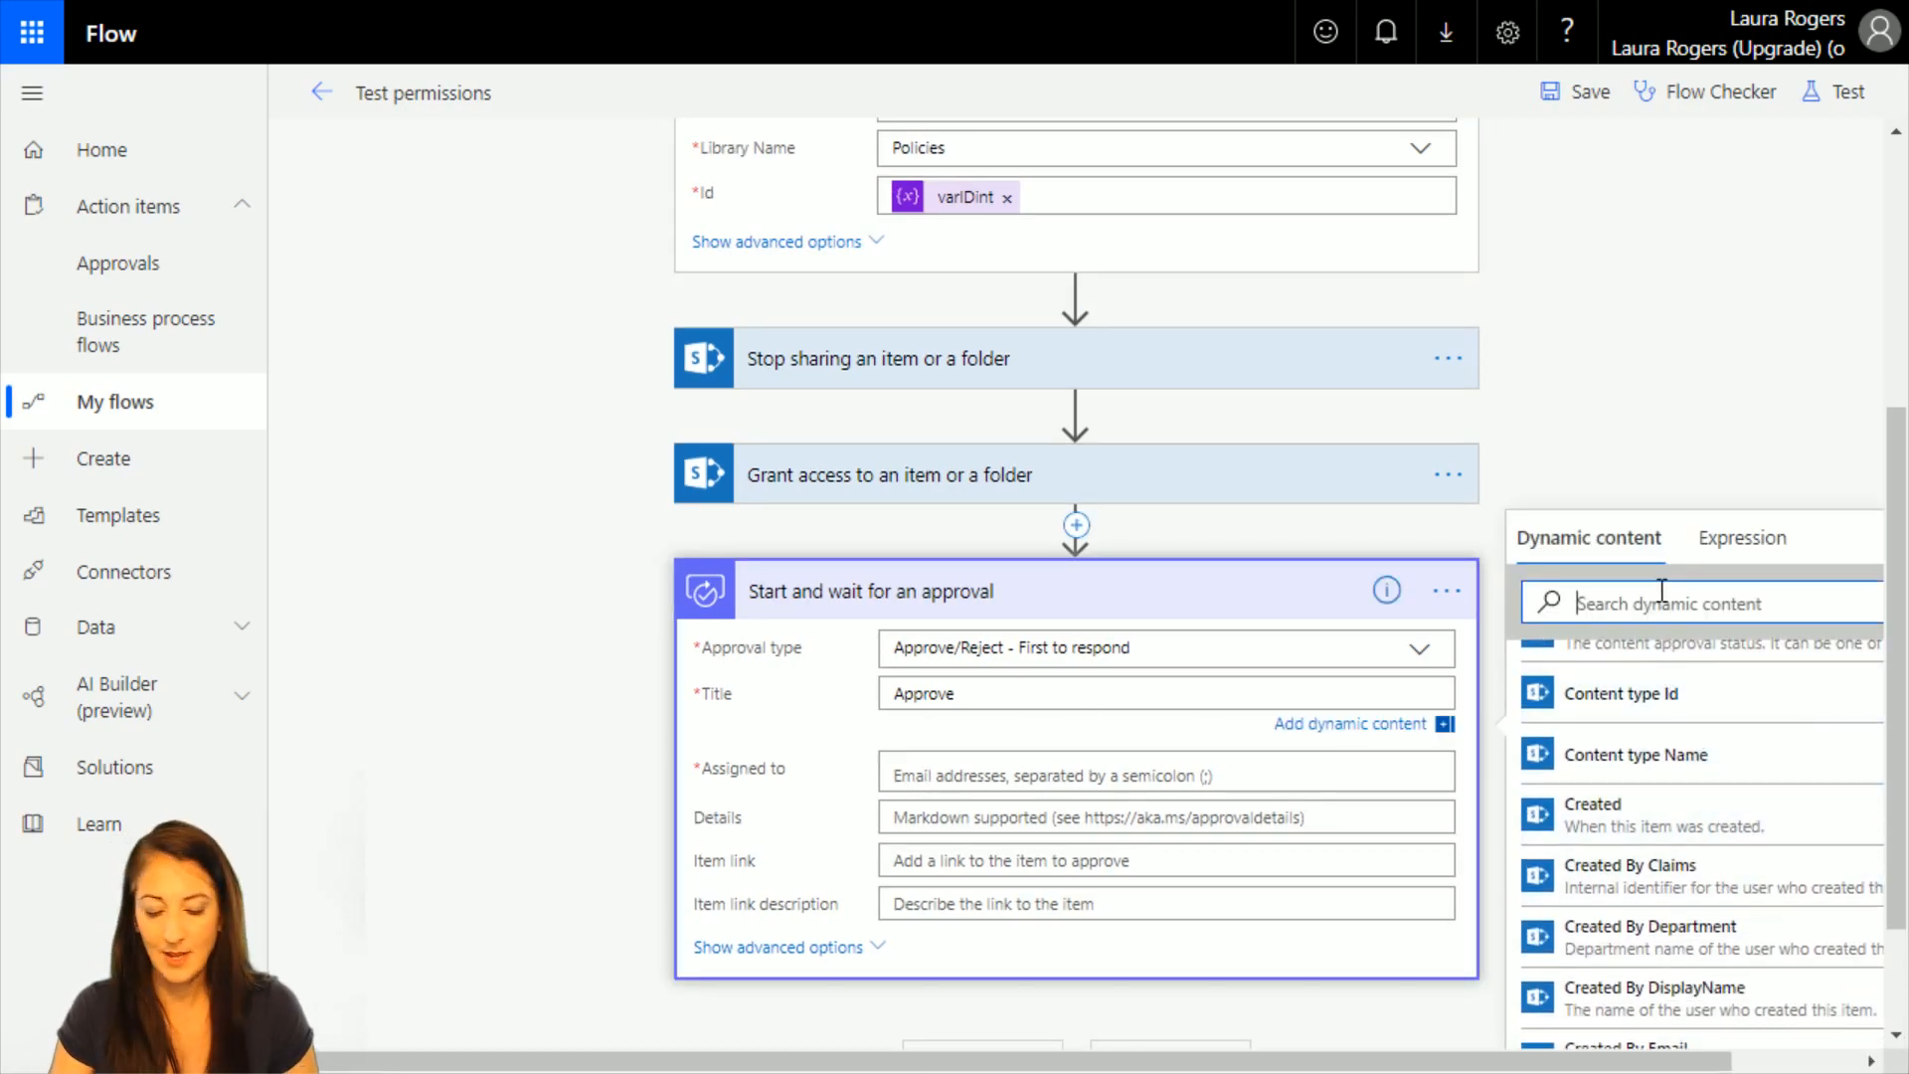
{"action": "type", "text": "name"}
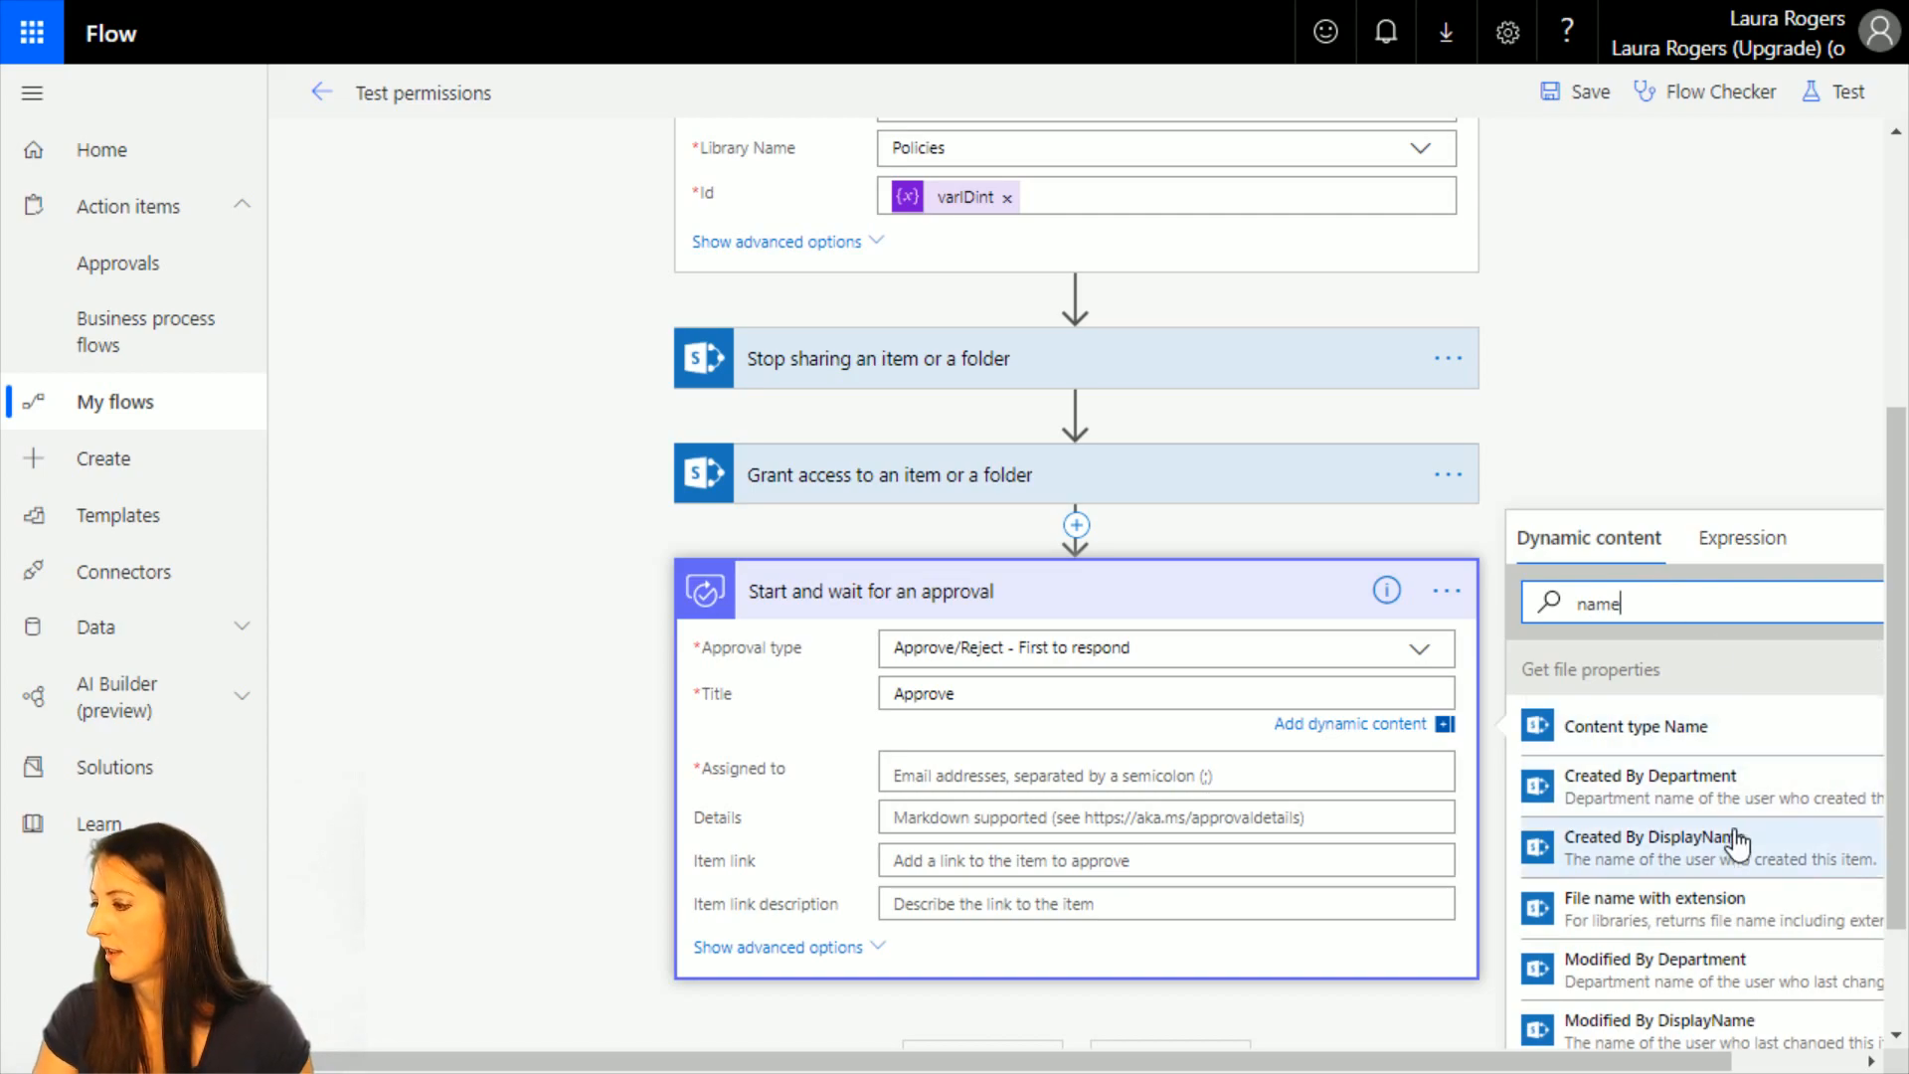
{"action": "scroll", "coordinate": [1735, 845], "scroll_direction": "down", "scroll_amount": 2}
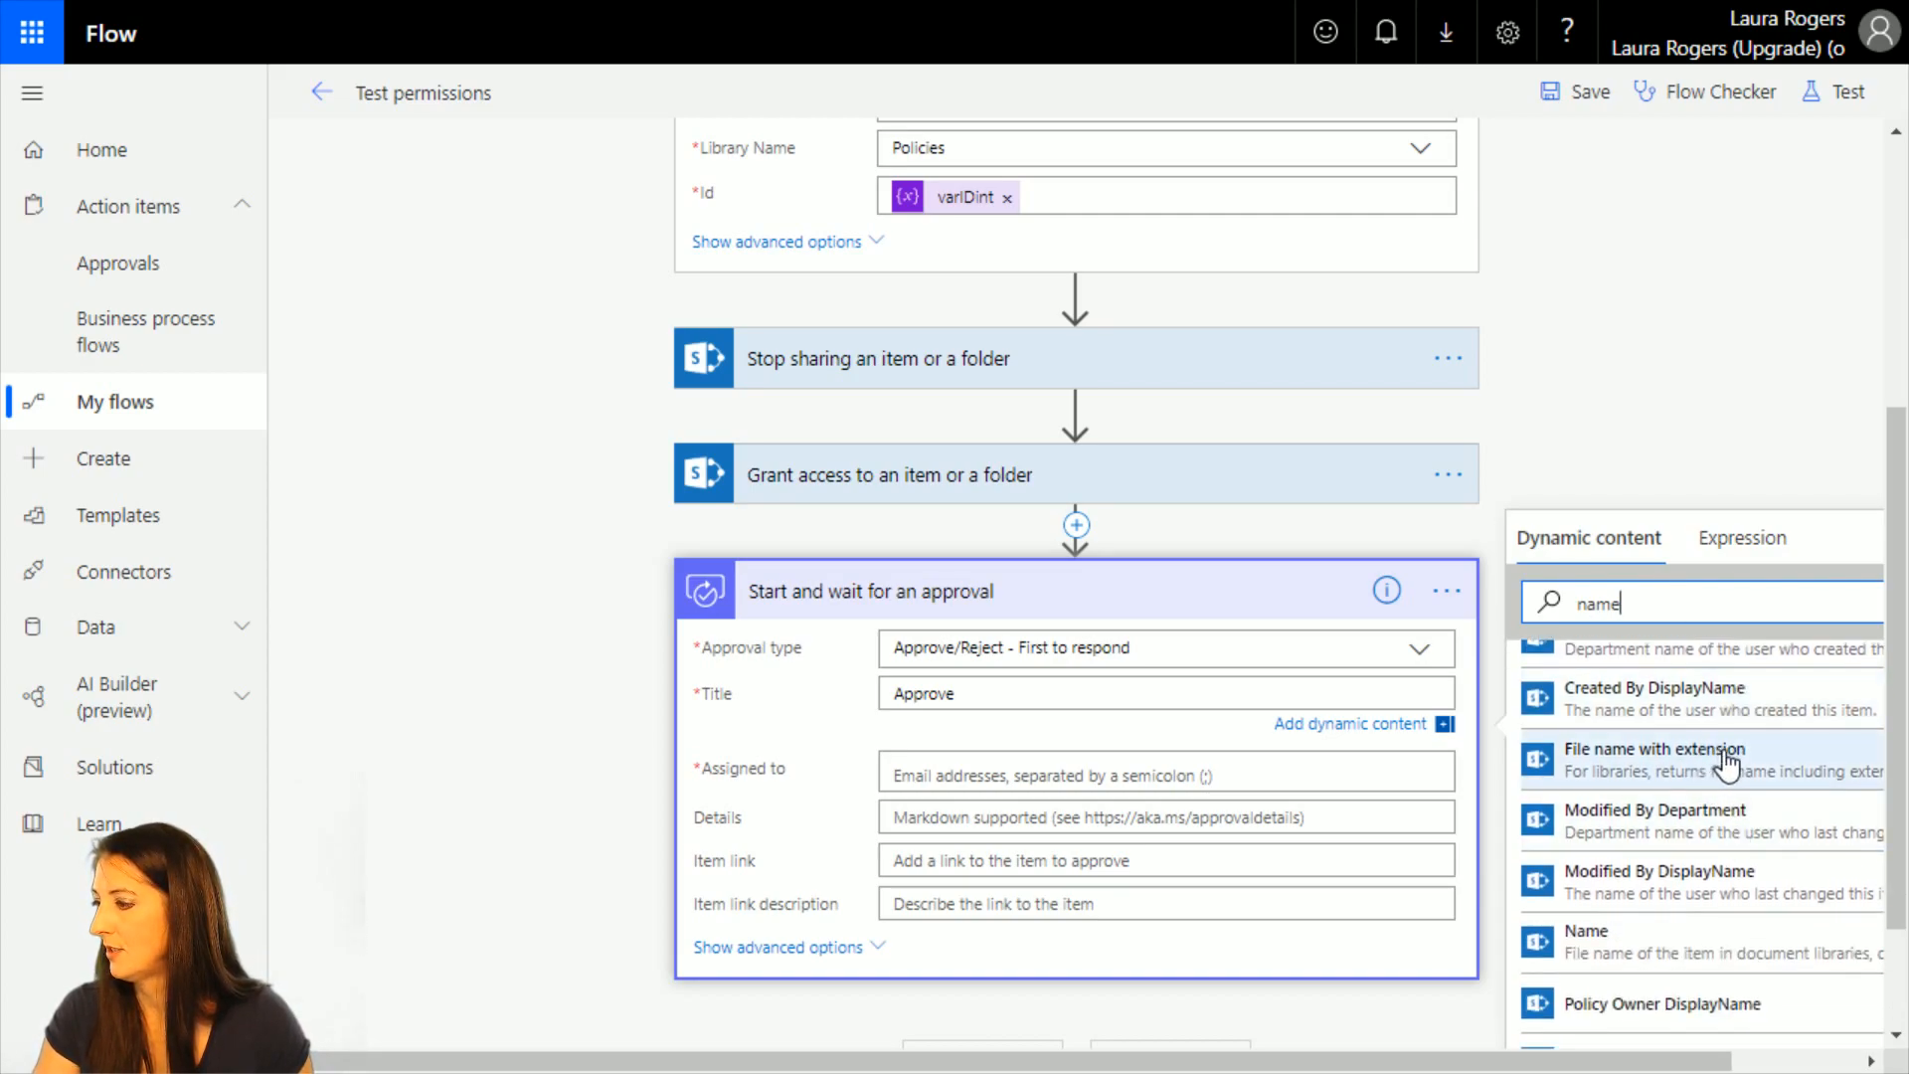
{"action": "left_click", "coordinate": [1655, 945]}
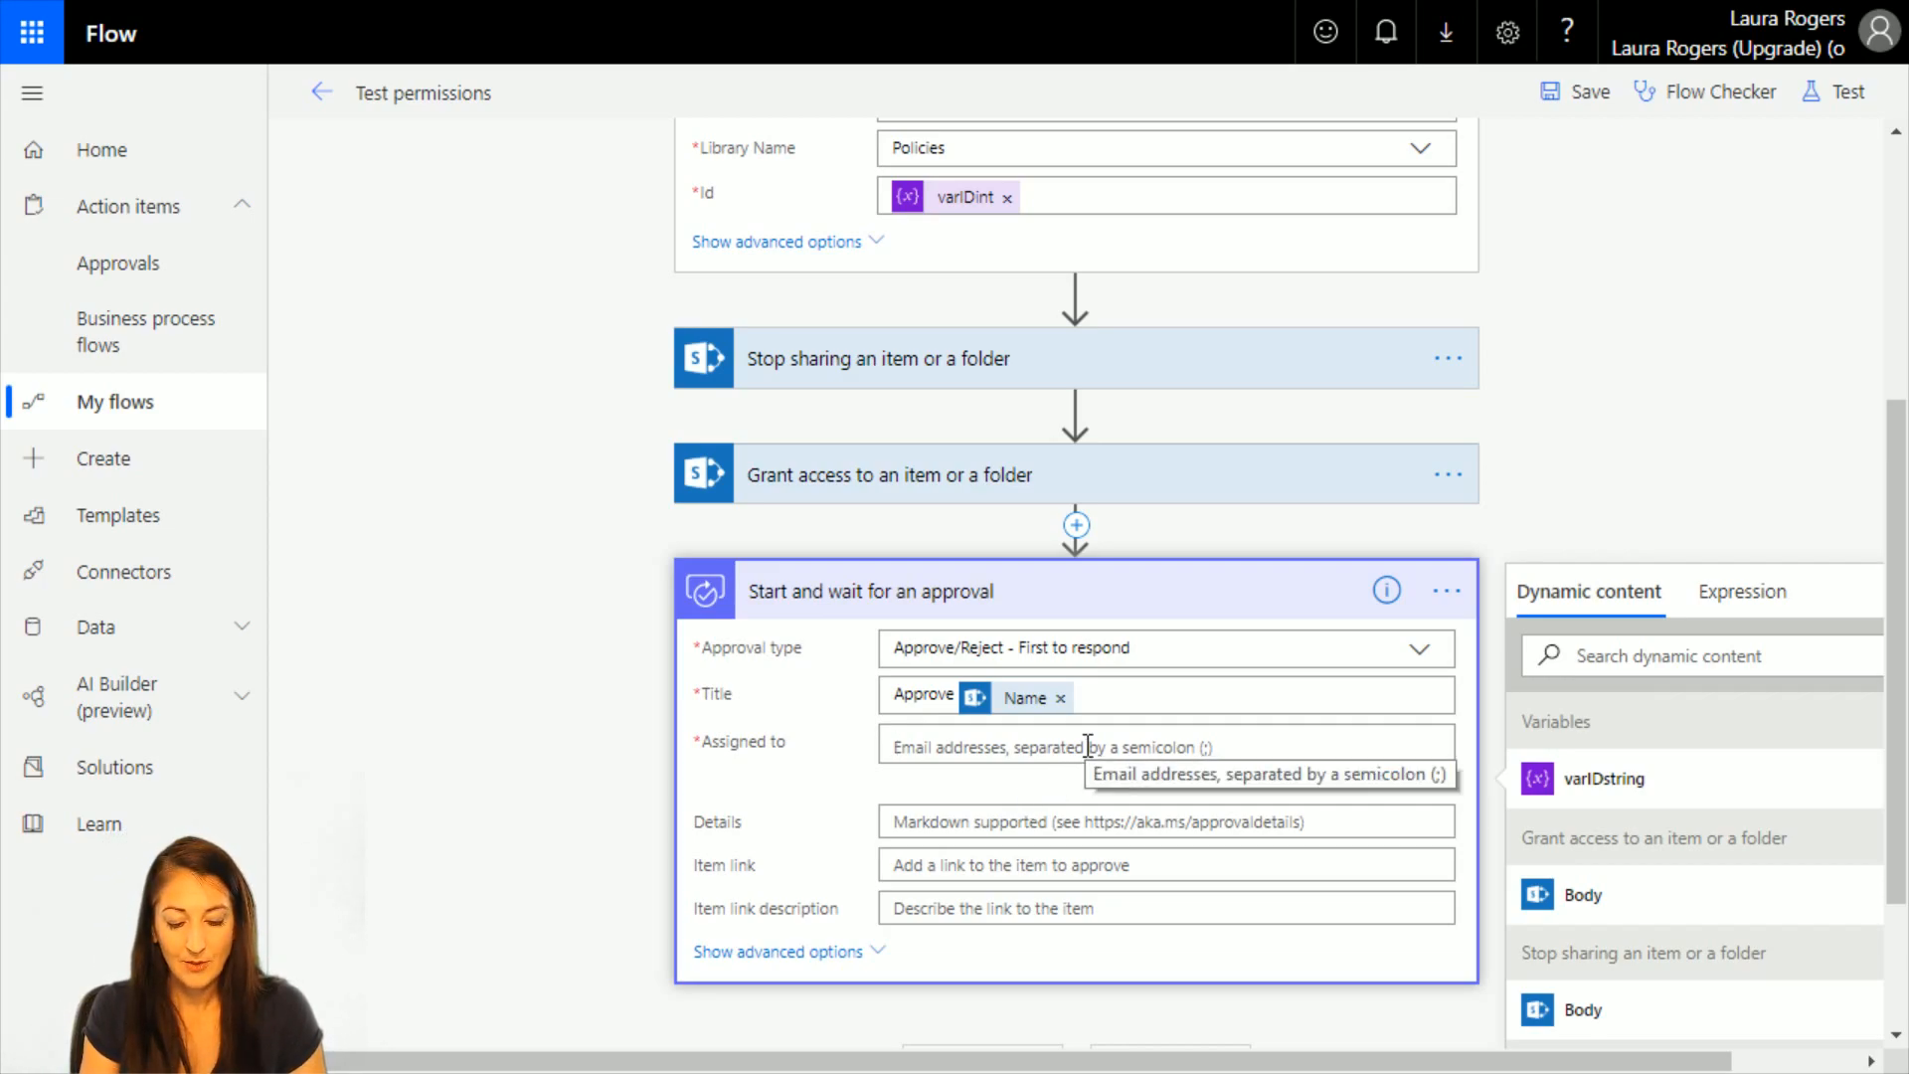
Assign the approval to the approver by name and set its details to "Please approve this file".
{"action": "left_click", "coordinate": [1087, 745]}
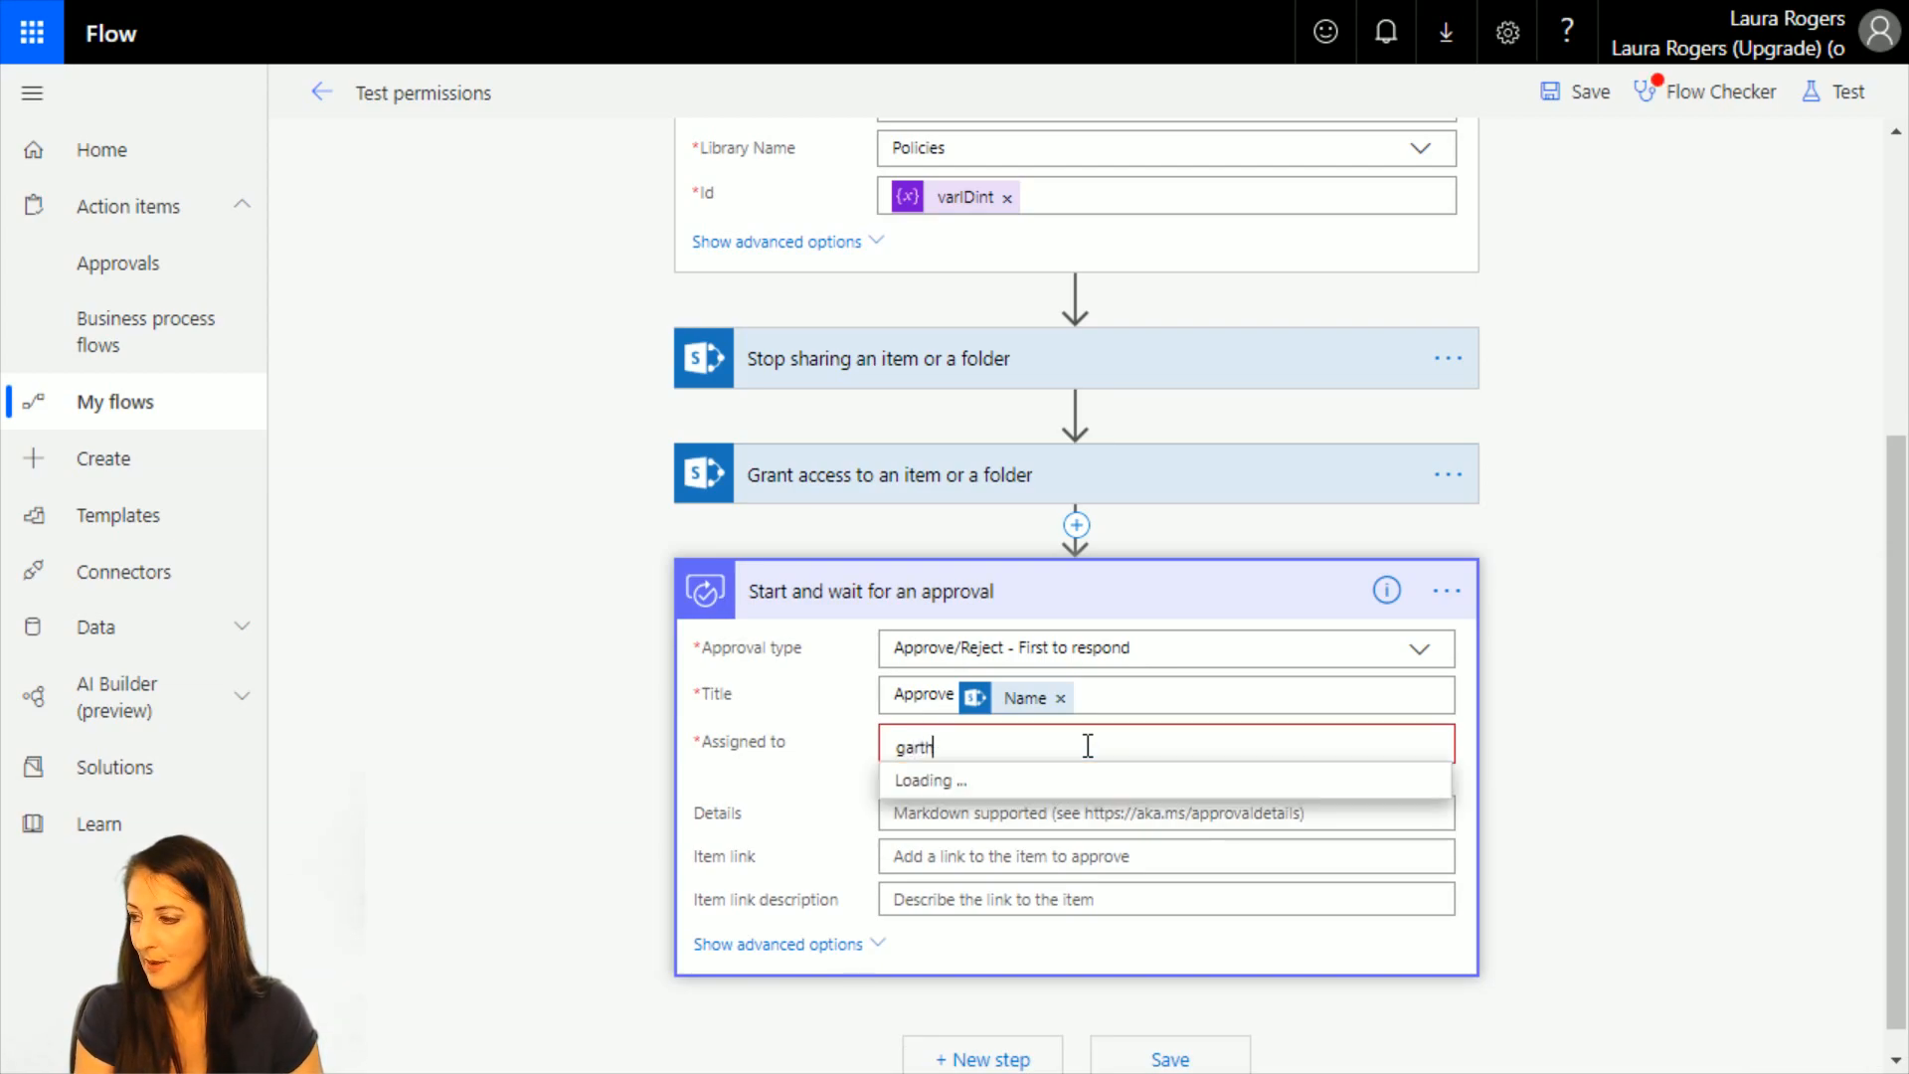
{"action": "key", "text": "BackSpace"}
{"action": "key", "text": "BackSpace"}
{"action": "type", "text": "ly"}
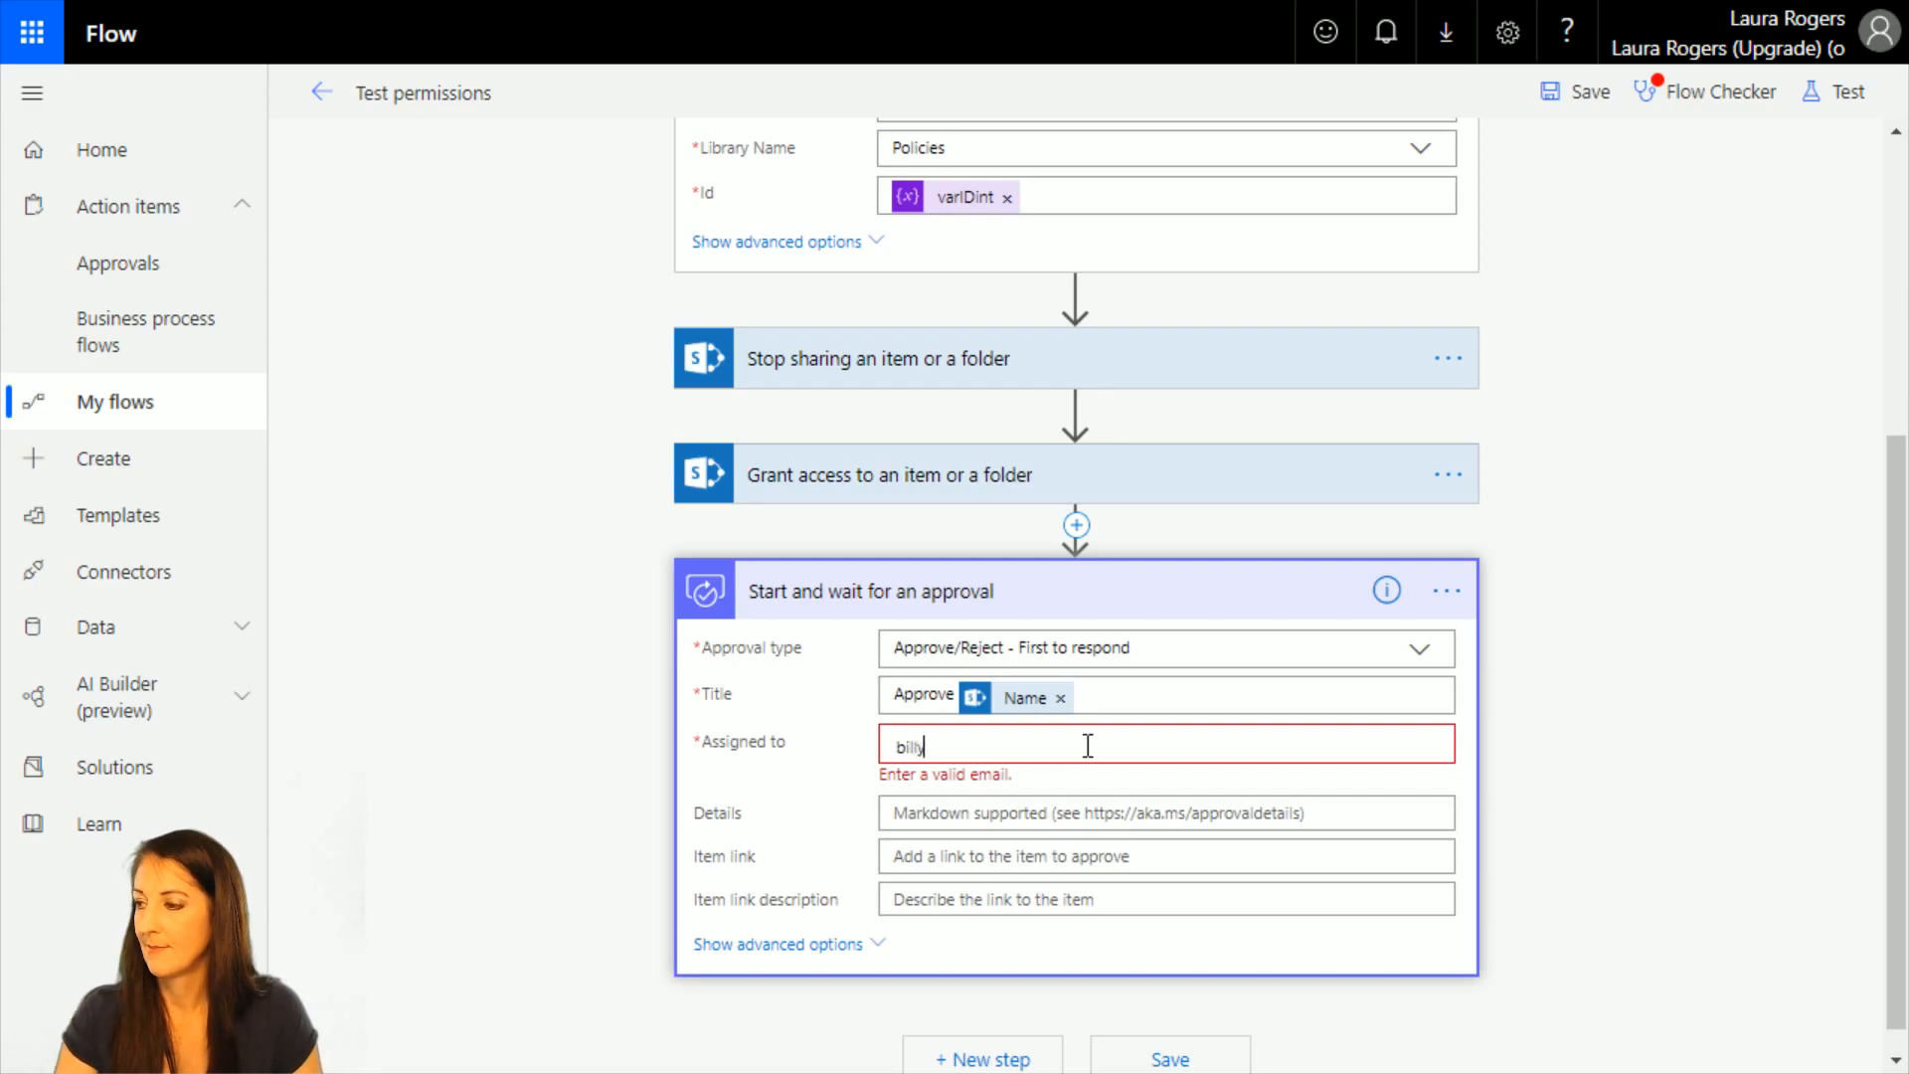
{"action": "left_click", "coordinate": [1013, 784]}
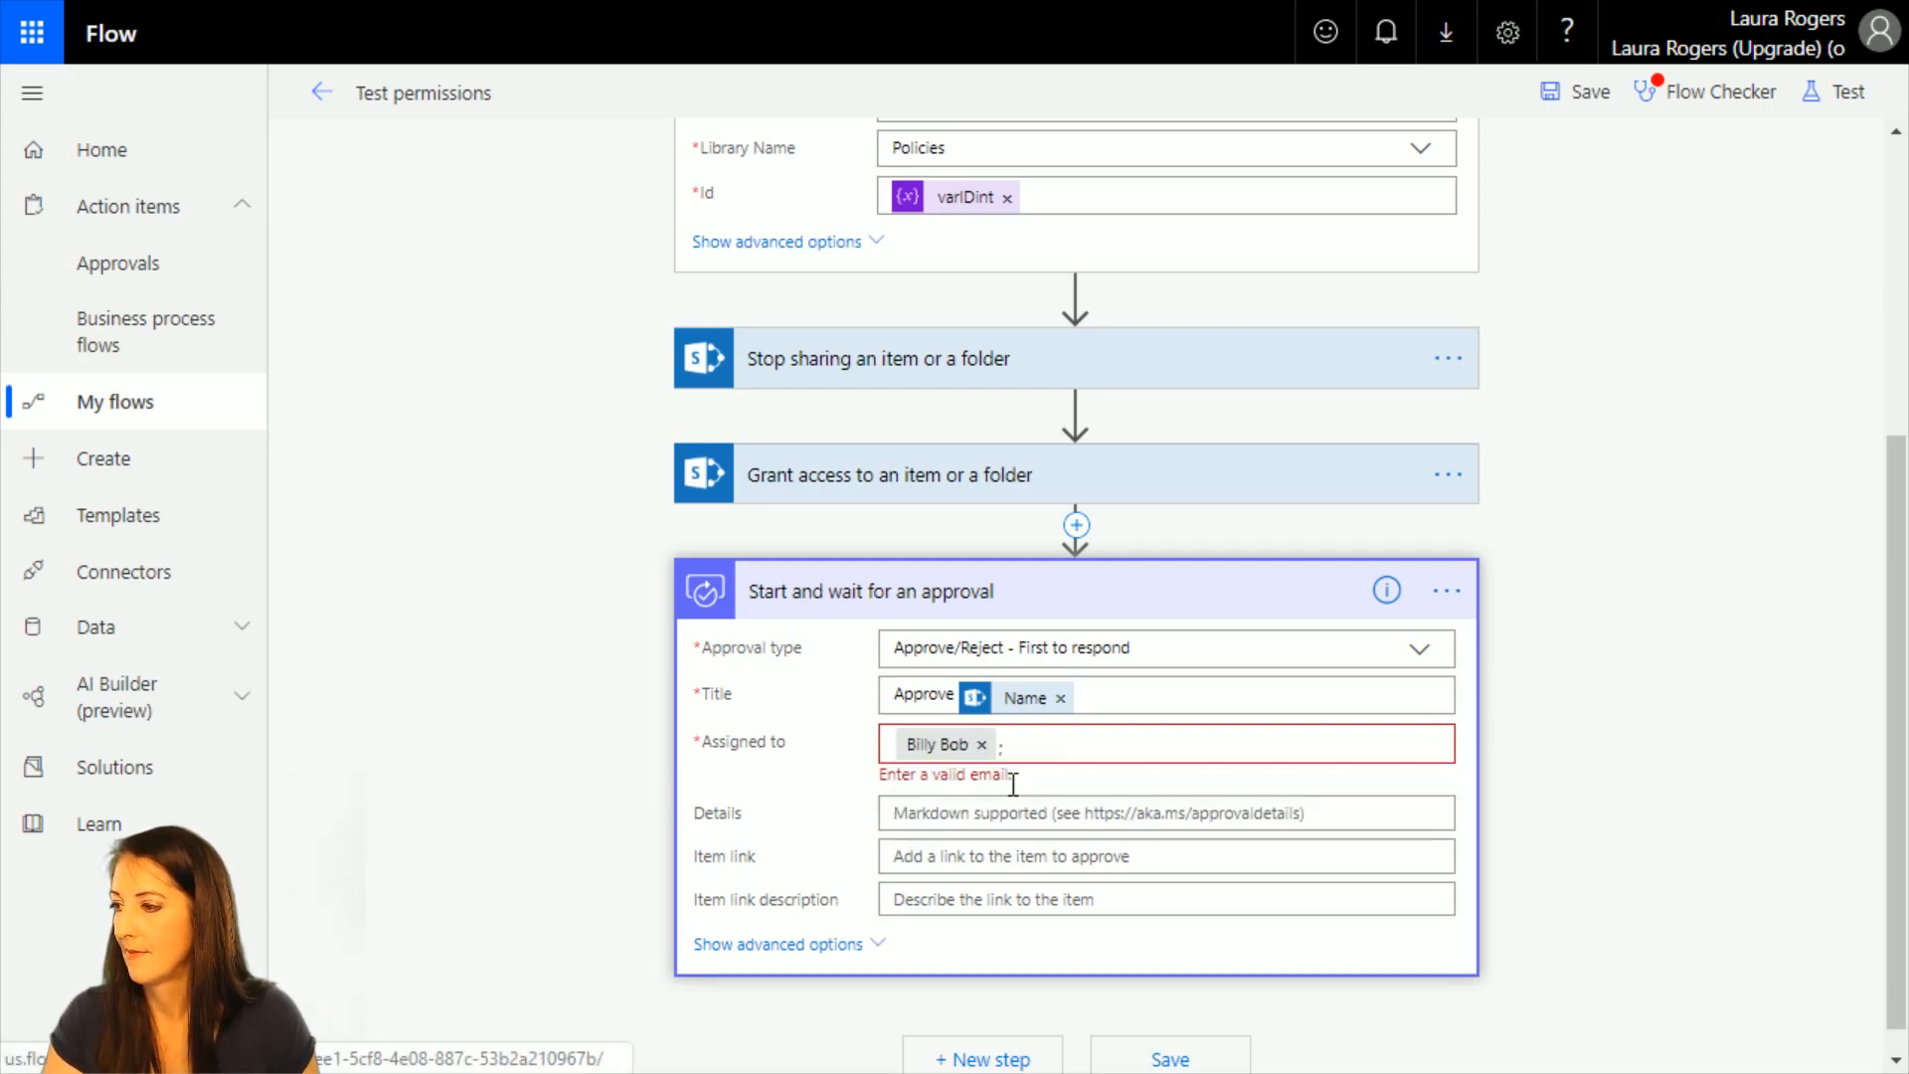
{"action": "left_click", "coordinate": [1005, 813]}
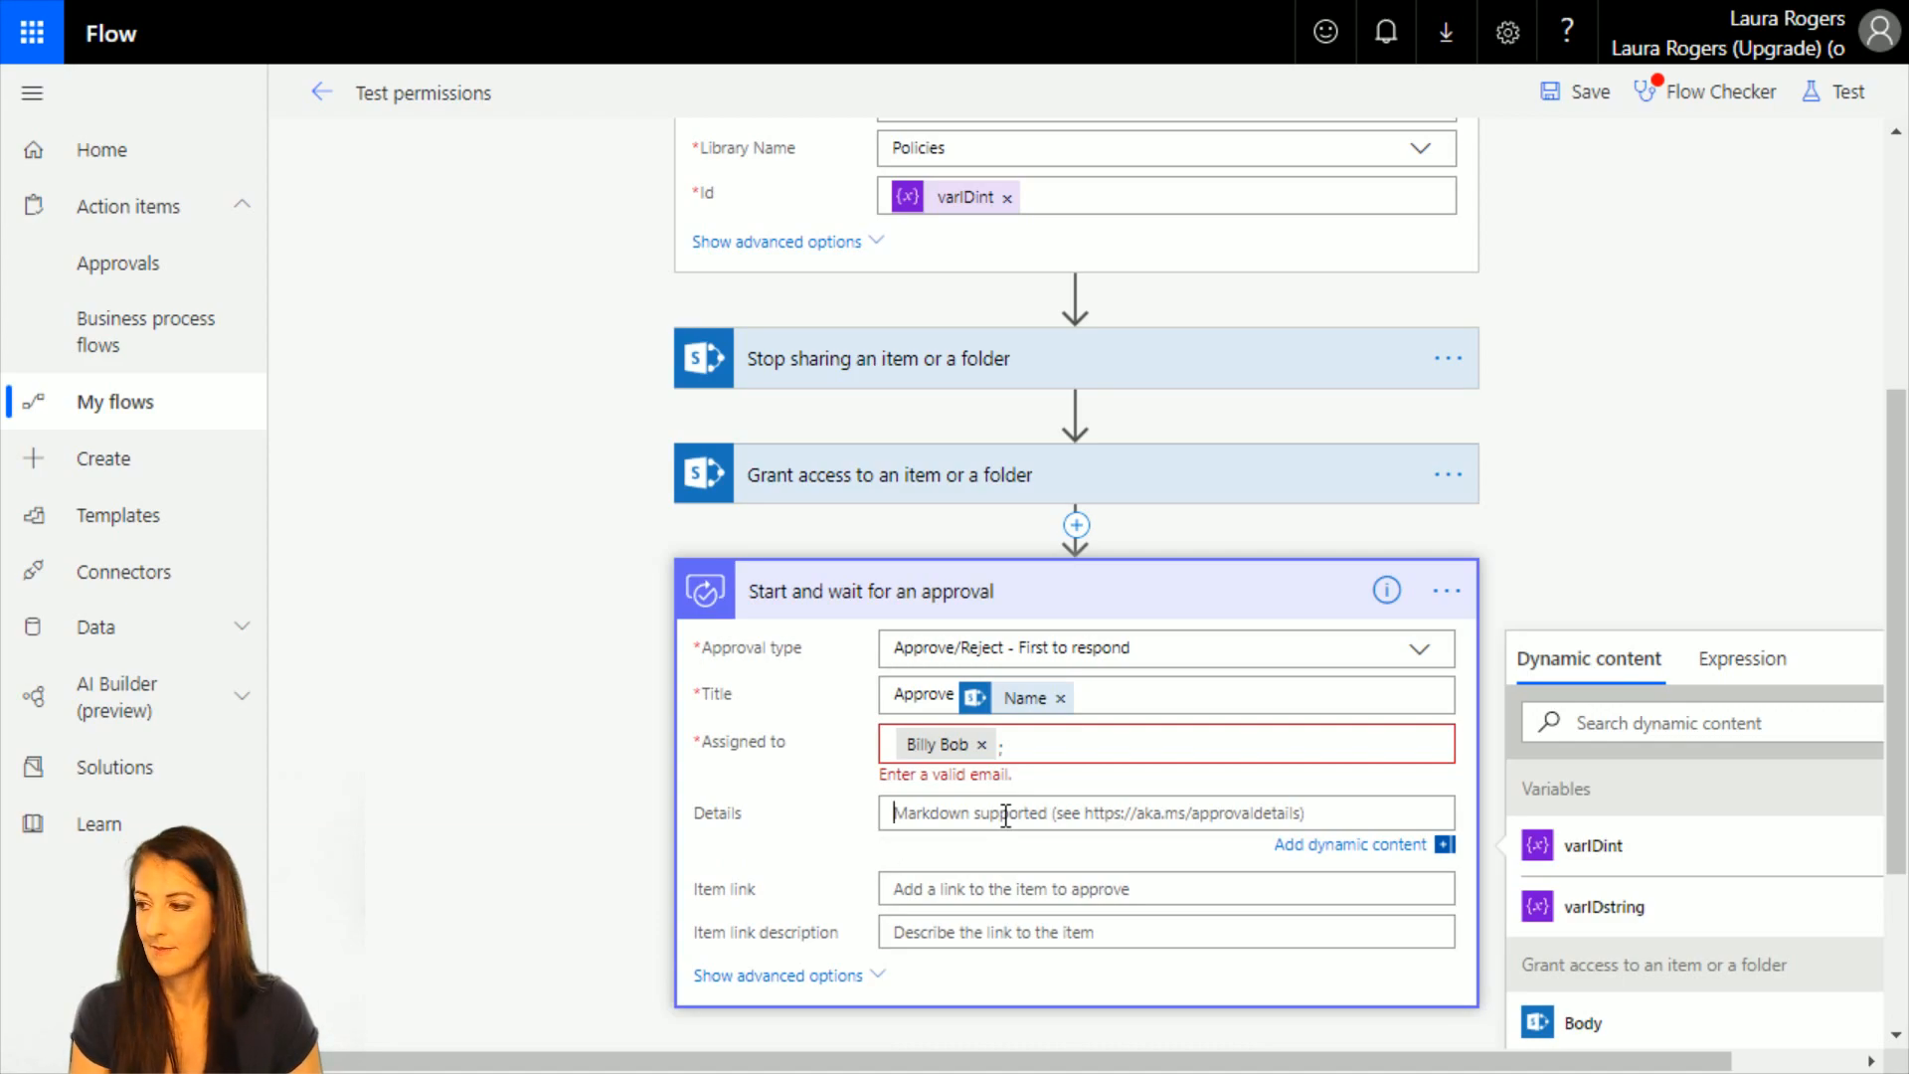
{"action": "type", "text": "Please approve this file"}
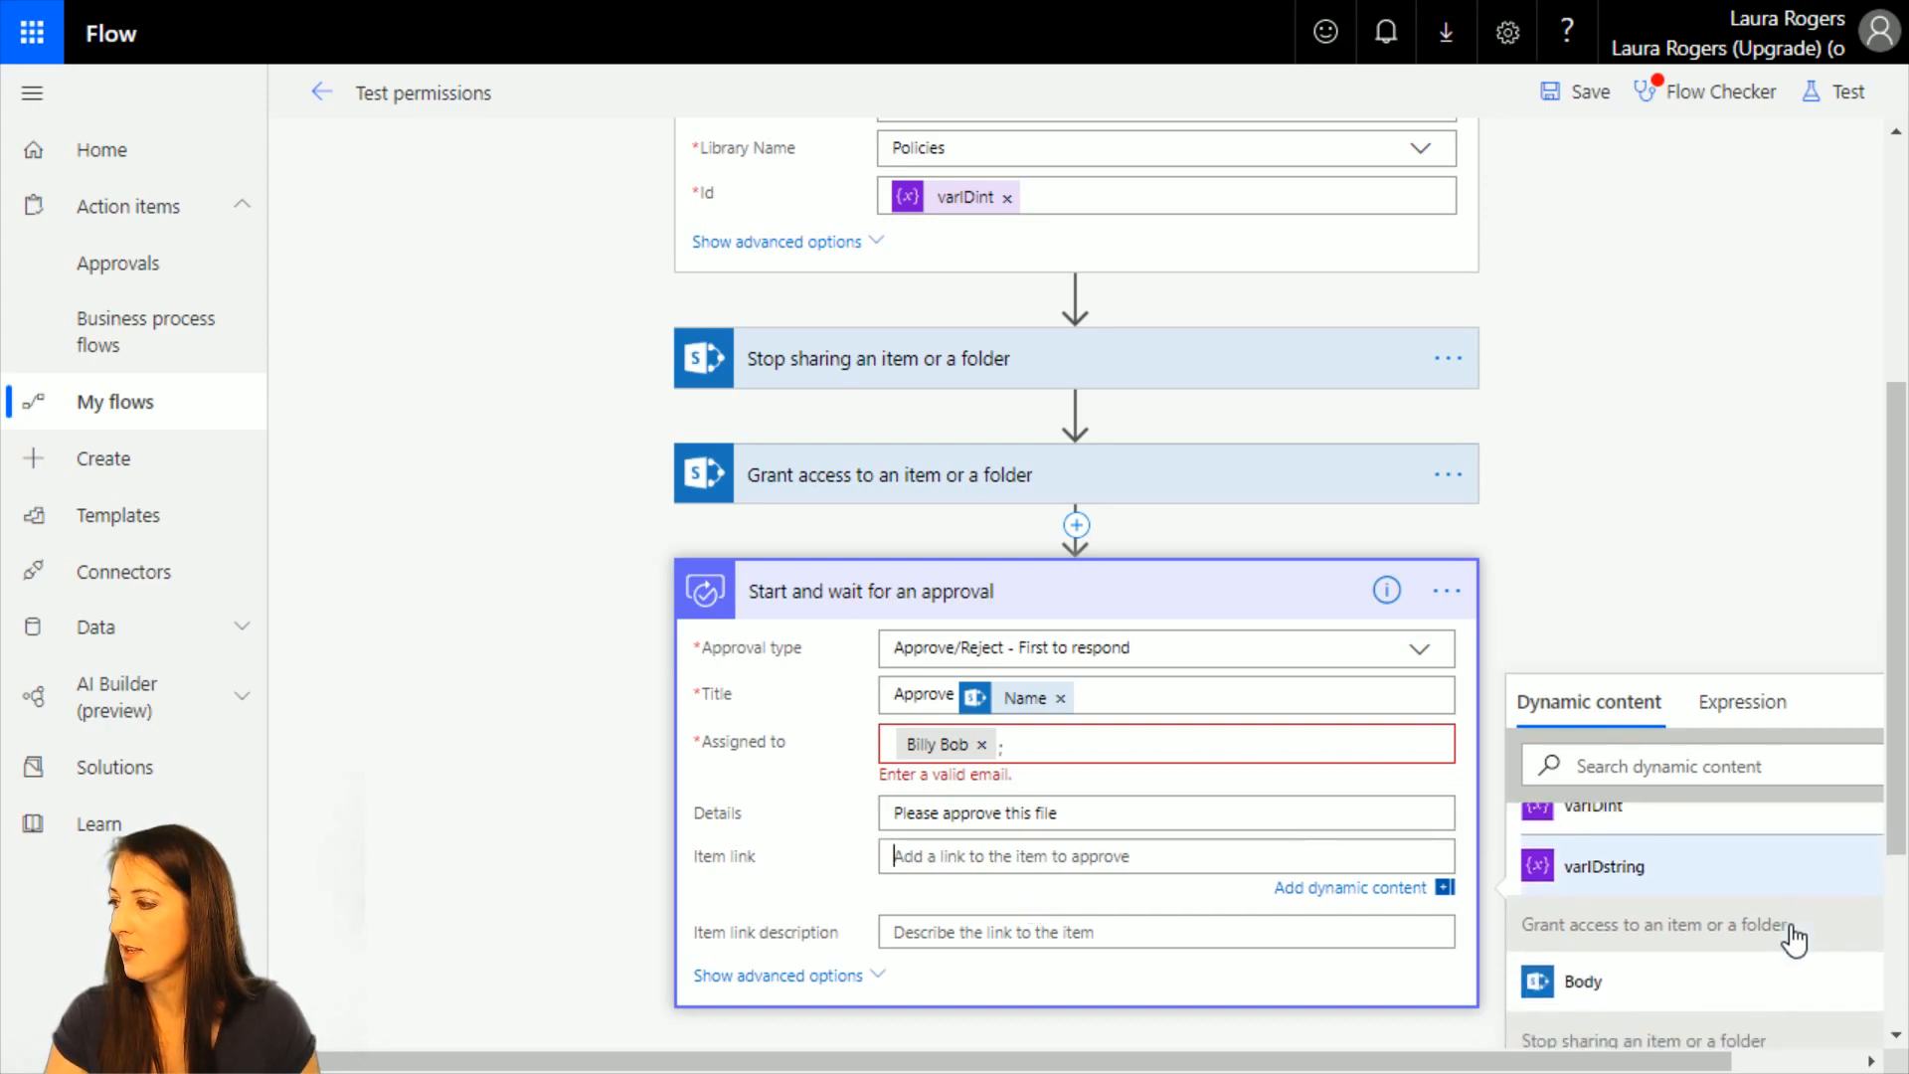
Search the dynamic content for "link" and set the approval's item link to Link to item.
{"action": "left_click", "coordinate": [1738, 780]}
{"action": "type", "text": "ink"}
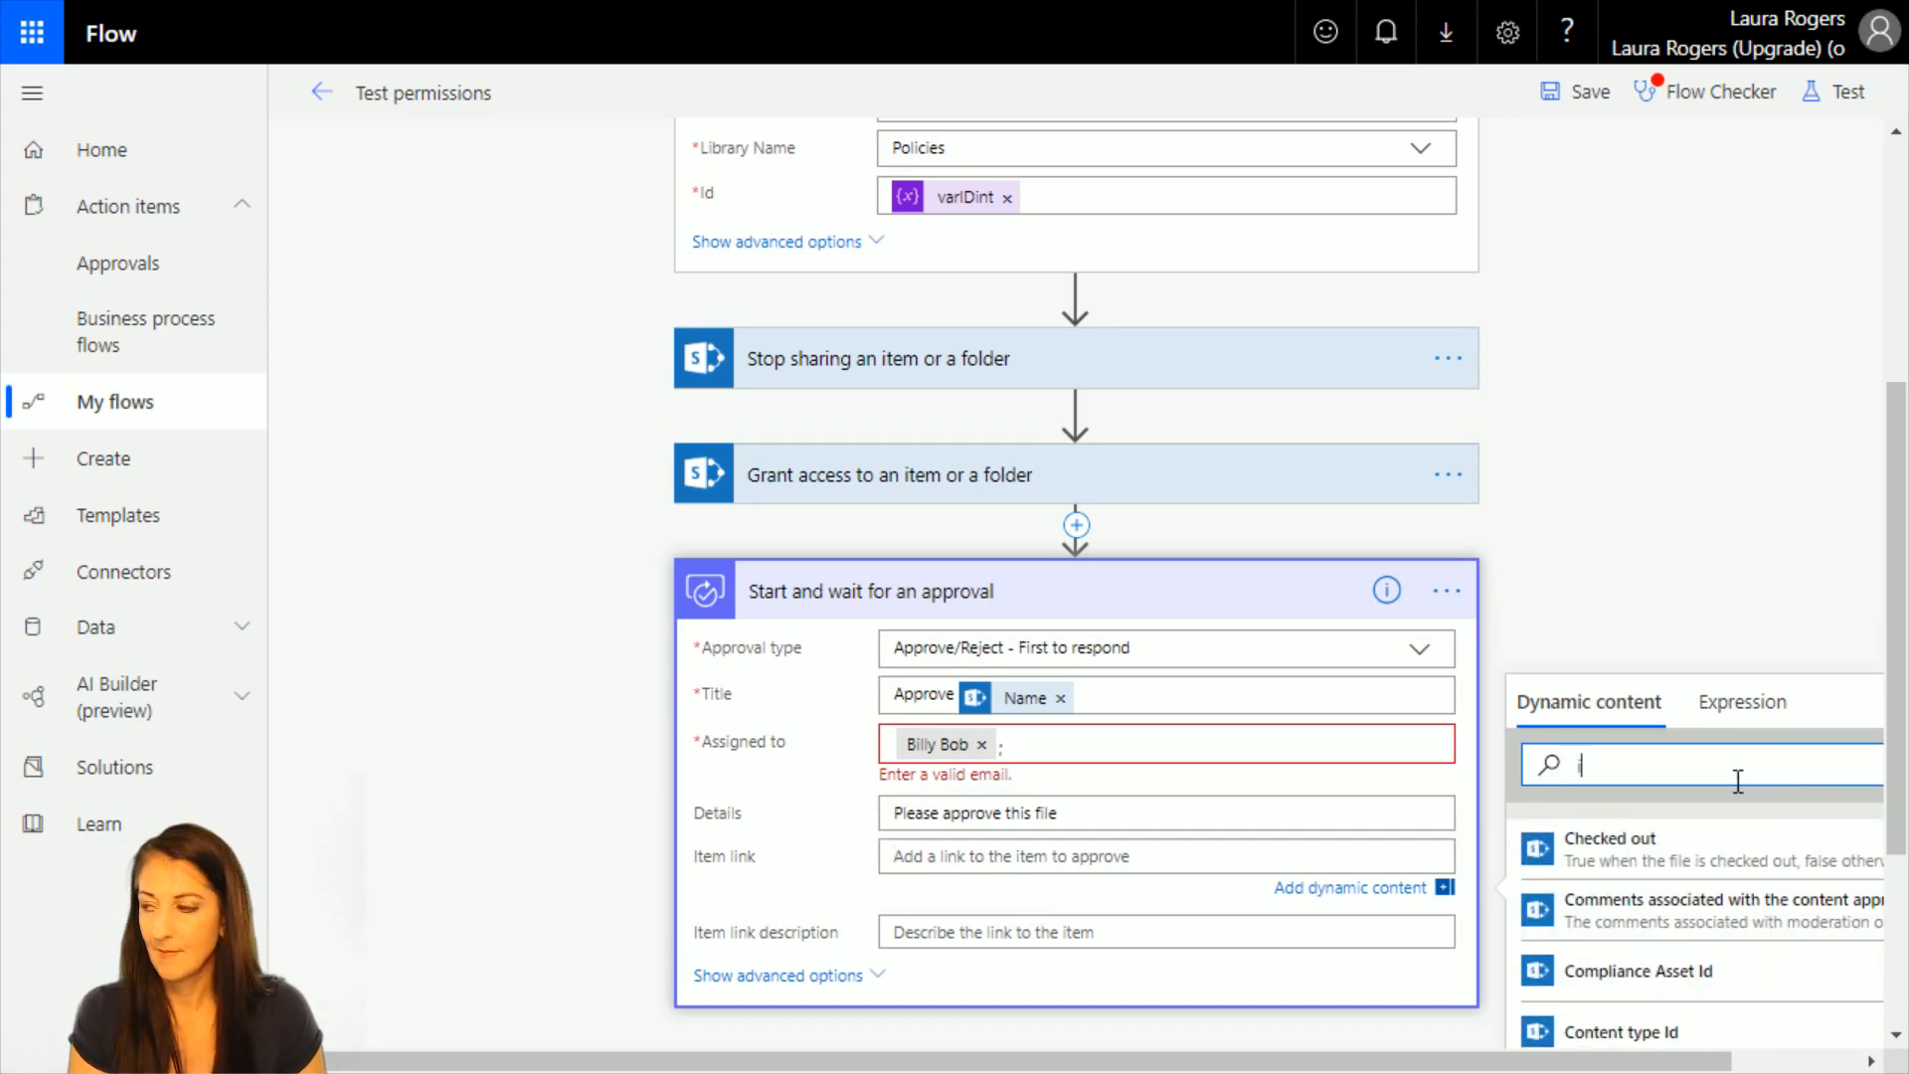
{"action": "key", "text": "BackSpace"}
{"action": "key", "text": "BackSpace"}
{"action": "key", "text": "BackSpace"}
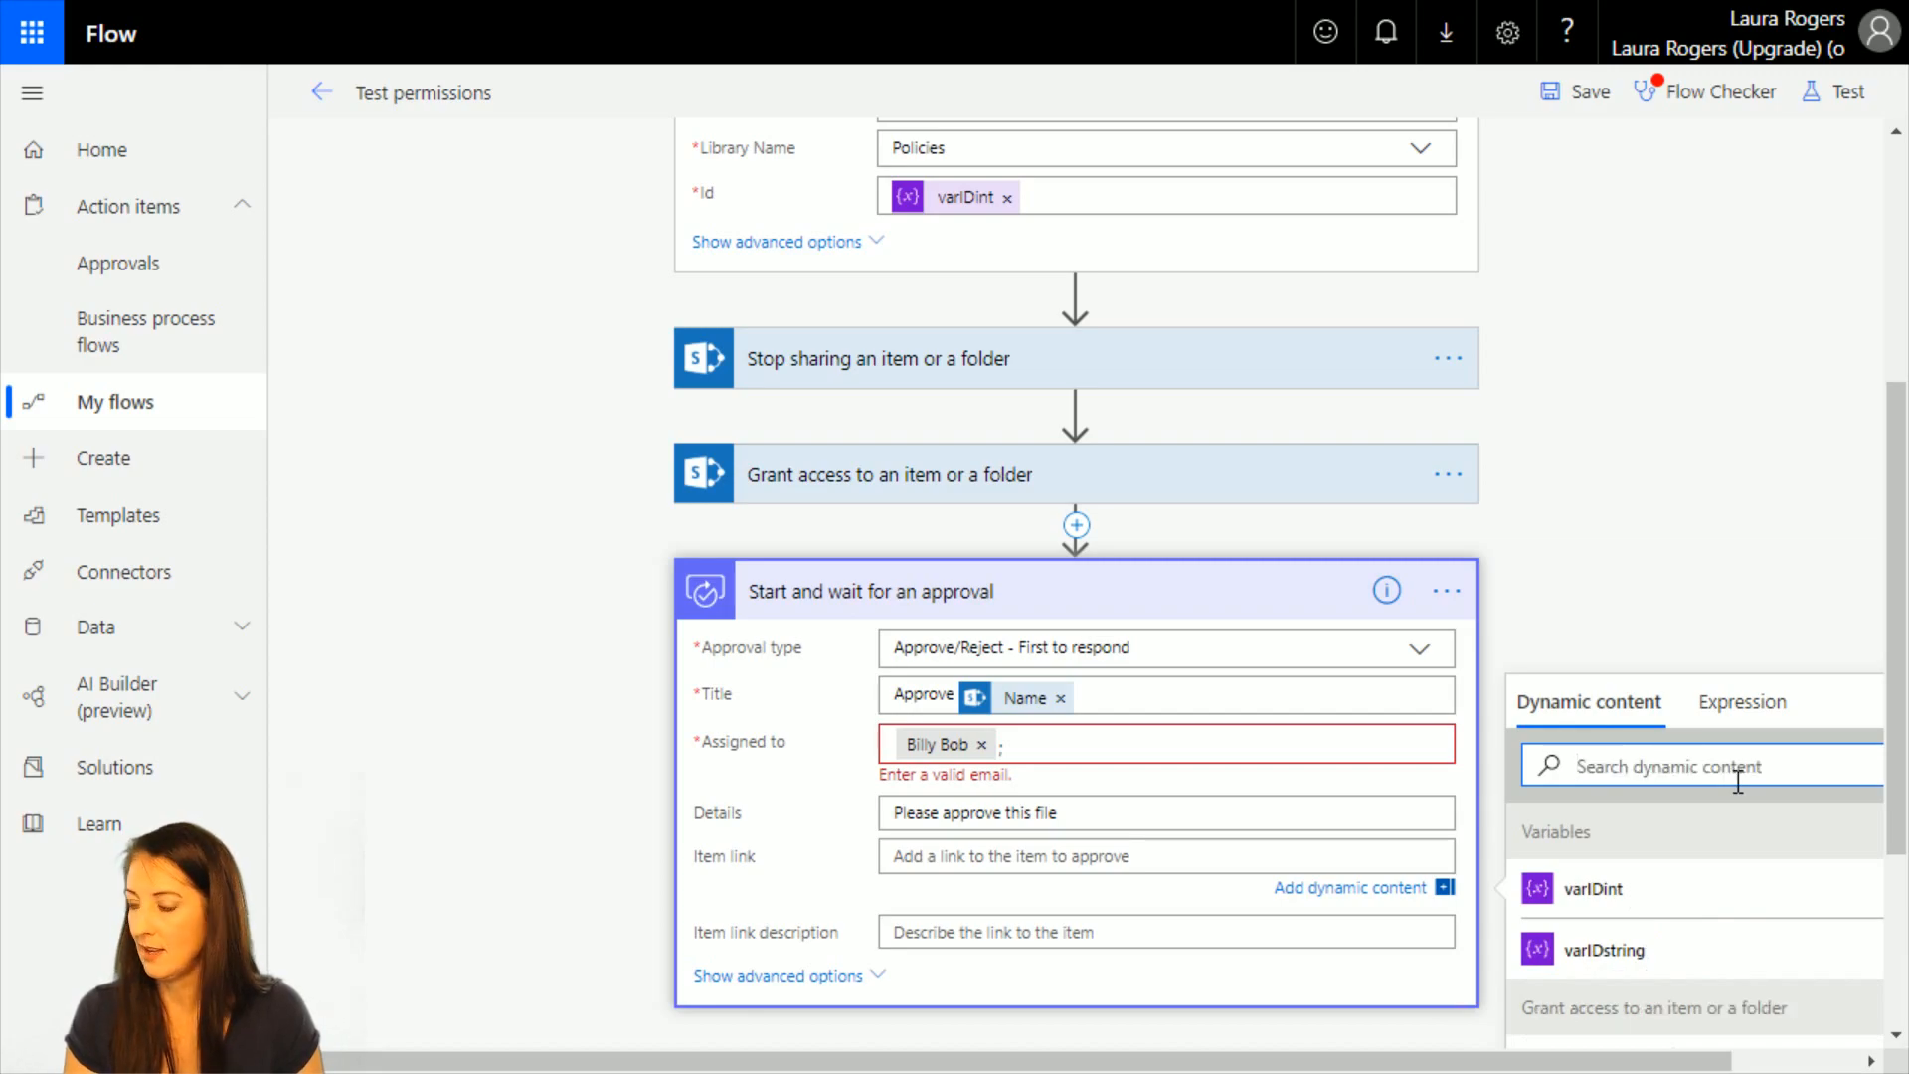
{"action": "type", "text": "link"}
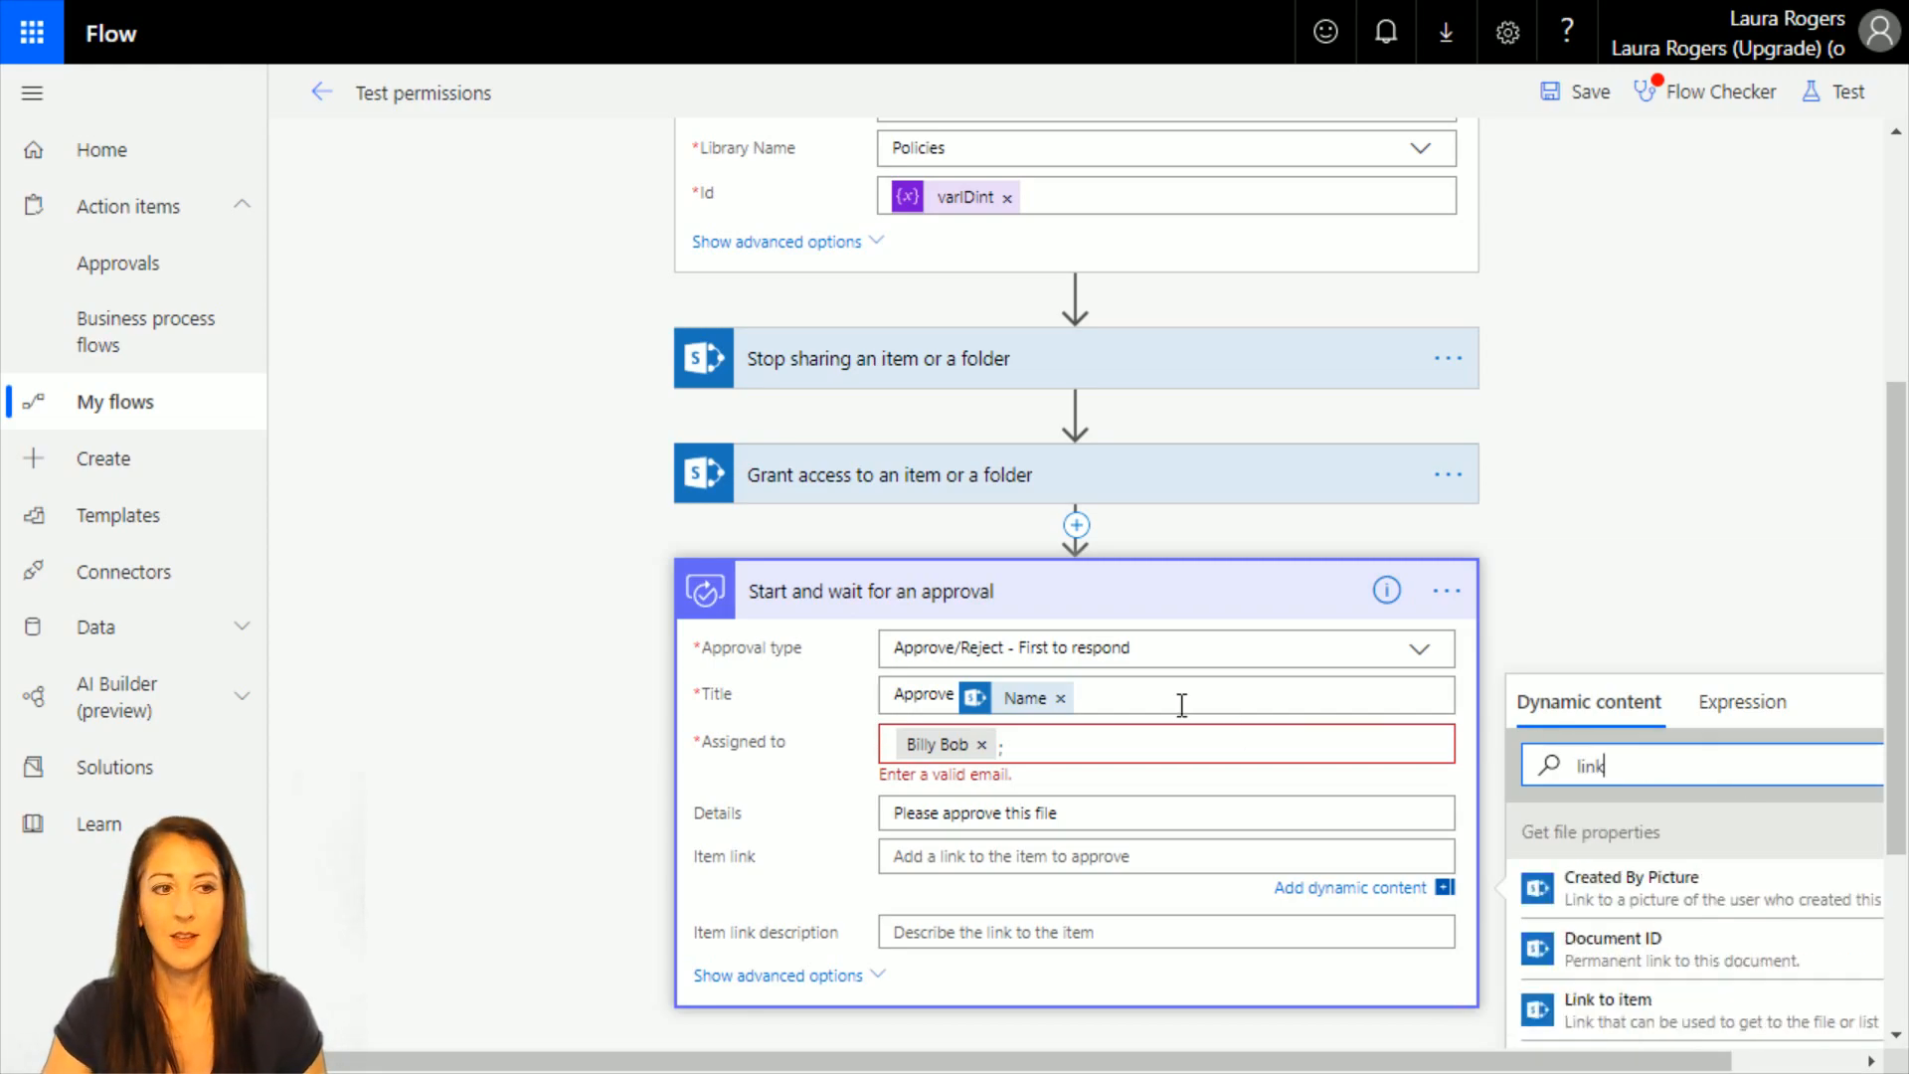
{"action": "left_click", "coordinate": [1751, 1010]}
Search the dynamic content for "name" and set the item link description to File name with extension.
{"action": "left_click", "coordinate": [1022, 936]}
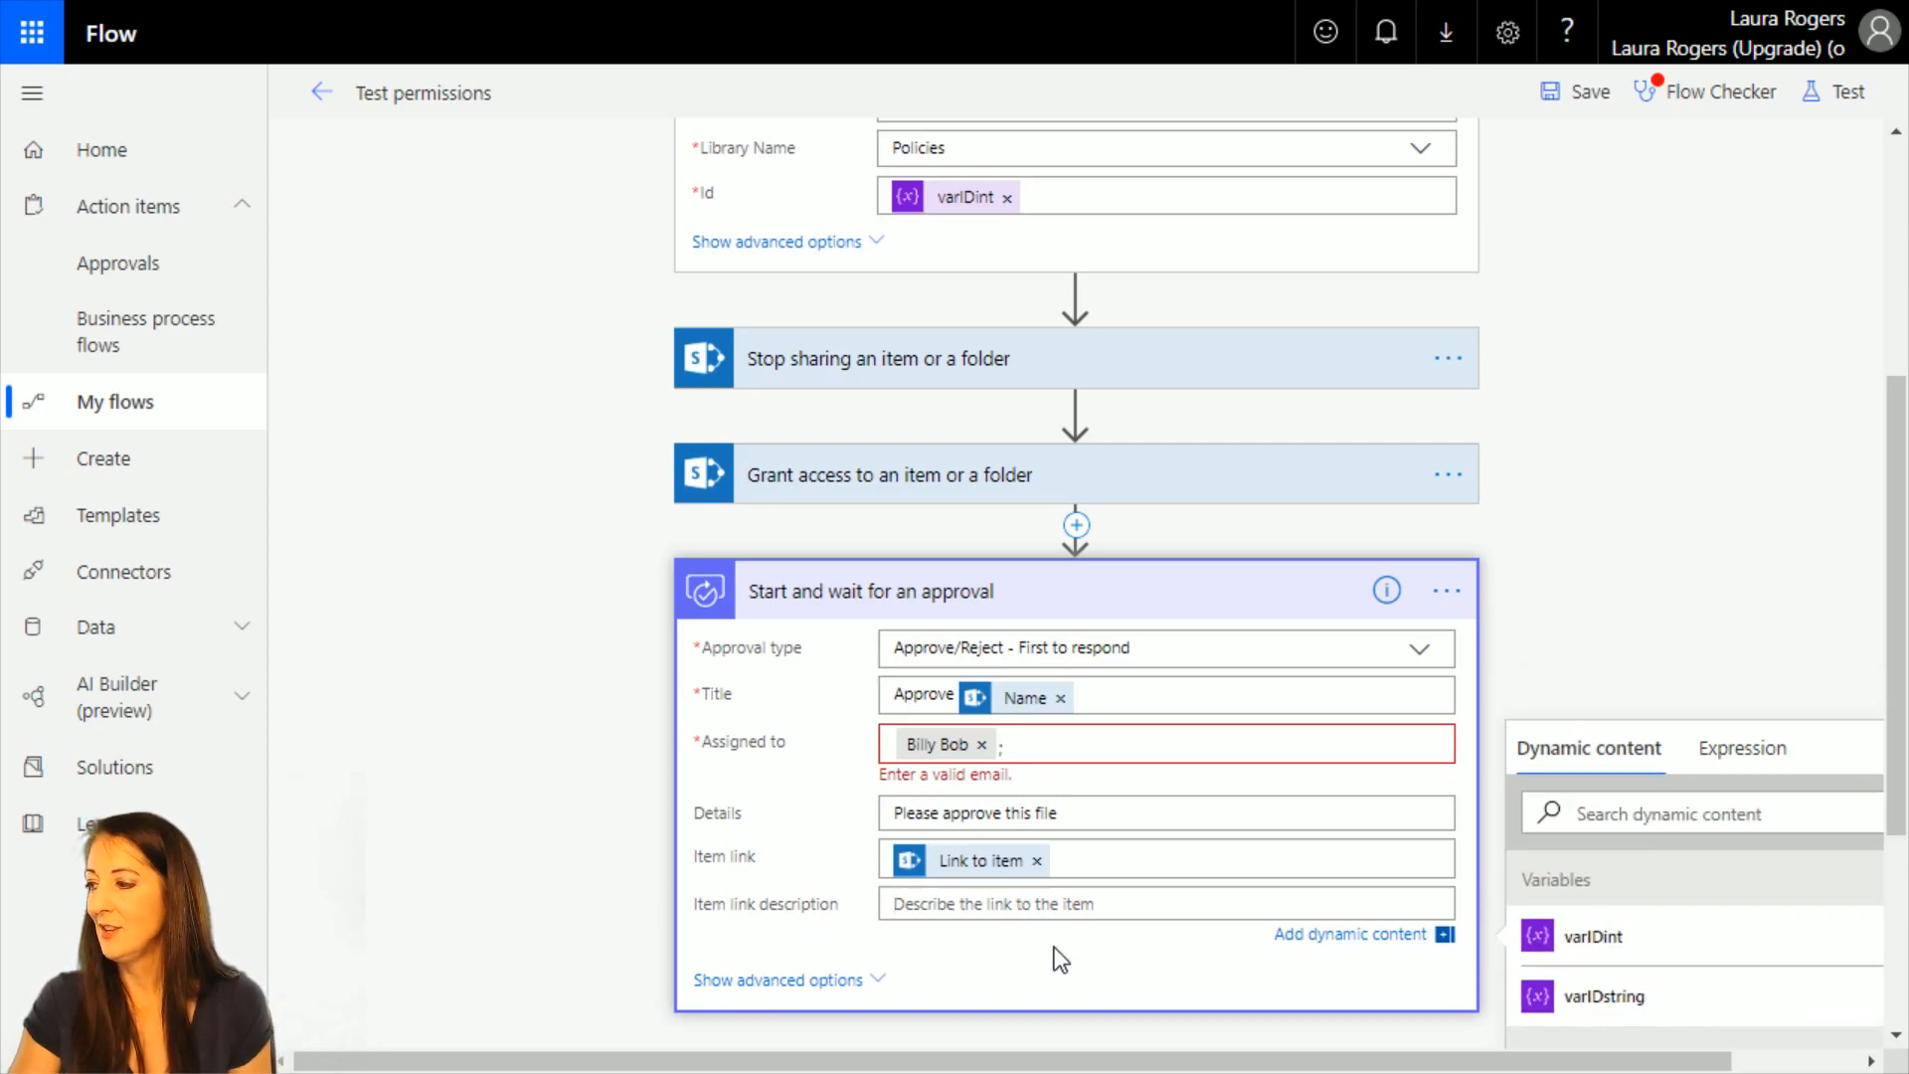
{"action": "scroll", "coordinate": [1054, 947], "scroll_direction": "down", "scroll_amount": 3}
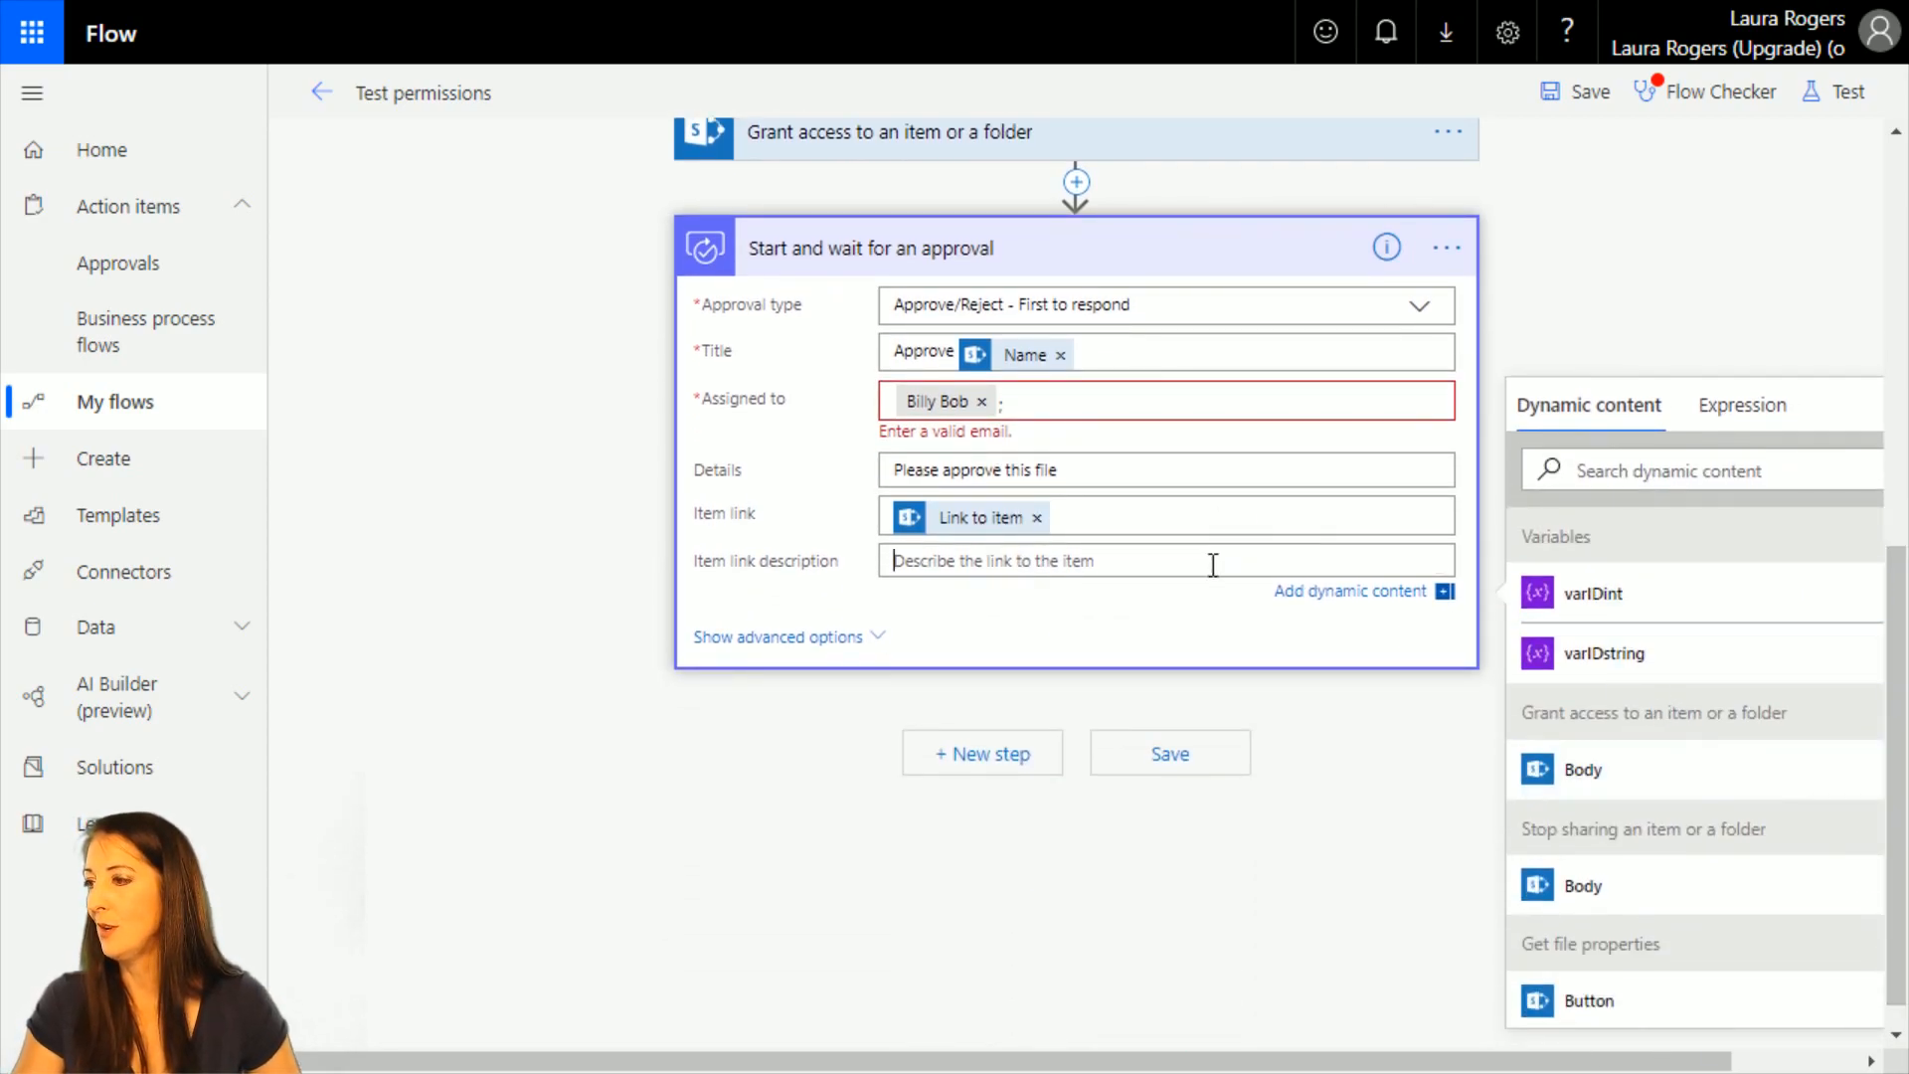
{"action": "left_click", "coordinate": [1611, 469]}
{"action": "type", "text": "name"}
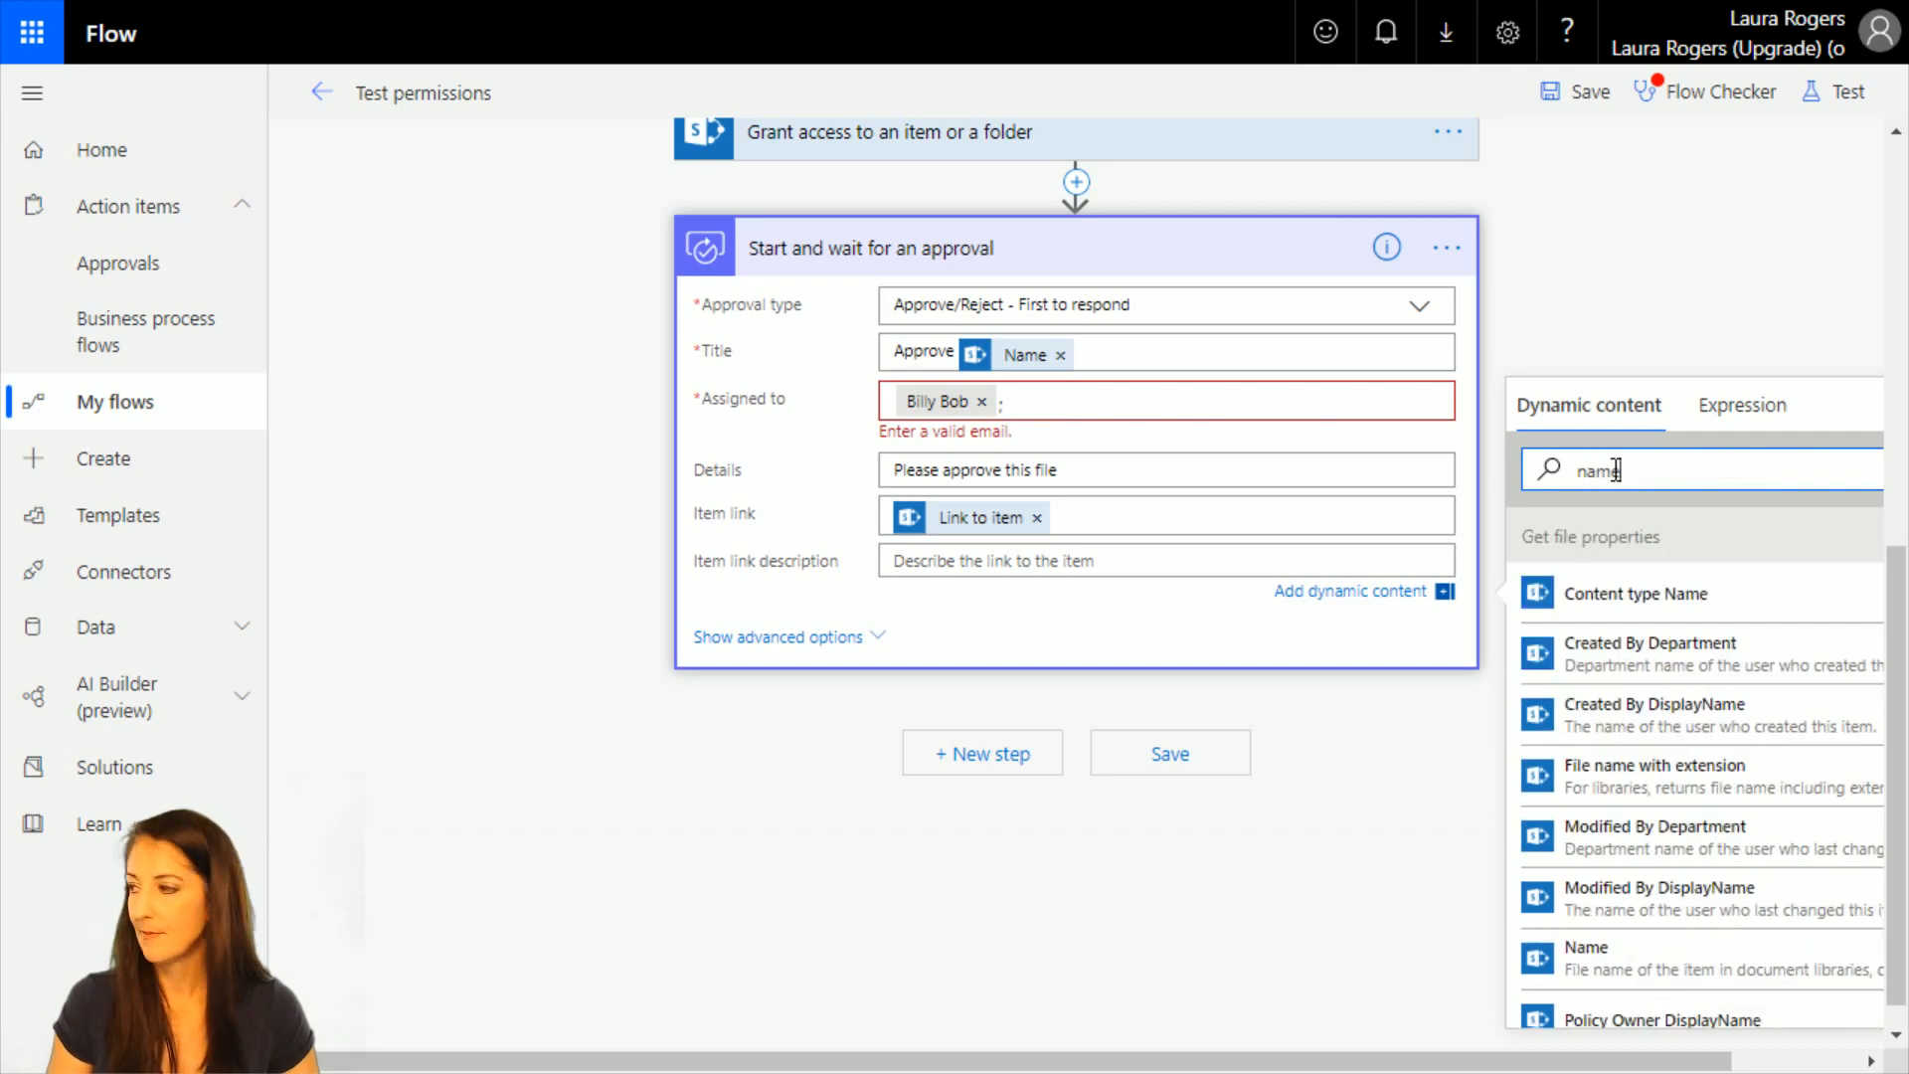
{"action": "left_click", "coordinate": [1702, 768]}
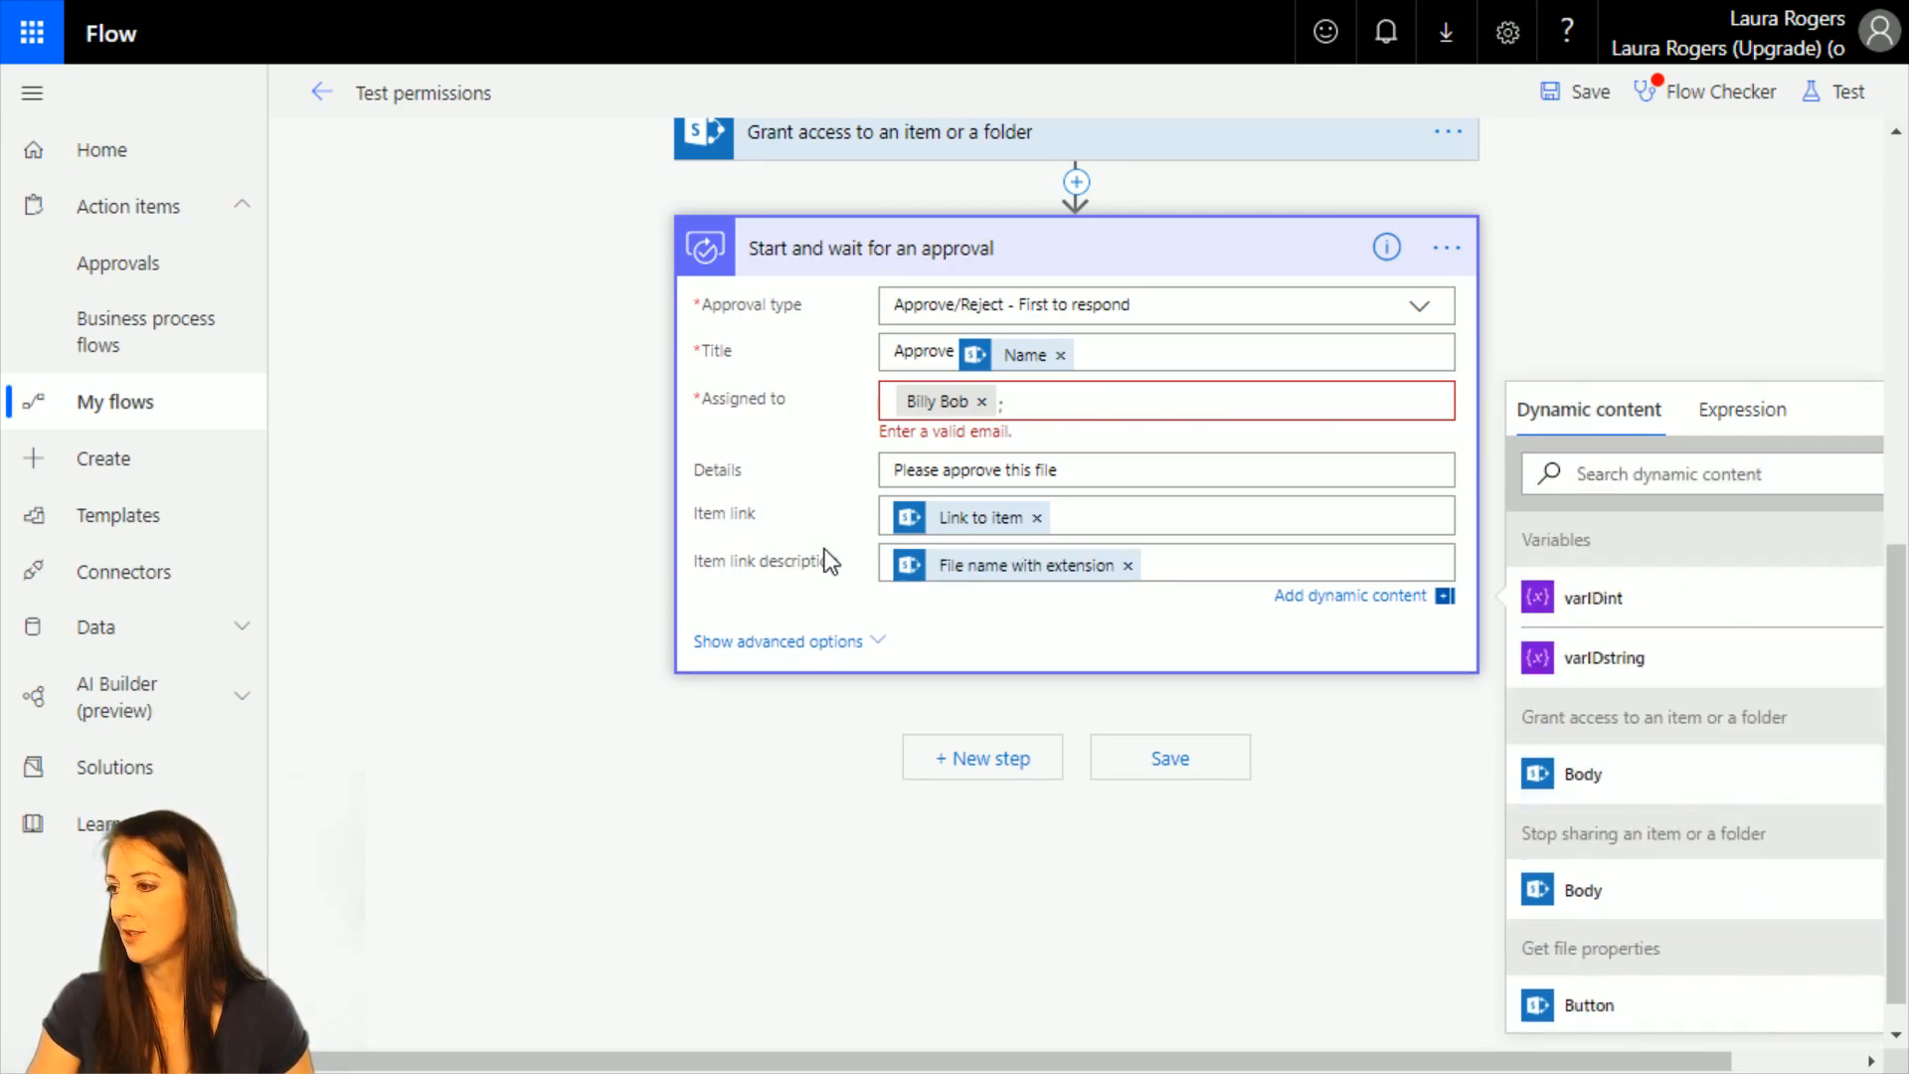
Show the approval's advanced options and set the requestor to User email from the selected-file trigger.
{"action": "left_click", "coordinate": [852, 645]}
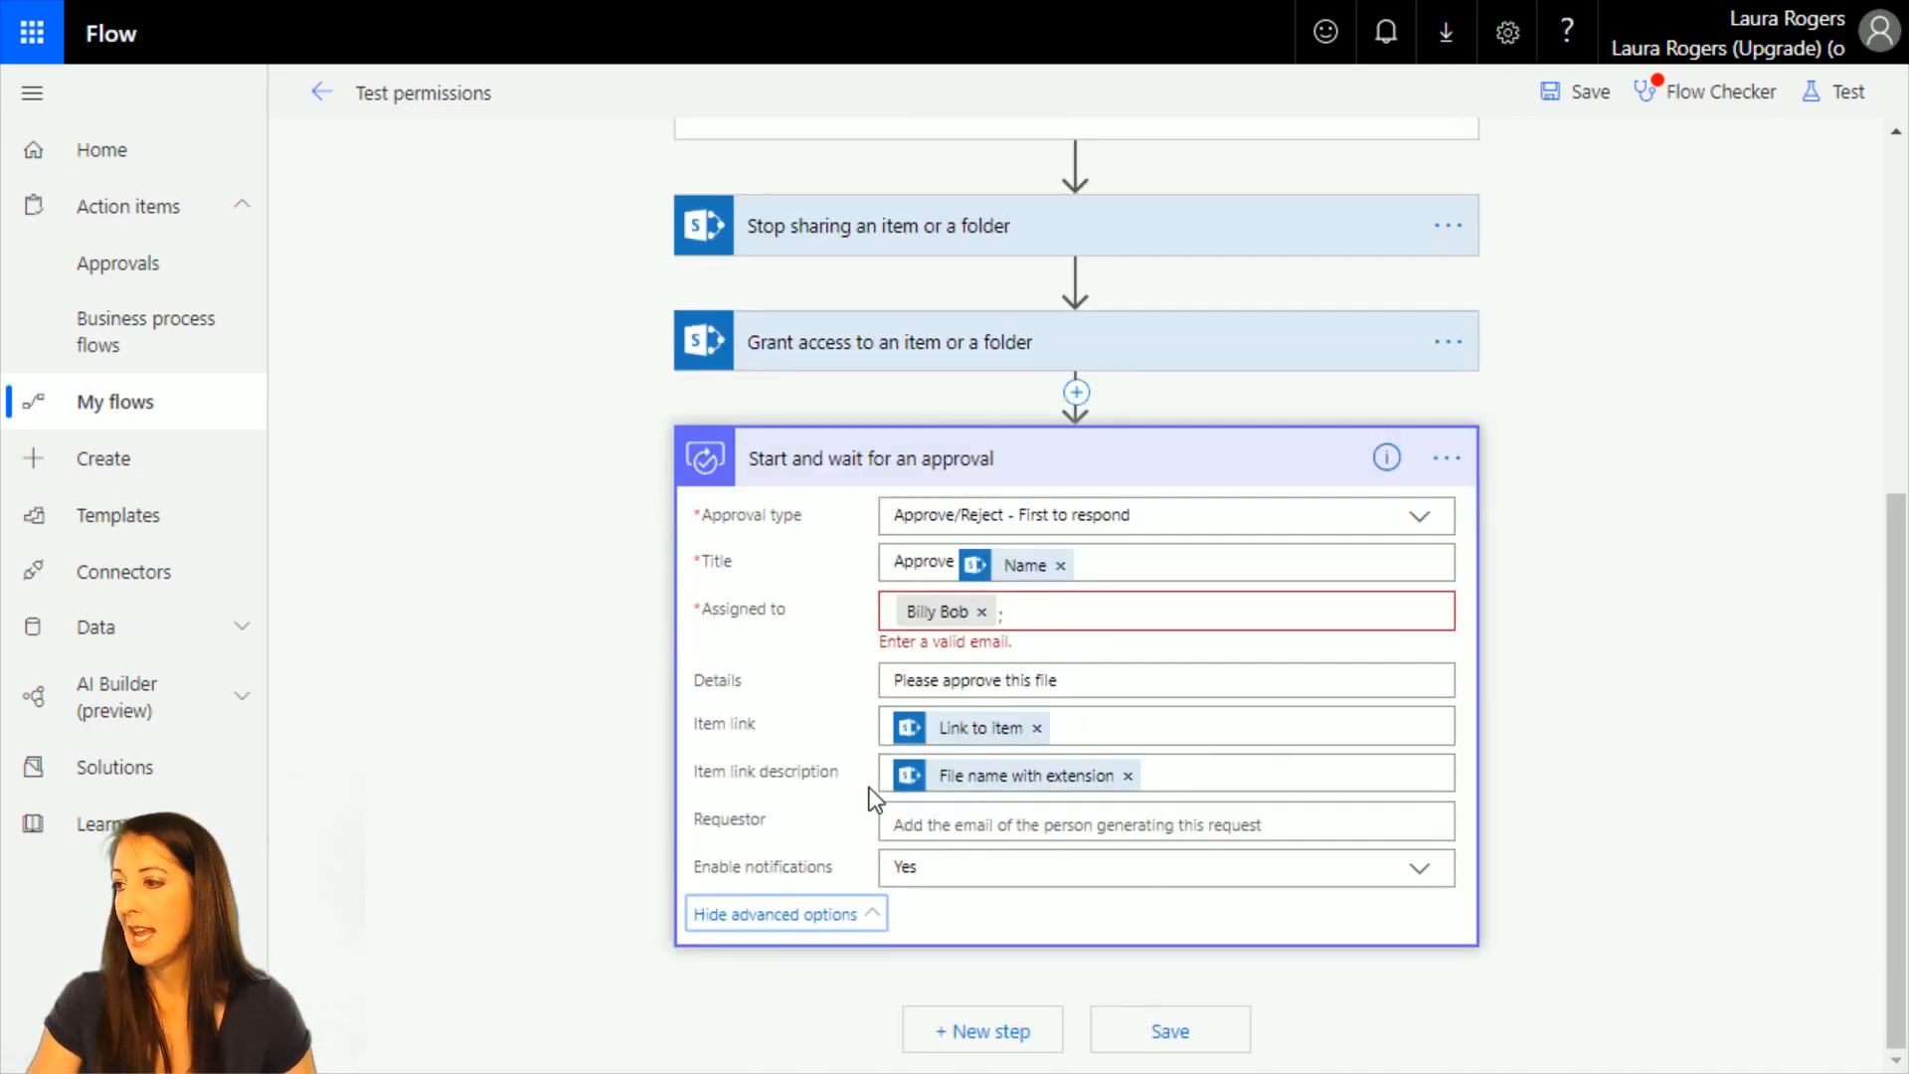
{"action": "left_click", "coordinate": [994, 827]}
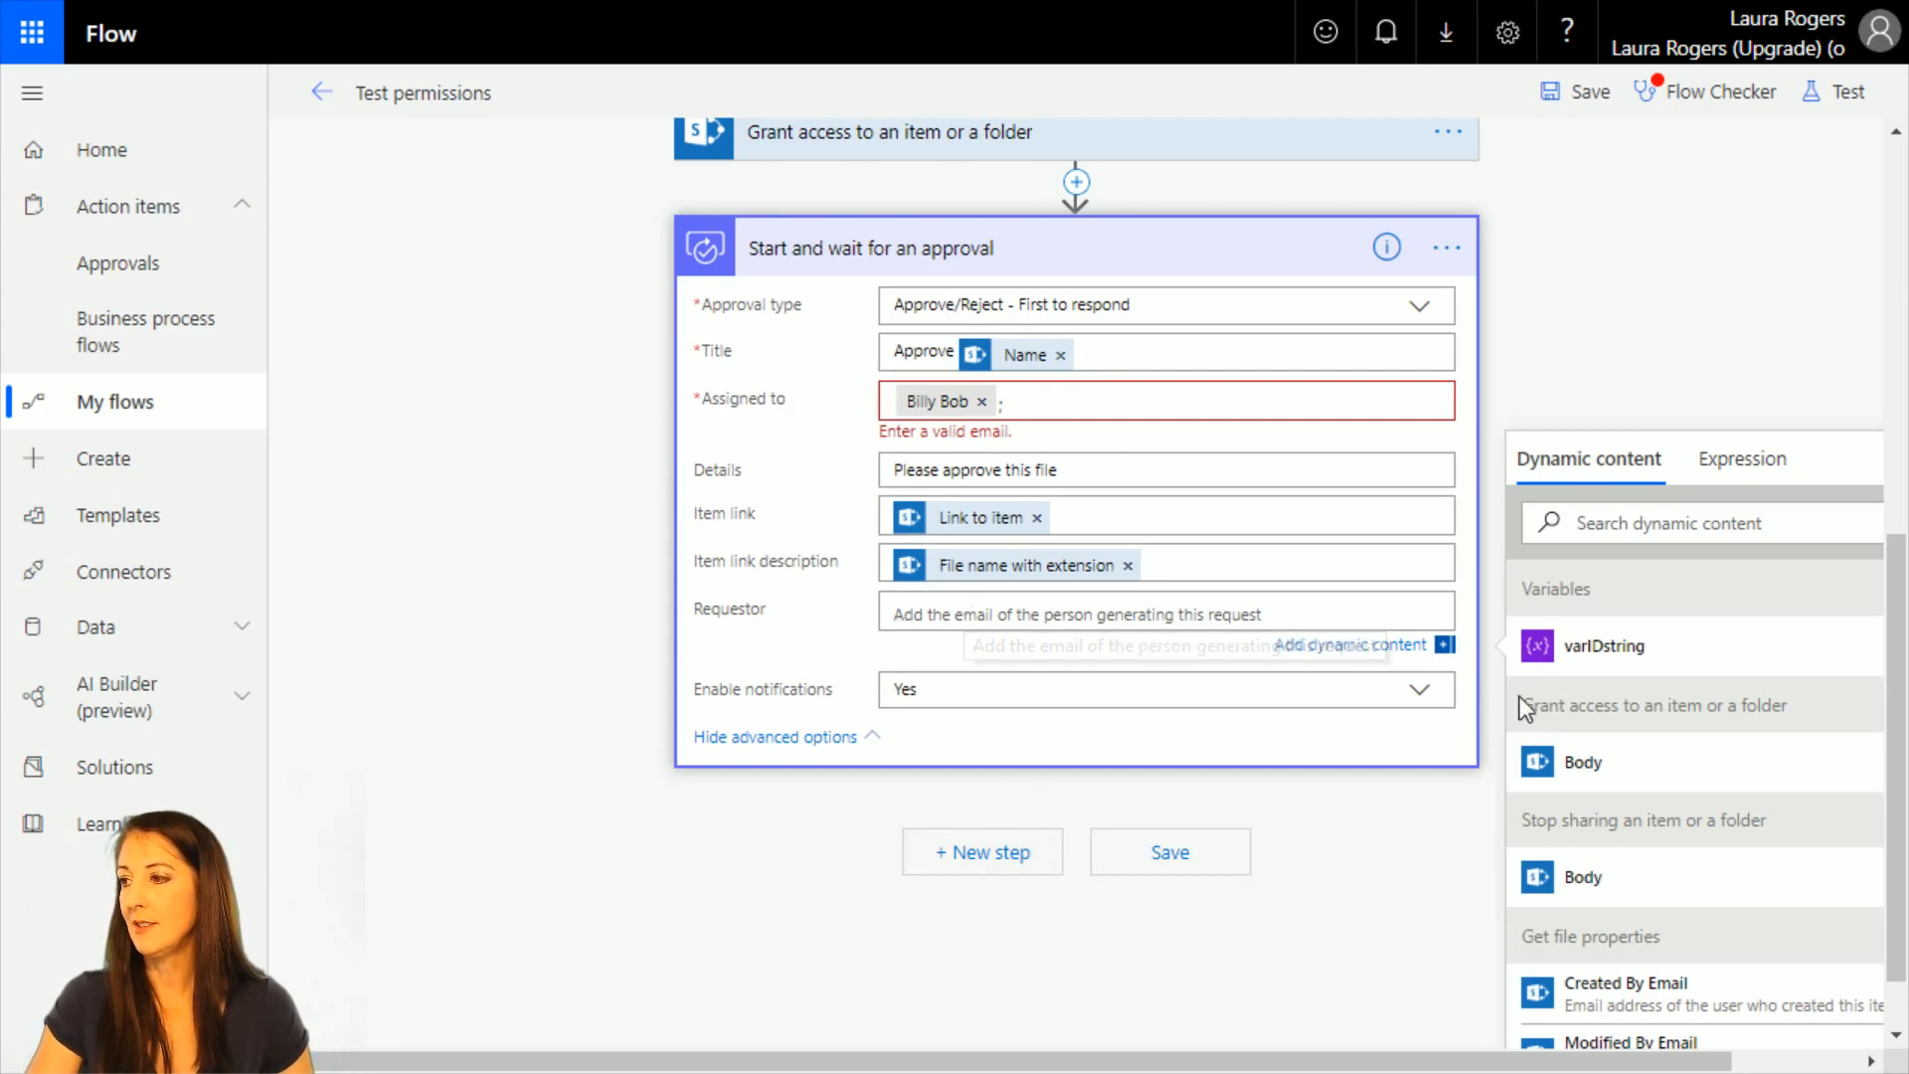
{"action": "scroll", "coordinate": [1438, 741], "scroll_direction": "down", "scroll_amount": 1}
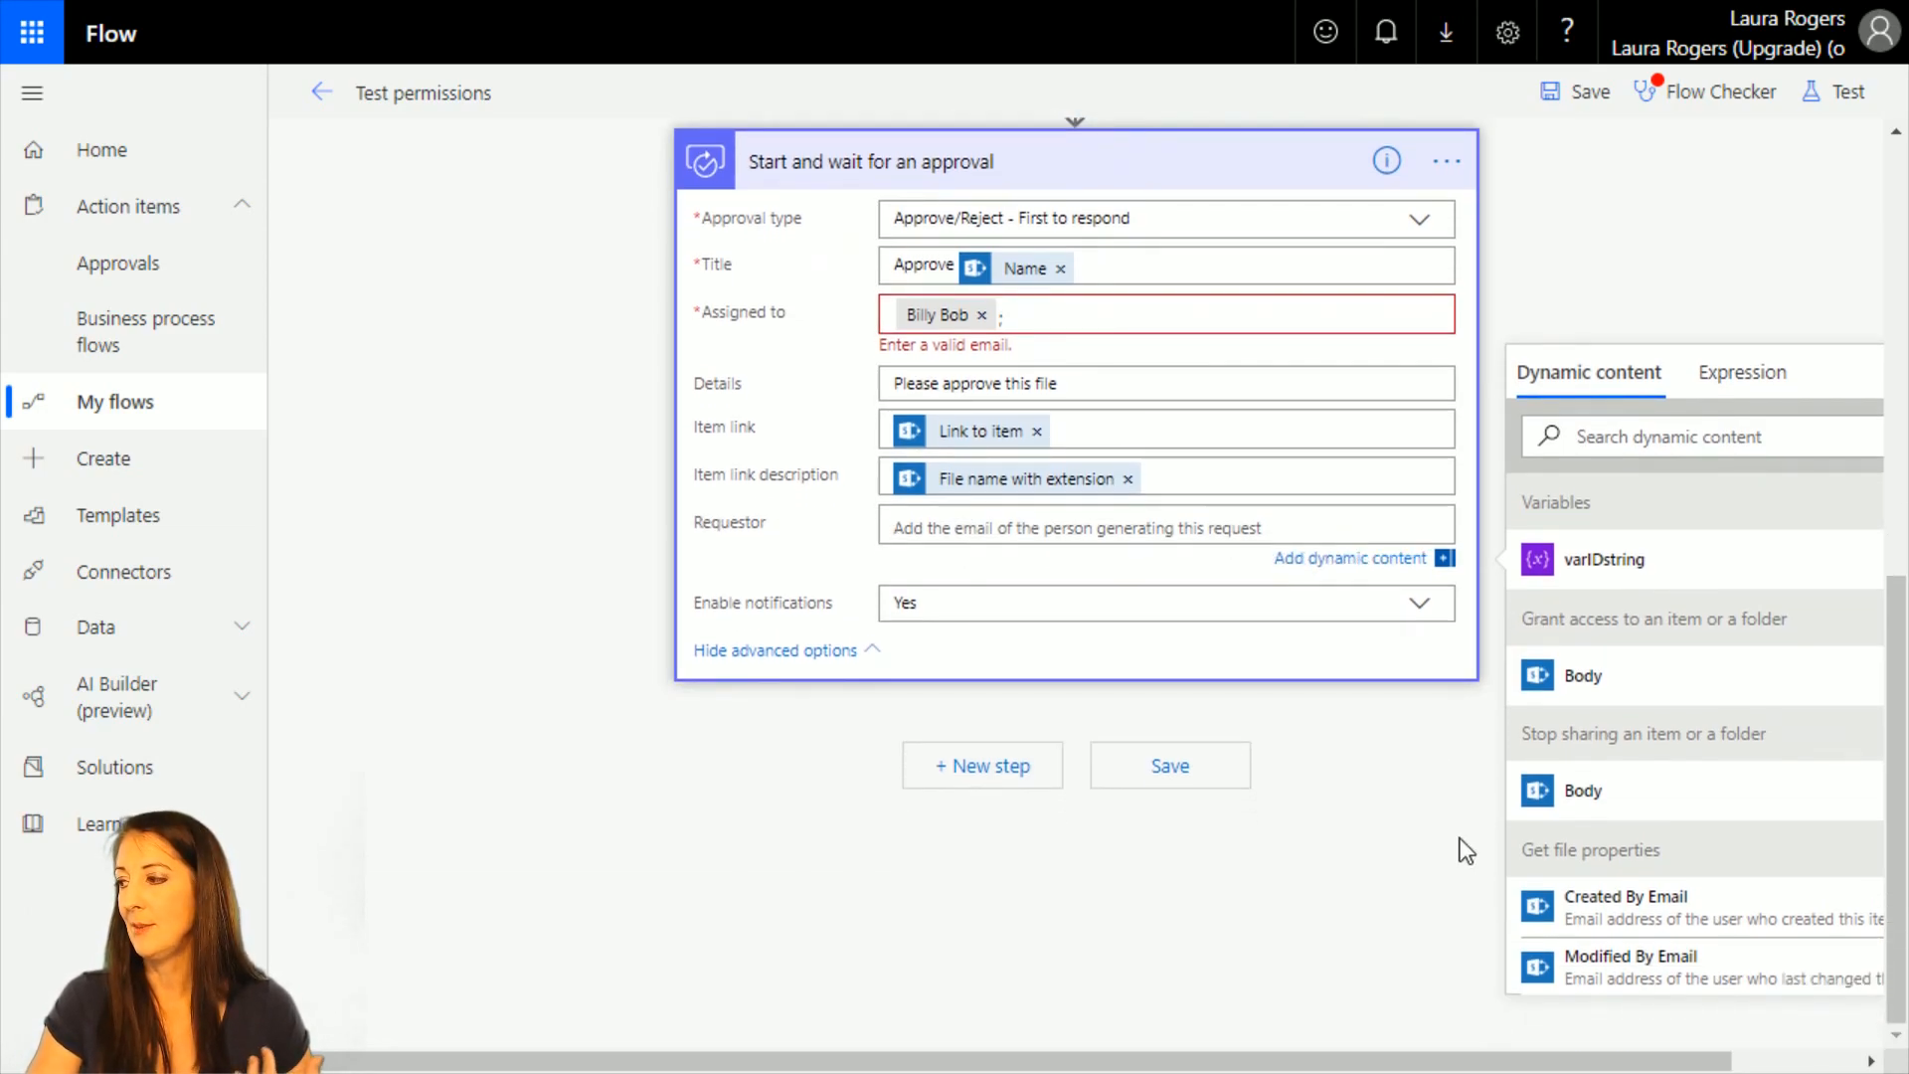
{"action": "scroll", "coordinate": [1590, 905], "scroll_direction": "down", "scroll_amount": 3}
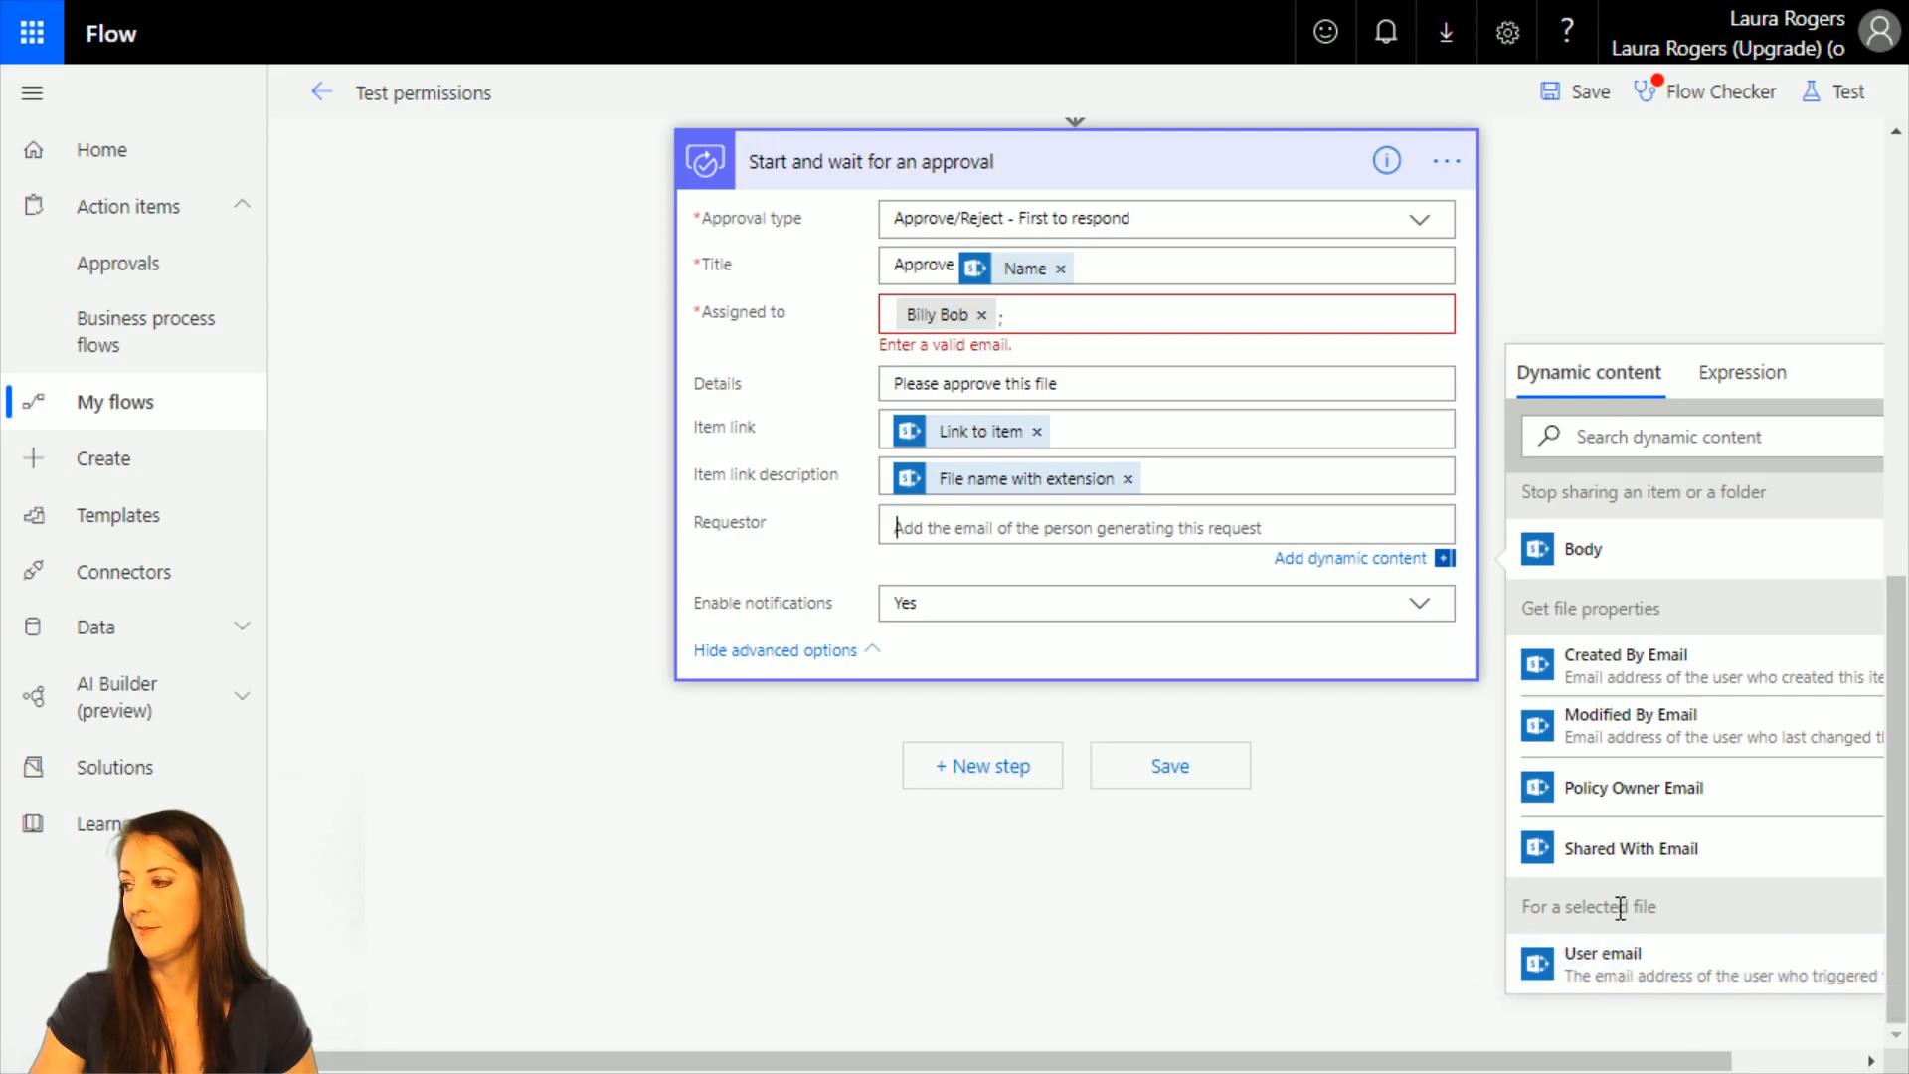
{"action": "left_click", "coordinate": [1704, 975]}
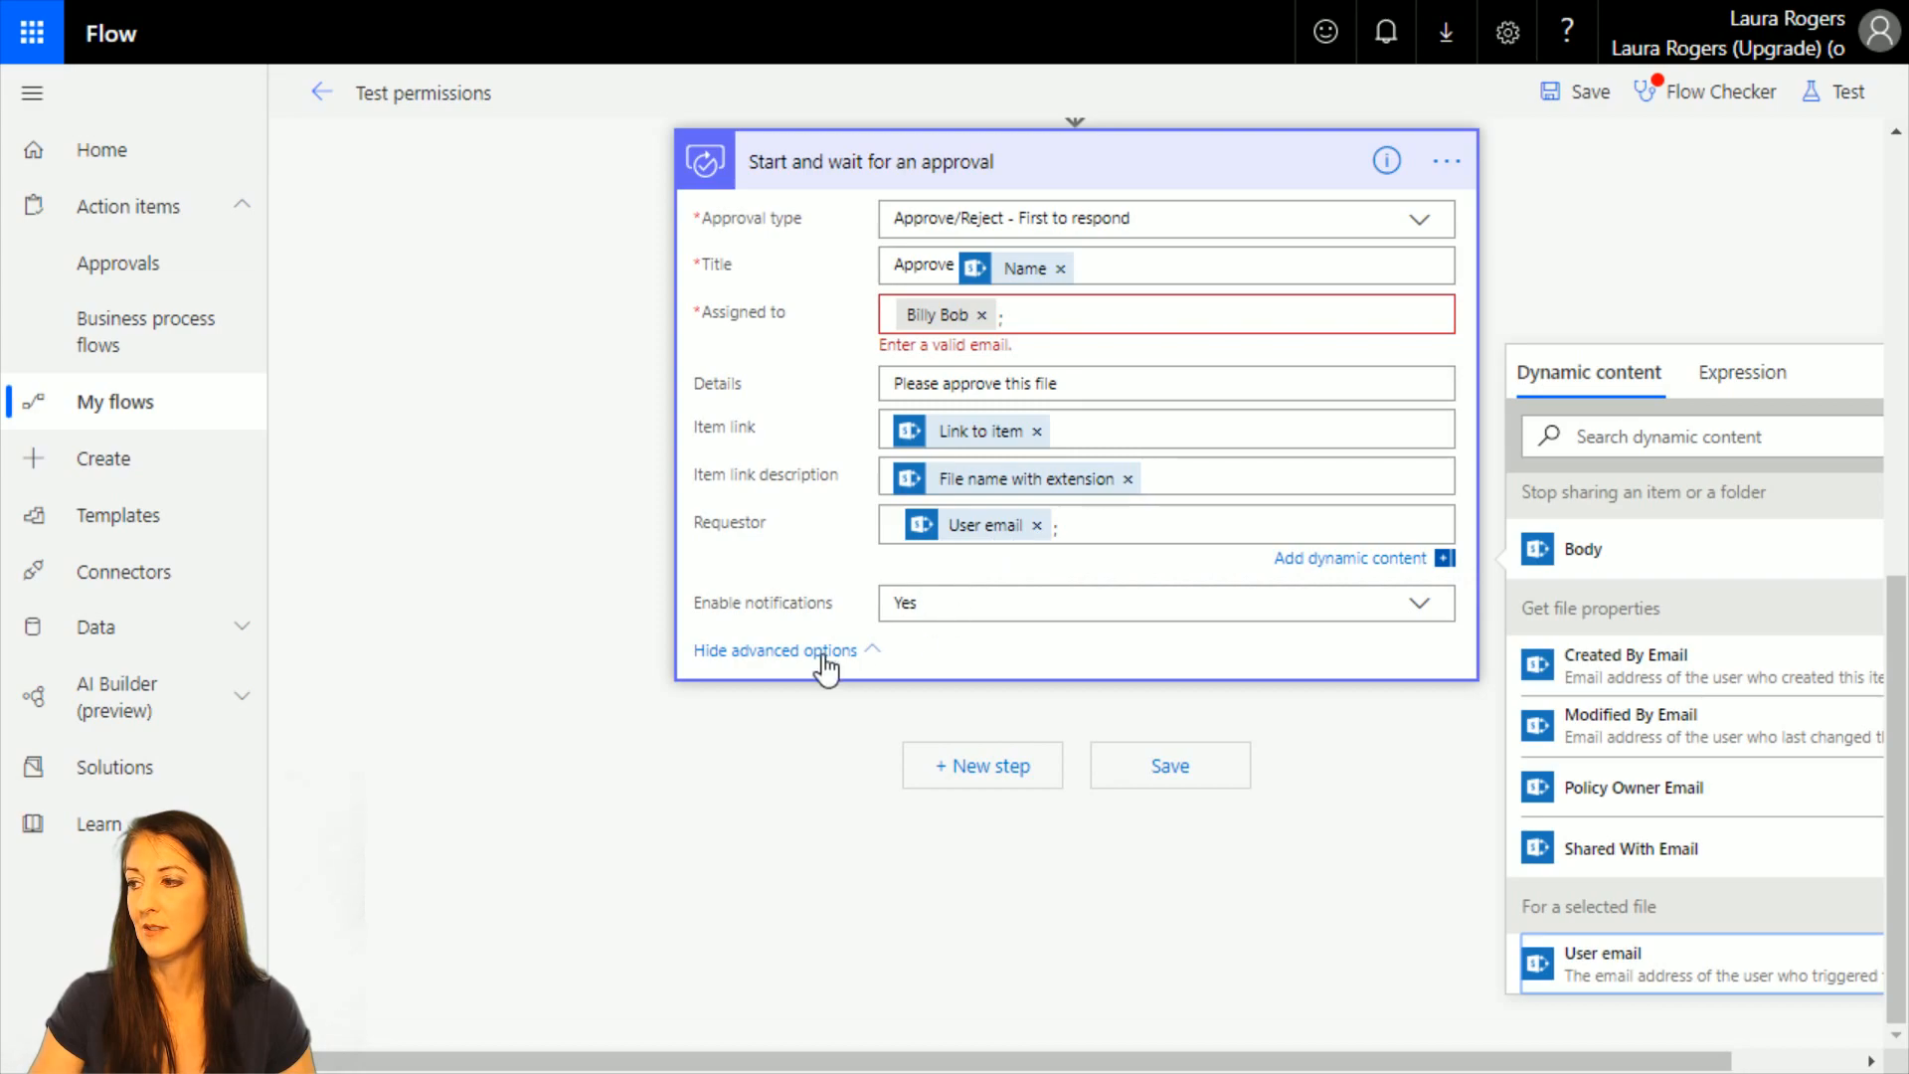
Clear the invalid email error on the approval's Assigned to field and save the flow.
{"action": "scroll", "coordinate": [1400, 730], "scroll_direction": "up", "scroll_amount": 6}
{"action": "scroll", "coordinate": [1400, 730], "scroll_direction": "down", "scroll_amount": 5}
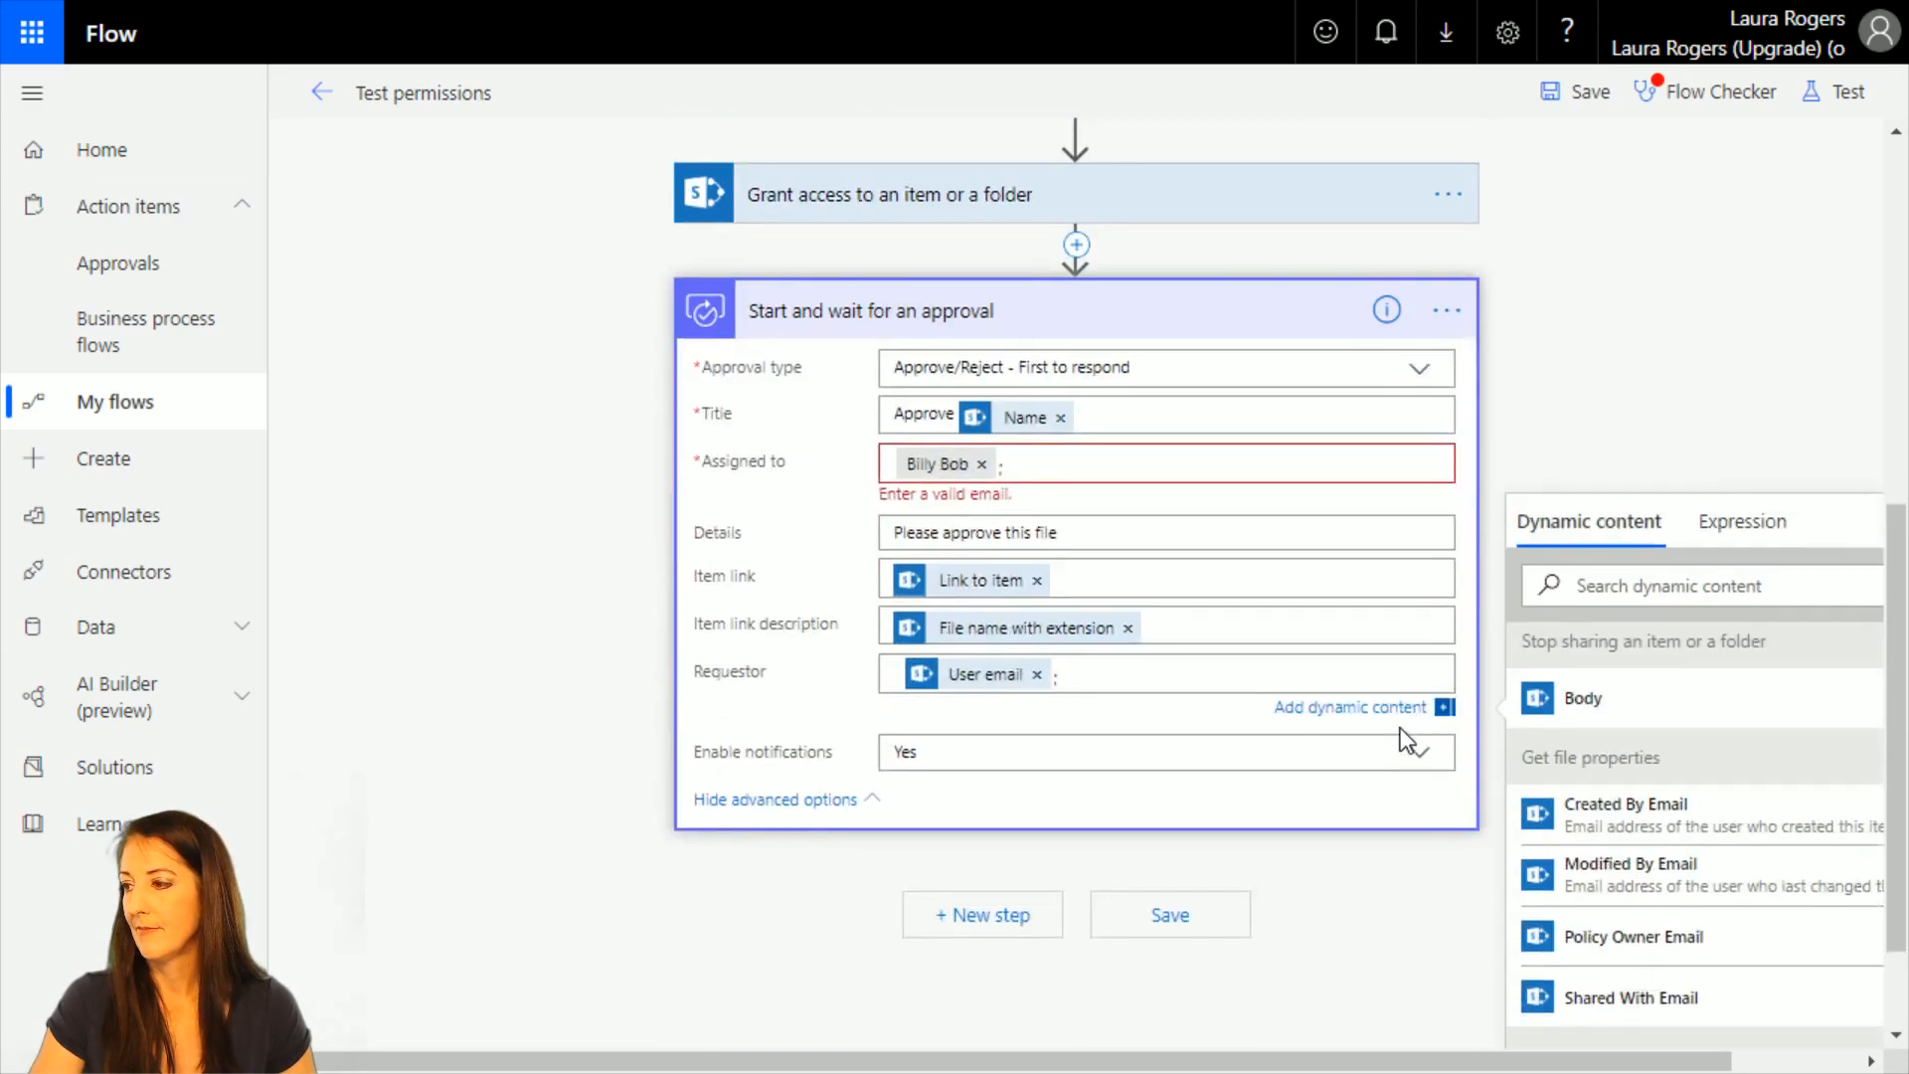
{"action": "left_click", "coordinate": [1034, 470]}
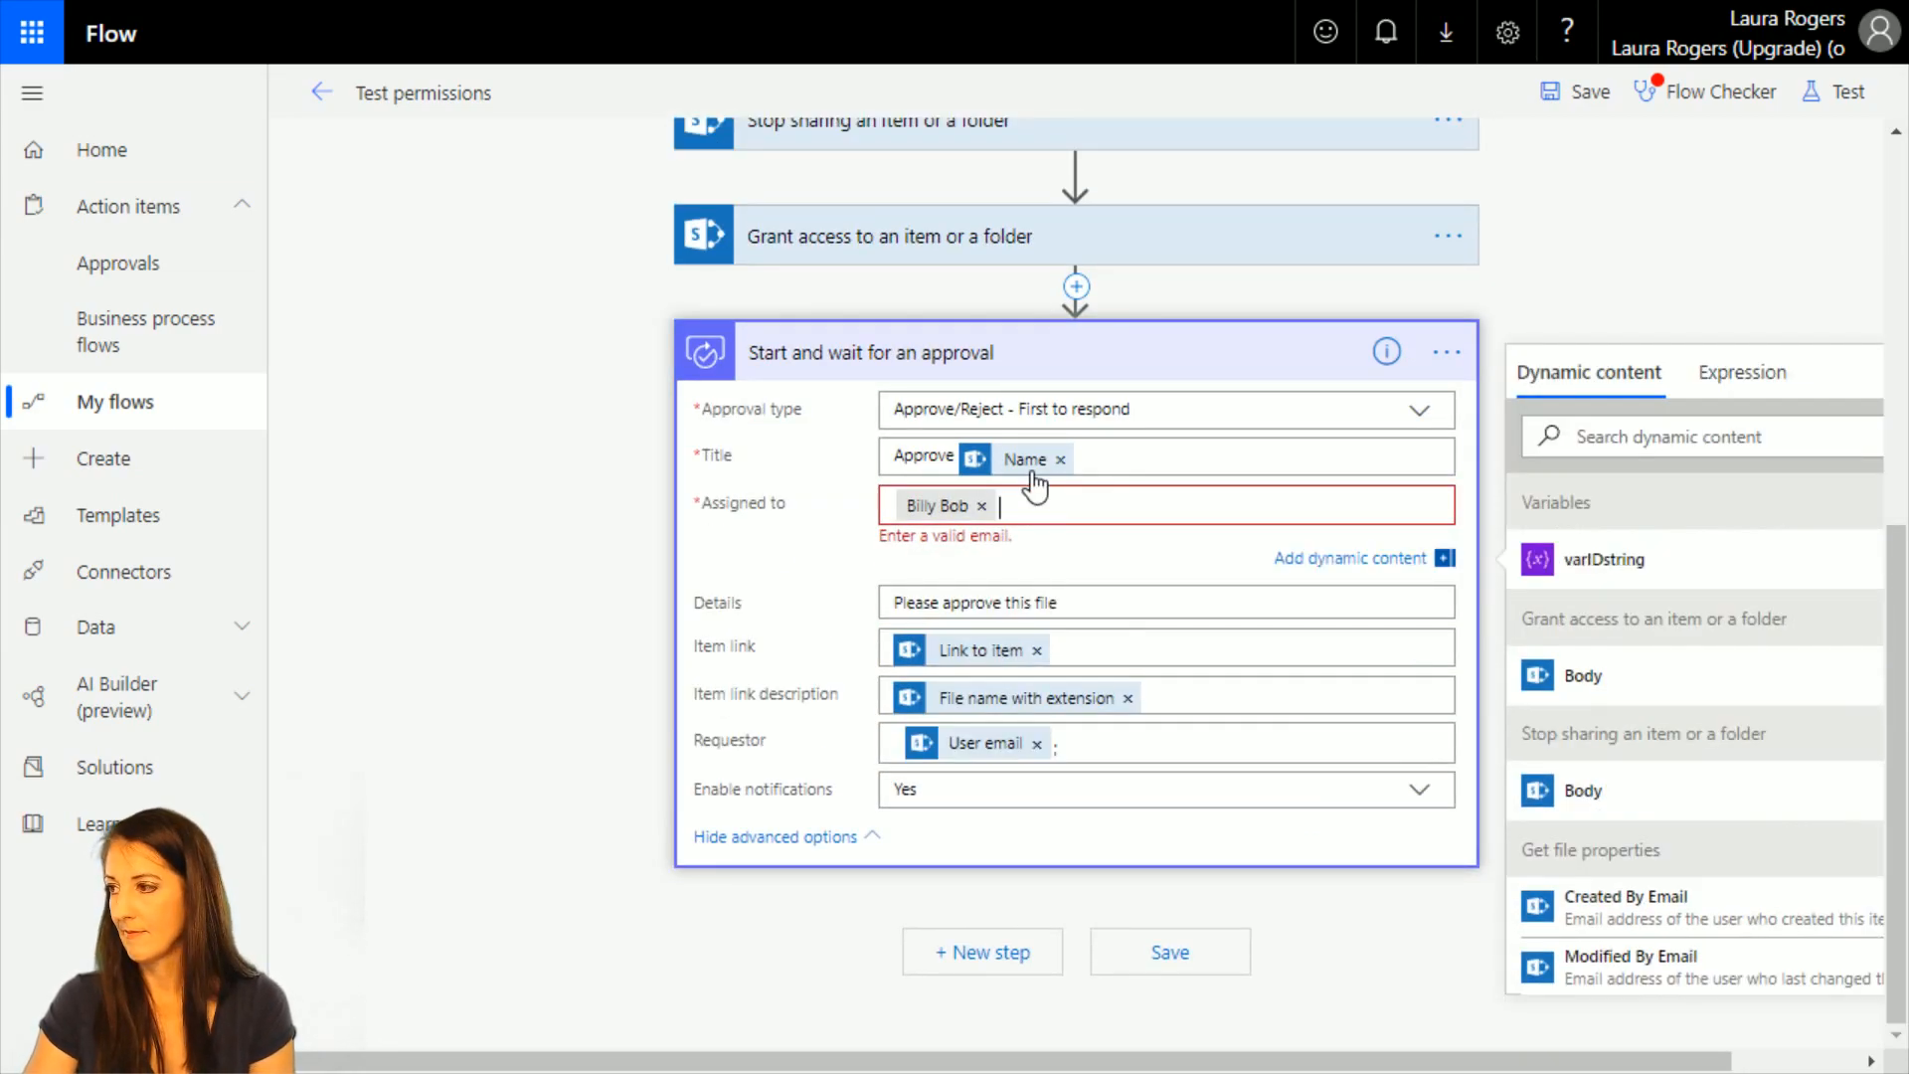
{"action": "left_click", "coordinate": [1557, 316]}
{"action": "left_click", "coordinate": [1212, 967]}
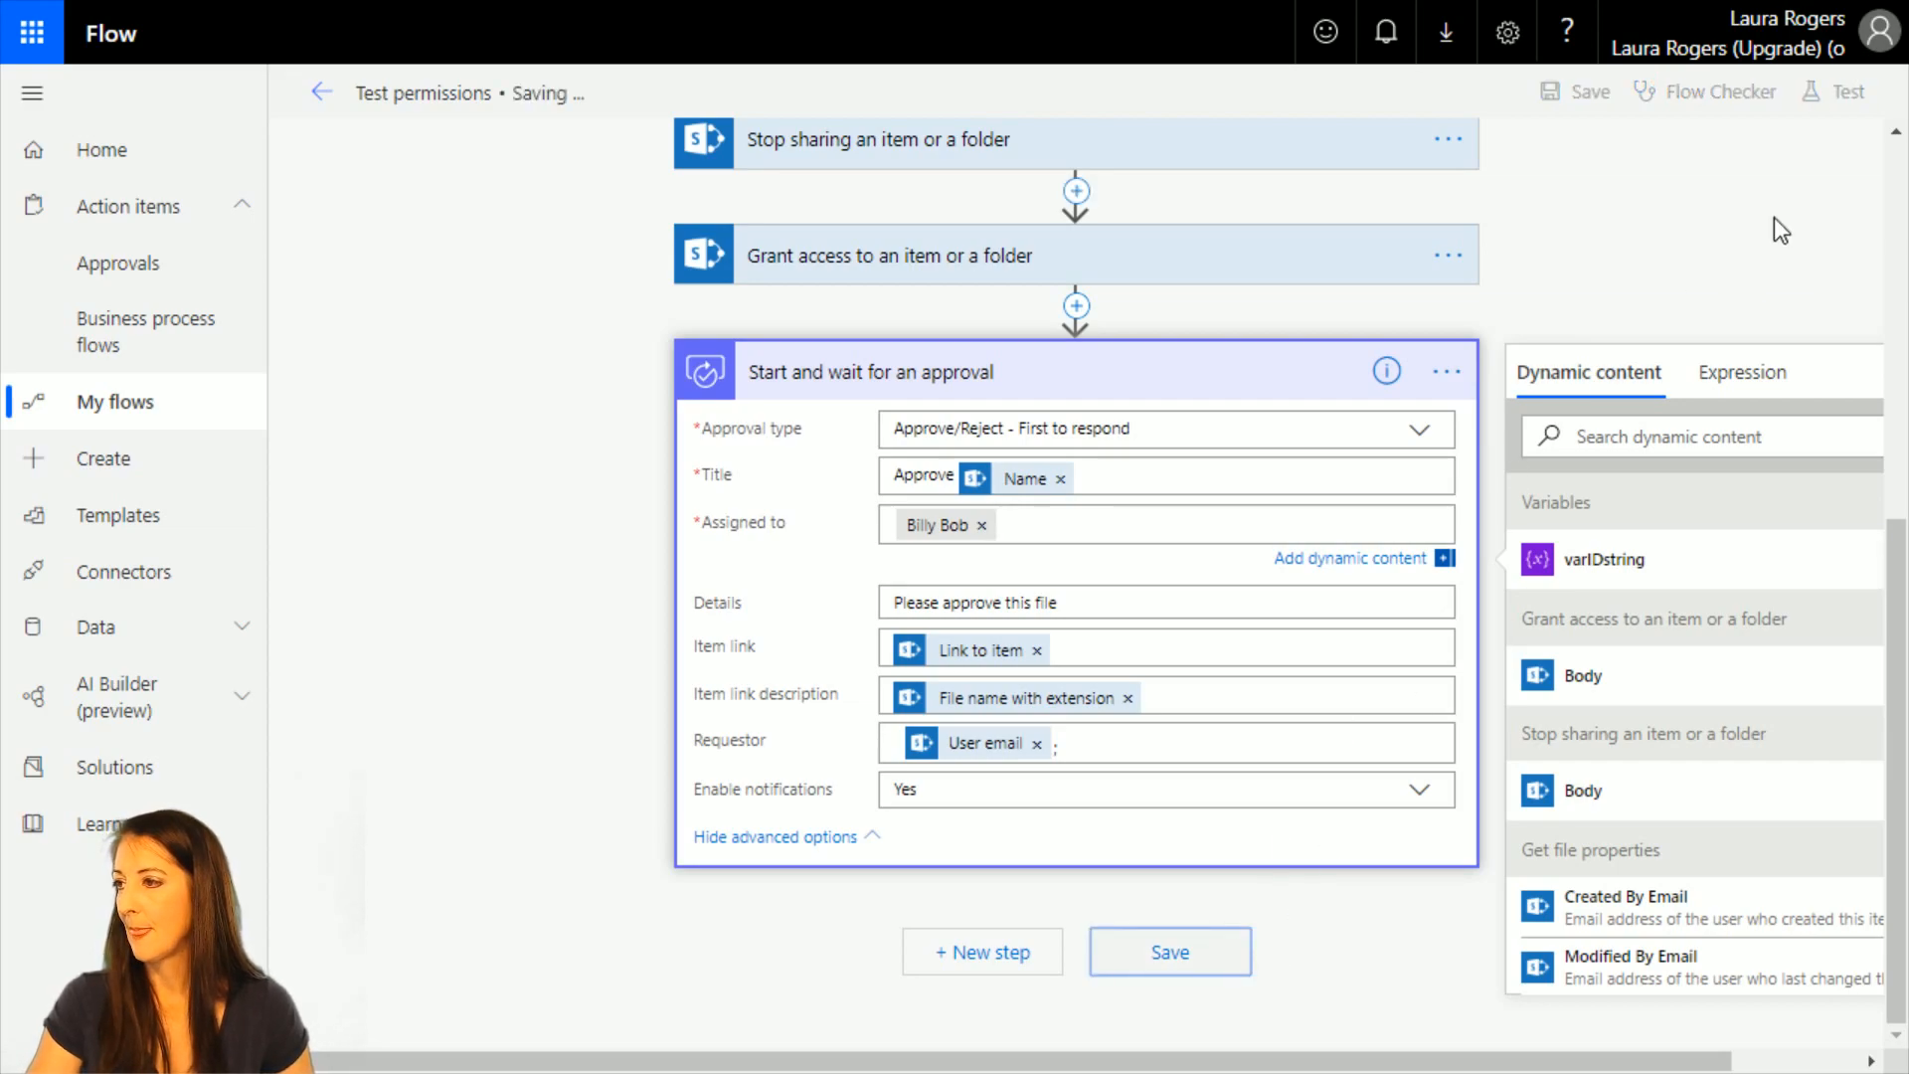
Copy the Get file properties action to the clipboard and insert the copy after the approval action.
{"action": "scroll", "coordinate": [1684, 368], "scroll_direction": "up", "scroll_amount": 5}
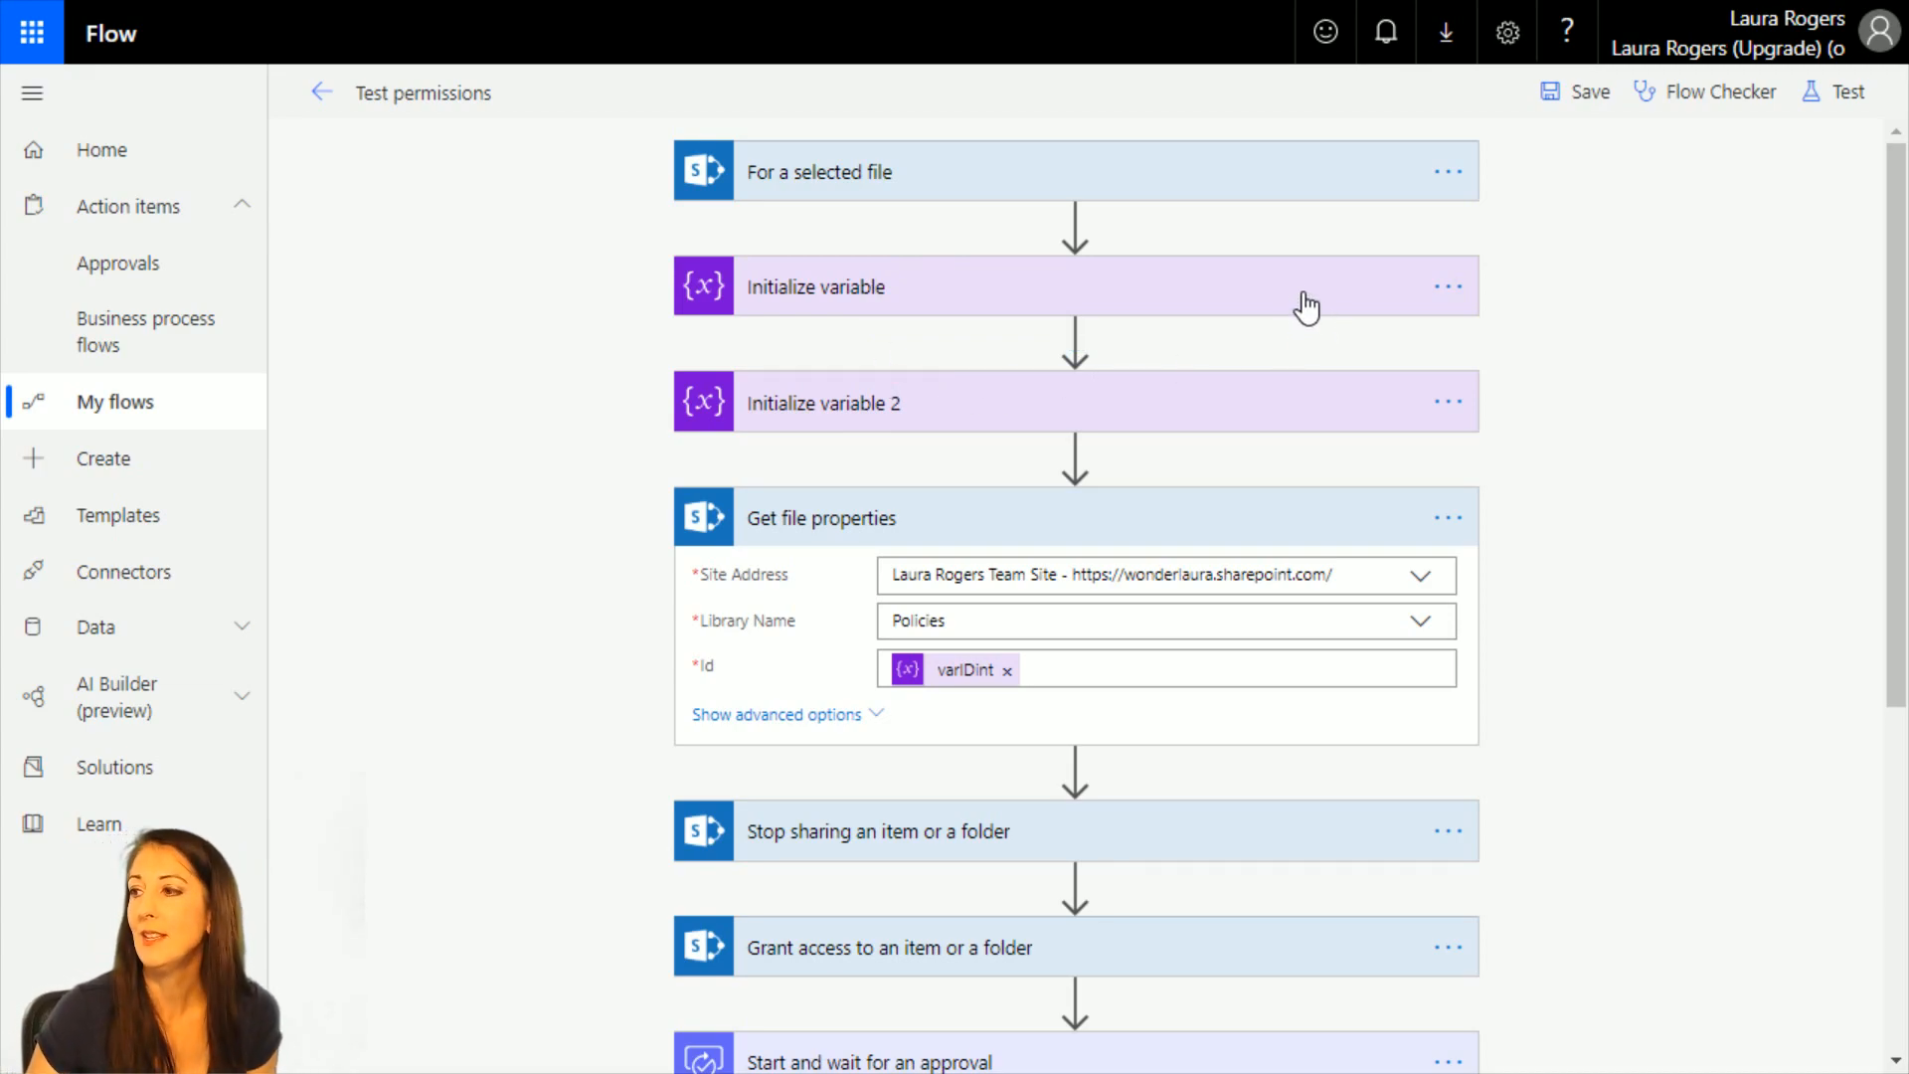
{"action": "left_click", "coordinate": [1448, 518]}
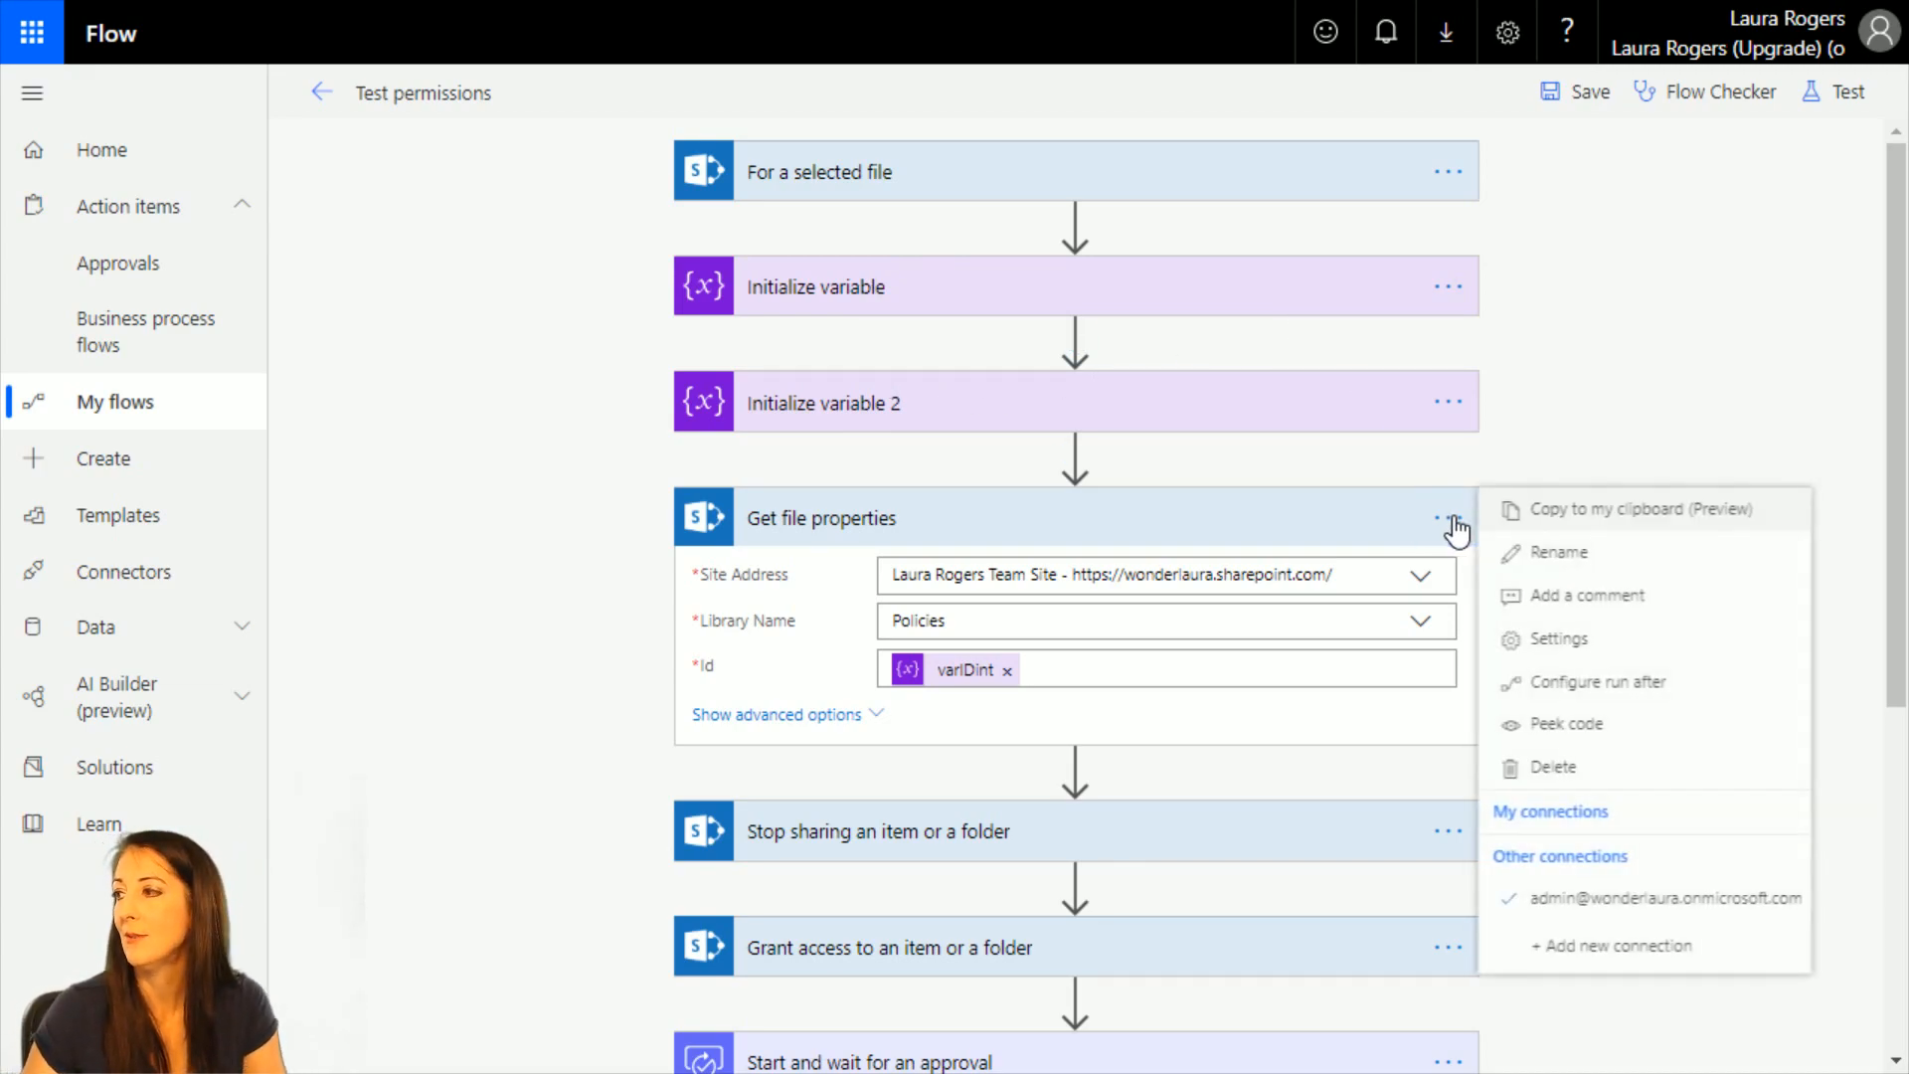
{"action": "left_click", "coordinate": [1630, 527]}
{"action": "scroll", "coordinate": [1570, 492], "scroll_direction": "down", "scroll_amount": 5}
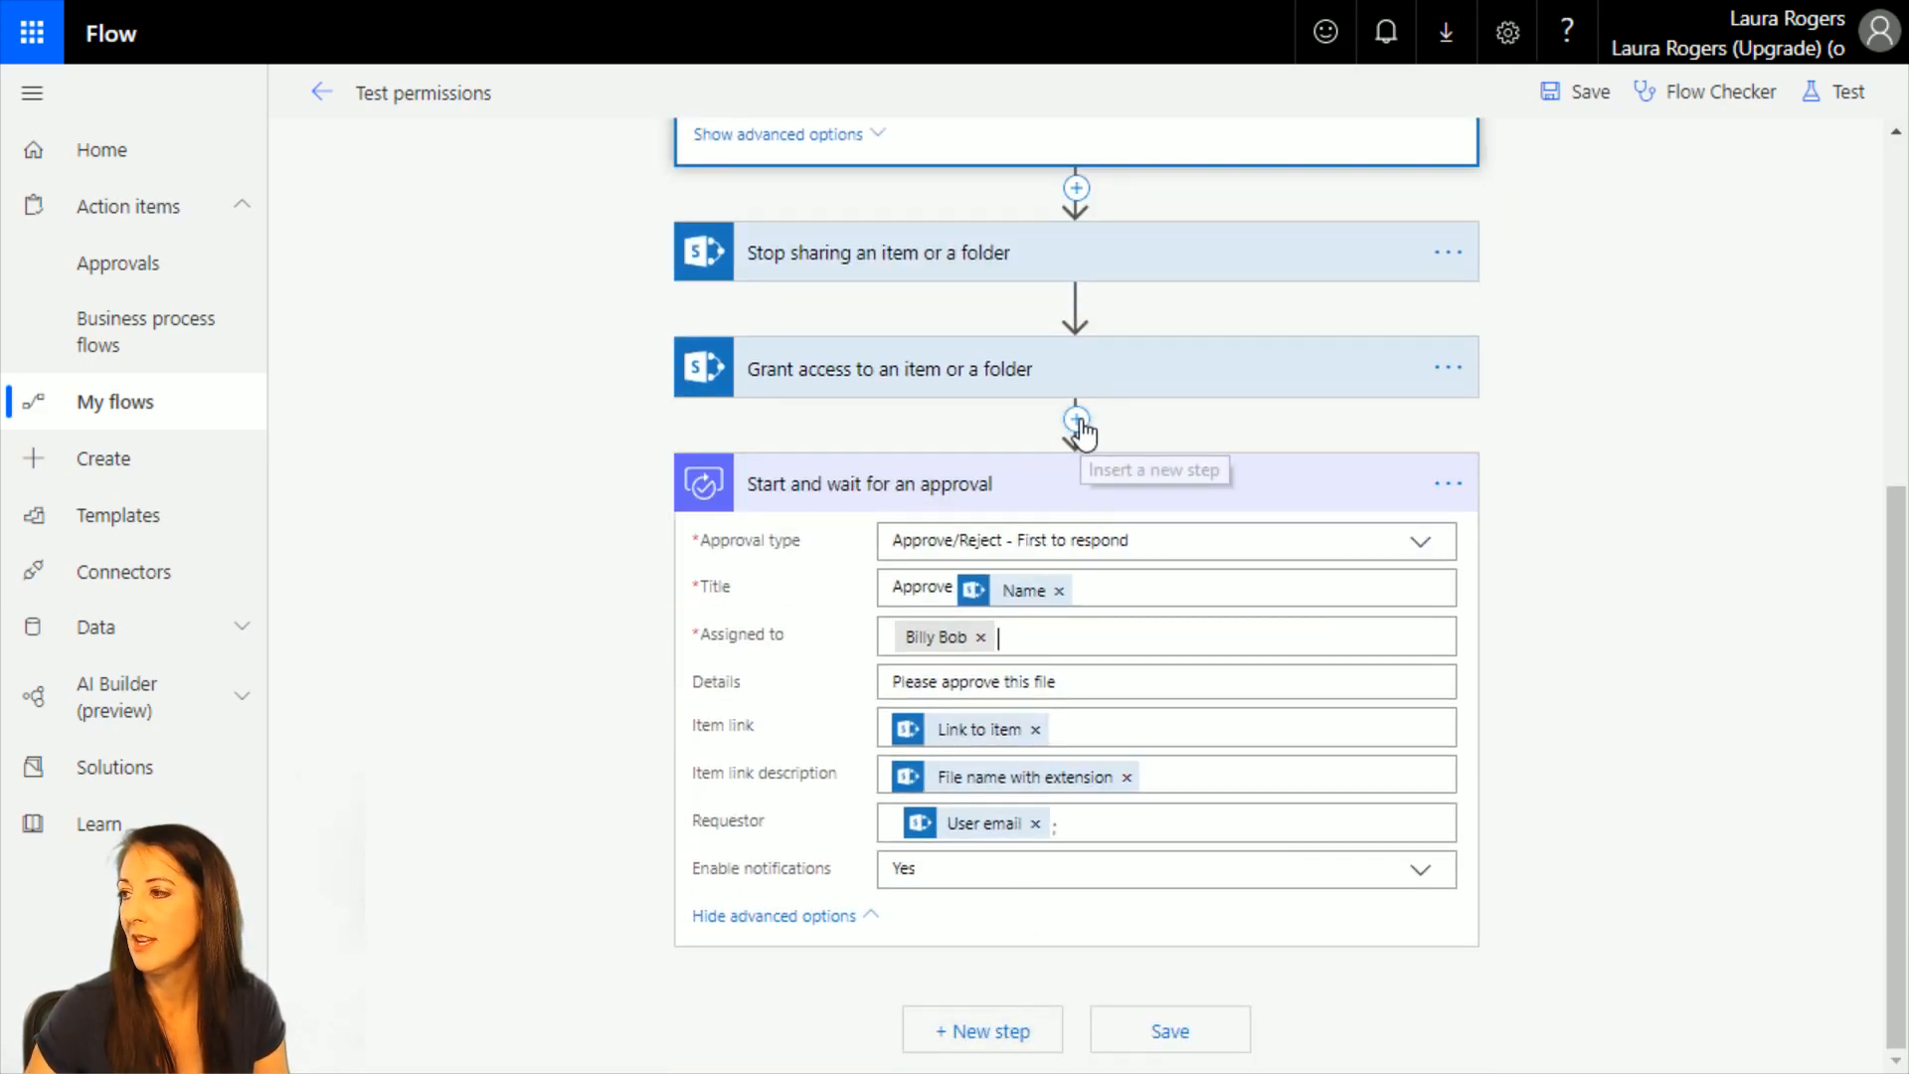
{"action": "left_click", "coordinate": [1005, 1029]}
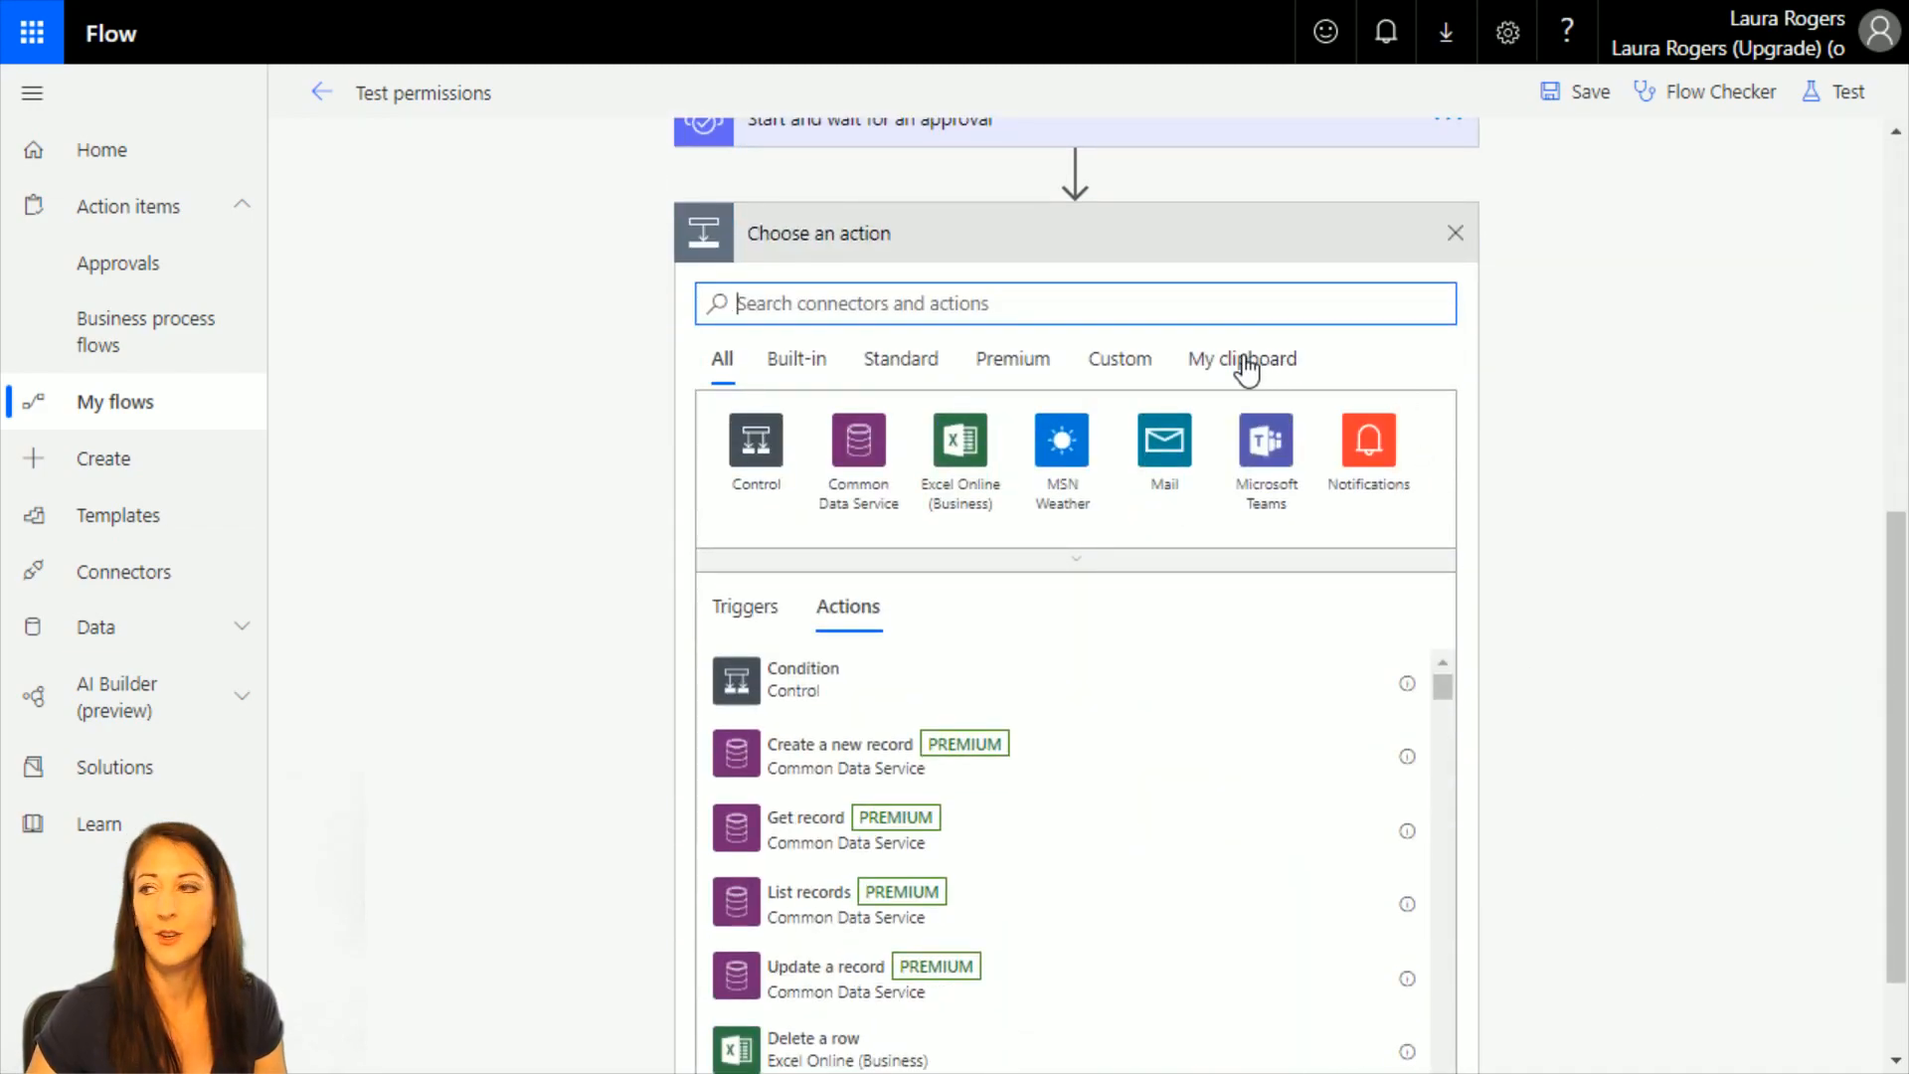
{"action": "left_click", "coordinate": [1243, 360]}
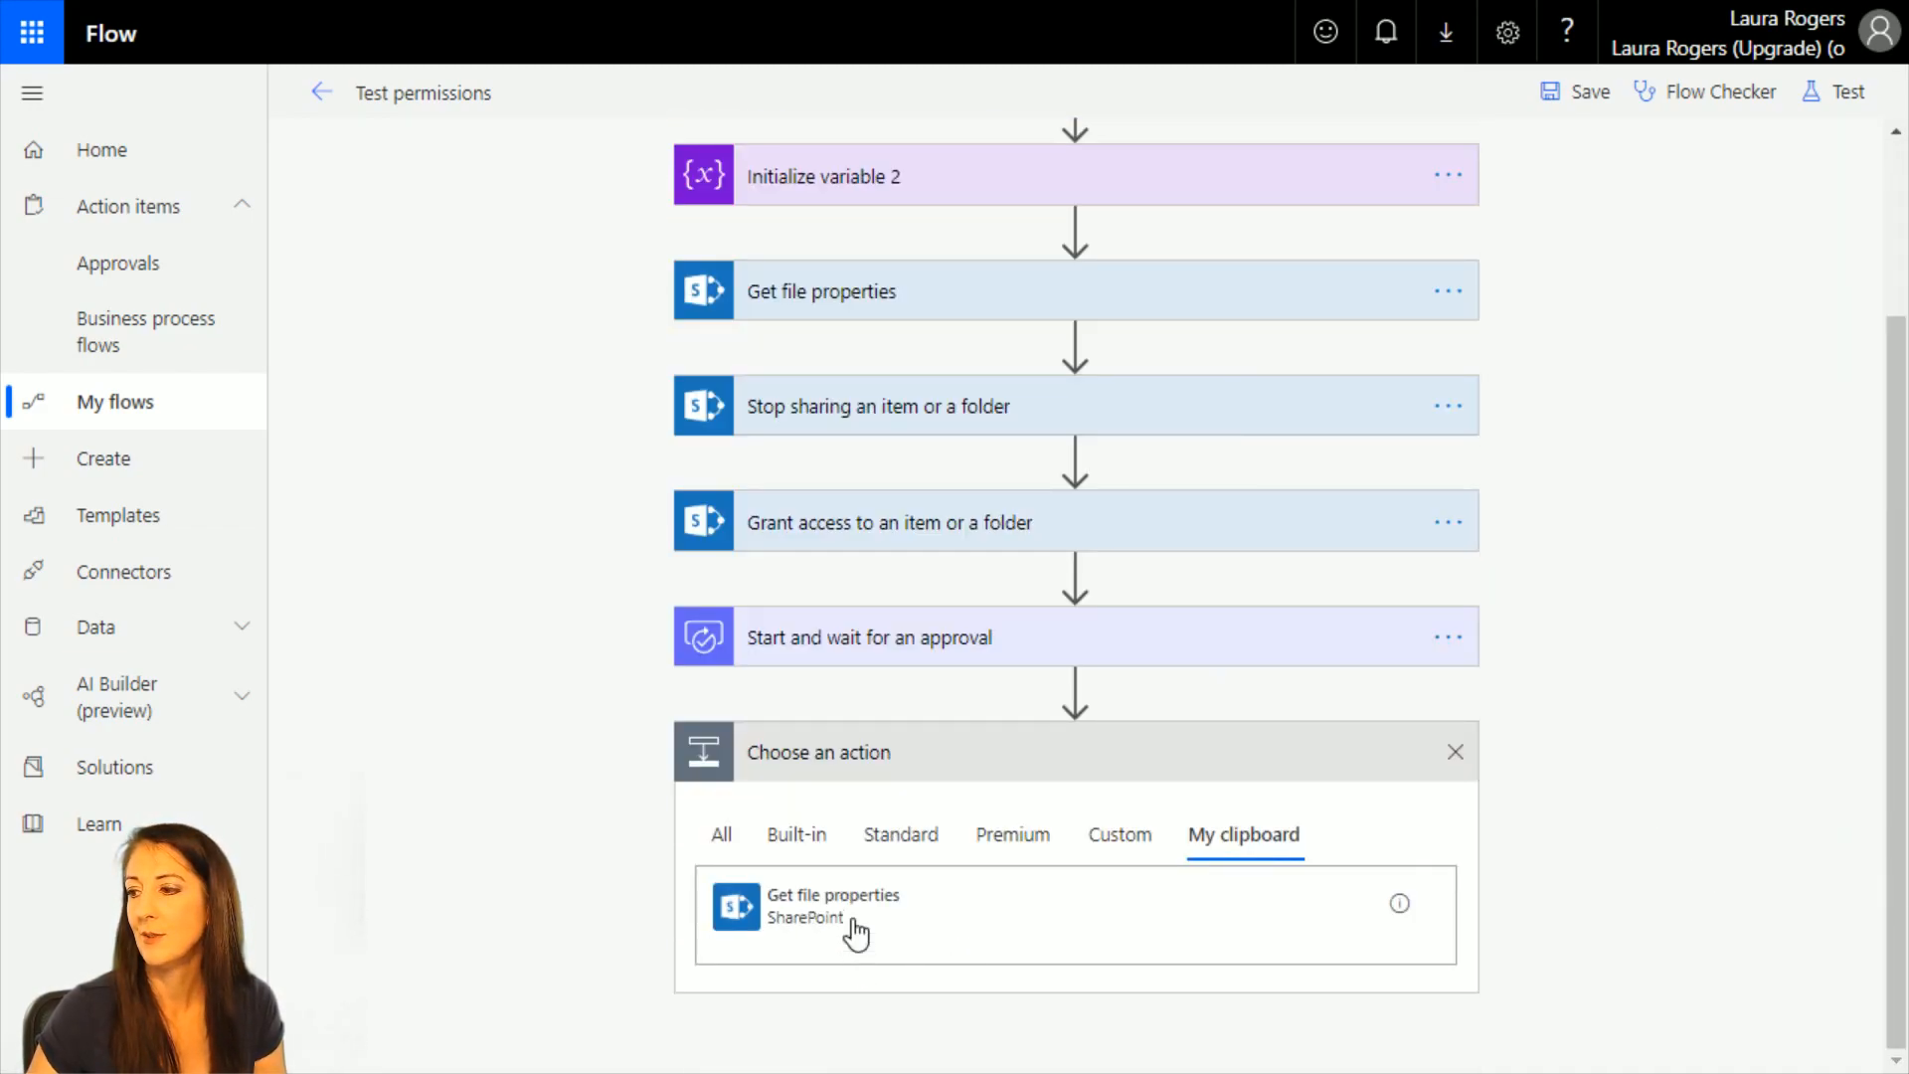
{"action": "left_click", "coordinate": [786, 915]}
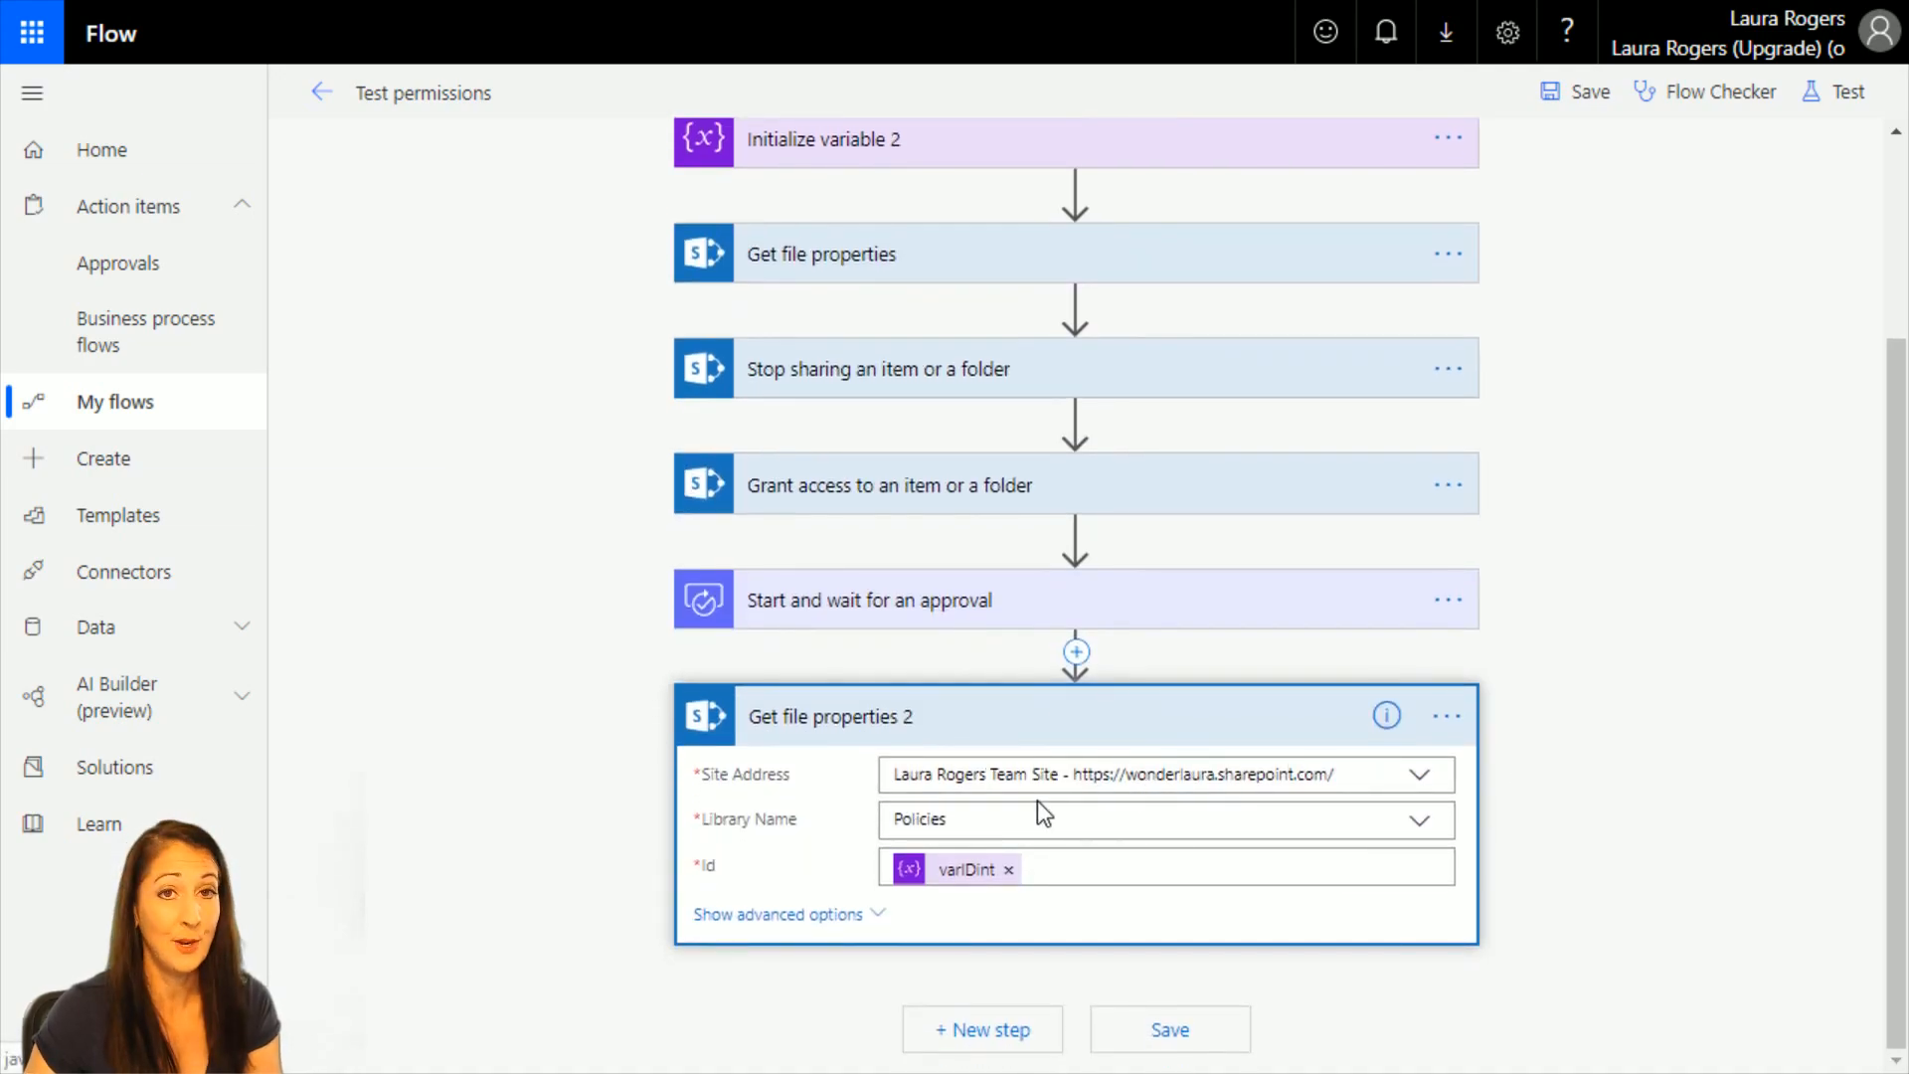
Delete the copied Get file properties 2 action after the approval and save the flow.
{"action": "left_click", "coordinate": [1452, 721]}
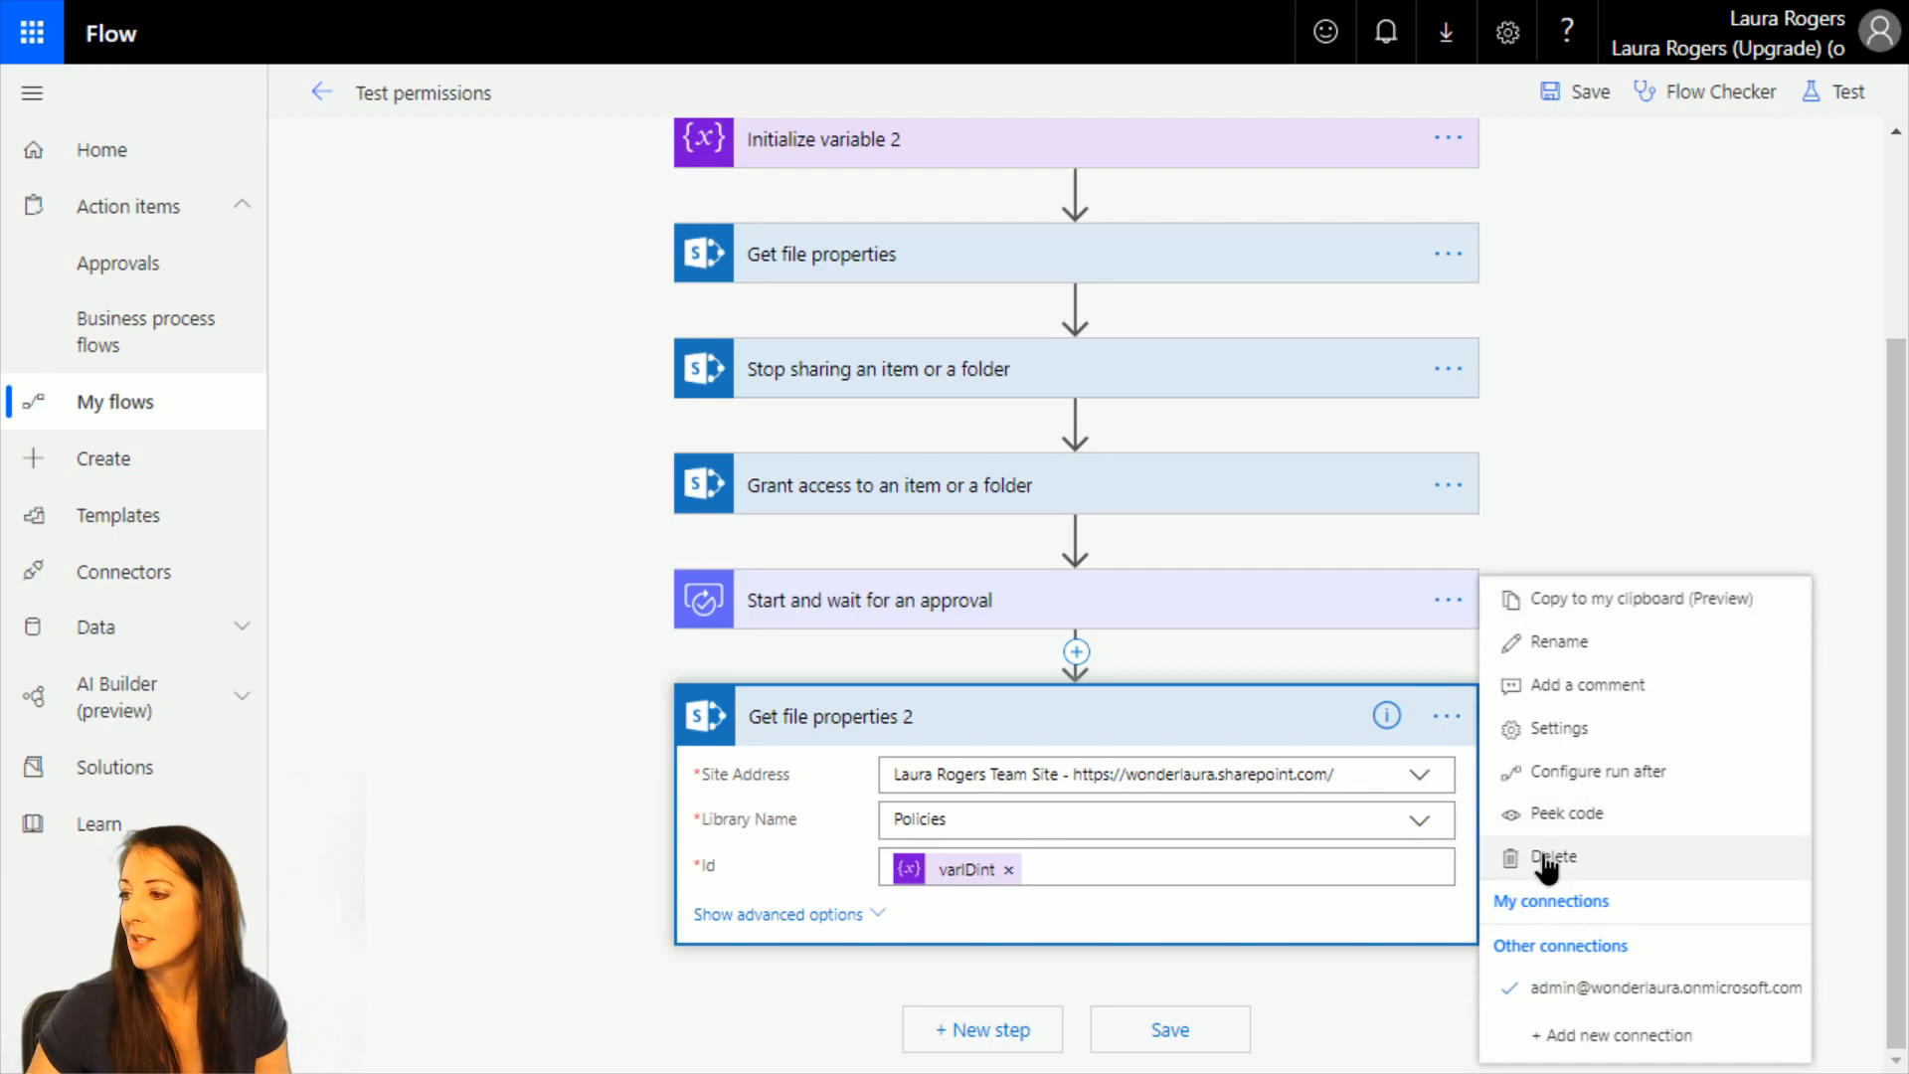
{"action": "left_click", "coordinate": [1539, 855]}
{"action": "key", "text": "Return"}
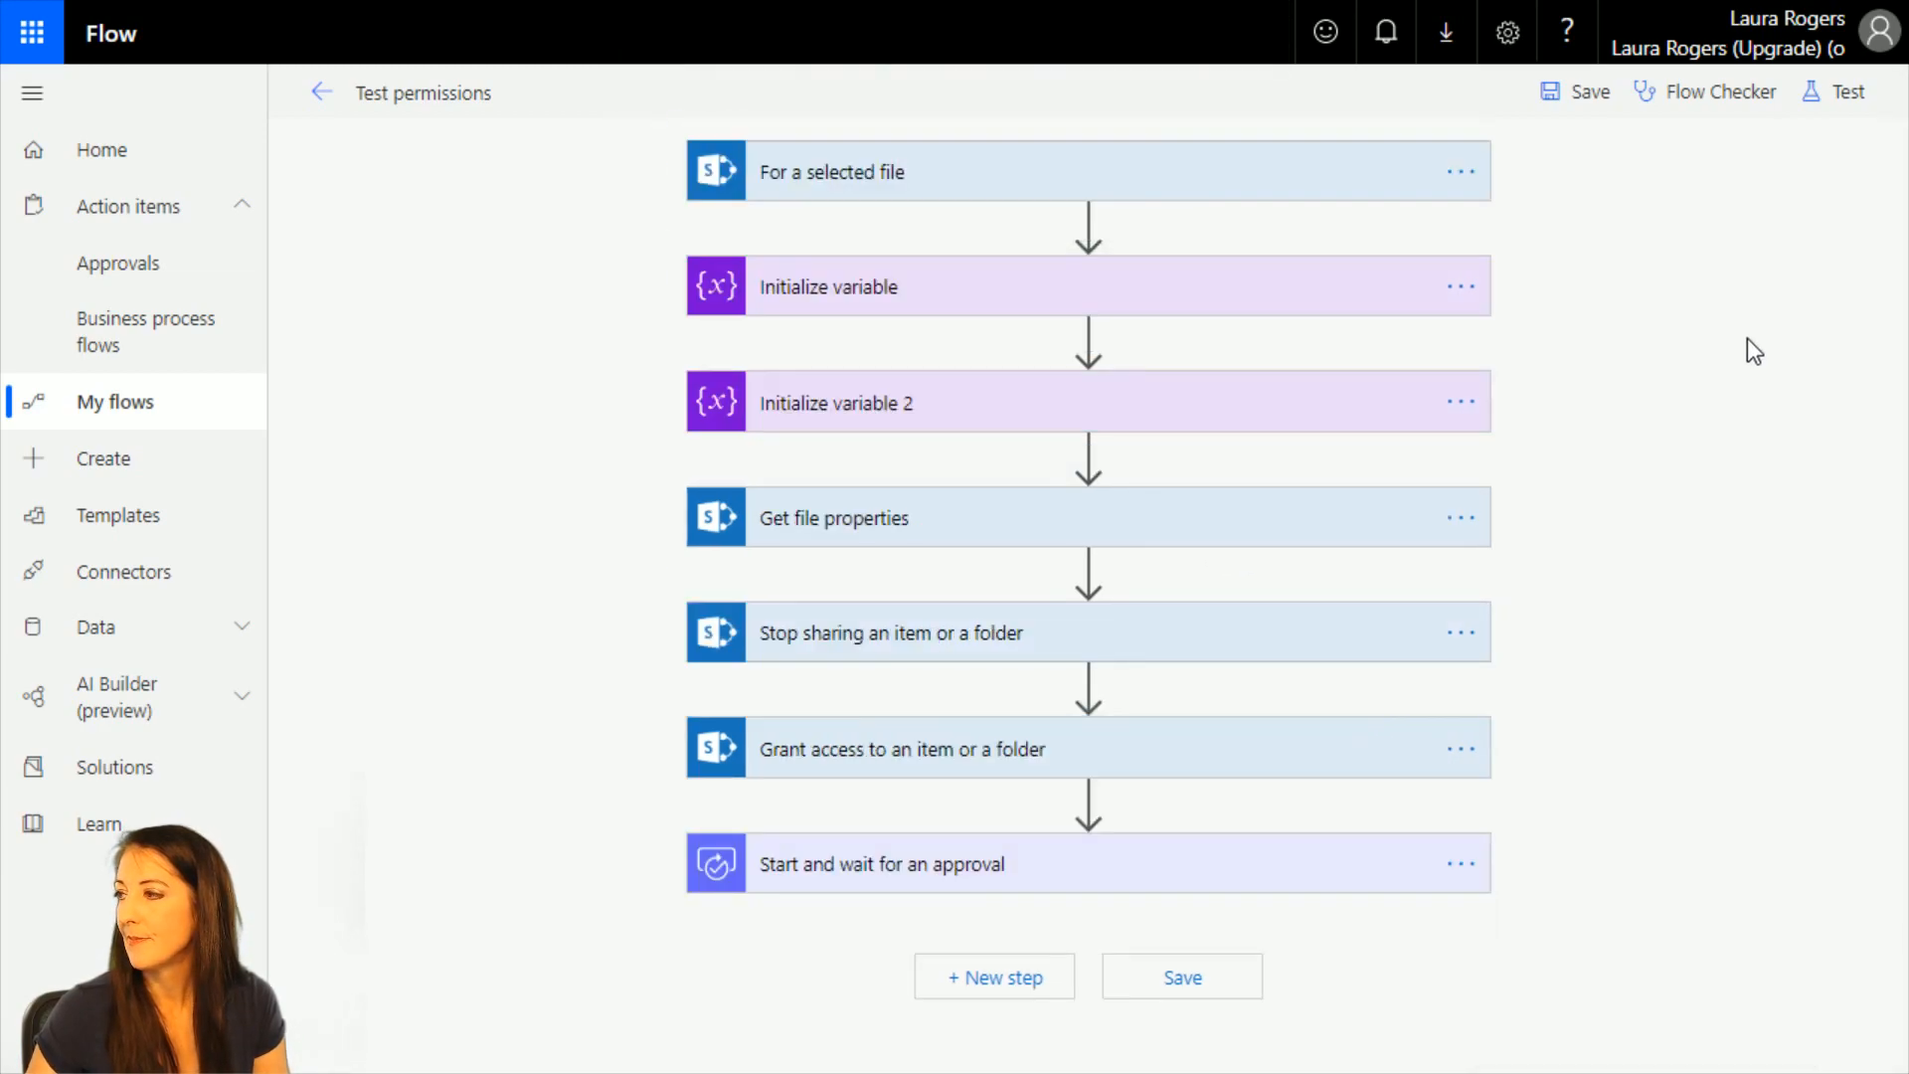
{"action": "left_click", "coordinate": [1573, 93]}
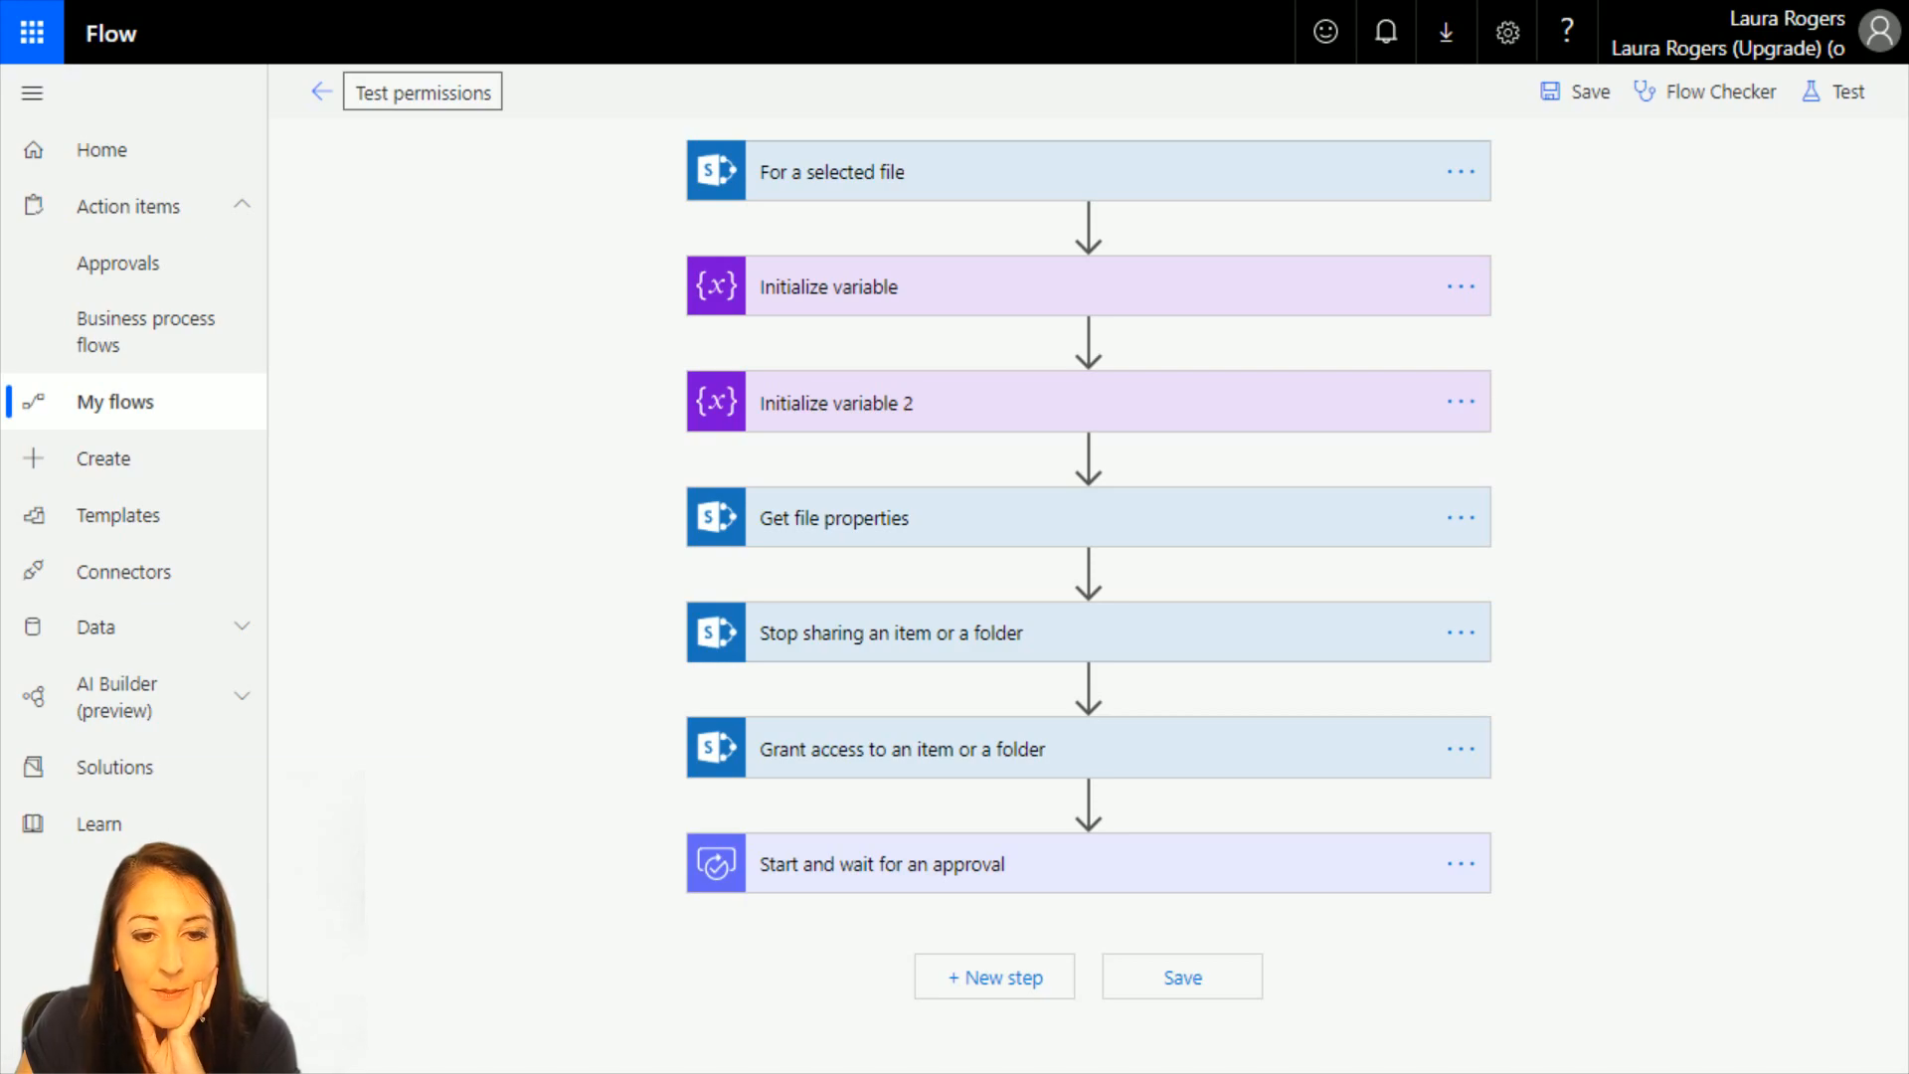
Expand the Get file properties and Grant access to an item or a folder actions and clear all recipients from Grant access.
{"action": "left_click", "coordinate": [919, 522]}
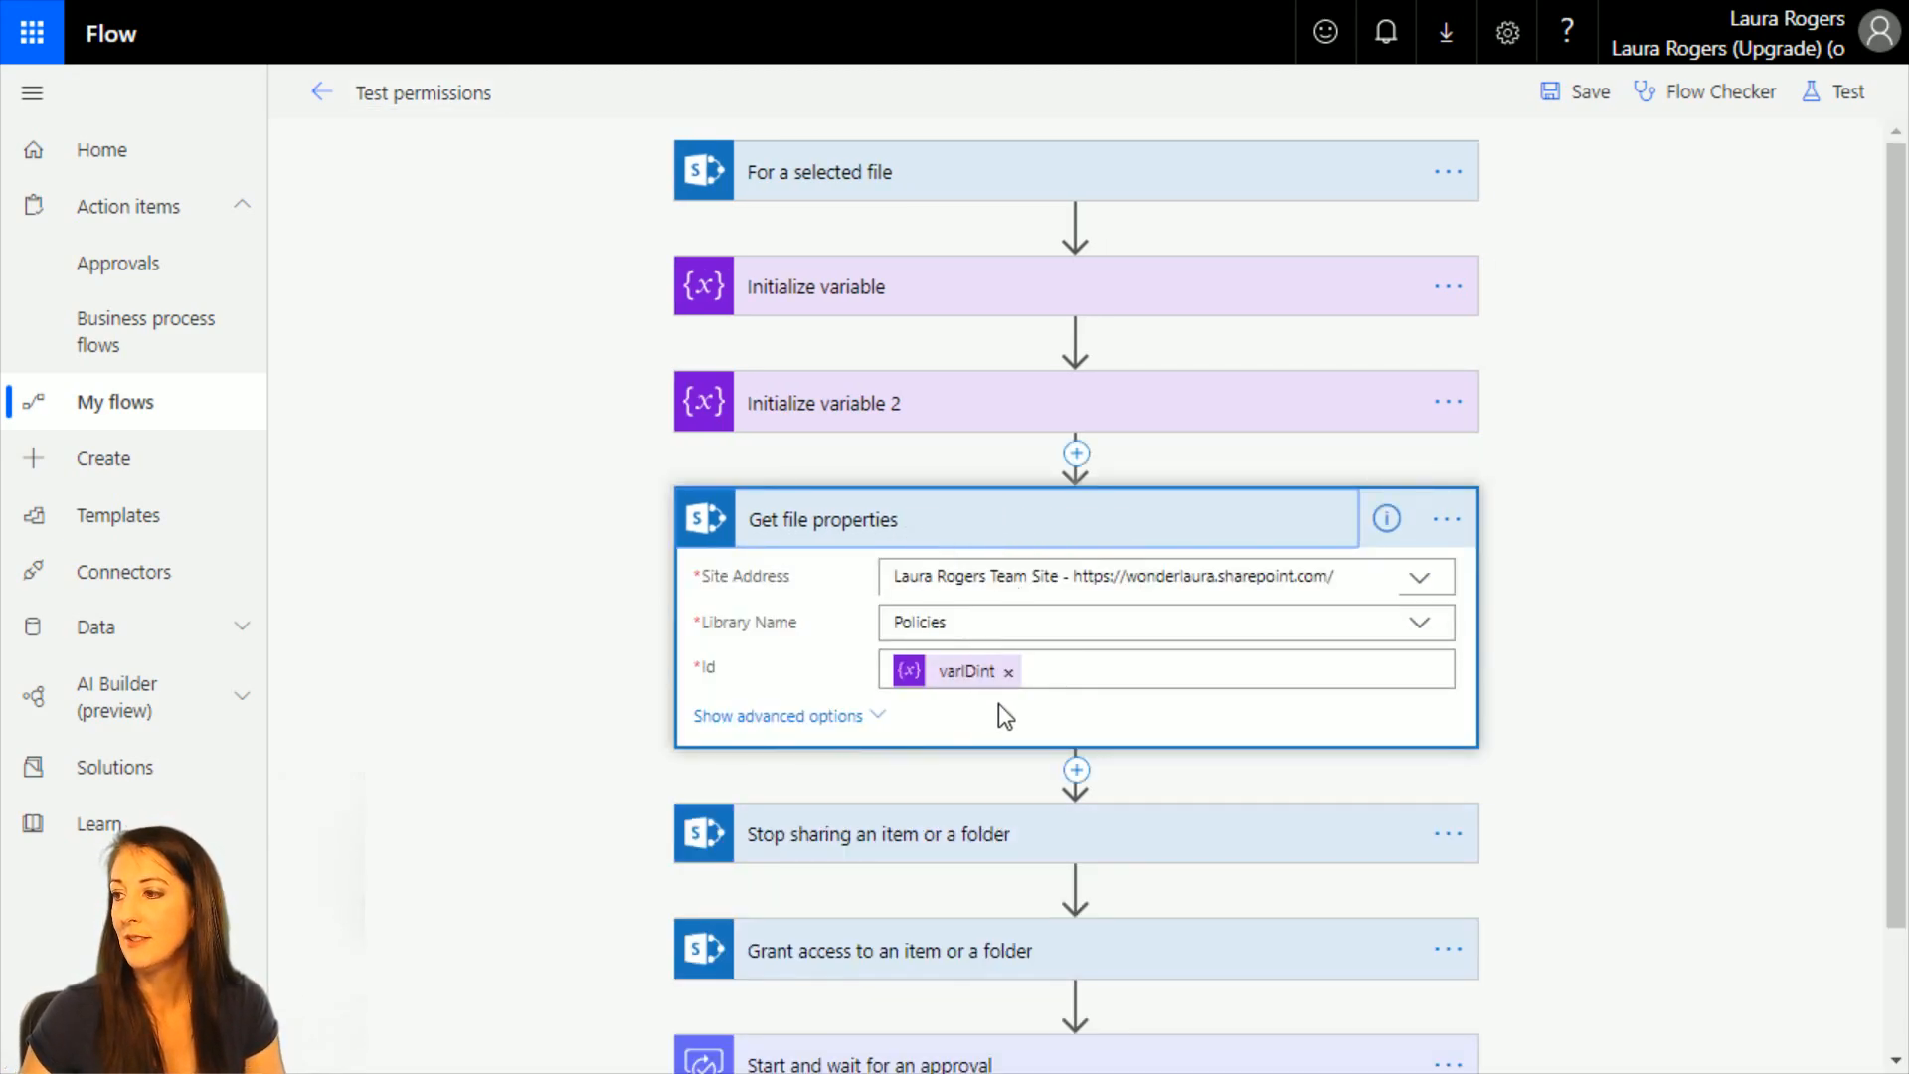
{"action": "scroll", "coordinate": [1034, 706], "scroll_direction": "down", "scroll_amount": 2}
{"action": "left_click", "coordinate": [844, 811]}
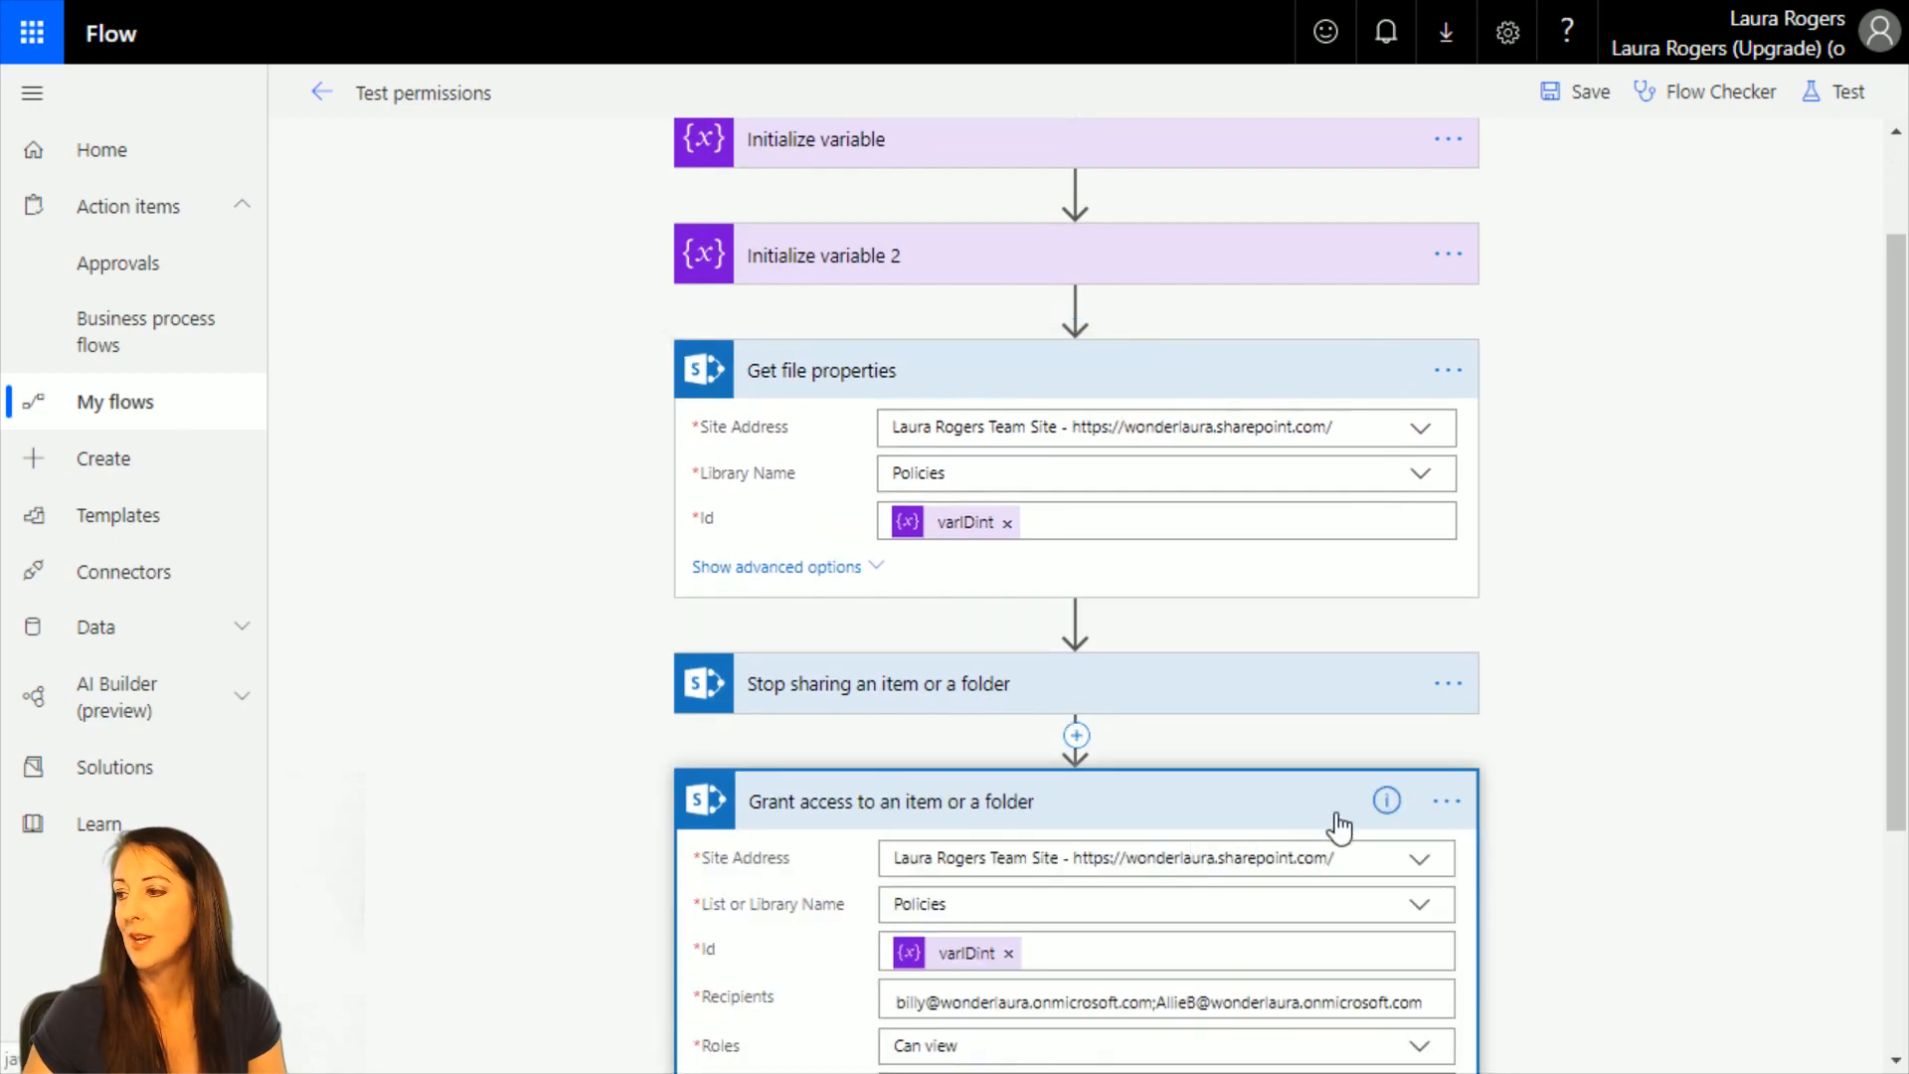
{"action": "scroll", "coordinate": [1339, 825], "scroll_direction": "down", "scroll_amount": 3}
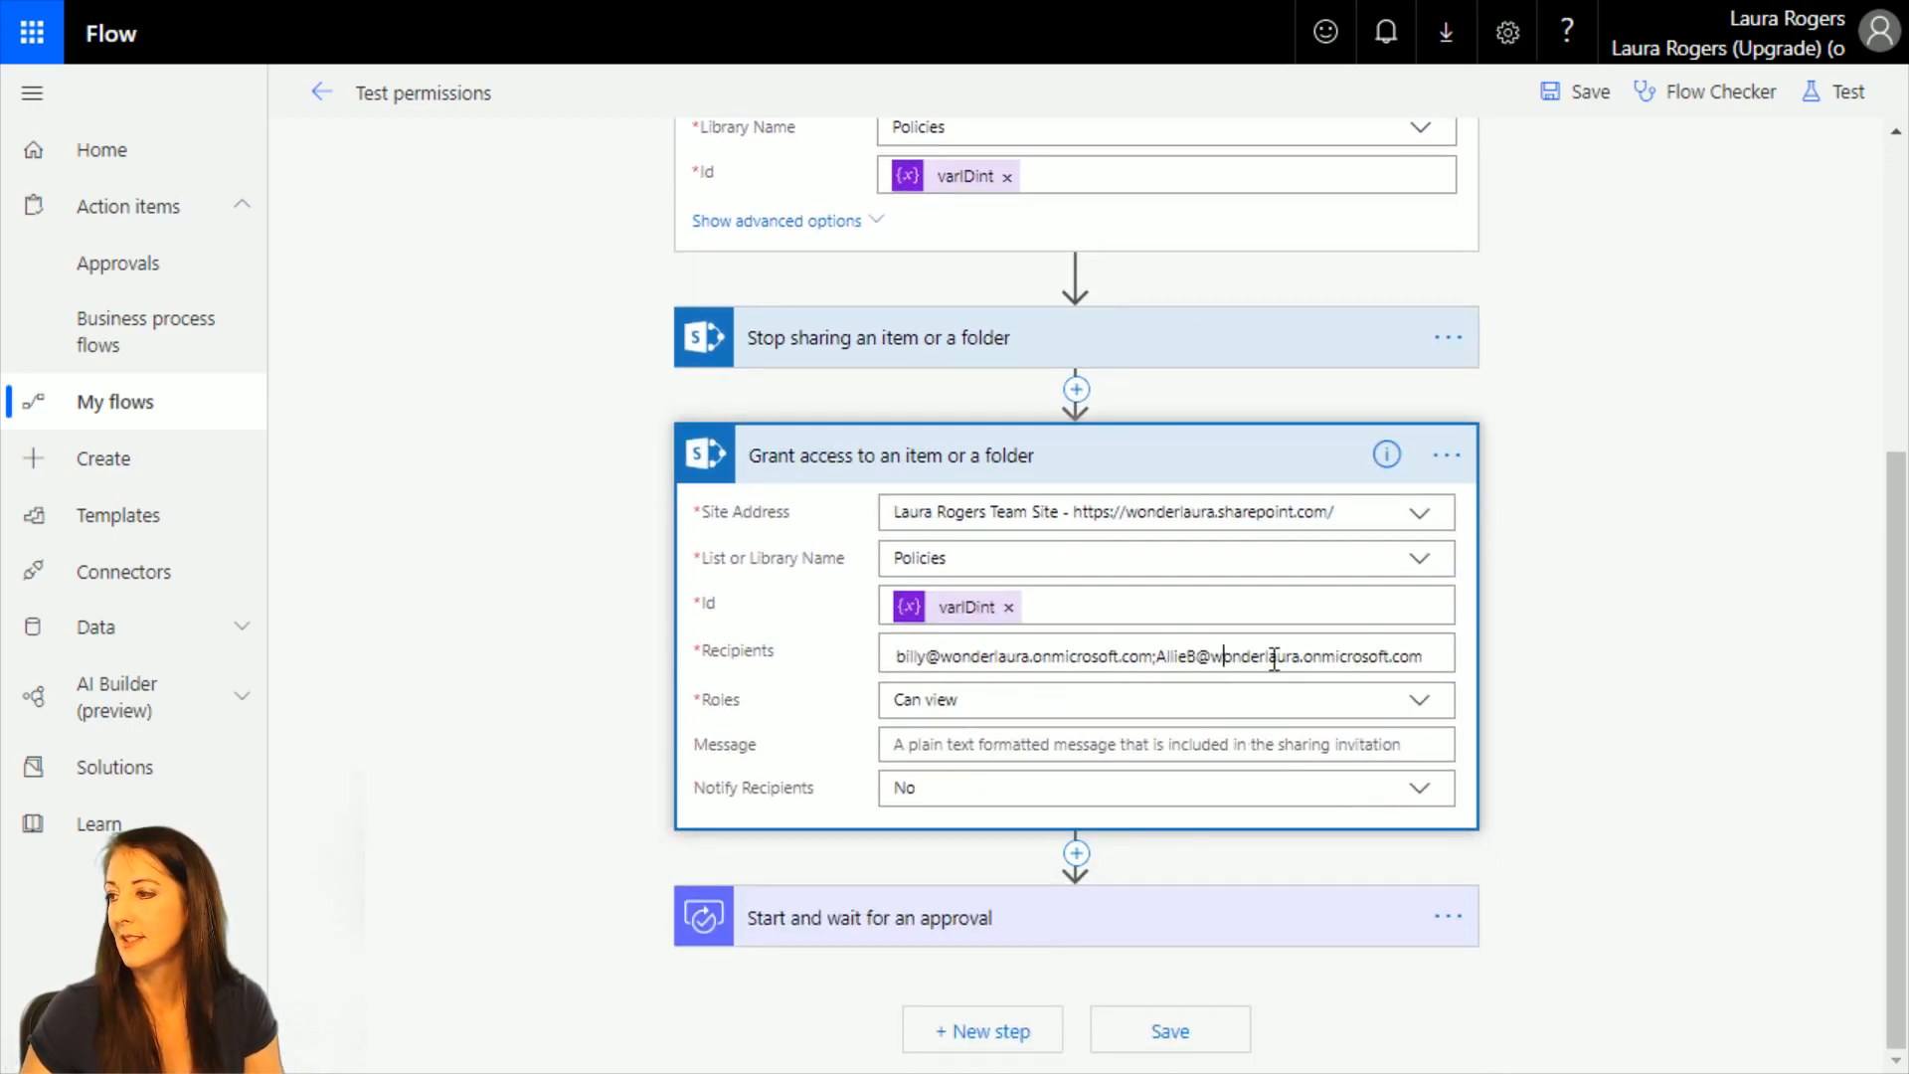
{"action": "left_click_drag", "start_coordinate": [1431, 656], "coordinate": [825, 658]}
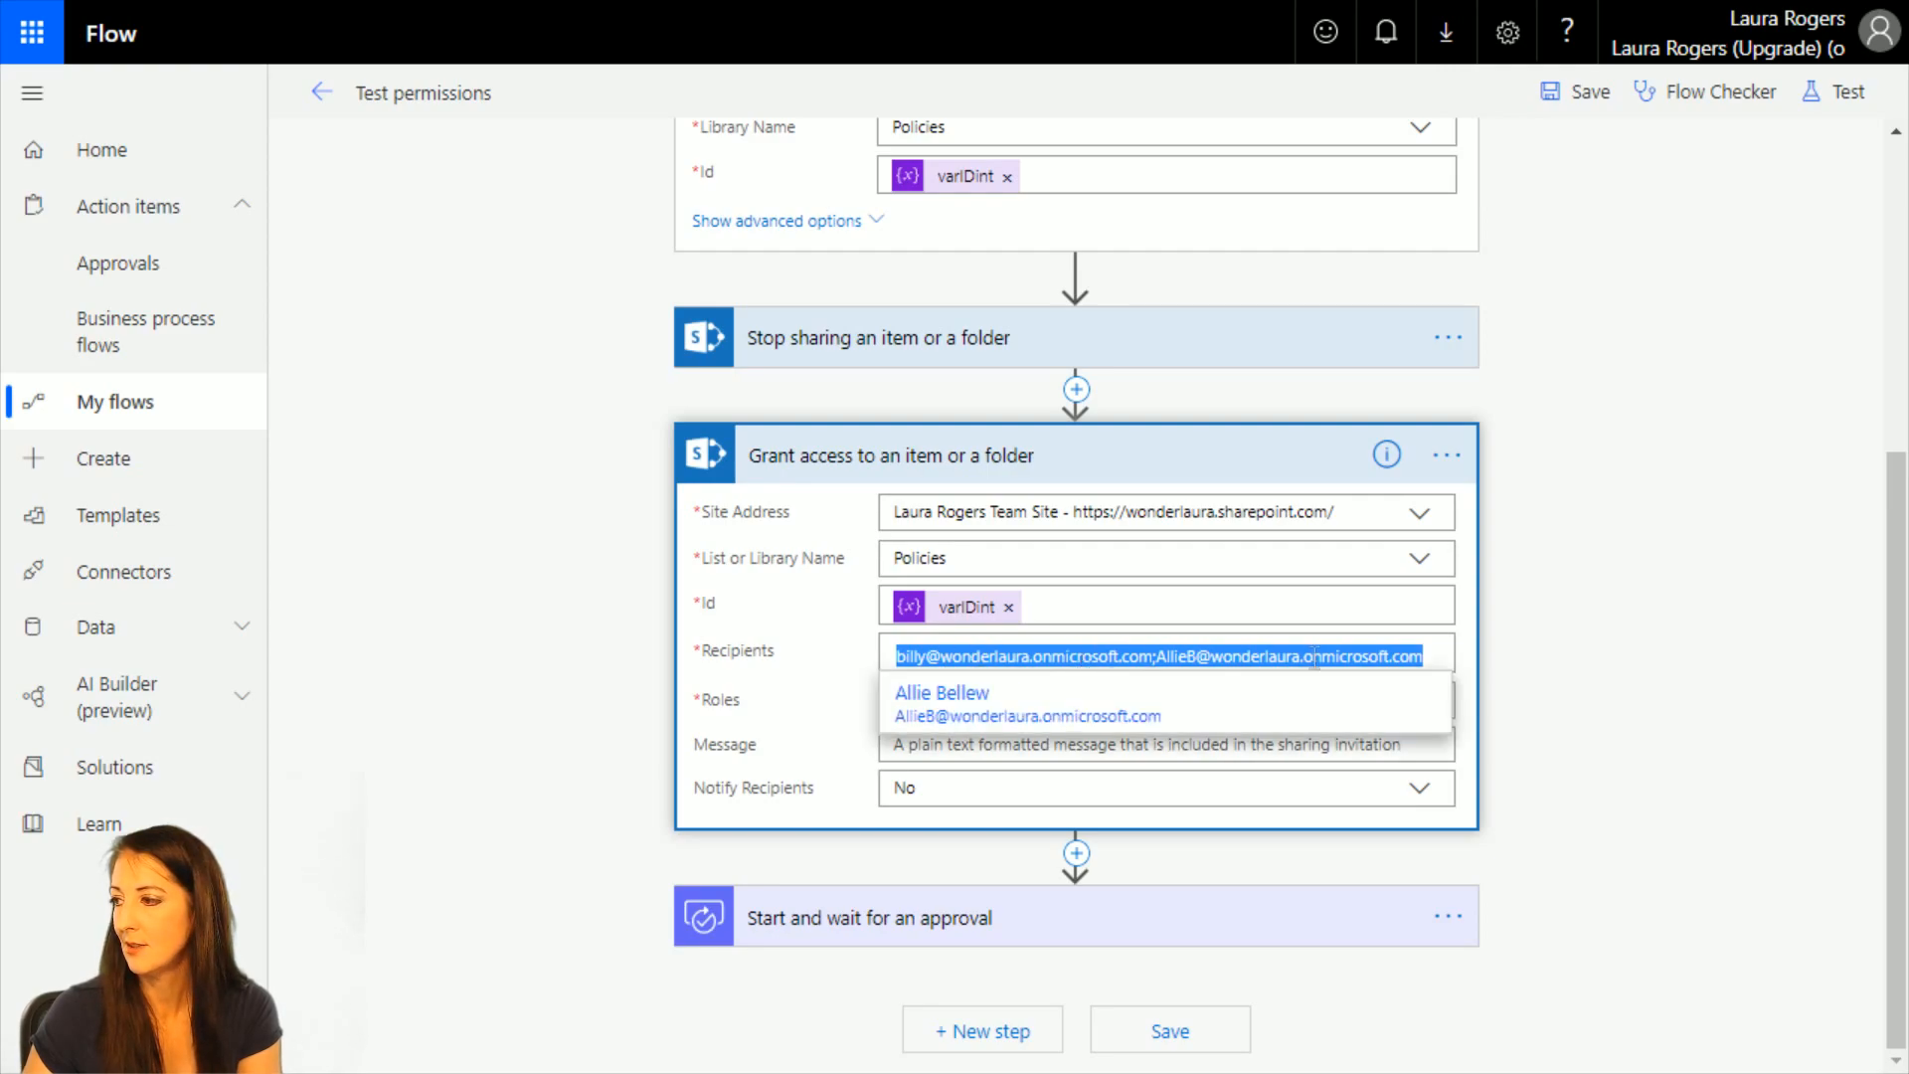
{"action": "left_click", "coordinate": [1448, 656]}
{"action": "key", "text": "BackSpace"}
{"action": "key", "text": "BackSpace"}
{"action": "key", "text": "BackSpace"}
{"action": "key", "text": "BackSpace"}
{"action": "key", "text": "BackSpace"}
{"action": "key", "text": "BackSpace"}
{"action": "key", "text": "BackSpace"}
{"action": "key", "text": "BackSpace"}
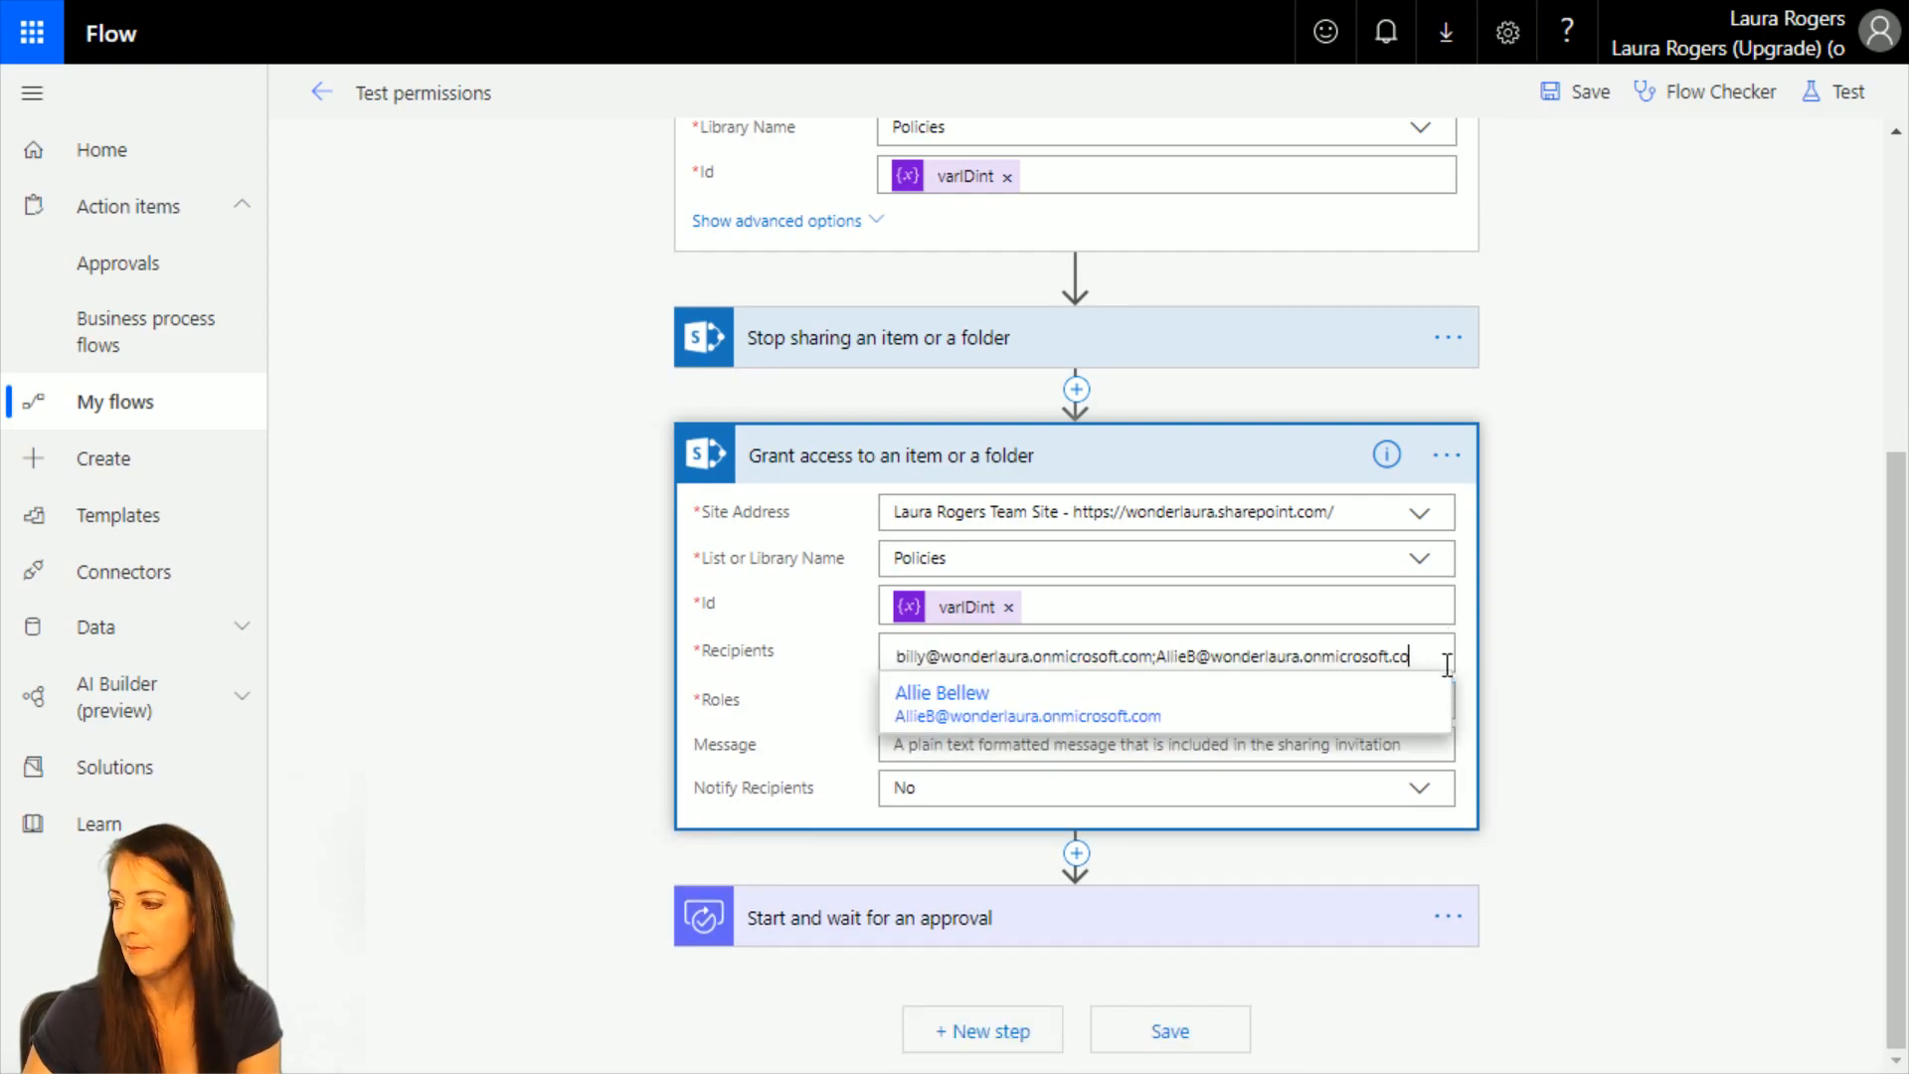
{"action": "key", "text": "BackSpace"}
{"action": "key", "text": "BackSpace"}
{"action": "key", "text": "BackSpace"}
{"action": "key", "text": "BackSpace"}
{"action": "key", "text": "BackSpace"}
{"action": "key", "text": "BackSpace"}
{"action": "key", "text": "BackSpace"}
{"action": "key", "text": "BackSpace"}
{"action": "key", "text": "BackSpace"}
{"action": "key", "text": "BackSpace"}
{"action": "key", "text": "BackSpace"}
{"action": "key", "text": "BackSpace"}
{"action": "key", "text": "BackSpace"}
{"action": "key", "text": "BackSpace"}
{"action": "key", "text": "BackSpace"}
{"action": "key", "text": "BackSpace"}
{"action": "key", "text": "BackSpace"}
{"action": "key", "text": "BackSpace"}
{"action": "key", "text": "BackSpace"}
{"action": "key", "text": "BackSpace"}
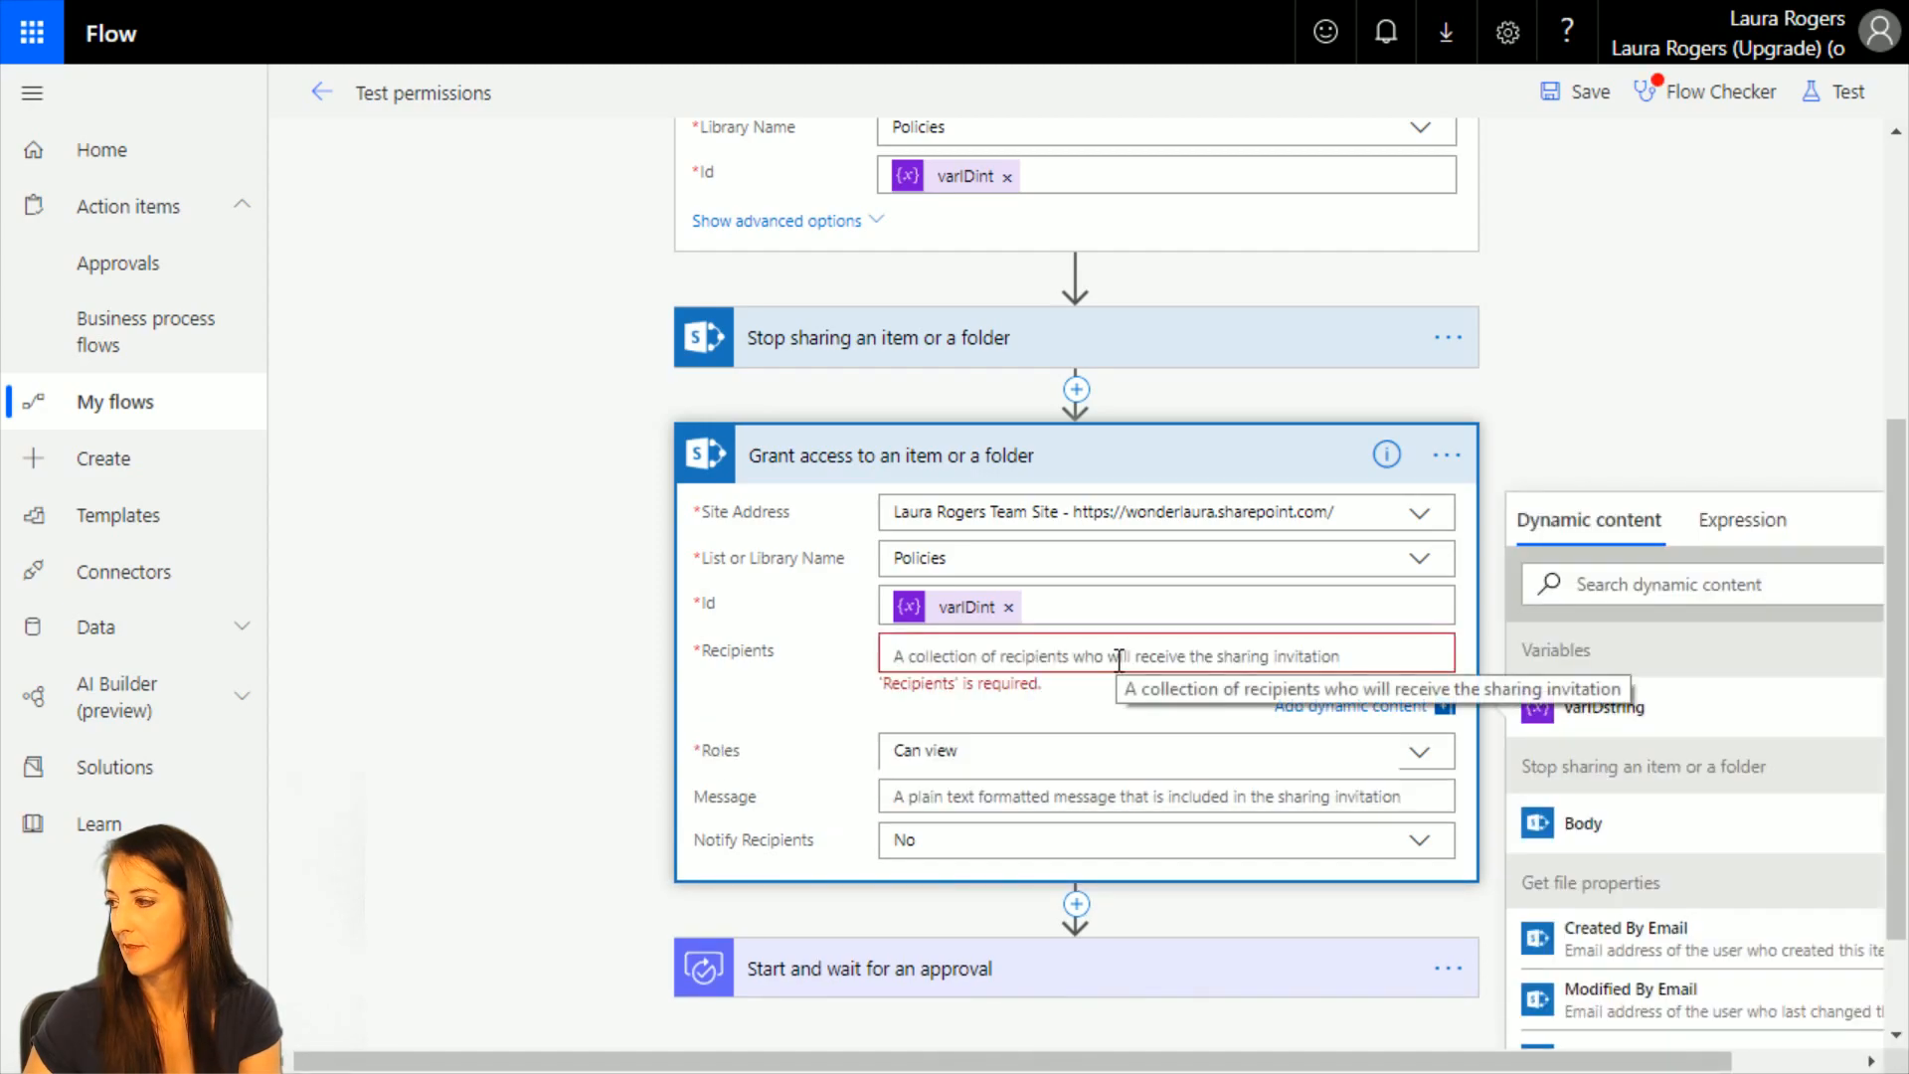
Set the Grant access recipients to the Policy Owner Email dynamic content with the Can edit role and save the flow.
{"action": "scroll", "coordinate": [1738, 857], "scroll_direction": "down", "scroll_amount": 1}
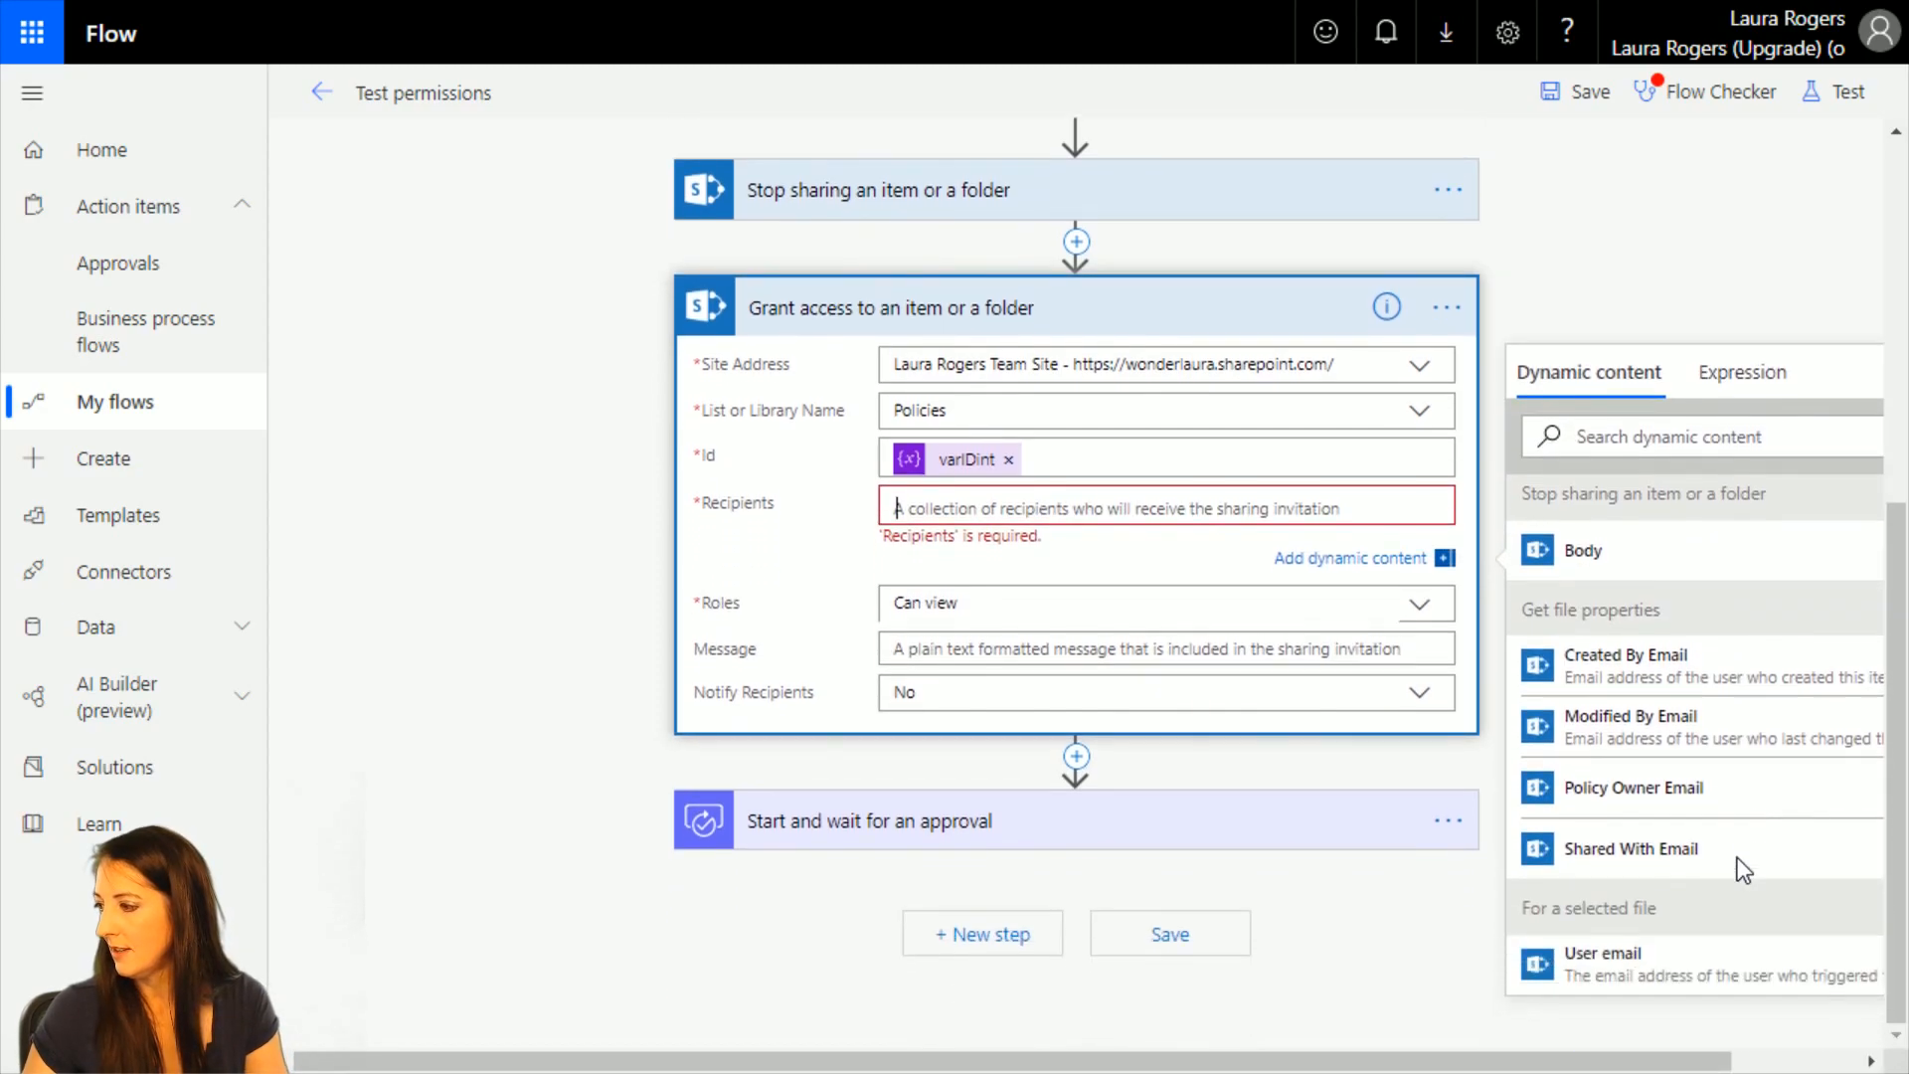
{"action": "left_click", "coordinate": [1681, 788]}
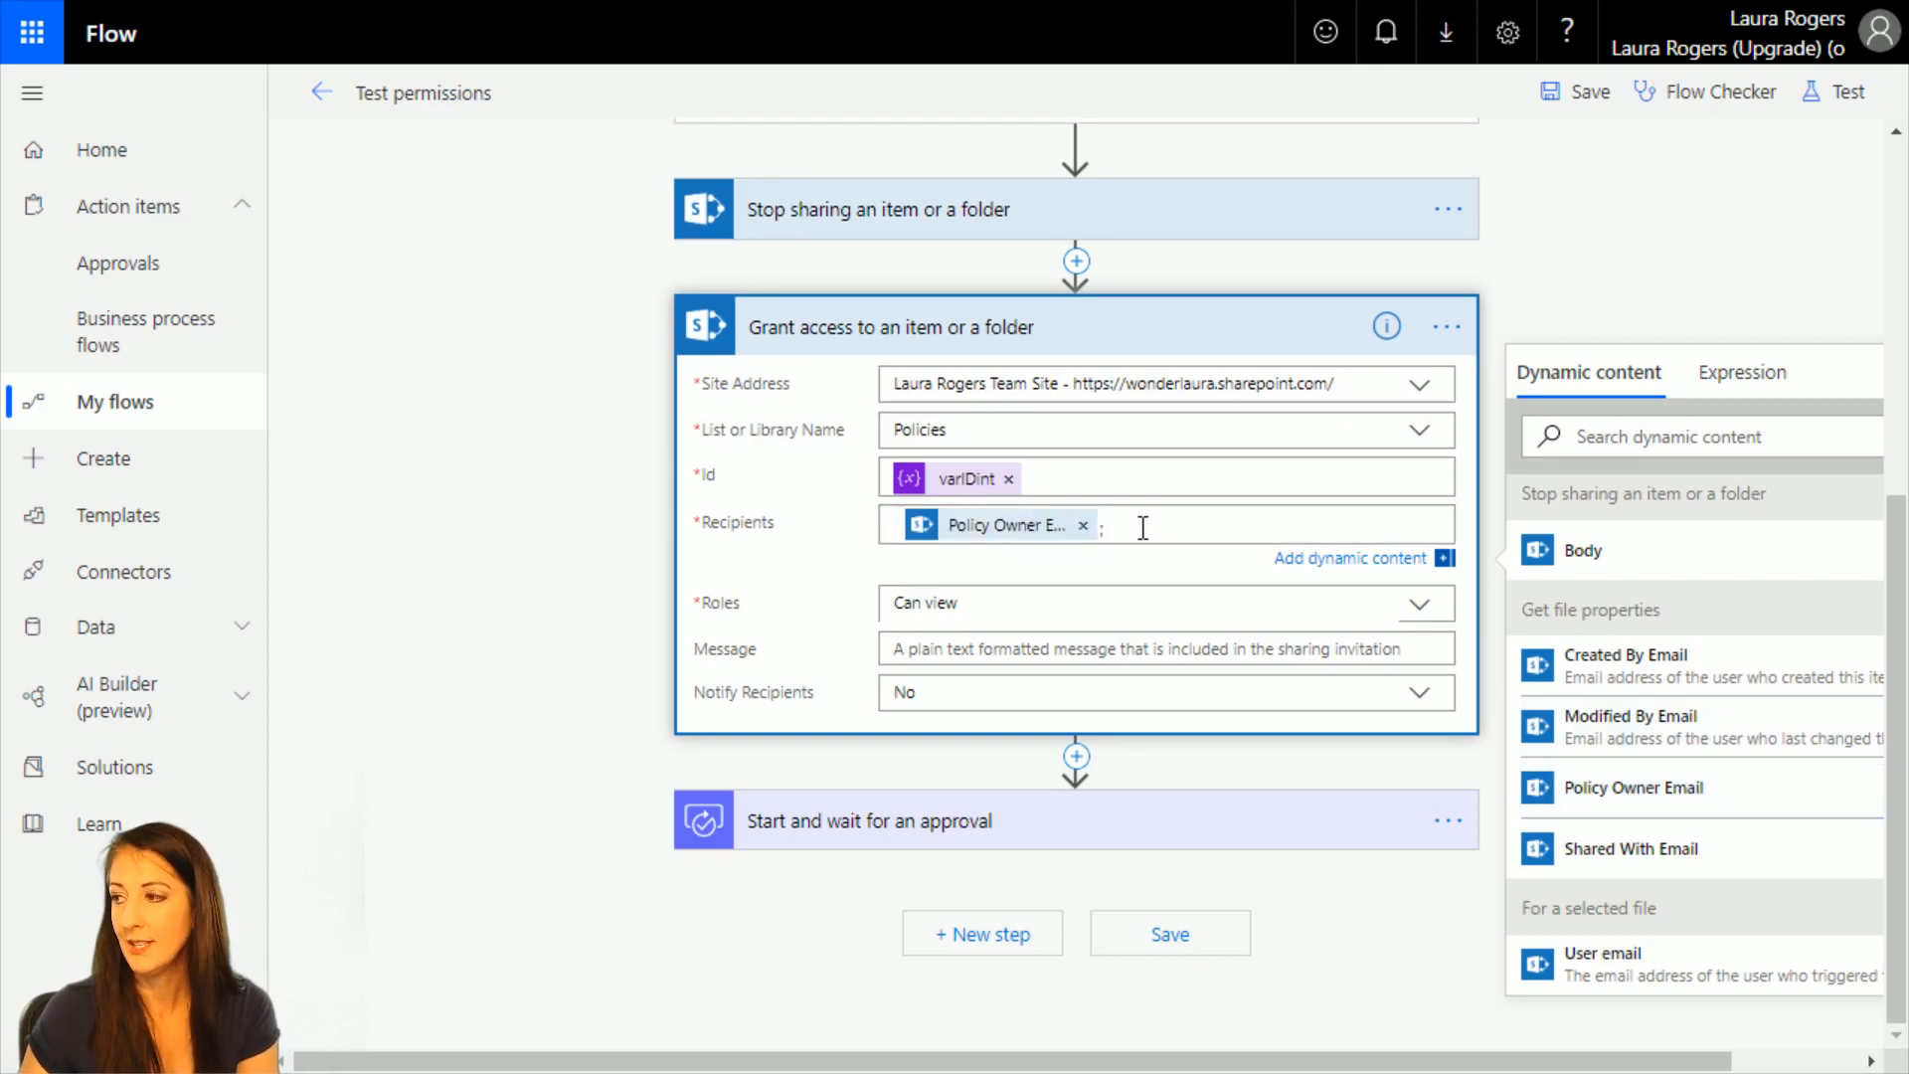
{"action": "left_click", "coordinate": [1238, 605]}
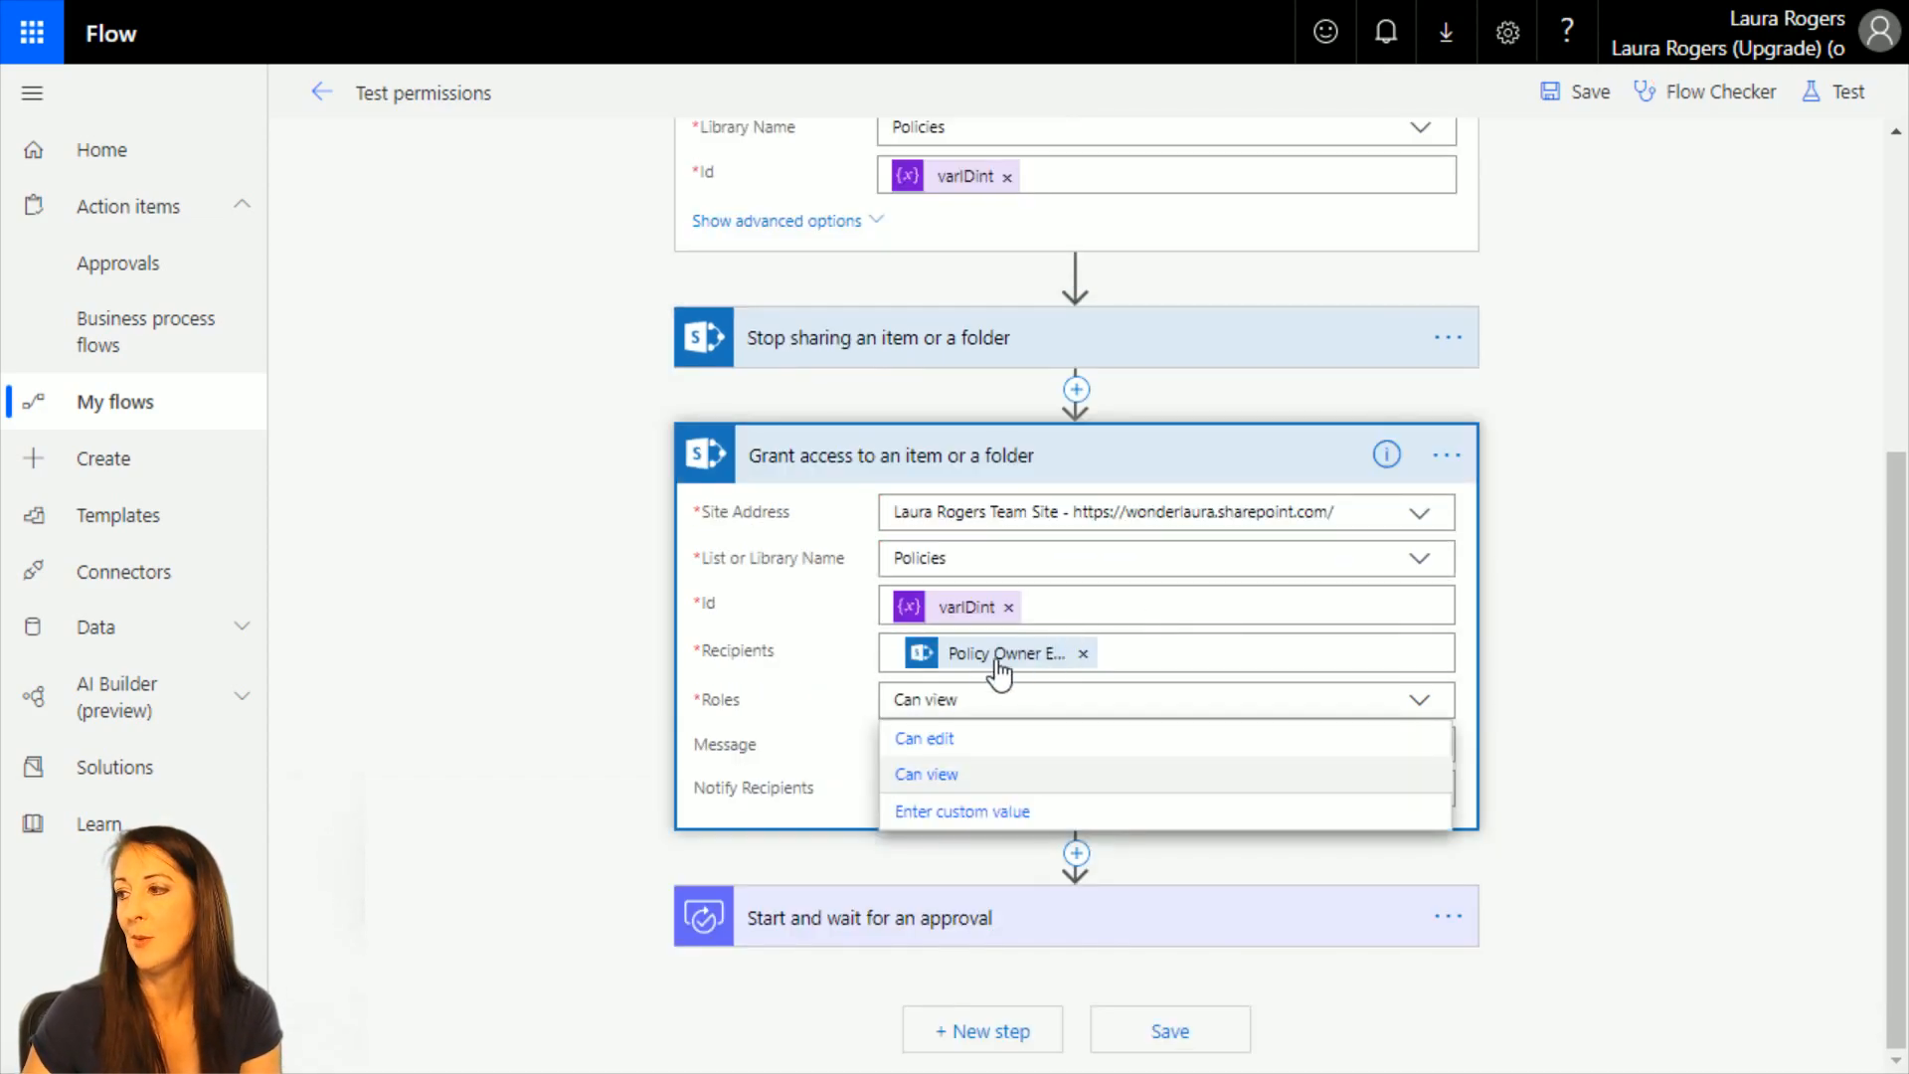
{"action": "left_click", "coordinate": [1402, 738]}
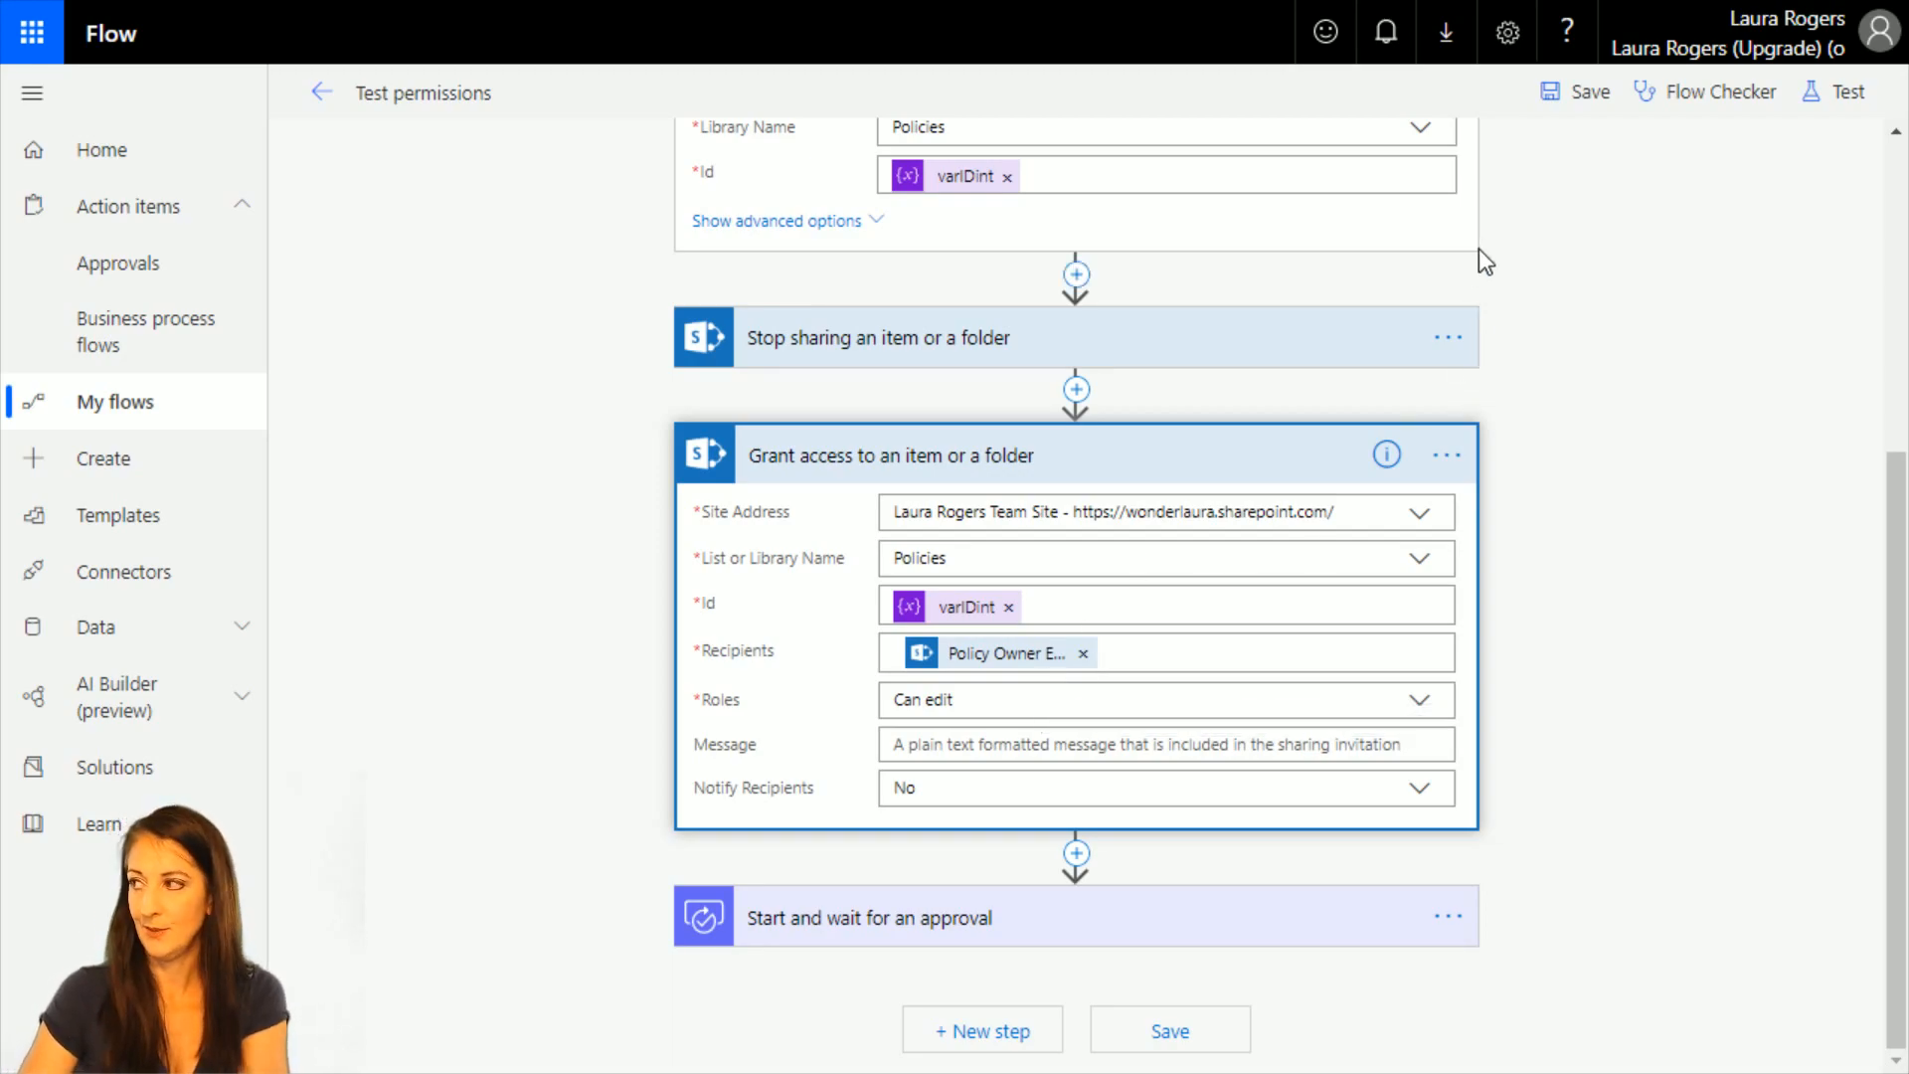
{"action": "left_click", "coordinate": [1579, 92]}
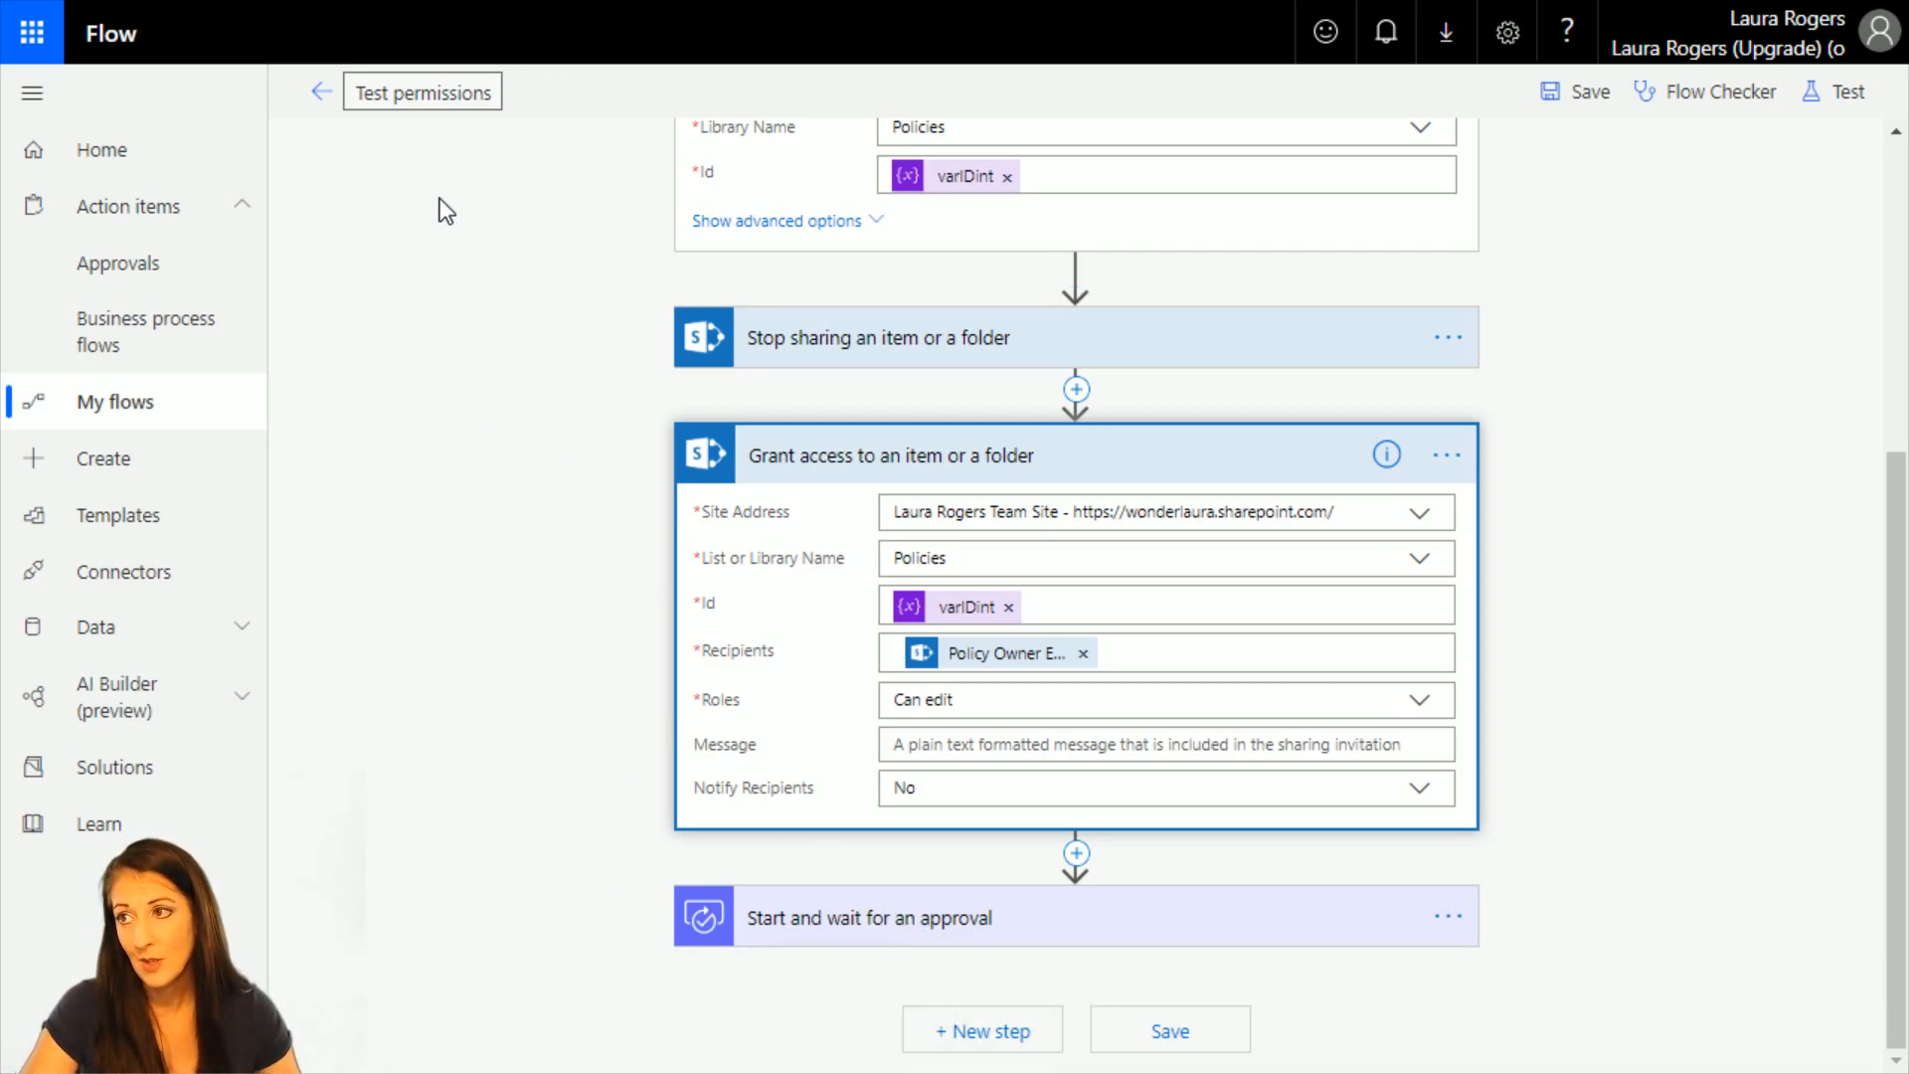
Leave the flow editor for the My flows list, switch to the SharePoint Policies library and reload it.
{"action": "left_click", "coordinate": [145, 402]}
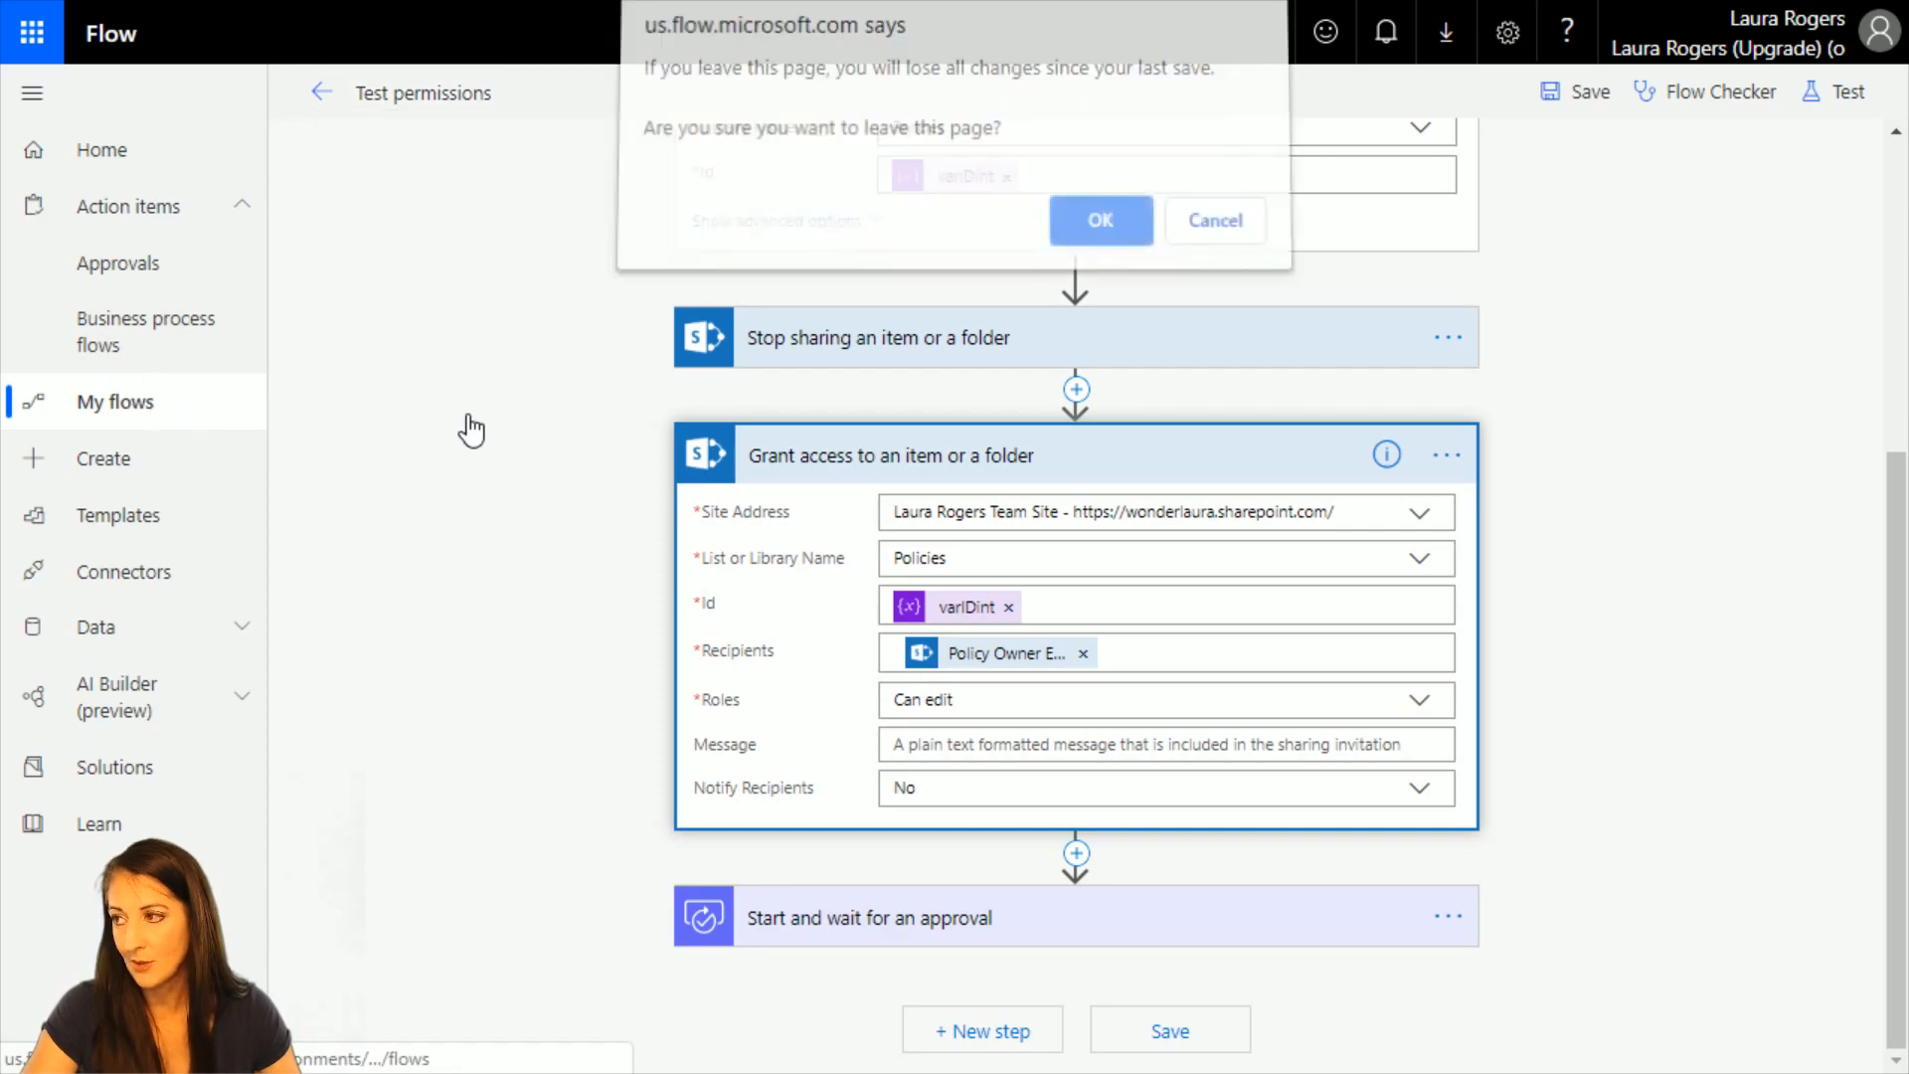
{"action": "left_click", "coordinate": [1138, 243]}
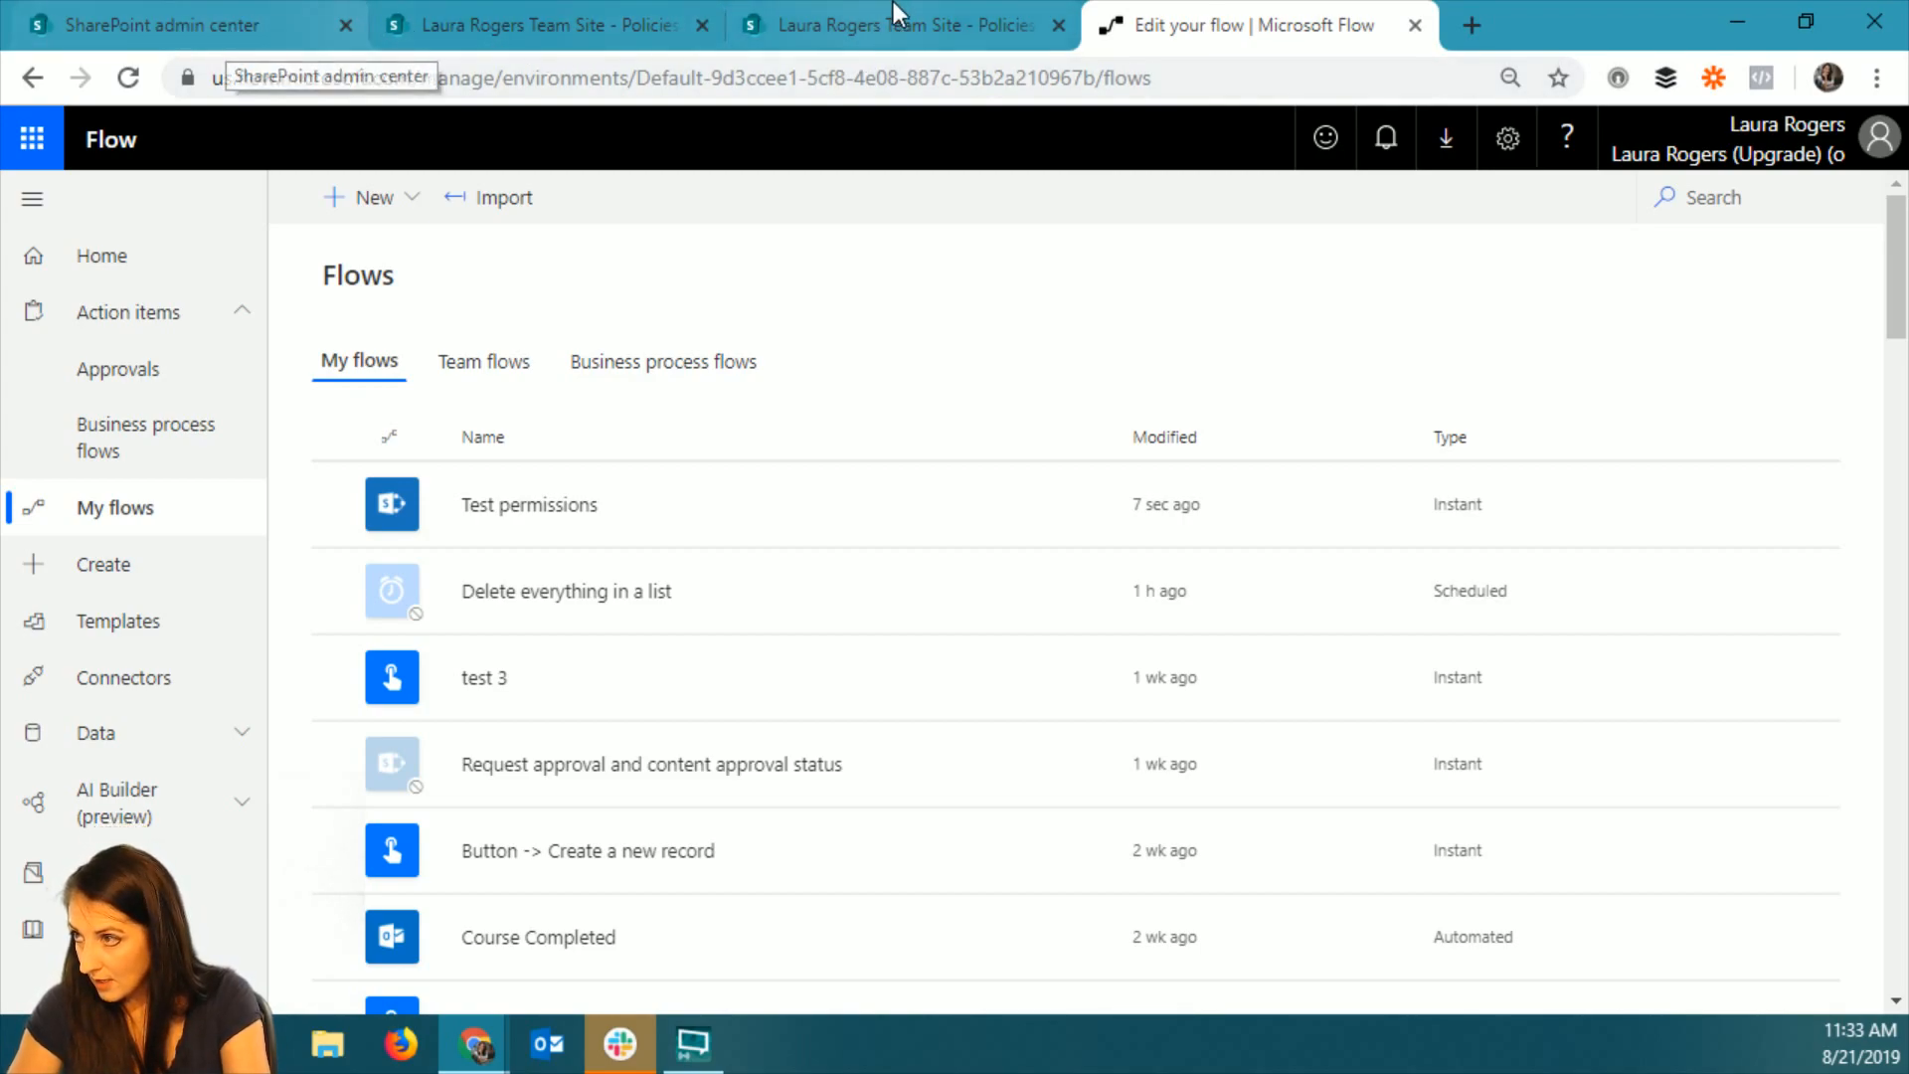
{"action": "left_click", "coordinate": [934, 44]}
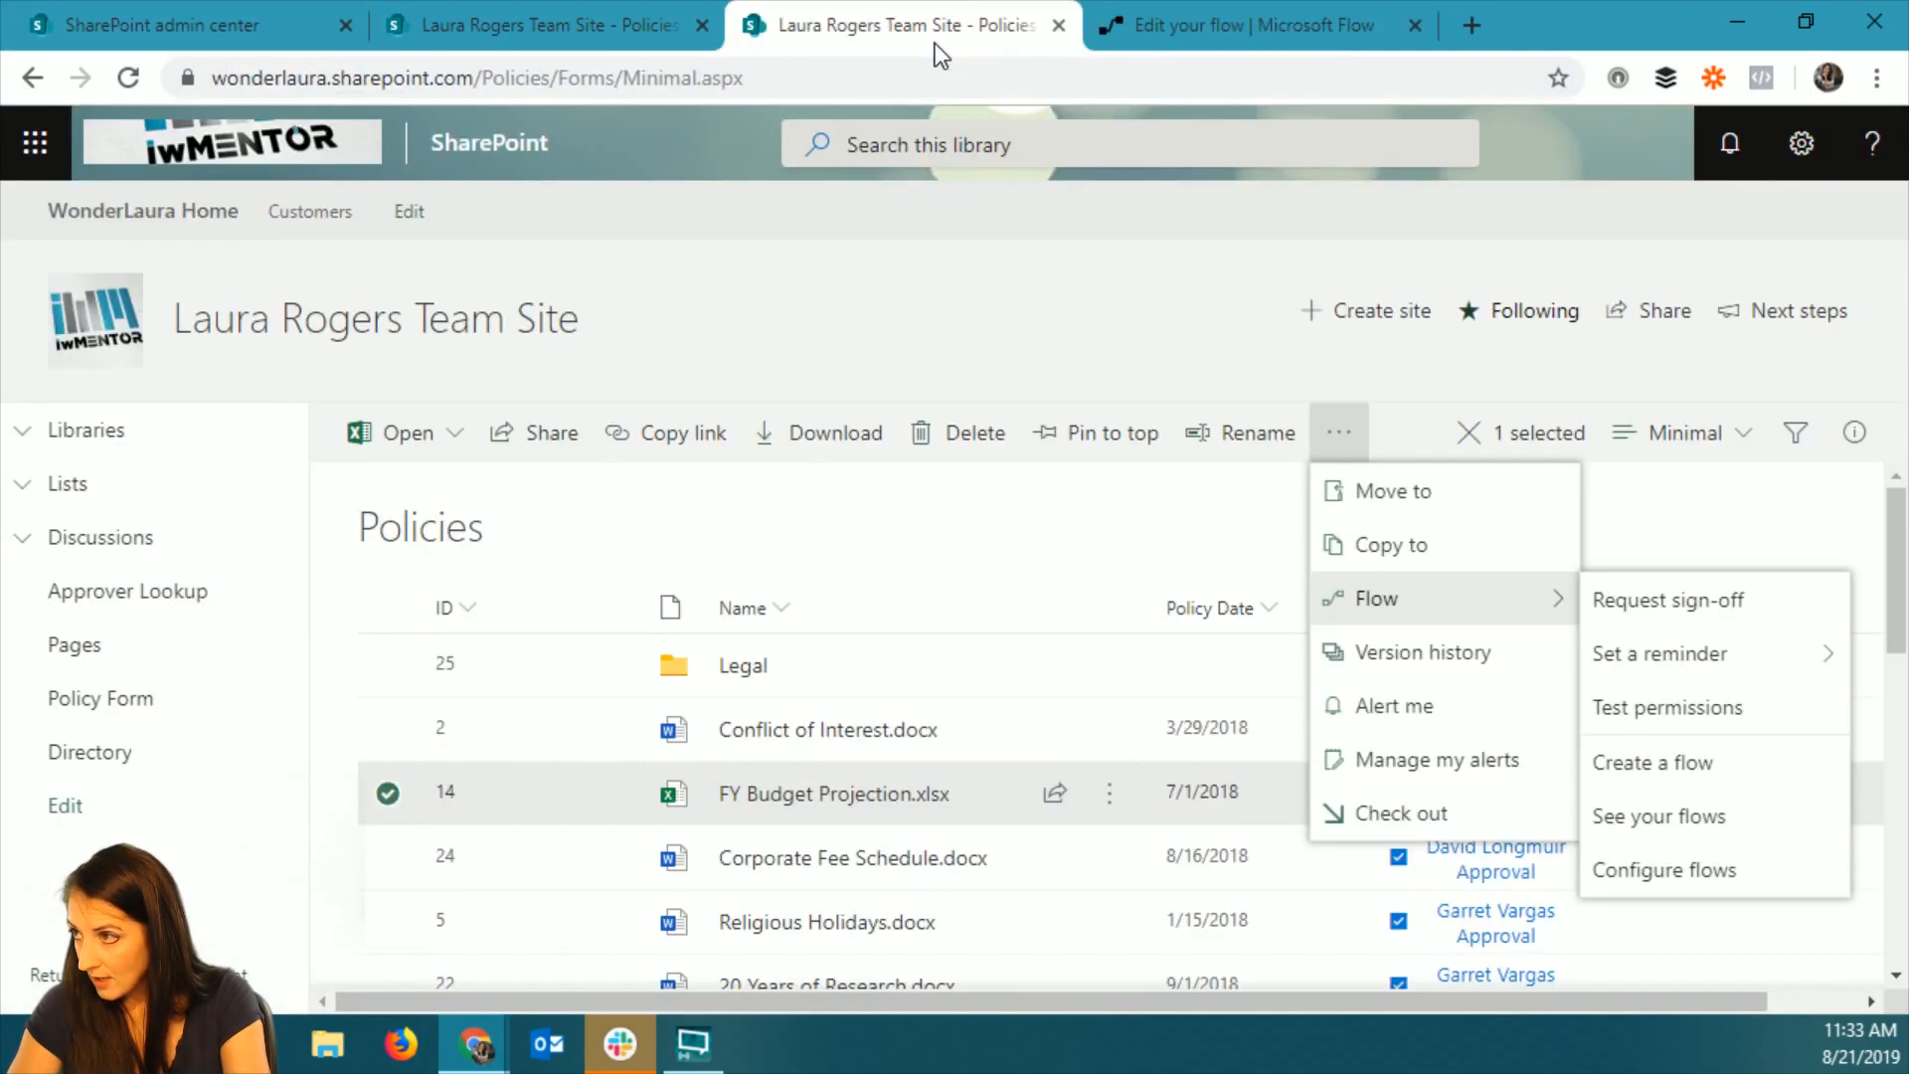
{"action": "left_click", "coordinate": [126, 78]}
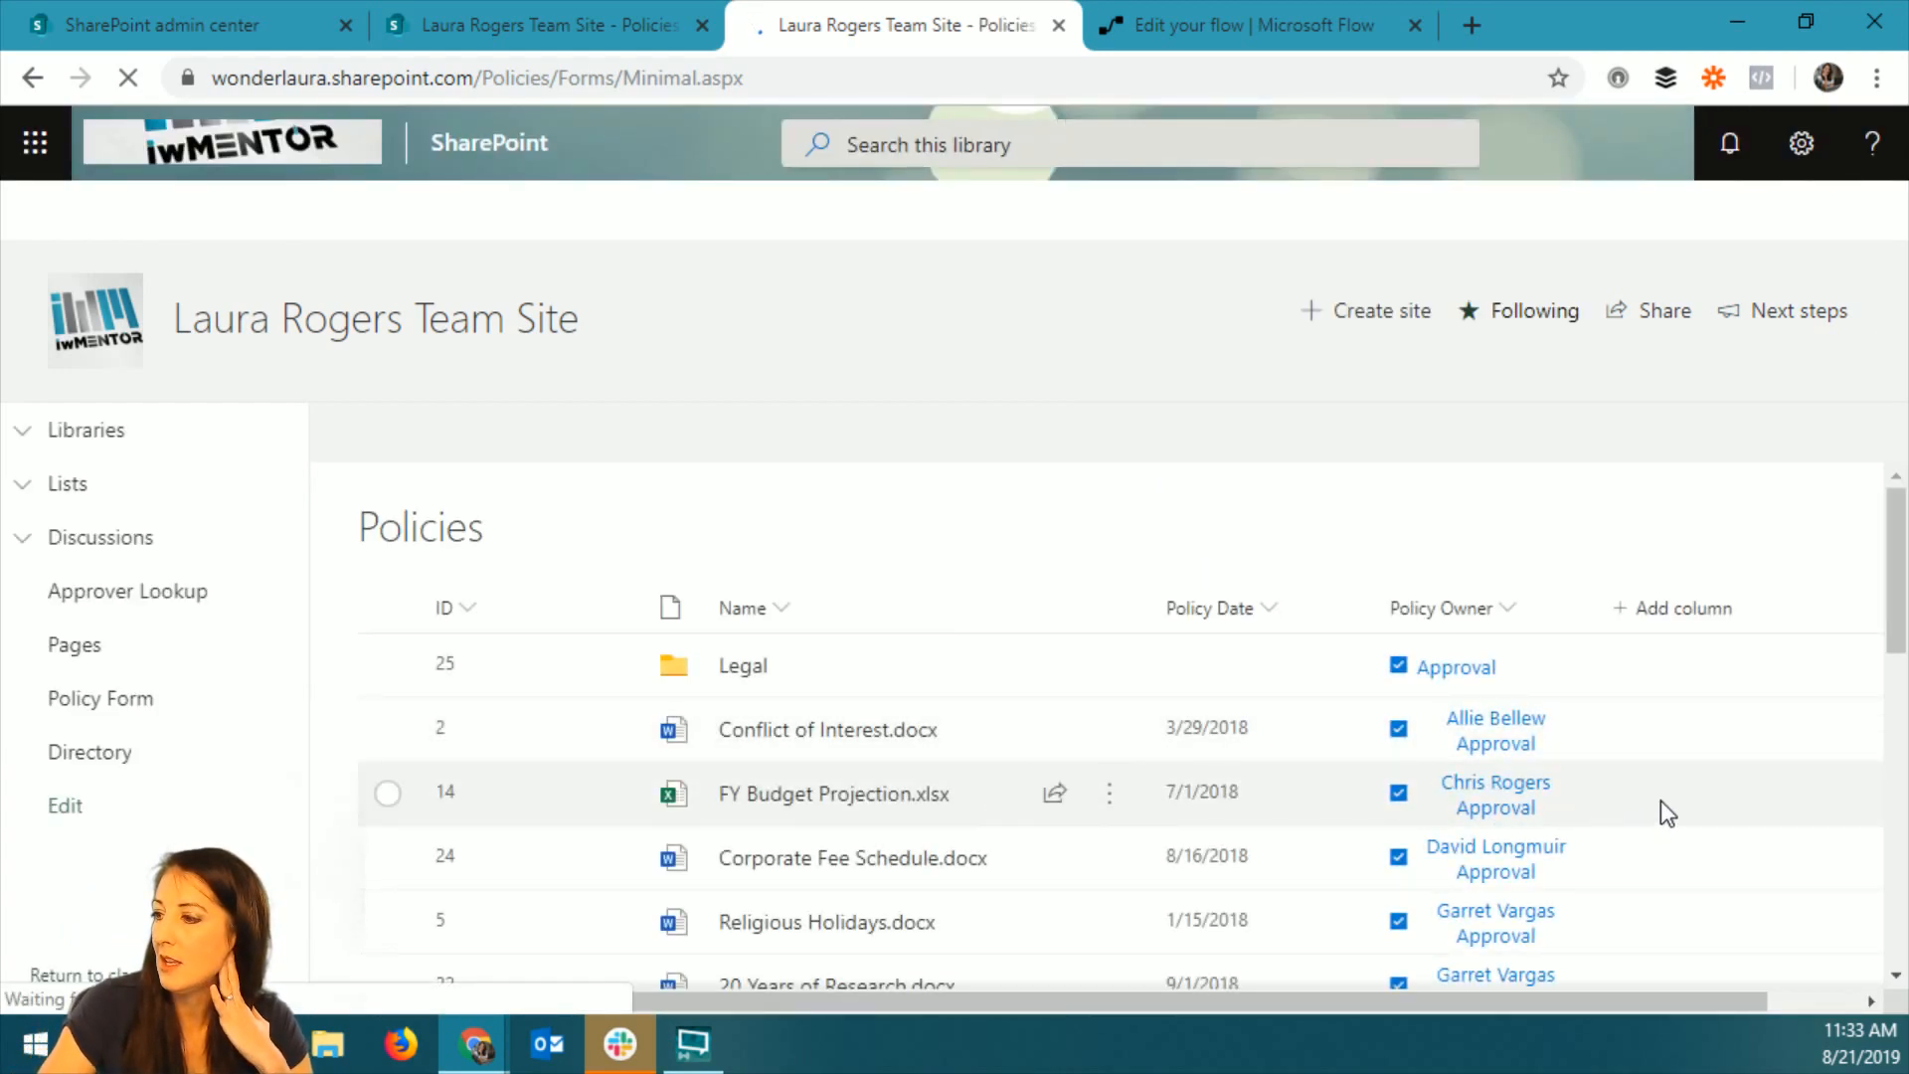
Examine who has access to FY Budget Projection.xlsx in Manage Access and on its advanced permissions page.
{"action": "left_click", "coordinate": [1686, 794]}
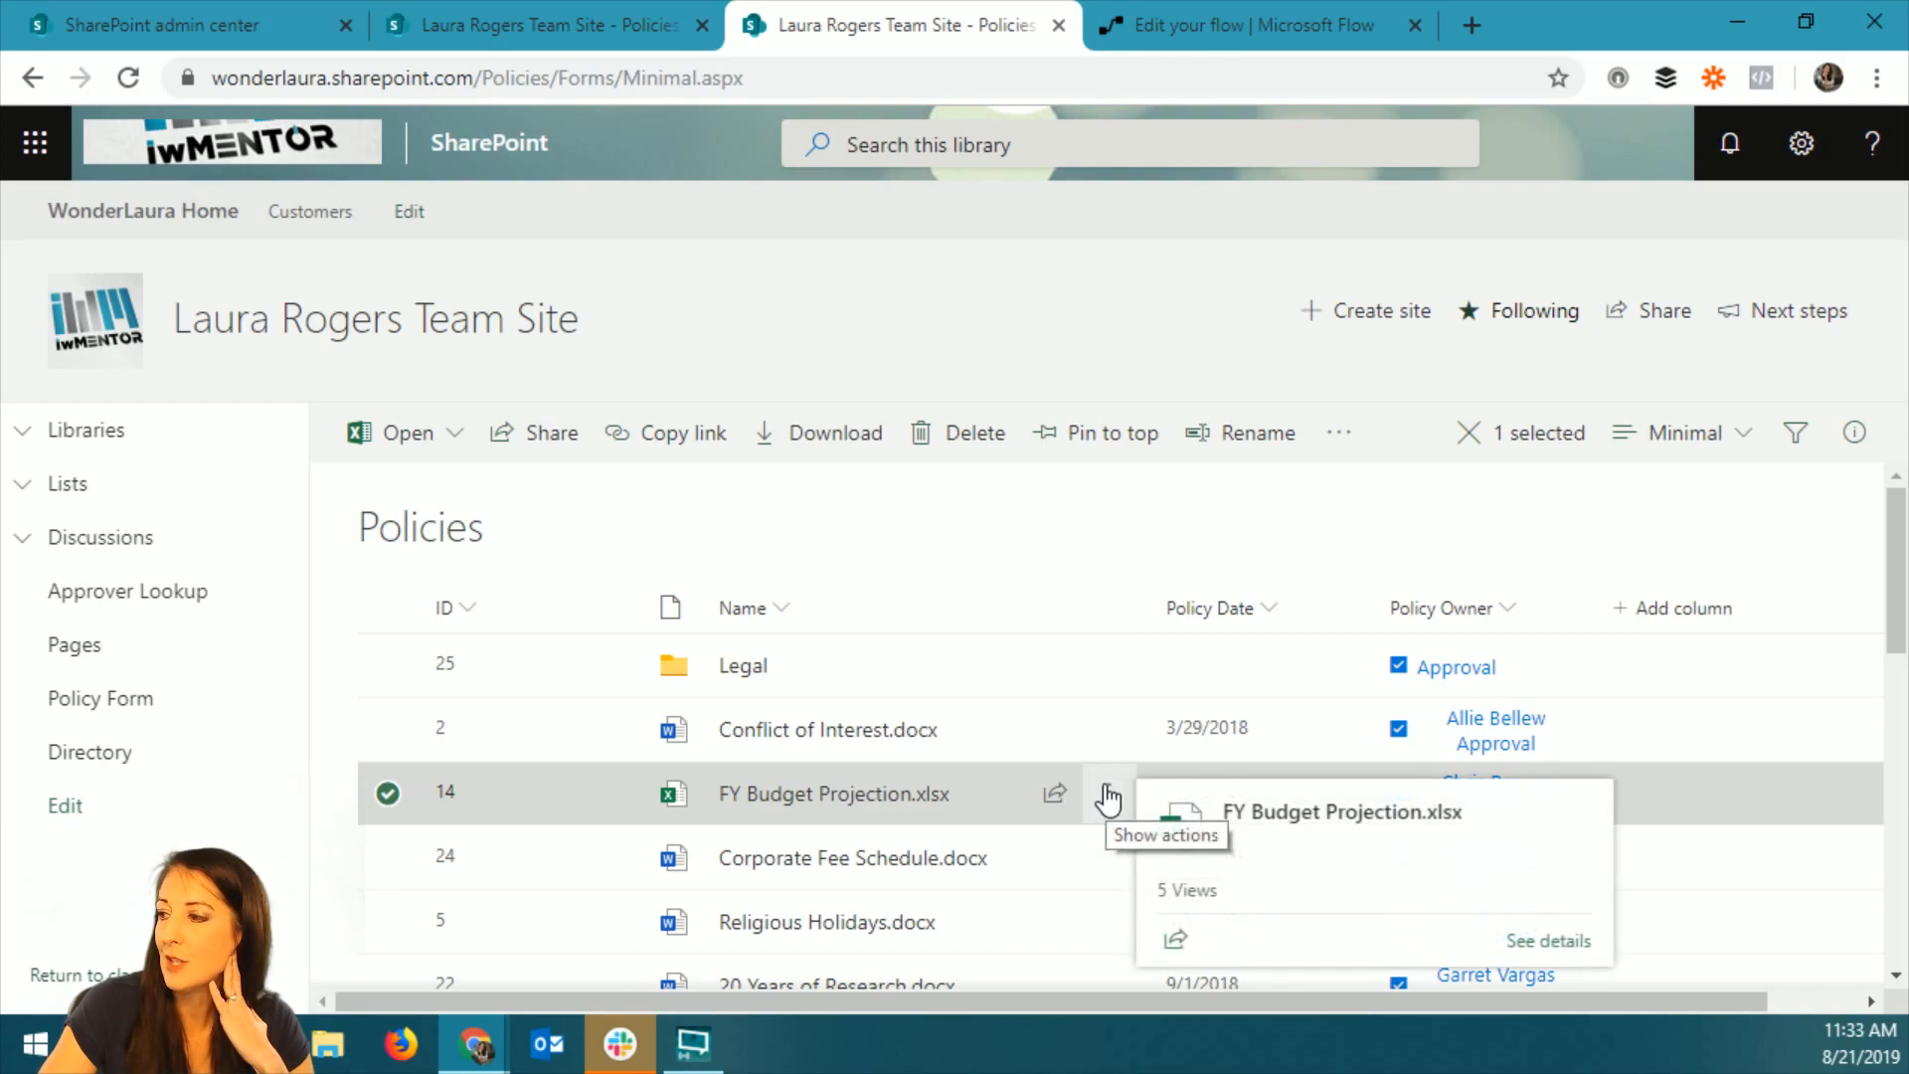
{"action": "left_click", "coordinate": [1854, 433]}
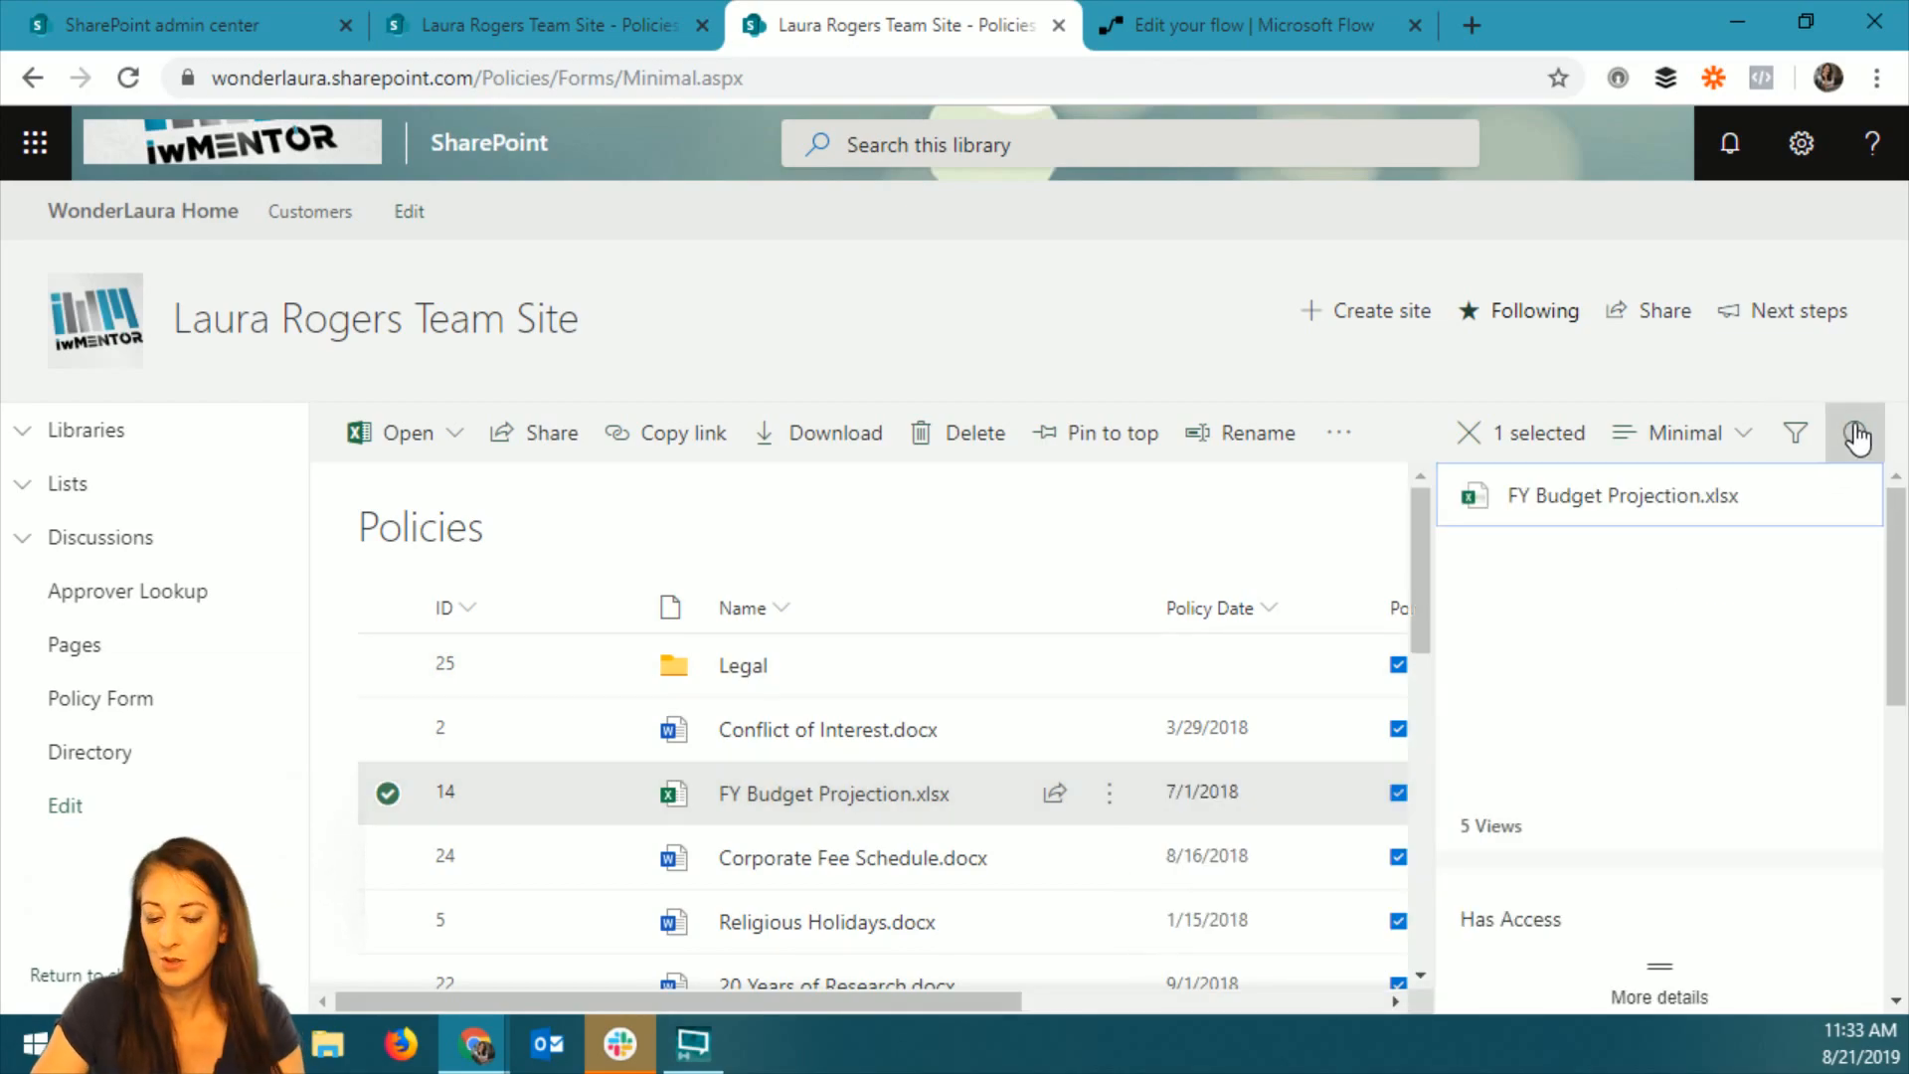
{"action": "key", "text": "F11"}
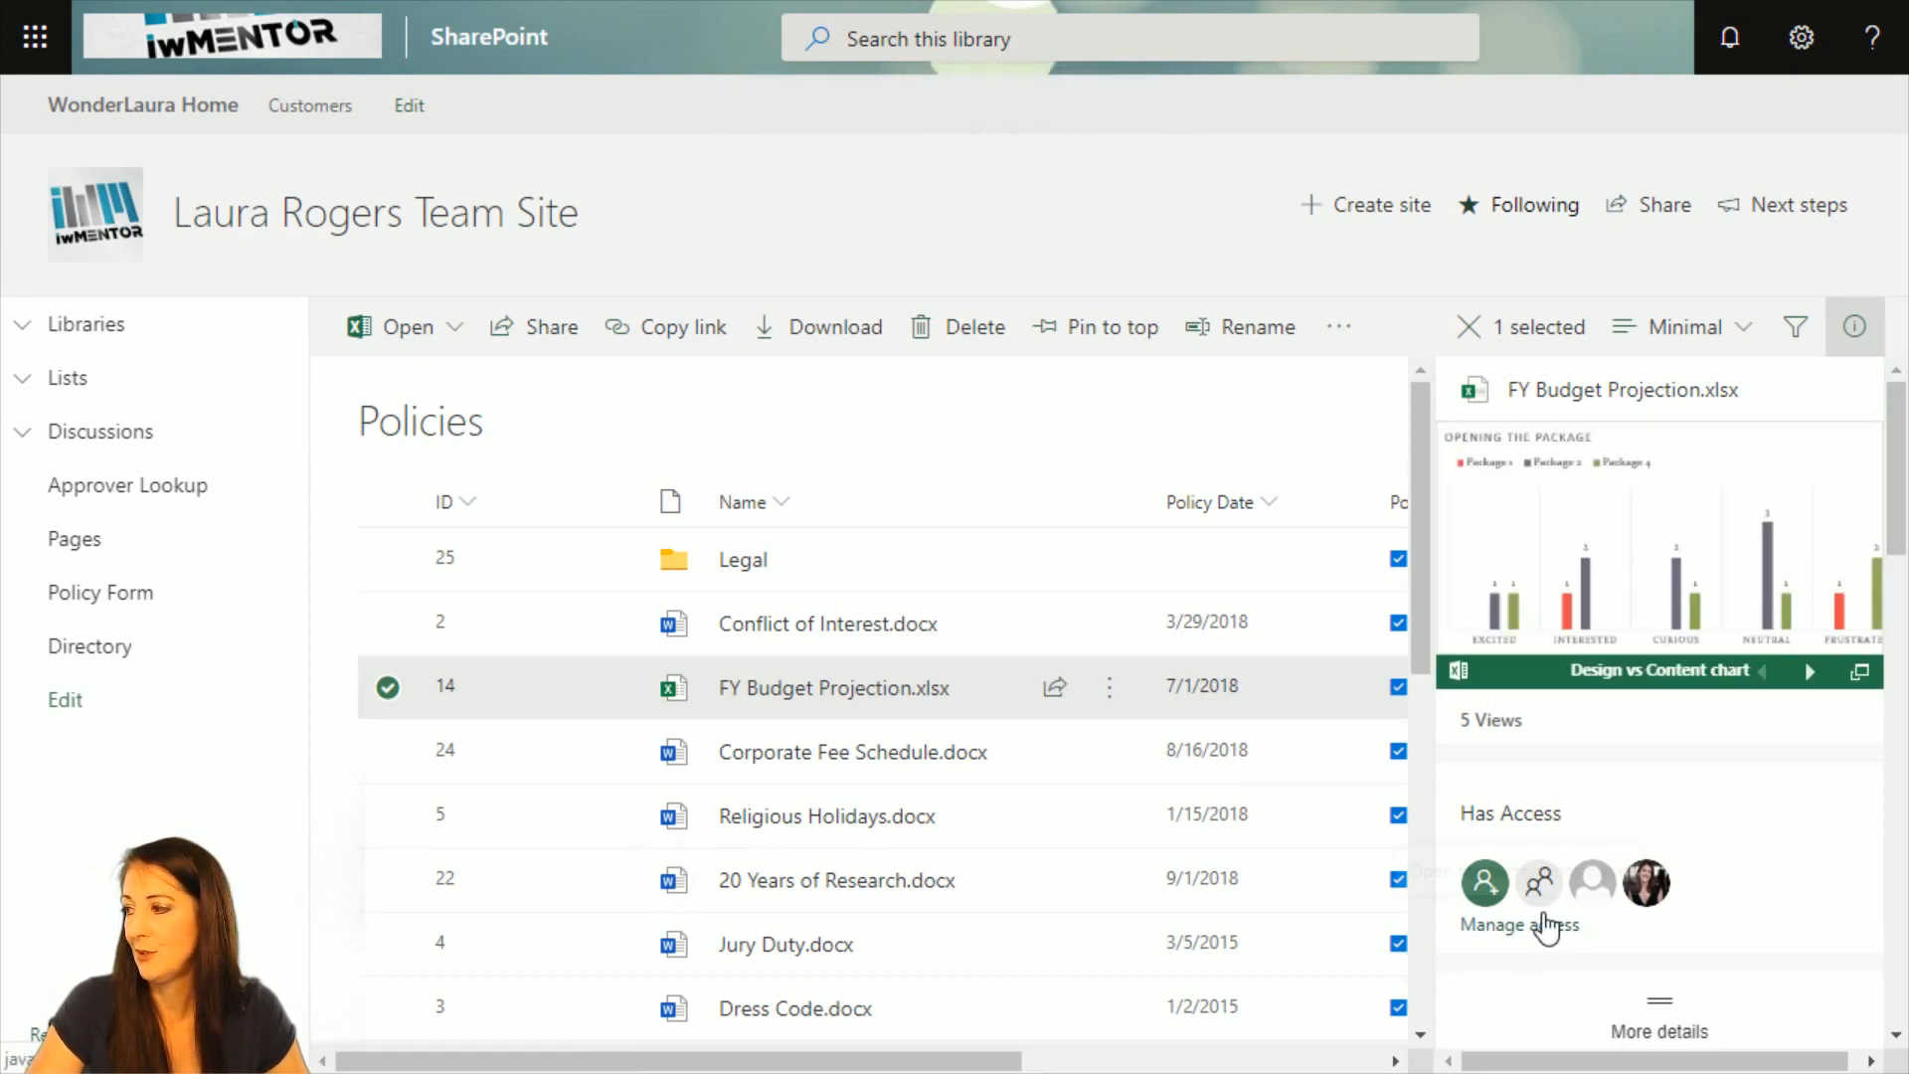
{"action": "scroll", "coordinate": [1735, 855], "scroll_direction": "down", "scroll_amount": 2}
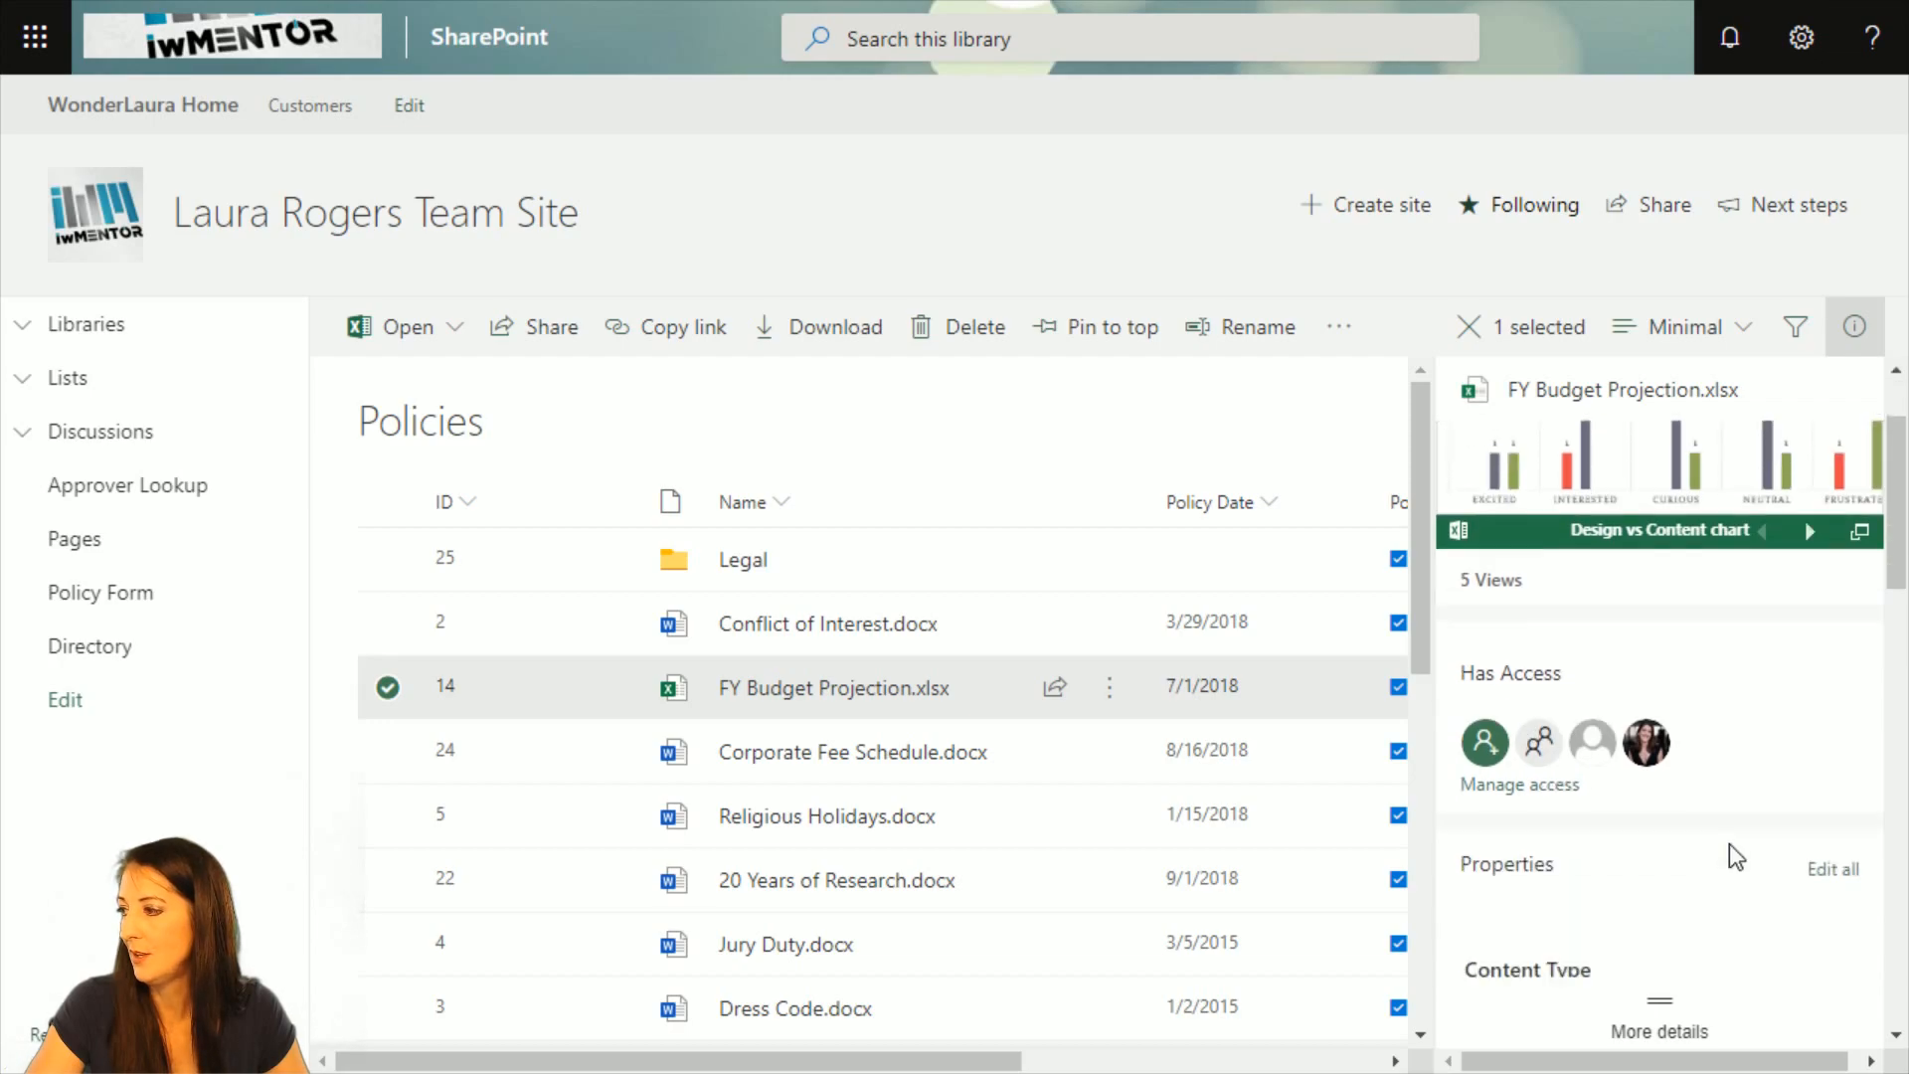
{"action": "scroll", "coordinate": [1728, 843], "scroll_direction": "down", "scroll_amount": 3}
{"action": "left_click", "coordinate": [1549, 486]}
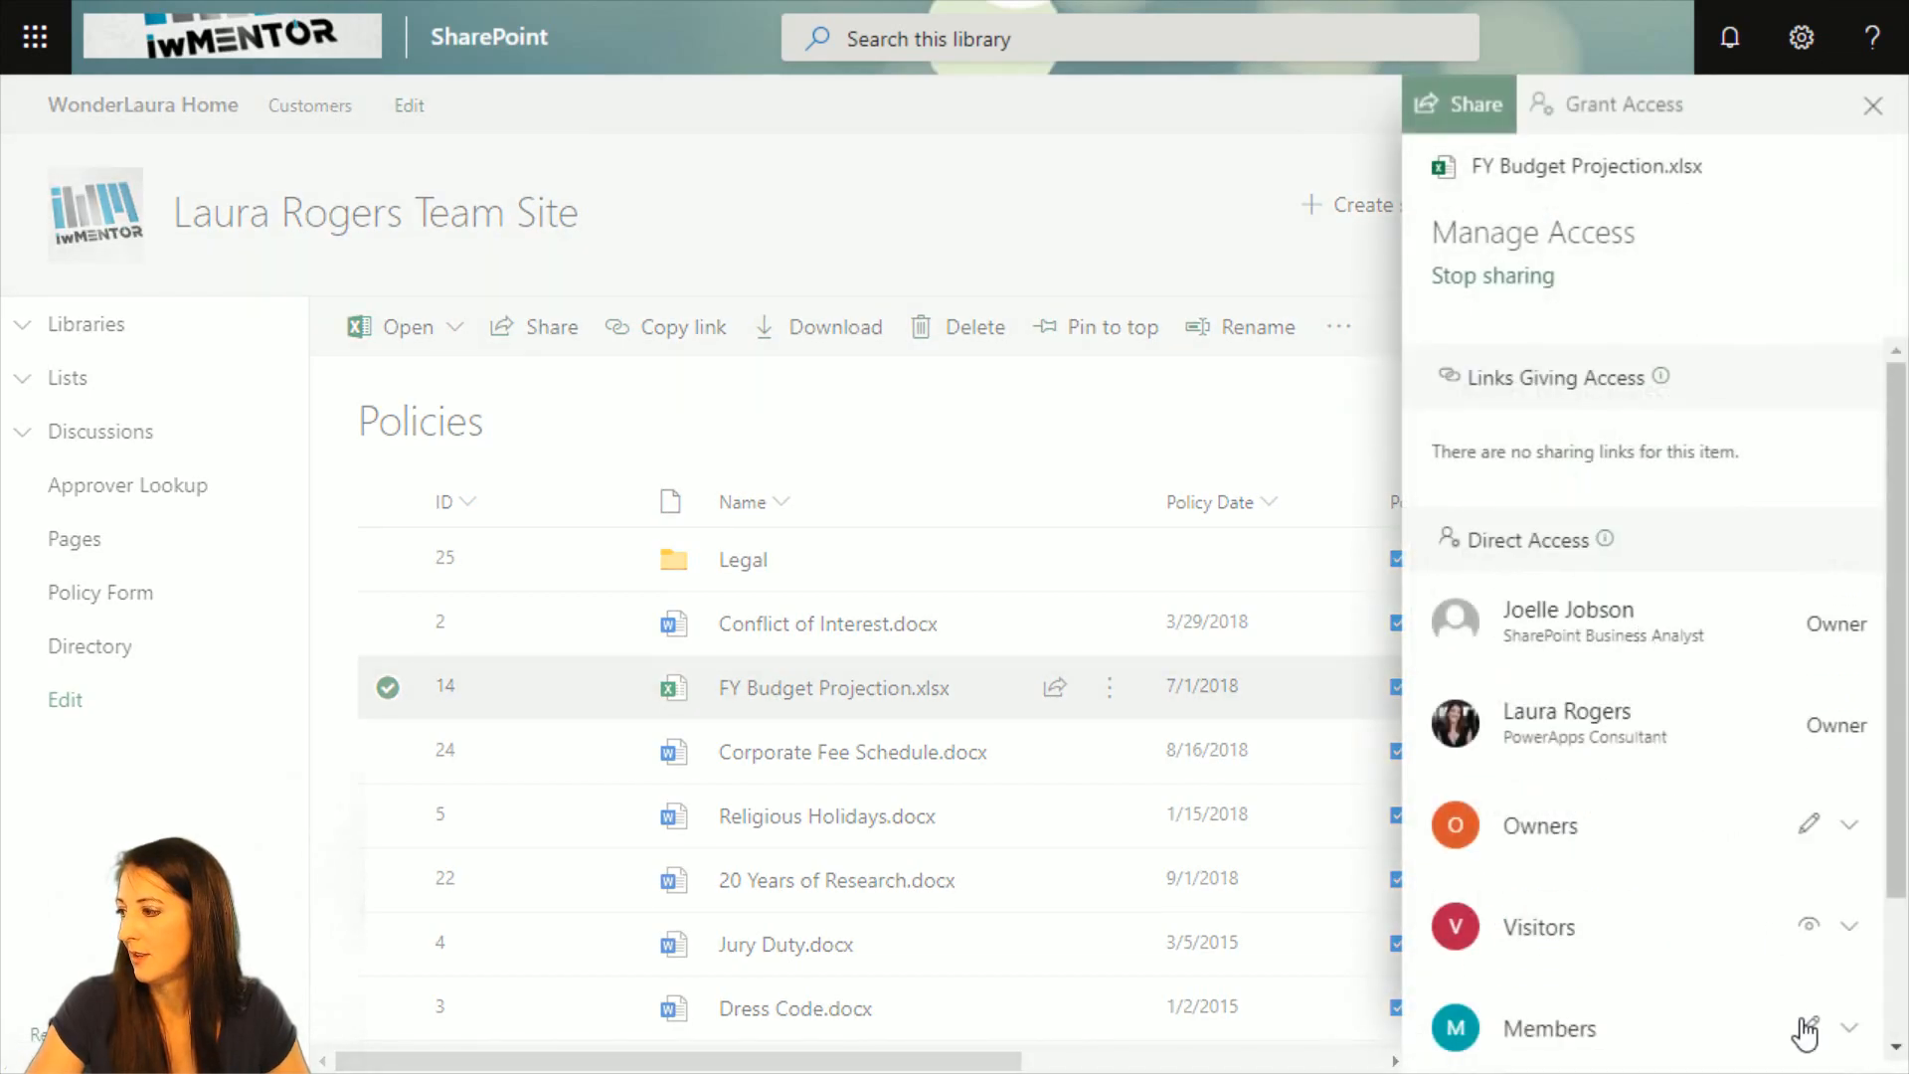
{"action": "scroll", "coordinate": [1770, 835], "scroll_direction": "down", "scroll_amount": 2}
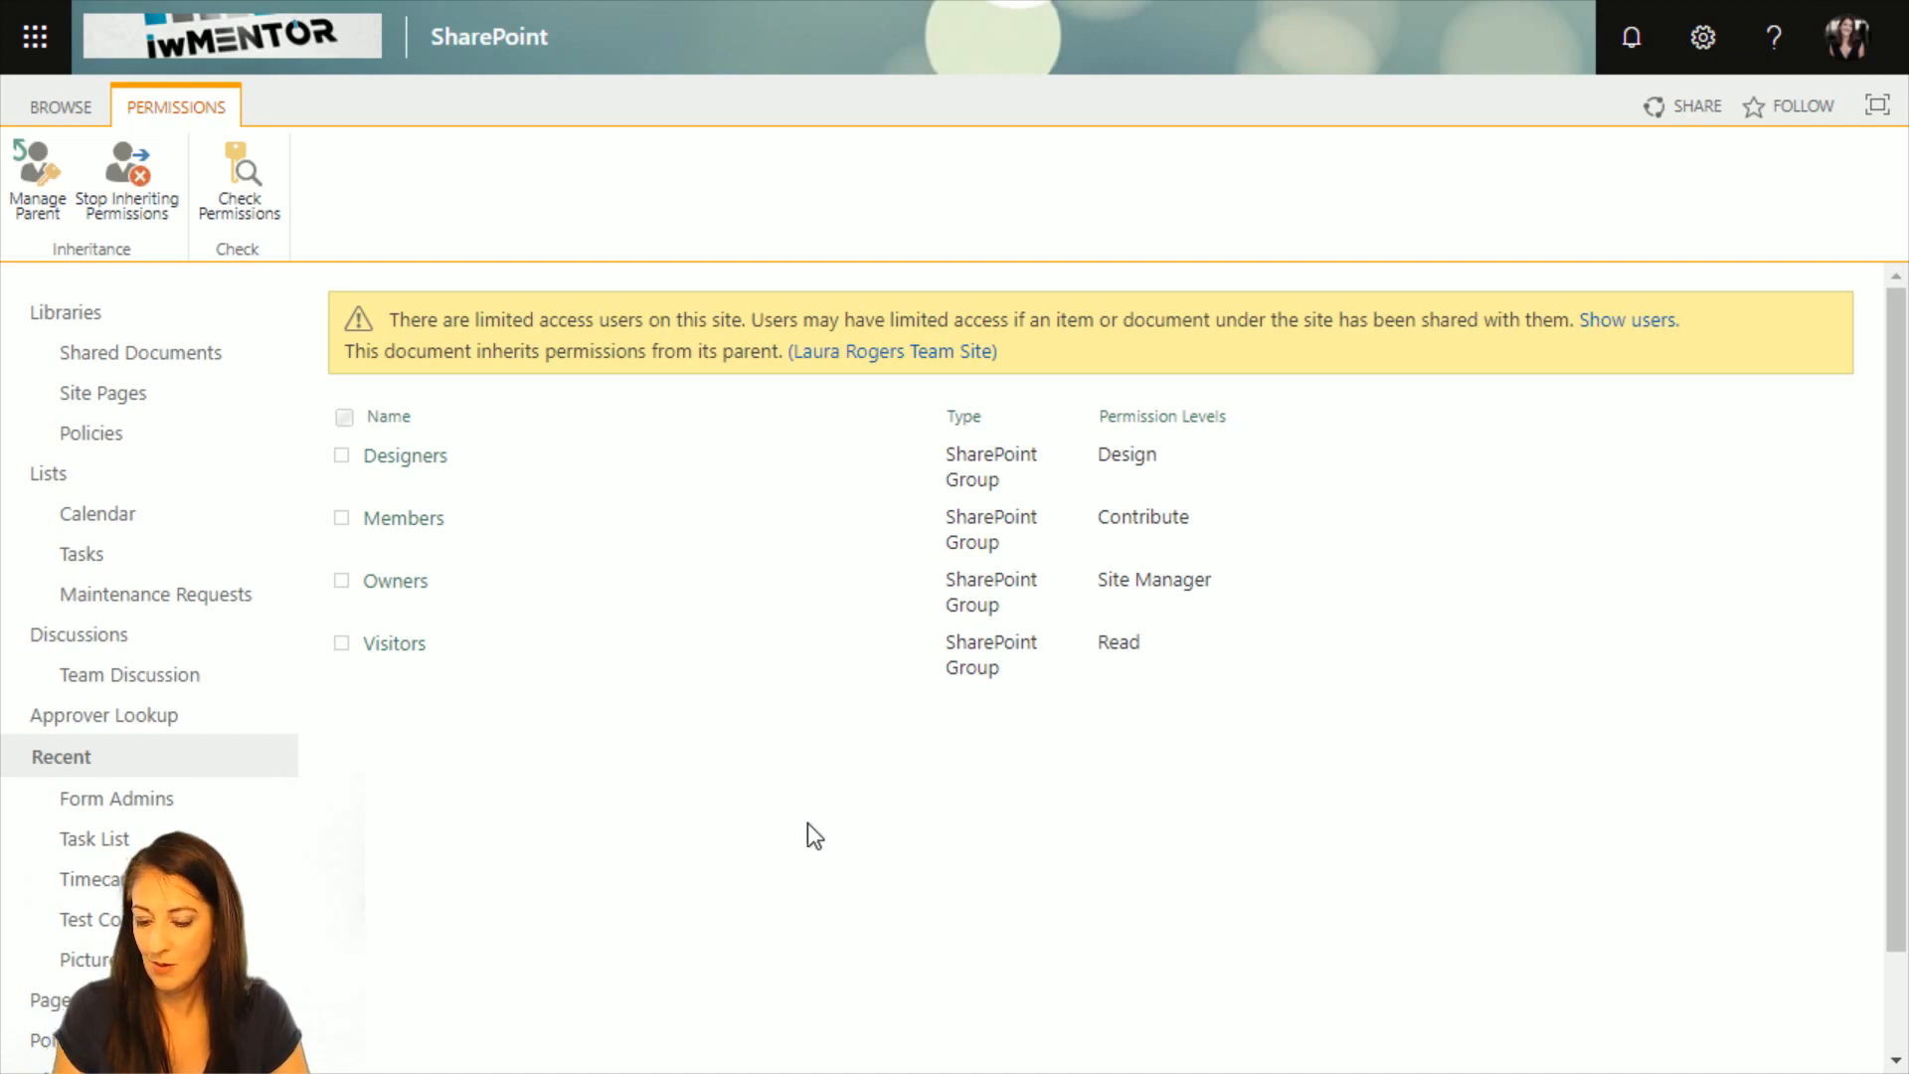
Return to the Policies library and run the Test permissions flow on FY Budget Projection.xlsx.
{"action": "left_click", "coordinate": [188, 444]}
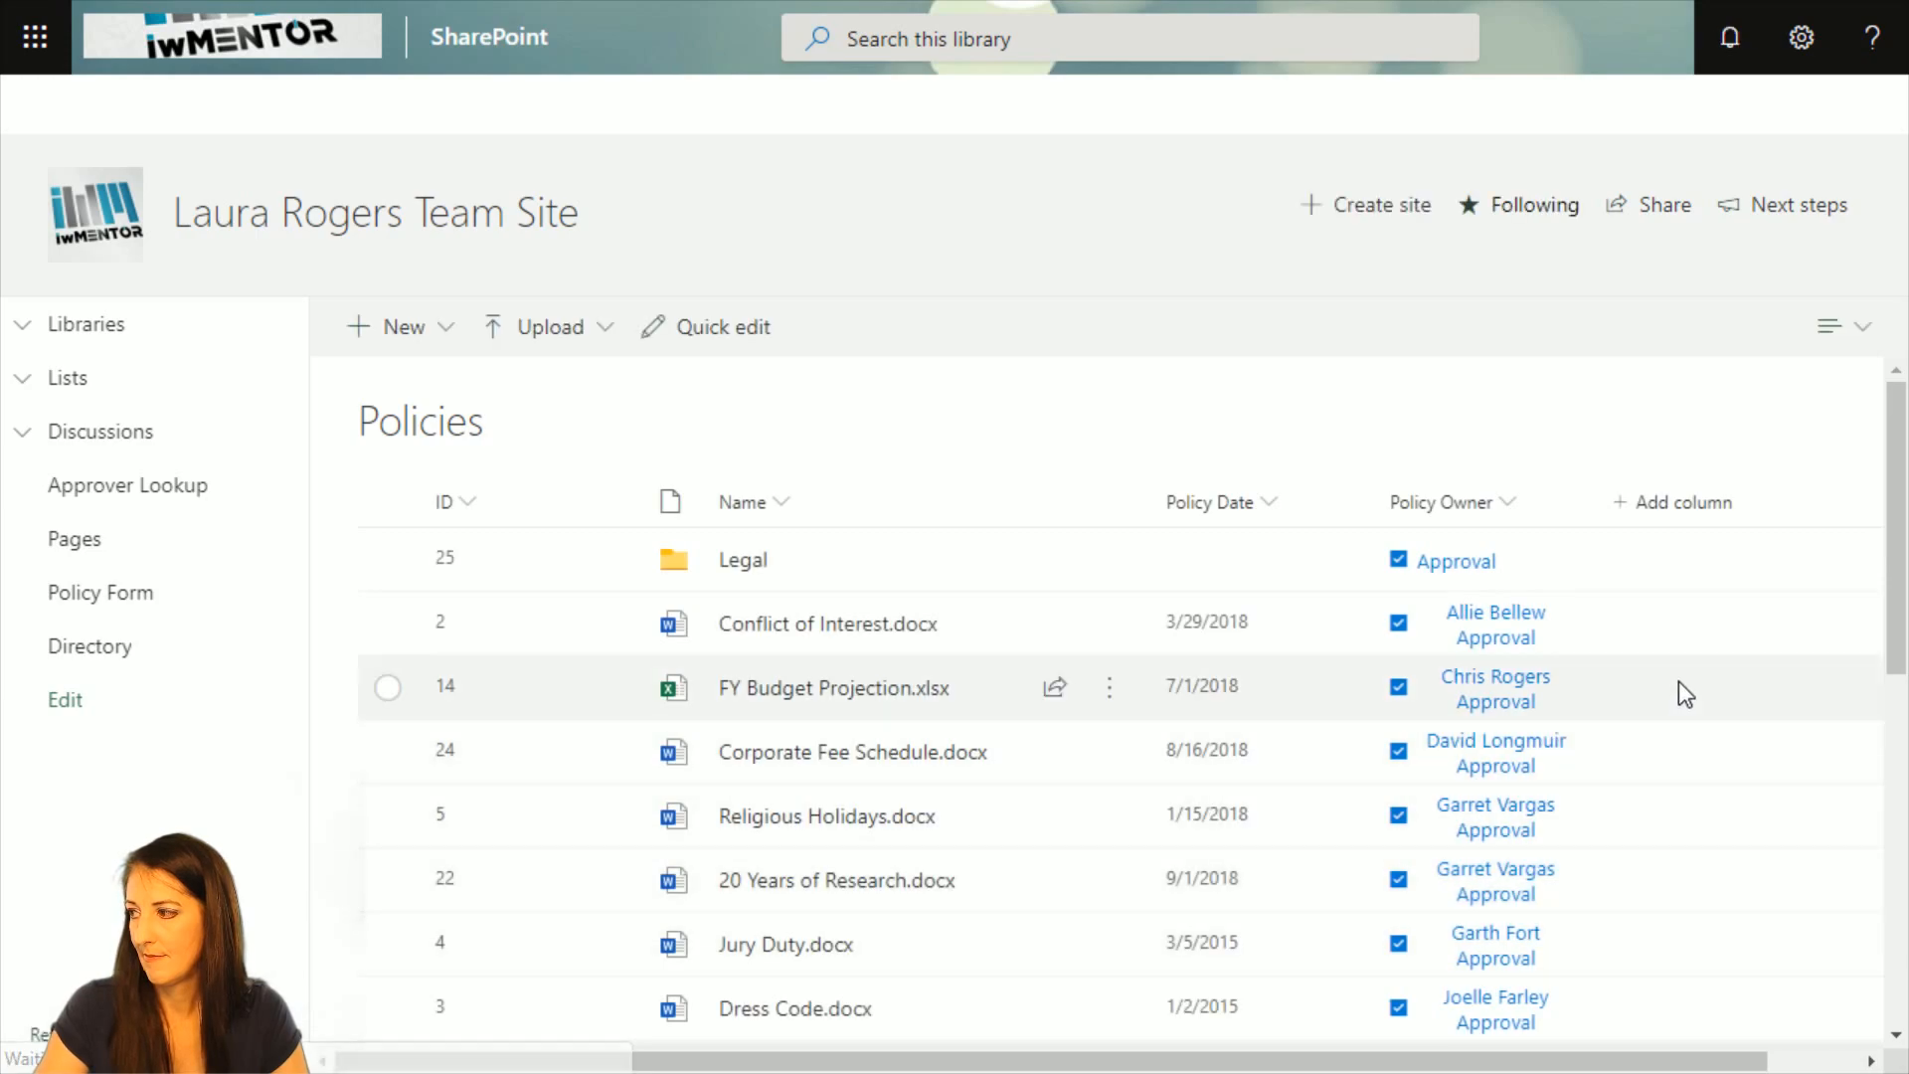
{"action": "left_click", "coordinate": [1854, 326]}
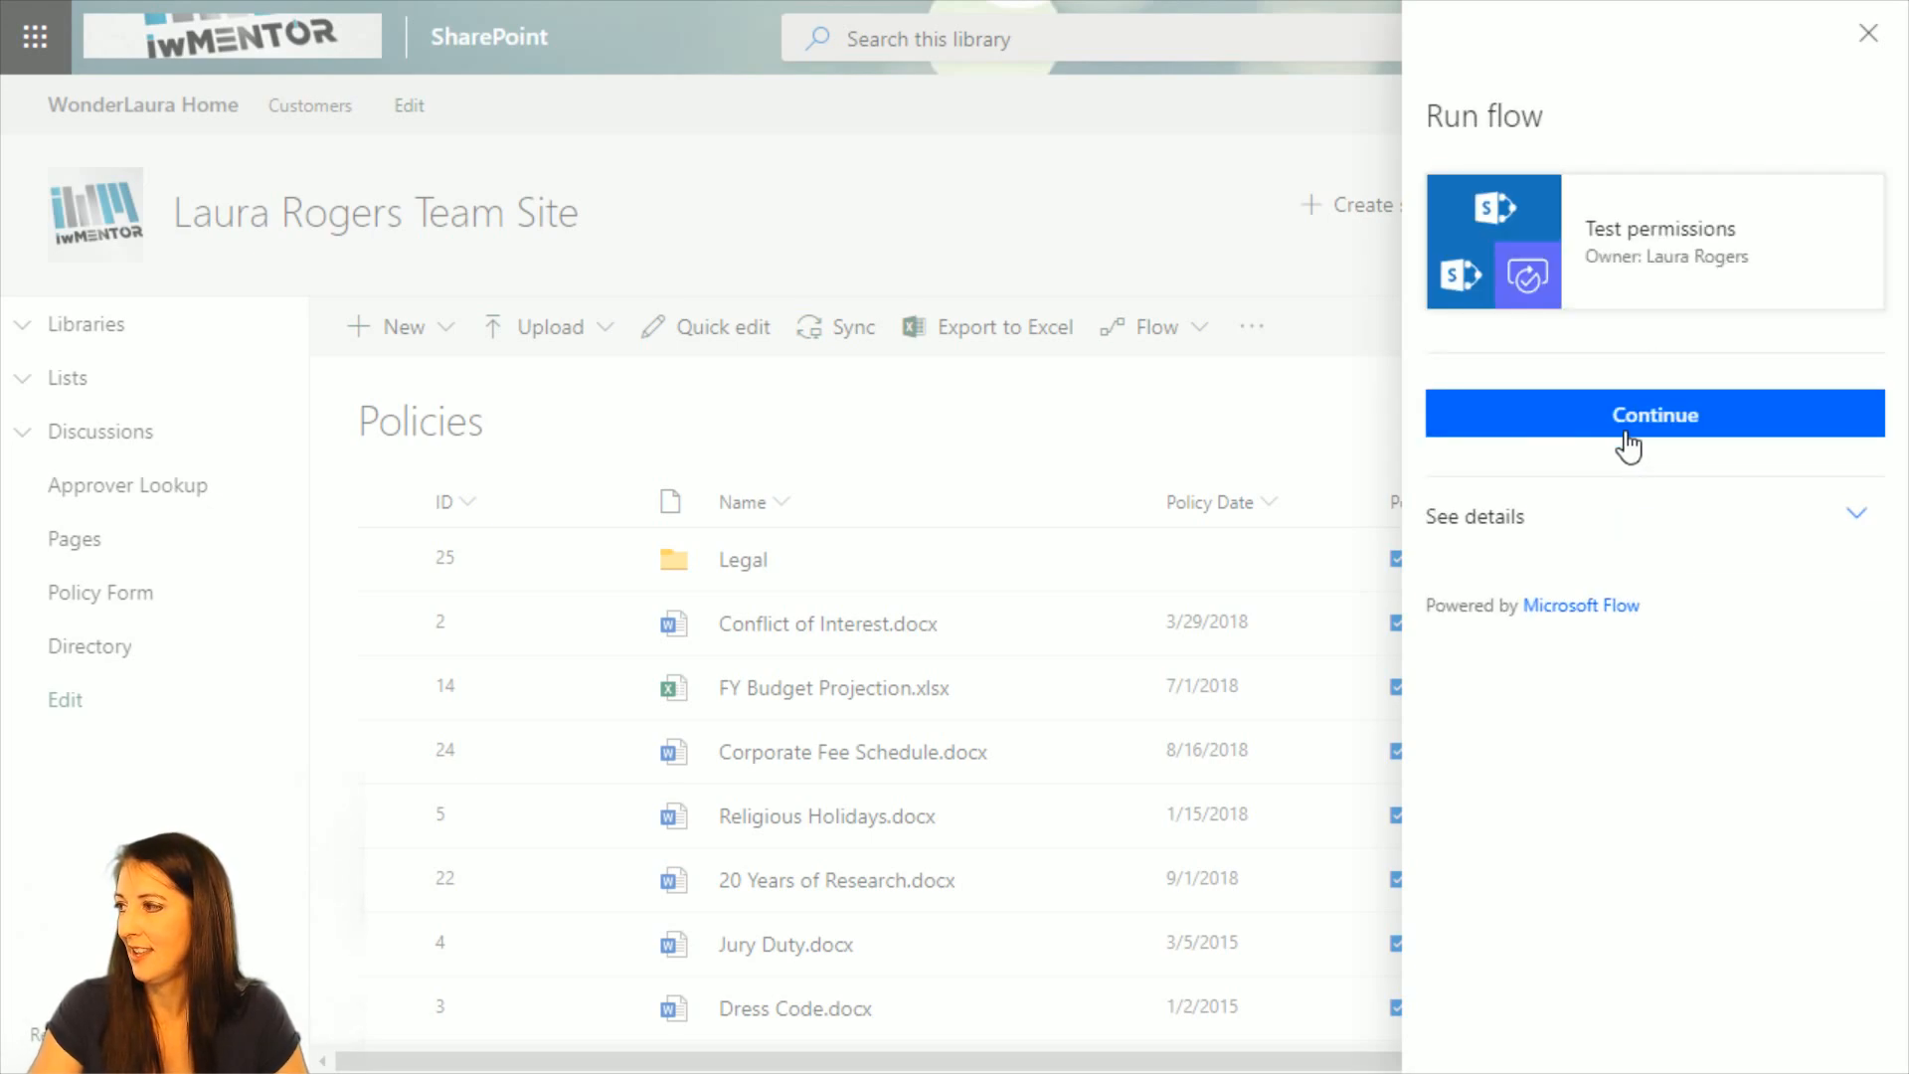
{"action": "left_click", "coordinate": [1626, 428]}
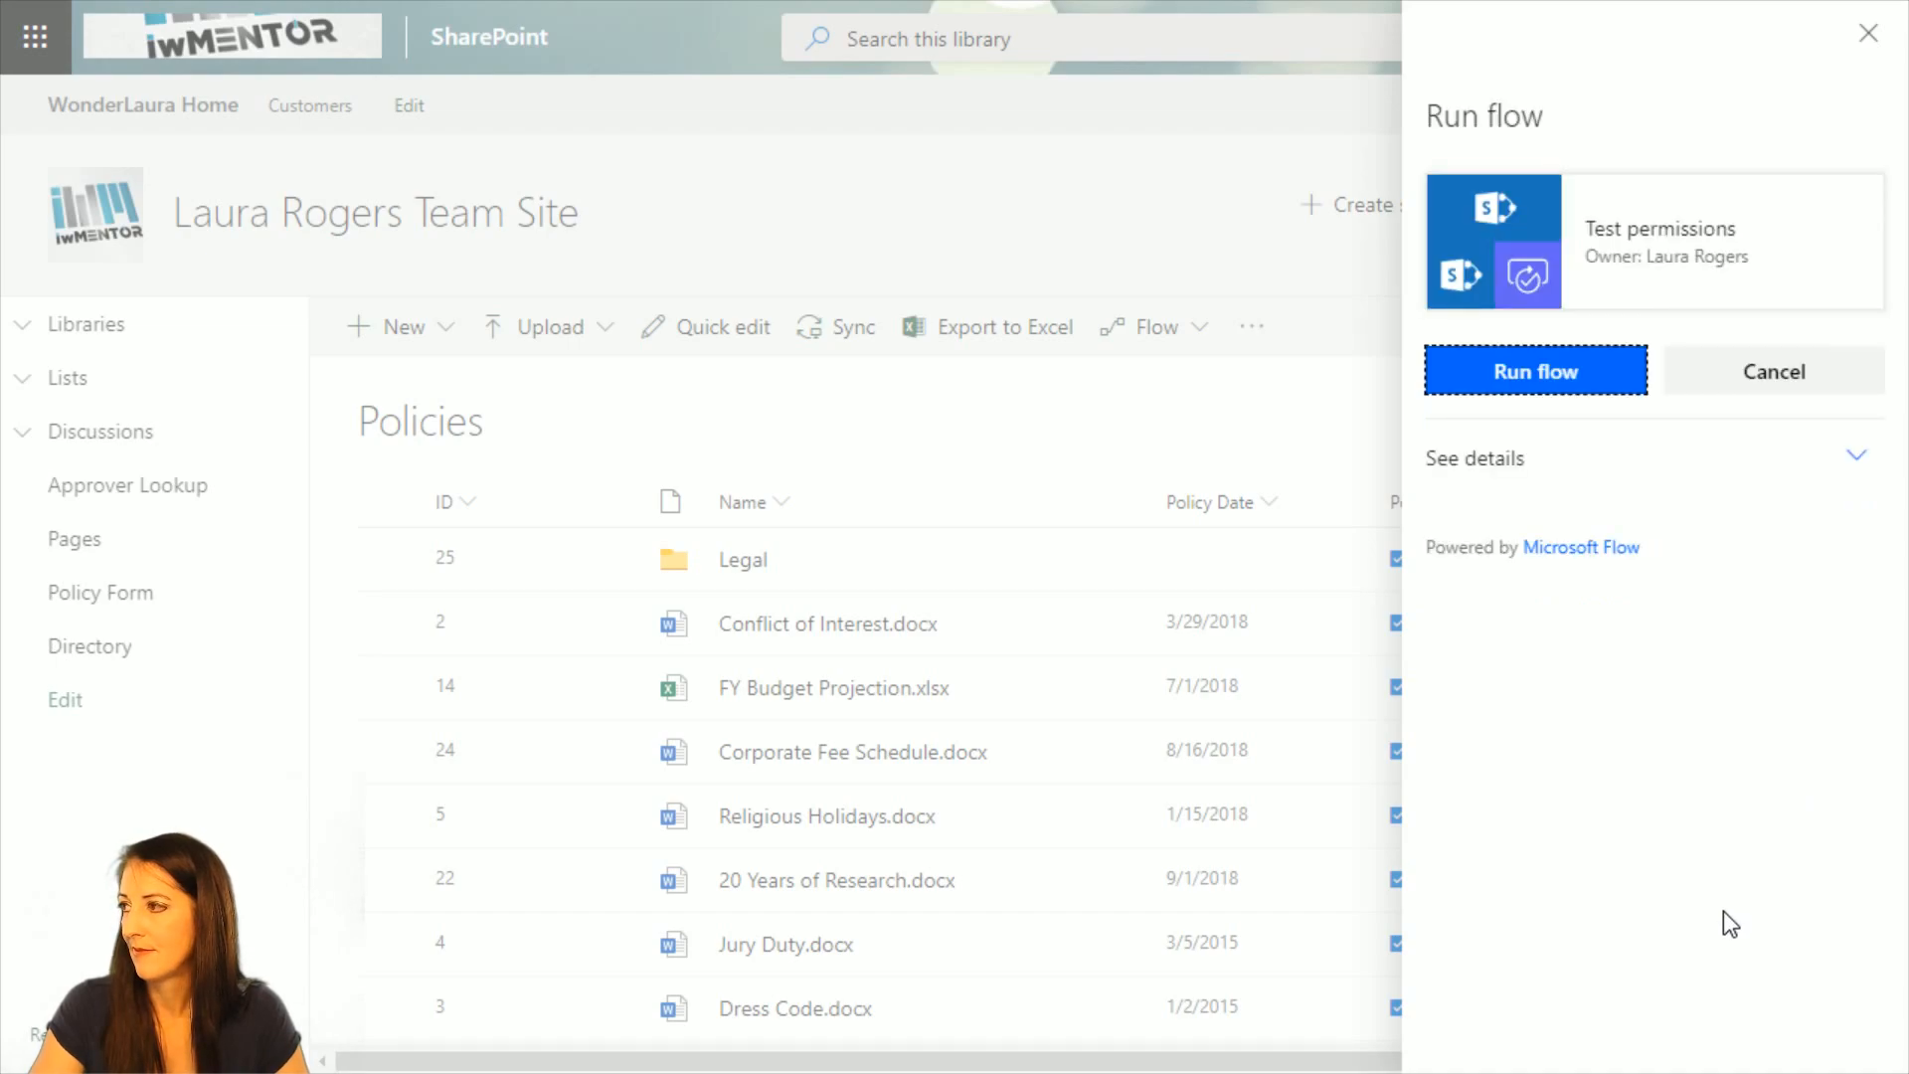
{"action": "left_click", "coordinate": [1531, 378]}
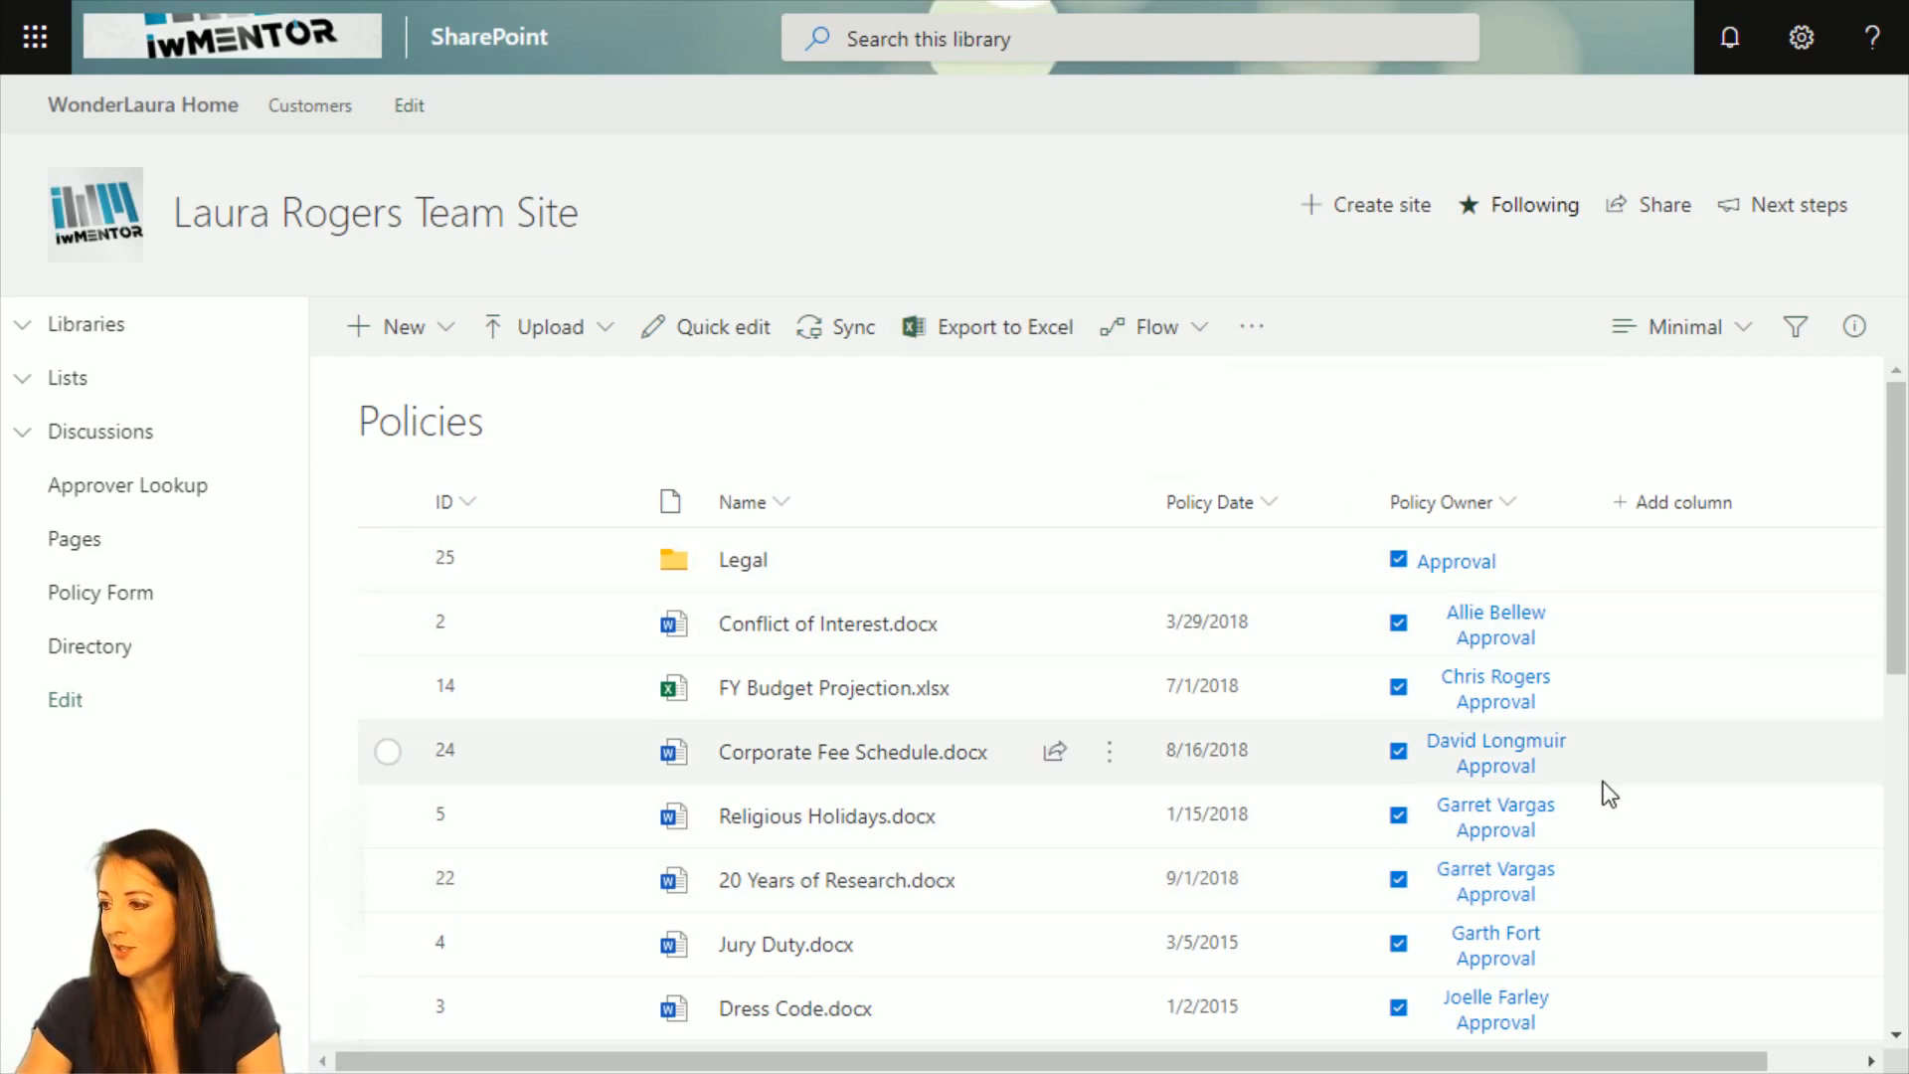
Open the details of FY Budget Projection.xlsx and check its direct access in Manage Access after the flow run.
{"action": "left_click", "coordinate": [1667, 686]}
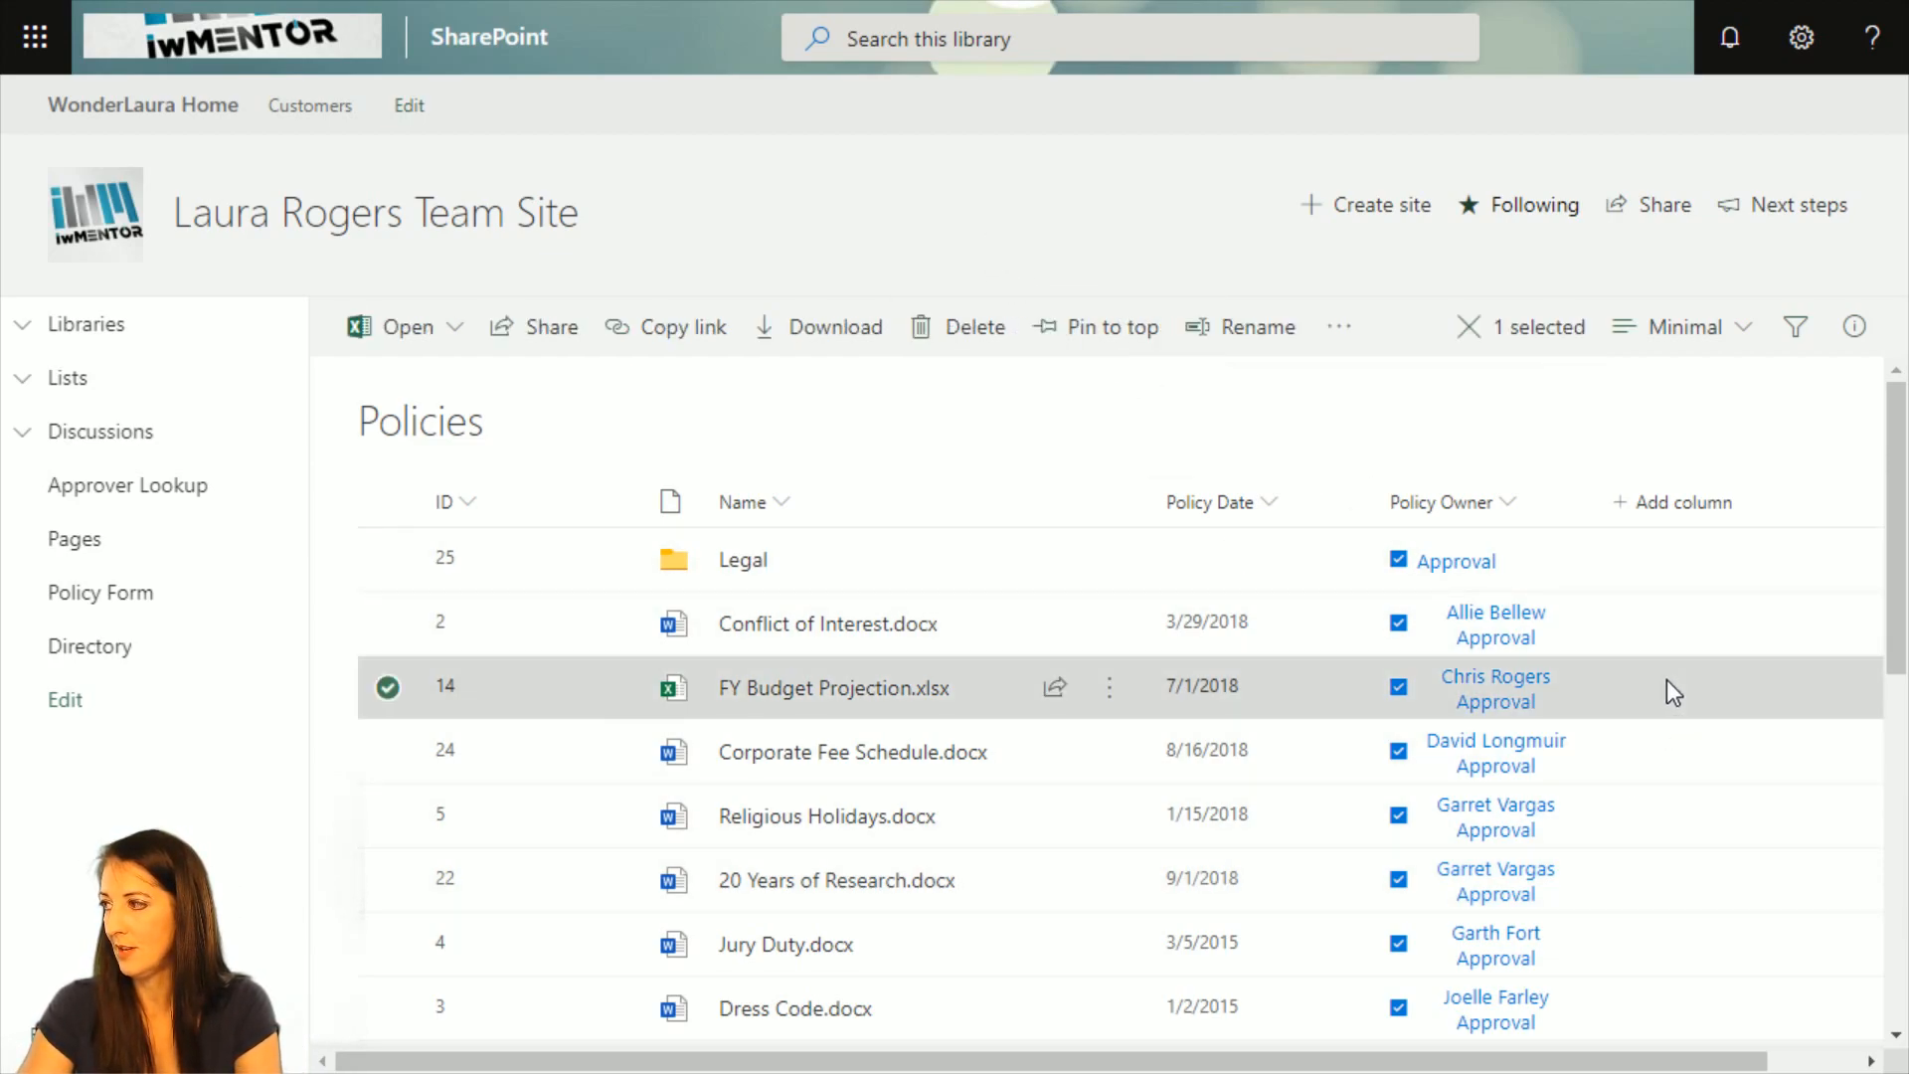
{"action": "left_click", "coordinate": [1854, 328]}
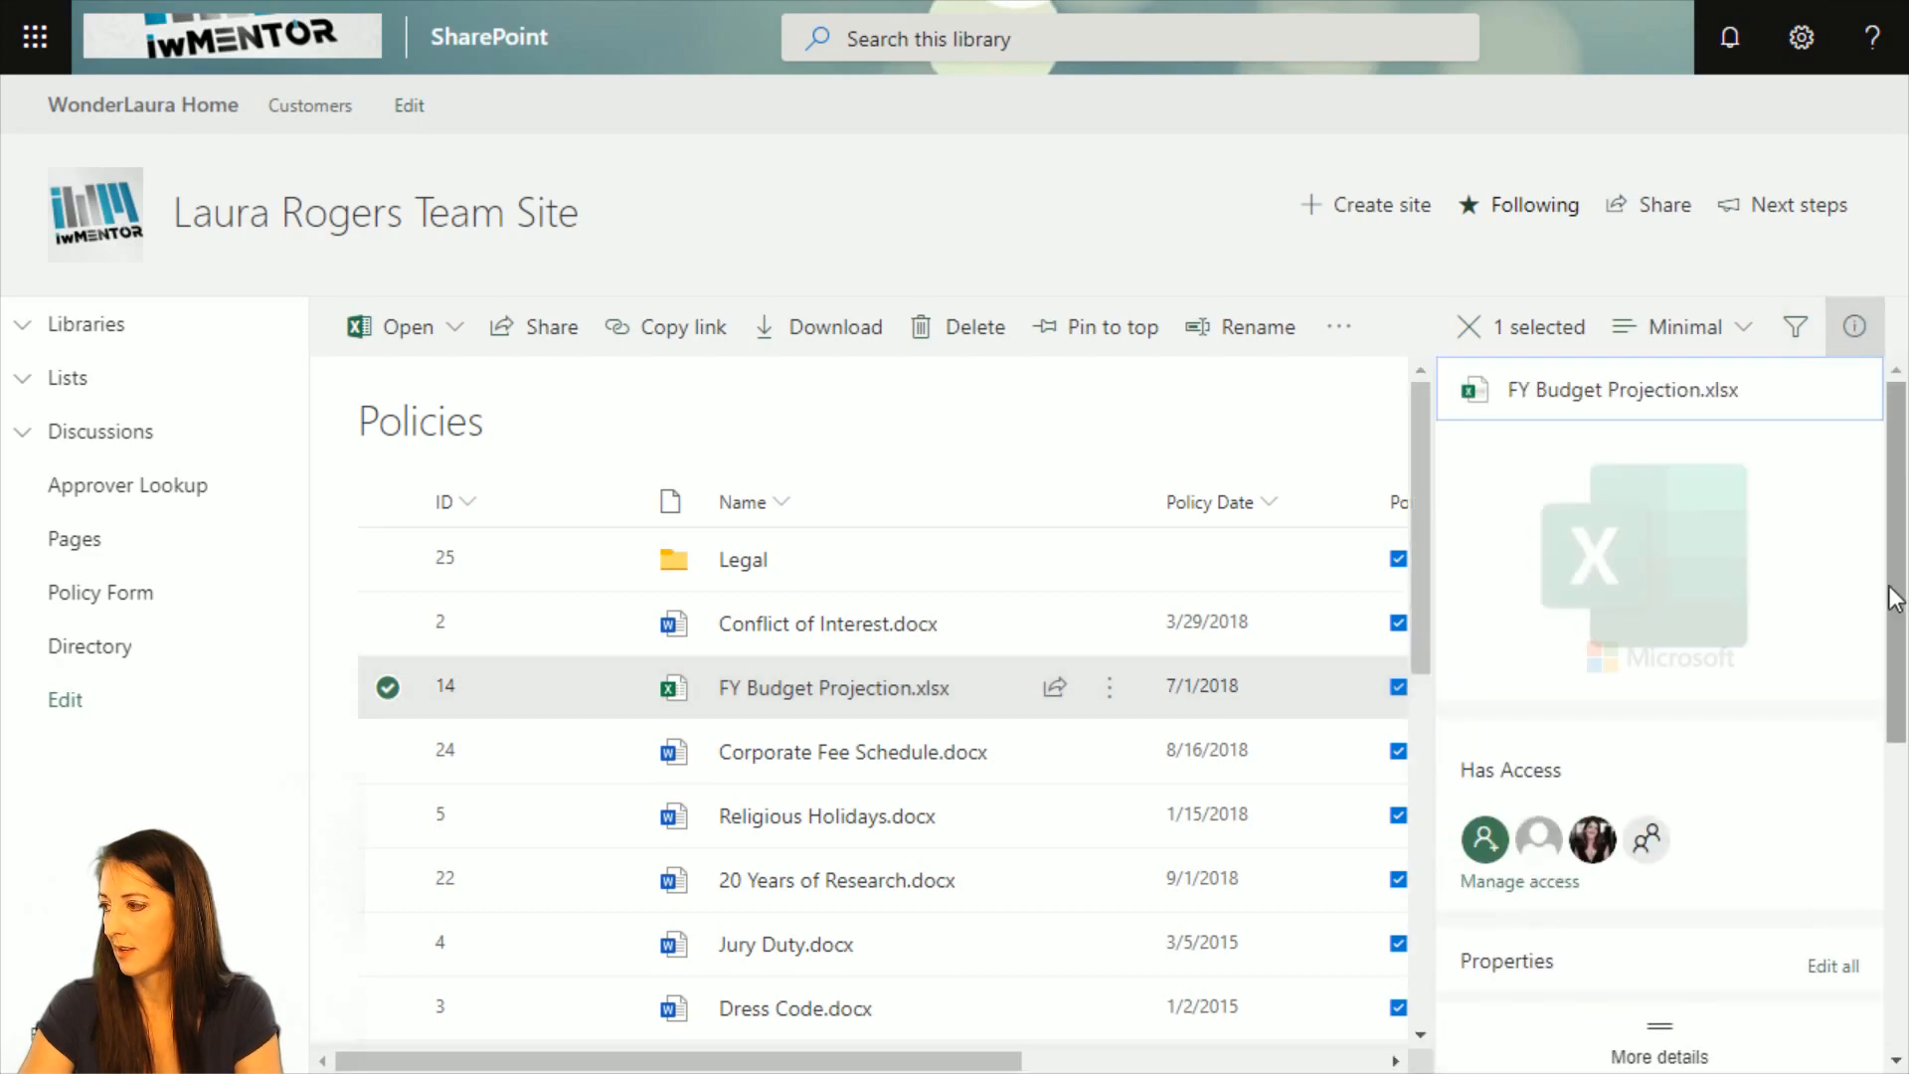
{"action": "left_click", "coordinate": [1531, 883]}
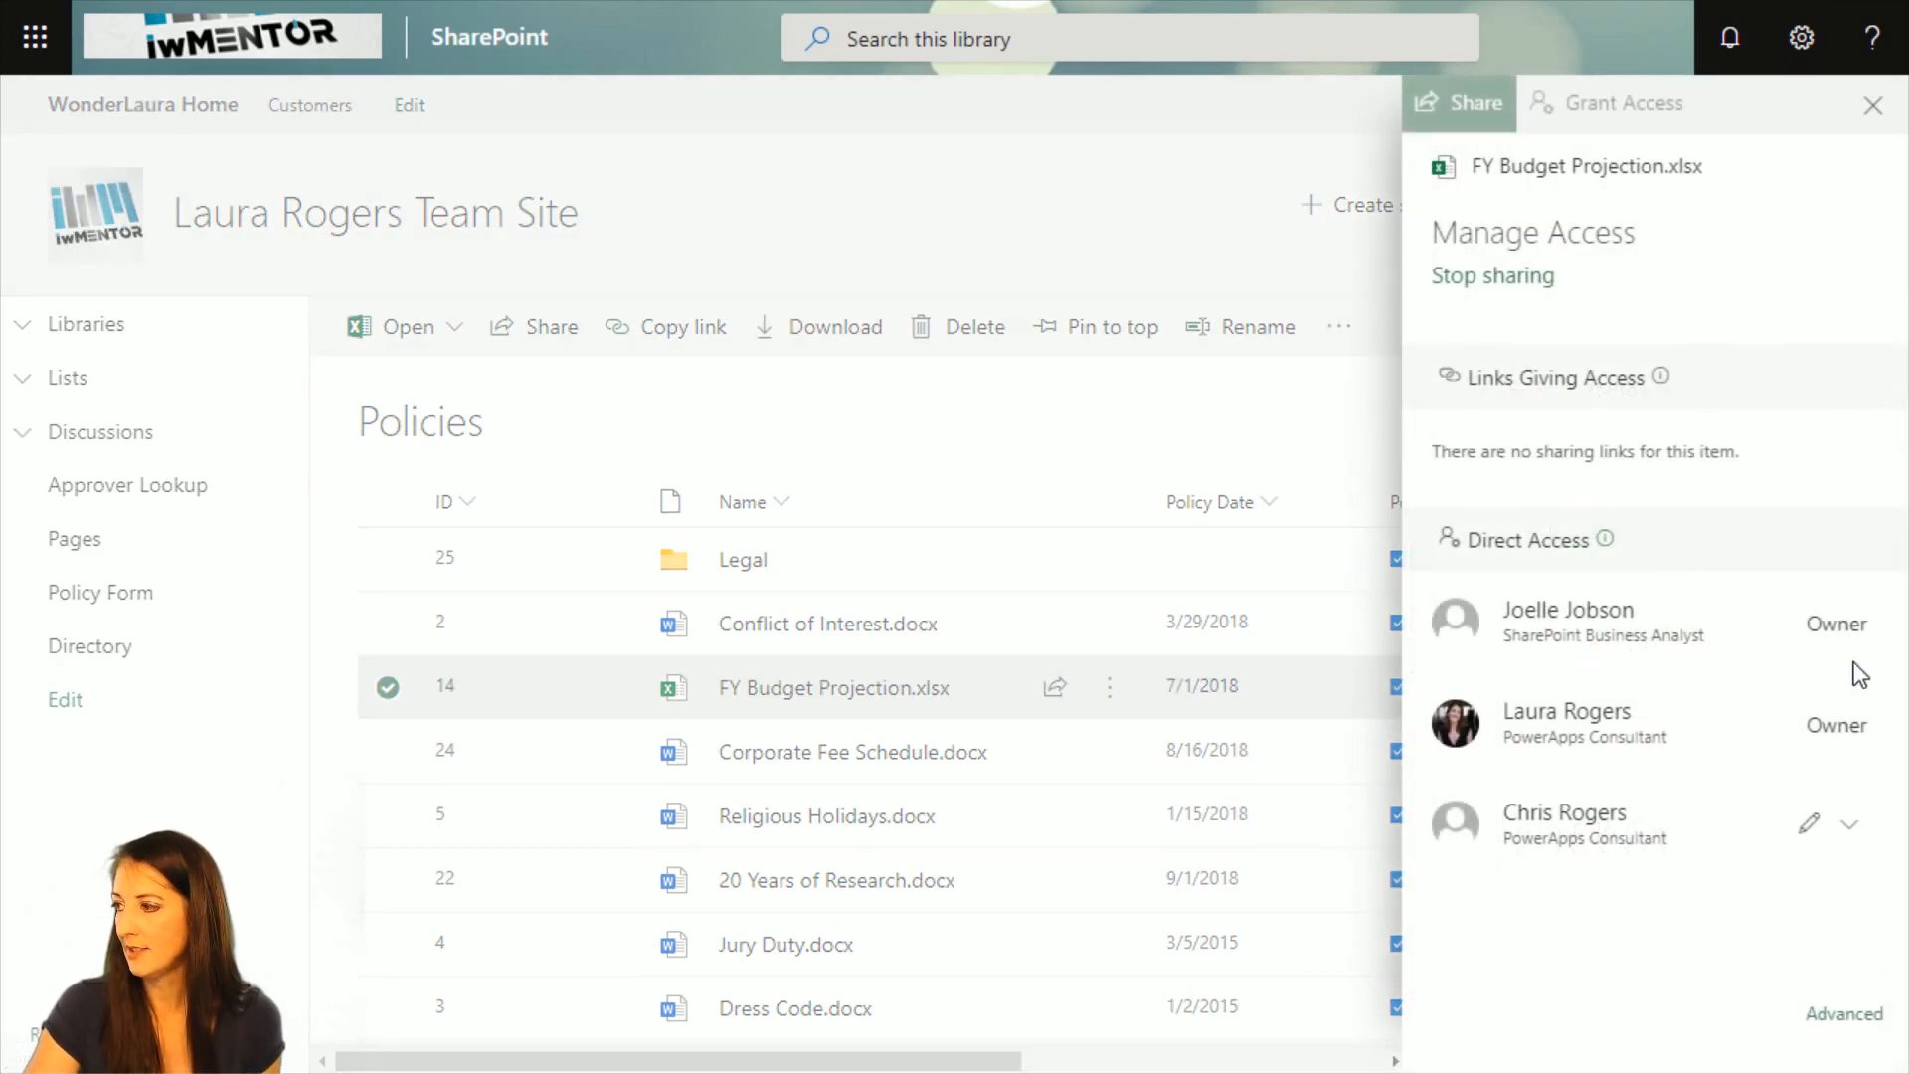
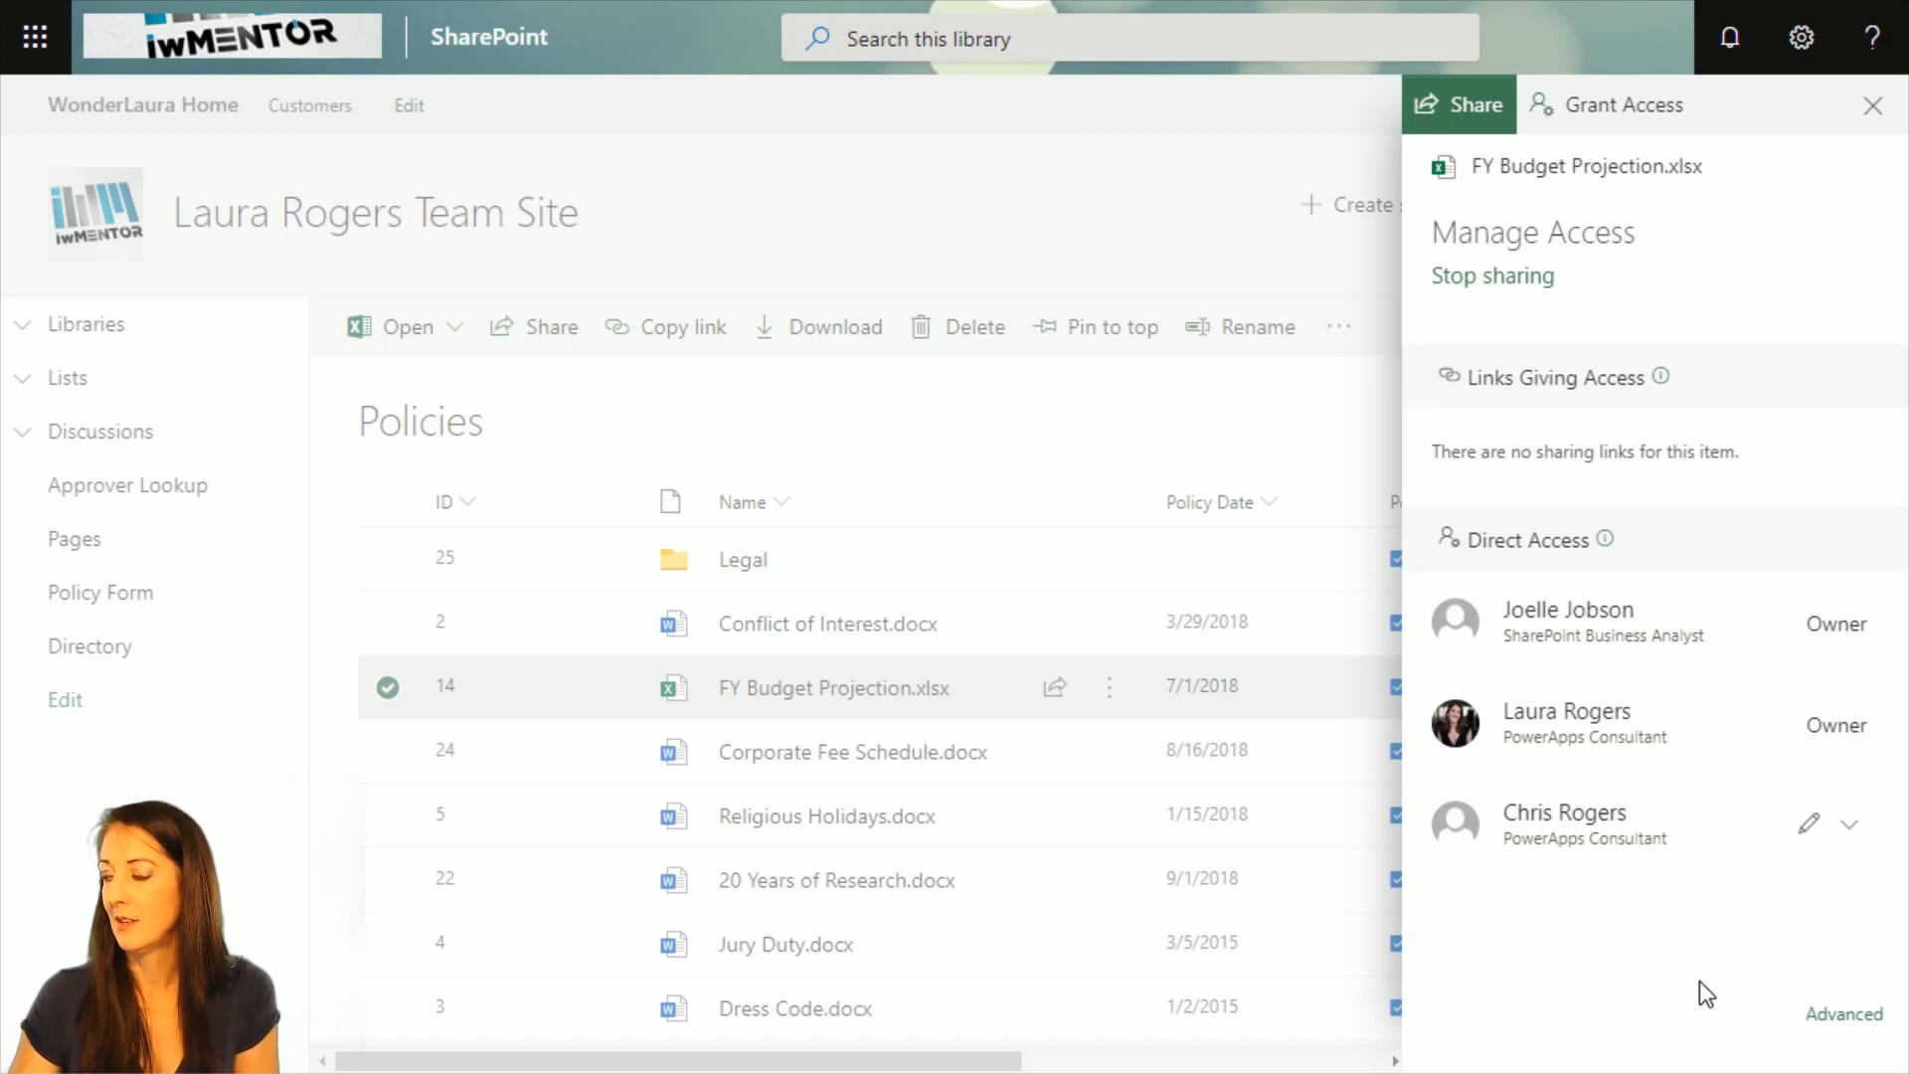
Close the Manage Access and details panes of FY Budget Projection.xlsx and leave full-screen view.
{"action": "left_click", "coordinate": [1872, 105]}
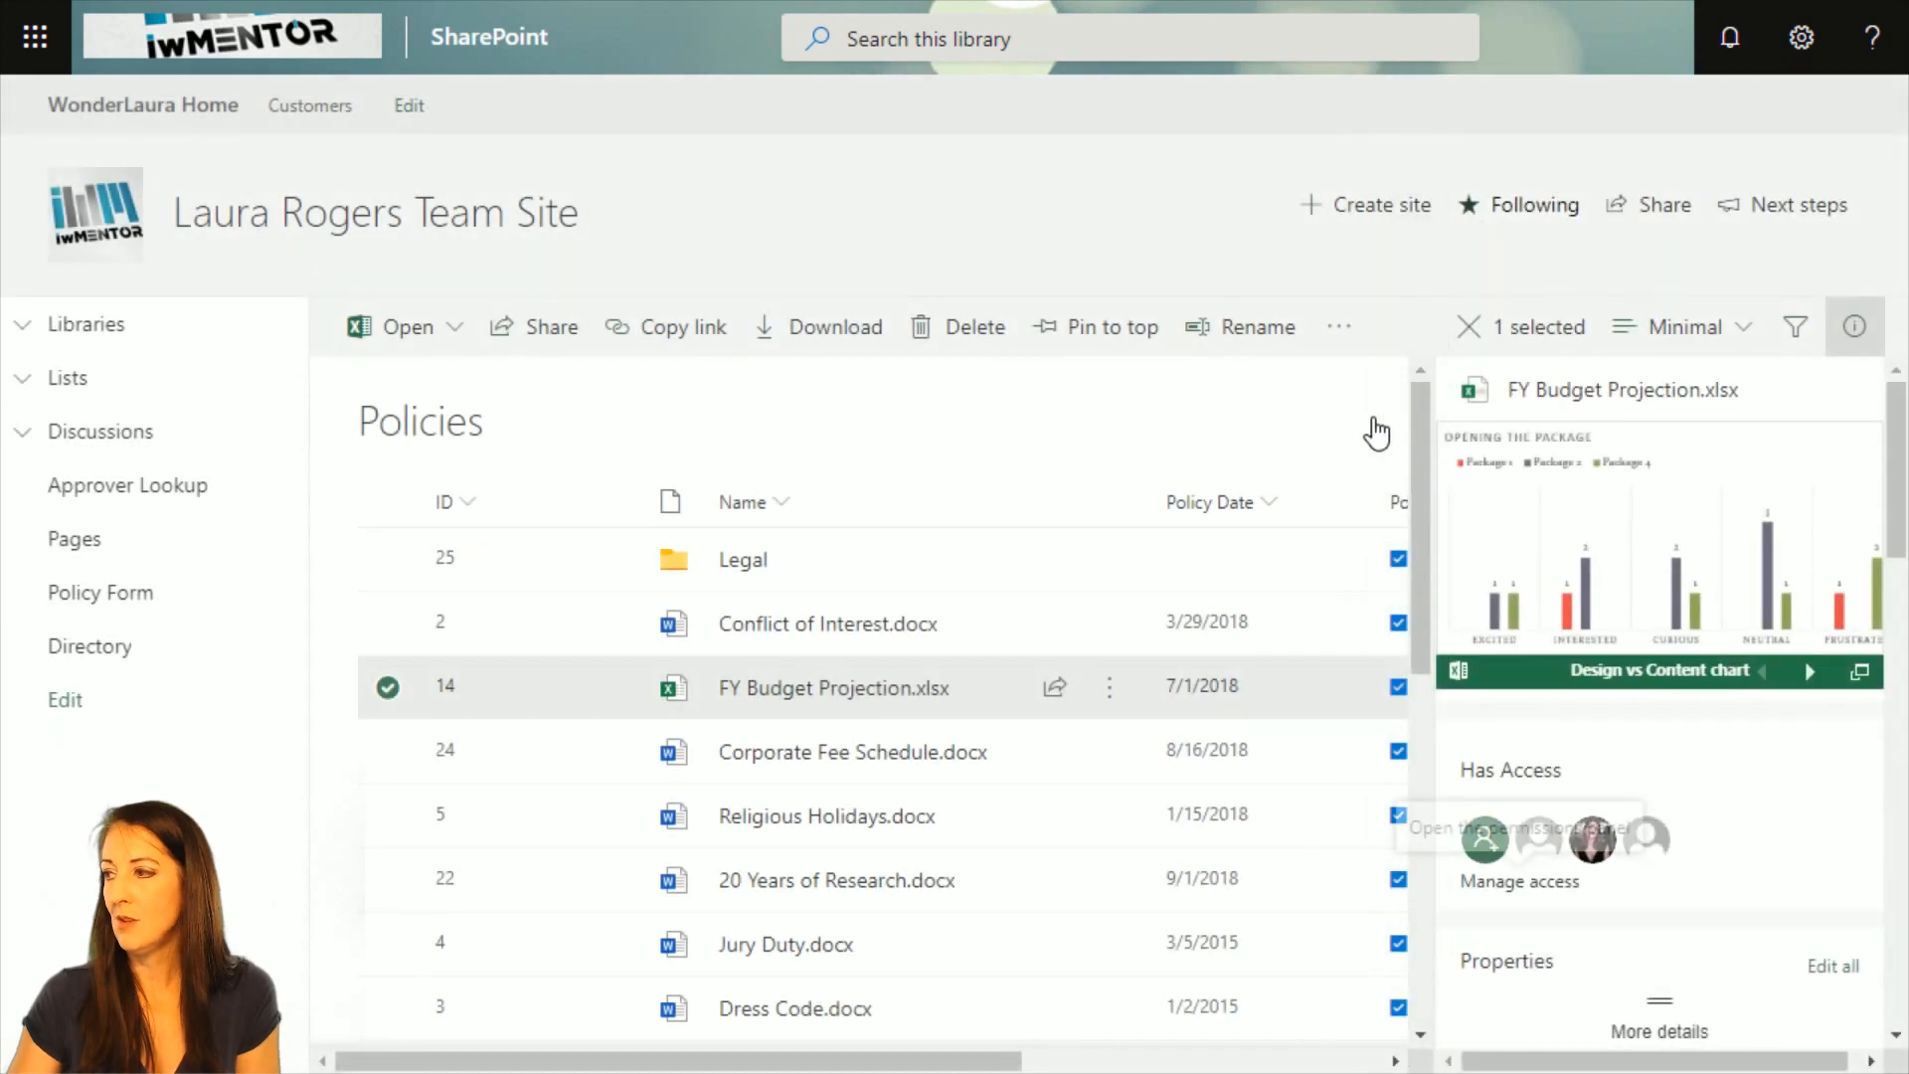
{"action": "left_click", "coordinate": [1854, 326]}
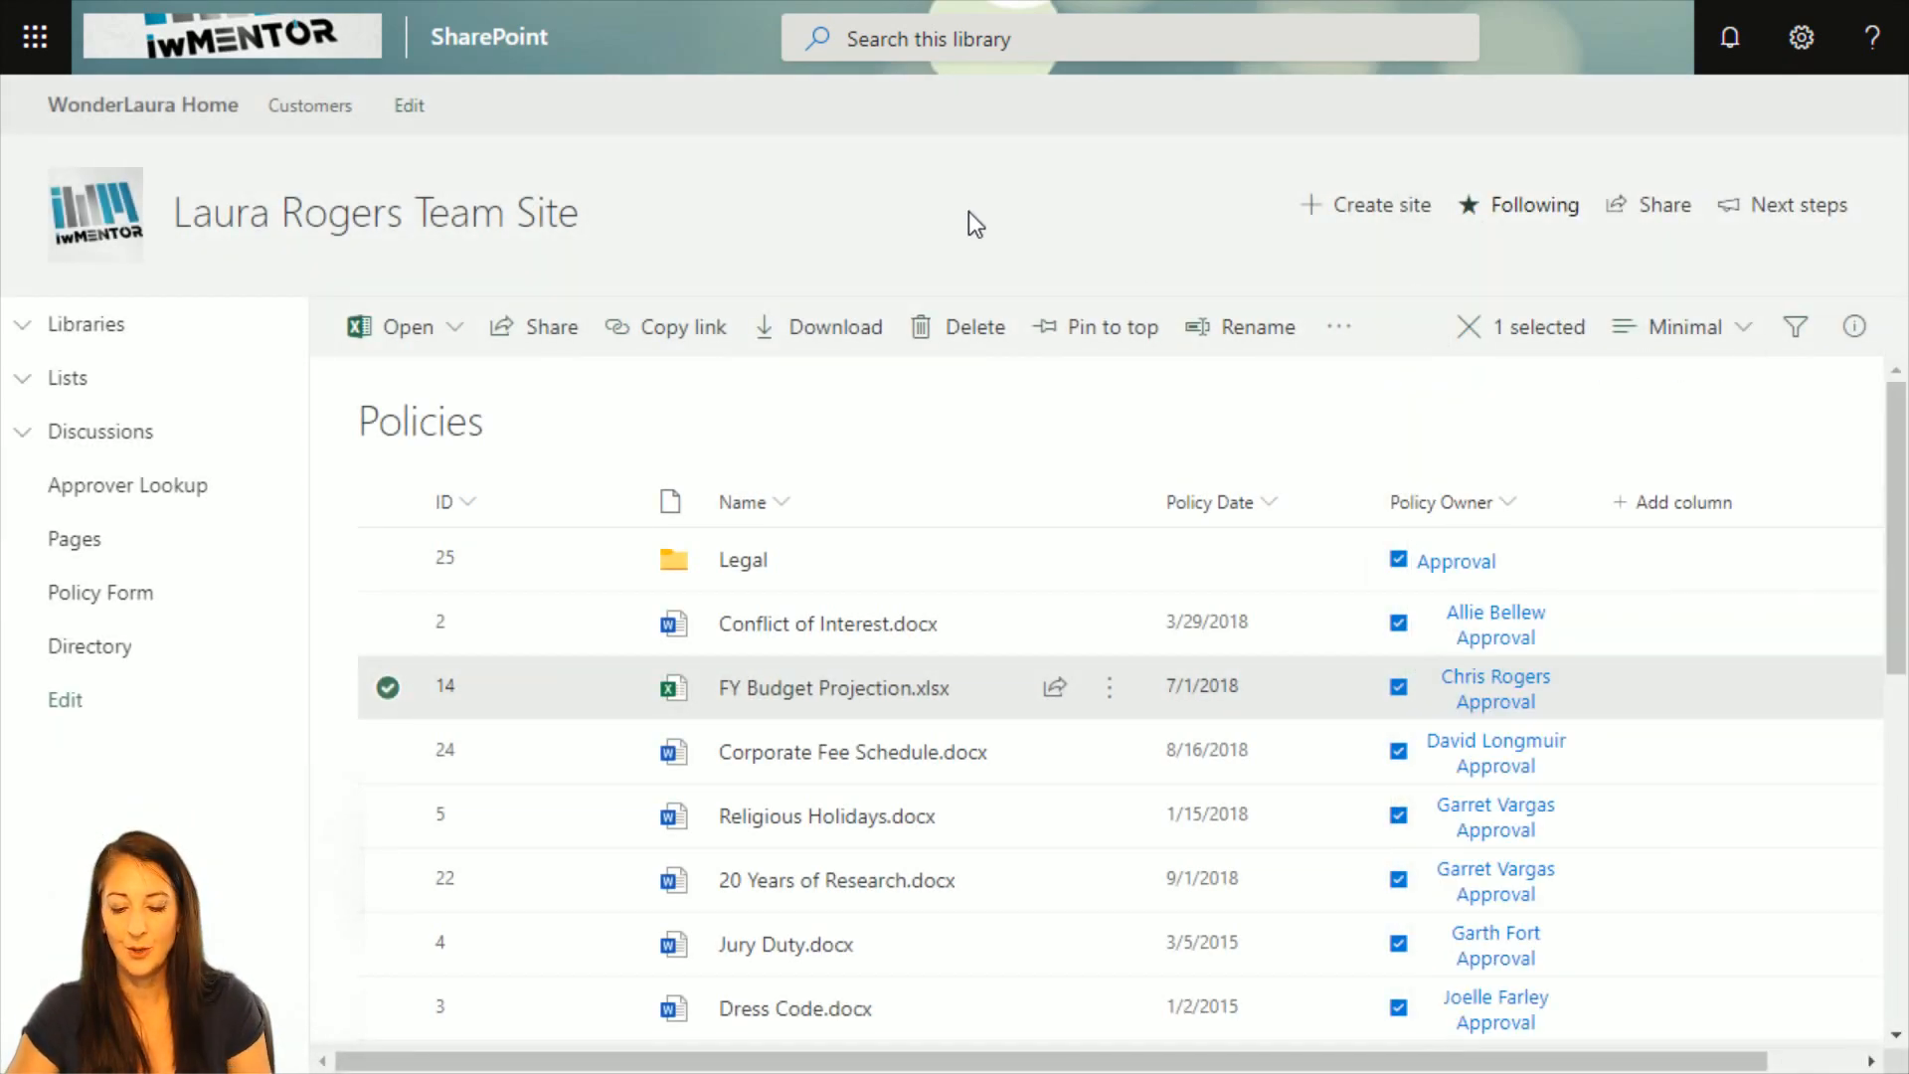
{"action": "key", "text": "F11"}
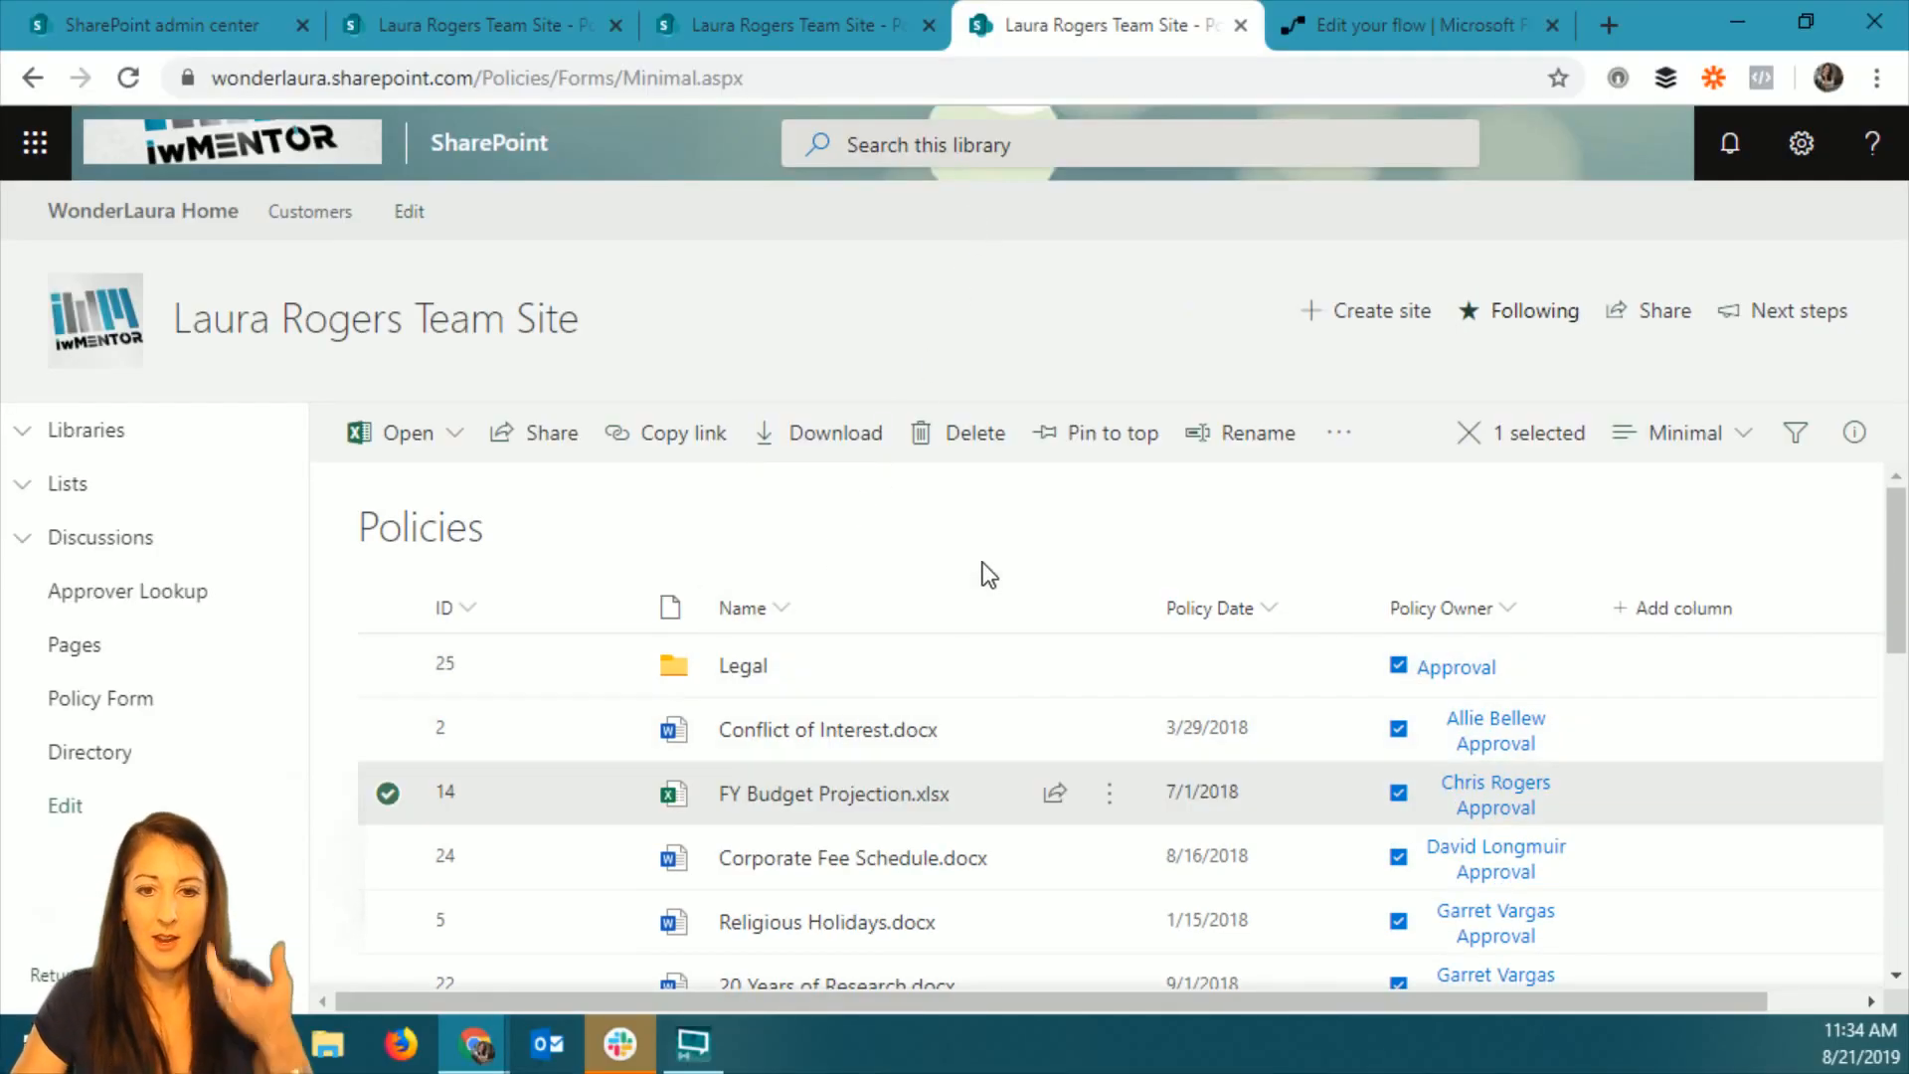
Sort the SharePoint admin center's active sites by creation date, newer to older, and open the Project Team site's Documents library.
{"action": "left_click", "coordinate": [127, 20]}
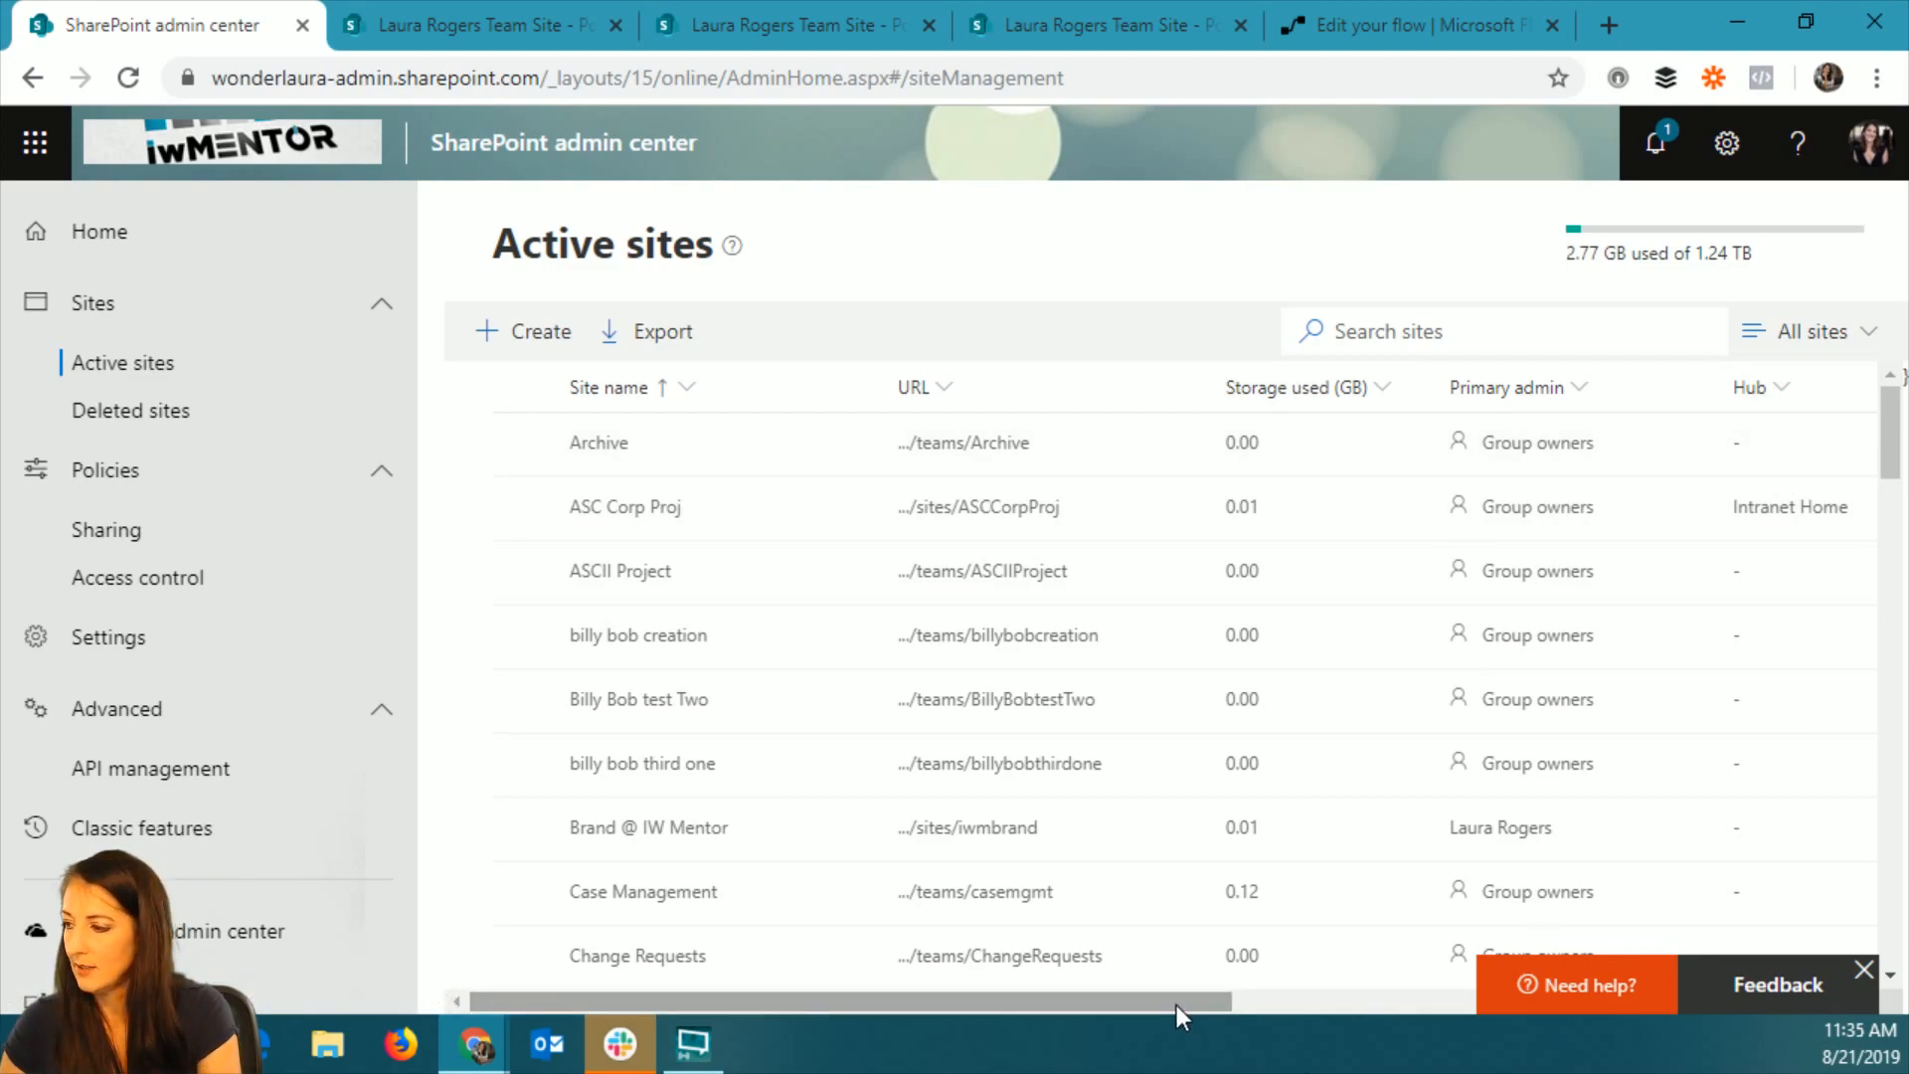
{"action": "left_click_drag", "start_coordinate": [1178, 1005], "coordinate": [1598, 1005]}
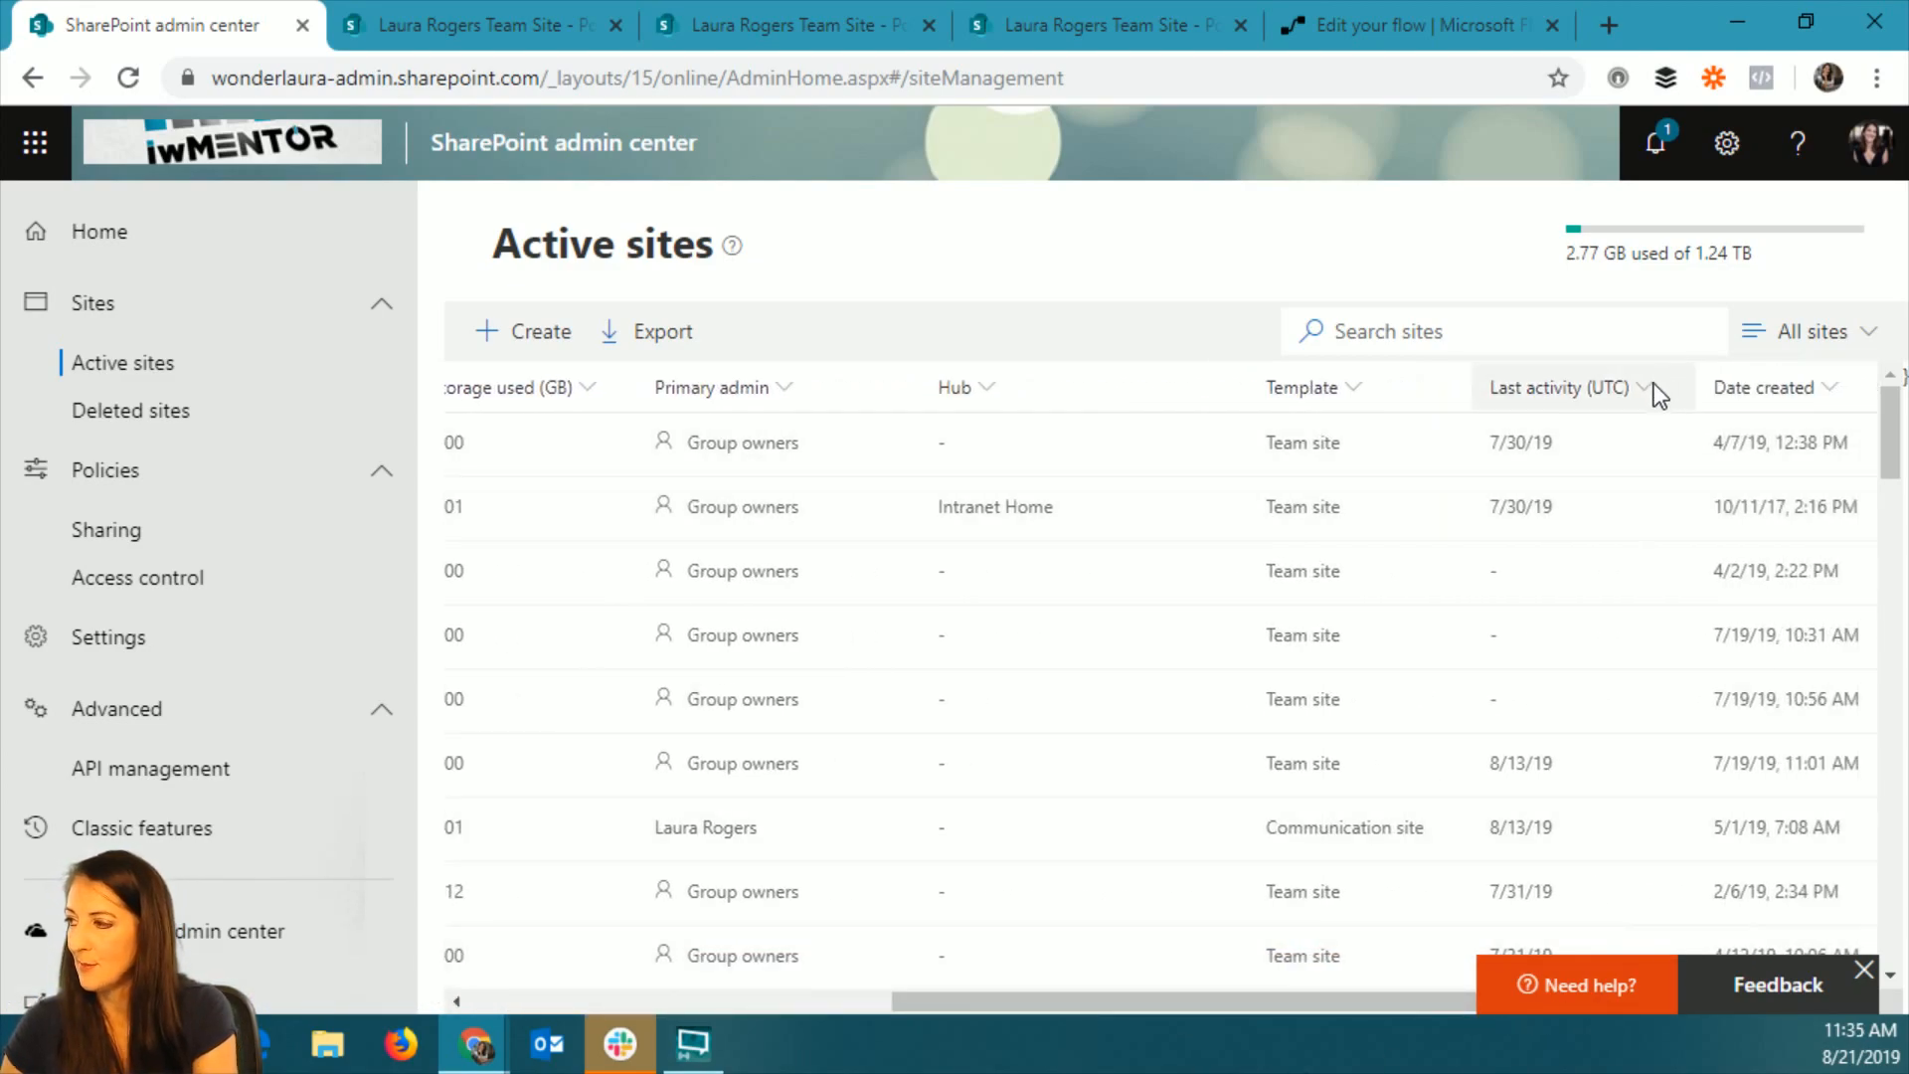
{"action": "left_click", "coordinate": [1793, 386]}
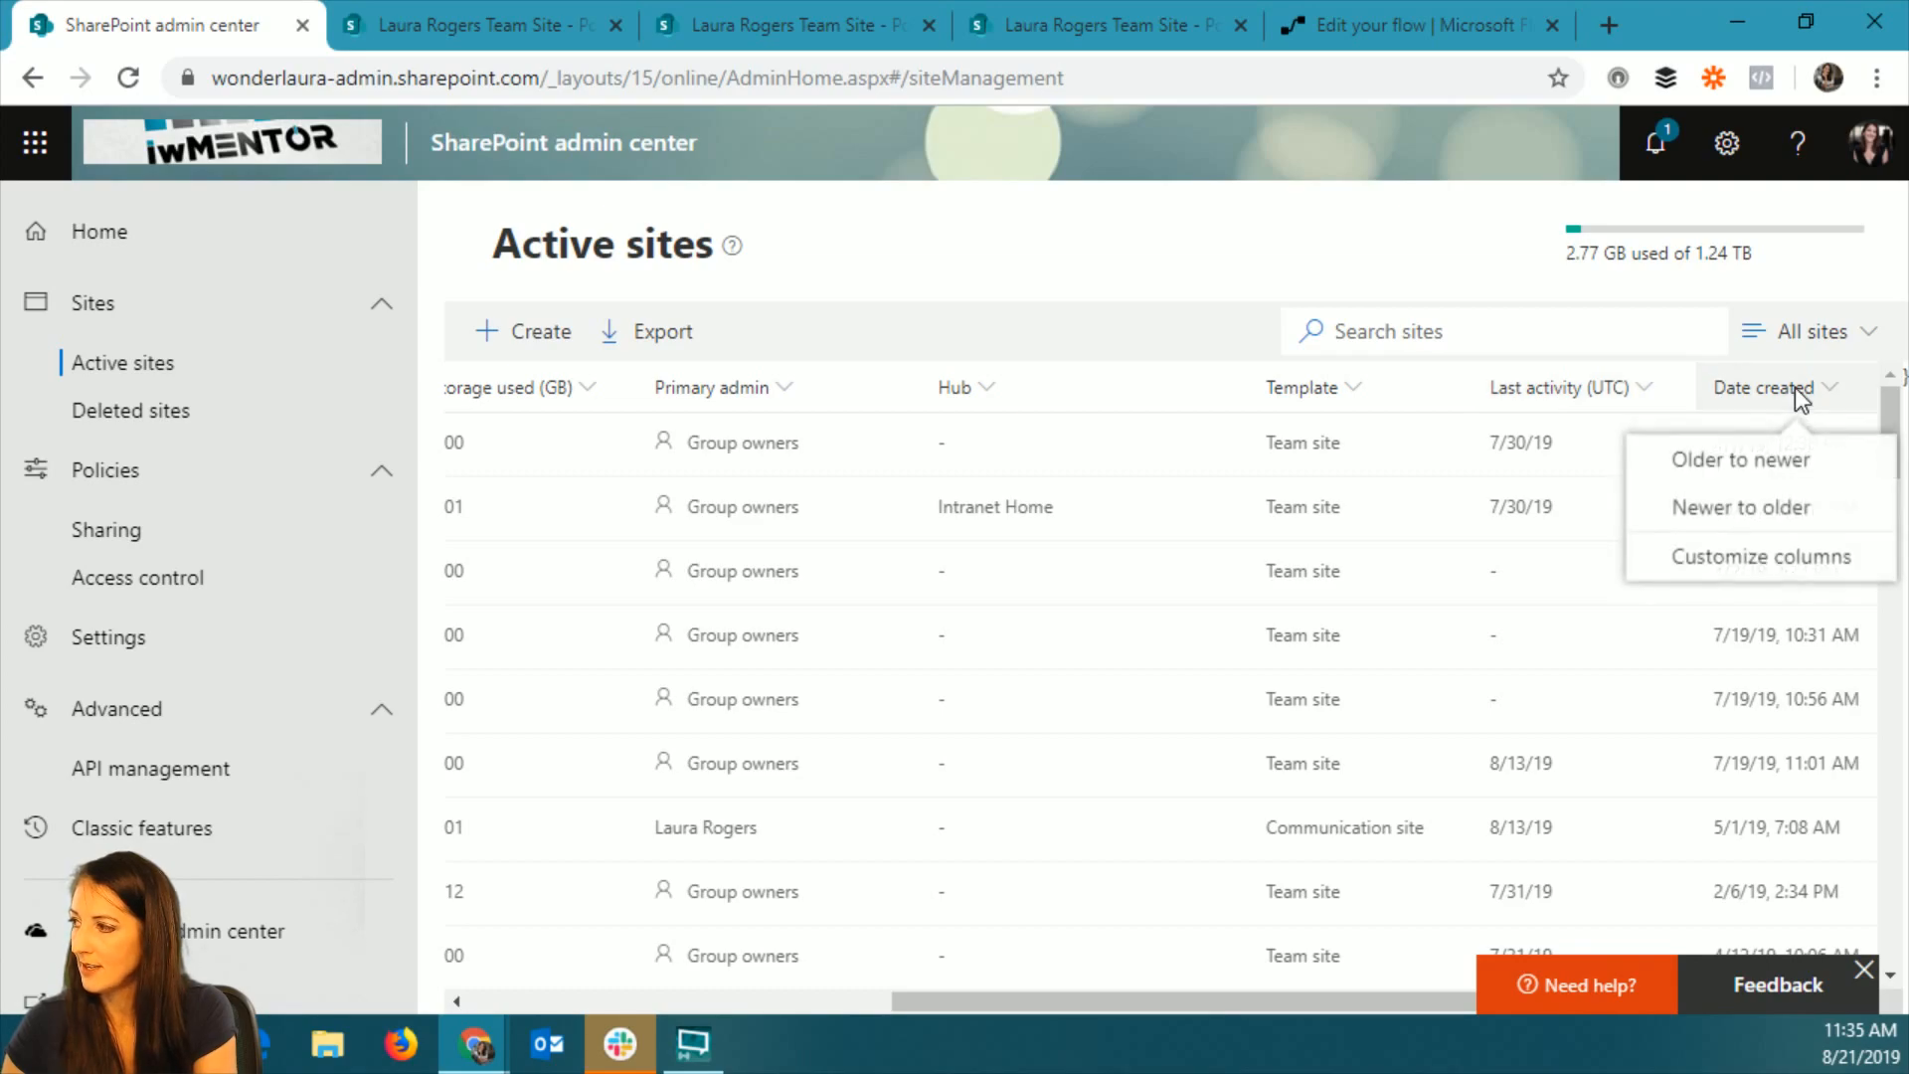
{"action": "left_click", "coordinate": [1776, 509]}
{"action": "left_click_drag", "start_coordinate": [940, 1002], "coordinate": [497, 1006]}
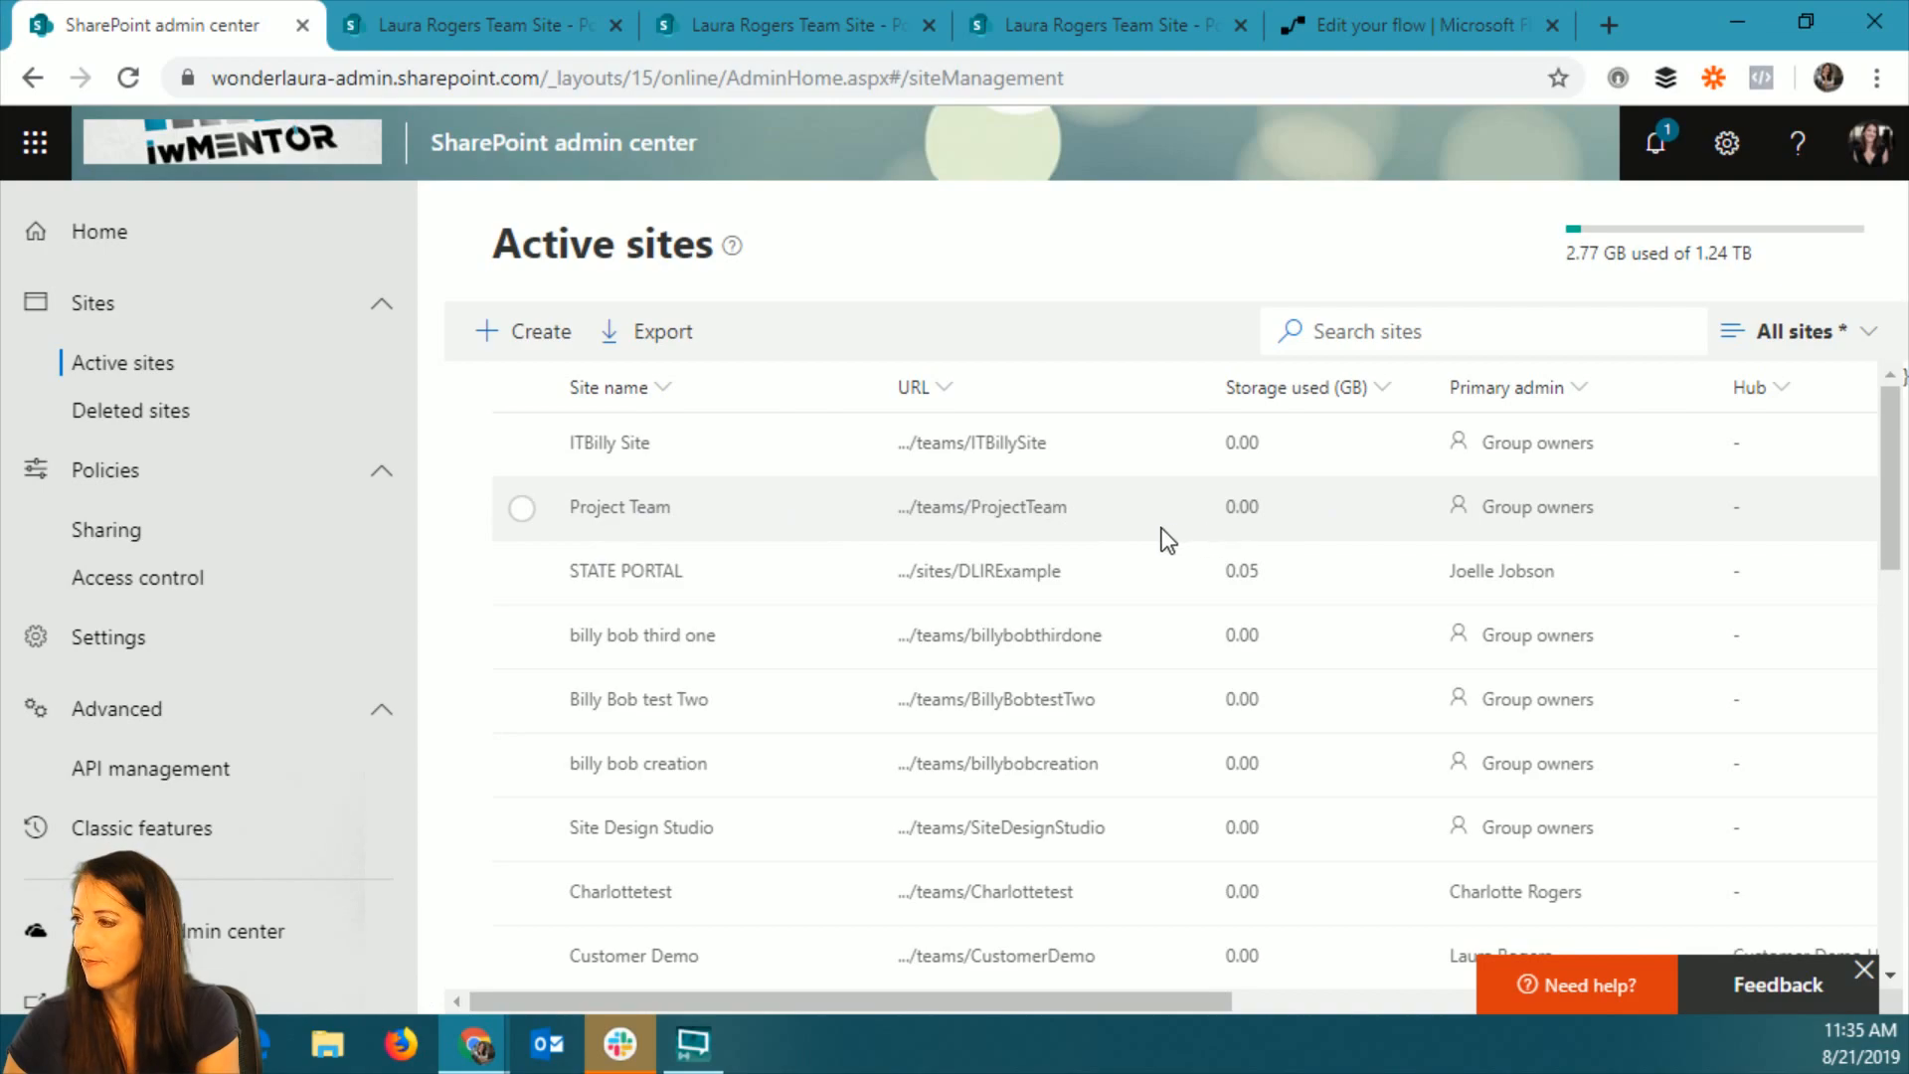
{"action": "left_click", "coordinate": [1052, 508]}
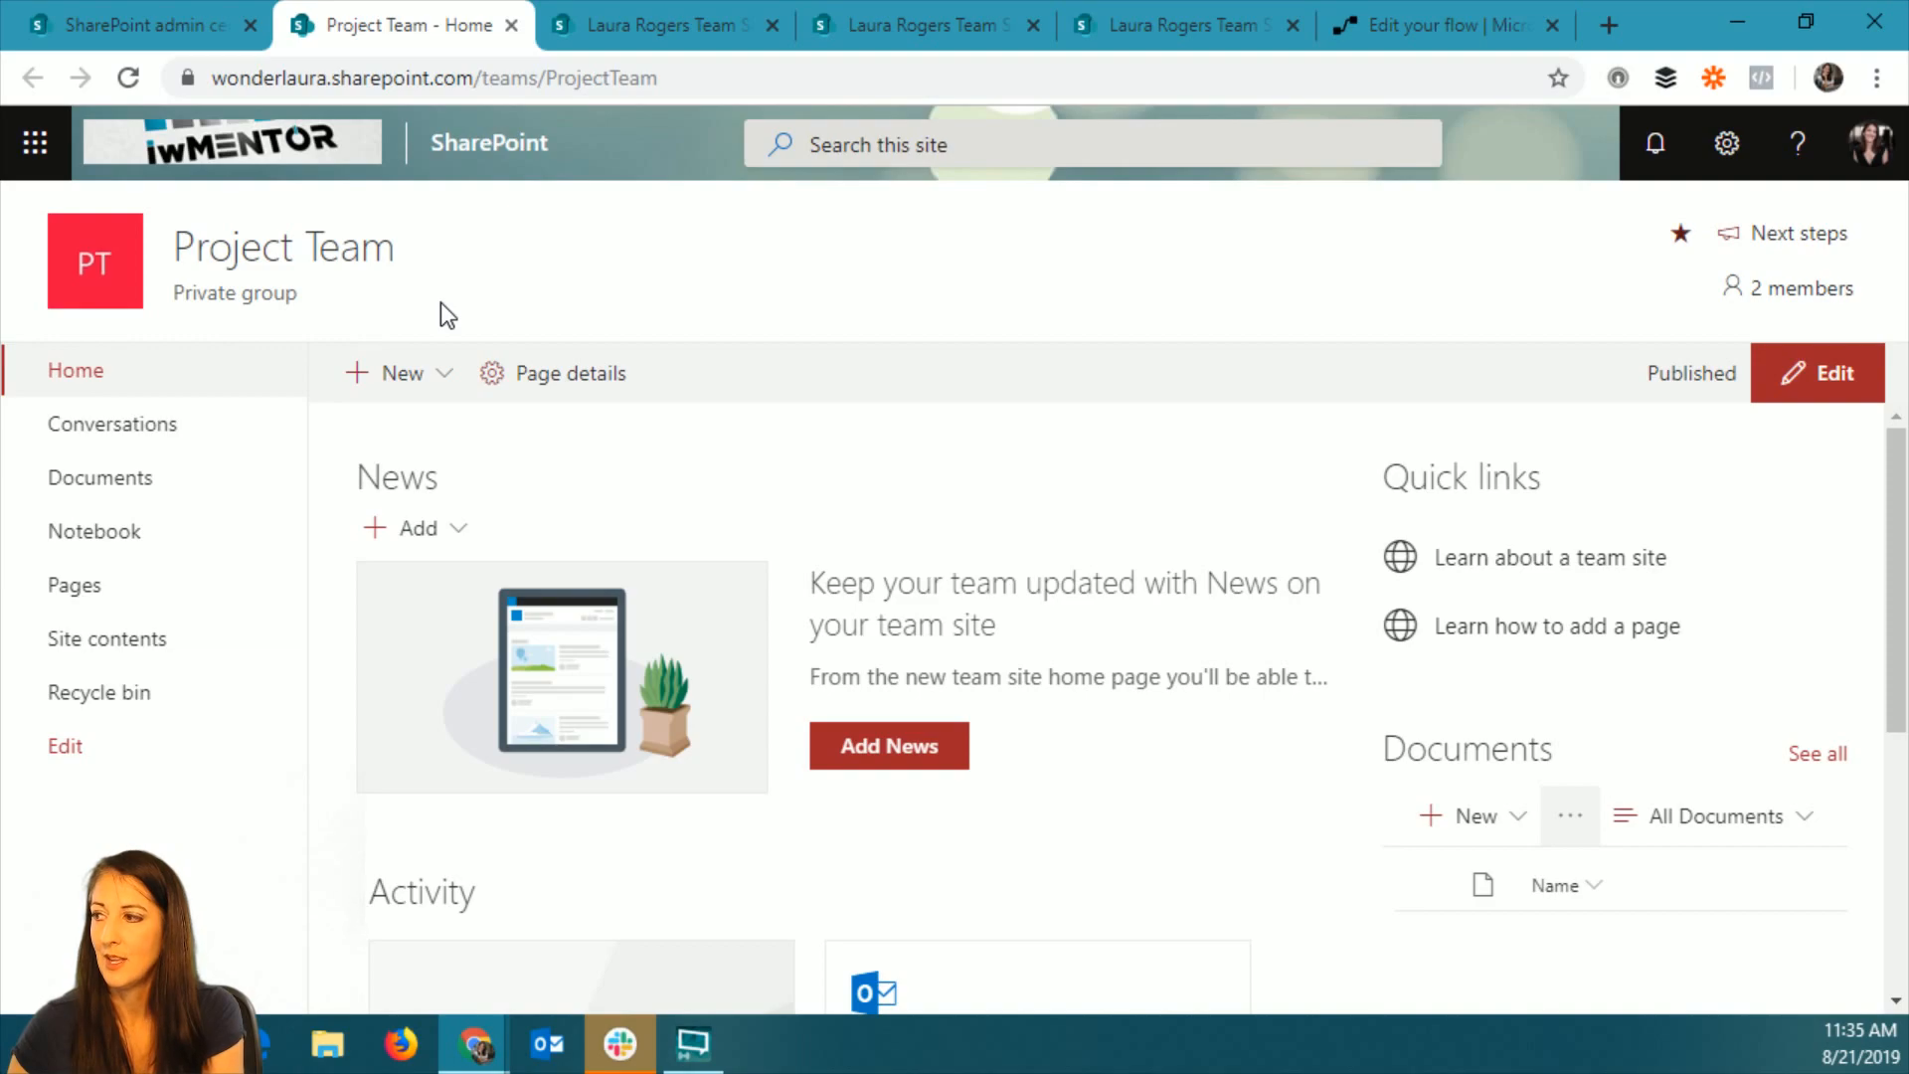
{"action": "left_click", "coordinate": [135, 481]}
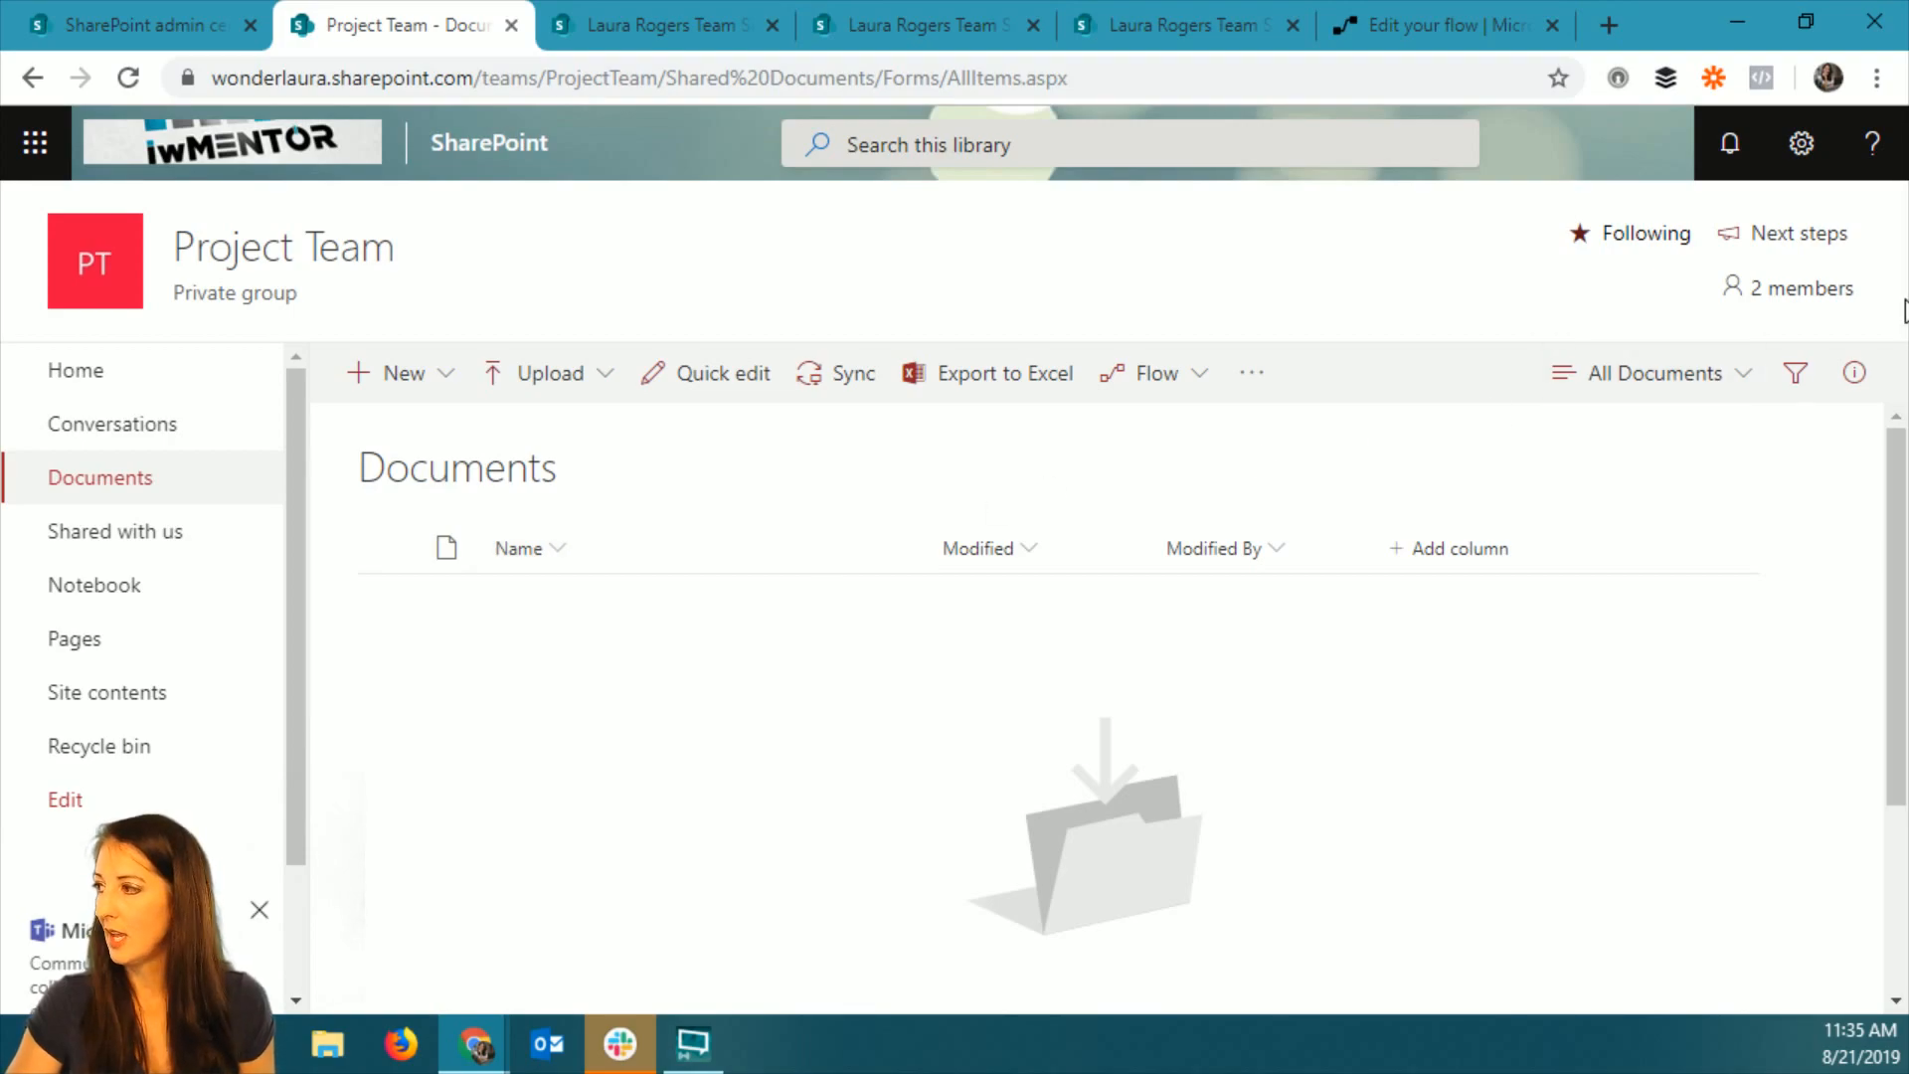
Add a colleague as a new member of the Project Team group and close the group membership pane.
{"action": "left_click", "coordinate": [1800, 288]}
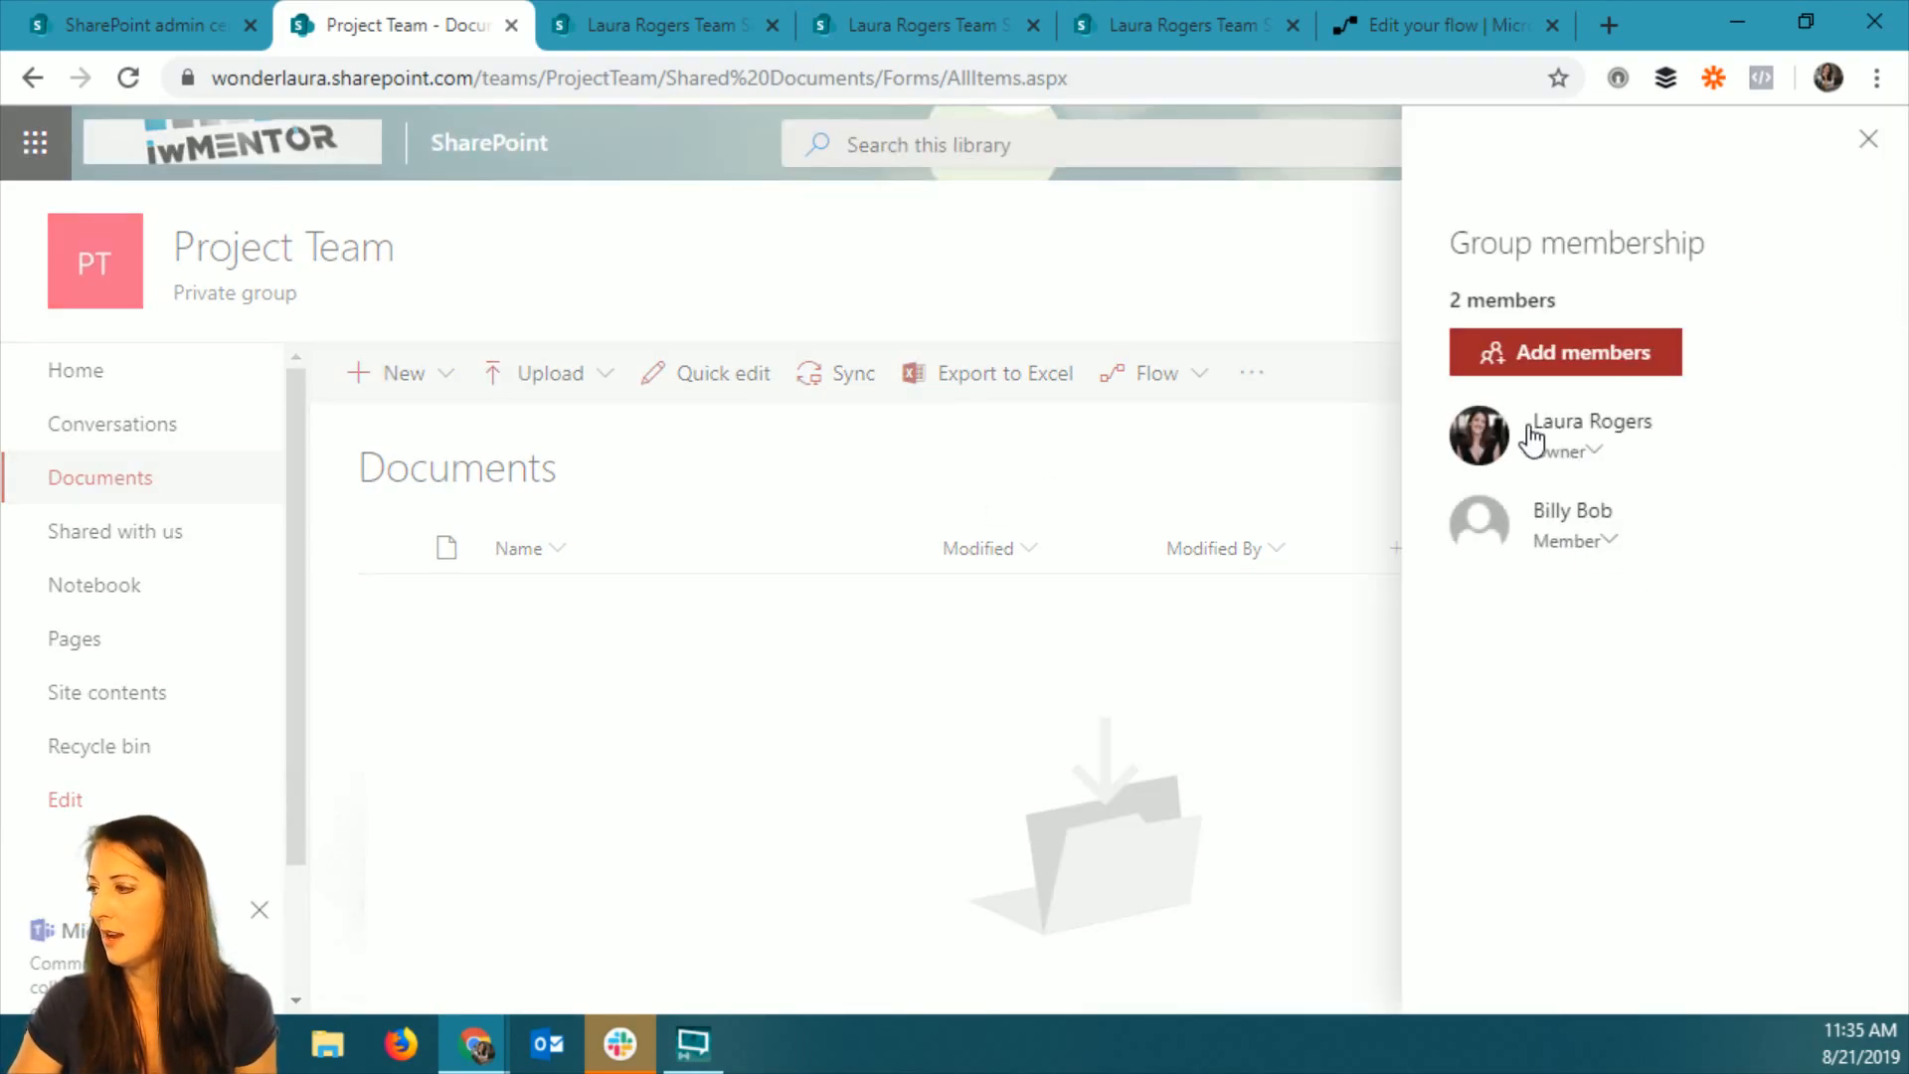
{"action": "left_click", "coordinate": [1606, 360]}
{"action": "type", "text": "alli"}
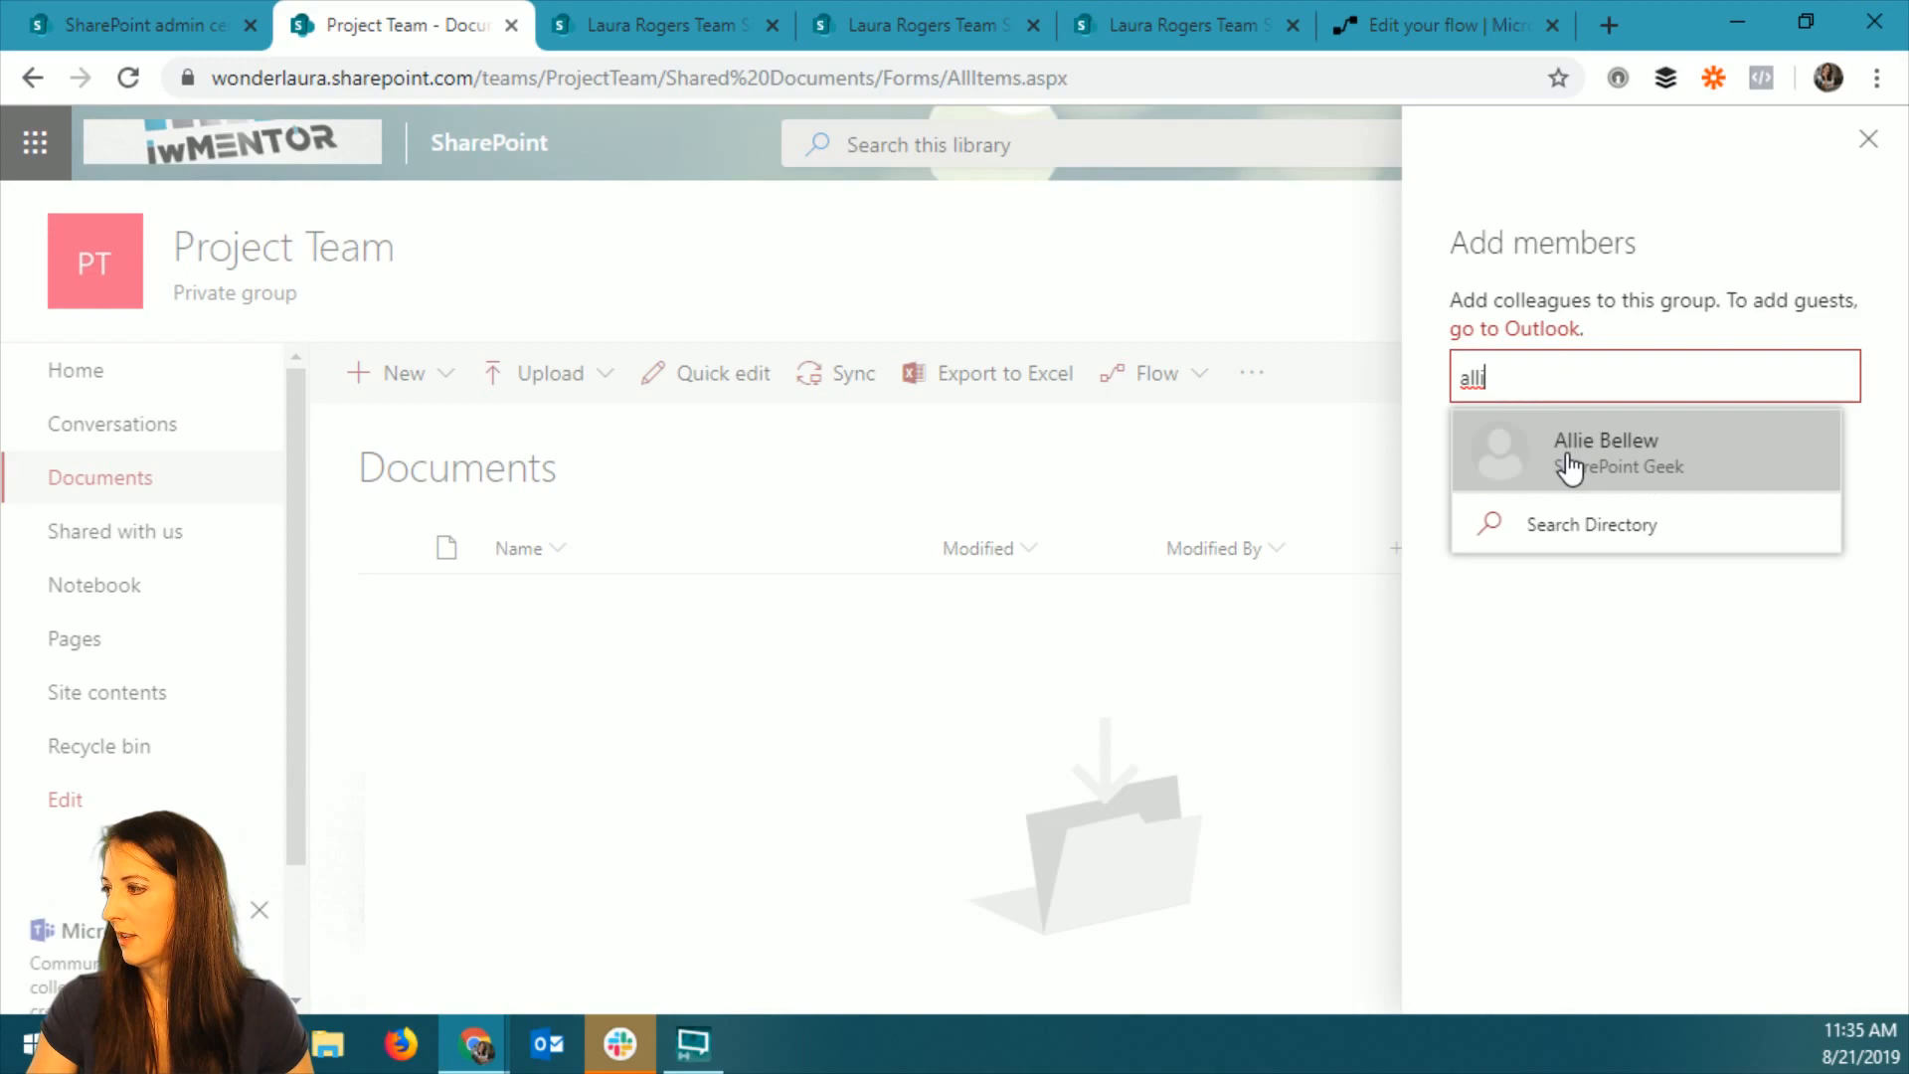
{"action": "left_click", "coordinate": [1569, 465]}
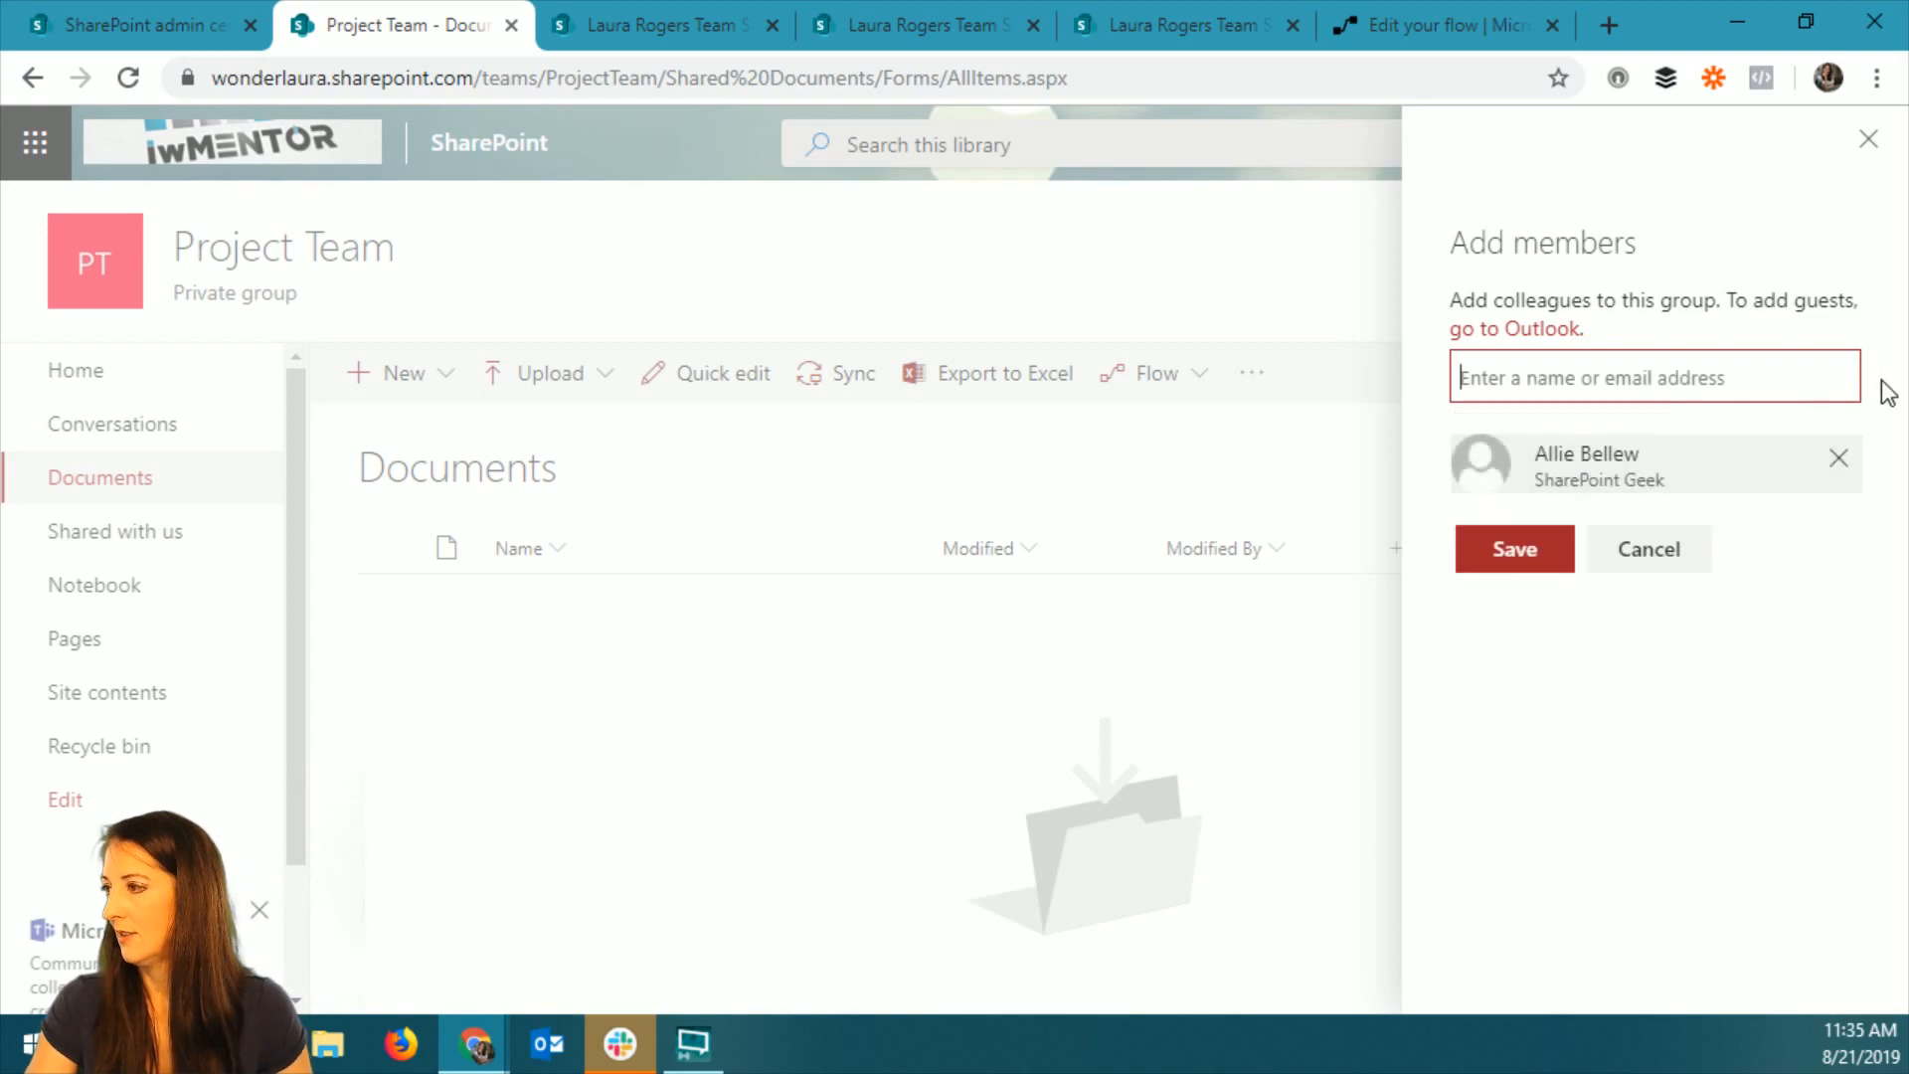
{"action": "left_click", "coordinate": [1512, 546]}
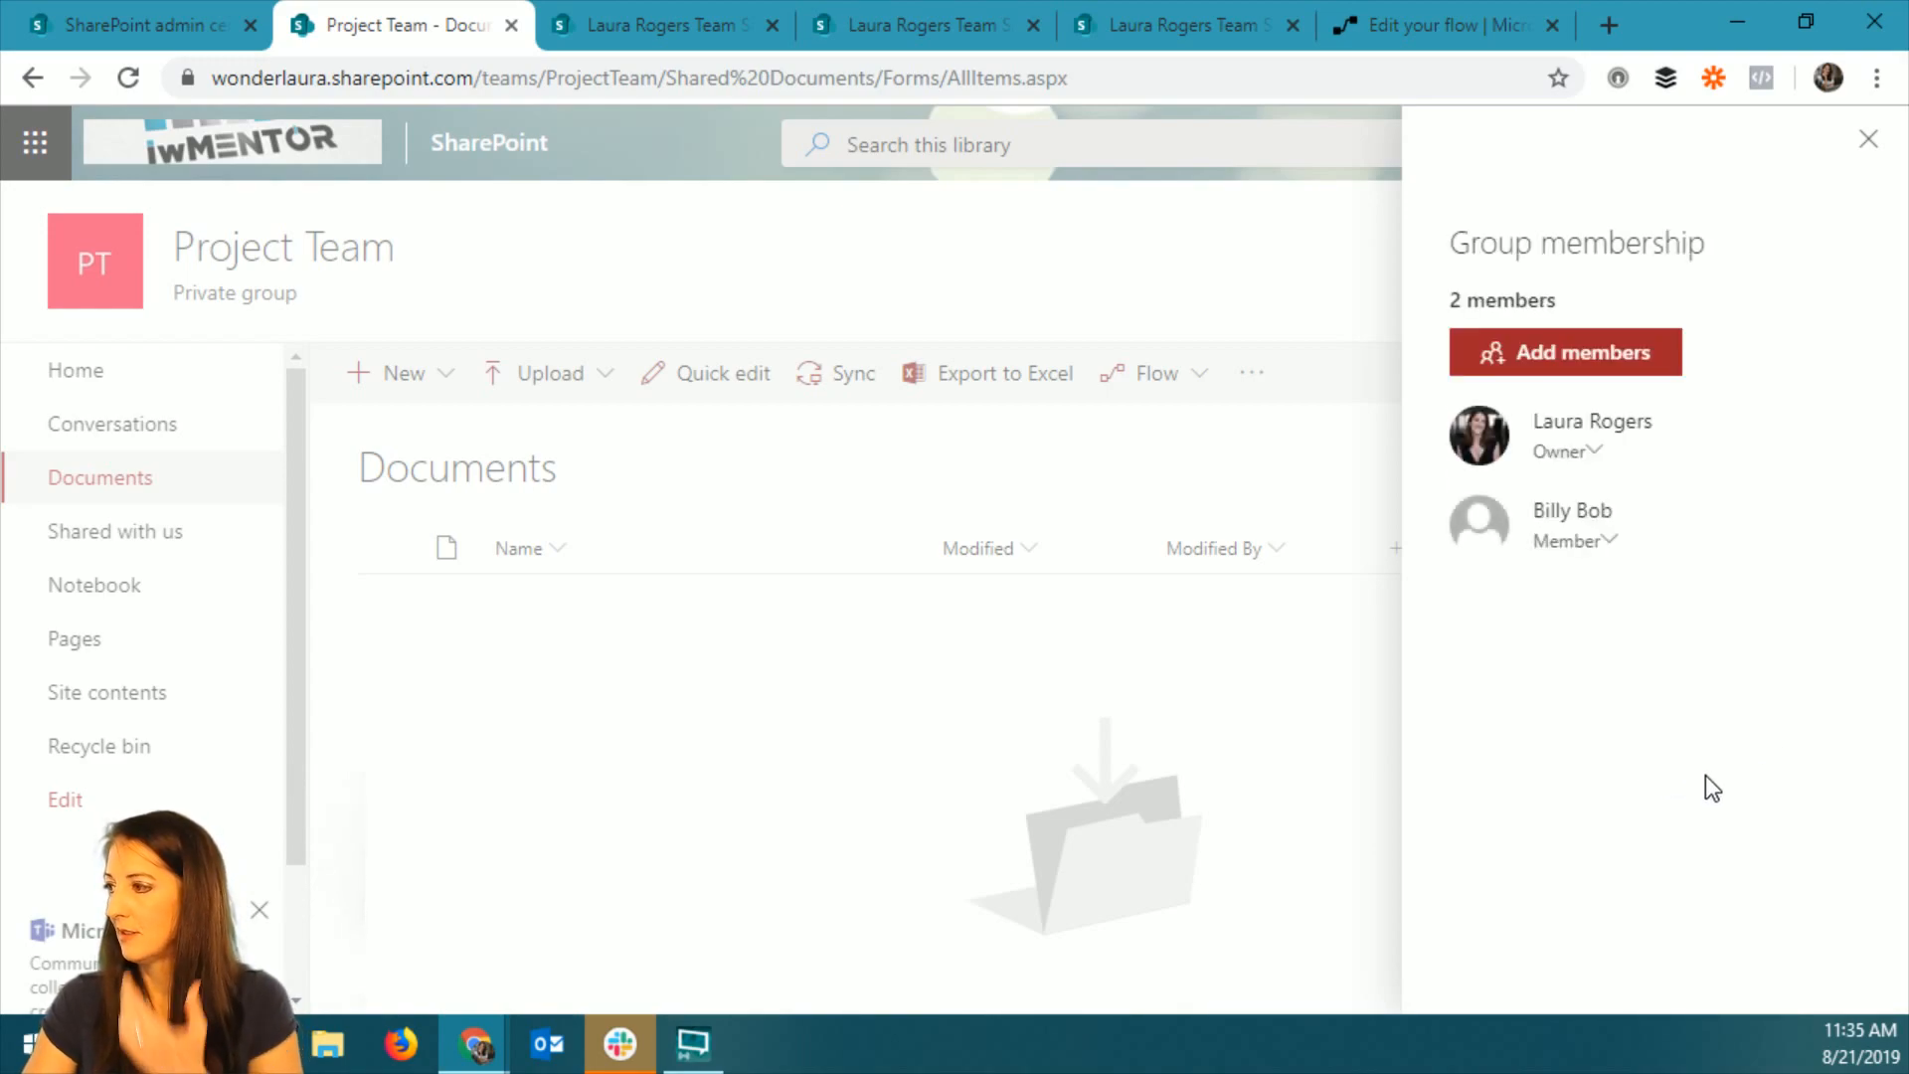
{"action": "left_click", "coordinate": [1868, 139]}
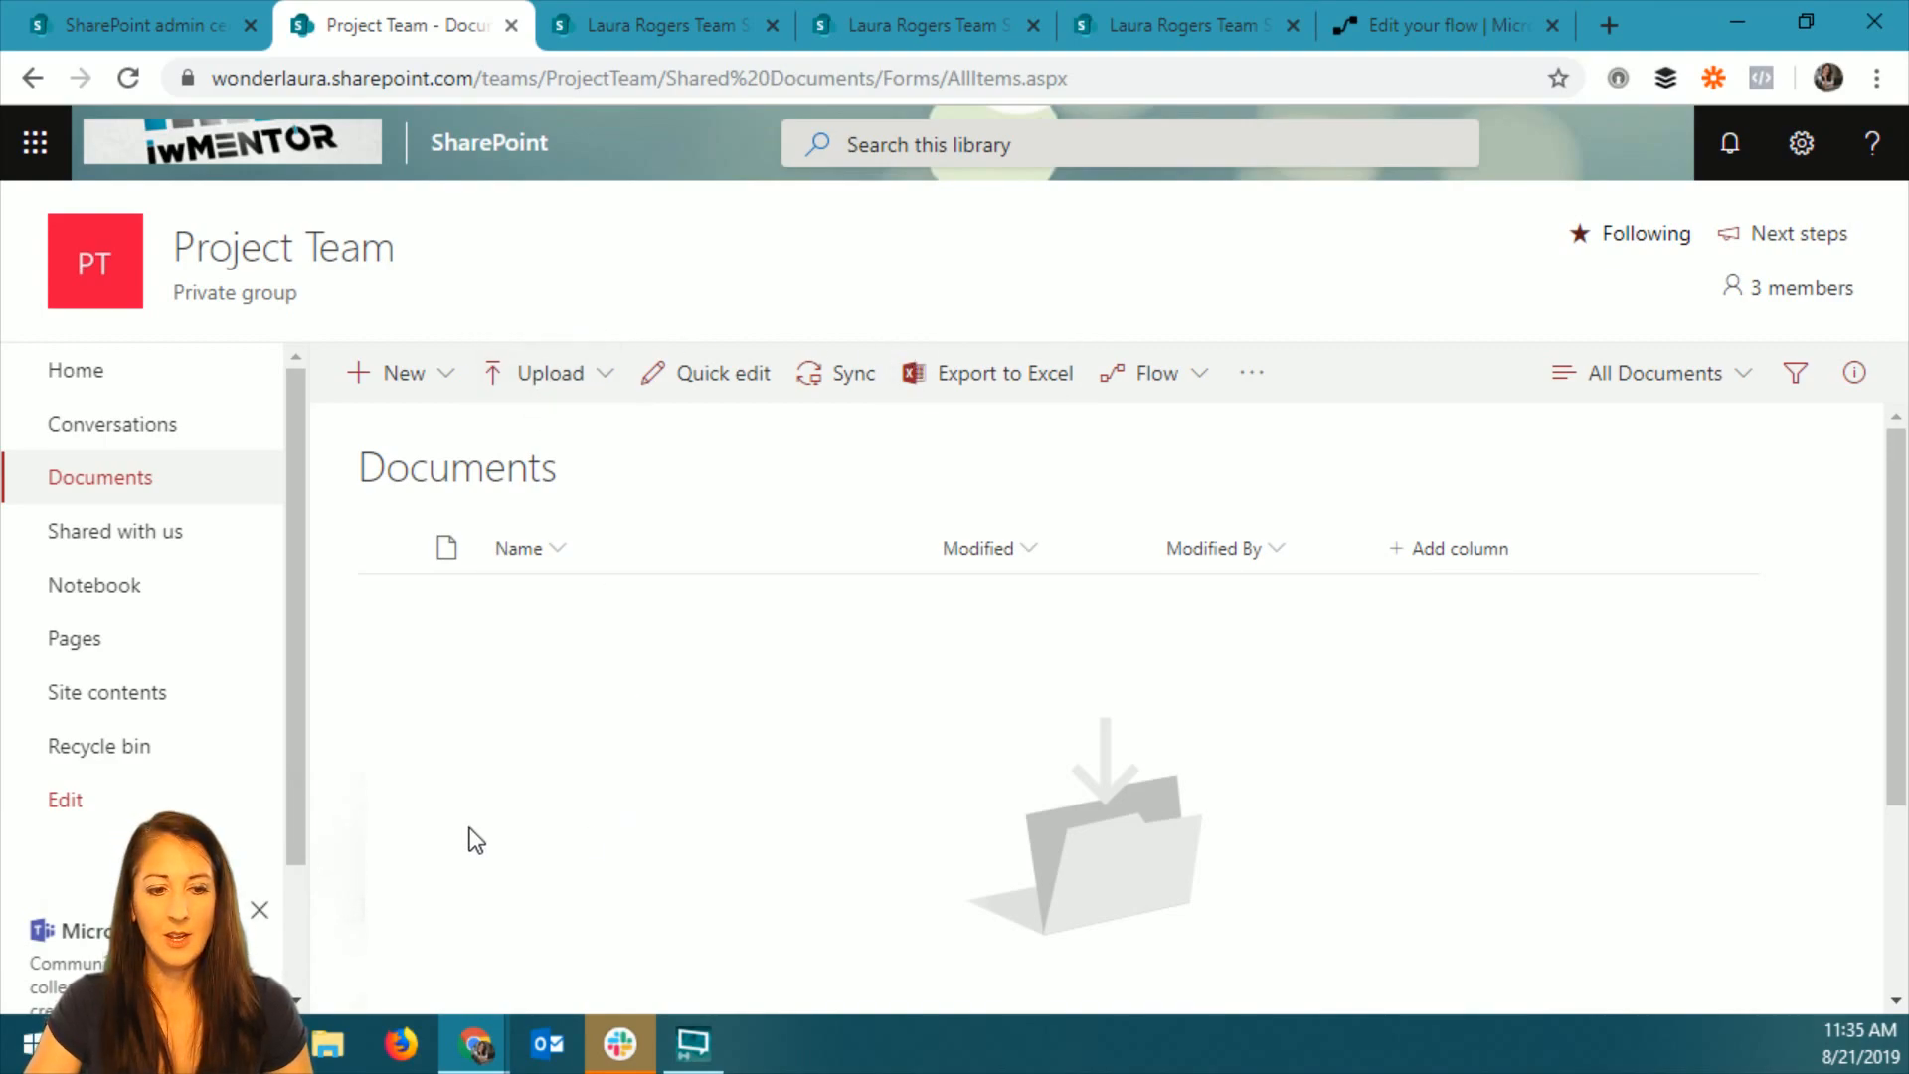
Upload FY Budget Projection.xlsx, FY Preliminary Budget Plan.docx and Marketing Compensation Report.xlsx from File Explorer to the Project Team Documents library.
{"action": "key", "text": "super+e"}
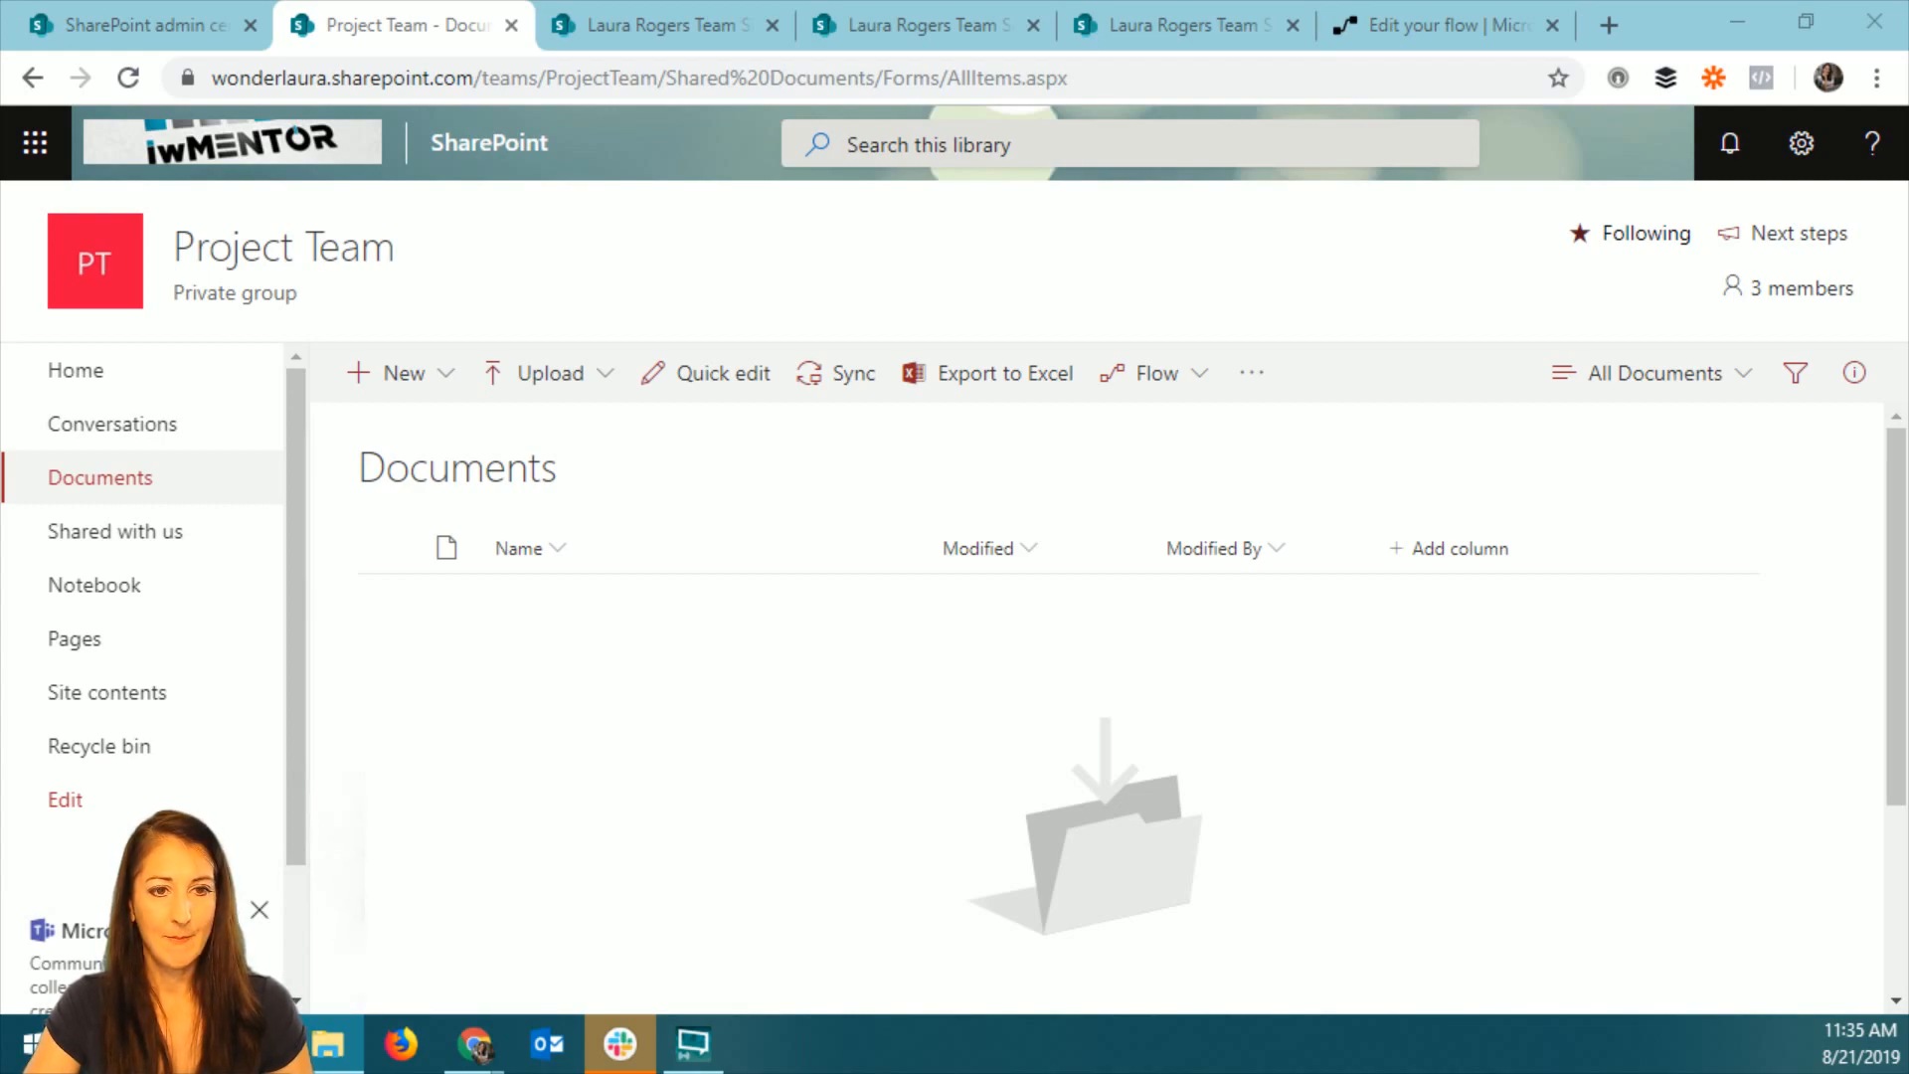
{"action": "left_click_drag", "start_coordinate": [228, 924], "coordinate": [891, 866]}
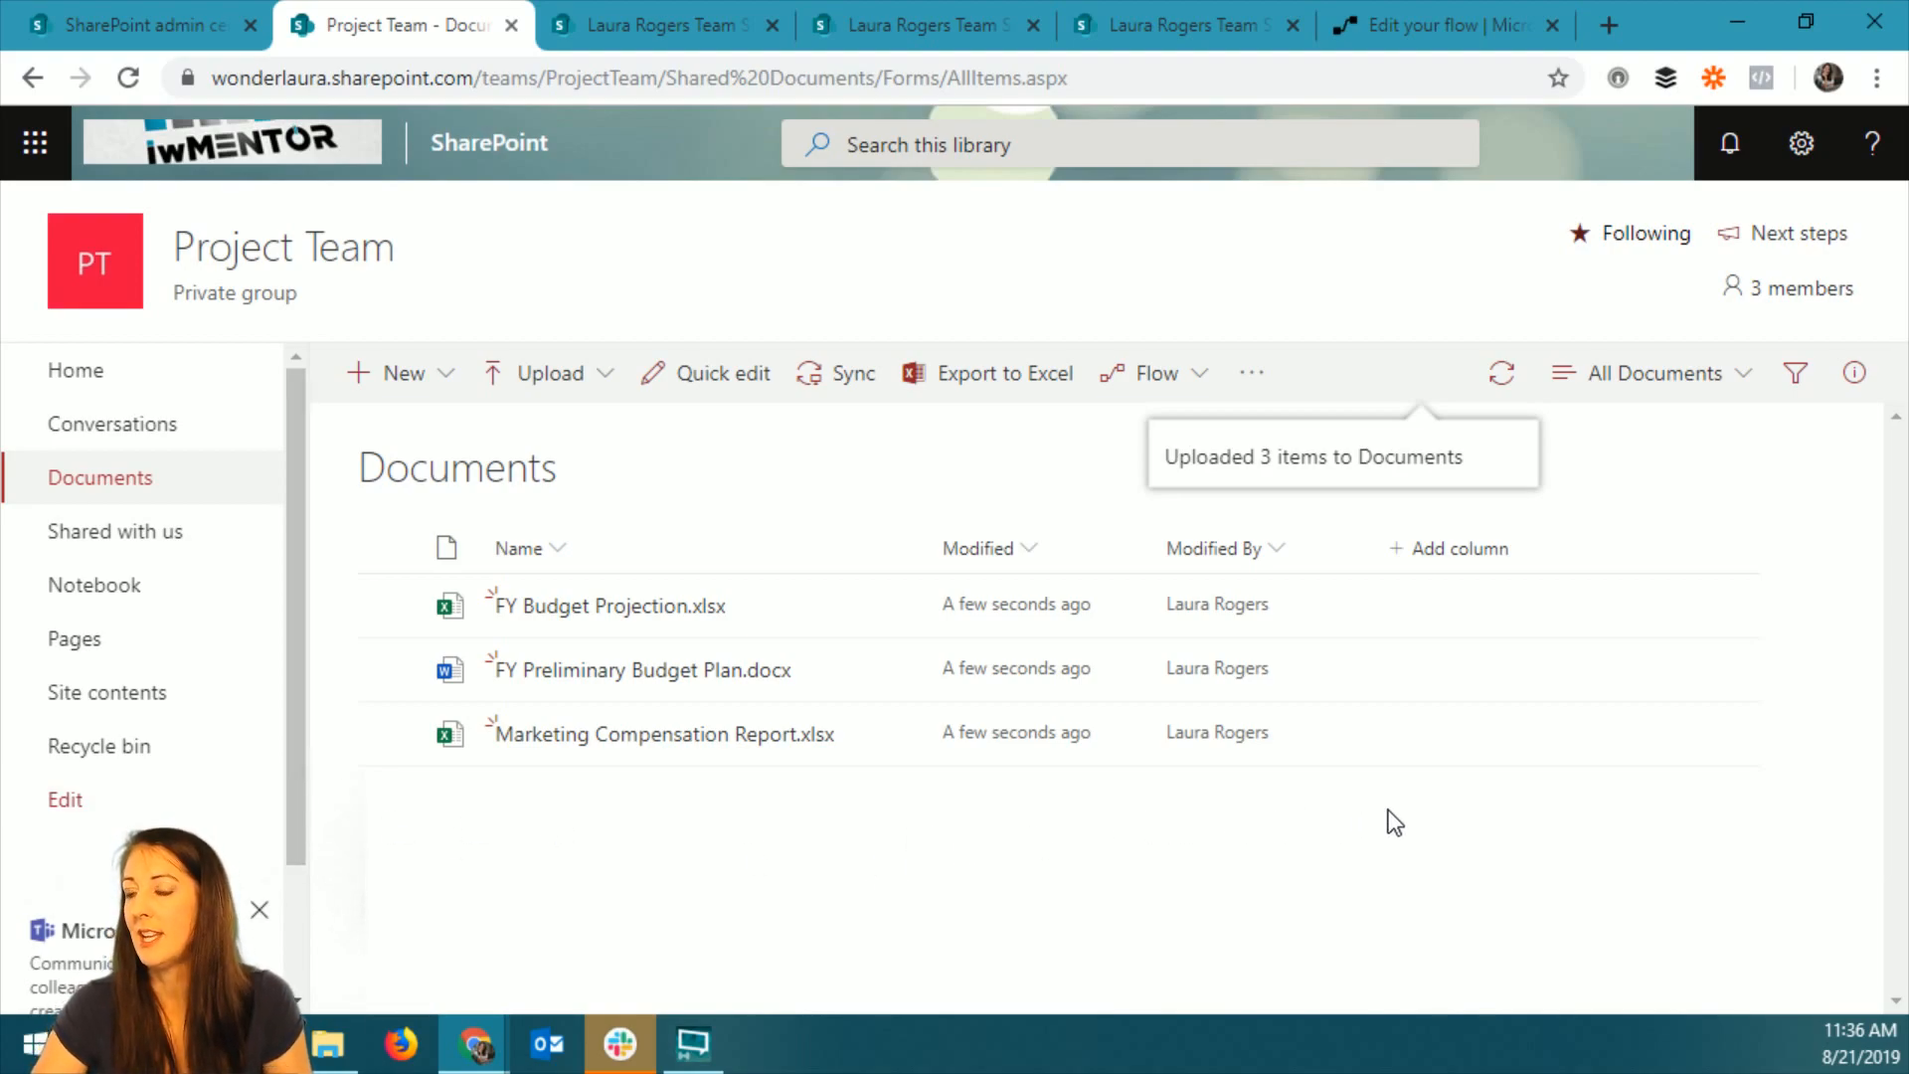
Switch to Microsoft Flow and save a copy of the Test permissions flow as "Test permissions on O365 group".
{"action": "left_click", "coordinate": [1475, 28]}
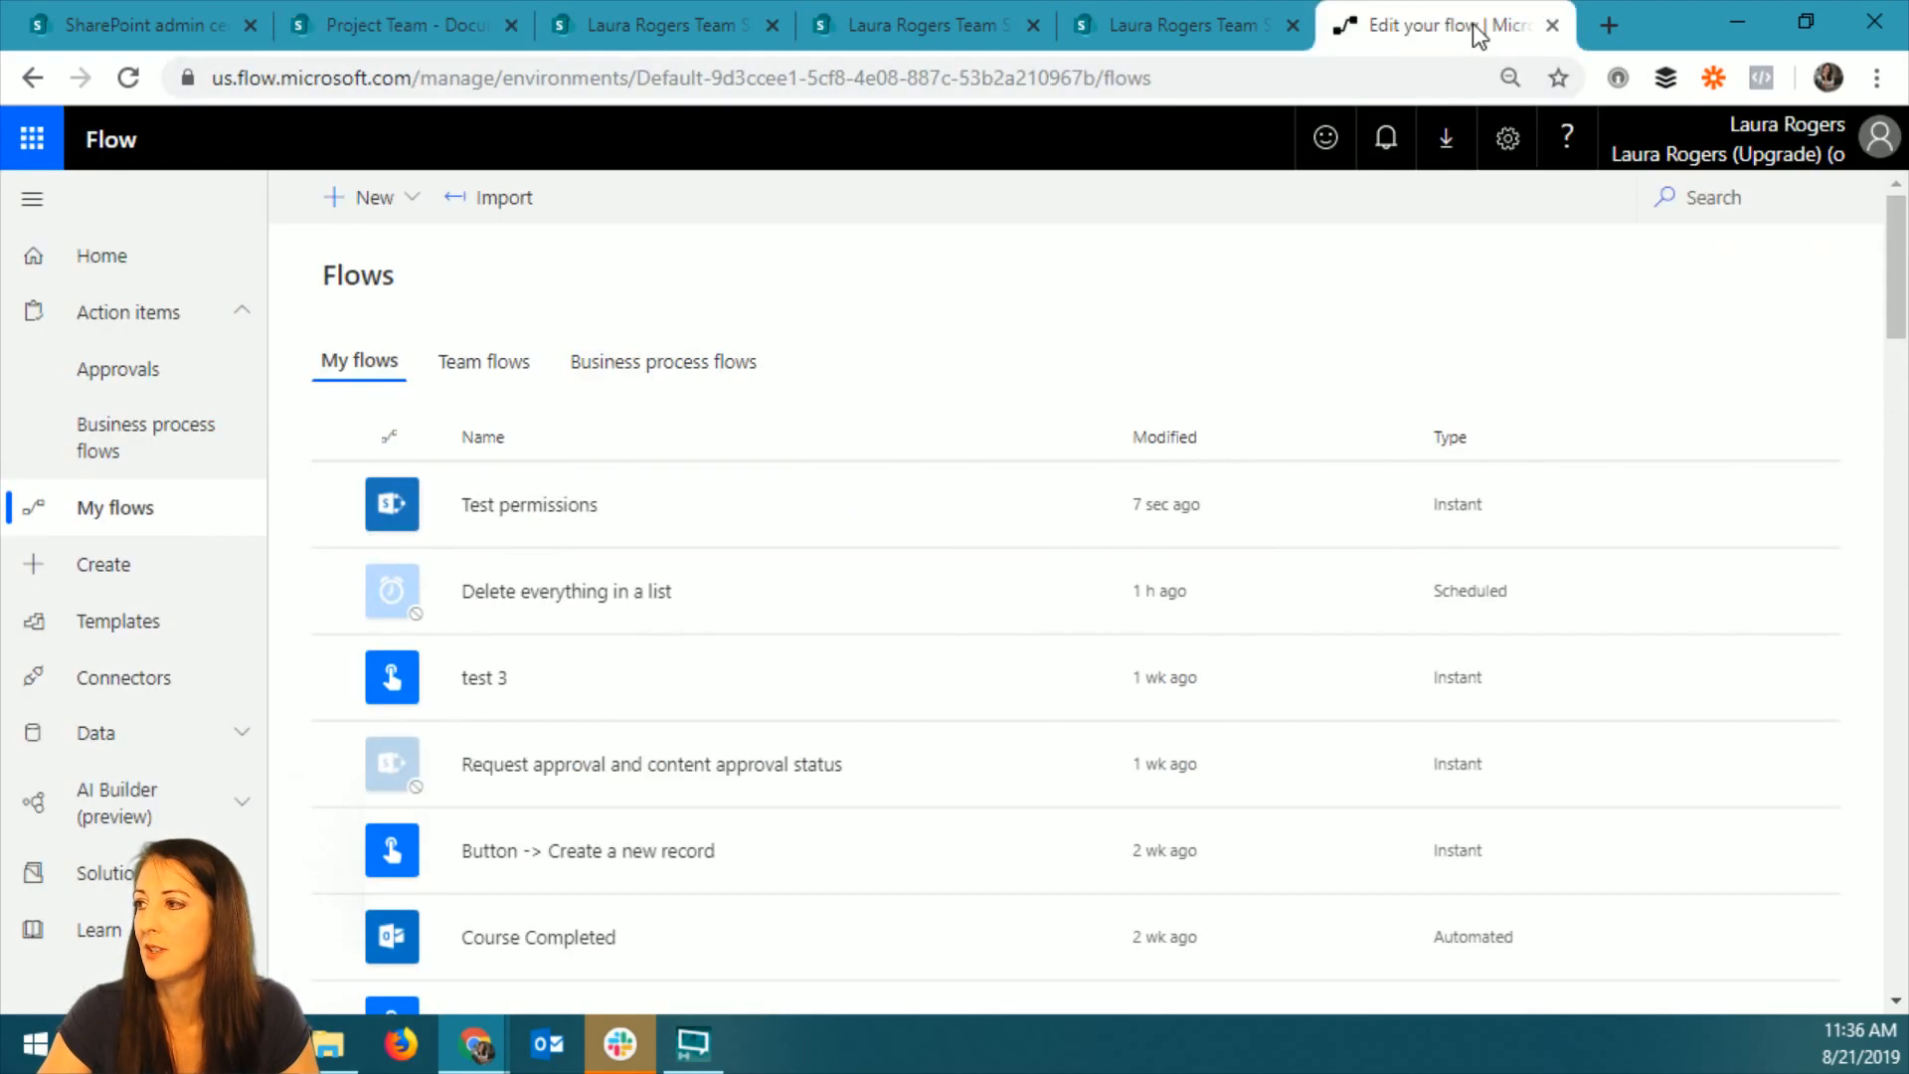
{"action": "left_click", "coordinate": [839, 509]}
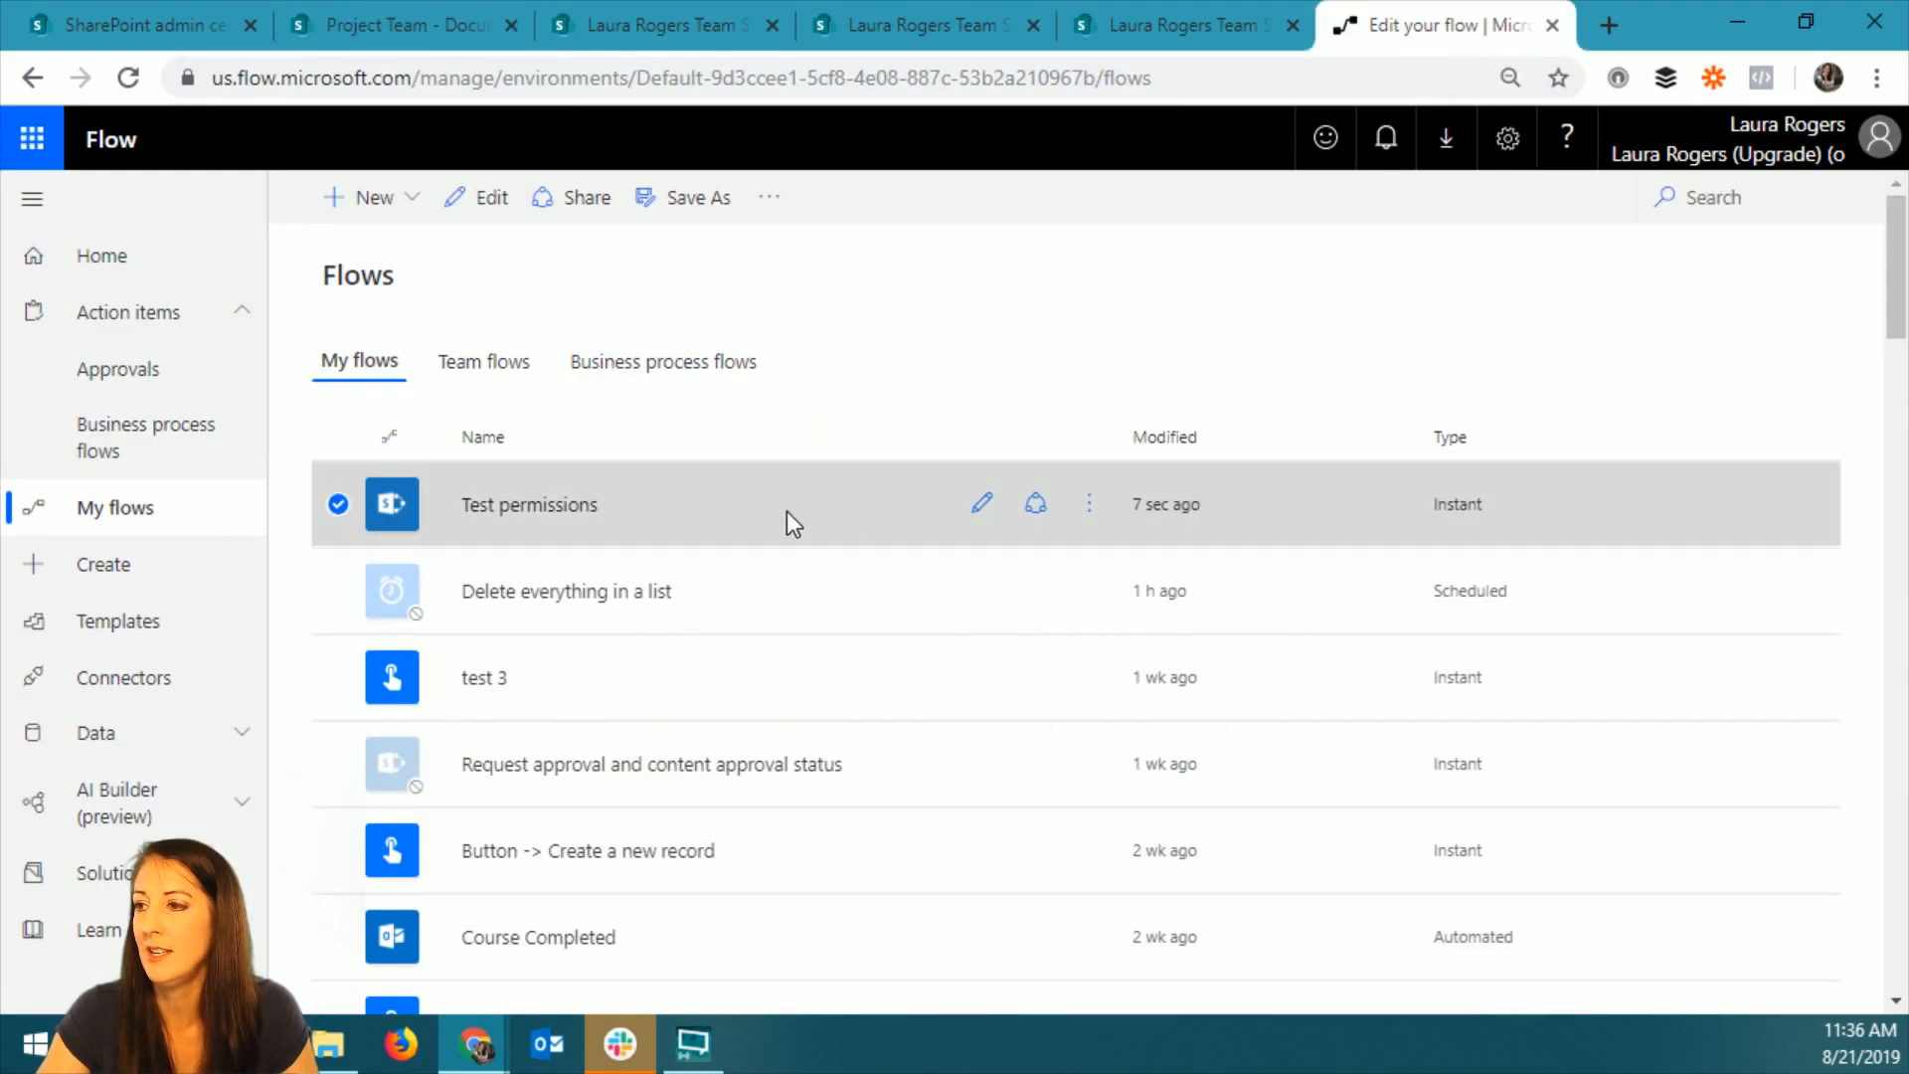
{"action": "left_click", "coordinate": [1091, 507]}
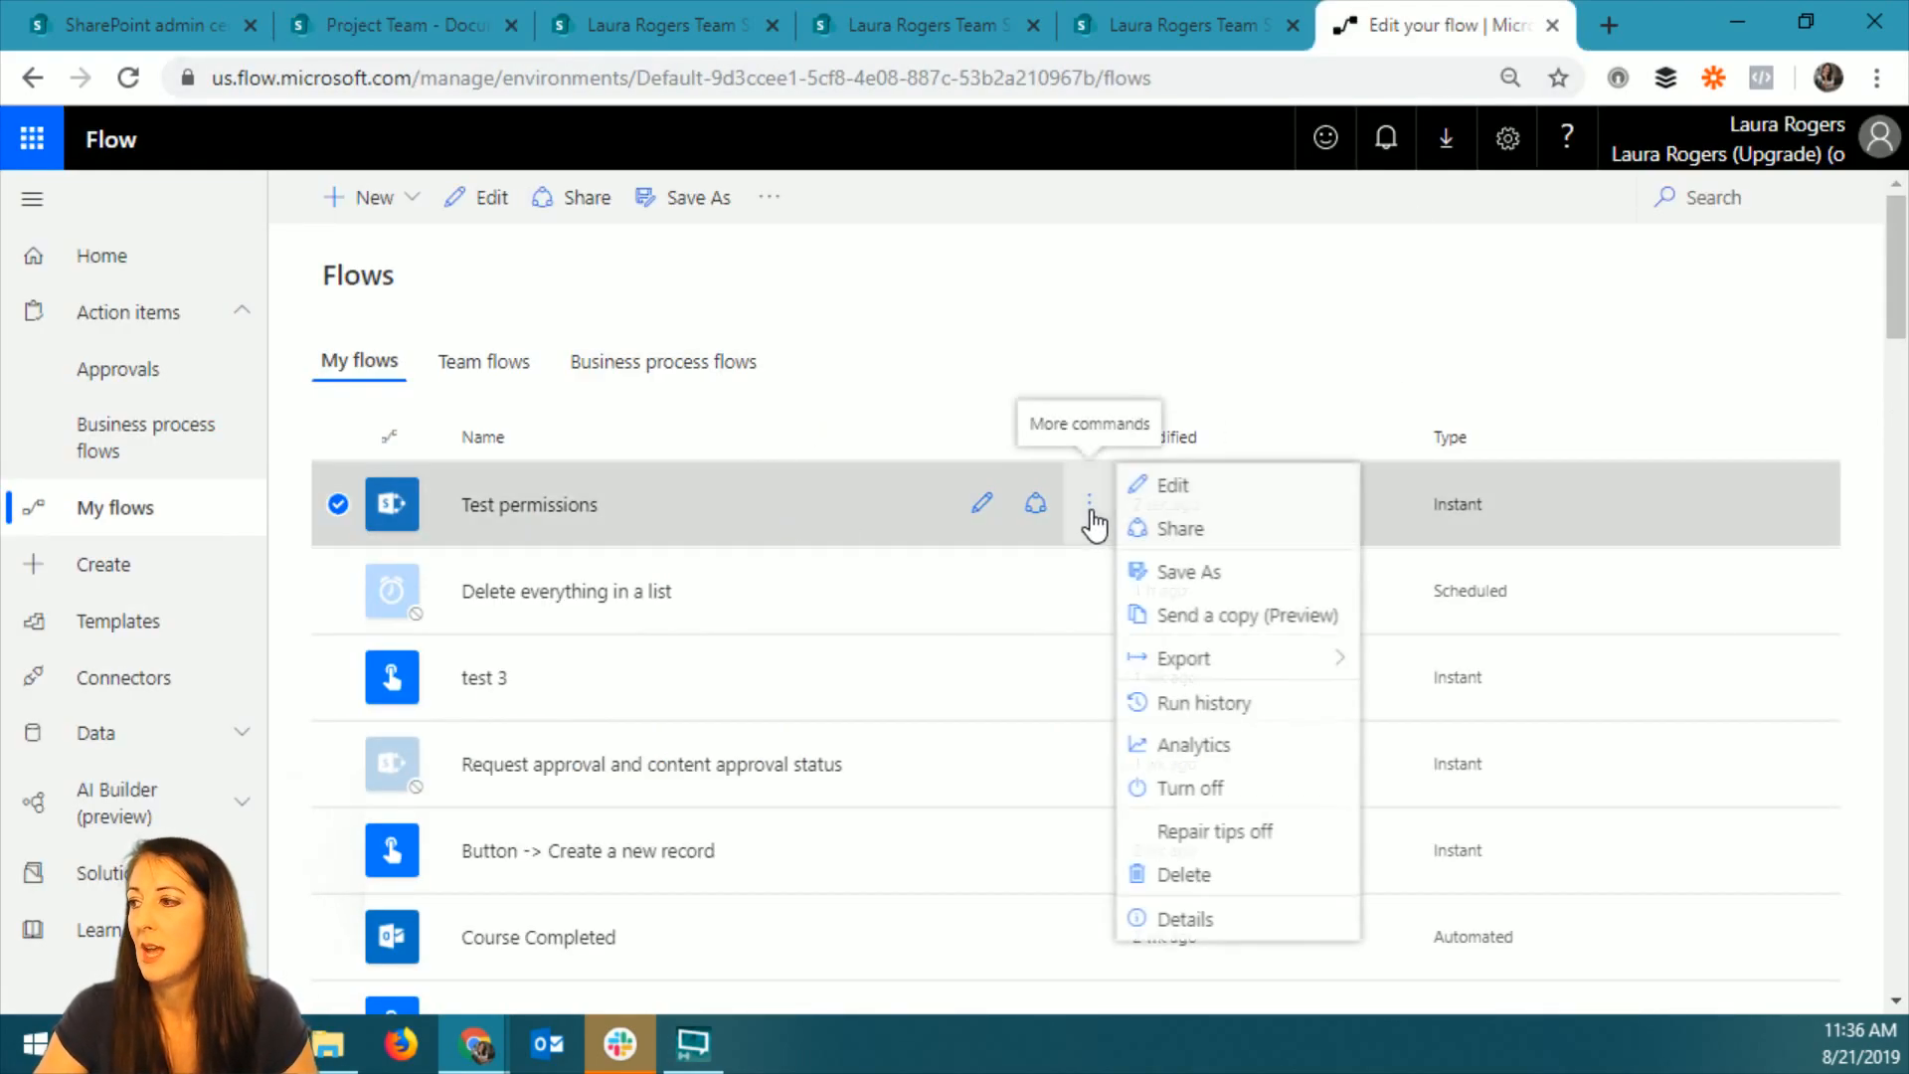
{"action": "left_click", "coordinate": [1238, 578]}
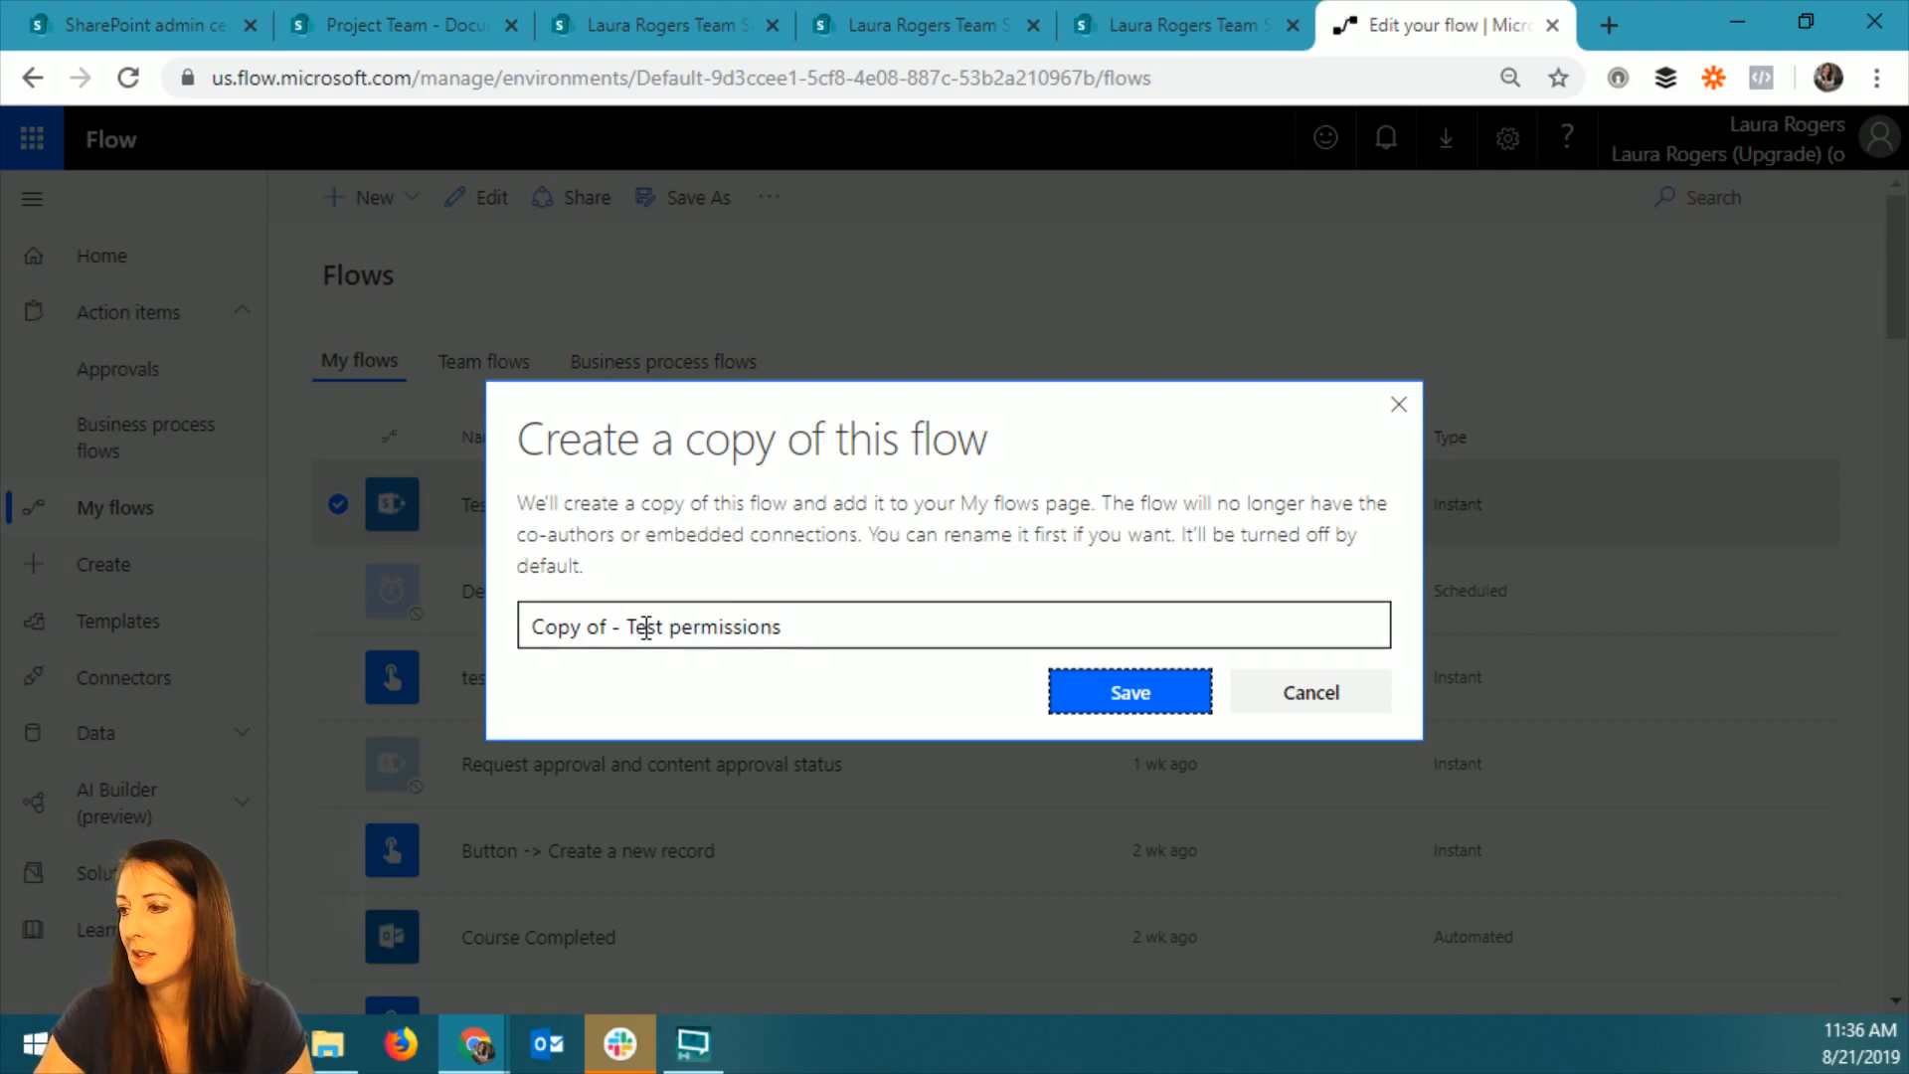
{"action": "left_click_drag", "start_coordinate": [626, 629], "coordinate": [438, 644]}
{"action": "key", "text": "BackSpace"}
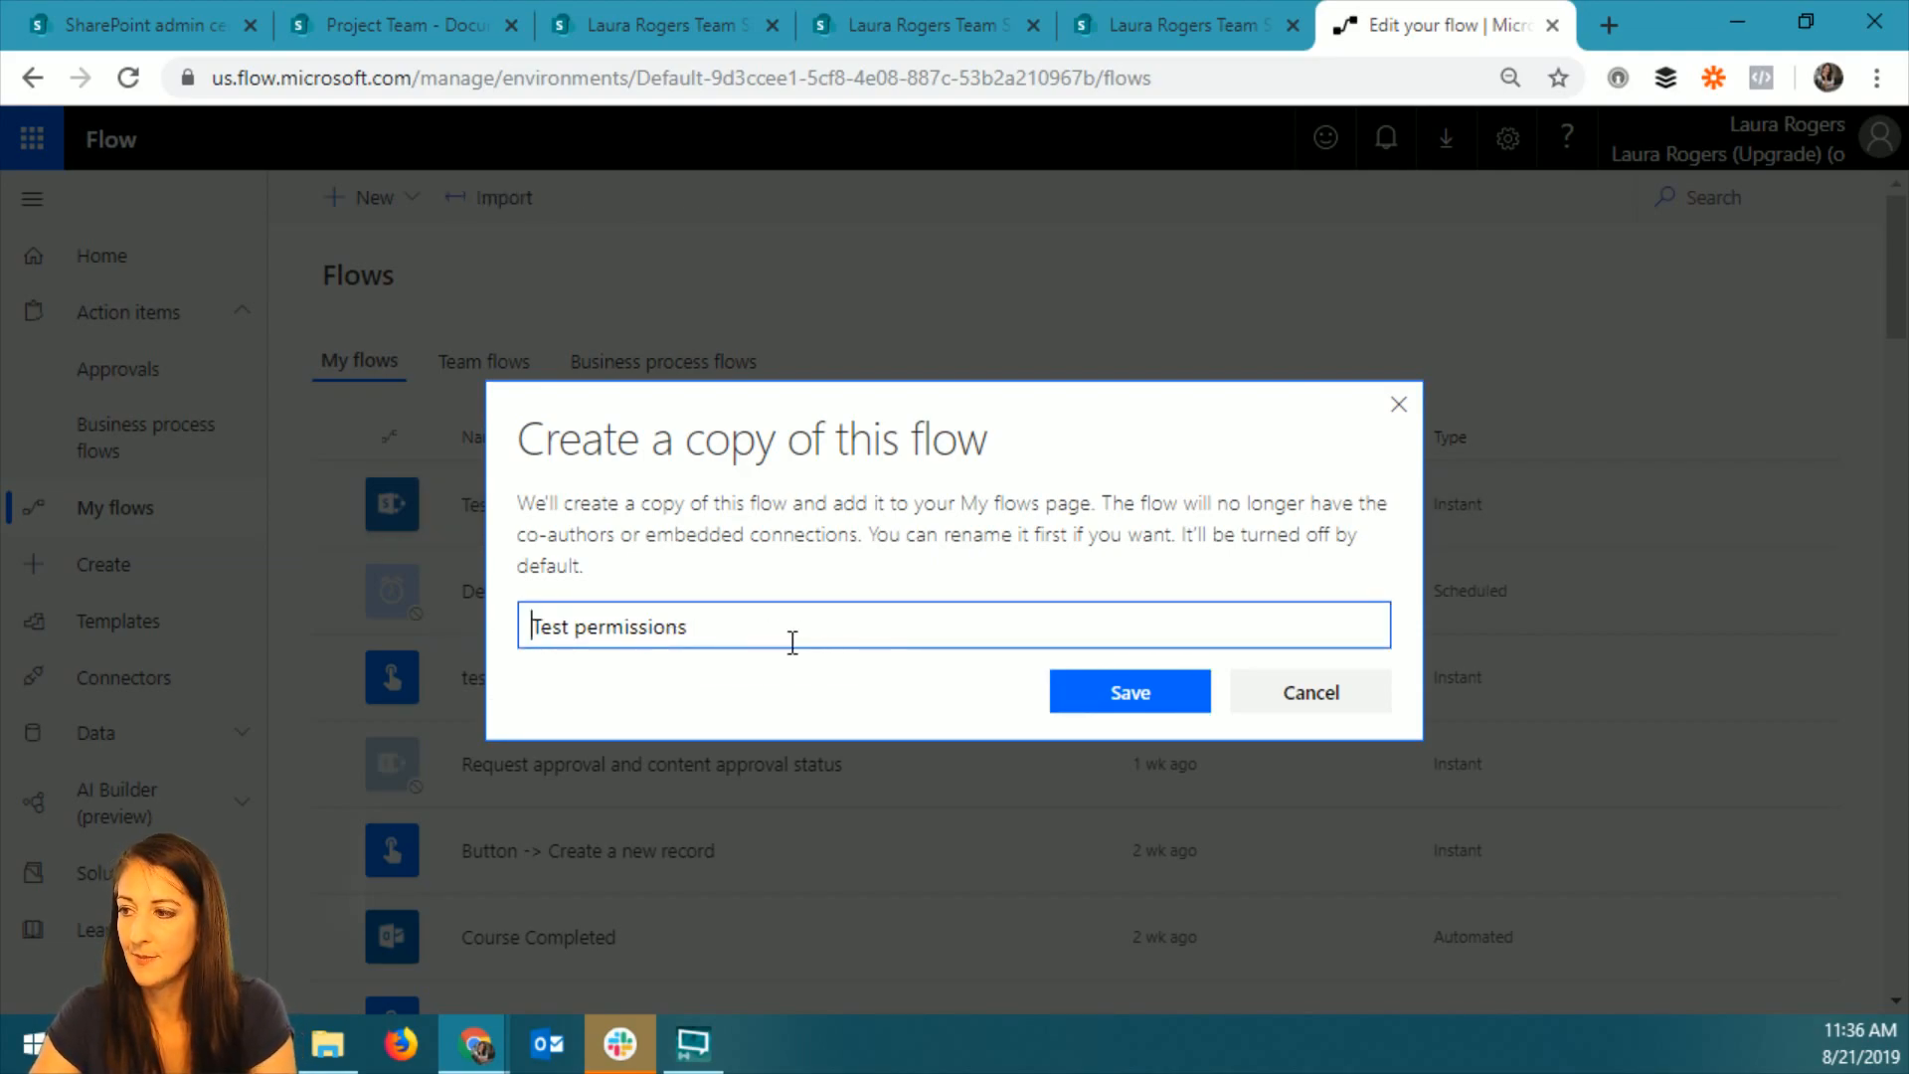
{"action": "left_click", "coordinate": [798, 619]}
{"action": "type", "text": "on "}
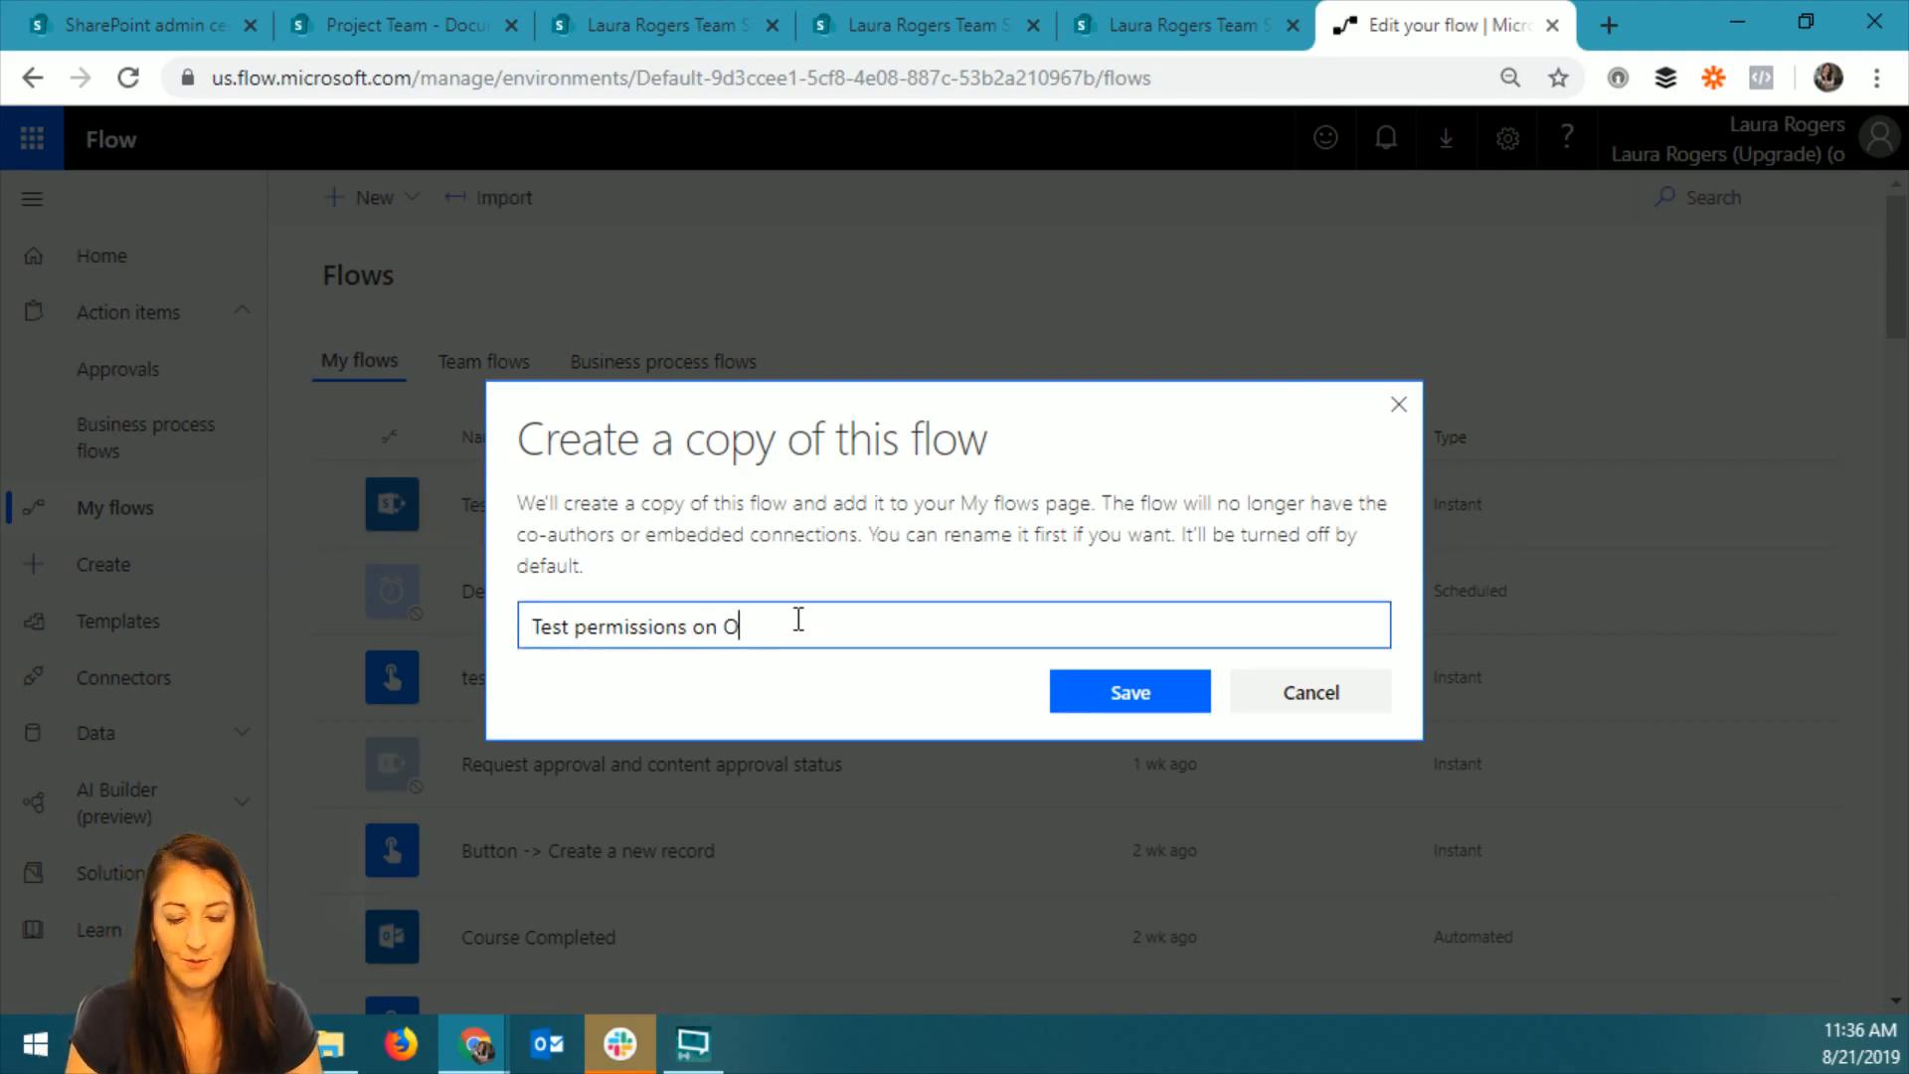
{"action": "type", "text": "O365 g"}
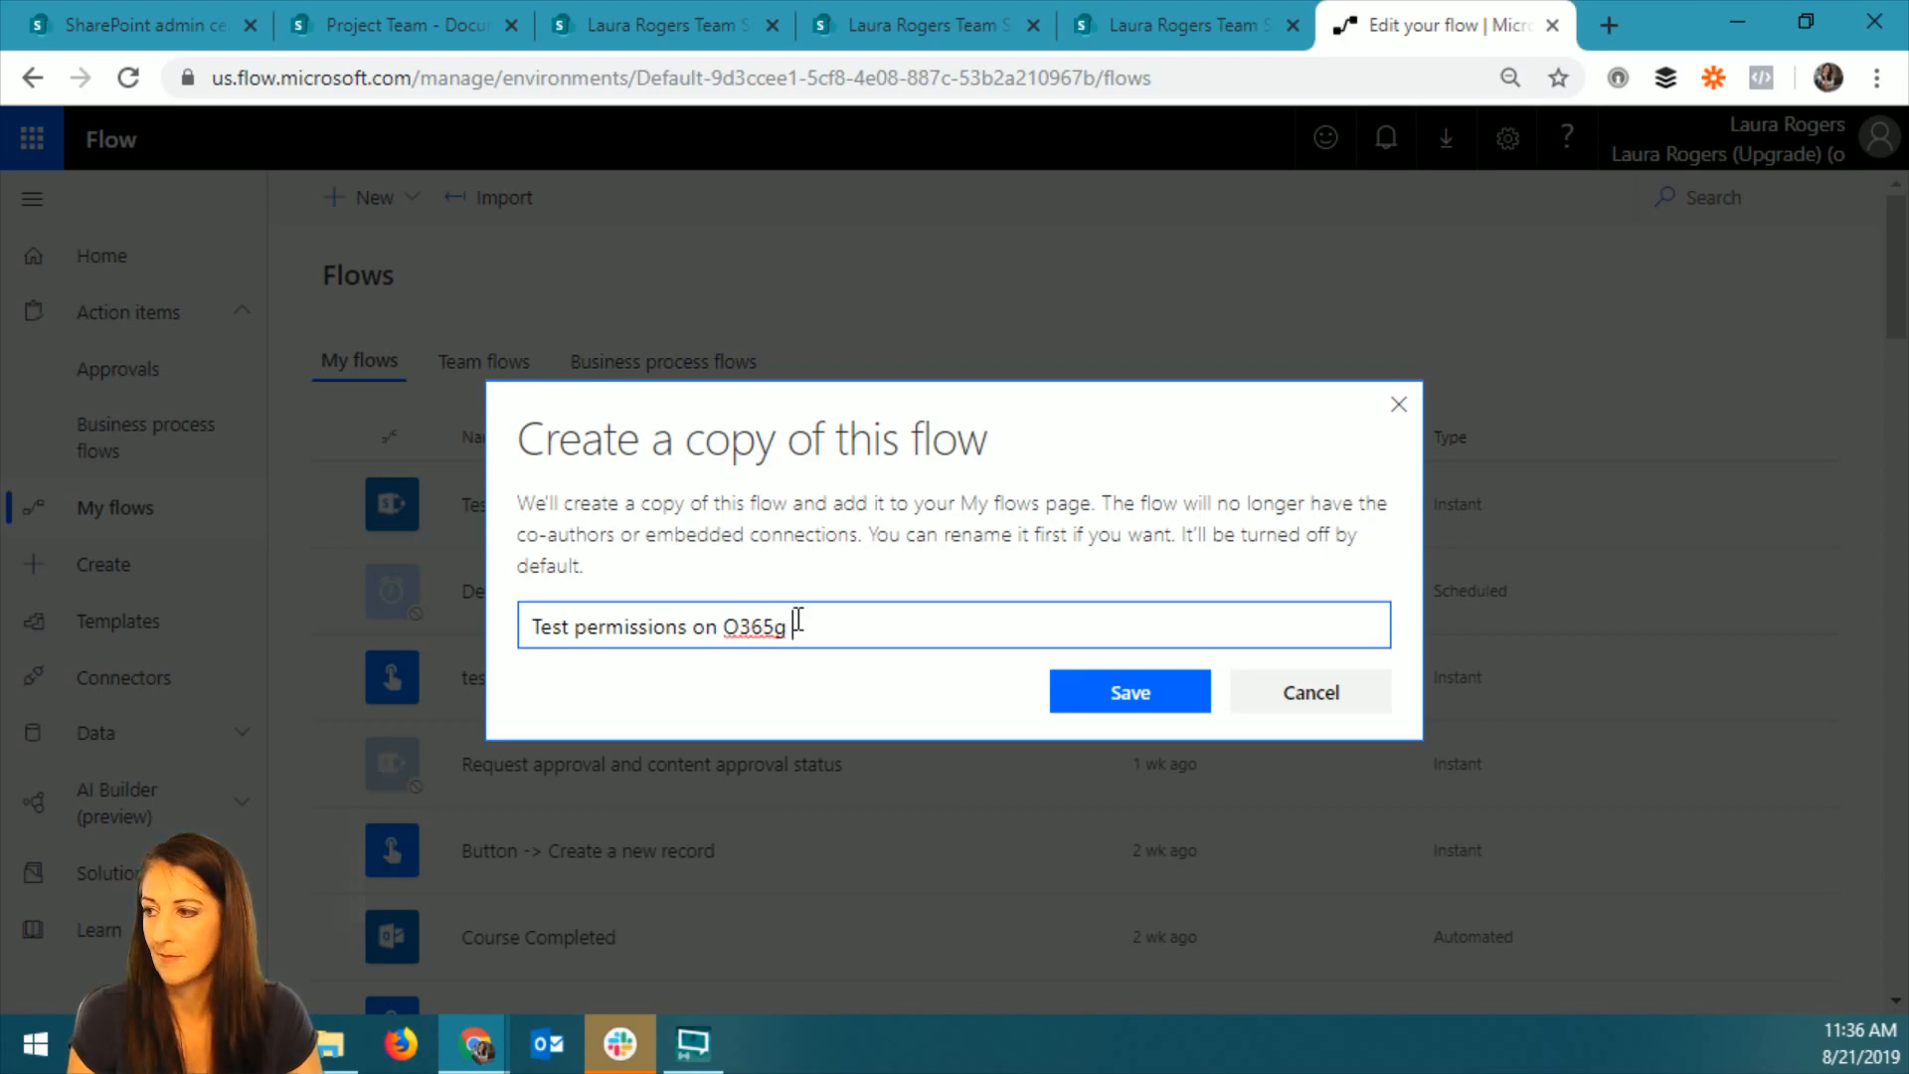
{"action": "key", "text": "BackSpace"}
{"action": "type", "text": "group"}
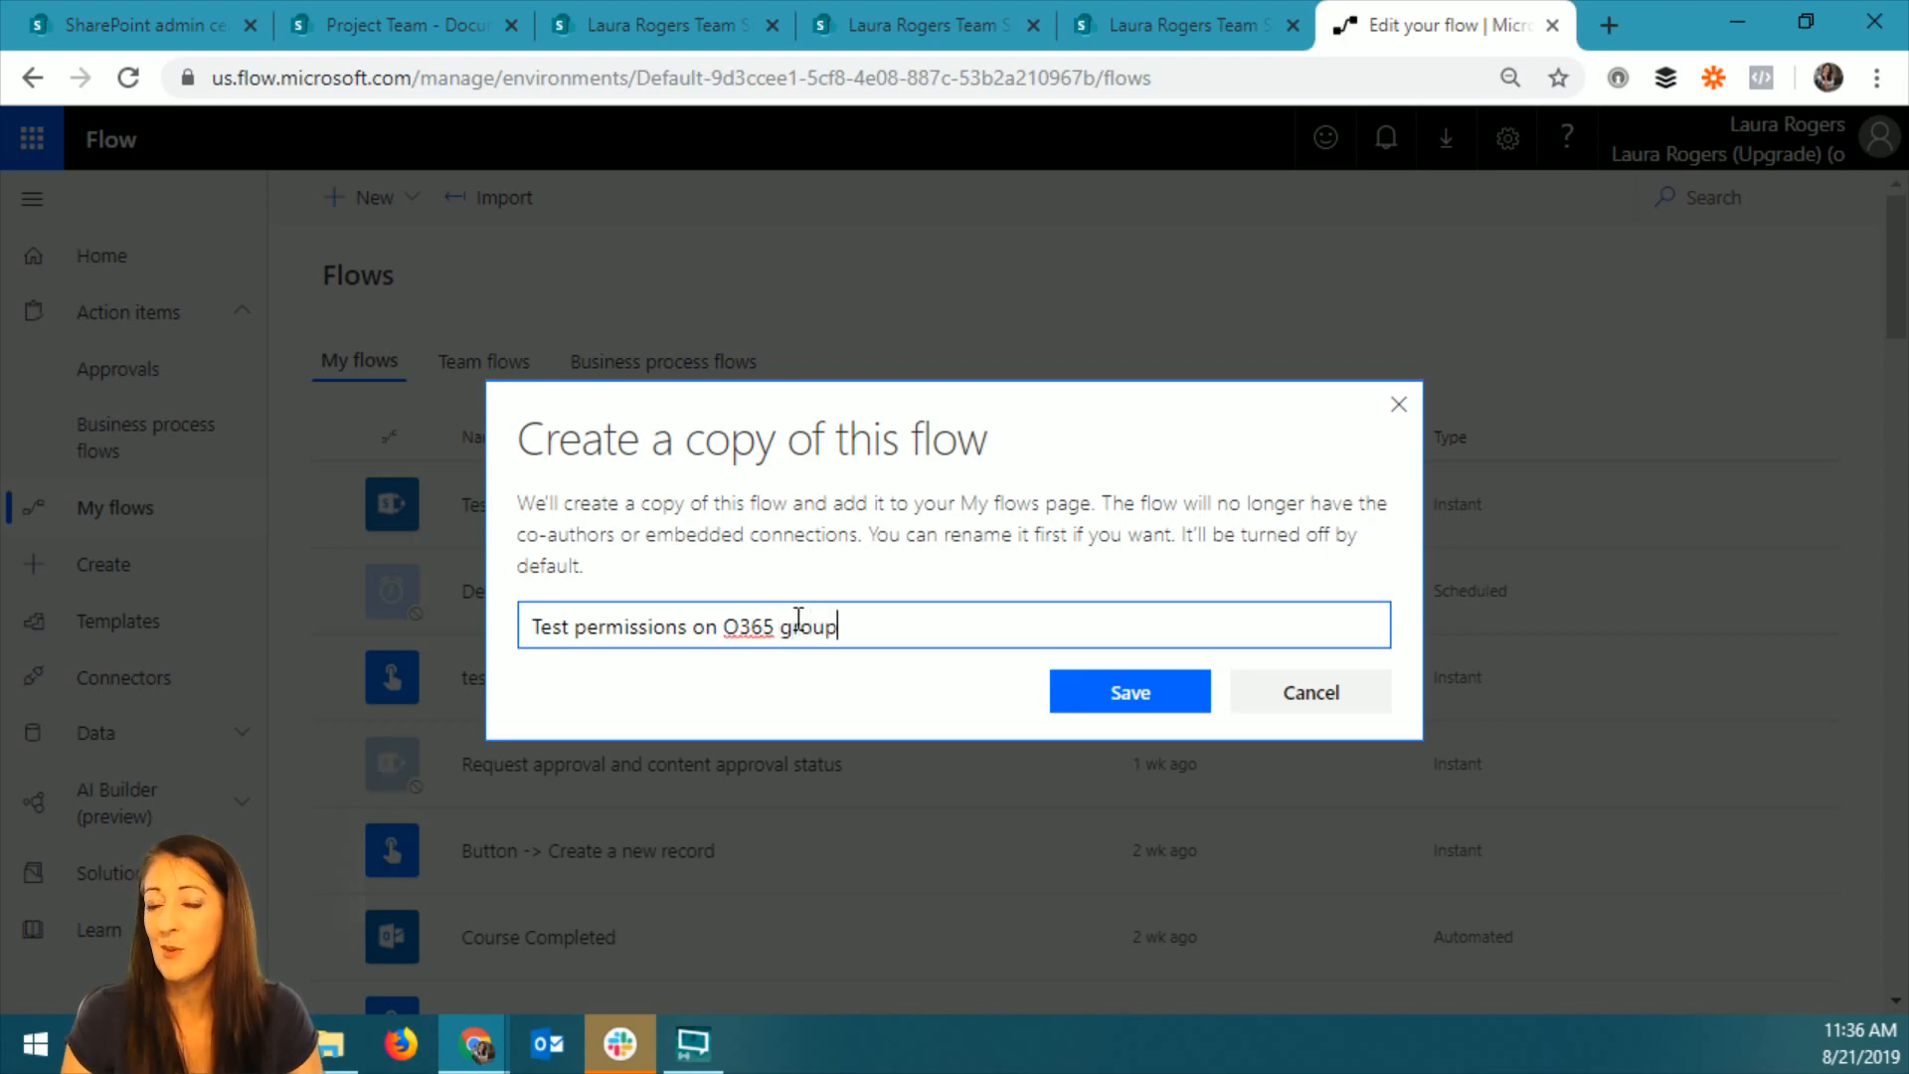
{"action": "left_click", "coordinate": [1099, 694]}
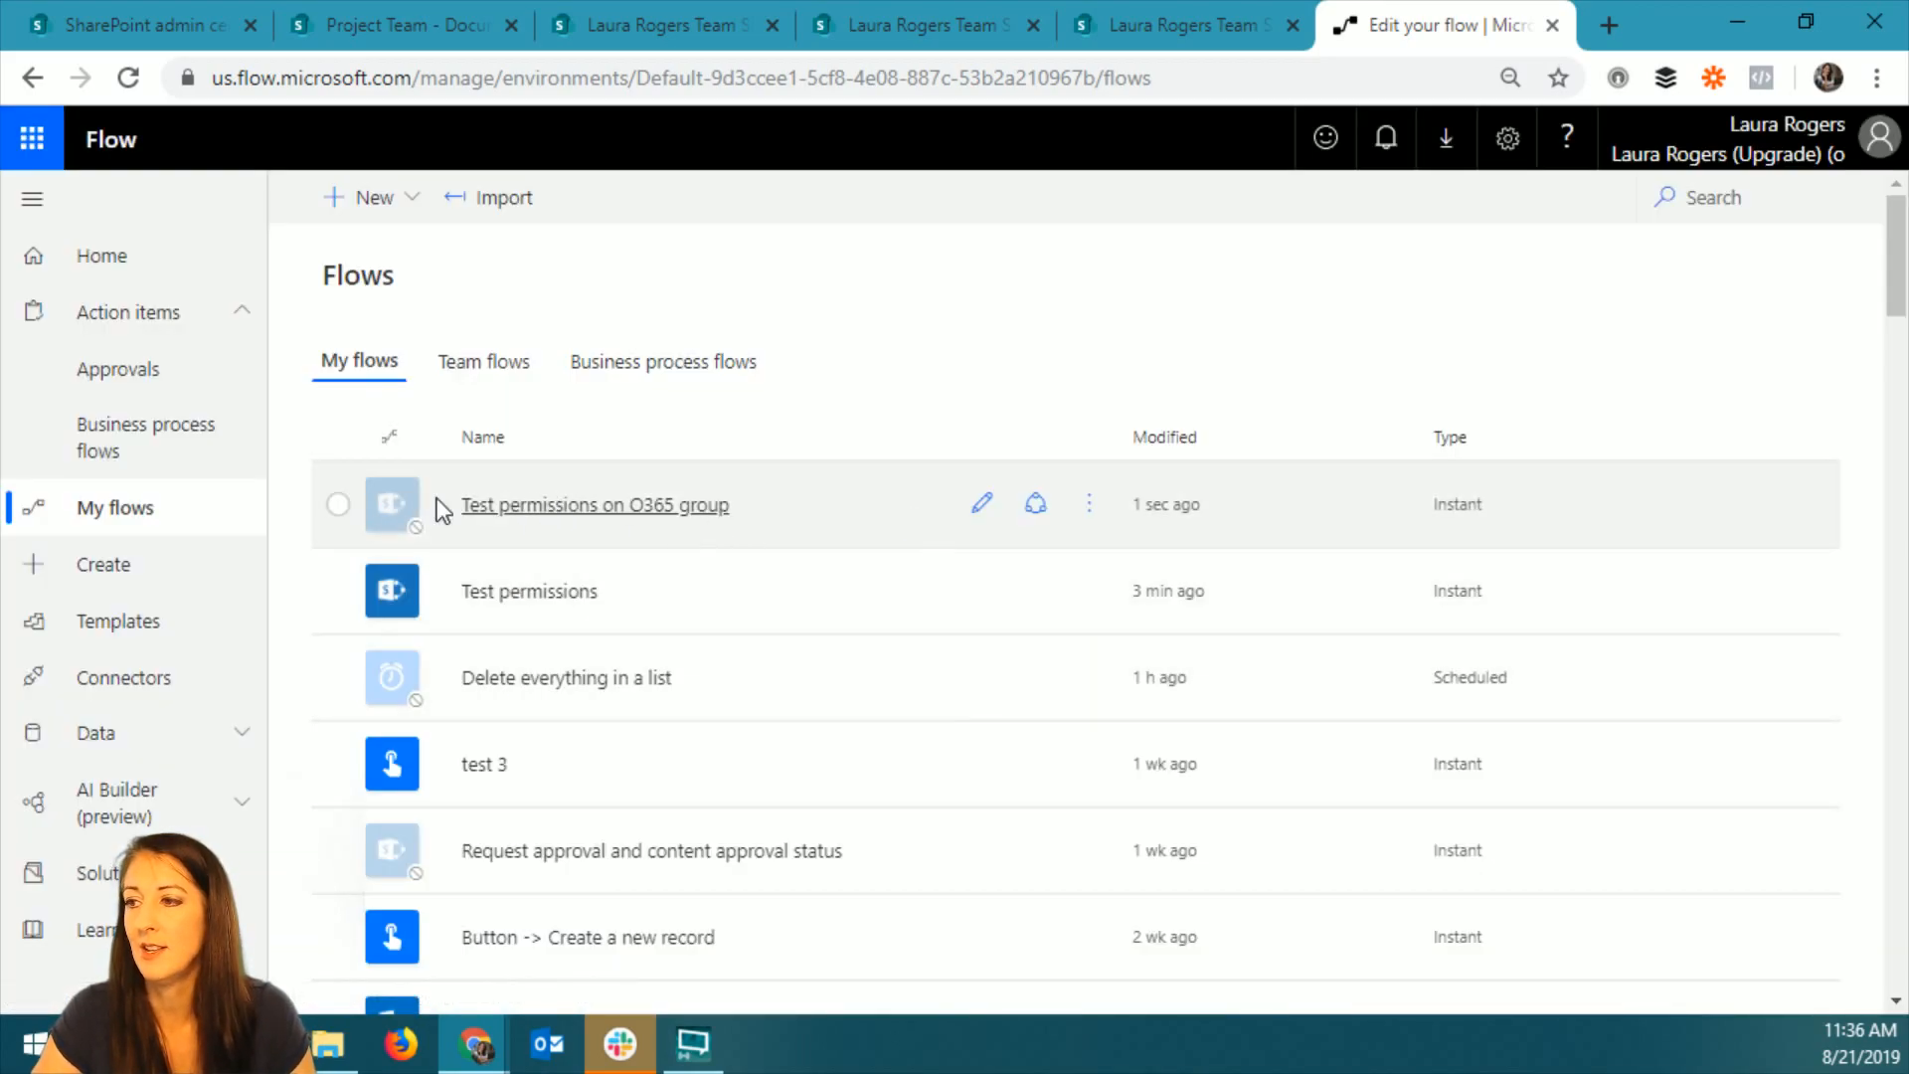
Turn on the Test permissions on O365 group flow and open it for editing in full-screen view.
{"action": "left_click", "coordinate": [1090, 504]}
{"action": "left_click", "coordinate": [1212, 785]}
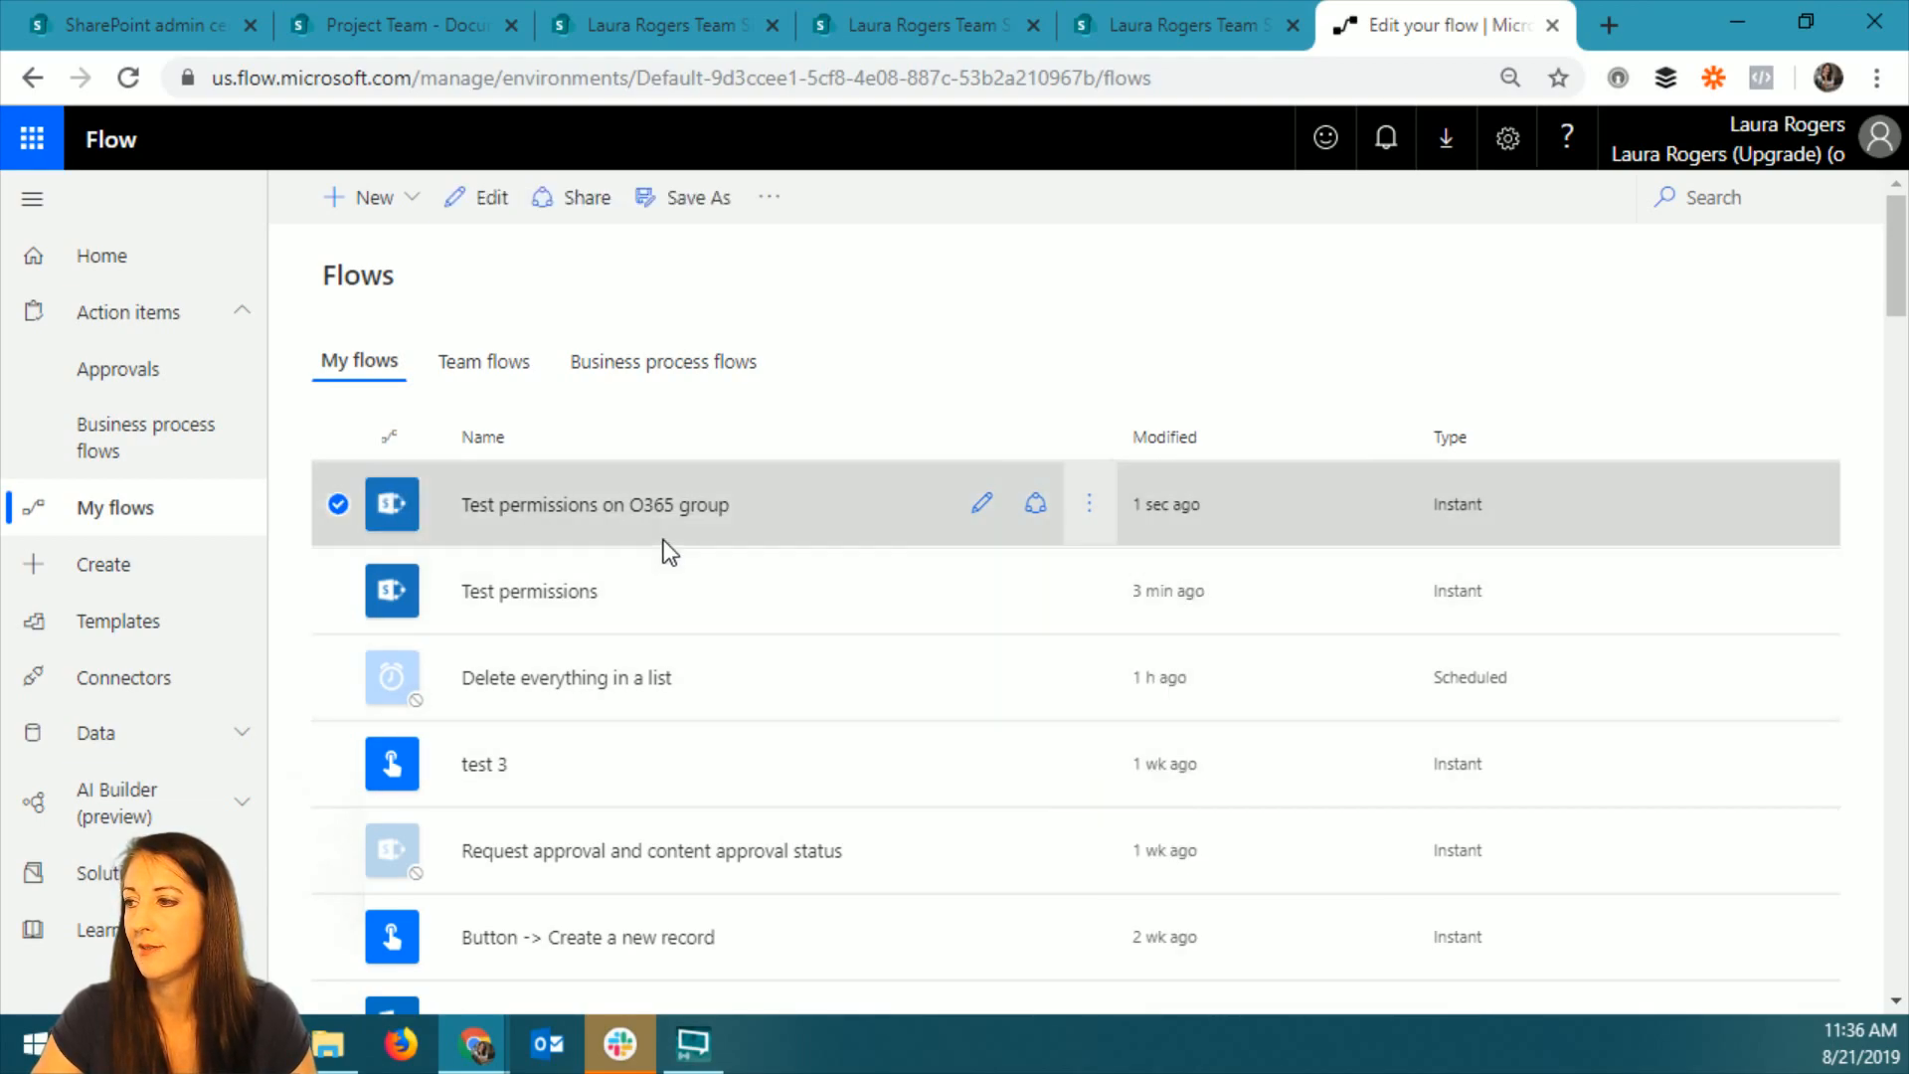
{"action": "left_click", "coordinate": [982, 566]}
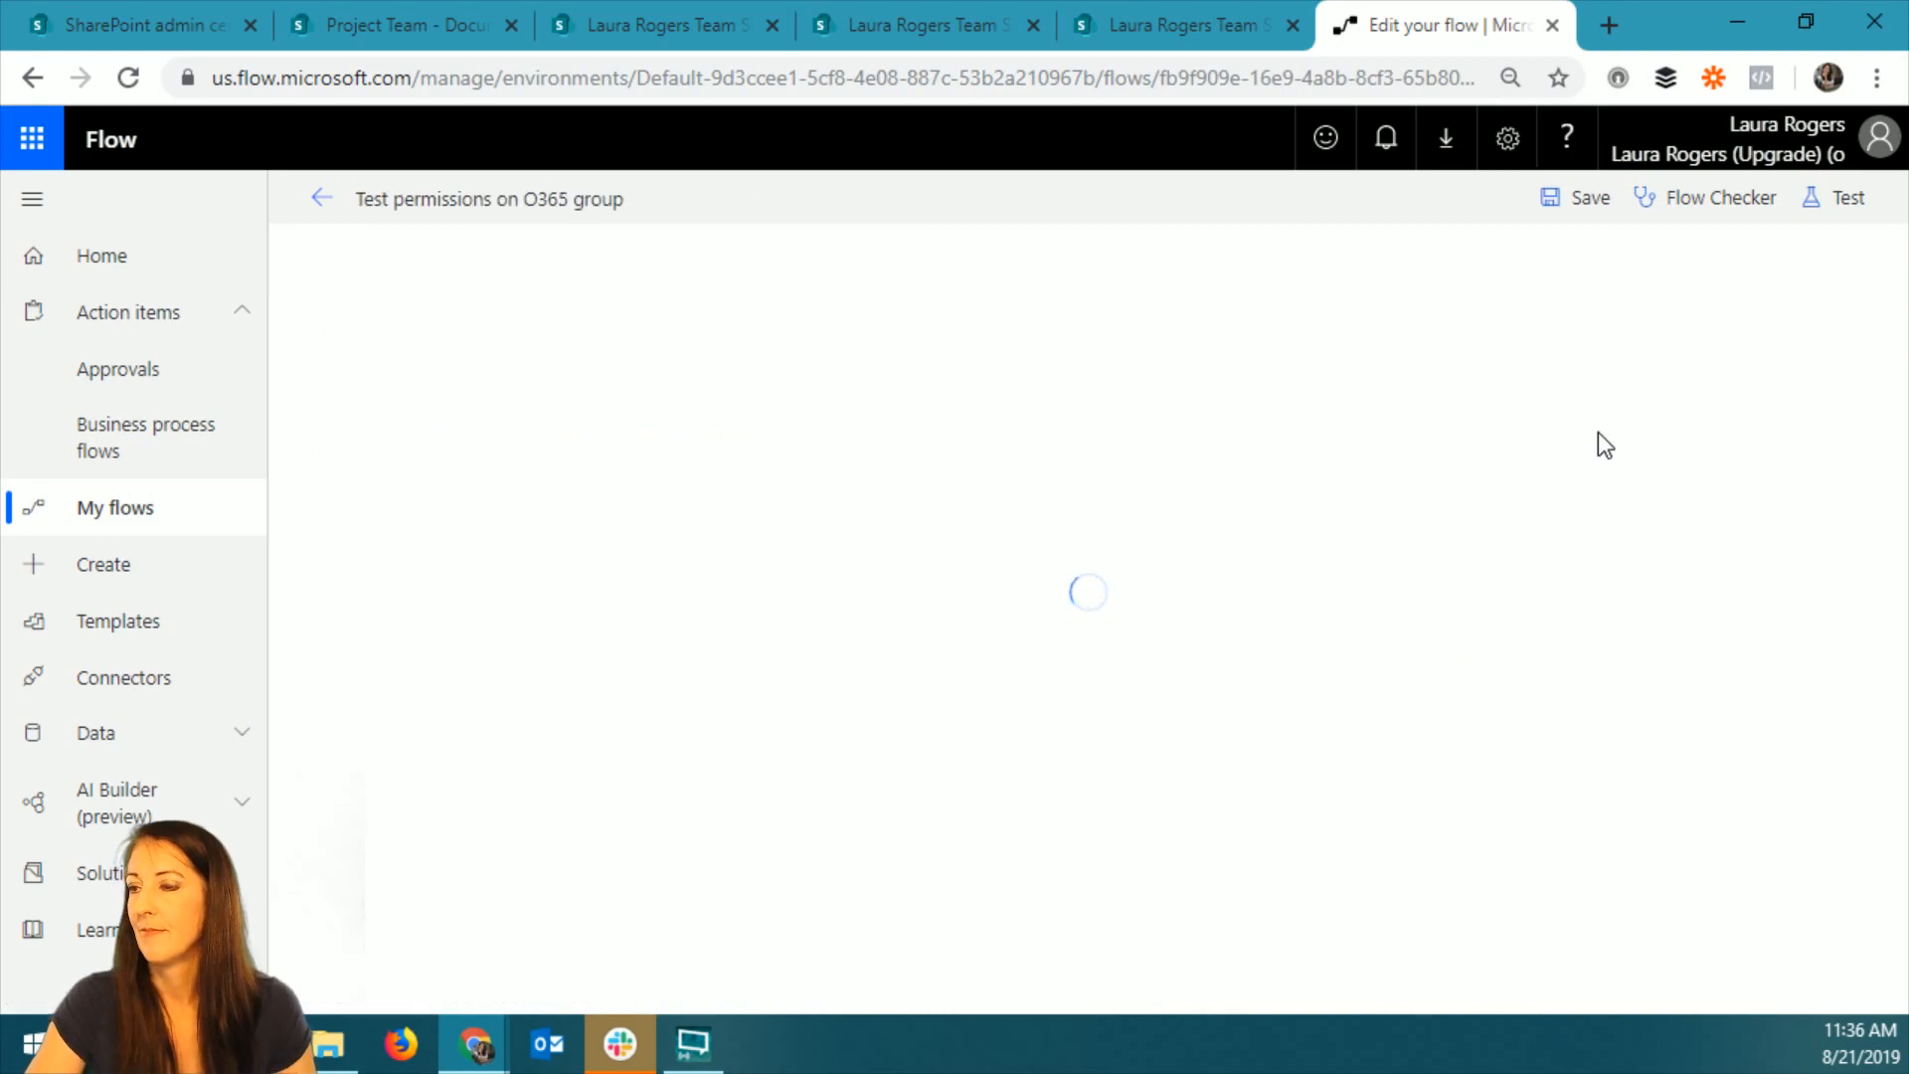
{"action": "key", "text": "F11"}
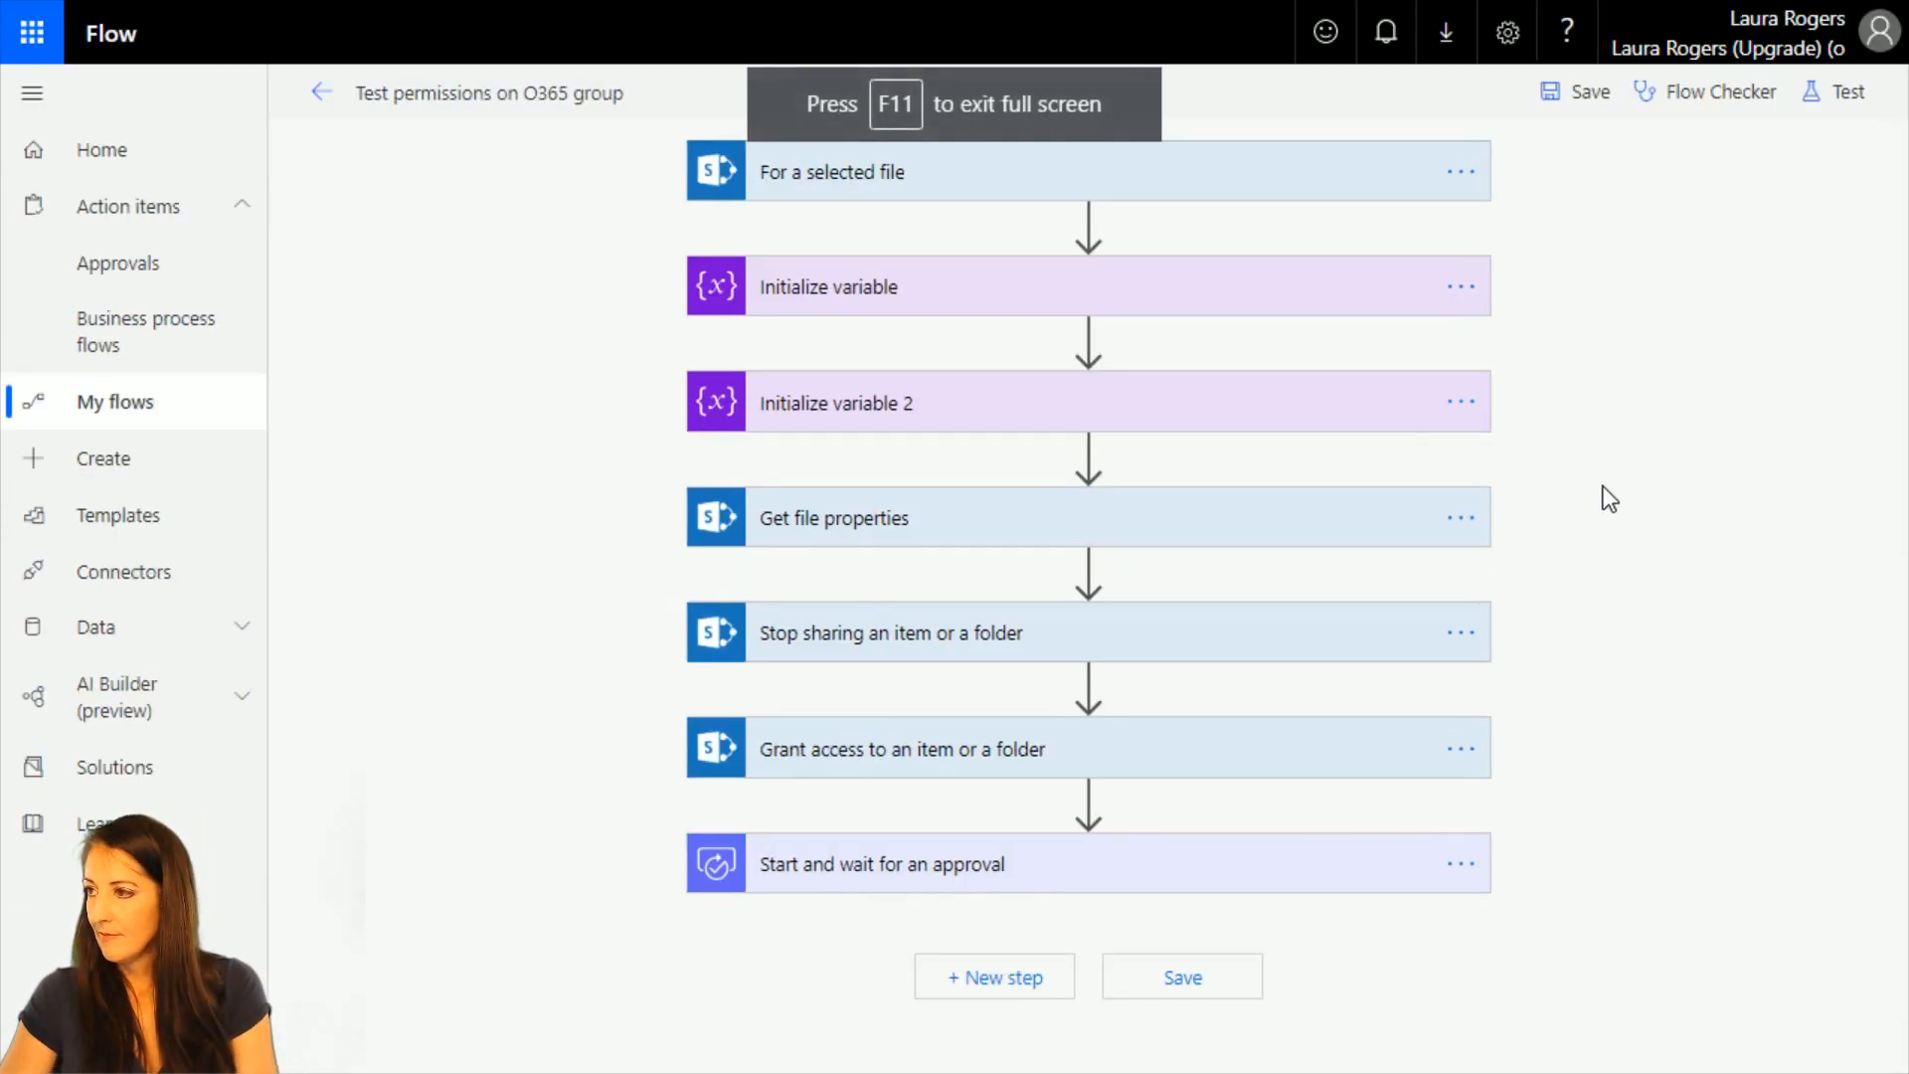
Expand the For a selected file trigger and look through its Site Address choices.
{"action": "left_click", "coordinate": [1217, 184]}
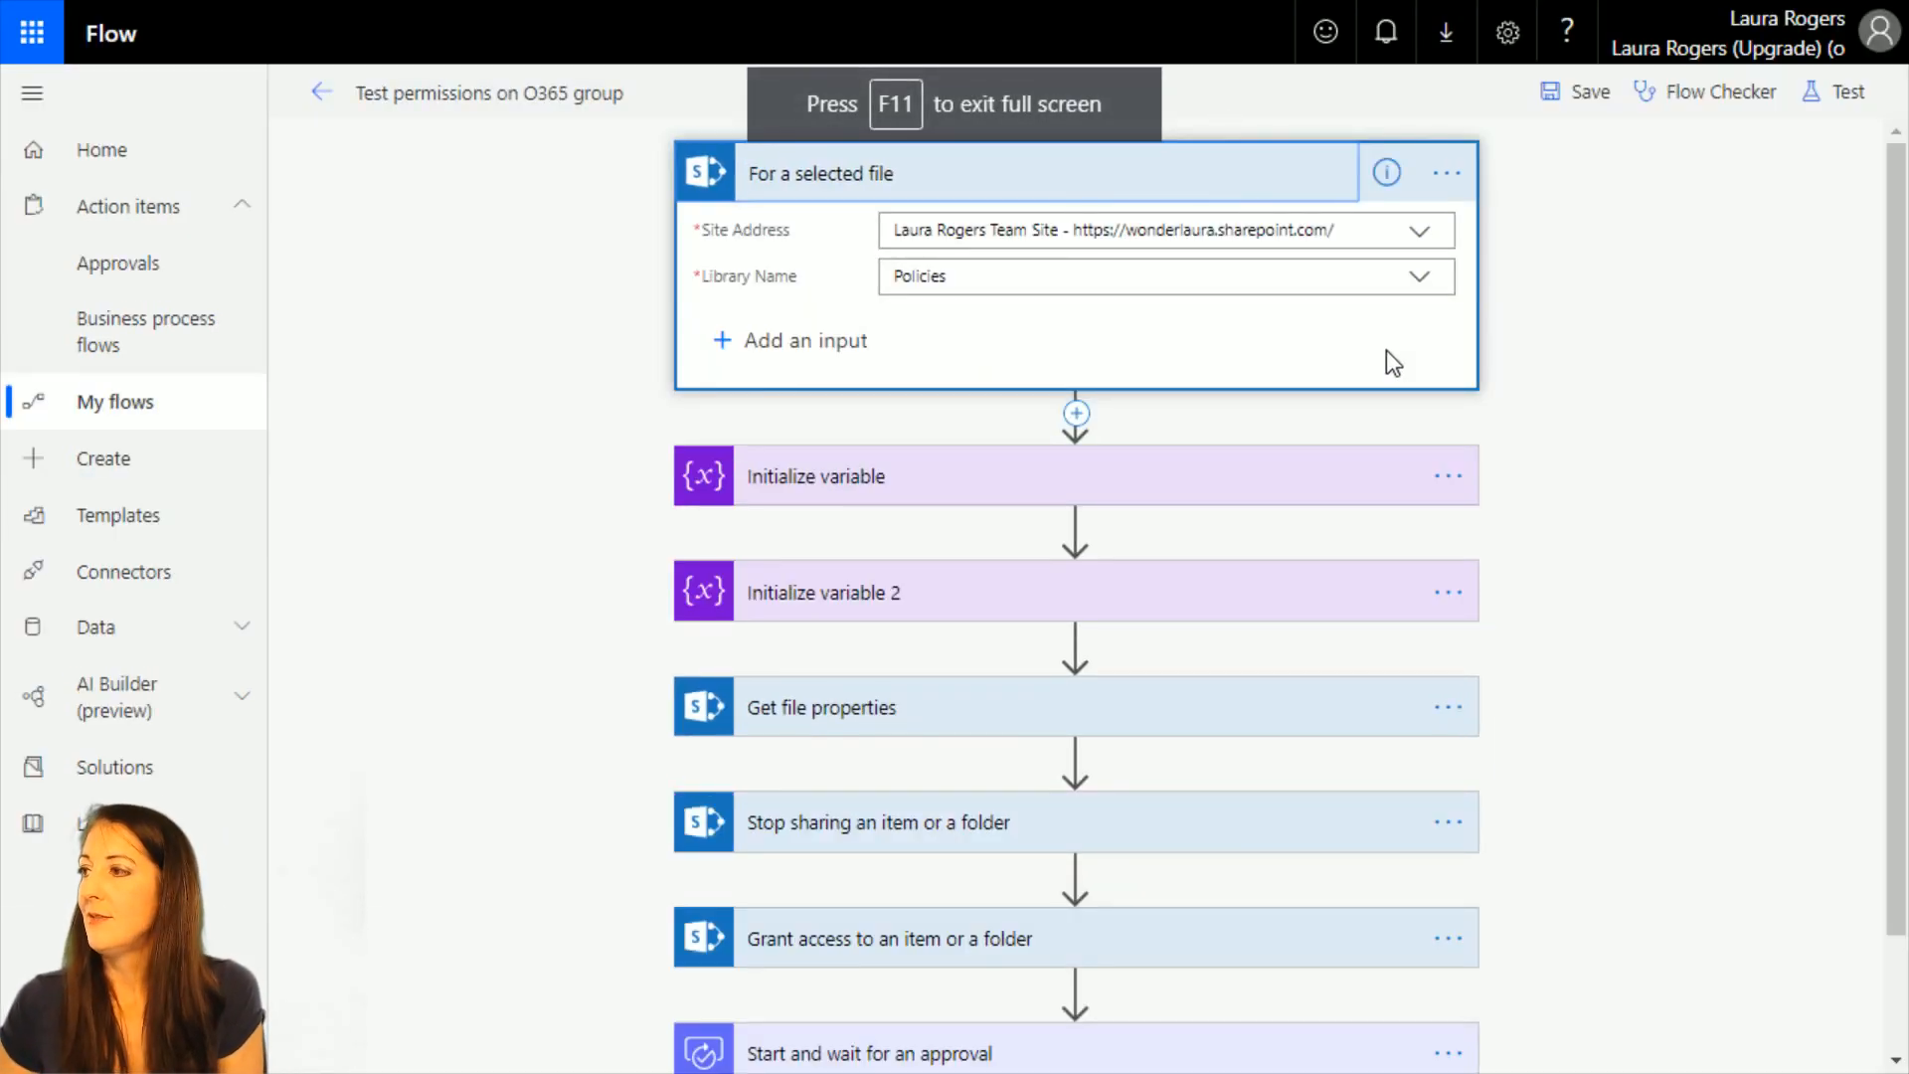
{"action": "left_click", "coordinate": [1419, 231]}
{"action": "left_click", "coordinate": [1611, 395]}
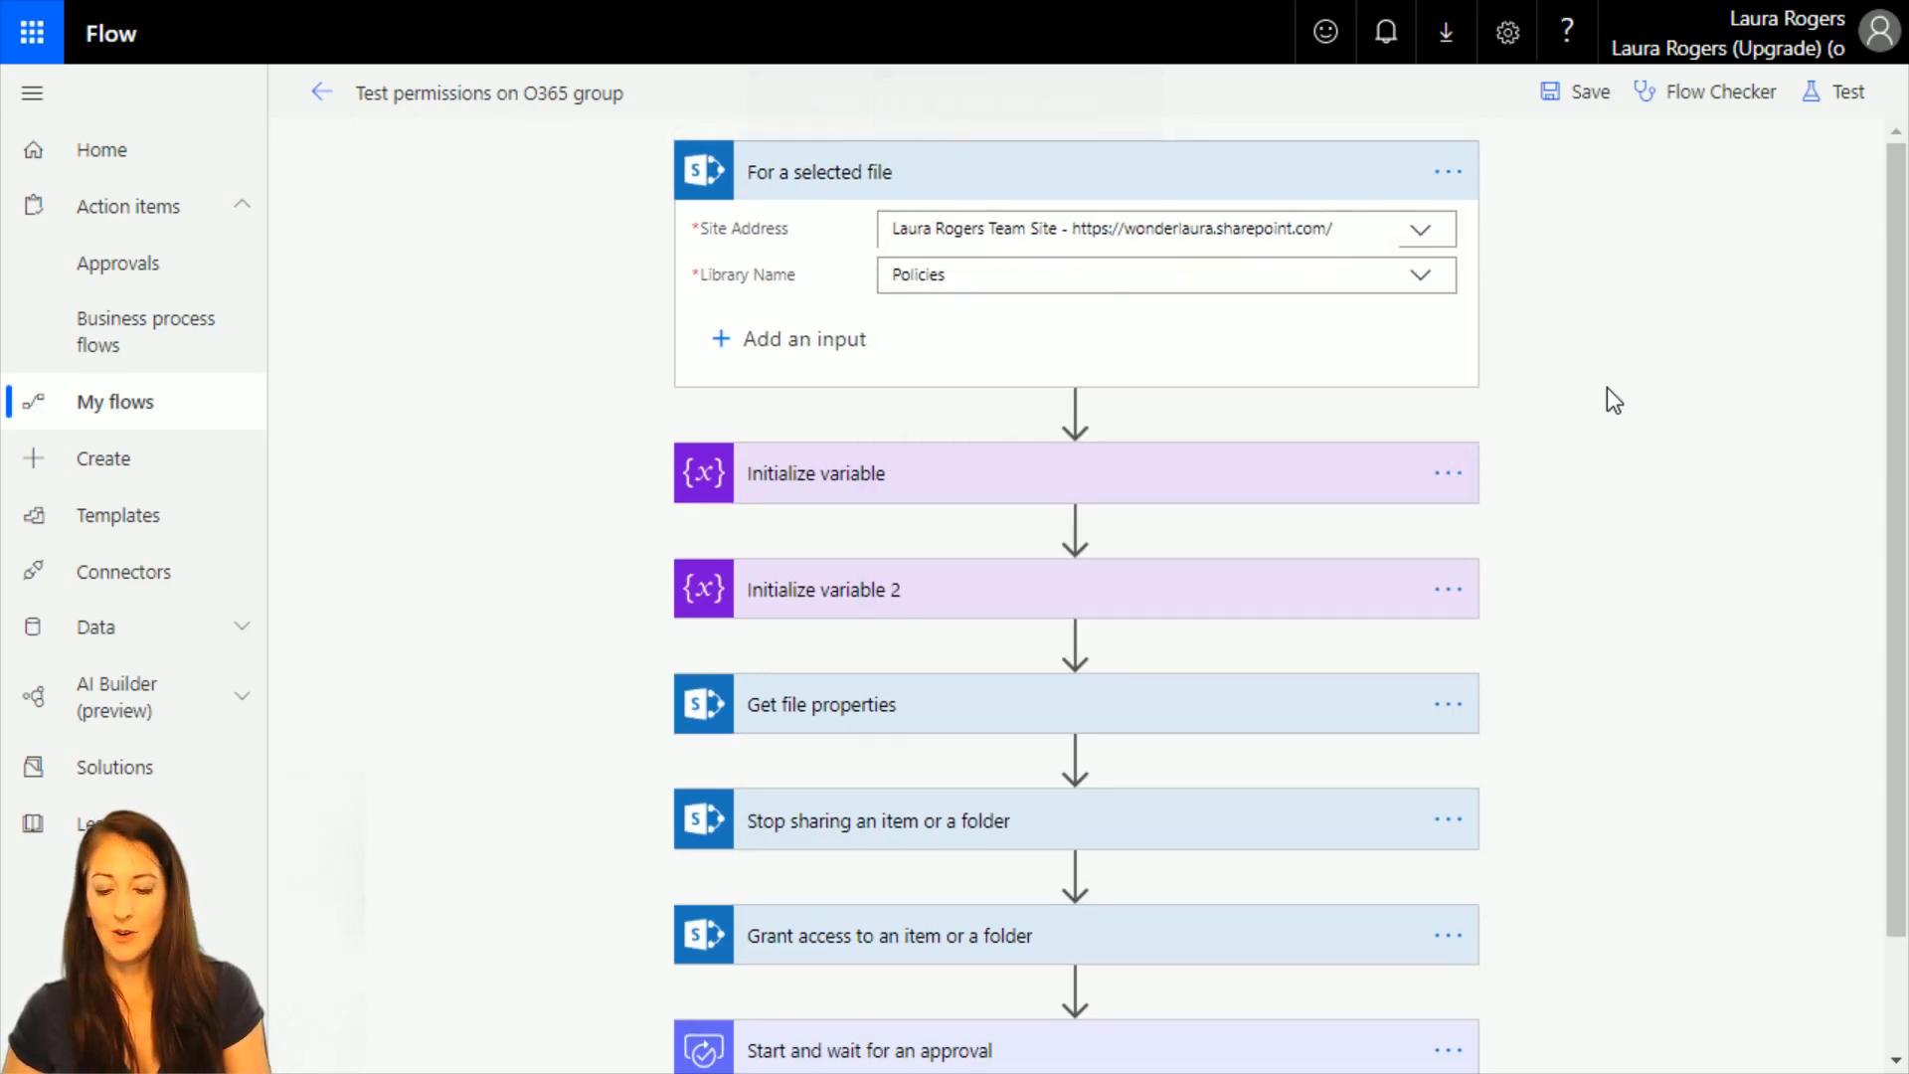
Leave full screen, close the duplicate Policies library browser tab and dismiss the Manage Access pane in the remaining one.
{"action": "key", "text": "F11"}
{"action": "left_click", "coordinate": [1203, 22]}
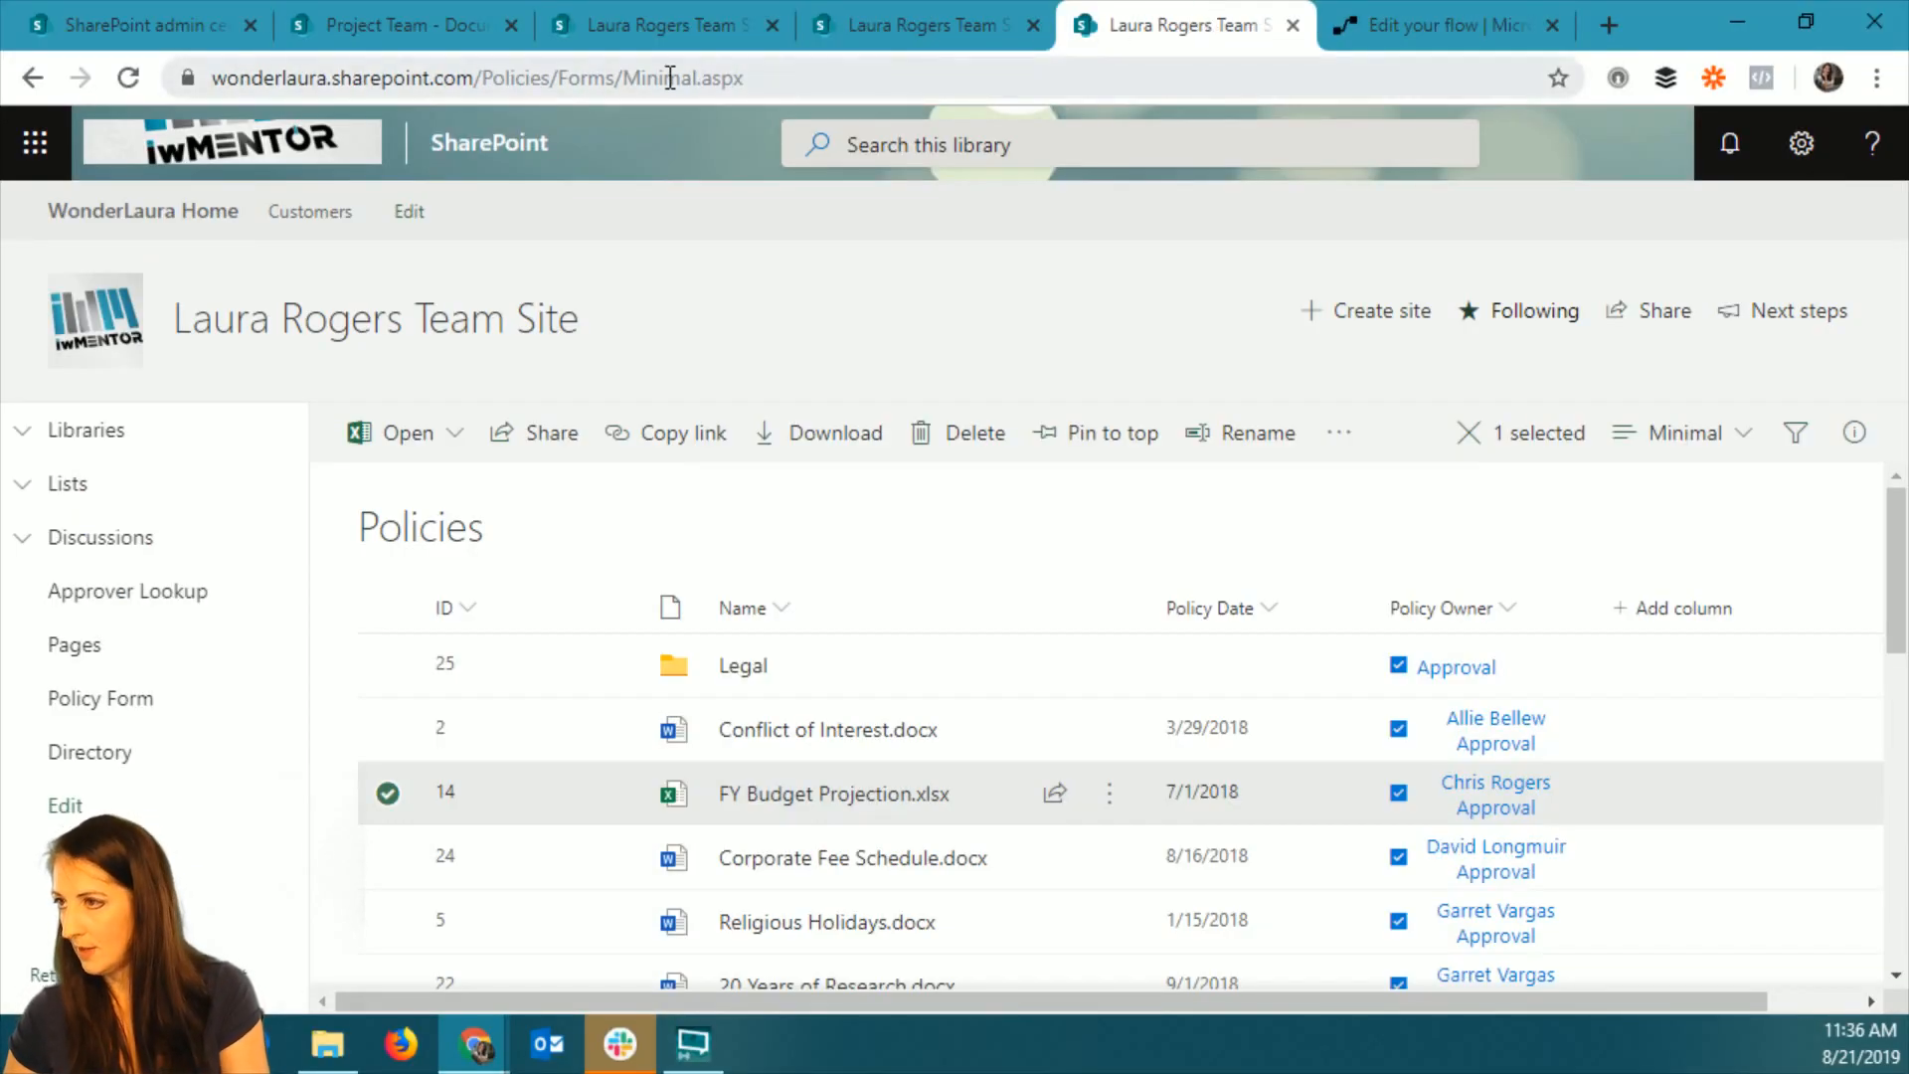
{"action": "left_click", "coordinate": [1023, 78]}
{"action": "left_click", "coordinate": [1291, 30]}
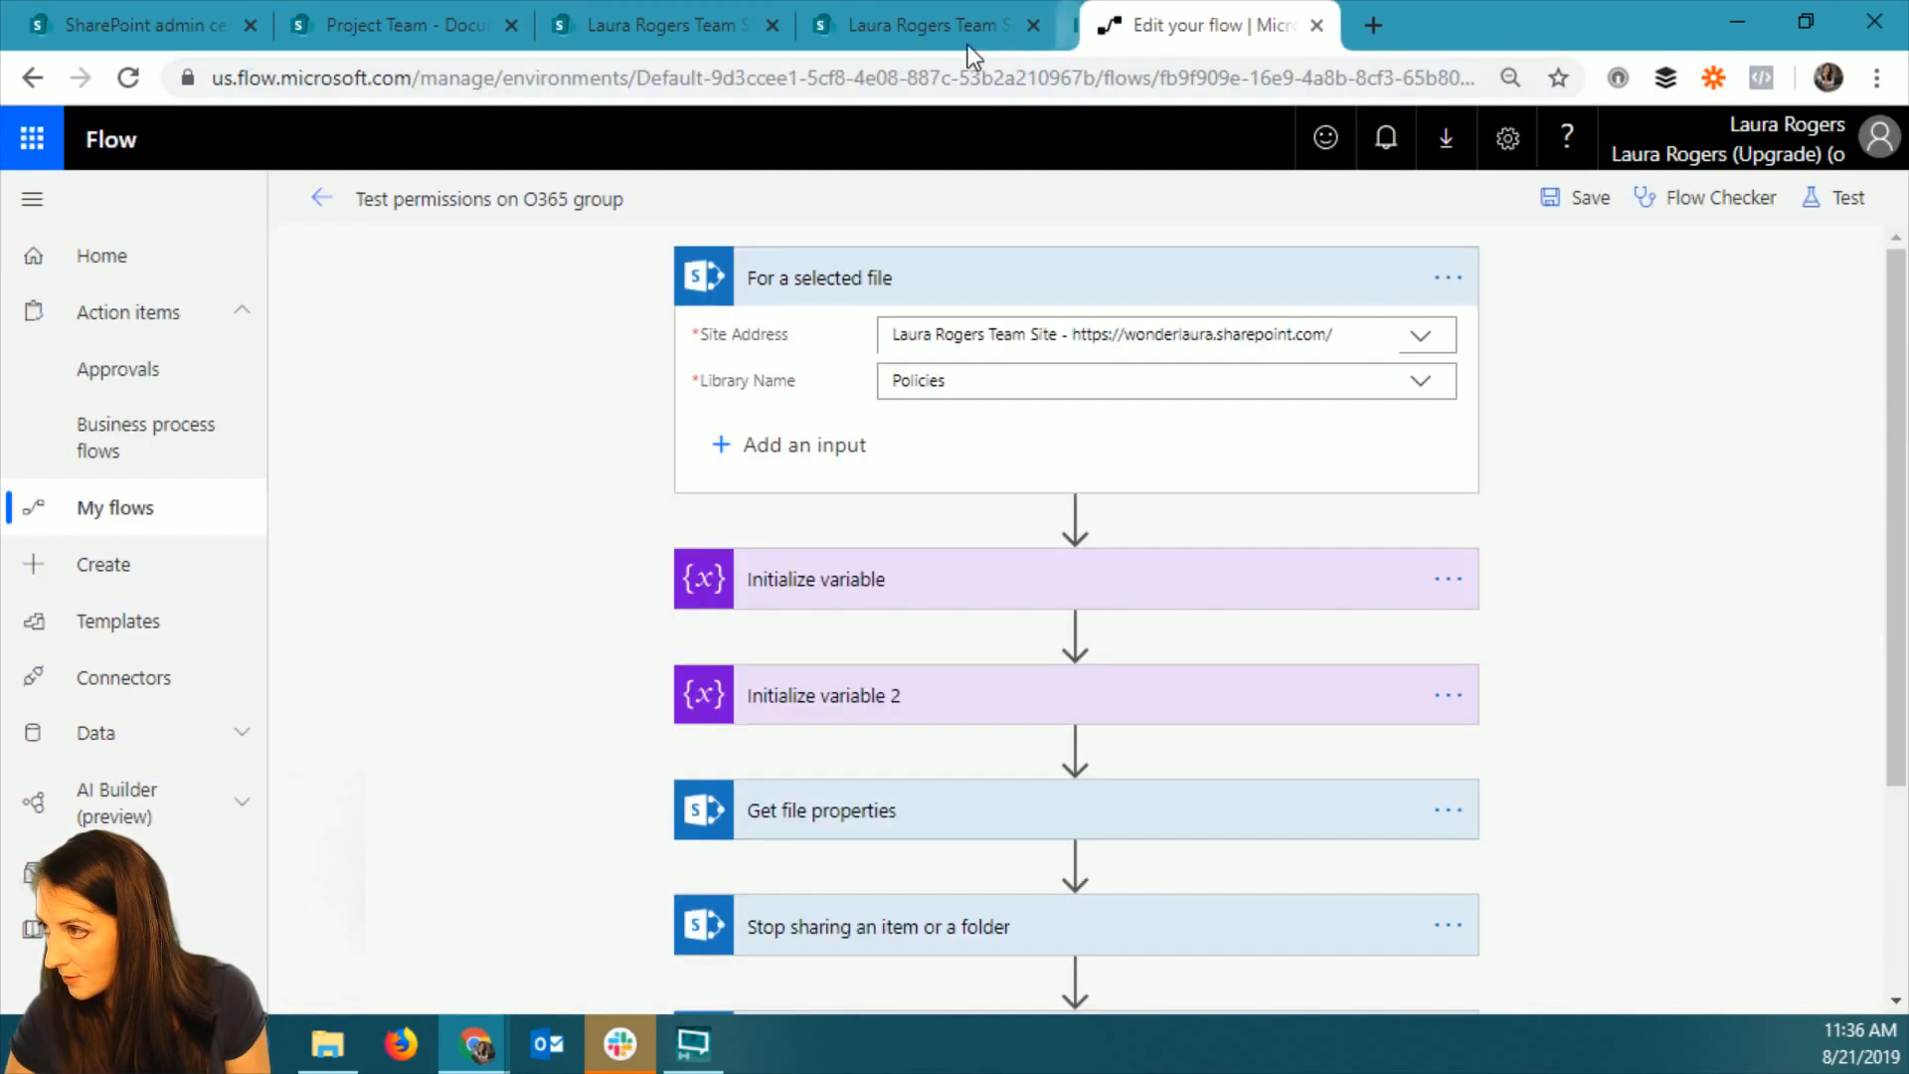
{"action": "left_click", "coordinate": [945, 21]}
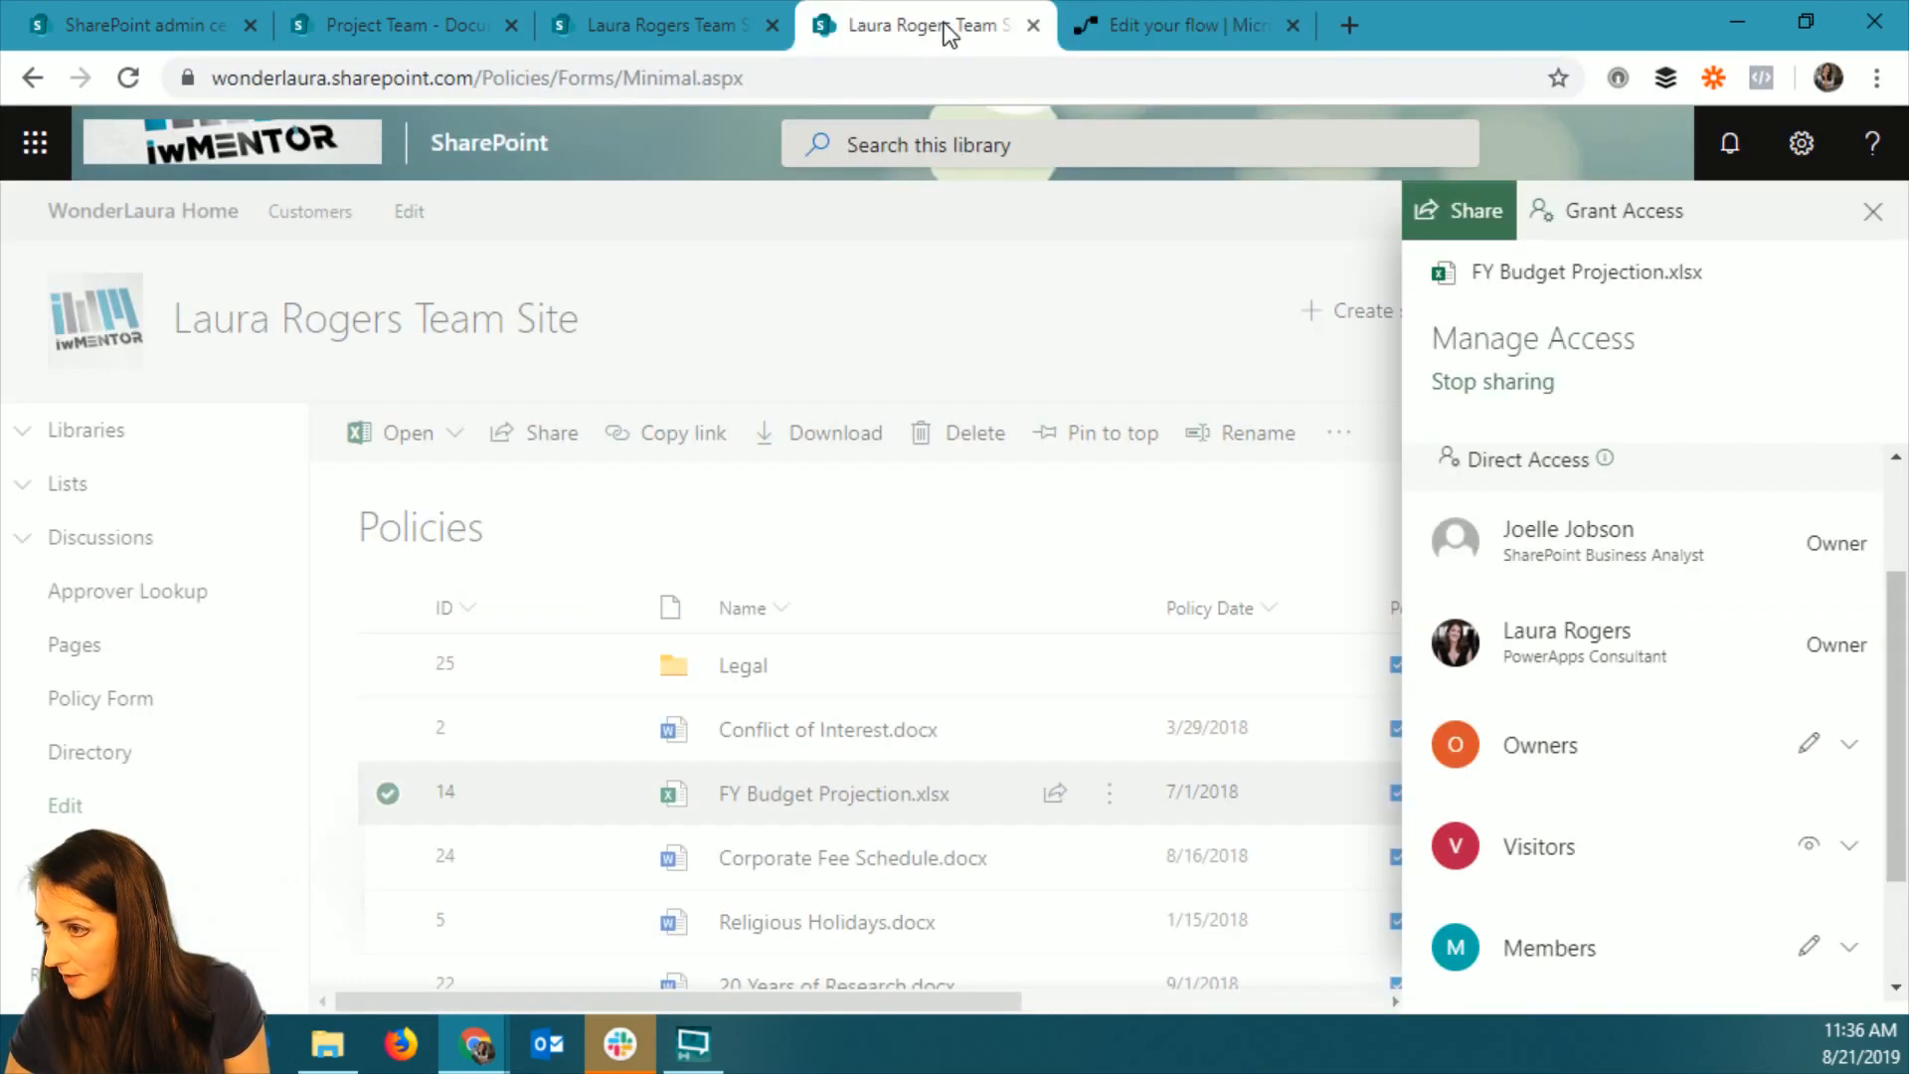
{"action": "left_click", "coordinate": [1873, 211]}
In the Project Team Documents library, select the site portion of the web address up to /teams/ProjectTeam, and return to the flow editor.
{"action": "left_click", "coordinate": [556, 34]}
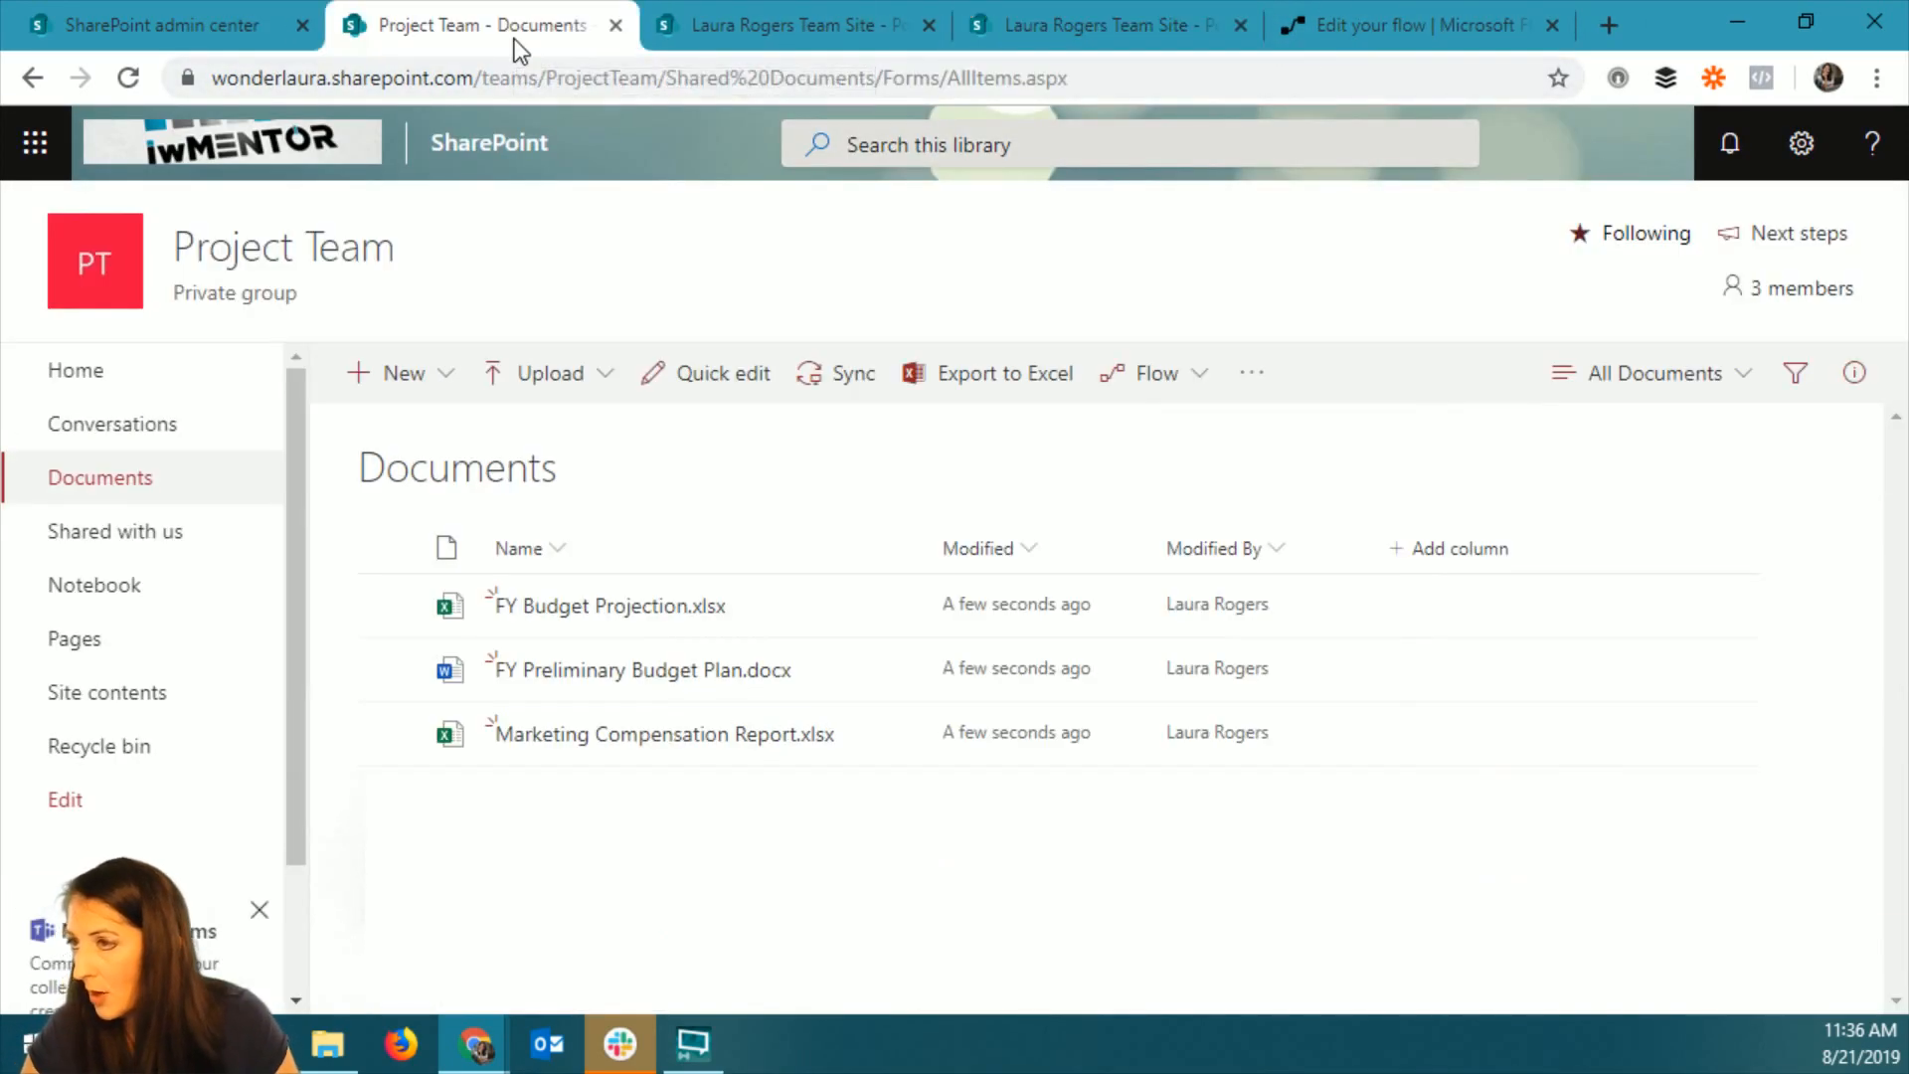
{"action": "left_click", "coordinate": [622, 80]}
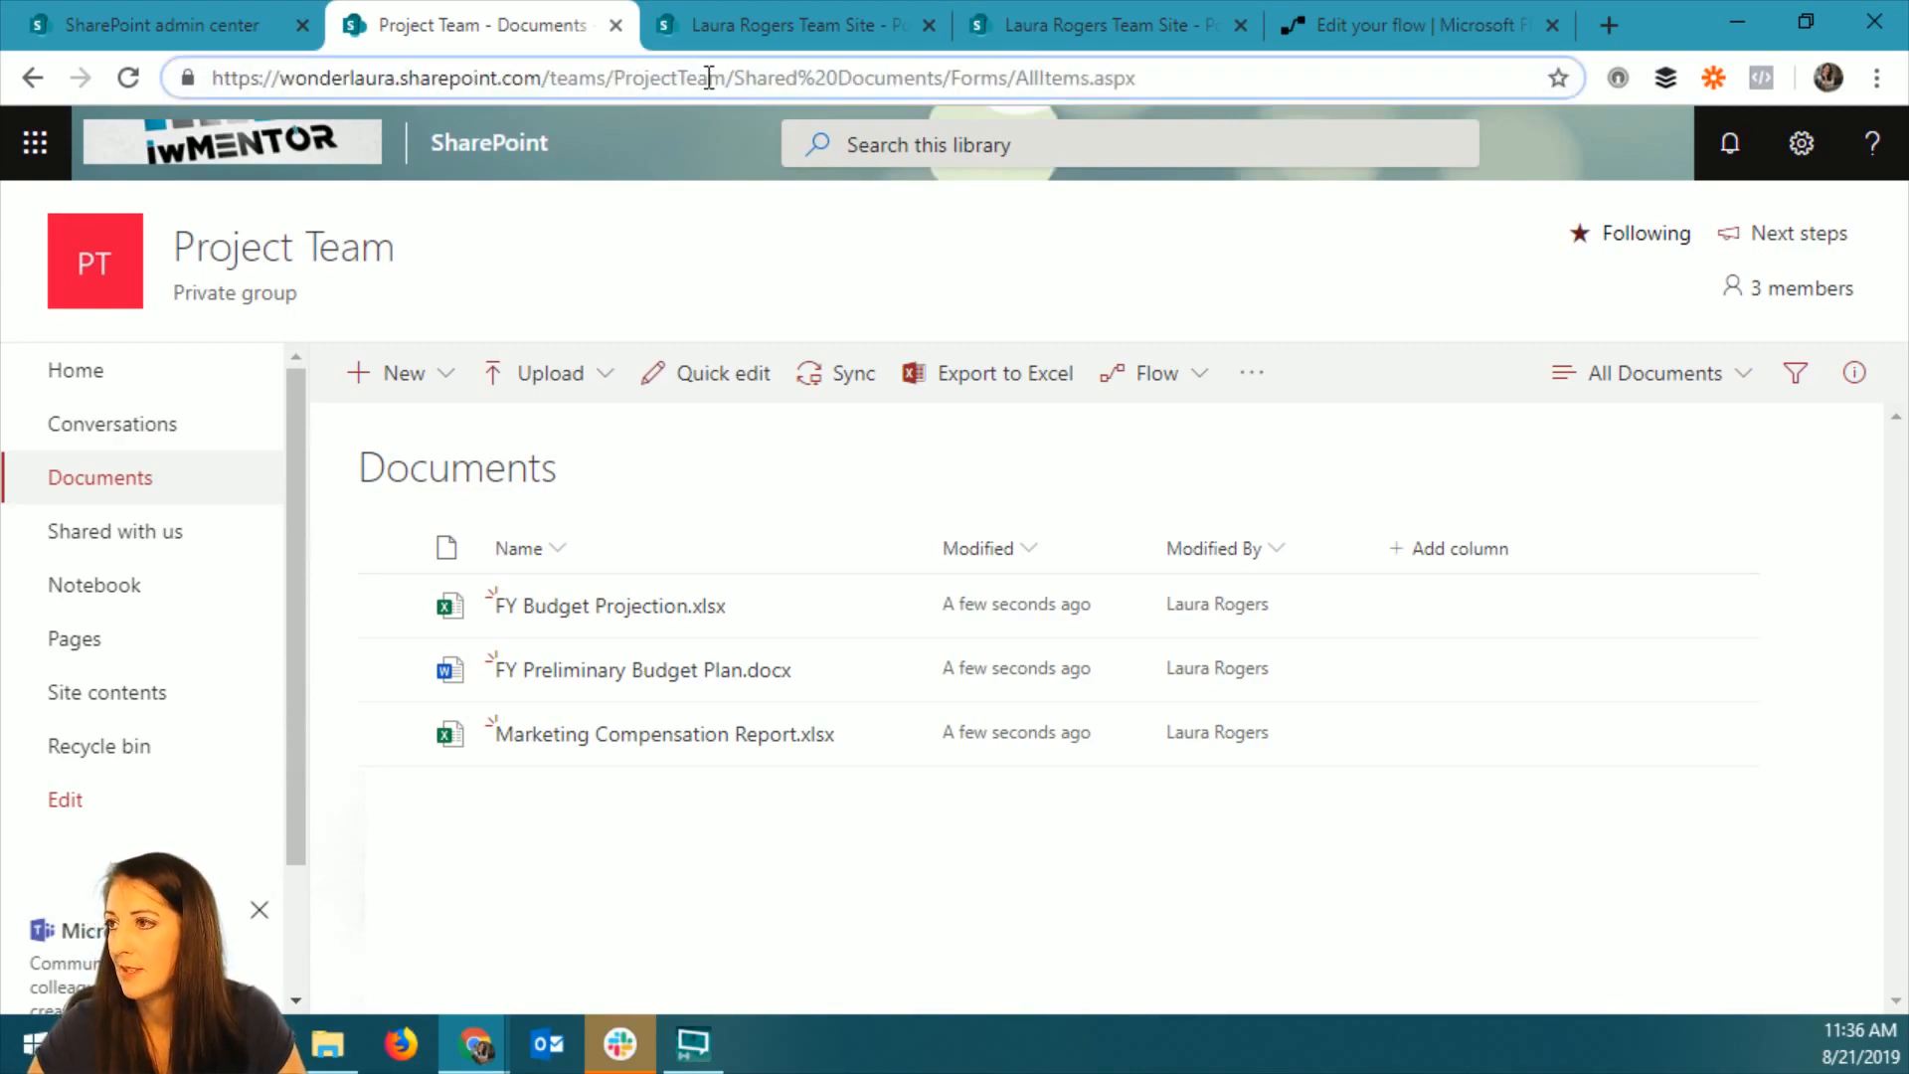
{"action": "left_click_drag", "start_coordinate": [725, 77], "coordinate": [126, 91]}
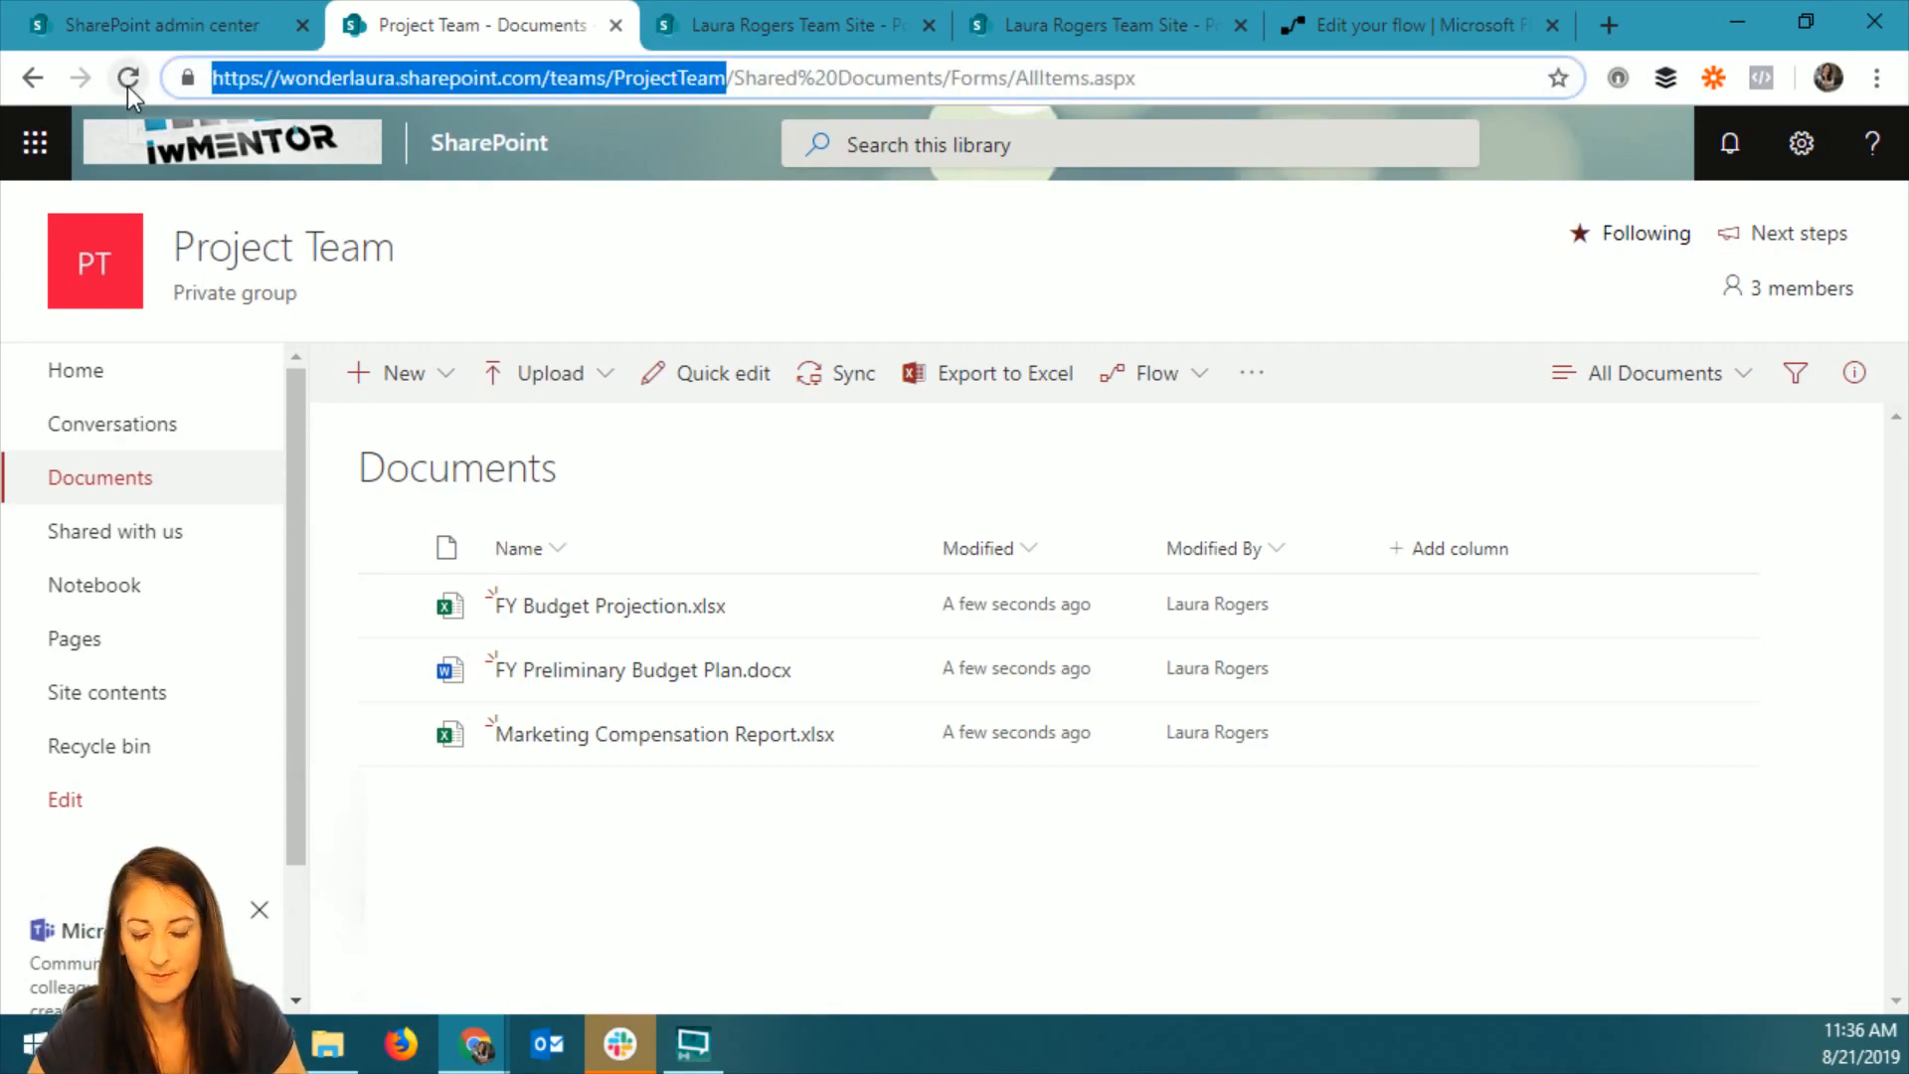
{"action": "left_click", "coordinate": [1356, 22]}
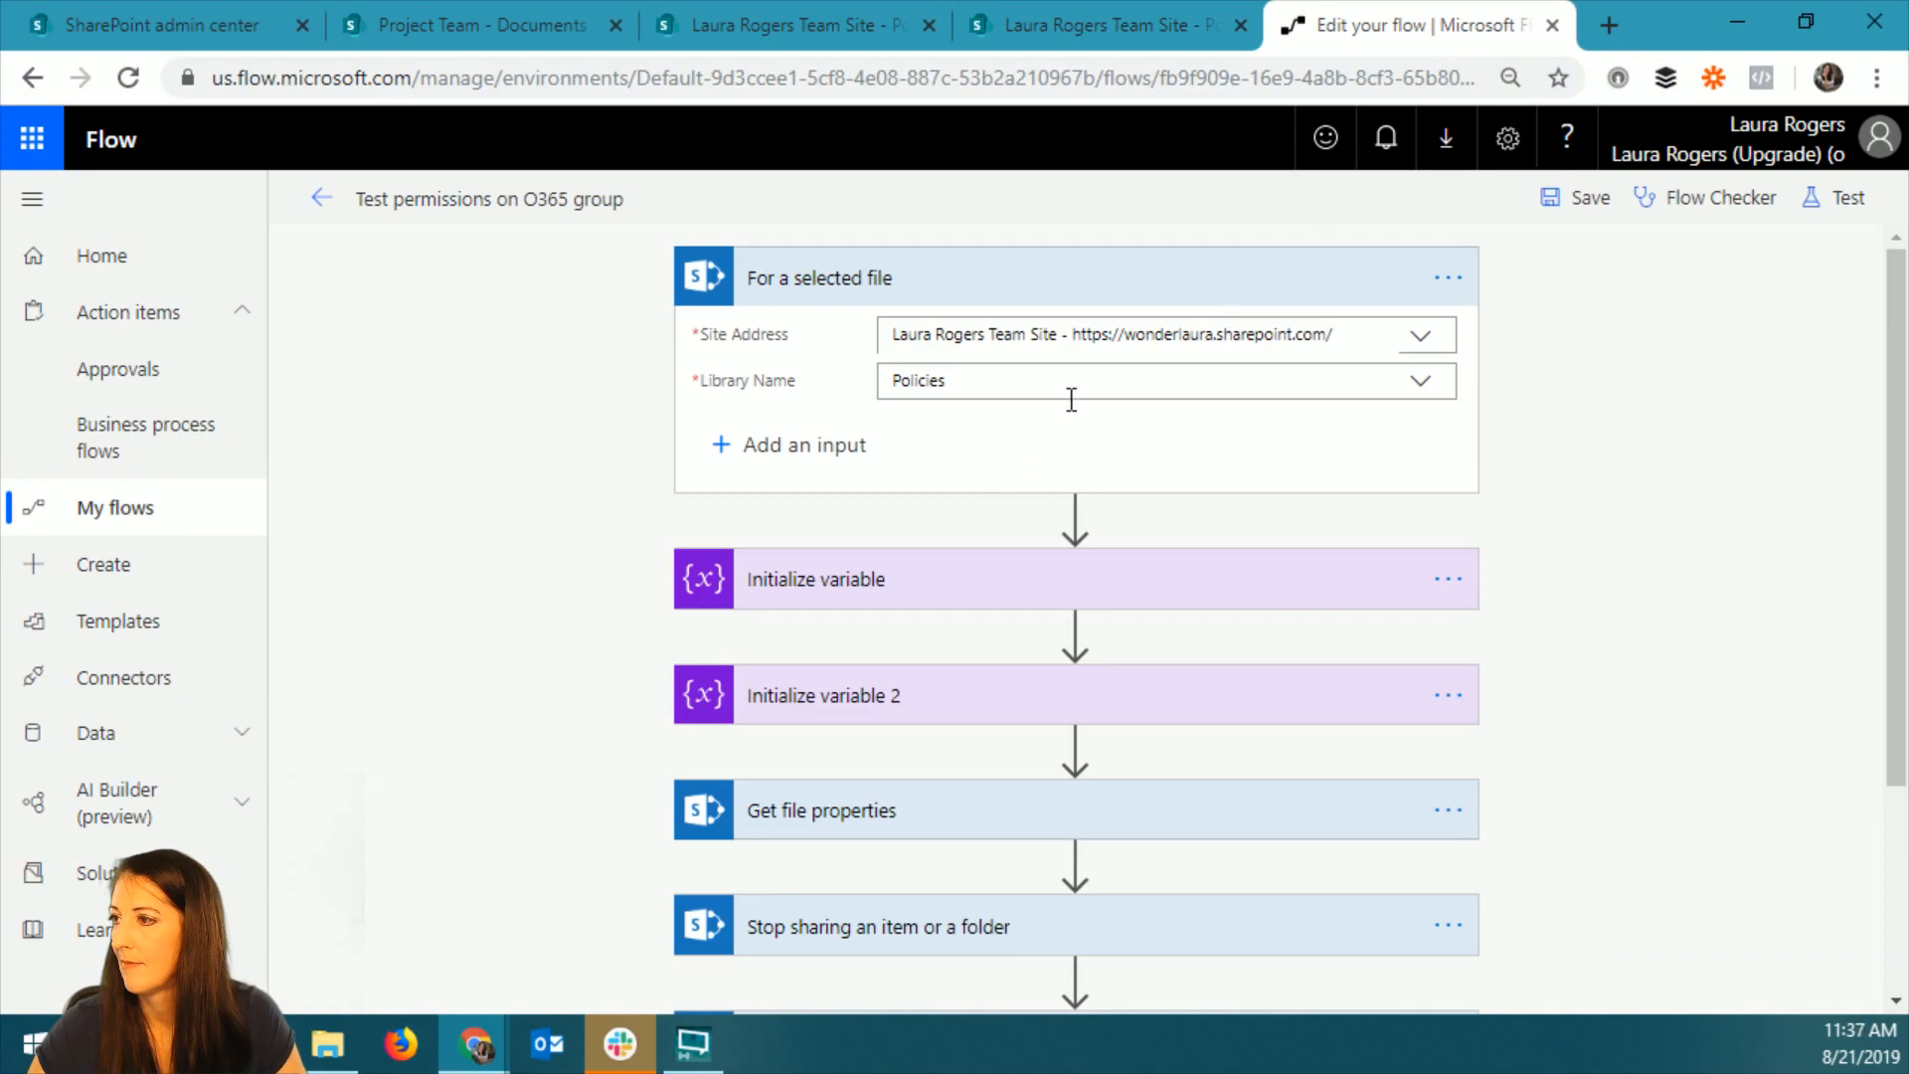
Point the For a selected file trigger to the Project Team site and its Documents library.
{"action": "left_click", "coordinate": [1420, 338]}
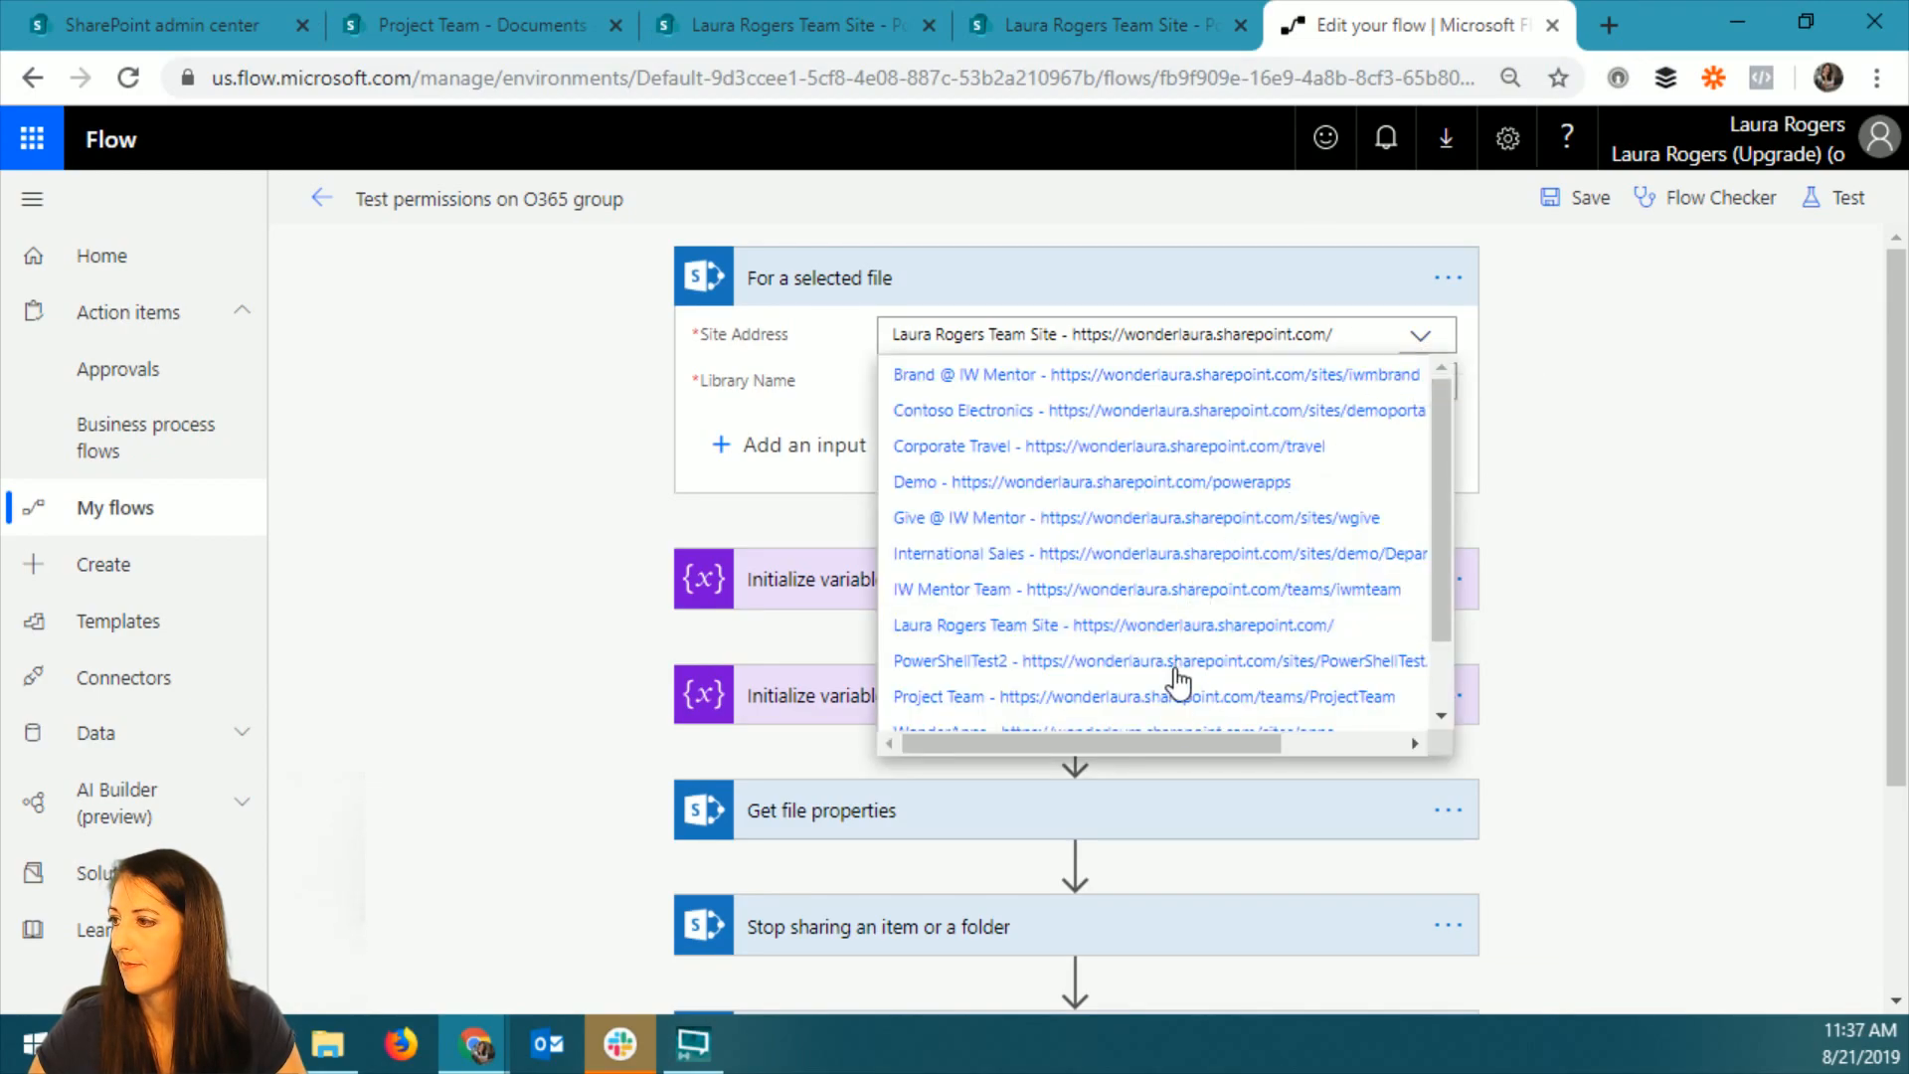
{"action": "scroll", "coordinate": [1440, 607], "scroll_direction": "down", "scroll_amount": 1}
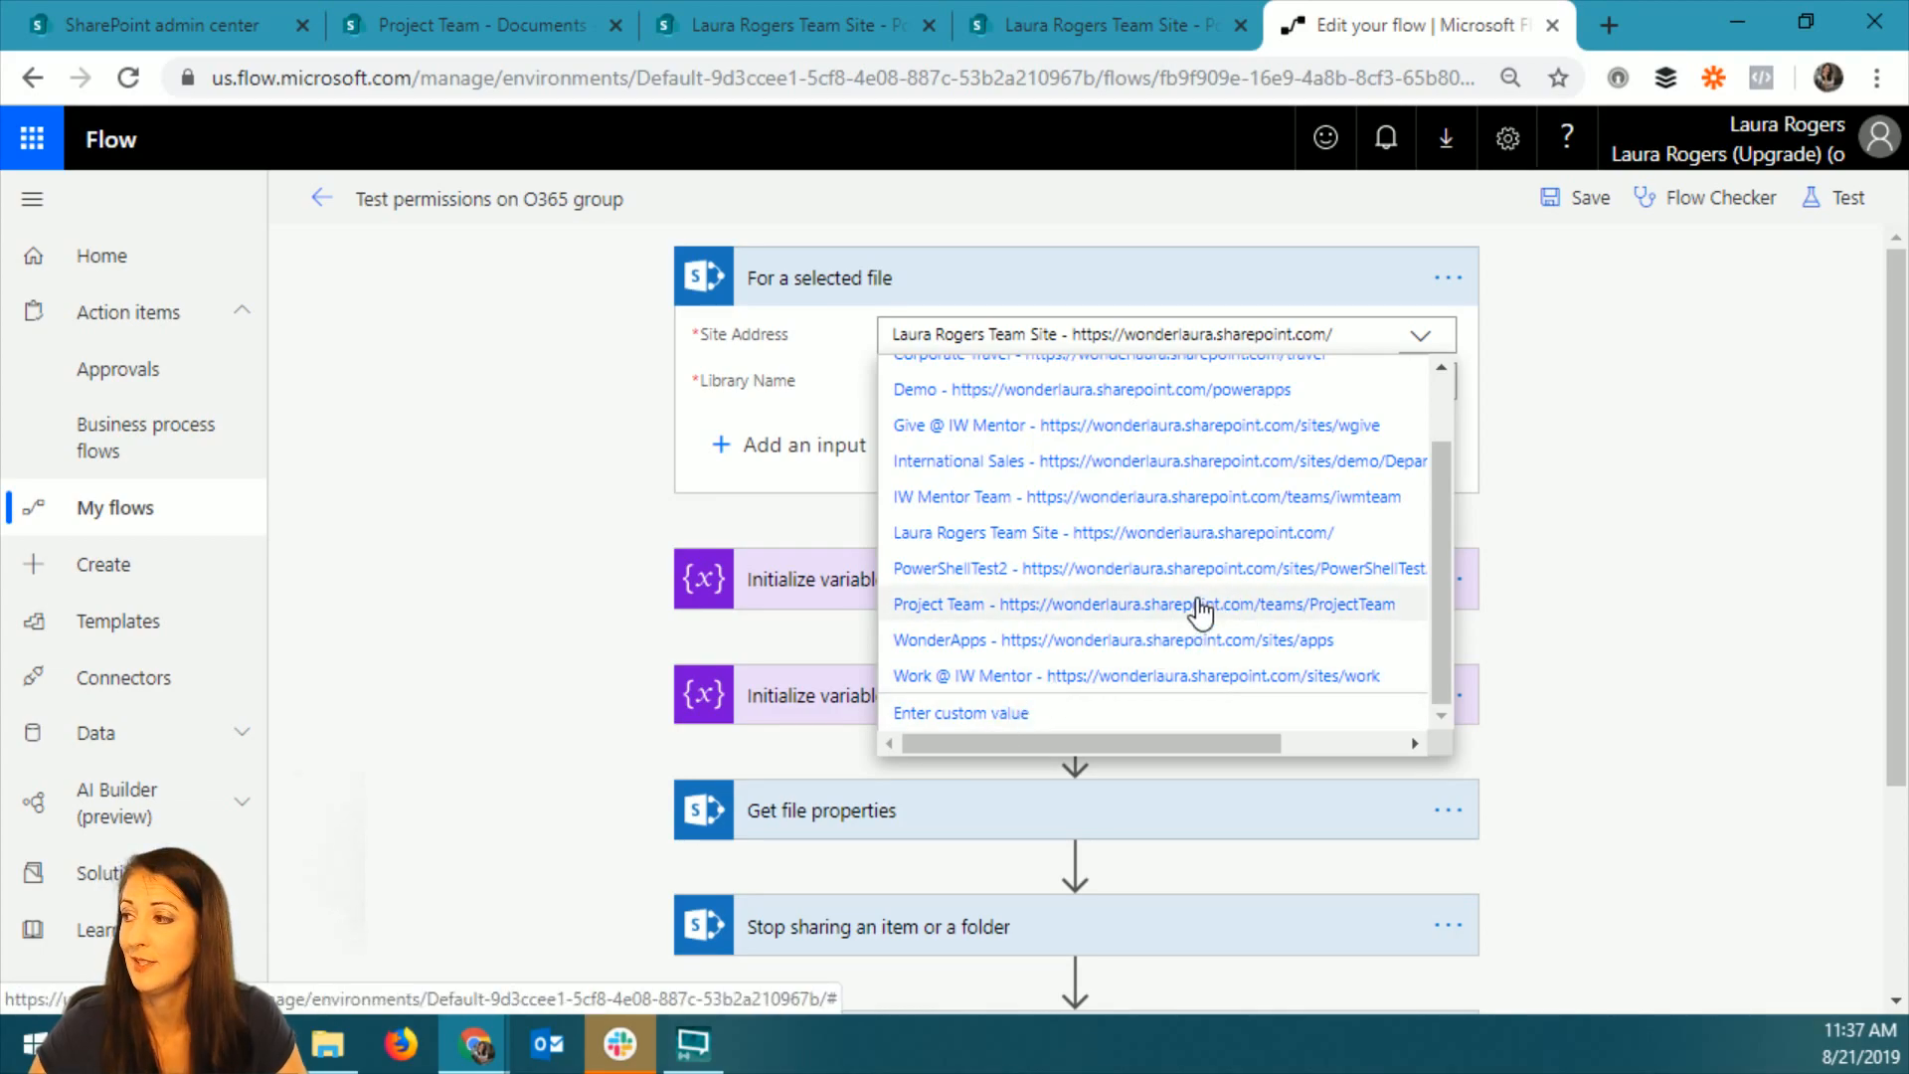
{"action": "left_click", "coordinate": [1201, 607]}
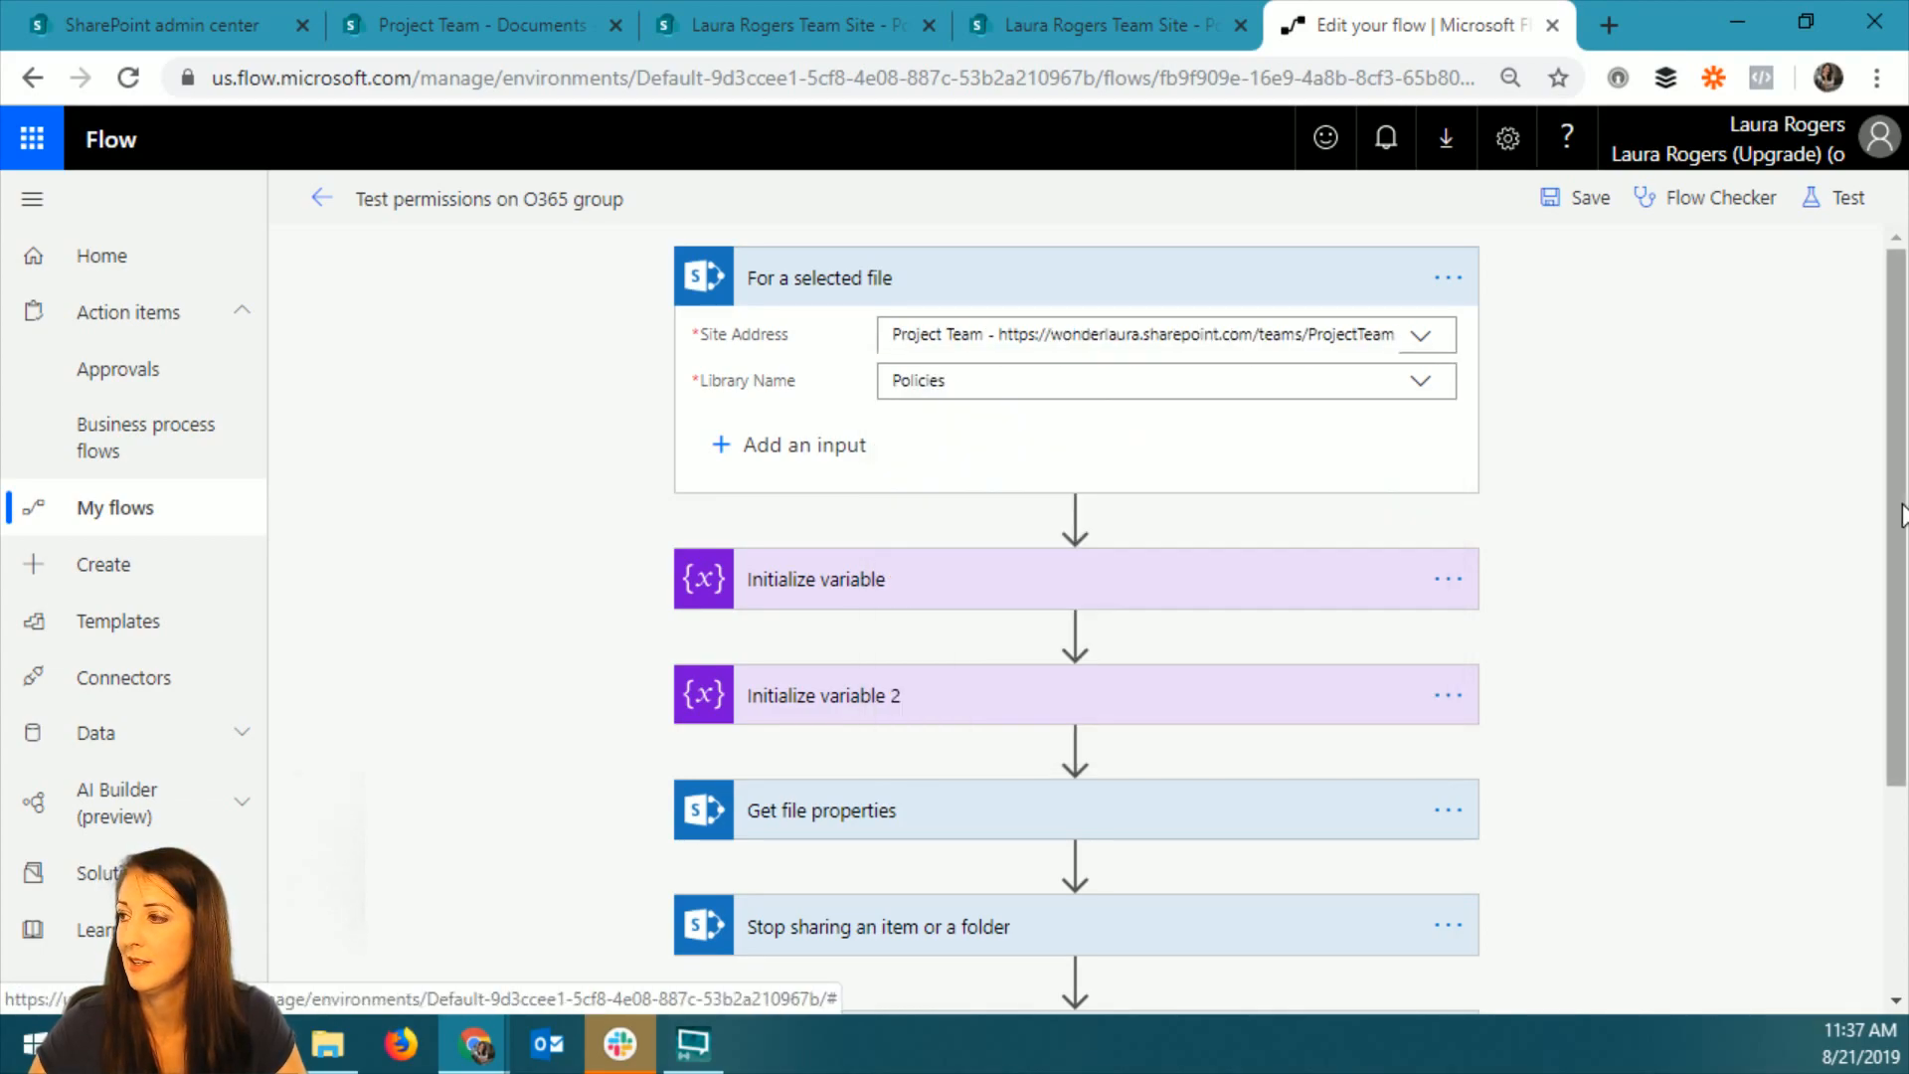
{"action": "left_click", "coordinate": [1420, 381]}
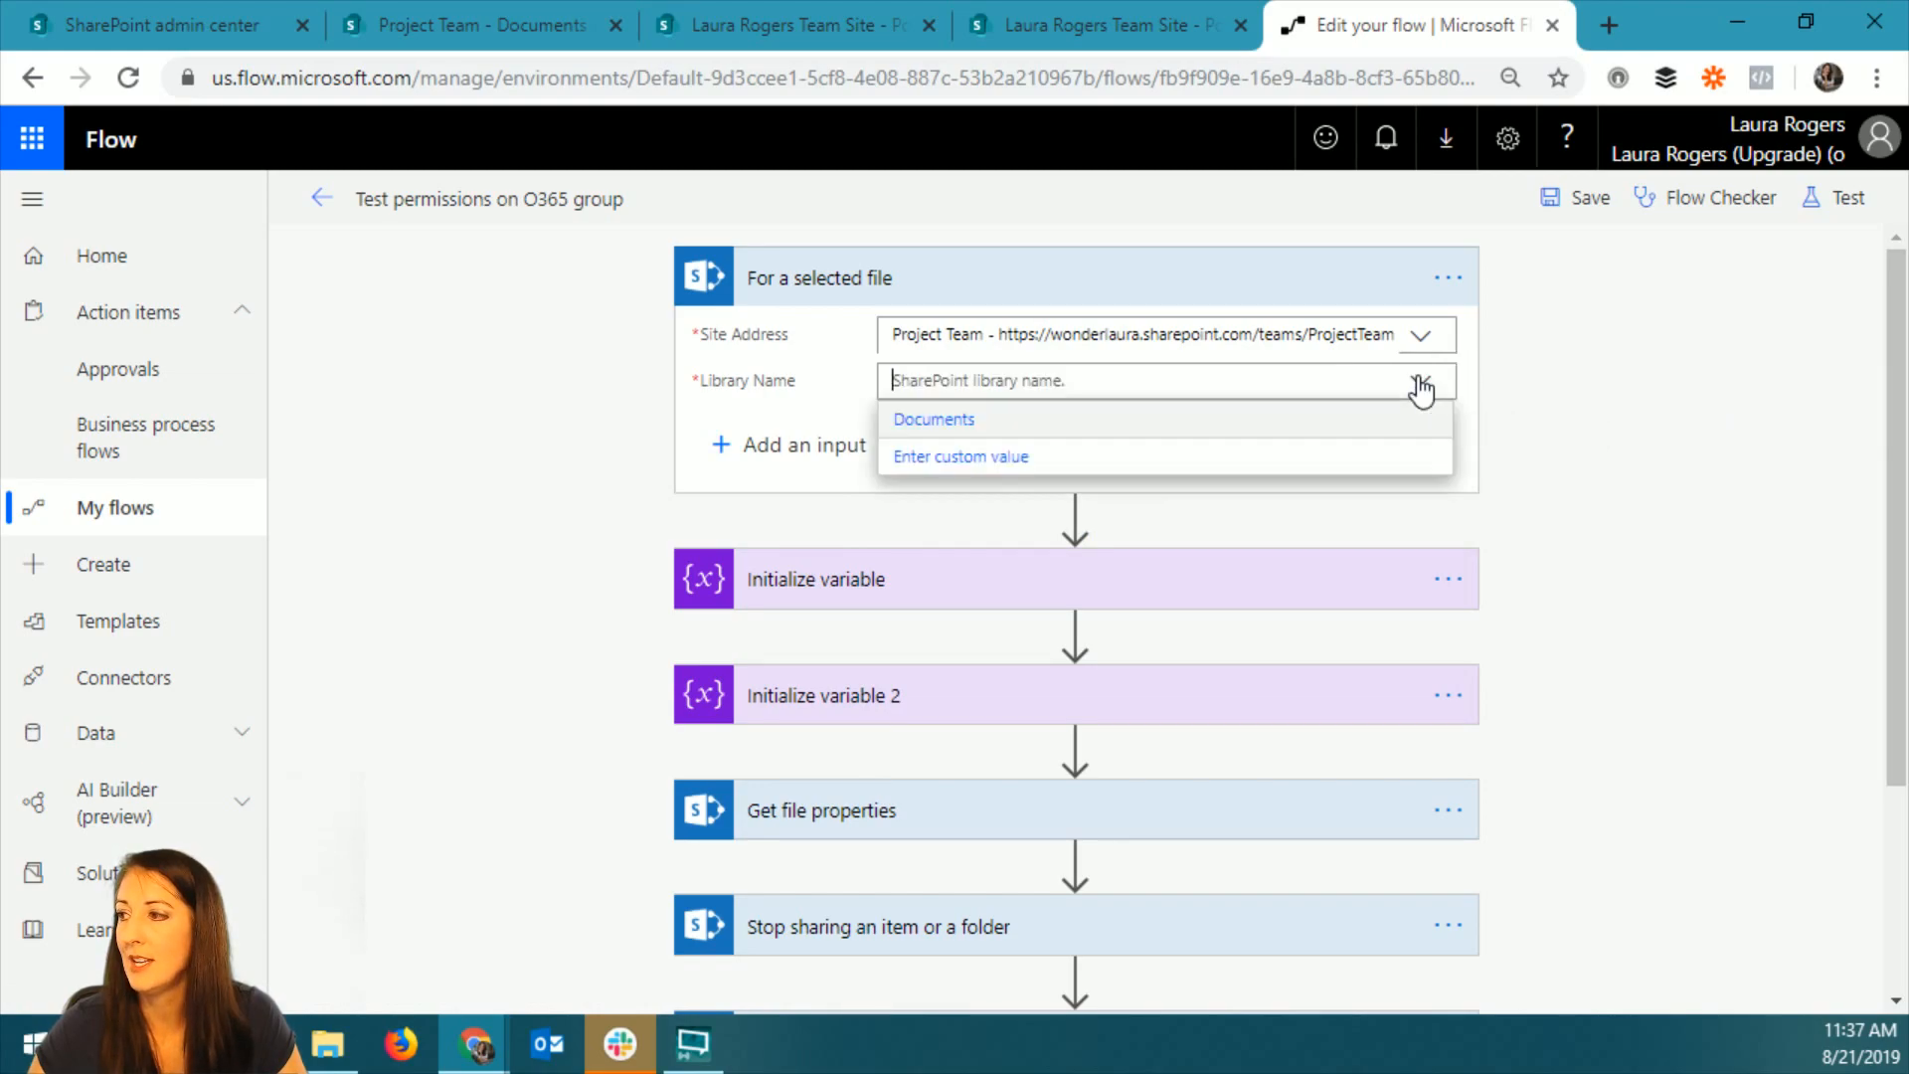
{"action": "left_click", "coordinate": [1036, 420]}
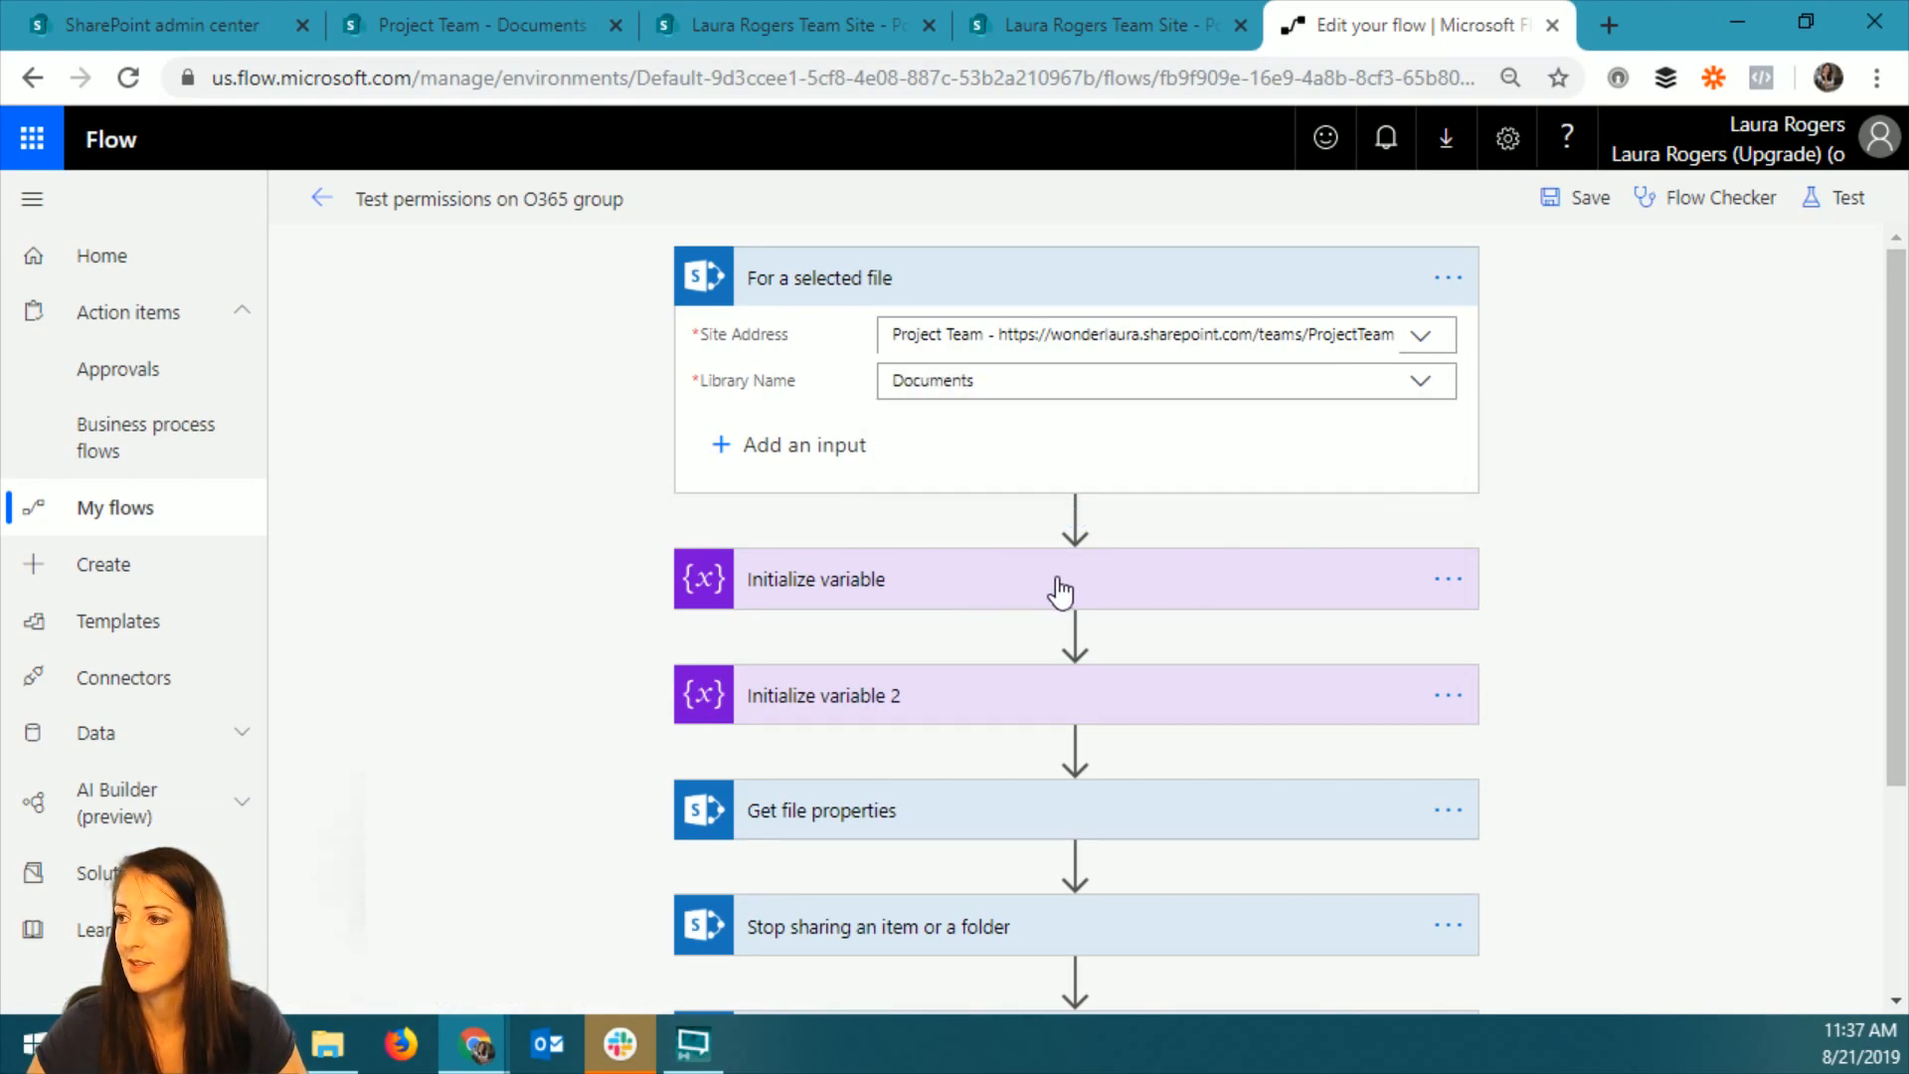
Expand the Get file properties action and set its site to Project Team and its library to Documents.
{"action": "scroll", "coordinate": [1645, 609], "scroll_direction": "down", "scroll_amount": 3}
{"action": "left_click", "coordinate": [1425, 537]}
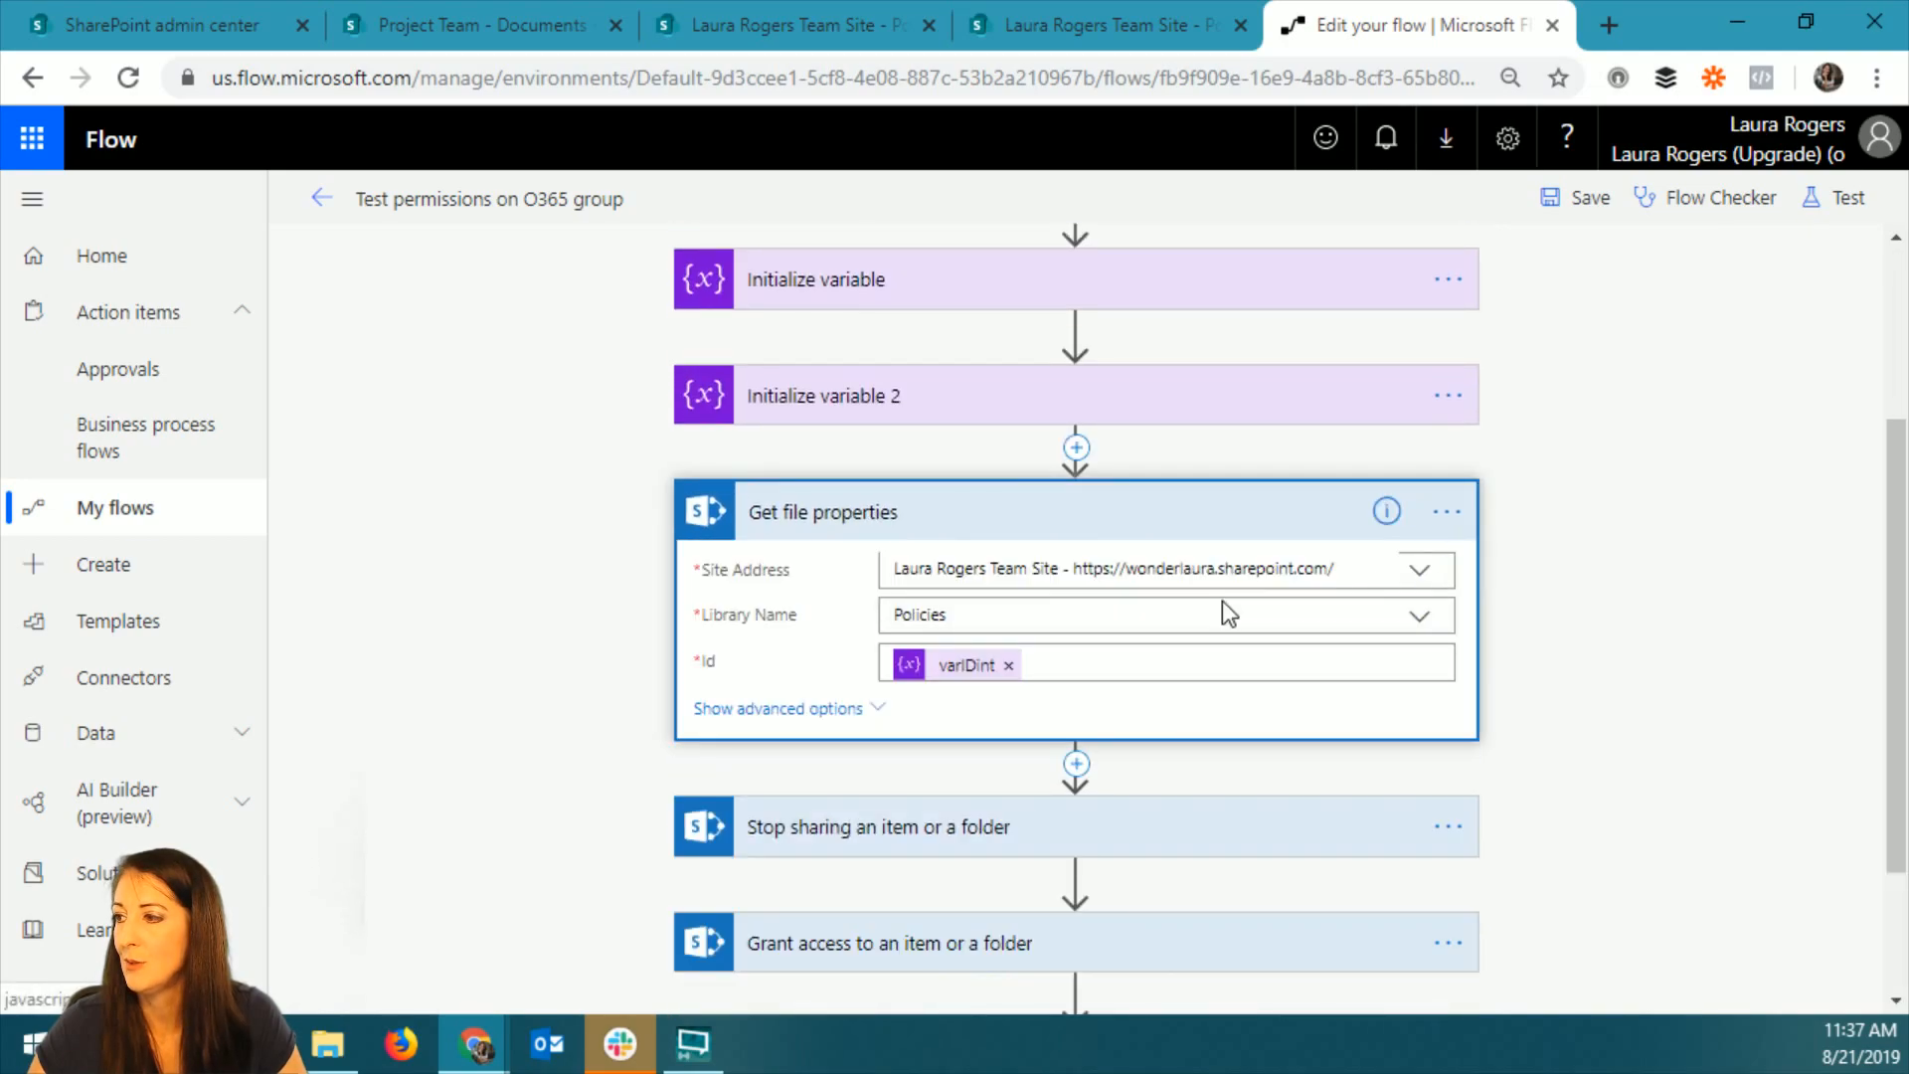
{"action": "left_click", "coordinate": [1419, 575]}
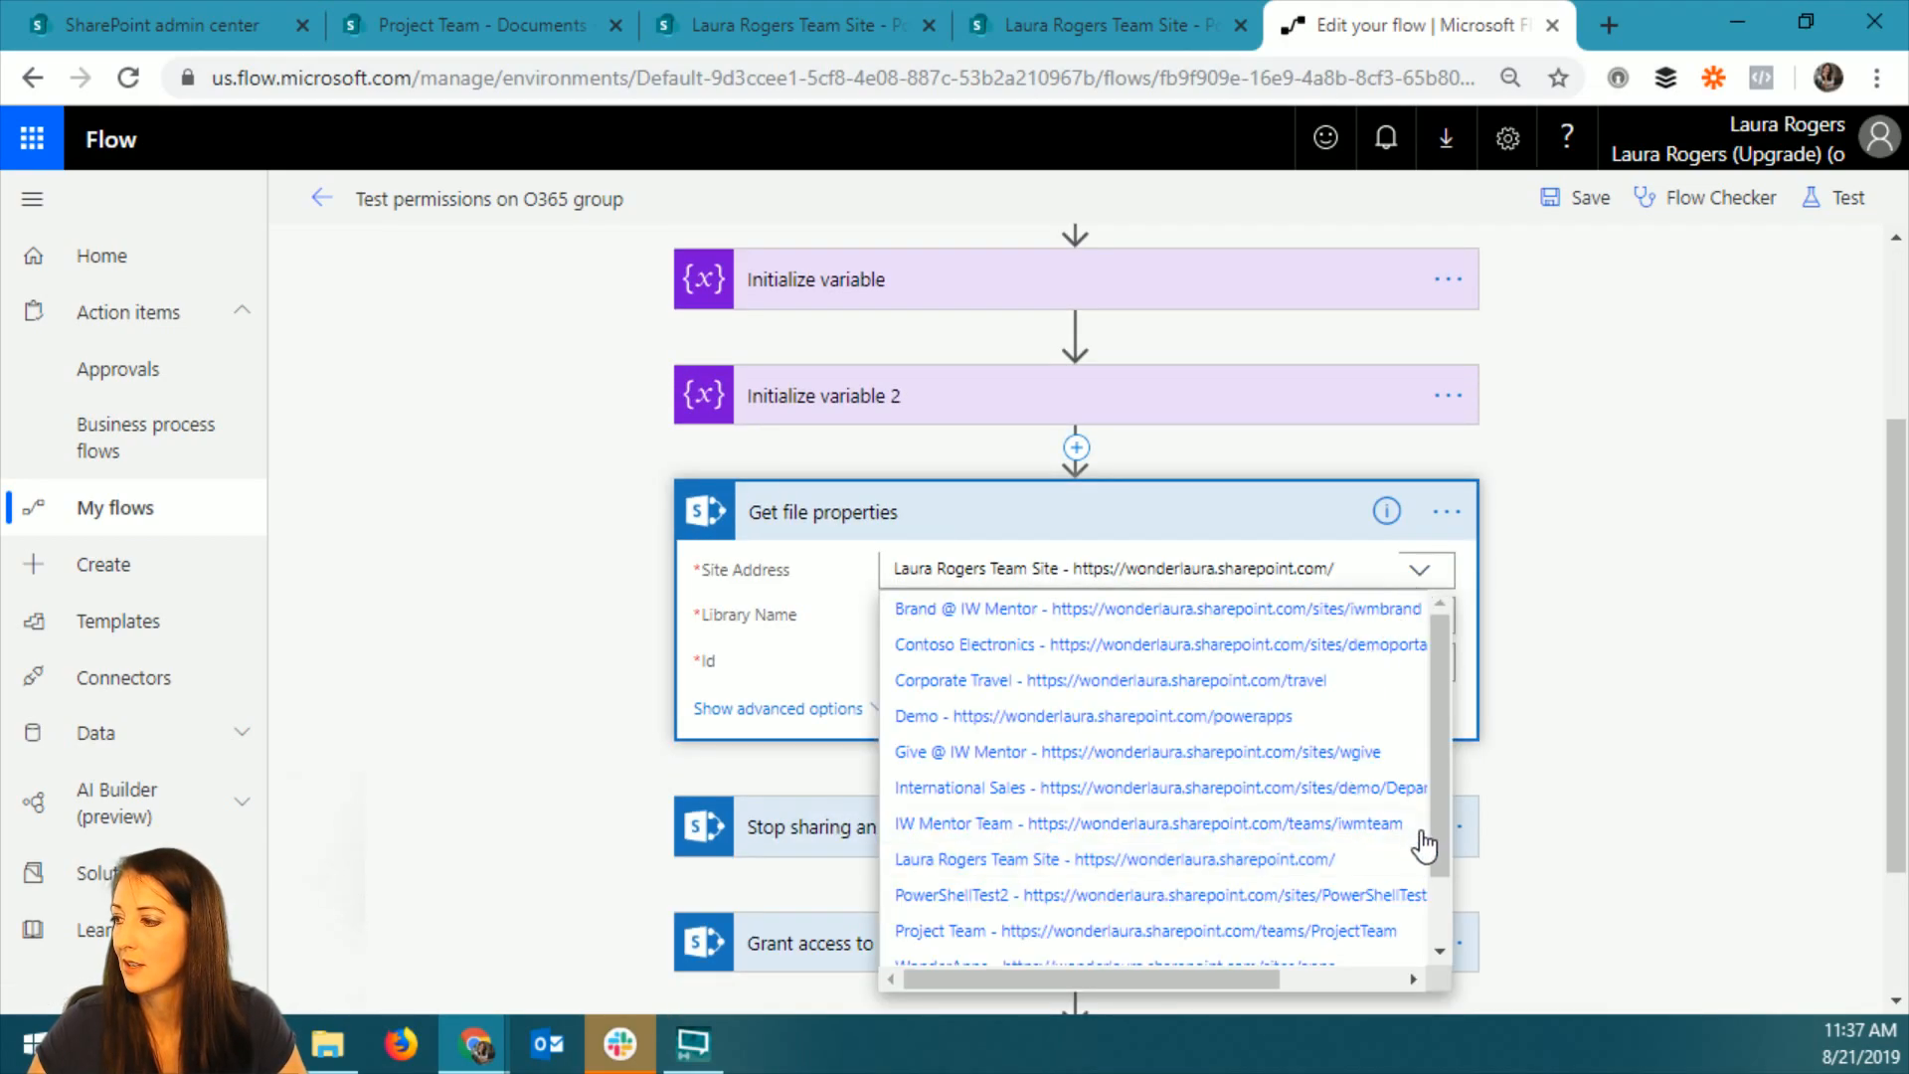
{"action": "left_click", "coordinate": [1345, 937]}
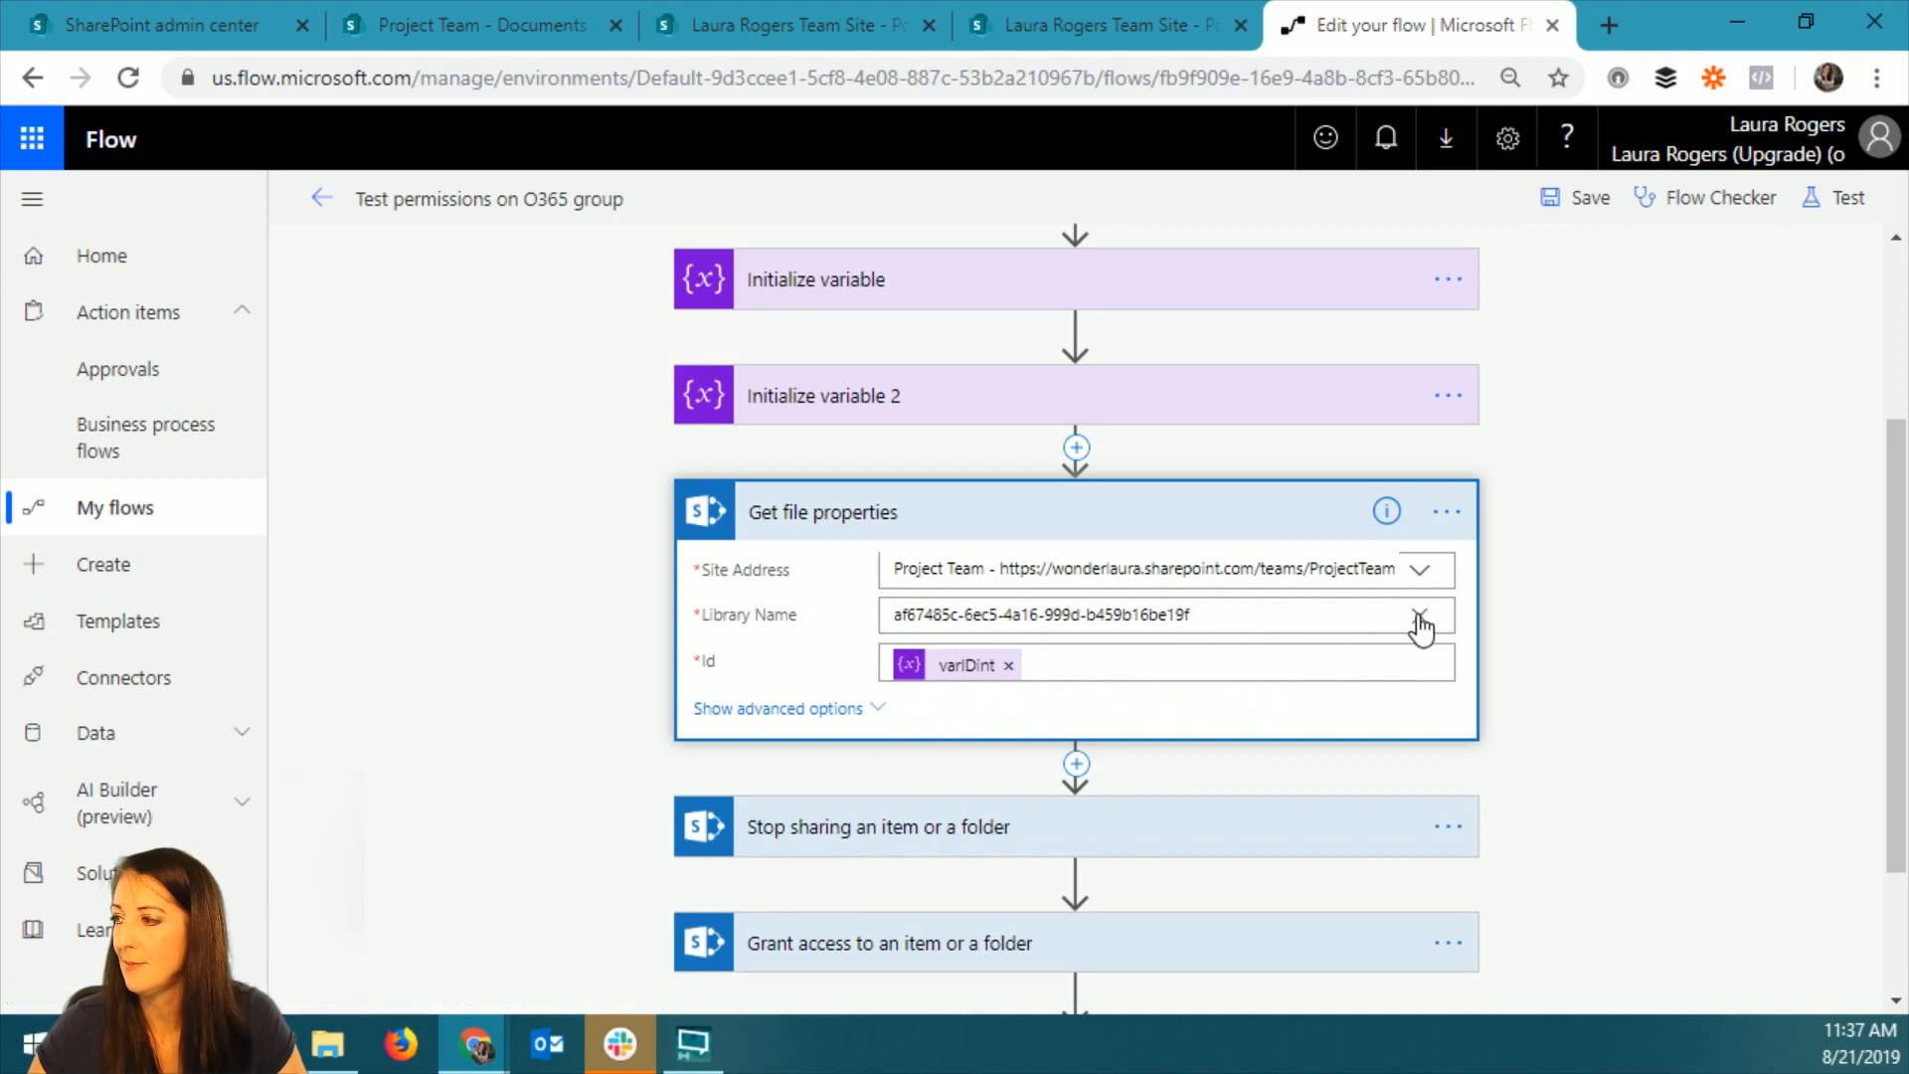
{"action": "left_click", "coordinate": [1420, 616]}
{"action": "left_click", "coordinate": [1024, 659]}
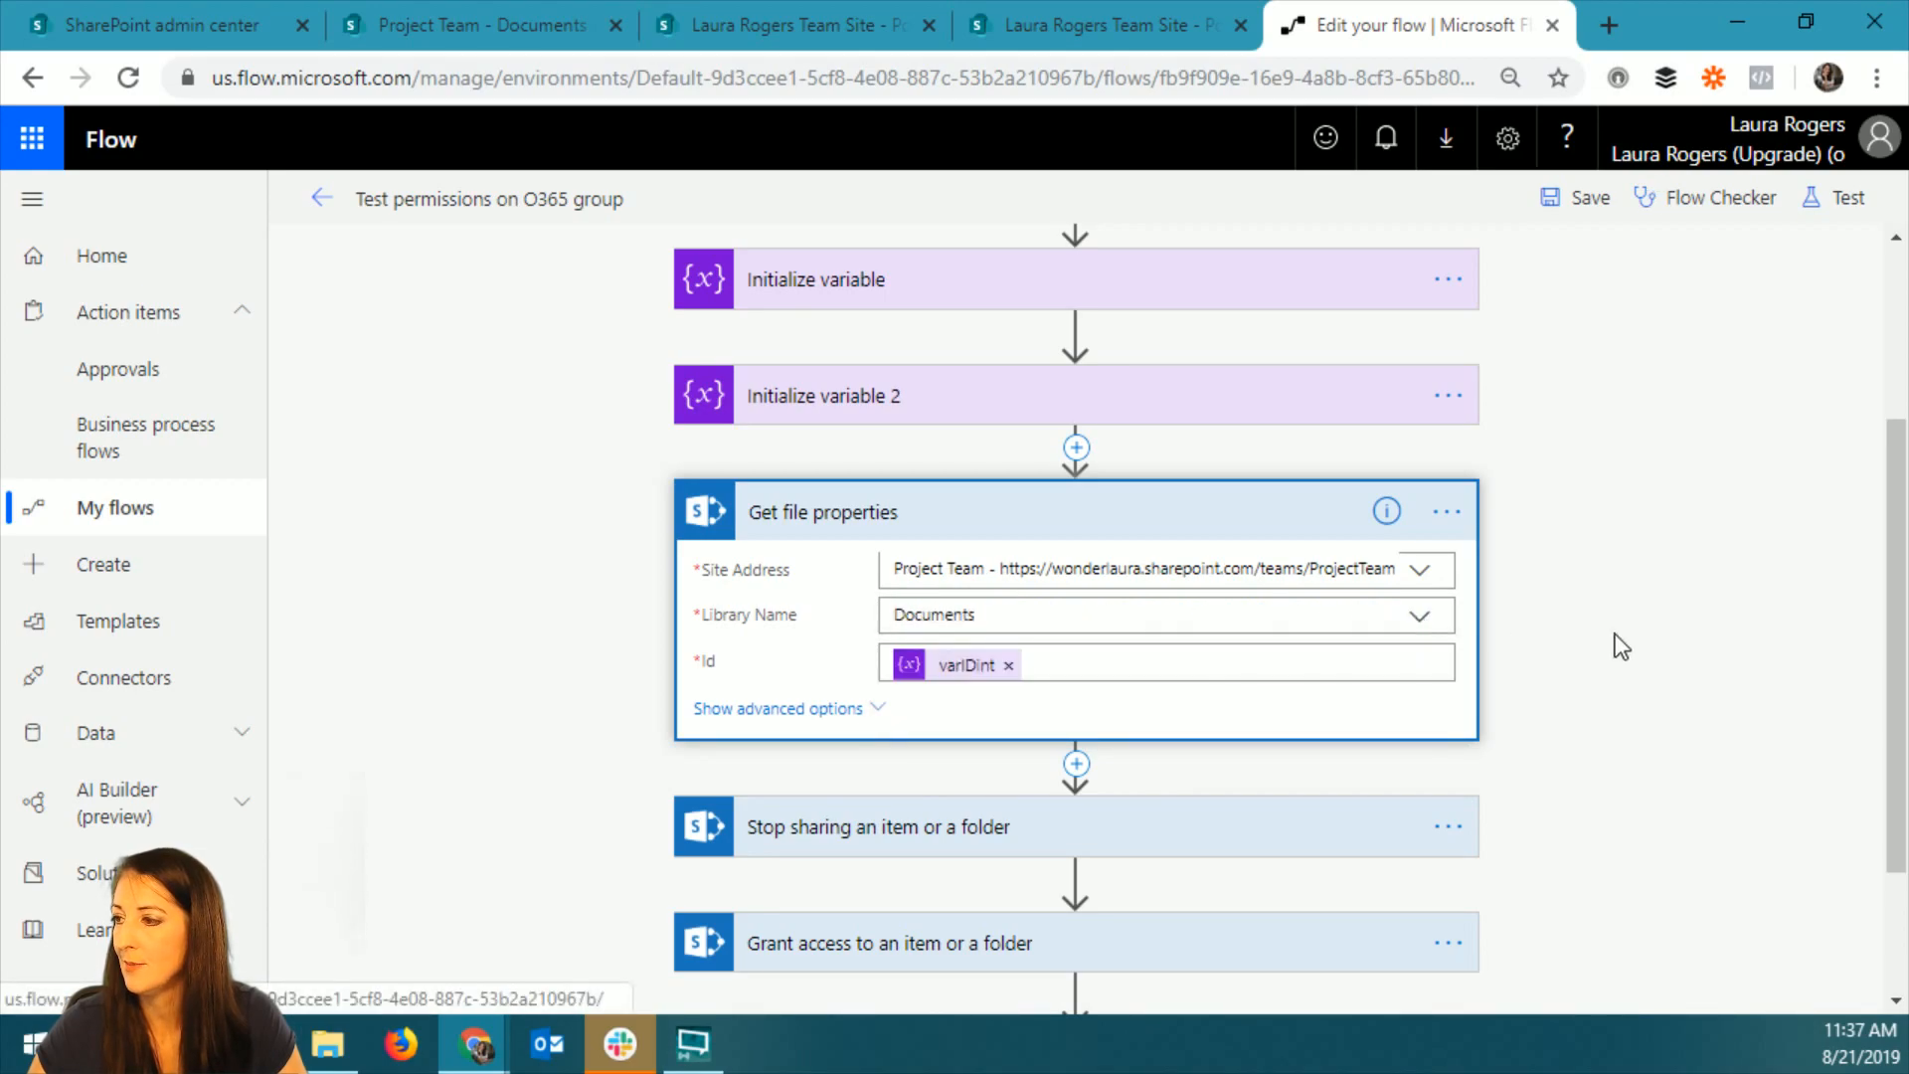
Set the Stop sharing an item or a folder action to the Project Team site and the Documents library.
{"action": "scroll", "coordinate": [1615, 634], "scroll_direction": "down", "scroll_amount": 2}
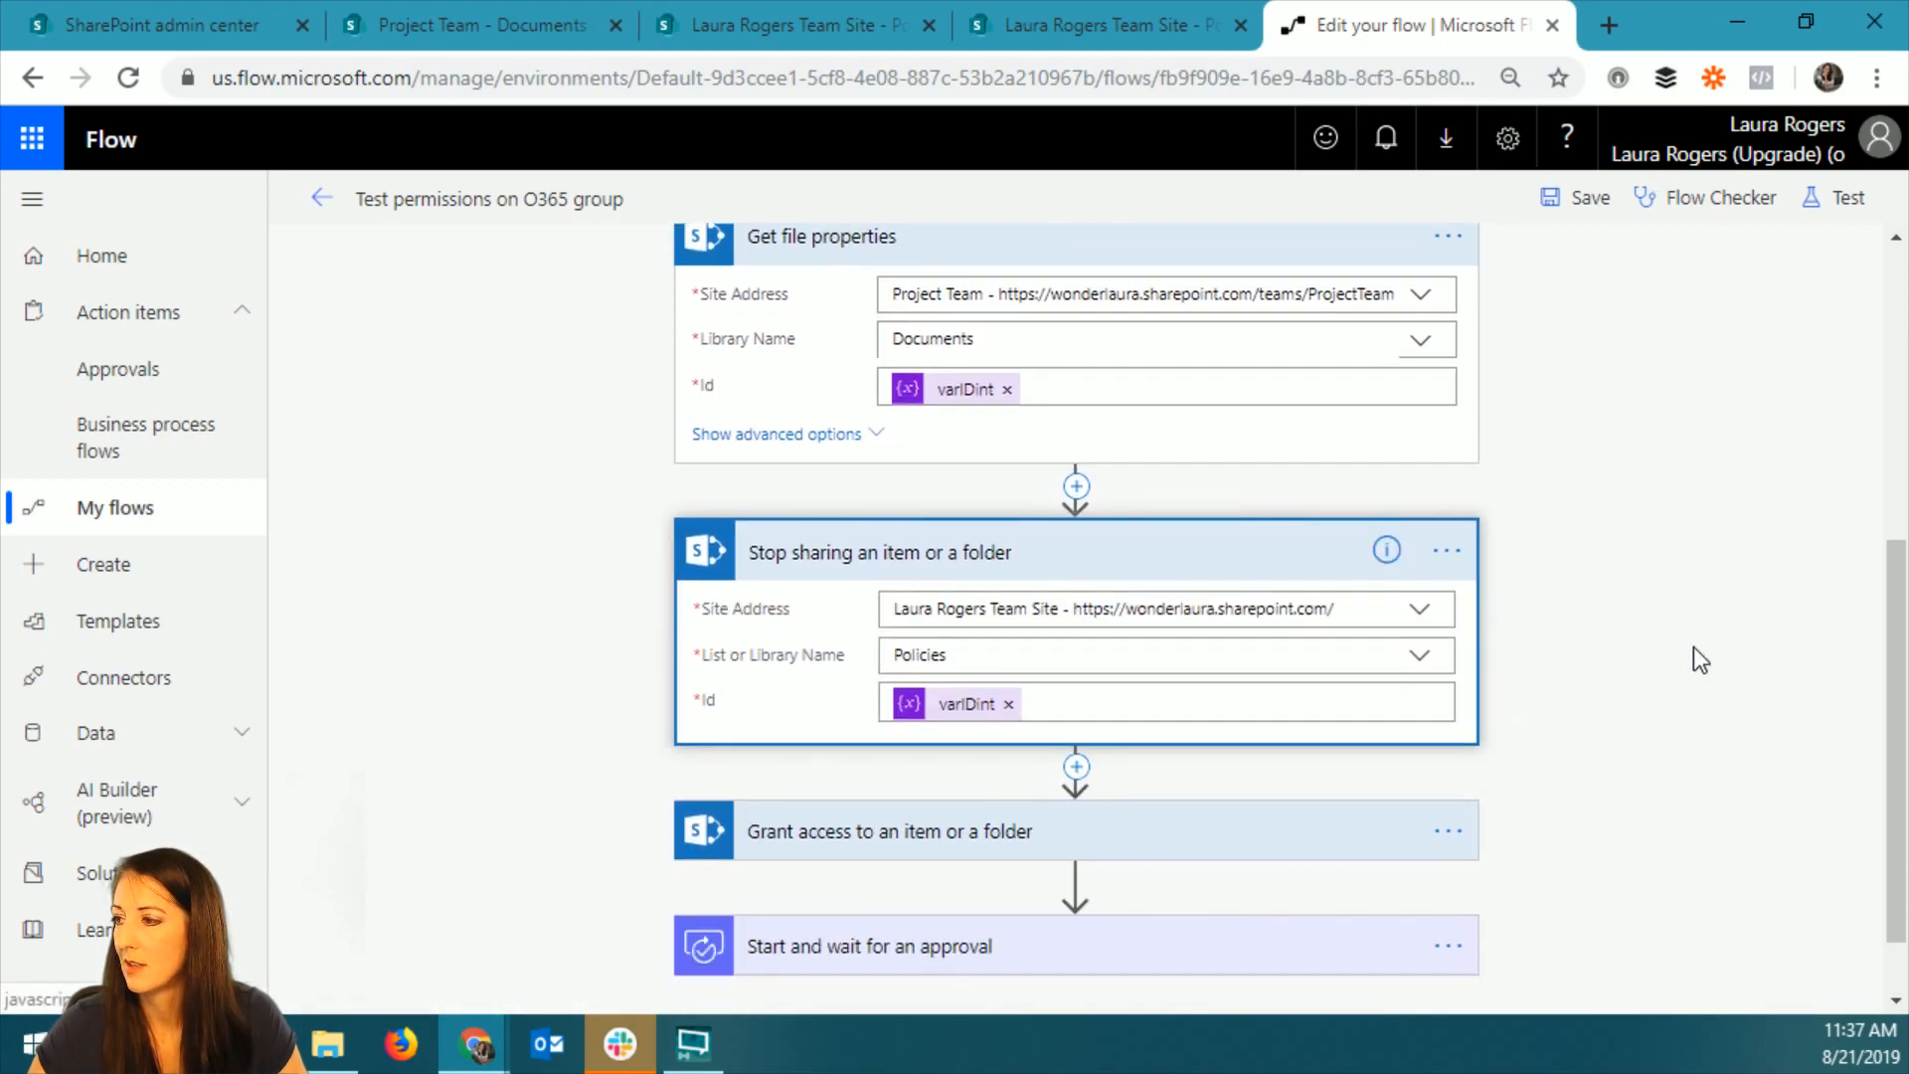
{"action": "scroll", "coordinate": [1550, 597], "scroll_direction": "down", "scroll_amount": 1}
{"action": "left_click", "coordinate": [1423, 520]}
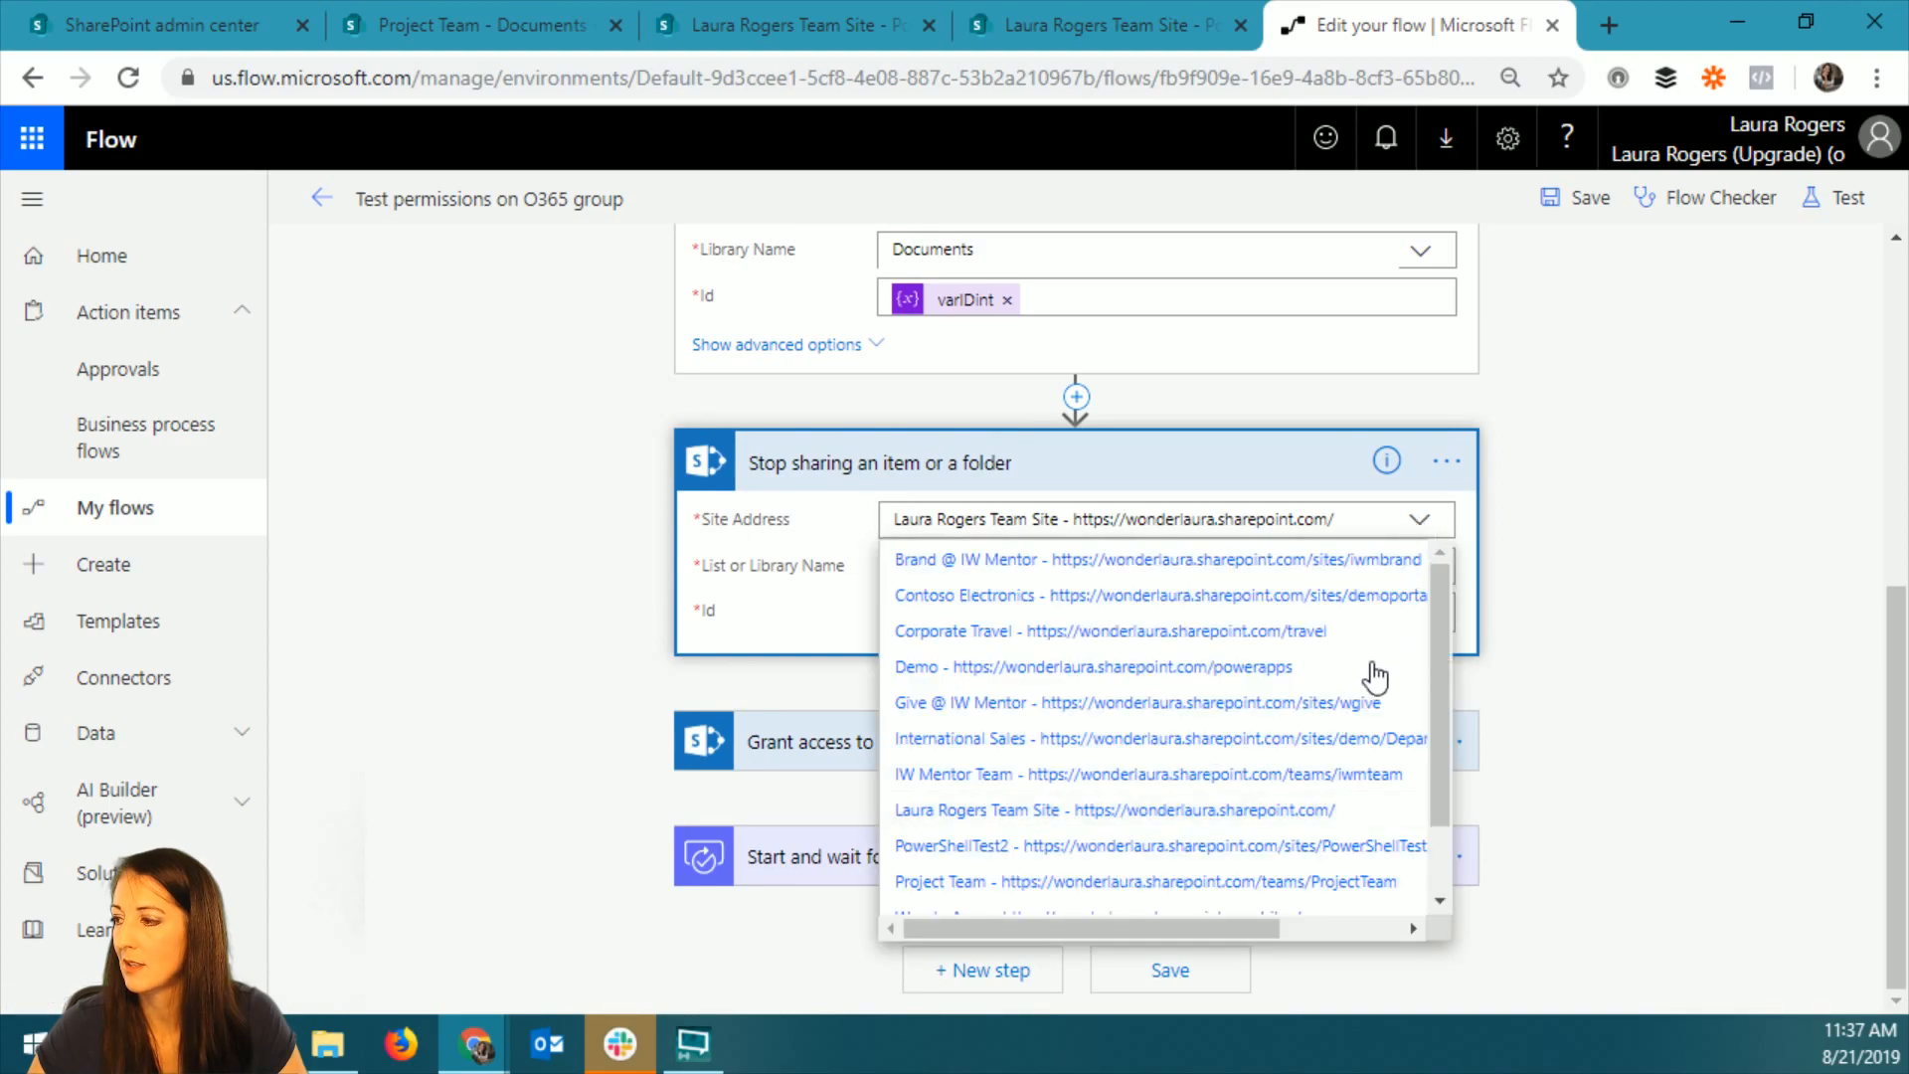
{"action": "left_click", "coordinate": [1292, 881]}
{"action": "left_click", "coordinate": [1405, 568]}
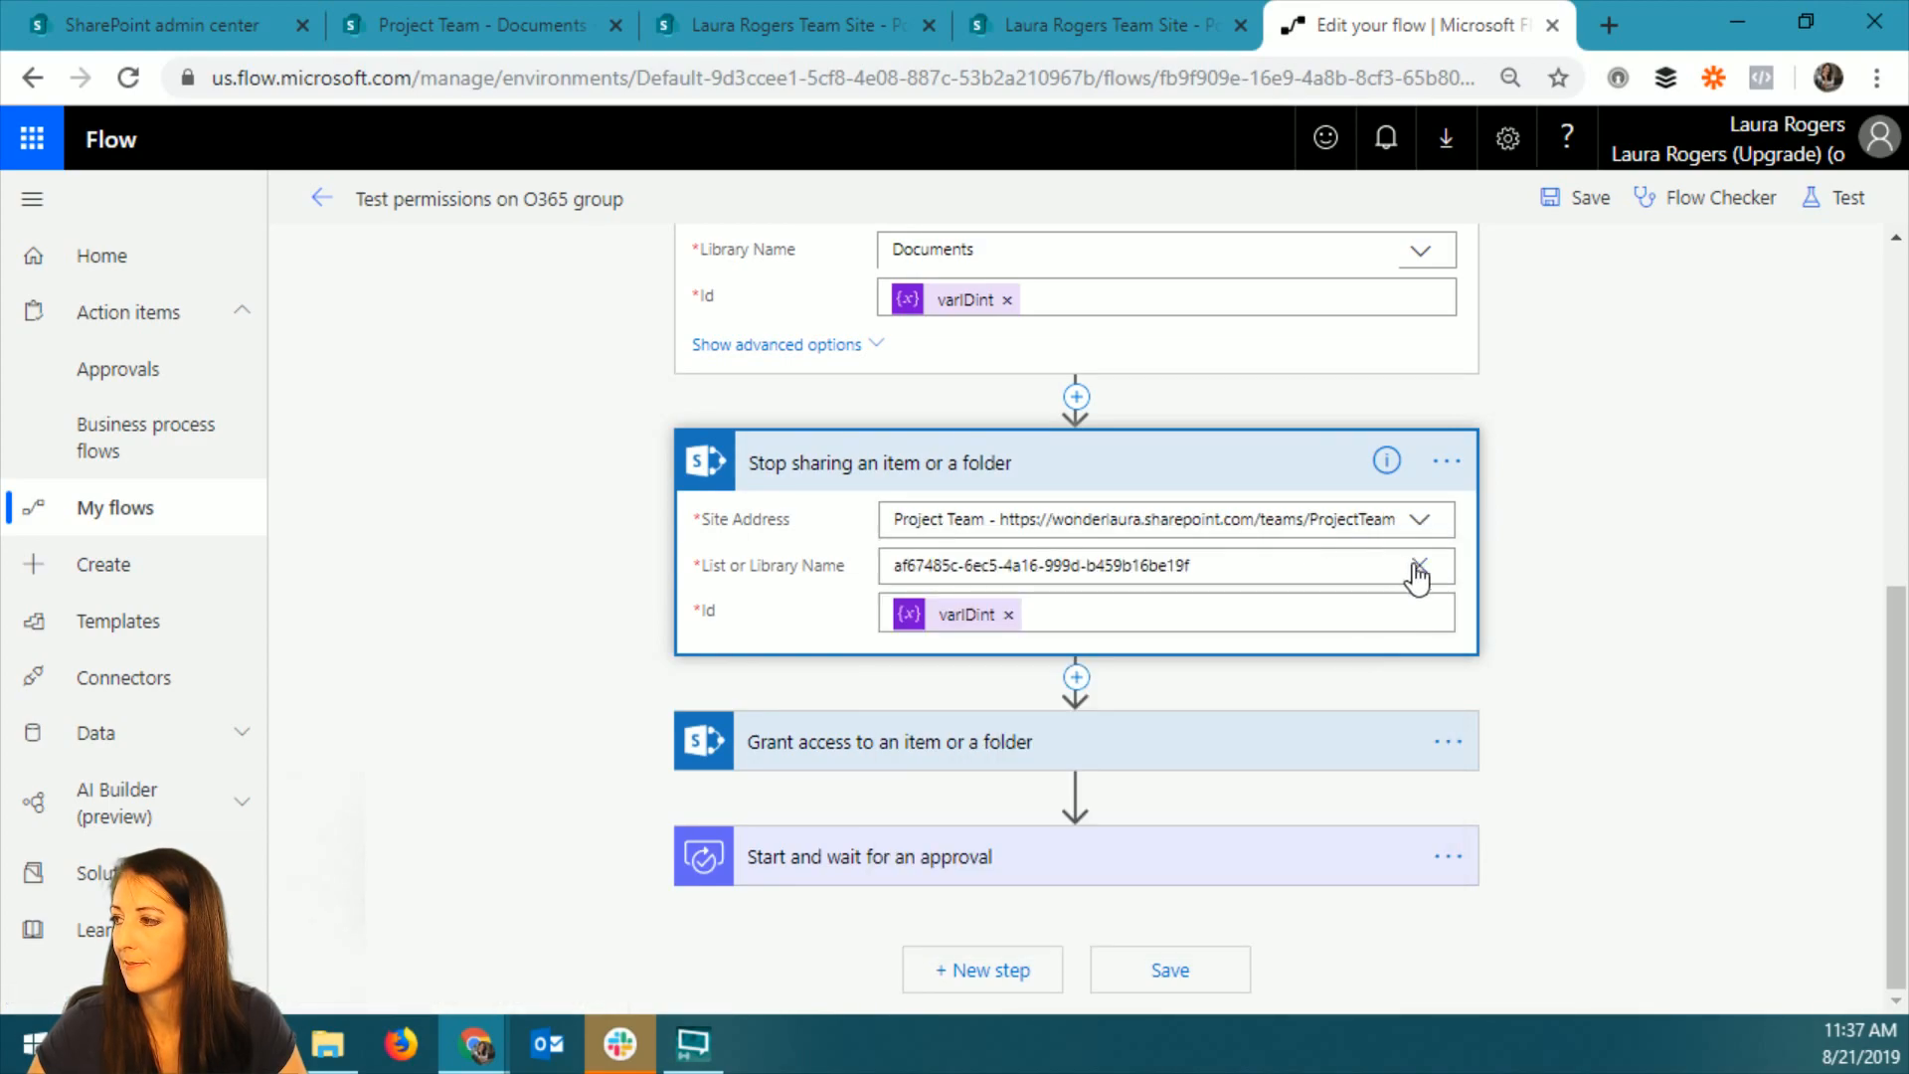
{"action": "left_click", "coordinate": [1263, 609]}
Expand the Grant access to an item or a folder action and set it to the Project Team site's Documents library.
{"action": "left_click", "coordinate": [1241, 756]}
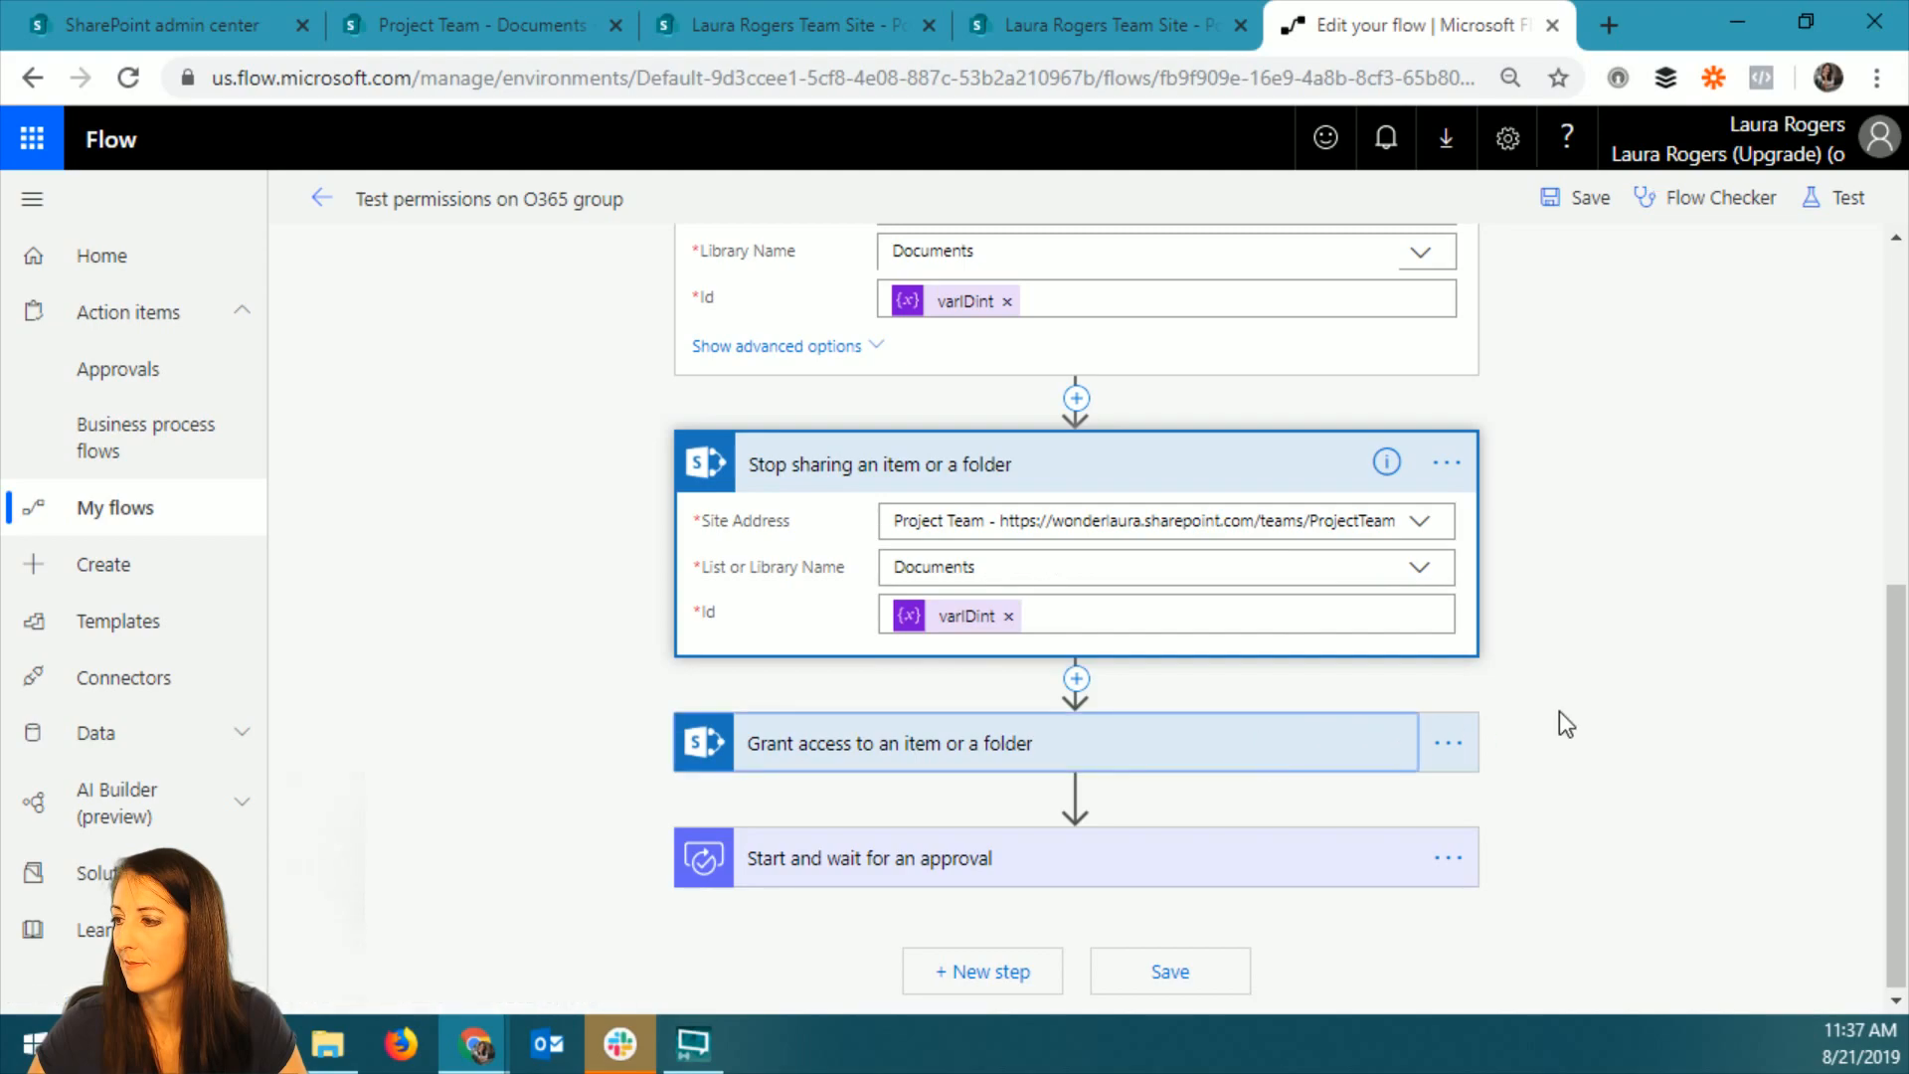
{"action": "scroll", "coordinate": [1559, 711], "scroll_direction": "down", "scroll_amount": 3}
{"action": "left_click", "coordinate": [1417, 465]}
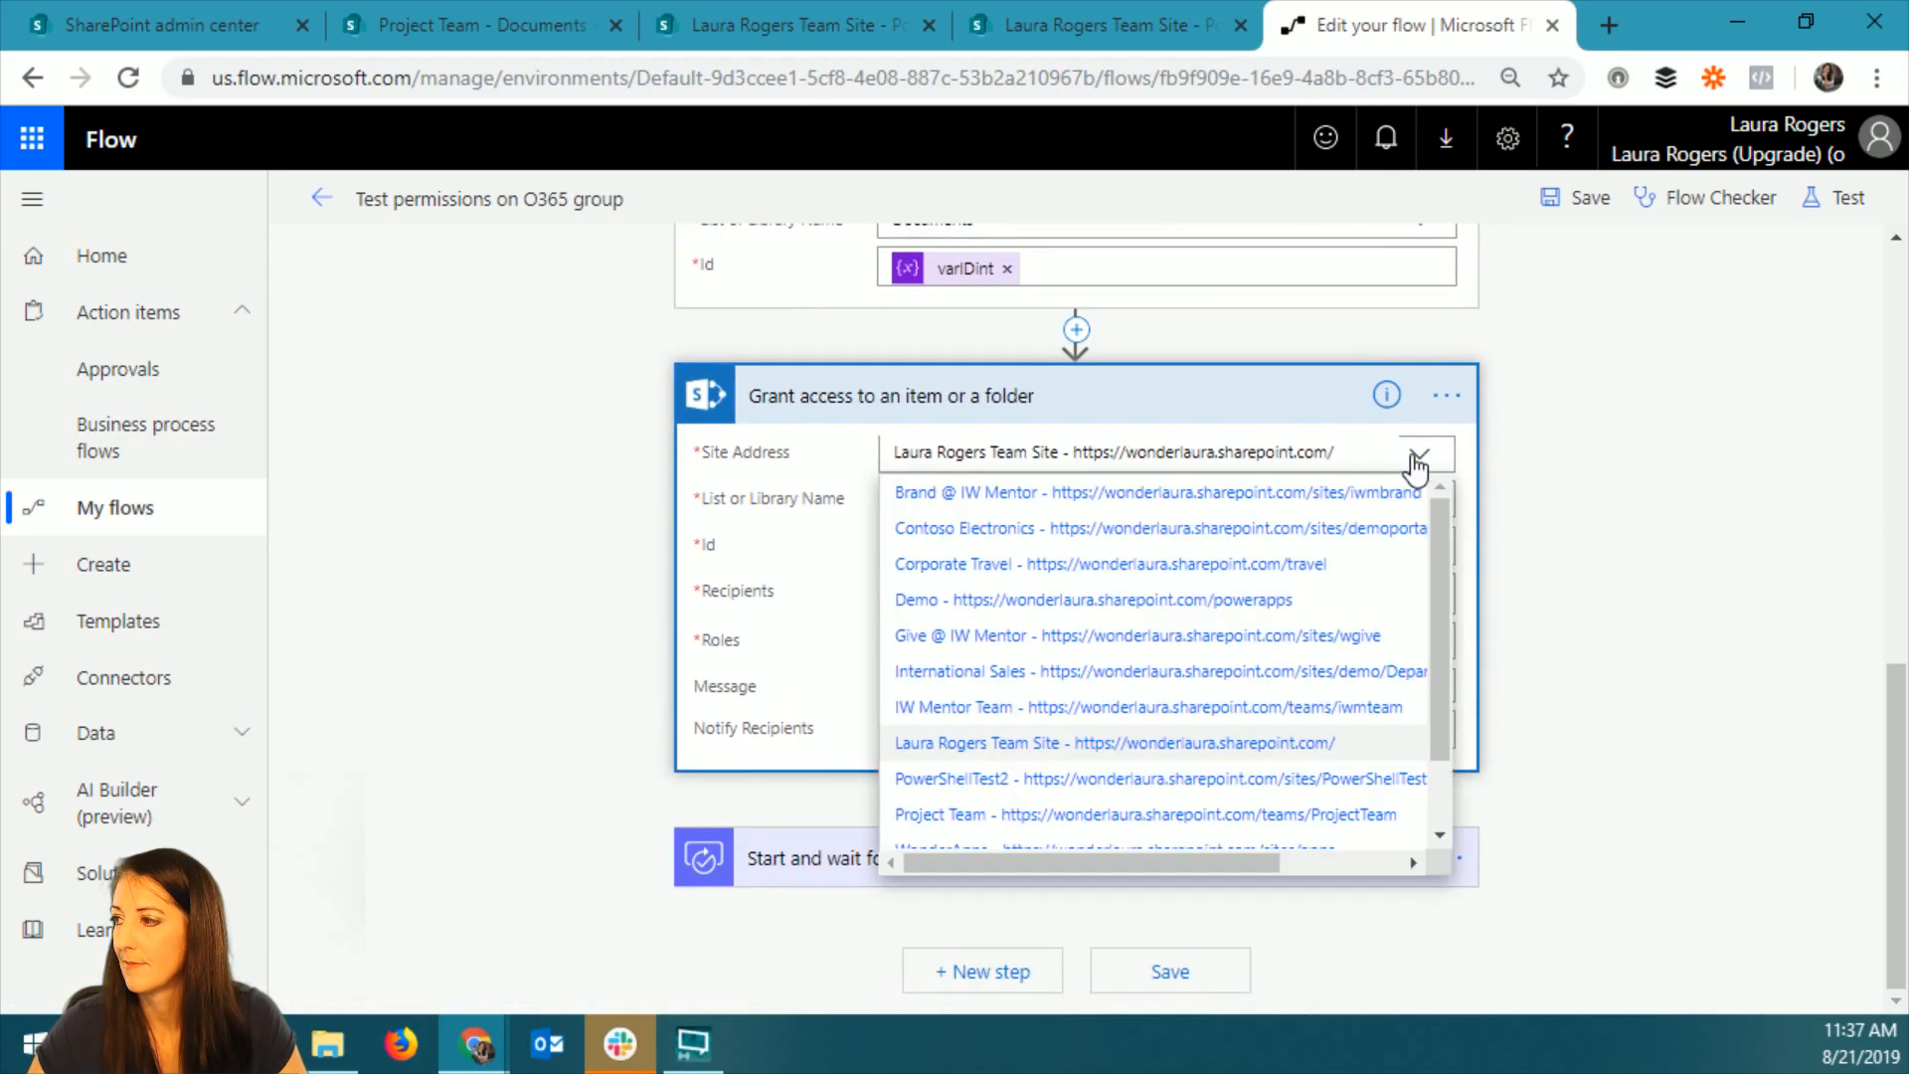
{"action": "left_click", "coordinate": [1305, 817]}
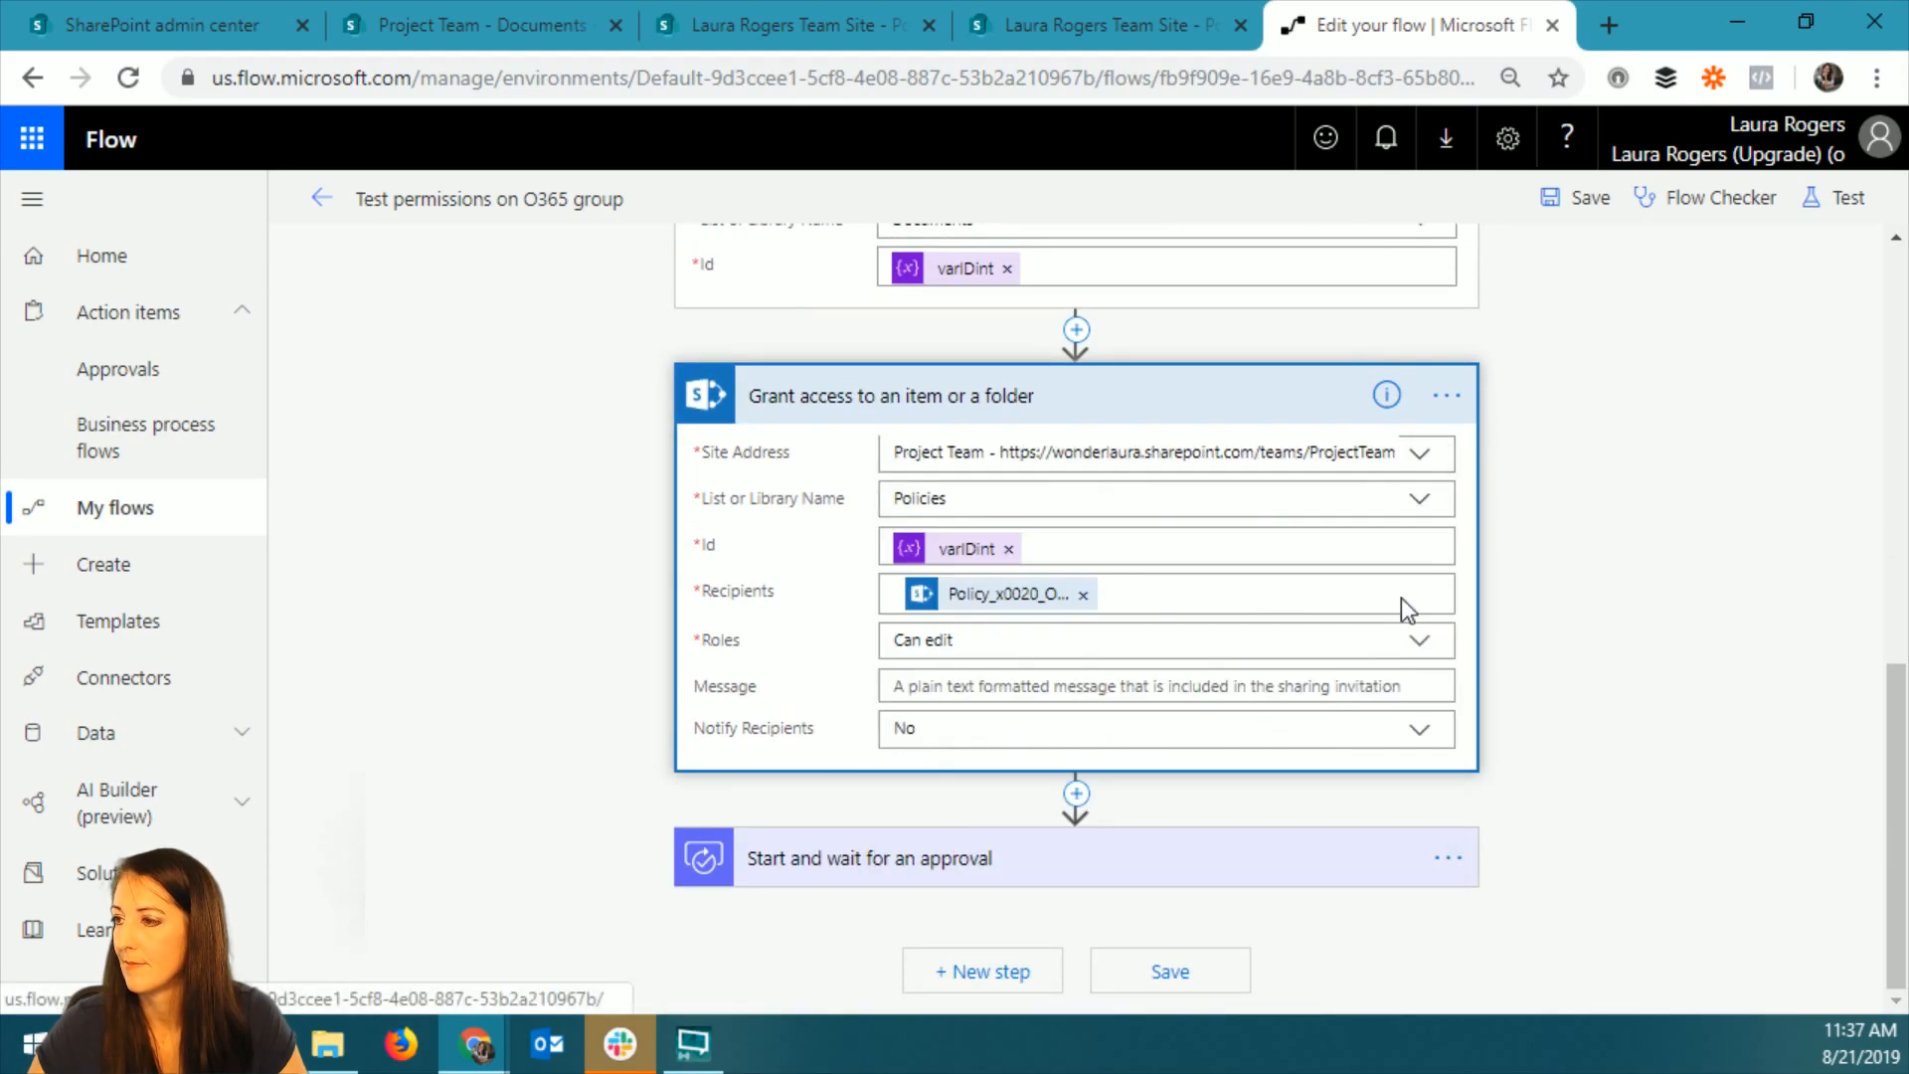
{"action": "left_click", "coordinate": [1418, 500]}
{"action": "left_click", "coordinate": [1009, 550]}
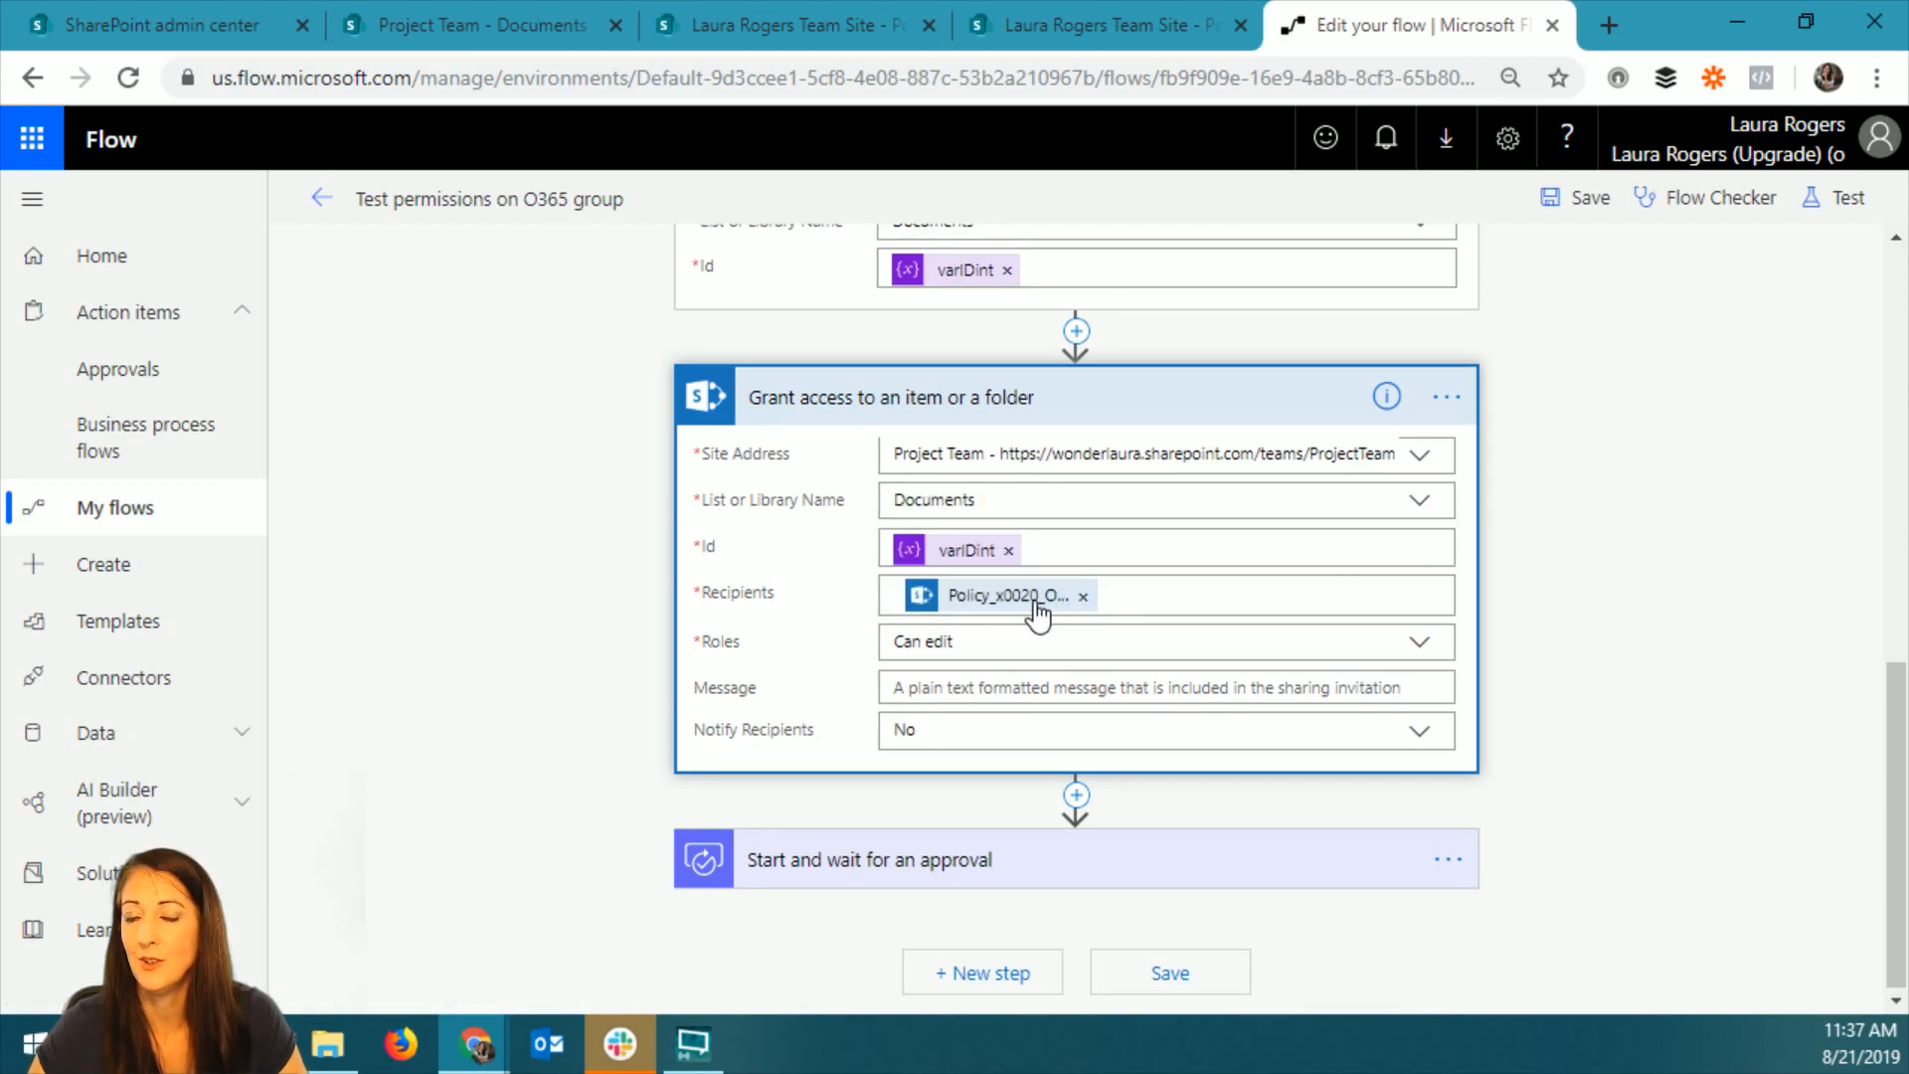
Remove the policy owner value from the Grant access action's Recipients and search for "project" as the recipient.
{"action": "left_click", "coordinate": [1082, 597]}
{"action": "left_click", "coordinate": [1082, 597]}
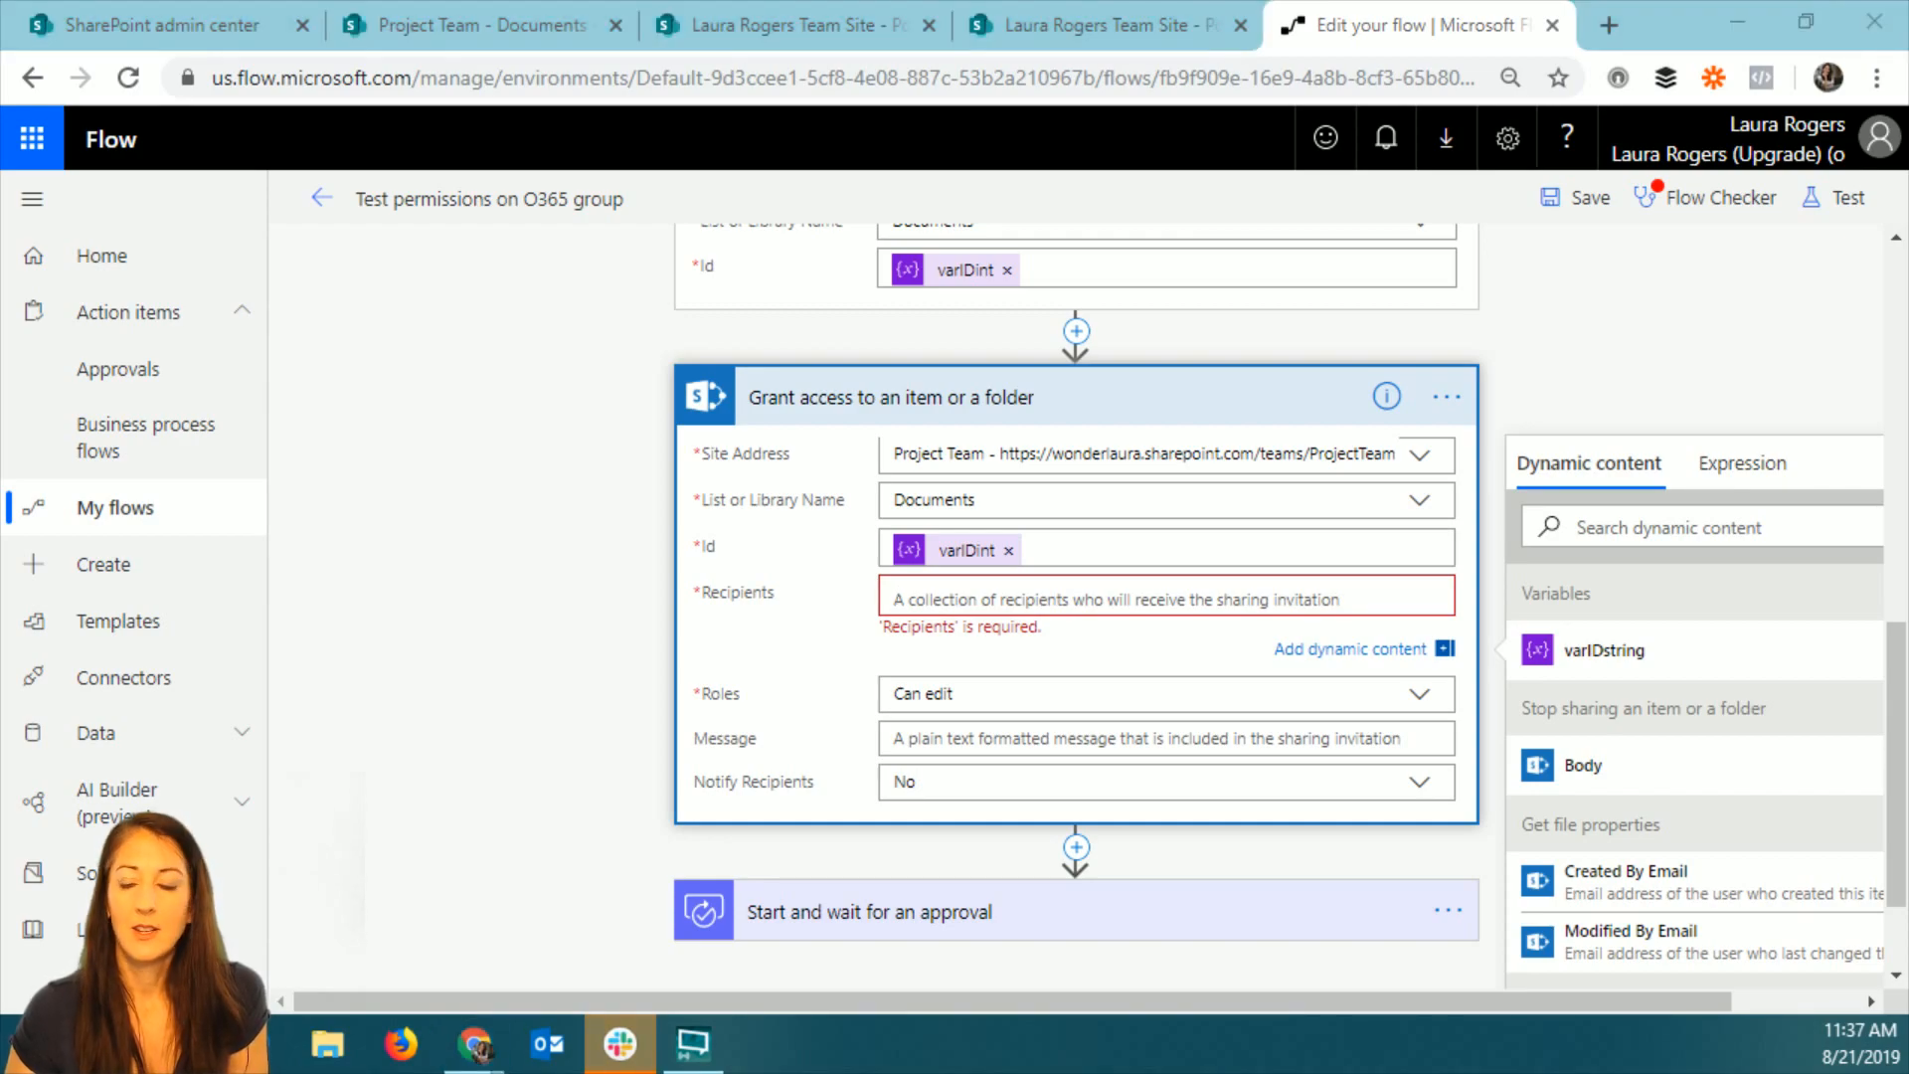
{"action": "left_click", "coordinate": [1105, 595]}
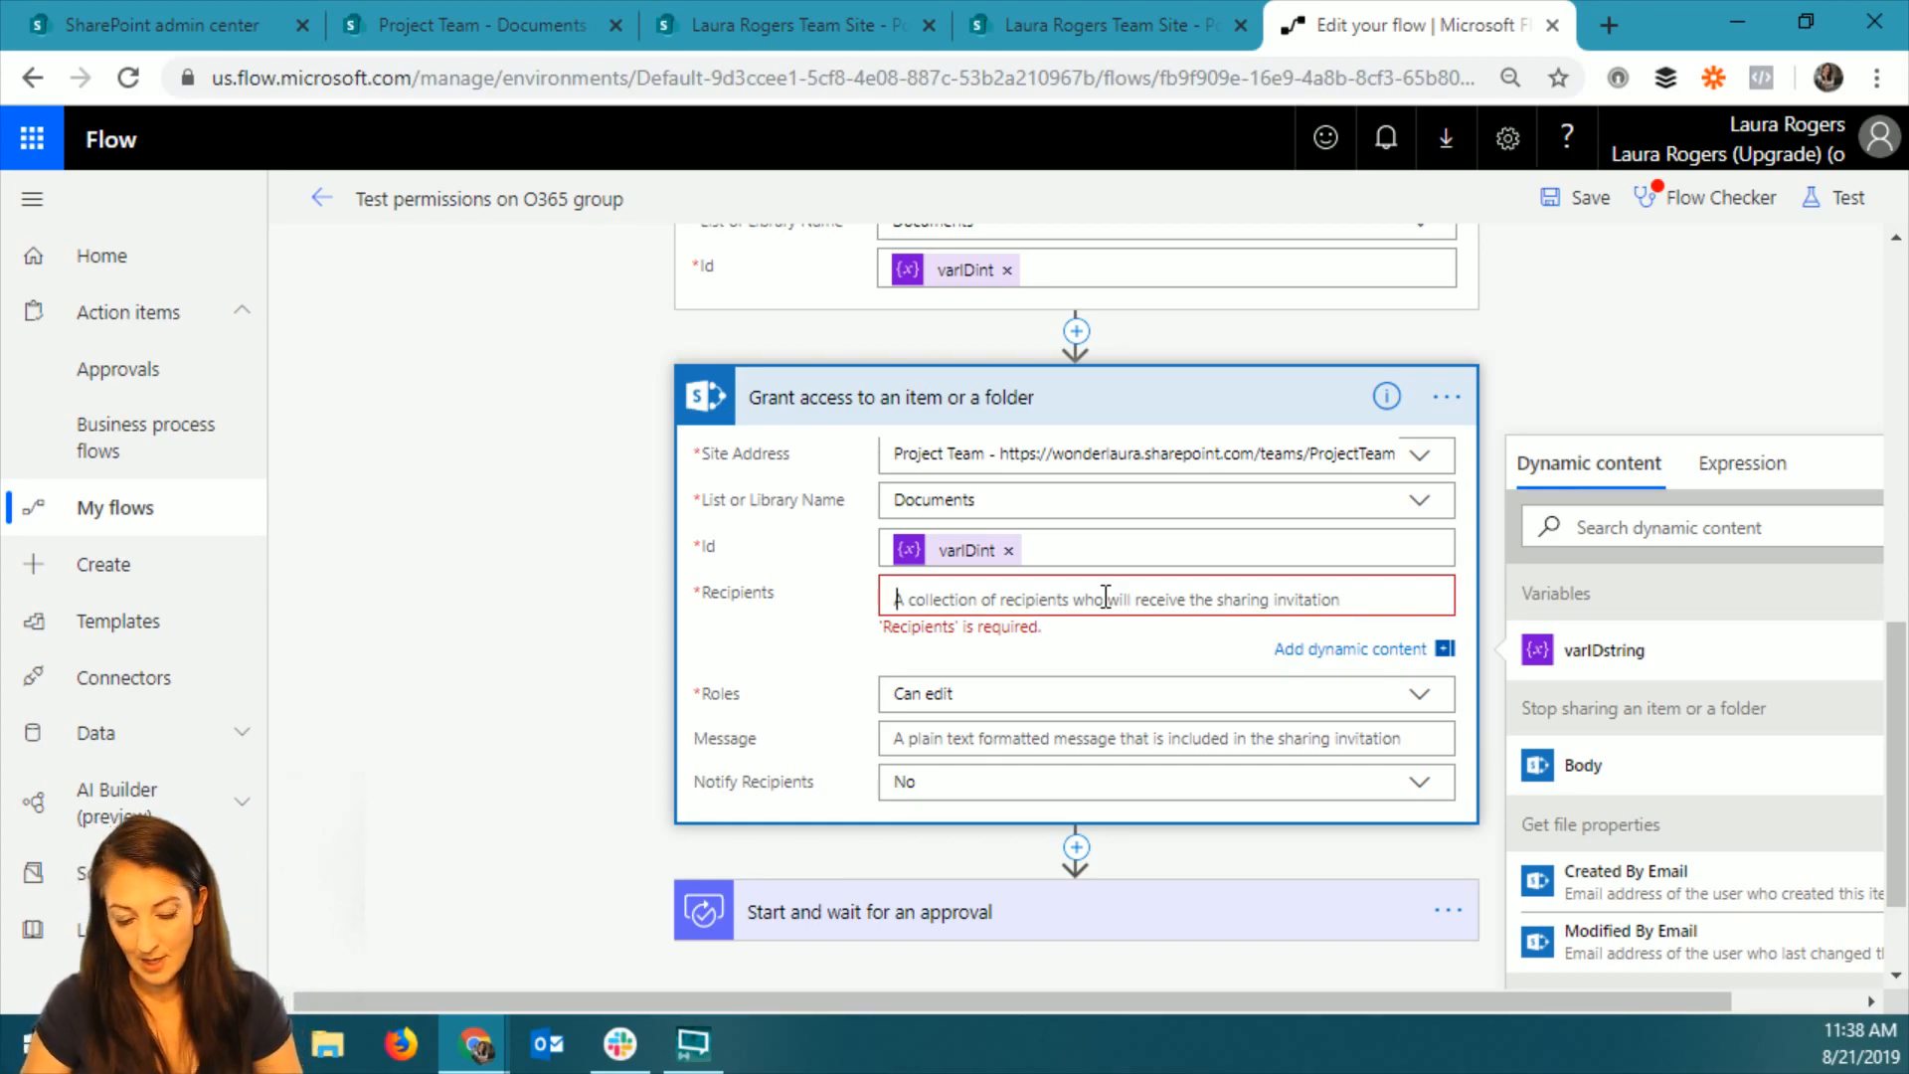
{"action": "type", "text": "project"}
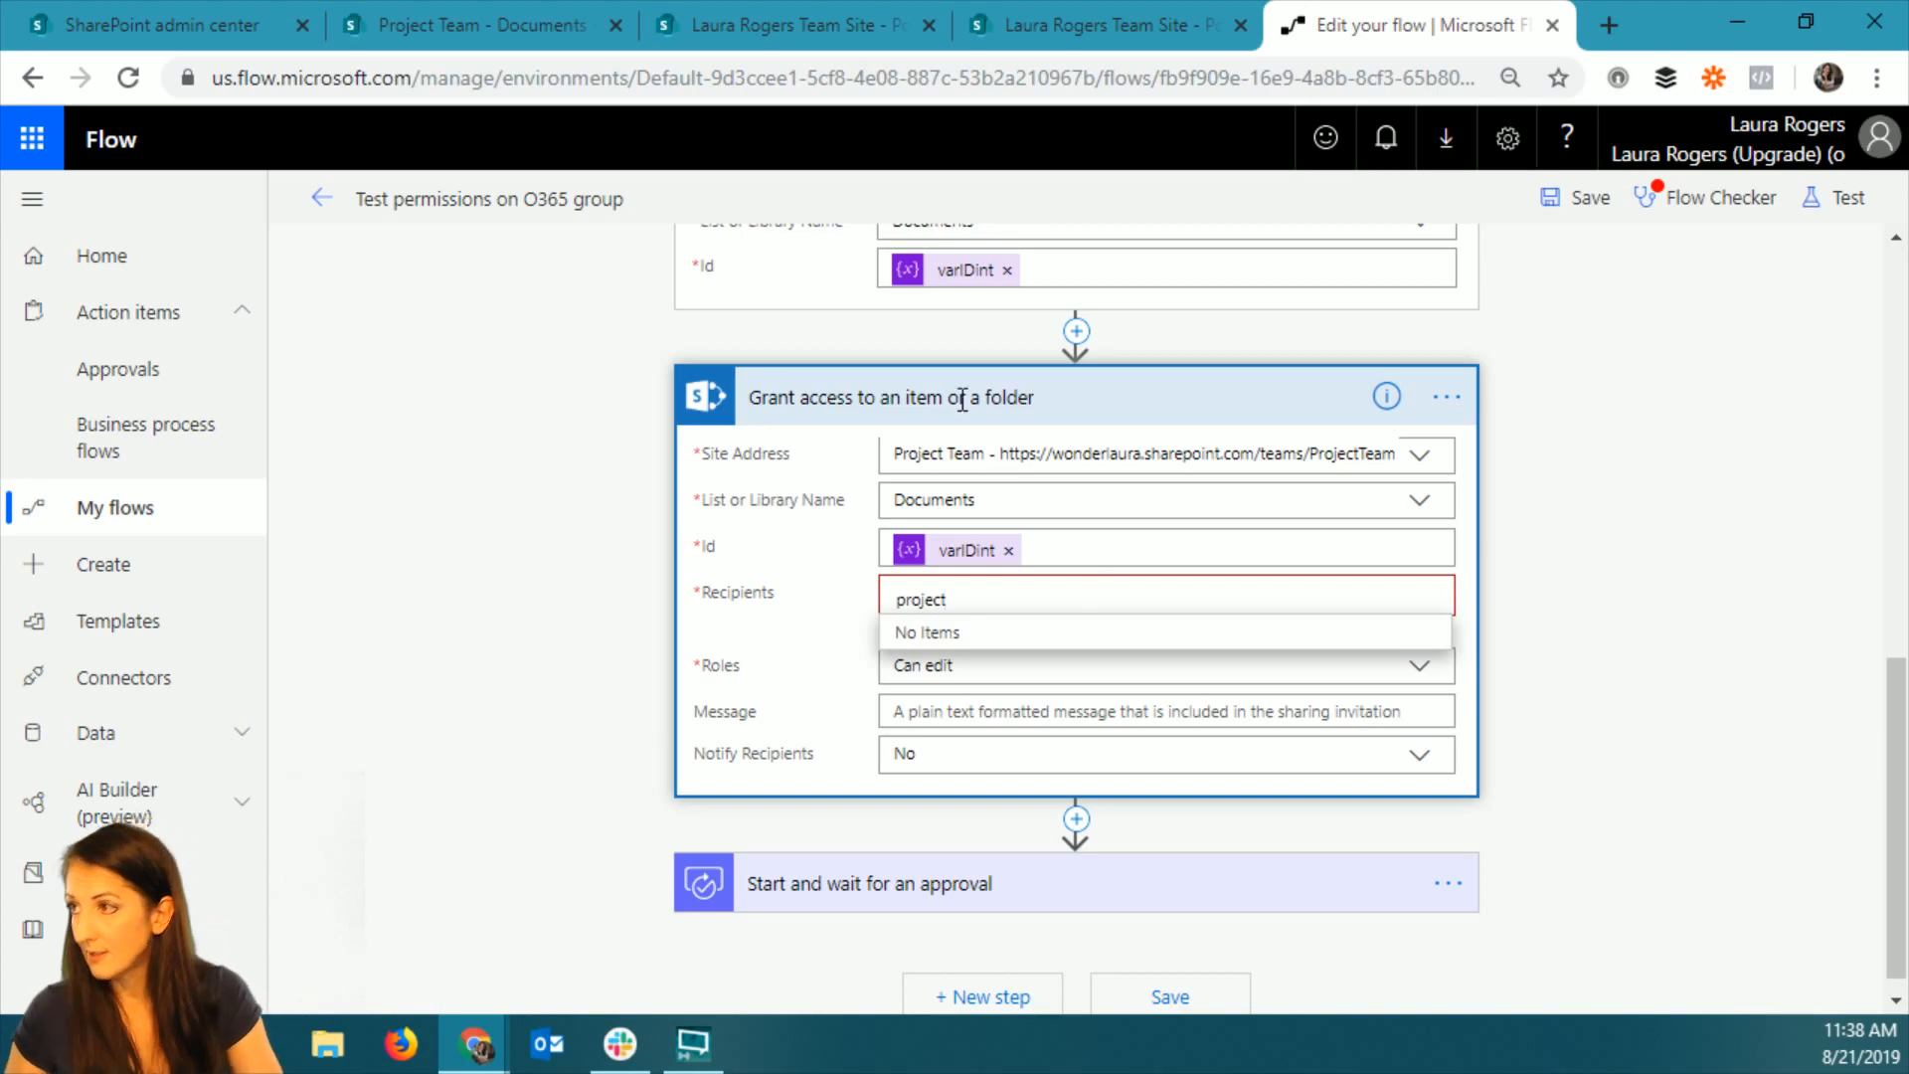
Switch to the Project Team site, open its group conversations in Outlook and copy the group's e-mail address from its contact card.
{"action": "left_click", "coordinate": [537, 24]}
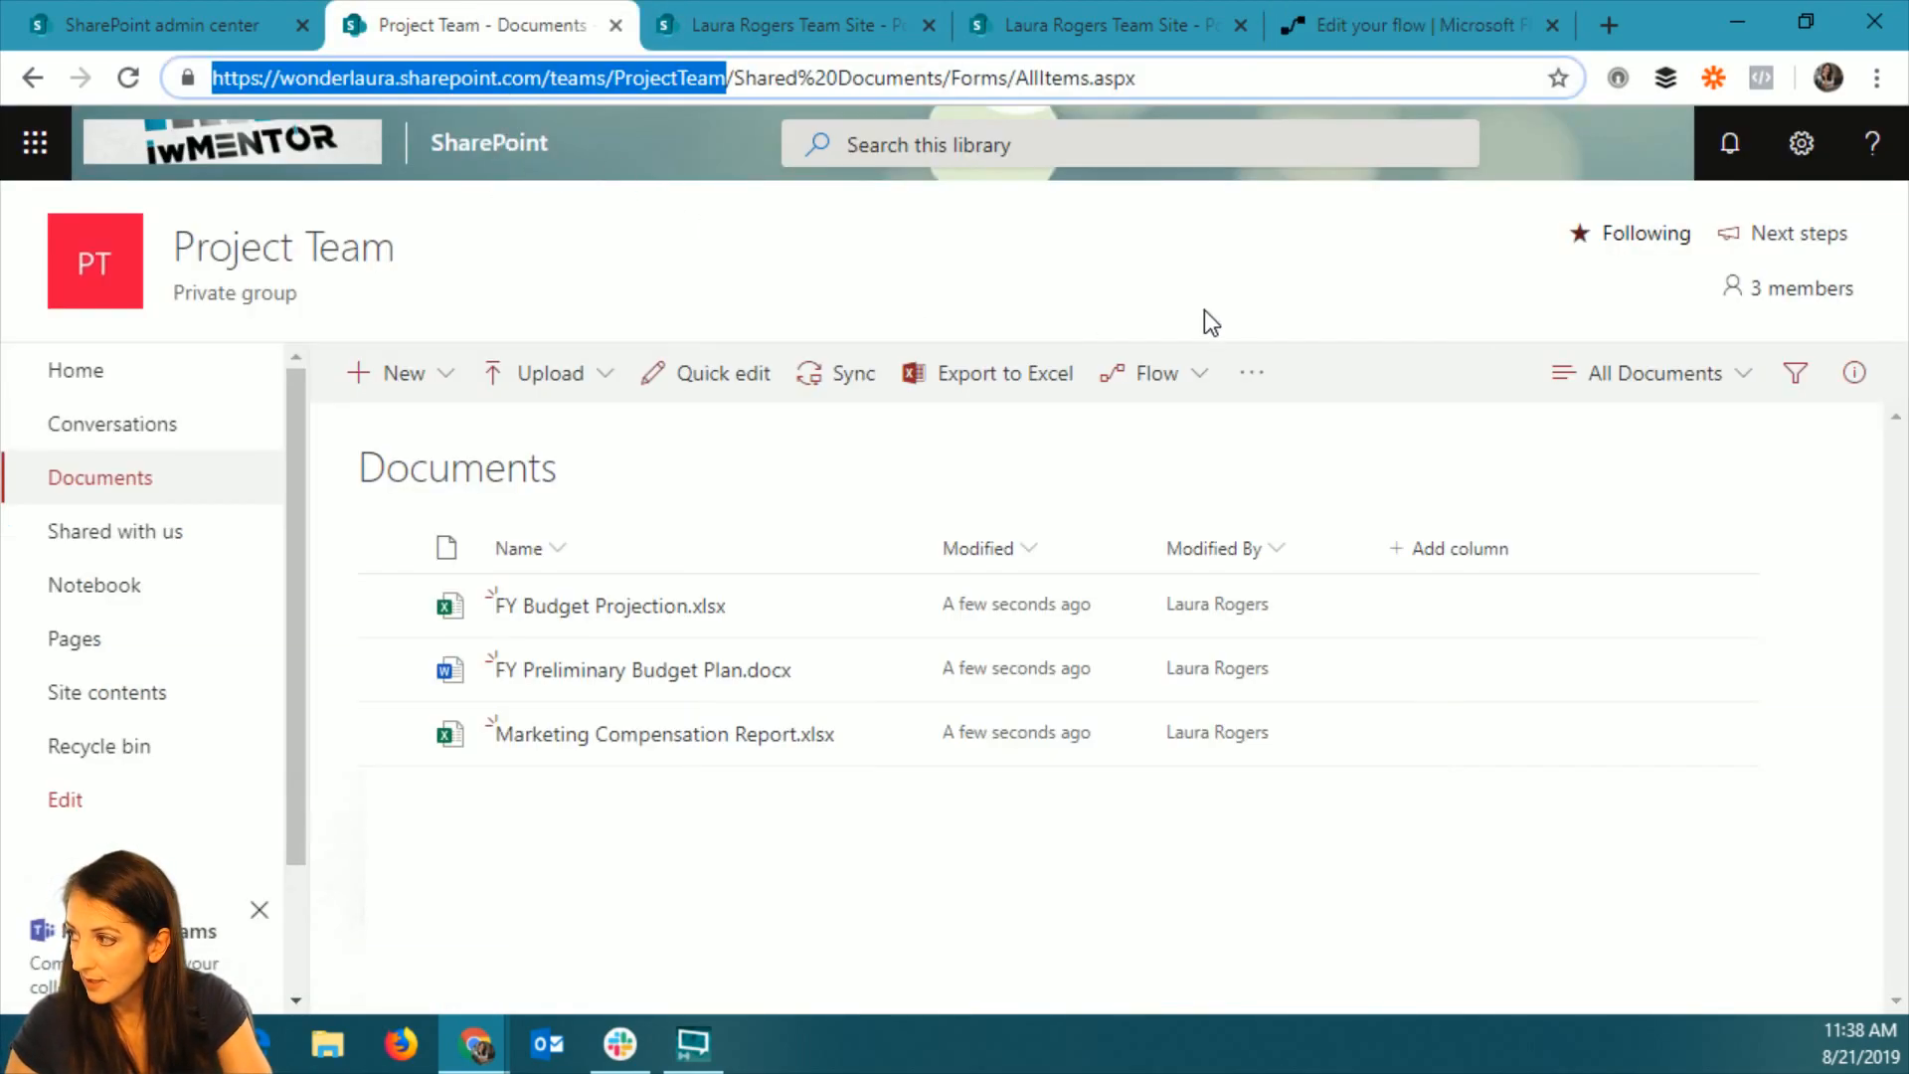
{"action": "left_click", "coordinate": [1237, 316]}
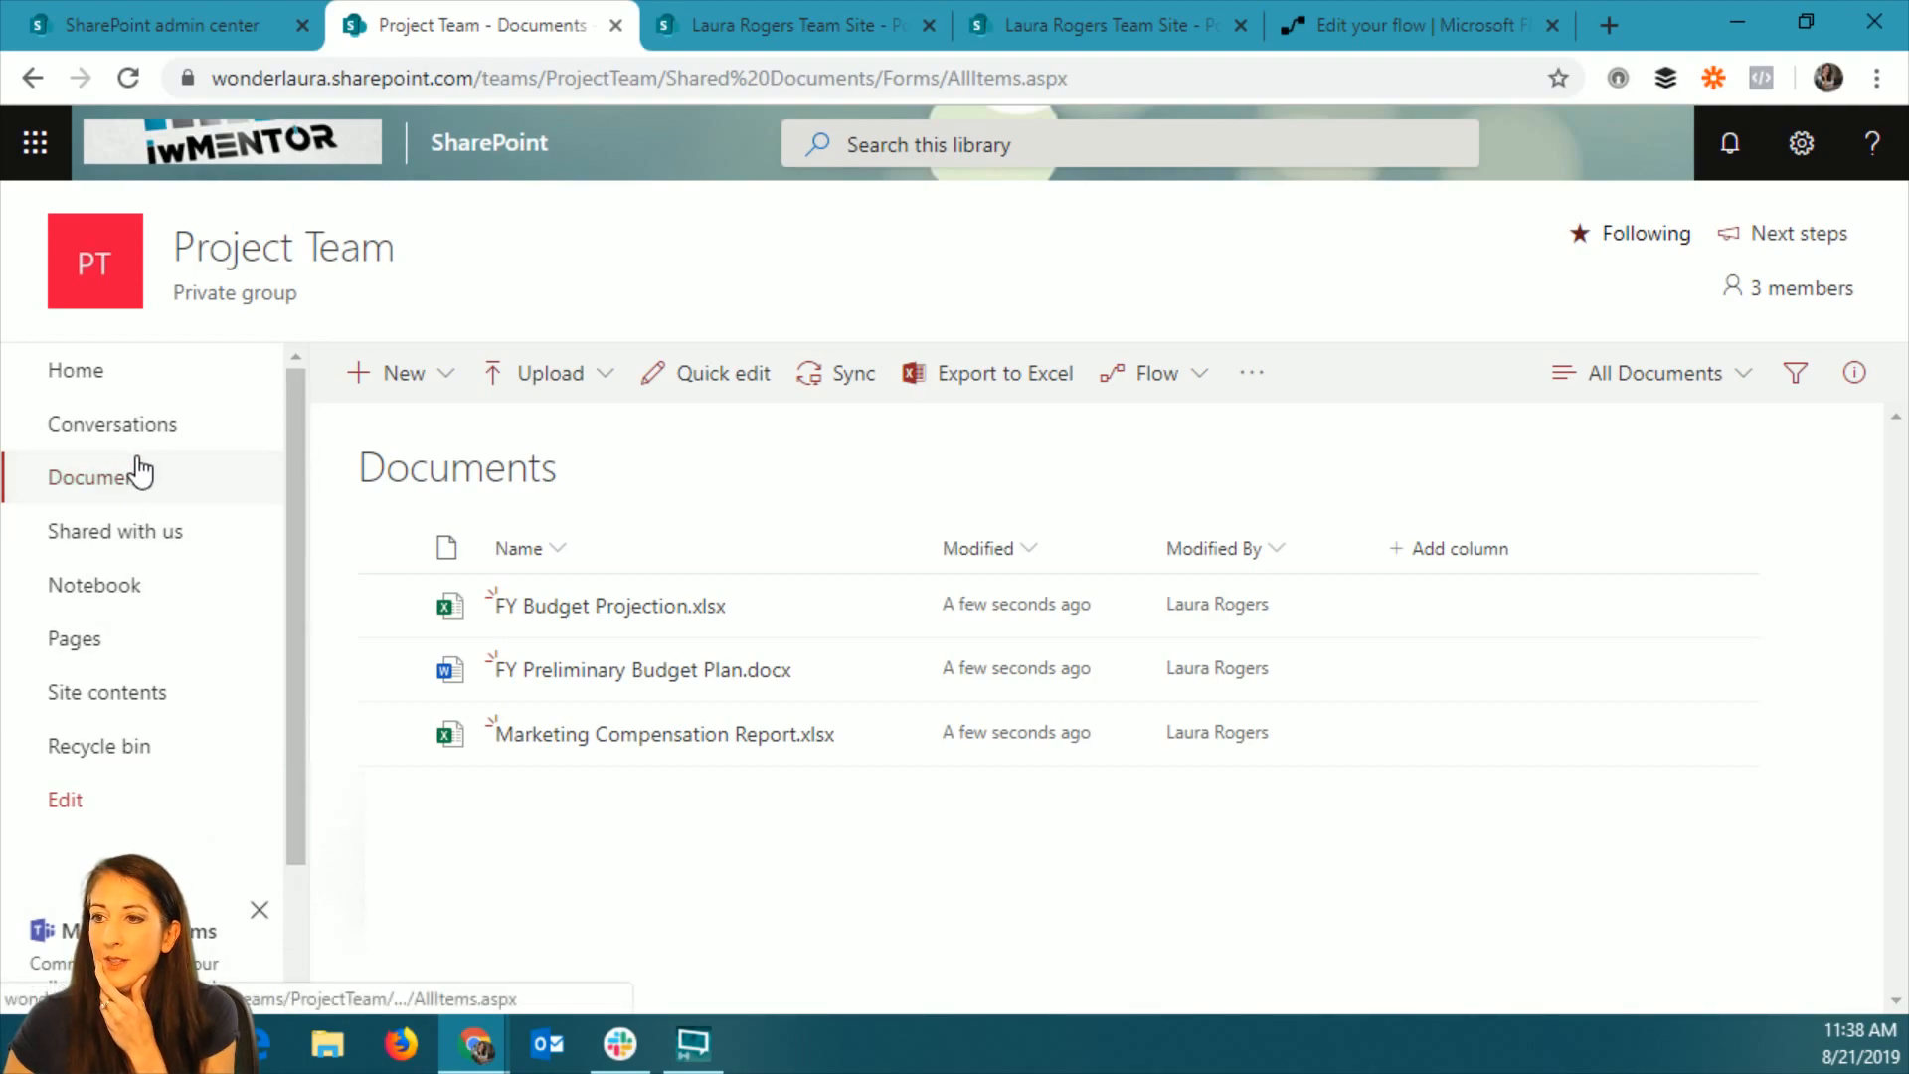
{"action": "left_click", "coordinate": [138, 425]}
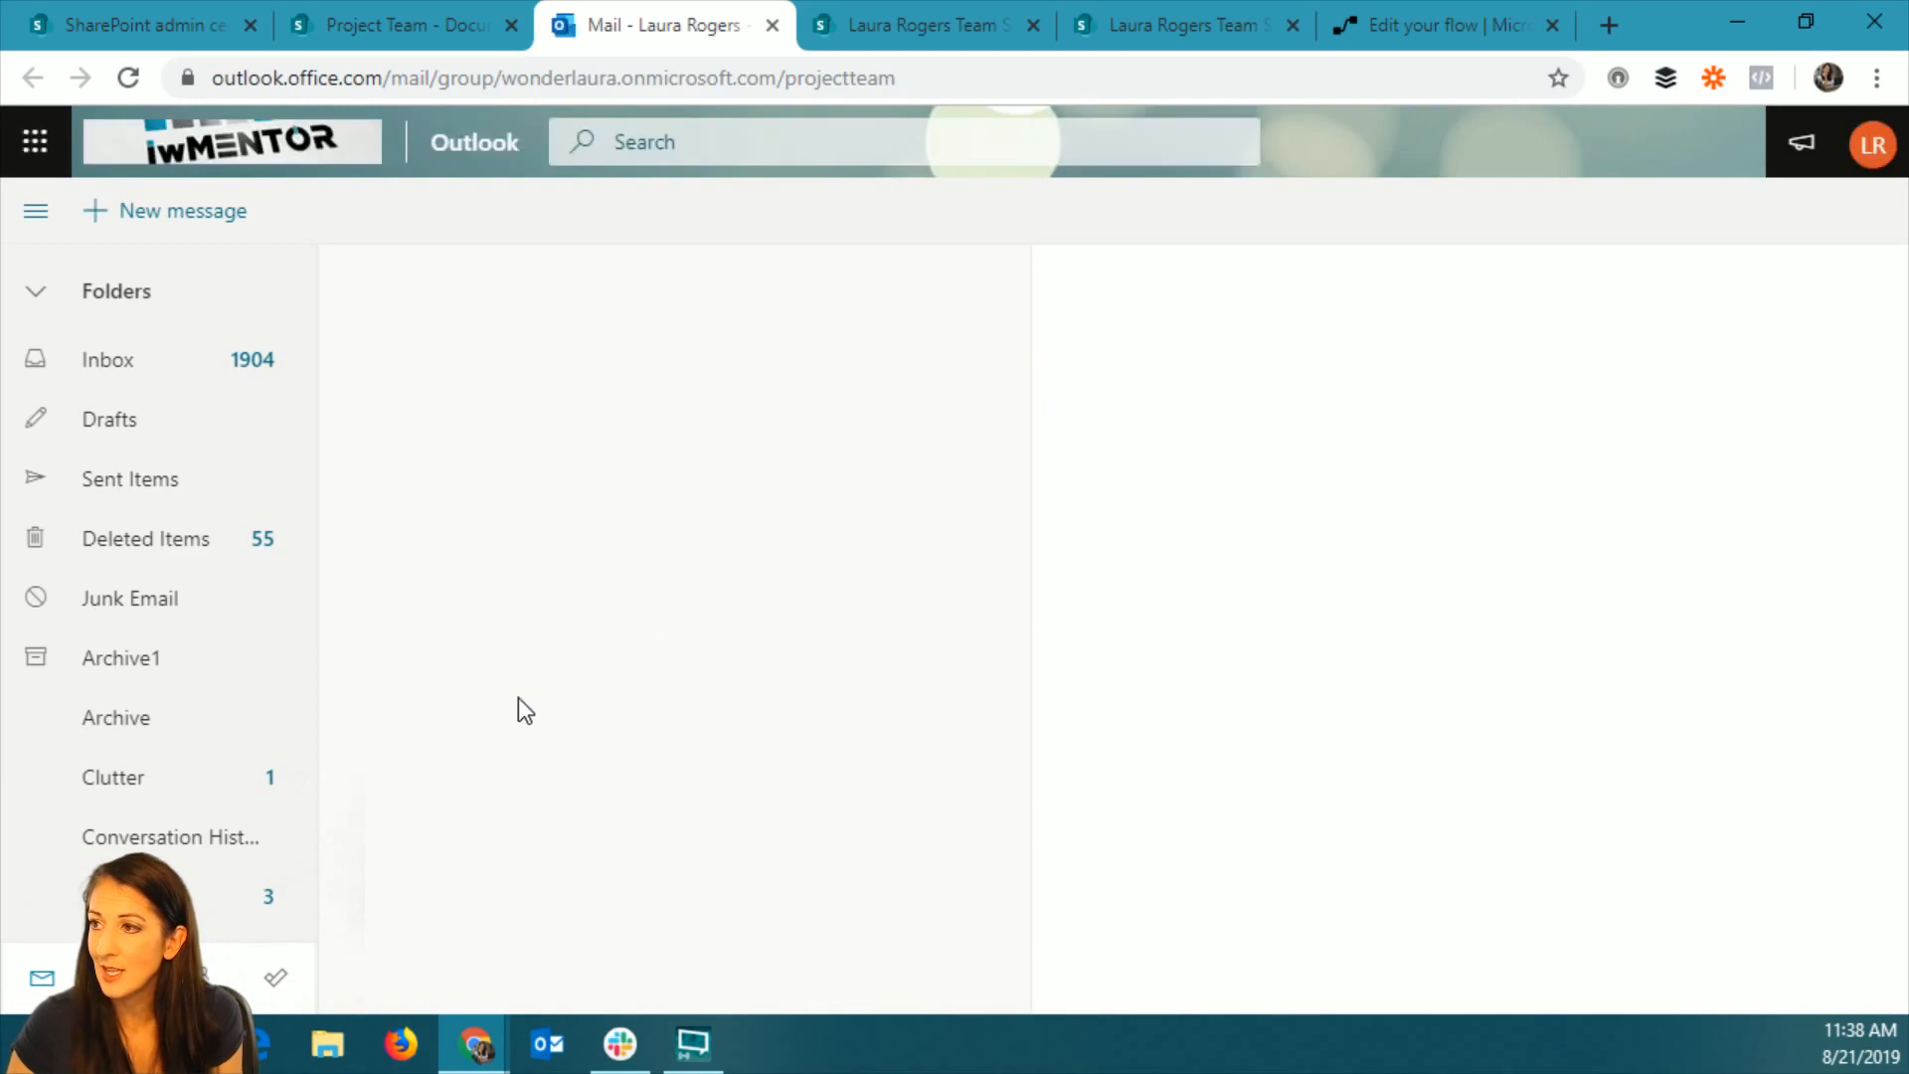
{"action": "left_click", "coordinate": [804, 553]}
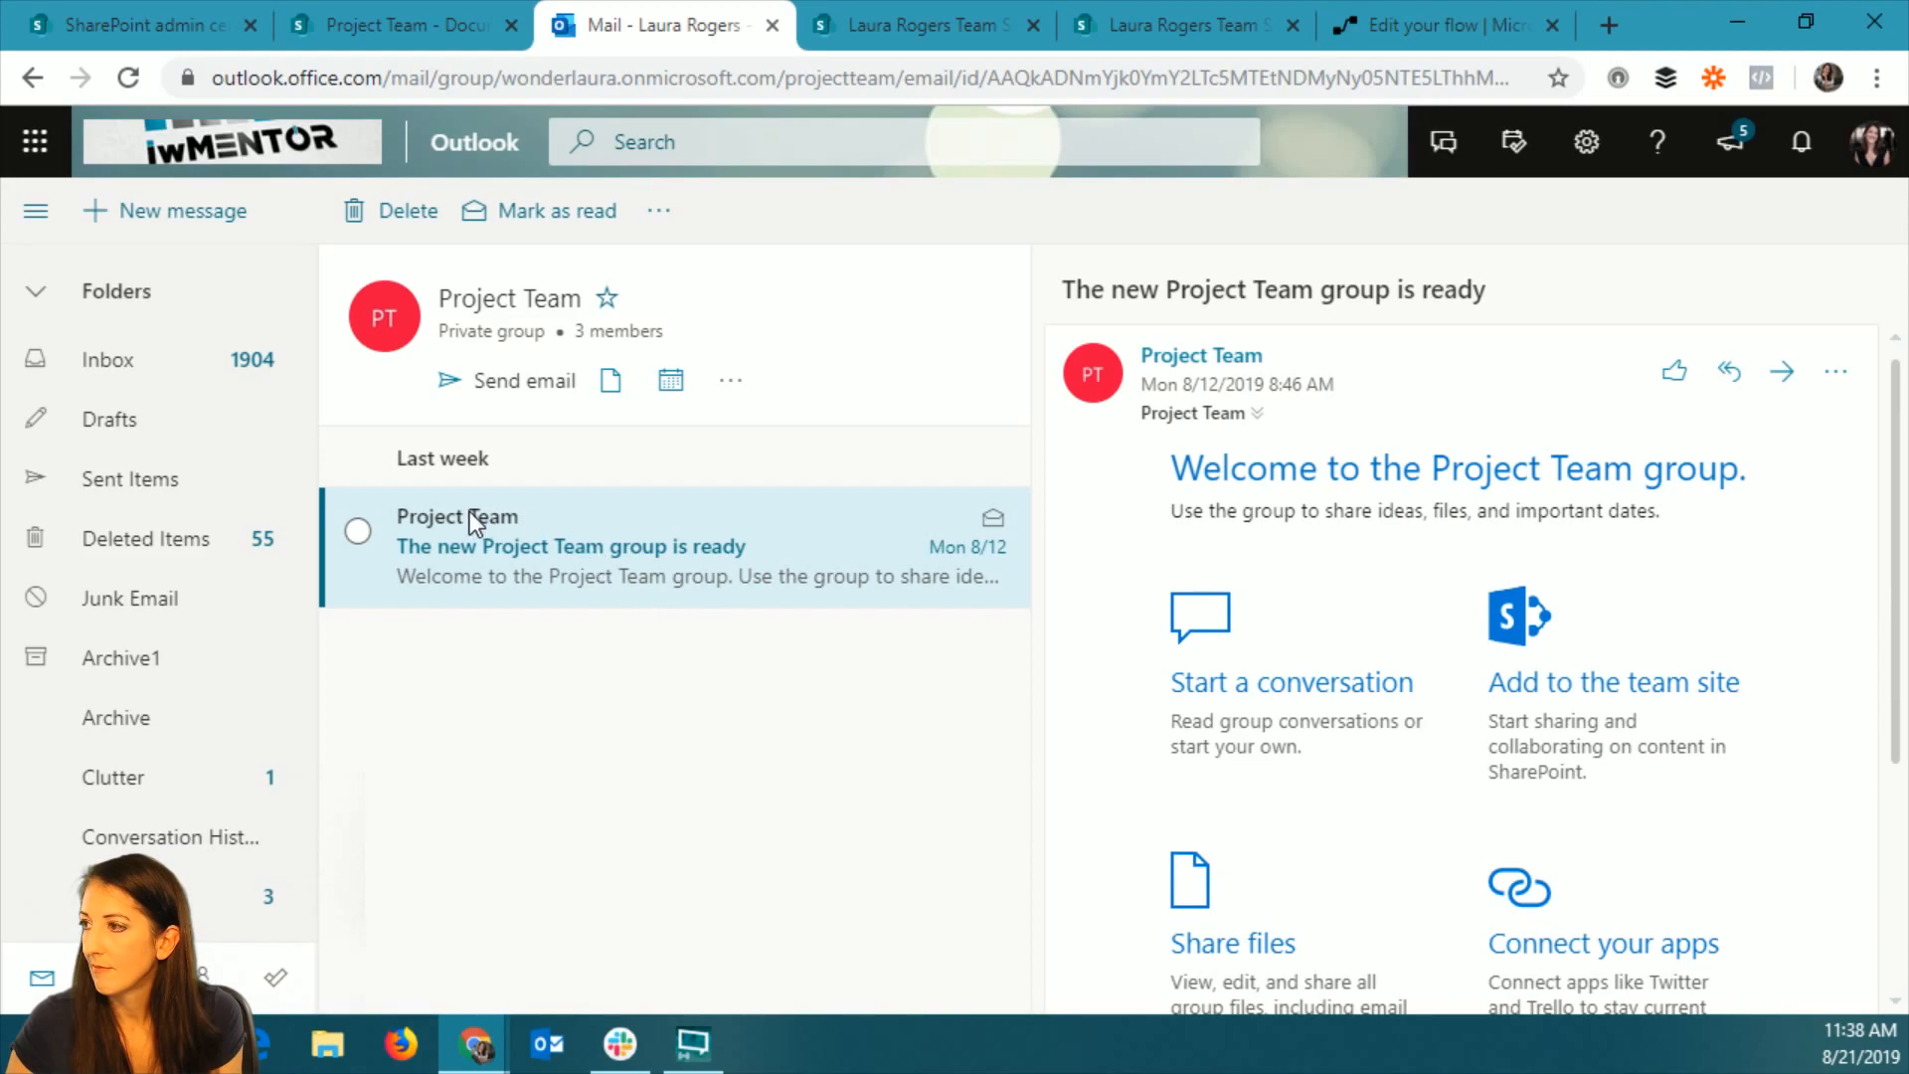
{"action": "left_click", "coordinate": [1183, 360]}
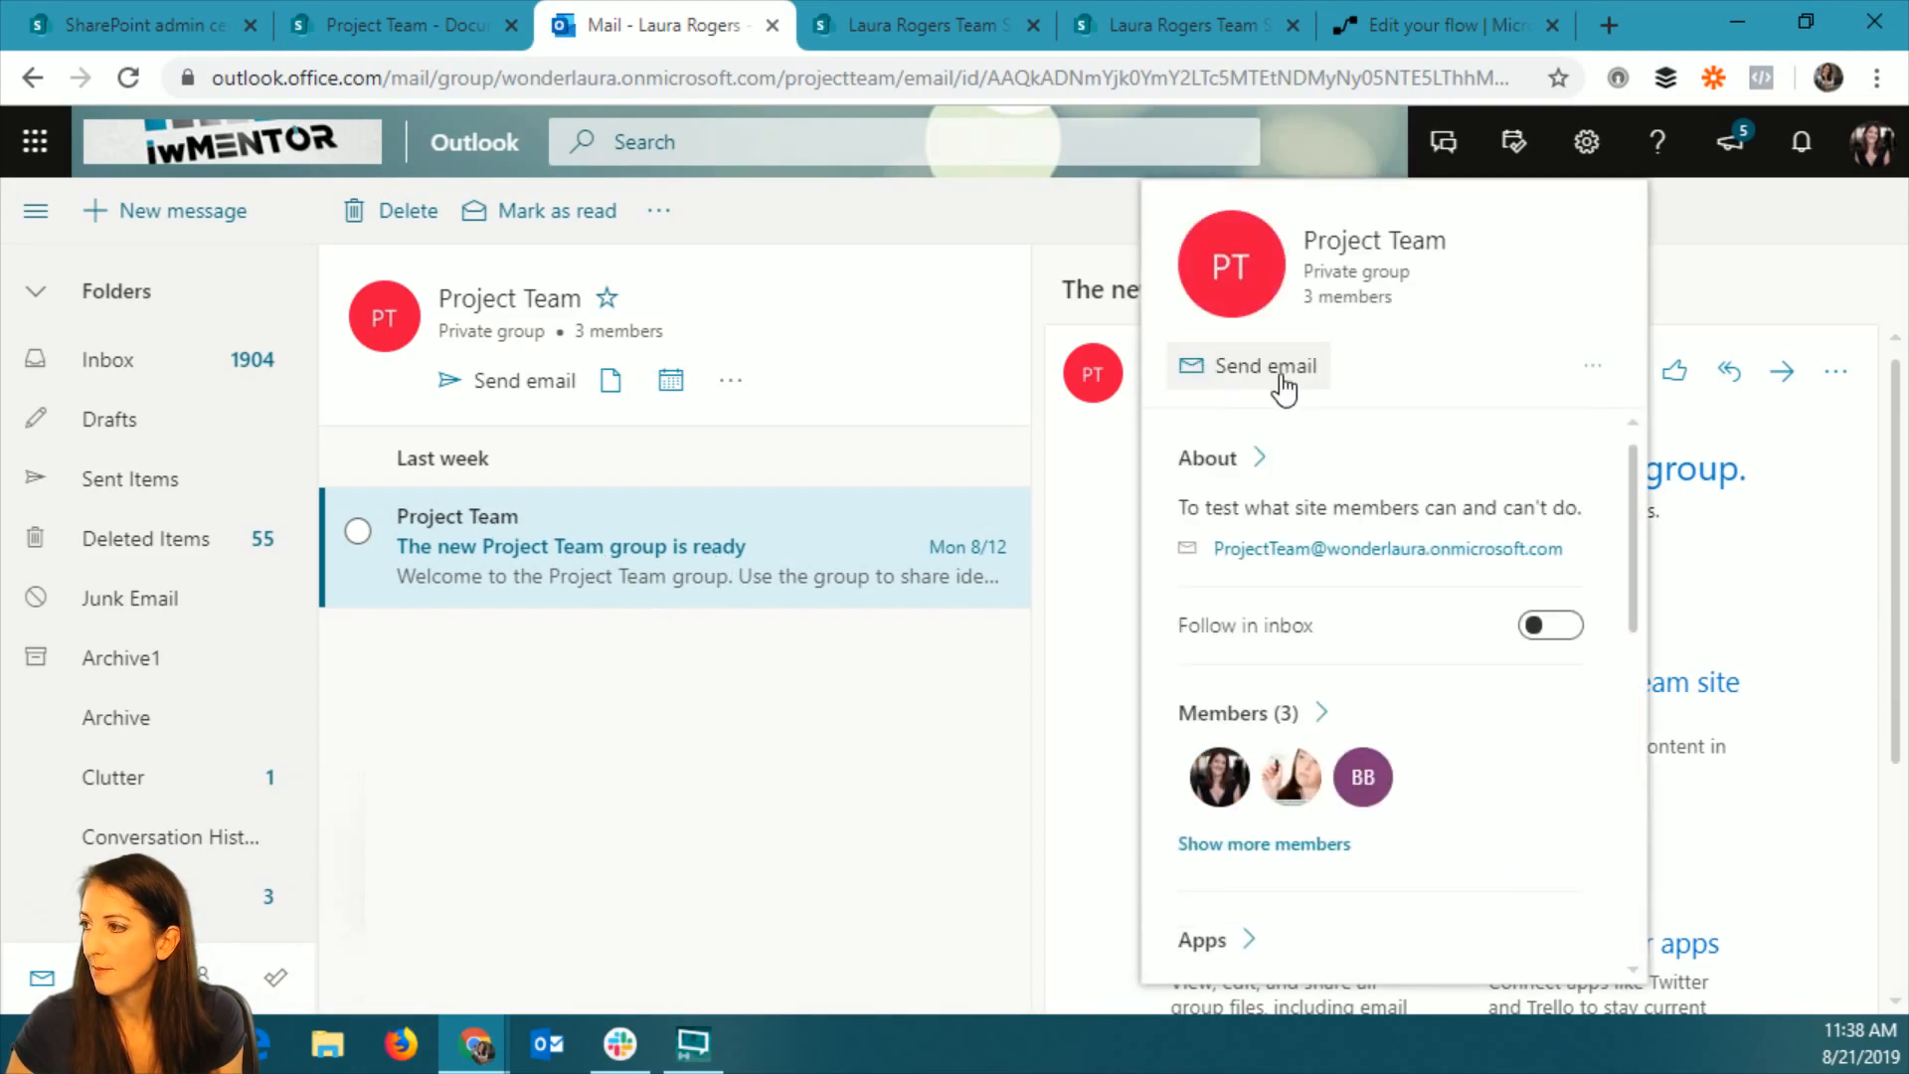
{"action": "mouse_move", "coordinate": [1338, 556]}
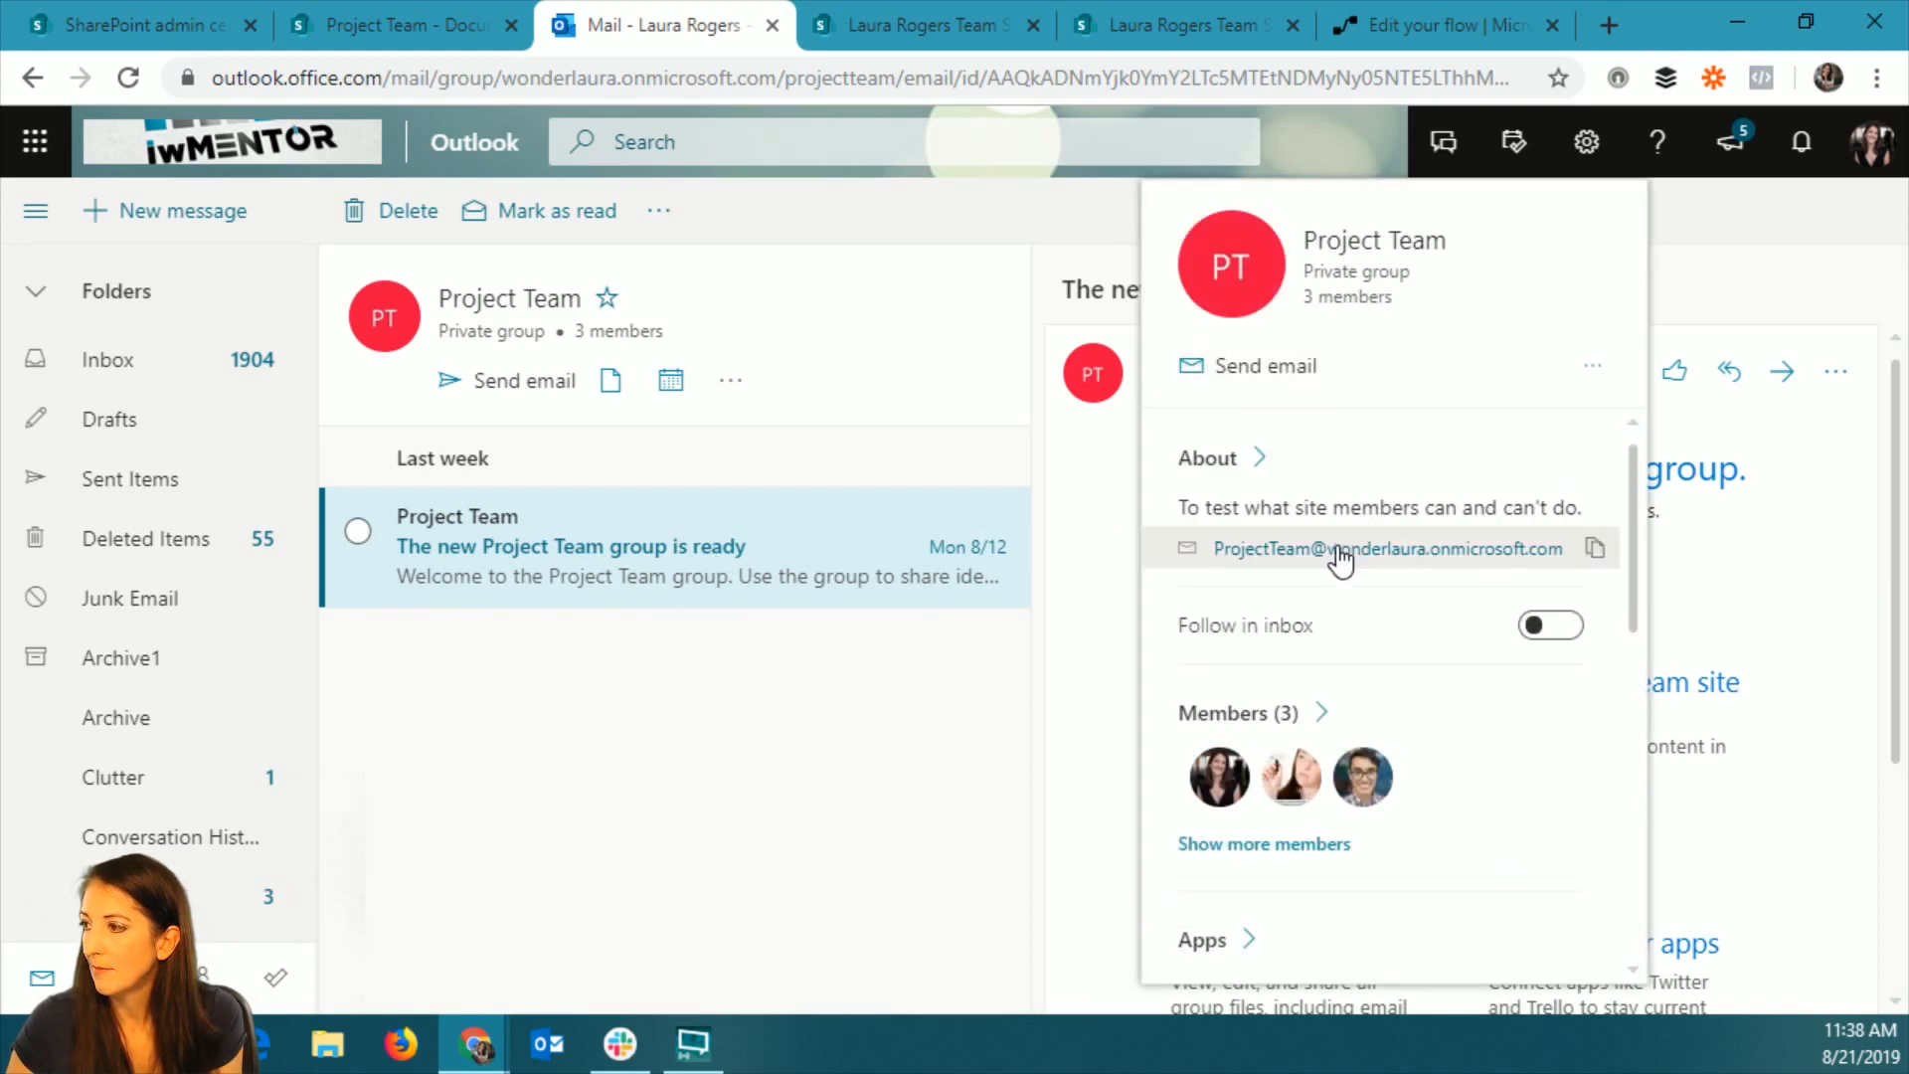
{"action": "left_click", "coordinate": [1589, 550]}
Return to the flow and replace "project" in the Grant access action's Recipients with the group's copied e-mail address.
{"action": "left_click", "coordinate": [1427, 28]}
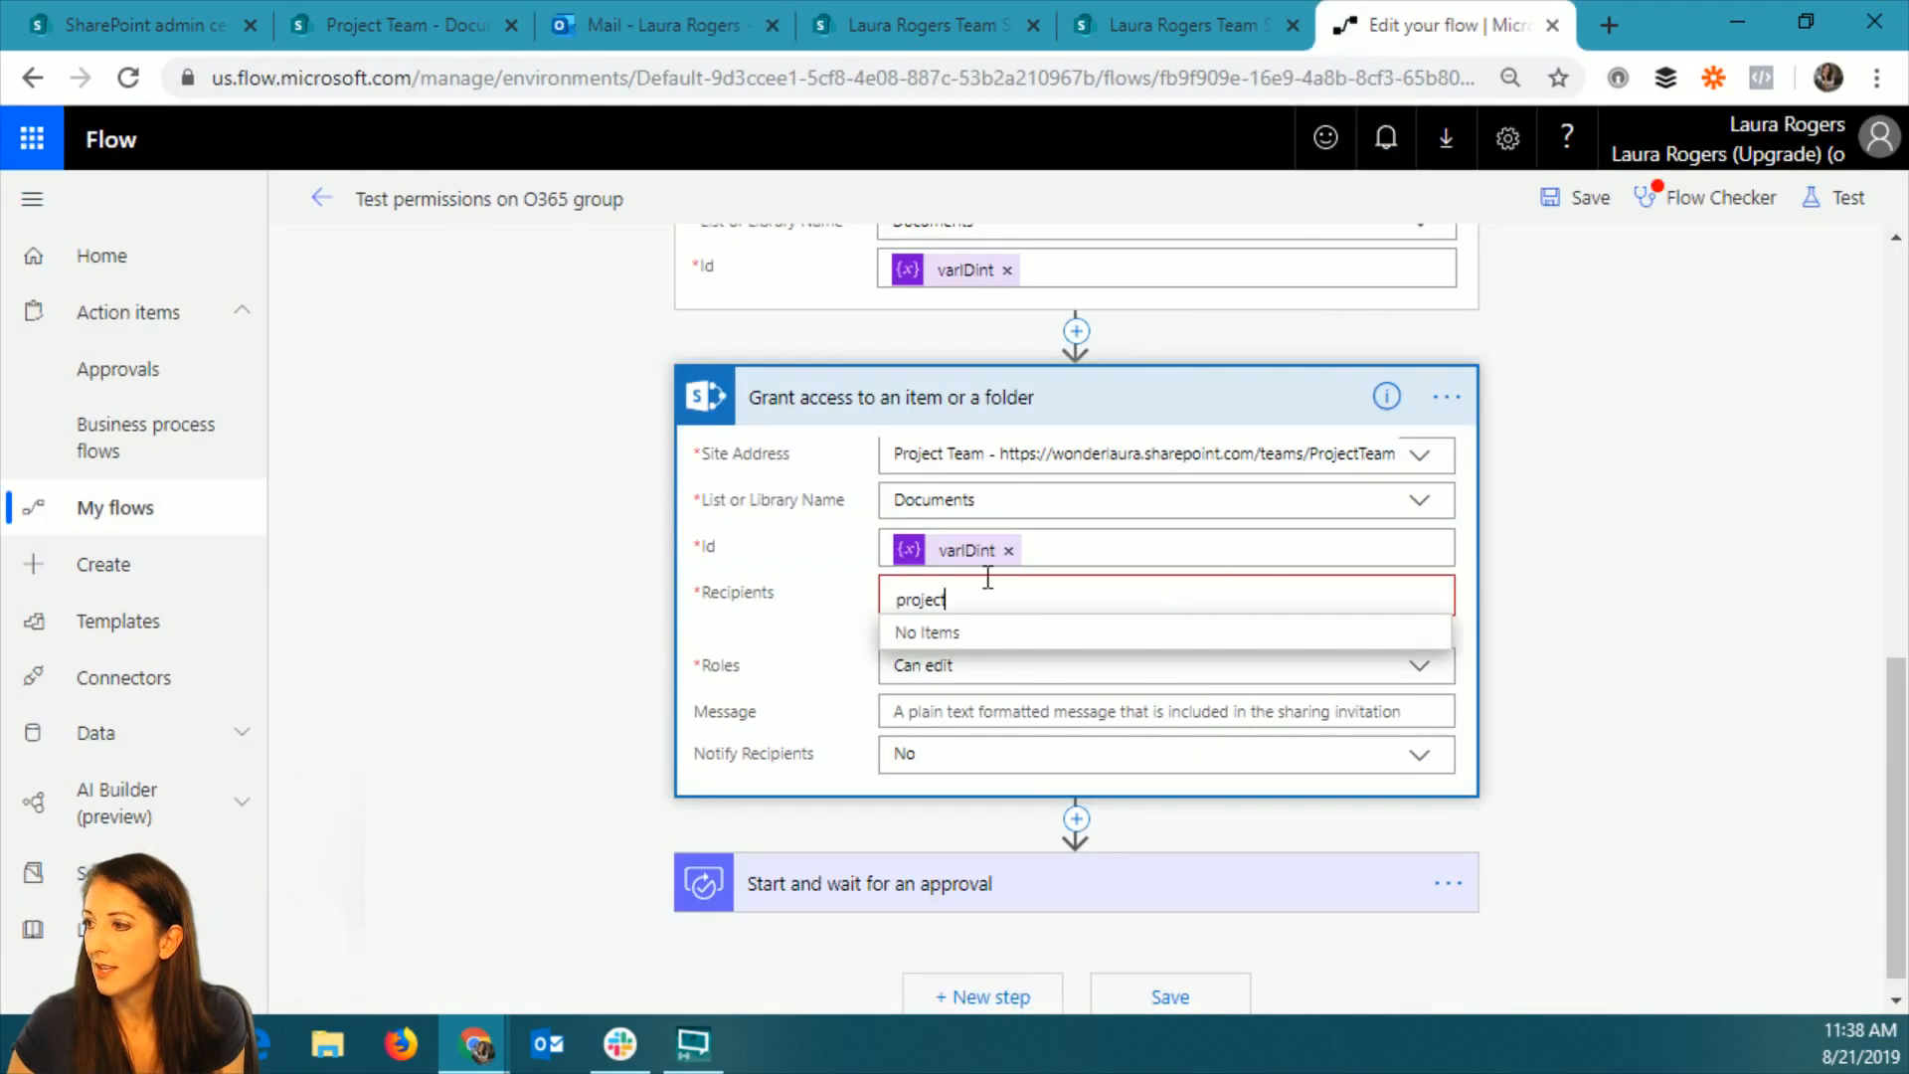
{"action": "left_click", "coordinate": [984, 594]}
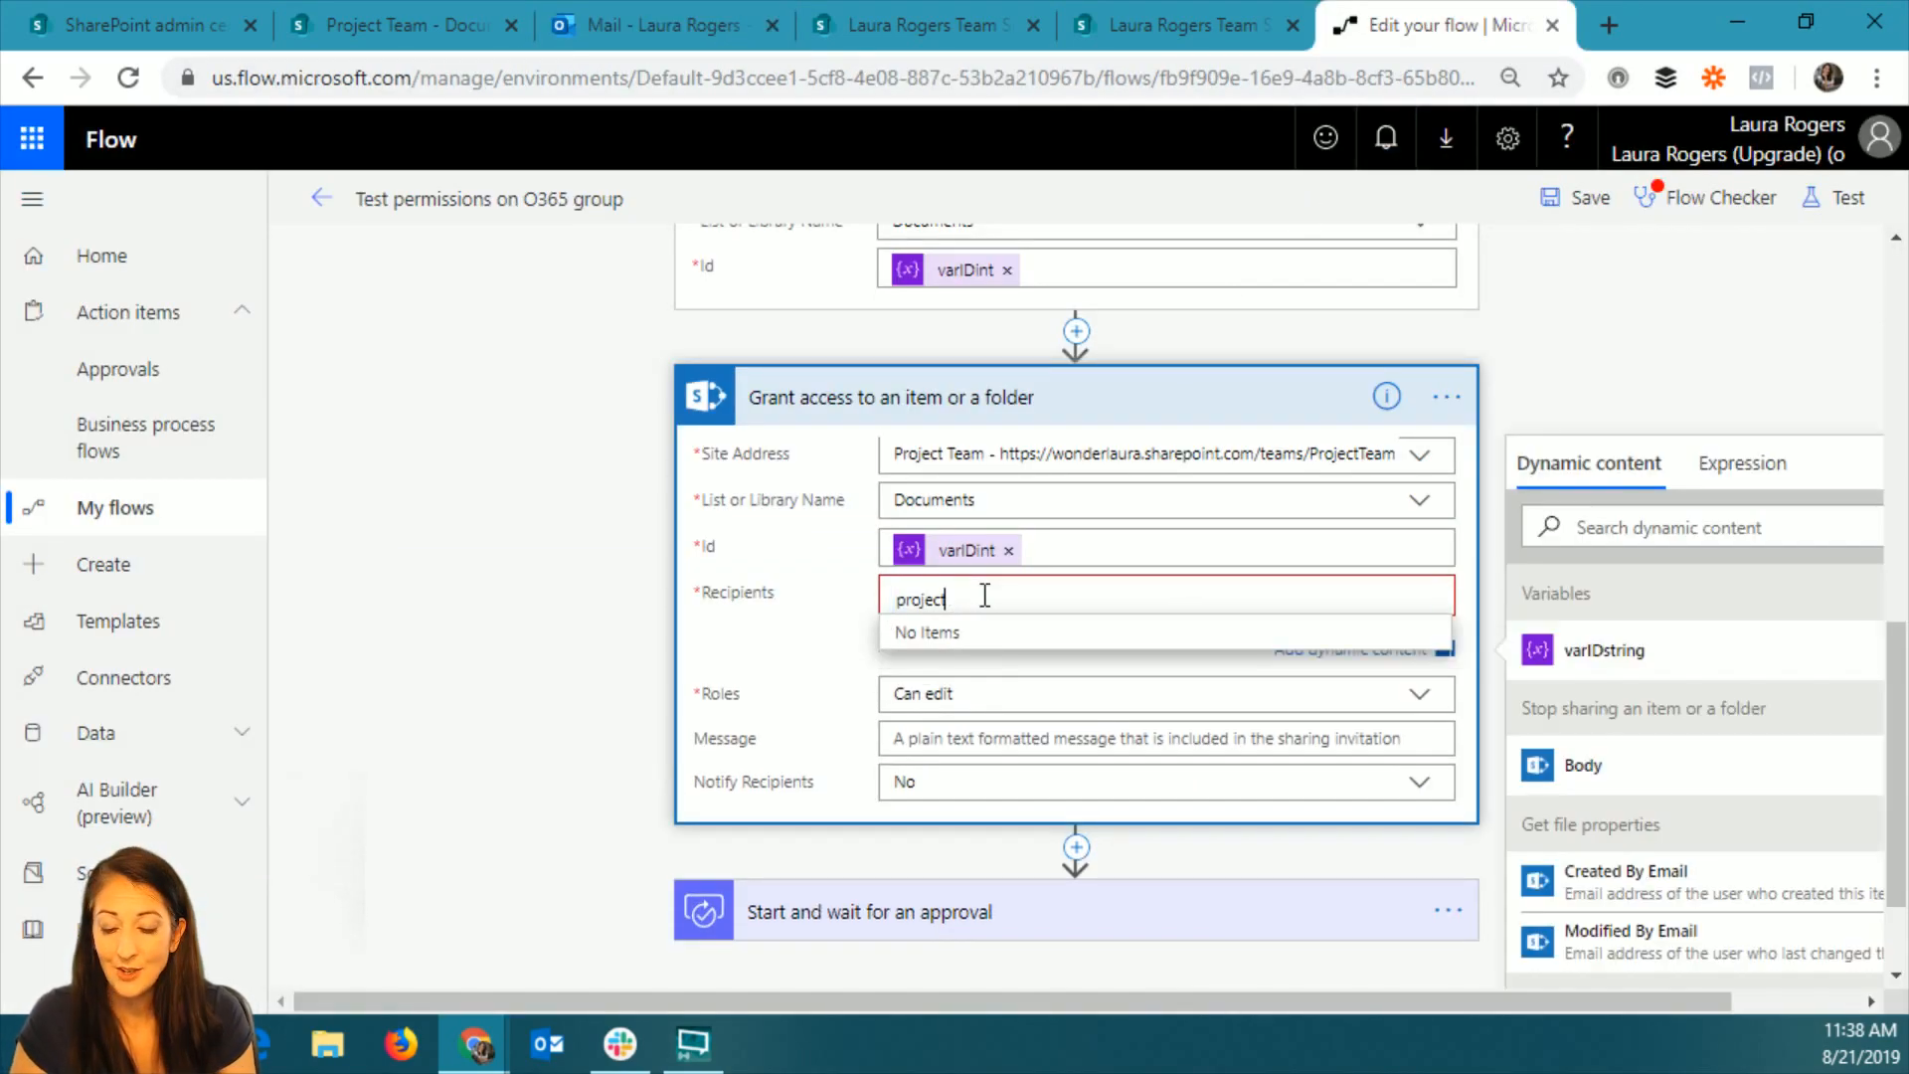
{"action": "key", "text": "BackSpace"}
{"action": "key", "text": "BackSpace"}
{"action": "key", "text": "BackSpace"}
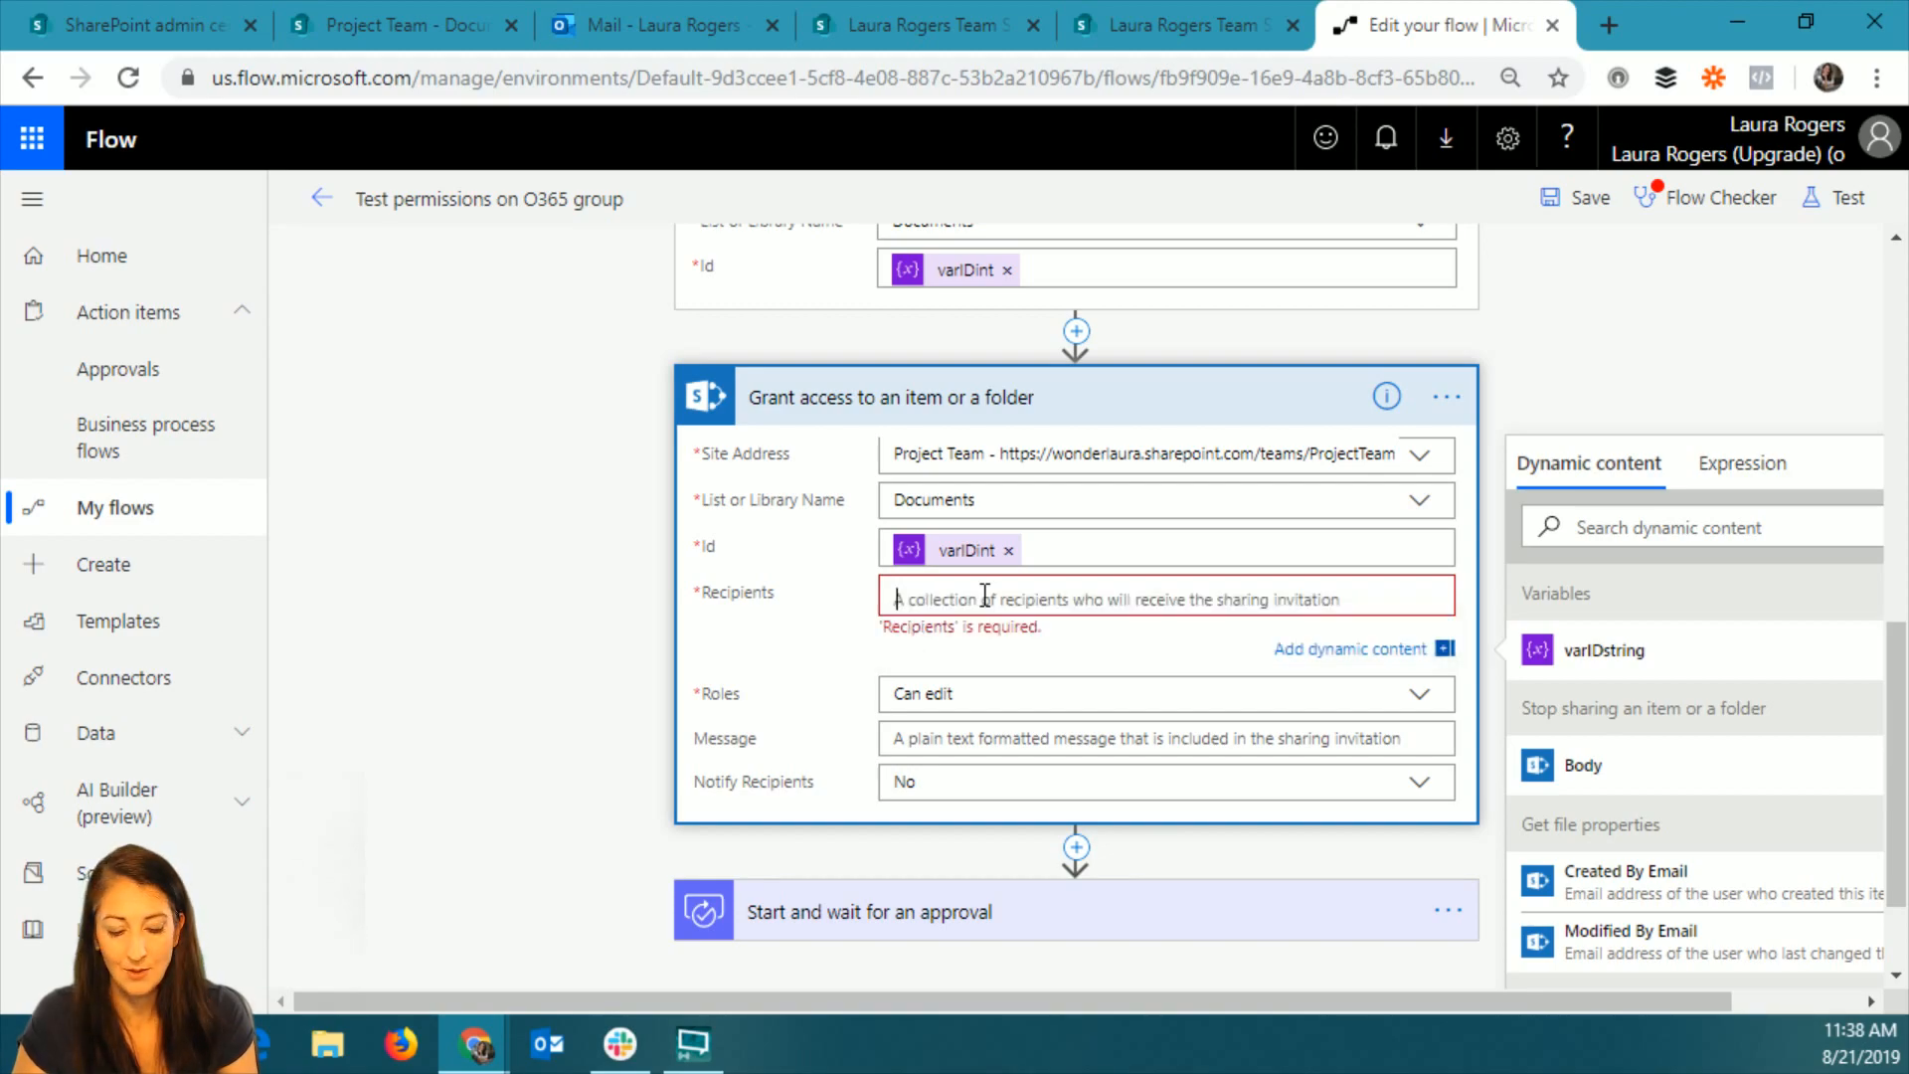
{"action": "key", "text": "ctrl+v"}
Clear the group's e-mail address from the Grant access action's Recipients and go back up to the variable actions.
{"action": "left_click", "coordinate": [1233, 602]}
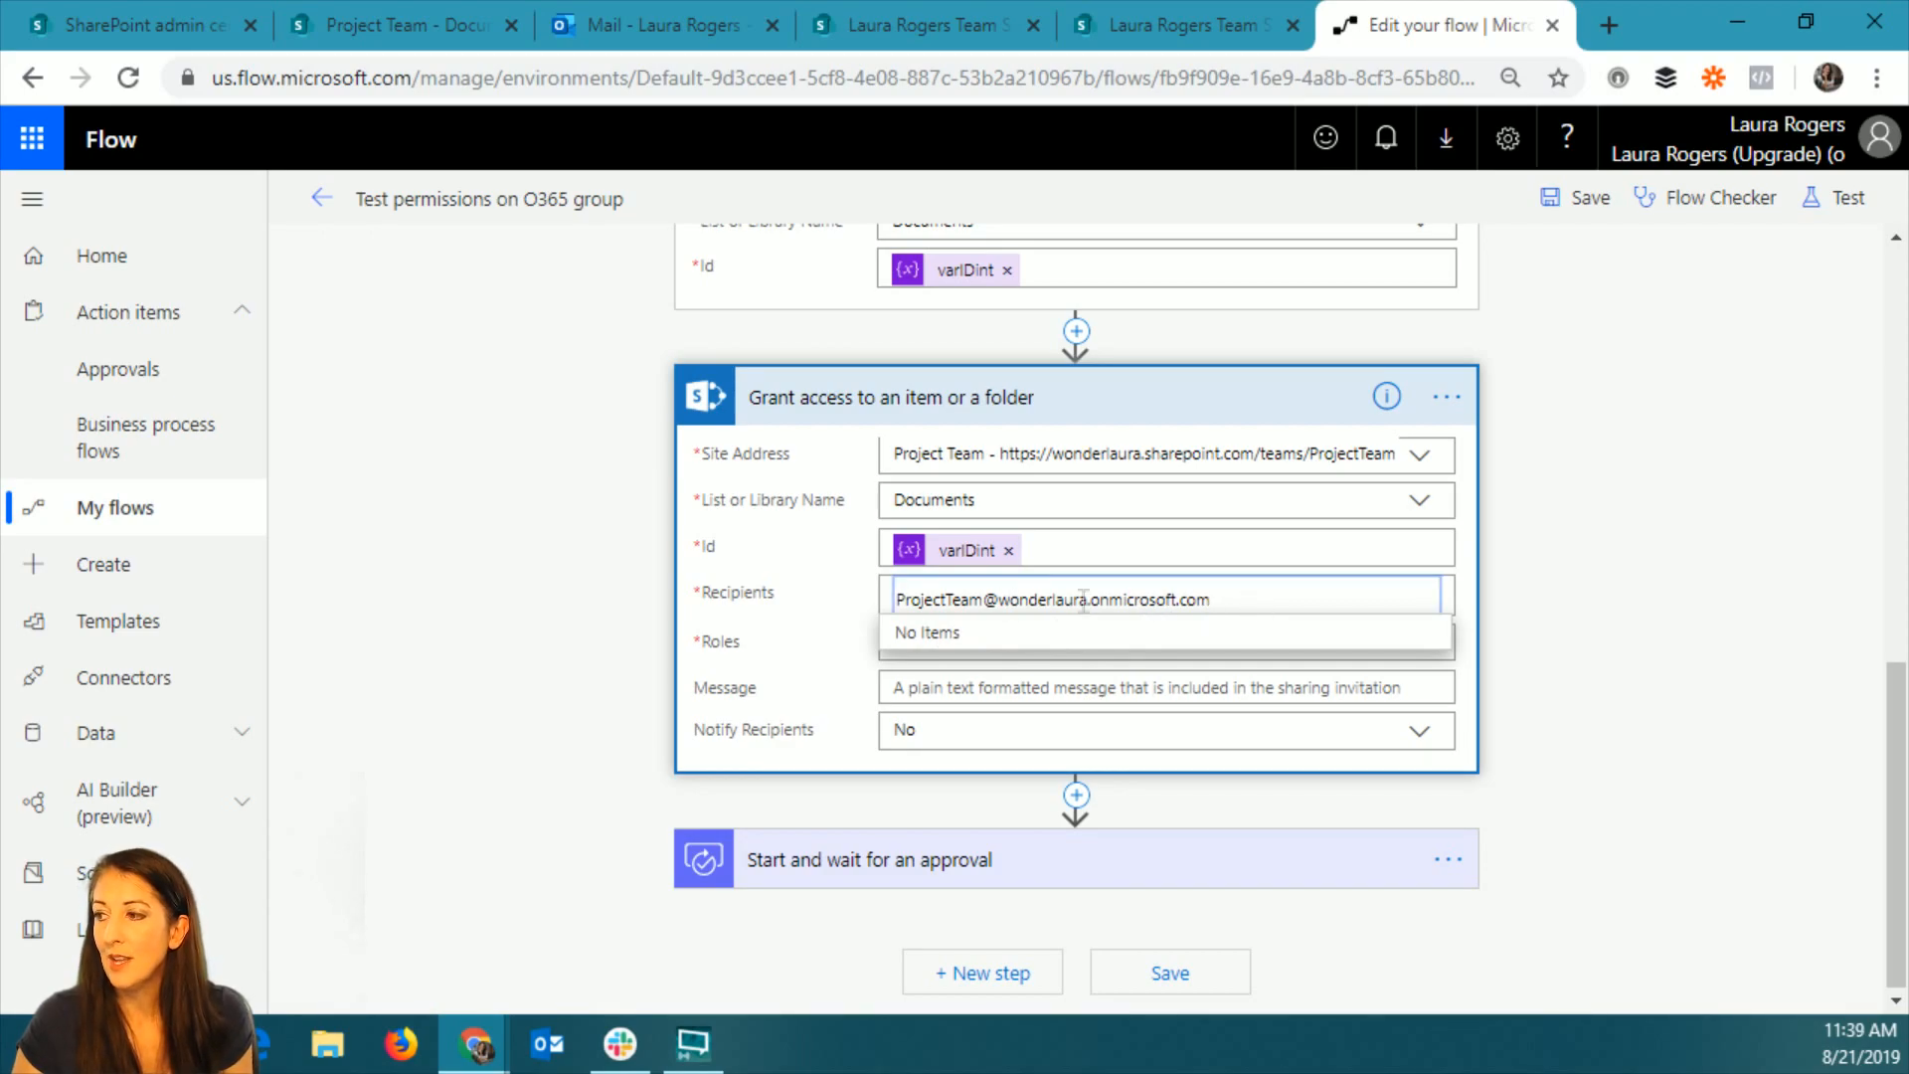
{"action": "left_click", "coordinate": [1247, 602]}
{"action": "key", "text": "BackSpace"}
{"action": "key", "text": "BackSpace"}
{"action": "key", "text": "BackSpace"}
{"action": "key", "text": "BackSpace"}
{"action": "key", "text": "BackSpace"}
{"action": "key", "text": "BackSpace"}
{"action": "key", "text": "BackSpace"}
{"action": "key", "text": "BackSpace"}
{"action": "key", "text": "BackSpace"}
{"action": "key", "text": "BackSpace"}
{"action": "key", "text": "BackSpace"}
{"action": "key", "text": "BackSpace"}
{"action": "key", "text": "BackSpace"}
{"action": "key", "text": "BackSpace"}
{"action": "key", "text": "BackSpace"}
{"action": "key", "text": "BackSpace"}
{"action": "key", "text": "BackSpace"}
{"action": "key", "text": "BackSpace"}
{"action": "key", "text": "BackSpace"}
{"action": "key", "text": "BackSpace"}
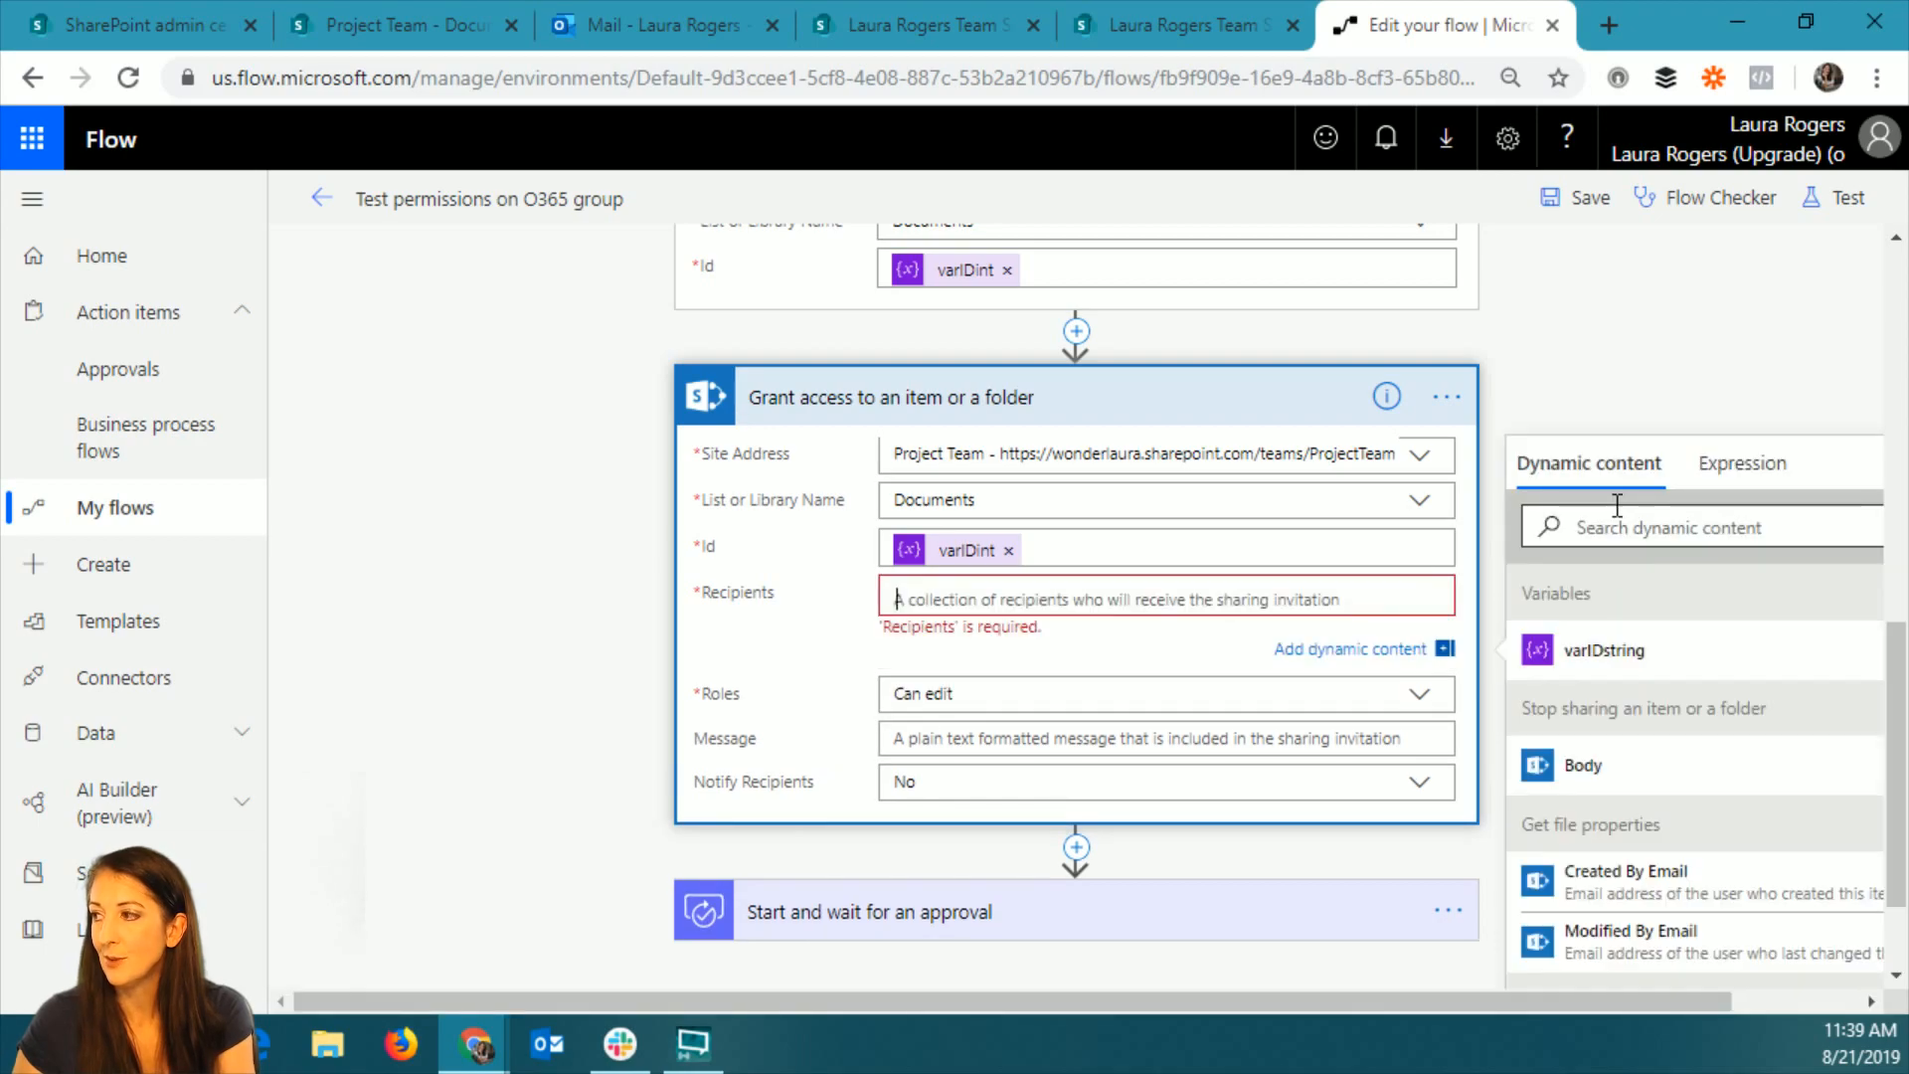
{"action": "left_click", "coordinate": [1096, 342]}
{"action": "scroll", "coordinate": [1158, 338], "scroll_direction": "up", "scroll_amount": 7}
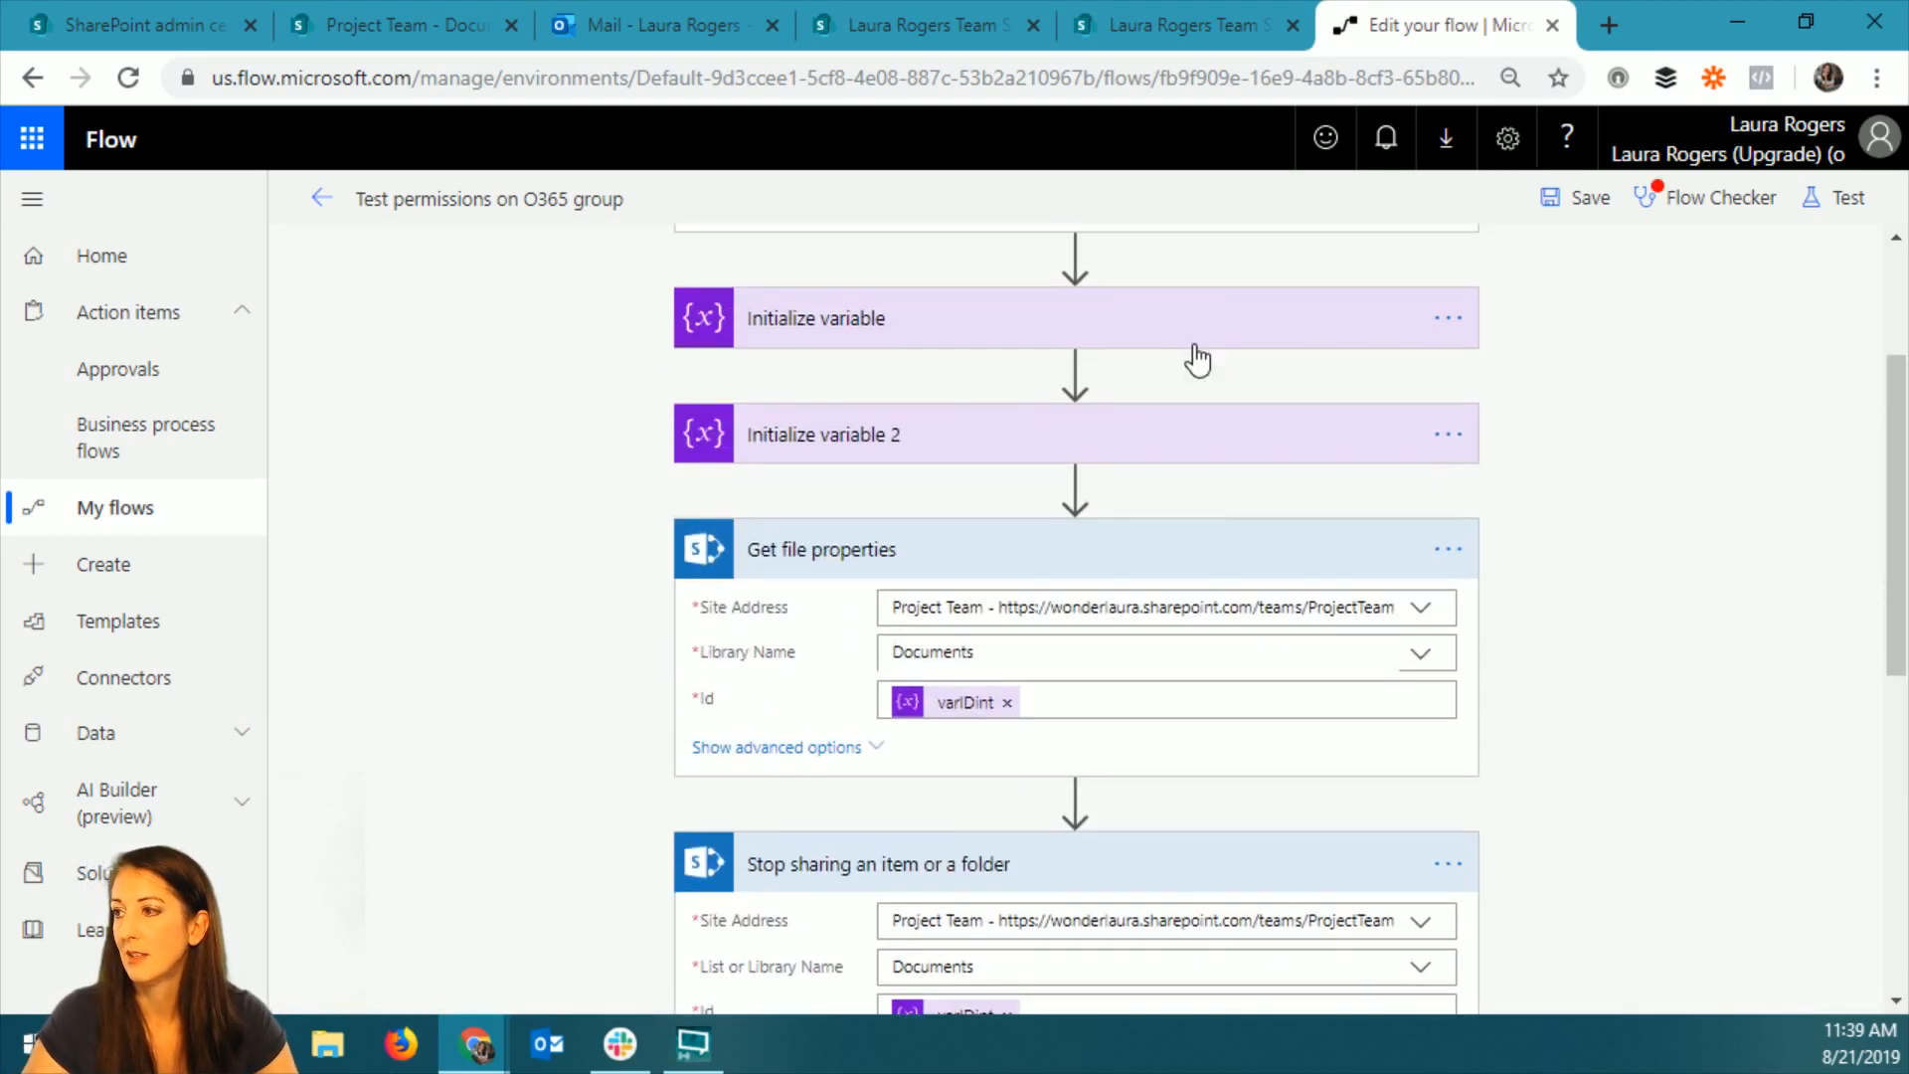
Add an Office 365 Groups List group members action between the Stop sharing and Grant access actions.
{"action": "scroll", "coordinate": [1132, 837], "scroll_direction": "down", "scroll_amount": 3}
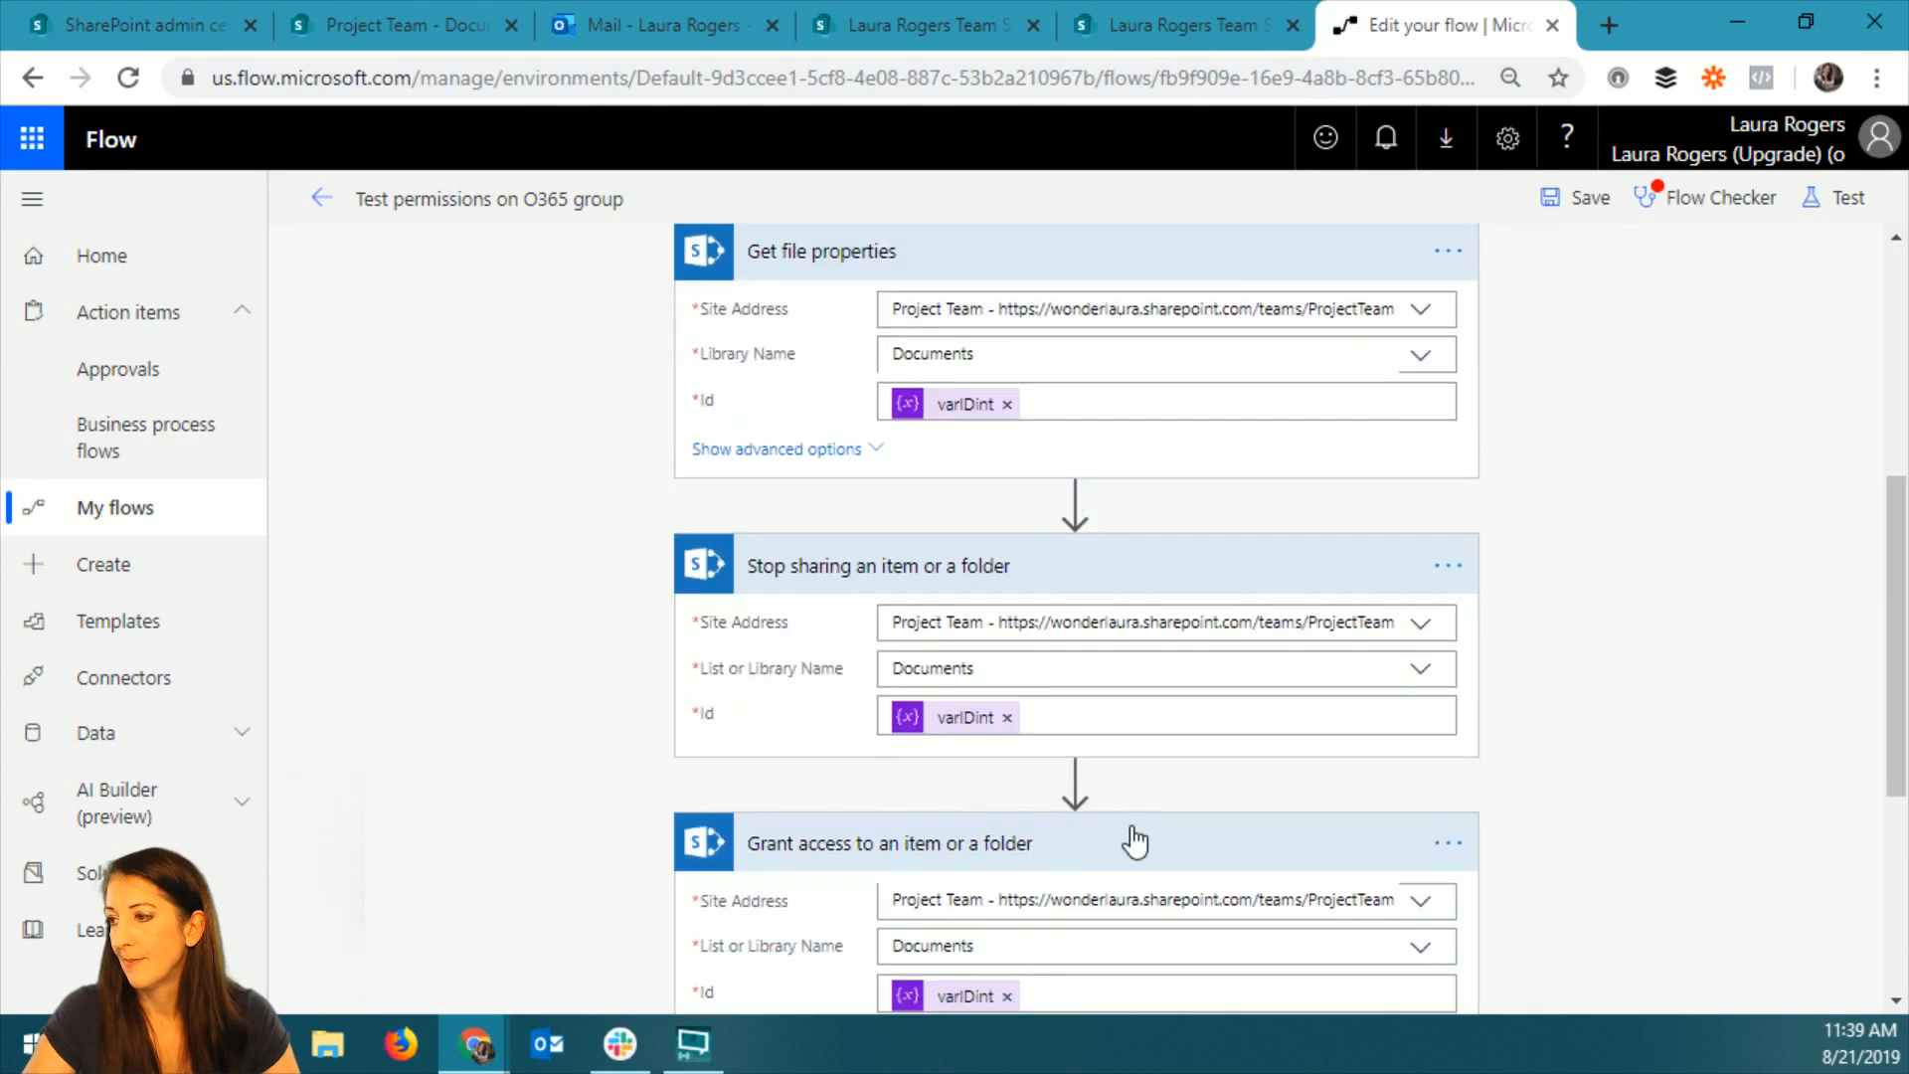
{"action": "left_click", "coordinate": [1075, 779]}
{"action": "left_click", "coordinate": [1079, 817]}
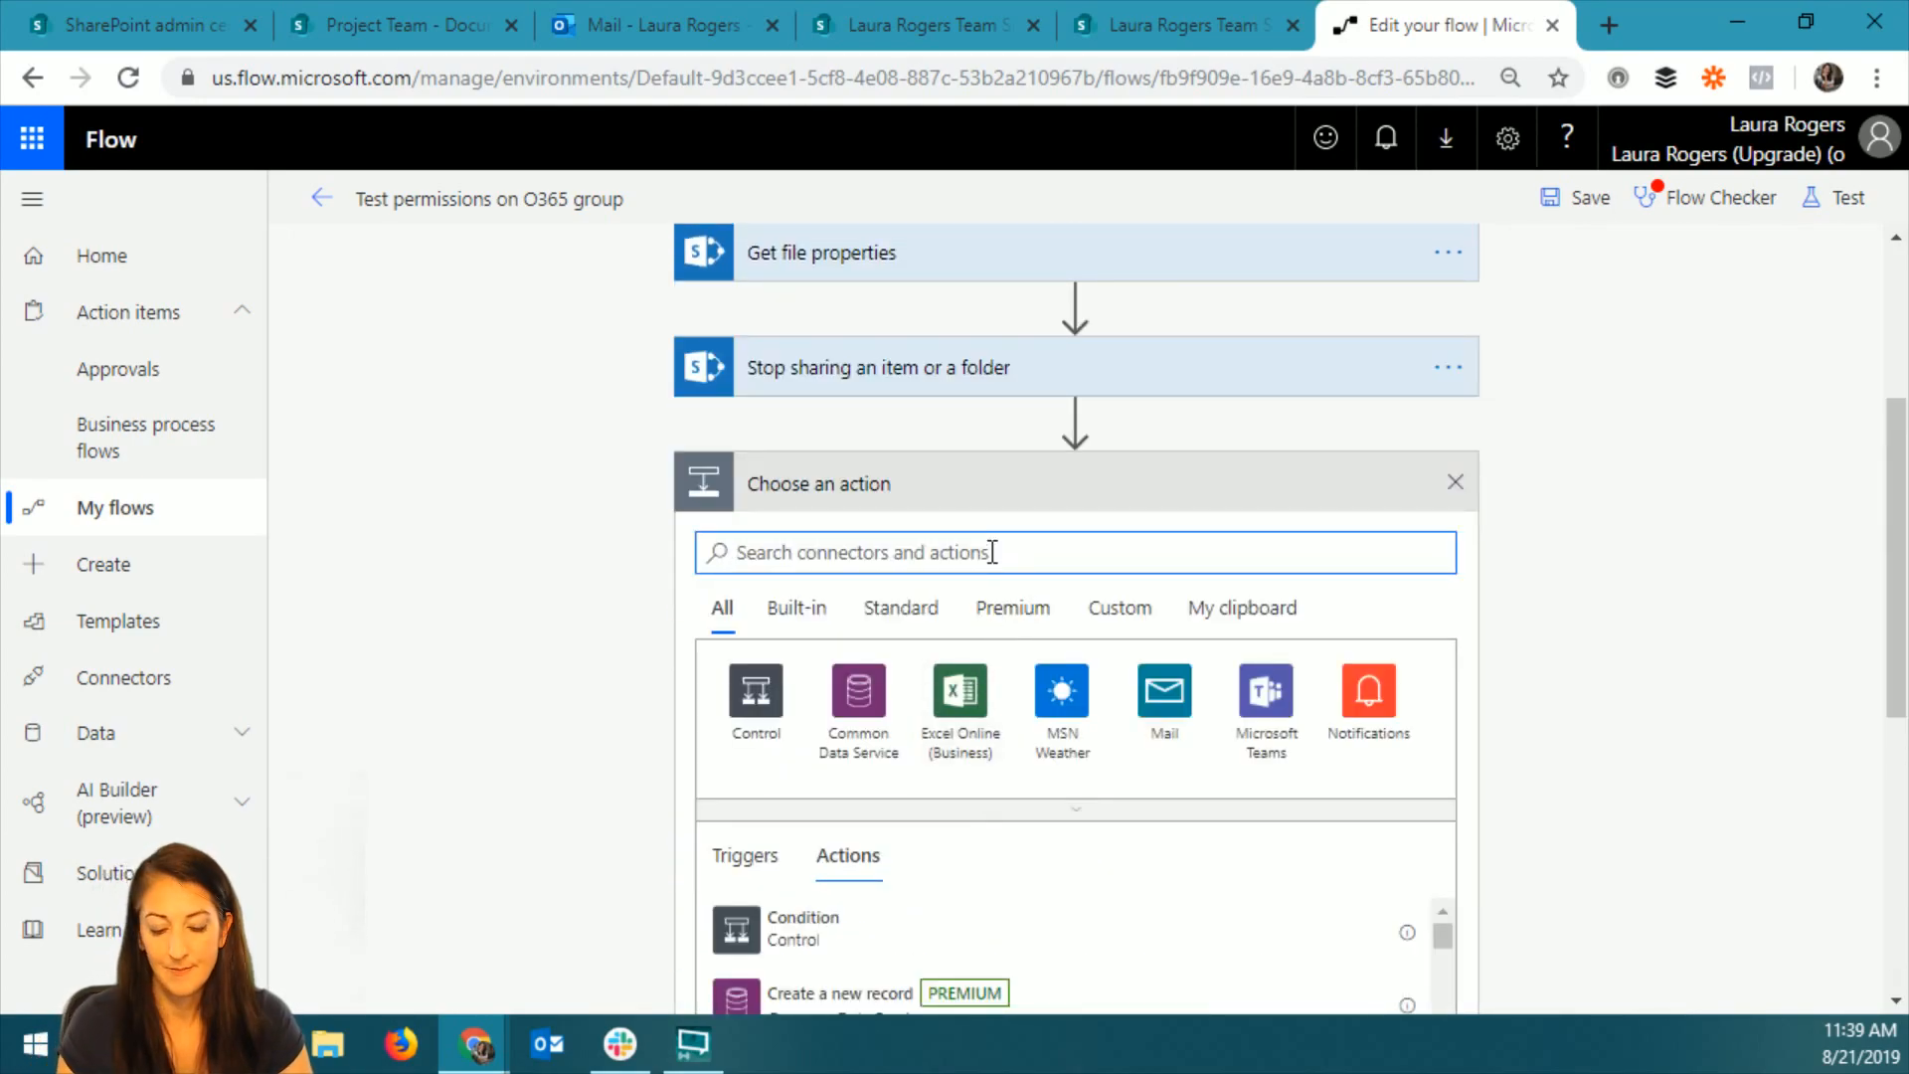
{"action": "type", "text": "office 365"}
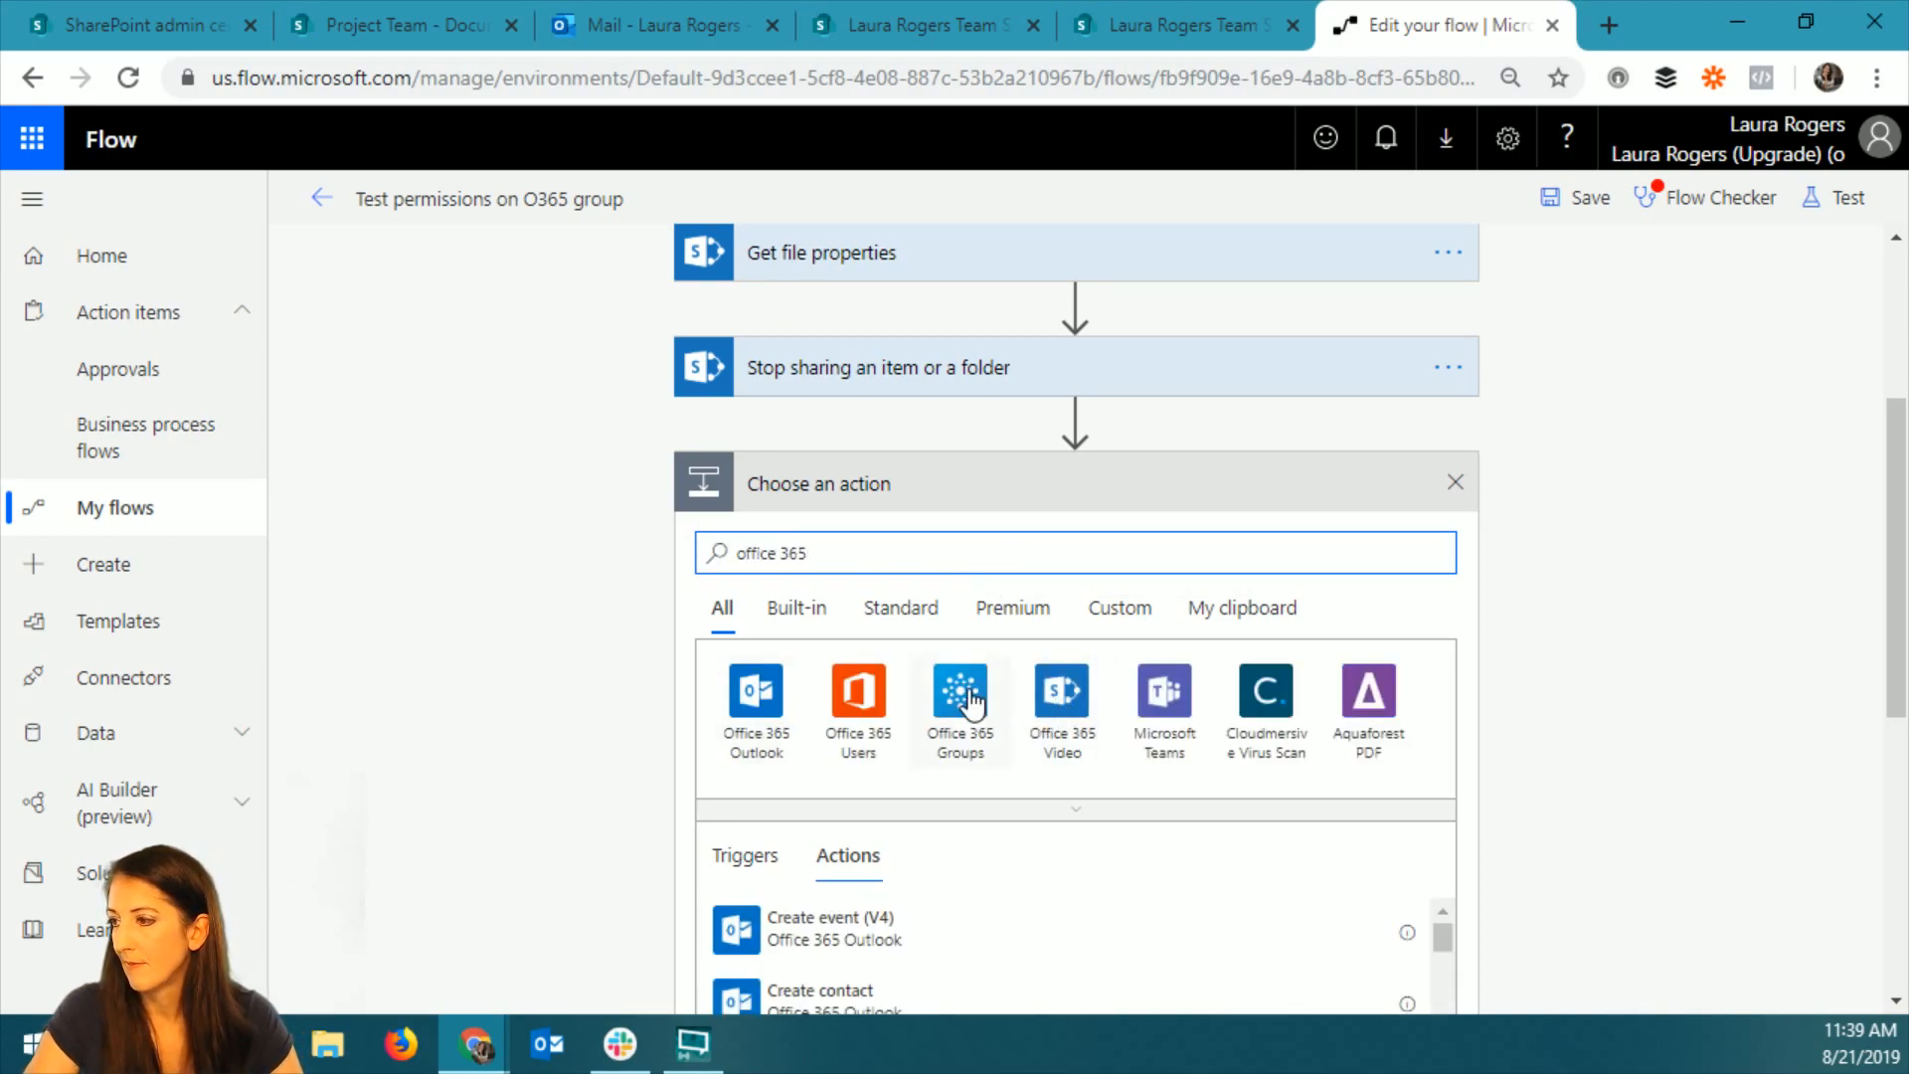
{"action": "left_click", "coordinate": [960, 689]}
{"action": "scroll", "coordinate": [1499, 733], "scroll_direction": "down", "scroll_amount": 2}
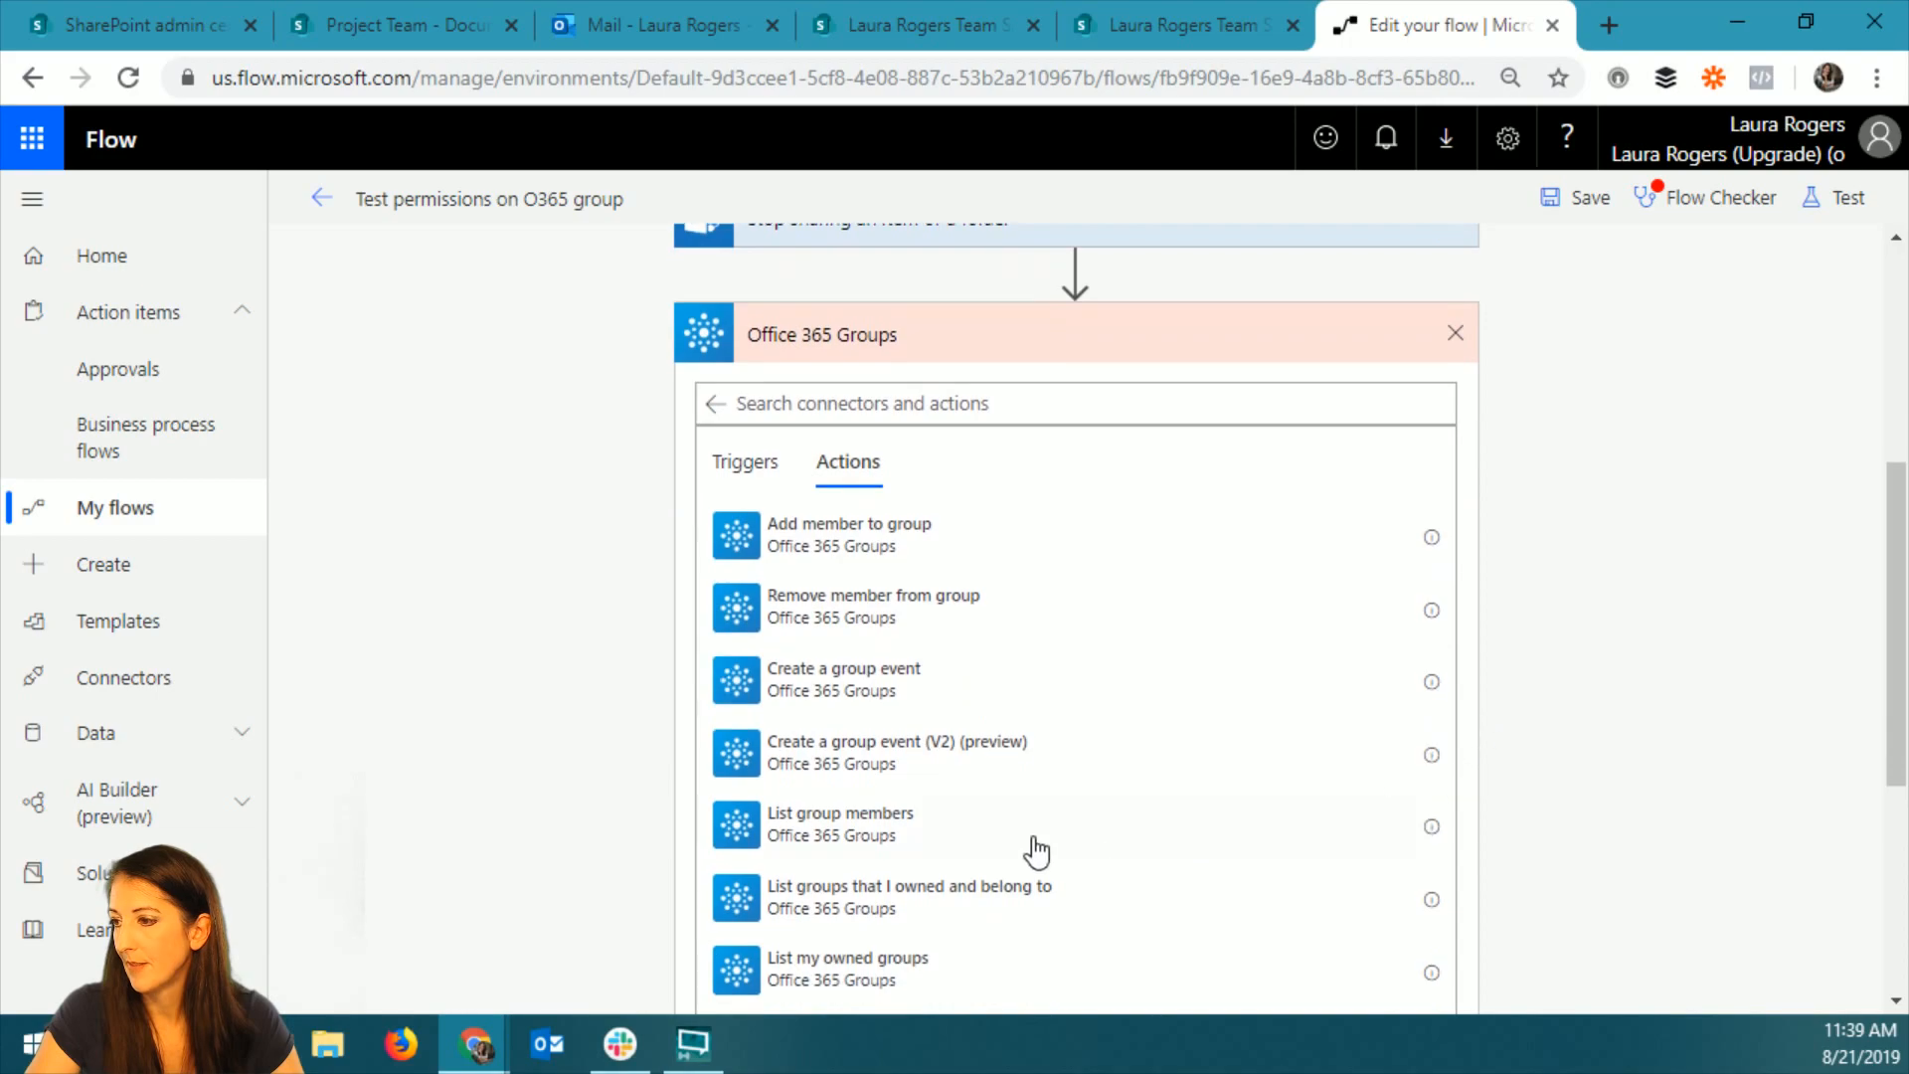
{"action": "left_click", "coordinate": [823, 845]}
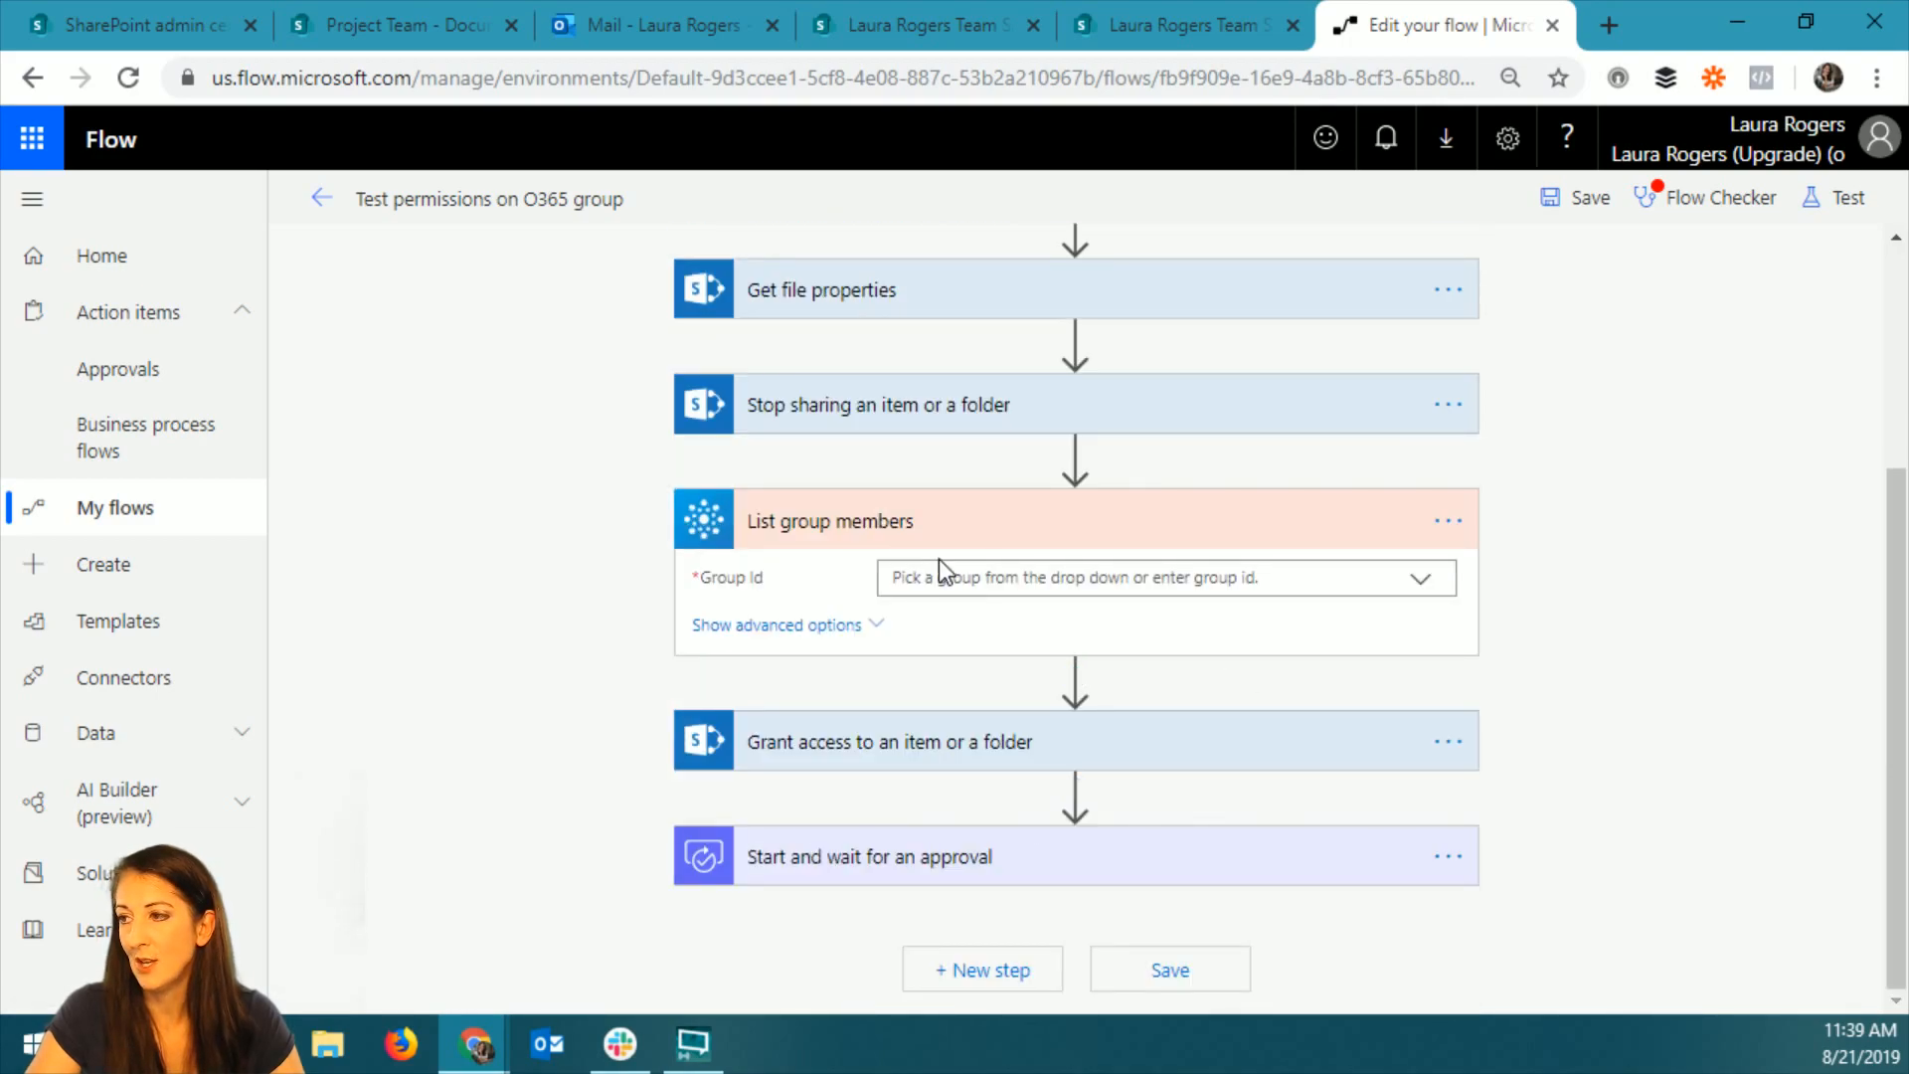
Select Project Team as the group whose members the List group members action retrieves.
{"action": "left_click", "coordinate": [1091, 583]}
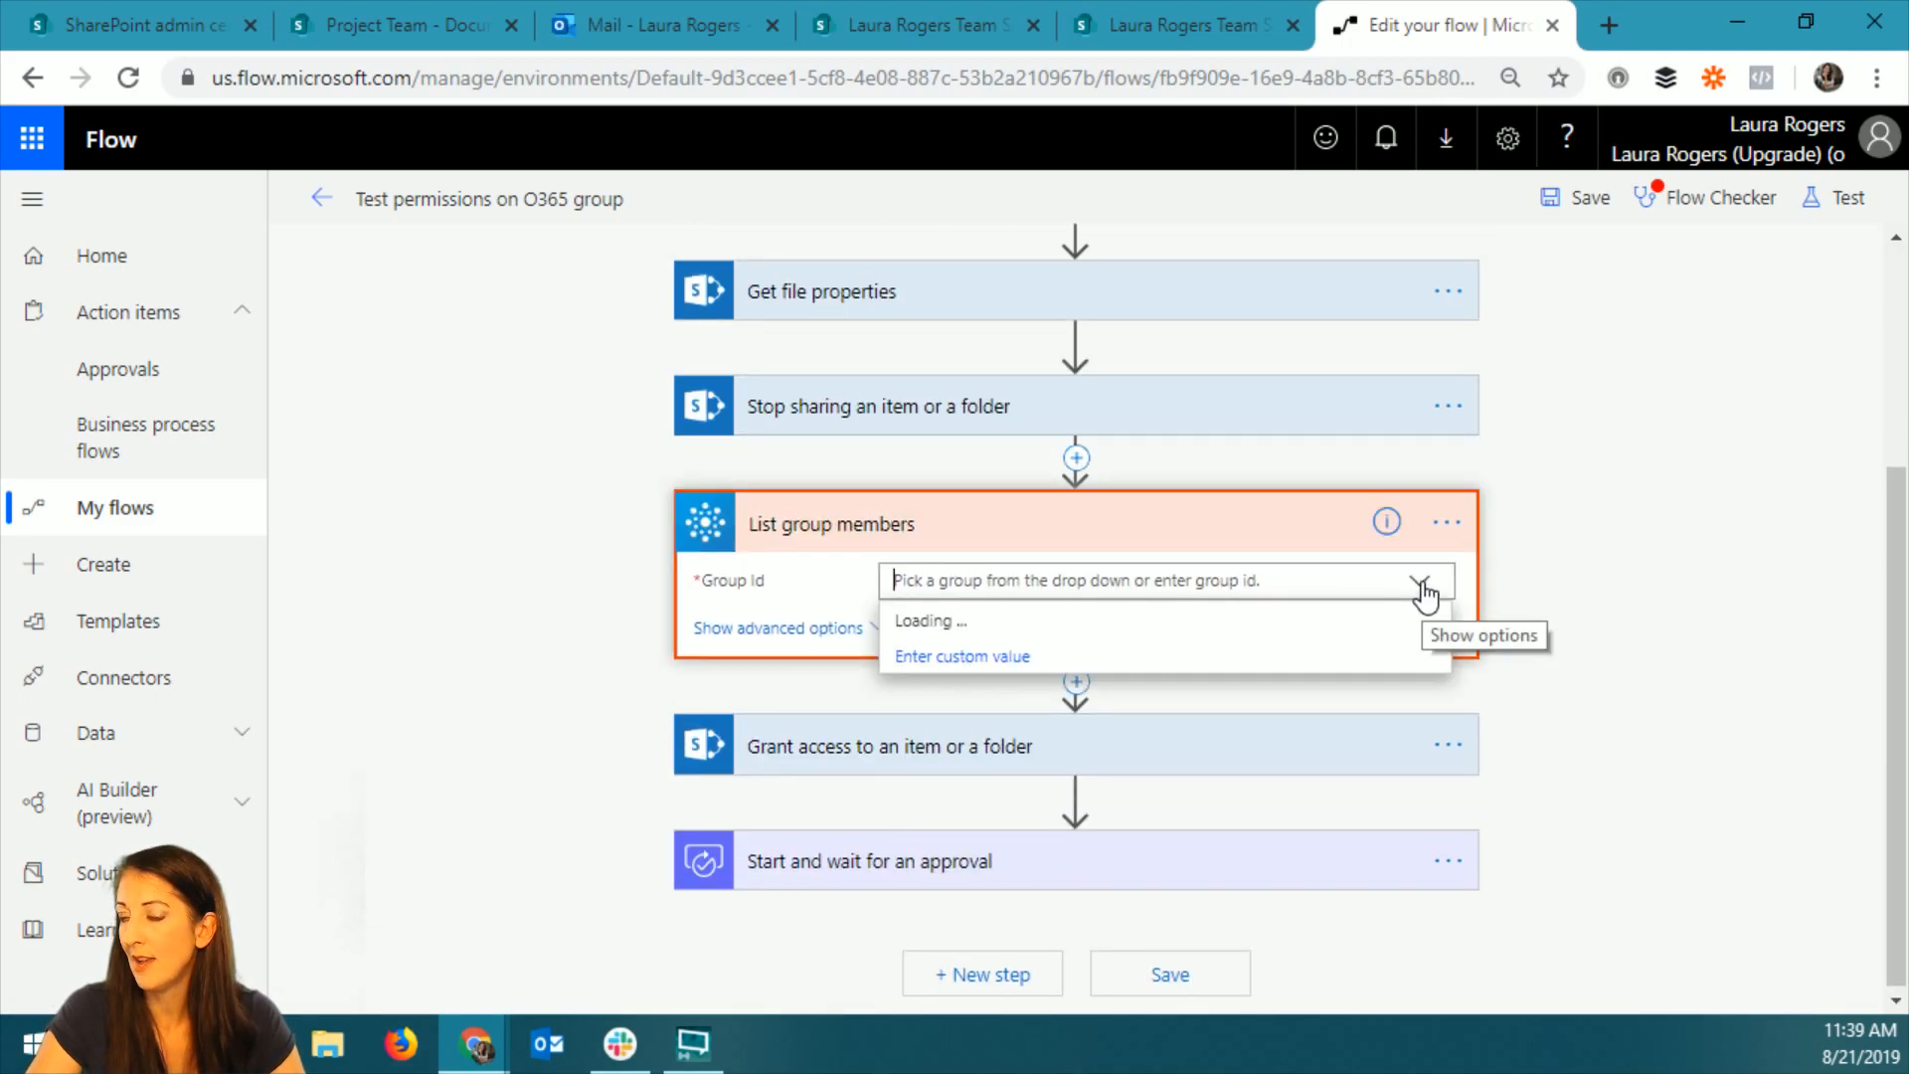
{"action": "scroll", "coordinate": [1188, 865], "scroll_direction": "down", "scroll_amount": 3}
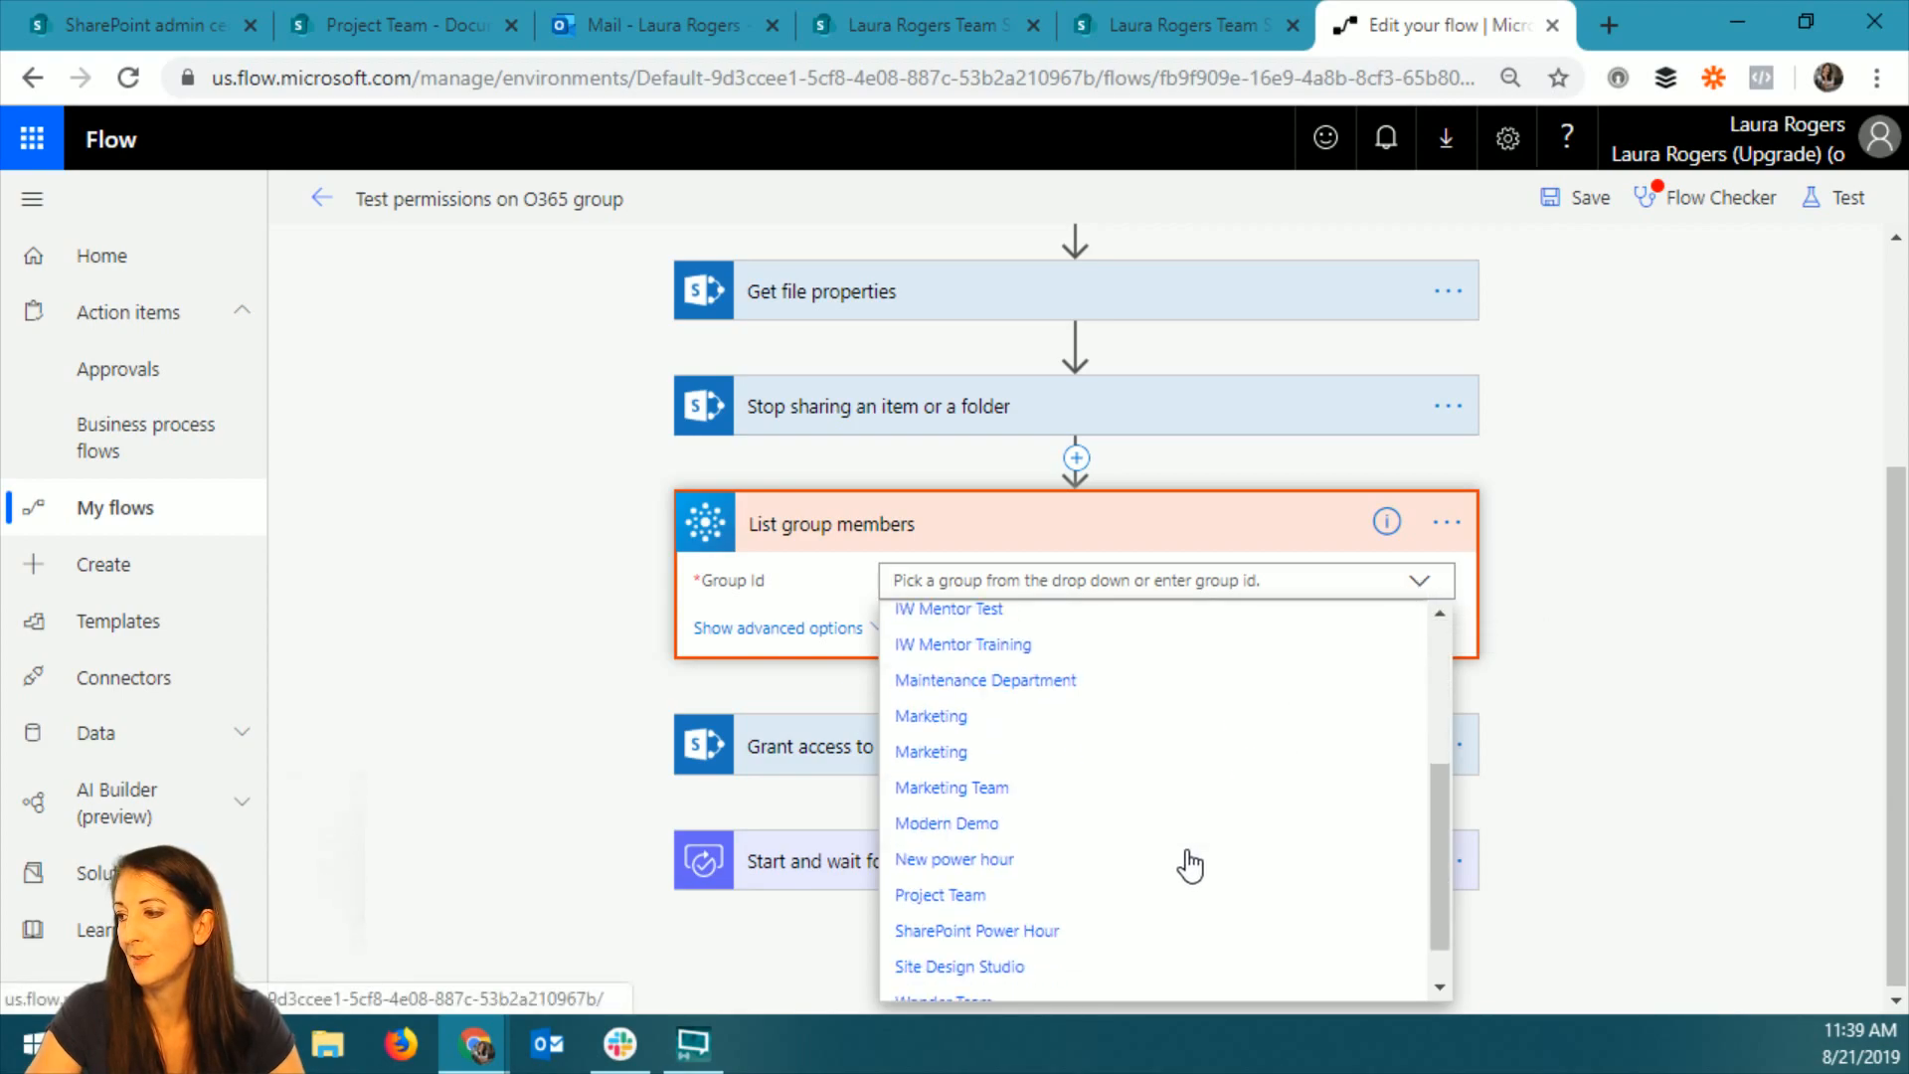
{"action": "left_click", "coordinate": [930, 895]}
{"action": "left_click", "coordinate": [833, 629]}
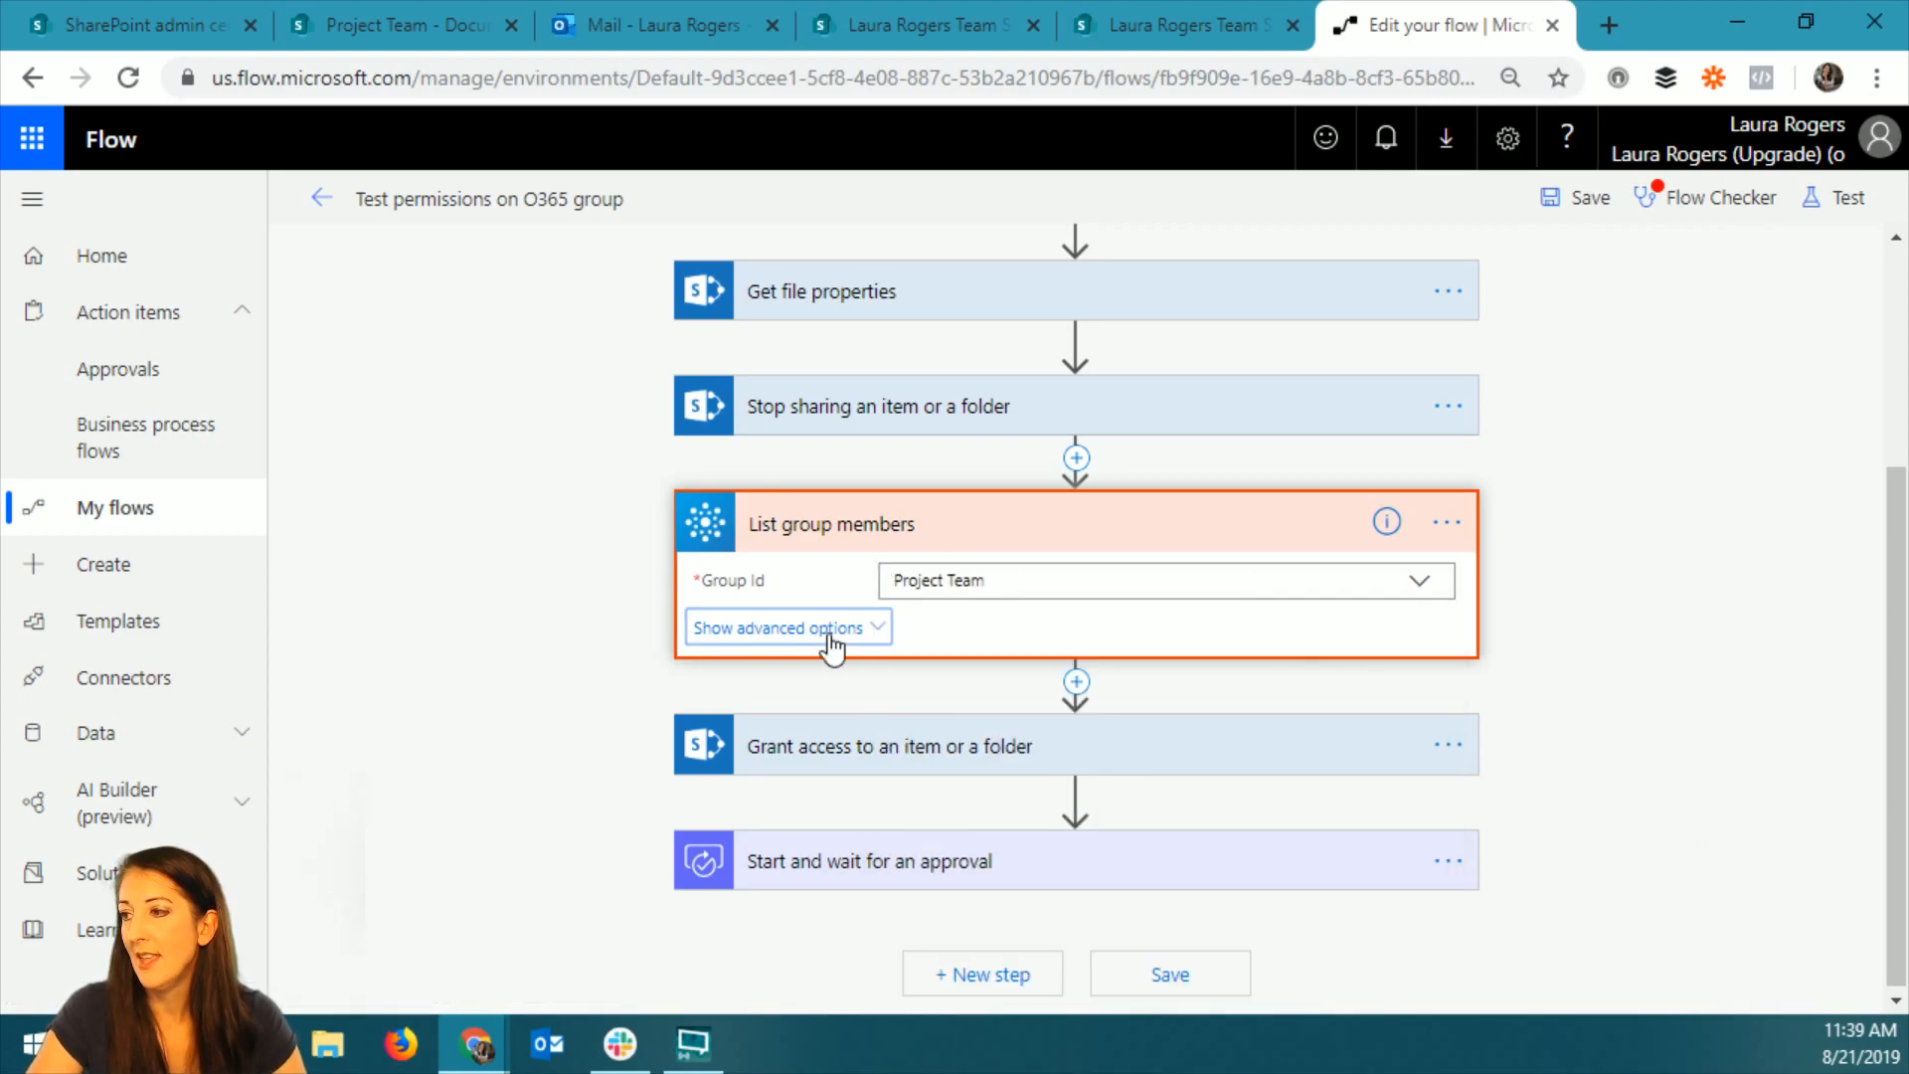
{"action": "left_click", "coordinate": [829, 680]}
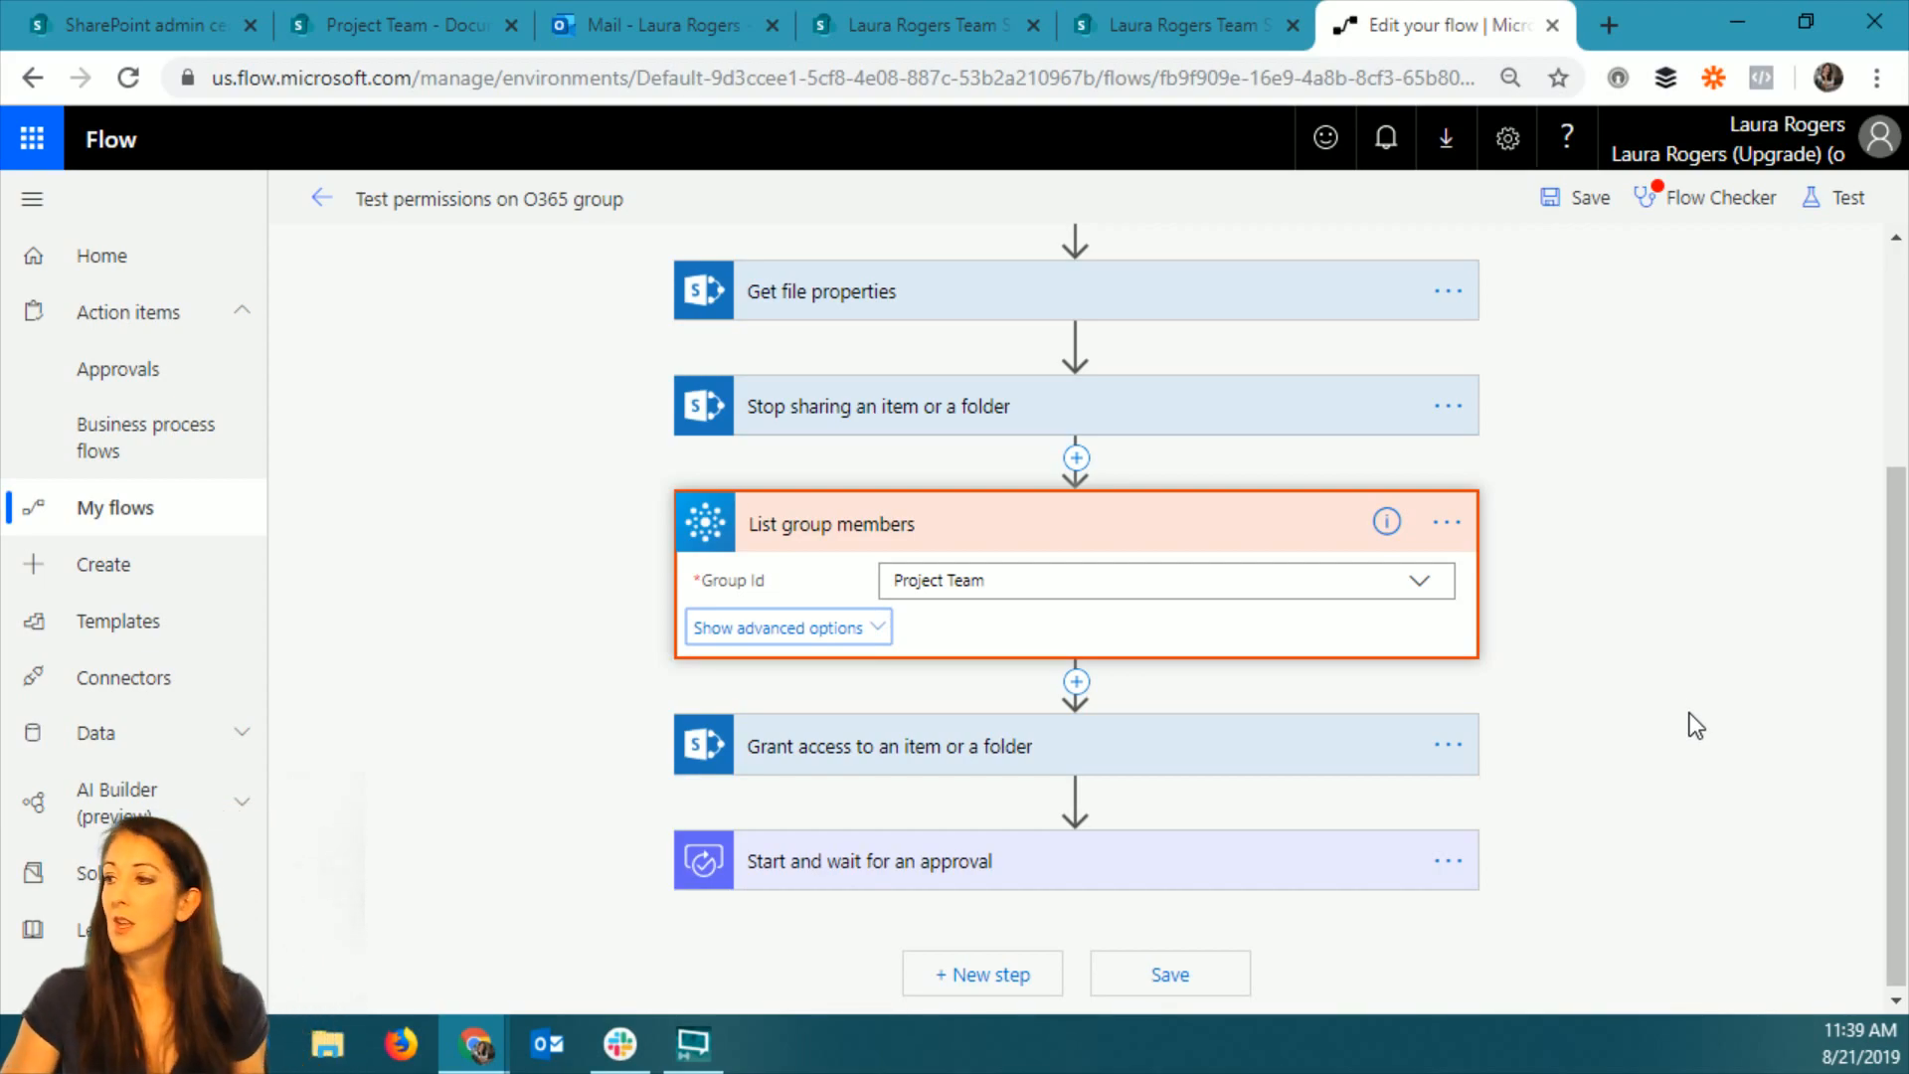
Insert the Mail value from List group members as the Recipients of the Grant access action and check the resulting loop.
{"action": "left_click", "coordinate": [887, 756]}
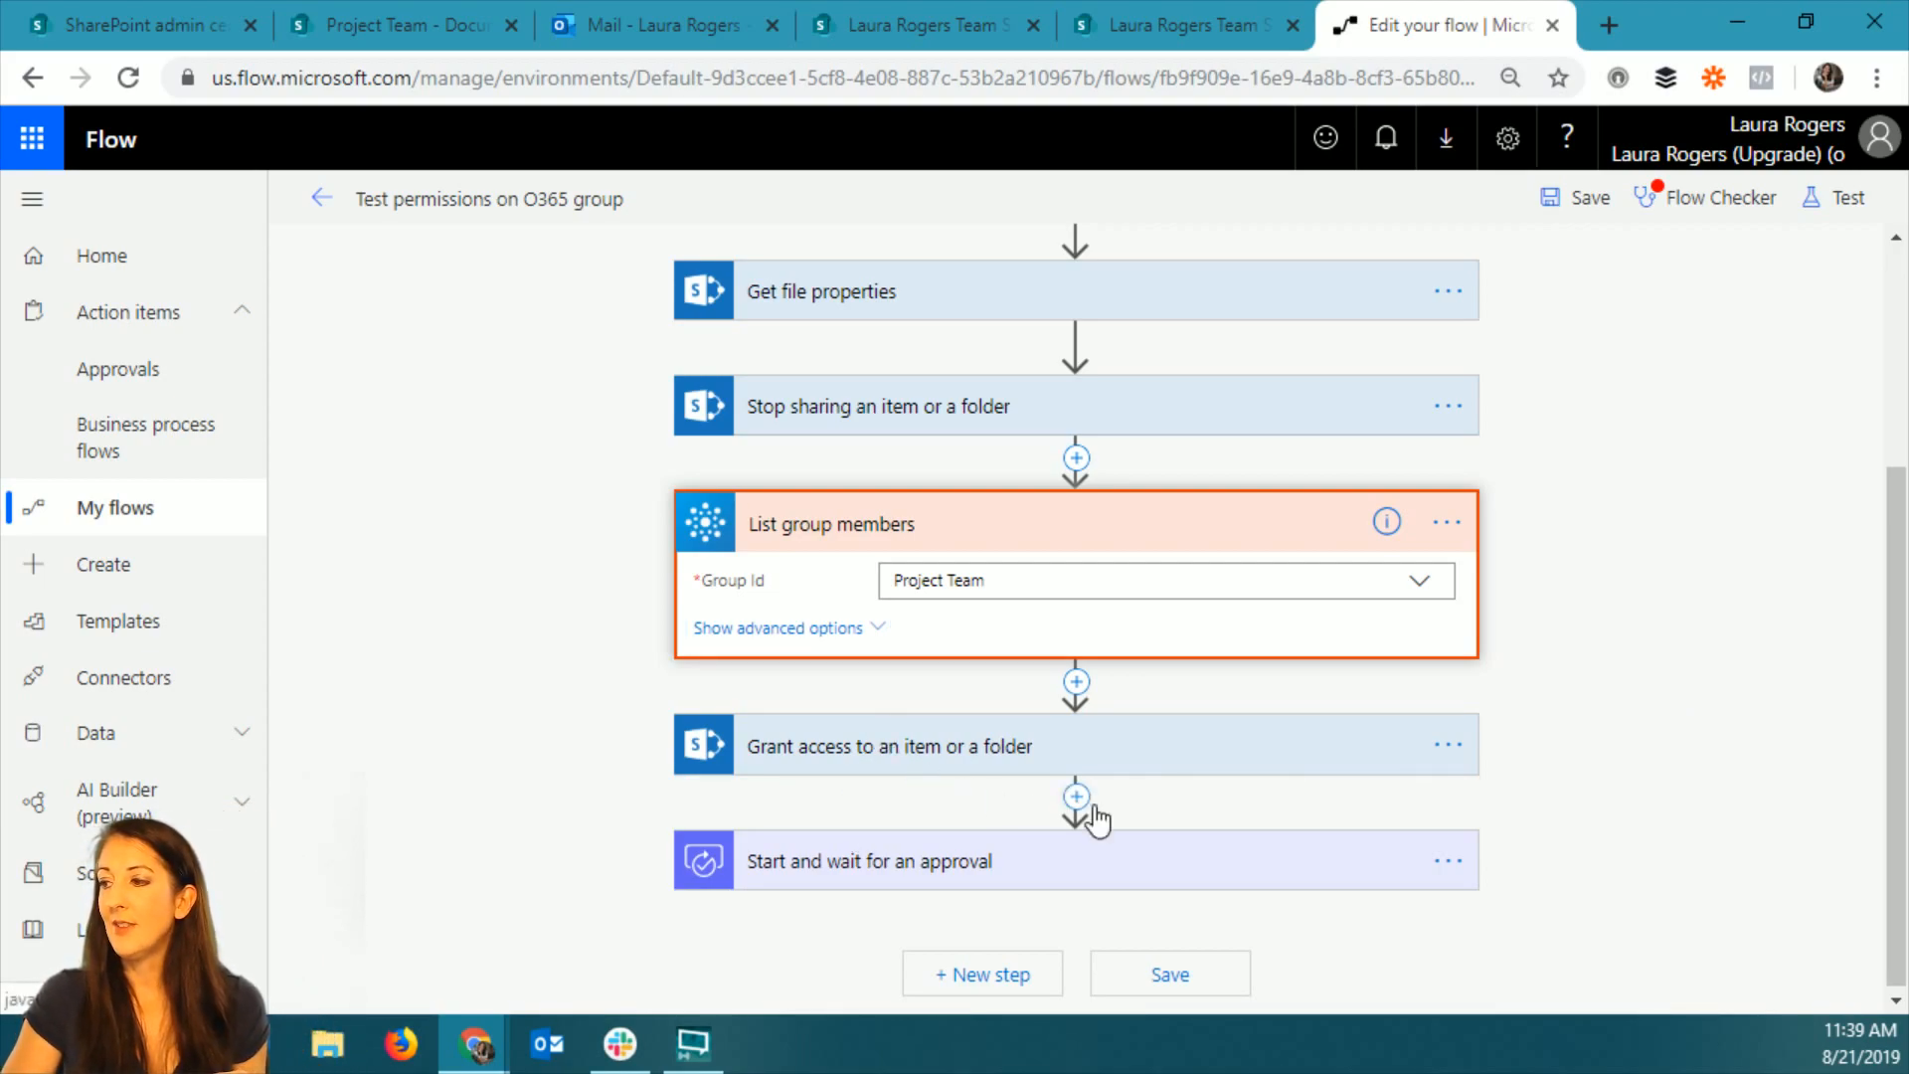
{"action": "scroll", "coordinate": [1090, 889], "scroll_direction": "down", "scroll_amount": 2}
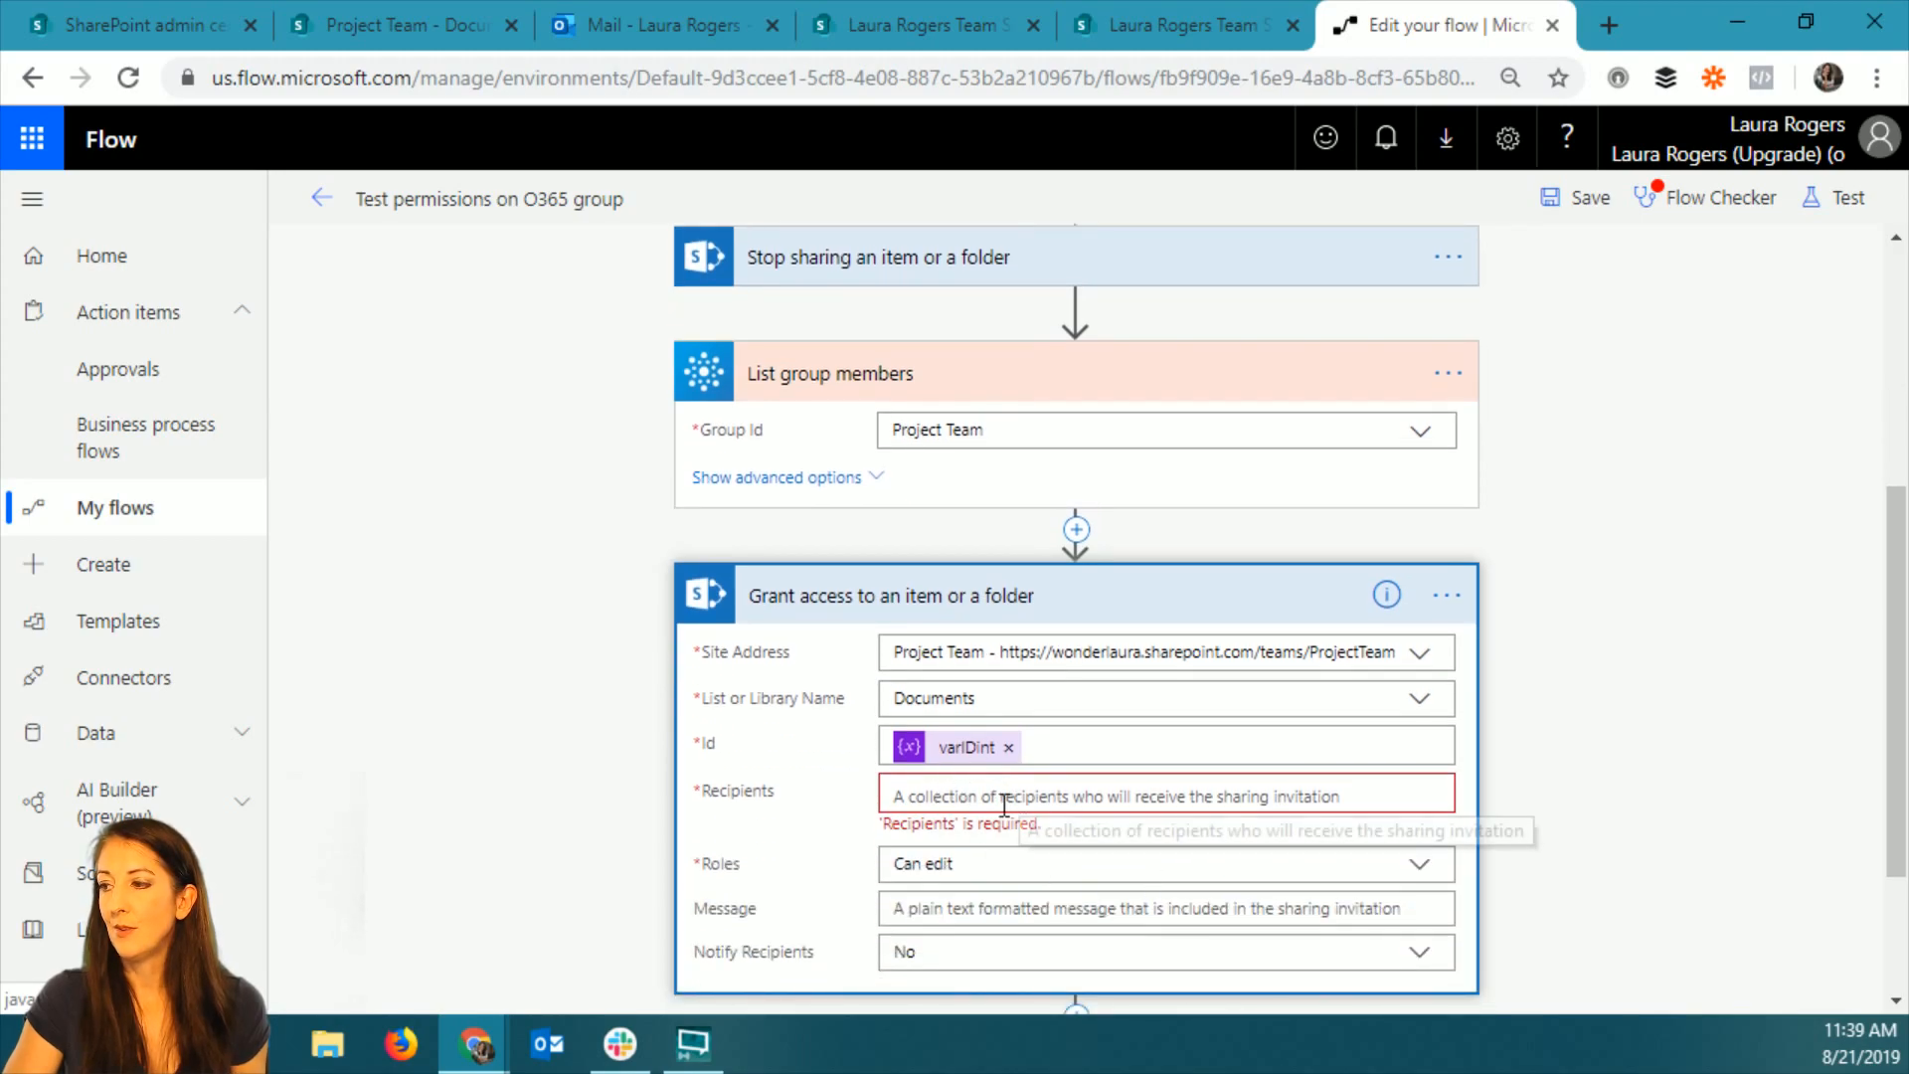
{"action": "left_click", "coordinate": [1004, 802]}
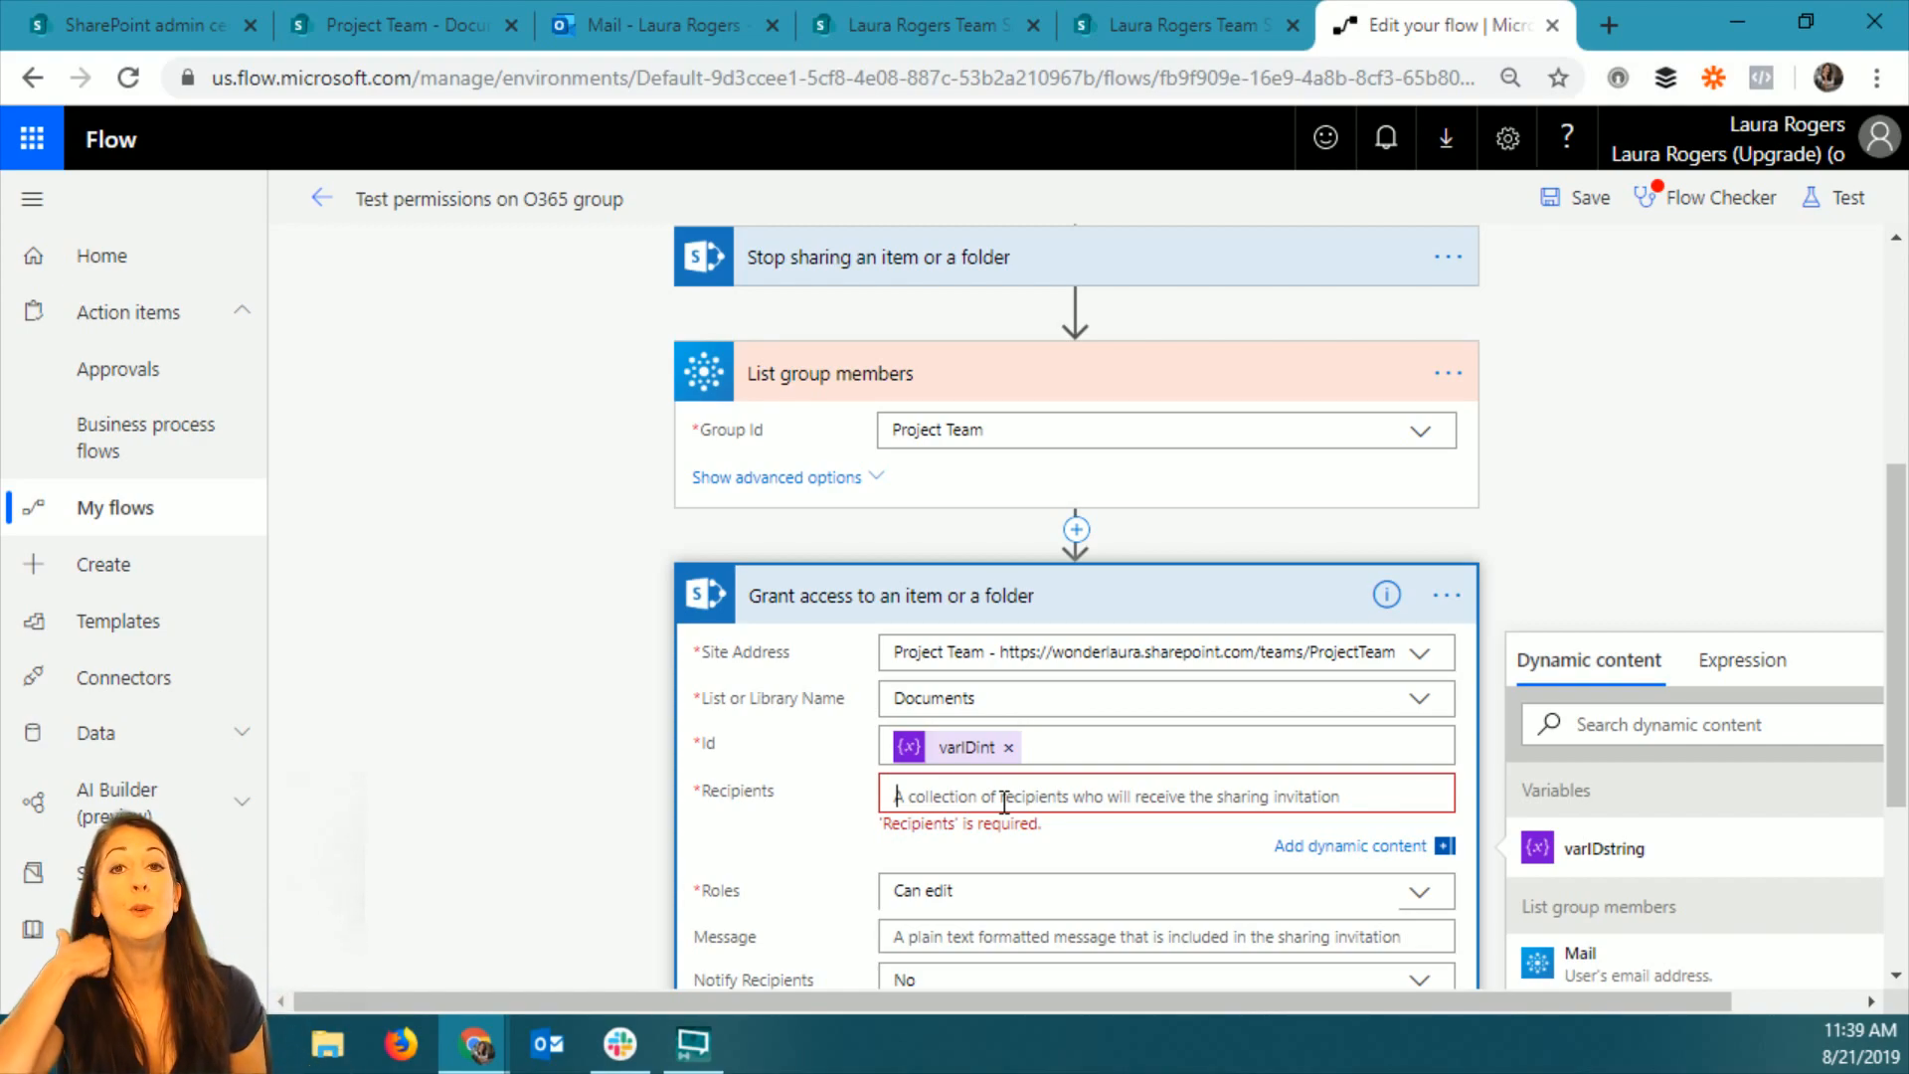
{"action": "scroll", "coordinate": [1680, 855], "scroll_direction": "down", "scroll_amount": 1}
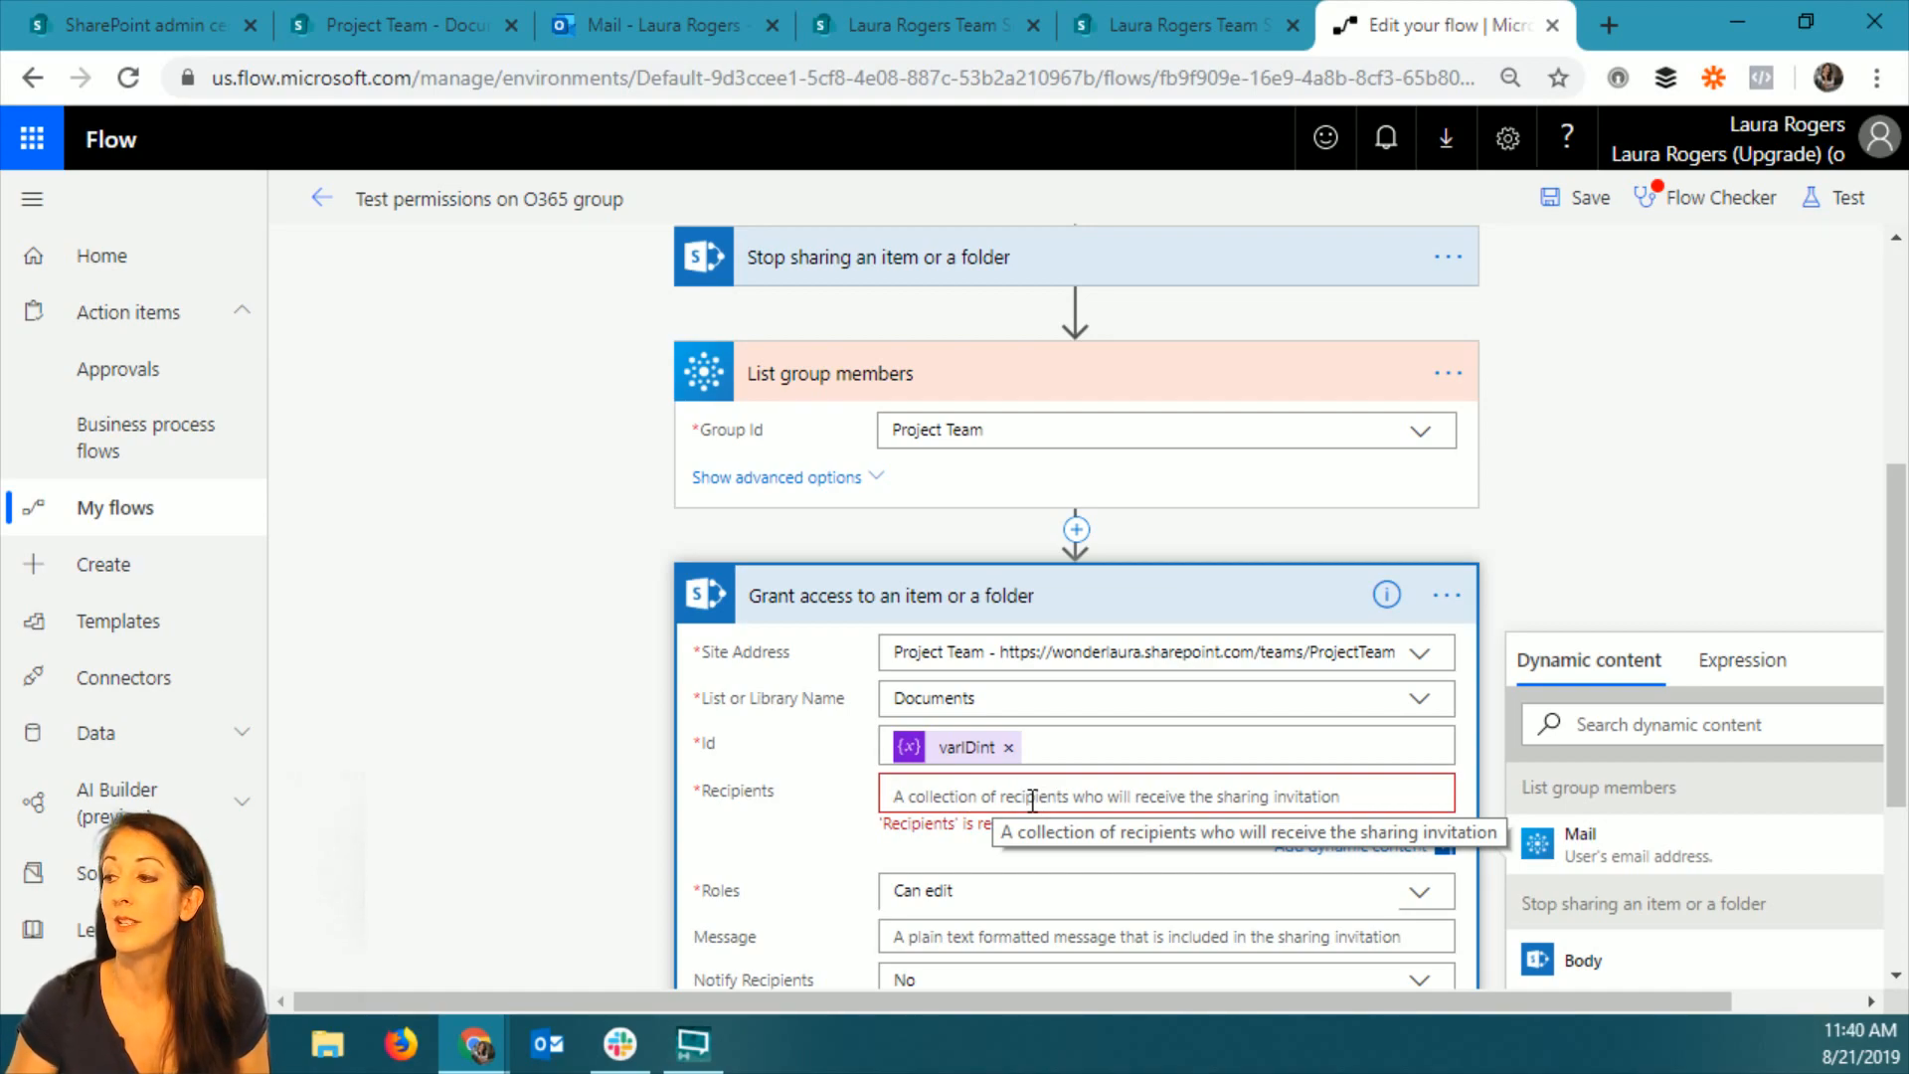
{"action": "left_click", "coordinate": [1622, 855]}
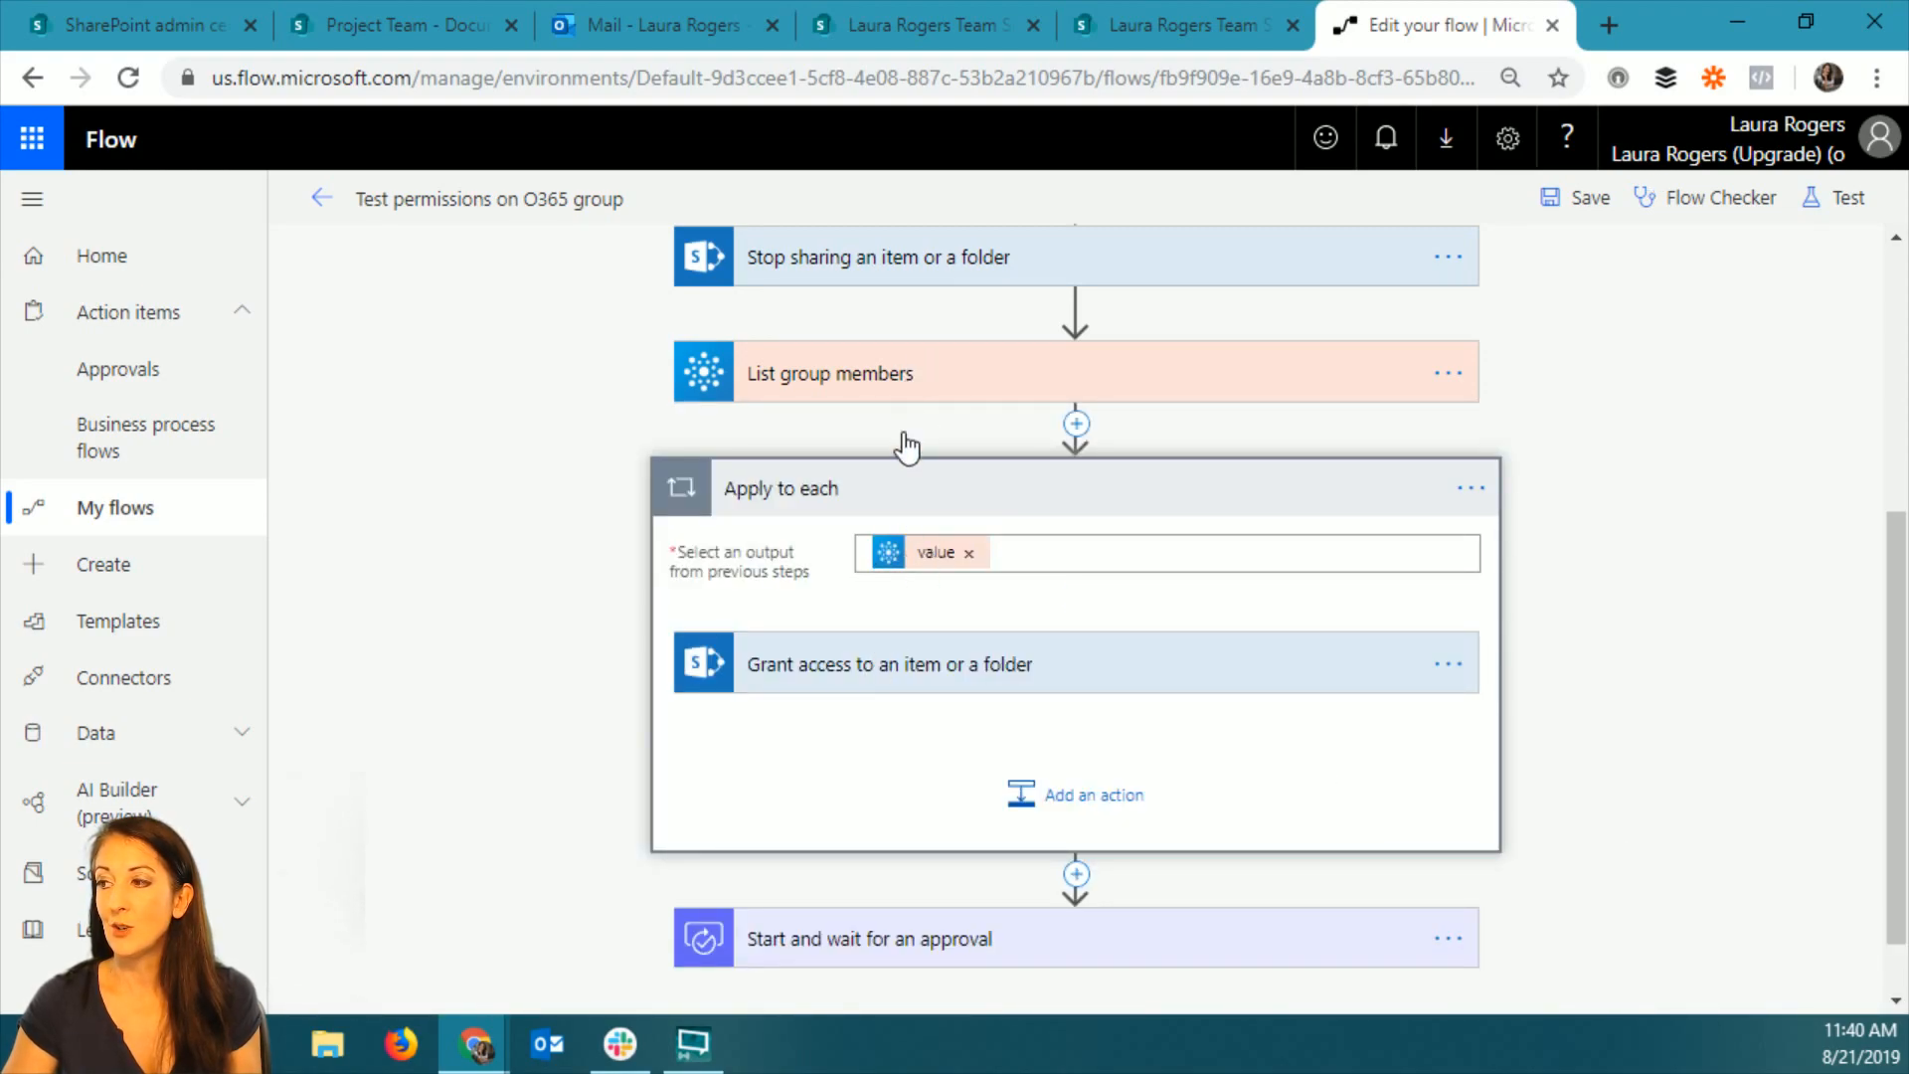
{"action": "left_click", "coordinate": [926, 666]}
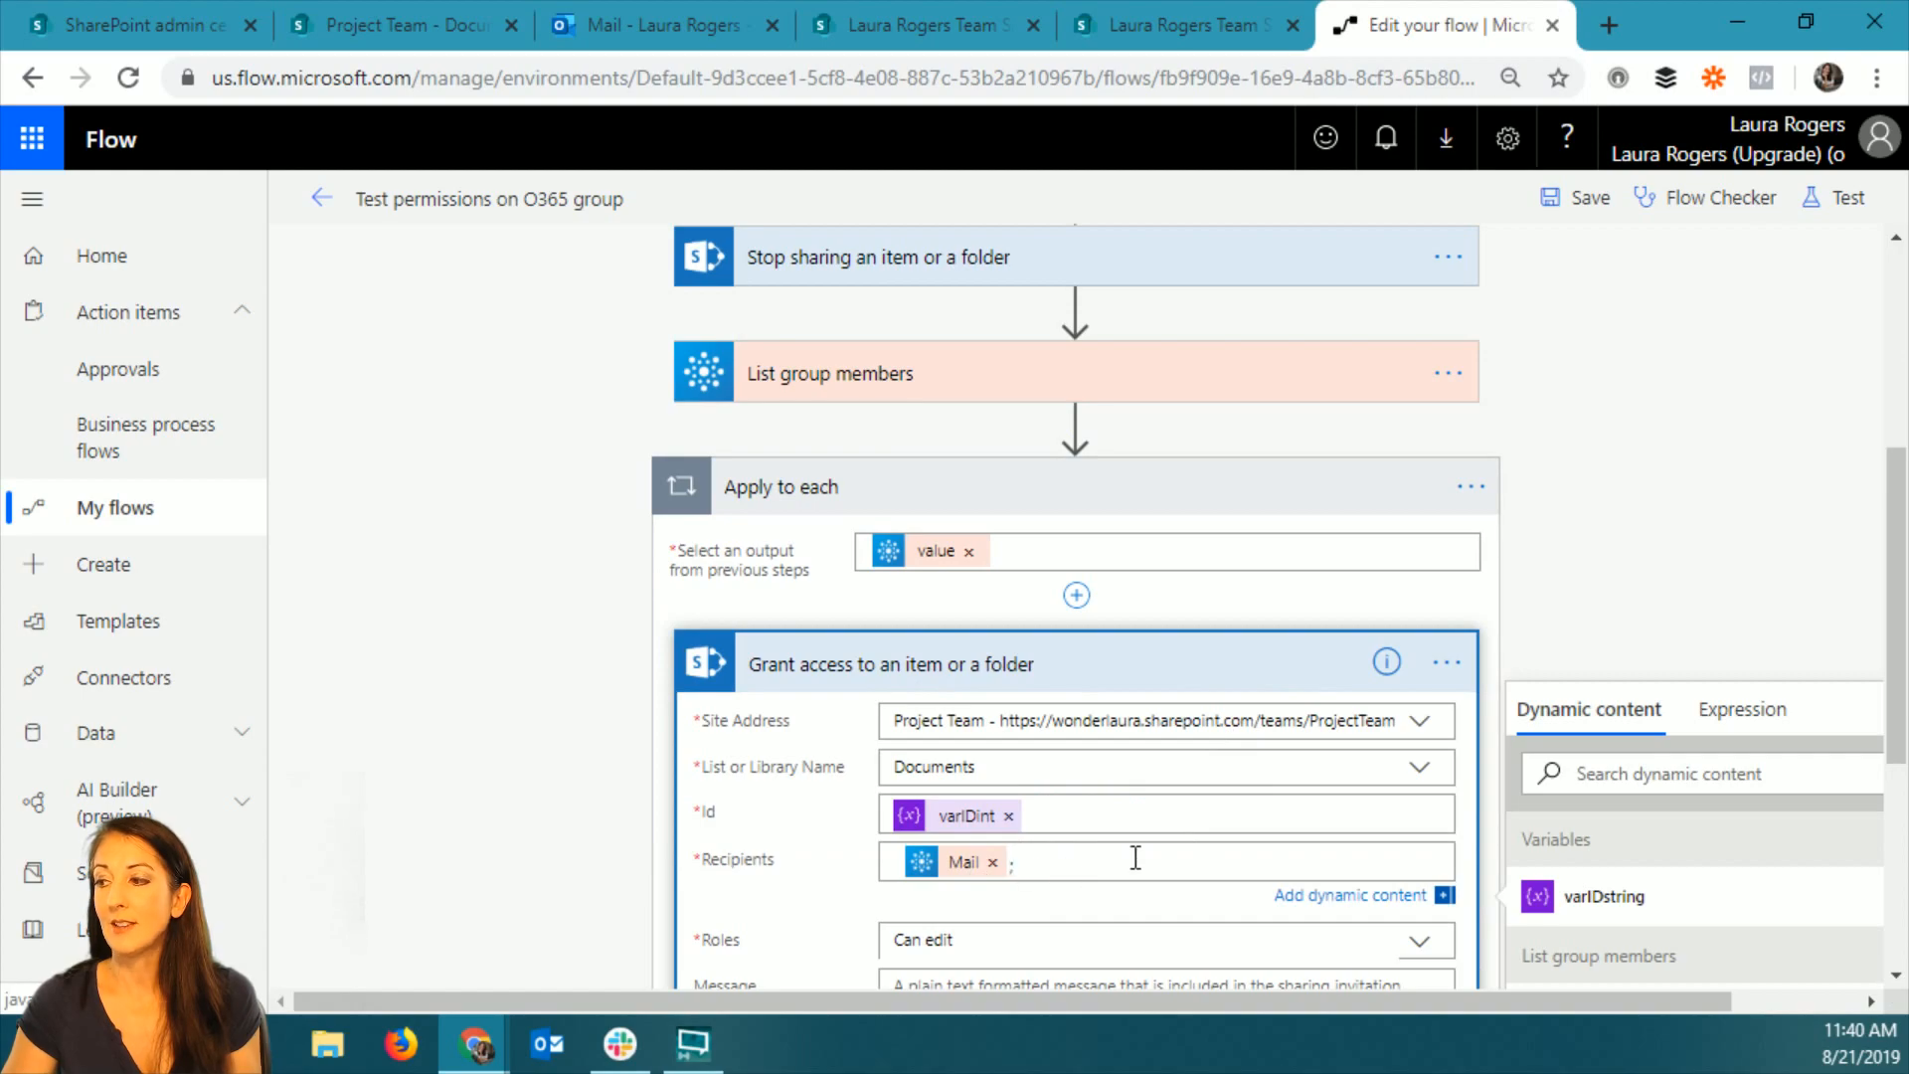
{"action": "scroll", "coordinate": [1130, 856], "scroll_direction": "down", "scroll_amount": 2}
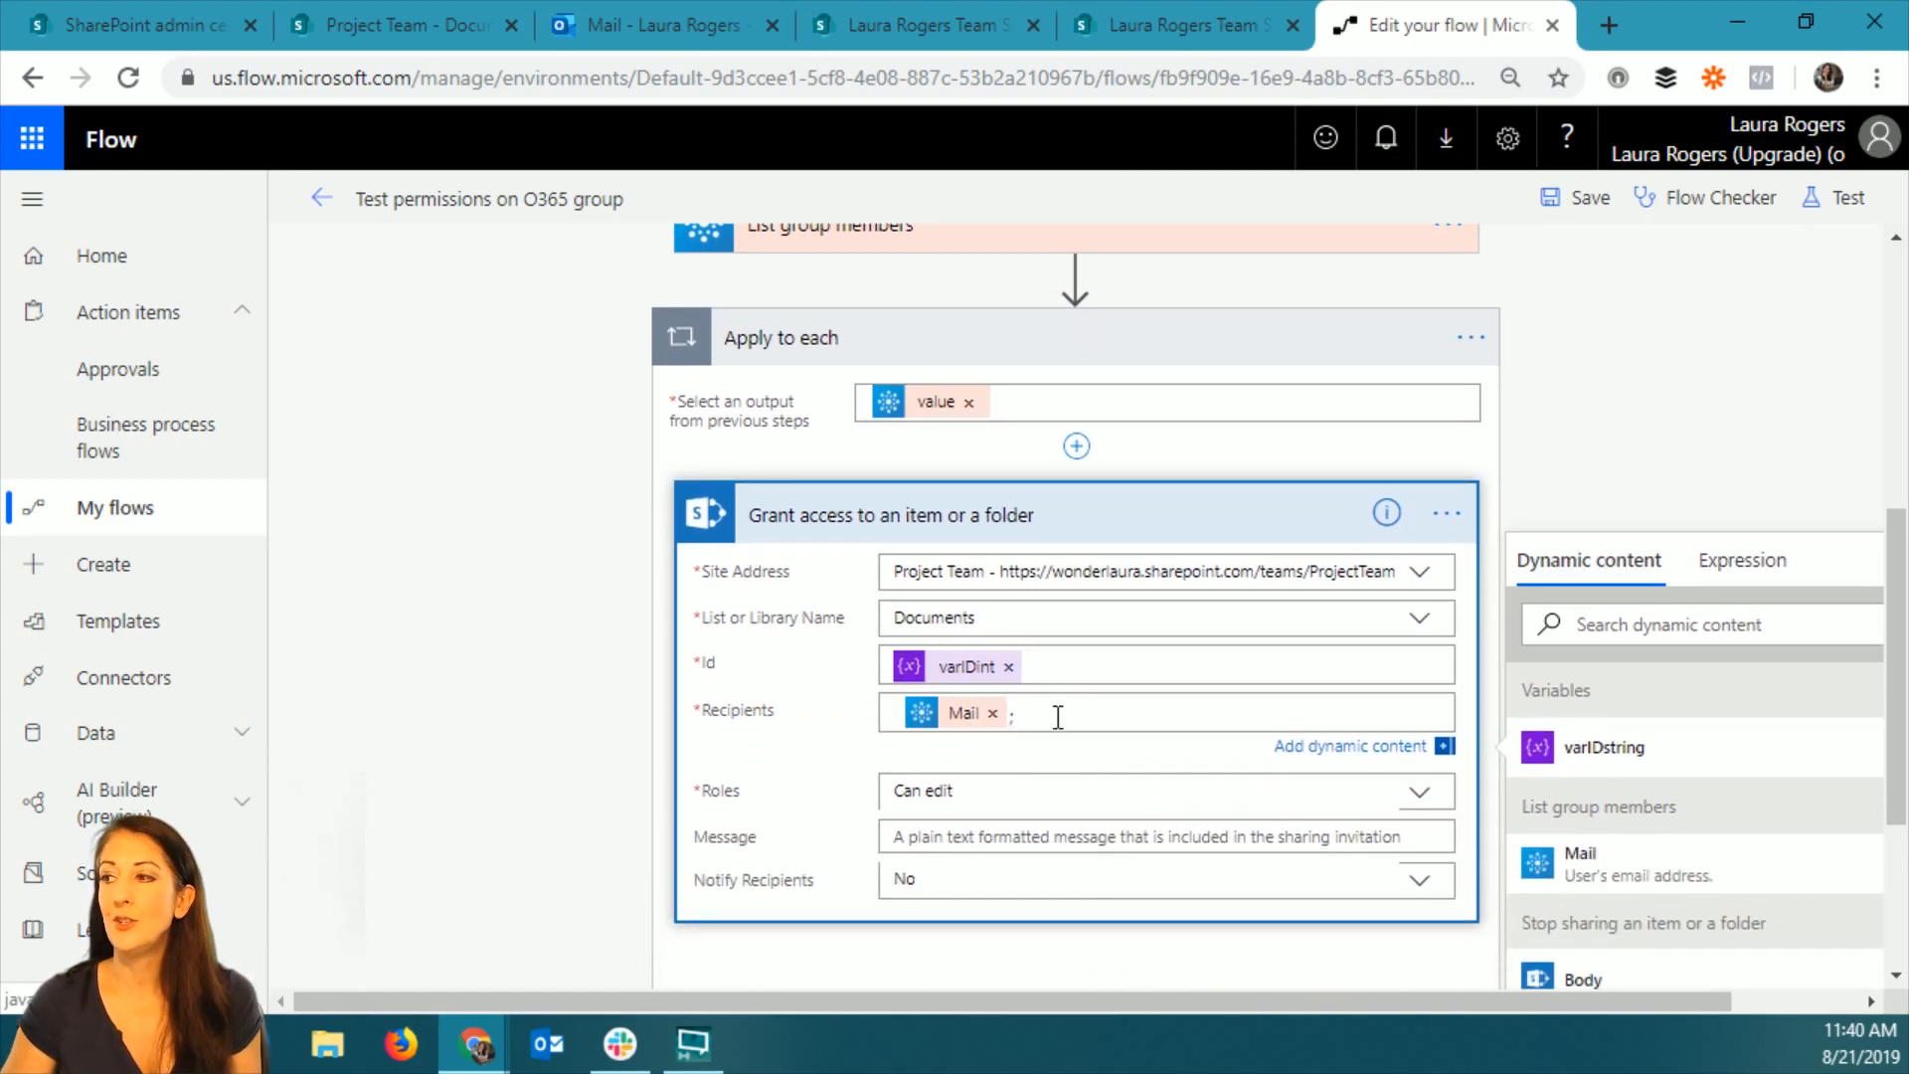
{"action": "scroll", "coordinate": [1057, 716], "scroll_direction": "up", "scroll_amount": 2}
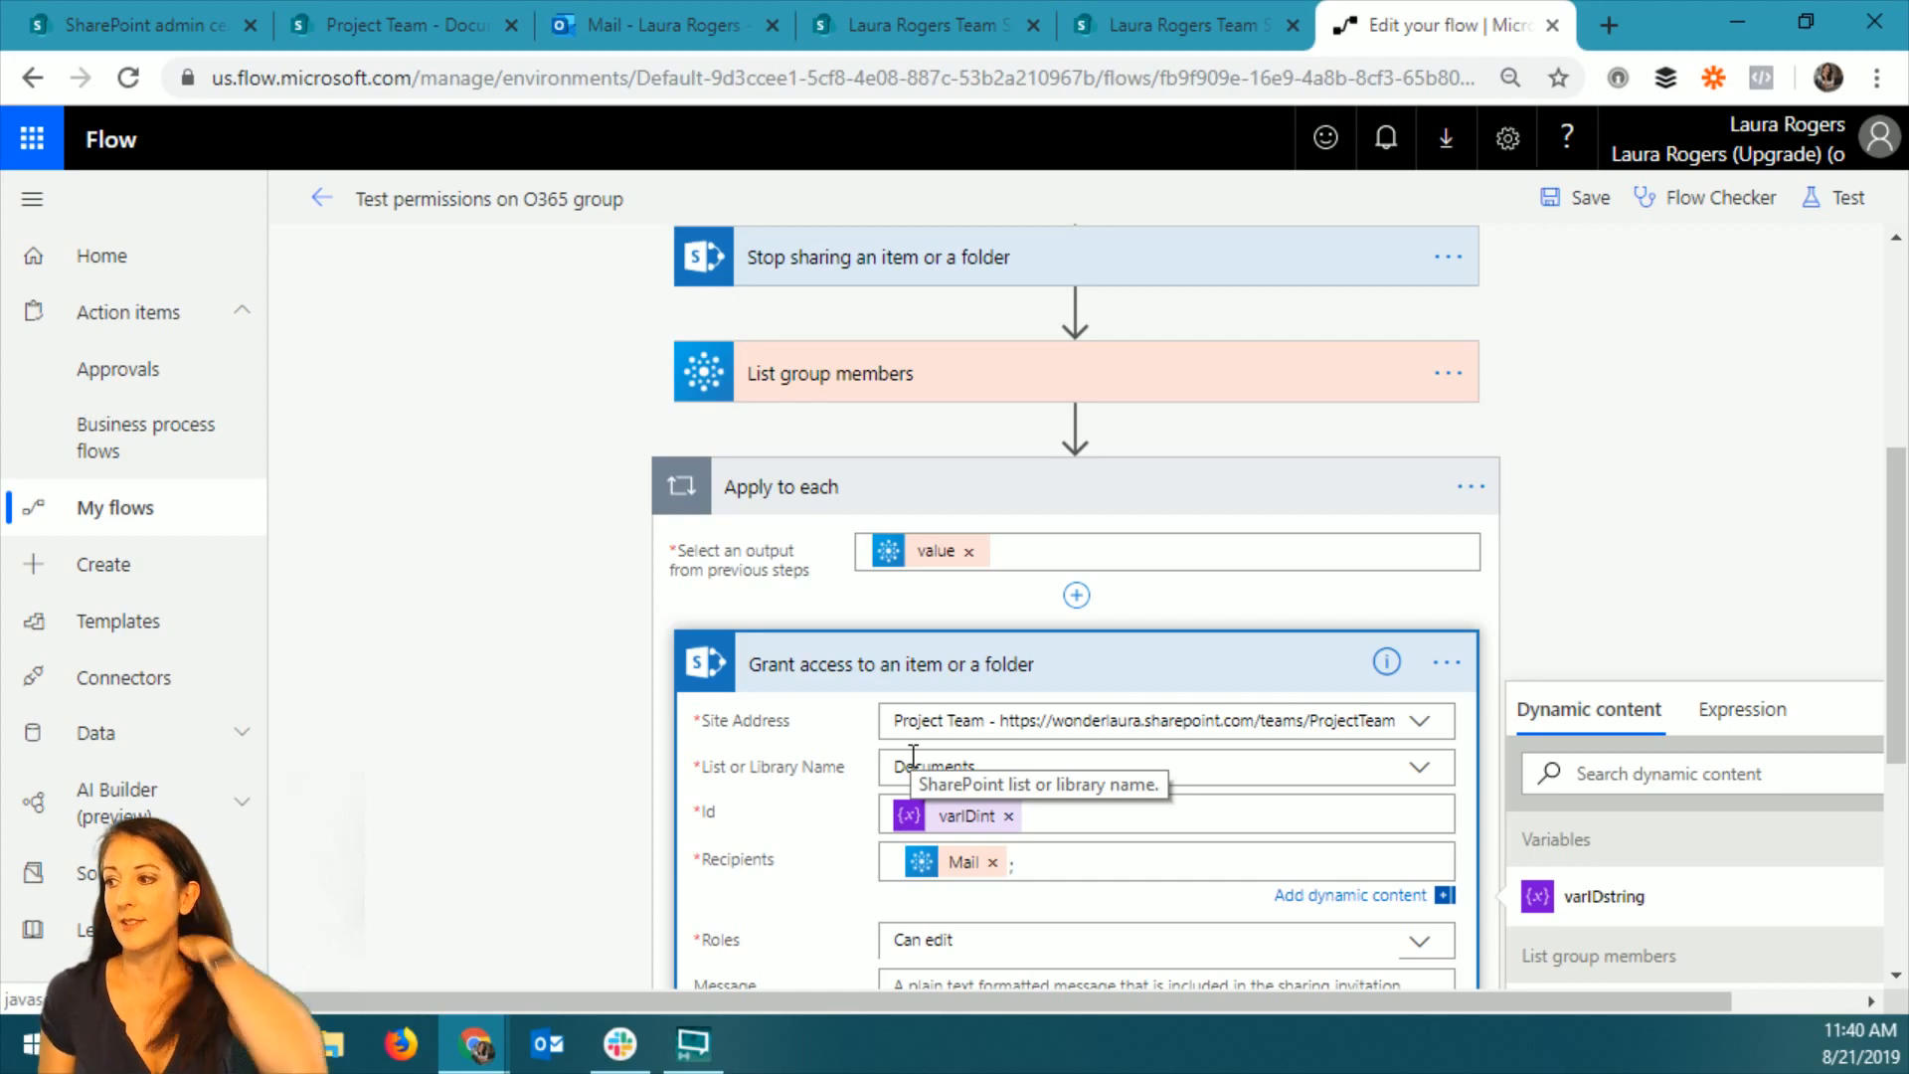
Insert an Initialize variable action directly after the For a selected file trigger.
{"action": "scroll", "coordinate": [1609, 541], "scroll_direction": "up", "scroll_amount": 5}
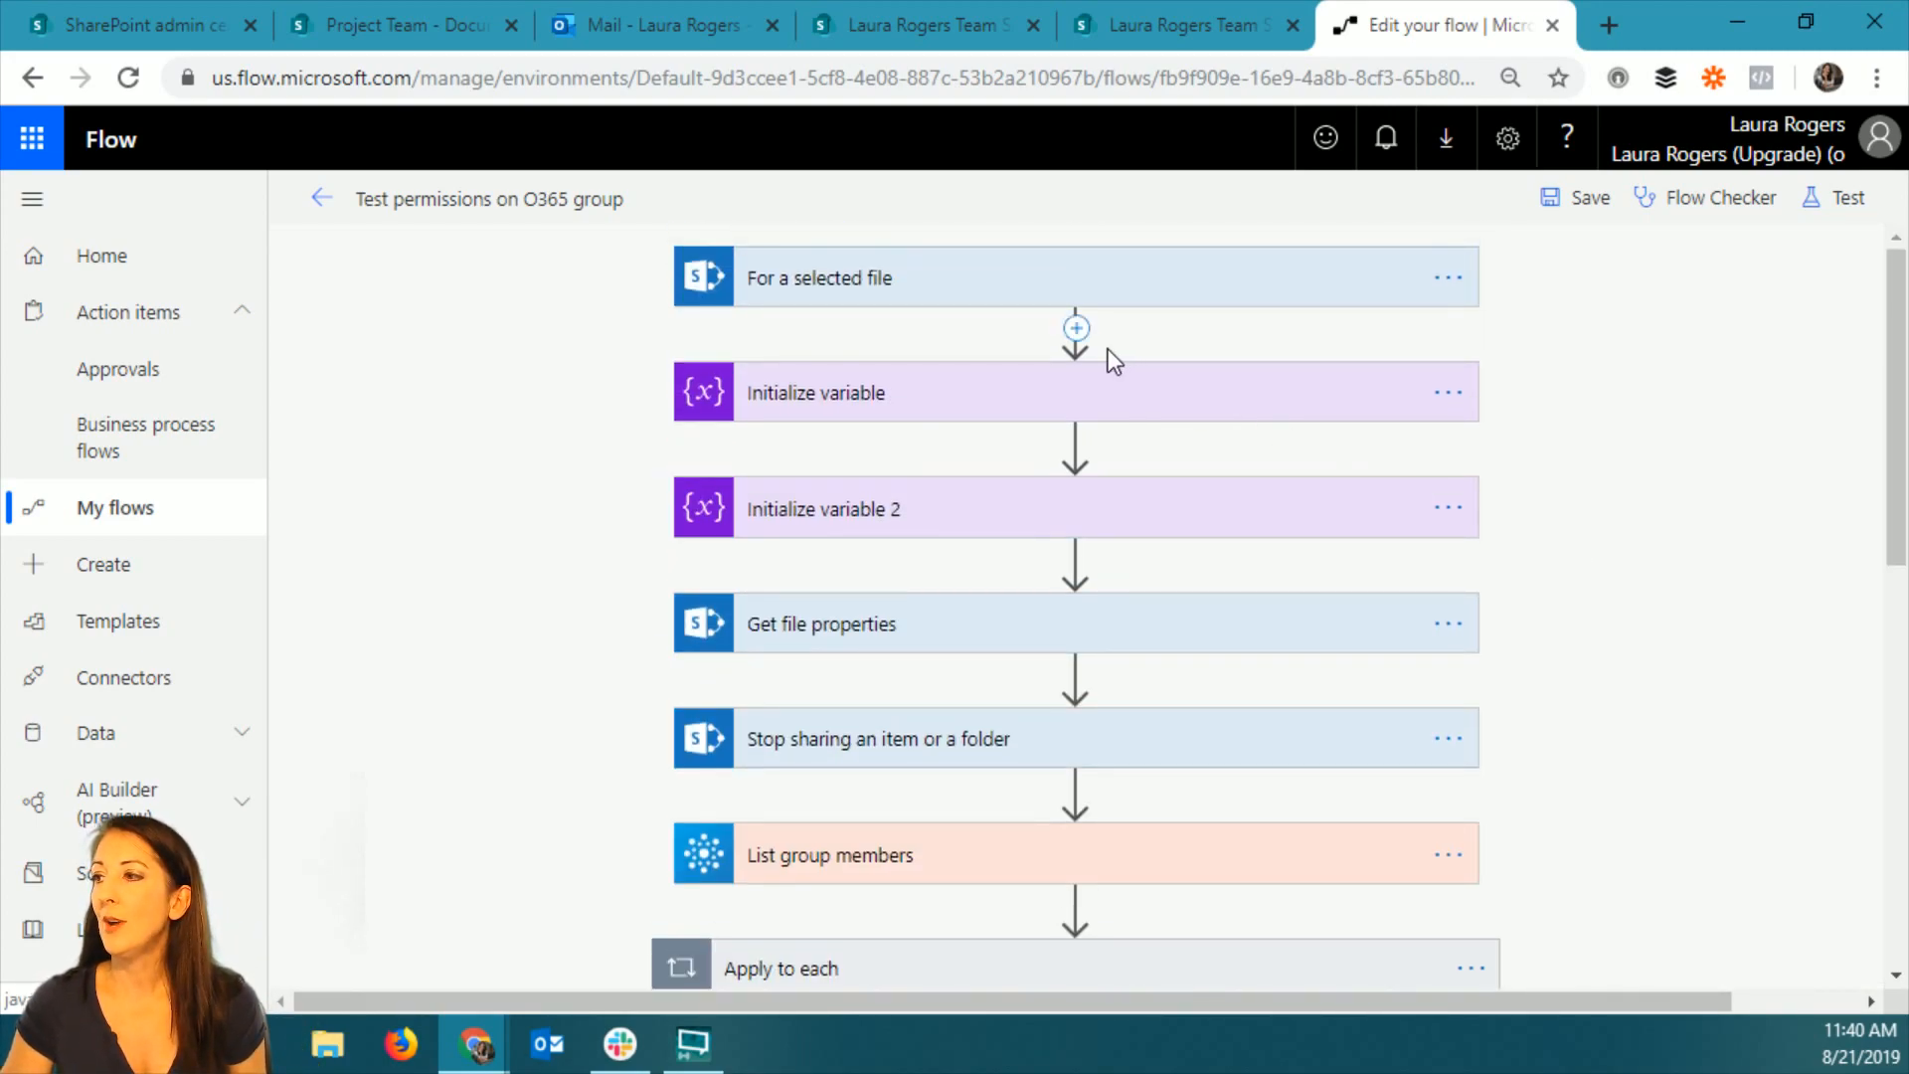
{"action": "left_click", "coordinate": [1076, 328]}
{"action": "left_click", "coordinate": [1081, 356]}
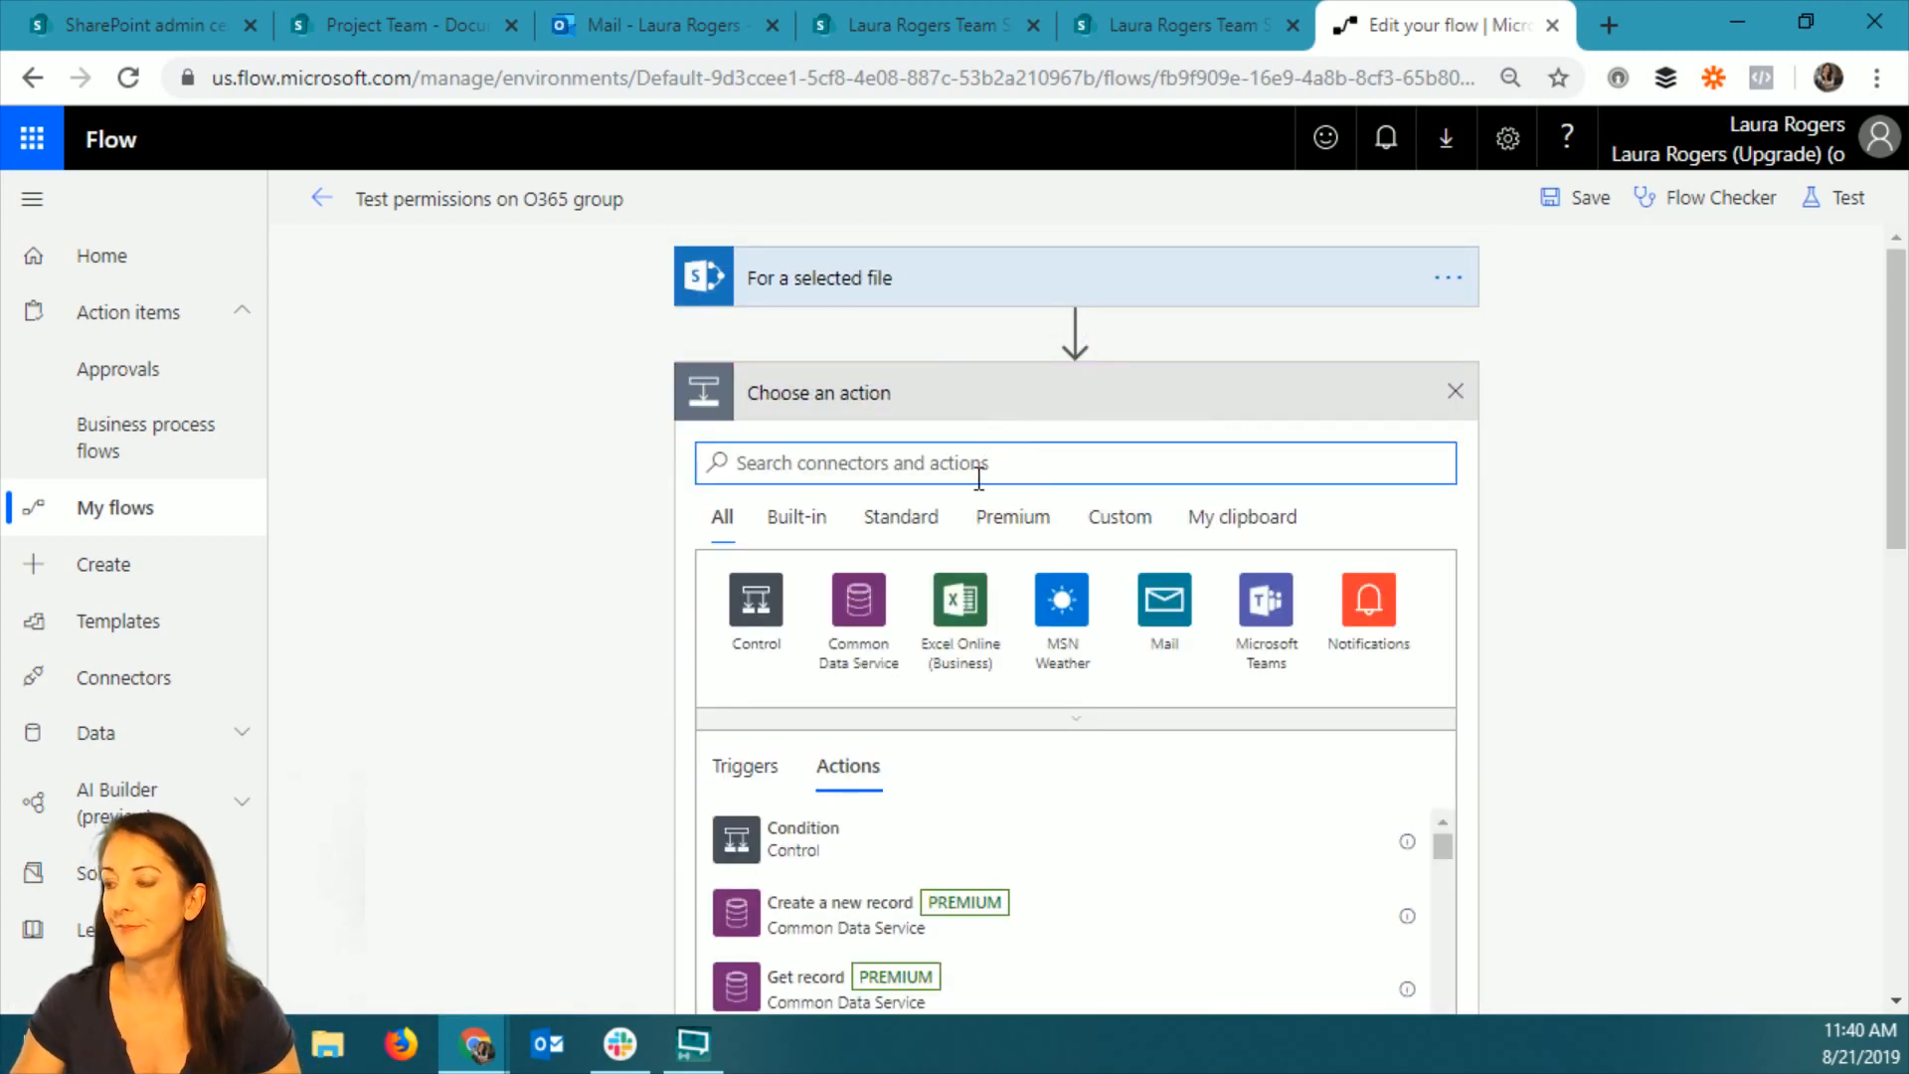
{"action": "type", "text": "var"}
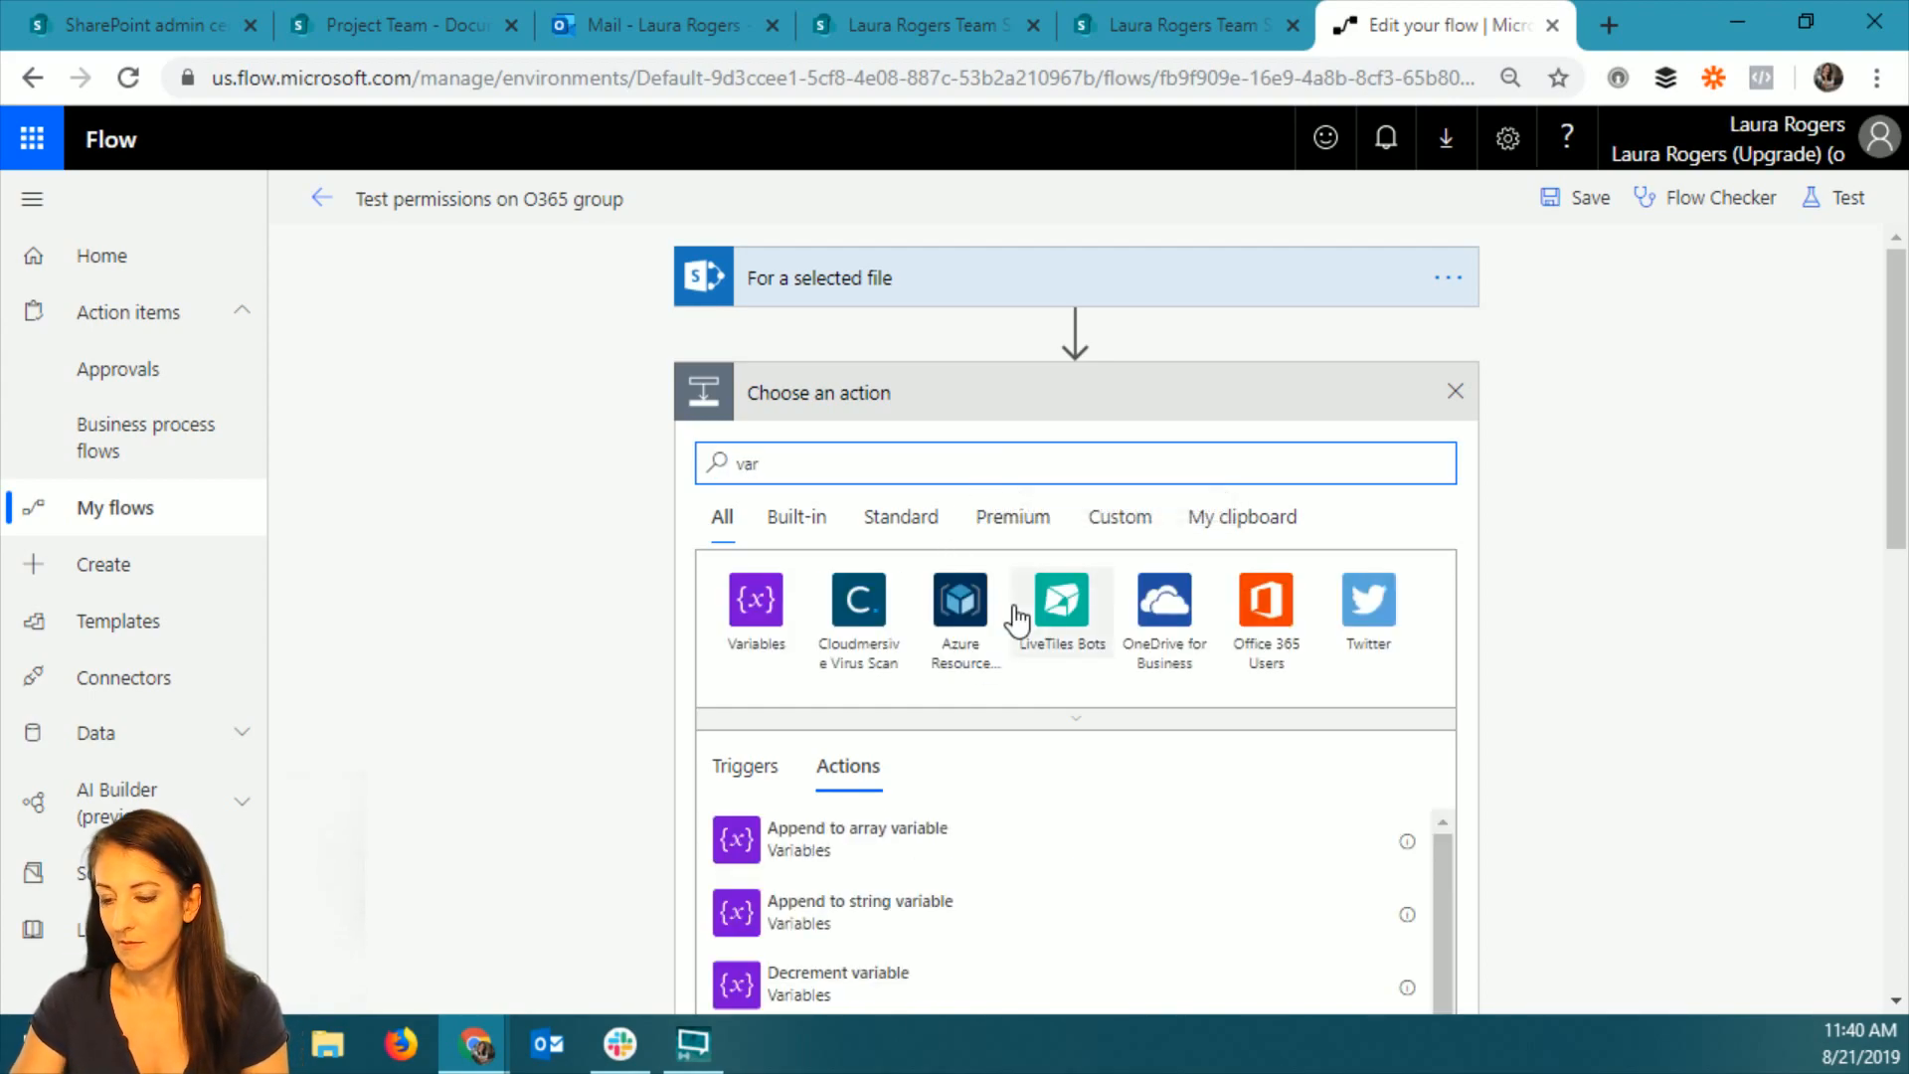
{"action": "key", "text": "F11"}
{"action": "scroll", "coordinate": [885, 855], "scroll_direction": "down", "scroll_amount": 3}
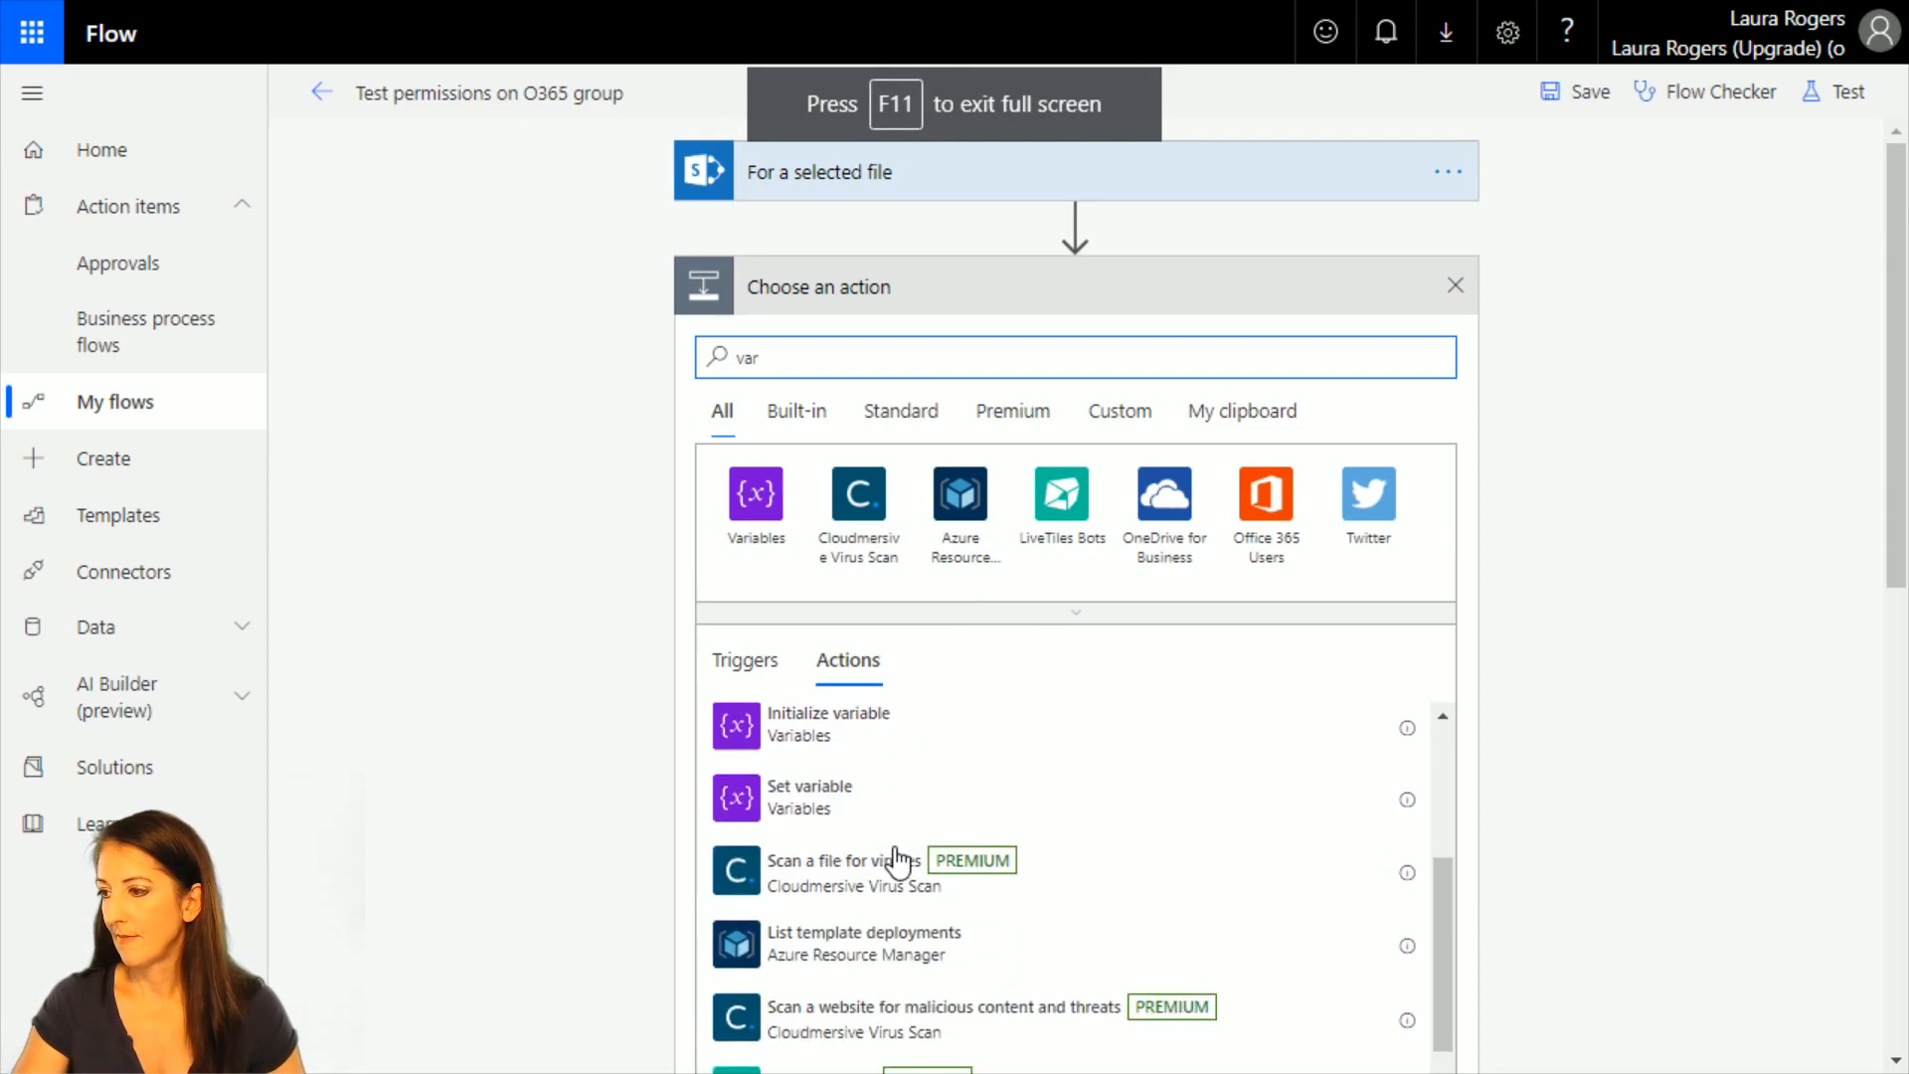
{"action": "left_click", "coordinate": [750, 733]}
Name the new variable varPeople and set its type to String.
{"action": "left_click", "coordinate": [1029, 348]}
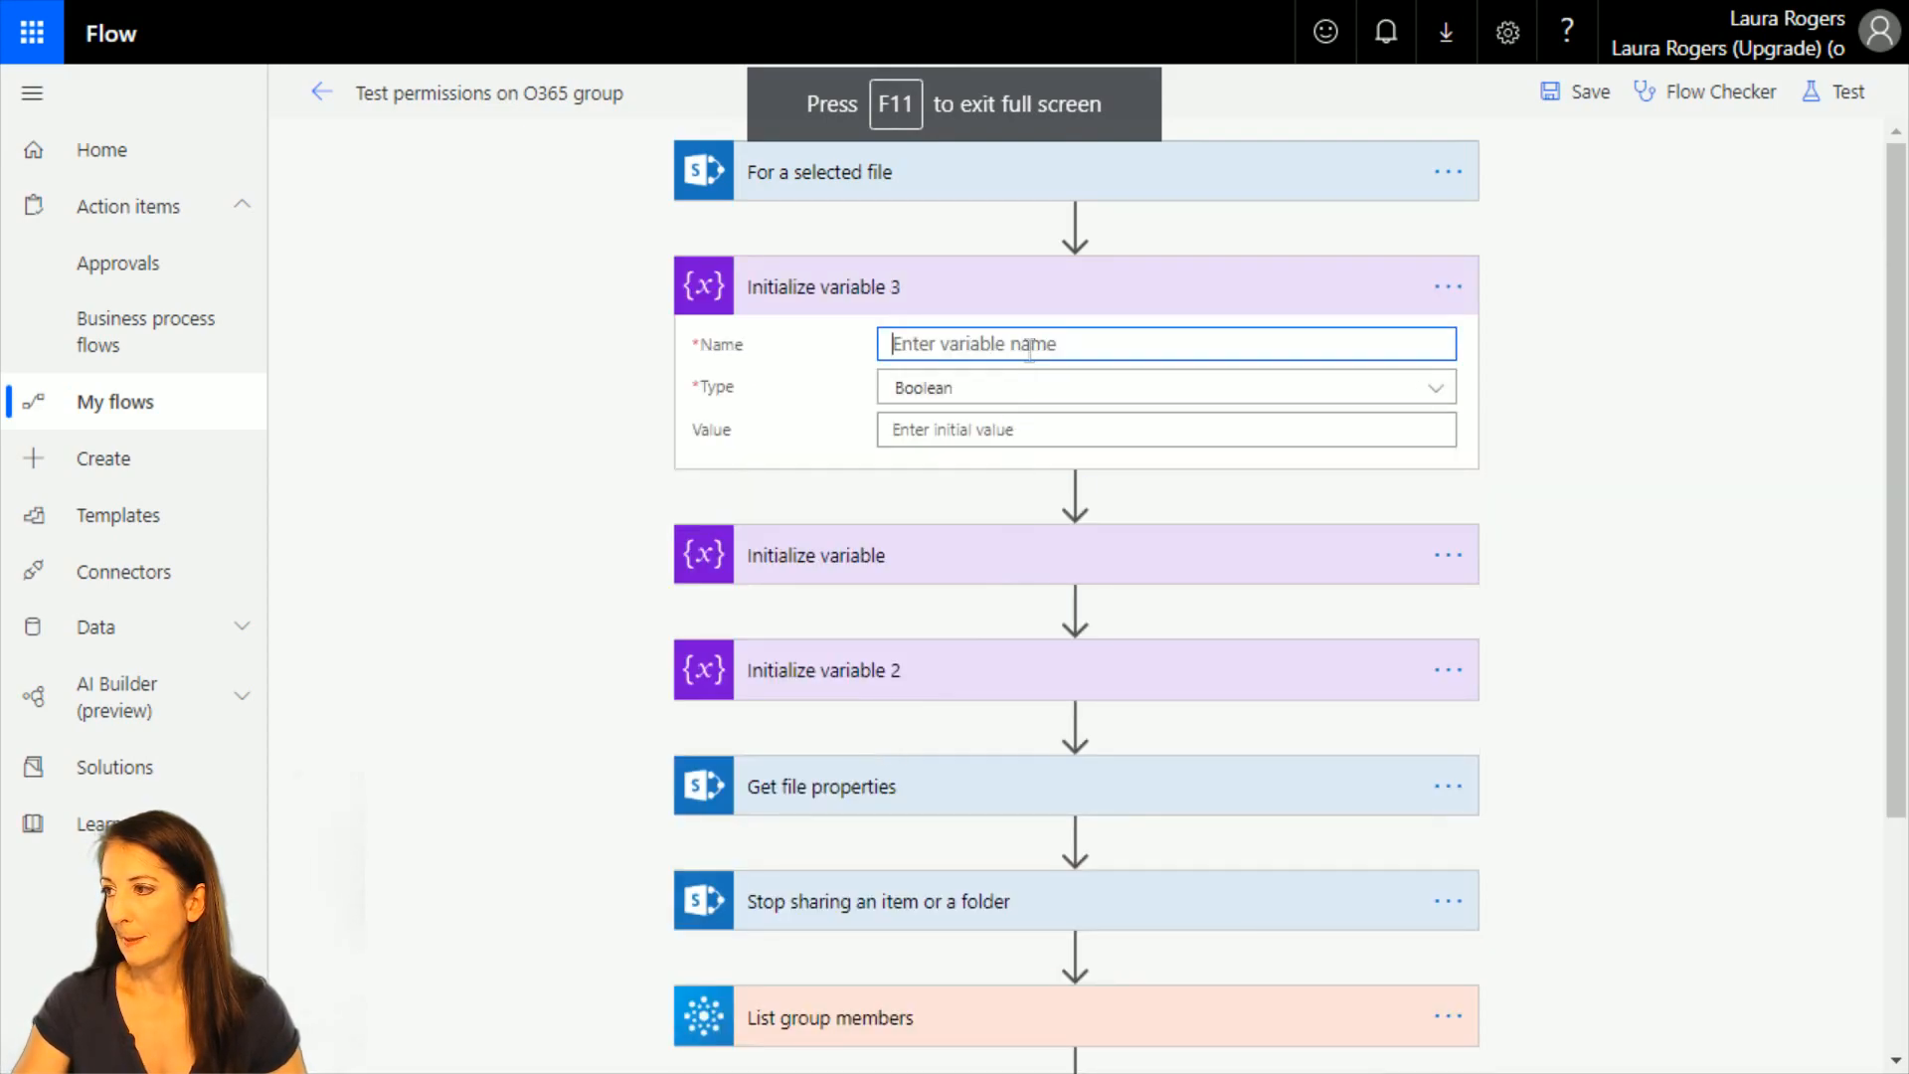
{"action": "type", "text": "varPeople"}
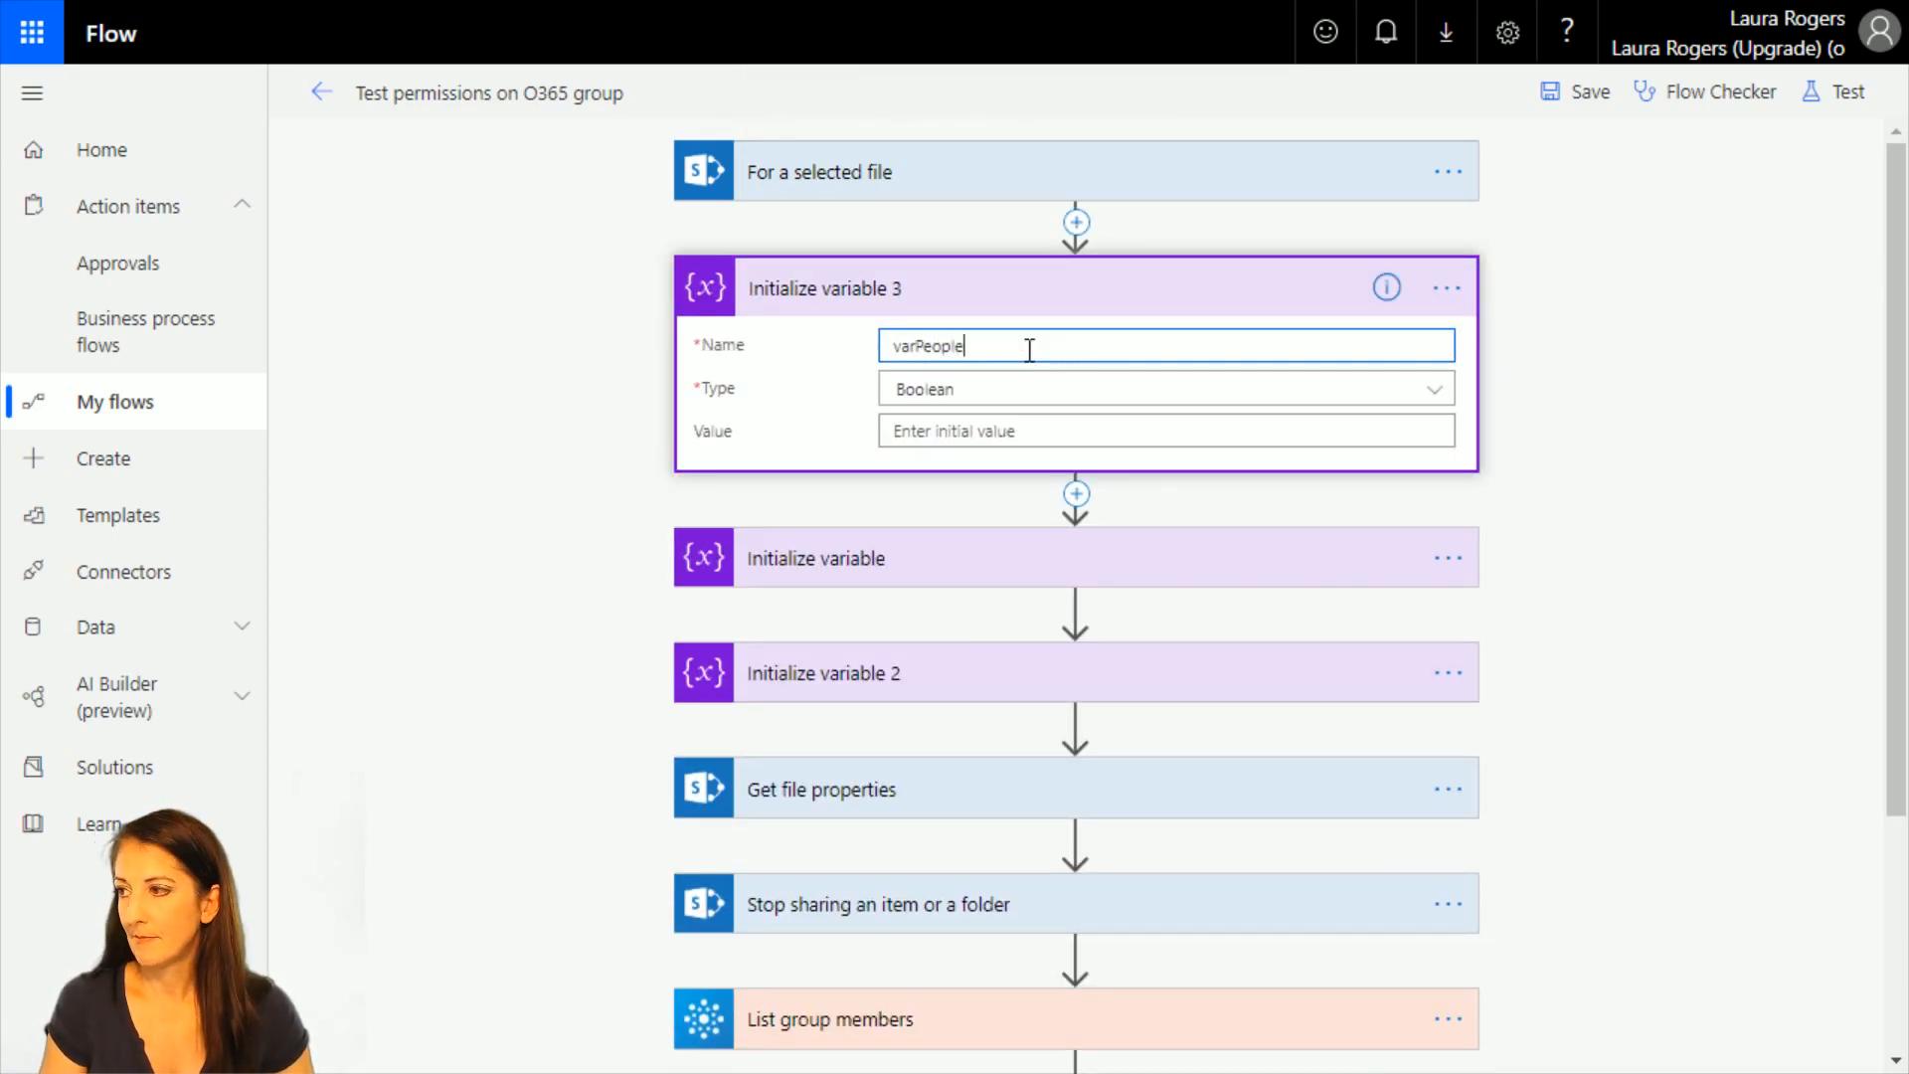
{"action": "left_click", "coordinate": [984, 397]}
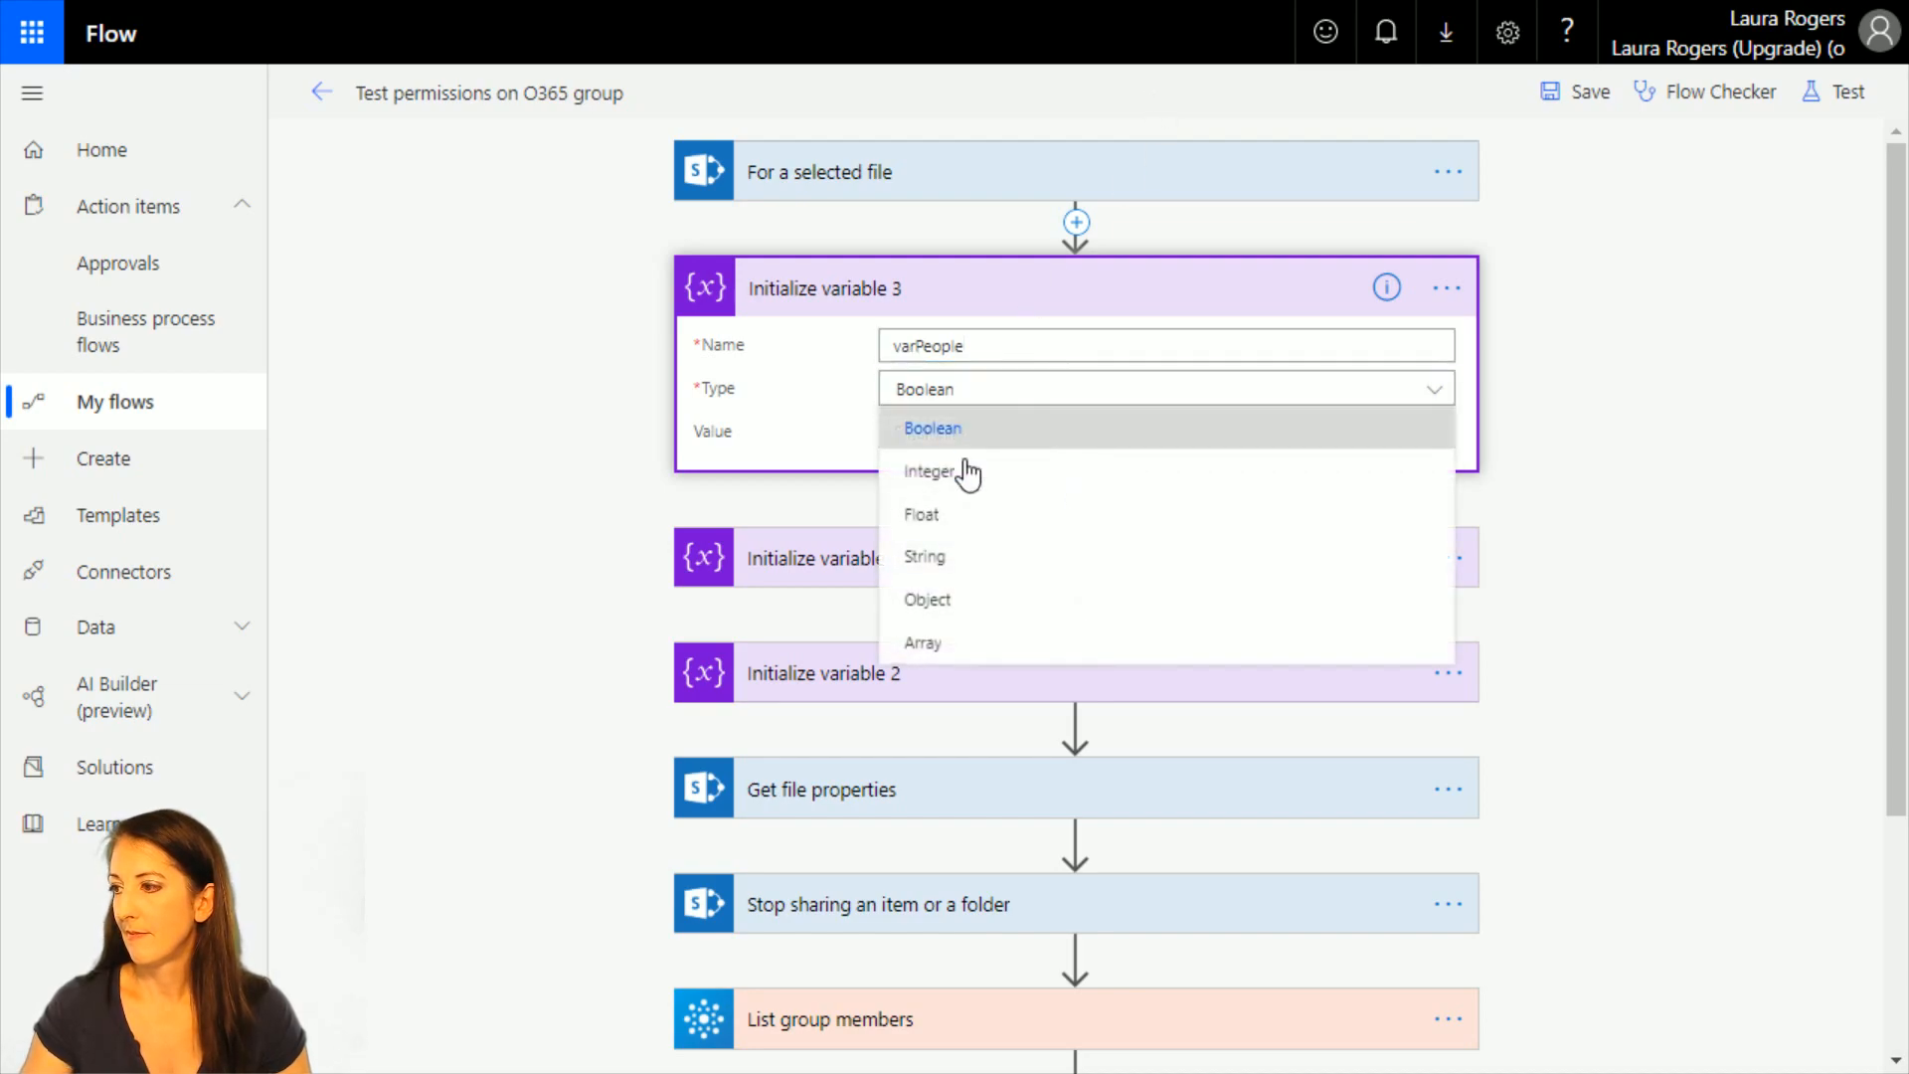
{"action": "left_click", "coordinate": [944, 560]}
Rename the varPeople action as "Initialize variable people" and collapse it.
{"action": "left_click", "coordinate": [1447, 289]}
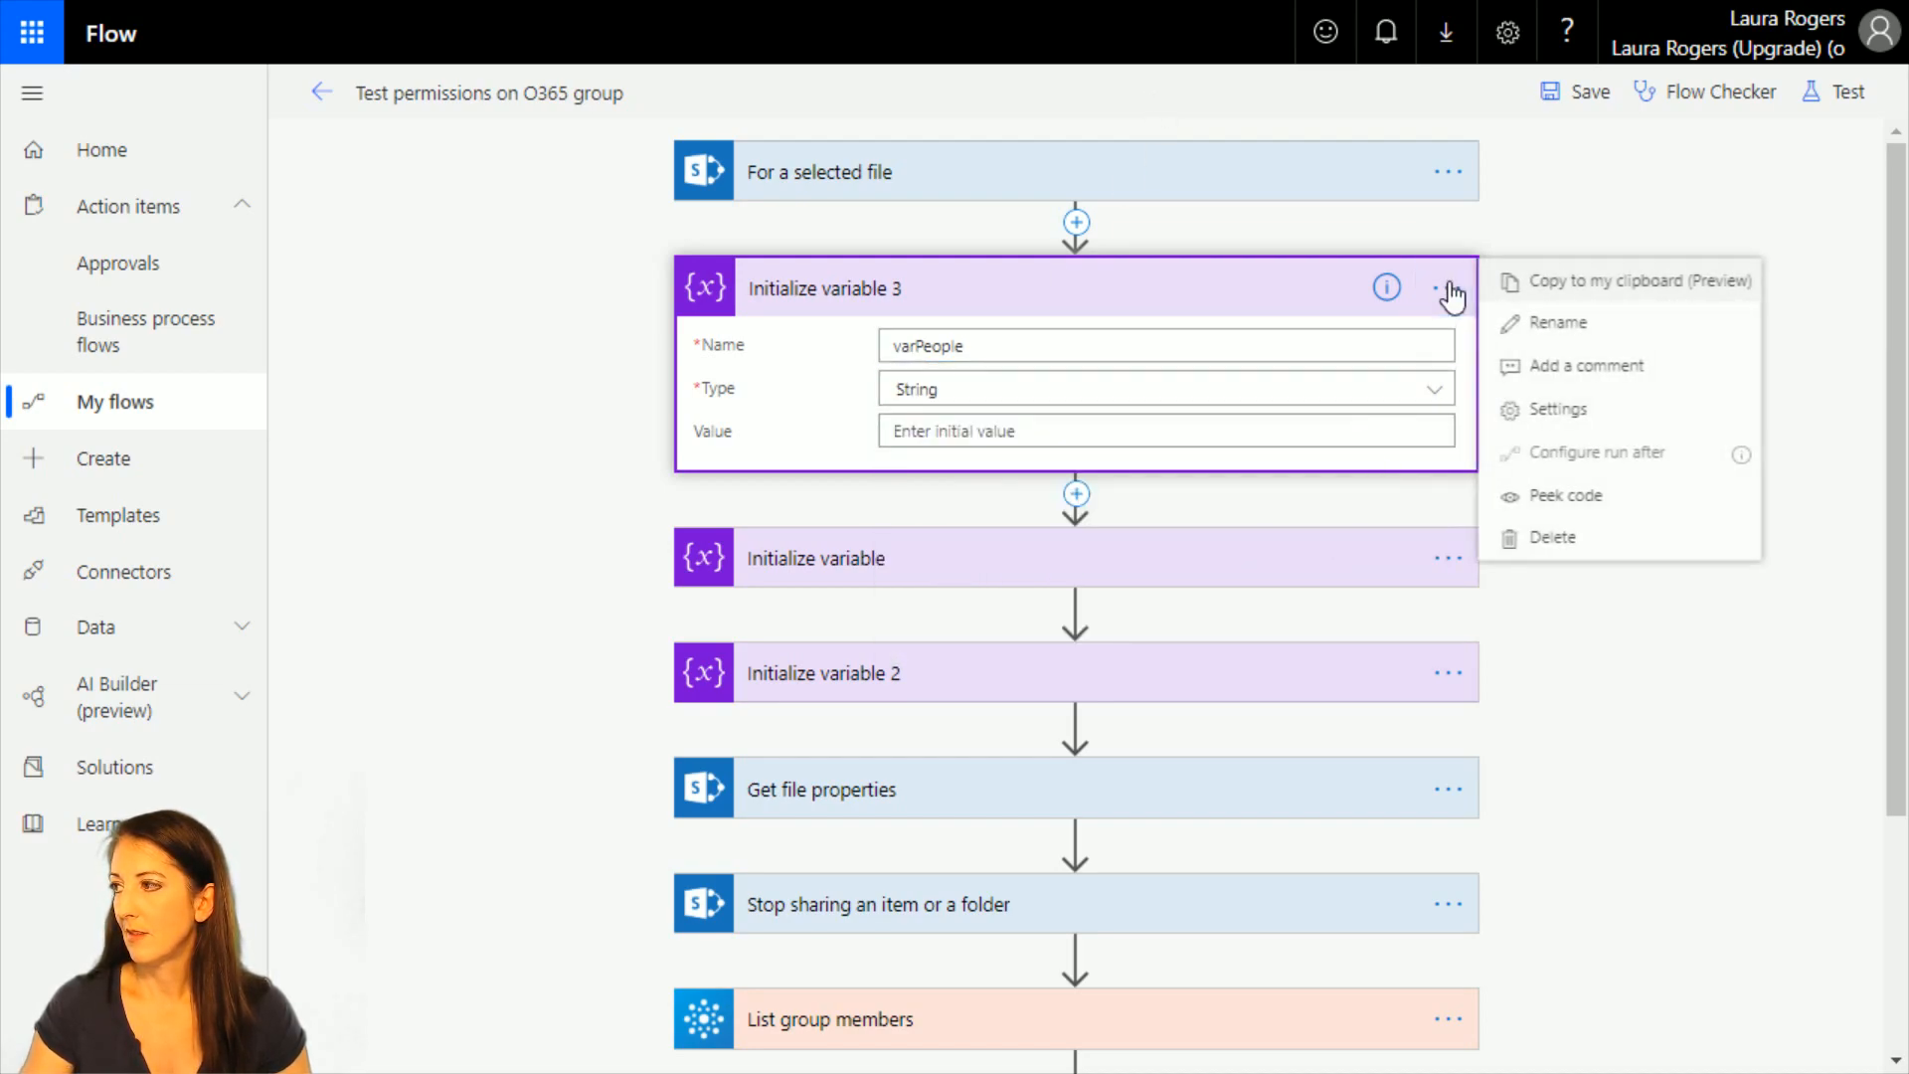
{"action": "left_click", "coordinate": [1581, 316]}
{"action": "left_click", "coordinate": [980, 295]}
{"action": "key", "text": "BackSpace"}
{"action": "type", "text": "peop"}
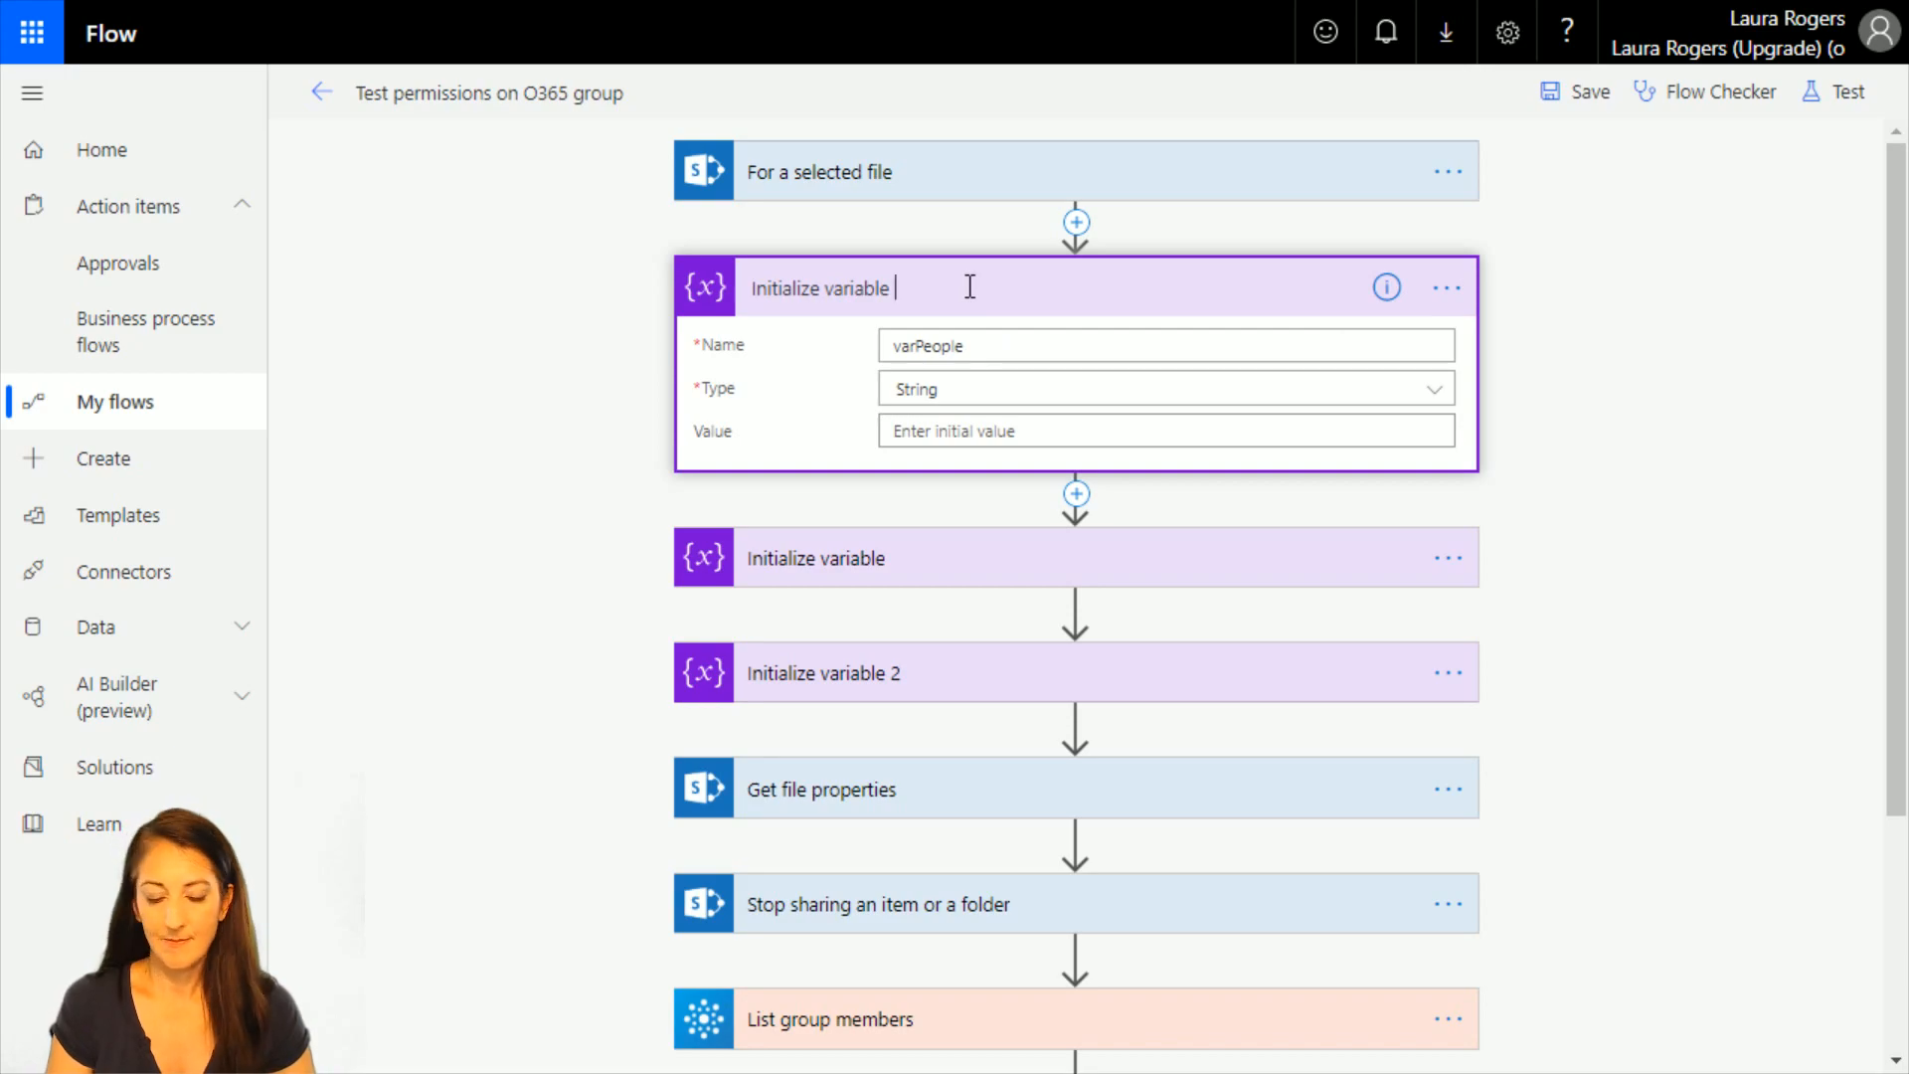
{"action": "type", "text": "le"}
{"action": "key", "text": "Return"}
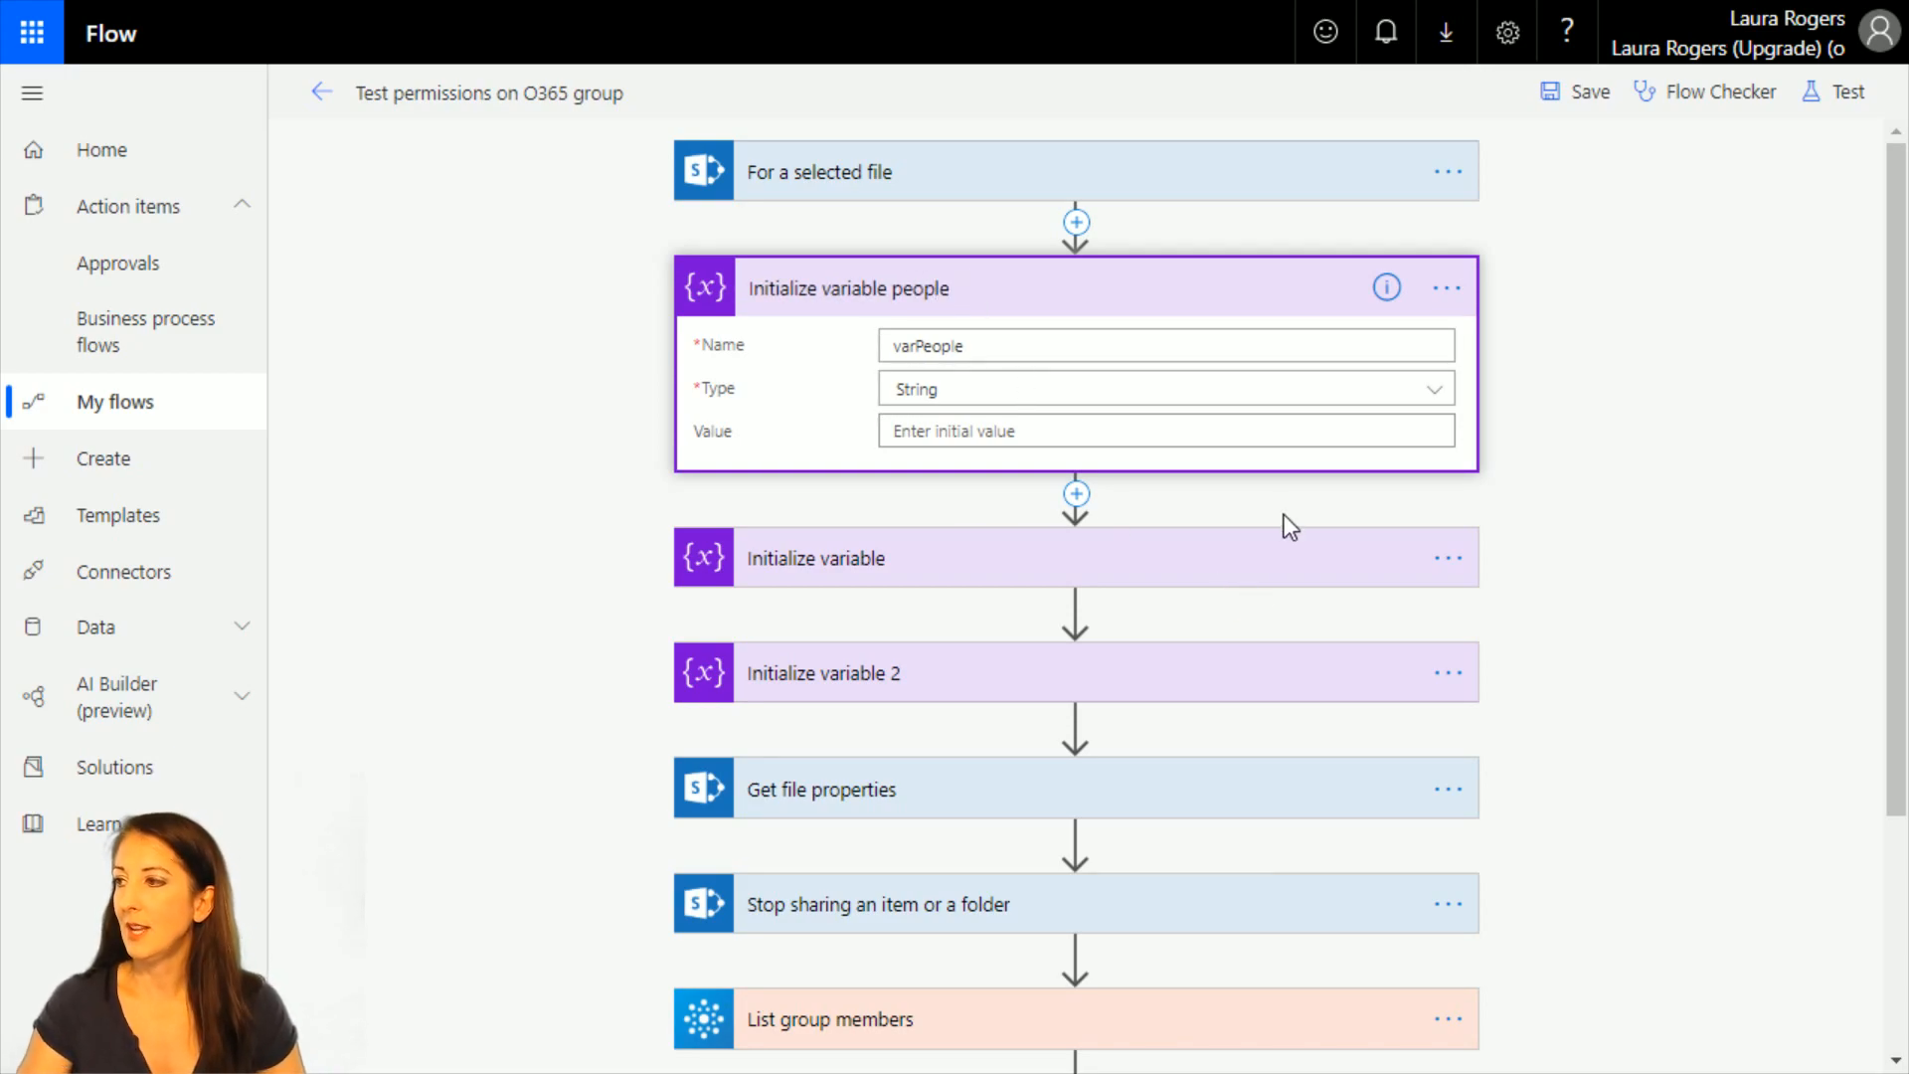
{"action": "left_click", "coordinate": [1128, 296]}
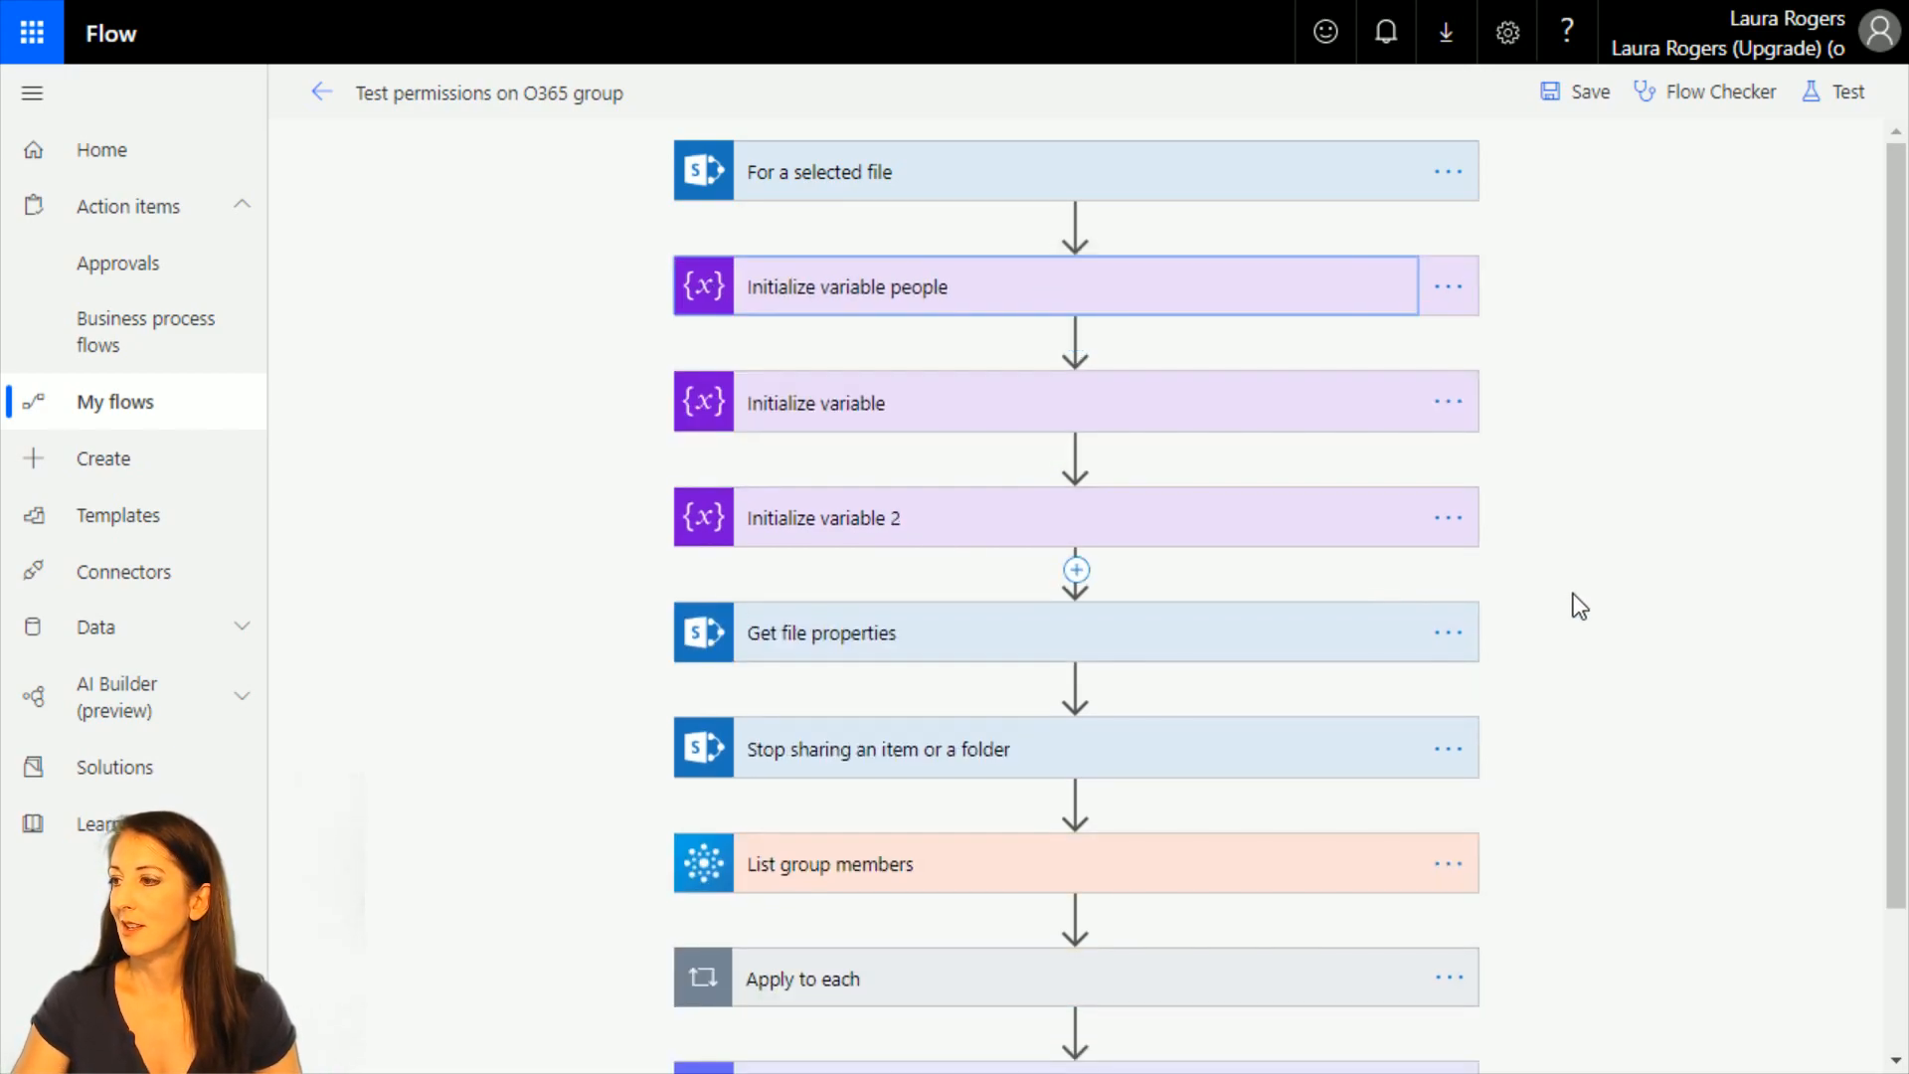
Clear the Grant access action's Recipients and move the action out of the Apply to each loop to directly below List group members.
{"action": "scroll", "coordinate": [1573, 594], "scroll_direction": "down", "scroll_amount": 3}
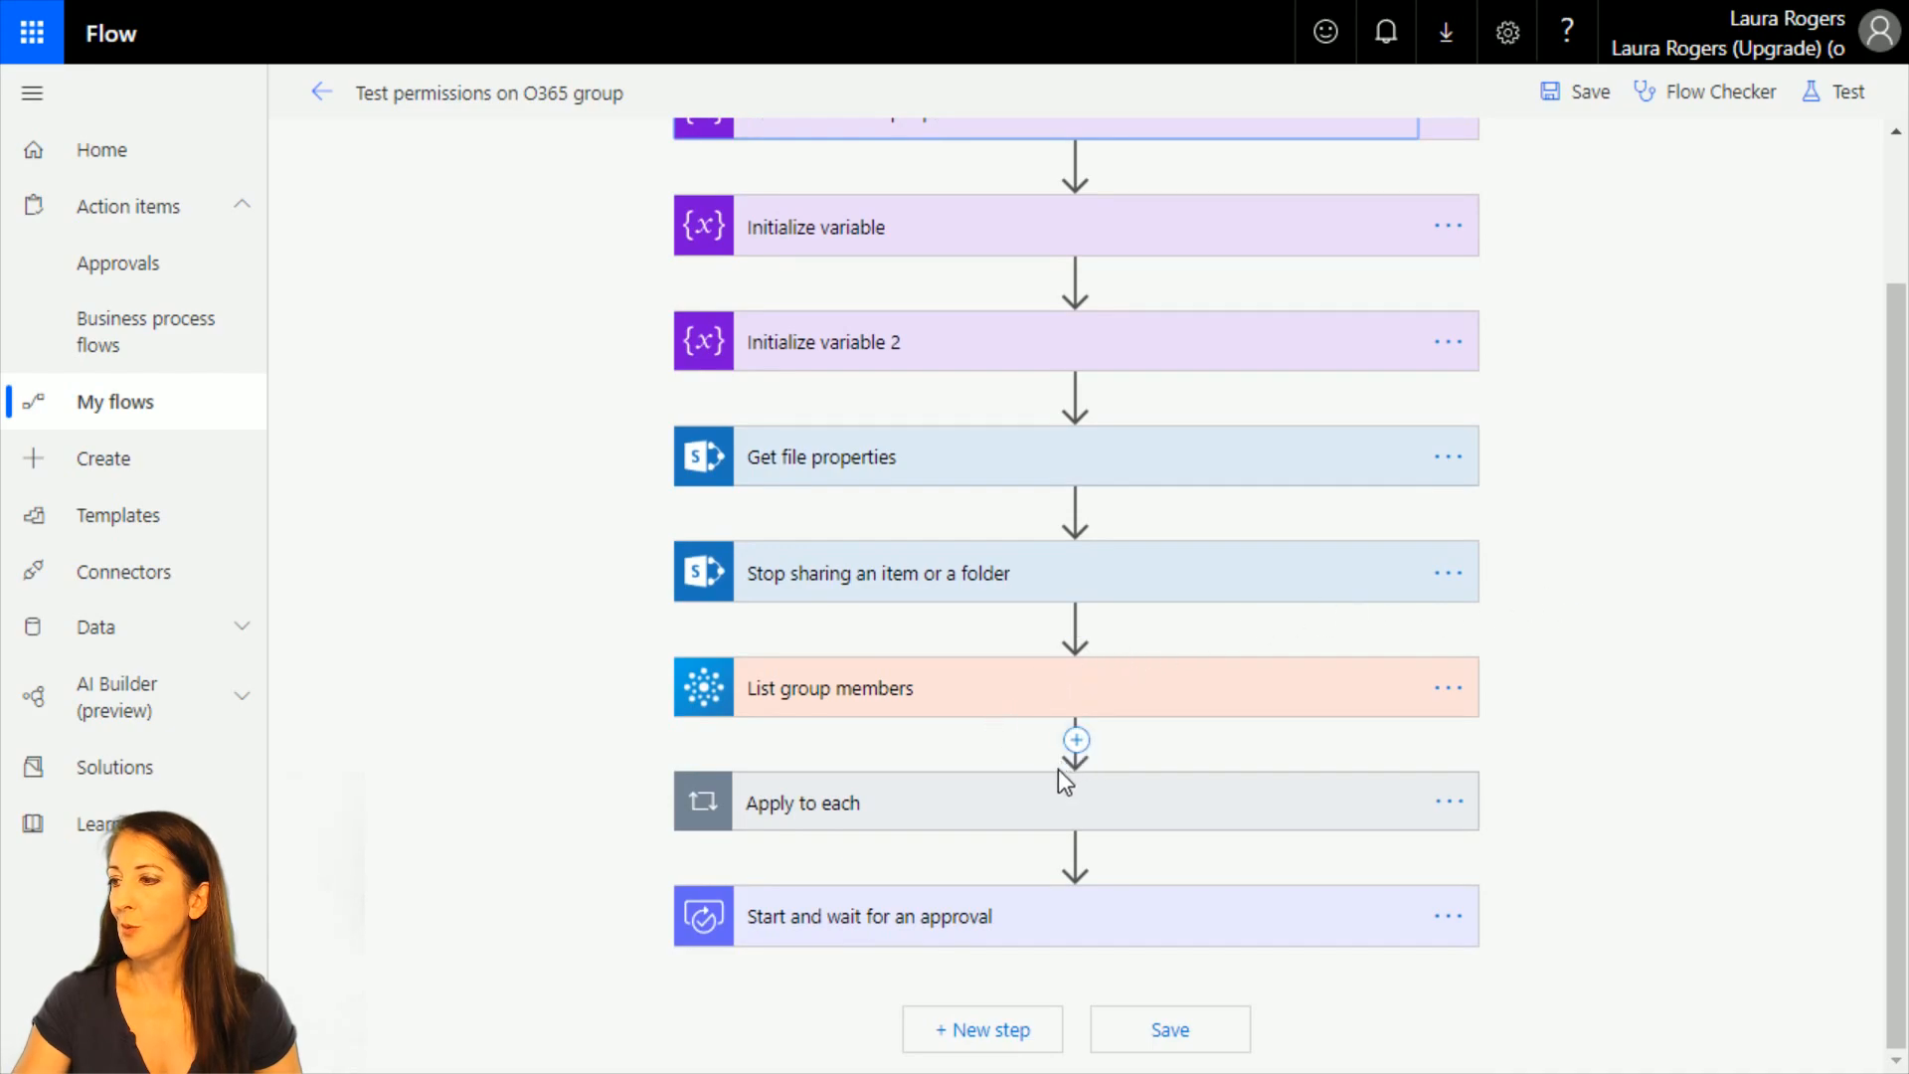
{"action": "left_click", "coordinate": [988, 810]}
{"action": "scroll", "coordinate": [1006, 707], "scroll_direction": "down", "scroll_amount": 3}
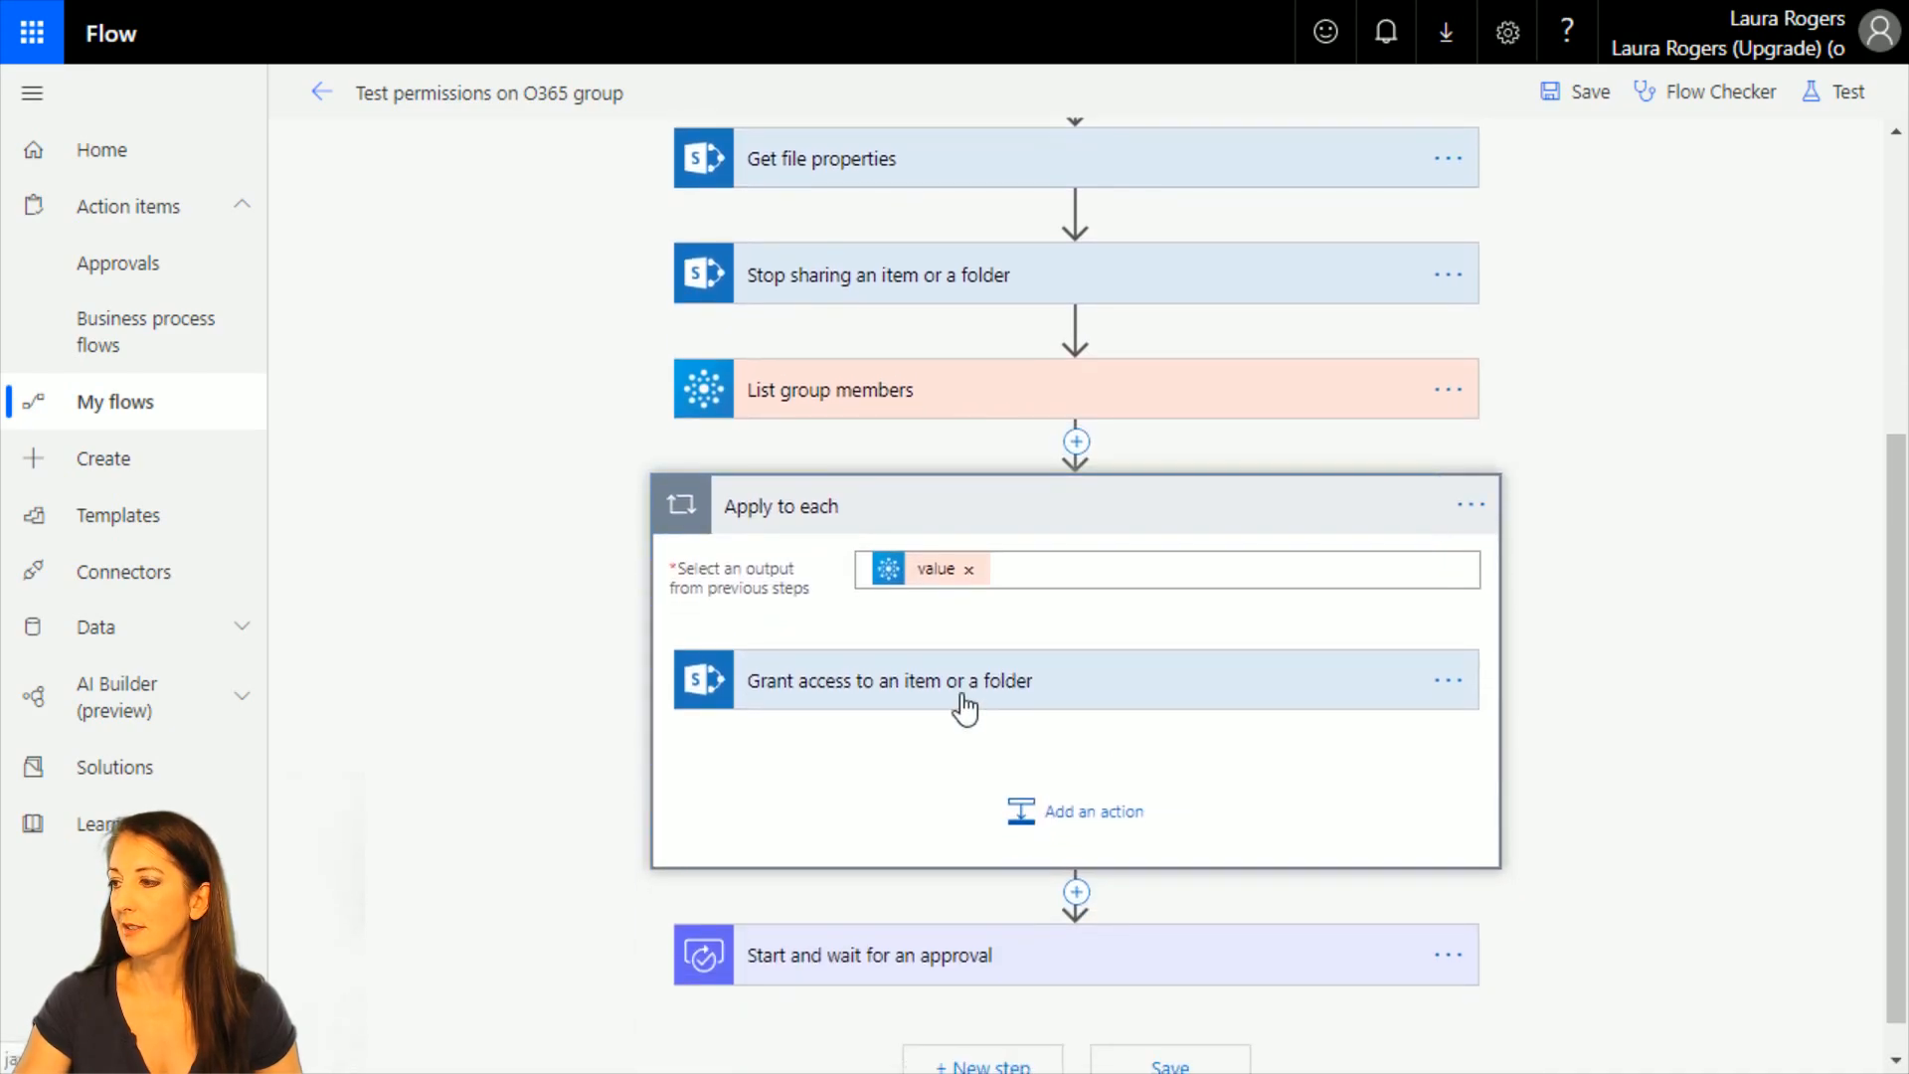
{"action": "left_click", "coordinate": [963, 706]}
{"action": "left_click", "coordinate": [992, 878]}
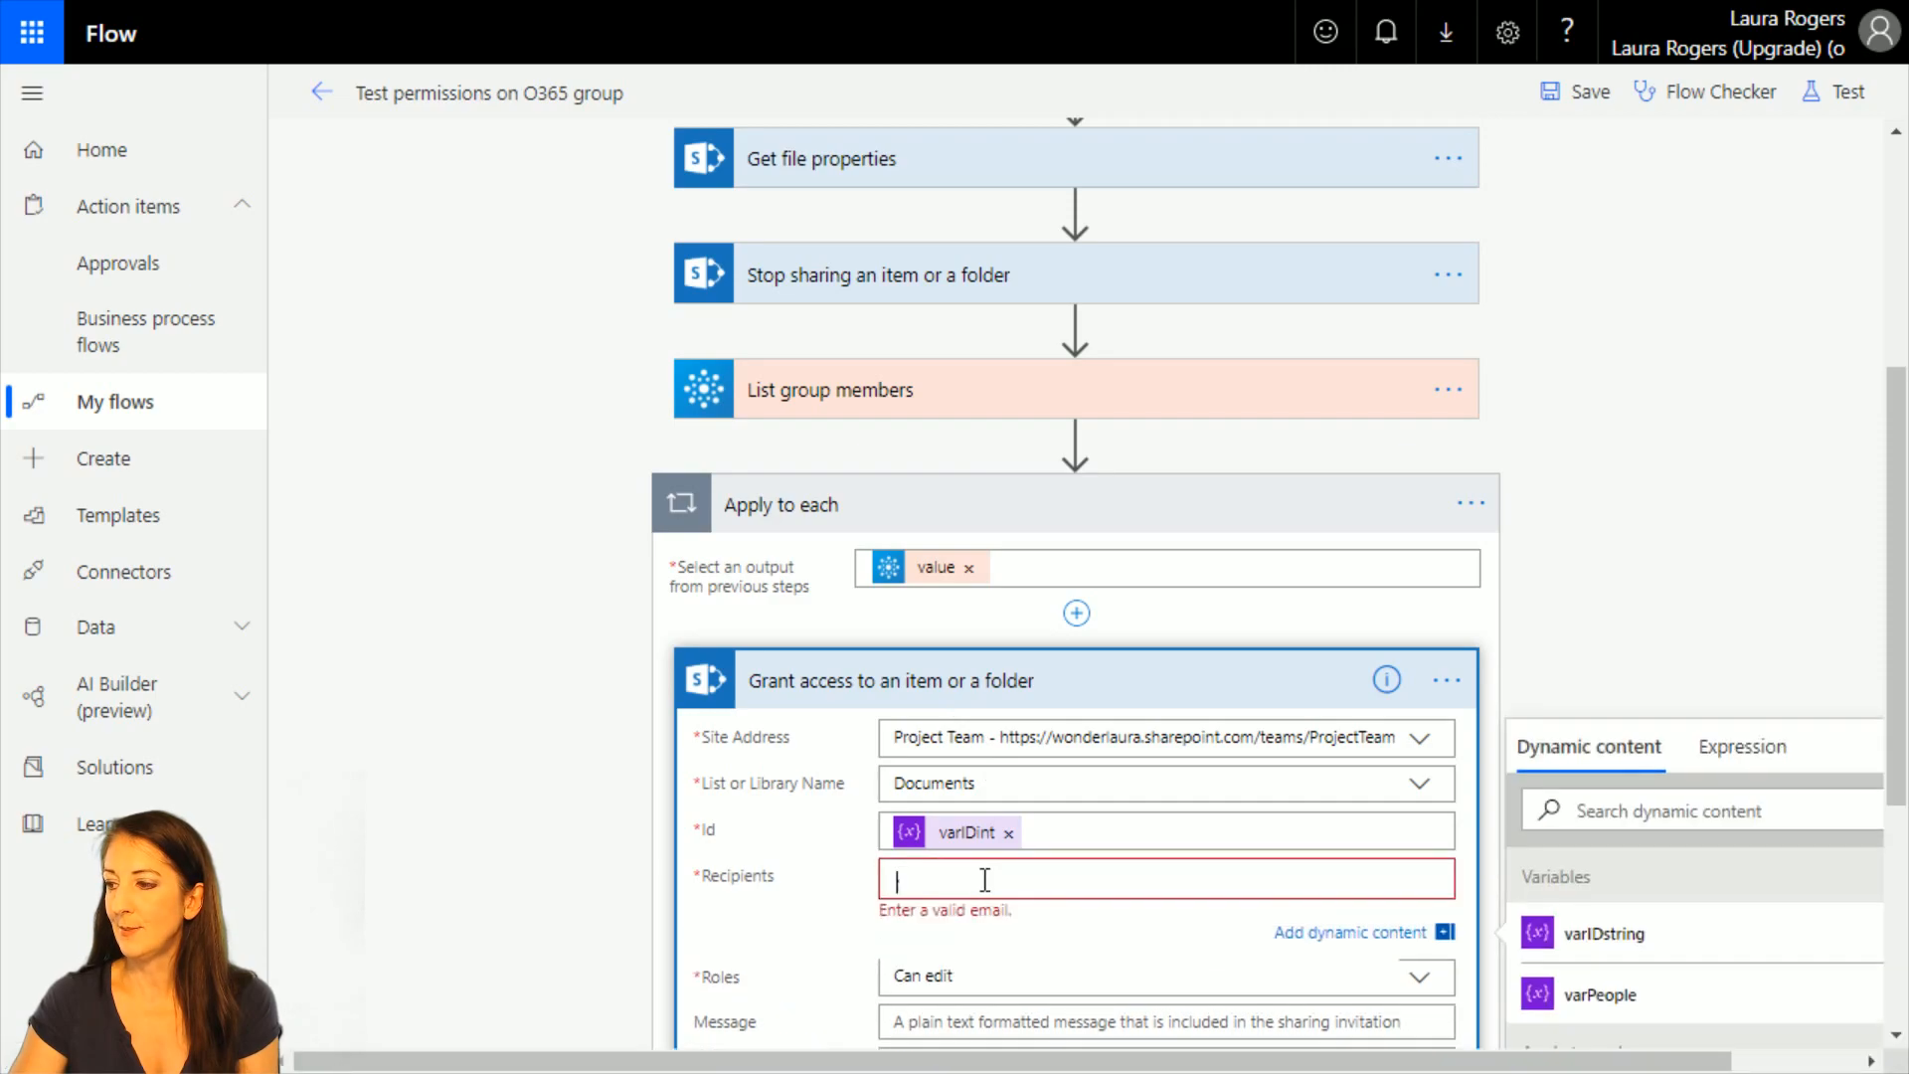
{"action": "left_click_drag", "start_coordinate": [1012, 679], "coordinate": [1075, 450]}
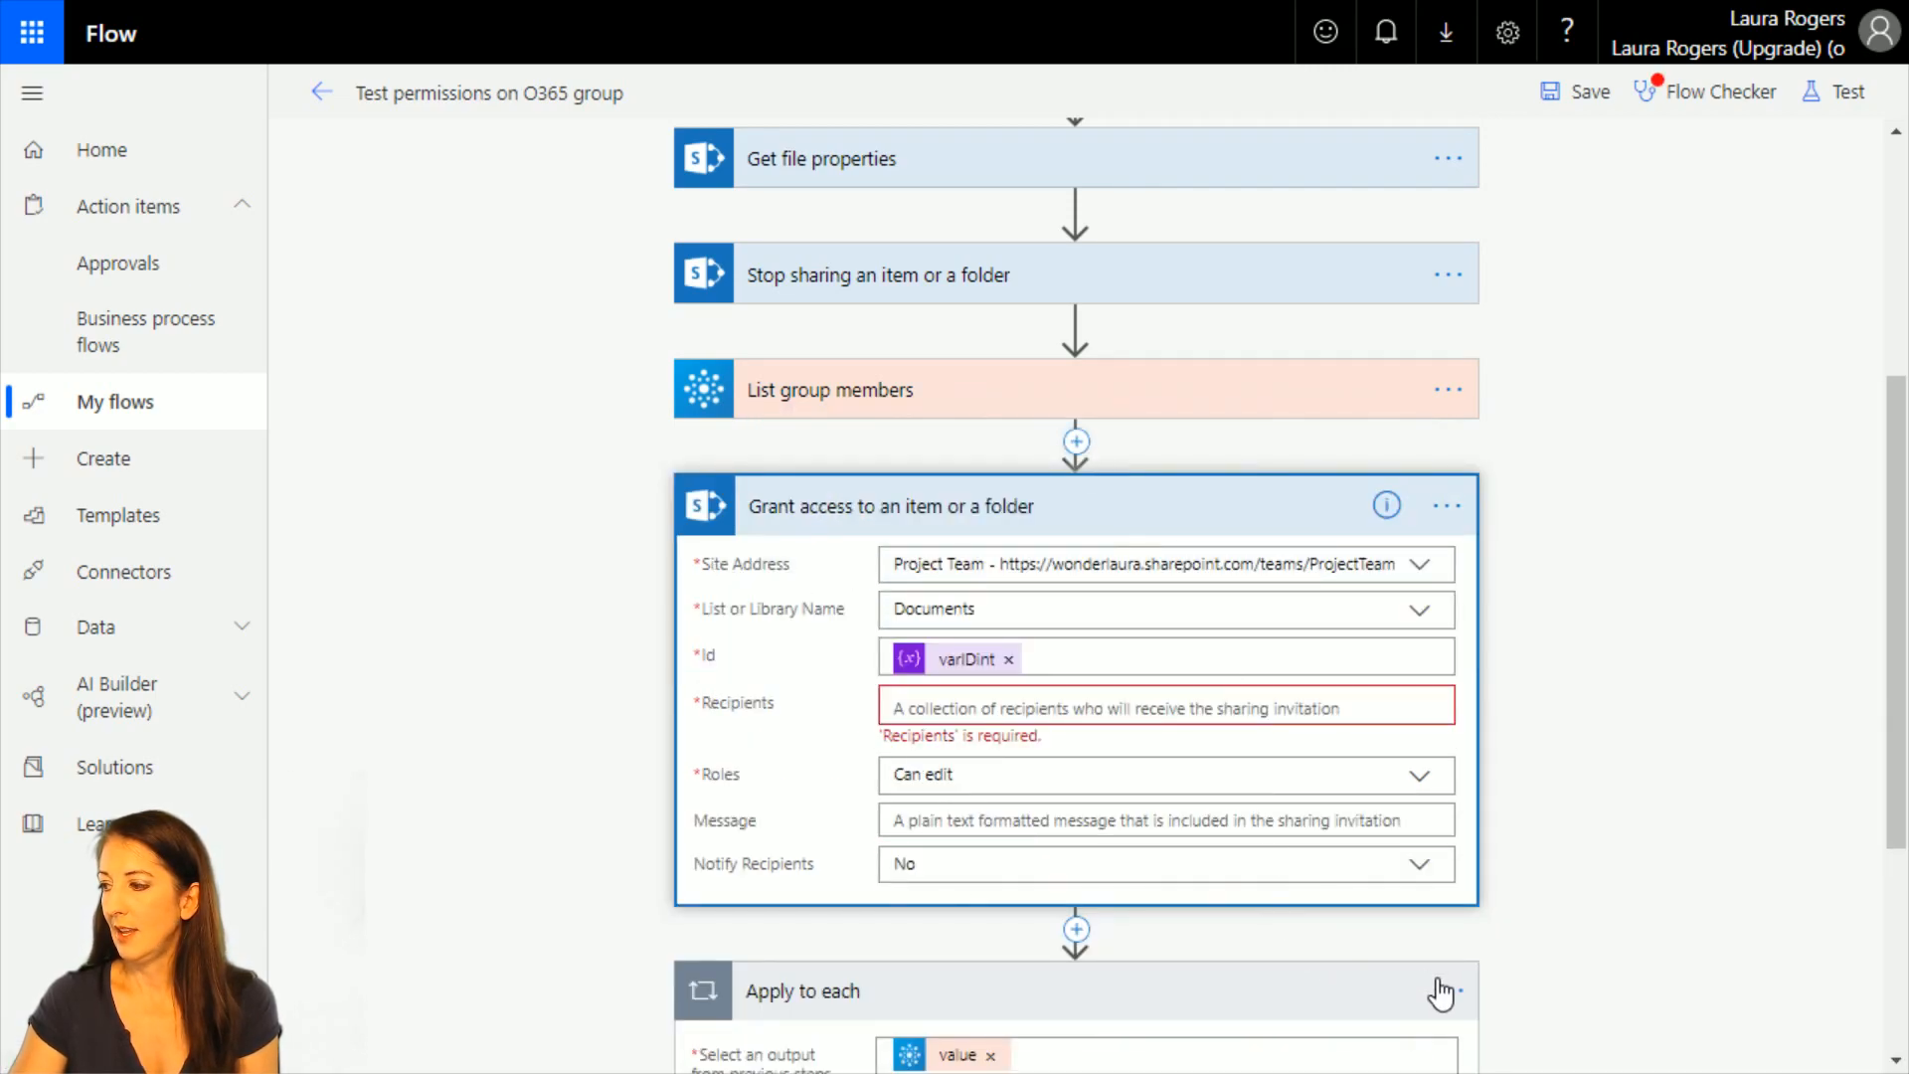
Delete the empty Apply to each loop from the flow and confirm the deletion.
{"action": "scroll", "coordinate": [1649, 959], "scroll_direction": "down", "scroll_amount": 4}
{"action": "left_click", "coordinate": [1446, 591]}
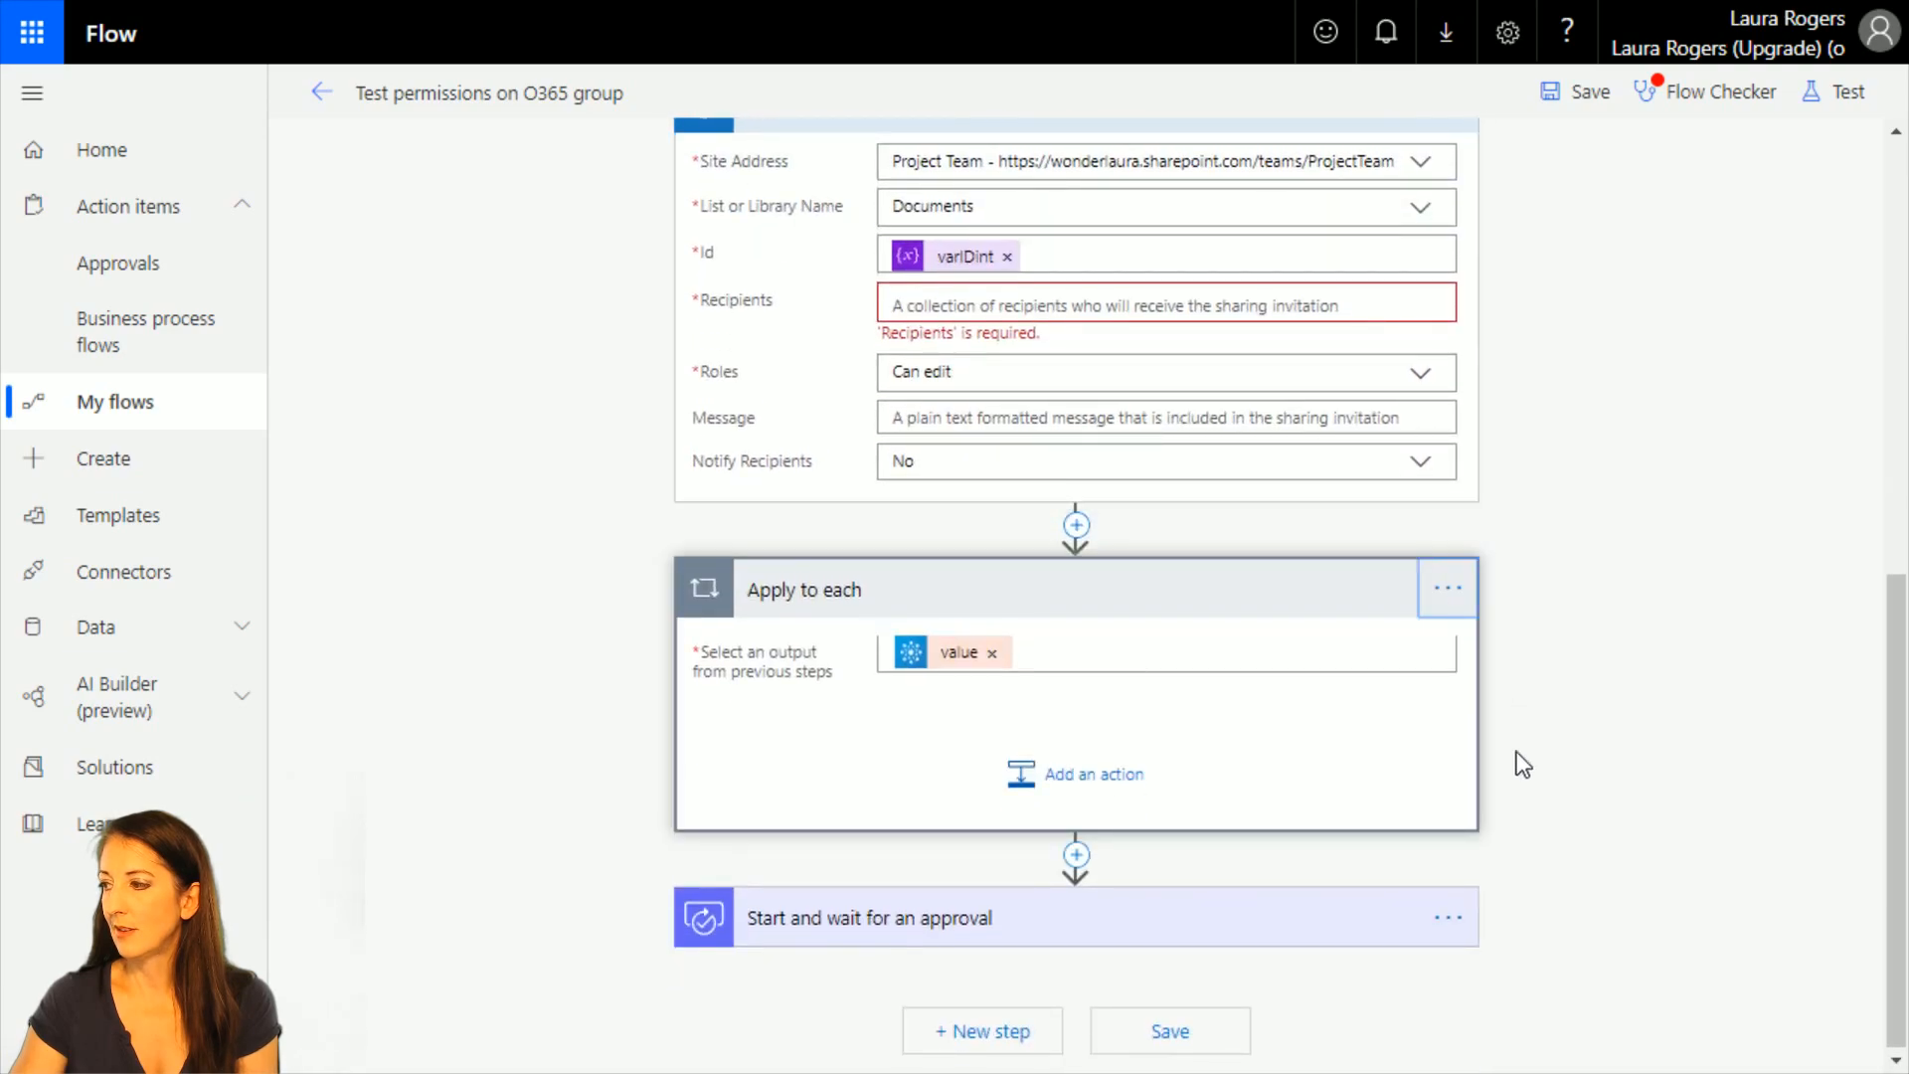
{"action": "left_click", "coordinate": [1446, 591]}
{"action": "left_click", "coordinate": [1531, 840]}
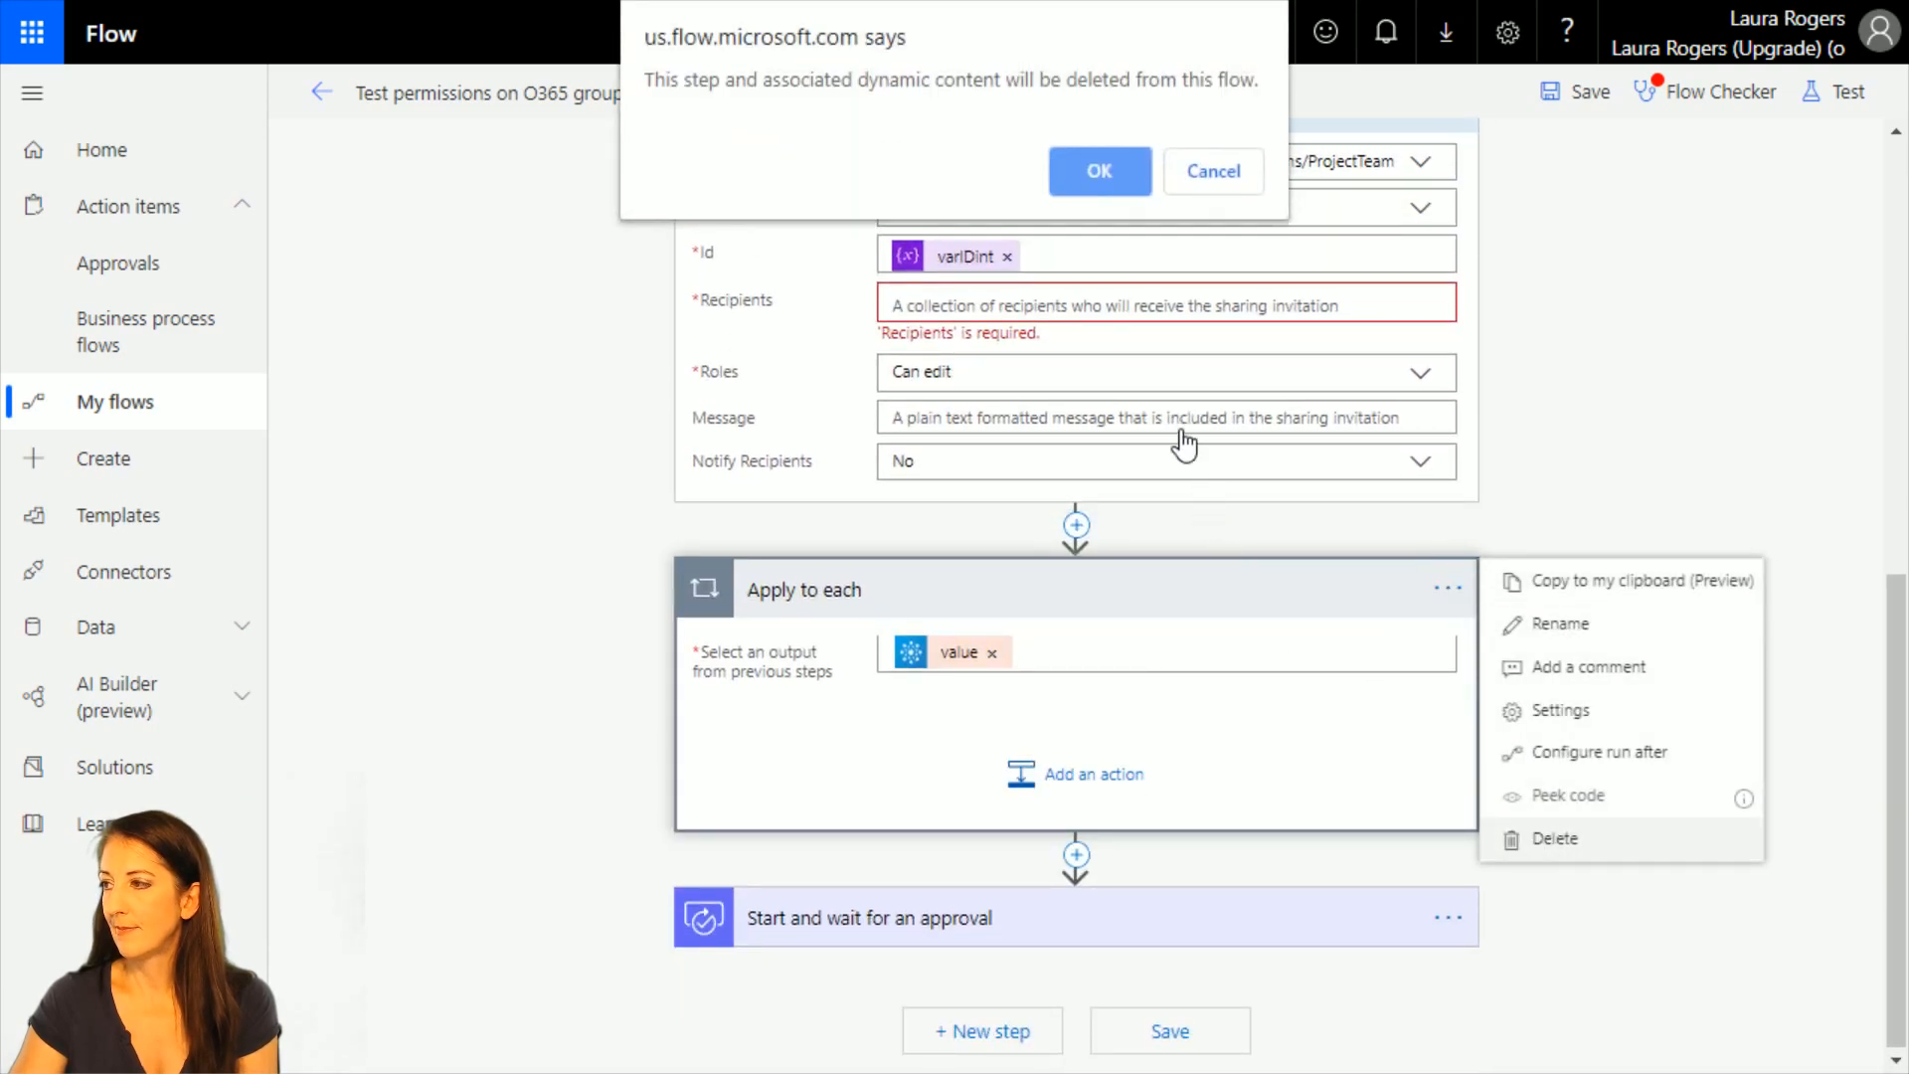
{"action": "left_click", "coordinate": [1099, 171]}
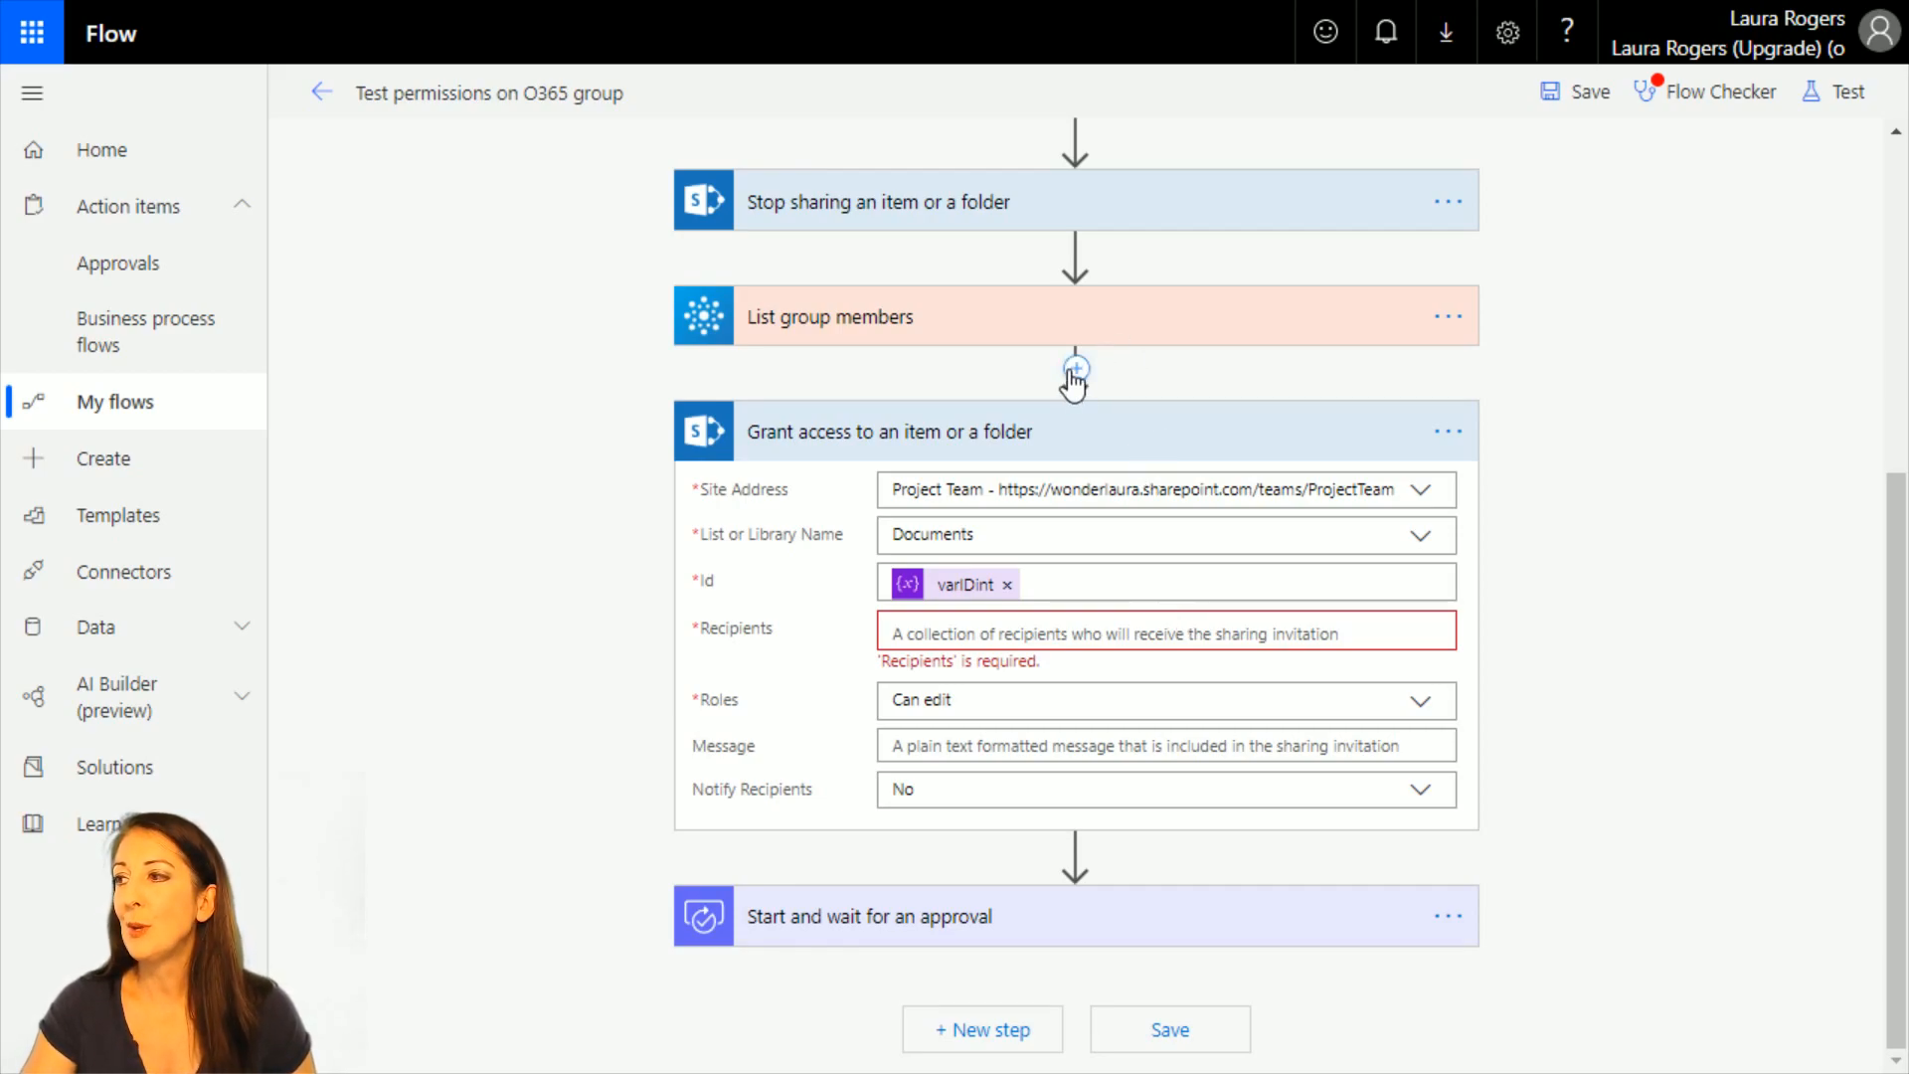
Insert an Append to string variable action directly below List group members.
{"action": "left_click", "coordinate": [1074, 369]}
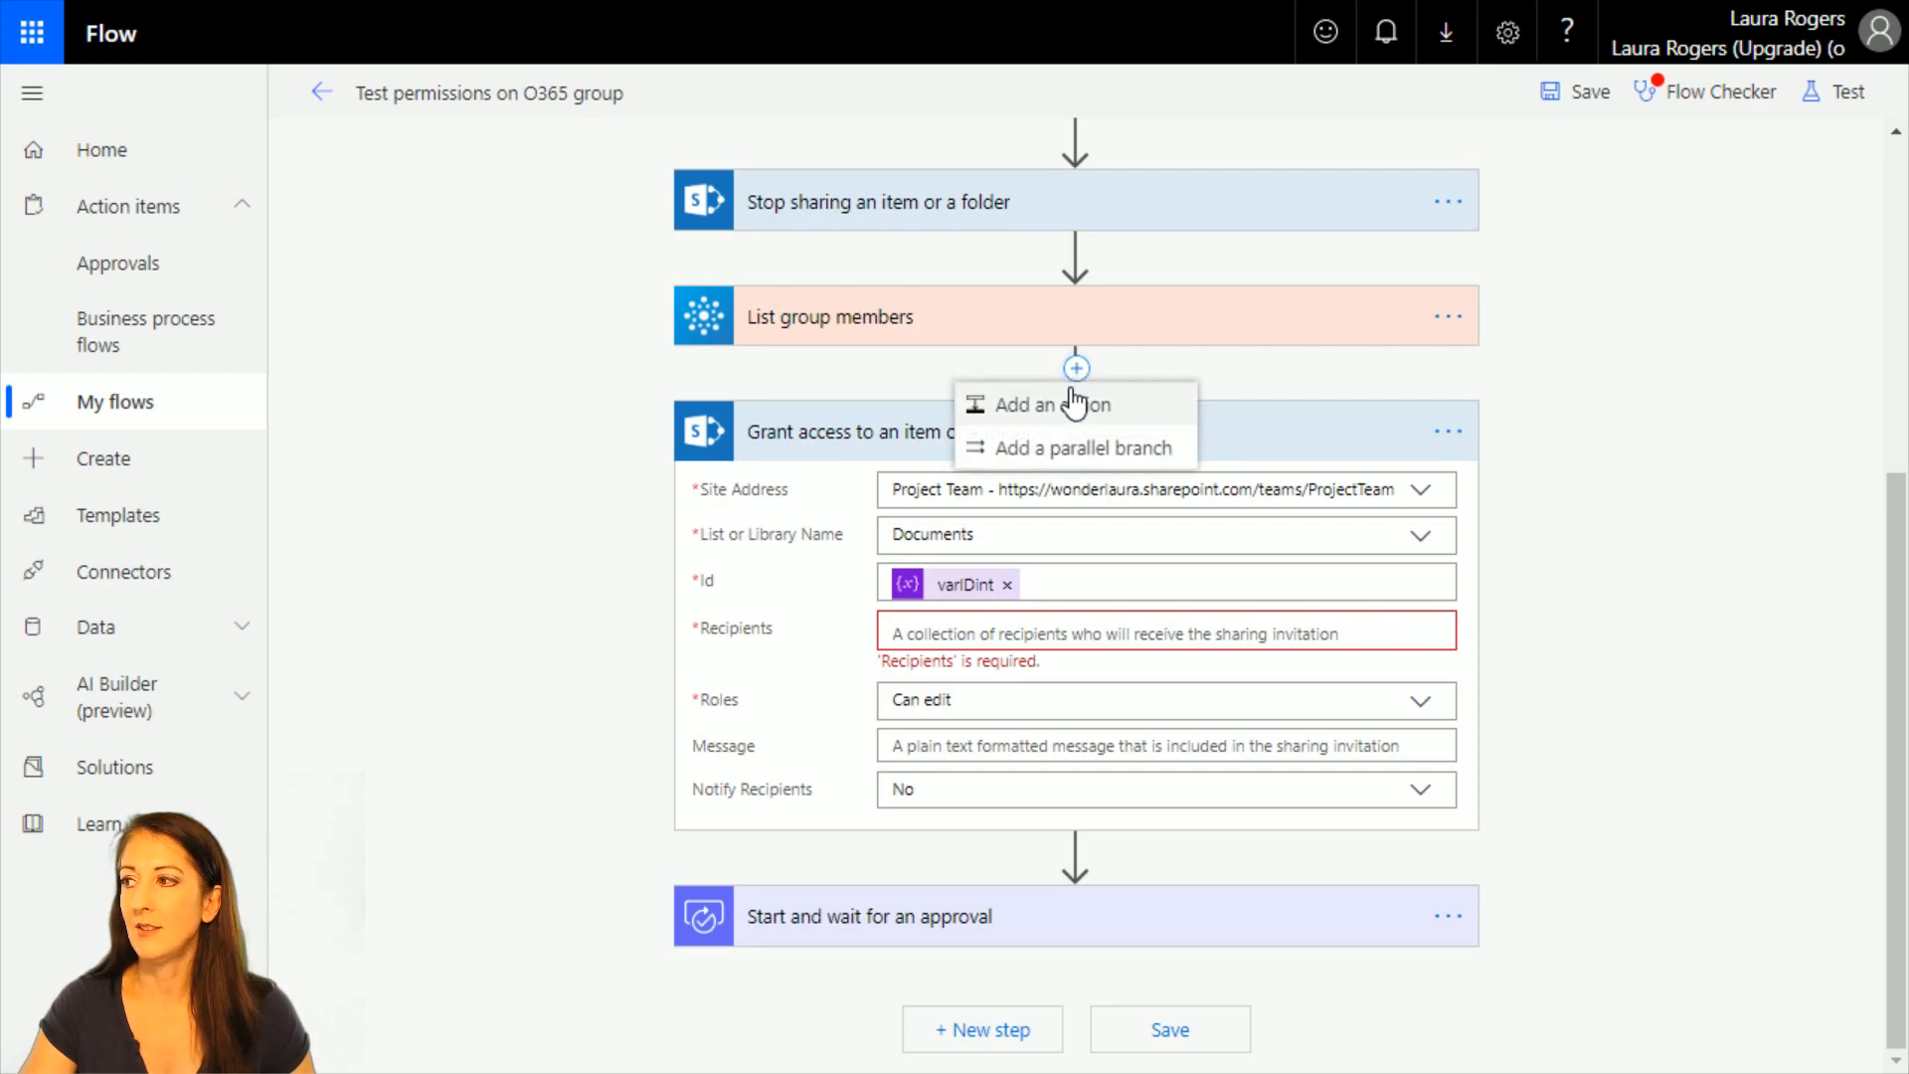
{"action": "left_click", "coordinate": [985, 406]}
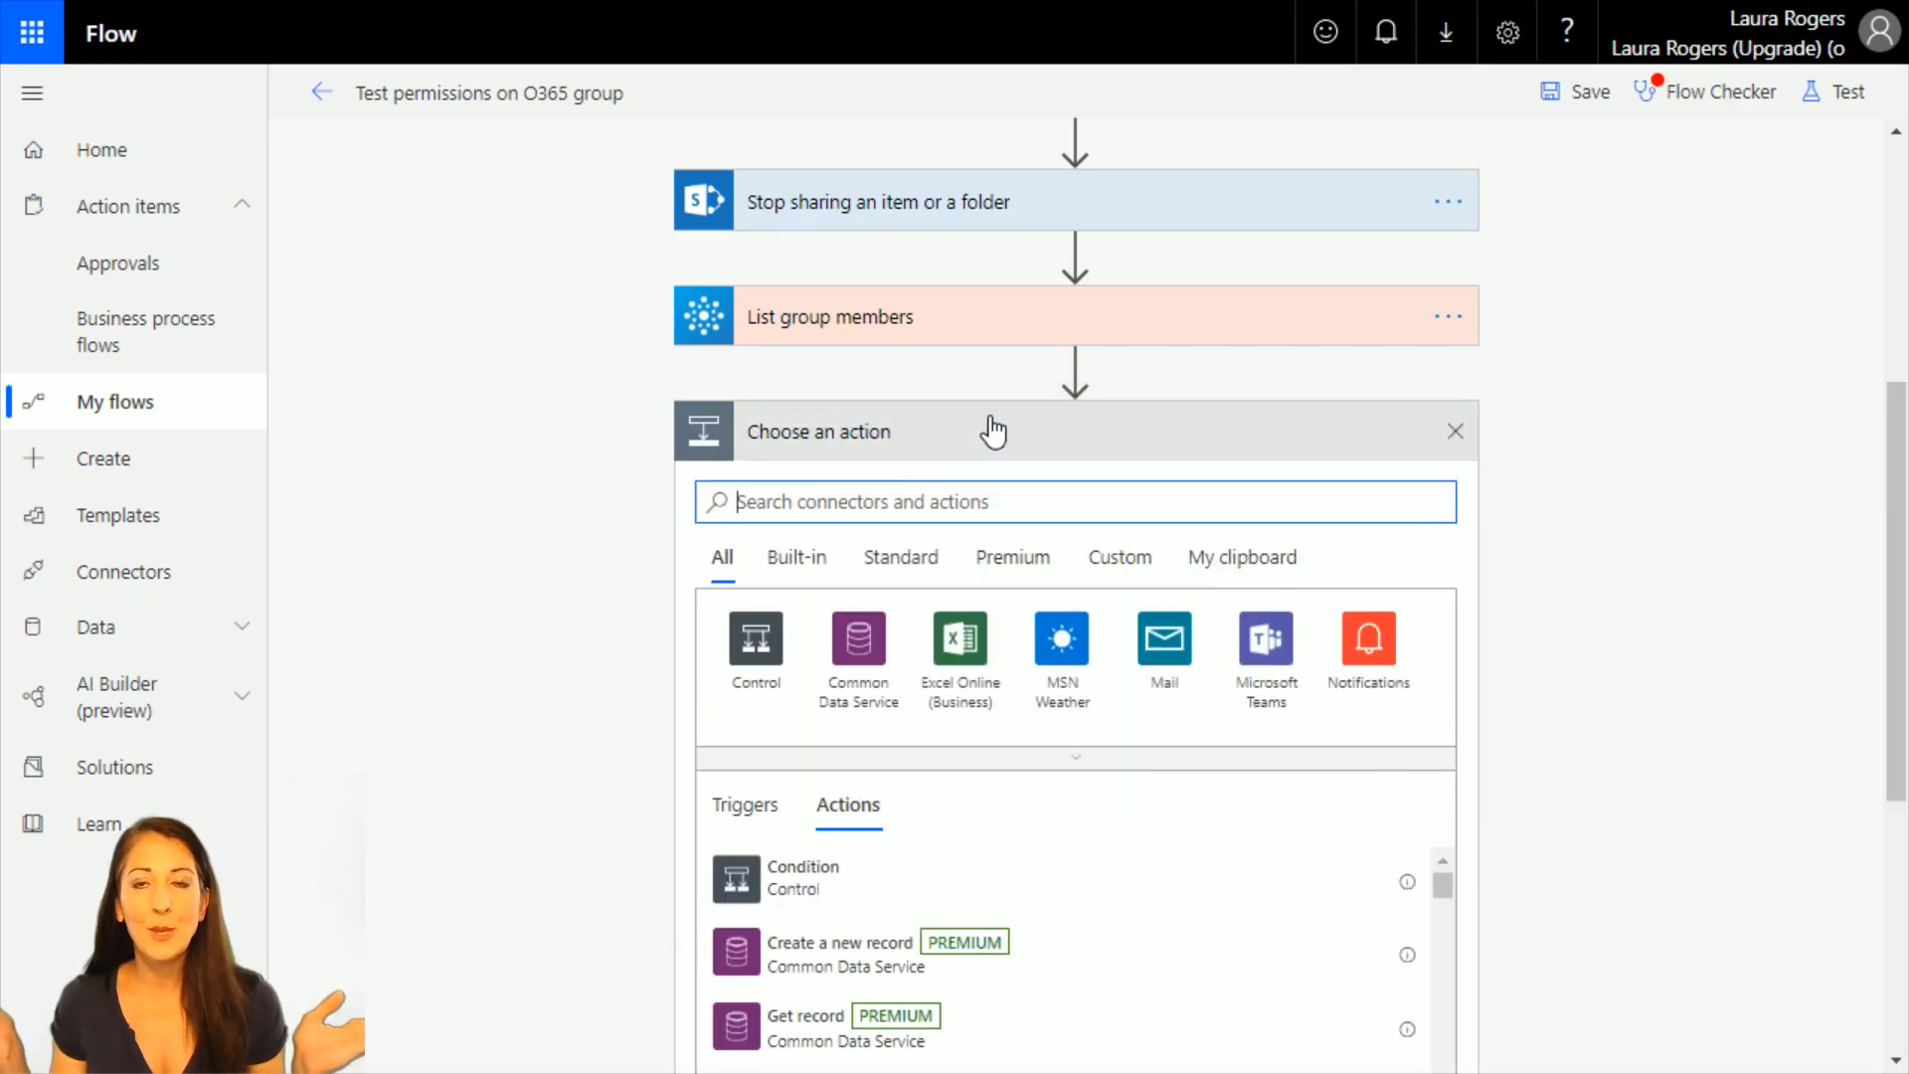
{"action": "type", "text": "var"}
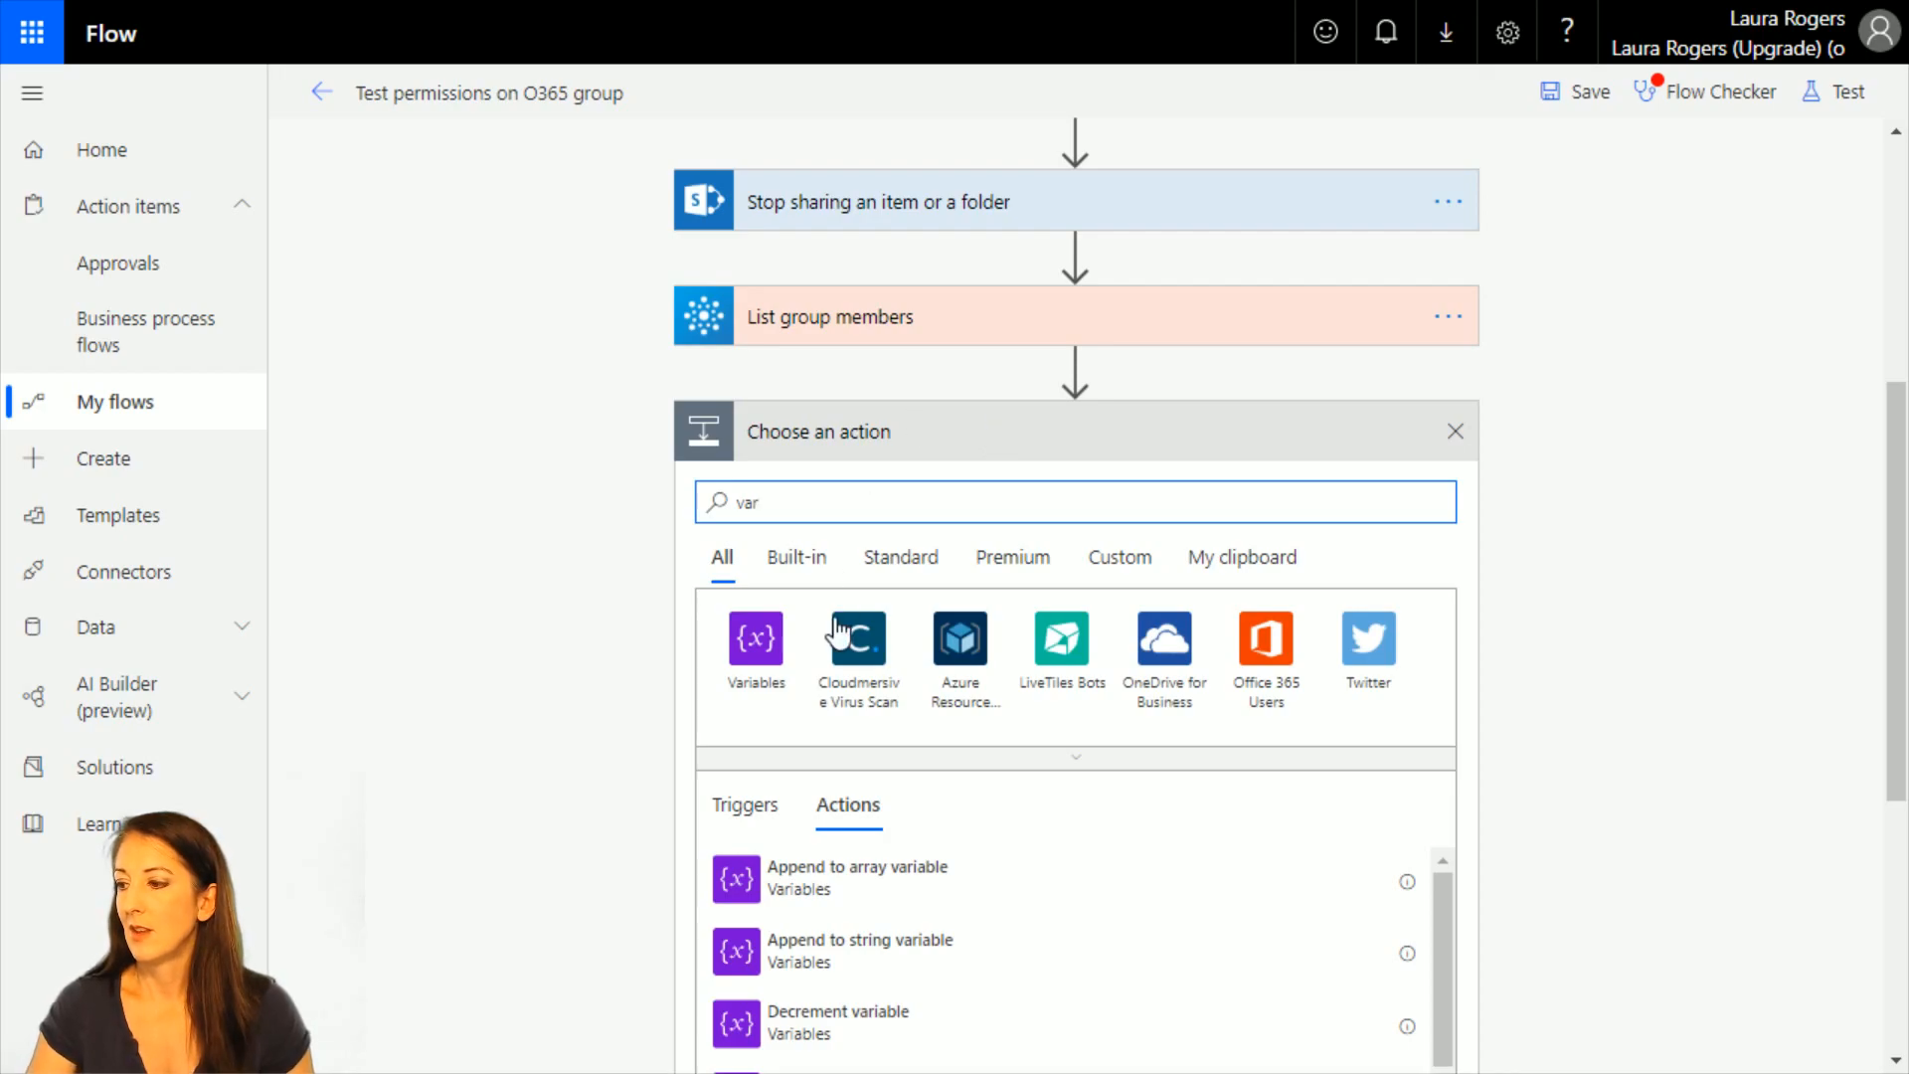
{"action": "scroll", "coordinate": [935, 770], "scroll_direction": "down", "scroll_amount": 3}
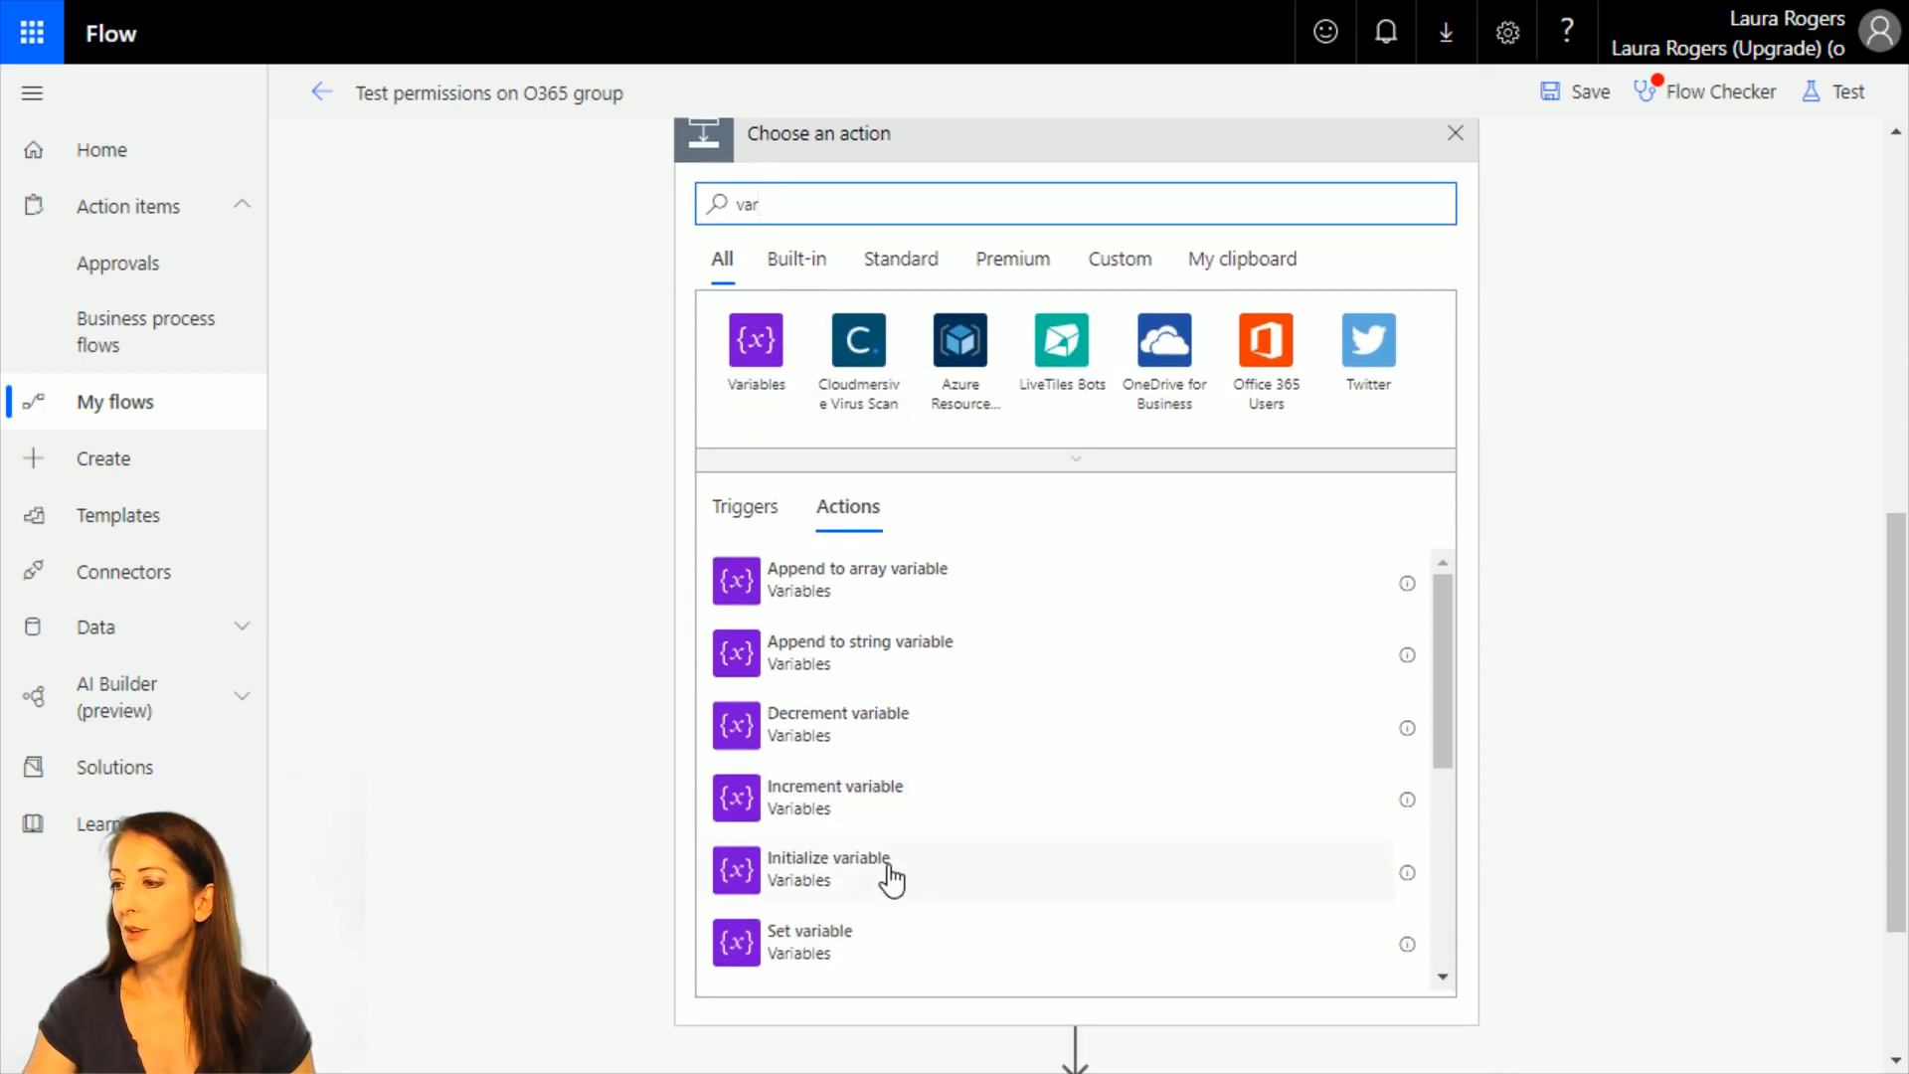
{"action": "scroll", "coordinate": [861, 945], "scroll_direction": "down", "scroll_amount": 3}
{"action": "scroll", "coordinate": [857, 946], "scroll_direction": "up", "scroll_amount": 3}
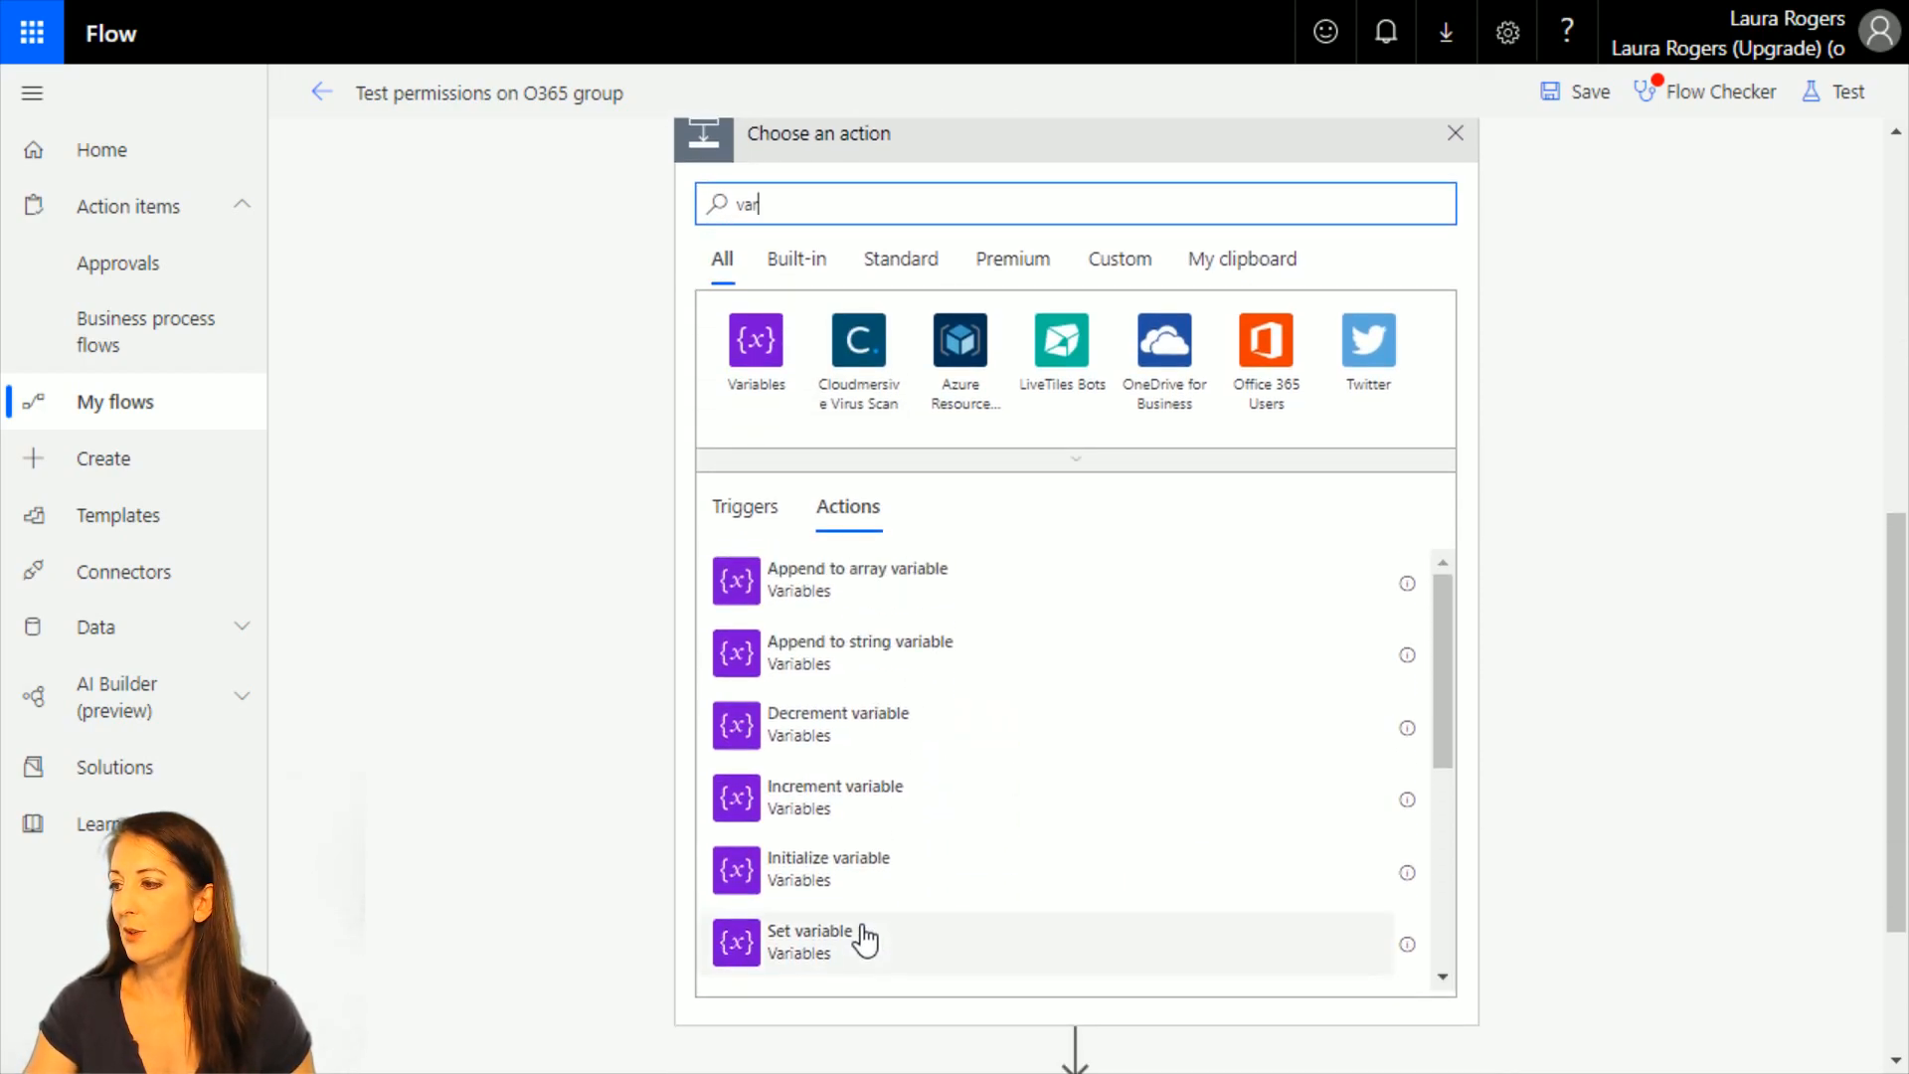
{"action": "left_click", "coordinate": [853, 656]}
Set the append action's variable to varPeople and its value to the group members' Mail followed by a semicolon.
{"action": "left_click", "coordinate": [1001, 644]}
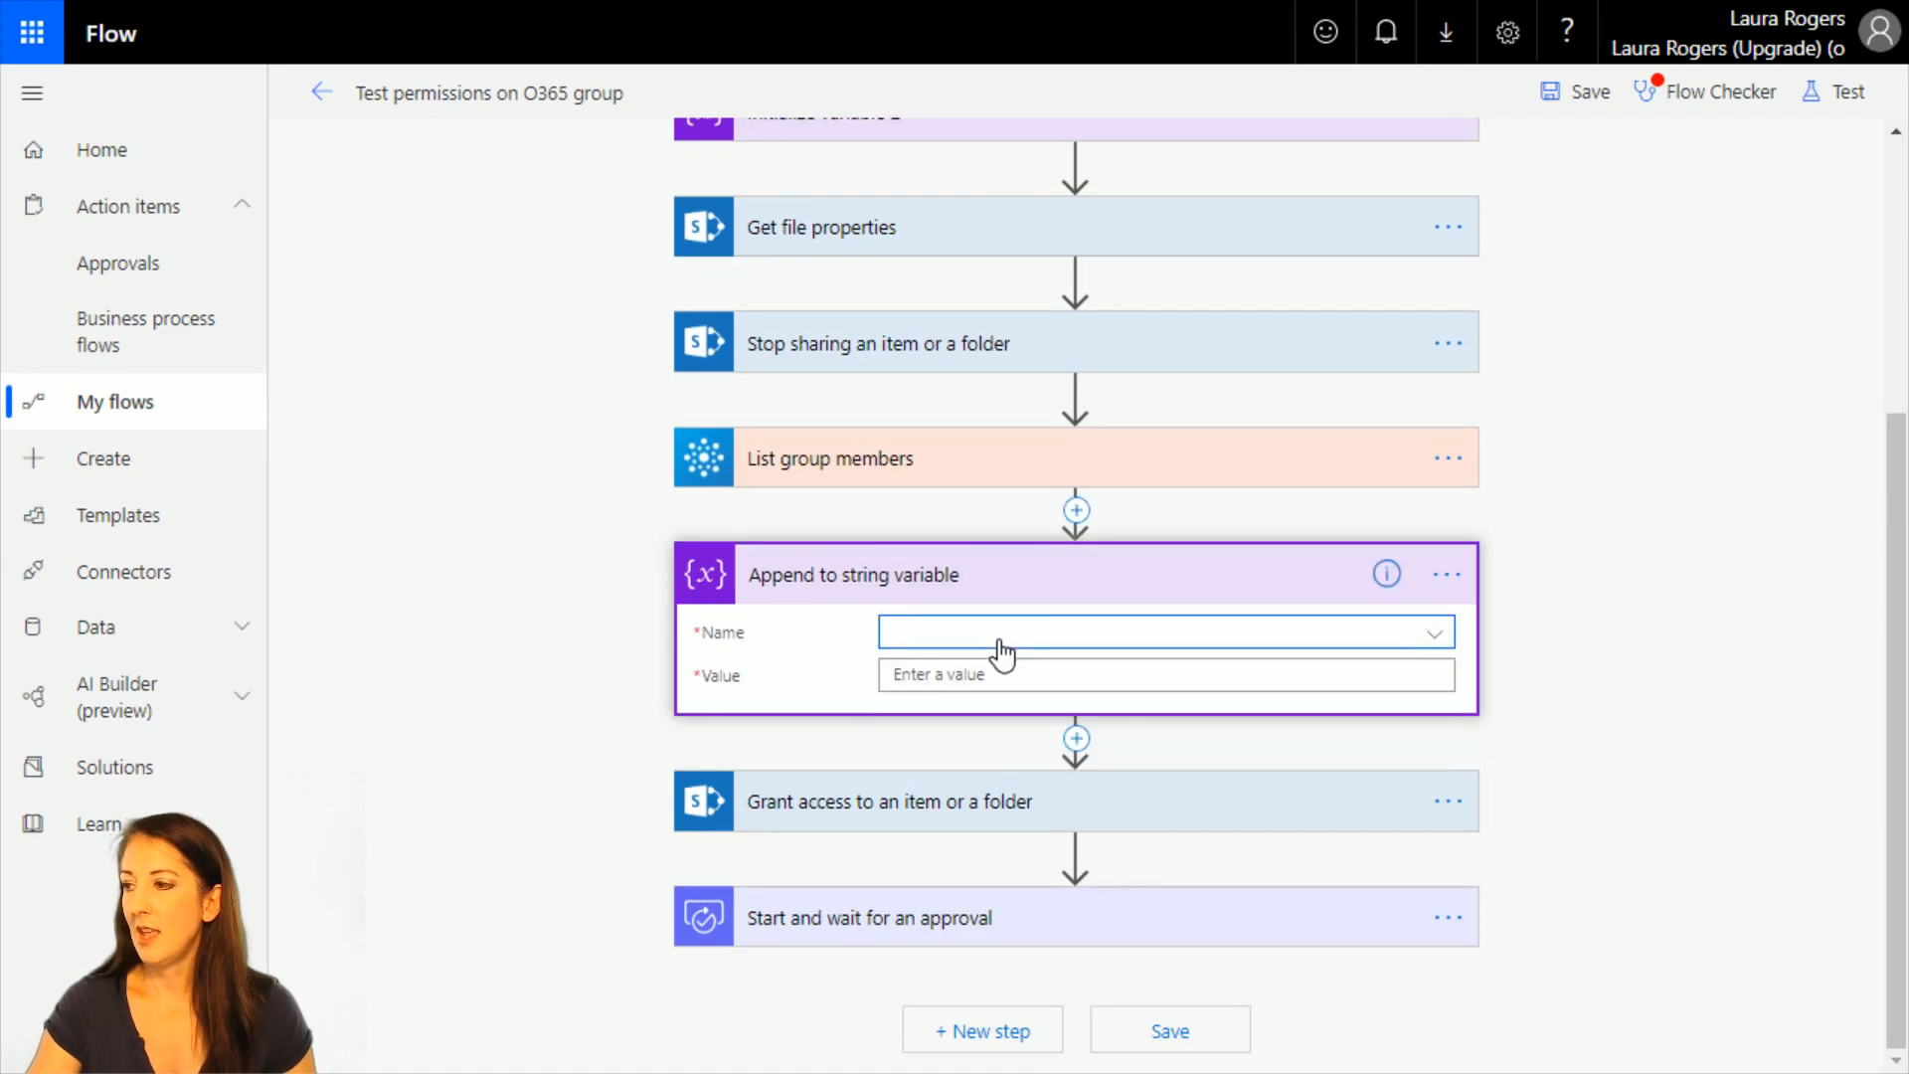
{"action": "left_click", "coordinate": [939, 757]}
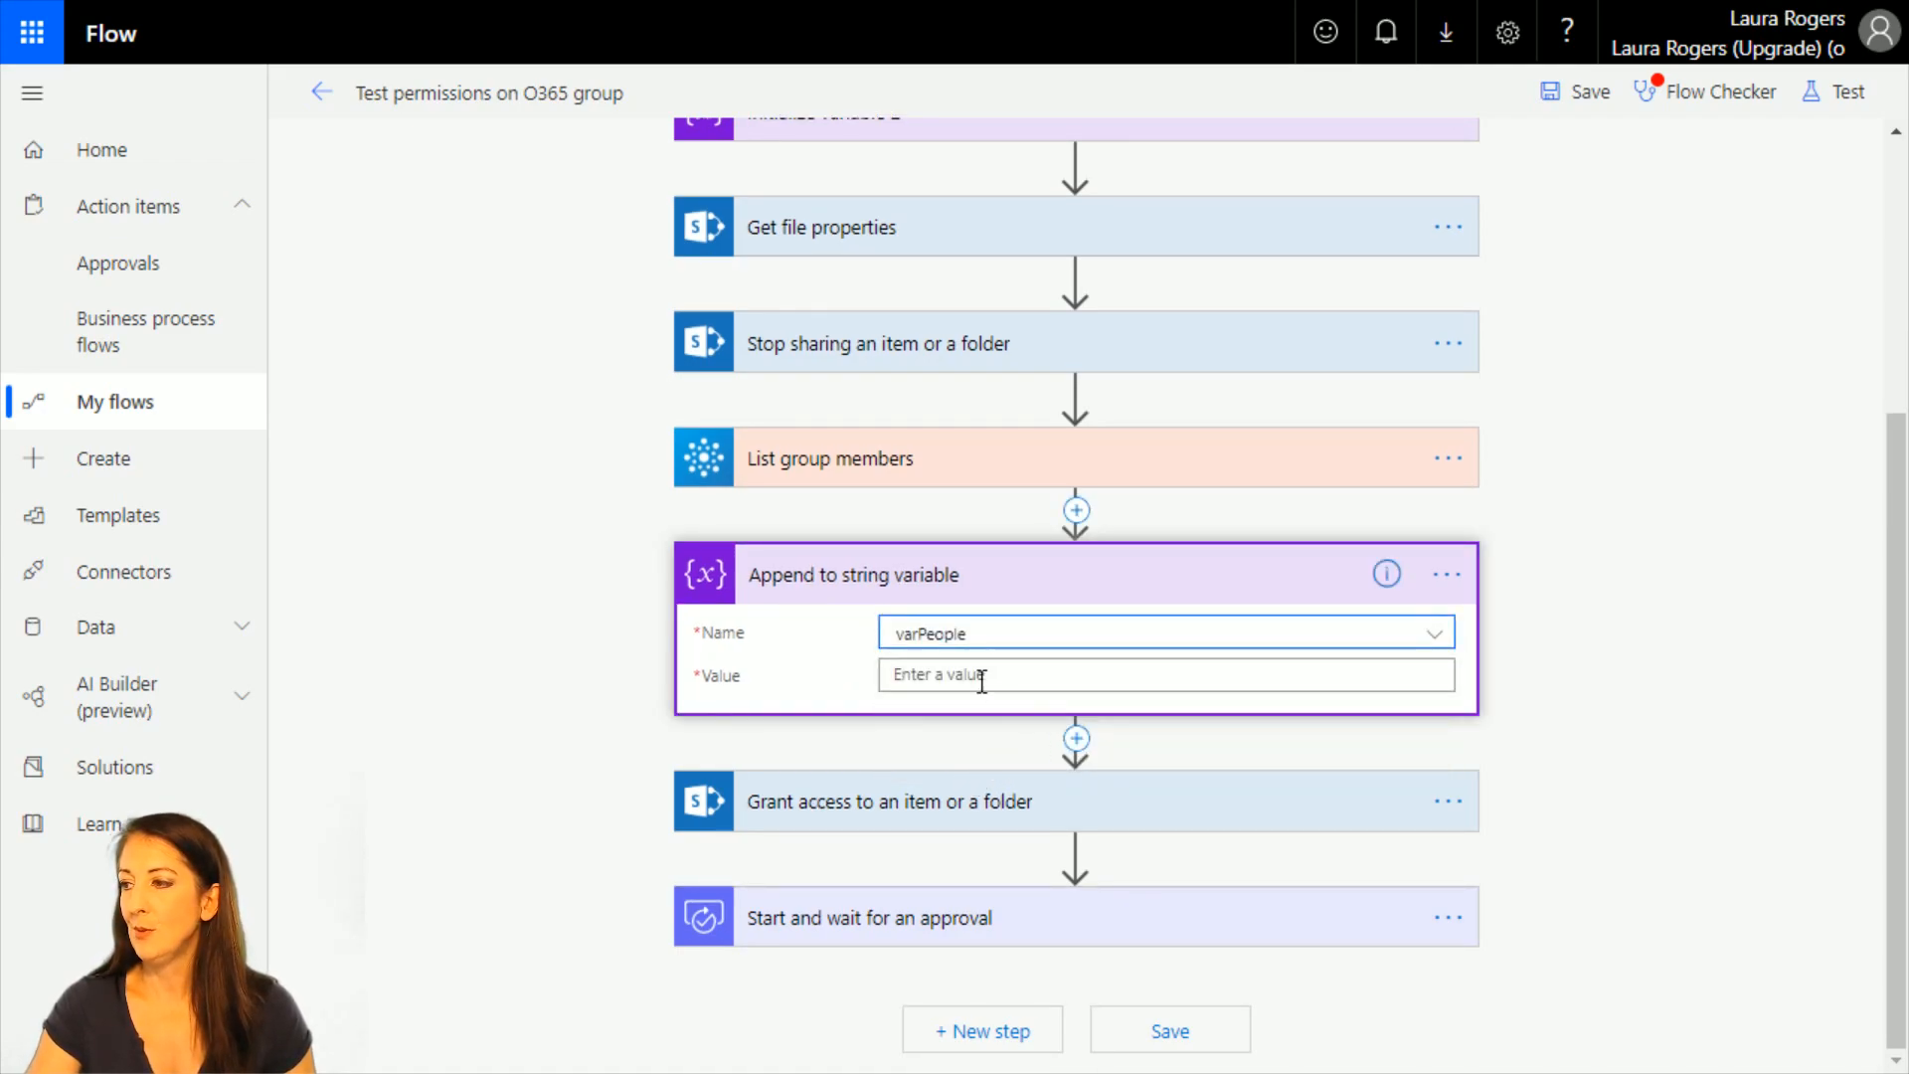
{"action": "left_click", "coordinate": [976, 677]}
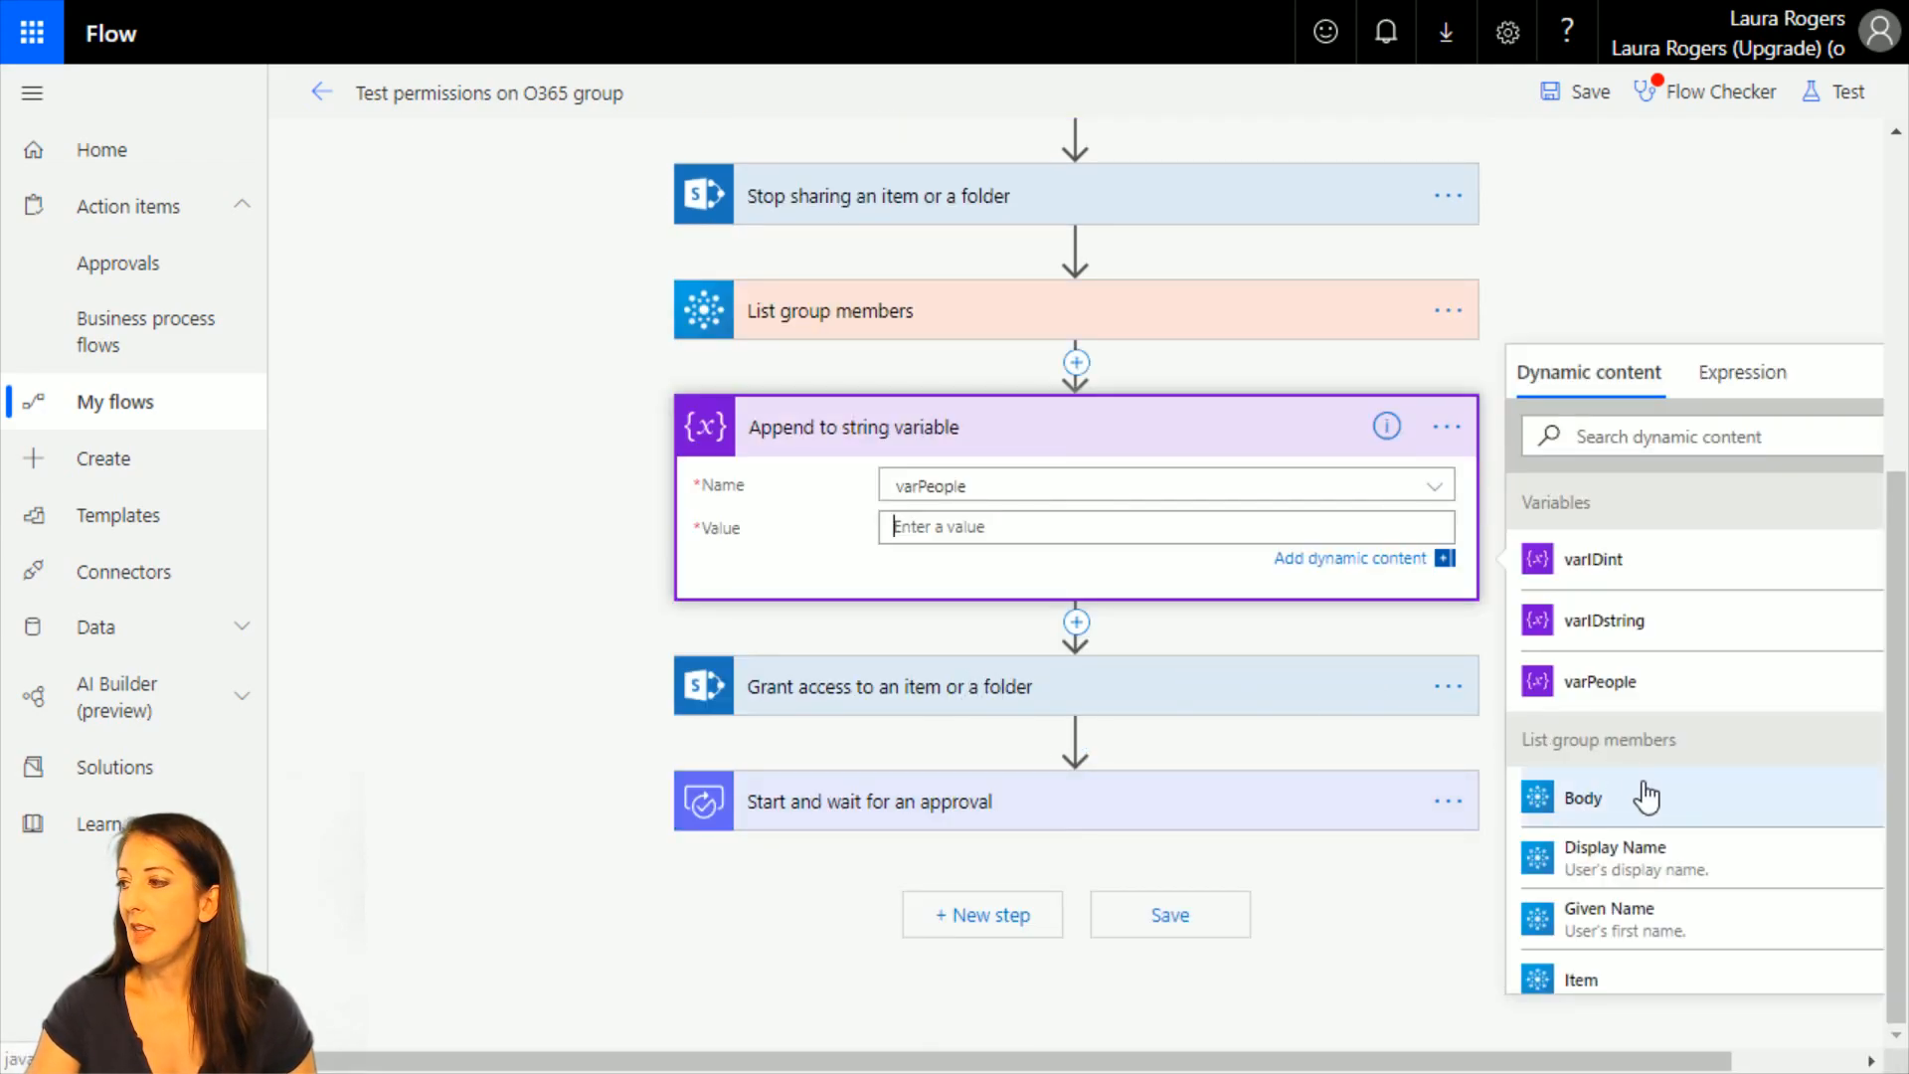
{"action": "scroll", "coordinate": [1692, 915], "scroll_direction": "down", "scroll_amount": 3}
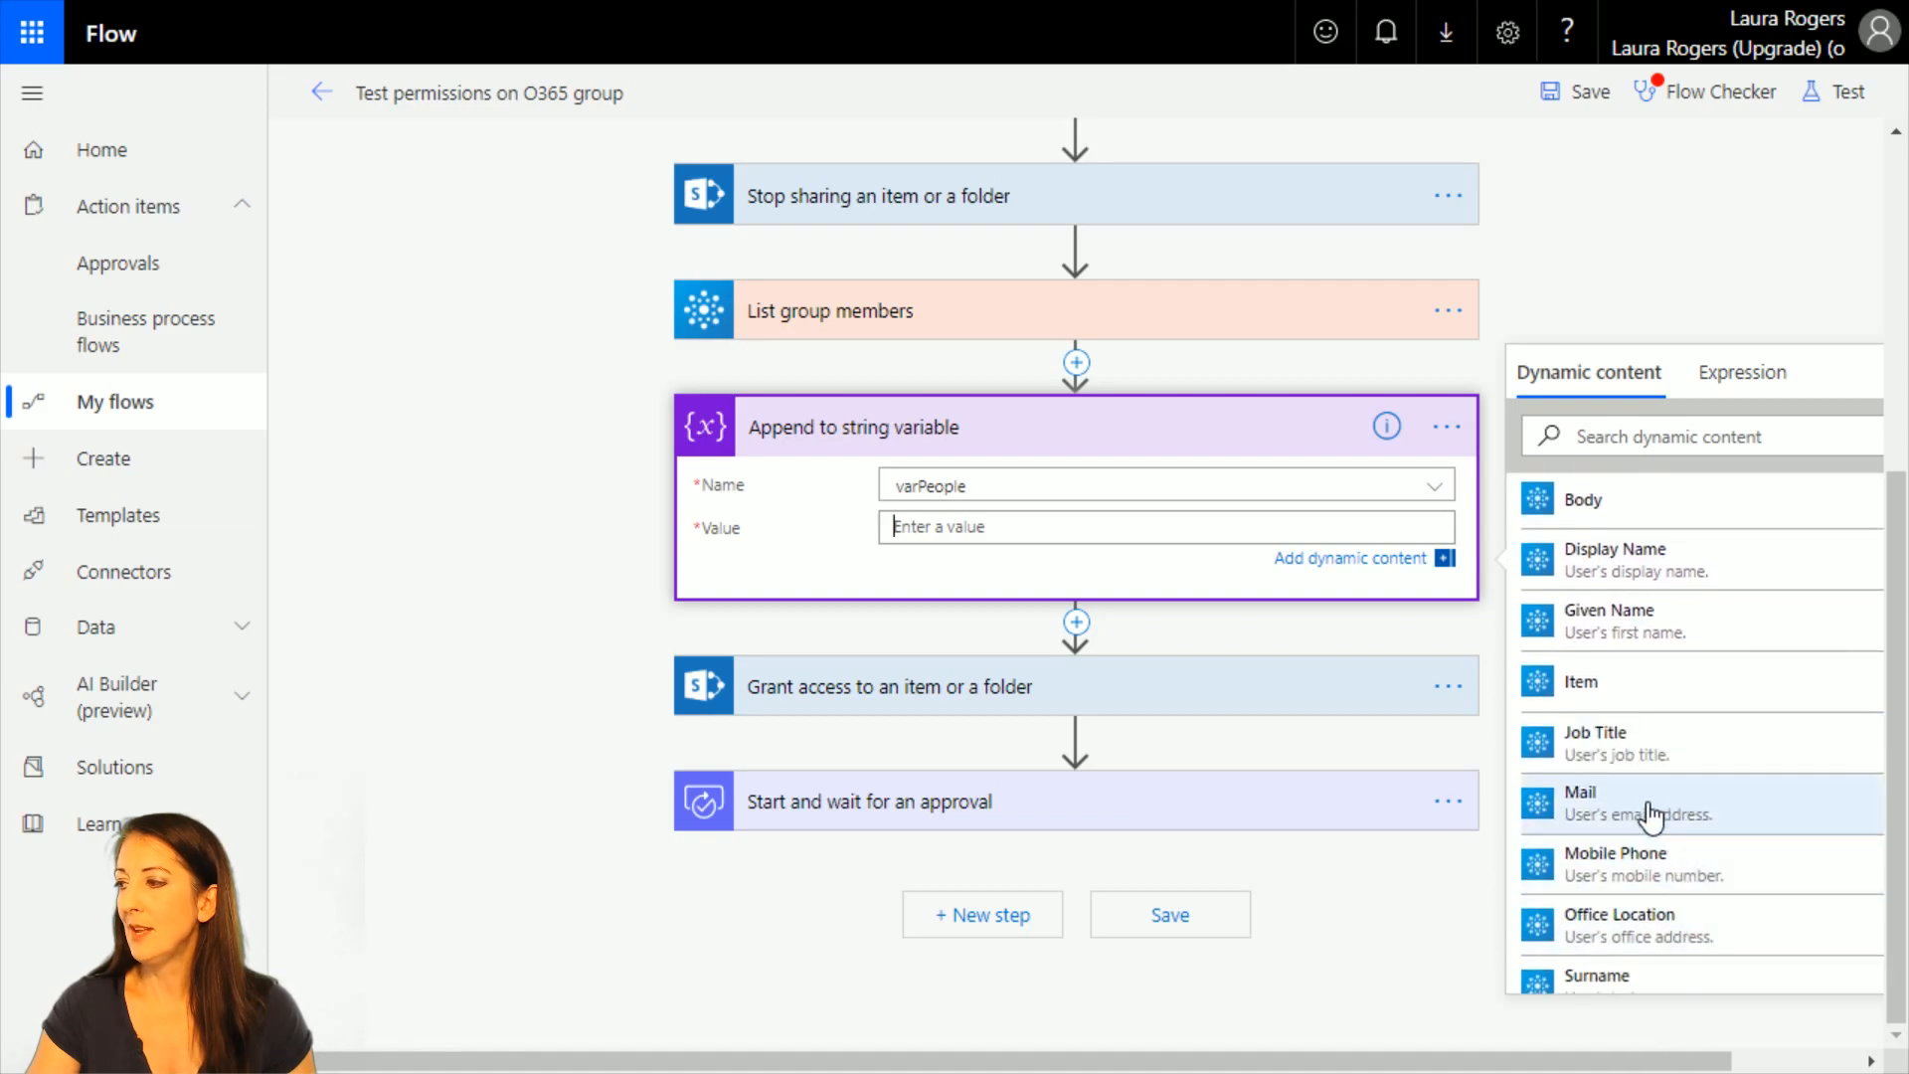
{"action": "left_click", "coordinate": [1653, 807]}
{"action": "left_click", "coordinate": [1032, 608]}
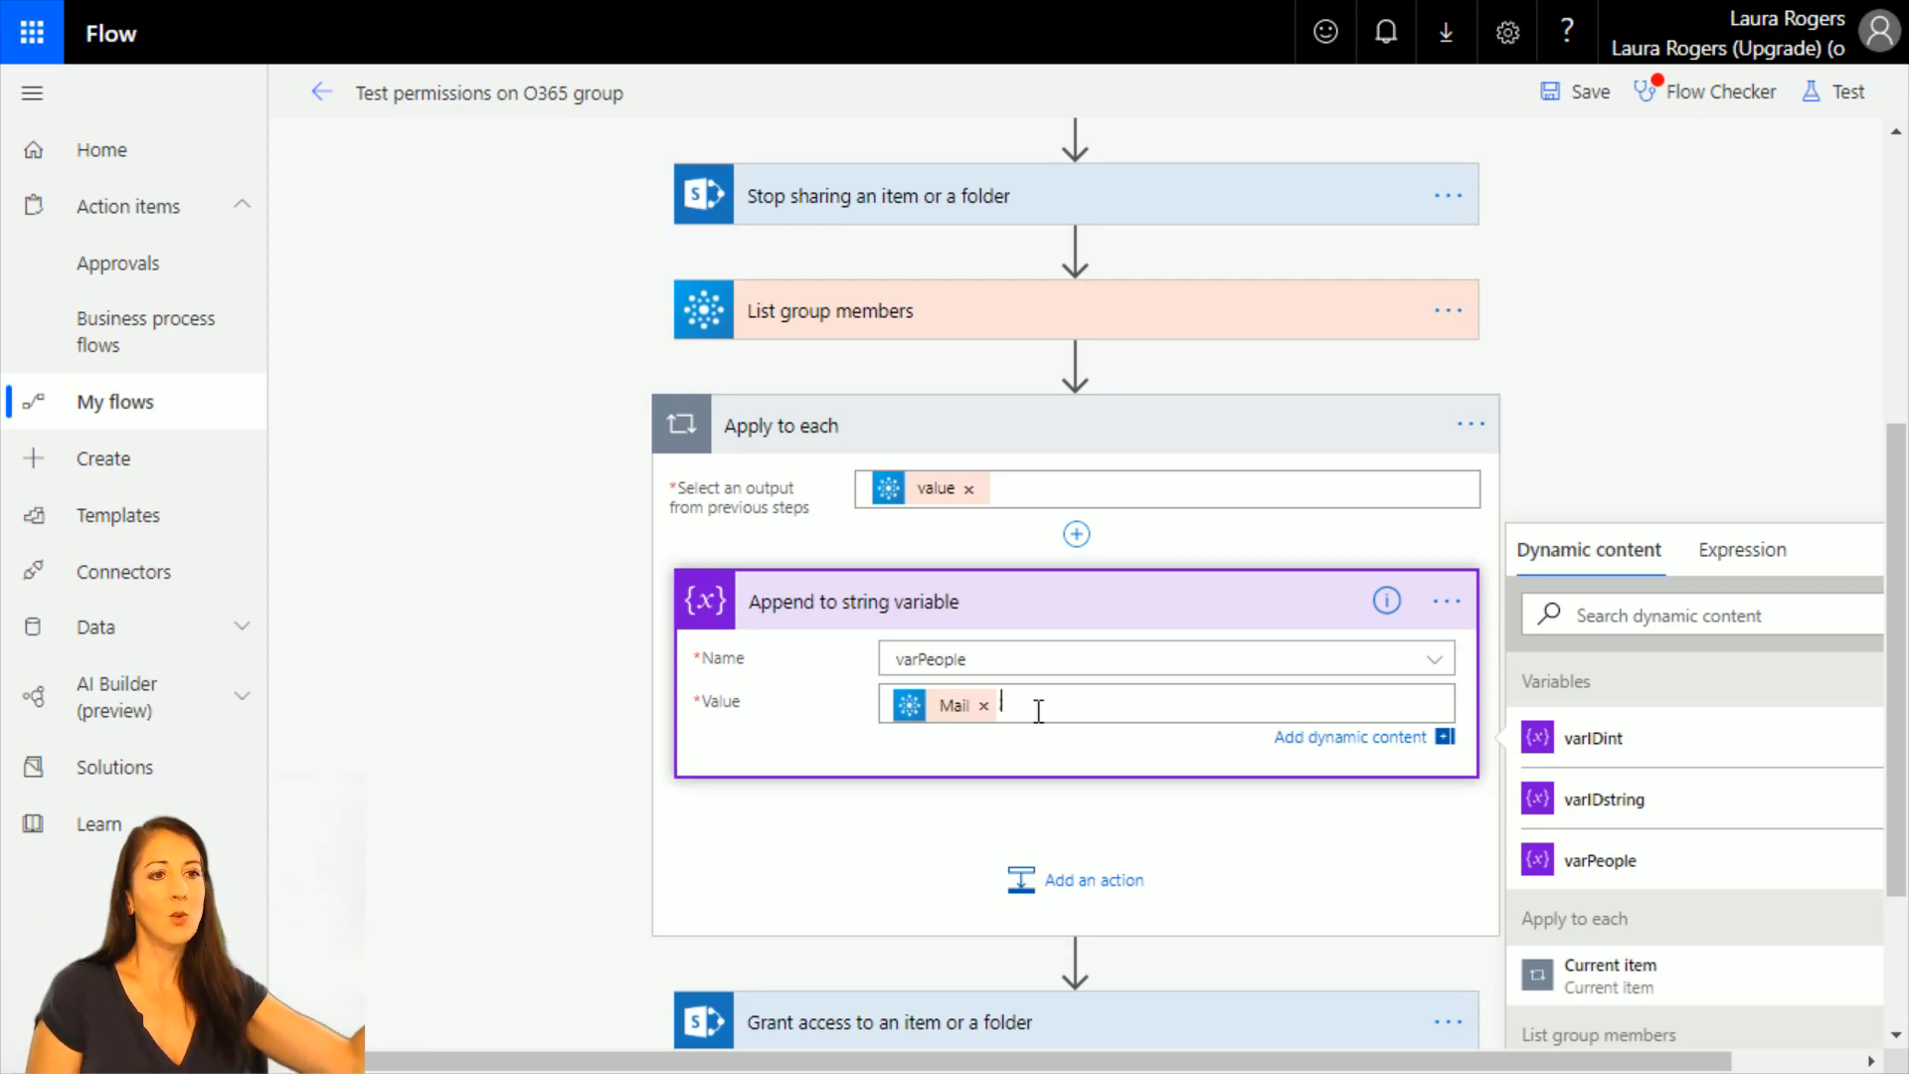
{"action": "type", "text": ";"}
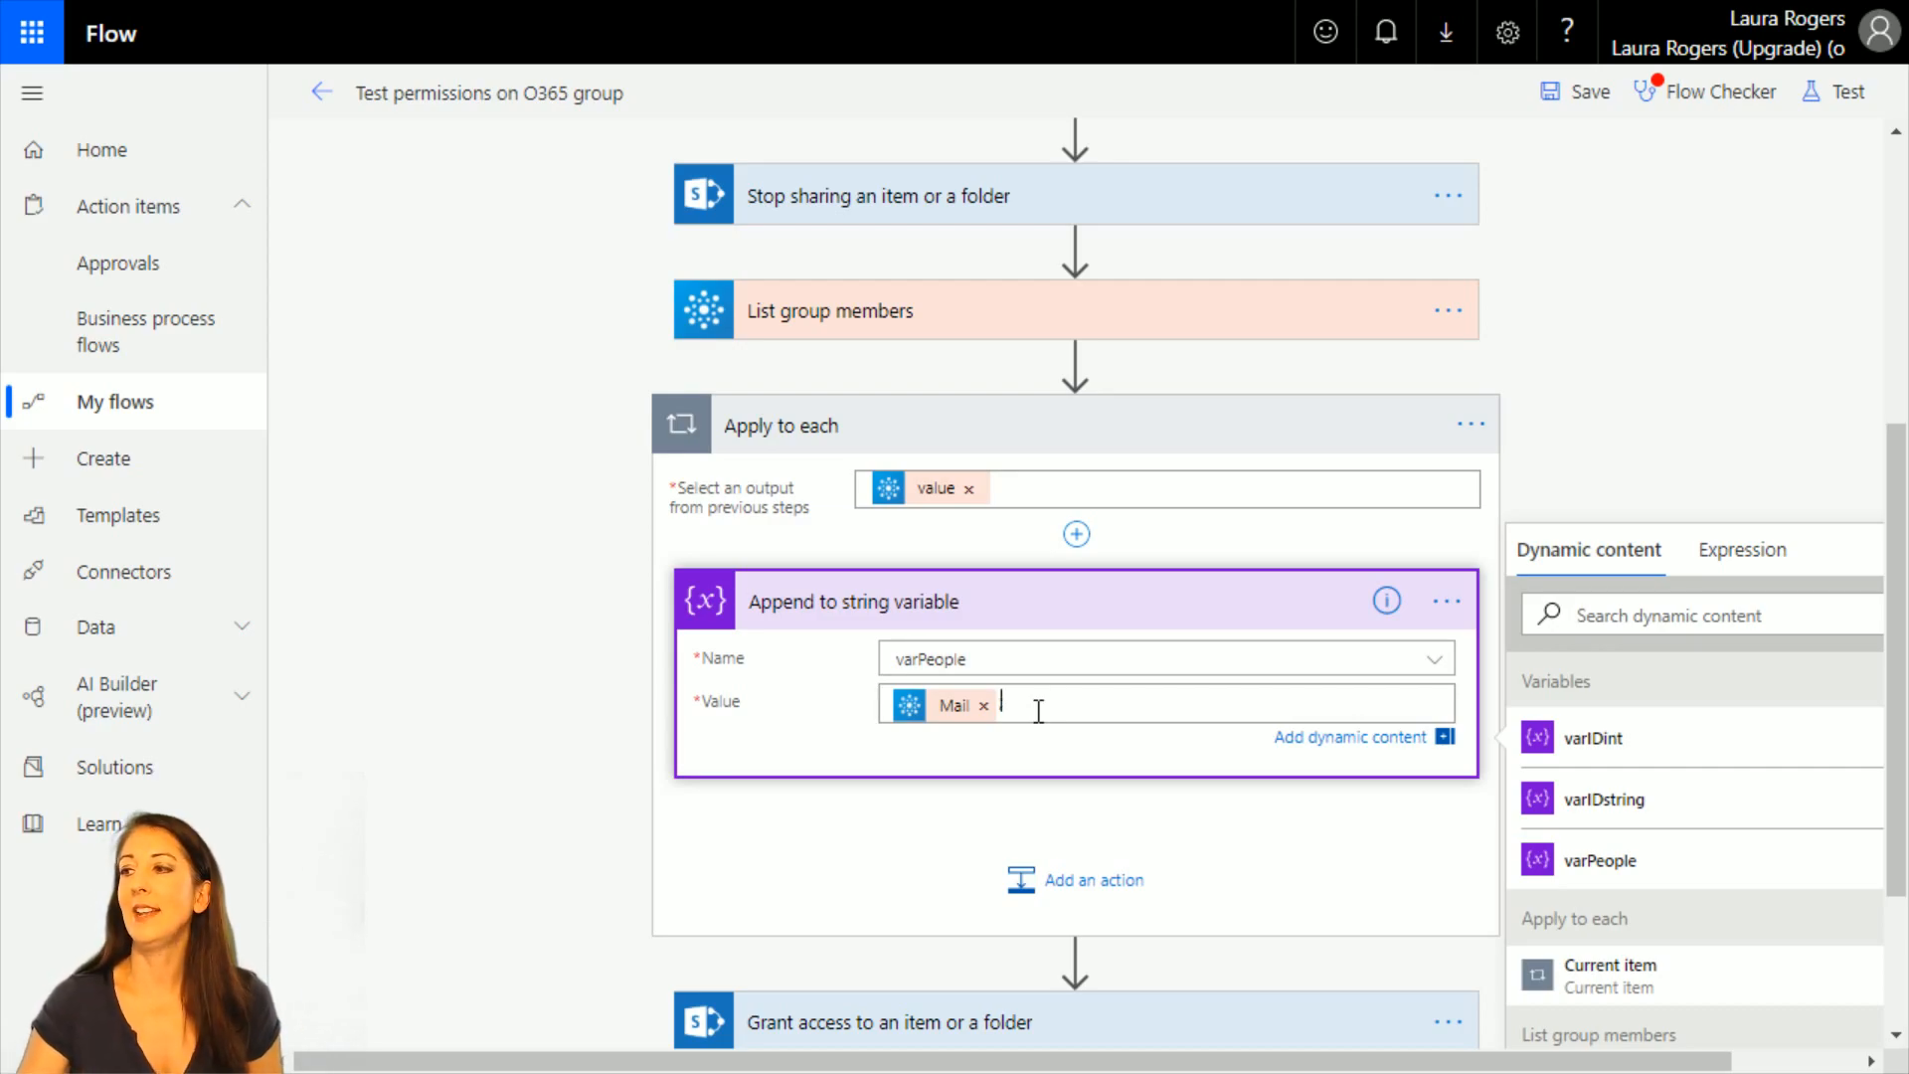
{"action": "mouse_move", "coordinate": [938, 724]}
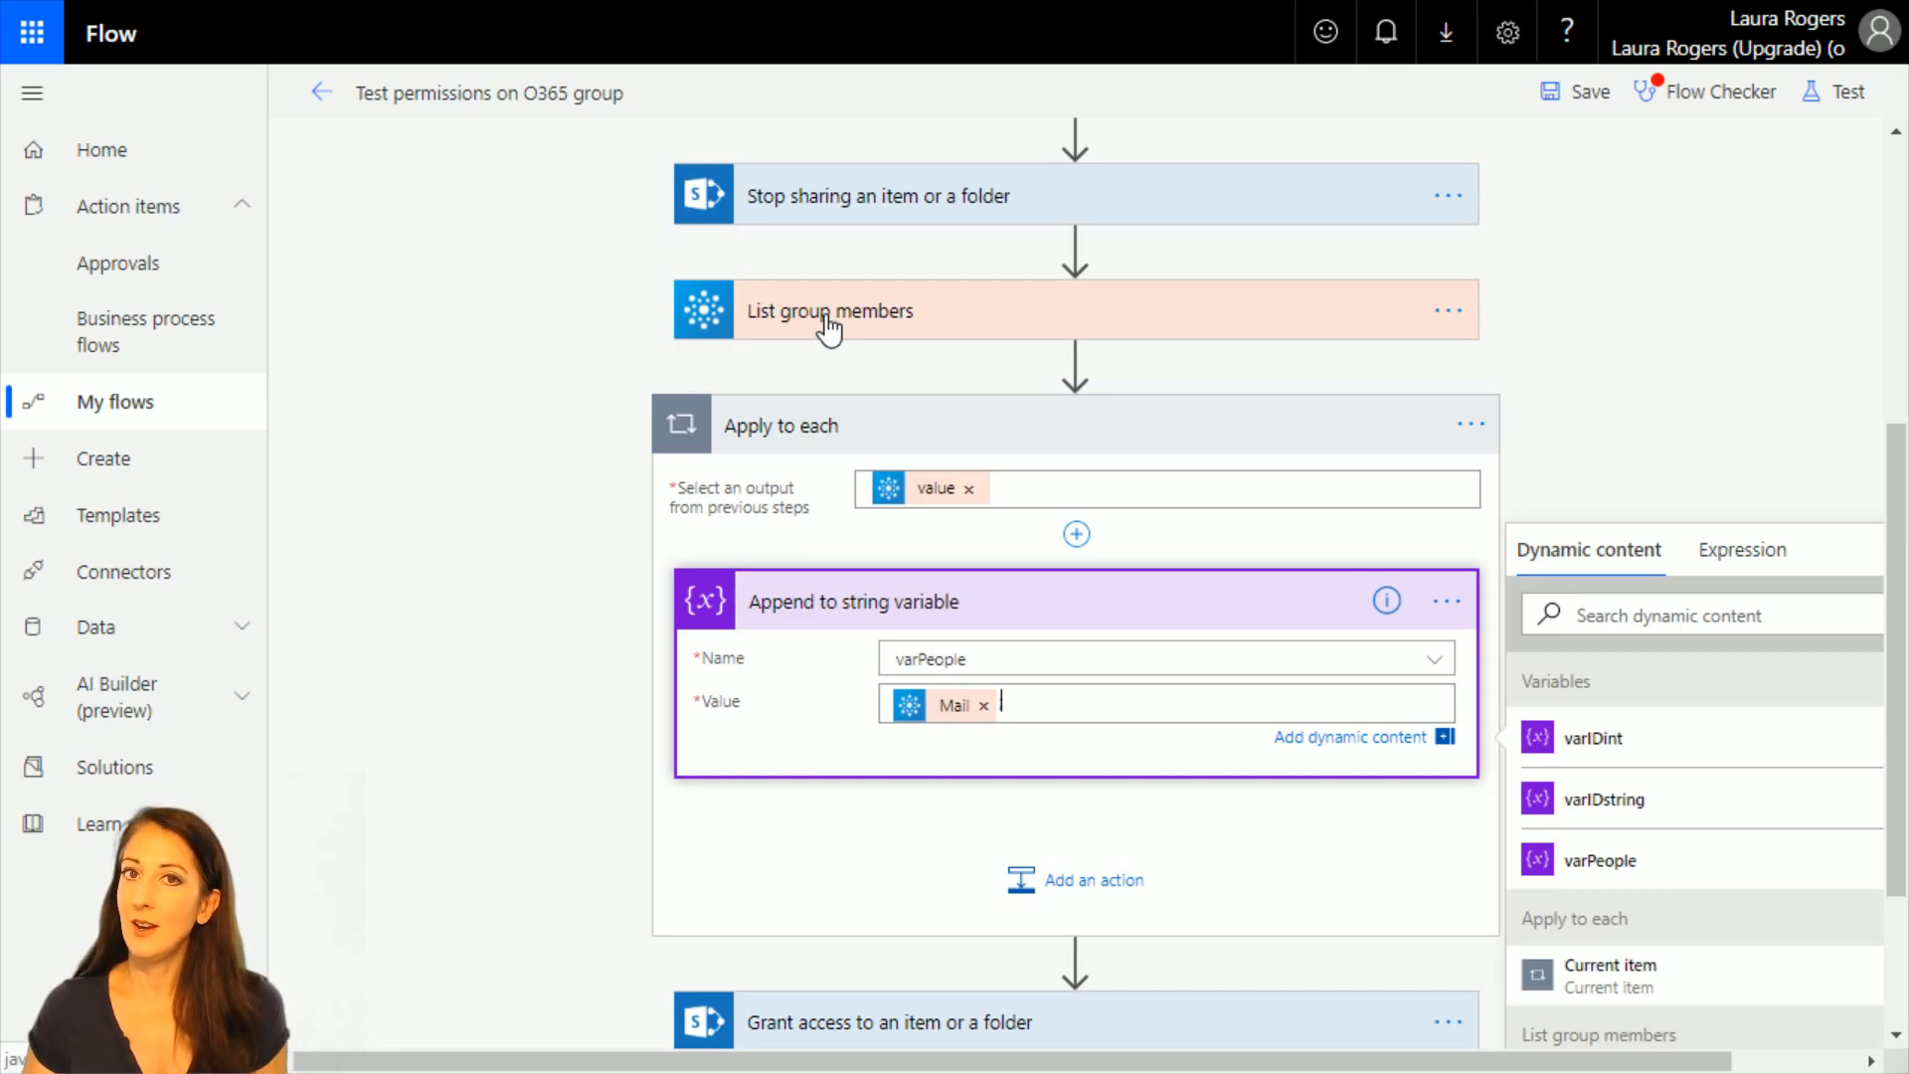
{"action": "type", "text": ";"}
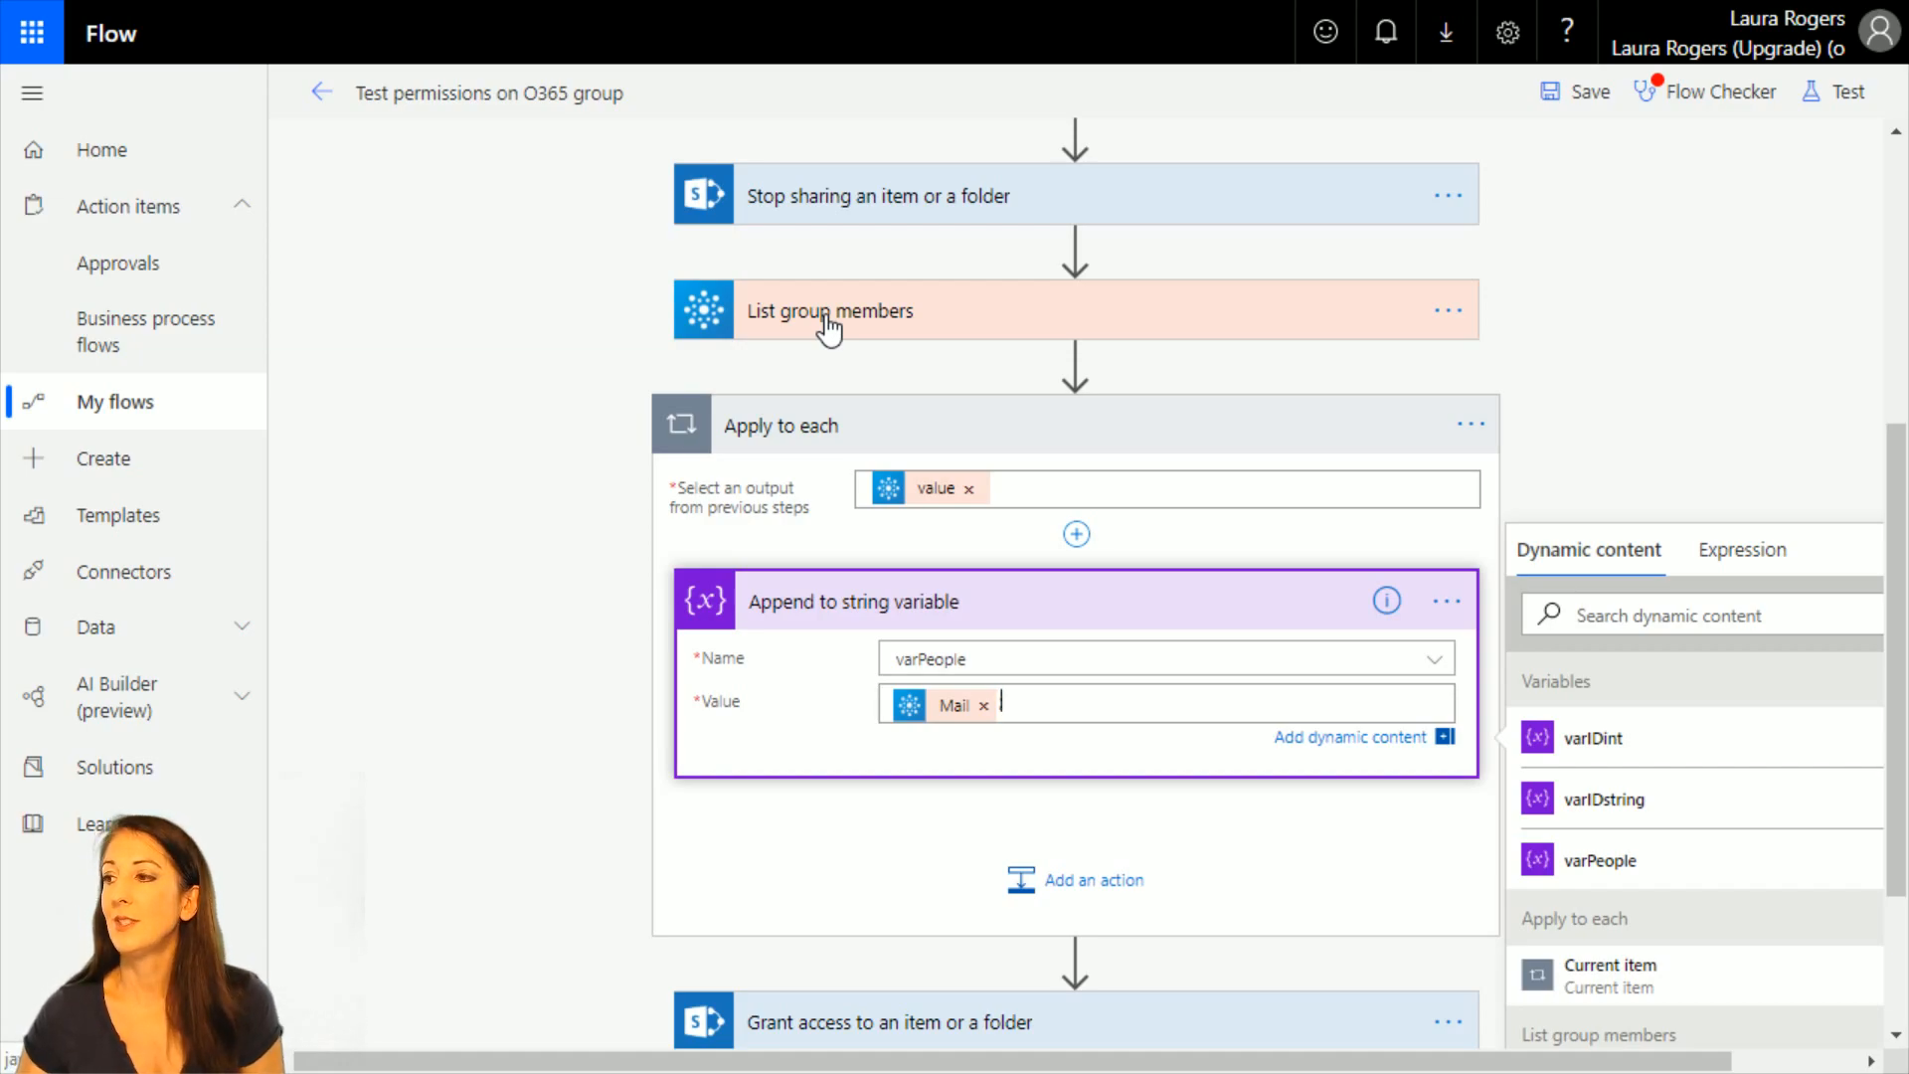
{"action": "left_click", "coordinate": [1769, 433]}
Set the Grant access action's Recipients to the varPeople variable and its Roles to Can view.
{"action": "scroll", "coordinate": [601, 809], "scroll_direction": "down", "scroll_amount": 2}
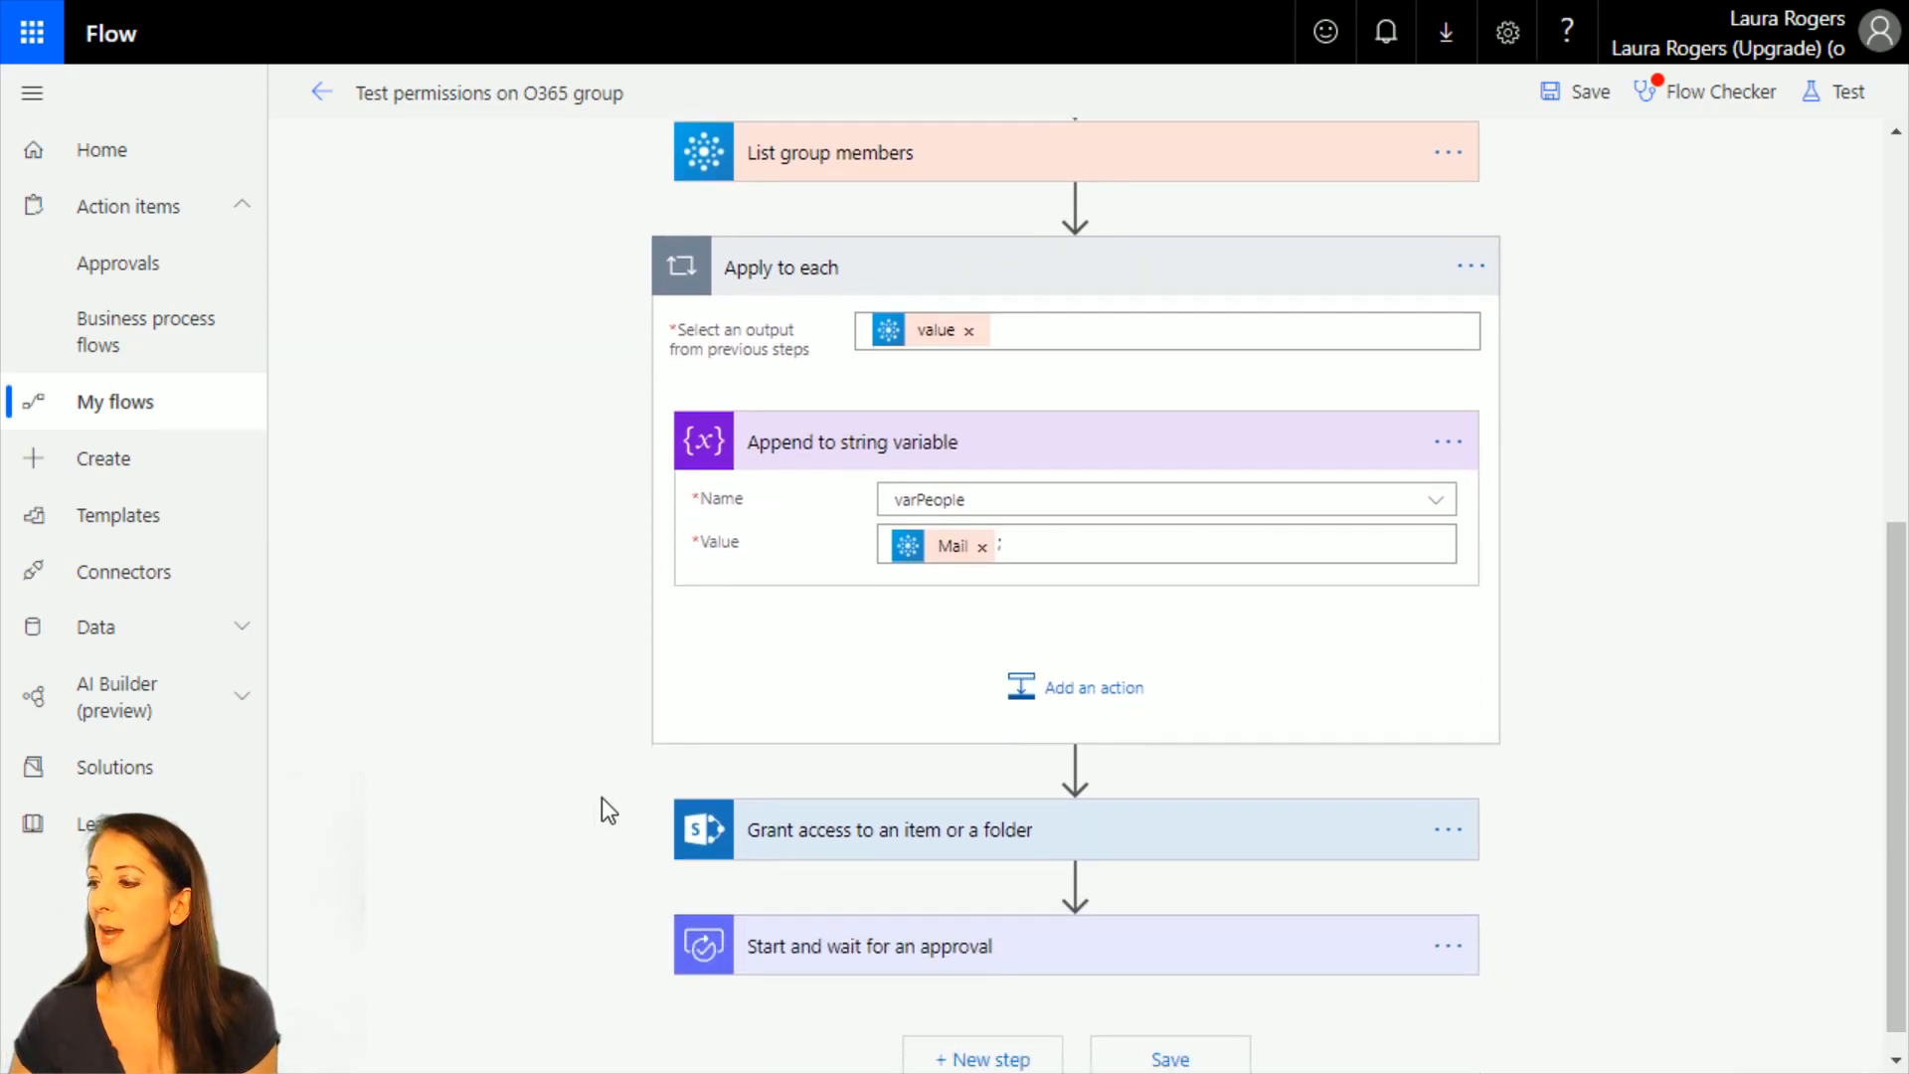
{"action": "left_click", "coordinate": [928, 802]}
{"action": "scroll", "coordinate": [1266, 693], "scroll_direction": "down", "scroll_amount": 3}
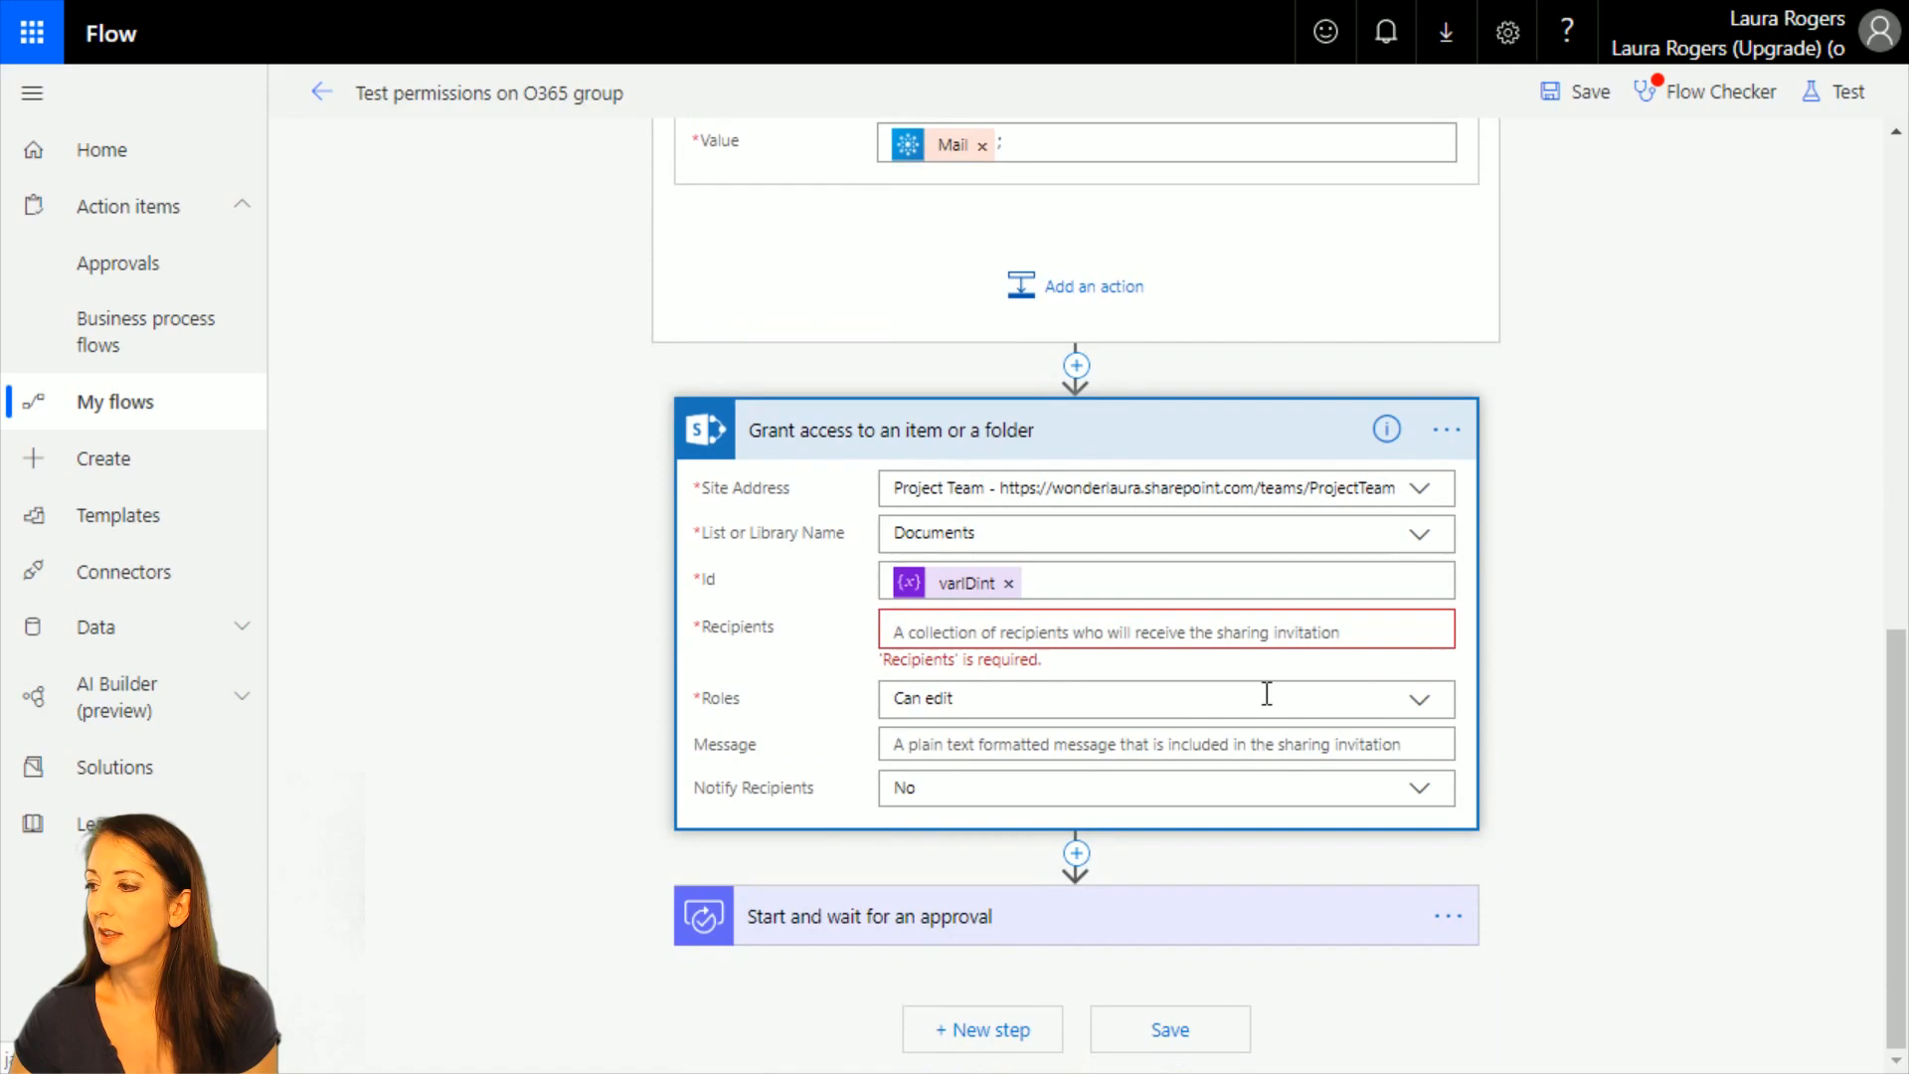
{"action": "left_click", "coordinate": [1026, 628]}
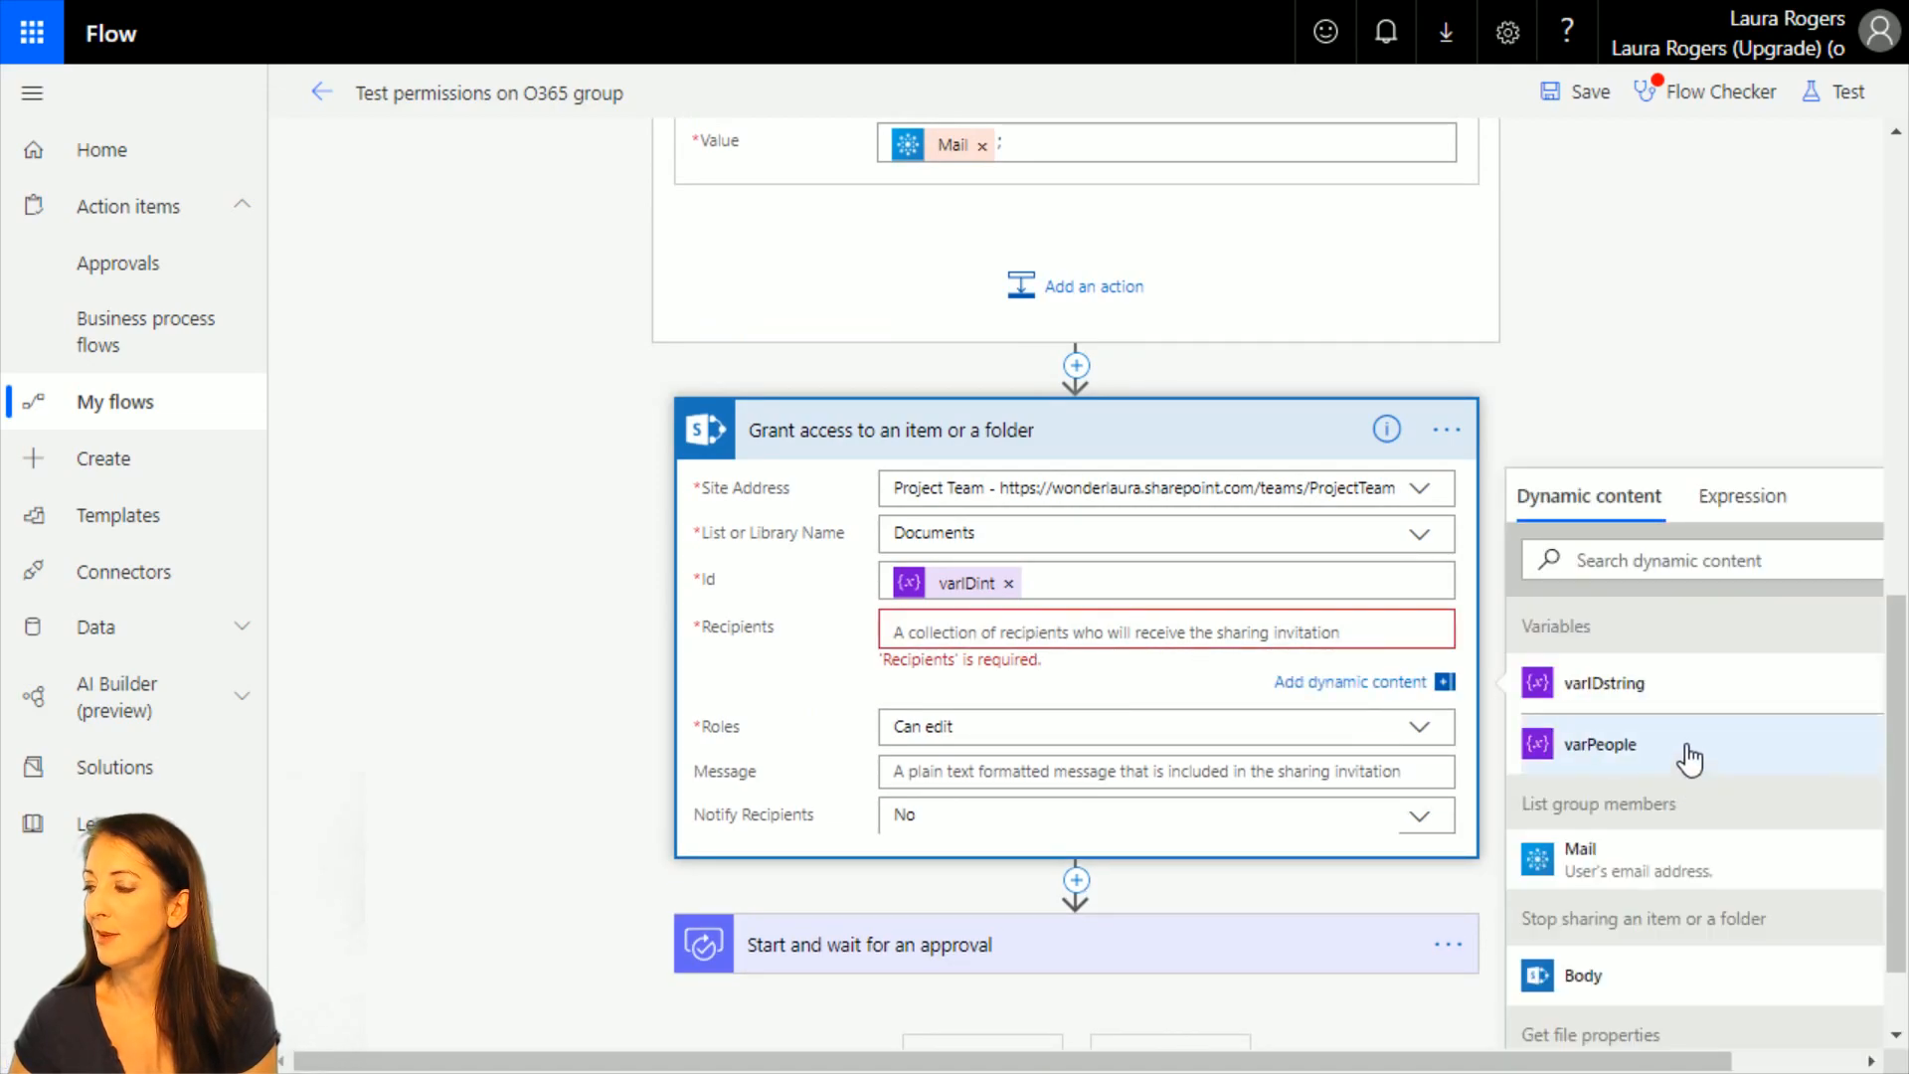
{"action": "left_click", "coordinate": [1600, 743]}
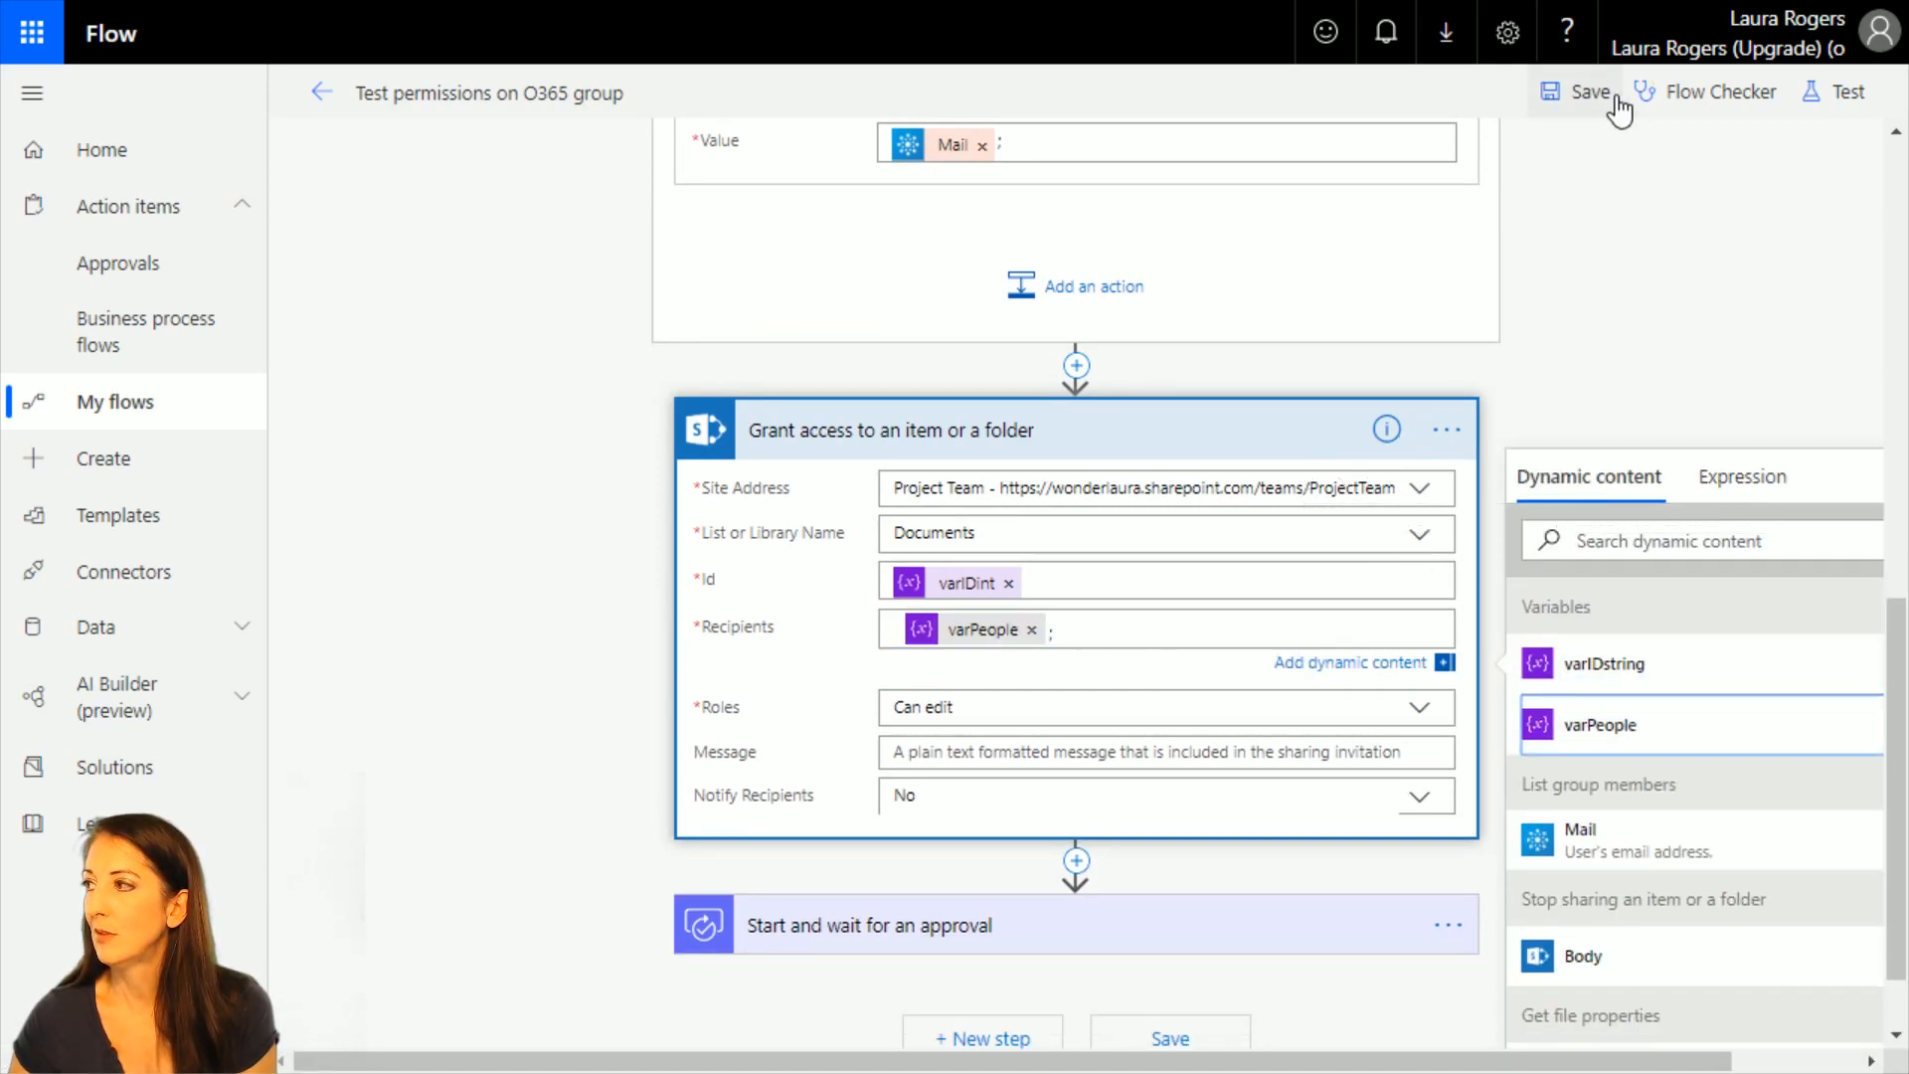
{"action": "left_click", "coordinate": [1420, 707]}
{"action": "left_click", "coordinate": [997, 776]}
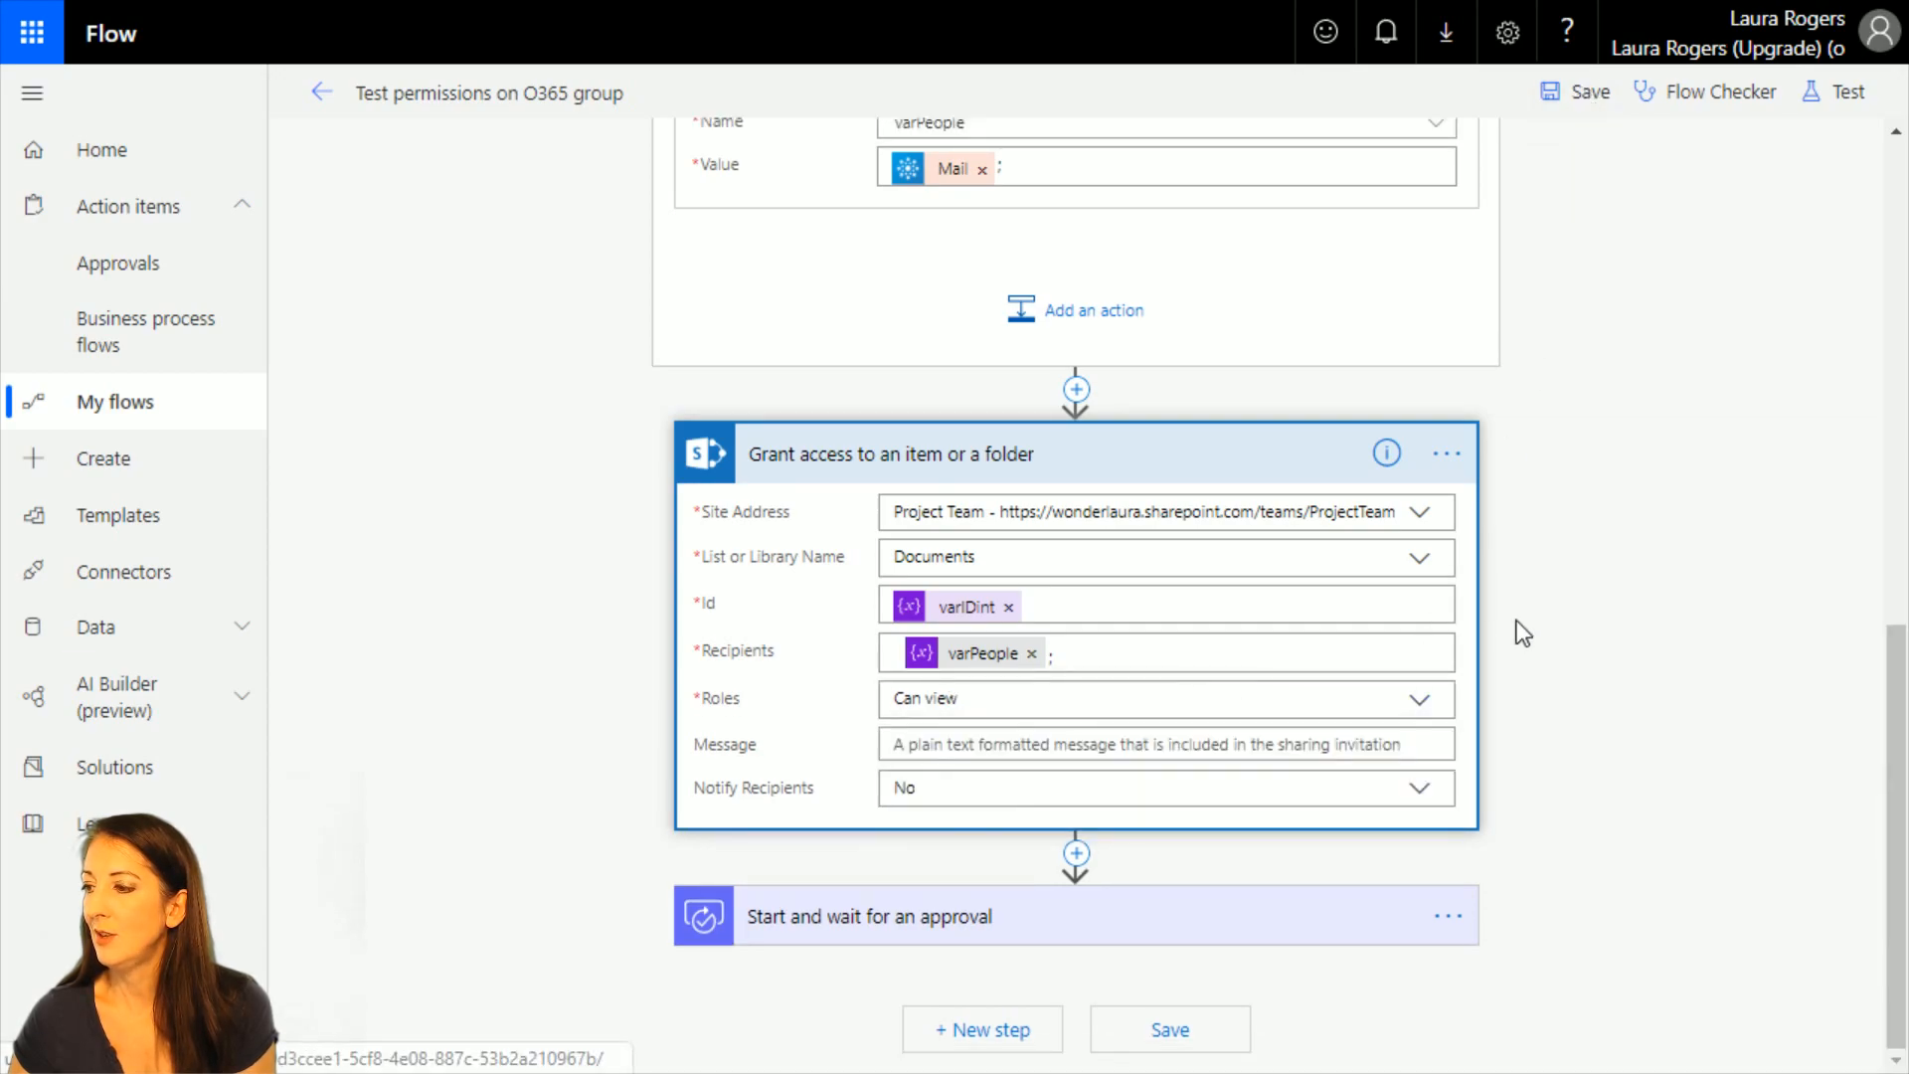
Save the flow and return to its details page, confirming the exit from the editor.
{"action": "left_click", "coordinate": [1233, 1036]}
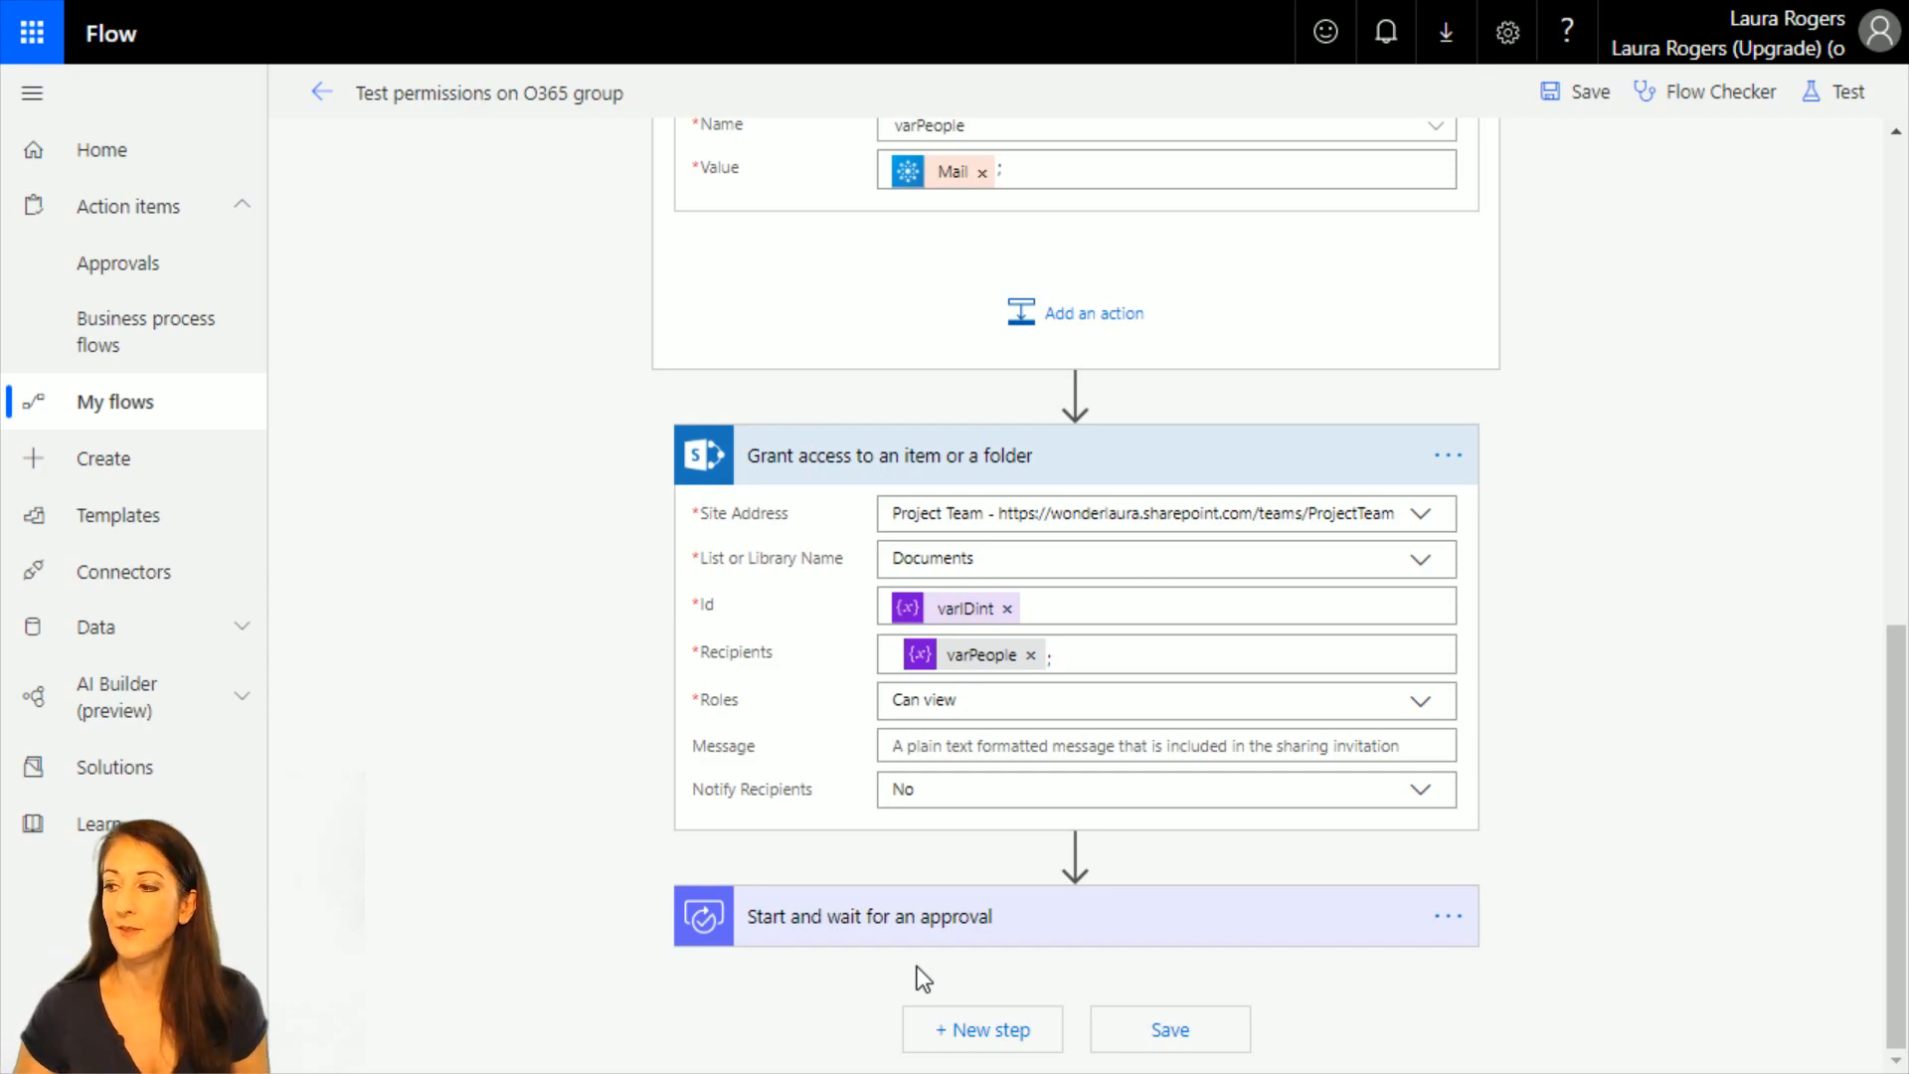
{"action": "left_click", "coordinate": [1227, 1027]}
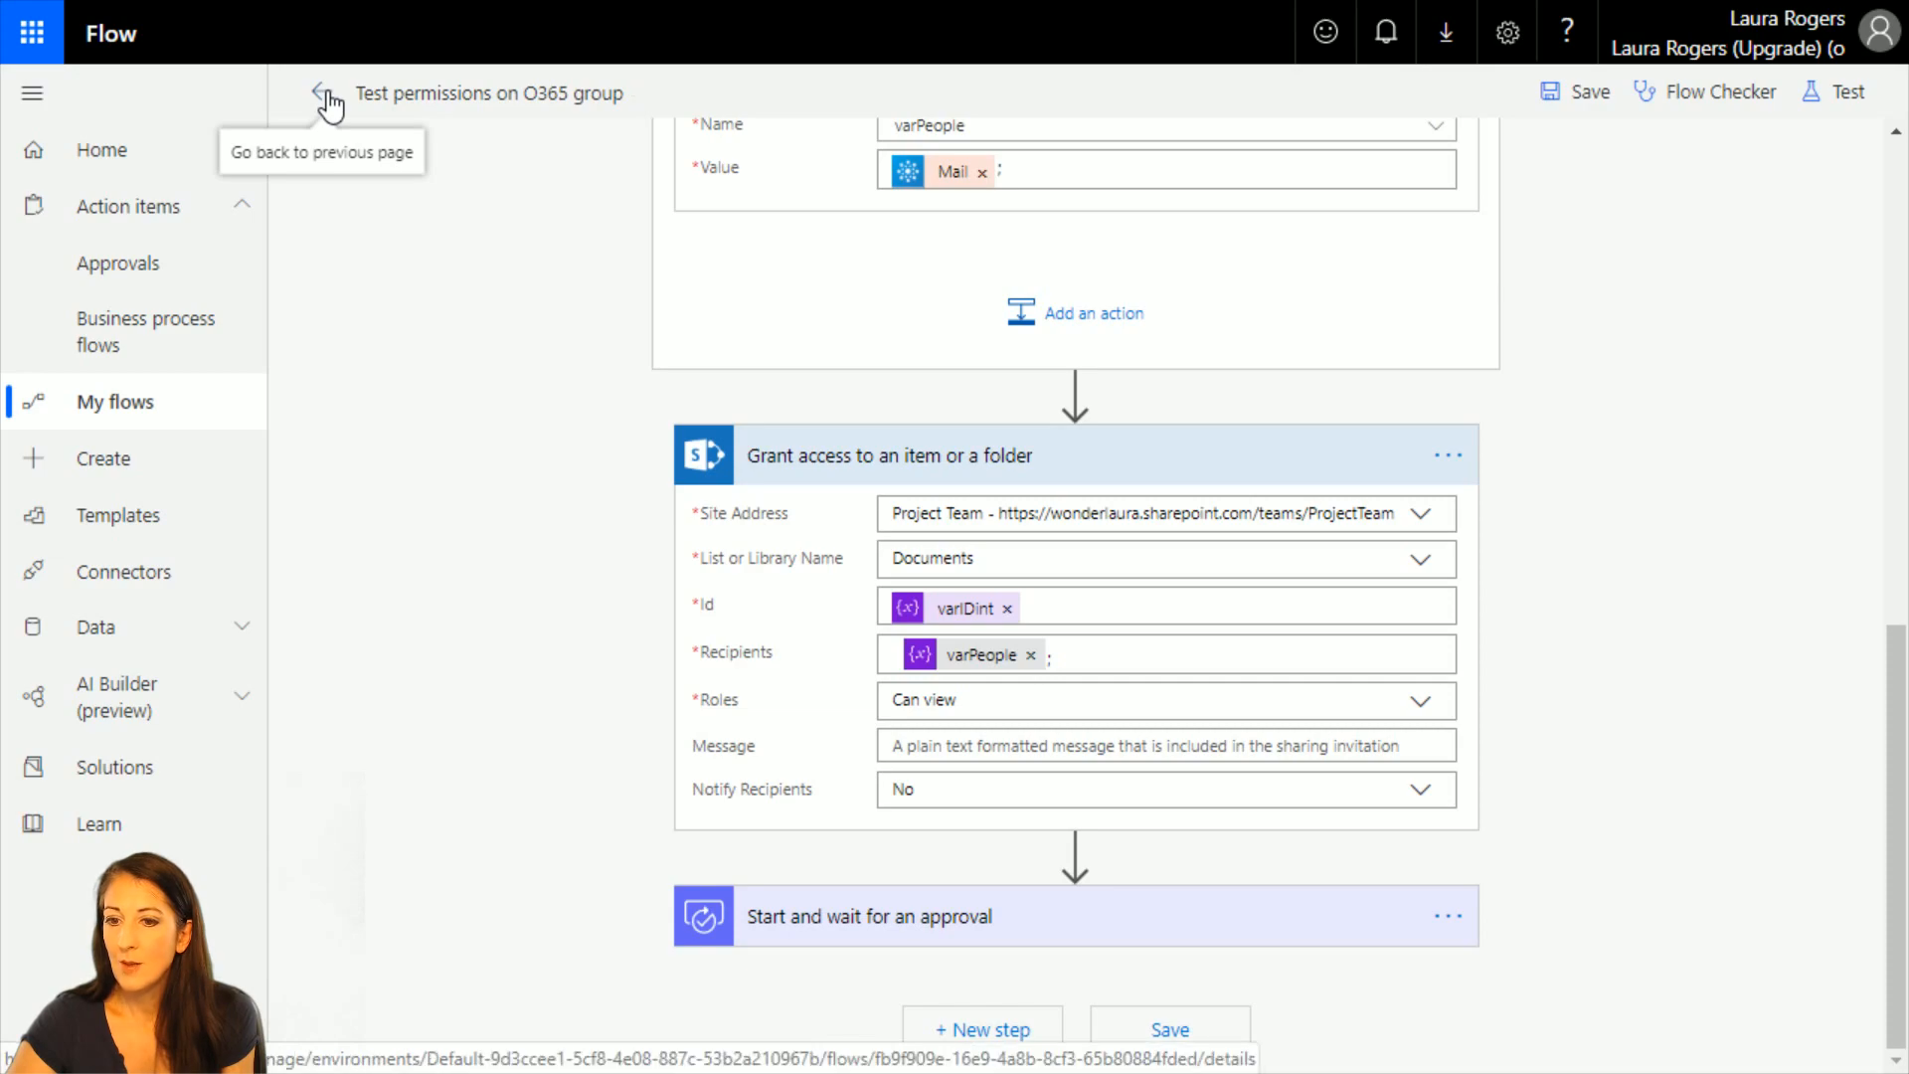
{"action": "left_click", "coordinate": [328, 96]}
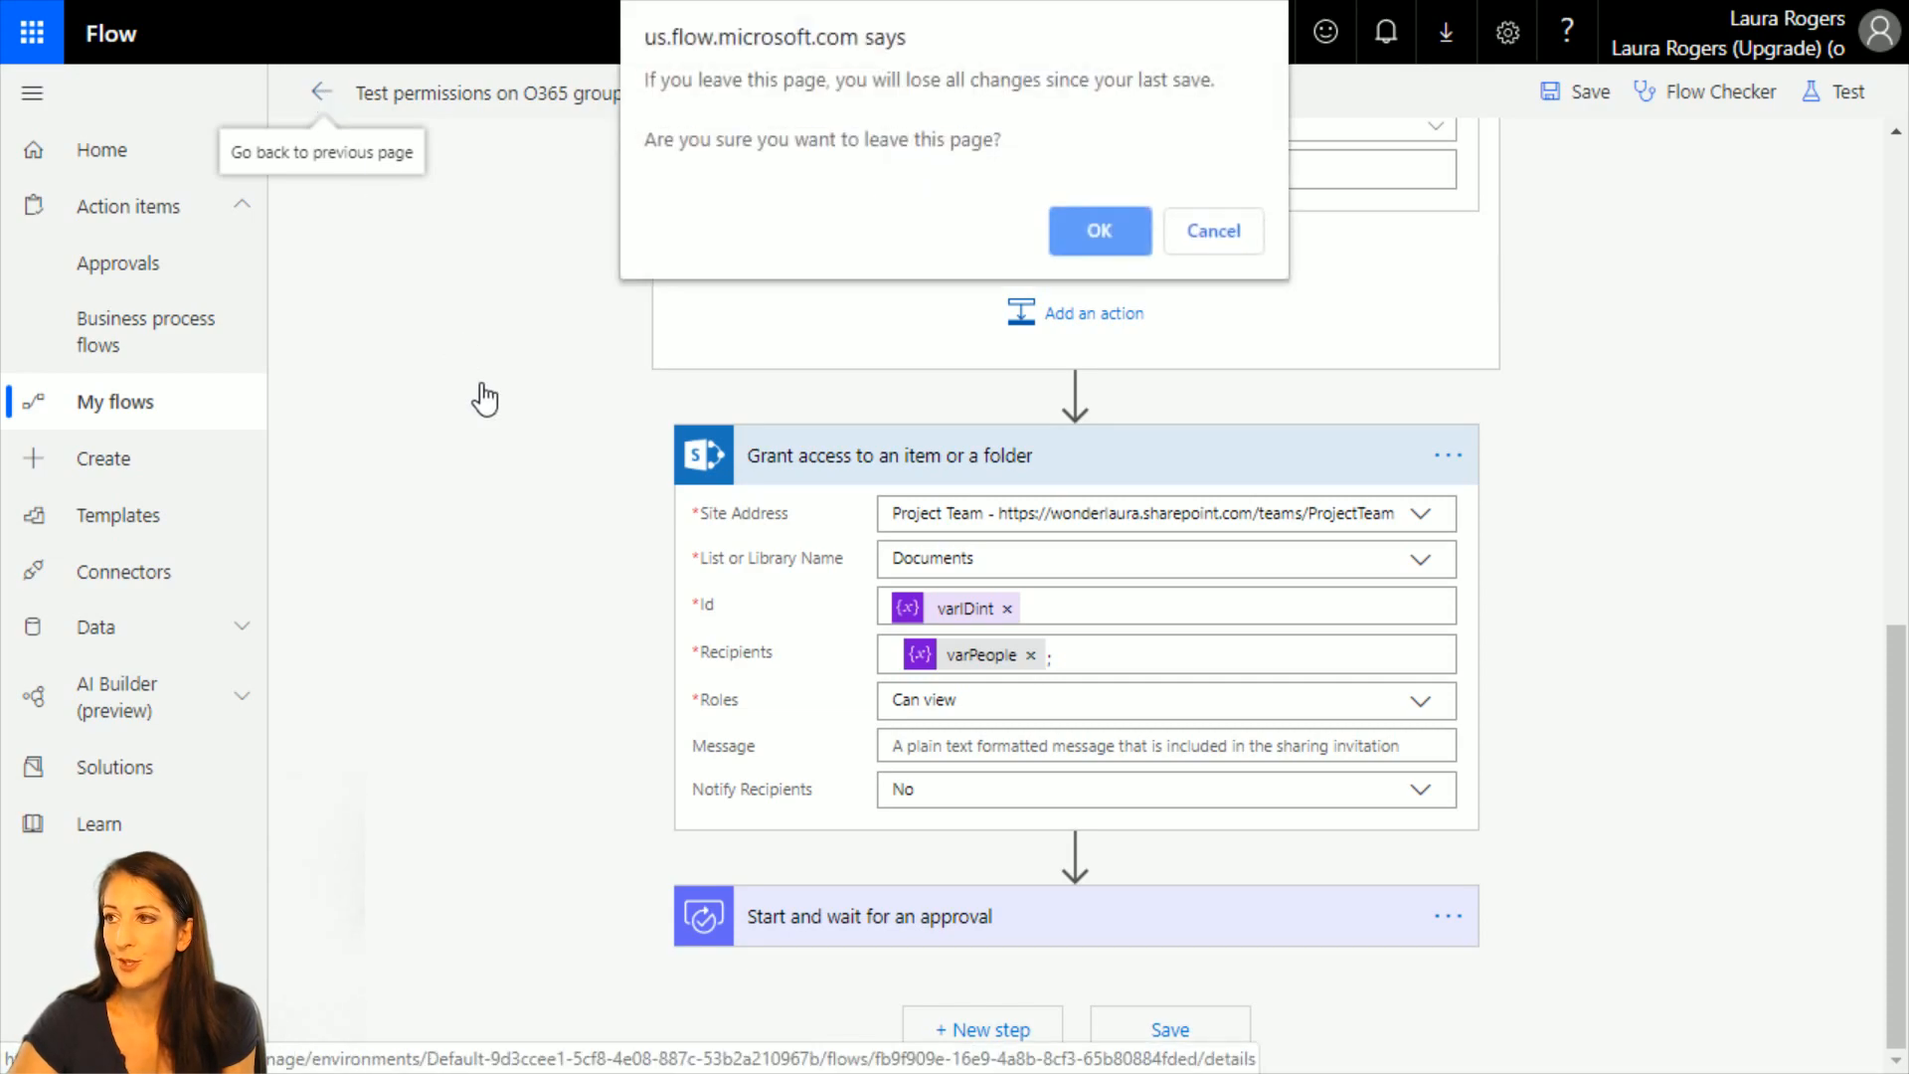
{"action": "left_click", "coordinate": [1094, 229]}
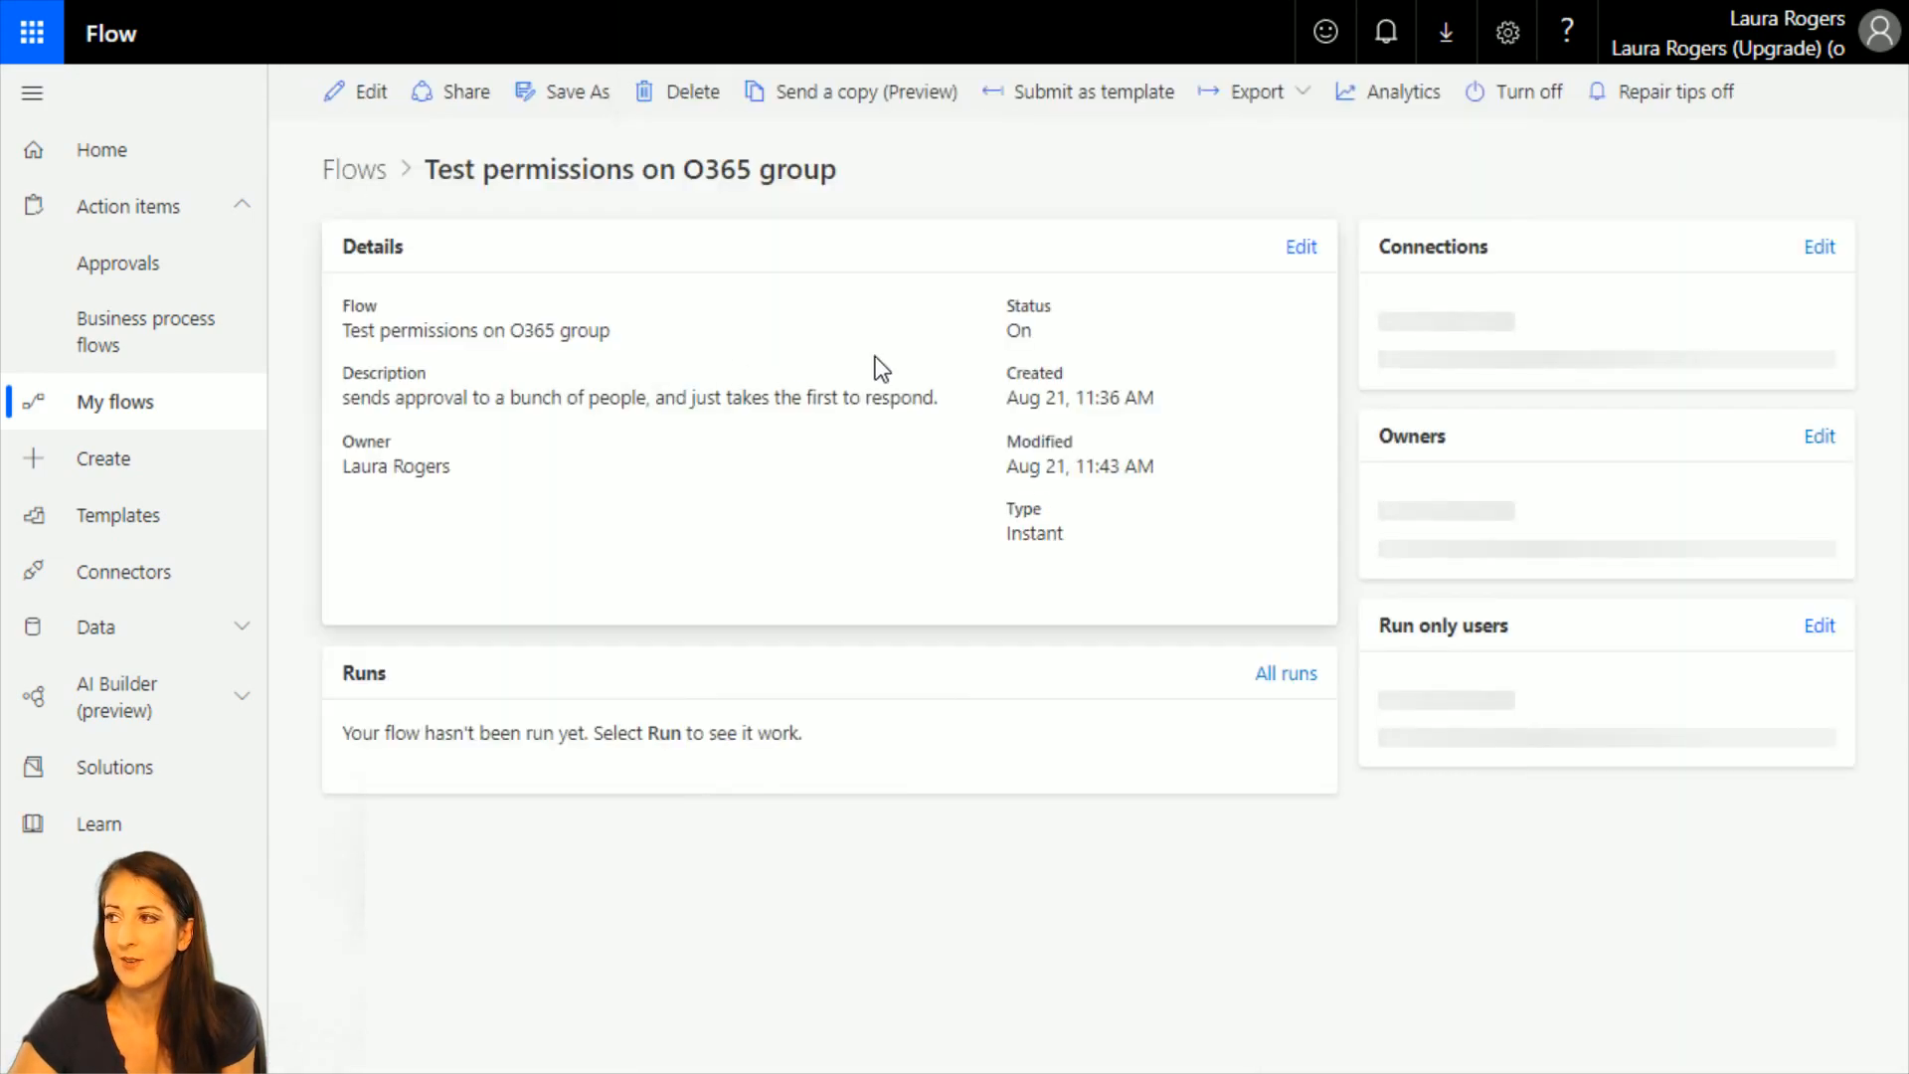
Switch to the Project Team Documents library in SharePoint and check who has access to Marketing Compensation Report.xlsx, clearing the selection when done.
{"action": "key", "text": "F11"}
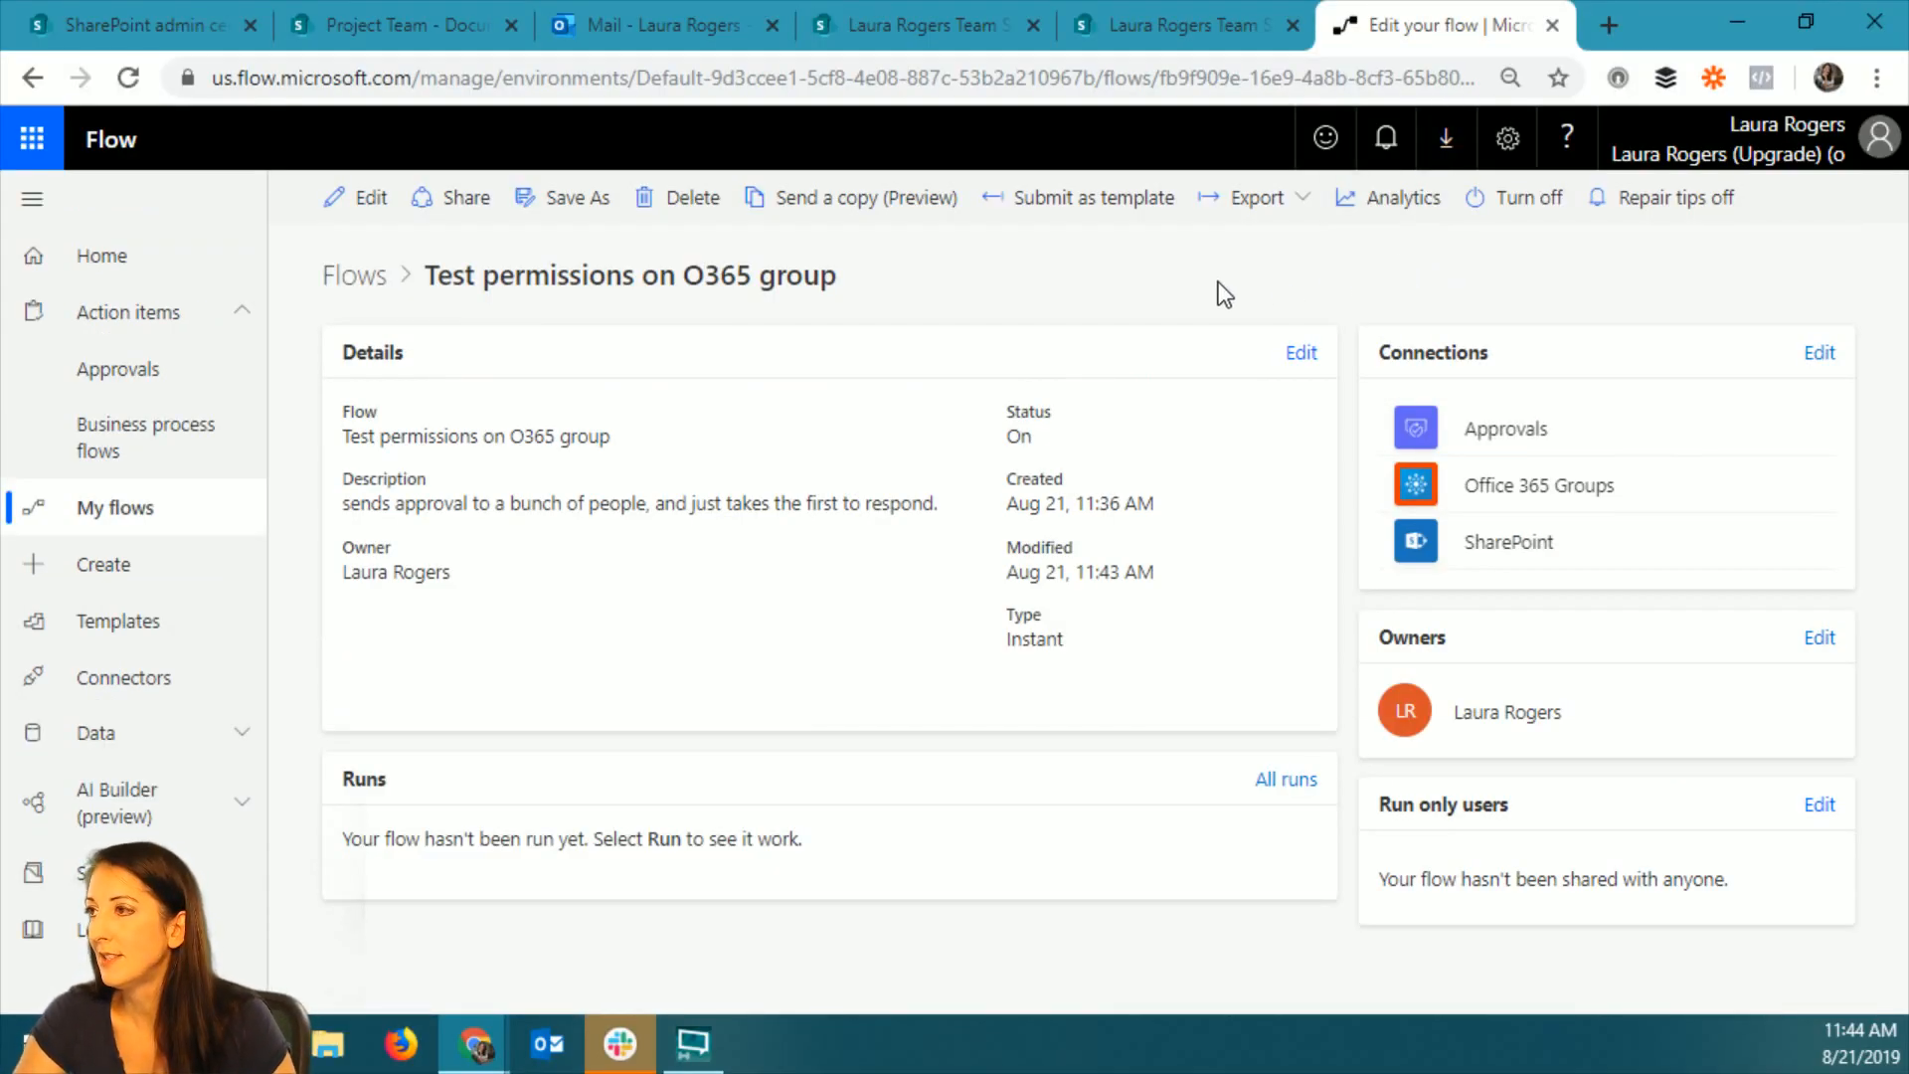
{"action": "left_click", "coordinate": [397, 25]}
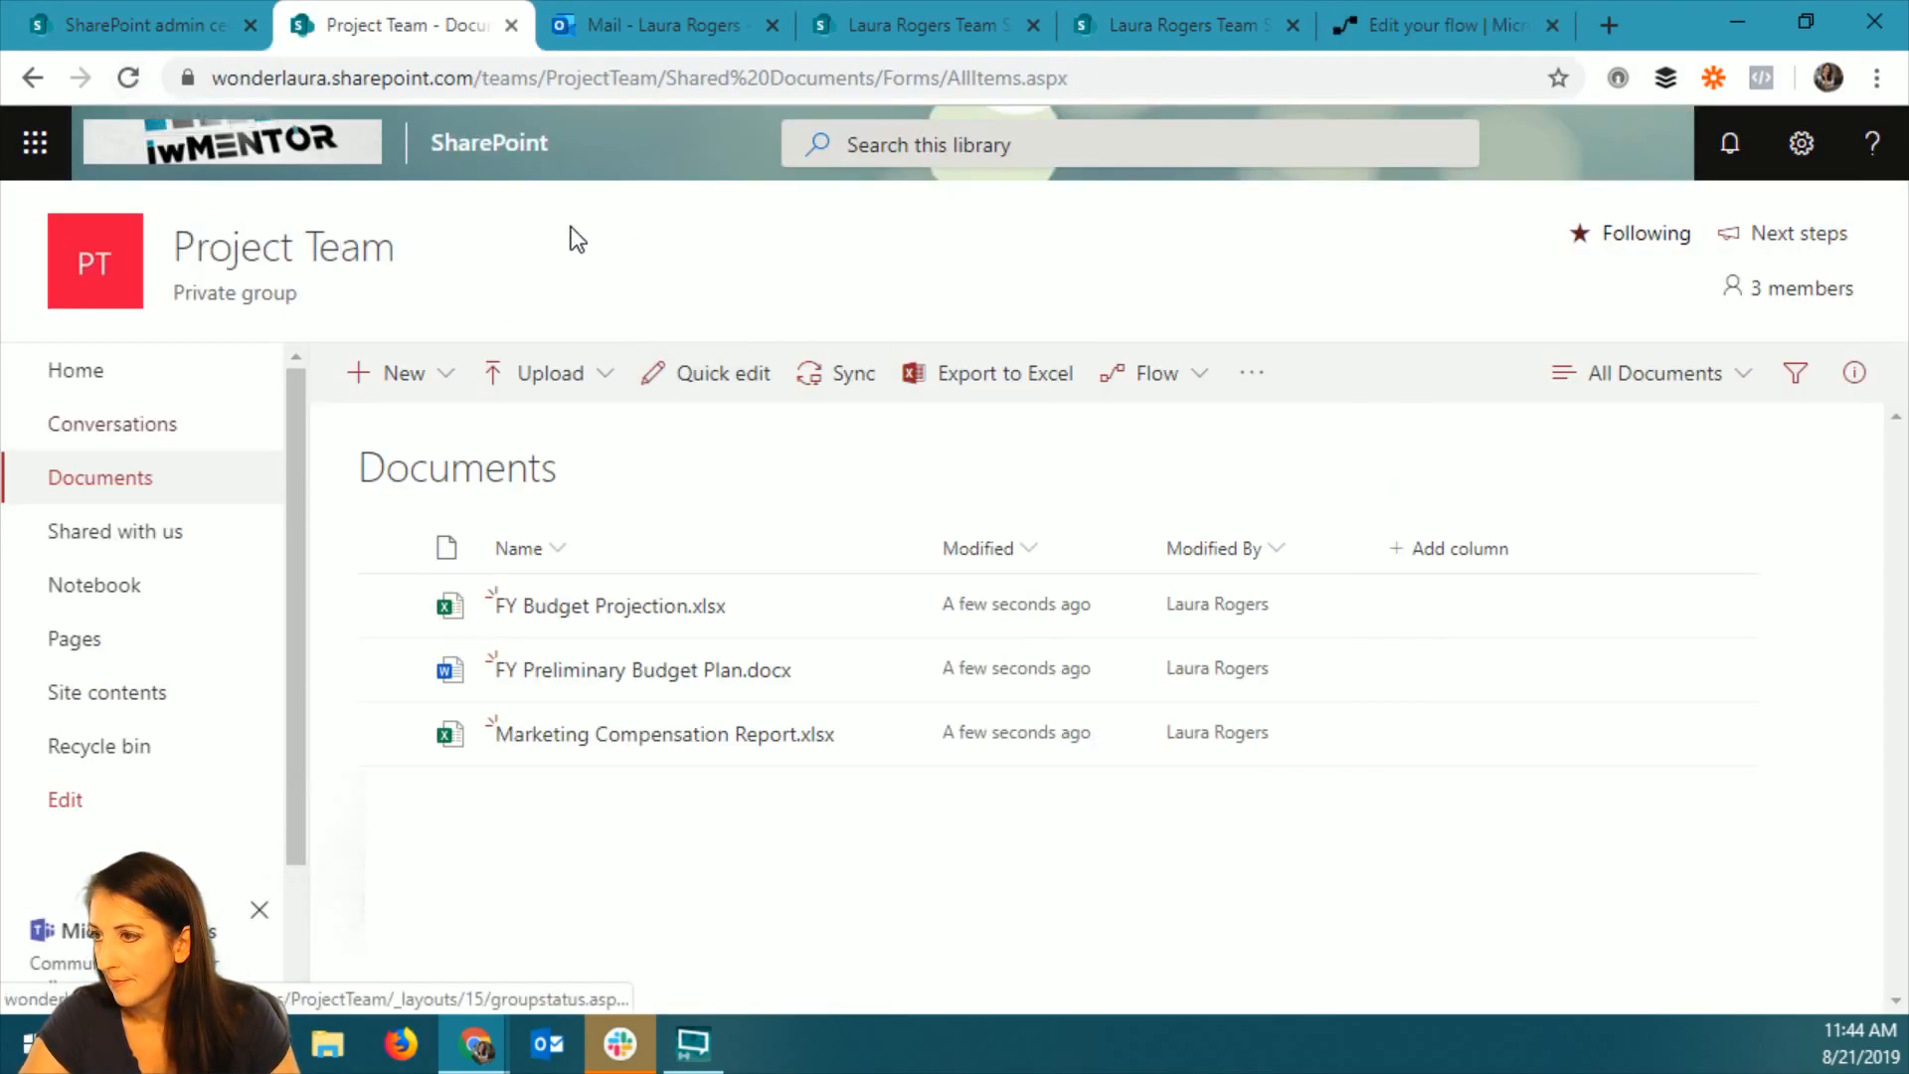
{"action": "key", "text": "F11"}
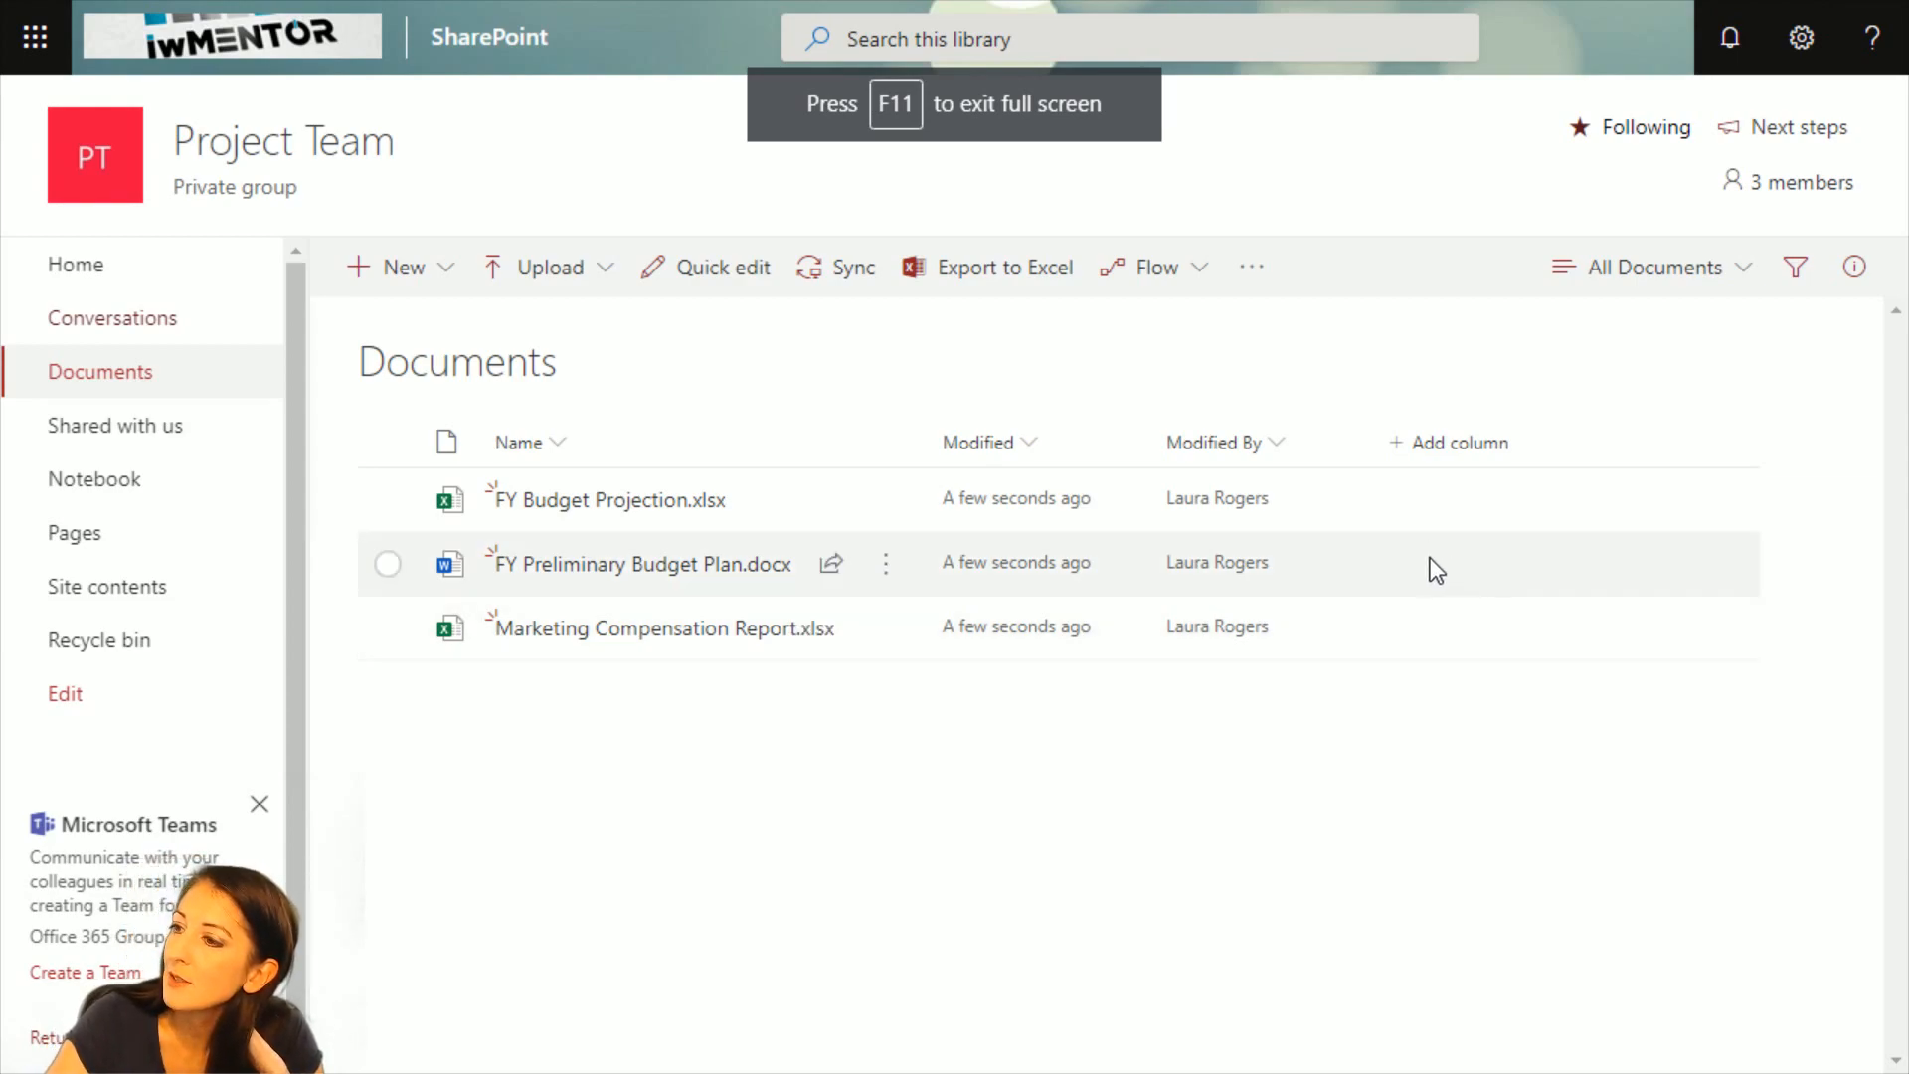
{"action": "left_click", "coordinate": [1413, 633]}
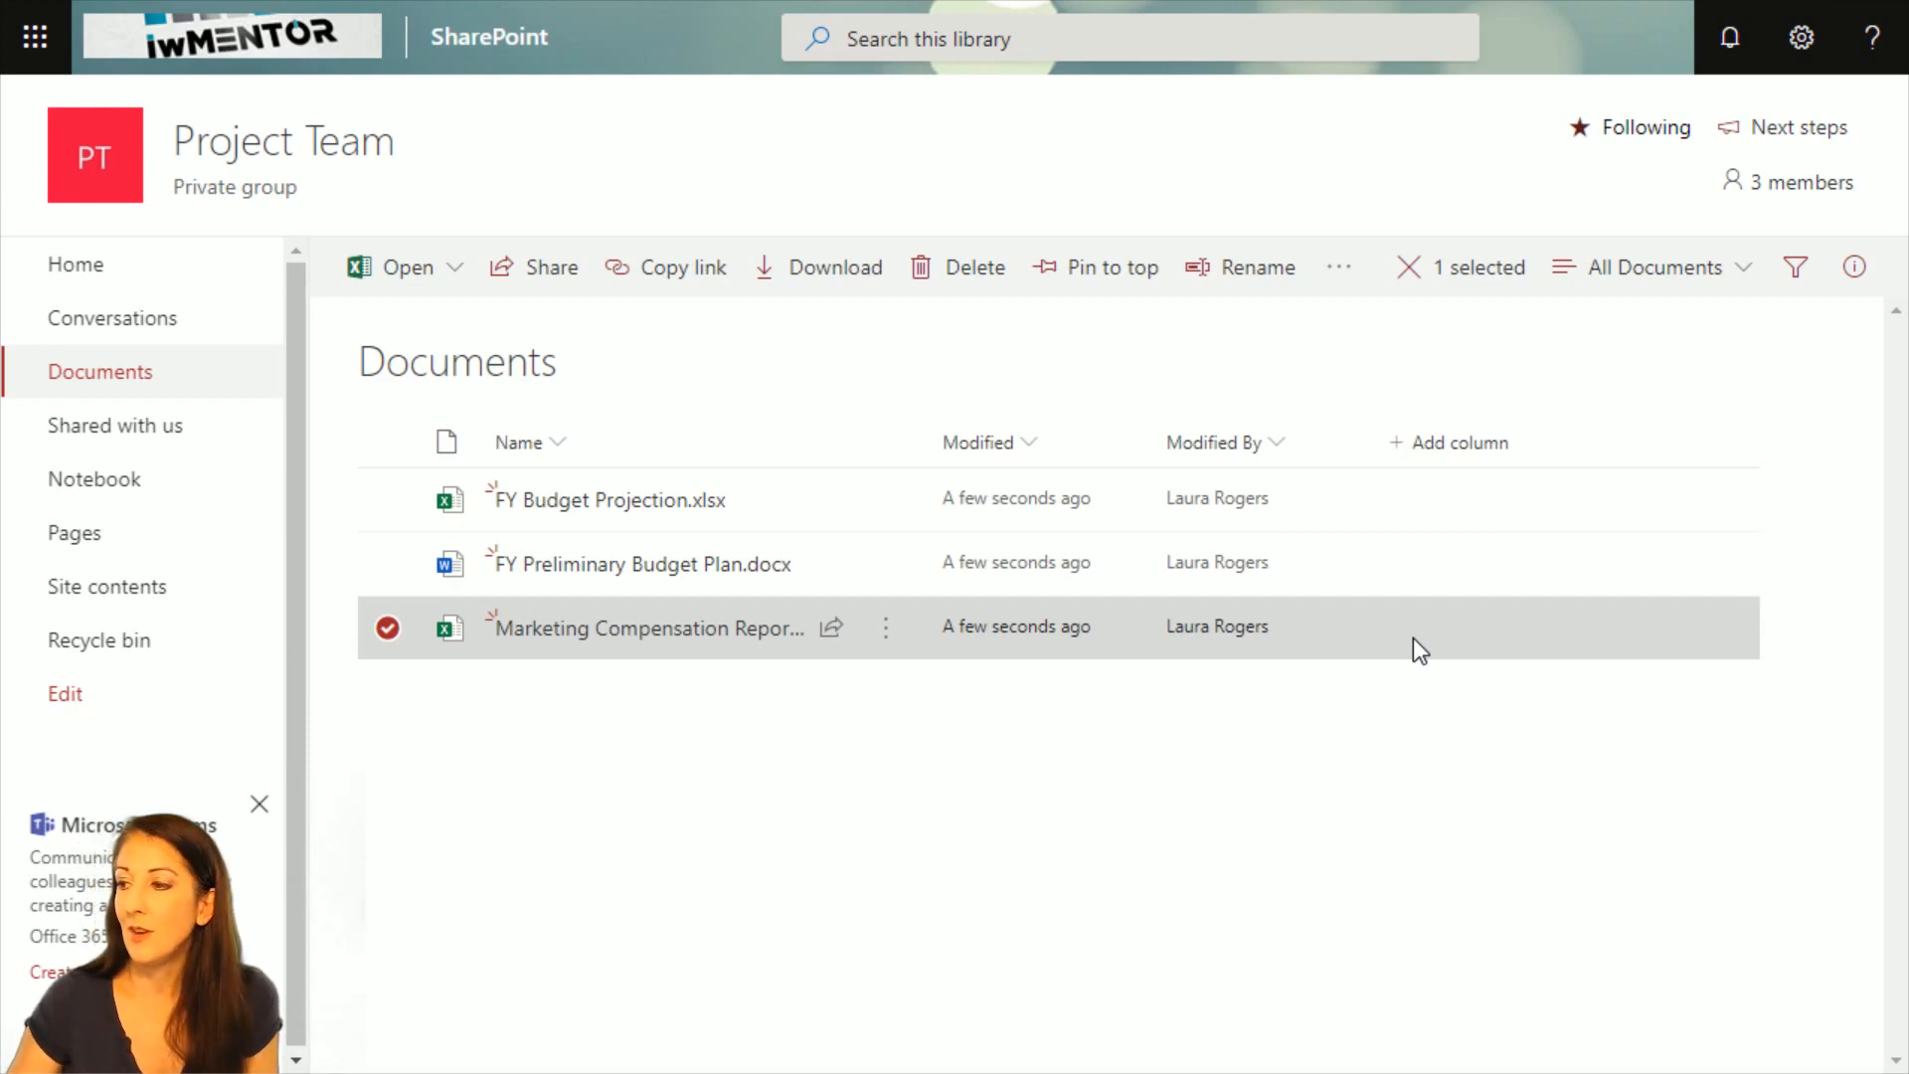
{"action": "left_click", "coordinate": [1854, 266]}
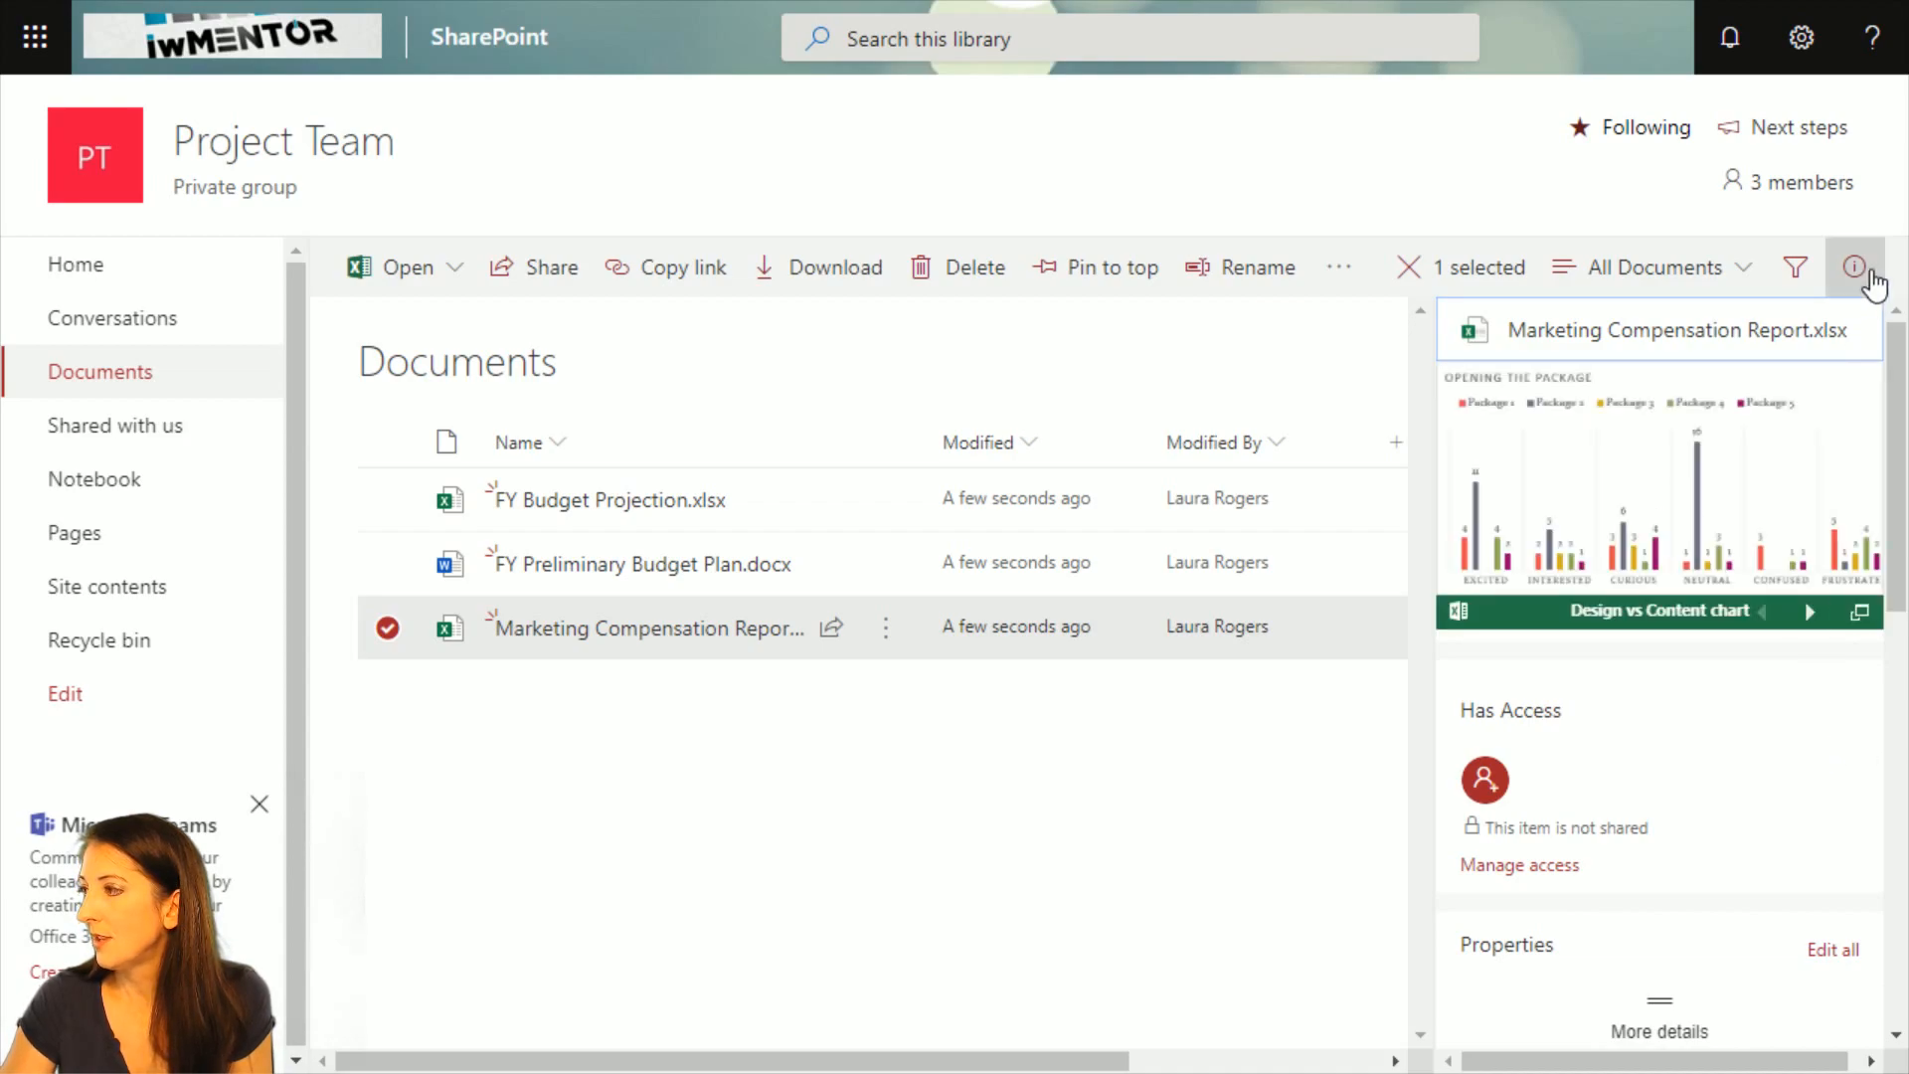
{"action": "left_click", "coordinate": [1854, 266]}
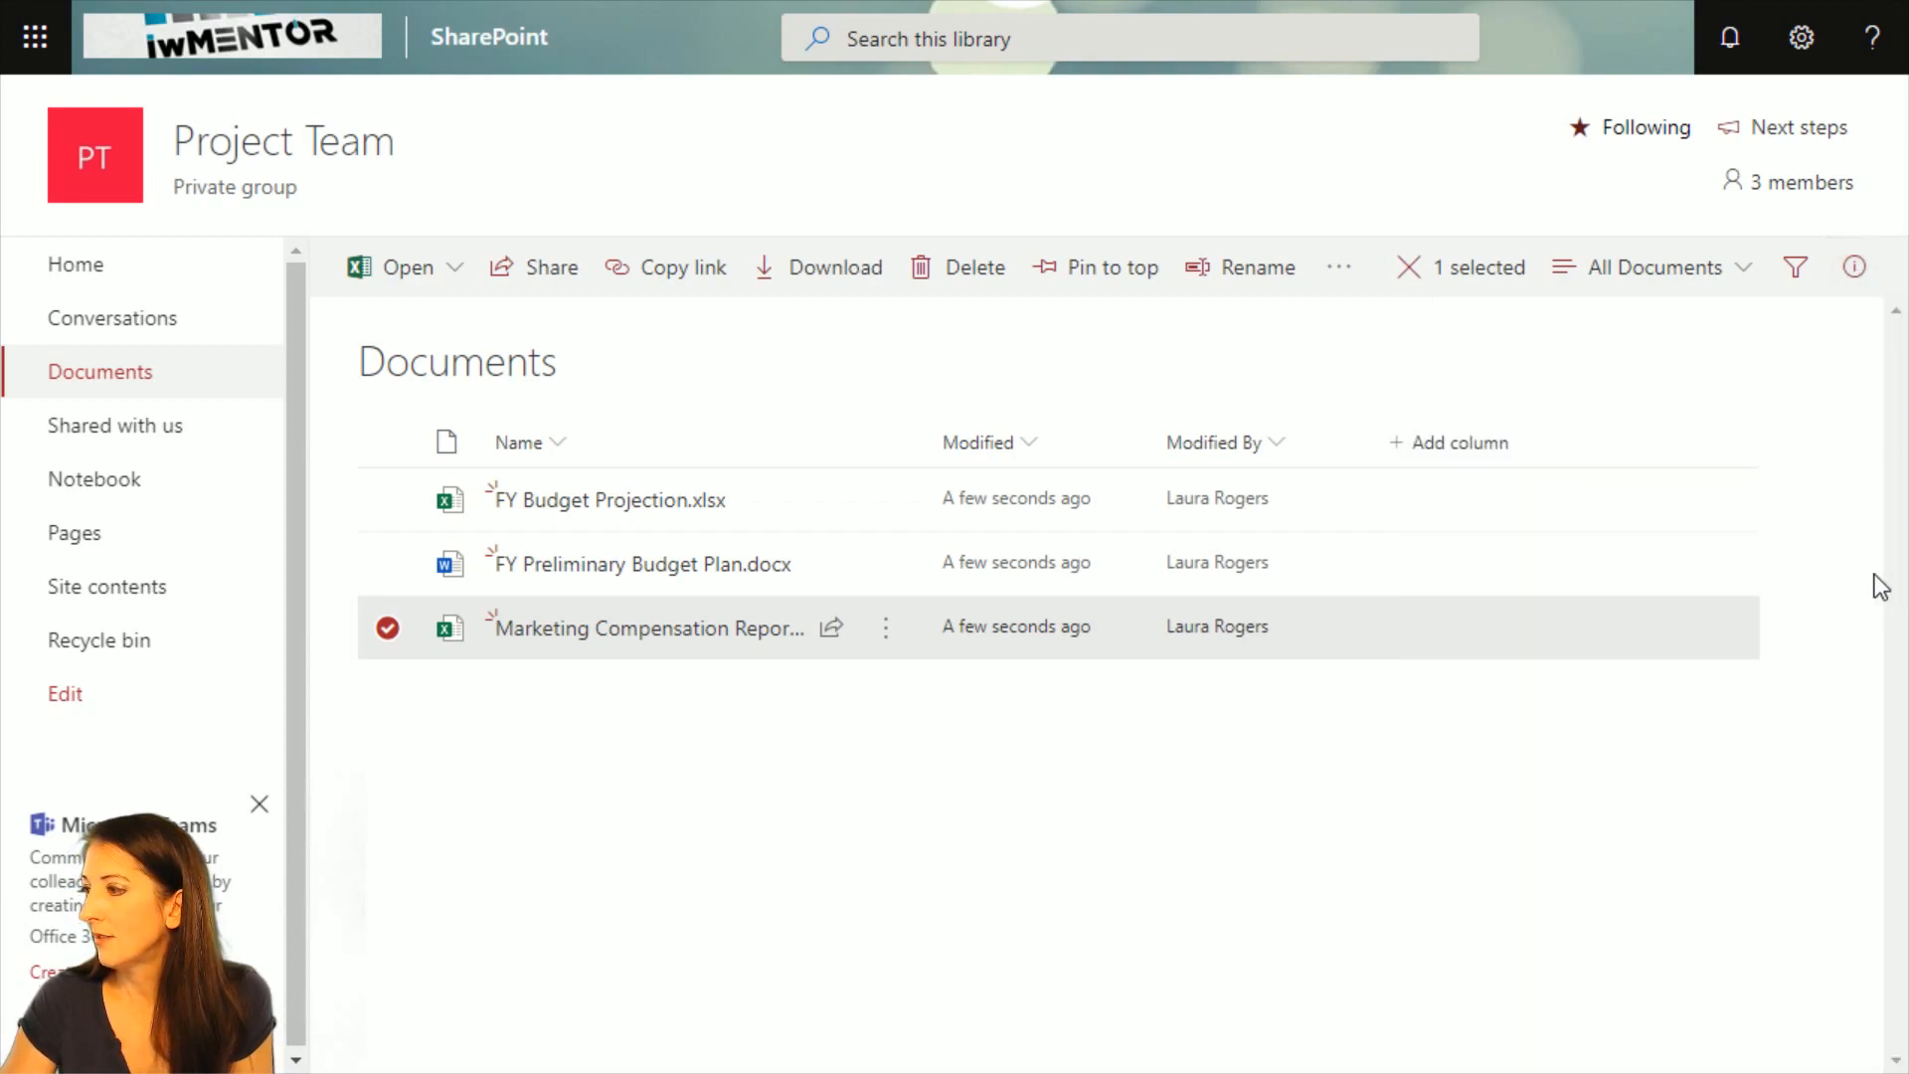
{"action": "left_click", "coordinate": [1462, 268]}
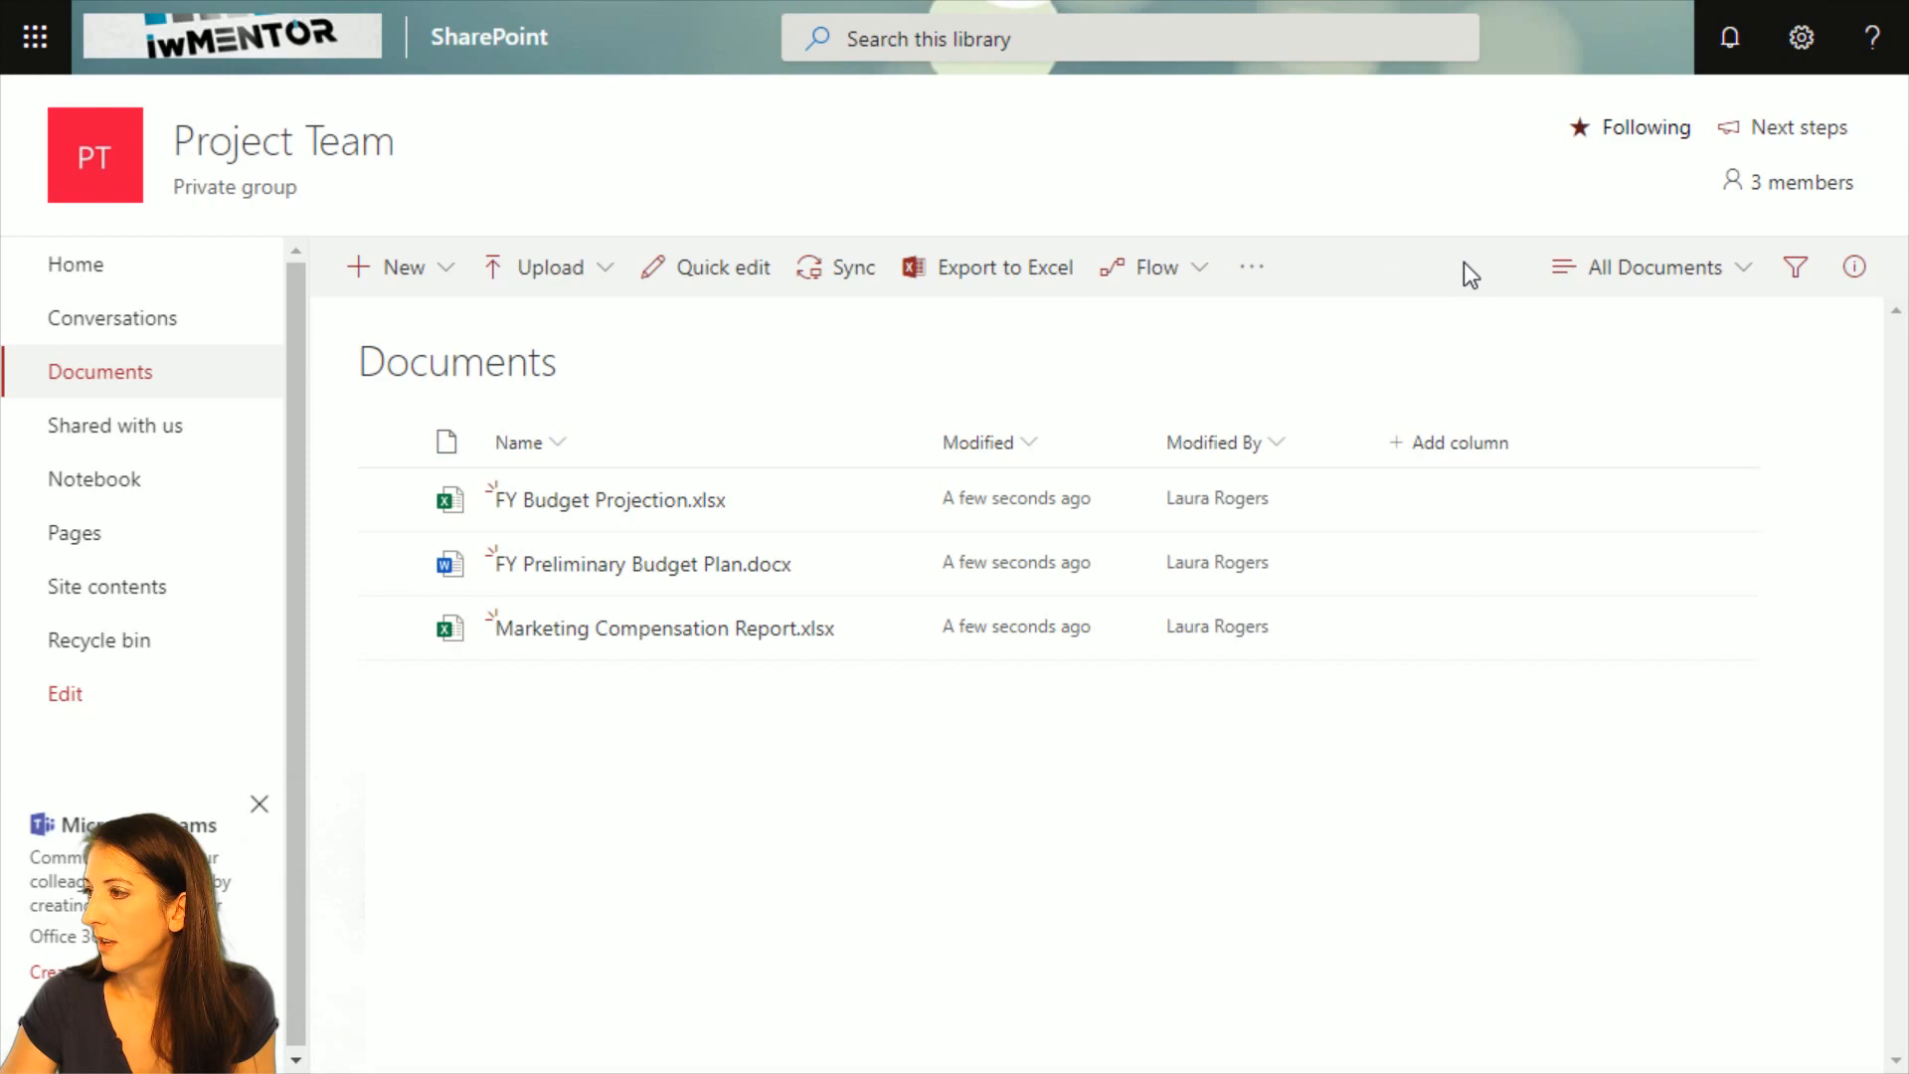
Run the Test permissions on O365 group flow on Marketing Compensation Report.xlsx, accepting the Office 365 Groups connection.
{"action": "left_click", "coordinate": [389, 627]}
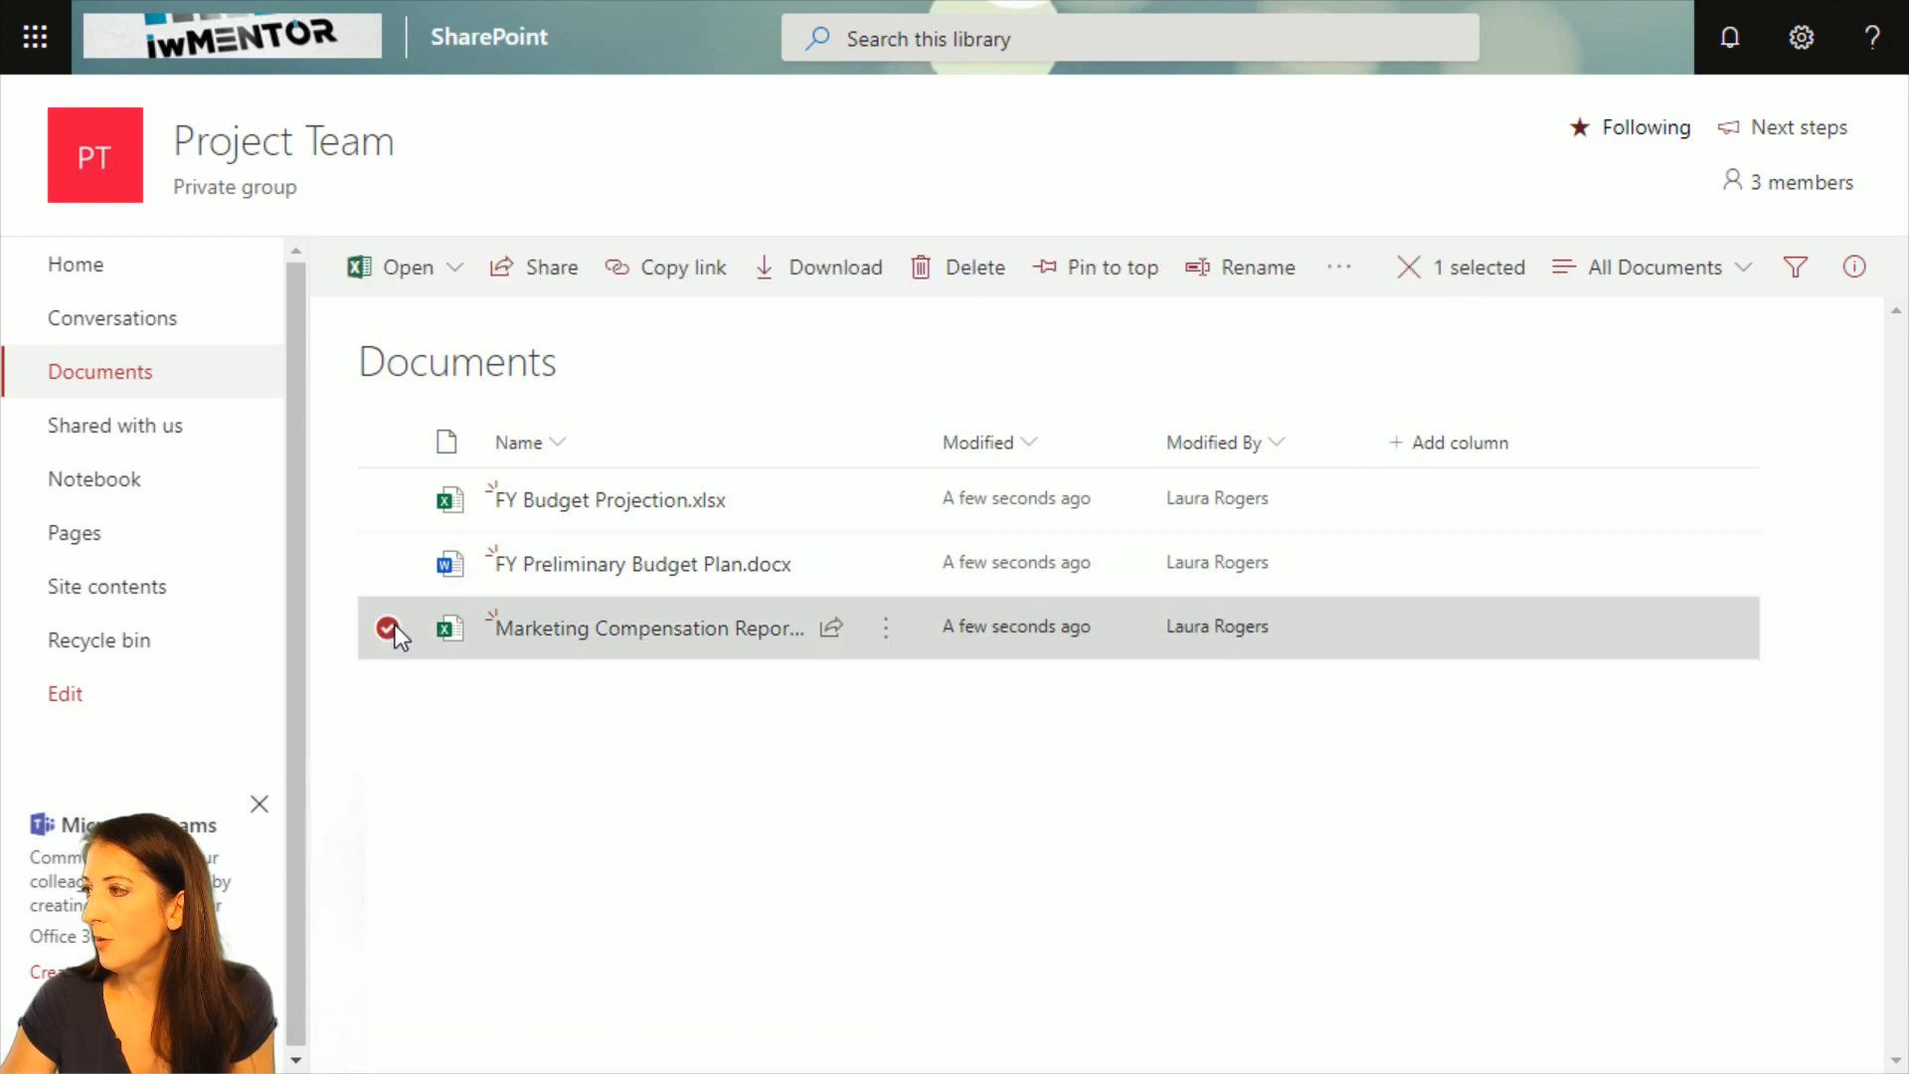
{"action": "left_click", "coordinate": [1344, 271]}
{"action": "mouse_move", "coordinate": [1398, 443]}
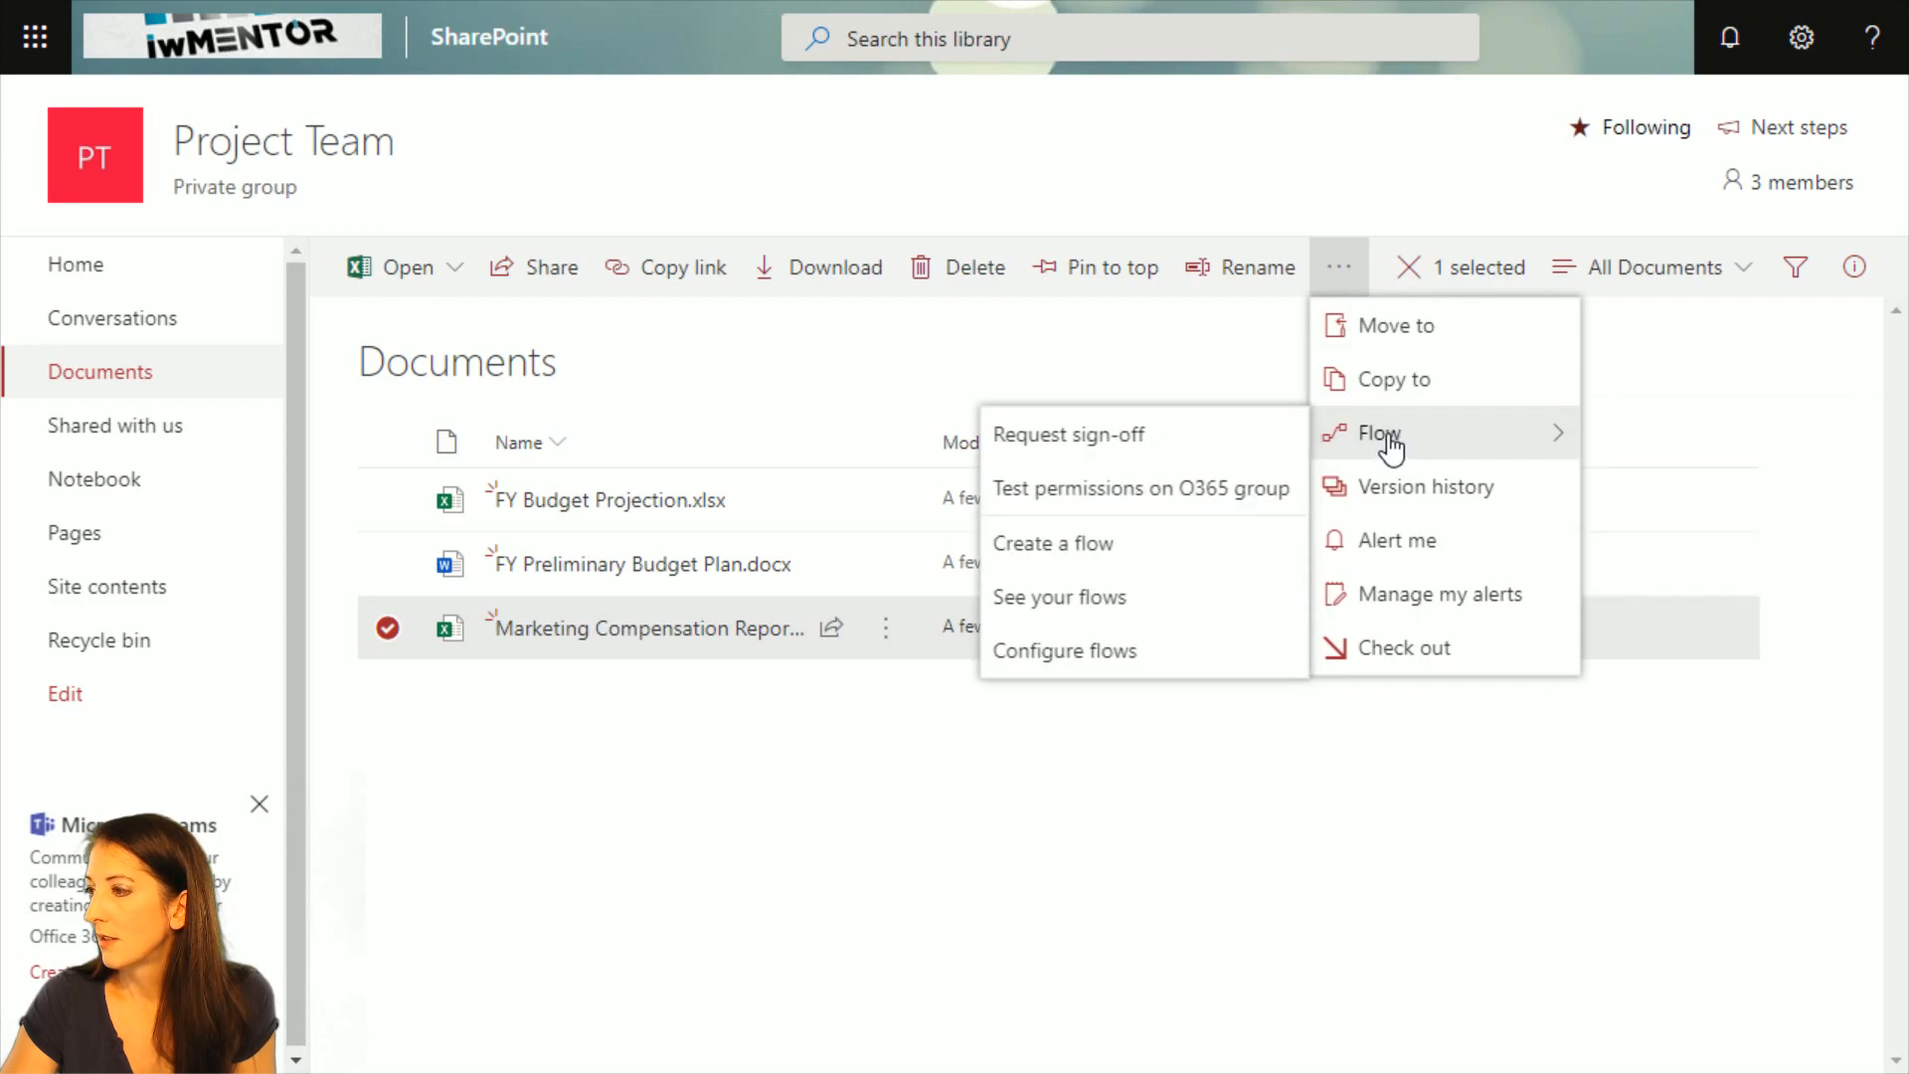
{"action": "left_click", "coordinate": [1183, 508]}
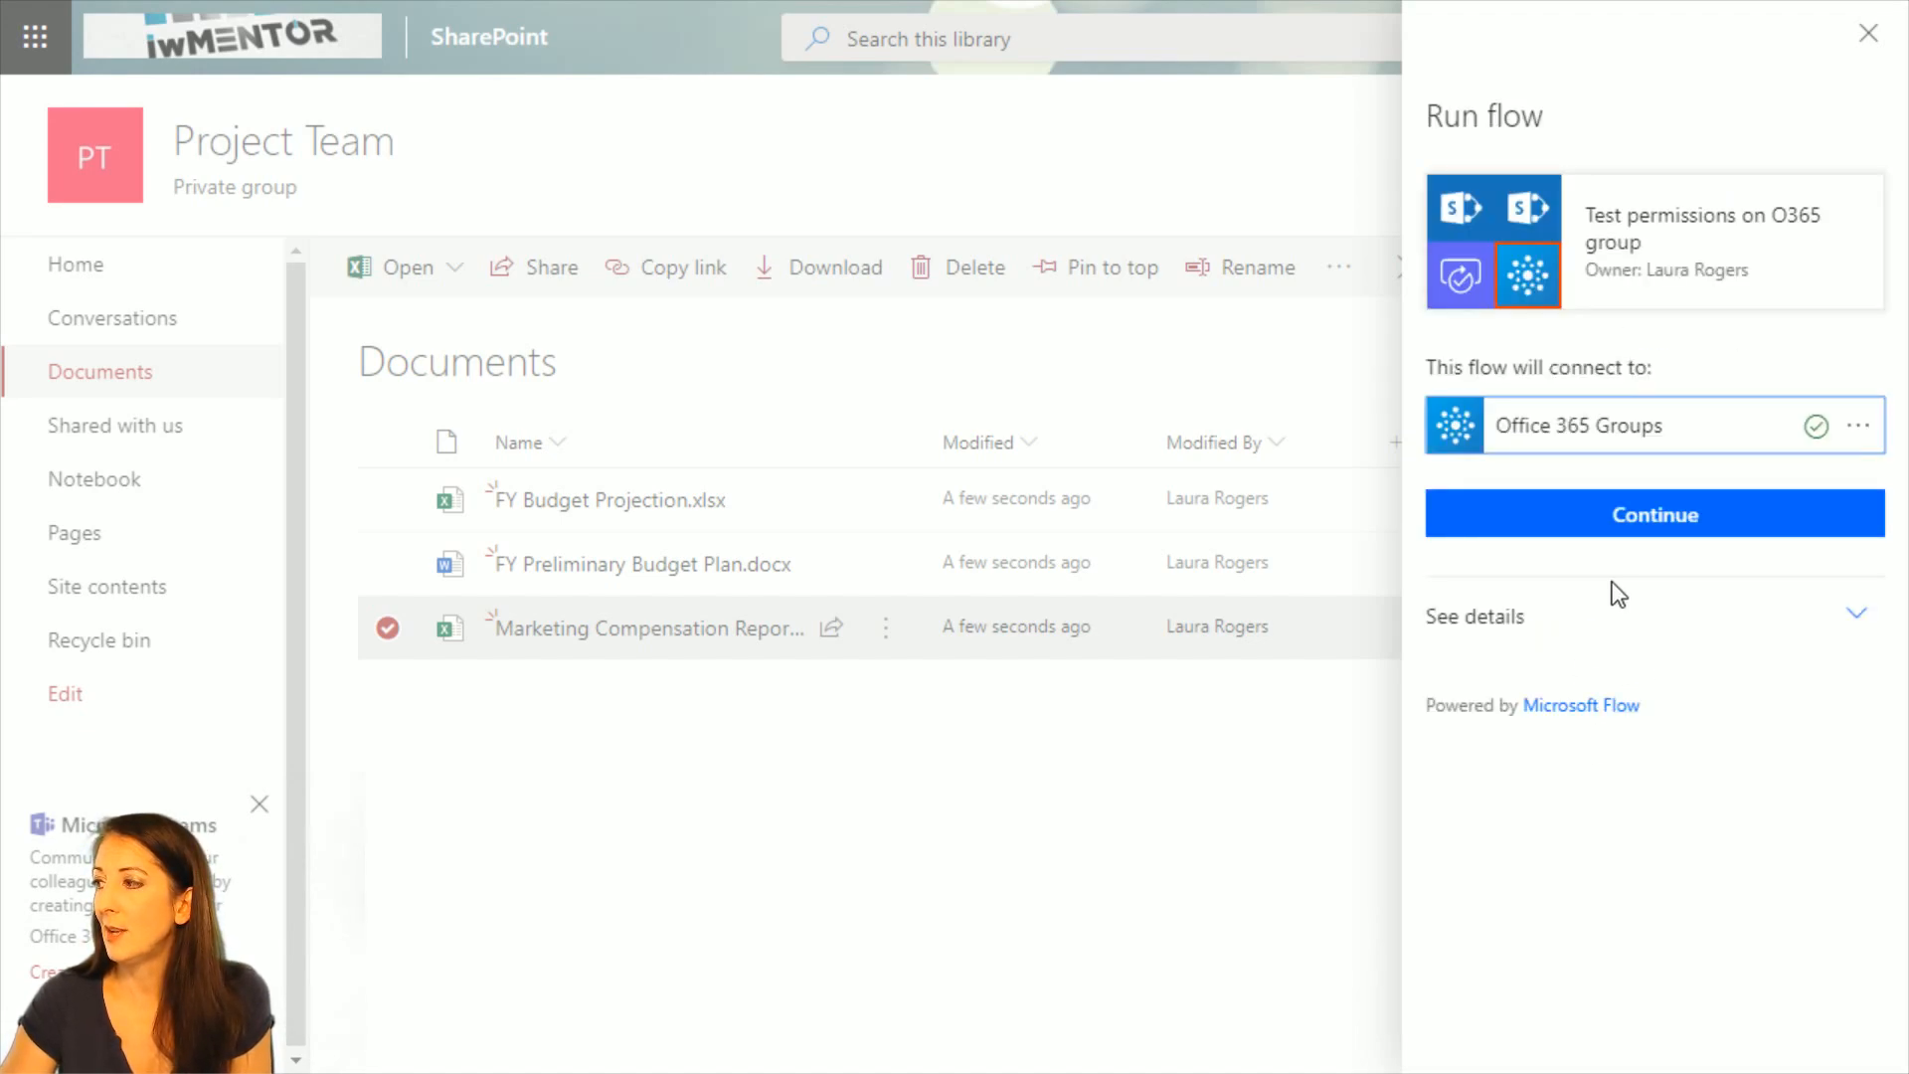
{"action": "left_click", "coordinate": [1598, 525]}
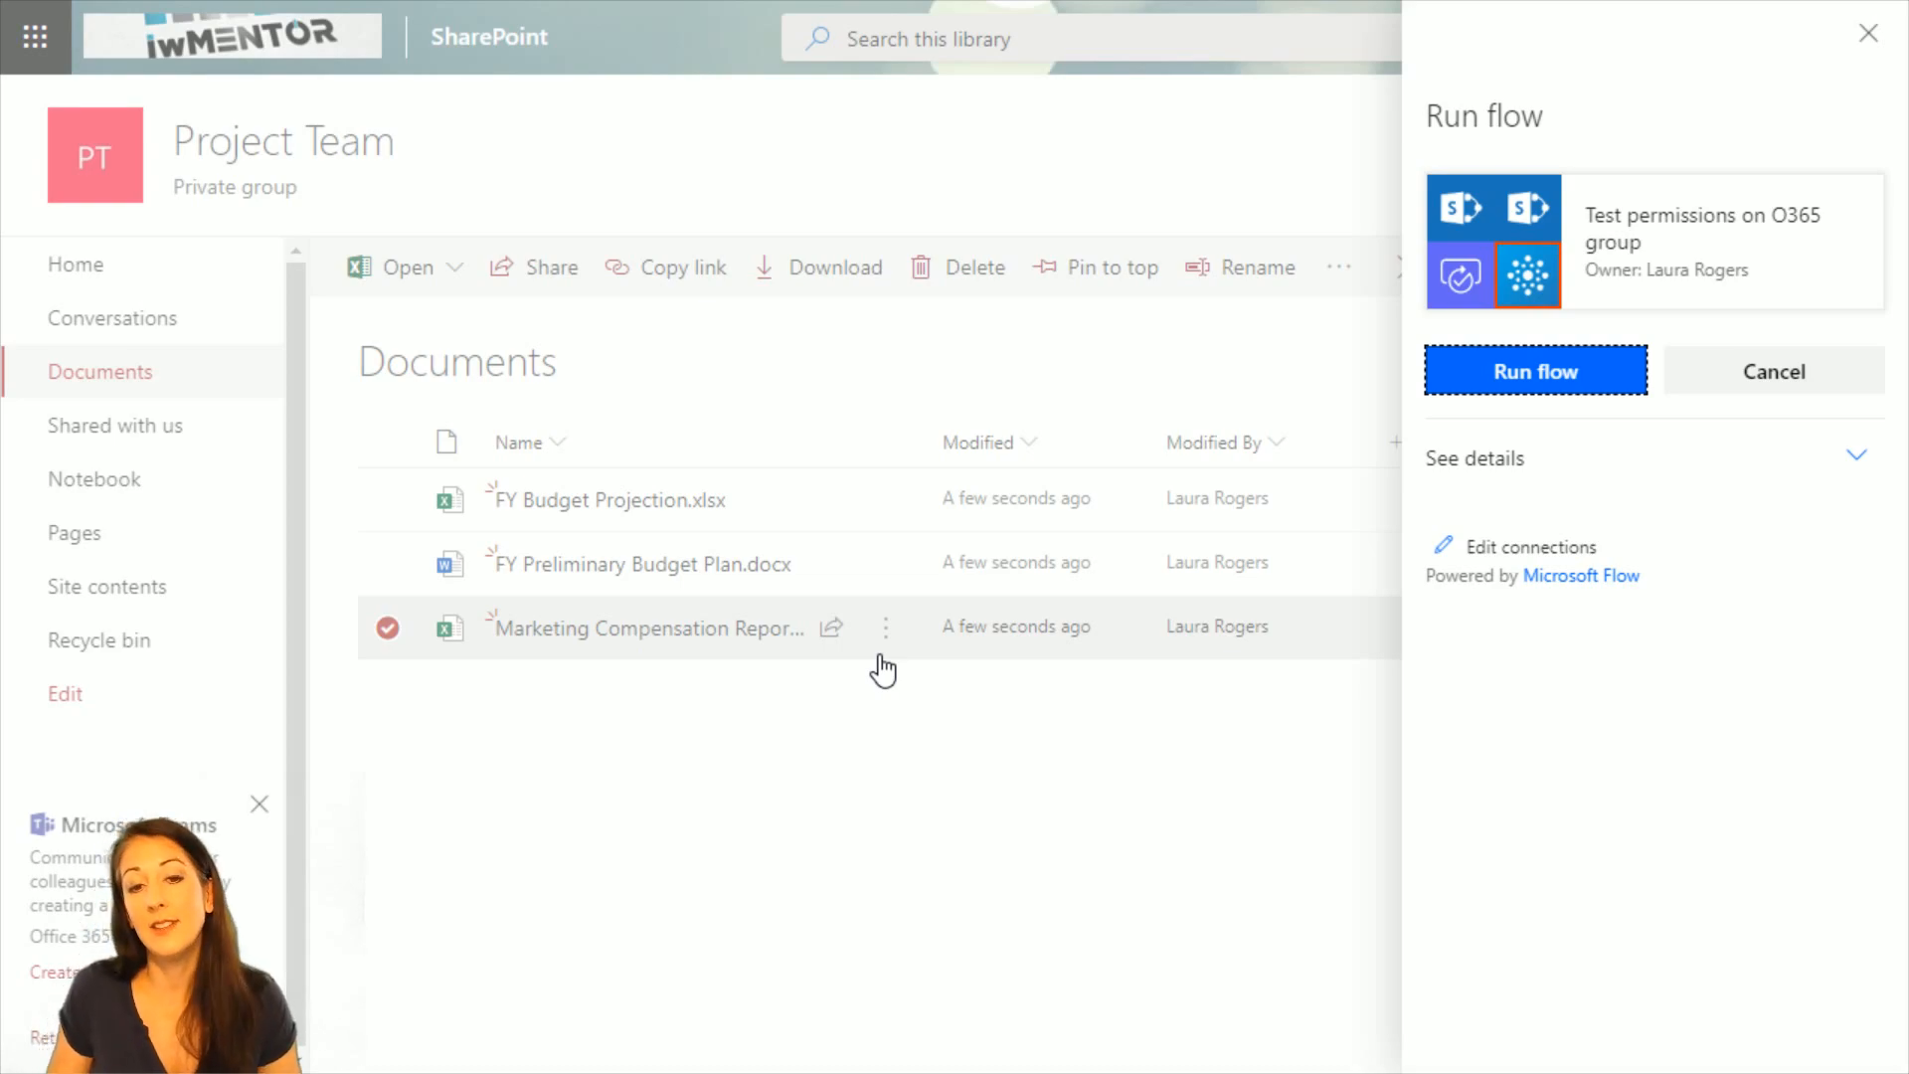
{"action": "left_click", "coordinate": [1546, 383]}
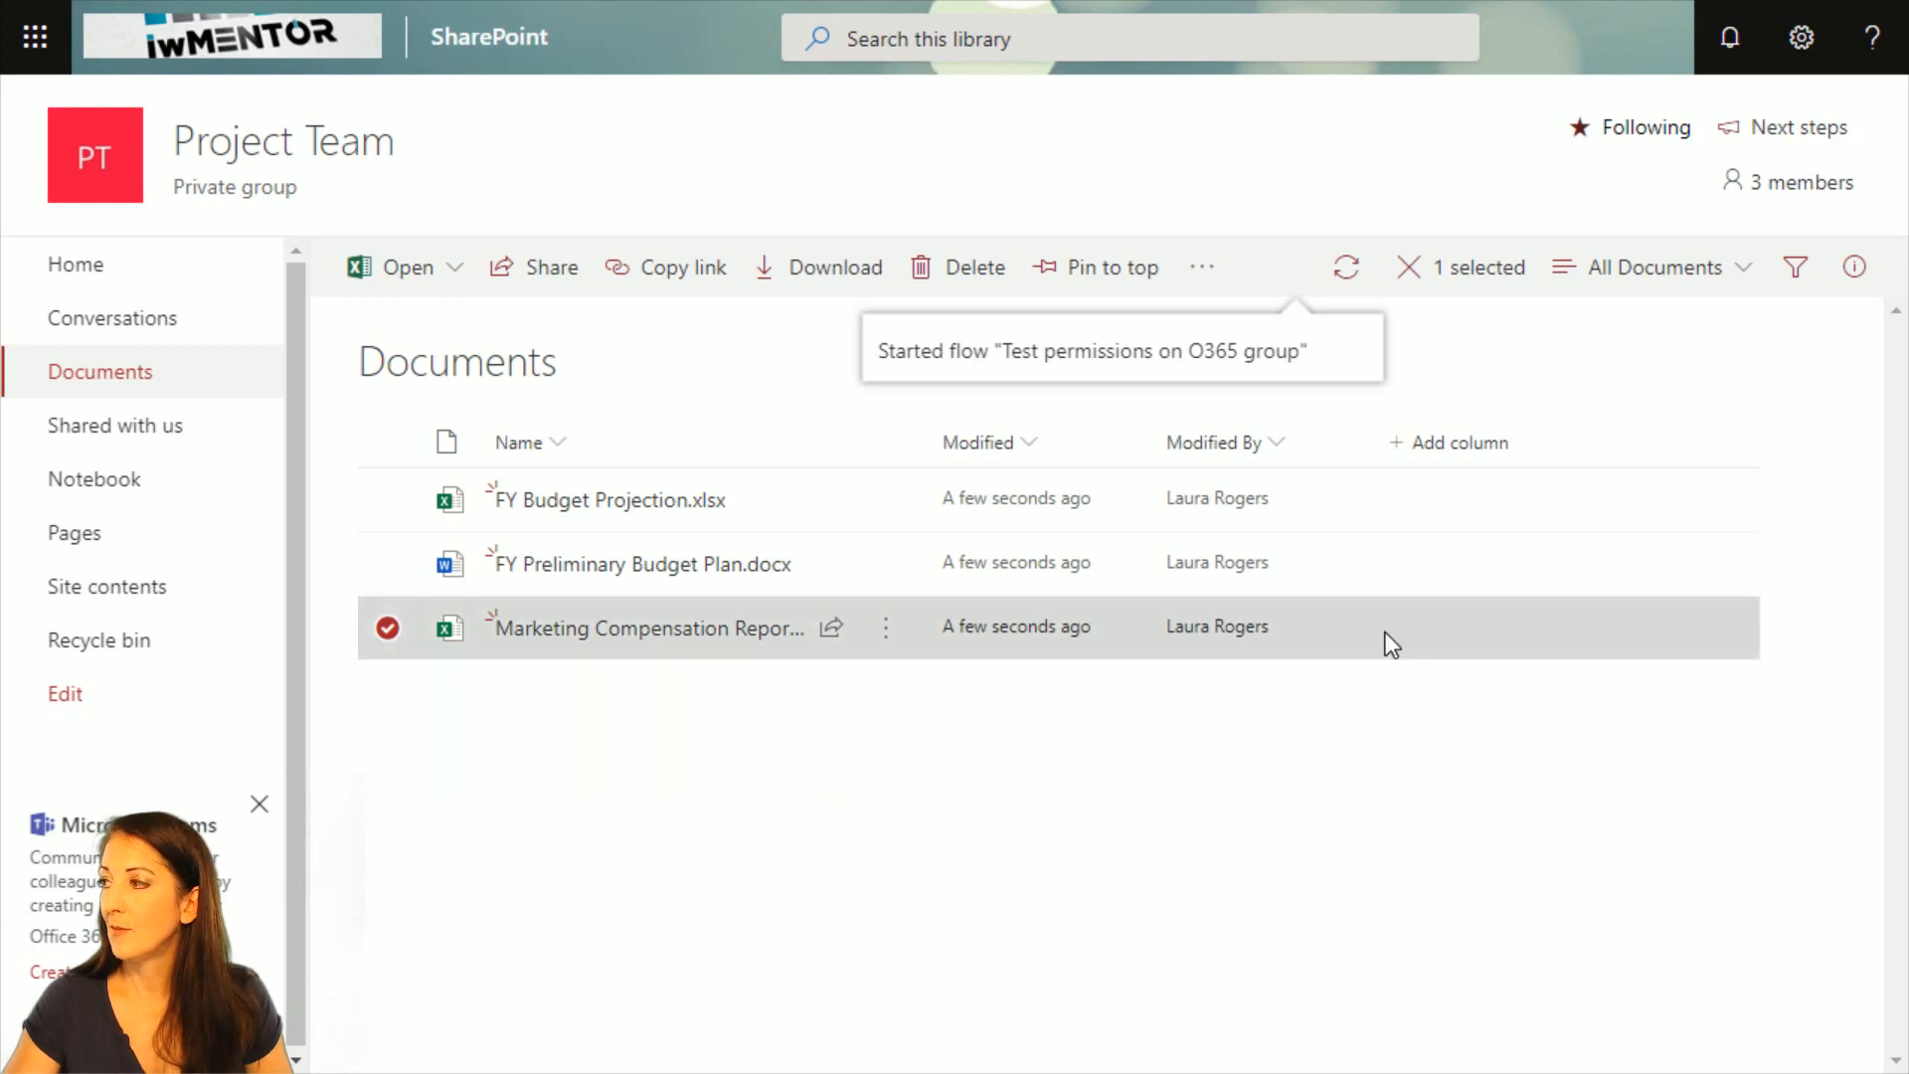
Check who has direct access to Marketing Compensation Report.xlsx and delete the file's unique permissions from its advanced permissions page, confirming the removal.
{"action": "left_click", "coordinate": [1854, 266]}
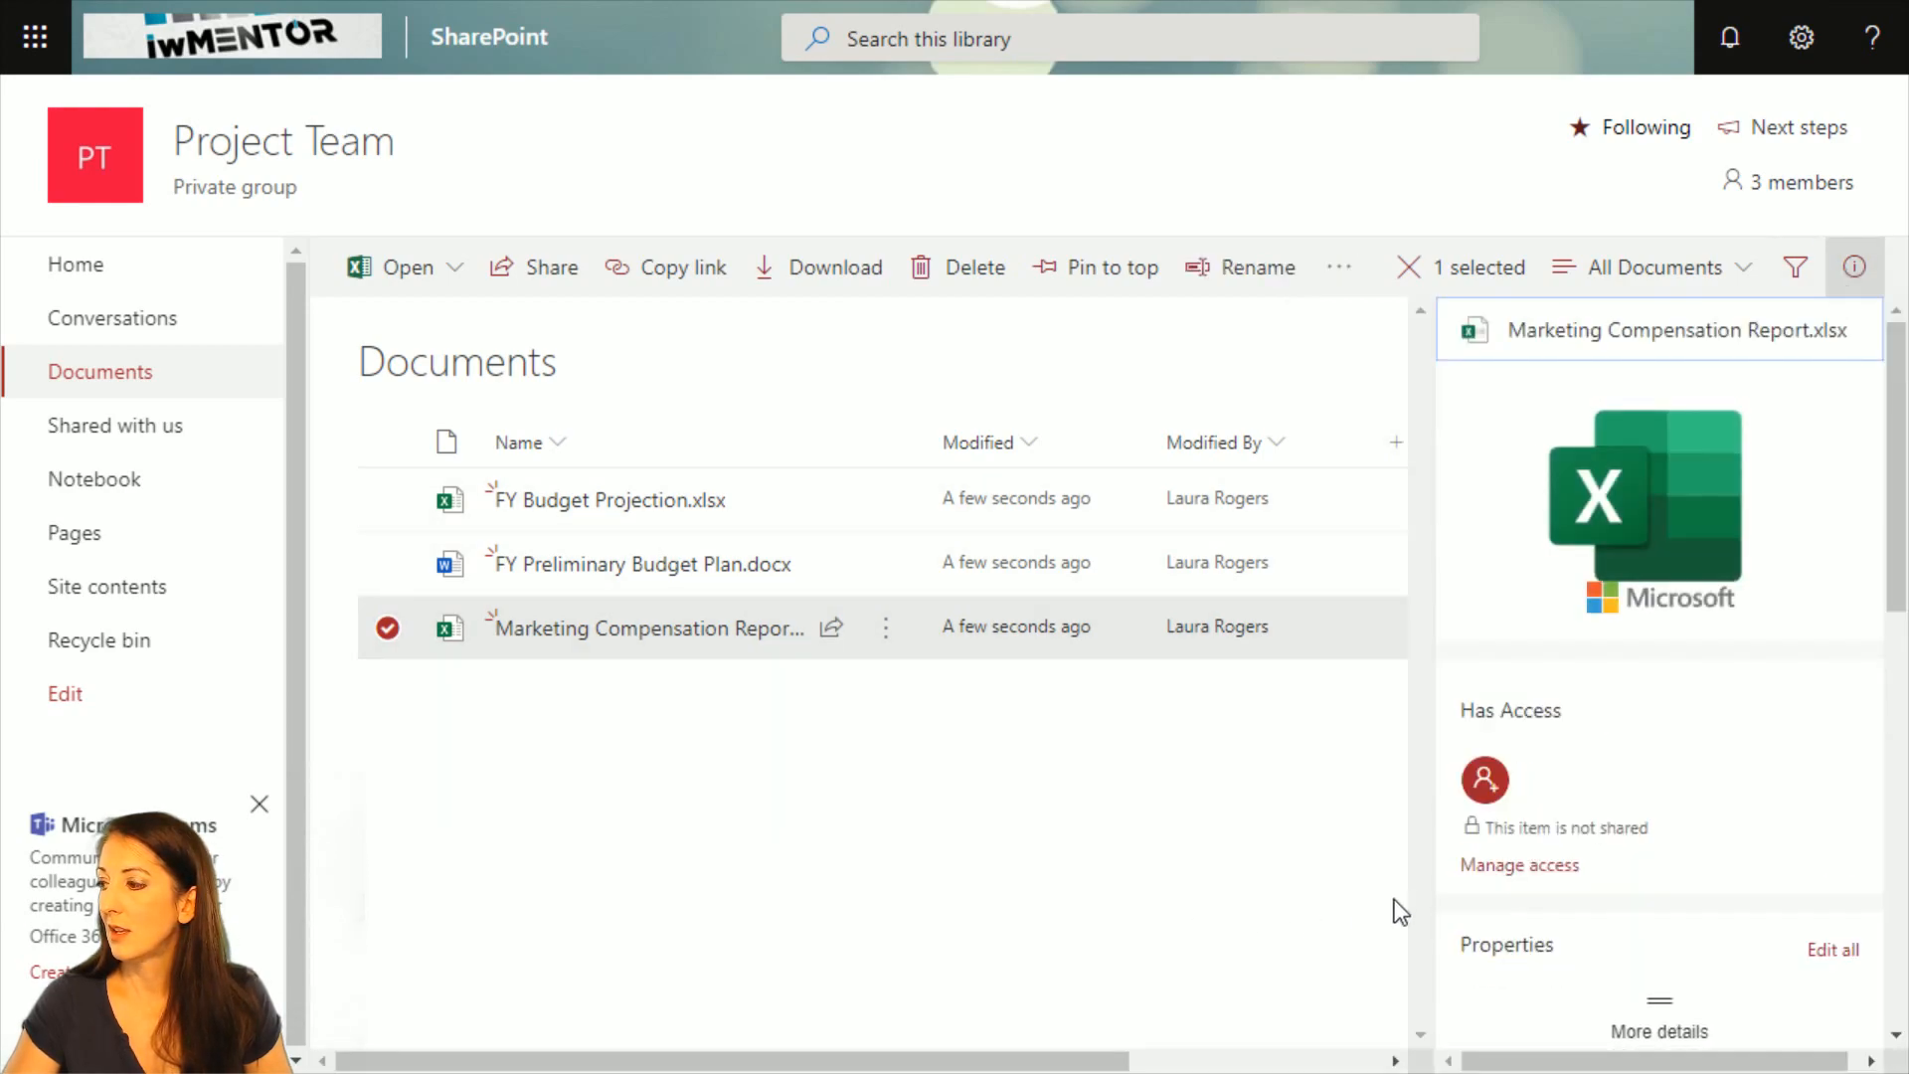
{"action": "left_click", "coordinate": [1498, 867]}
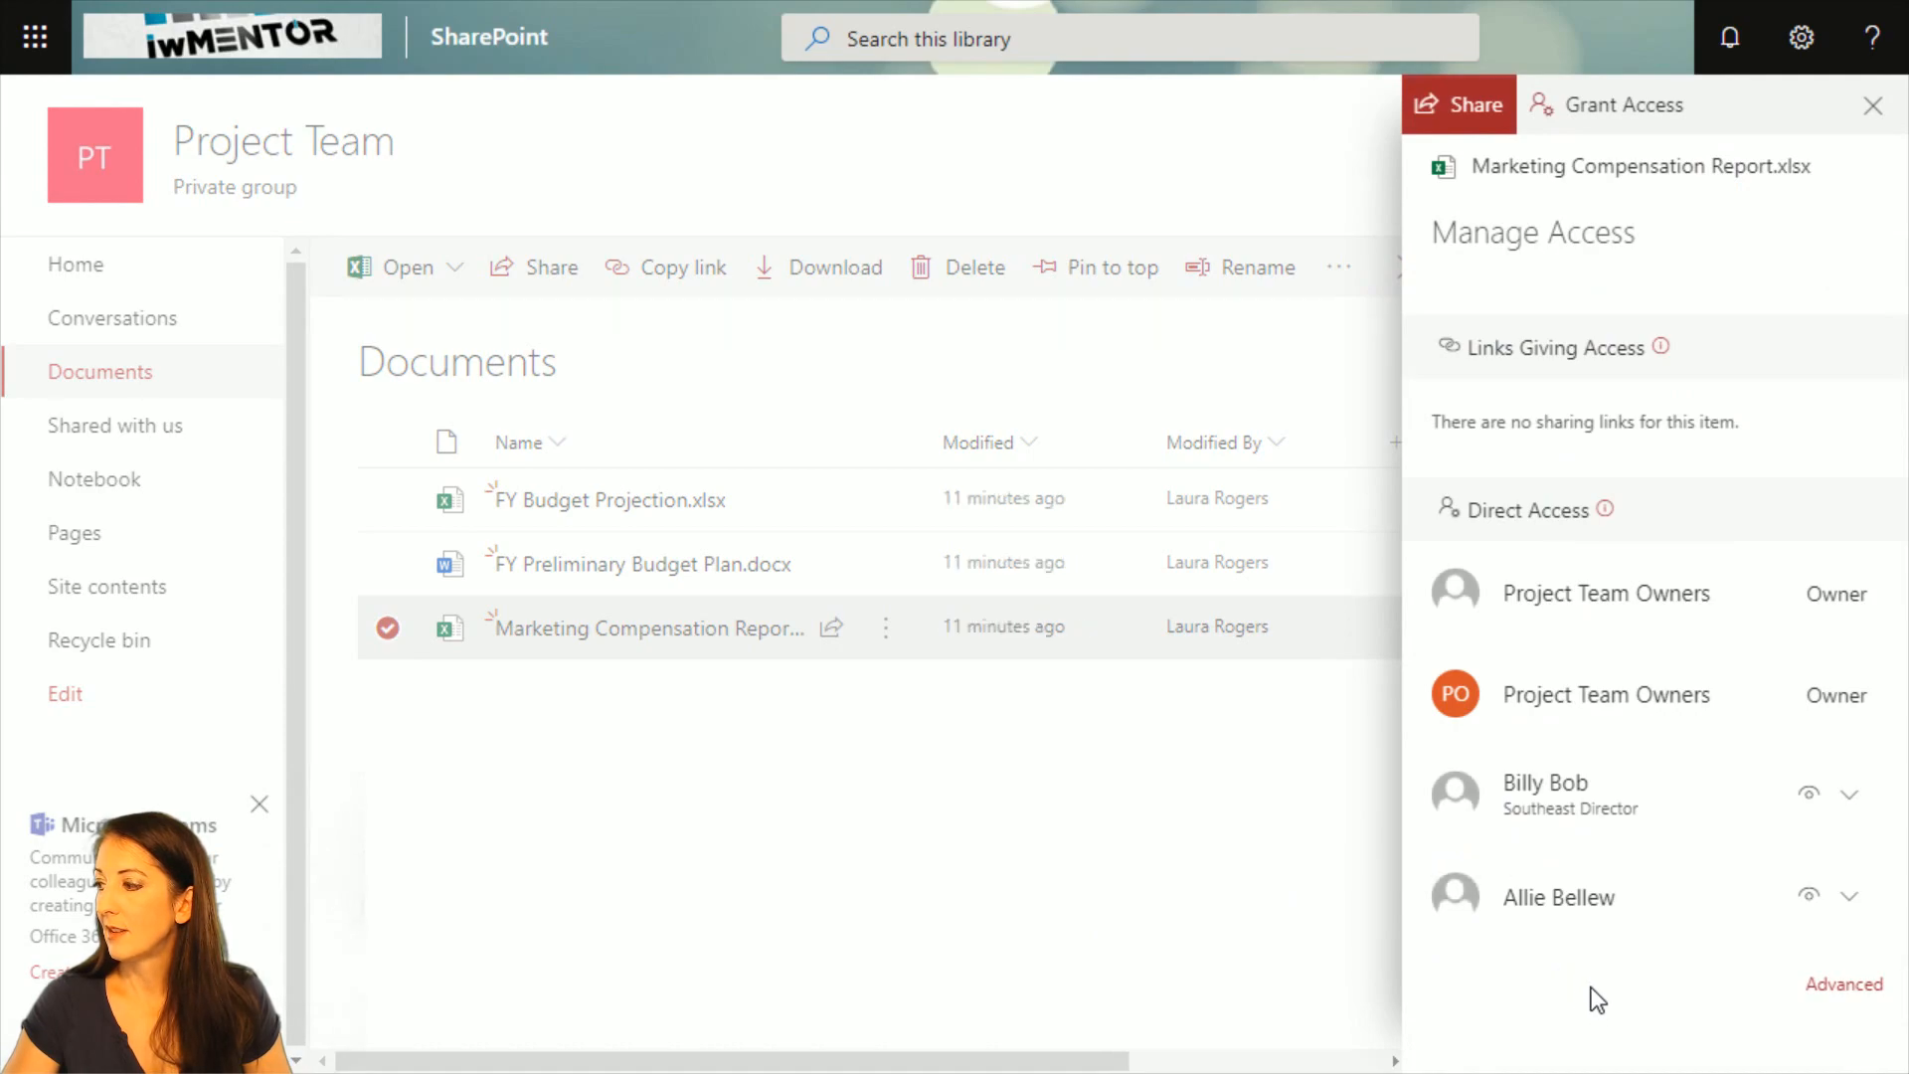
{"action": "left_click", "coordinate": [1844, 984]}
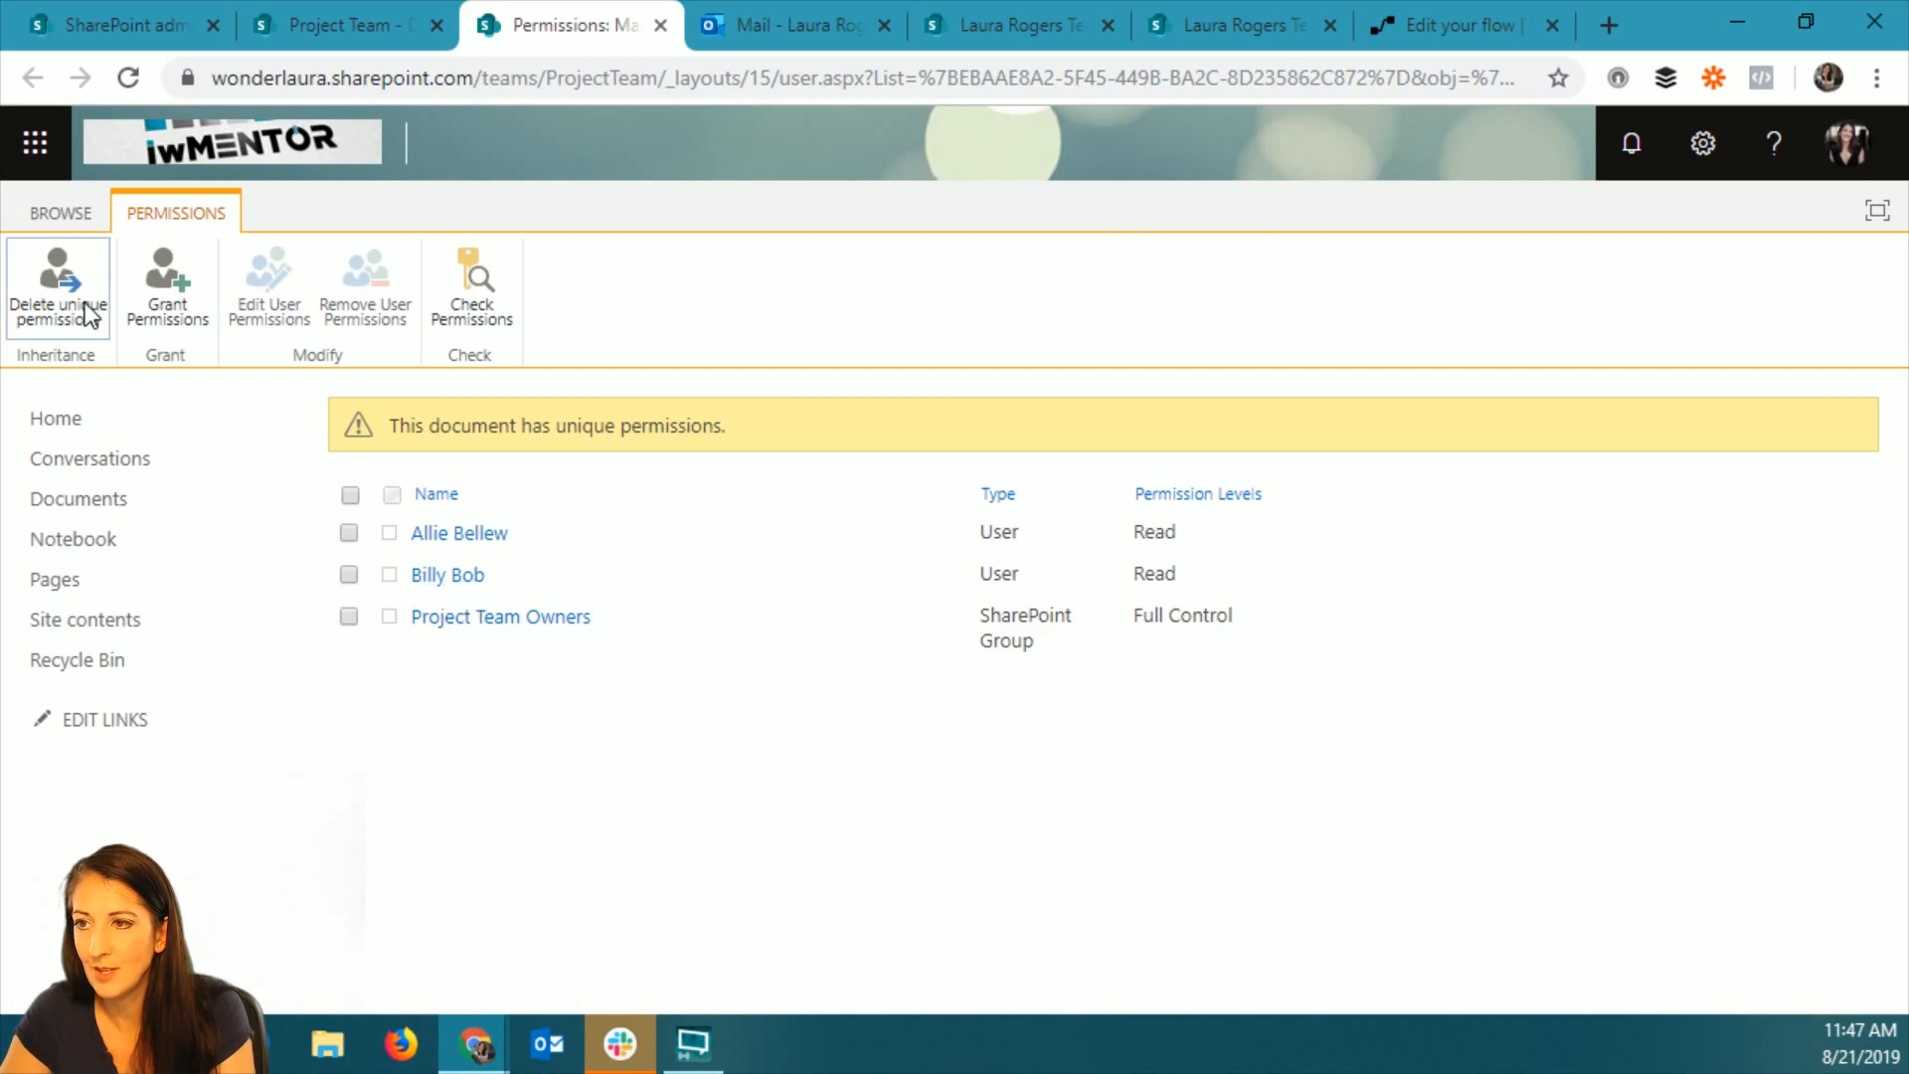
{"action": "left_click", "coordinate": [58, 283]}
{"action": "left_click", "coordinate": [1078, 279]}
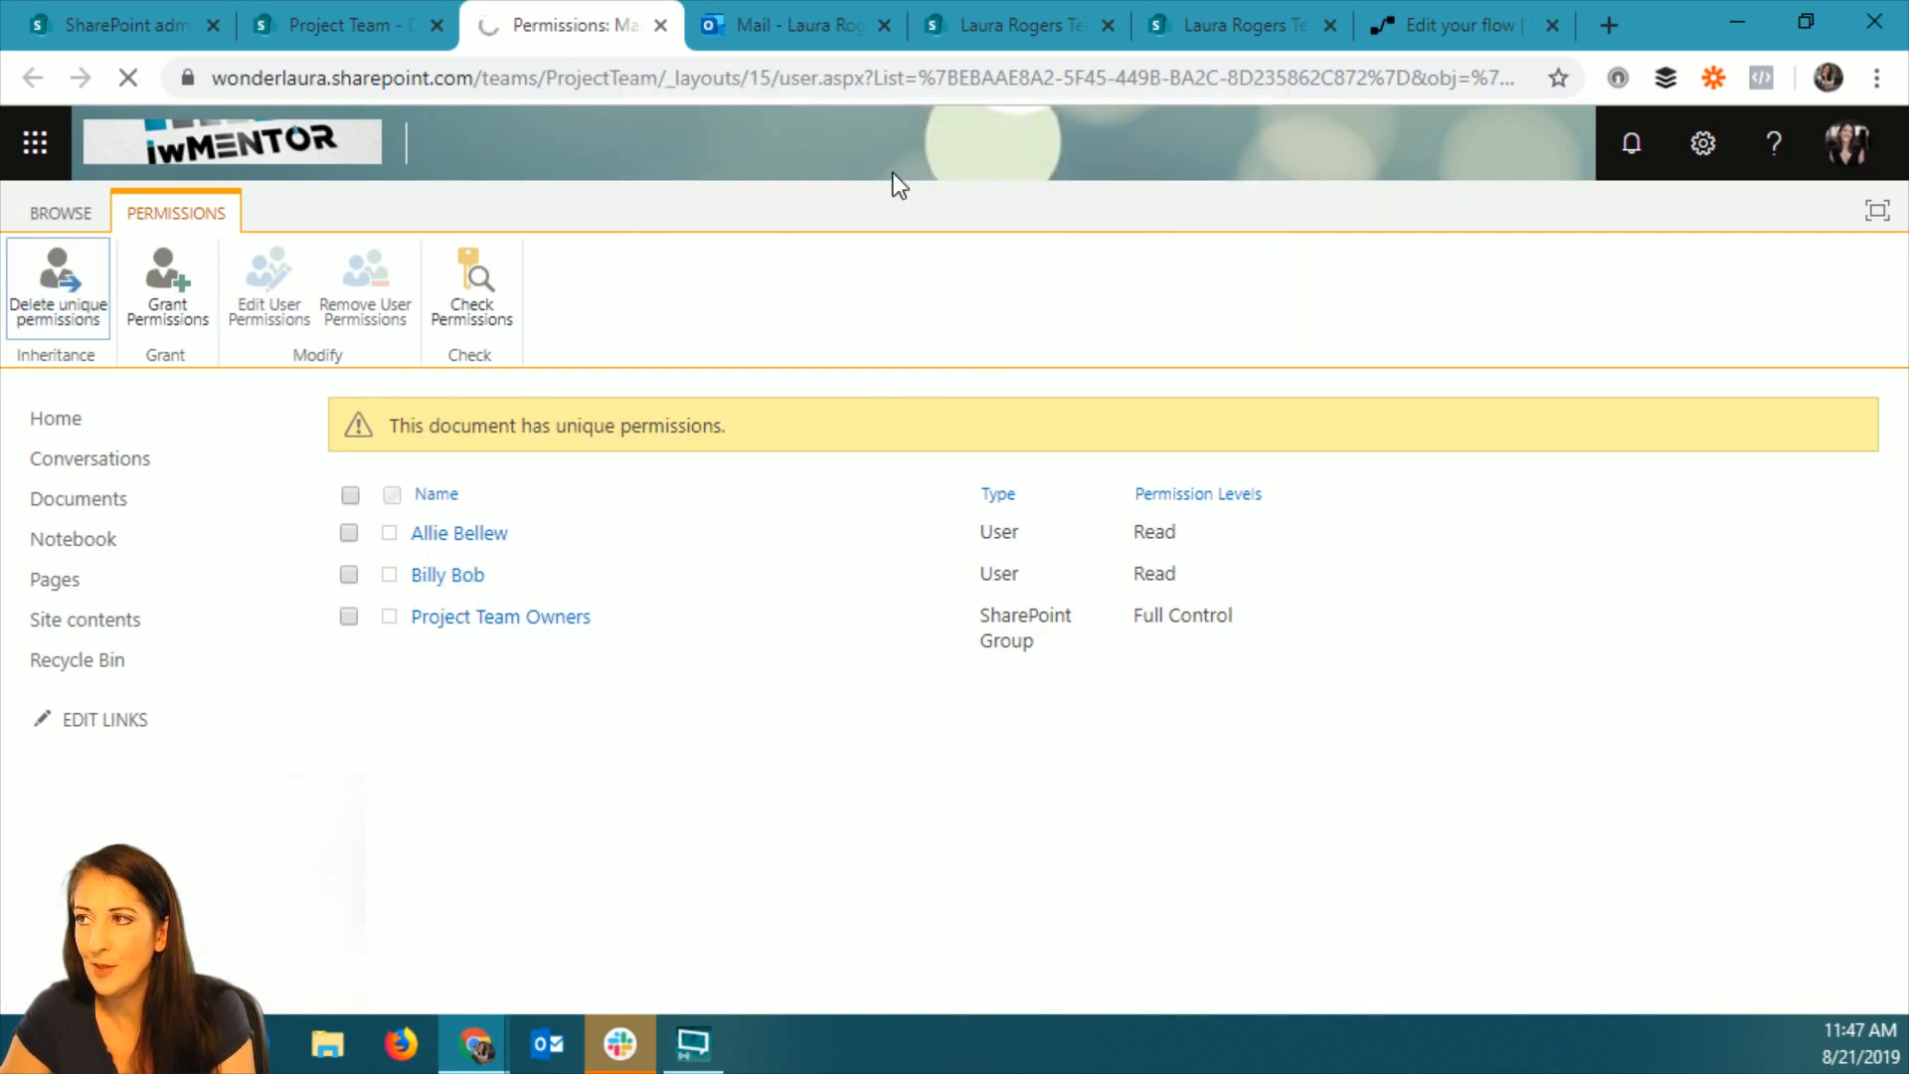
Reopen the Test permissions on O365 group flow for editing, review its Grant access to an item or a folder action, and save before leaving the editor.
{"action": "left_click", "coordinate": [1436, 28]}
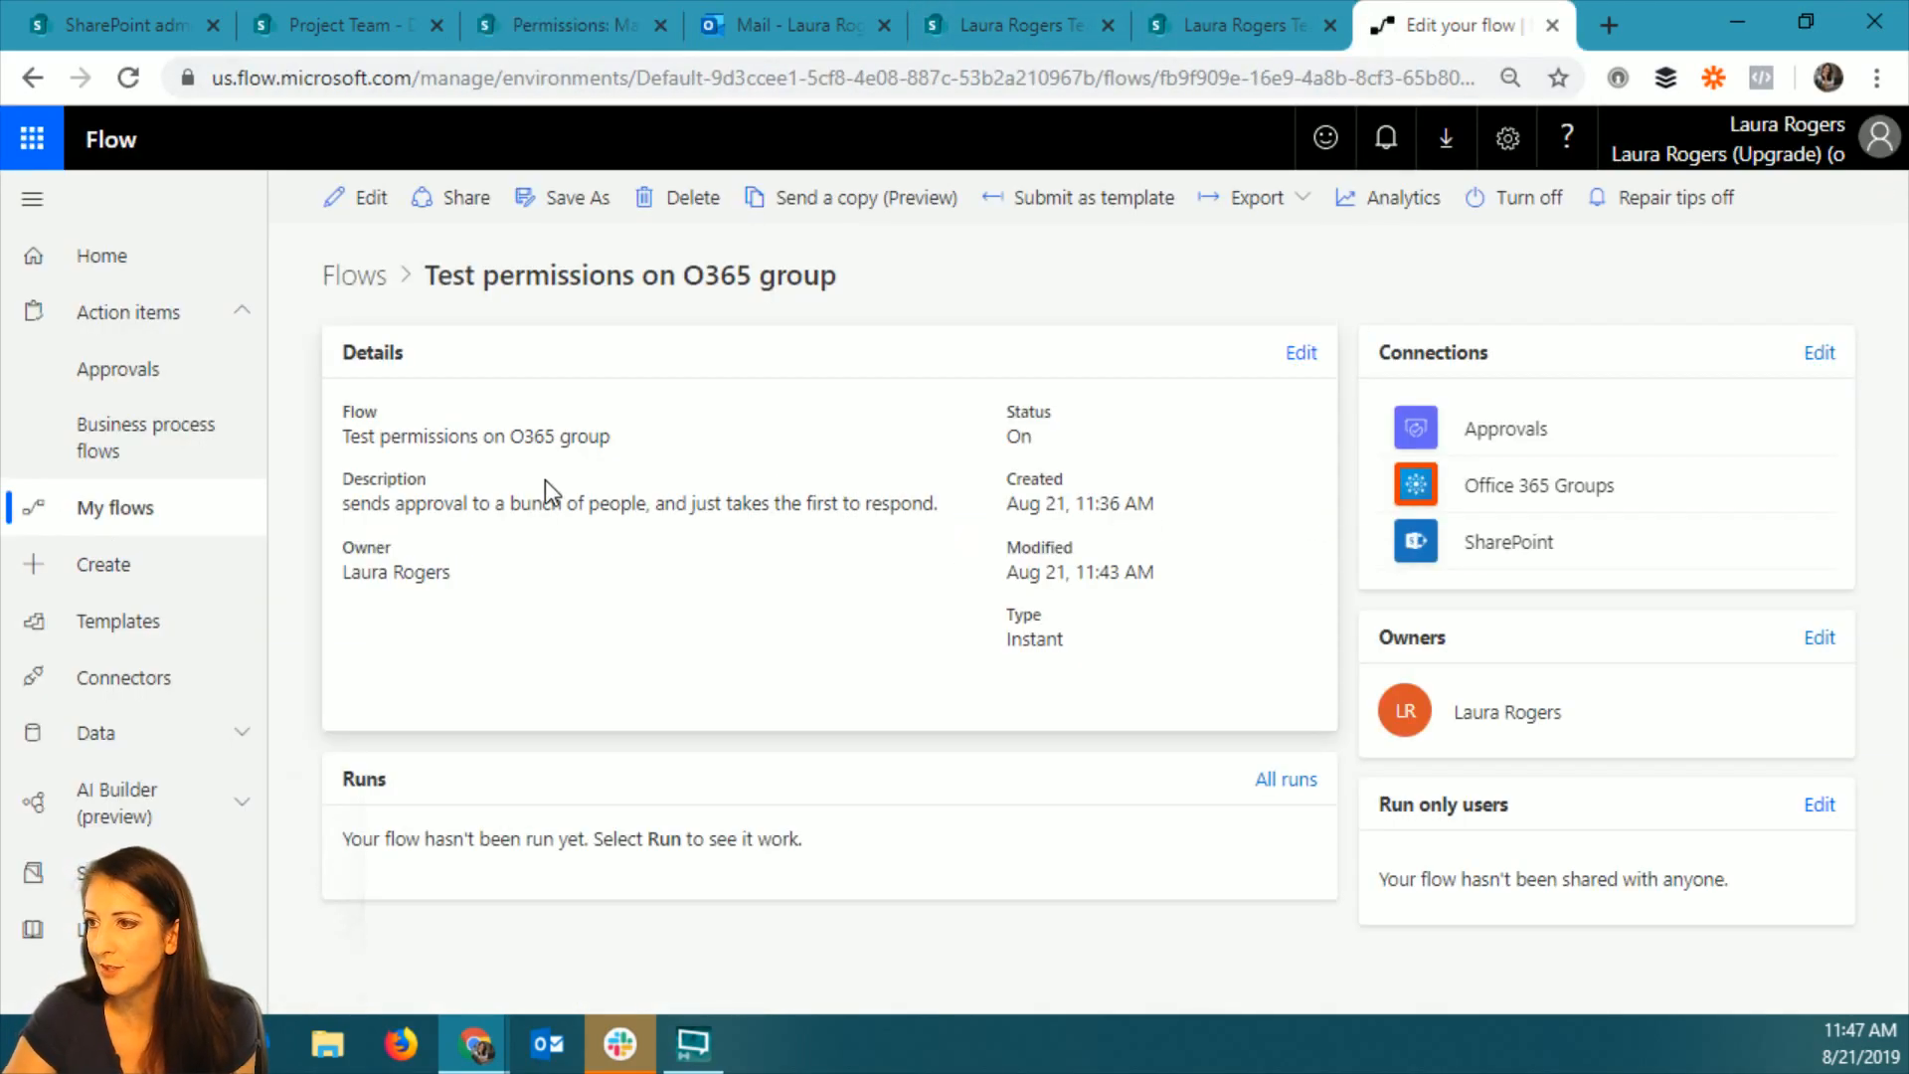
{"action": "left_click", "coordinate": [367, 201]}
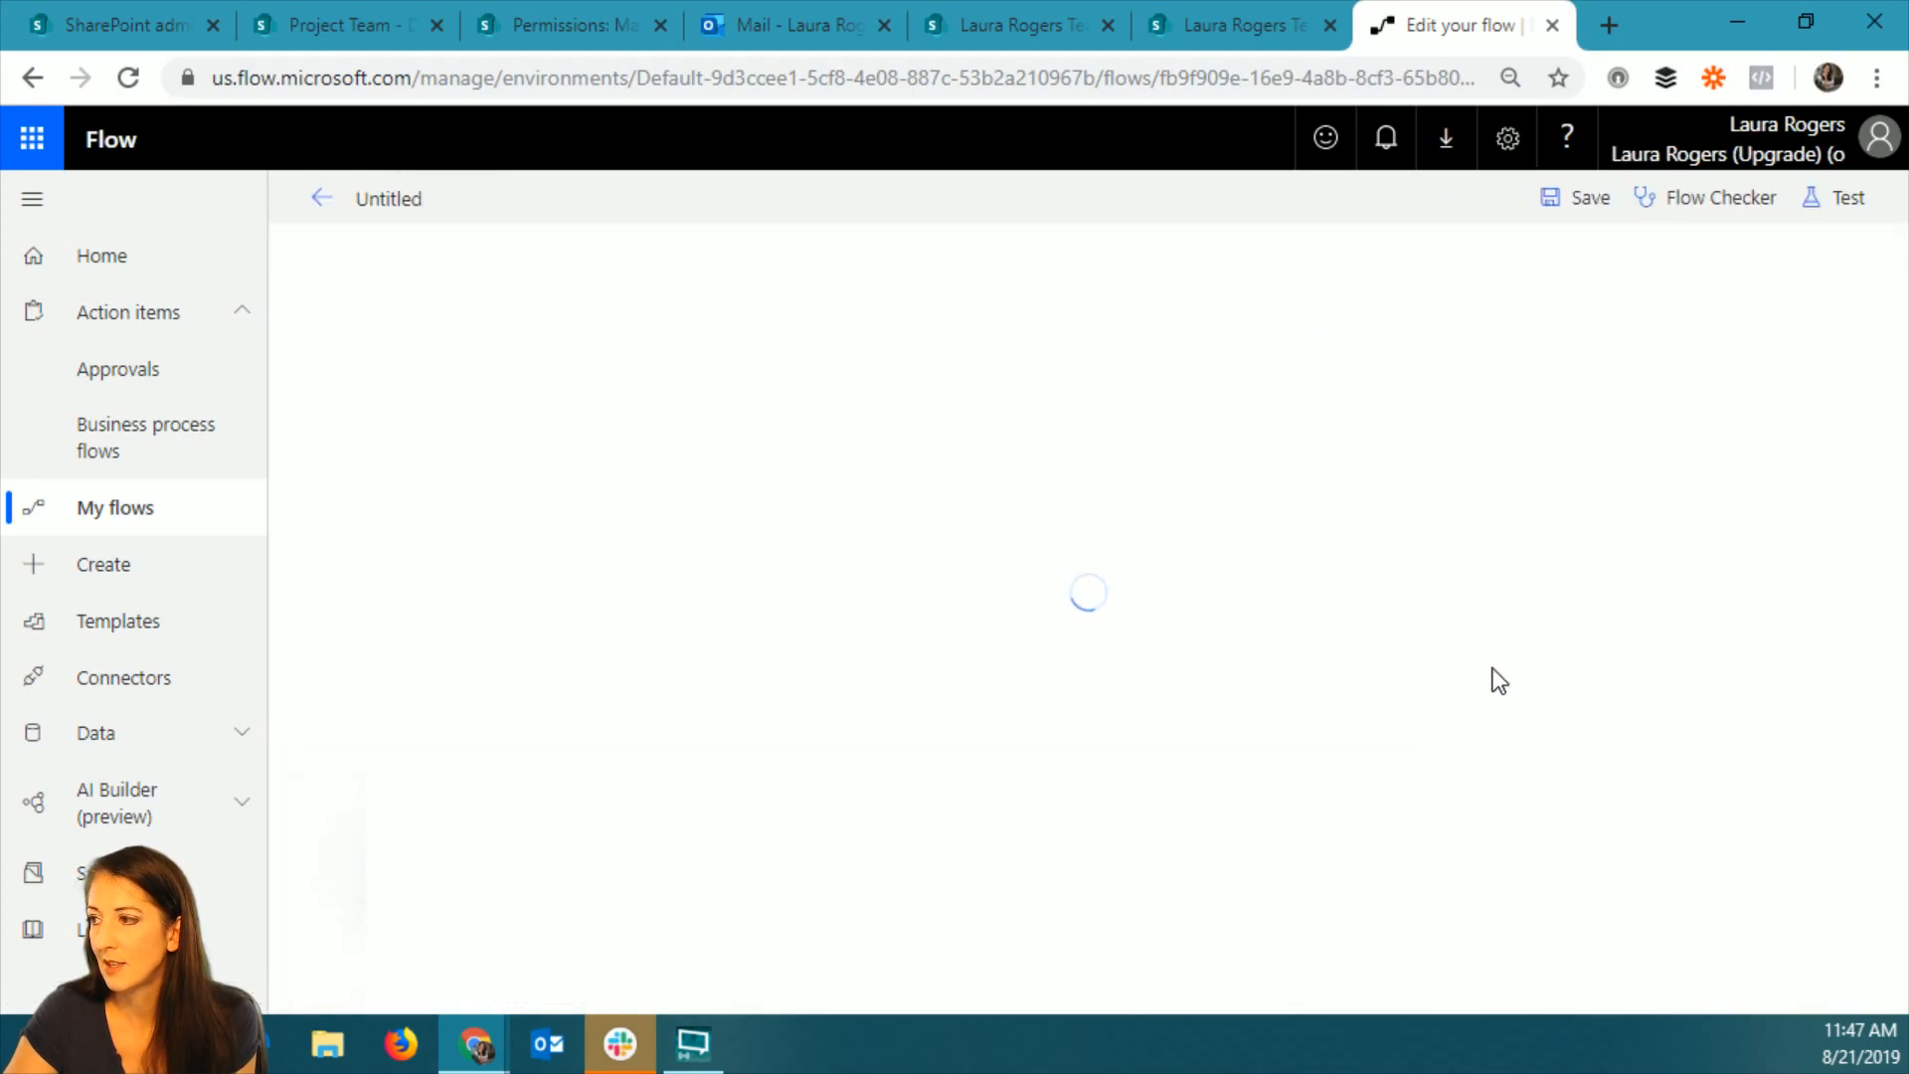
{"action": "scroll", "coordinate": [1494, 670], "scroll_direction": "down", "scroll_amount": 5}
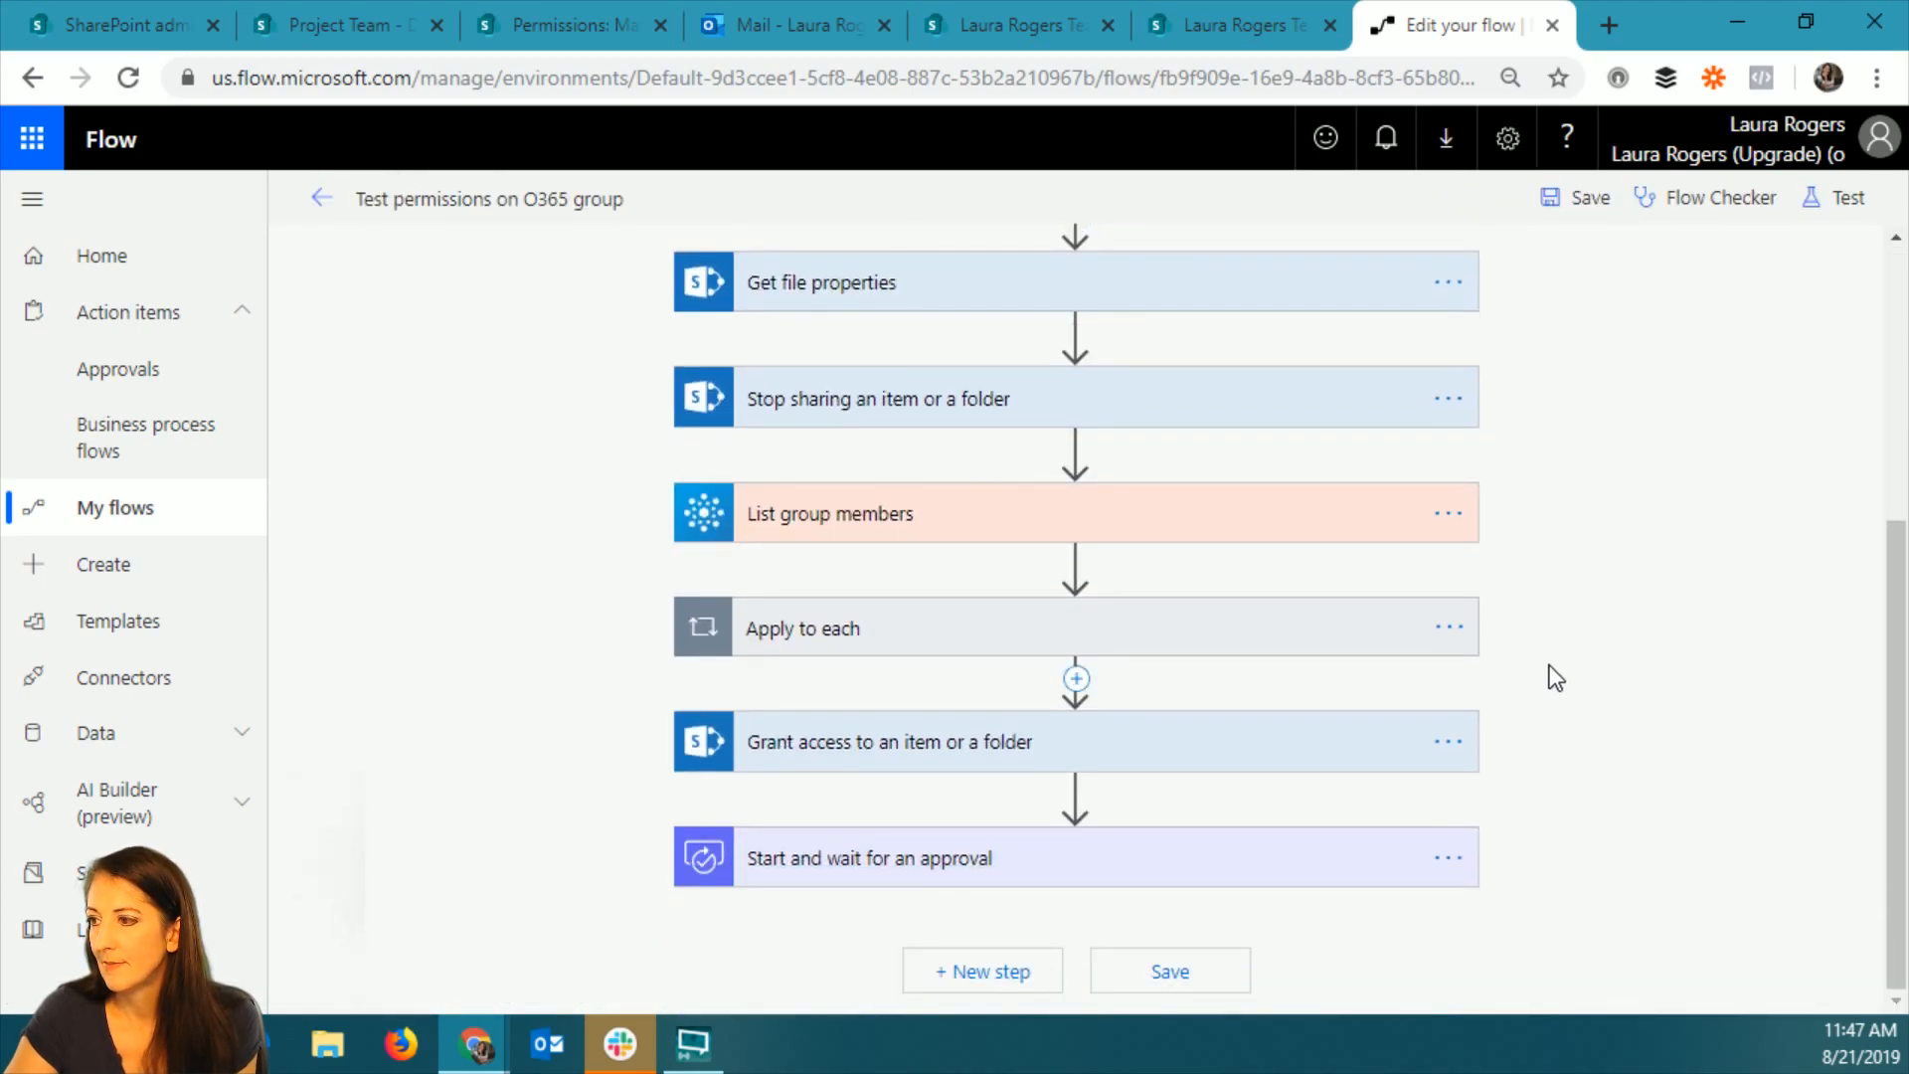
{"action": "left_click", "coordinate": [859, 745]}
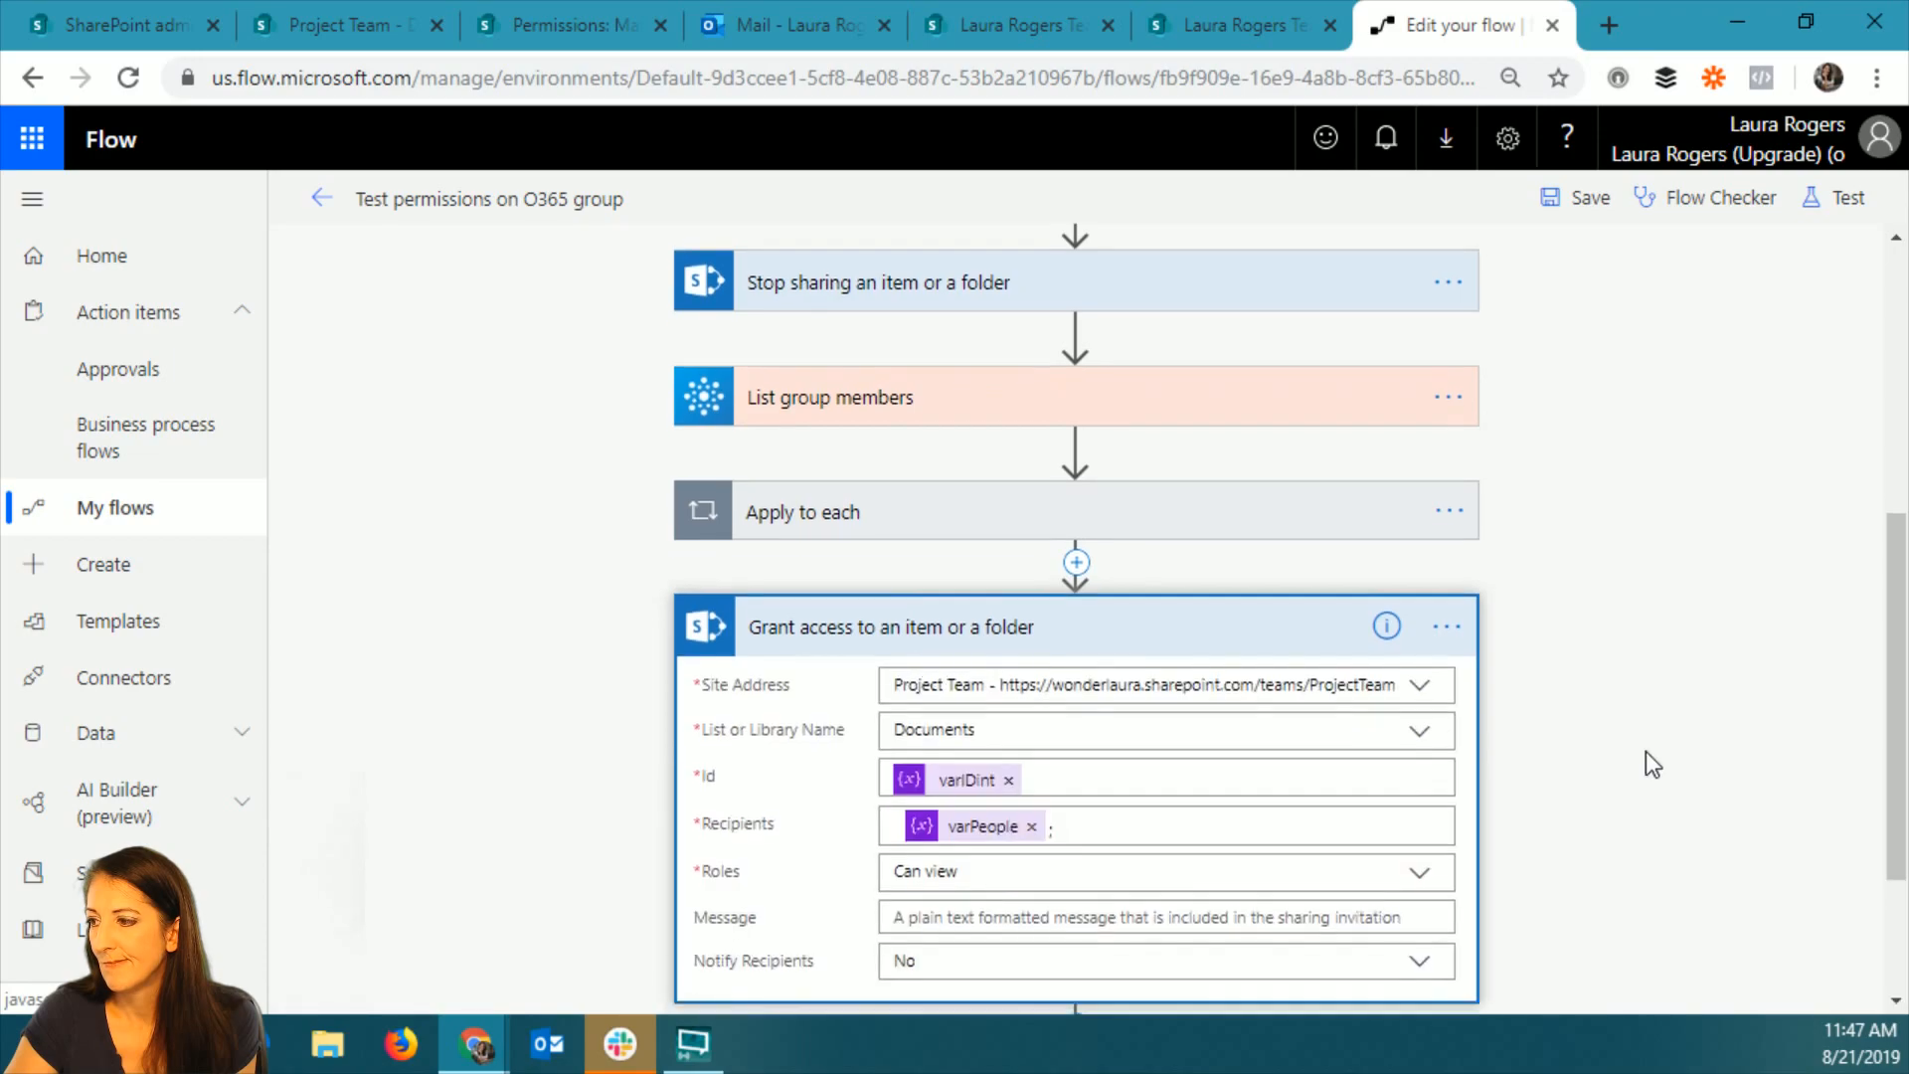
{"action": "scroll", "coordinate": [1645, 749], "scroll_direction": "down", "scroll_amount": 2}
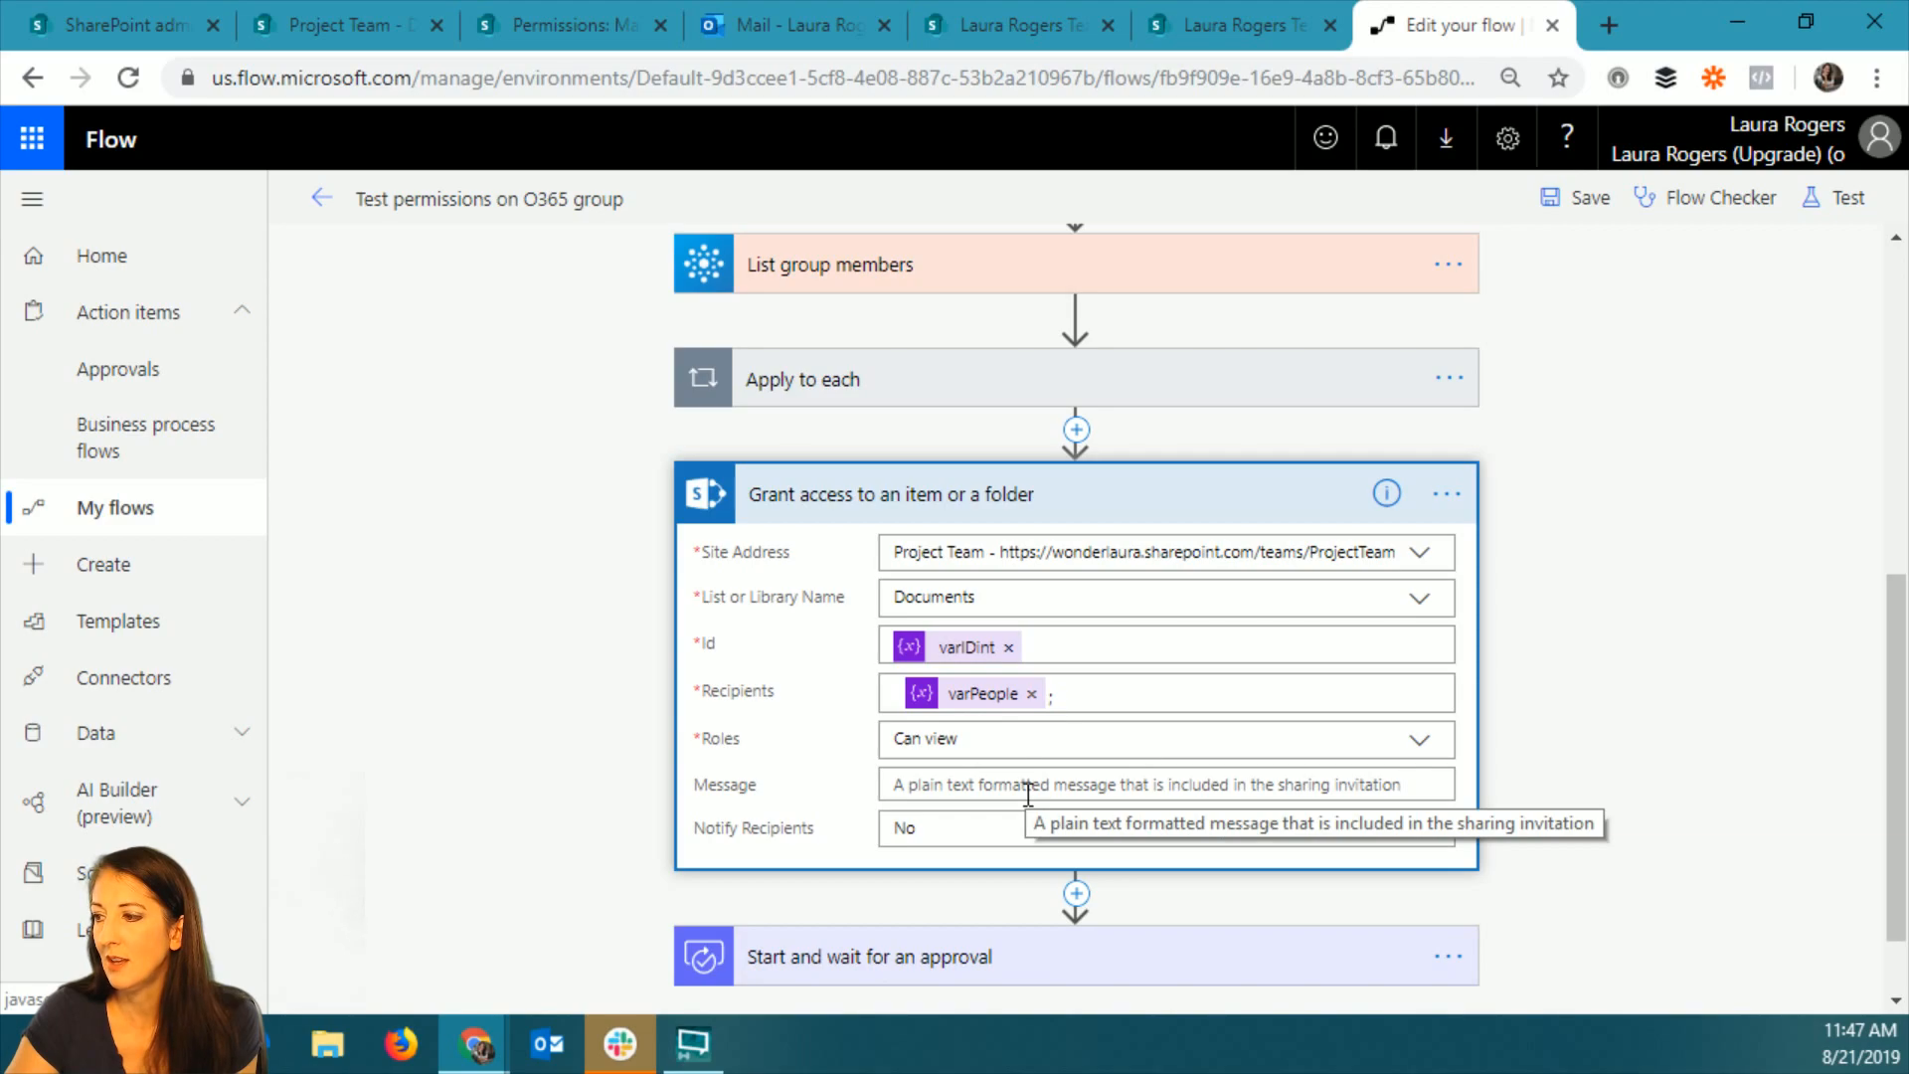
{"action": "left_click", "coordinate": [1566, 199]}
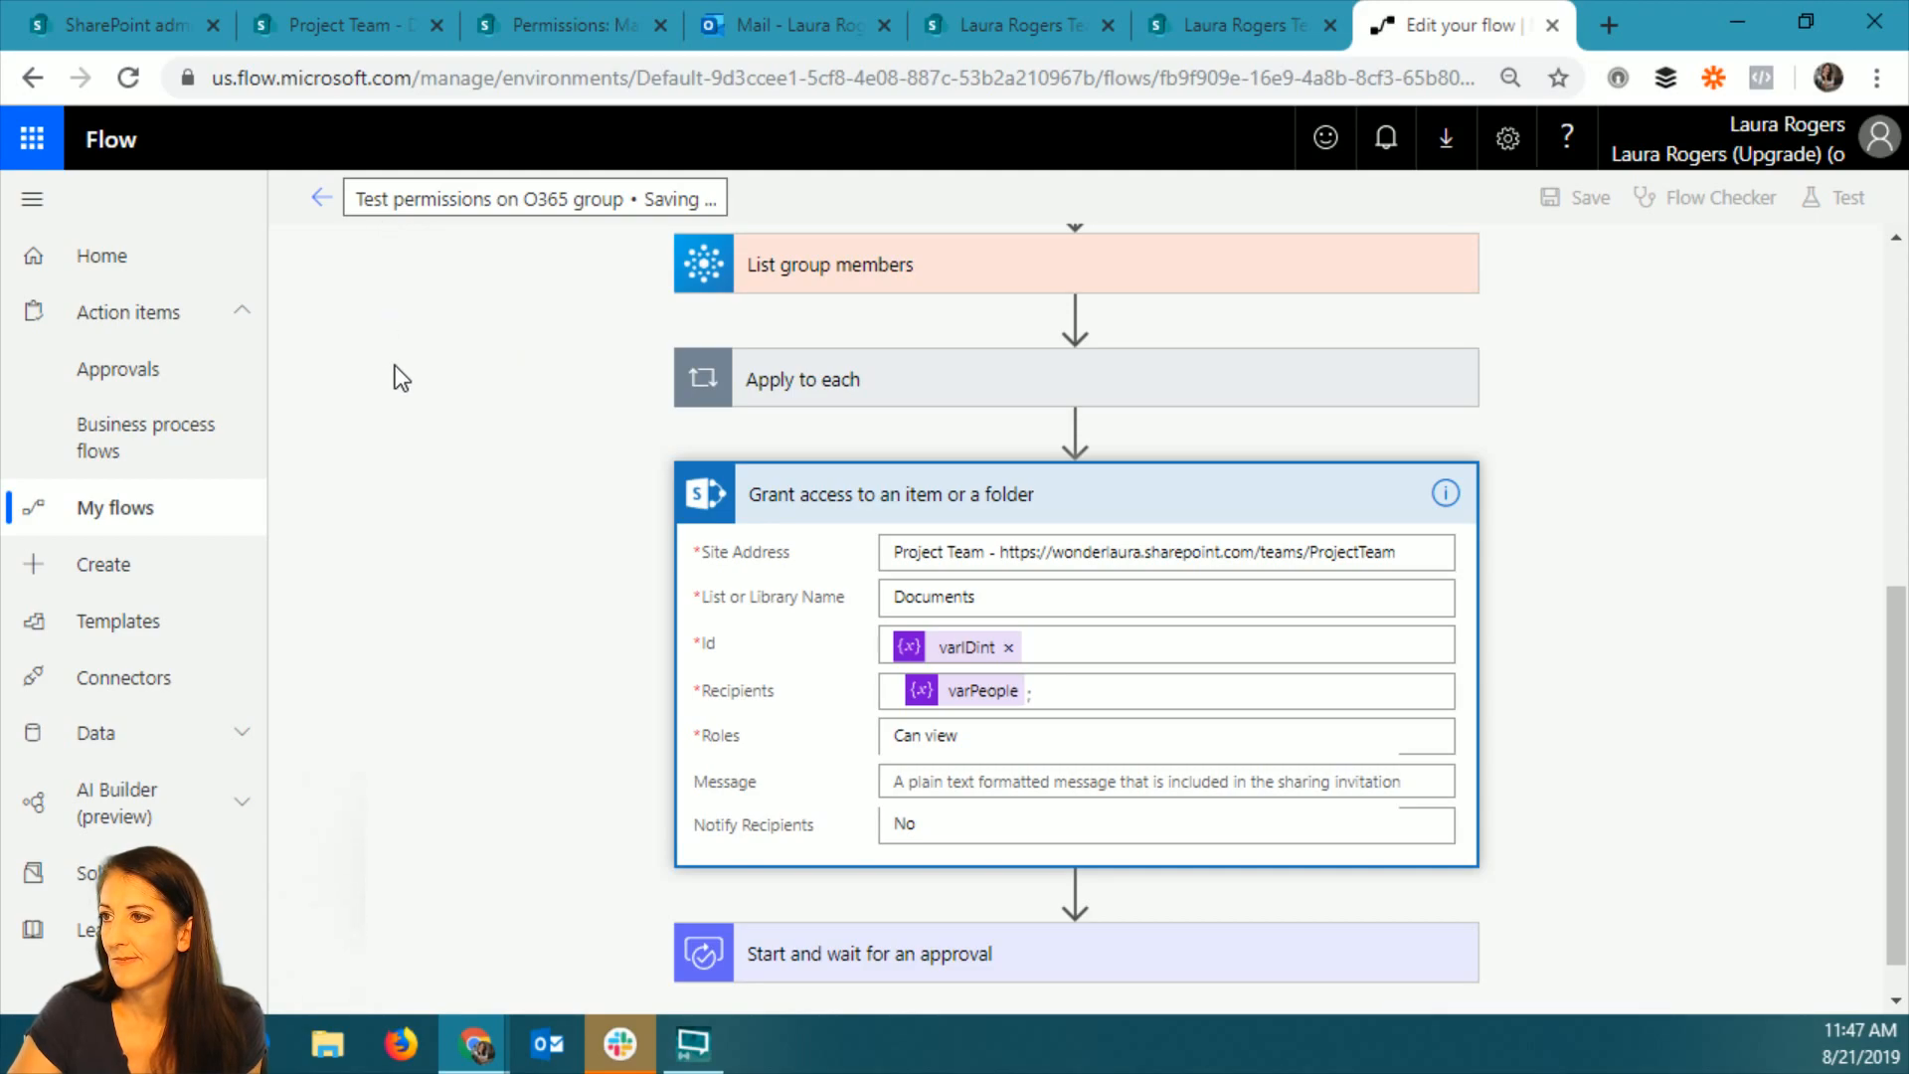
{"action": "left_click", "coordinate": [321, 198]}
Open the flow's latest run, check the file's permissions page in SharePoint, and return to the run.
{"action": "left_click", "coordinate": [490, 910]}
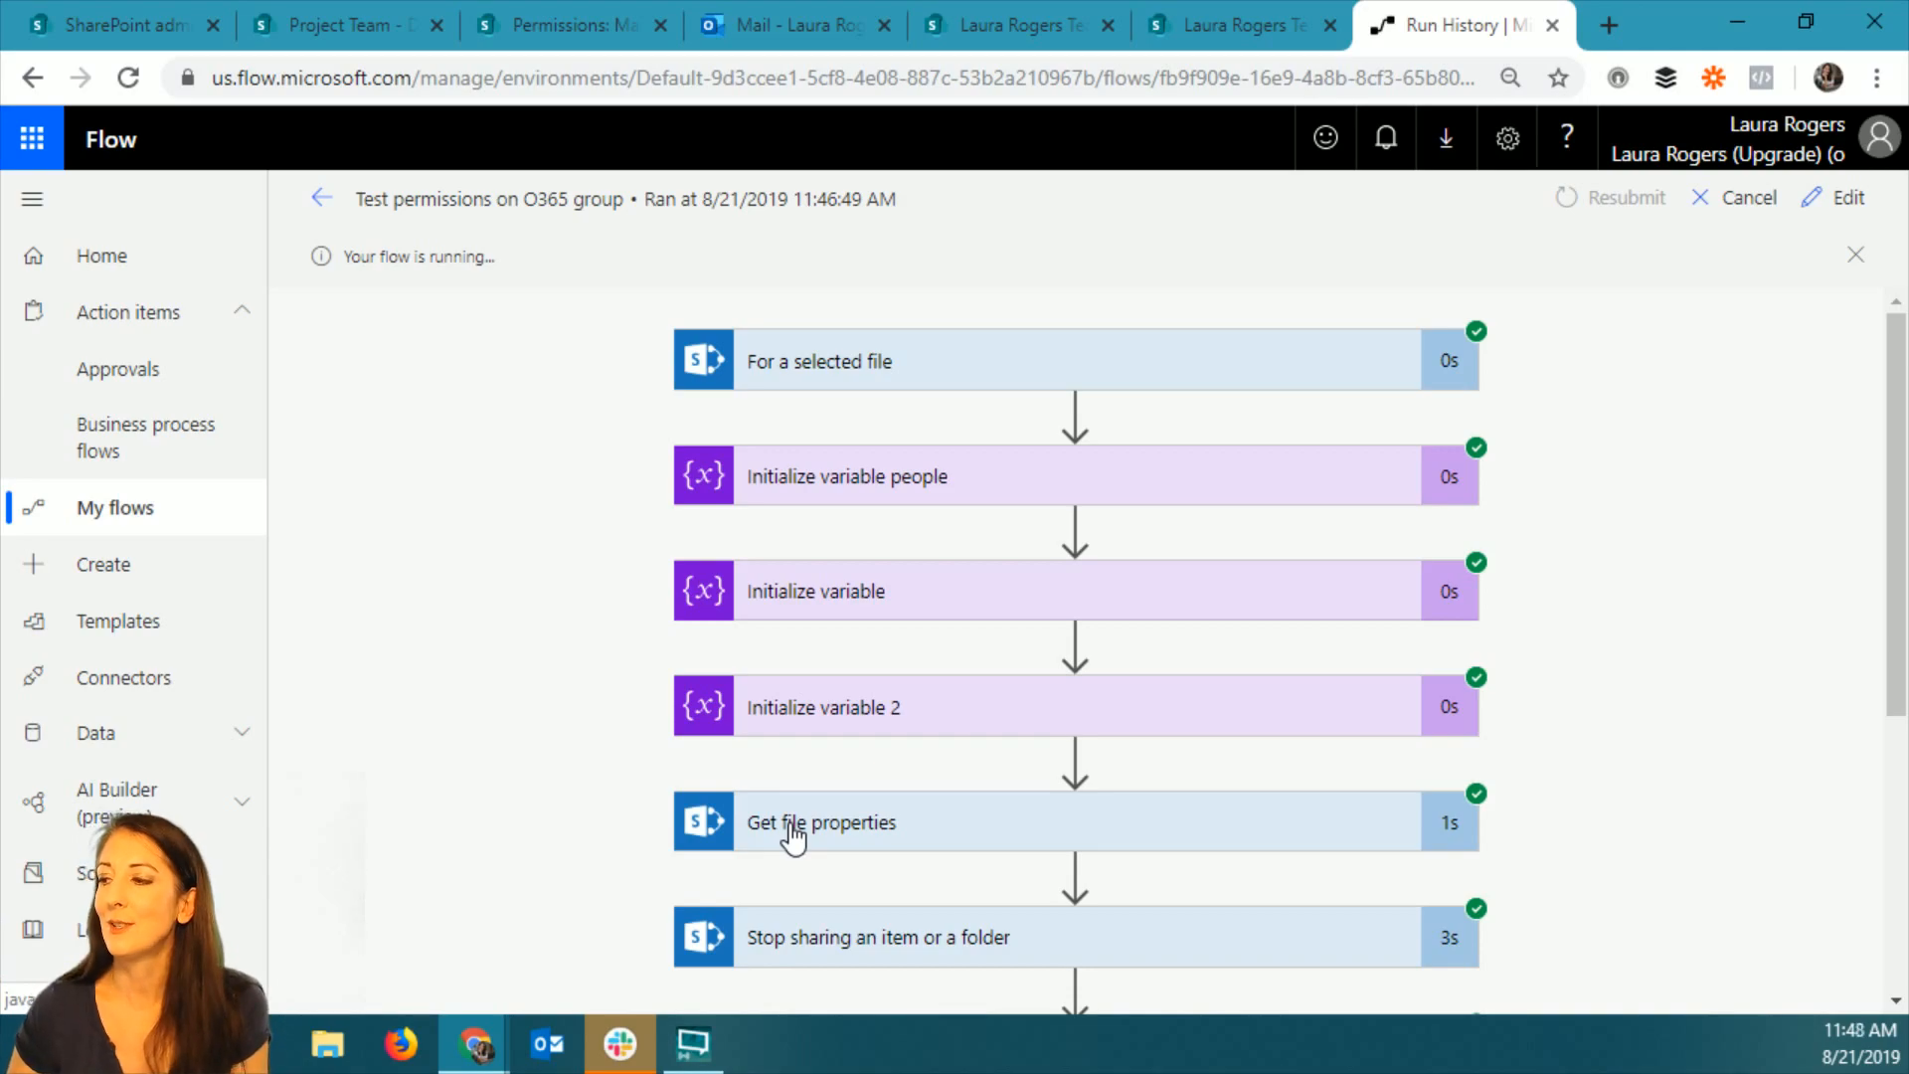
{"action": "left_click", "coordinate": [583, 34]}
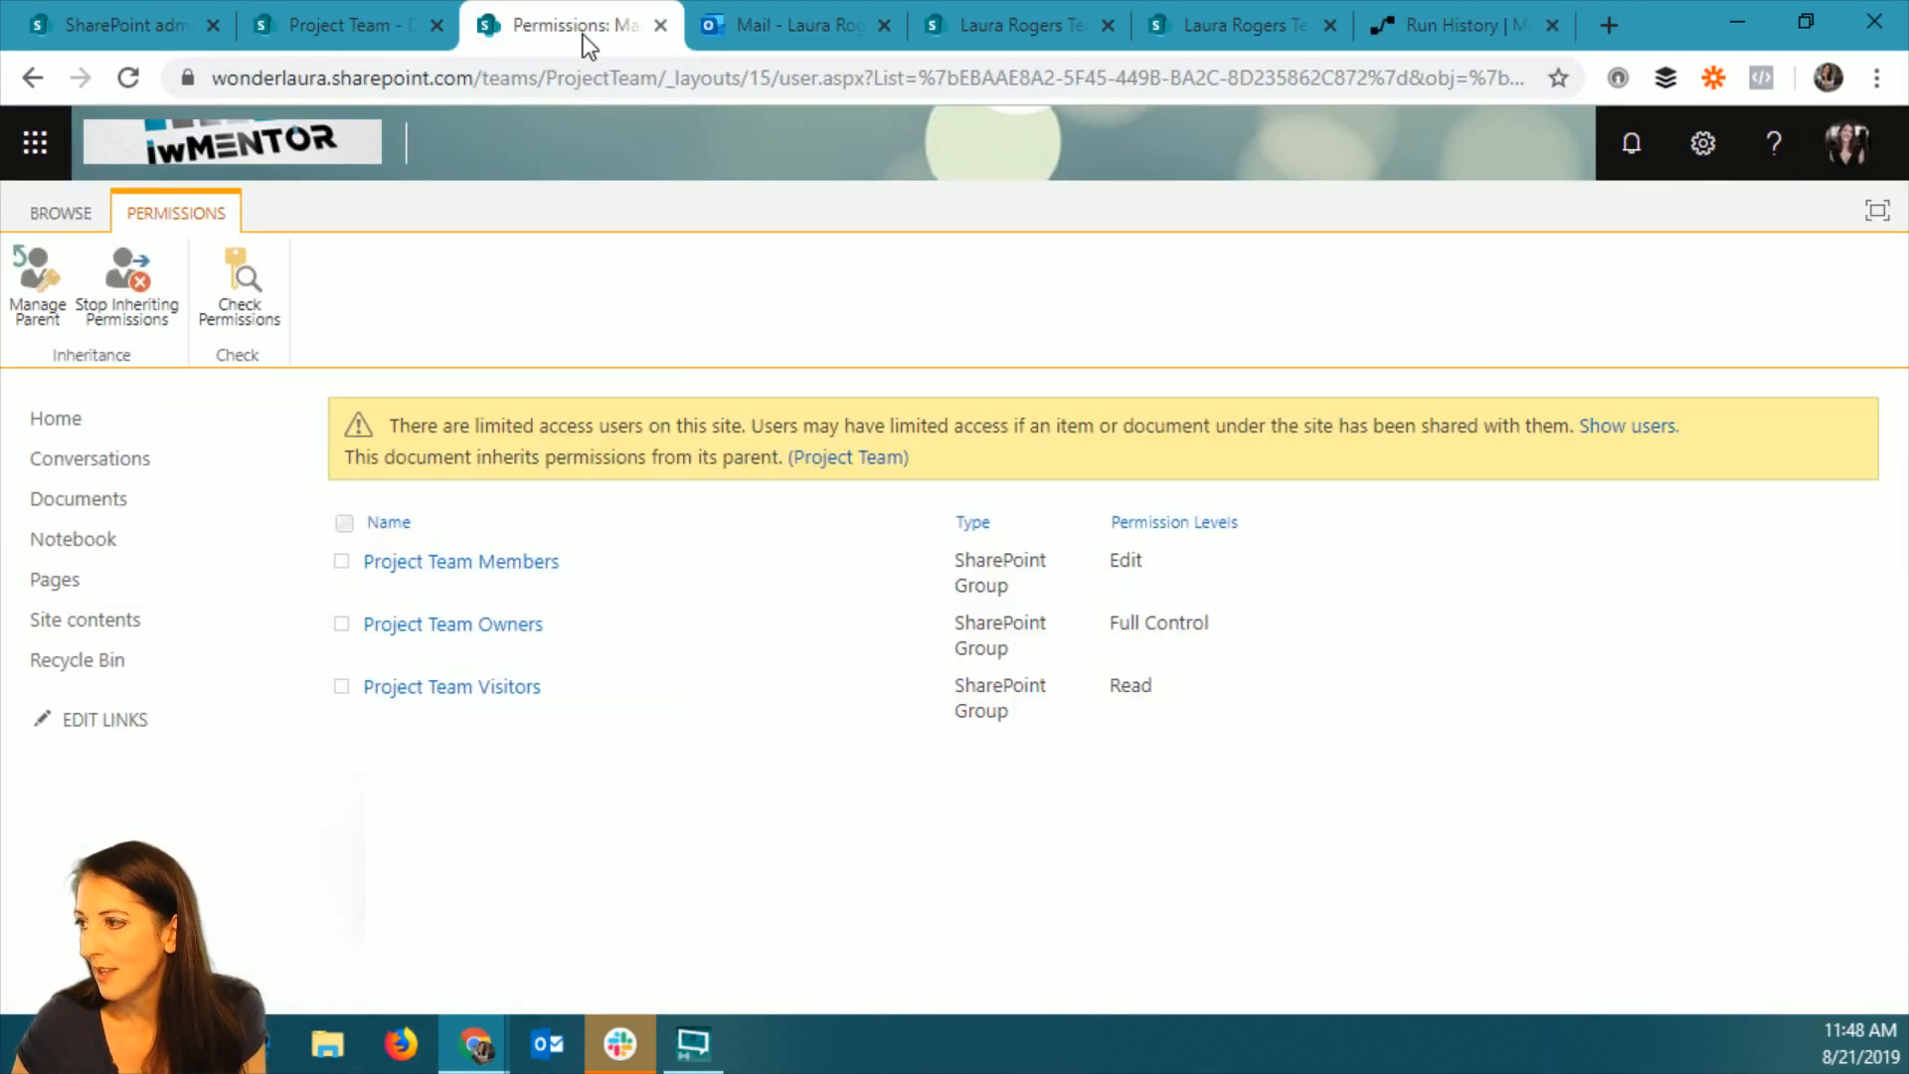
{"action": "left_click", "coordinate": [1448, 21]}
{"action": "scroll", "coordinate": [1163, 434], "scroll_direction": "down", "scroll_amount": 2}
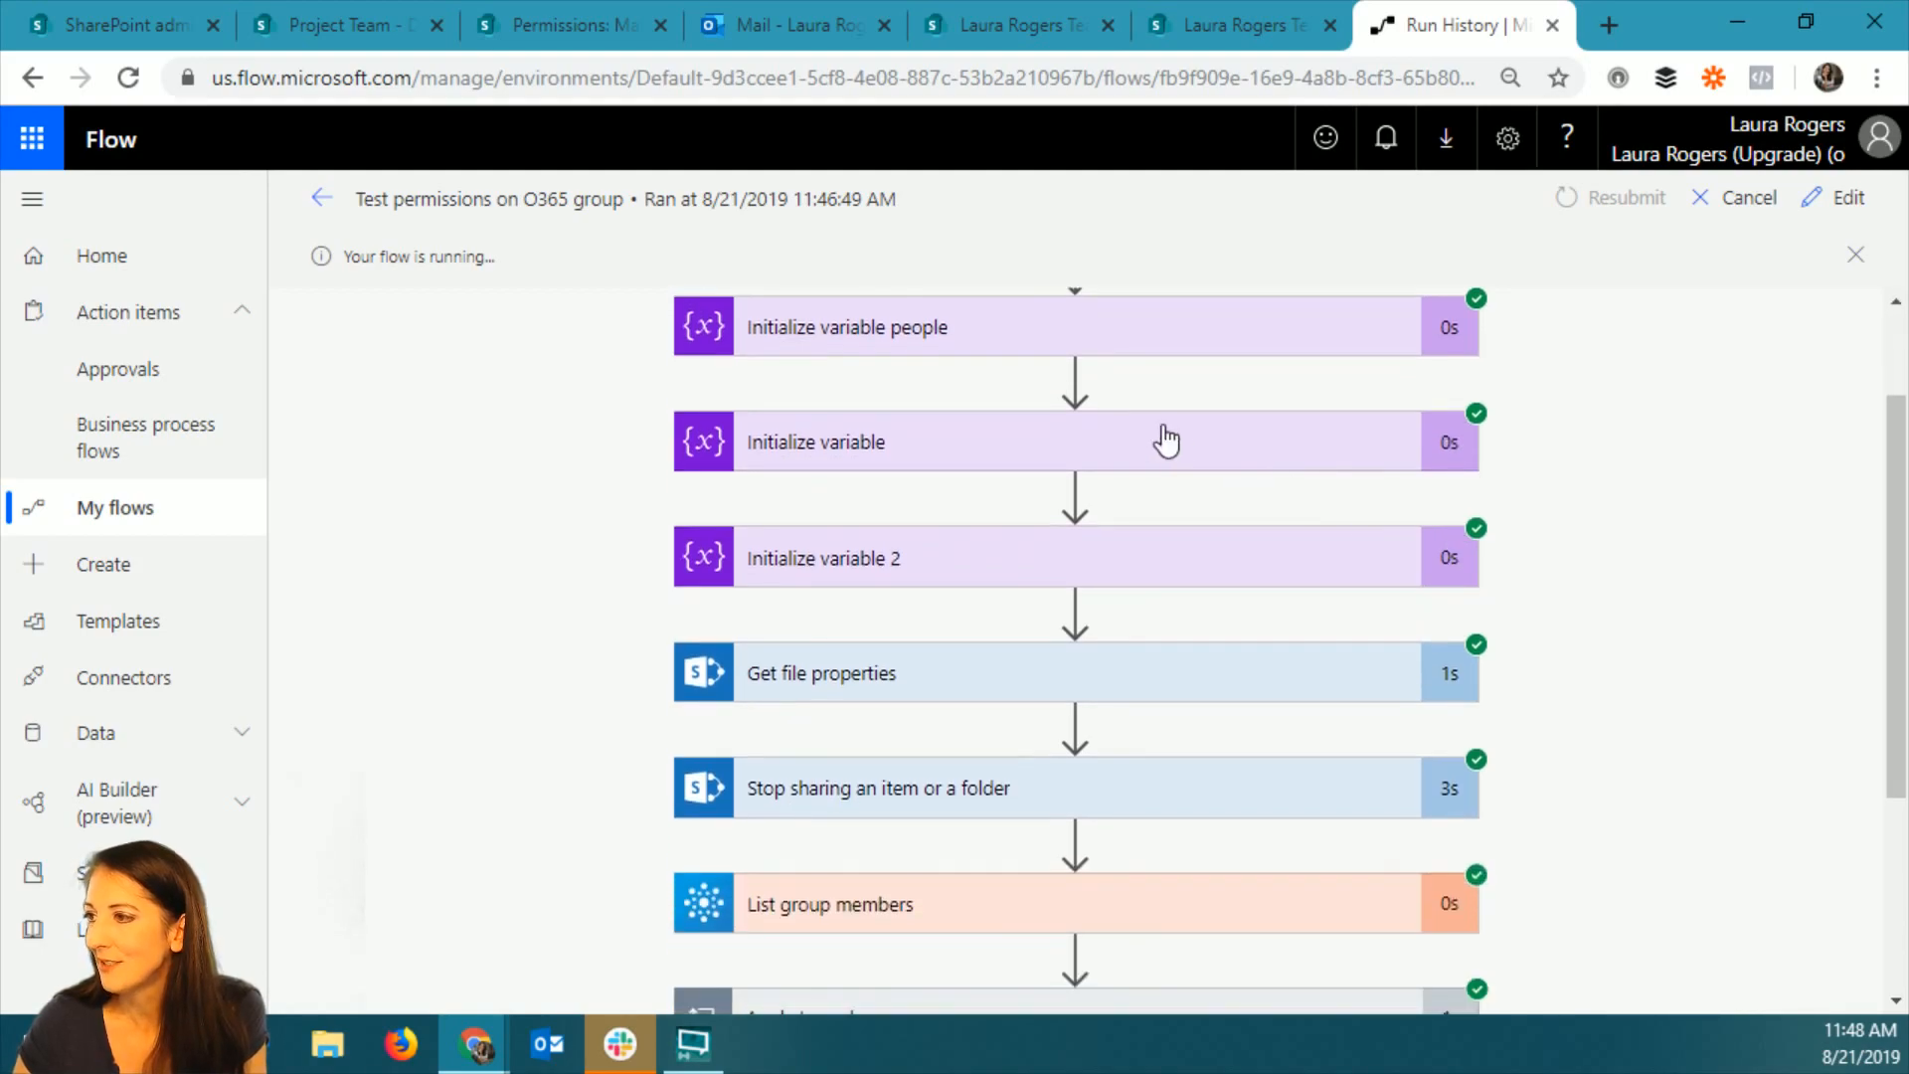
Inspect the run details of the Initialize variable people and List group members actions.
{"action": "left_click", "coordinate": [1074, 319]}
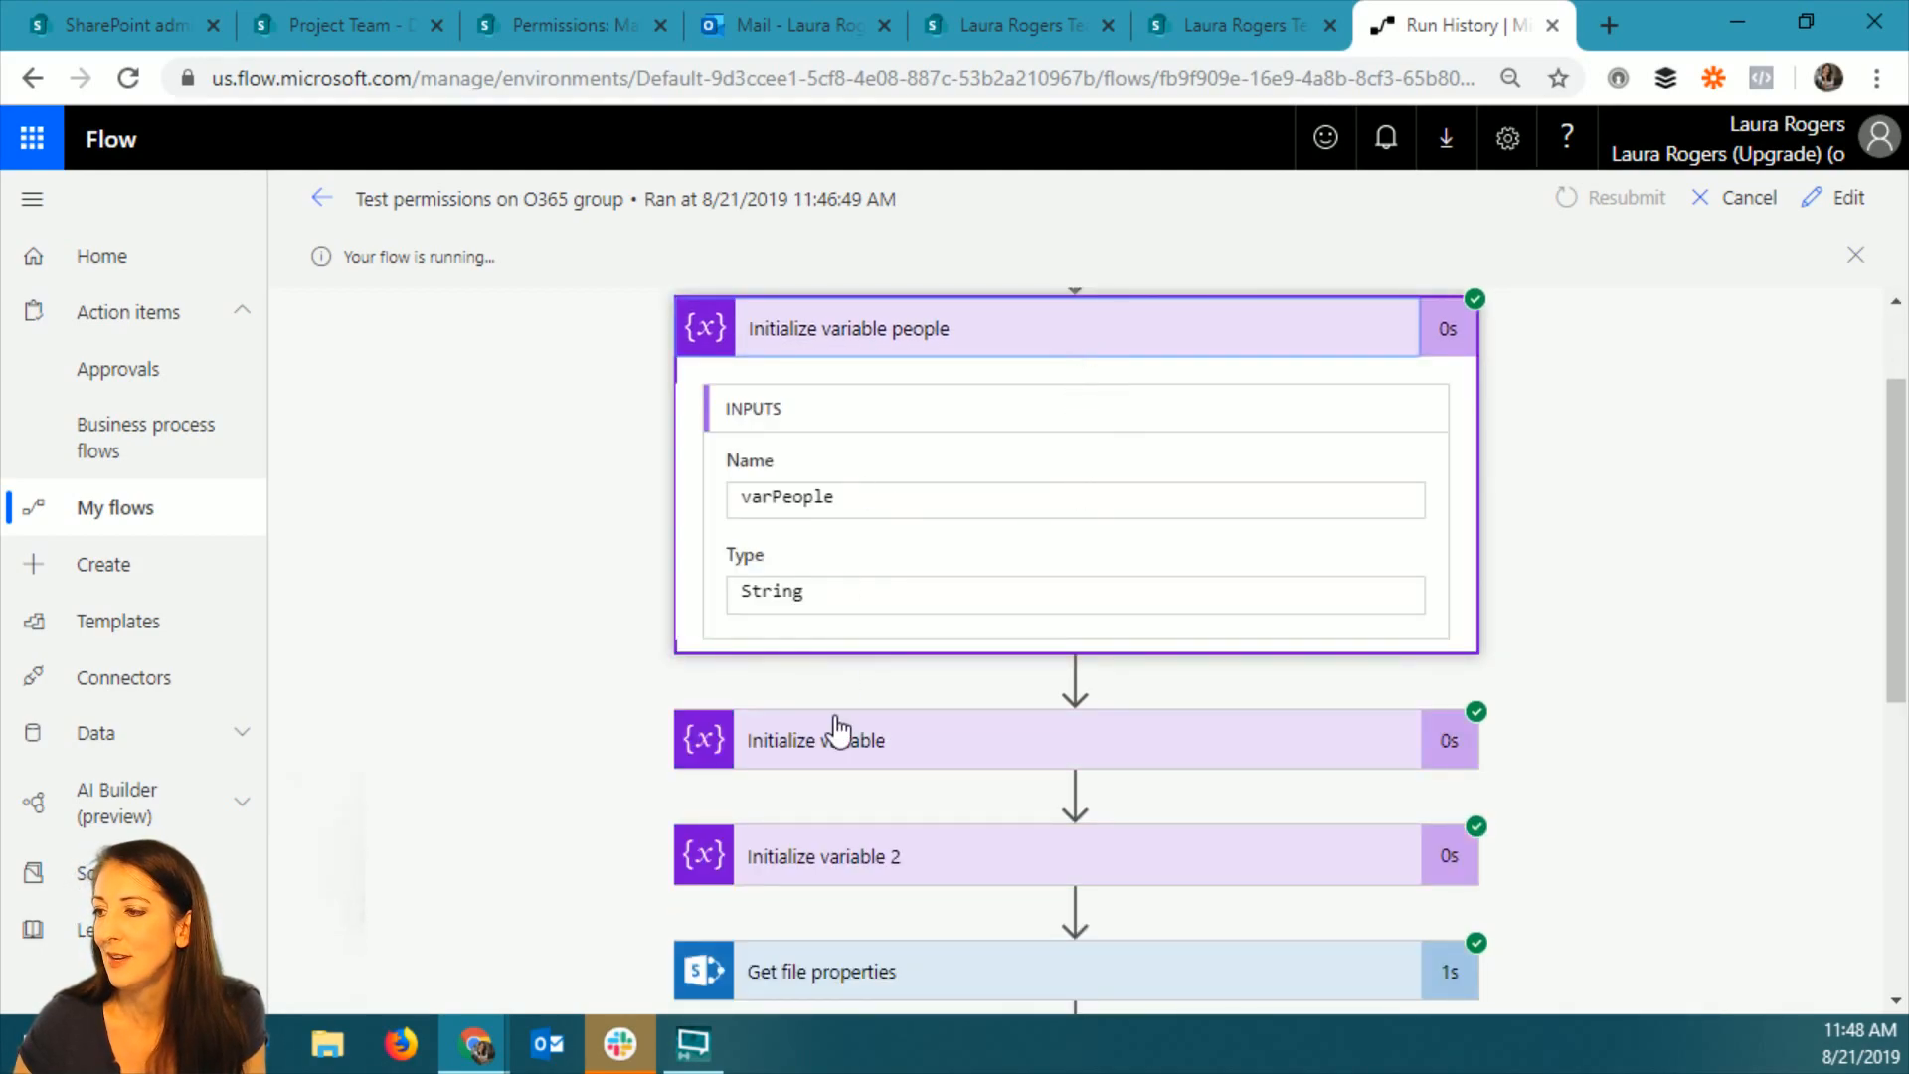
{"action": "scroll", "coordinate": [1434, 690], "scroll_direction": "down", "scroll_amount": 6}
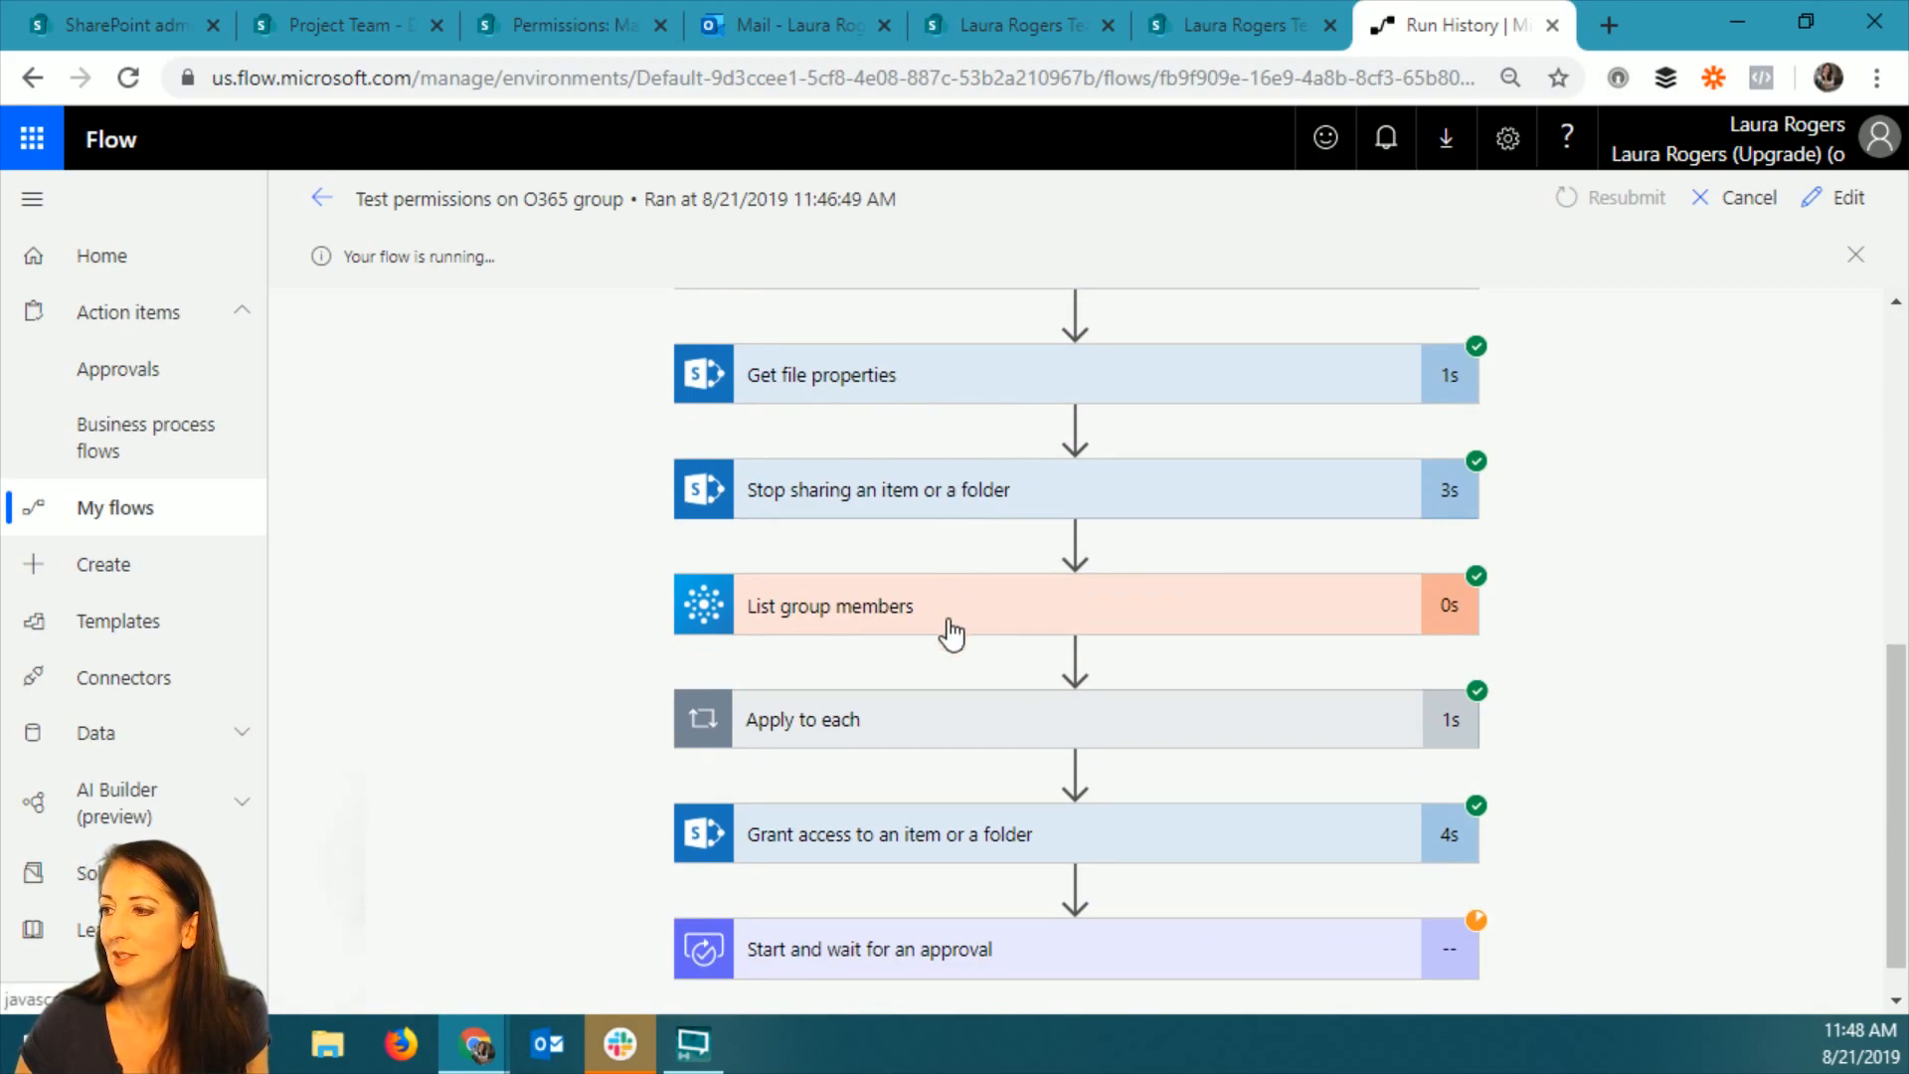
{"action": "left_click", "coordinate": [1051, 616]}
{"action": "scroll", "coordinate": [1115, 686], "scroll_direction": "down", "scroll_amount": 2}
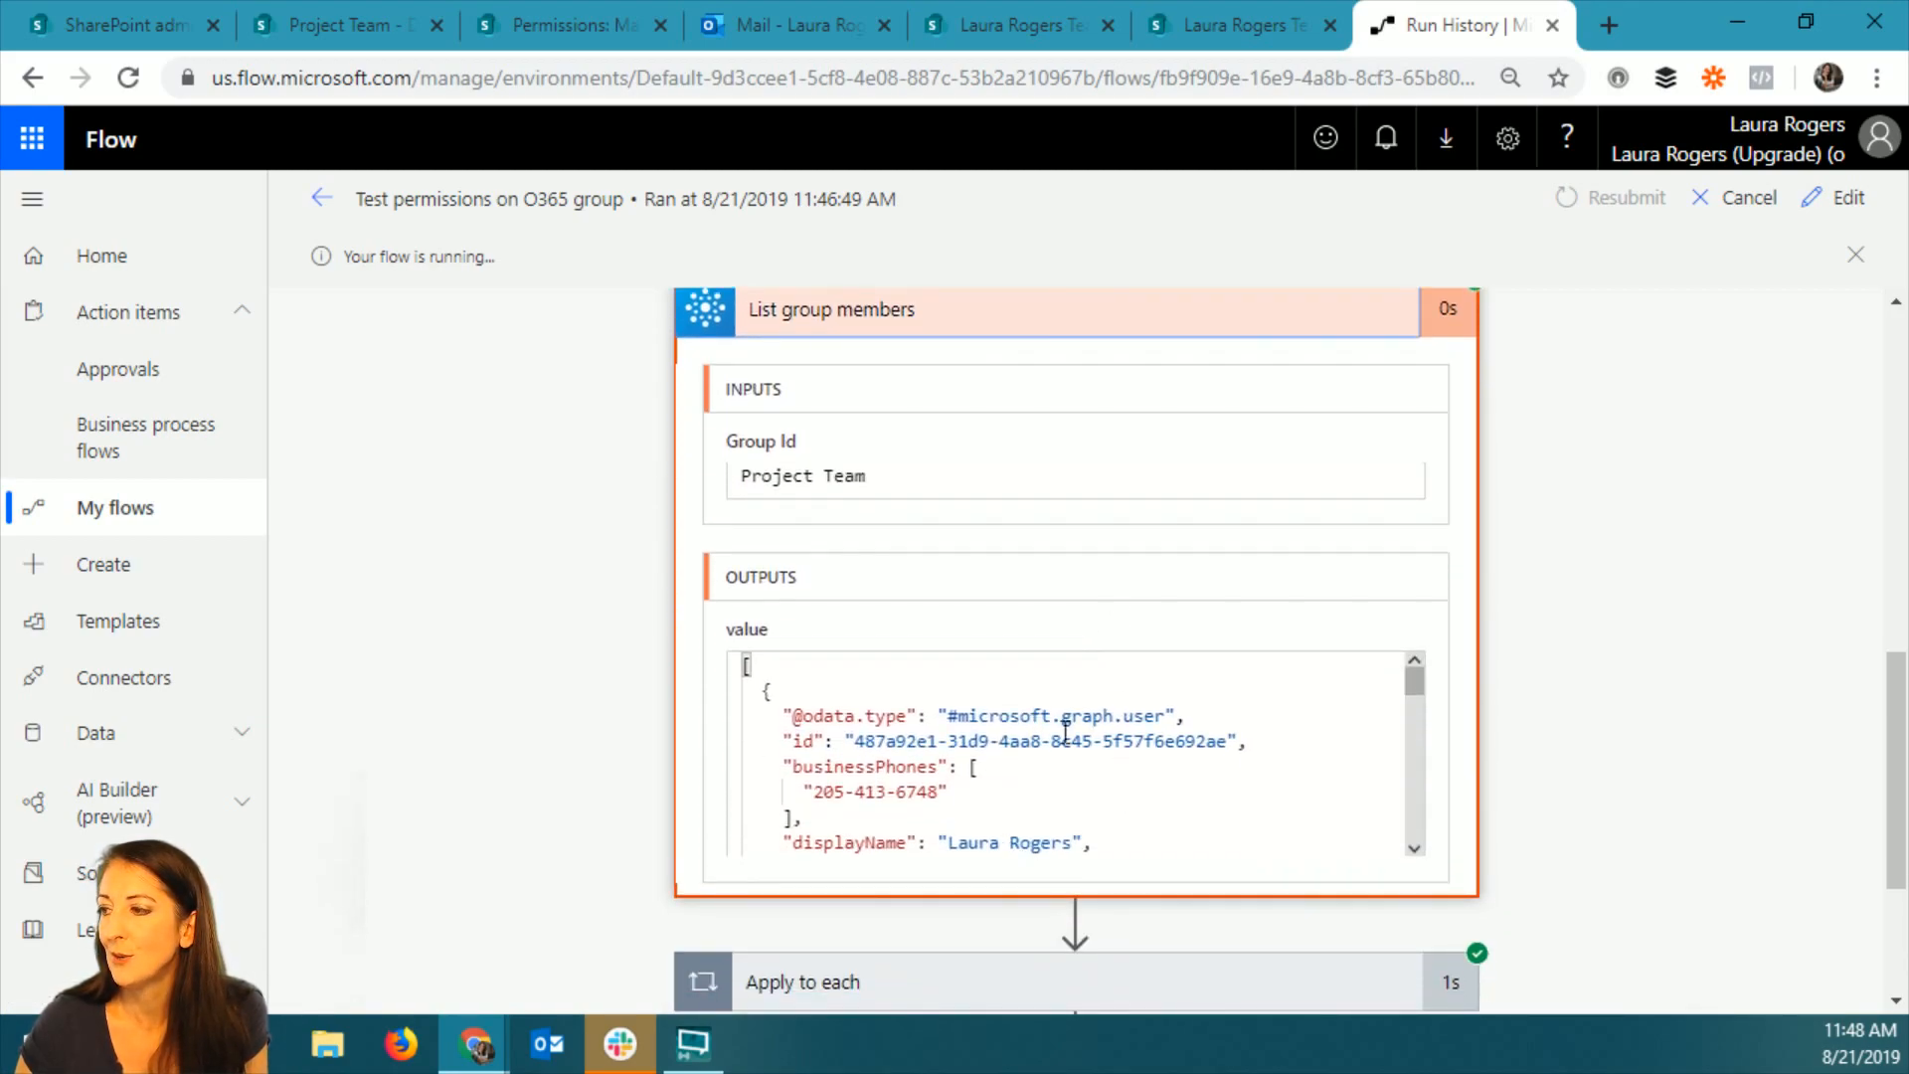
{"action": "left_click", "coordinate": [930, 326]}
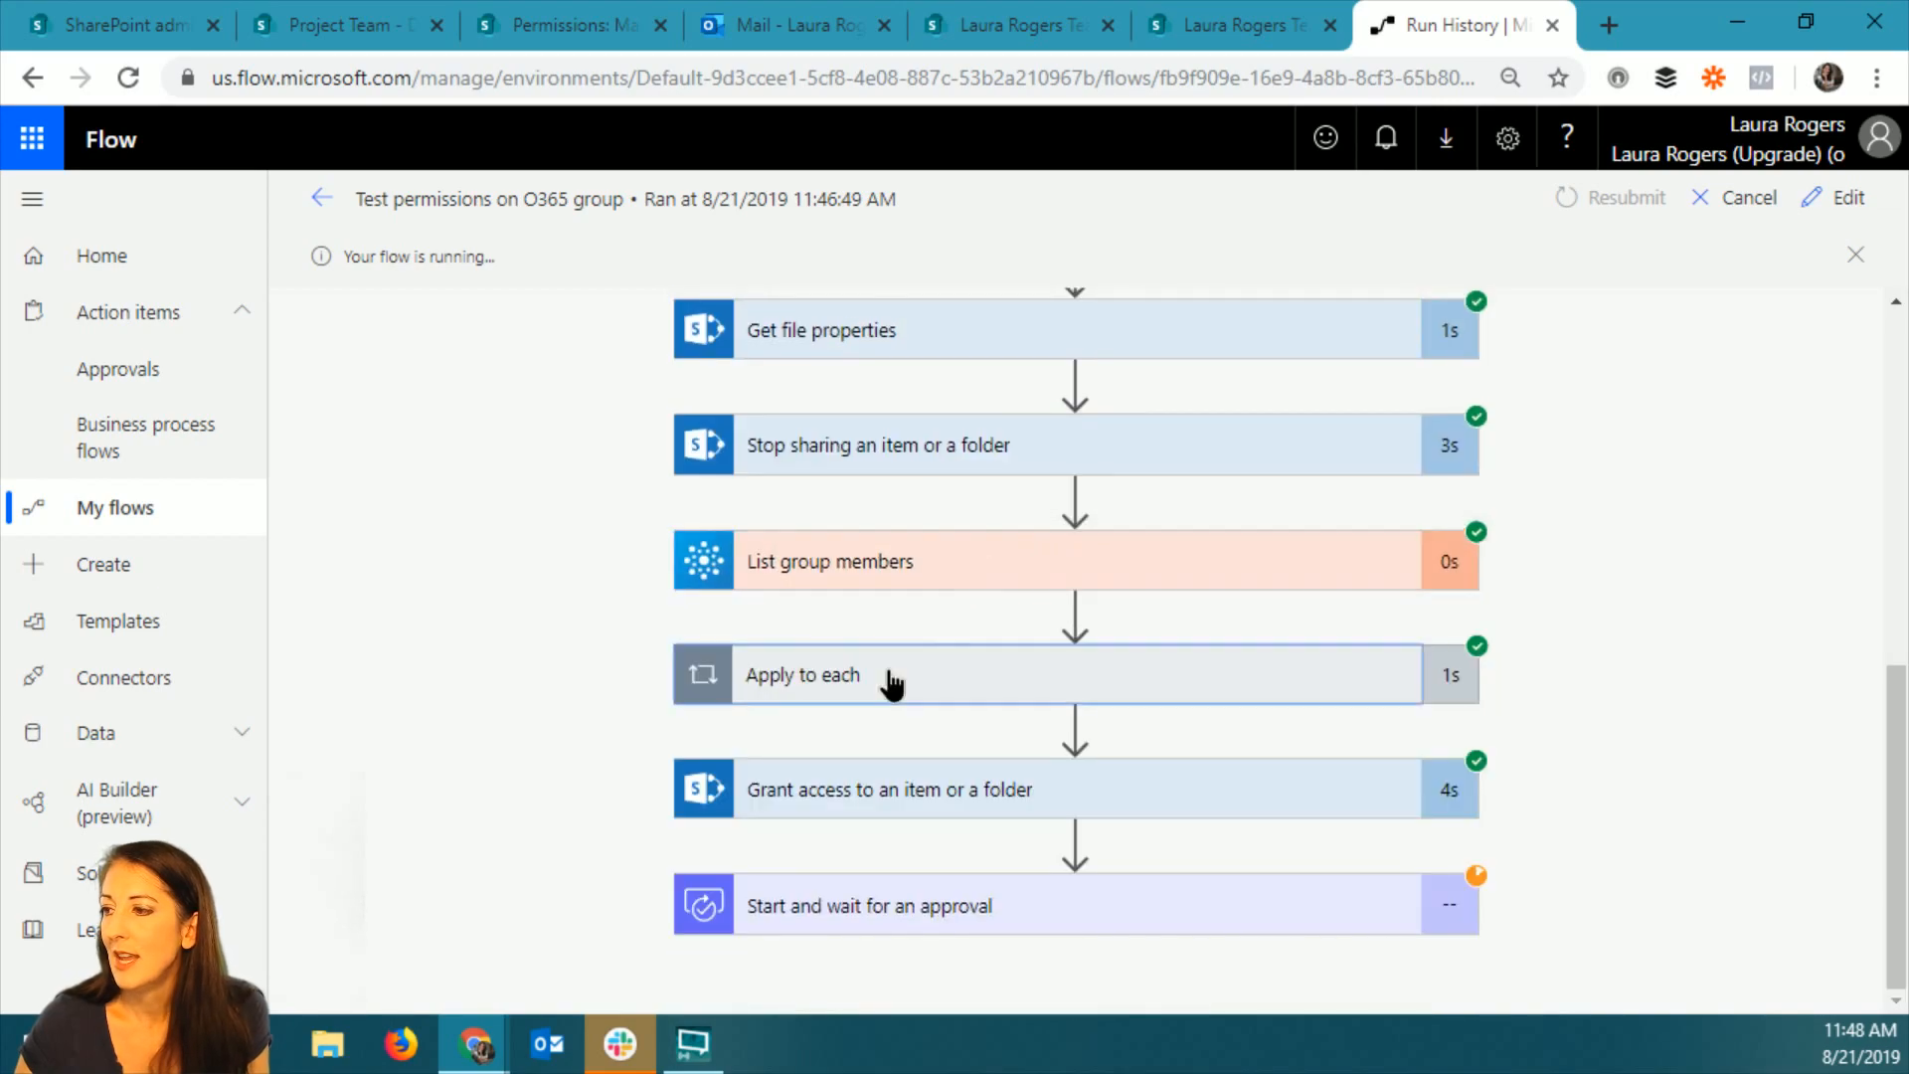
Review the value appended to varPeople across the Apply to each iterations, going from the first through the third.
{"action": "left_click", "coordinate": [1238, 691]}
{"action": "left_click", "coordinate": [1200, 617]}
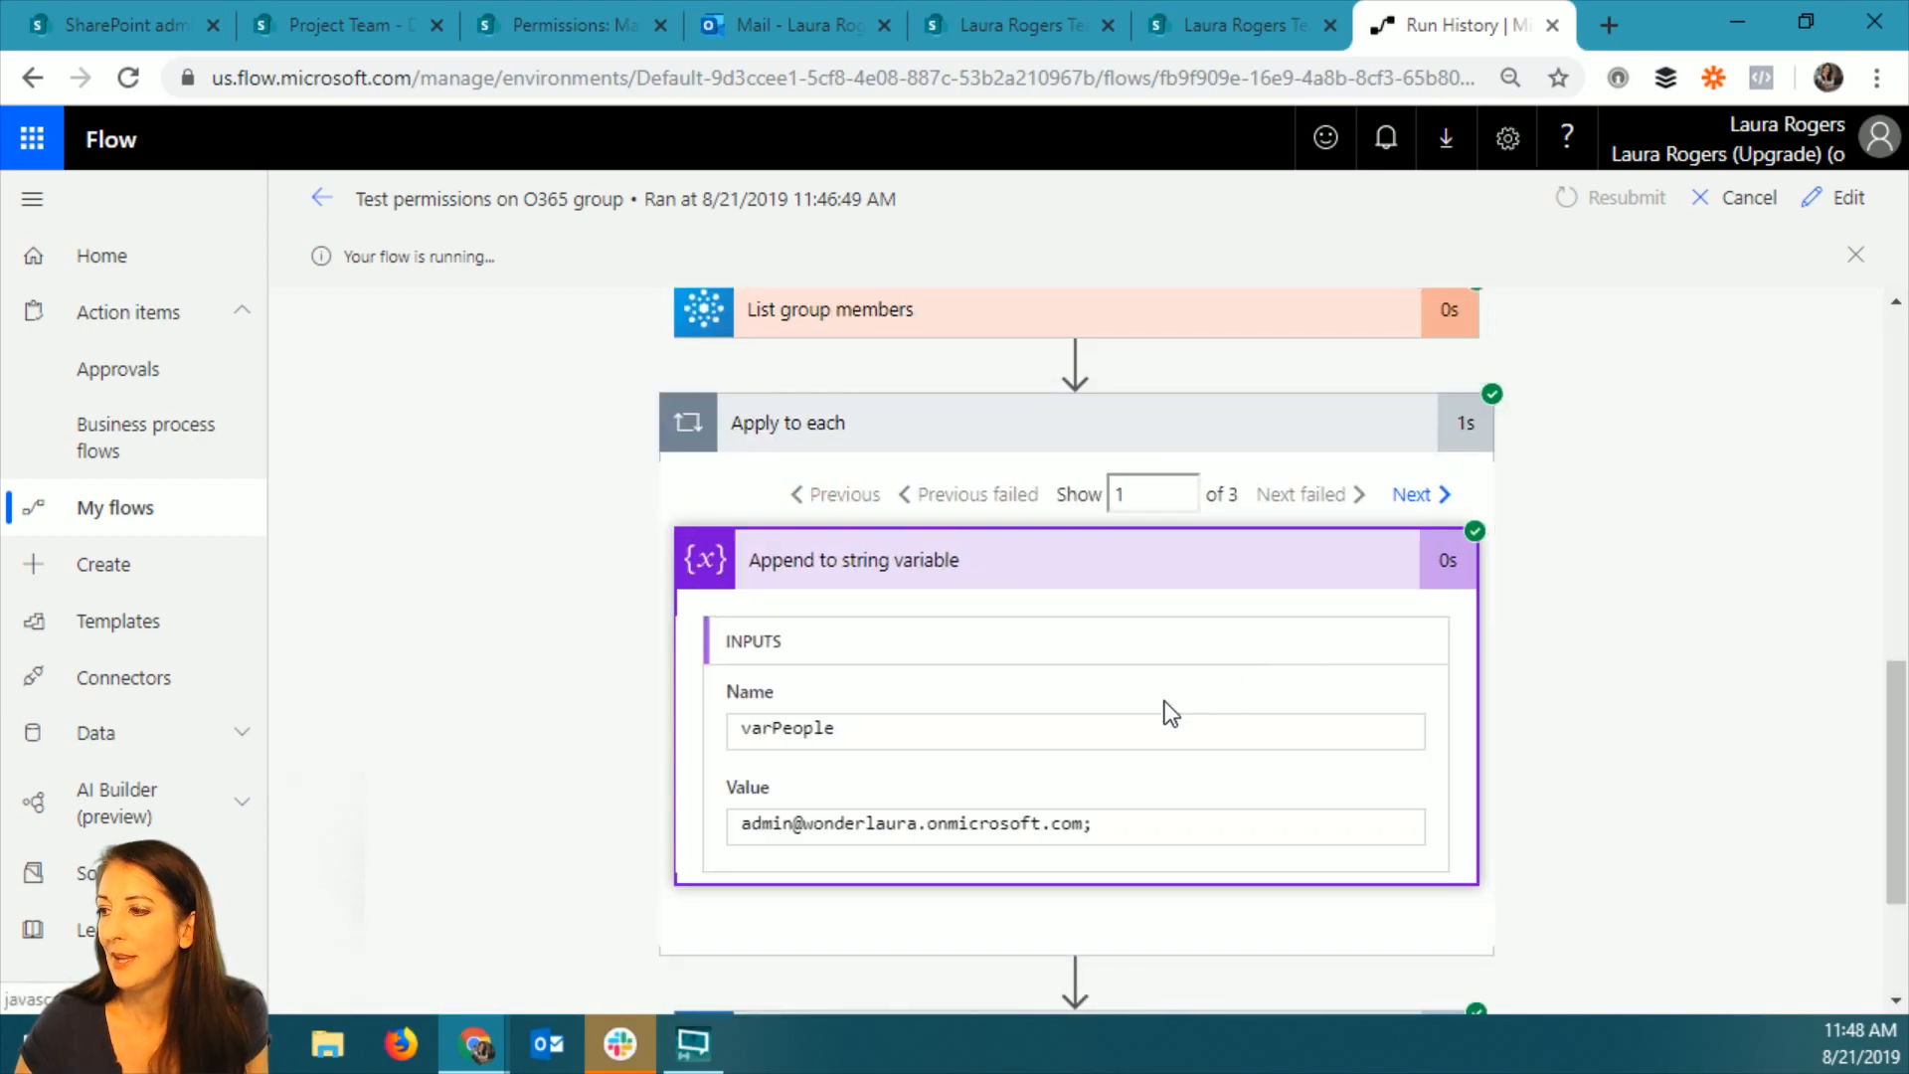
{"action": "left_click", "coordinate": [1412, 494]}
{"action": "left_click", "coordinate": [1411, 494]}
{"action": "left_click", "coordinate": [713, 686]}
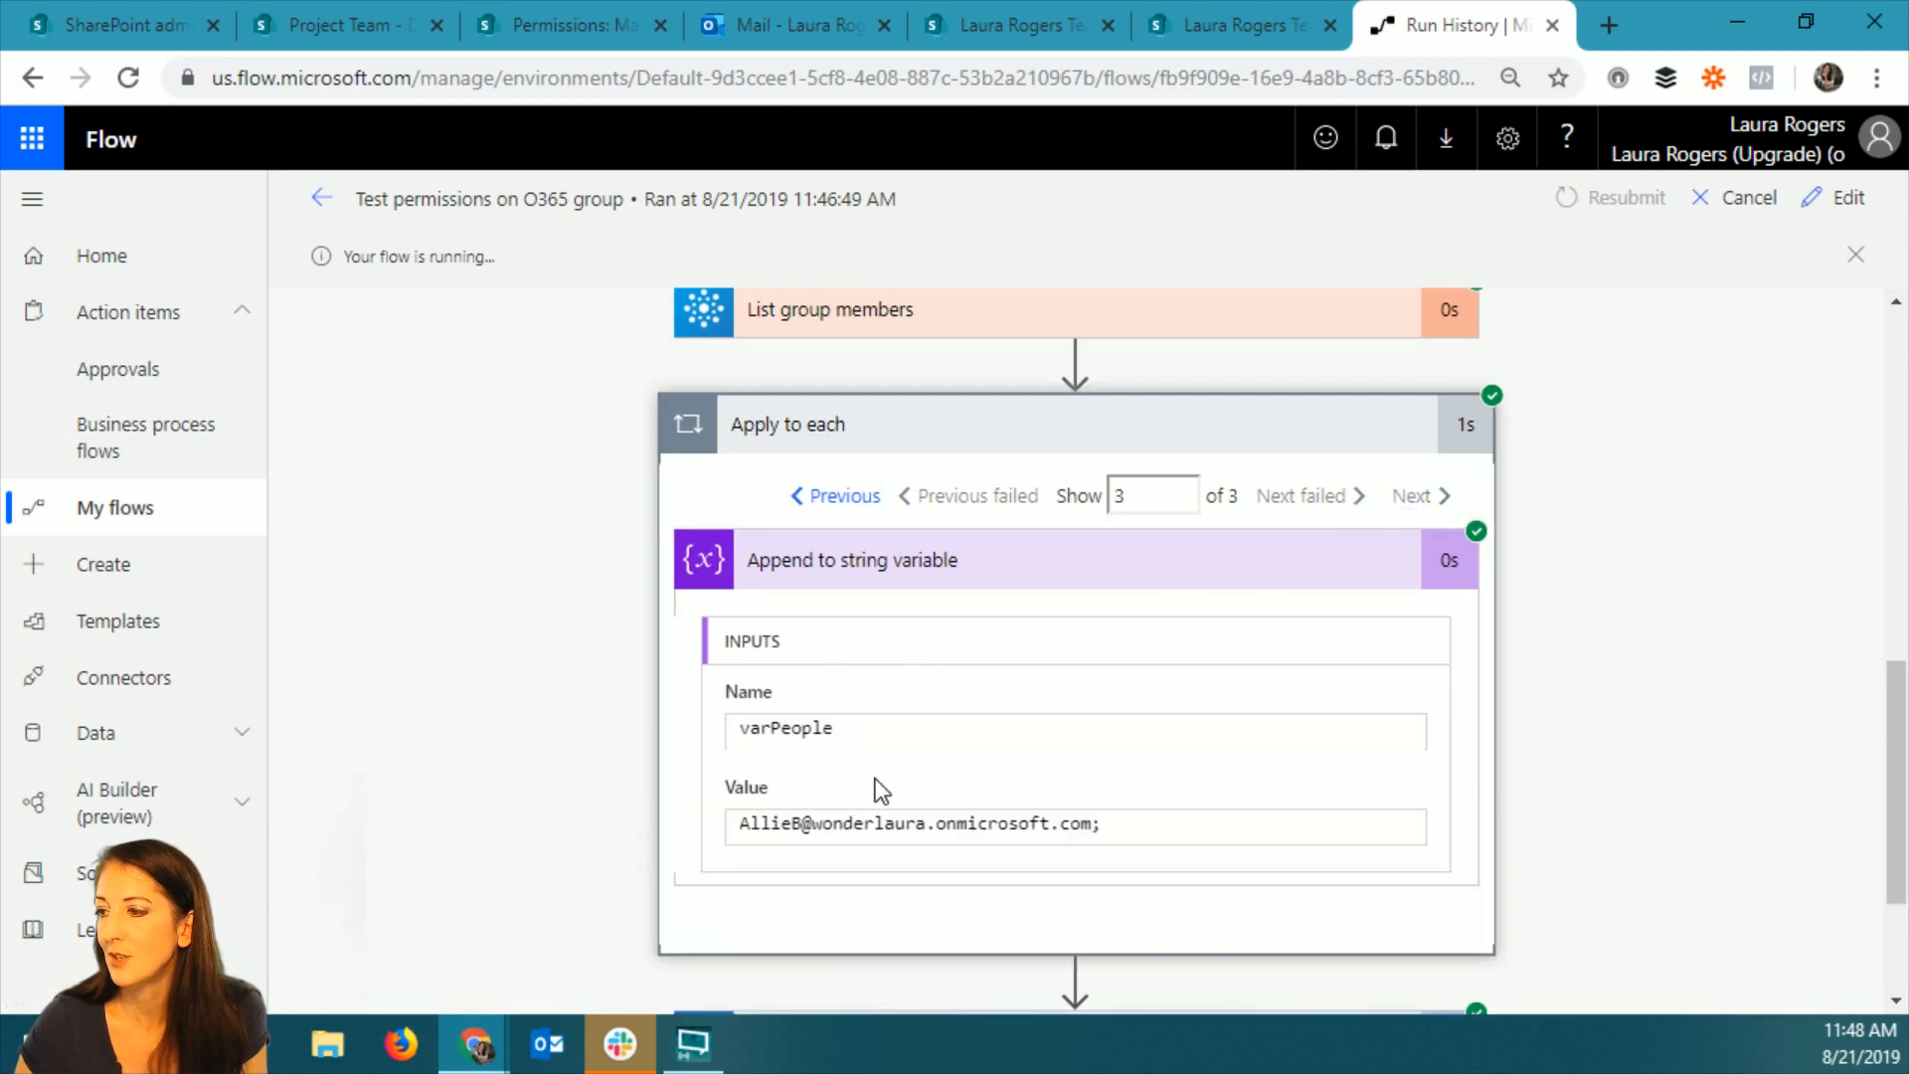
Examine the run's Grant access to an item or a folder action, including its full Recipients list, role and output status.
{"action": "scroll", "coordinate": [1258, 715], "scroll_direction": "down", "scroll_amount": 1}
{"action": "scroll", "coordinate": [1258, 716], "scroll_direction": "down", "scroll_amount": 1}
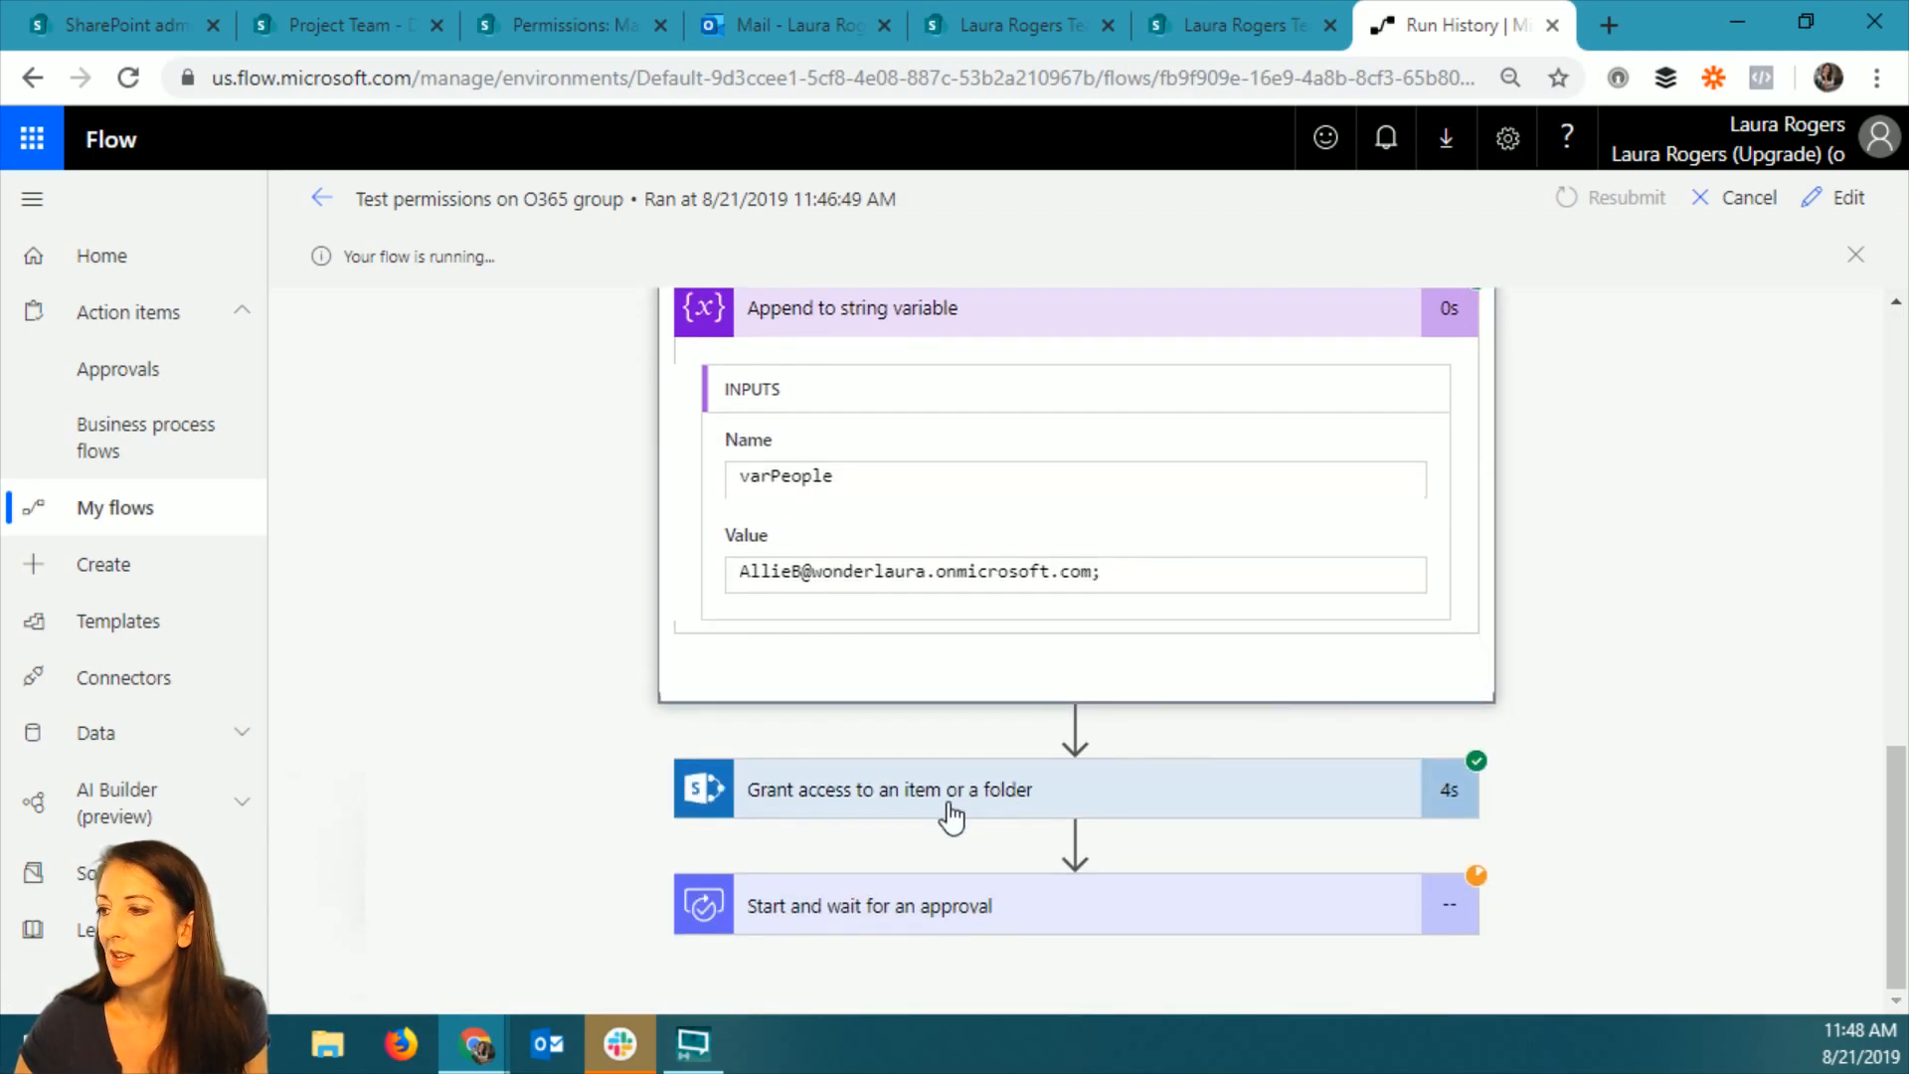
{"action": "left_click", "coordinate": [1190, 800]}
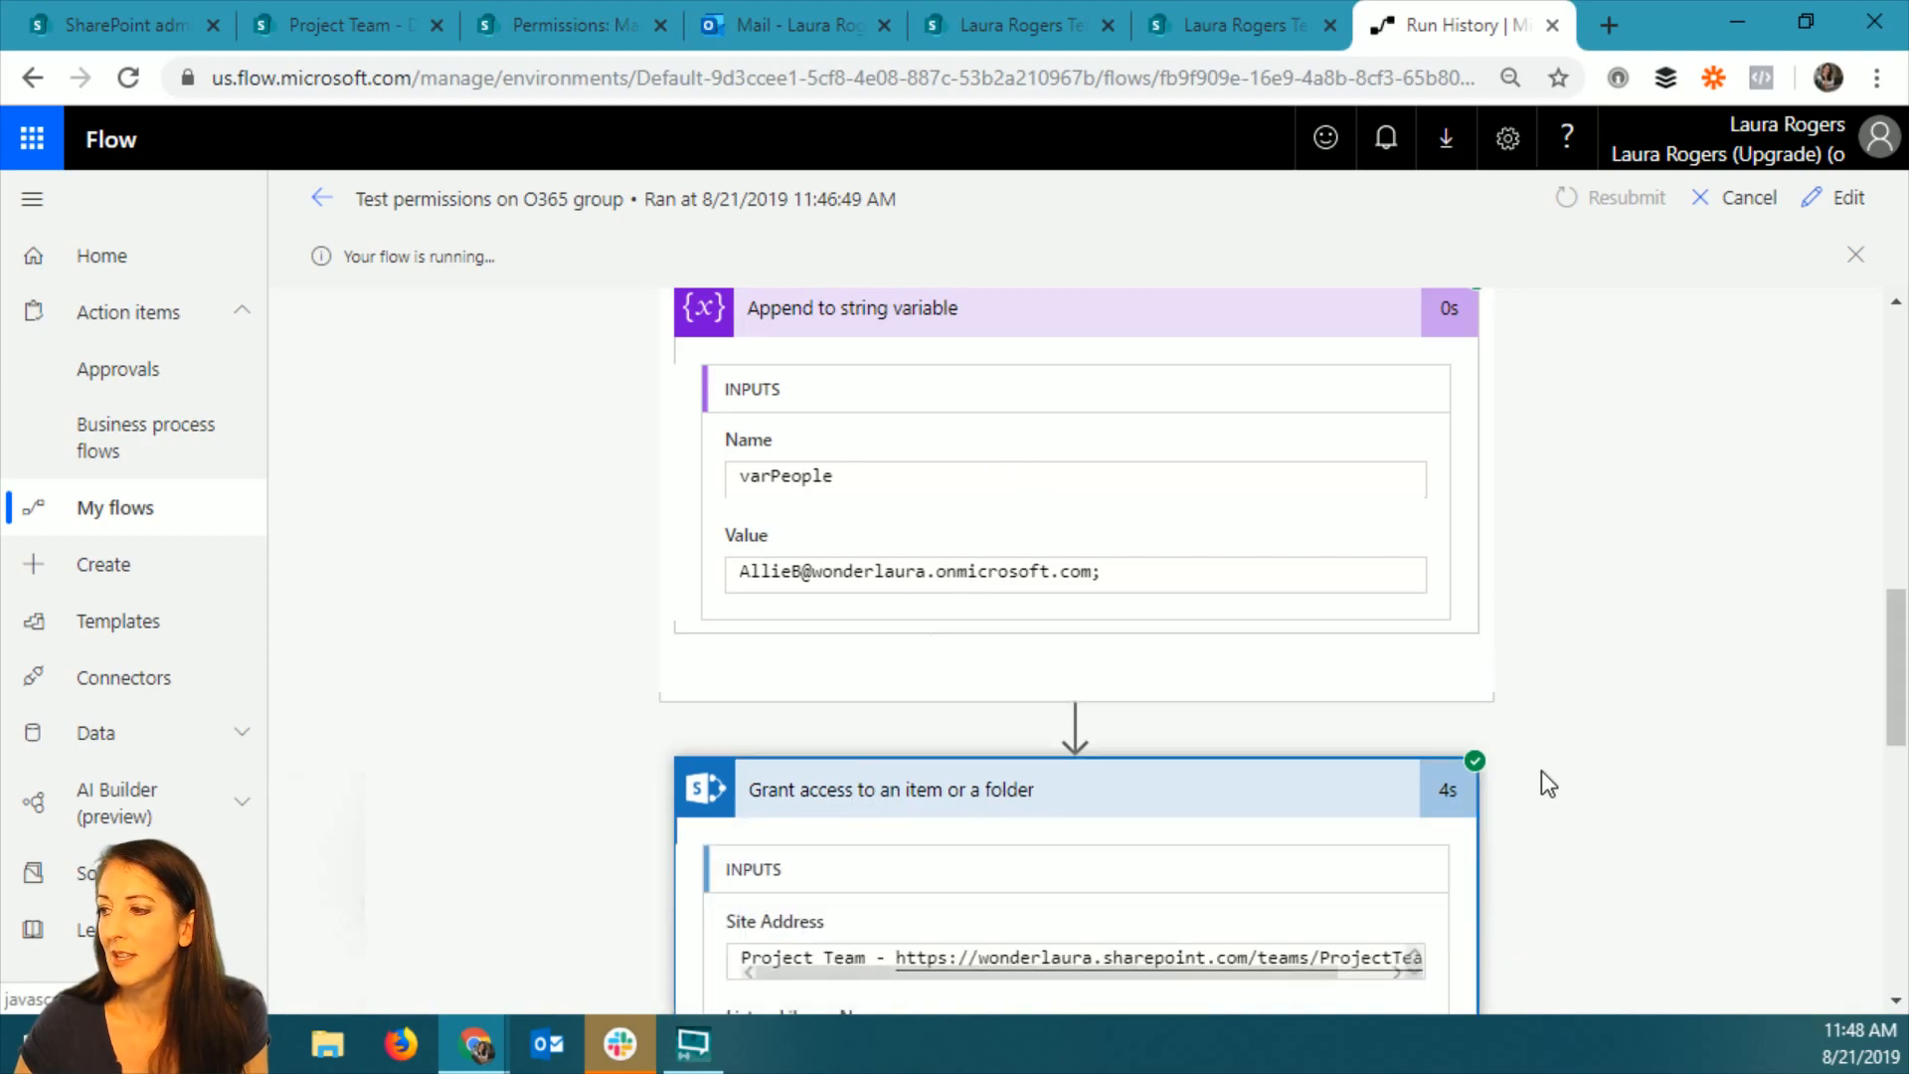
{"action": "scroll", "coordinate": [1541, 772], "scroll_direction": "down", "scroll_amount": 4}
{"action": "scroll", "coordinate": [1183, 779], "scroll_direction": "down", "scroll_amount": 1}
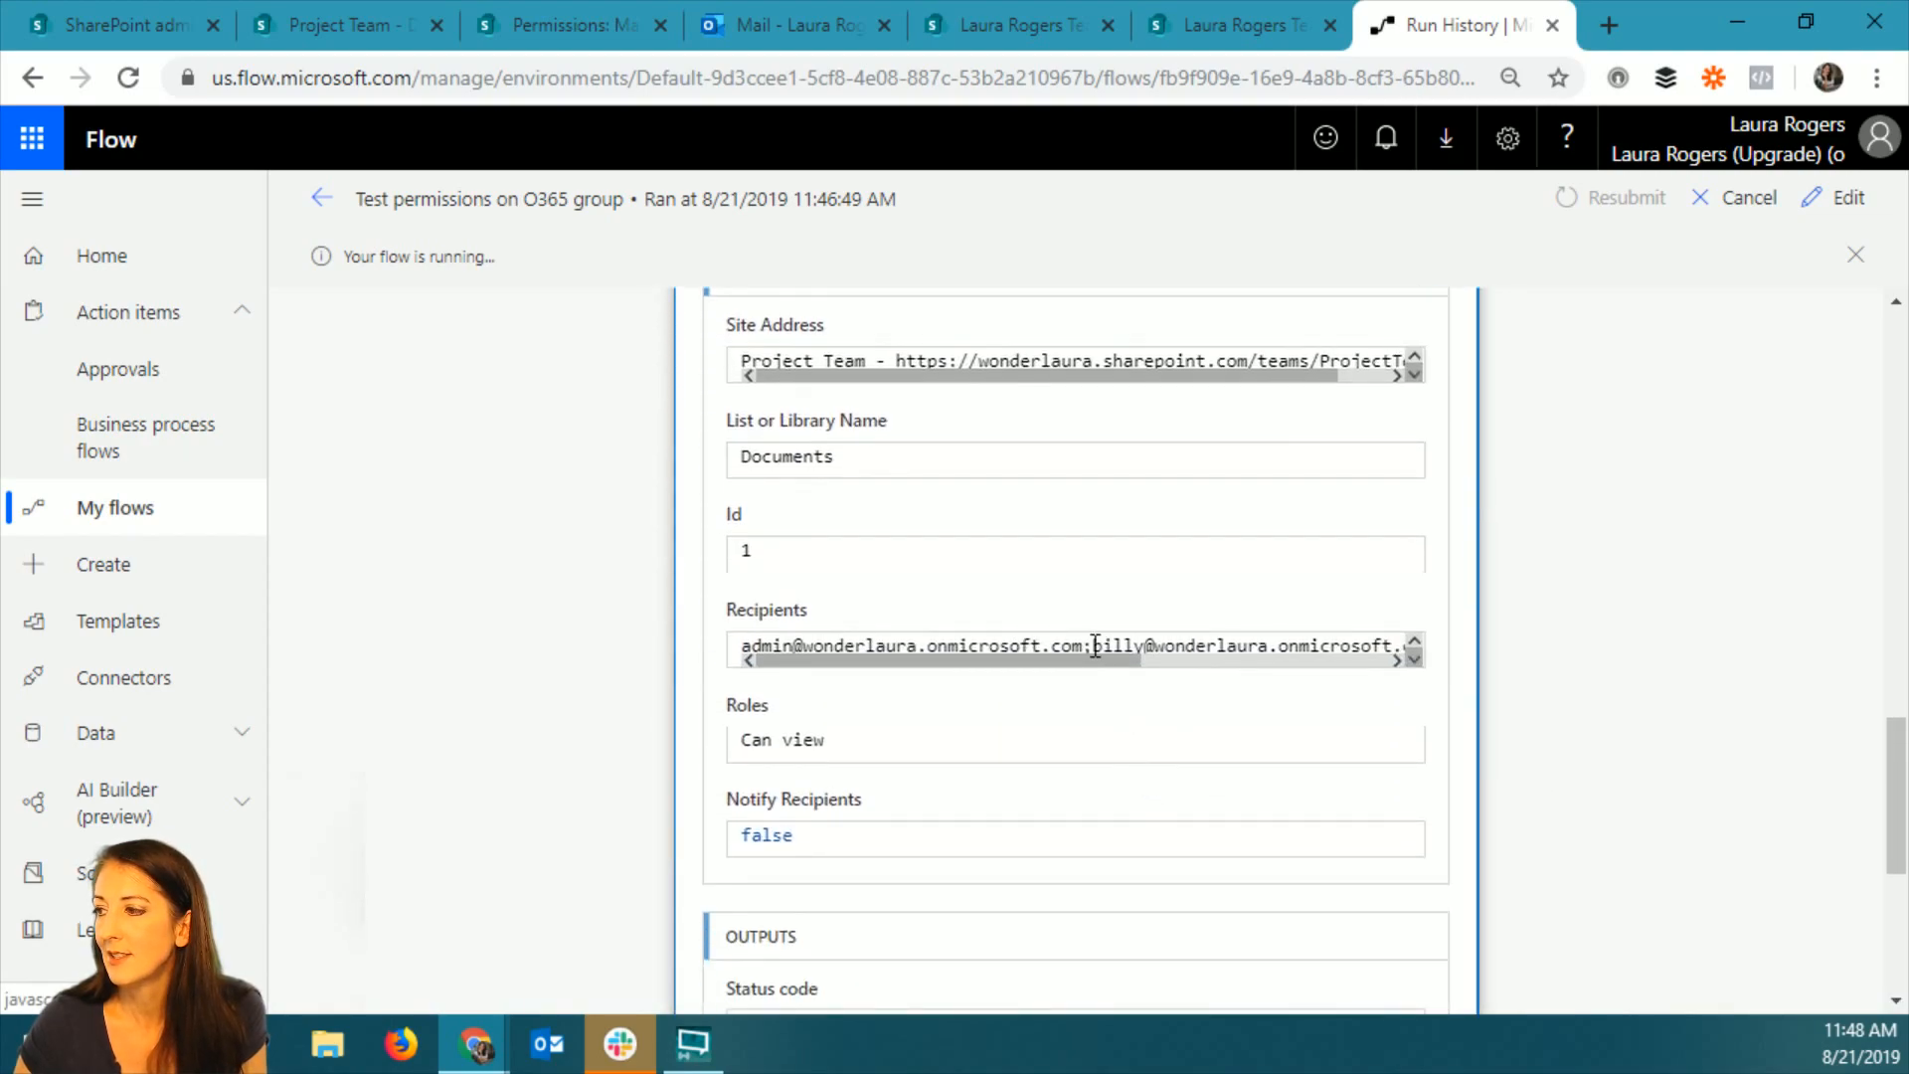
{"action": "left_click_drag", "start_coordinate": [1052, 654], "coordinate": [1686, 670]}
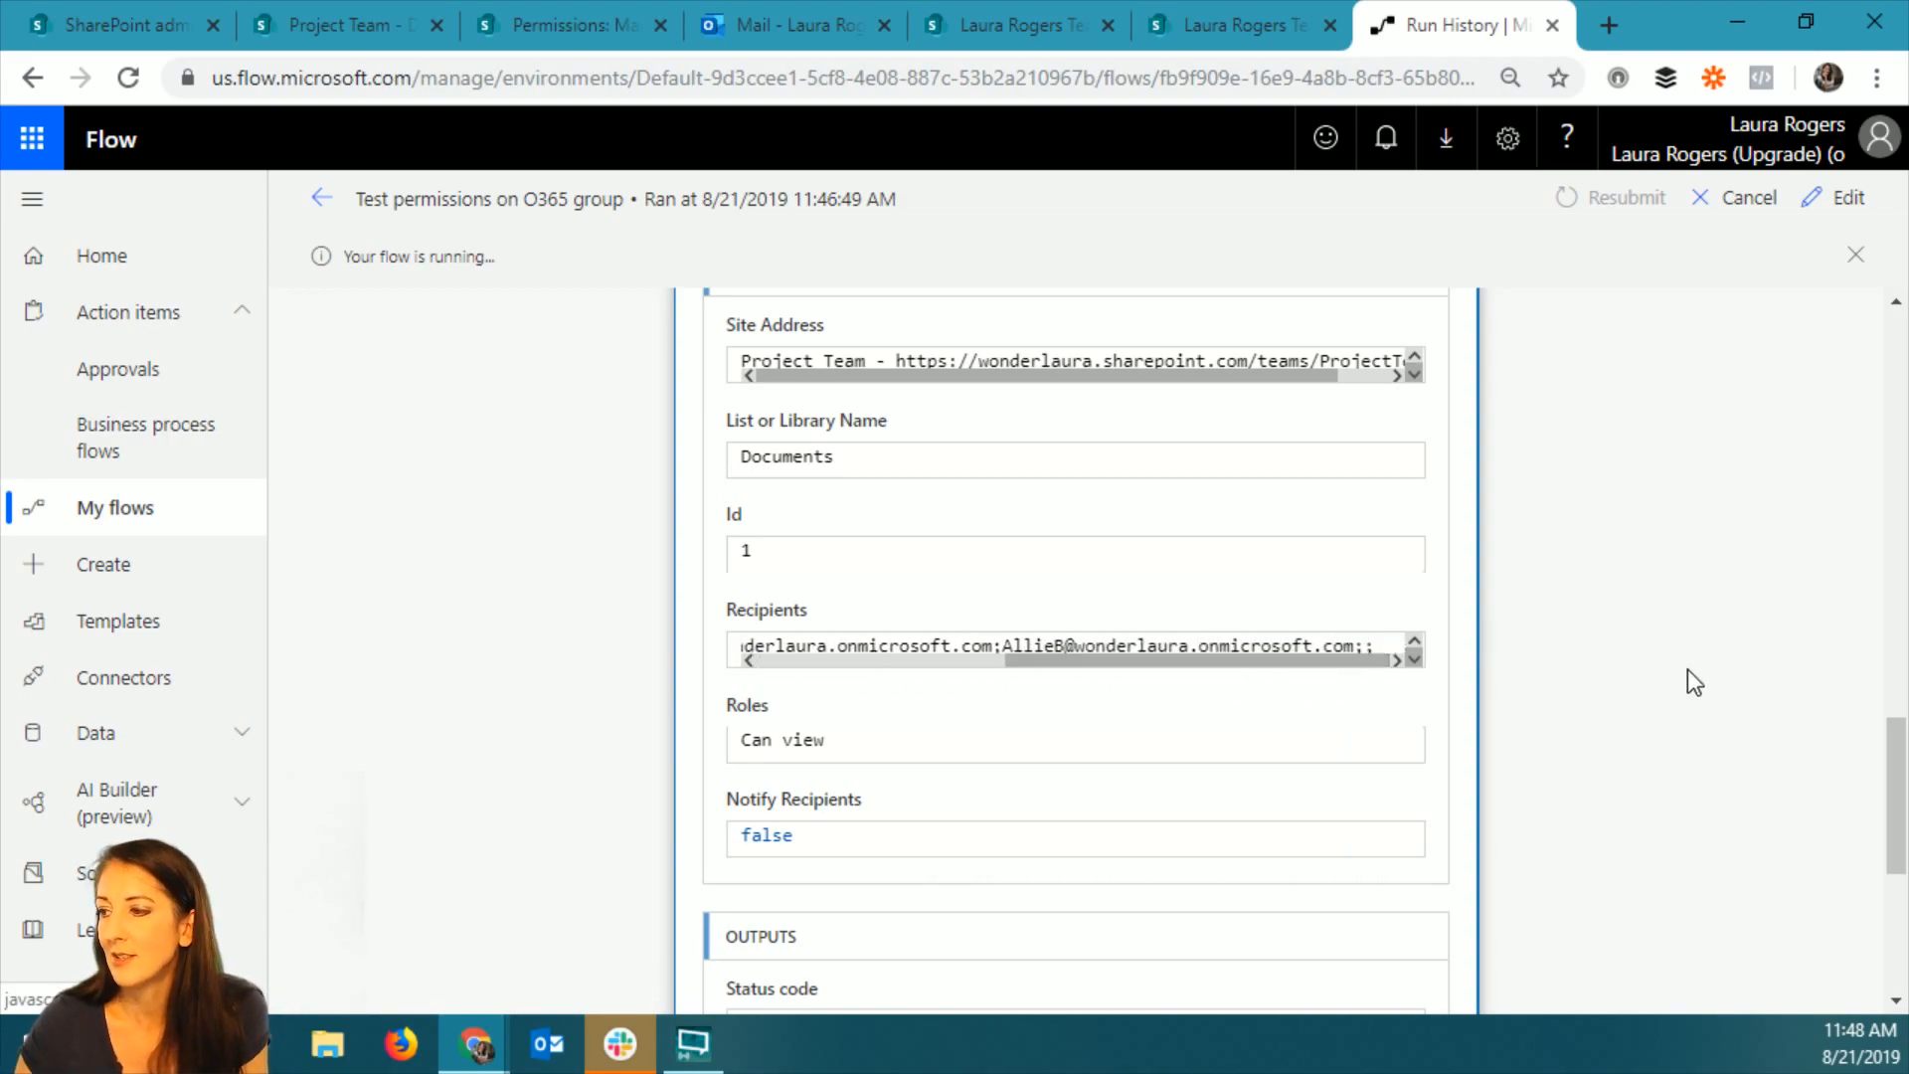
{"action": "scroll", "coordinate": [724, 469], "scroll_direction": "down", "scroll_amount": 2}
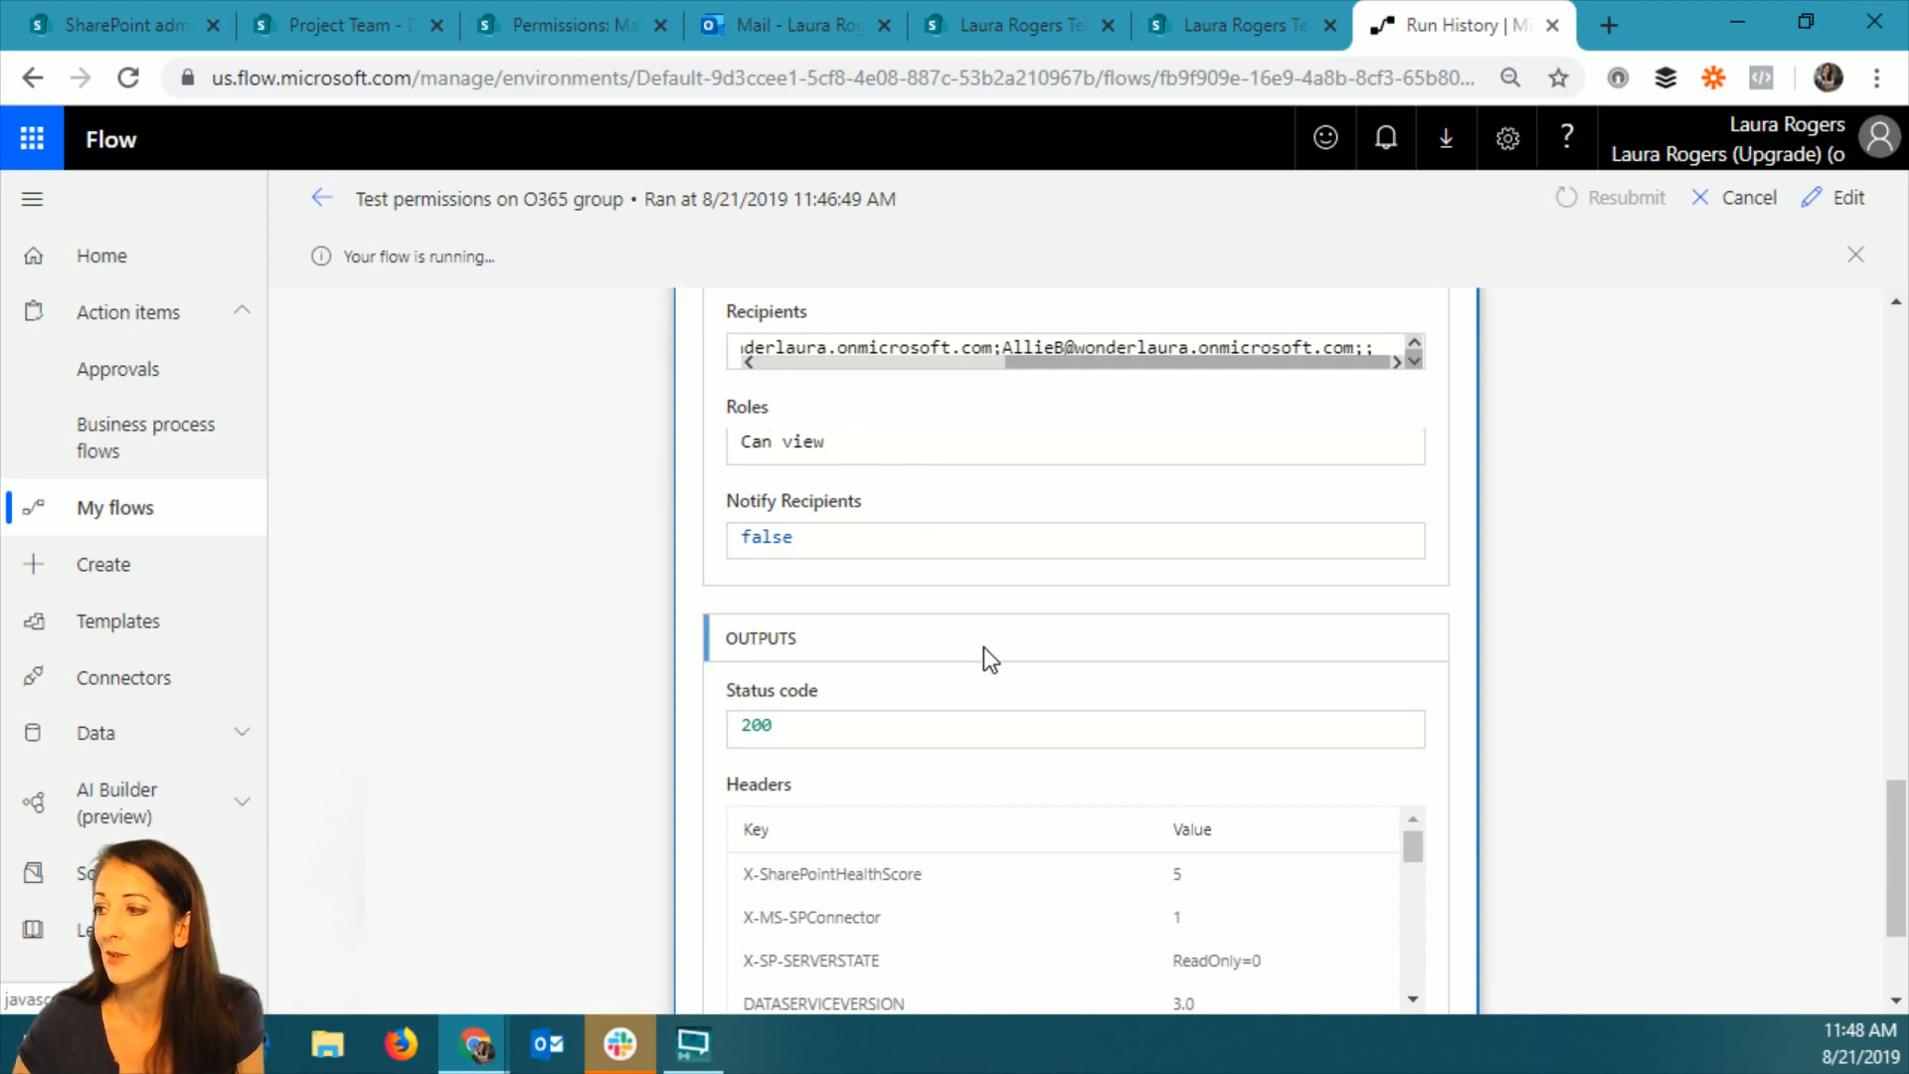
{"action": "scroll", "coordinate": [982, 652], "scroll_direction": "down", "scroll_amount": 2}
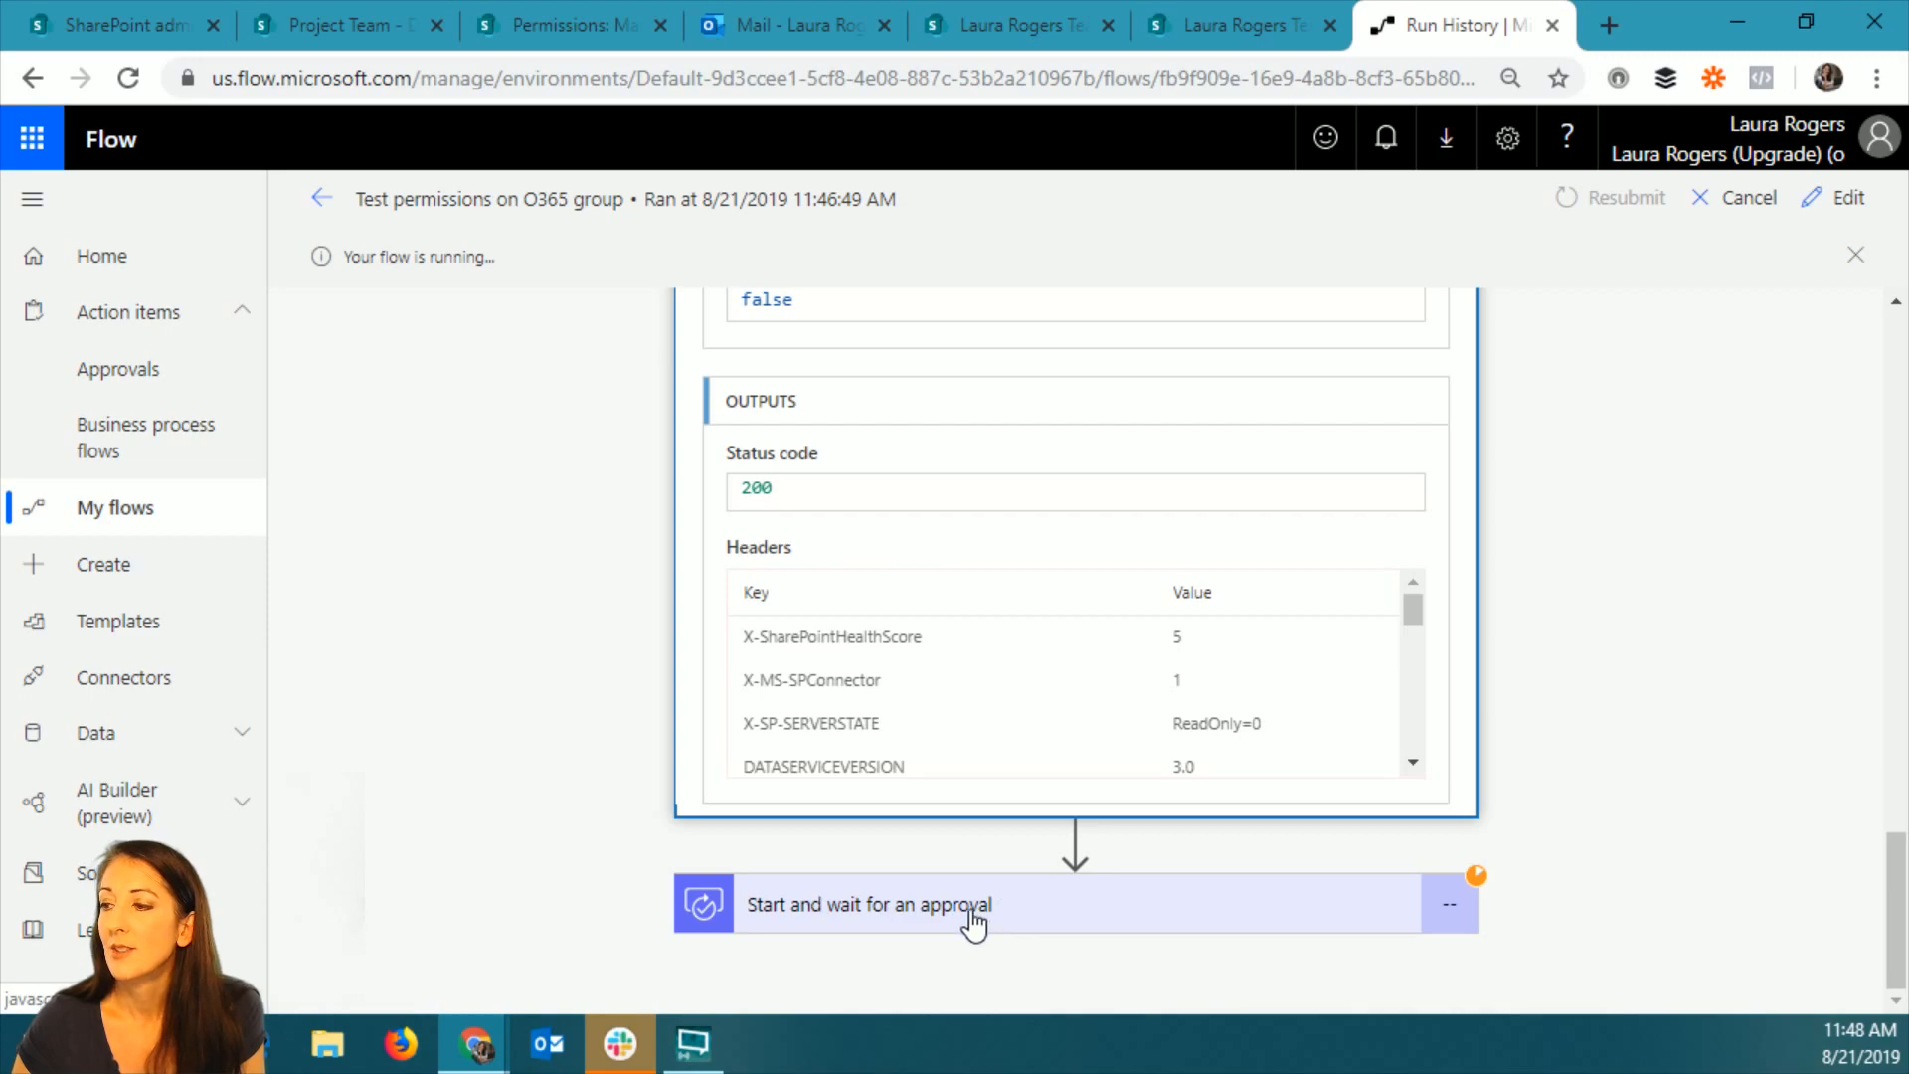
Switch to the approver's Outlook inbox in Firefox and open the Approve Marketing Compensation Report email.
{"action": "left_click", "coordinate": [401, 1044]}
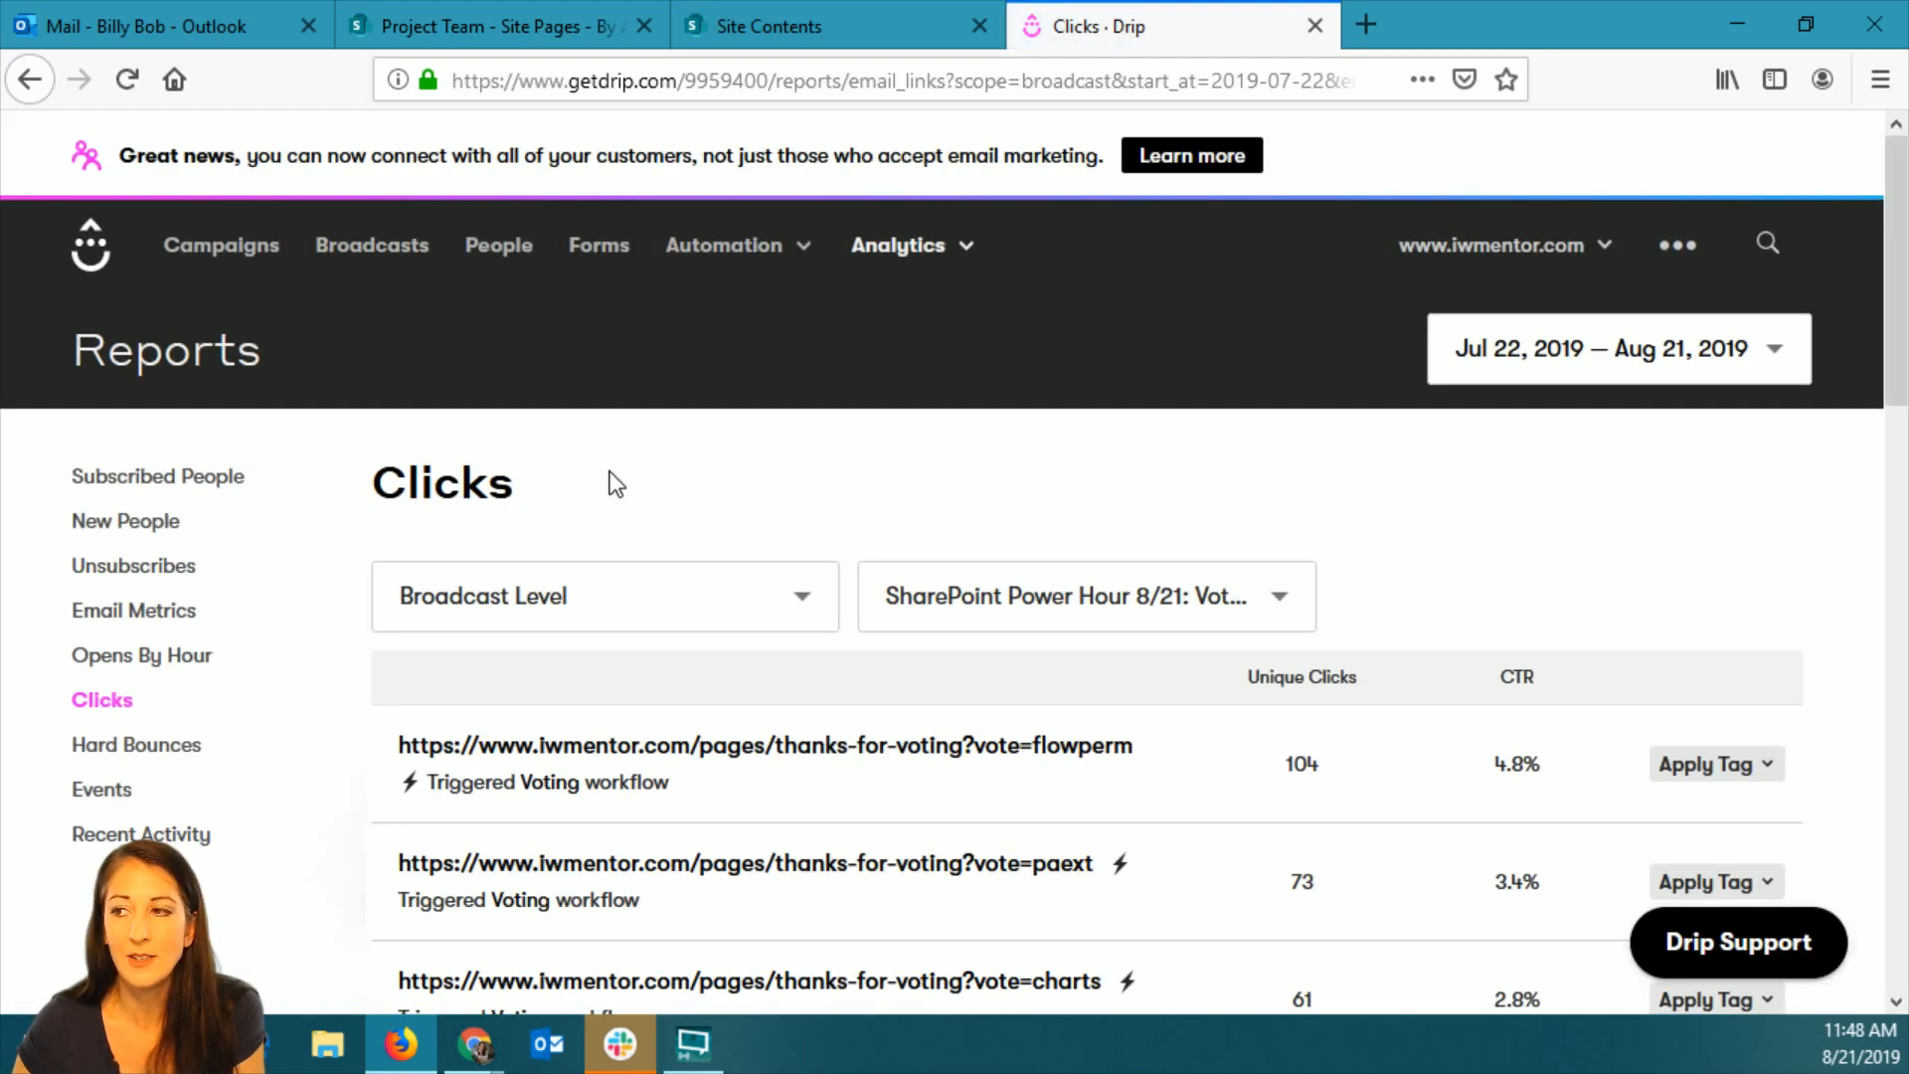
{"action": "left_click", "coordinate": [1366, 23]}
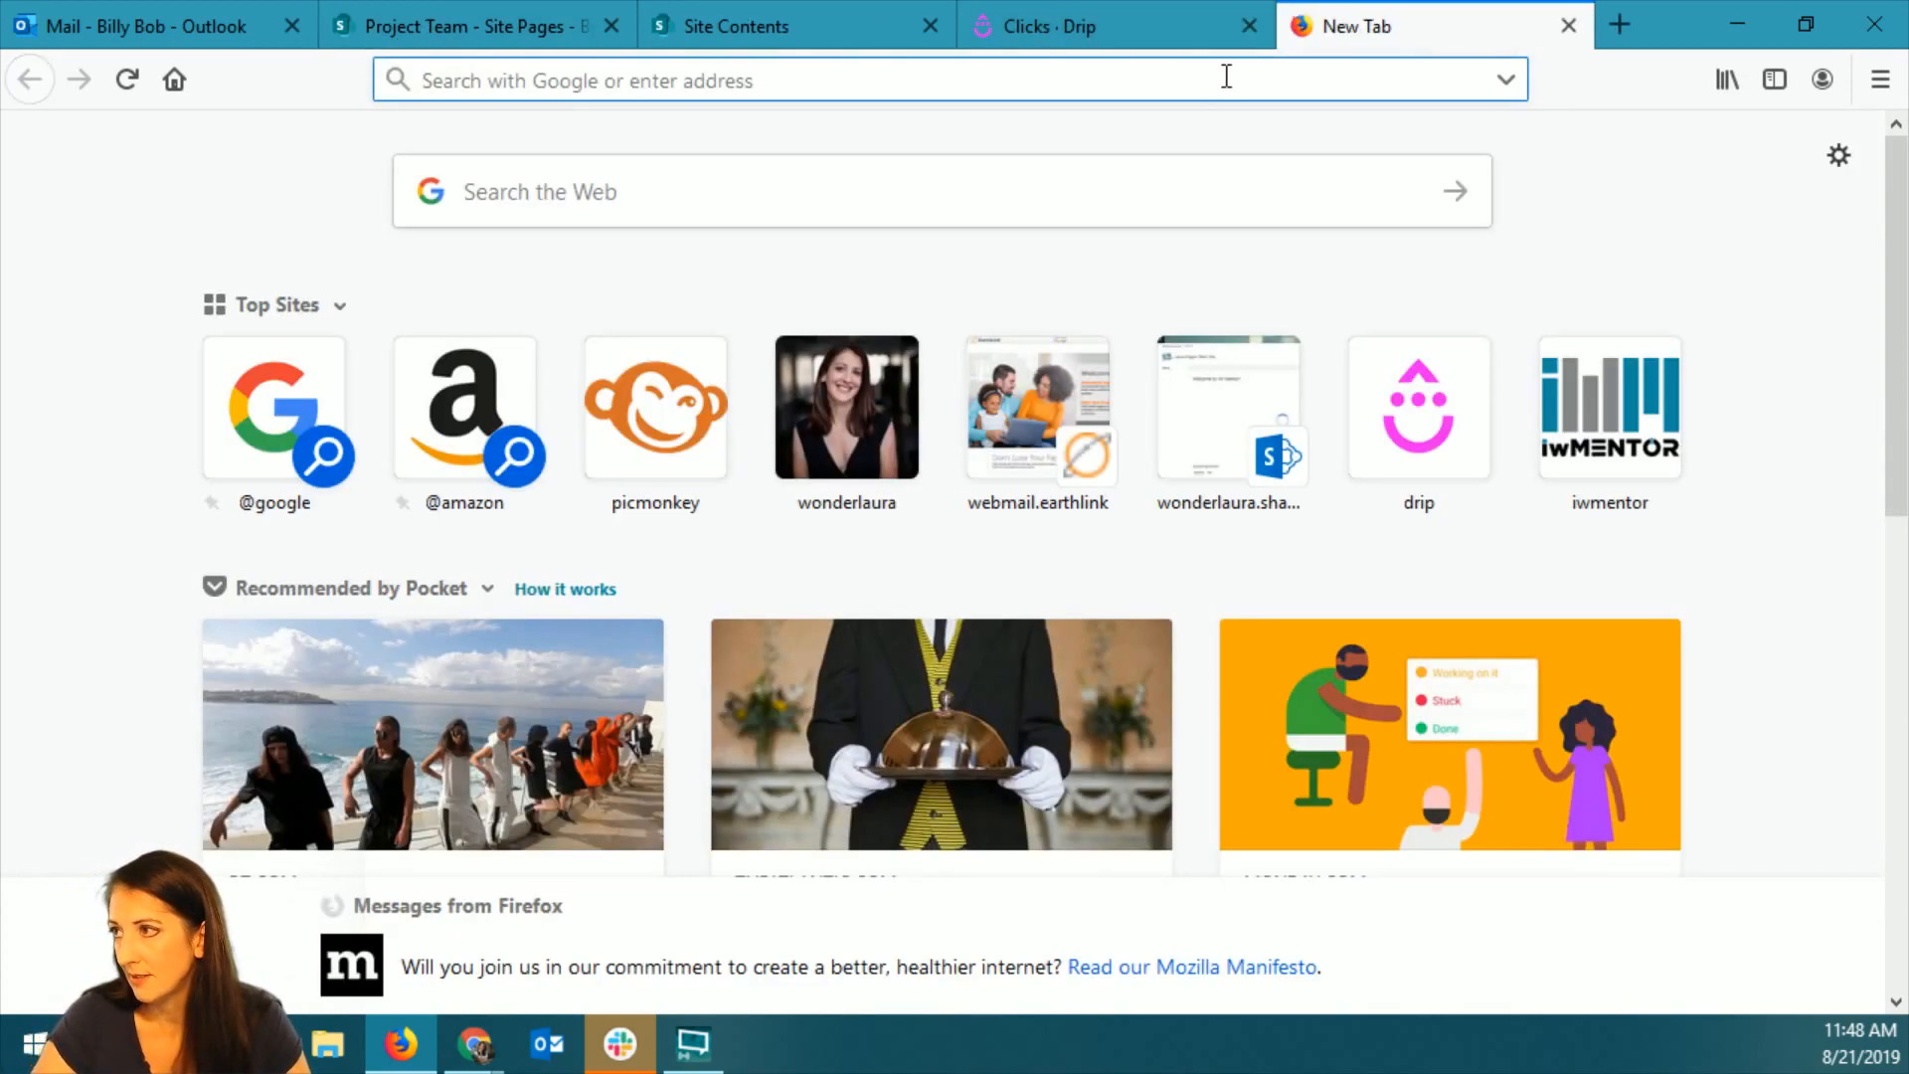
{"action": "left_click", "coordinate": [262, 21]}
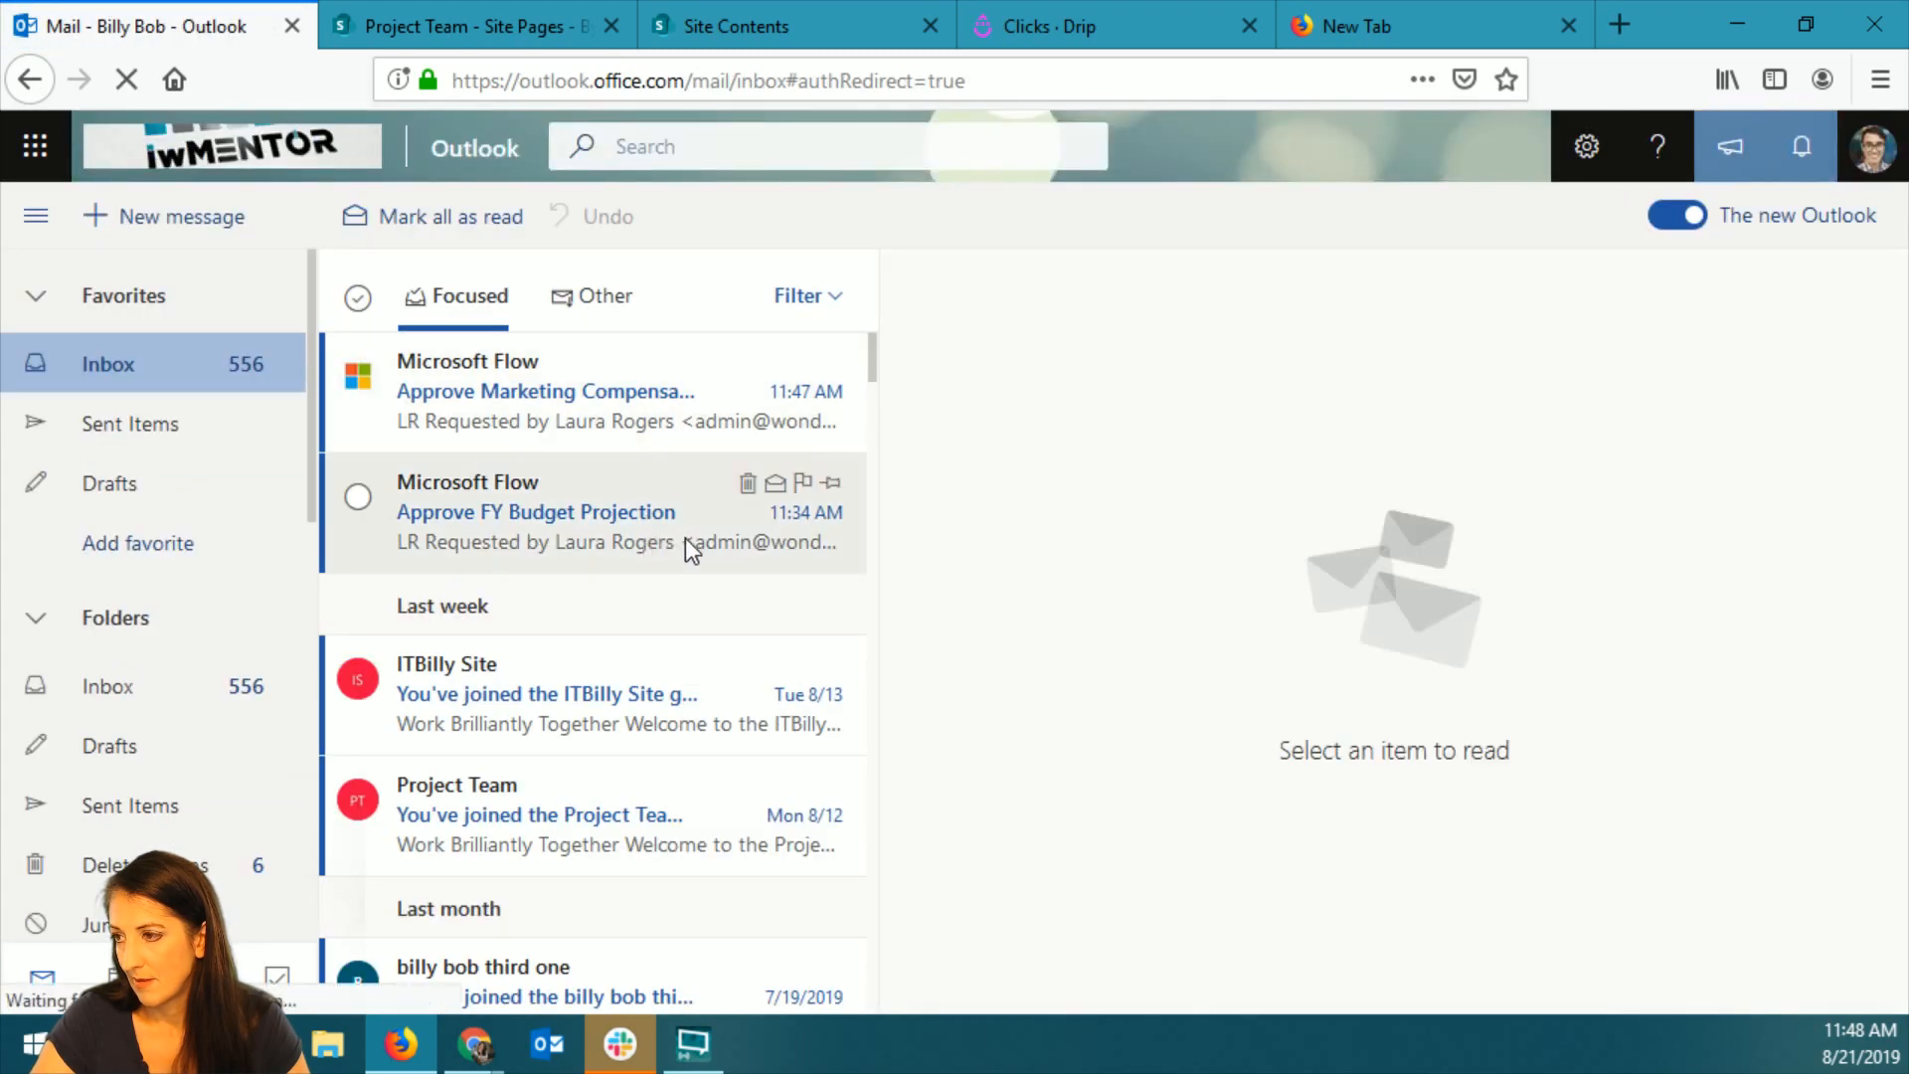
{"action": "left_click", "coordinate": [654, 417]}
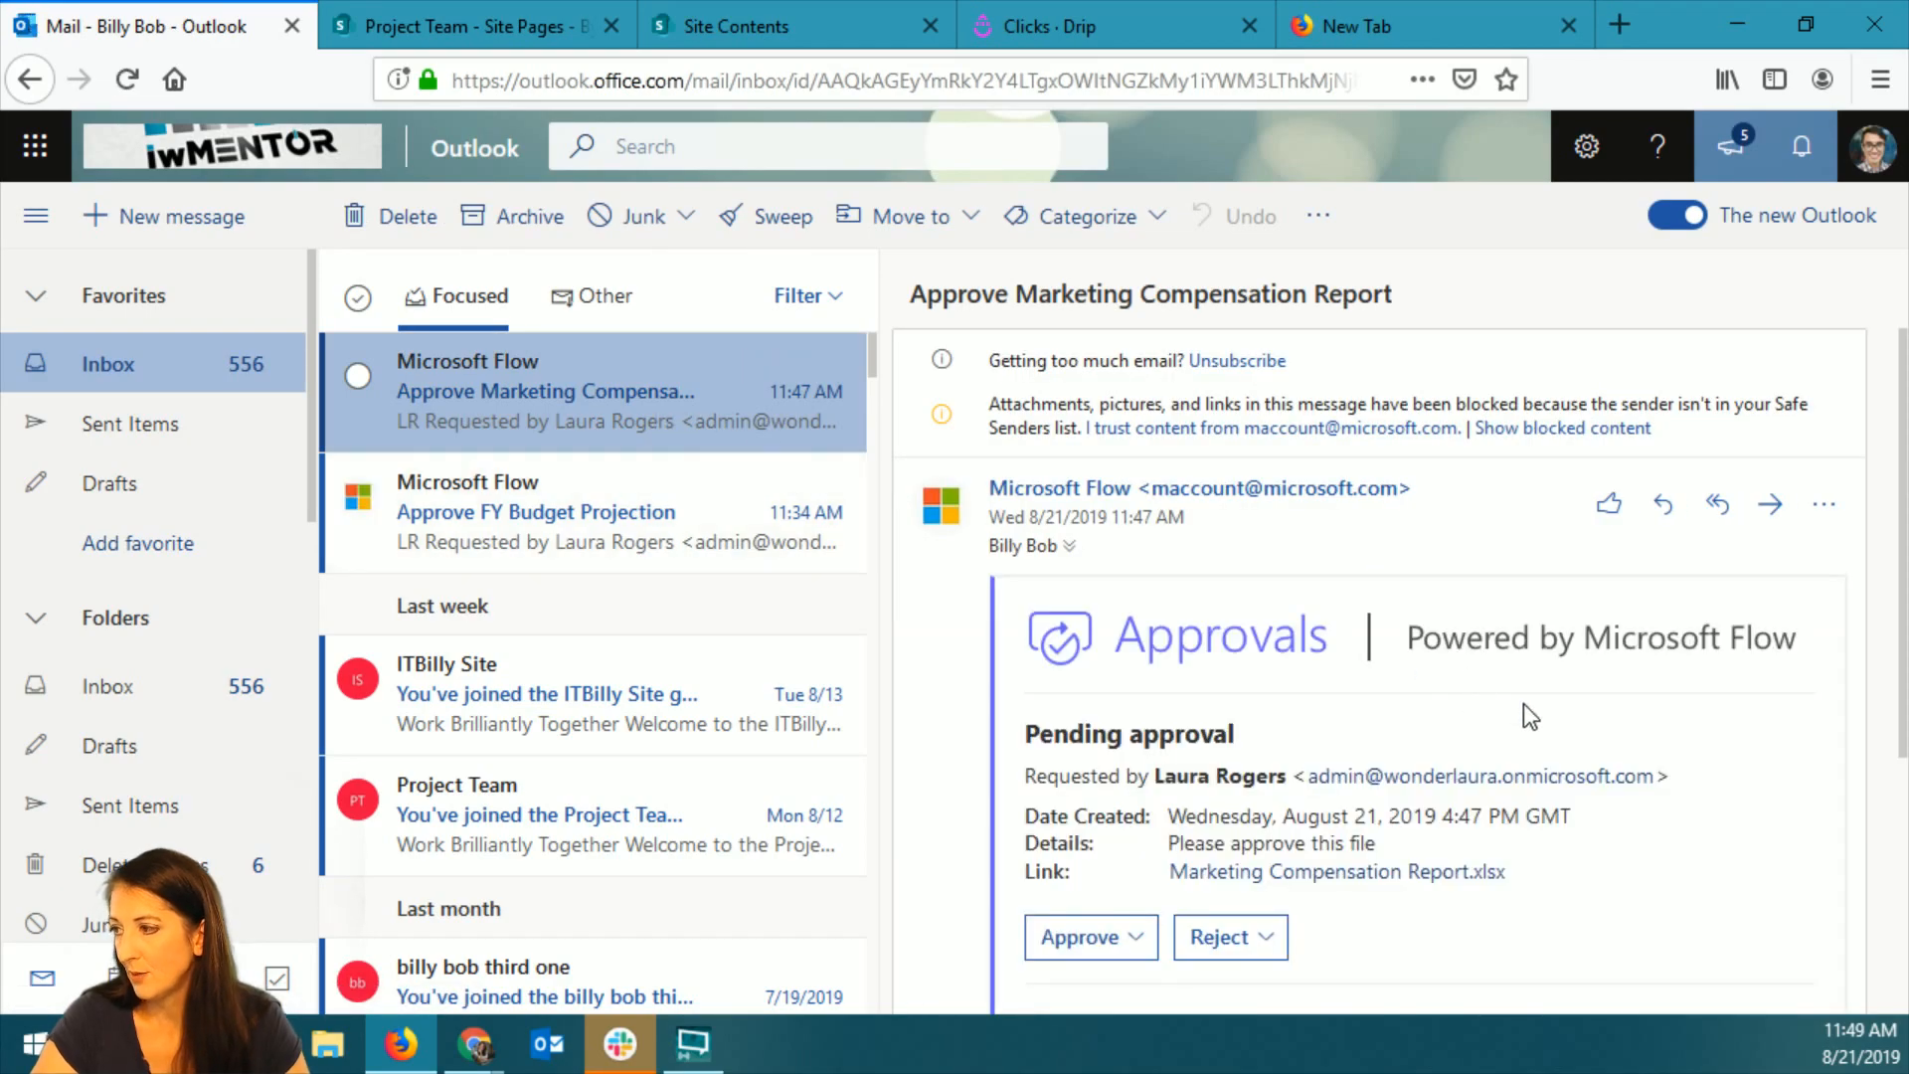
Approve the Marketing Compensation Report request with the reason "stuff" and submit the response.
{"action": "scroll", "coordinate": [1529, 702], "scroll_direction": "down", "scroll_amount": 3}
{"action": "left_click", "coordinate": [1131, 598]}
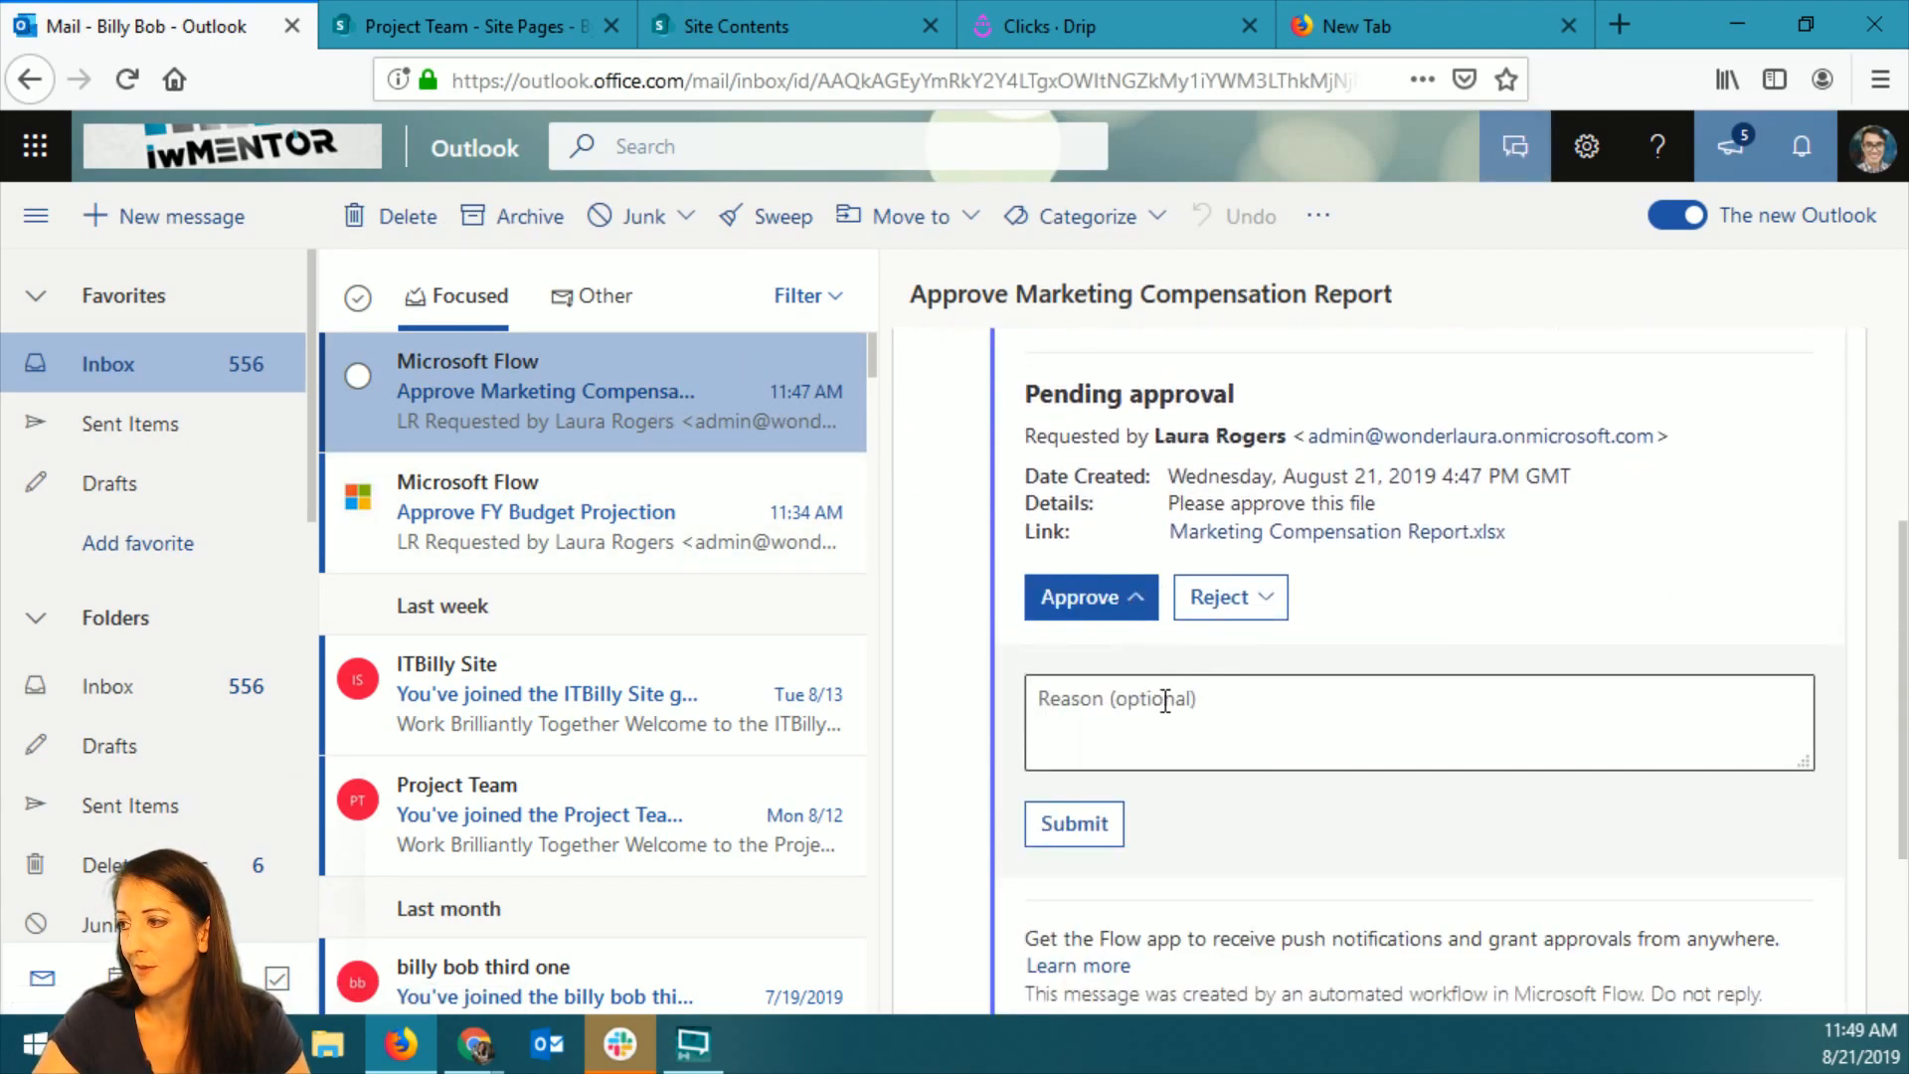
{"action": "left_click", "coordinate": [1166, 700]}
{"action": "type", "text": "stuff"}
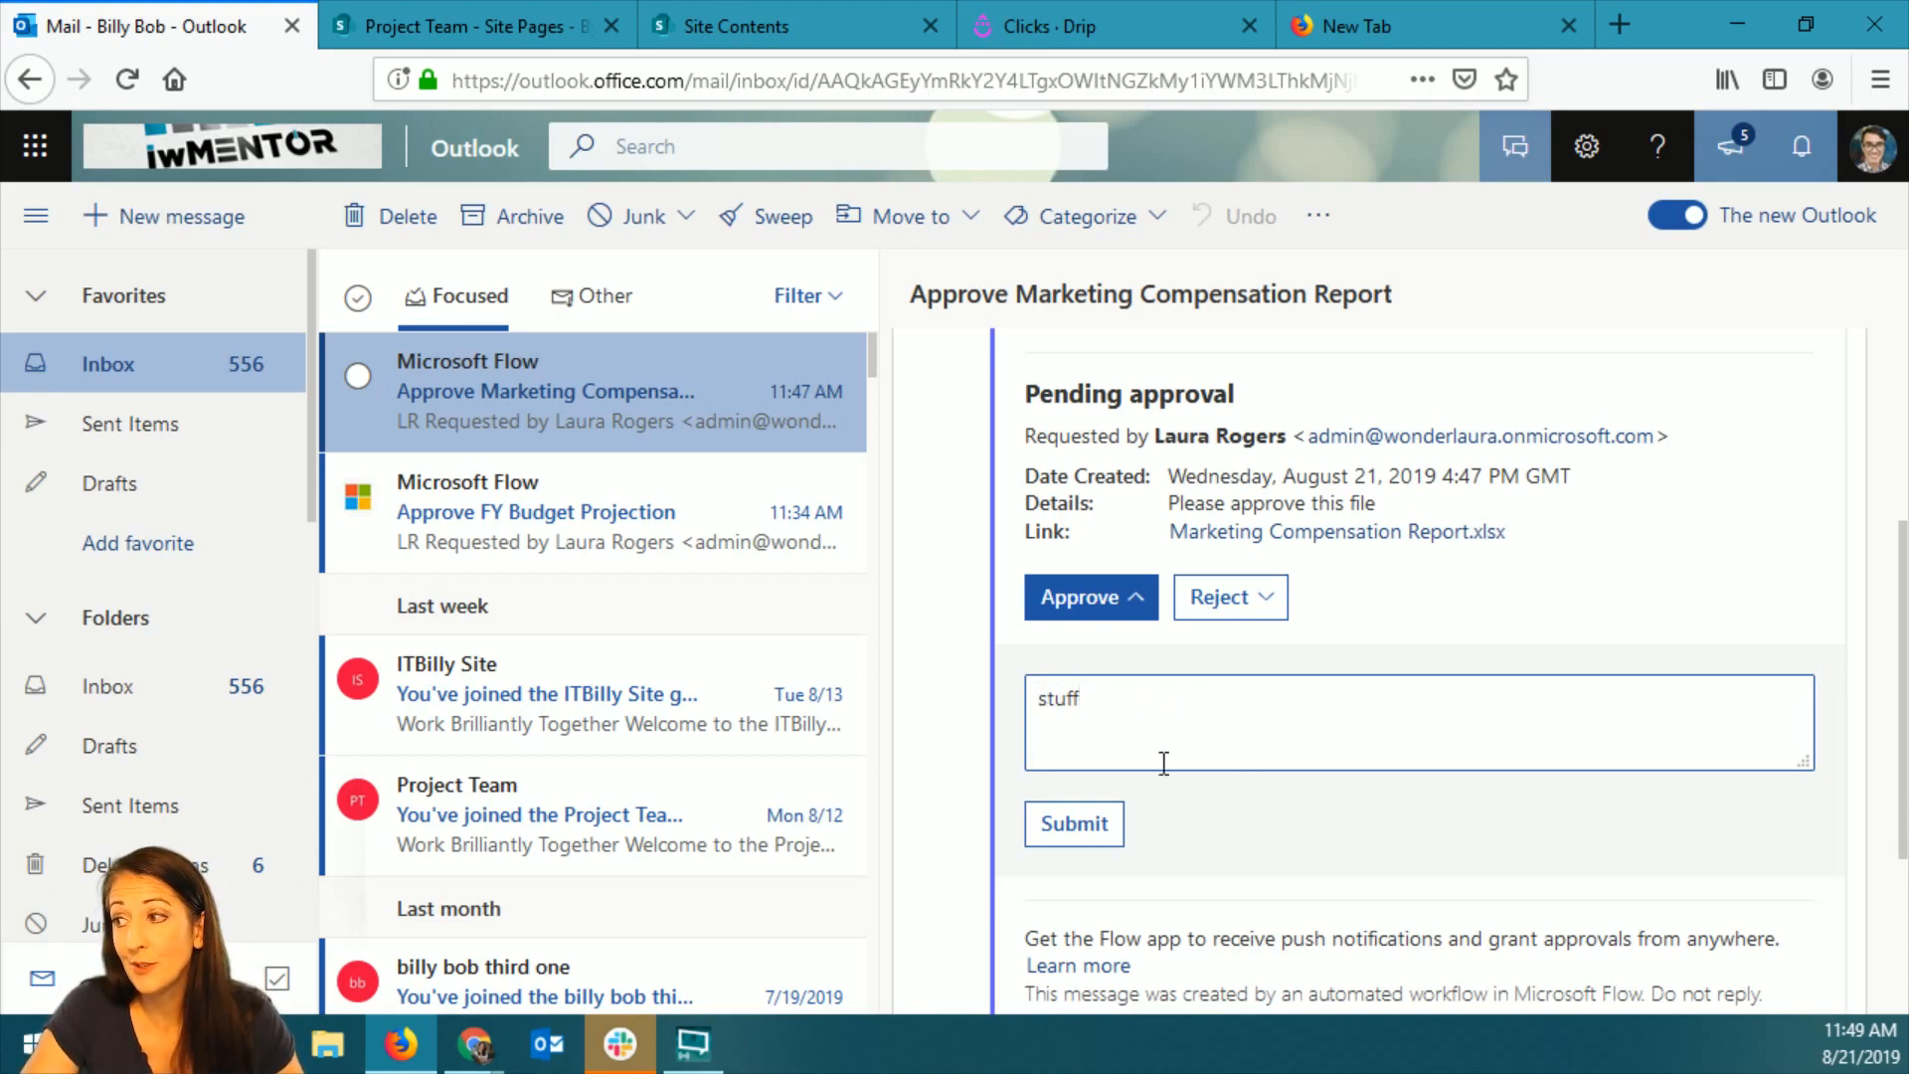
{"action": "left_click", "coordinate": [1087, 830]}
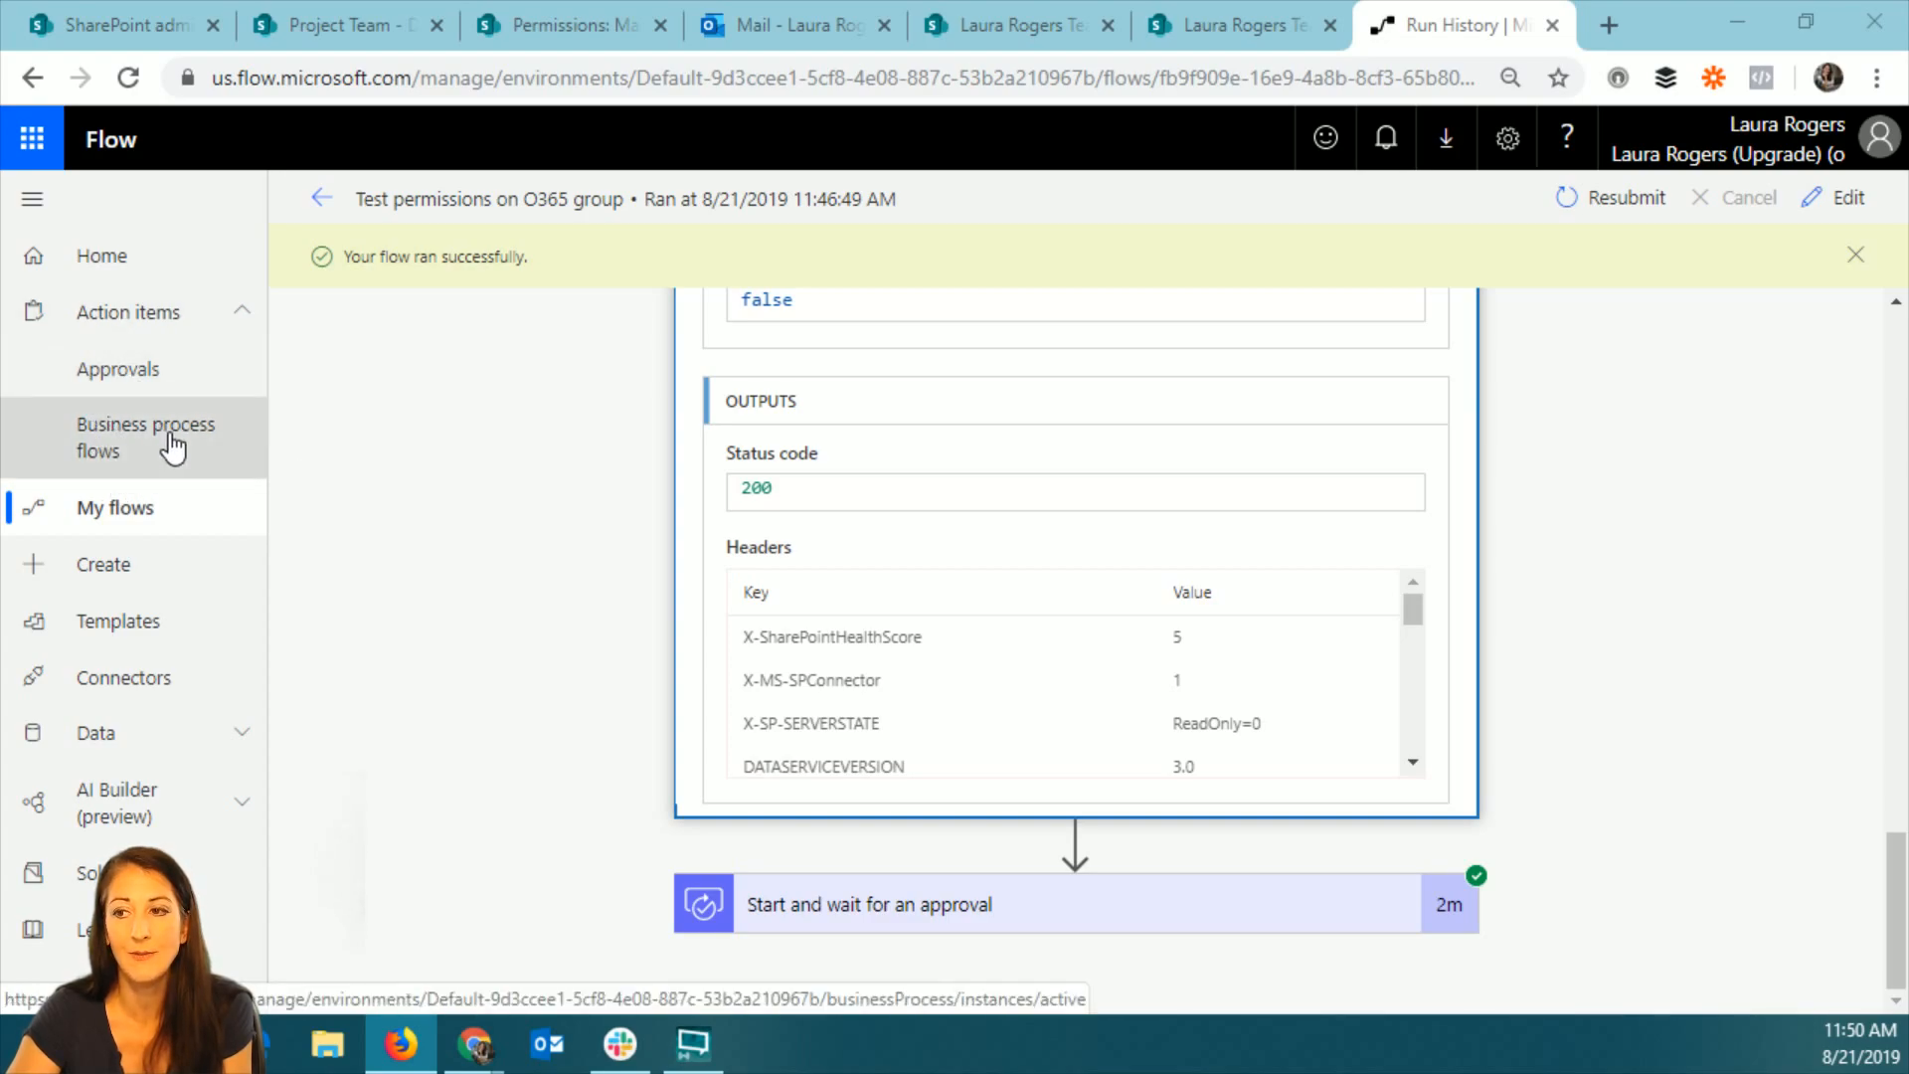
View the Business process flows page in Flow and look through the entries of the Data section.
{"action": "left_click", "coordinate": [130, 442]}
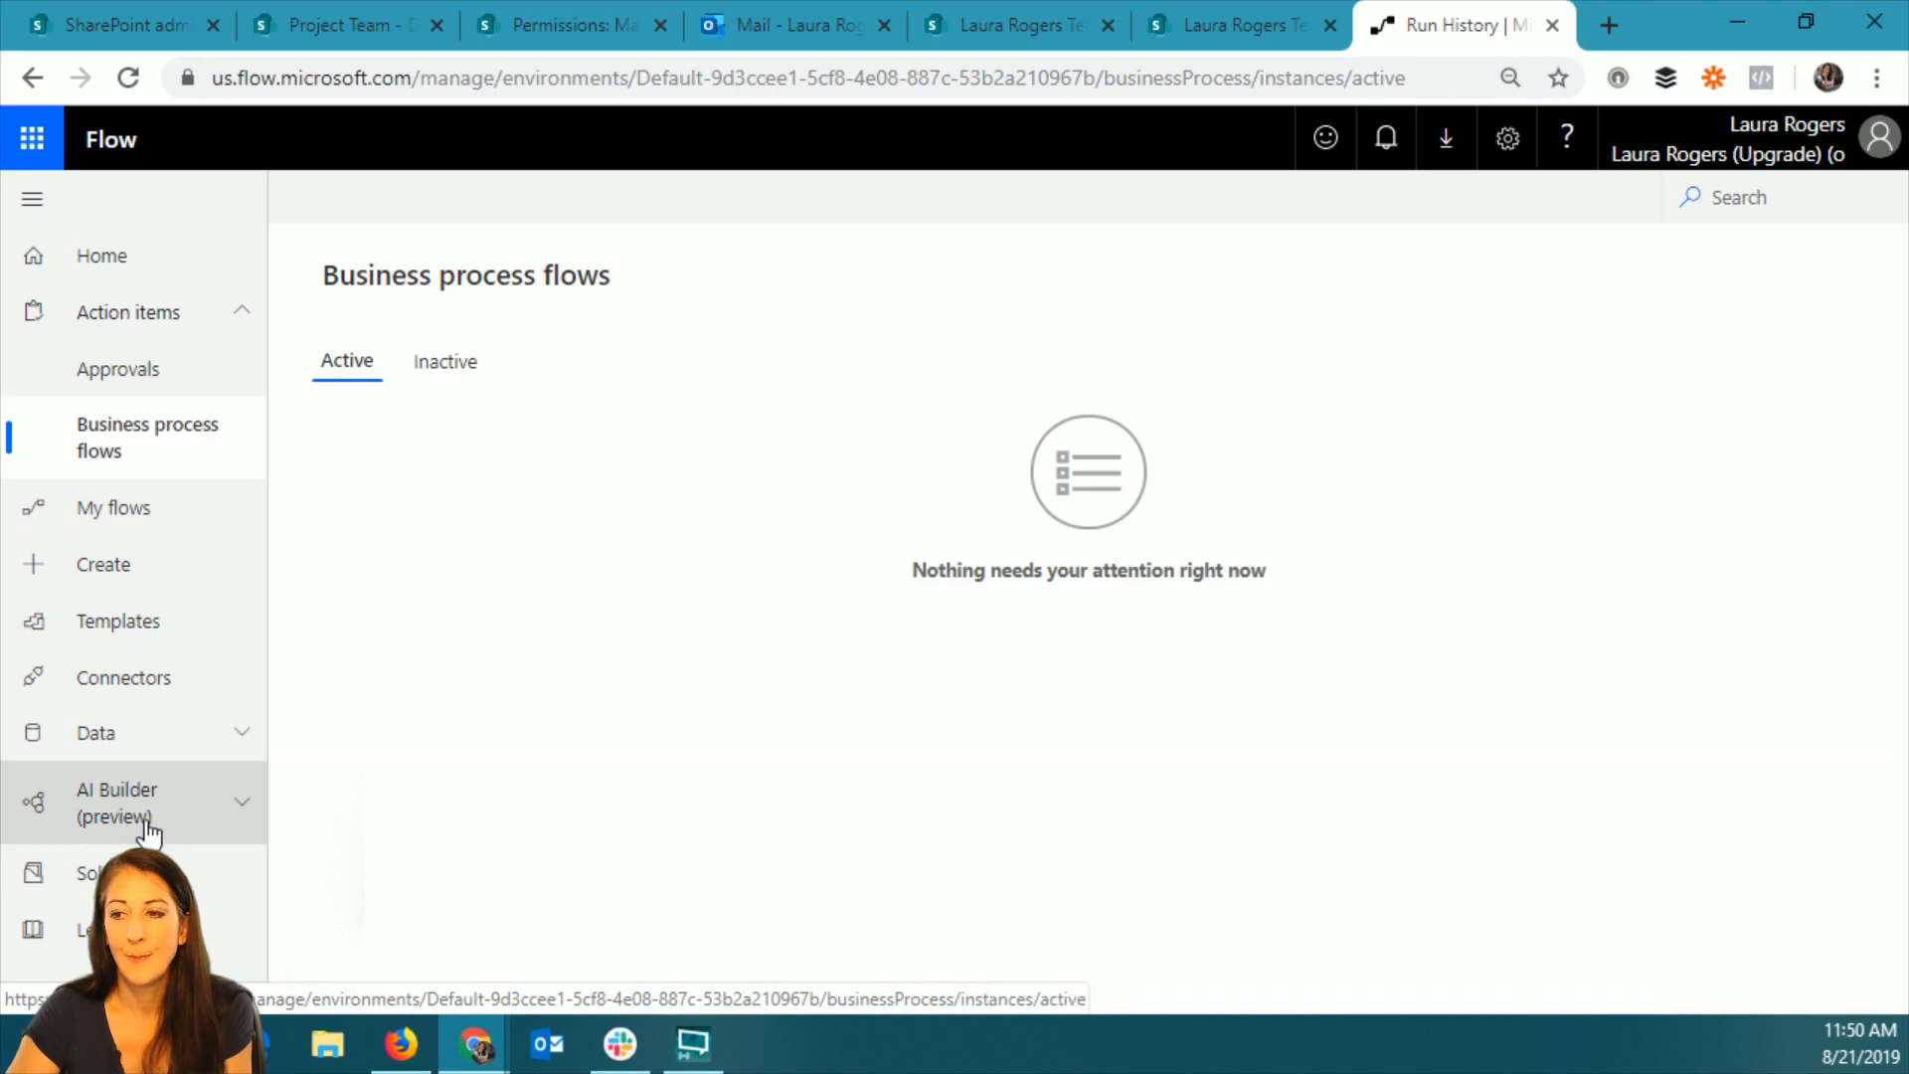
{"action": "left_click", "coordinate": [145, 736]}
{"action": "scroll", "coordinate": [174, 845], "scroll_direction": "down", "scroll_amount": 3}
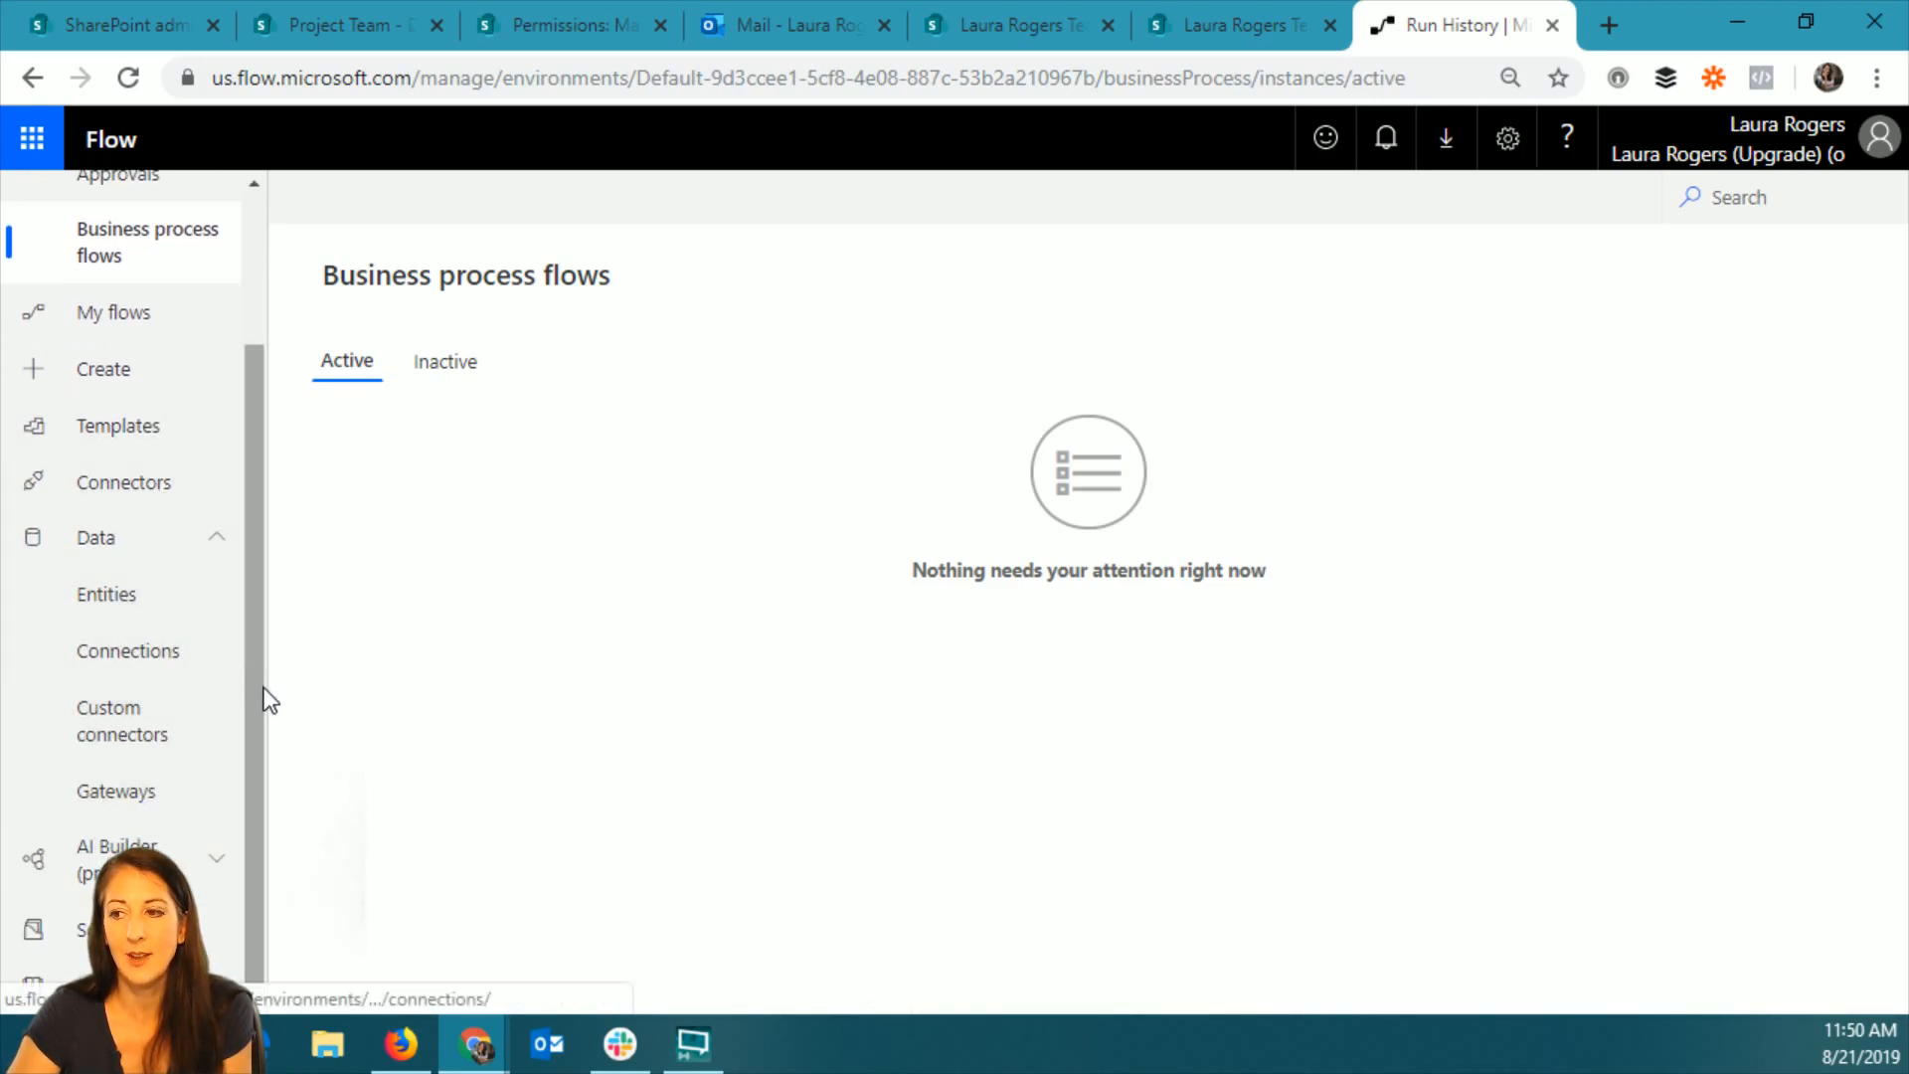
{"action": "left_click_drag", "start_coordinate": [260, 690], "coordinate": [234, 457]}
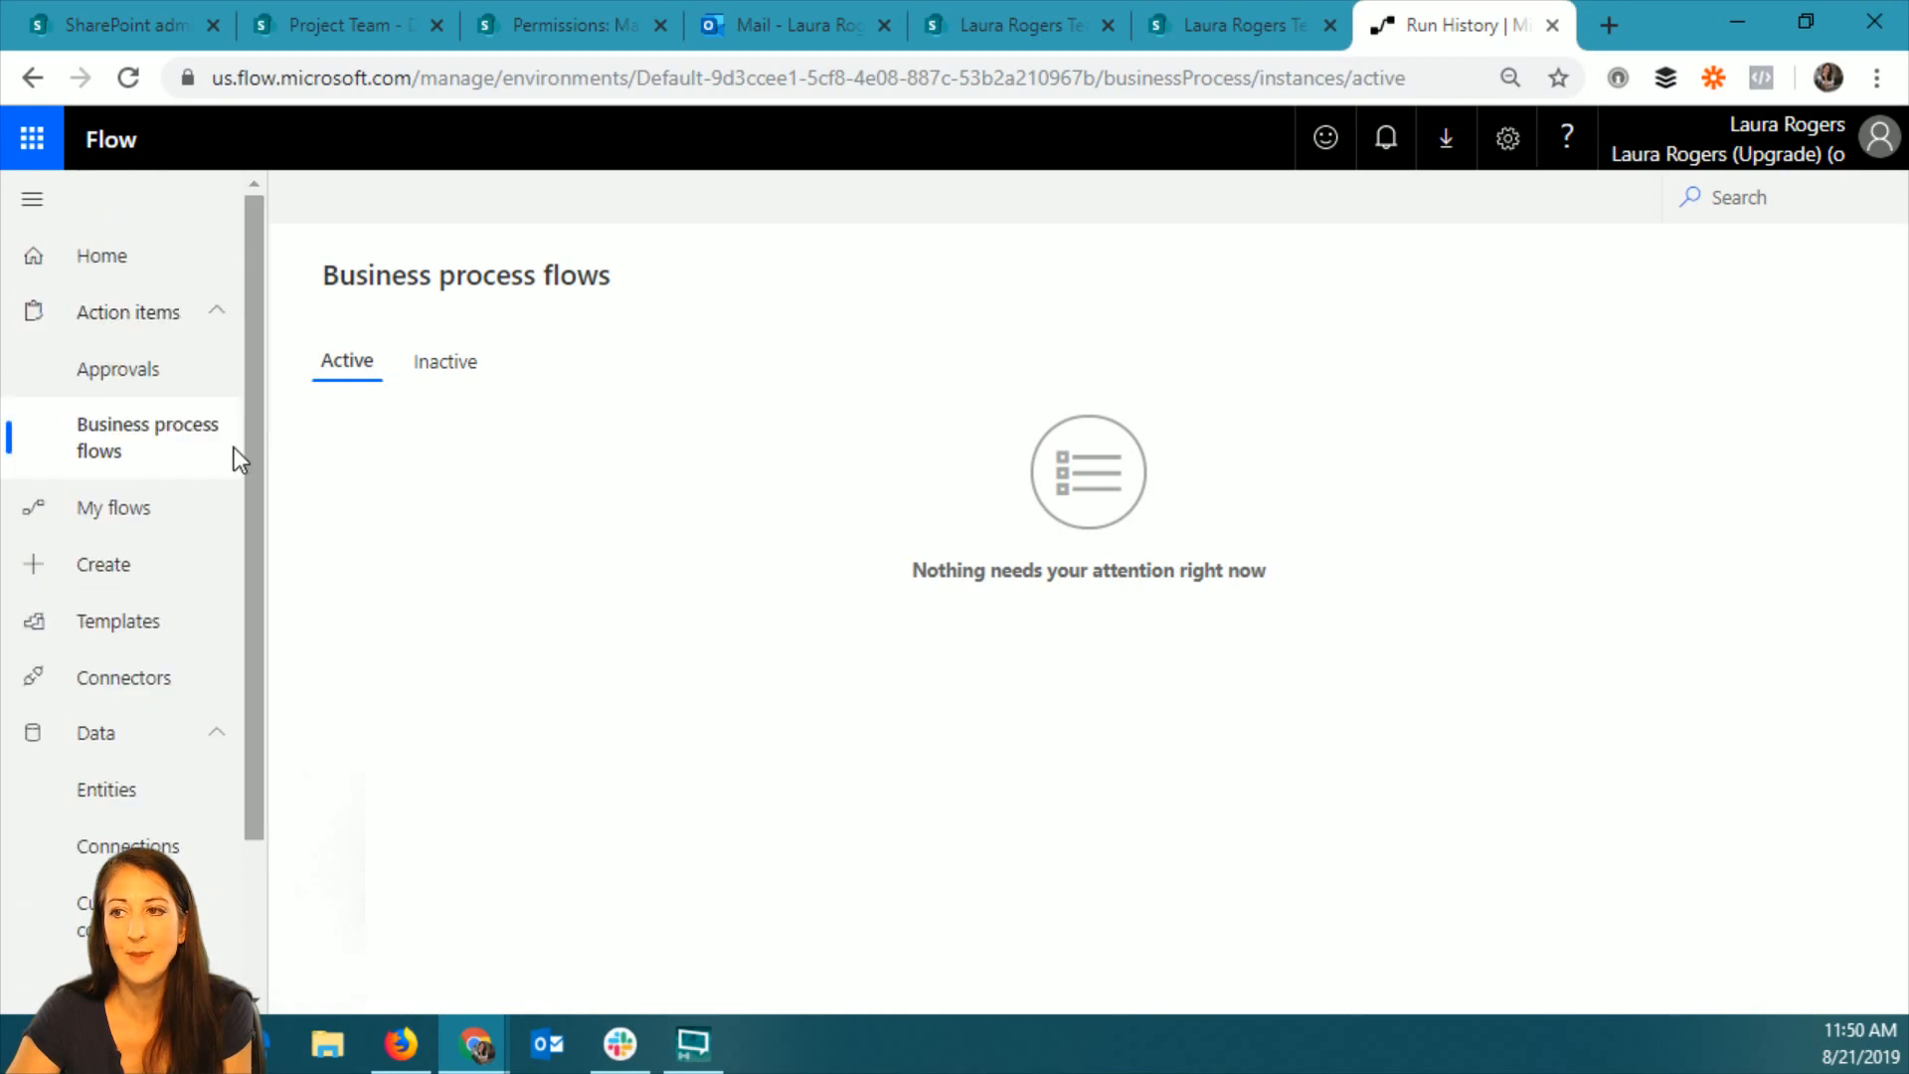
View the received approvals in Flow, and open the Documents library of the Project Team site.
{"action": "left_click", "coordinate": [102, 373]}
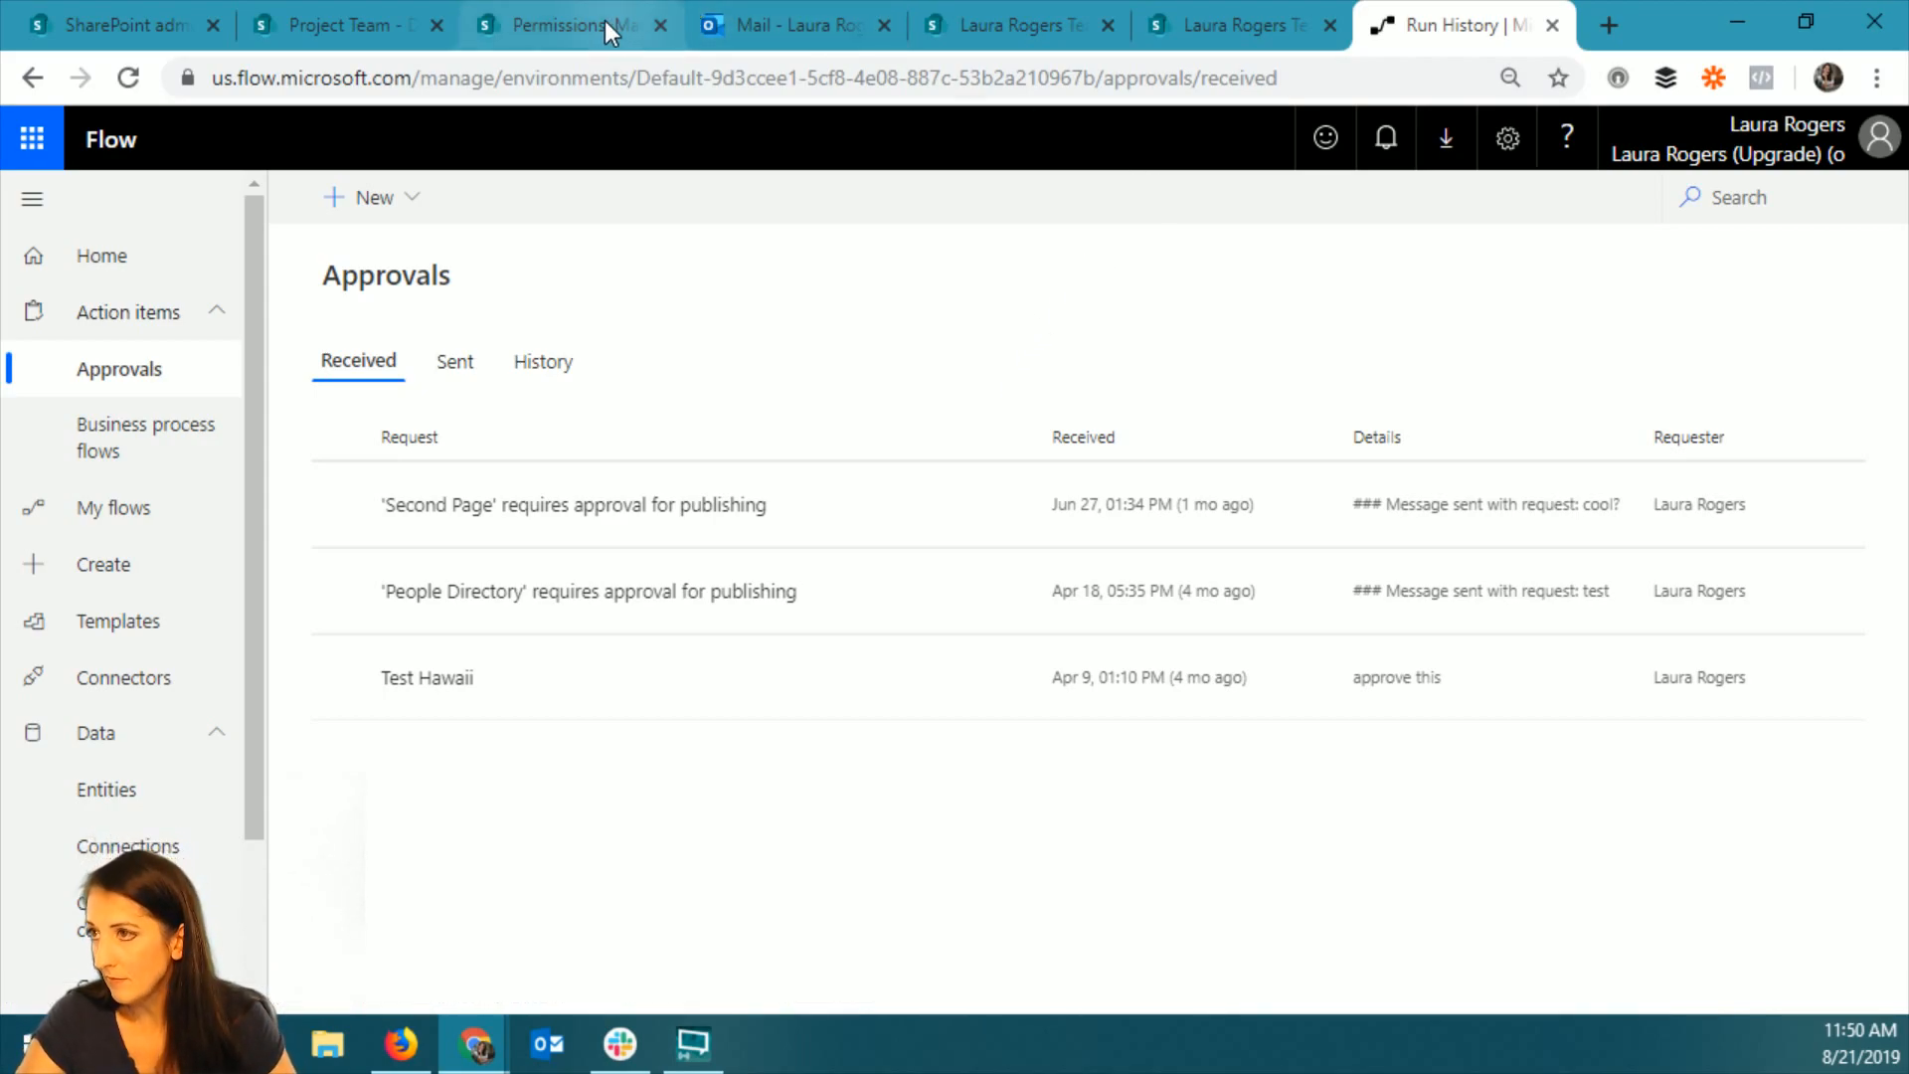
{"action": "left_click", "coordinate": [563, 24]}
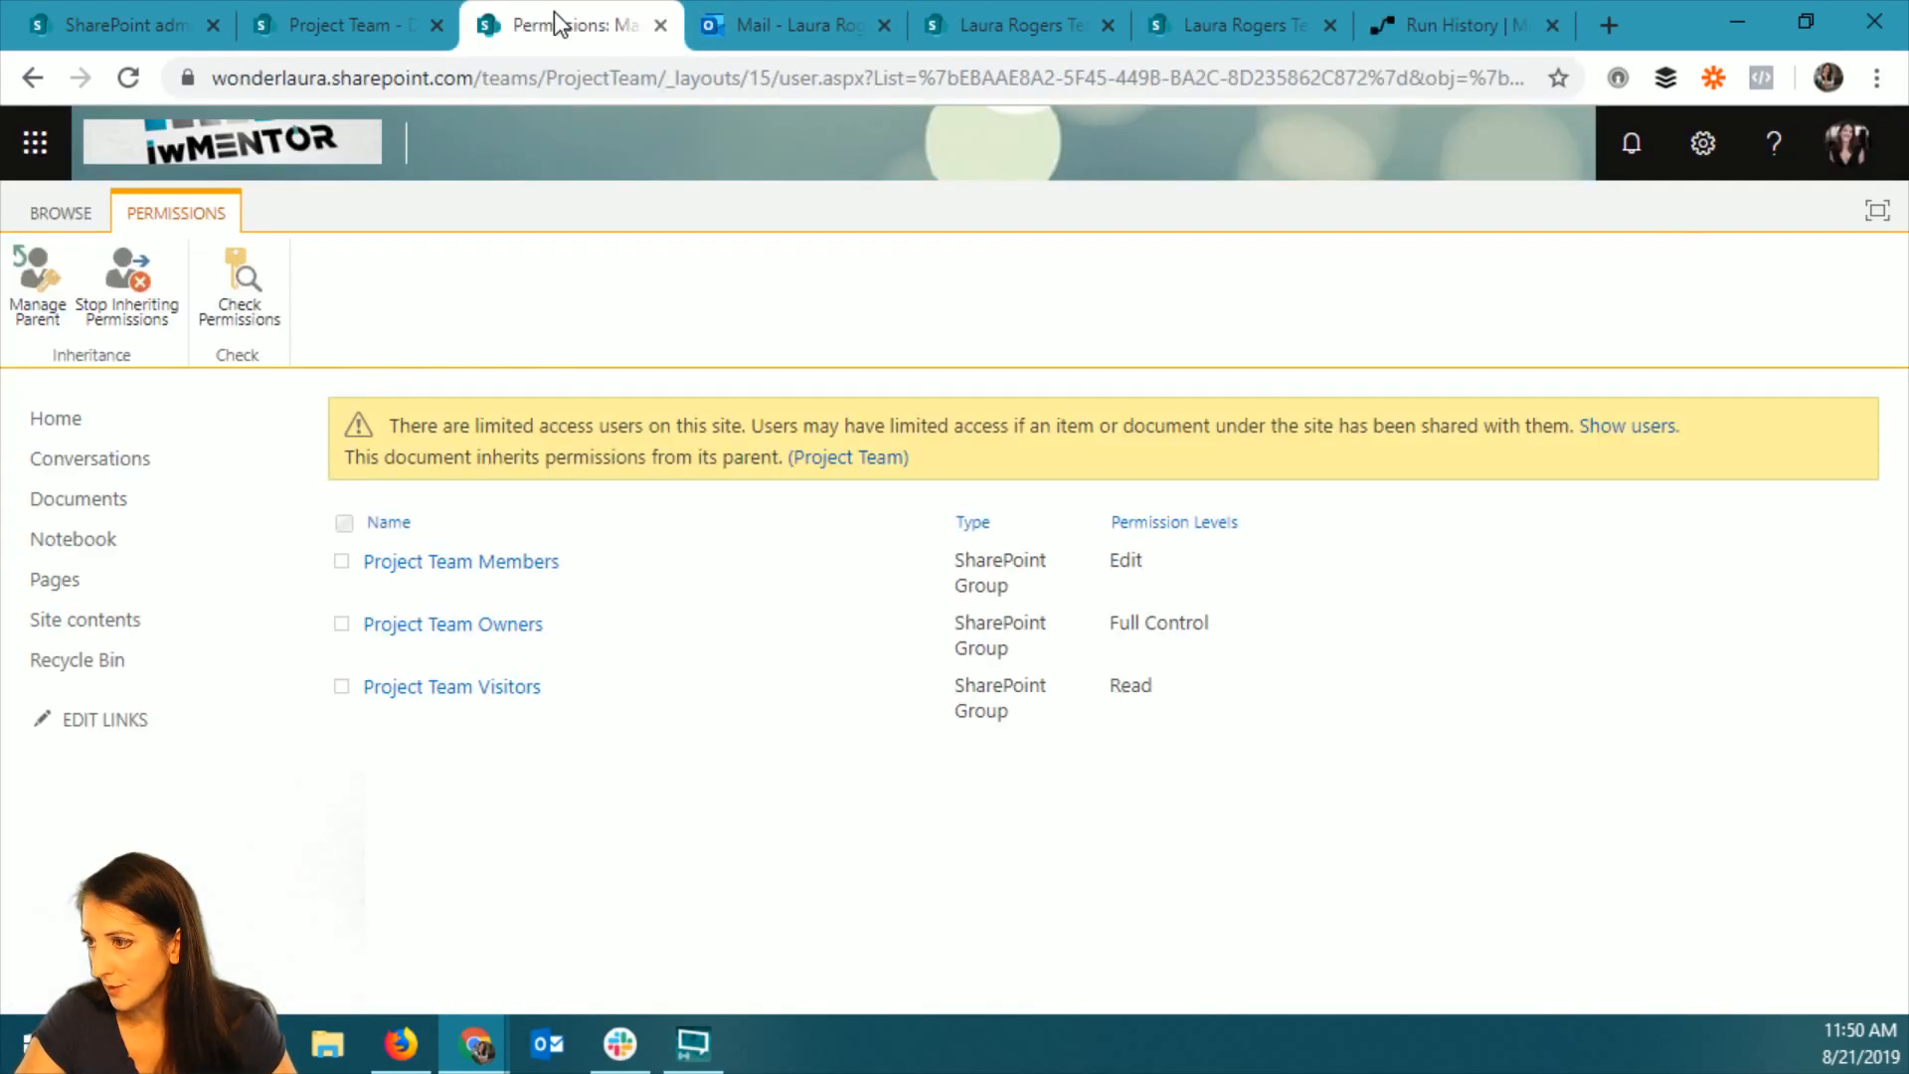
{"action": "left_click", "coordinate": [92, 495]}
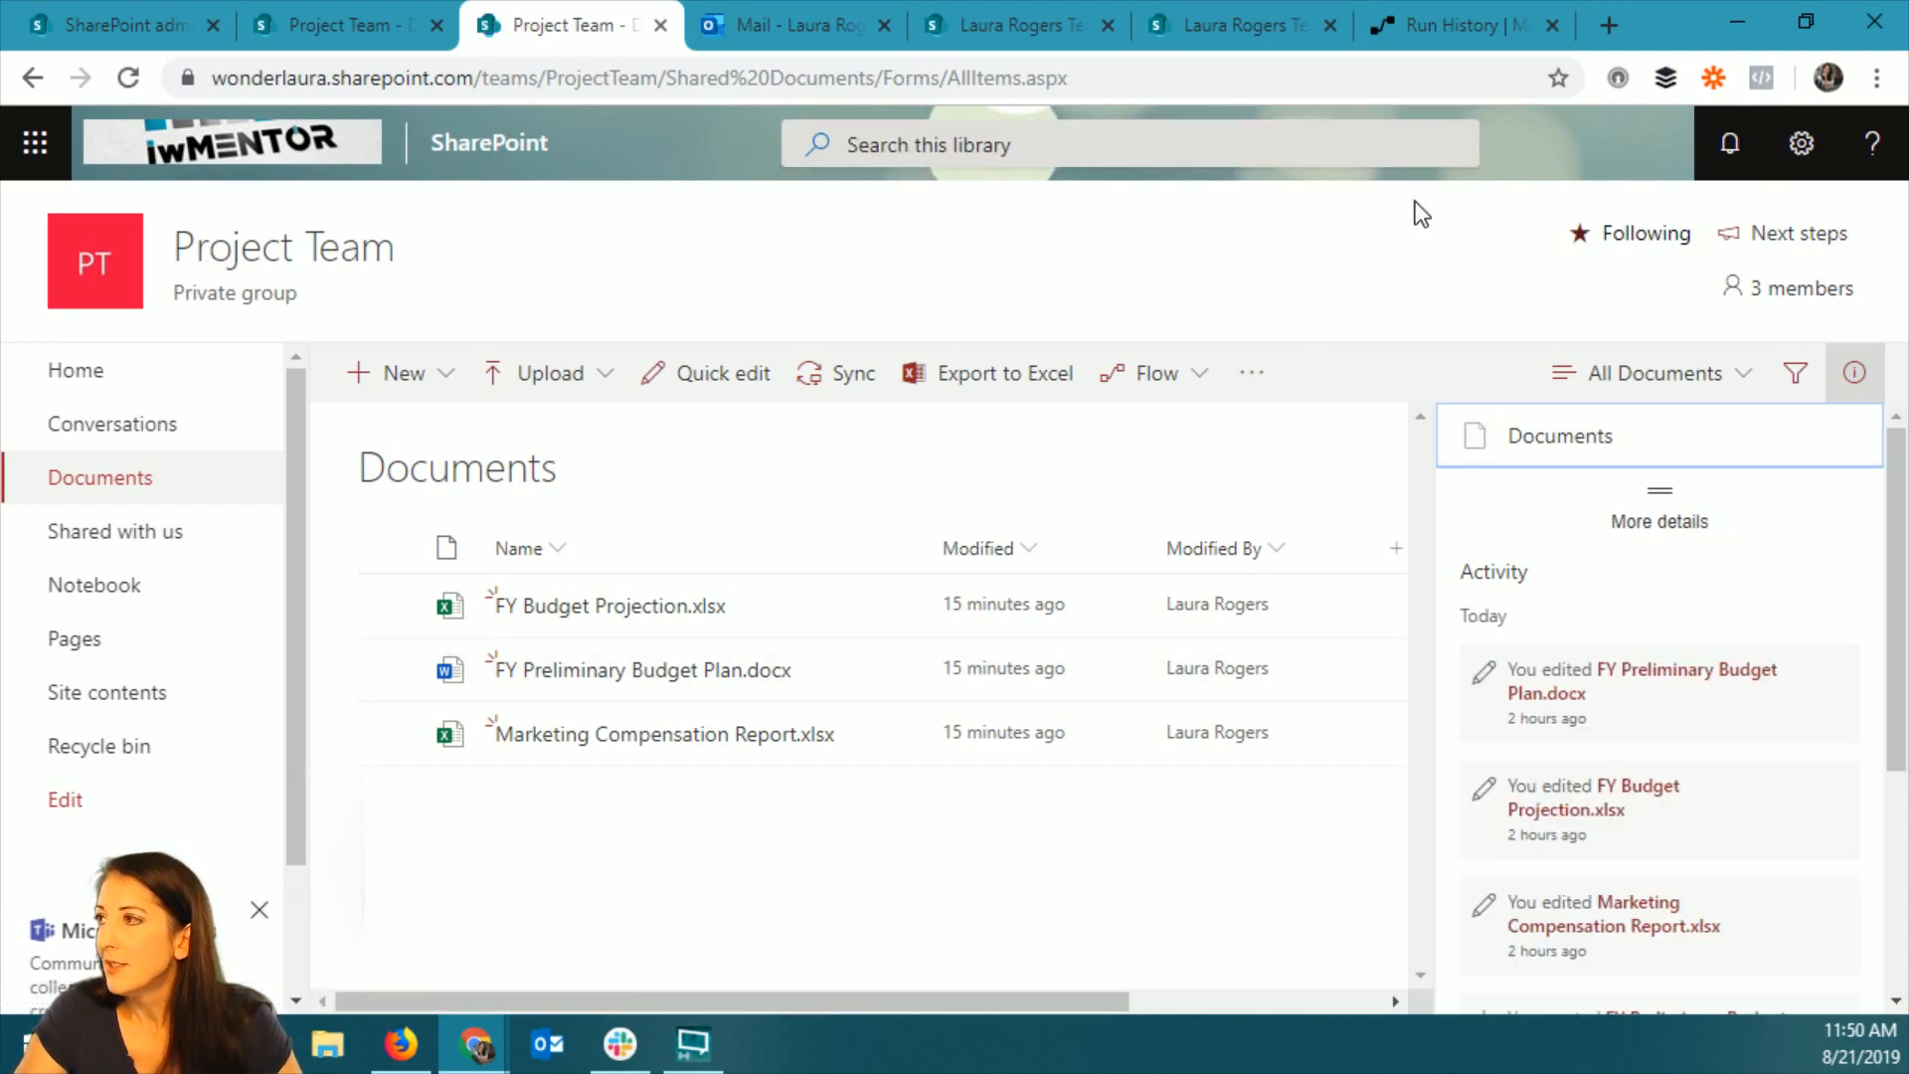
Return to Flow and show the My flows list in full screen, checking the options for creating a new flow.
{"action": "left_click", "coordinate": [1451, 27]}
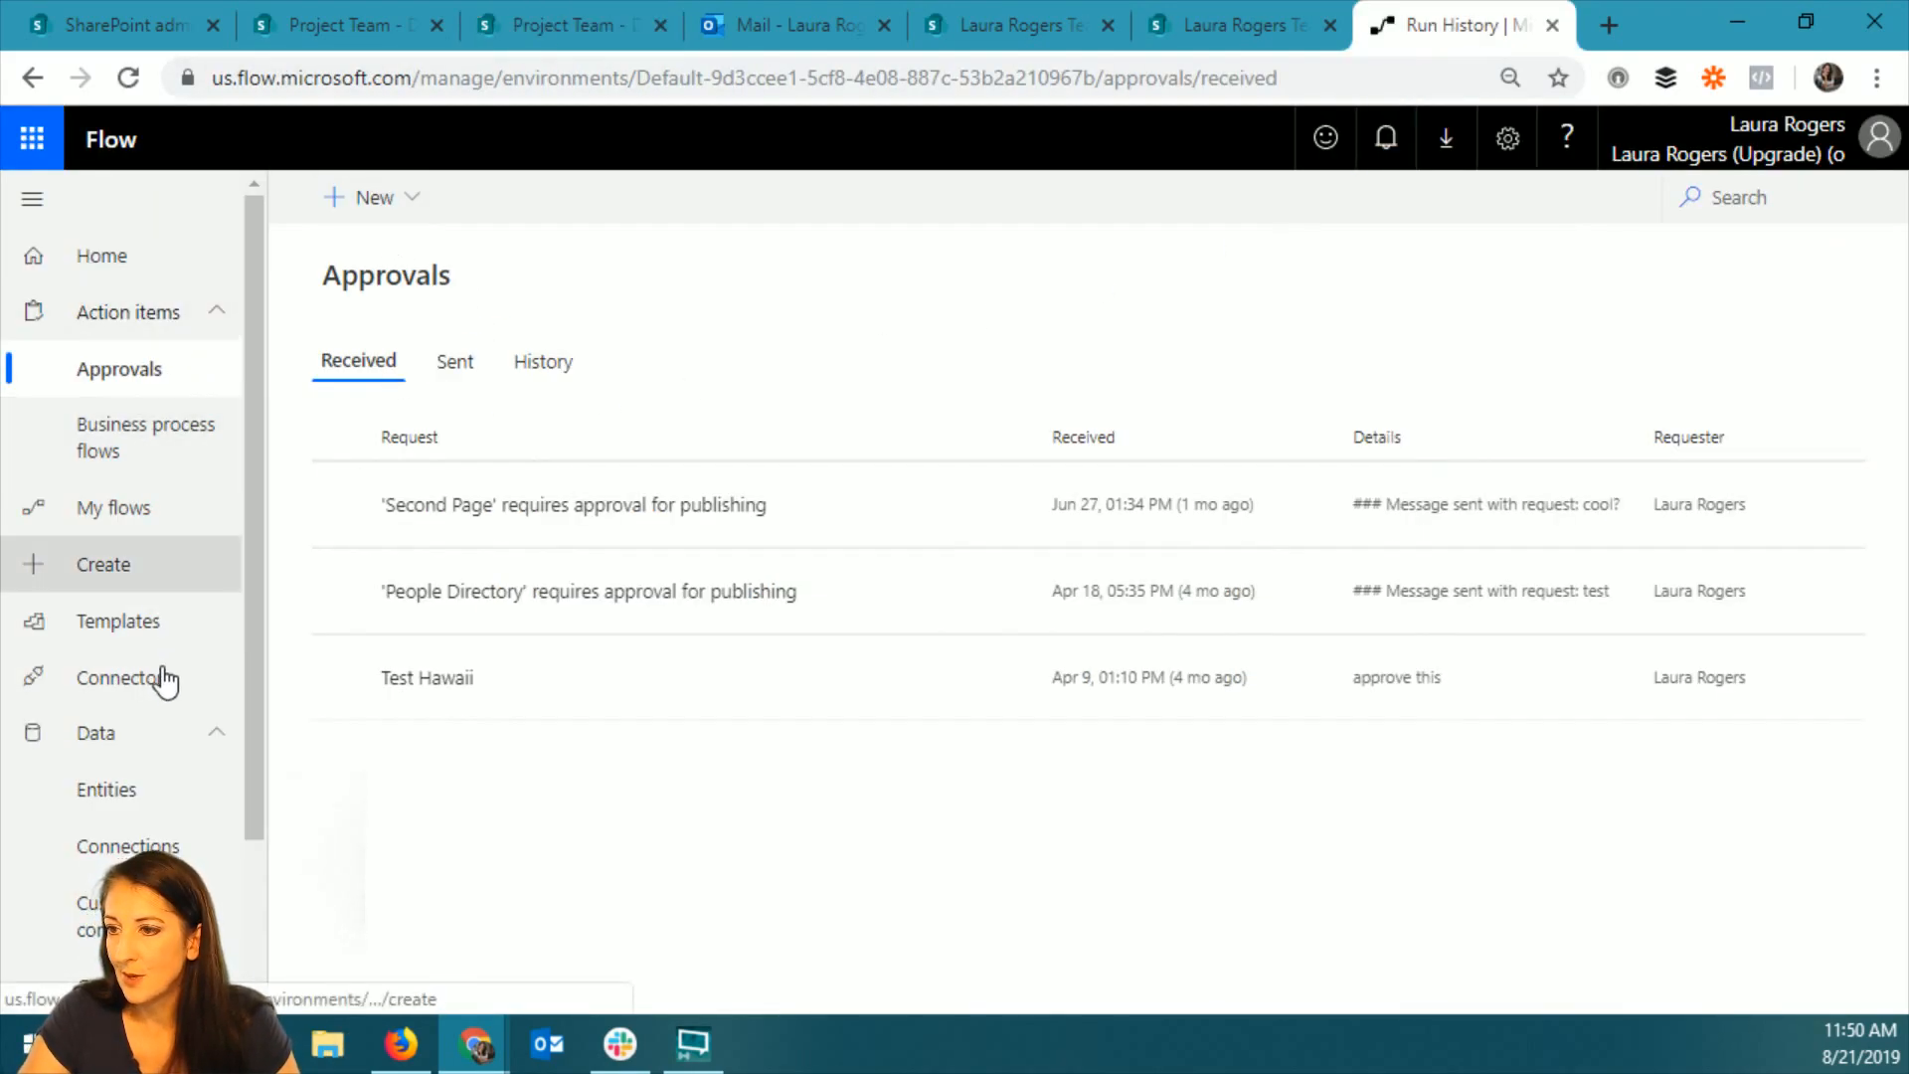
{"action": "left_click", "coordinate": [126, 282]}
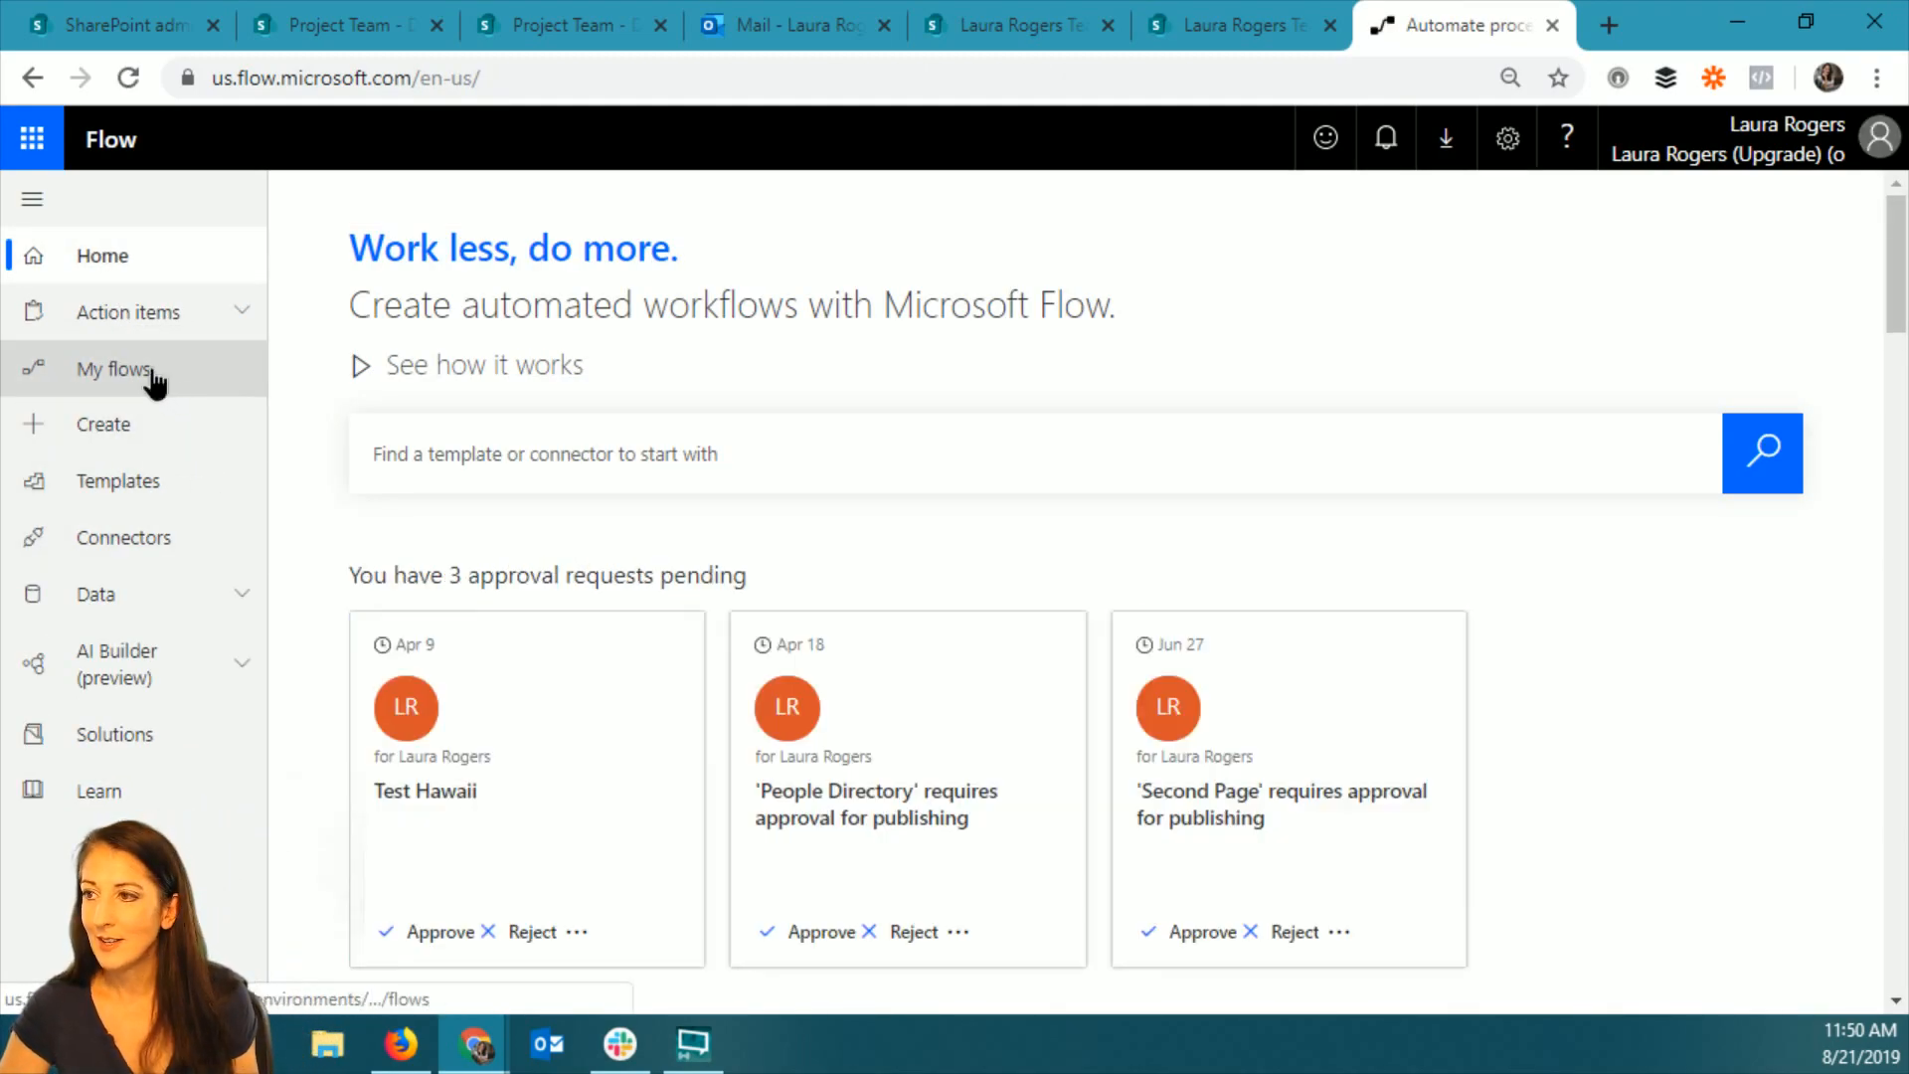
{"action": "left_click", "coordinate": [149, 372]}
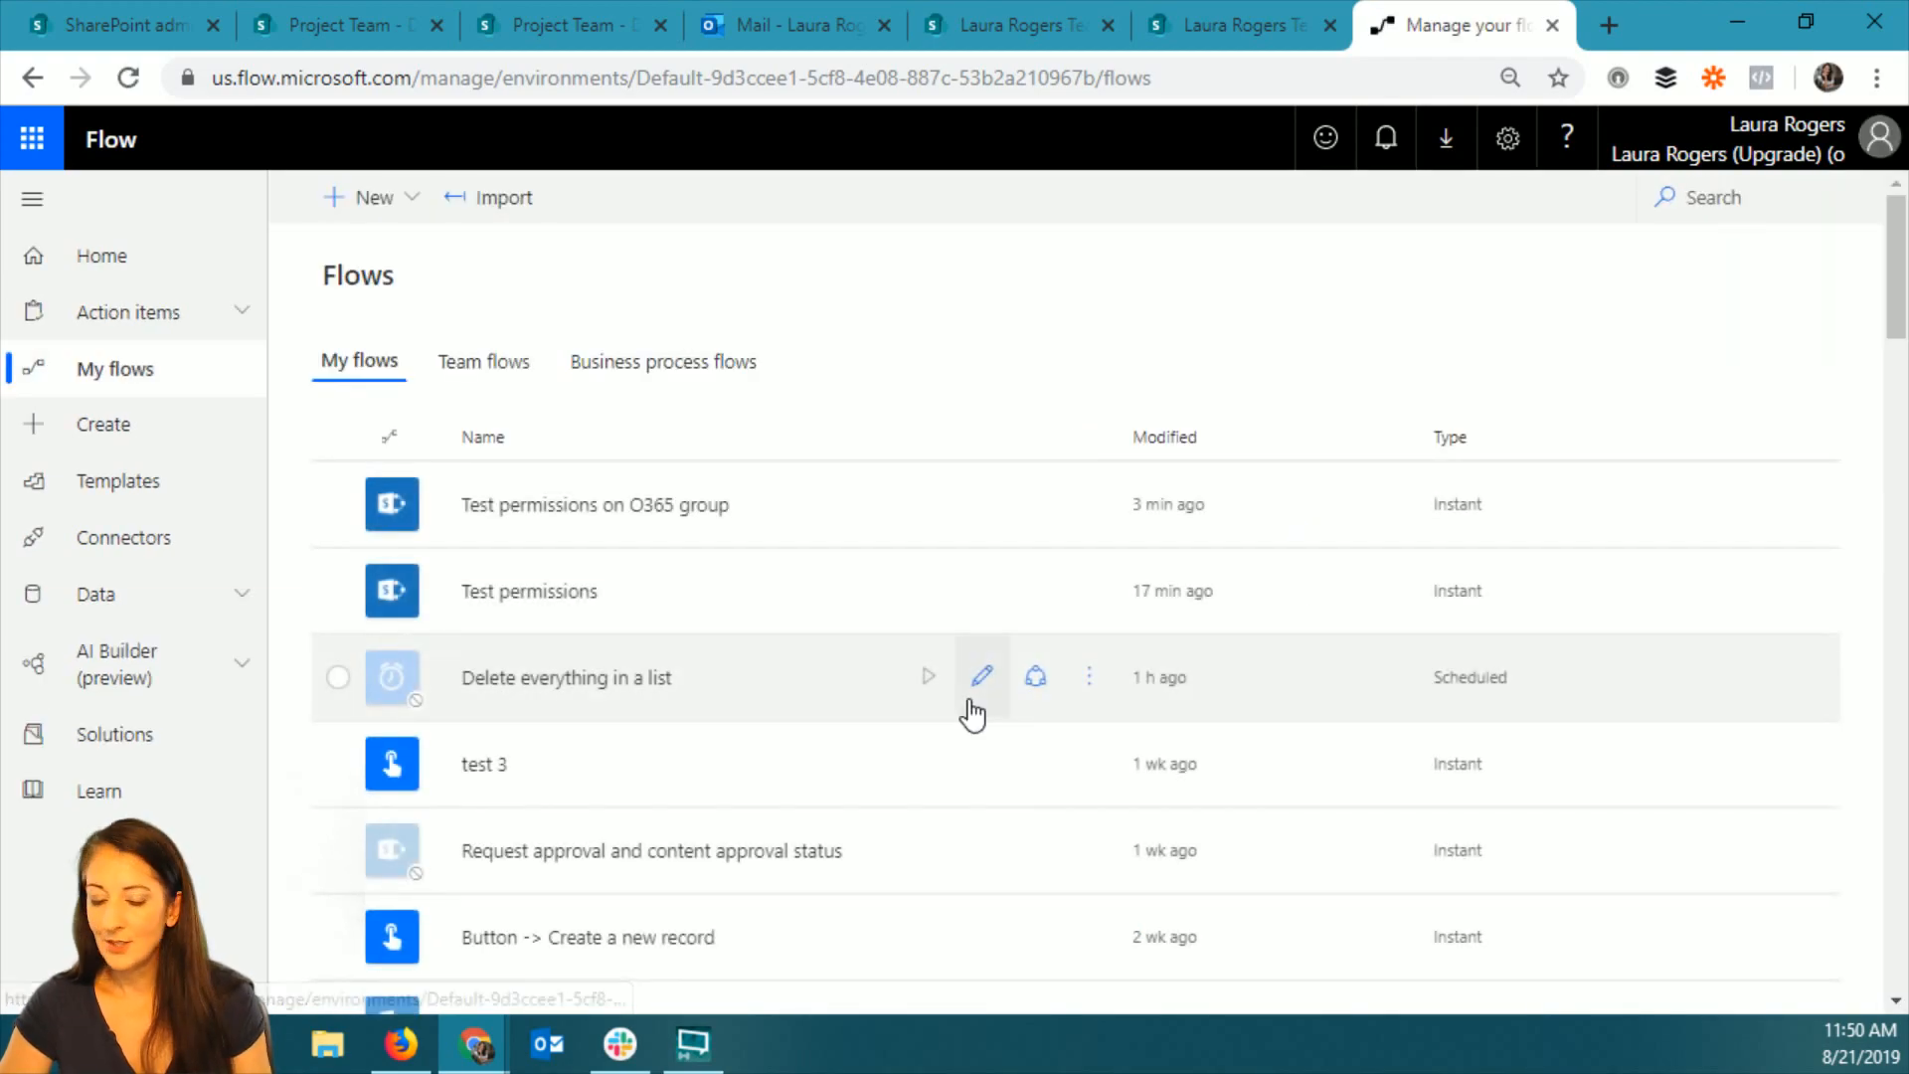
{"action": "key", "text": "F11"}
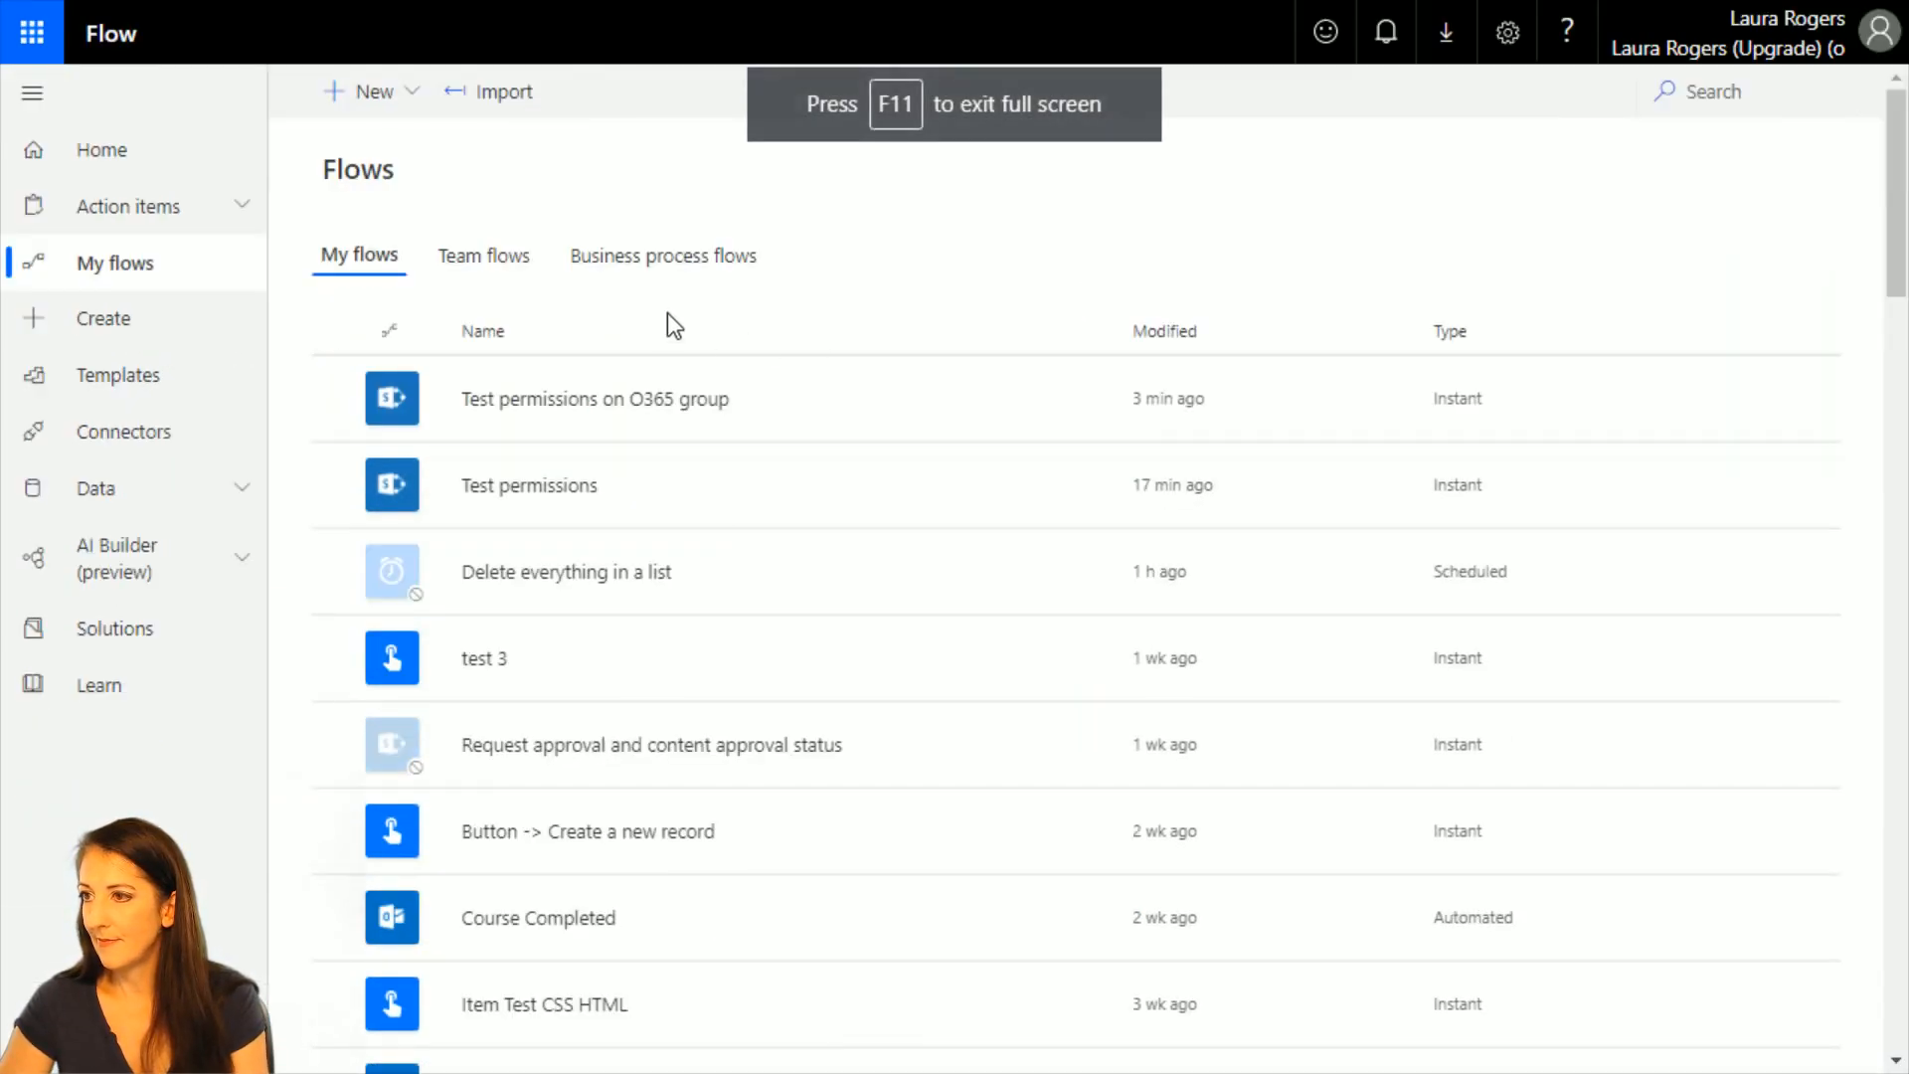
{"action": "left_click", "coordinate": [374, 92]}
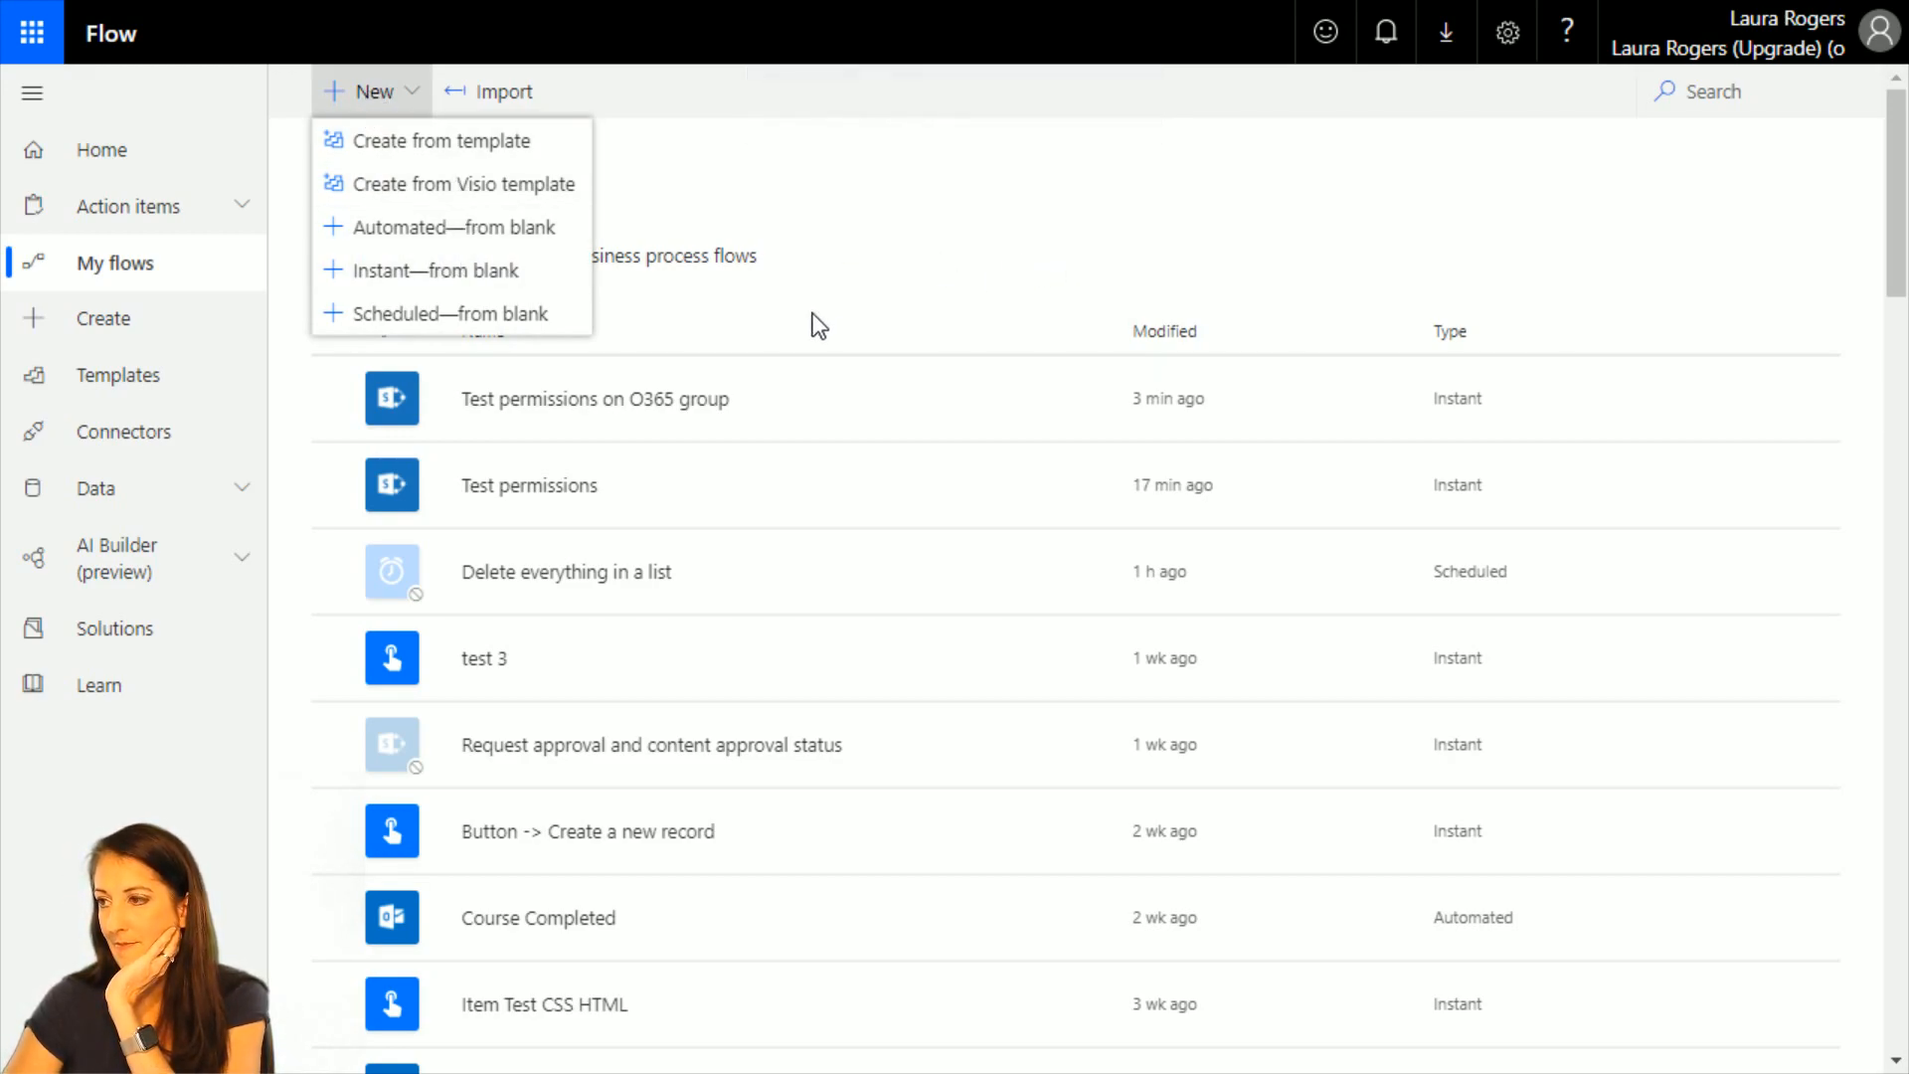
{"action": "left_click", "coordinate": [972, 281]}
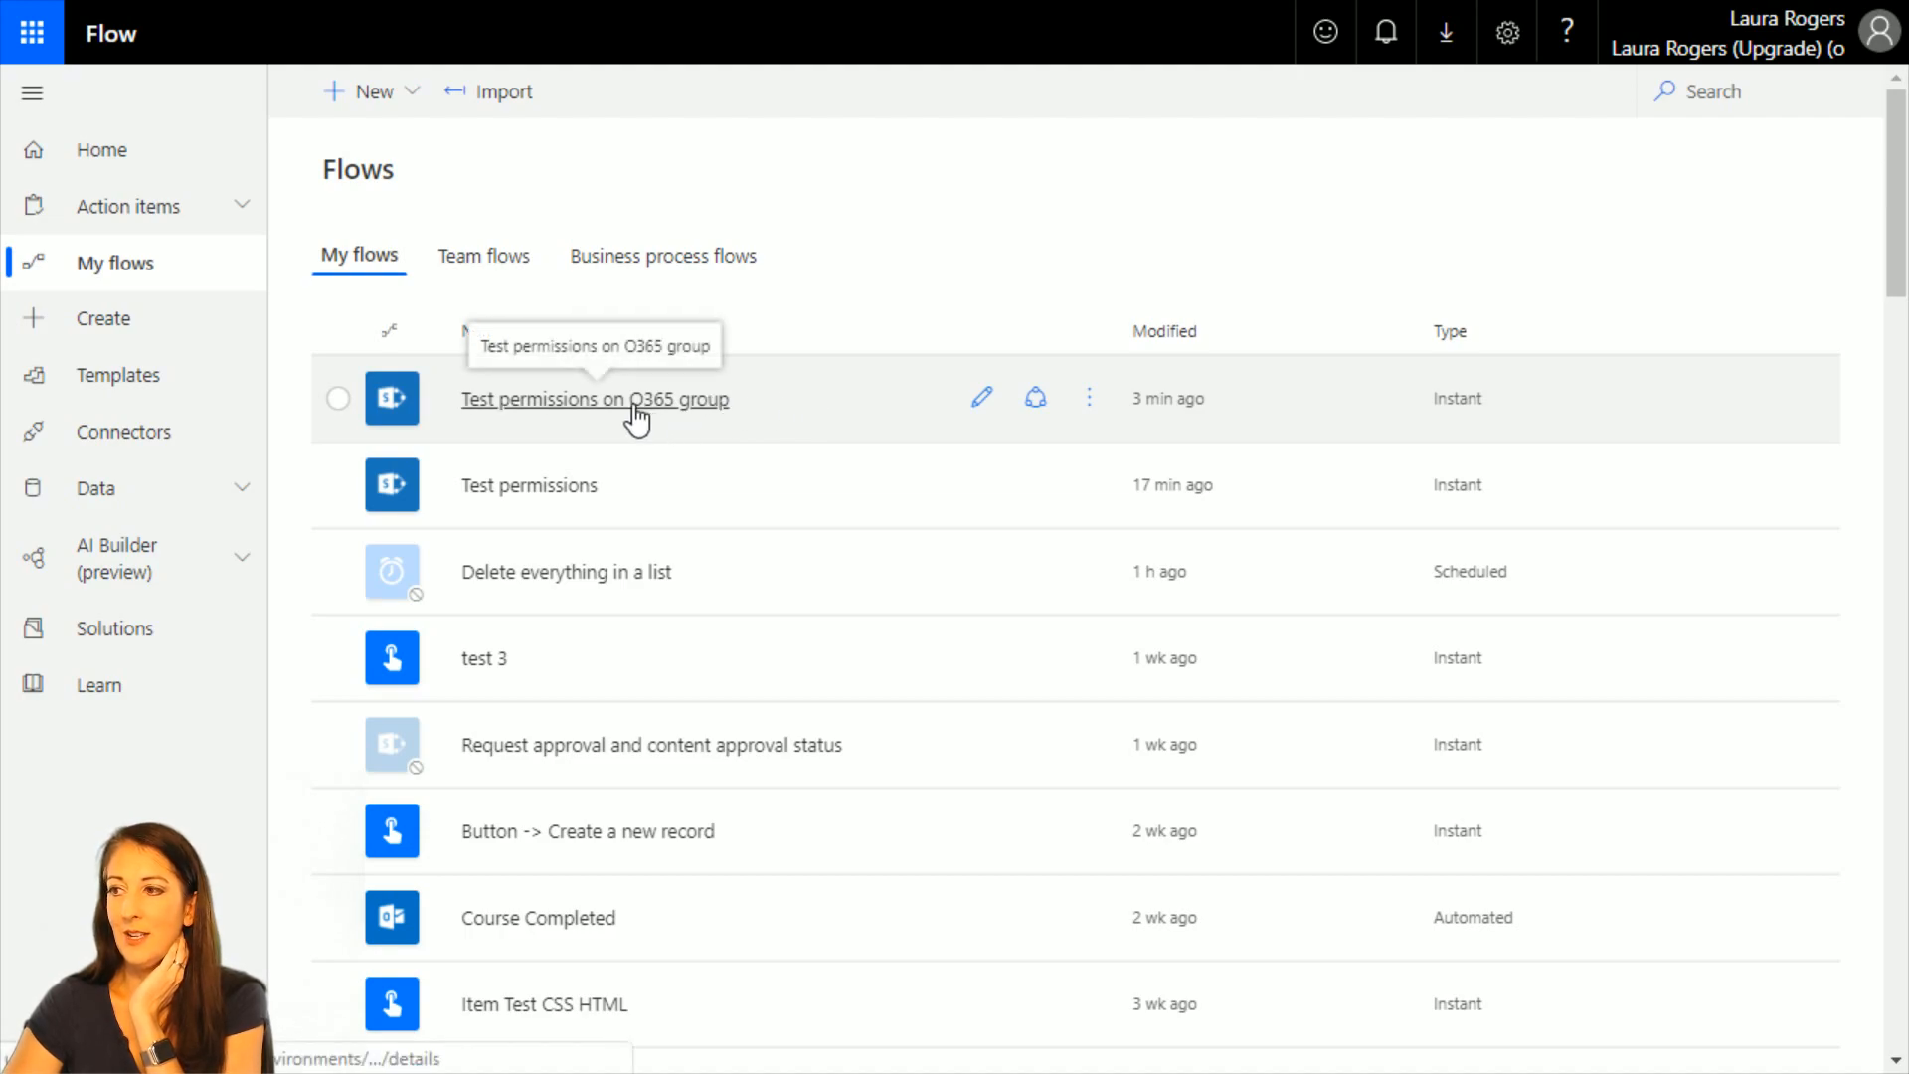
Save a copy of the Test permissions on O365 group flow under the name "Permissions on folder".
{"action": "left_click", "coordinate": [1090, 397]}
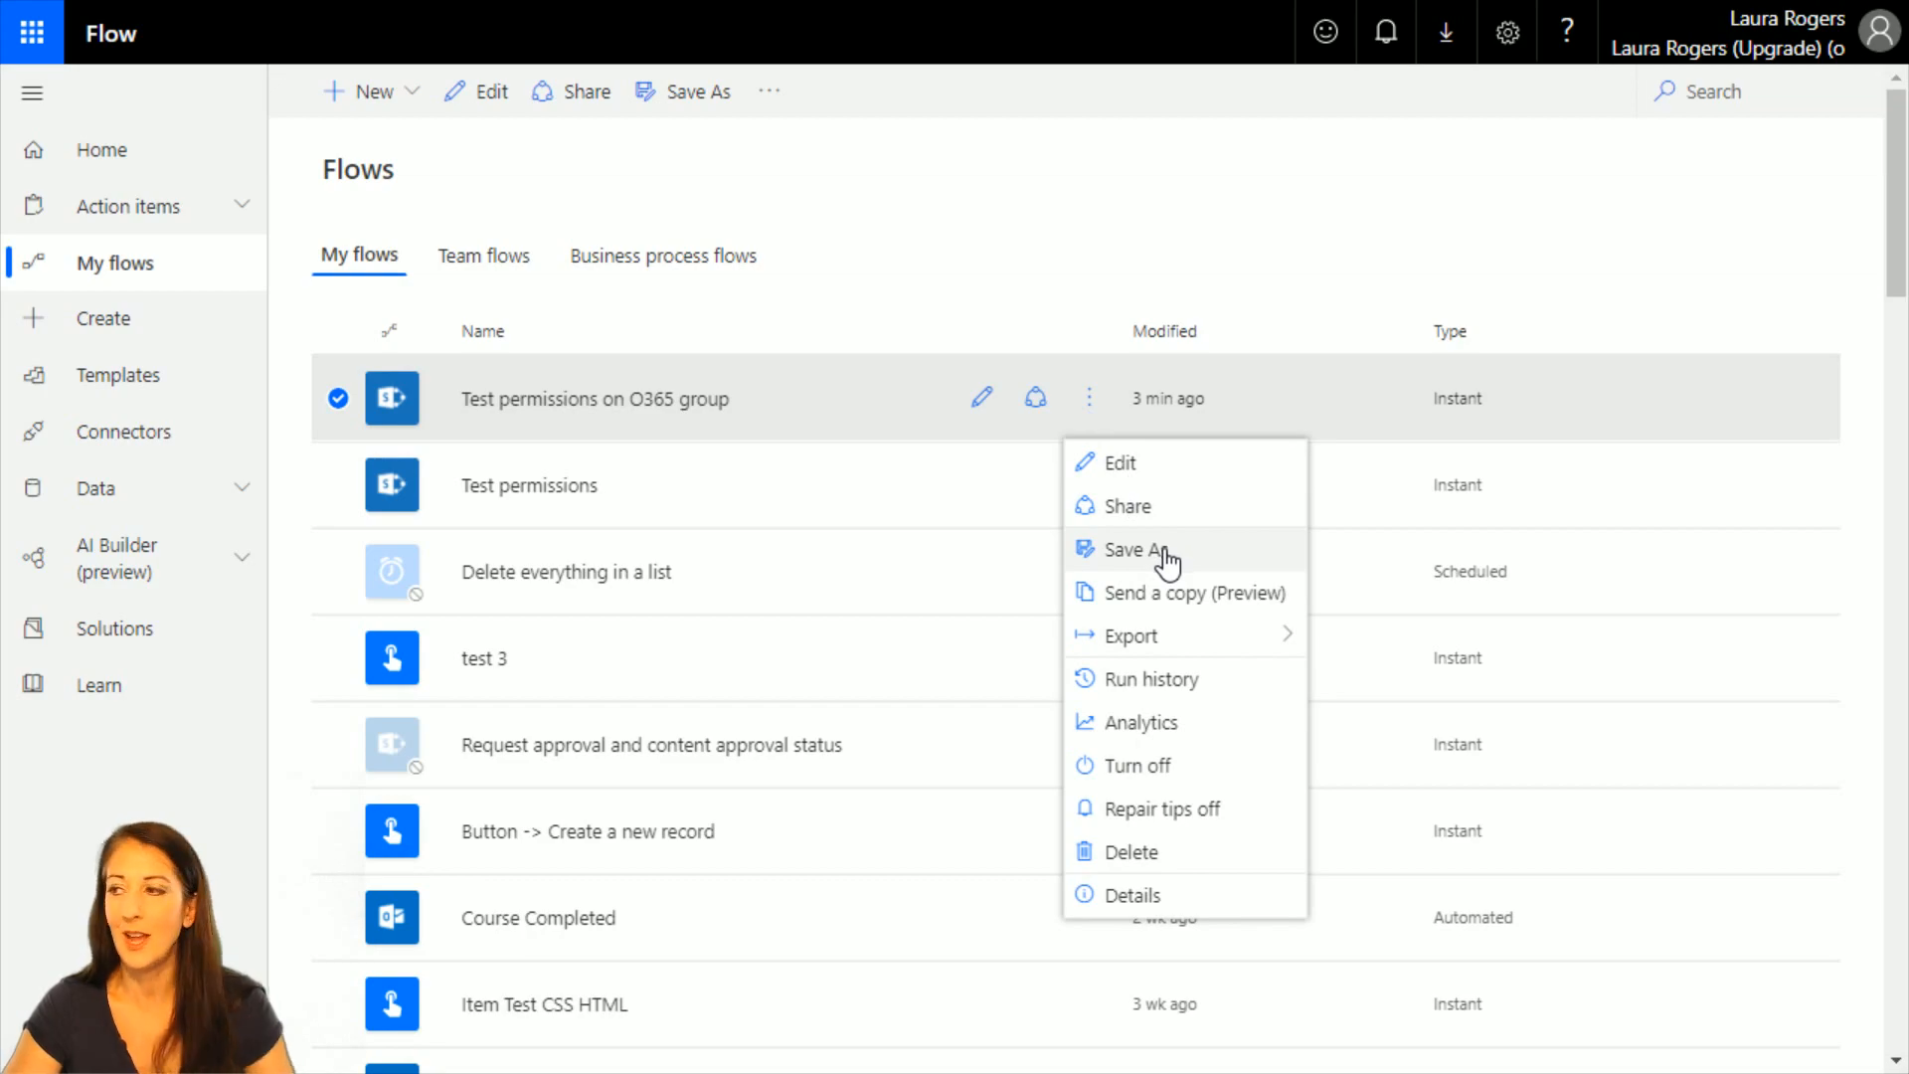
{"action": "left_click", "coordinate": [1163, 550]}
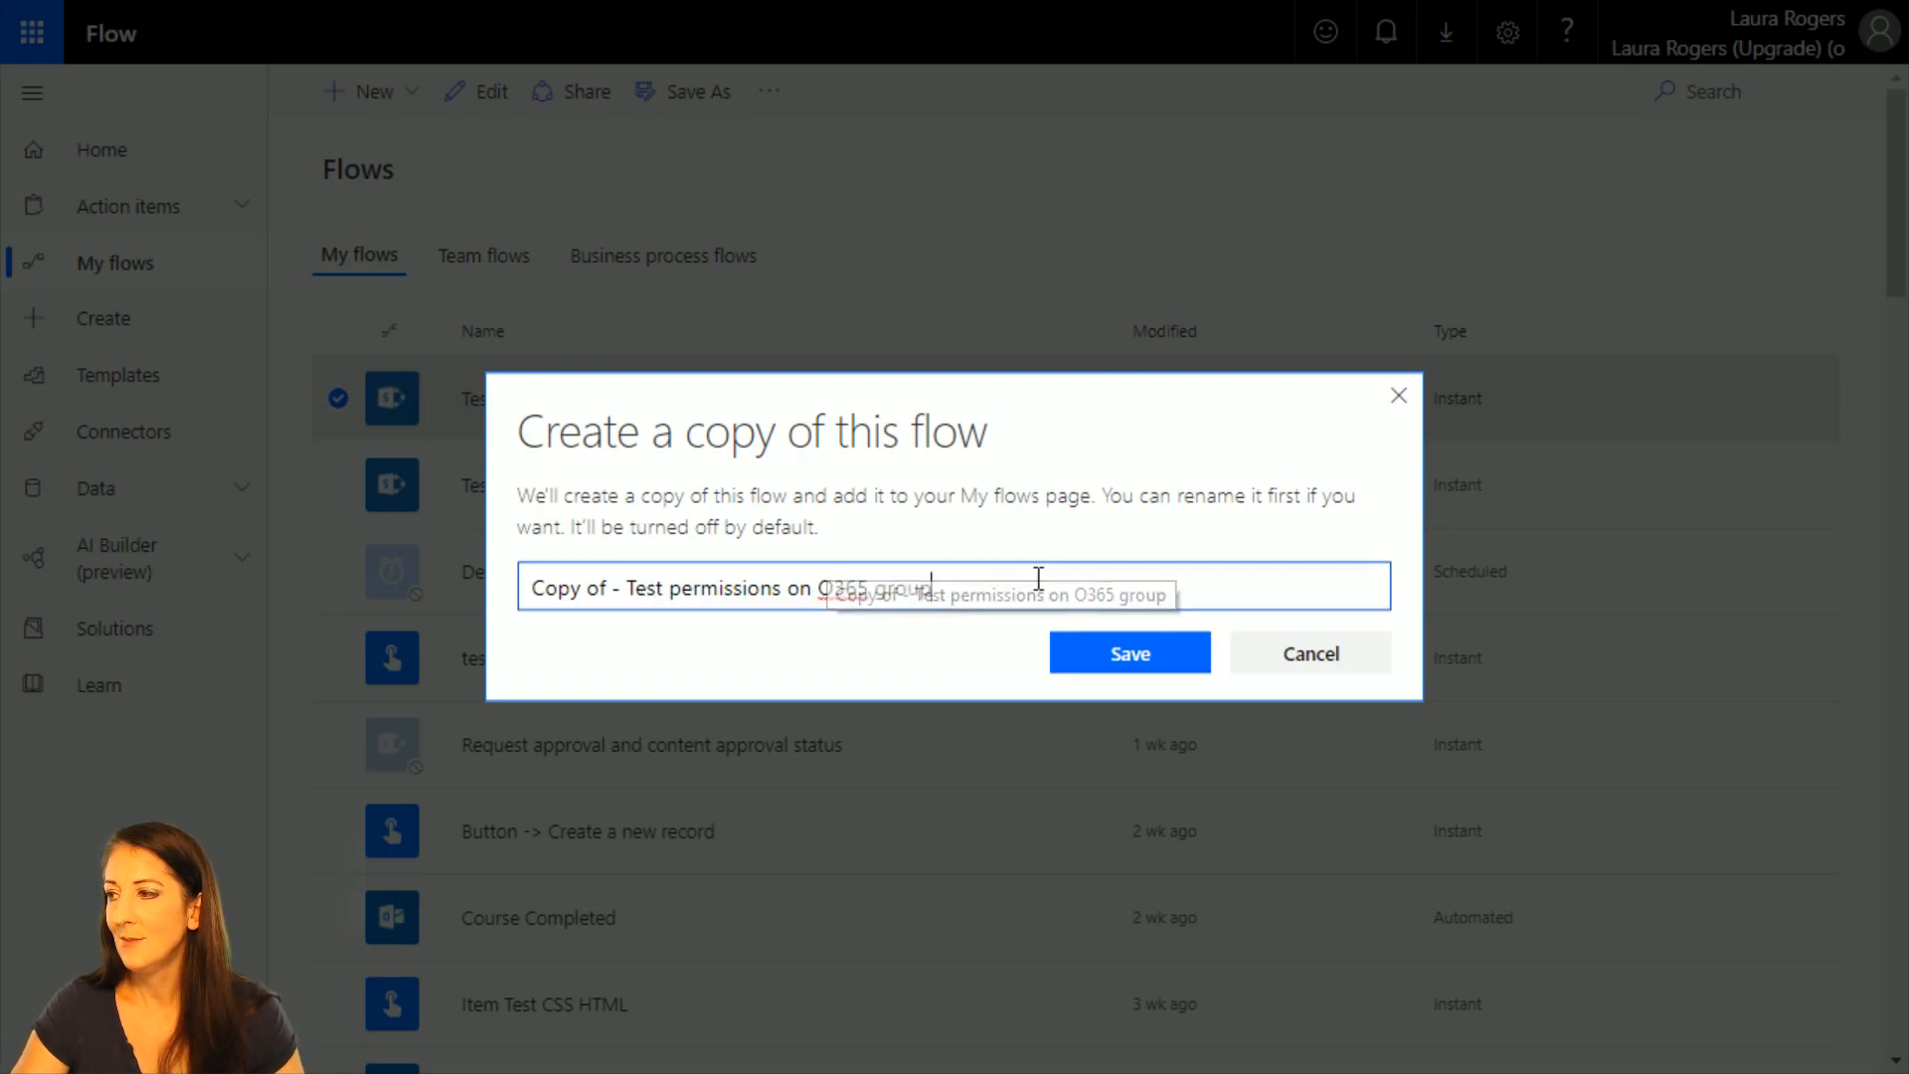
{"action": "left_click_drag", "start_coordinate": [1035, 573], "coordinate": [374, 593]}
{"action": "type", "text": "Per"}
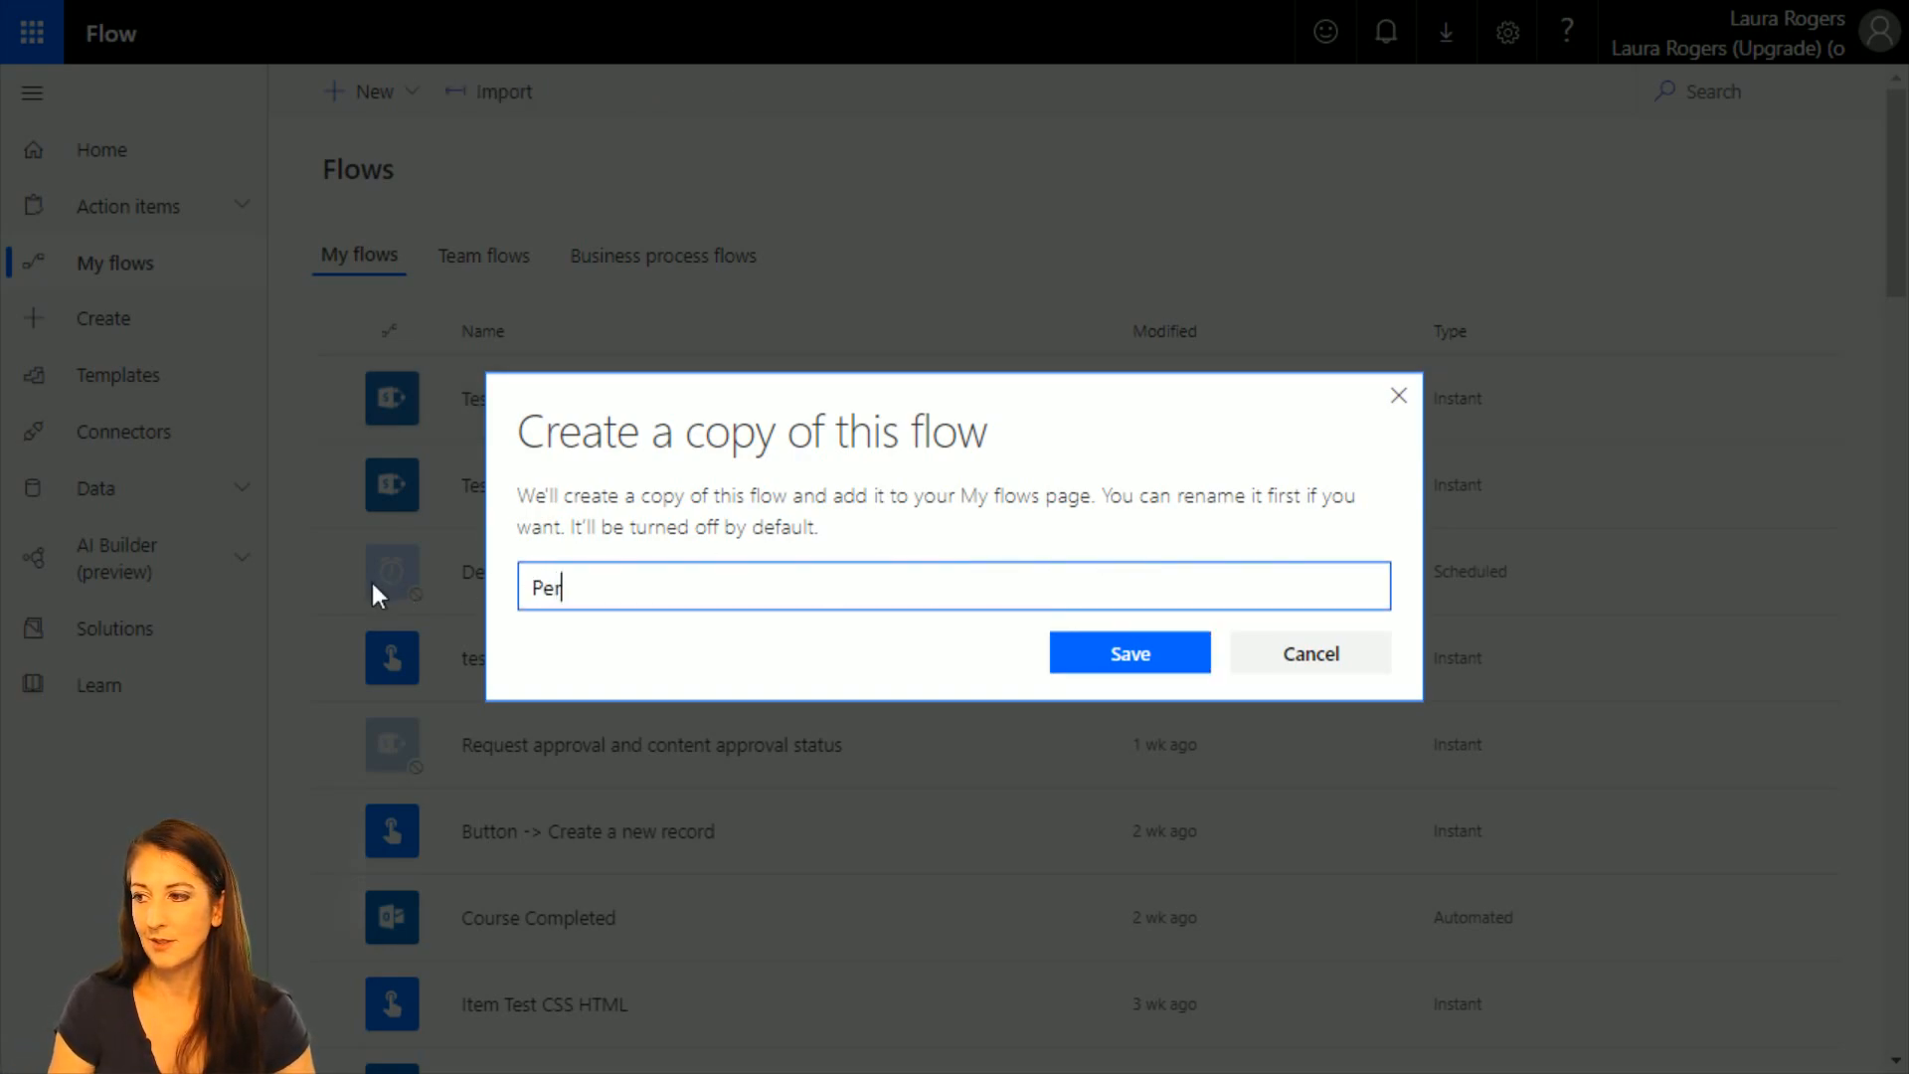
{"action": "type", "text": "missions on folde"}
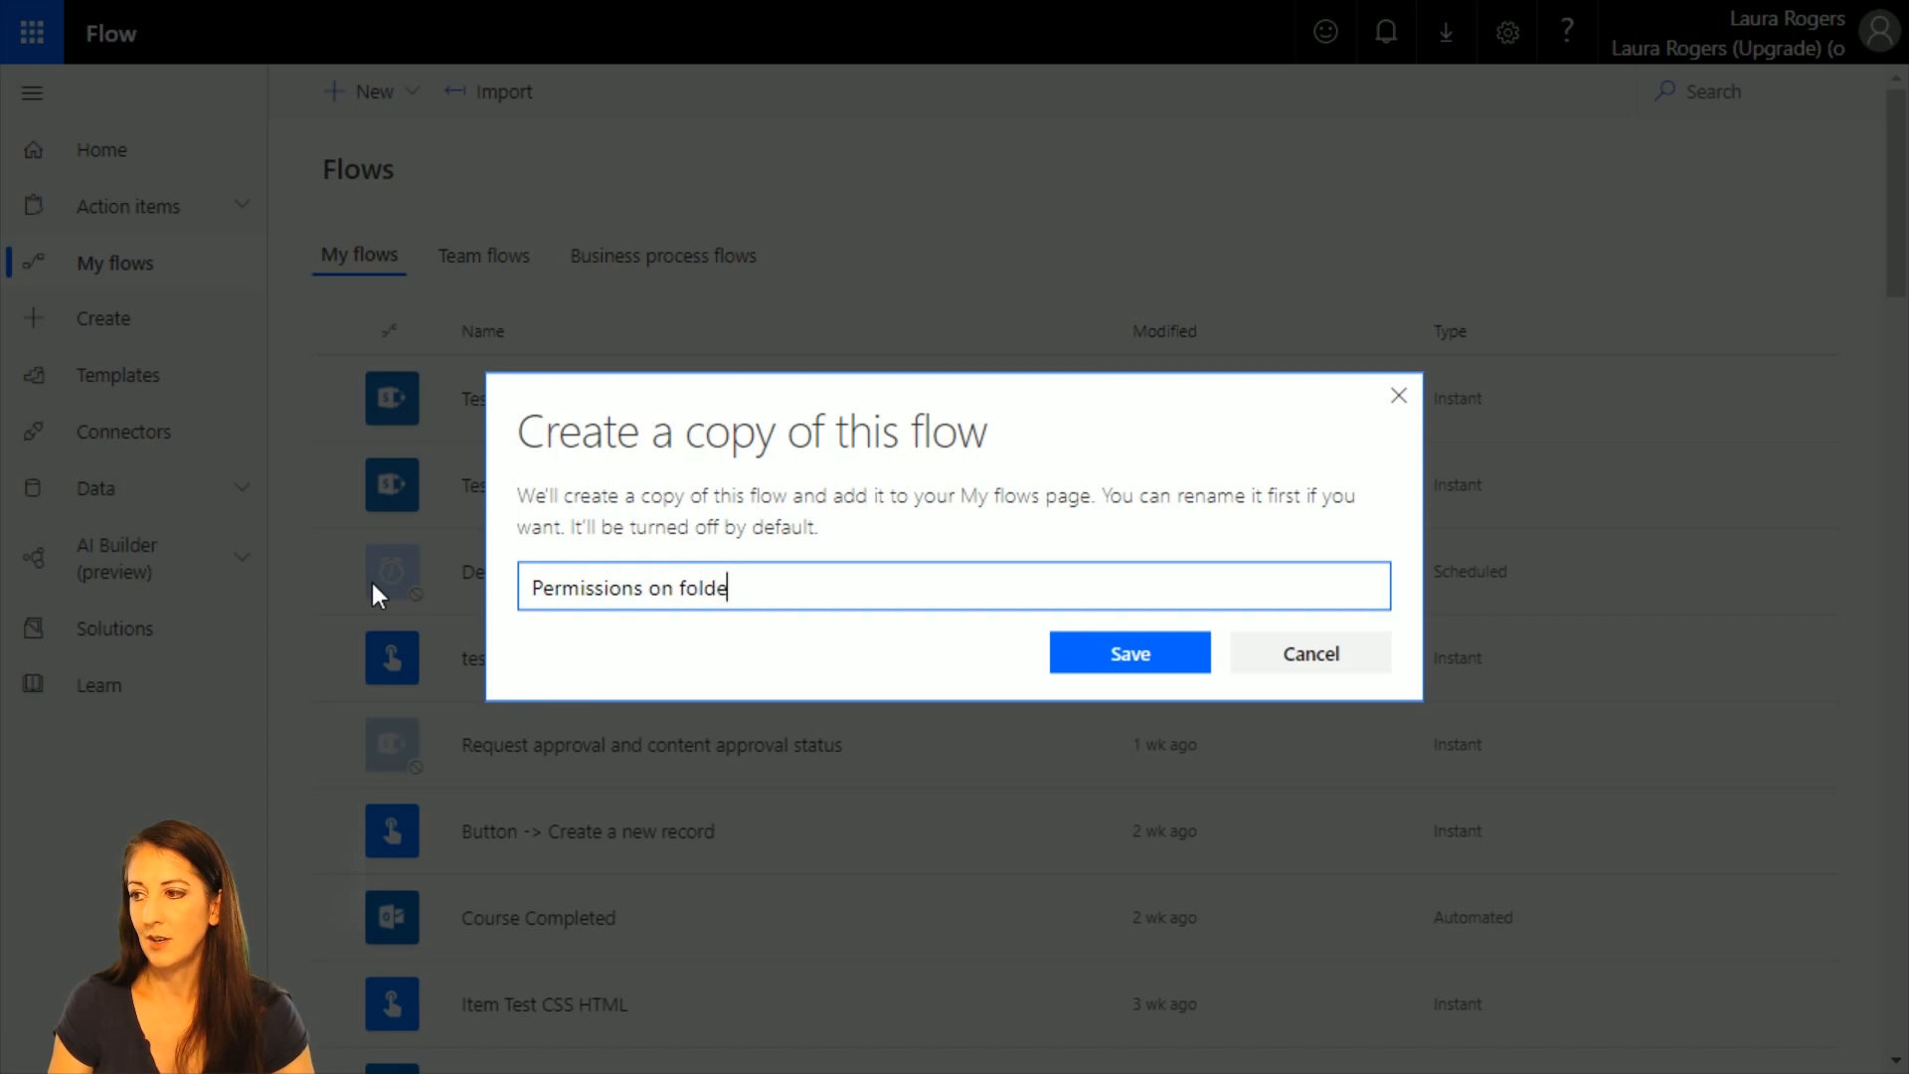
{"action": "type", "text": "r"}
{"action": "left_click", "coordinate": [1062, 656]}
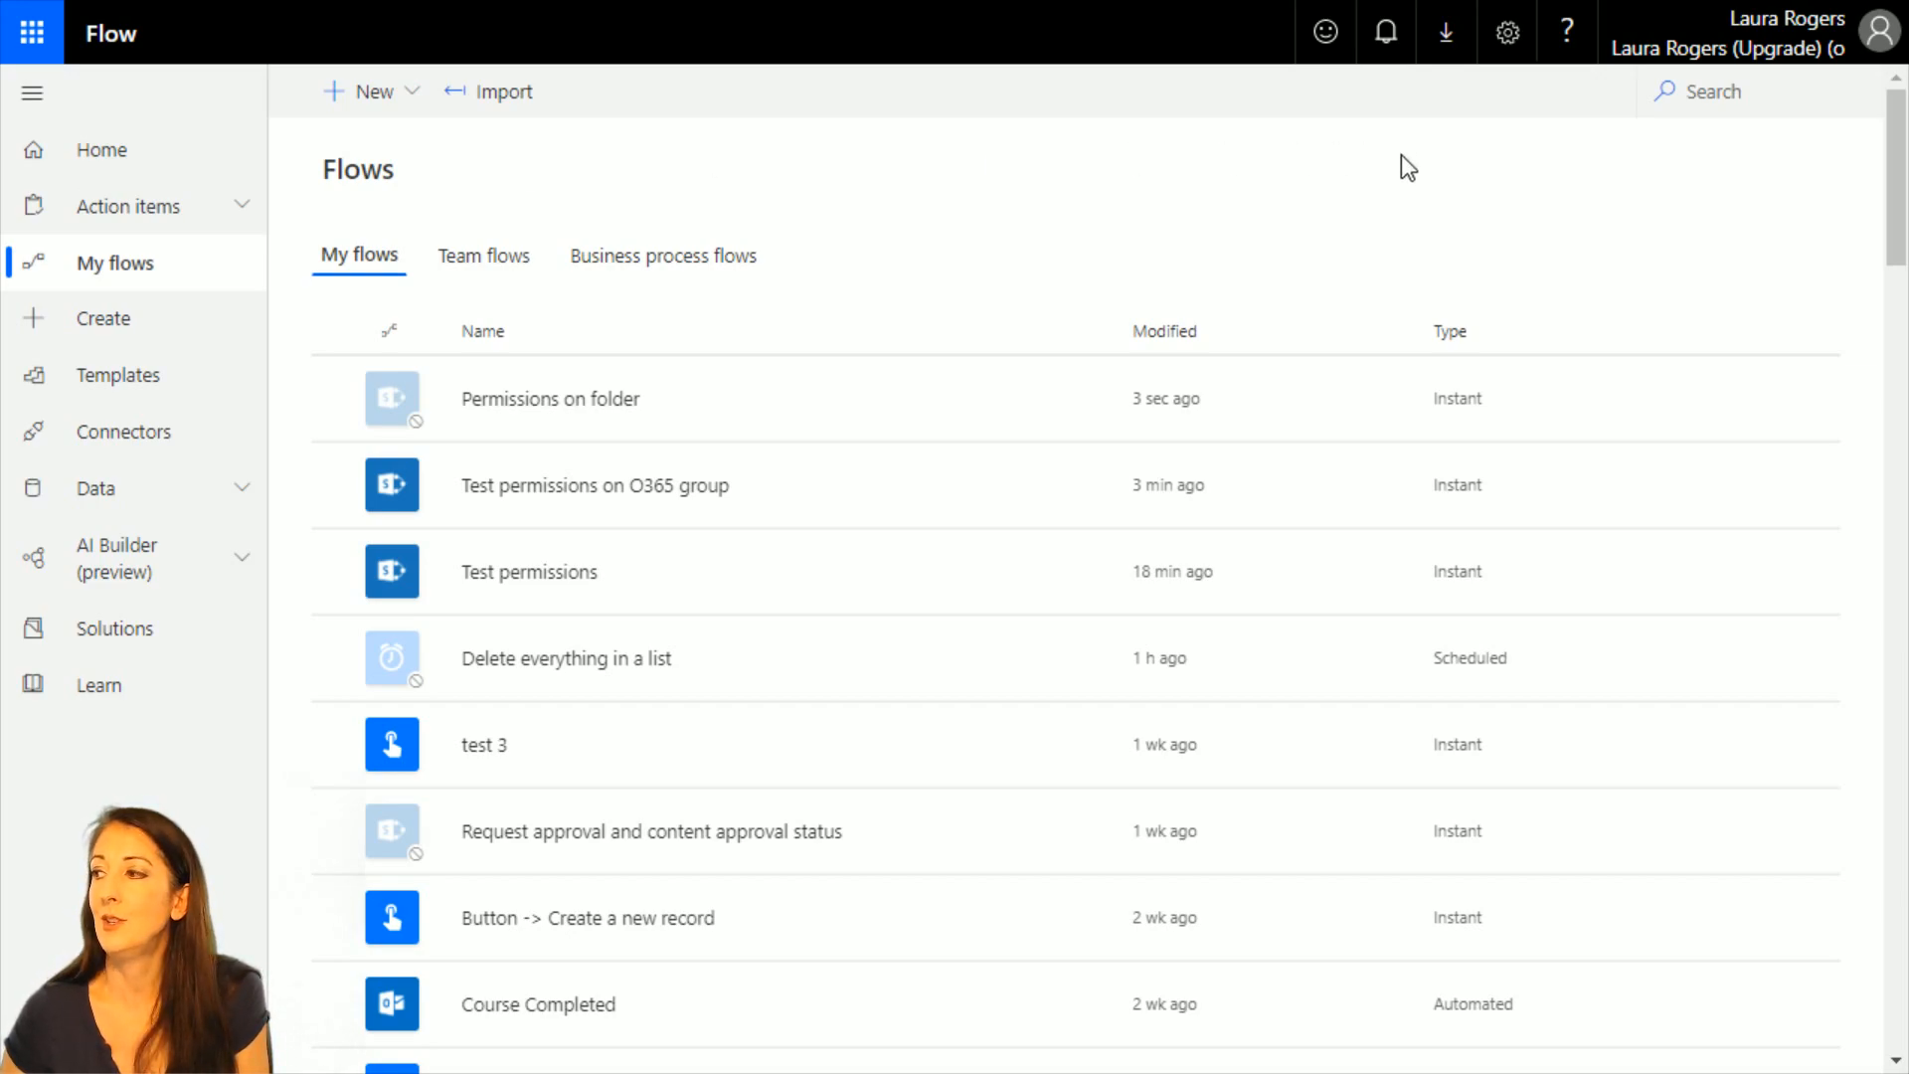
Turn on the Permissions on folder flow and open it for editing.
{"action": "left_click", "coordinate": [1089, 398]}
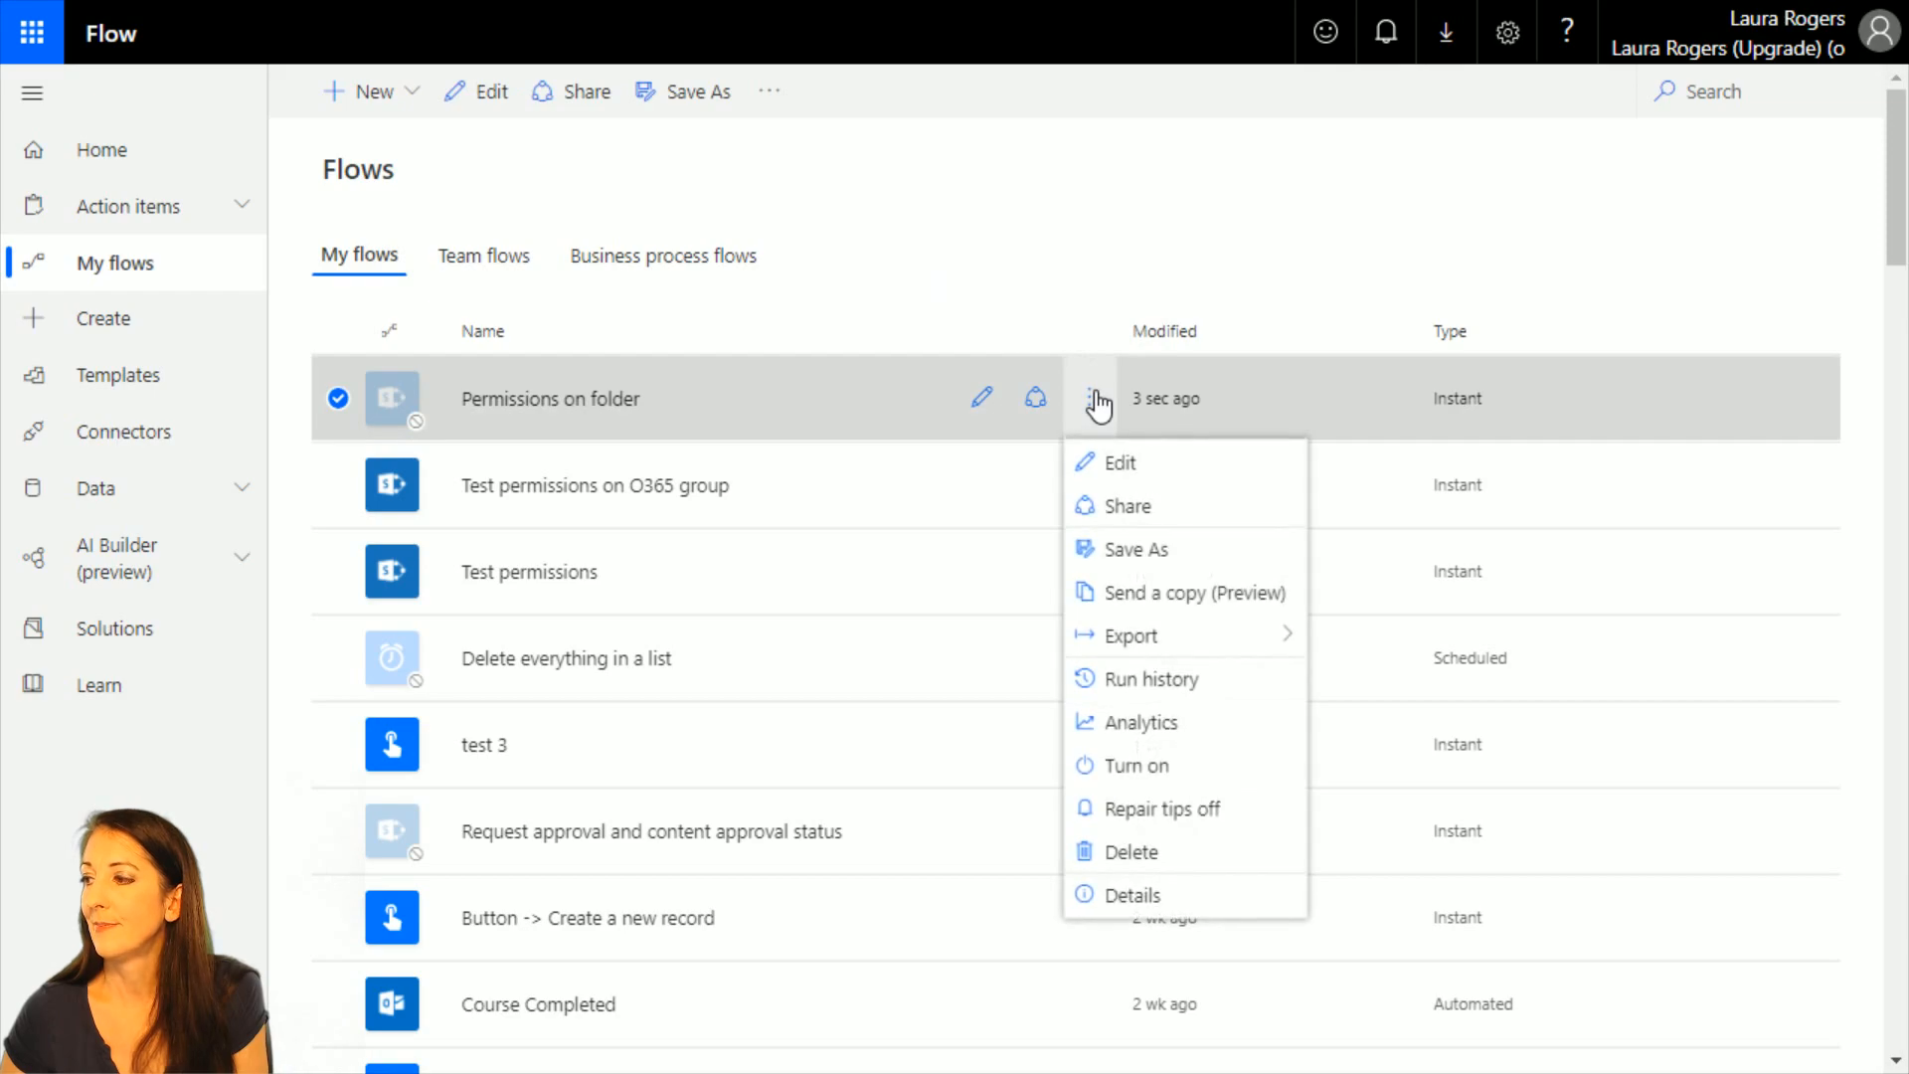
{"action": "left_click", "coordinate": [1201, 765]}
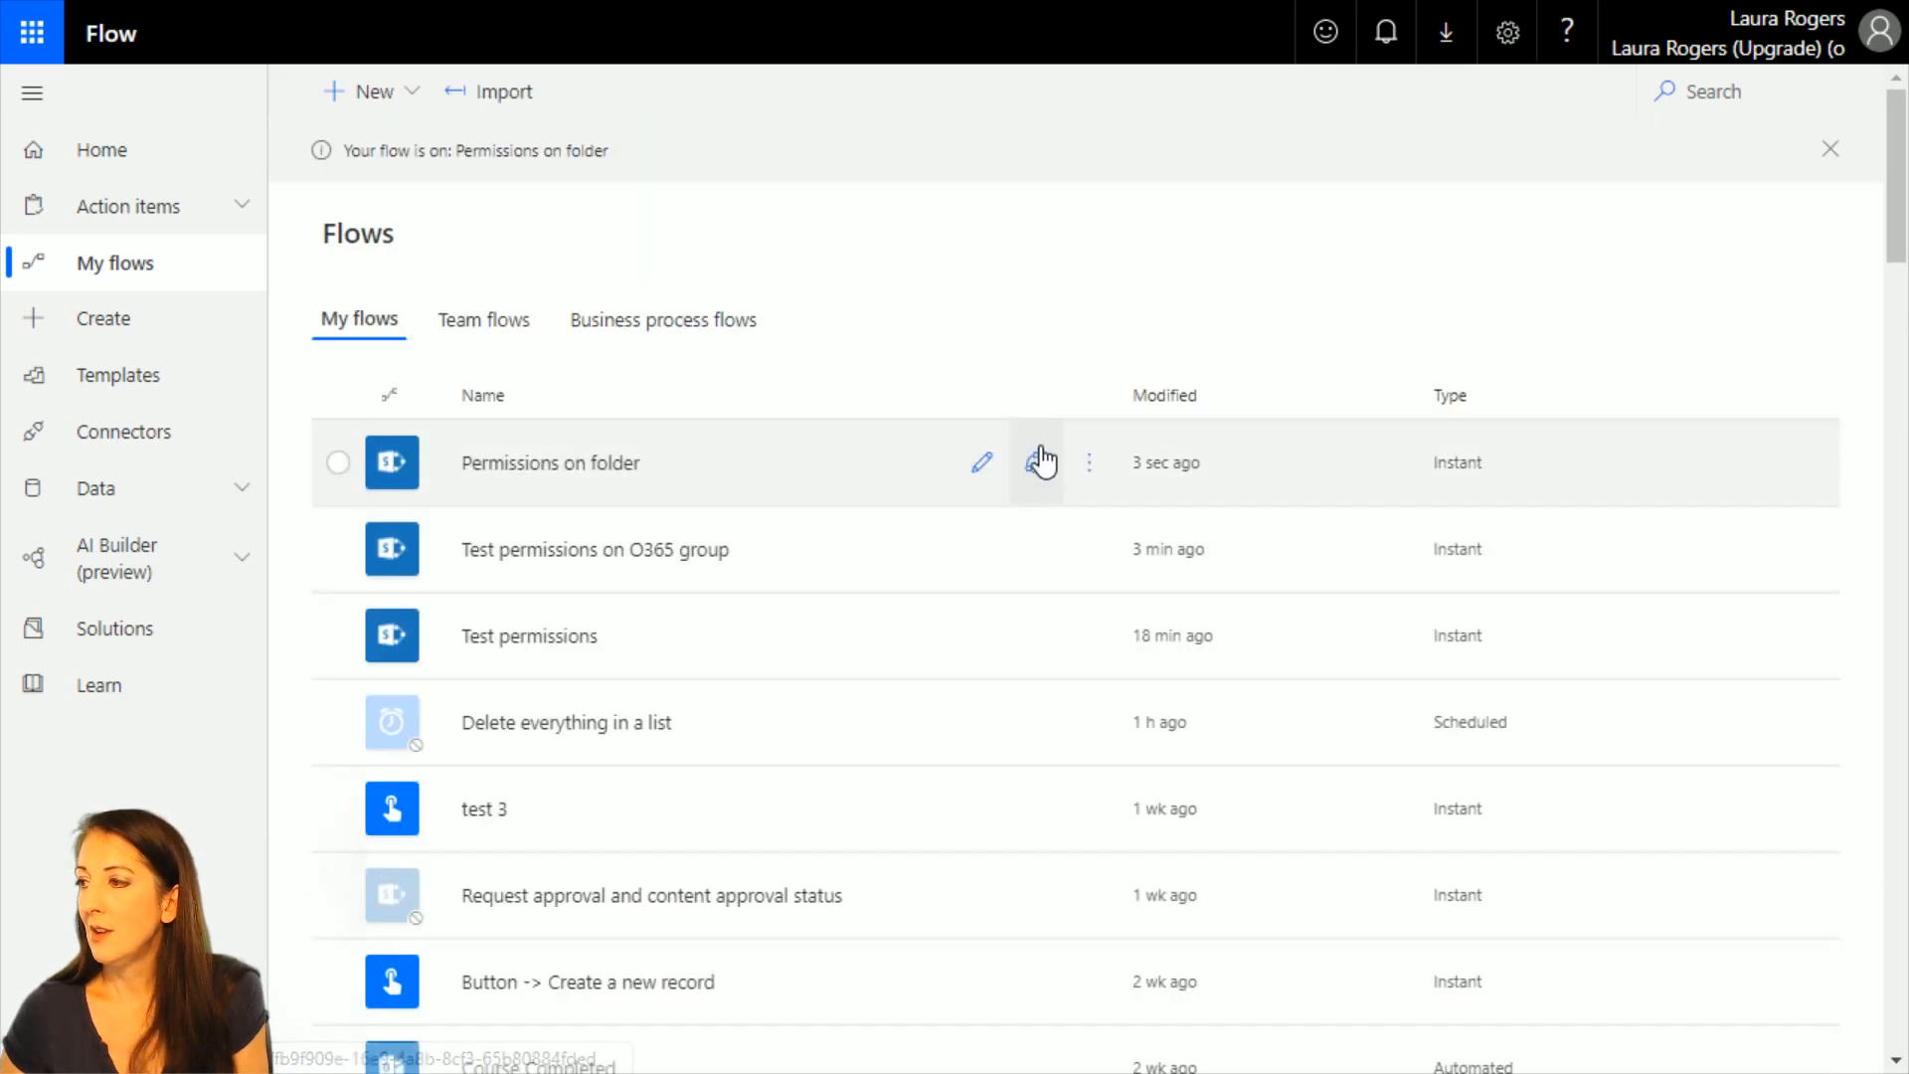
{"action": "left_click", "coordinate": [980, 465]}
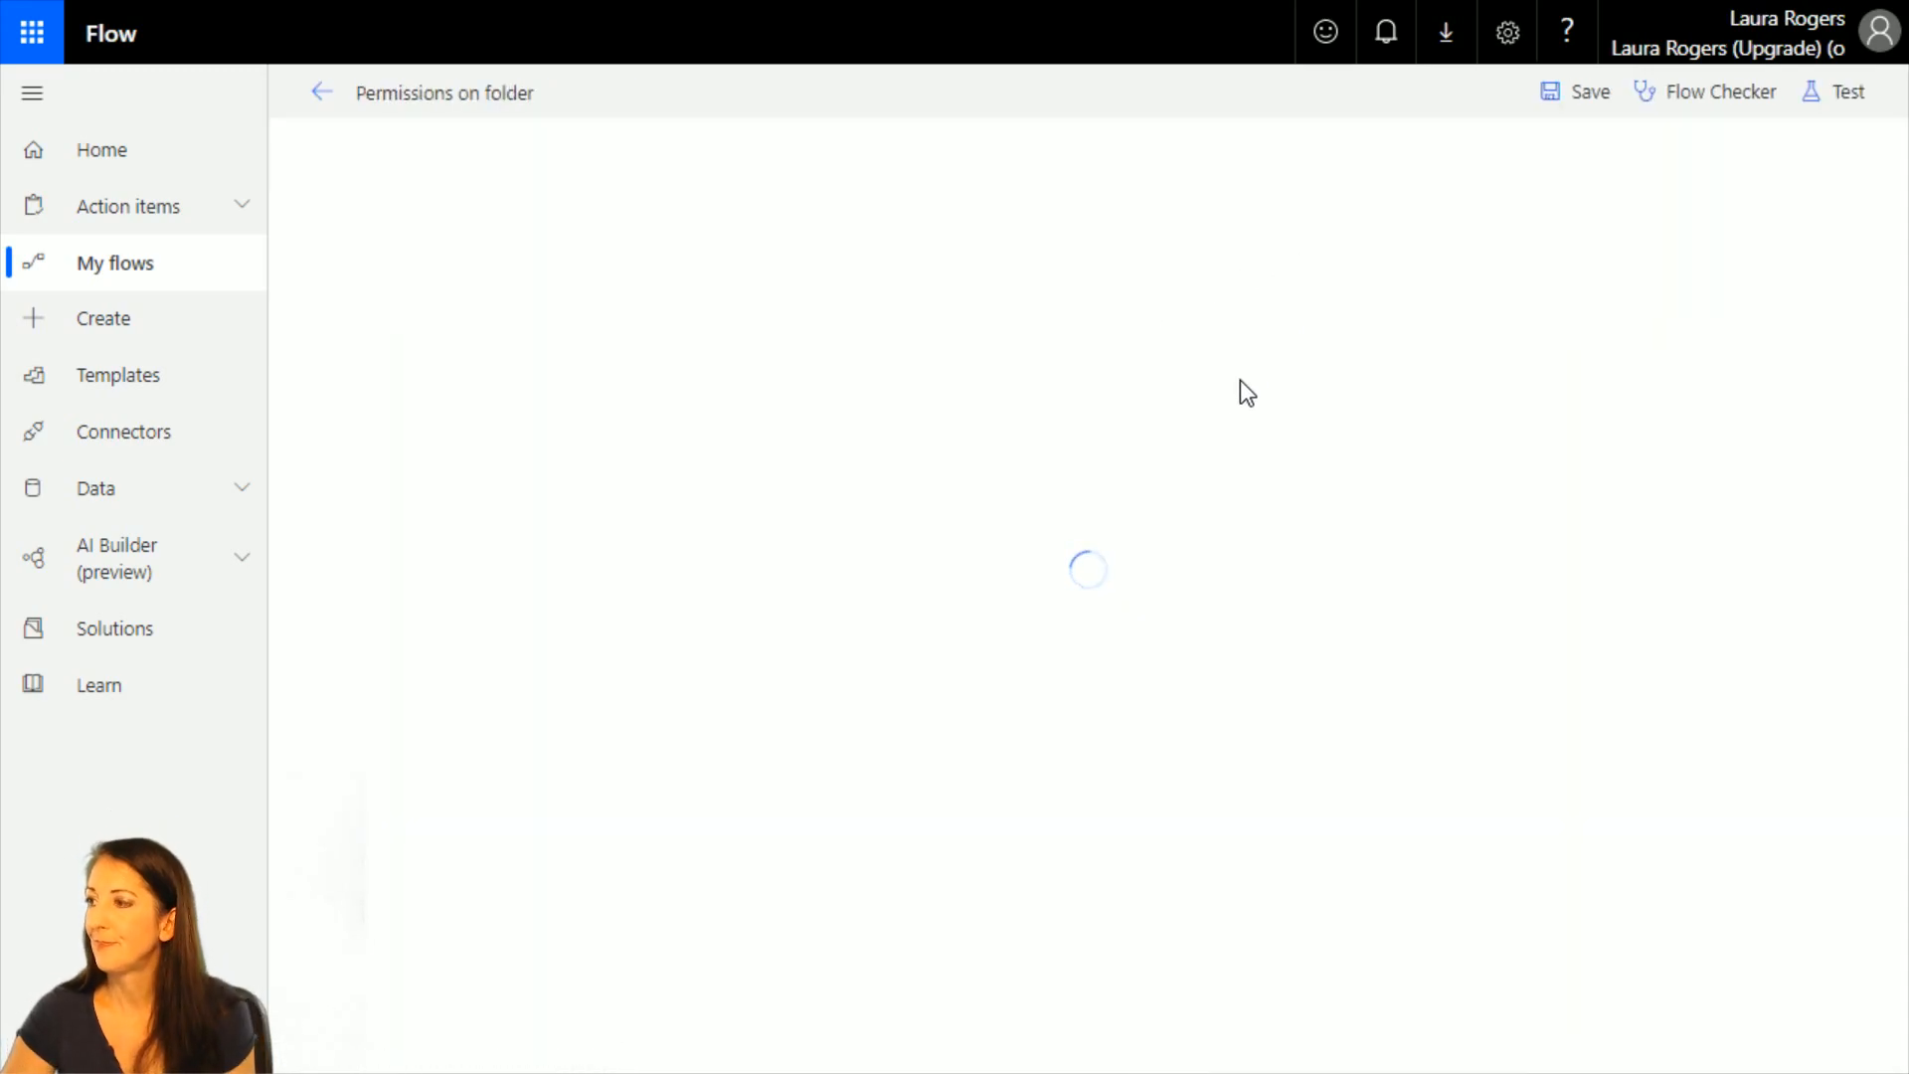
Delete the Start and wait for an approval action at the end of the flow.
{"action": "scroll", "coordinate": [1442, 845], "scroll_direction": "down", "scroll_amount": 3}
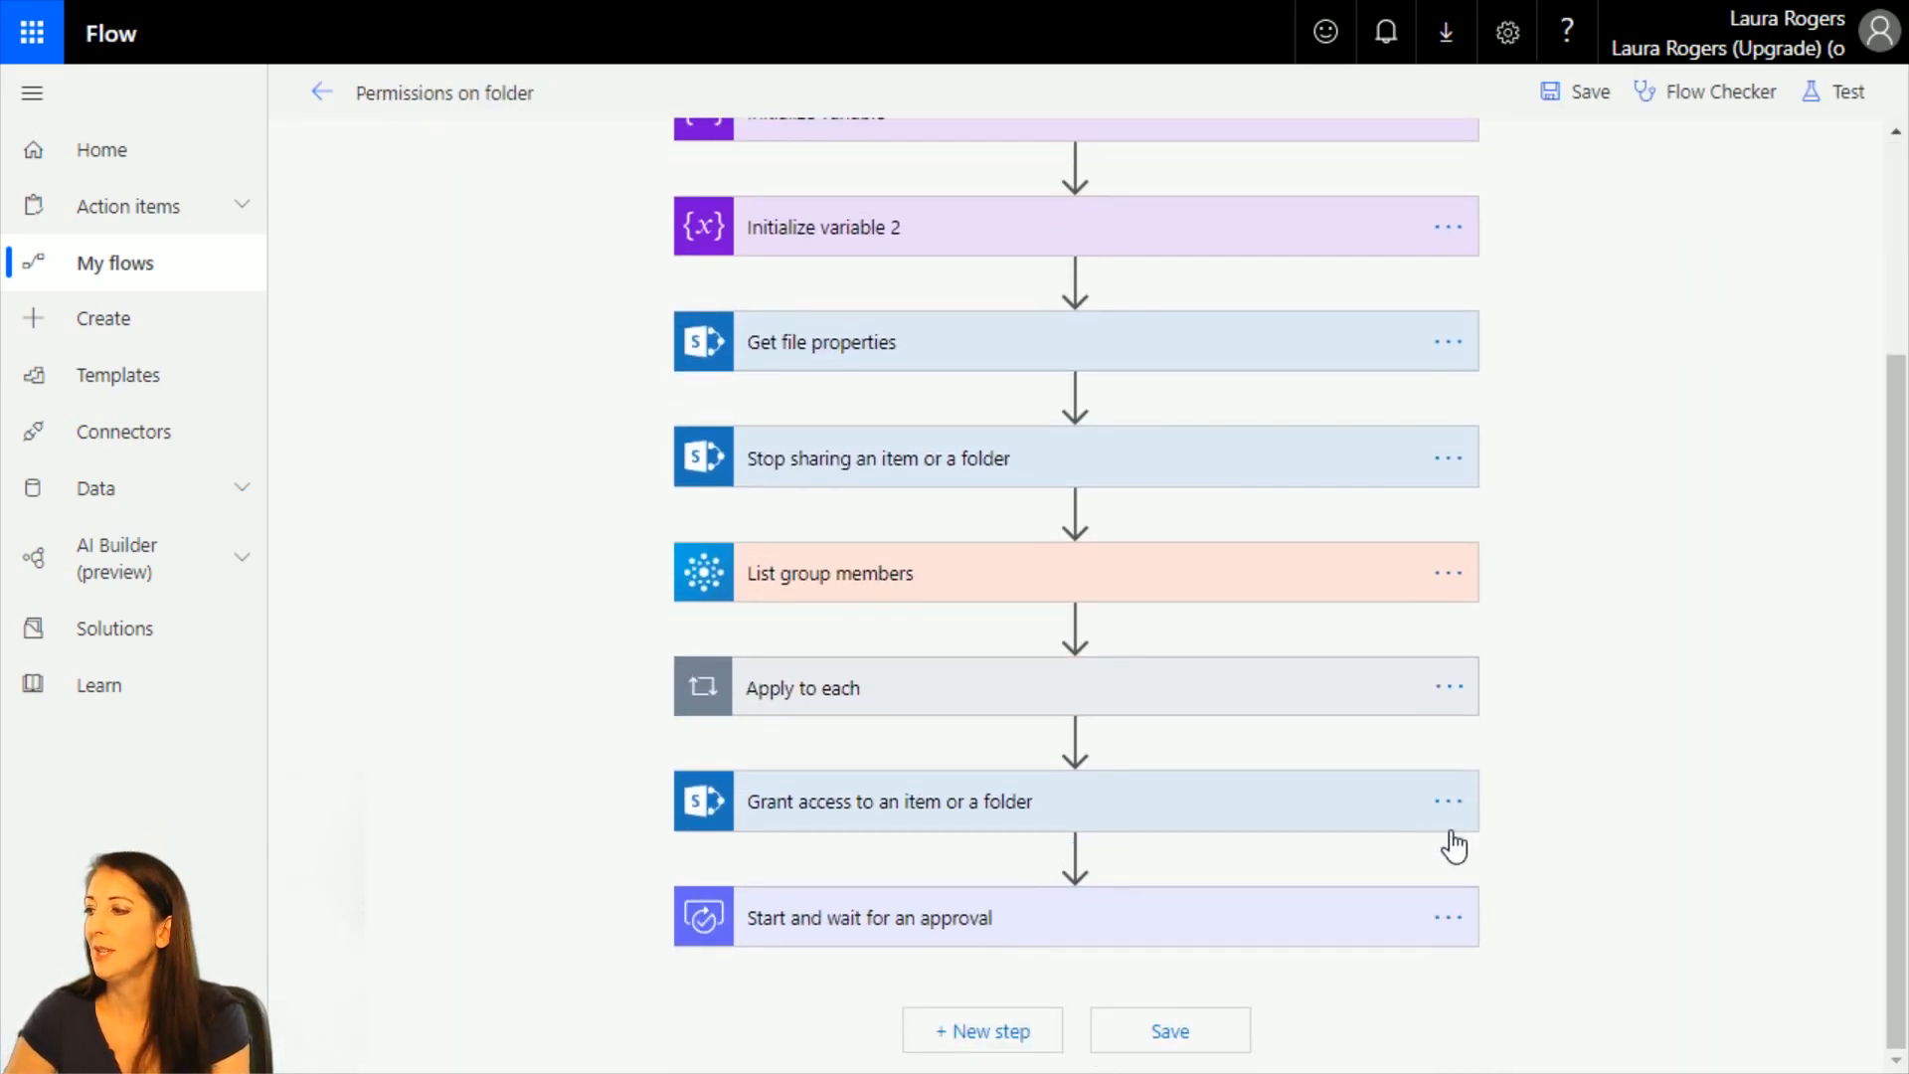
{"action": "left_click", "coordinate": [1454, 930]}
{"action": "left_click", "coordinate": [1577, 904]}
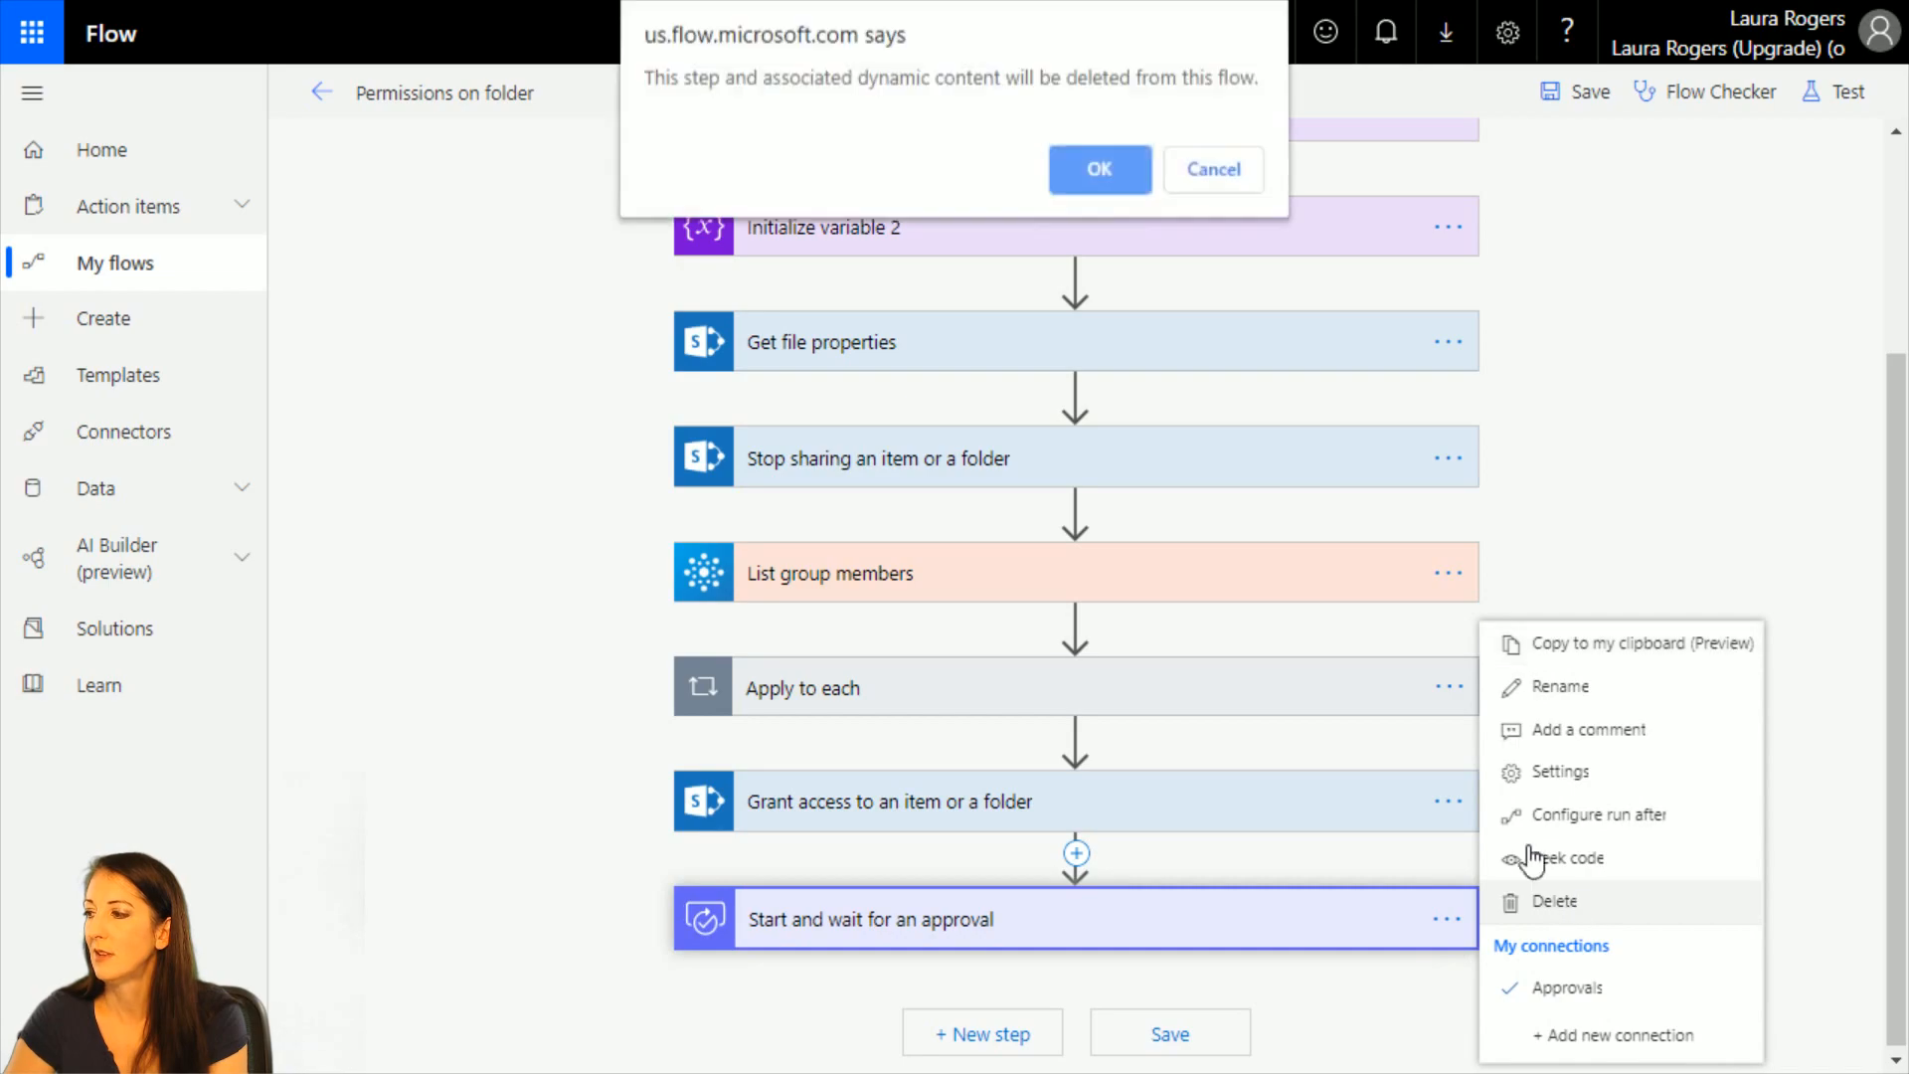
{"action": "left_click", "coordinate": [1101, 171]}
Delete the Grant access to an item or a folder action from the flow.
{"action": "left_click", "coordinate": [1449, 913]}
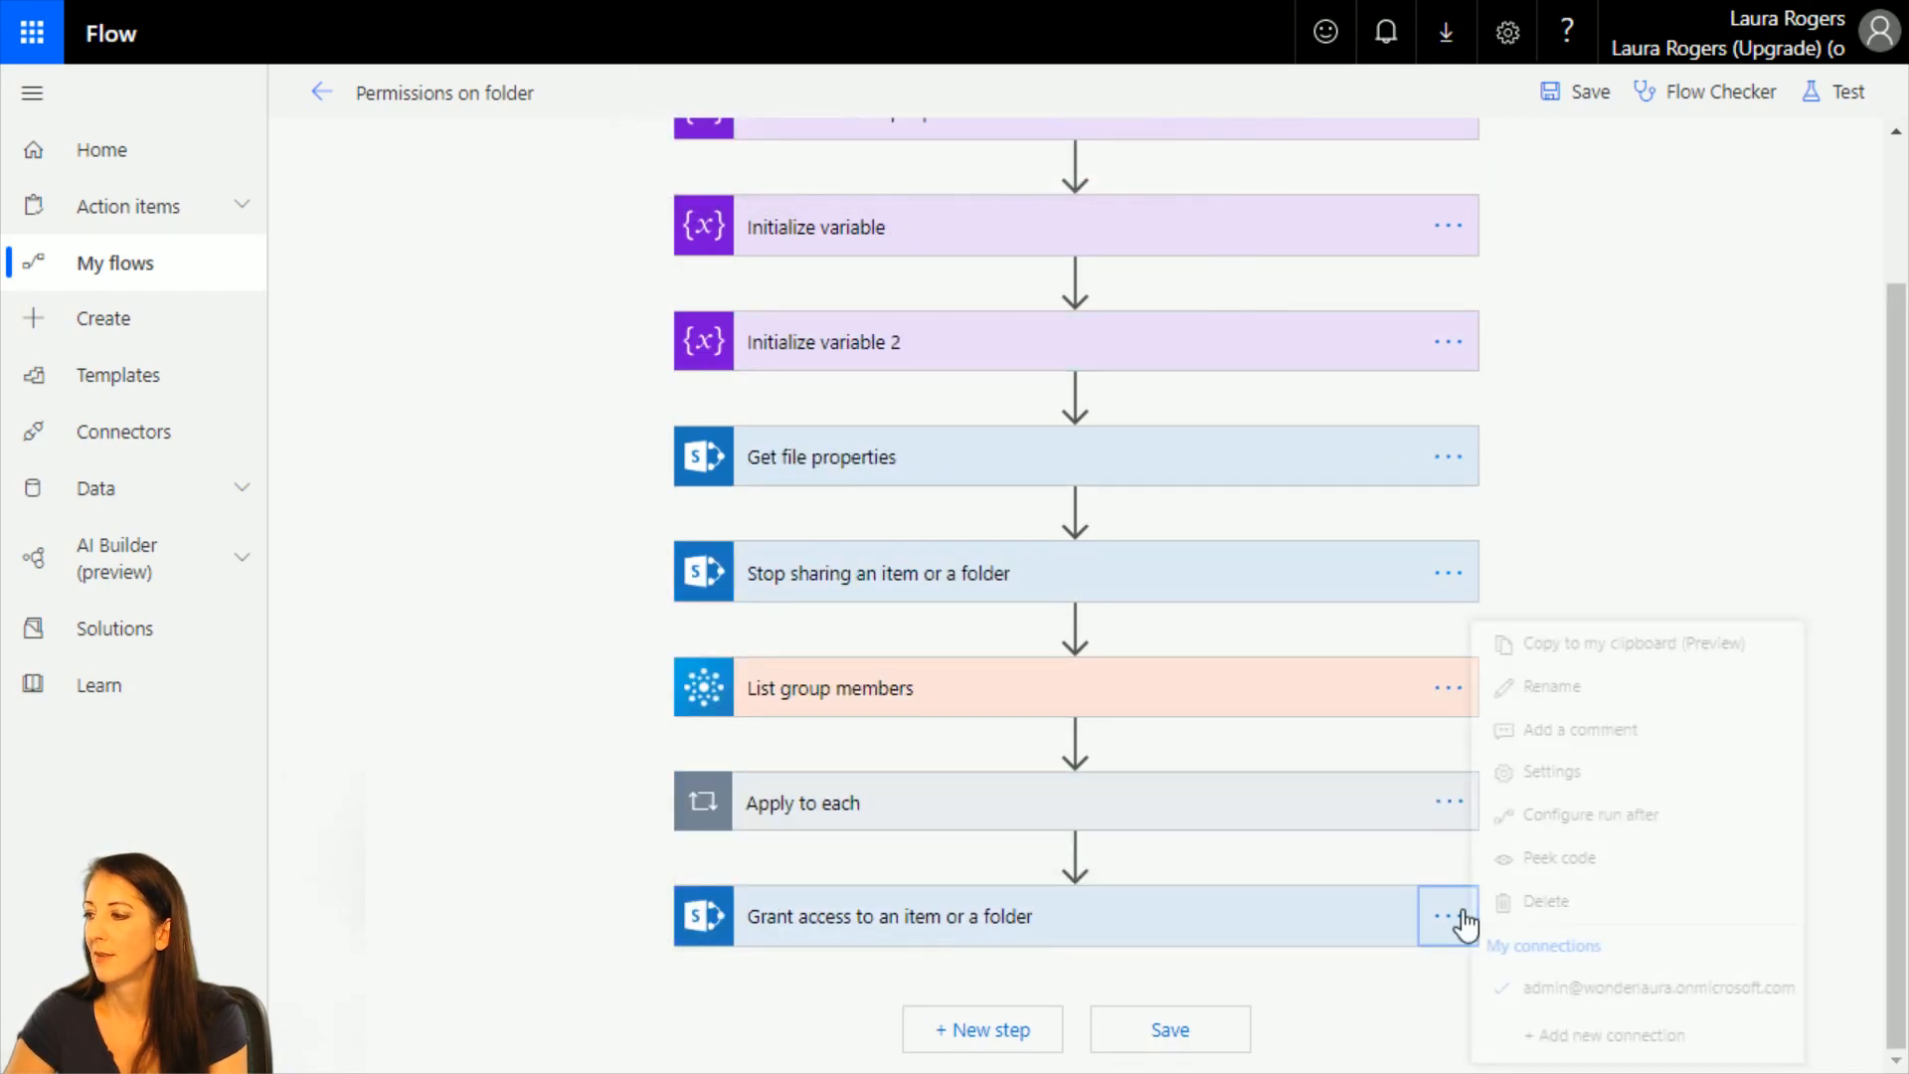
{"action": "left_click", "coordinate": [1559, 903]}
{"action": "left_click", "coordinate": [1470, 916]}
{"action": "left_click", "coordinate": [1537, 904]}
{"action": "left_click", "coordinate": [1470, 918]}
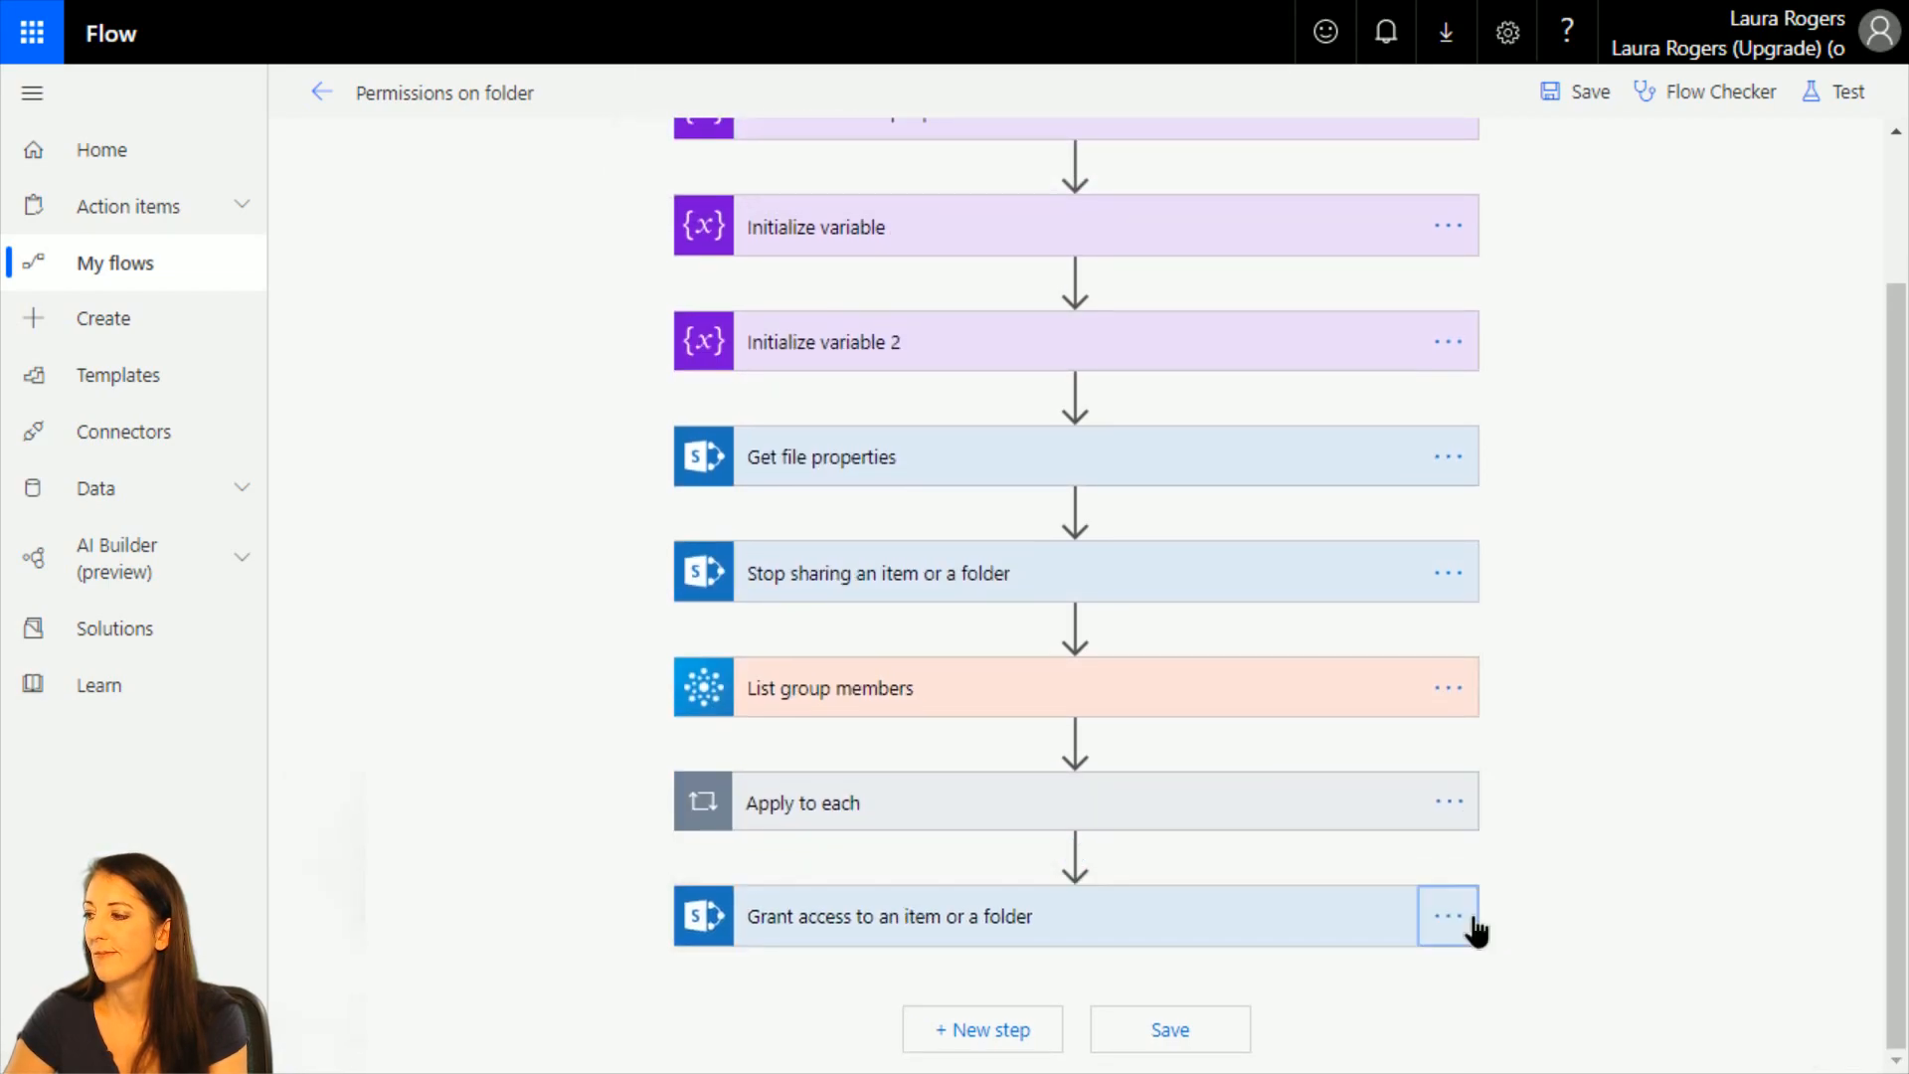
{"action": "left_click", "coordinate": [1515, 902]}
{"action": "left_click", "coordinate": [1462, 917]}
{"action": "left_click", "coordinate": [1478, 911]}
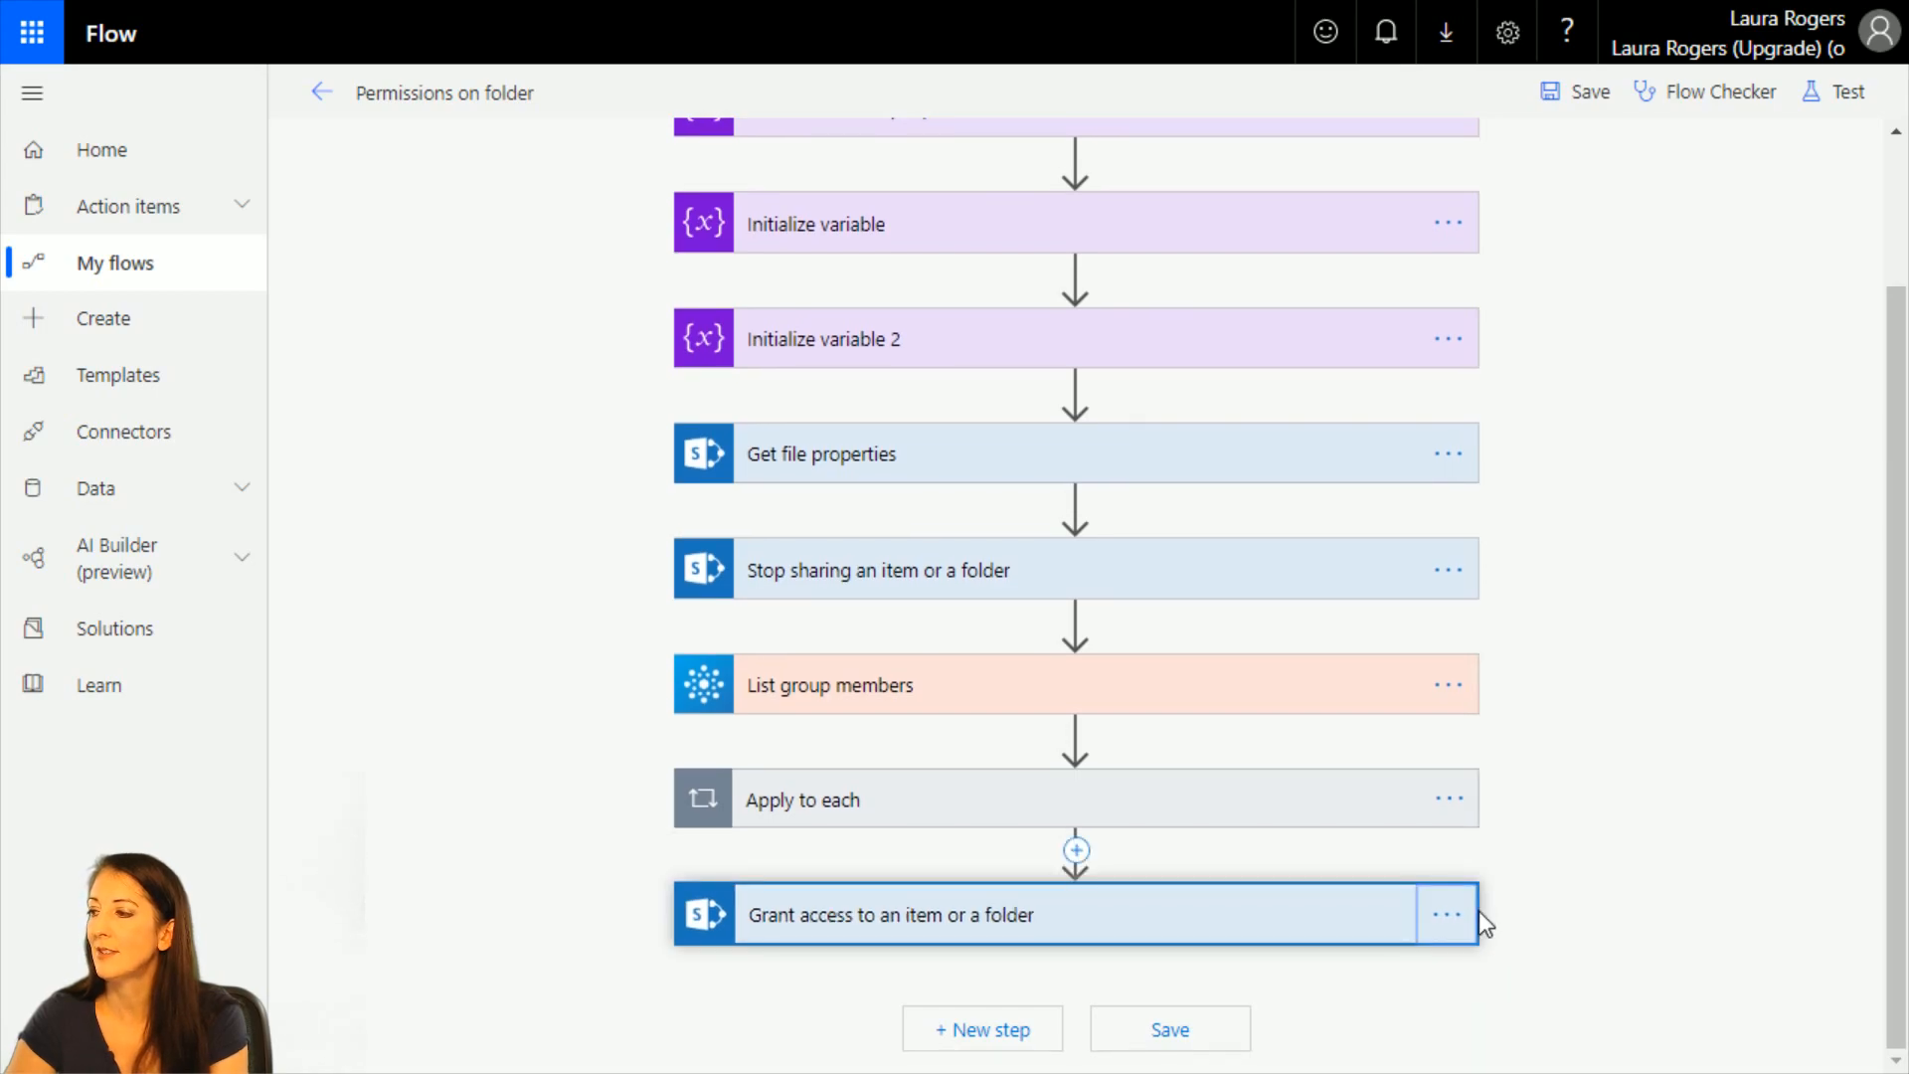
{"action": "left_click", "coordinate": [1456, 913]}
{"action": "left_click", "coordinate": [1501, 902]}
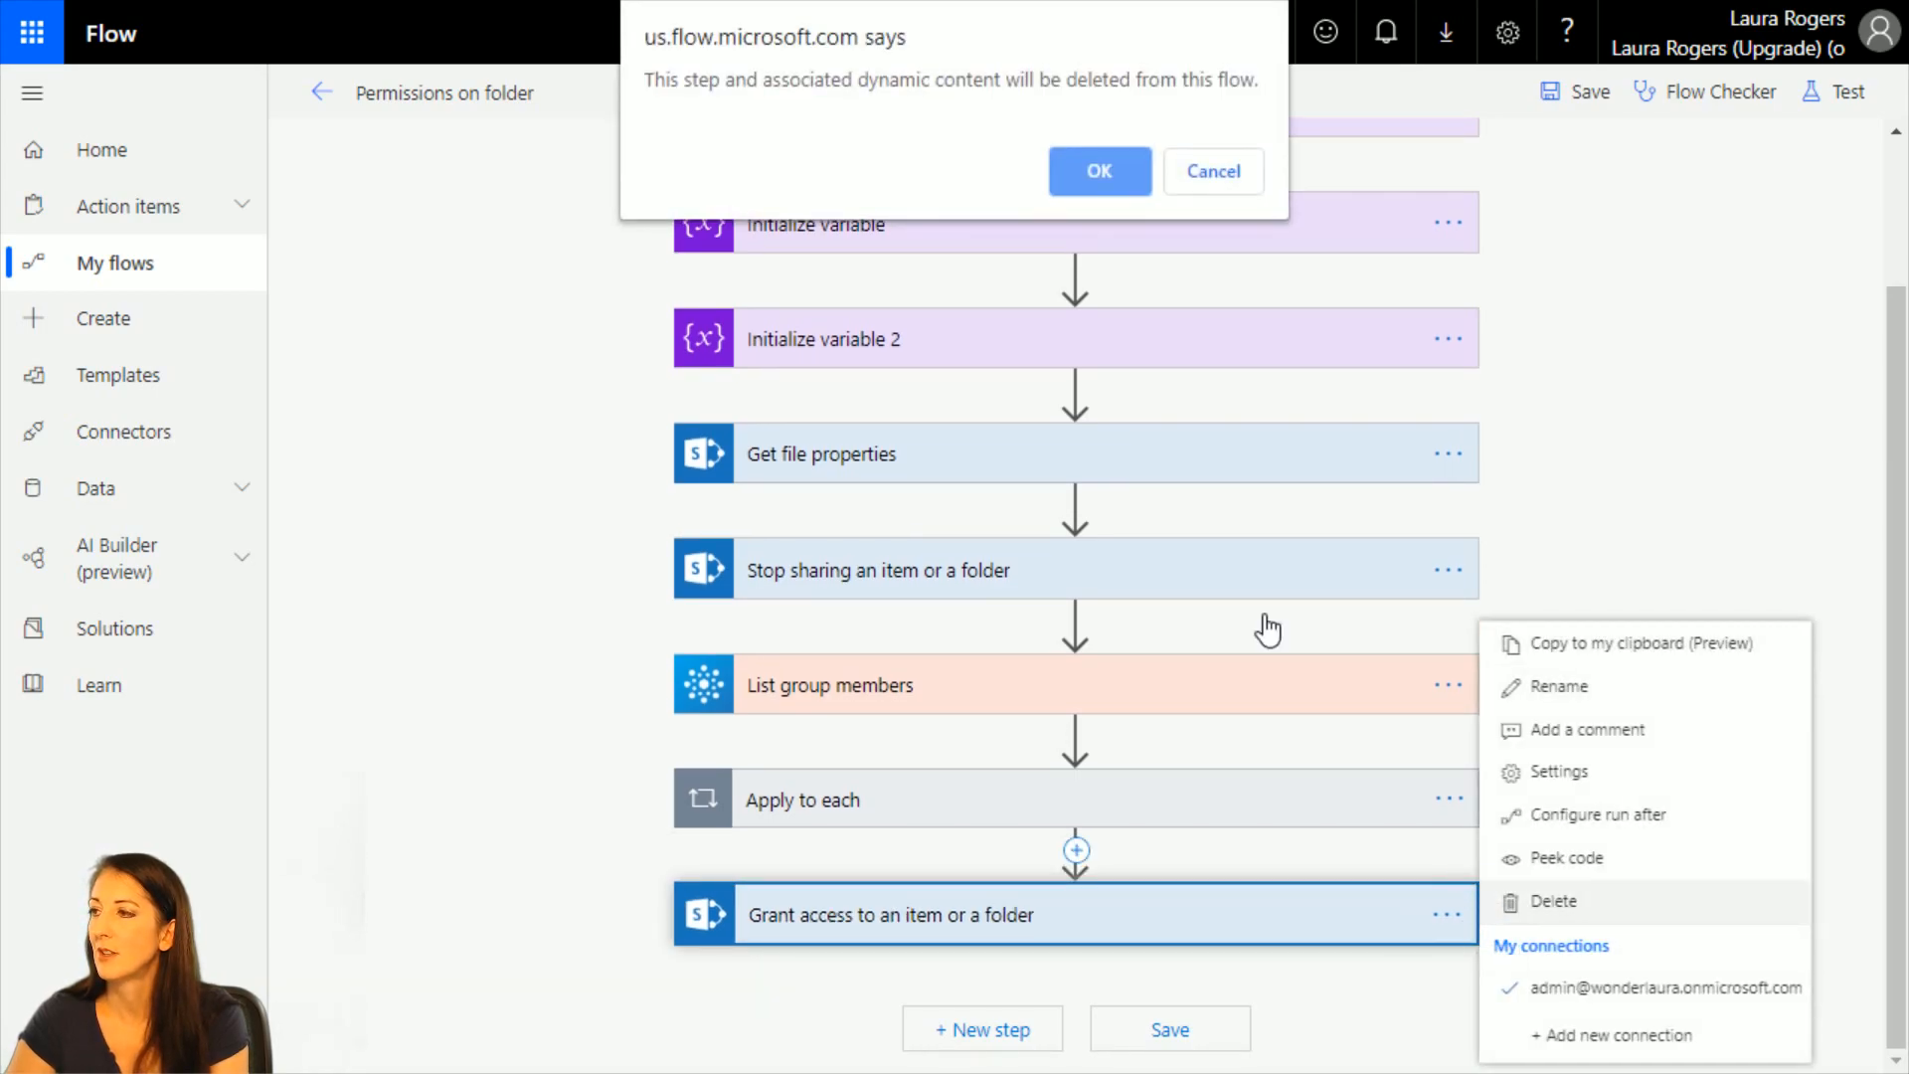
{"action": "left_click", "coordinate": [1097, 173]}
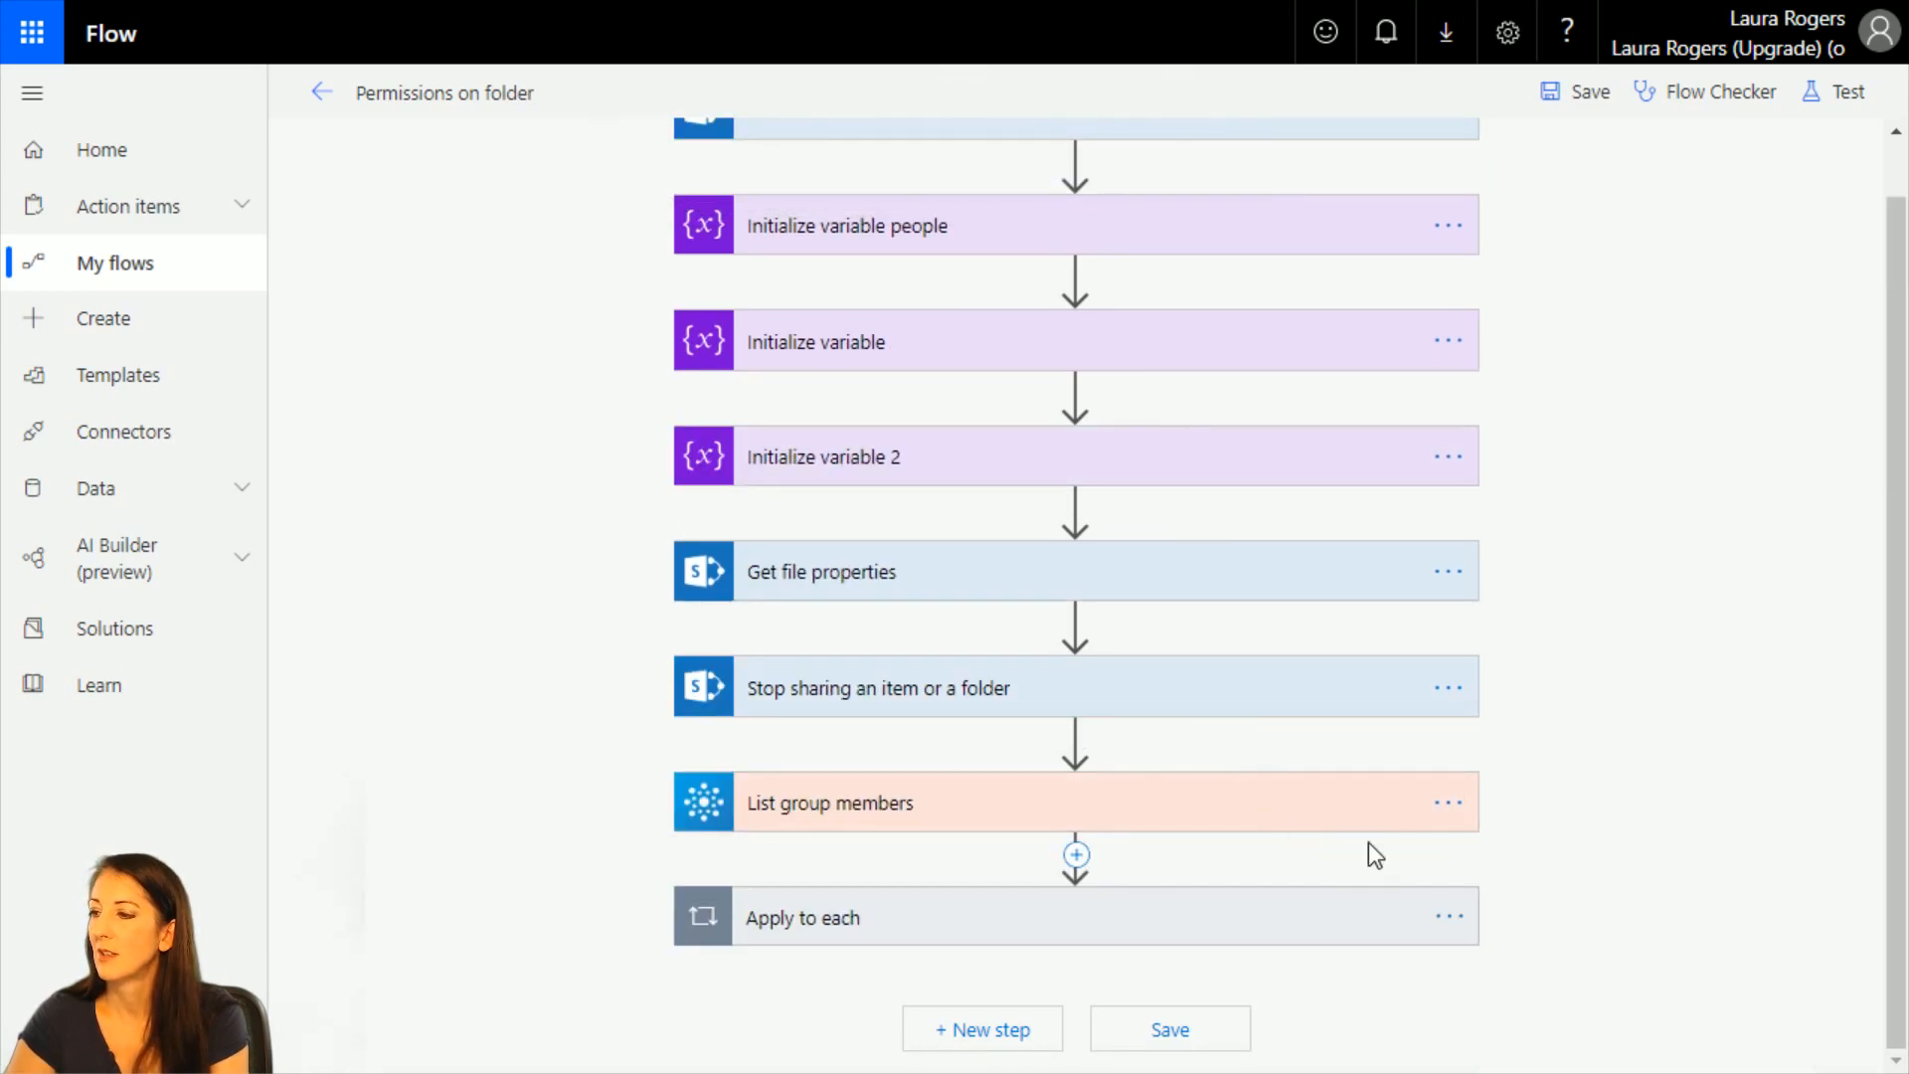
Delete the Apply to each loop and the List group members action from the flow.
{"action": "left_click", "coordinate": [1448, 915]}
{"action": "left_click", "coordinate": [1501, 1034]}
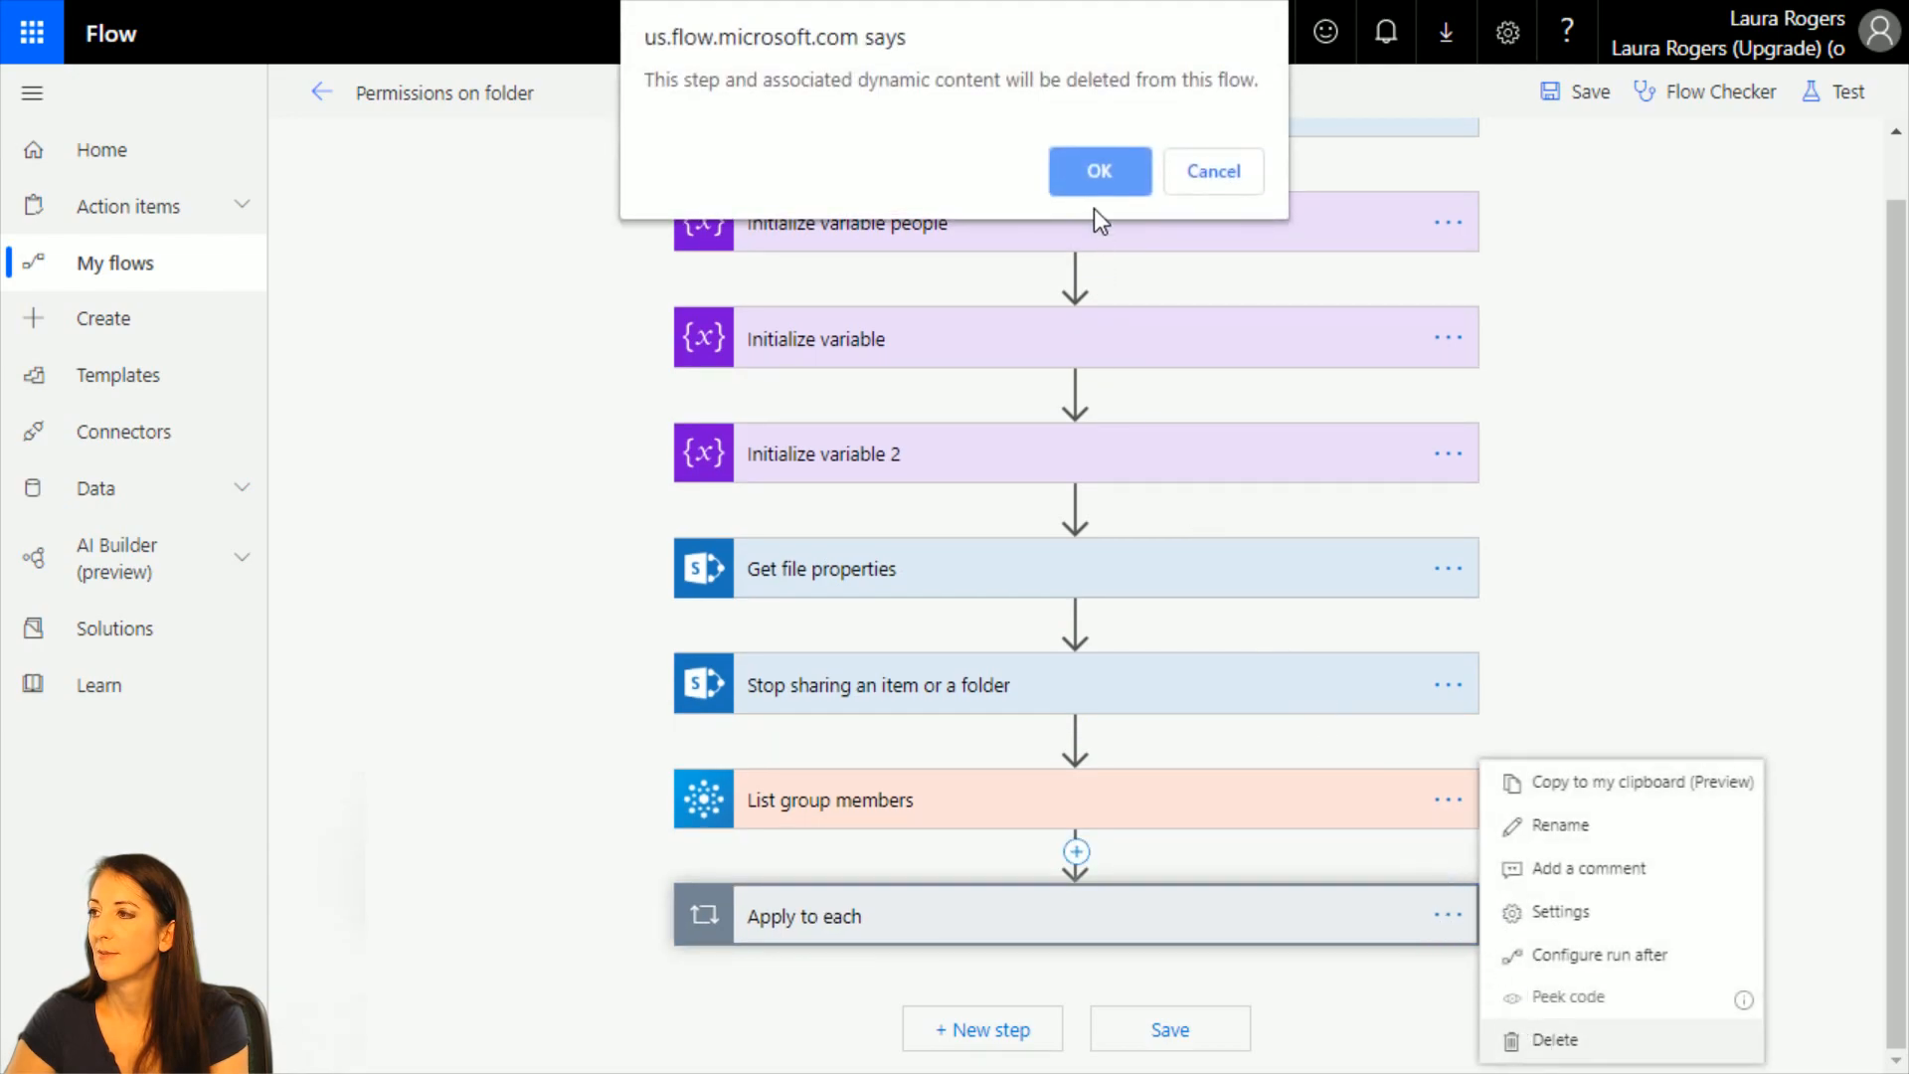
{"action": "left_click", "coordinate": [1098, 171]}
{"action": "left_click", "coordinate": [1459, 865]}
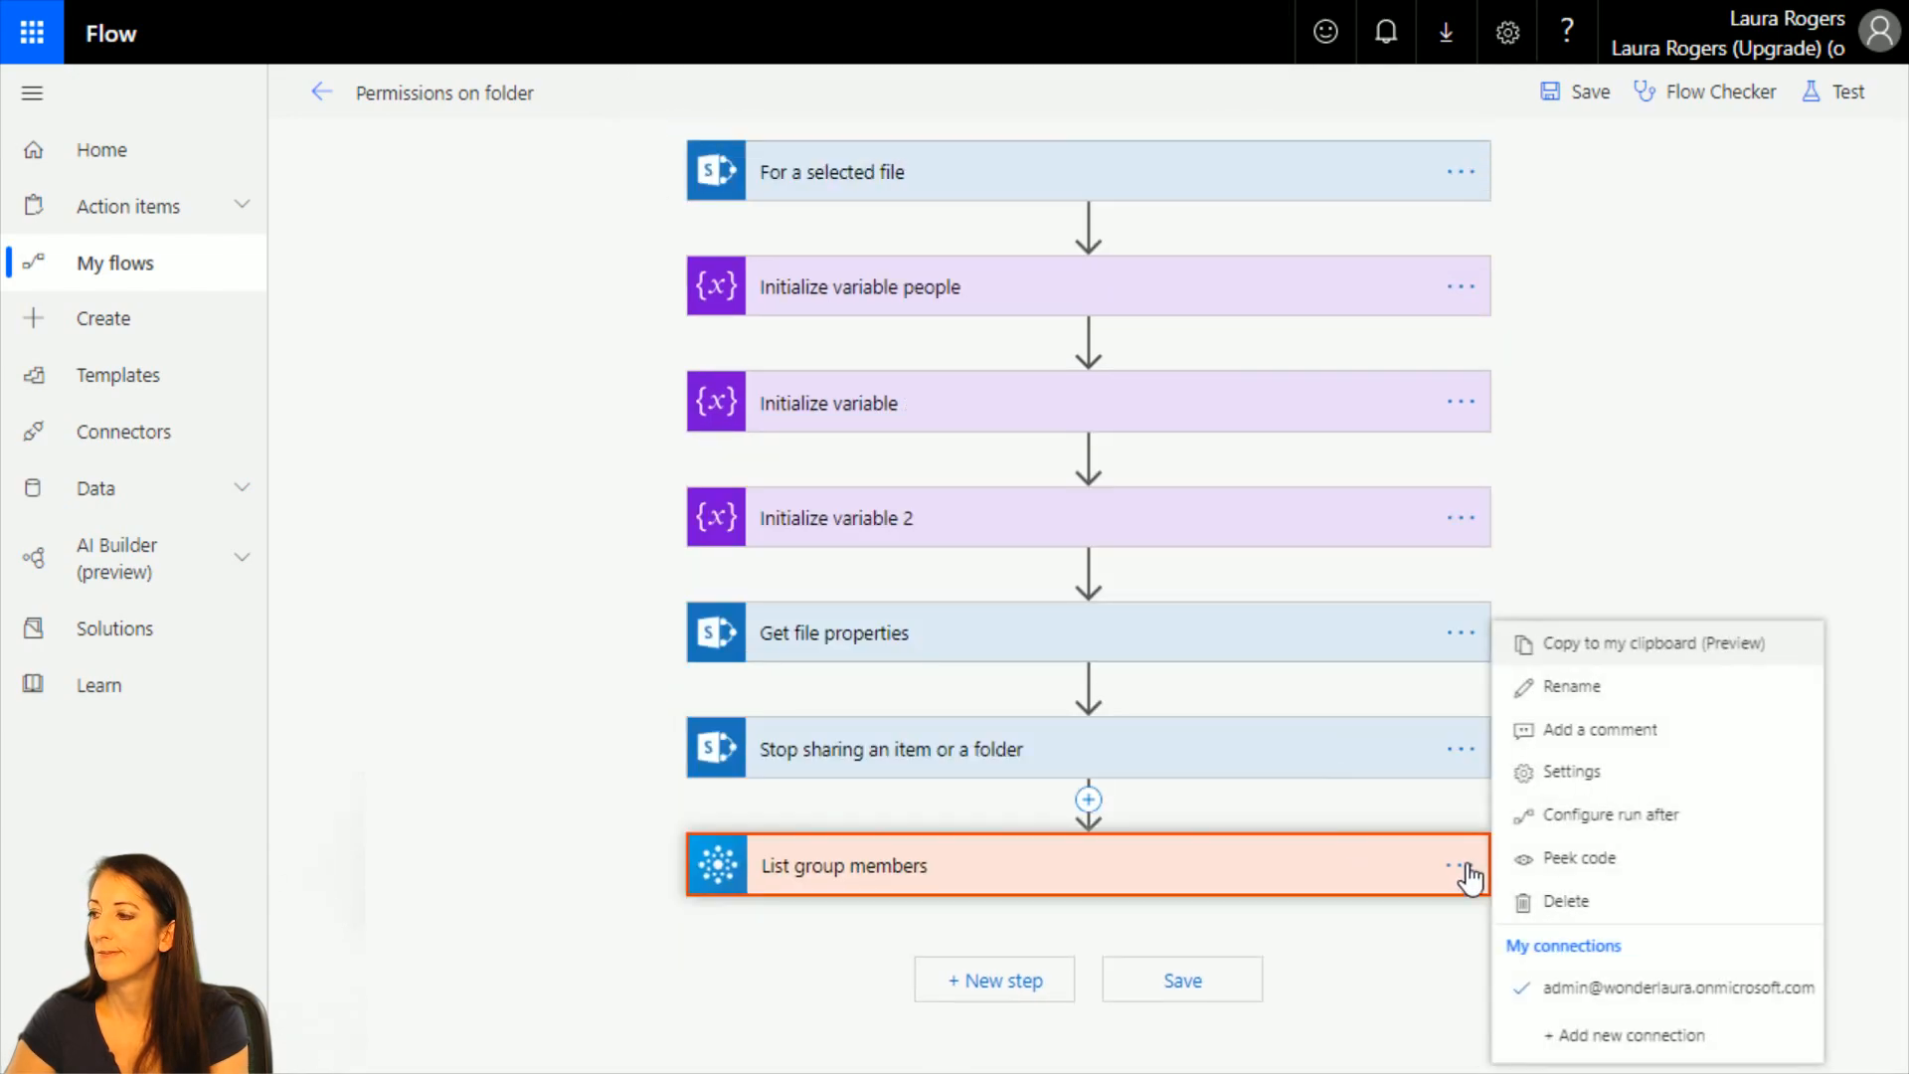
{"action": "left_click", "coordinate": [1540, 903]}
{"action": "left_click", "coordinate": [1098, 171]}
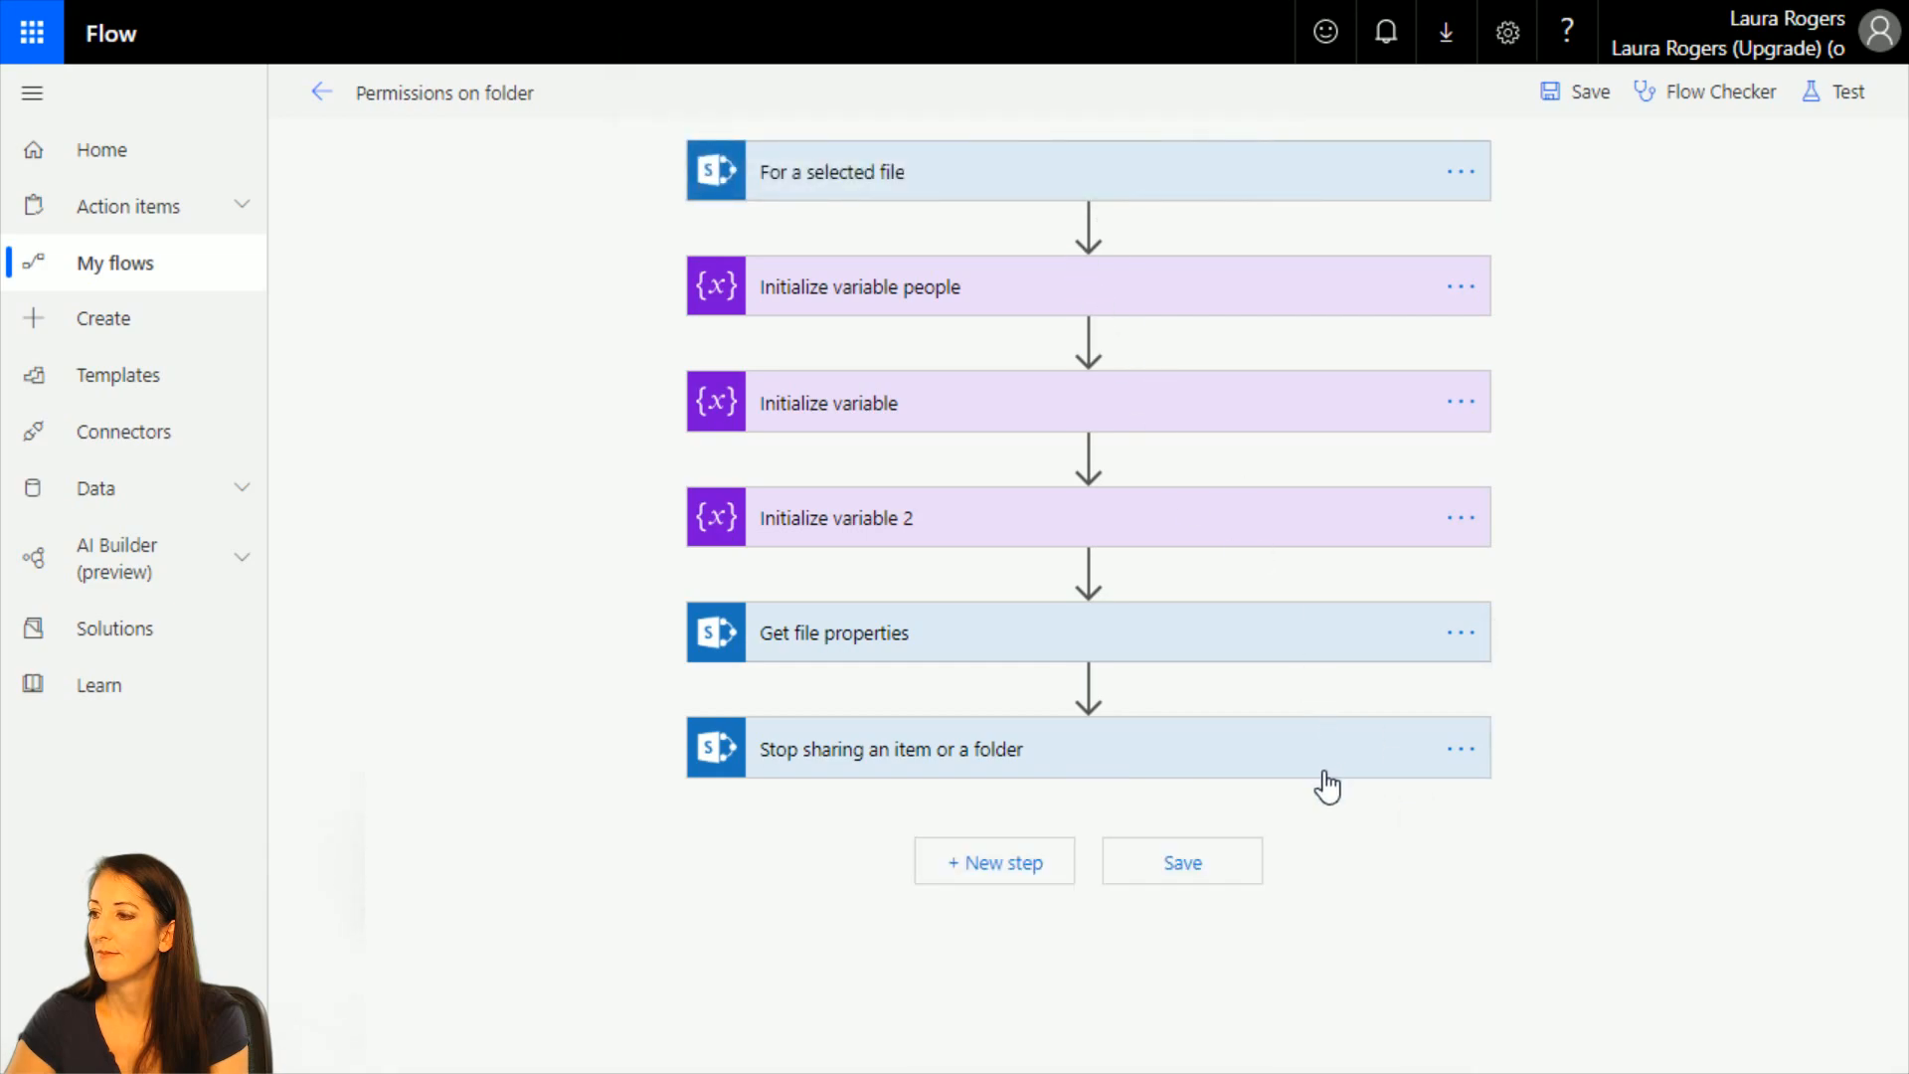
Delete the Stop sharing an item or a folder and Get file properties actions.
{"action": "left_click", "coordinate": [1465, 755]}
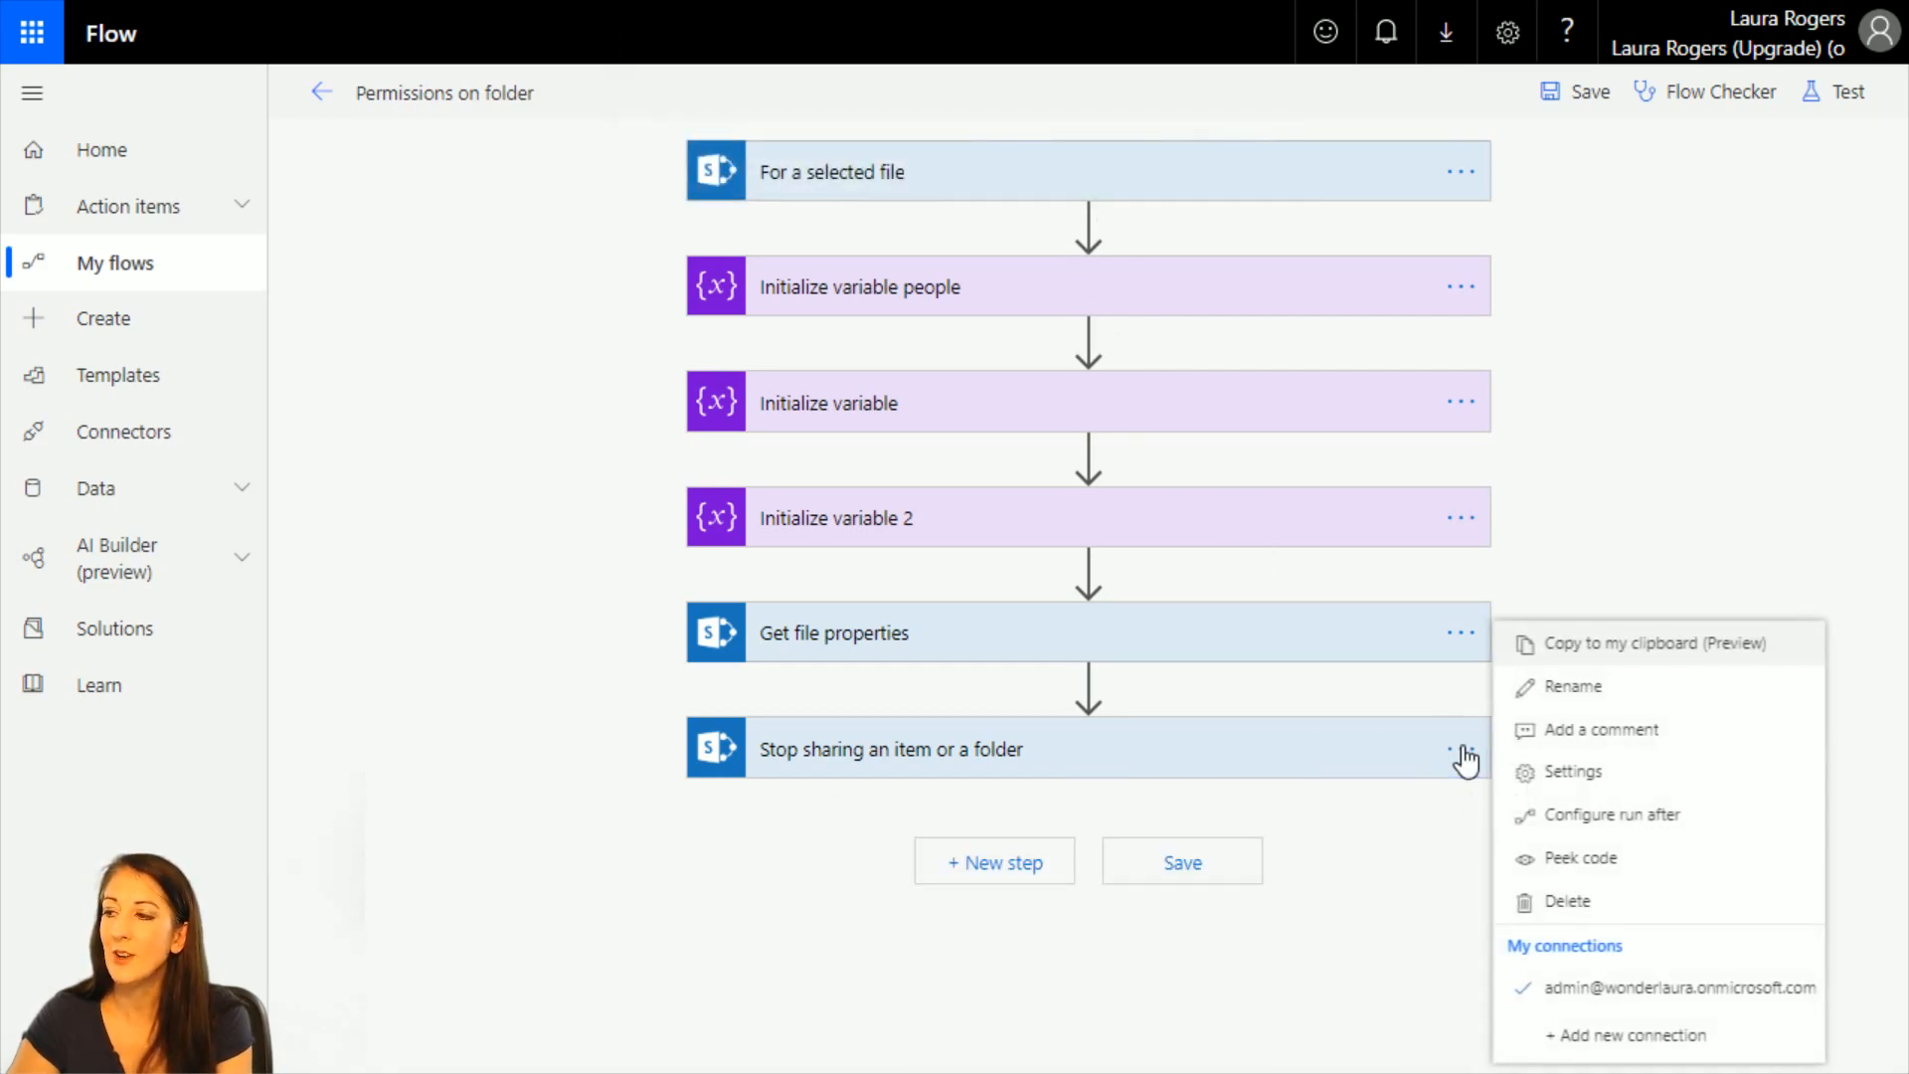
{"action": "left_click", "coordinate": [1526, 901]}
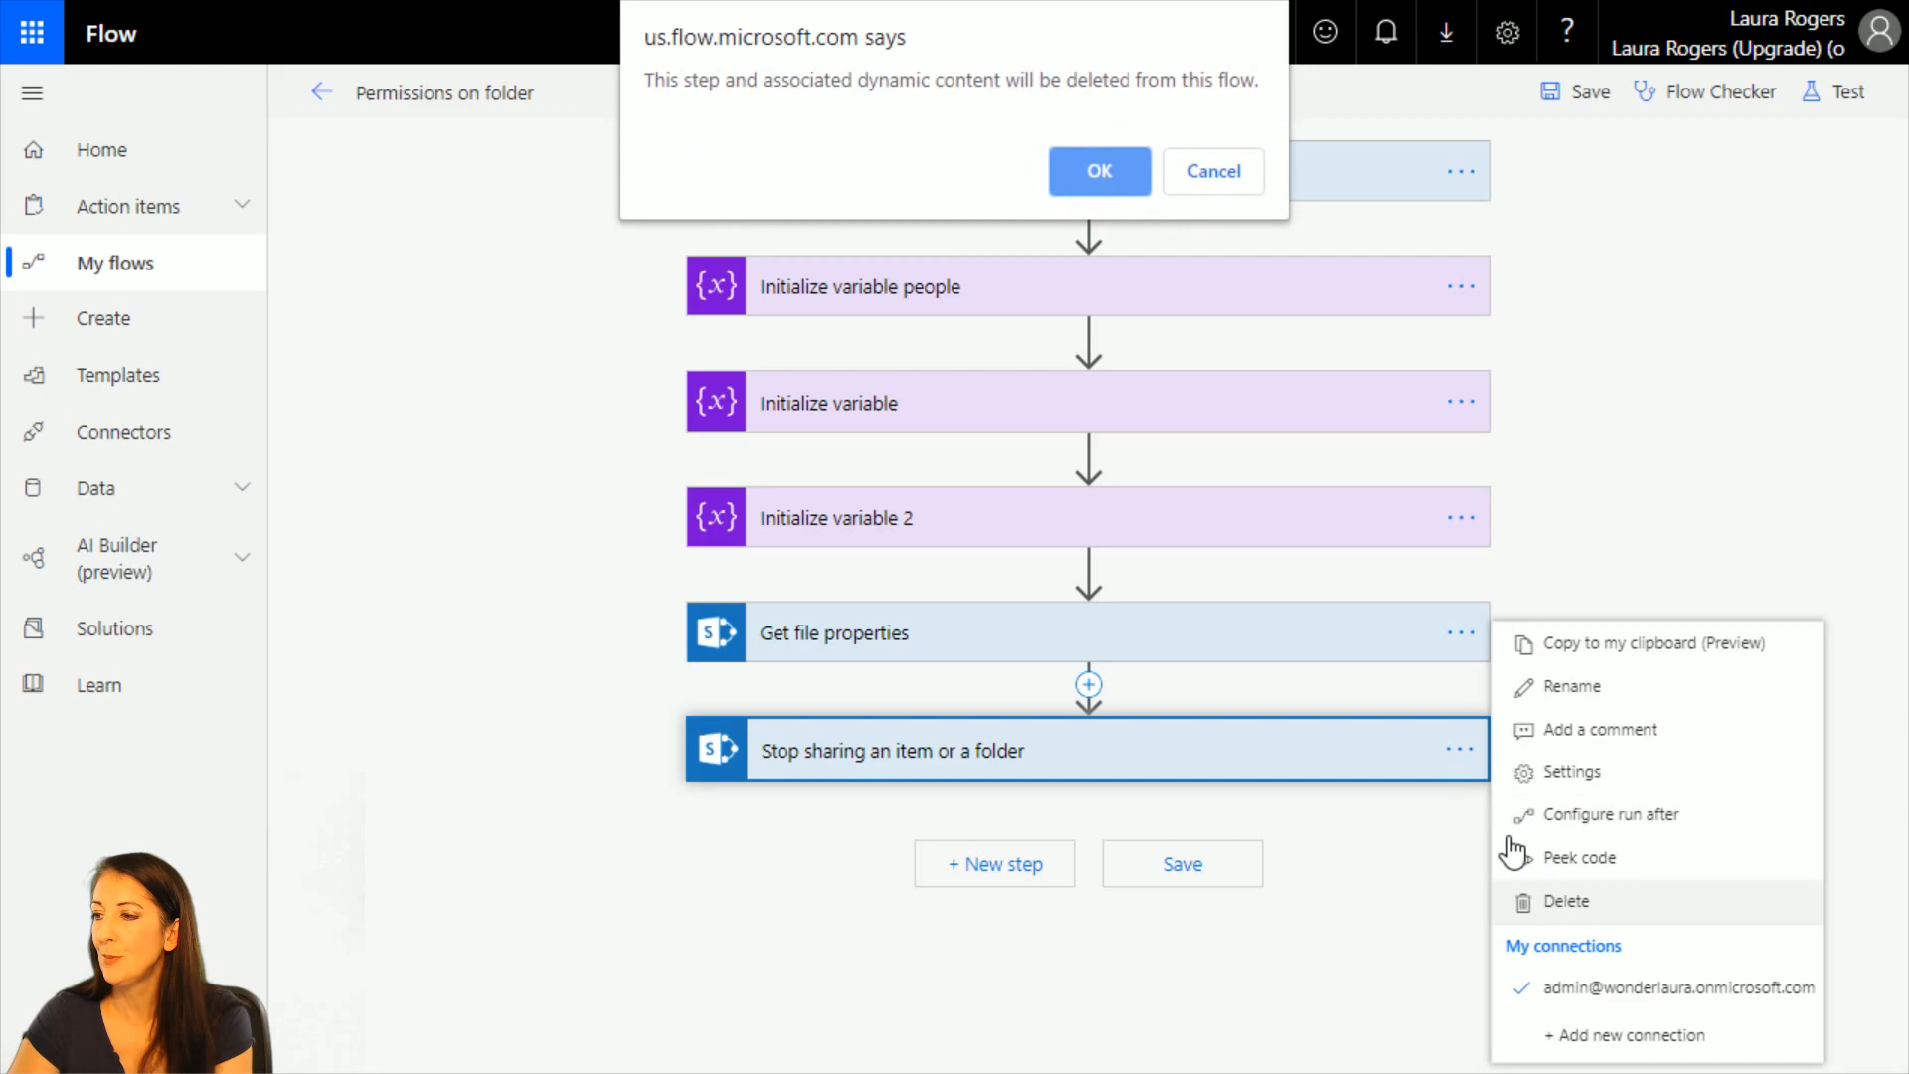
{"action": "left_click", "coordinate": [1098, 179]}
{"action": "left_click", "coordinate": [1466, 645]}
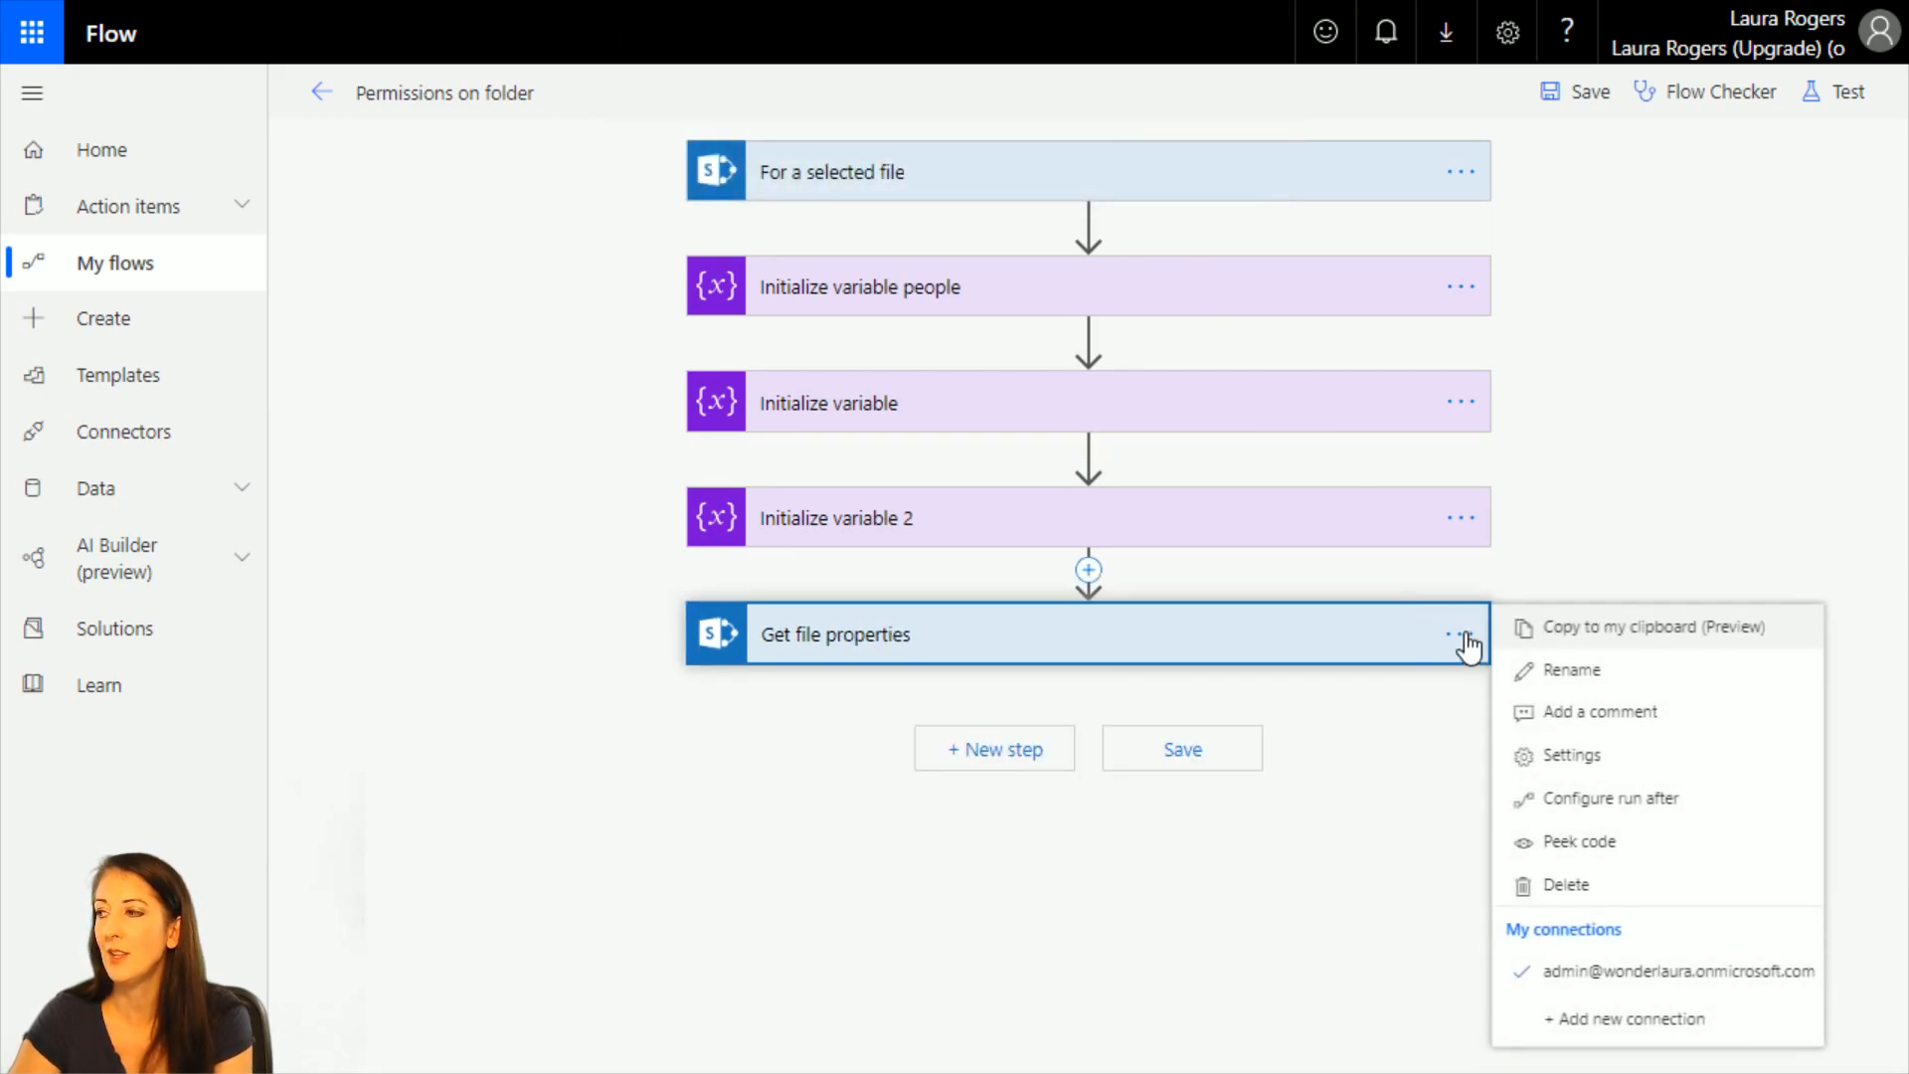
{"action": "left_click", "coordinate": [1566, 890]}
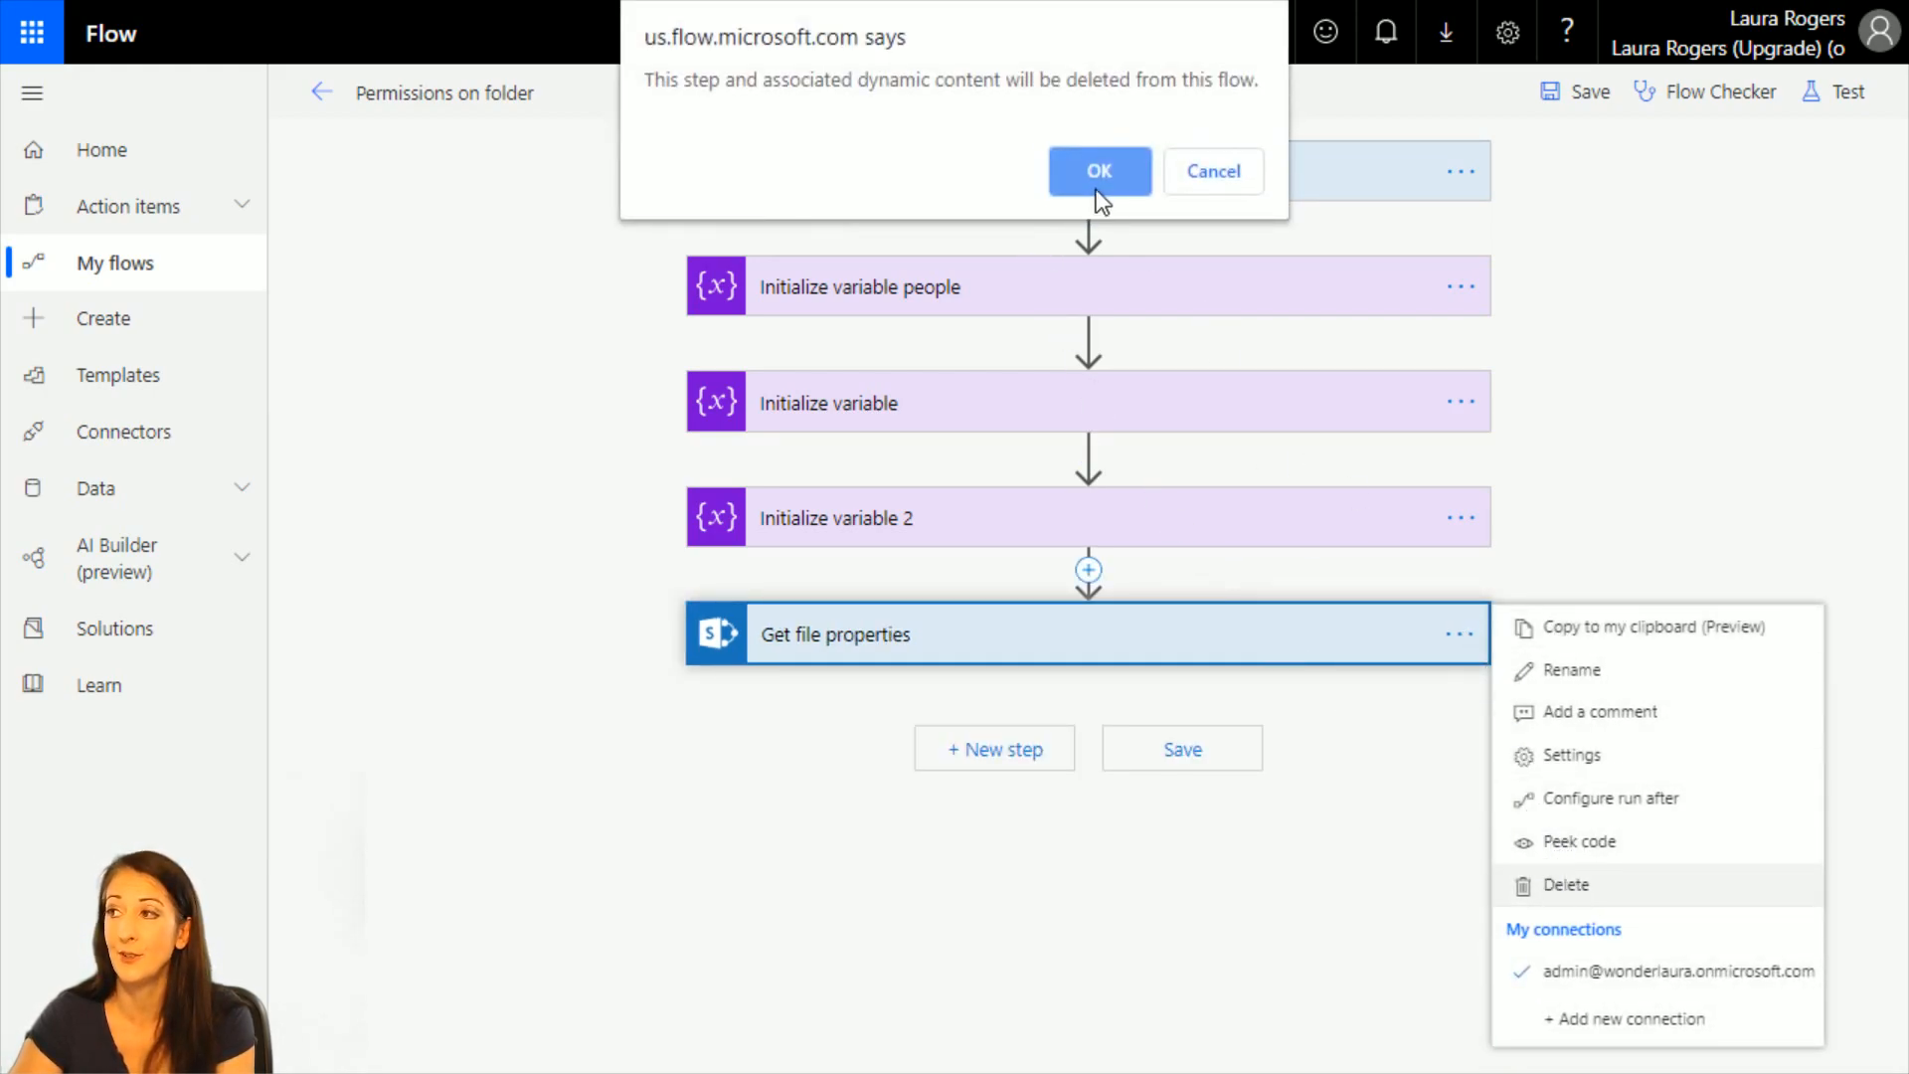
{"action": "left_click", "coordinate": [1096, 189]}
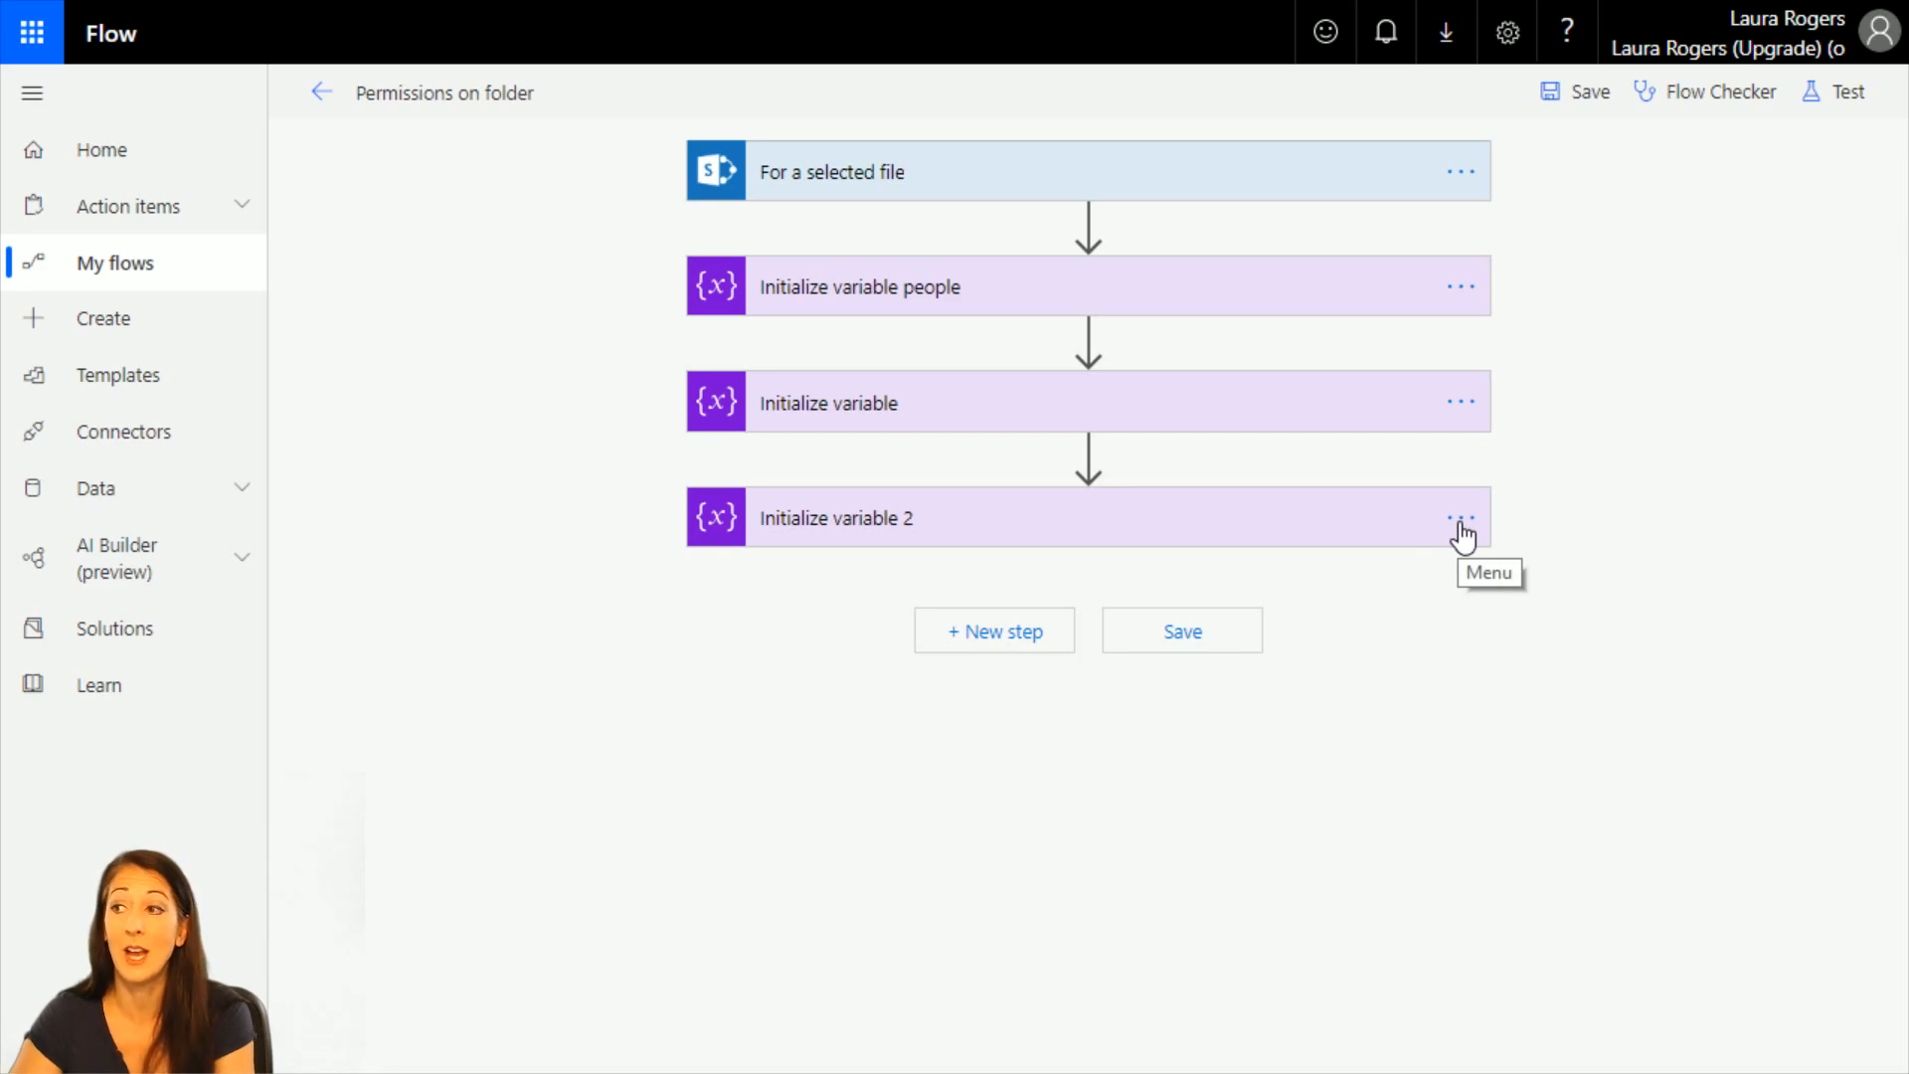
Delete the Initialize variable people action from the flow.
{"action": "left_click", "coordinate": [1461, 518]}
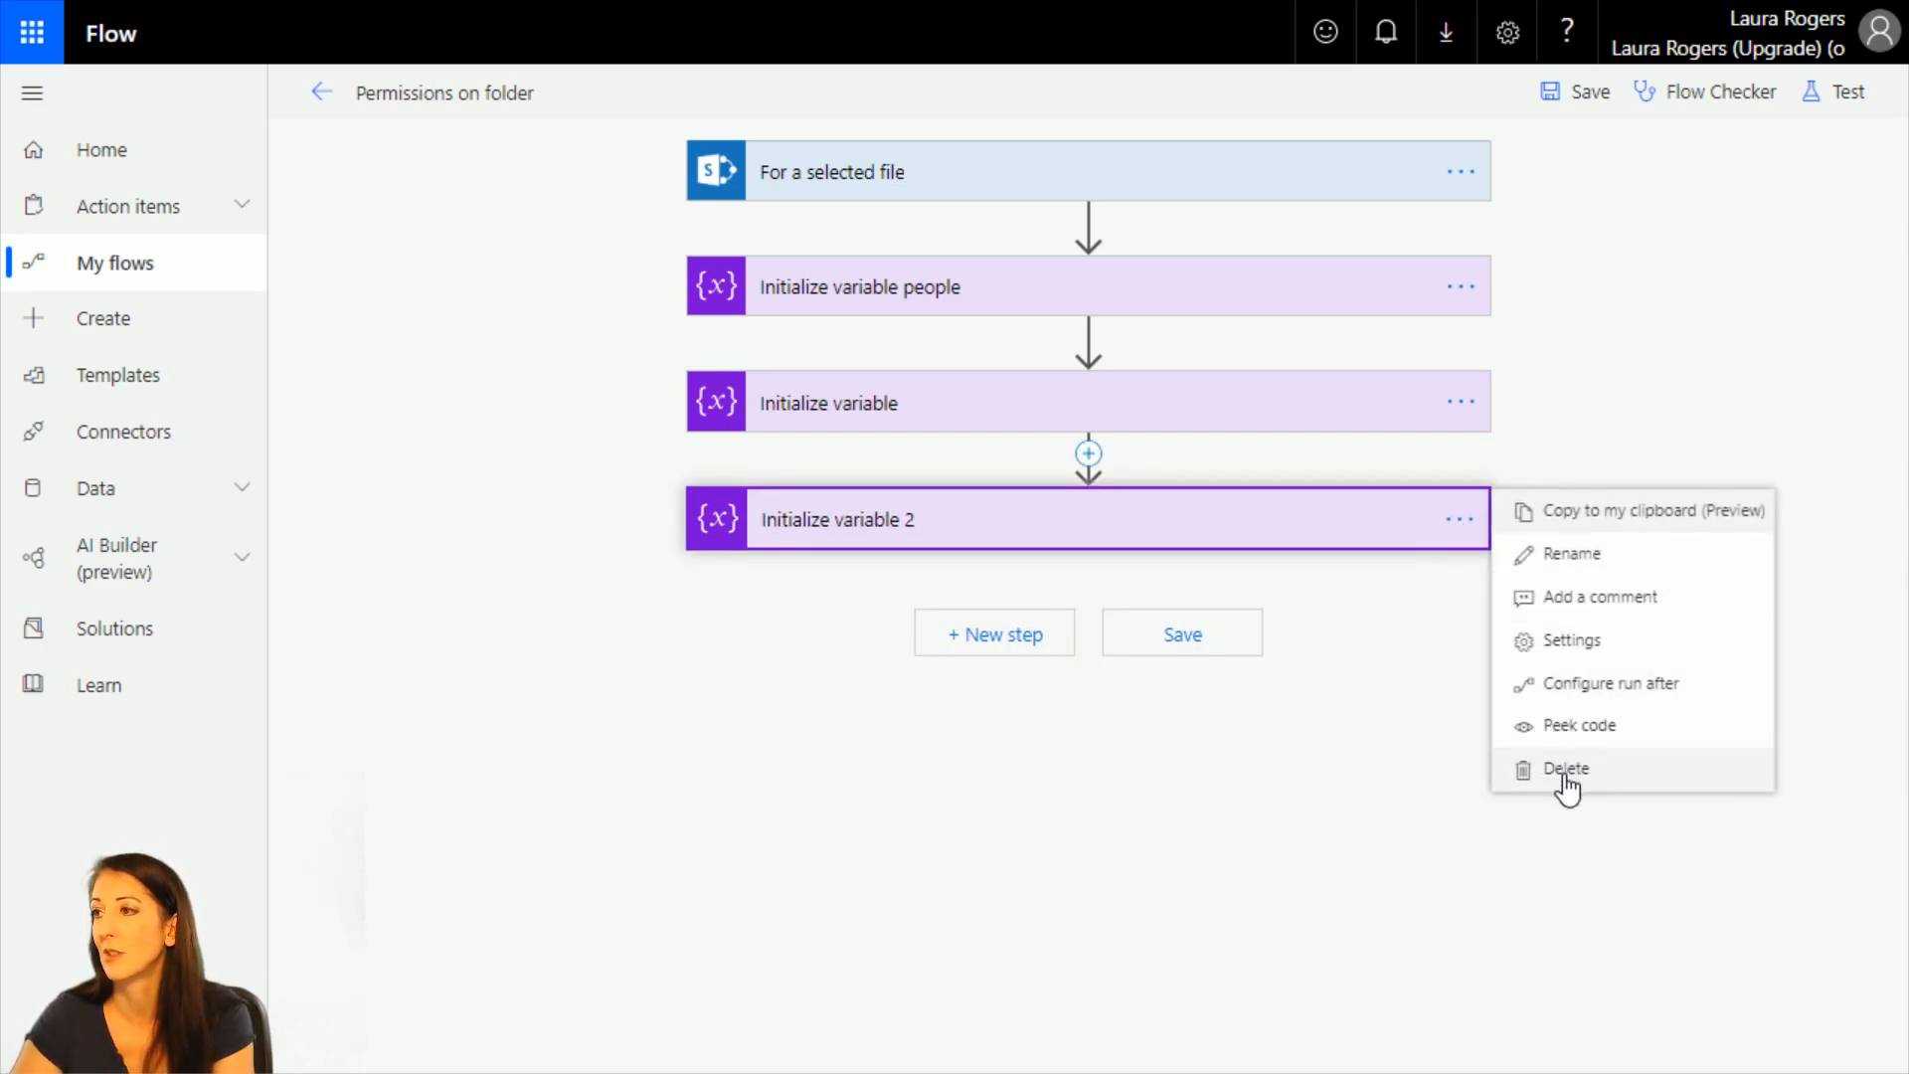
{"action": "left_click", "coordinate": [1680, 256]}
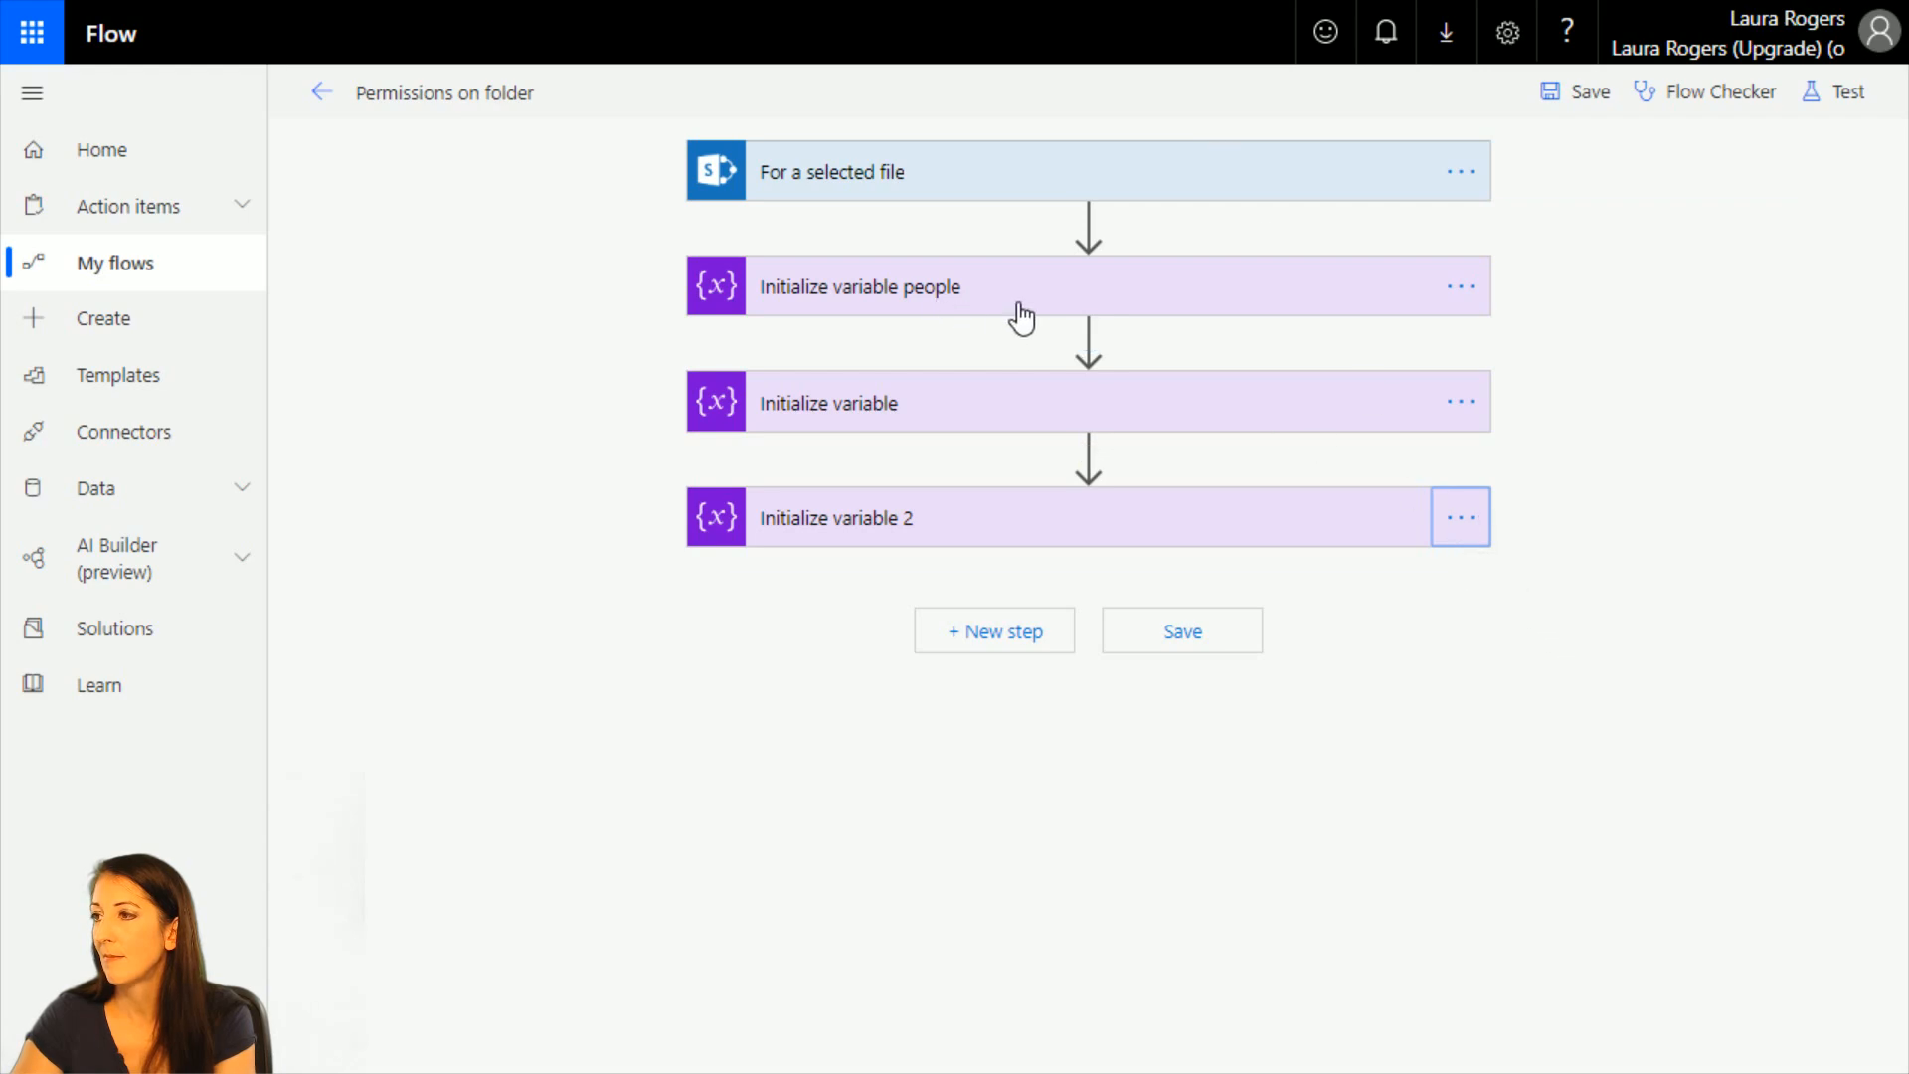
{"action": "left_click", "coordinate": [1460, 295]}
{"action": "left_click", "coordinate": [1585, 556]}
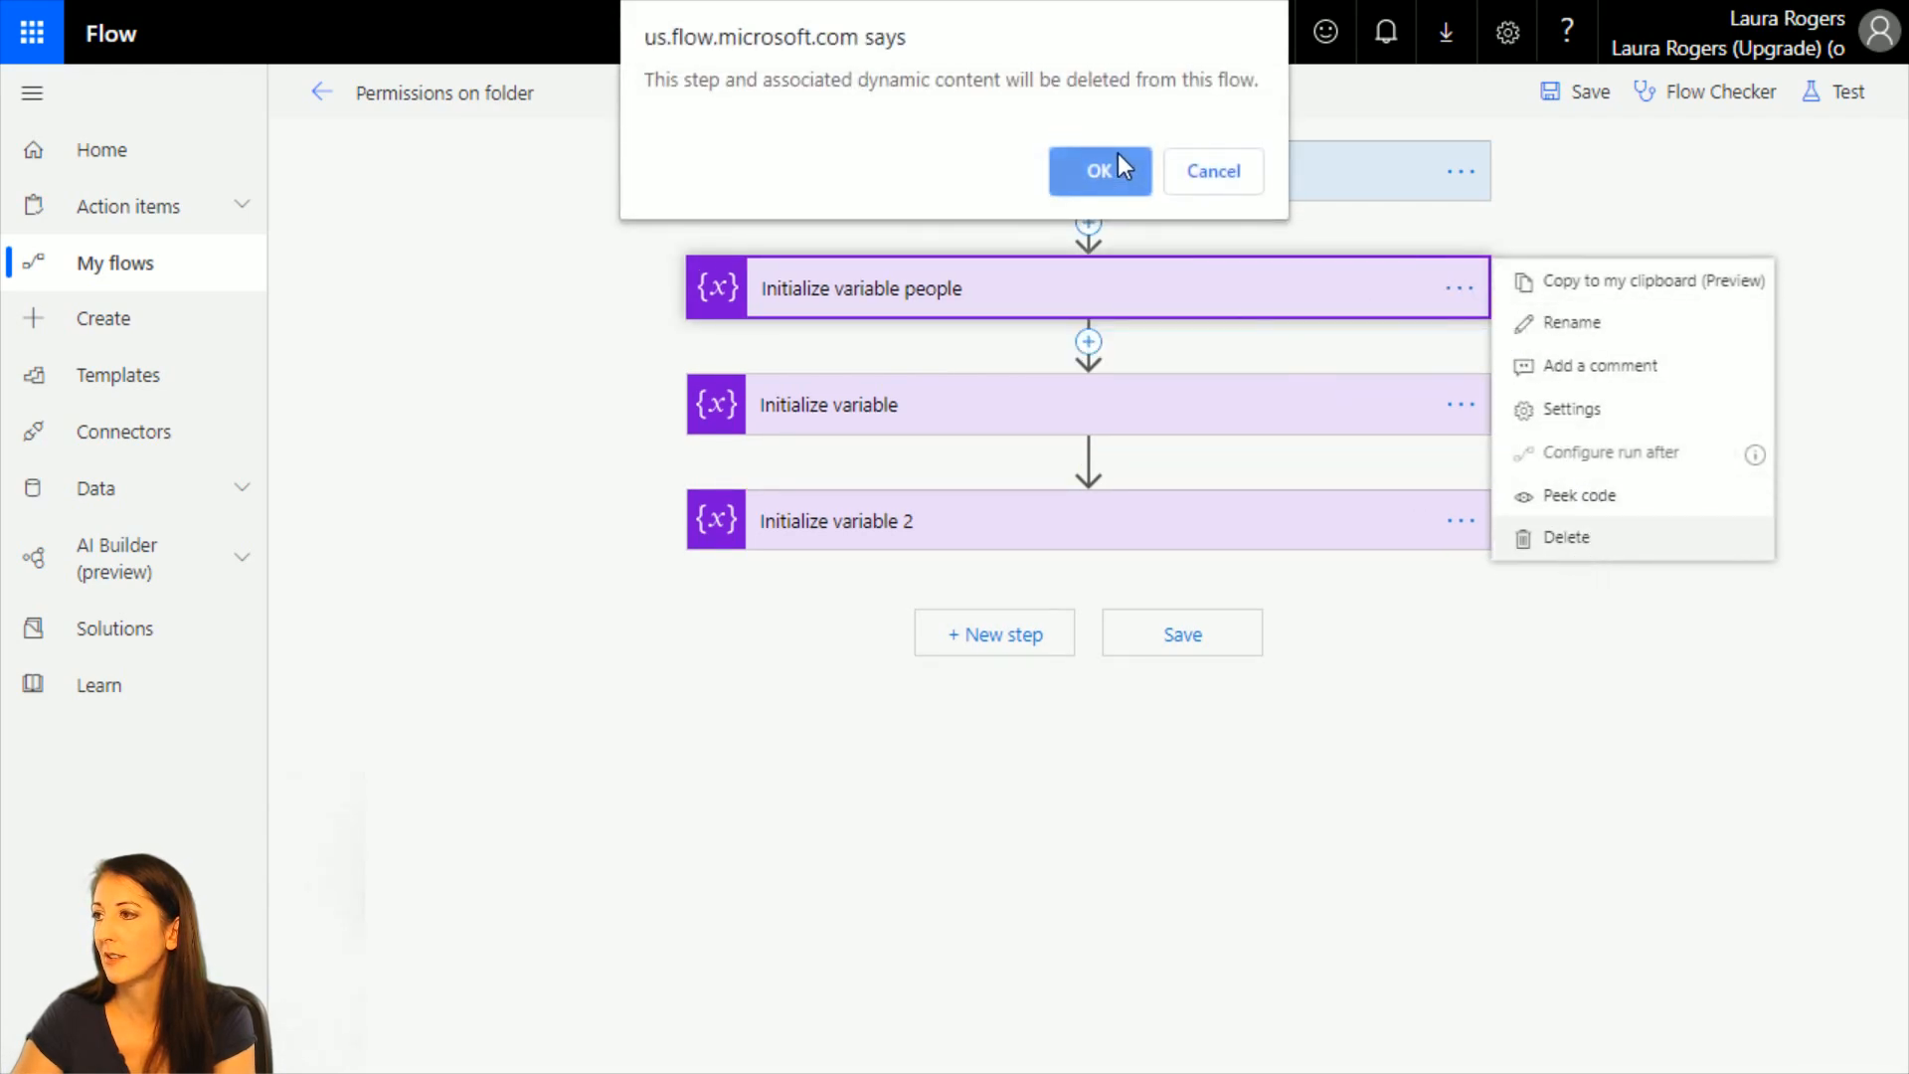
{"action": "left_click", "coordinate": [1116, 167]}
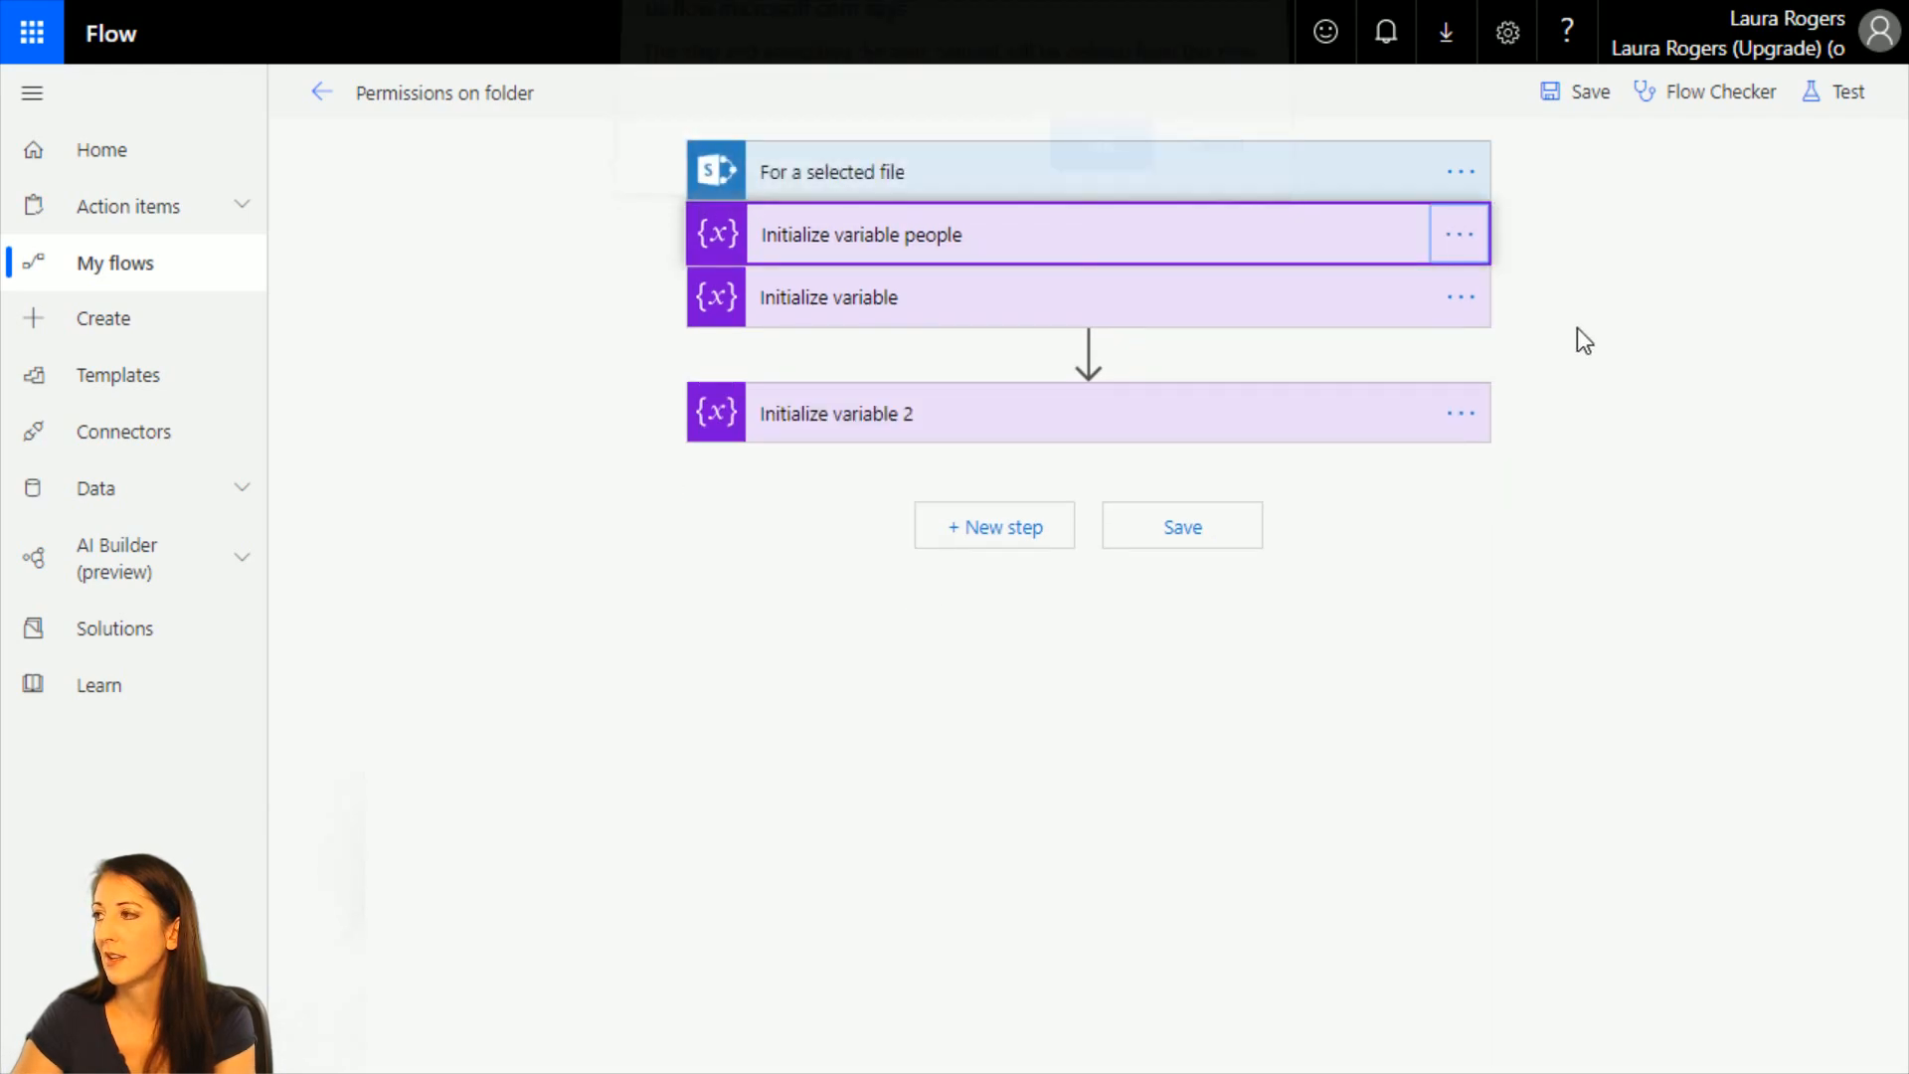
Check the For a selected file trigger, leave the editor without saving, and delete the whole Permissions on folder flow.
{"action": "left_click", "coordinate": [1010, 179]}
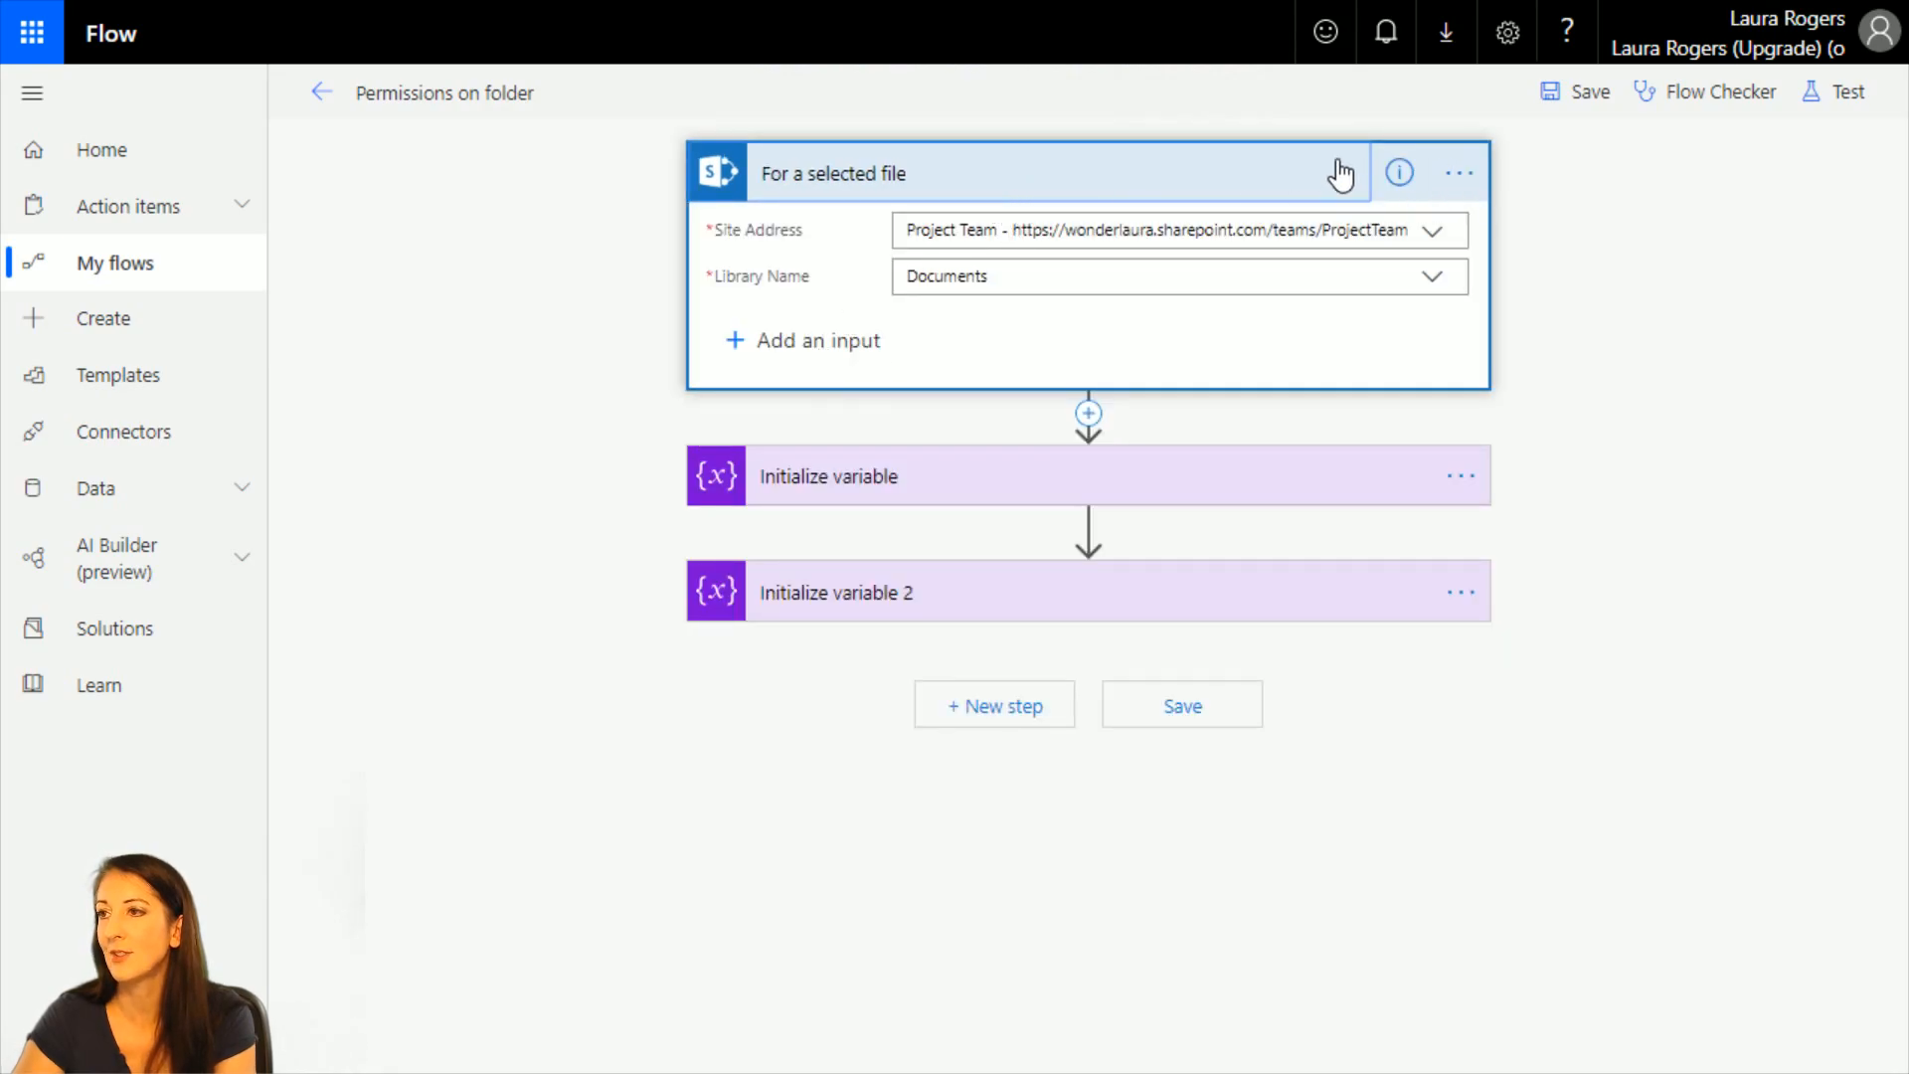
{"action": "left_click", "coordinate": [325, 97]}
{"action": "left_click", "coordinate": [1115, 218]}
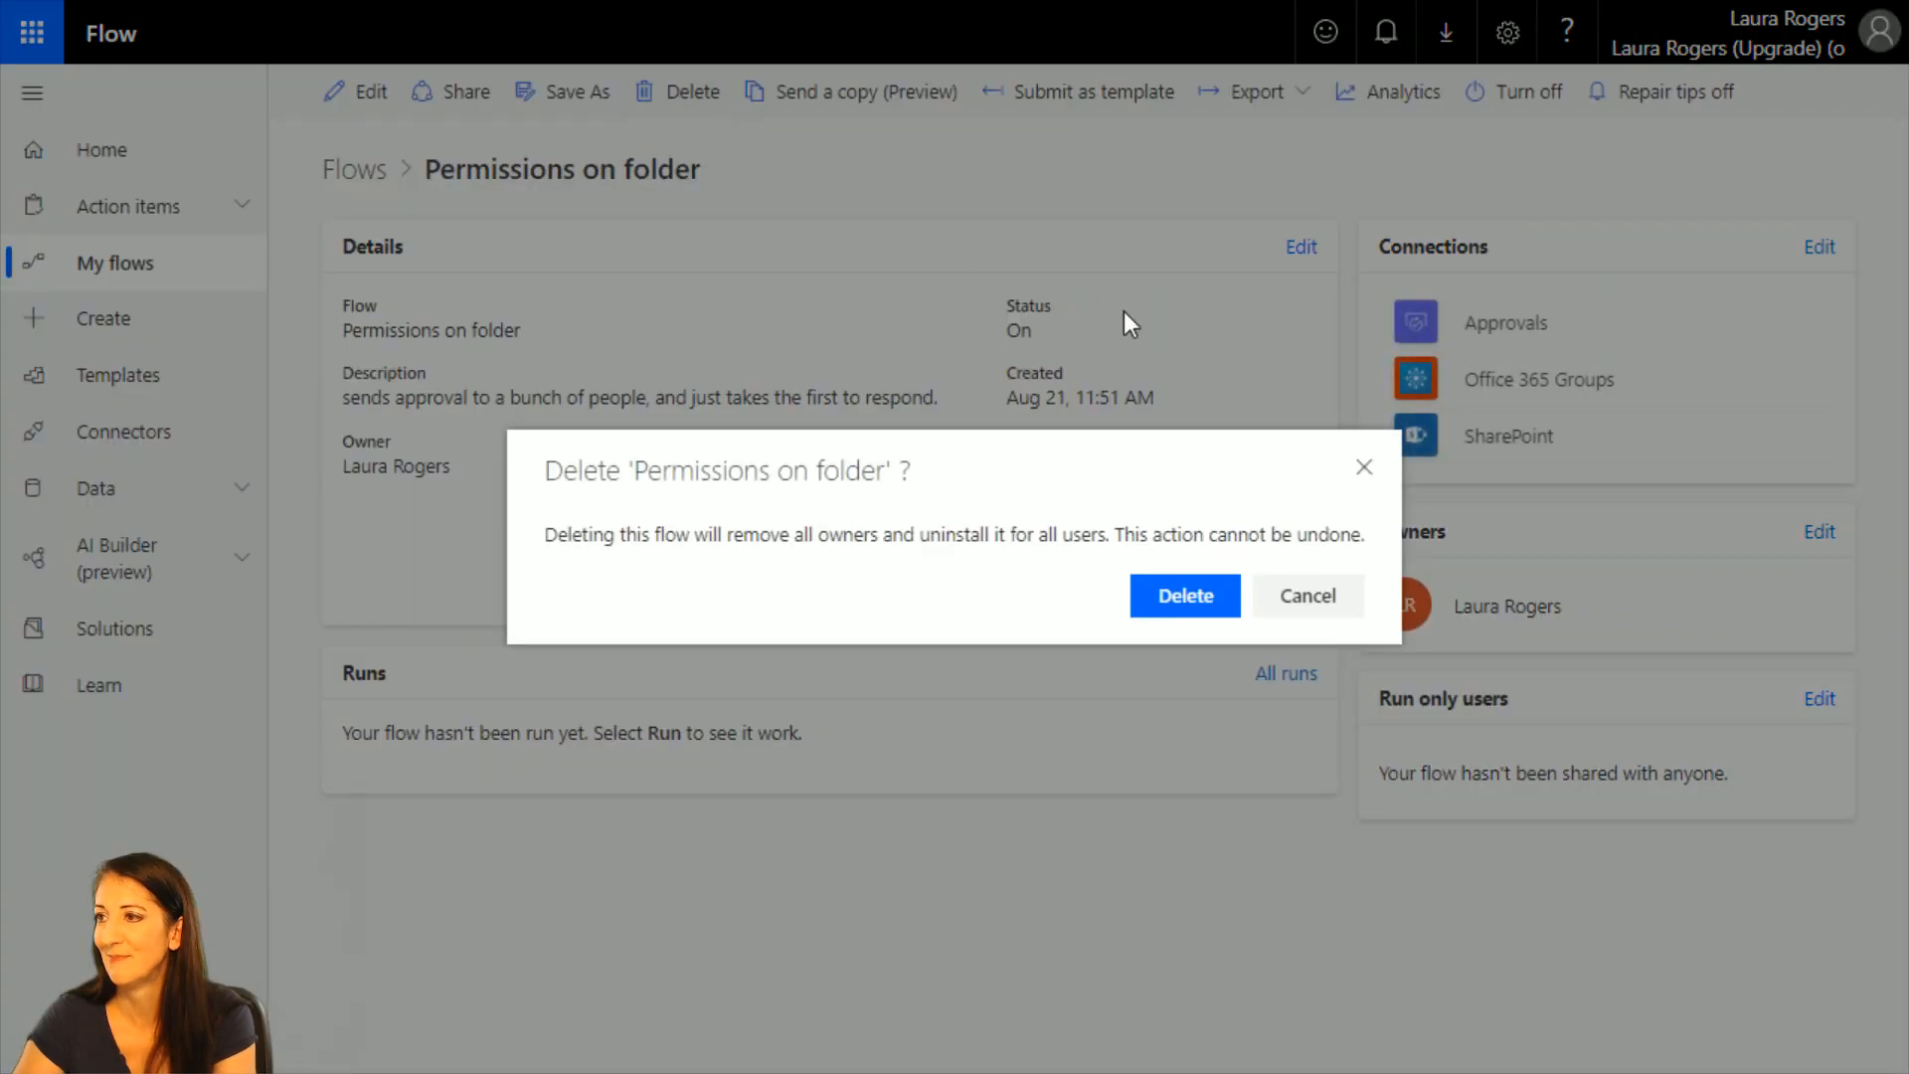
{"action": "left_click", "coordinate": [682, 90]}
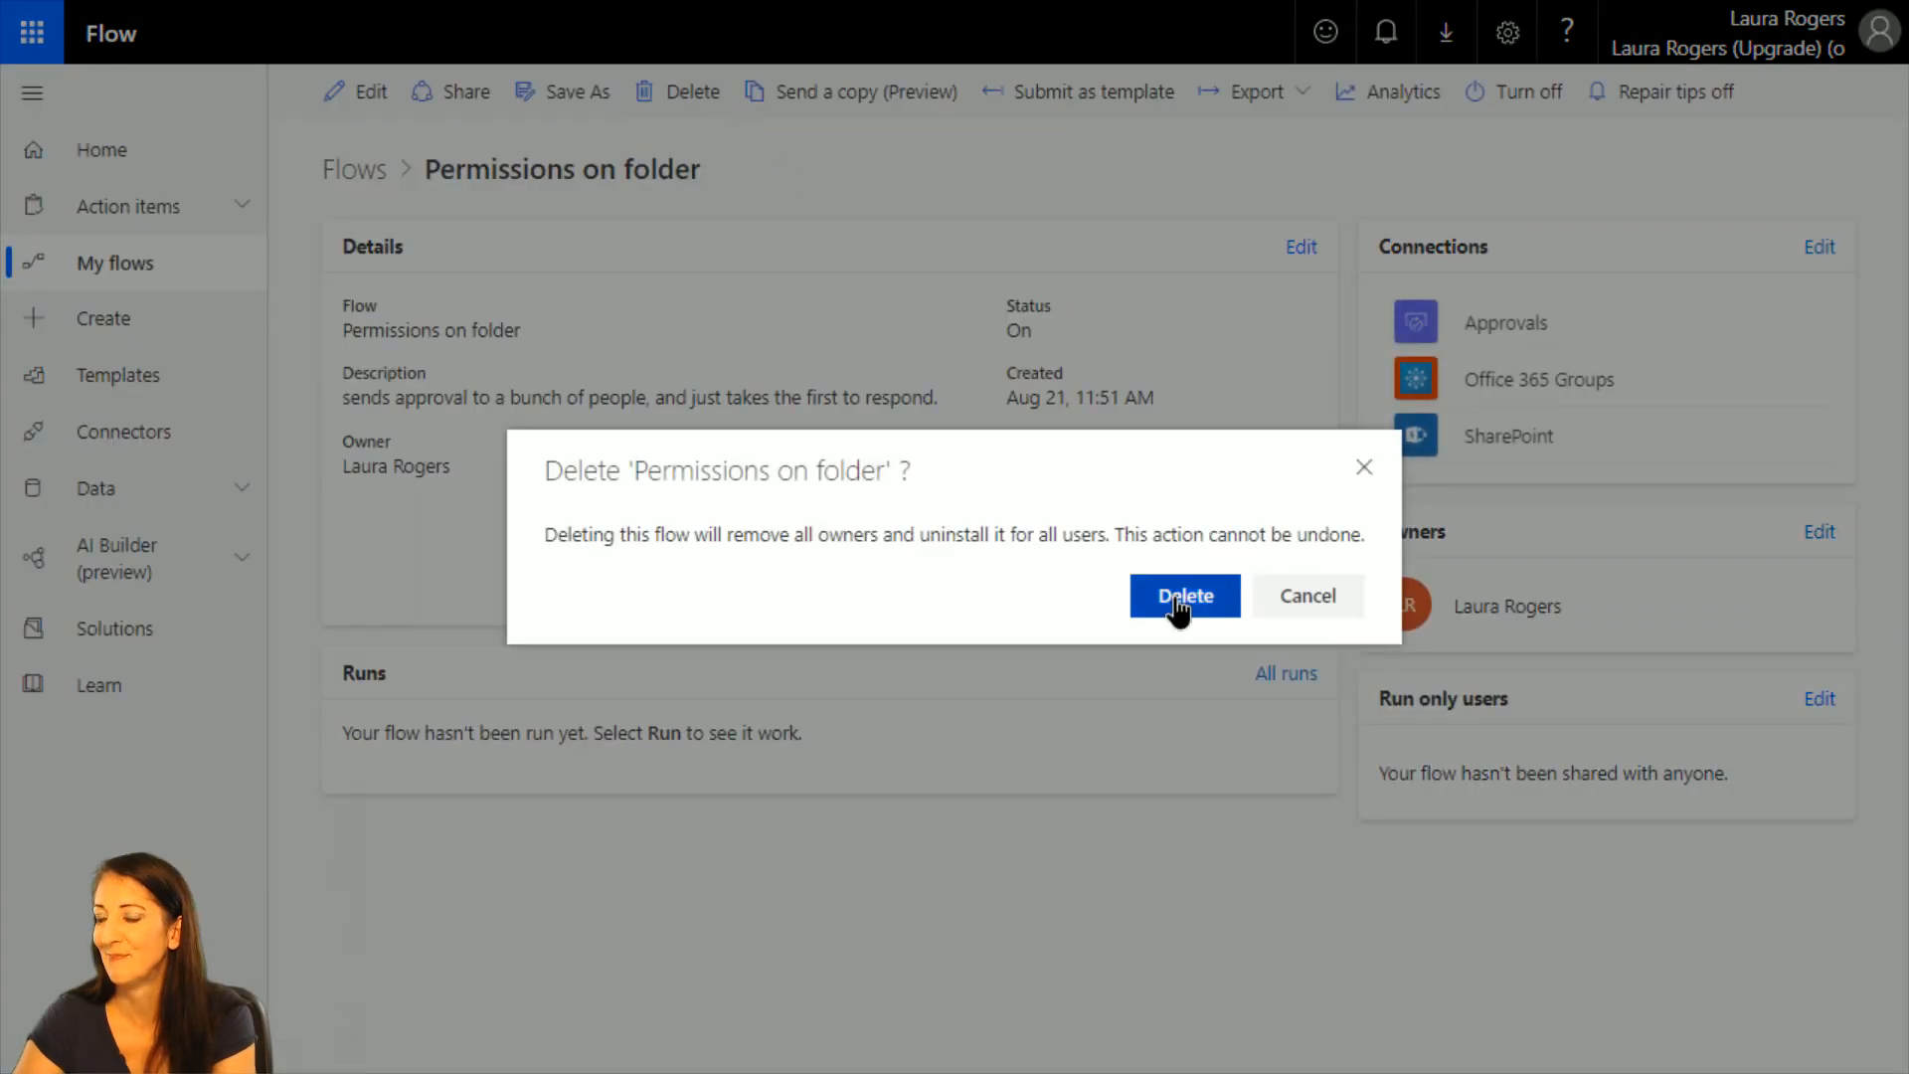
{"action": "left_click", "coordinate": [1185, 595]}
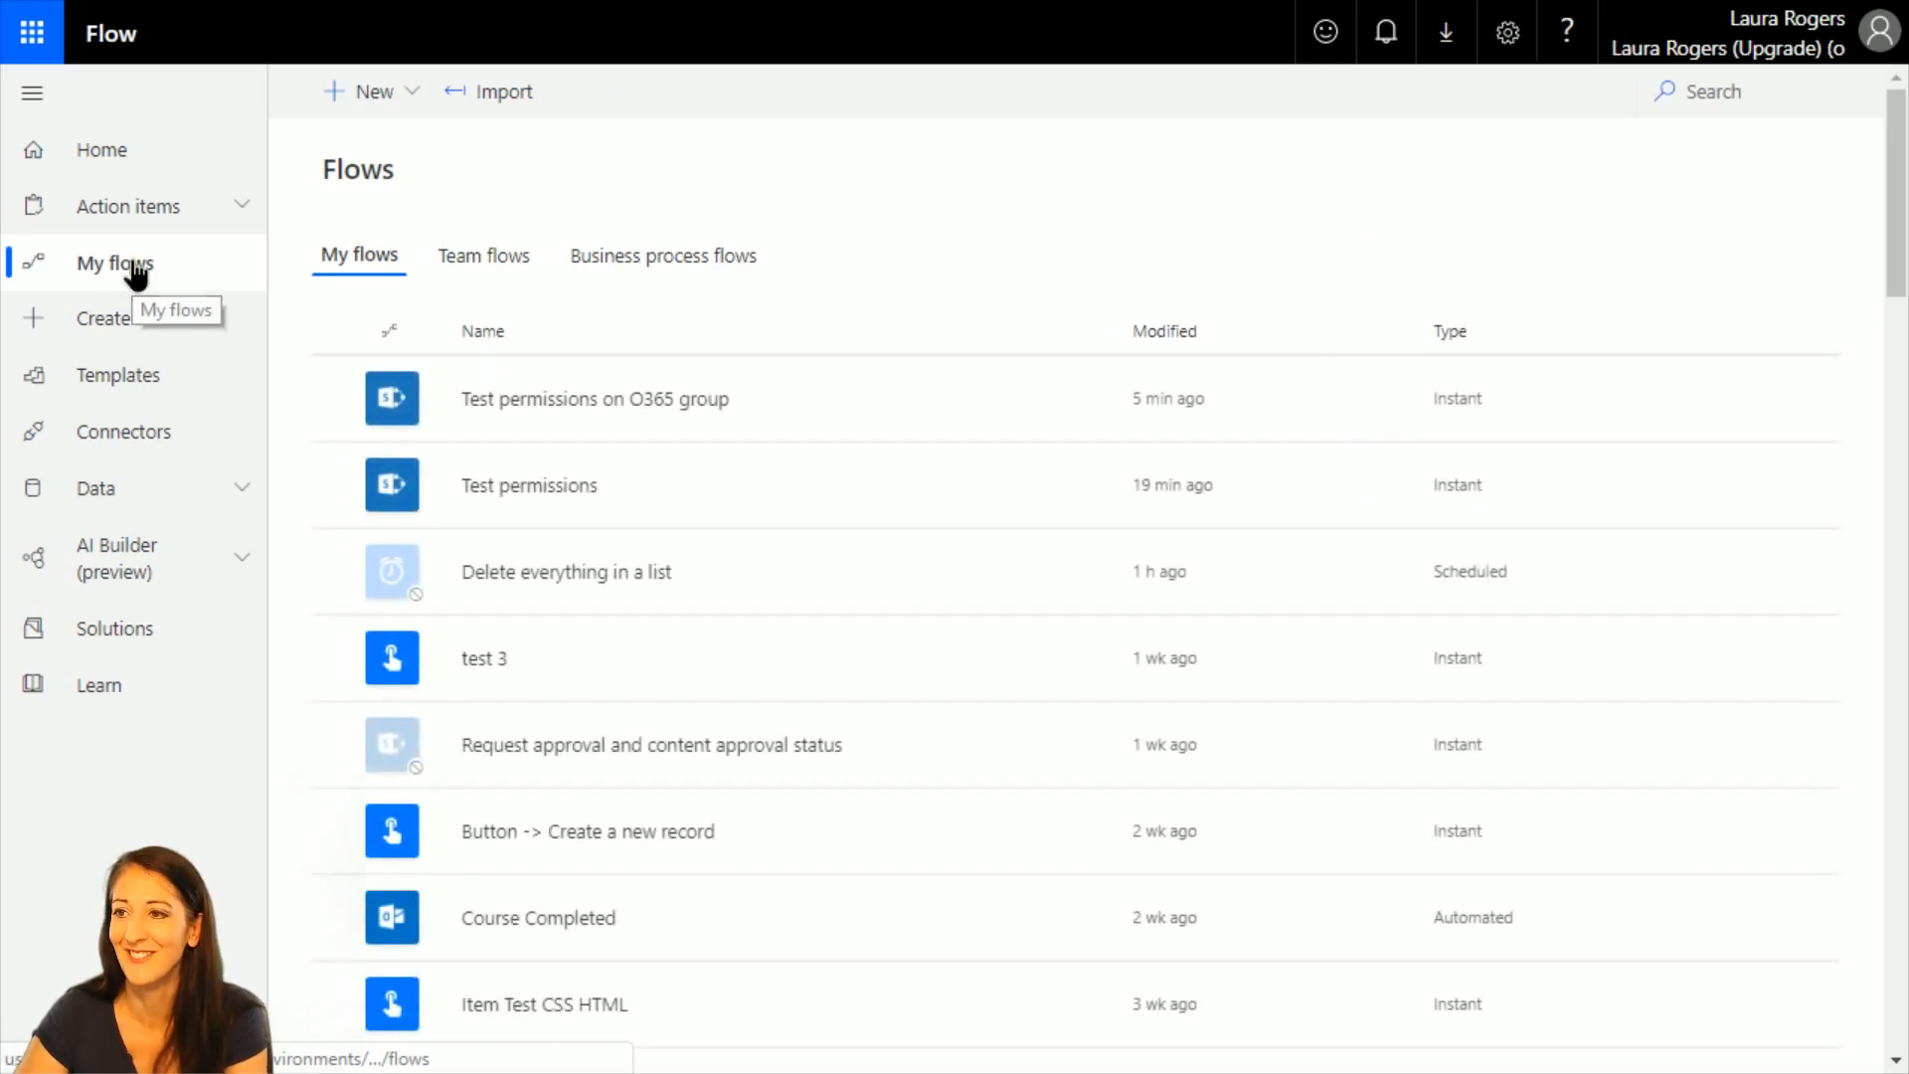
Start a new instant flow from blank, skipping the name and trigger choice, and bring up the SharePoint connector's triggers.
{"action": "left_click", "coordinate": [378, 95]}
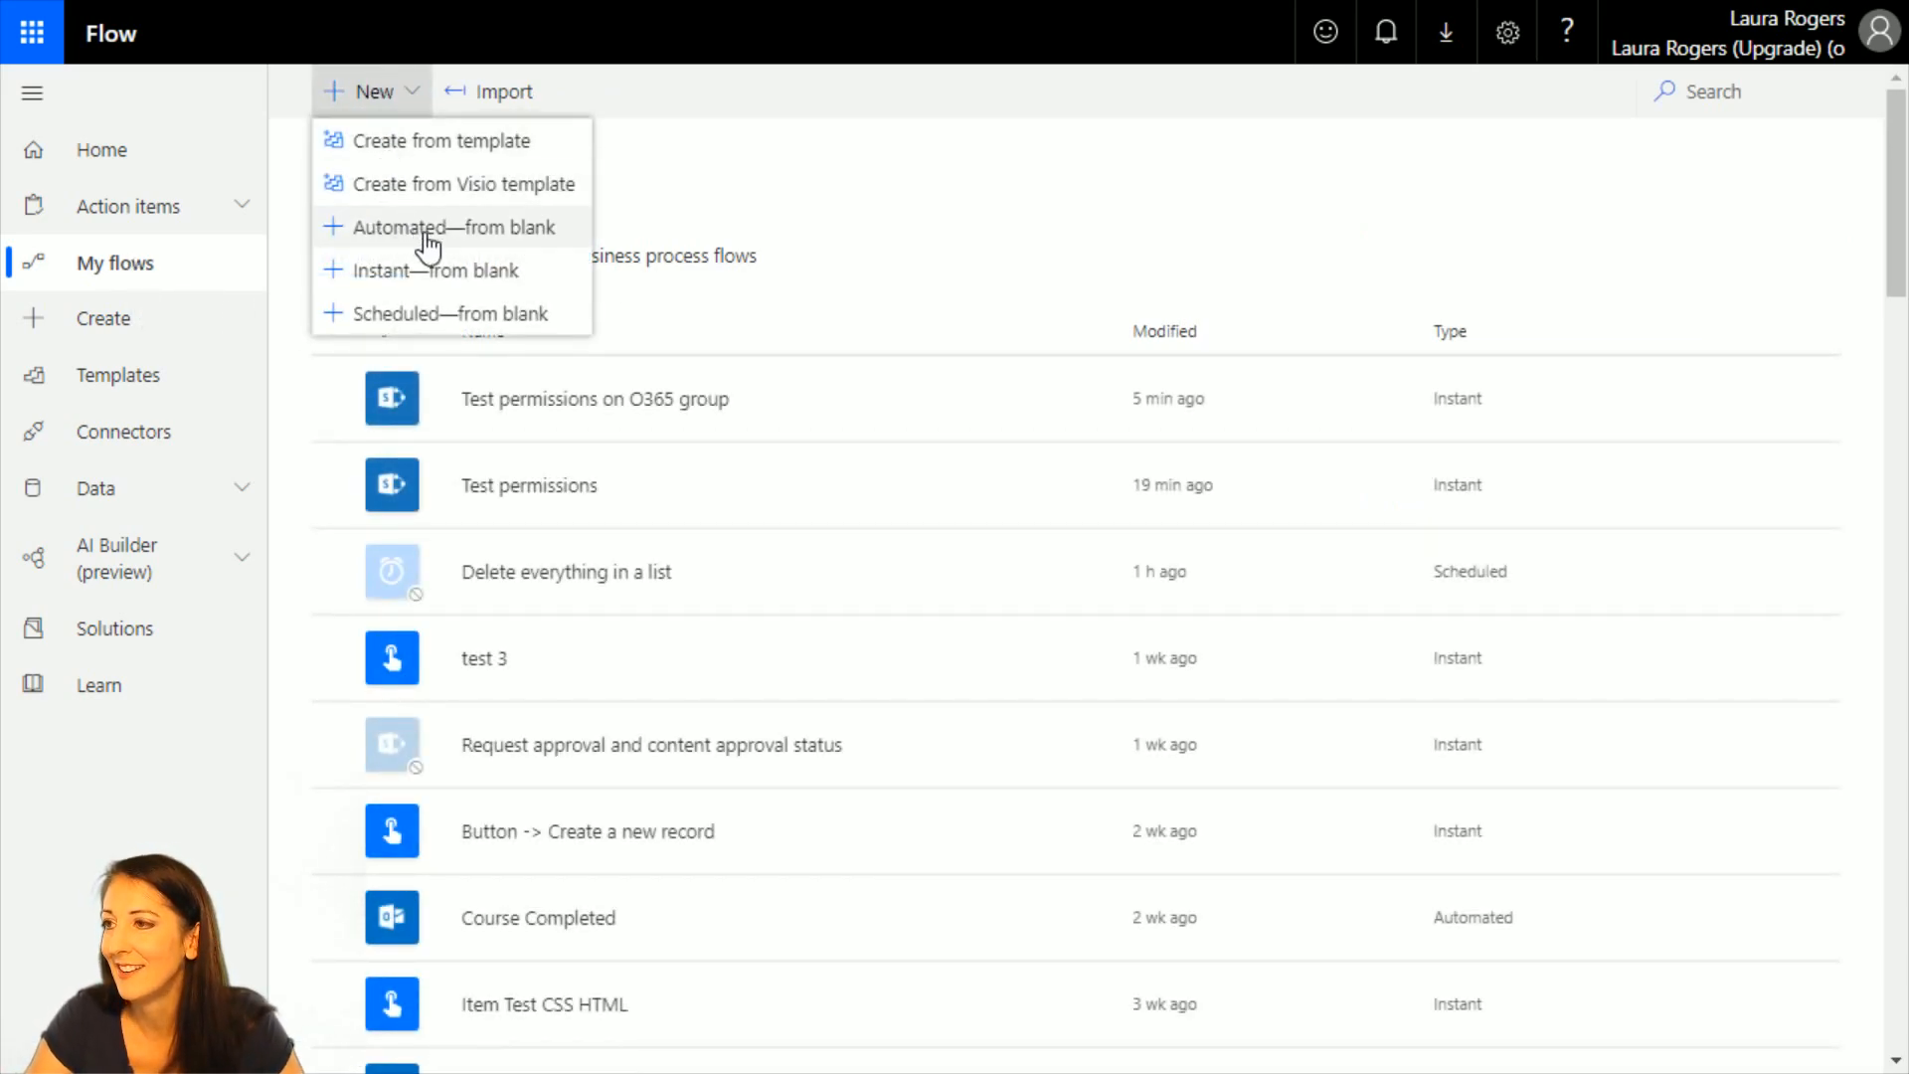
{"action": "left_click", "coordinate": [428, 268]}
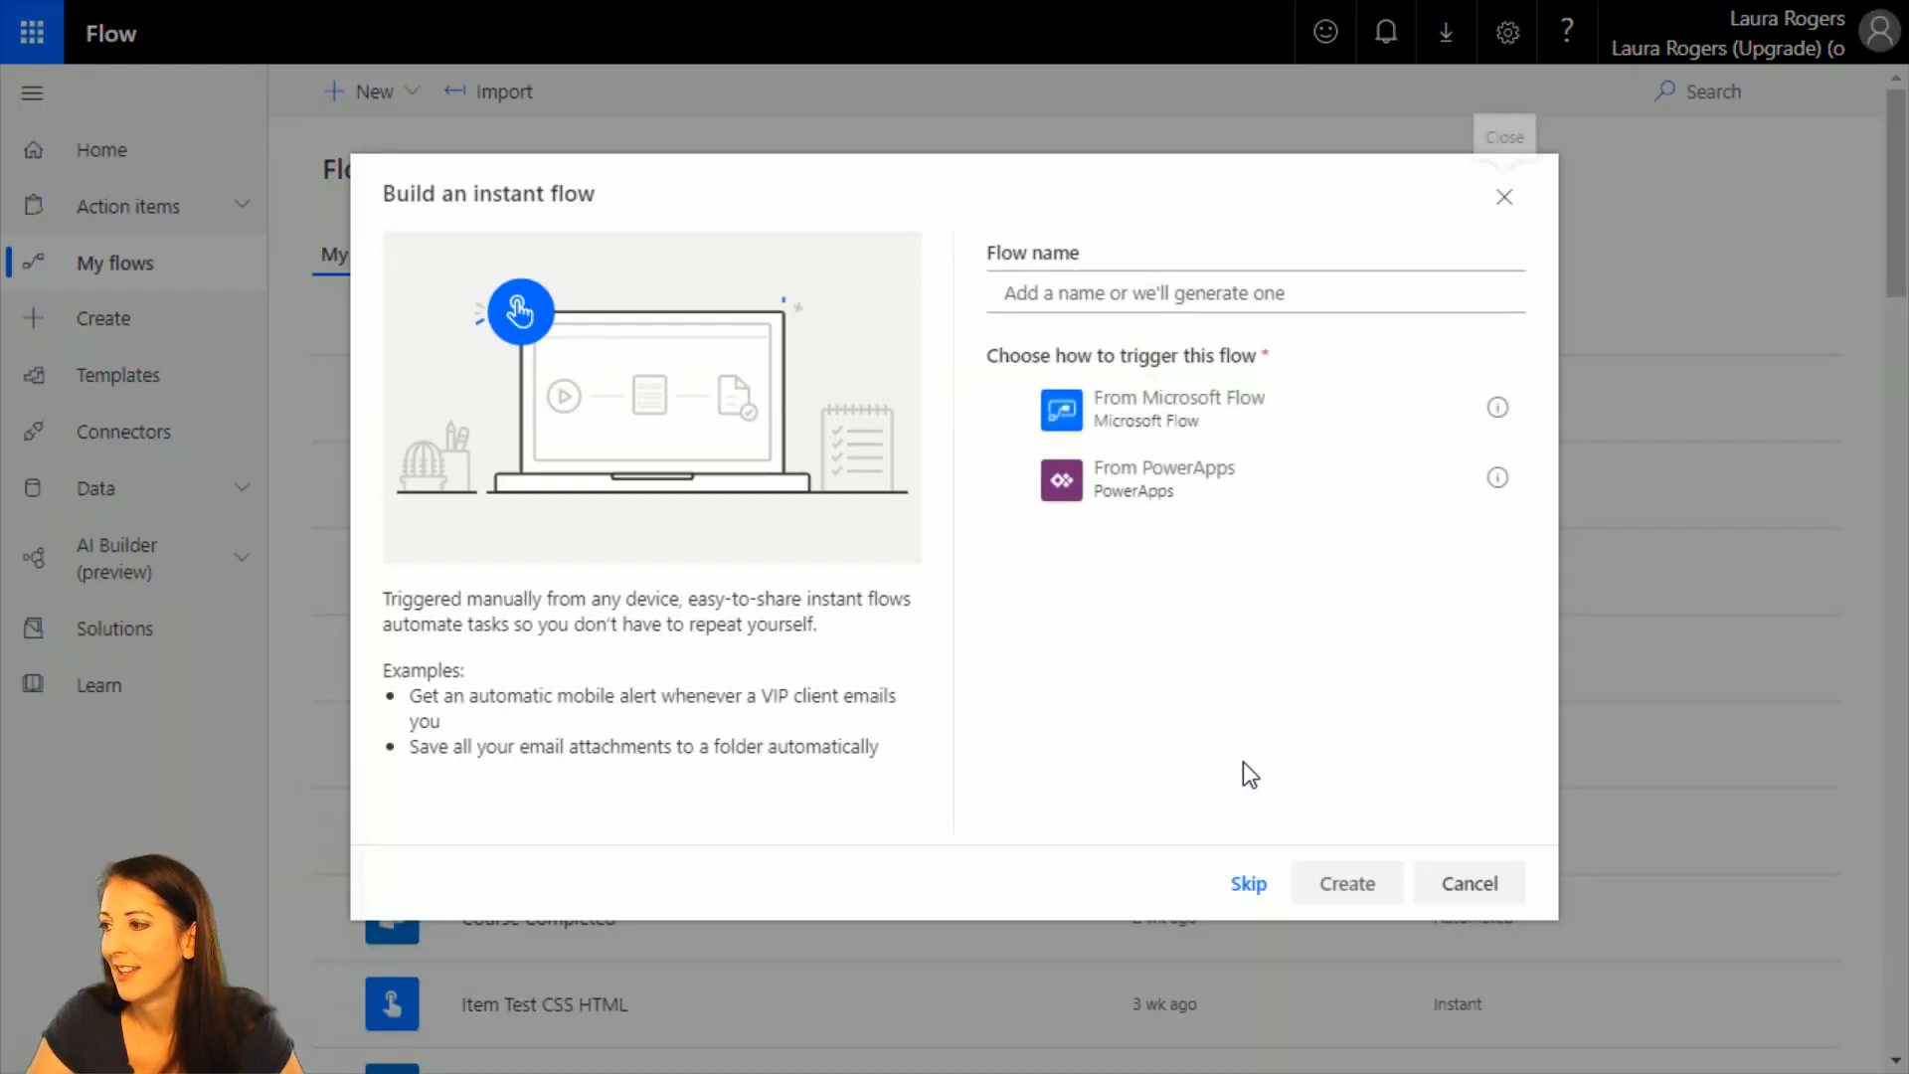
{"action": "left_click", "coordinate": [1259, 897]}
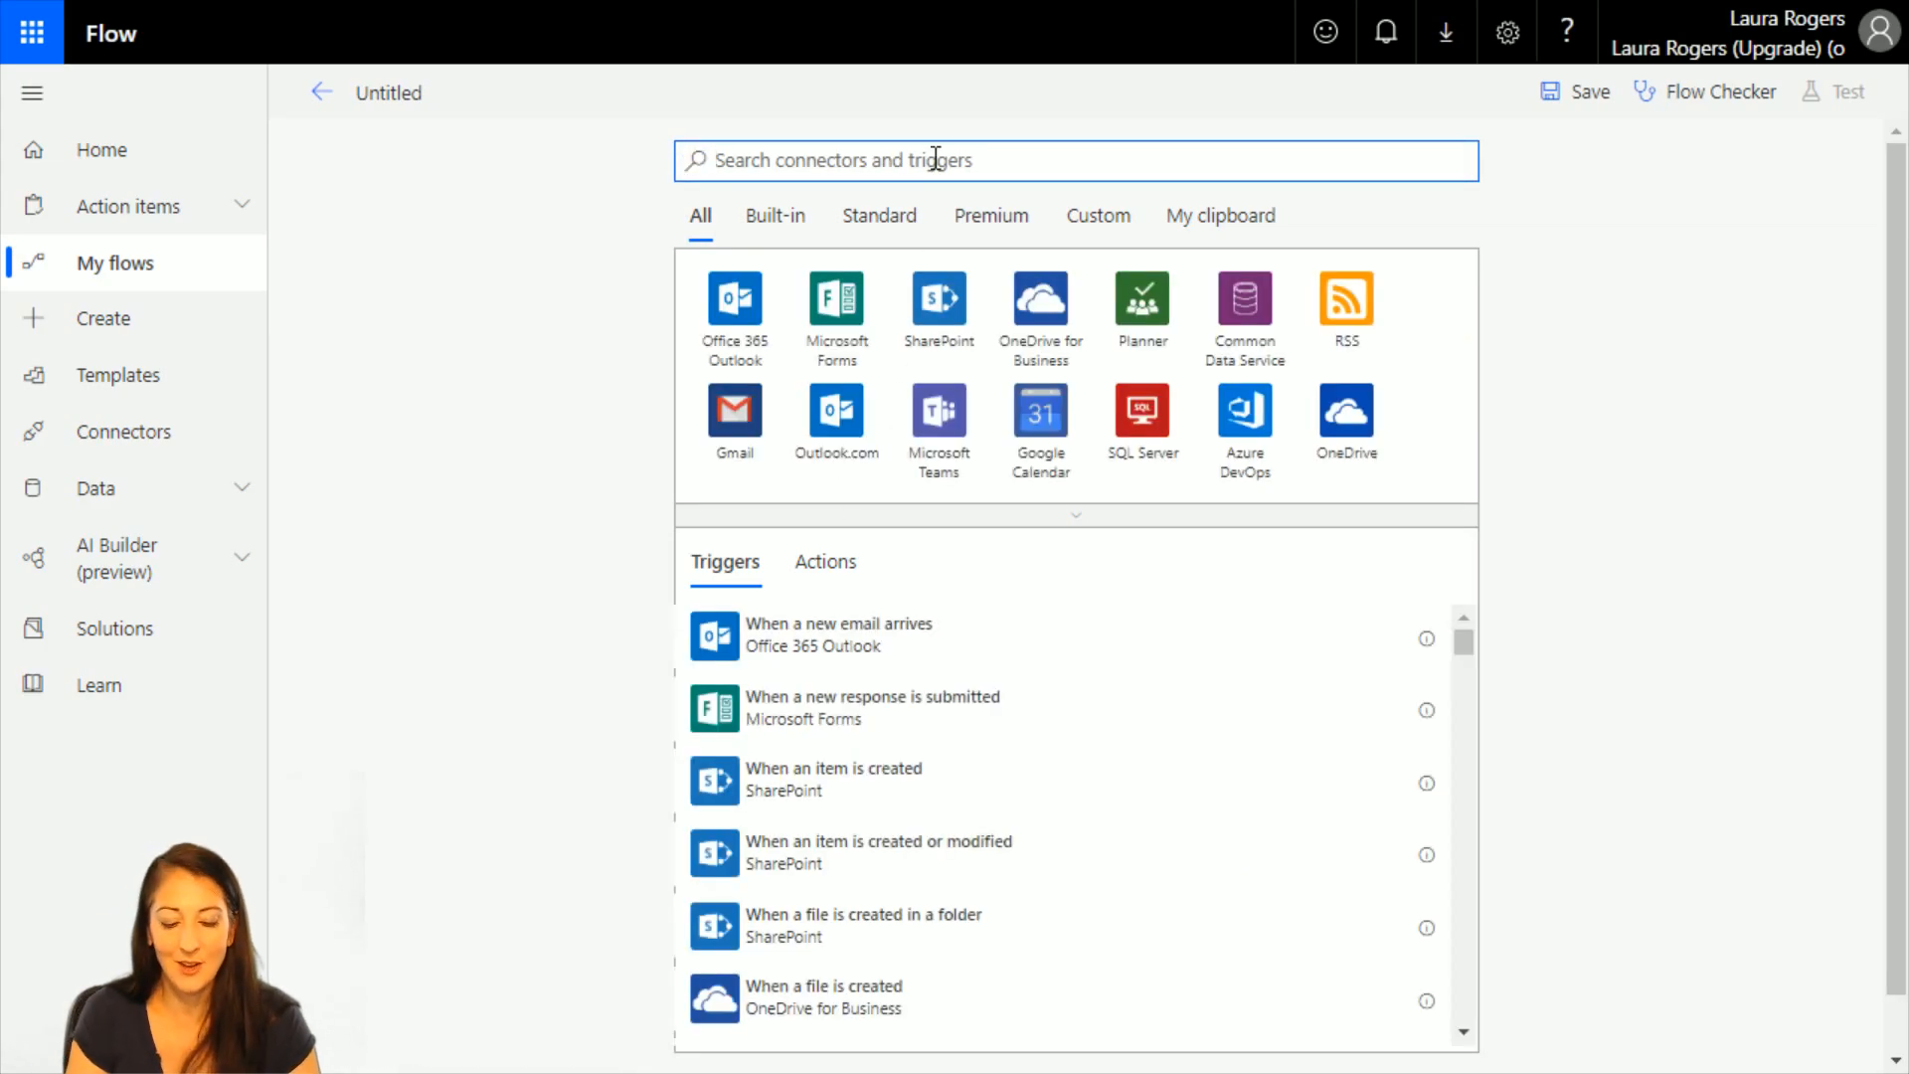
{"action": "type", "text": "sharepoint"}
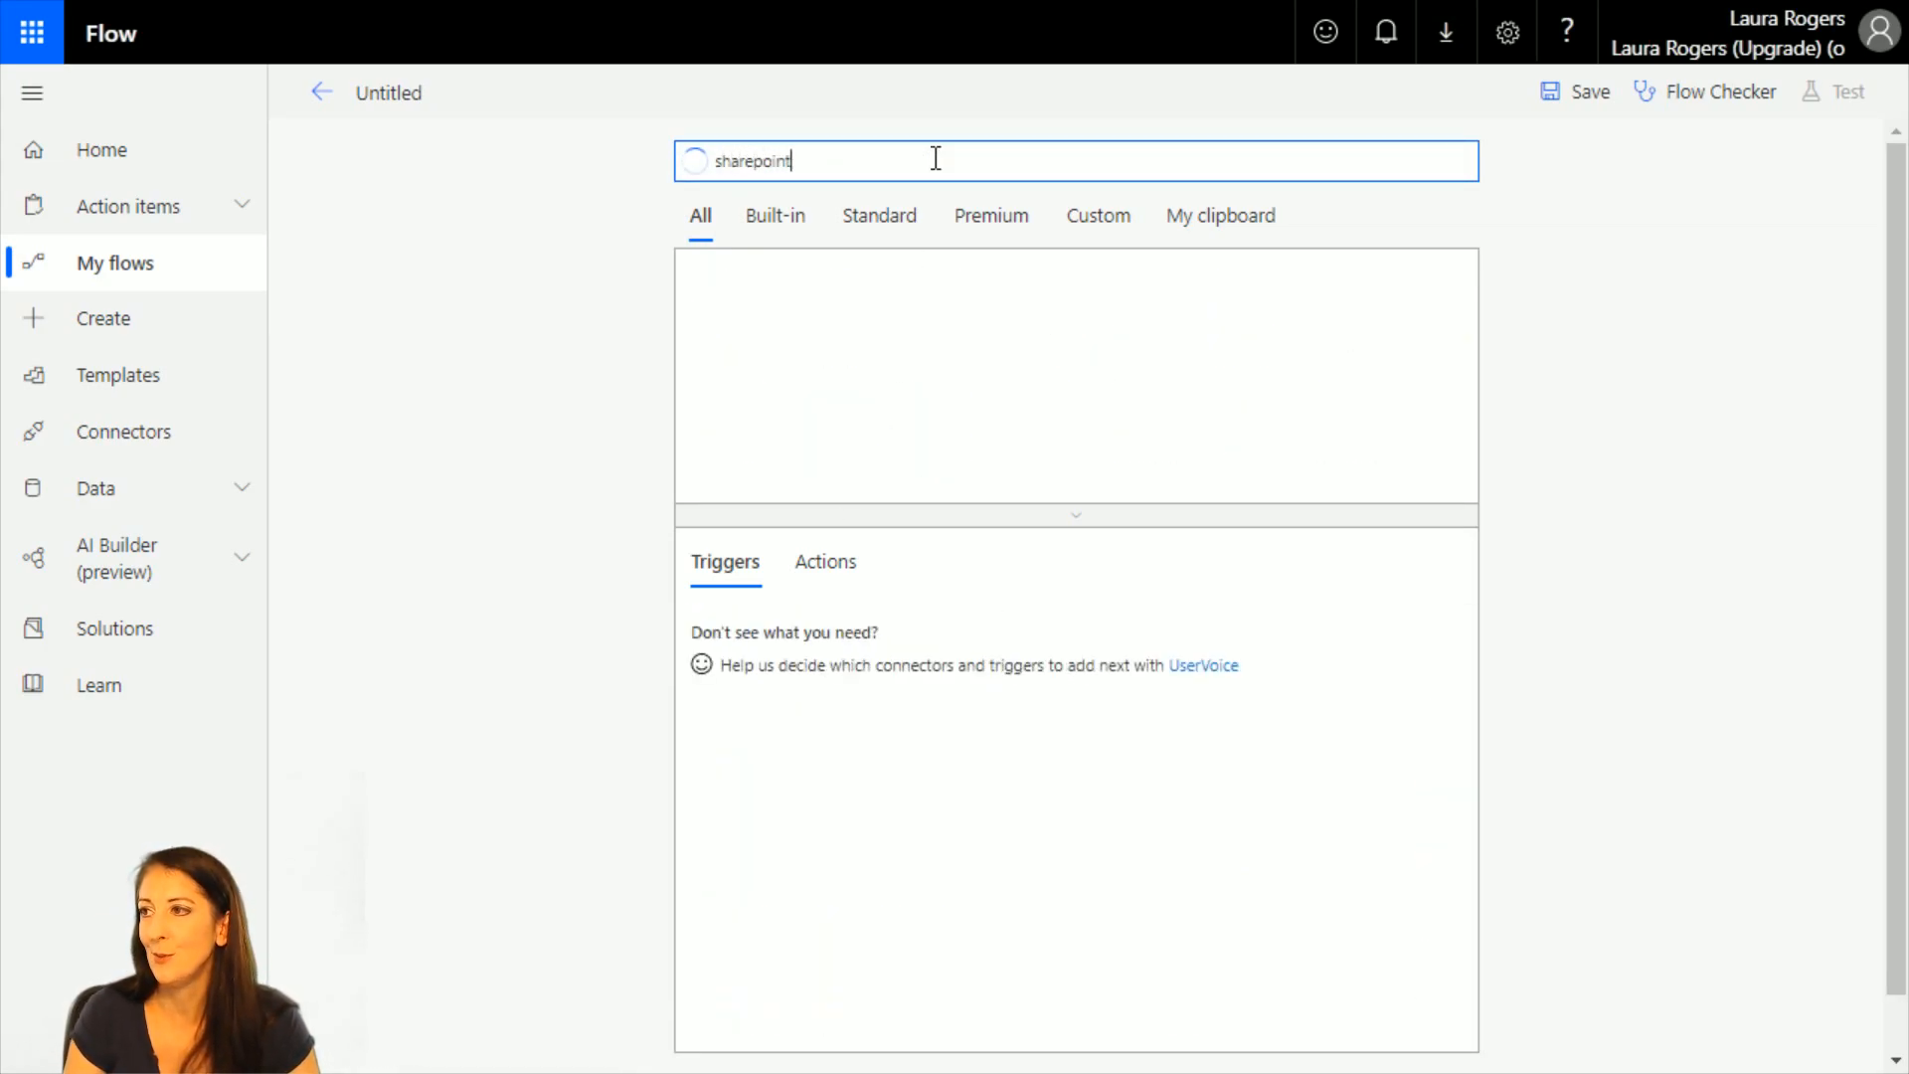
{"action": "left_click", "coordinate": [737, 316]}
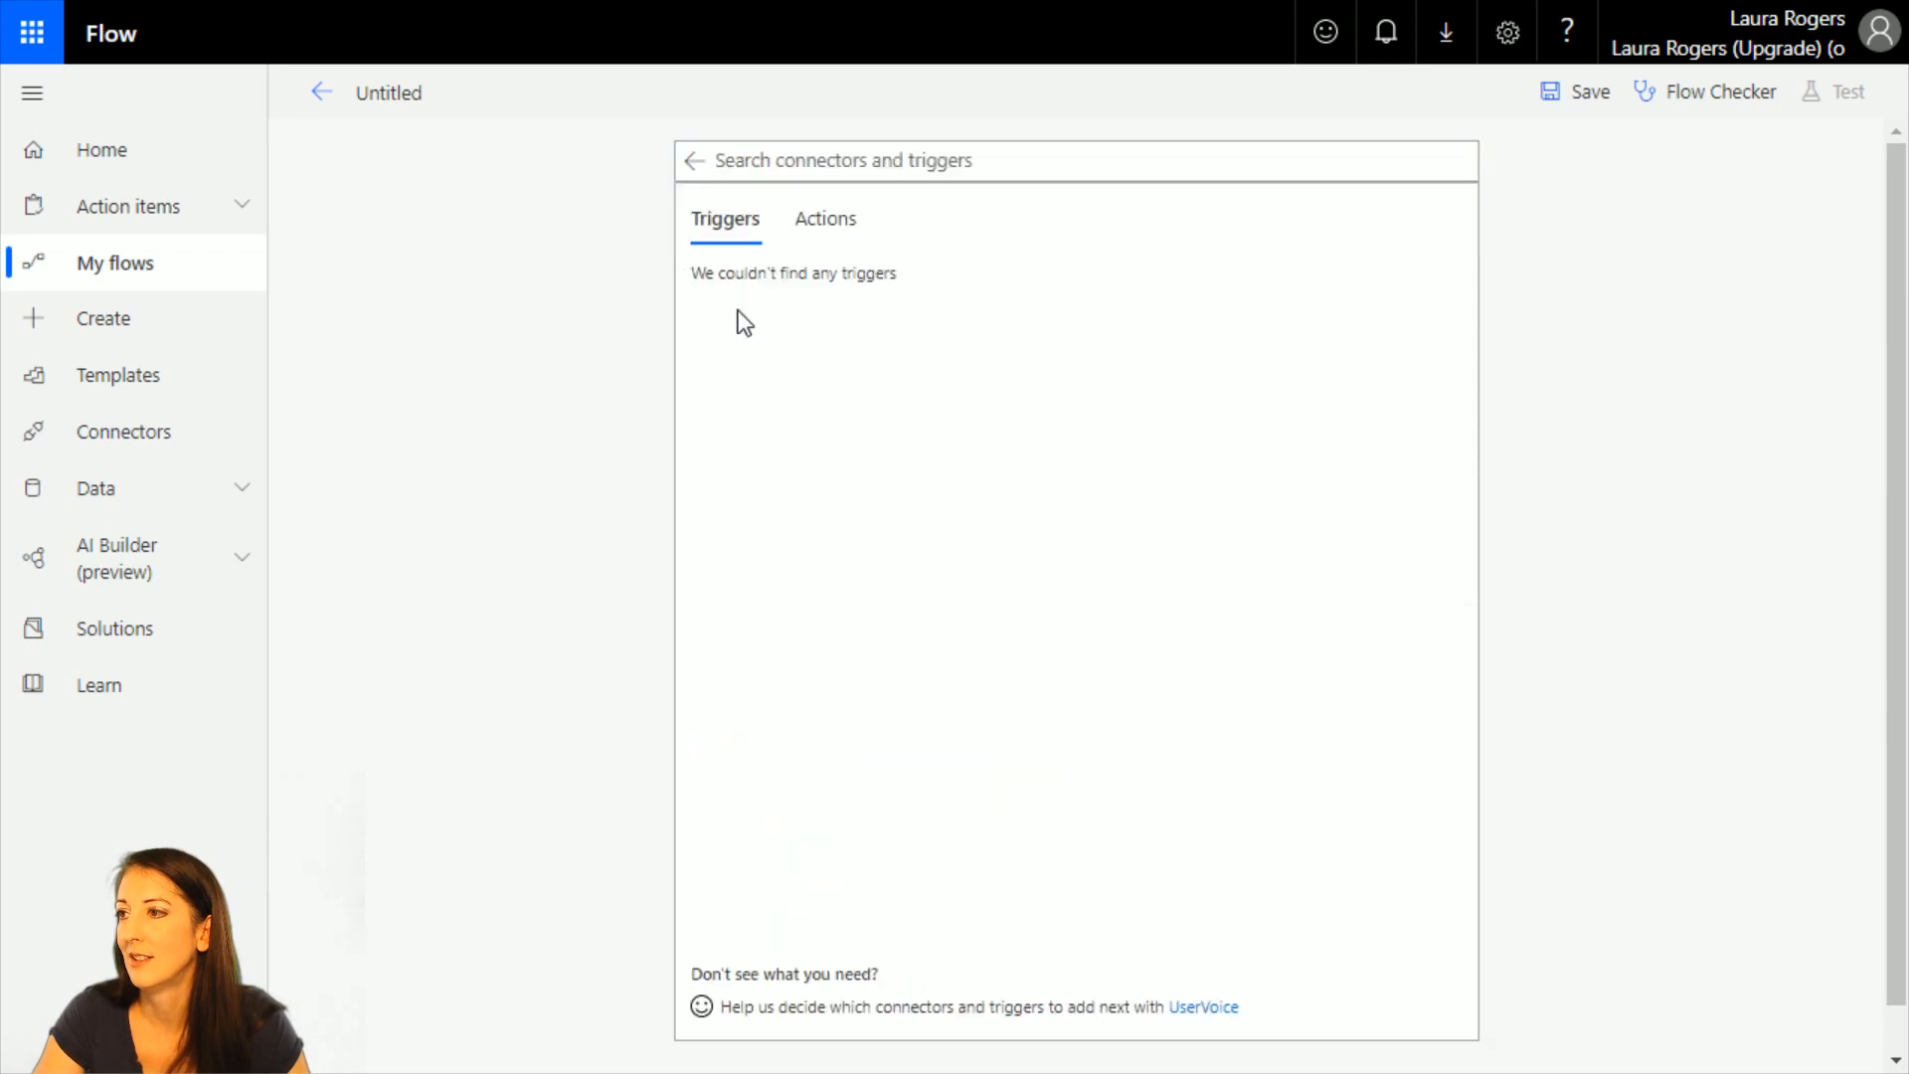
Look through the SharePoint triggers, including a search for folder, and add the When a file is created (properties only) trigger.
{"action": "left_click", "coordinate": [874, 163]}
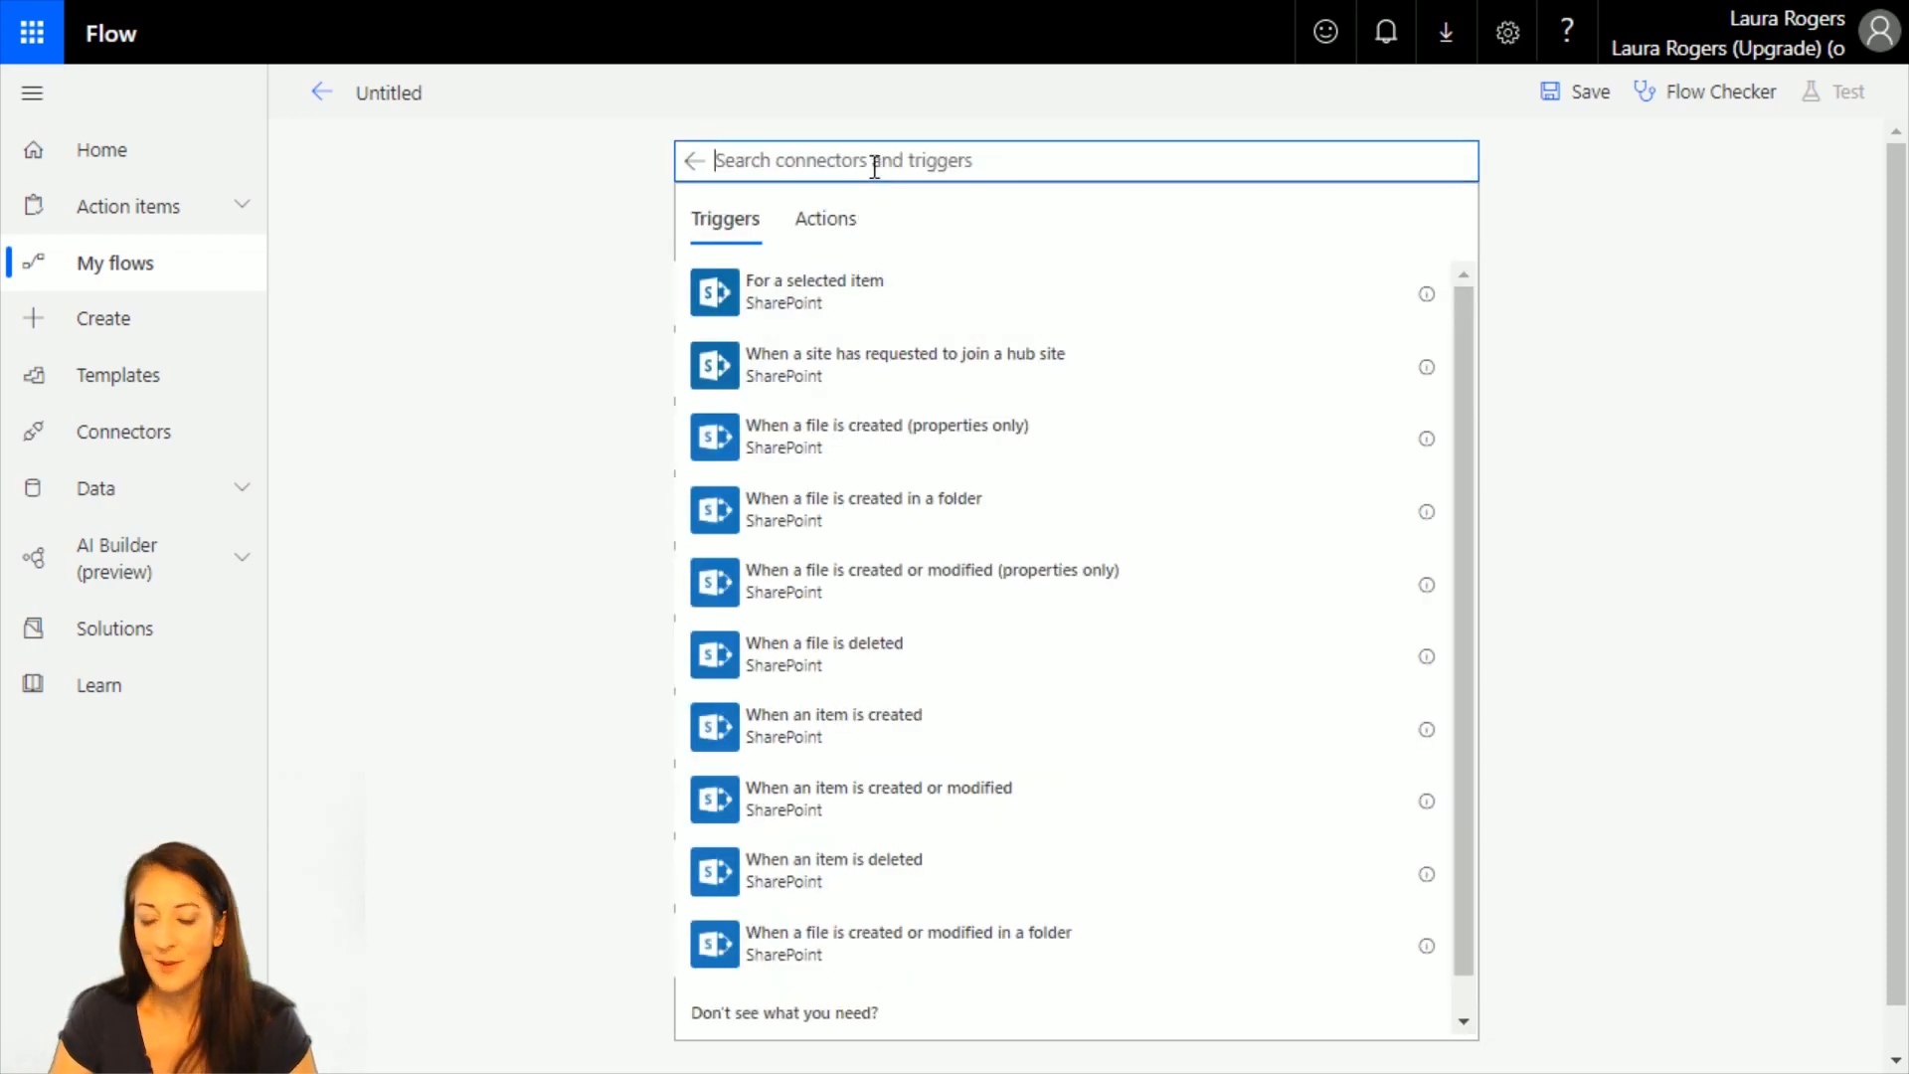
{"action": "type", "text": "folder"}
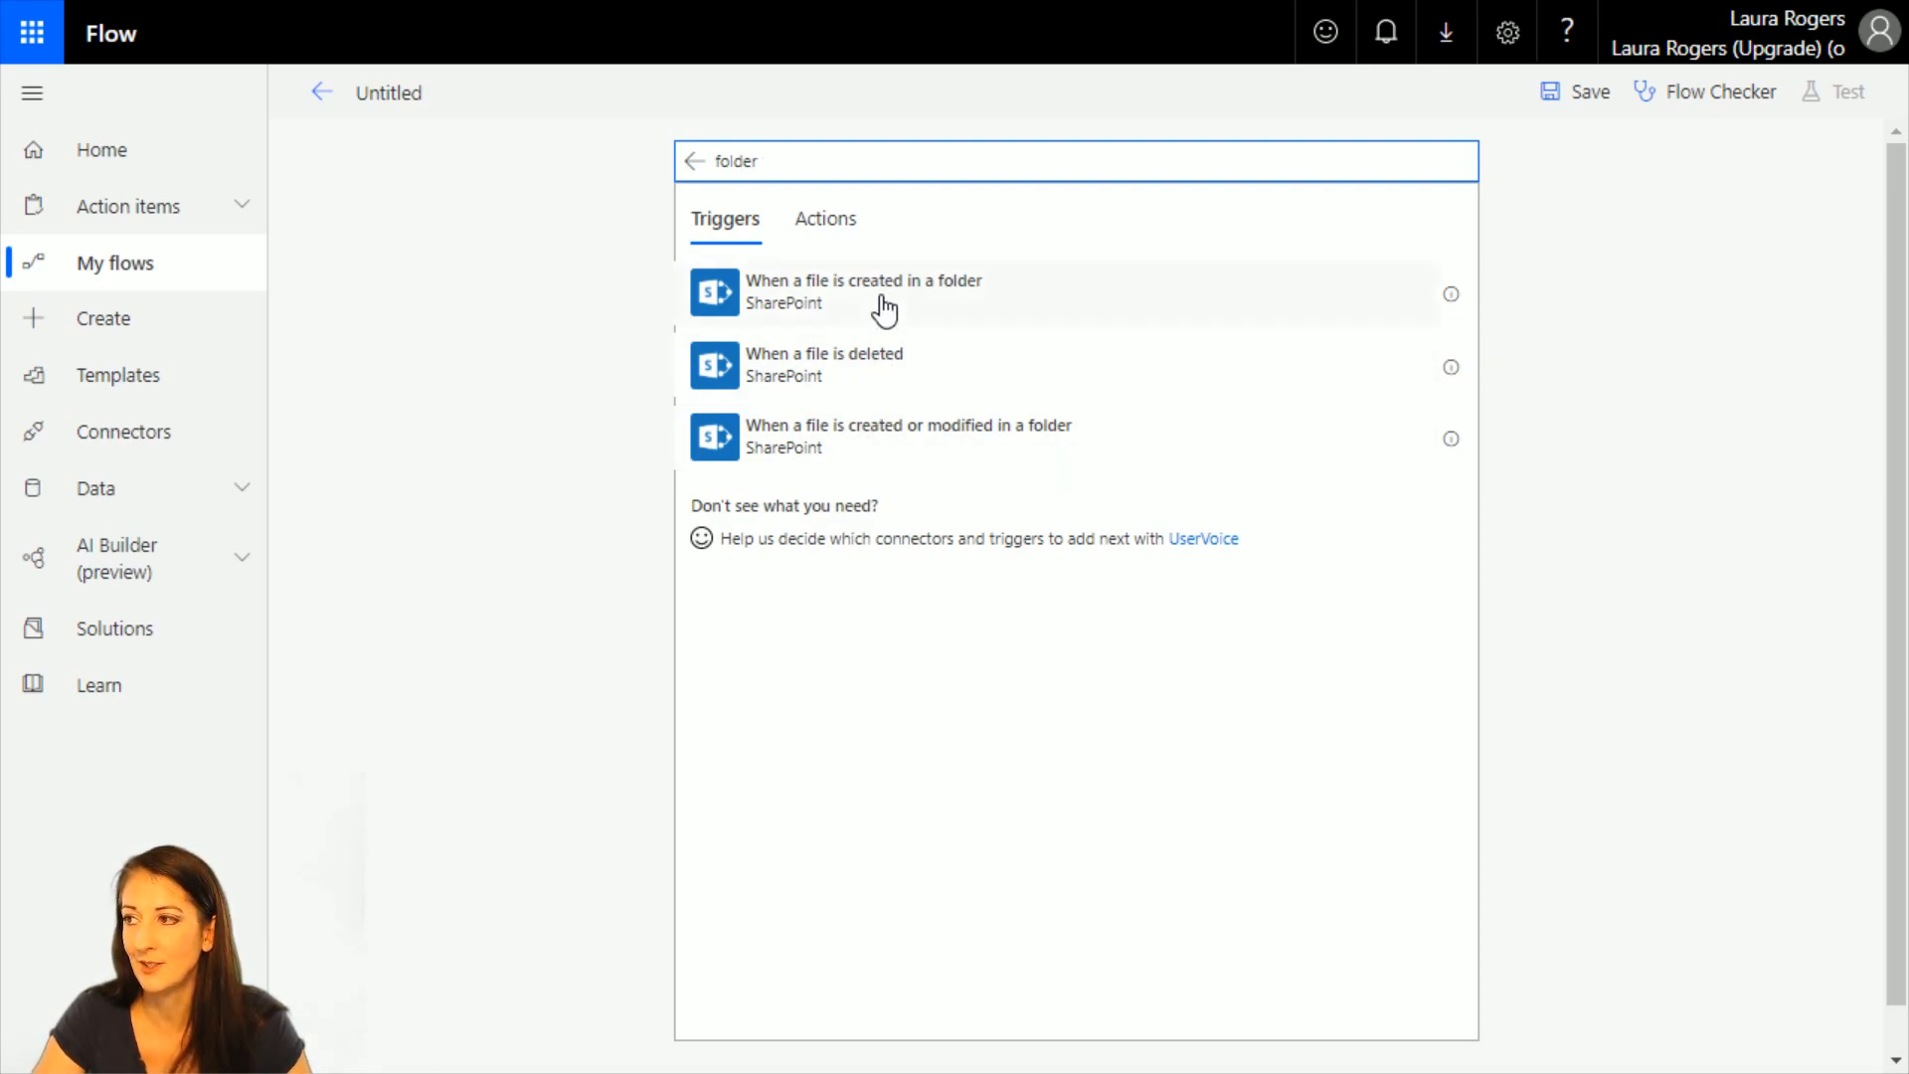
{"action": "double_click", "coordinate": [801, 159]}
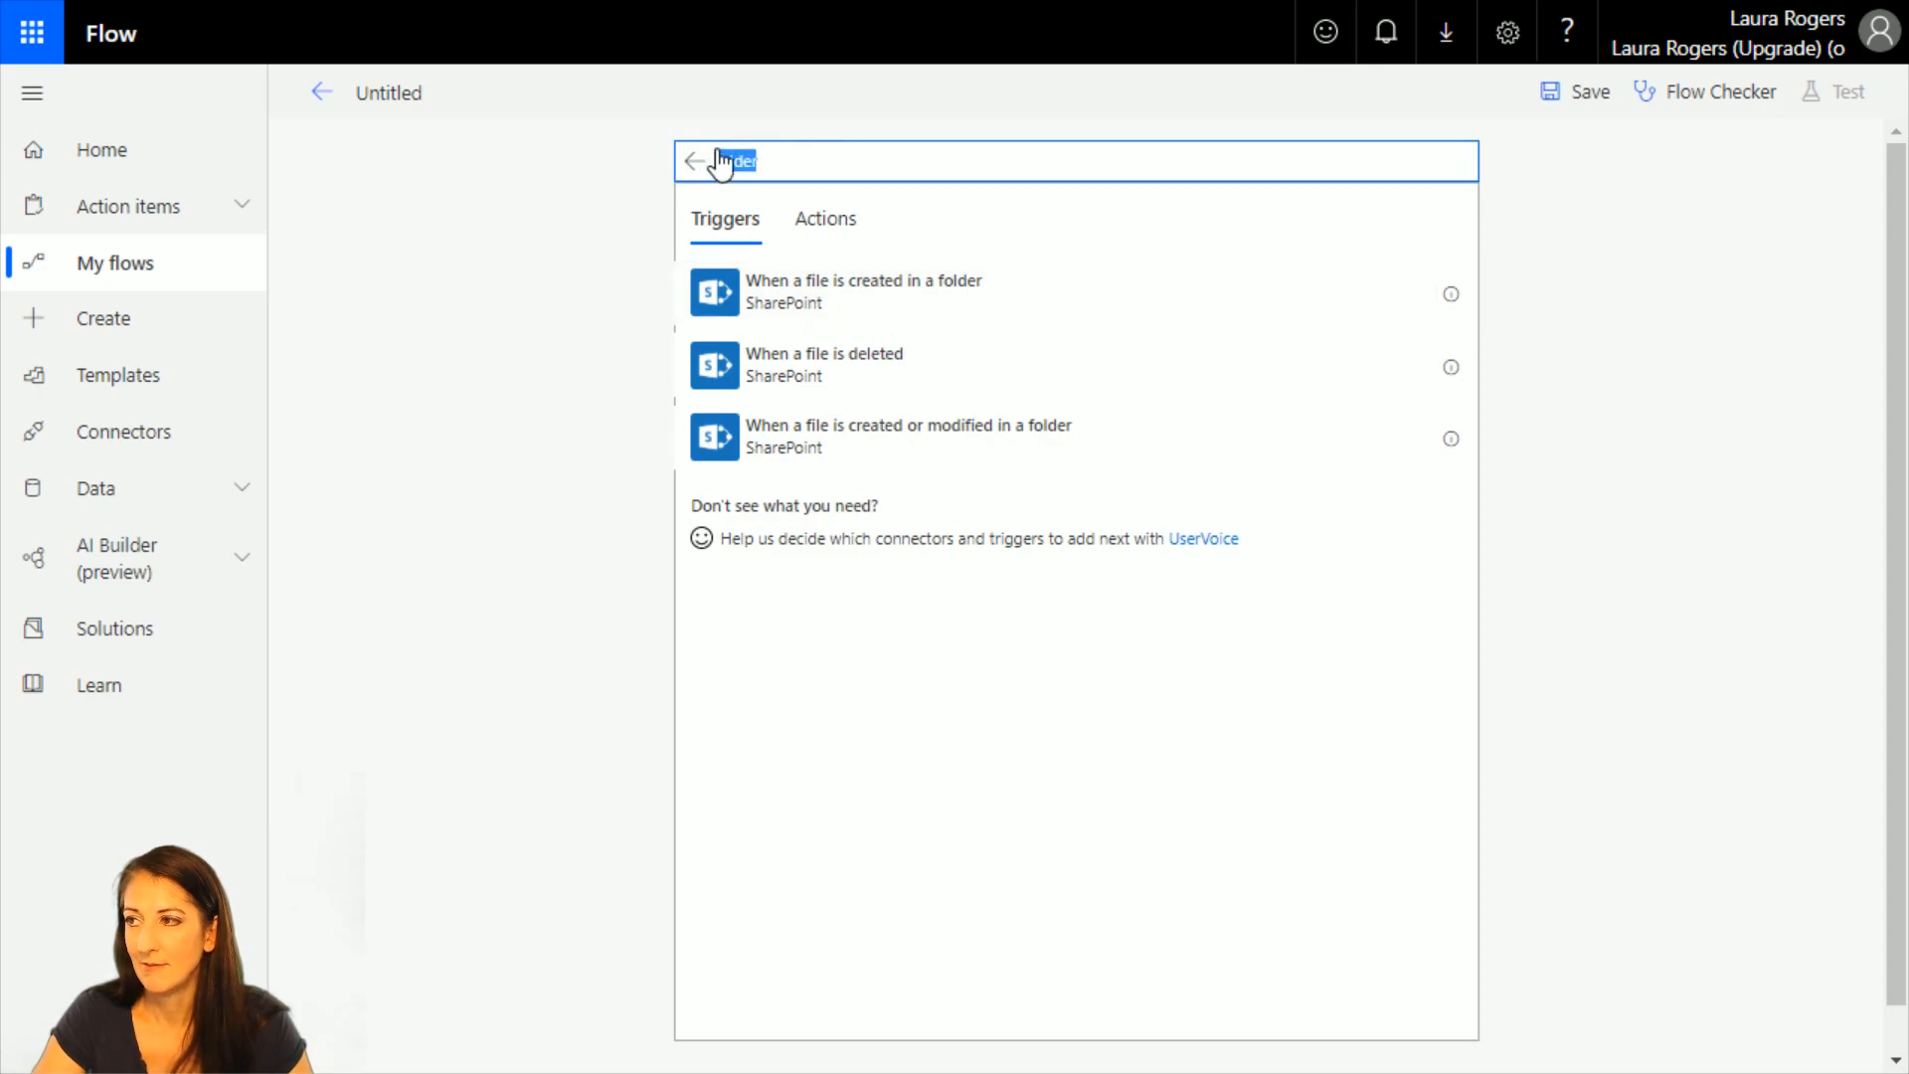
{"action": "key", "text": "BackSpace"}
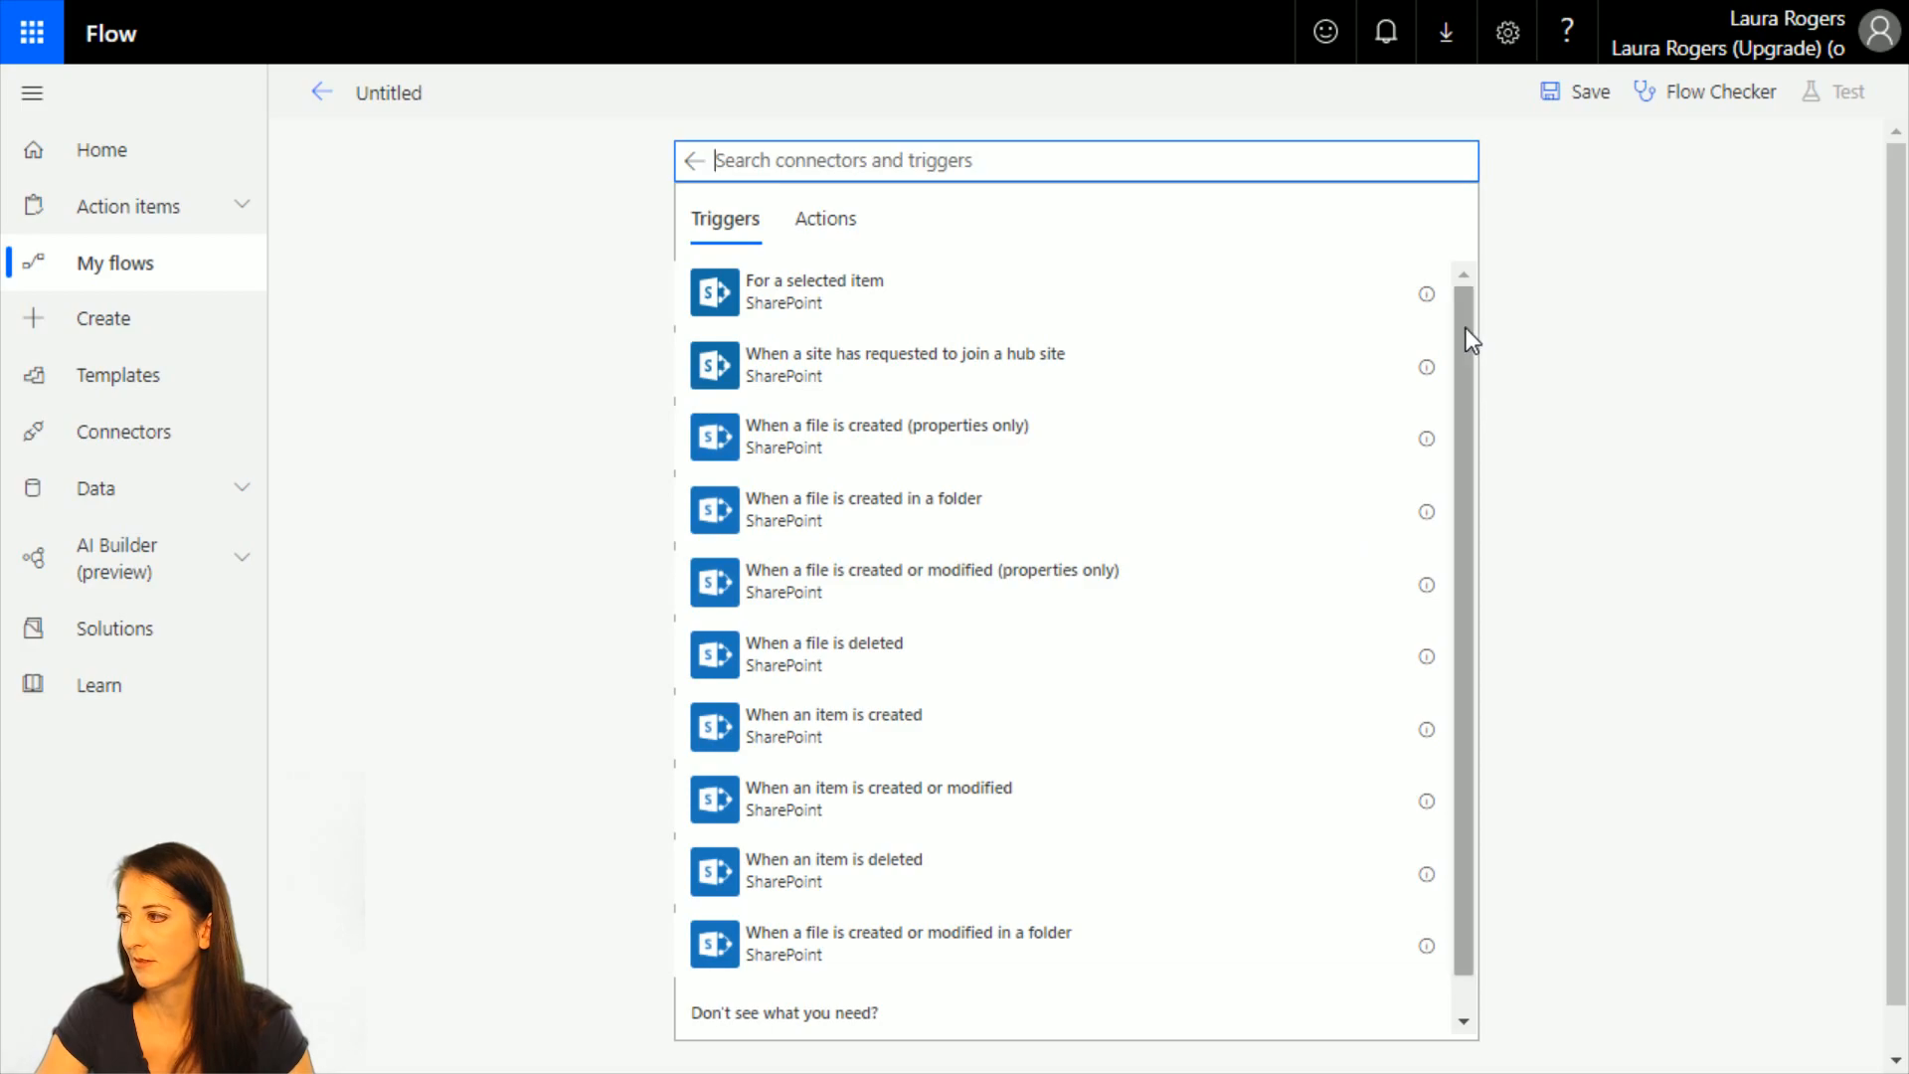
{"action": "left_click_drag", "start_coordinate": [1464, 326], "coordinate": [1469, 378]}
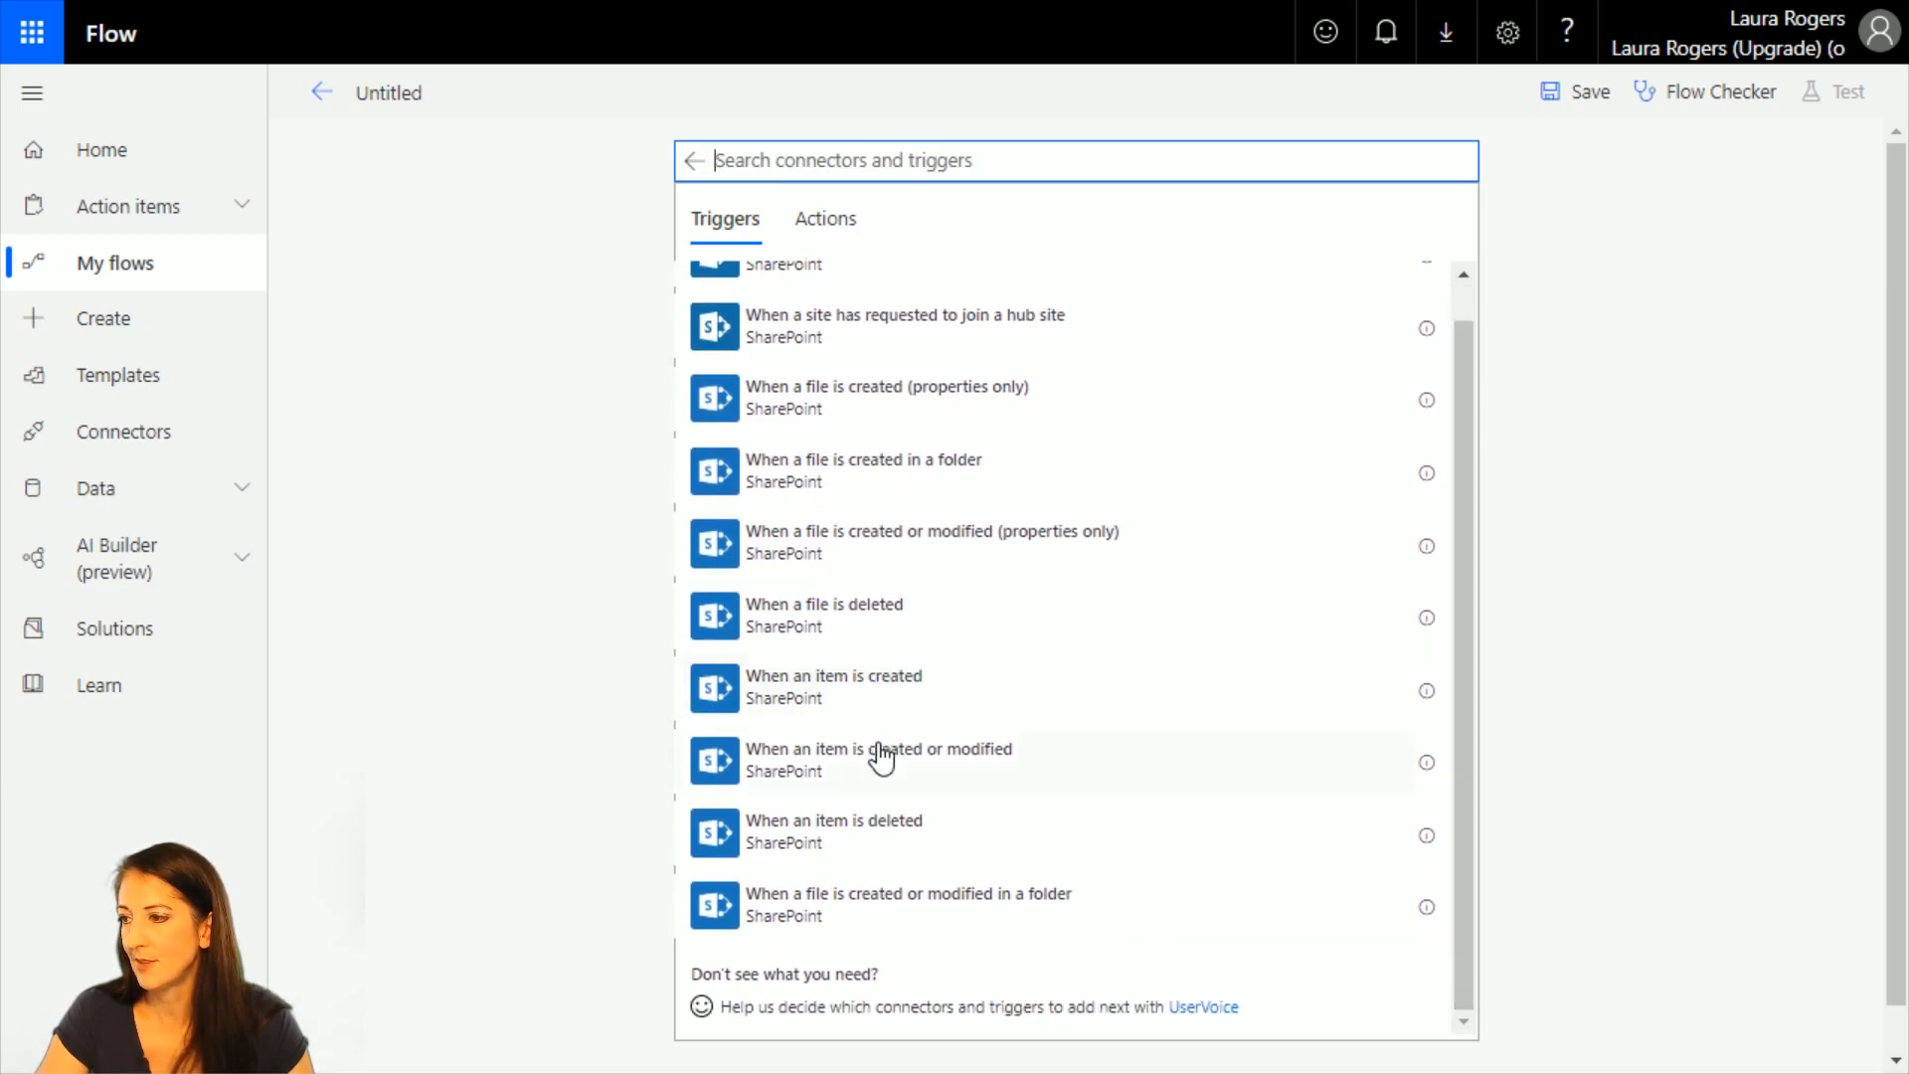
{"action": "scroll", "coordinate": [871, 756], "scroll_direction": "up", "scroll_amount": 1}
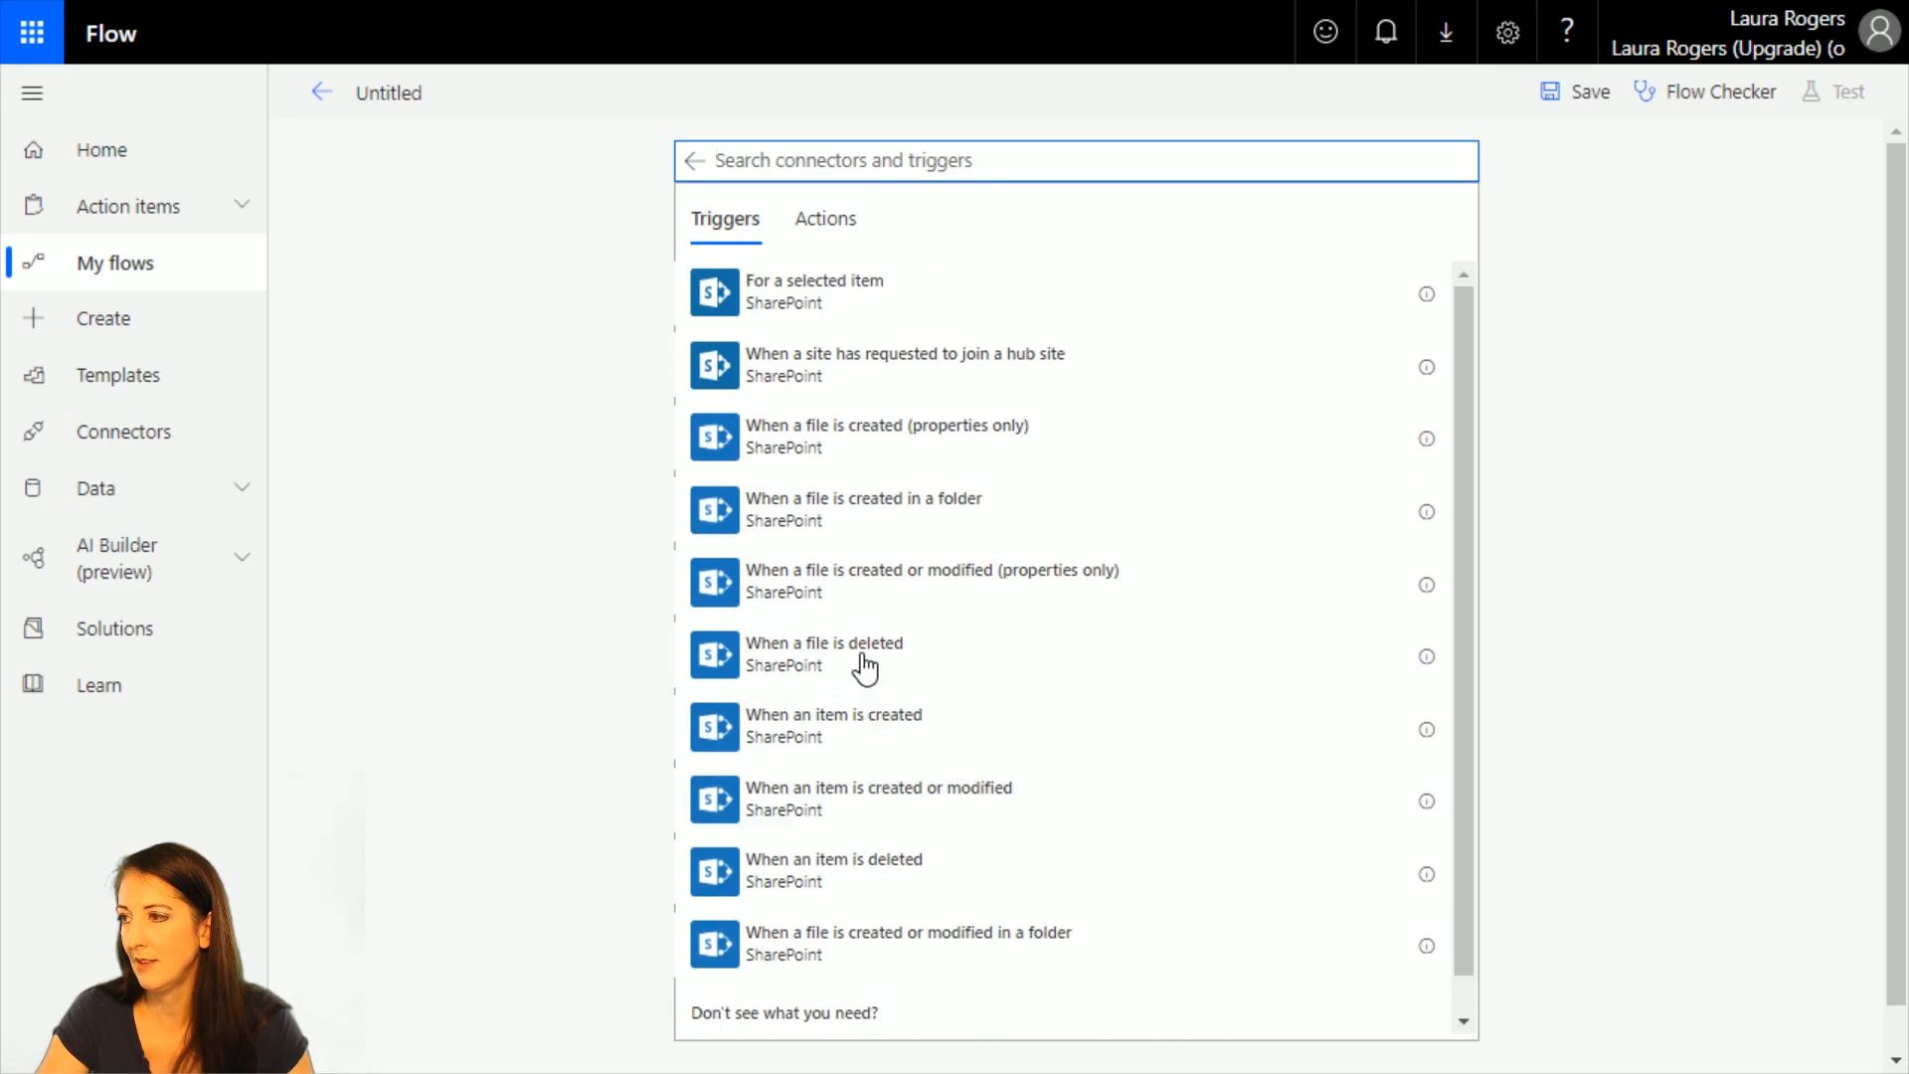
{"action": "left_click", "coordinate": [842, 438]}
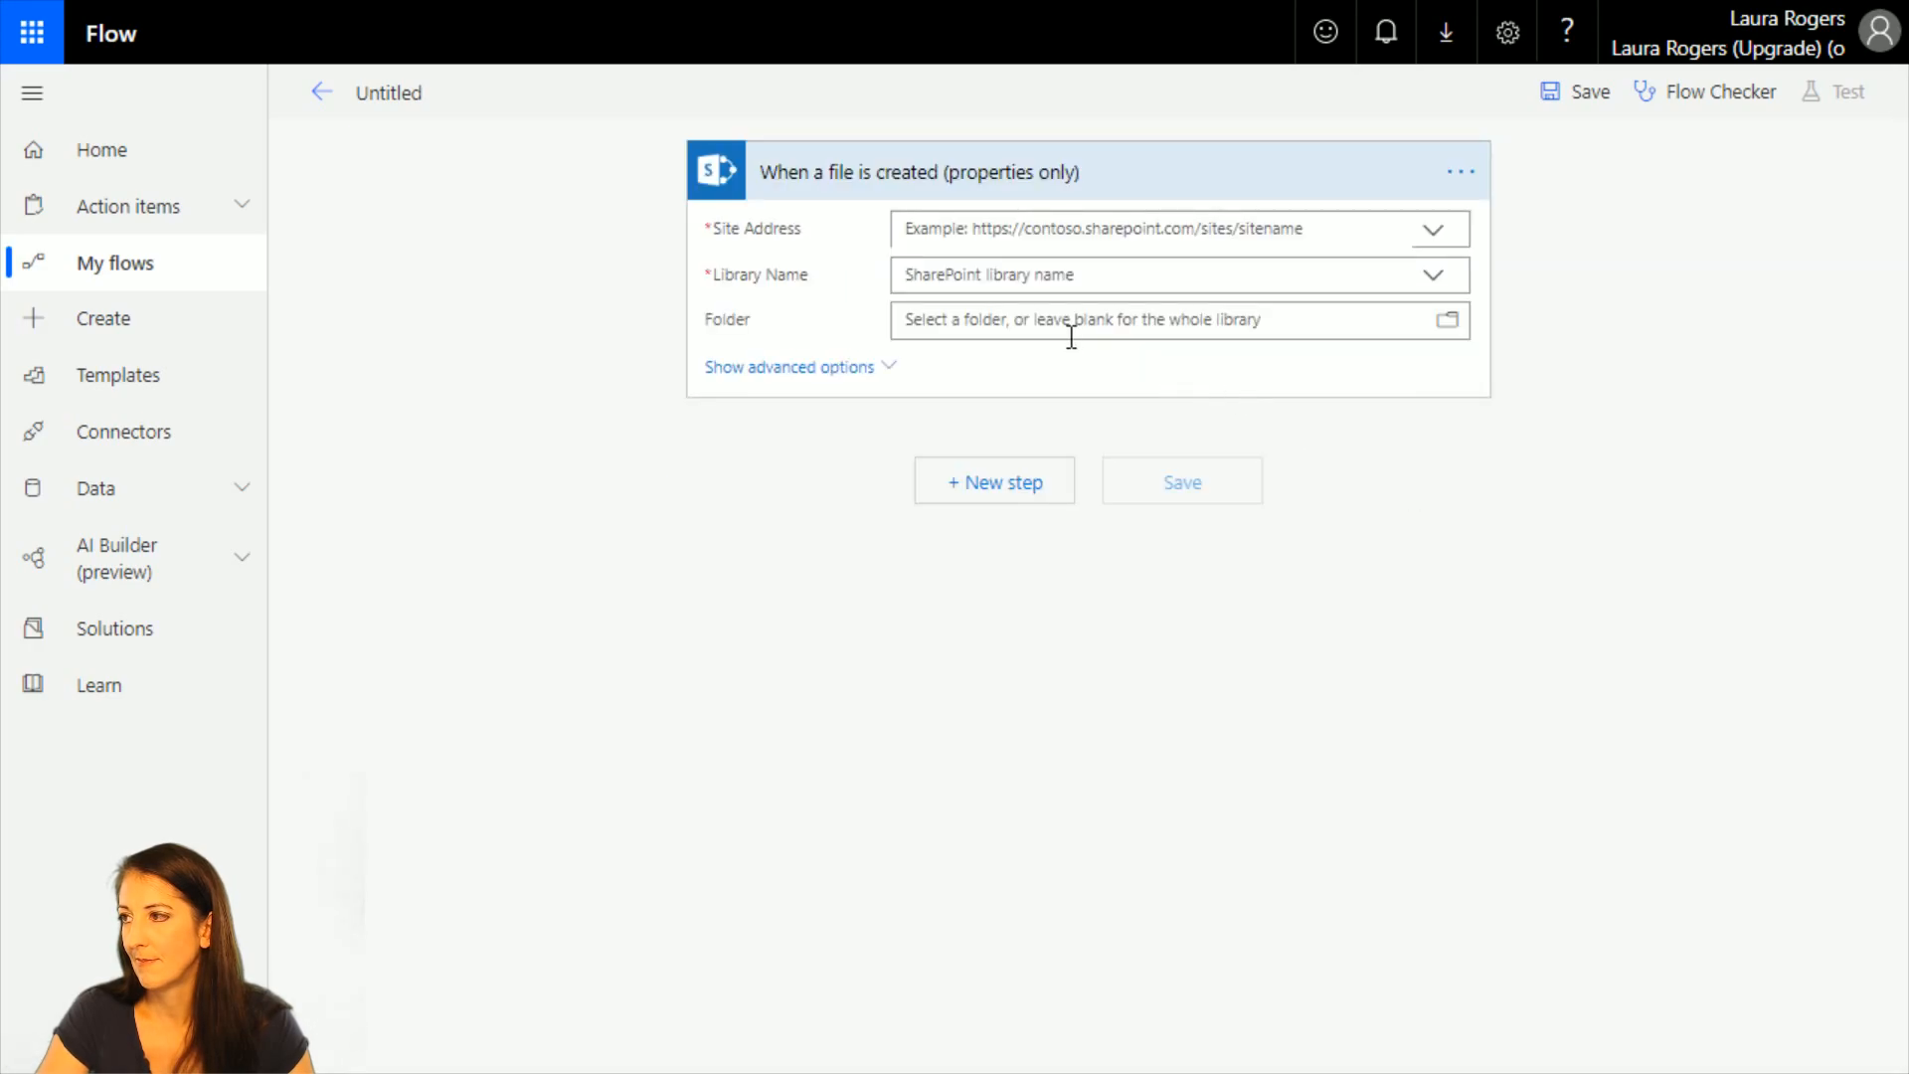
Set the trigger's site address to Project Team and its library to Documents, and show its advanced options.
{"action": "left_click", "coordinate": [1431, 236]}
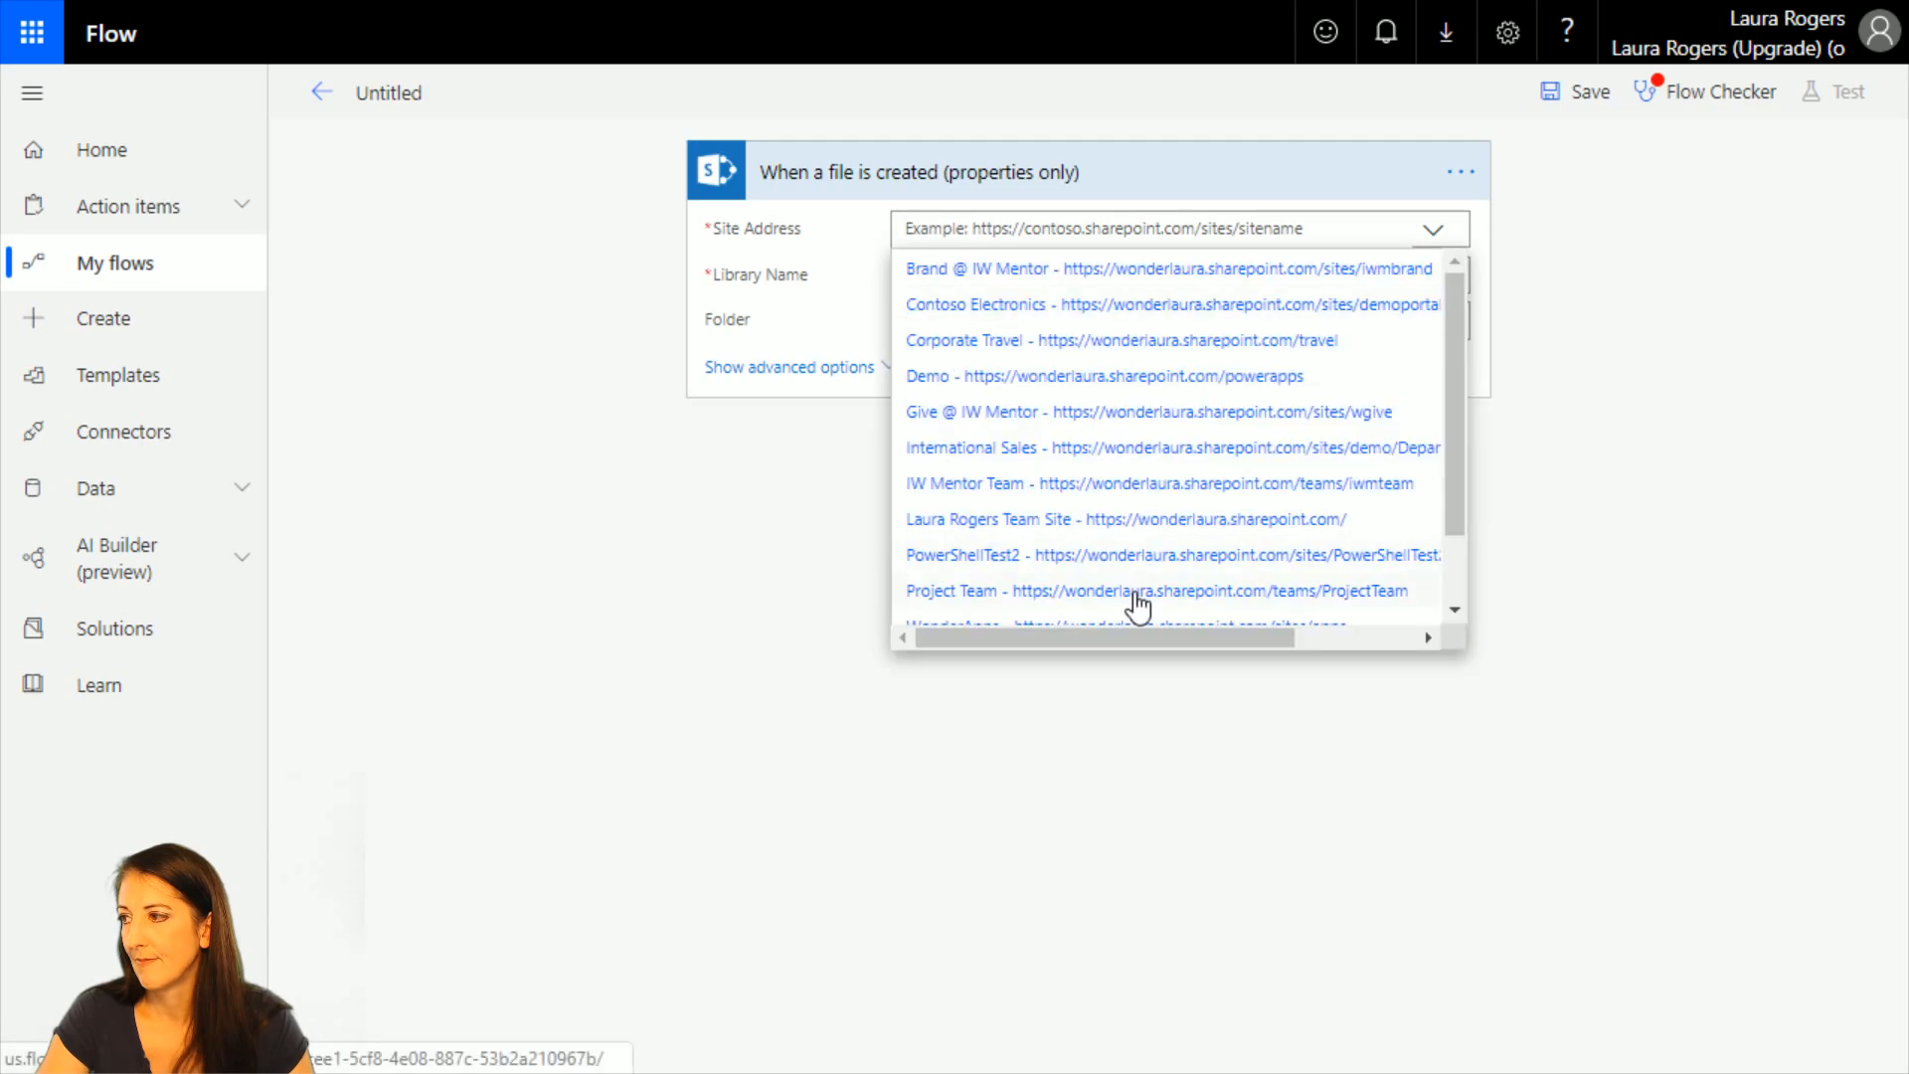
{"action": "left_click", "coordinate": [1138, 595]}
{"action": "left_click", "coordinate": [1432, 283]}
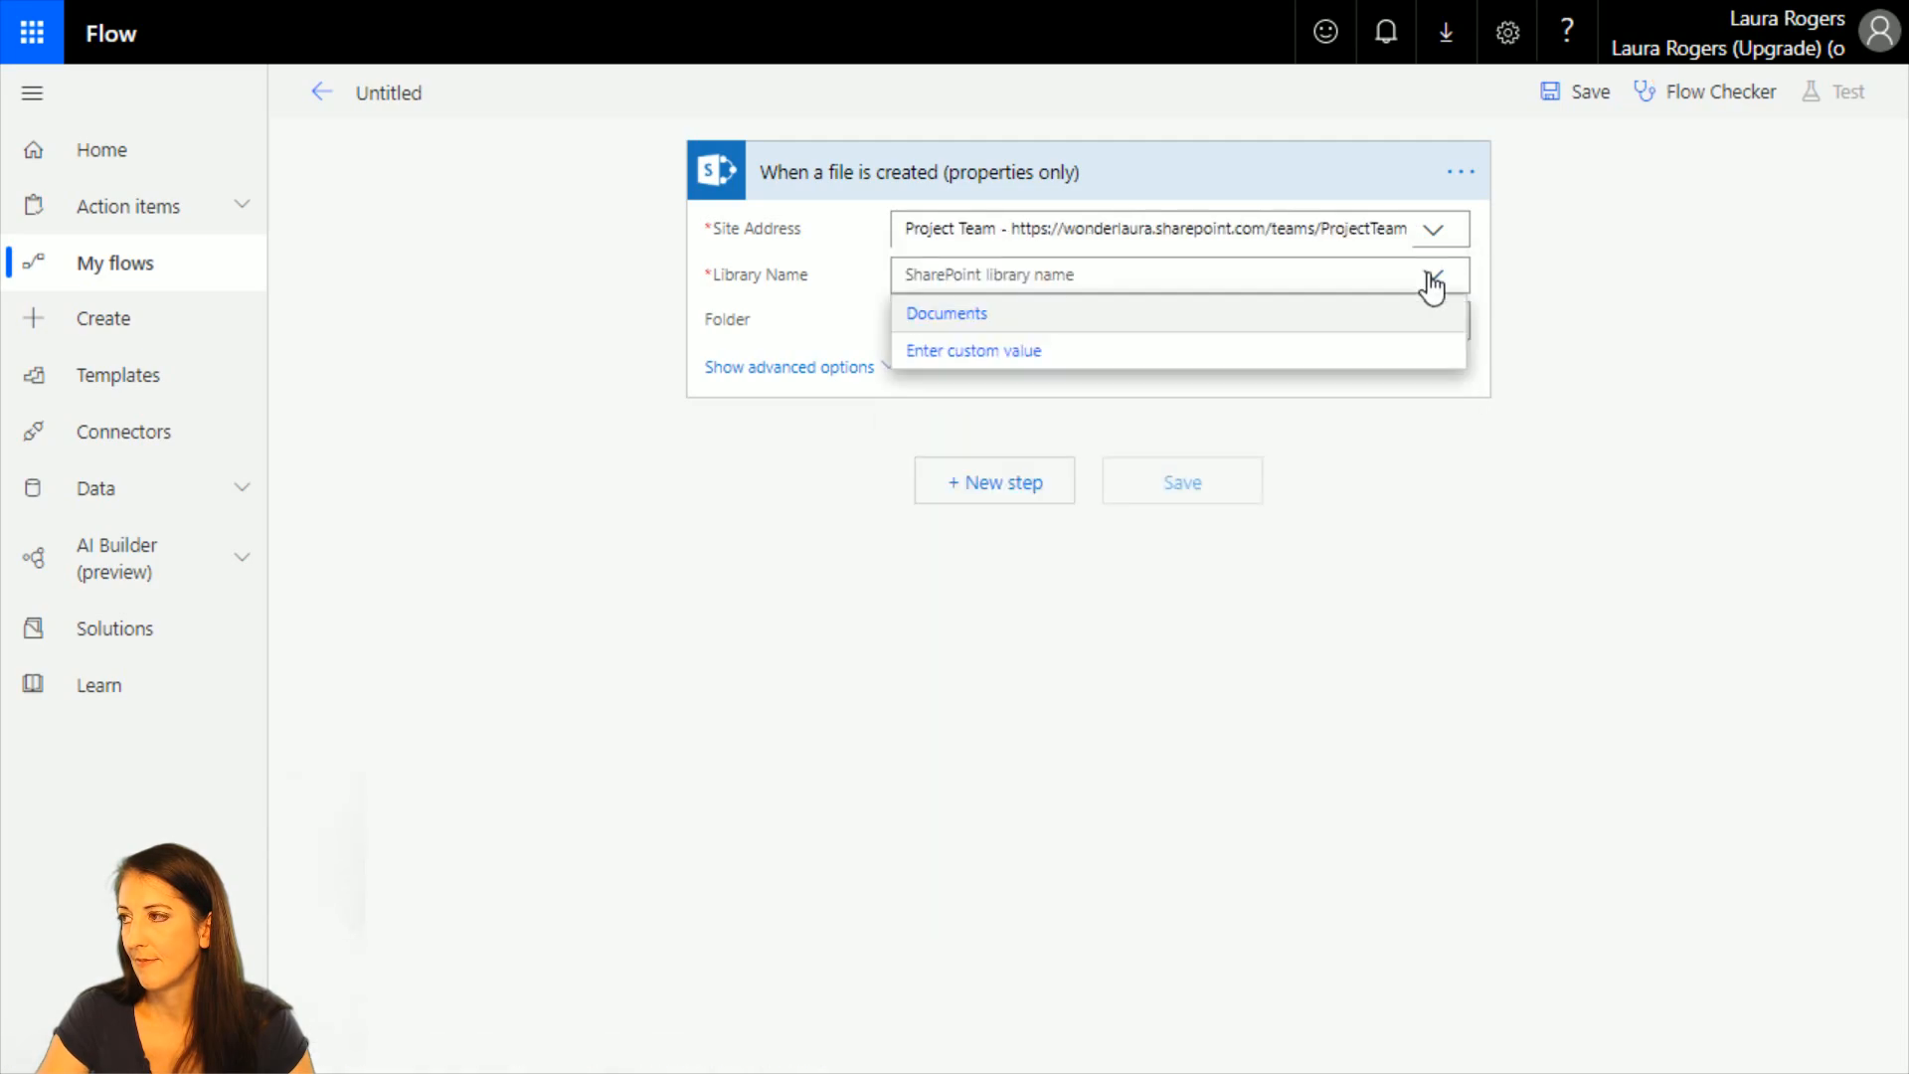
{"action": "left_click", "coordinate": [956, 318]}
{"action": "left_click", "coordinate": [883, 367]}
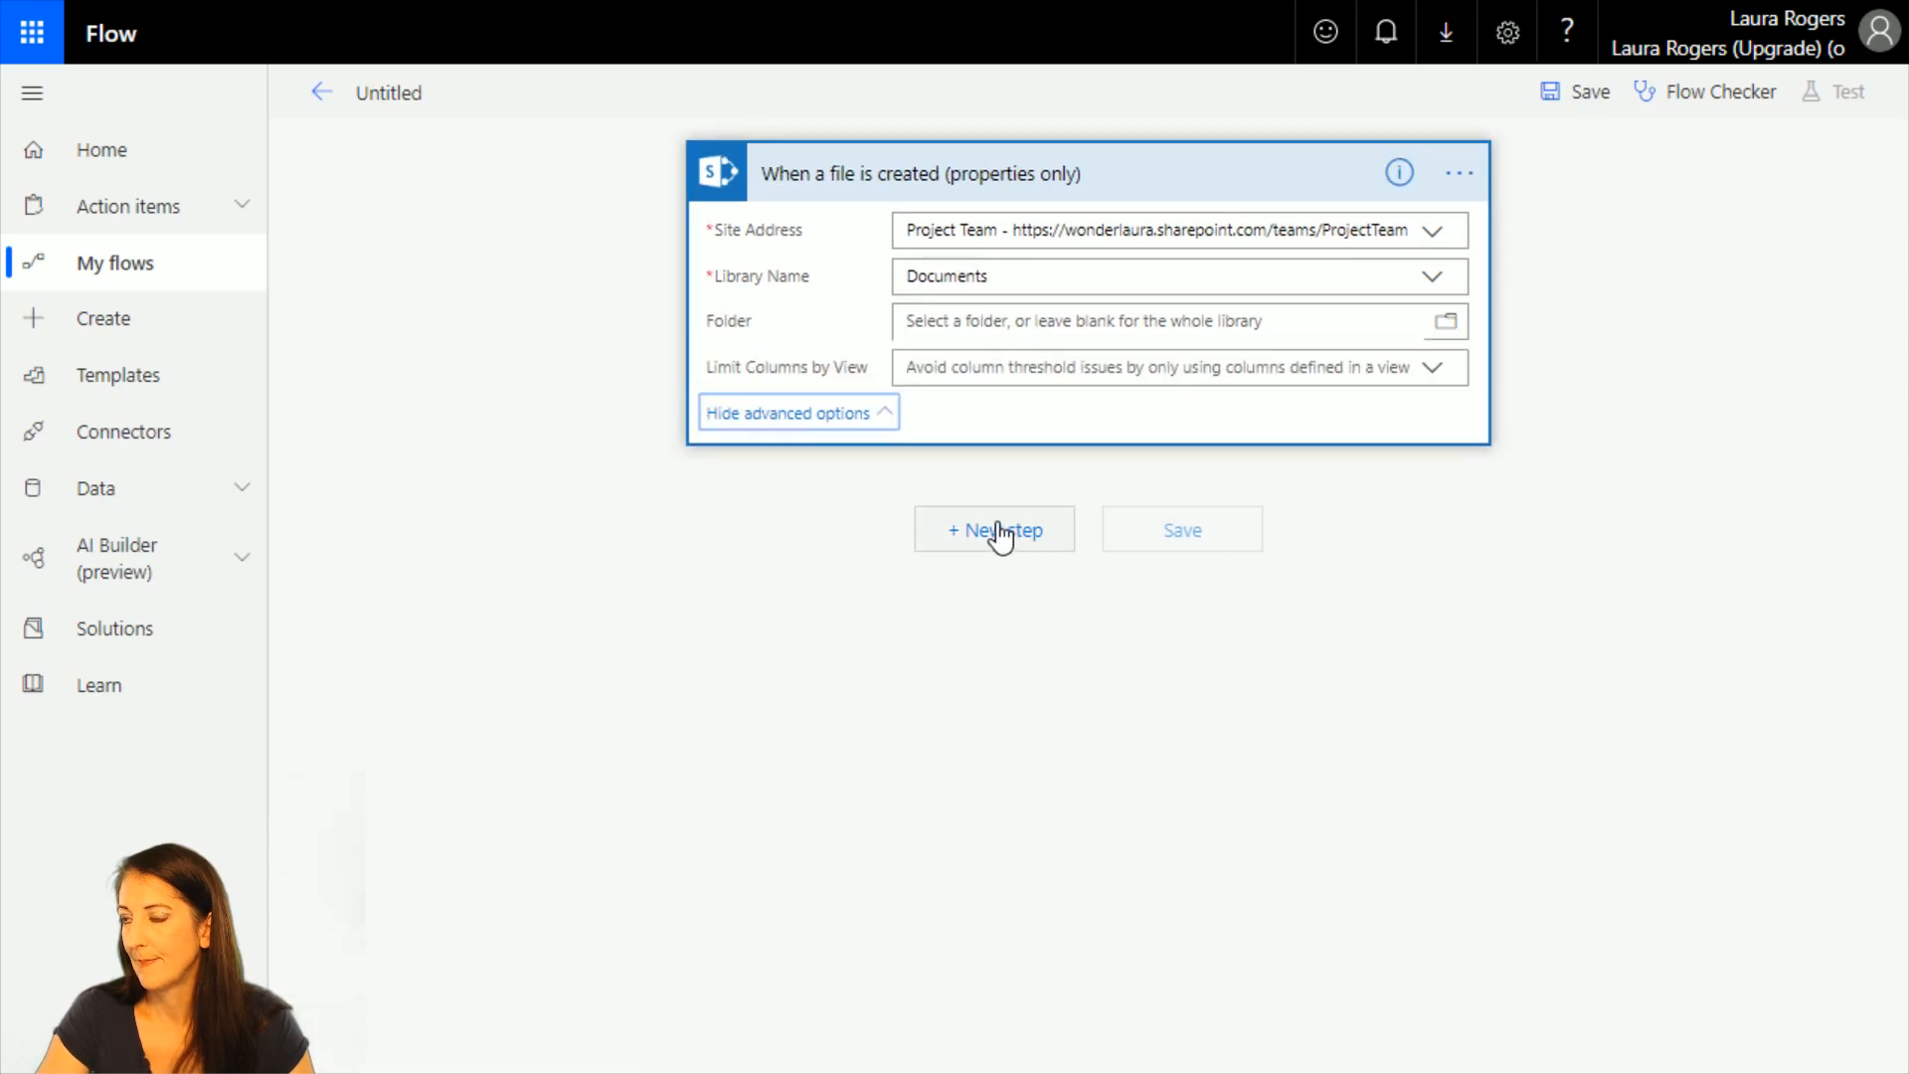
Add a Condition after the trigger that checks whether IsFolder is equal to true.
{"action": "left_click", "coordinate": [1000, 534]}
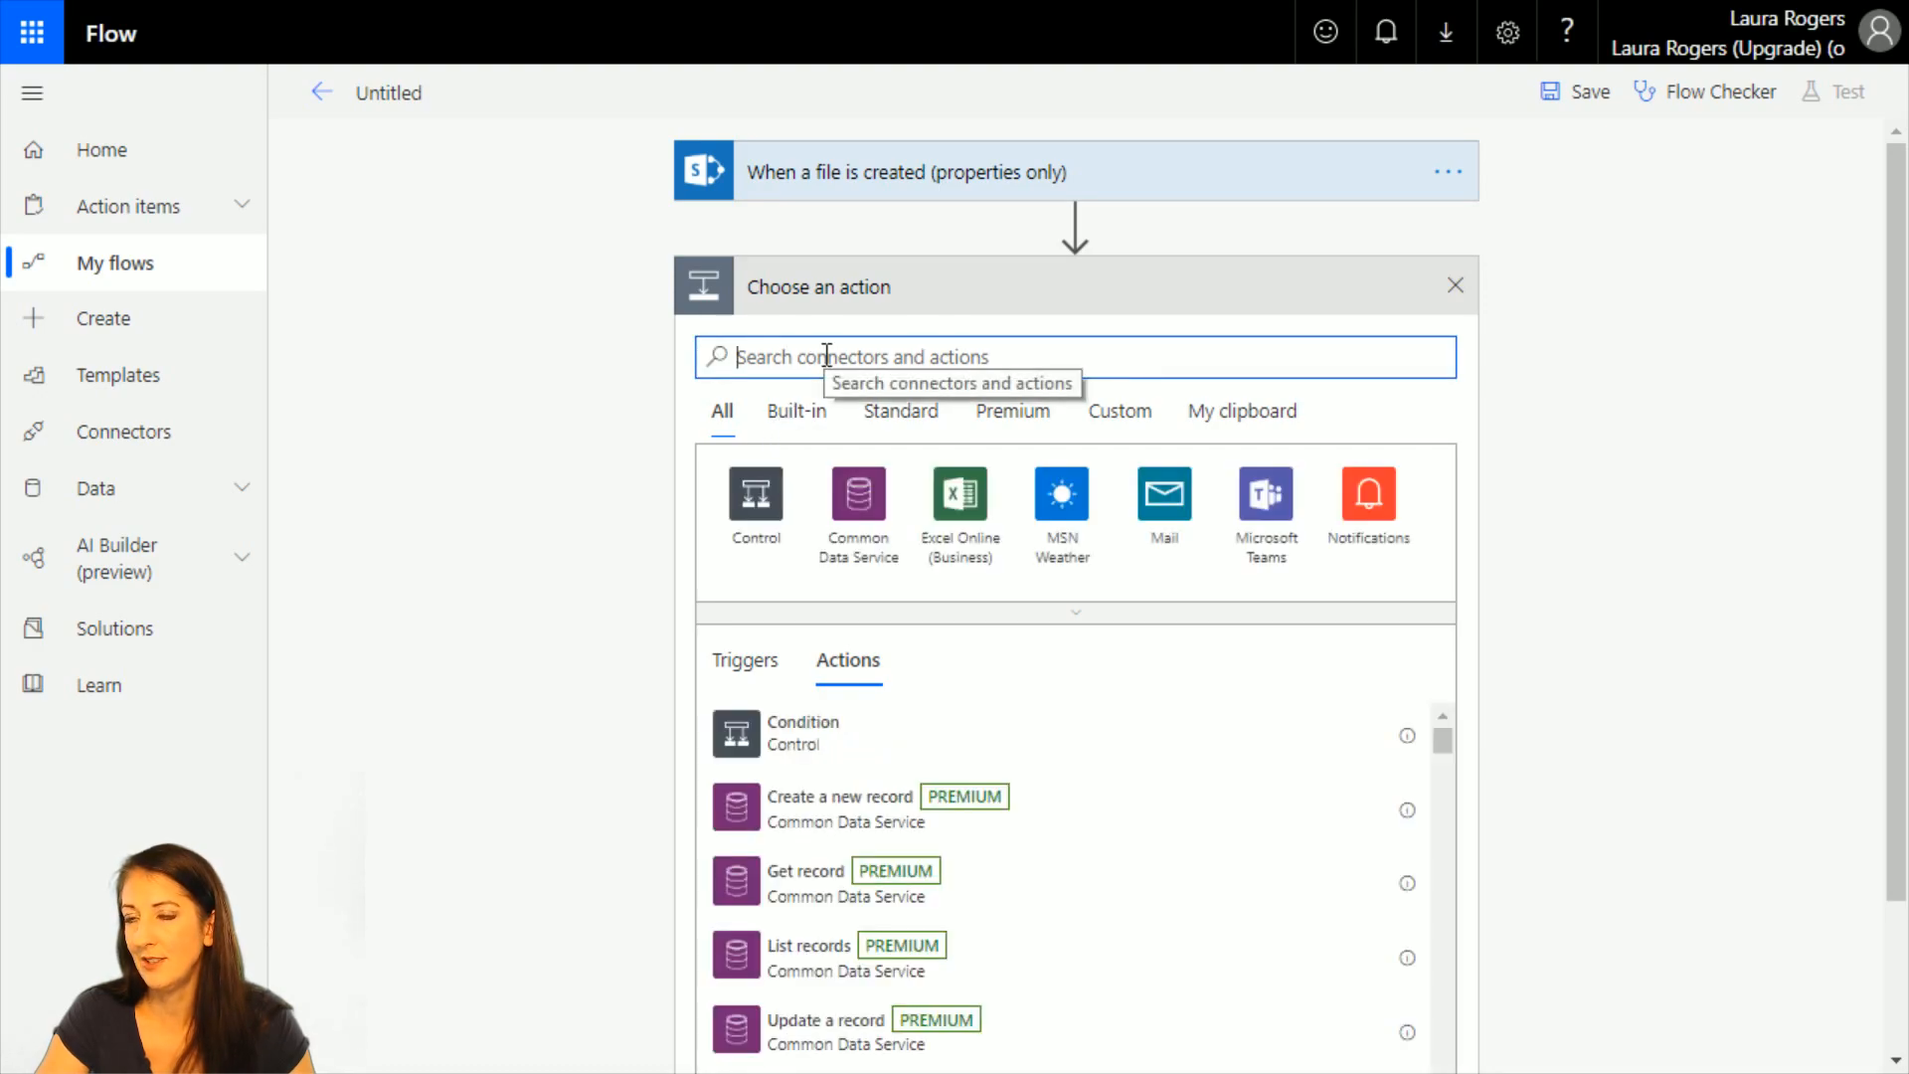
{"action": "left_click", "coordinate": [746, 741]}
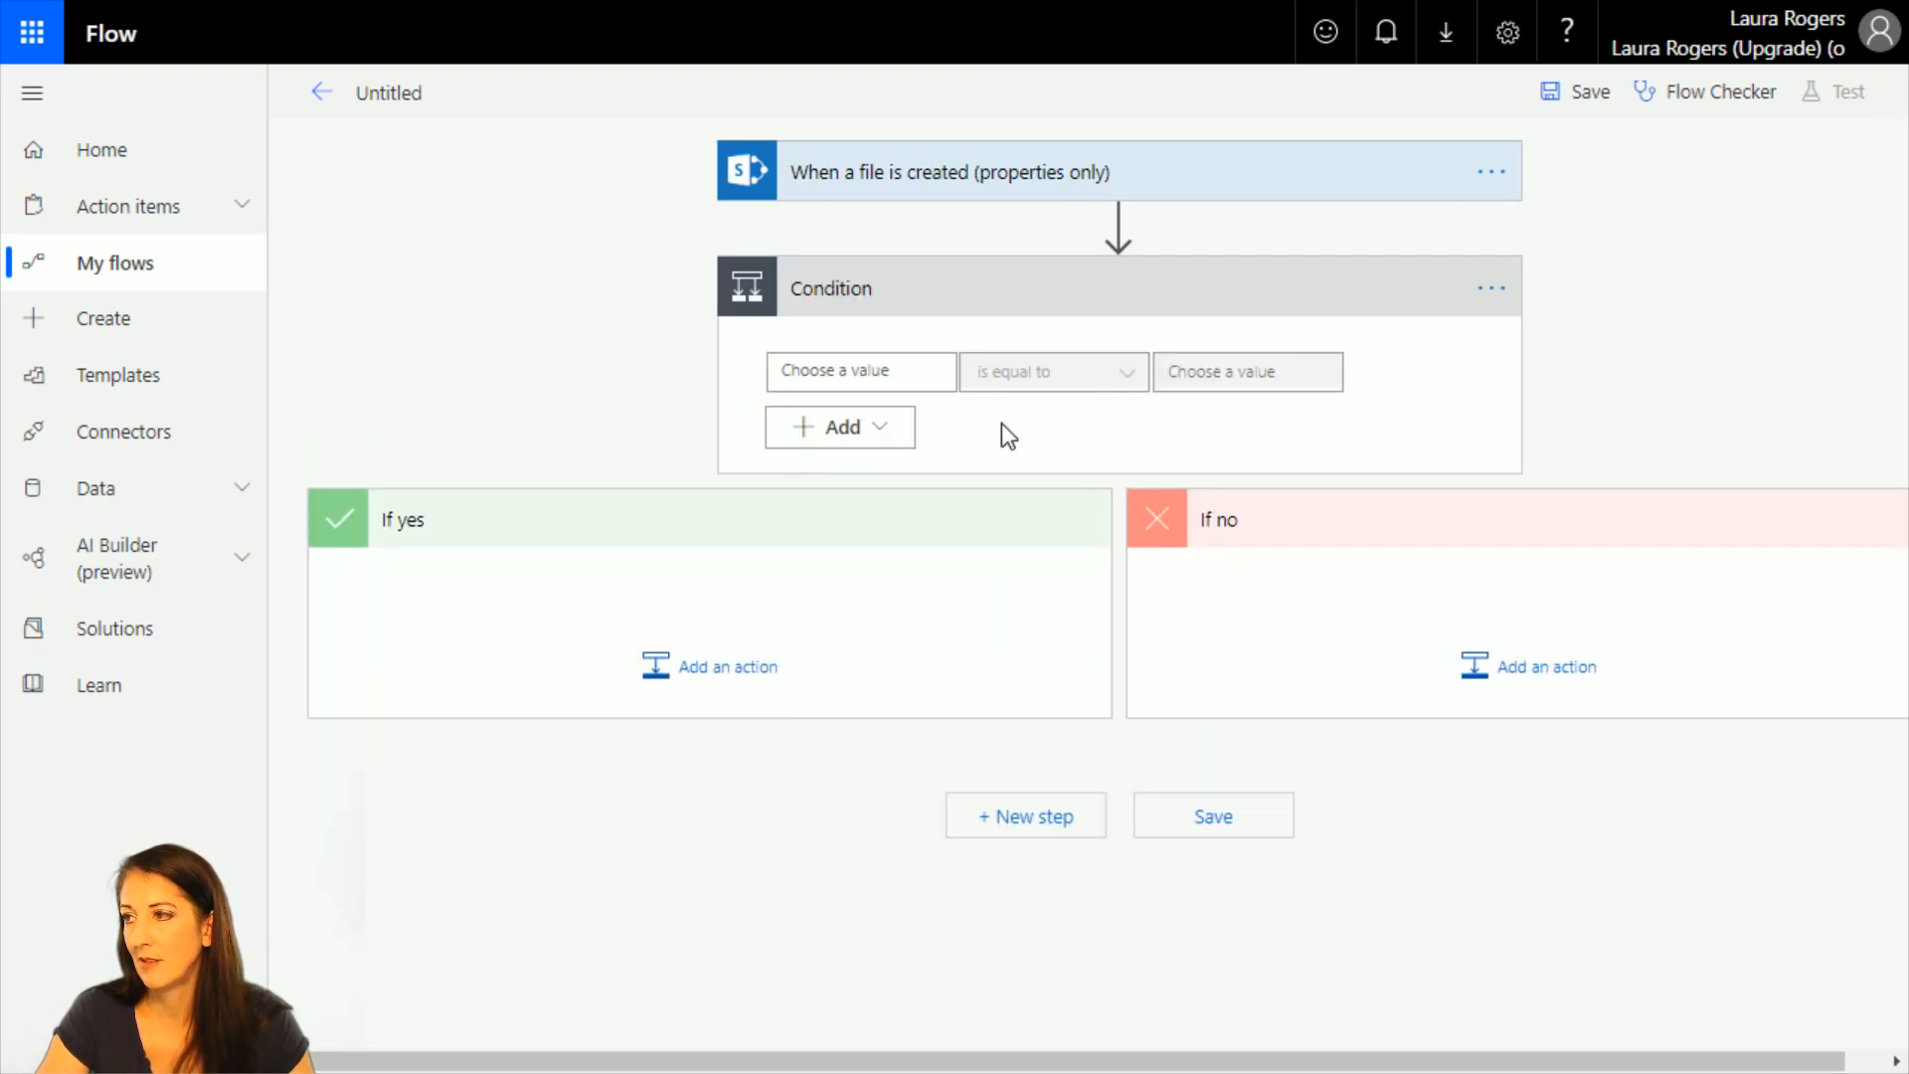
{"action": "left_click", "coordinate": [873, 360]}
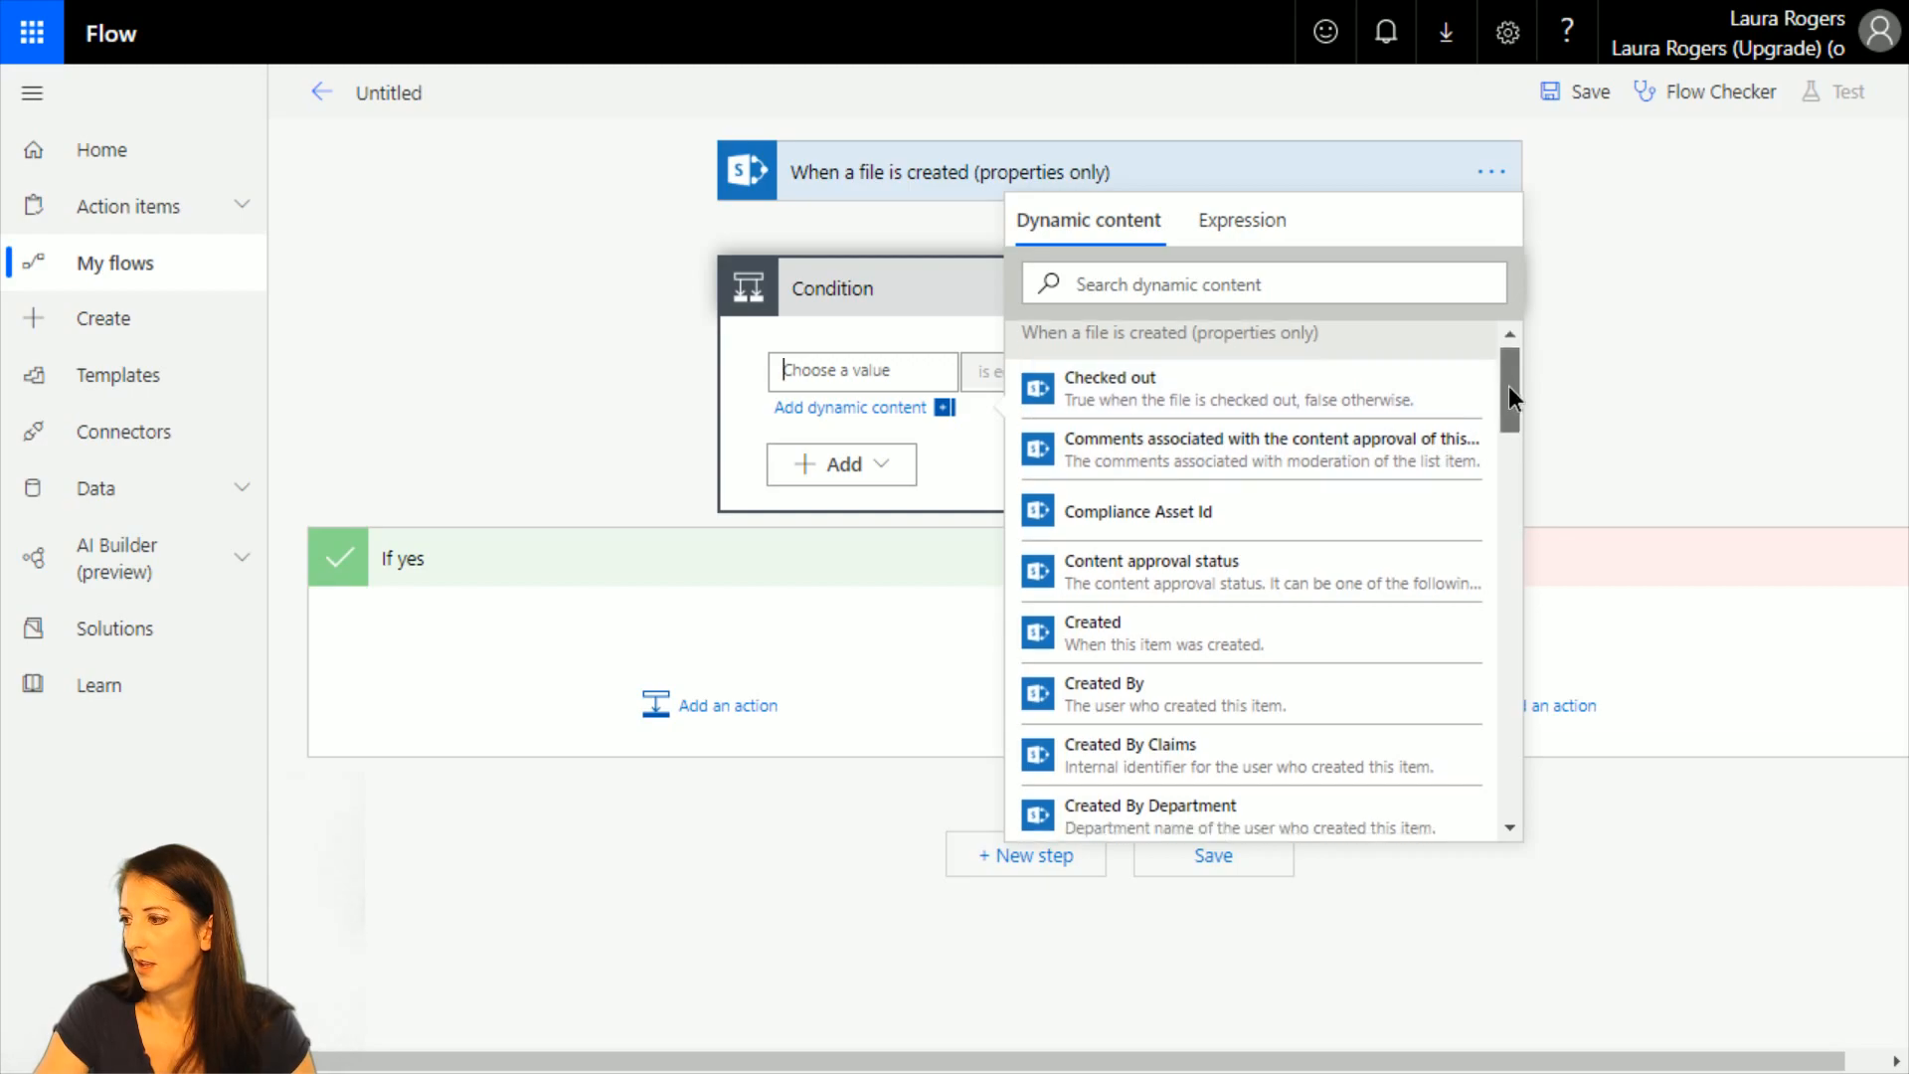
{"action": "left_click_drag", "start_coordinate": [1507, 386], "coordinate": [1518, 523]}
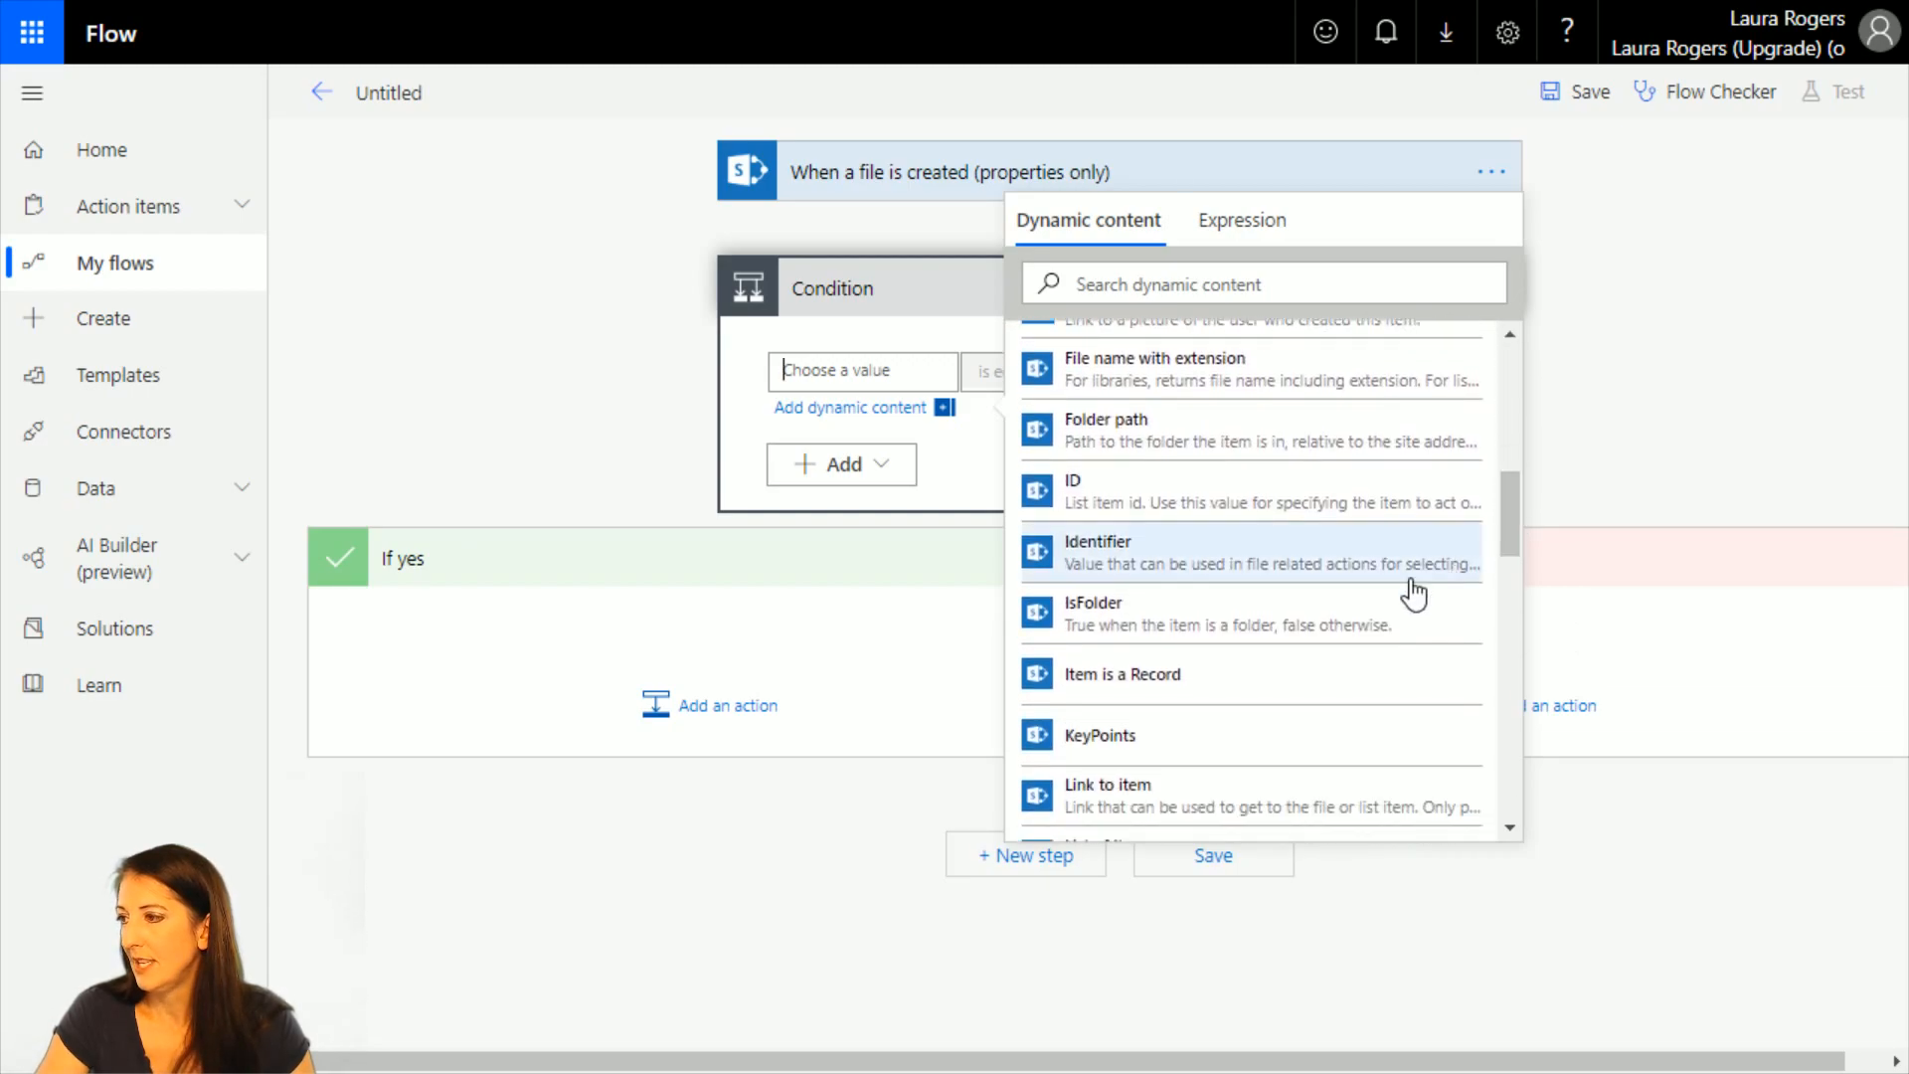
{"action": "left_click", "coordinate": [1211, 626]}
{"action": "left_click", "coordinate": [1702, 314]}
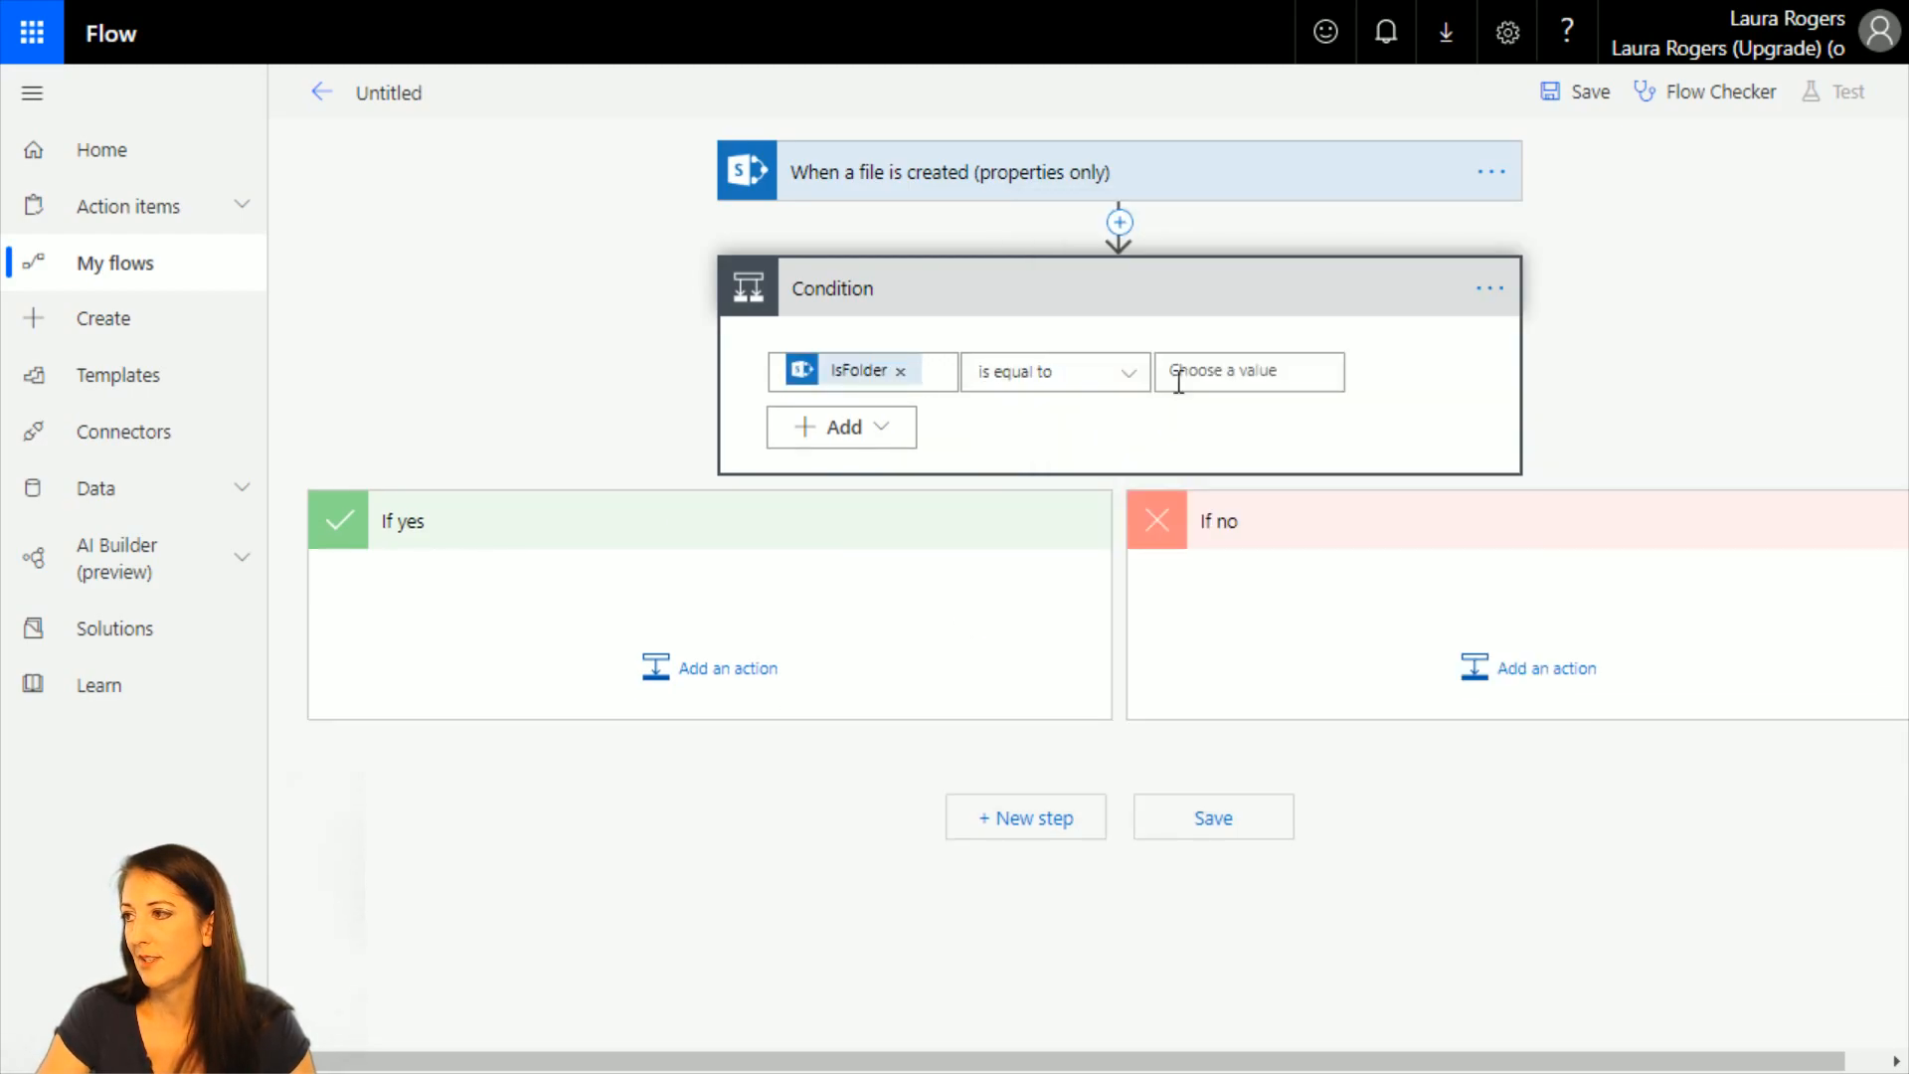
{"action": "left_click", "coordinate": [1222, 372]}
{"action": "type", "text": "true"}
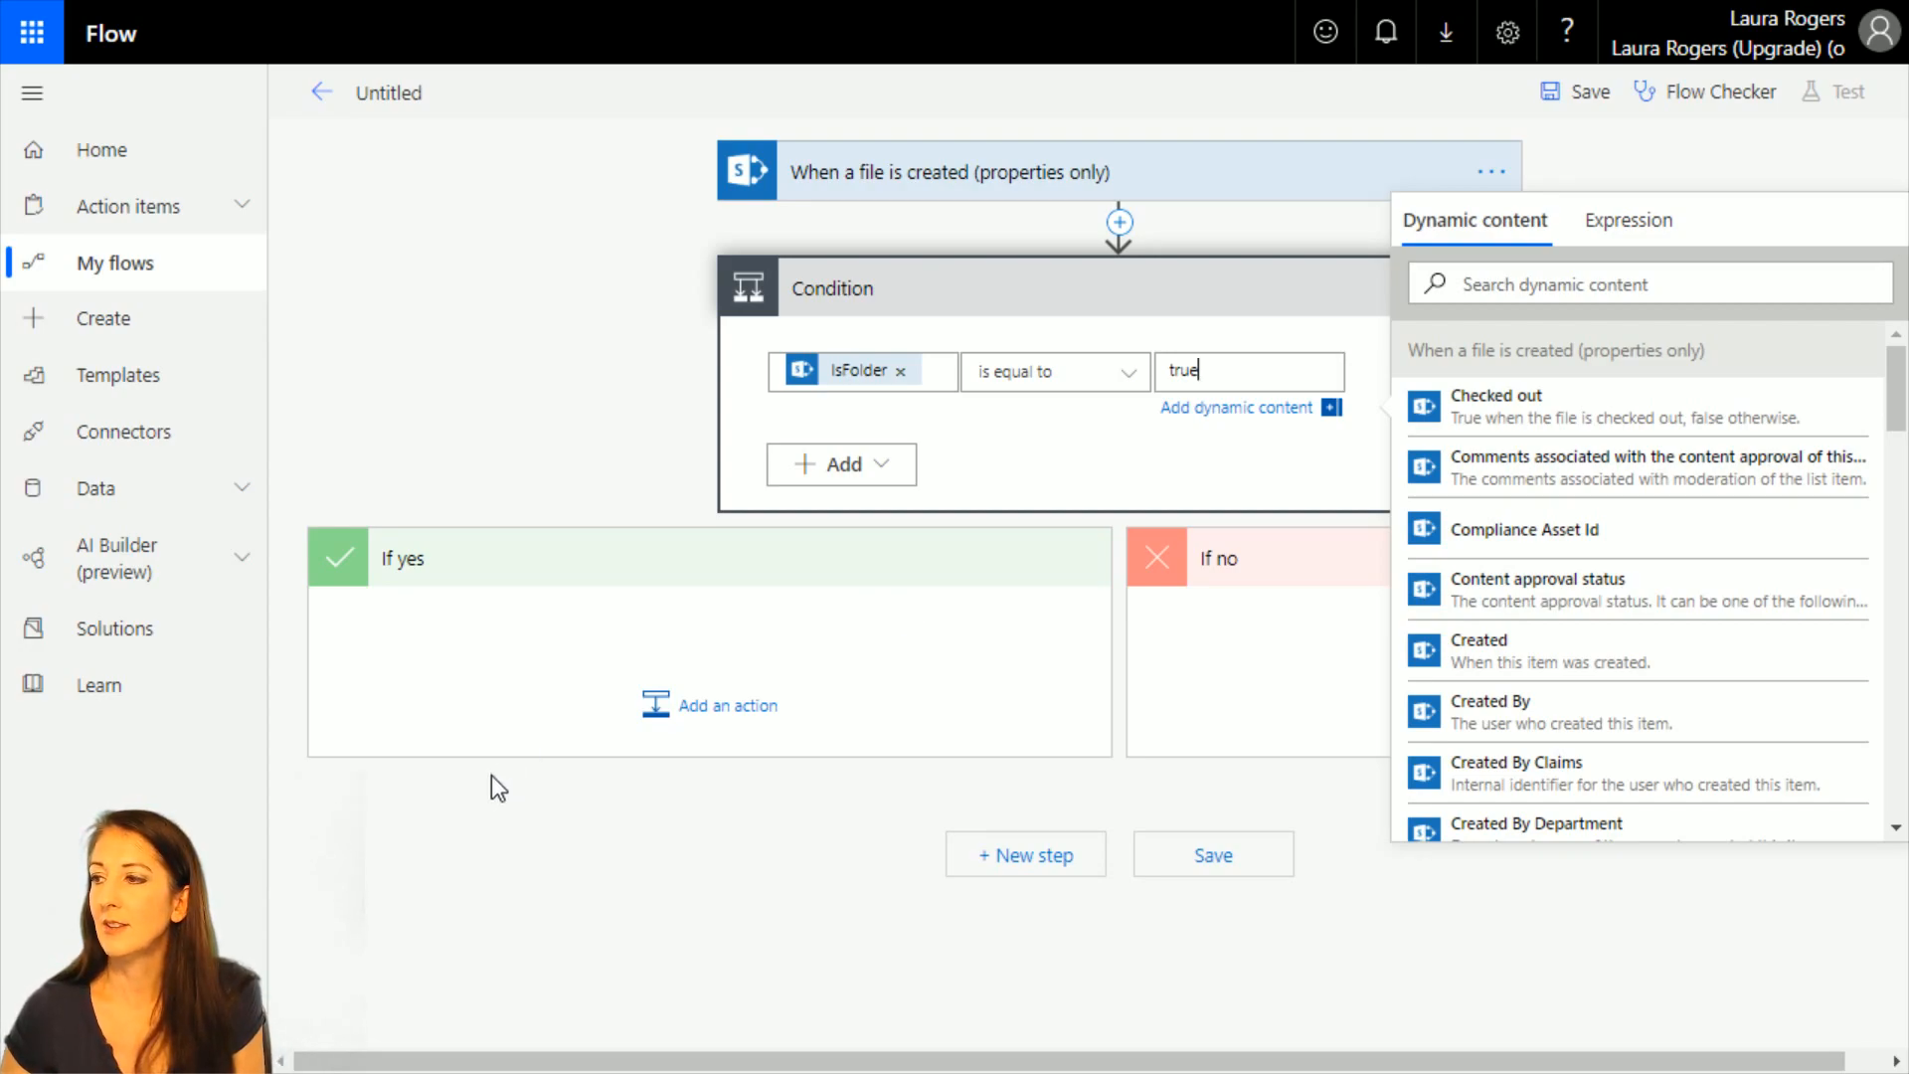
Add the SharePoint action Stop sharing an item or a folder to the condition's If yes branch.
{"action": "left_click", "coordinate": [686, 710]}
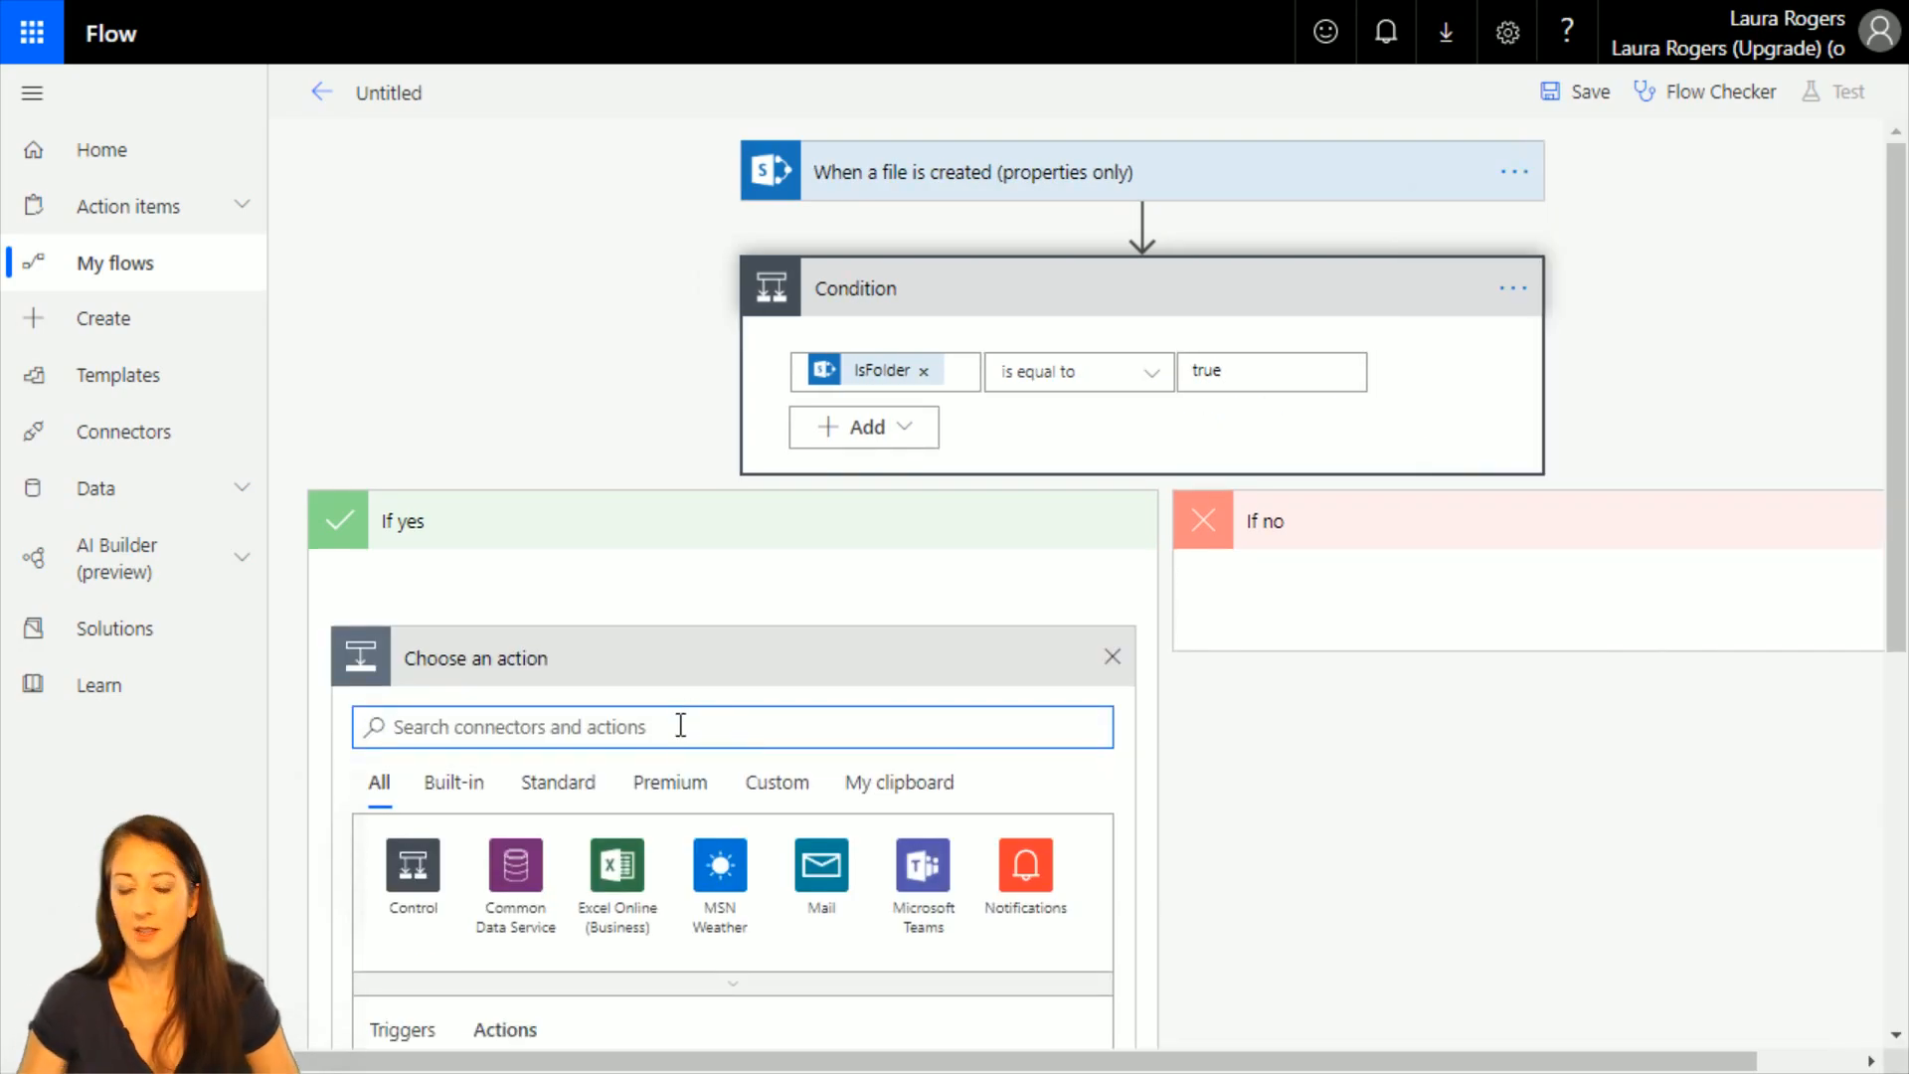
{"action": "type", "text": "sharepoint"}
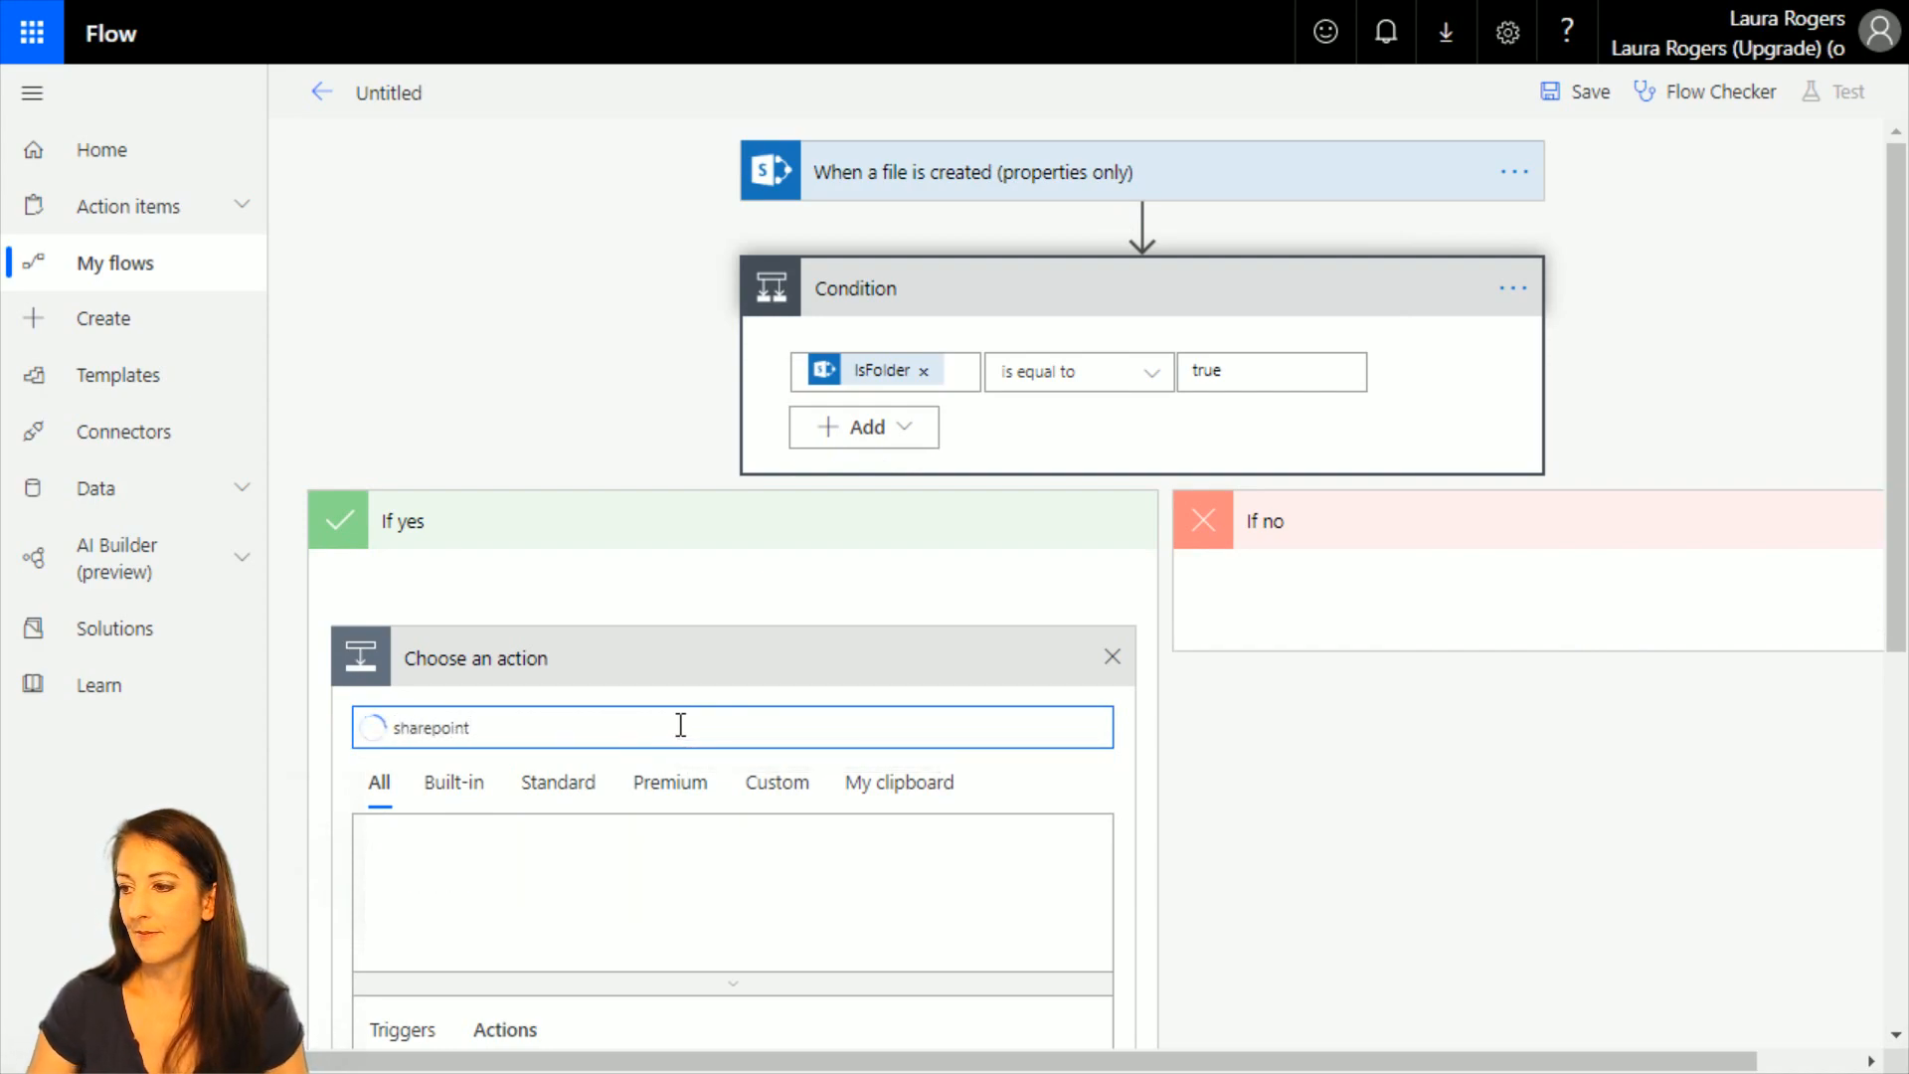
{"action": "left_click", "coordinate": [415, 880]}
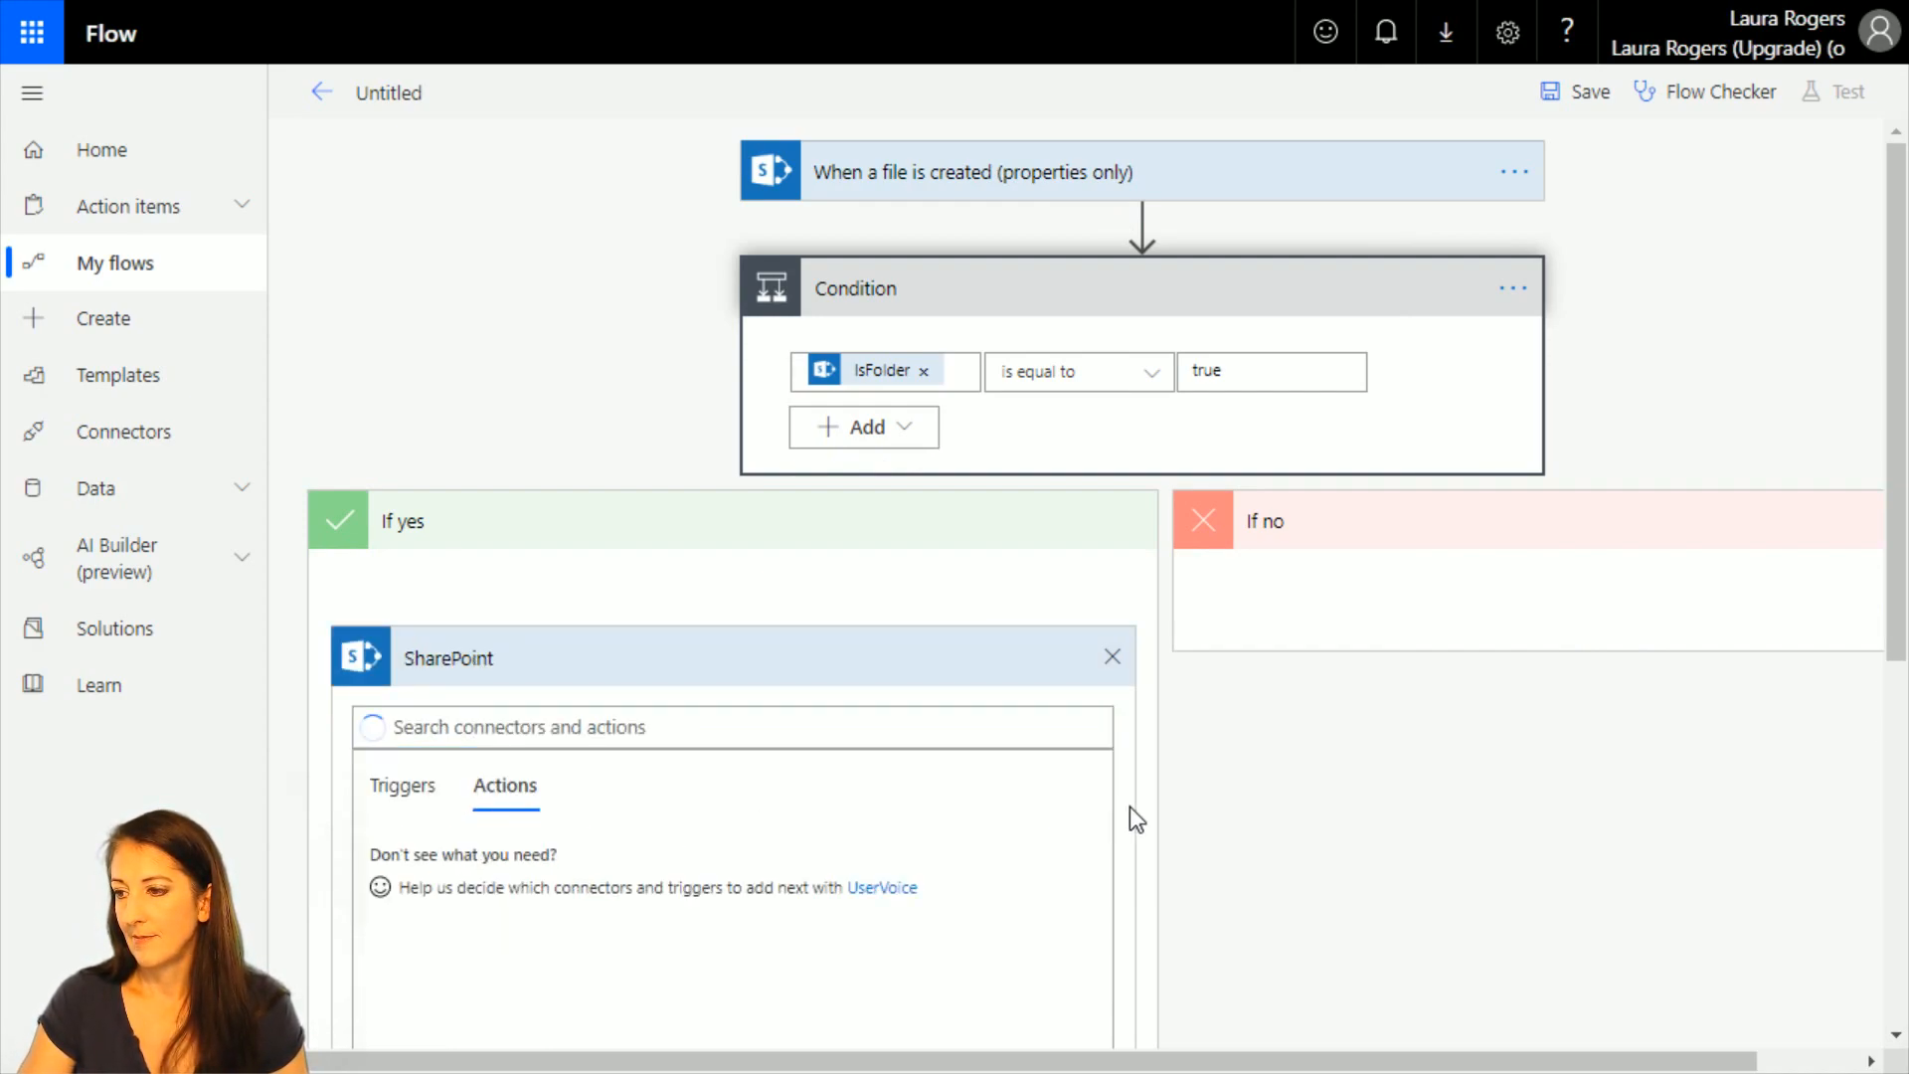
{"action": "scroll", "coordinate": [1398, 814], "scroll_direction": "down", "scroll_amount": 3}
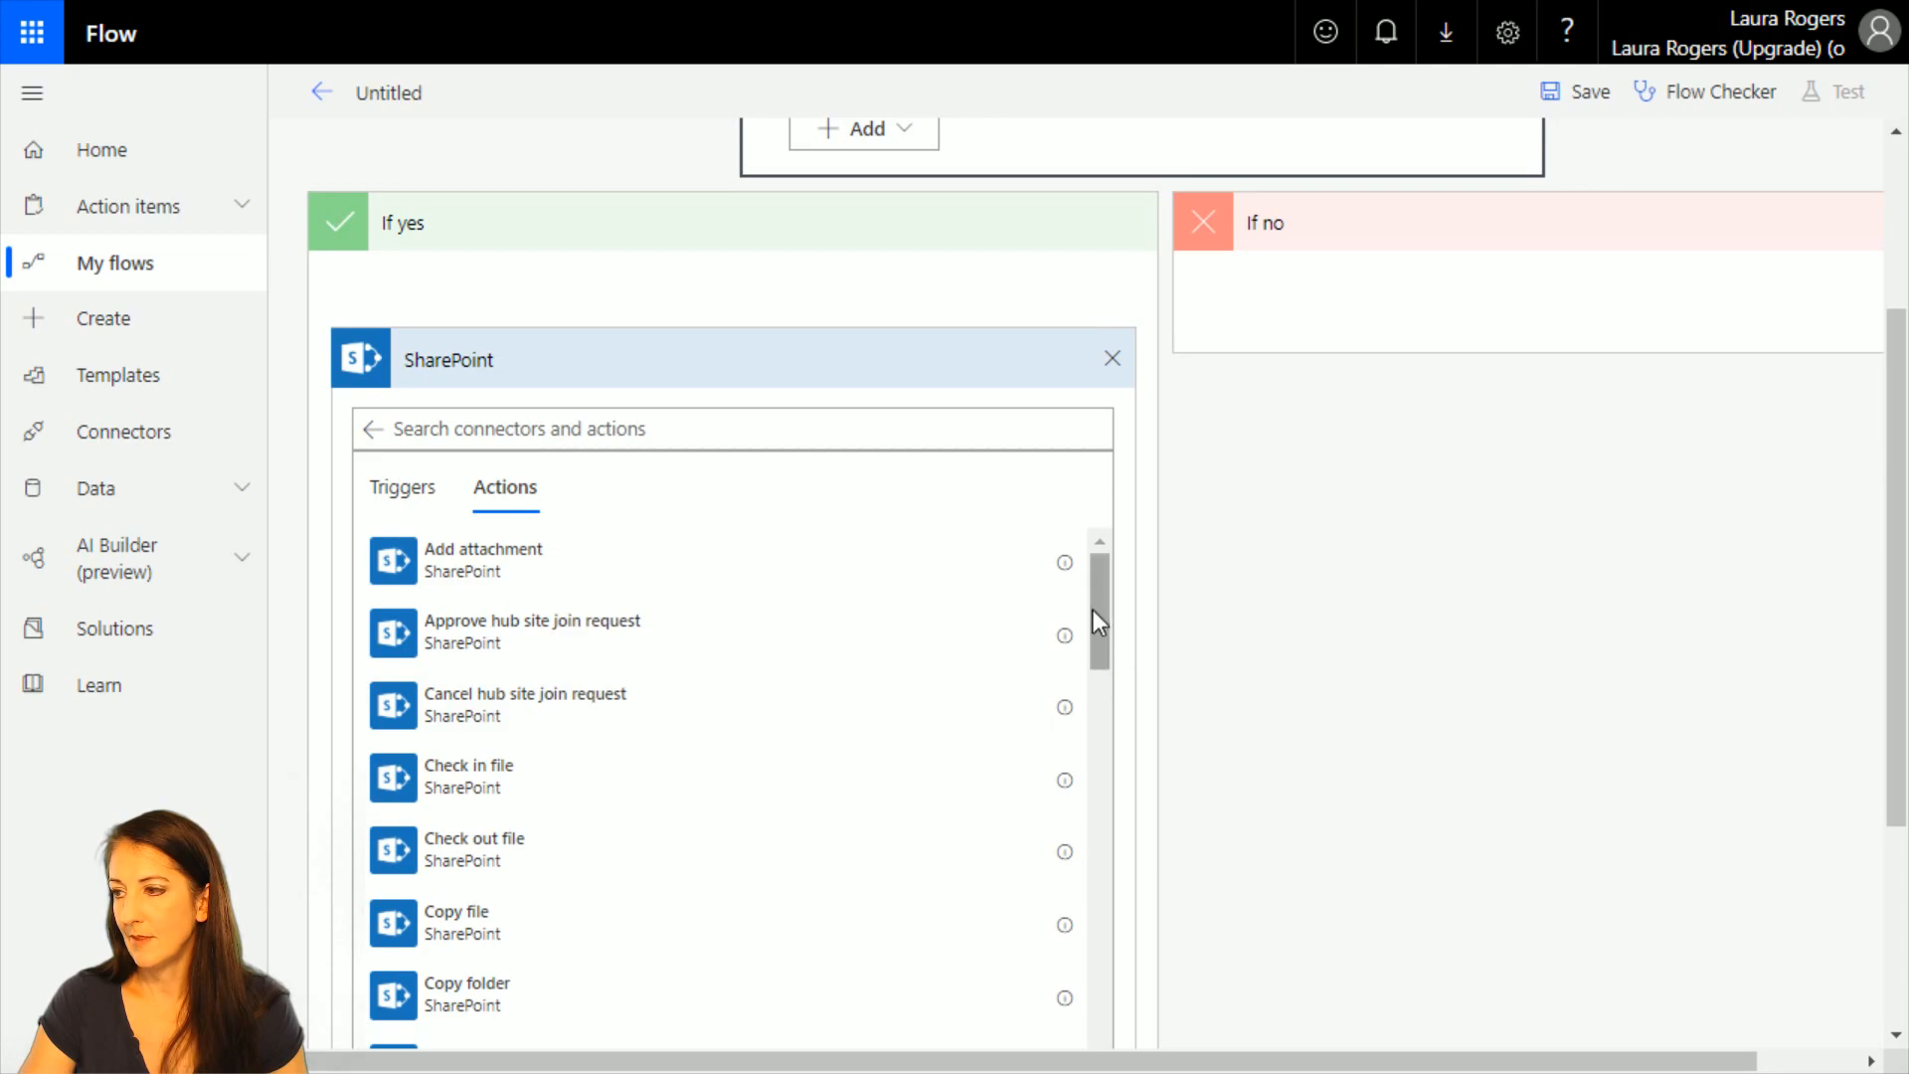
{"action": "left_click_drag", "start_coordinate": [1094, 611], "coordinate": [1100, 805]}
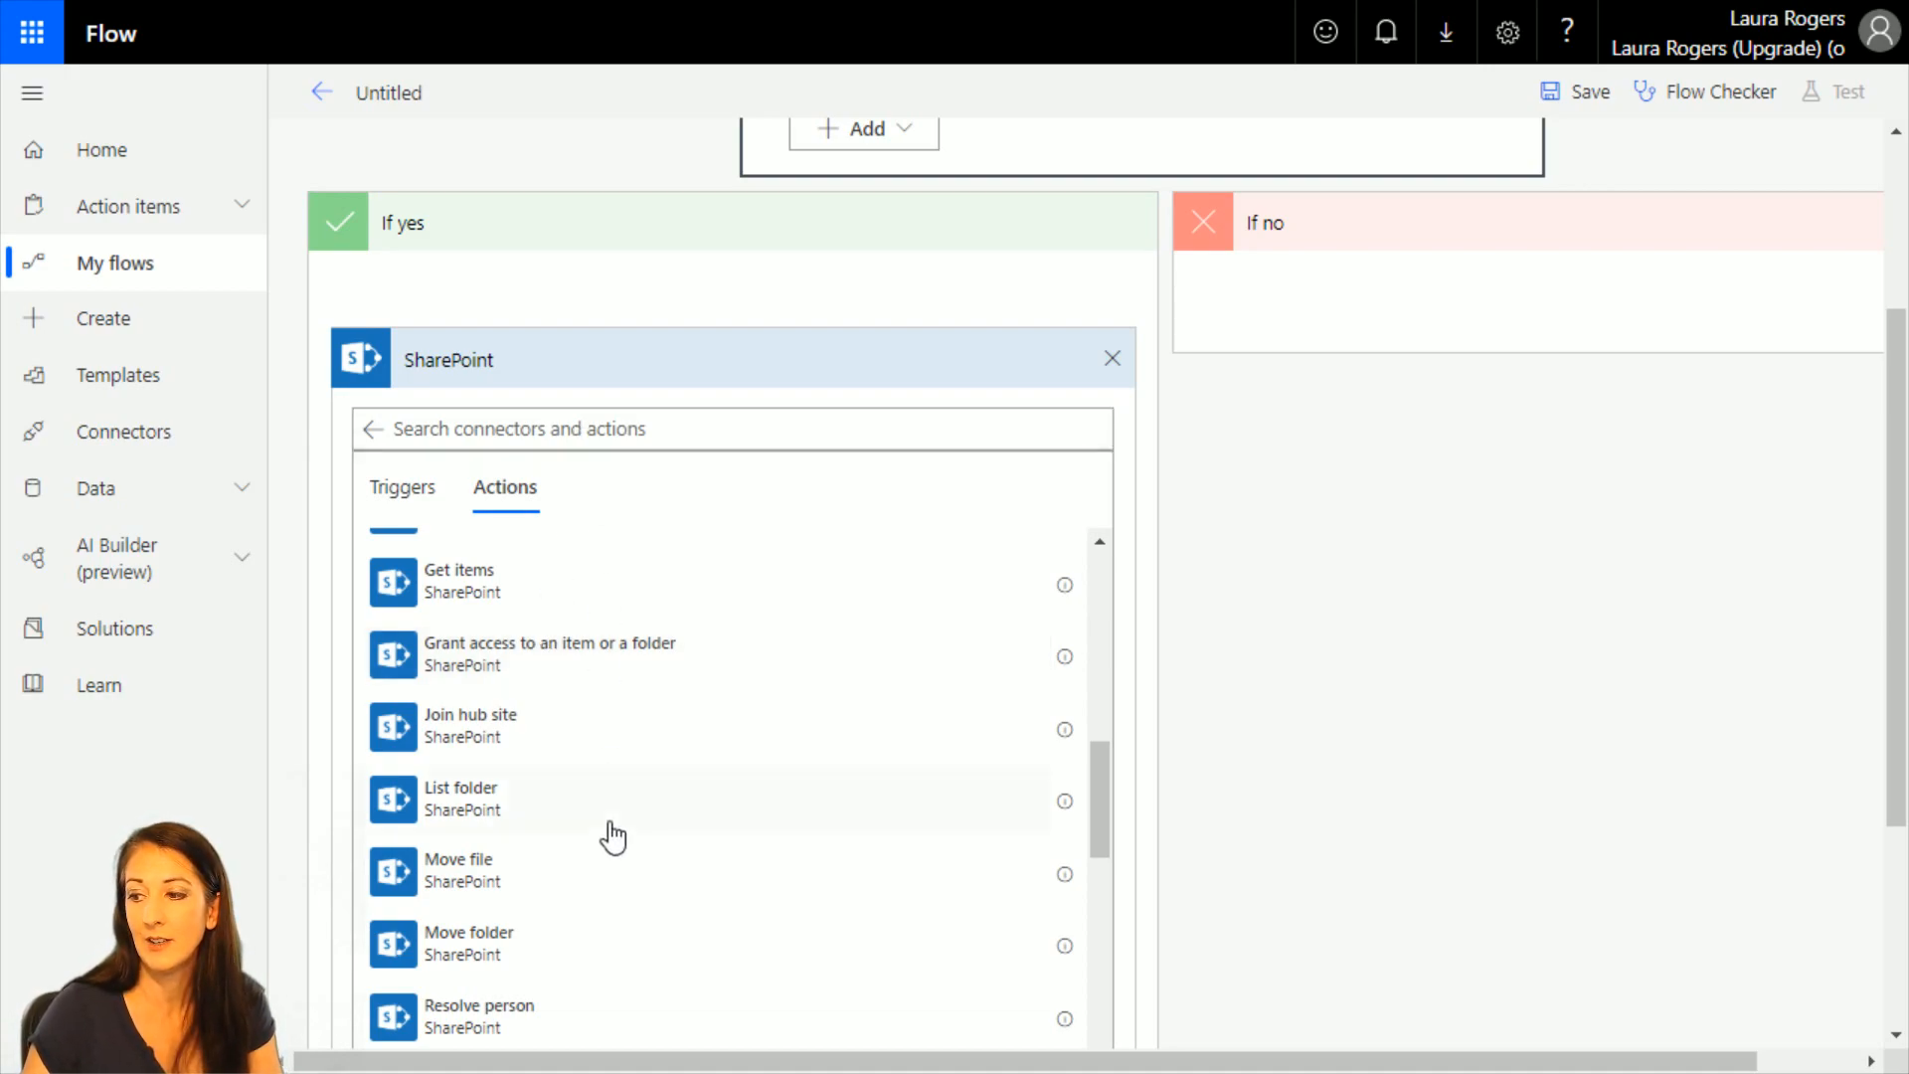
{"action": "scroll", "coordinate": [606, 833], "scroll_direction": "down", "scroll_amount": 4}
{"action": "scroll", "coordinate": [602, 810], "scroll_direction": "down", "scroll_amount": 2}
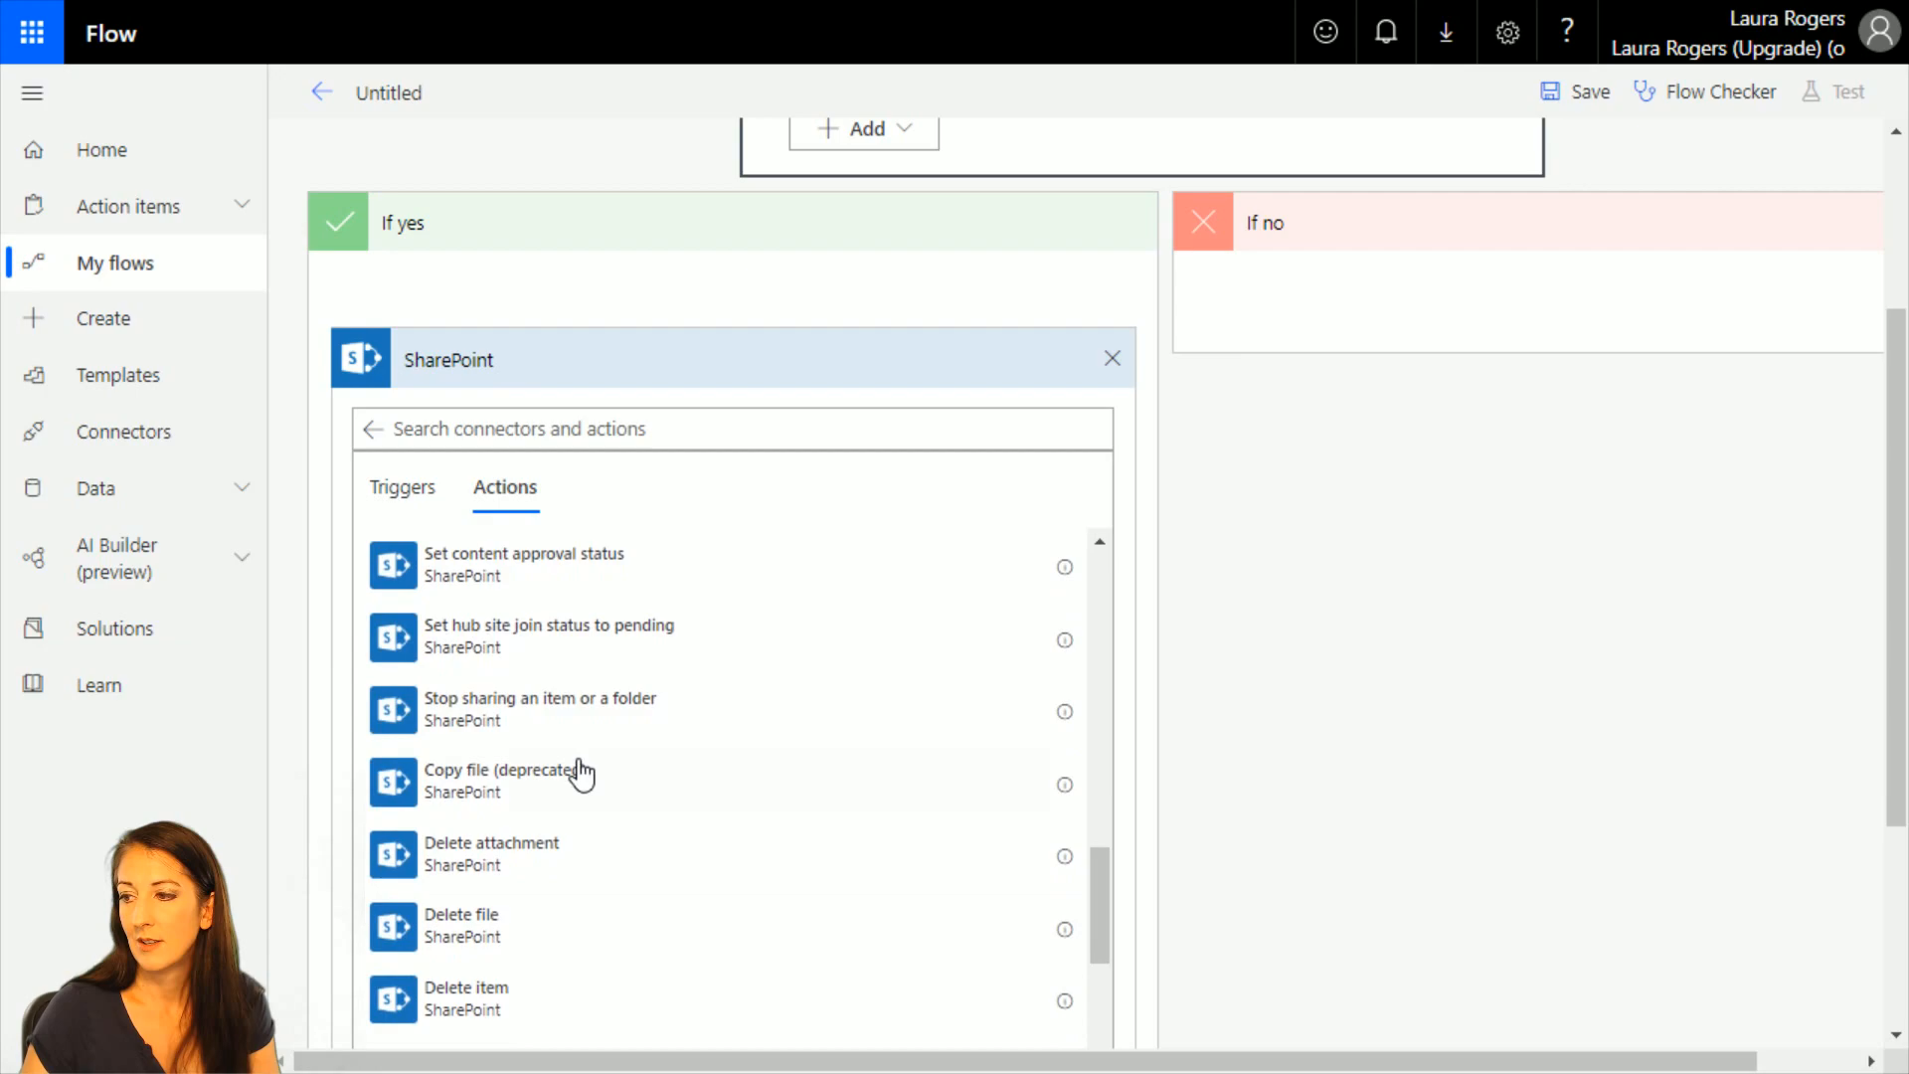
{"action": "left_click", "coordinate": [559, 716]}
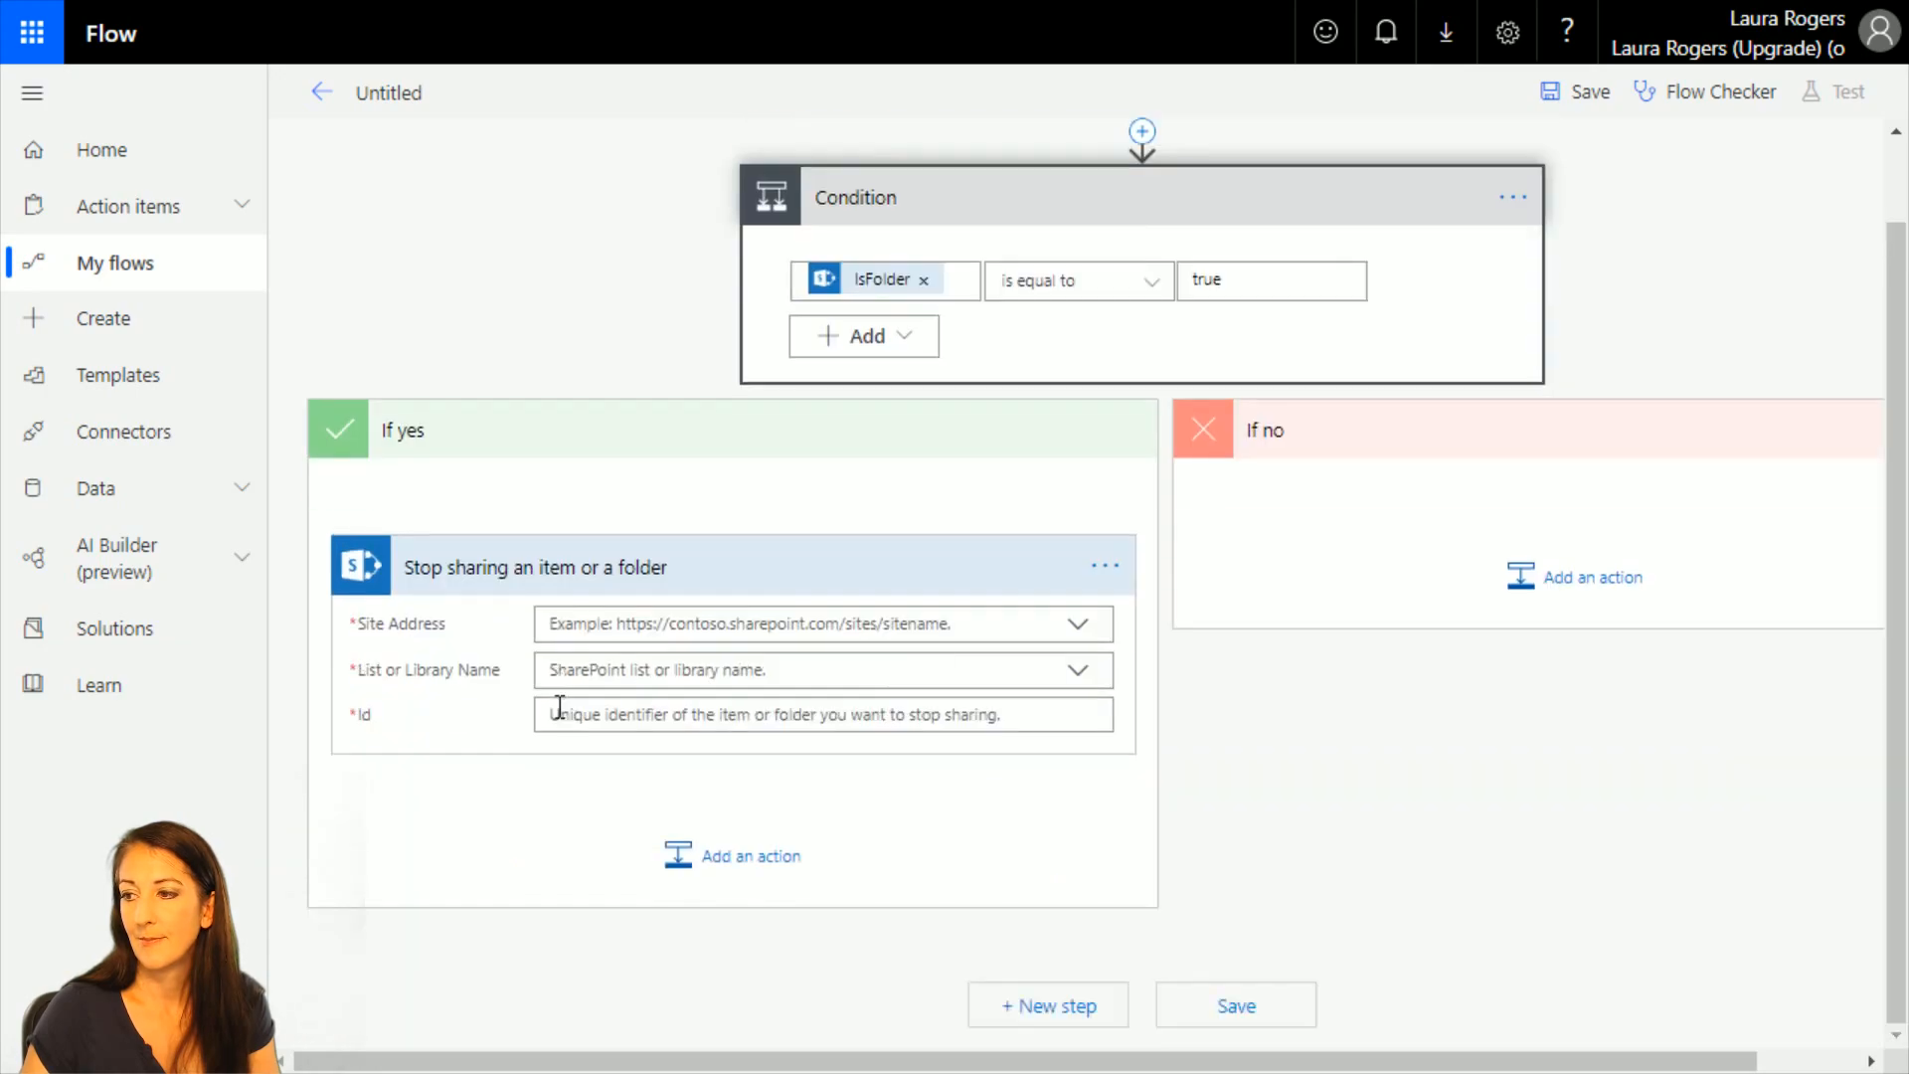
Set the Stop sharing action's site address to Project Team, its library to Documents and its Id to the trigger's ID.
{"action": "left_click", "coordinate": [1080, 626]}
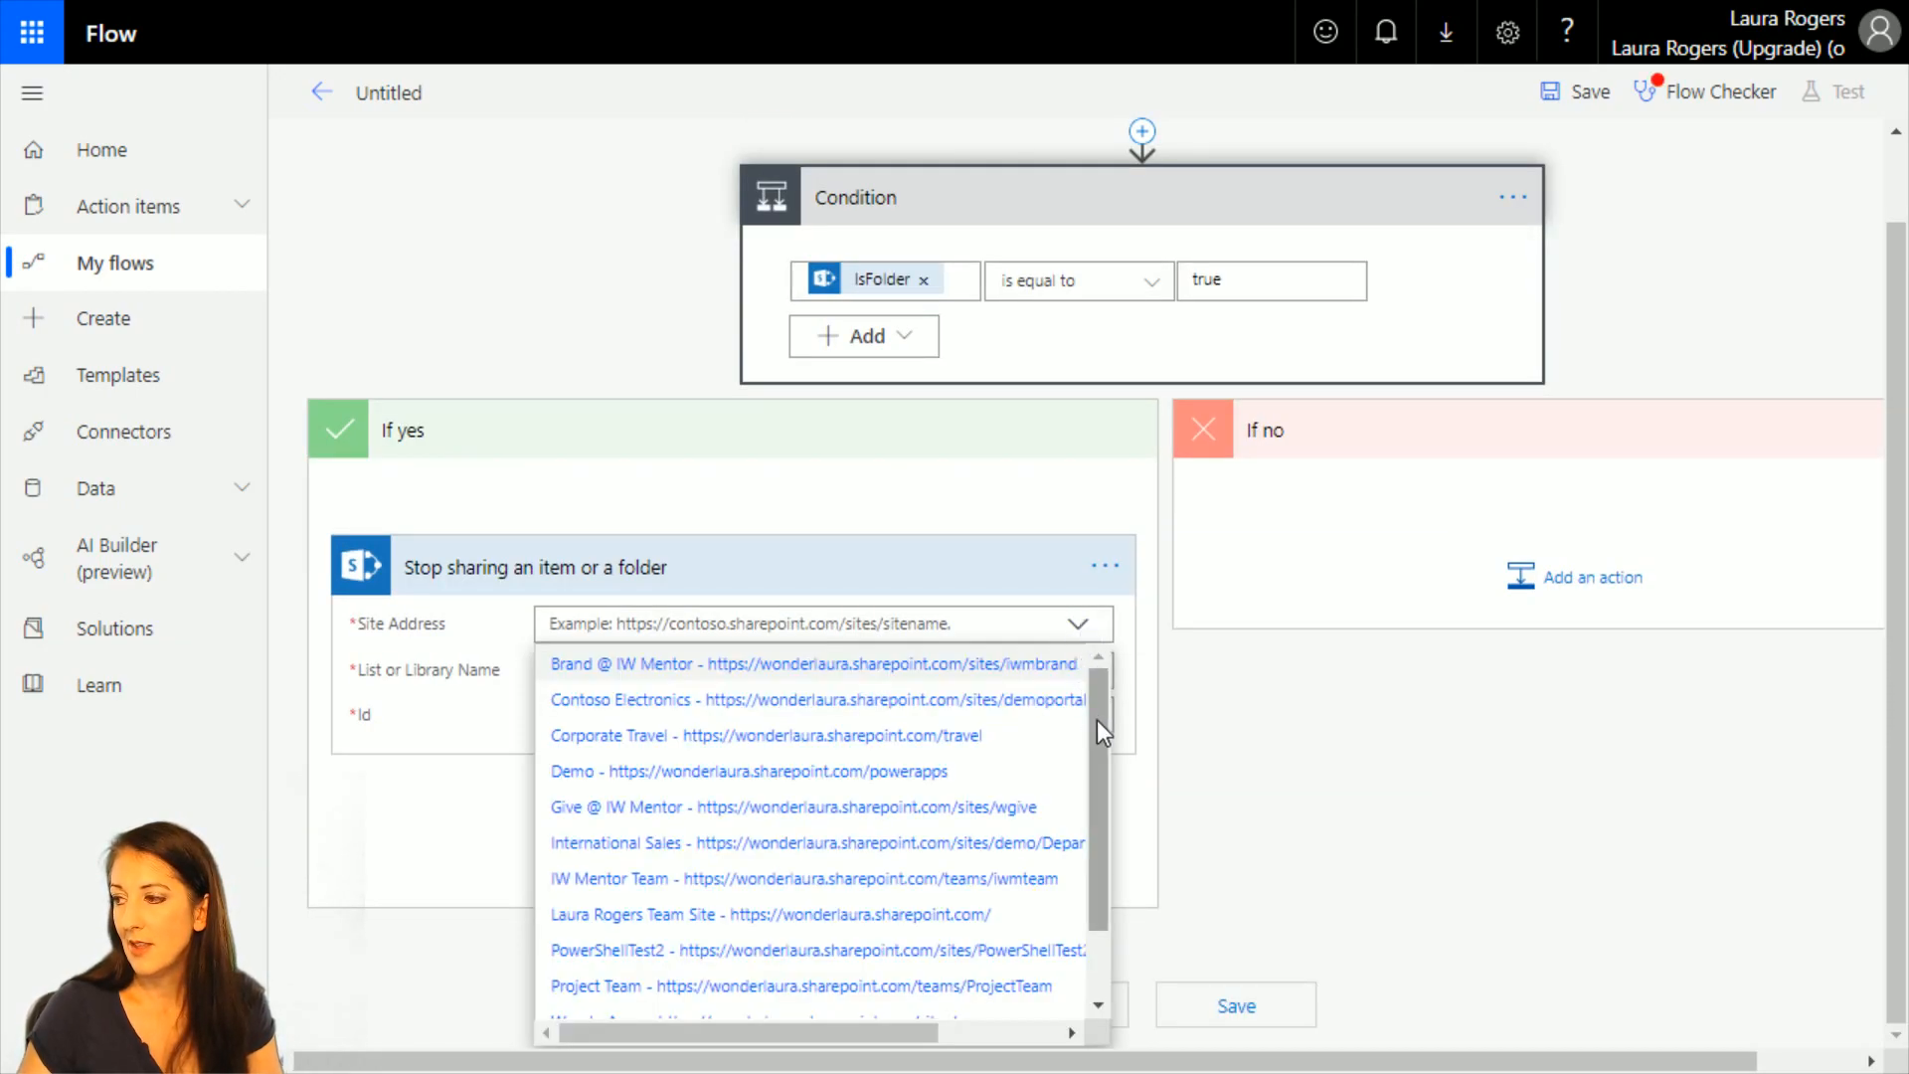
{"action": "left_click_drag", "start_coordinate": [1099, 725], "coordinate": [1105, 861]}
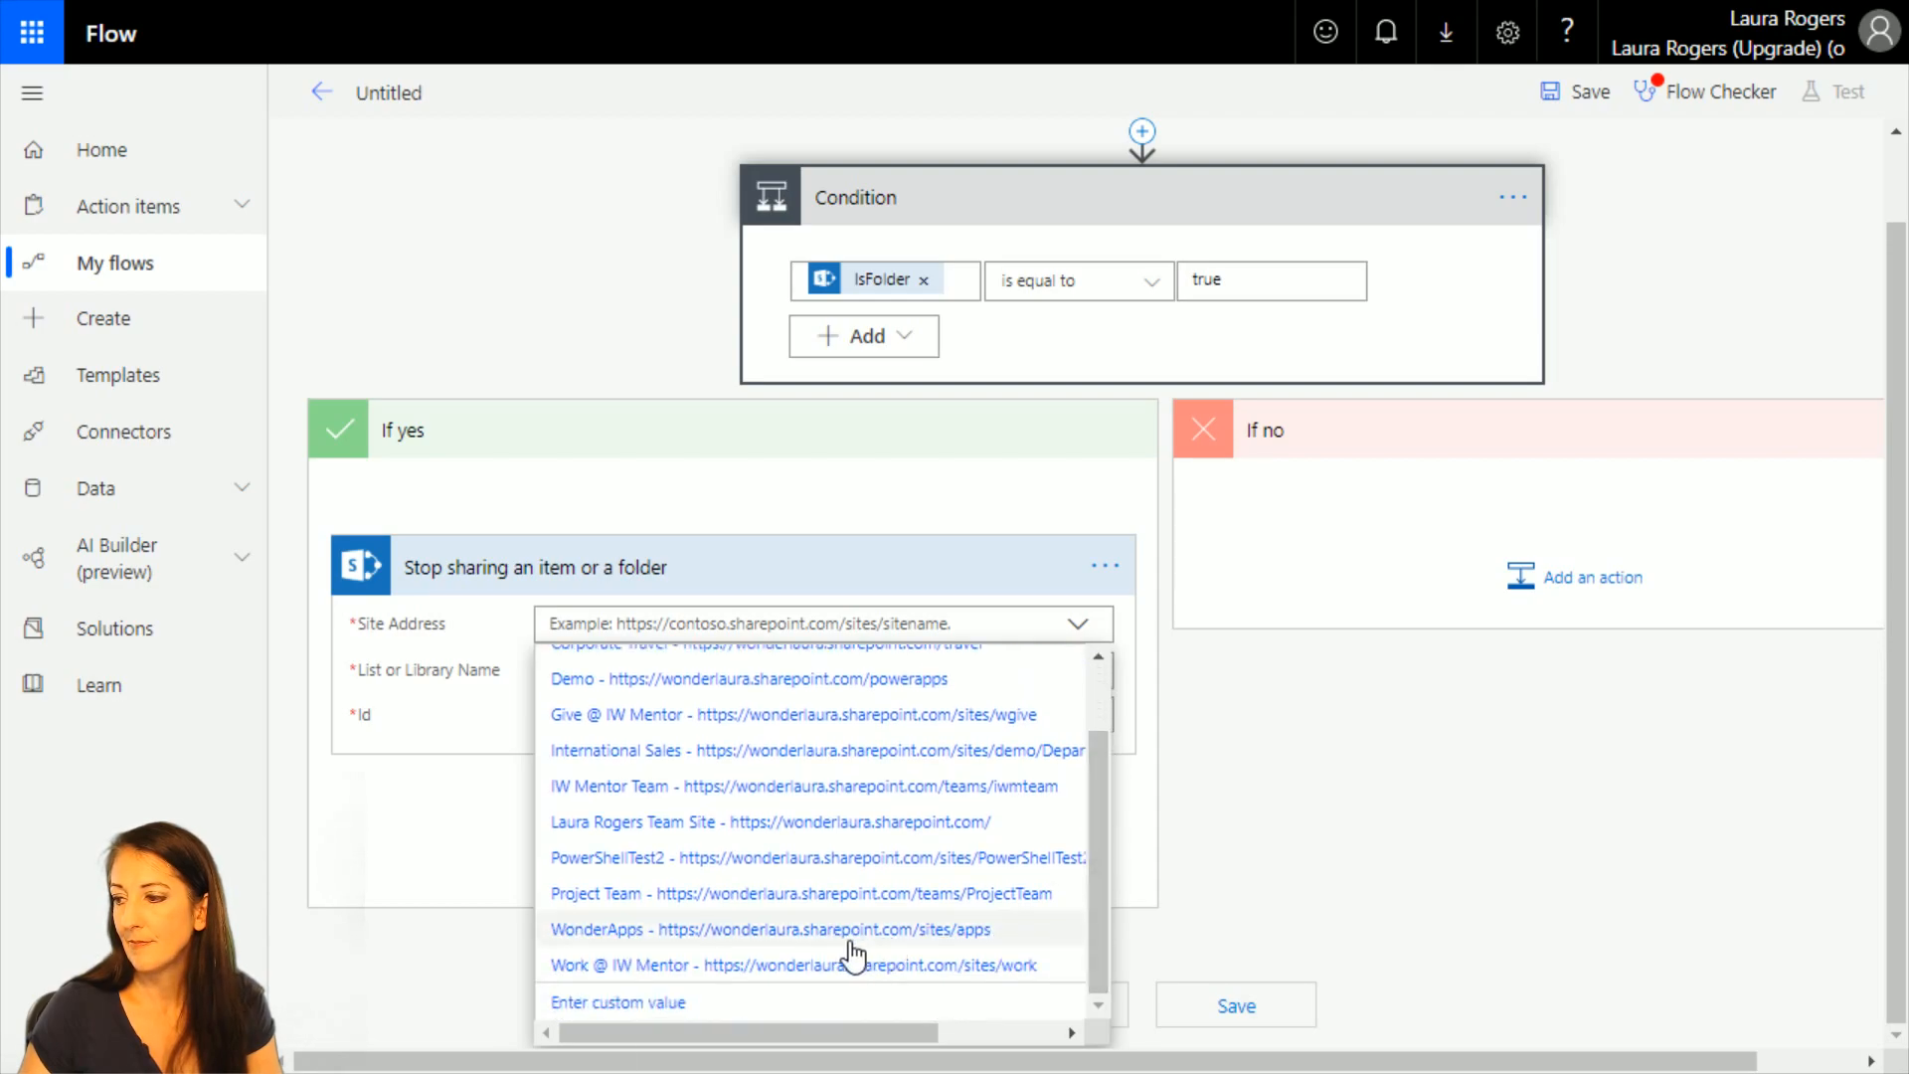
{"action": "left_click", "coordinate": [845, 895]}
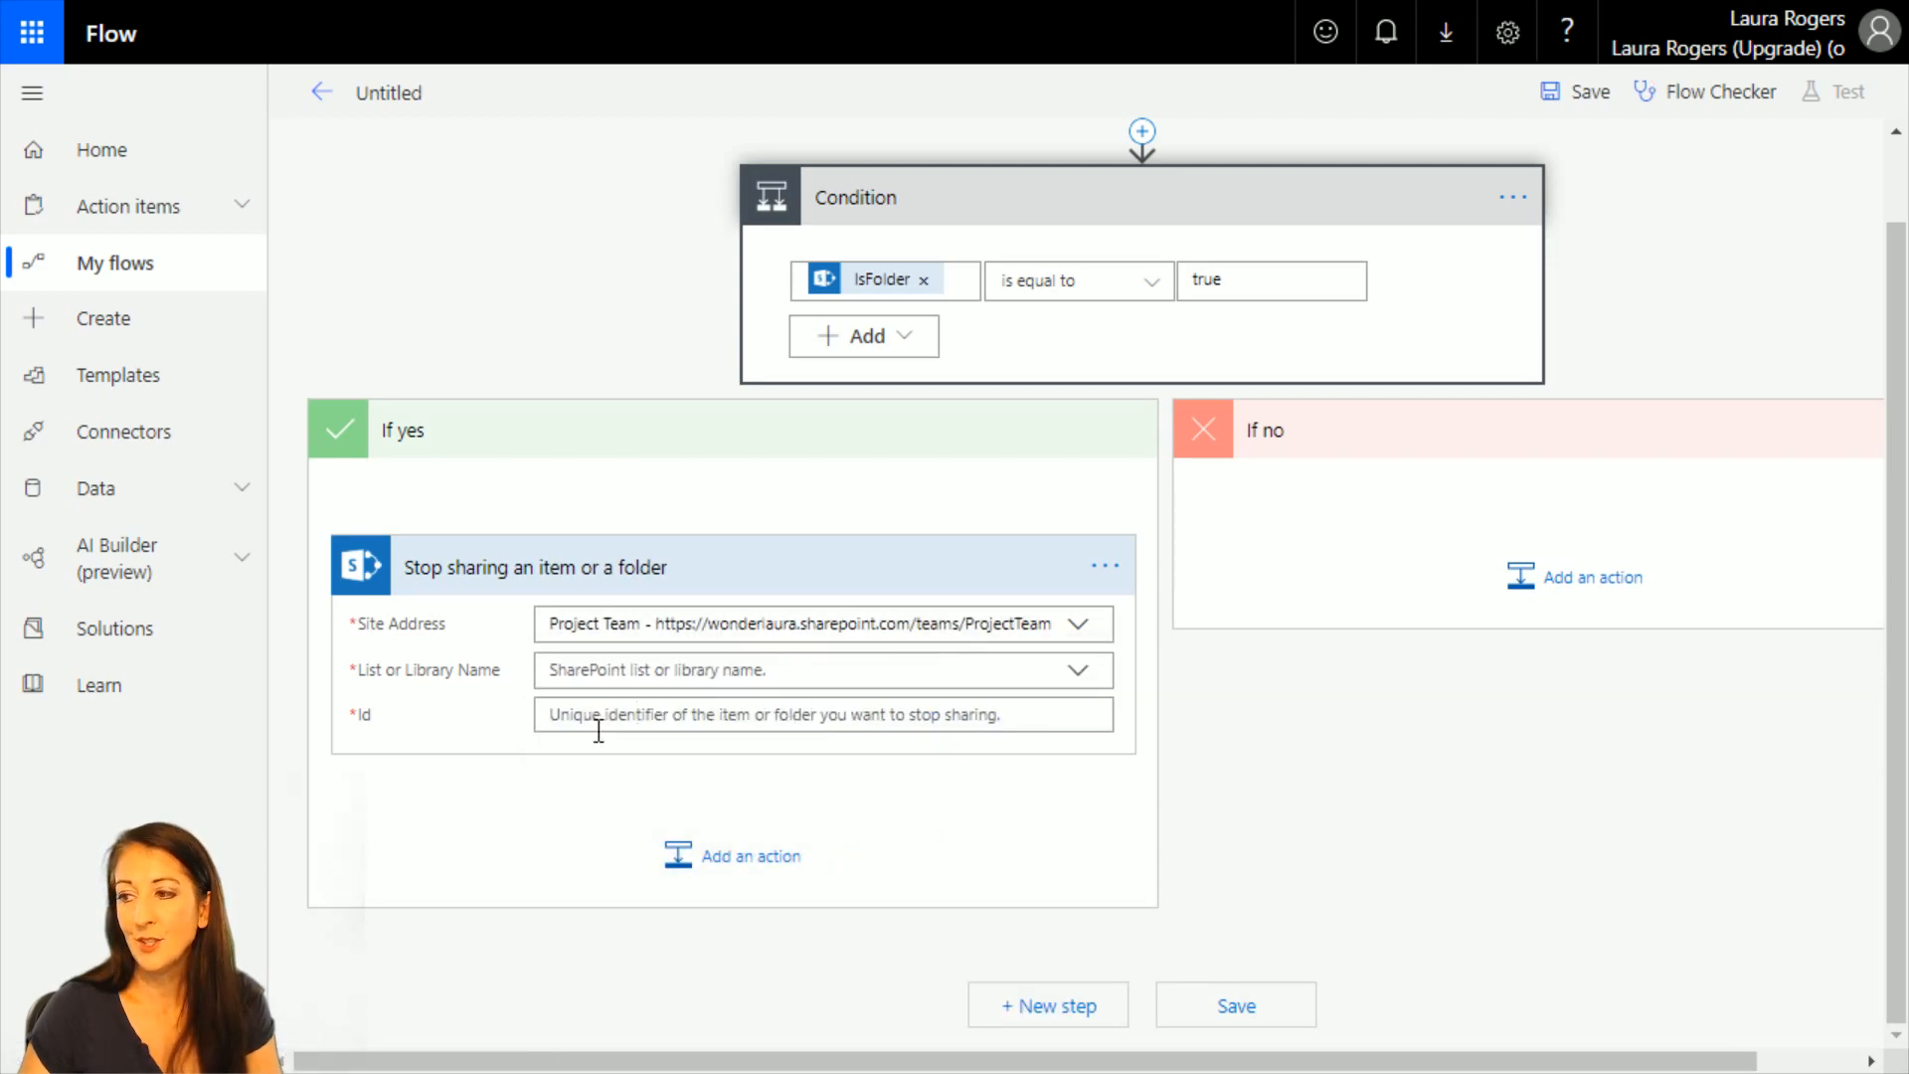
{"action": "left_click", "coordinate": [1079, 671]}
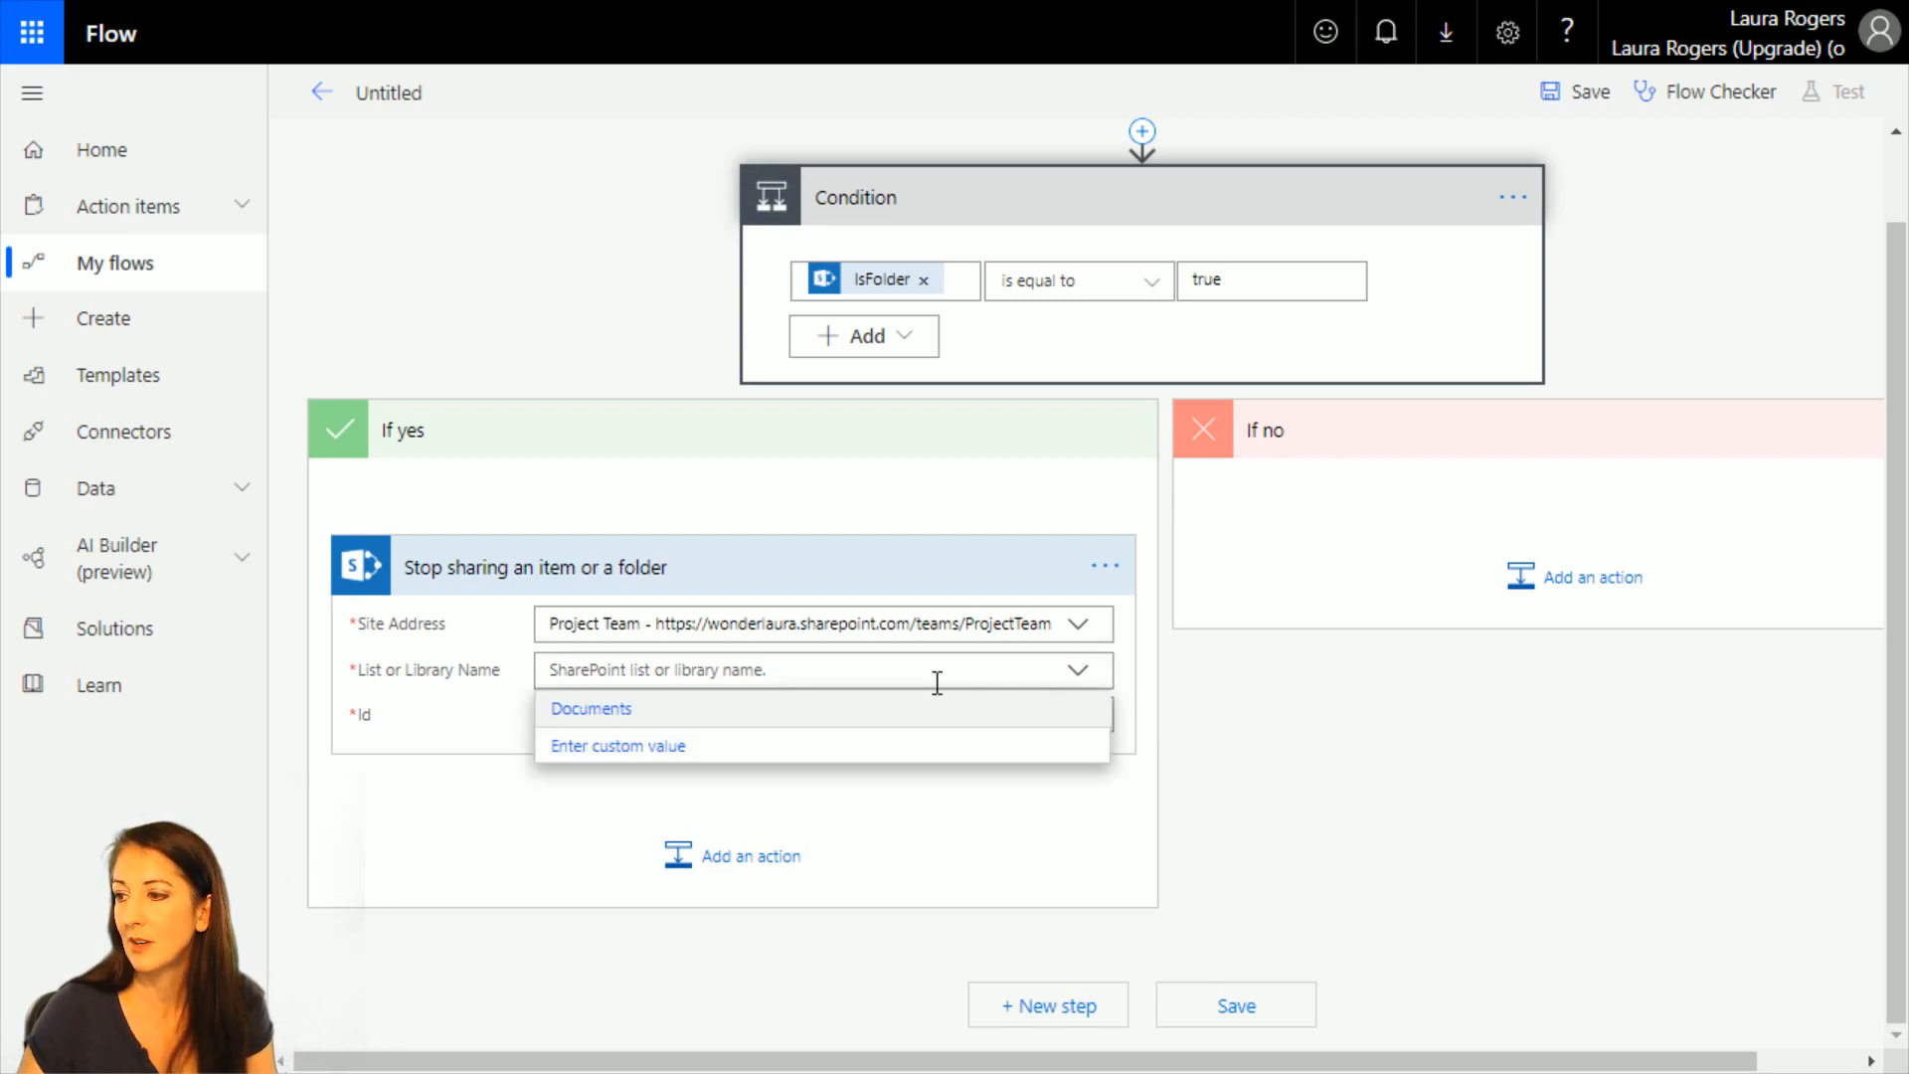
{"action": "left_click", "coordinate": [672, 712]}
{"action": "left_click", "coordinate": [678, 716]}
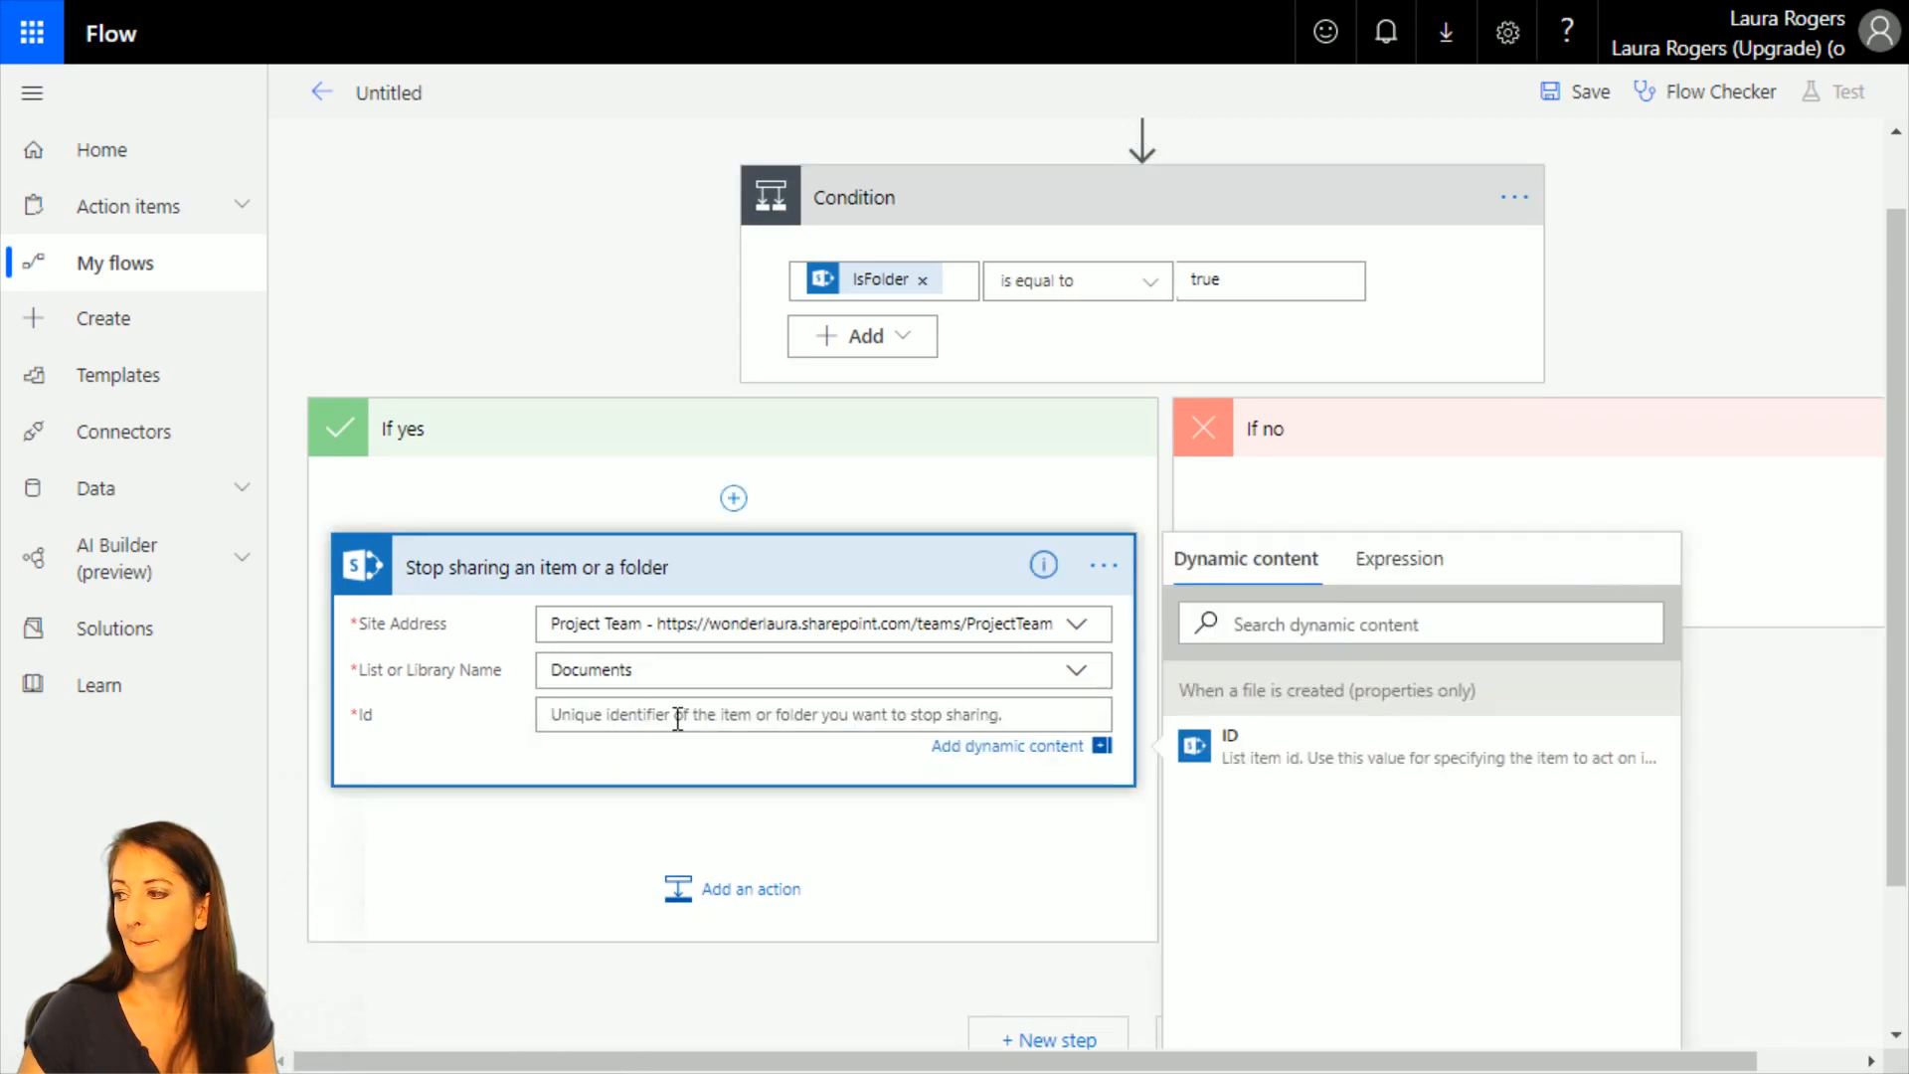
{"action": "left_click", "coordinate": [1312, 762]}
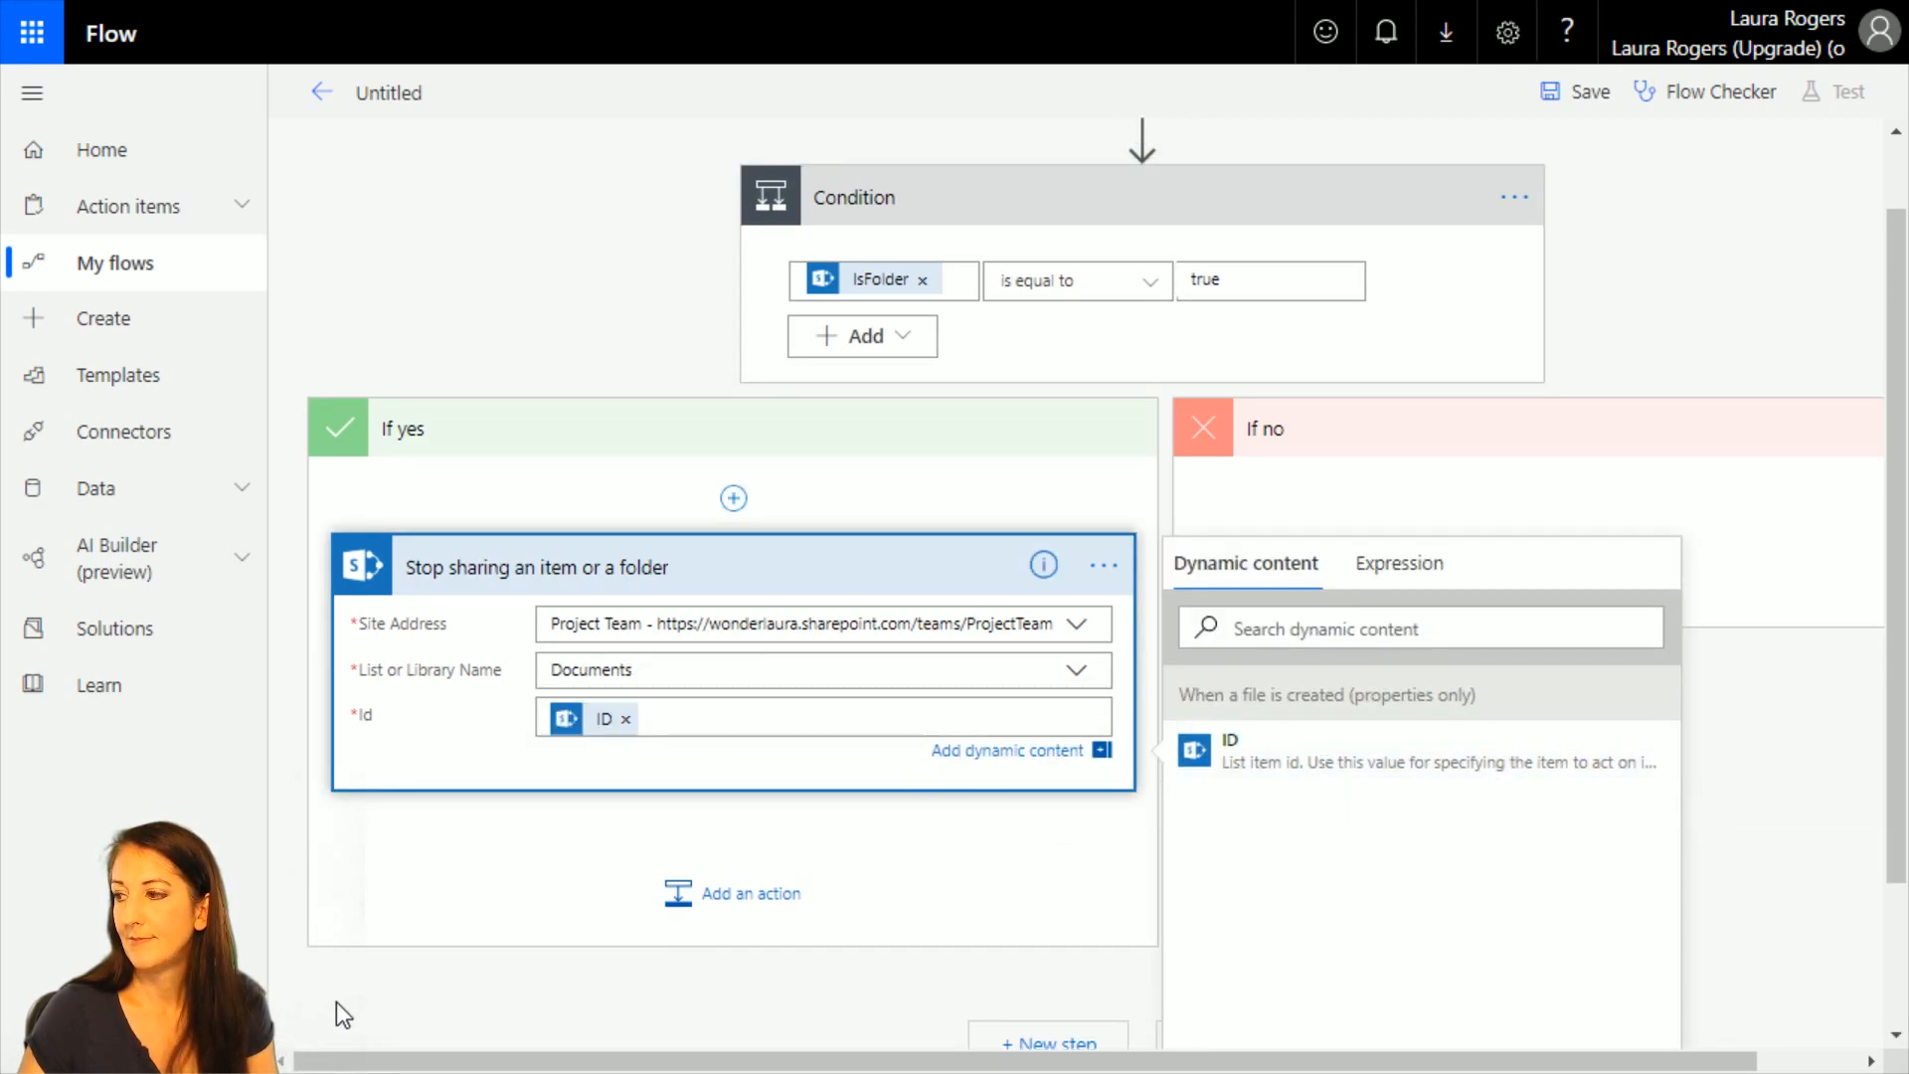
Add the SharePoint action Grant access to an item or a folder below the Stop sharing action.
{"action": "left_click", "coordinate": [766, 895]}
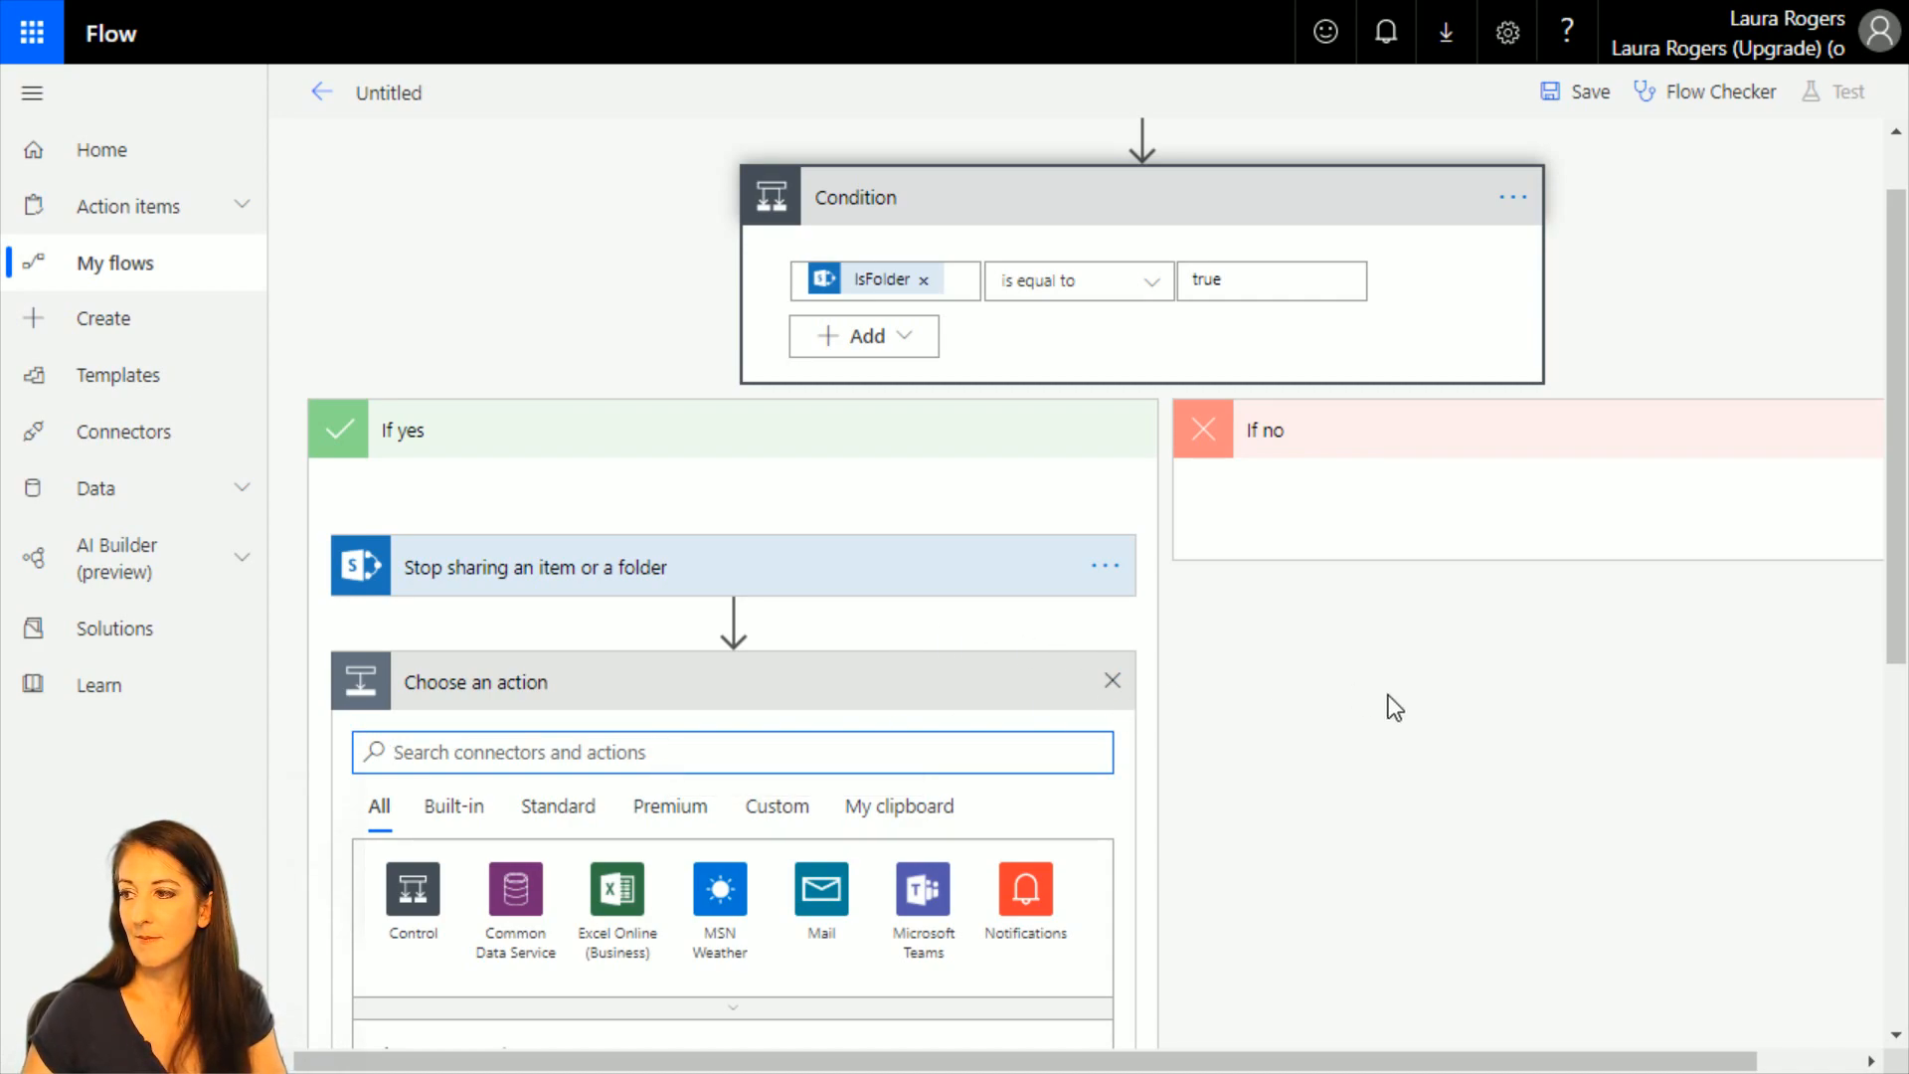
{"action": "type", "text": "sha"}
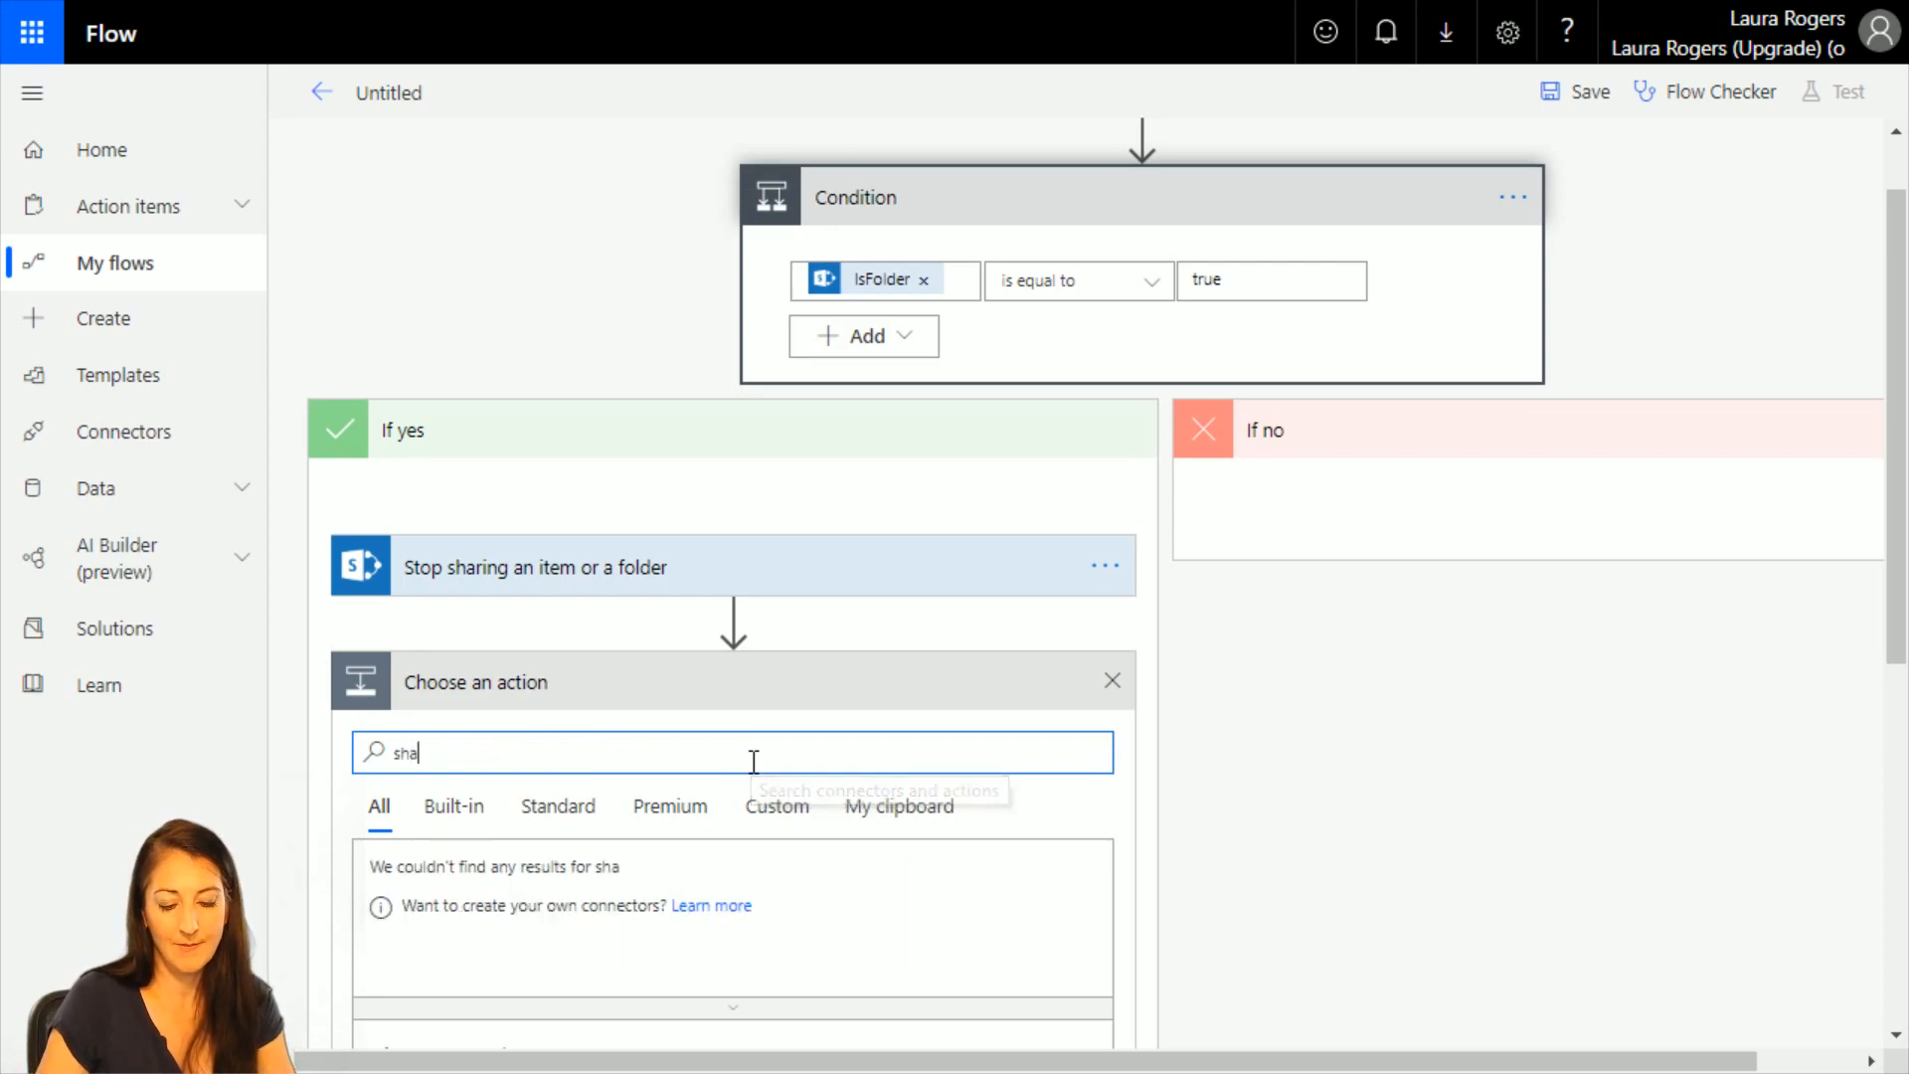
{"action": "type", "text": "repoint"}
{"action": "left_click", "coordinate": [414, 894]}
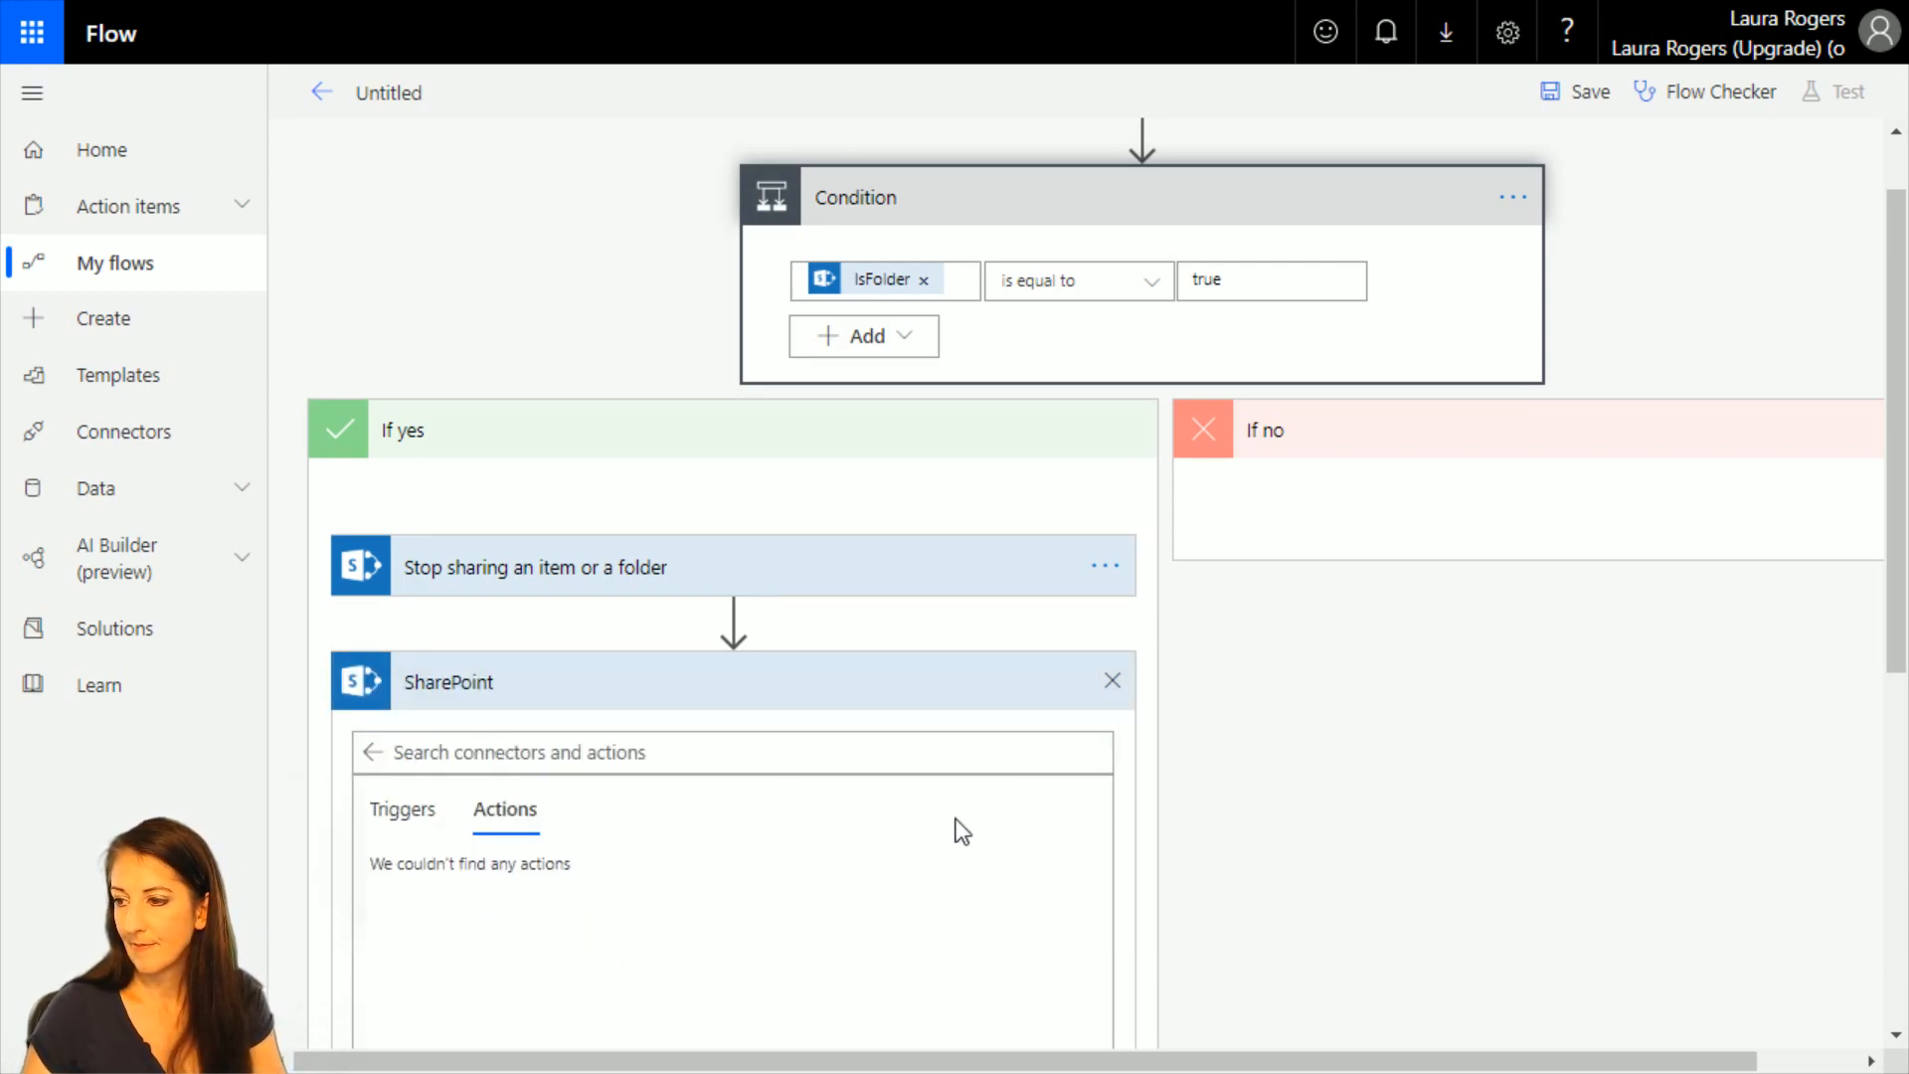
{"action": "scroll", "coordinate": [1048, 831], "scroll_direction": "down", "scroll_amount": 5}
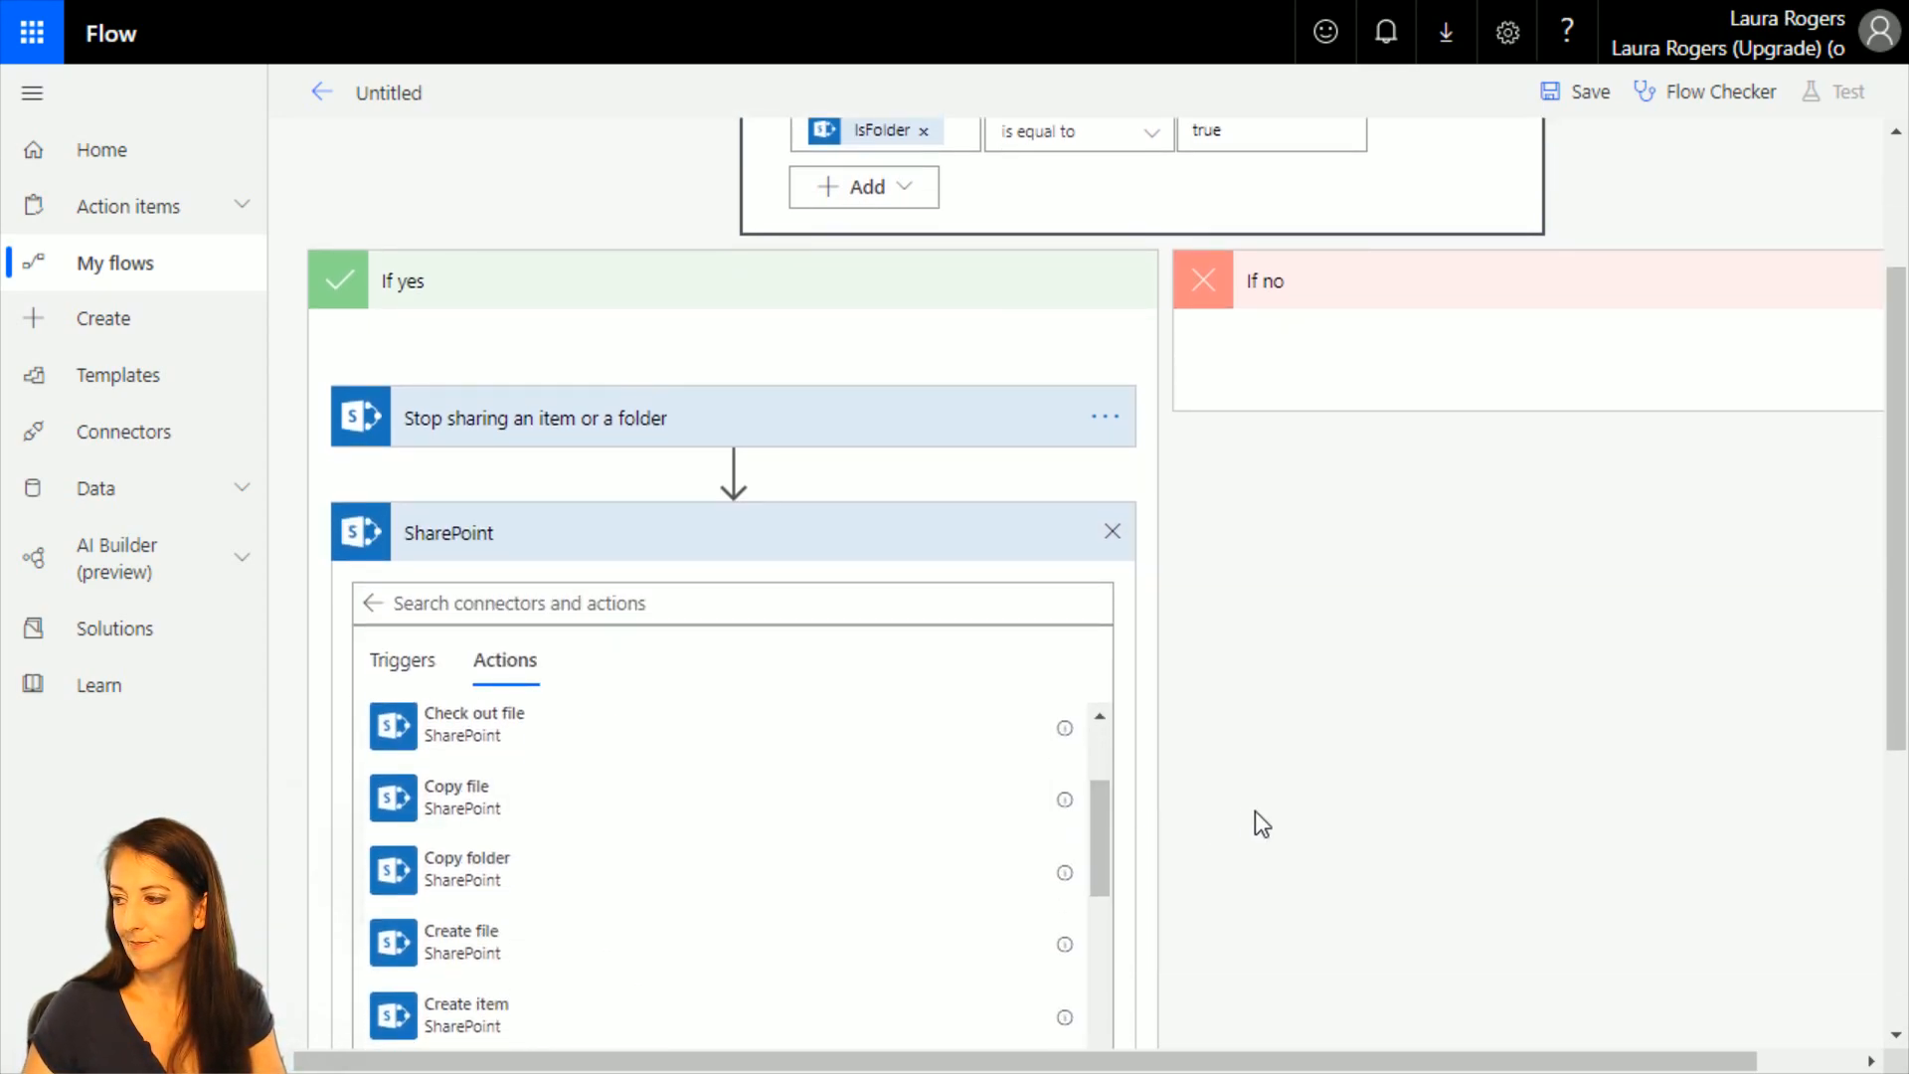
{"action": "scroll", "coordinate": [1254, 809], "scroll_direction": "down", "scroll_amount": 3}
{"action": "left_click_drag", "start_coordinate": [1102, 522], "coordinate": [1105, 611]}
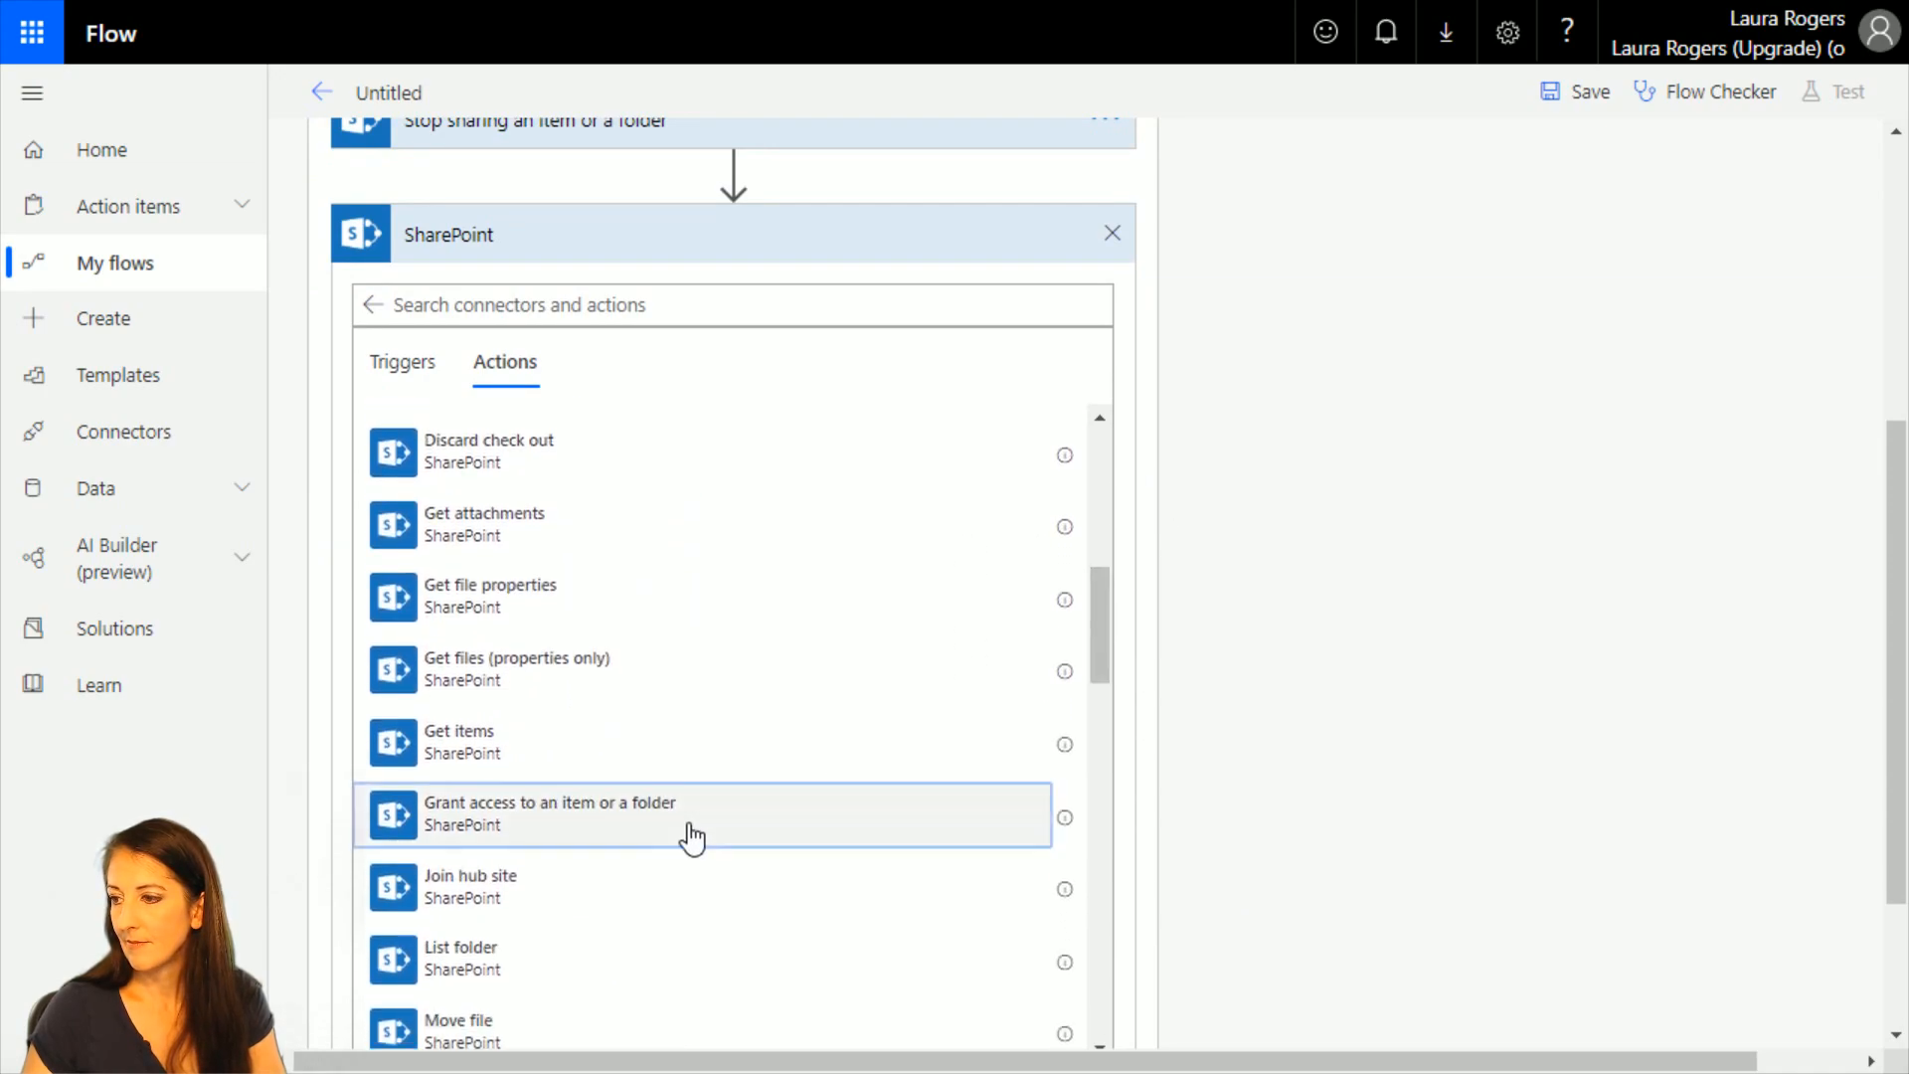
{"action": "left_click", "coordinate": [693, 838]}
Set the Grant access action's site address to Project Team, its library to Documents and its Id to the trigger's ID.
{"action": "left_click", "coordinate": [1078, 443]}
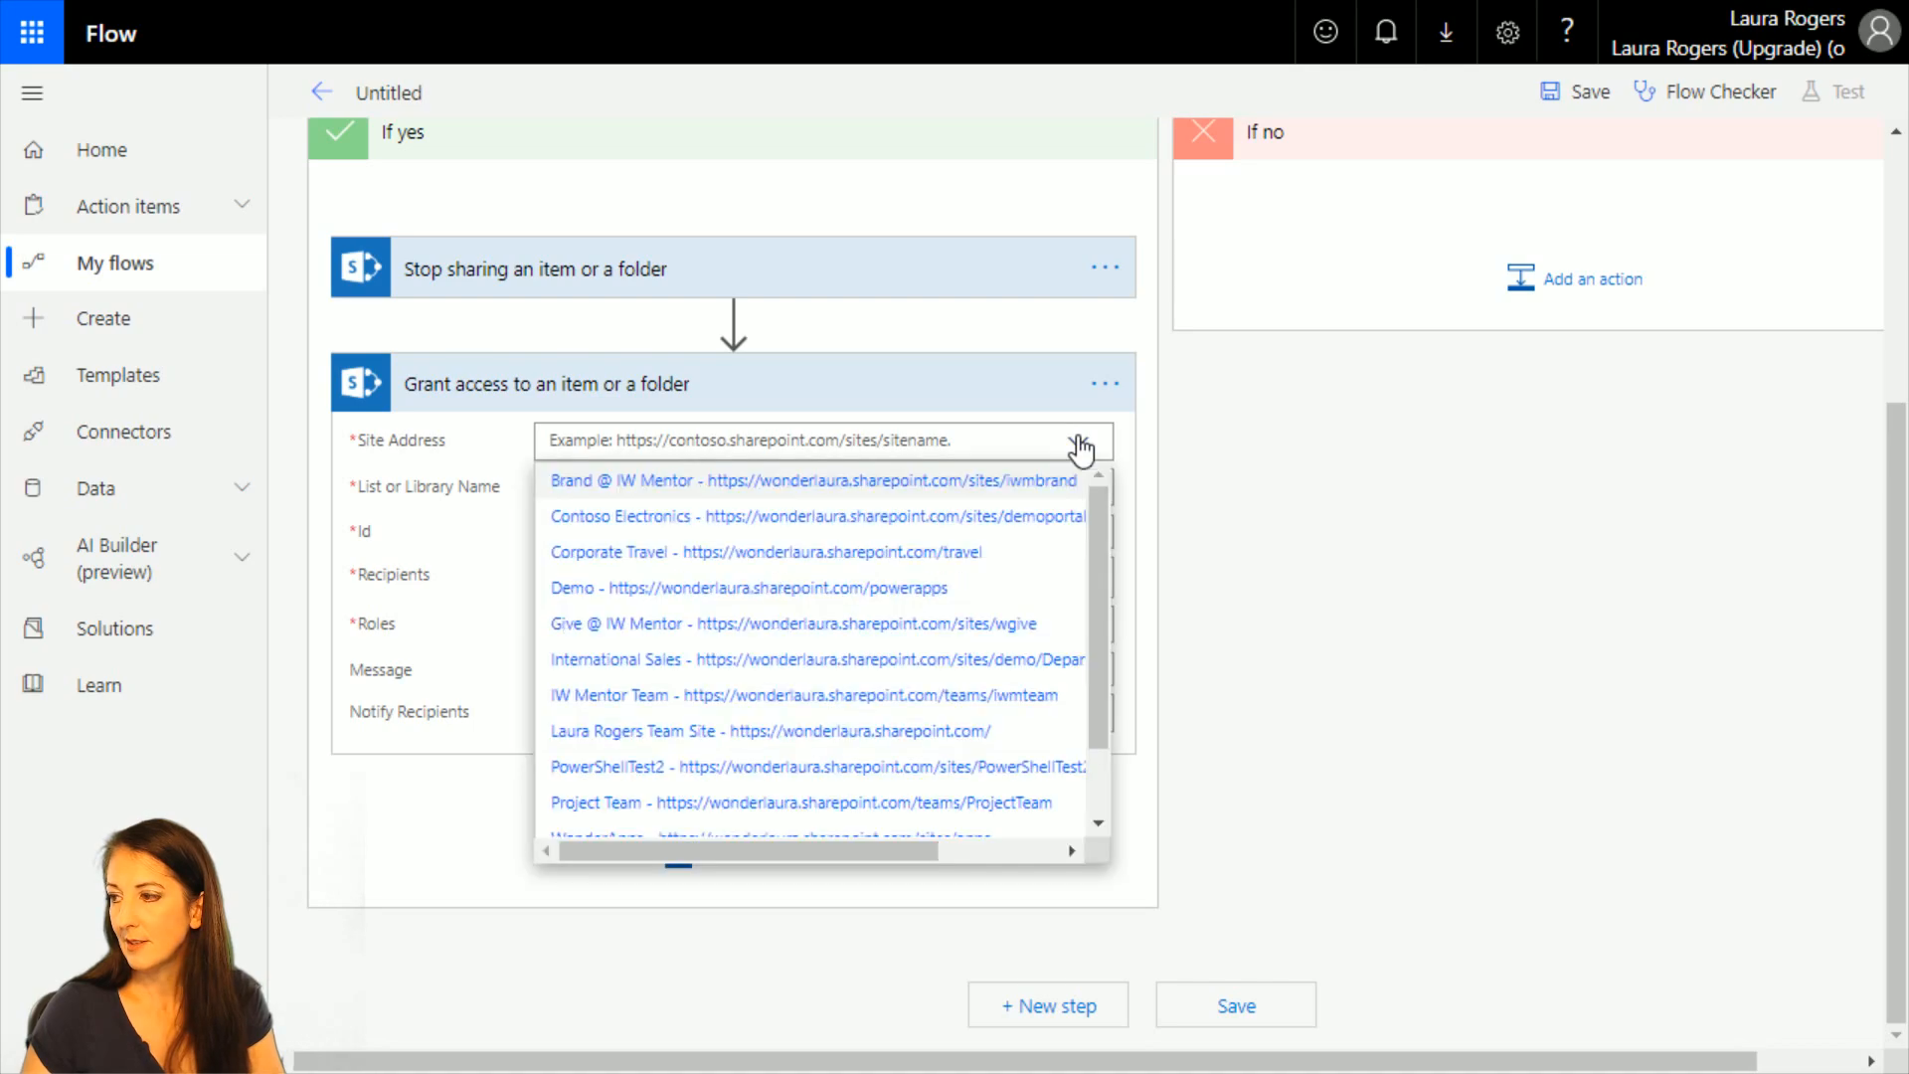
{"action": "left_click", "coordinate": [801, 803]}
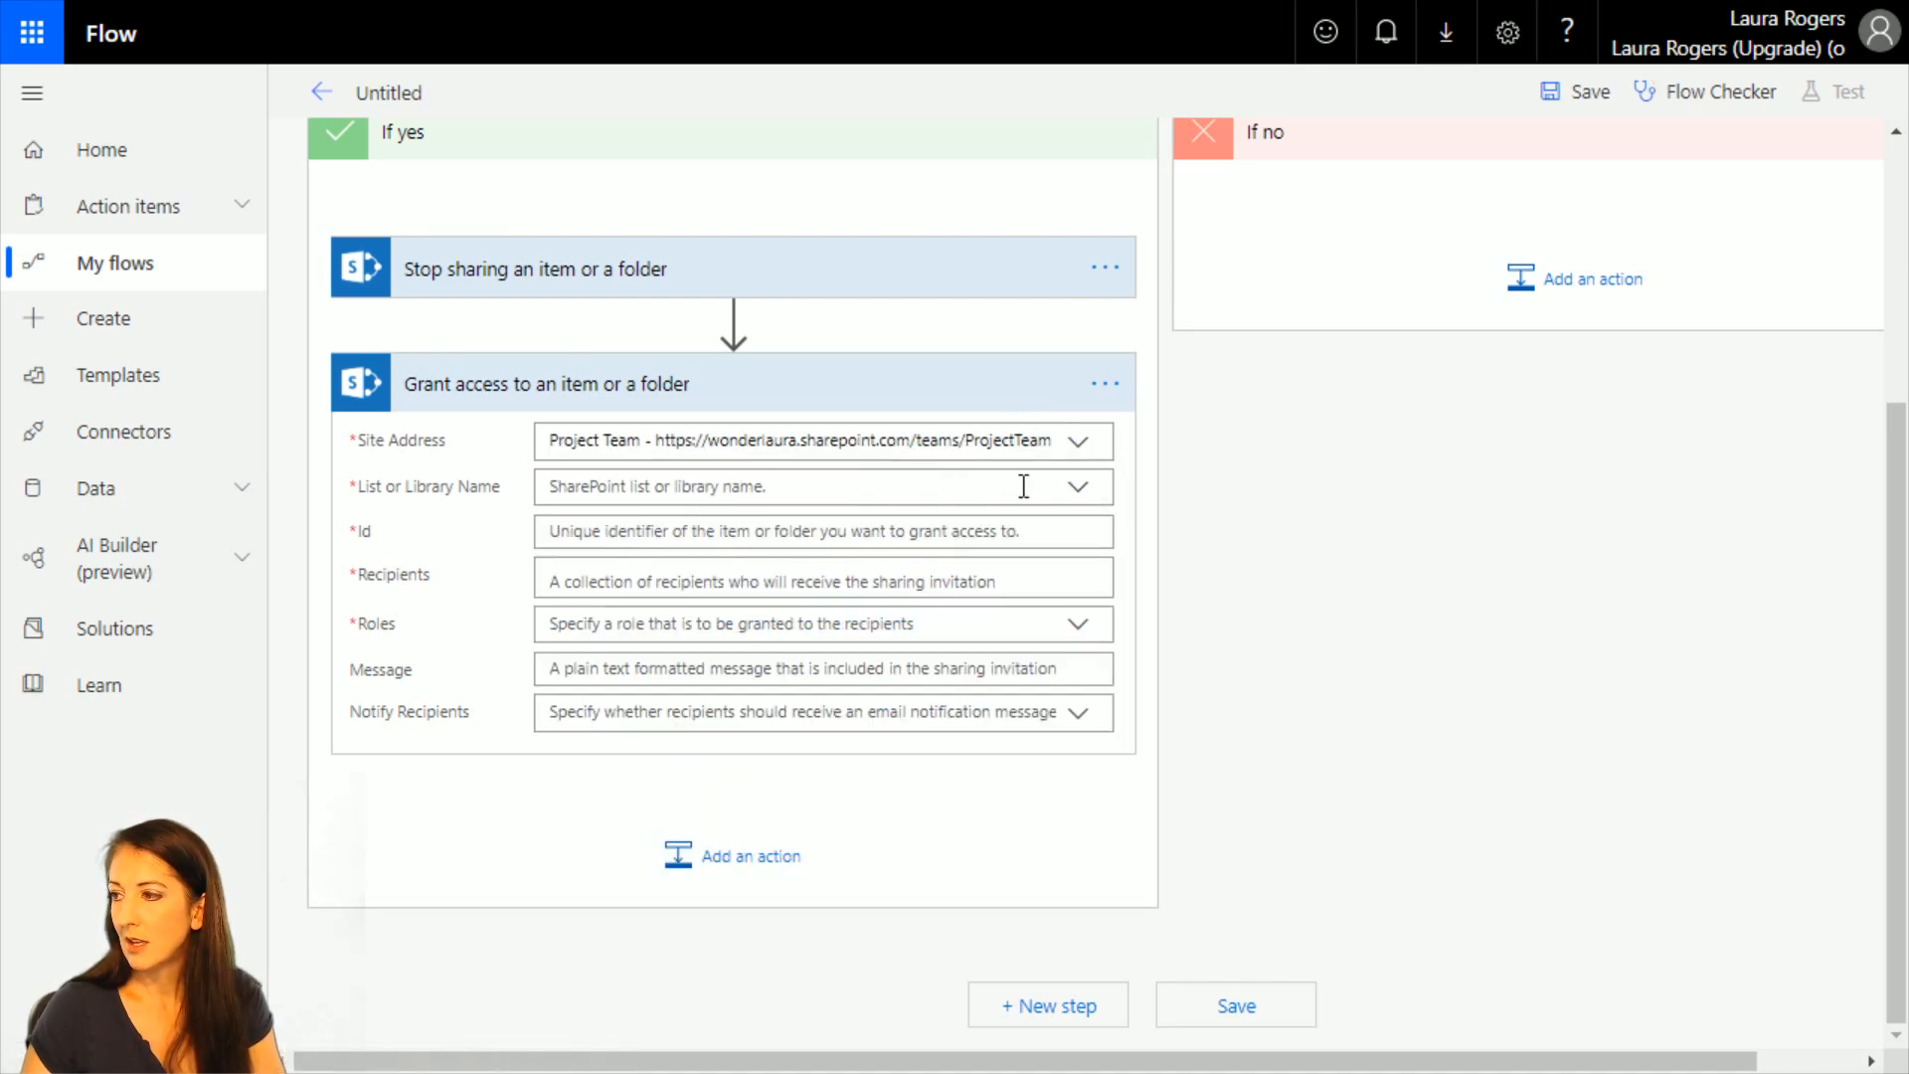
{"action": "left_click", "coordinate": [1082, 489]}
{"action": "left_click", "coordinate": [704, 532]}
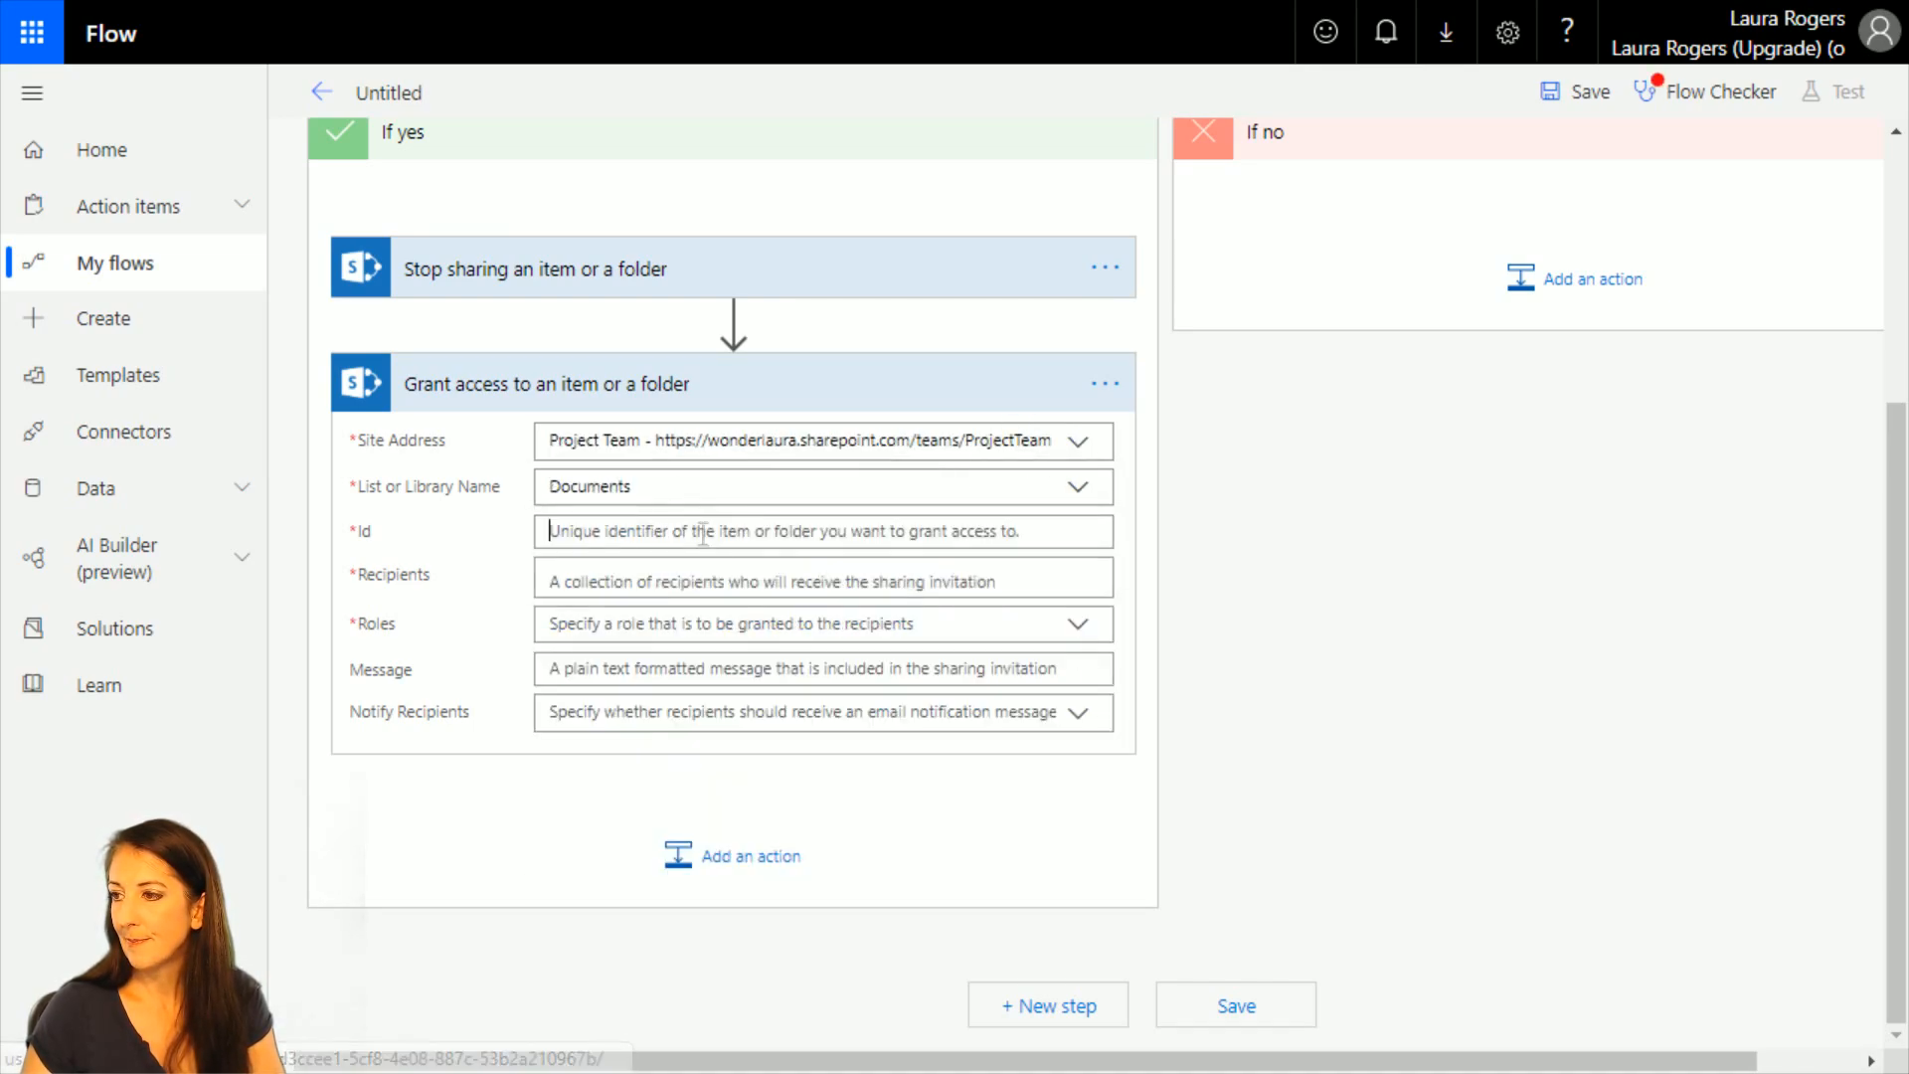
{"action": "left_click", "coordinate": [1343, 646]}
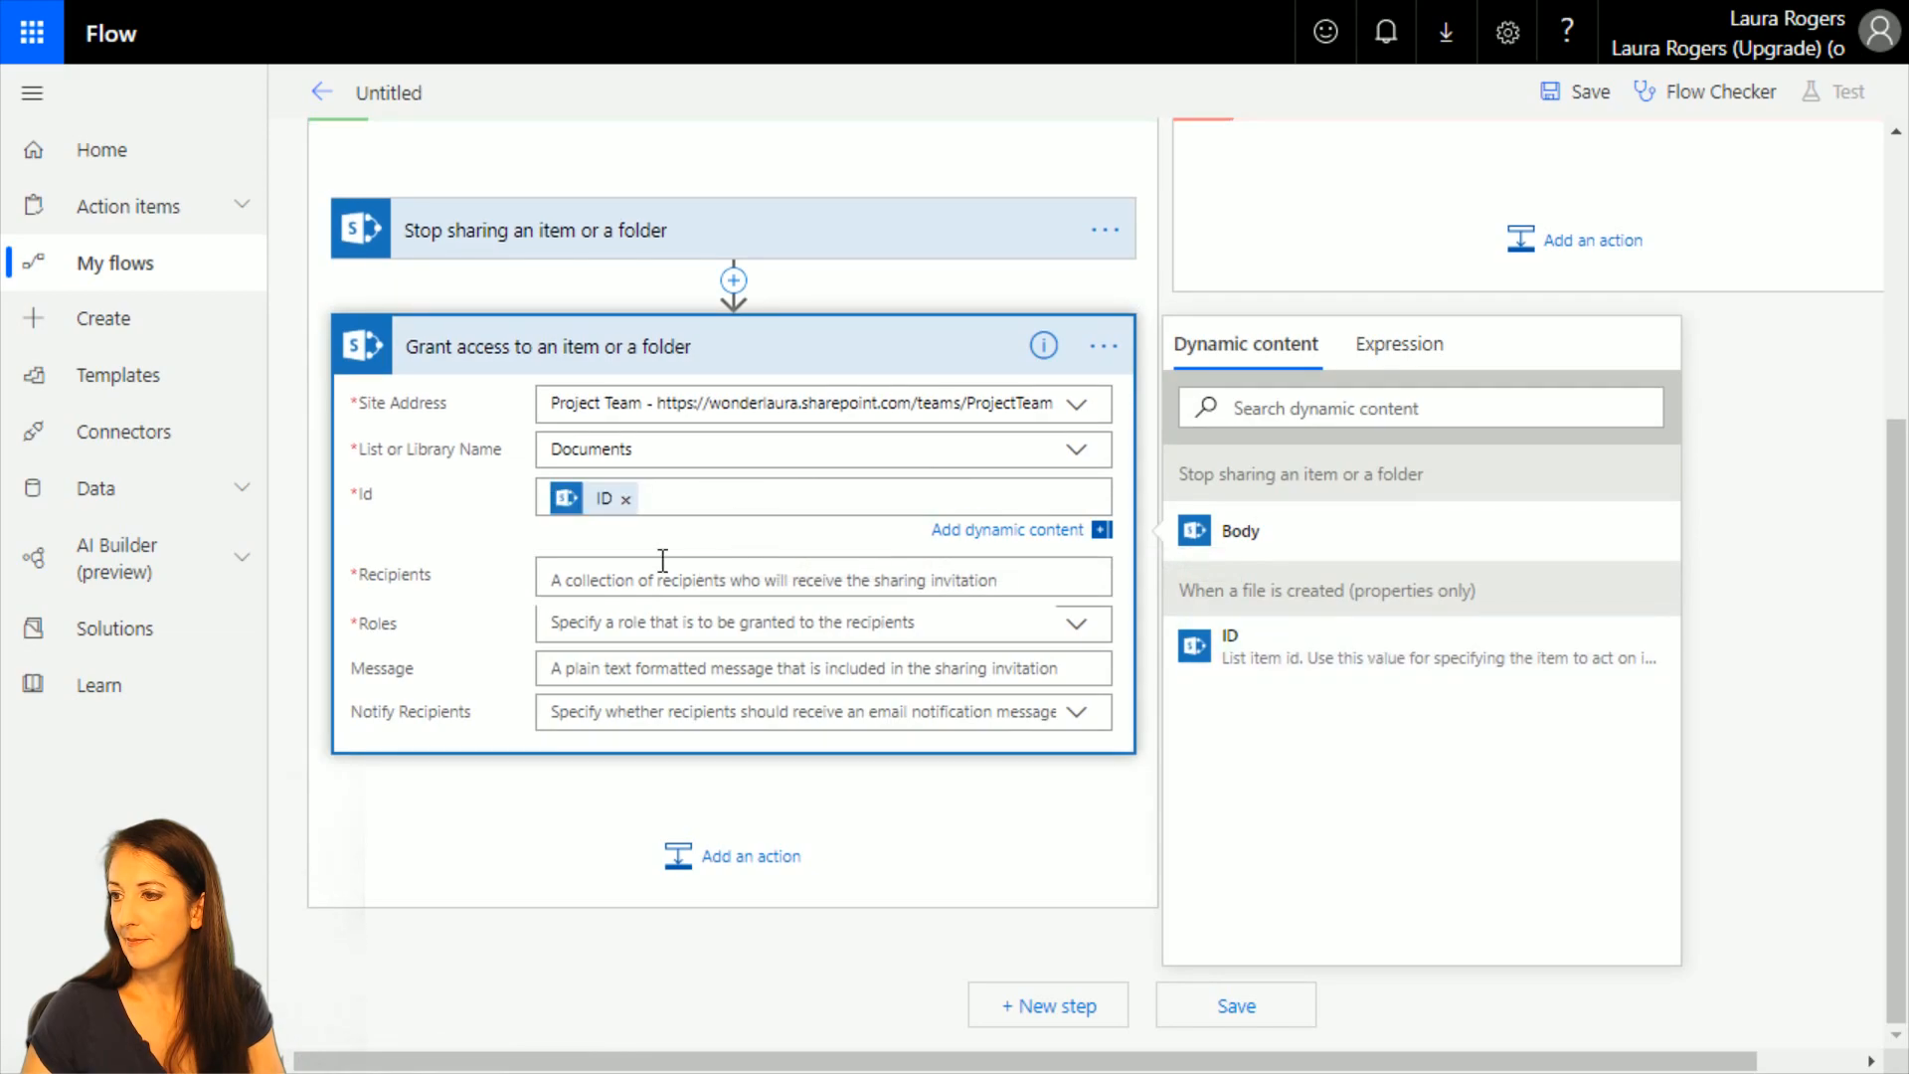
Grant the Created By Email recipient the Can edit role and set Notify Recipients to Yes.
{"action": "left_click", "coordinate": [663, 572]}
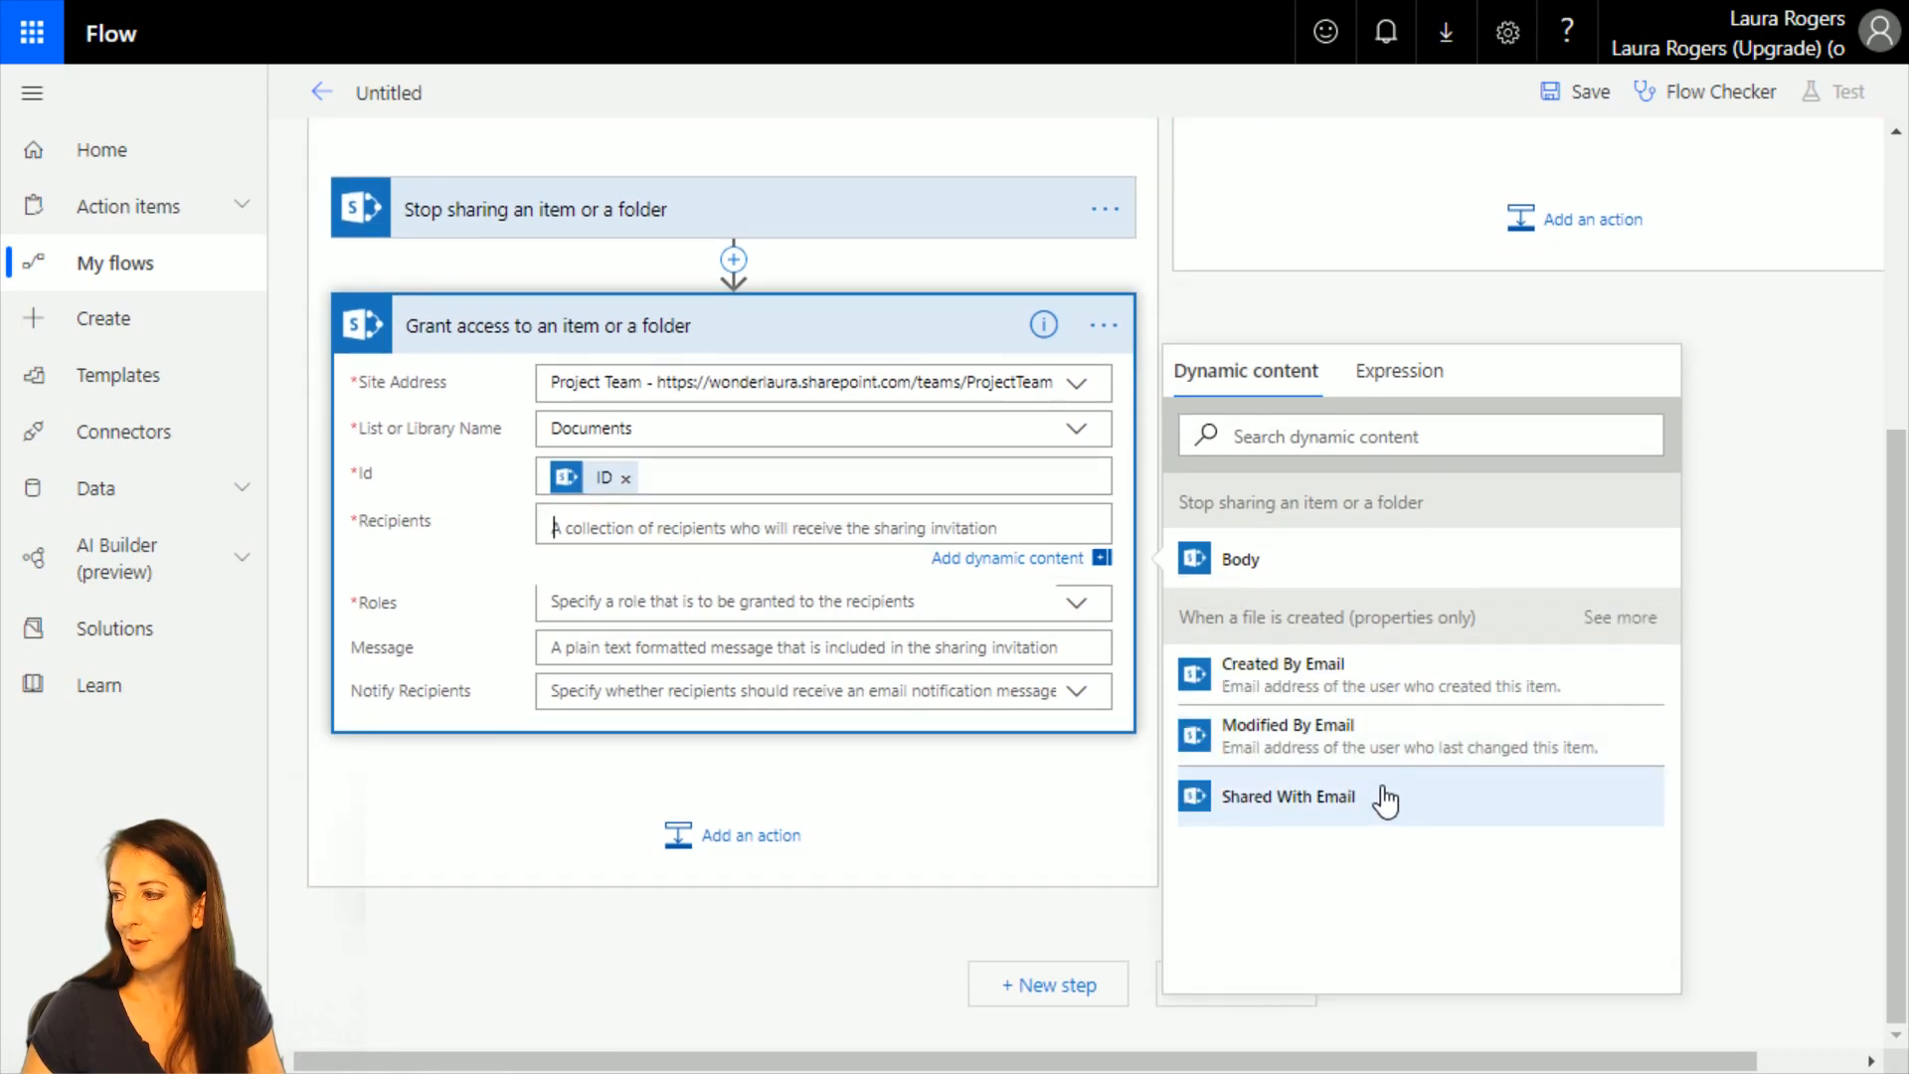
{"action": "left_click", "coordinate": [1377, 683]}
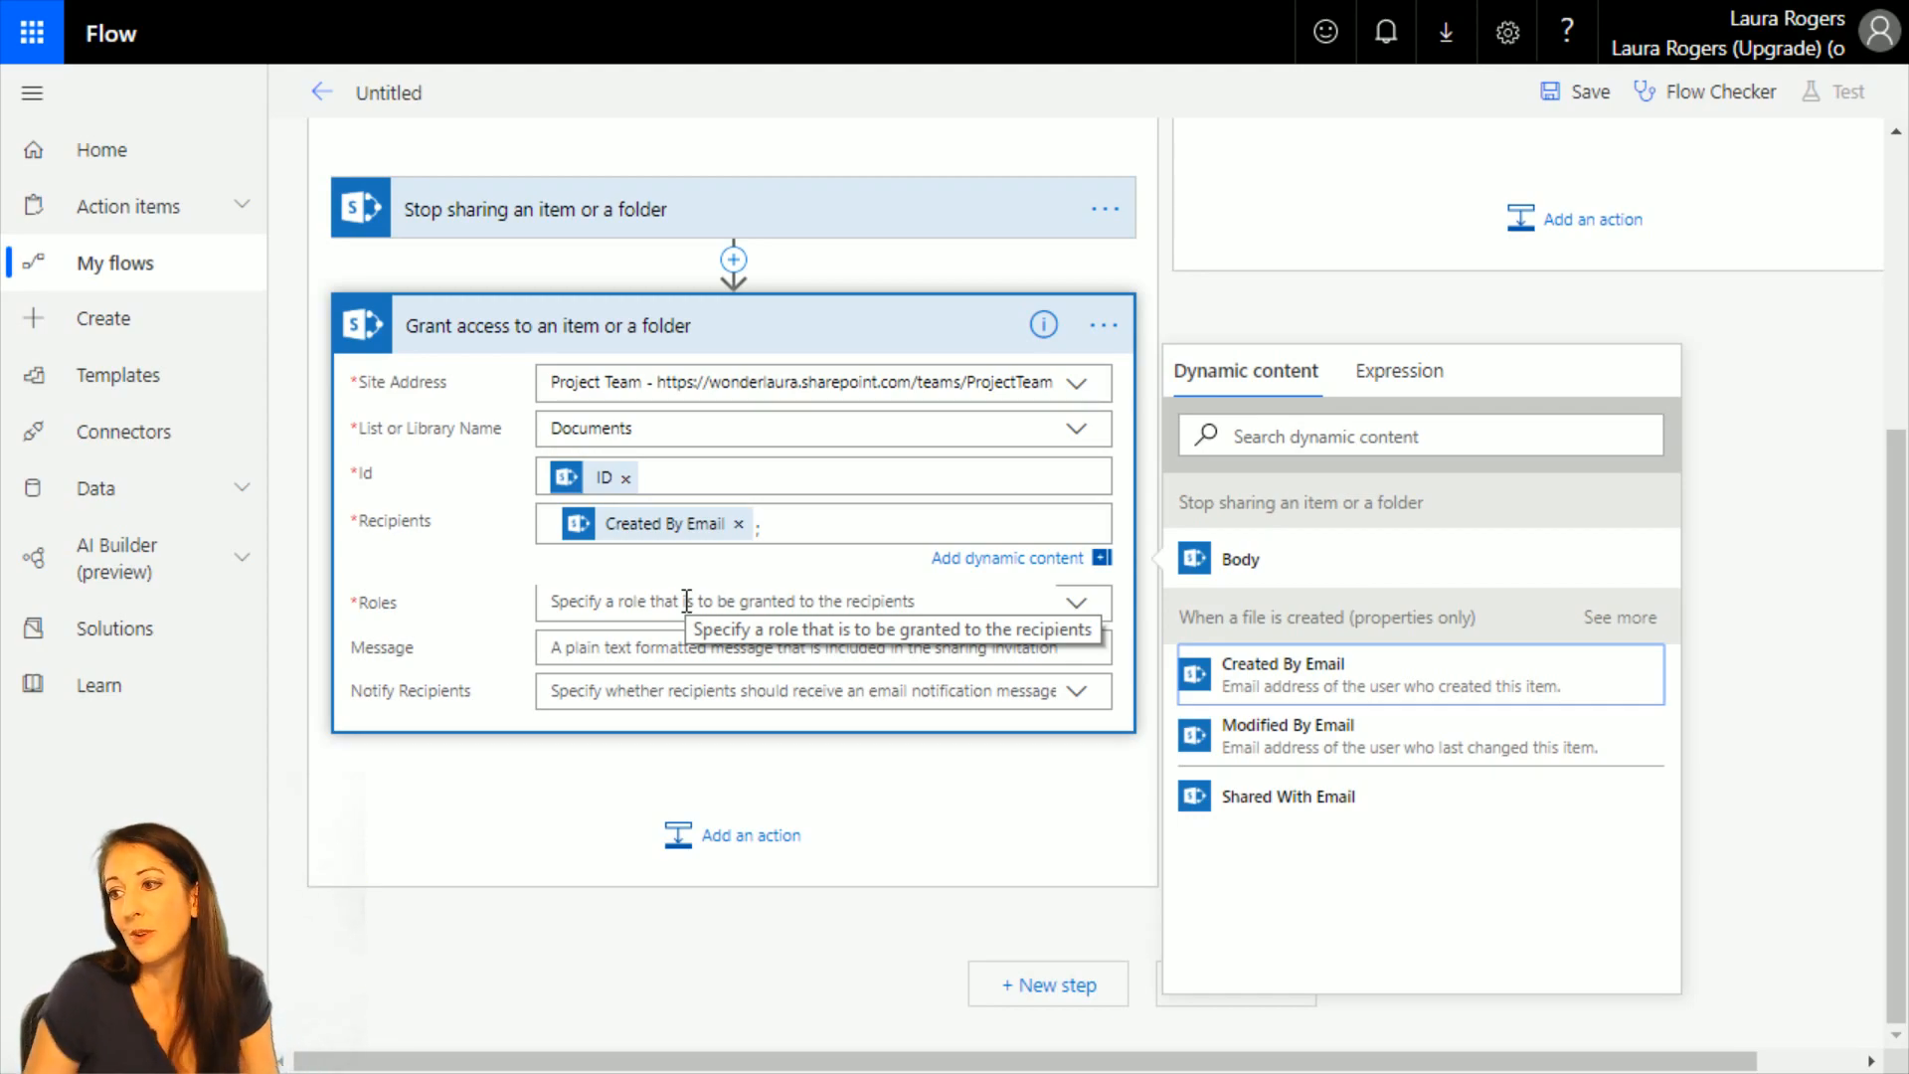
{"action": "left_click", "coordinate": [686, 600]}
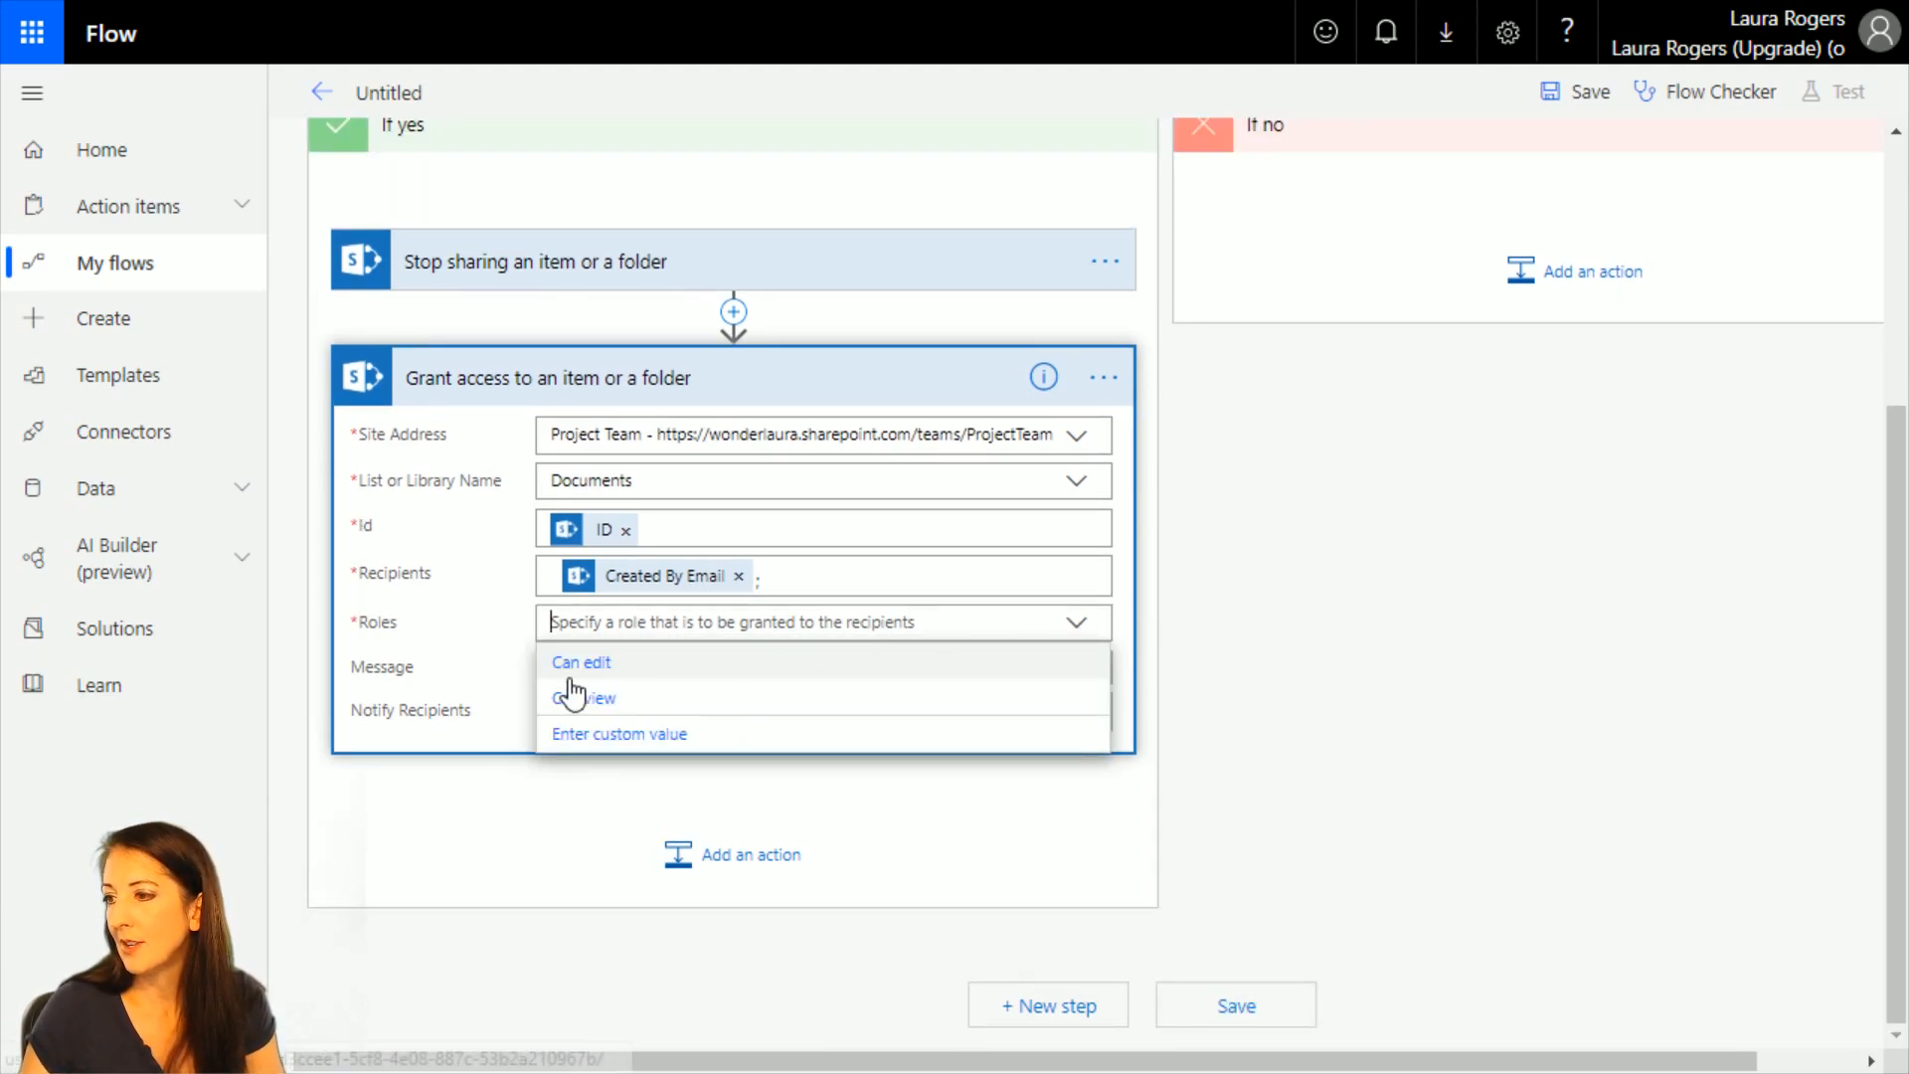
{"action": "left_click", "coordinate": [612, 663]}
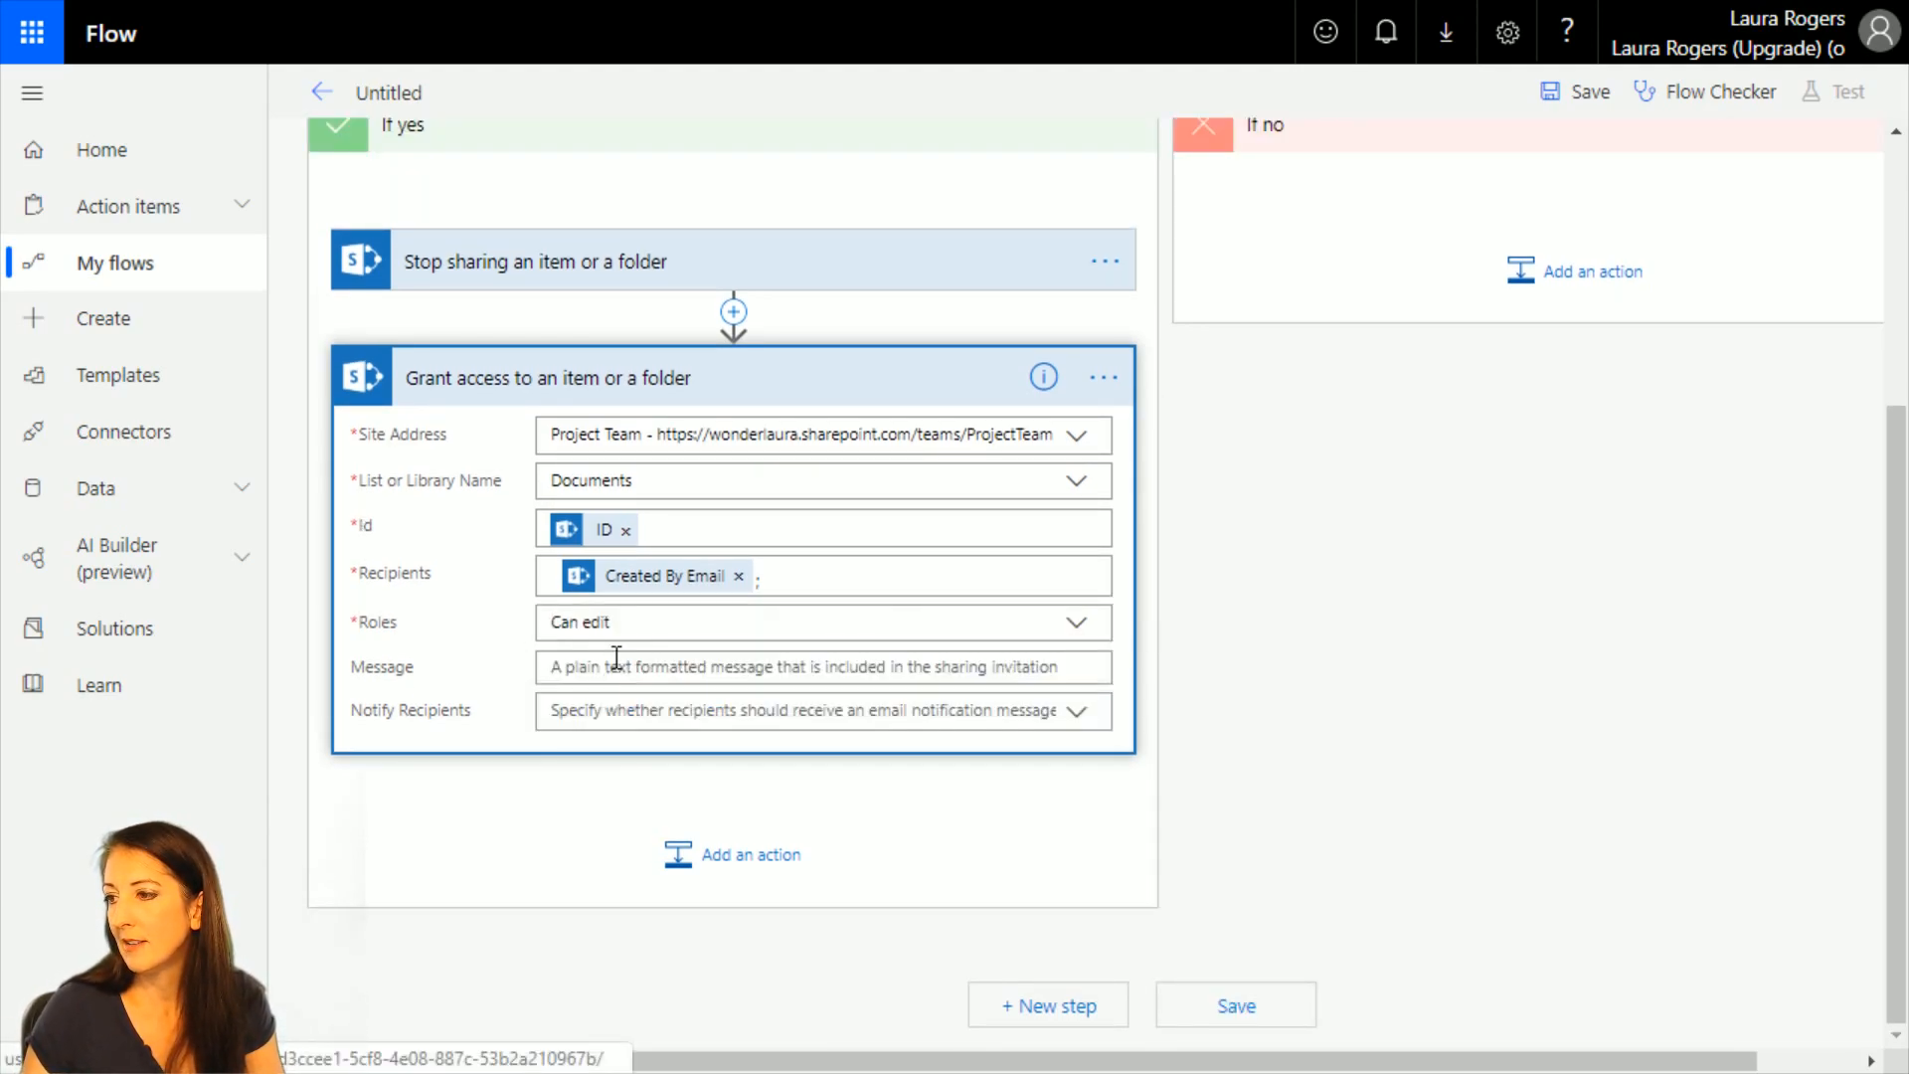
{"action": "left_click", "coordinate": [684, 712]}
{"action": "left_click", "coordinate": [564, 772]}
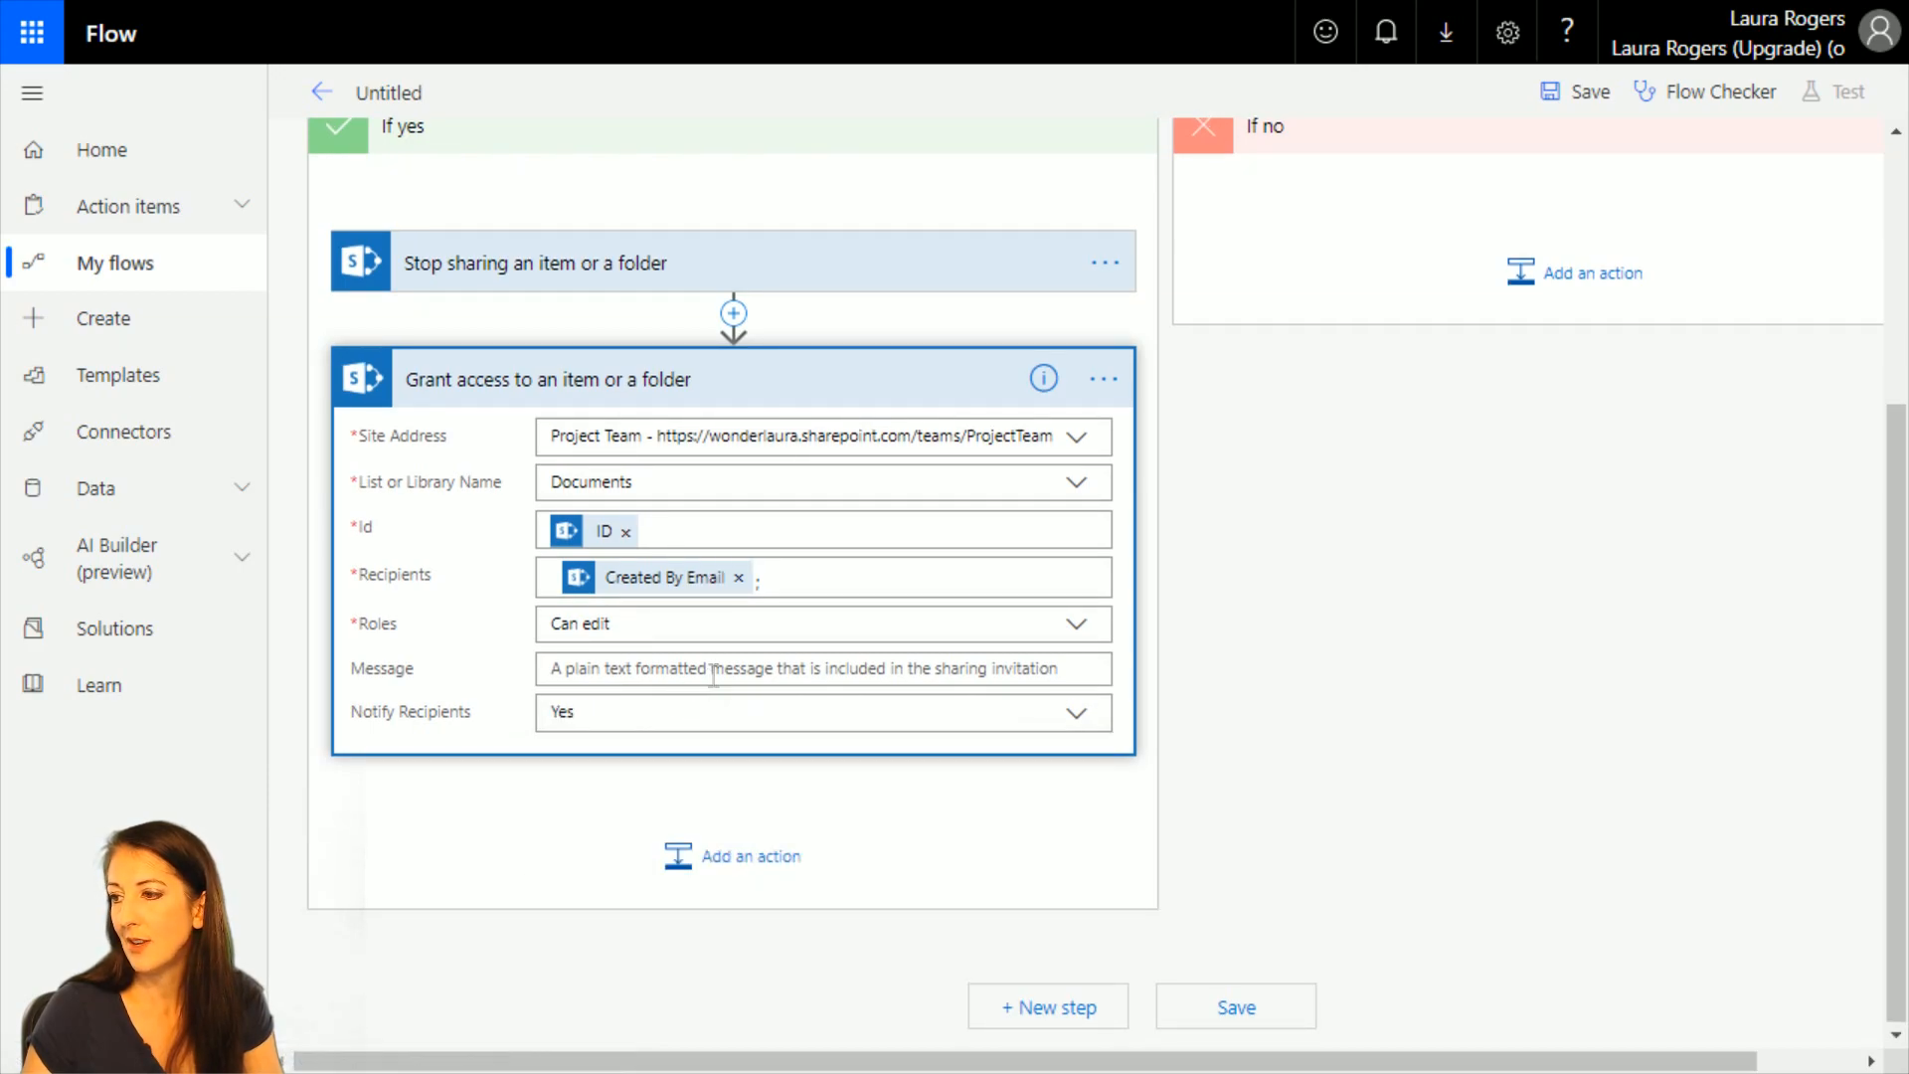
Enter "your folder is now only yours" as the Grant access action's sharing message.
{"action": "left_click", "coordinate": [713, 671]}
{"action": "type", "text": "your folder is not"}
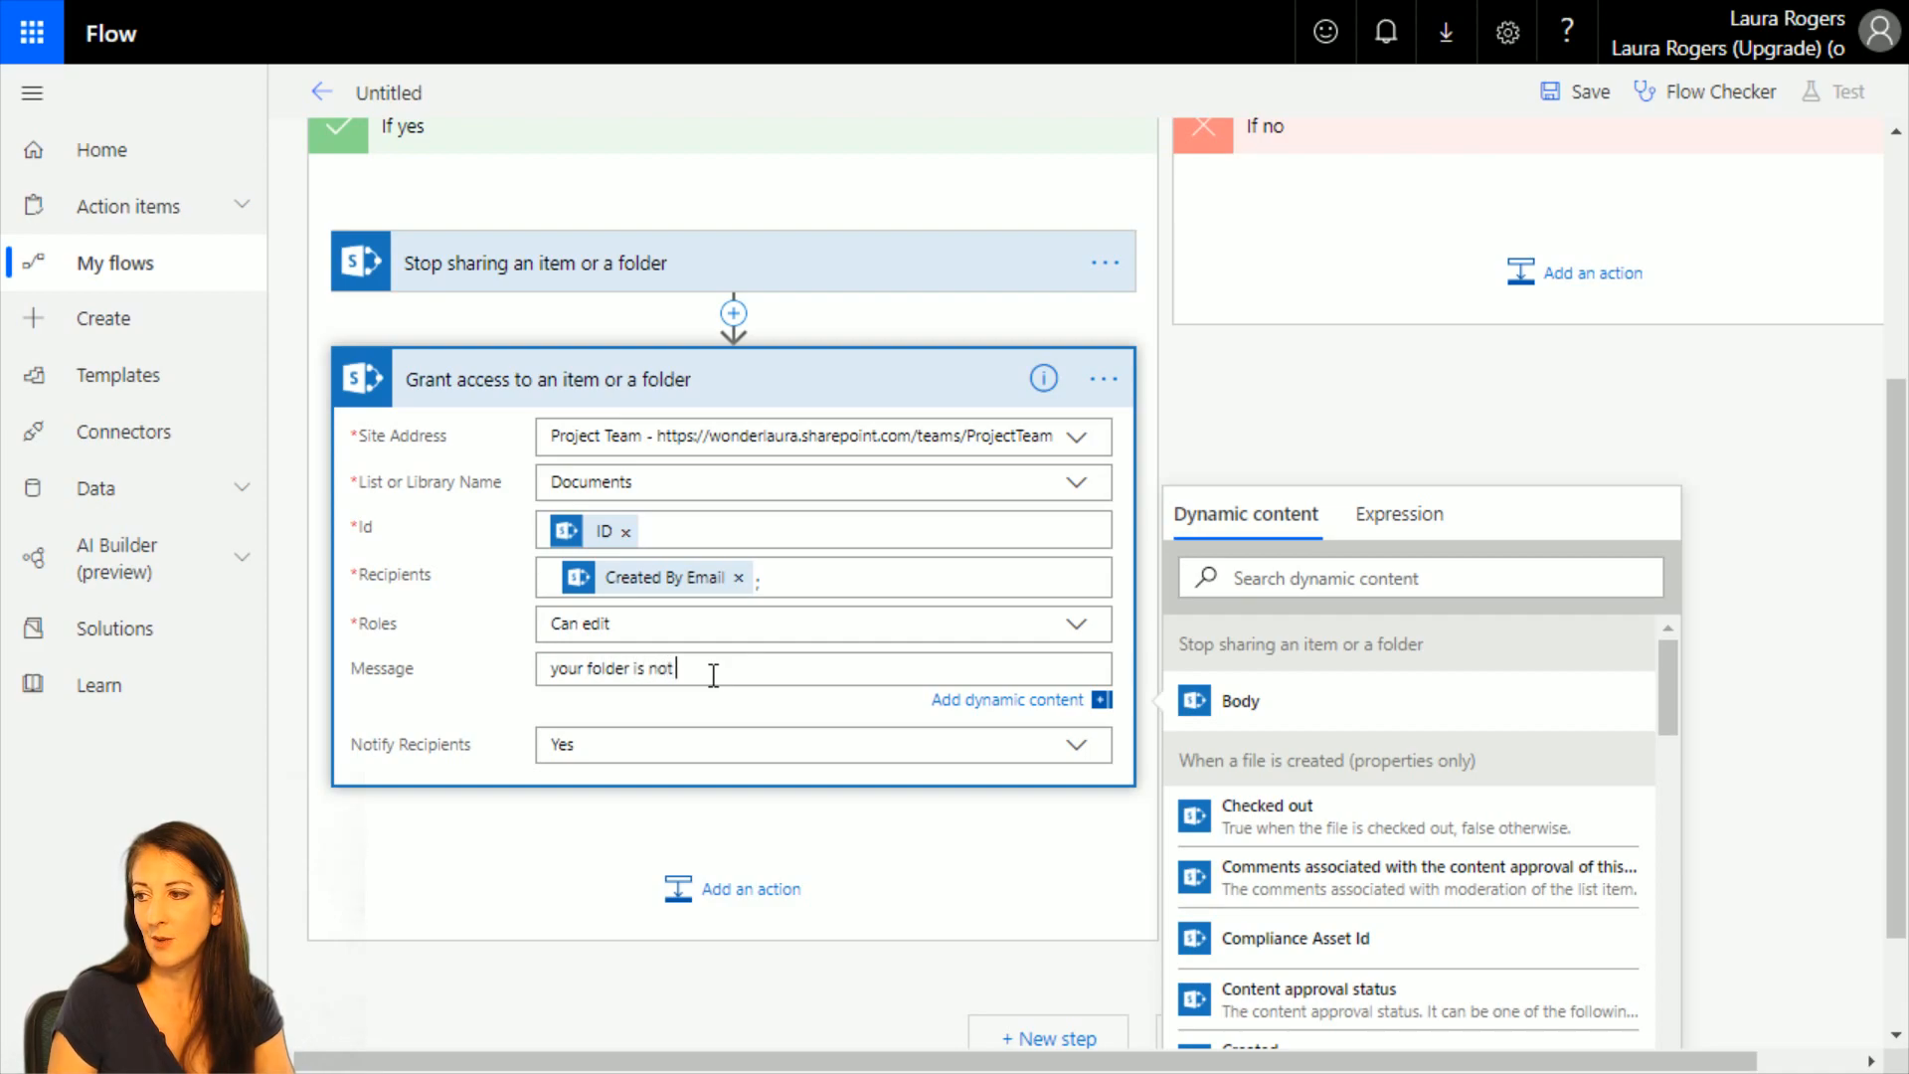
{"action": "key", "text": "BackSpace"}
{"action": "type", "text": "w on"}
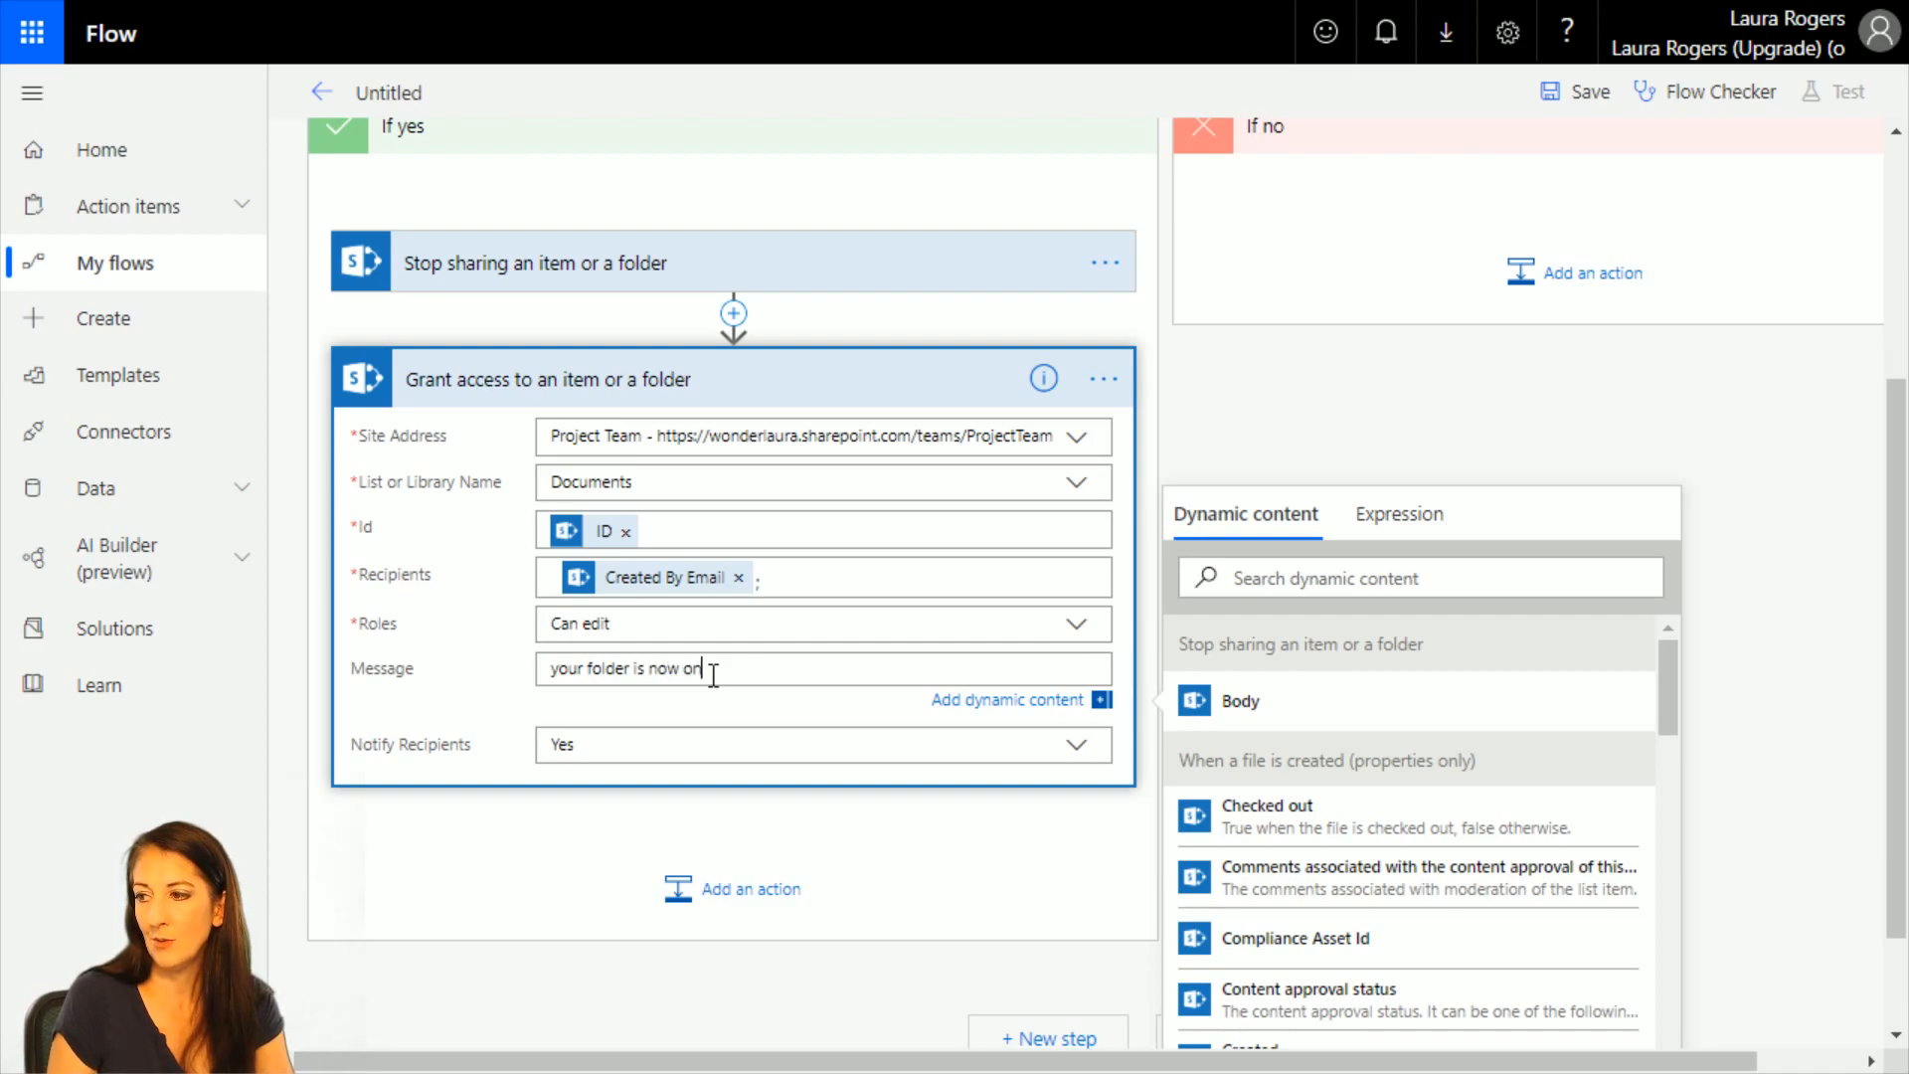
{"action": "type", "text": "ly yours"}
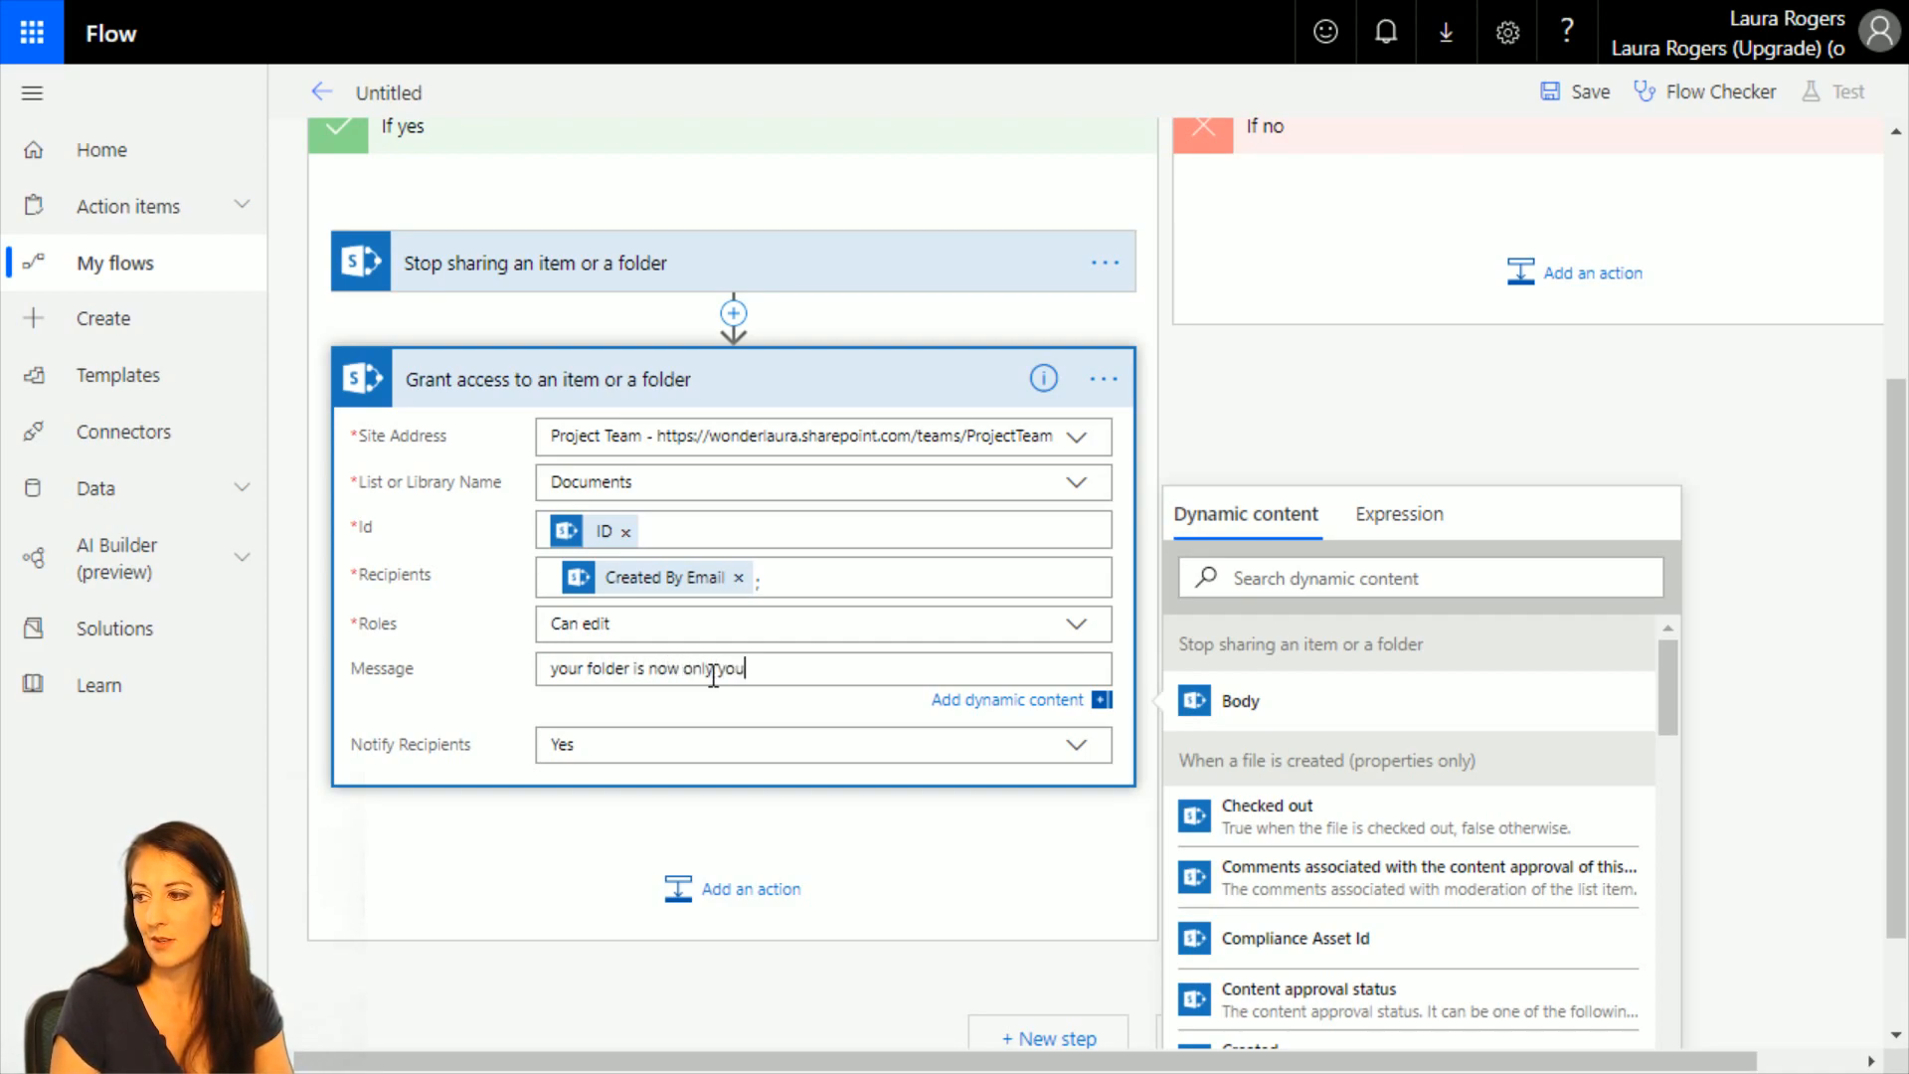
Save the flow and leave the editor for the flow's details page.
{"action": "left_click", "coordinate": [1573, 95]}
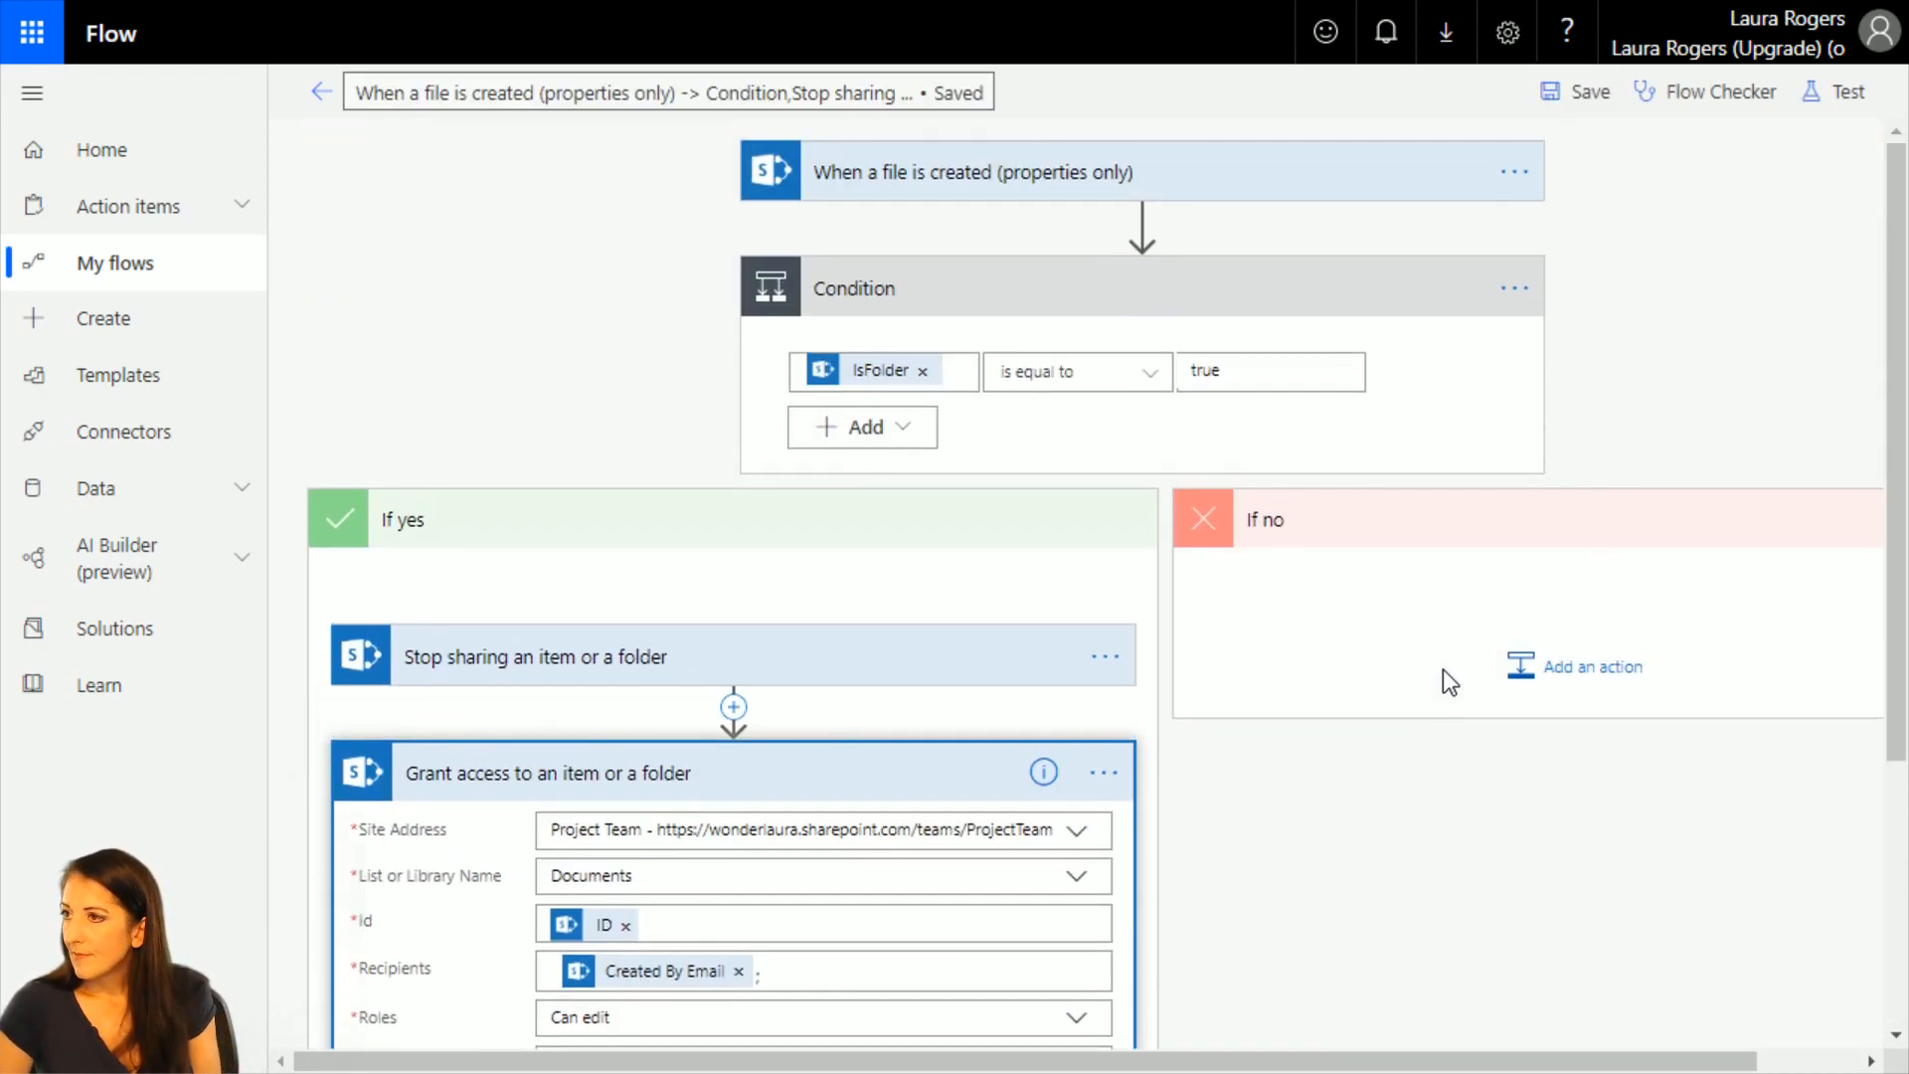
{"action": "left_click", "coordinate": [320, 93]}
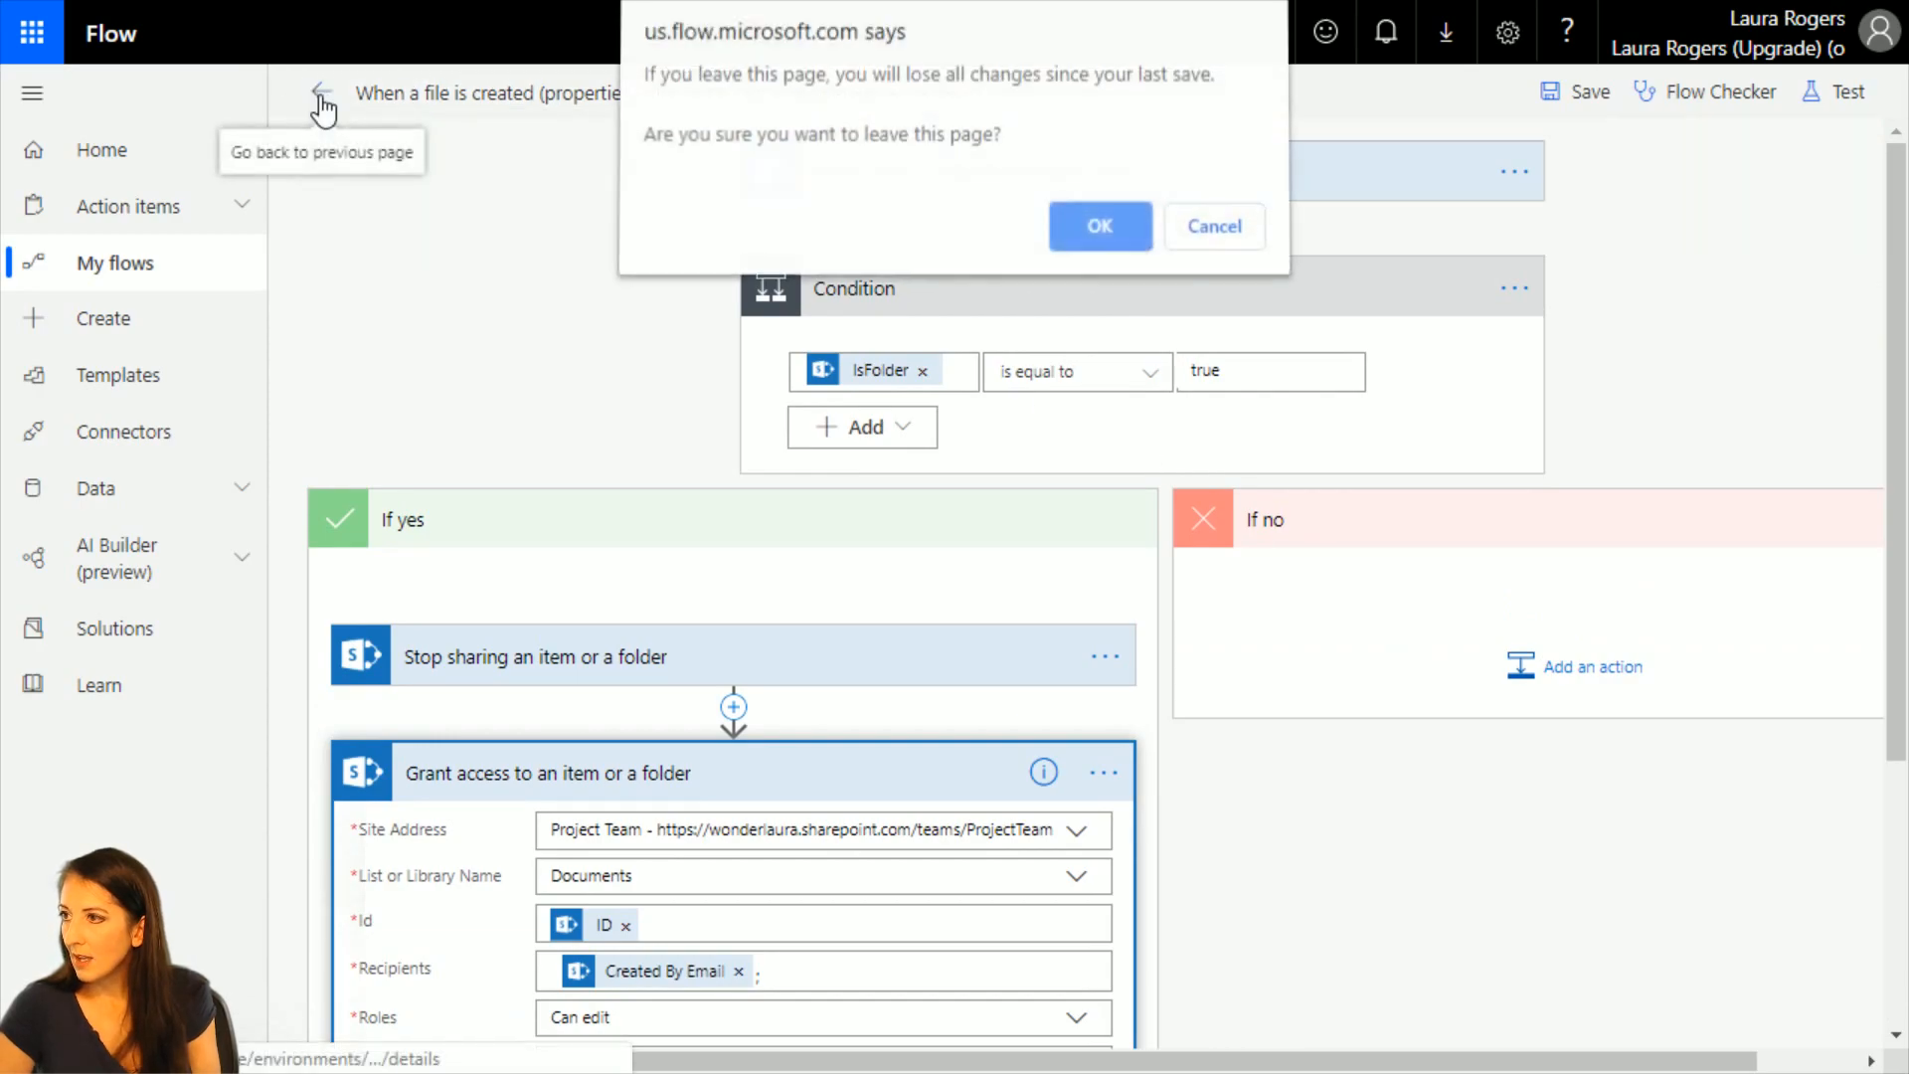
{"action": "left_click", "coordinate": [1112, 232]}
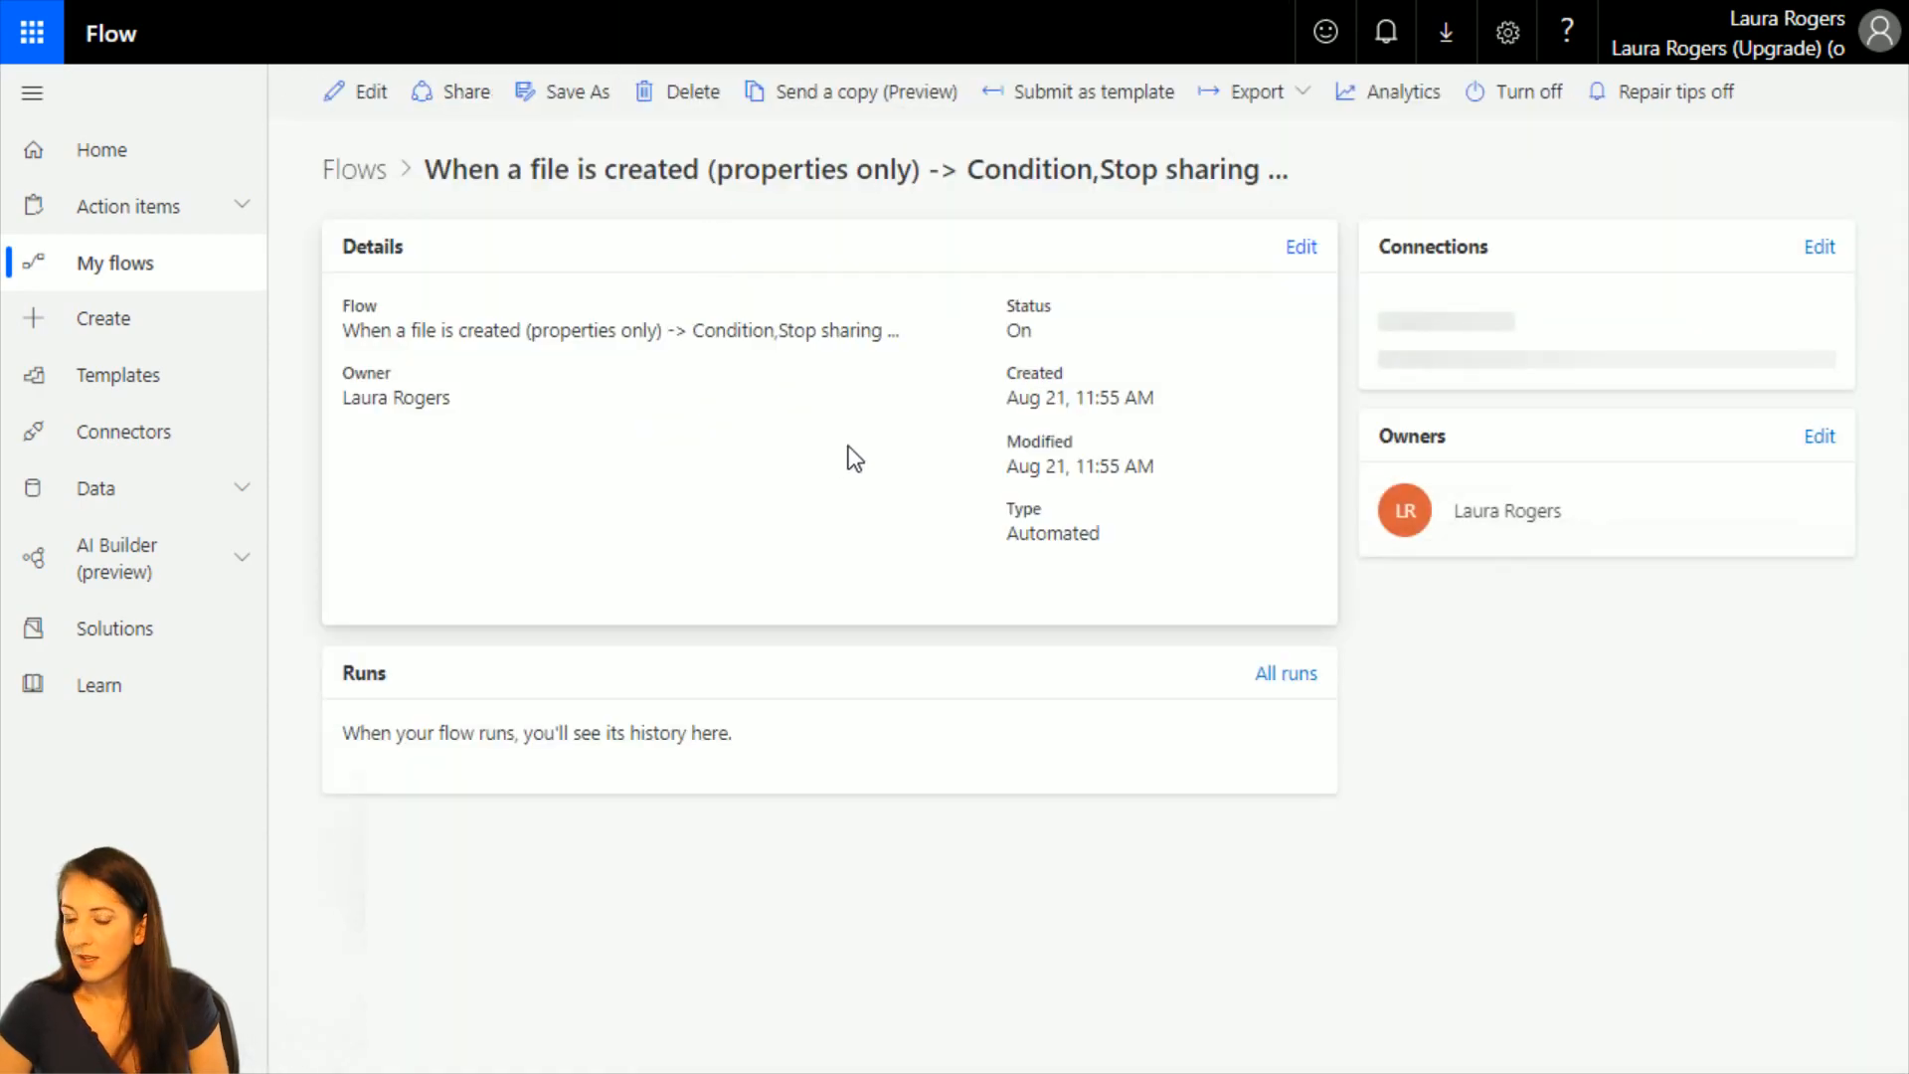
Switch to the Project Team site's Documents library in SharePoint and create a folder named Projects there.
{"action": "key", "text": "F11"}
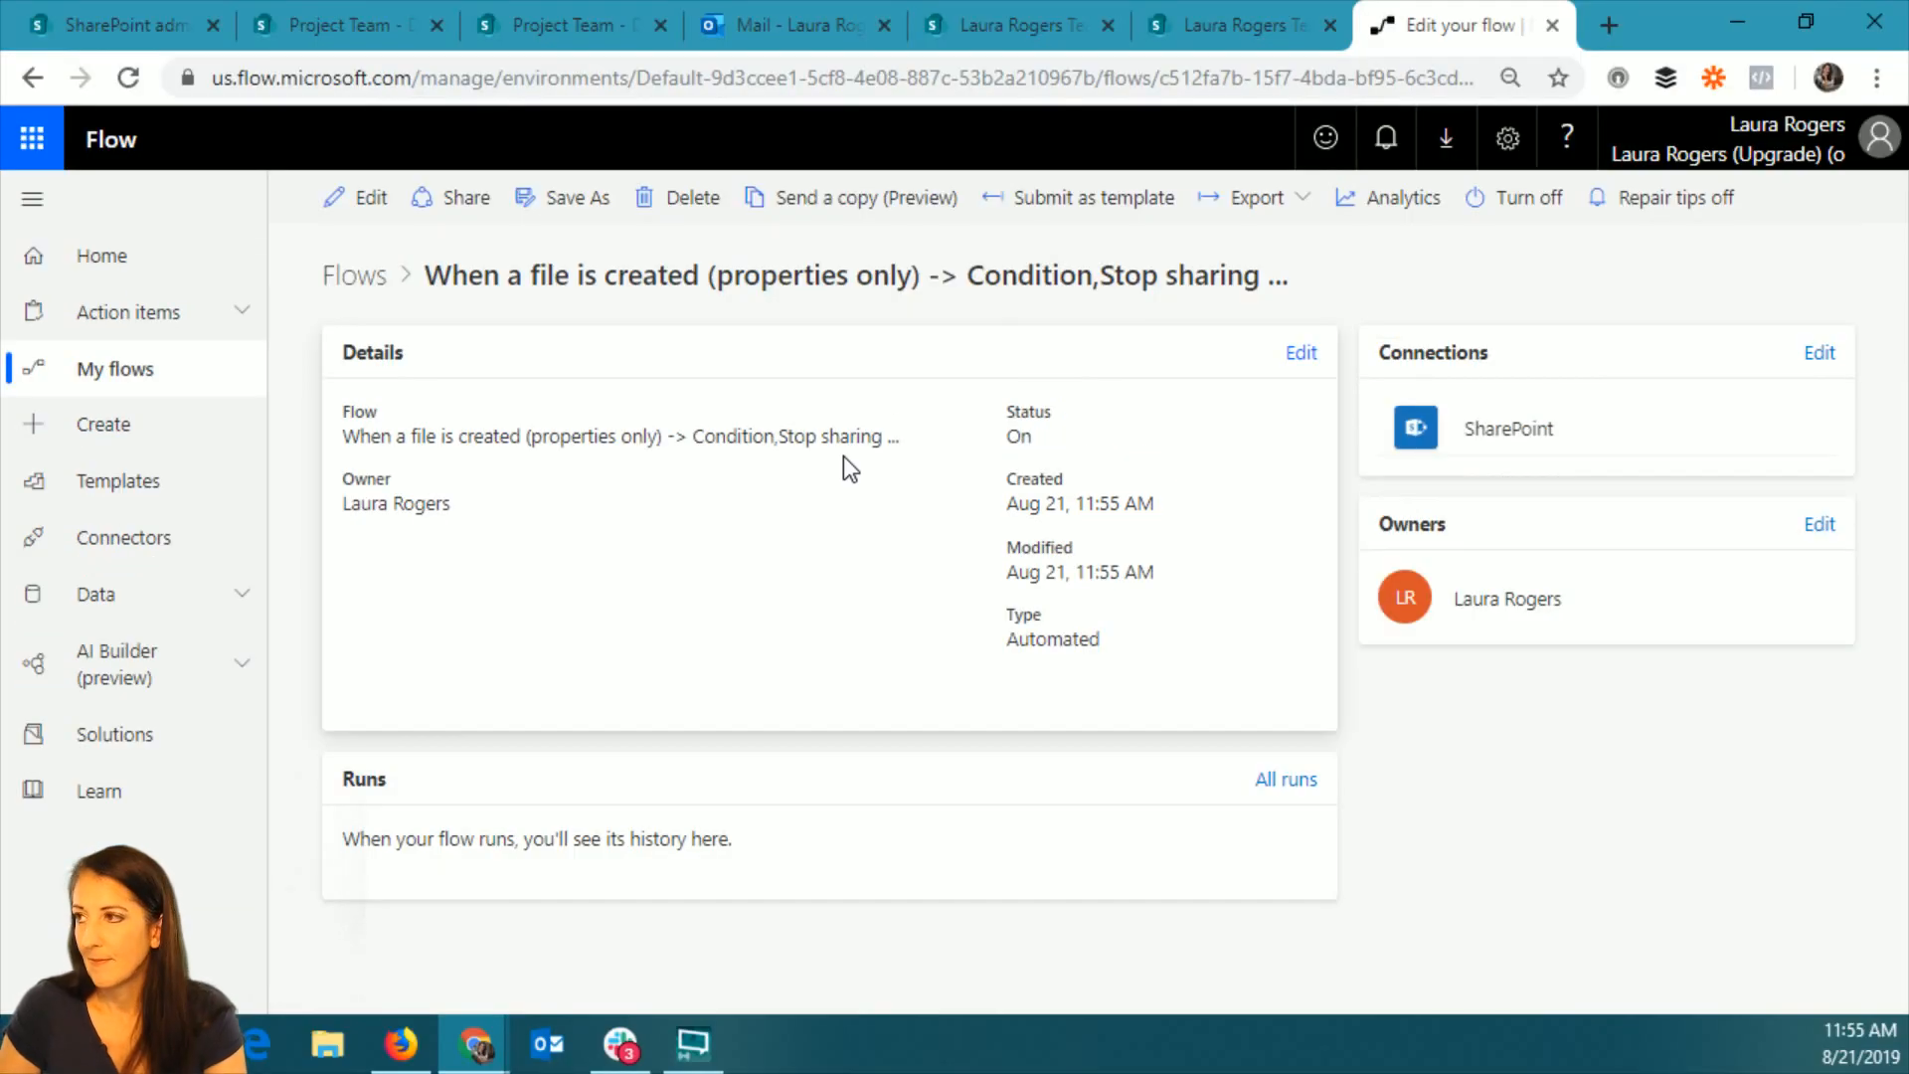
{"action": "left_click", "coordinate": [539, 22]}
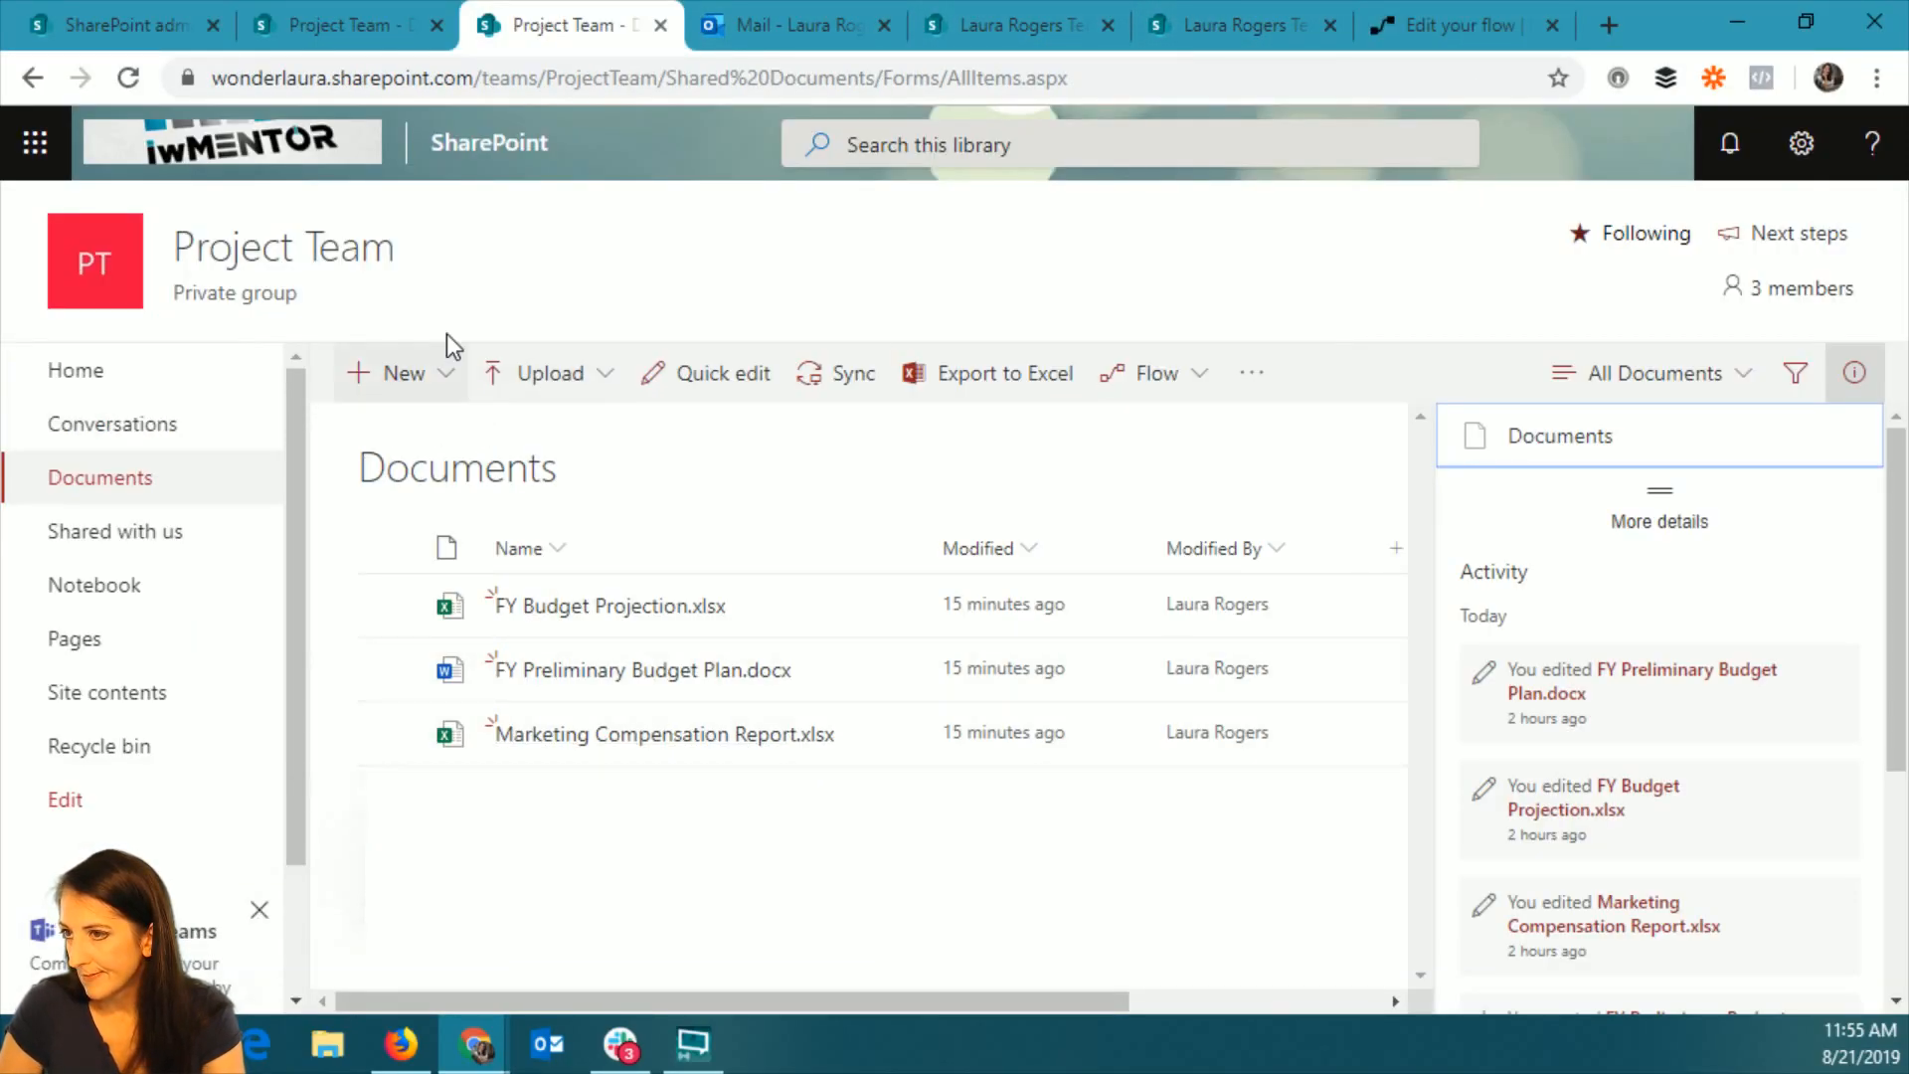
{"action": "left_click", "coordinate": [393, 374]}
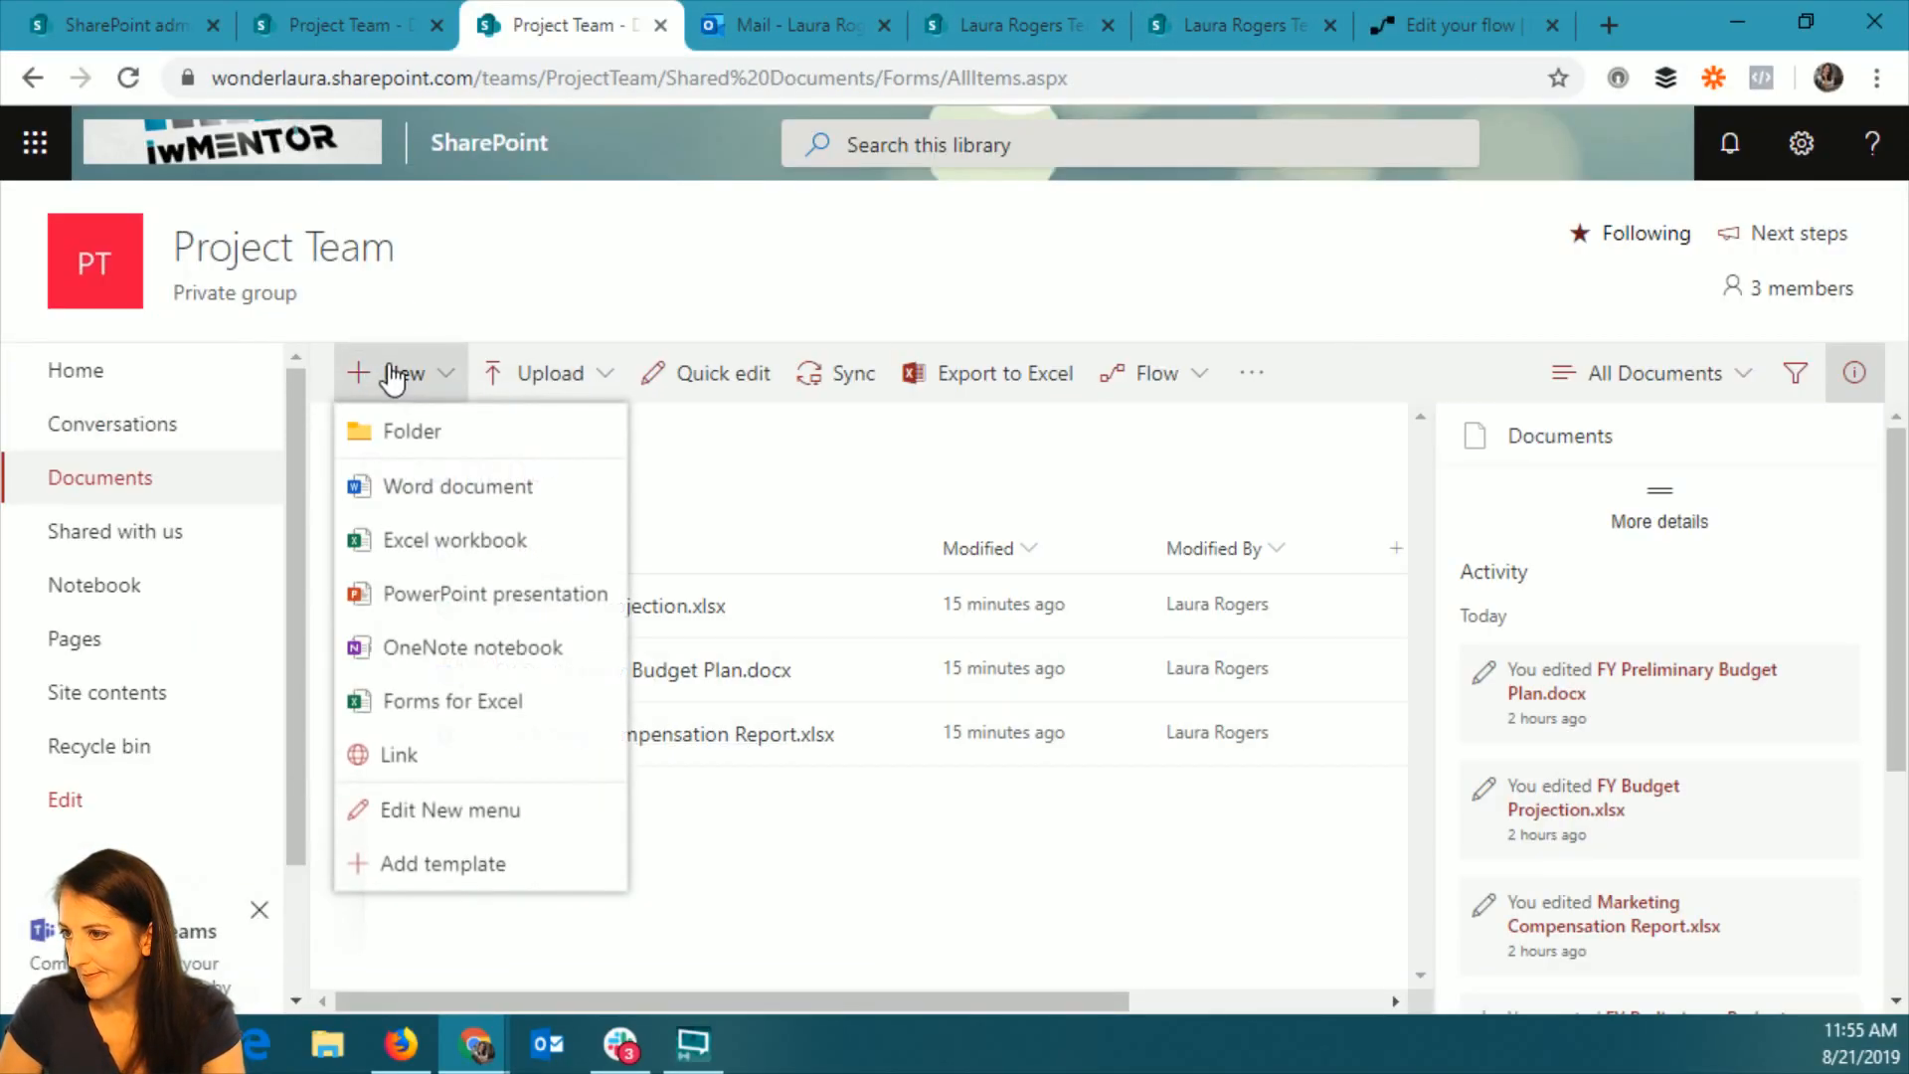
{"action": "left_click", "coordinate": [469, 440]}
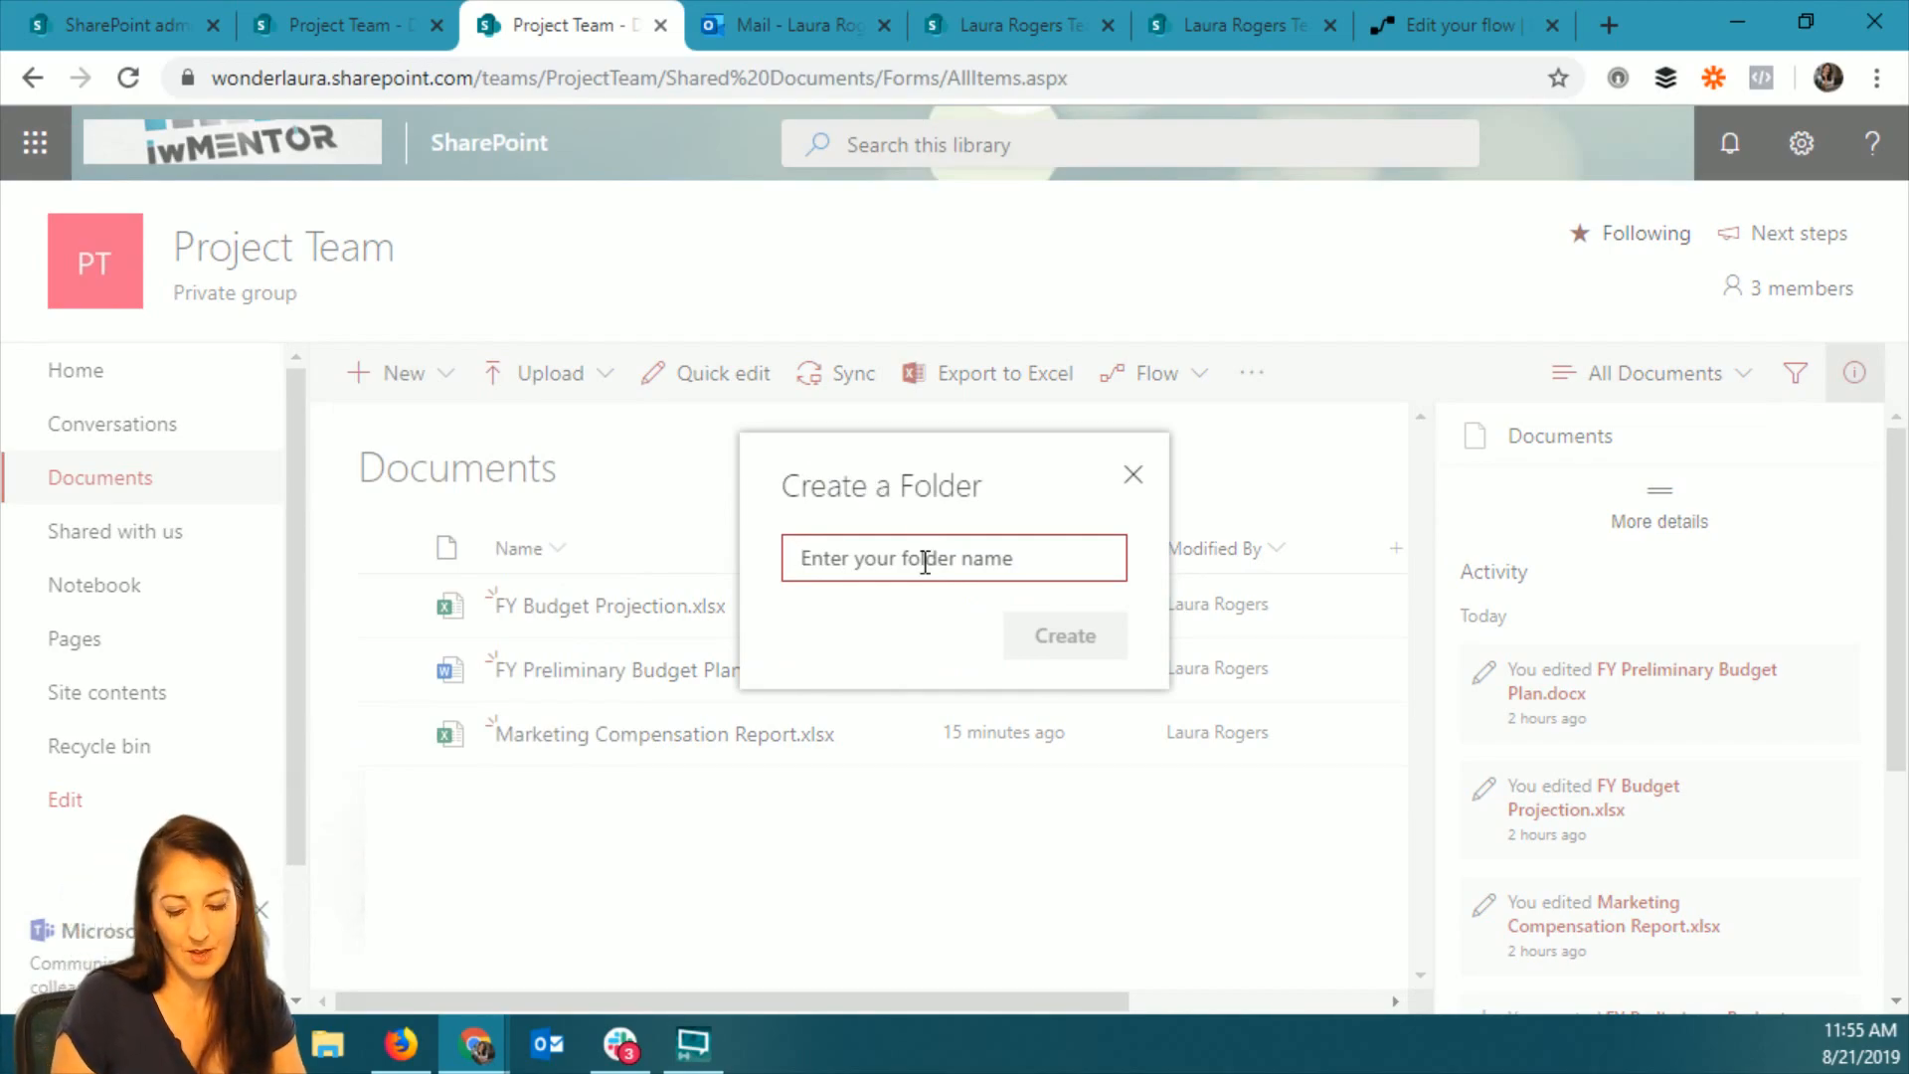
{"action": "type", "text": "Projects"}
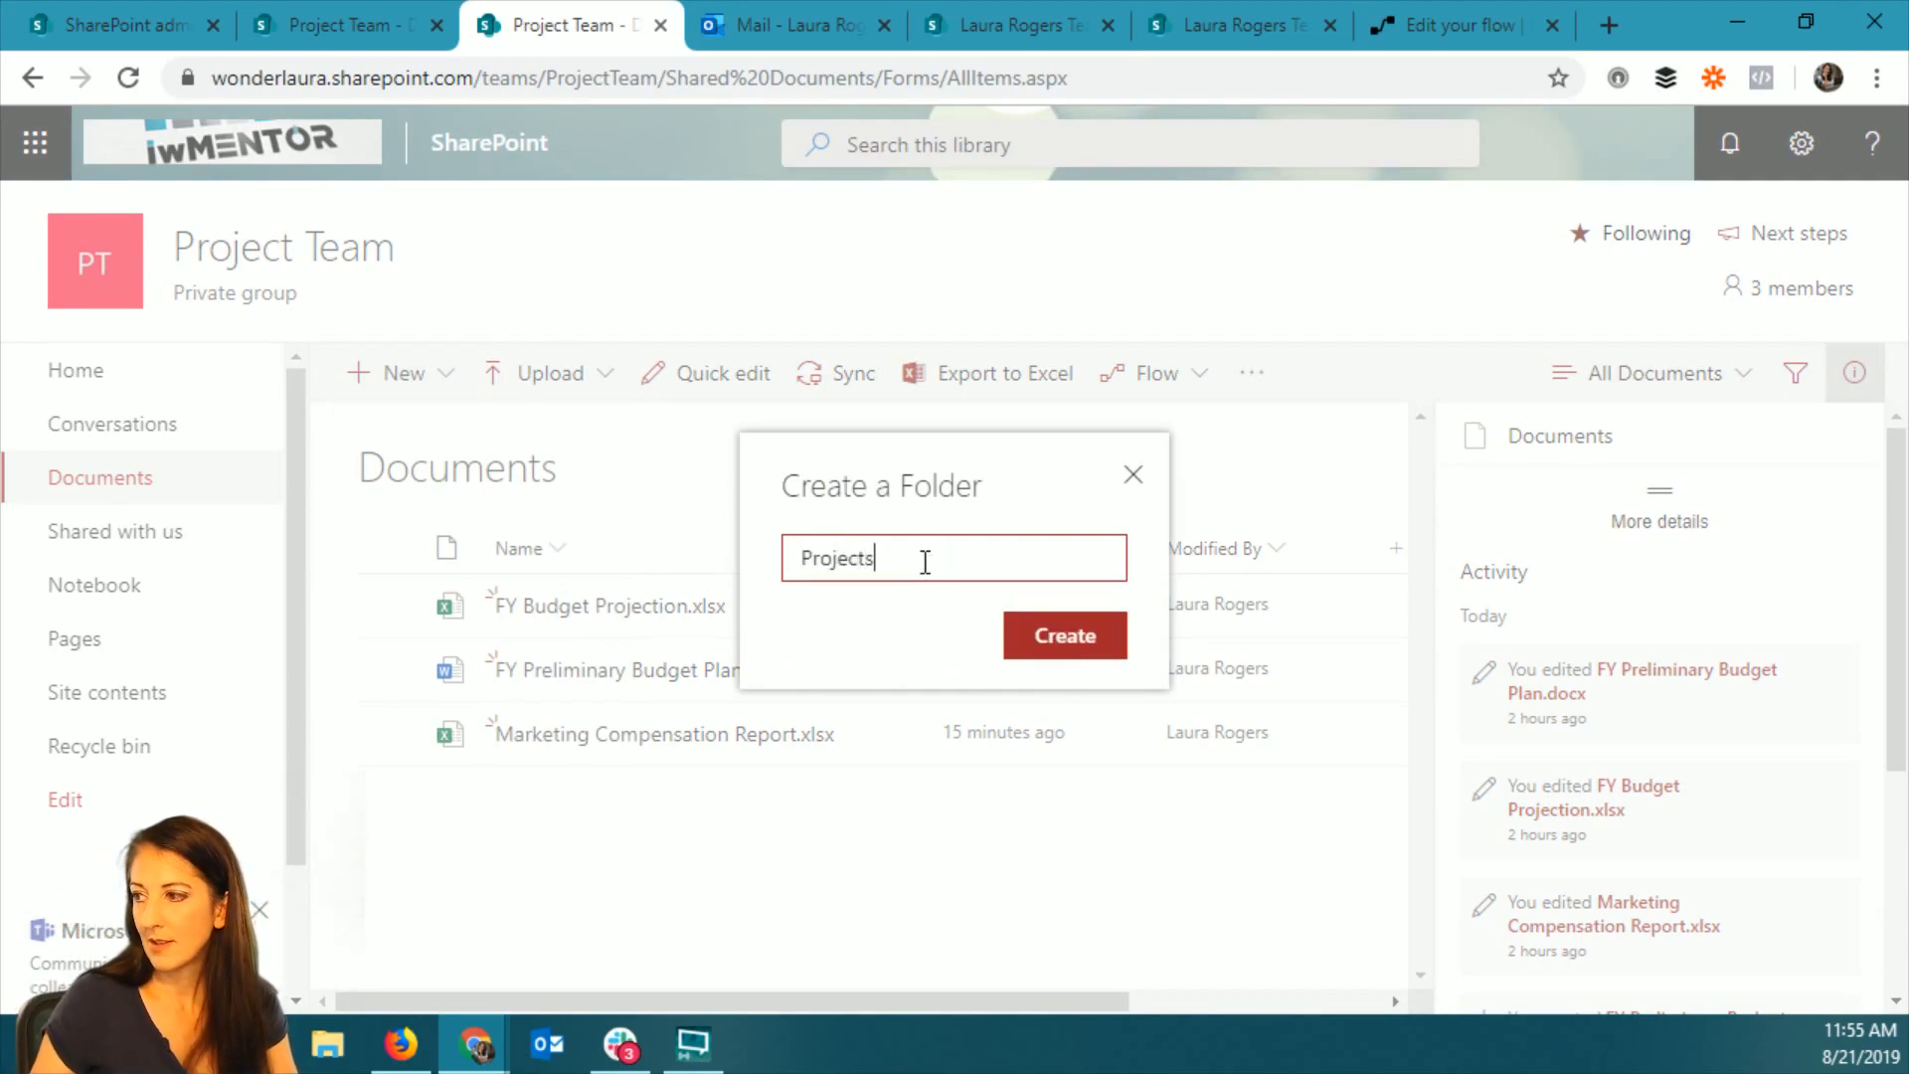
{"action": "left_click", "coordinate": [1054, 640]}
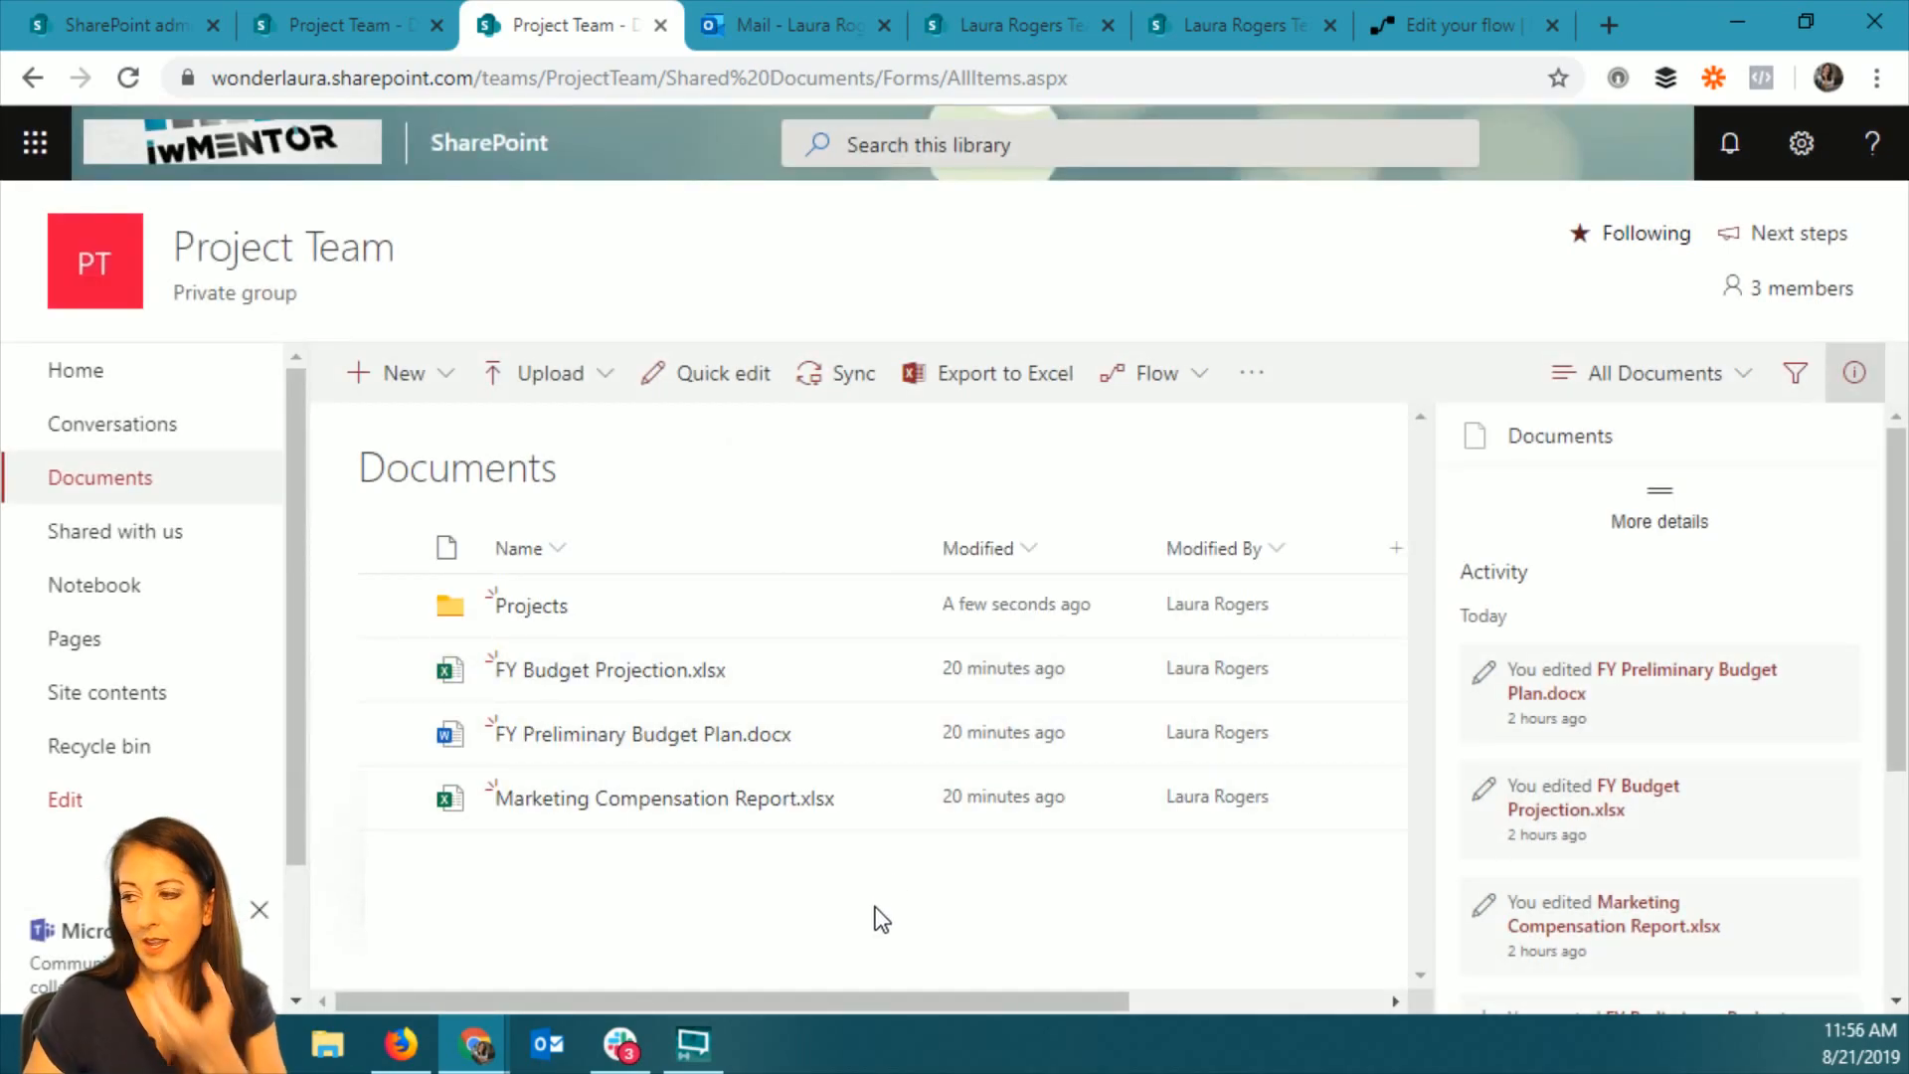
Return to the flow in Microsoft Flow, rename it "folder permissions" and save it.
{"action": "left_click", "coordinate": [1467, 22]}
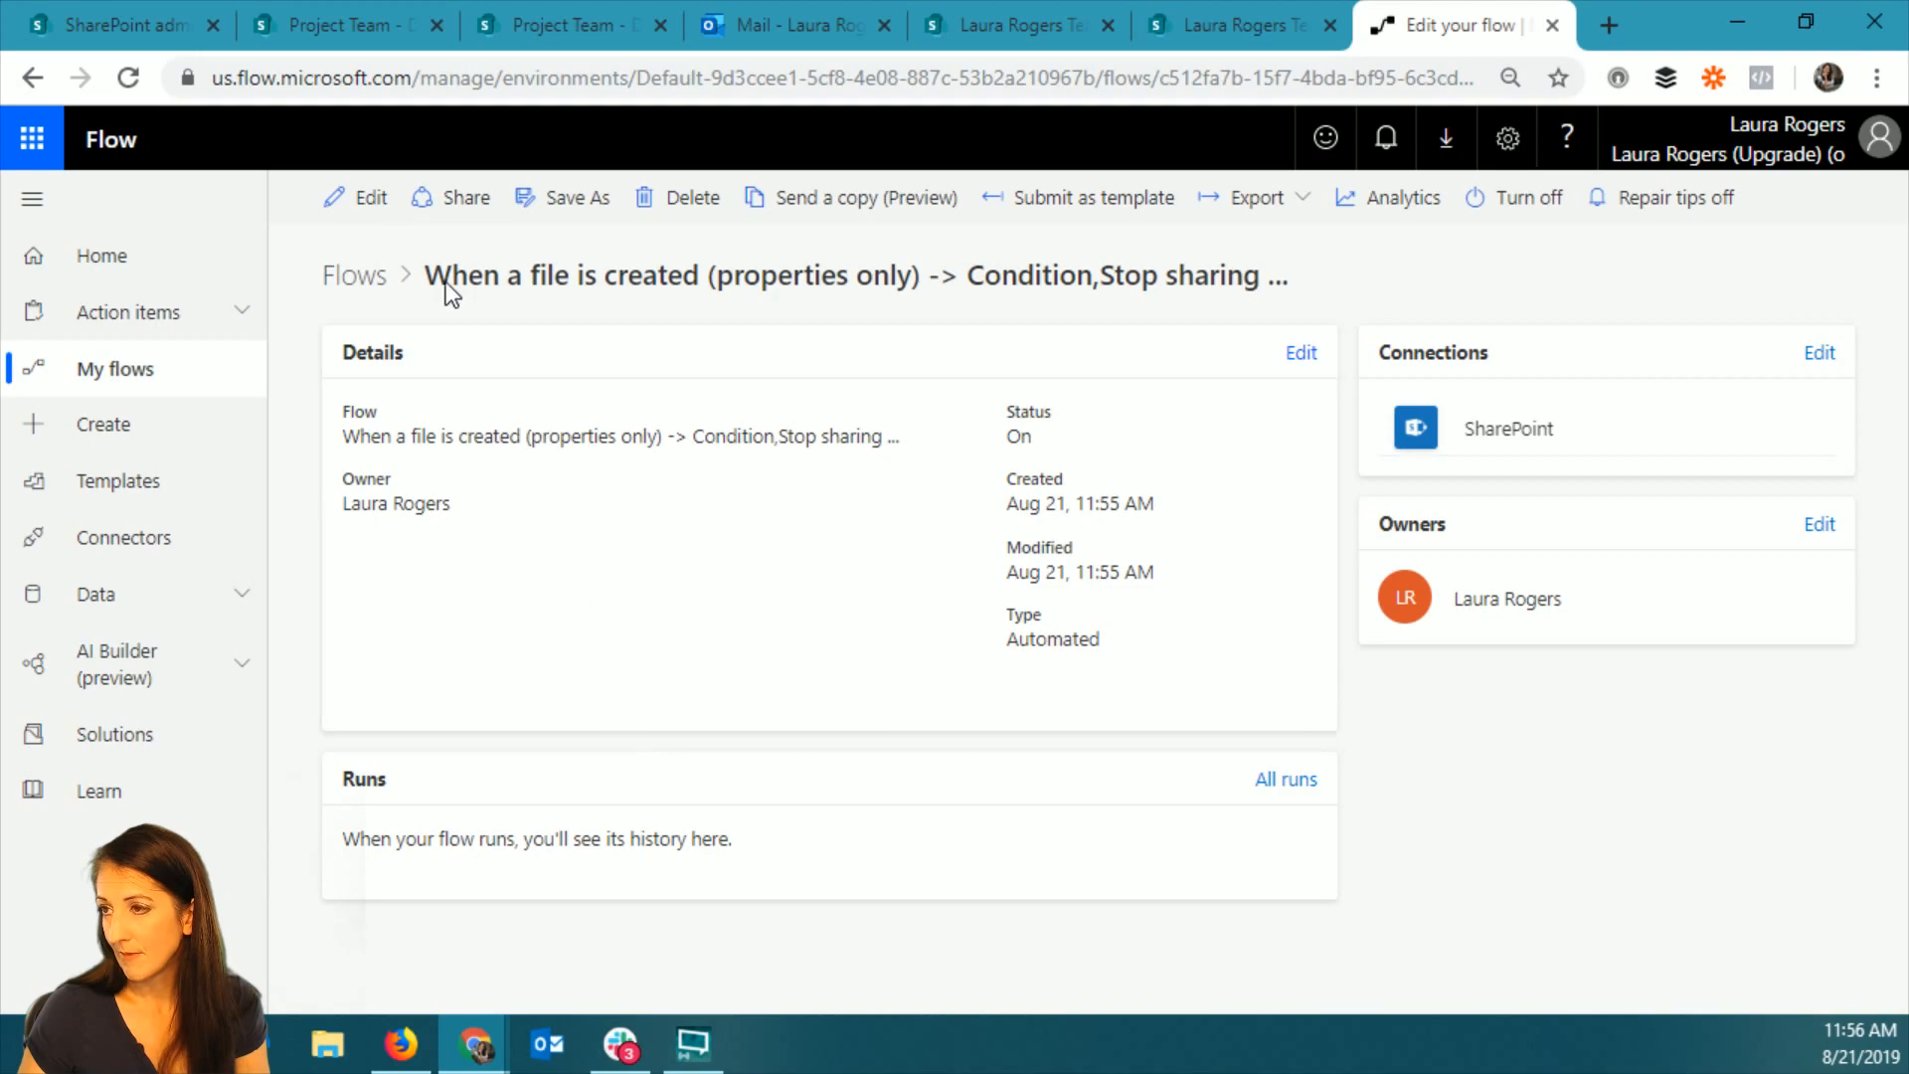
{"action": "left_click", "coordinate": [361, 197]}
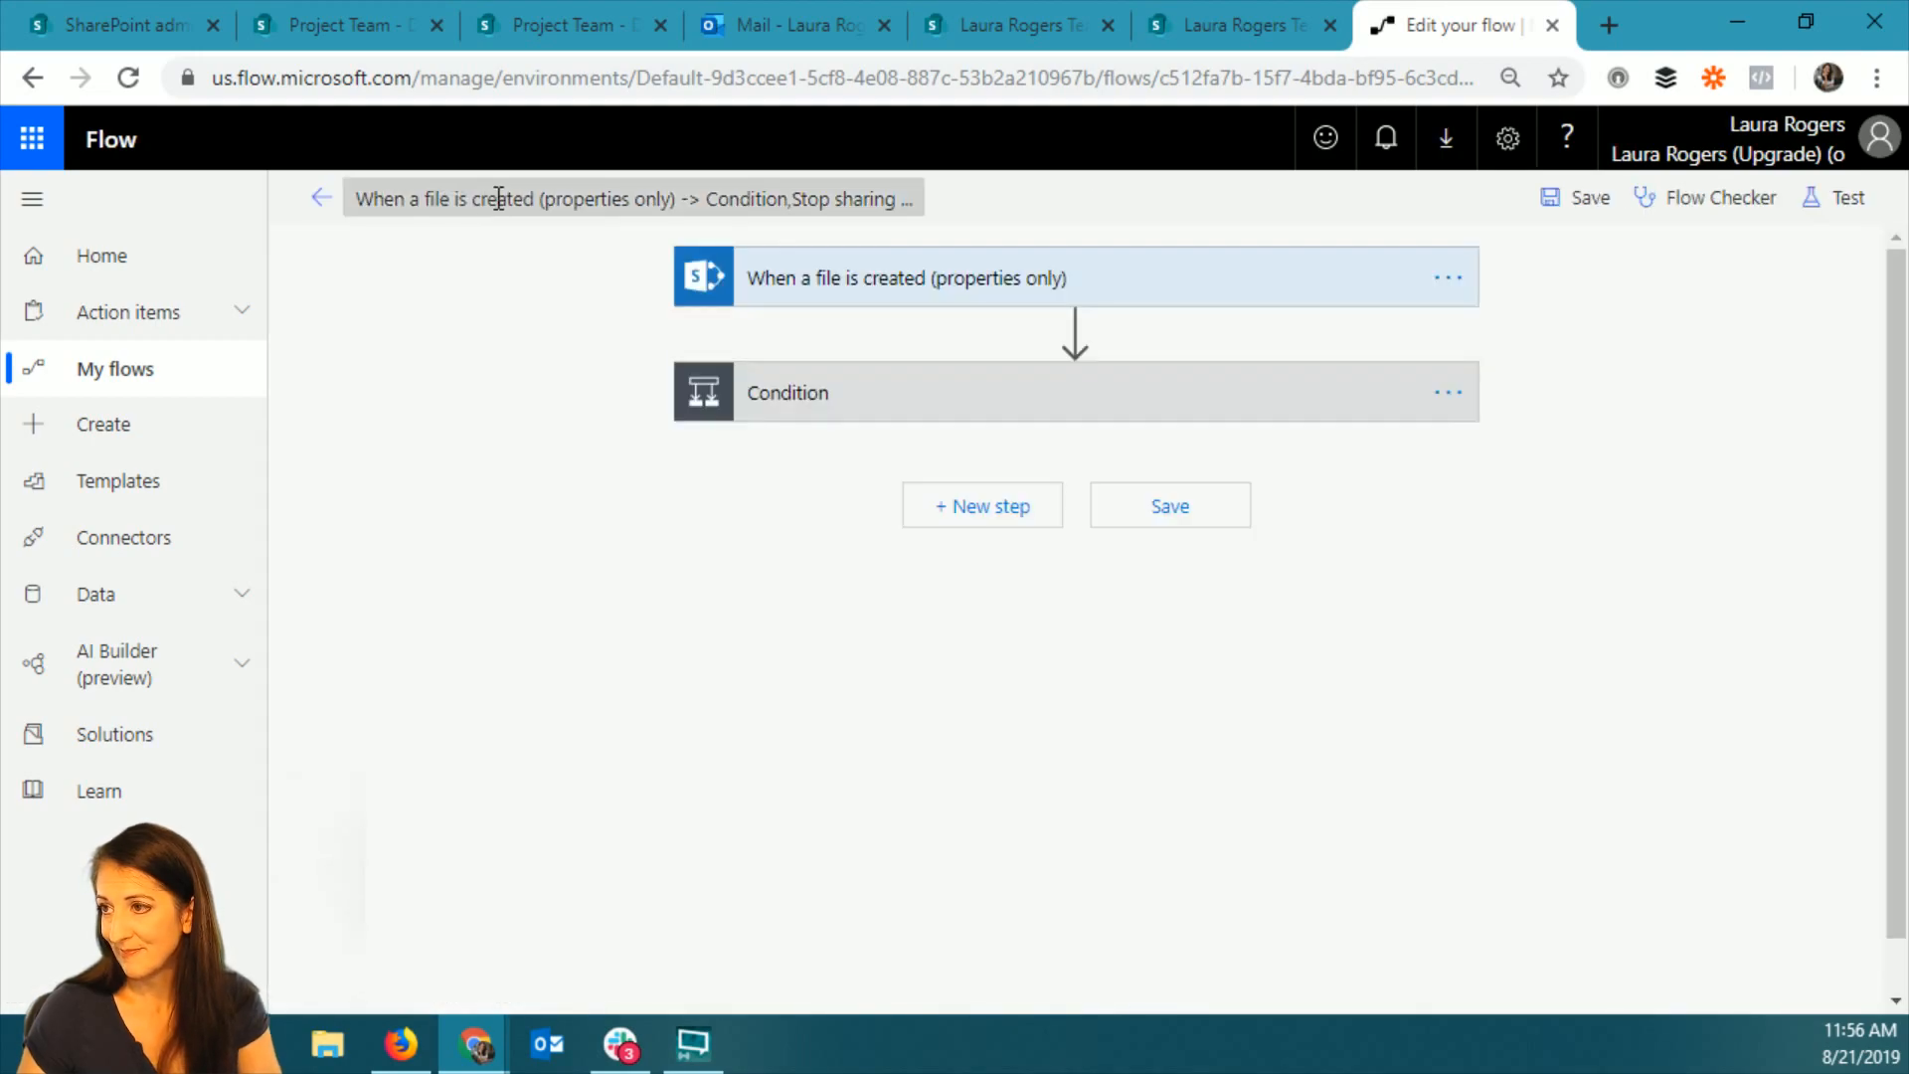
{"action": "left_click", "coordinate": [498, 198]}
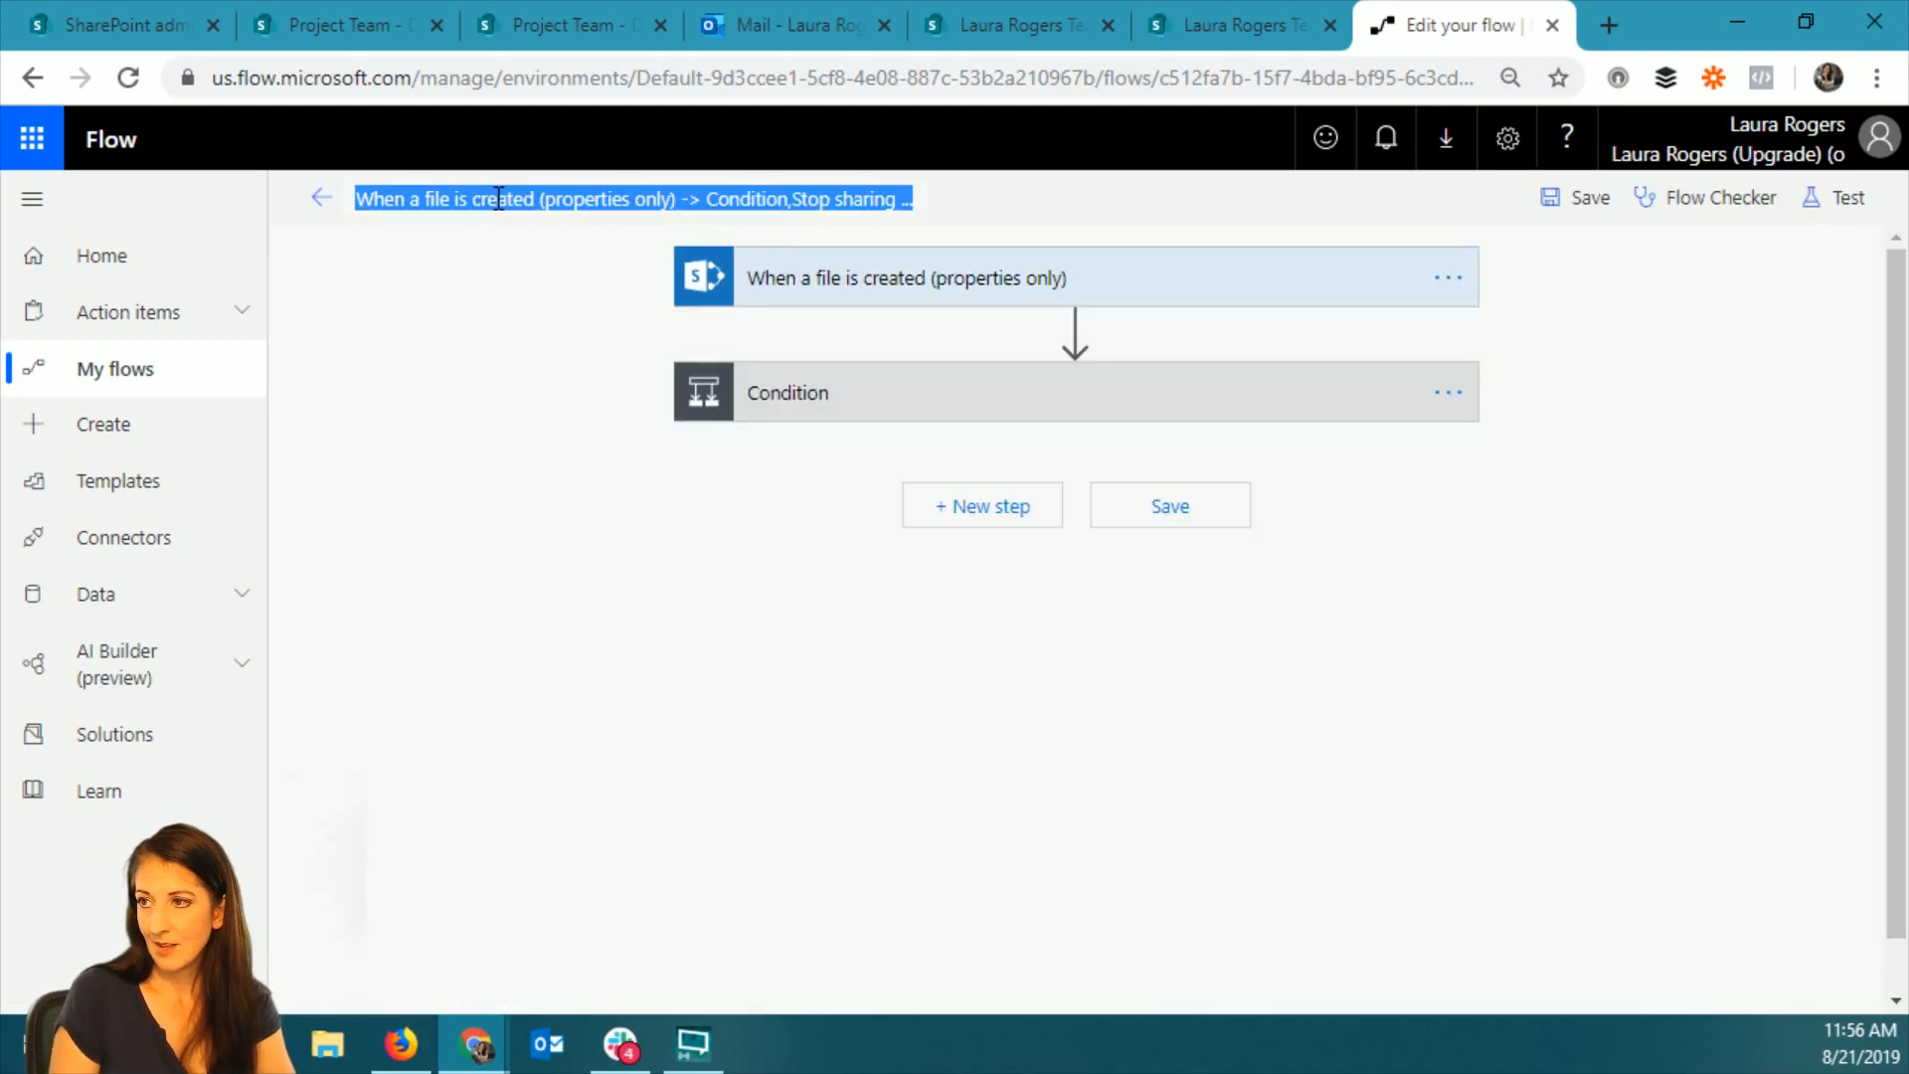
{"action": "type", "text": "folder per"}
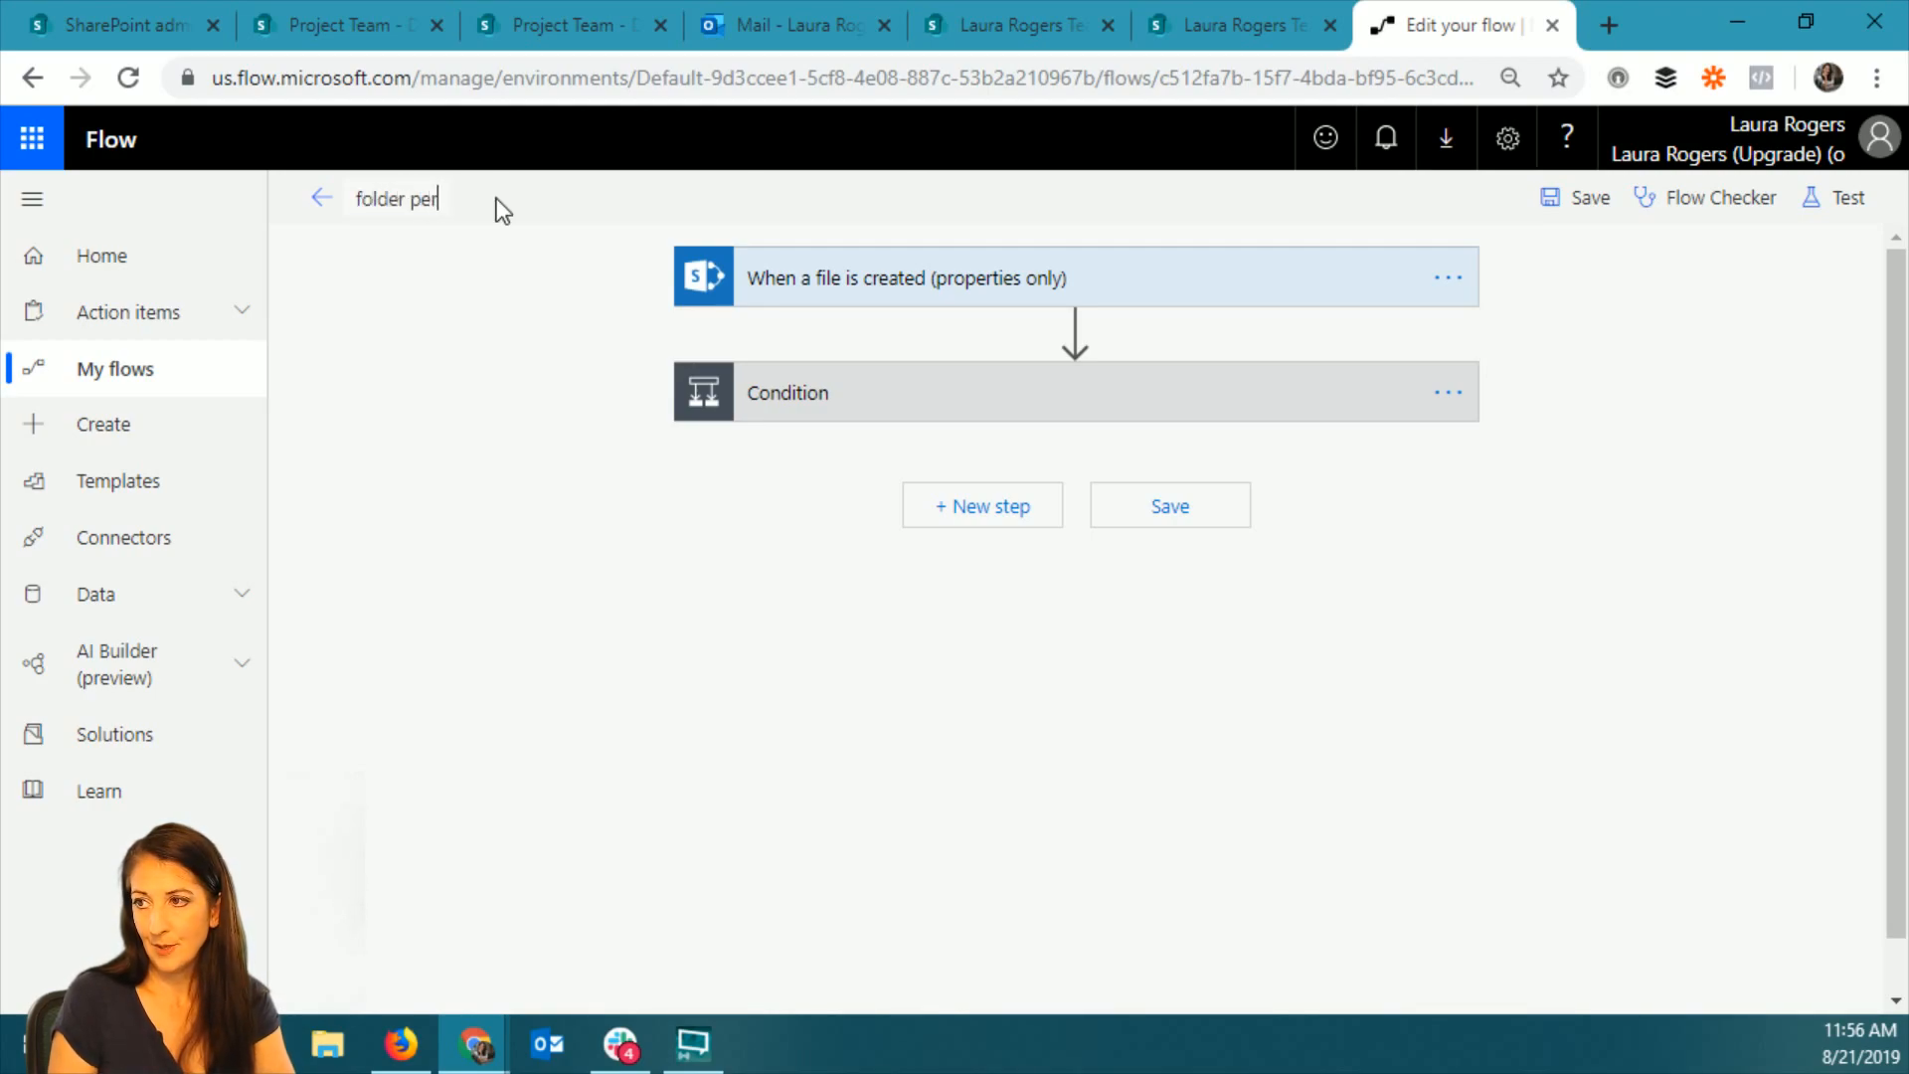
{"action": "type", "text": "missions"}
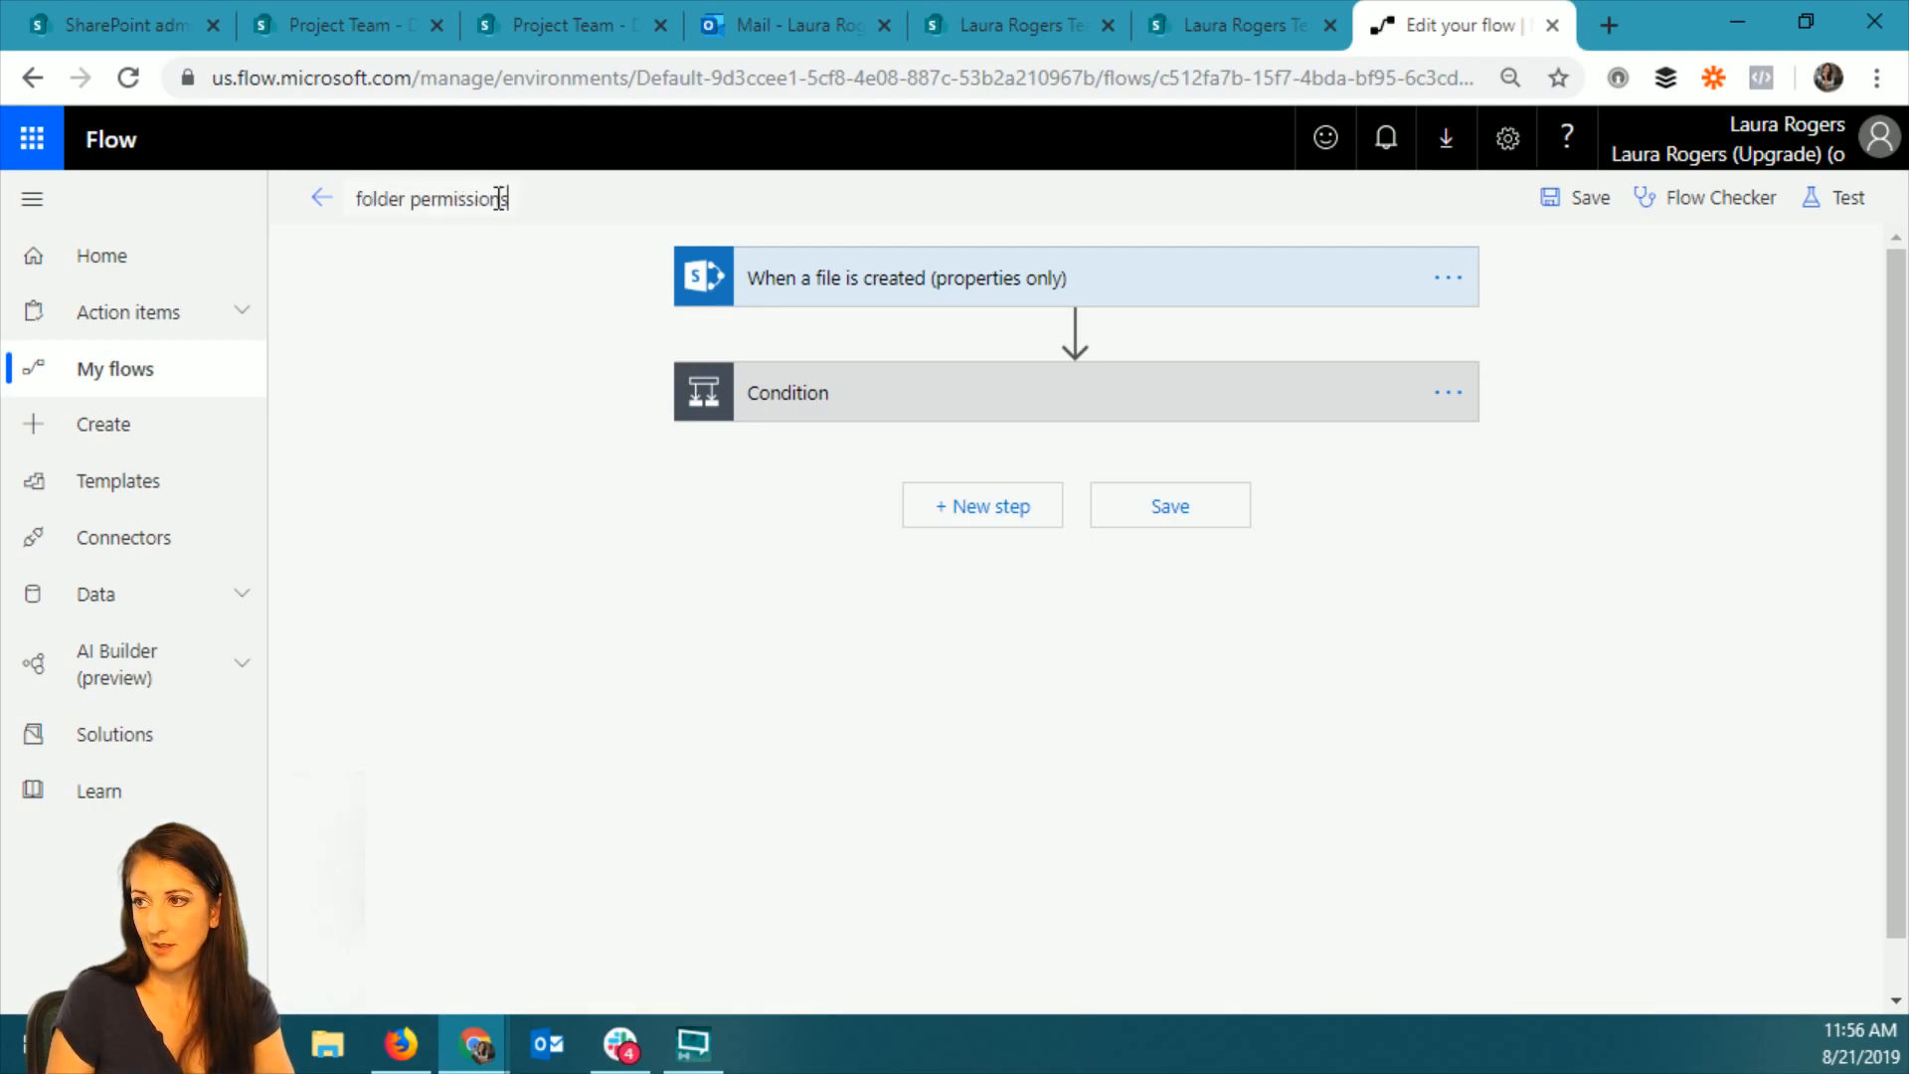
{"action": "left_click", "coordinate": [1568, 202]}
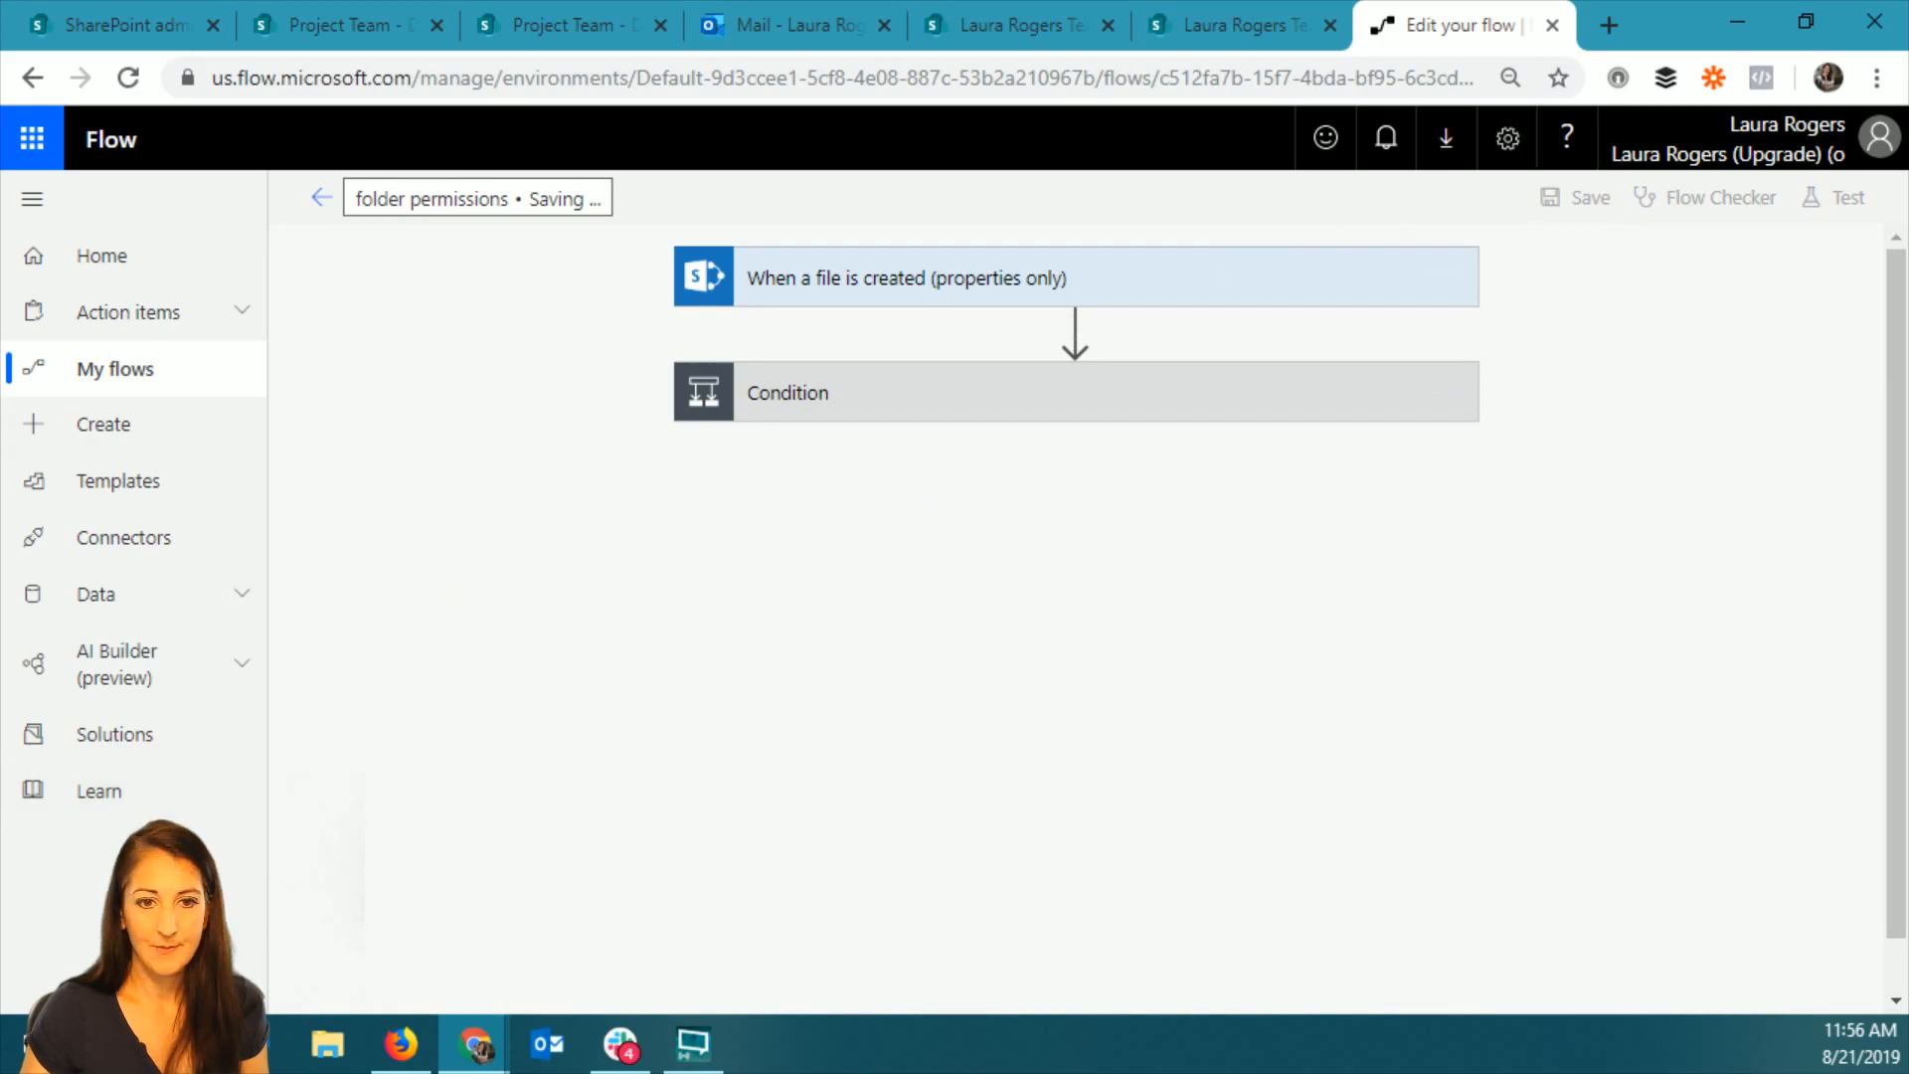
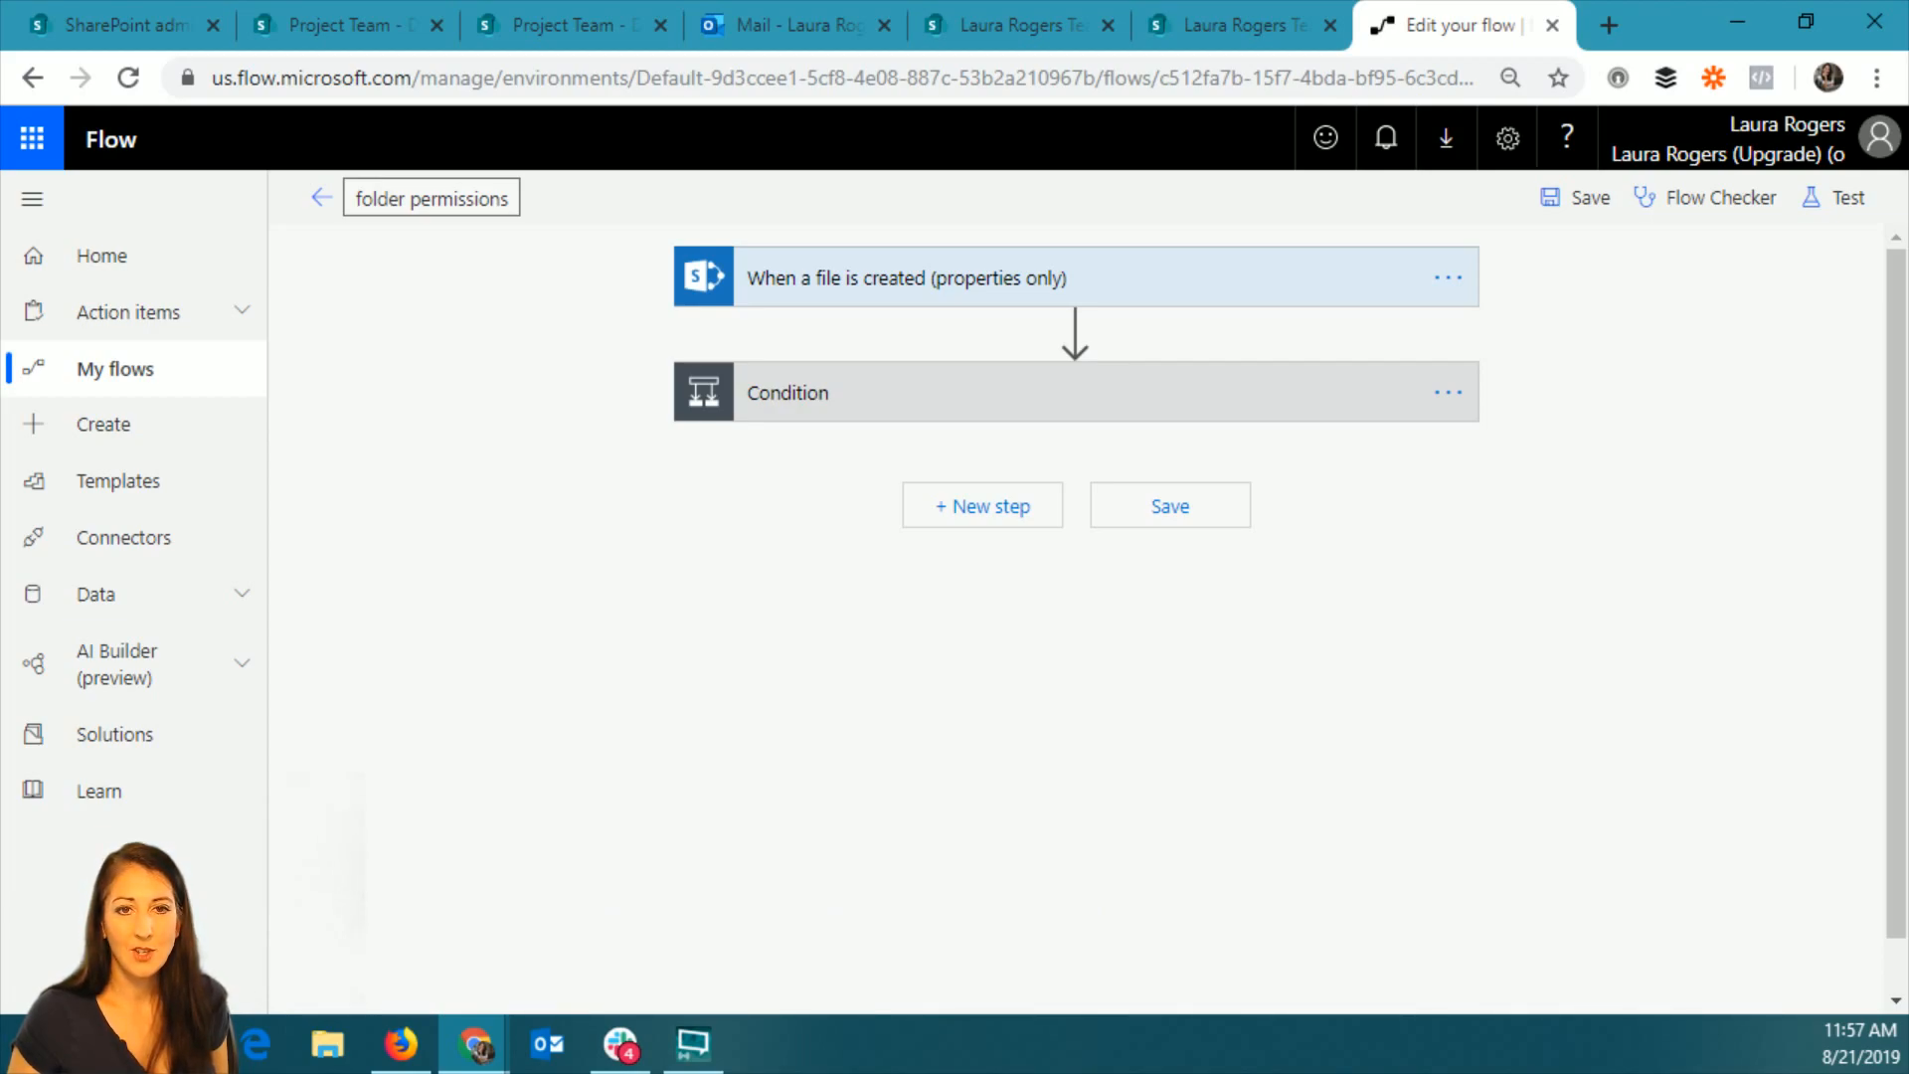
Open the flow's previous run from its details page and expand the Condition and the Stop sharing action.
{"action": "left_click", "coordinate": [320, 198]}
{"action": "left_click", "coordinate": [431, 917]}
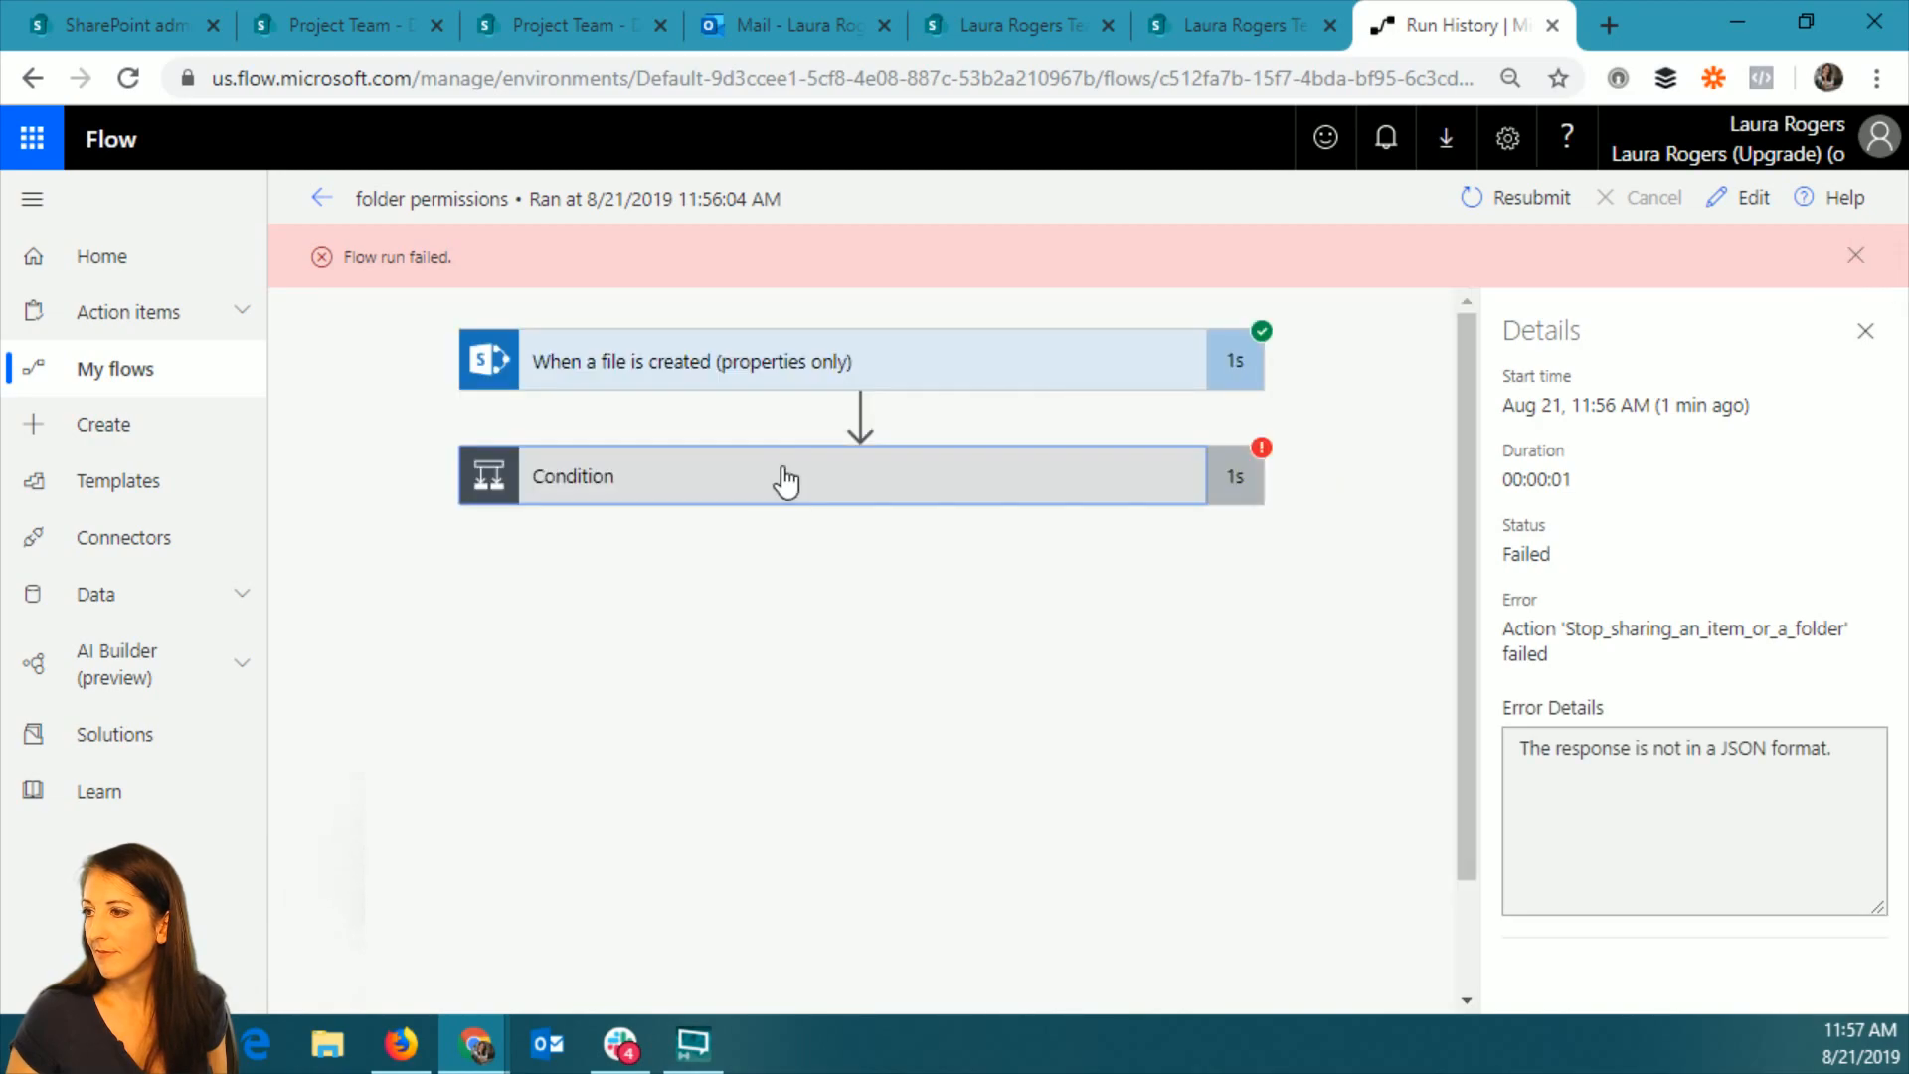
{"action": "left_click", "coordinate": [786, 481]}
{"action": "left_click", "coordinate": [897, 753]}
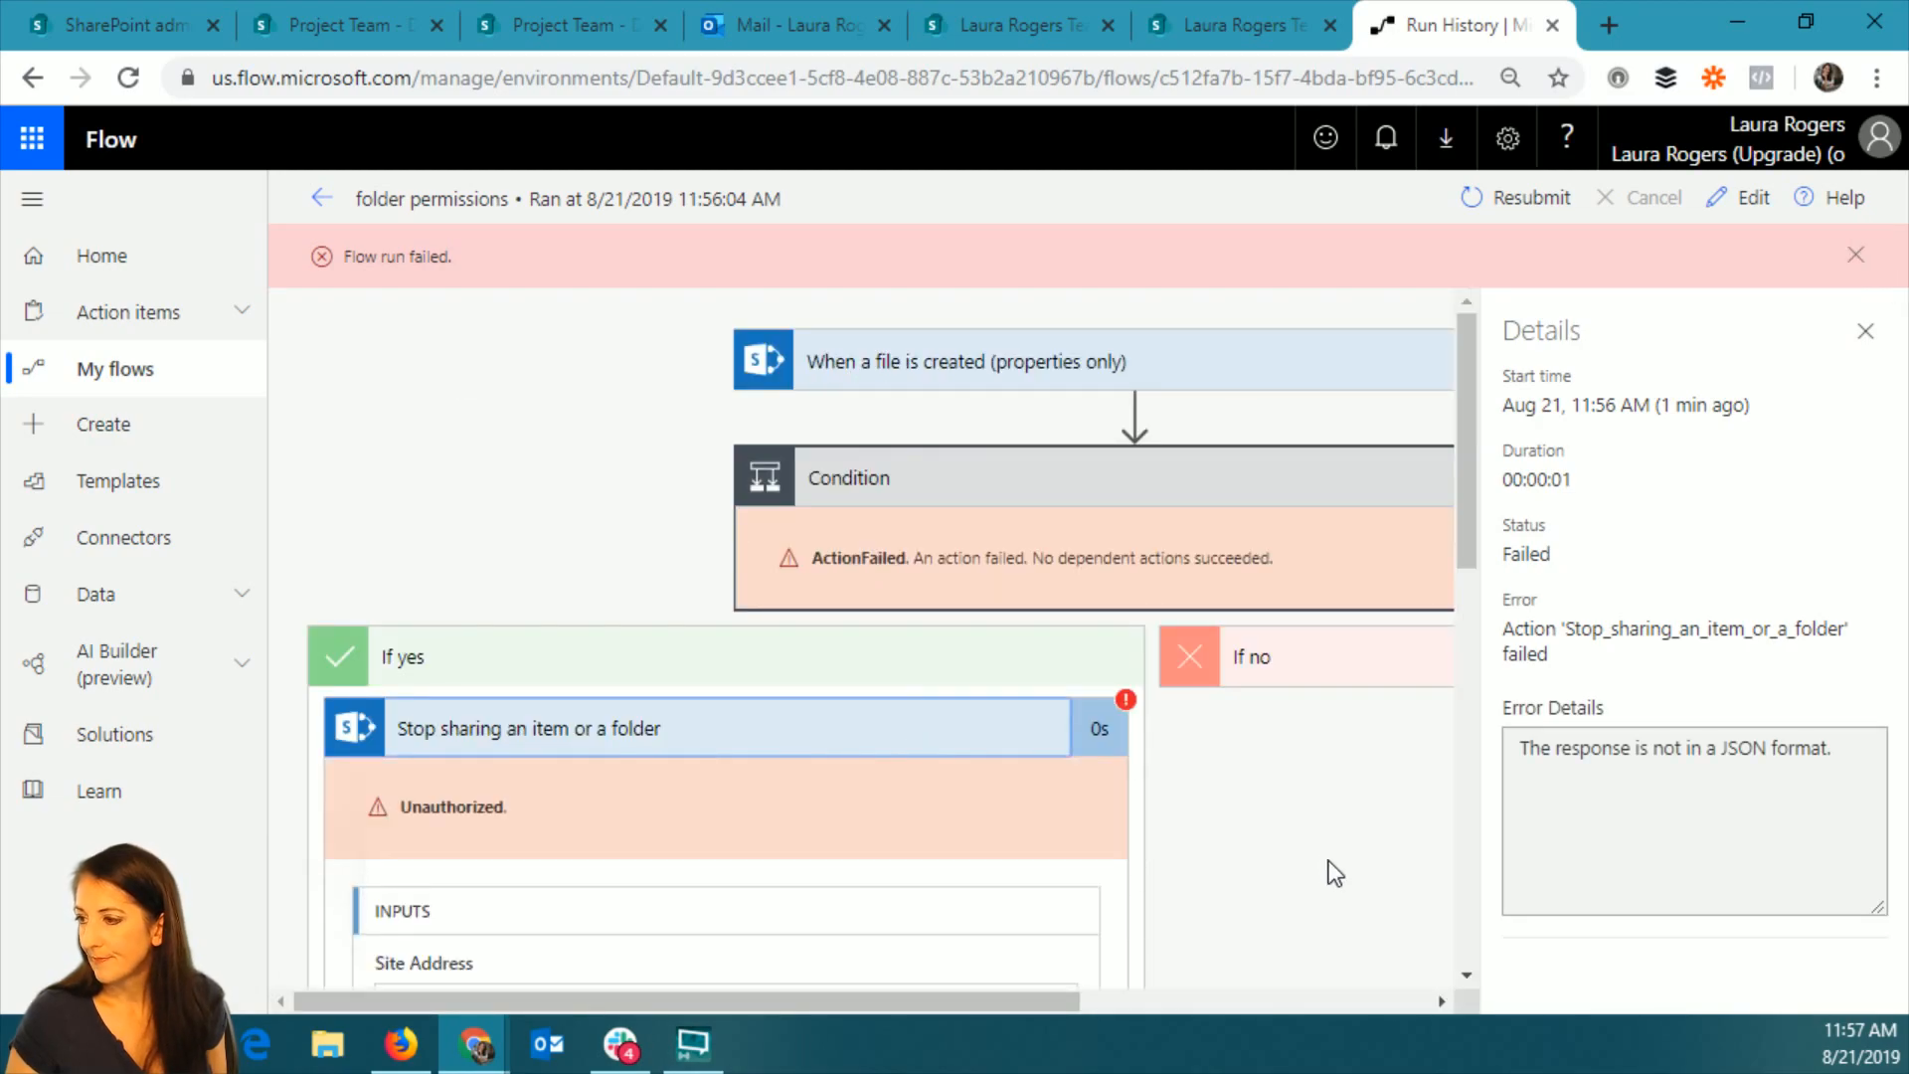
Examine the Stop sharing action's inputs, status code, headers and error body in the run.
{"action": "scroll", "coordinate": [1320, 869], "scroll_direction": "down", "scroll_amount": 4}
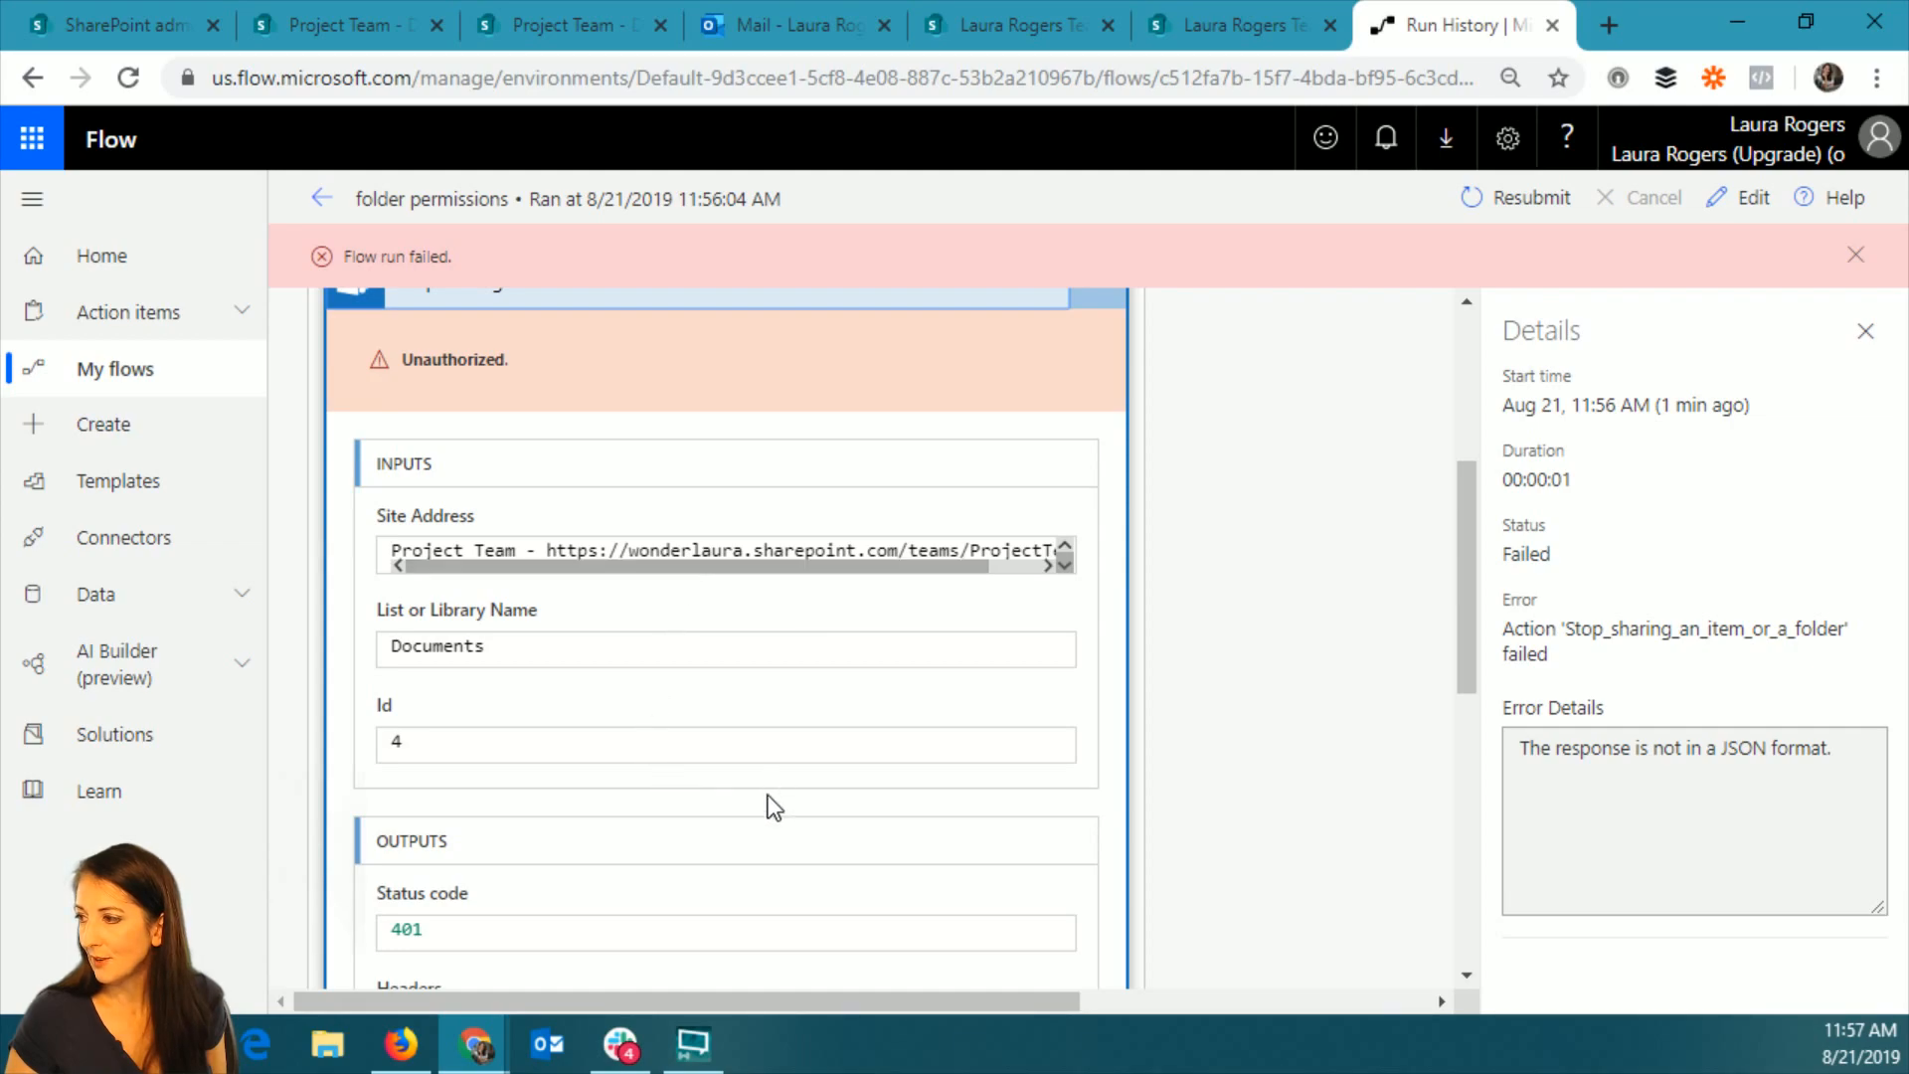
{"action": "scroll", "coordinate": [865, 784], "scroll_direction": "down", "scroll_amount": 4}
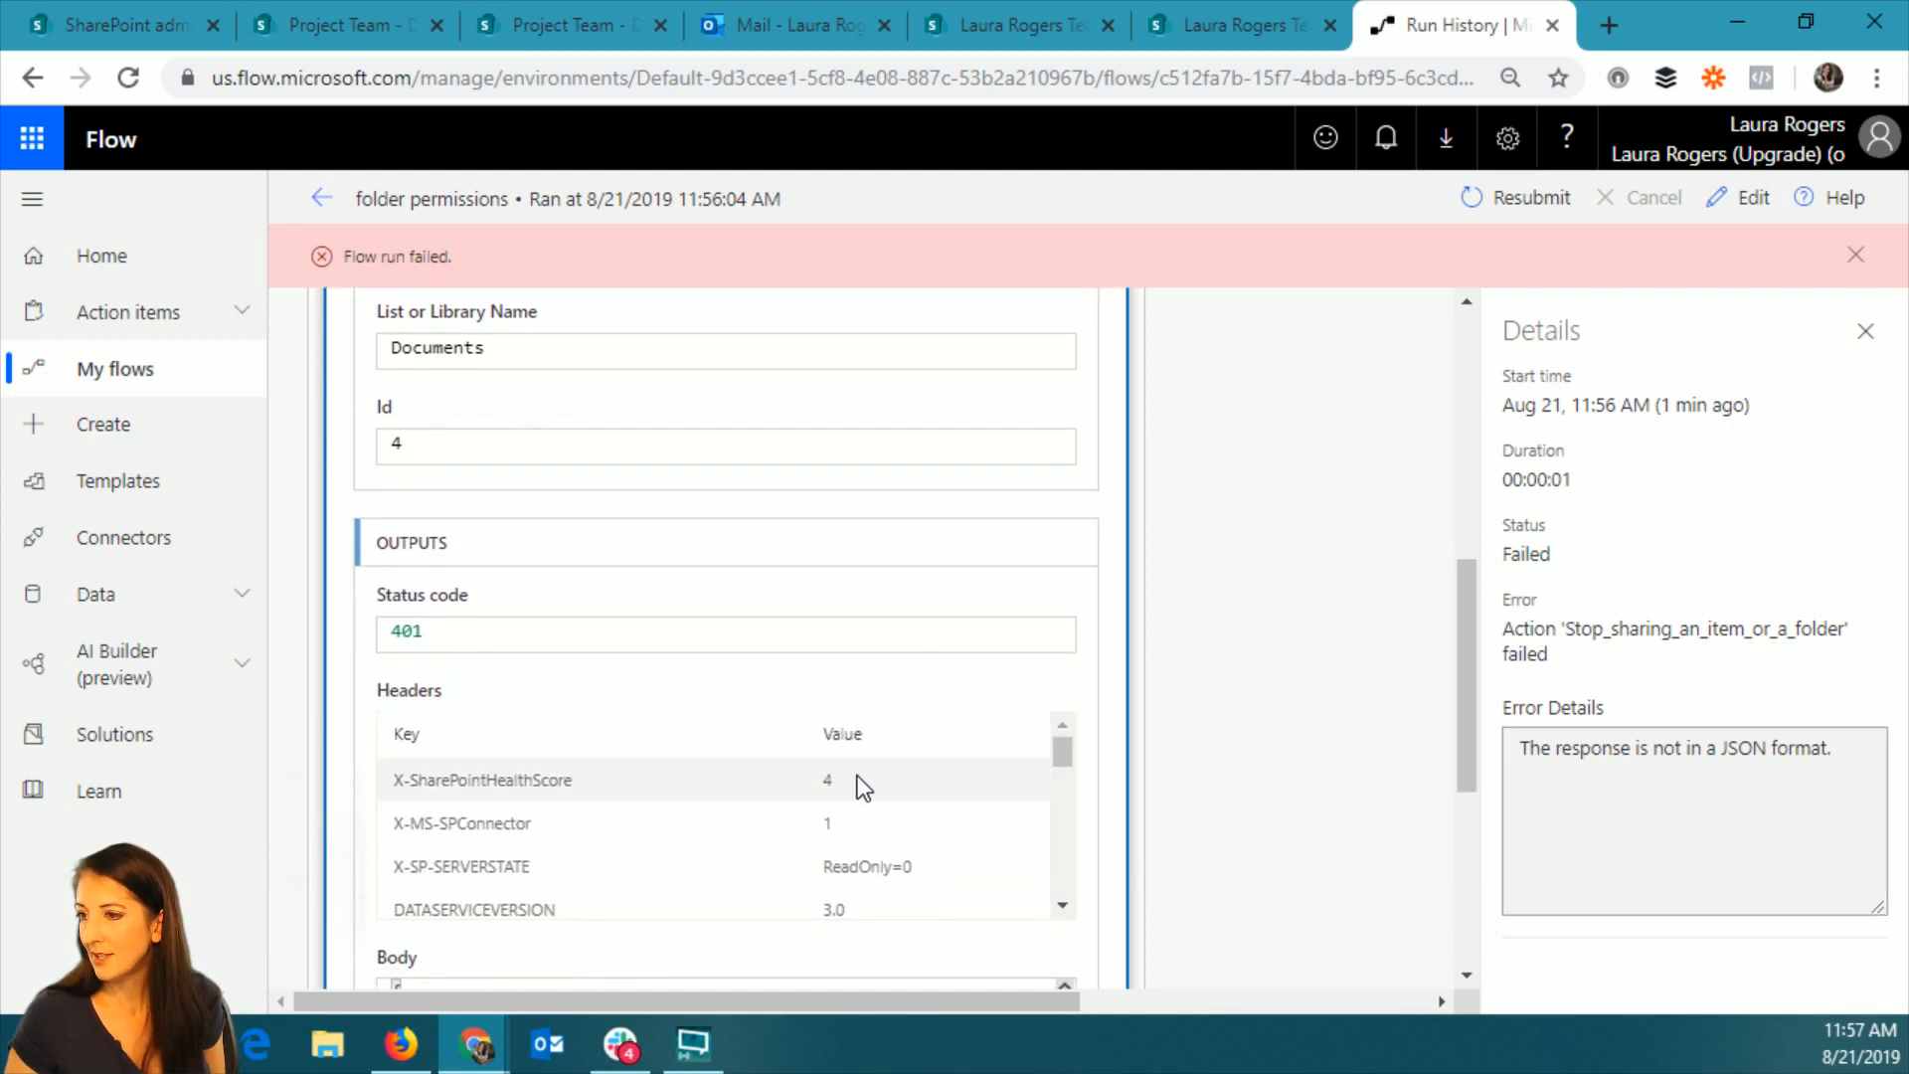
{"action": "scroll", "coordinate": [1208, 894], "scroll_direction": "down", "scroll_amount": 4}
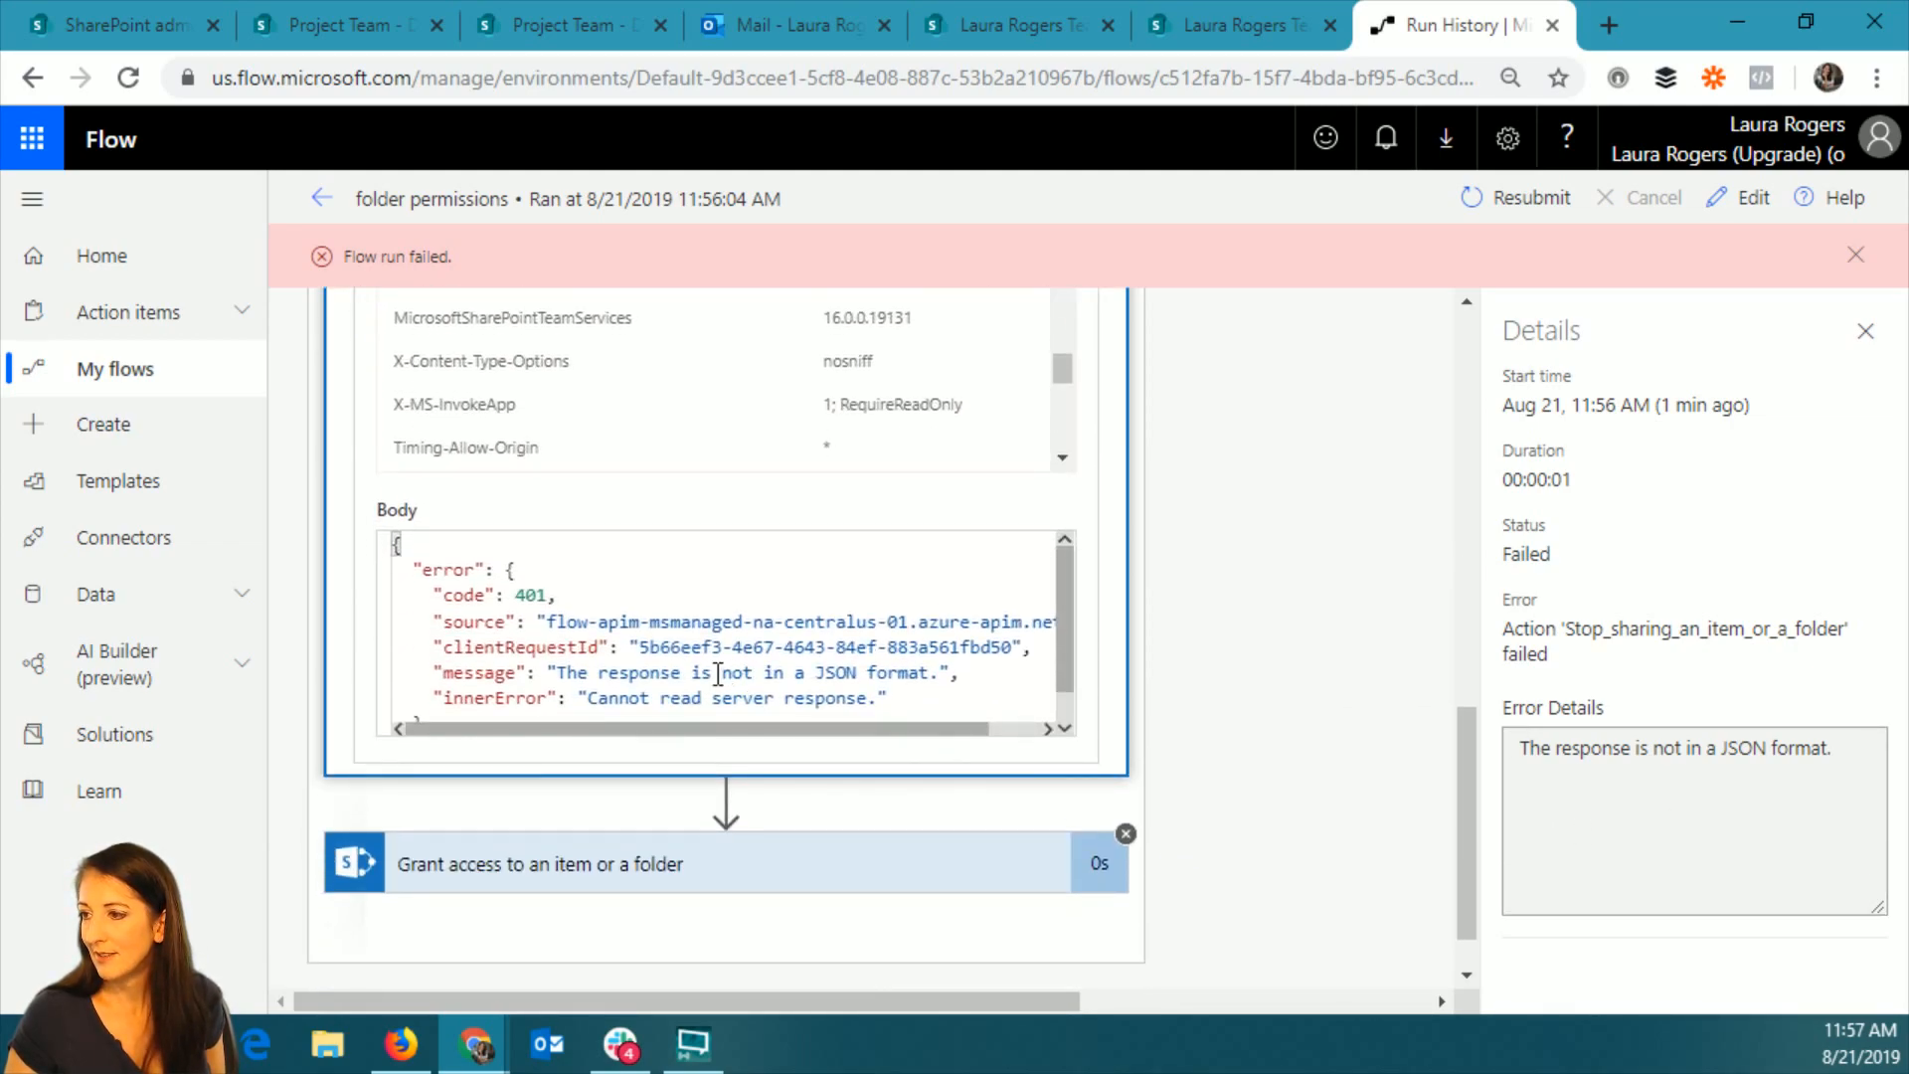
{"action": "left_click_drag", "start_coordinate": [639, 727], "coordinate": [362, 727]}
{"action": "left_click", "coordinate": [1358, 708]}
{"action": "scroll", "coordinate": [1358, 707], "scroll_direction": "up", "scroll_amount": 4}
{"action": "scroll", "coordinate": [1358, 708], "scroll_direction": "up", "scroll_amount": 8}
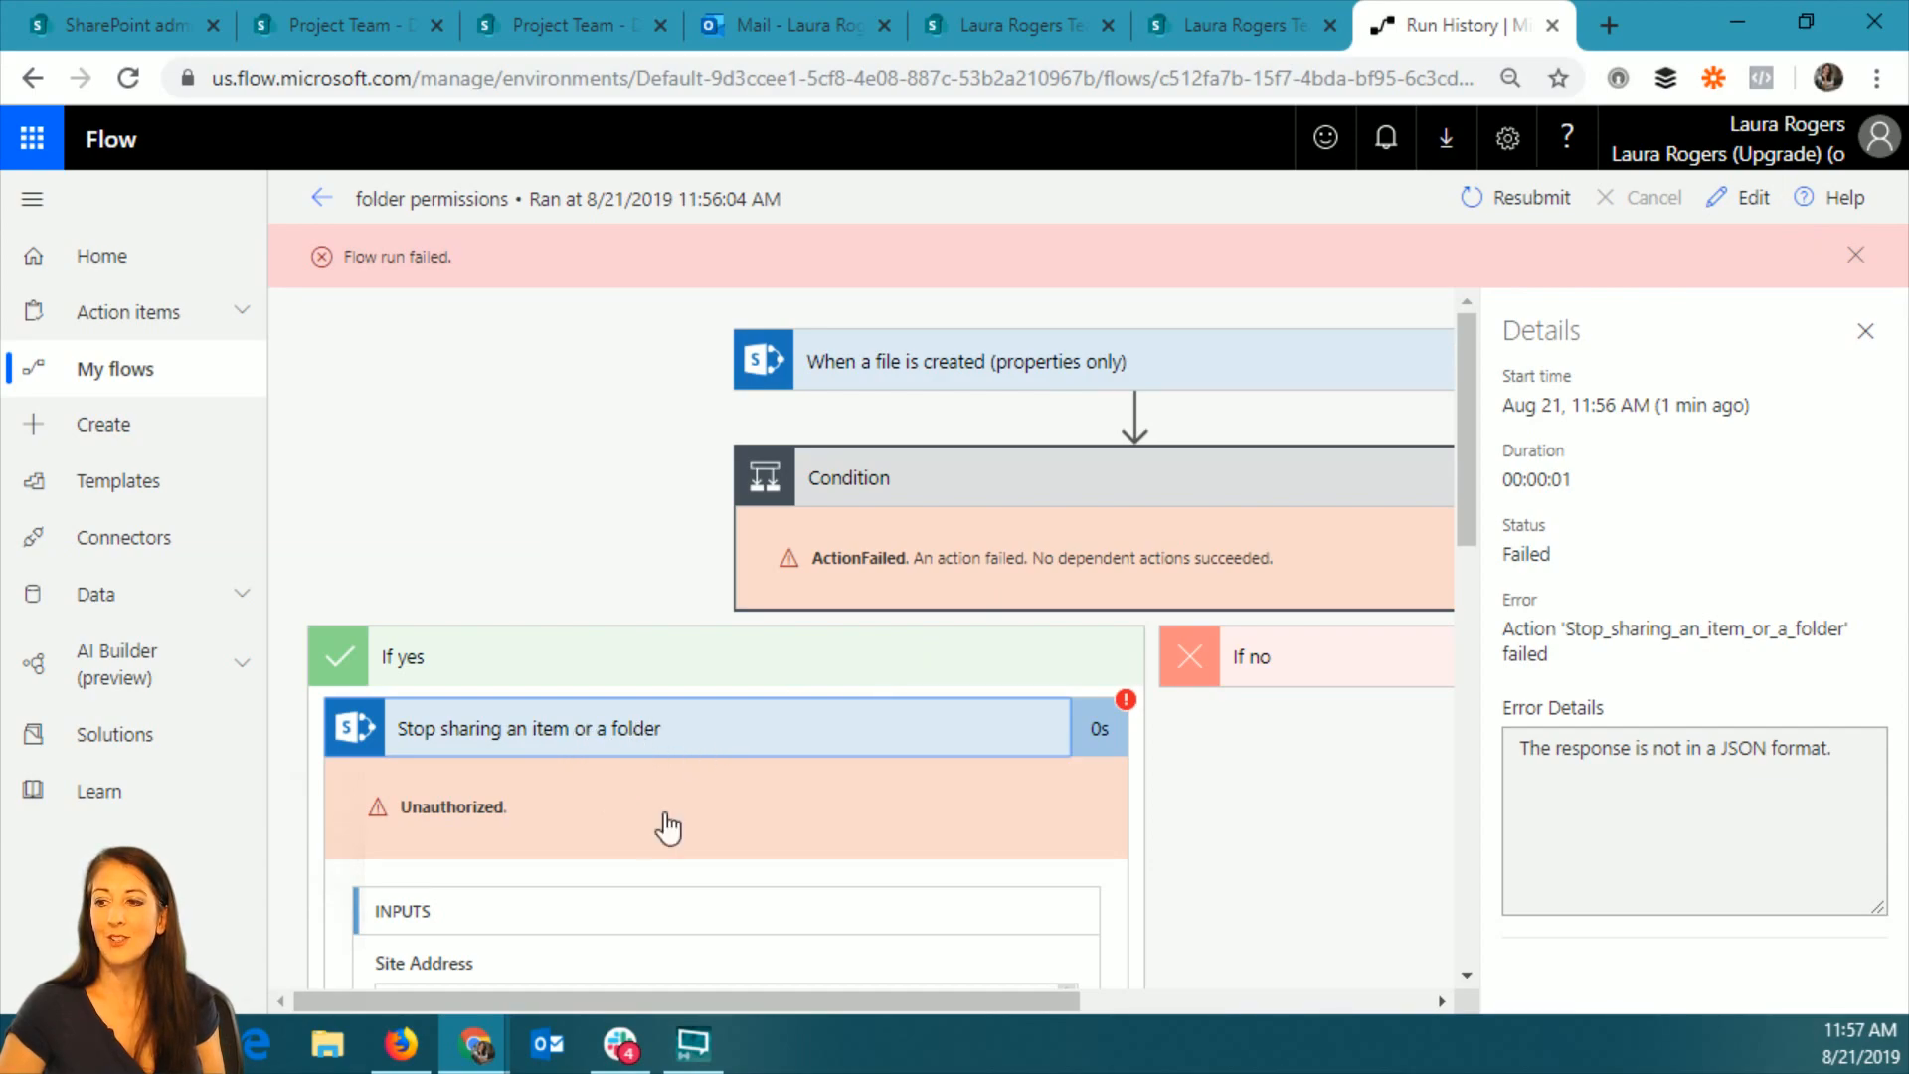
Review the Stop sharing action's item Id and error message again to find the cause of the failure.
{"action": "scroll", "coordinate": [643, 867], "scroll_direction": "down", "scroll_amount": 3}
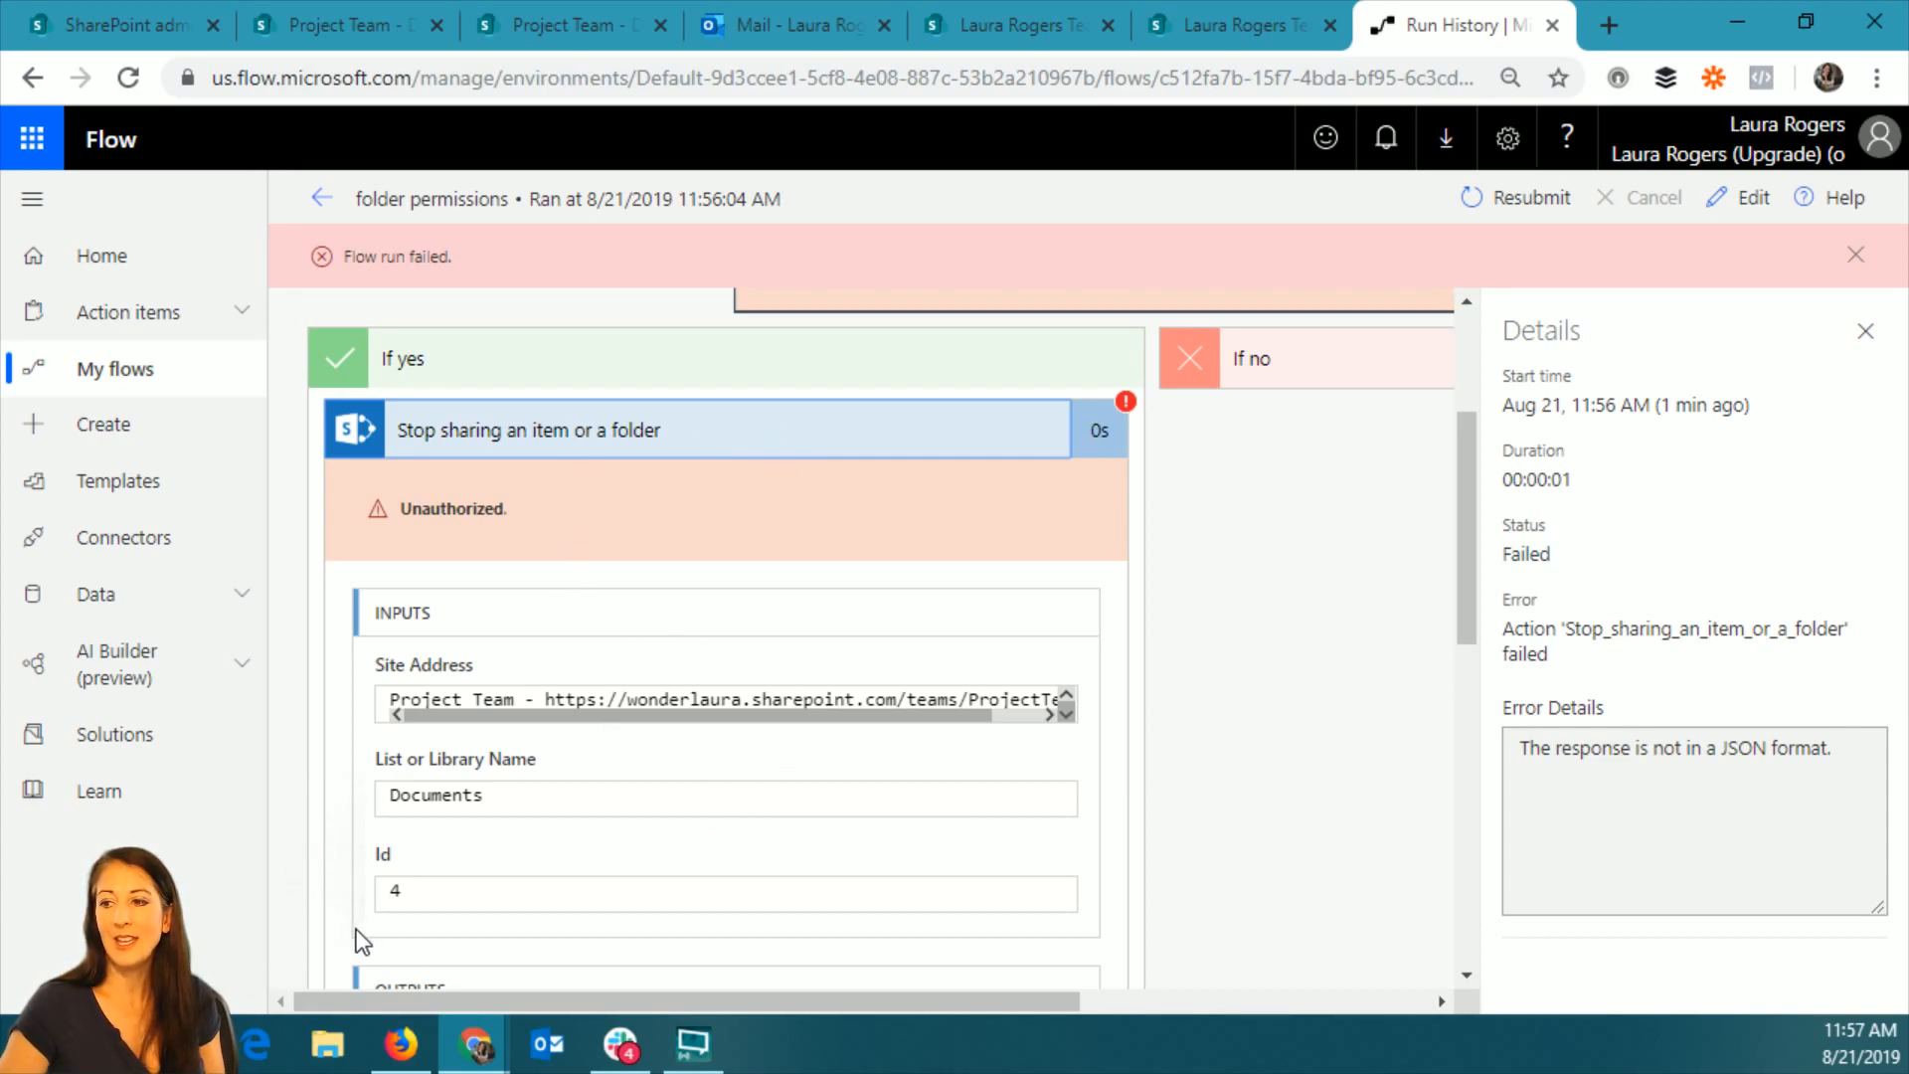
{"action": "scroll", "coordinate": [420, 901], "scroll_direction": "down", "scroll_amount": 3}
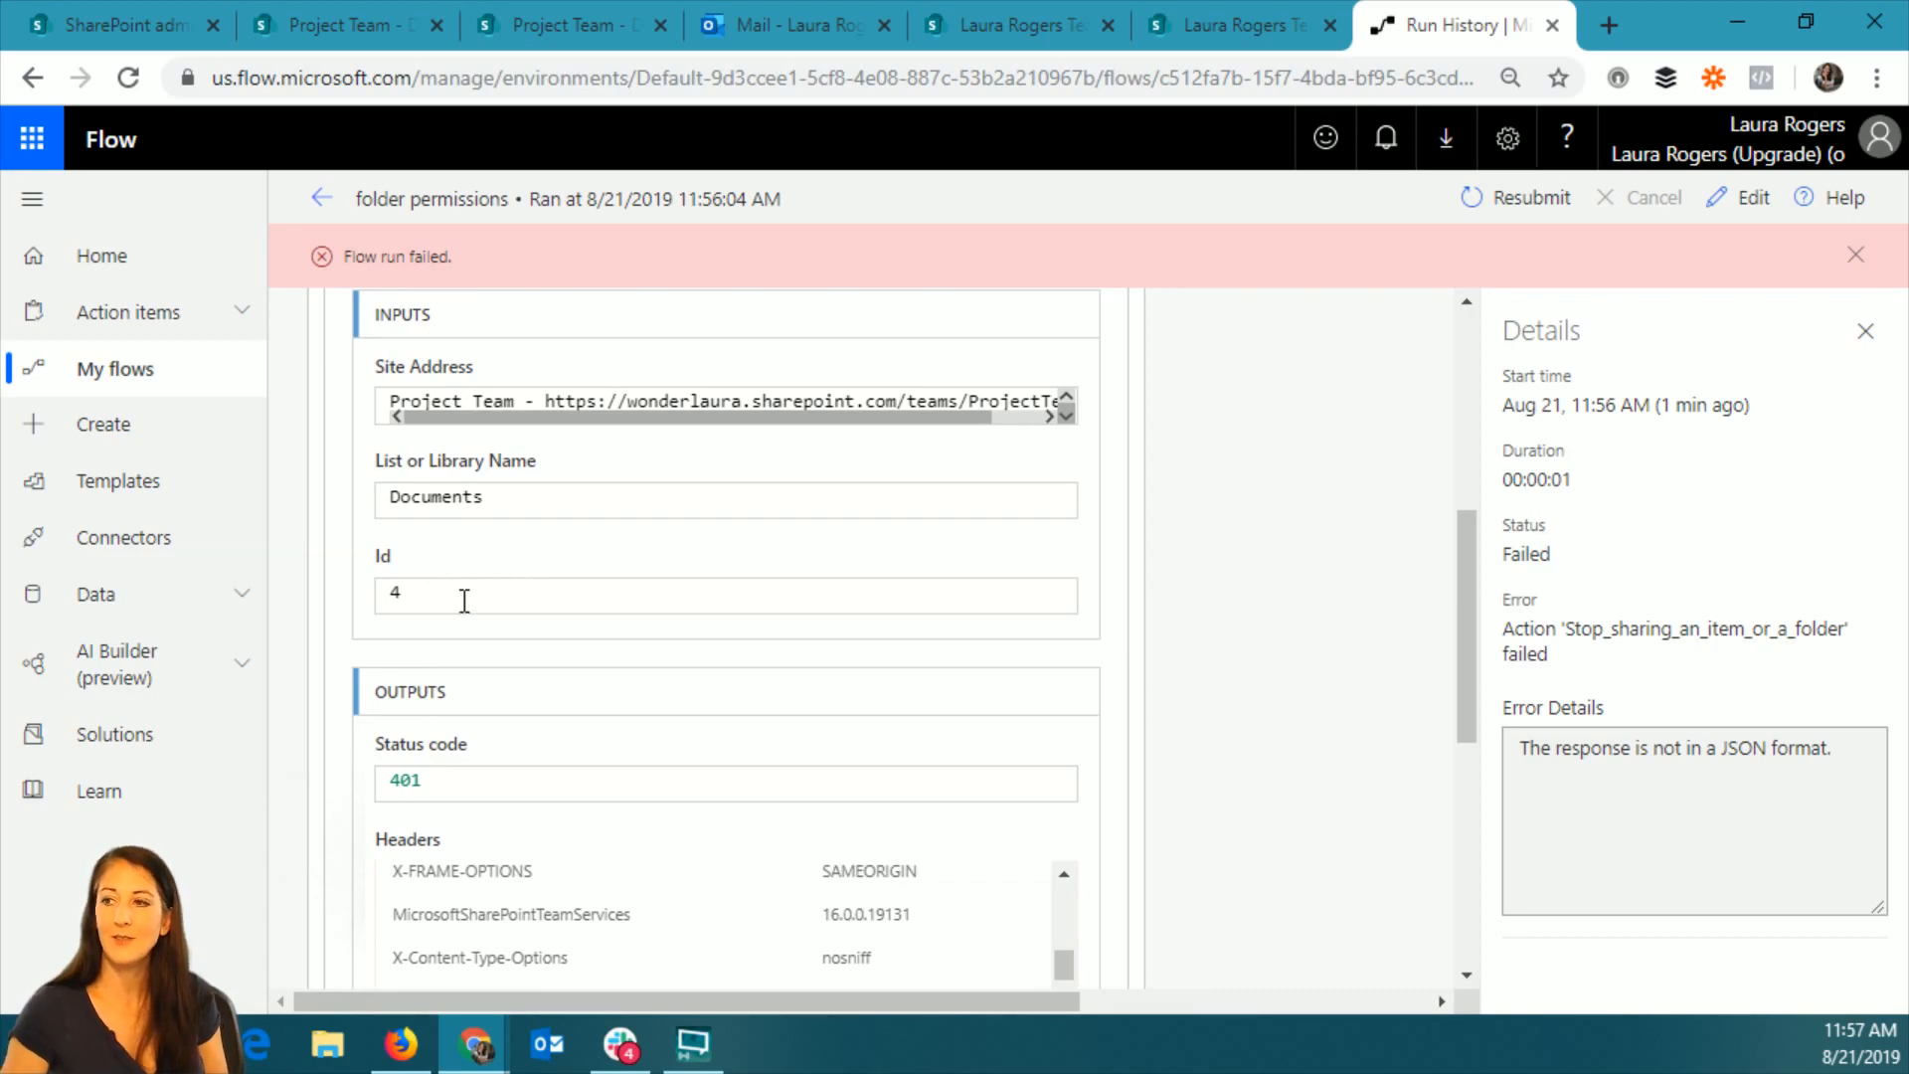
{"action": "scroll", "coordinate": [728, 829], "scroll_direction": "down", "scroll_amount": 4}
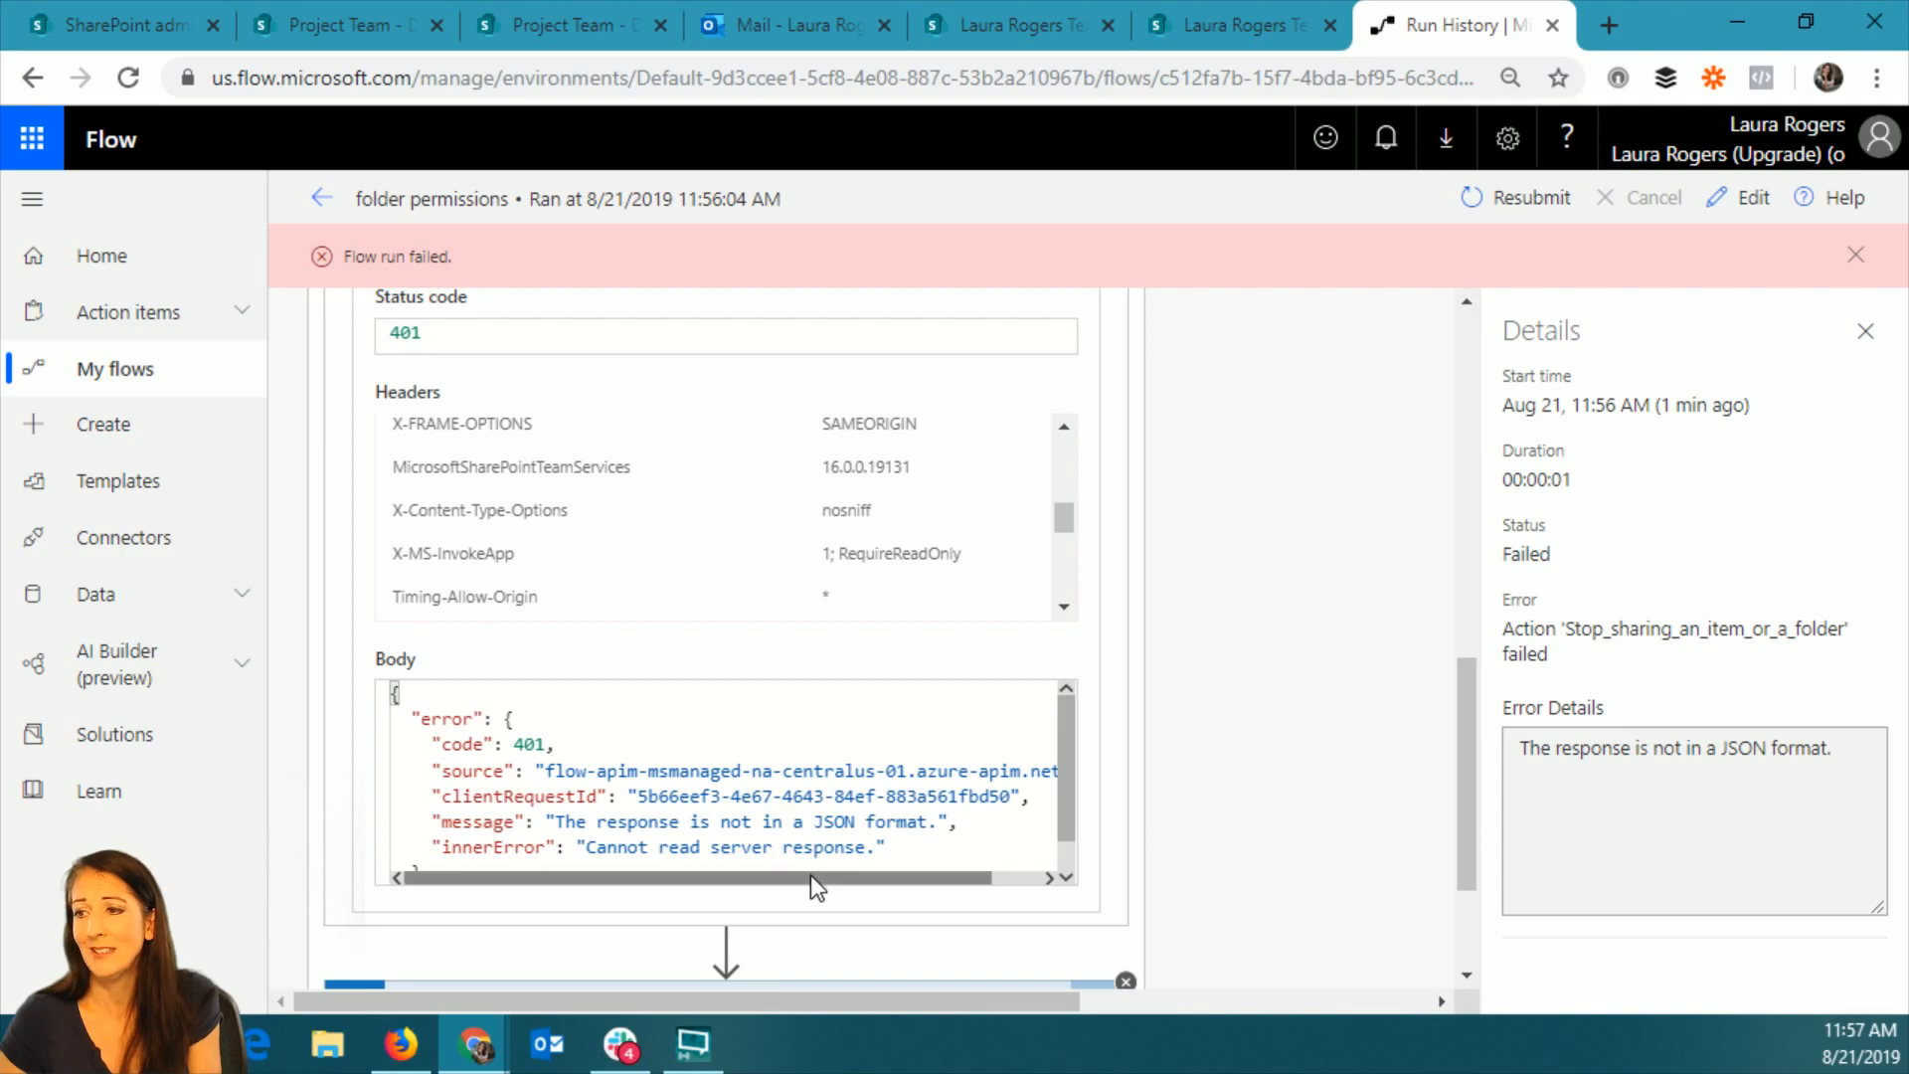
{"action": "scroll", "coordinate": [811, 883], "scroll_direction": "down", "scroll_amount": 2}
{"action": "scroll", "coordinate": [912, 709], "scroll_direction": "up", "scroll_amount": 5}
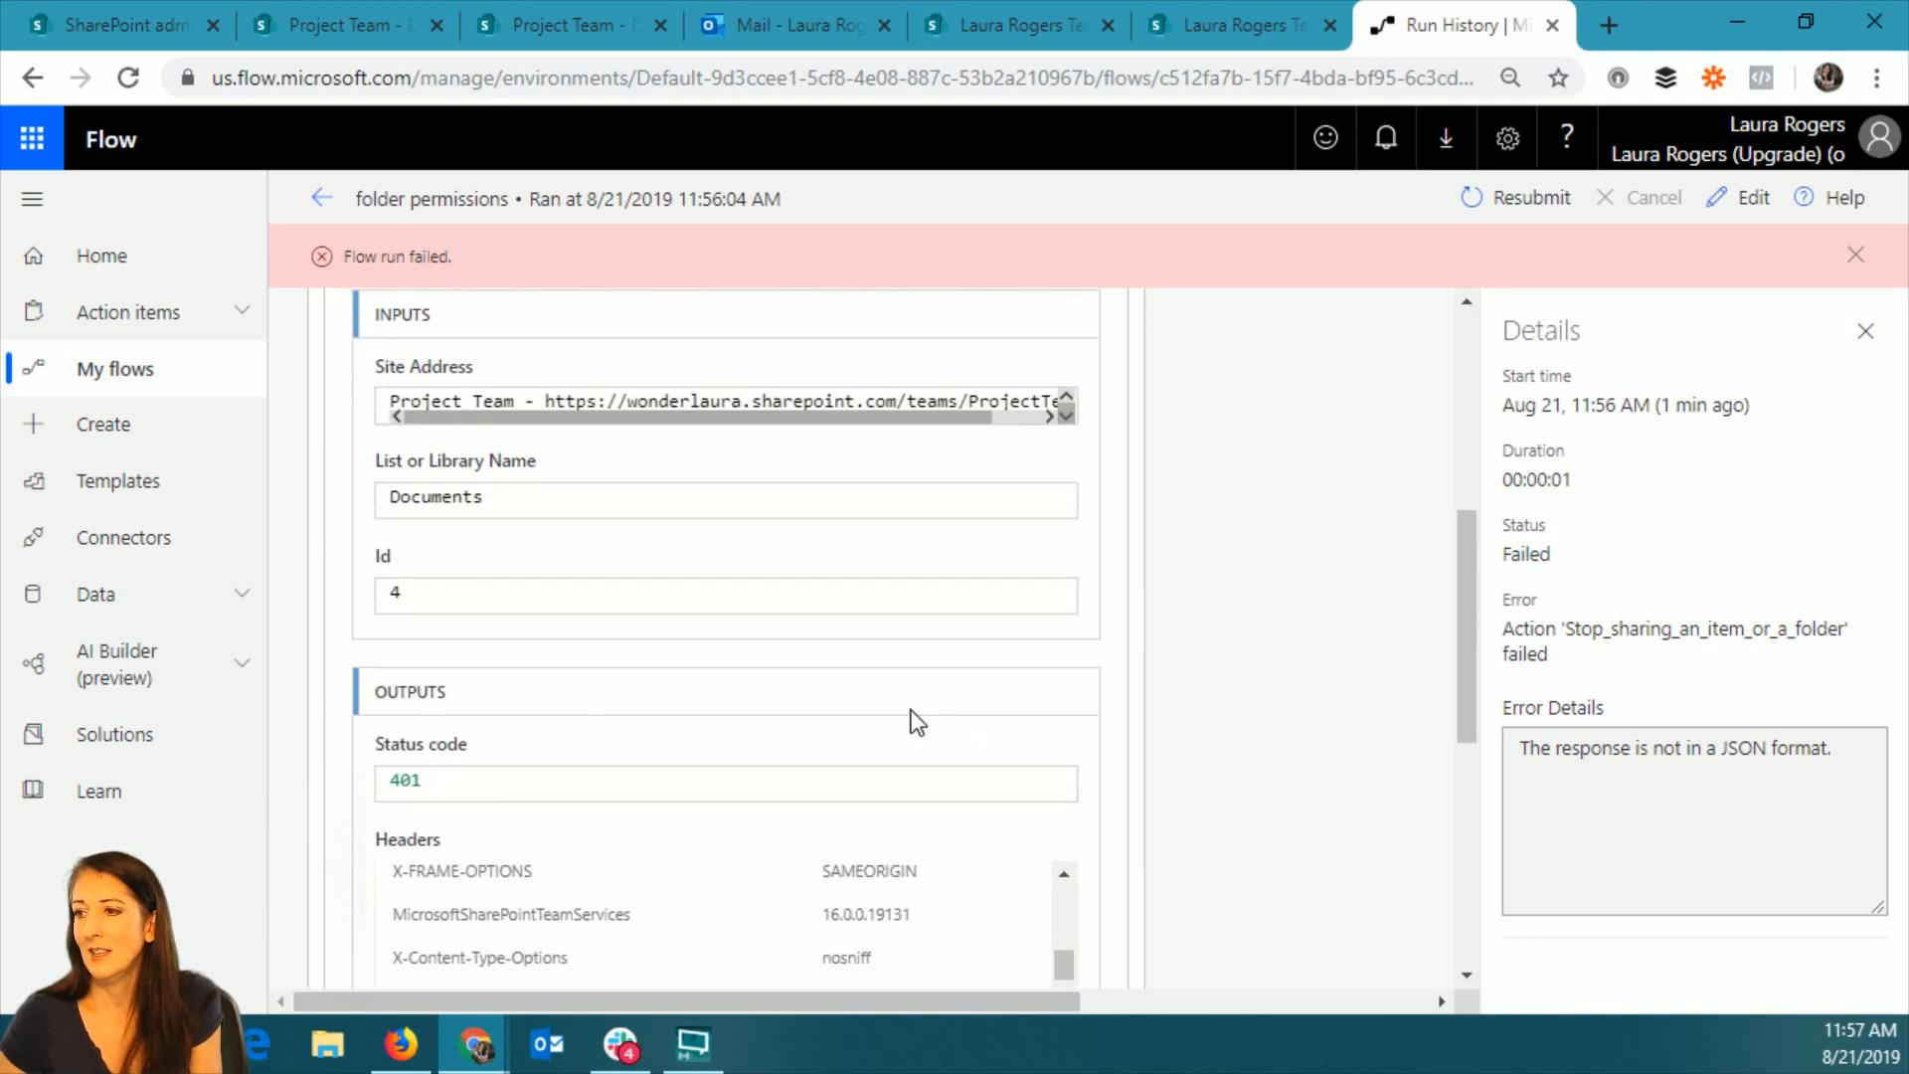
{"action": "scroll", "coordinate": [660, 669], "scroll_direction": "up", "scroll_amount": 4}
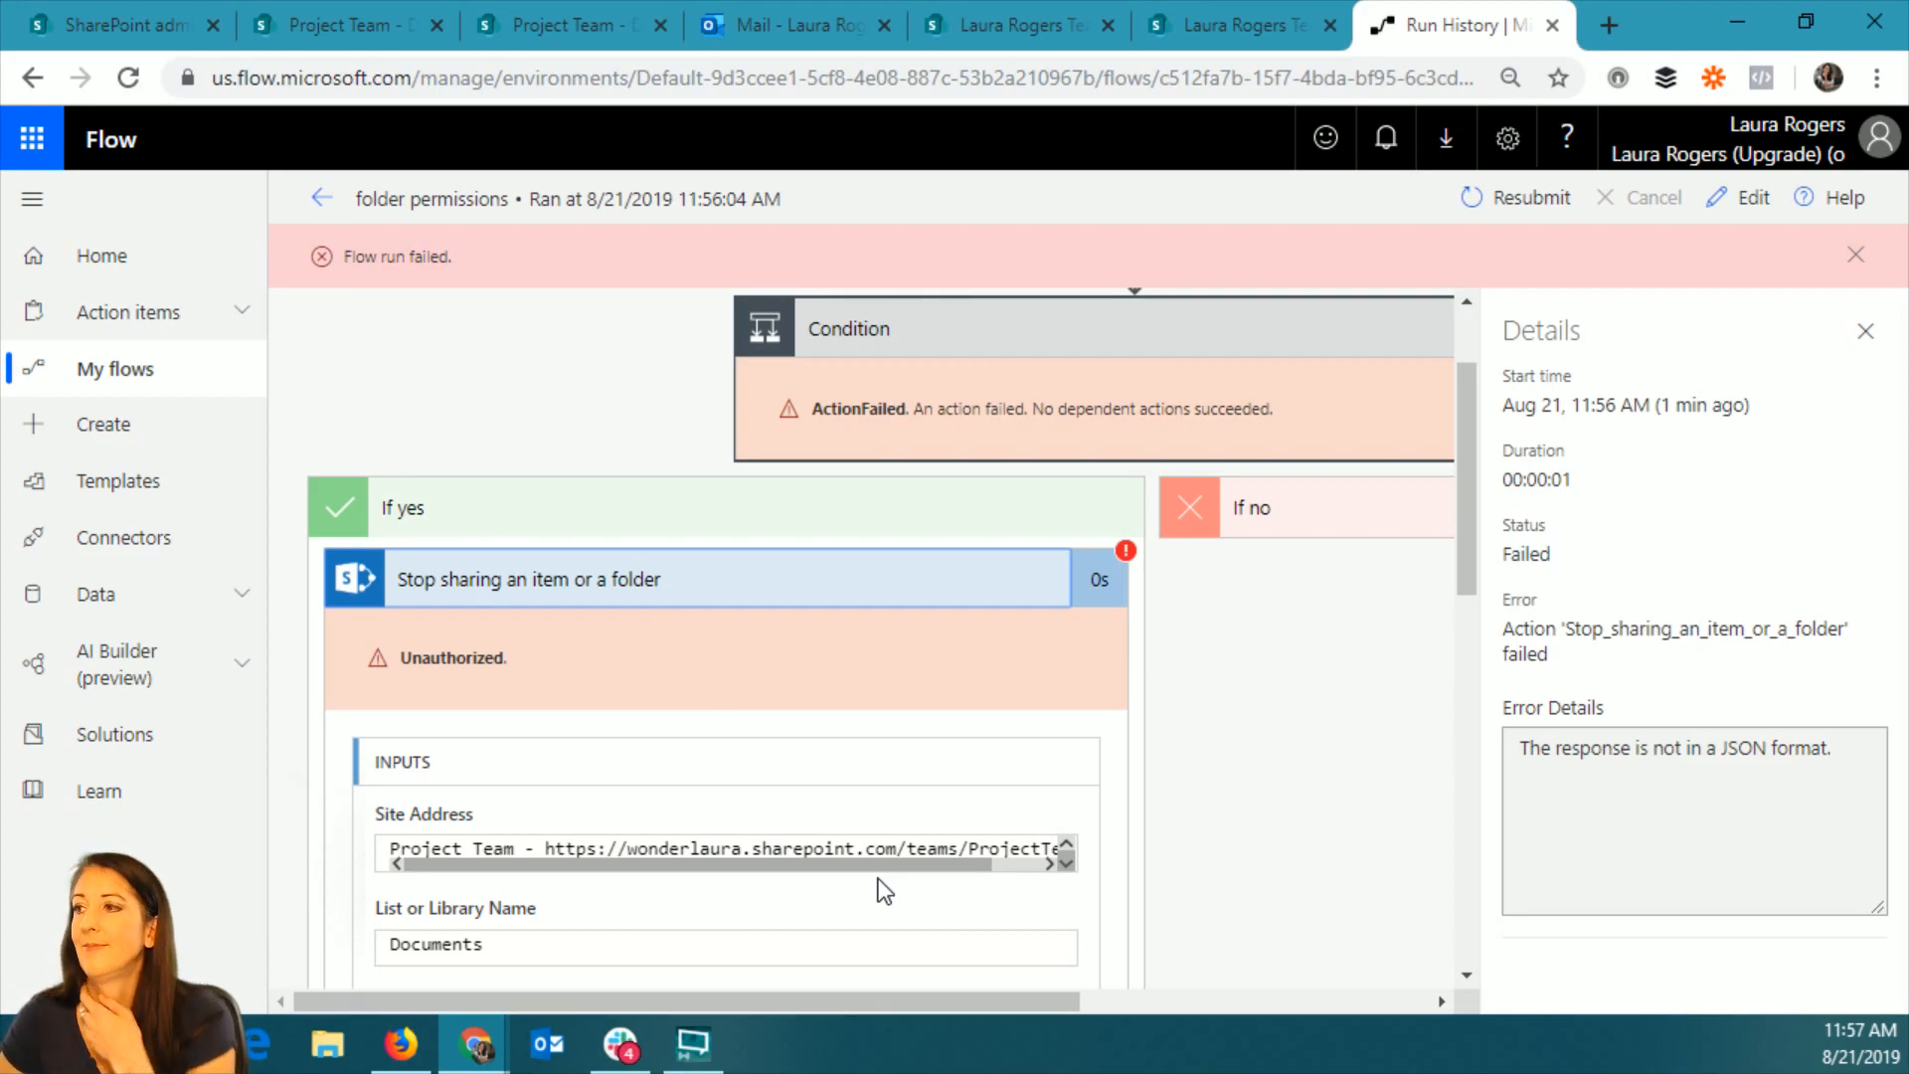
{"action": "scroll", "coordinate": [888, 890], "scroll_direction": "down", "scroll_amount": 3}
{"action": "scroll", "coordinate": [891, 887], "scroll_direction": "down", "scroll_amount": 6}
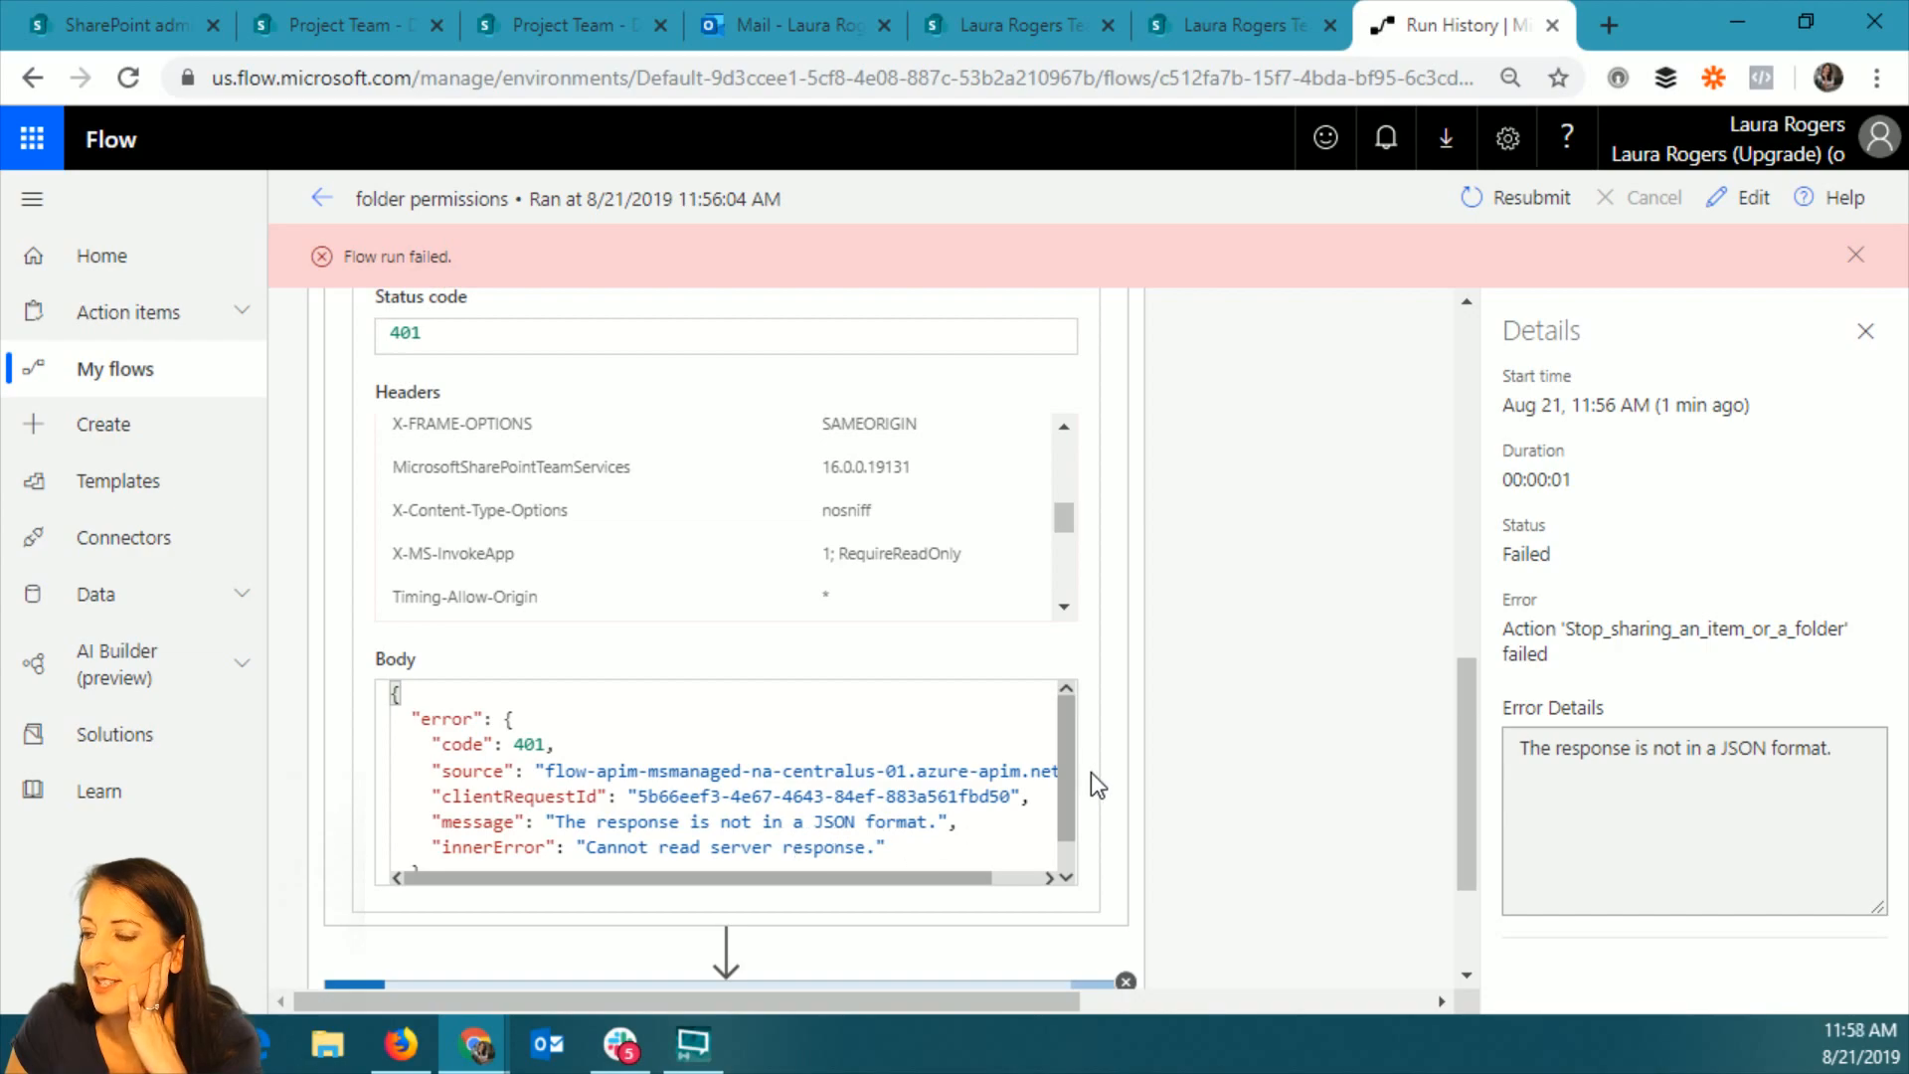
{"action": "scroll", "coordinate": [1057, 733], "scroll_direction": "down", "scroll_amount": 1}
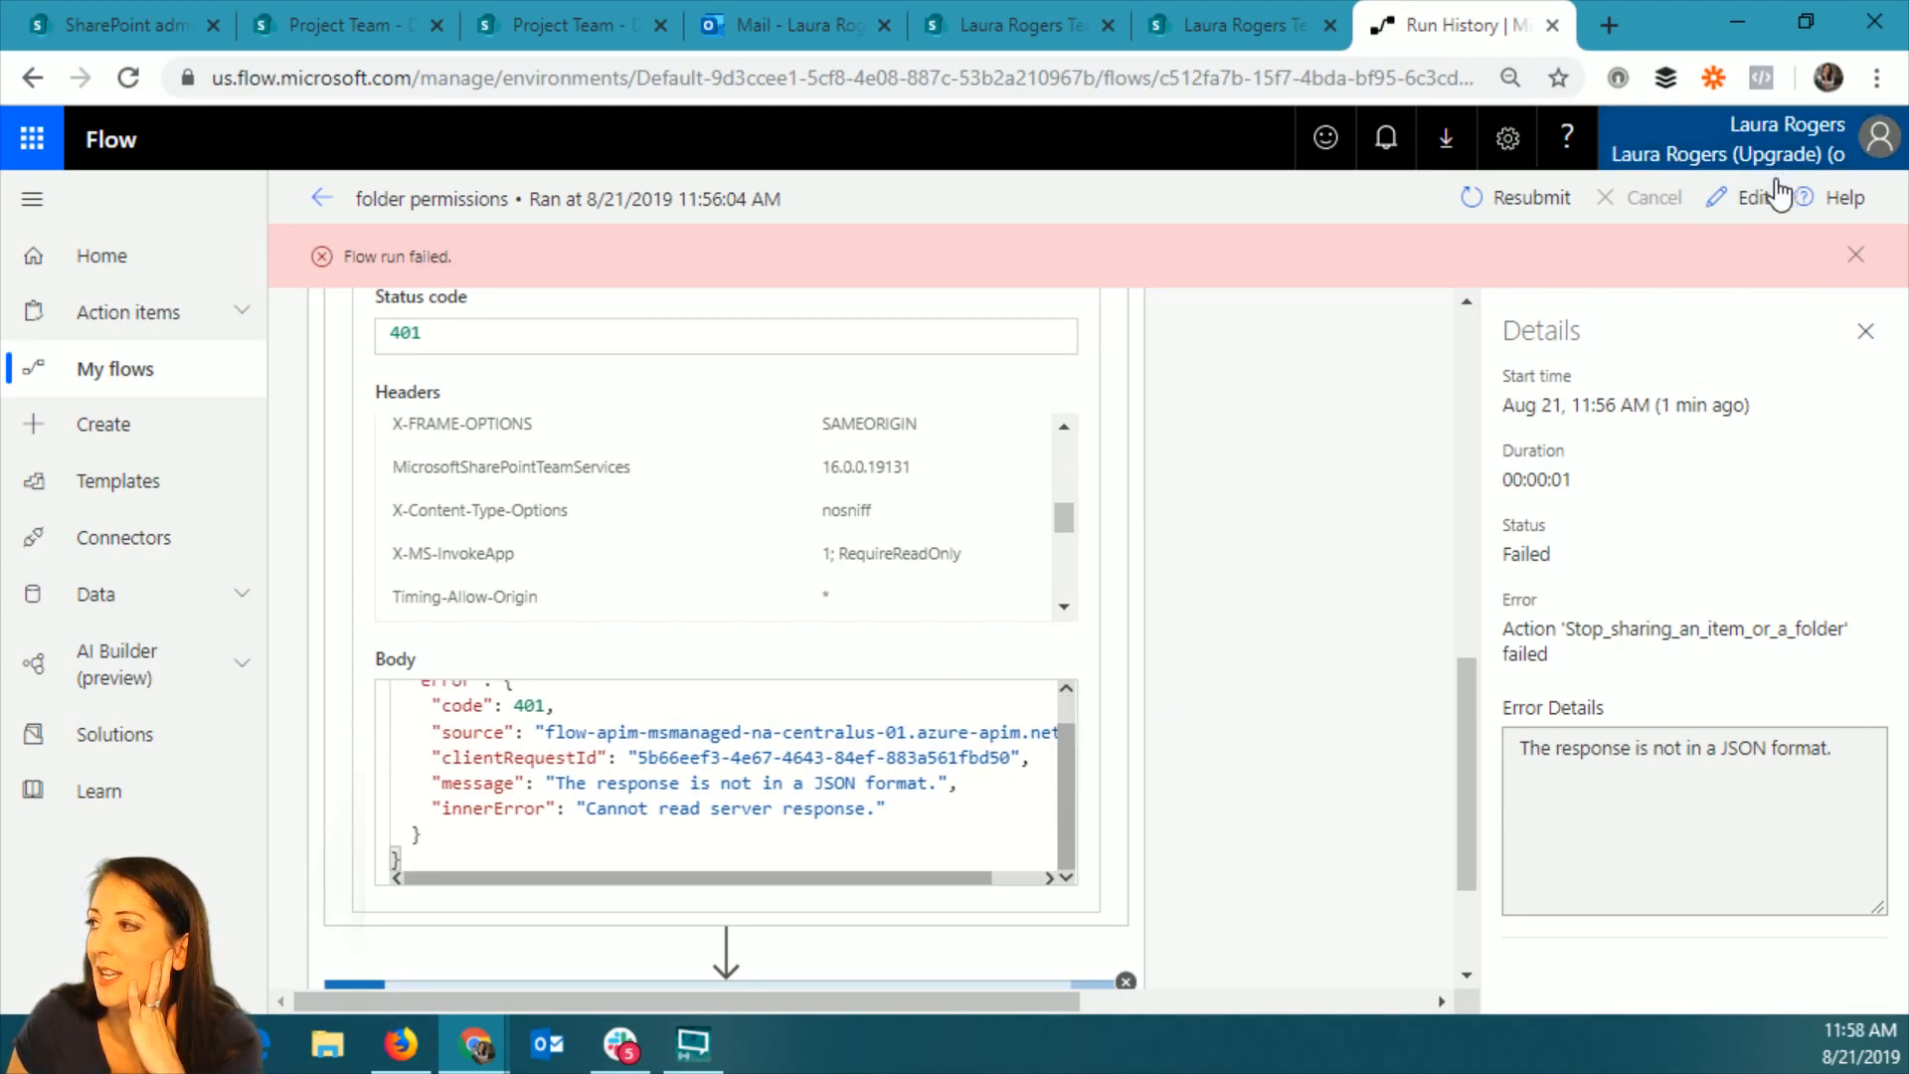
Open the flow for editing and insert a new action before Stop sharing in the condition's If yes branch.
{"action": "left_click", "coordinate": [1760, 197]}
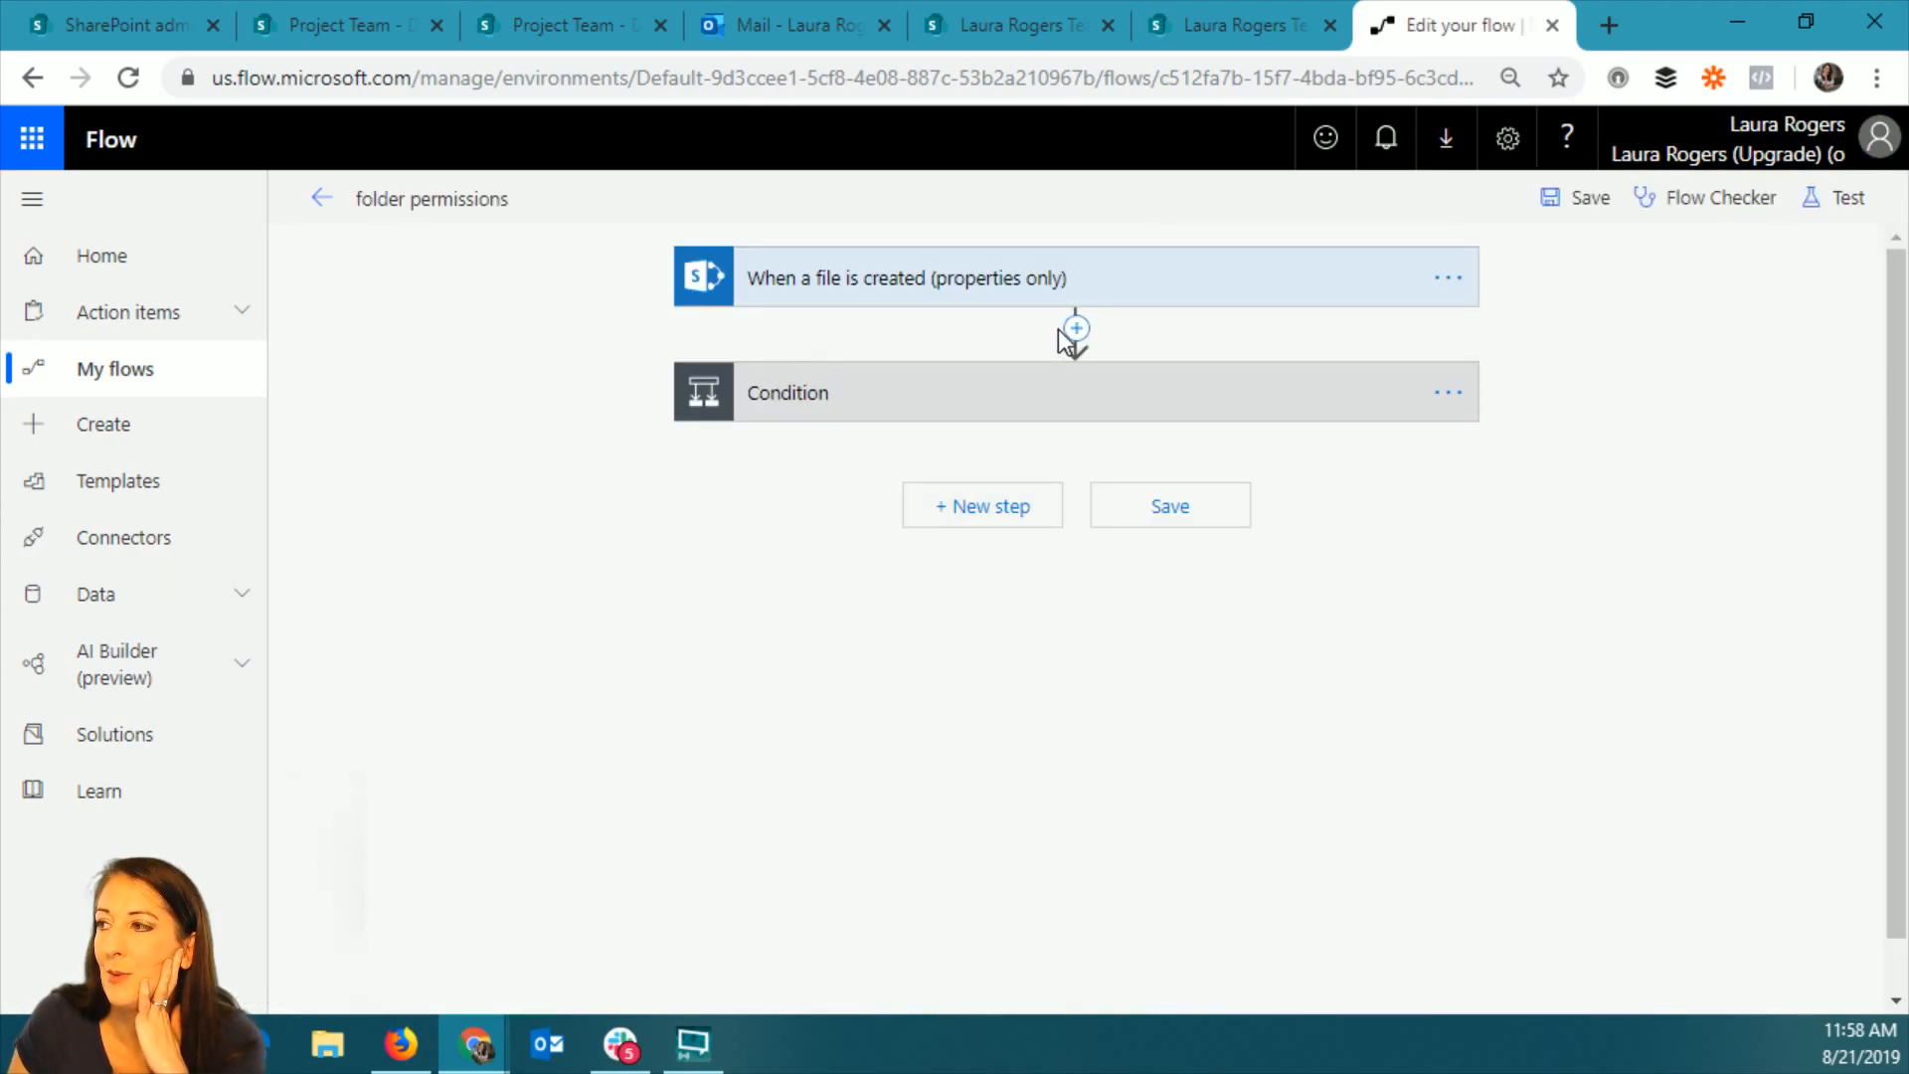
{"action": "left_click", "coordinate": [844, 391]}
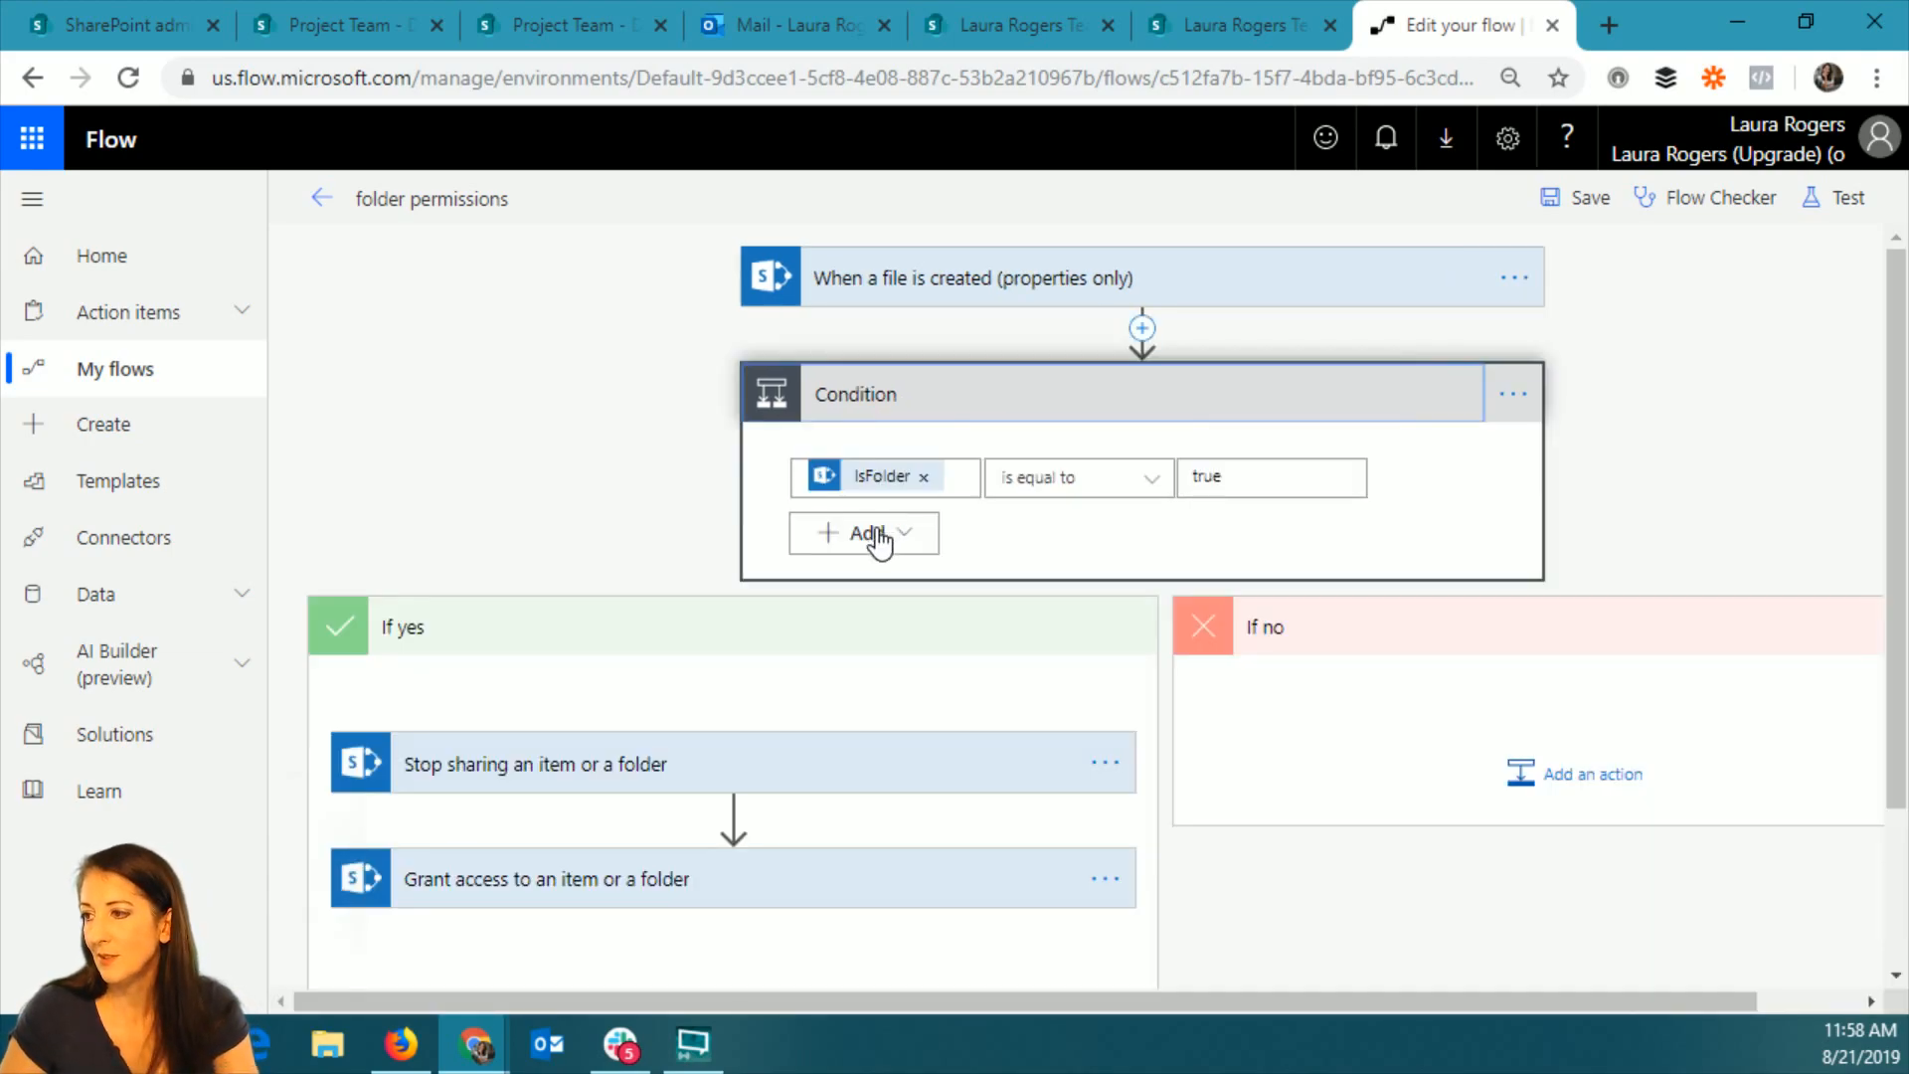
{"action": "mouse_move", "coordinate": [716, 696]}
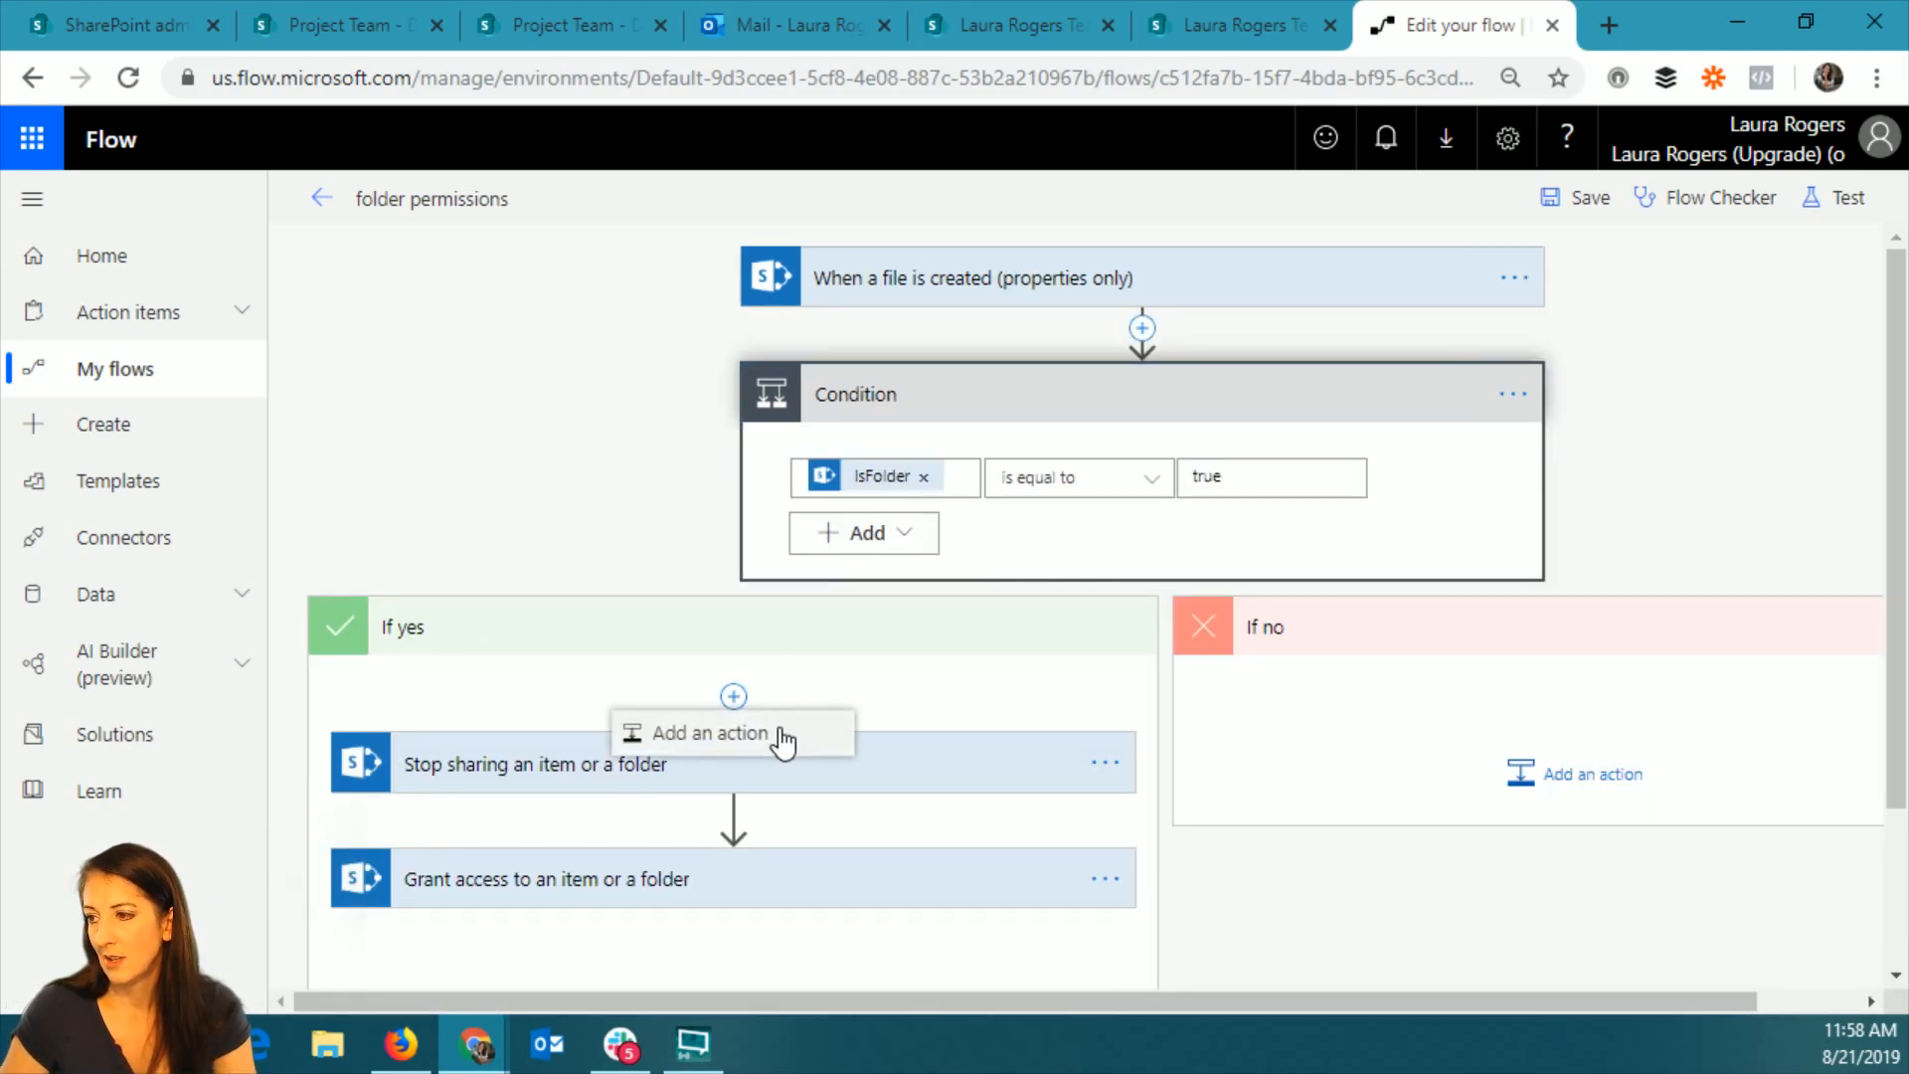
{"action": "left_click", "coordinate": [777, 735]}
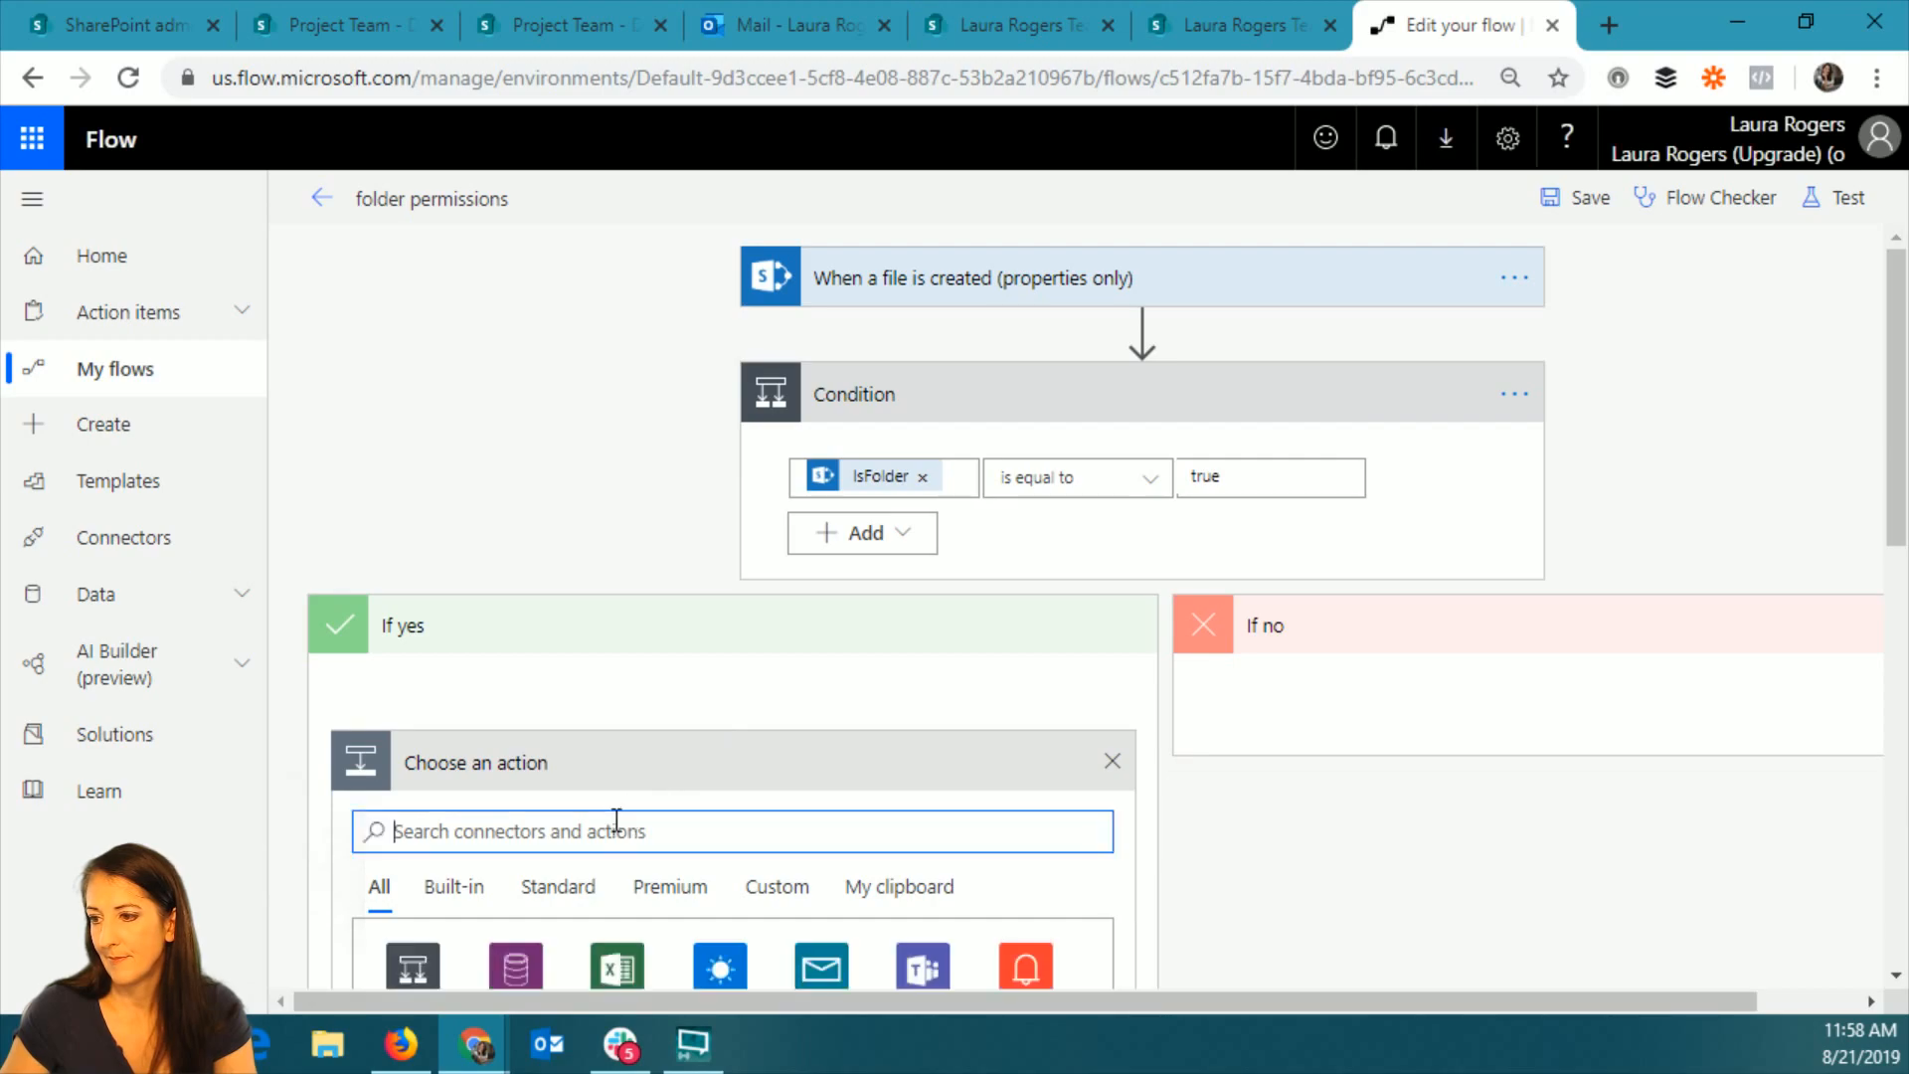
Find the SharePoint connector for the new action by searching "sharepoint" and look through its available actions.
{"action": "type", "text": "a"}
{"action": "key", "text": "BackSpace"}
{"action": "type", "text": "sharepoint"}
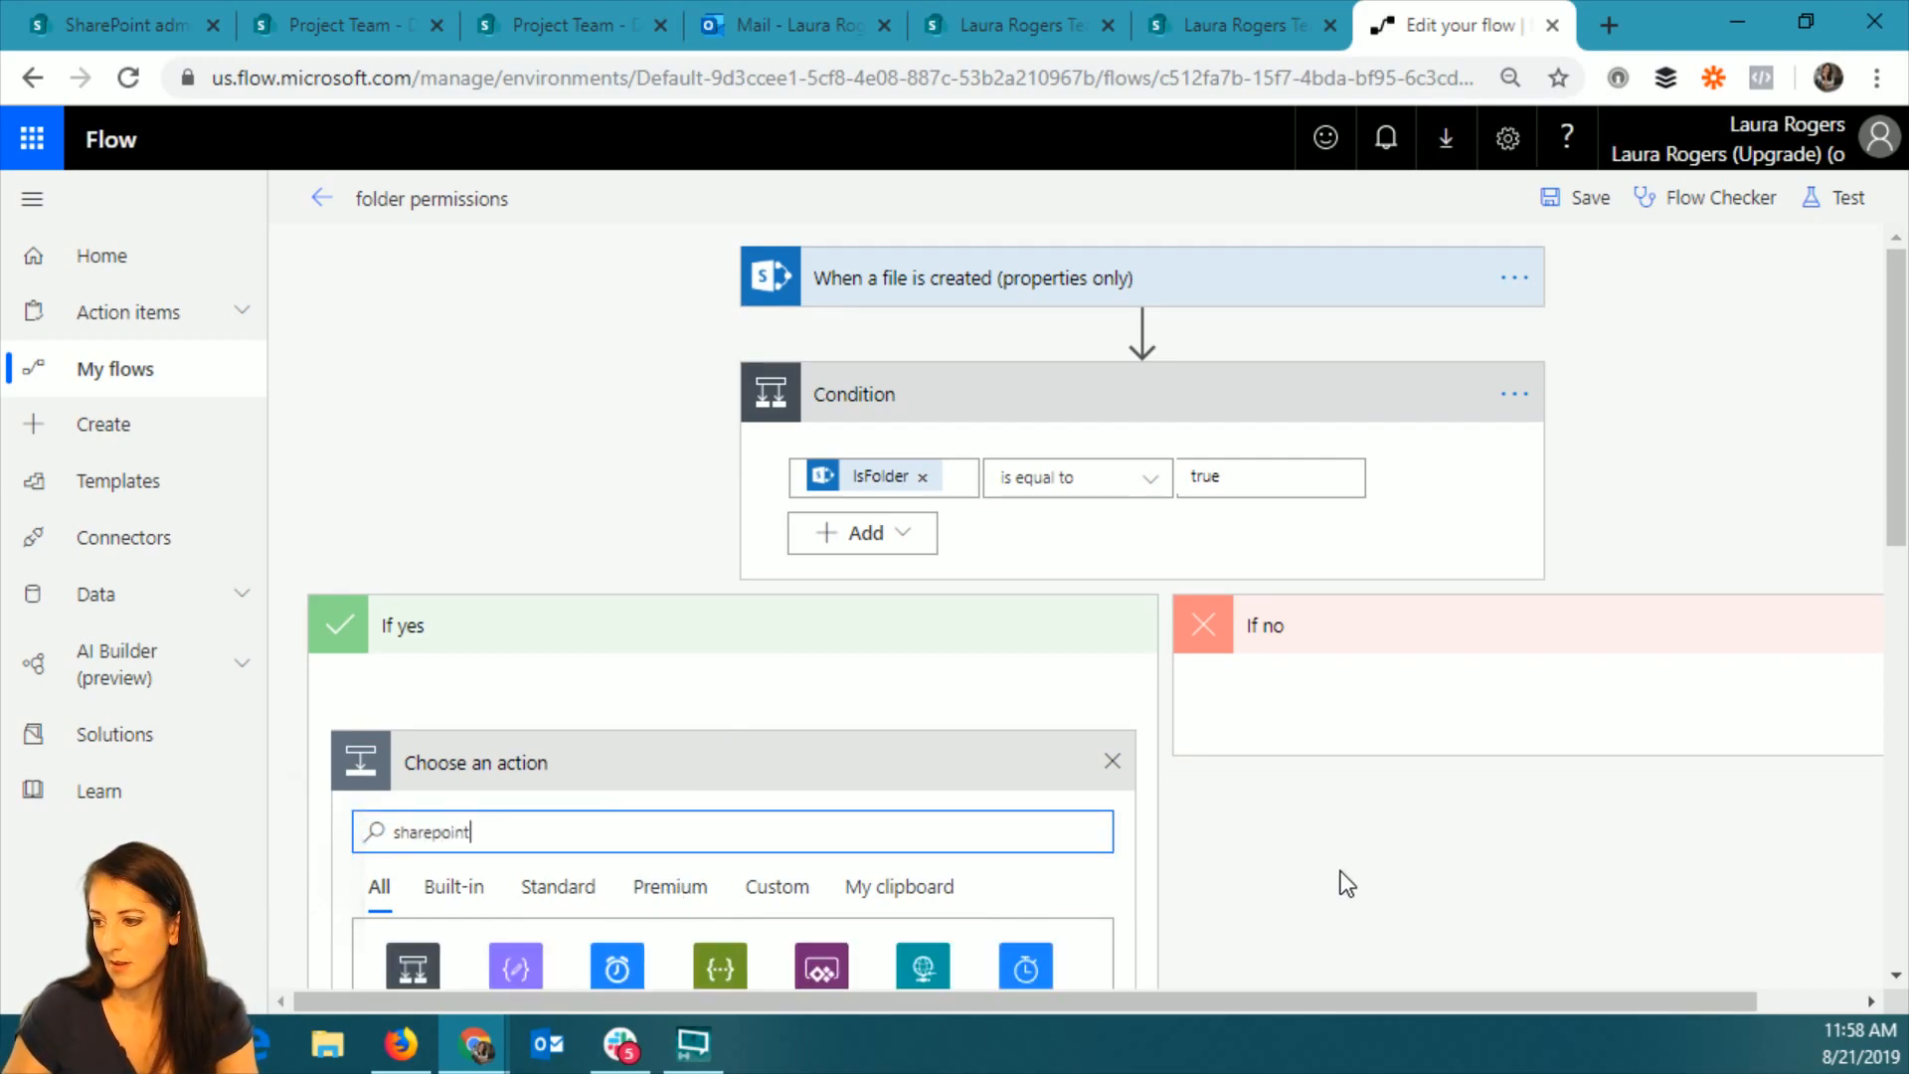
{"action": "scroll", "coordinate": [1093, 855], "scroll_direction": "down", "scroll_amount": 3}
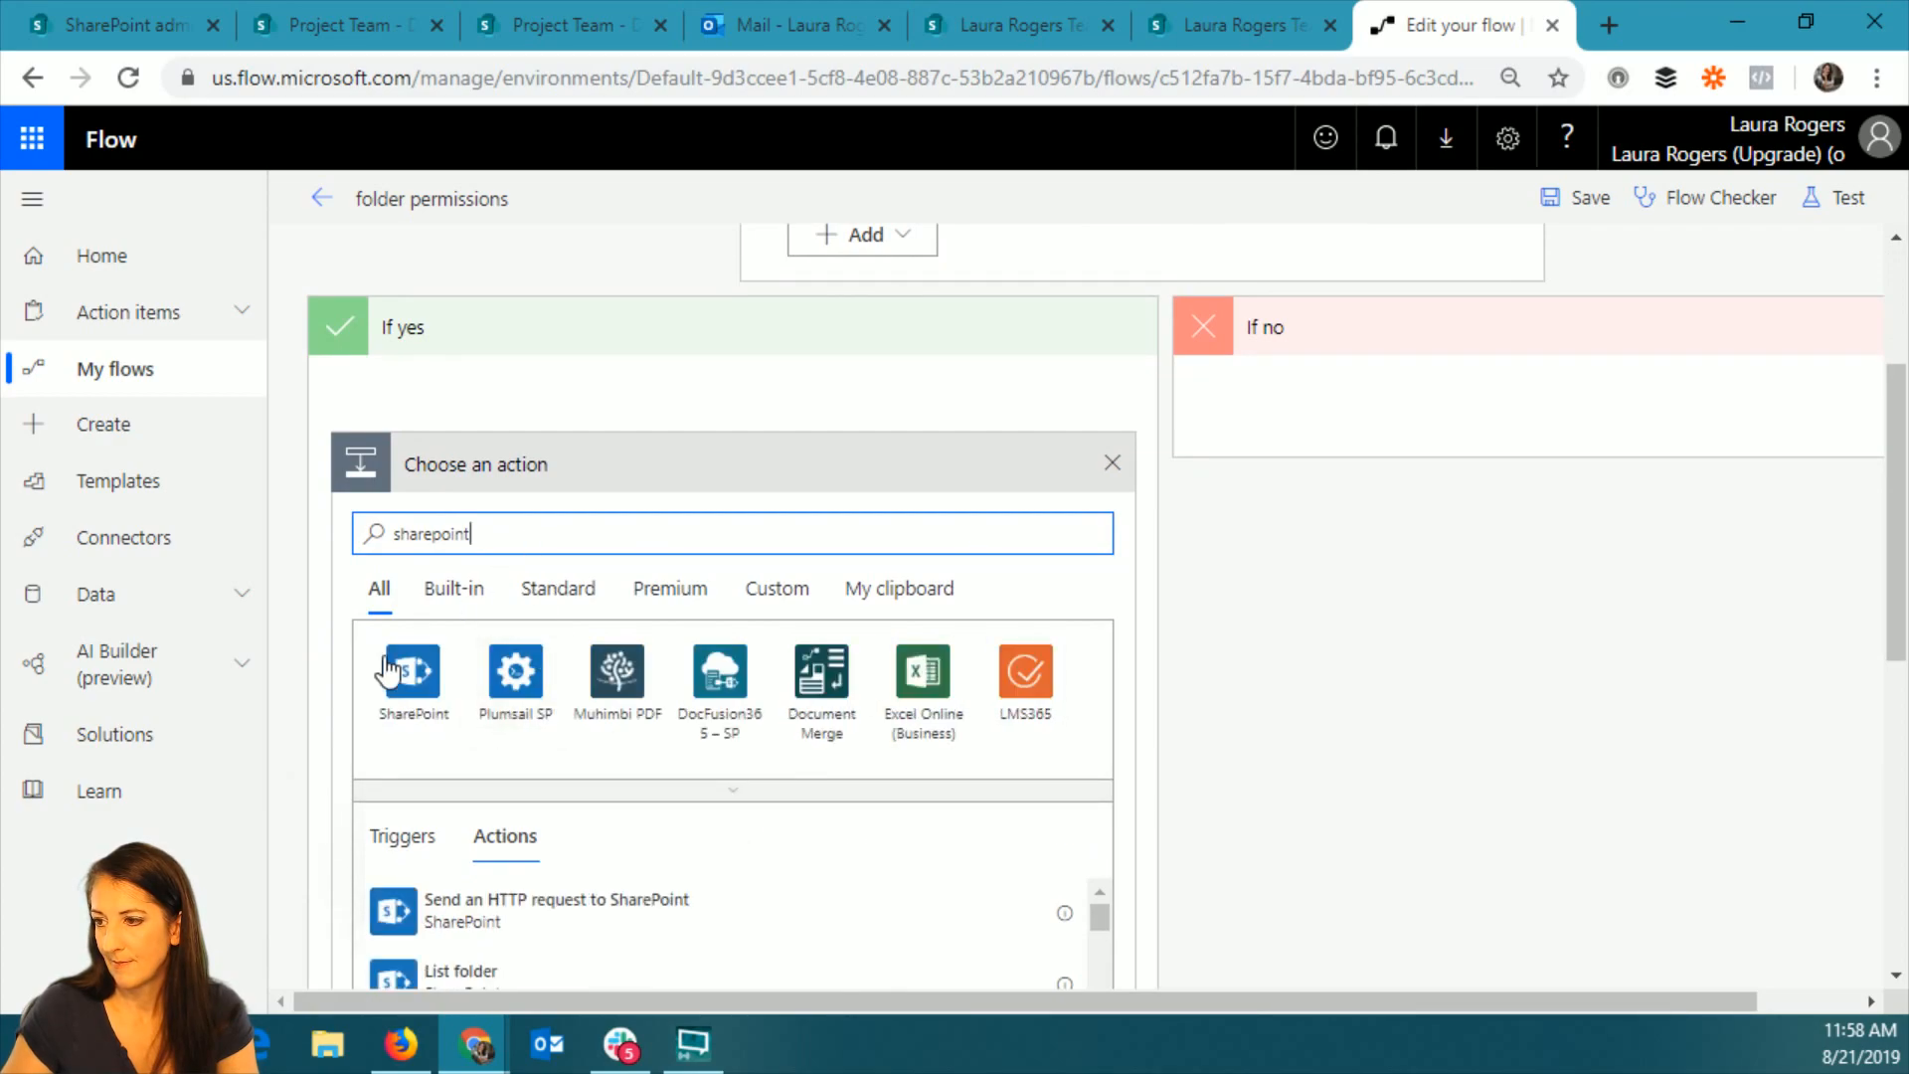
{"action": "left_click", "coordinate": [415, 673]}
{"action": "scroll", "coordinate": [1488, 826], "scroll_direction": "down", "scroll_amount": 2}
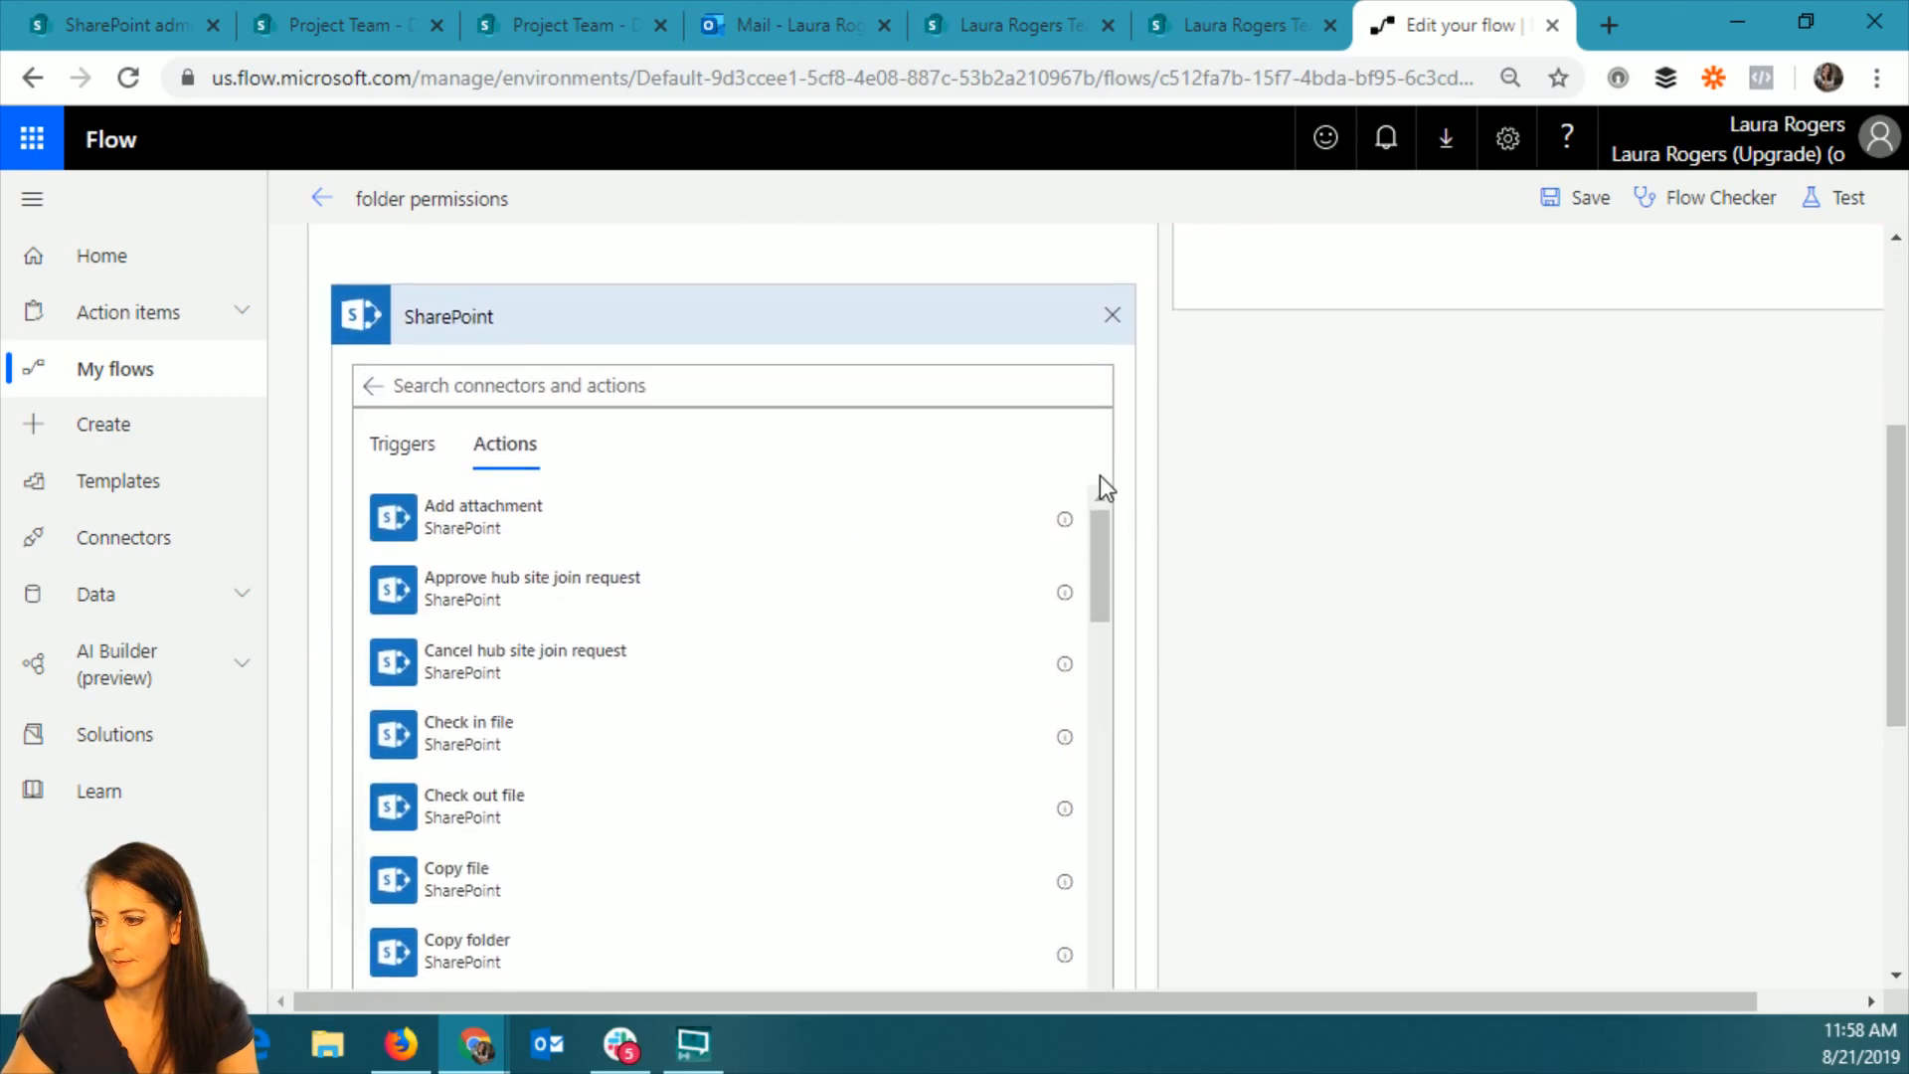
{"action": "left_click_drag", "start_coordinate": [1095, 541], "coordinate": [1100, 622]}
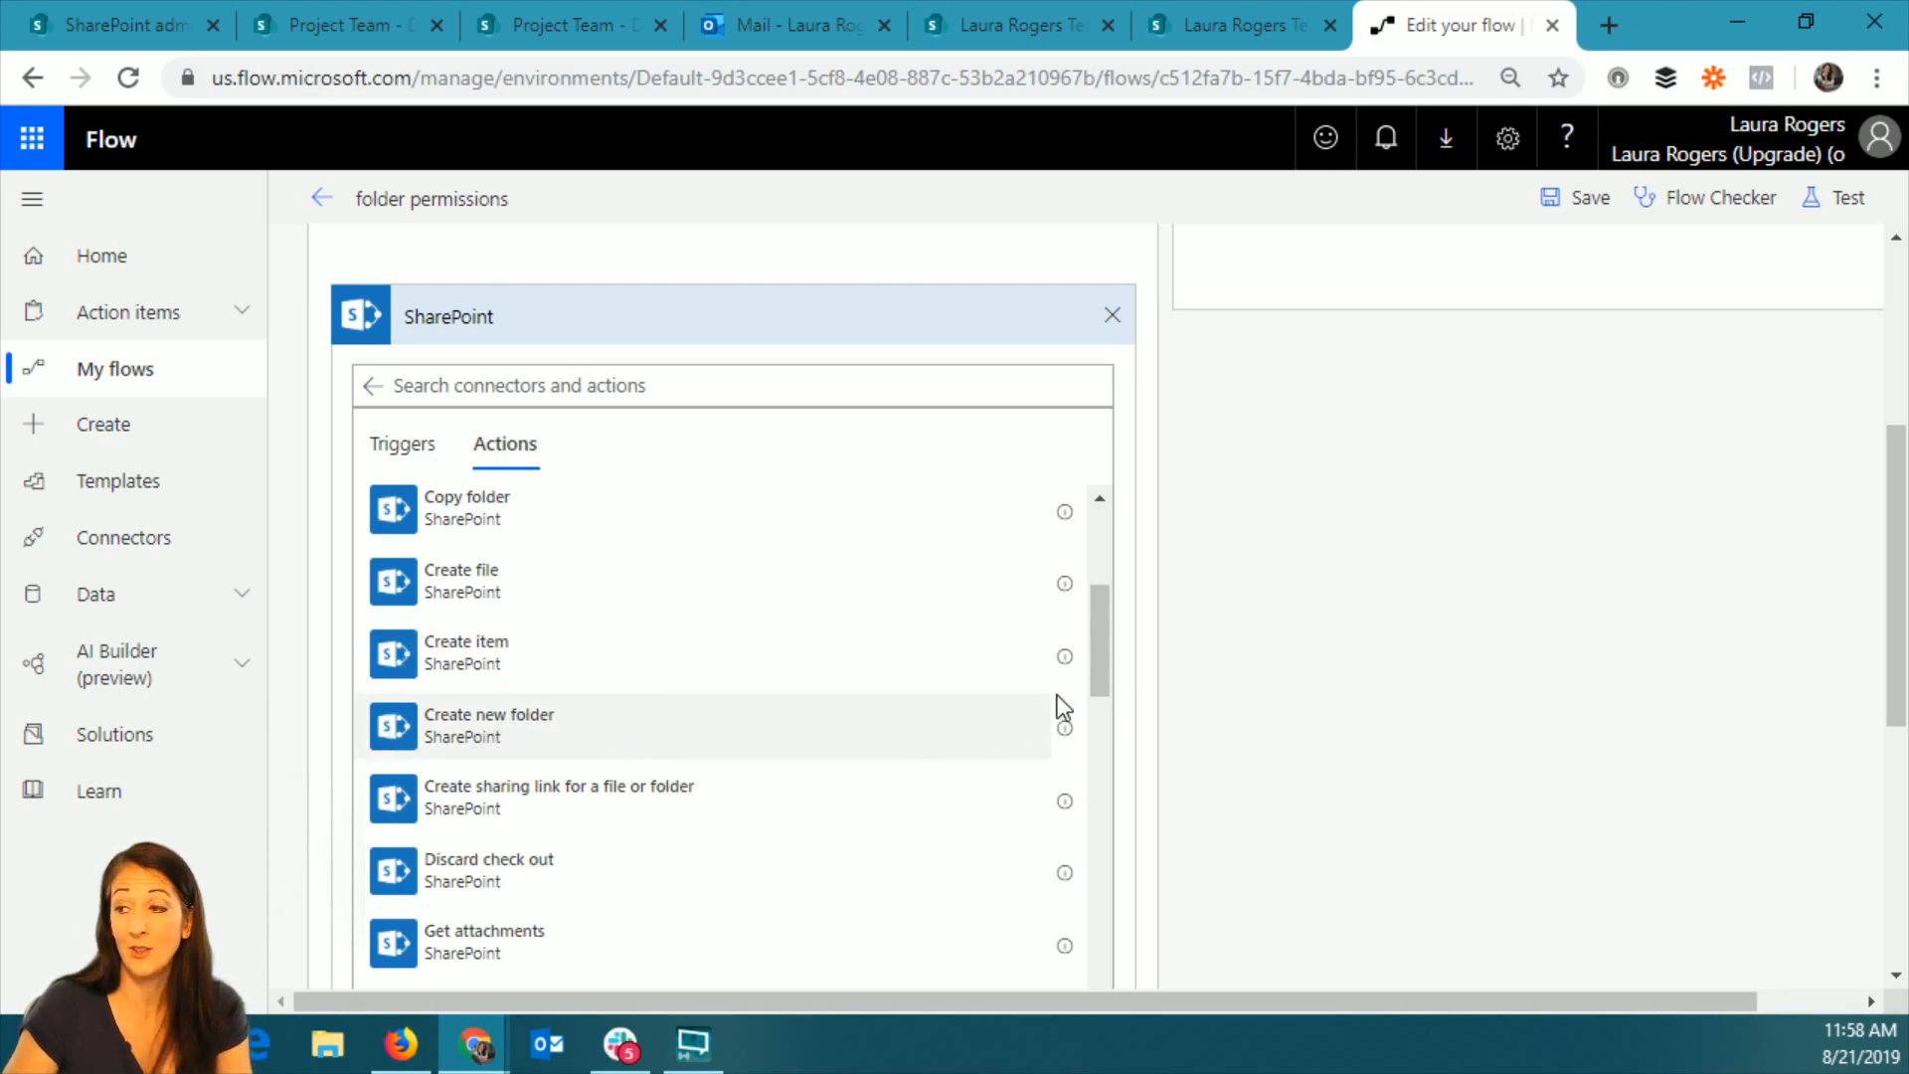
{"action": "left_click_drag", "start_coordinate": [1101, 665], "coordinate": [1107, 869]}
Filter the SharePoint actions by "folder" and add the Get folder metadata action.
{"action": "left_click", "coordinate": [729, 391]}
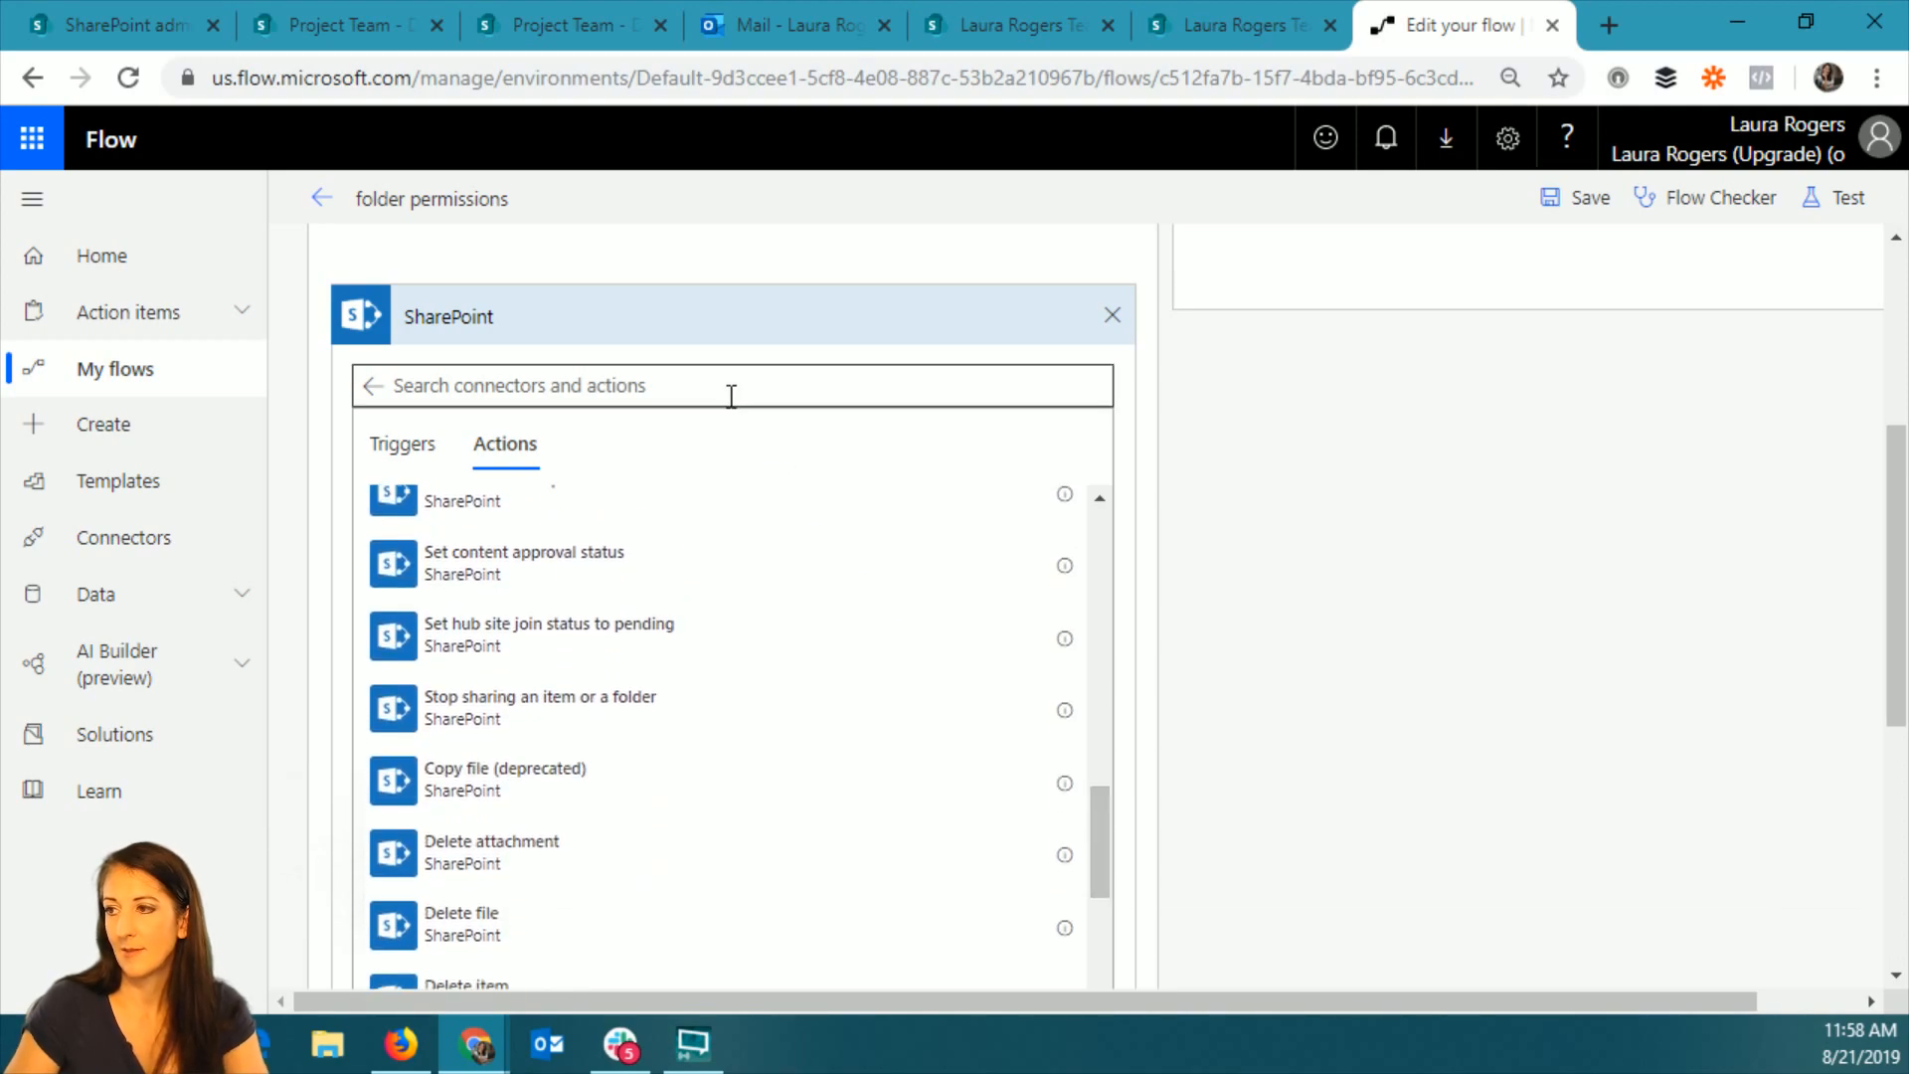
{"action": "type", "text": "folder"}
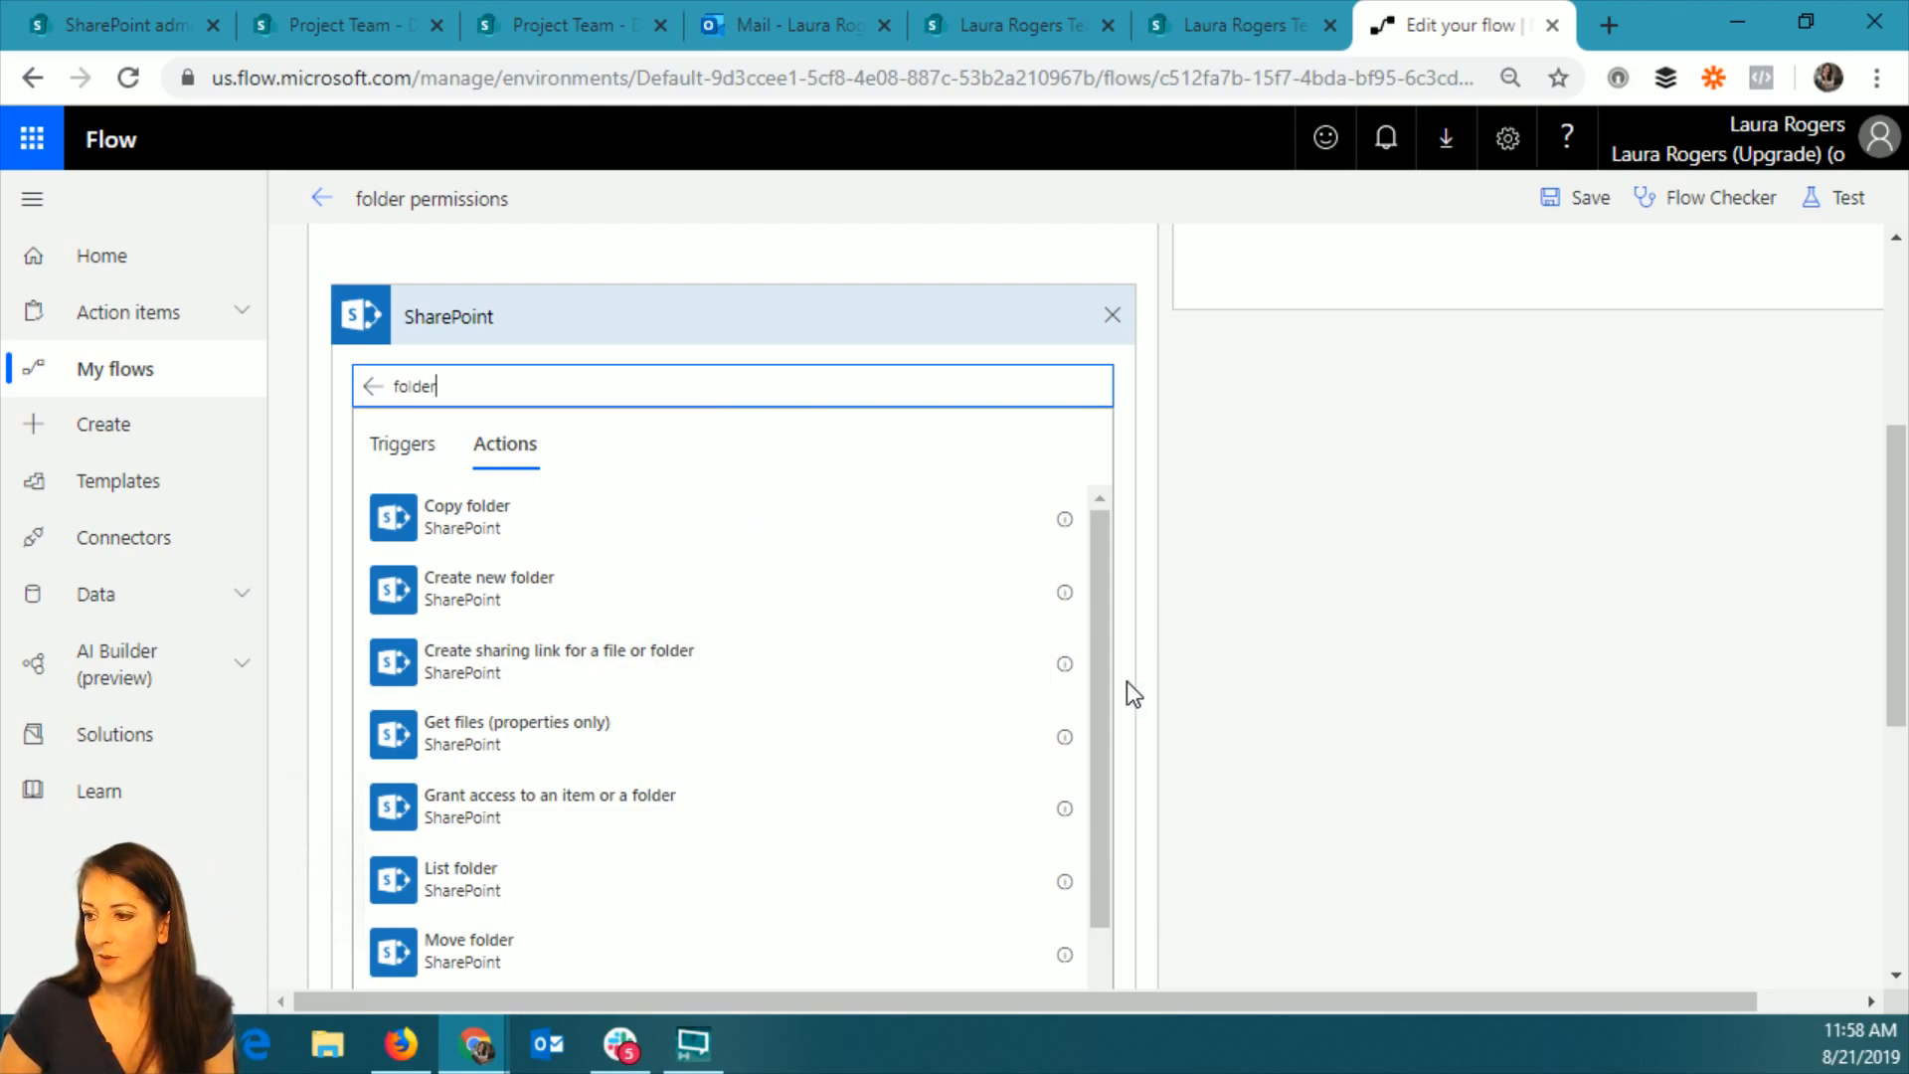
{"action": "scroll", "coordinate": [1126, 682], "scroll_direction": "down", "scroll_amount": 2}
{"action": "left_click_drag", "start_coordinate": [1106, 624], "coordinate": [1105, 818]}
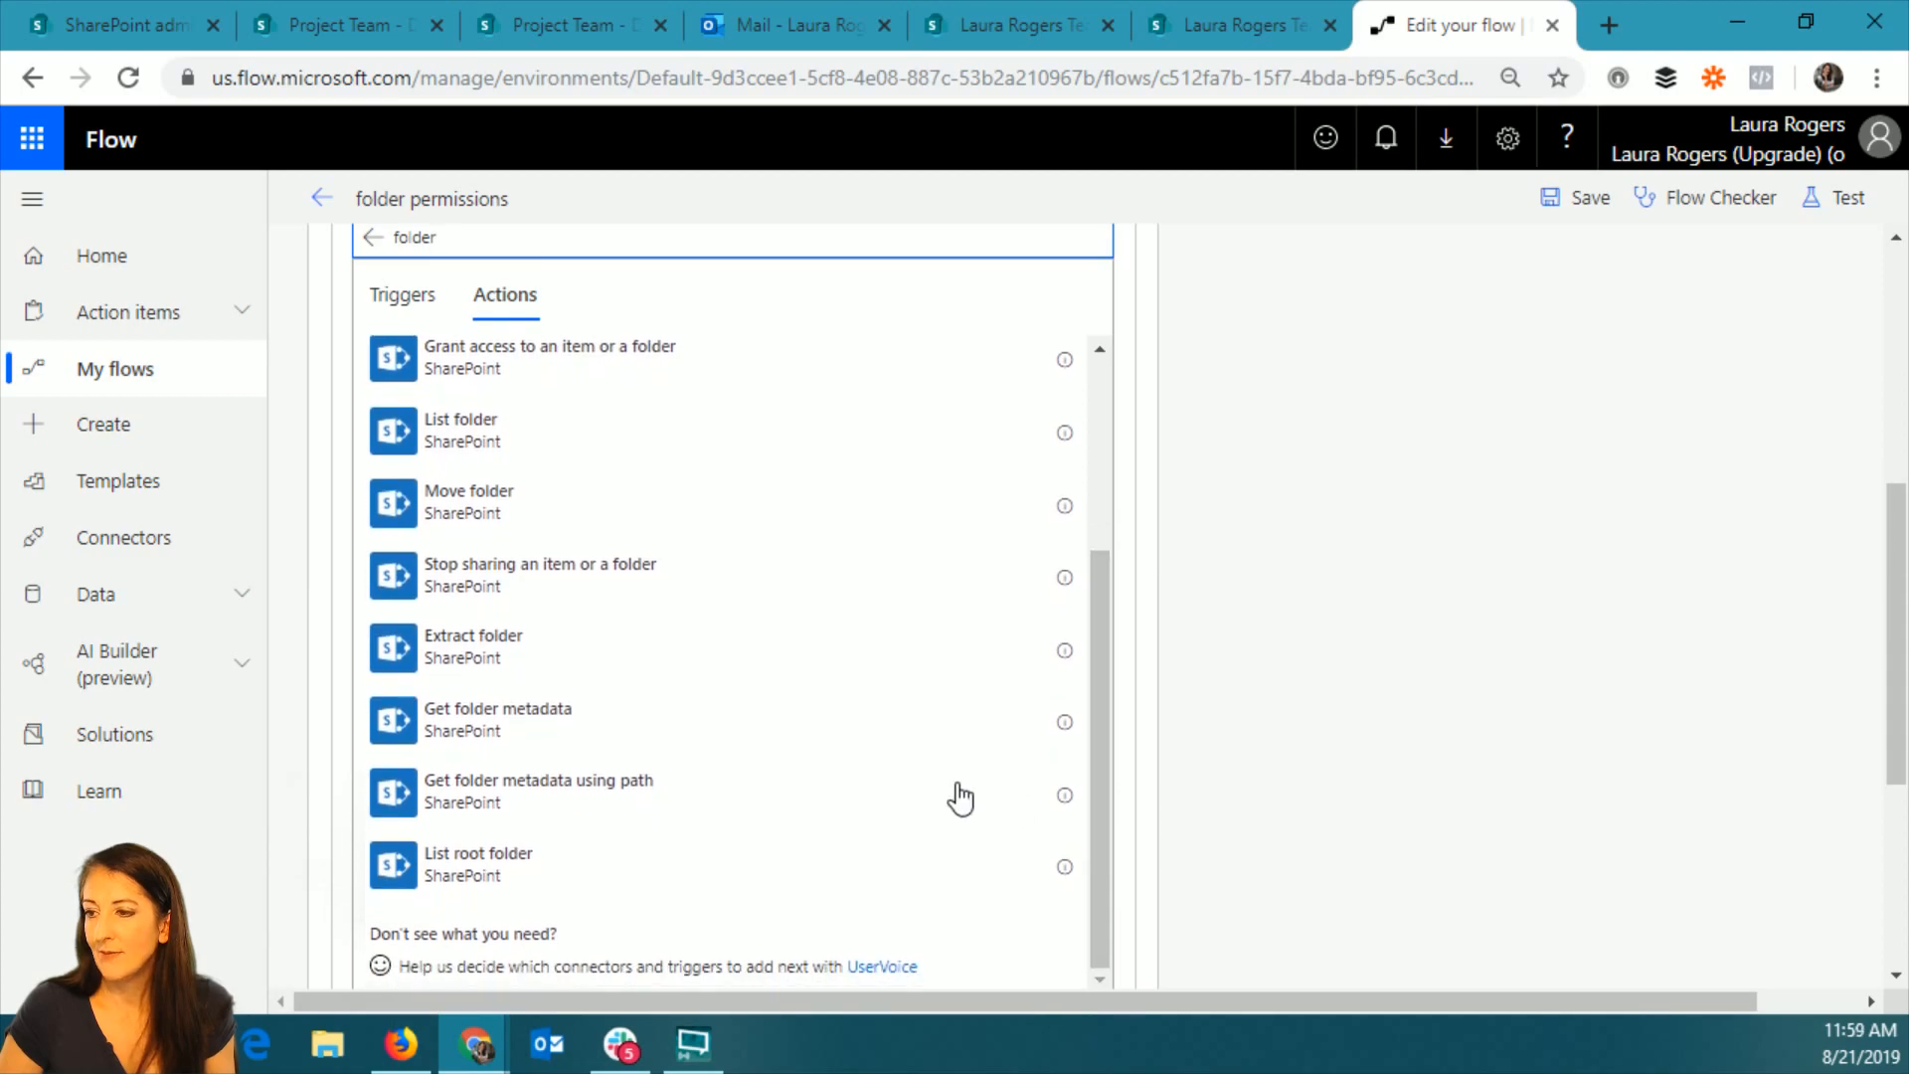
{"action": "left_click", "coordinate": [559, 735]}
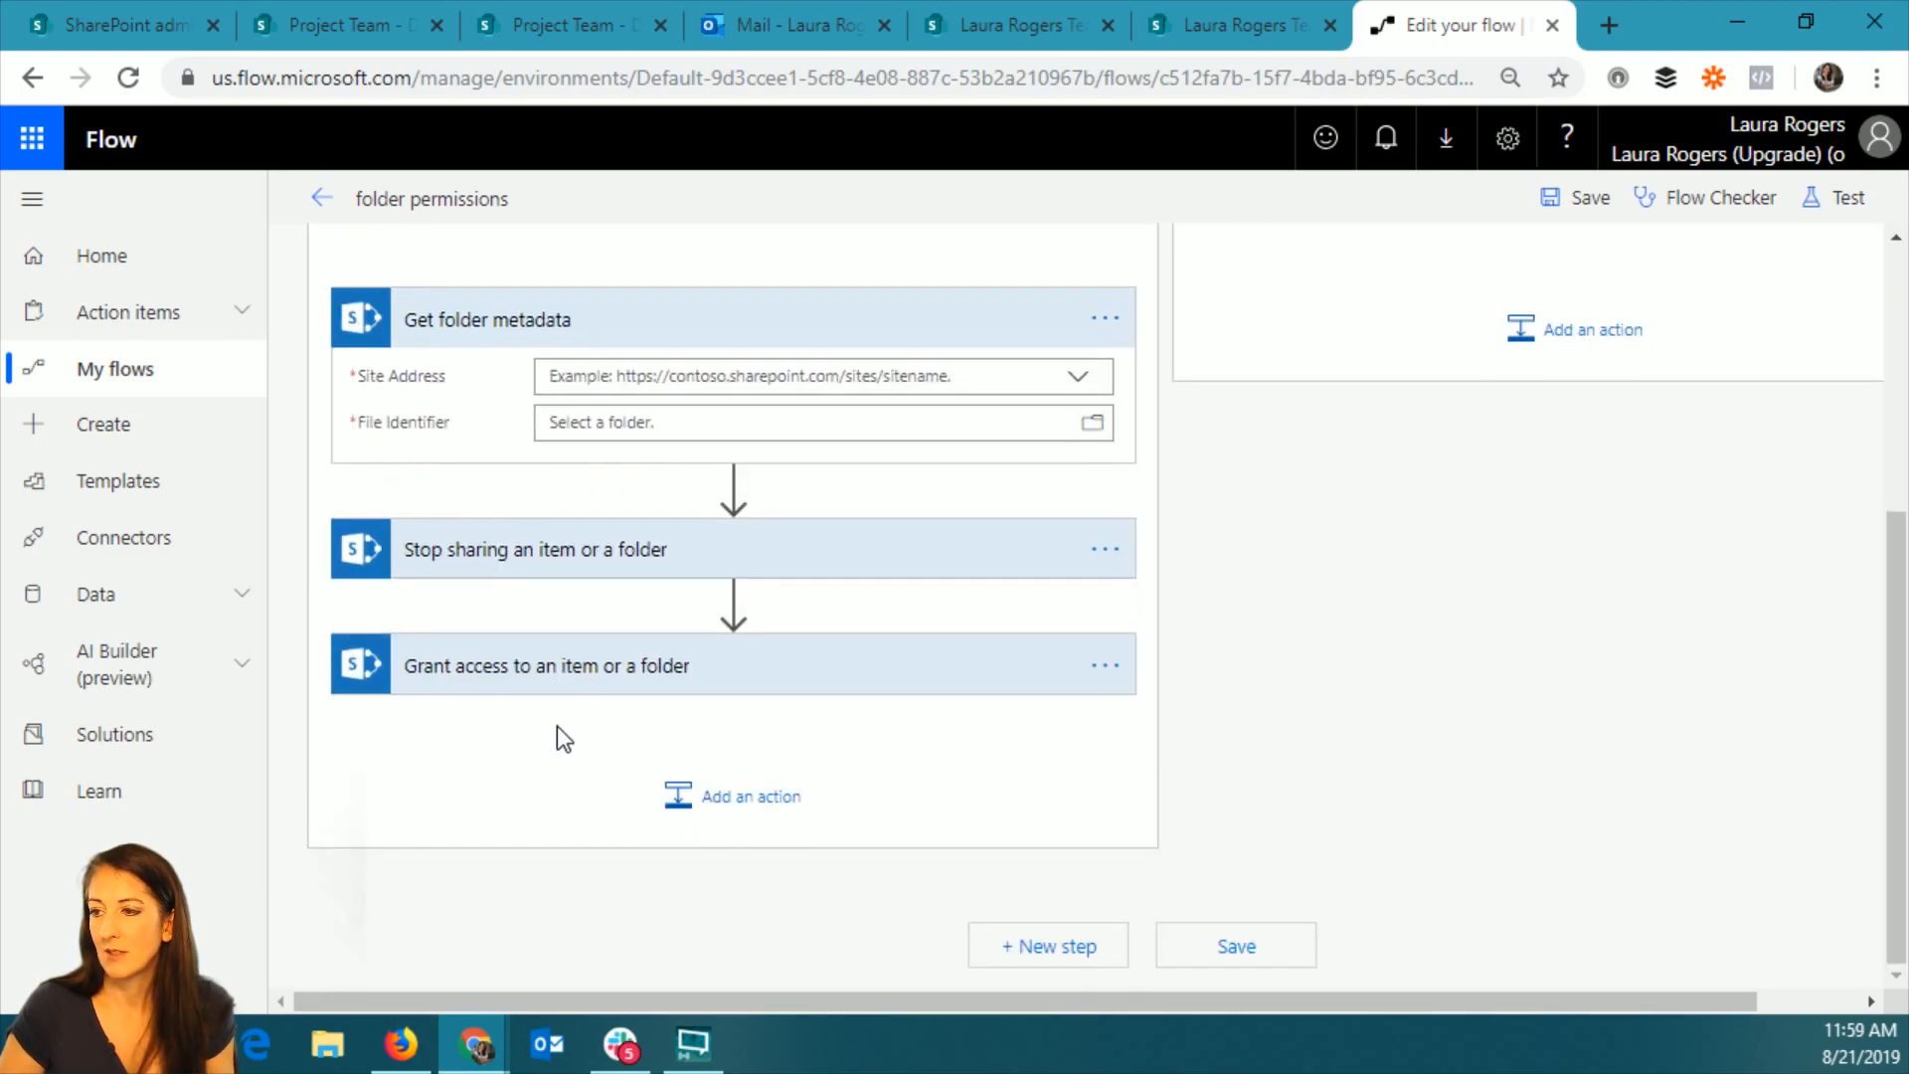
Set Get folder metadata's Site Address to the Project Team site and its File Identifier to the trigger's ID.
{"action": "left_click", "coordinate": [1076, 383]}
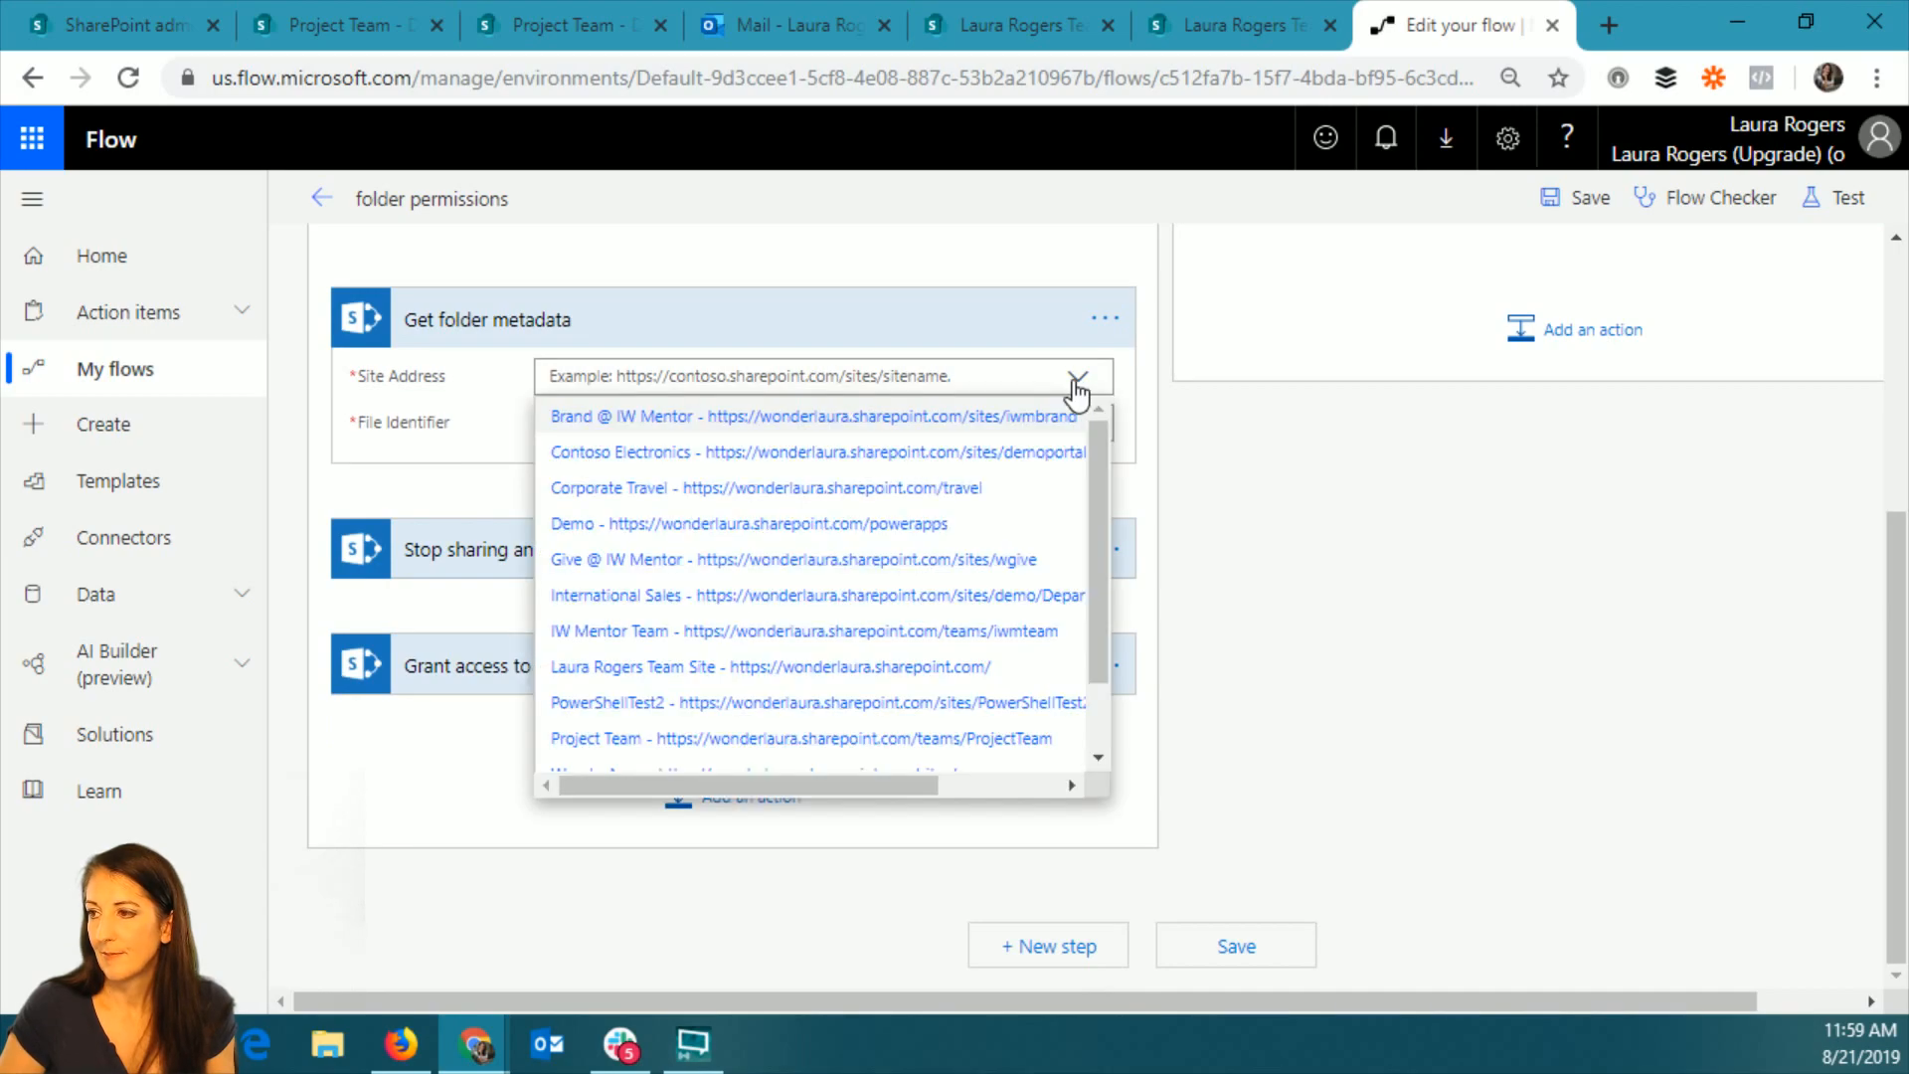
{"action": "left_click", "coordinate": [917, 741]}
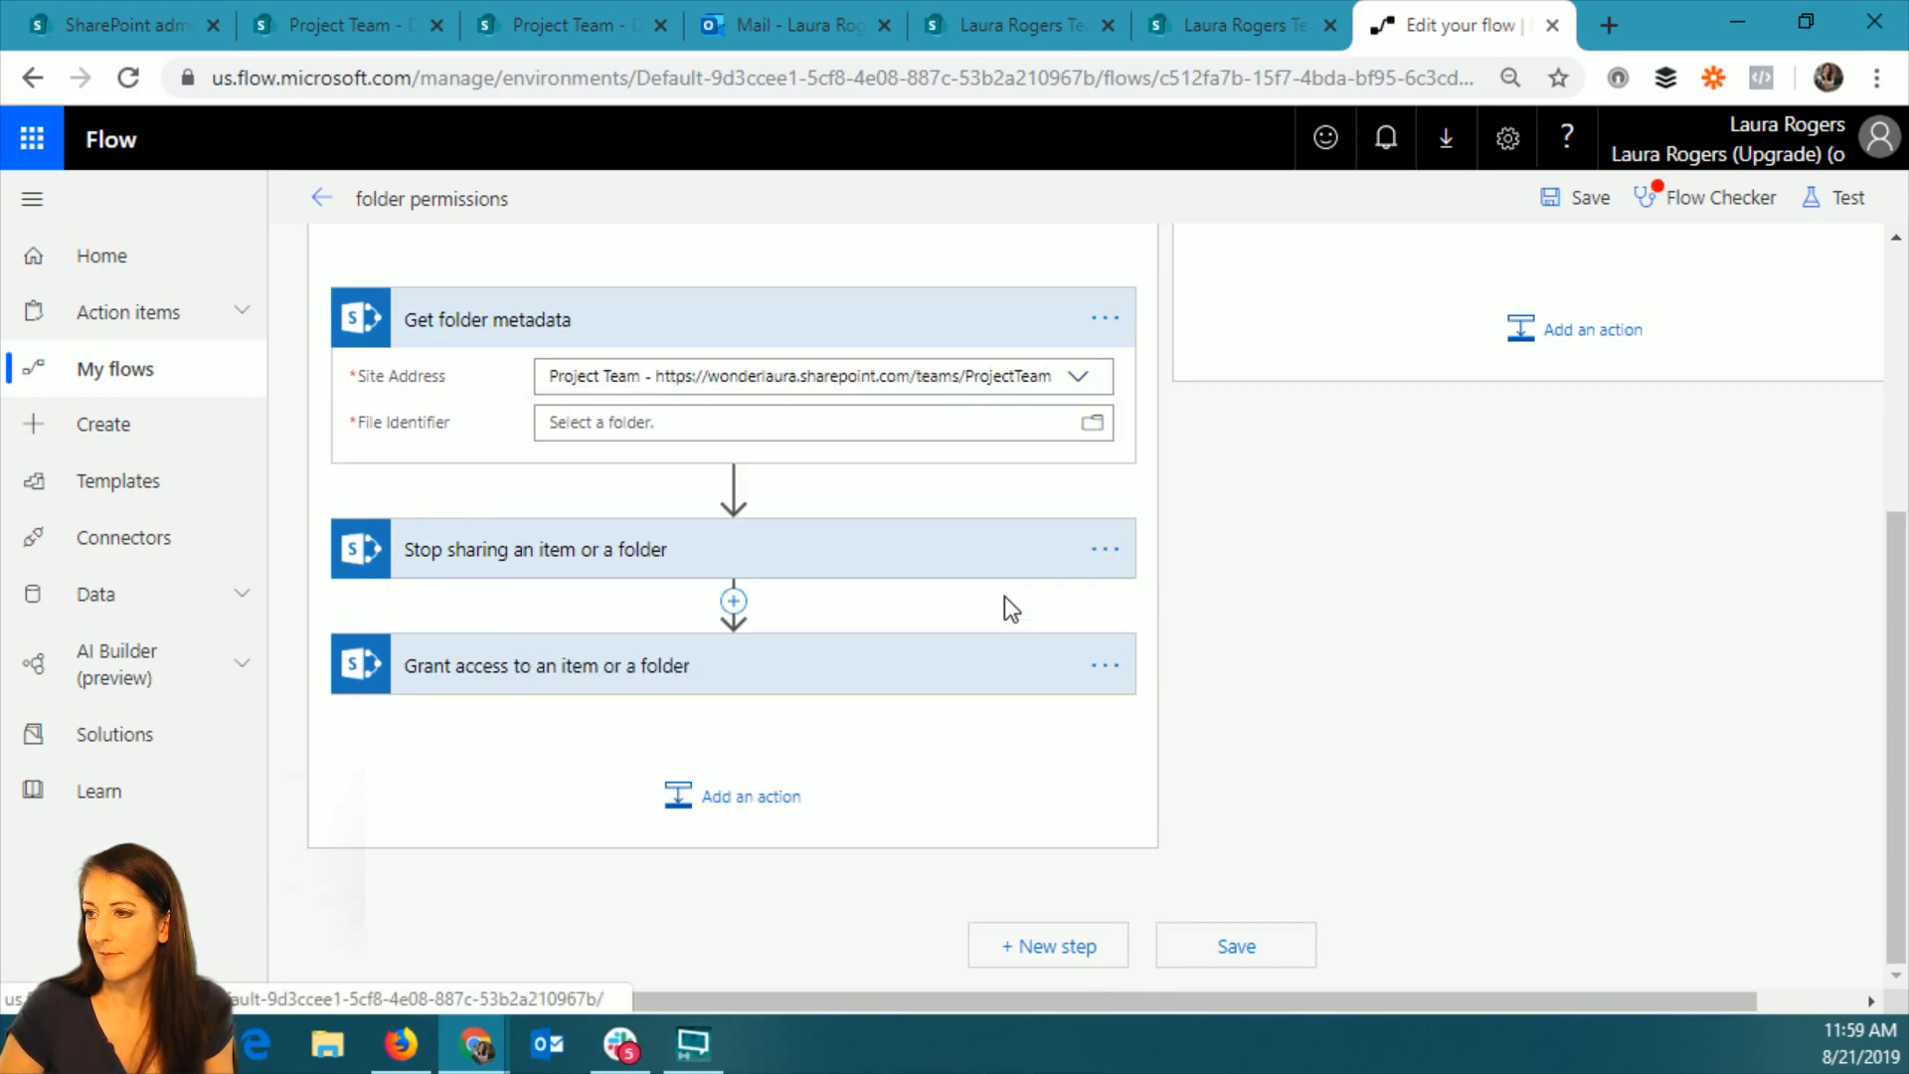
{"action": "left_click", "coordinate": [984, 422]}
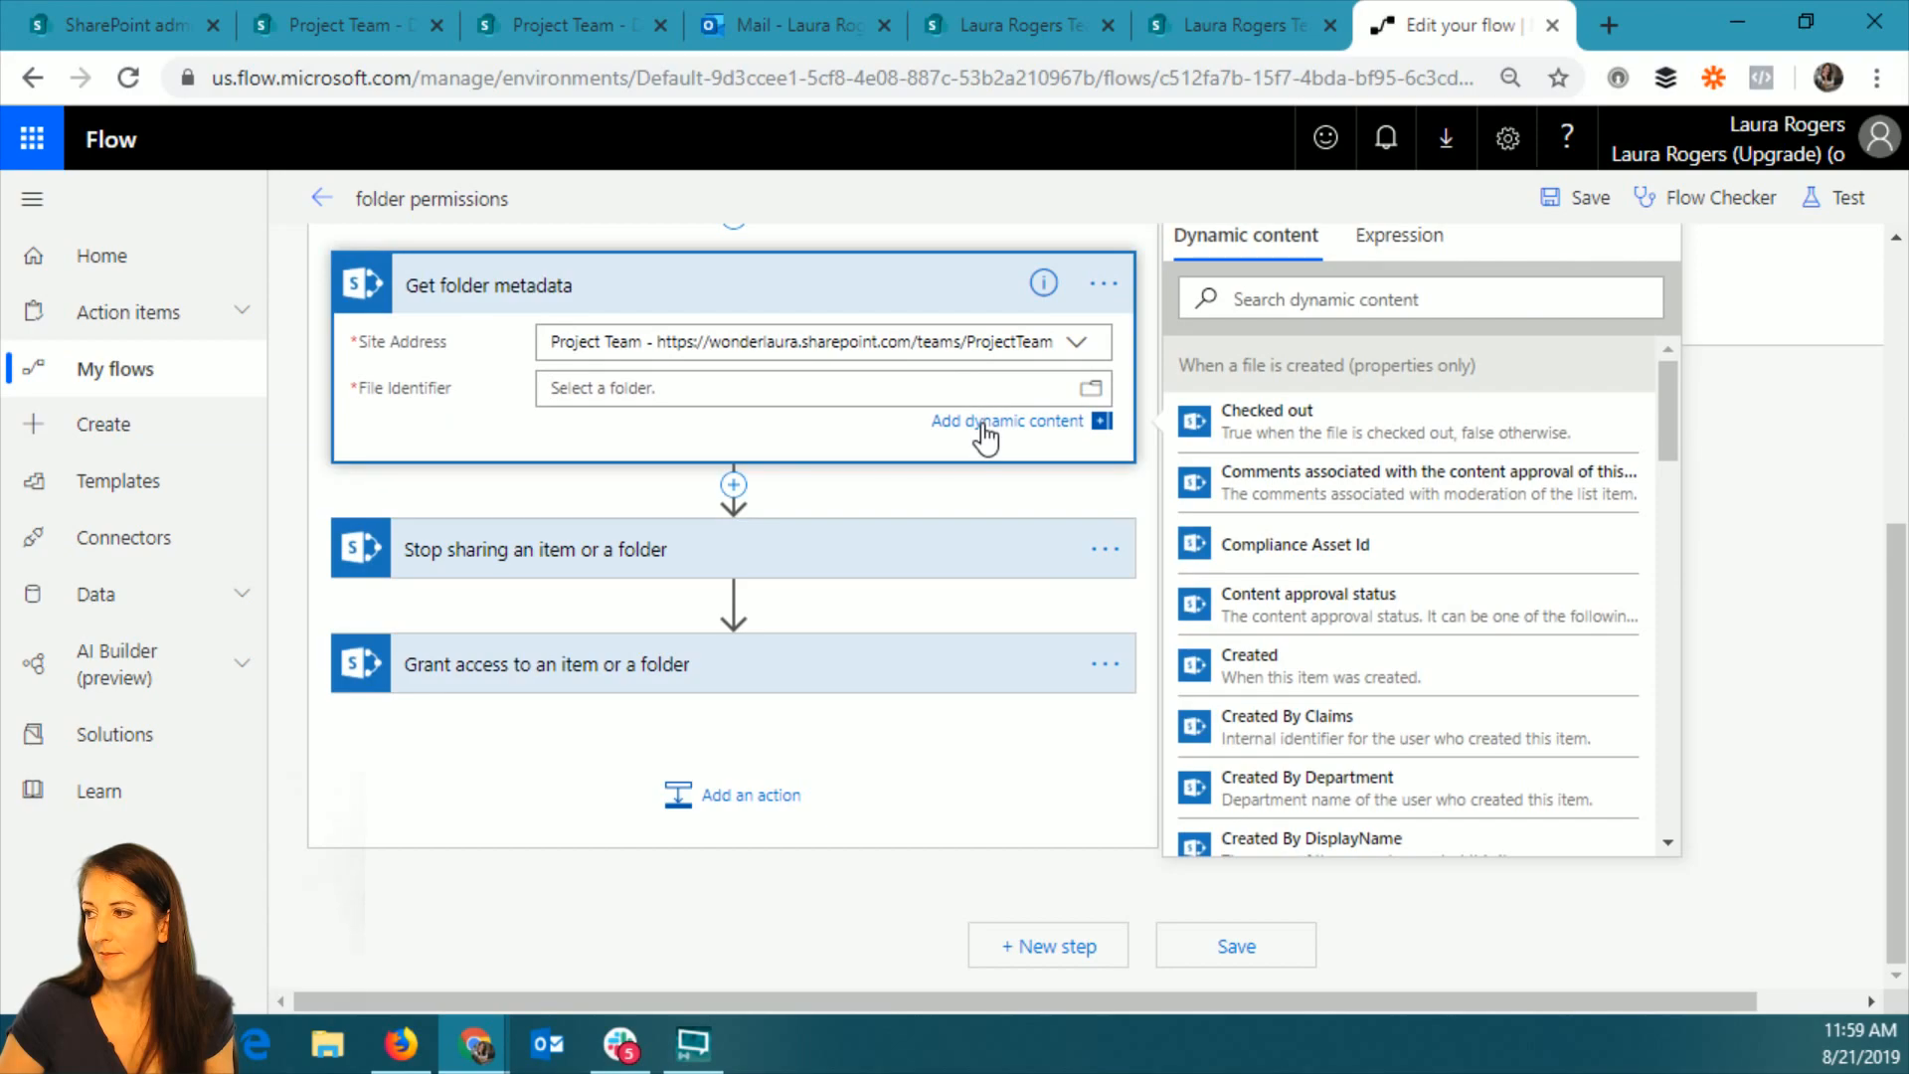
{"action": "left_click_drag", "start_coordinate": [1672, 394], "coordinate": [1667, 523]}
{"action": "left_click", "coordinate": [1243, 621]}
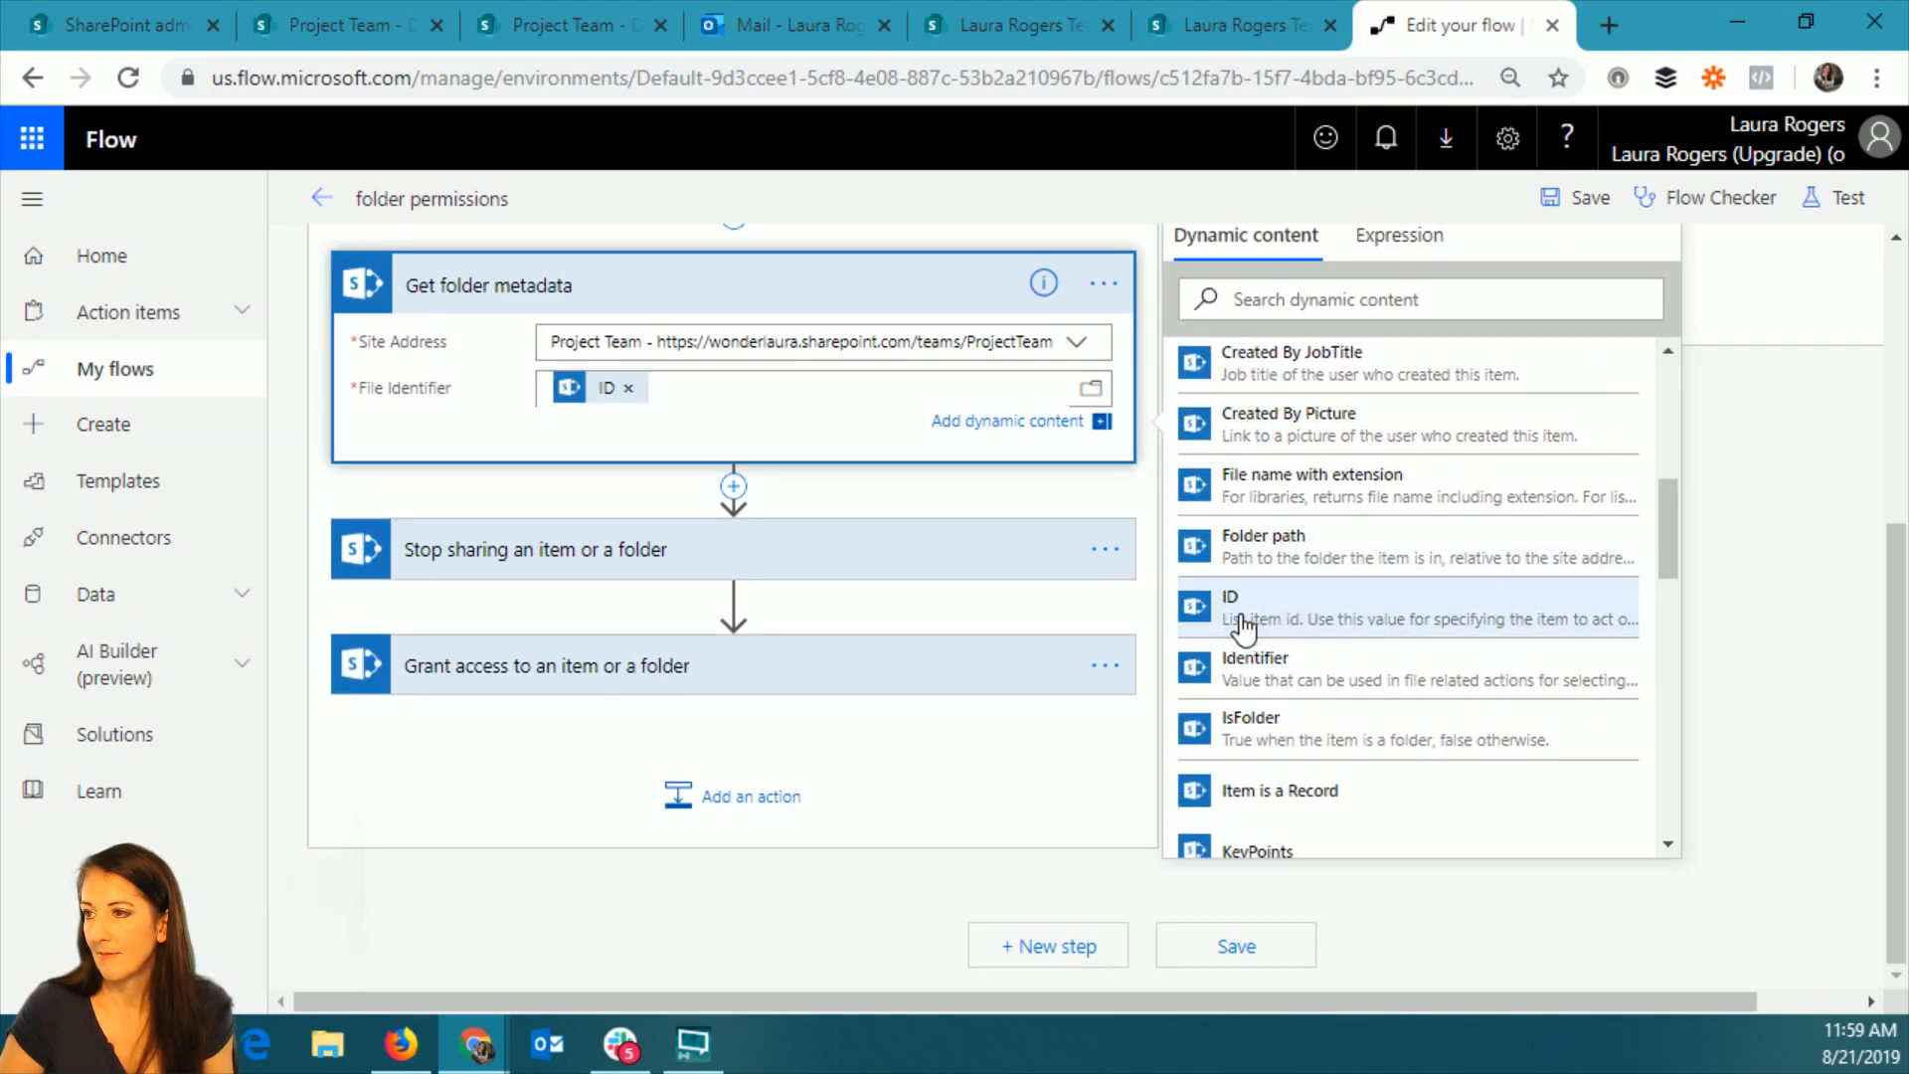
Replace the Id in the Stop sharing action with the ItemId from Get folder metadata.
{"action": "left_click", "coordinate": [875, 547]}
{"action": "left_click", "coordinate": [630, 672]}
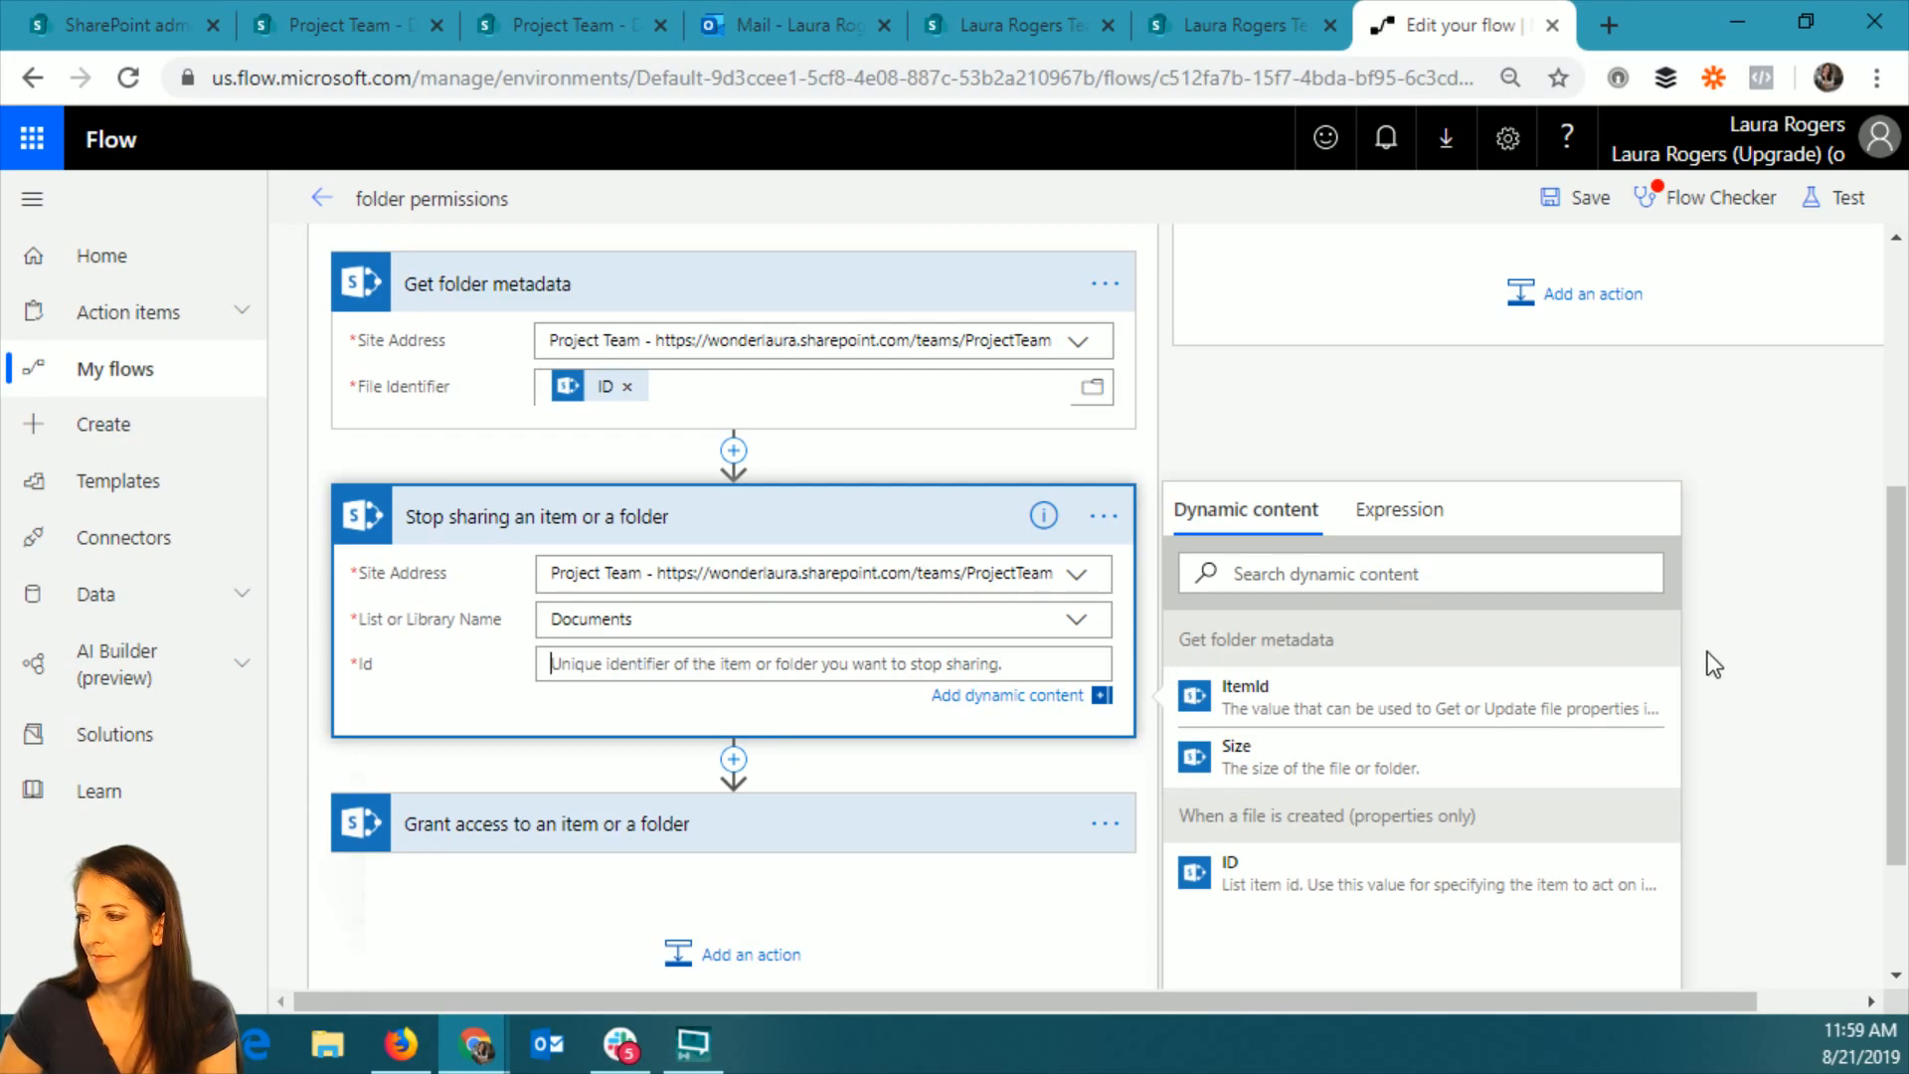
{"action": "left_click", "coordinate": [1245, 696]}
Replace the Id in the Grant access action with the ItemId from Get folder metadata.
{"action": "left_click", "coordinate": [741, 835]}
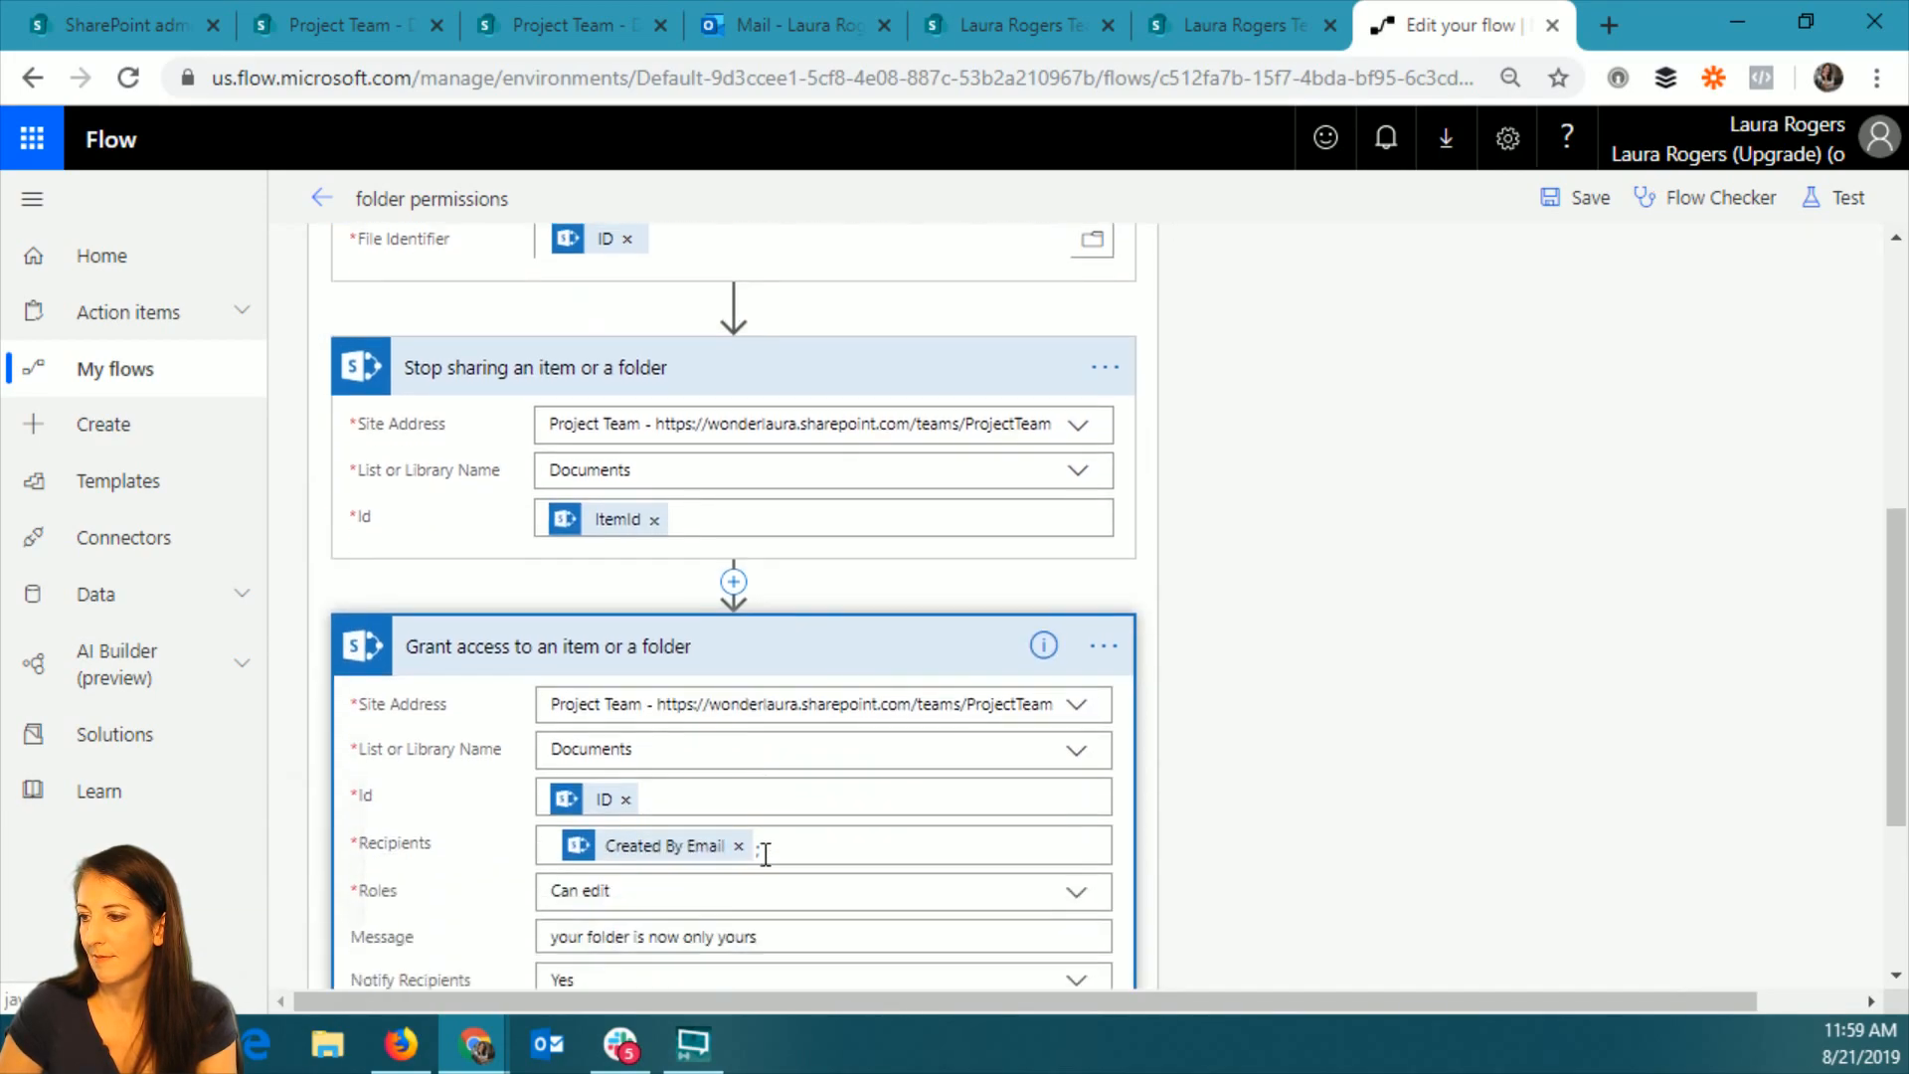
{"action": "left_click", "coordinate": [626, 648]}
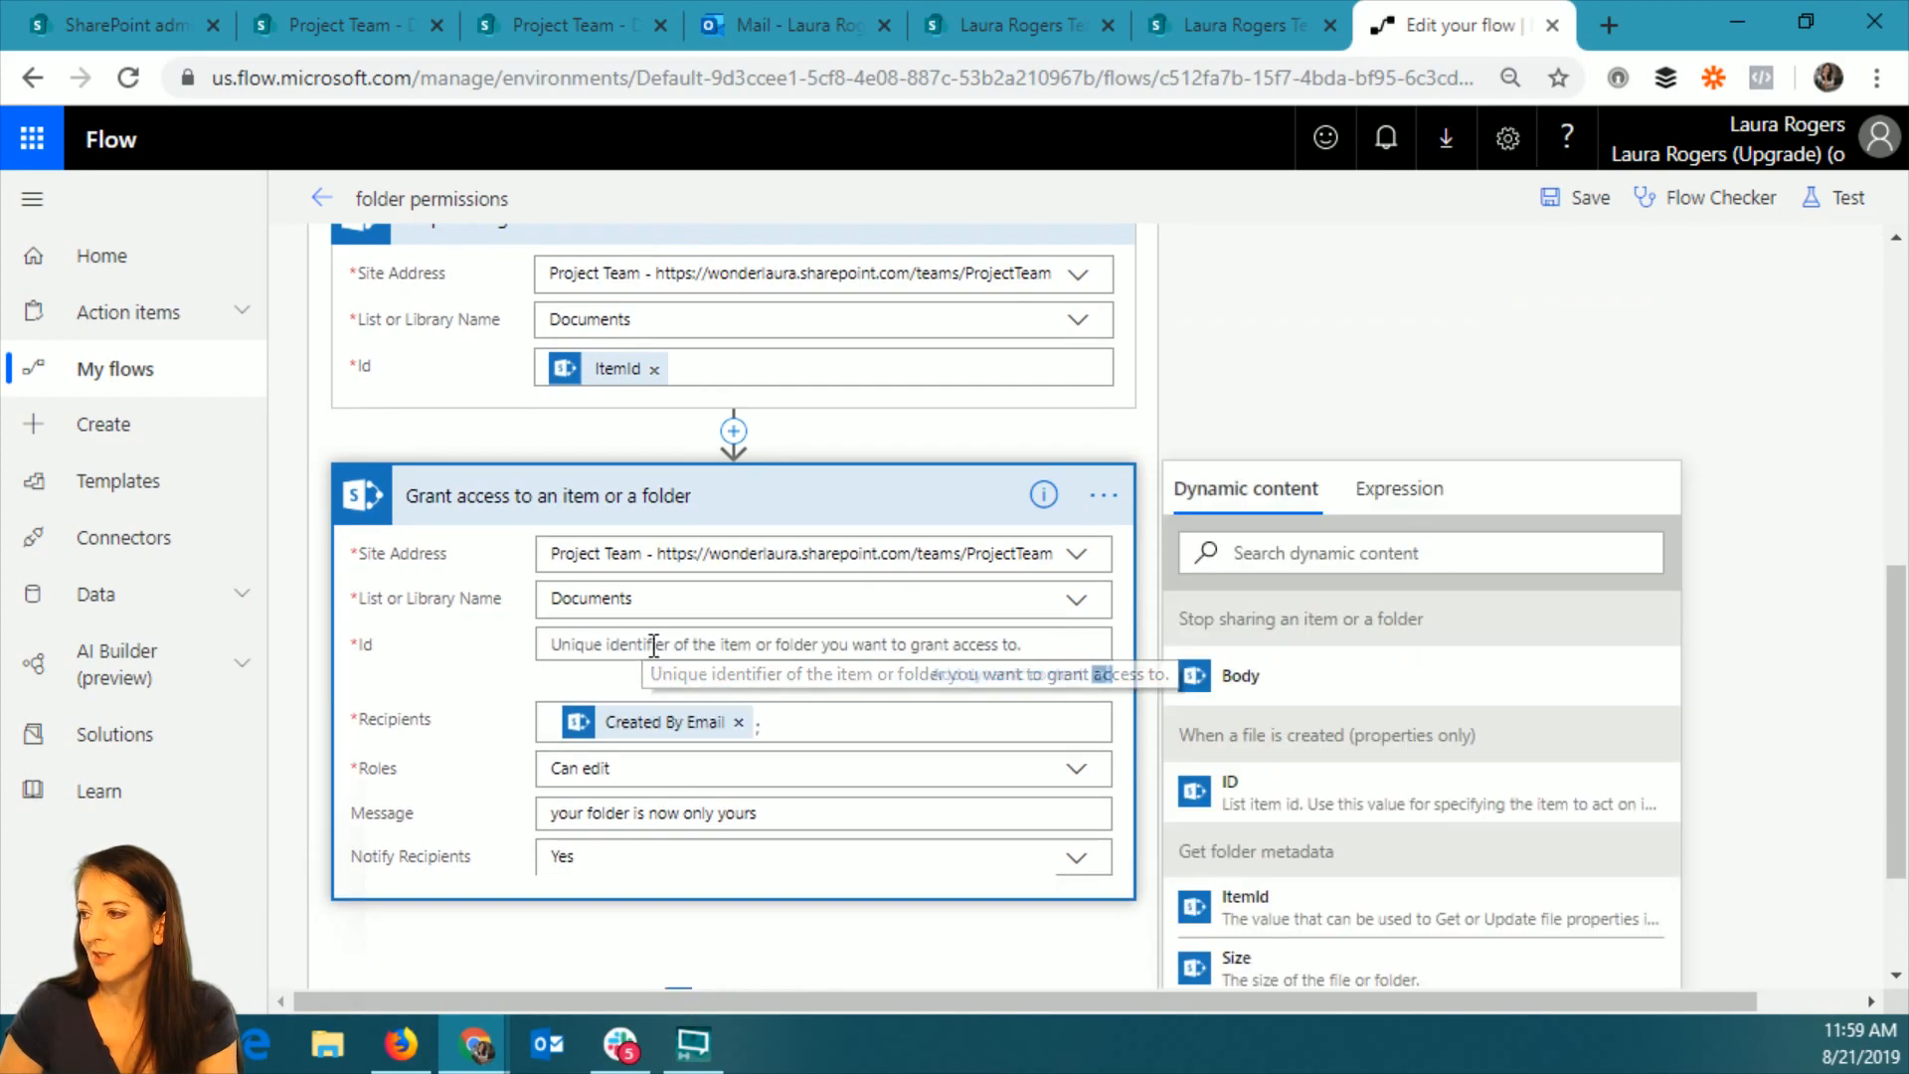
{"action": "left_click", "coordinate": [1329, 905]}
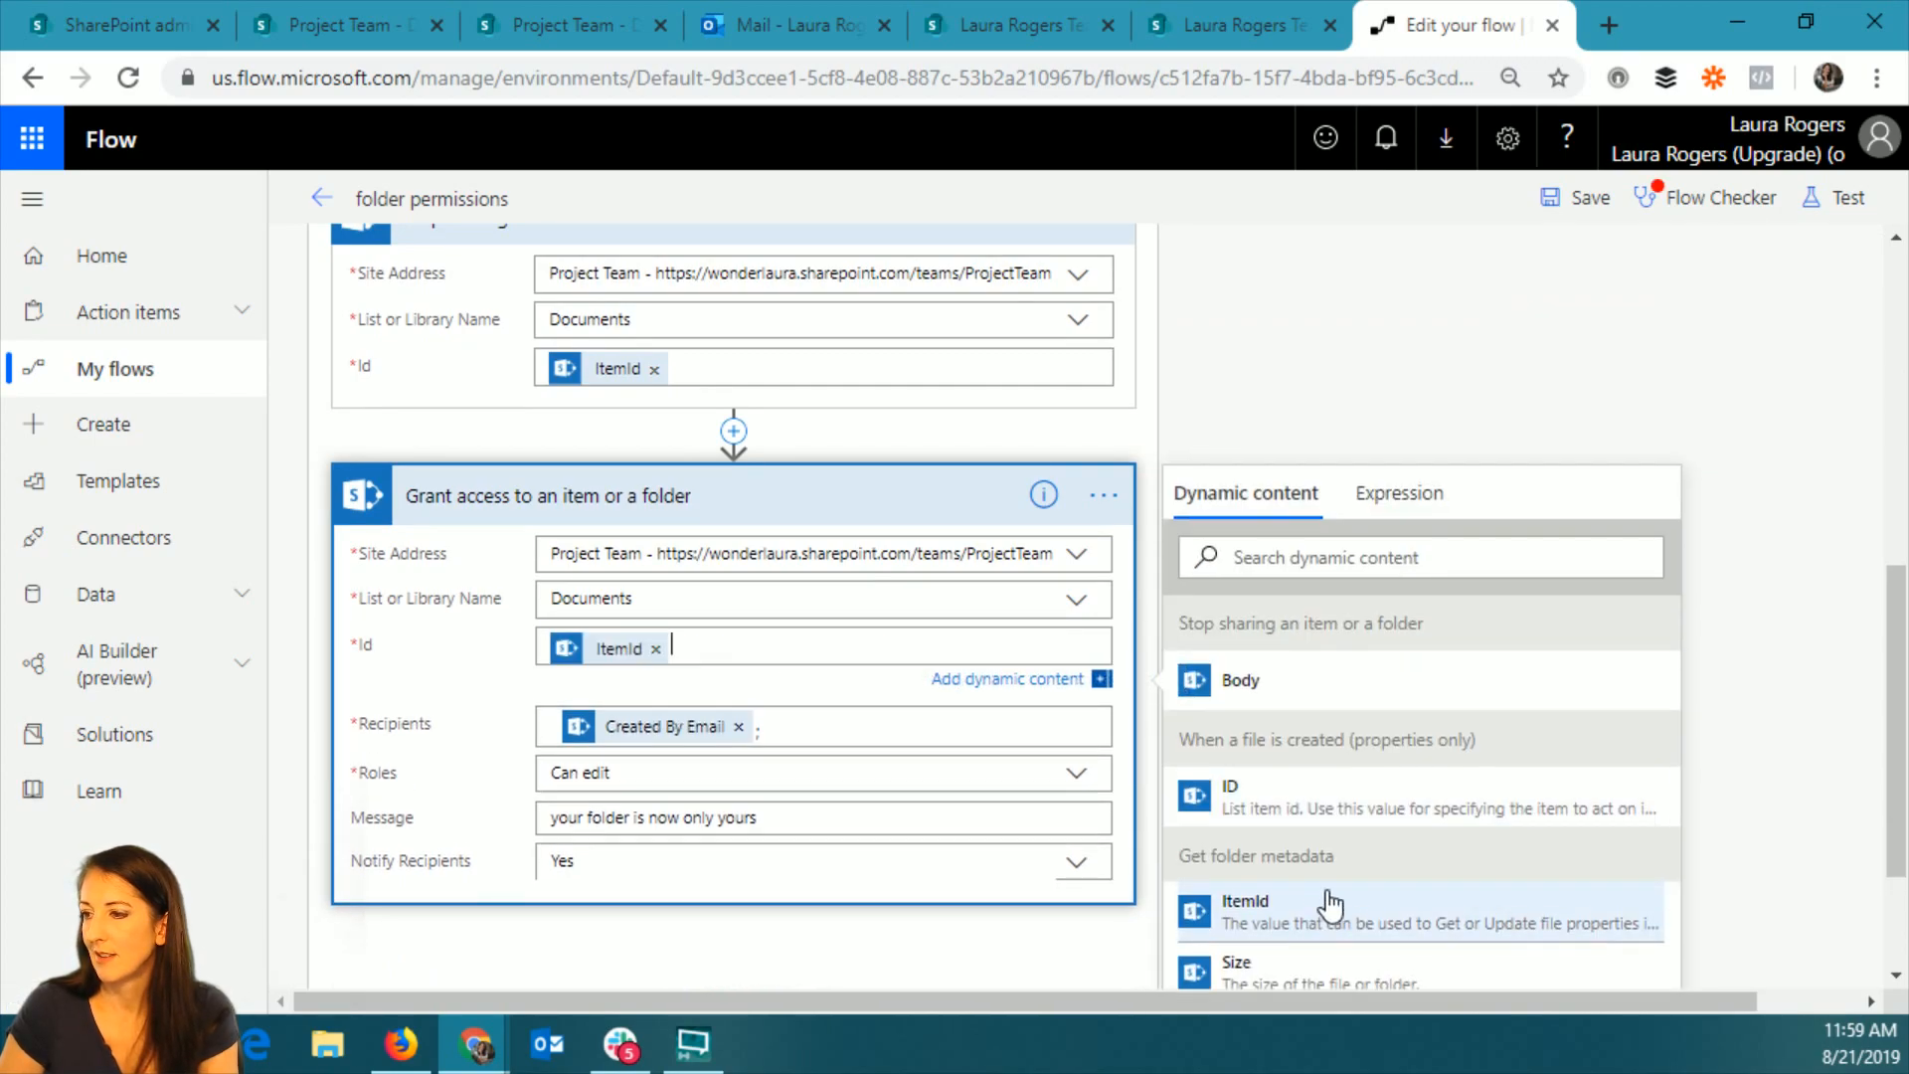
Save the flow and test it using the data from the previous failed run.
{"action": "left_click", "coordinate": [1578, 198]}
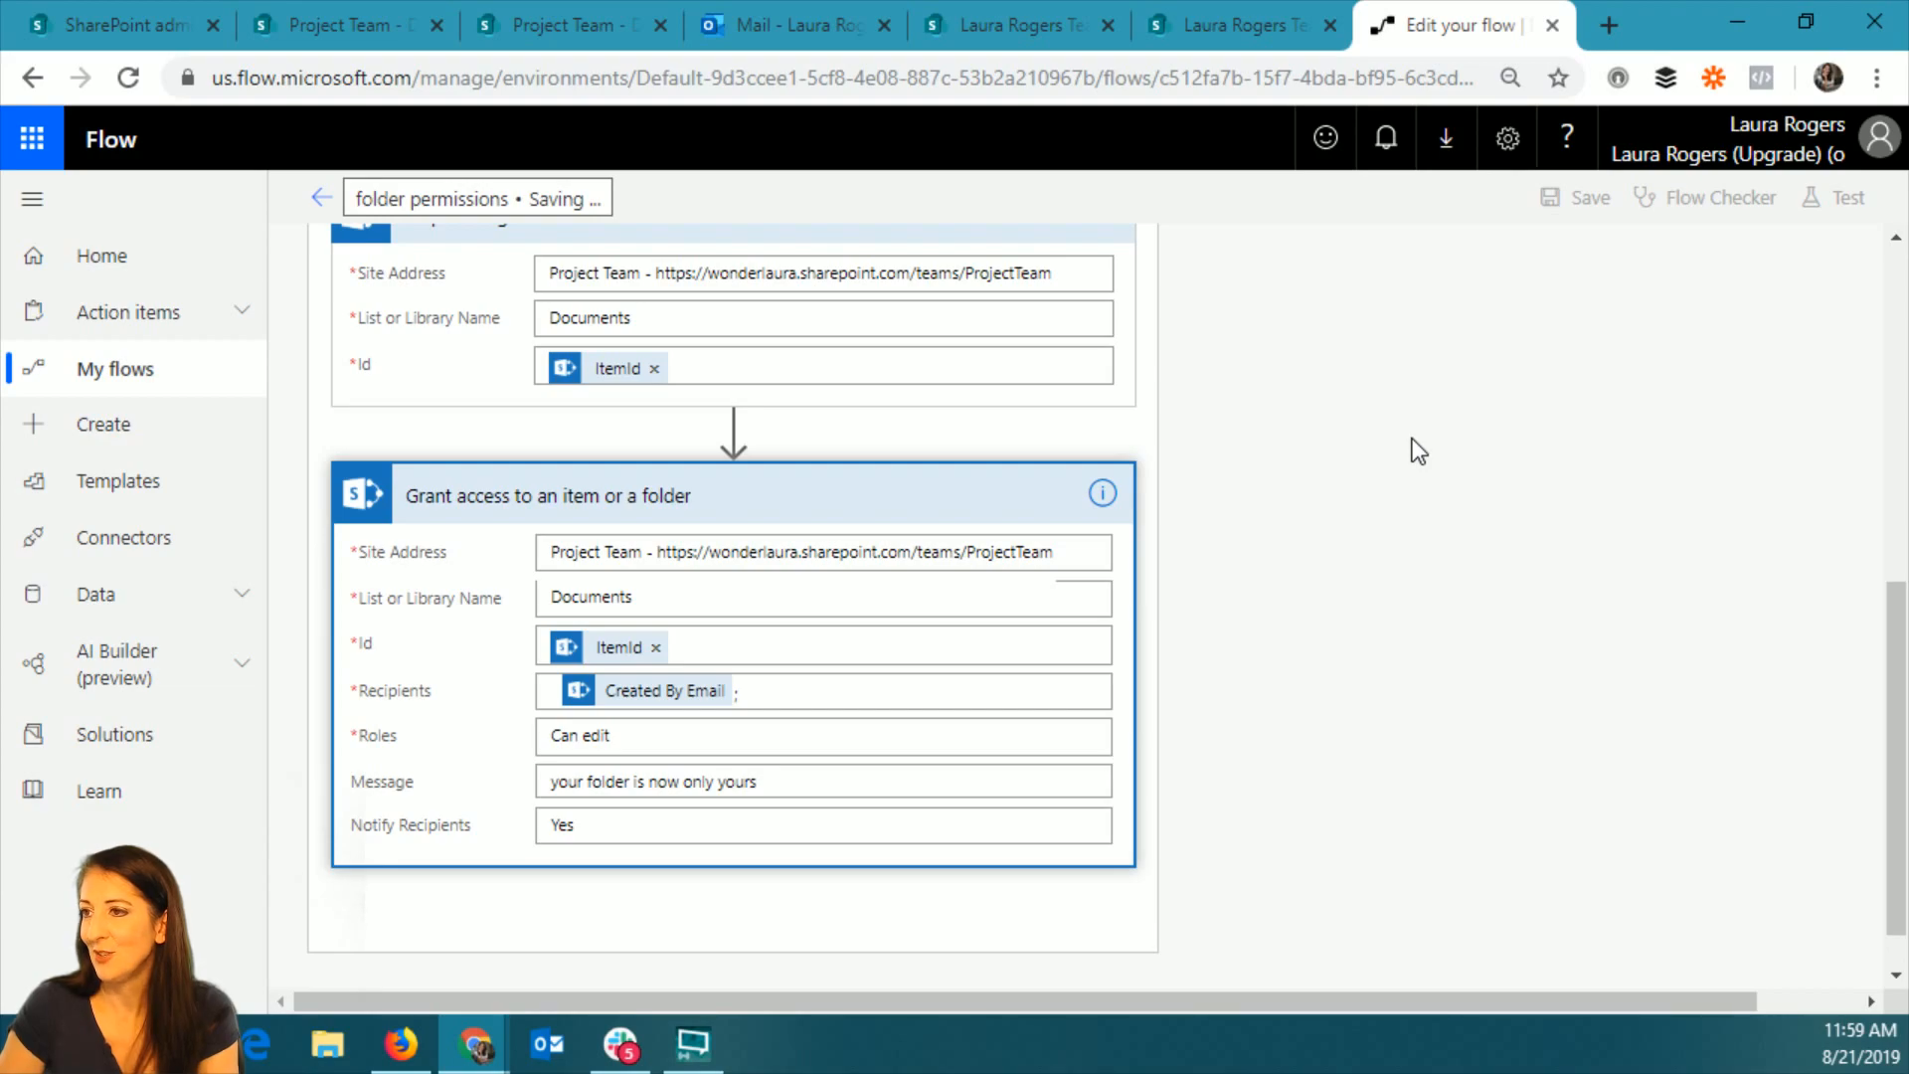
{"action": "left_click", "coordinate": [1839, 197]}
{"action": "left_click", "coordinate": [1497, 380]}
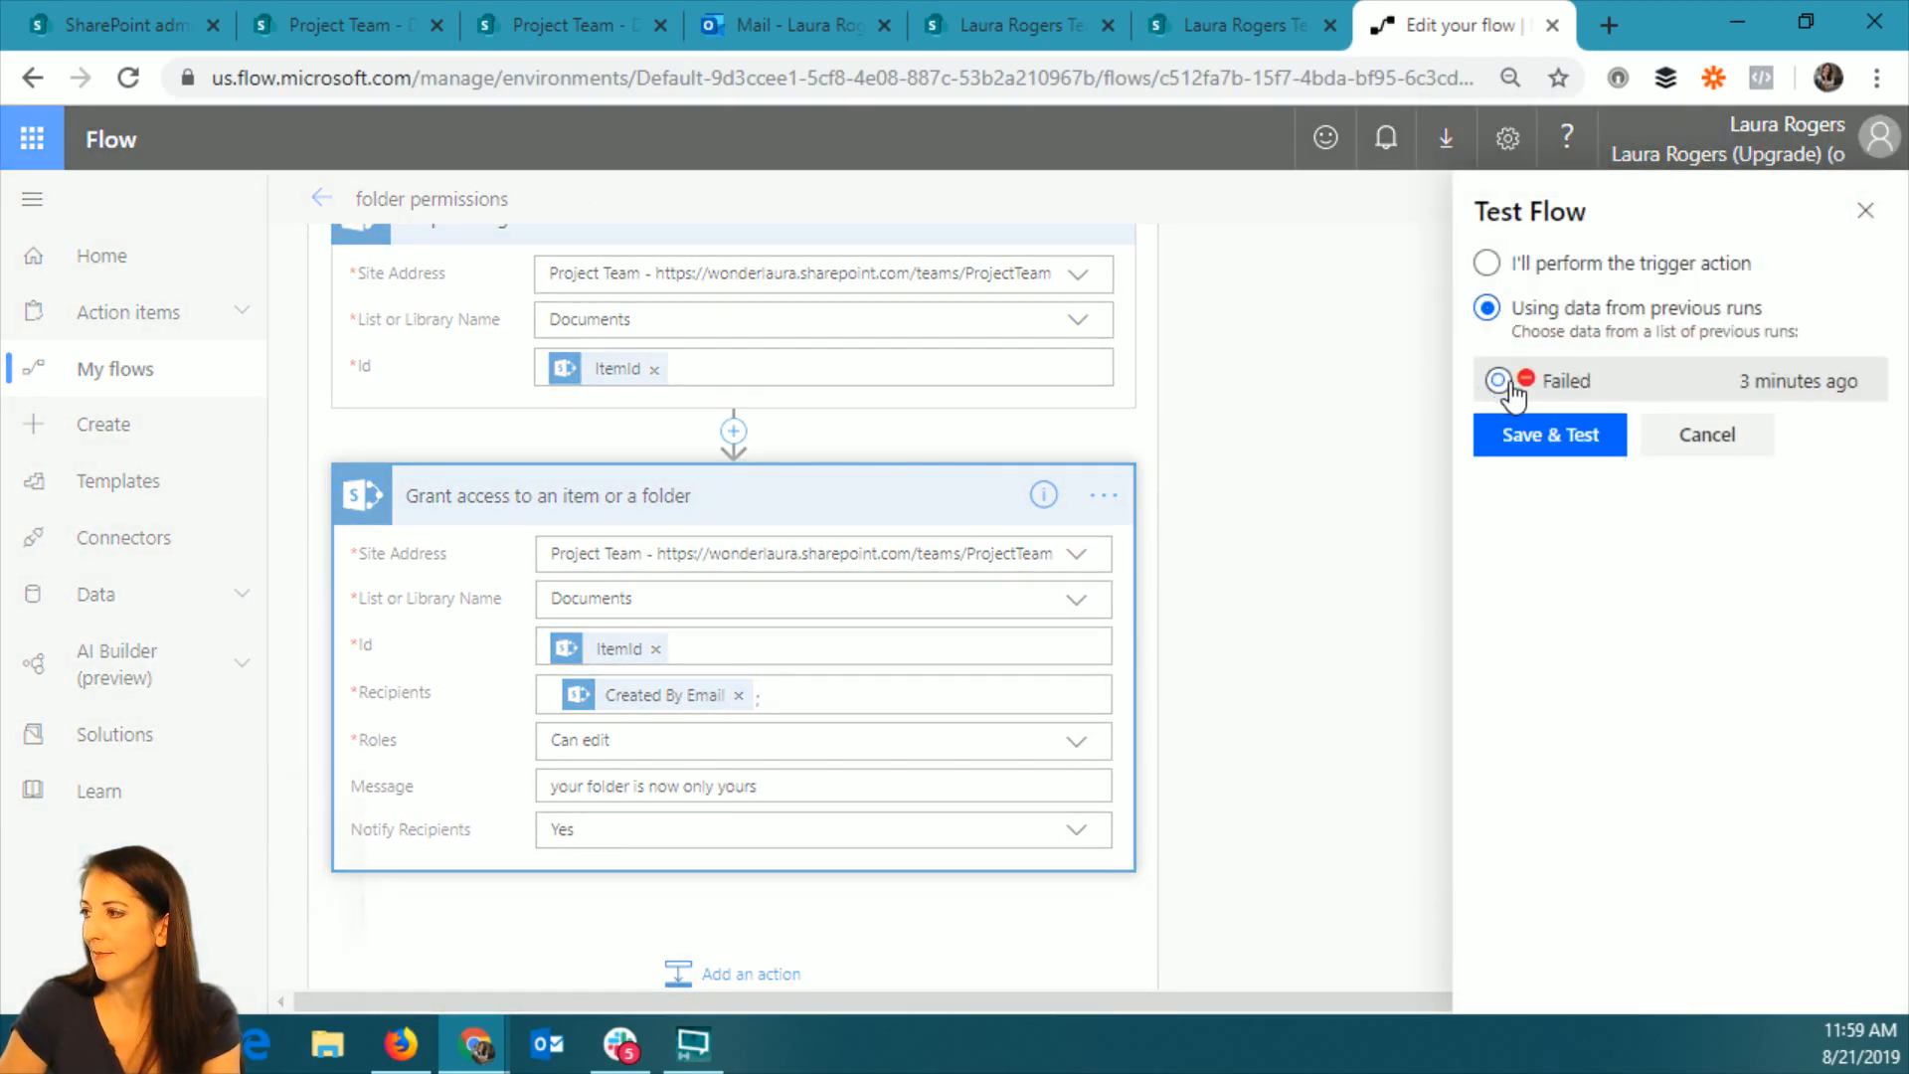
{"action": "left_click", "coordinate": [1550, 435]}
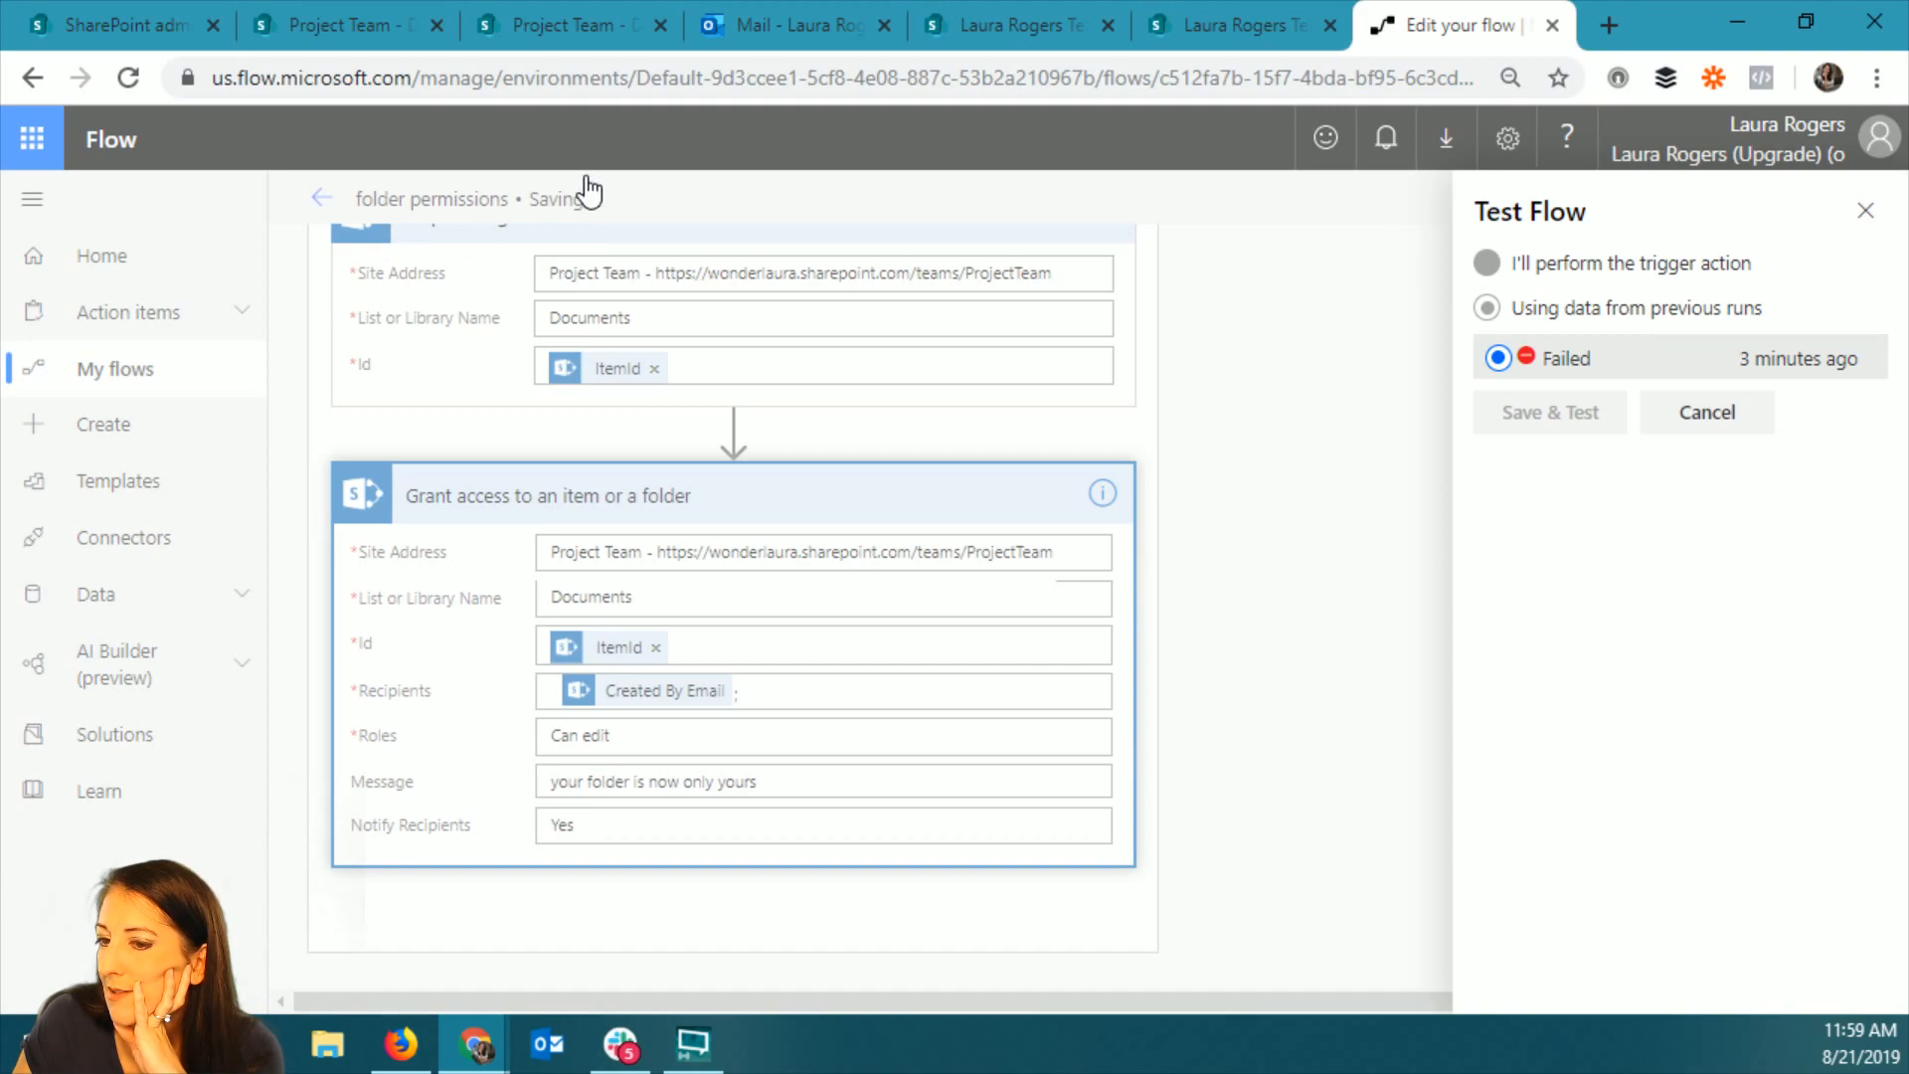
{"action": "left_click", "coordinate": [1865, 210]}
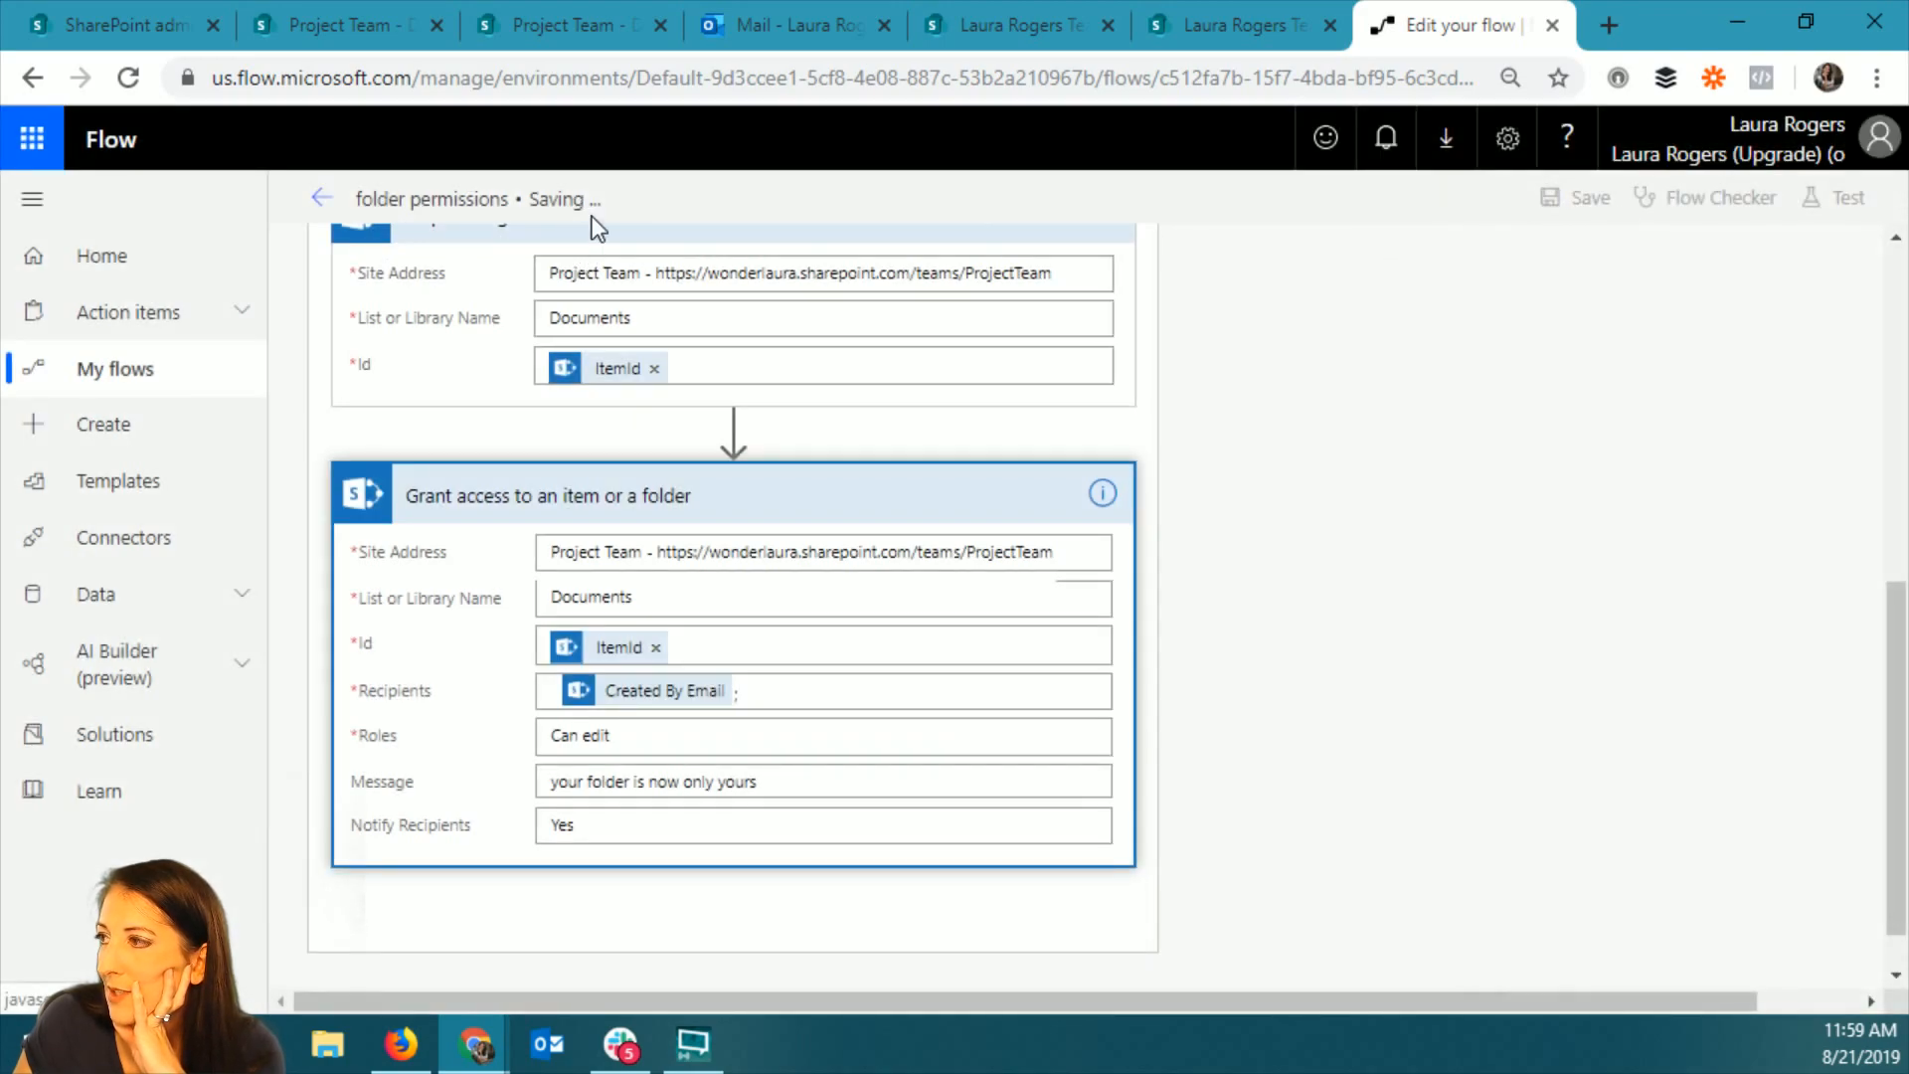
{"action": "left_click", "coordinate": [322, 197]}
{"action": "left_click", "coordinate": [1225, 343]}
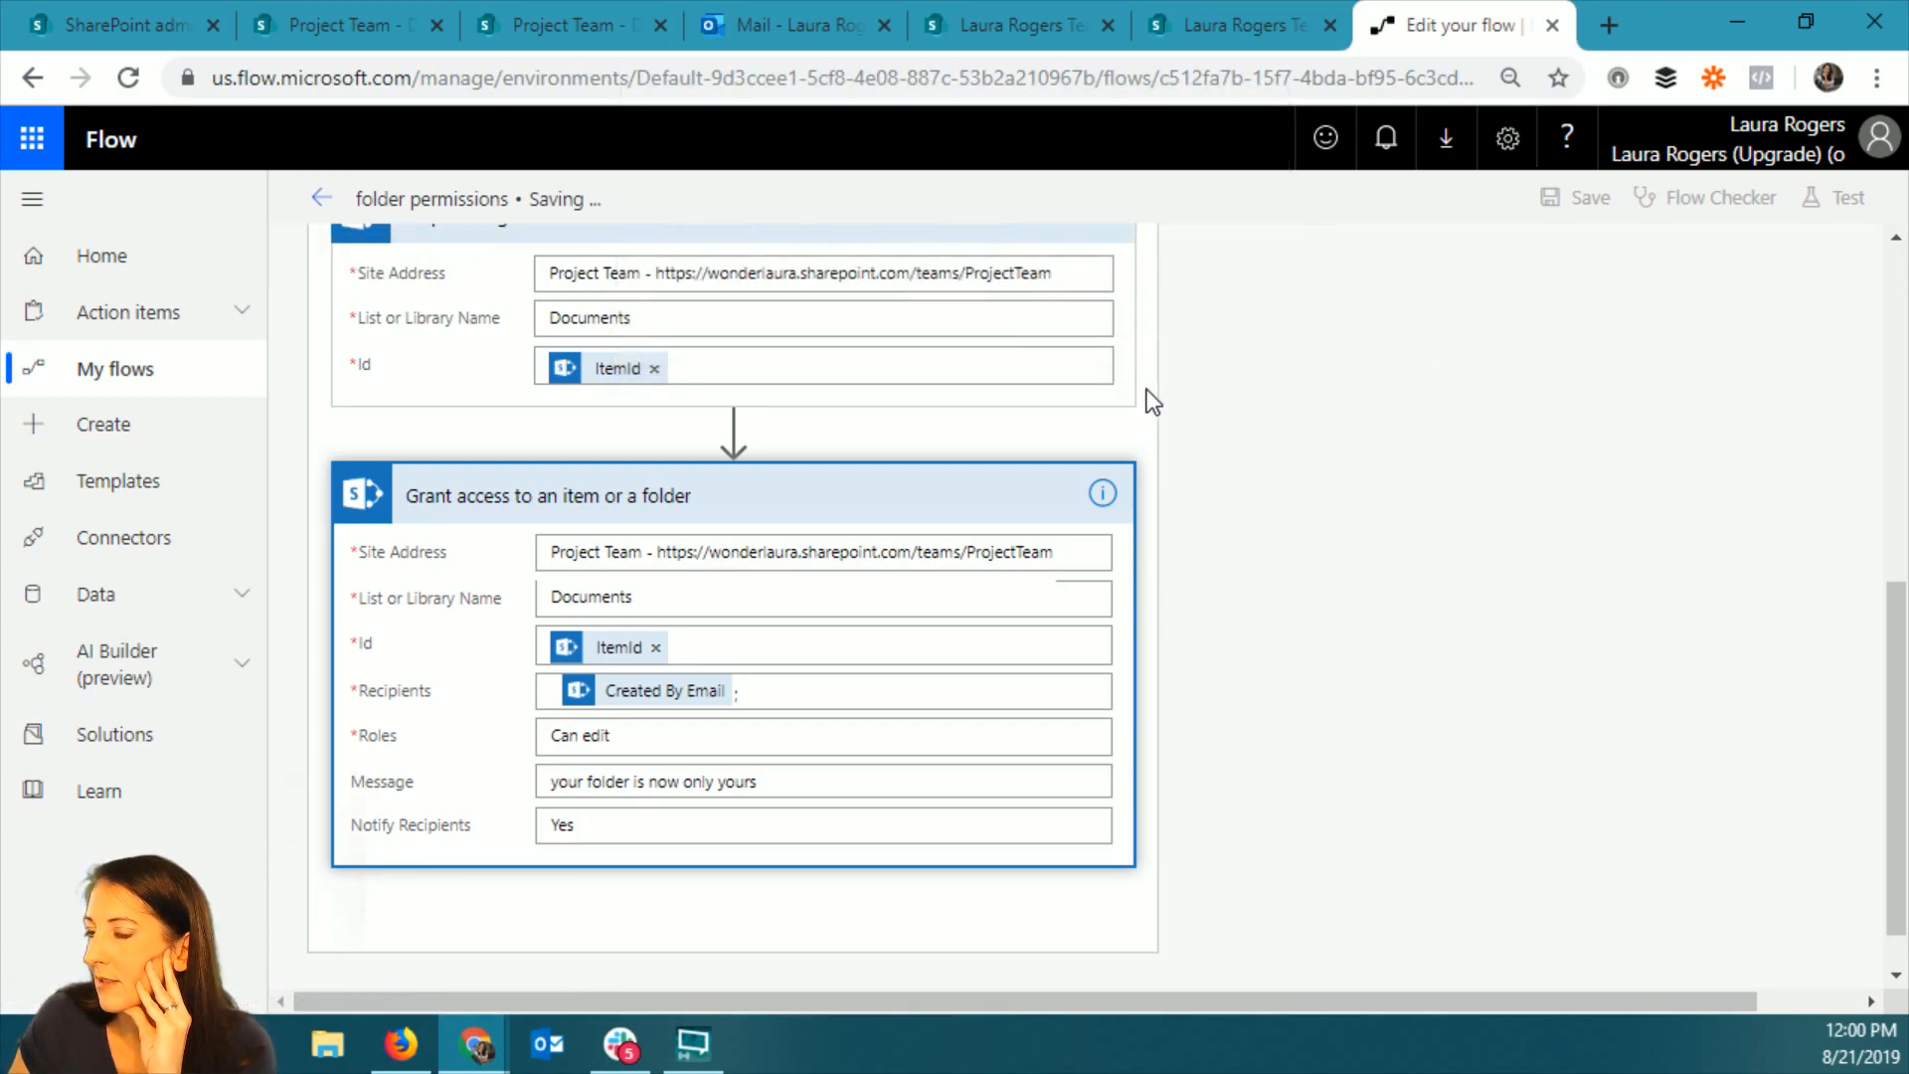
Examine the test run's Condition and the Get folder metadata action's outputs and error body.
{"action": "scroll", "coordinate": [1142, 397], "scroll_direction": "up", "scroll_amount": 10}
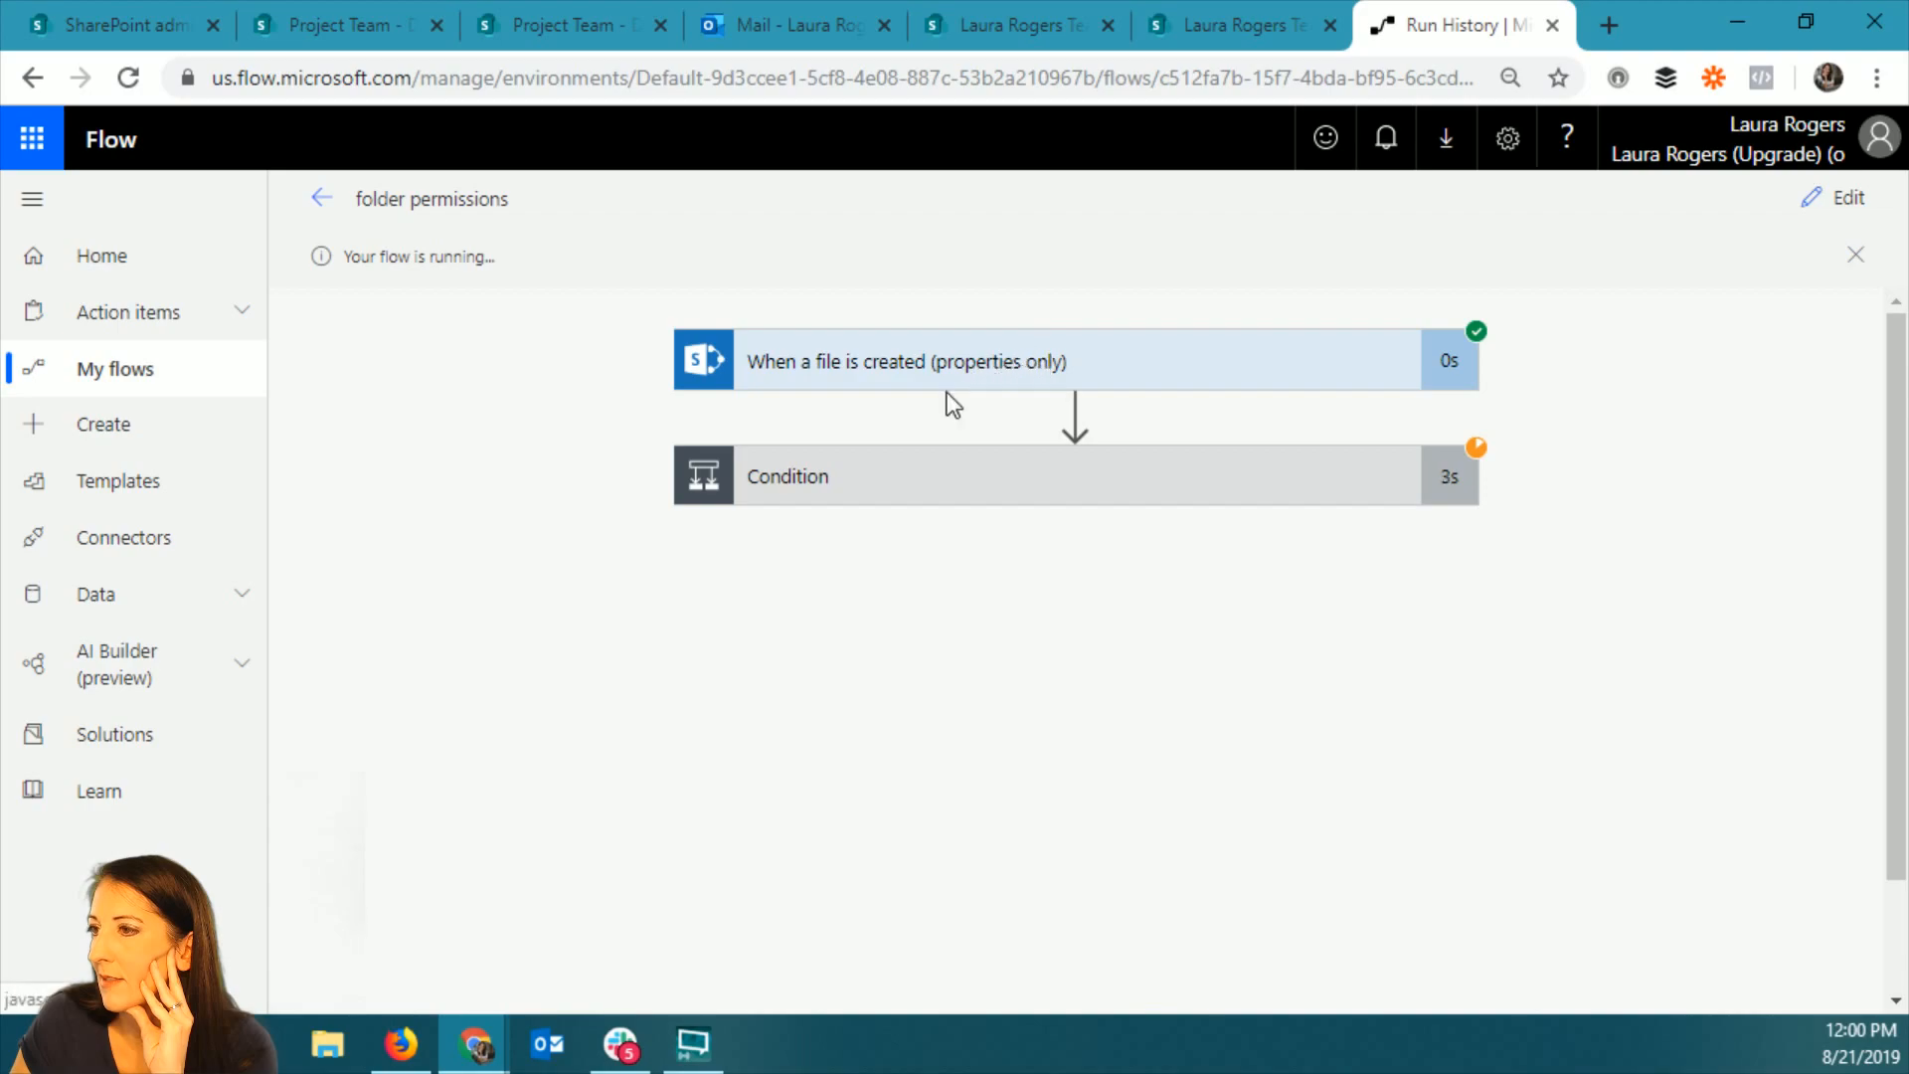
{"action": "left_click", "coordinate": [1010, 494]}
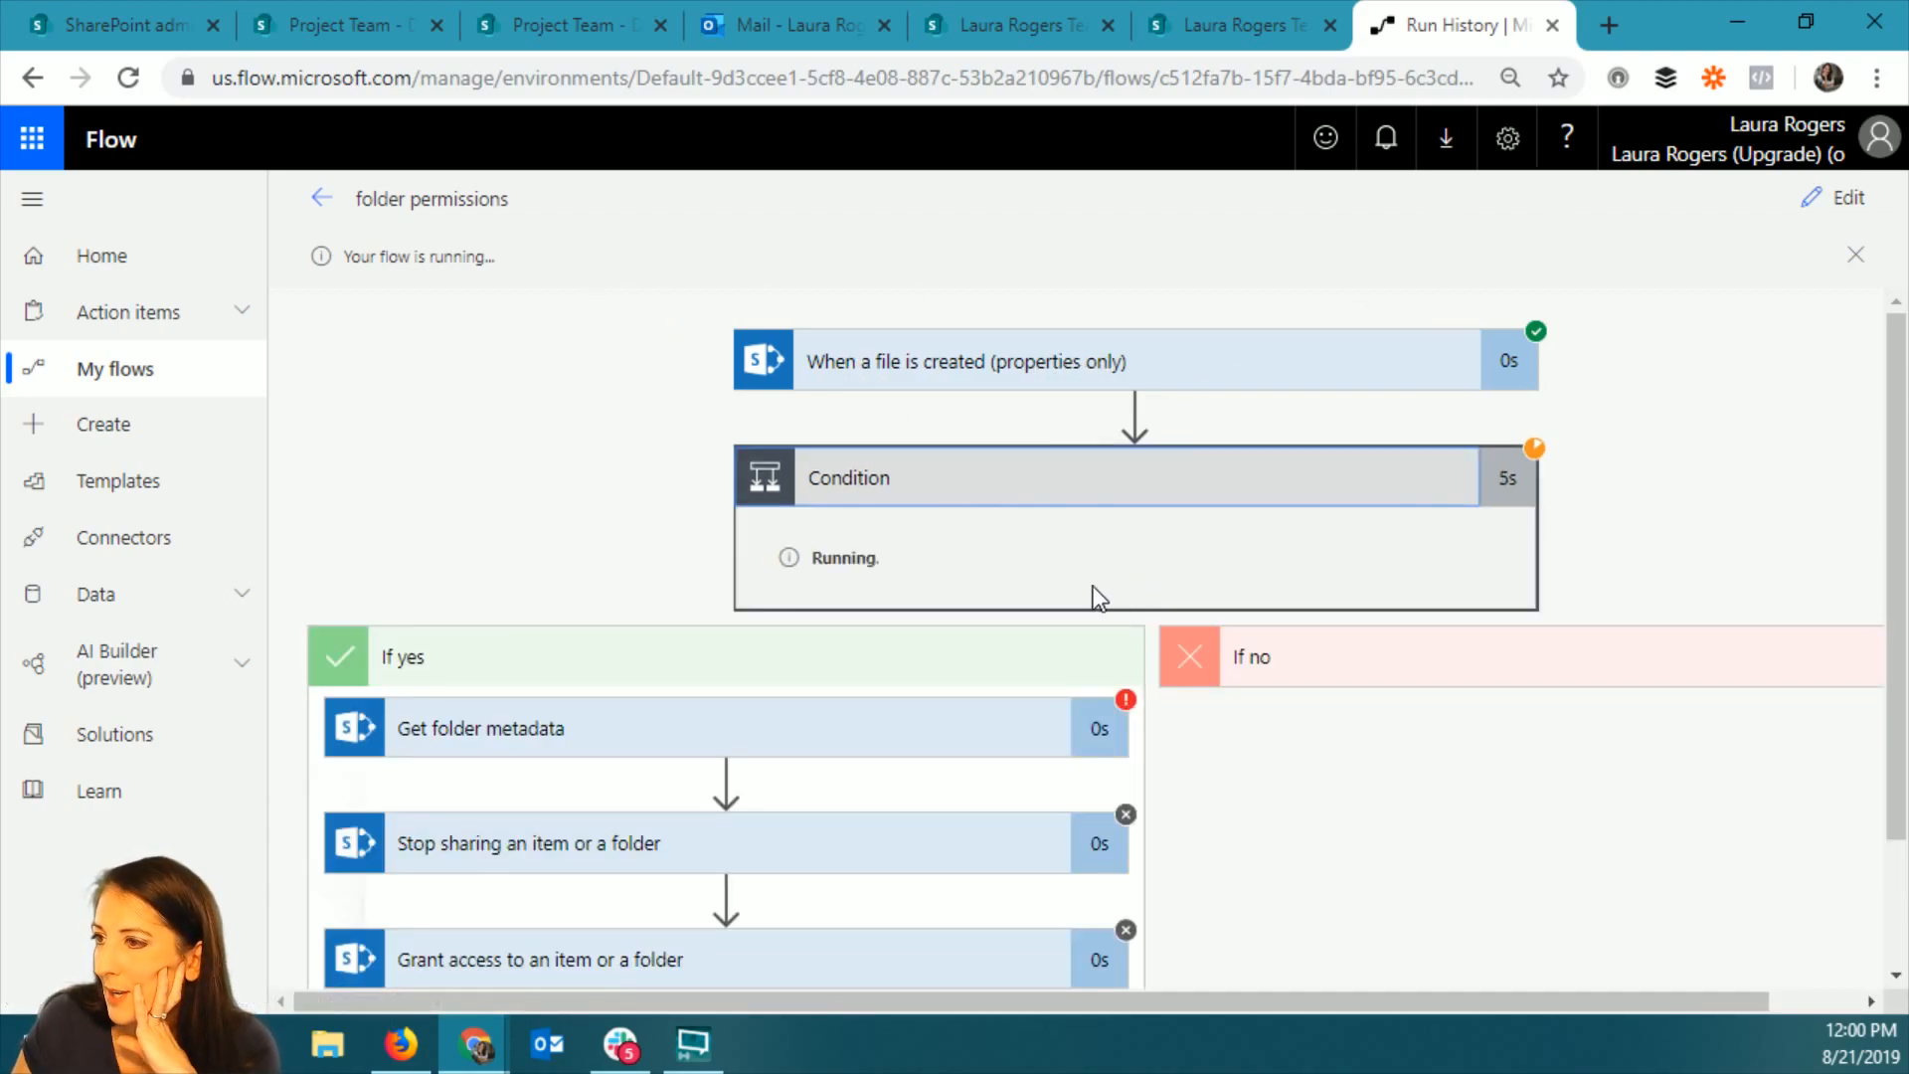
{"action": "left_click", "coordinate": [904, 751]}
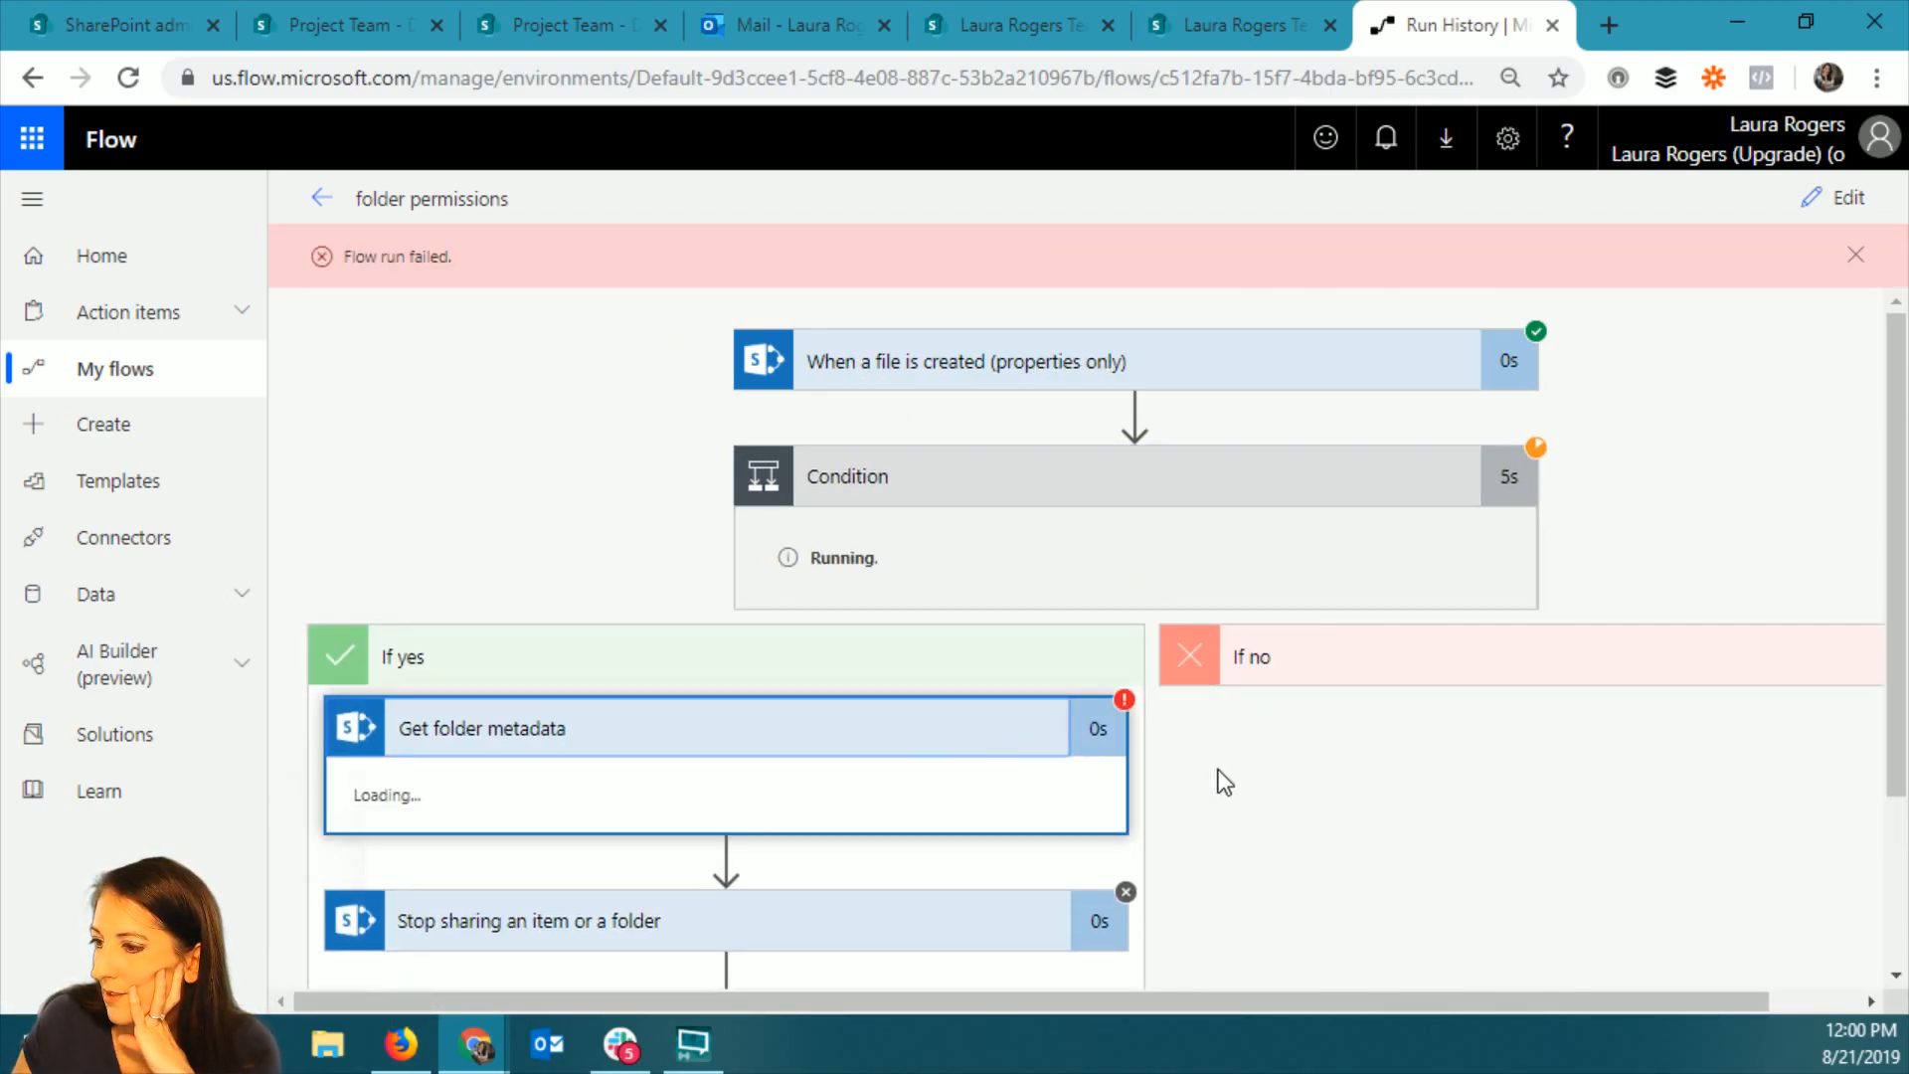
{"action": "scroll", "coordinate": [1219, 780], "scroll_direction": "down", "scroll_amount": 2}
{"action": "scroll", "coordinate": [1013, 720], "scroll_direction": "down", "scroll_amount": 6}
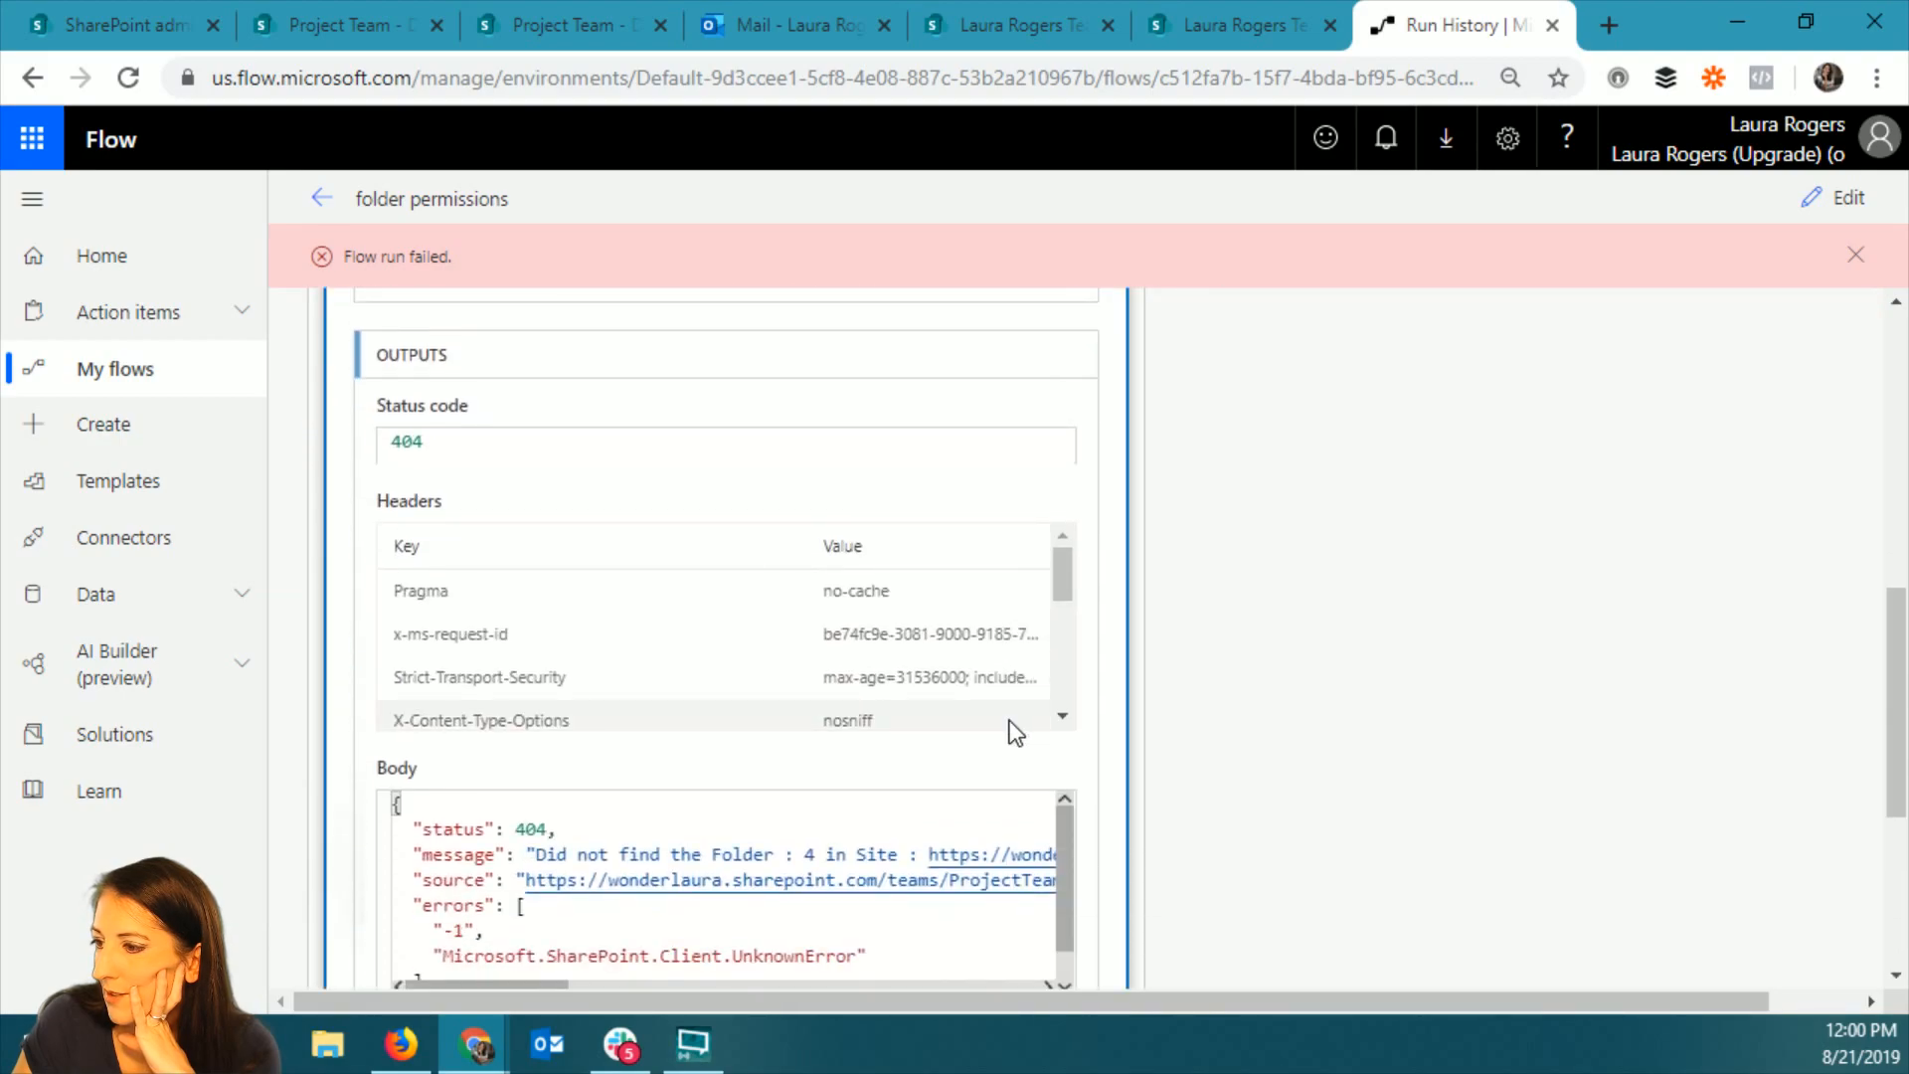
{"action": "scroll", "coordinate": [1010, 720], "scroll_direction": "down", "scroll_amount": 3}
{"action": "scroll", "coordinate": [1245, 774], "scroll_direction": "down", "scroll_amount": 1}
{"action": "scroll", "coordinate": [1245, 773], "scroll_direction": "down", "scroll_amount": 2}
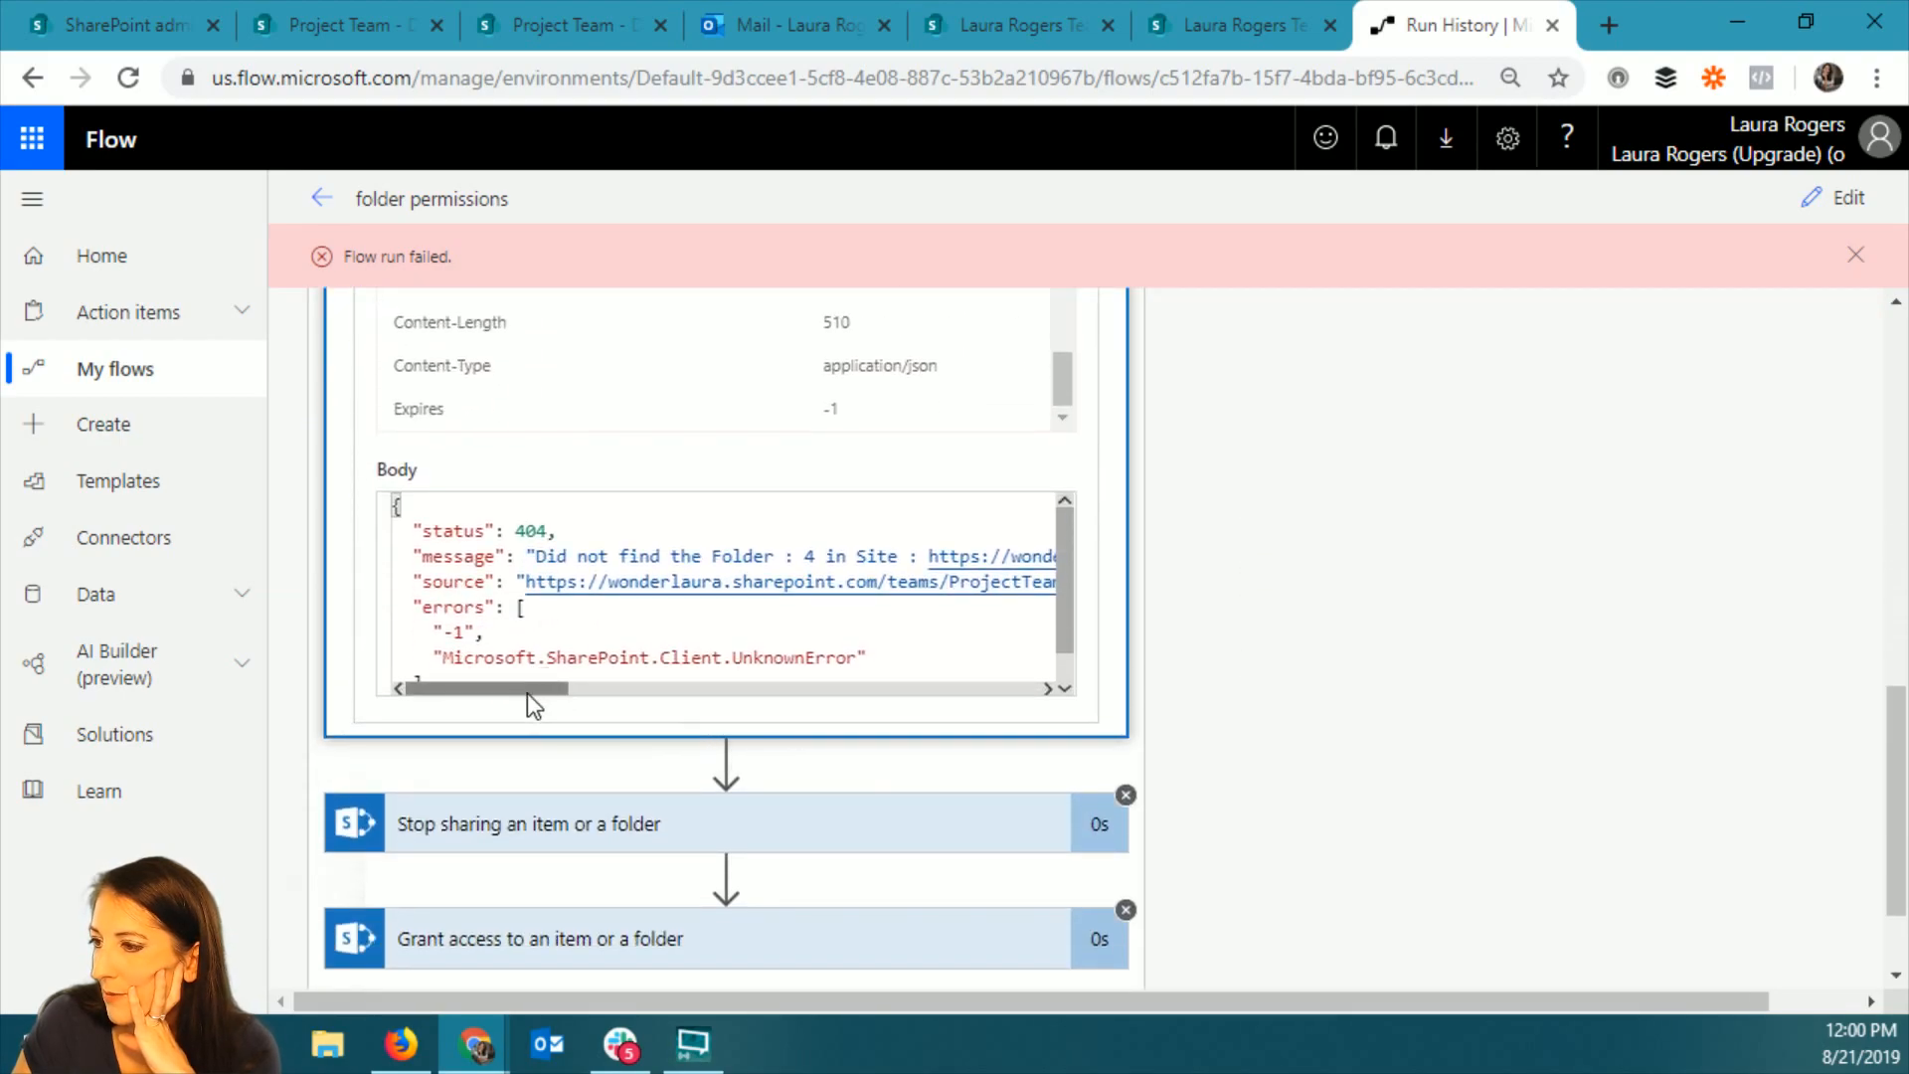
{"action": "left_click_drag", "start_coordinate": [530, 694], "coordinate": [481, 702]}
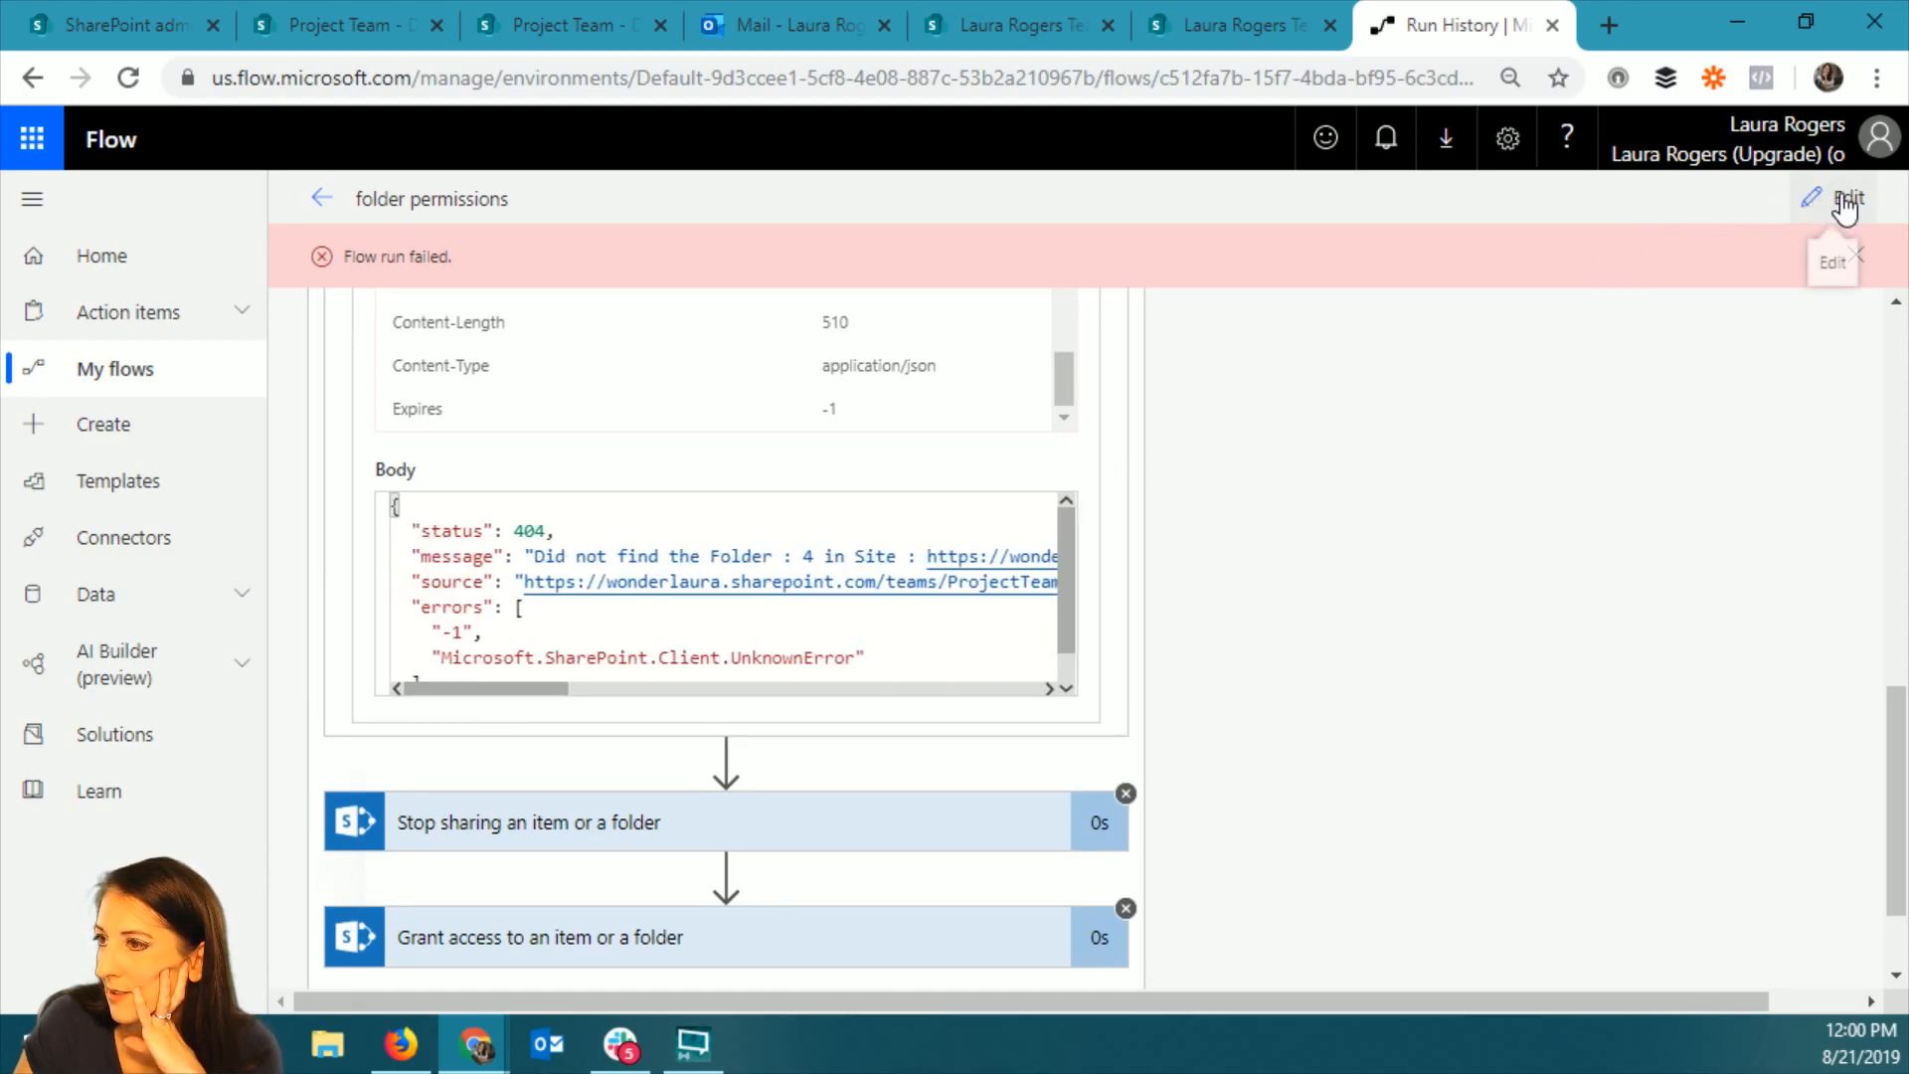
{"action": "scroll", "coordinate": [684, 549], "scroll_direction": "up", "scroll_amount": 7}
{"action": "scroll", "coordinate": [684, 549], "scroll_direction": "up", "scroll_amount": 3}
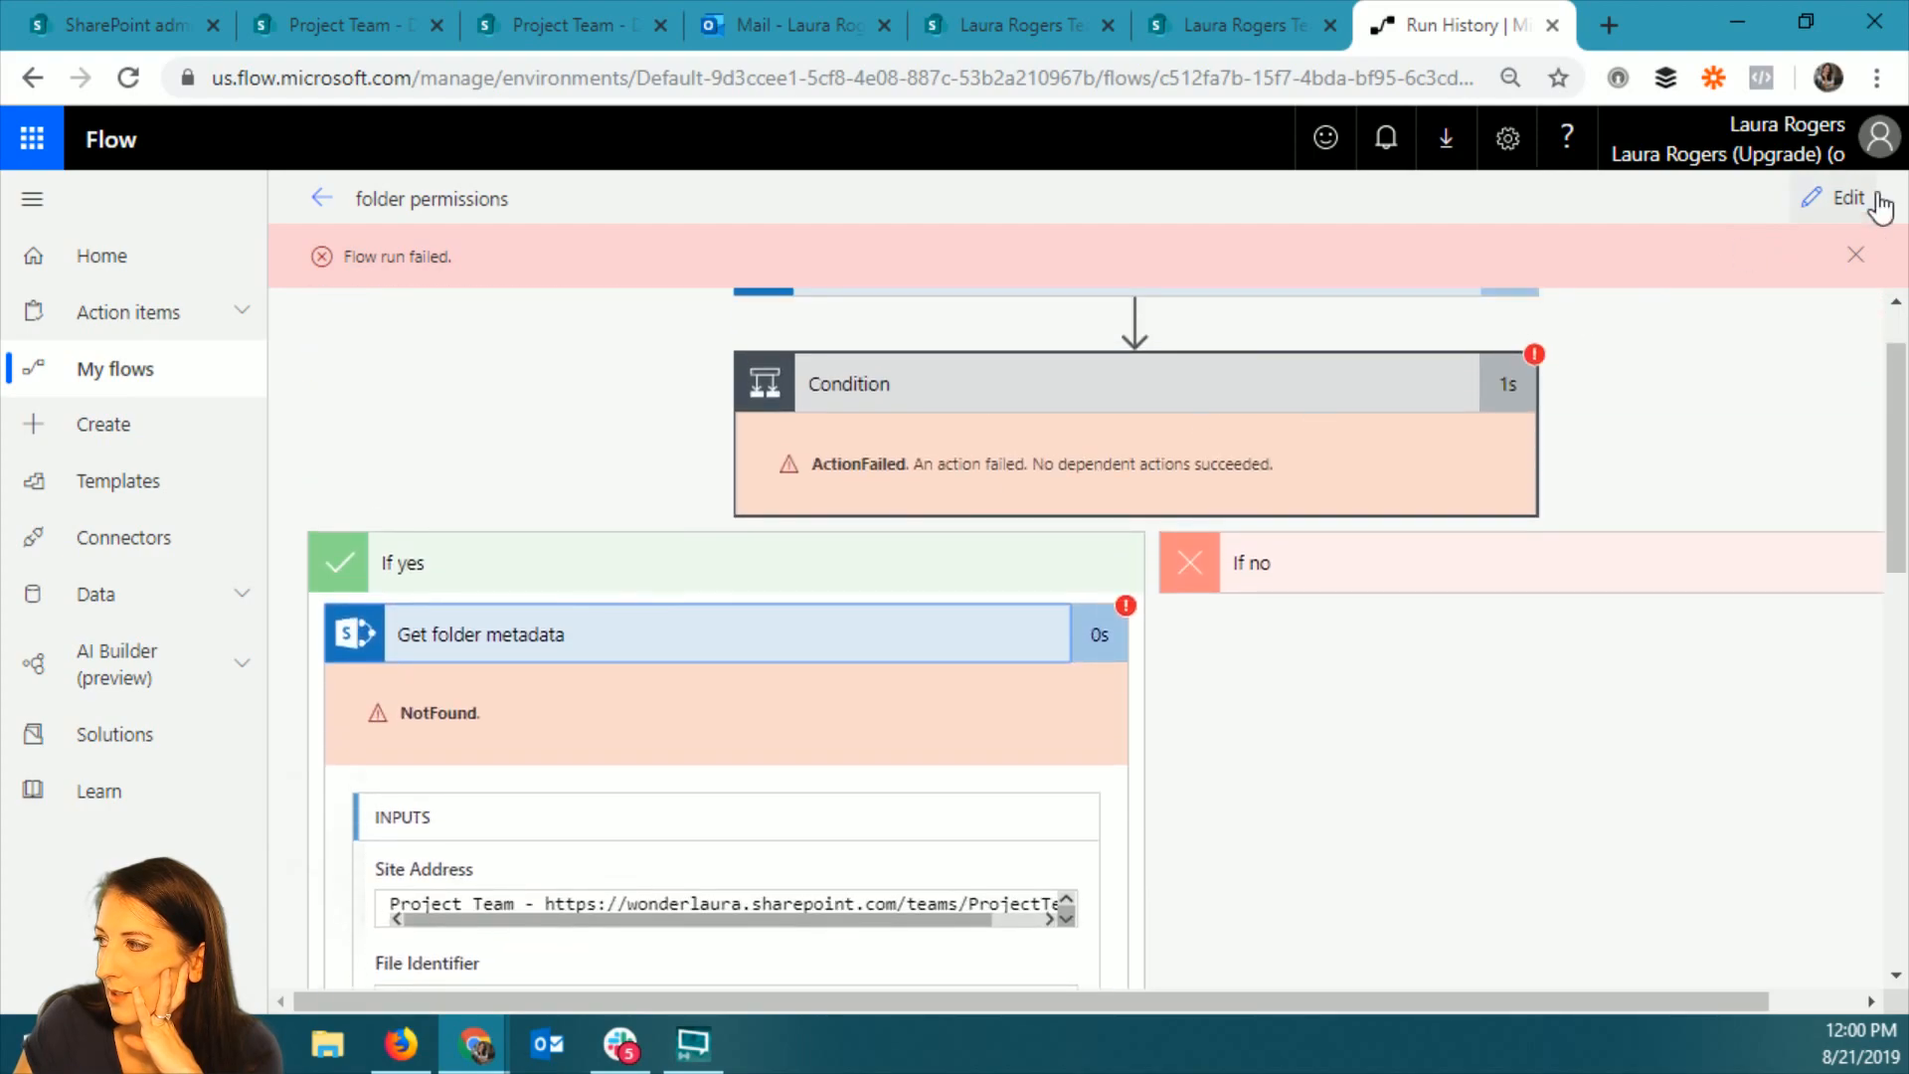
Reopen the flow for editing and replace the ID in Get folder metadata's File Identifier with the trigger's Identifier.
{"action": "left_click", "coordinate": [1842, 197]}
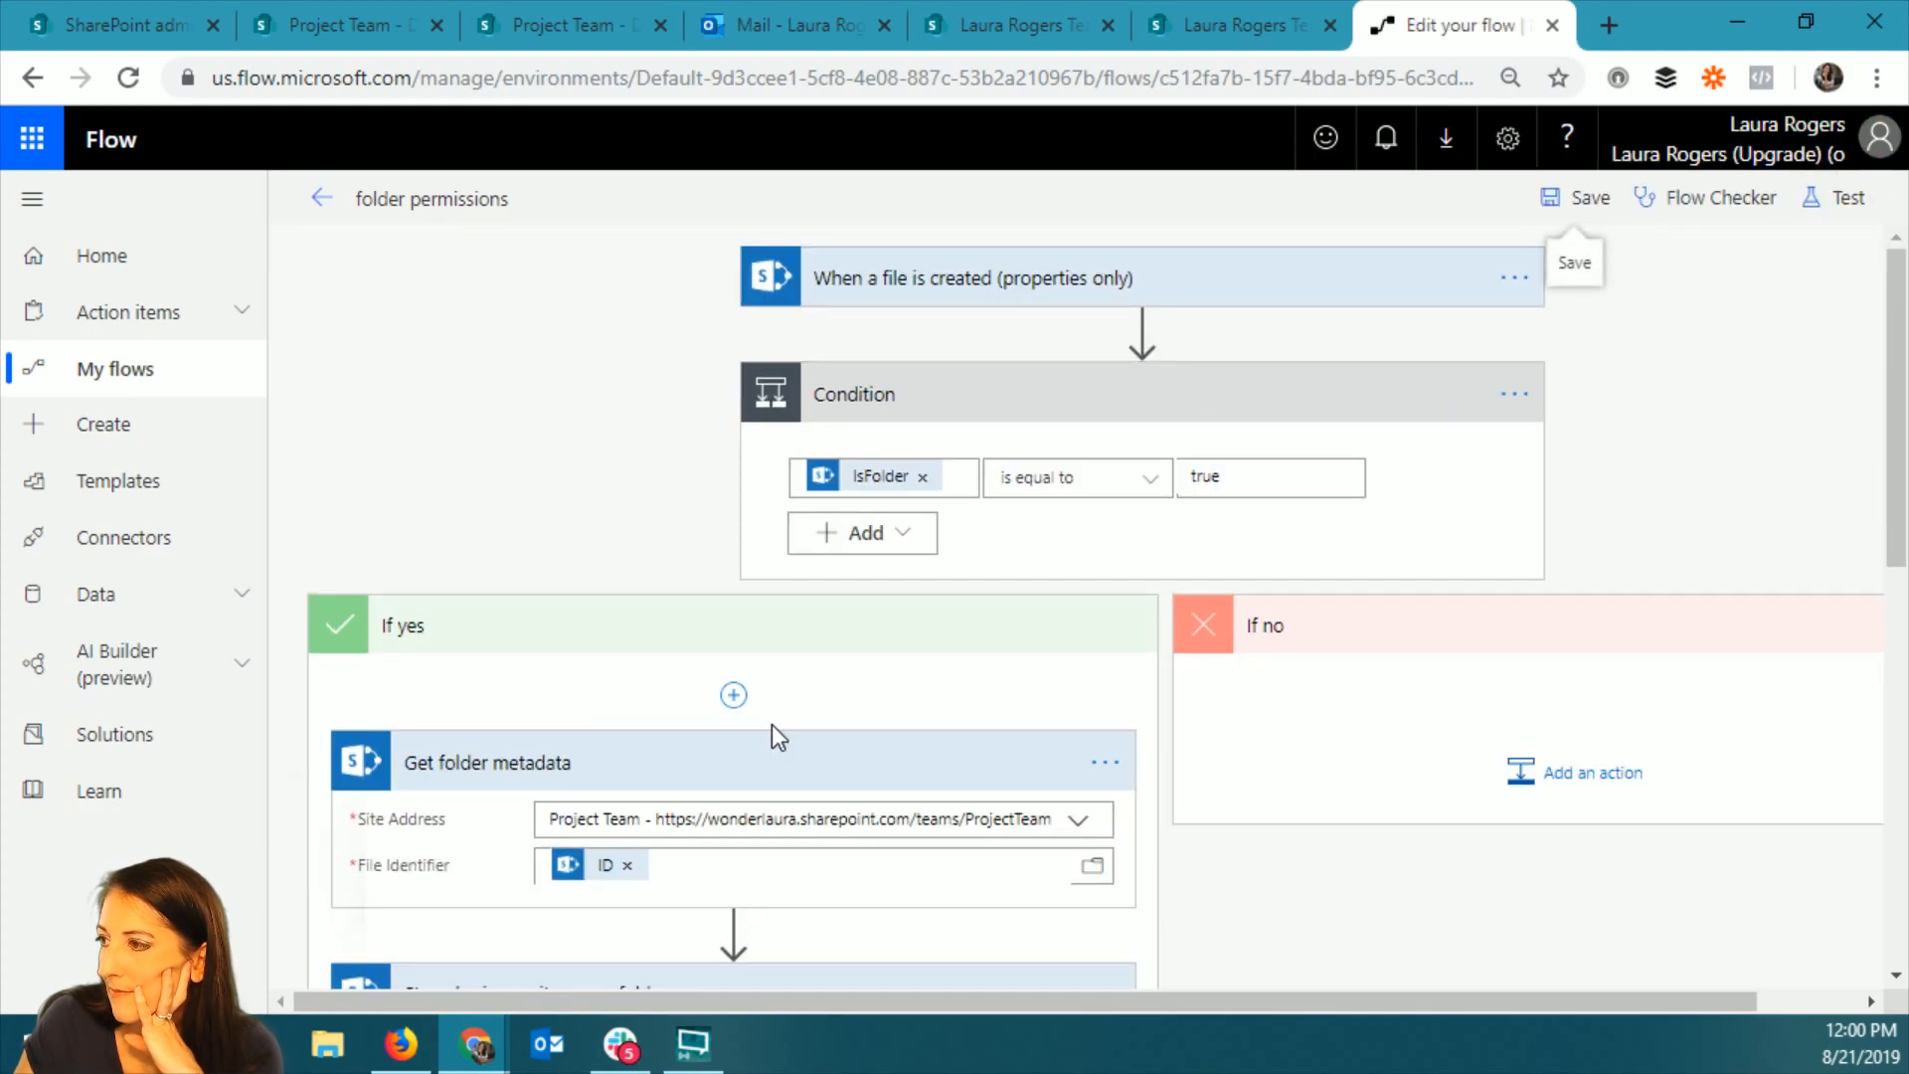
{"action": "left_click", "coordinate": [699, 871]}
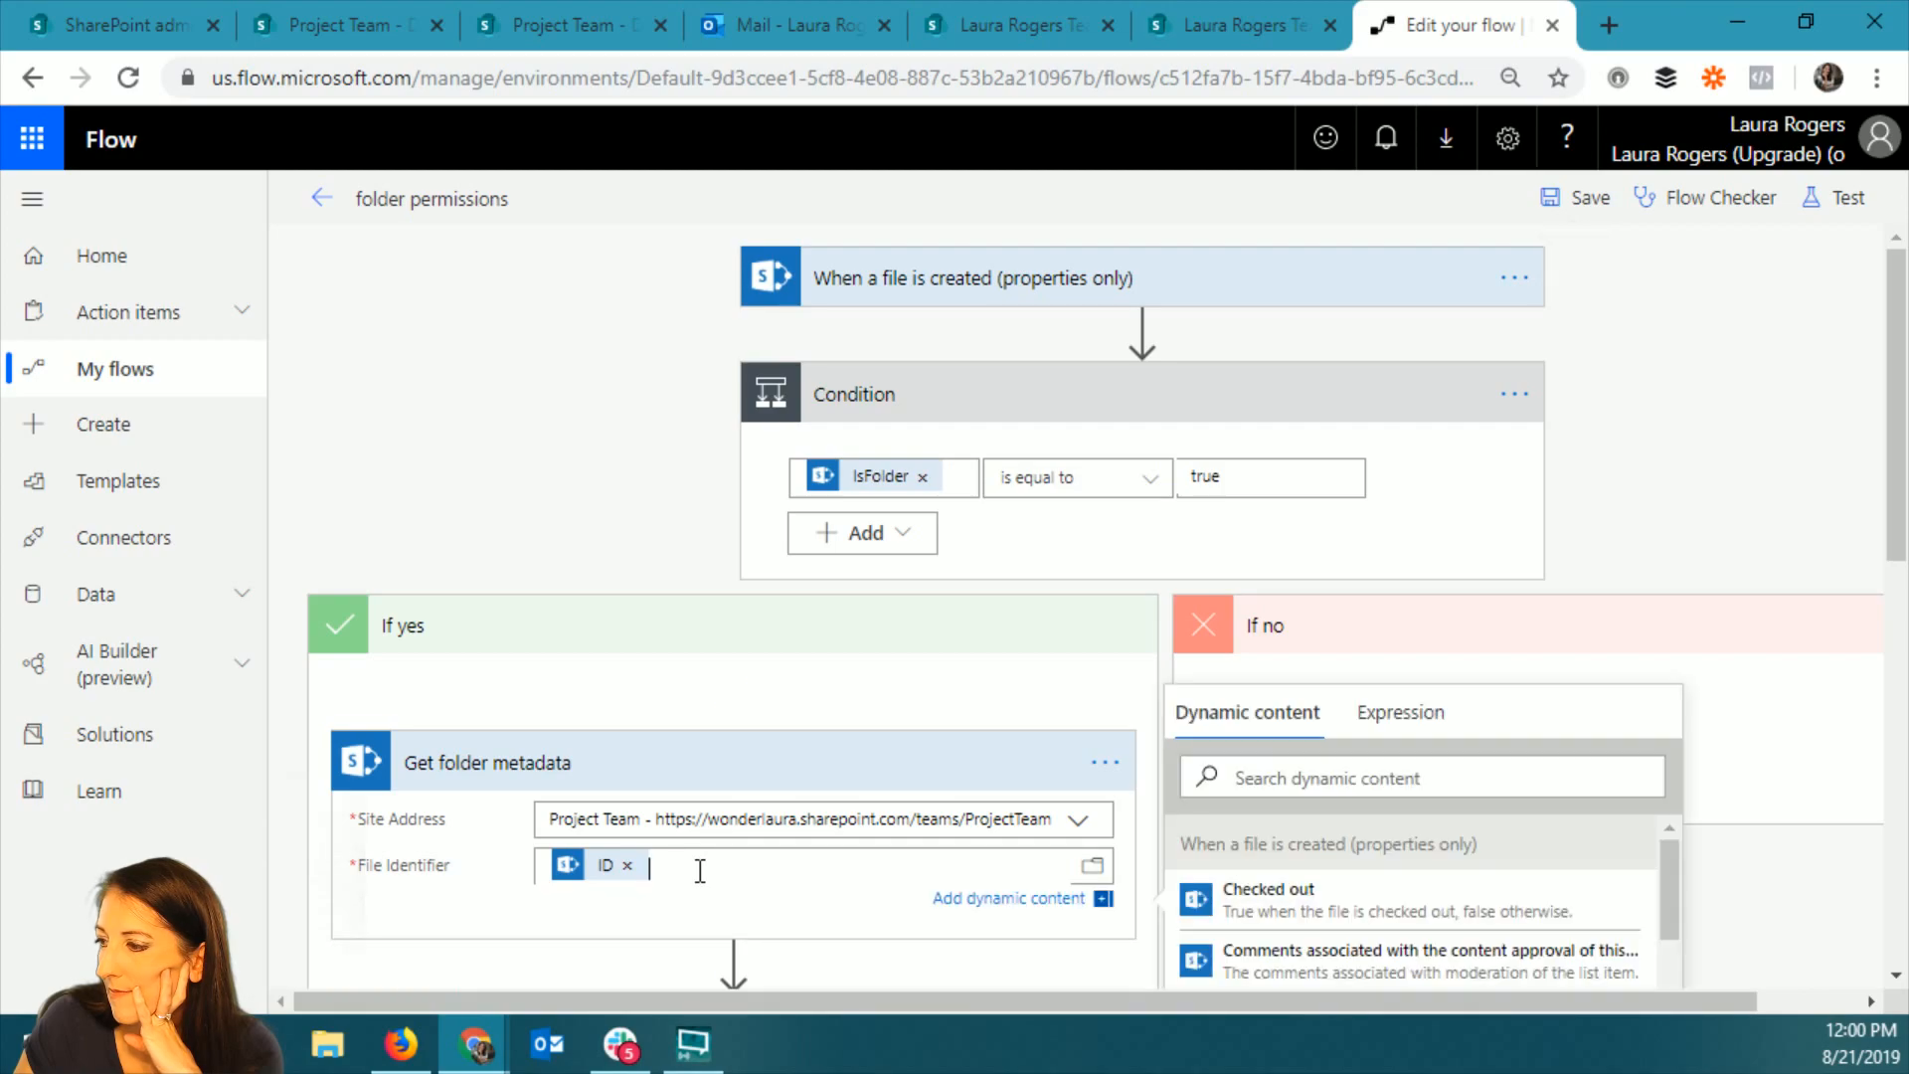
{"action": "scroll", "coordinate": [1772, 865], "scroll_direction": "down", "scroll_amount": 3}
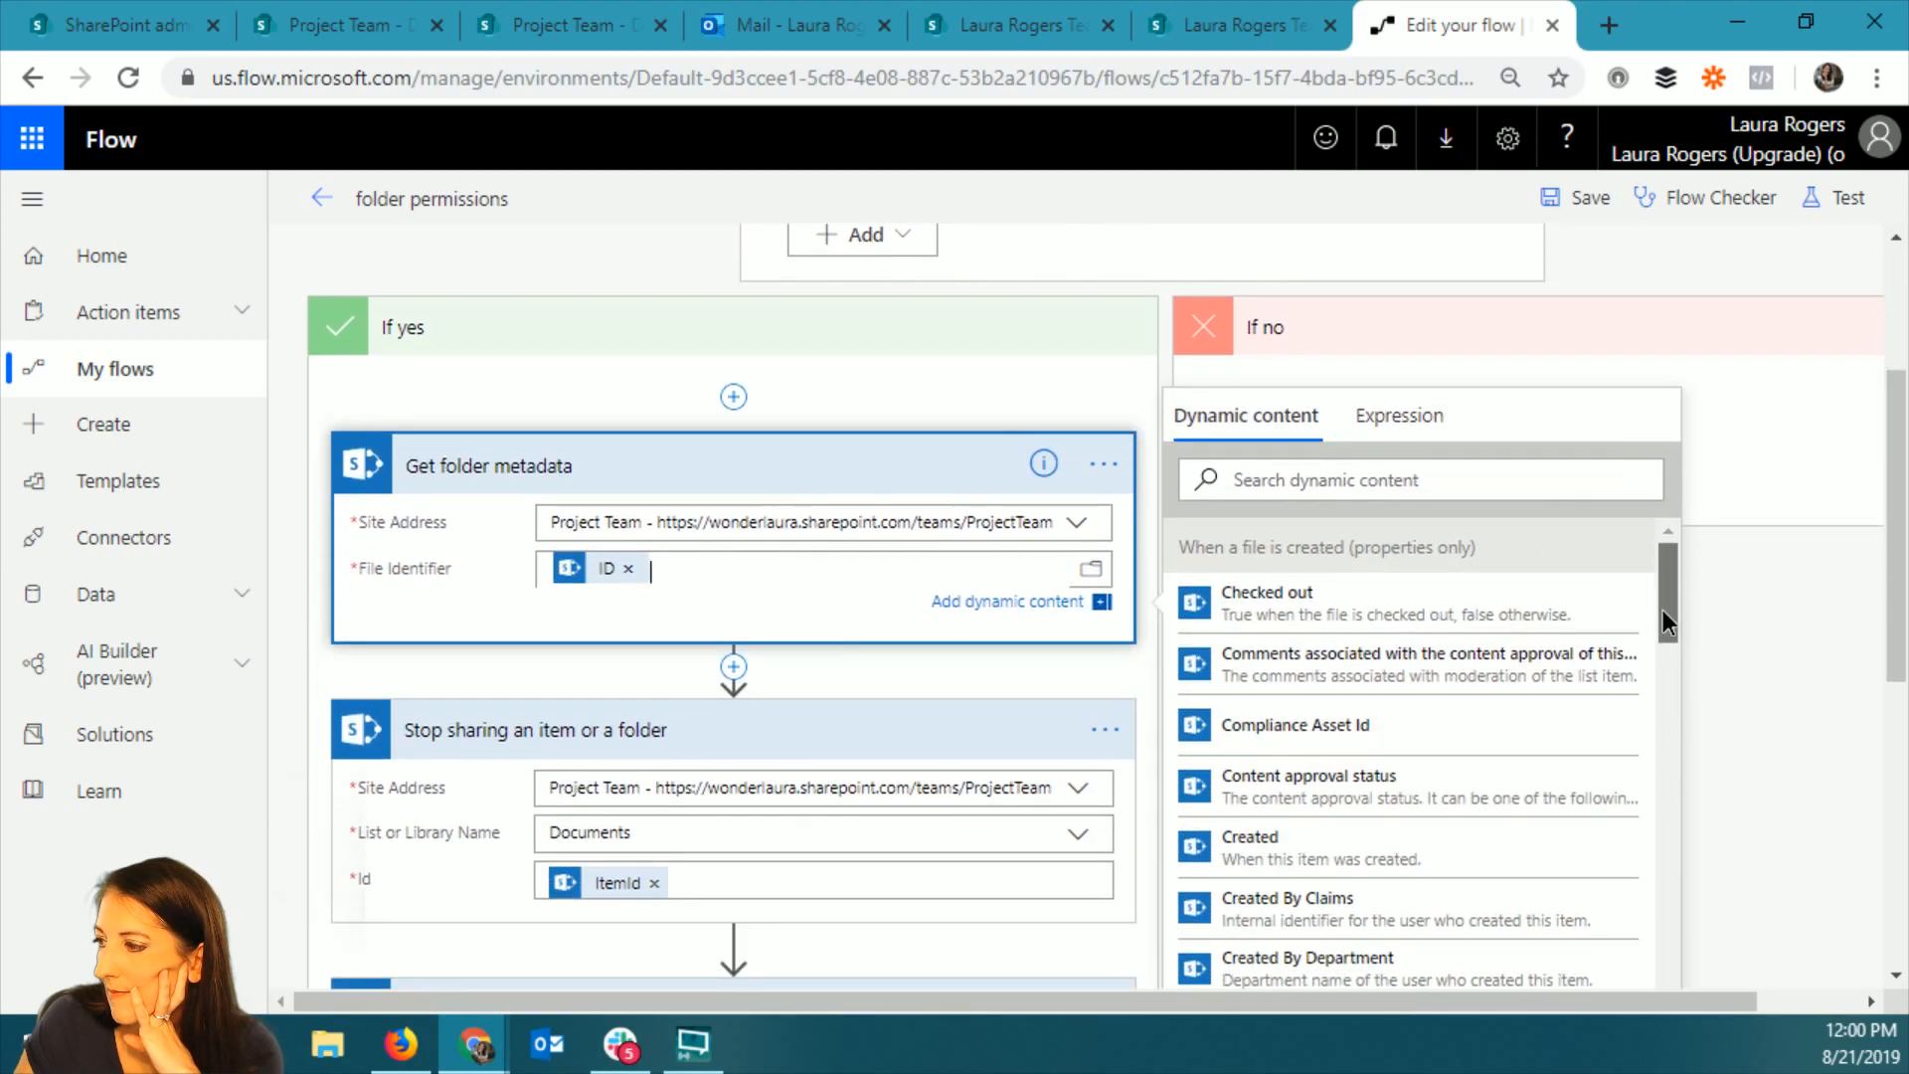
{"action": "left_click_drag", "start_coordinate": [1662, 610], "coordinate": [1672, 731]}
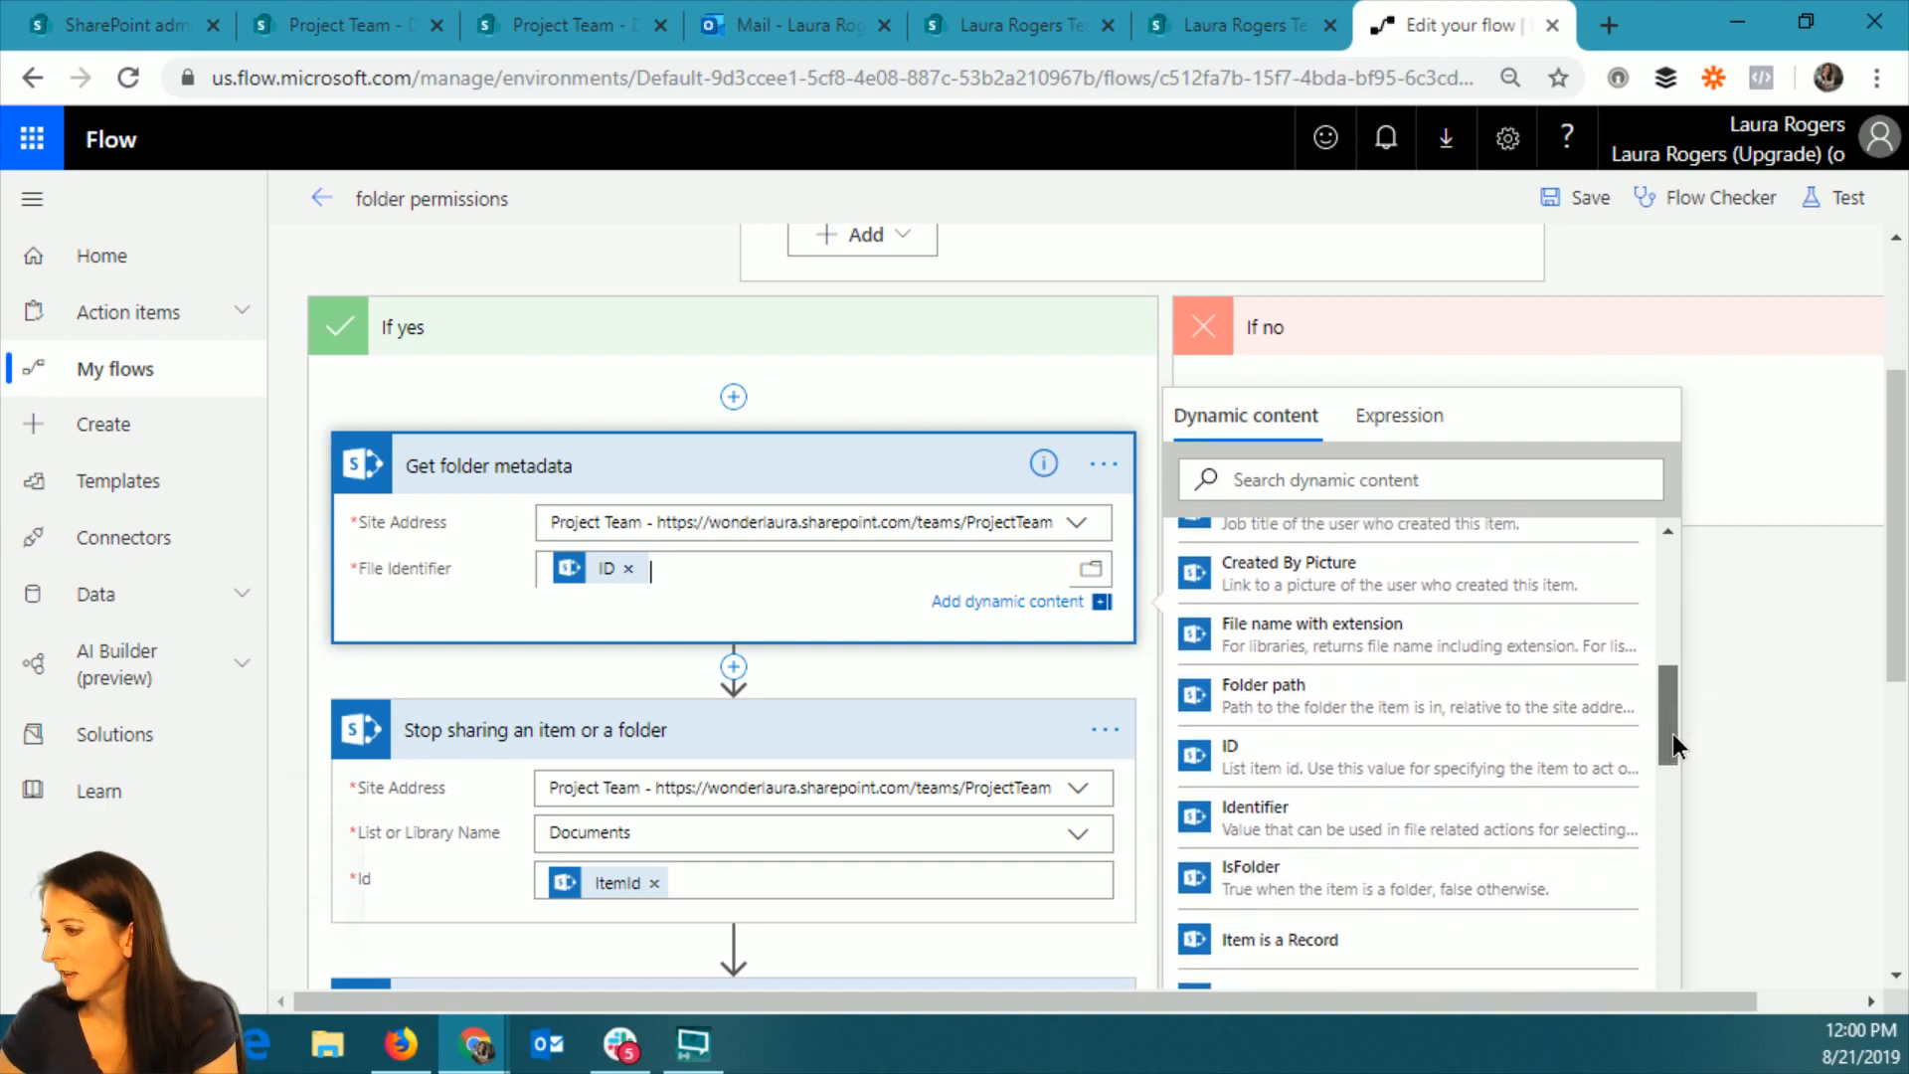
{"action": "left_click", "coordinate": [628, 569]}
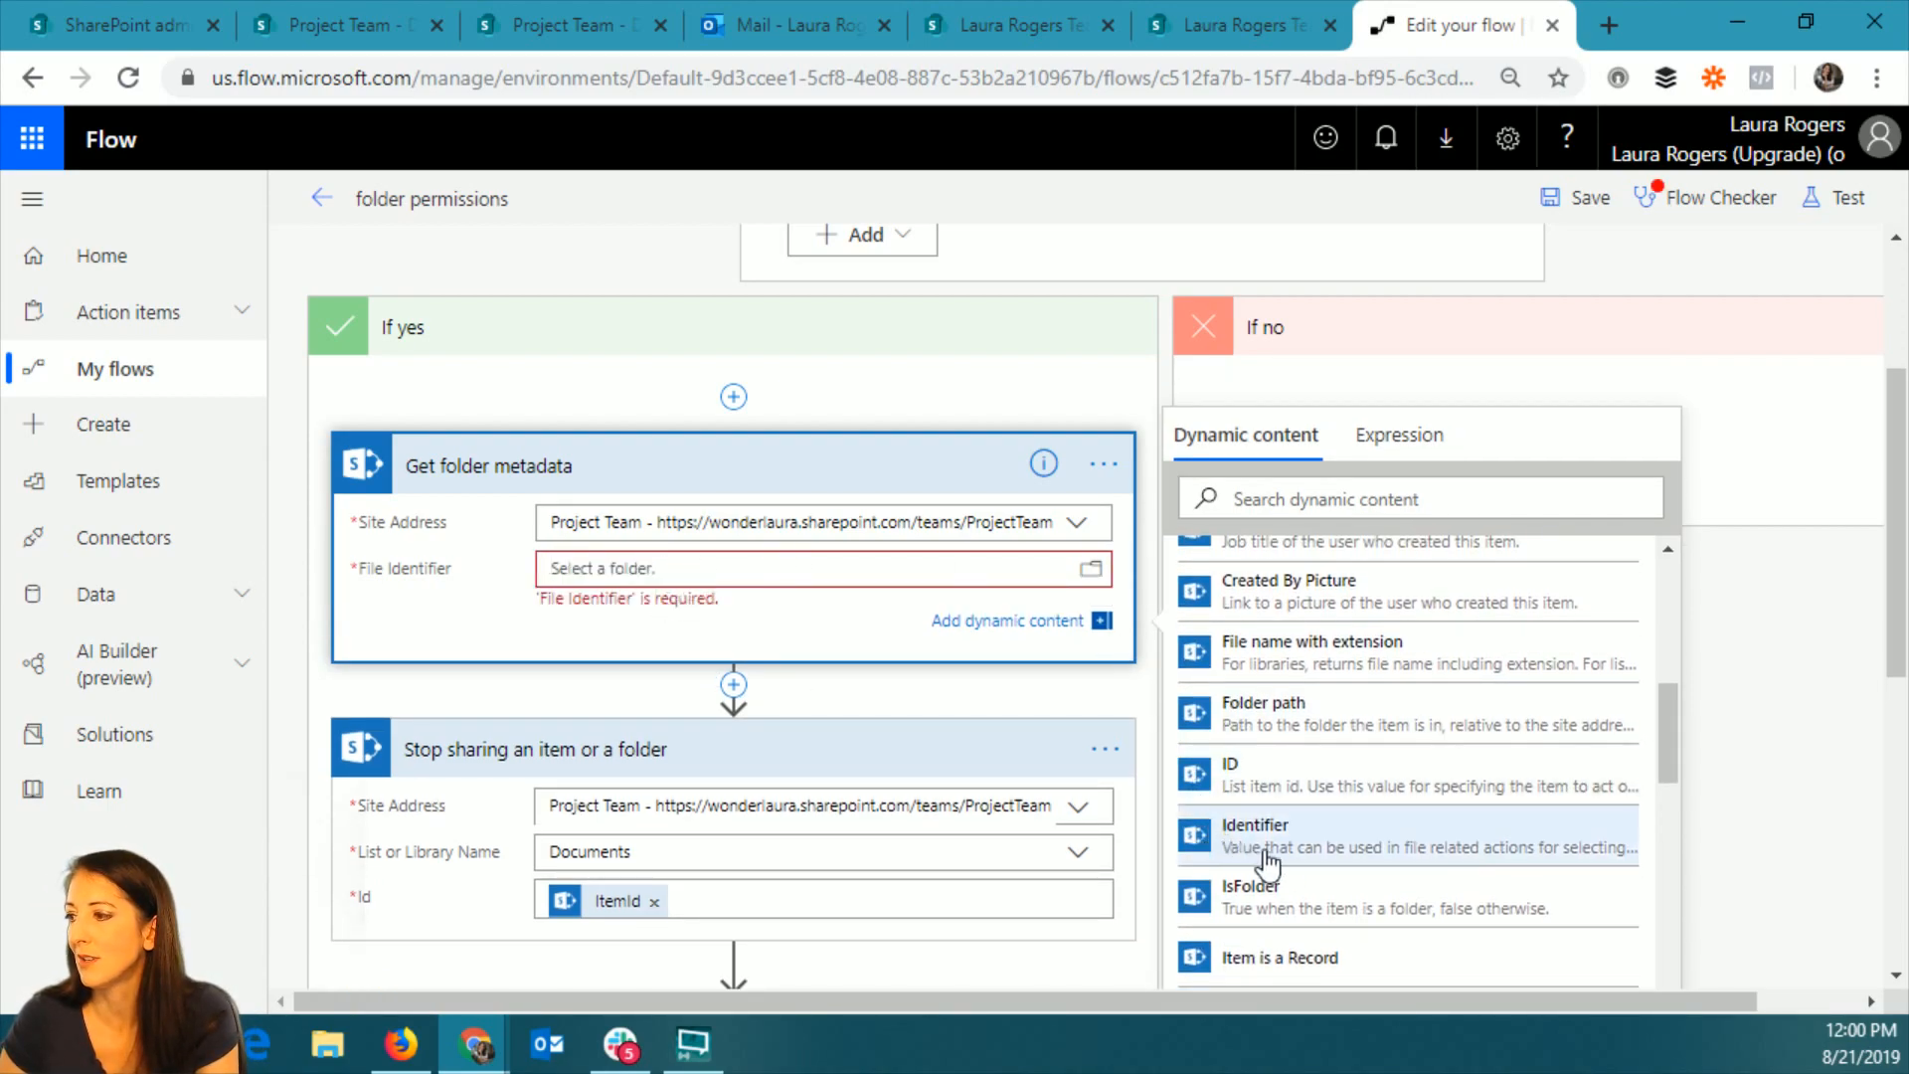
{"action": "left_click", "coordinate": [1302, 850]}
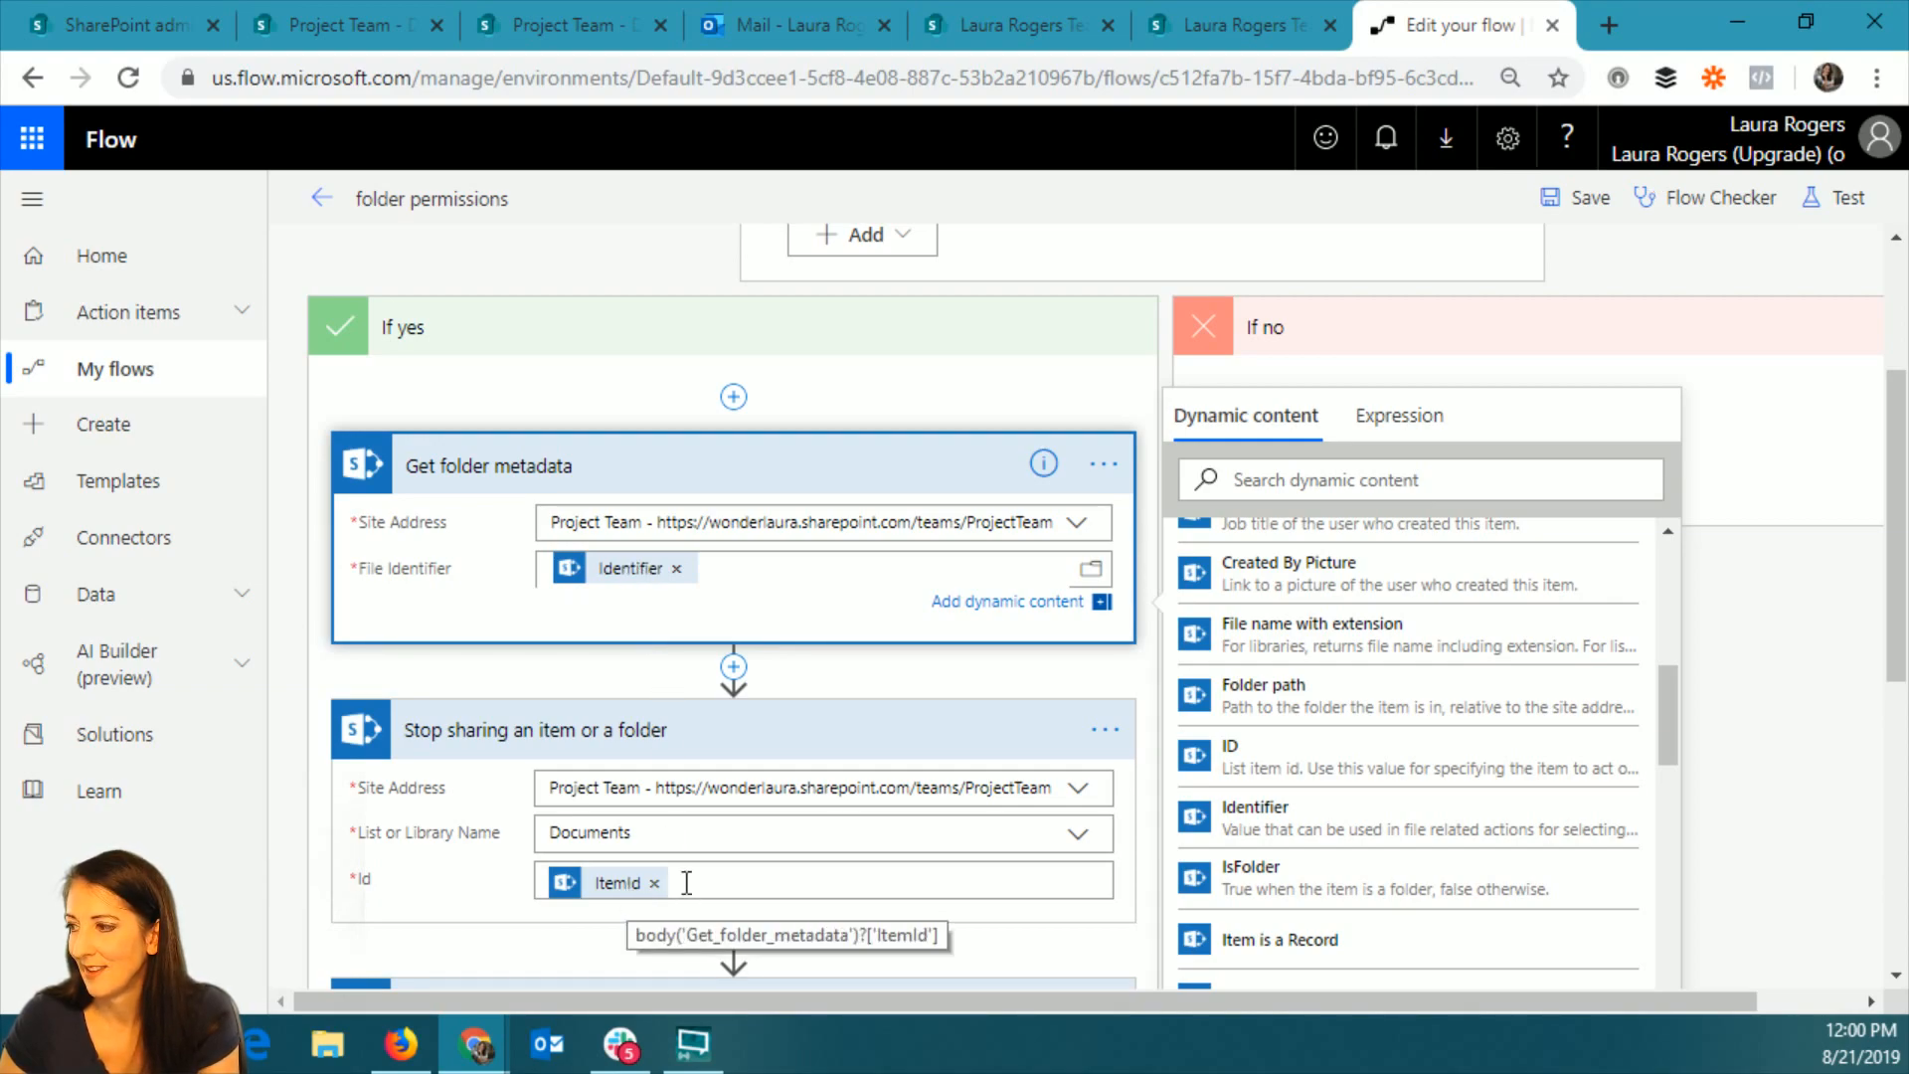
Save the flow and retest it using the data from the most recent failed test run.
{"action": "left_click", "coordinate": [1589, 197]}
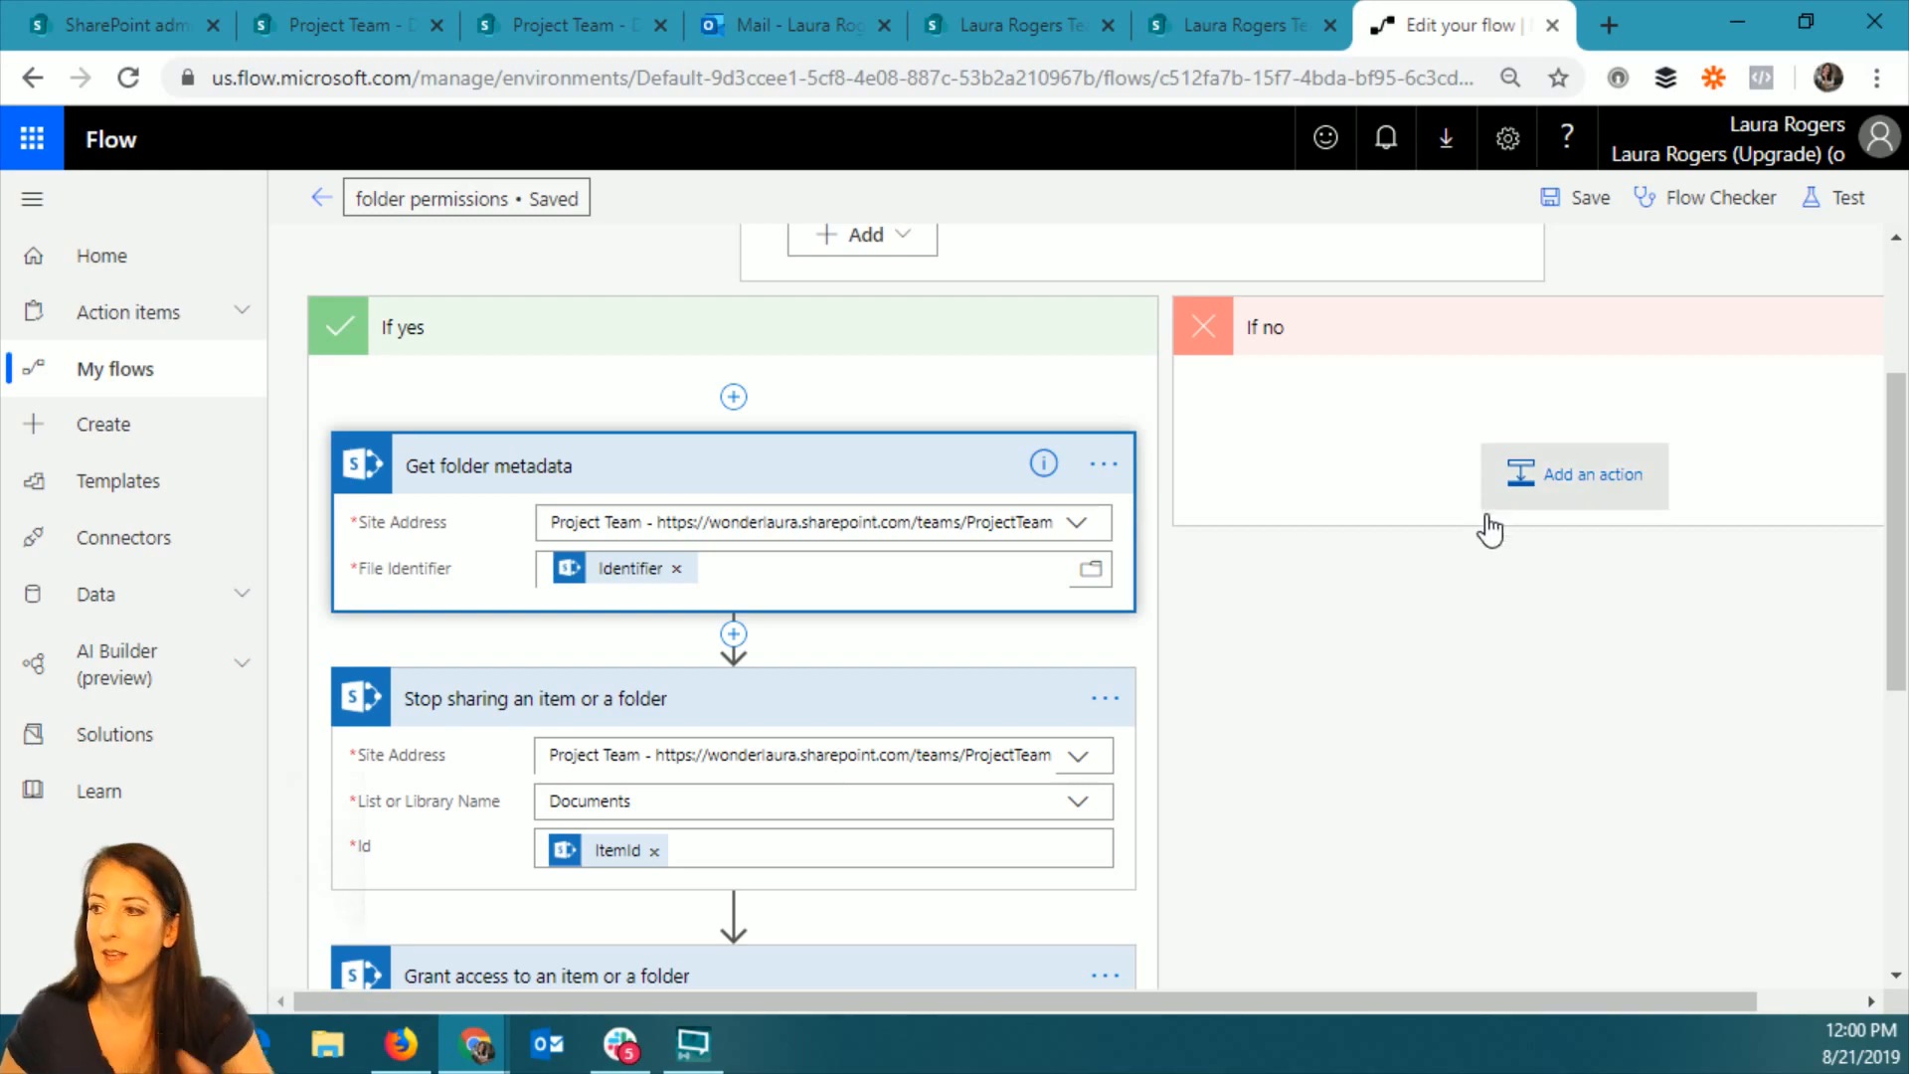
{"action": "left_click", "coordinate": [1848, 198]}
{"action": "left_click", "coordinate": [1559, 336]}
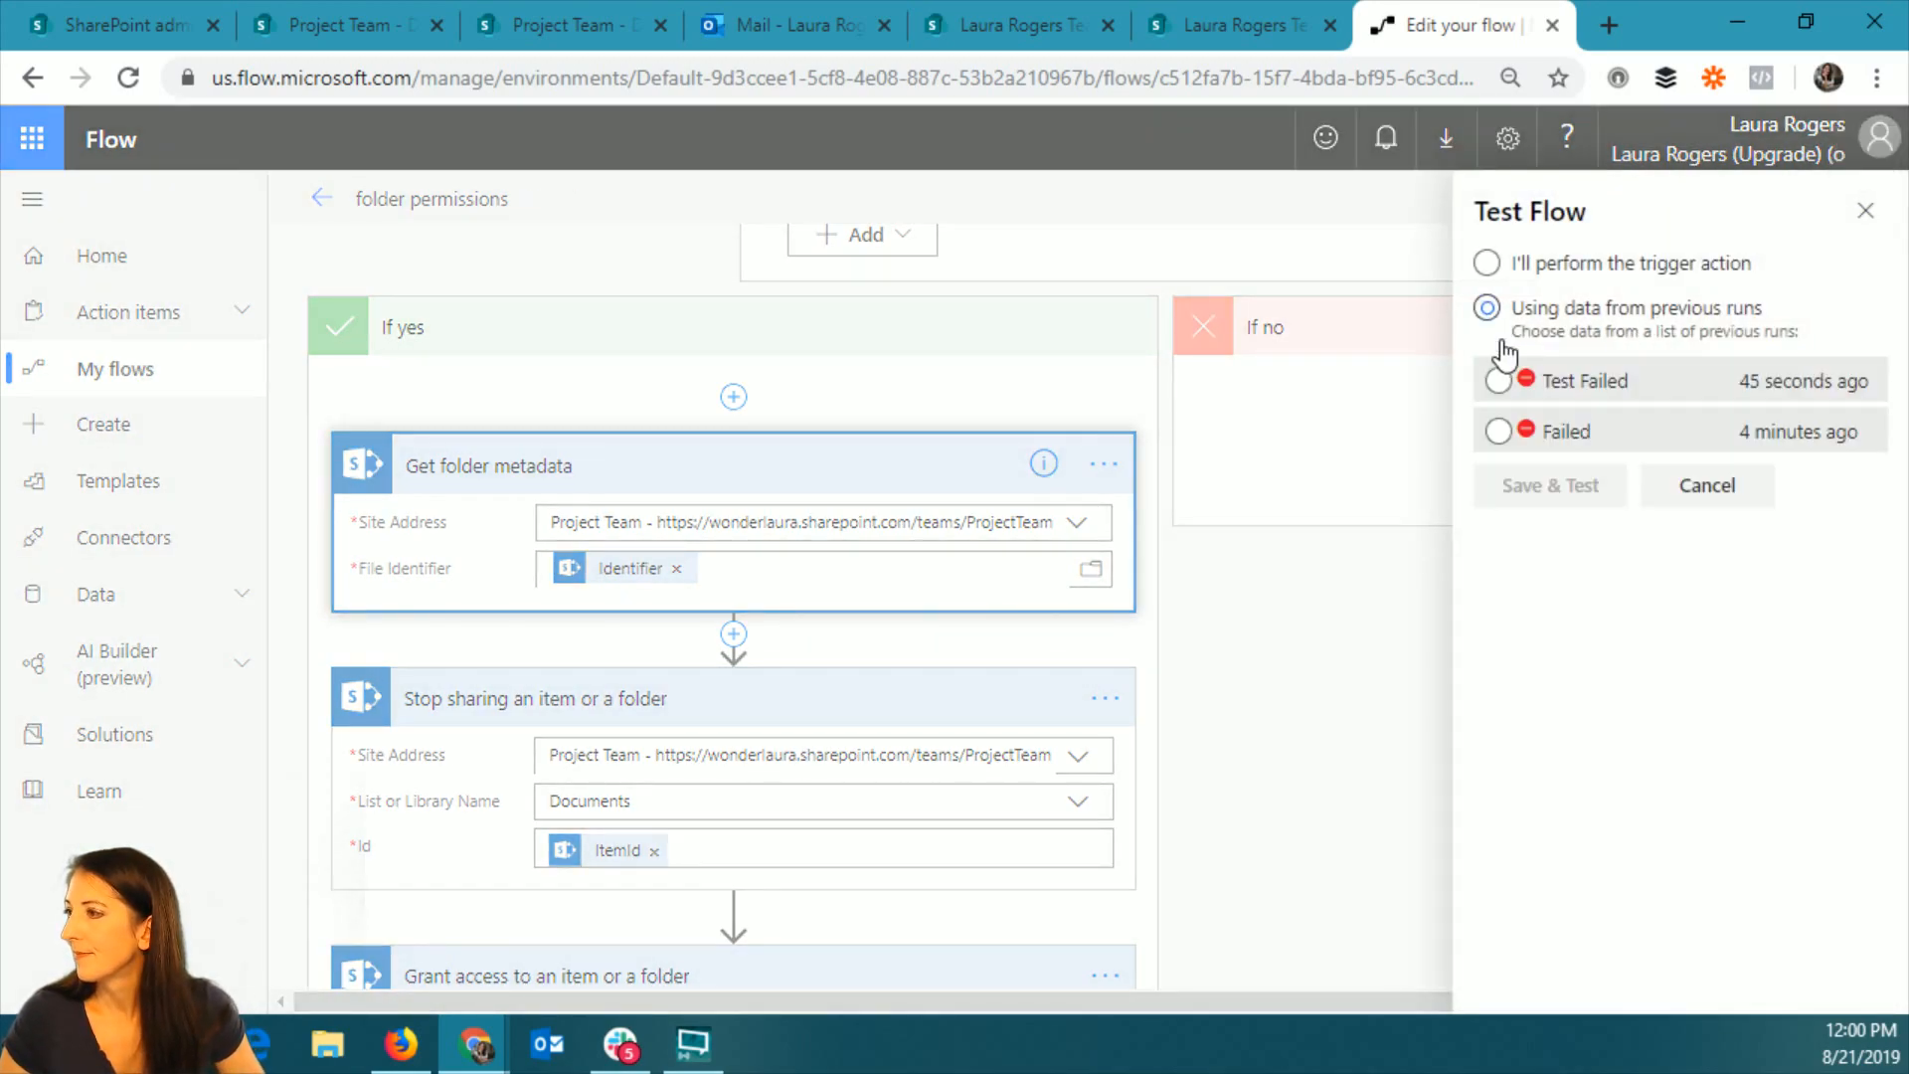
{"action": "left_click", "coordinate": [1498, 358]}
{"action": "left_click", "coordinate": [1550, 462]}
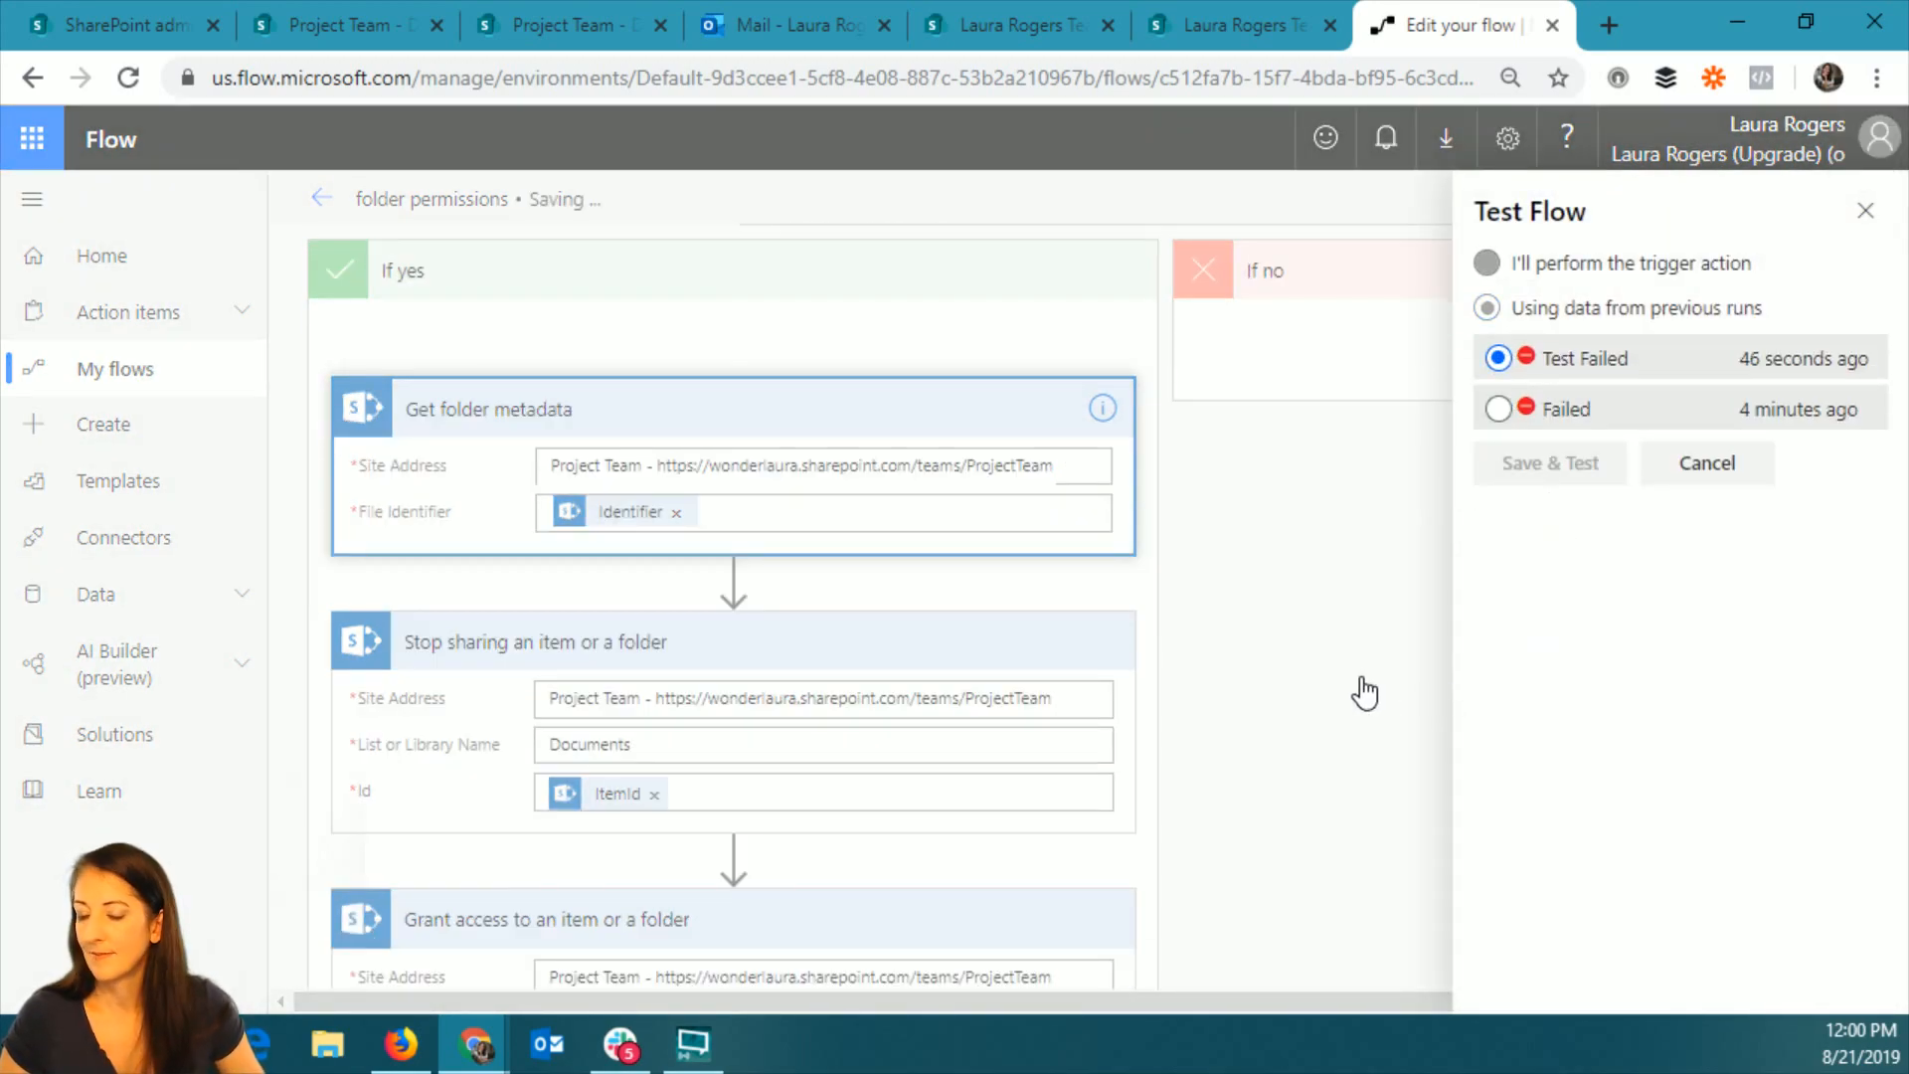
Show the browser full screen and examine the new run's Get folder metadata and Stop sharing results.
{"action": "key", "text": "F11"}
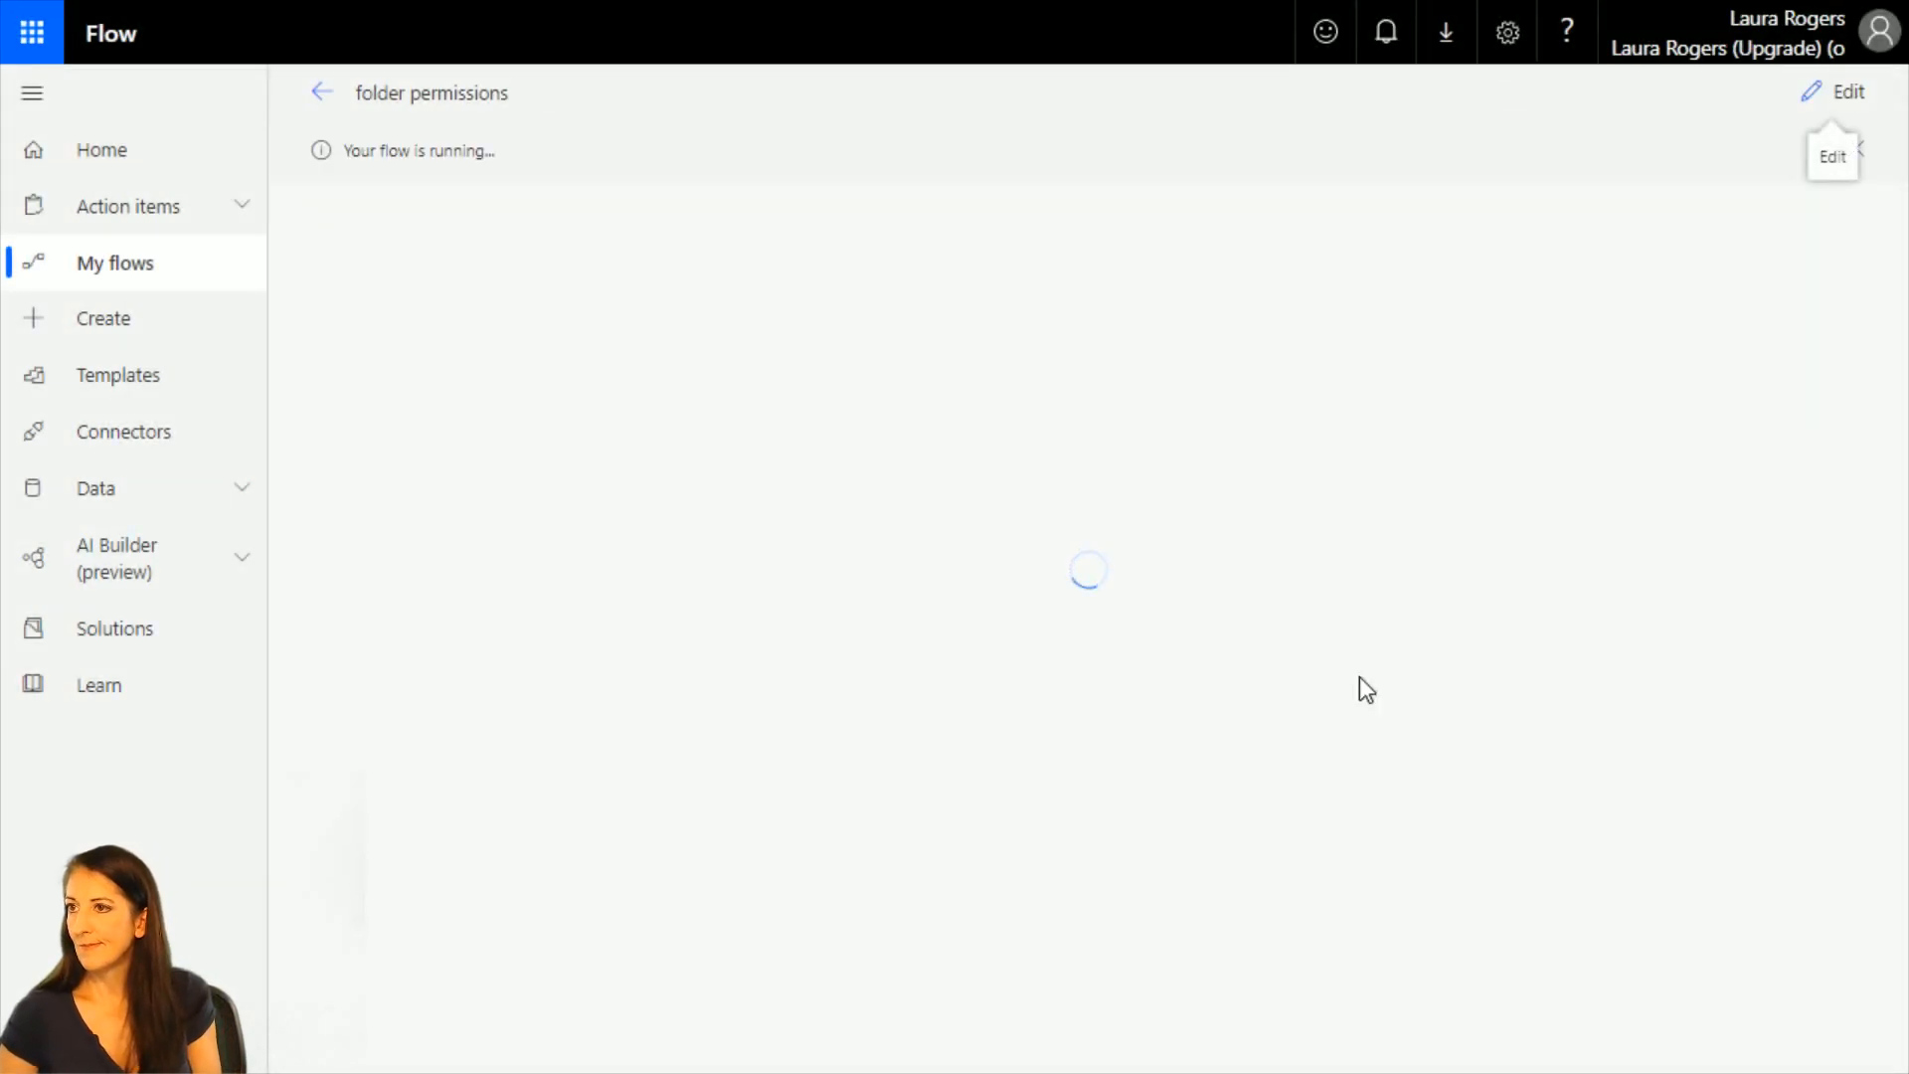
{"action": "left_click", "coordinate": [1225, 389]}
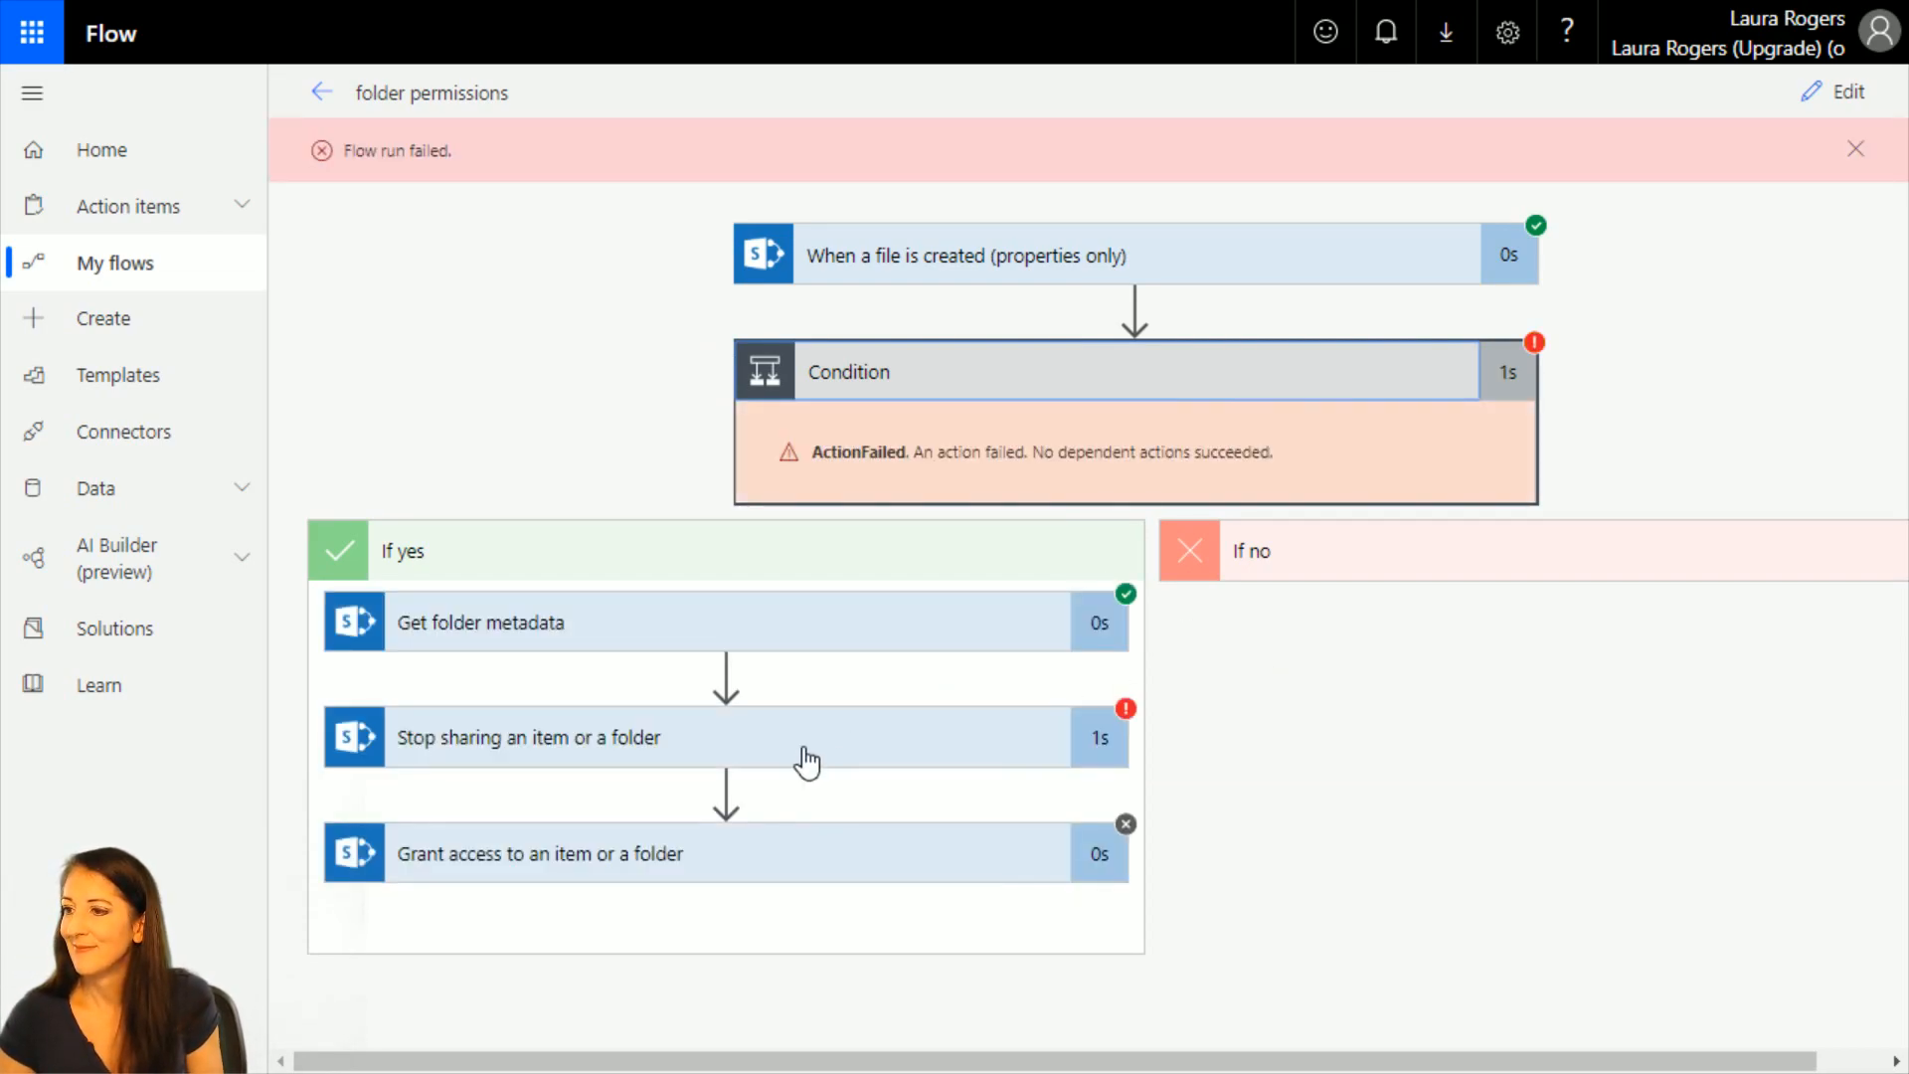
{"action": "left_click", "coordinate": [664, 632]}
{"action": "scroll", "coordinate": [776, 783], "scroll_direction": "down", "scroll_amount": 5}
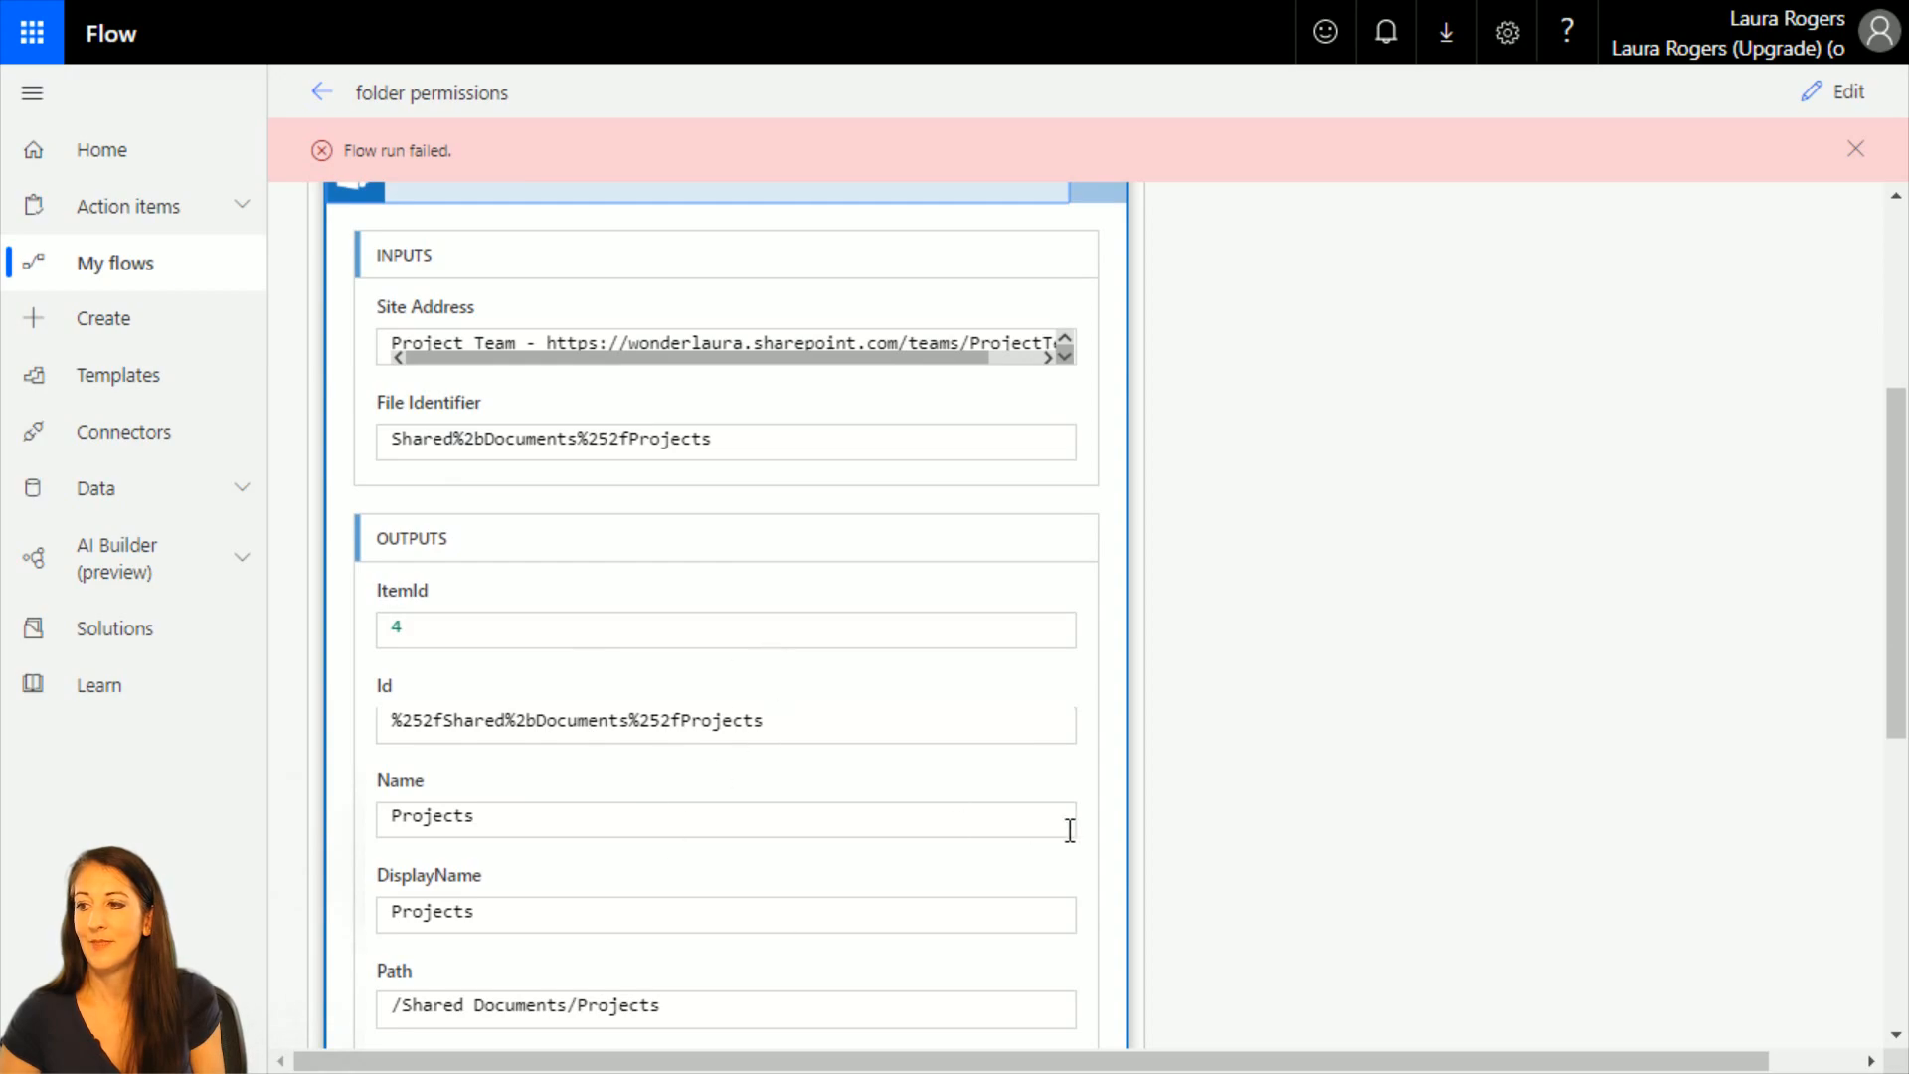
{"action": "scroll", "coordinate": [1064, 831], "scroll_direction": "down", "scroll_amount": 6}
{"action": "left_click", "coordinate": [803, 870]}
{"action": "scroll", "coordinate": [1180, 793], "scroll_direction": "down", "scroll_amount": 5}
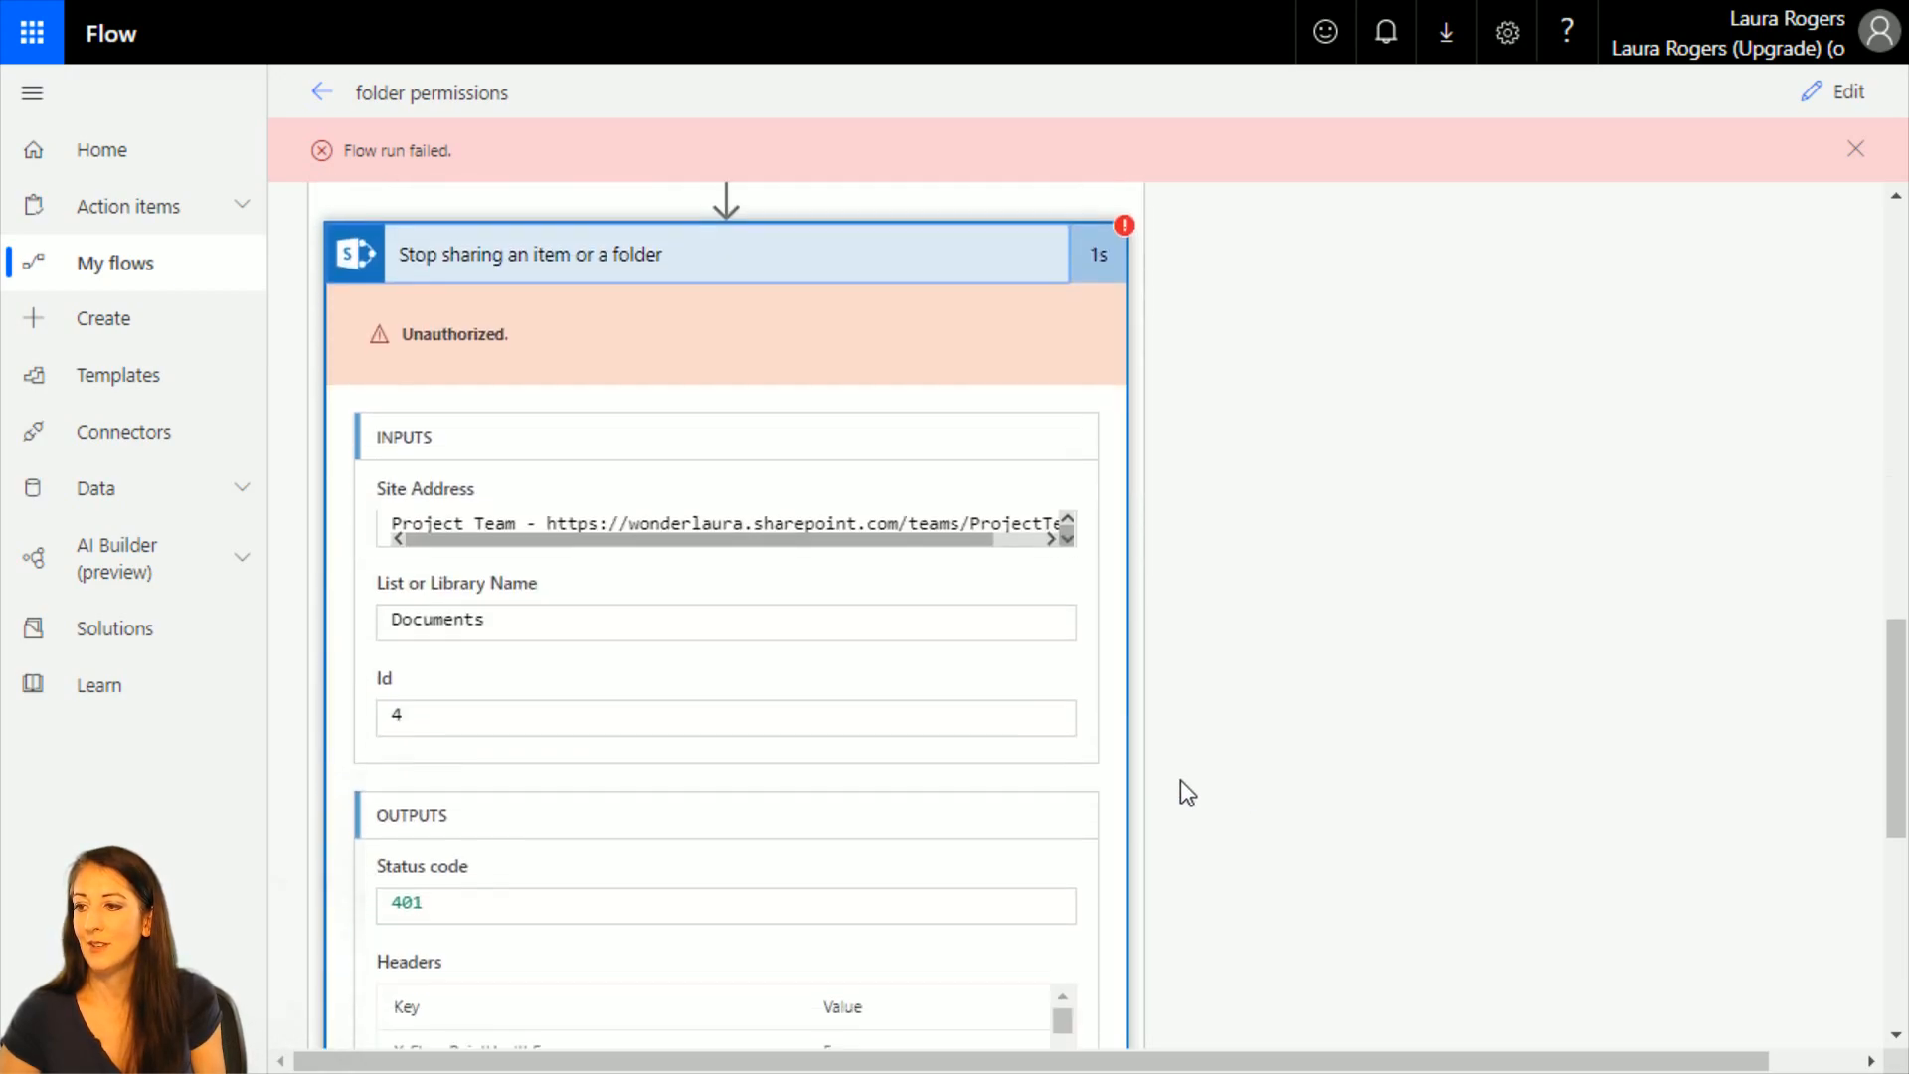
{"action": "scroll", "coordinate": [577, 603], "scroll_direction": "down", "scroll_amount": 6}
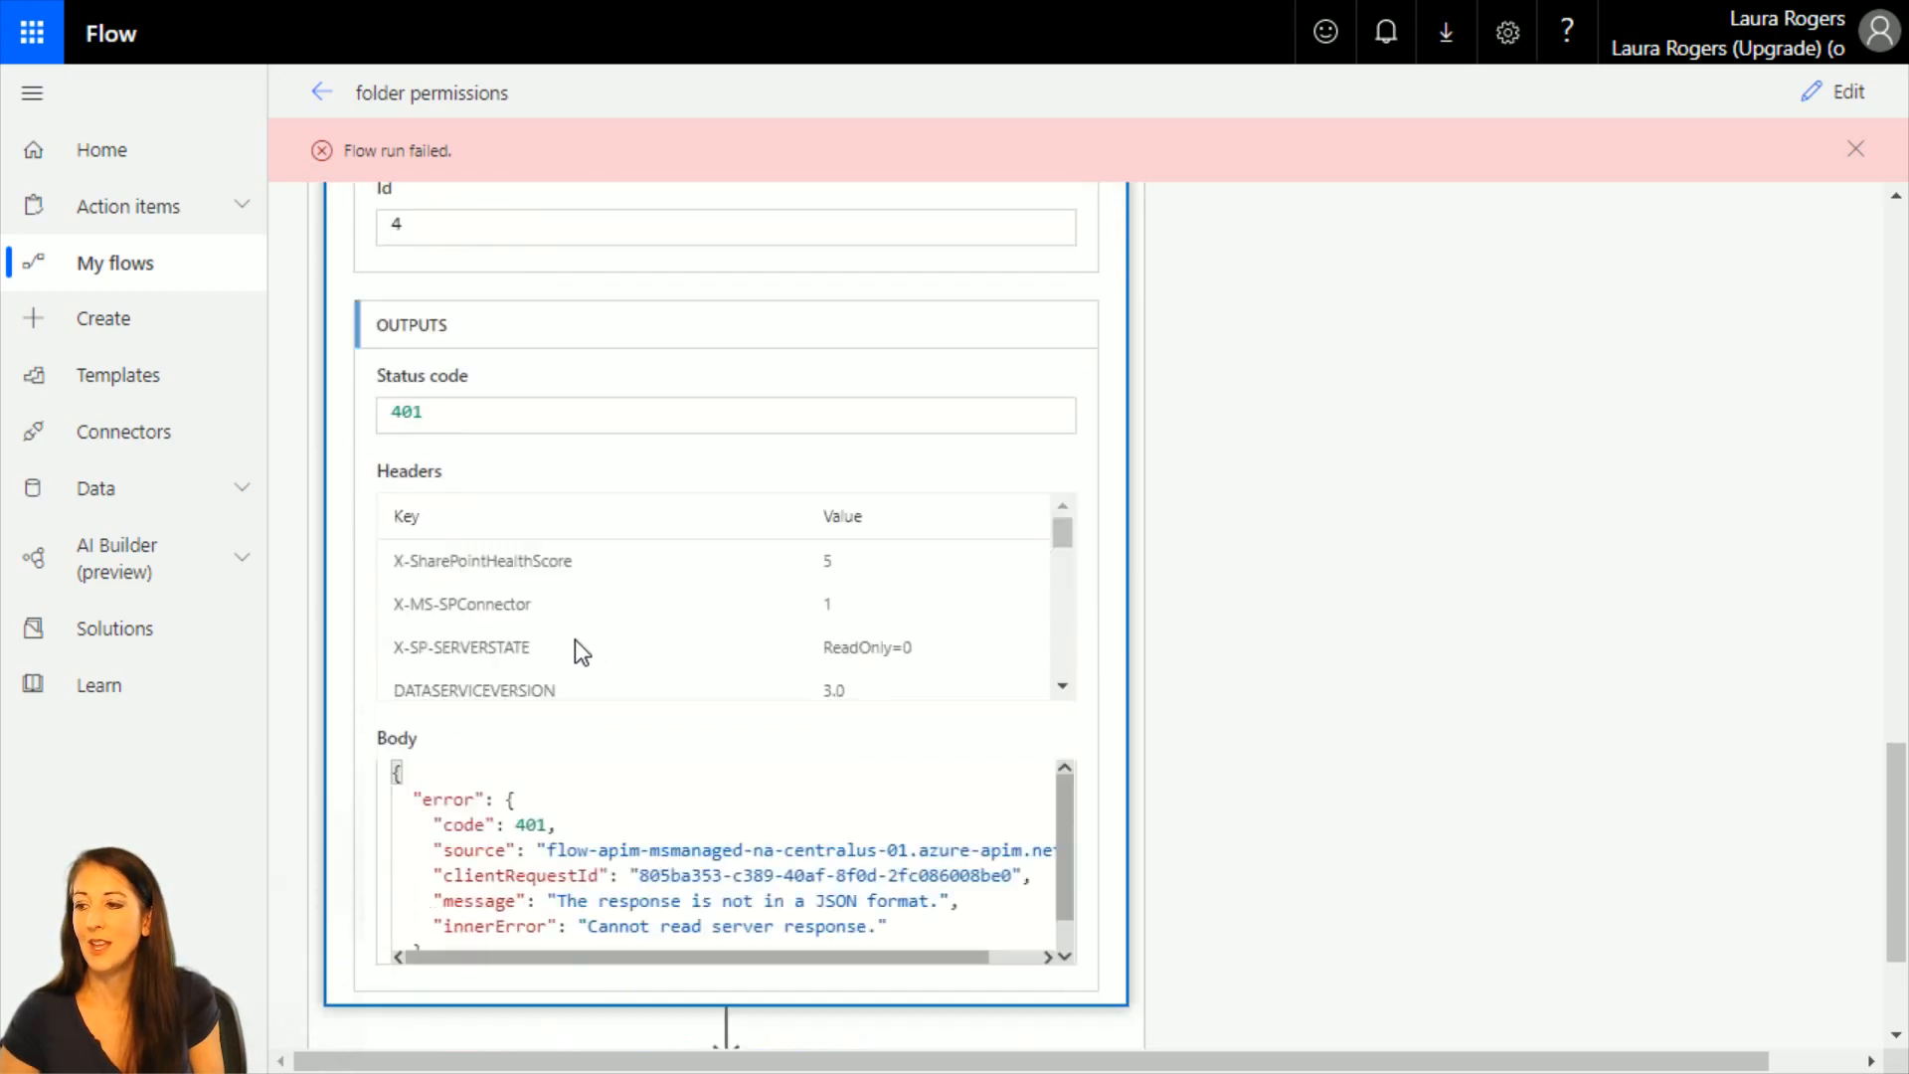
Edit the flow to remove ItemId from the Stop sharing action's Id, and review the dynamic content offered for Get folder metadata's File Identifier.
{"action": "left_click", "coordinate": [1839, 92]}
{"action": "scroll", "coordinate": [714, 920], "scroll_direction": "down", "scroll_amount": 4}
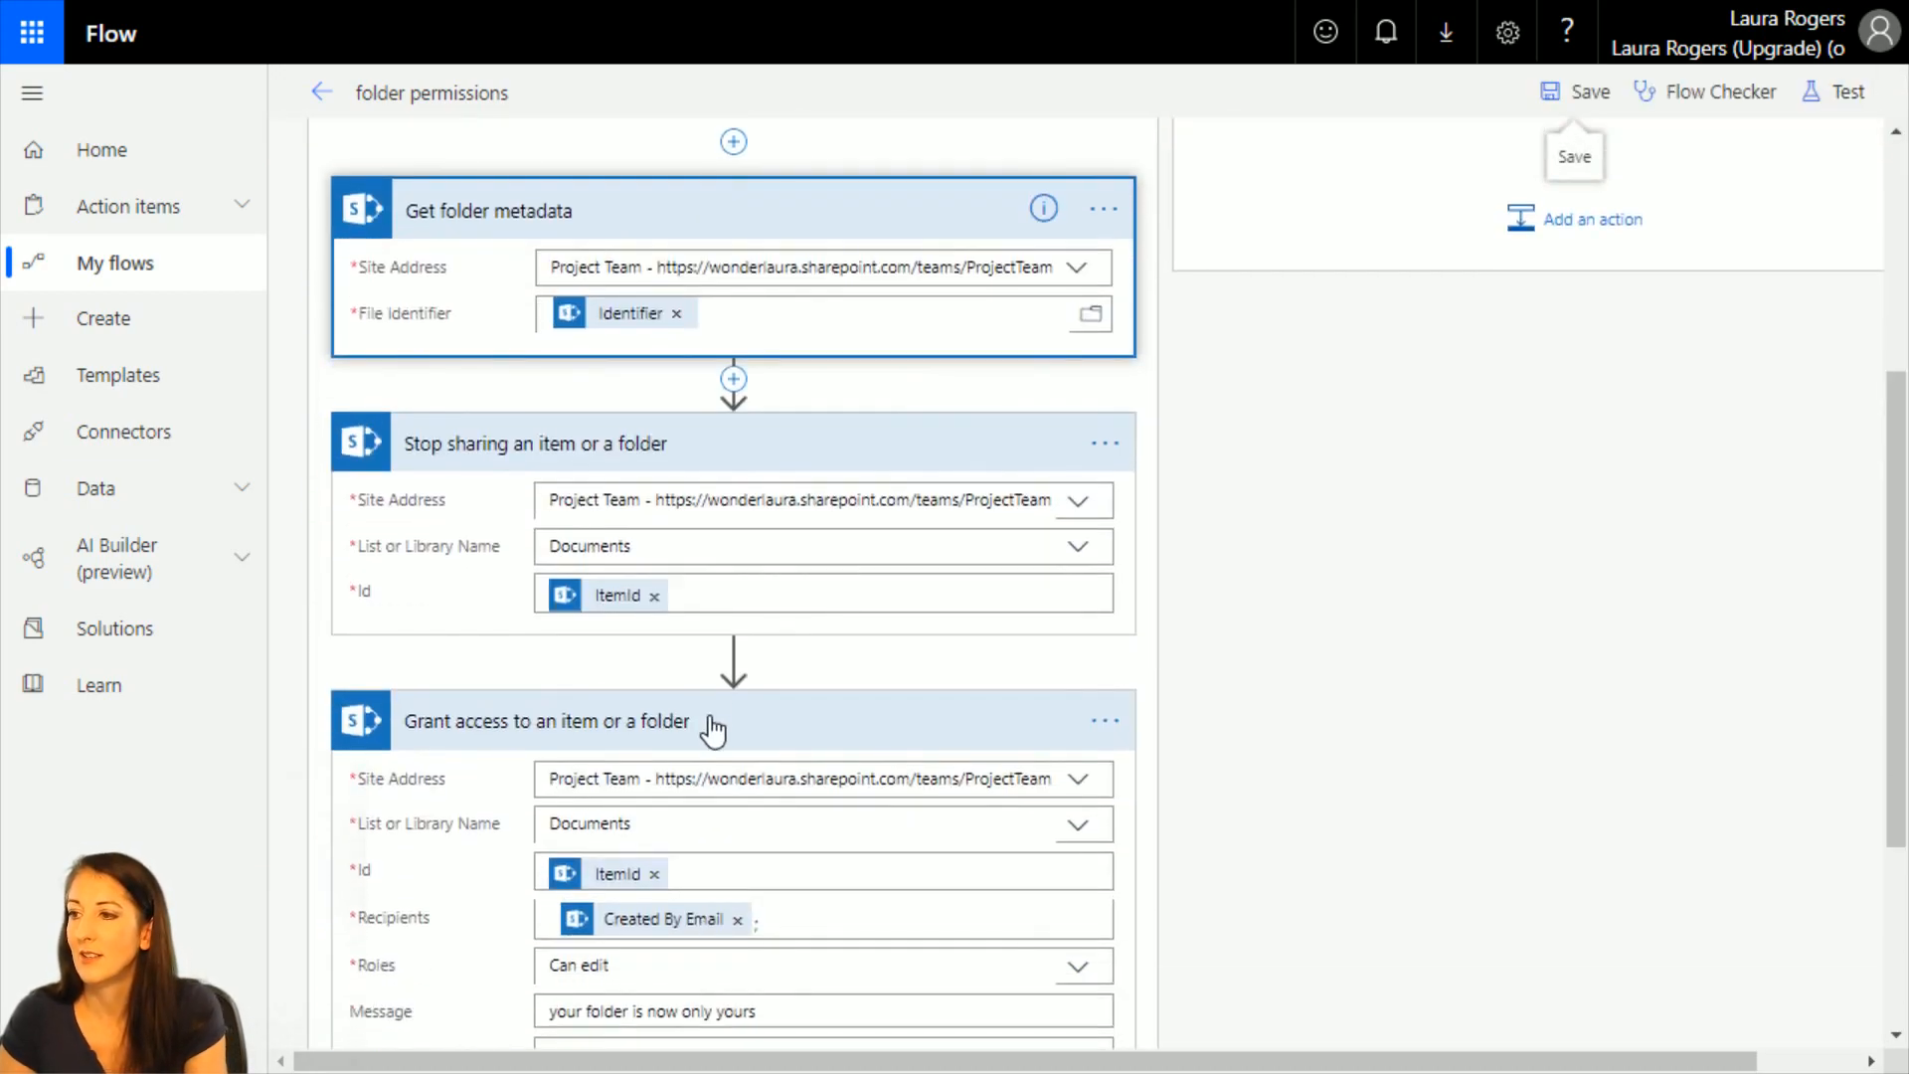
{"action": "left_click", "coordinate": [652, 596]}
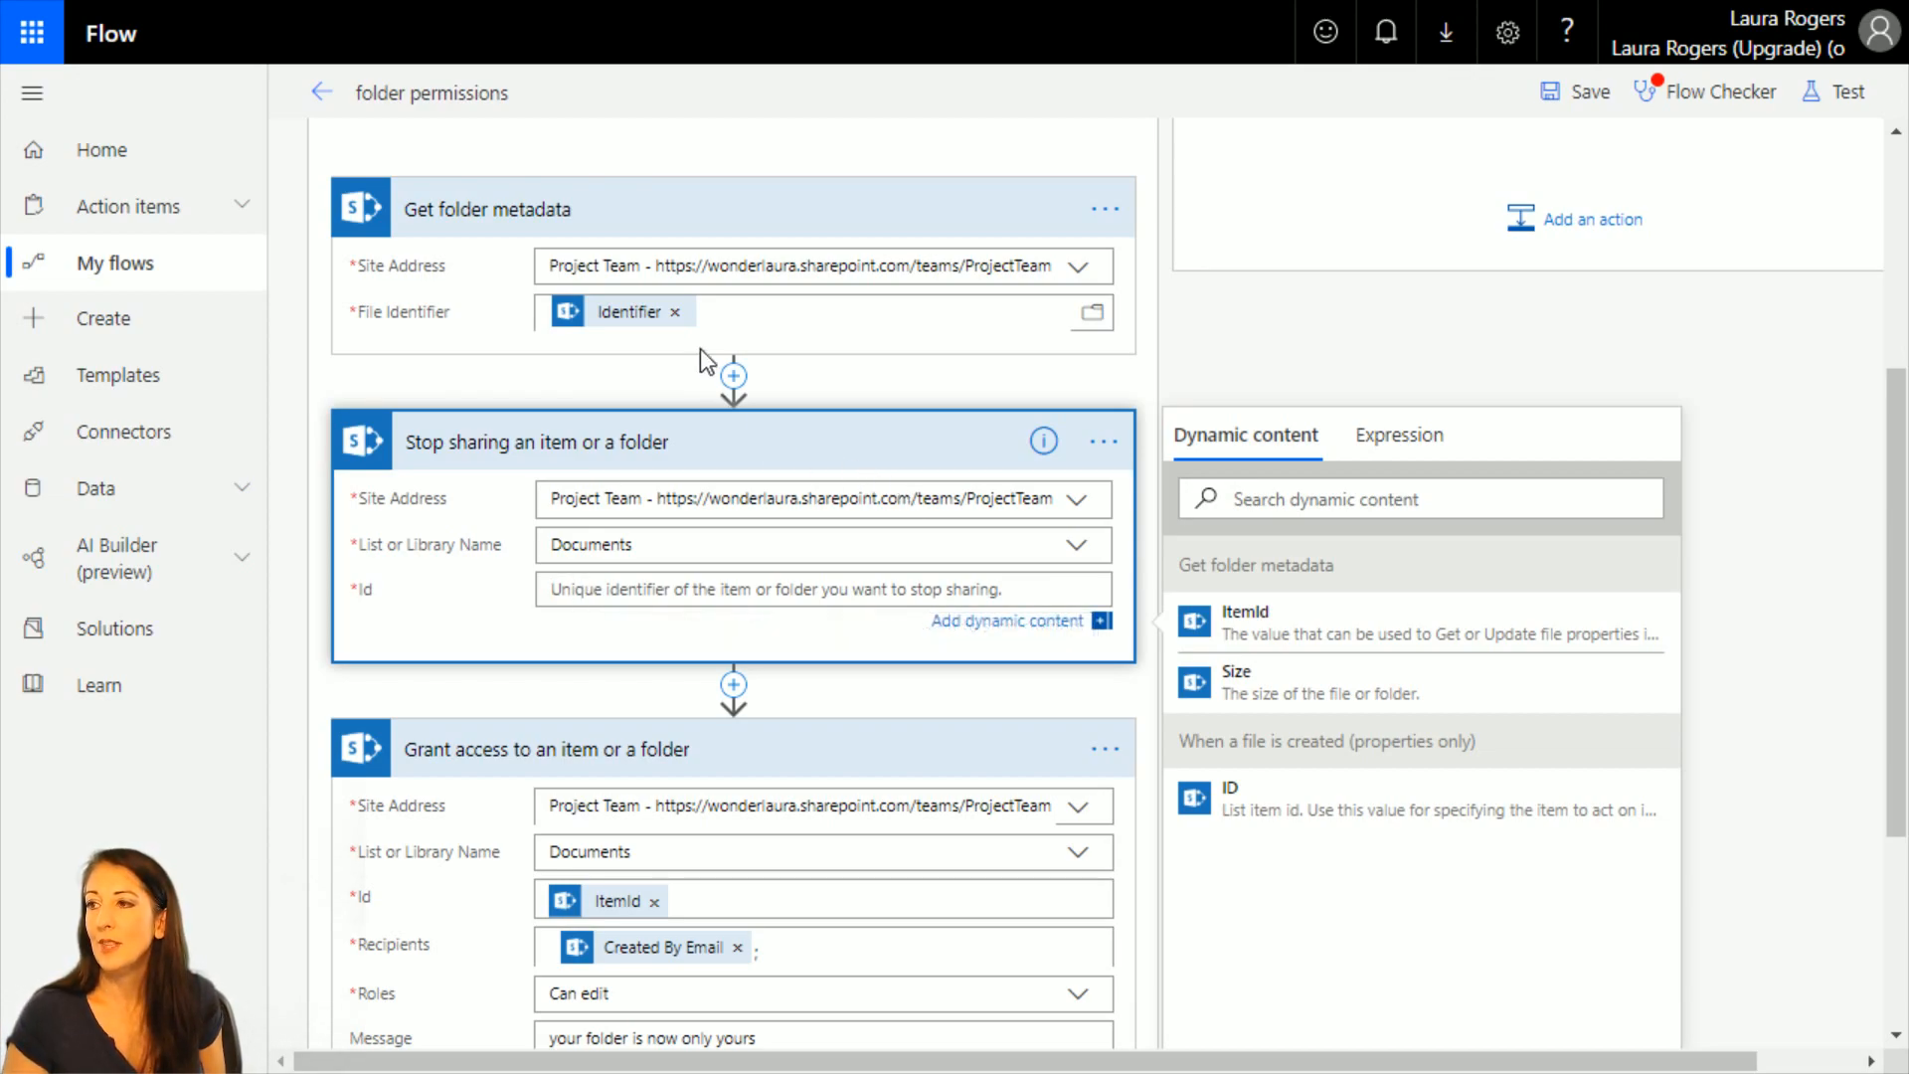
{"action": "left_click", "coordinate": [724, 319]}
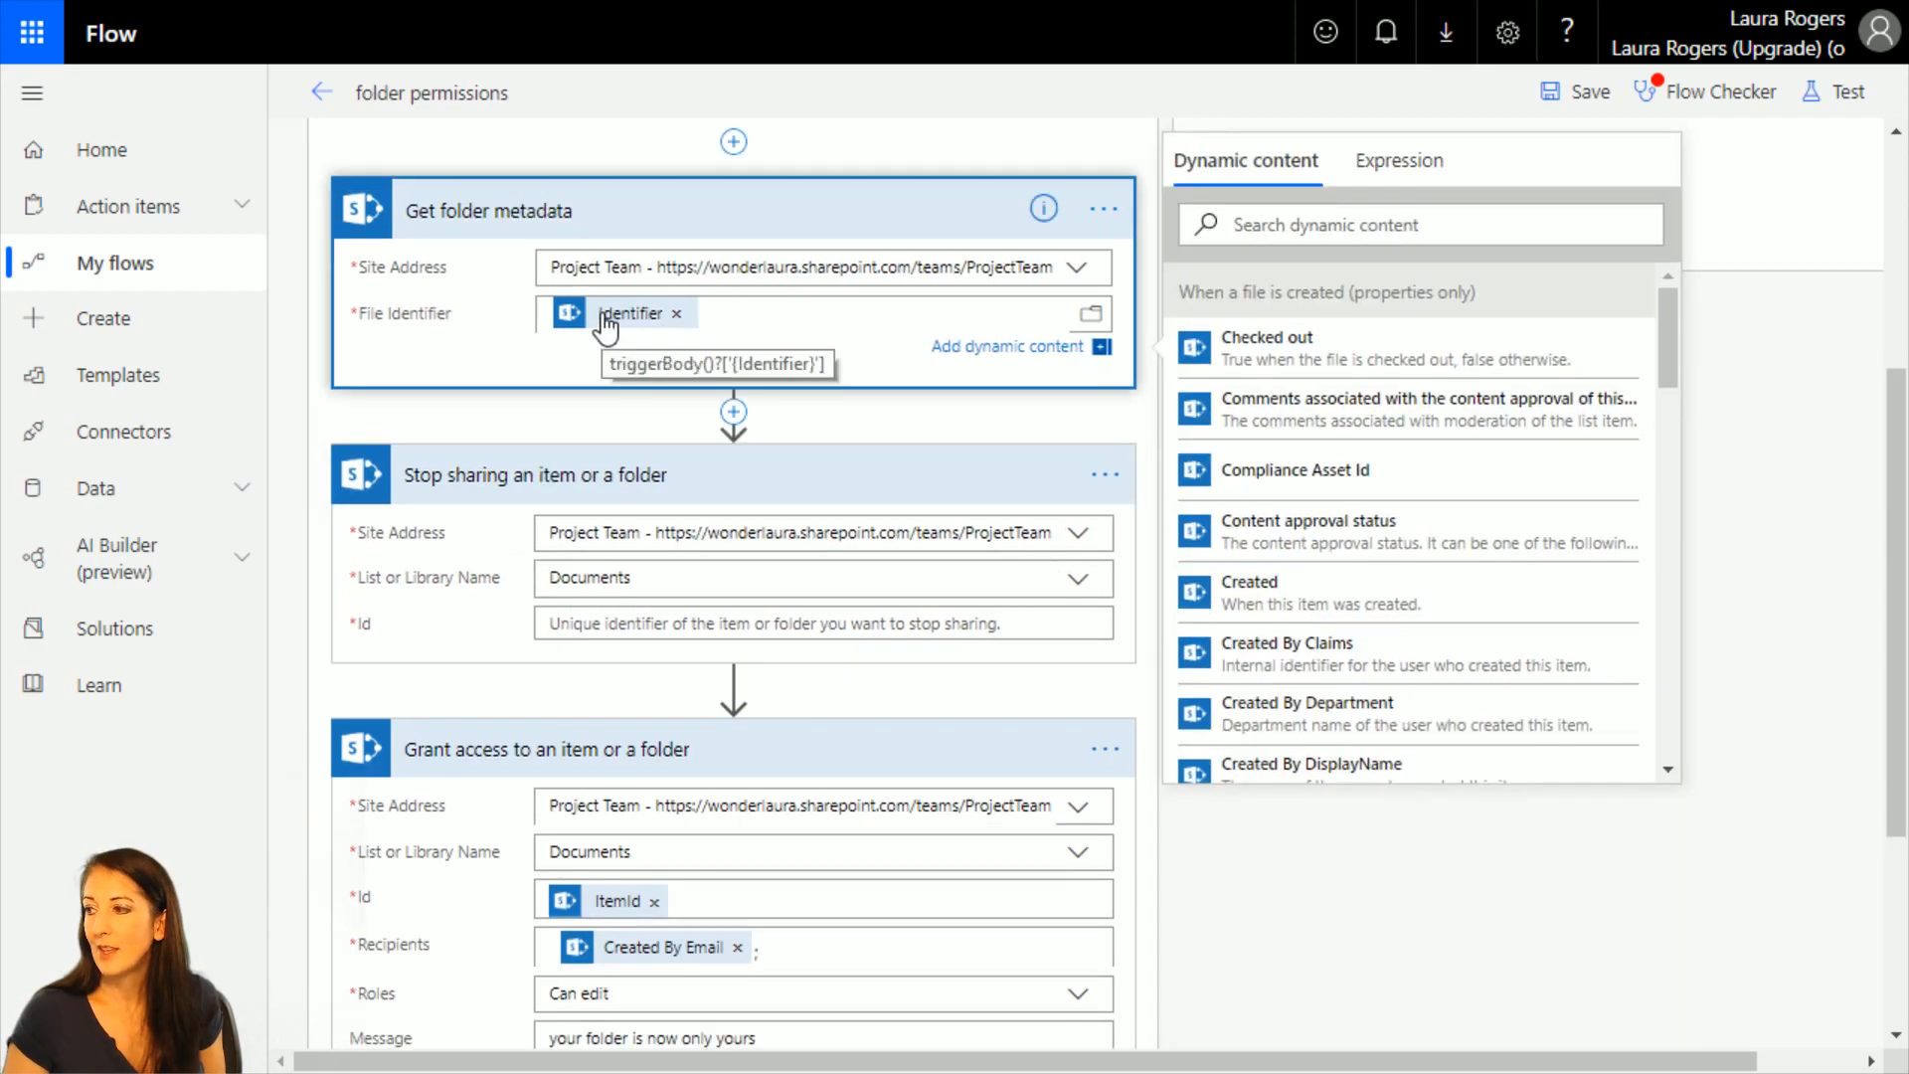
{"action": "left_click_drag", "start_coordinate": [1662, 338], "coordinate": [1678, 498]}
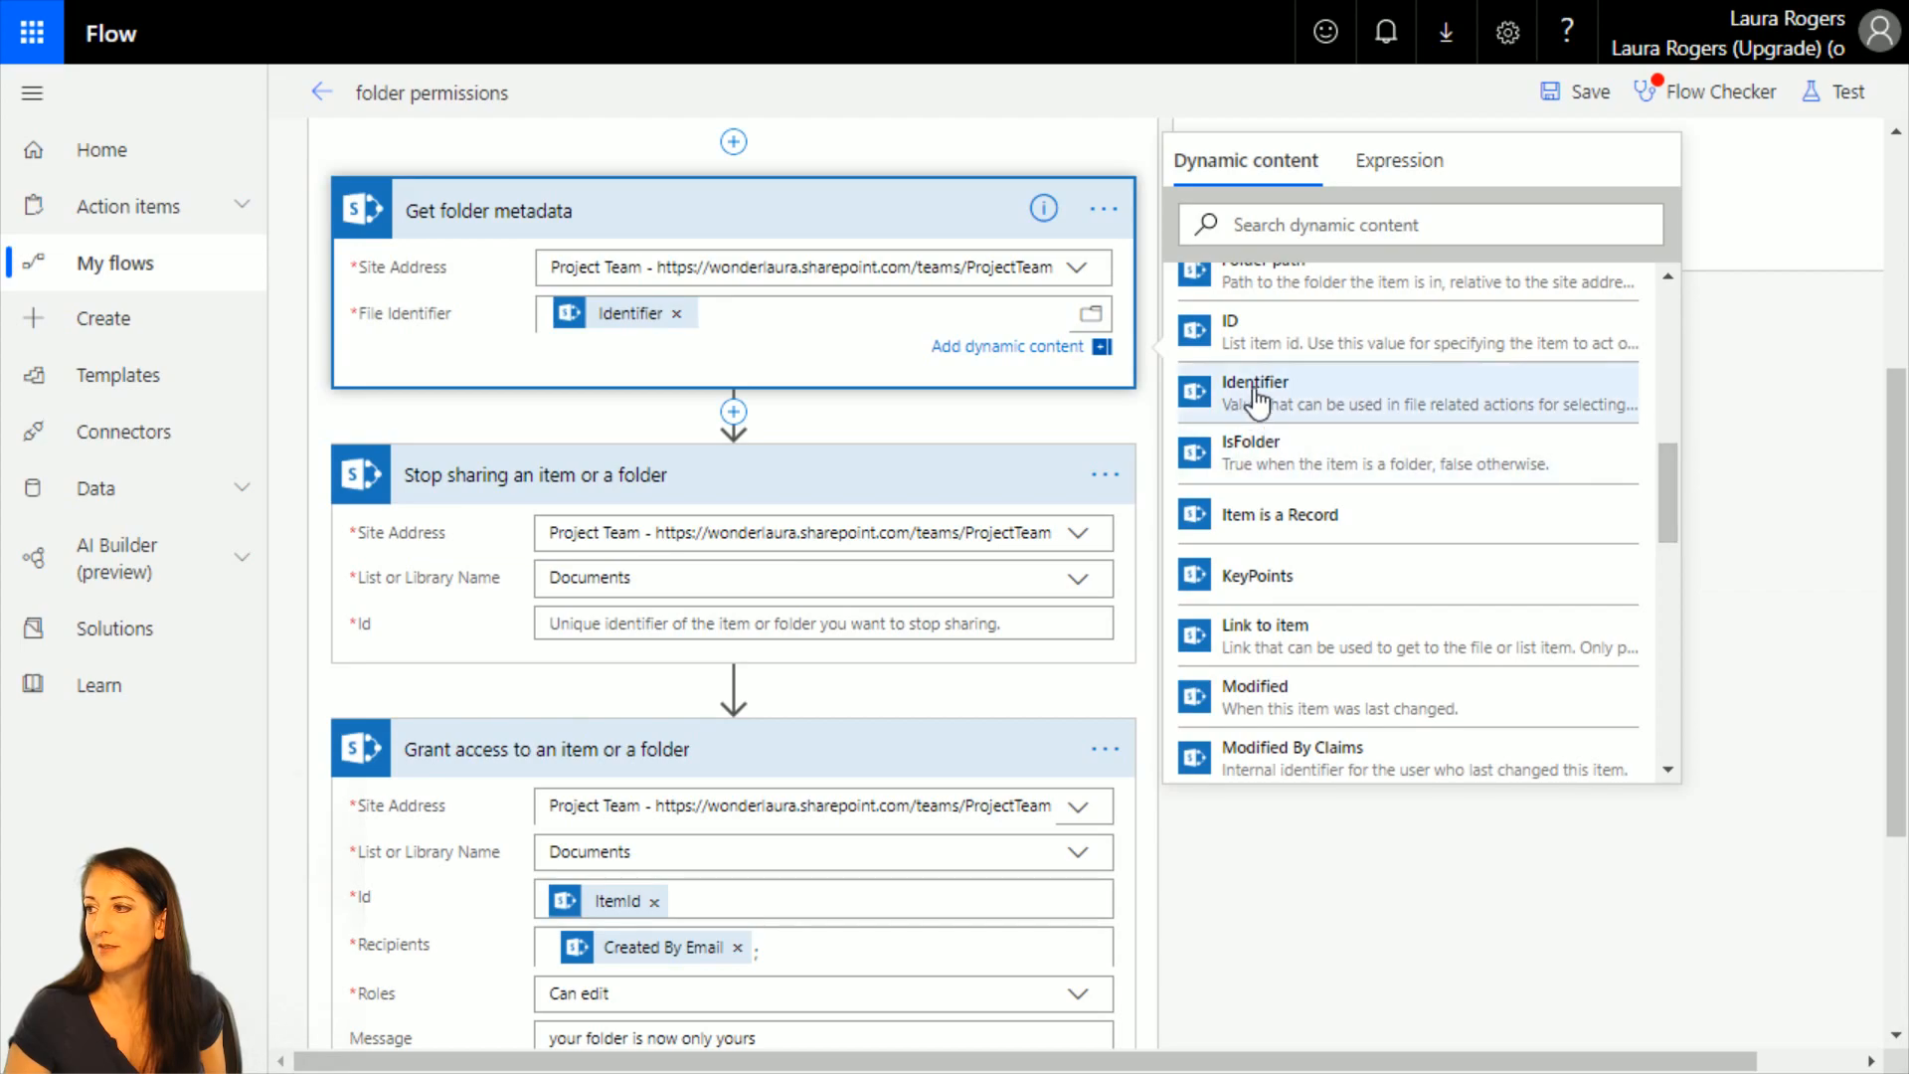
Start an int() expression for the Stop sharing action's Id and browse the Get folder metadata dynamic content for its argument.
{"action": "left_click", "coordinate": [623, 627]}
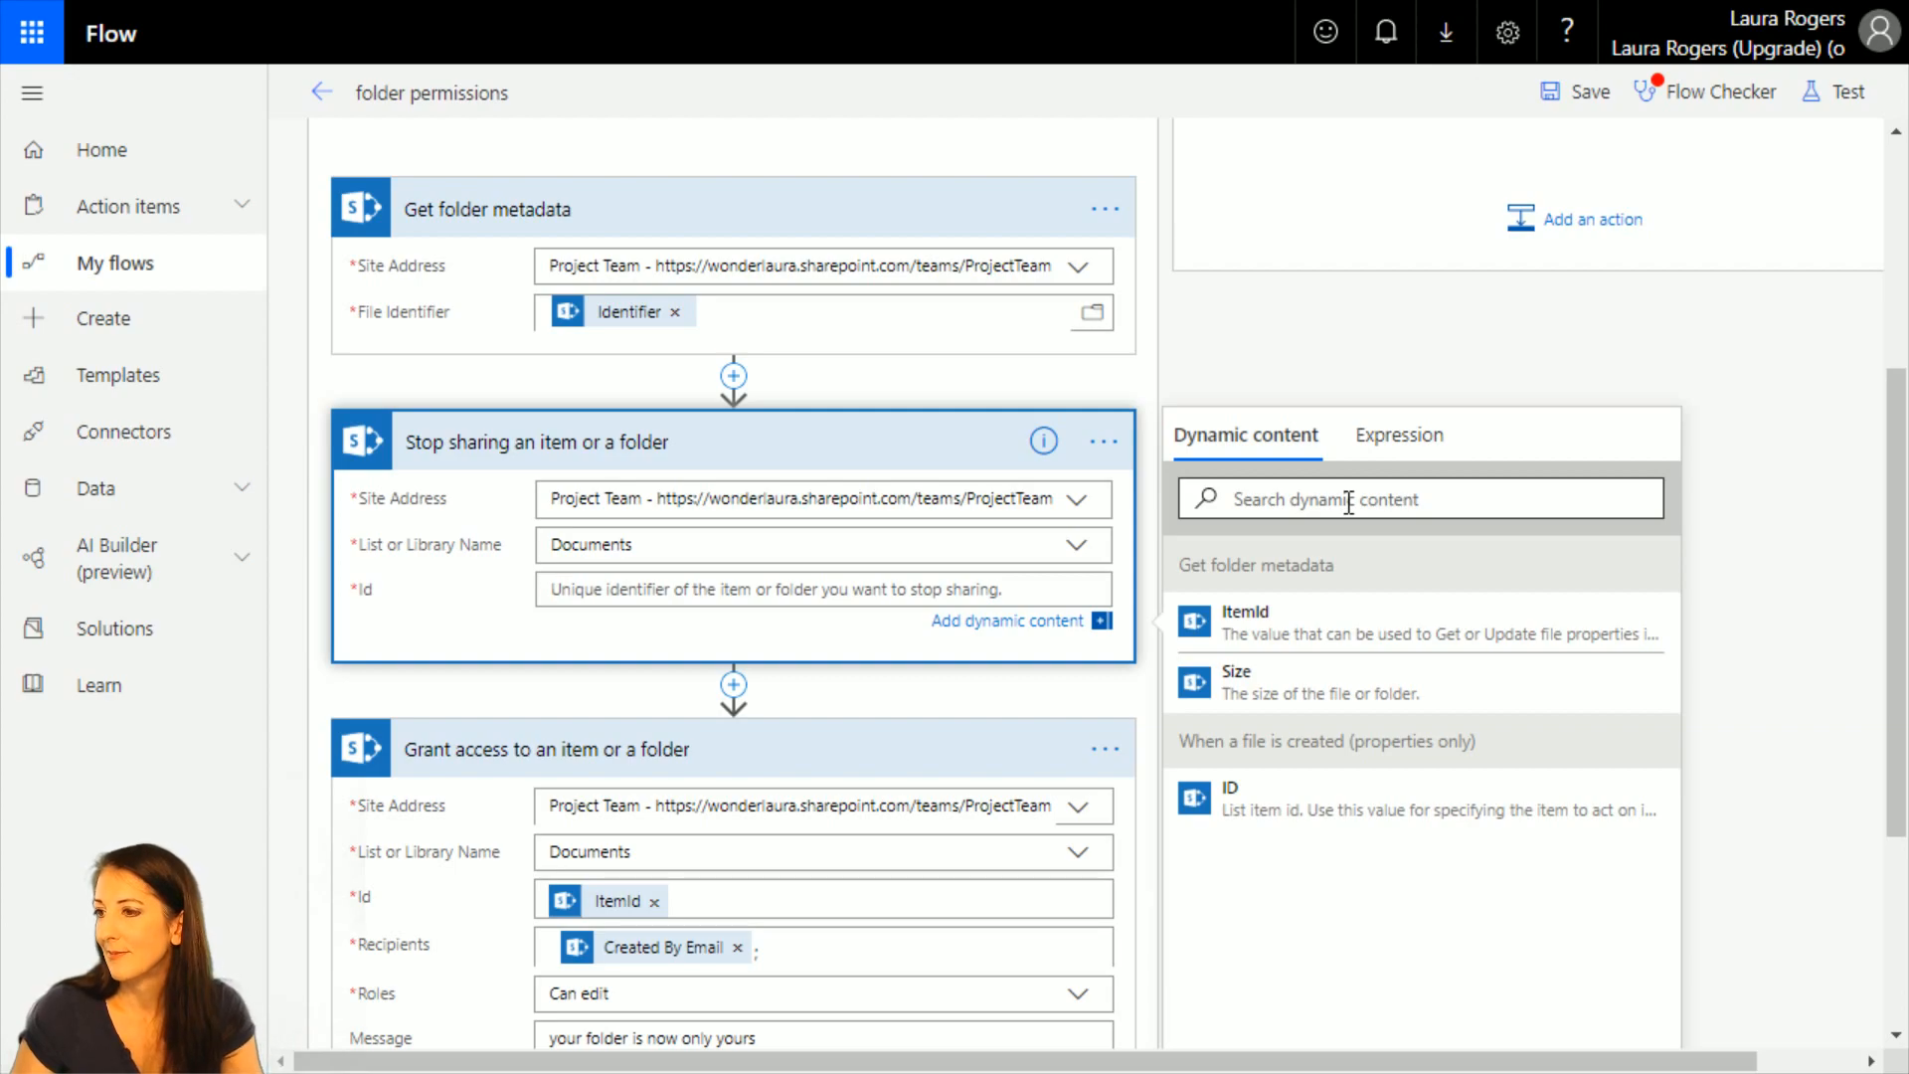
{"action": "left_click", "coordinate": [1402, 437]}
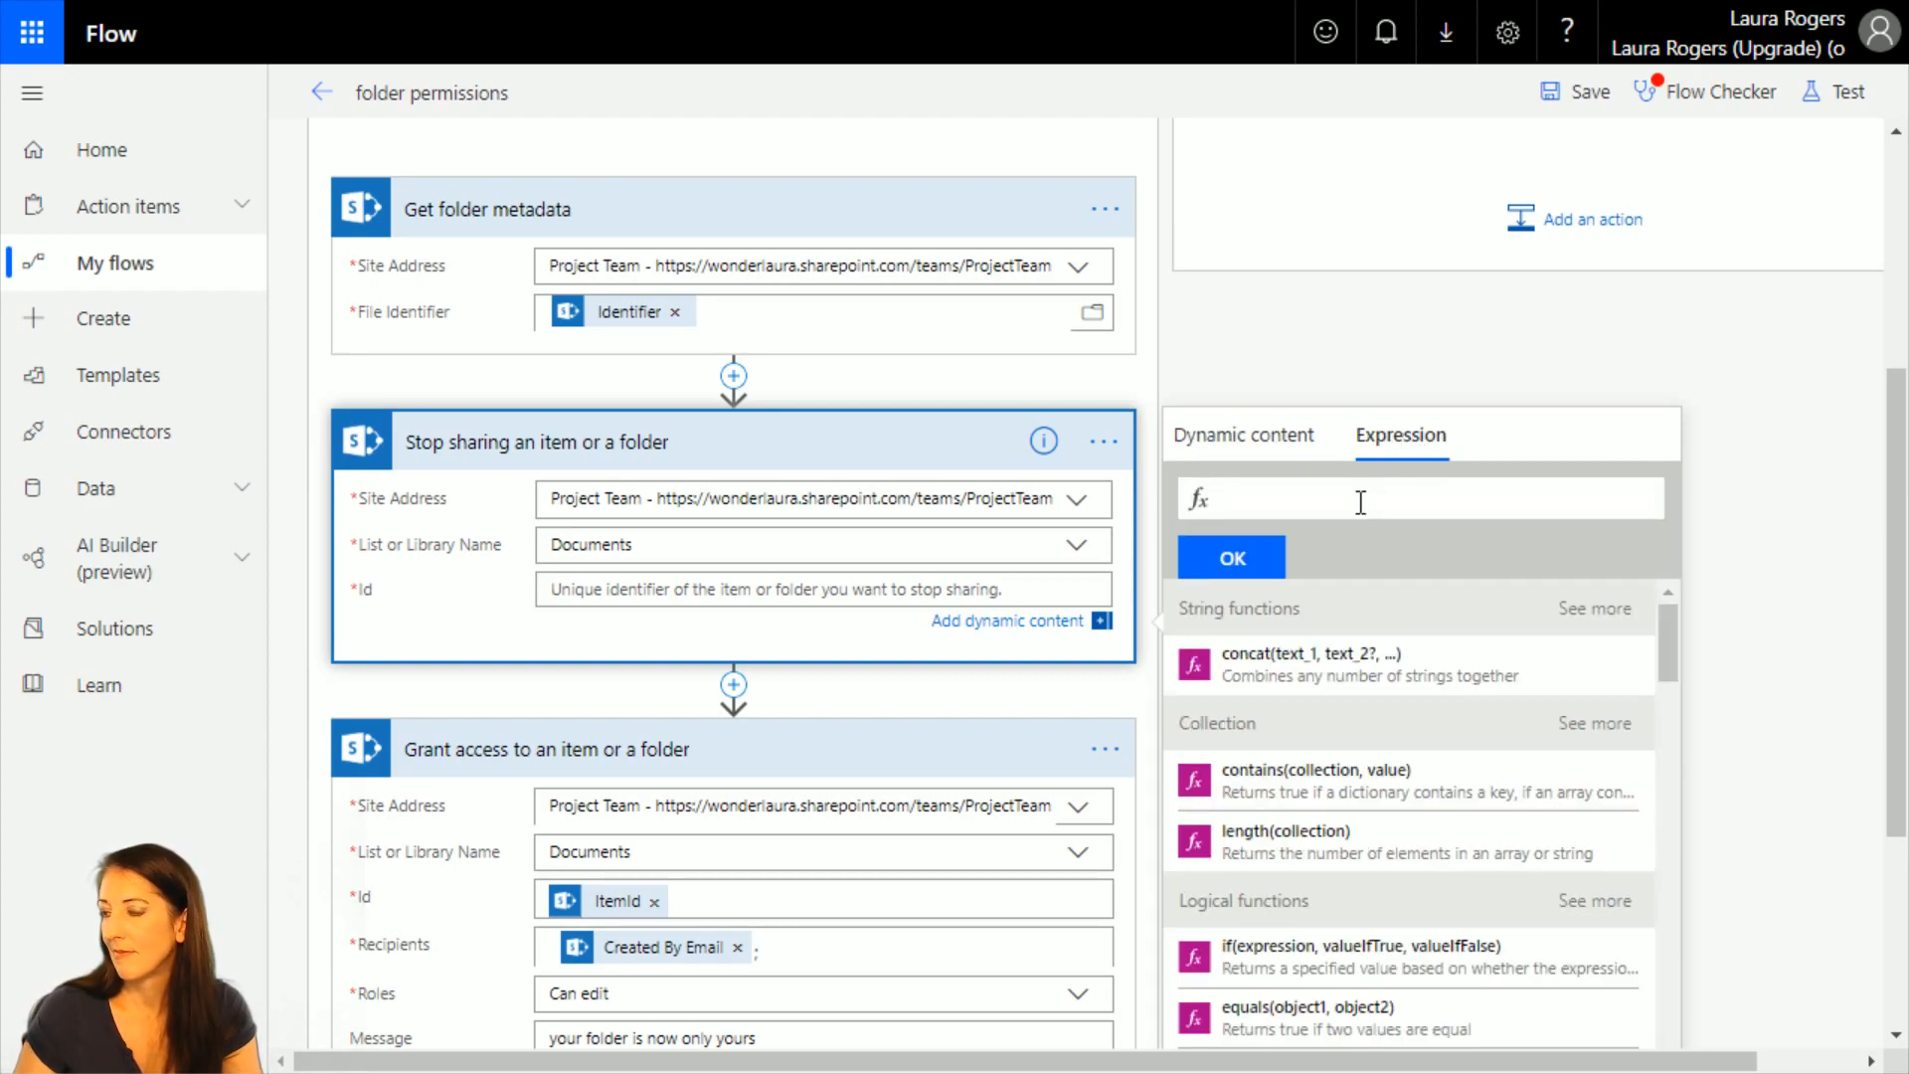
{"action": "type", "text": "st"}
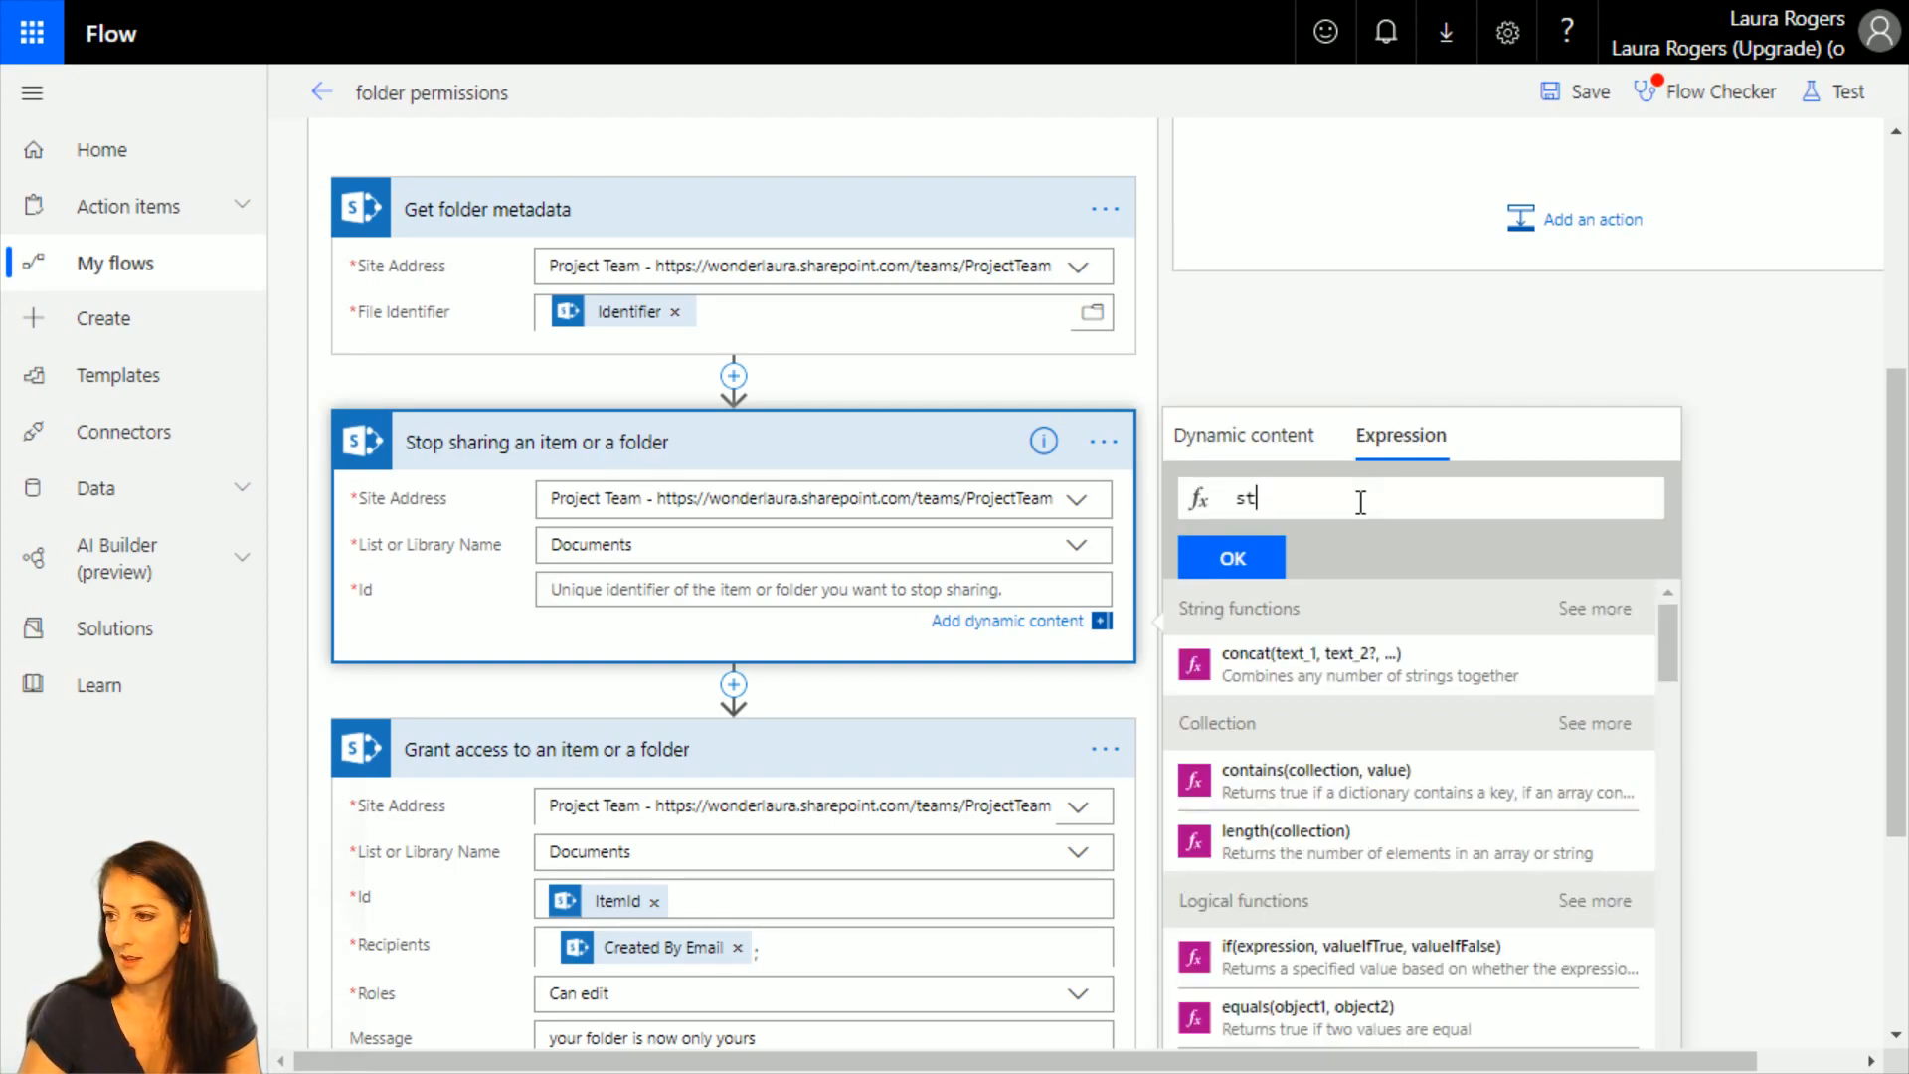
{"action": "key", "text": "BackSpace"}
{"action": "key", "text": "BackSpace"}
{"action": "type", "text": "int"}
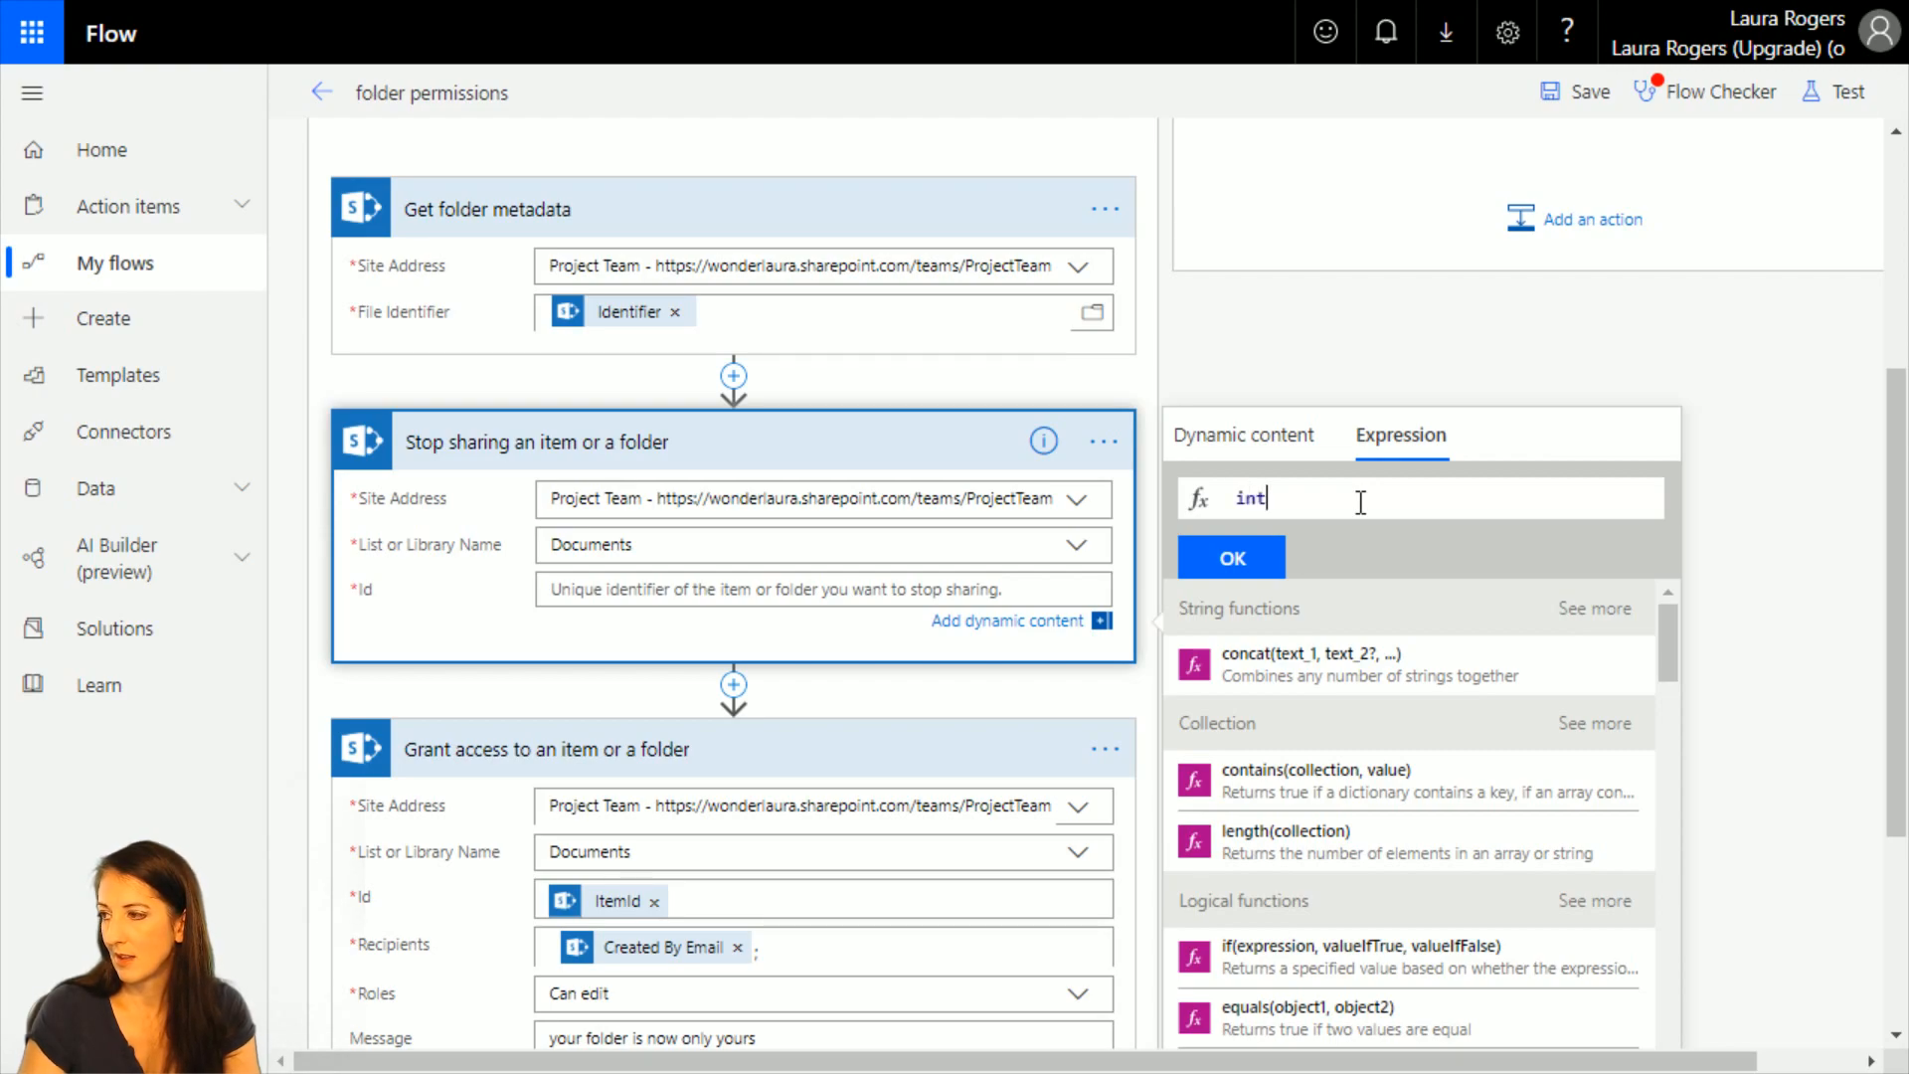
{"action": "type", "text": "("}
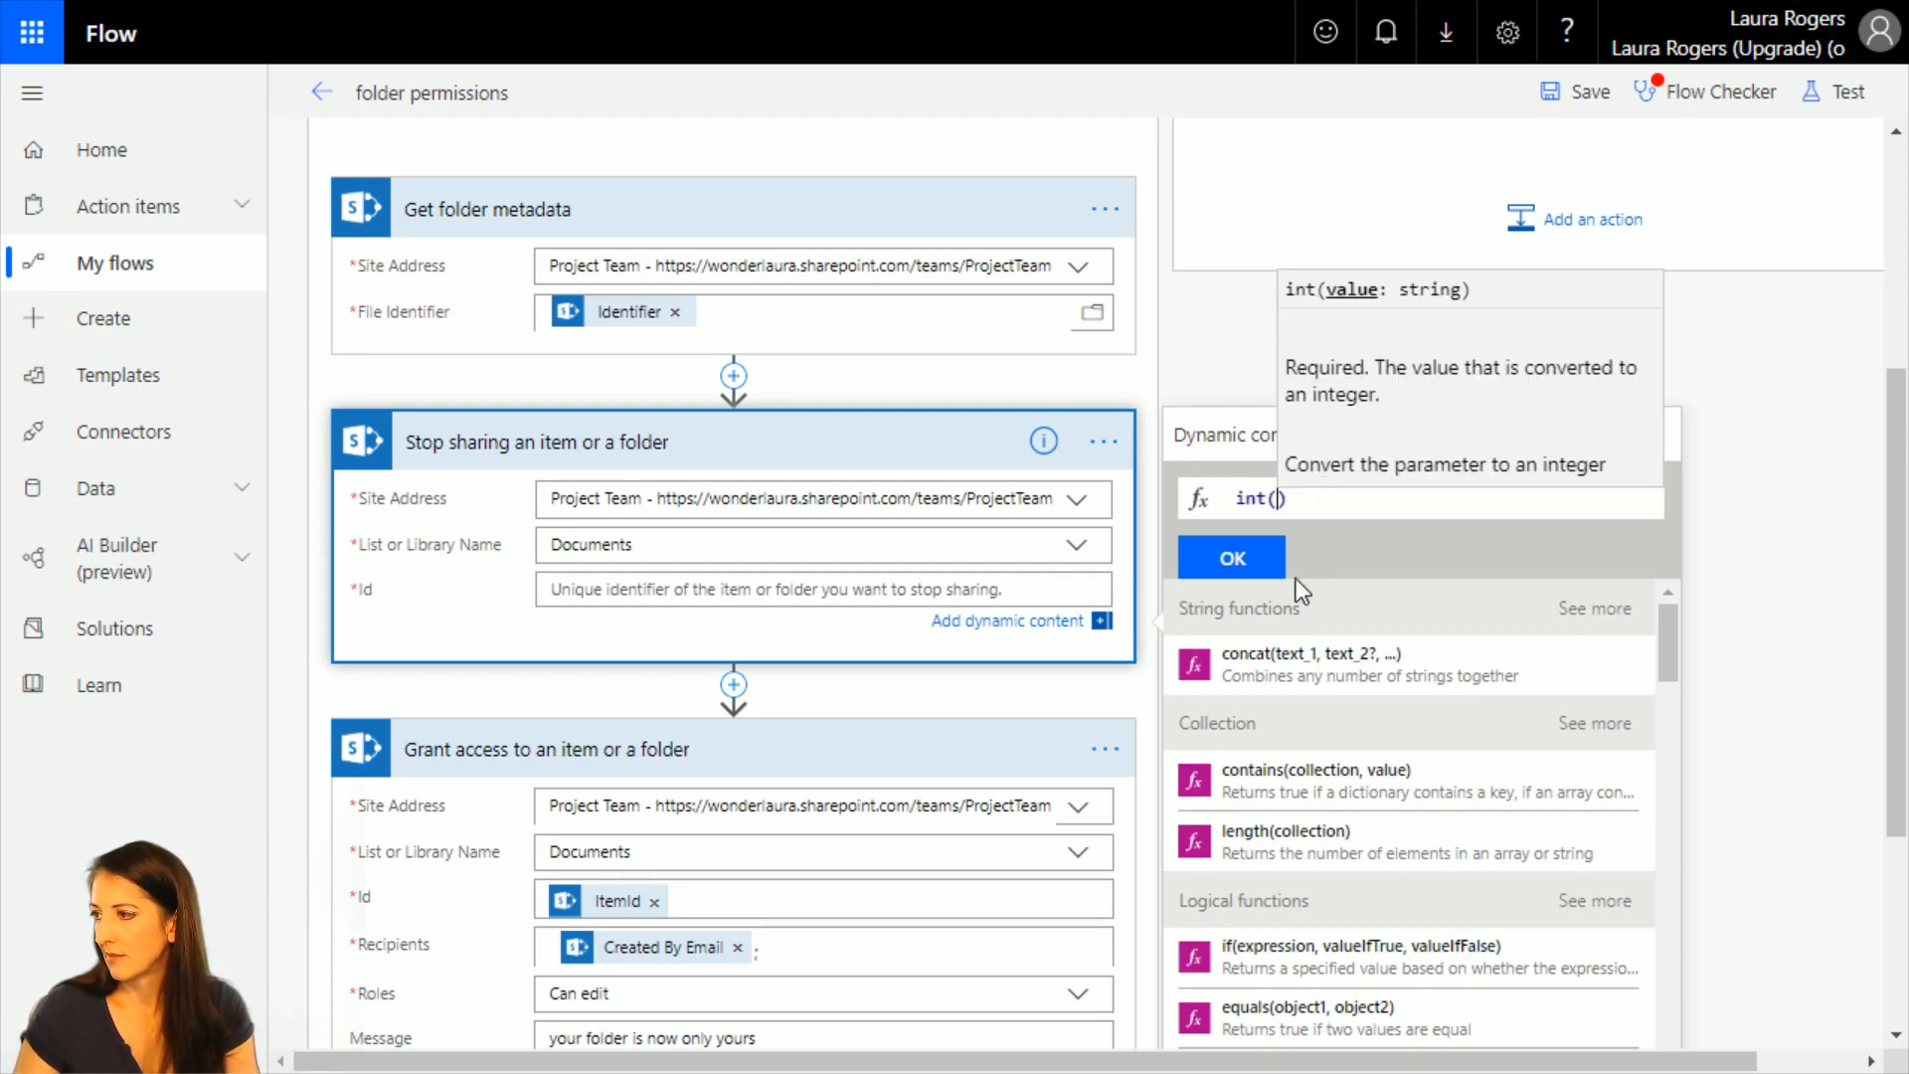
{"action": "left_click", "coordinate": [1223, 434]}
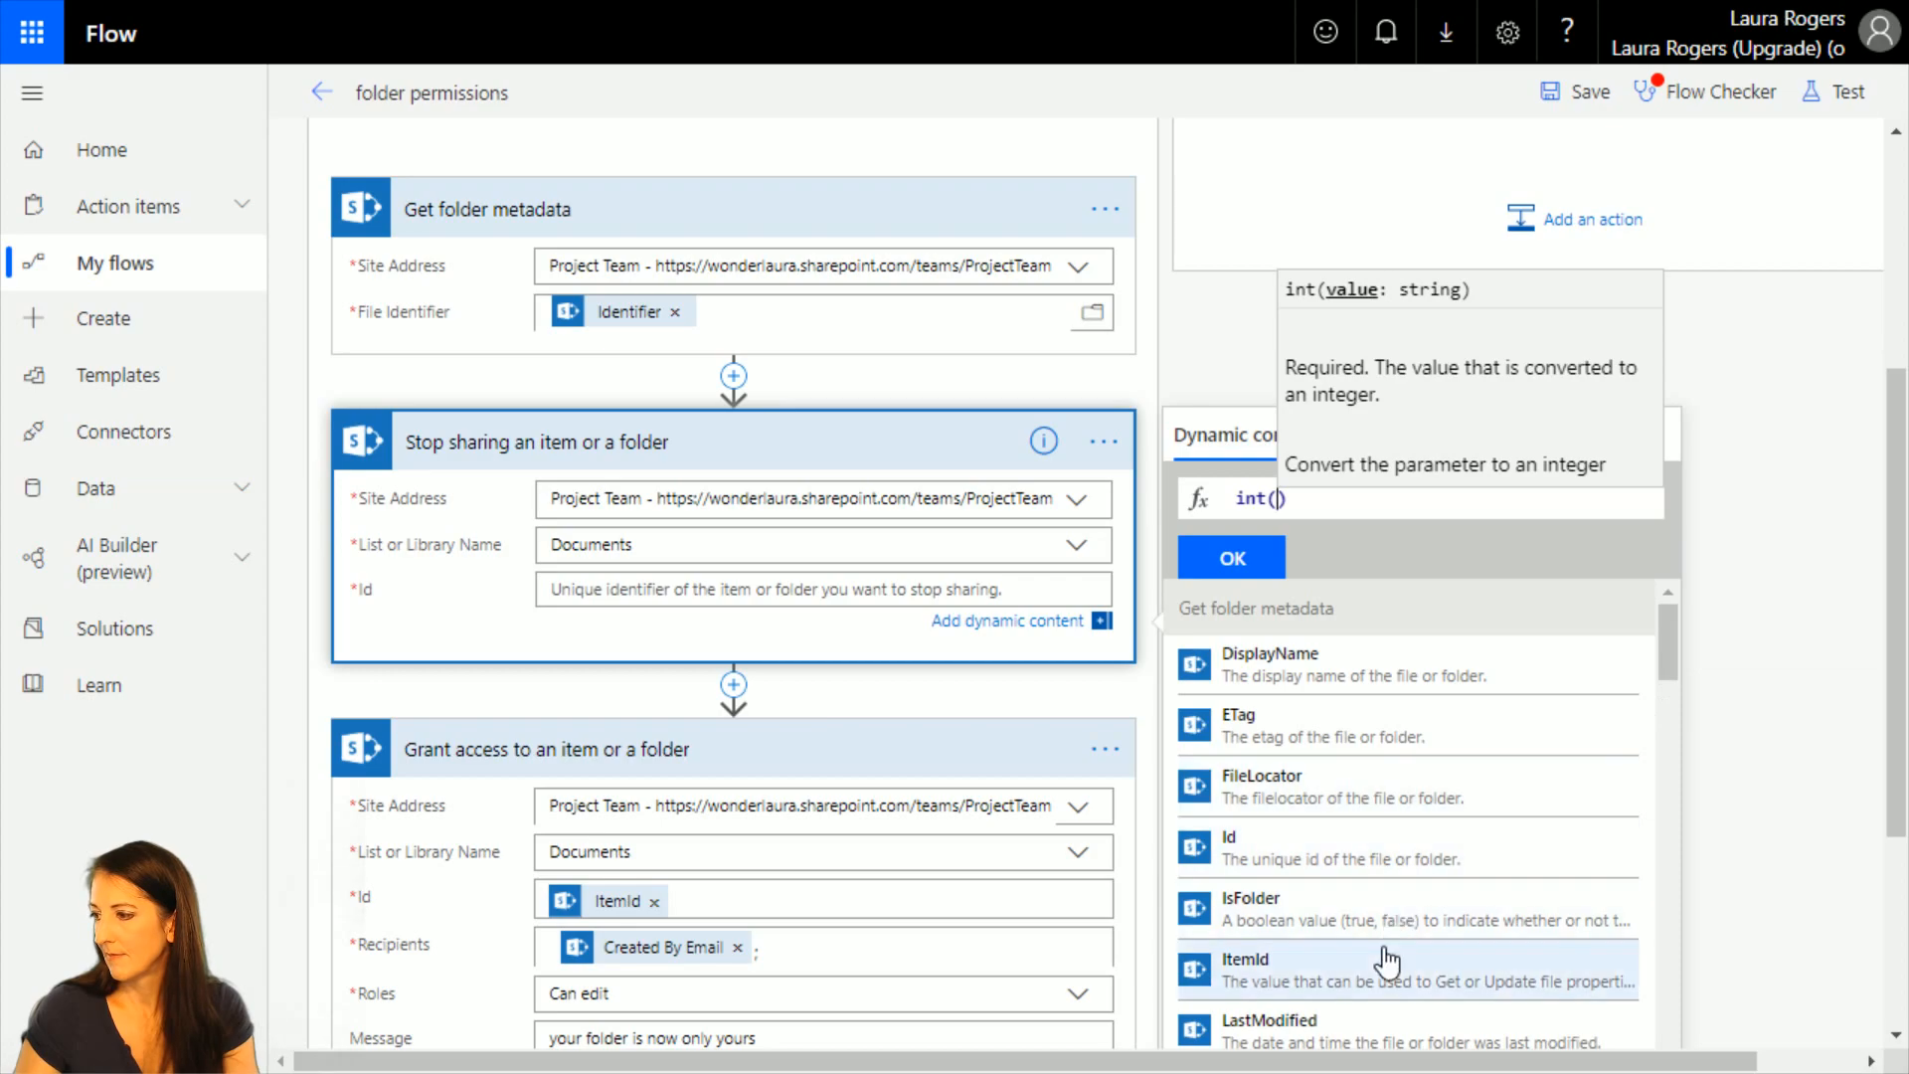
{"action": "scroll", "coordinate": [1382, 974], "scroll_direction": "down", "scroll_amount": 3}
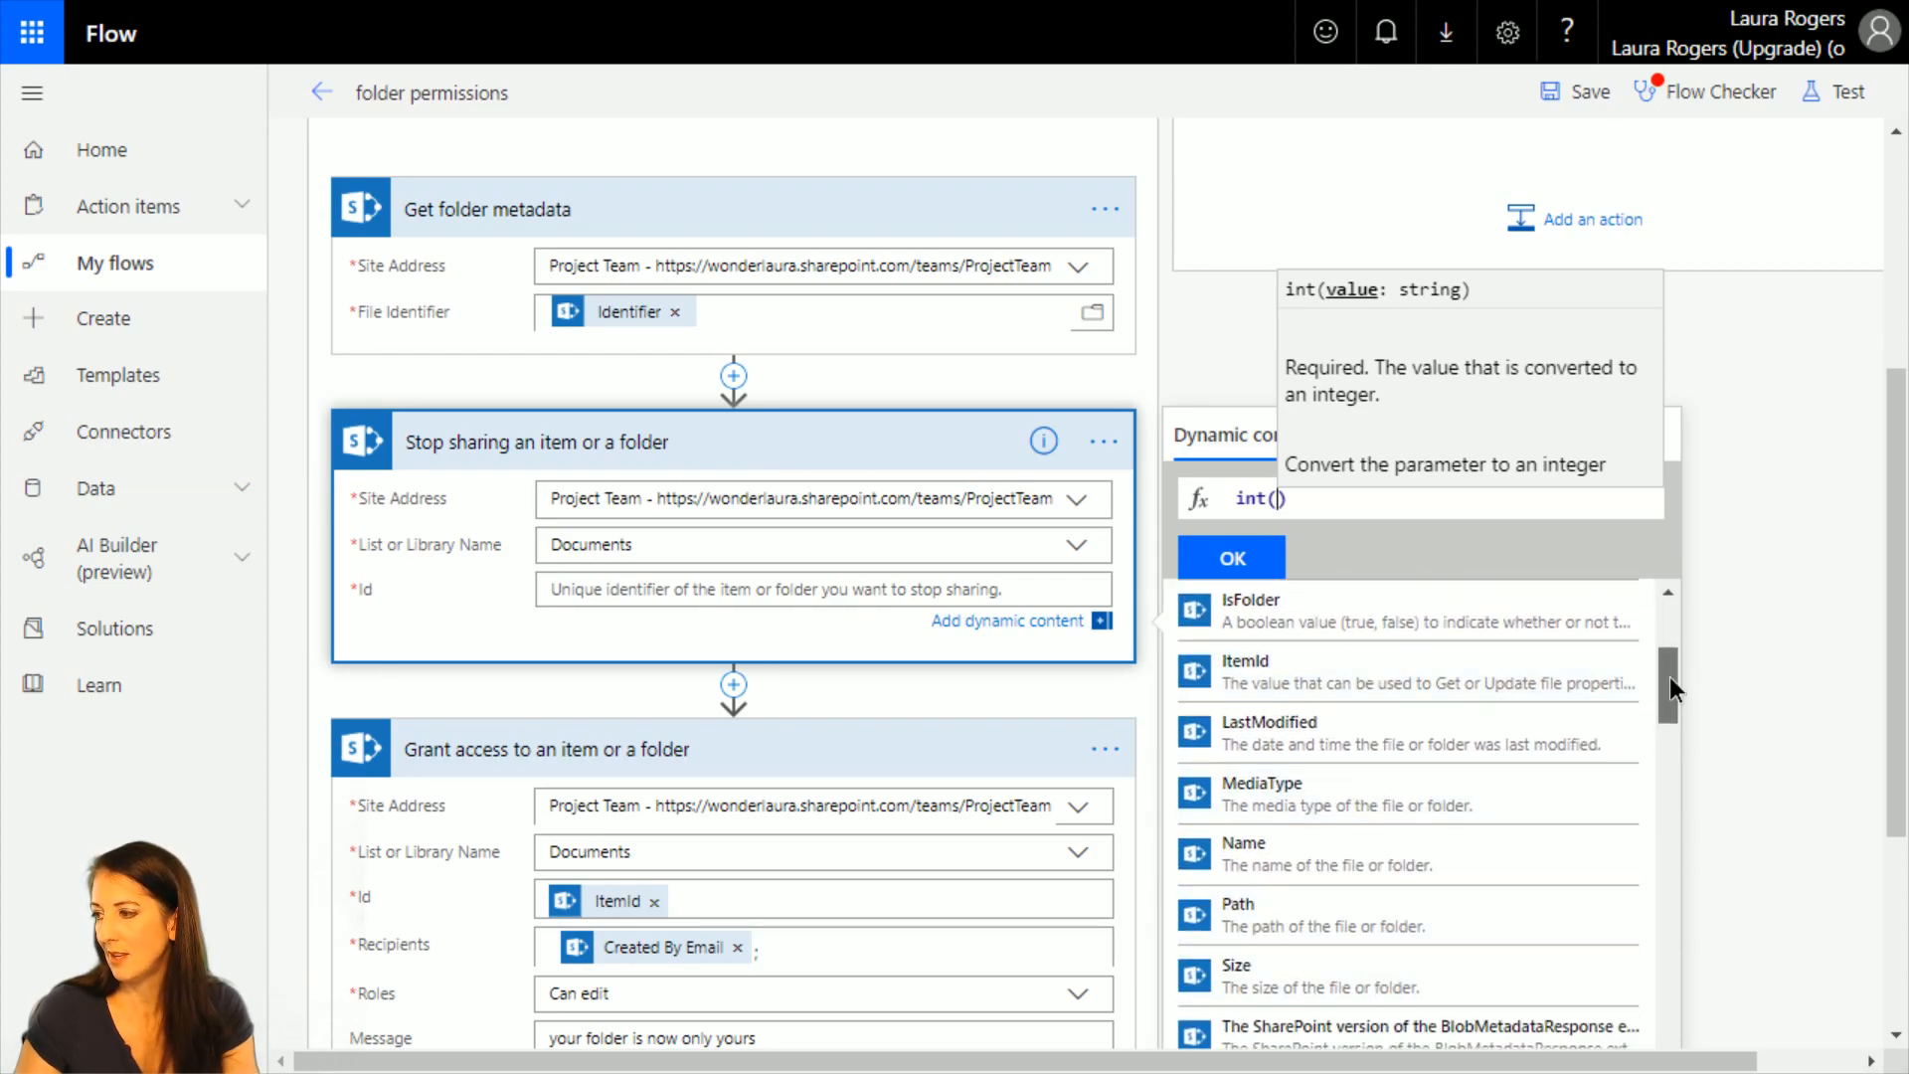
{"action": "left_click_drag", "start_coordinate": [1668, 677], "coordinate": [1669, 601]}
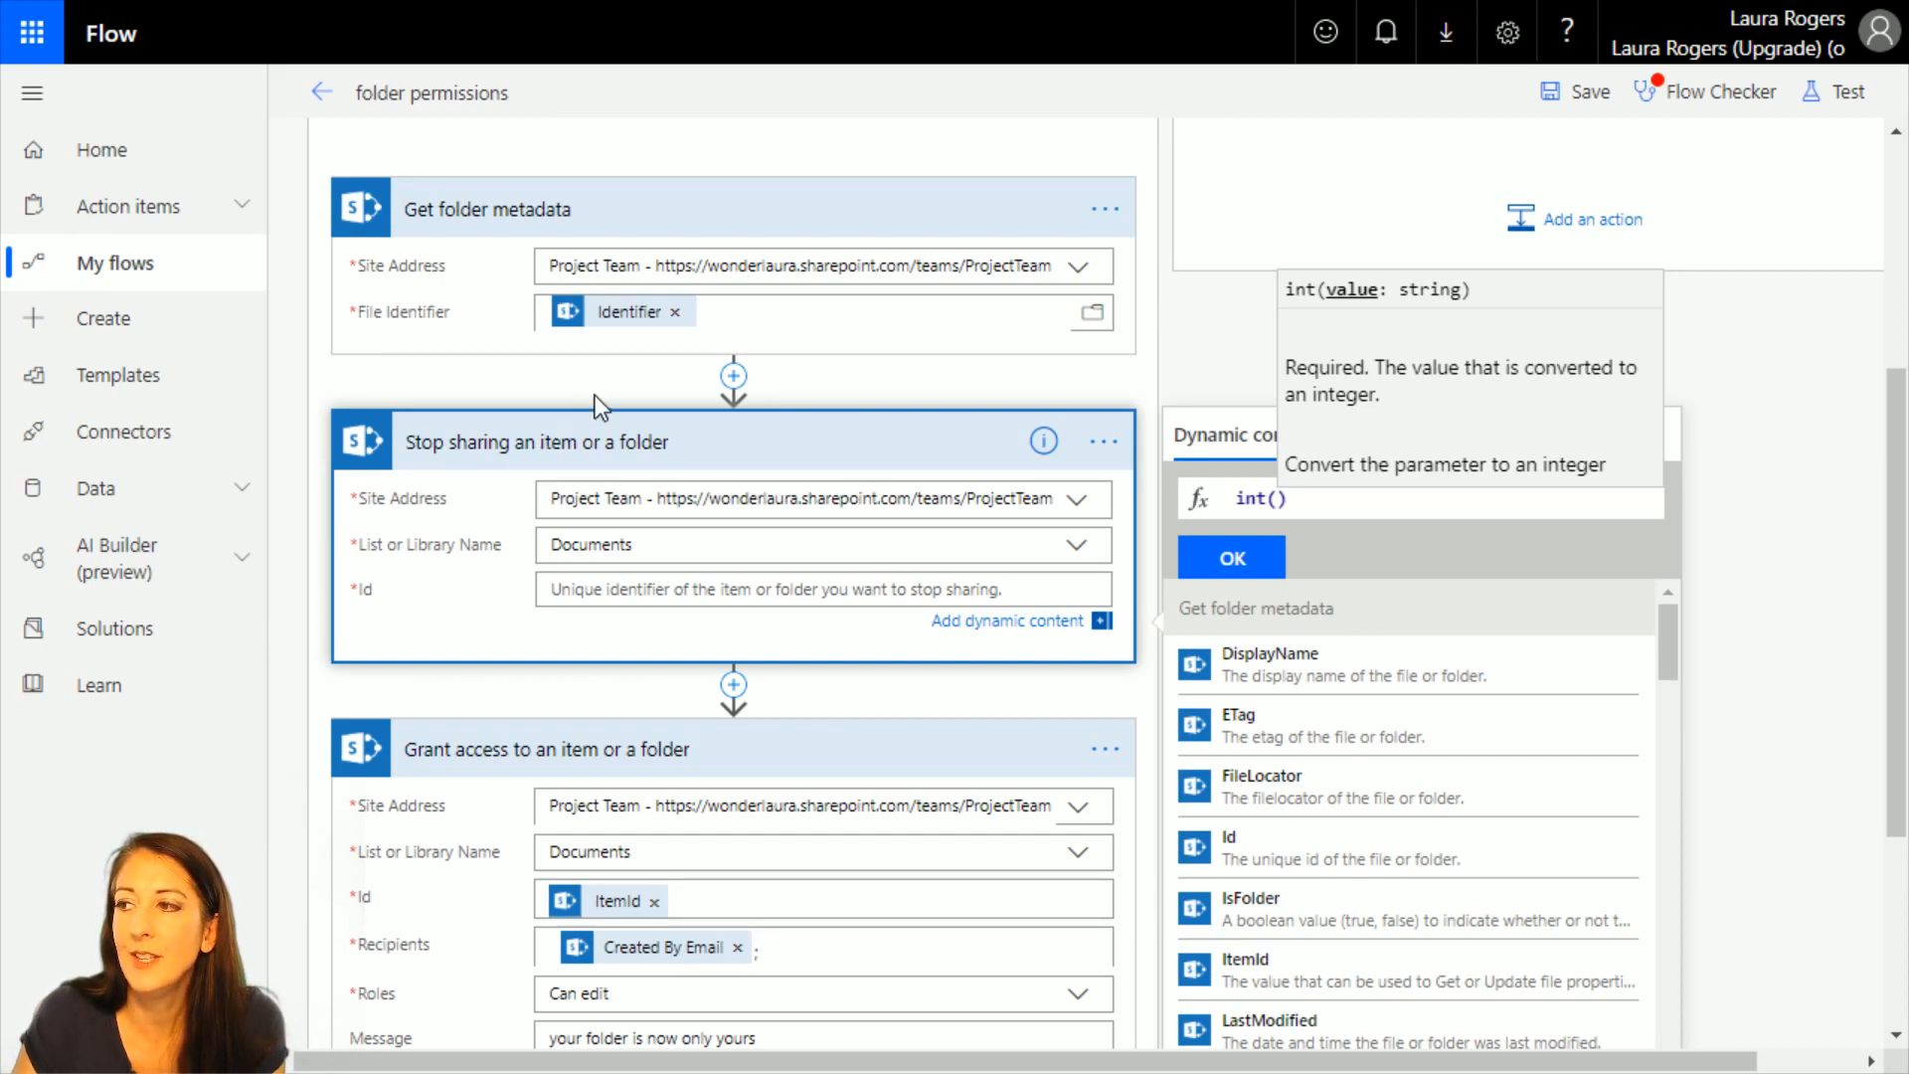
{"action": "mouse_move", "coordinate": [640, 310]}
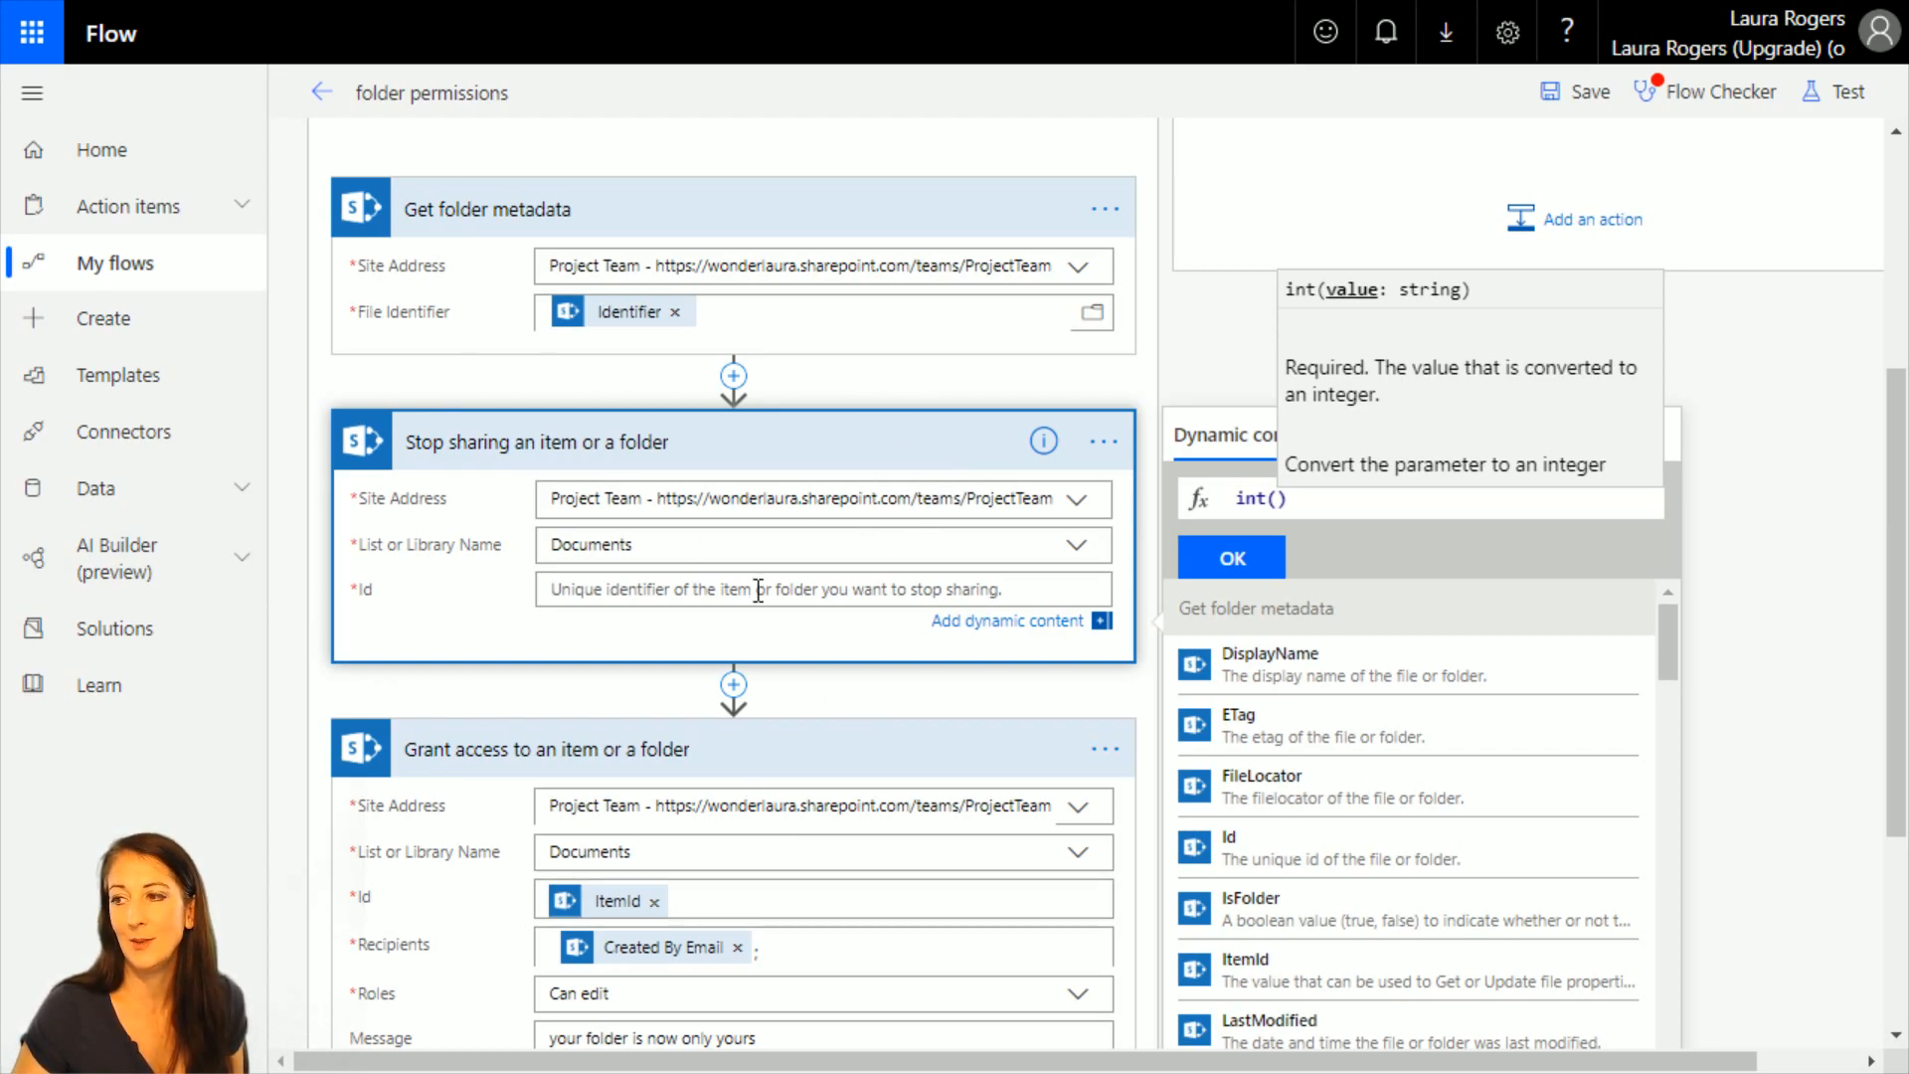
{"action": "left_click", "coordinate": [684, 589]}
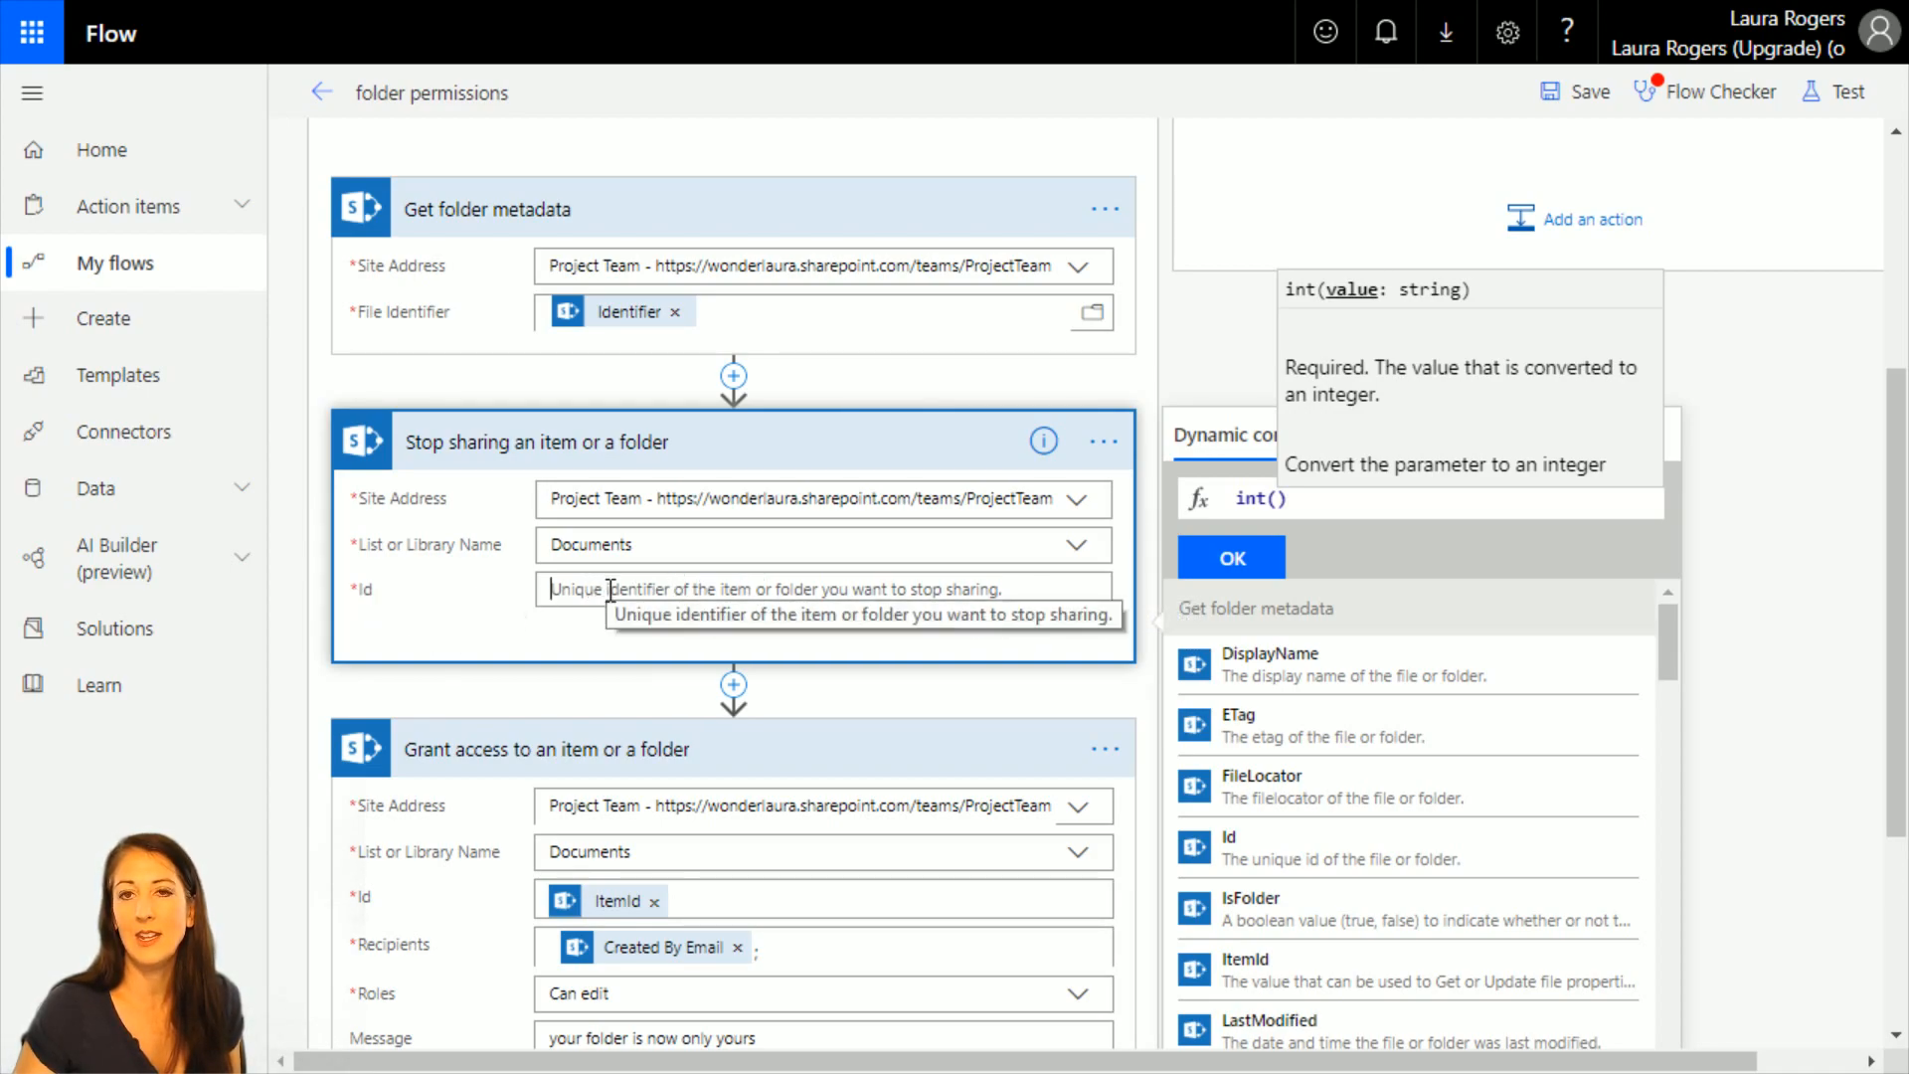